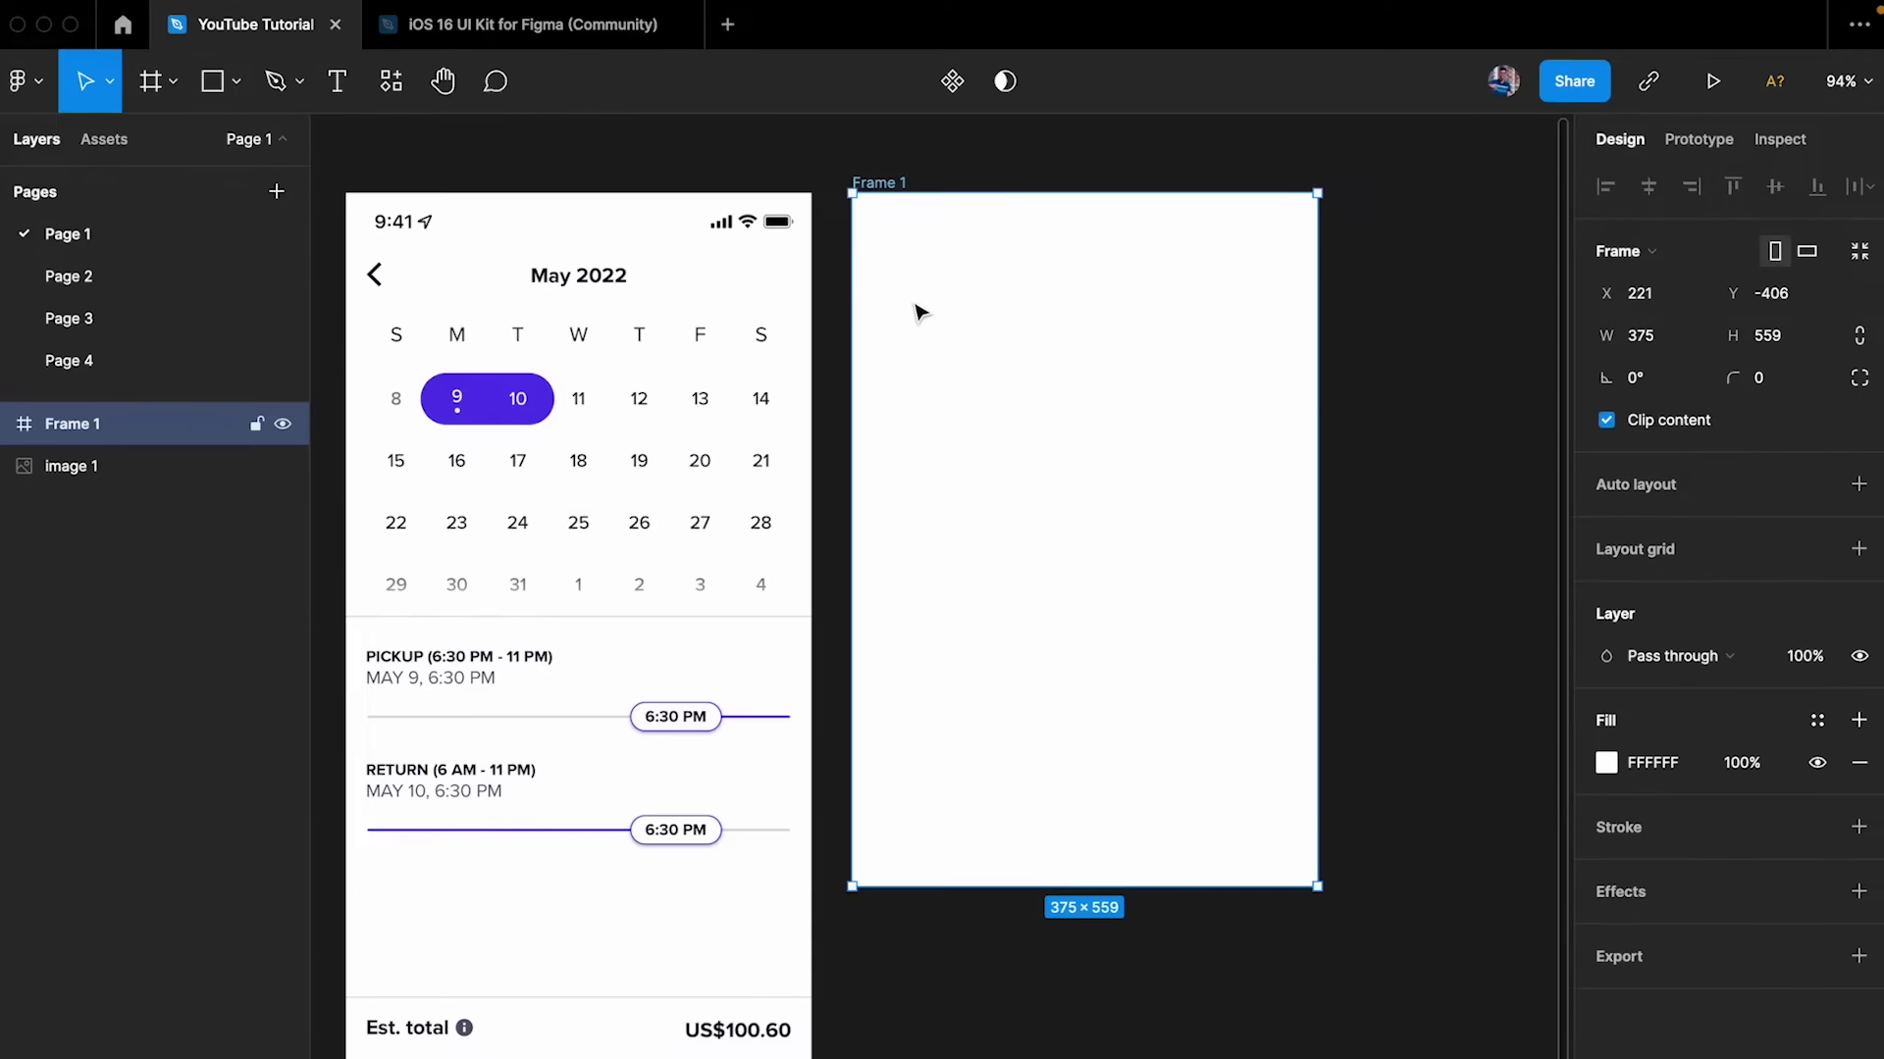
- Align the status bar to the top of Frame 1 and hide its notch
click(1651, 185)
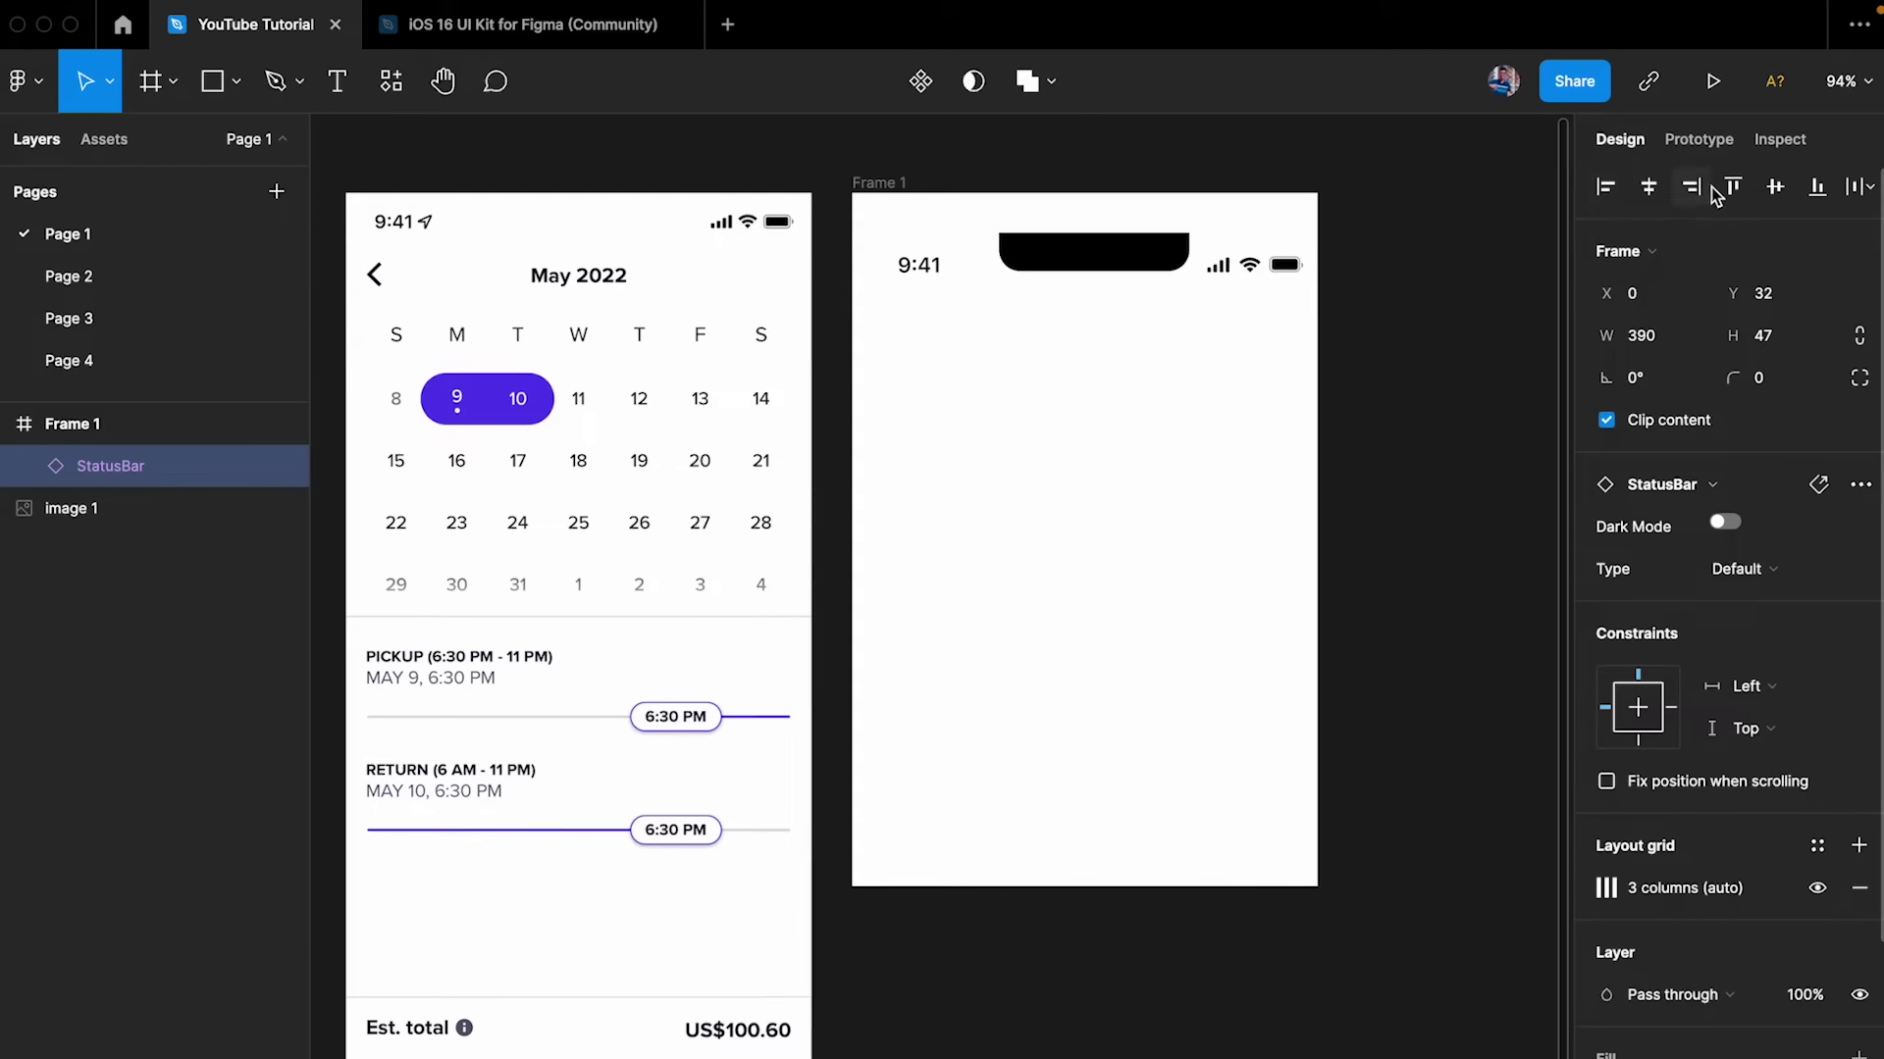
click(1732, 186)
super+click(1089, 218)
key(super+shift+h)
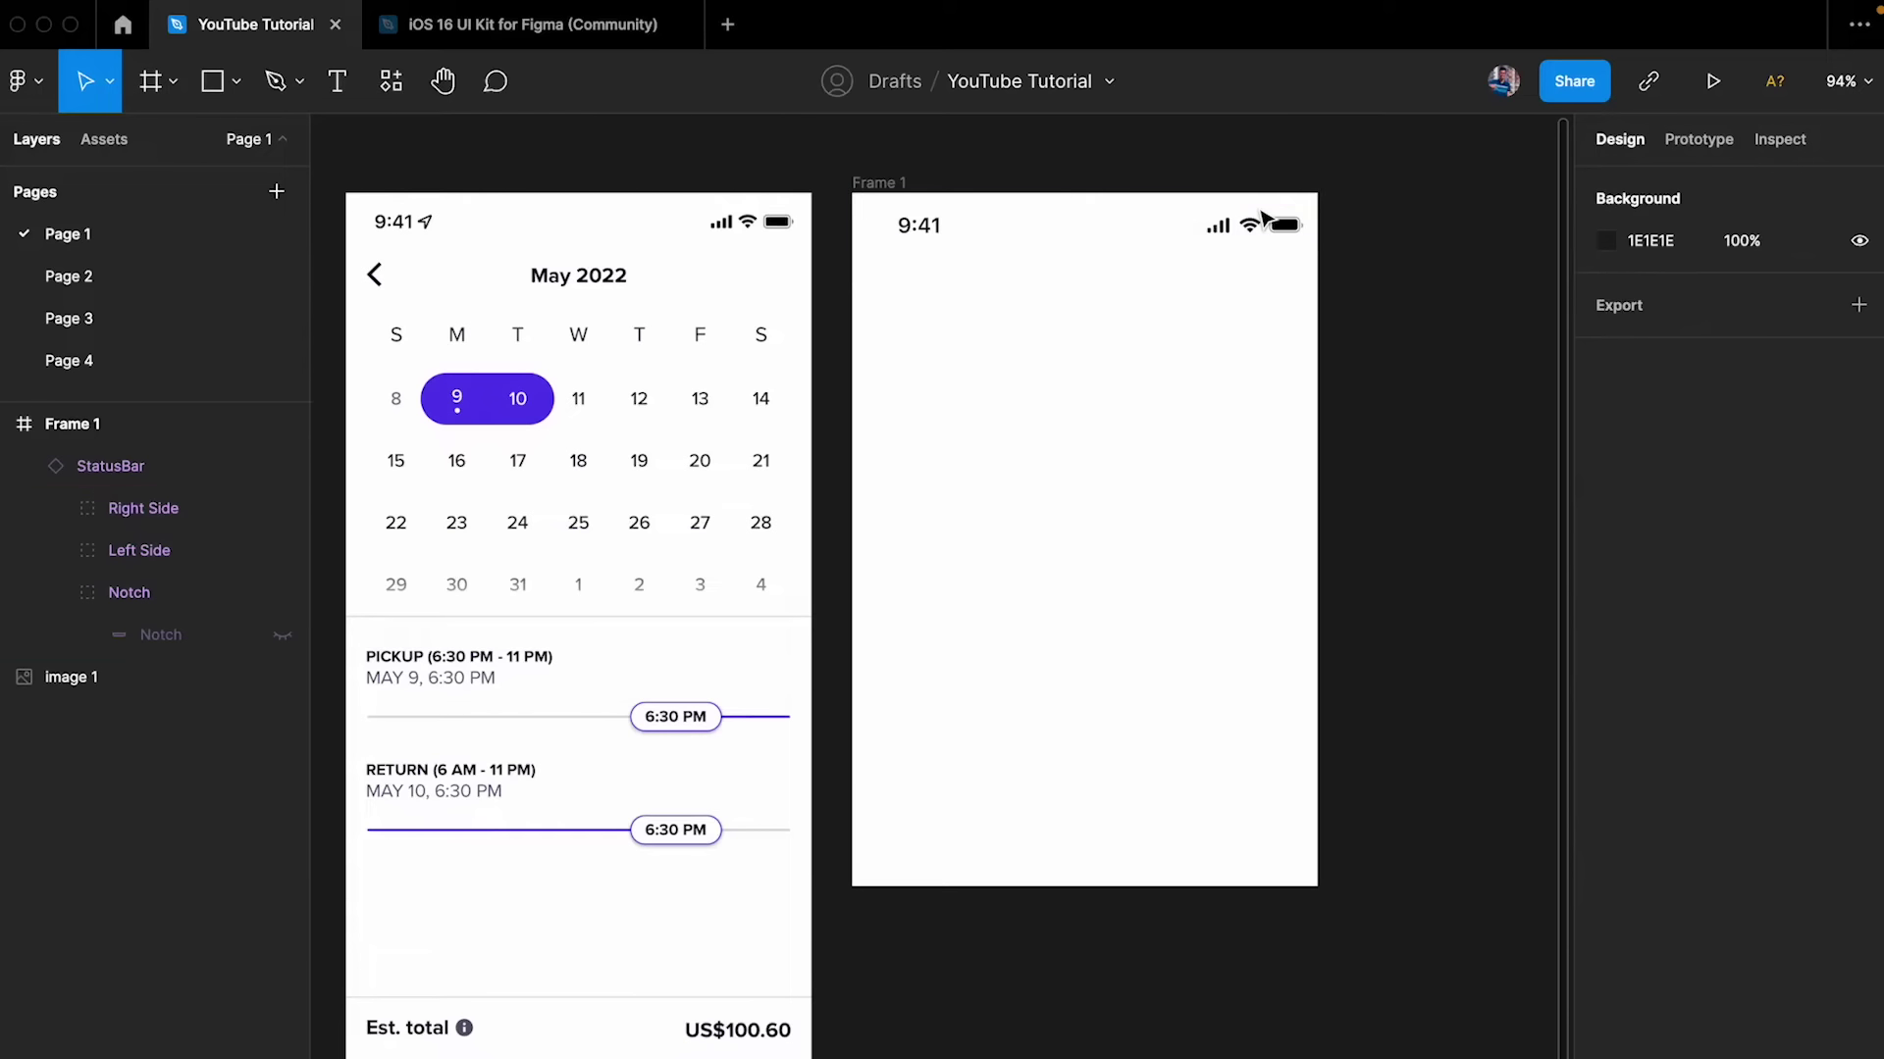
- Resize the status bar to 375 wide so it matches the width of Frame 1
click(1275, 231)
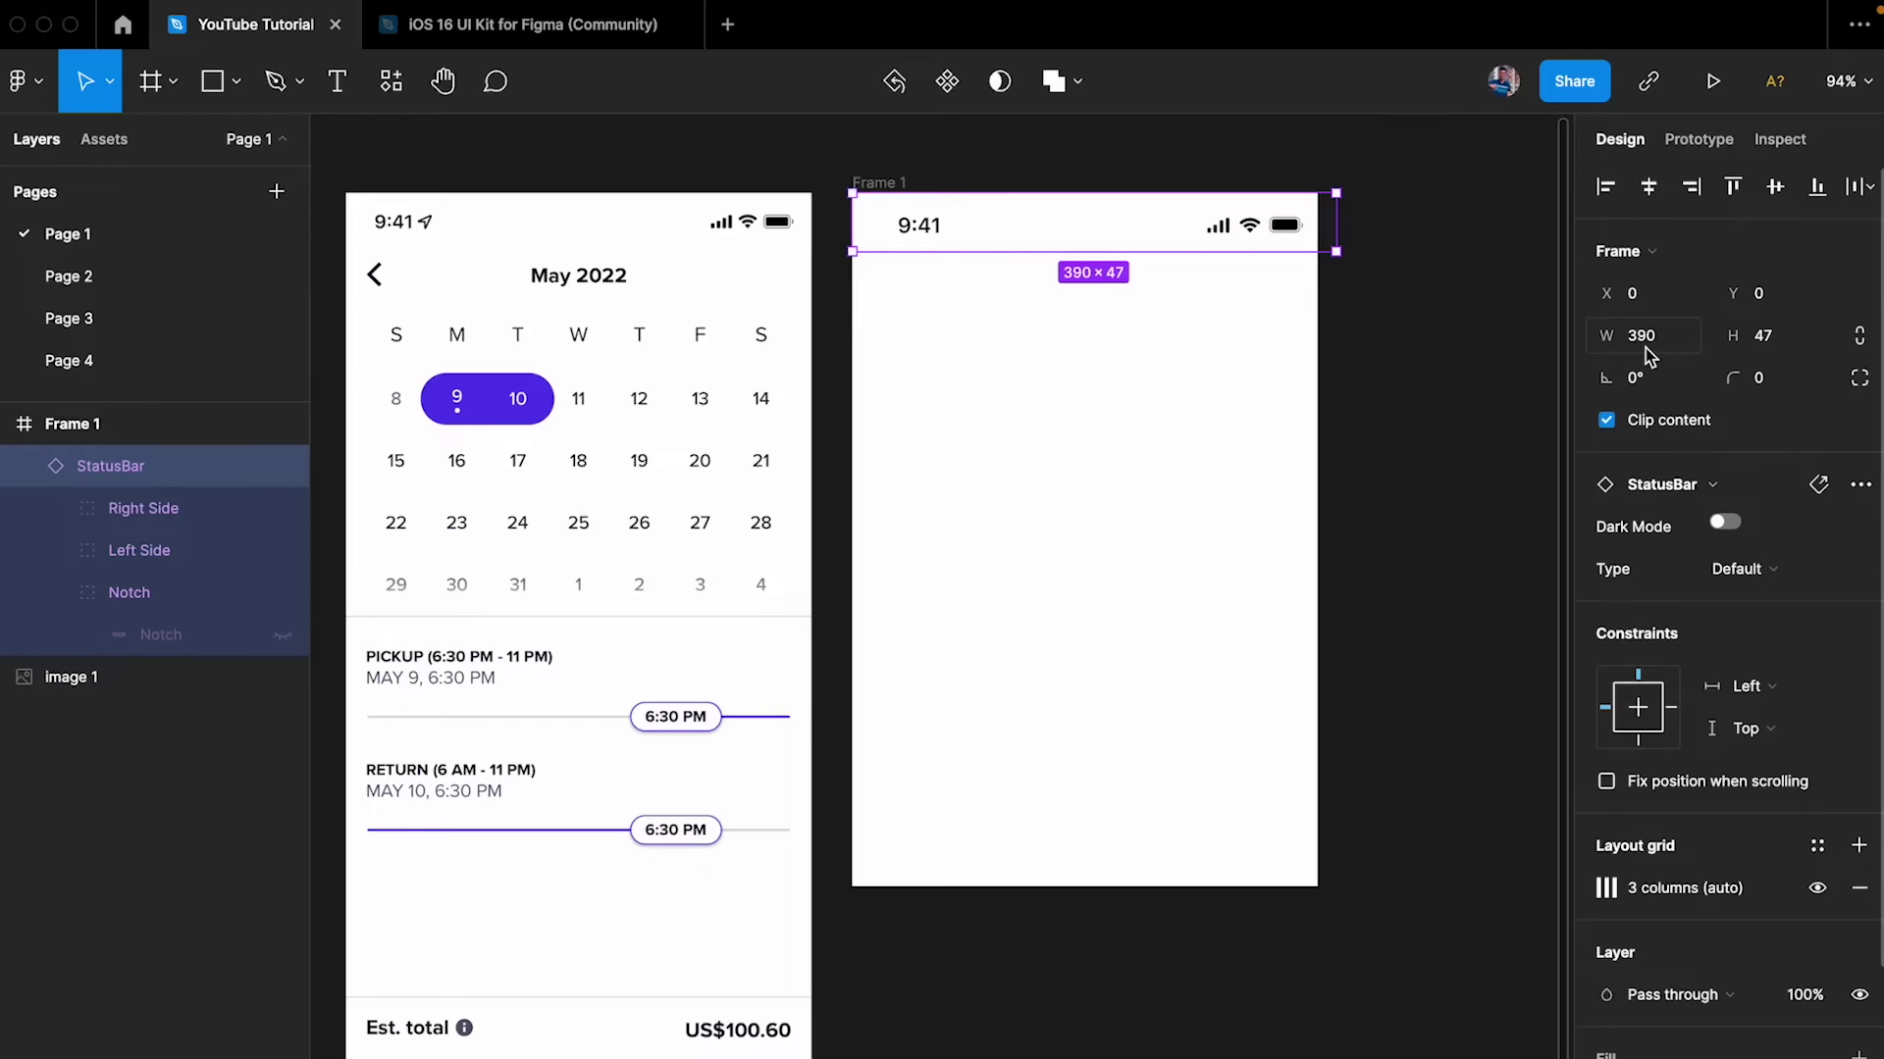
drag(1336, 214, 1311, 212)
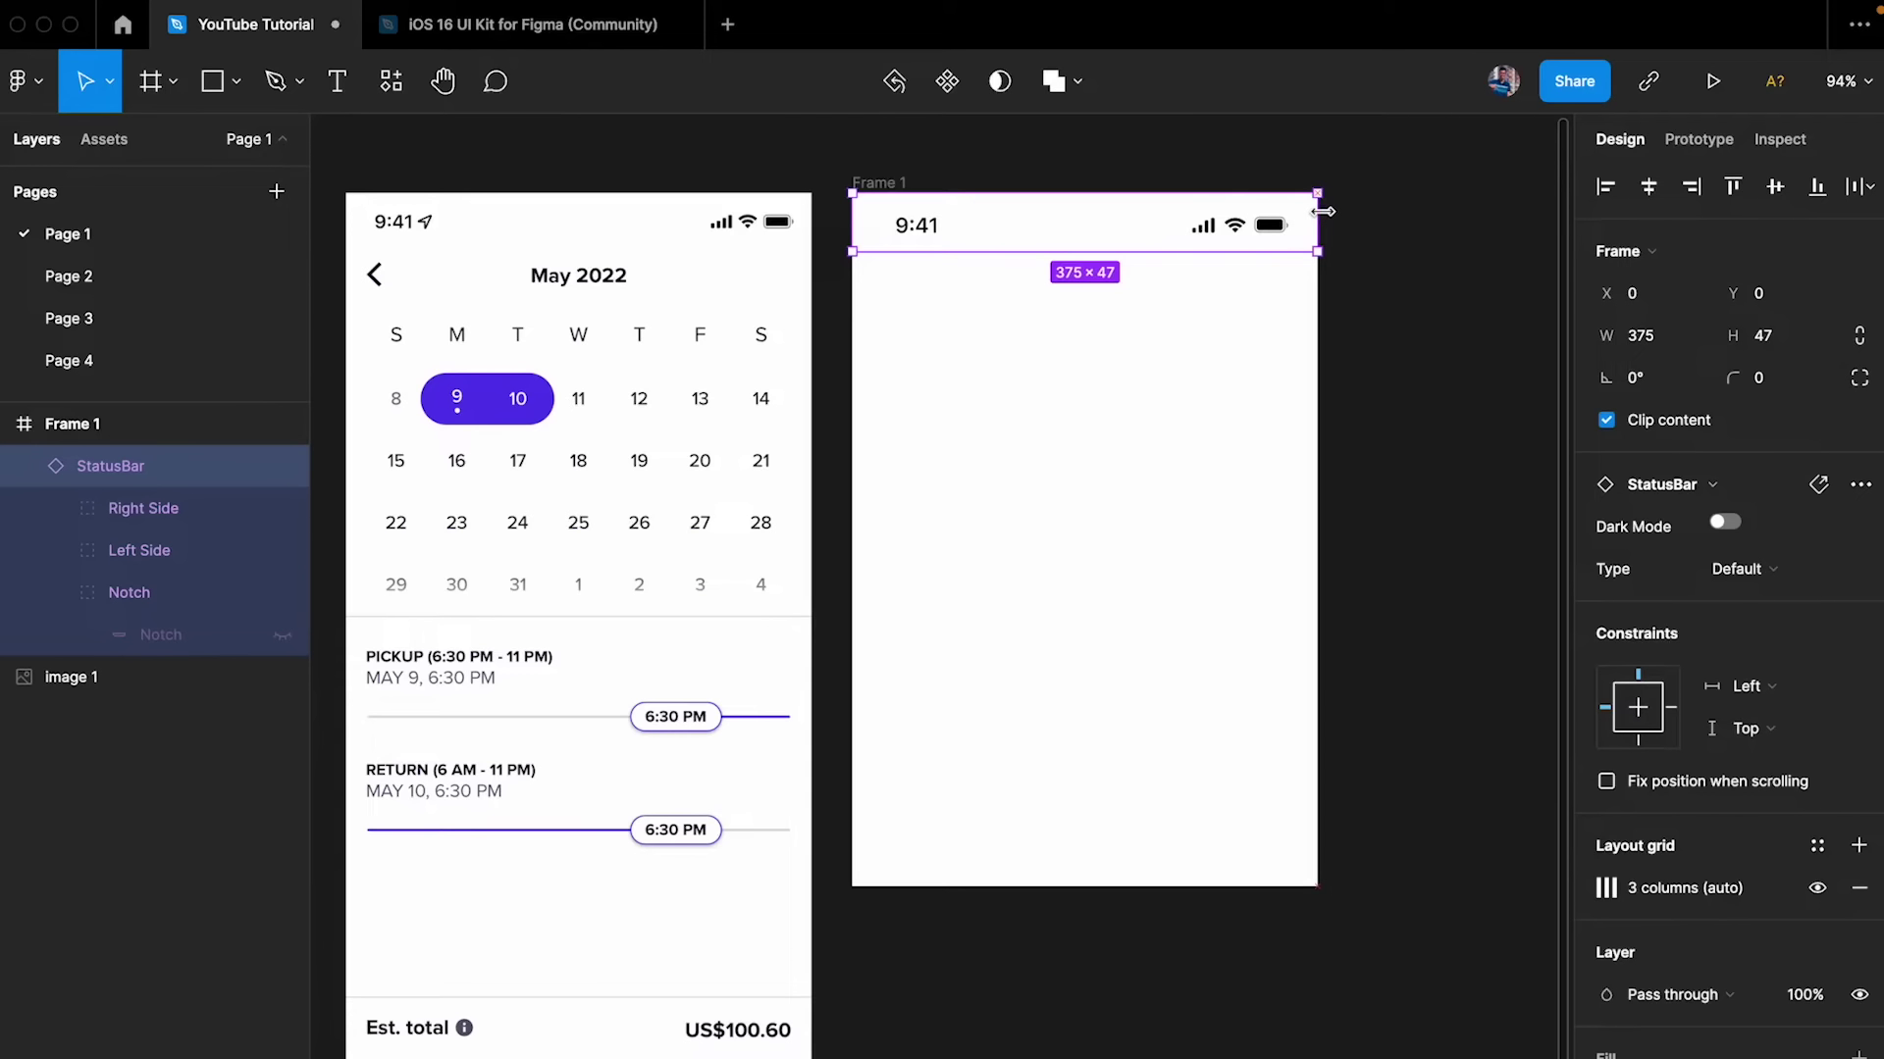
click(1157, 446)
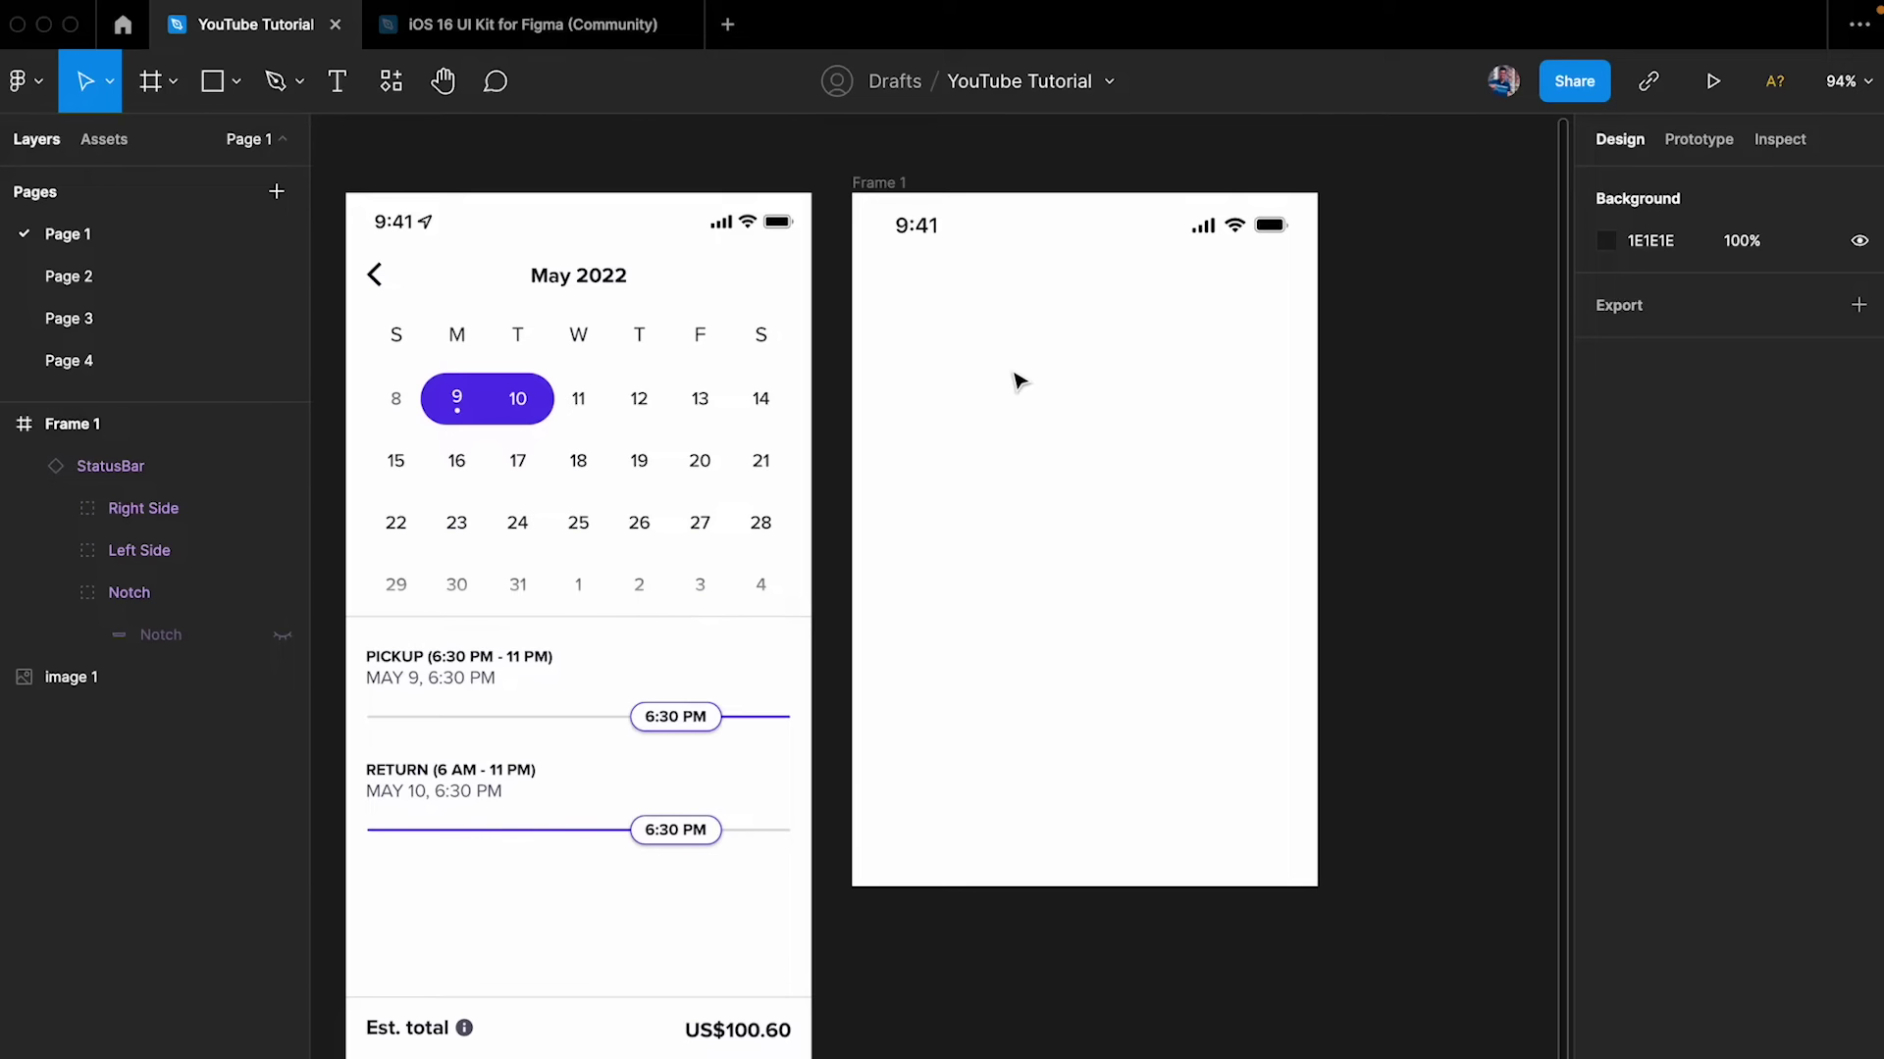
scroll(1017, 378, left, 4)
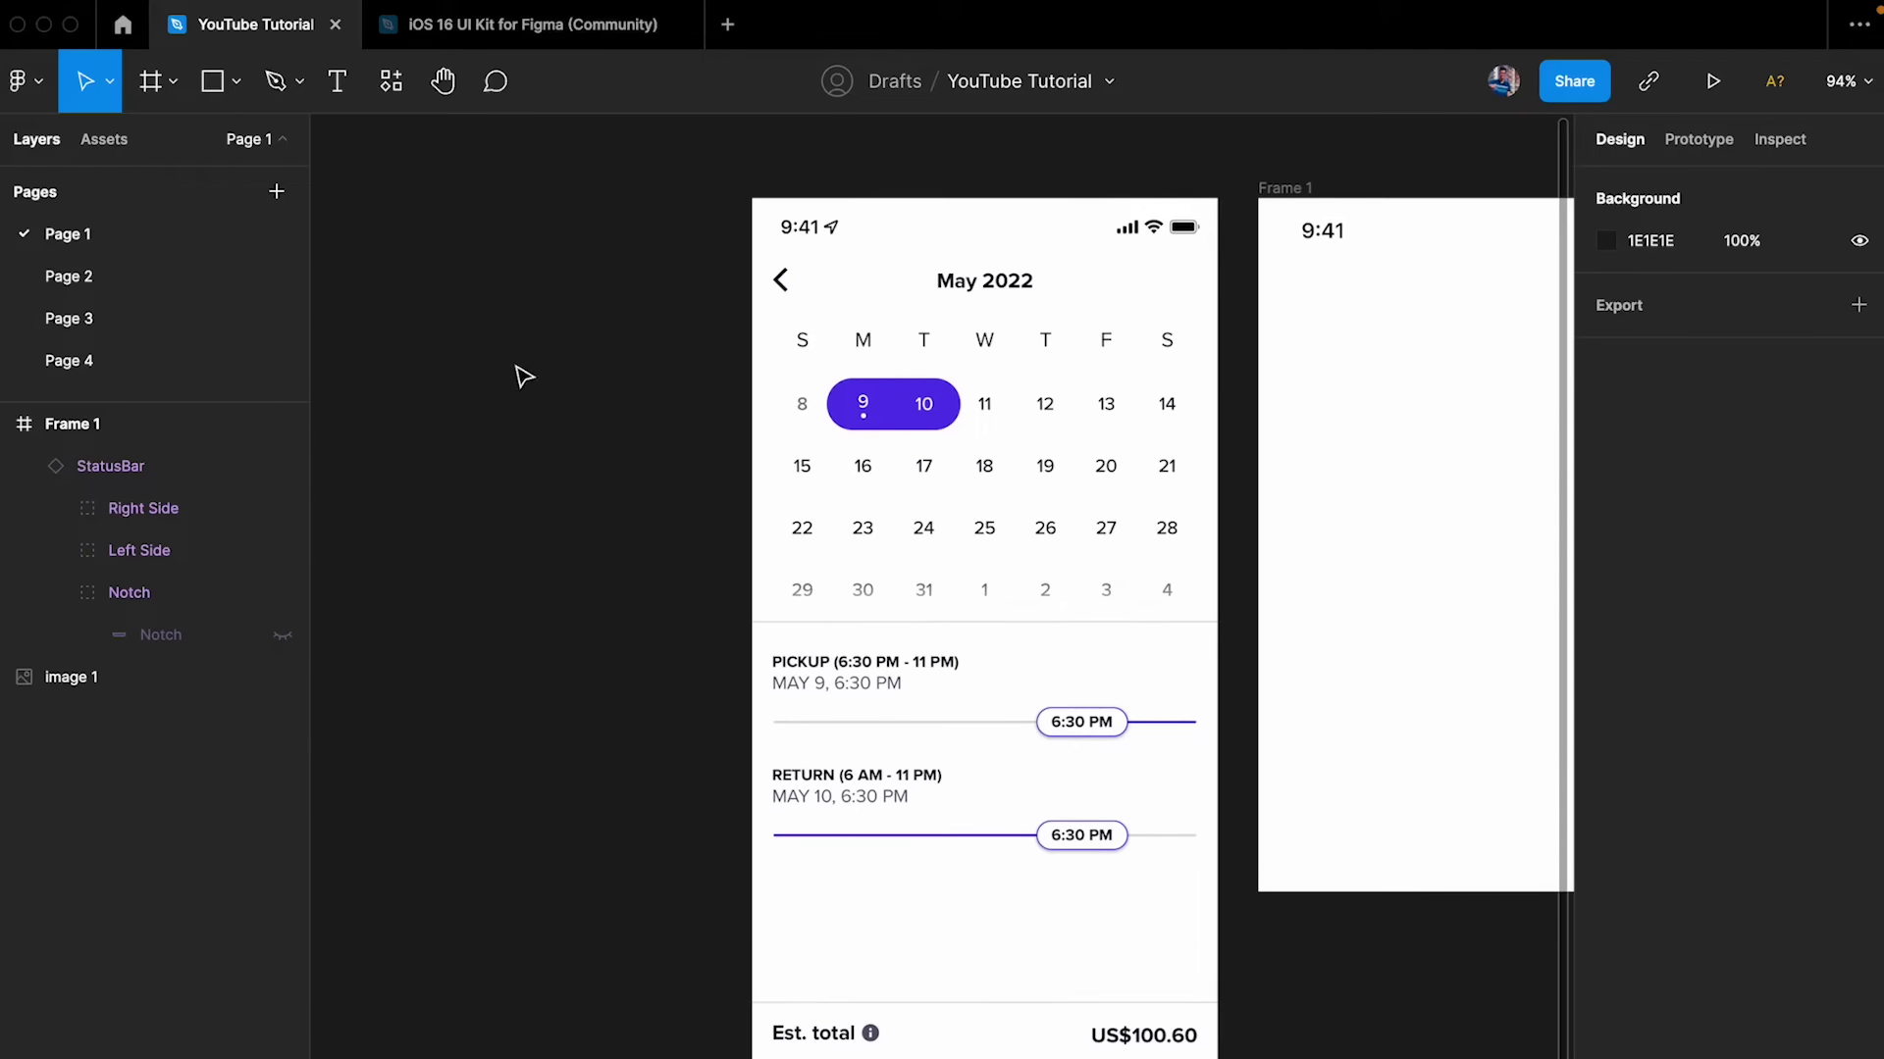
scroll(366, 353, left, 5)
scroll(368, 352, right, 6)
scroll(368, 351, right, 6)
scroll(367, 351, left, 1)
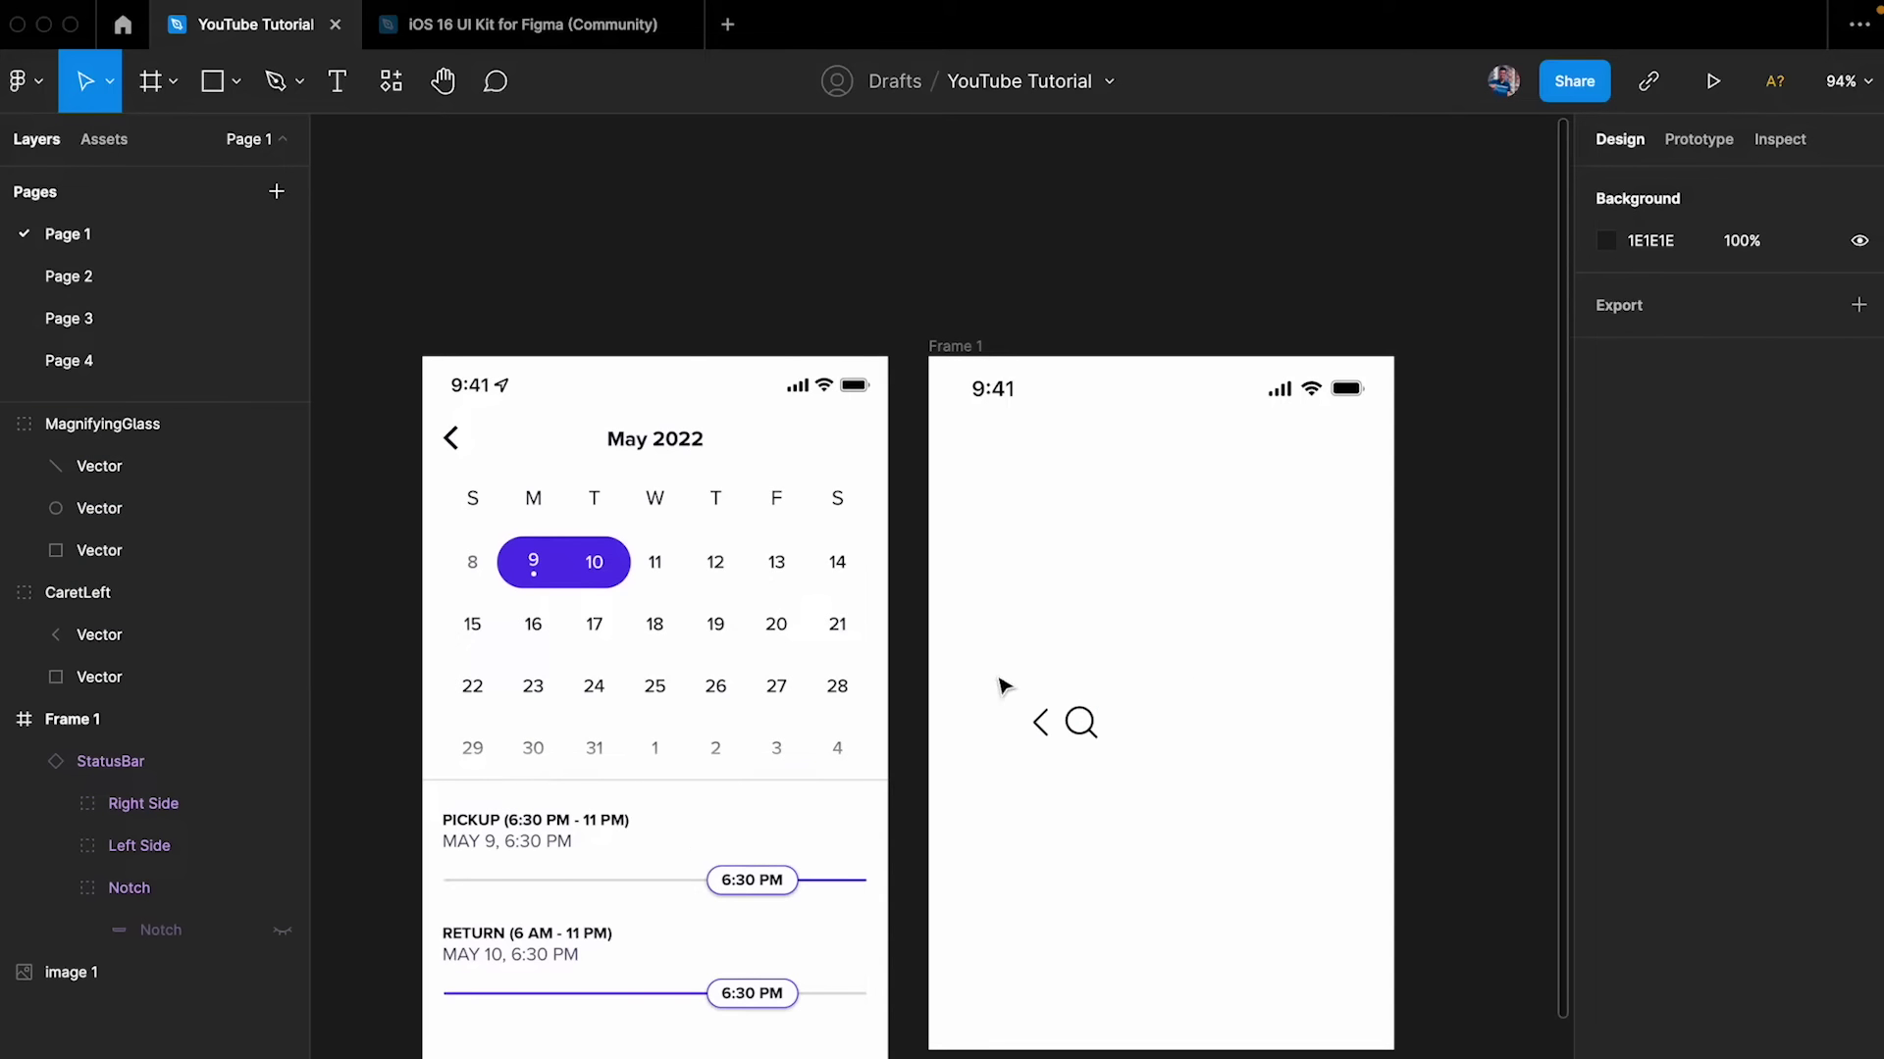
- Move the magnifying glass icon onto the empty canvas above the calendar screenshot and set its stroke color to FFFFFF
click(1046, 734)
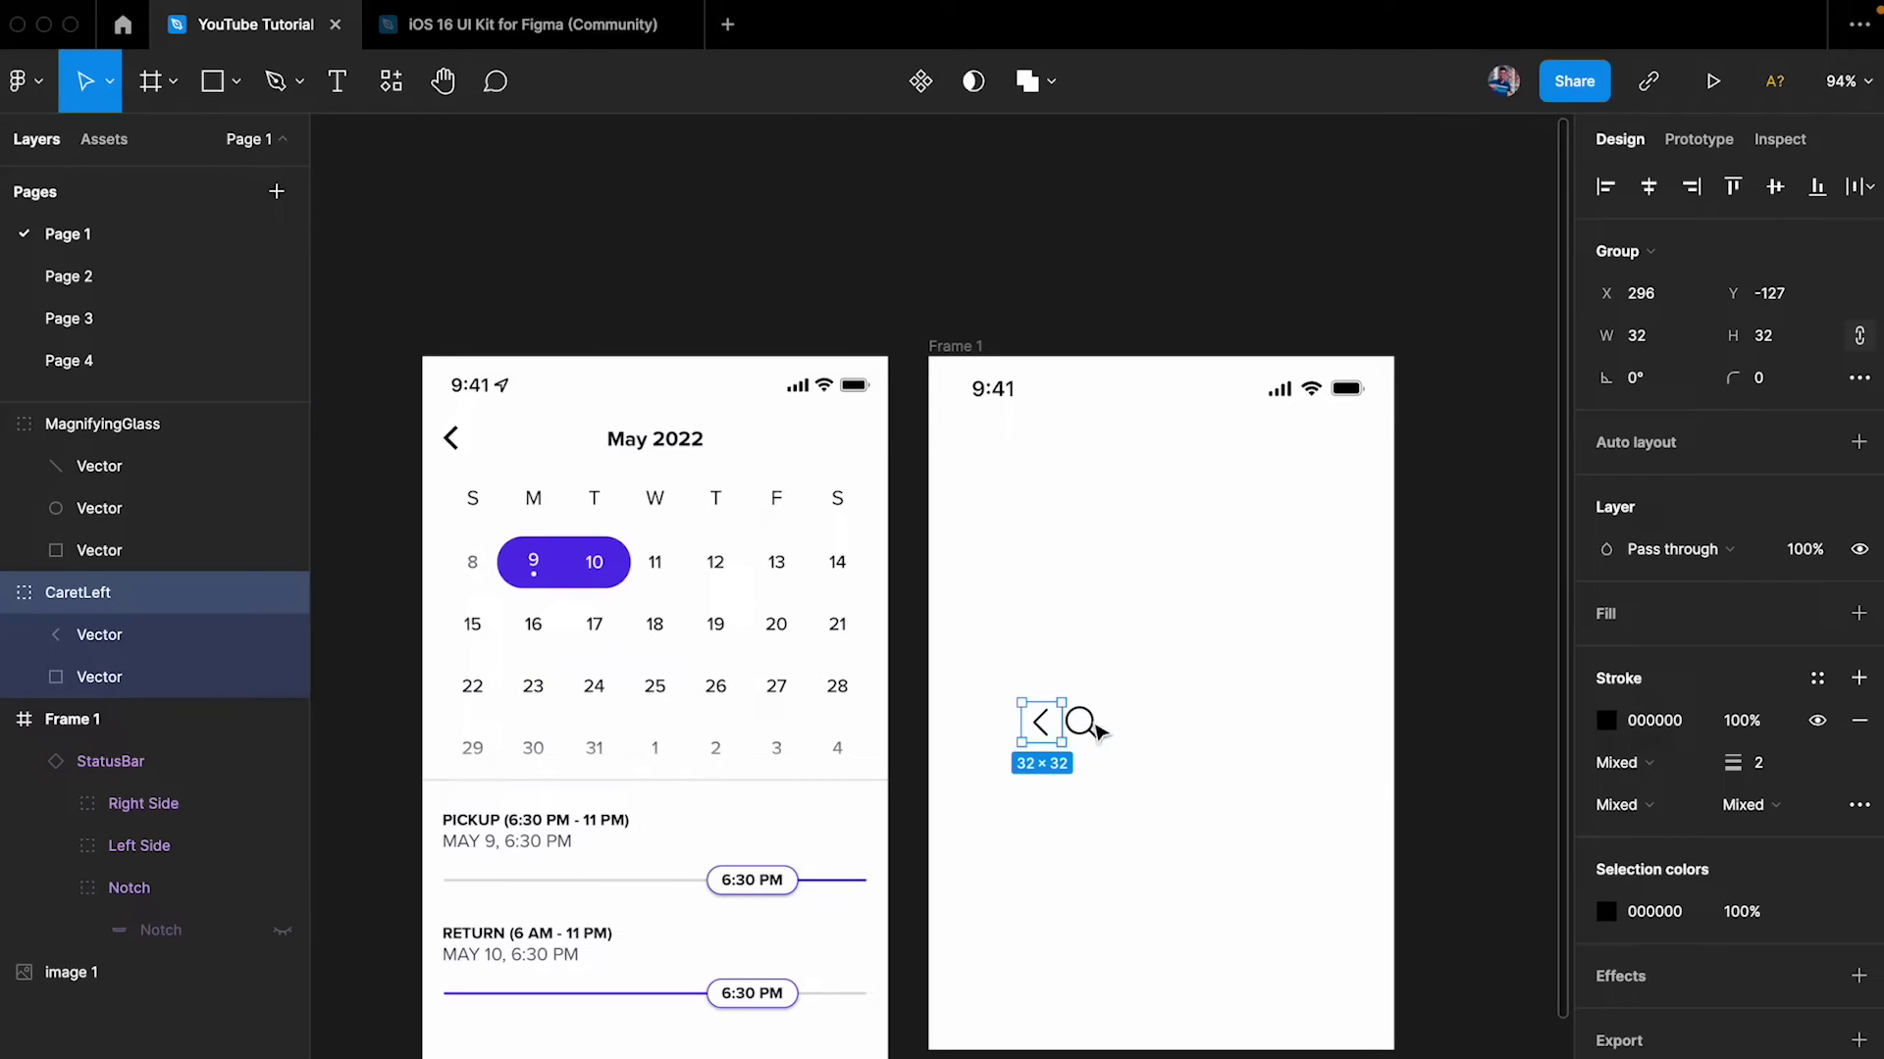
click(1079, 724)
click(1089, 735)
drag(1089, 736, 685, 246)
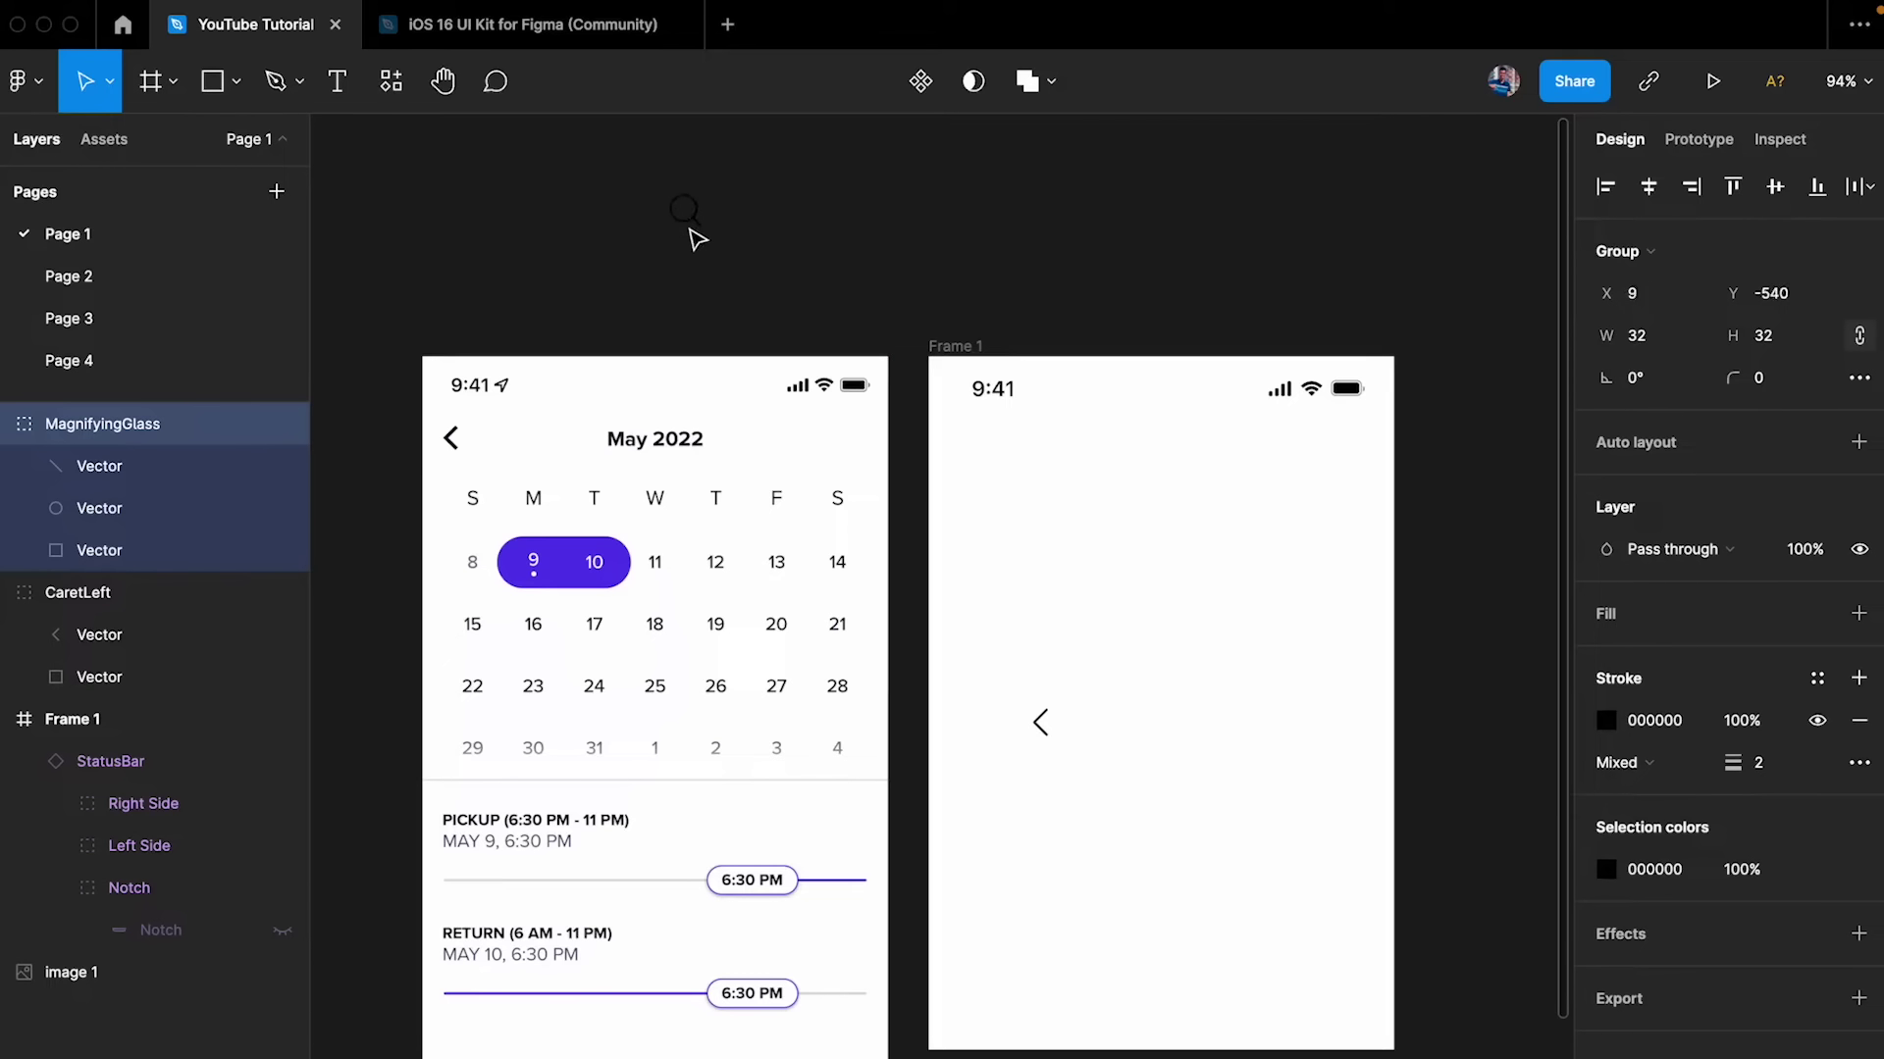
click(1605, 722)
mouse_move(1453, 503)
mouse_down()
mouse_move(1405, 485)
mouse_move(1350, 510)
mouse_move(1479, 515)
mouse_up()
text(FFFFFF)
key(Return)
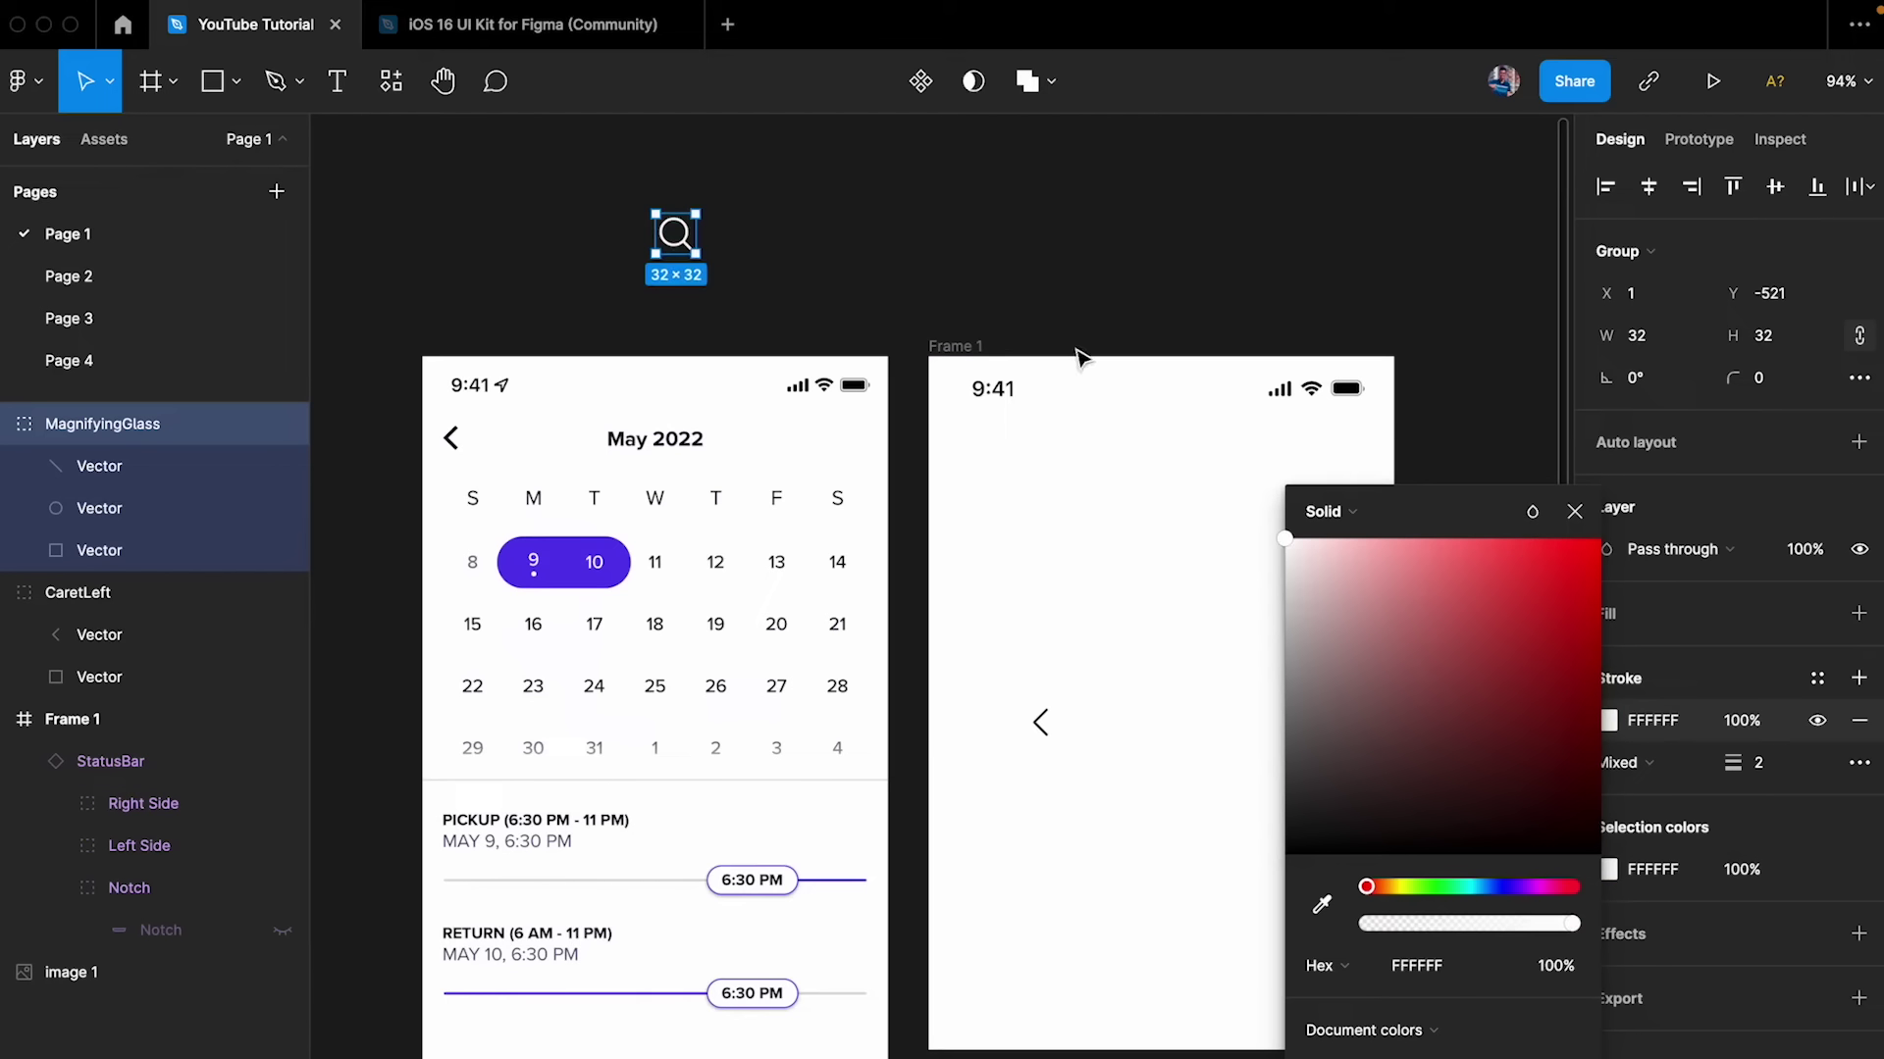
click(1575, 511)
click(1432, 289)
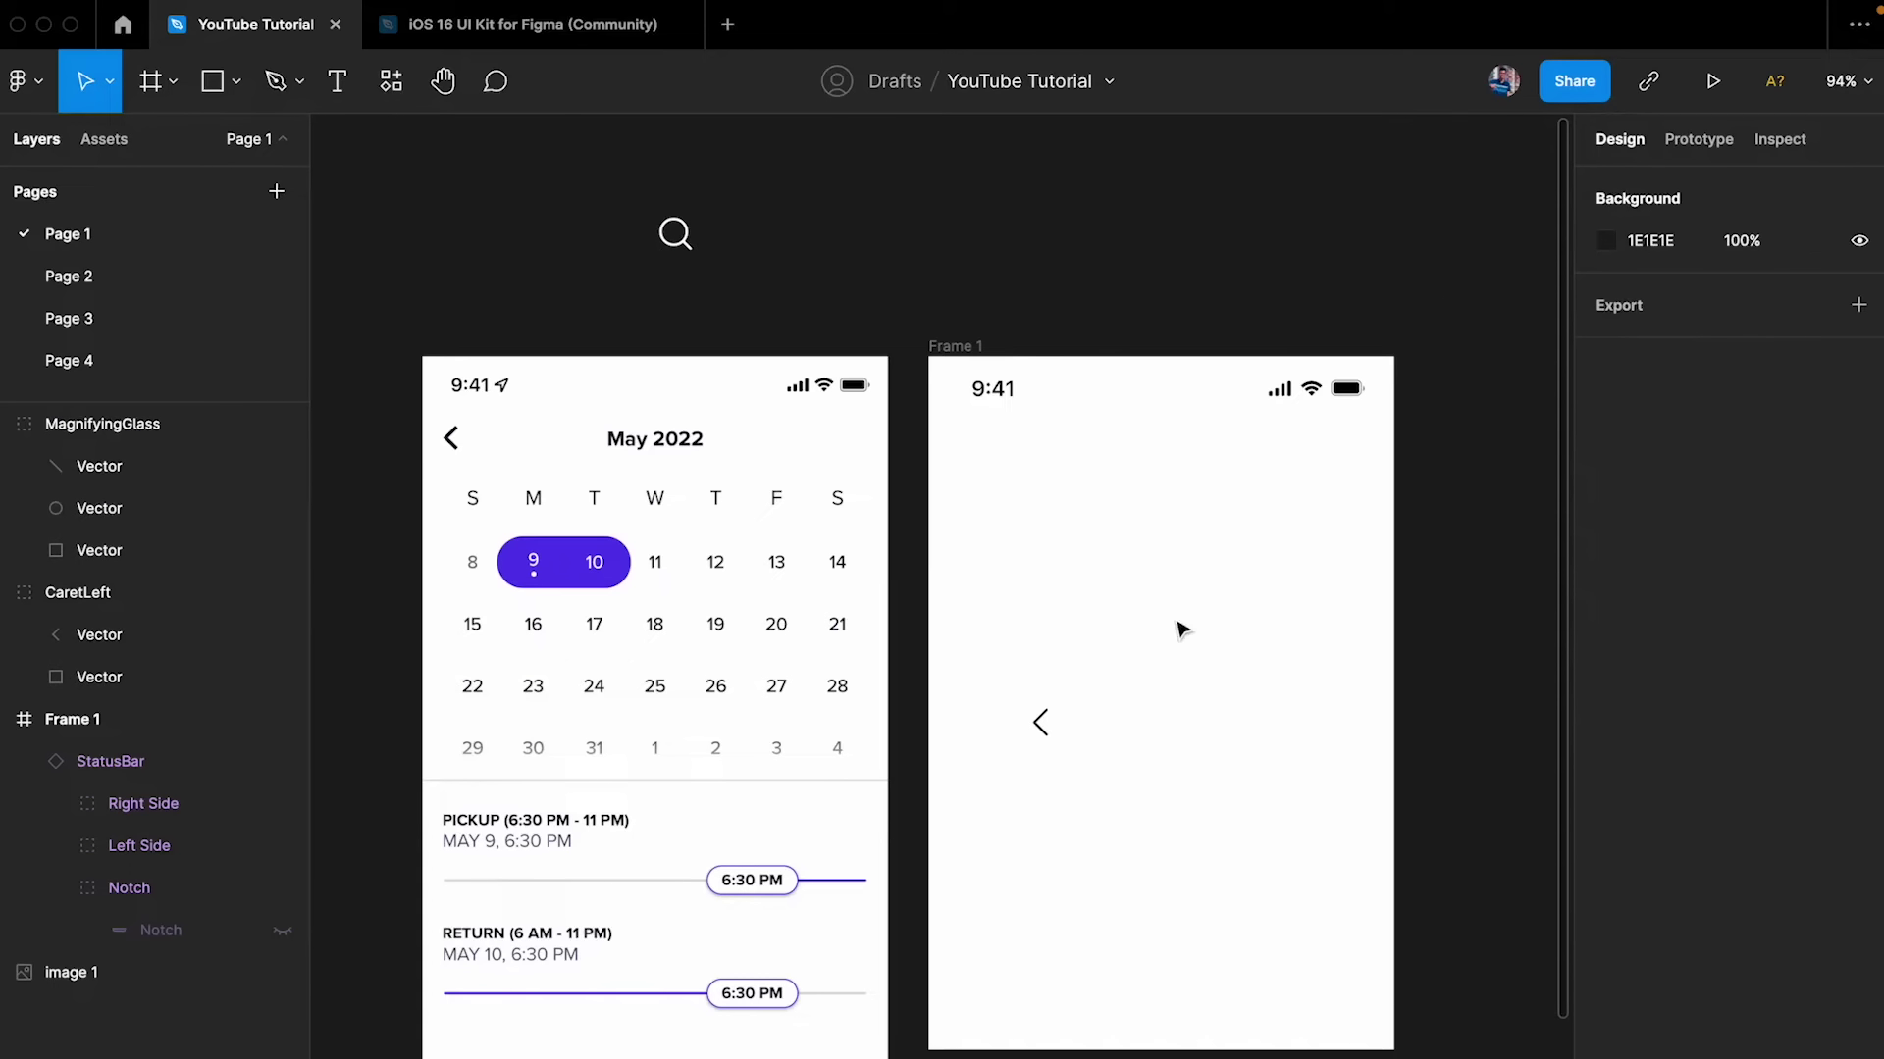
- Place the left caret icon below the status bar's time in Frame 1 and resize it to 24 × 24
click(1038, 723)
scroll(1038, 723, up, 3)
drag(1038, 711, 976, 414)
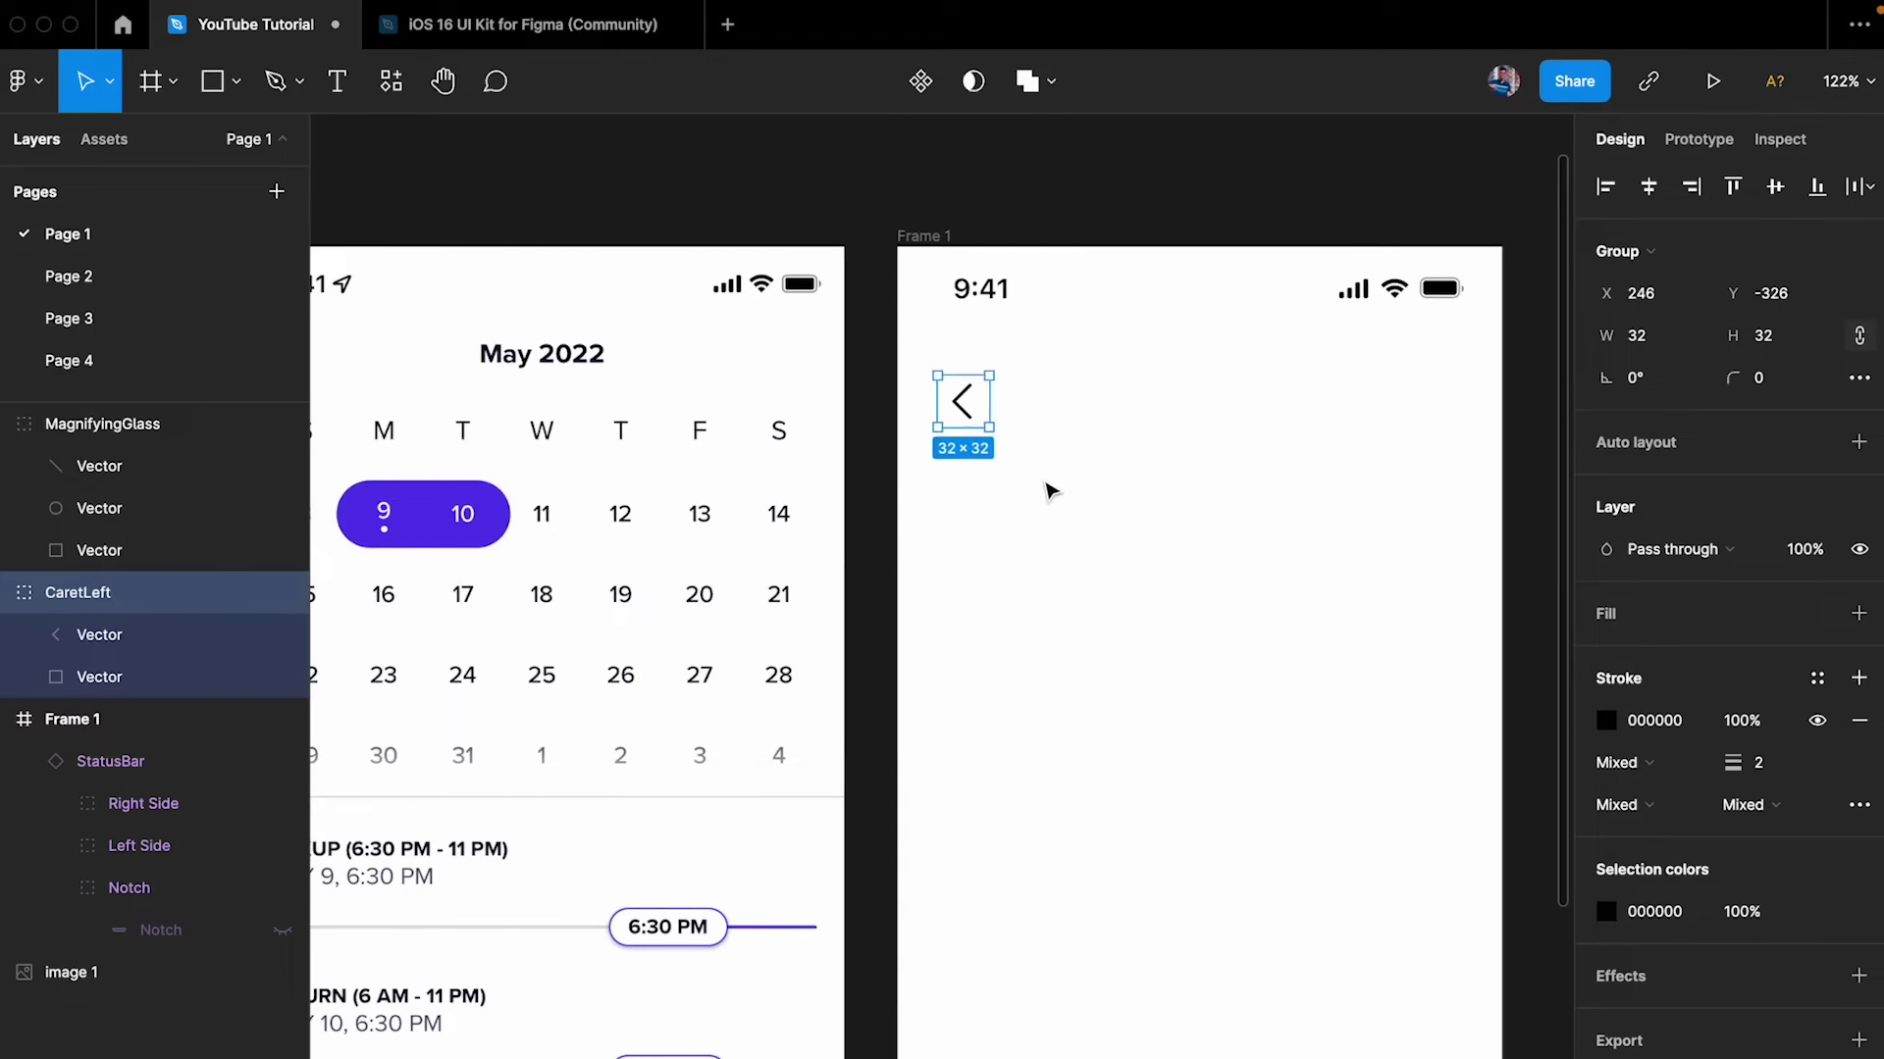
scroll(1049, 490, down, 2)
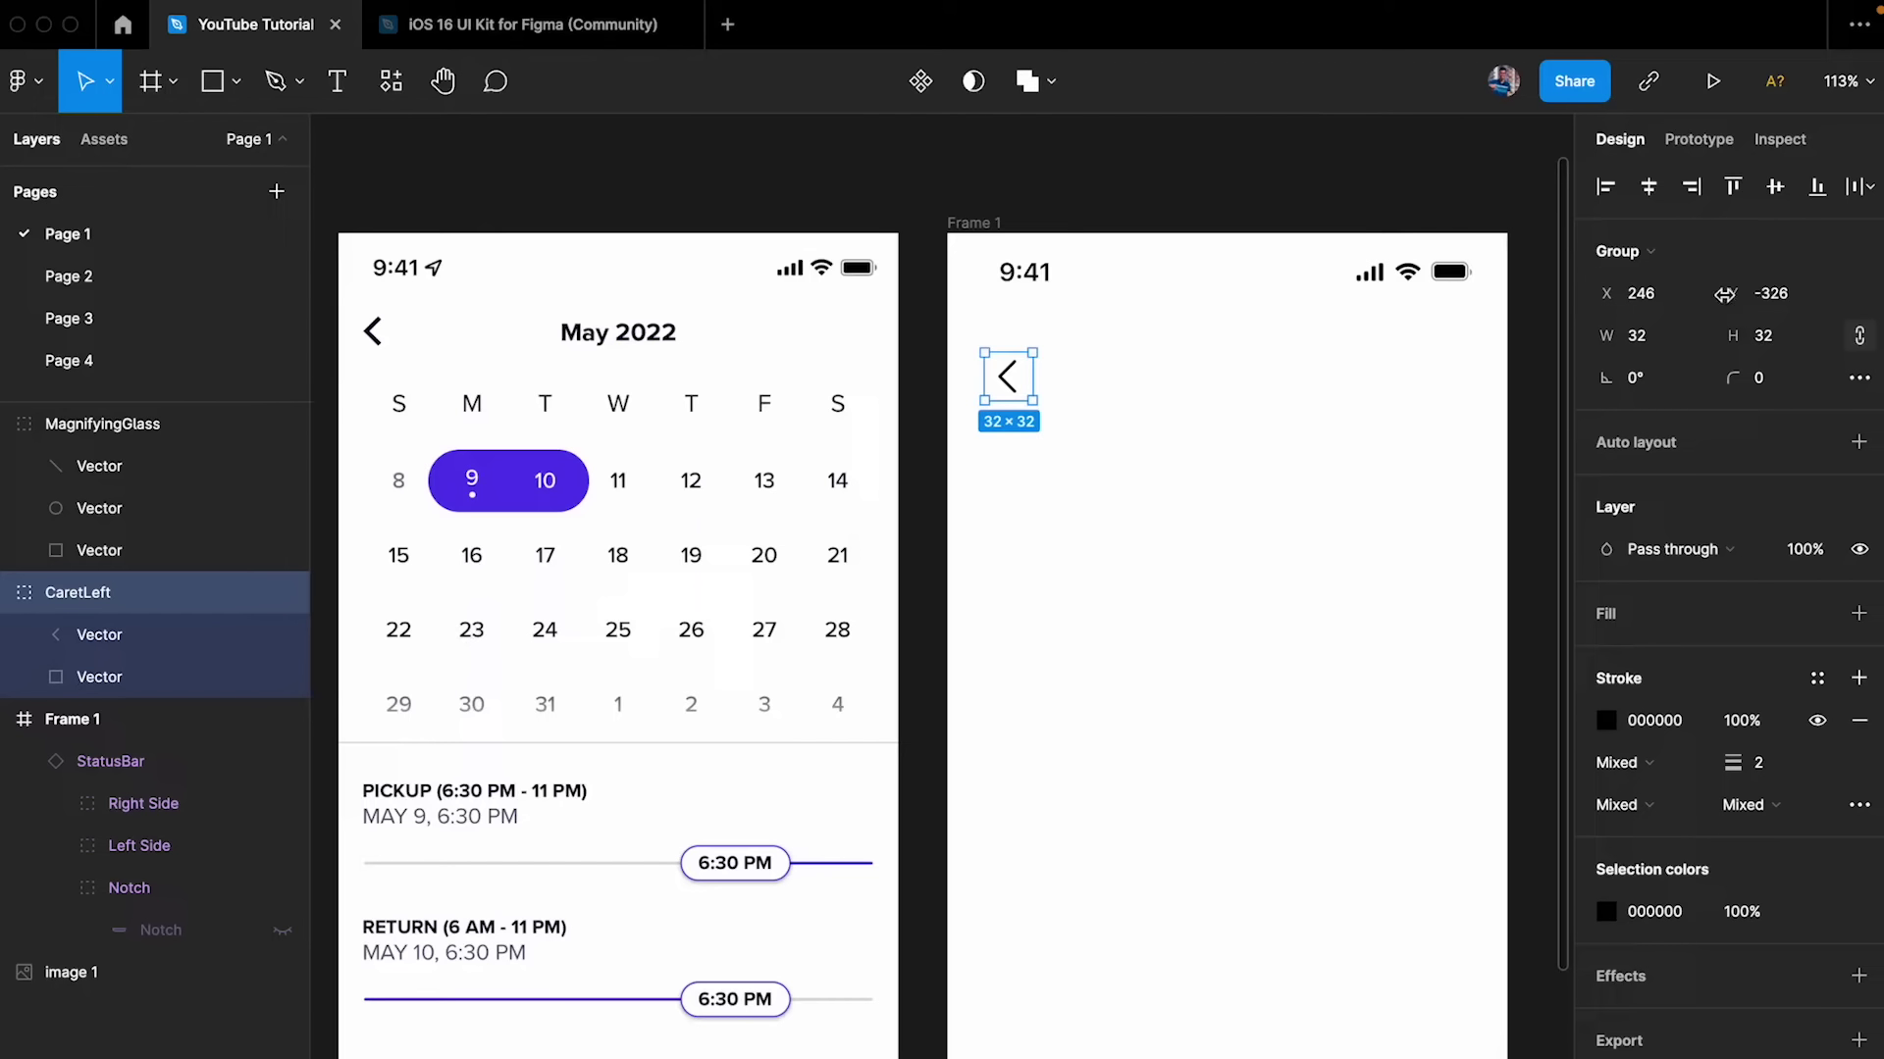
click(1798, 344)
text(24)
key(Return)
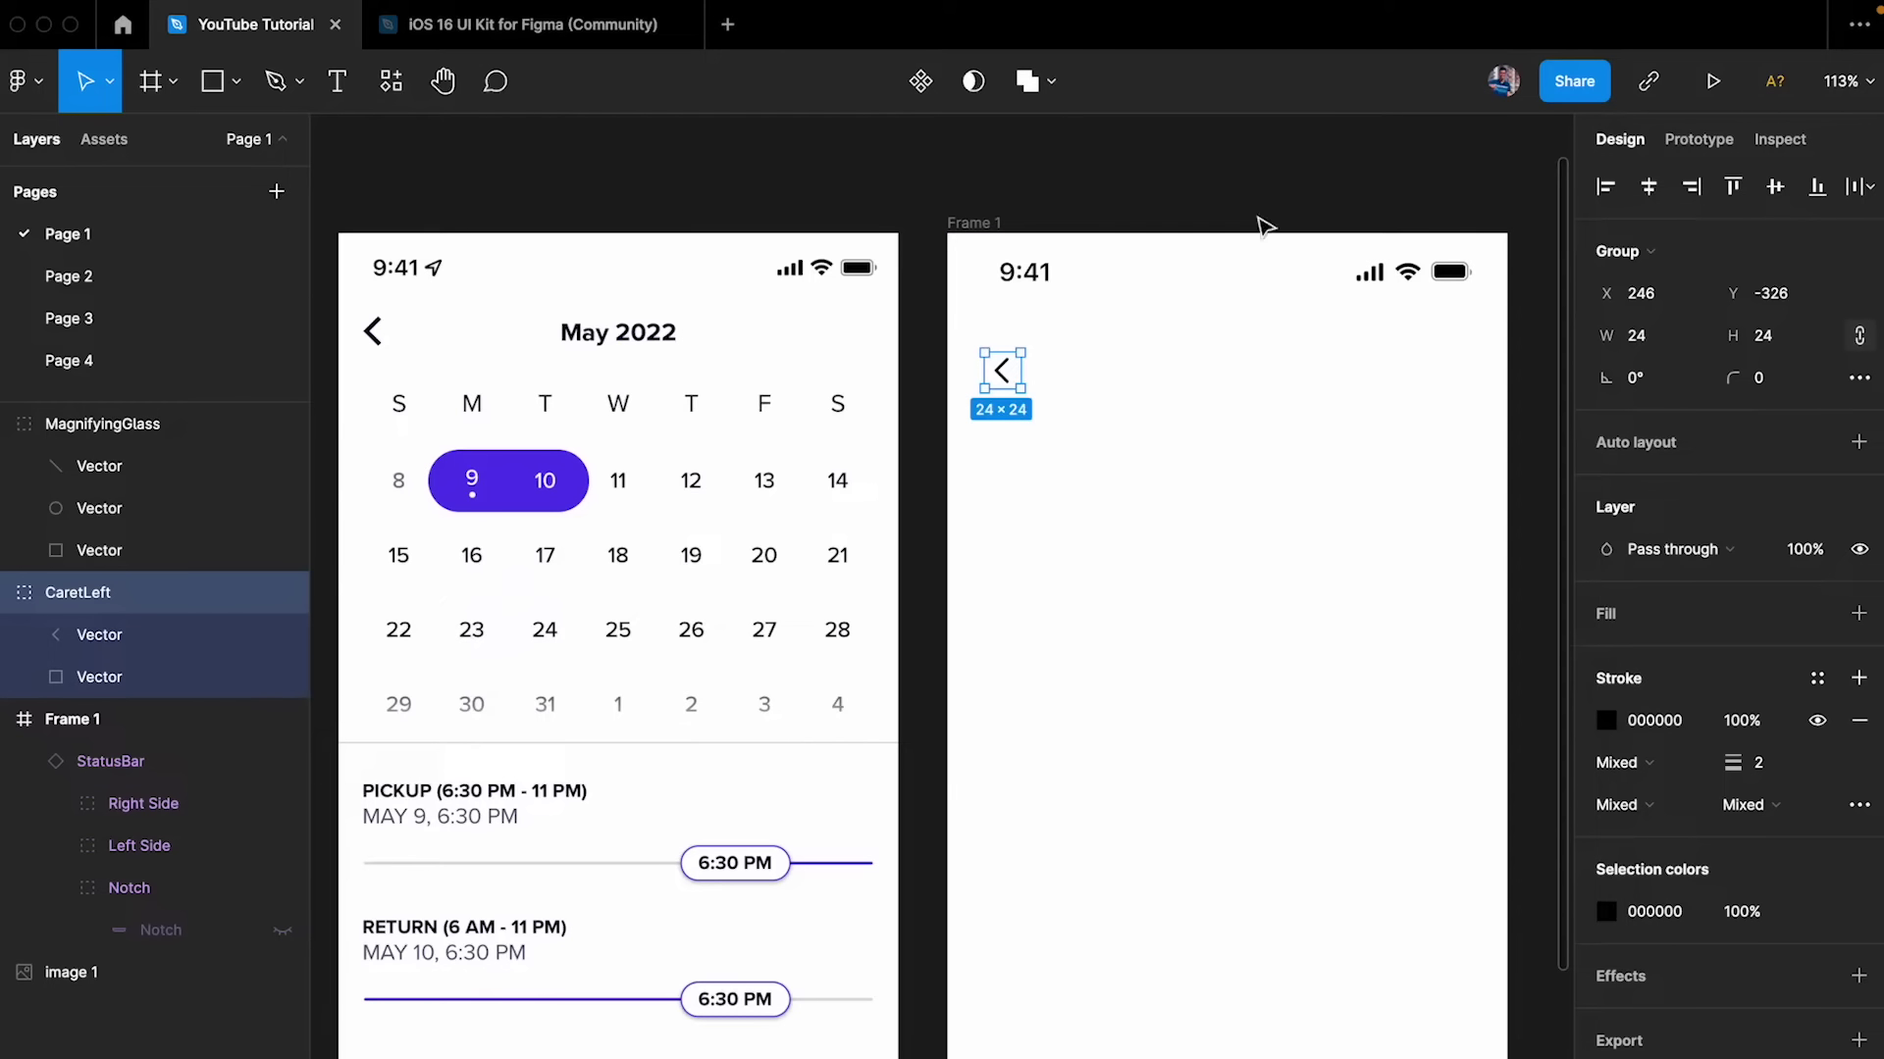
- Examine the arrow vector inside the caret icon against the bounds of its whole group
scroll(1010, 373, up, 10)
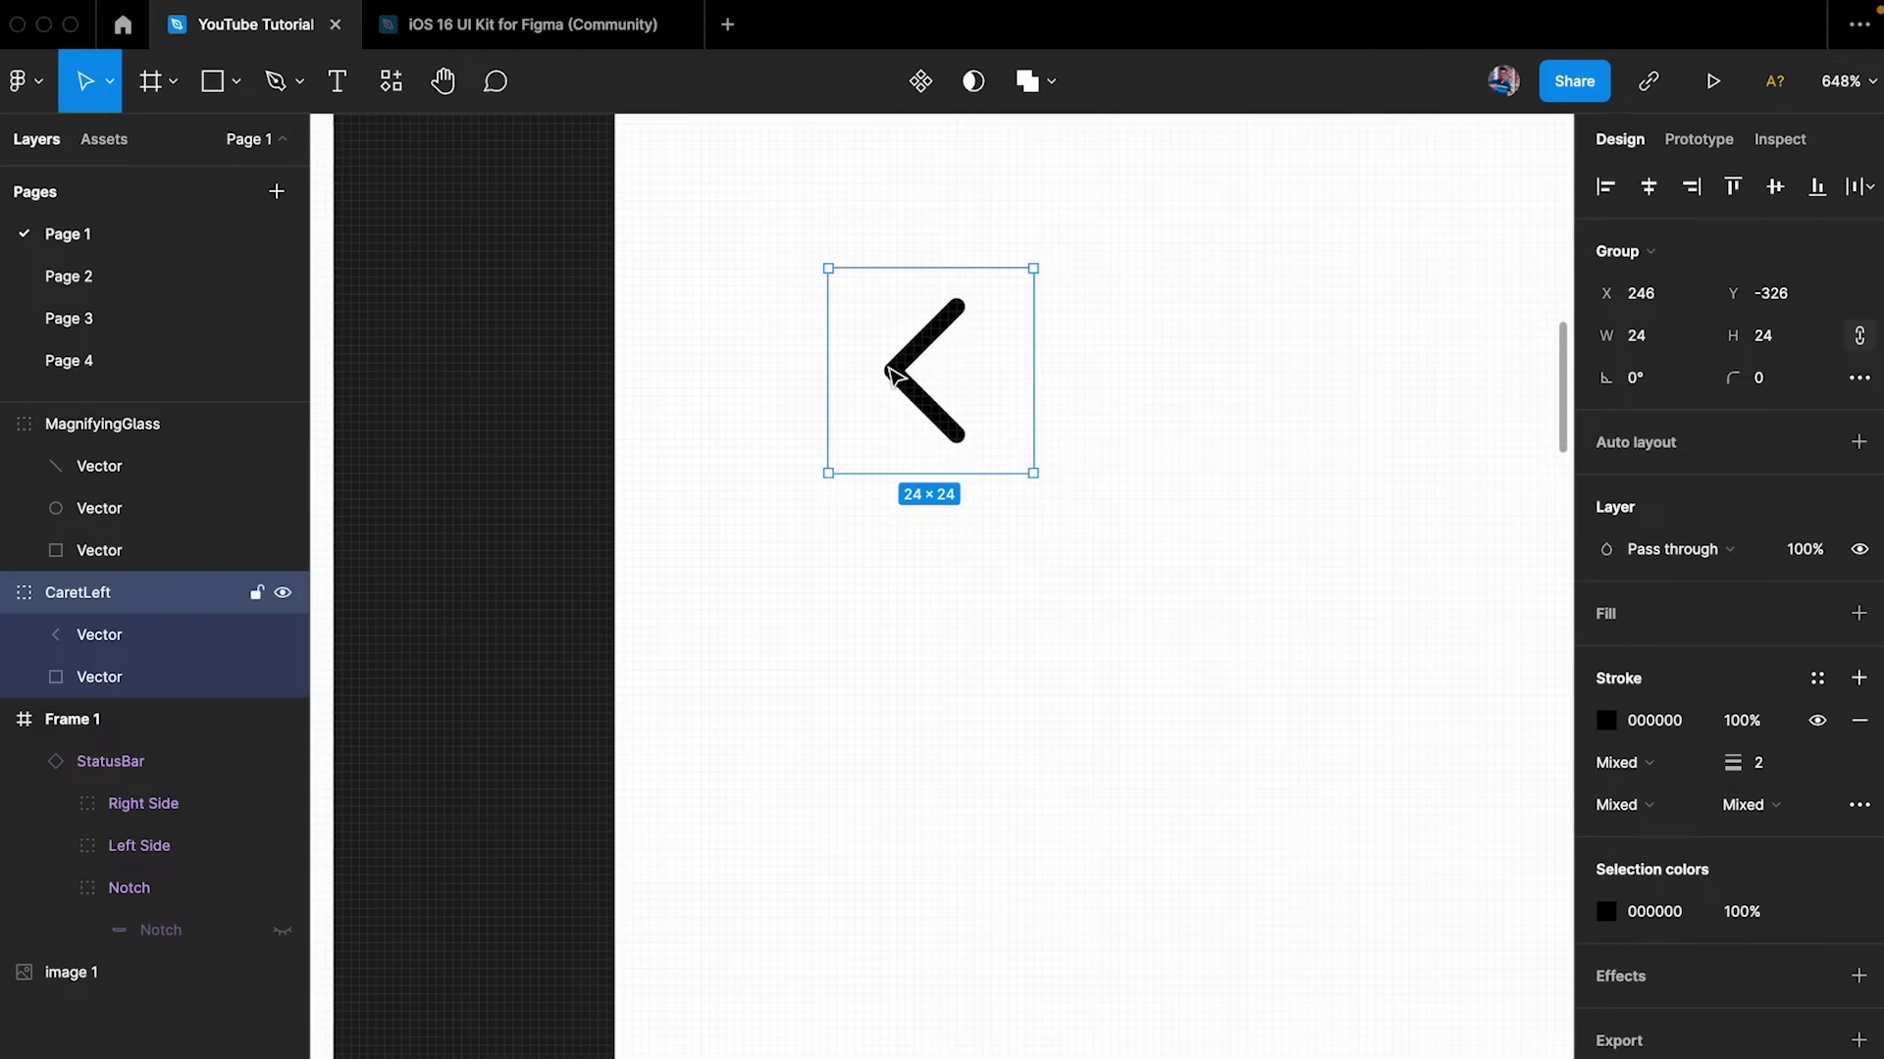
scroll(935, 354, up, 5)
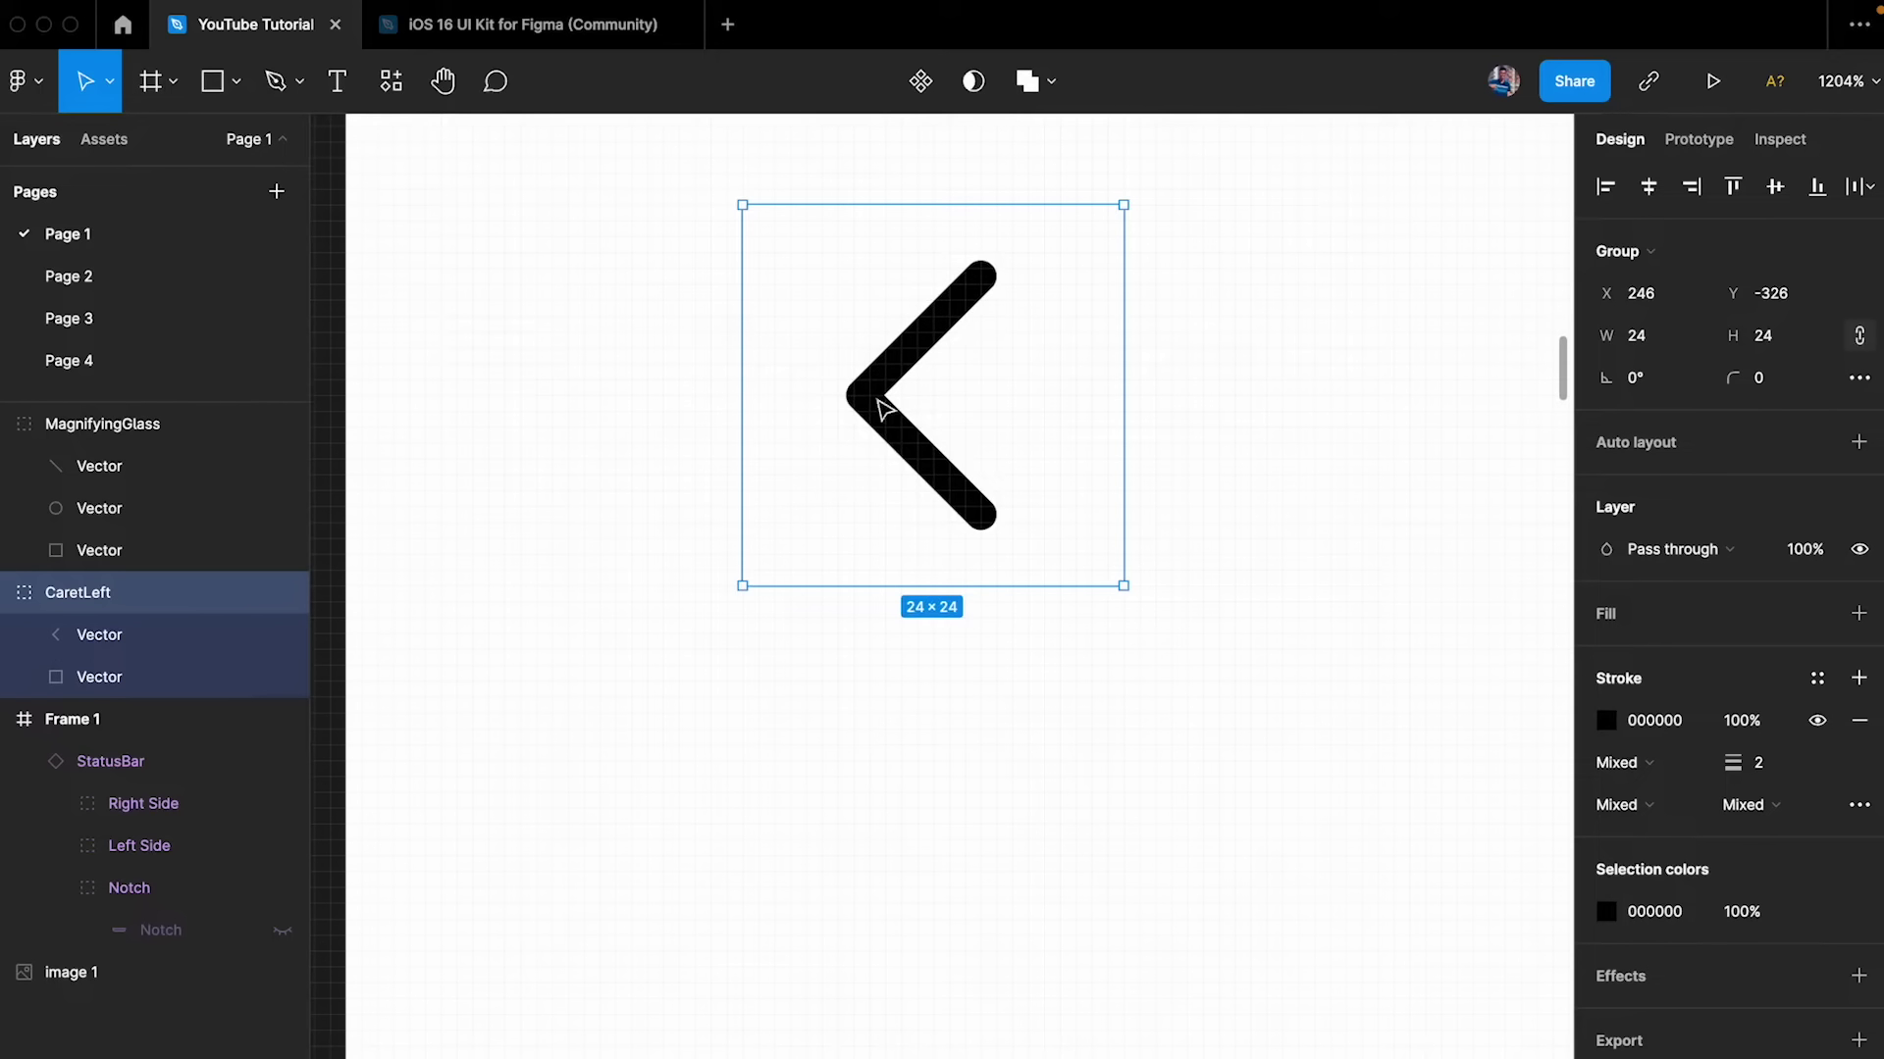
double_click(929, 332)
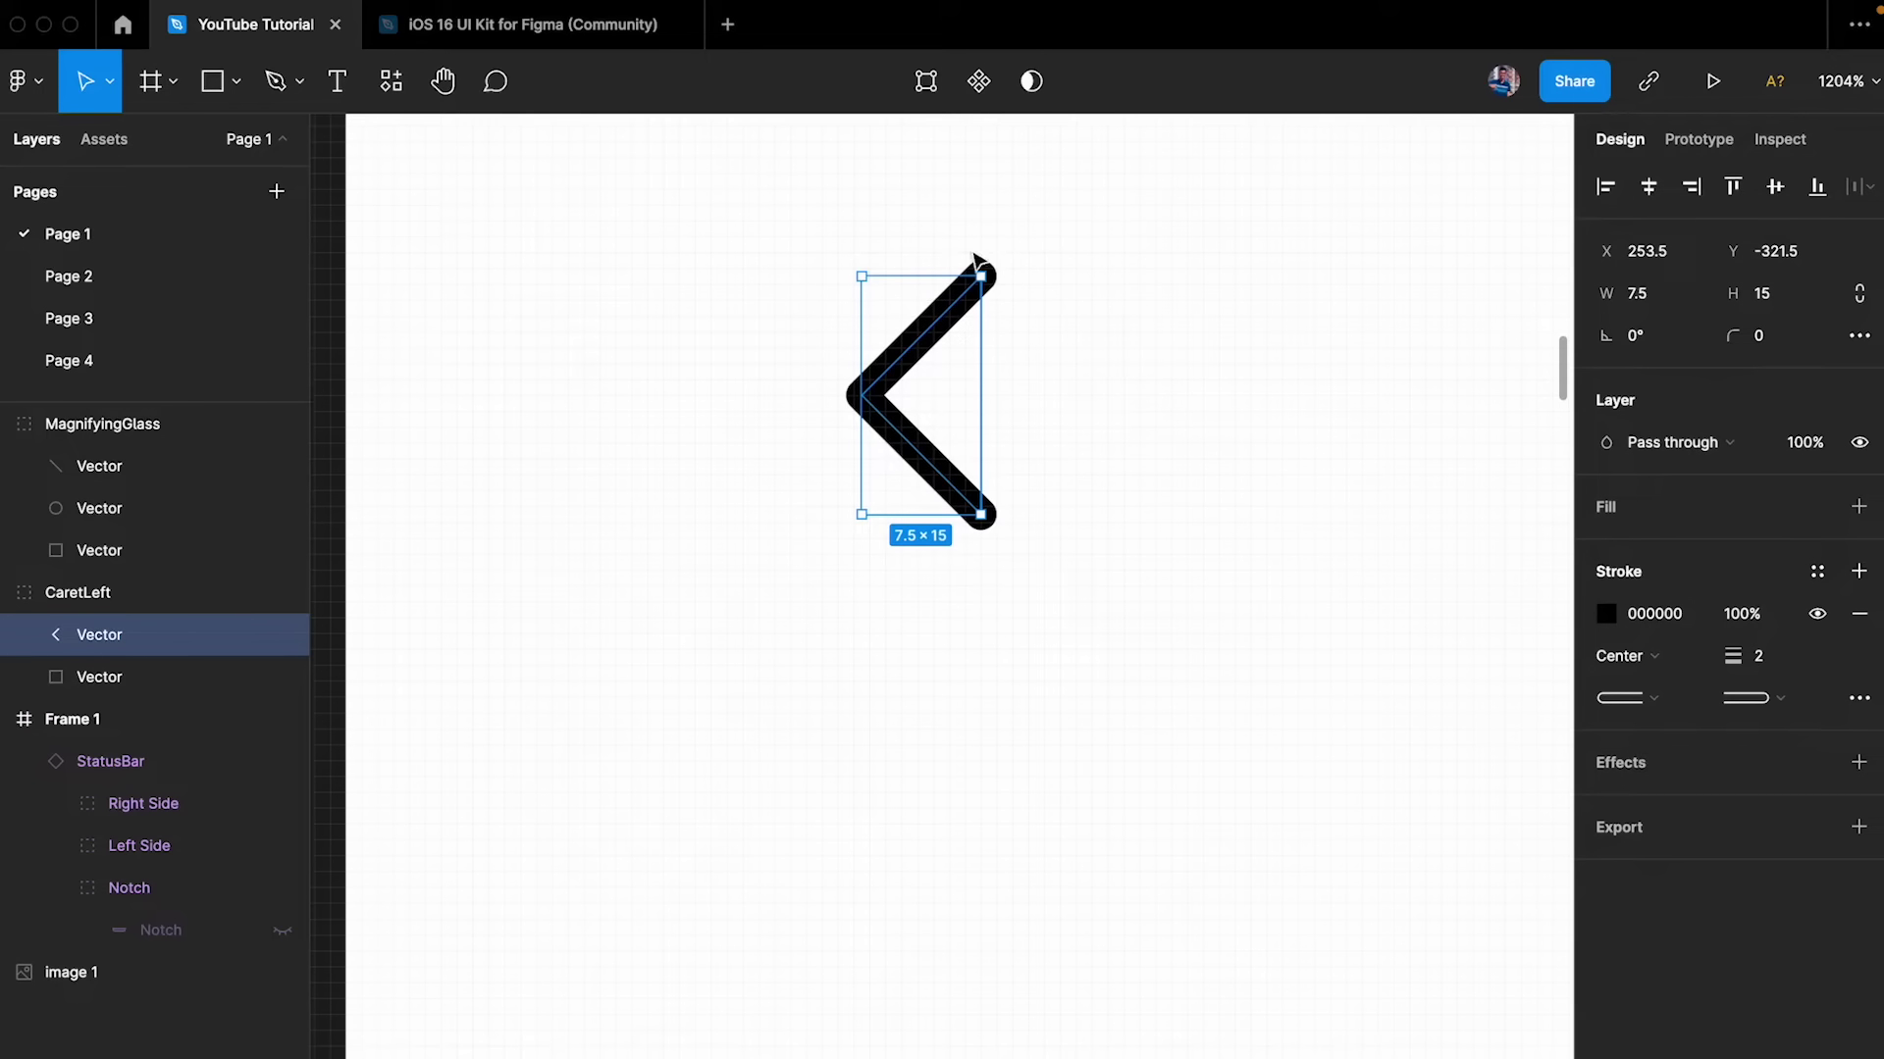
click(1194, 244)
click(1089, 333)
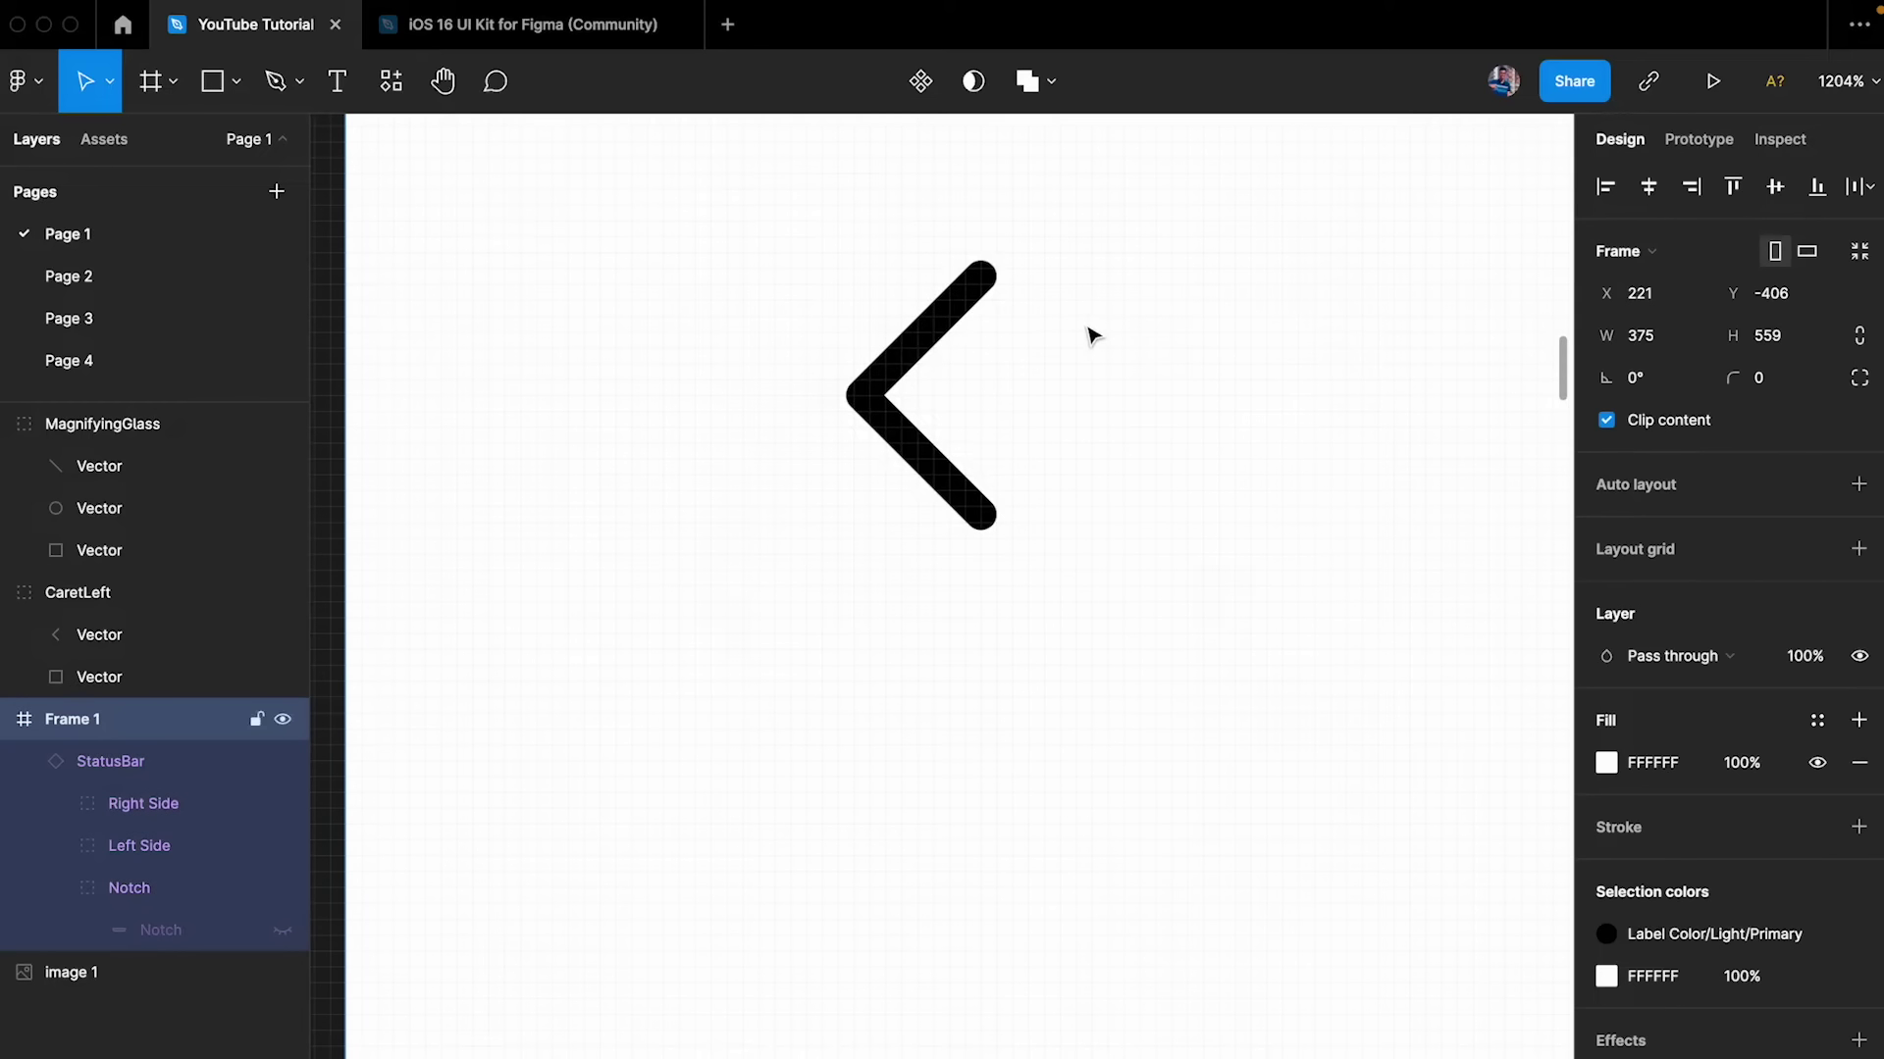
click(932, 340)
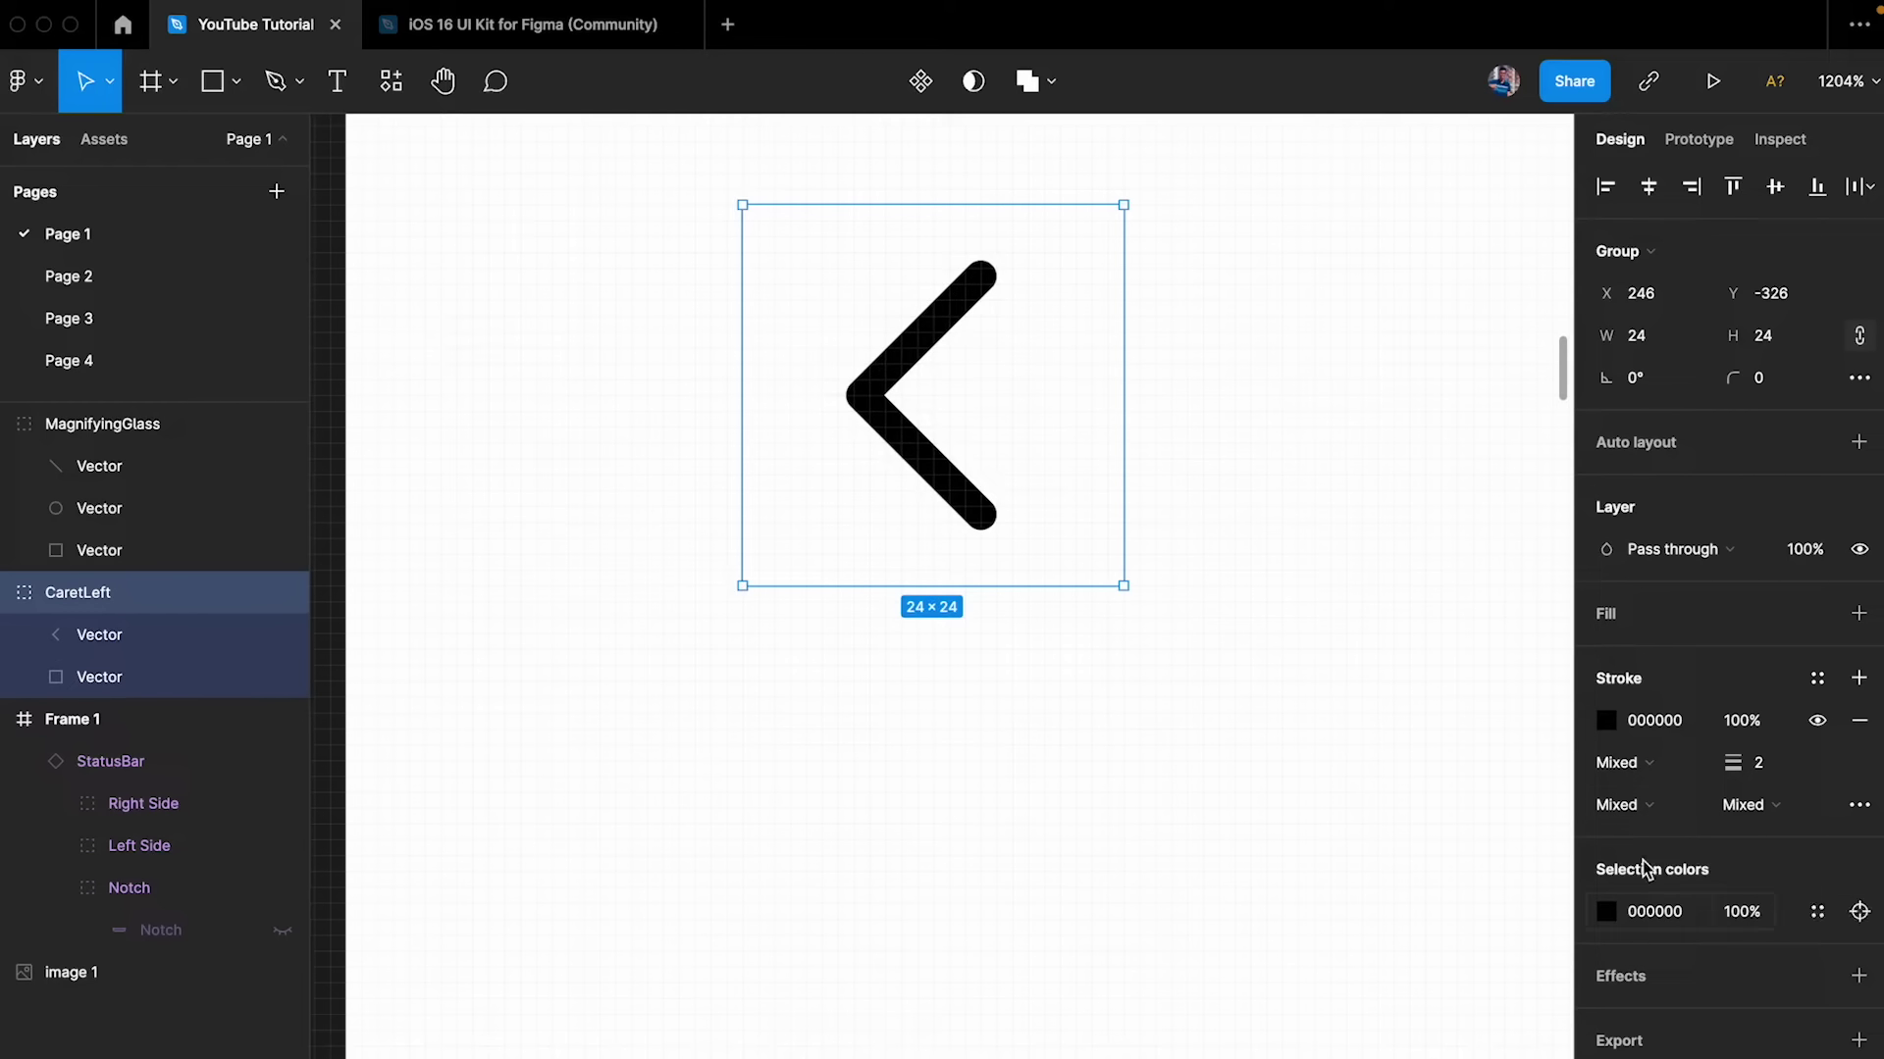
- Try deleting the square bounding vector from the CaretLeft group
click(114, 684)
key(Delete)
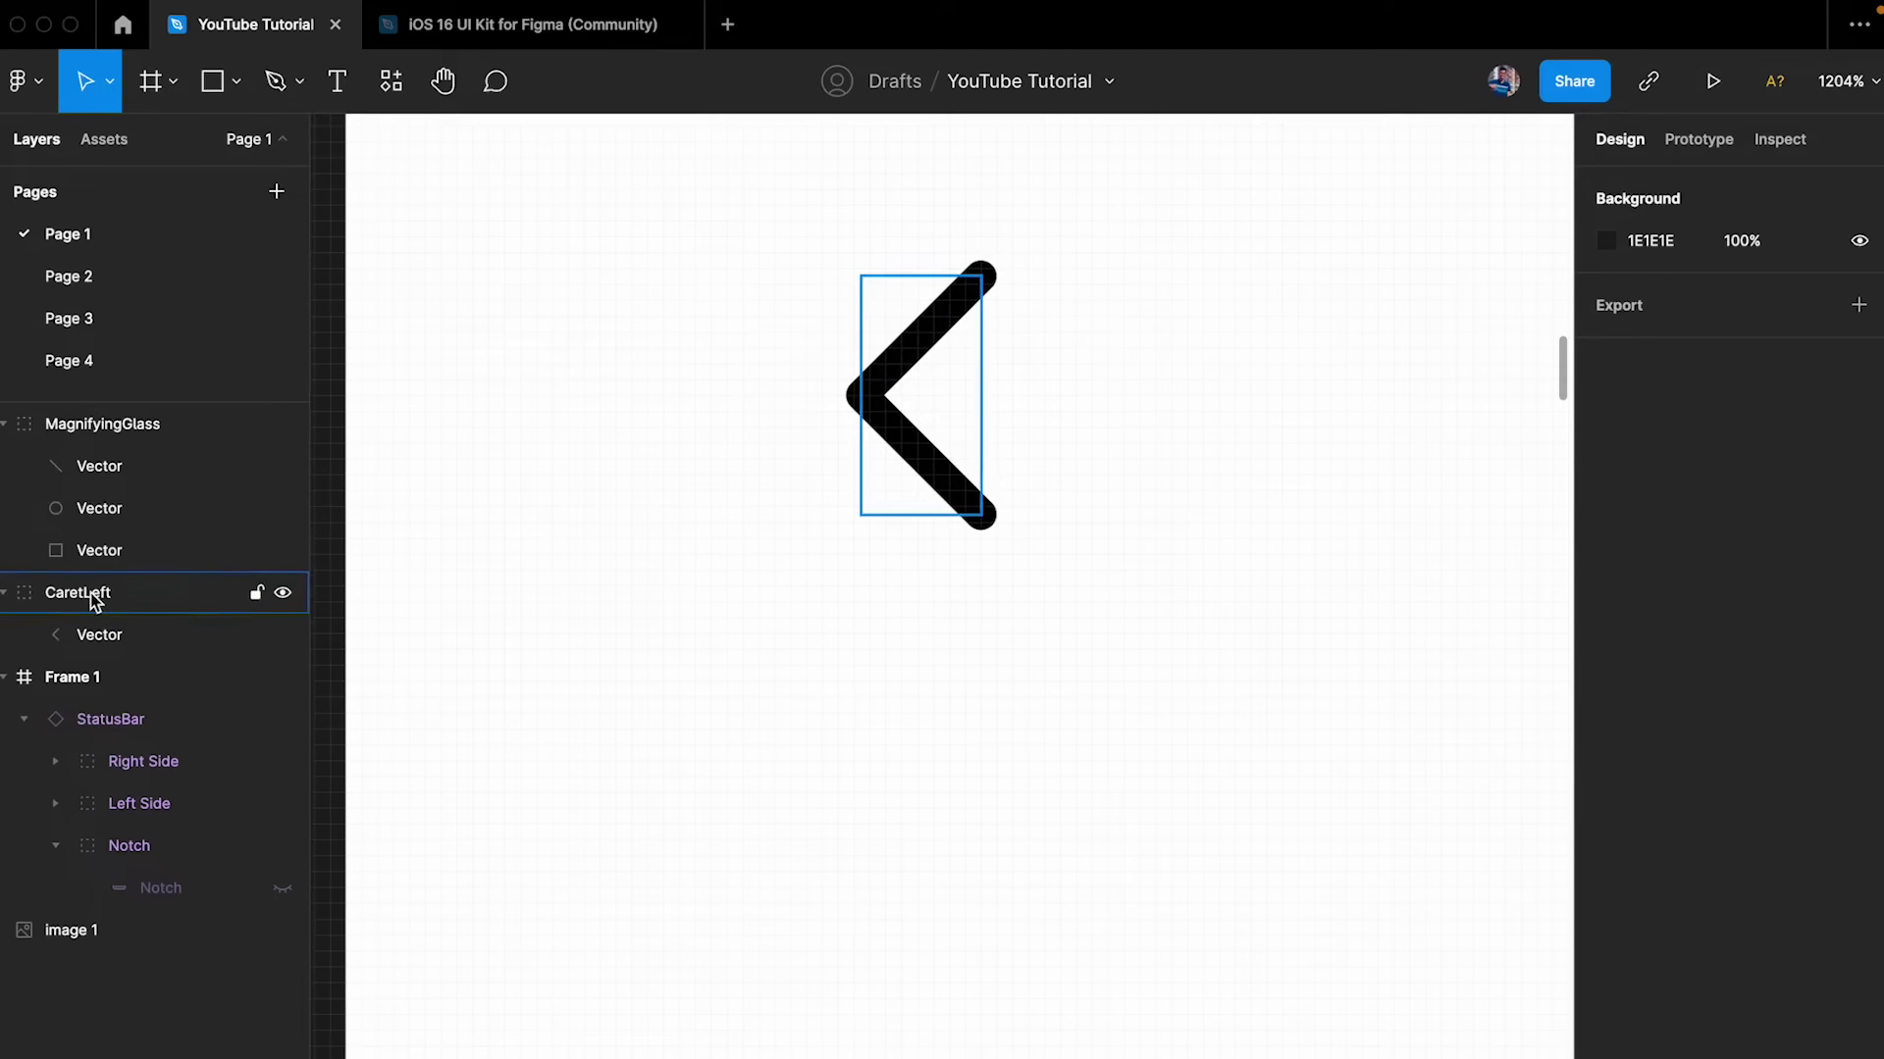
click(92, 594)
key(ctrl+z)
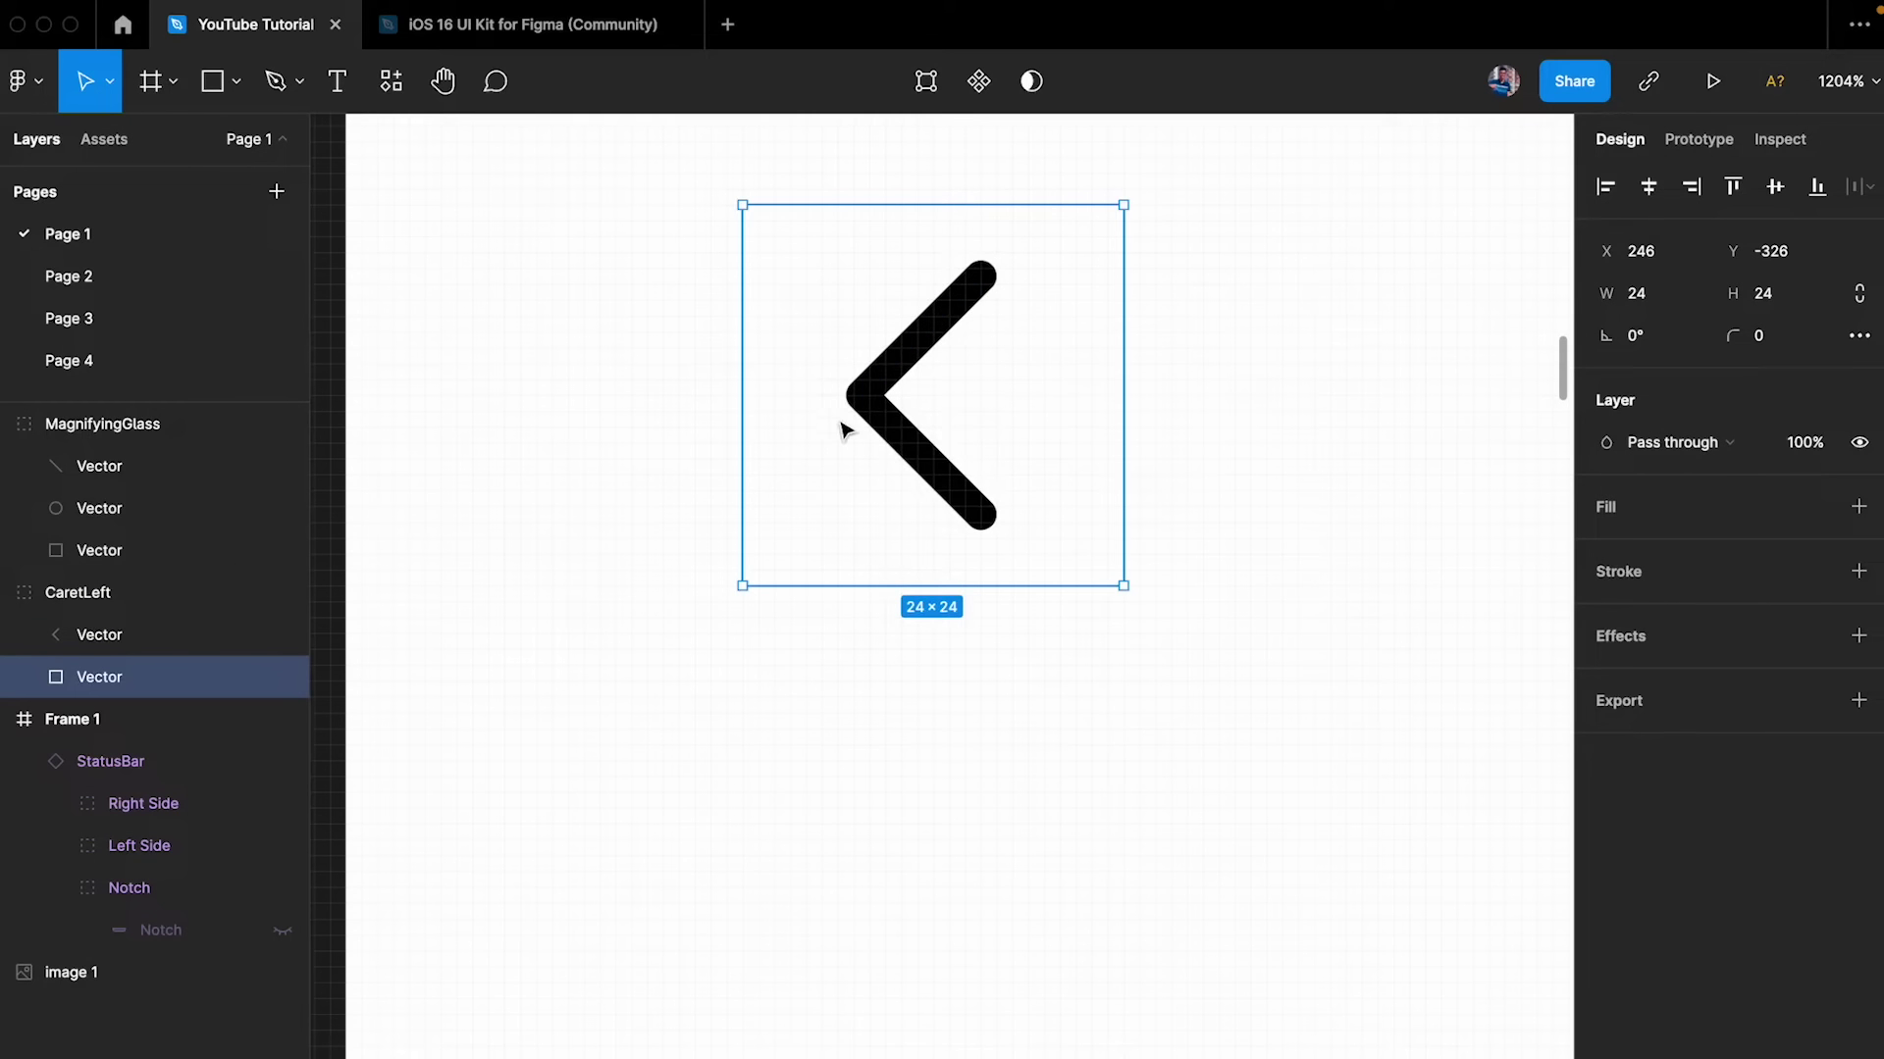
- Add a D9D9D9 fill to the caret icon's square bounding vector and compare it with the arrow vector
click(1858, 506)
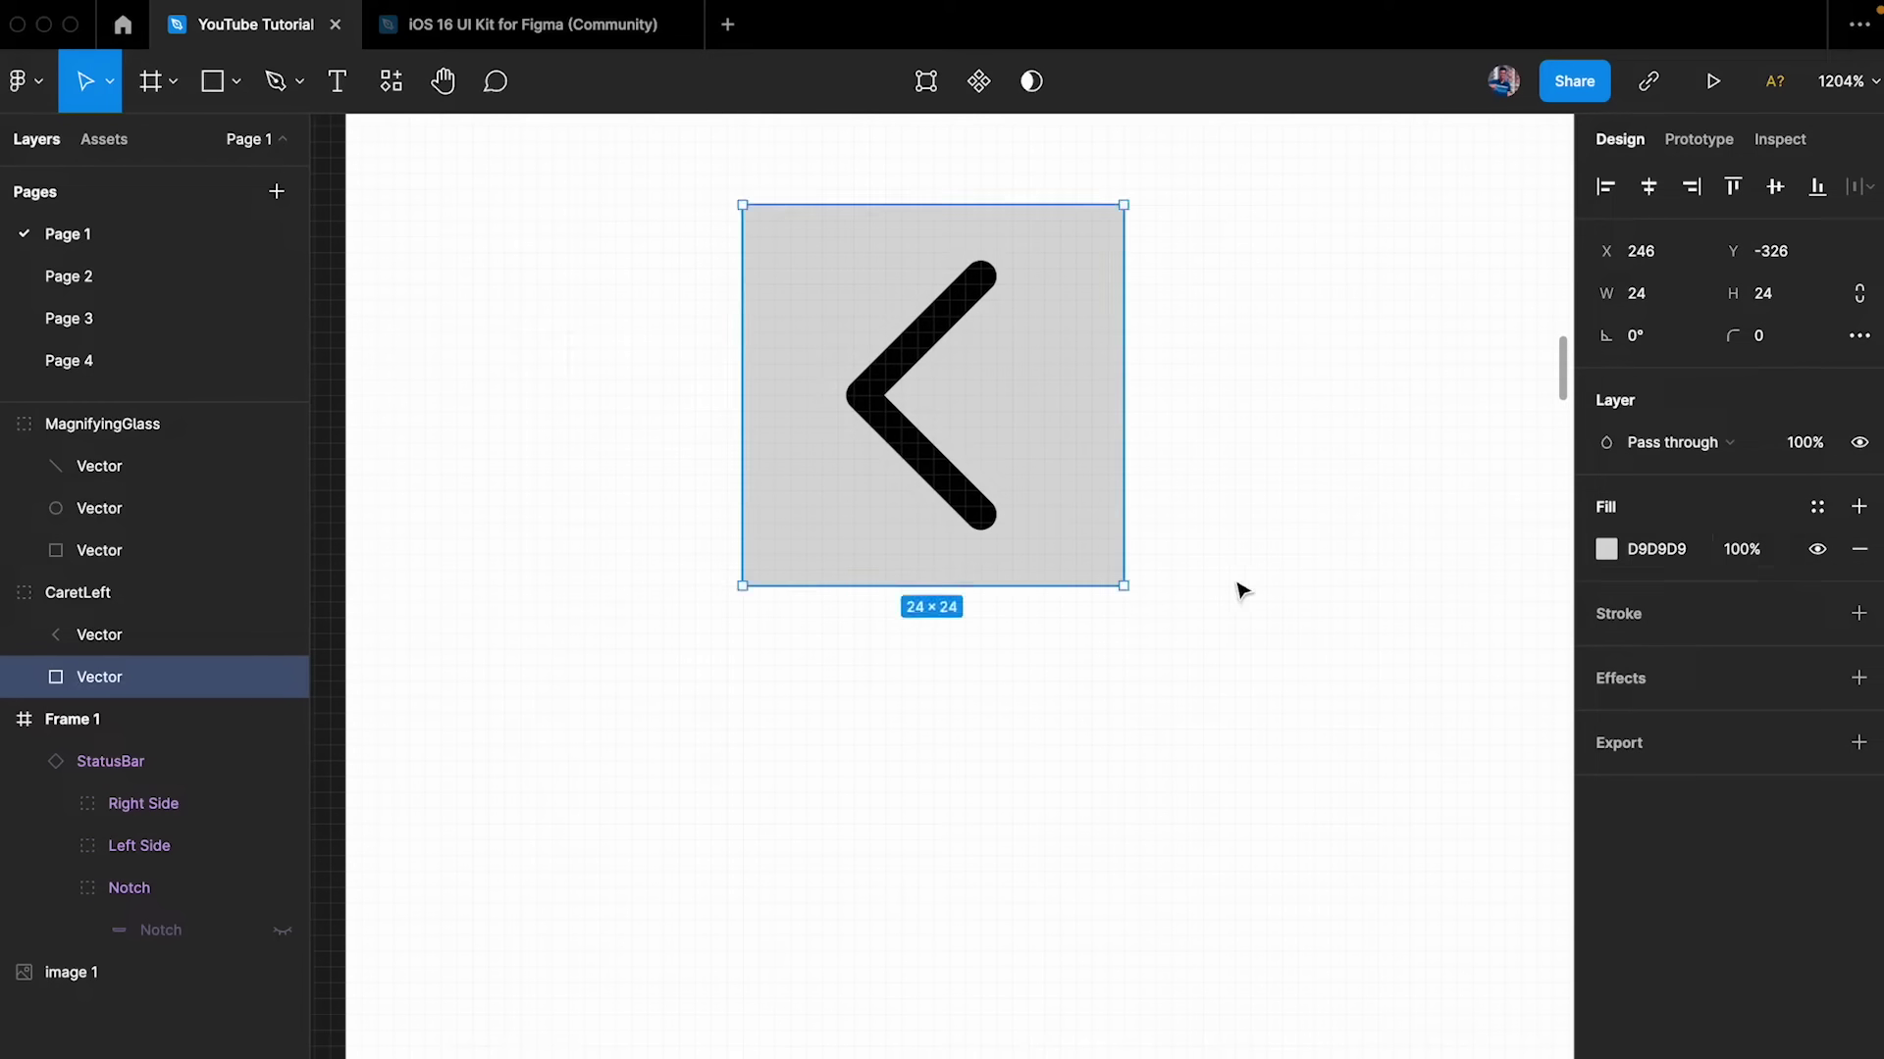
click(1273, 583)
click(957, 302)
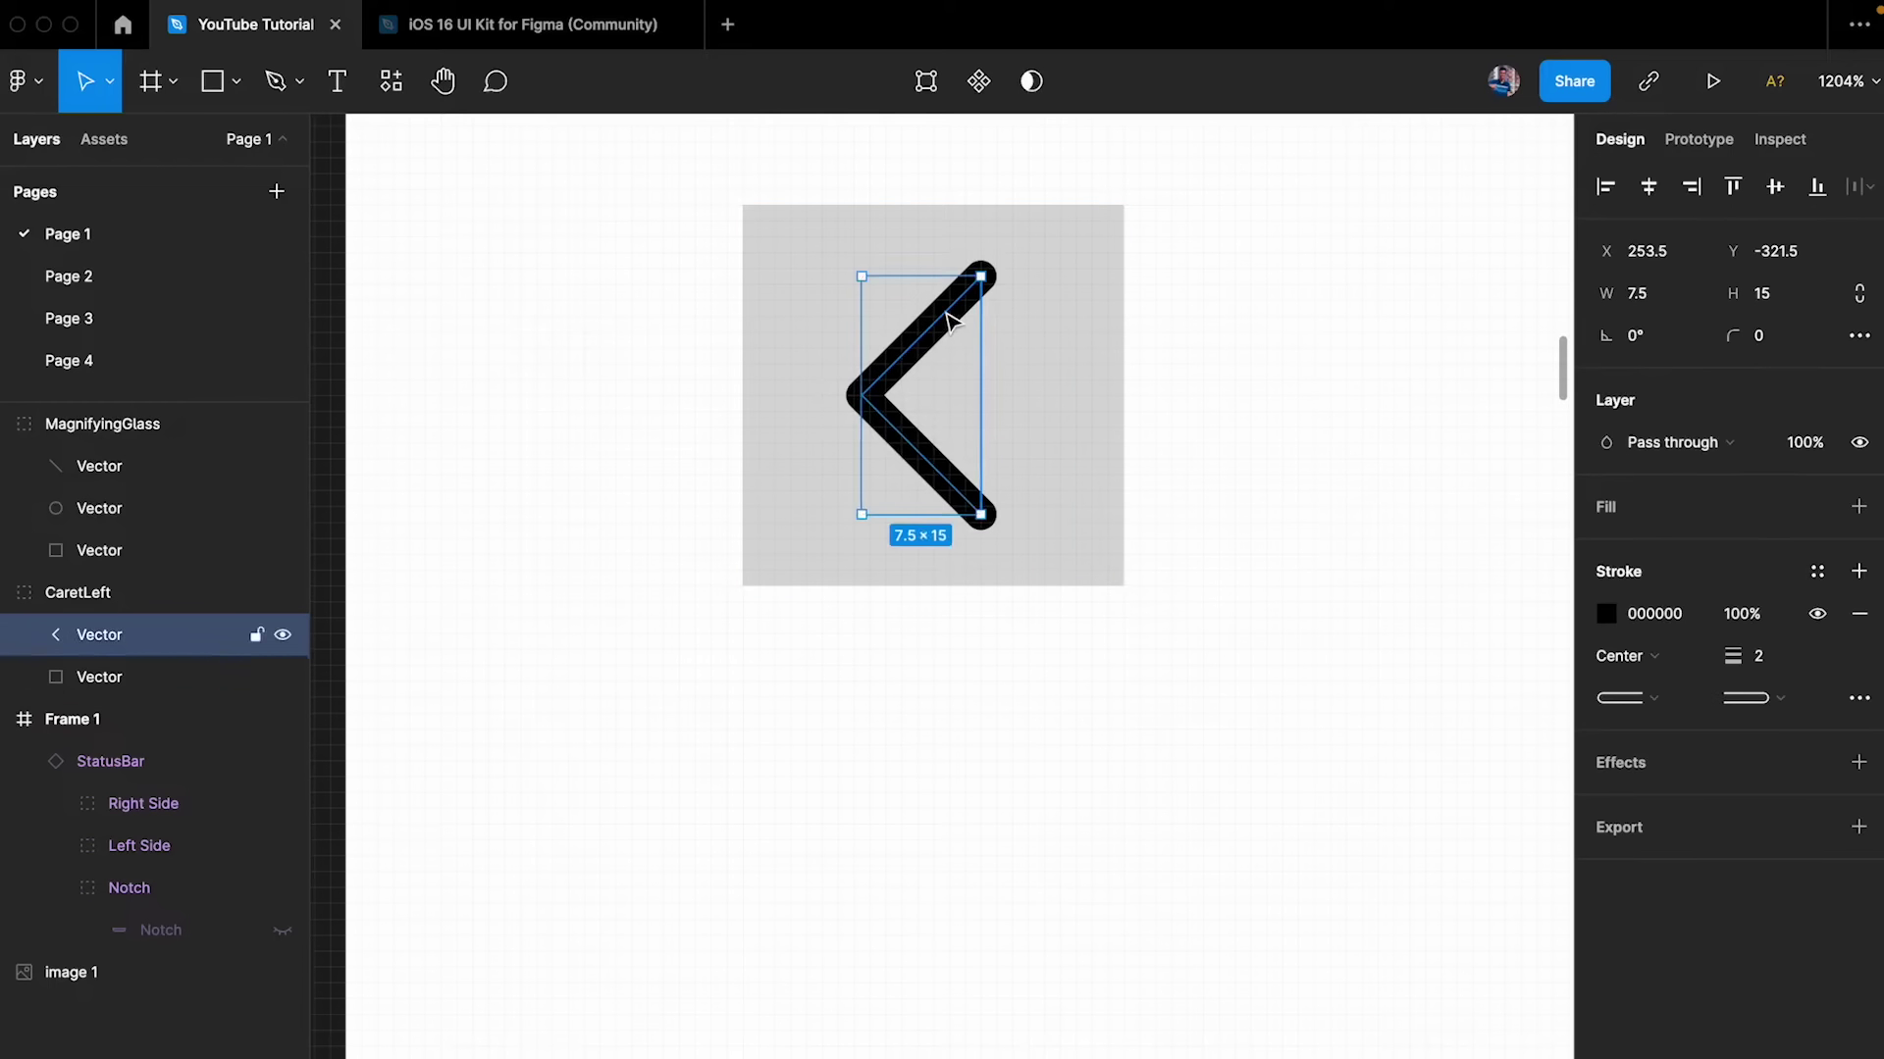
click(869, 254)
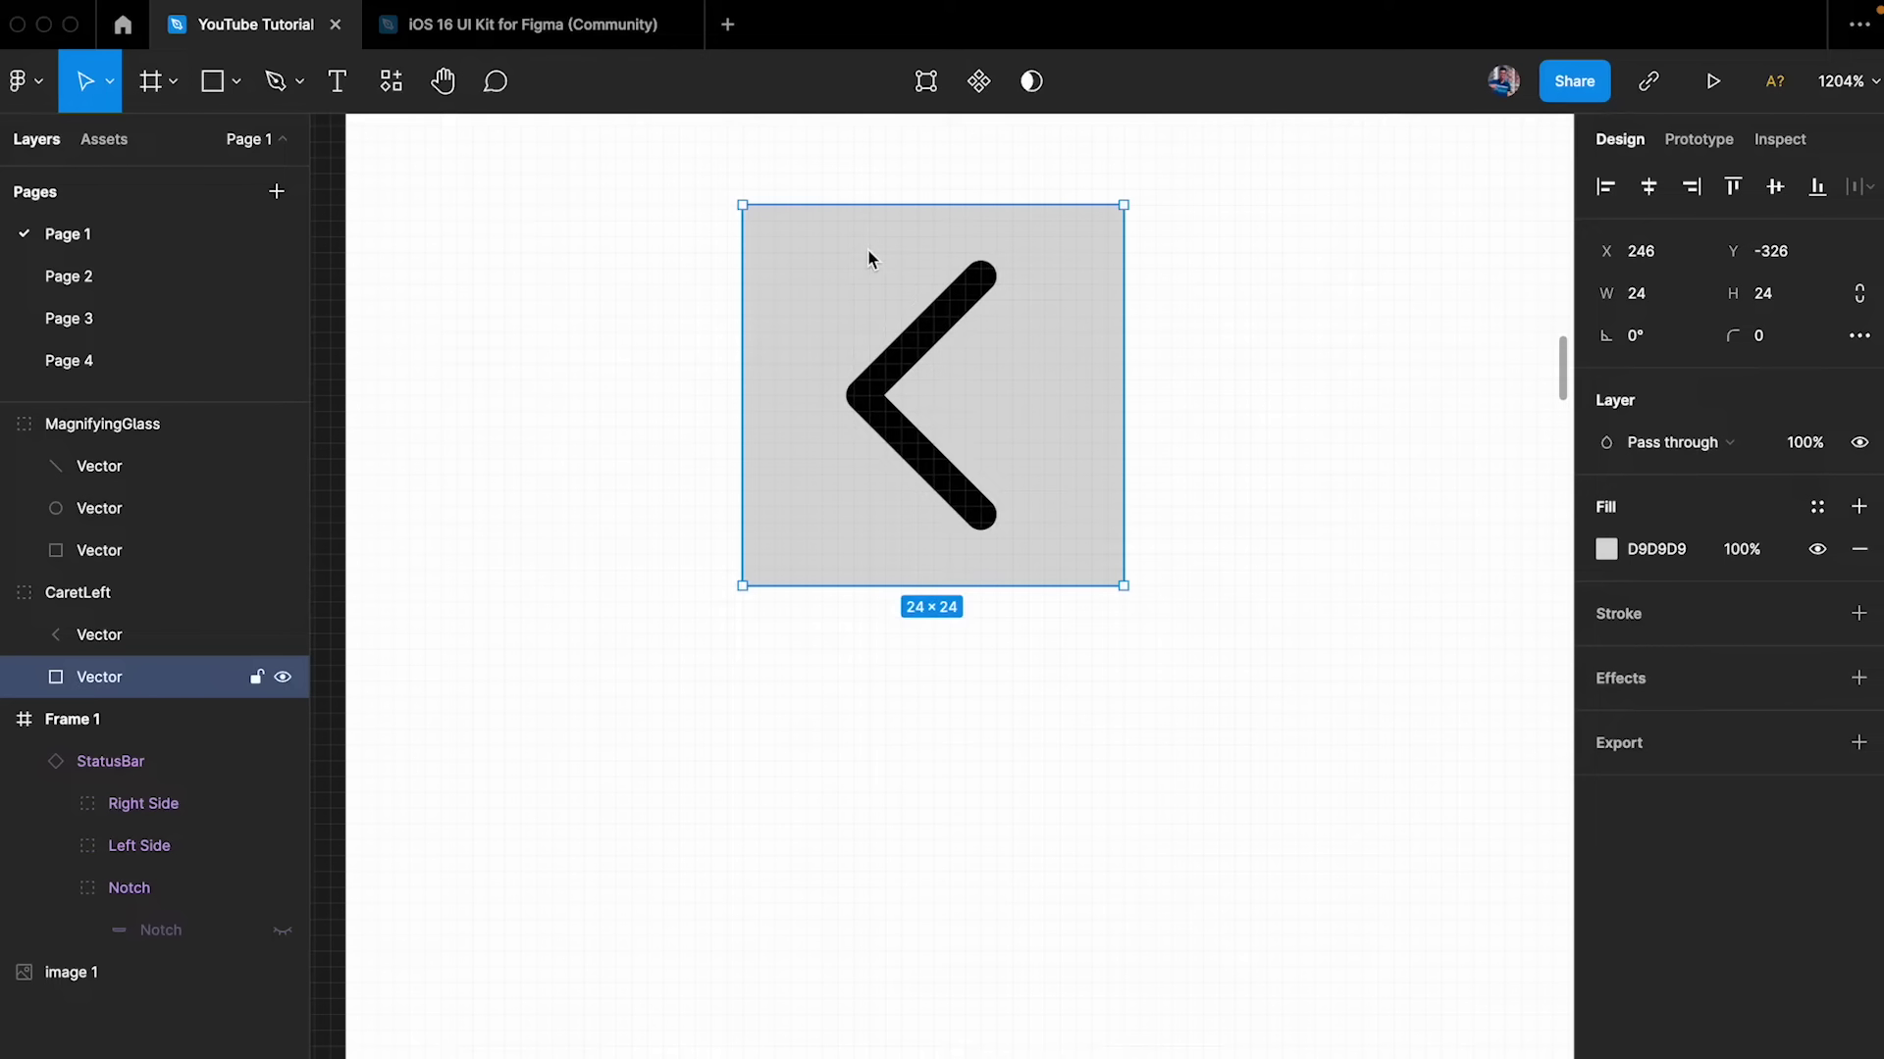
click(631, 366)
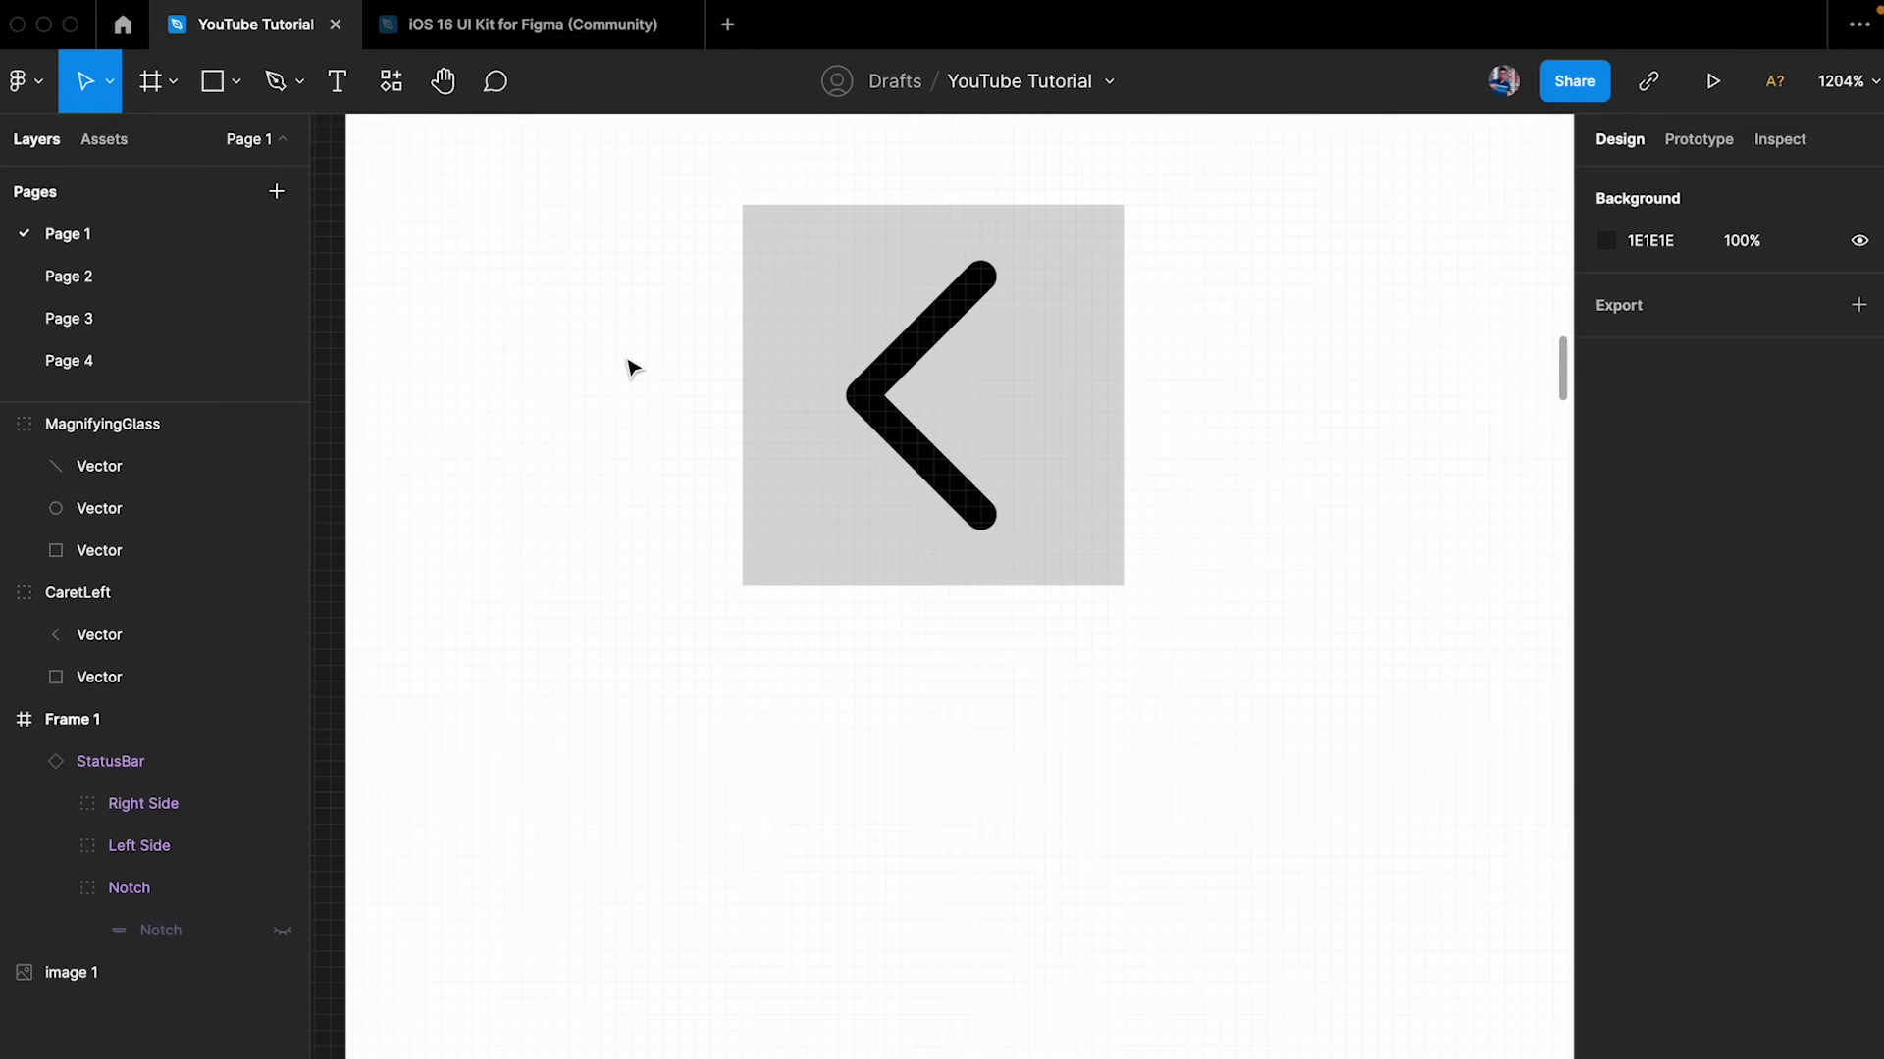
scroll(631, 366, down, 2)
click(909, 379)
scroll(913, 380, down, 4)
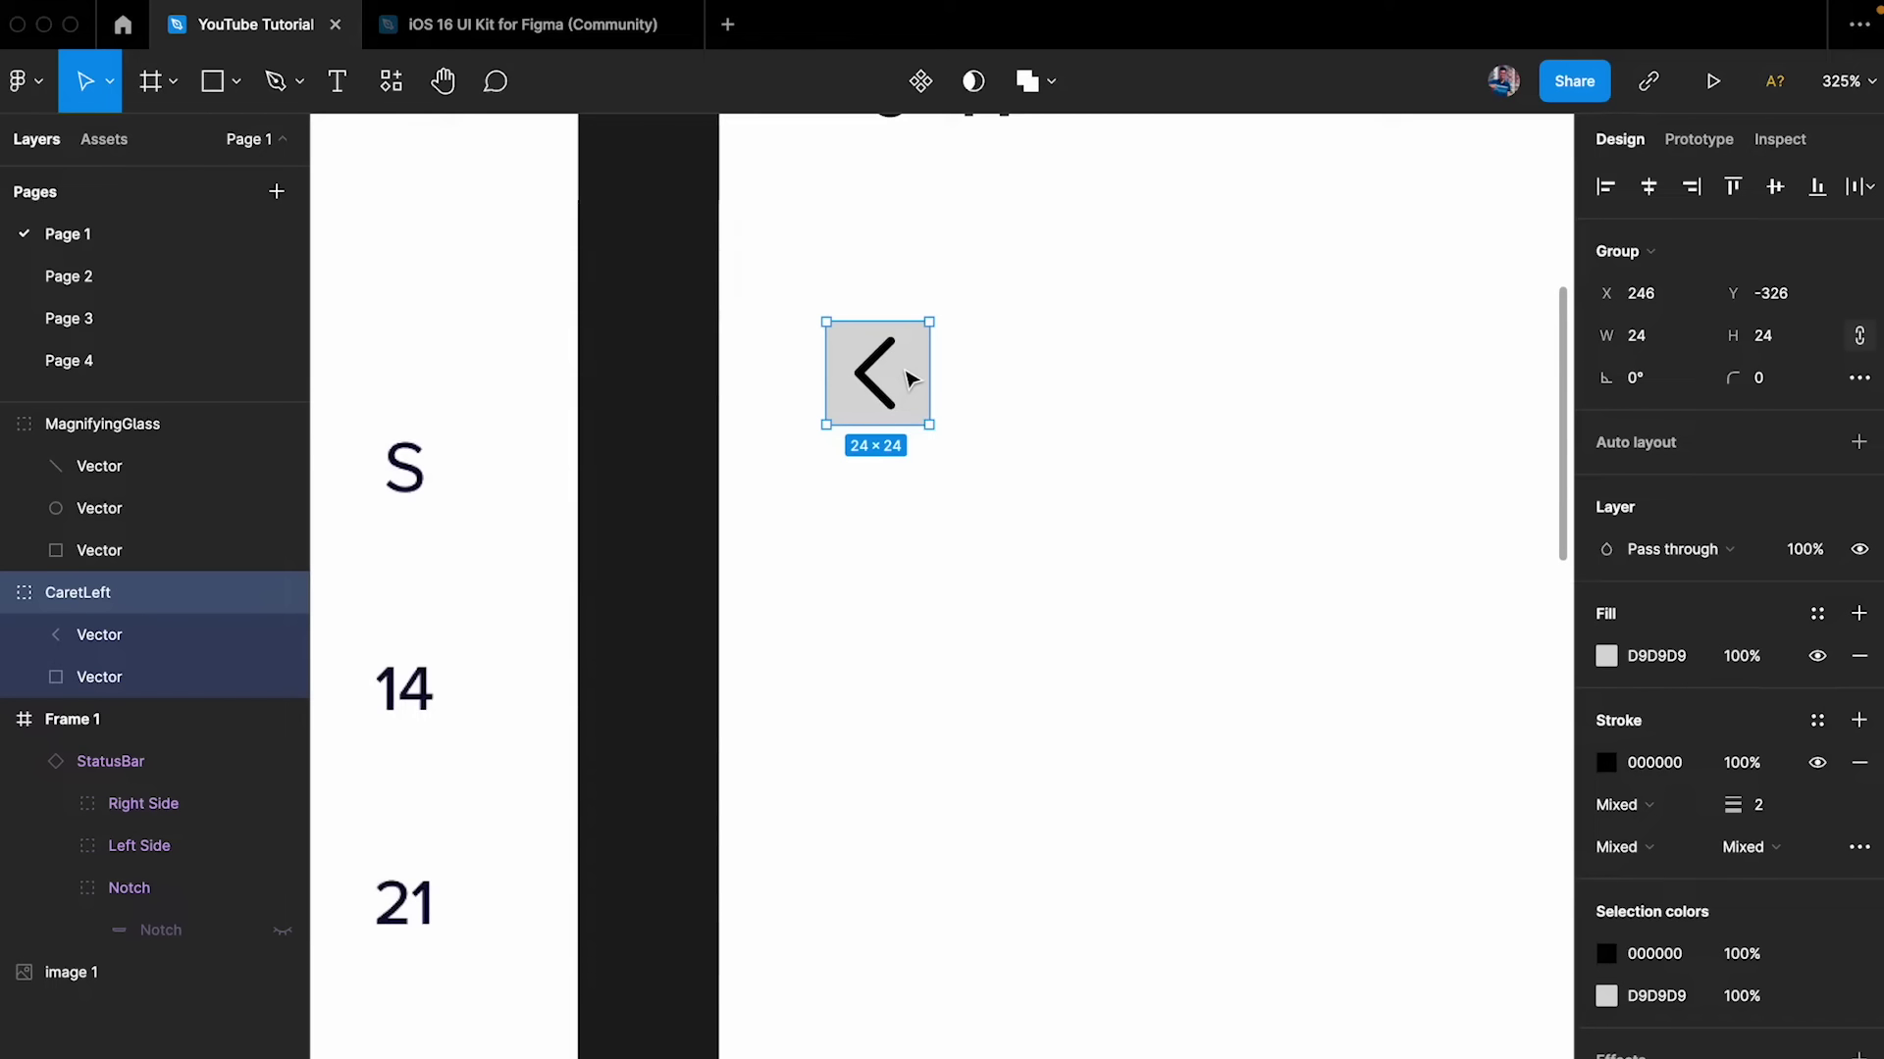
- Add a "May 2022" text over the calendar screenshot's header and bring it in front of the other layers
key(shift+1)
scroll(908, 379, right, 3)
scroll(908, 546, up, 5)
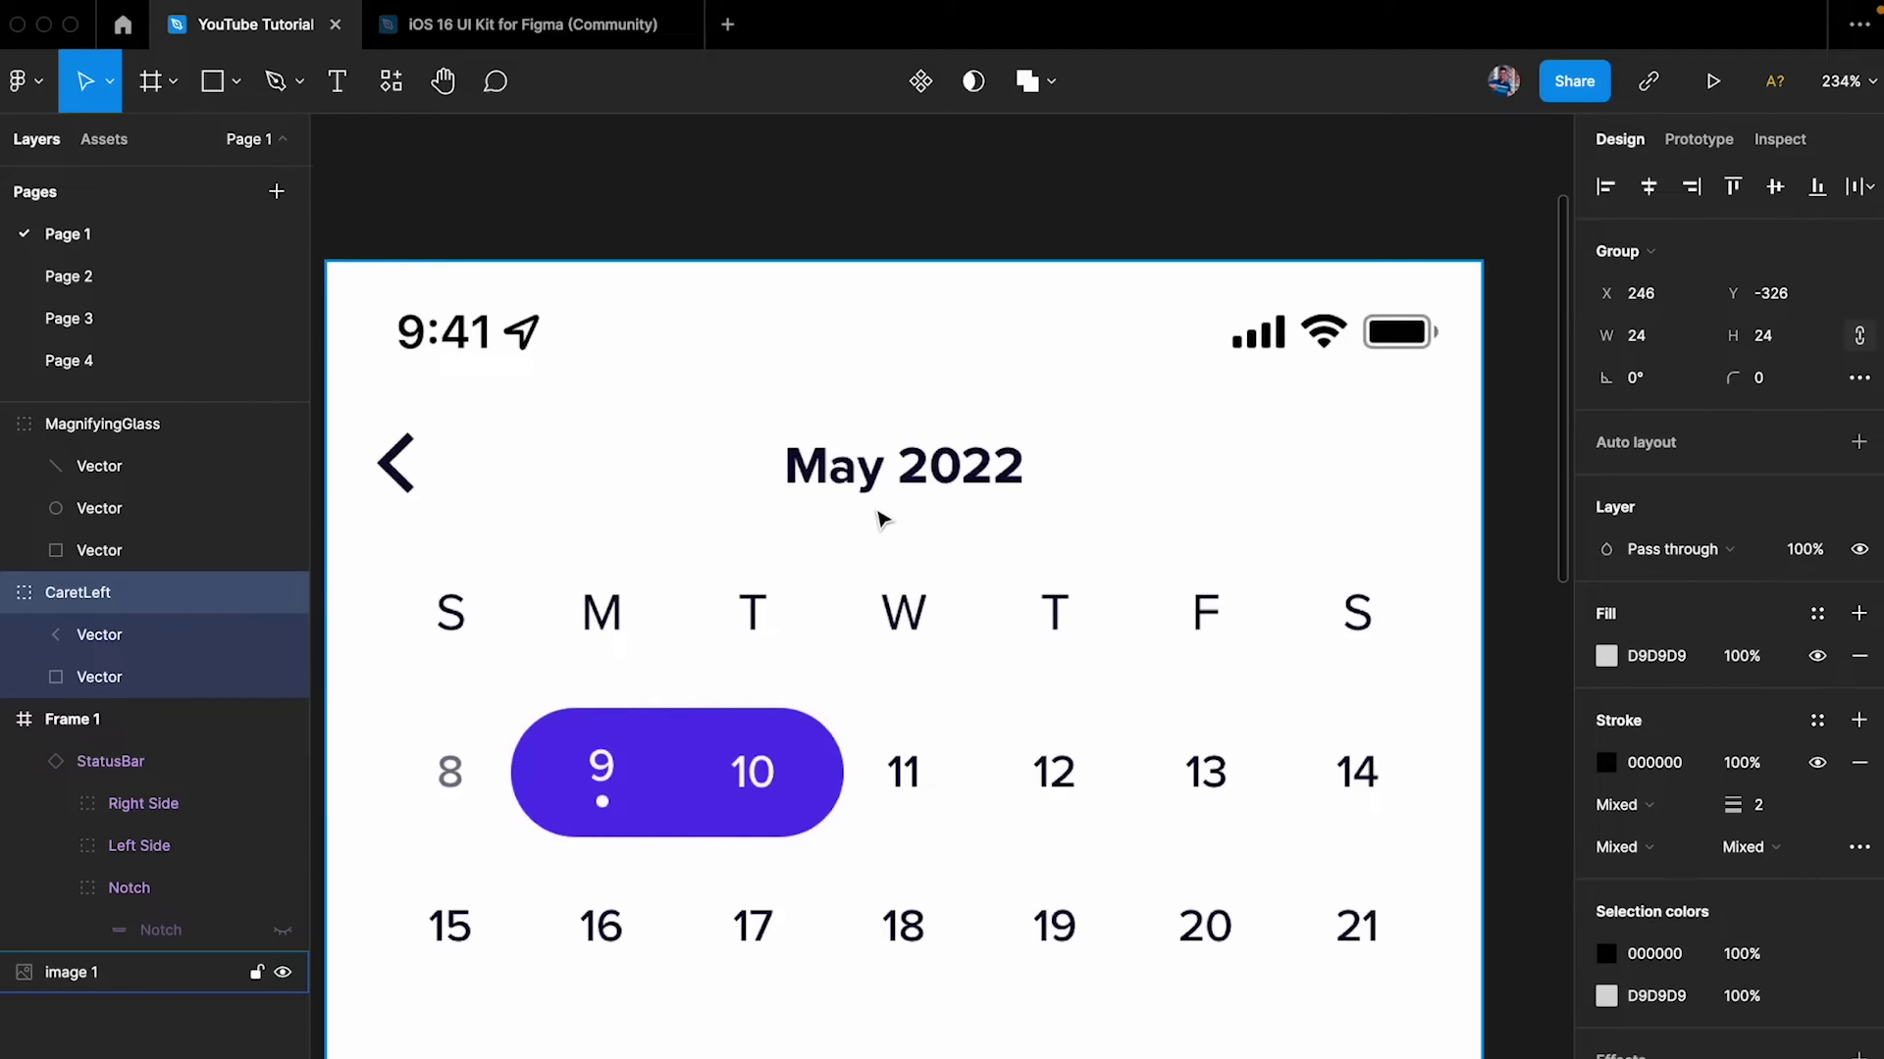
key(t)
click(860, 390)
text(May 2022)
key(Escape)
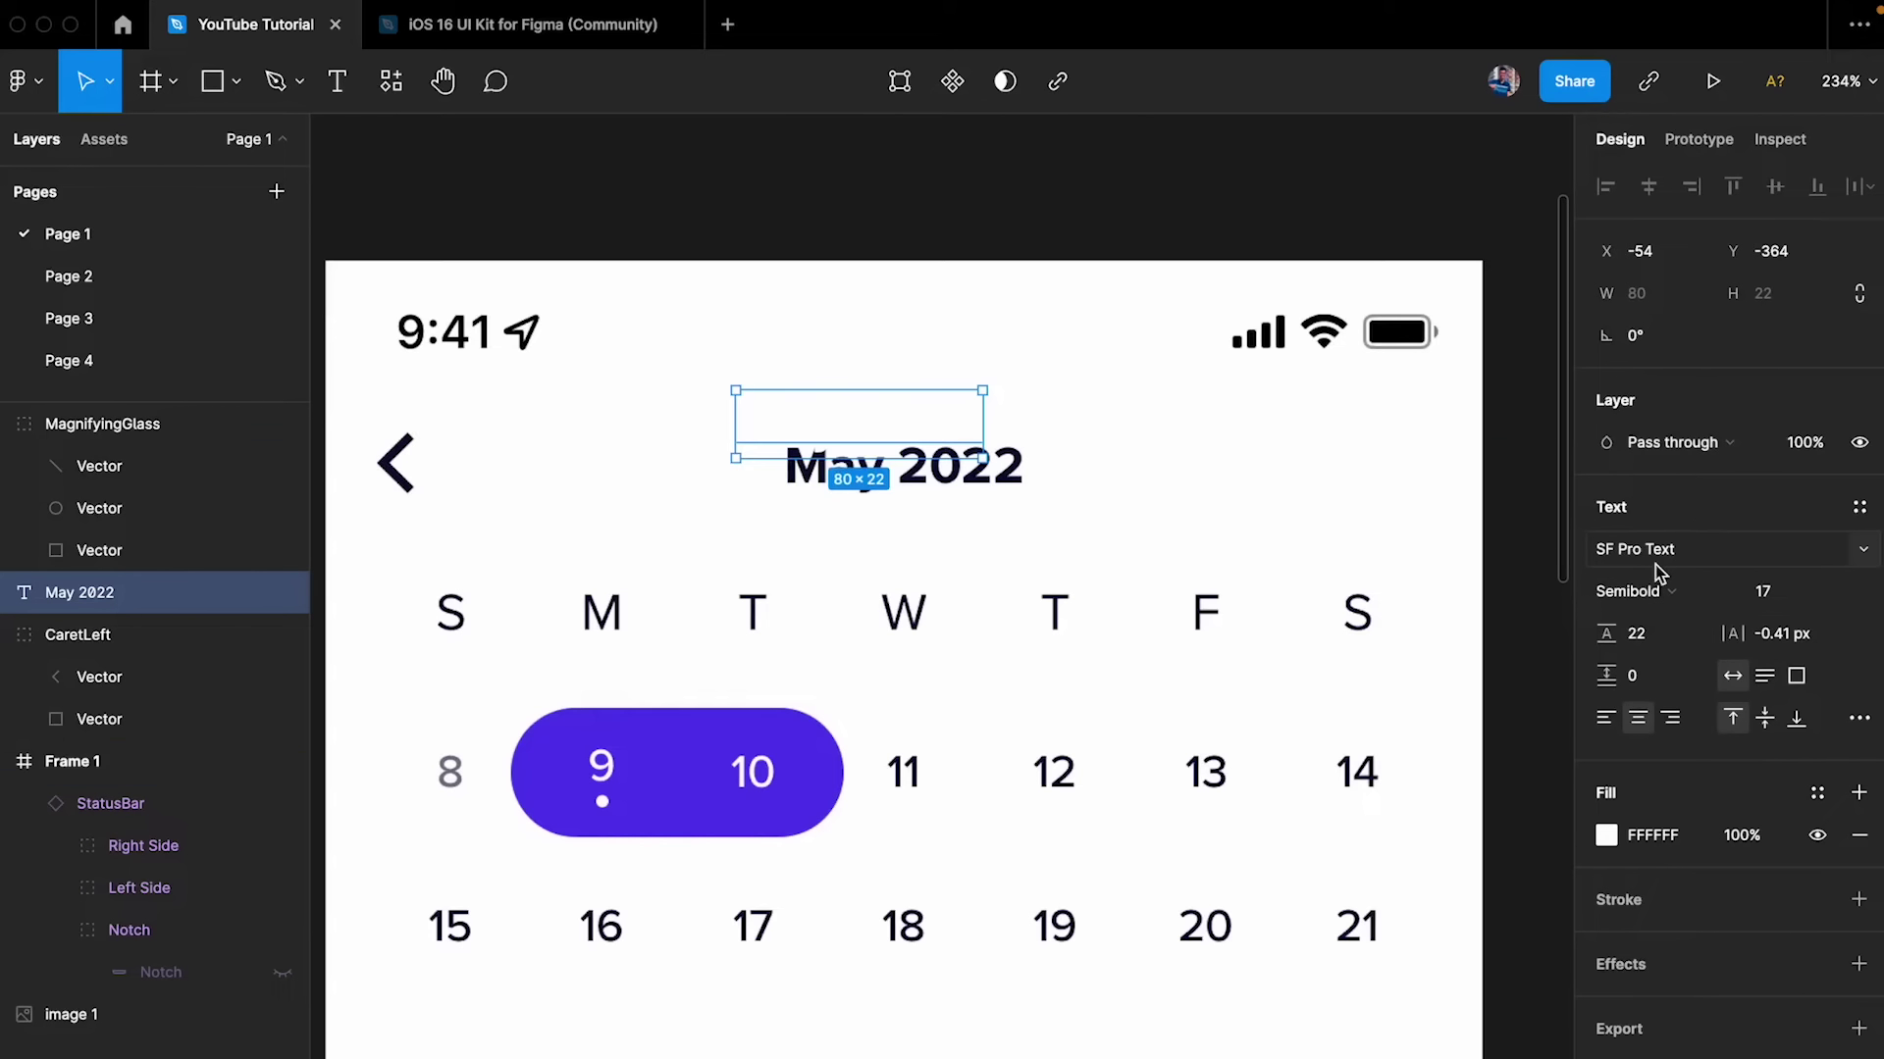
key(super+bracketright)
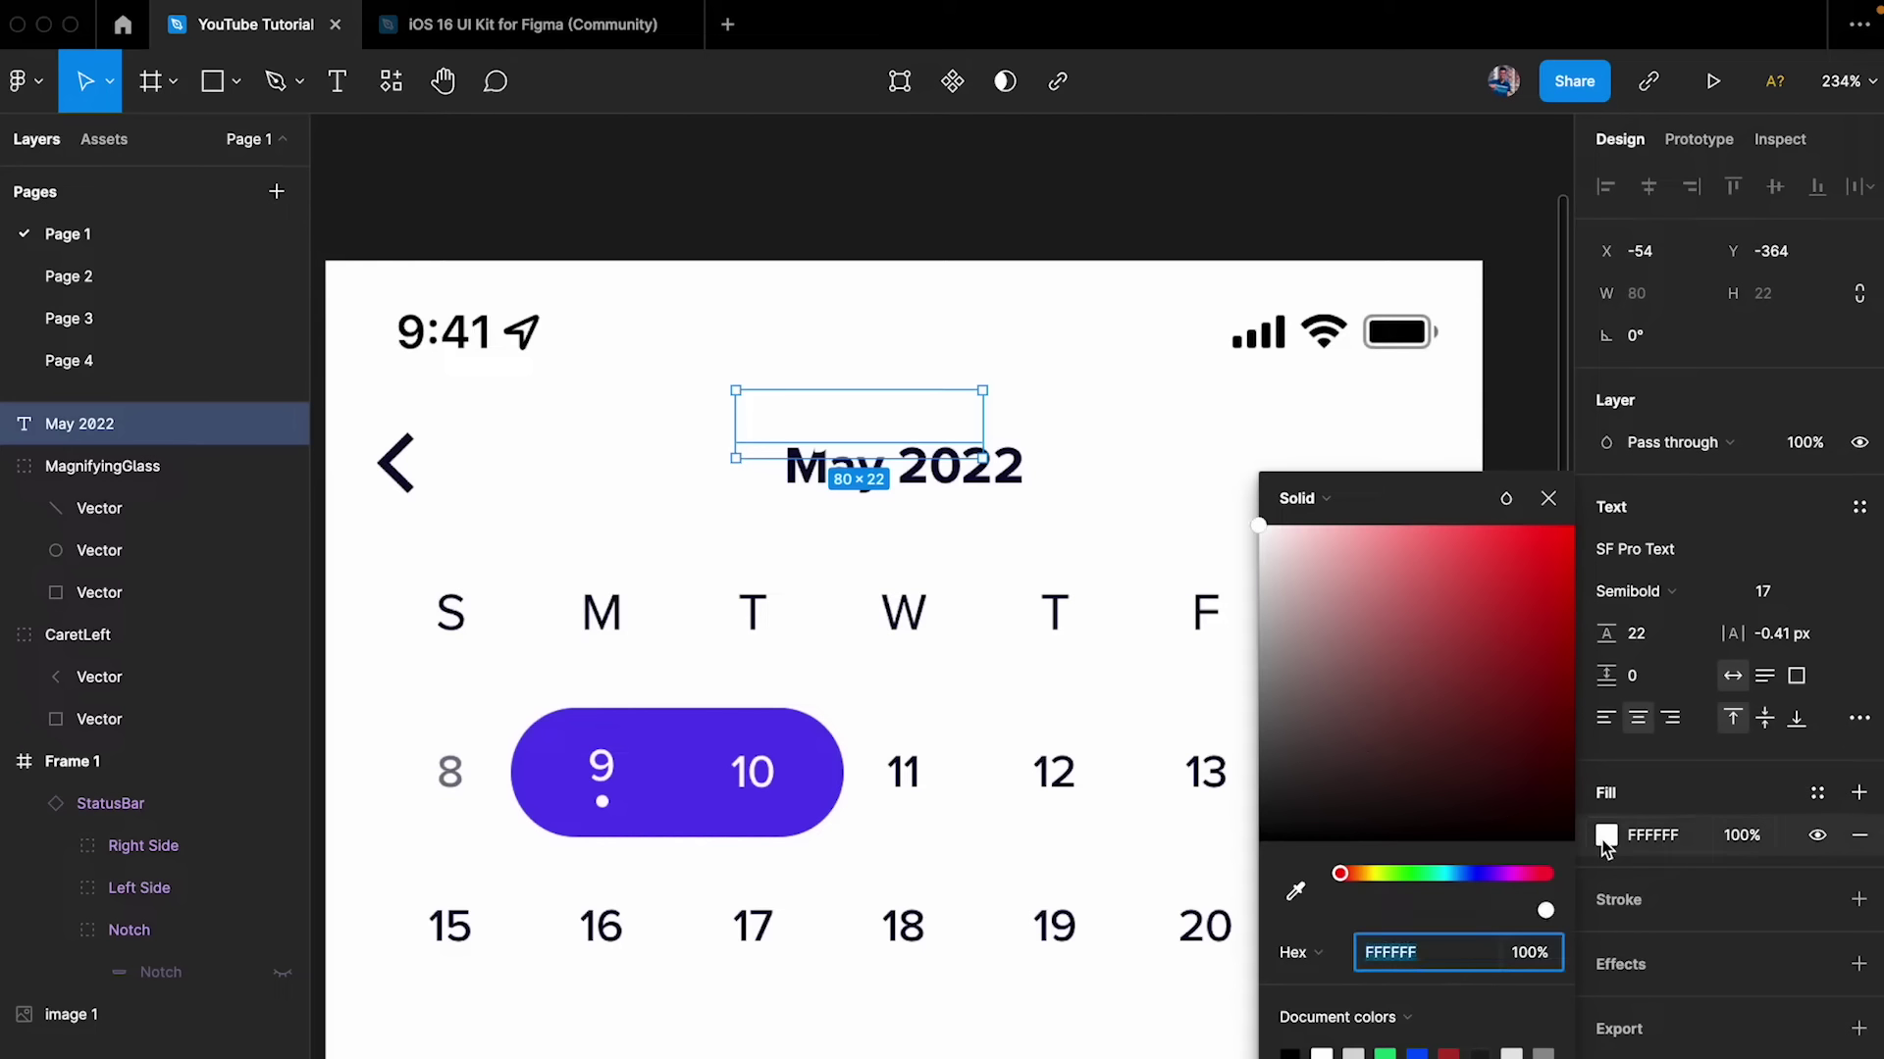
- Set the fill color of the new May 2022 text to black, 000000
click(1606, 840)
drag(1328, 782, 1169, 908)
click(967, 517)
click(932, 429)
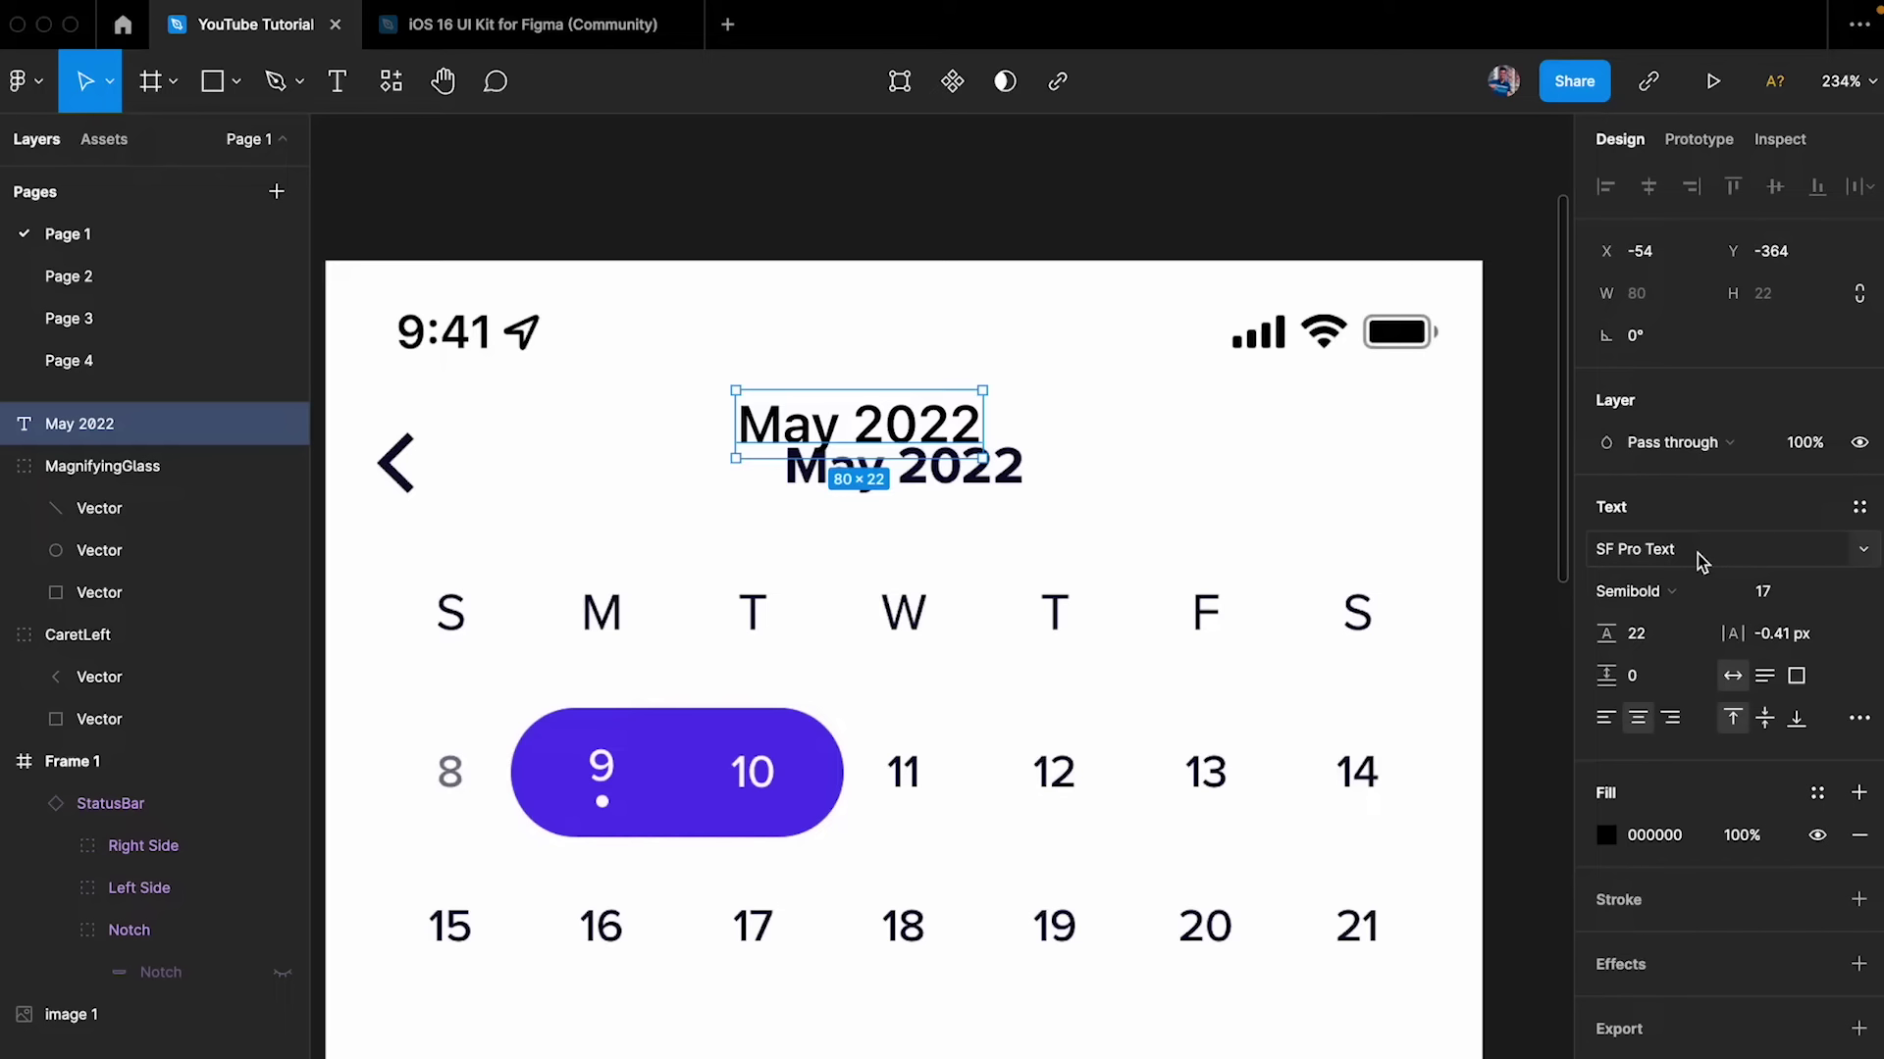
click(1219, 471)
click(956, 434)
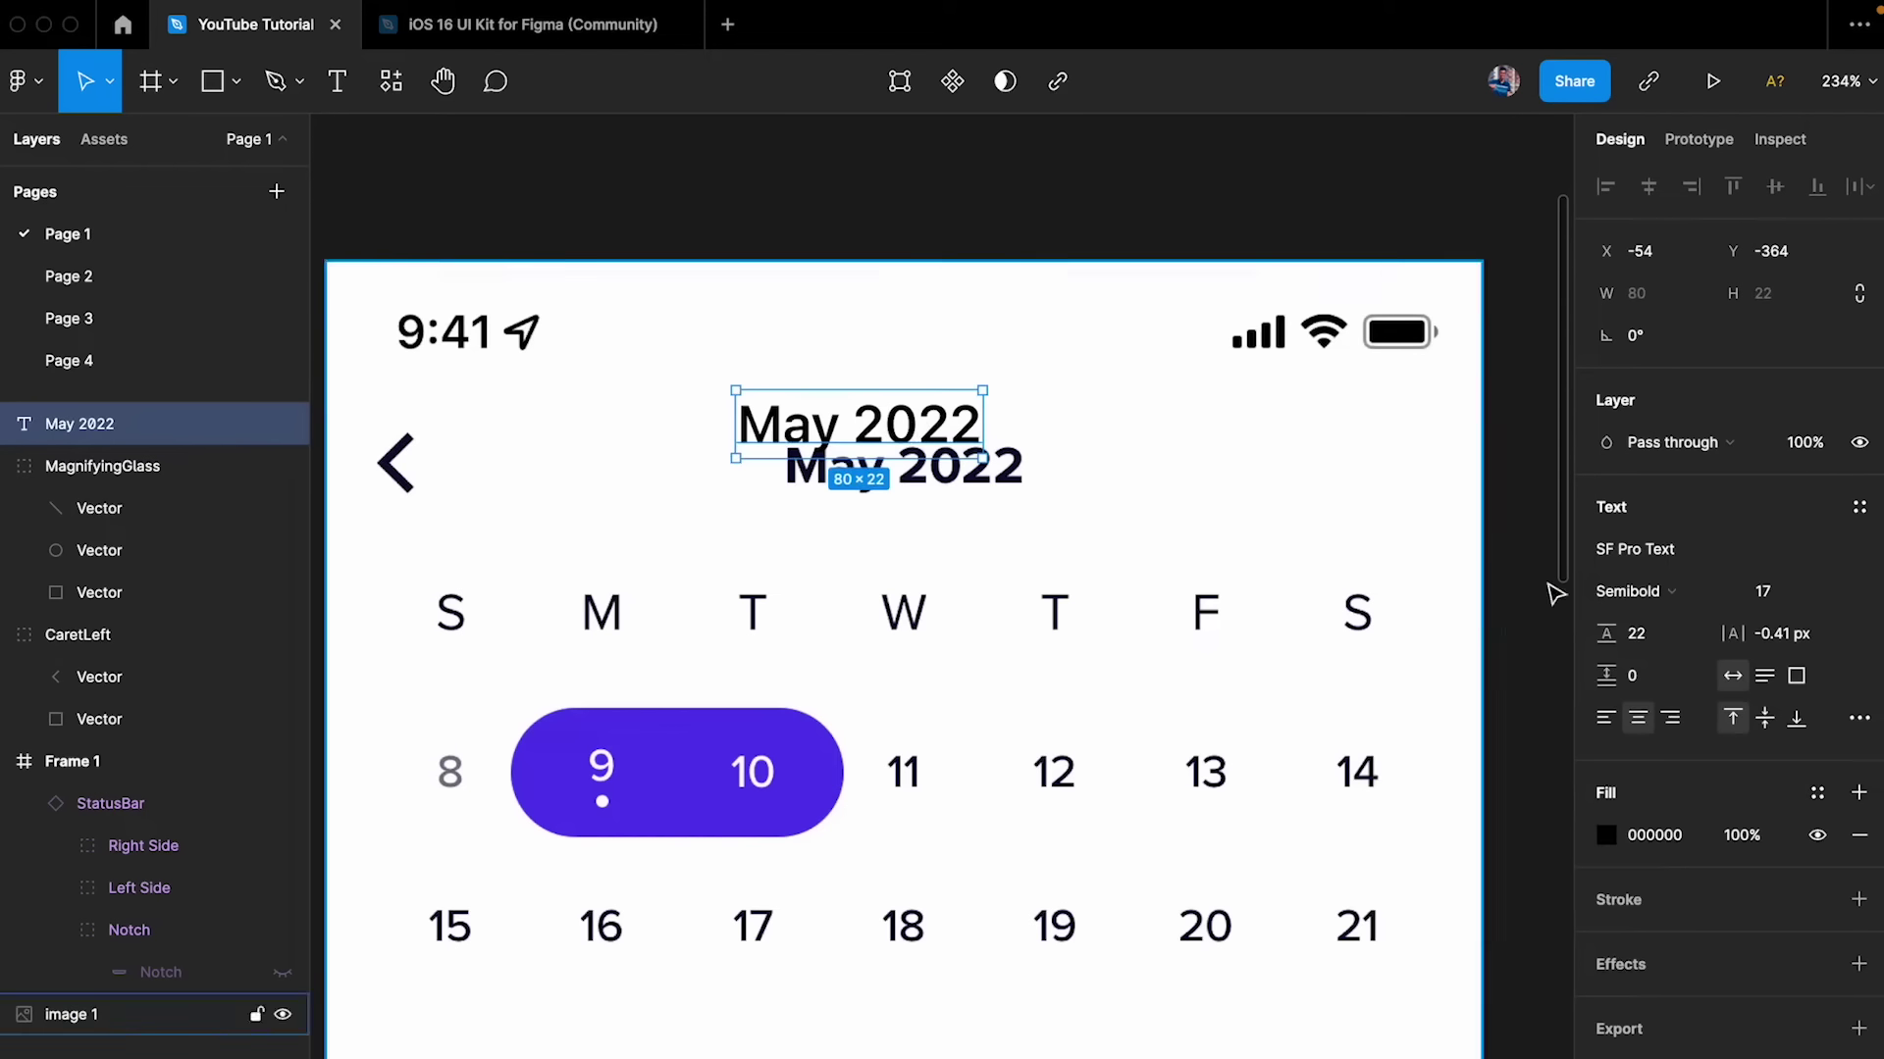
- Set the May 2022 text to font size 16 and Bold weight to match the screenshot's title
click(1795, 594)
text(16)
key(Return)
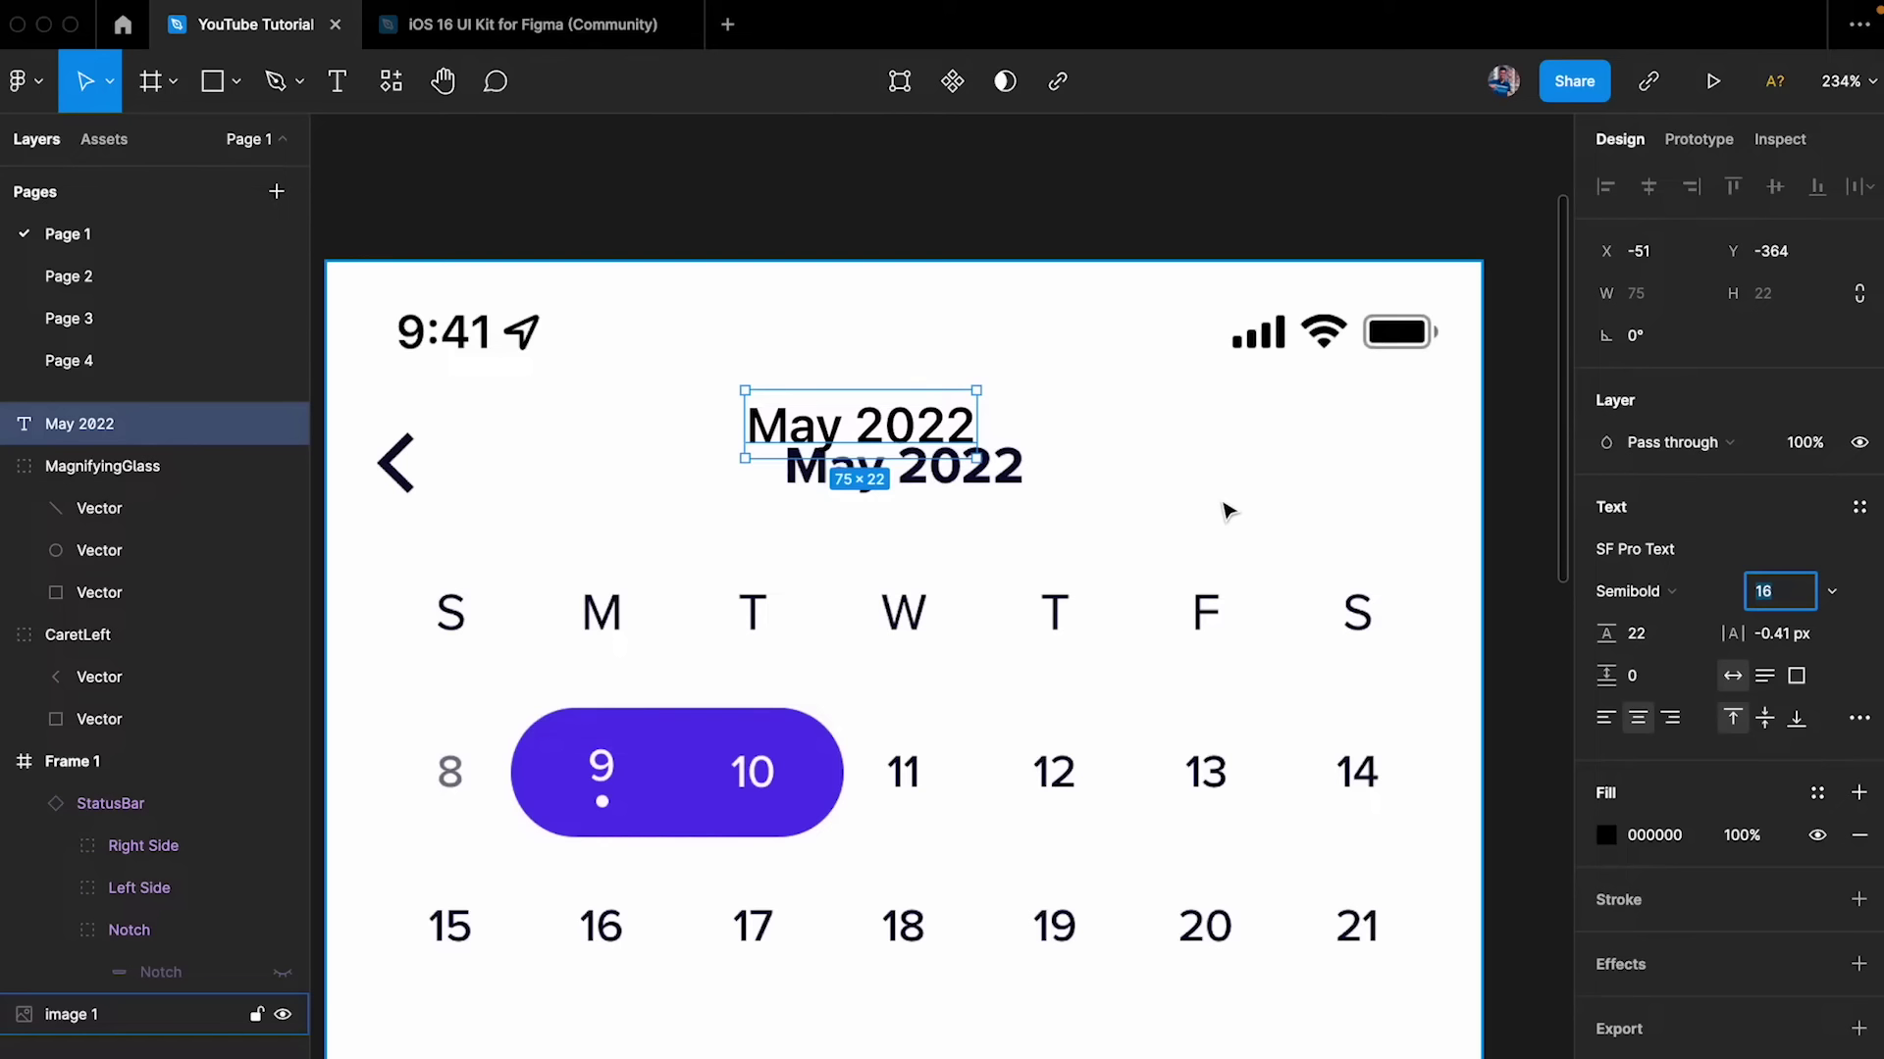
click(1224, 507)
drag(824, 426, 860, 455)
key(super+z)
click(899, 428)
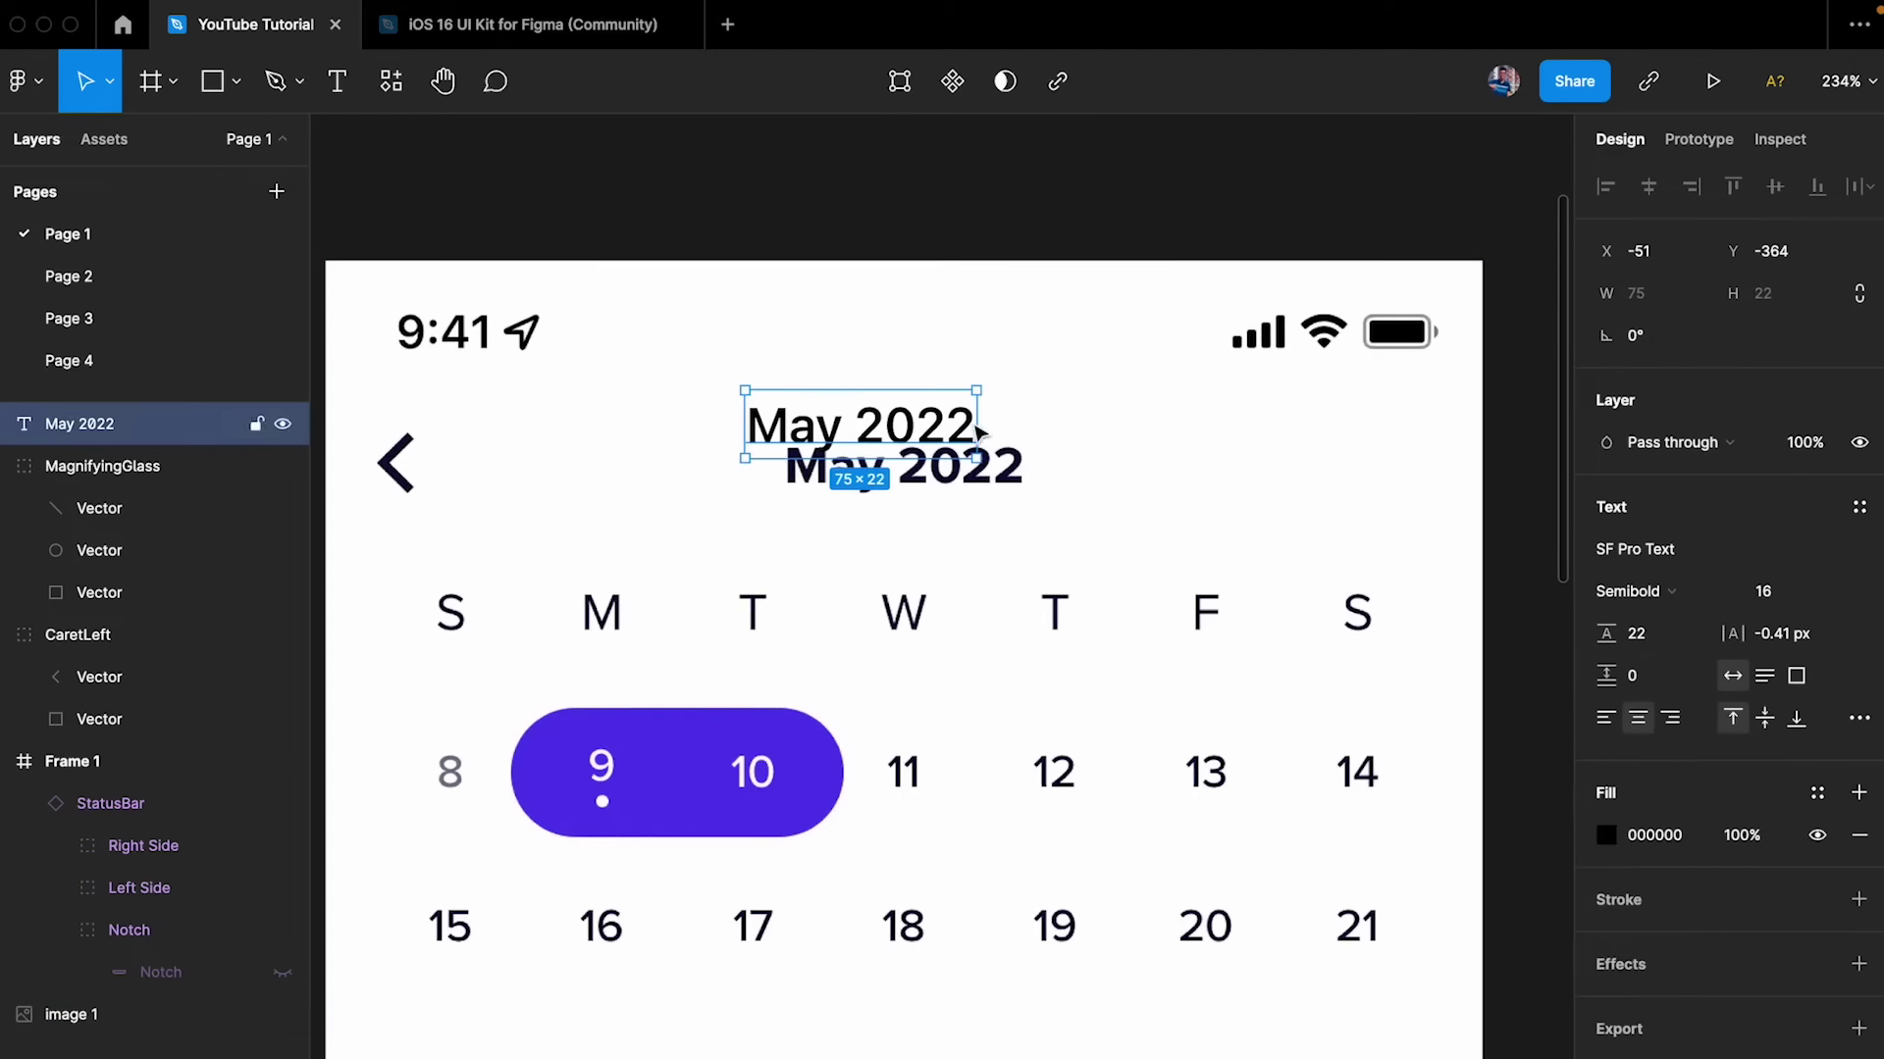
click(1658, 591)
click(1638, 622)
click(1207, 510)
- Compare the May 2022 text with the screenshot's title and move it into Frame 1 beside the caret icon
click(932, 423)
drag(932, 423, 973, 465)
scroll(973, 465, down, 5)
scroll(510, 416, right, 3)
drag(510, 416, 1133, 476)
- Wrap the caret icon and the May 2022 text in one auto layout frame and expand its layers
scroll(1133, 476, up, 5)
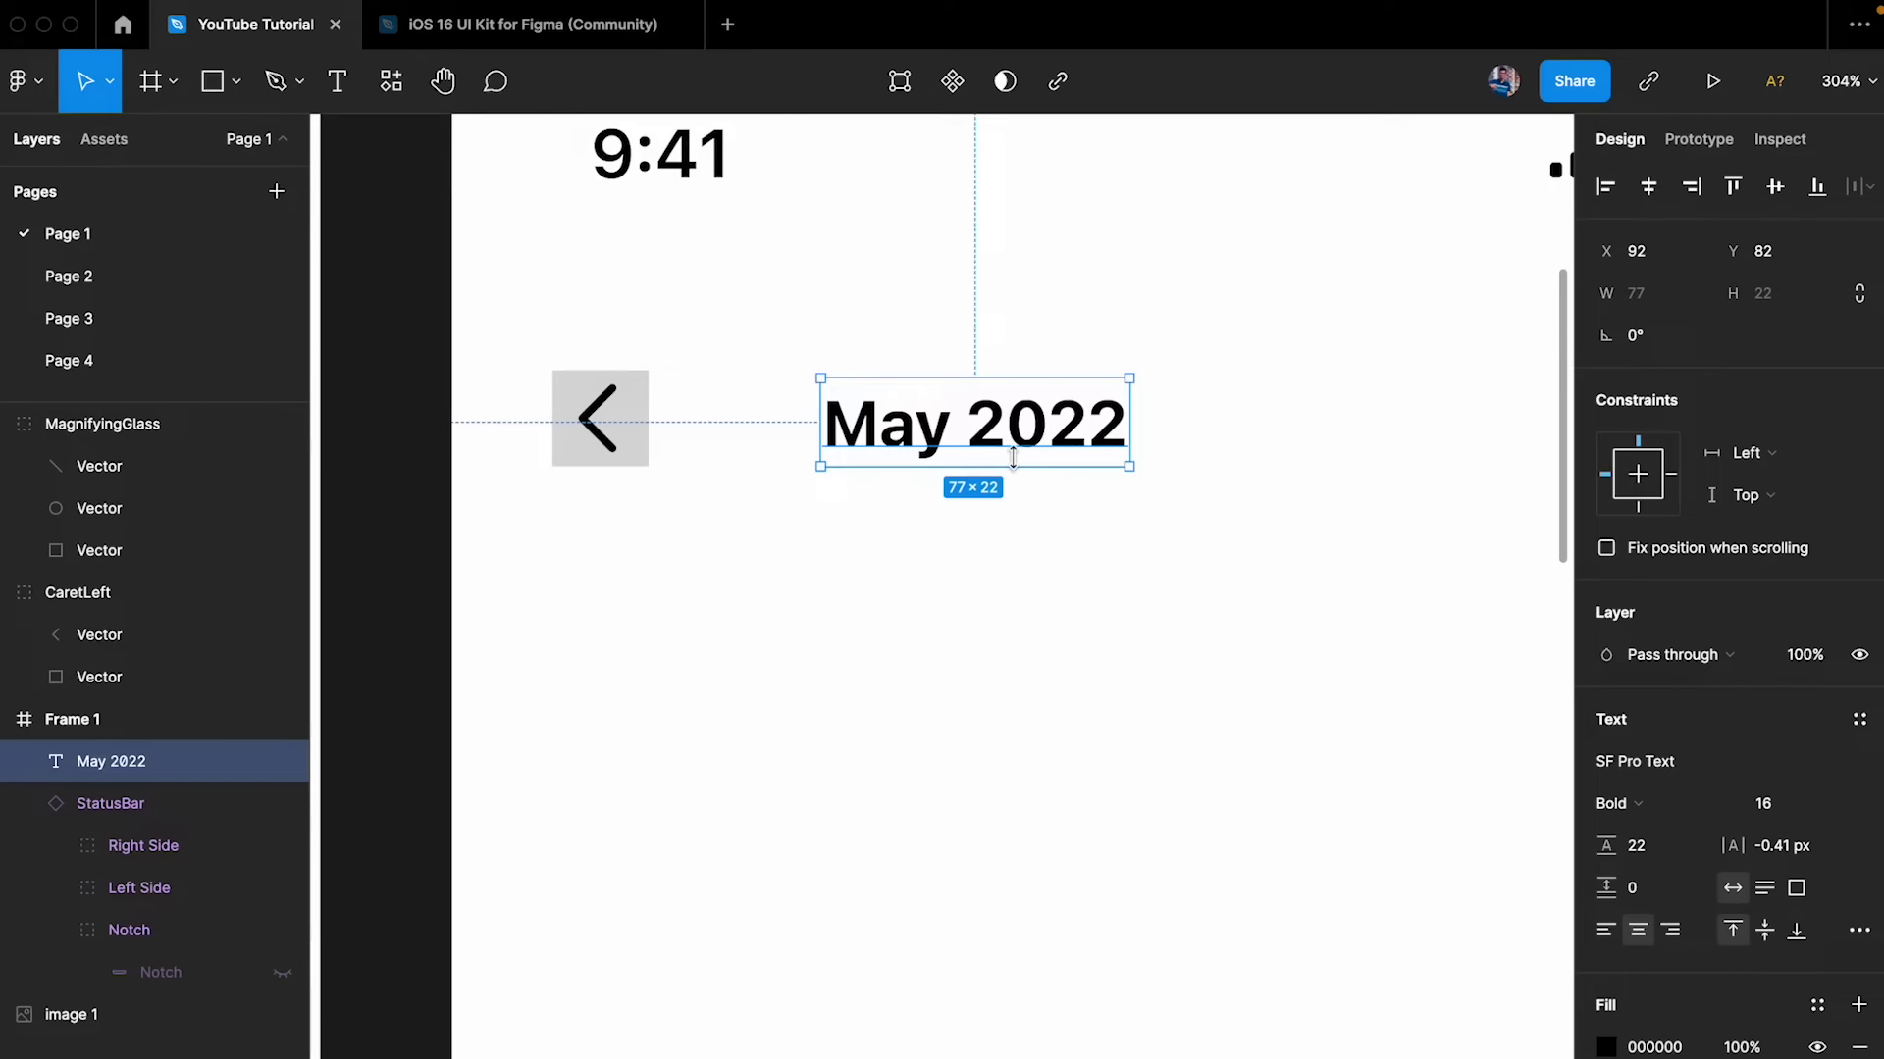
drag(556, 307, 1122, 710)
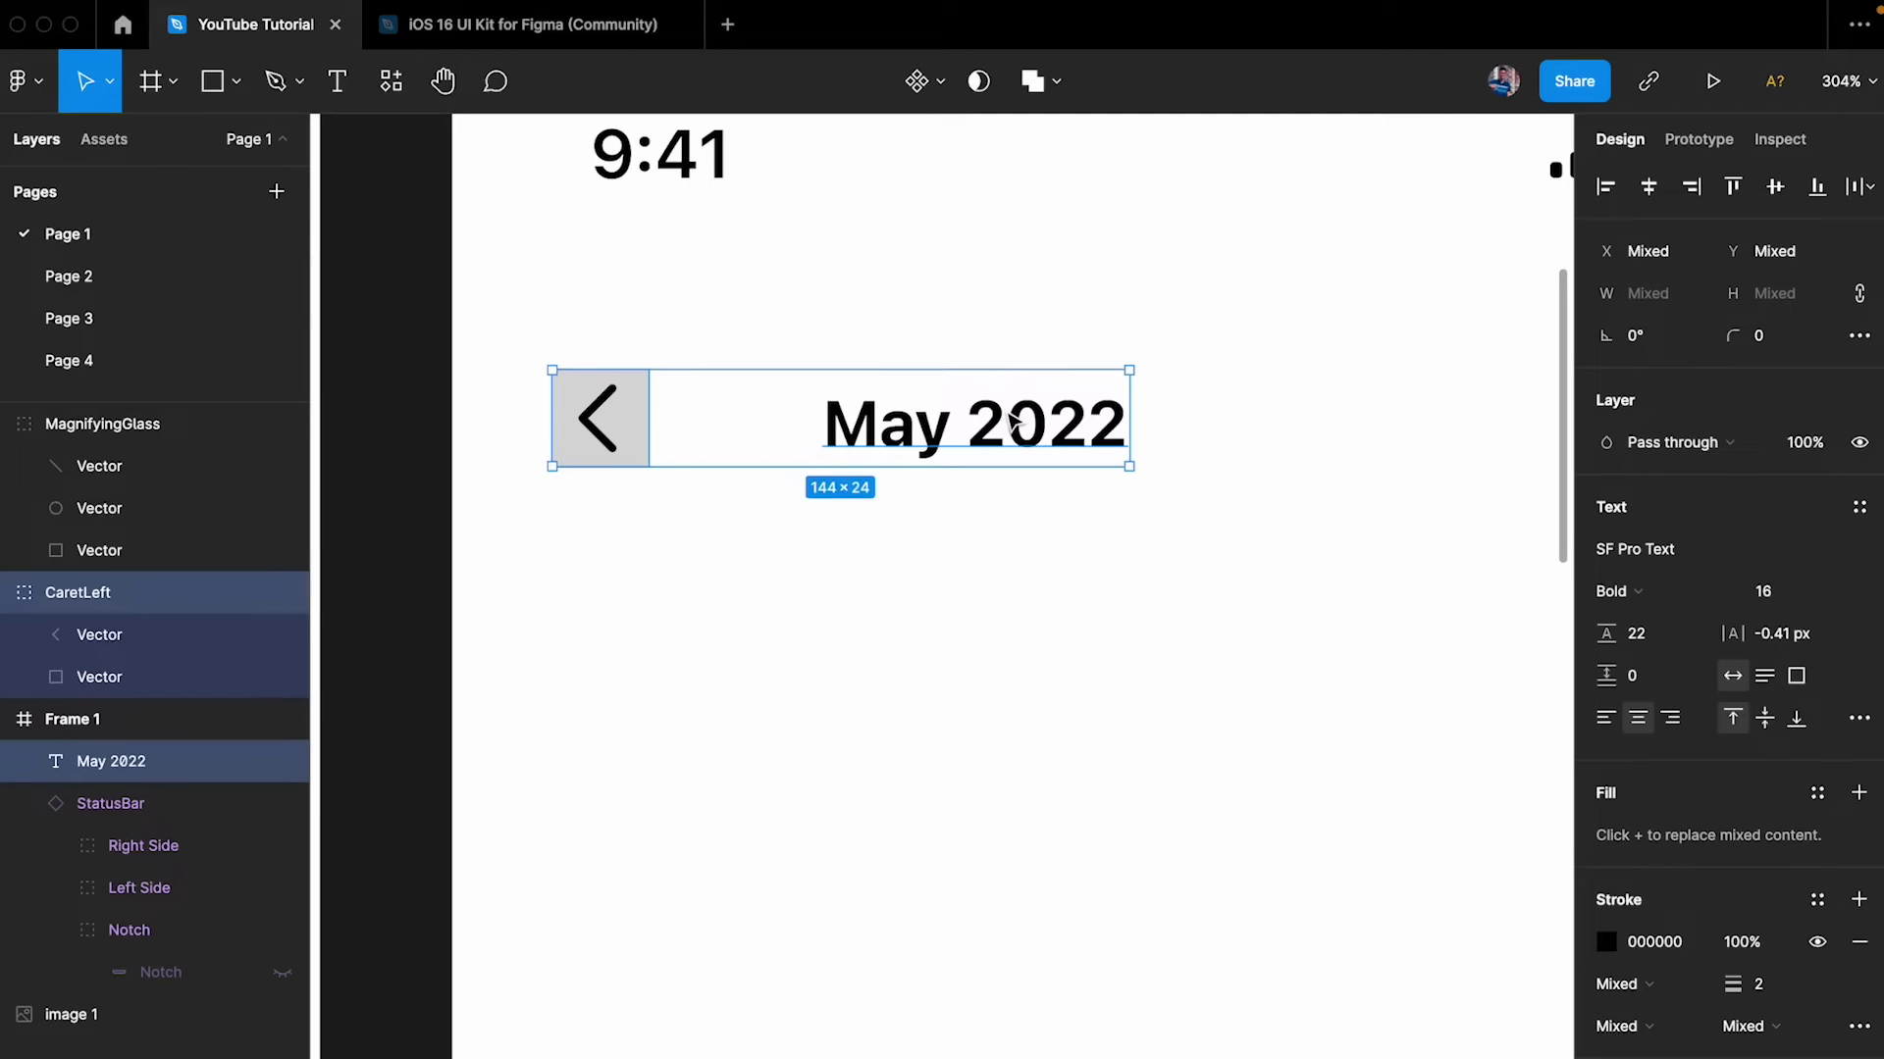
key(shift+a)
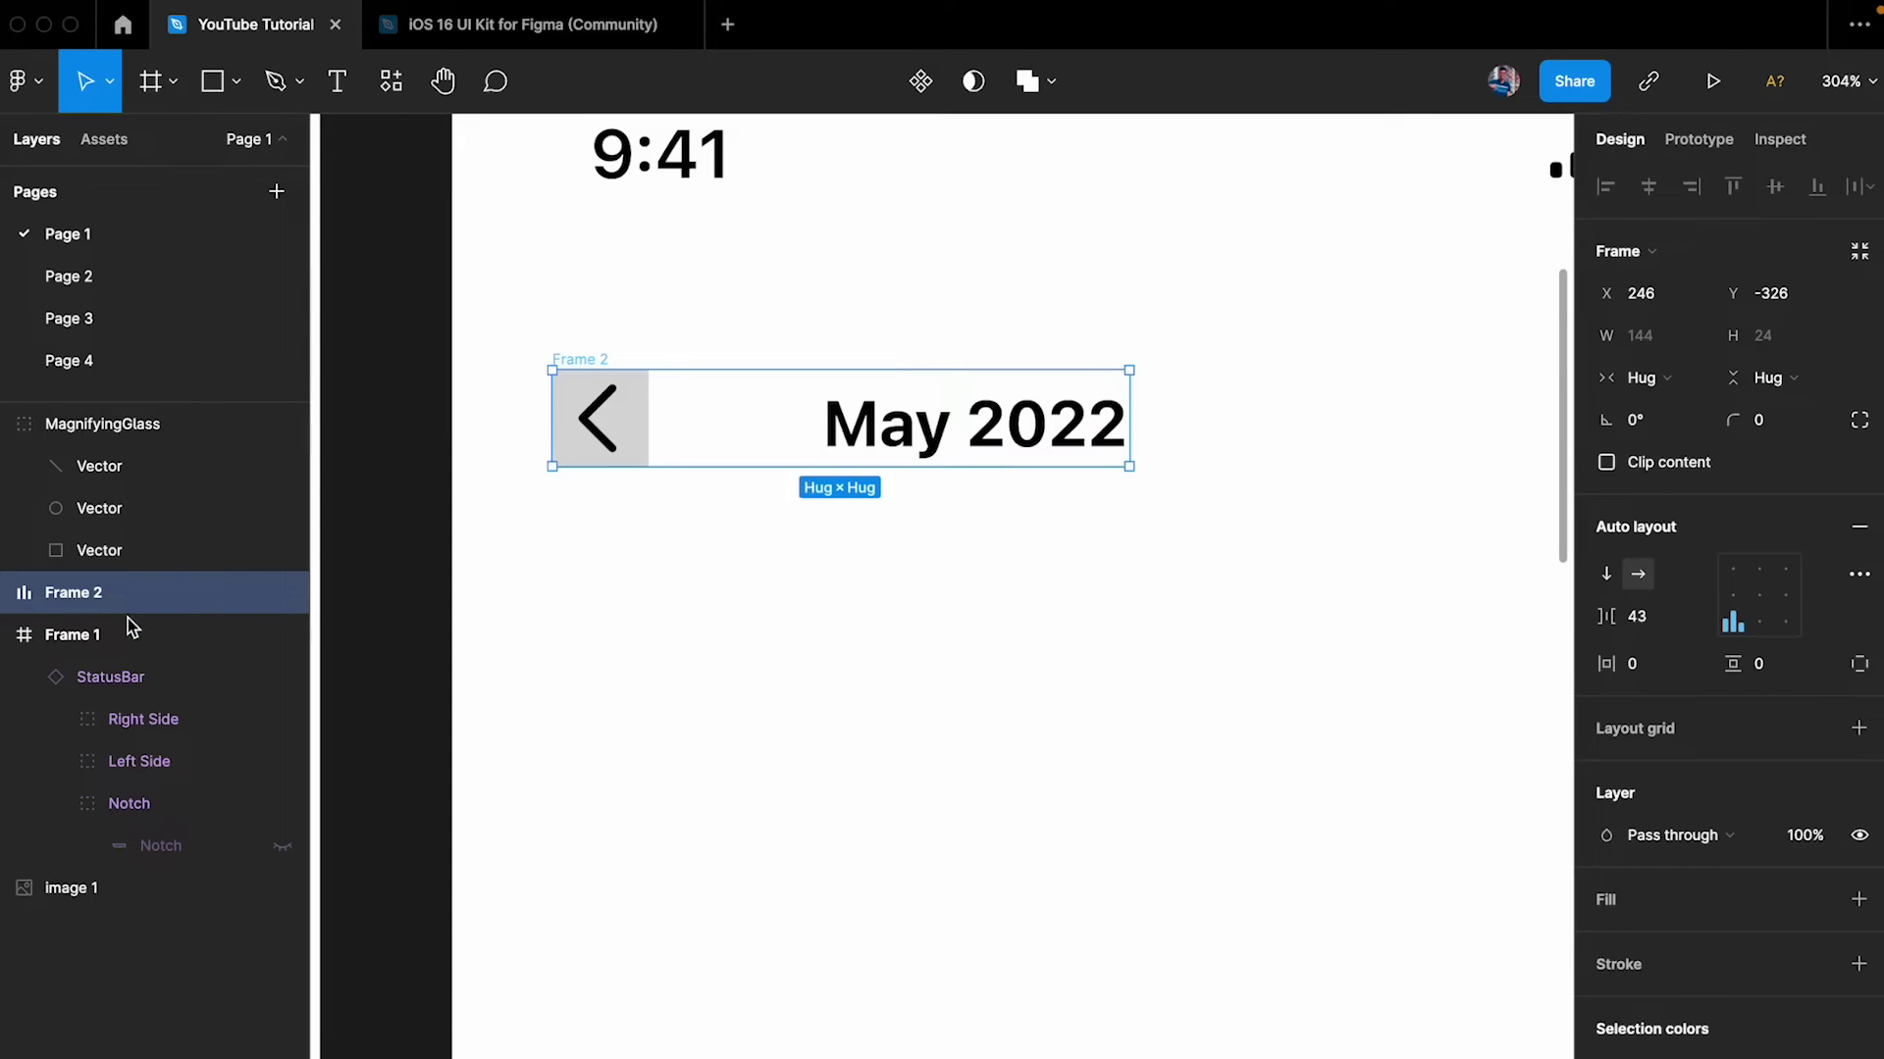
click(5, 592)
click(23, 633)
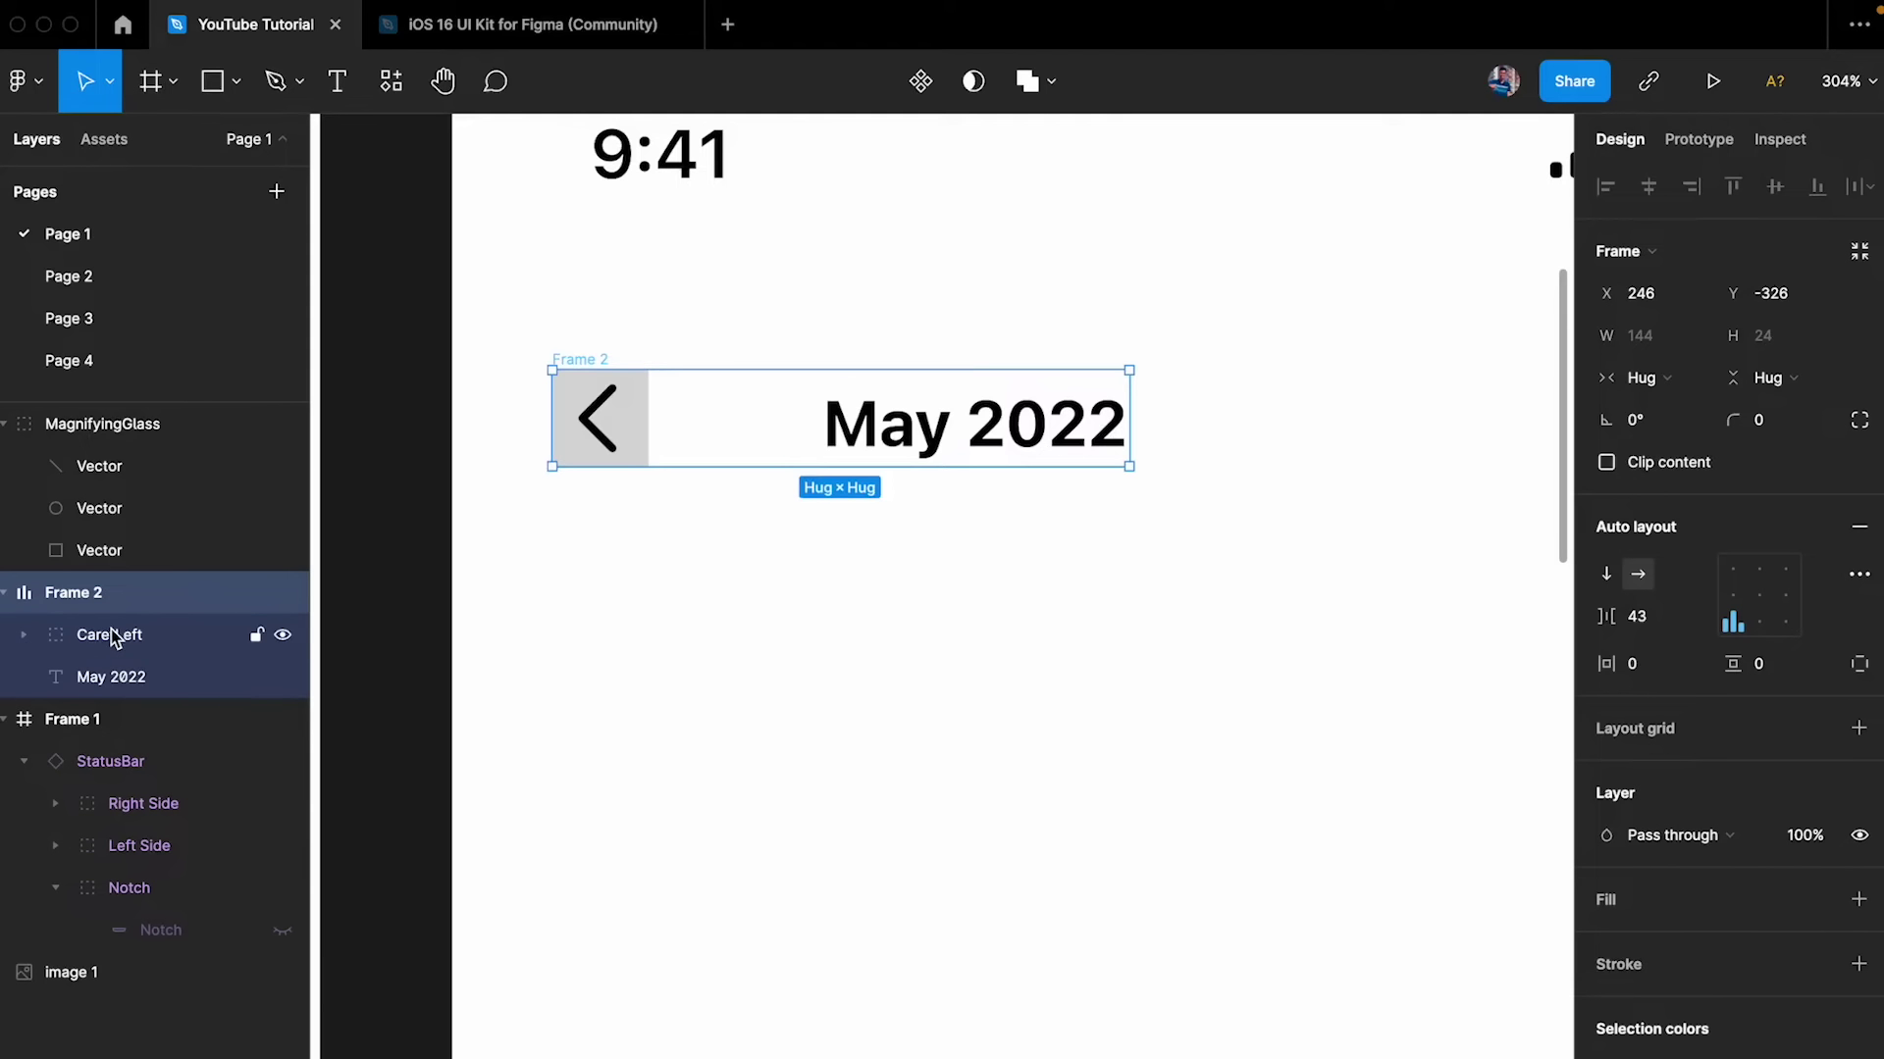
click(110, 633)
click(66, 594)
click(829, 436)
drag(930, 432, 954, 728)
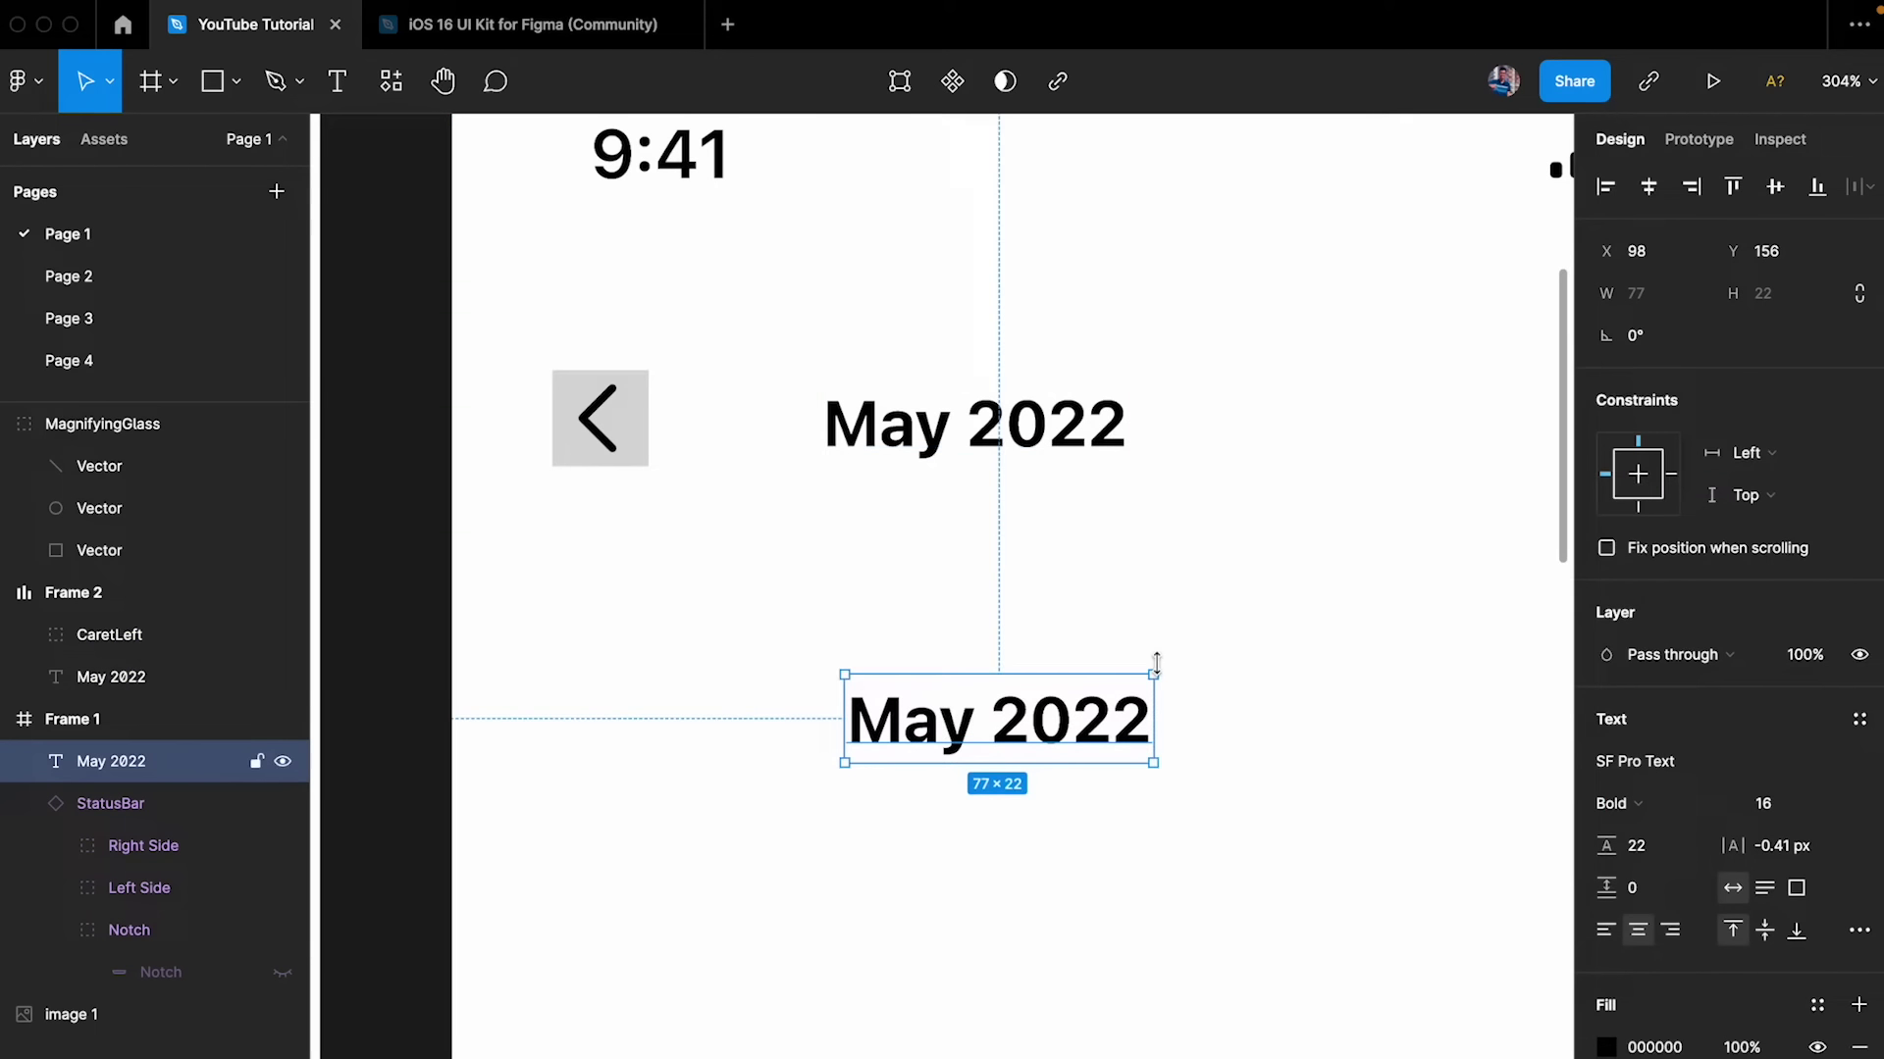
key(minus)
scroll(1236, 684, left, 1)
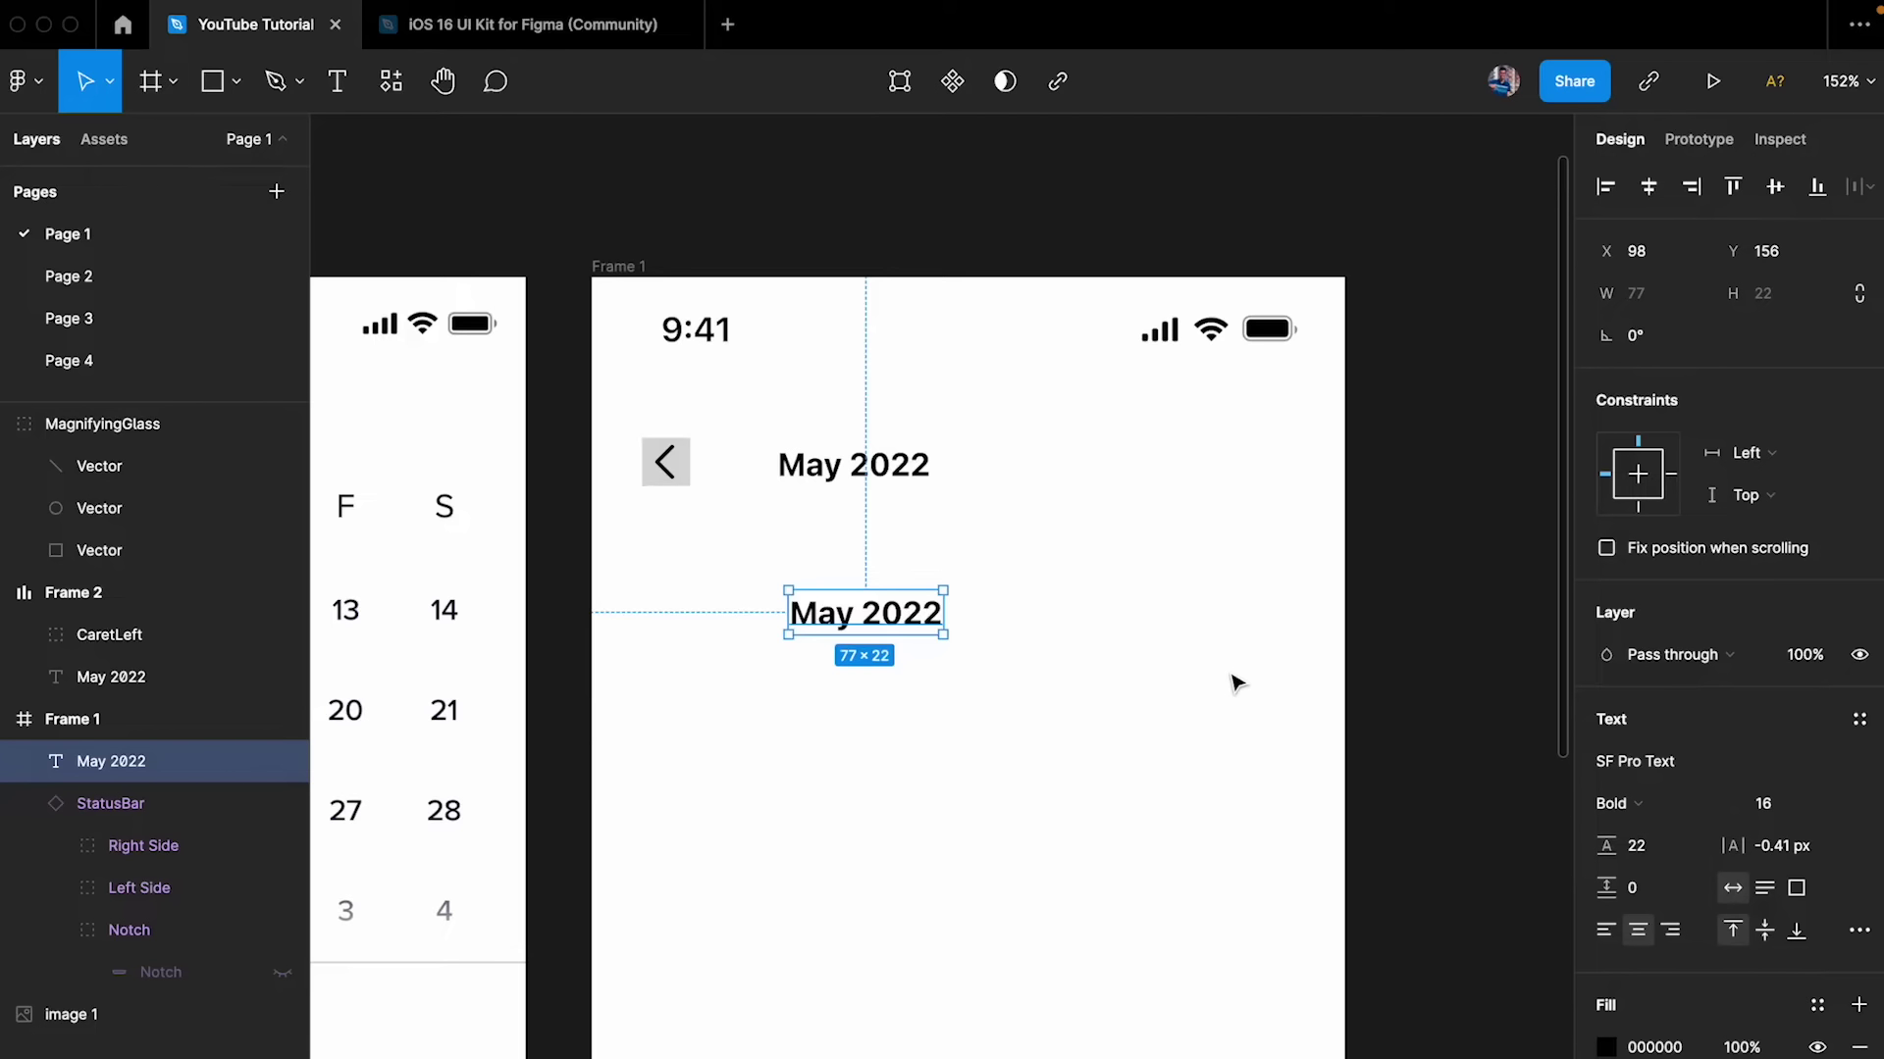
key(Delete)
- Set the header auto layout's alignment to left centre so the caret icon and May 2022 text are vertically centred
scroll(703, 474, up, 5)
click(824, 496)
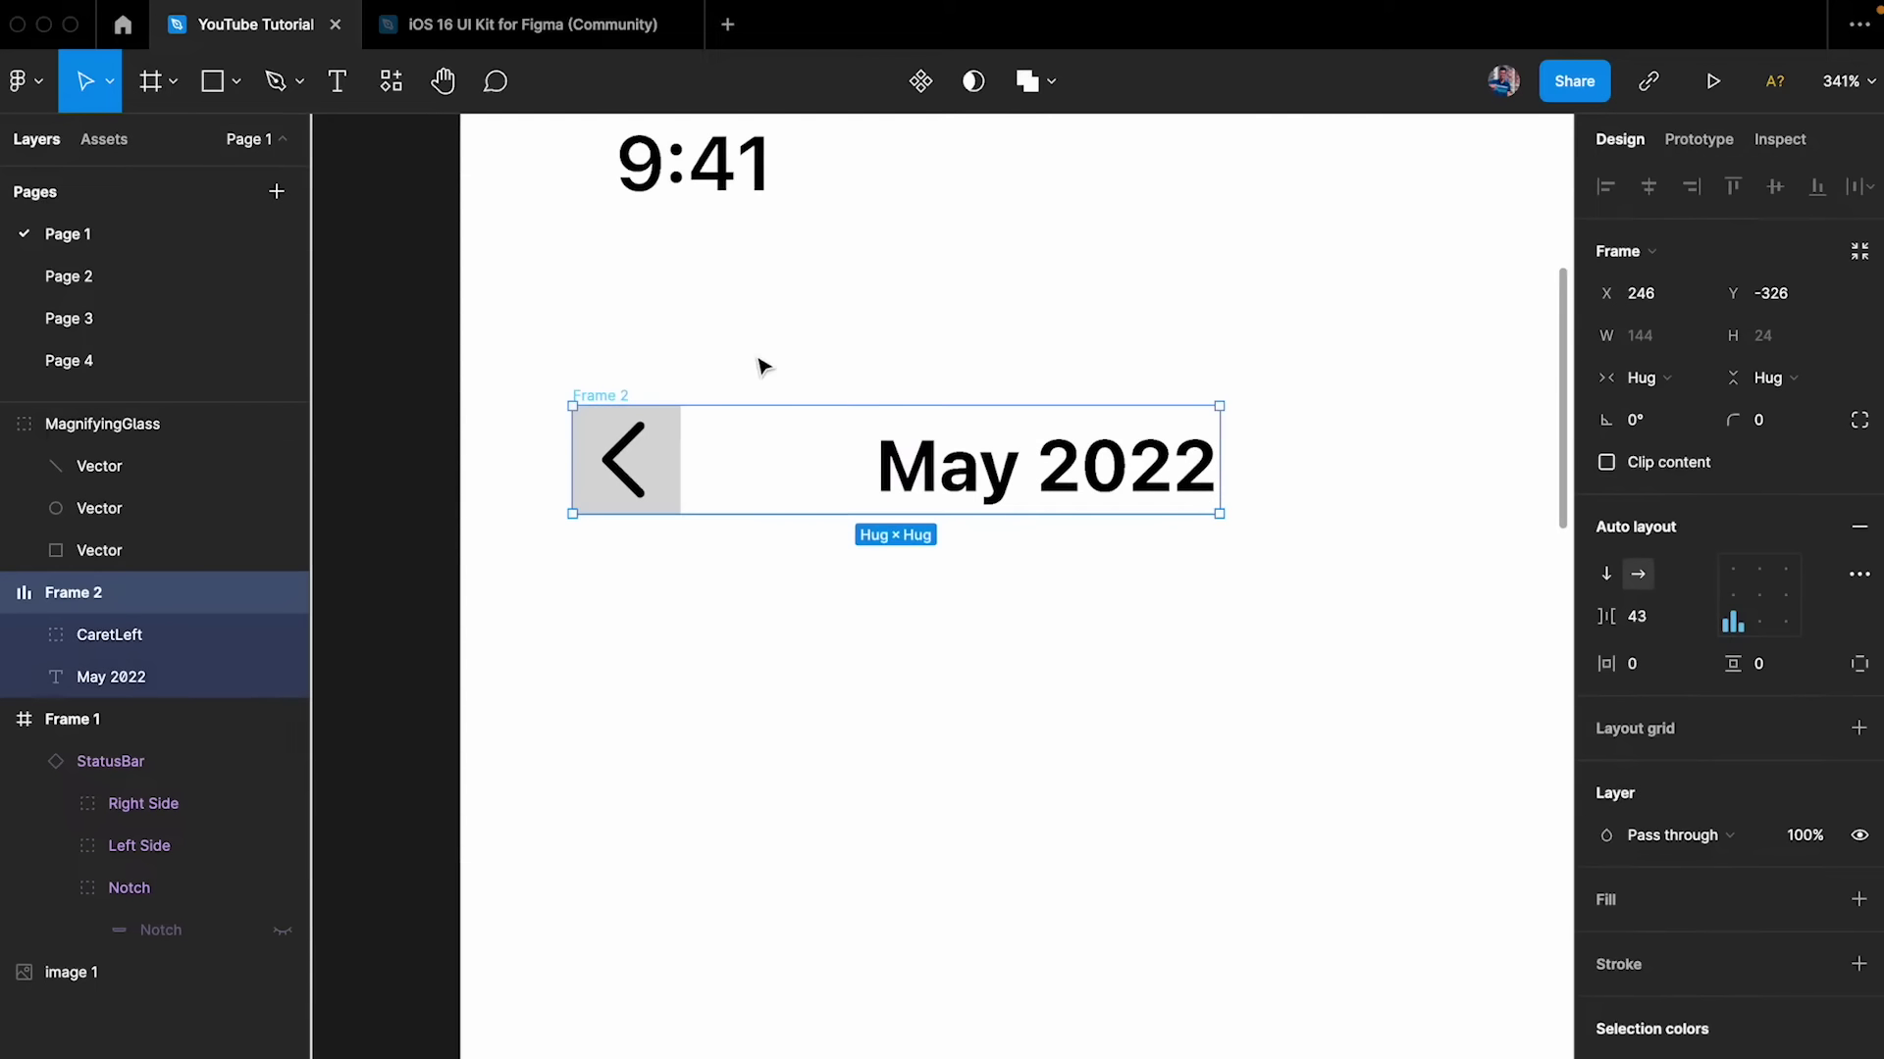
click(1734, 600)
click(1374, 689)
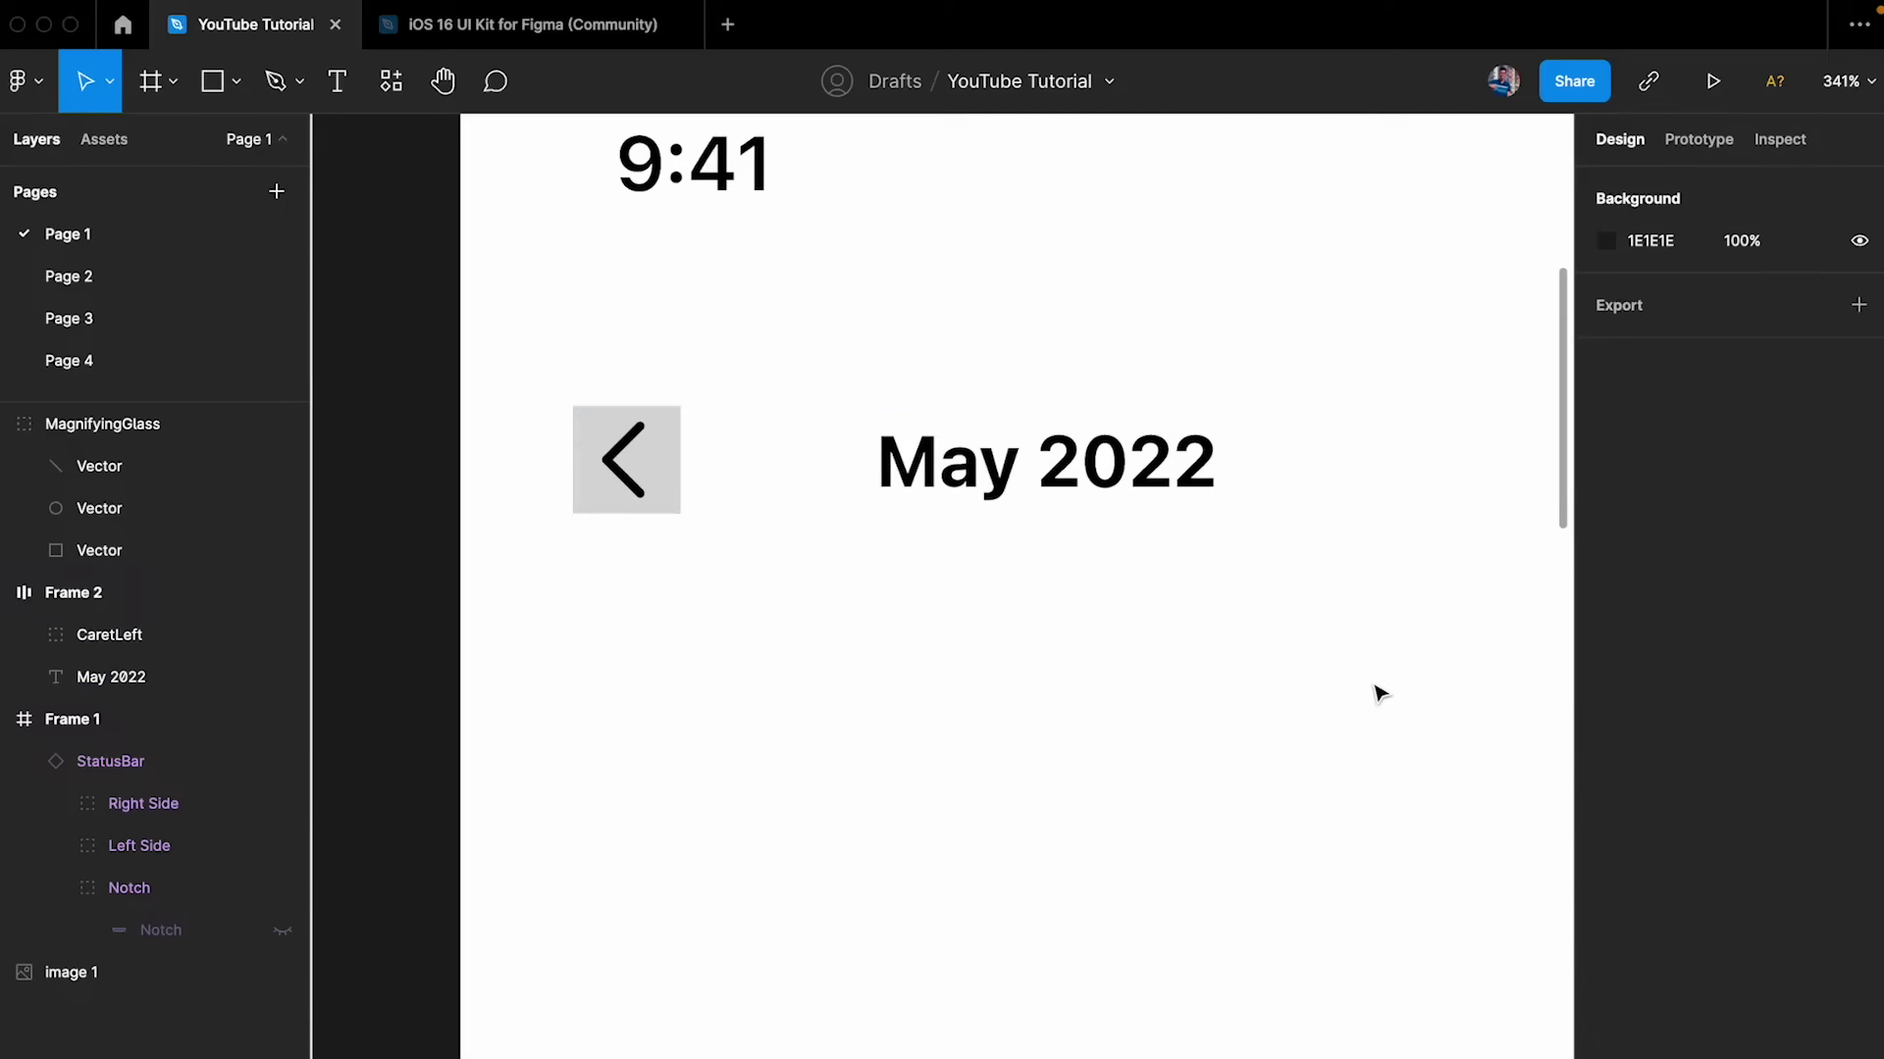
- Cut the header auto layout frame with the caret icon and title and paste it into Frame 1
scroll(1378, 694, down, 2)
click(656, 443)
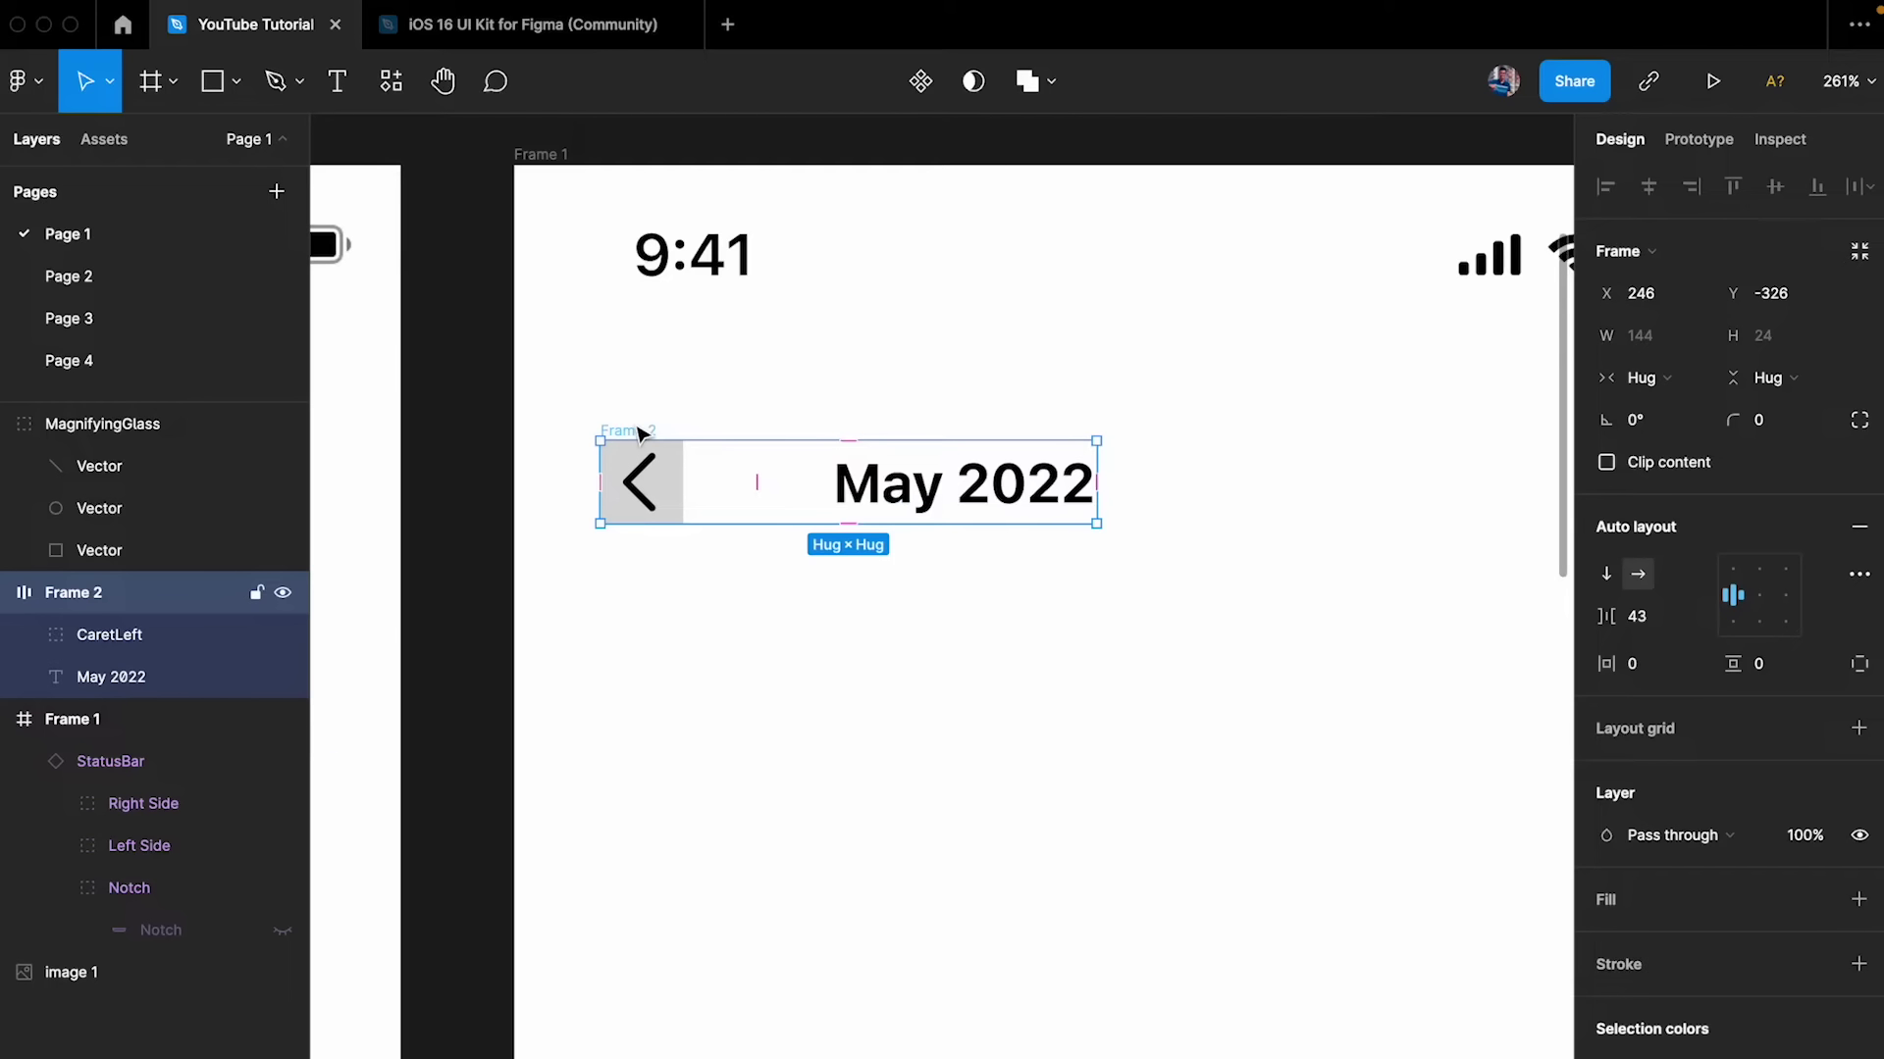
scroll(638, 432, left, 3)
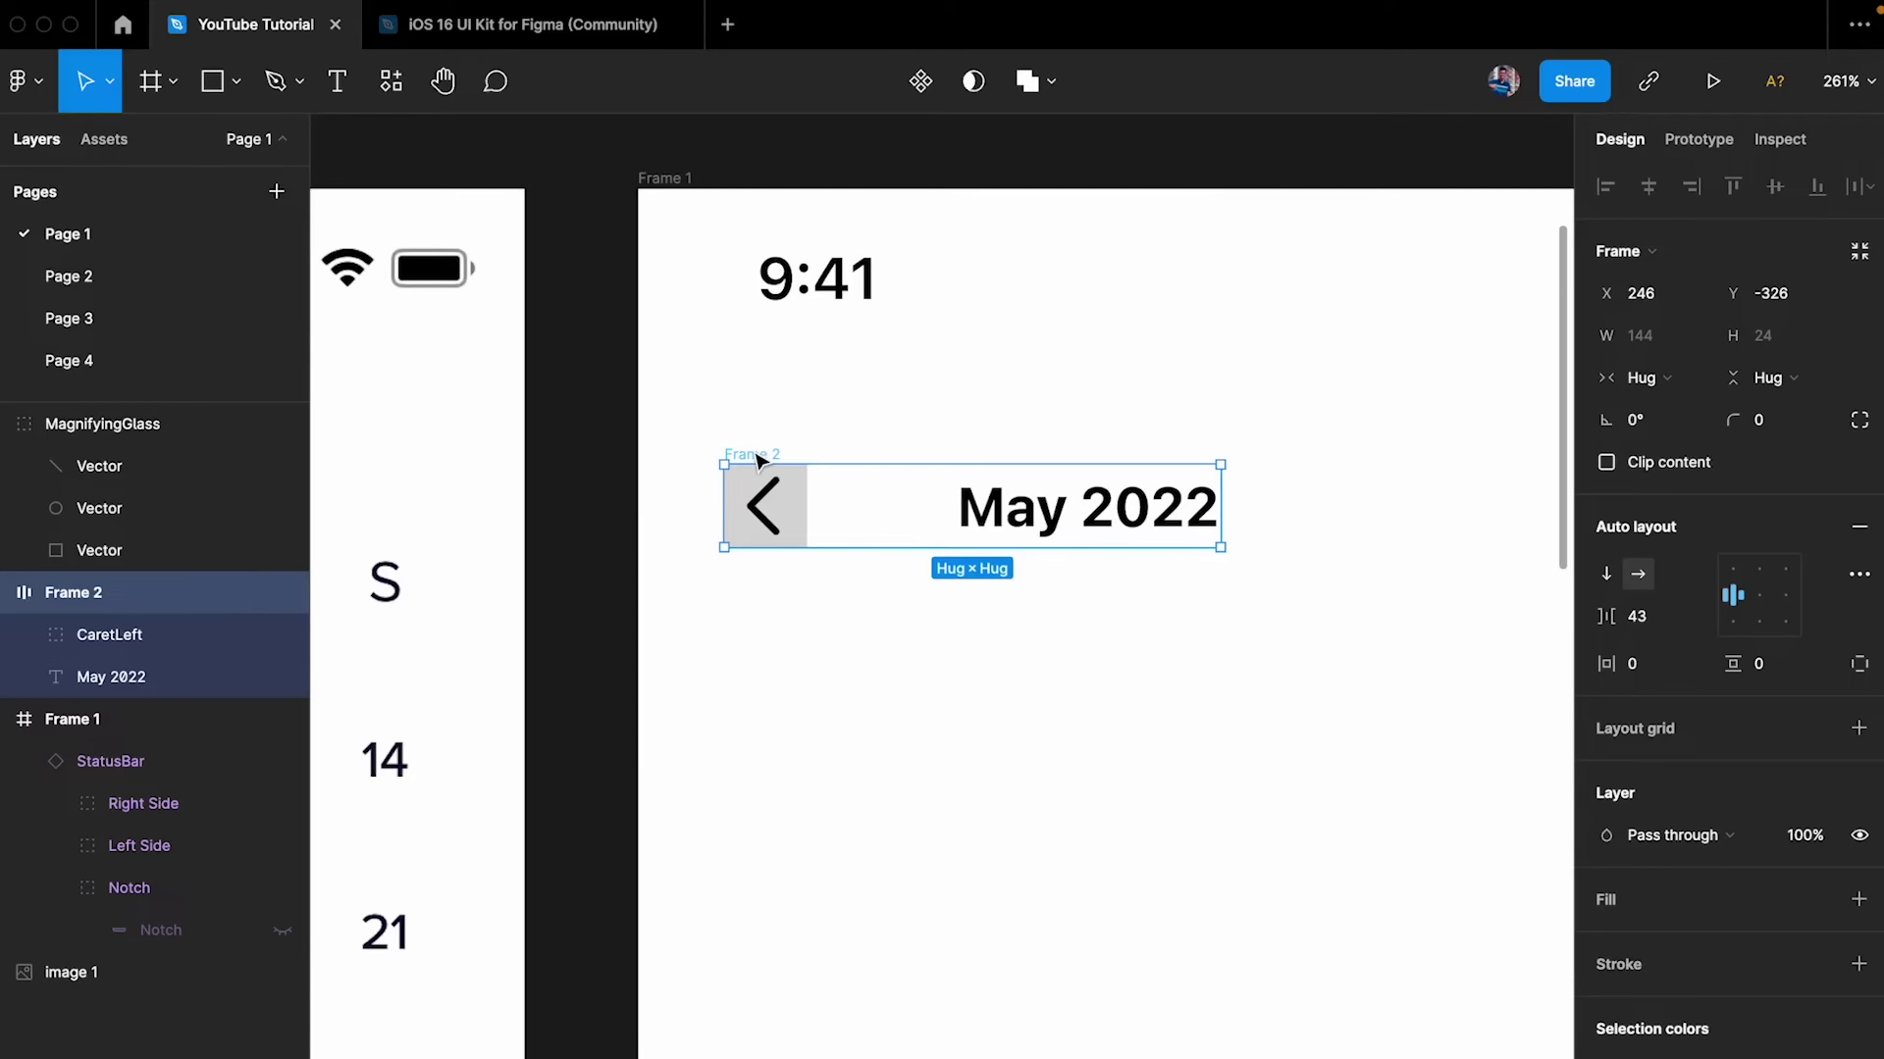
click(870, 432)
click(772, 461)
key(ctrl+x)
click(675, 180)
key(ctrl+v)
click(834, 434)
click(775, 510)
scroll(1079, 434, down, 5)
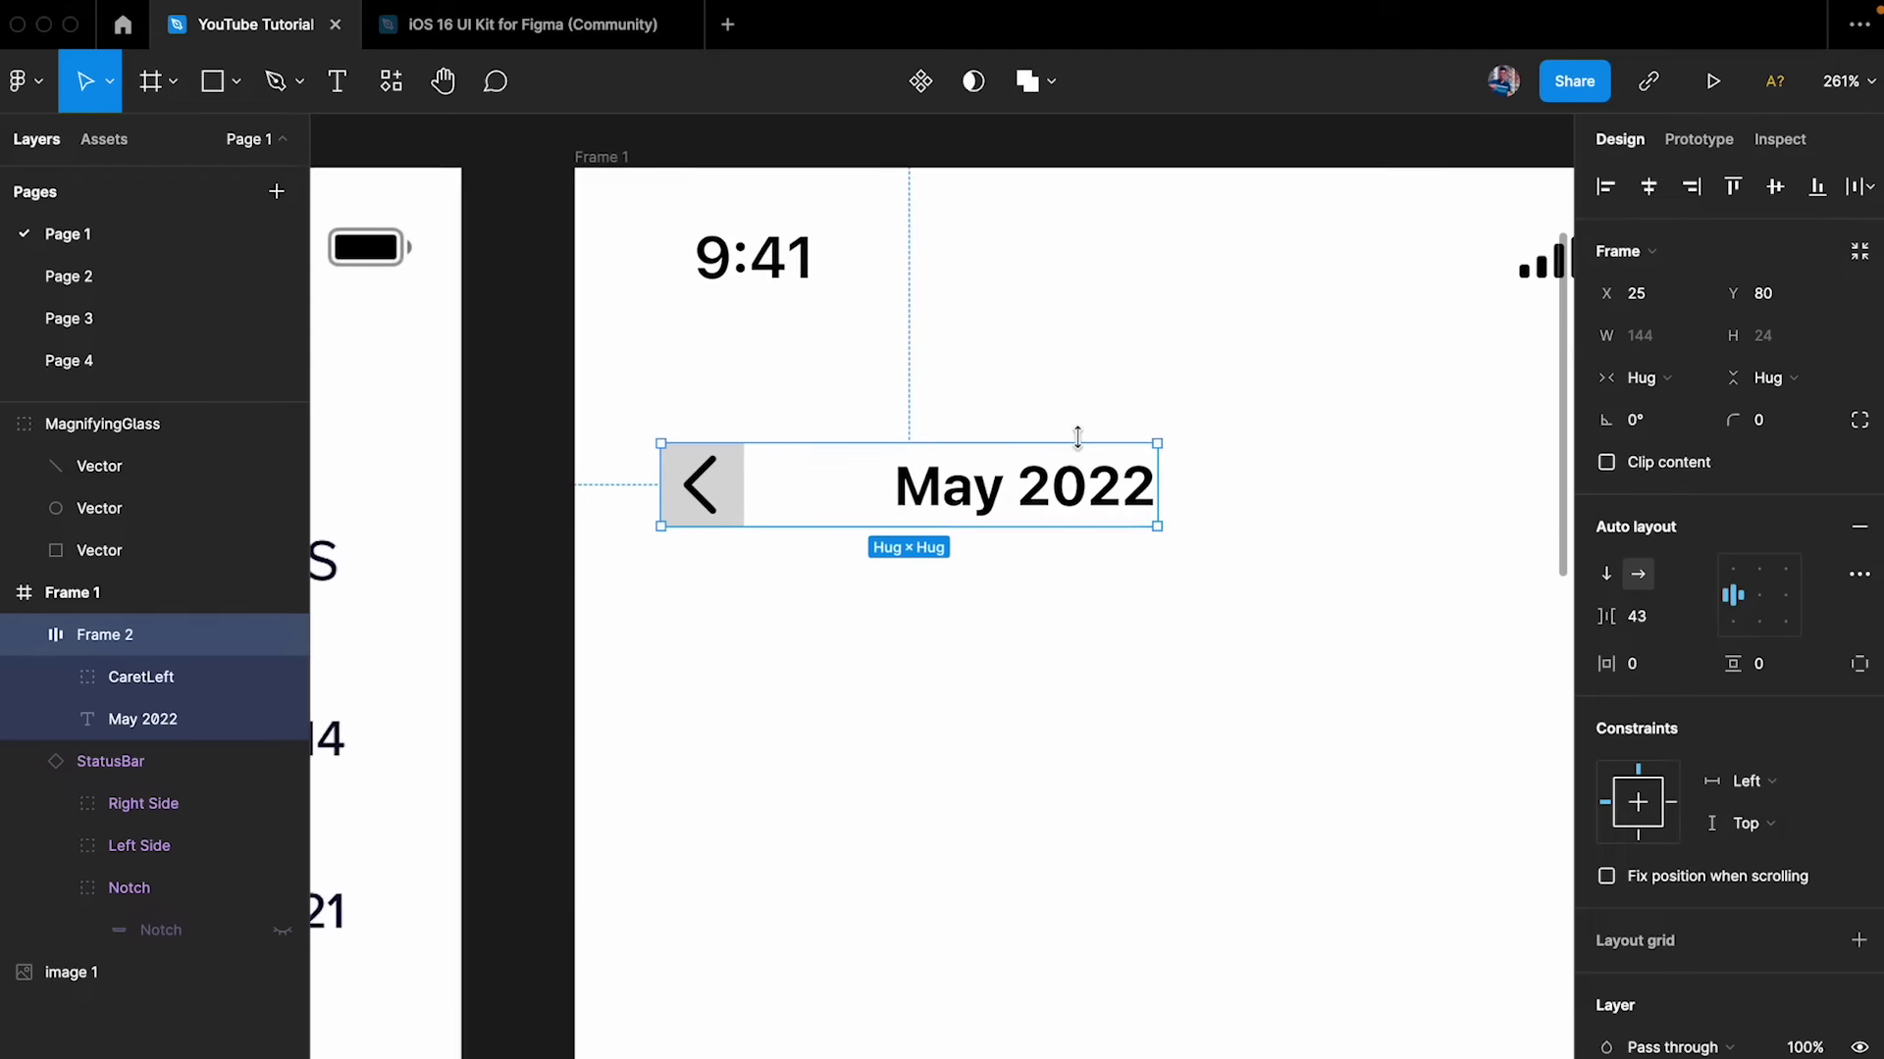
- Examine the side margins of the reference screenshot from its header down to the Next button, alongside Frame 1
scroll(1008, 433, up, 5)
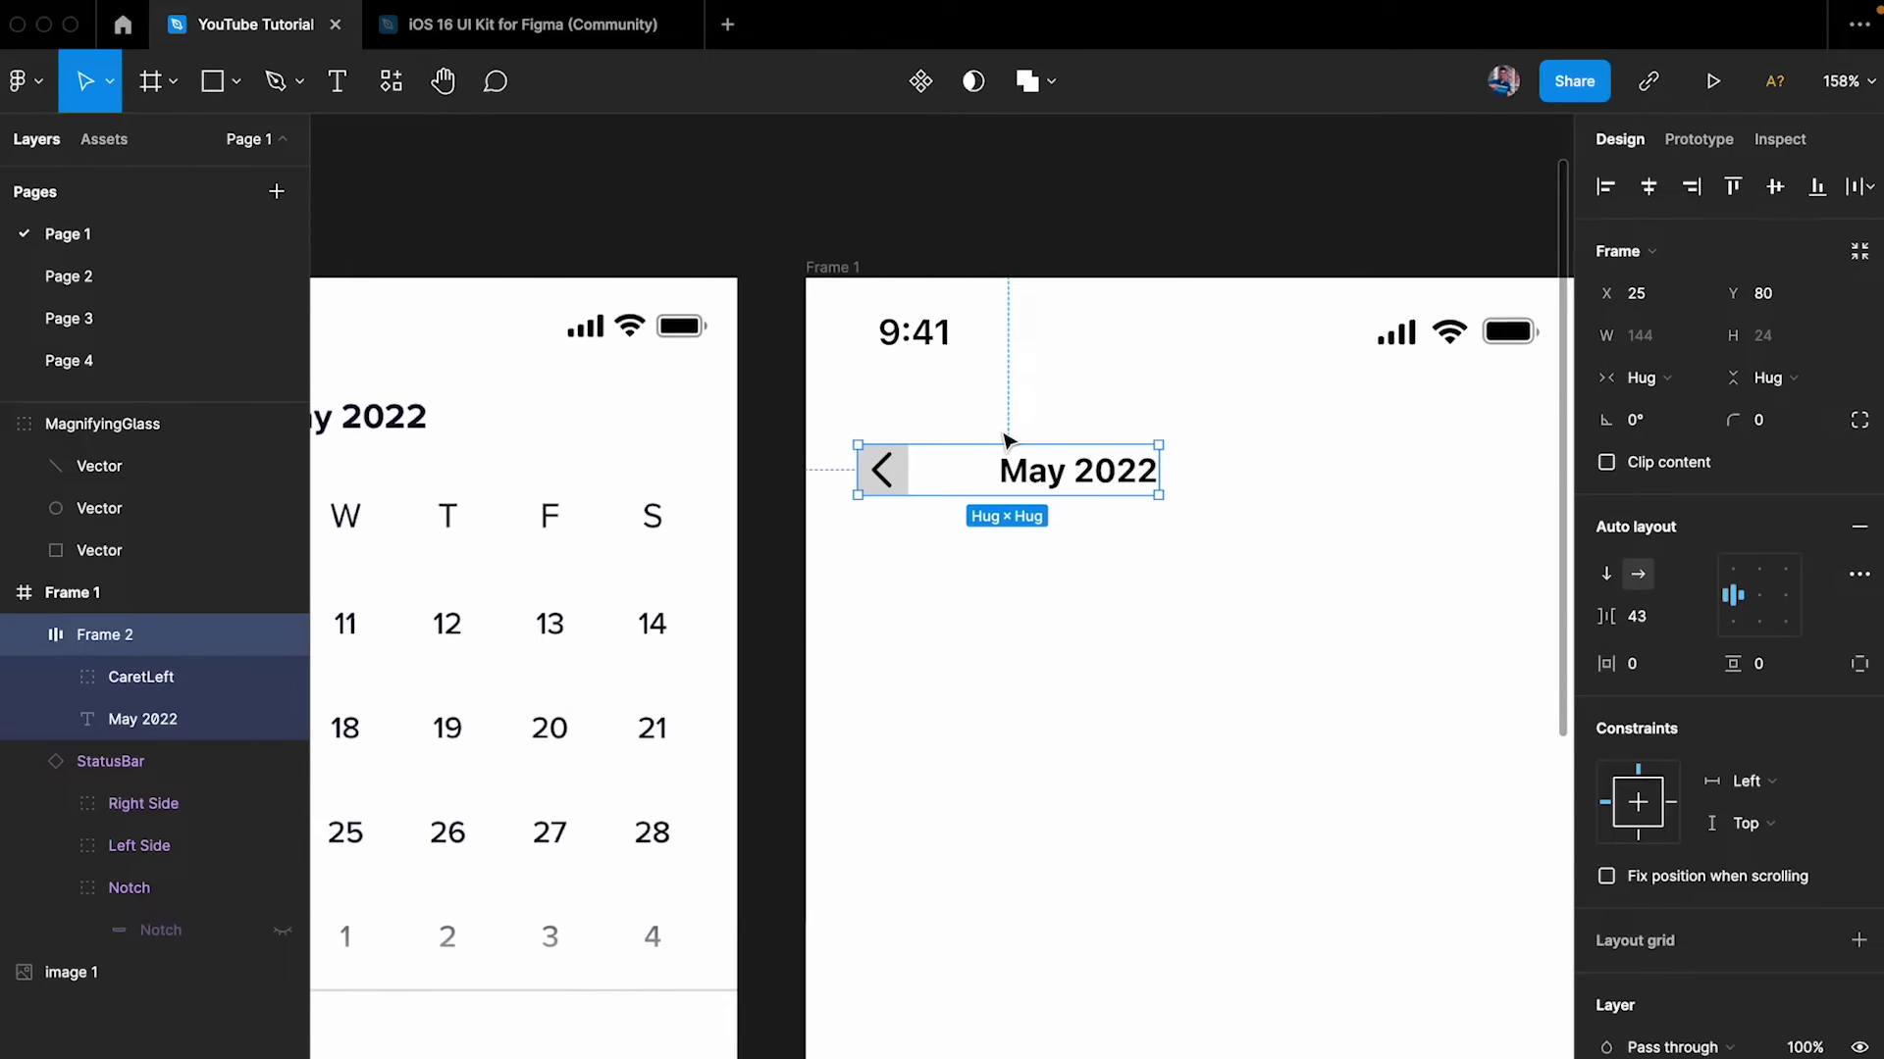
scroll(883, 432, down, 3)
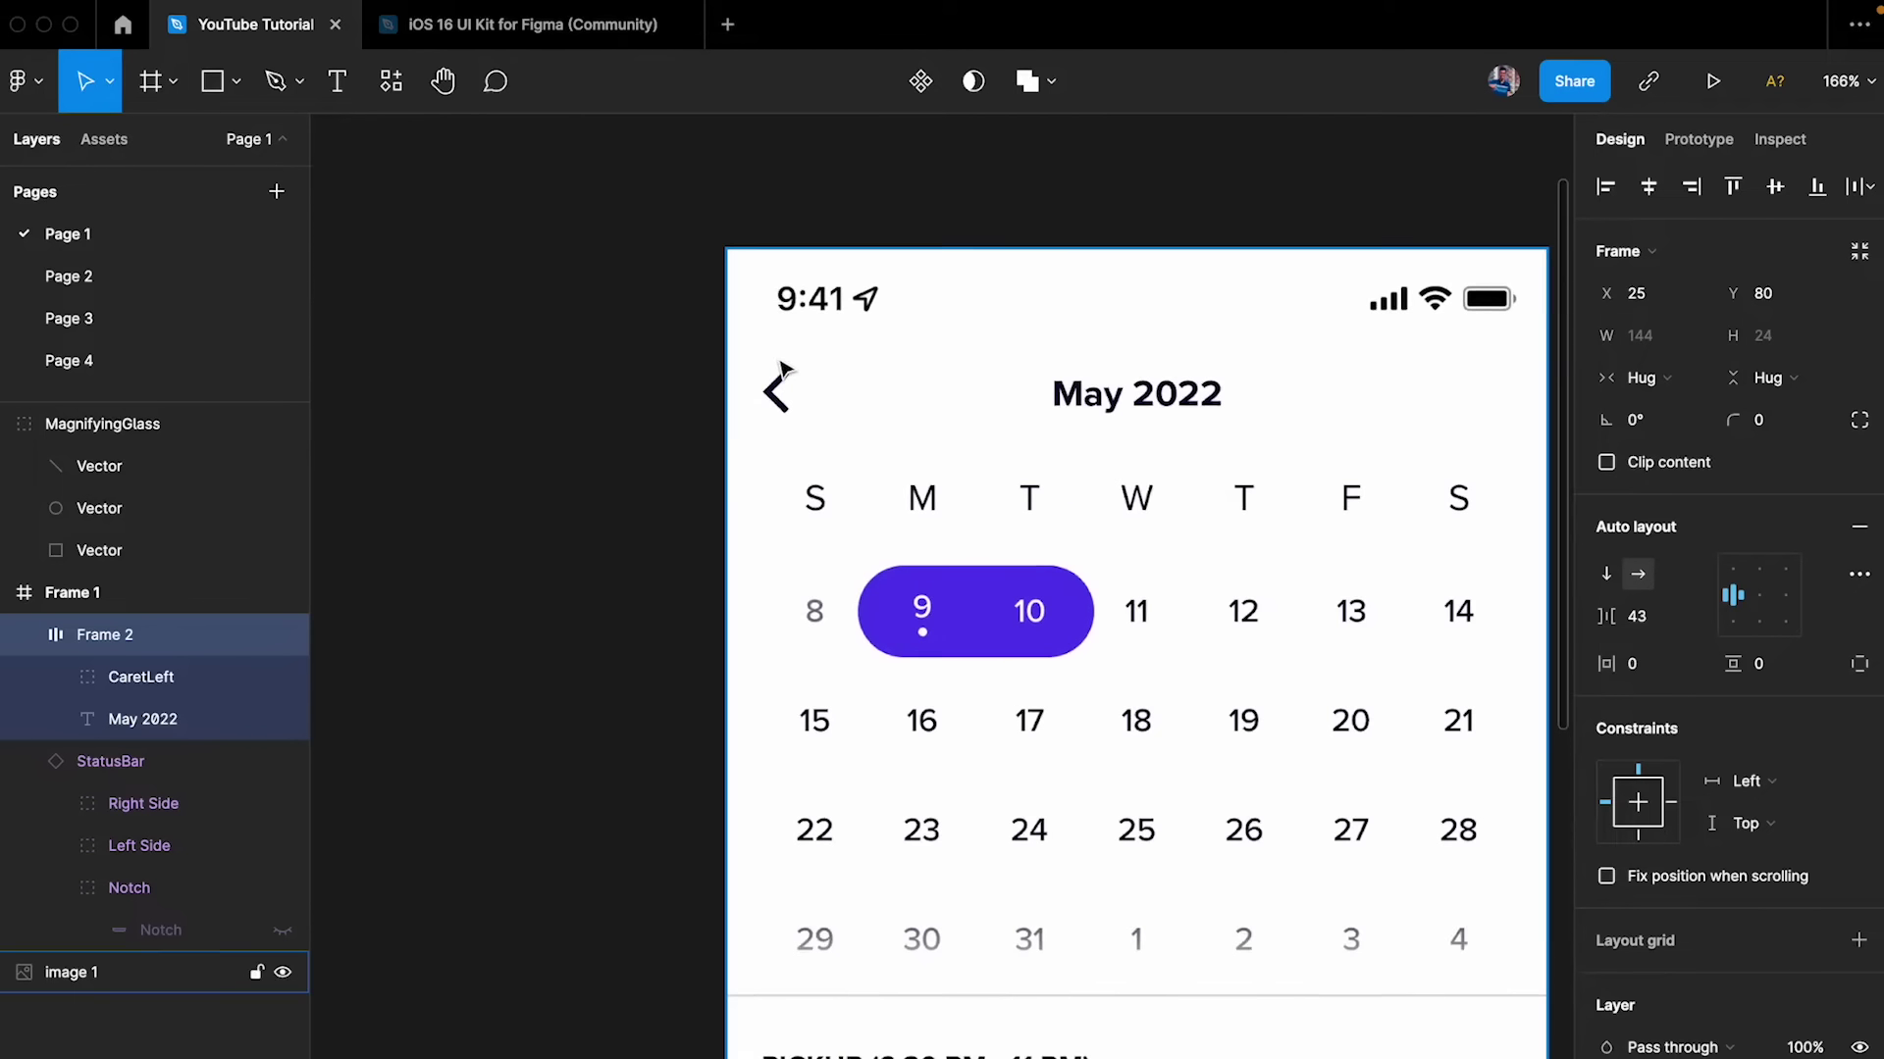
scroll(761, 445, right, 5)
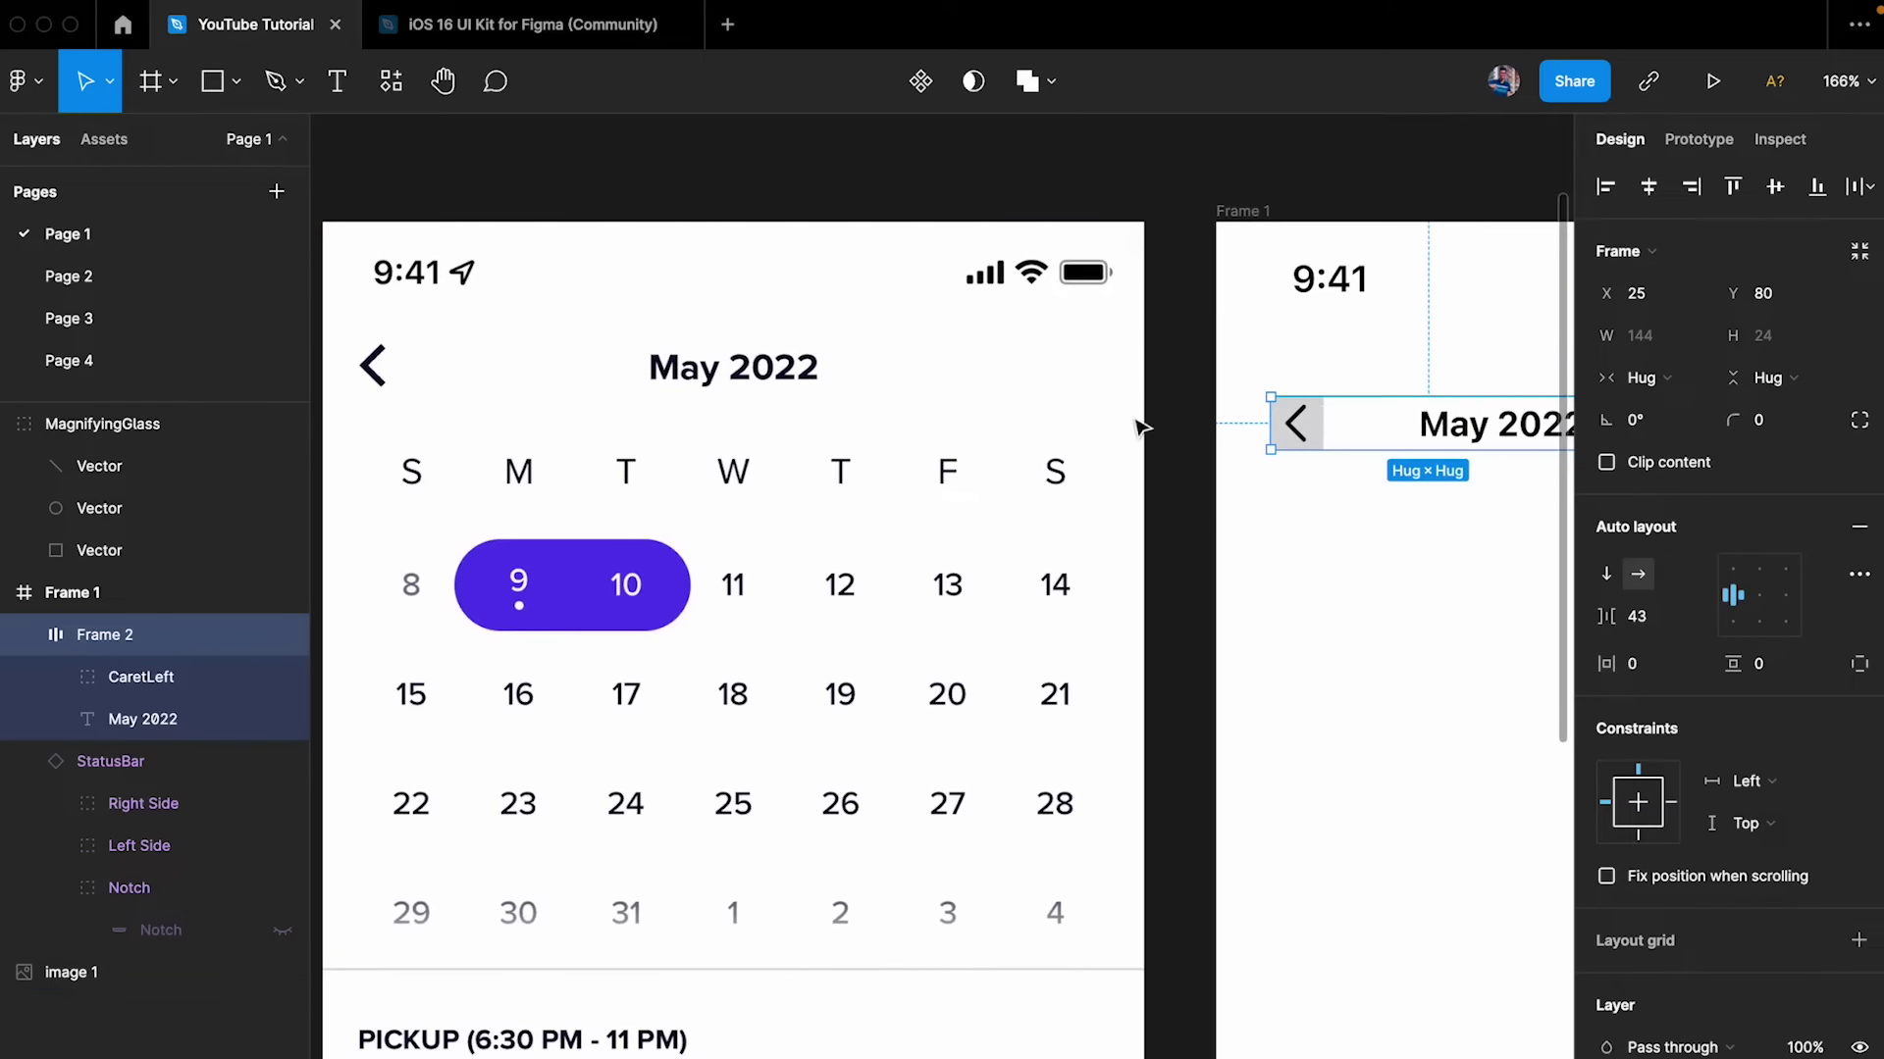
scroll(465, 520, down, 6)
scroll(465, 520, down, 2)
scroll(476, 758, left, 2)
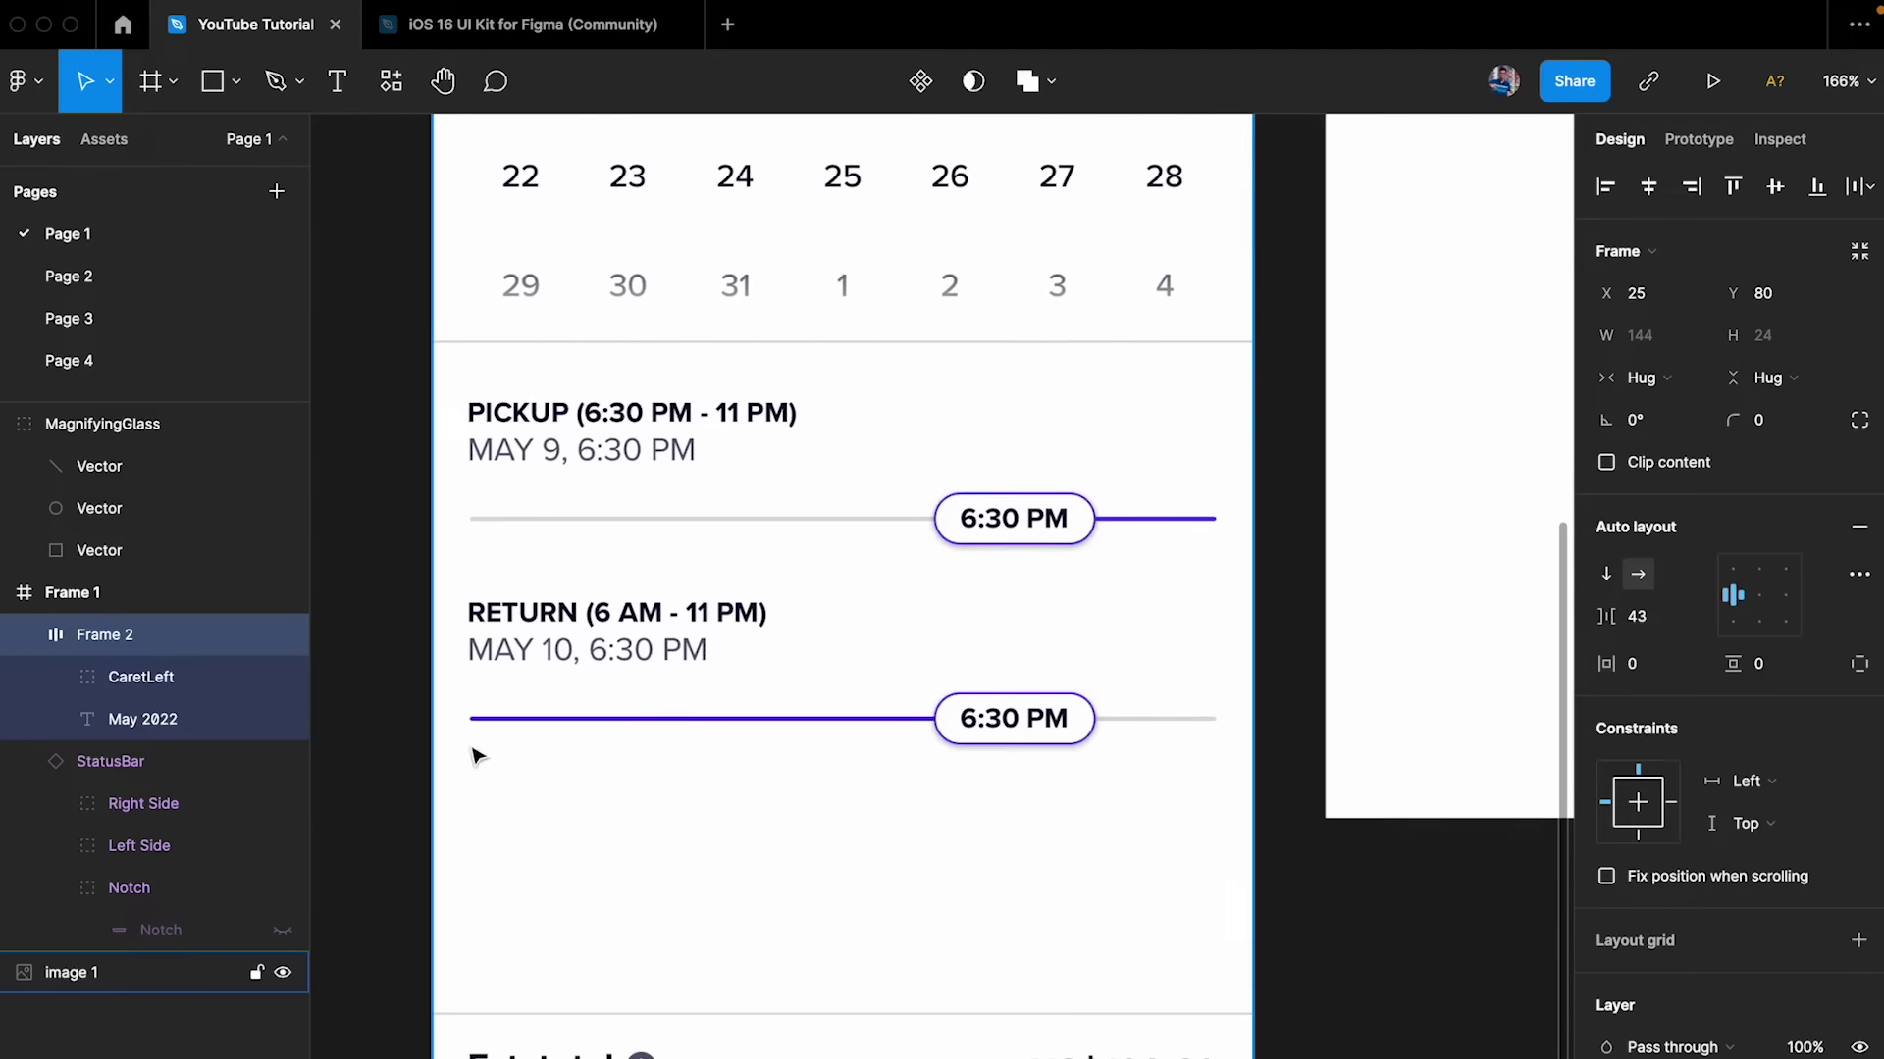
scroll(475, 885, down, 6)
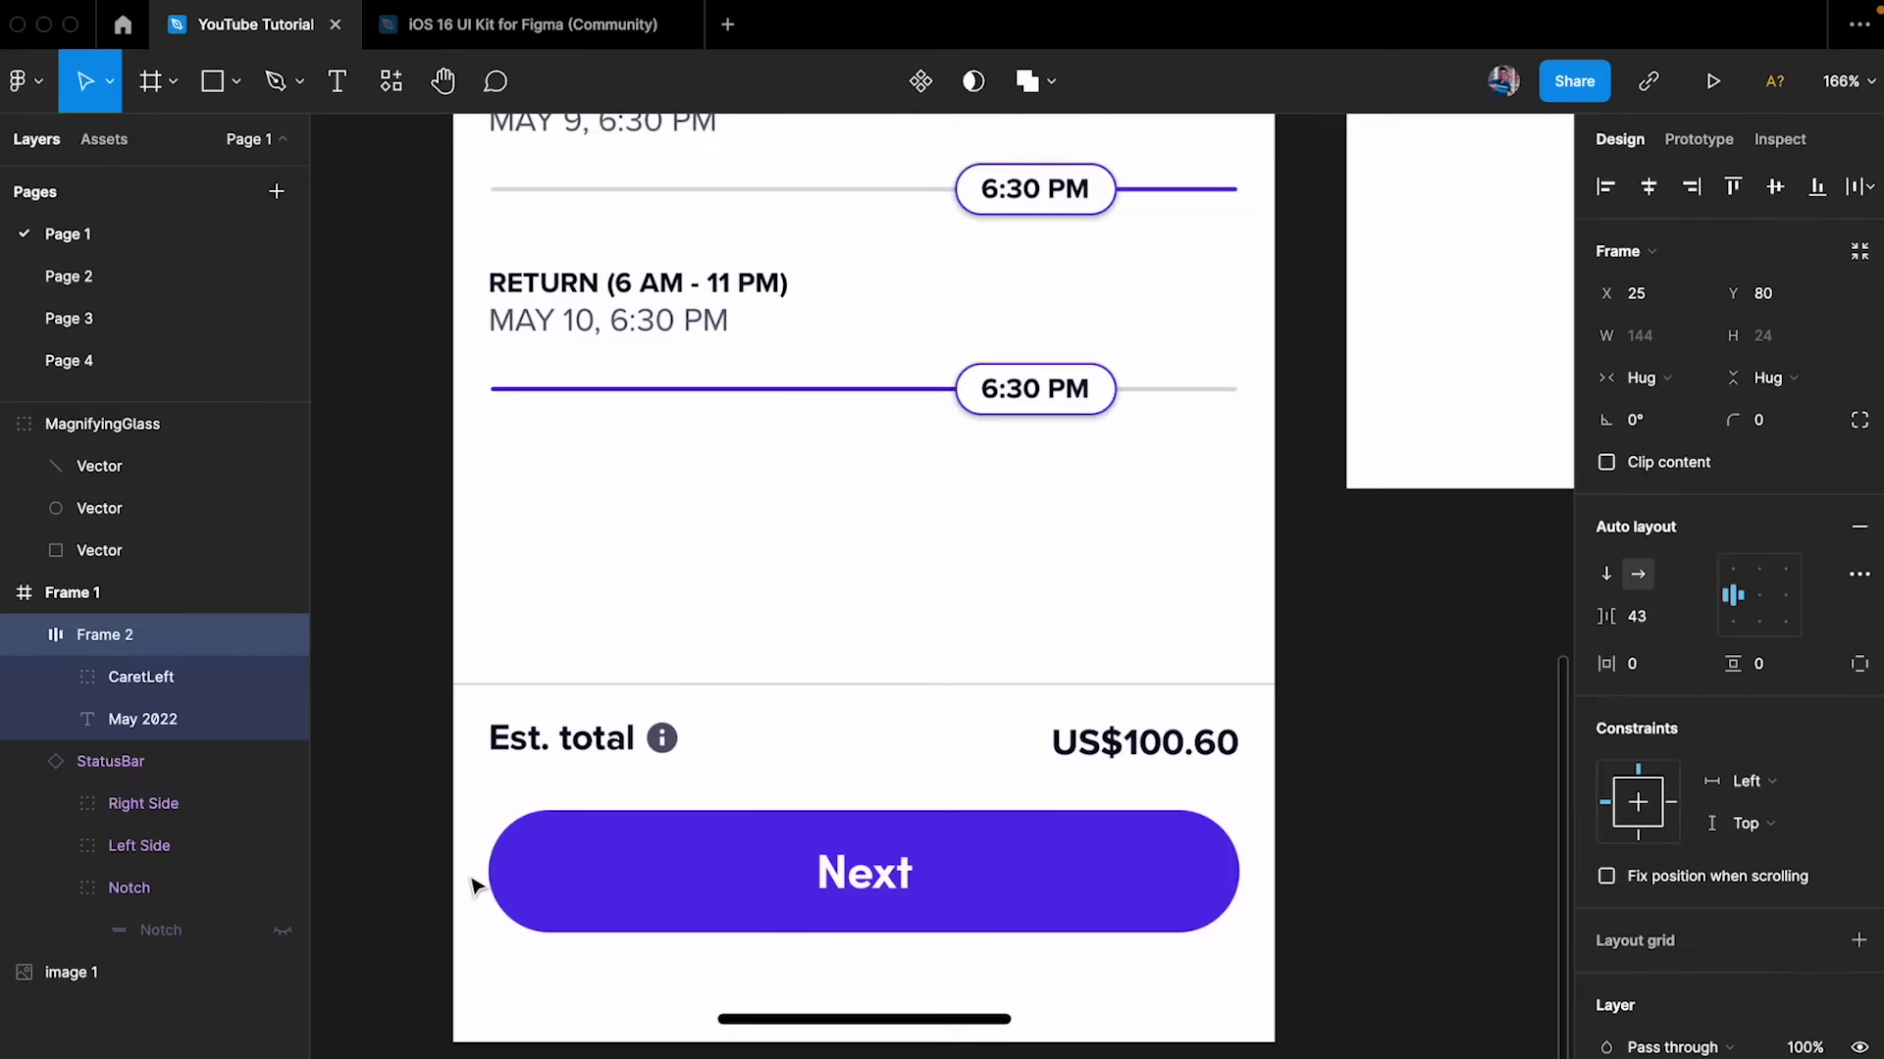
scroll(1004, 710, right, 5)
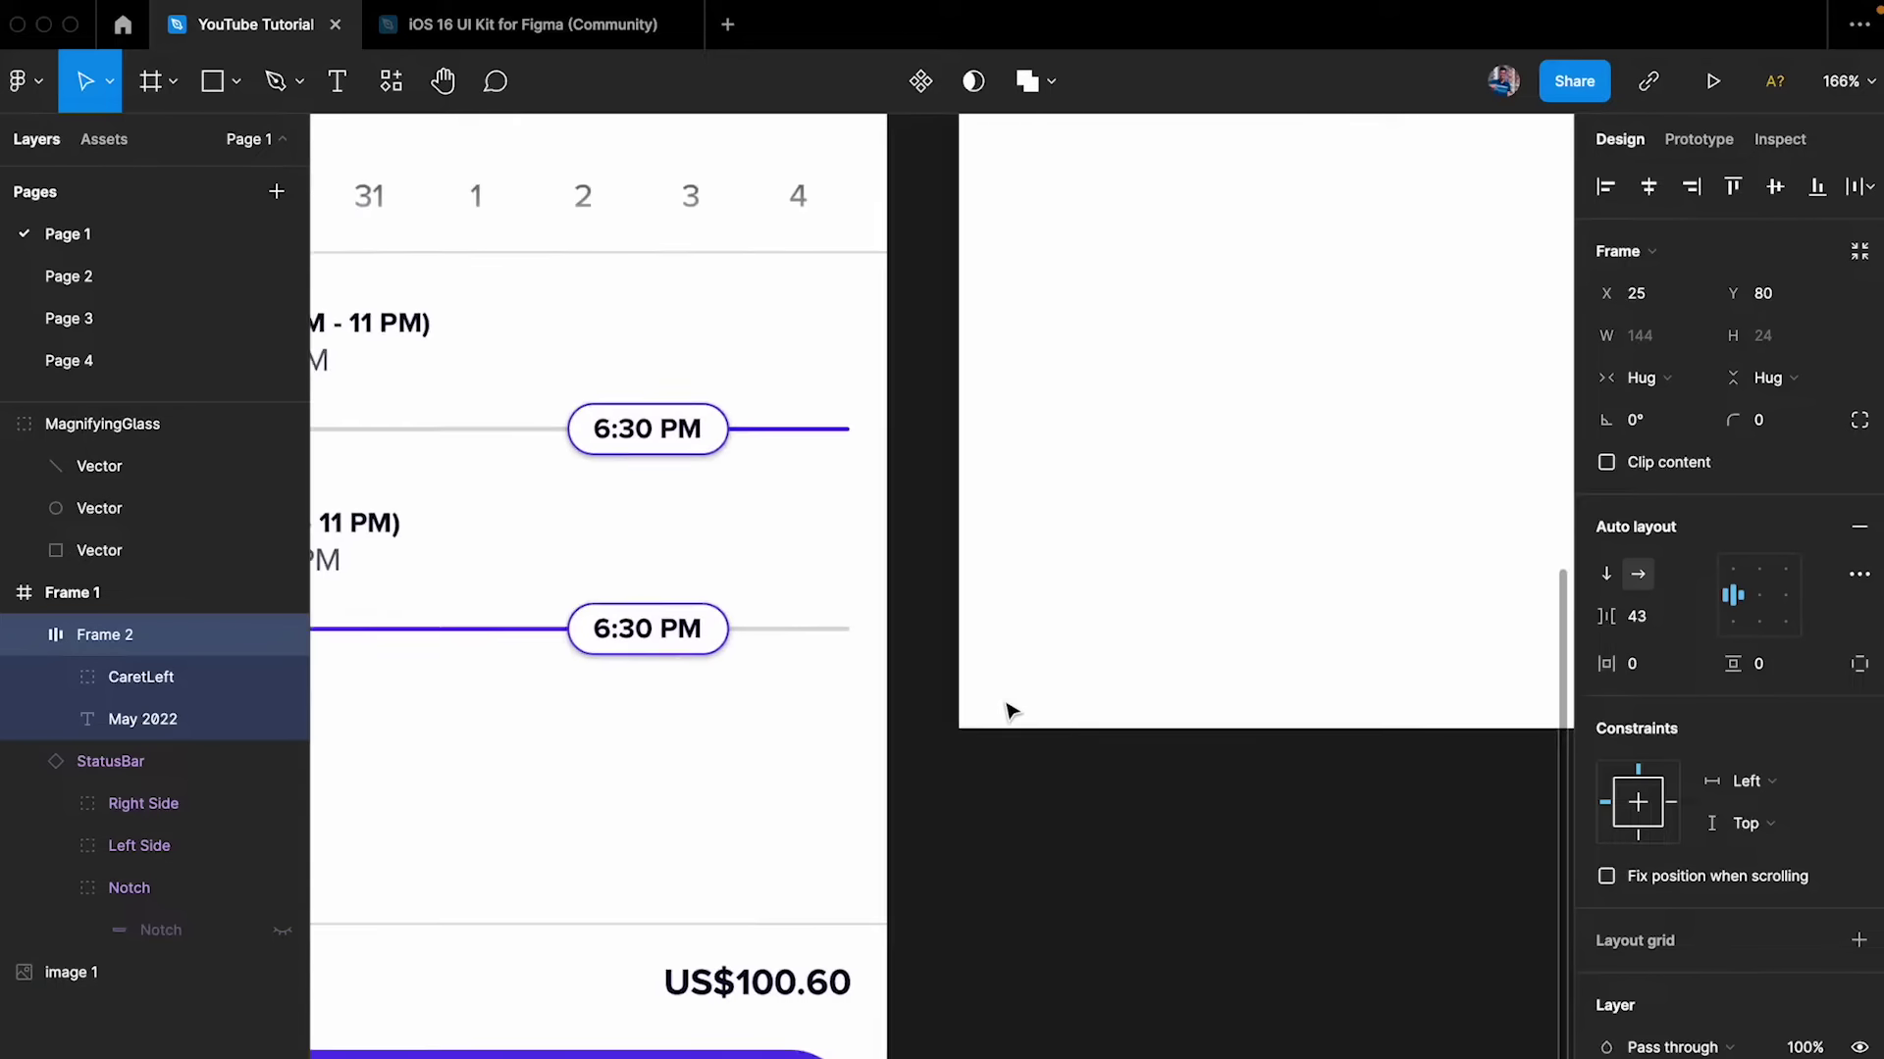
scroll(1009, 710, up, 10)
scroll(492, 341, up, 5)
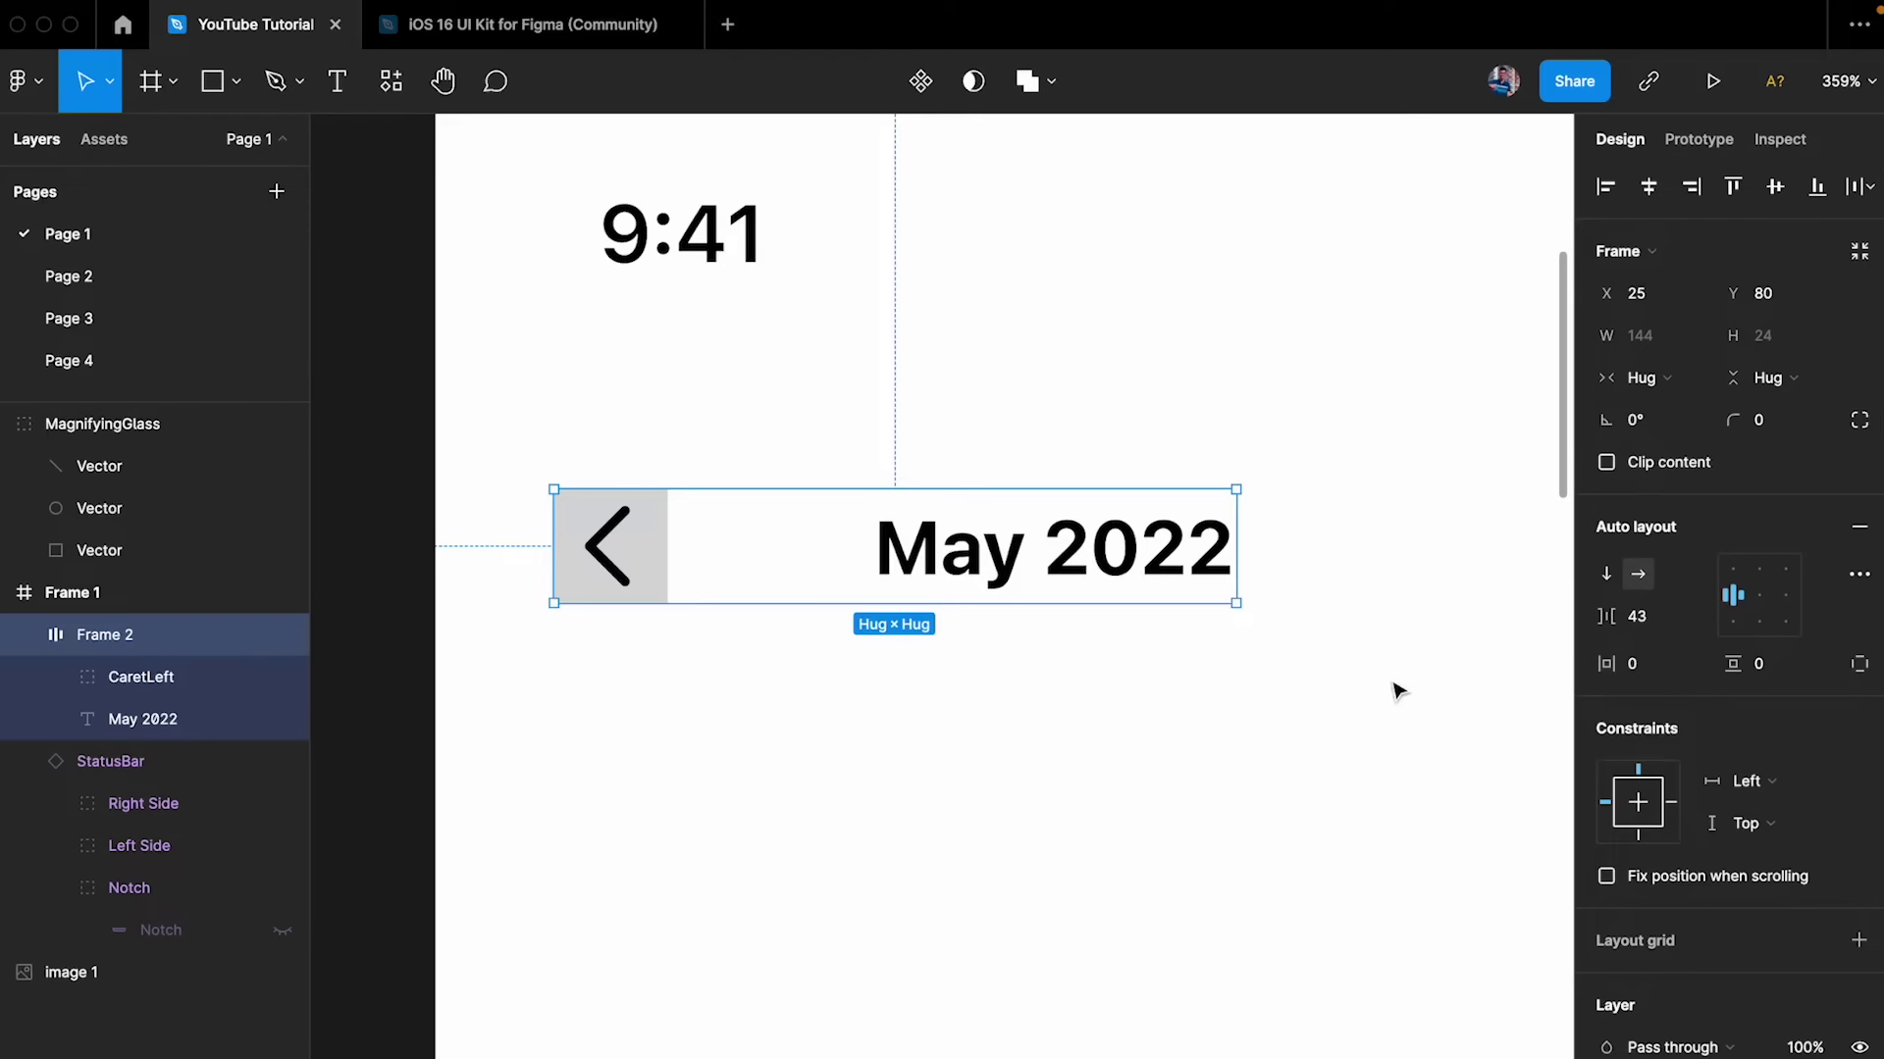
- Set the header auto layout frame's horizontal padding to 16
click(1644, 663)
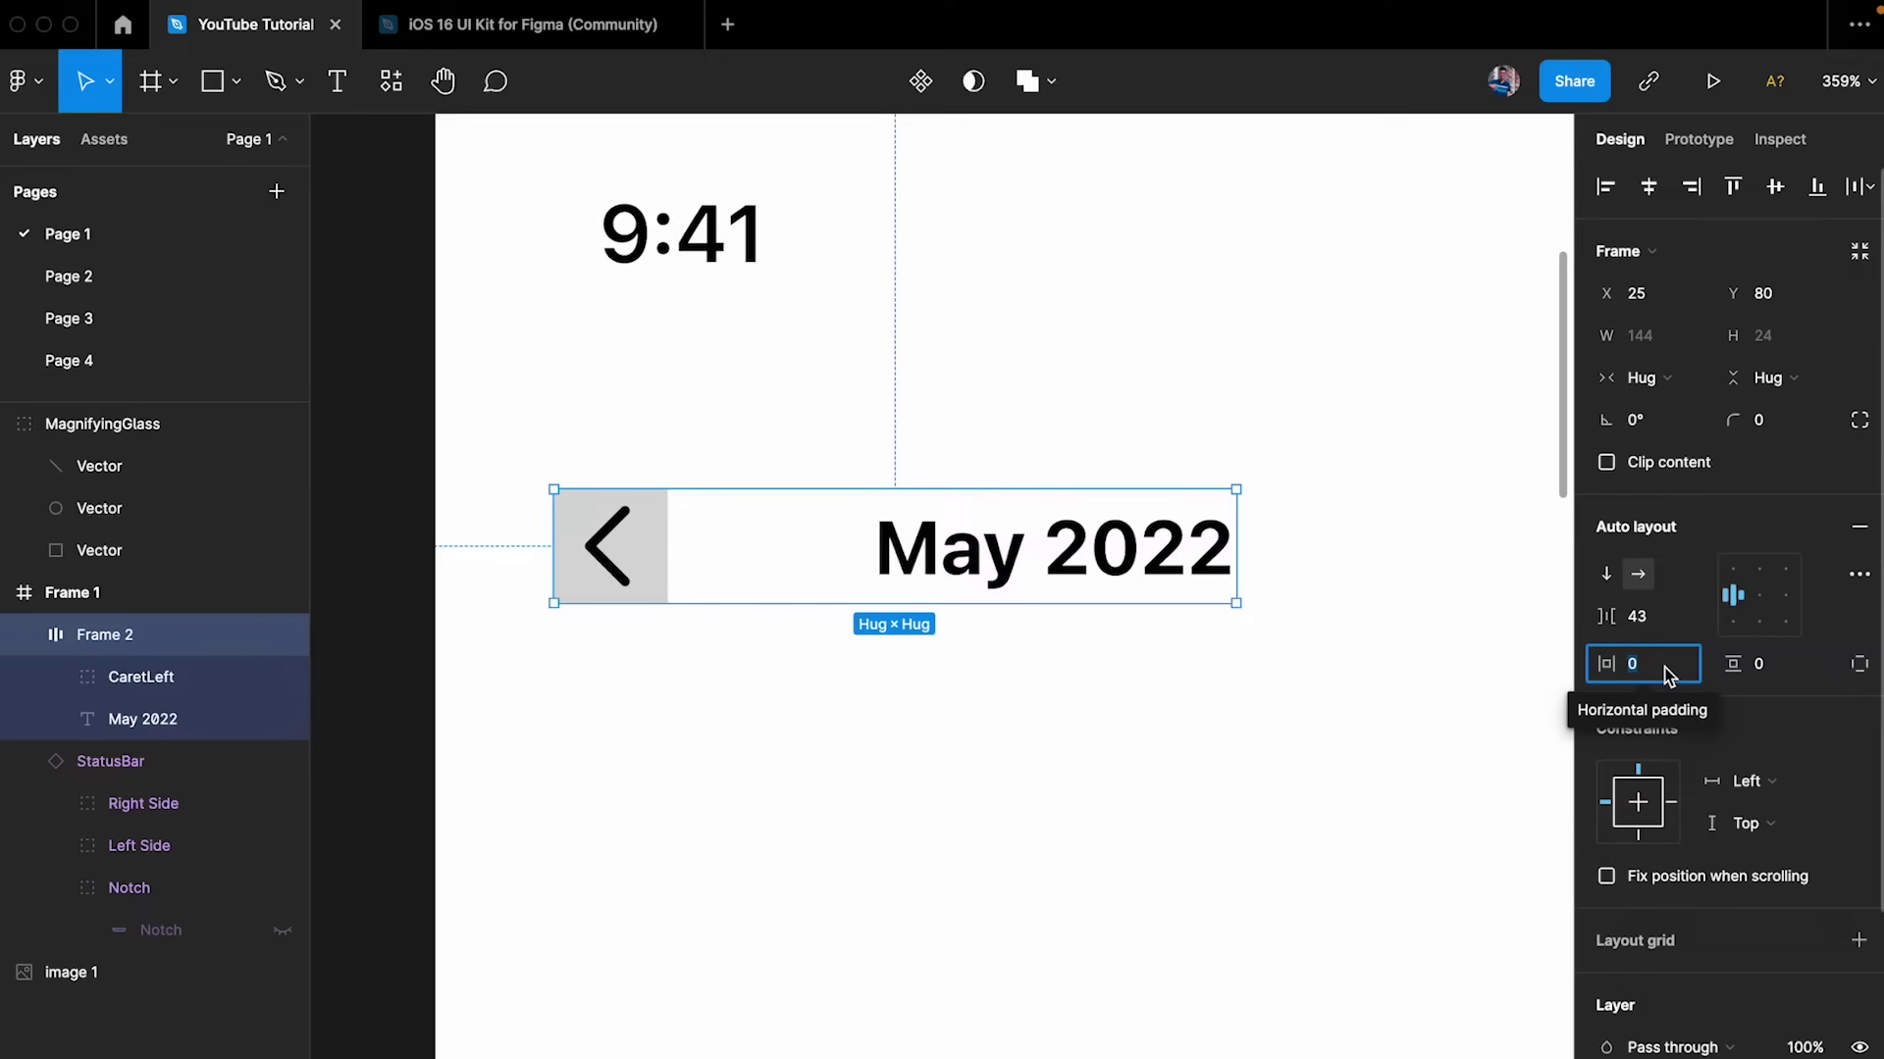
text(16)
key(Return)
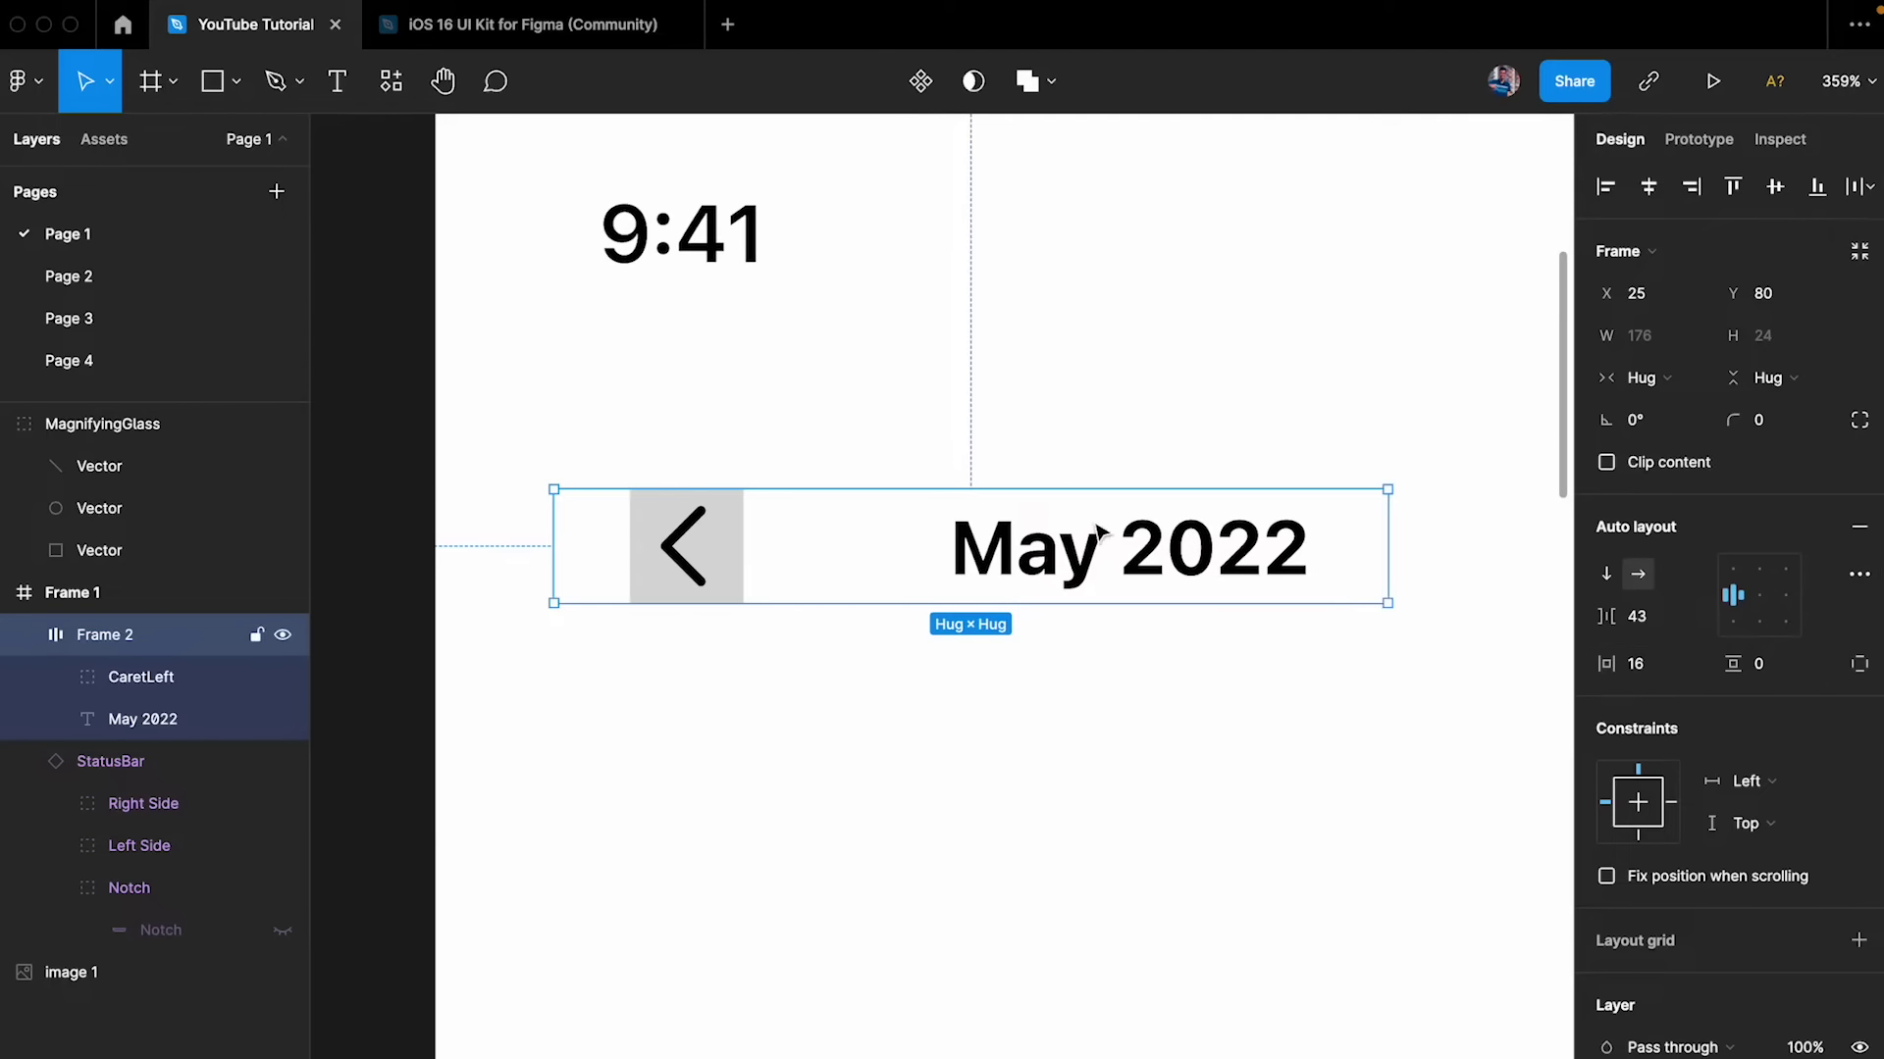
- Add a solid light pink fill, FFE8E8, to the header auto layout frame
scroll(1703, 1018, down, 3)
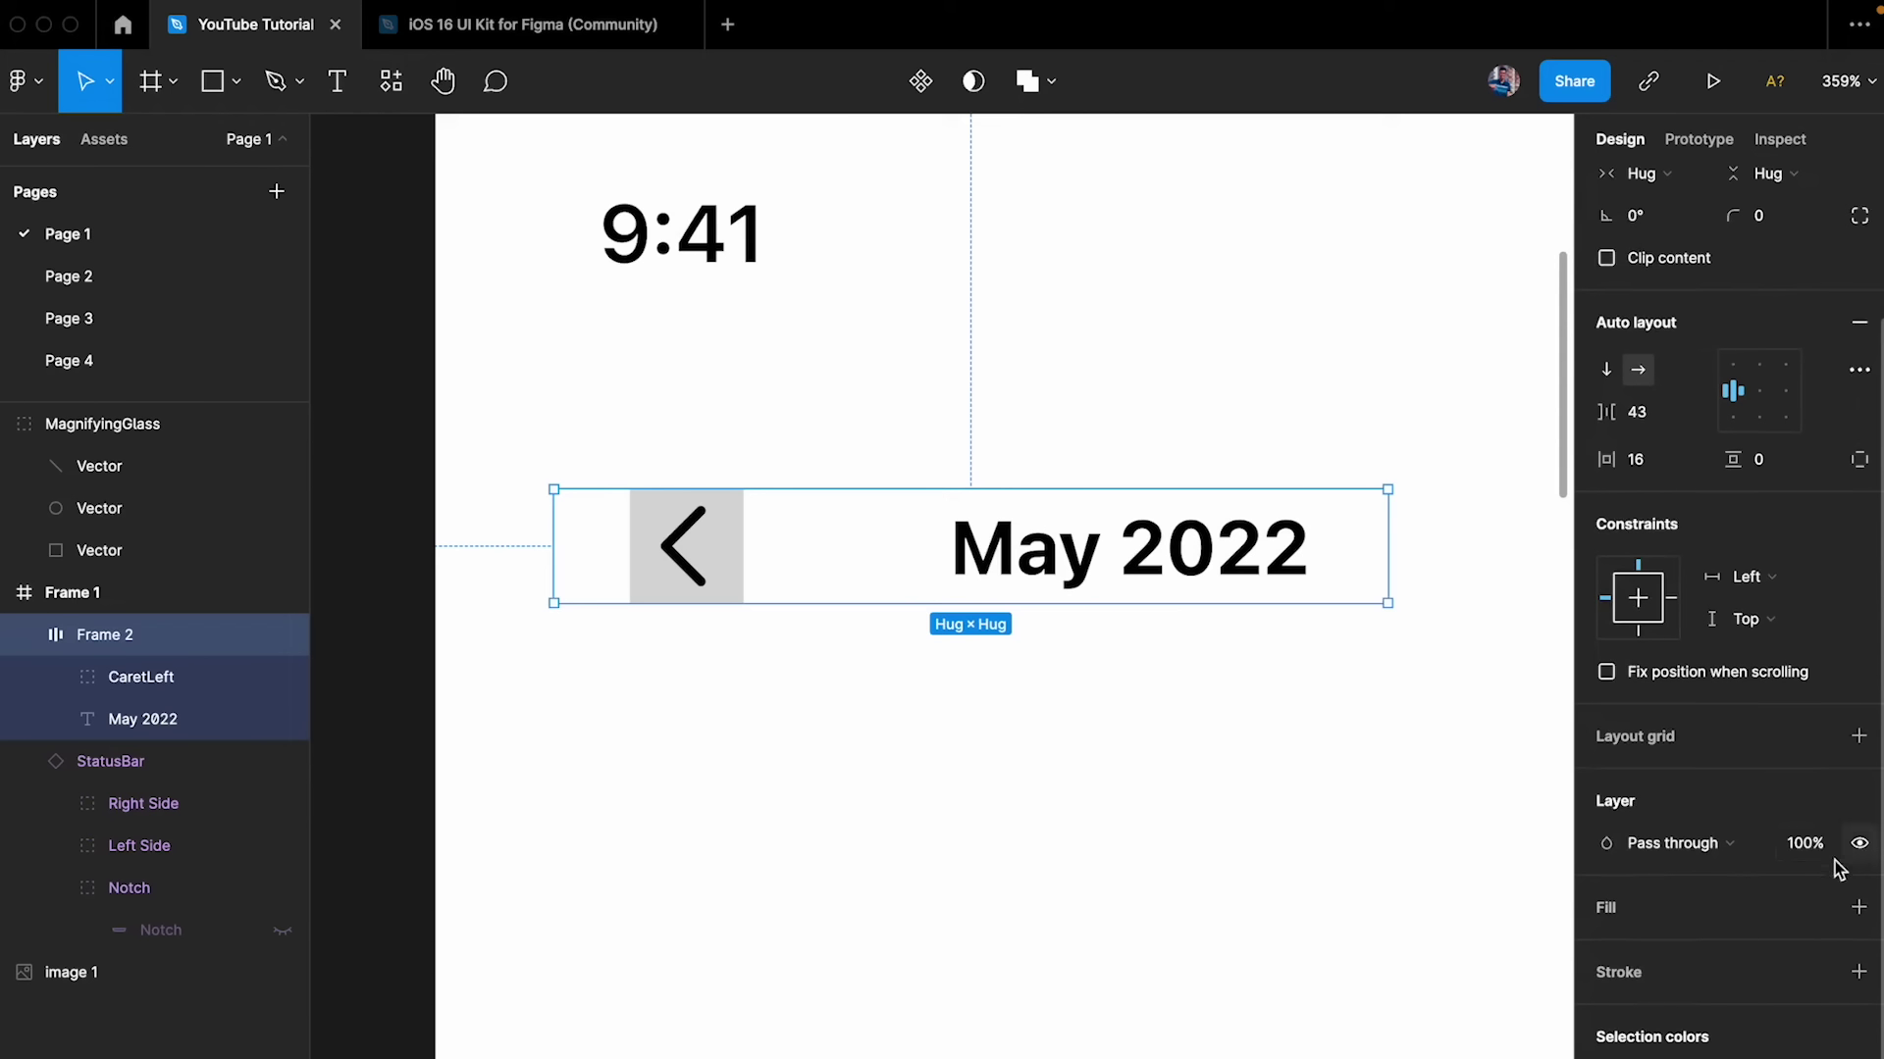
click(1859, 912)
click(1606, 949)
drag(1387, 579, 1290, 491)
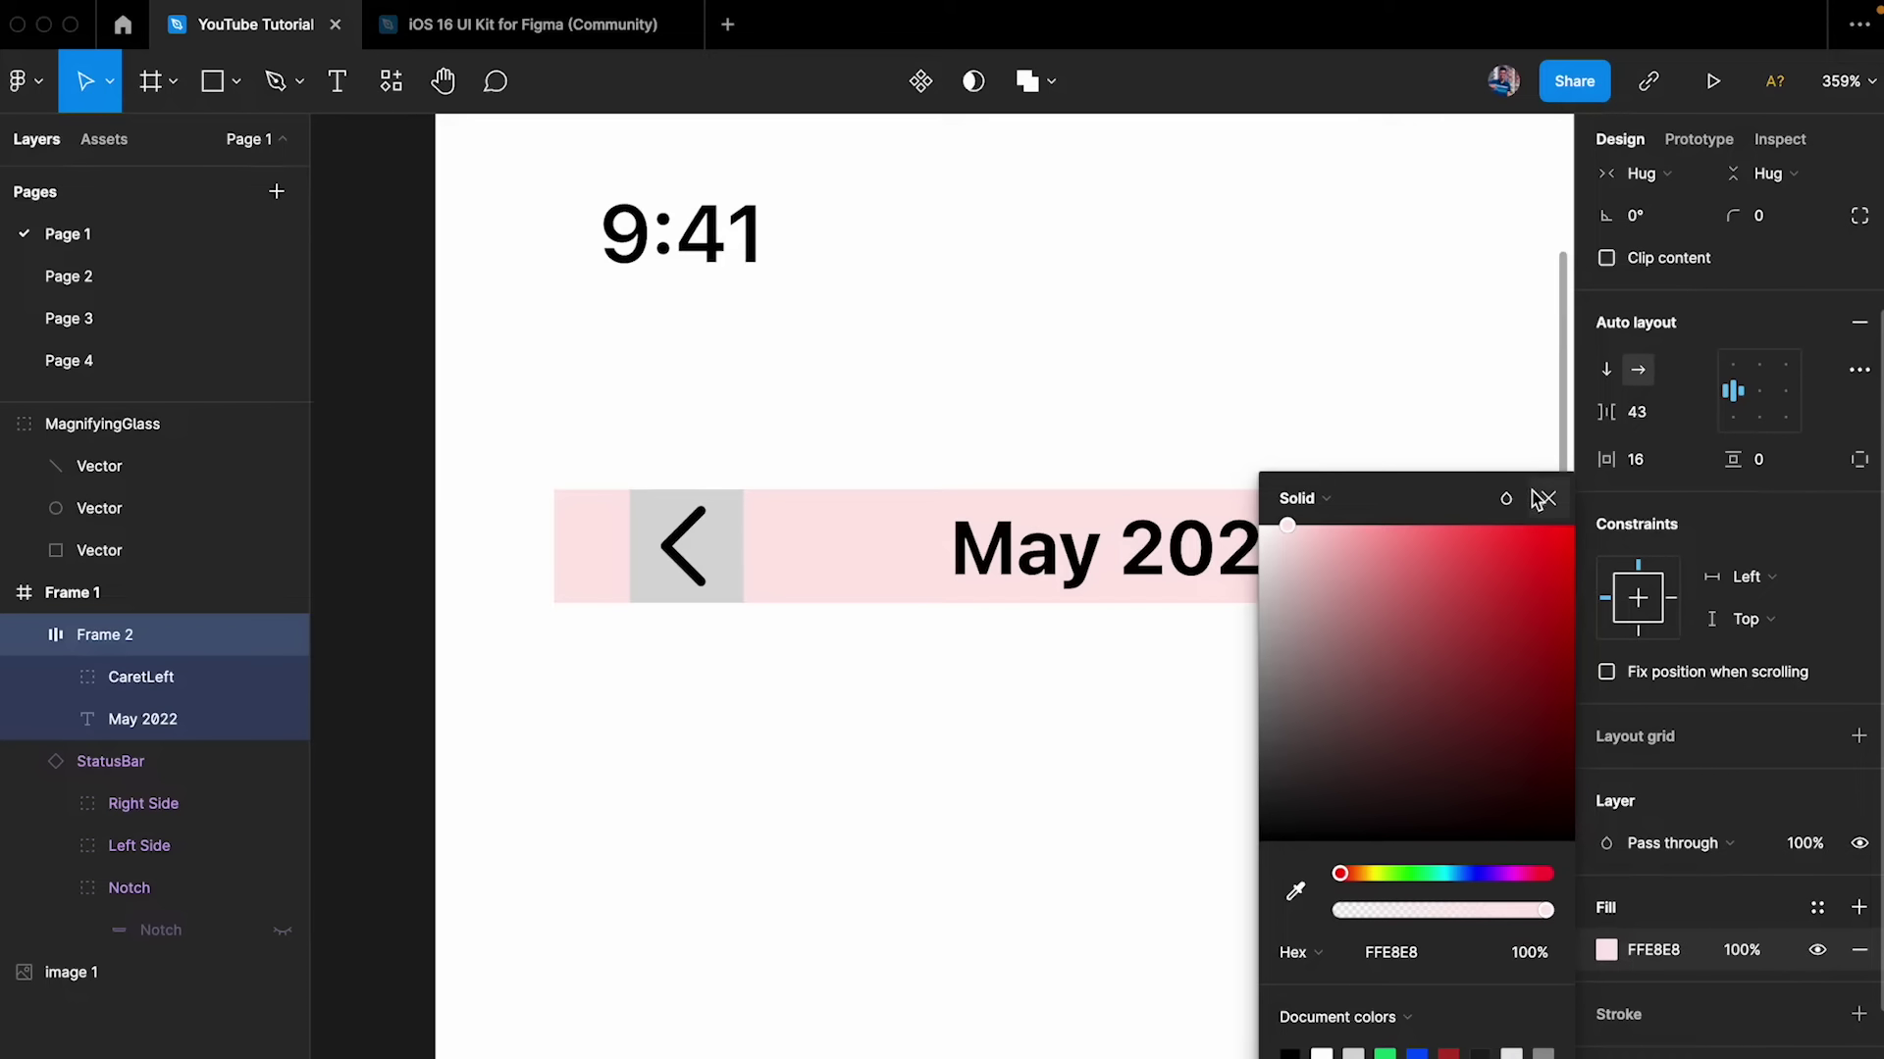
click(1548, 498)
click(1260, 778)
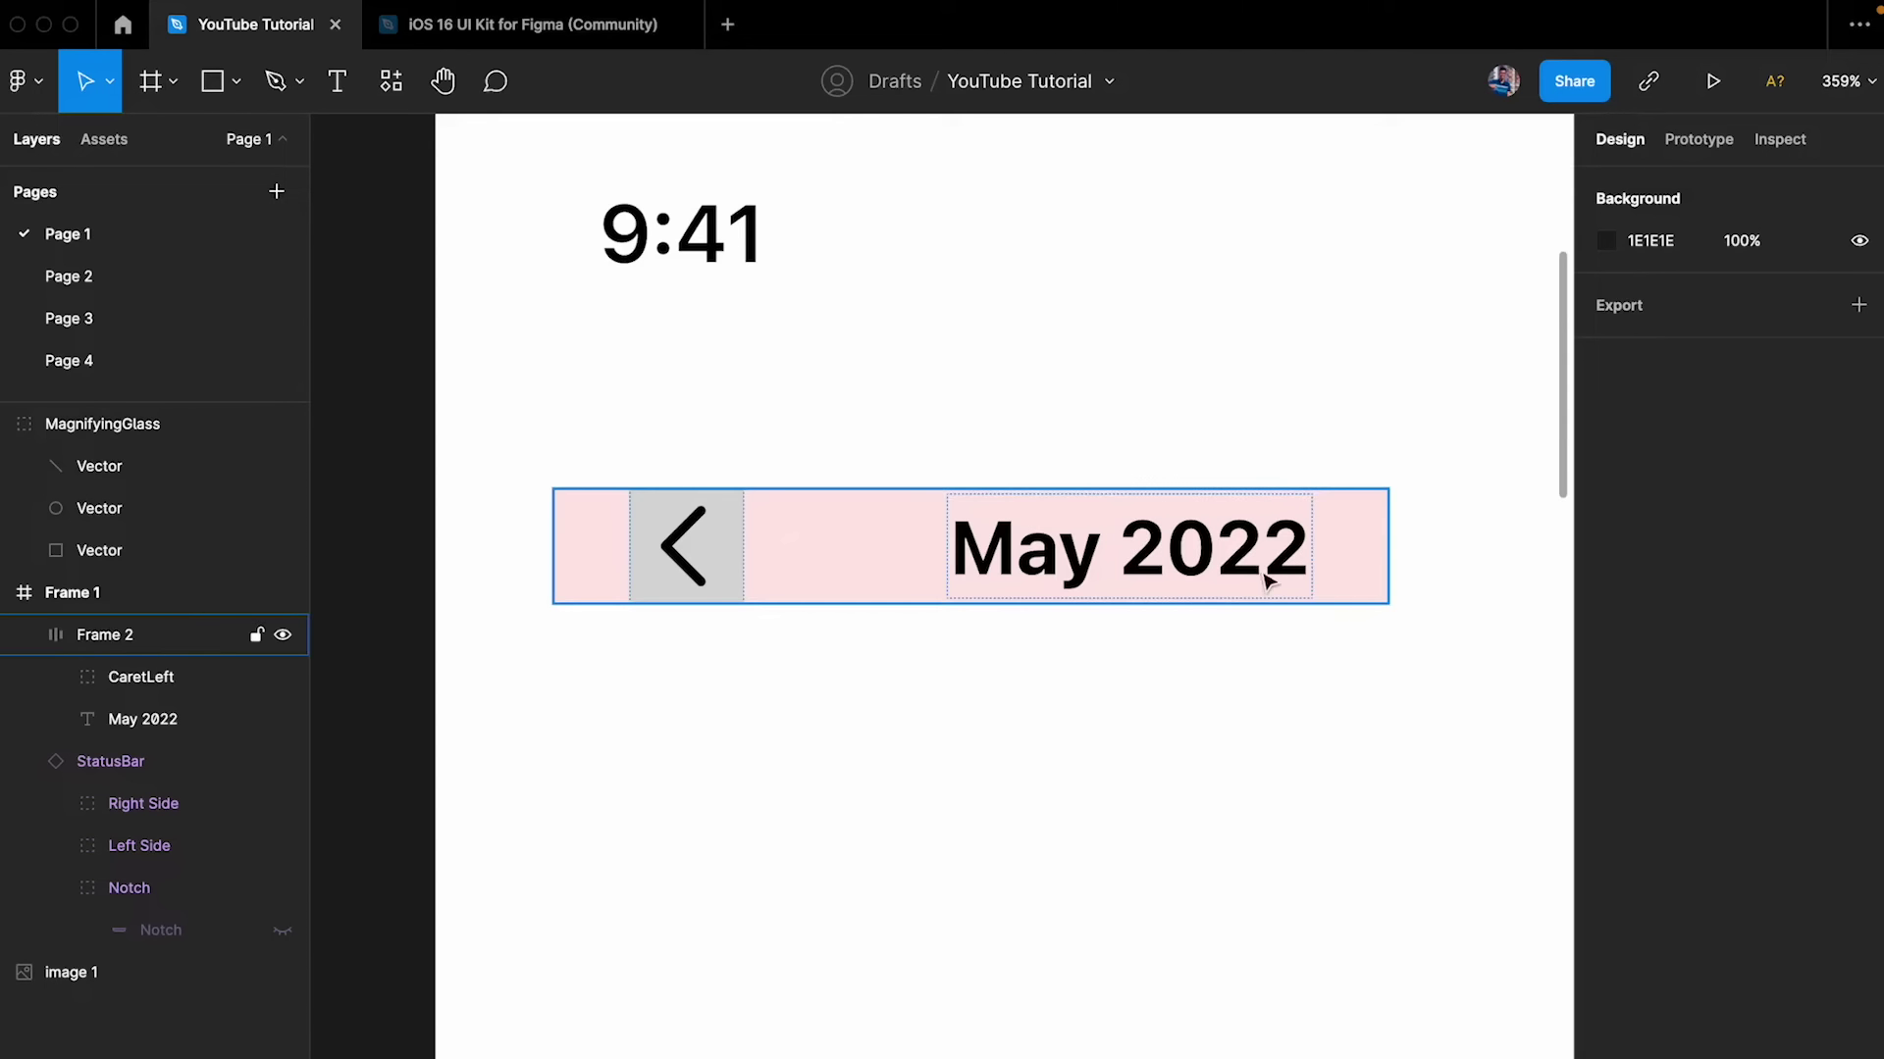
- Move the header frame to X 0, Y 56 in Frame 1 and widen it to 375
click(1352, 552)
click(1076, 765)
click(761, 563)
drag(799, 531, 720, 454)
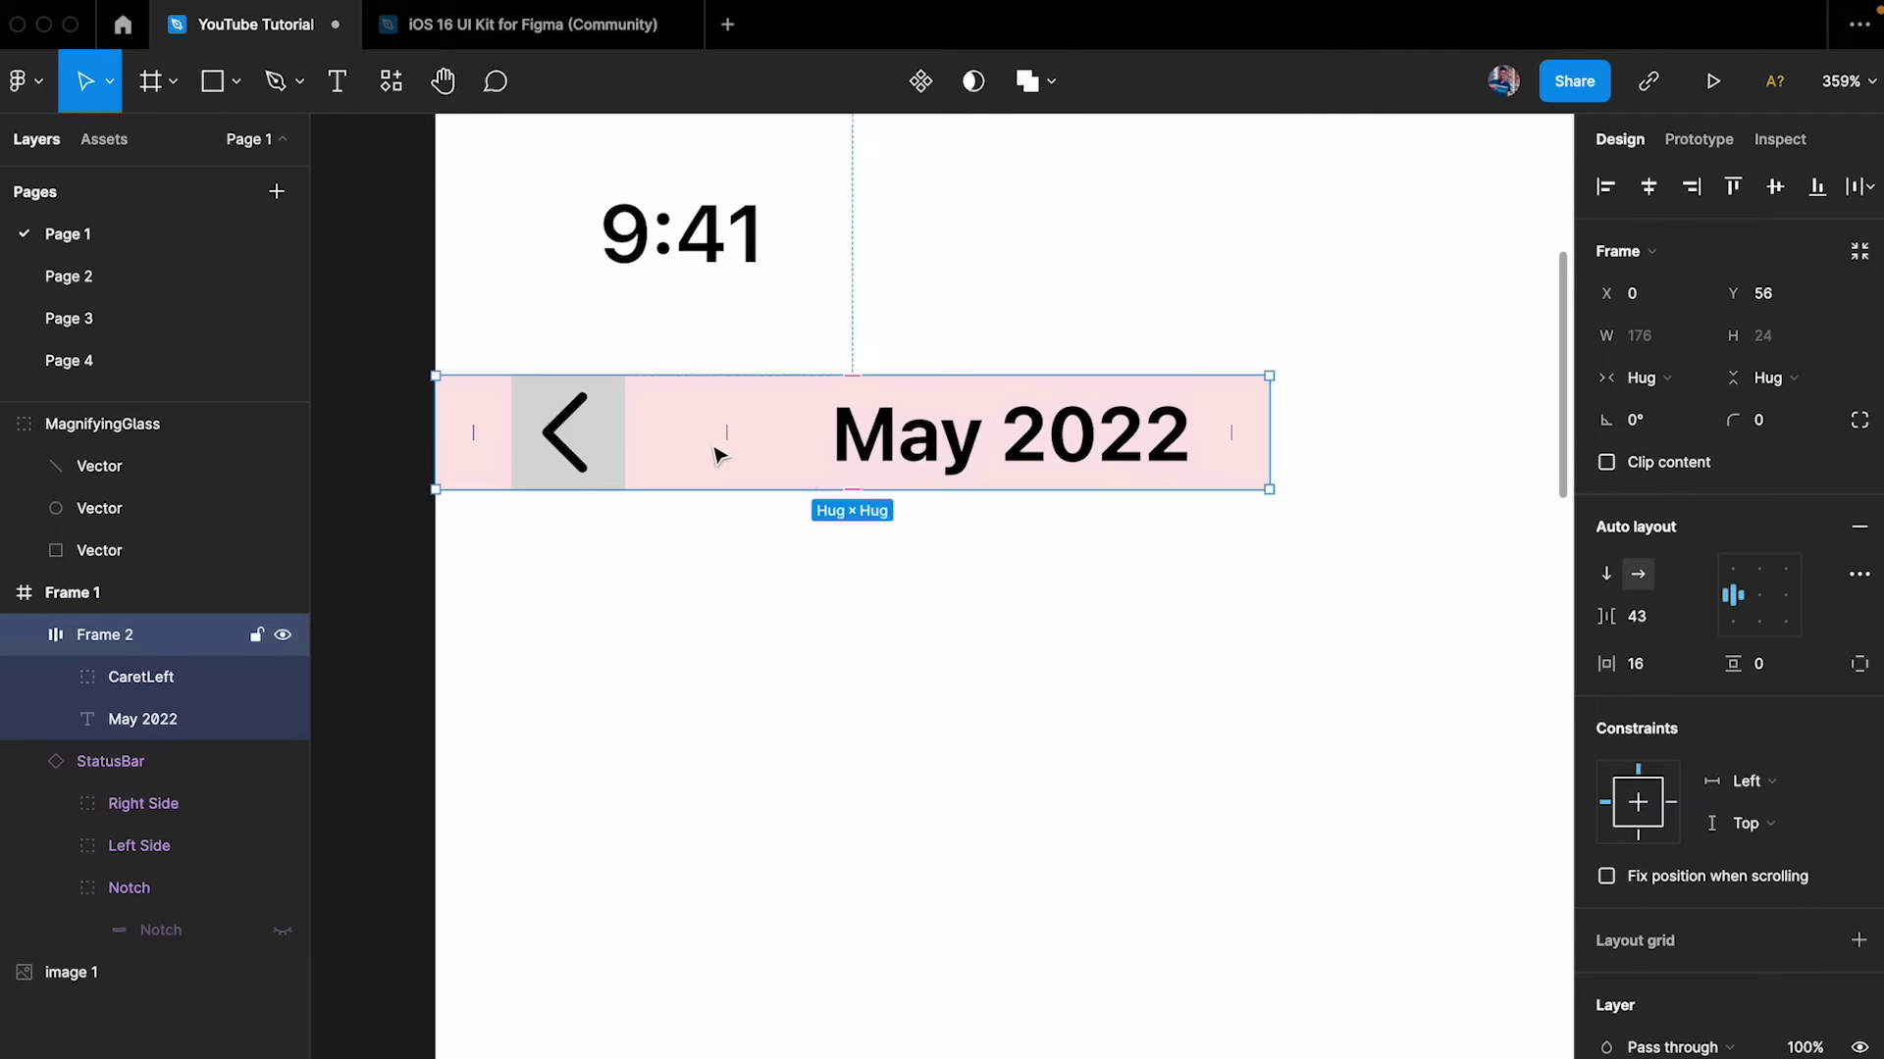
scroll(719, 454, down, 5)
drag(903, 457, 1430, 449)
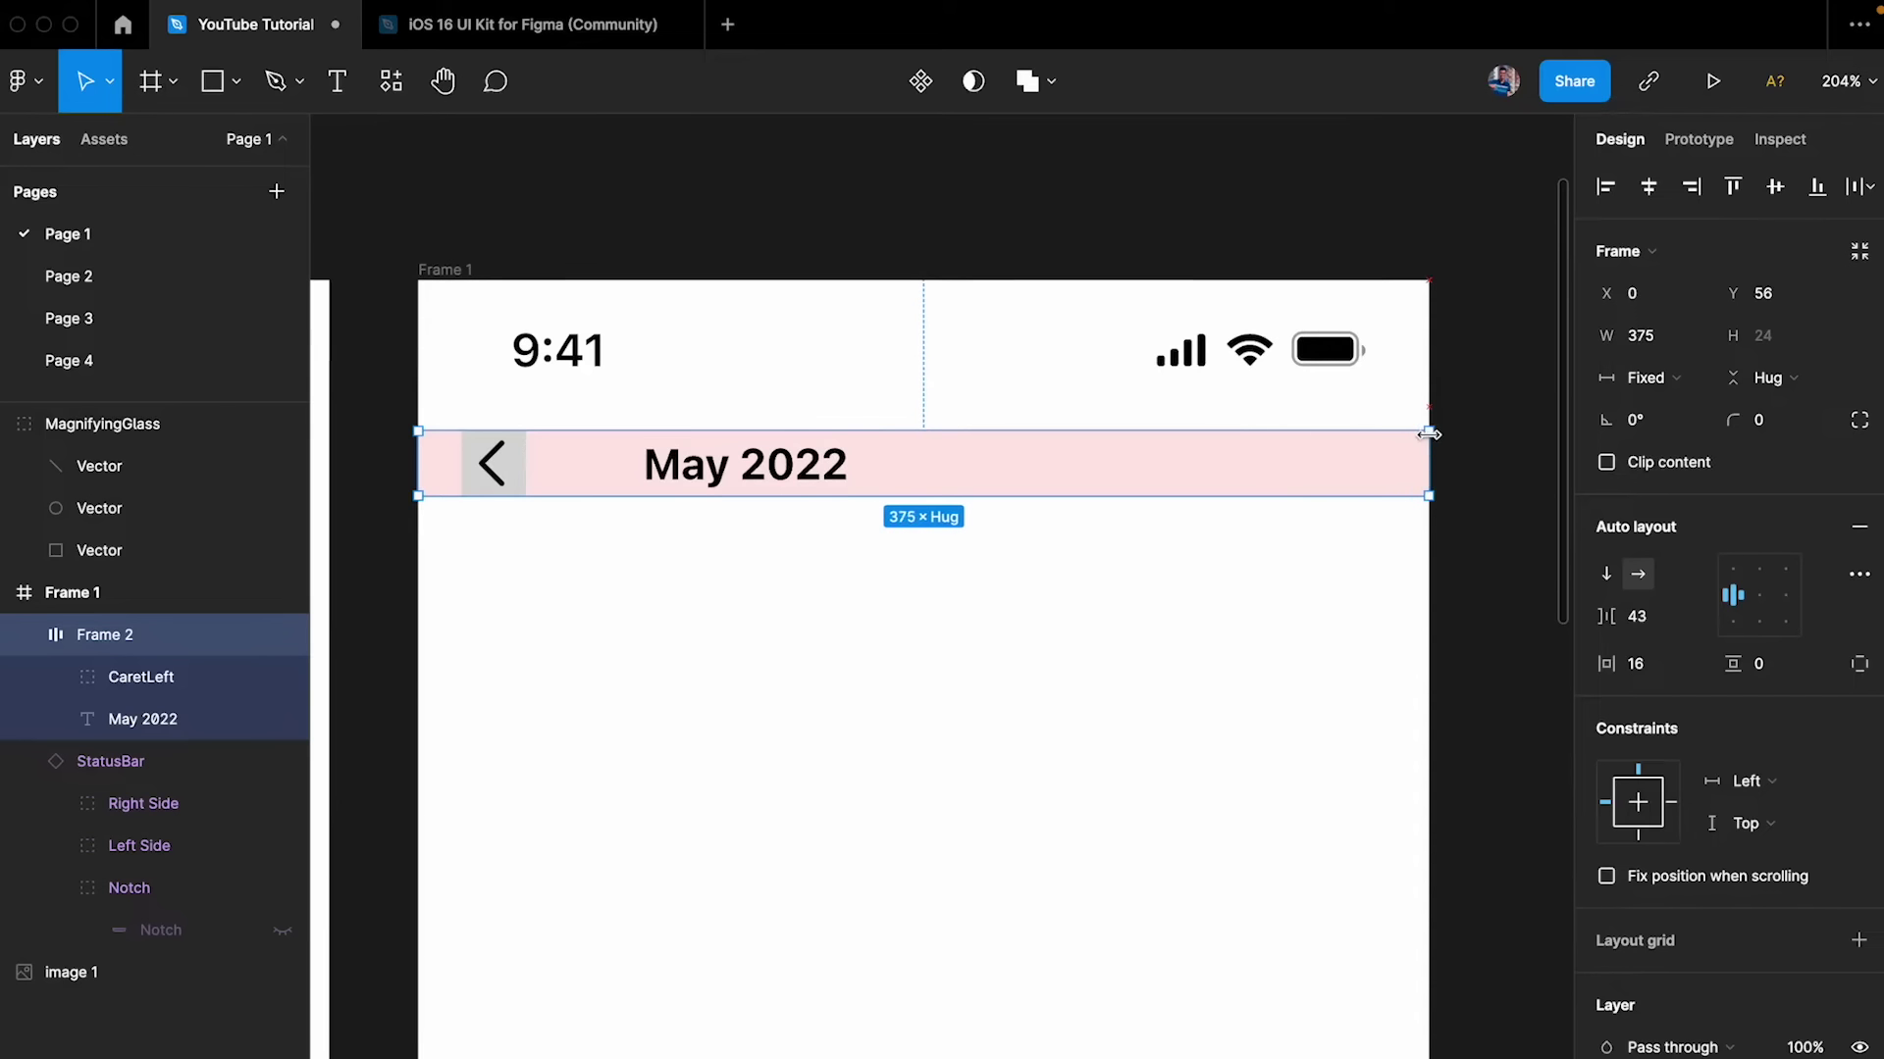
click(1364, 618)
- Set the header auto layout frame's vertical padding to 16
click(1150, 463)
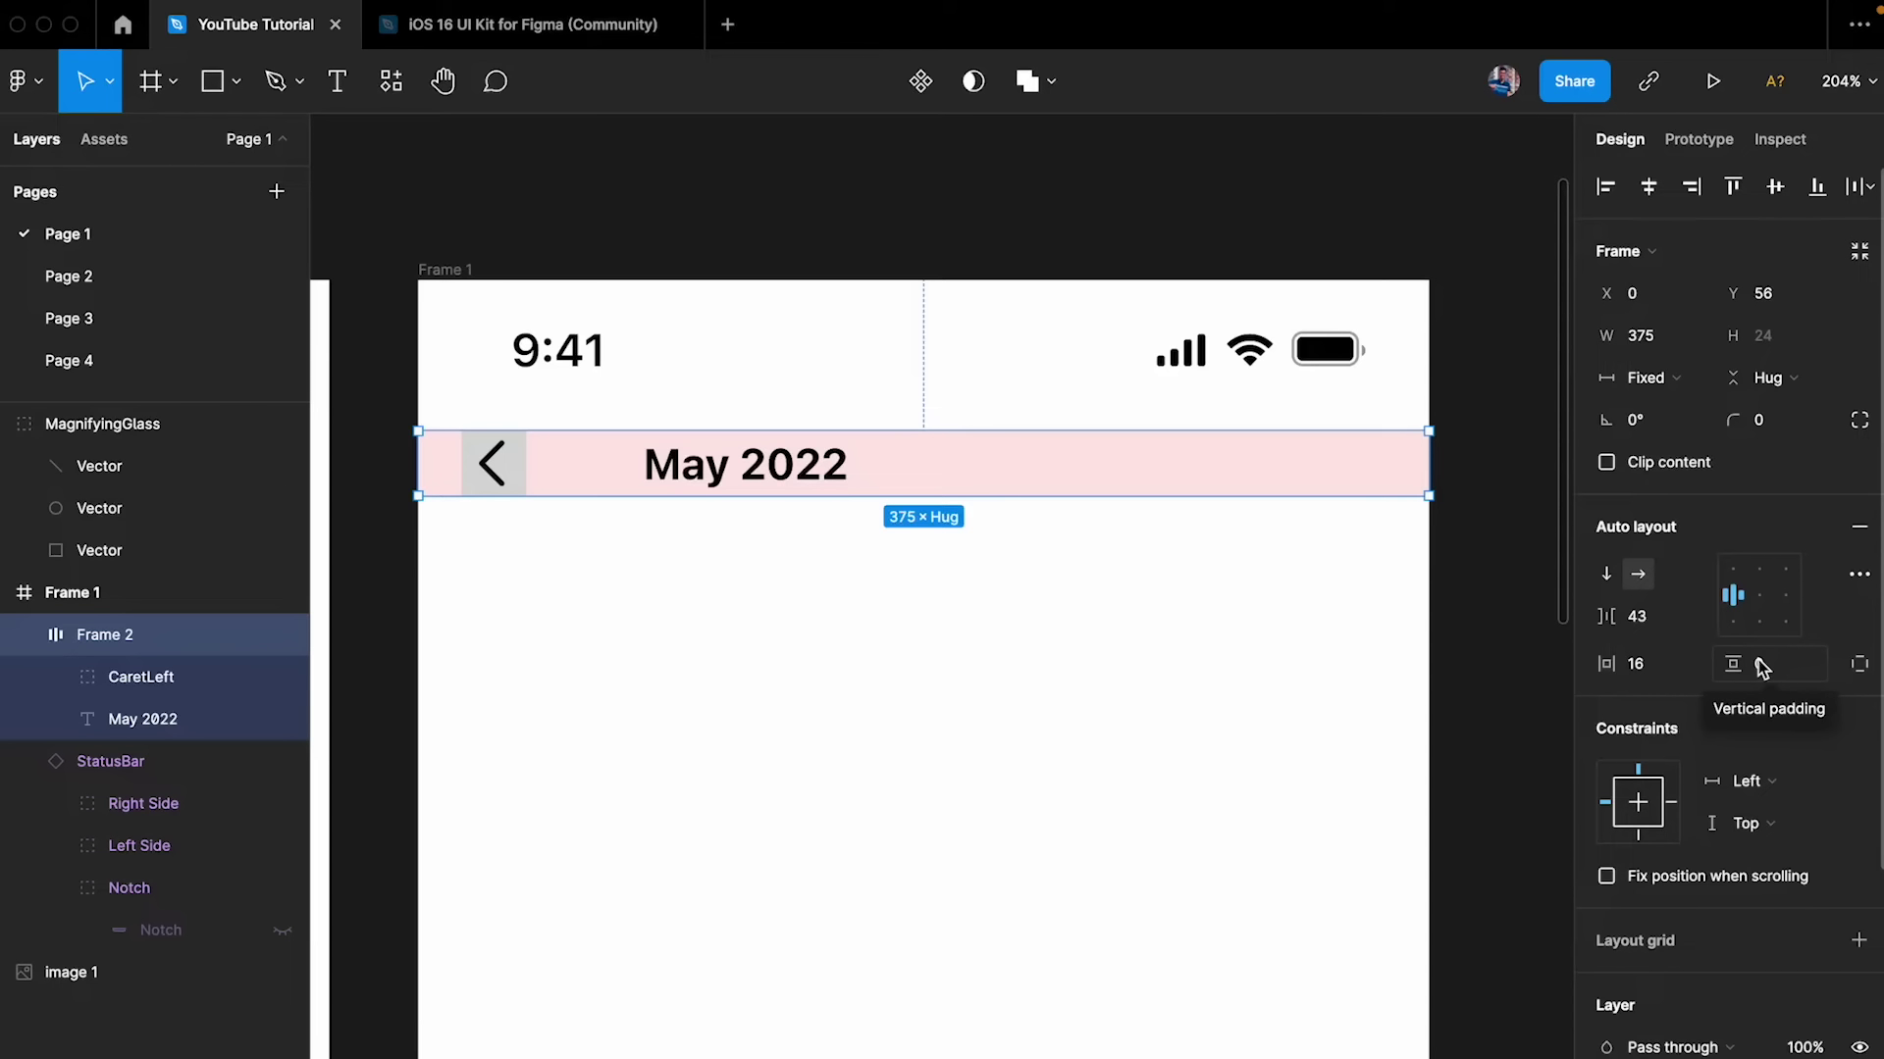
click(1787, 676)
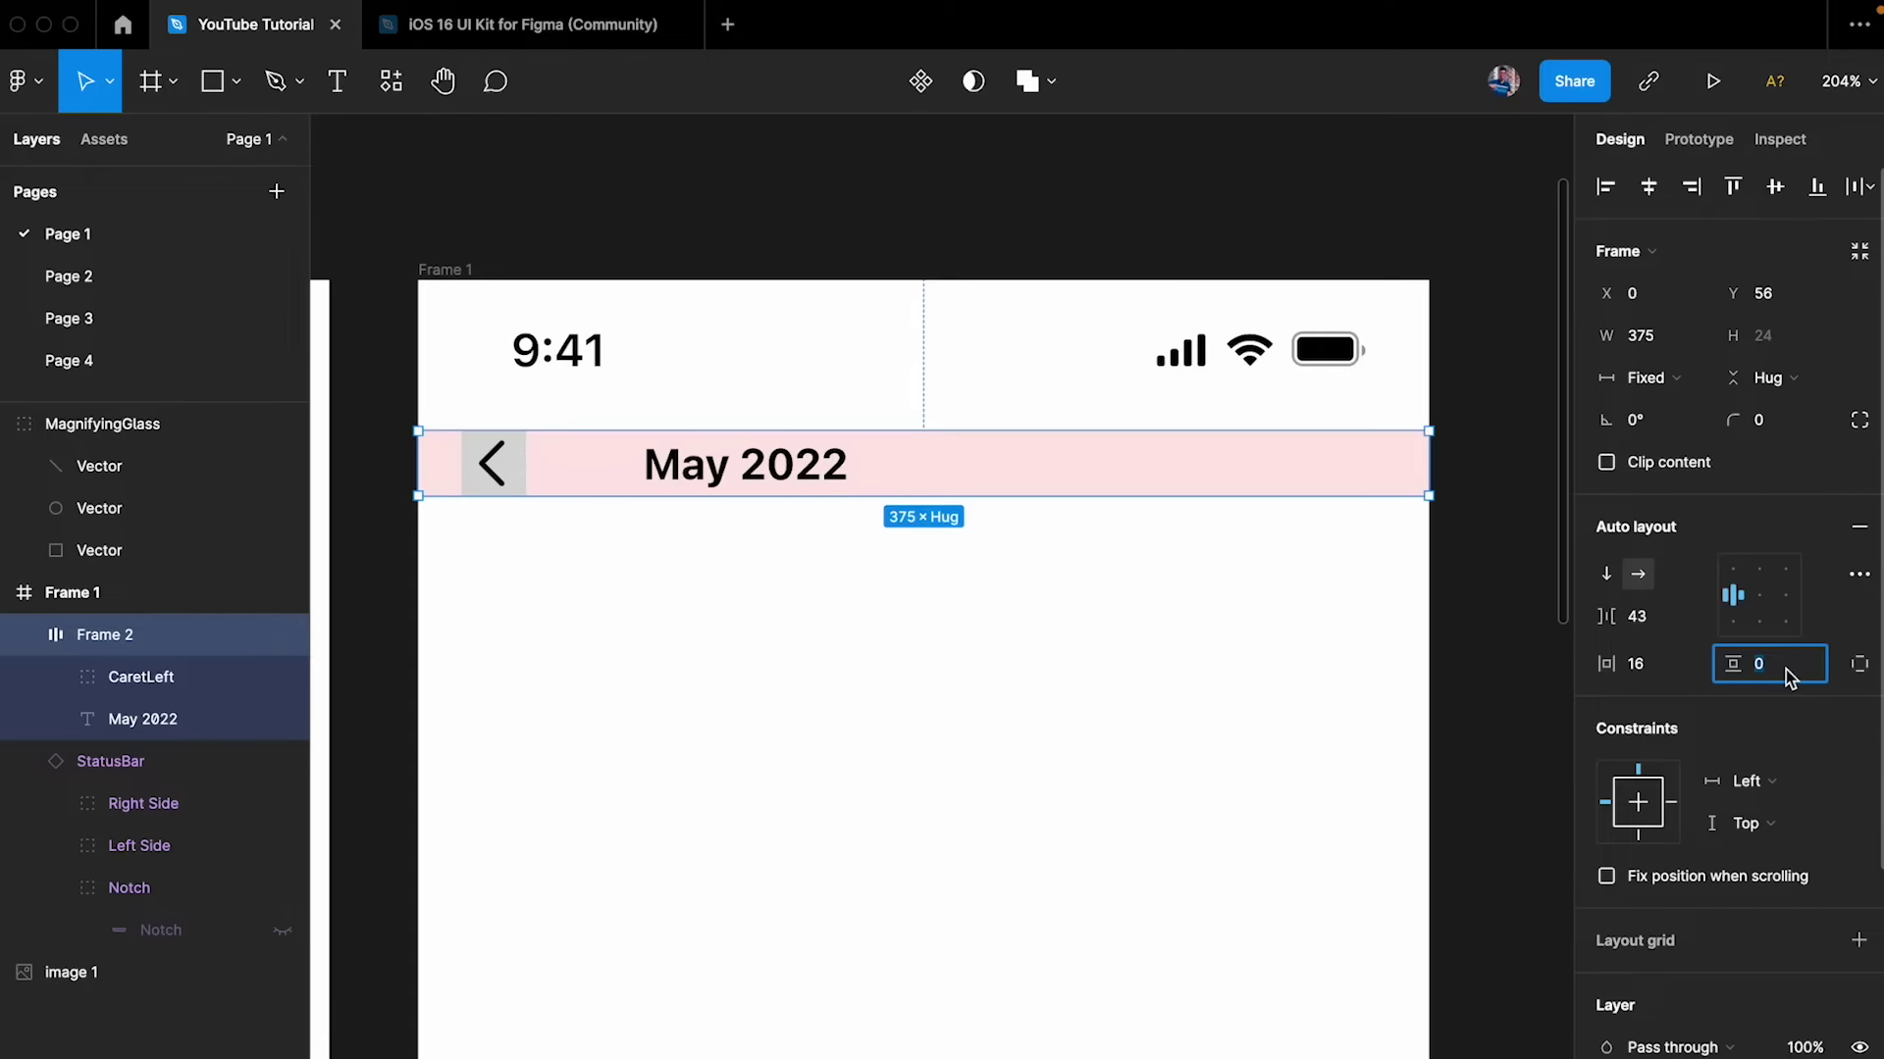
key(Up)
key(Up)
key(Up)
key(Up)
key(Up)
key(Up)
key(Up)
key(Up)
key(Up)
key(Up)
key(Up)
key(Up)
key(Up)
key(Up)
key(Up)
key(Up)
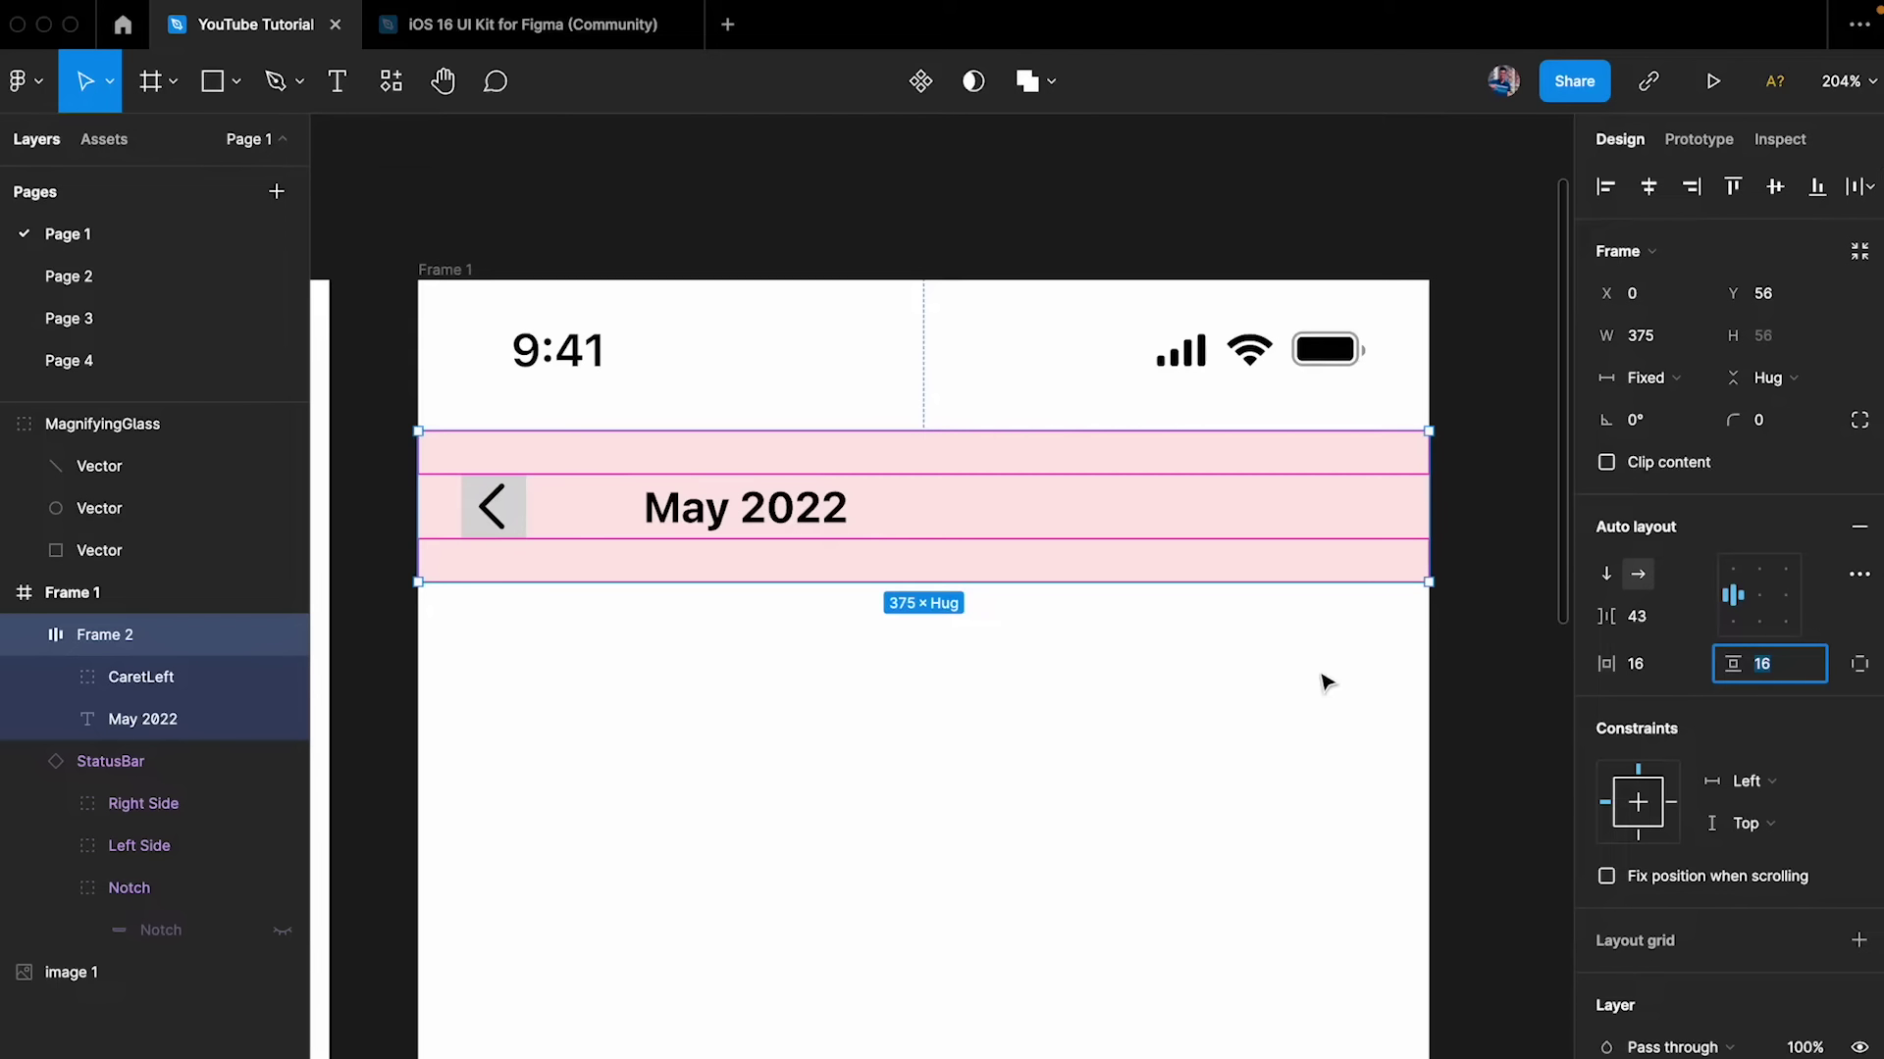
key(Escape)
key(Escape)
- Measure the header frame's gap to the status bar and move the header up to Y 47, directly beneath it
click(1074, 542)
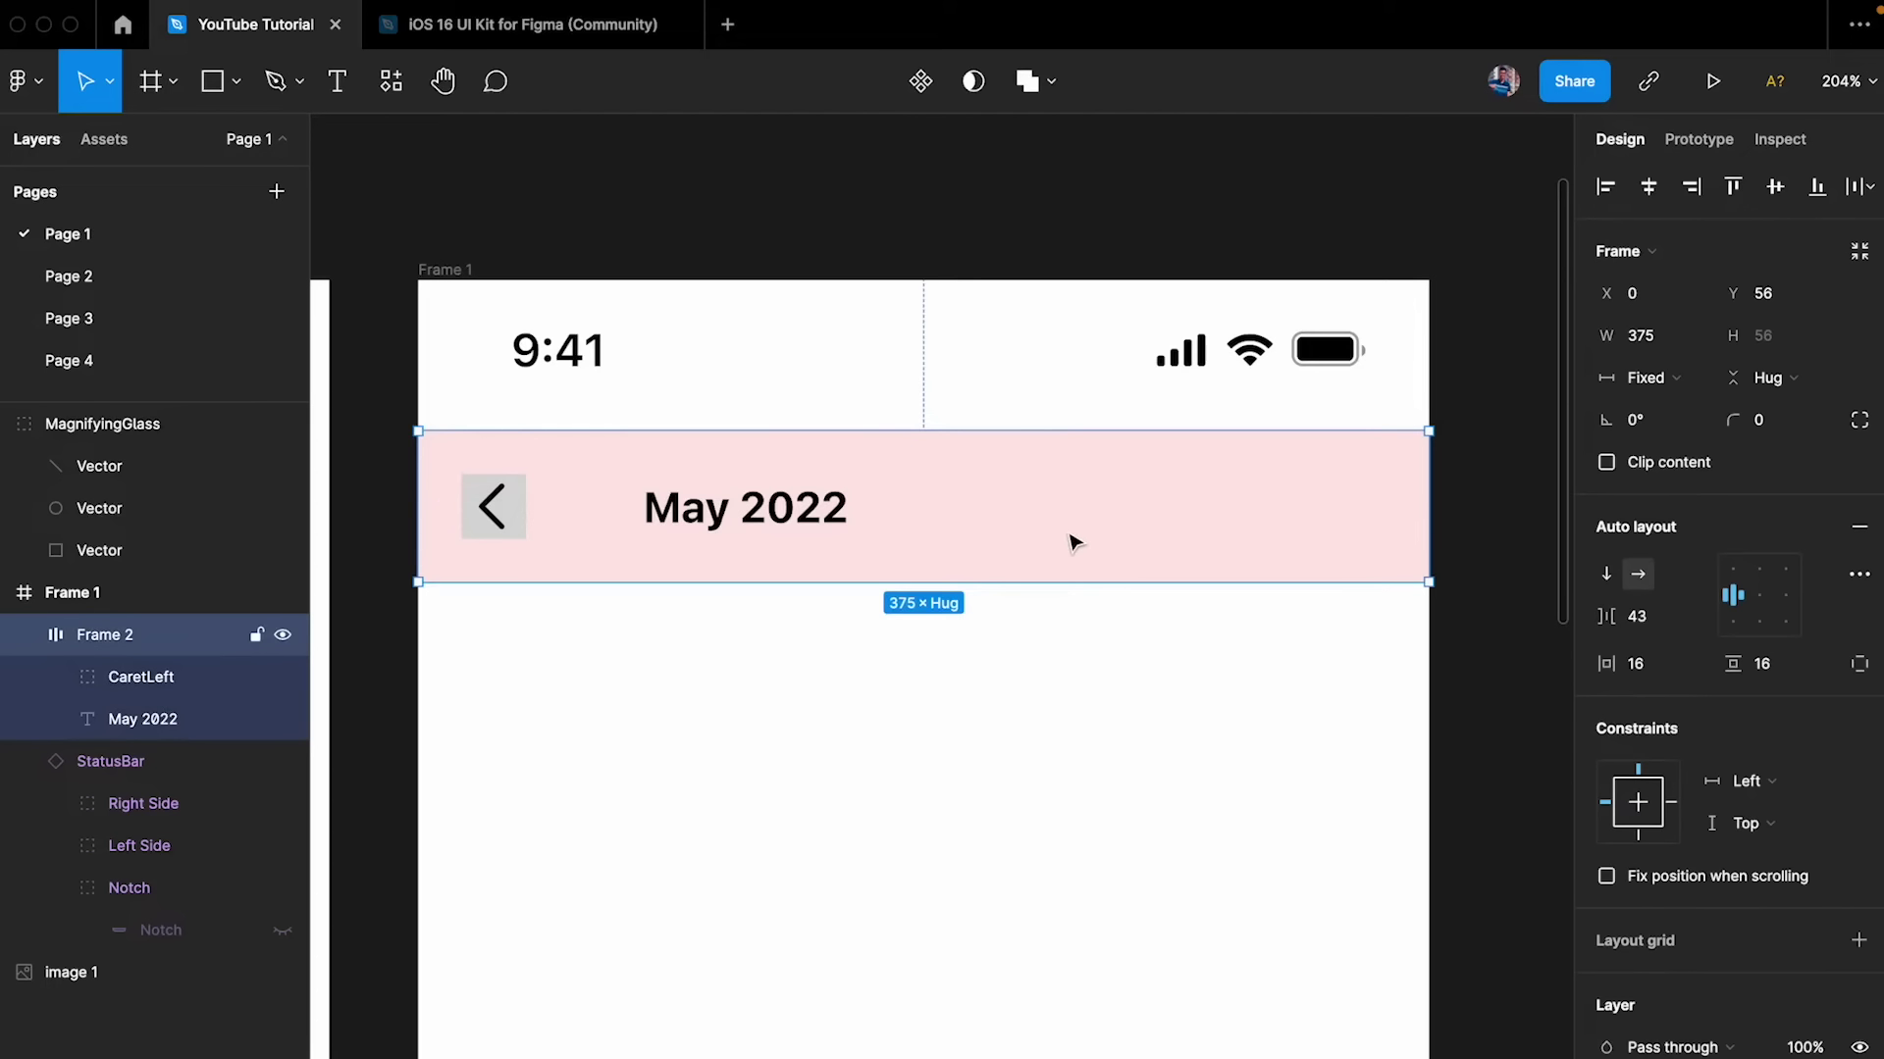
key(alt)
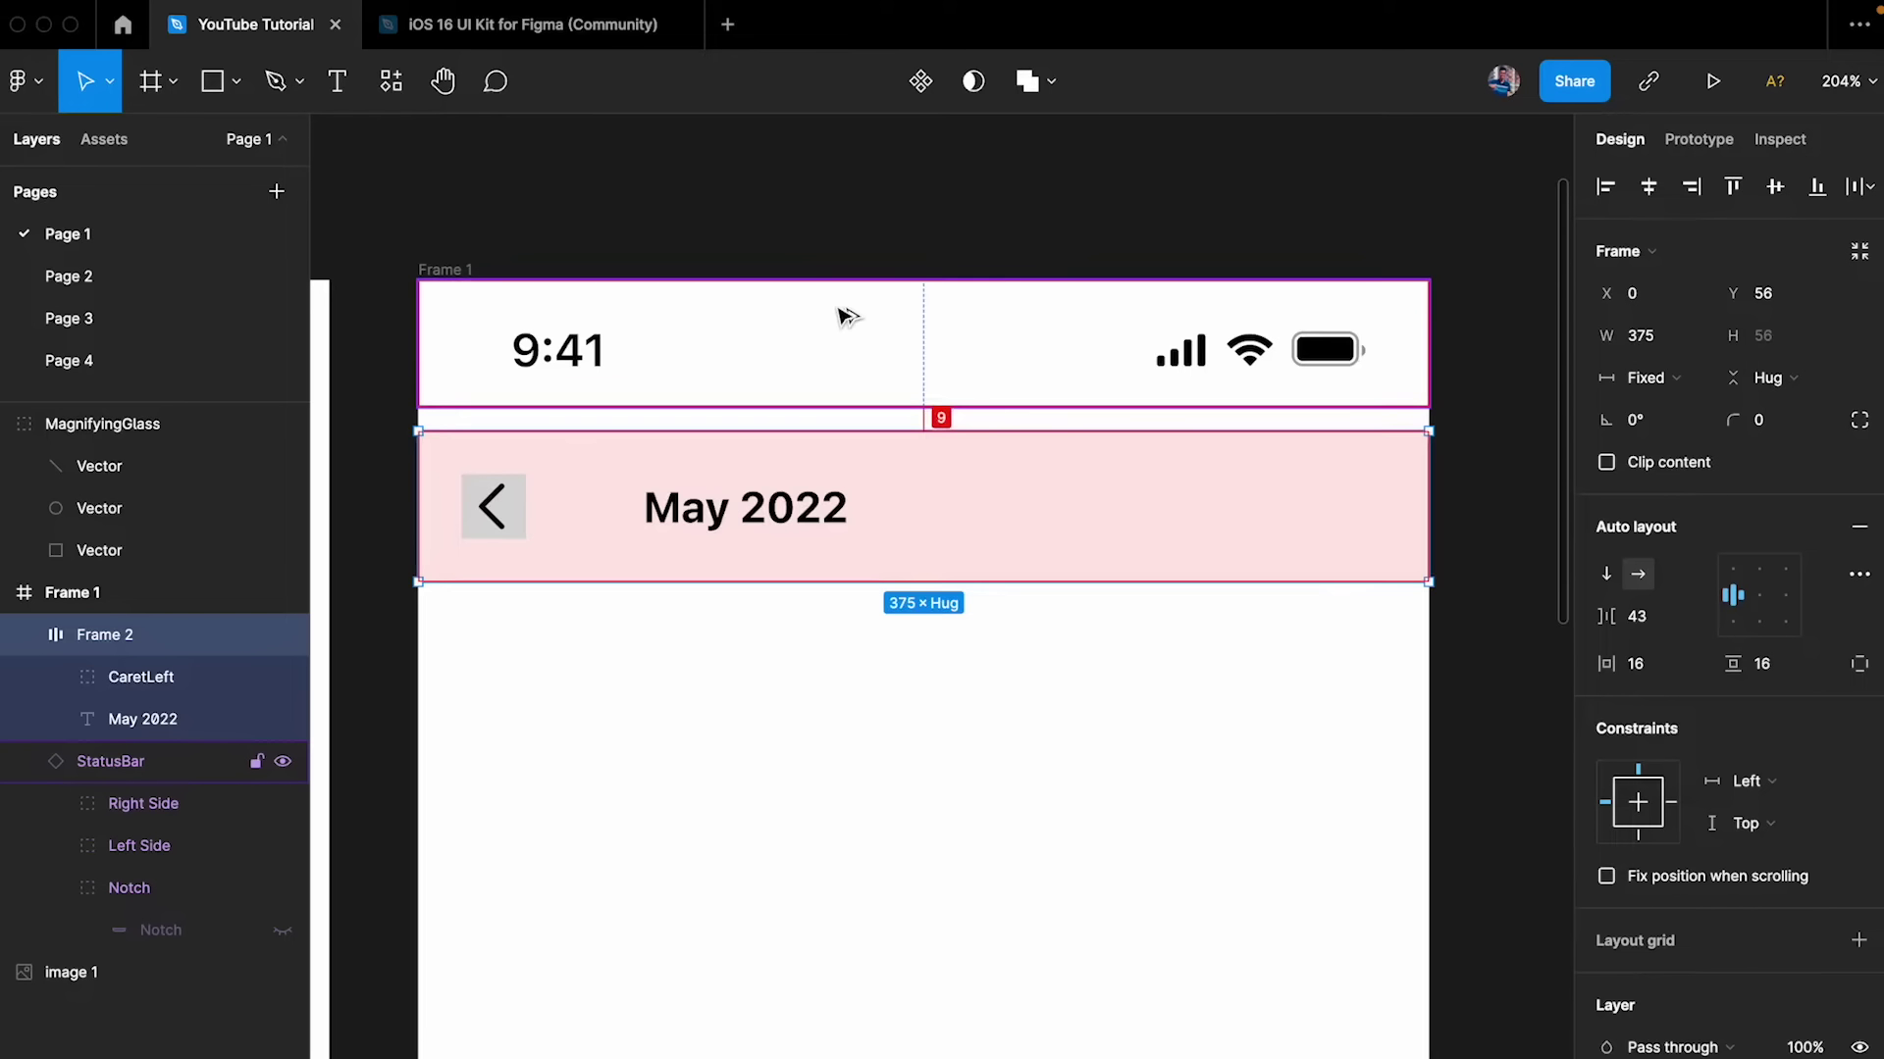
drag(955, 509, 951, 482)
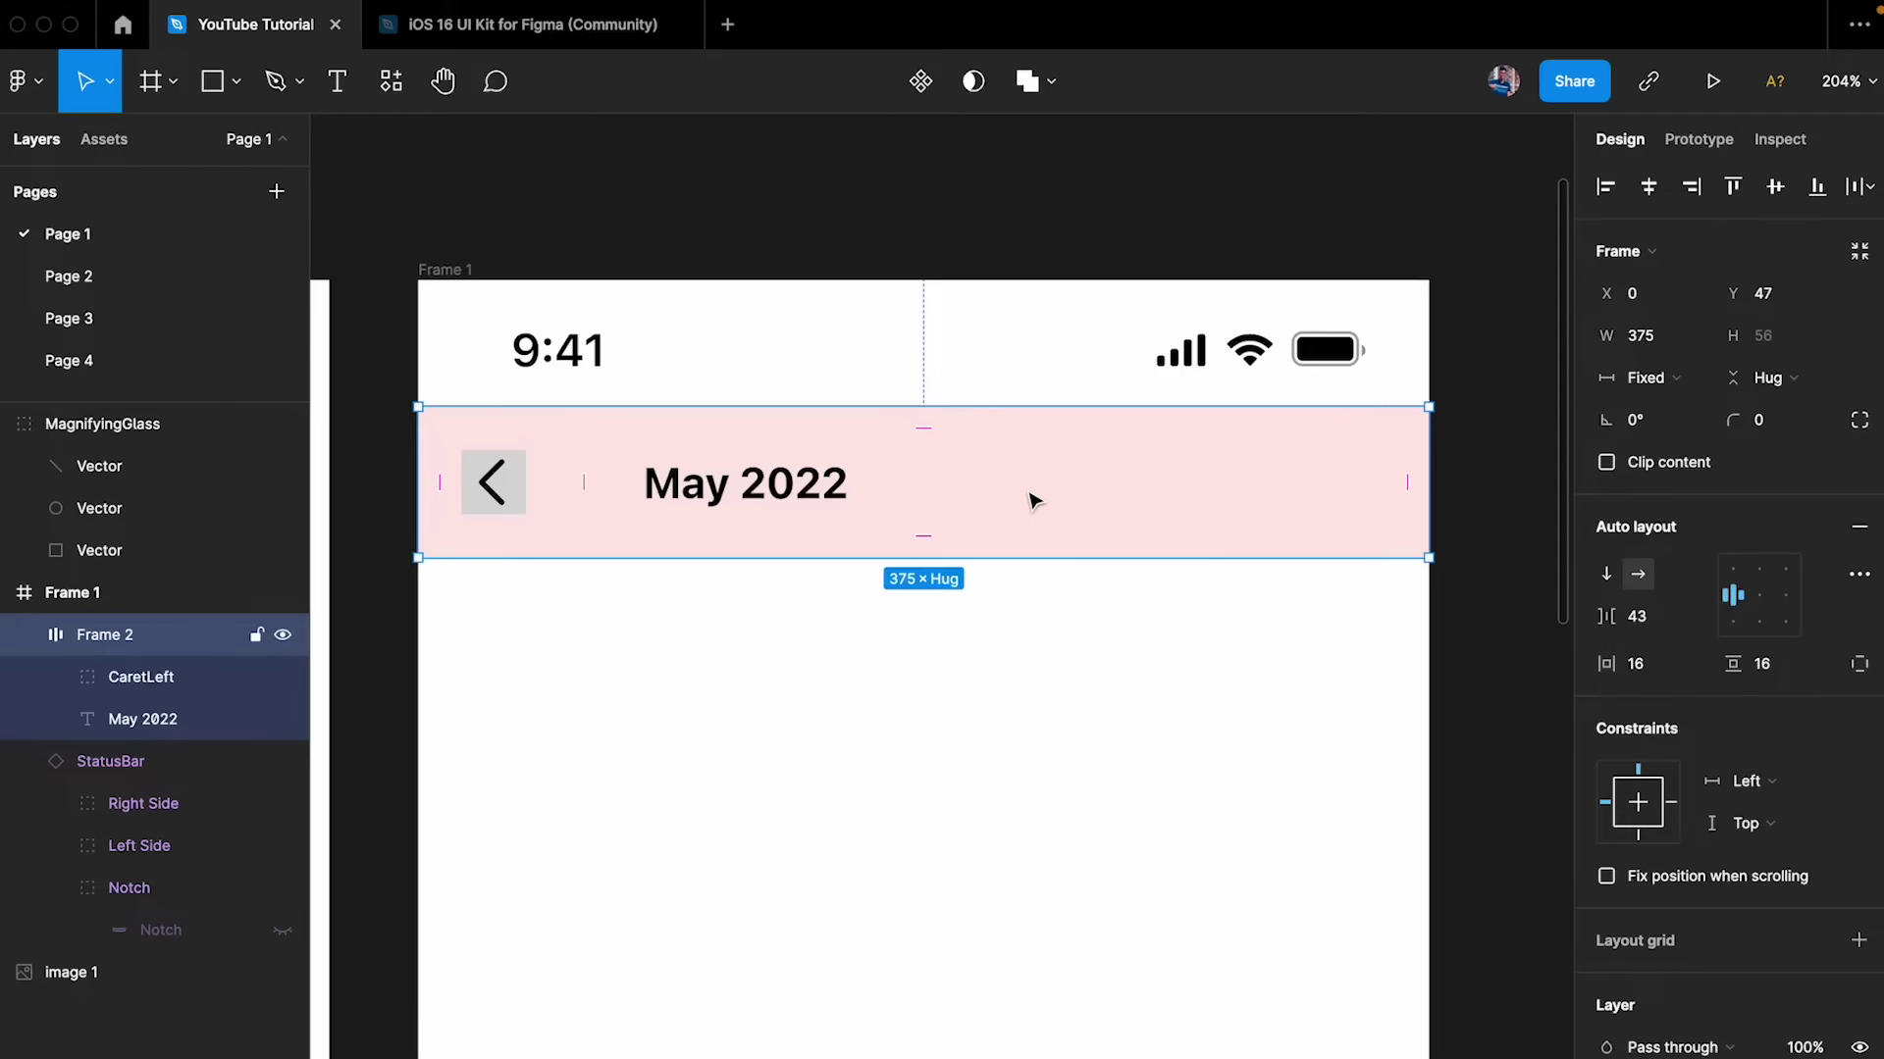
- Compare the May 2022 title's horizontal placement in the header frame with the title in the reference screenshot's header
drag(1030, 505, 1076, 622)
click(726, 505)
scroll(726, 506, down, 5)
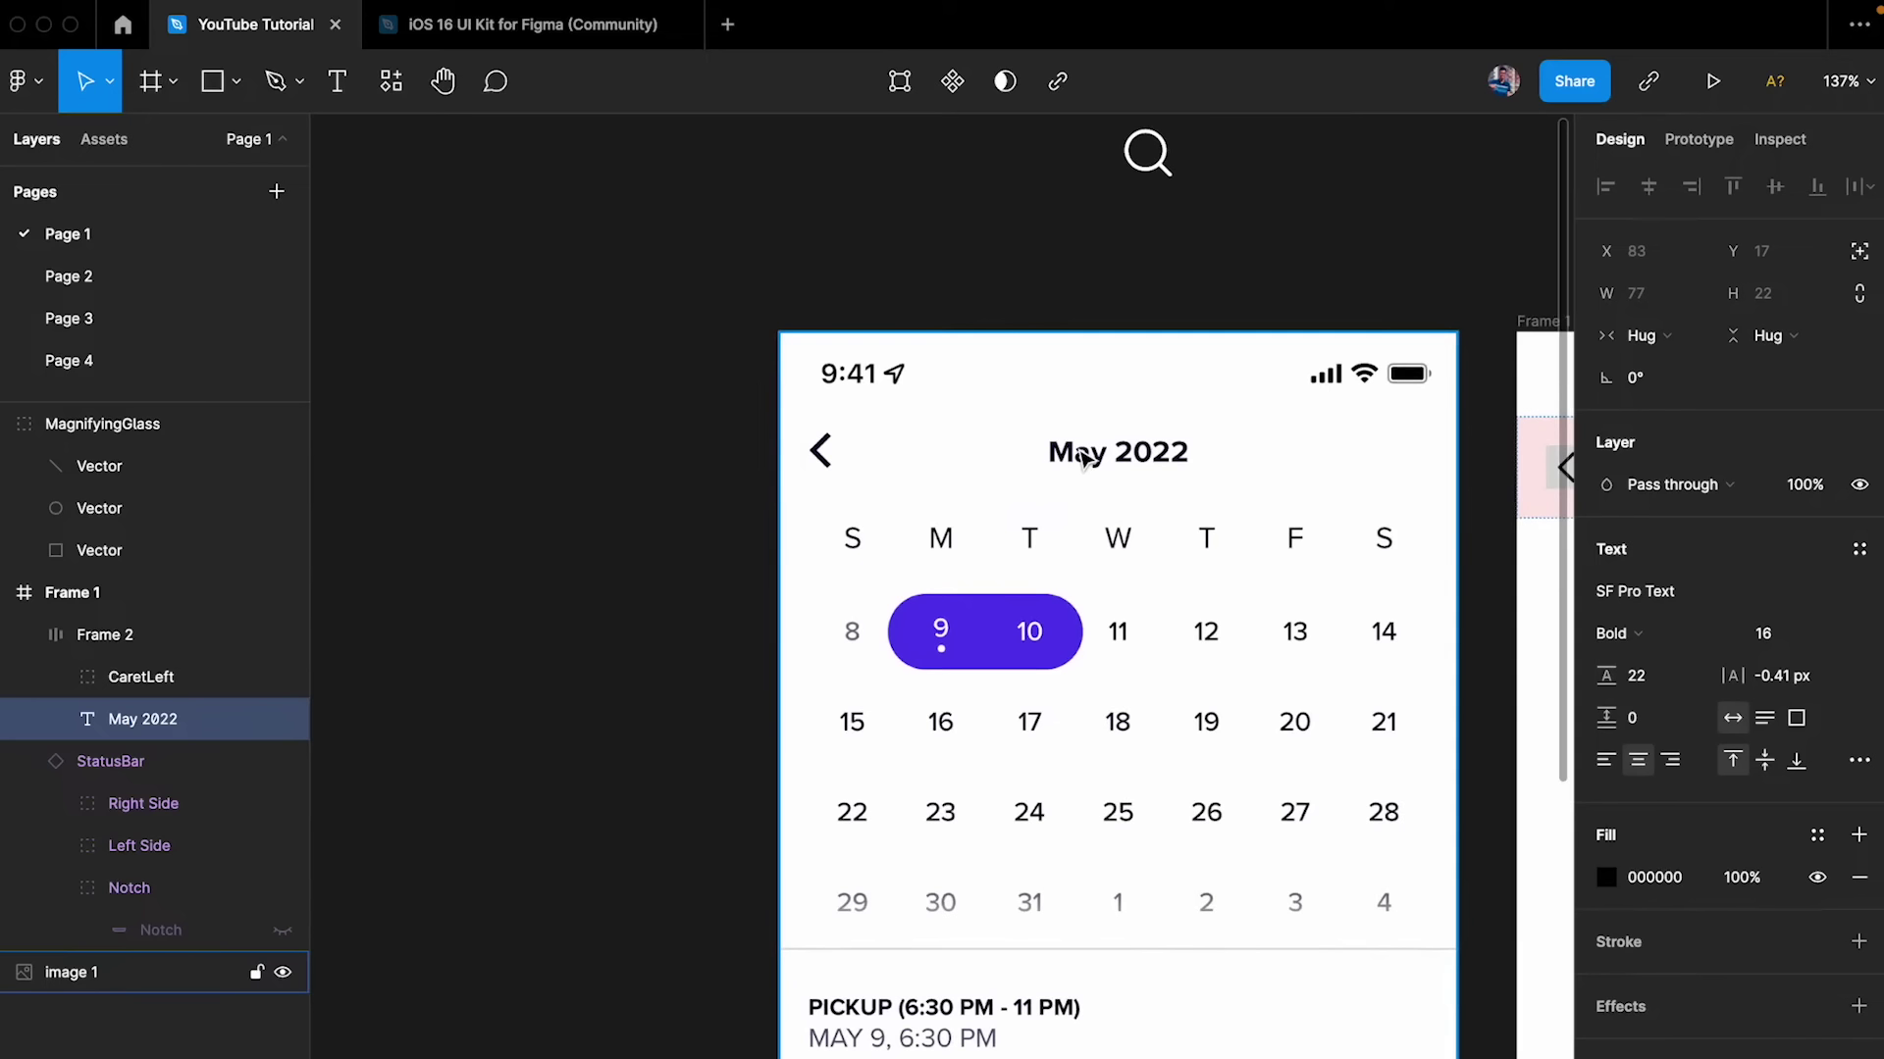
scroll(1084, 459, right, 5)
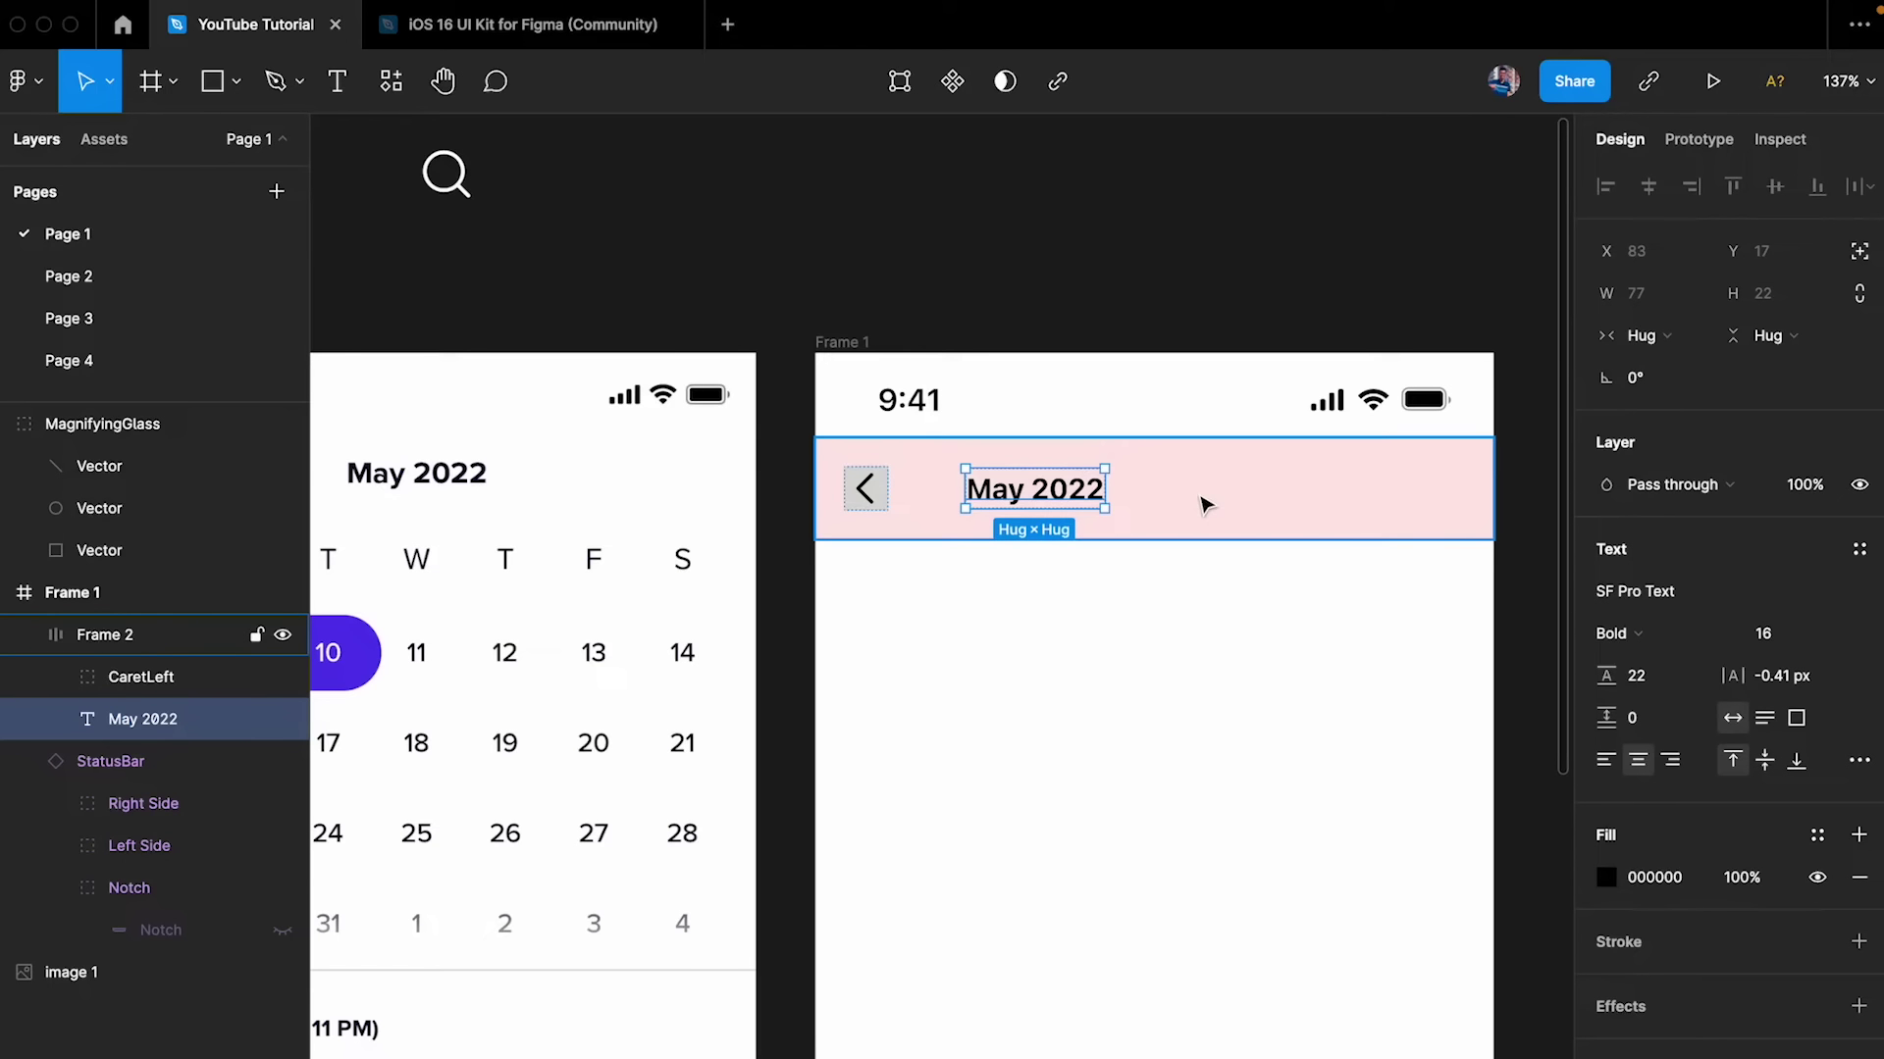
scroll(1197, 504, up, 3)
click(1195, 506)
scroll(1187, 507, right, 2)
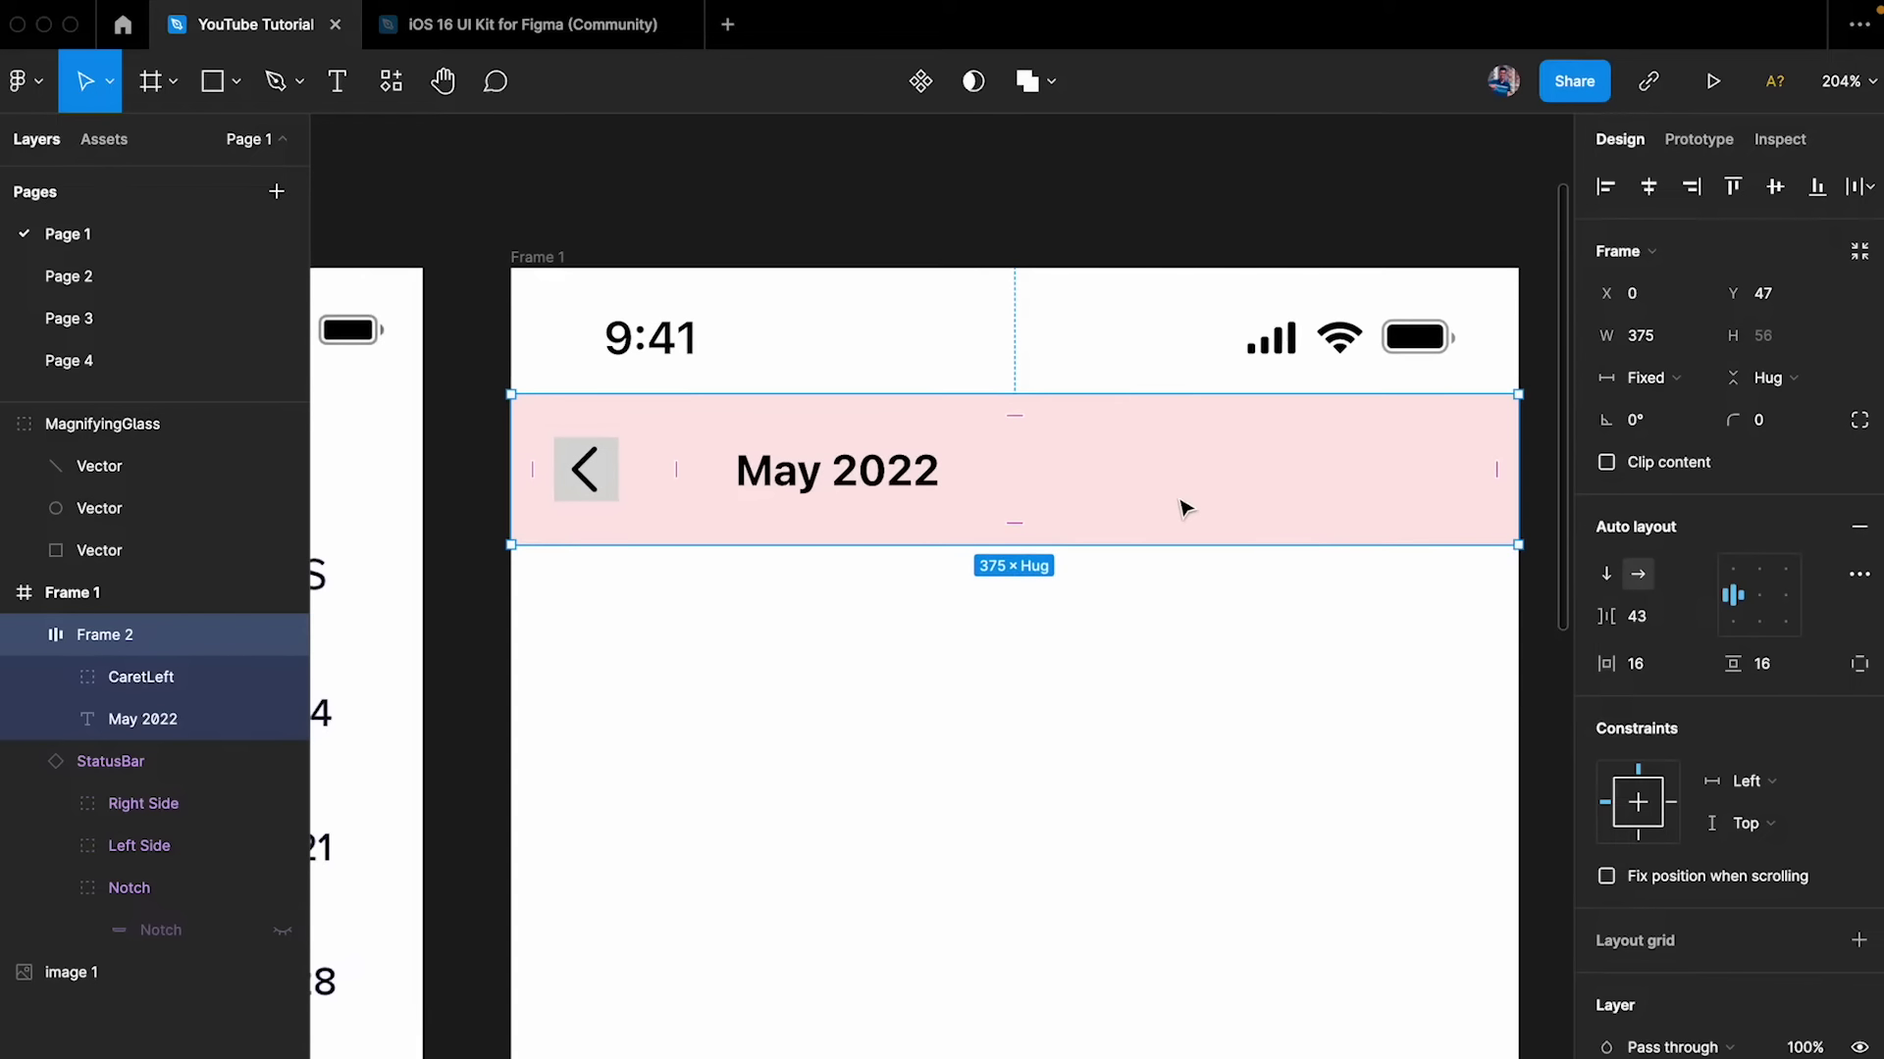
scroll(1185, 506, down, 5)
scroll(1034, 505, up, 3)
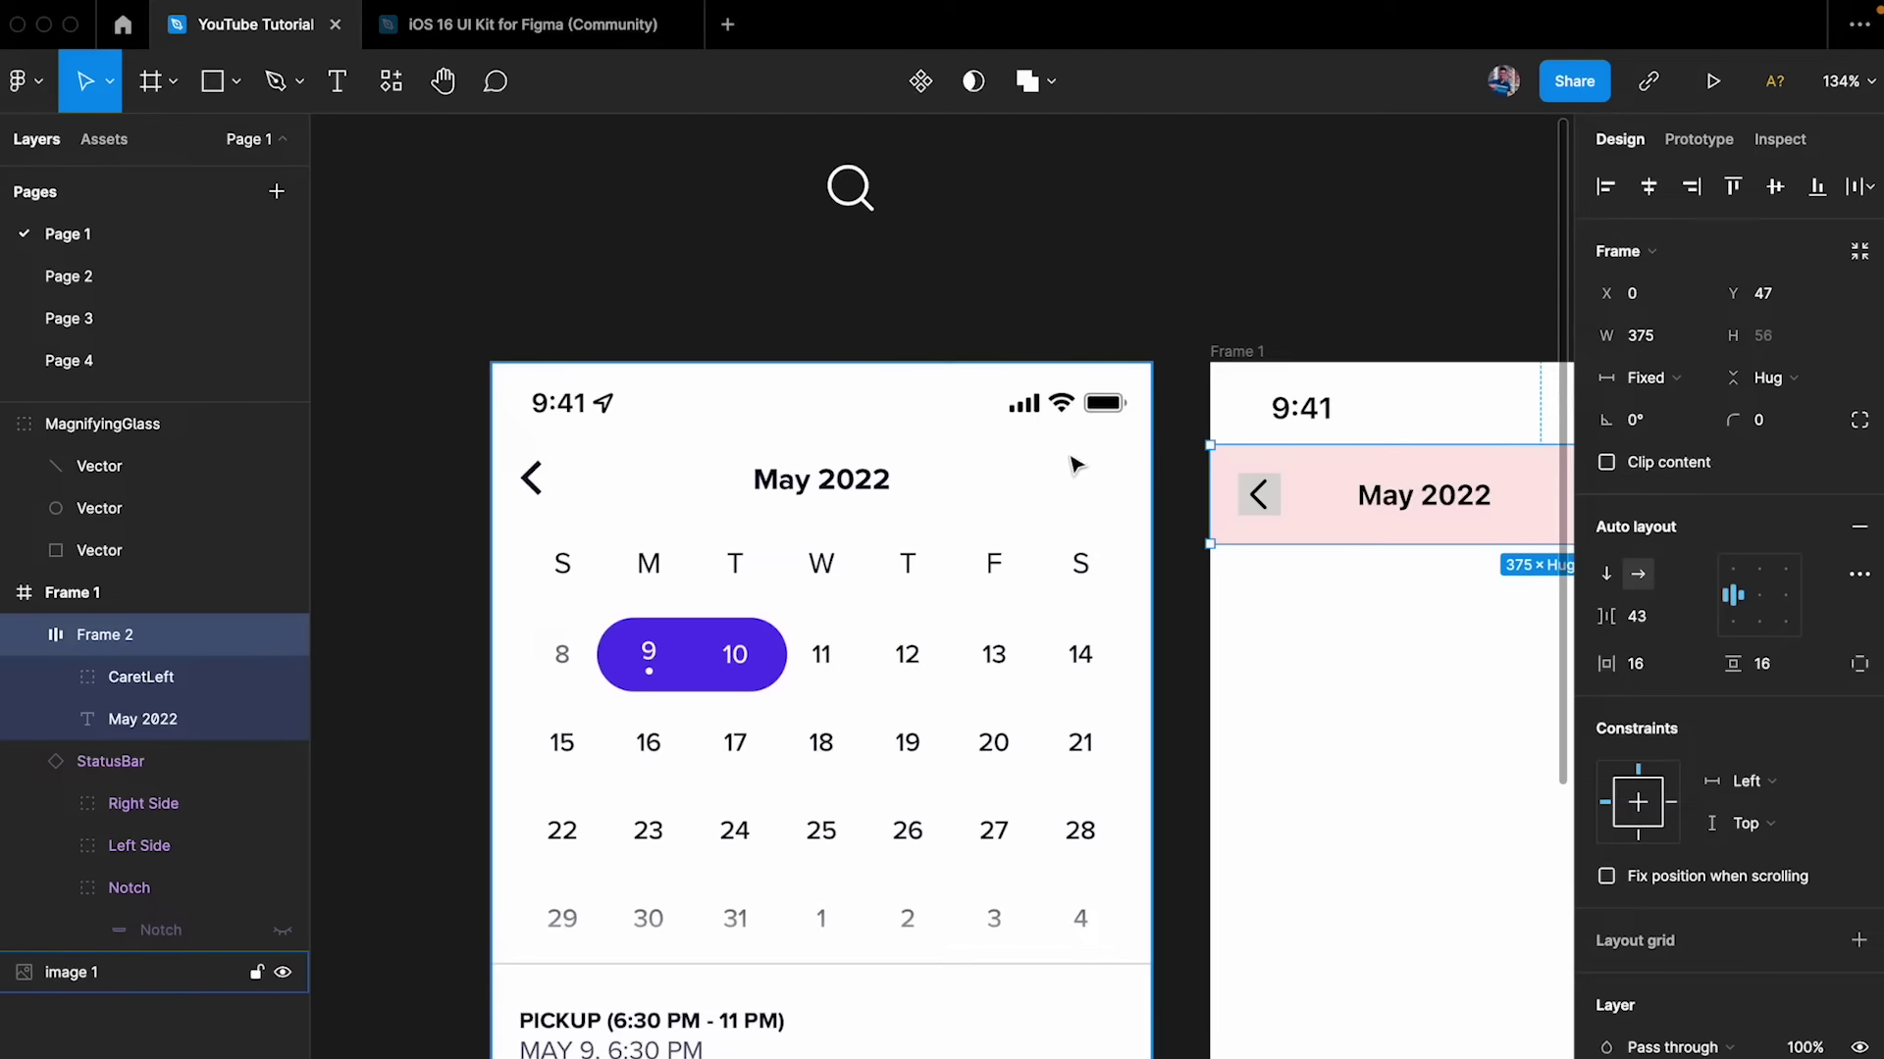
- Move the magnifying glass icon from the canvas into the header frame, placing it after the May 2022 title
click(850, 186)
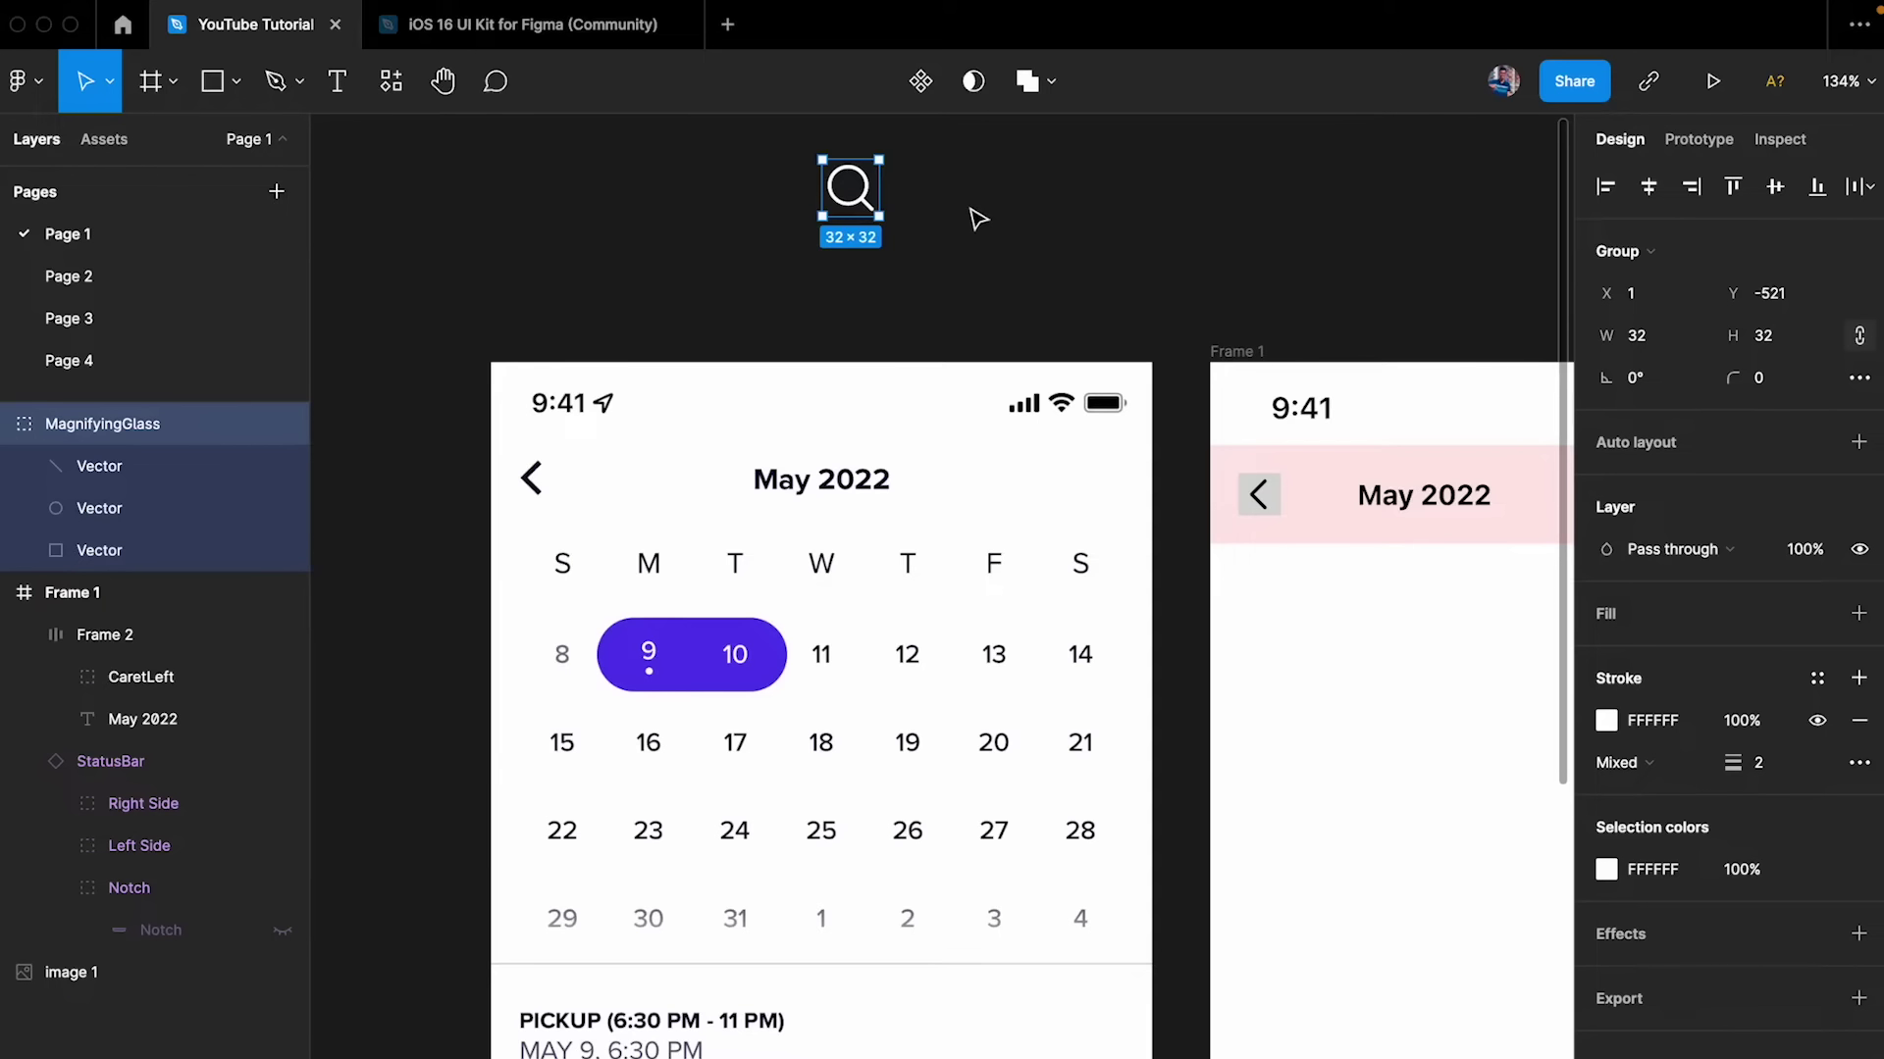
scroll(978, 219, right, 5)
drag(509, 143, 1253, 454)
scroll(1253, 454, right, 5)
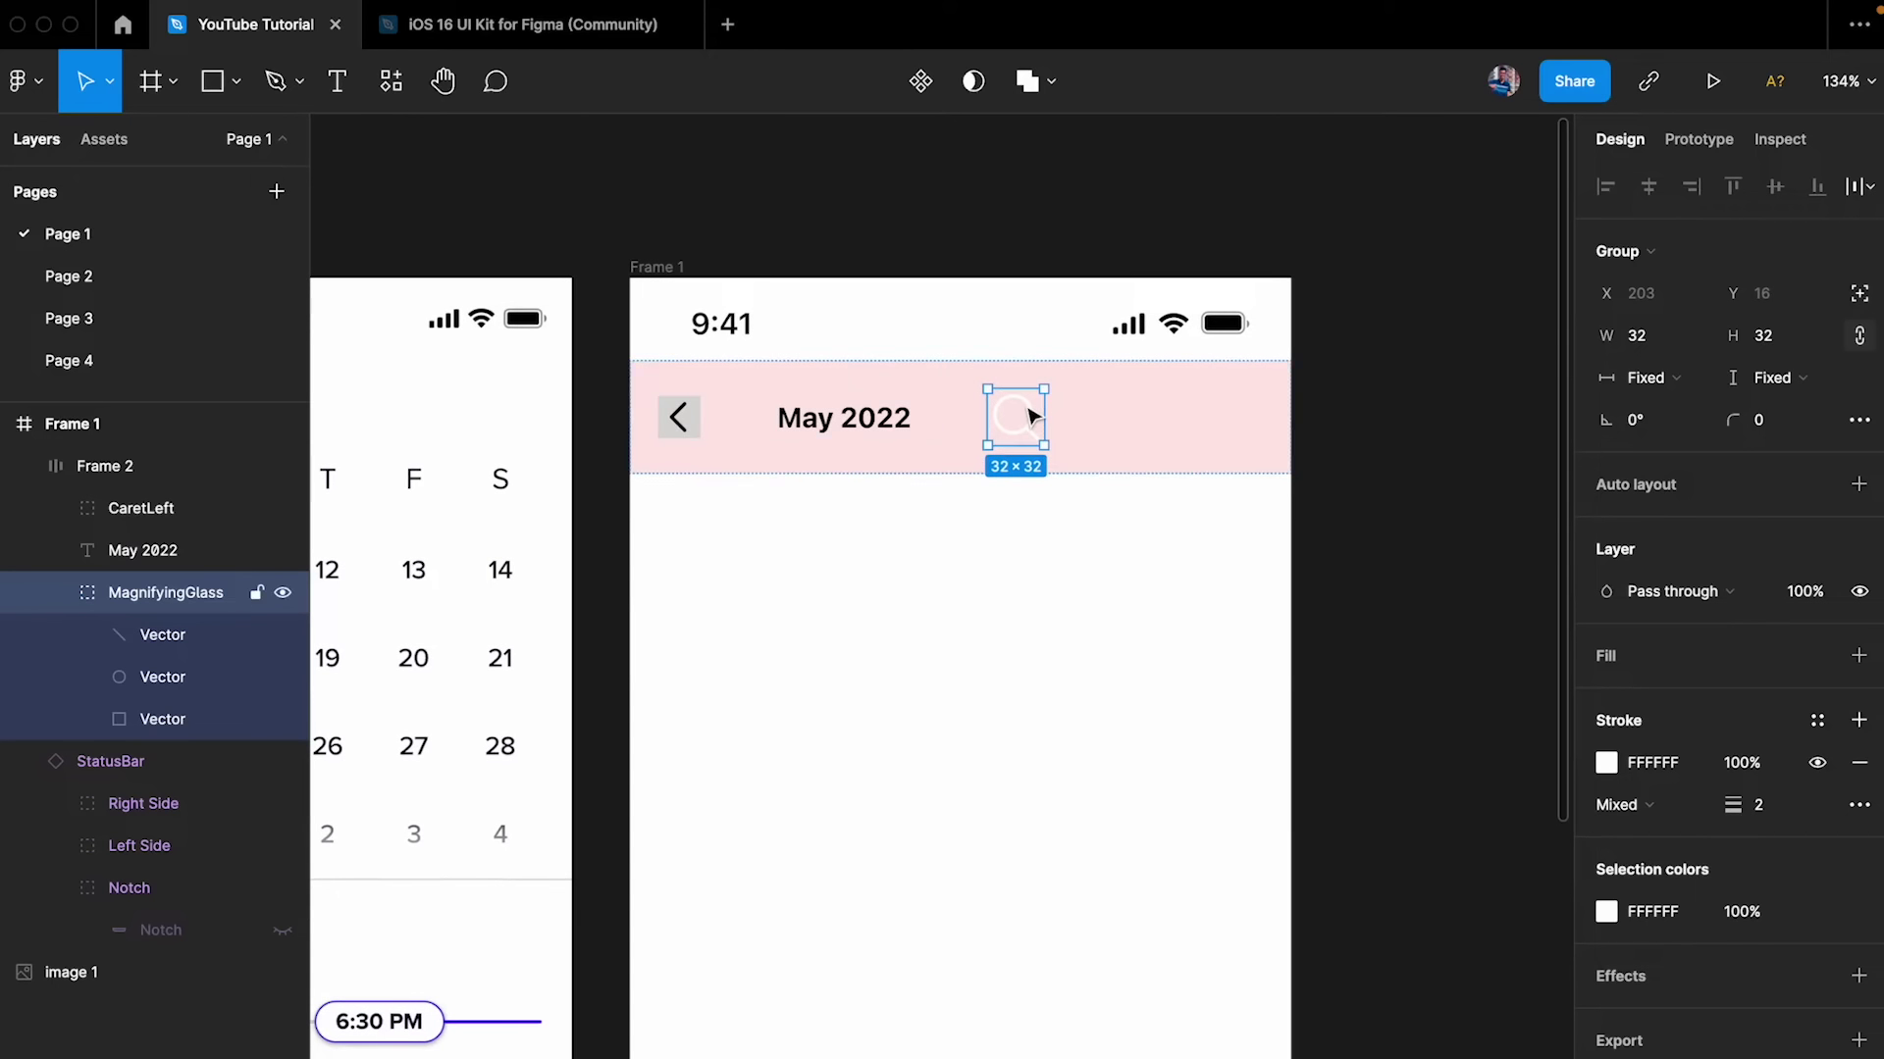
- Resize the magnifying glass icon to 24 × 24 and set its stroke colour to black, 000000
scroll(1030, 412, up, 5)
click(1792, 346)
text(24)
key(Return)
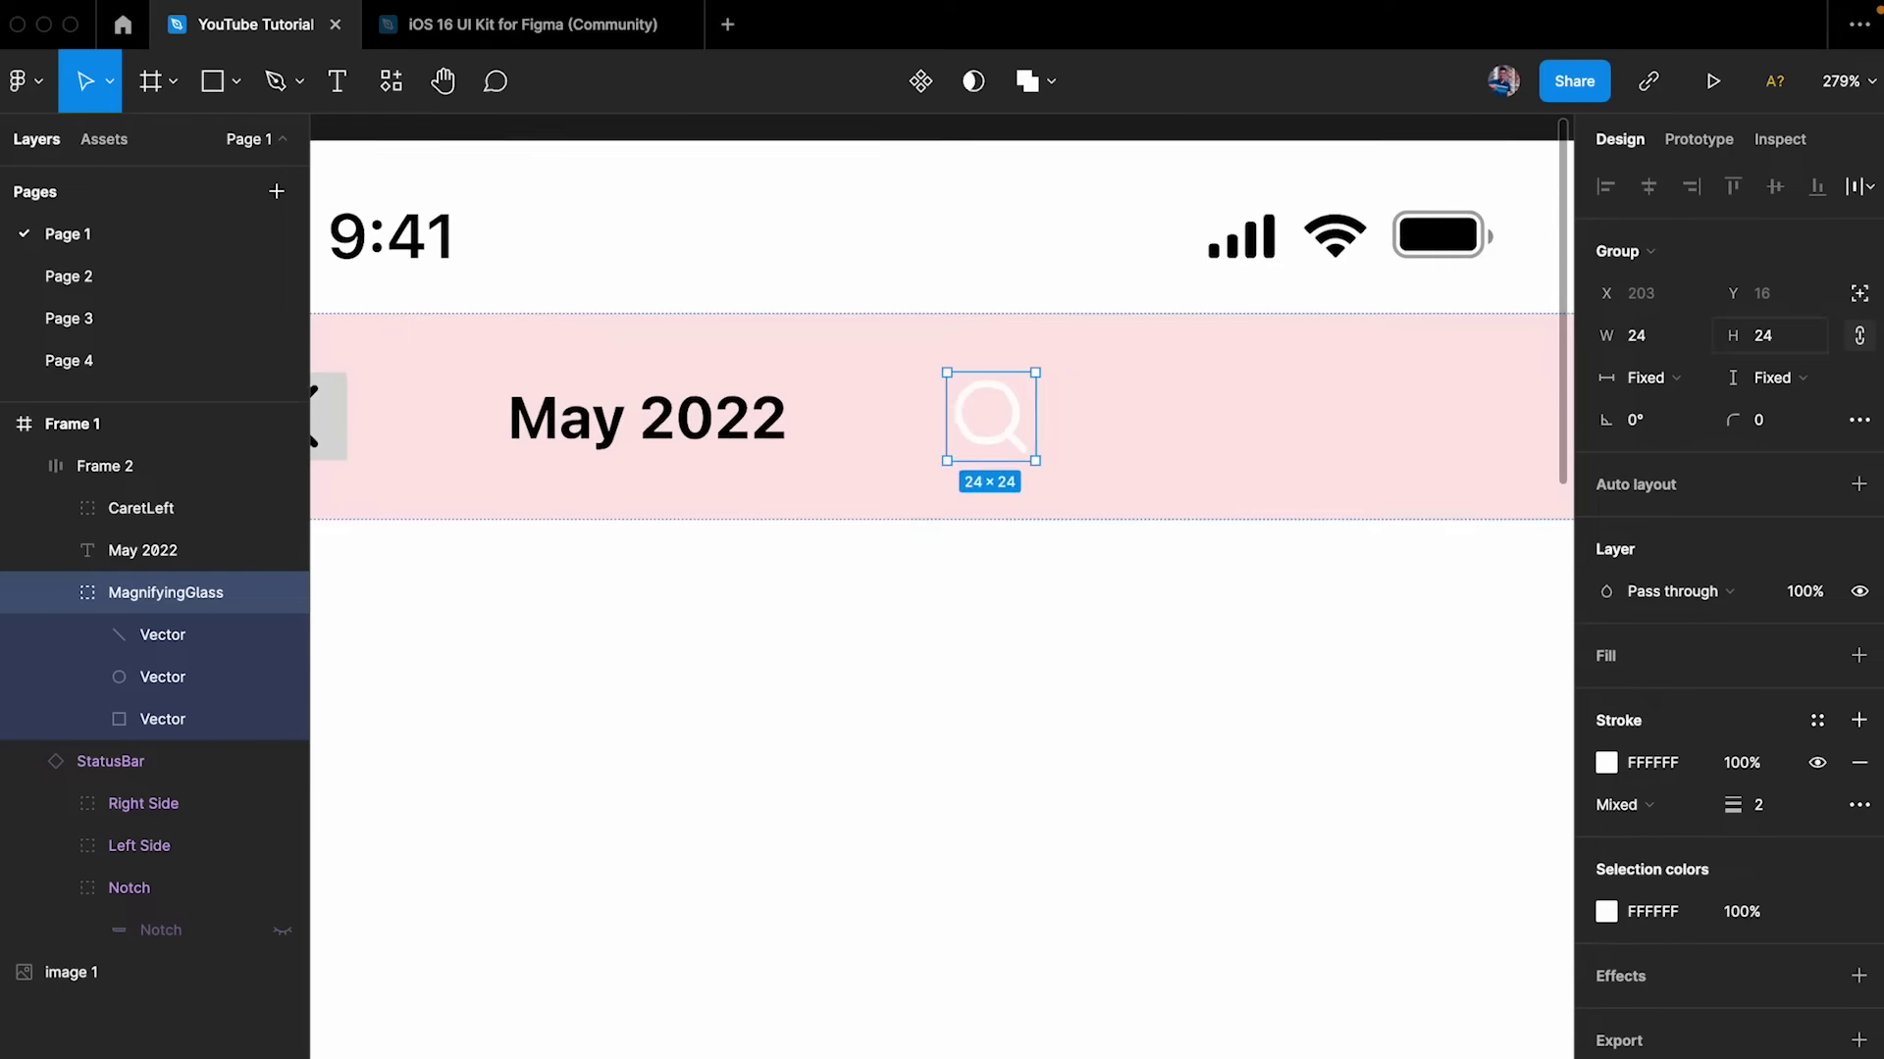
click(1607, 766)
drag(1410, 681, 1198, 853)
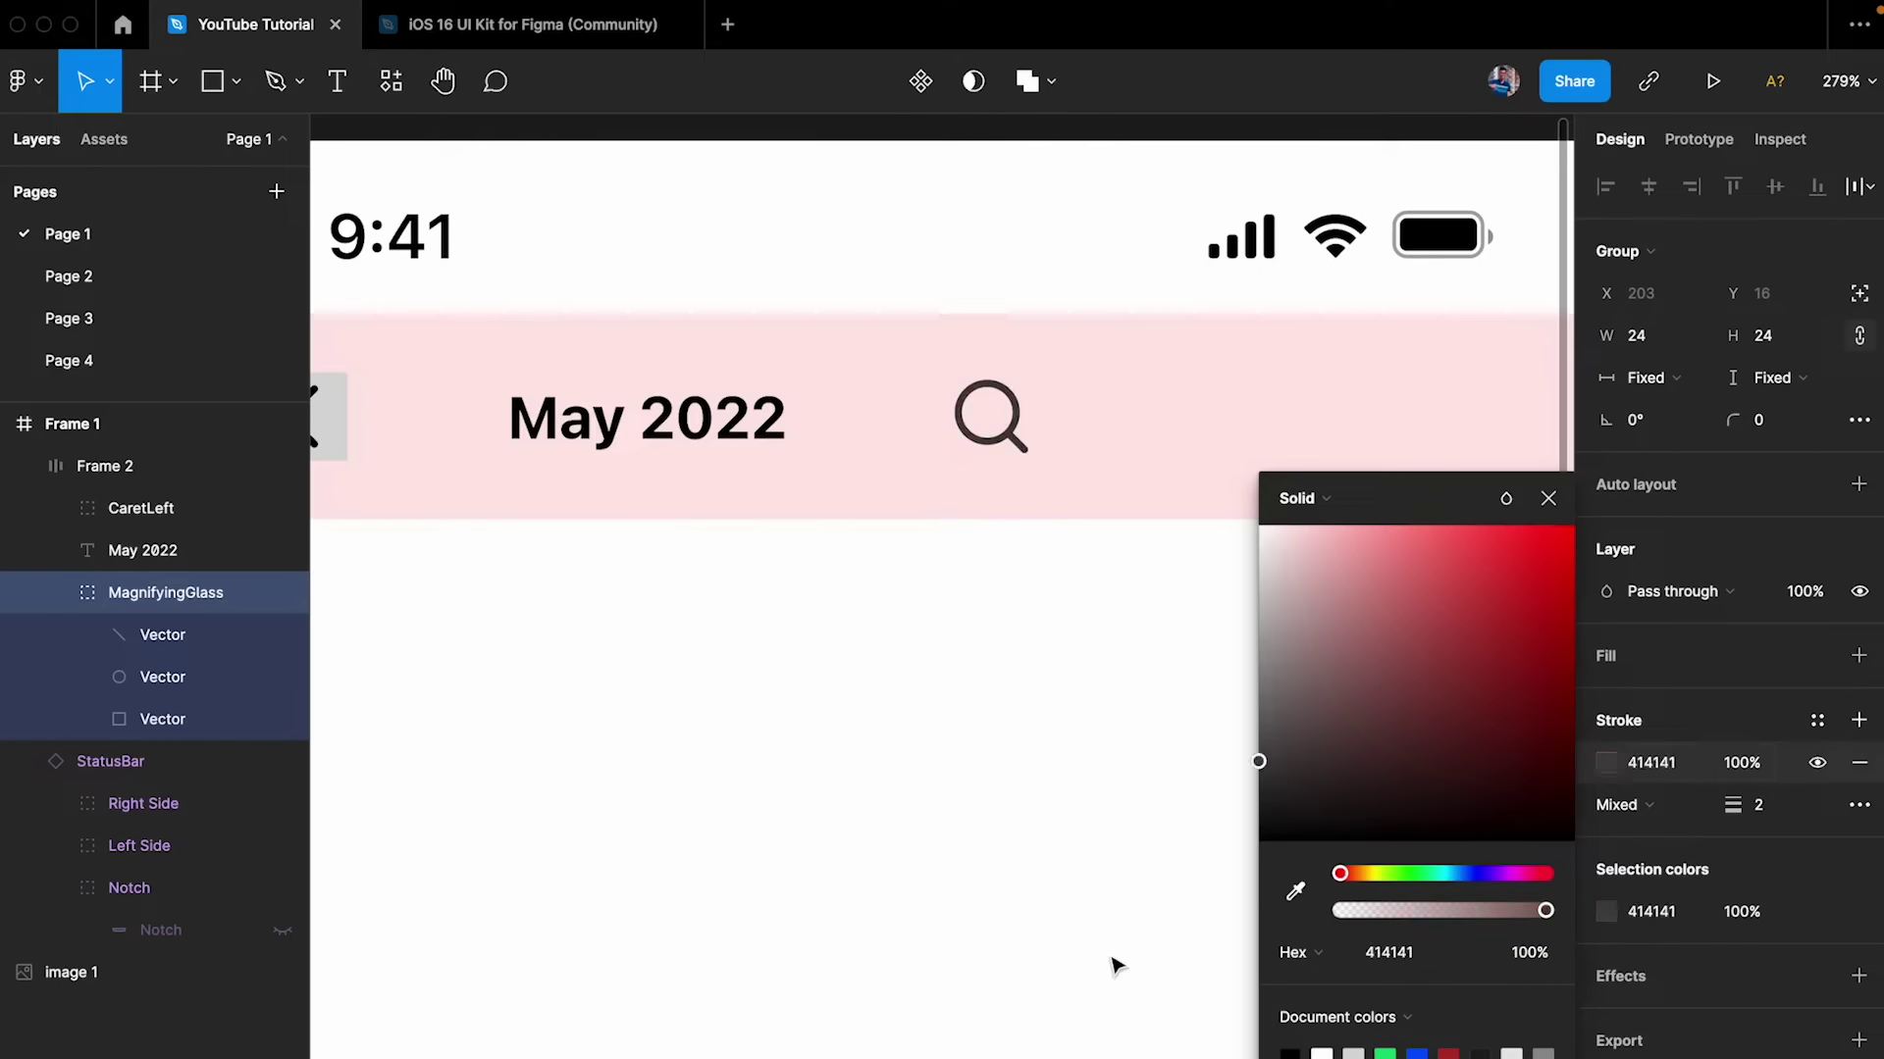
click(1013, 686)
scroll(1017, 684, down, 3)
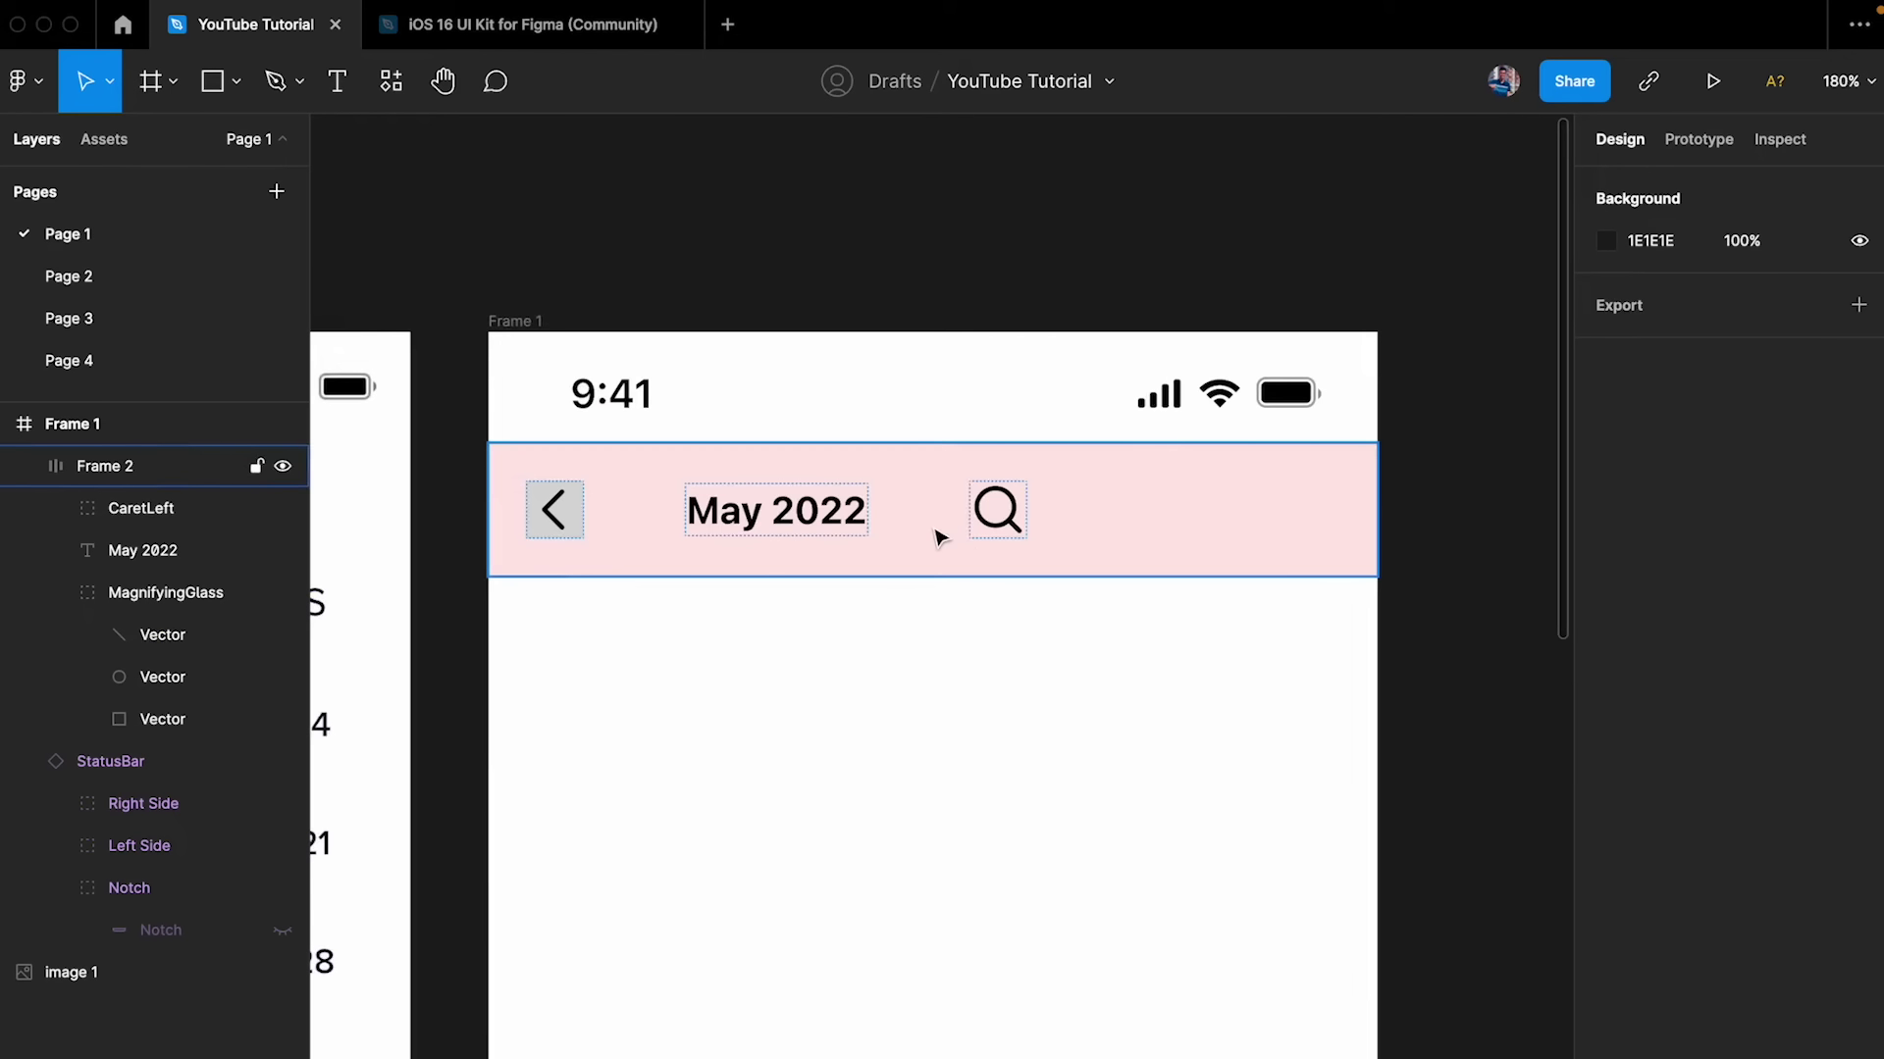
- Set the header frame's auto layout spacing mode to Space between
scroll(937, 537, left, 10)
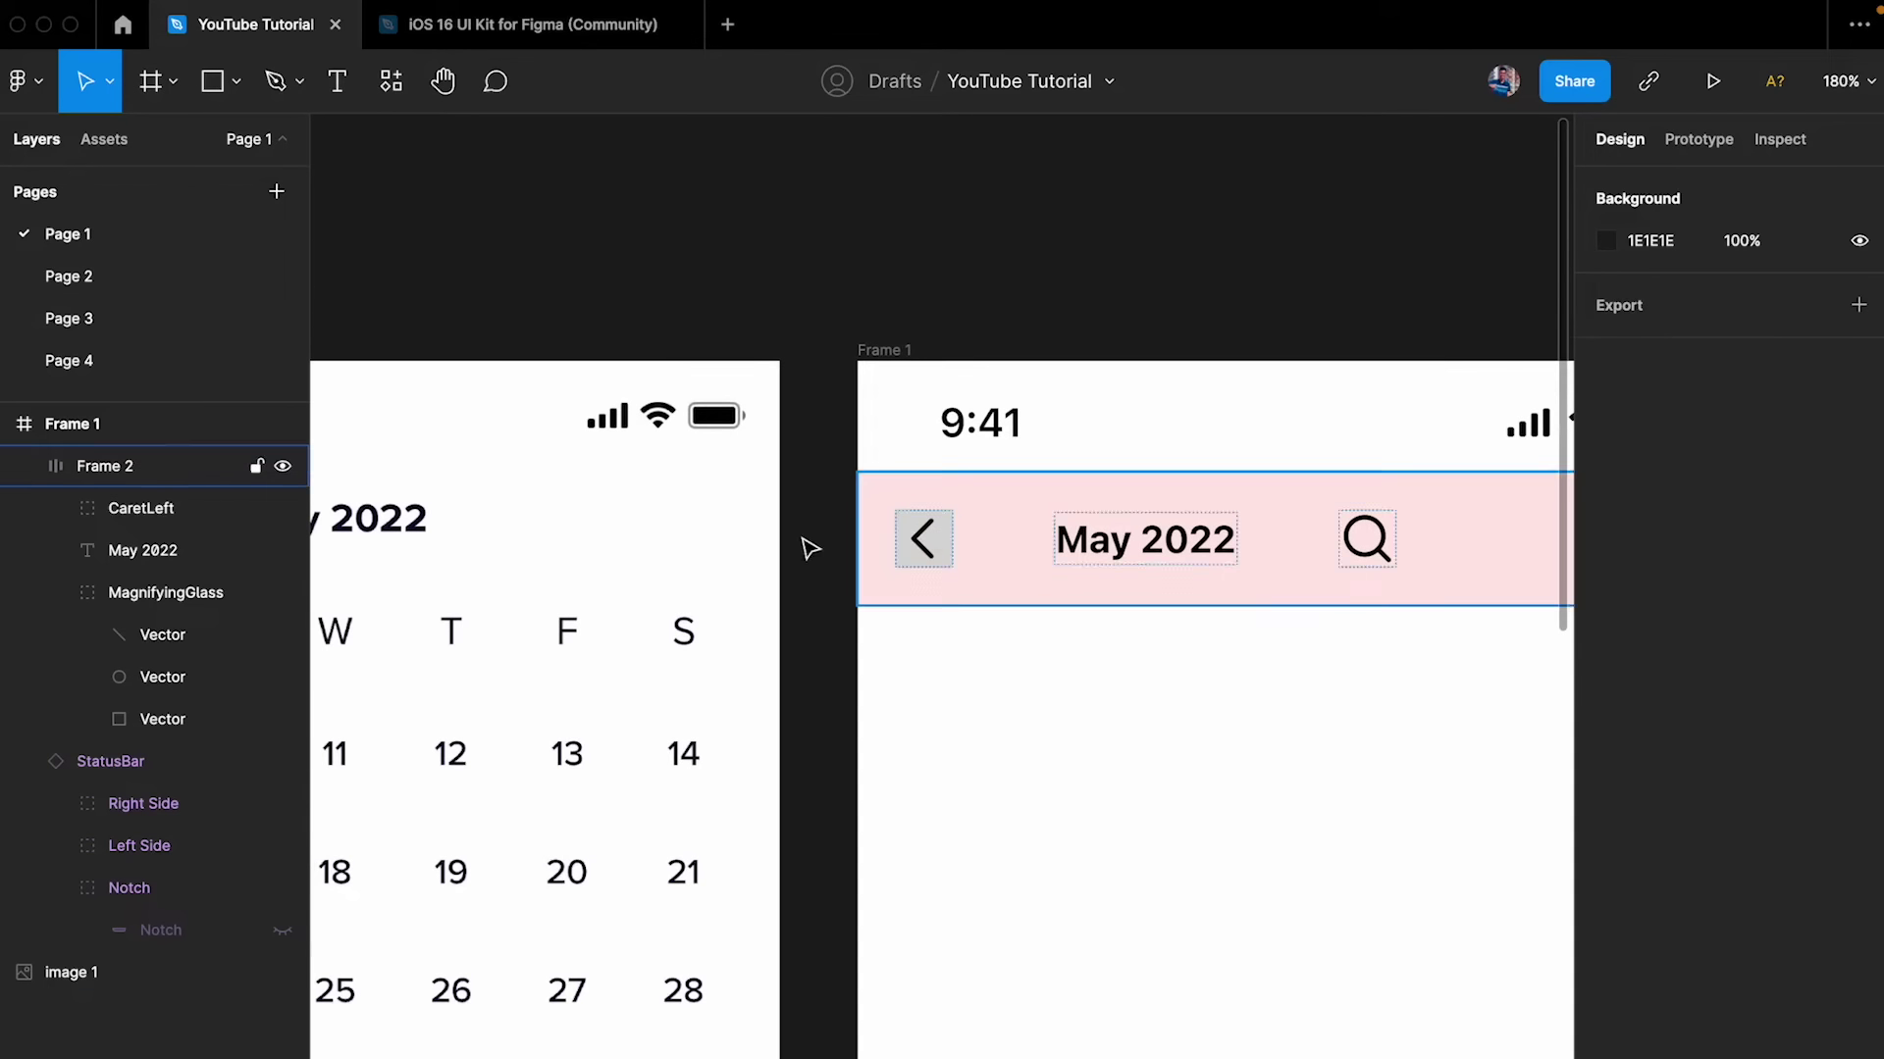
scroll(1181, 476, right, 10)
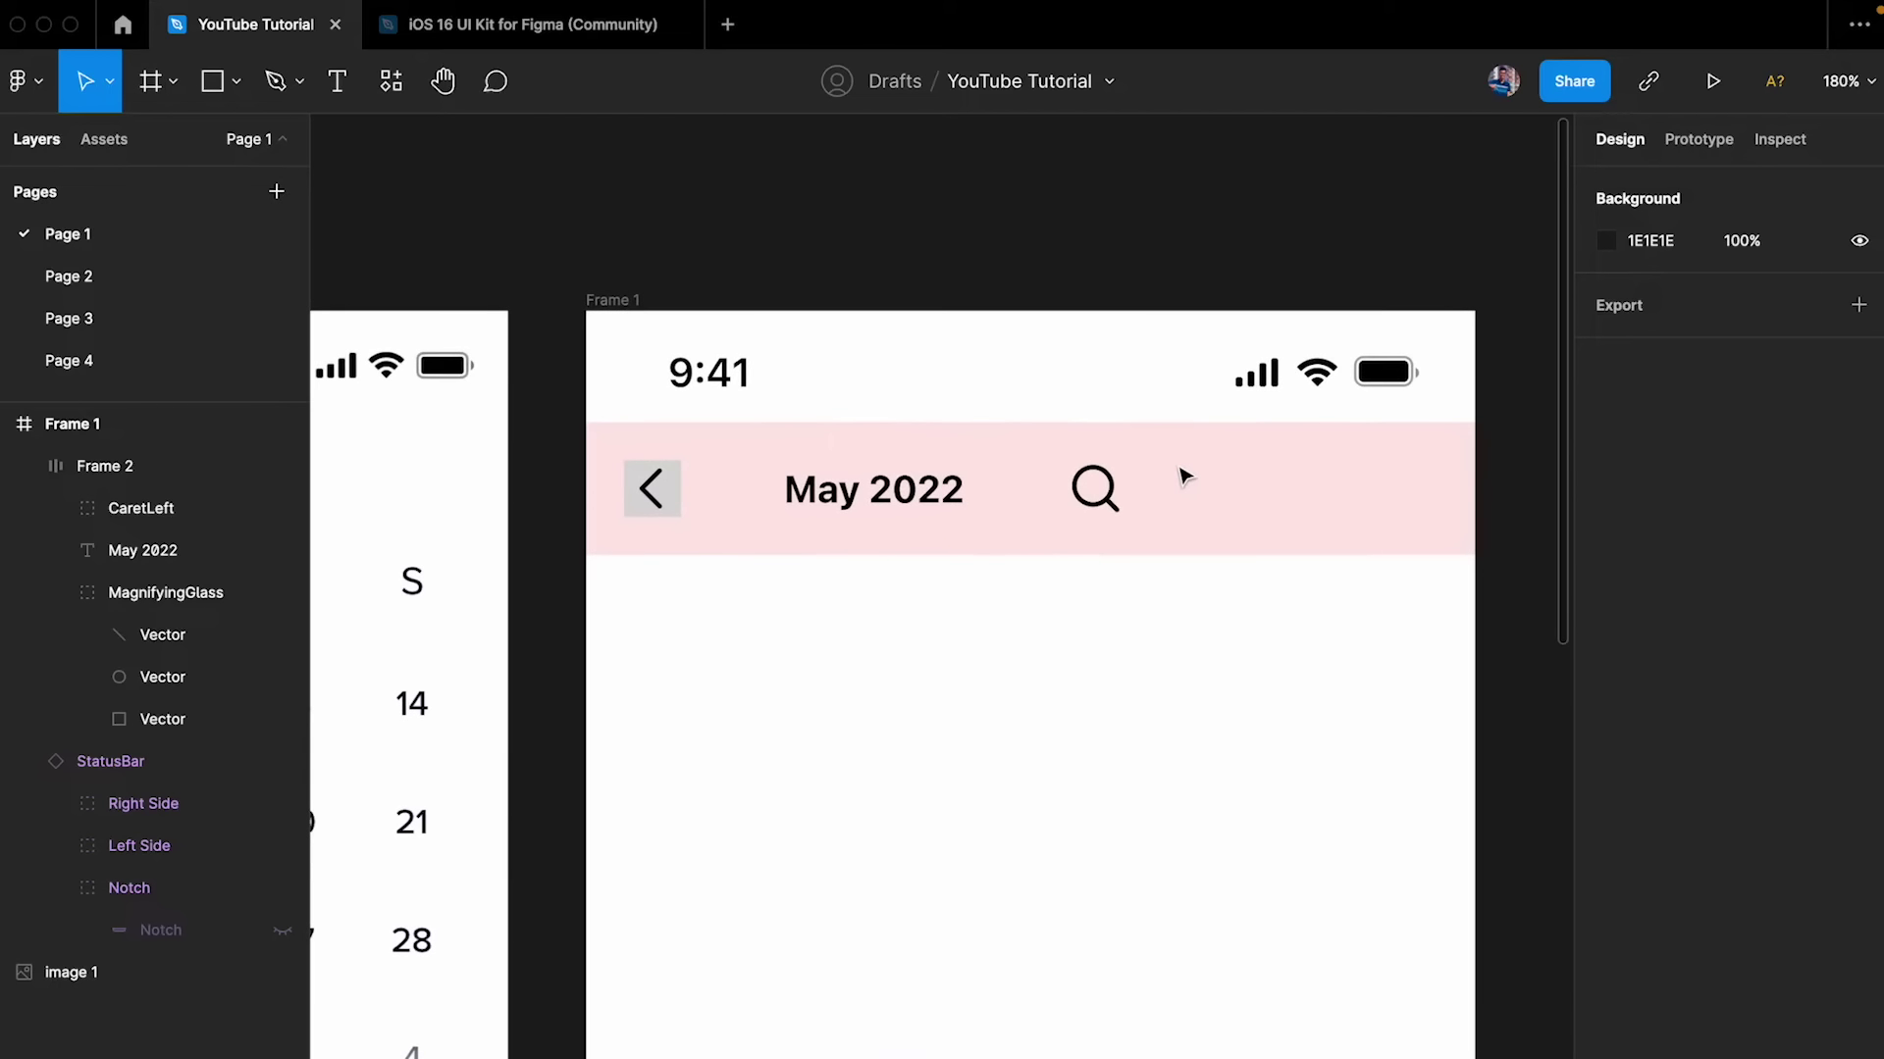
click(1249, 517)
scroll(1165, 509, up, 3)
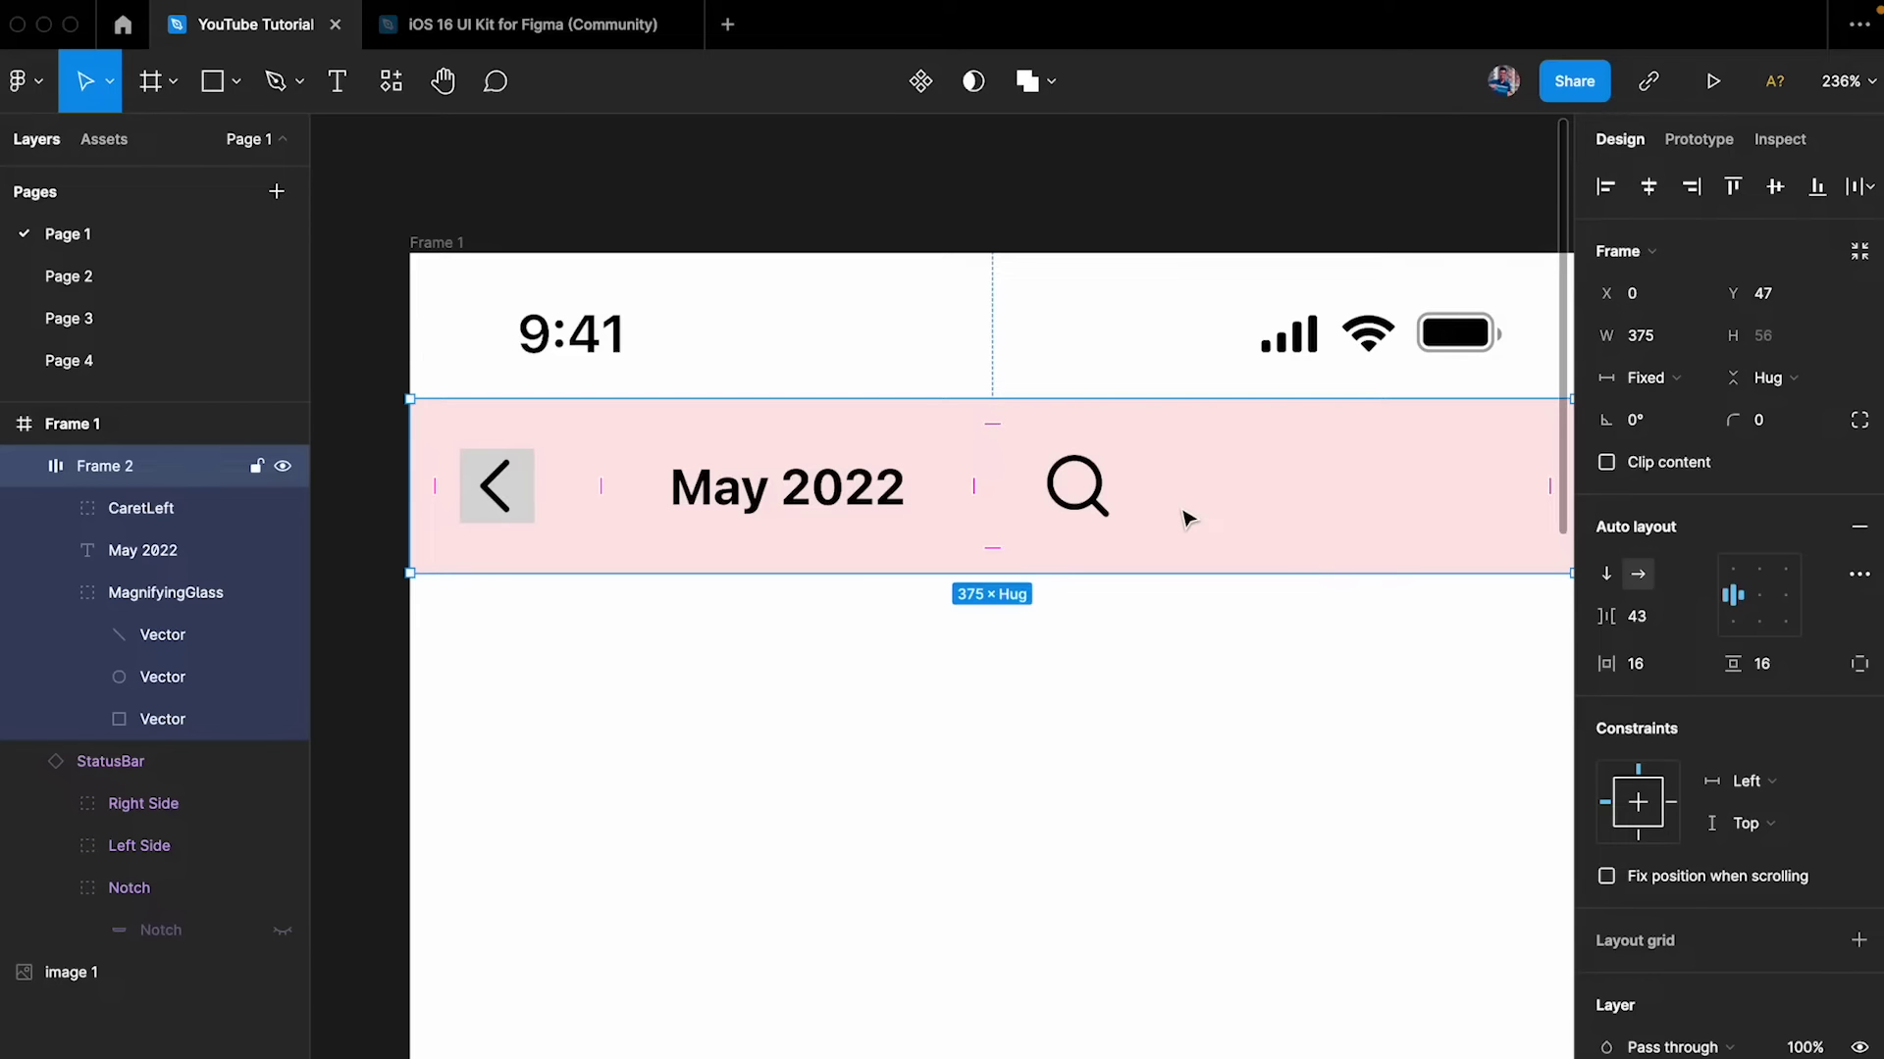
scroll(1187, 518, down, 2)
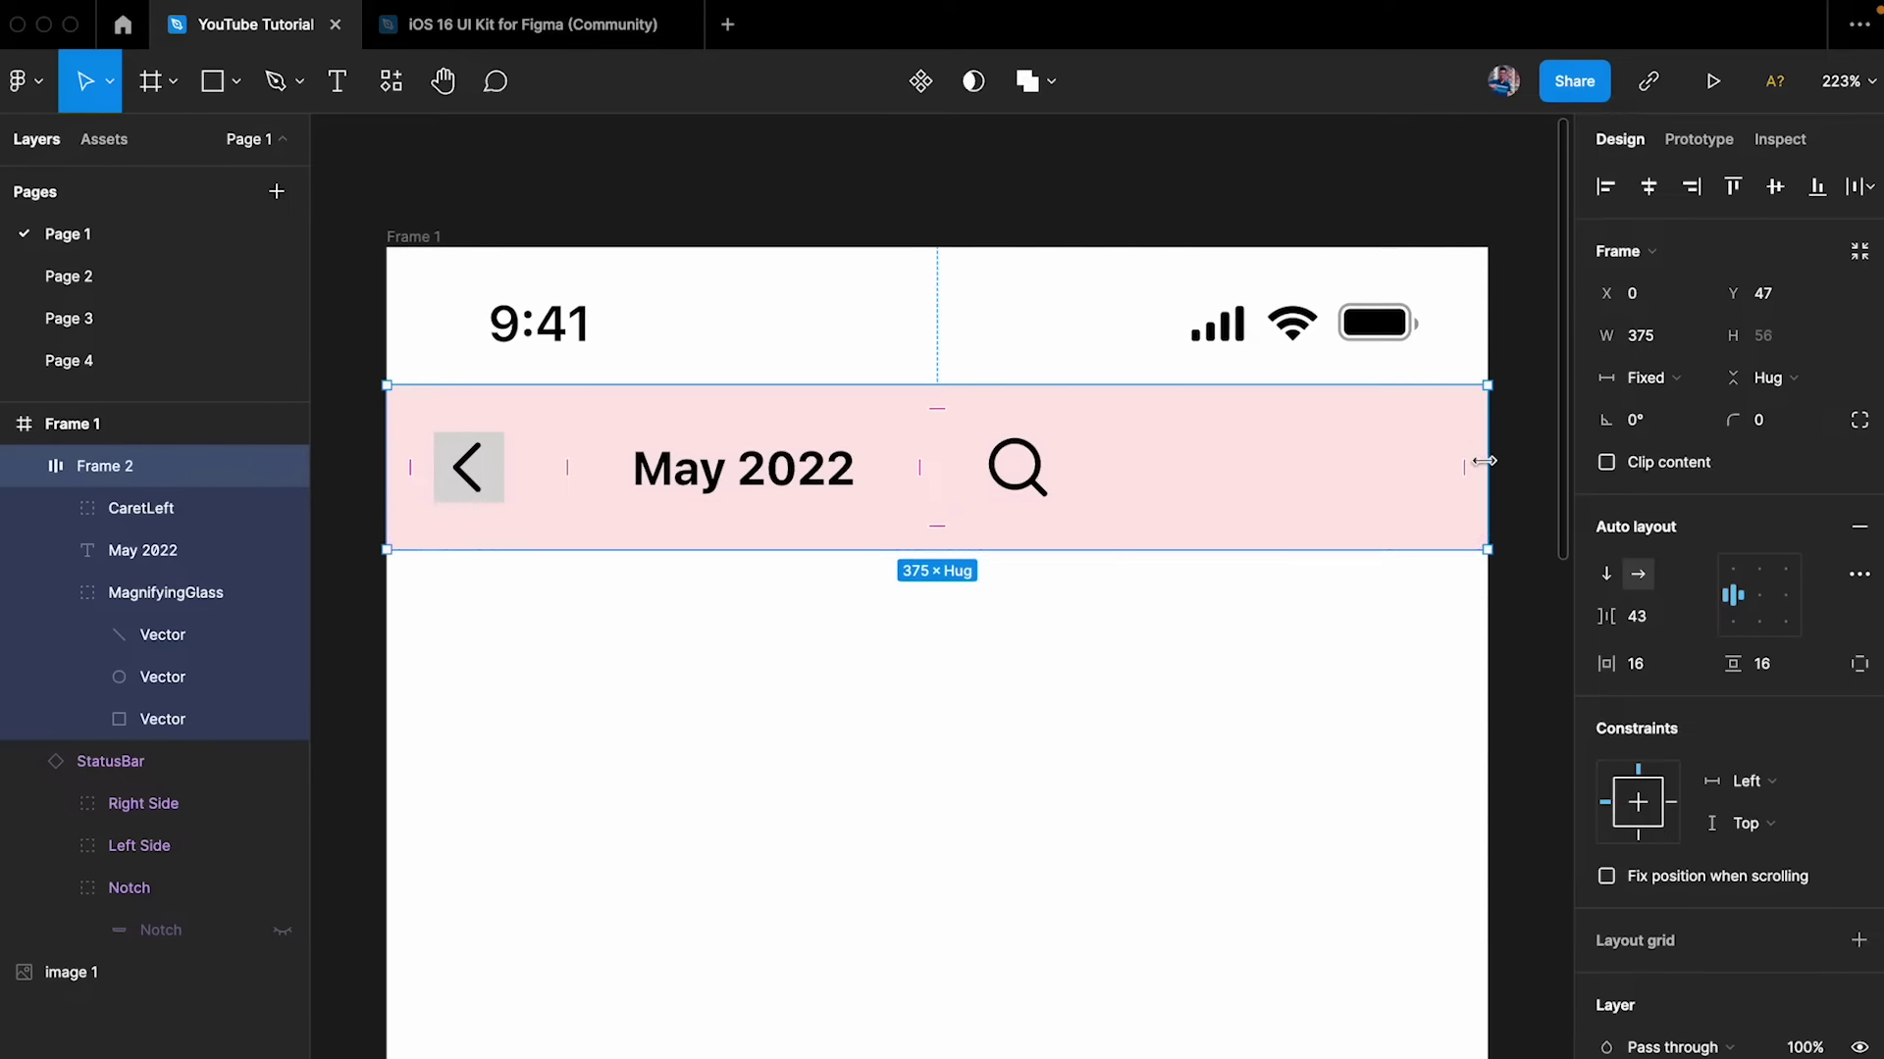
mouse_move(1427, 451)
mouse_down()
mouse_move(1203, 442)
mouse_move(1459, 432)
mouse_move(1462, 451)
mouse_up()
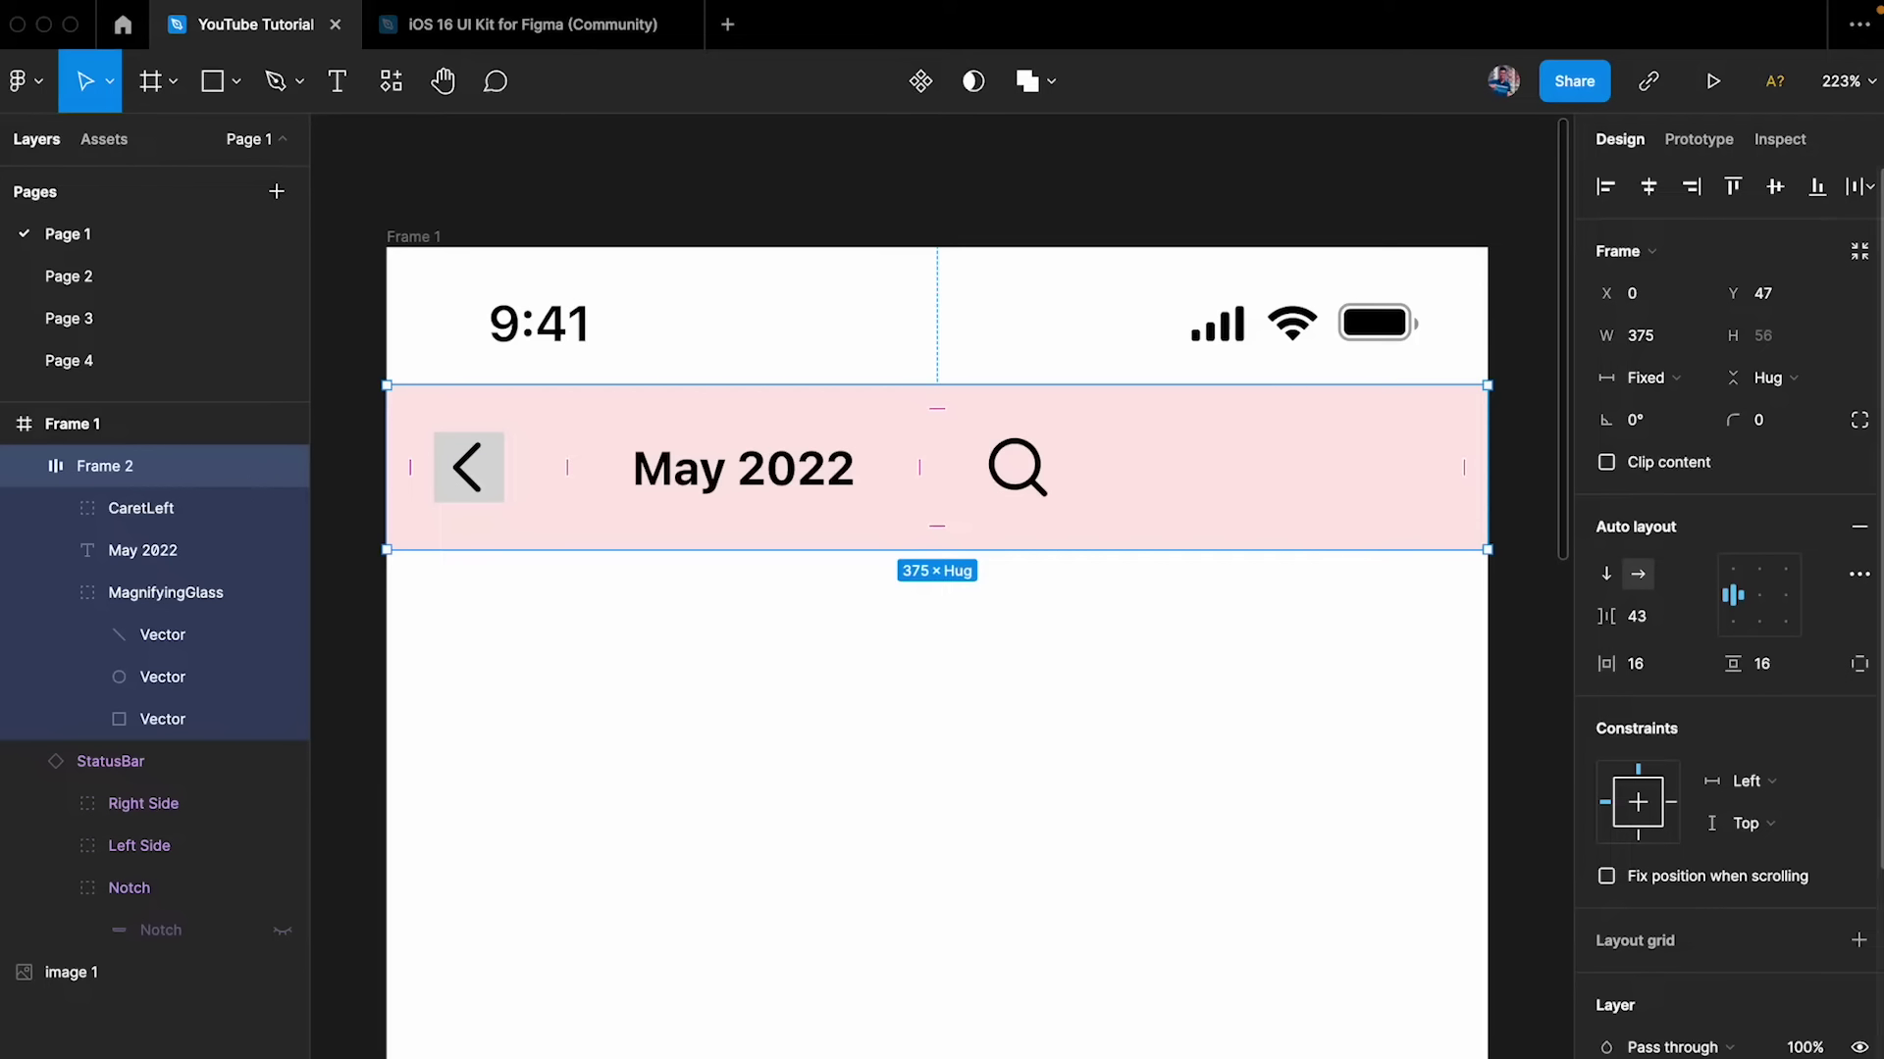
click(1863, 585)
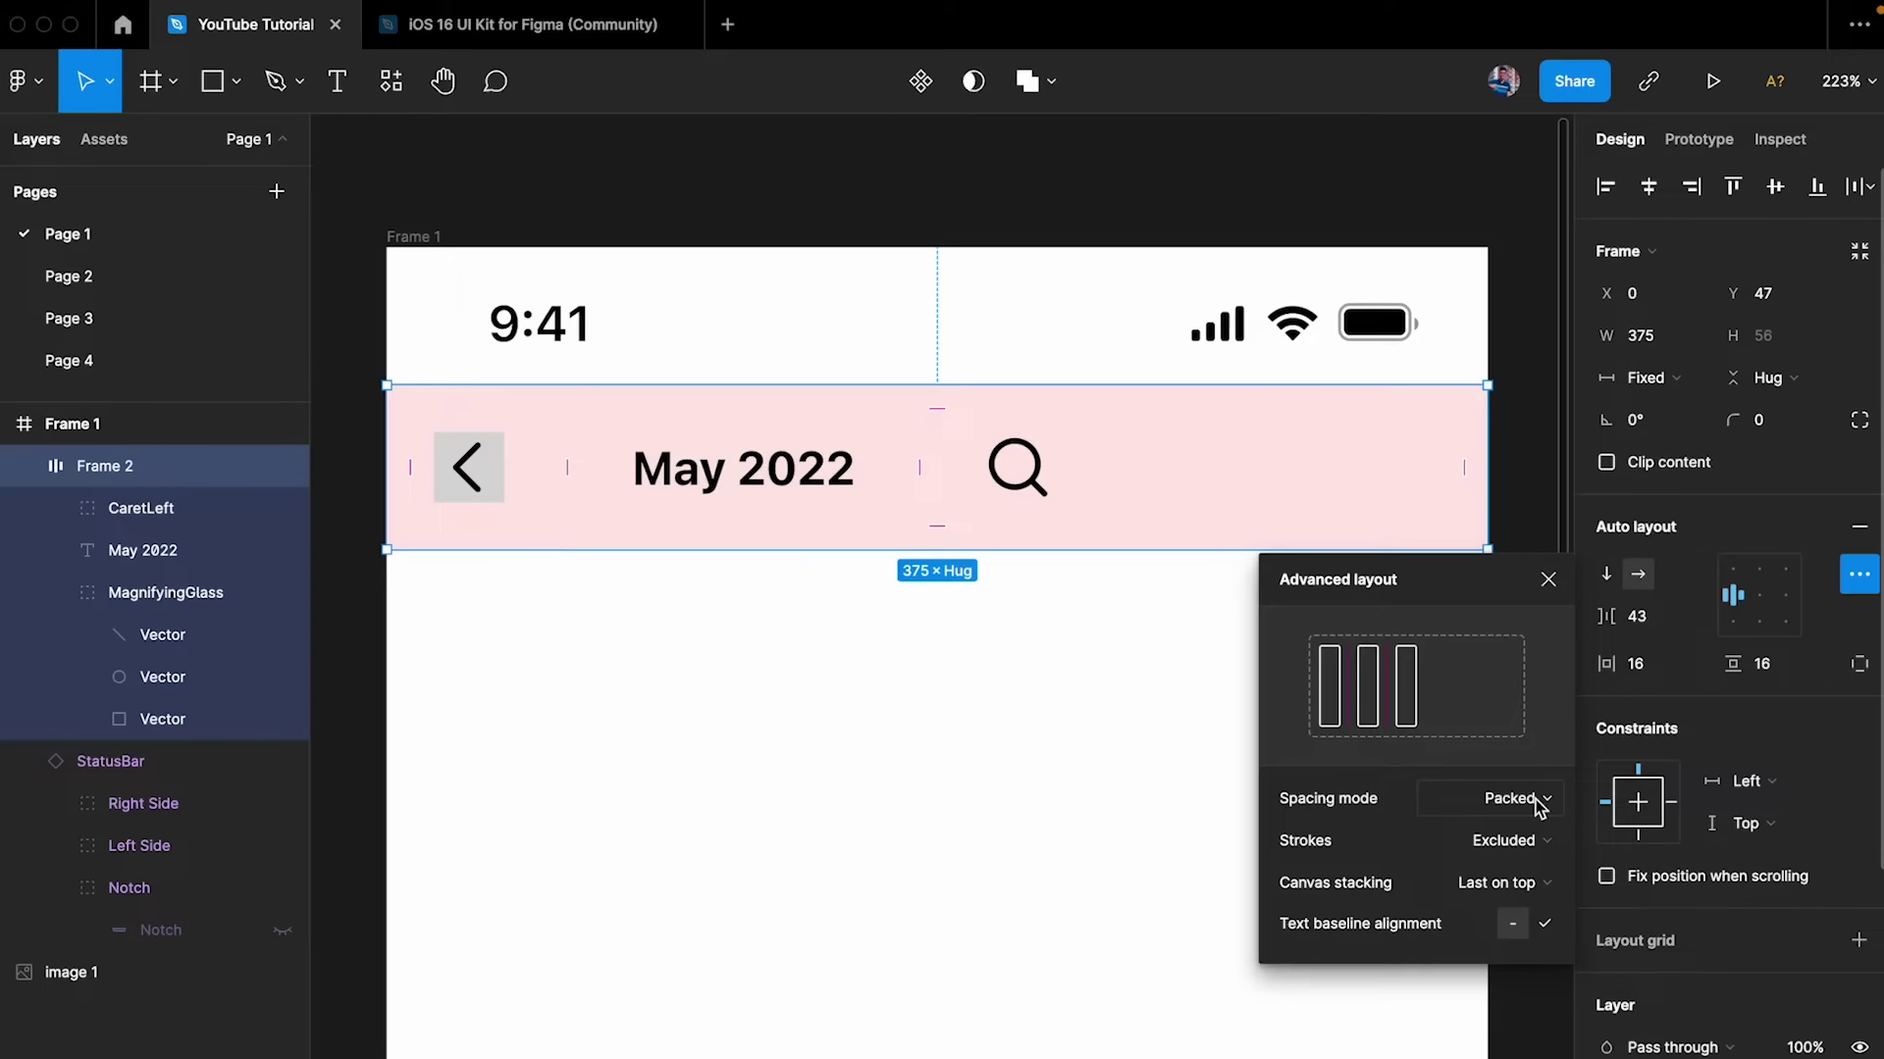
mouse_move(930, 469)
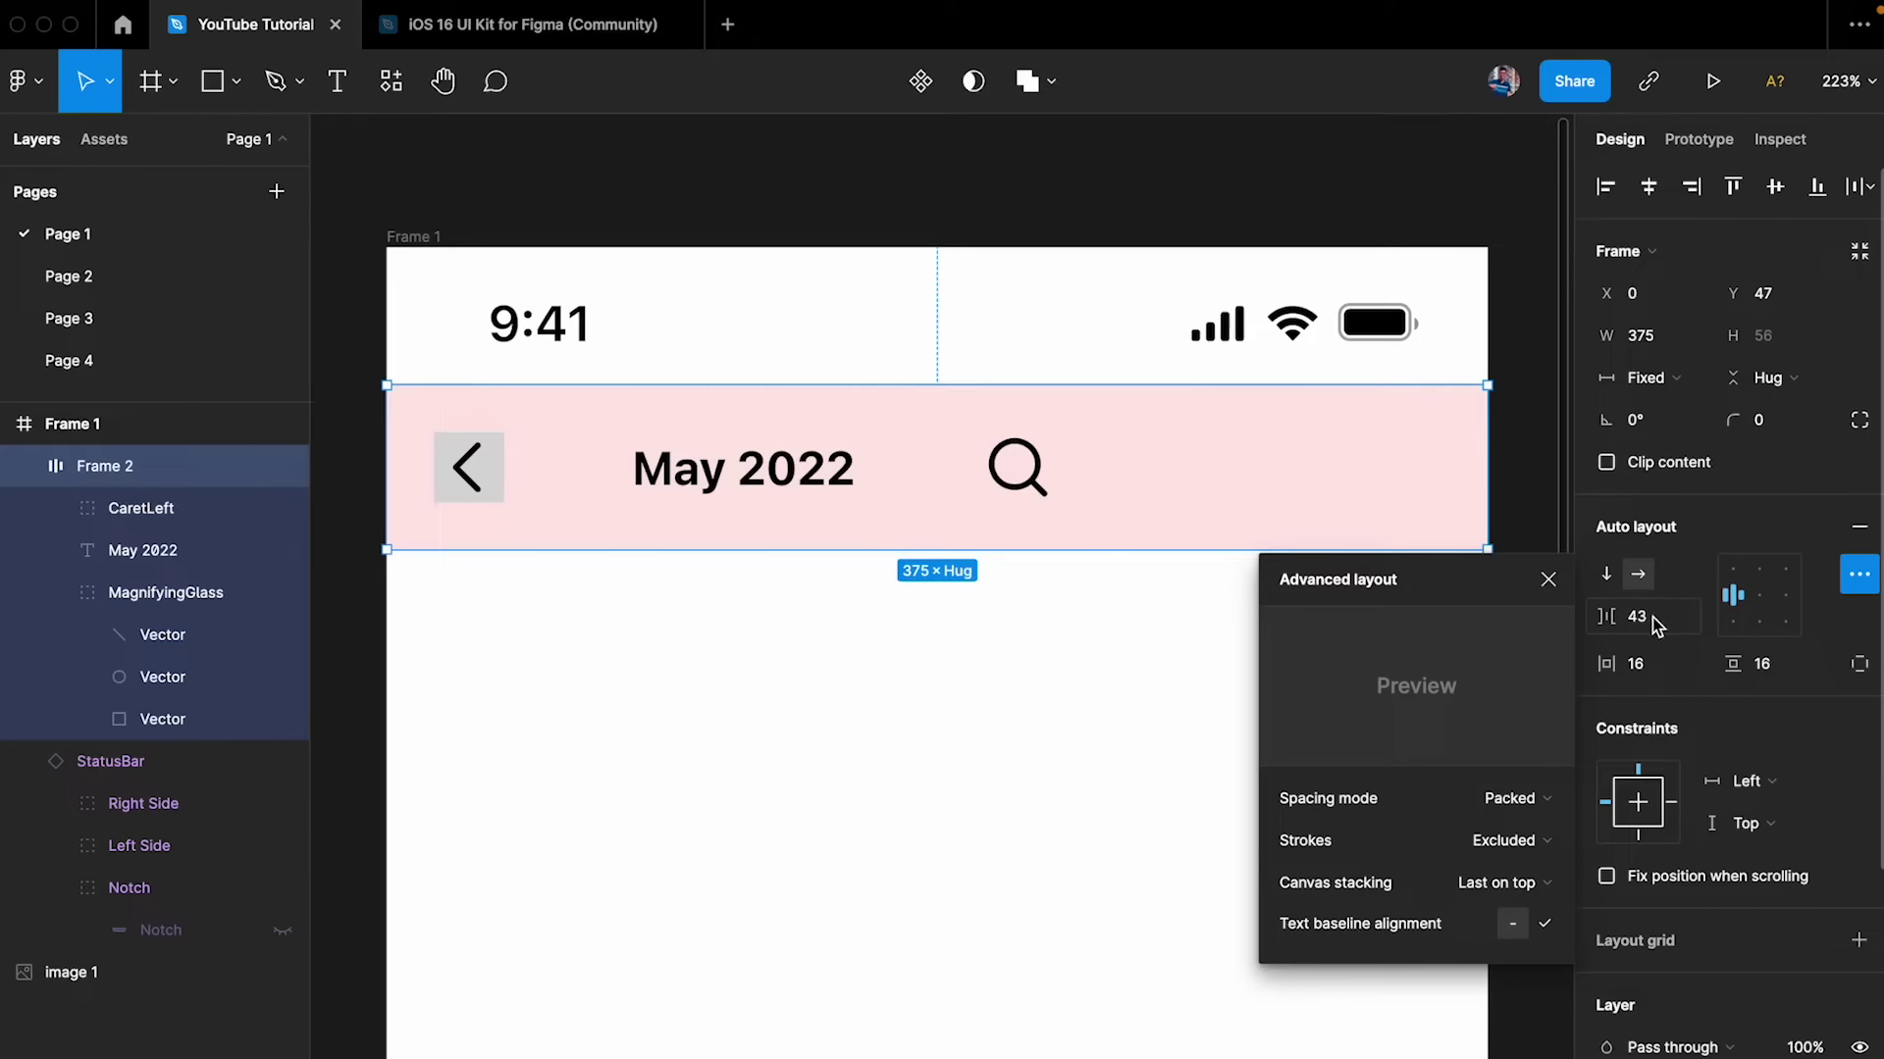
click(1509, 801)
click(1498, 834)
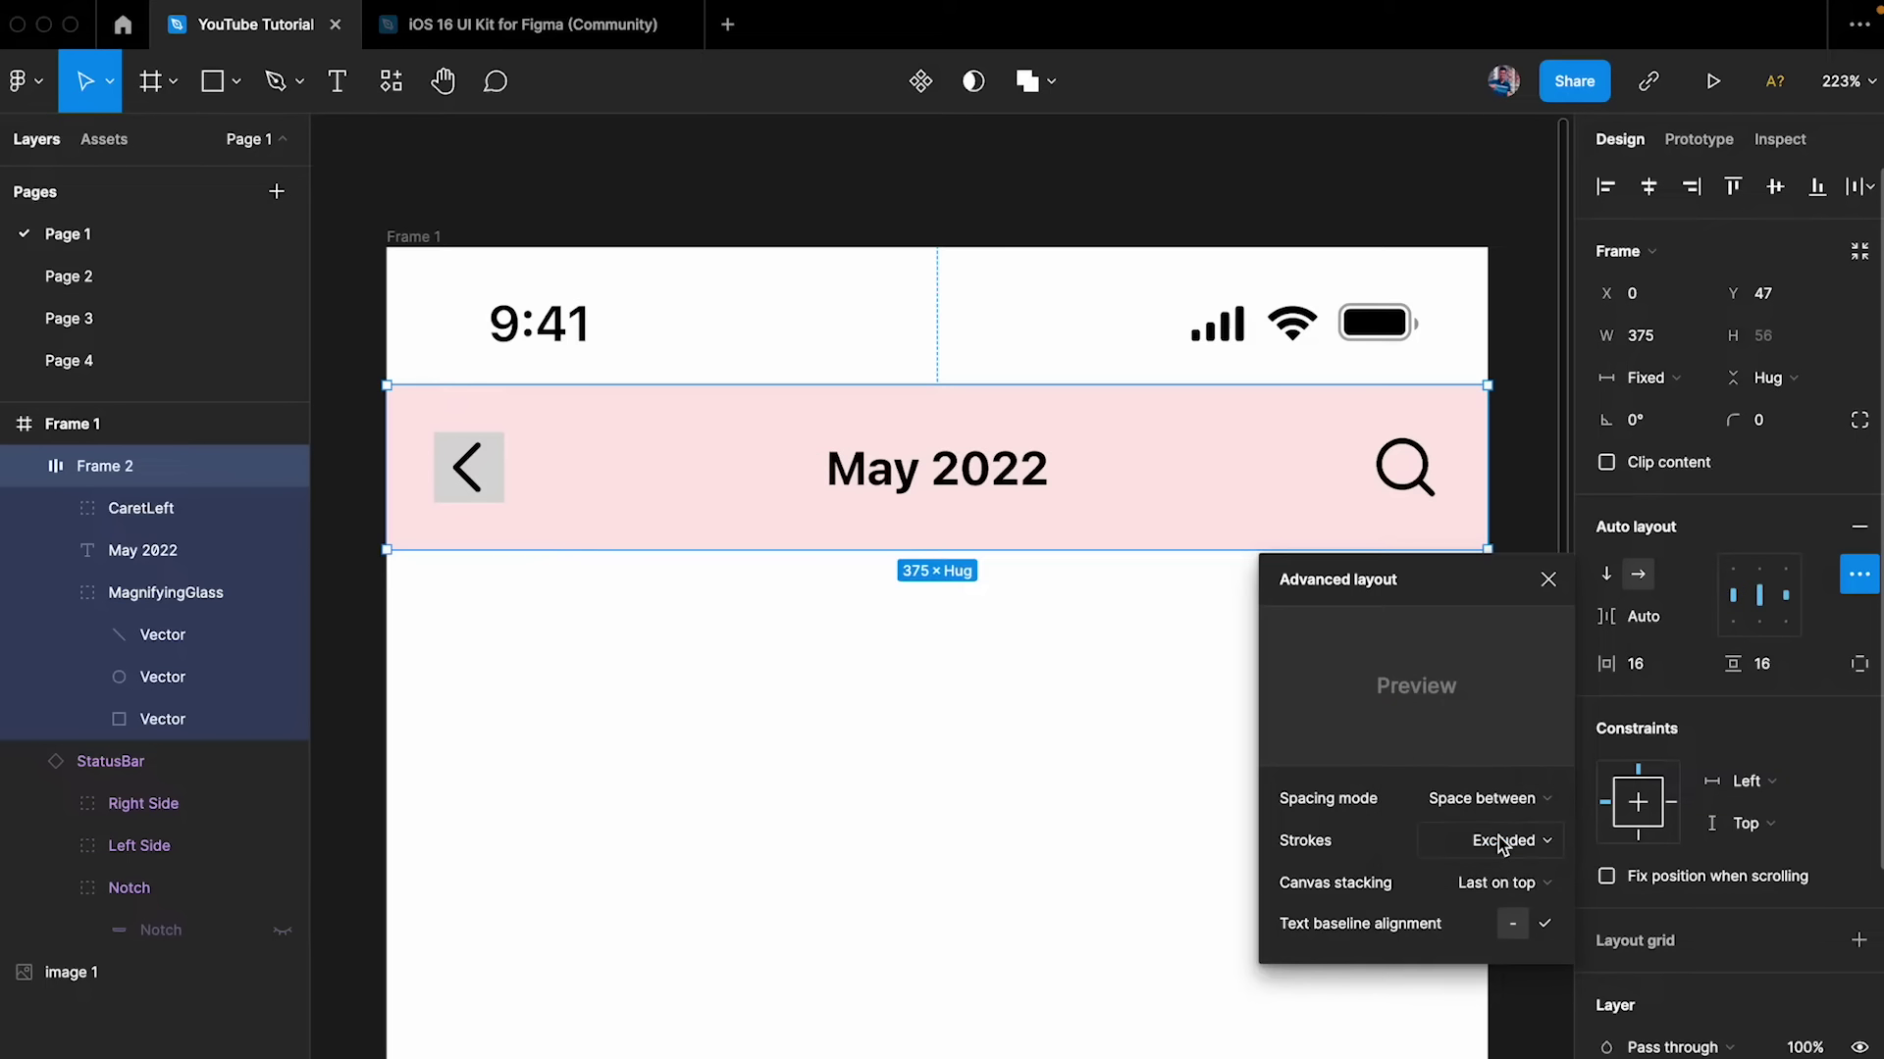
click(1148, 827)
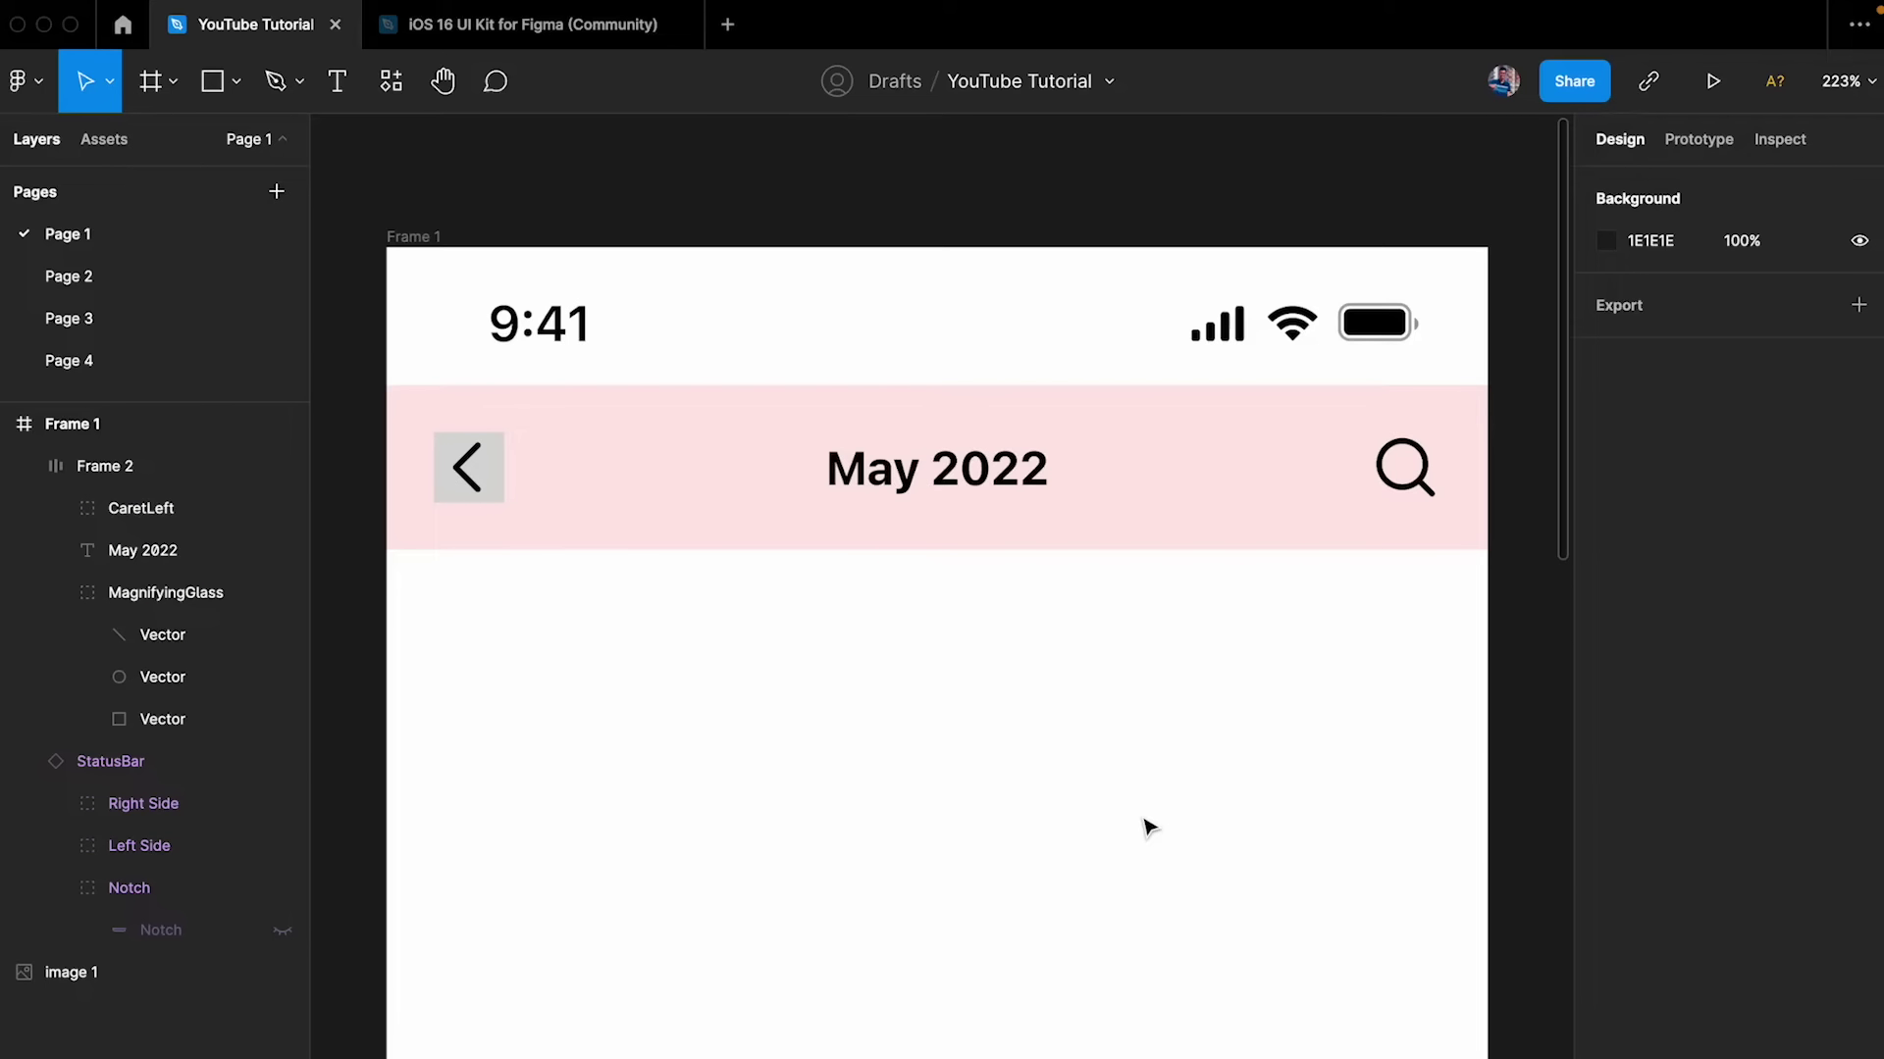
- Measure the gap between the May 2022 title and the magnifying glass, and try narrowing the header frame to 292 before undoing it
click(1004, 475)
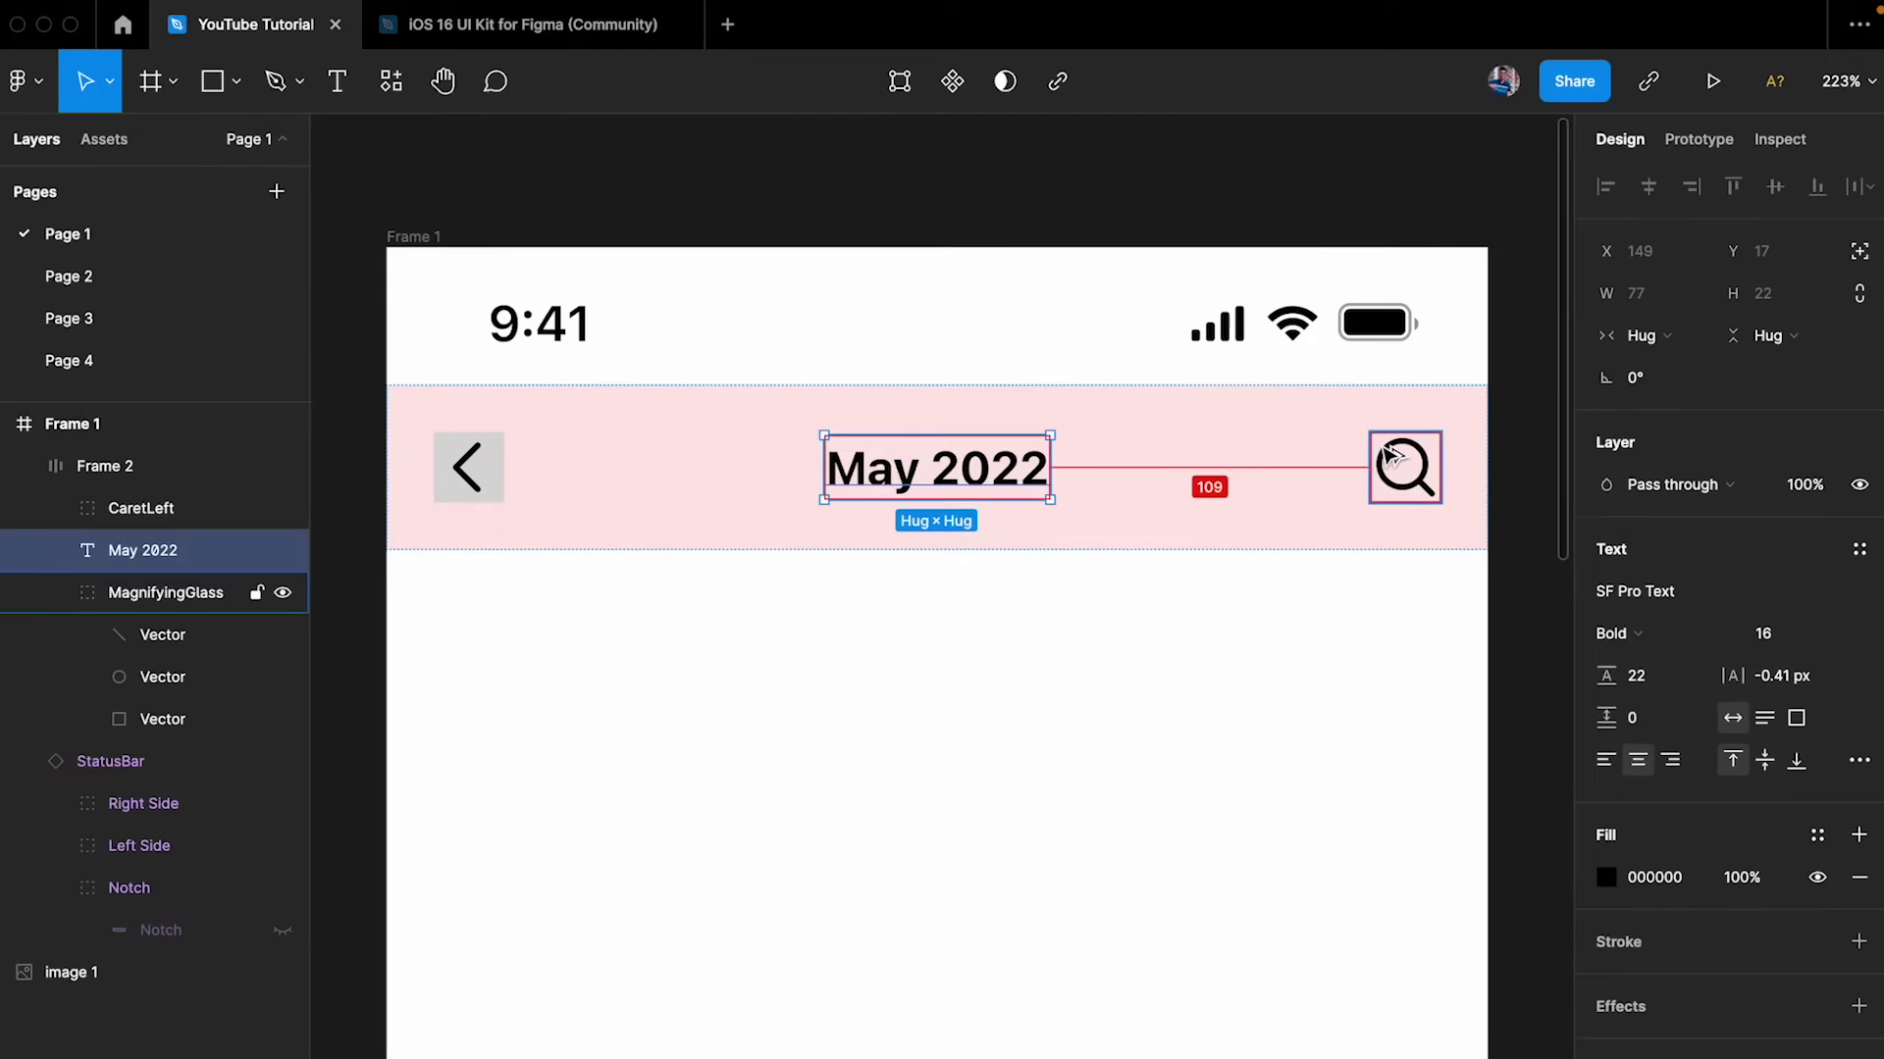
click(1166, 473)
drag(1486, 438, 1249, 452)
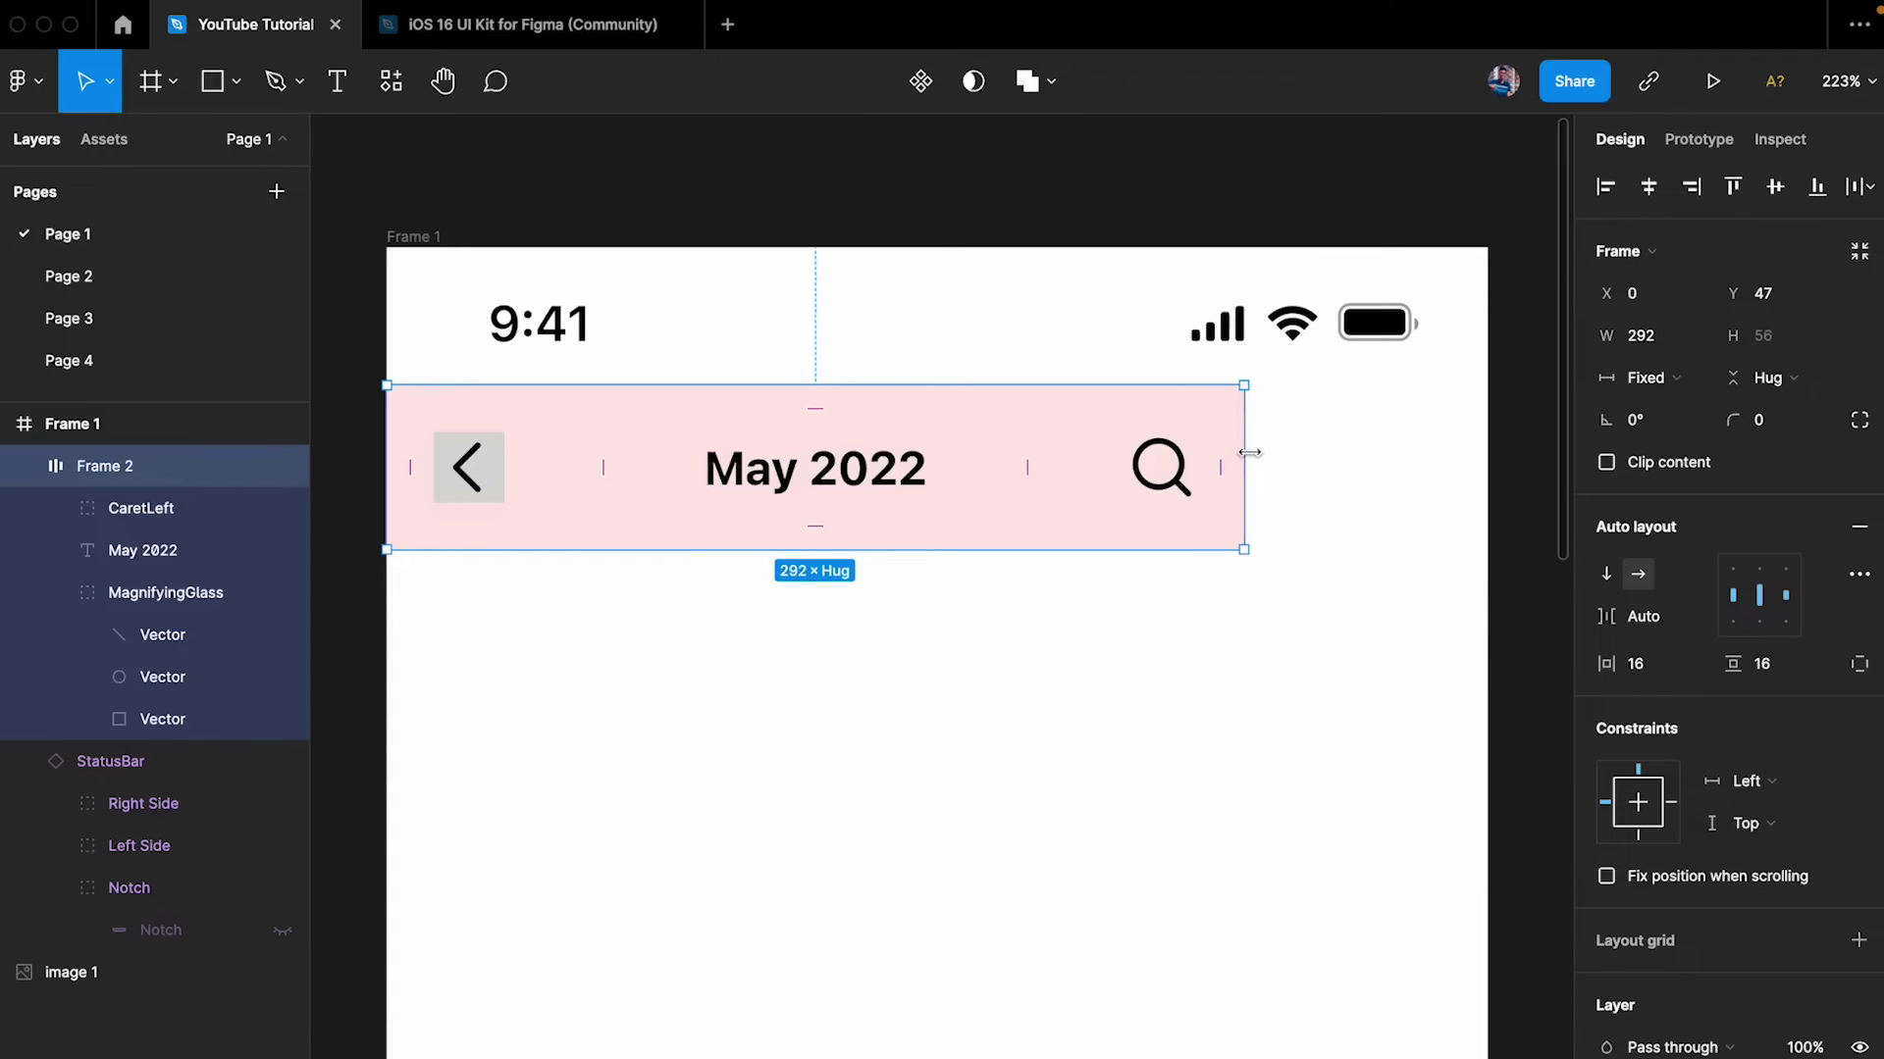
key(ctrl+z)
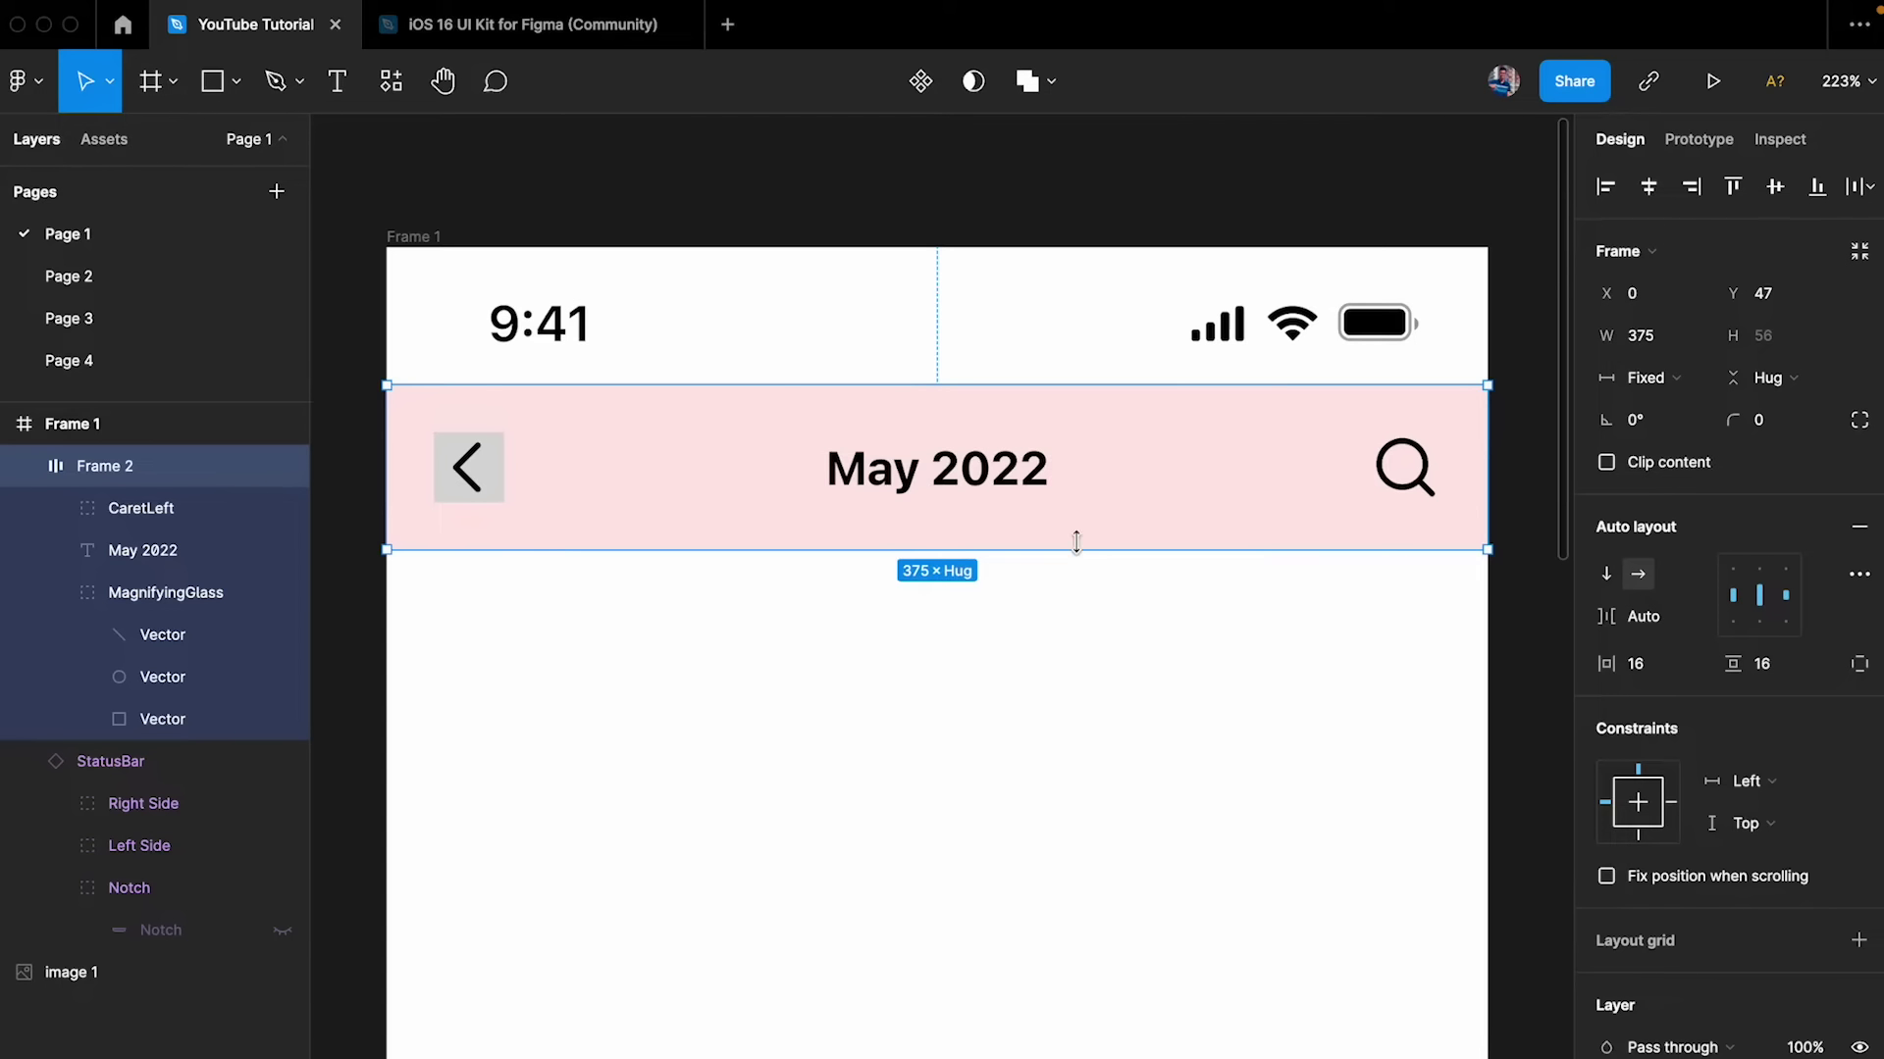
- Set the header frame's auto layout spacing mode back to Packed
click(1862, 582)
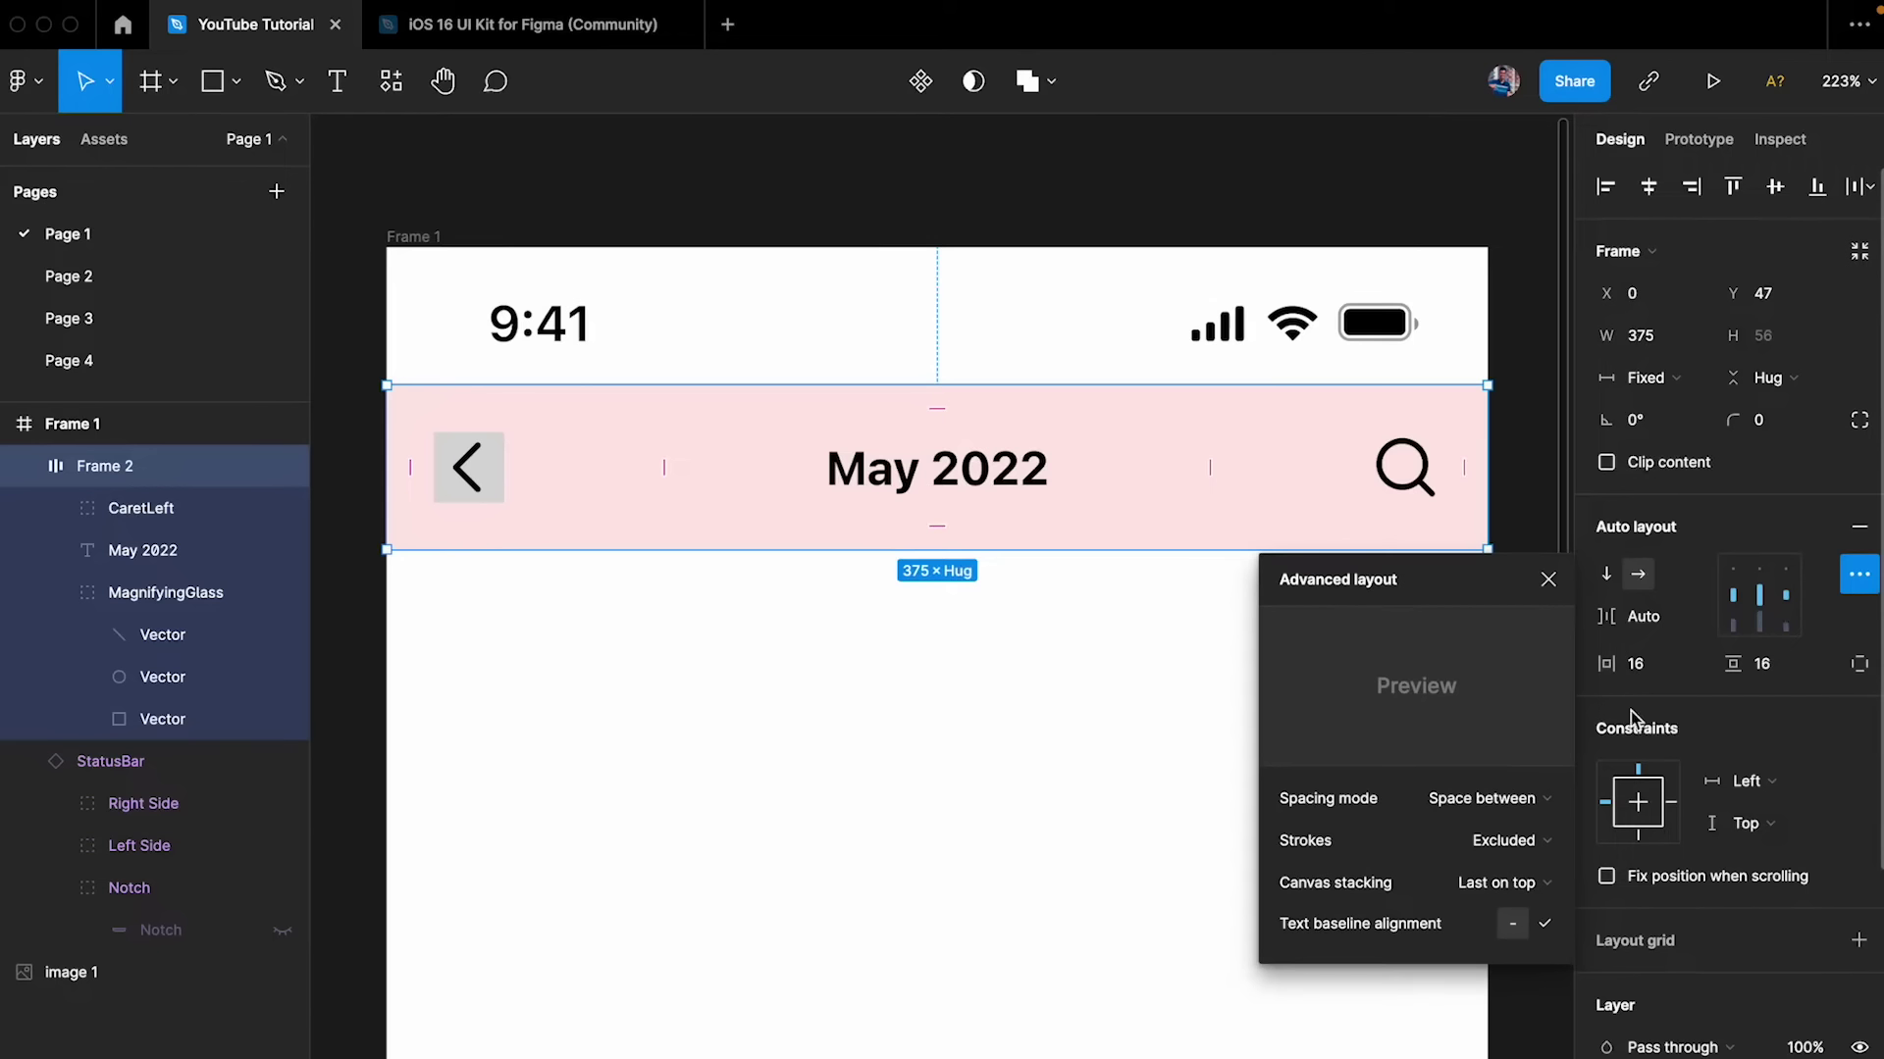
click(1492, 795)
click(1448, 770)
click(1181, 618)
- Switch the header frame's item spacing to Auto so the arrow, title and magnifying glass spread across its width
click(1195, 488)
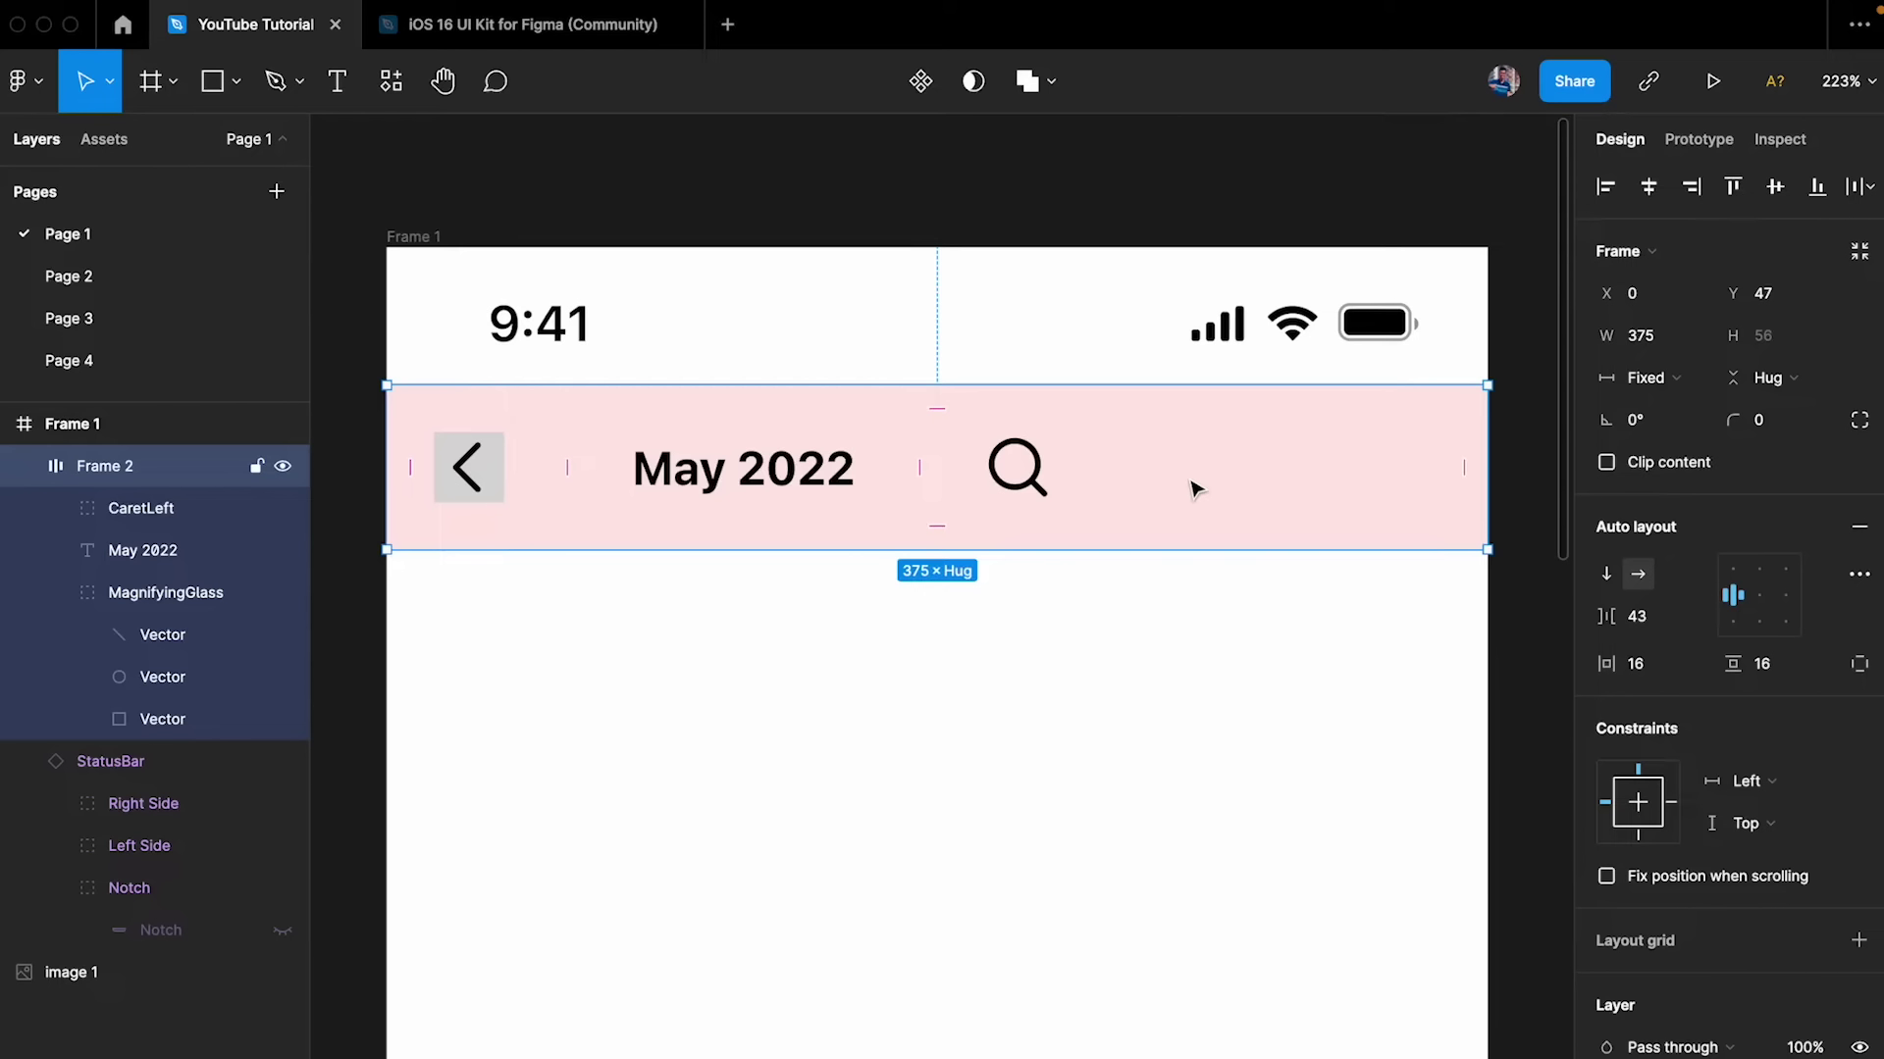
double_click(1738, 602)
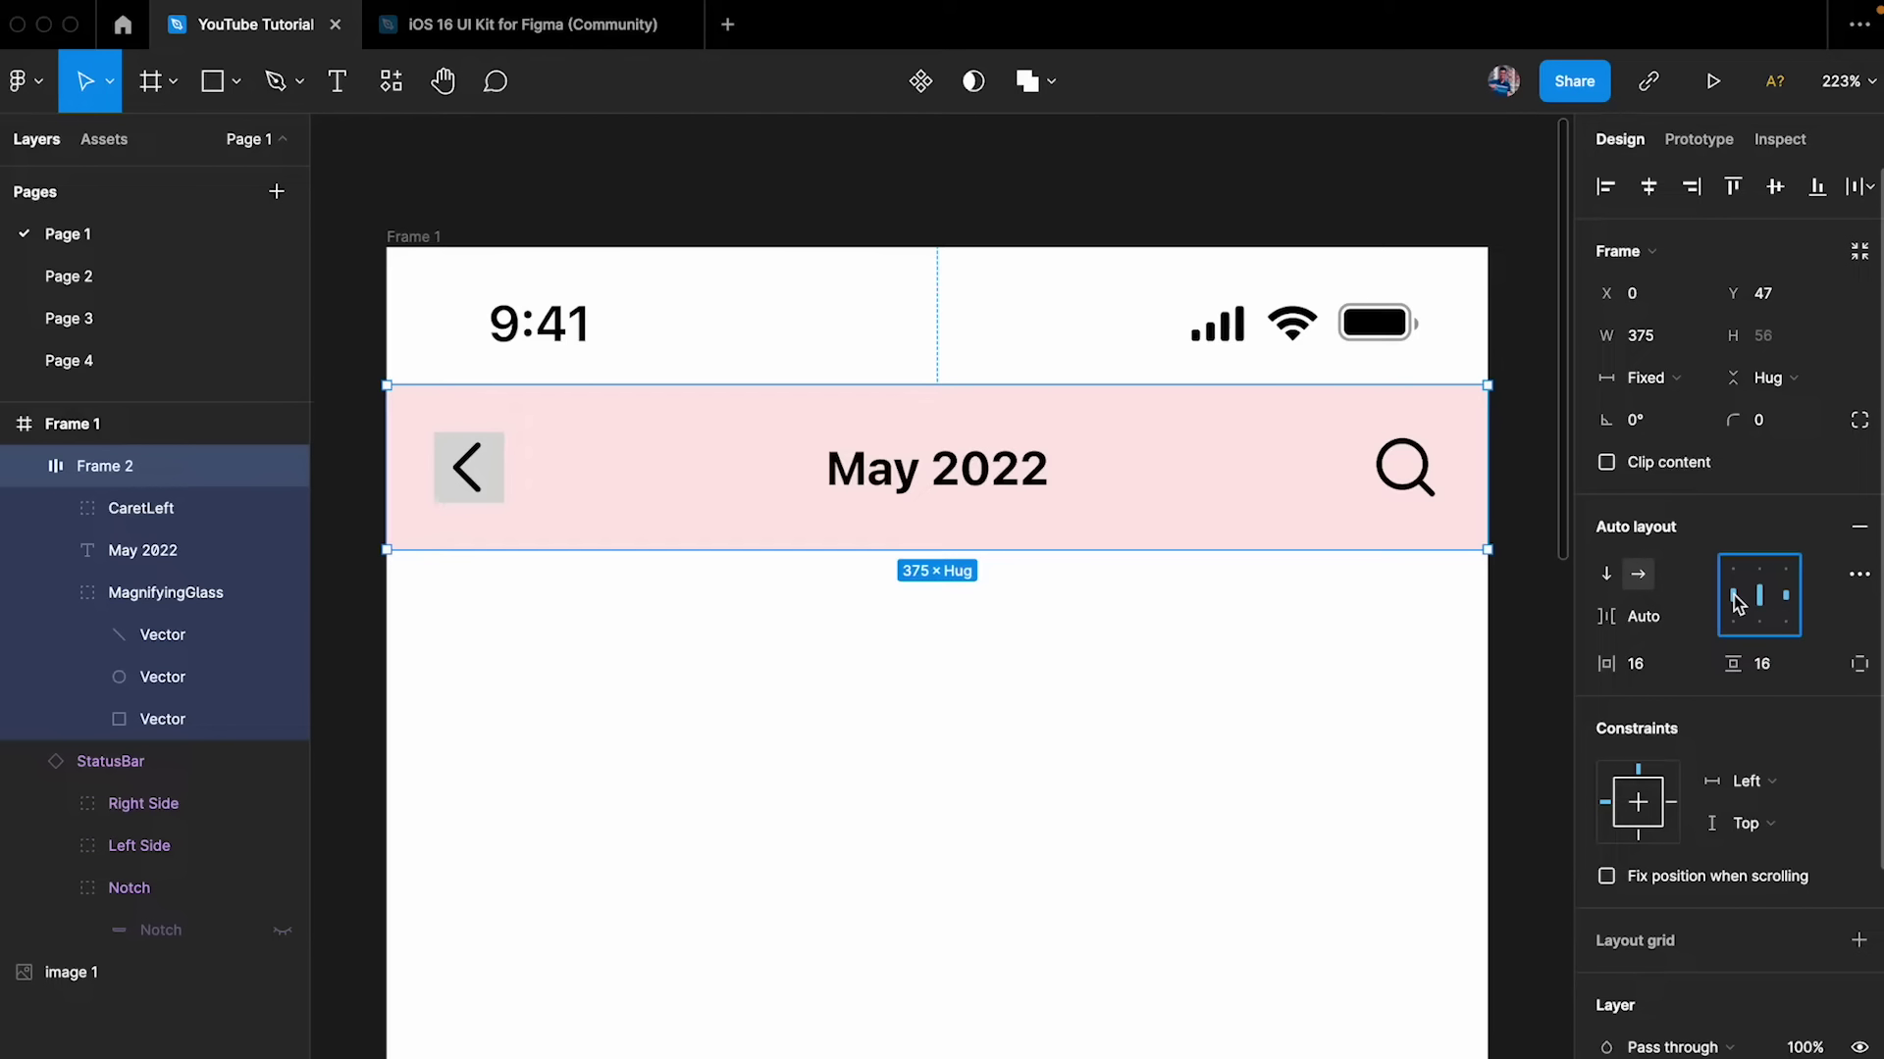
click(1388, 675)
- Remove the pink fill from the header frame and the grey fill from the square behind the back arrow
click(1240, 521)
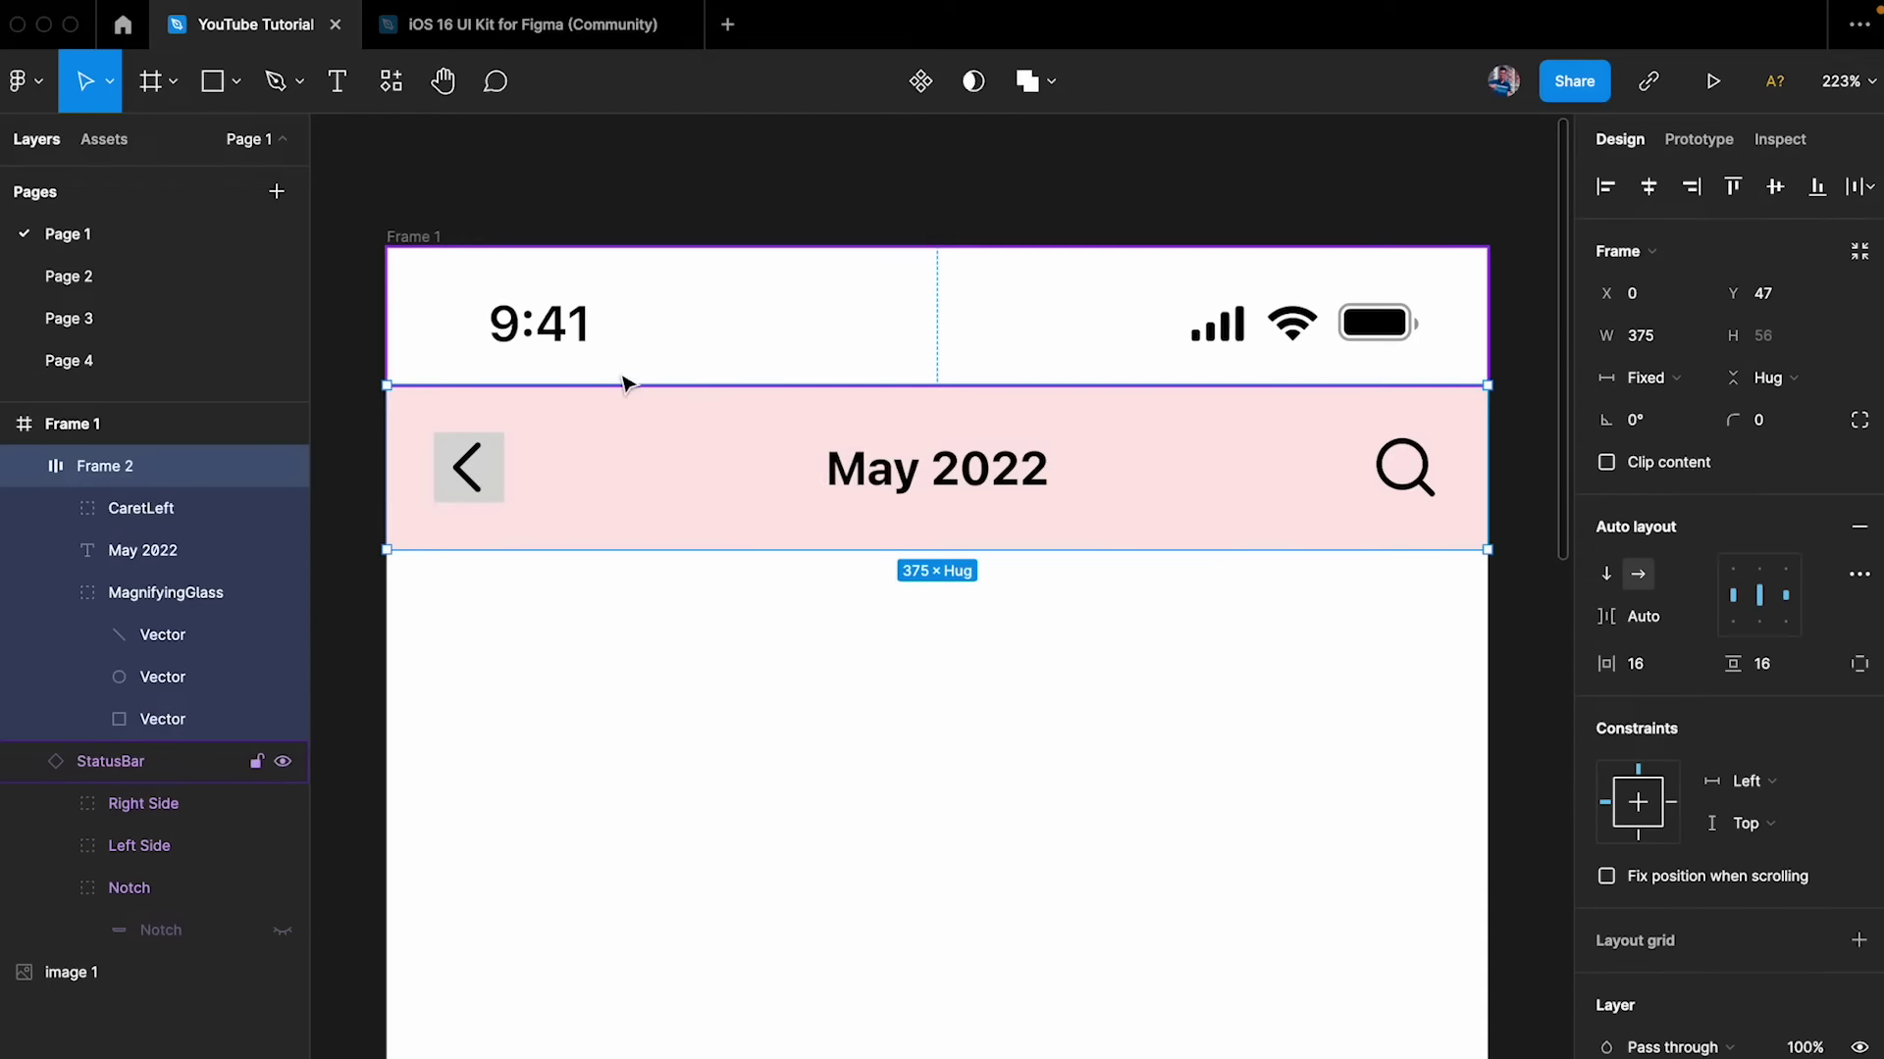
scroll(1833, 899, down, 5)
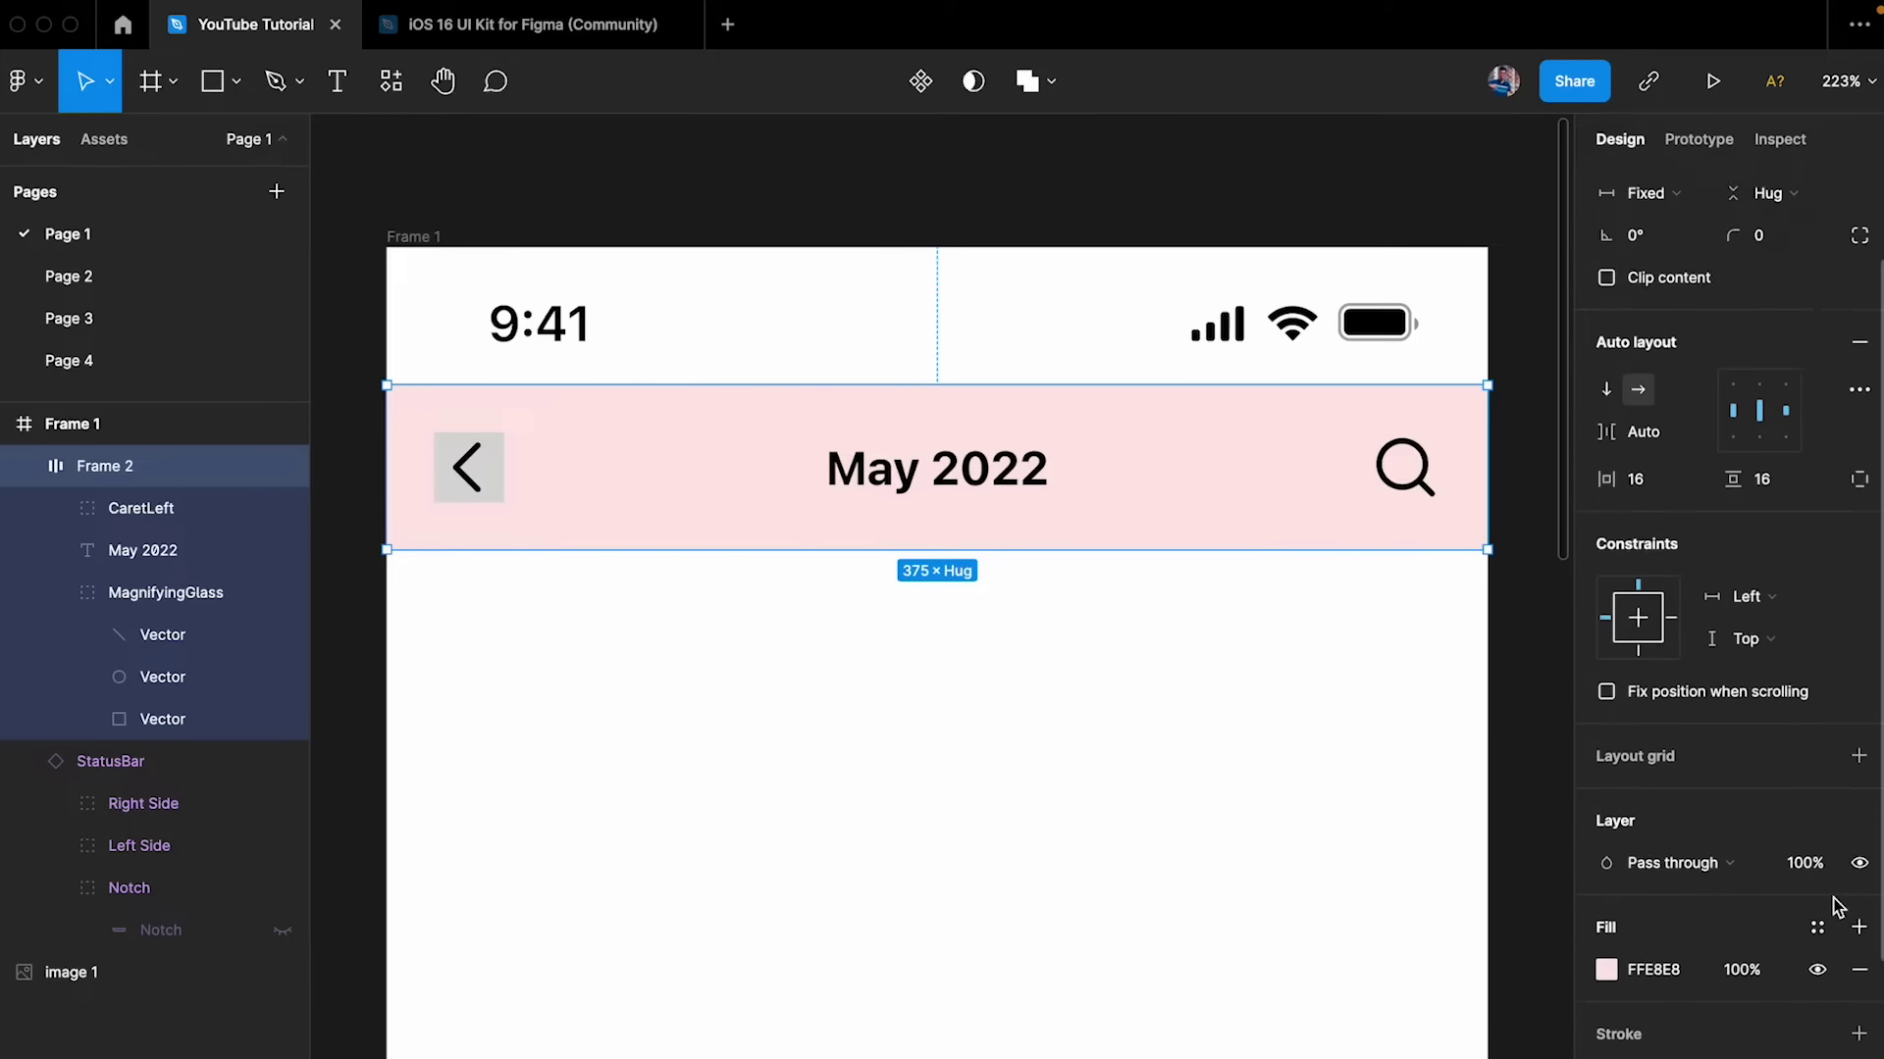
click(1859, 862)
double_click(500, 465)
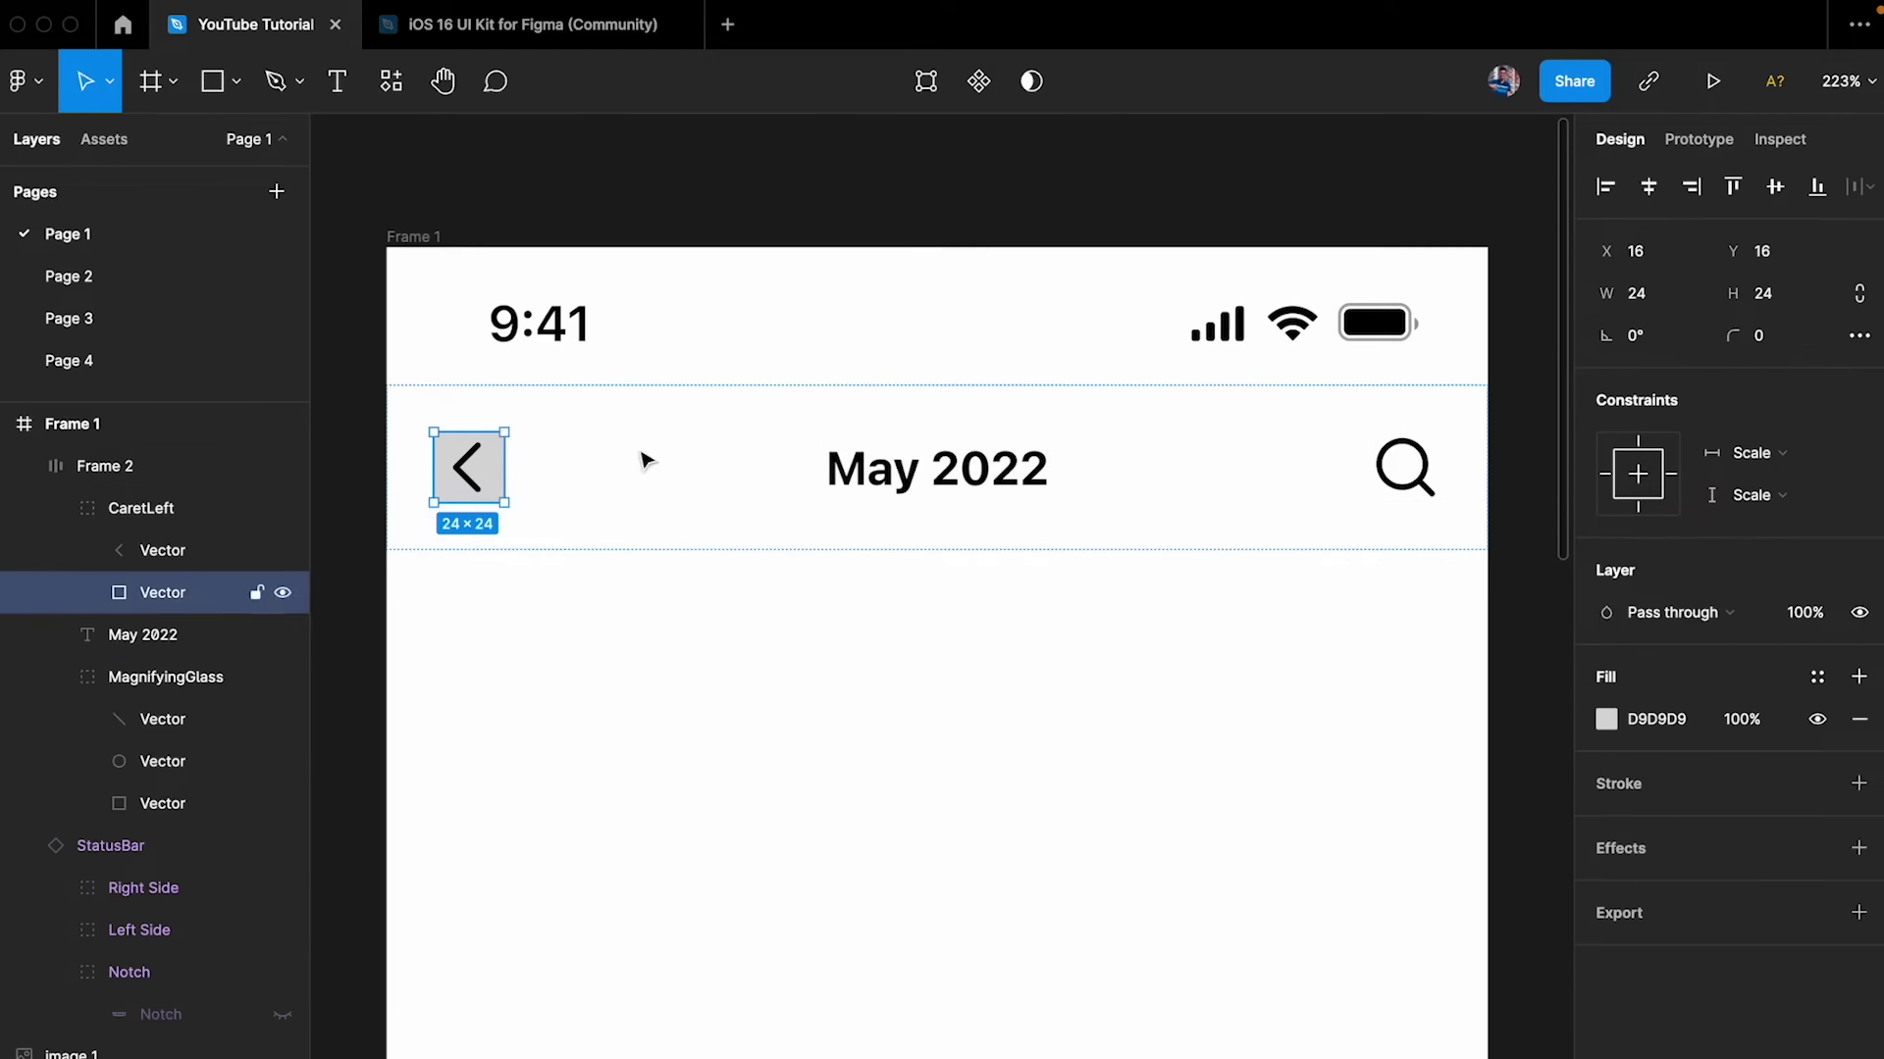
click(1859, 719)
click(1413, 727)
- Try increasing the header frame's right padding to 47
click(1144, 462)
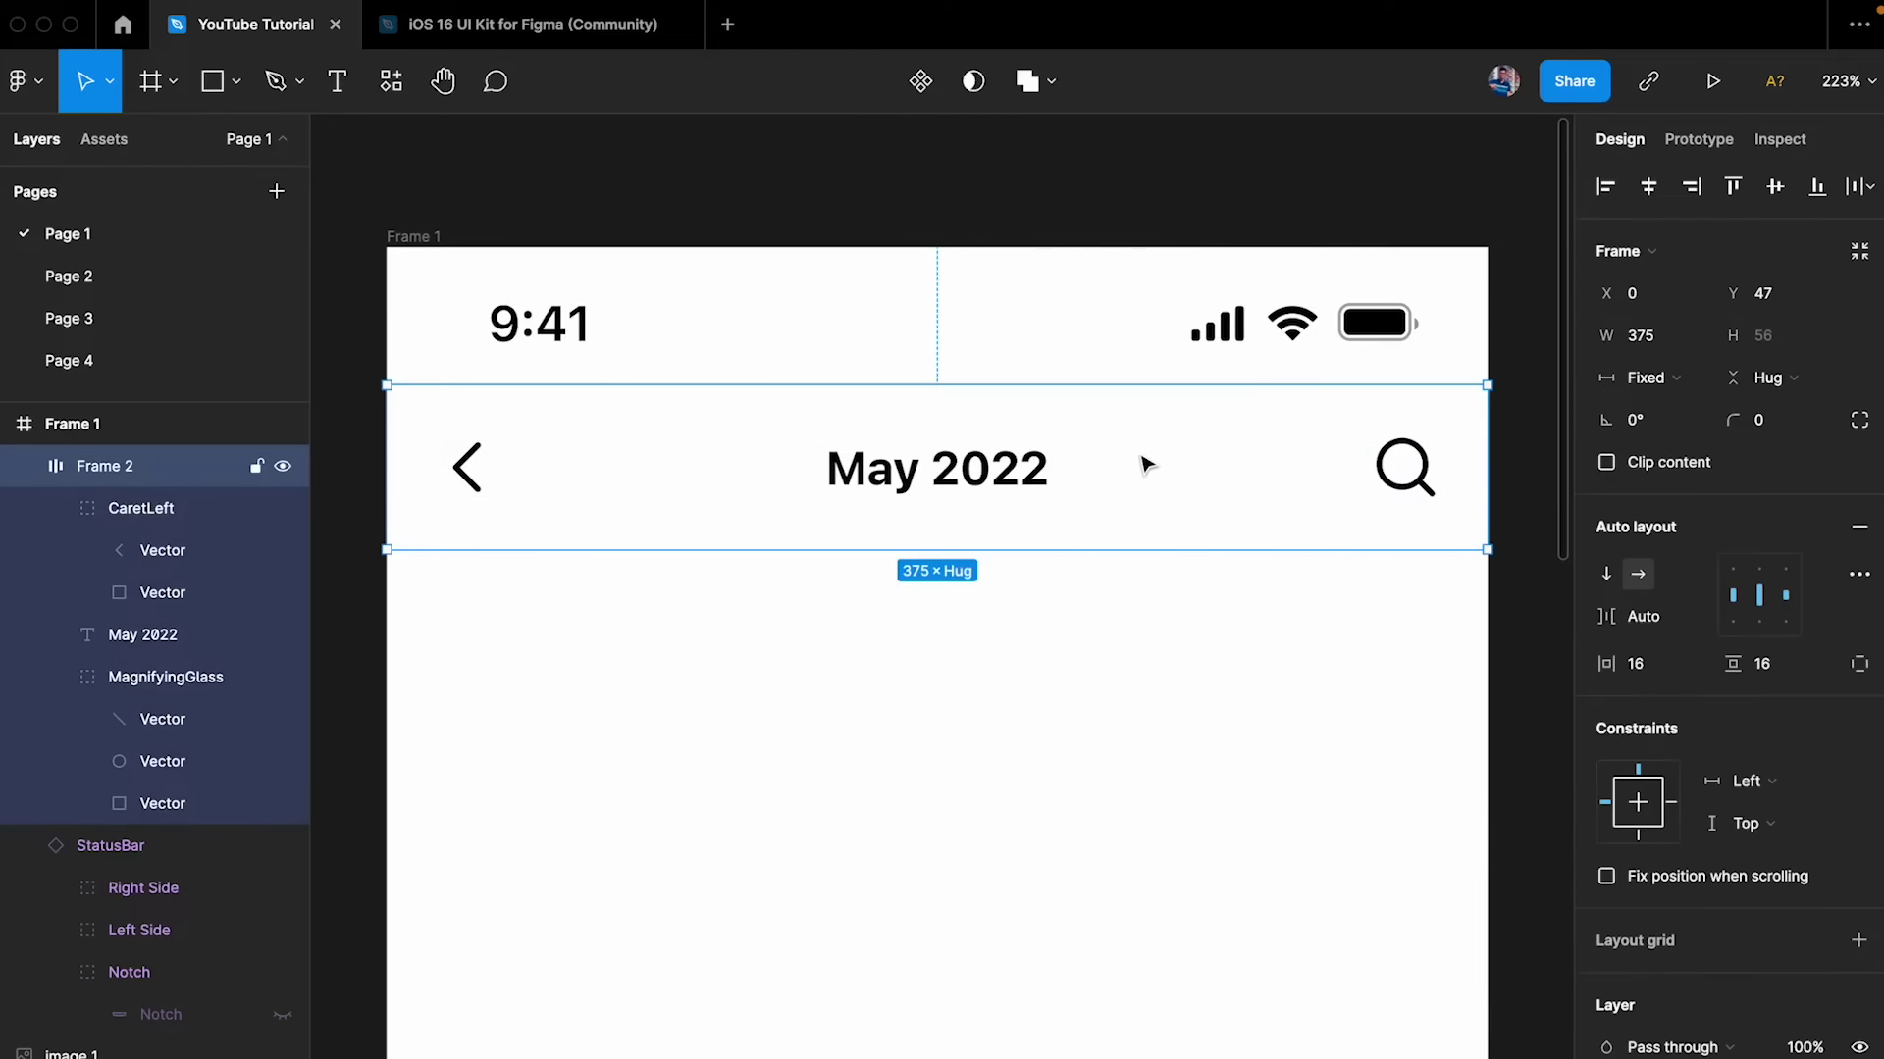
scroll(1144, 462, down, 5)
drag(1303, 433, 1374, 445)
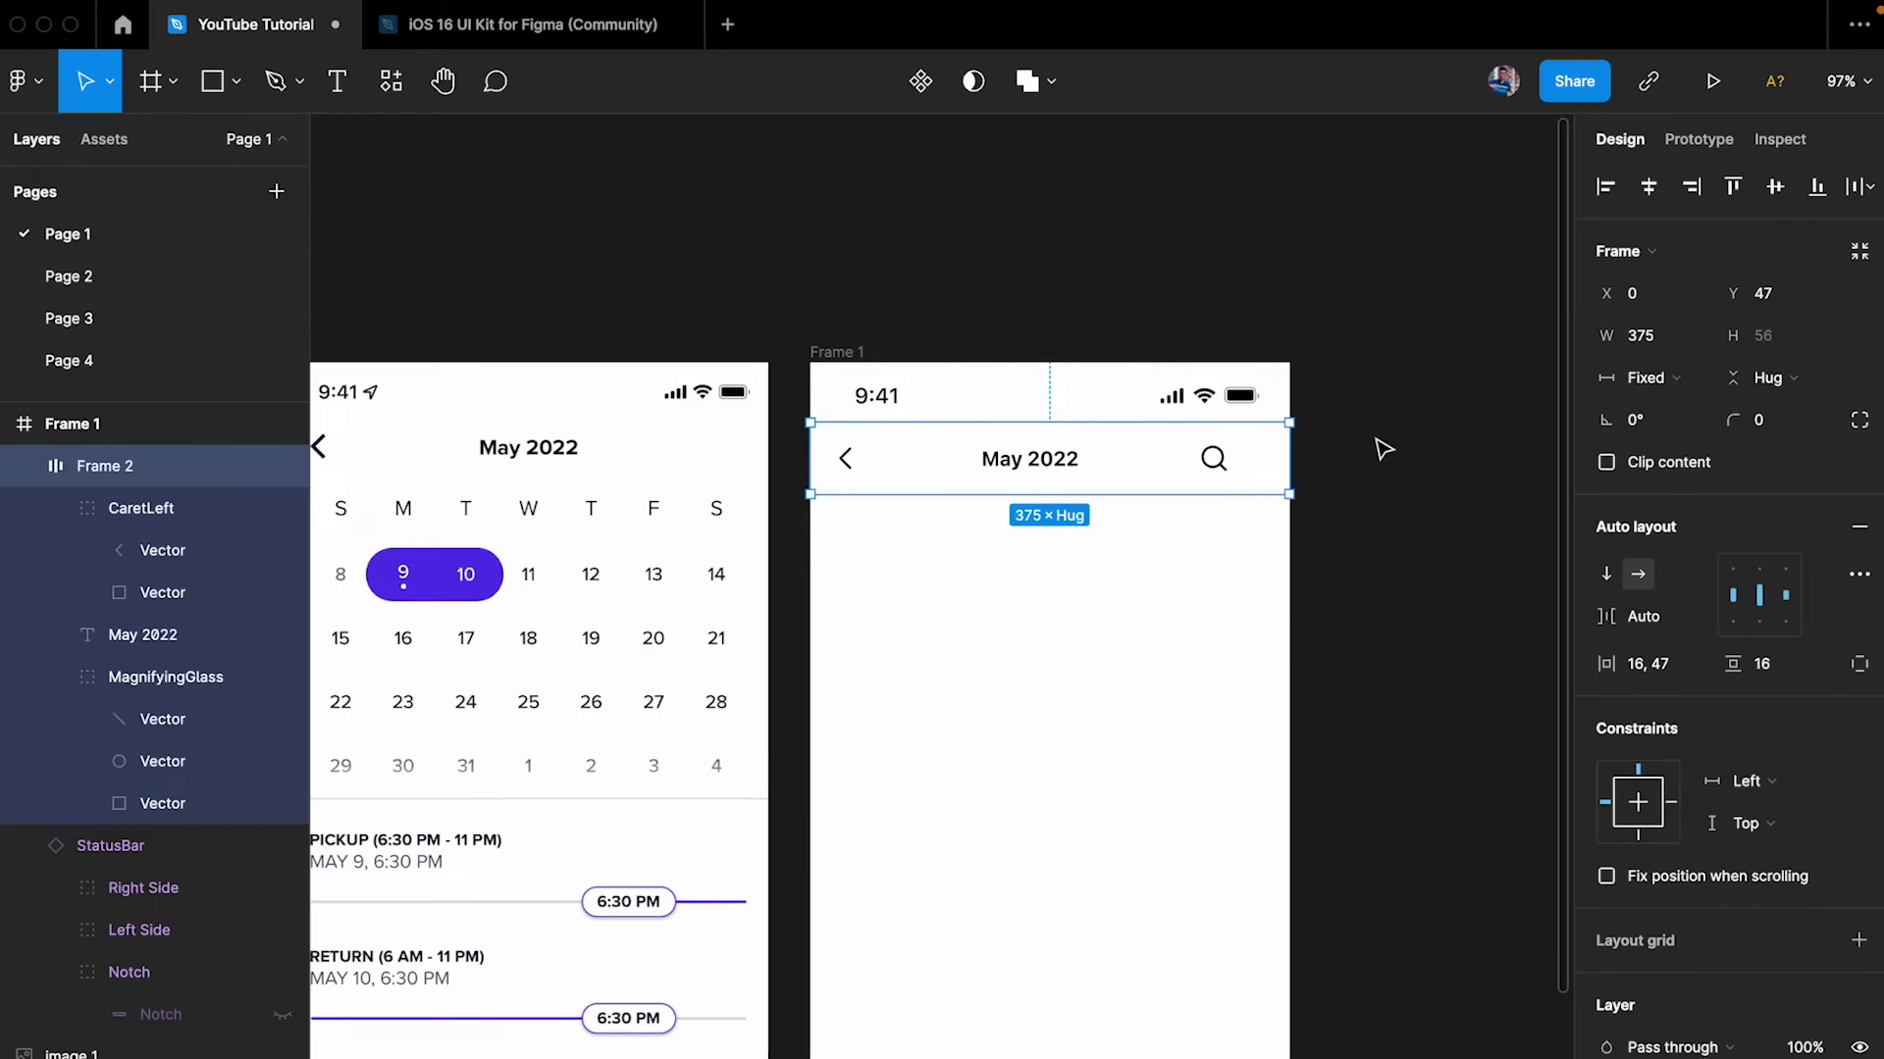
scroll(1393, 431, up, 5)
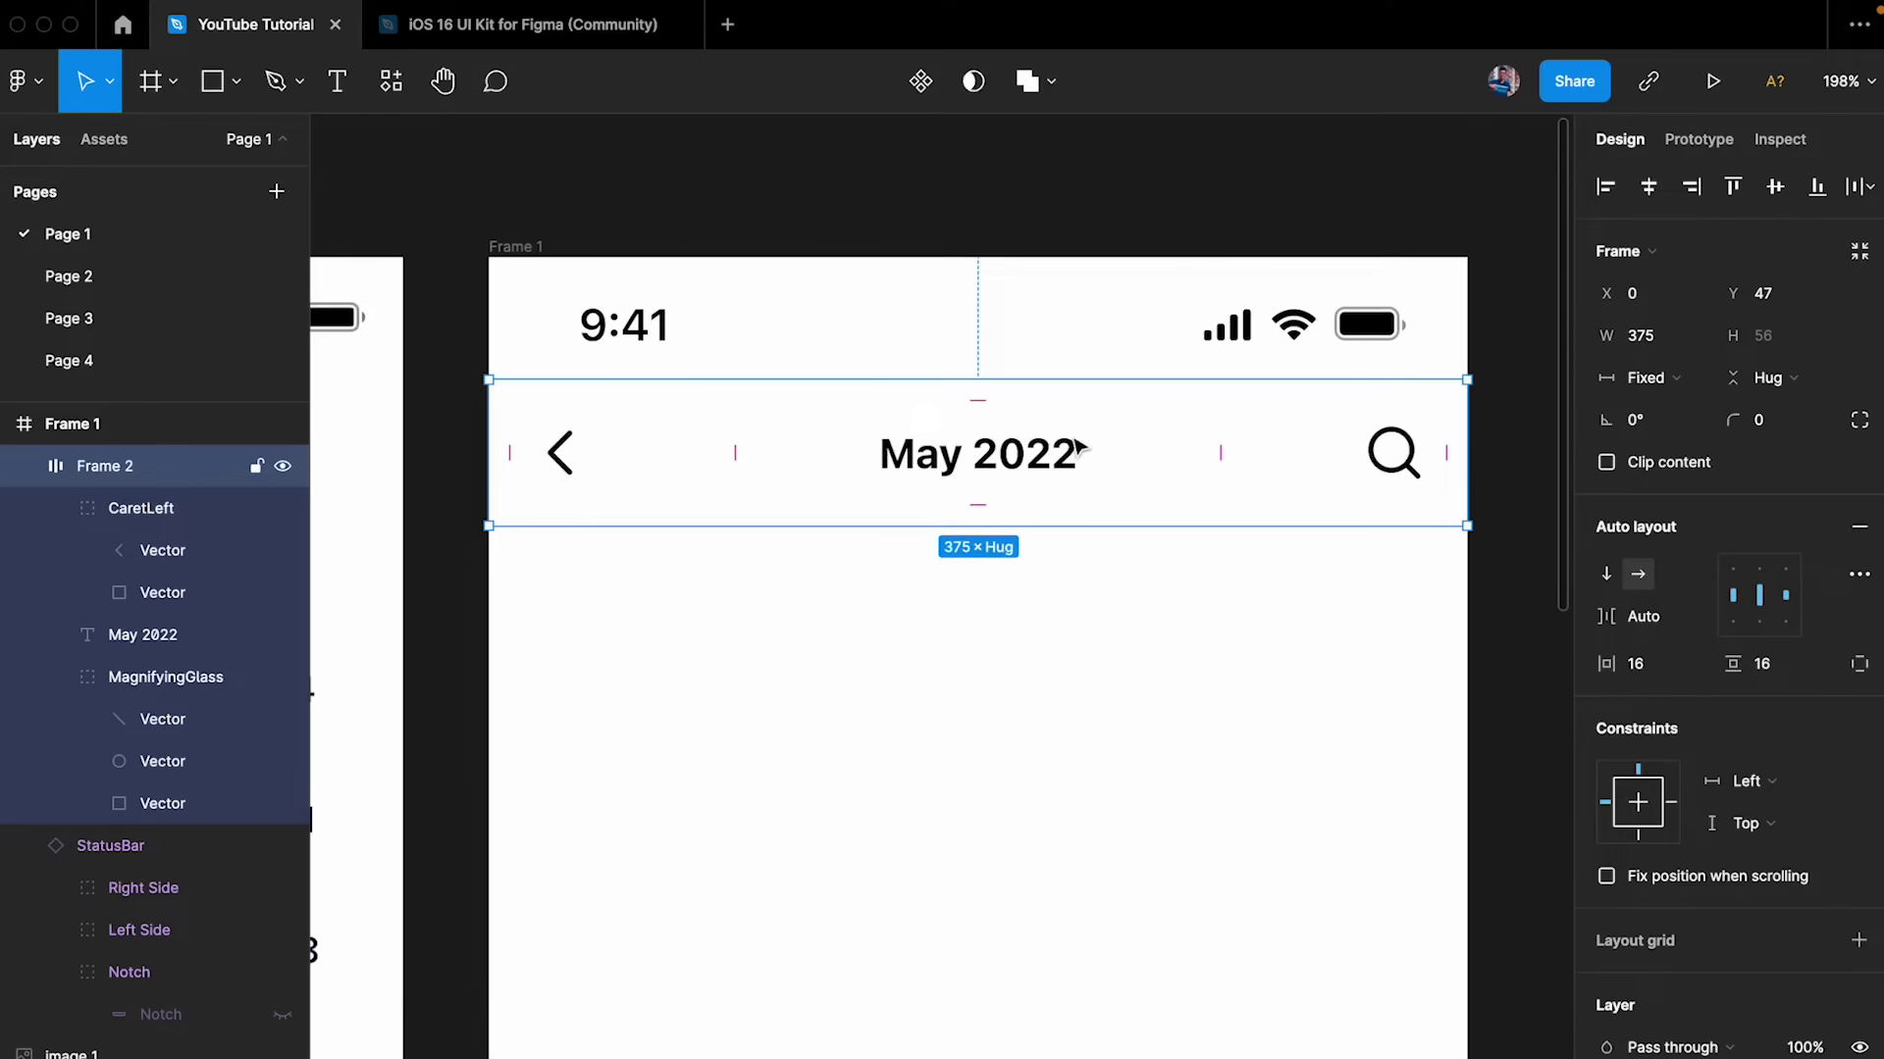
- Examine the automatic spacing around the May 2022 title, the magnifying glass and the header frame's bottom padding
click(1020, 469)
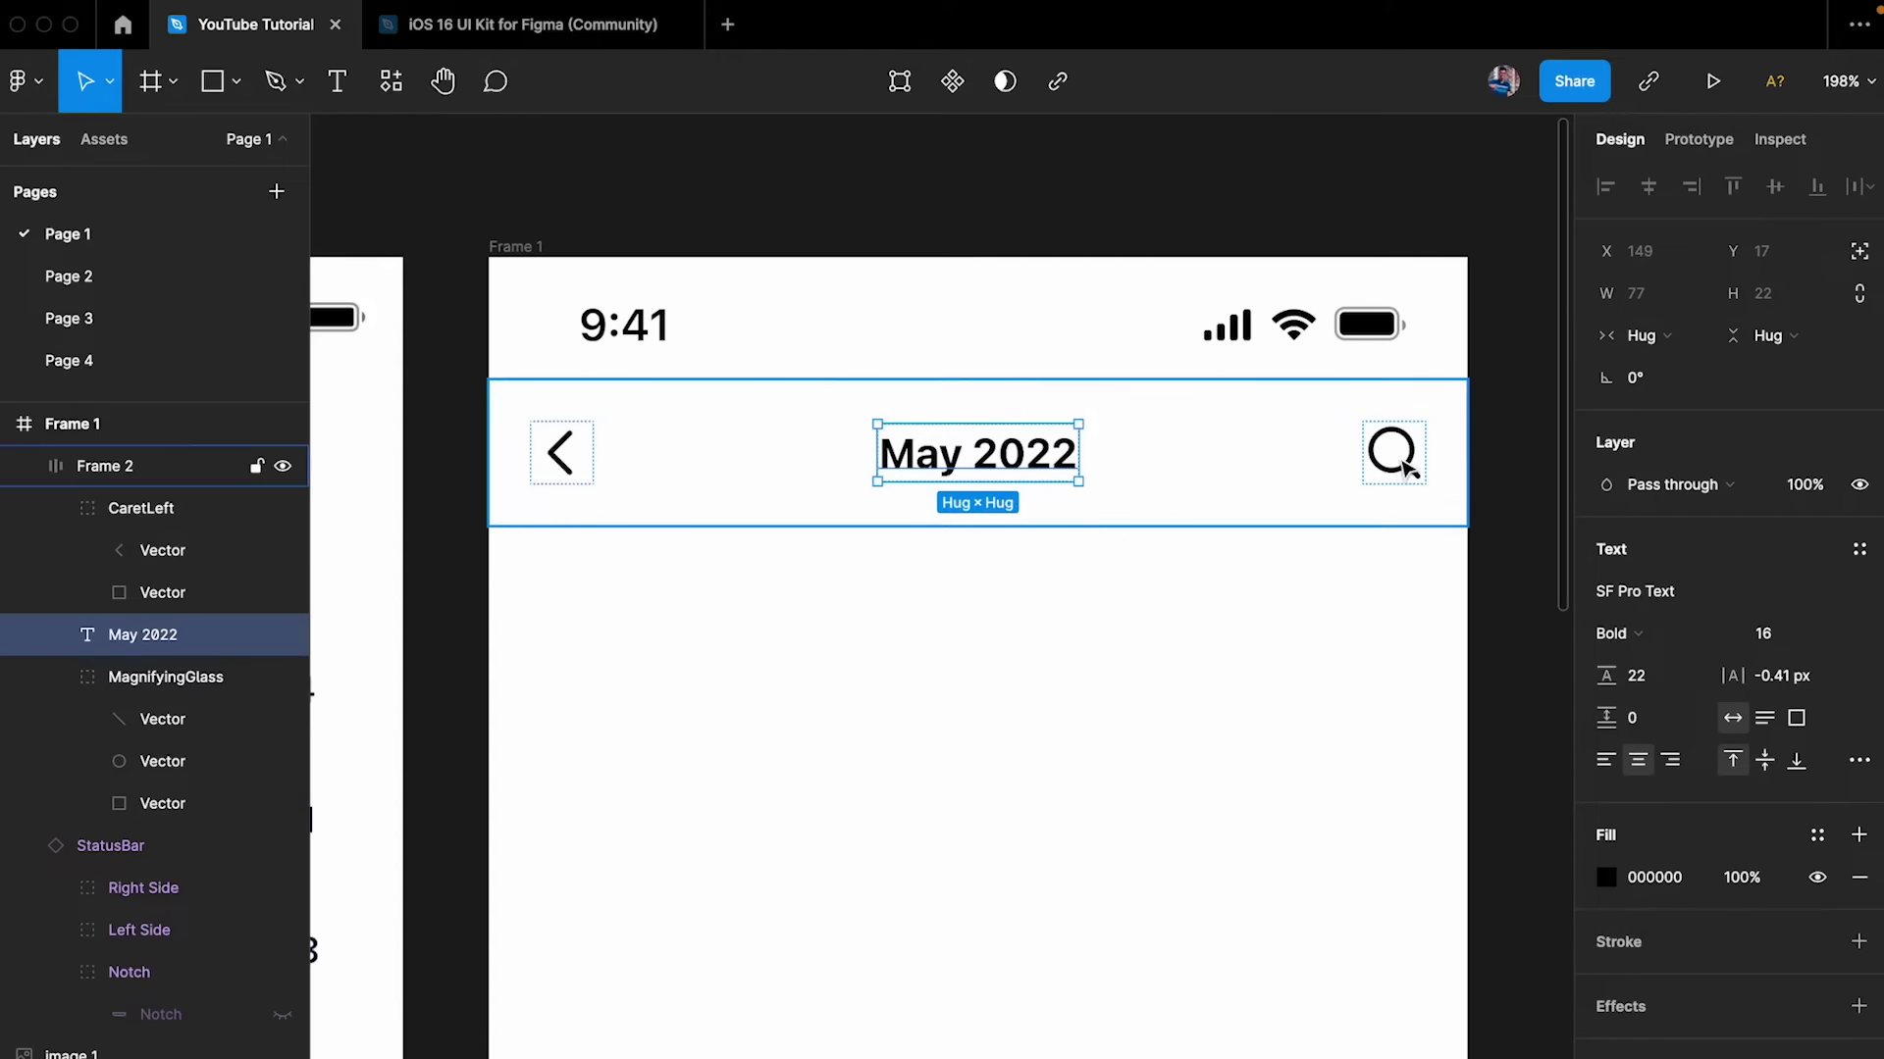
click(1328, 665)
click(1320, 478)
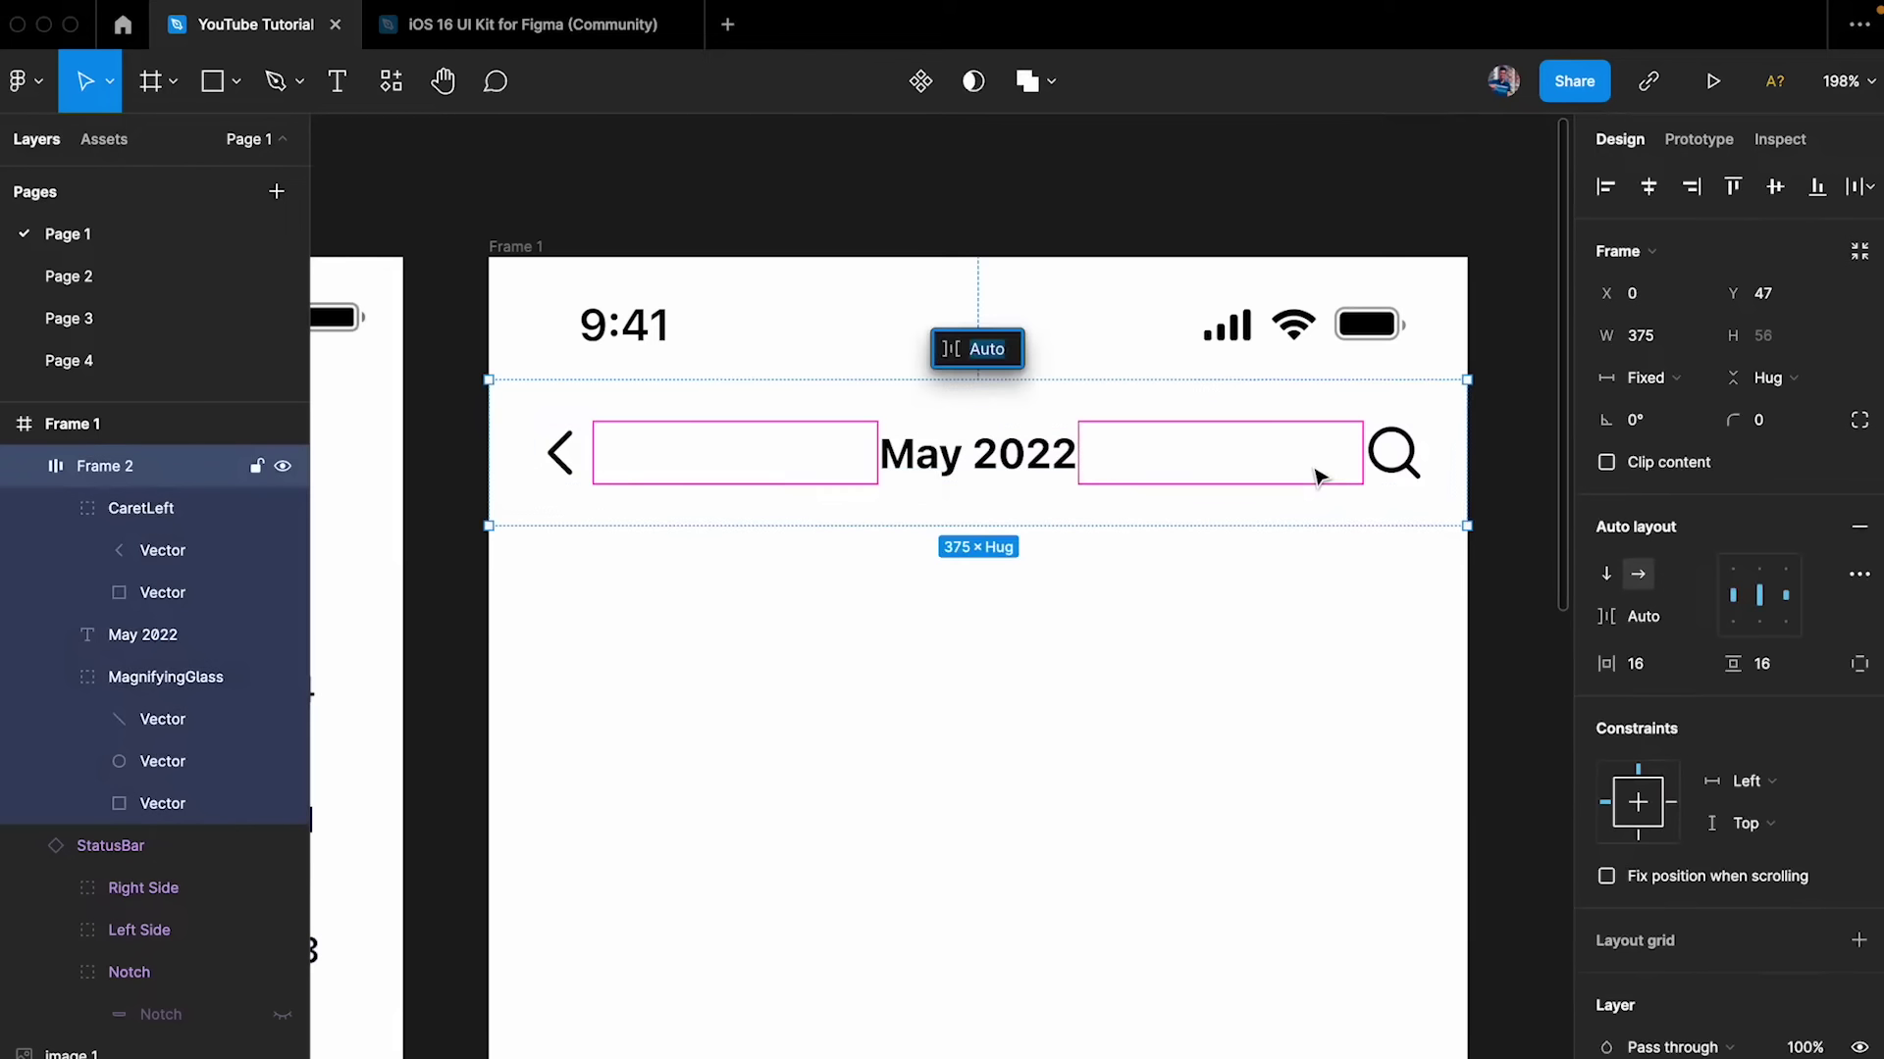
click(1423, 479)
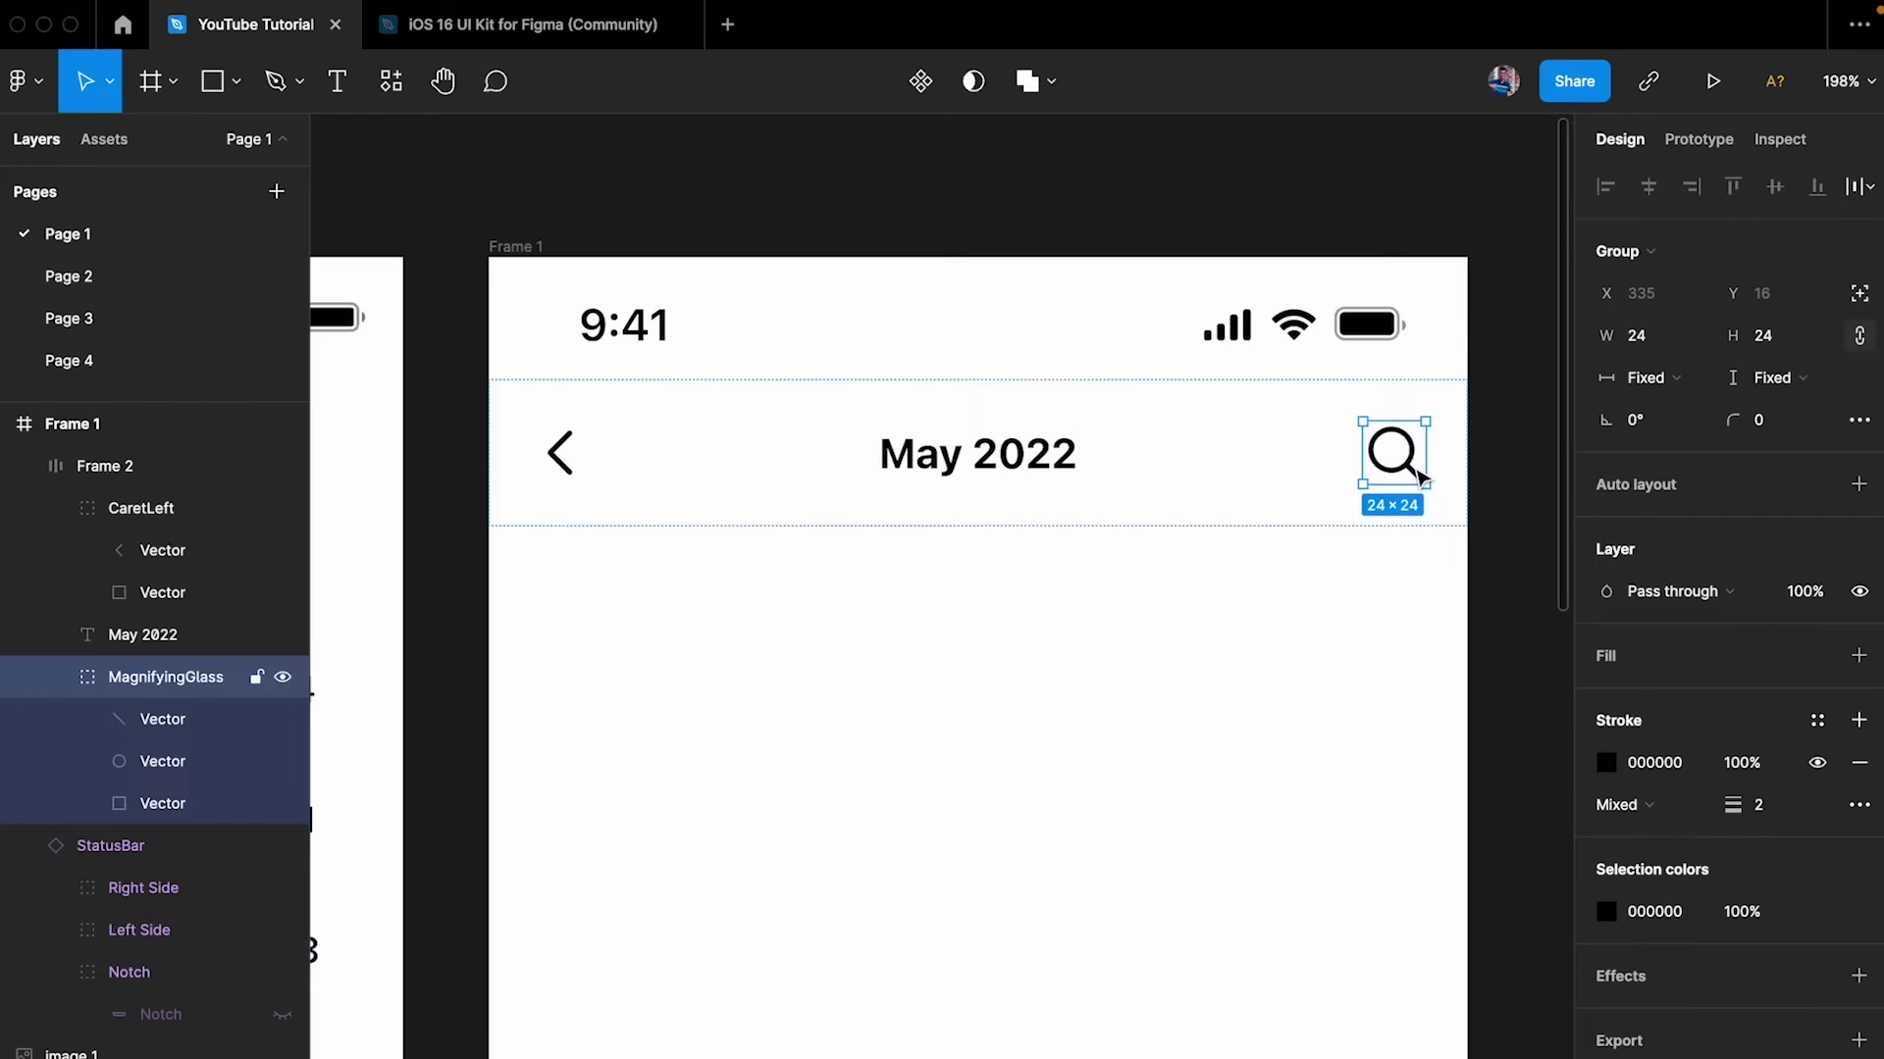
click(1274, 654)
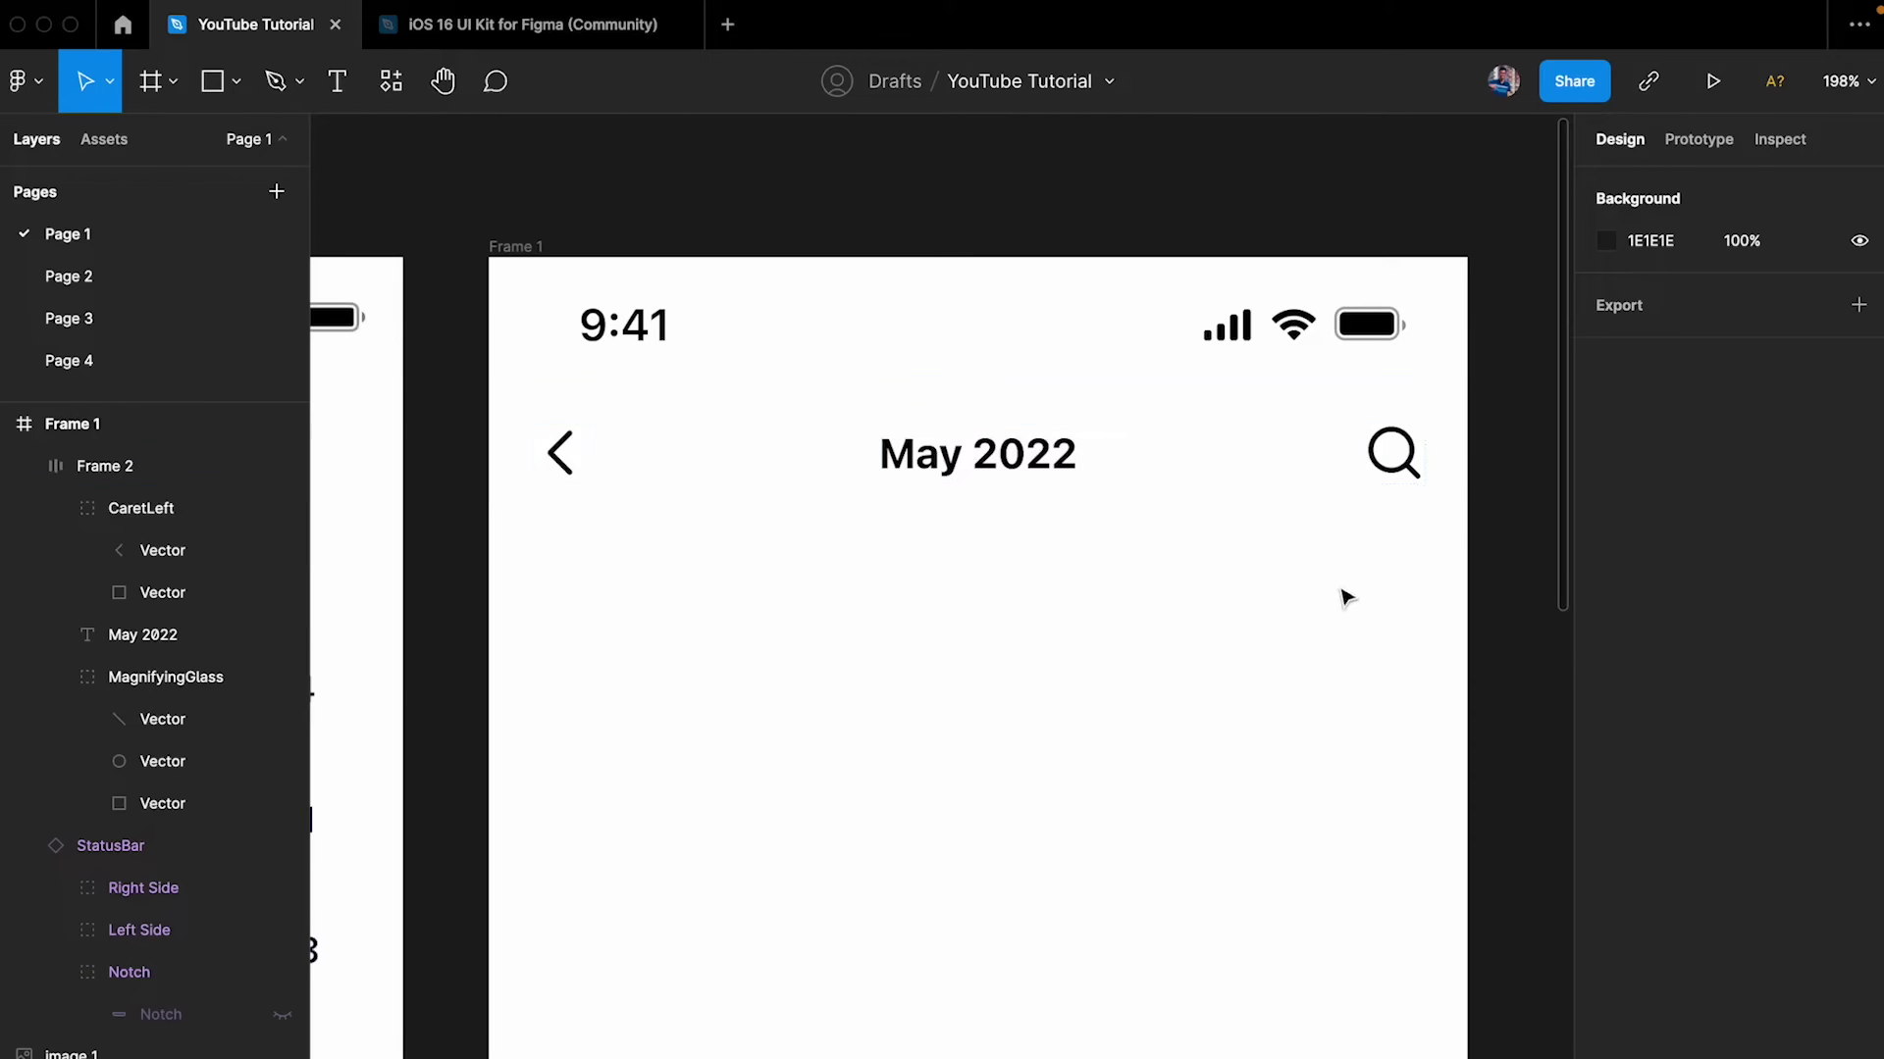
click(1209, 469)
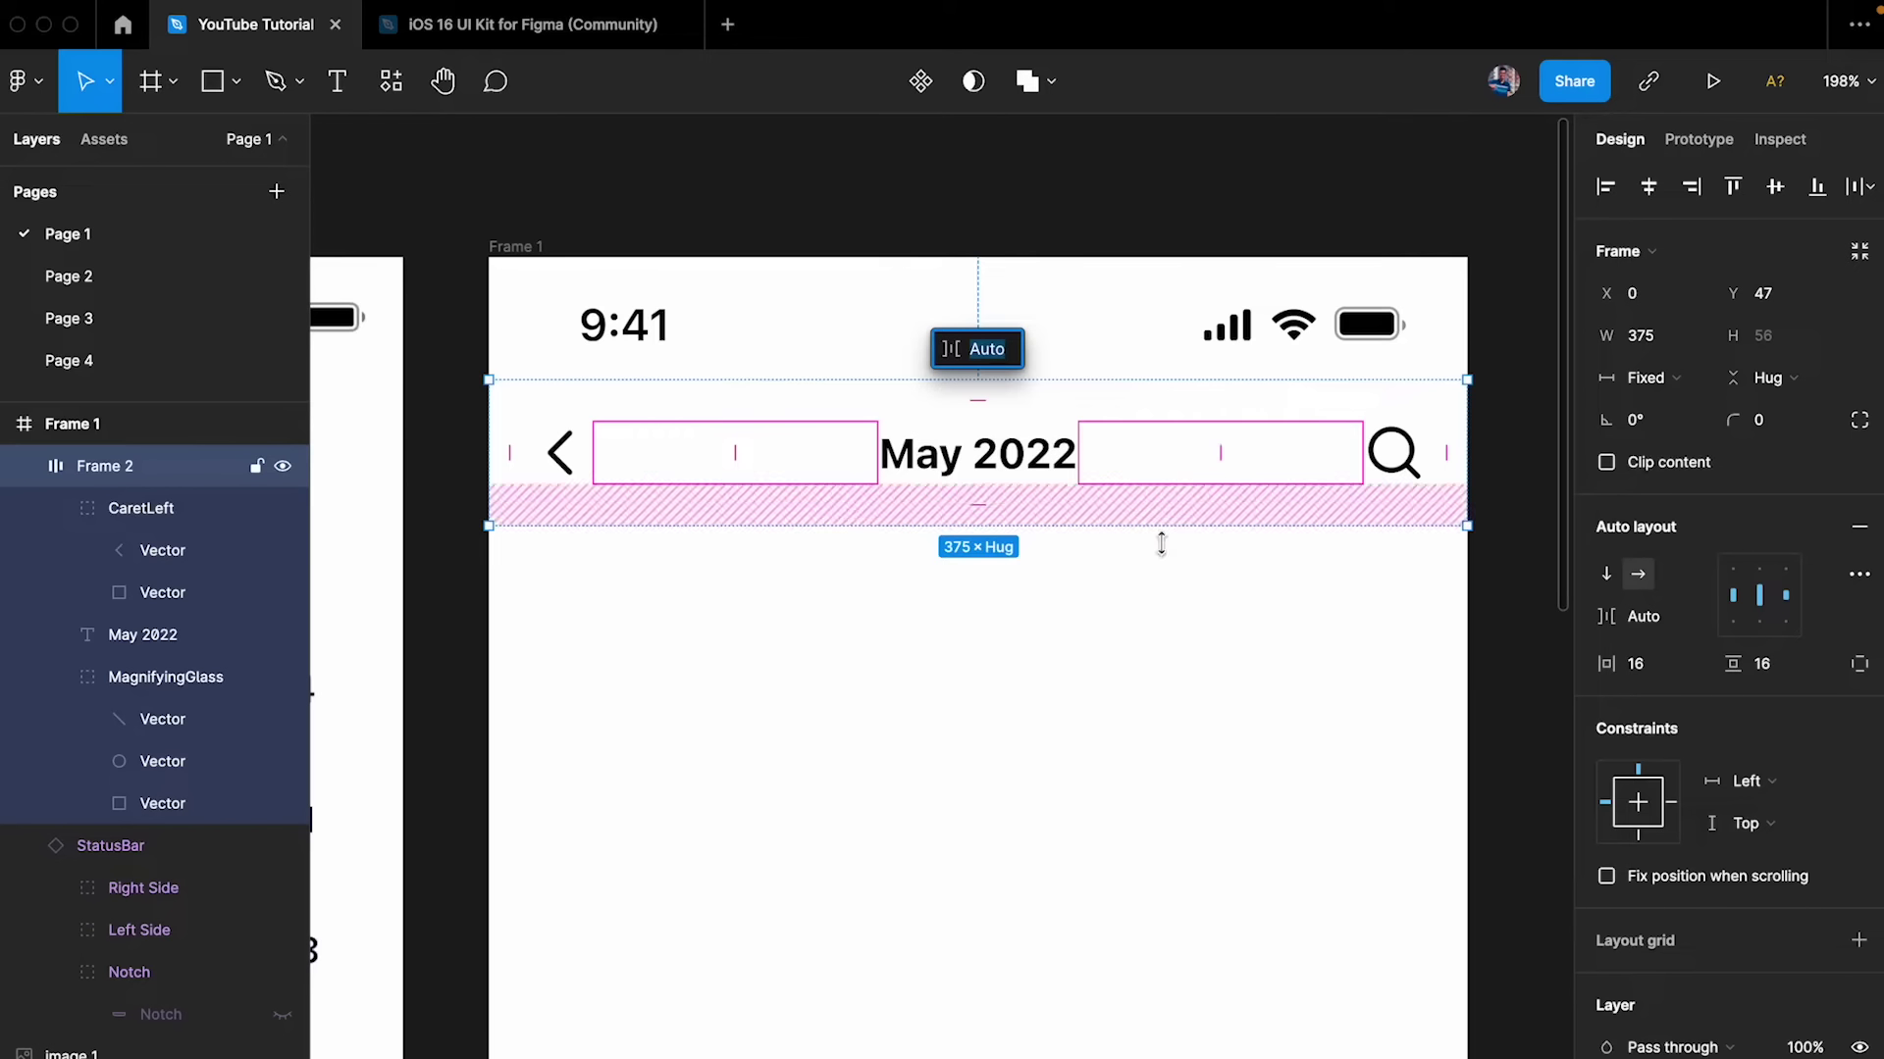
click(1141, 512)
click(1328, 668)
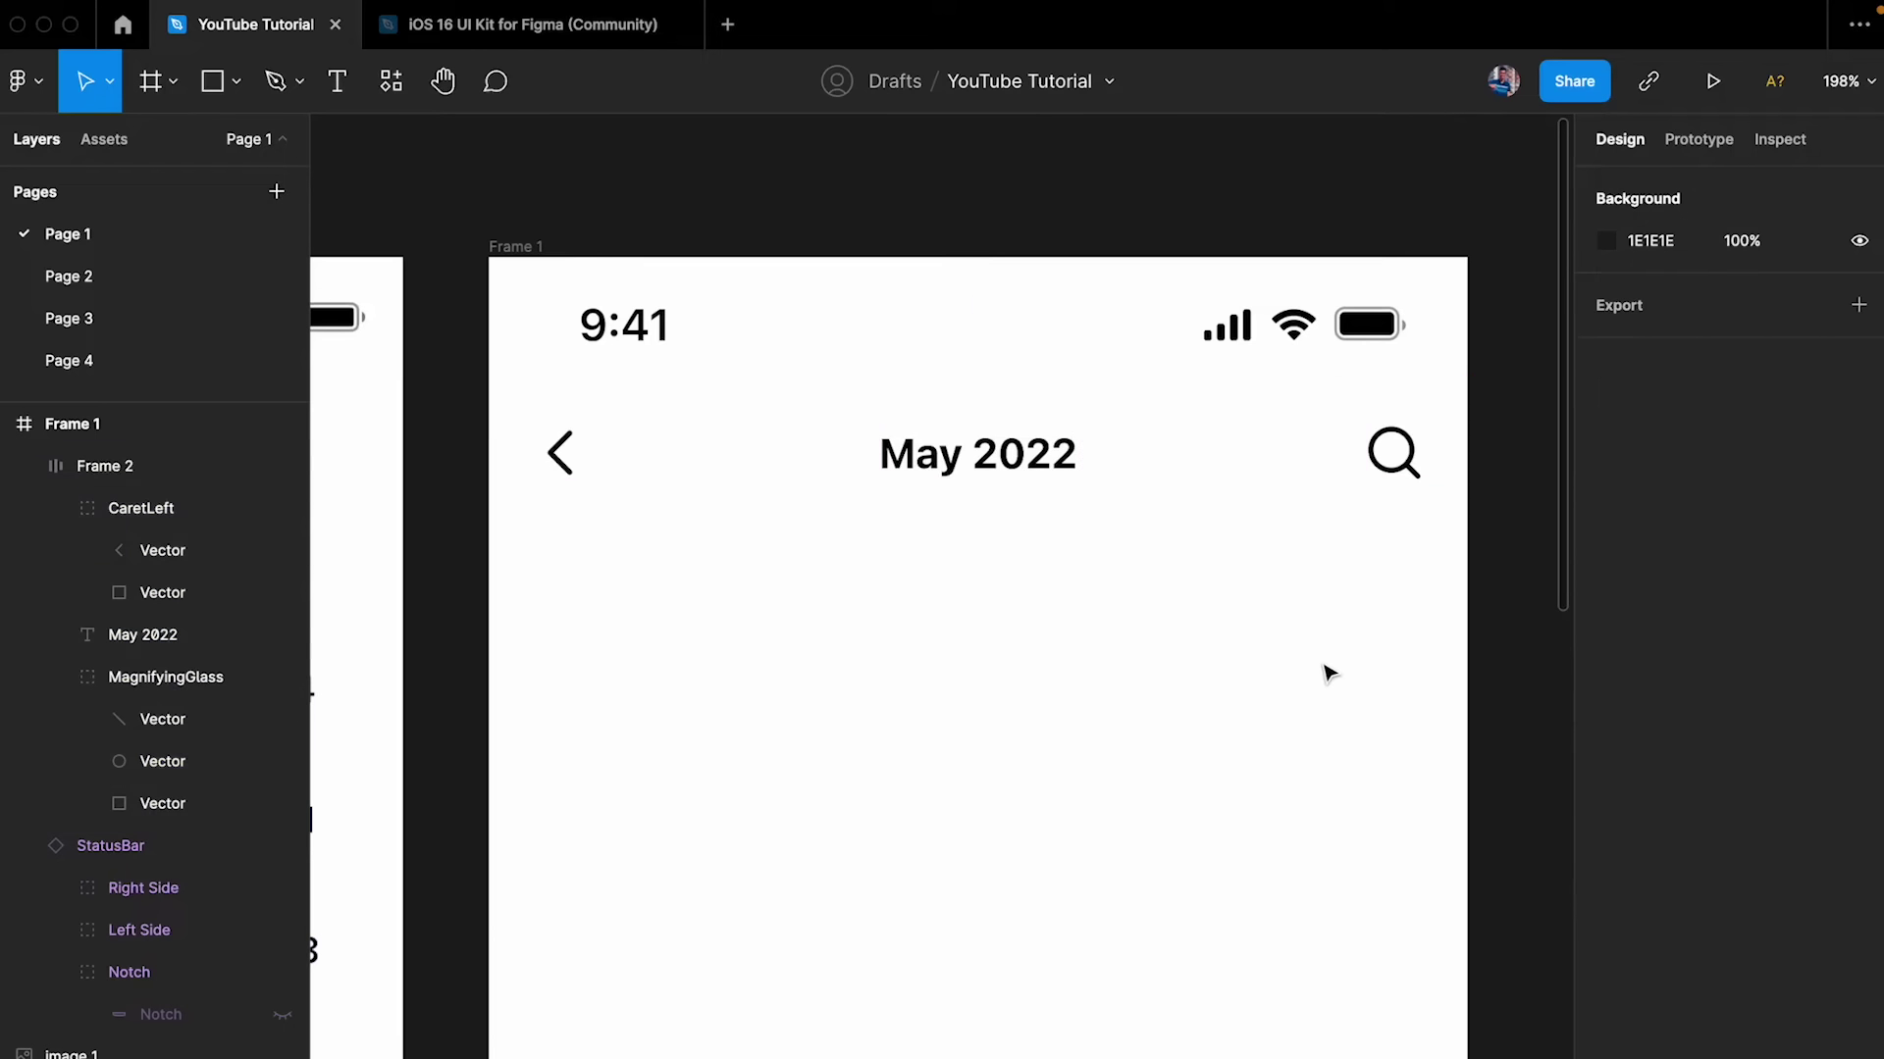
- Examine the header frame's bottom padding, the magnifying glass group and the May 2022 title
click(1069, 448)
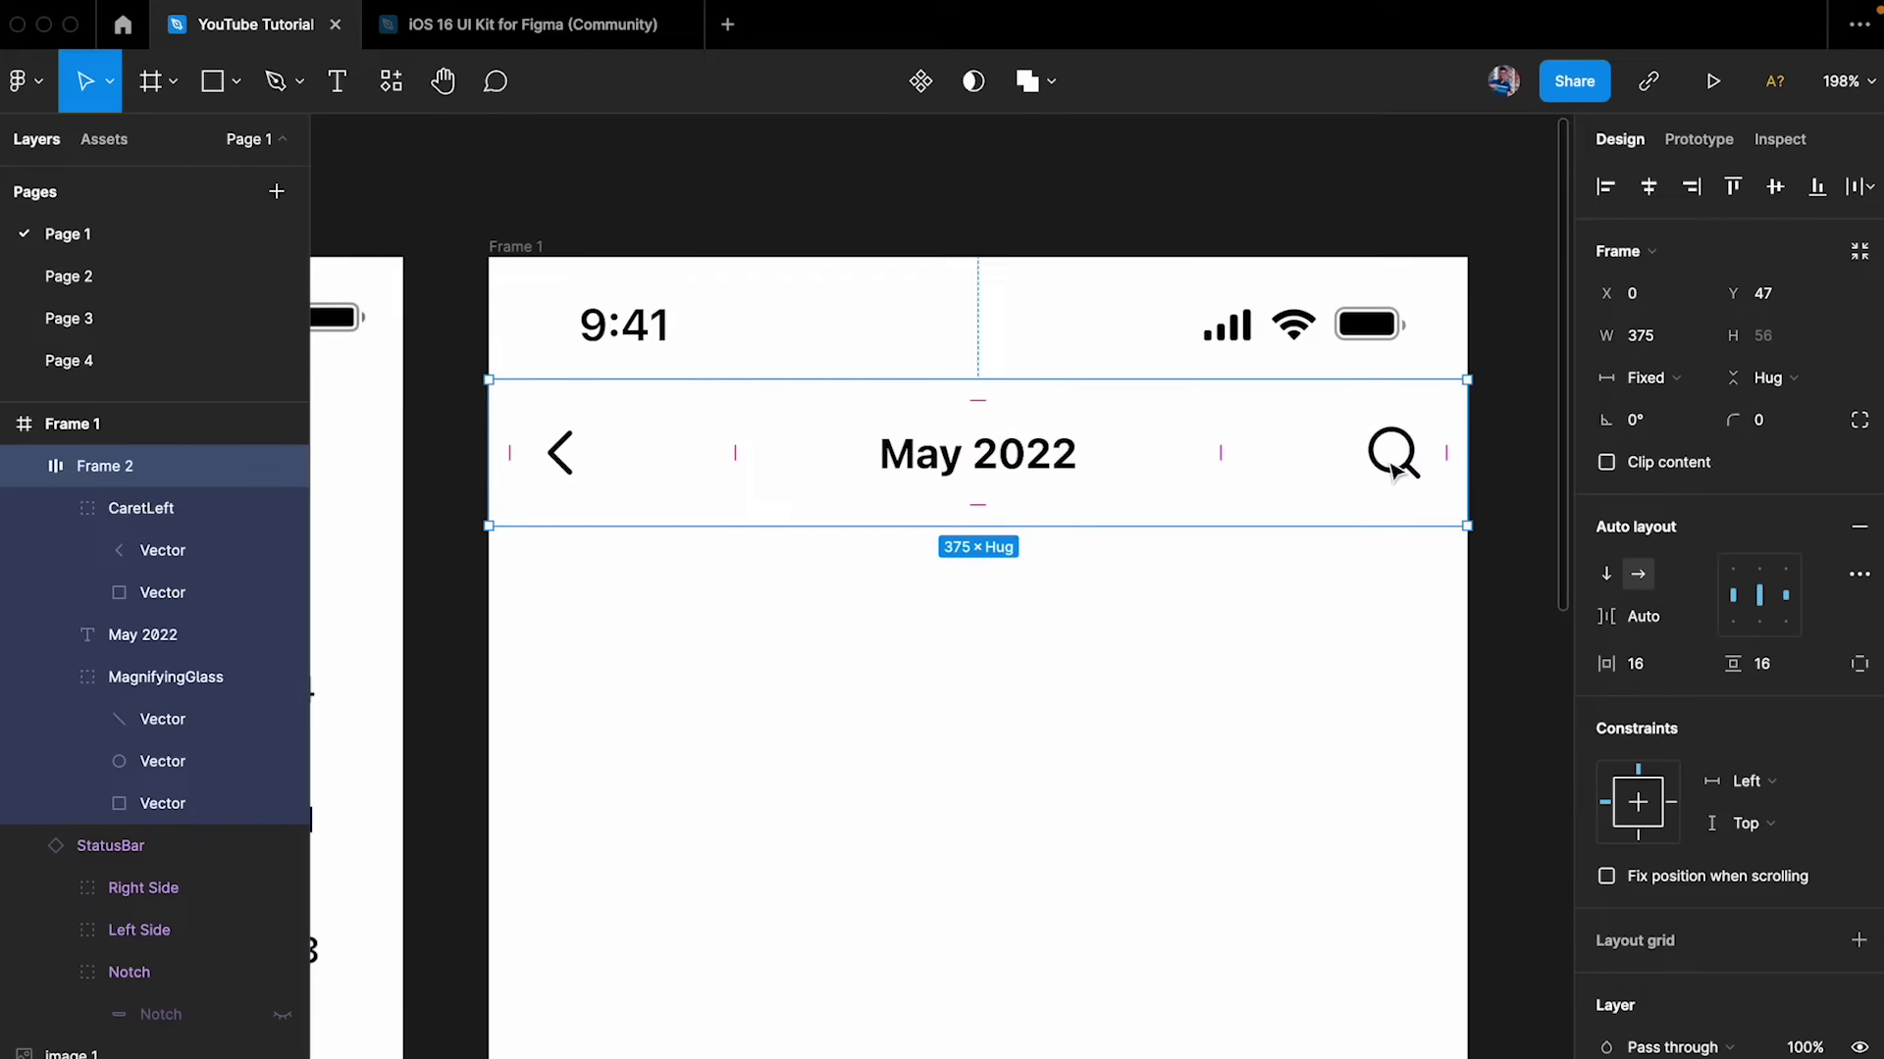
click(1417, 504)
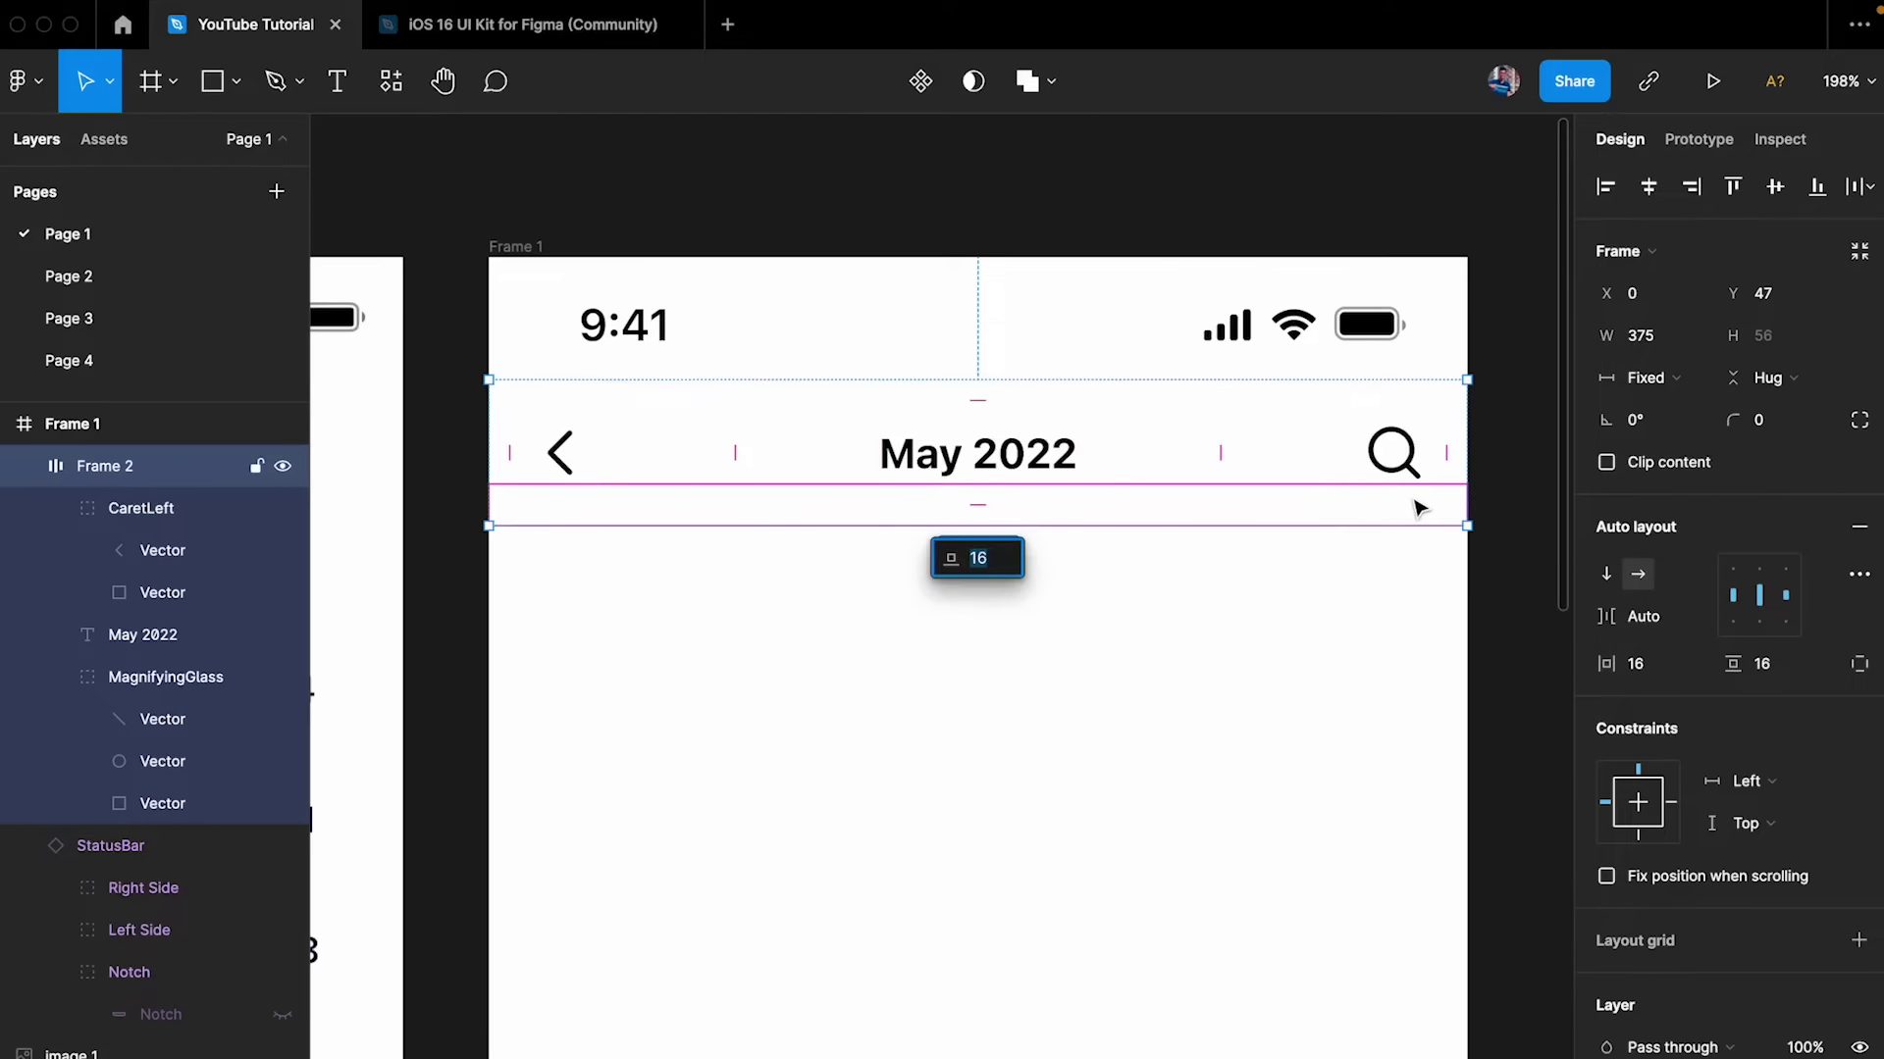
key(Escape)
click(1413, 446)
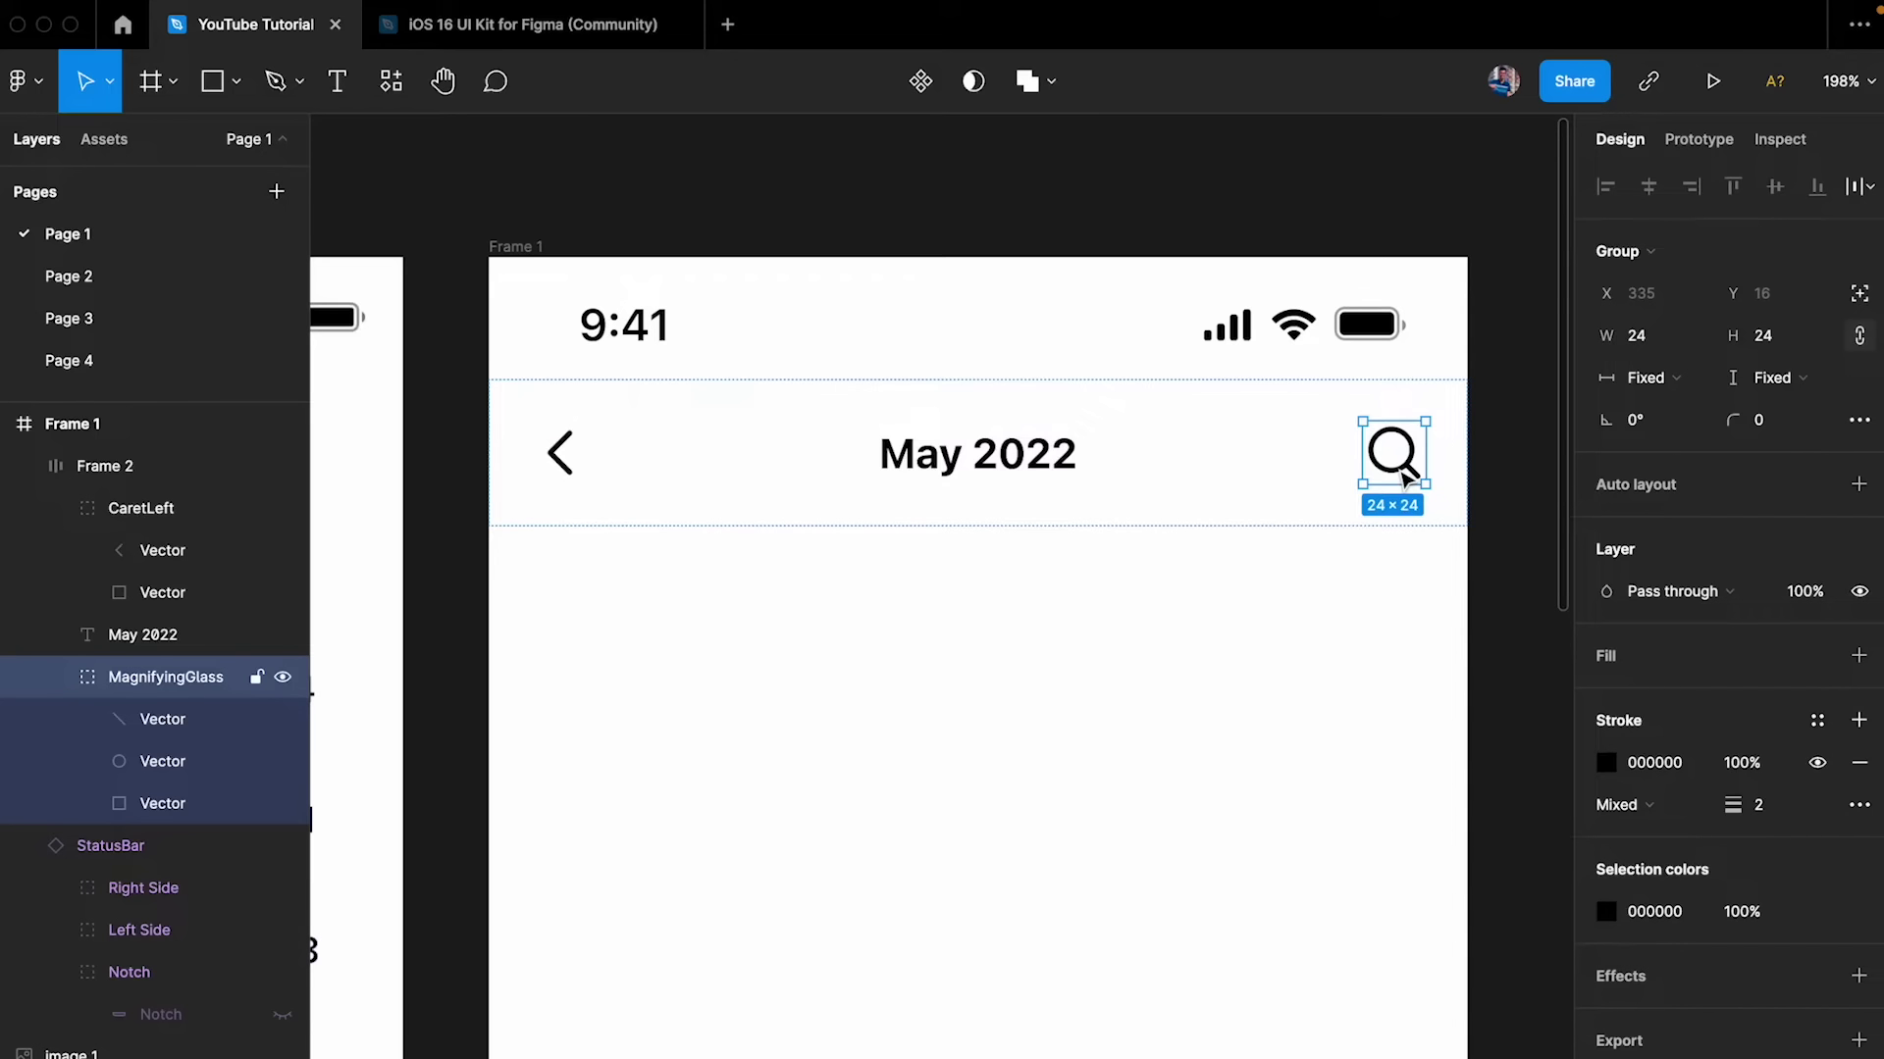
click(1190, 684)
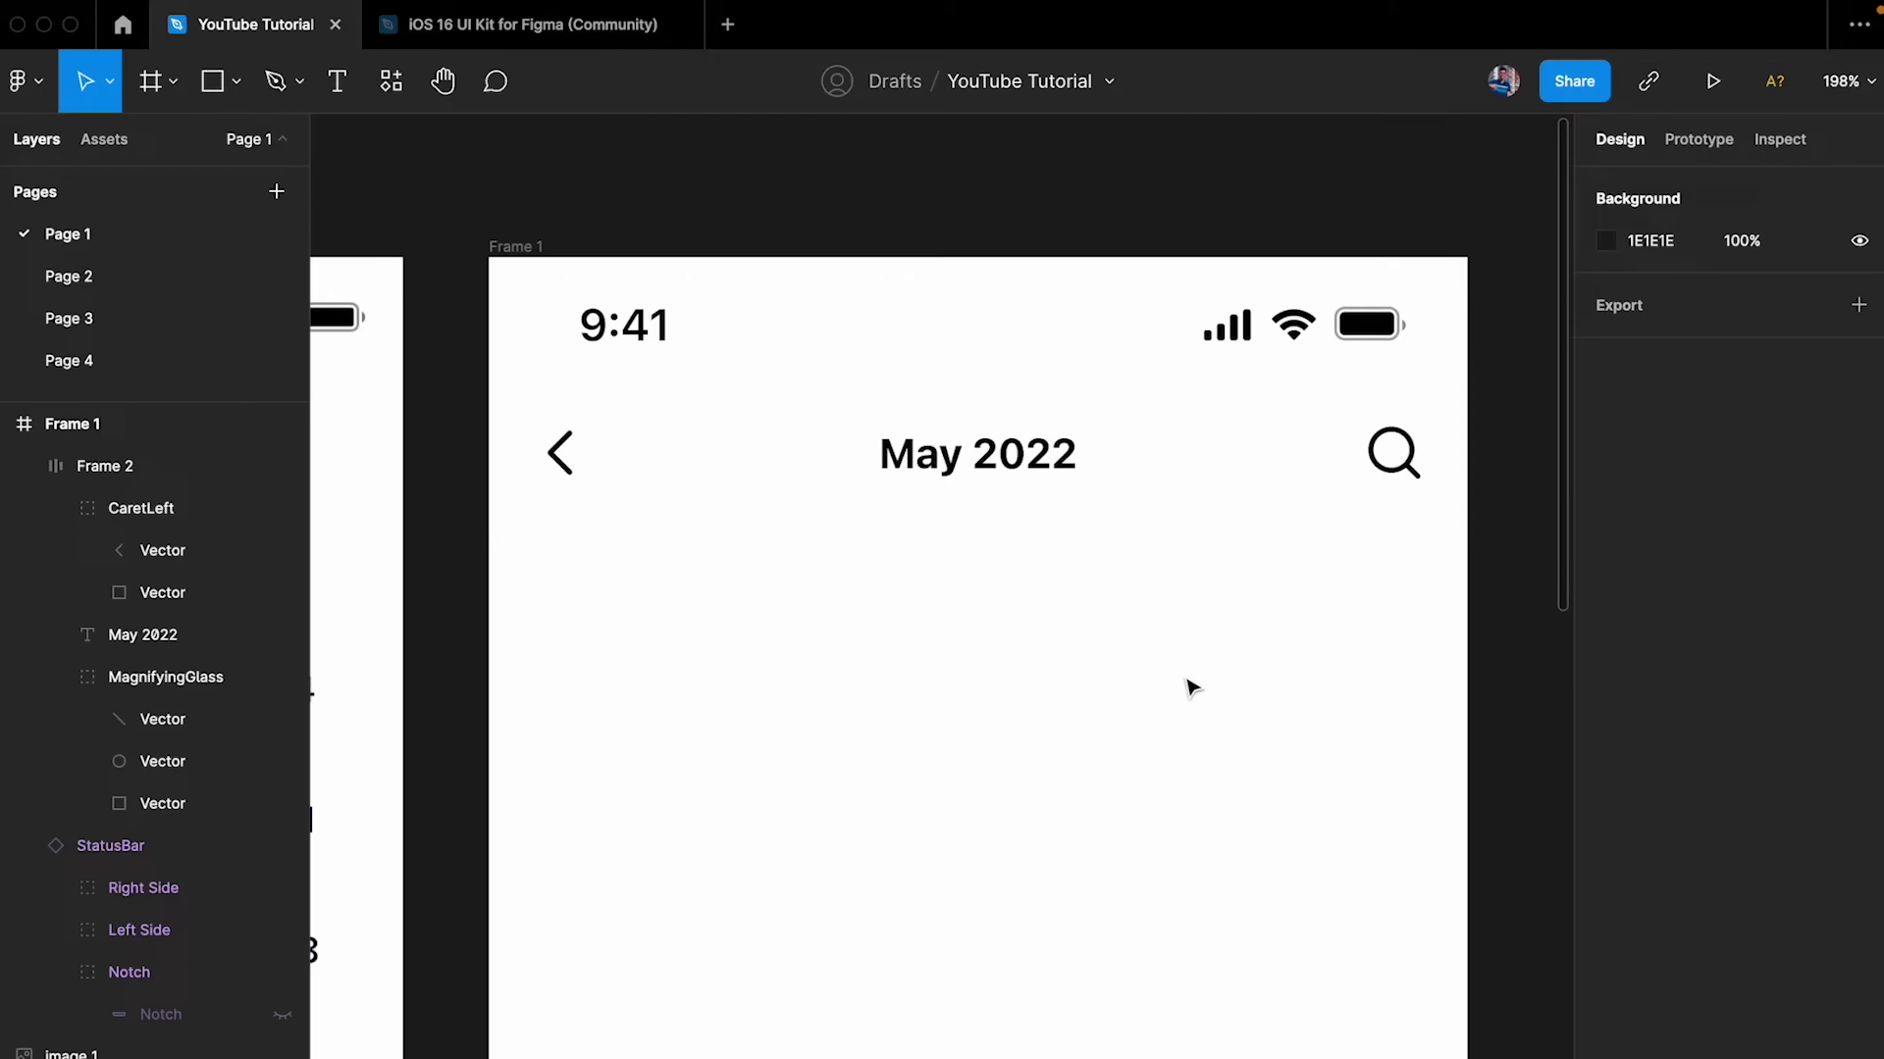
click(989, 465)
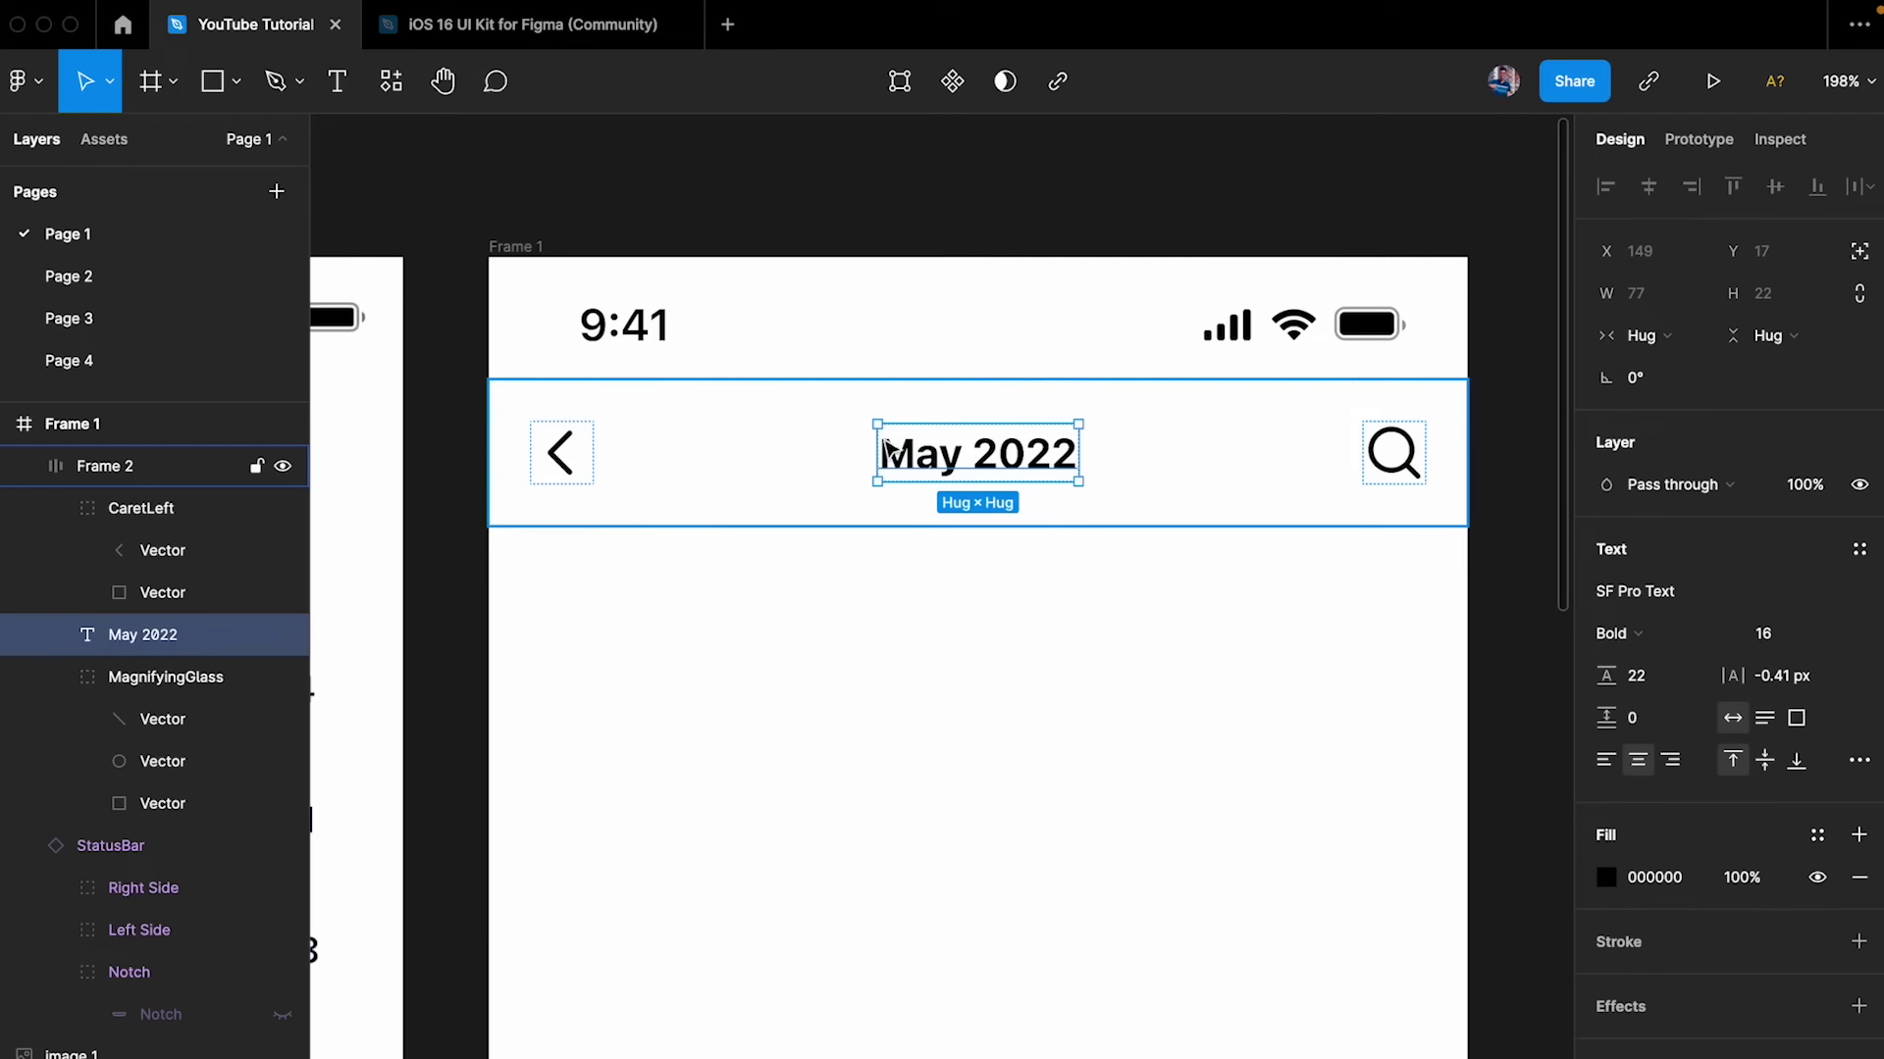
- Set the layer opacity of the header's magnifying glass group to 0%
click(1410, 461)
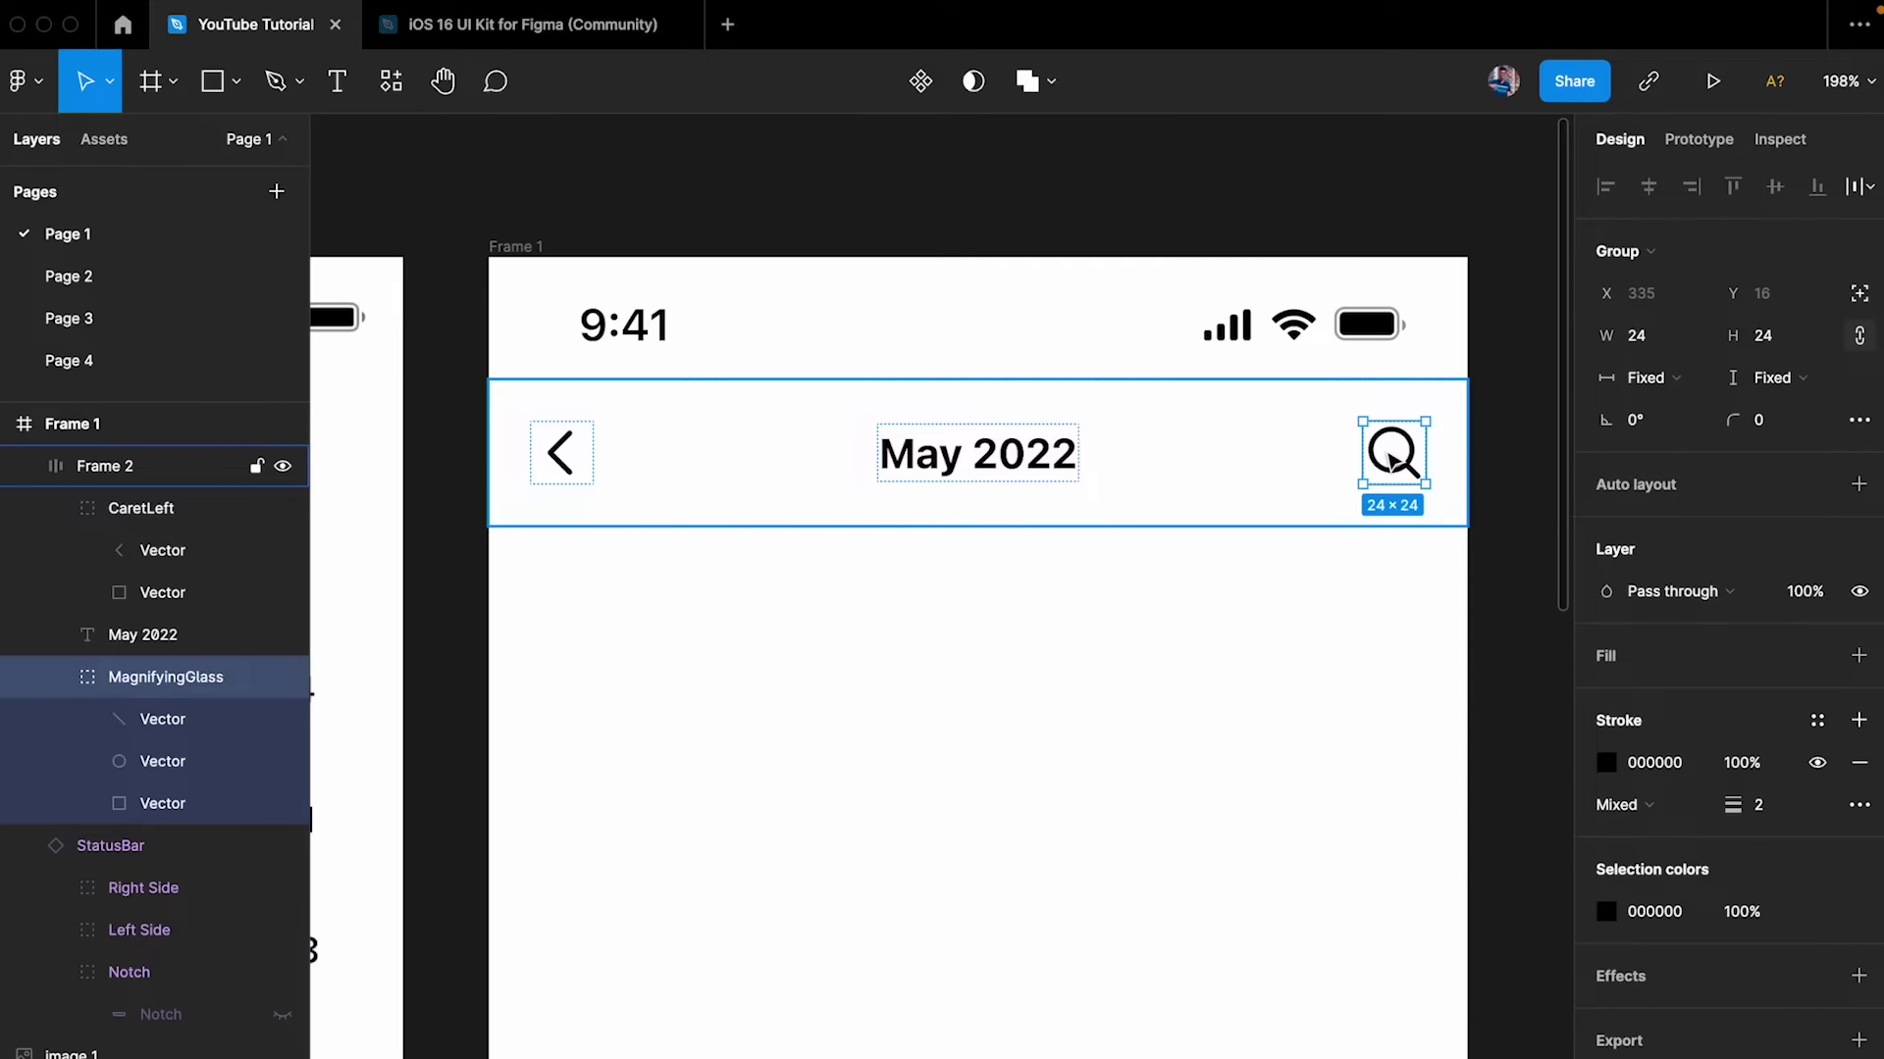
key(0)
key(0)
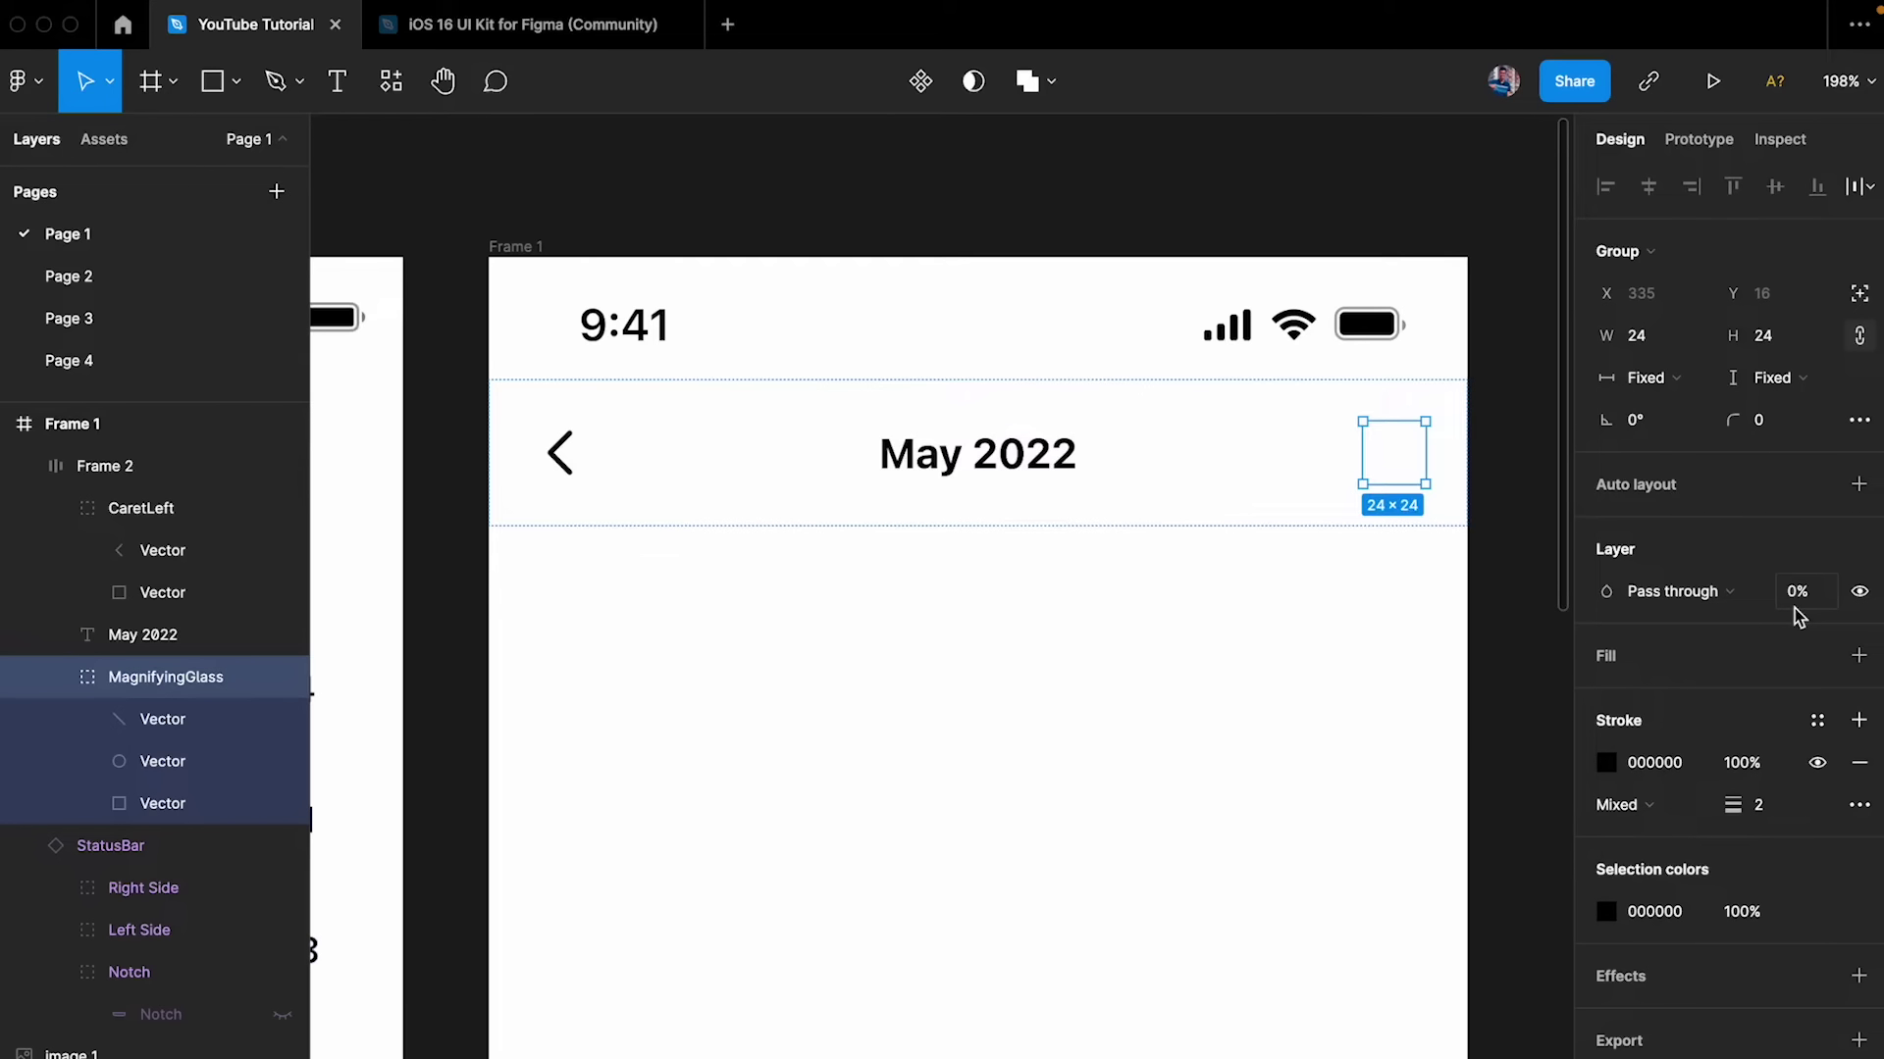
key(4)
key(2)
key(5)
key(0)
key(0)
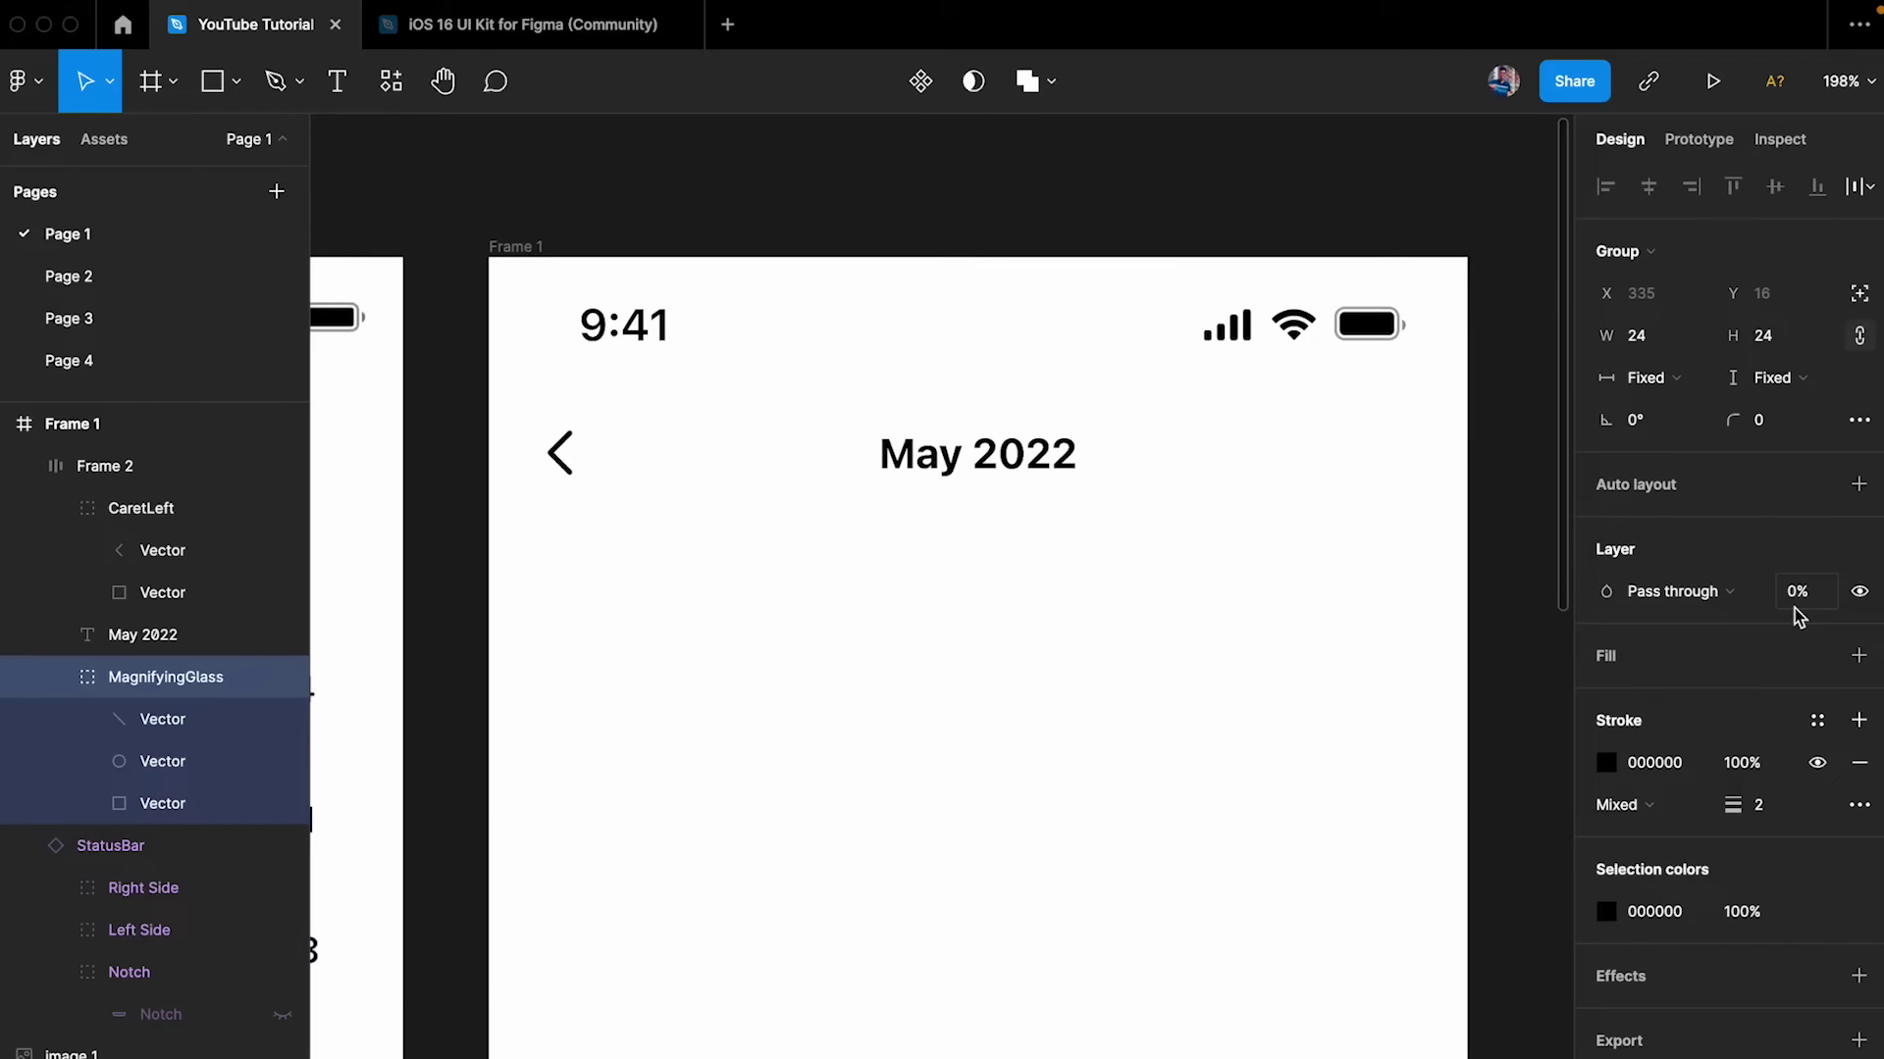
key(0)
key(0)
key(0)
click(1396, 707)
- Add the text "Next" on the canvas beside the reference screenshot's button and wrap it in an auto layout frame
scroll(1396, 706, down, 2)
click(1013, 539)
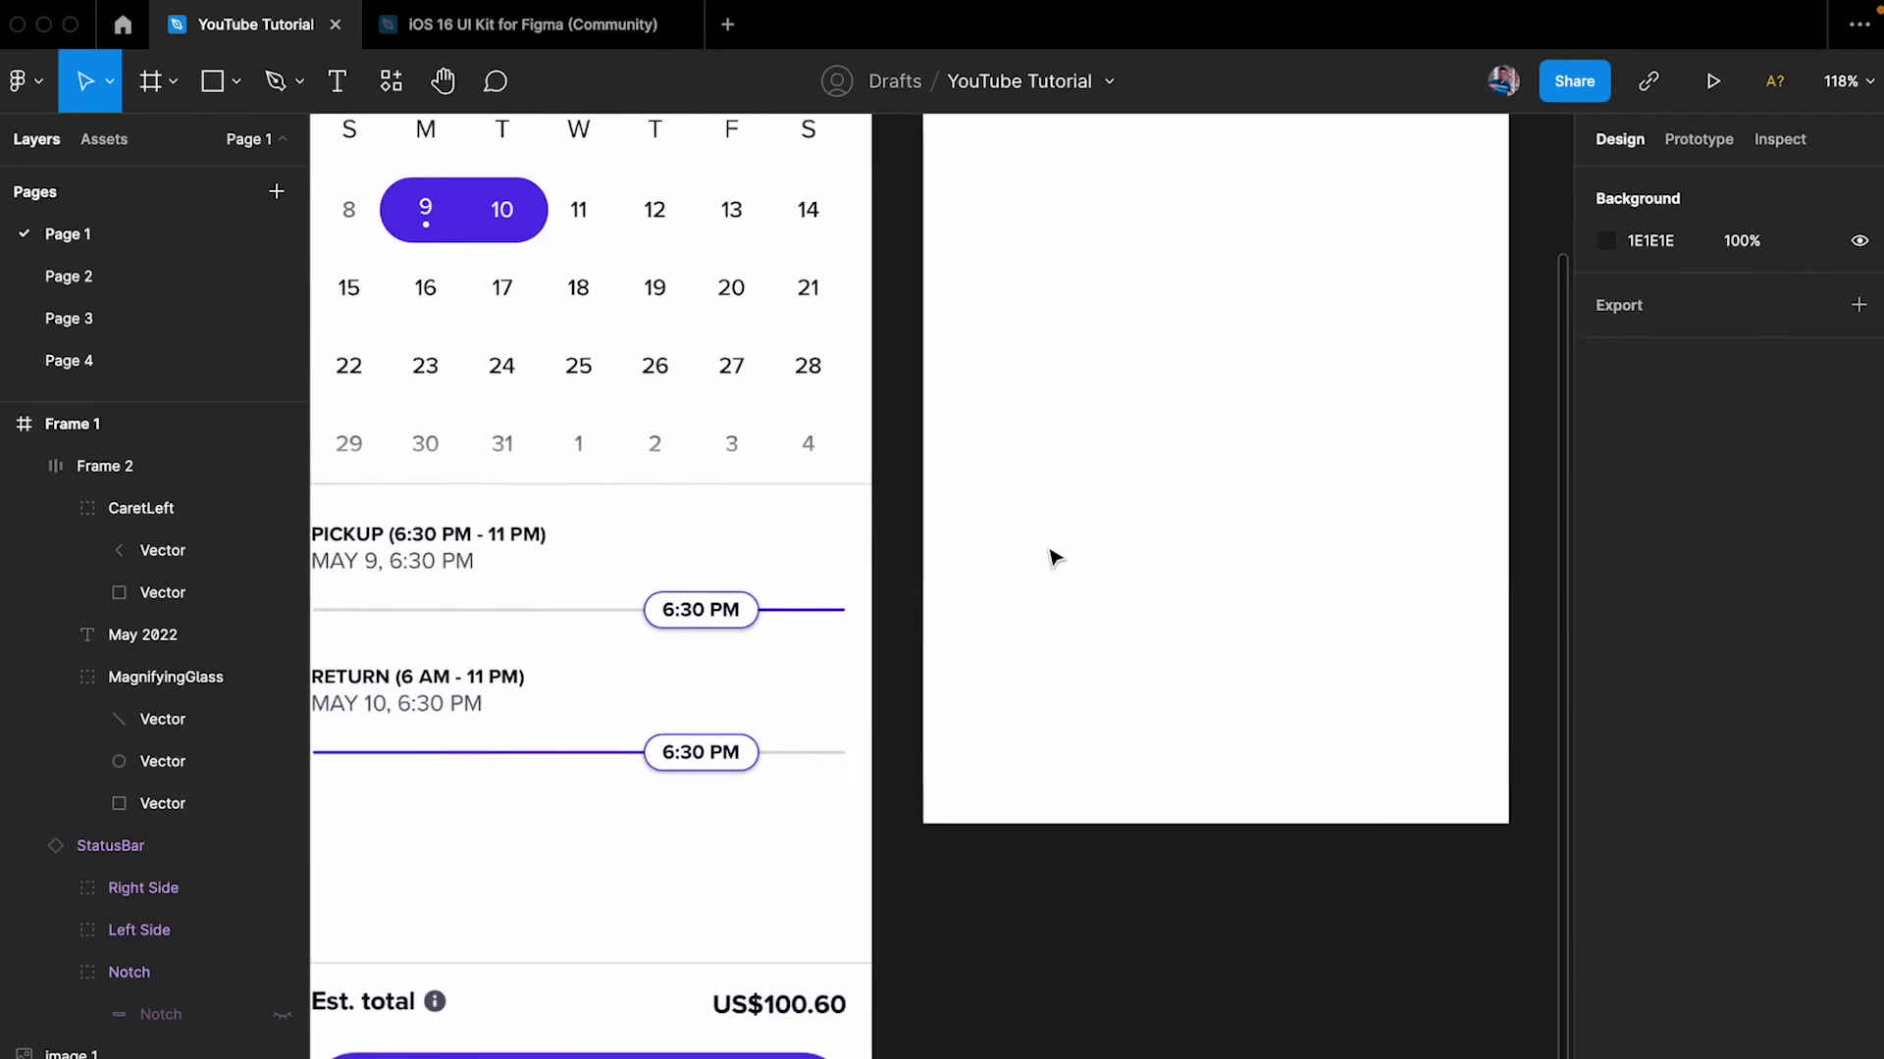
scroll(1051, 557, down, 5)
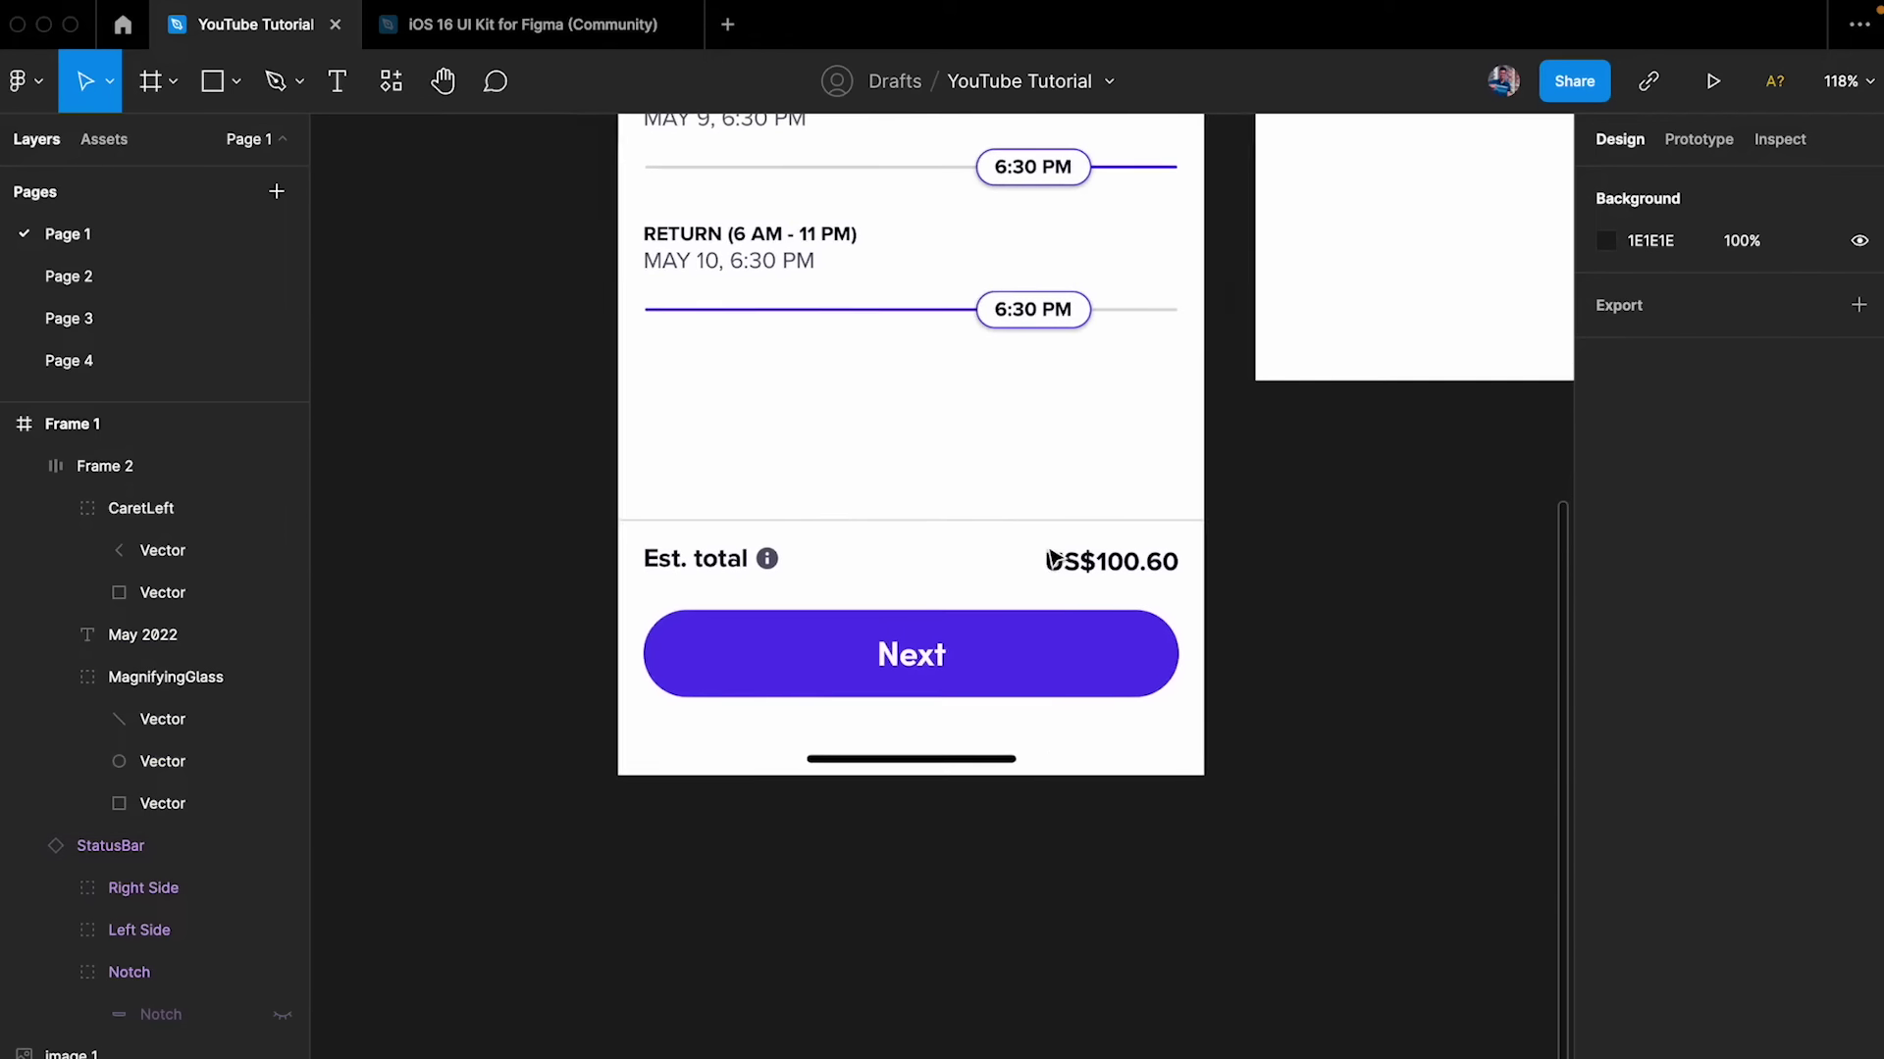
scroll(675, 776, up, 1)
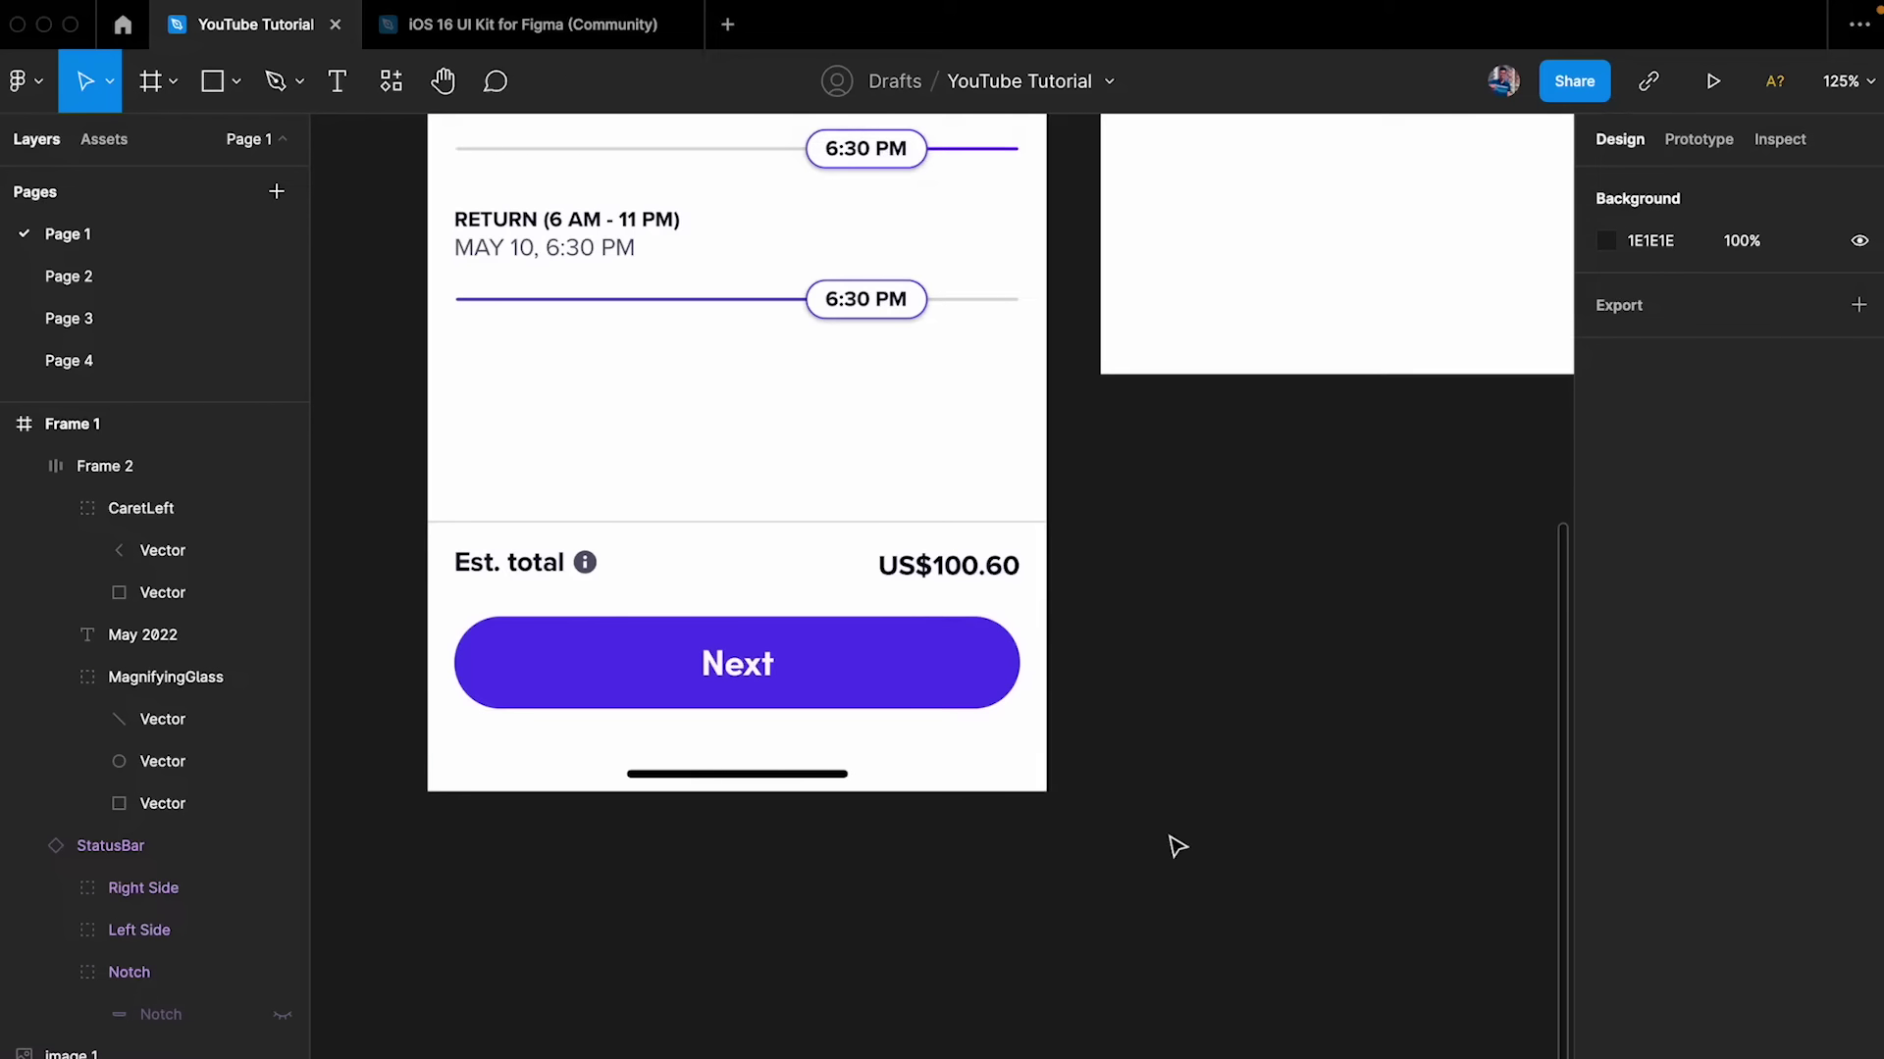
key(t)
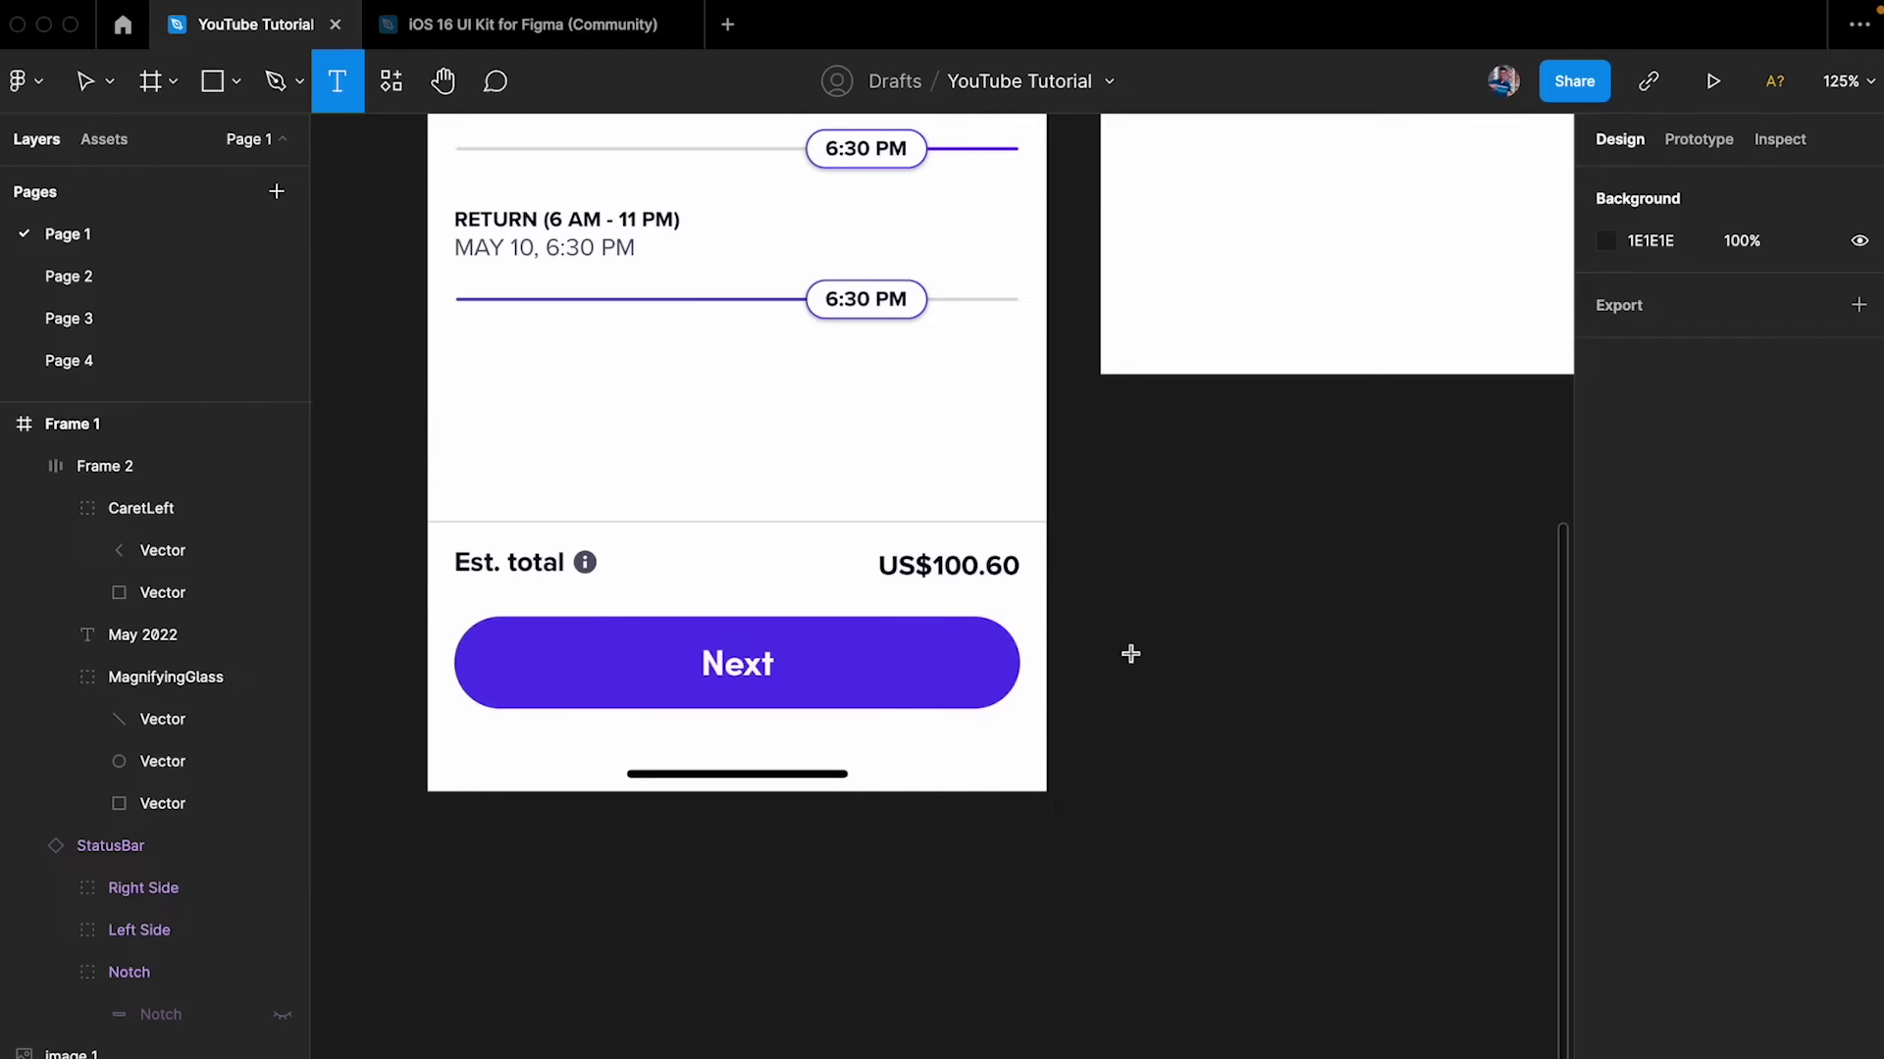
click(1102, 655)
text(Next)
click(1279, 695)
click(1283, 678)
click(1131, 678)
key(shift+a)
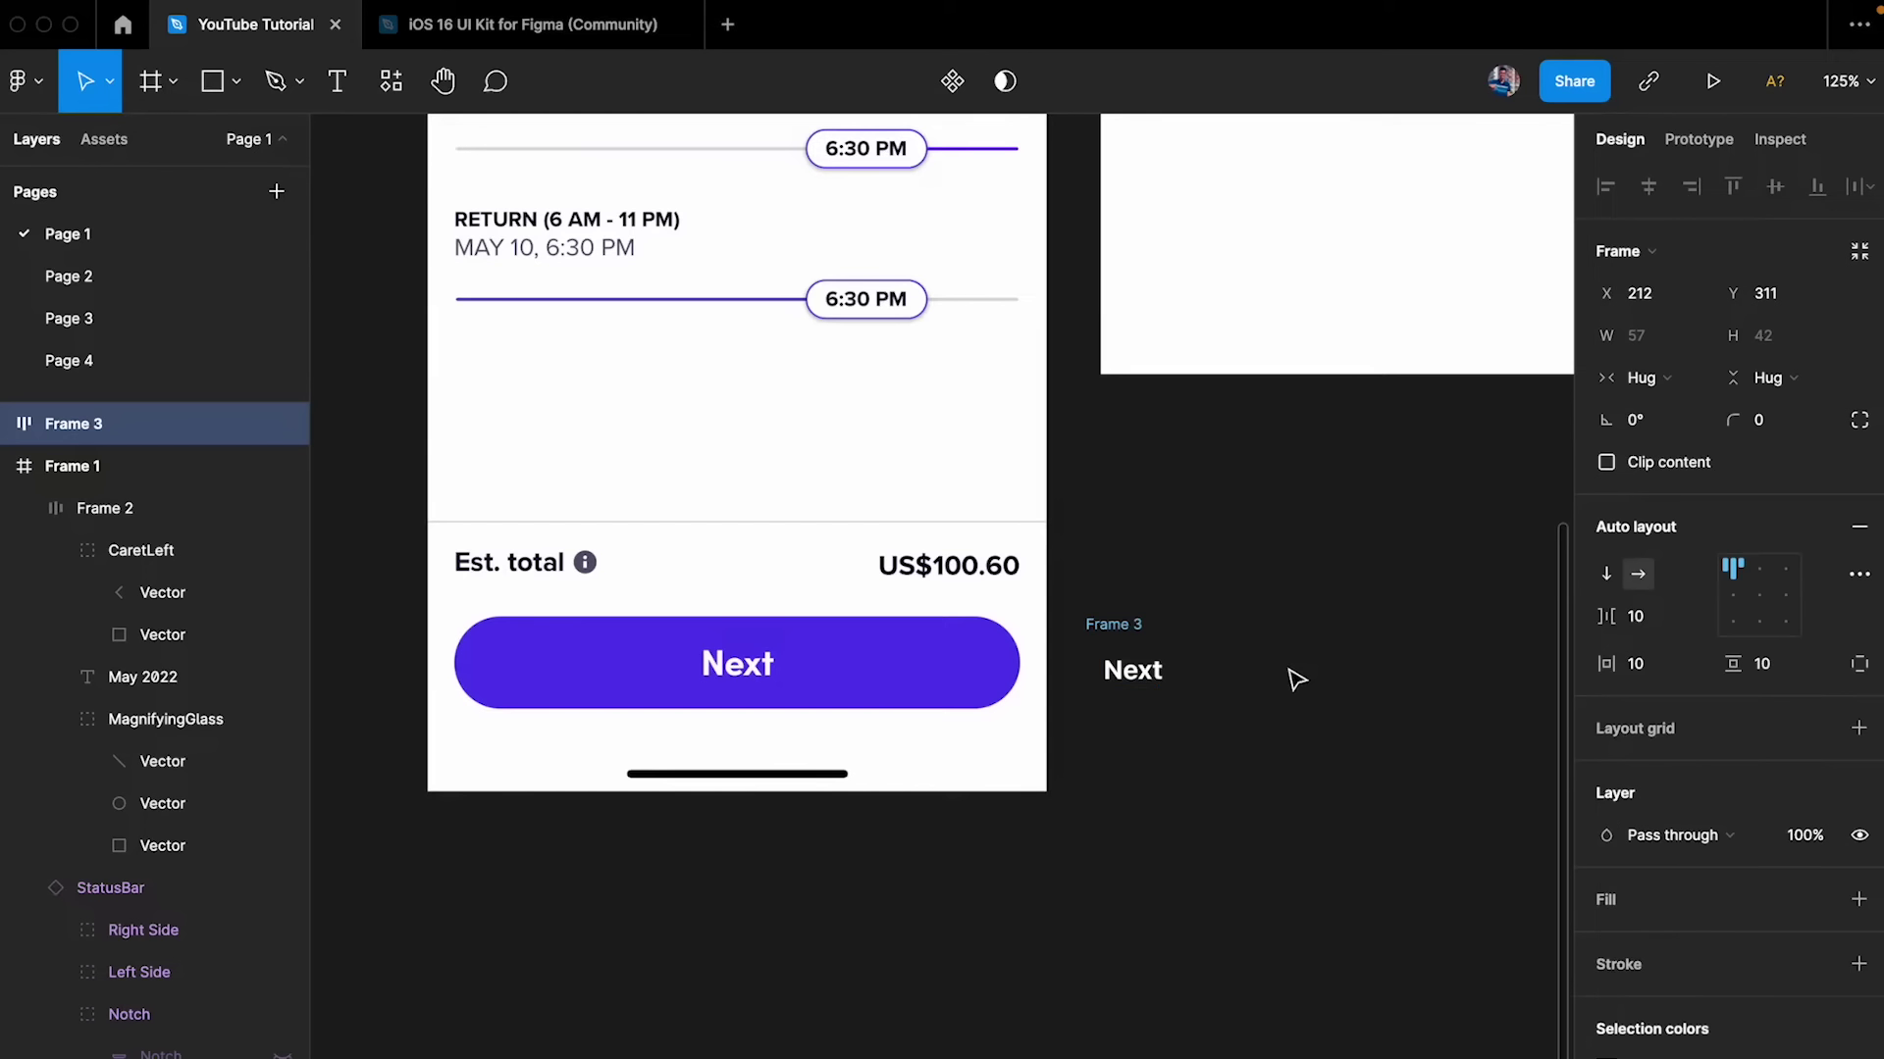
- Set the vertical padding of the Next text's auto layout frame to 17
scroll(841, 668, up, 5)
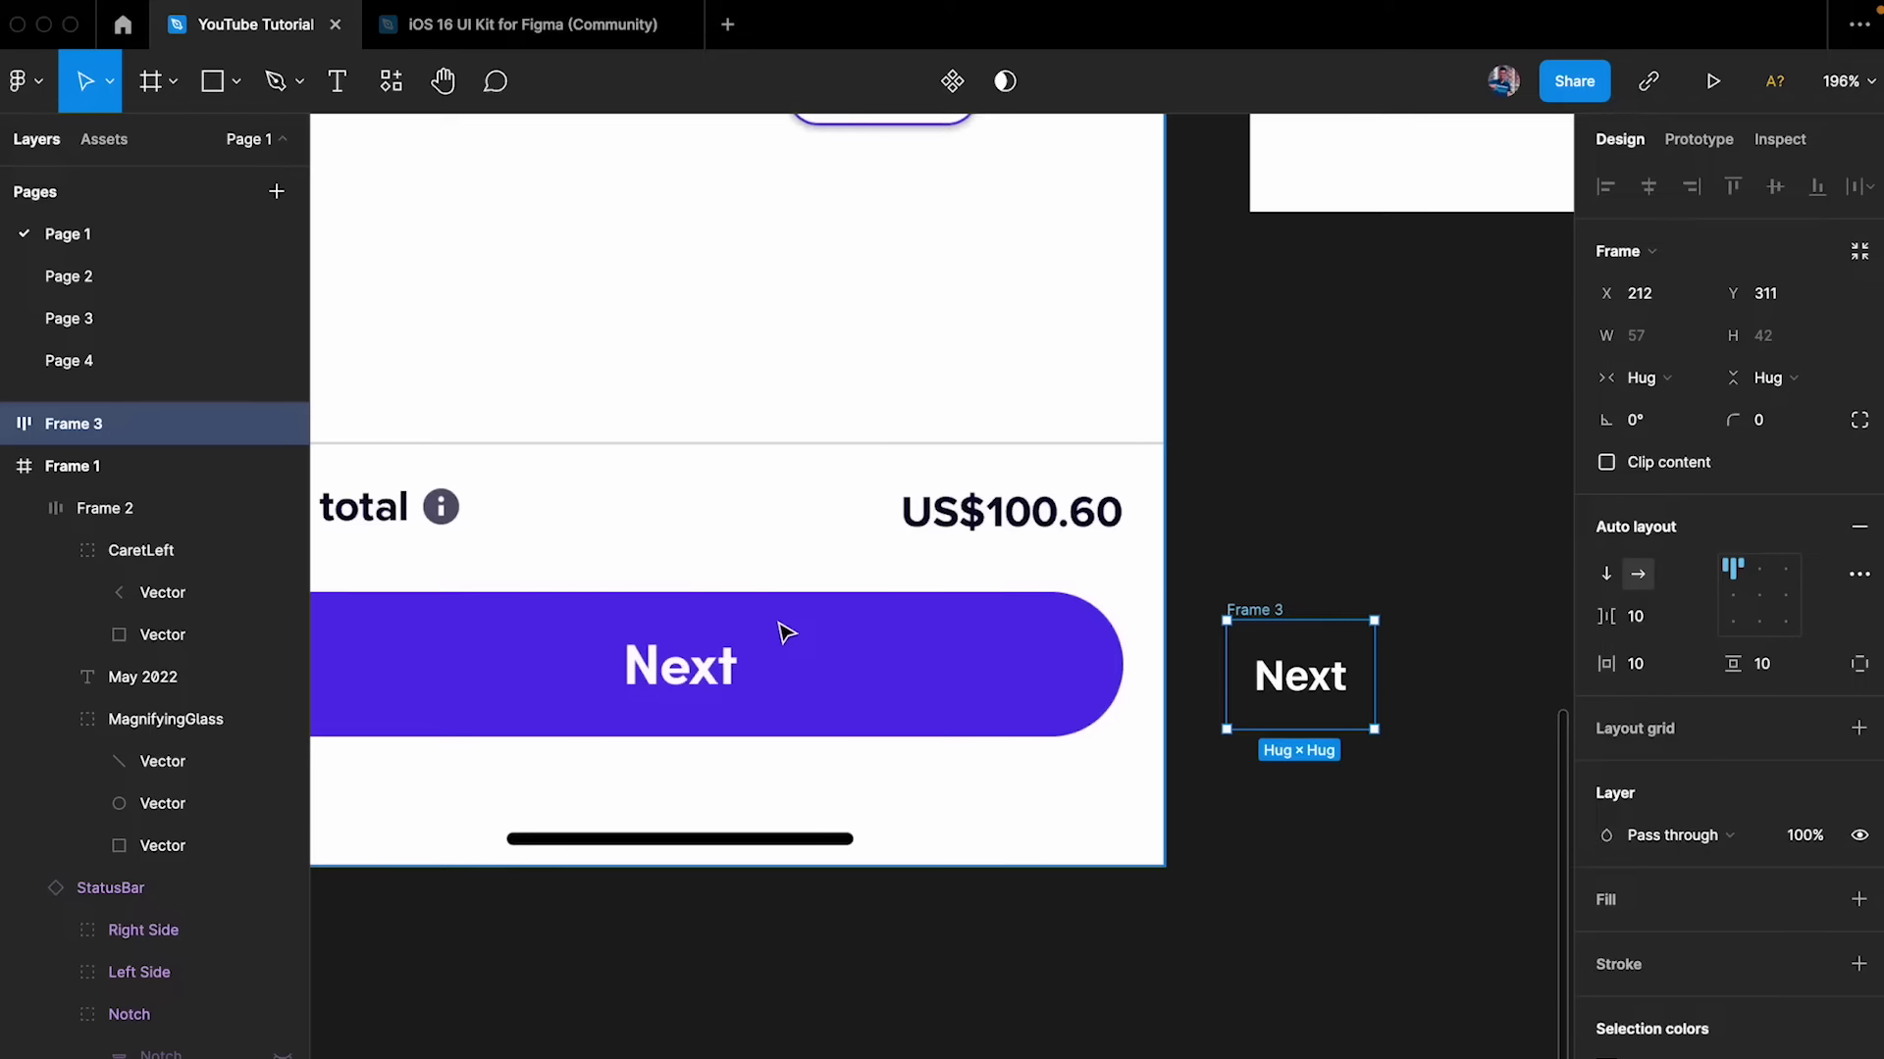
click(1775, 667)
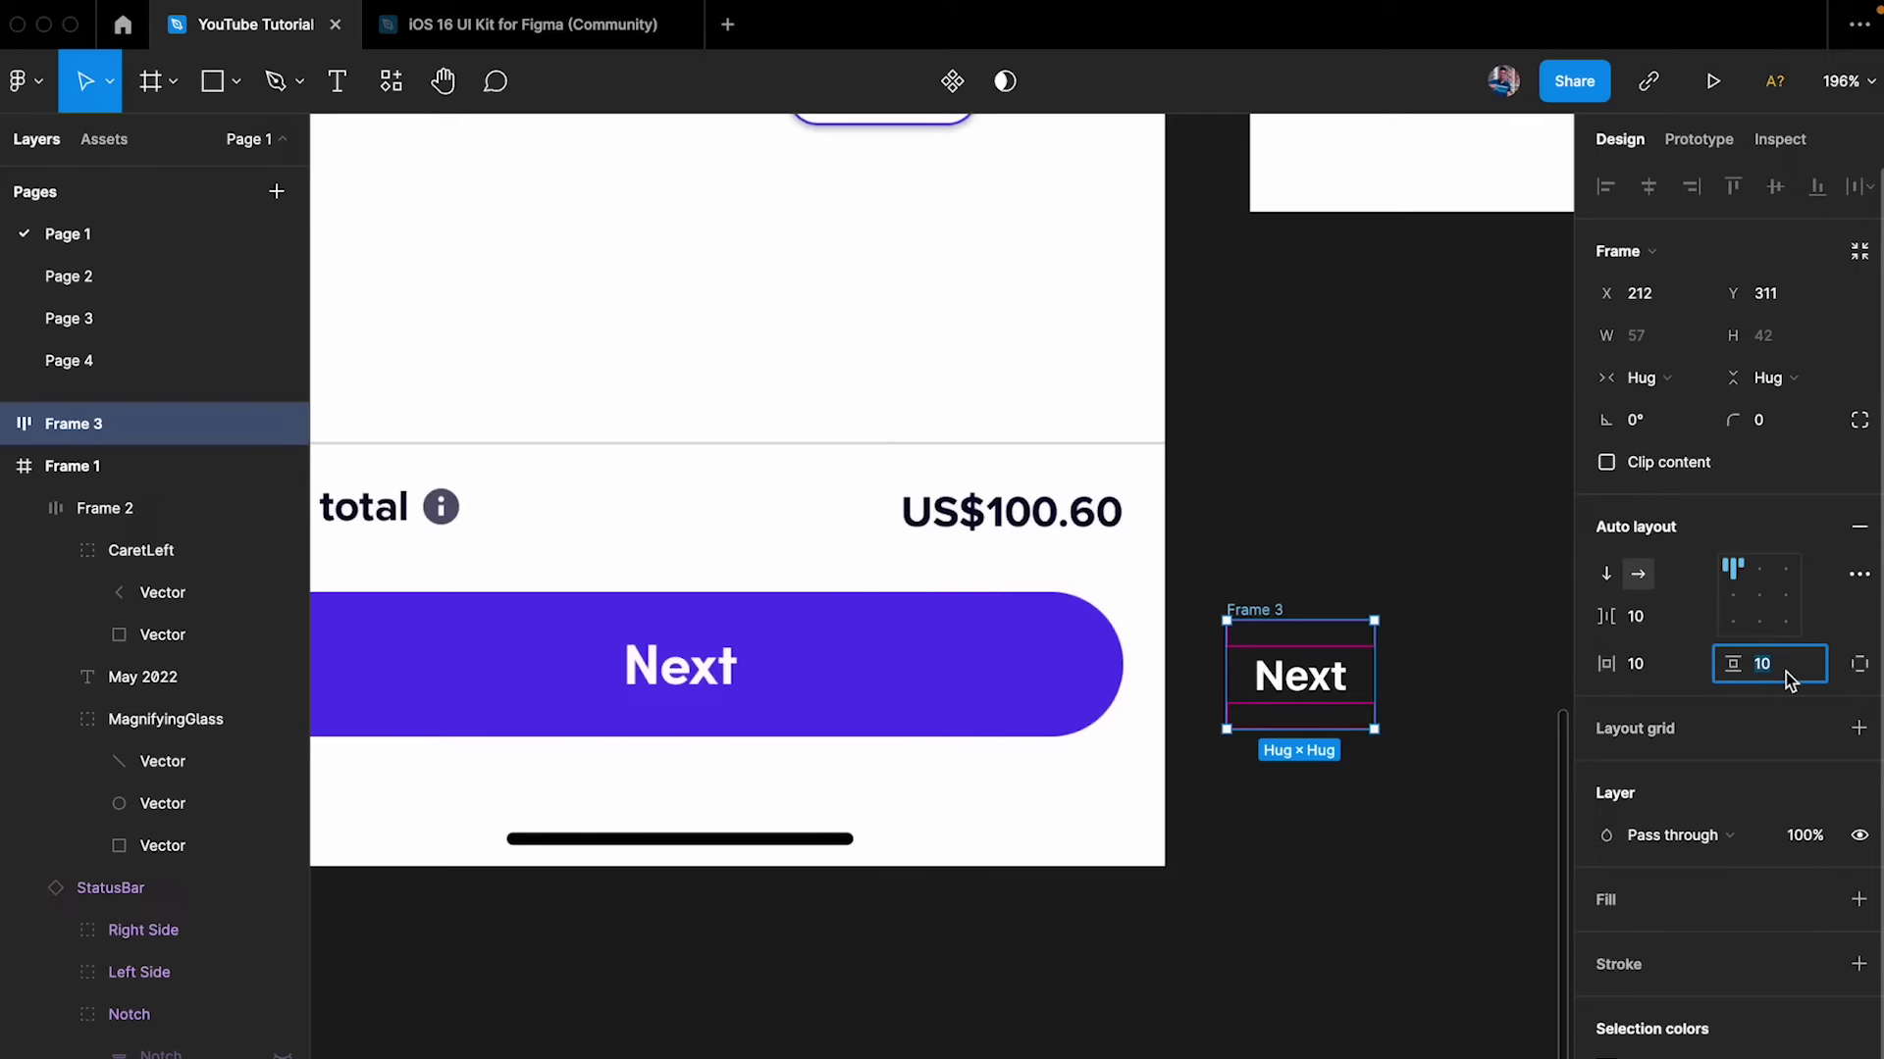
key(Up)
key(Up)
key(Up)
key(Up)
key(Up)
key(Up)
key(Up)
key(Up)
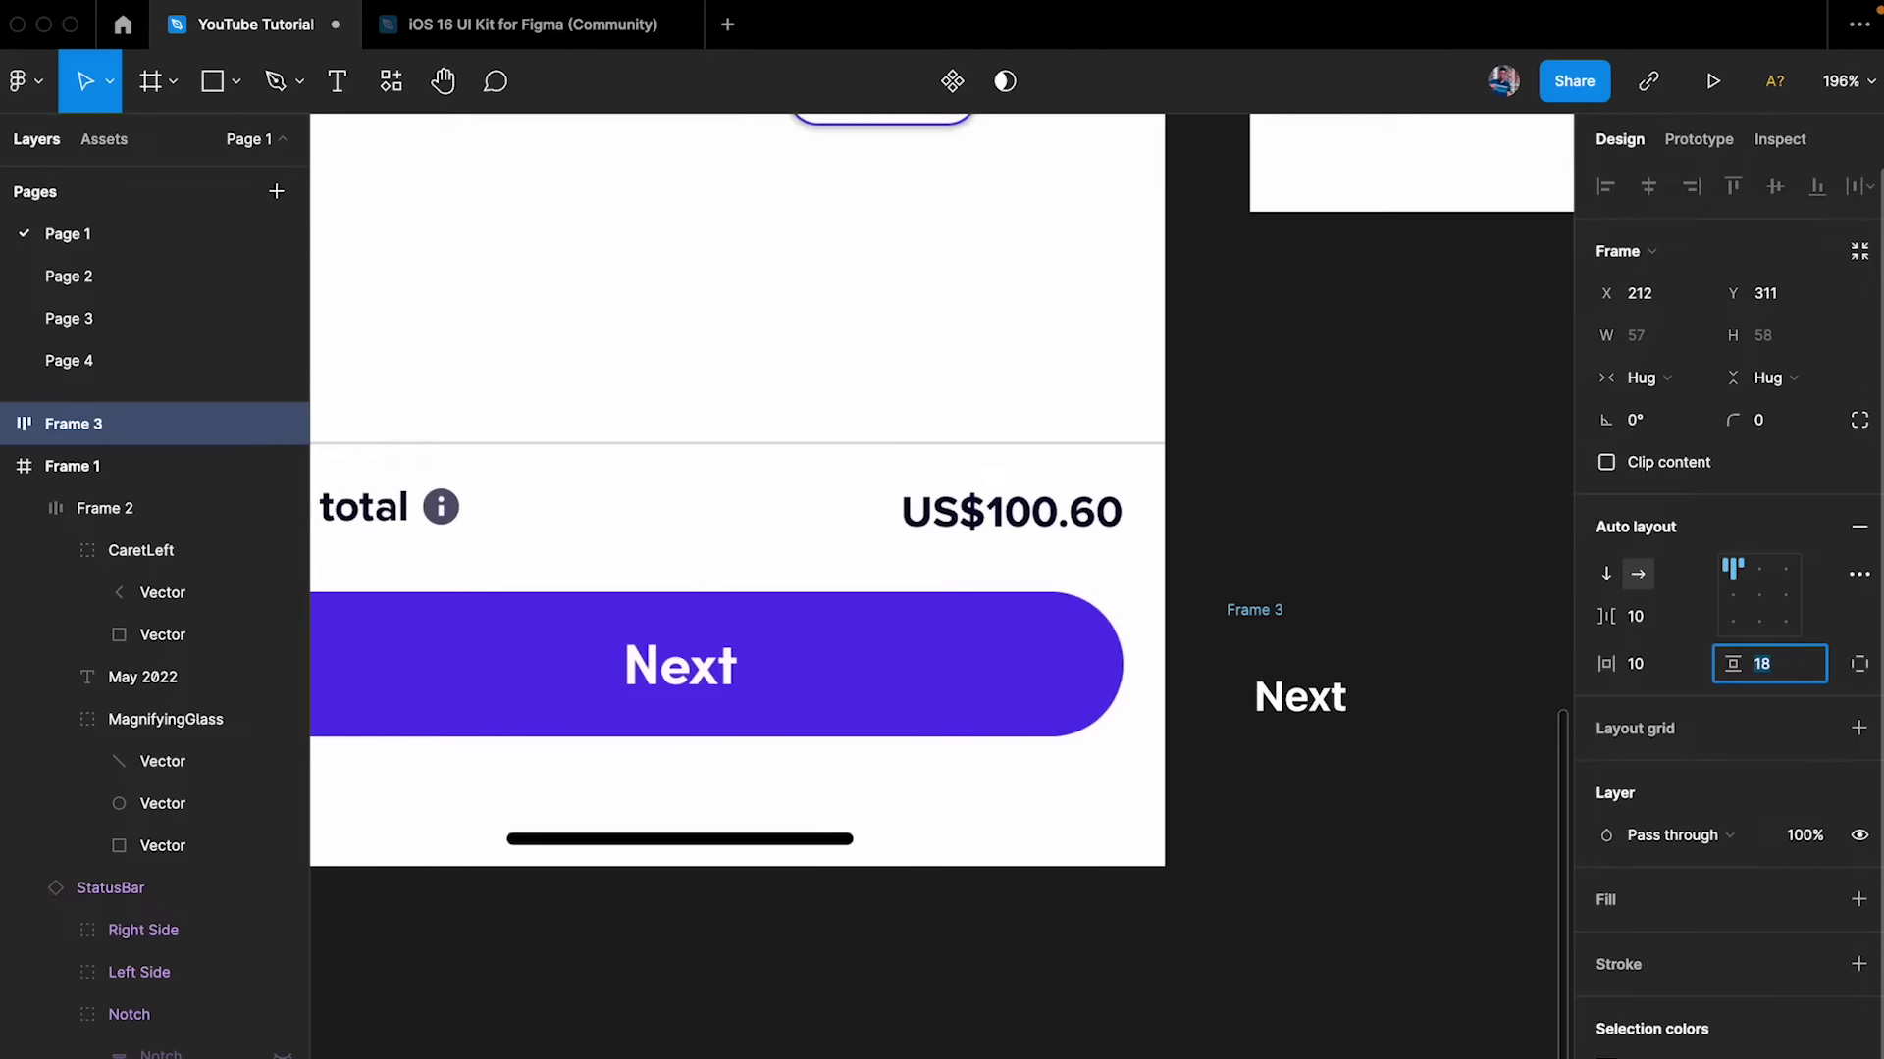
key(Down)
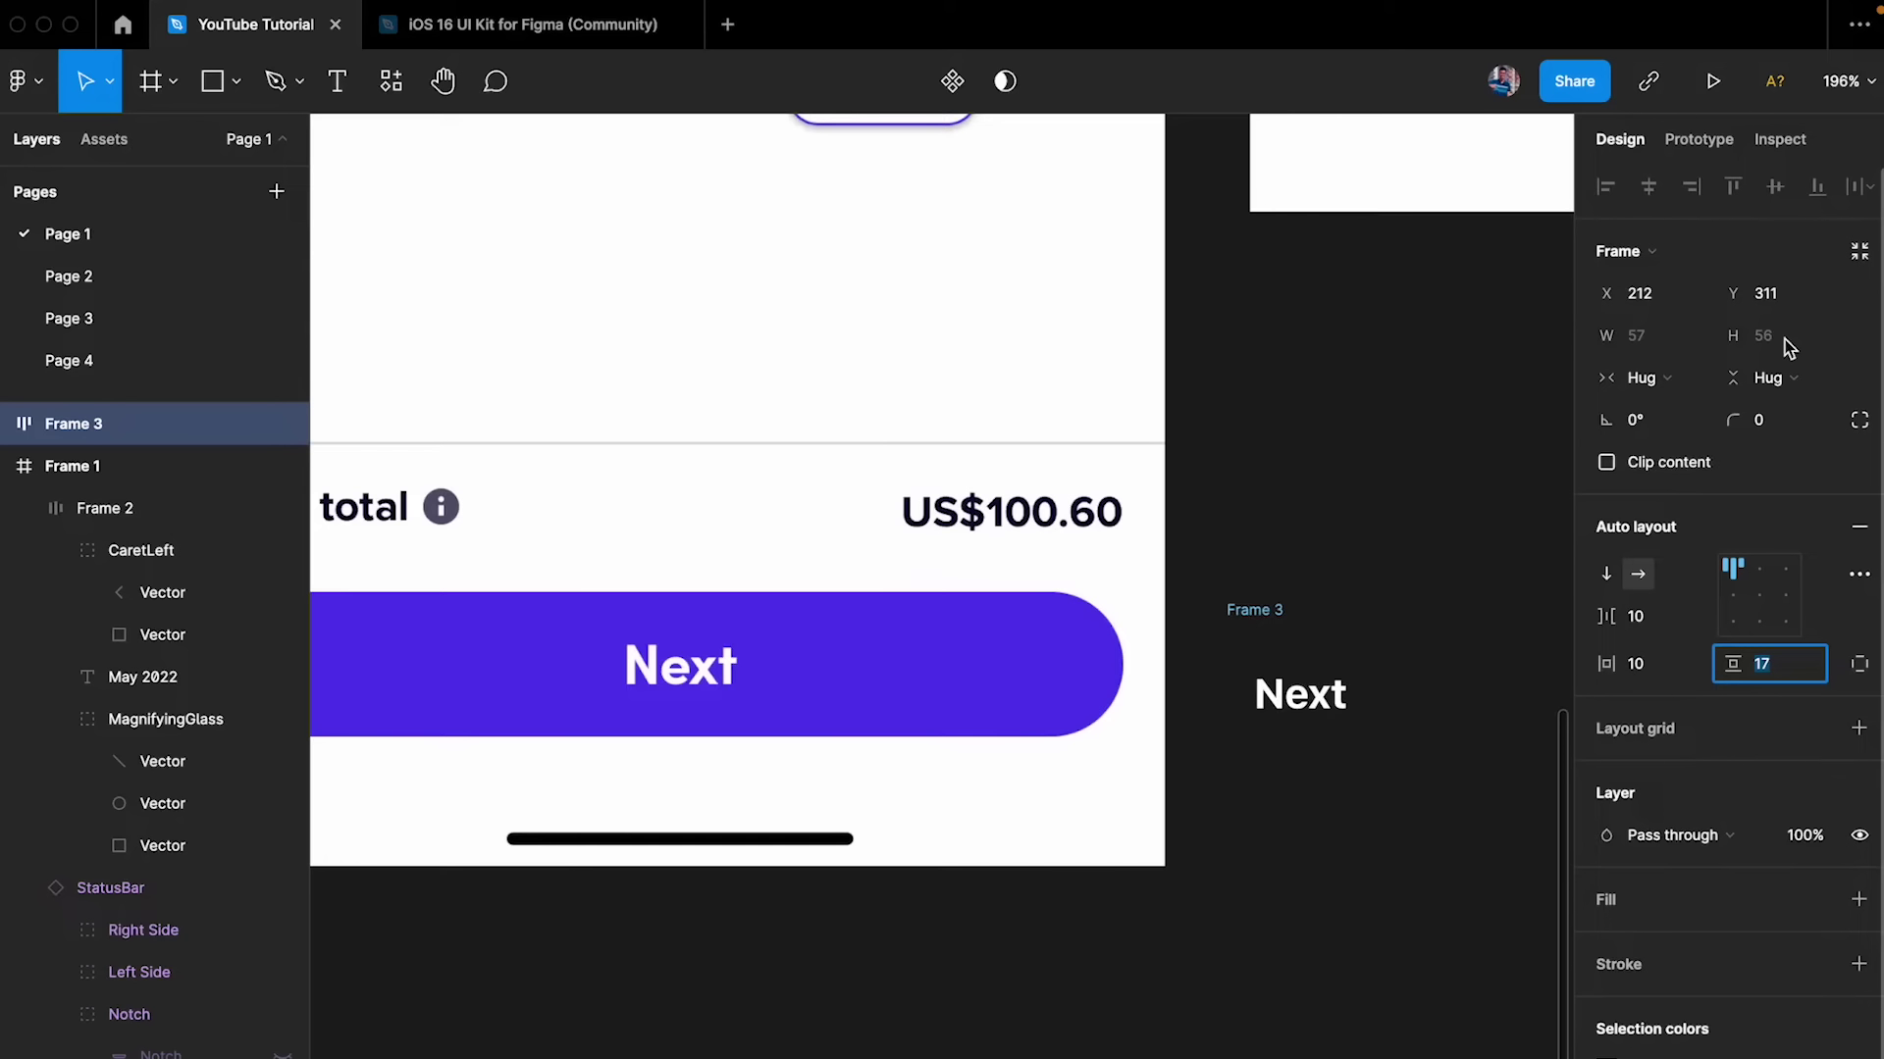
- Fill the Next frame with the purple 523BE4 sampled from the reference button and set its corner radius to 10000
click(1245, 522)
click(1246, 616)
key(i)
click(1106, 638)
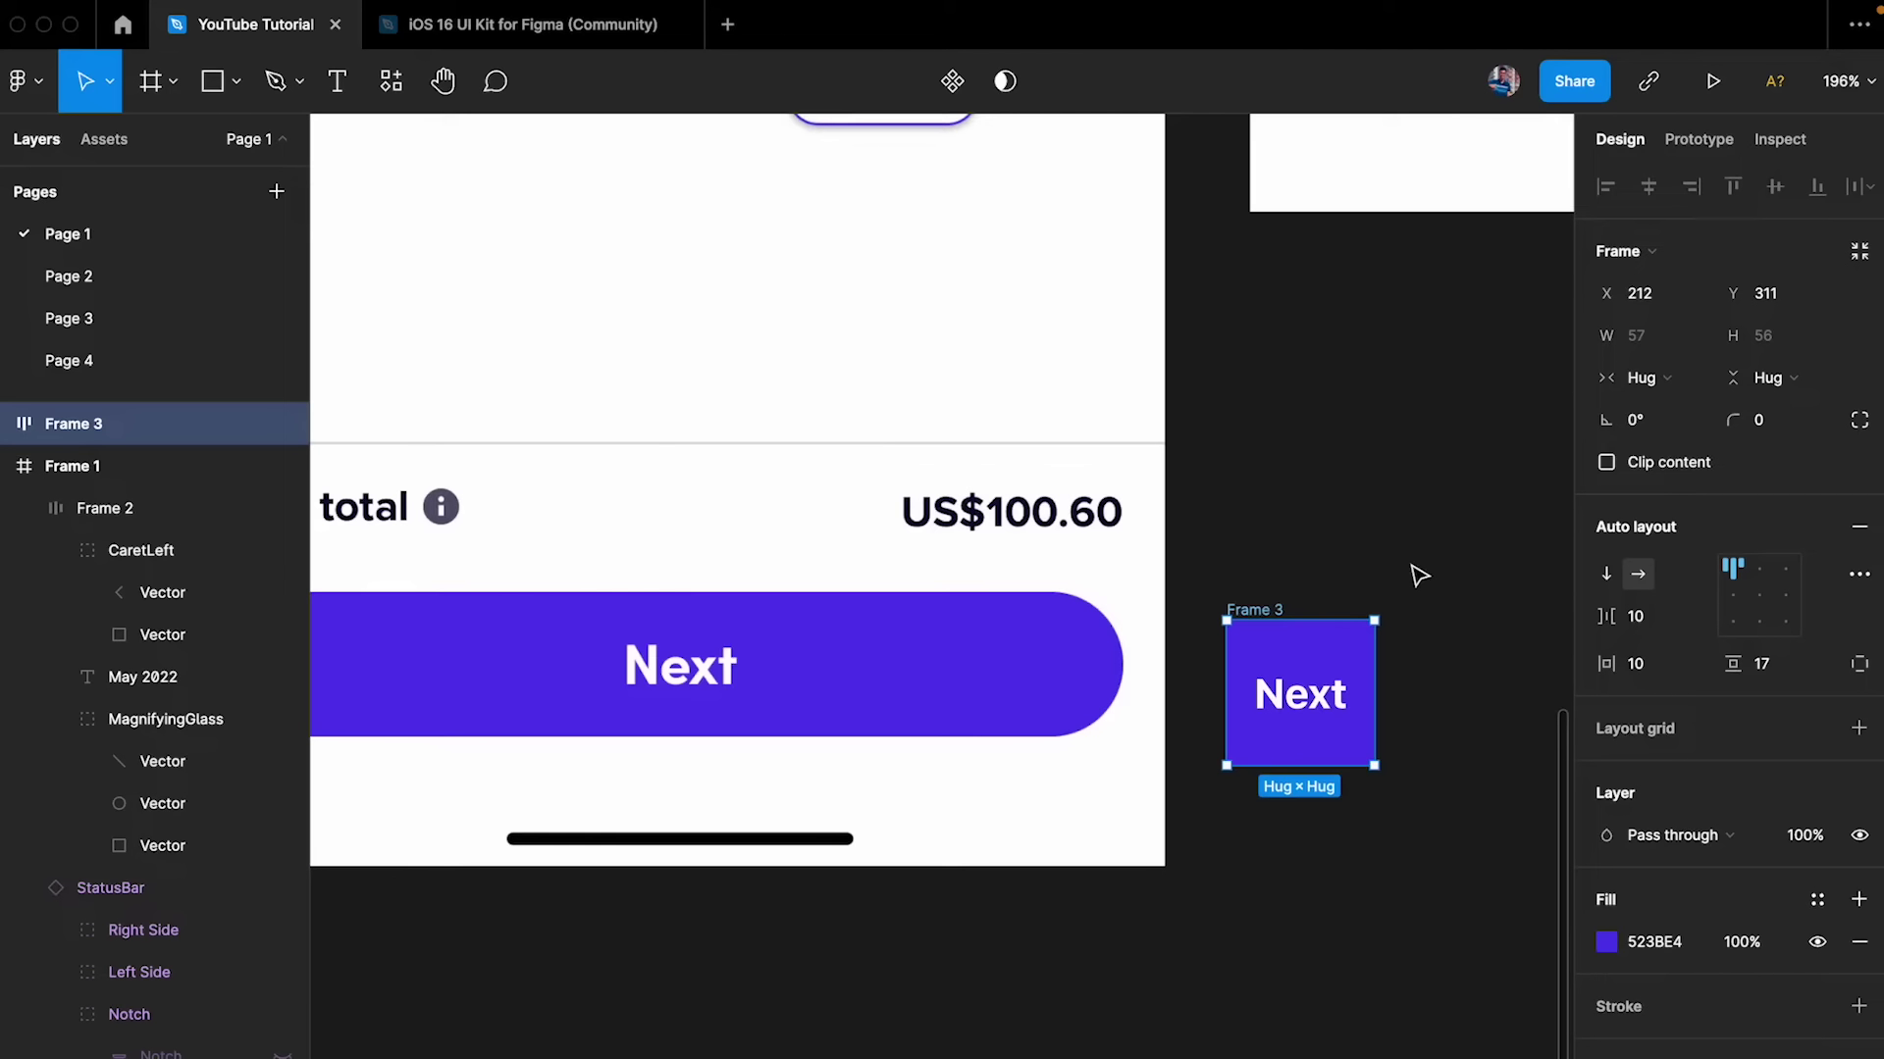
click(1789, 428)
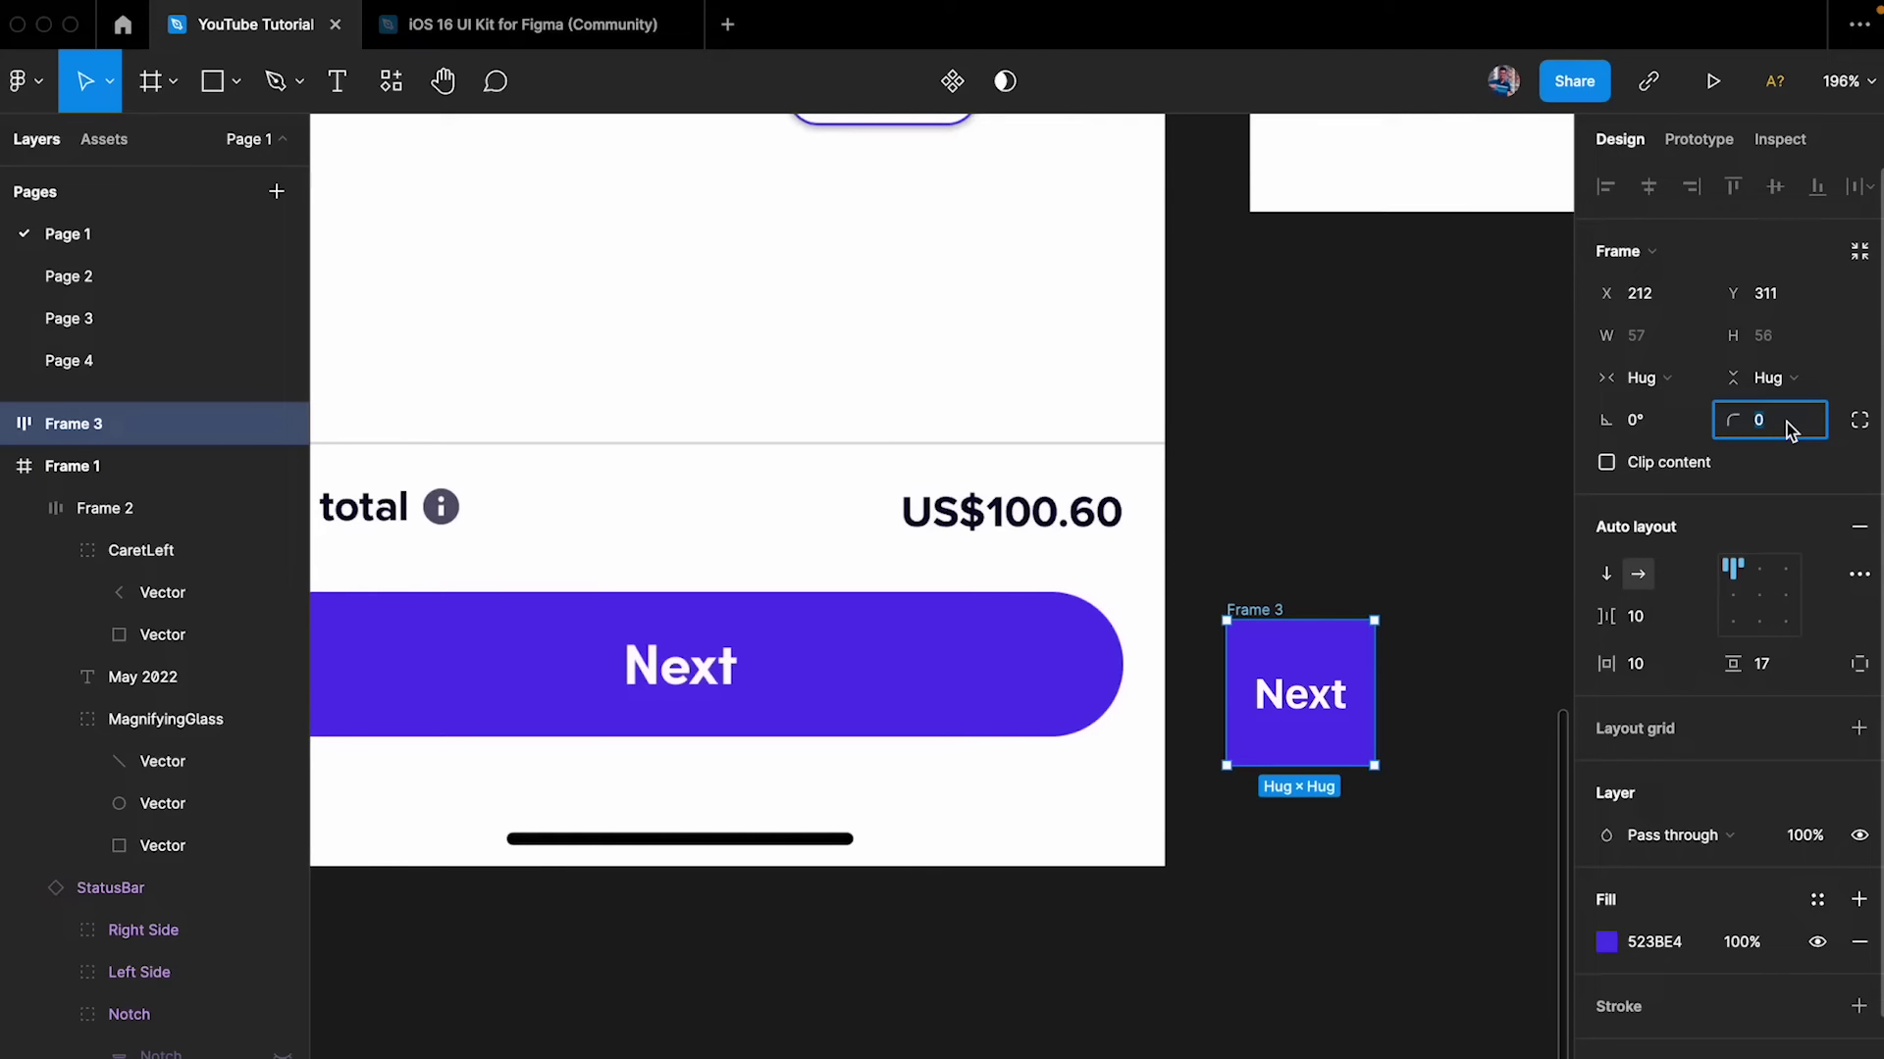
key(Return)
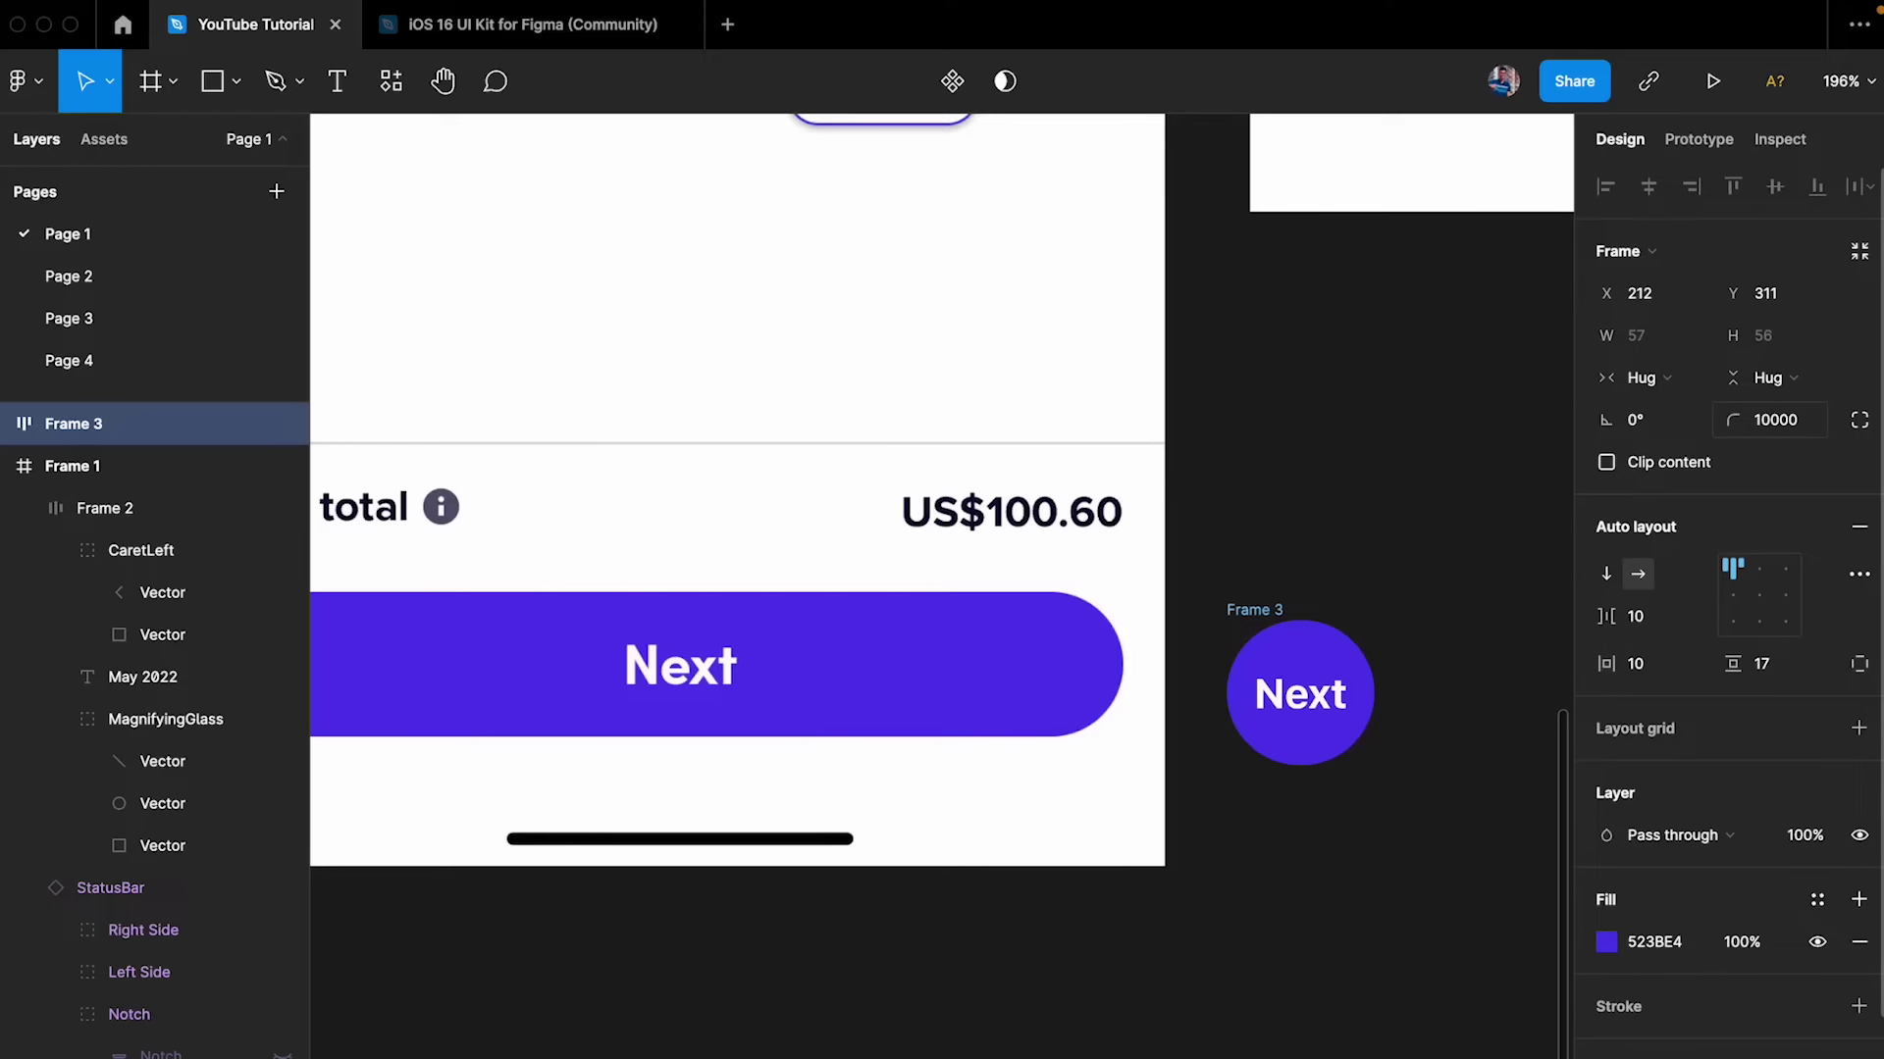
- Widen the Next button frame to about 292 and centre its text in both directions
scroll(1400, 664, down, 5)
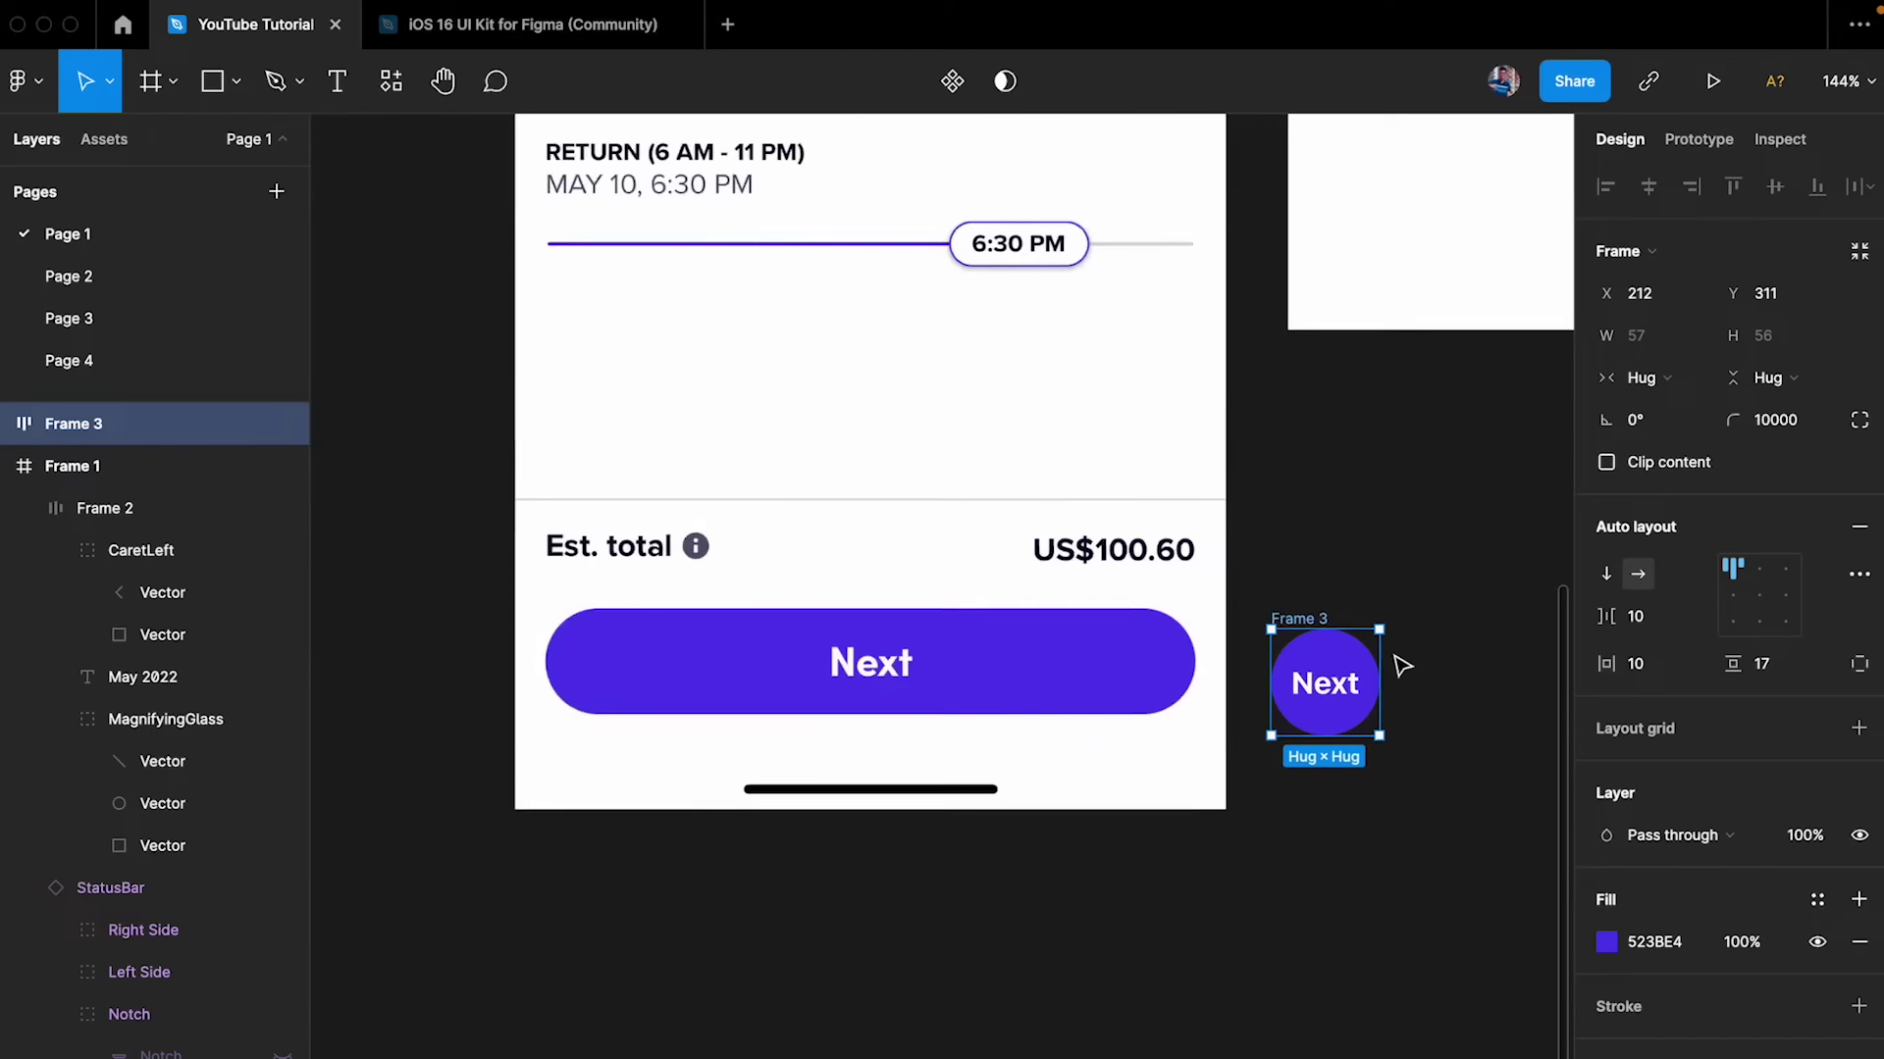
drag(1038, 632, 1465, 624)
key(super+z)
drag(1044, 605, 1489, 605)
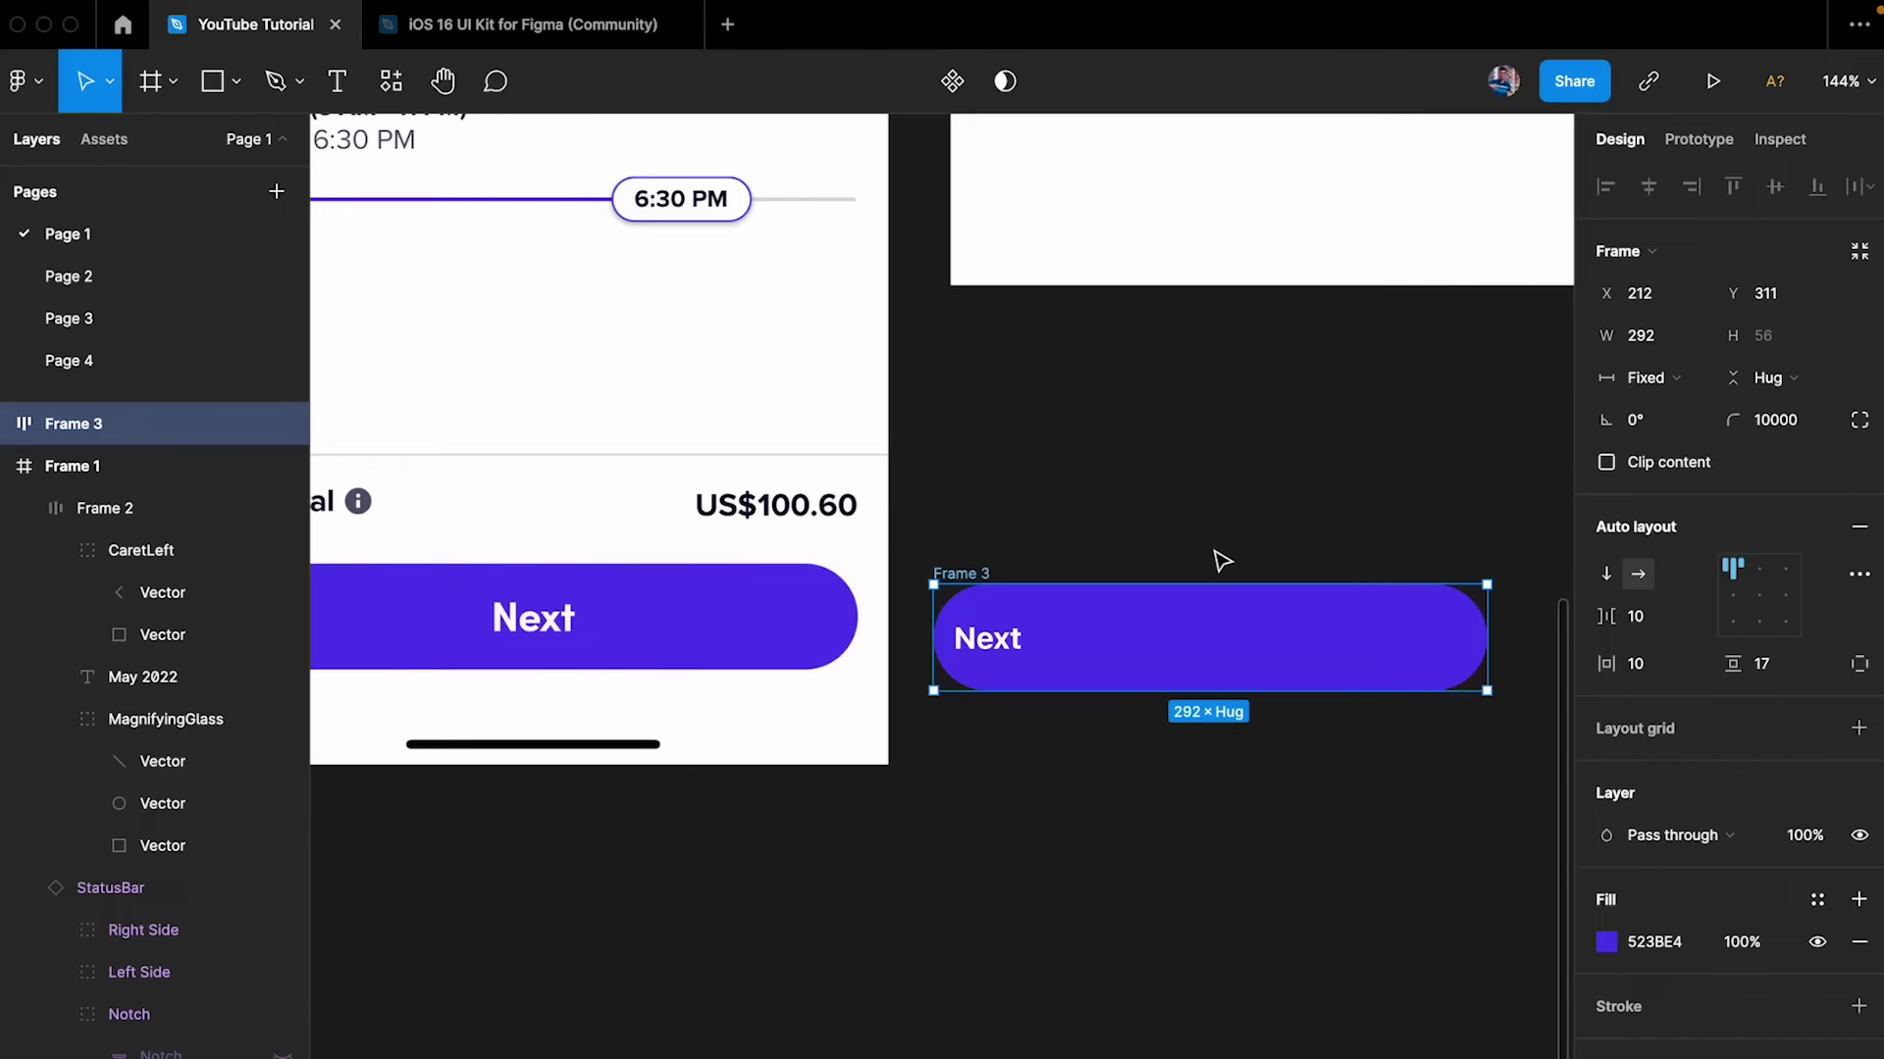
click(1763, 600)
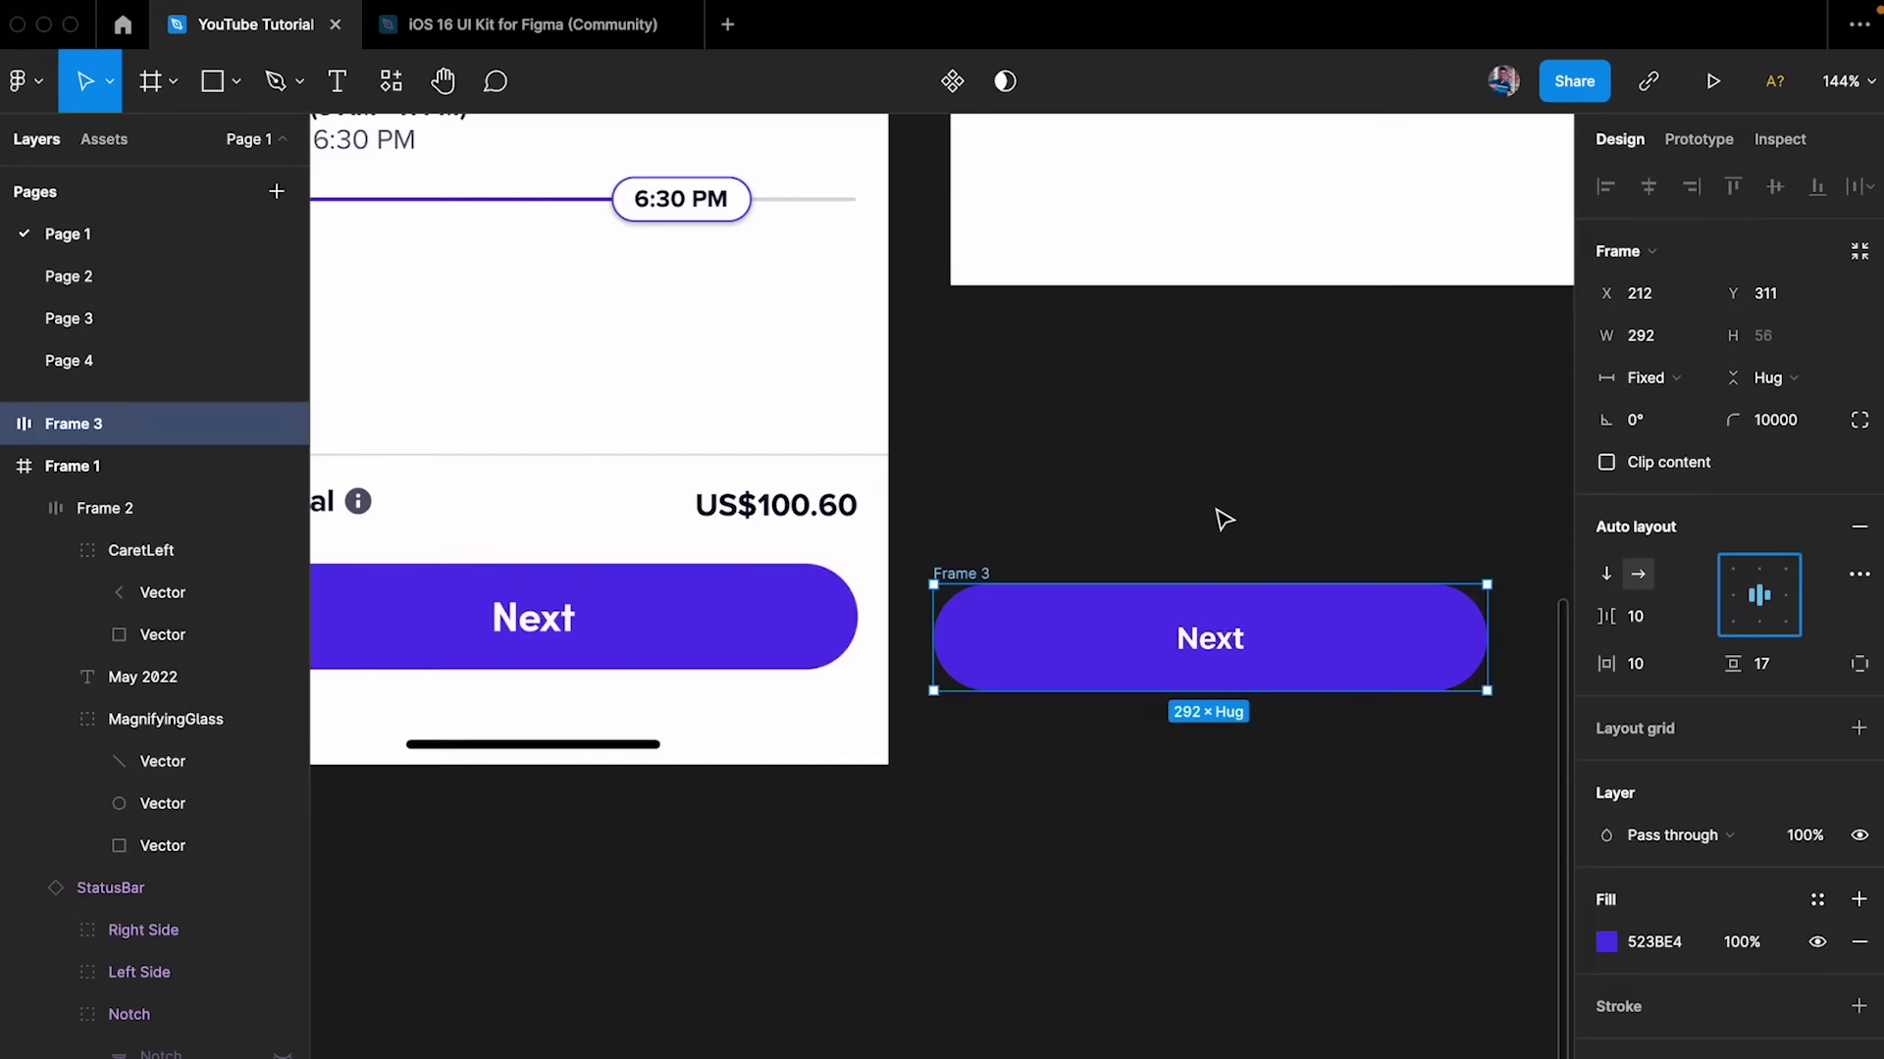
click(1257, 530)
- Set the Next button's vertical padding to 15
click(967, 577)
click(1766, 663)
text(15)
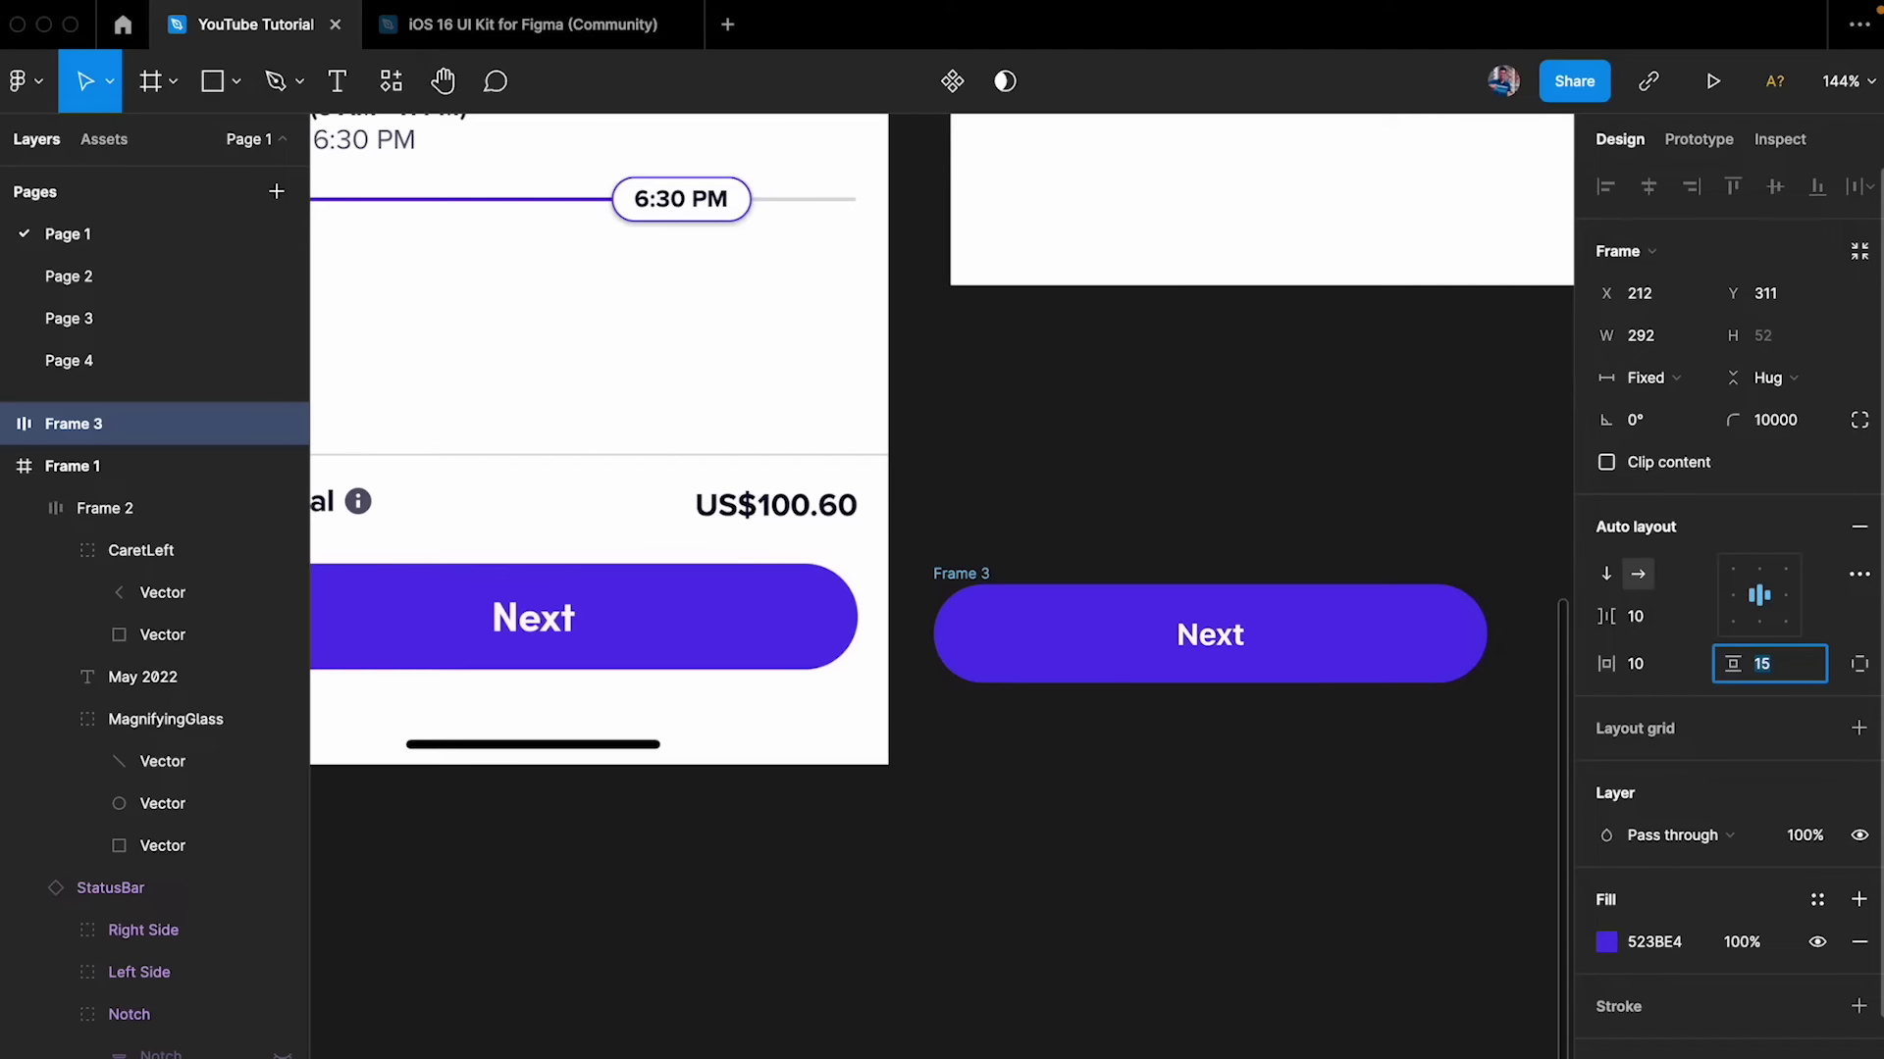
click(1322, 509)
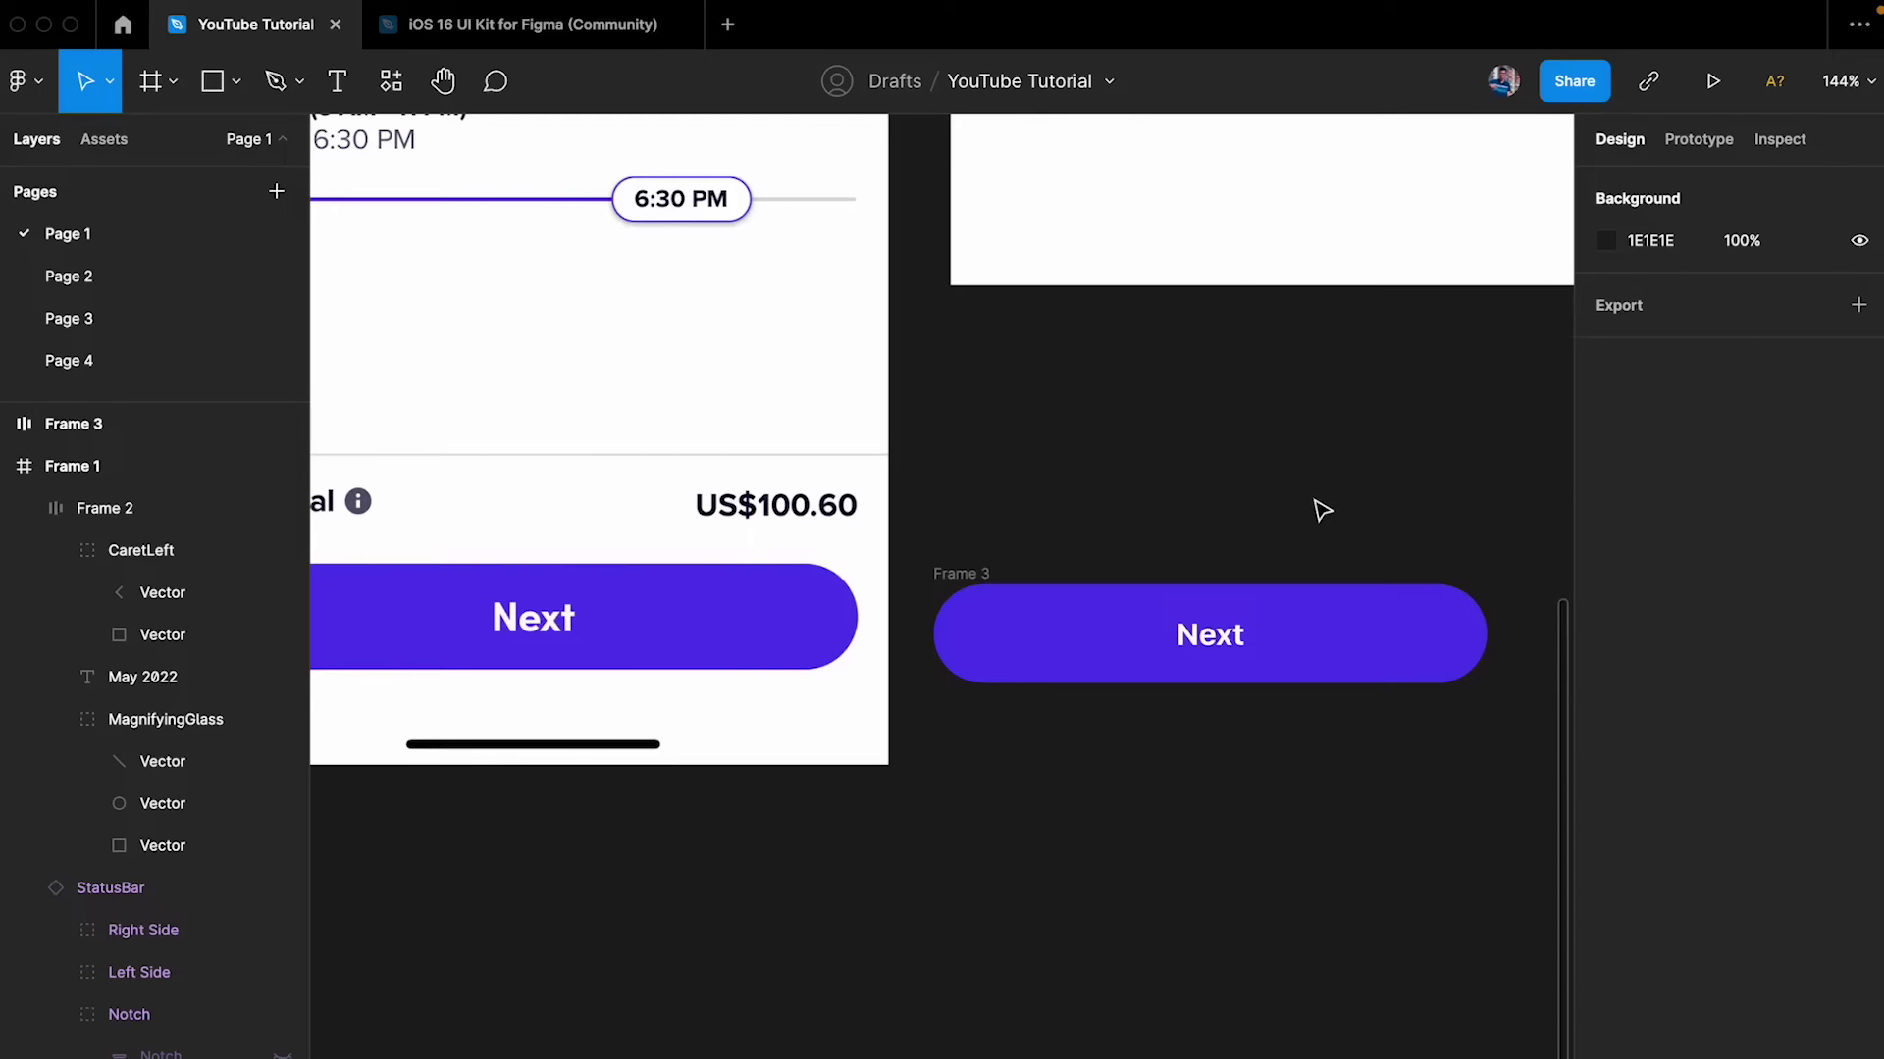
- Examine the reference screenshot's Est. total row and Next button in comparison with the new button
scroll(1321, 508, down, 5)
scroll(1186, 527, up, 1)
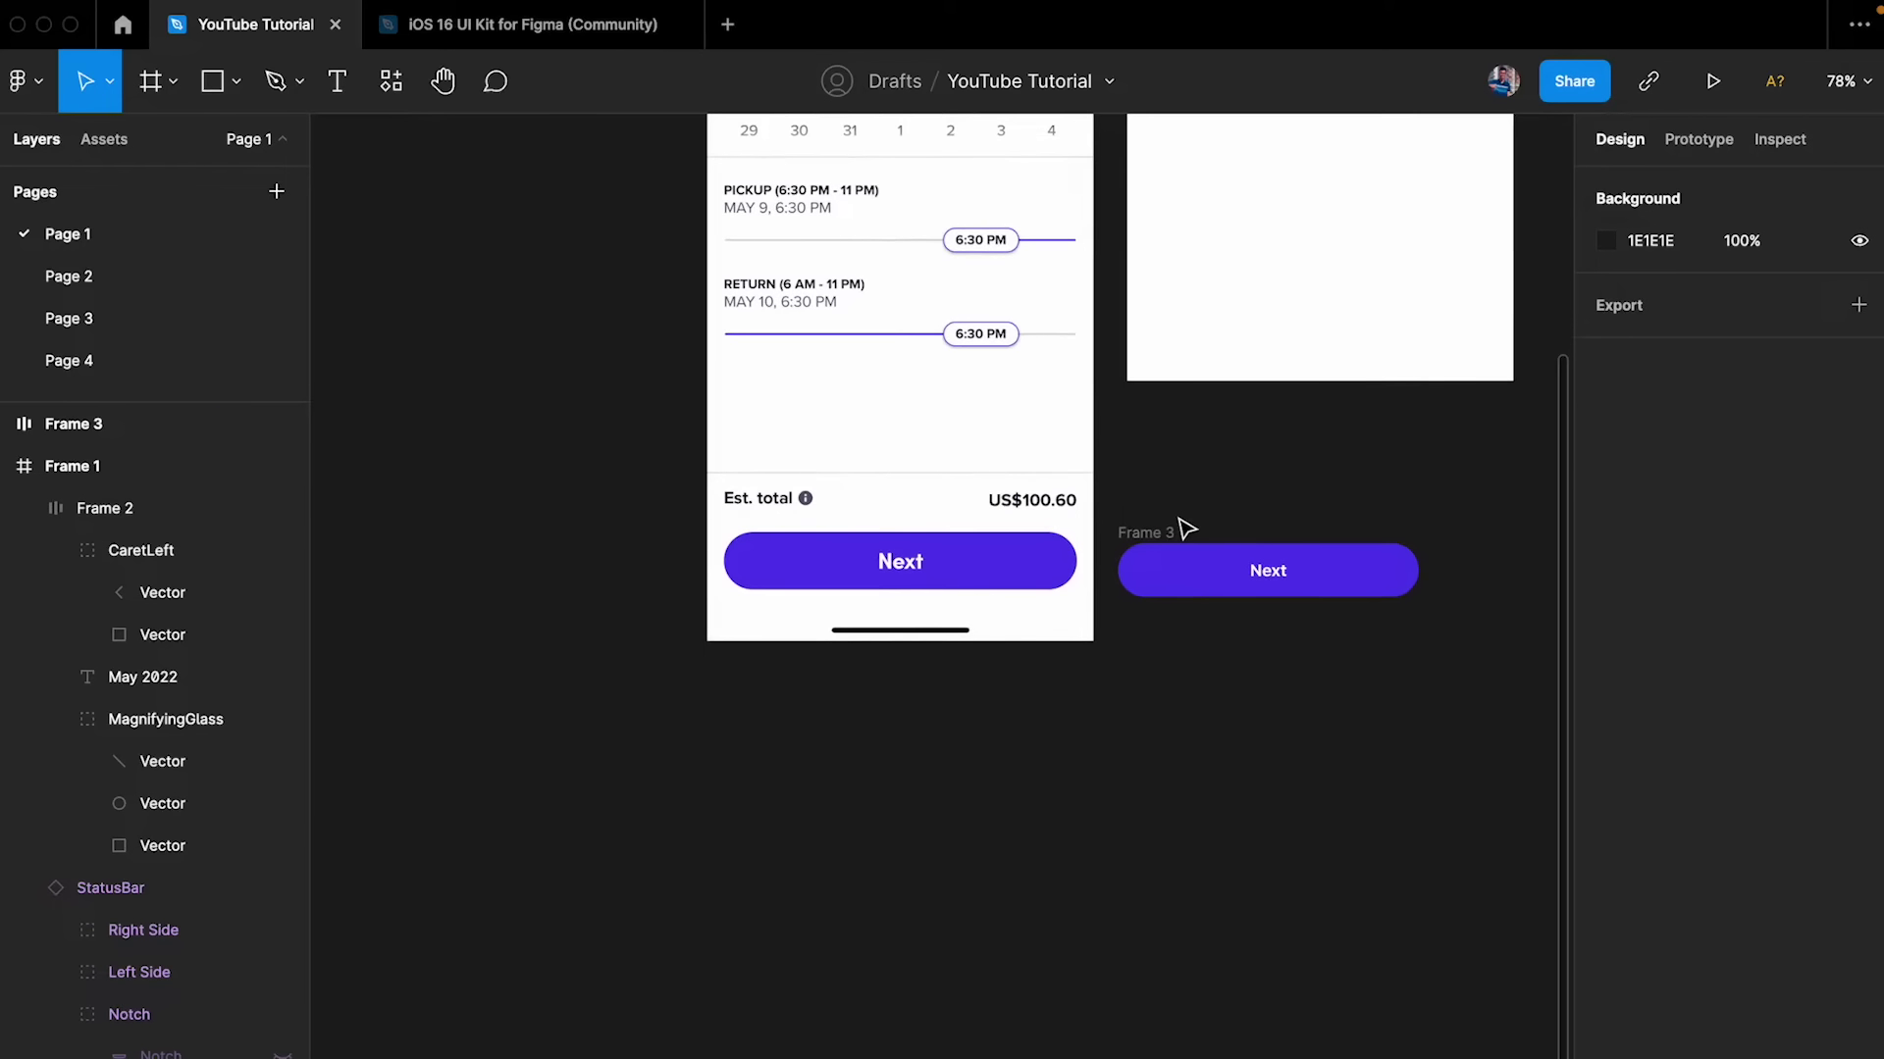
scroll(981, 572, up, 4)
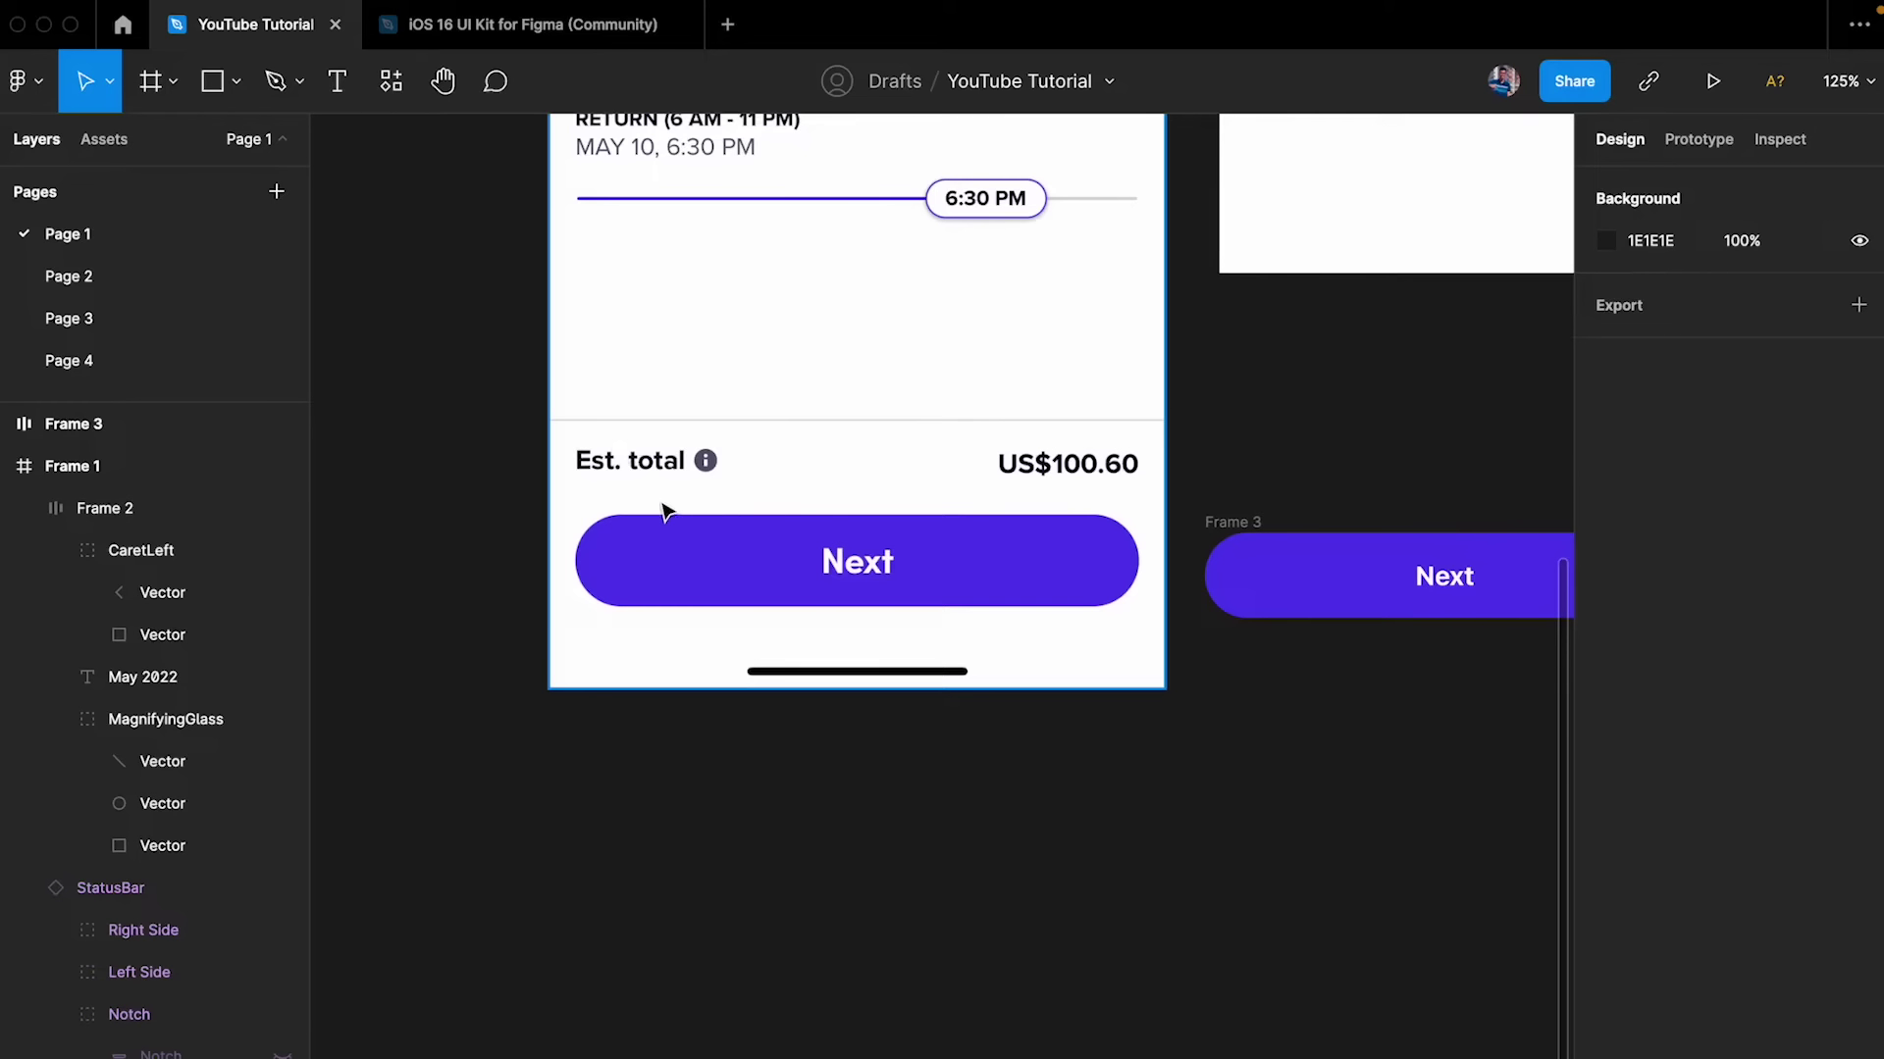
scroll(628, 486, up, 5)
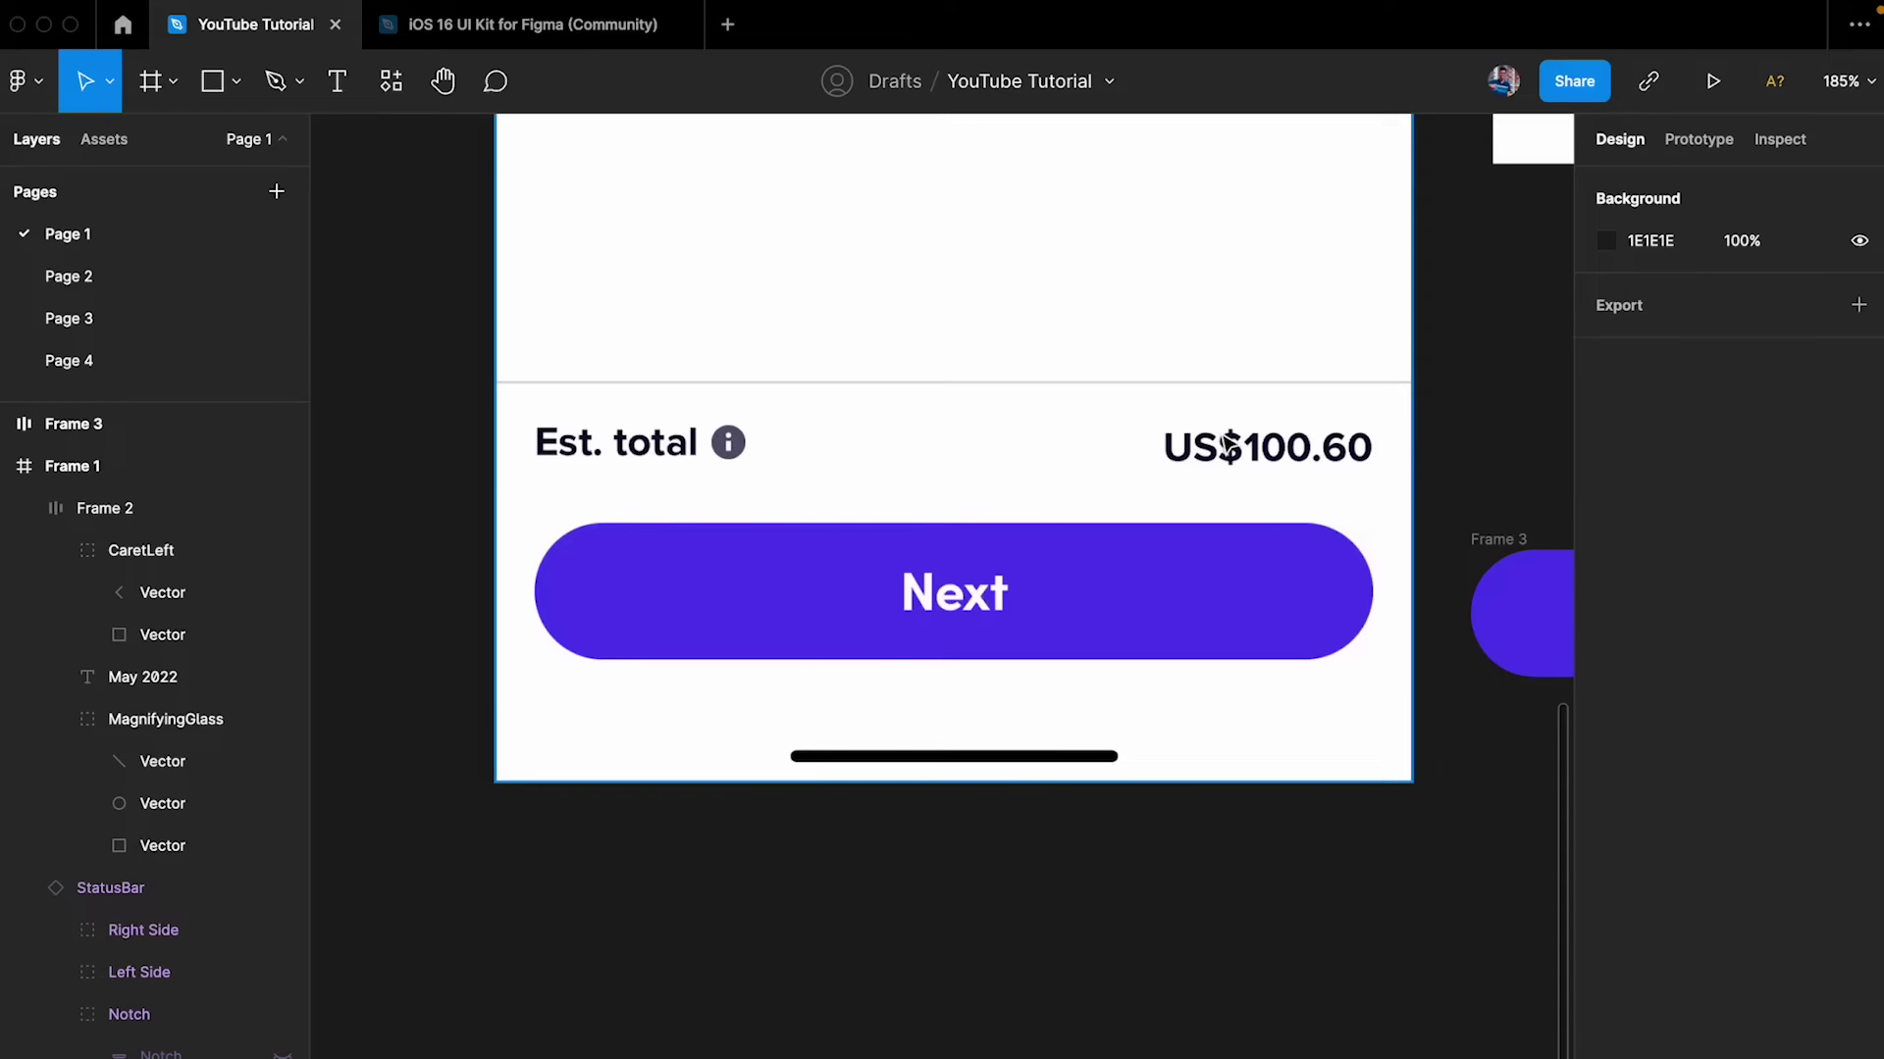
scroll(1228, 447, down, 5)
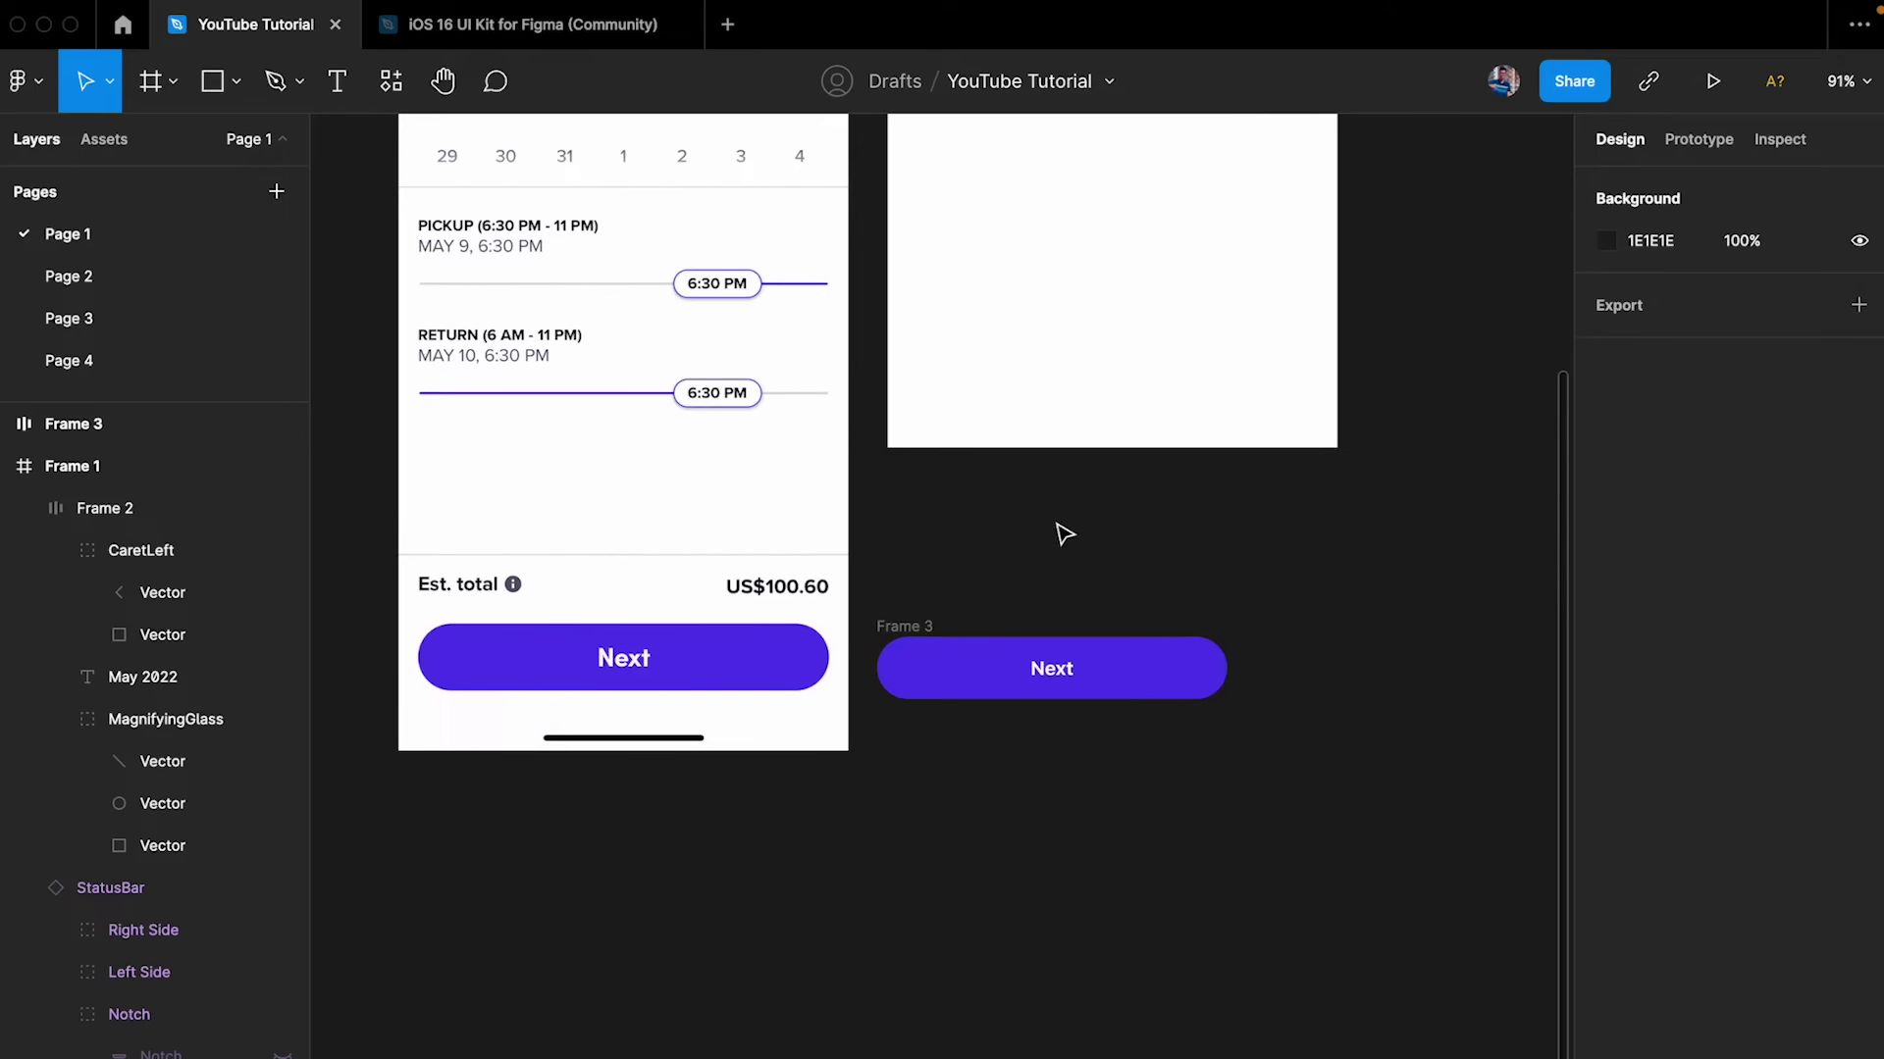
scroll(687, 650, up, 2)
scroll(687, 650, up, 5)
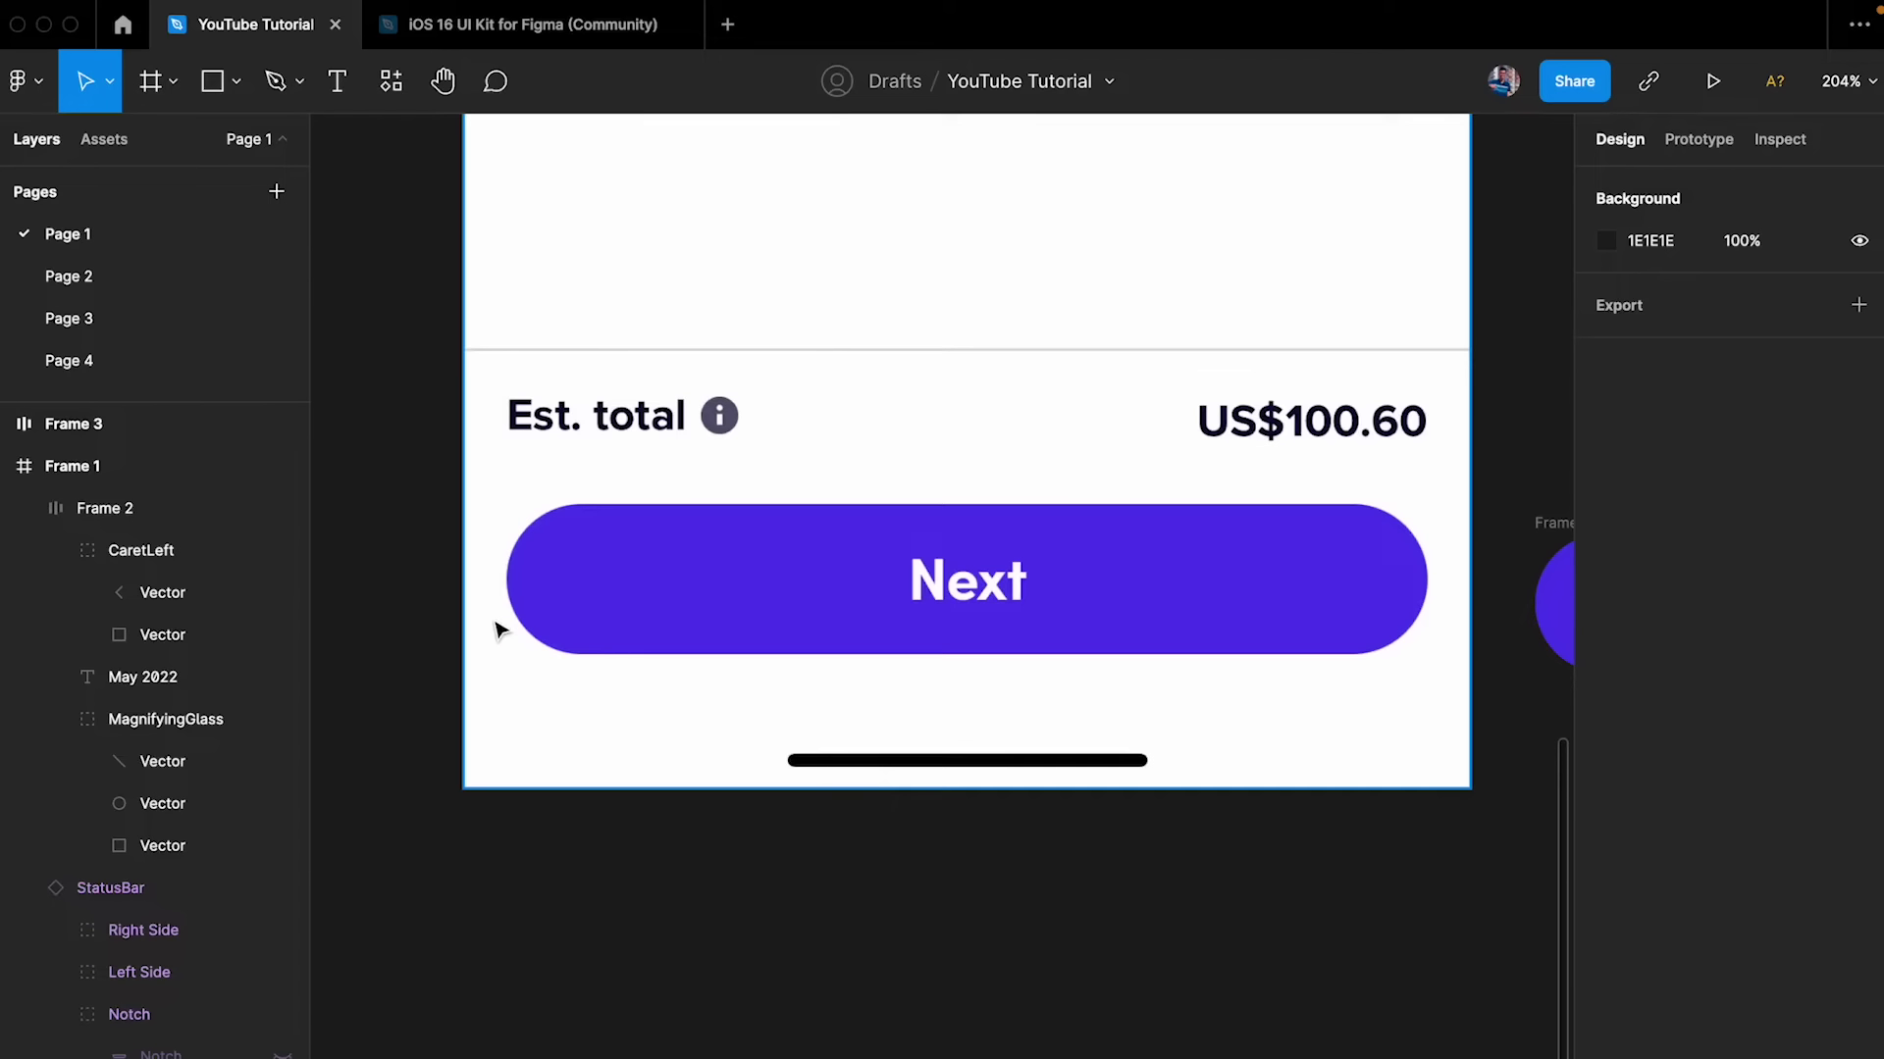
- Move the Next button into Frame 1, horizontally centred near its lower edge at X 42, Y 472
scroll(1467, 586, down, 3)
scroll(1345, 589, right, 4)
drag(748, 643, 826, 230)
- Compare the header frame's side padding with the margins around the Next button in Frame 1 and in the reference screenshot
scroll(820, 232, up, 8)
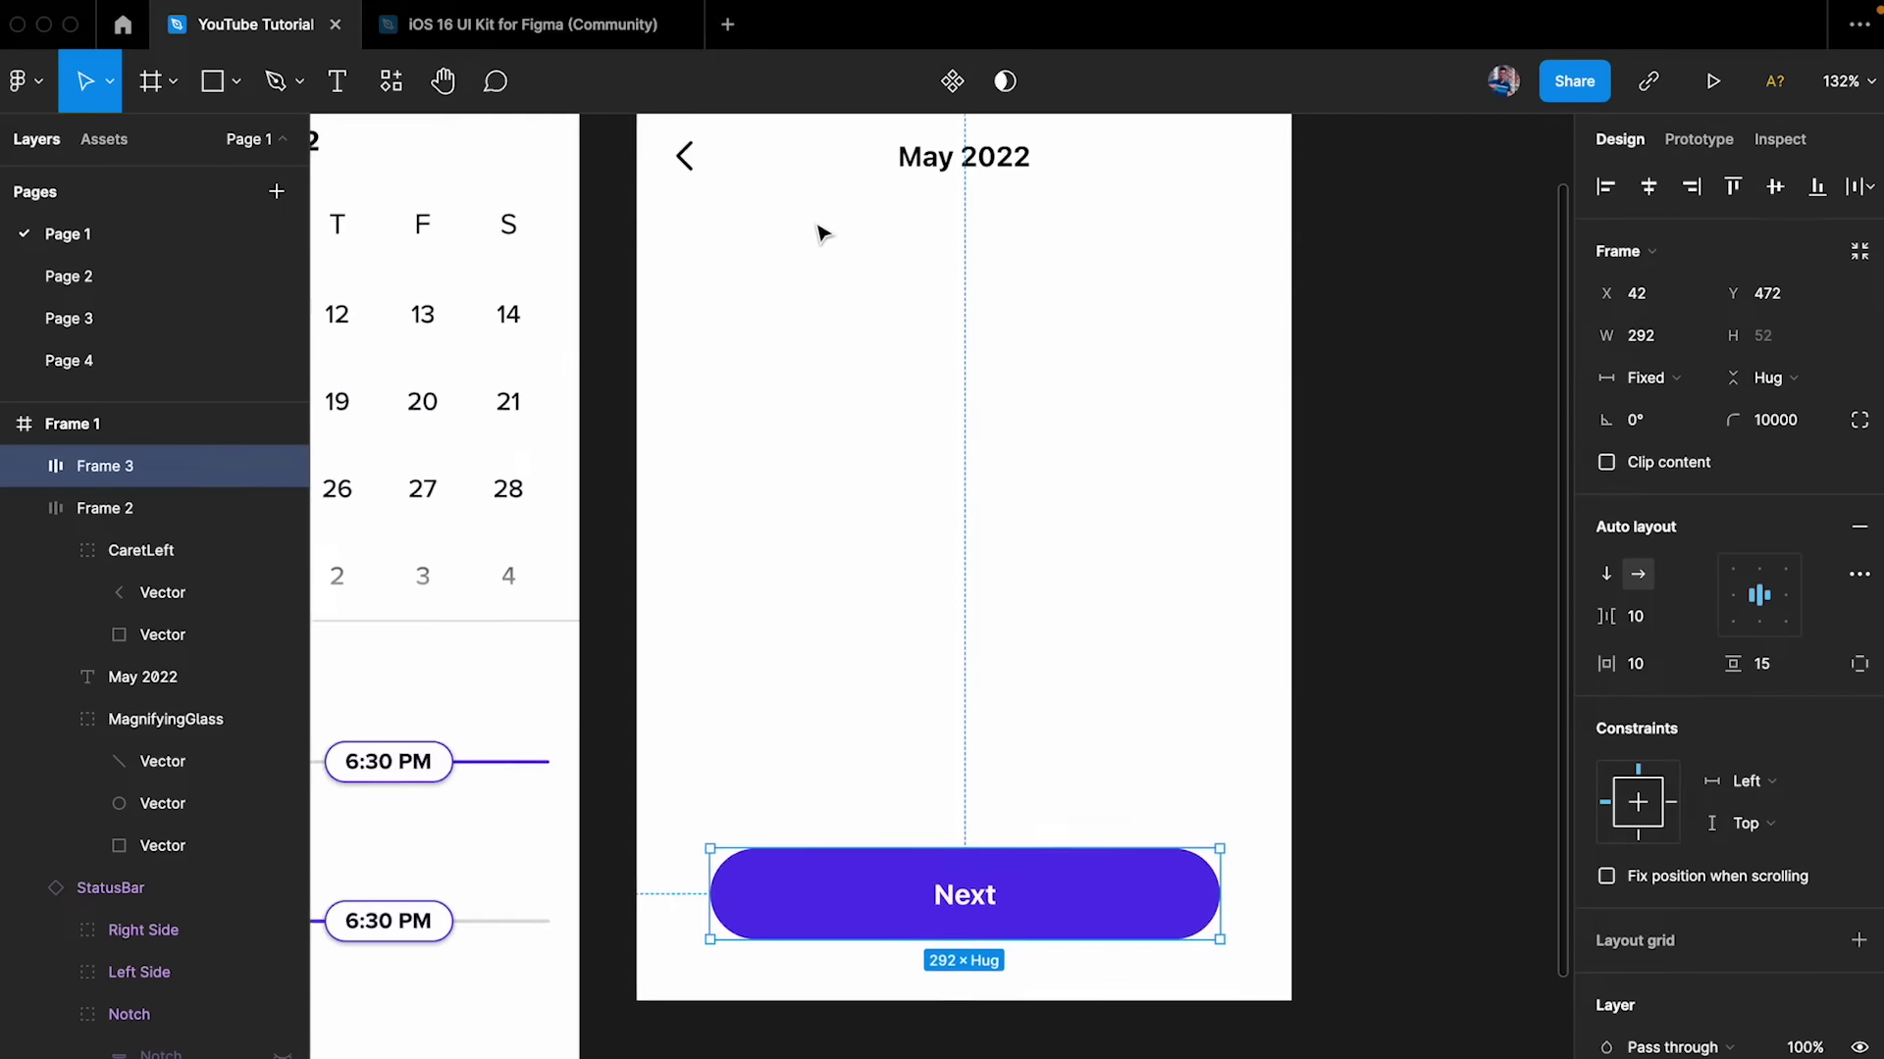
click(694, 451)
scroll(798, 450, up, 3)
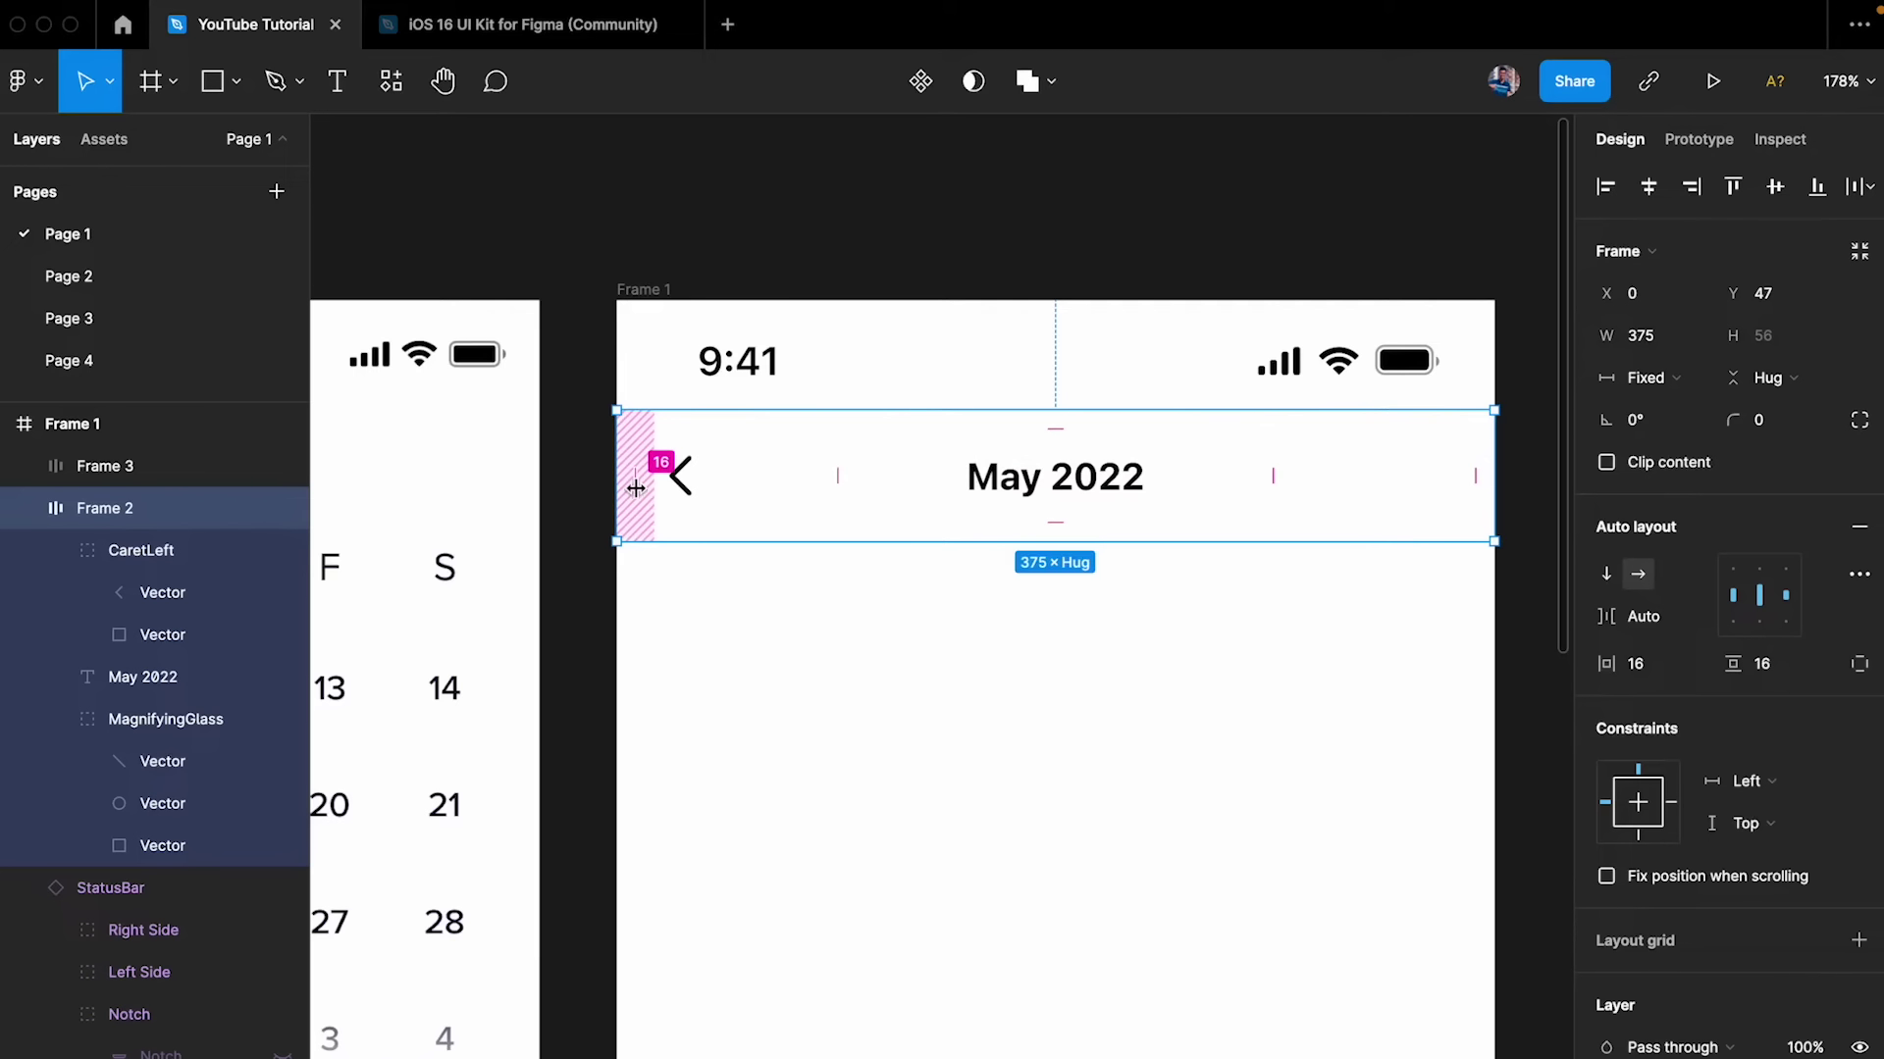
scroll(637, 491, down, 10)
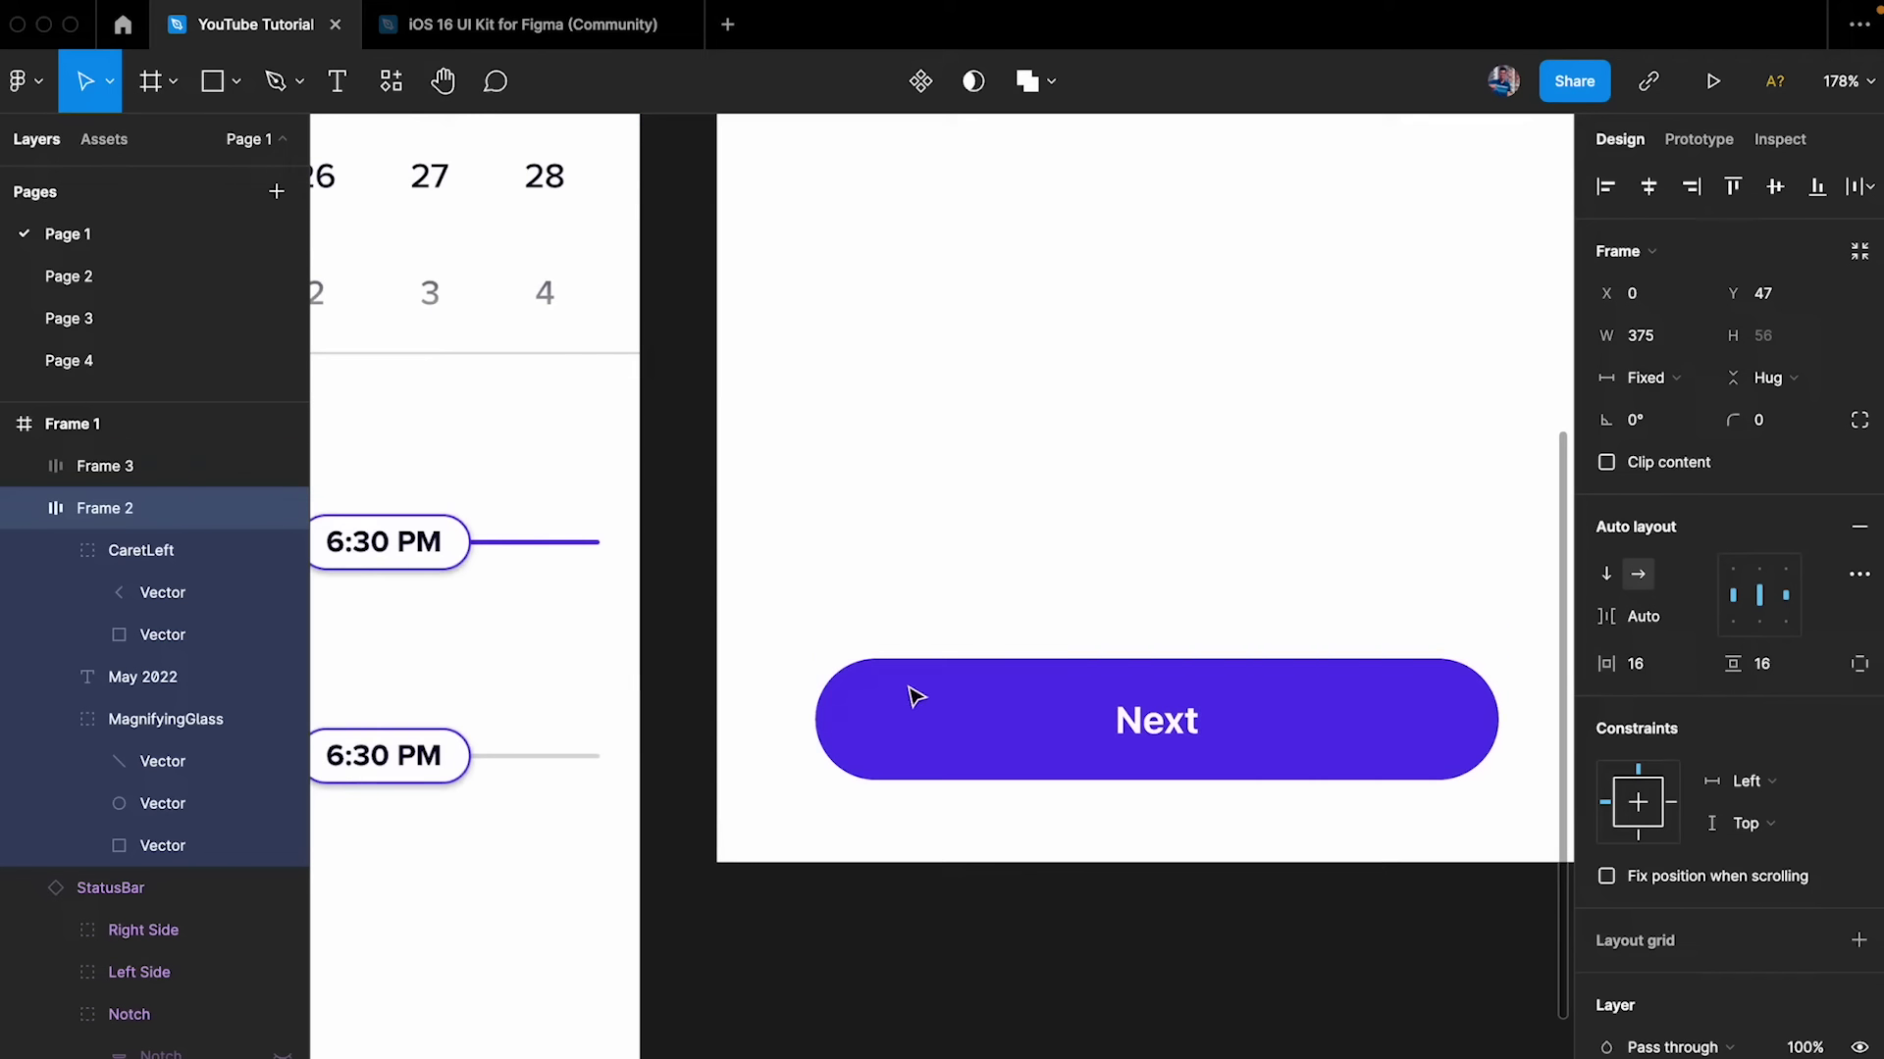
click(923, 715)
scroll(921, 715, left, 3)
scroll(922, 715, down, 5)
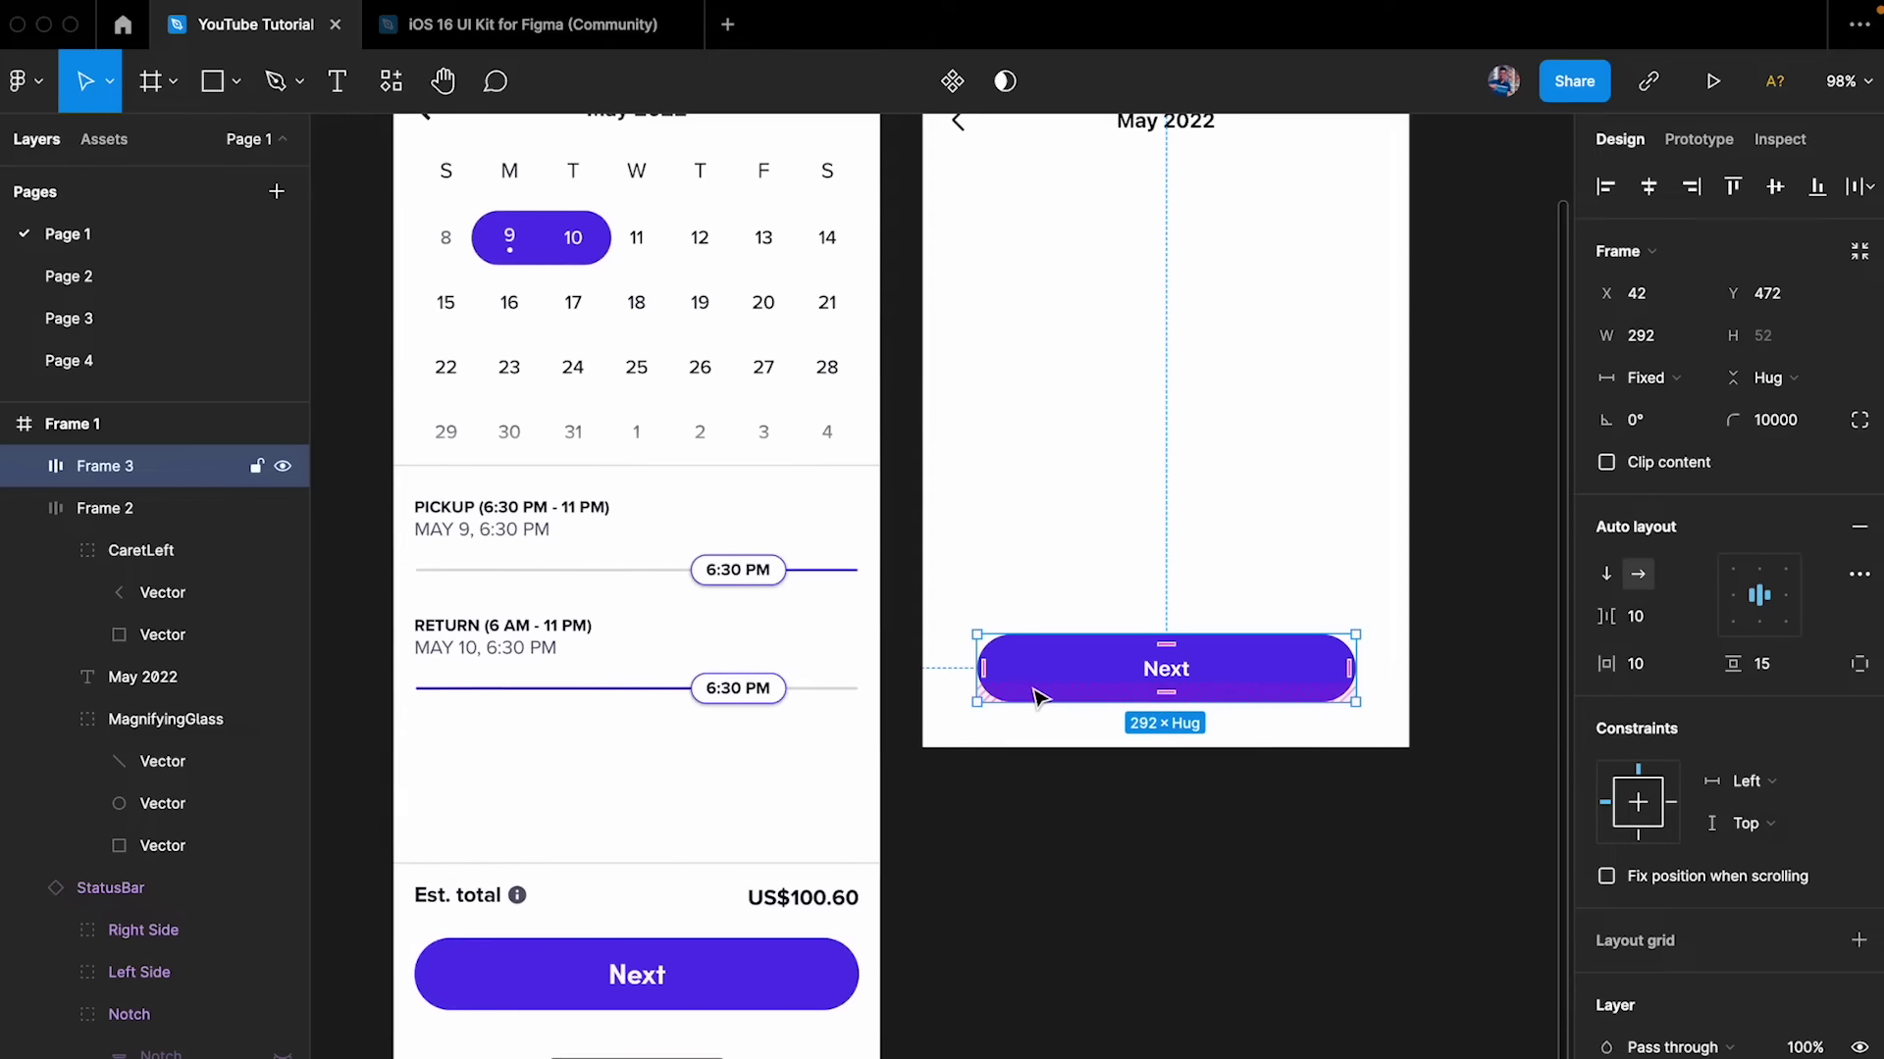
scroll(1038, 685, up, 4)
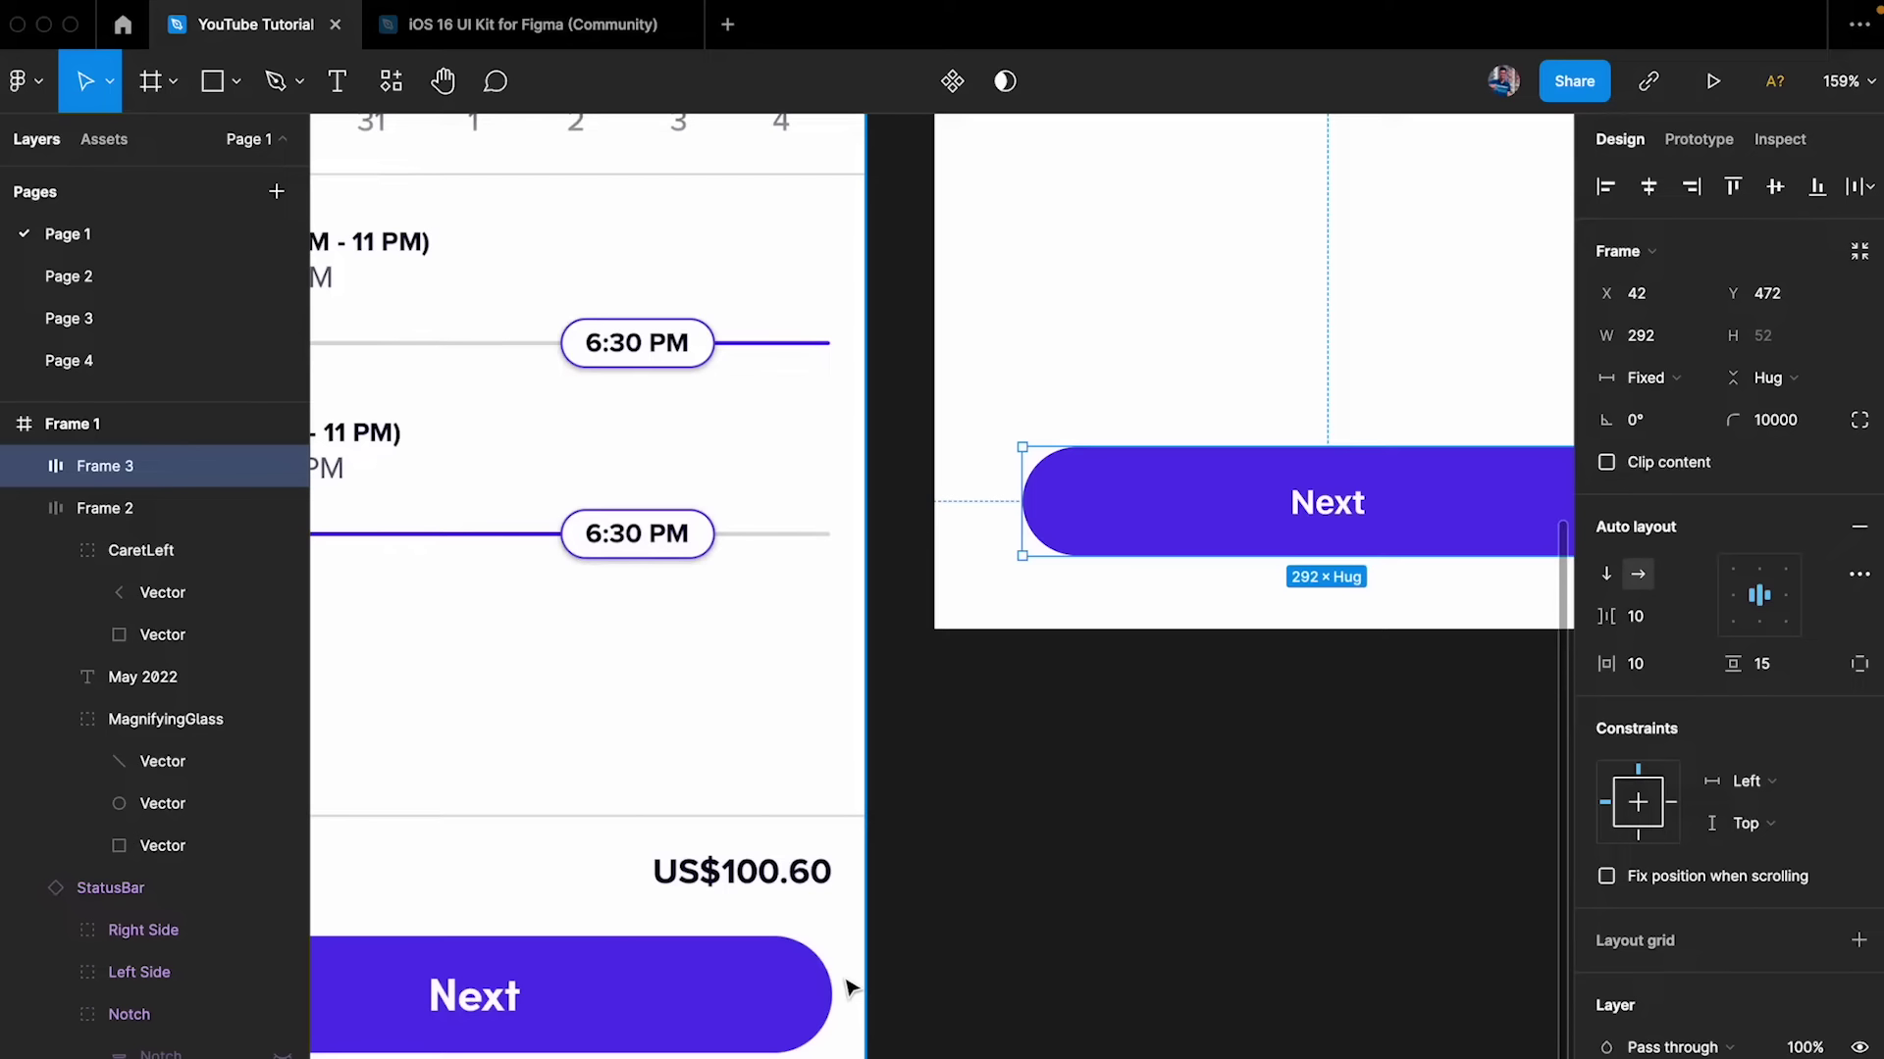
- Wrap the Next button near Frame 1's lower edge in an auto layout frame
scroll(850, 986, right, 5)
scroll(850, 986, down, 2)
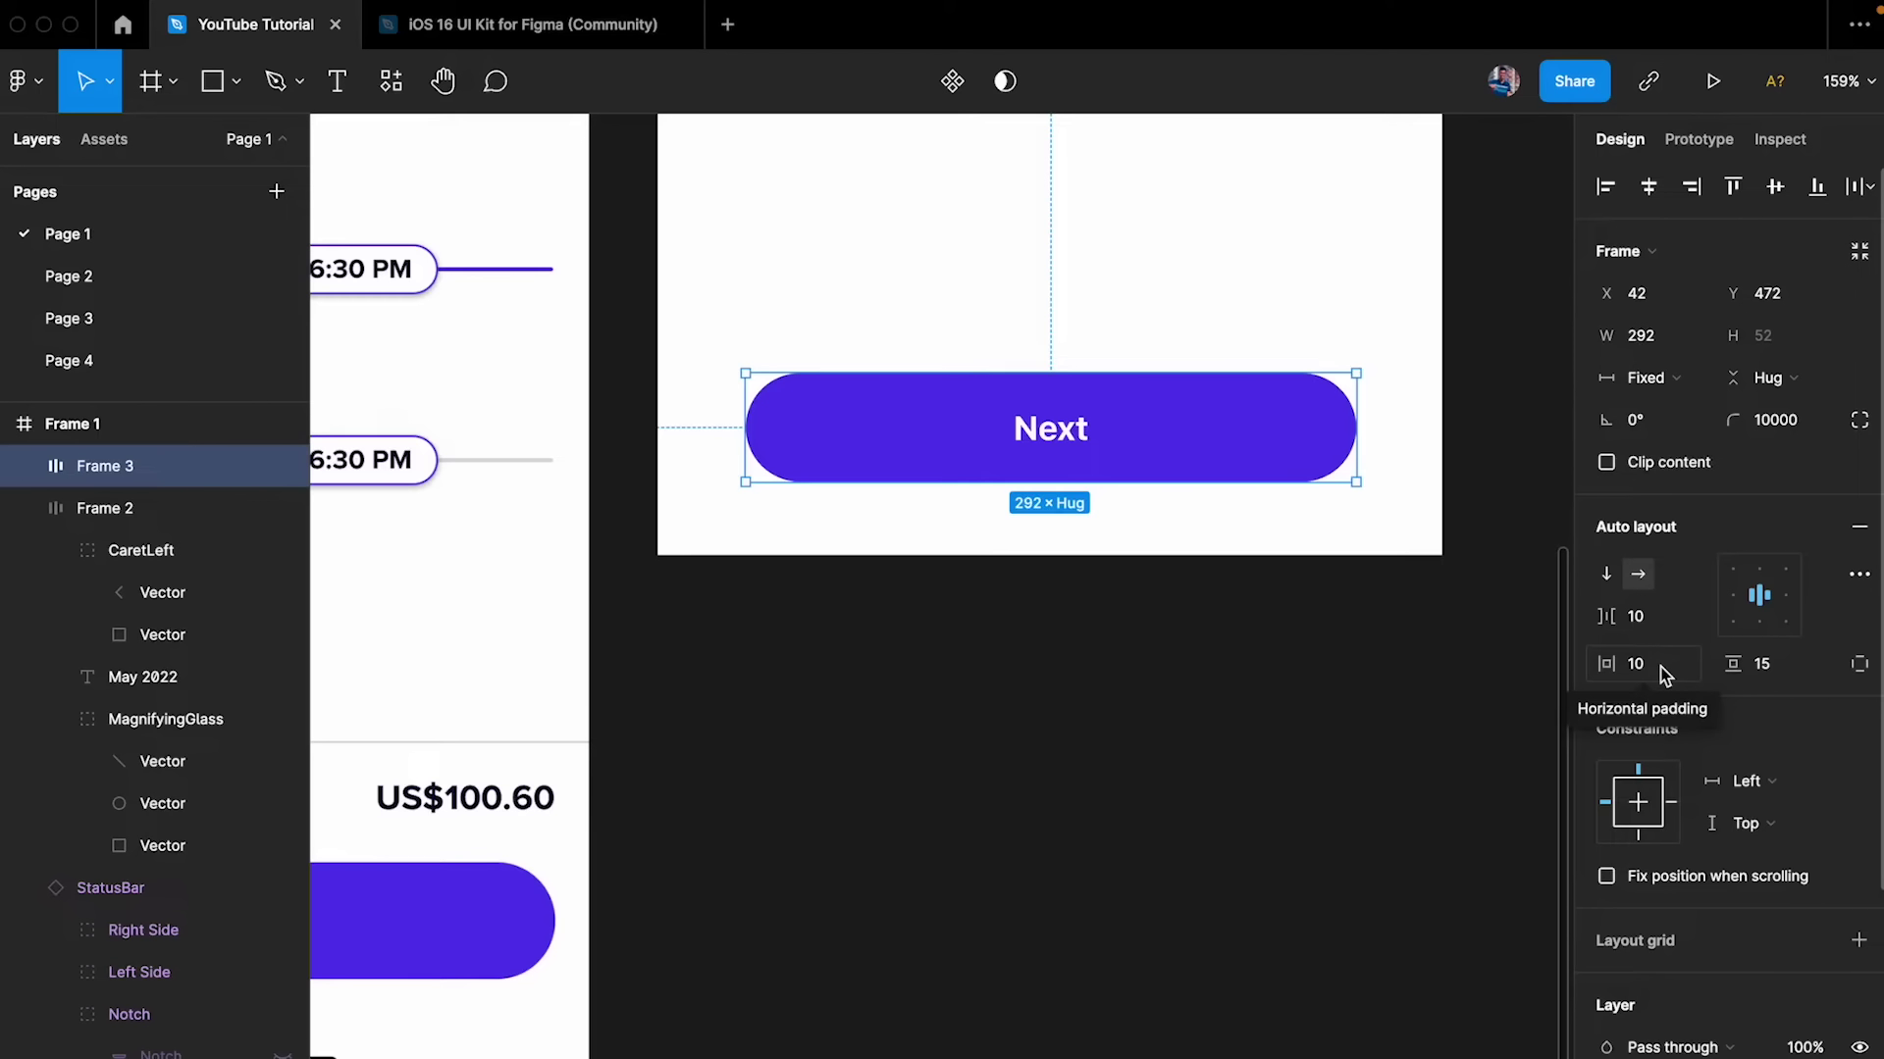
click(1364, 422)
click(1152, 458)
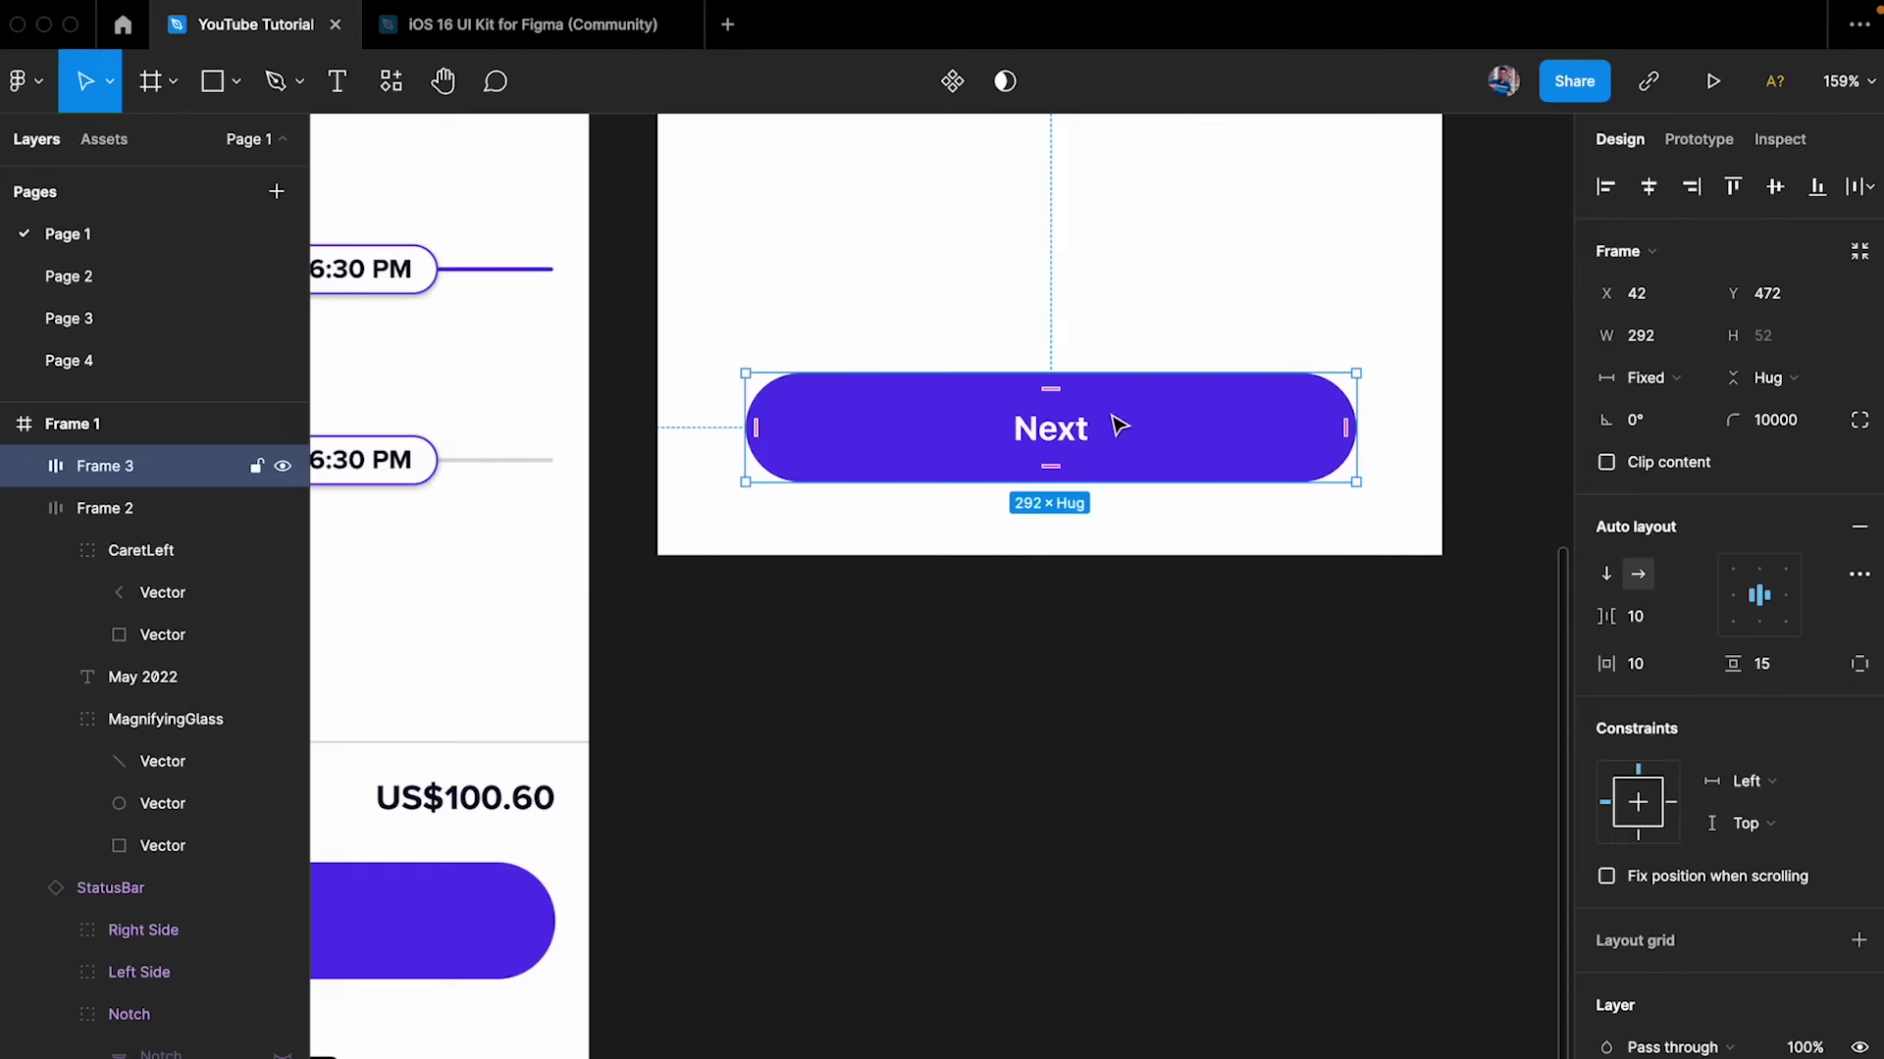
key(shift+a)
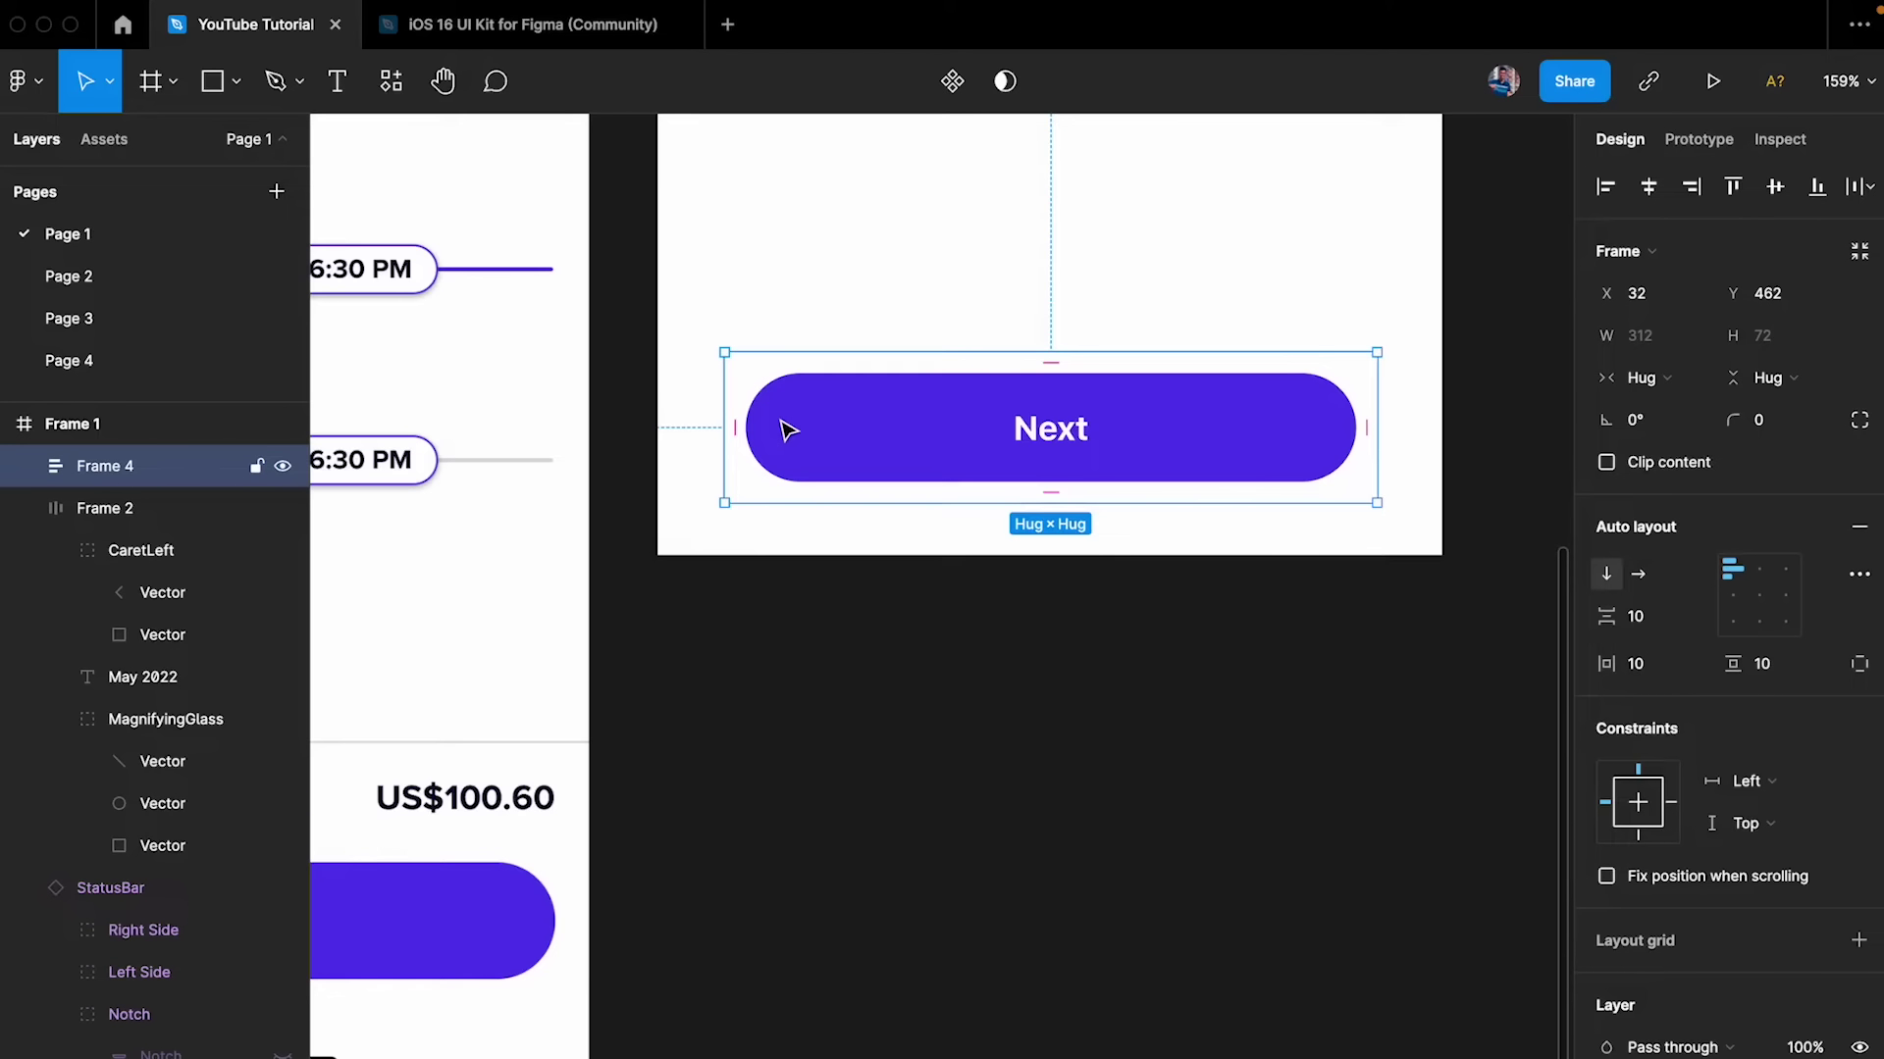
- Give the auto layout frame around the Next button a light blue CEE8FF fill
scroll(1829, 769, down, 5)
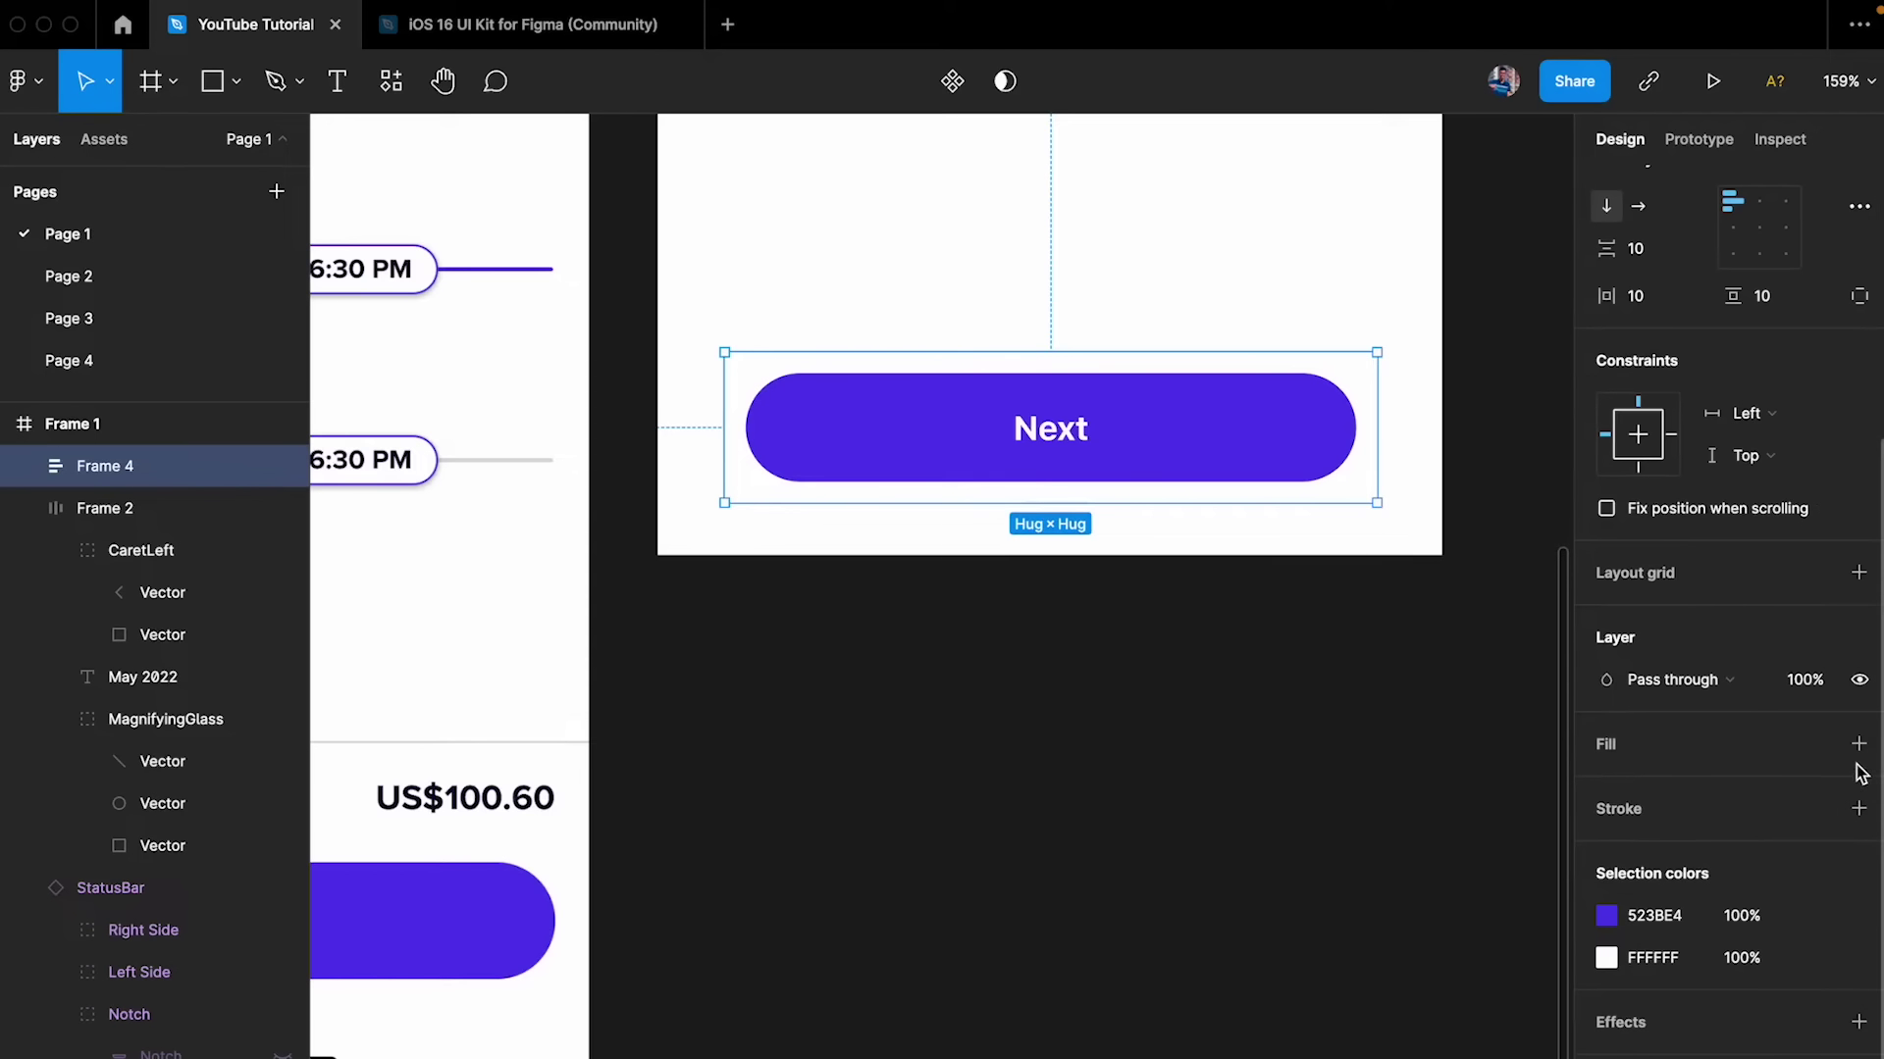
click(1606, 785)
drag(1391, 614, 1322, 483)
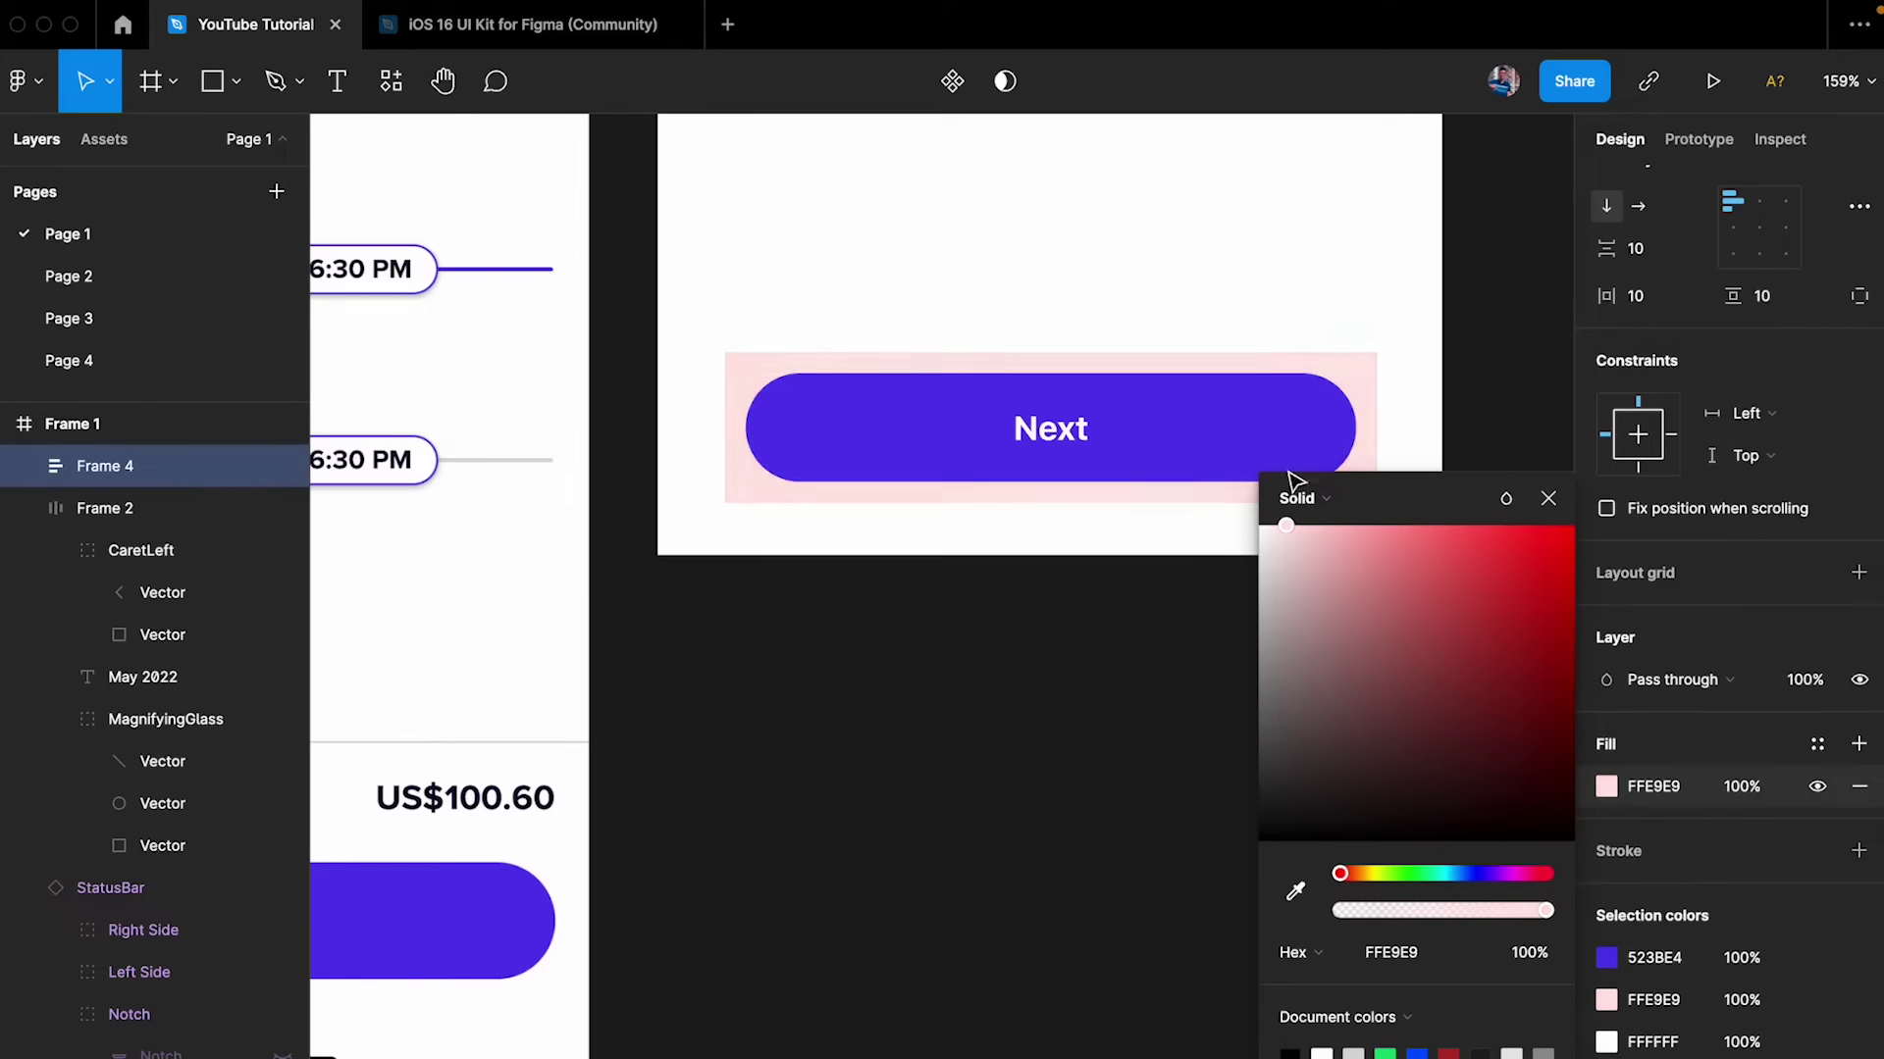
click(1429, 873)
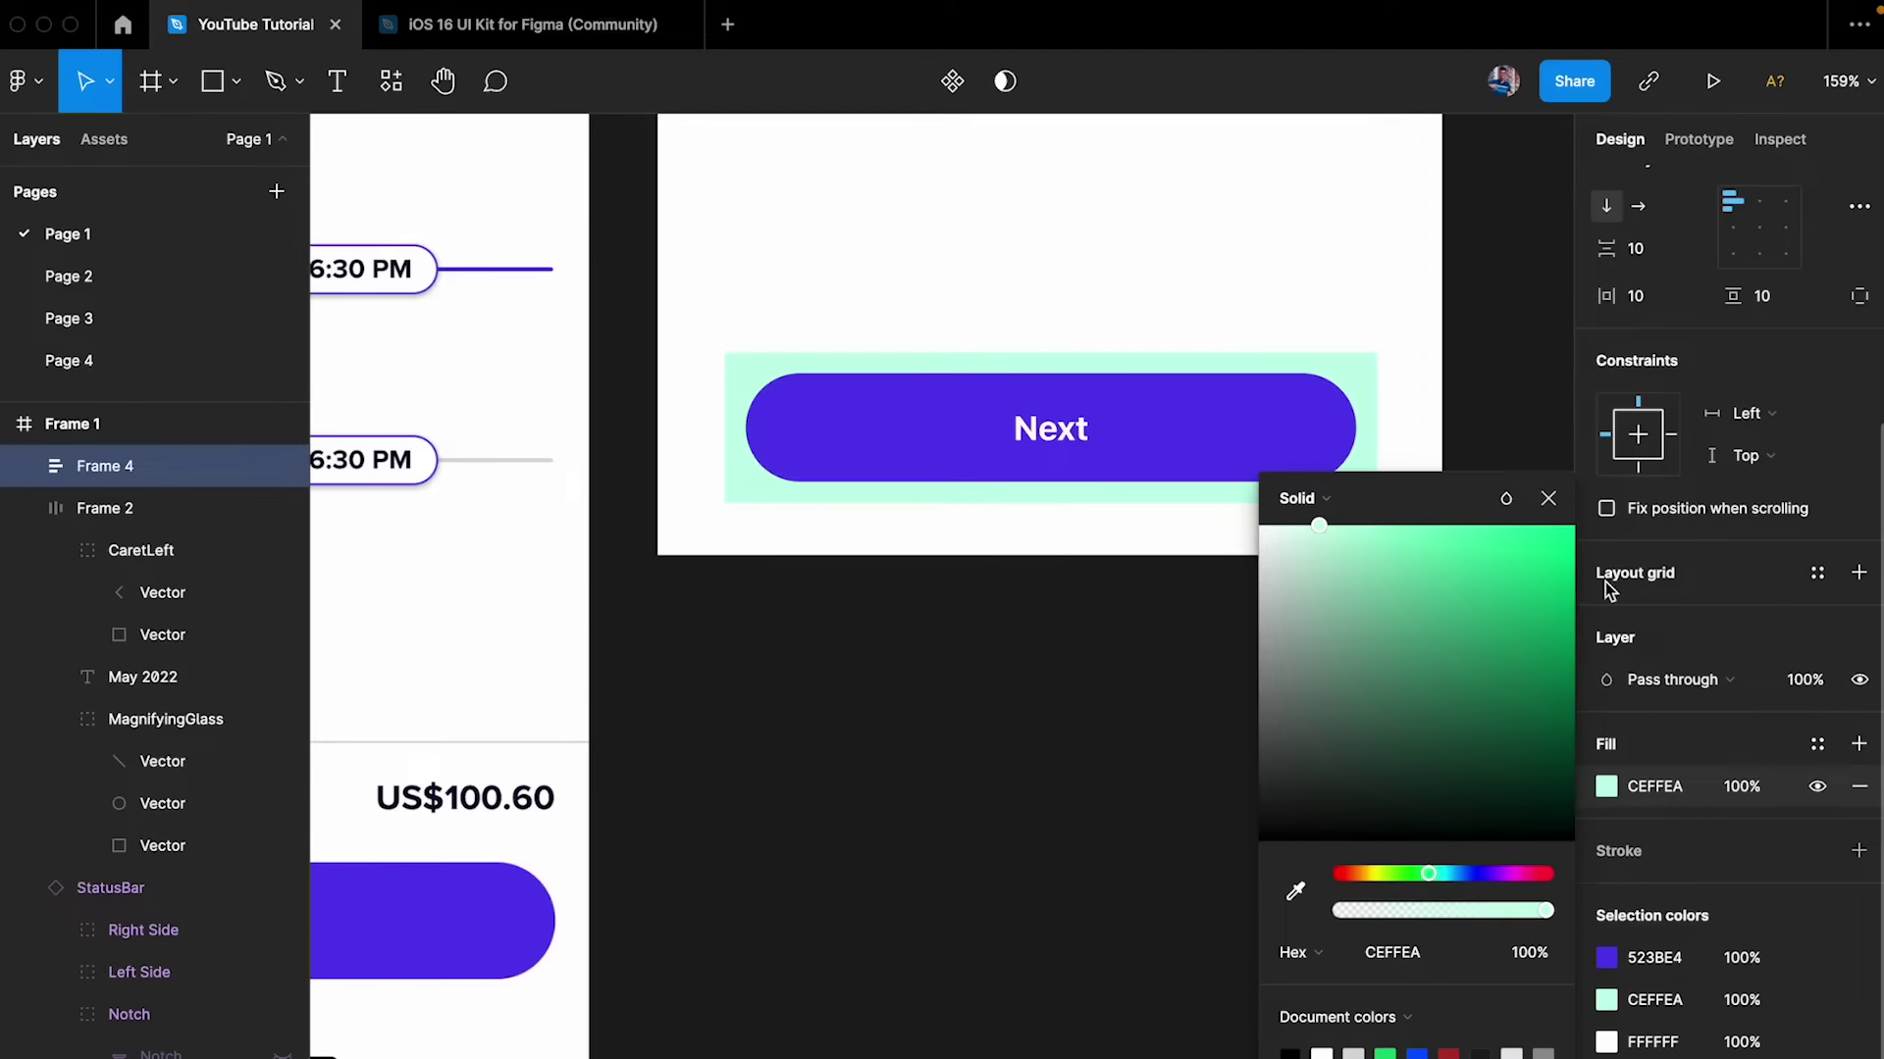
click(1456, 873)
key(Escape)
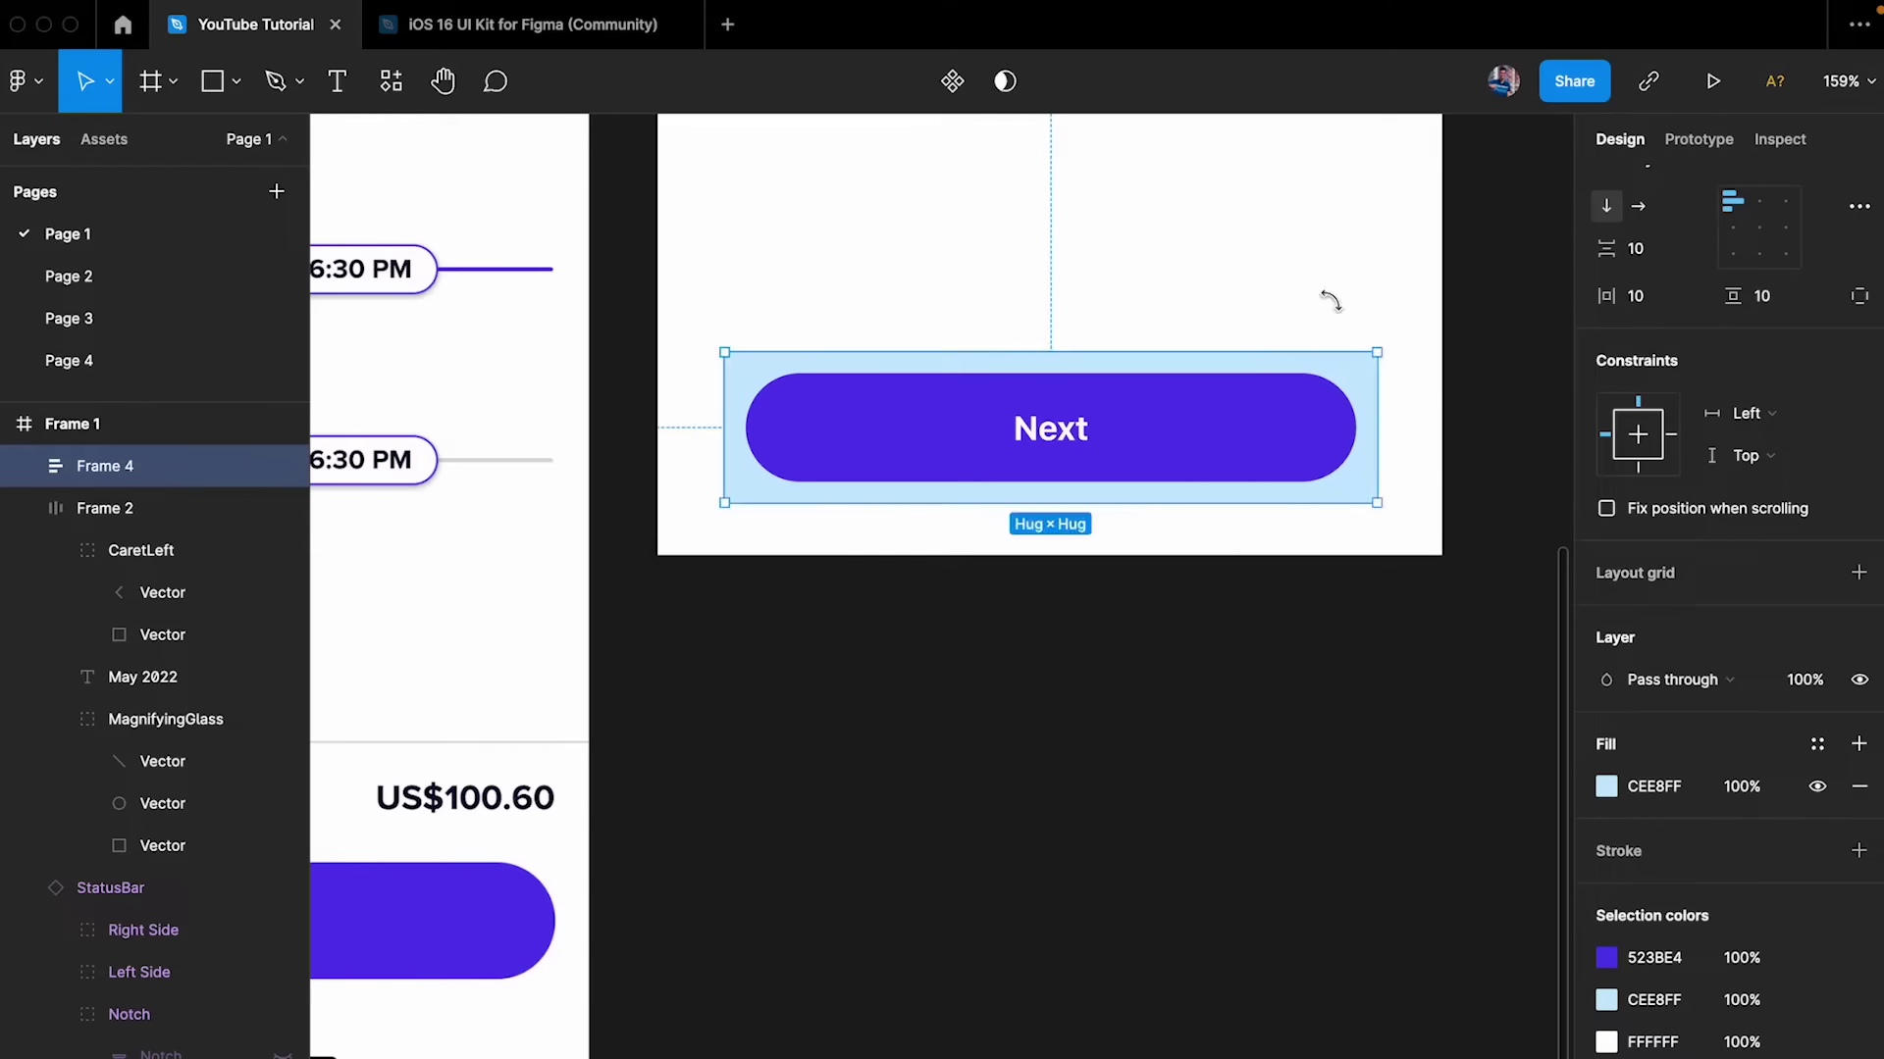
- Set the horizontal padding of the light blue frame around the Next button to 16
click(1206, 324)
click(1364, 437)
click(1669, 674)
text(15)
key(Return)
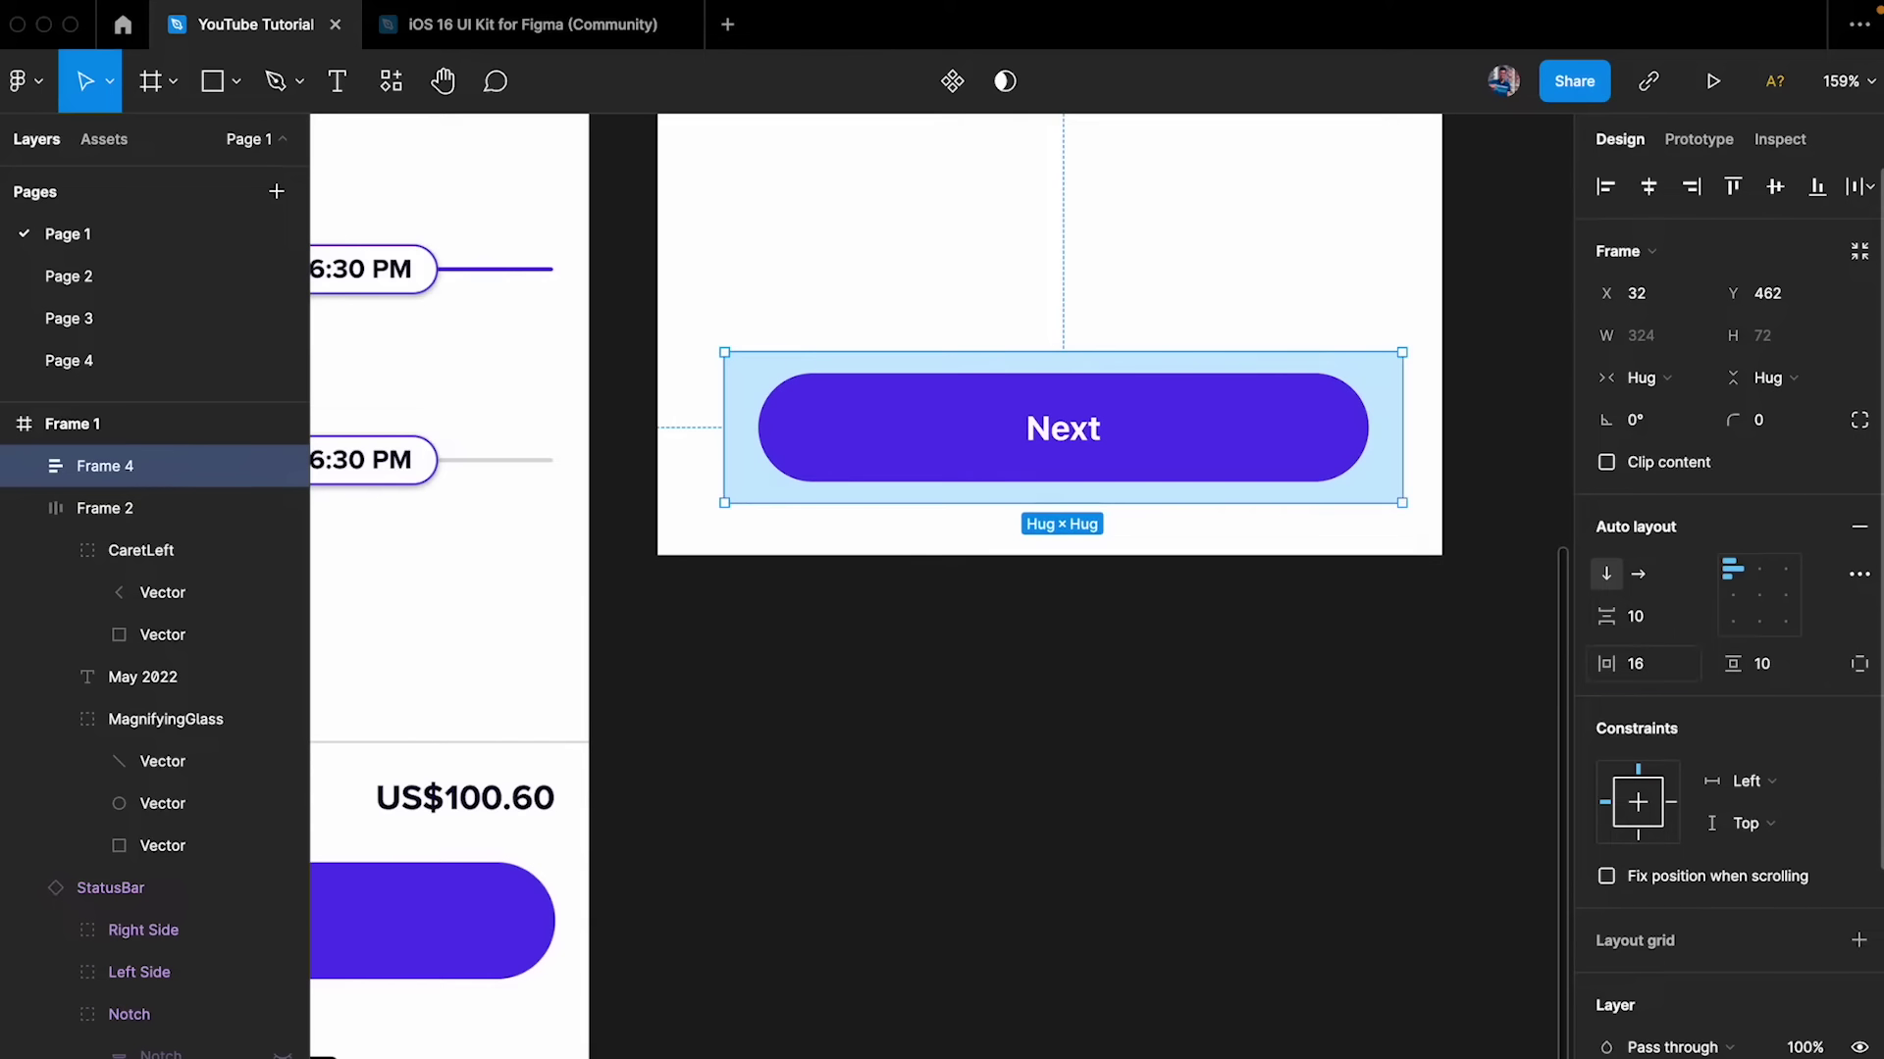
- Move the light blue frame to X 0 in Frame 1 and widen it to 375
drag(1382, 425, 1383, 426)
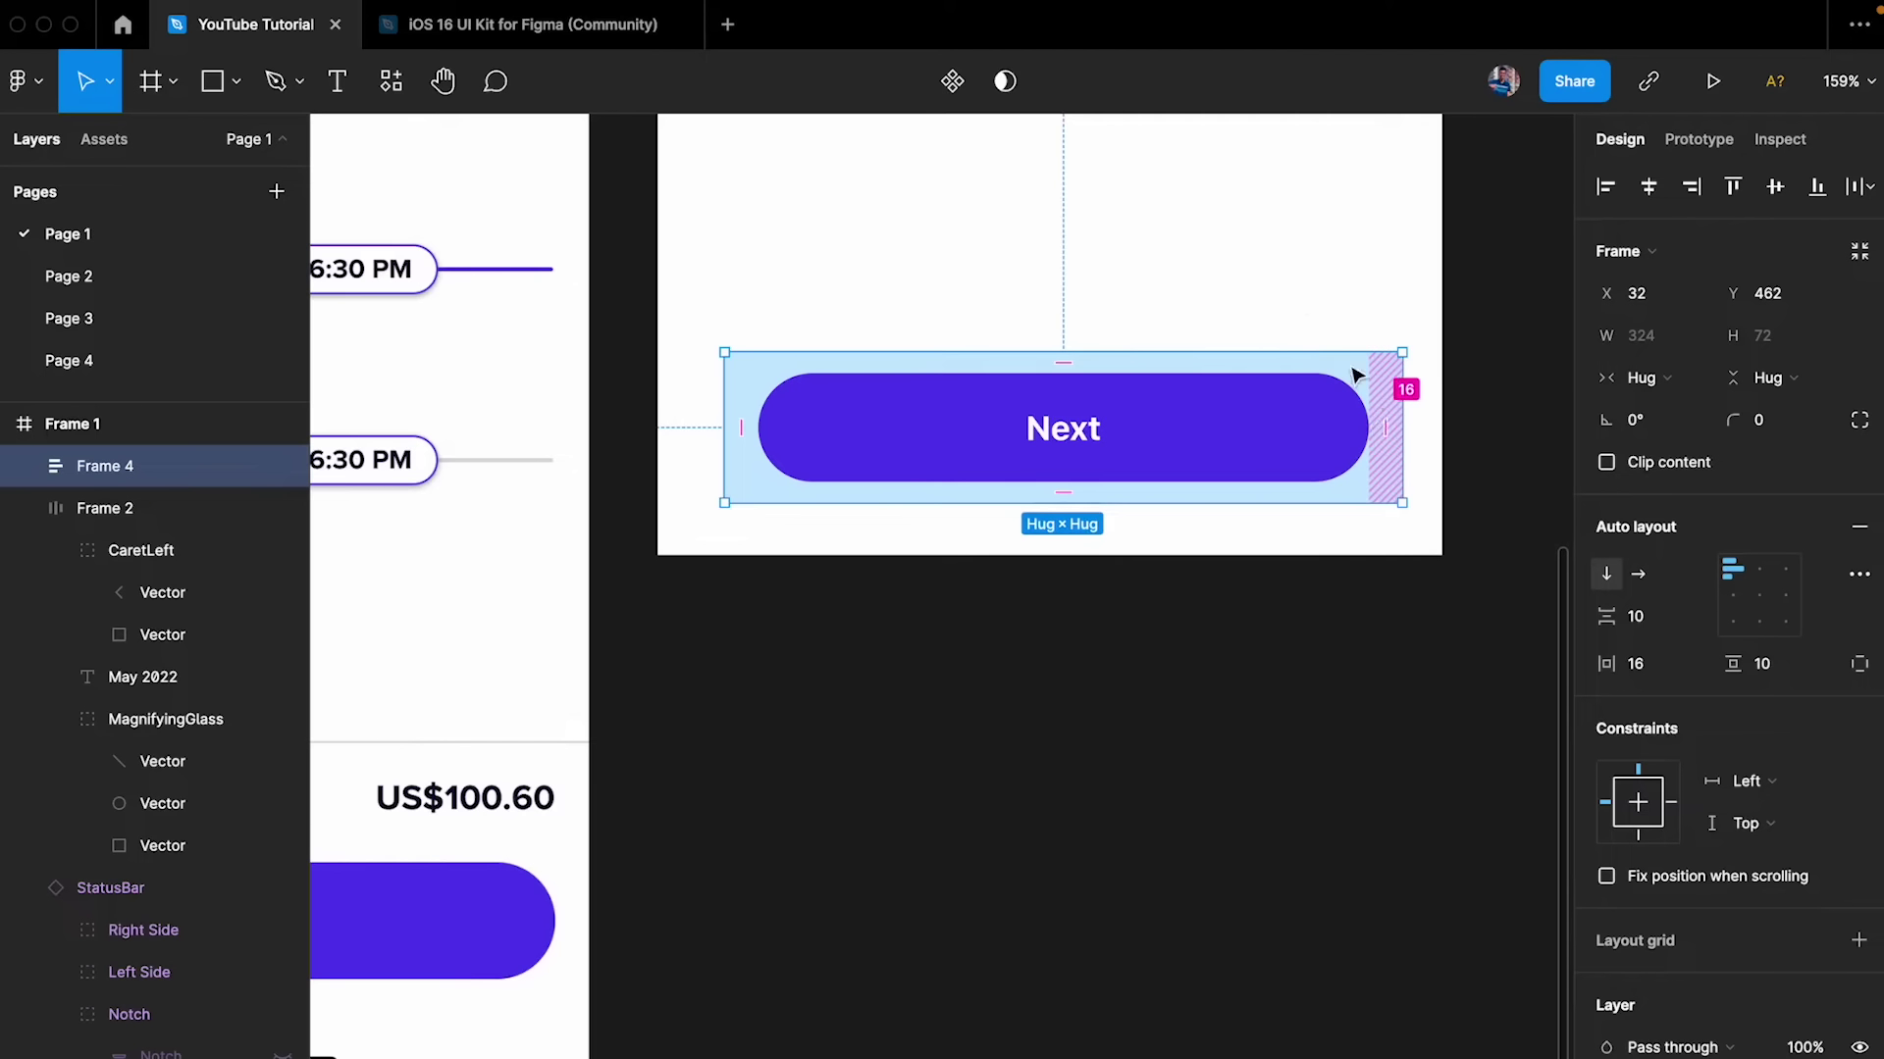
click(1308, 298)
click(1045, 402)
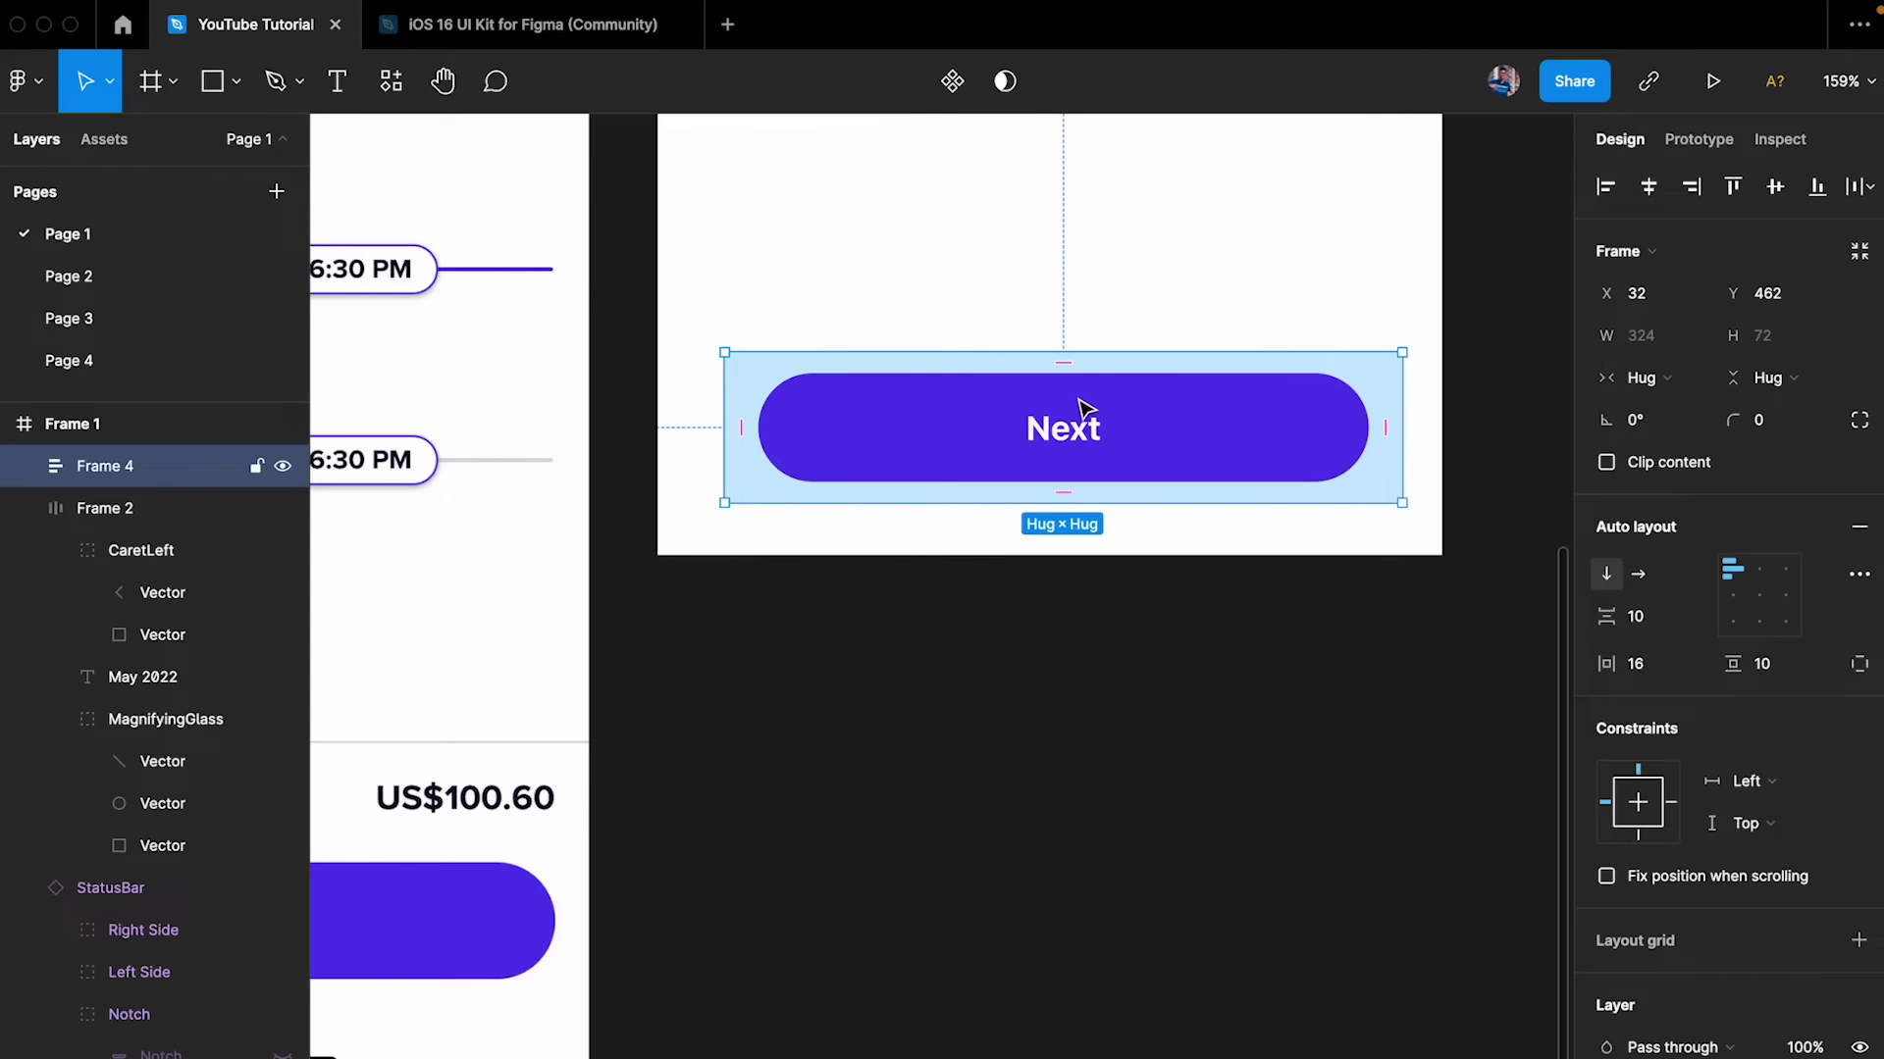
drag(1080, 408, 1022, 408)
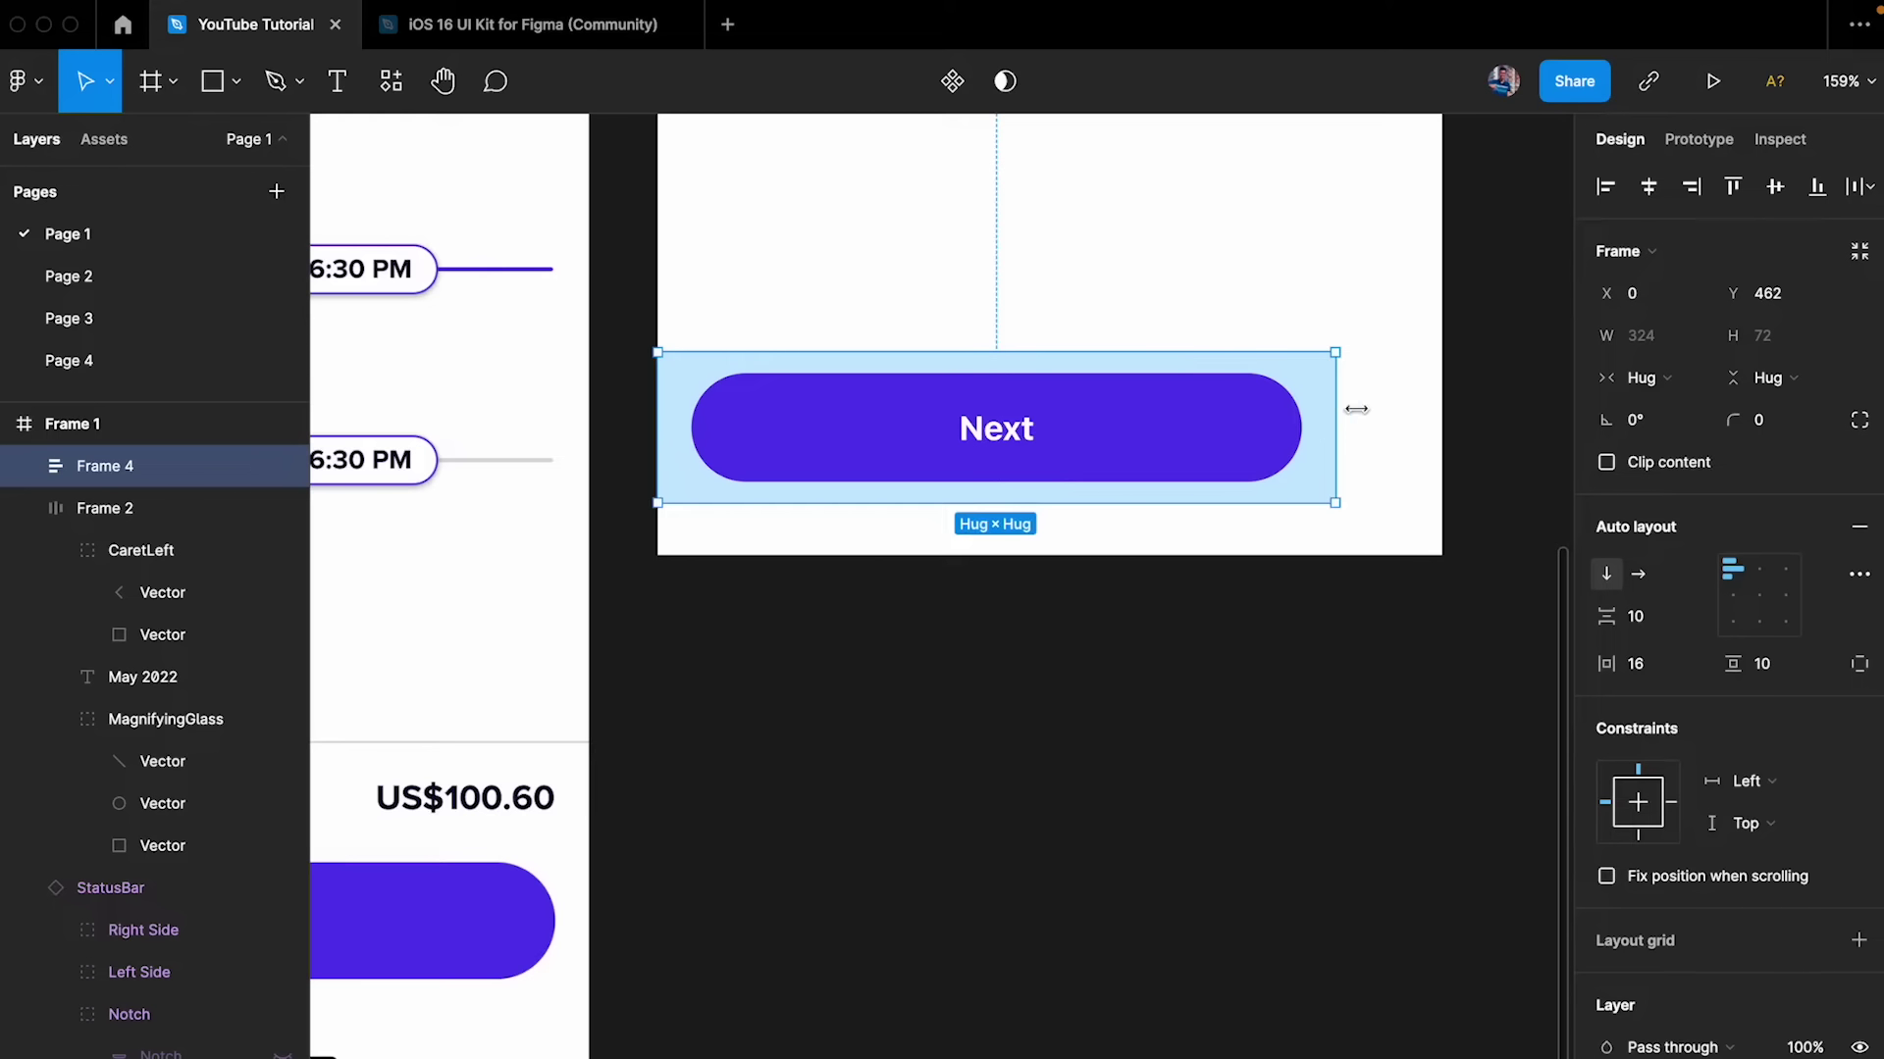
drag(1357, 409, 1442, 409)
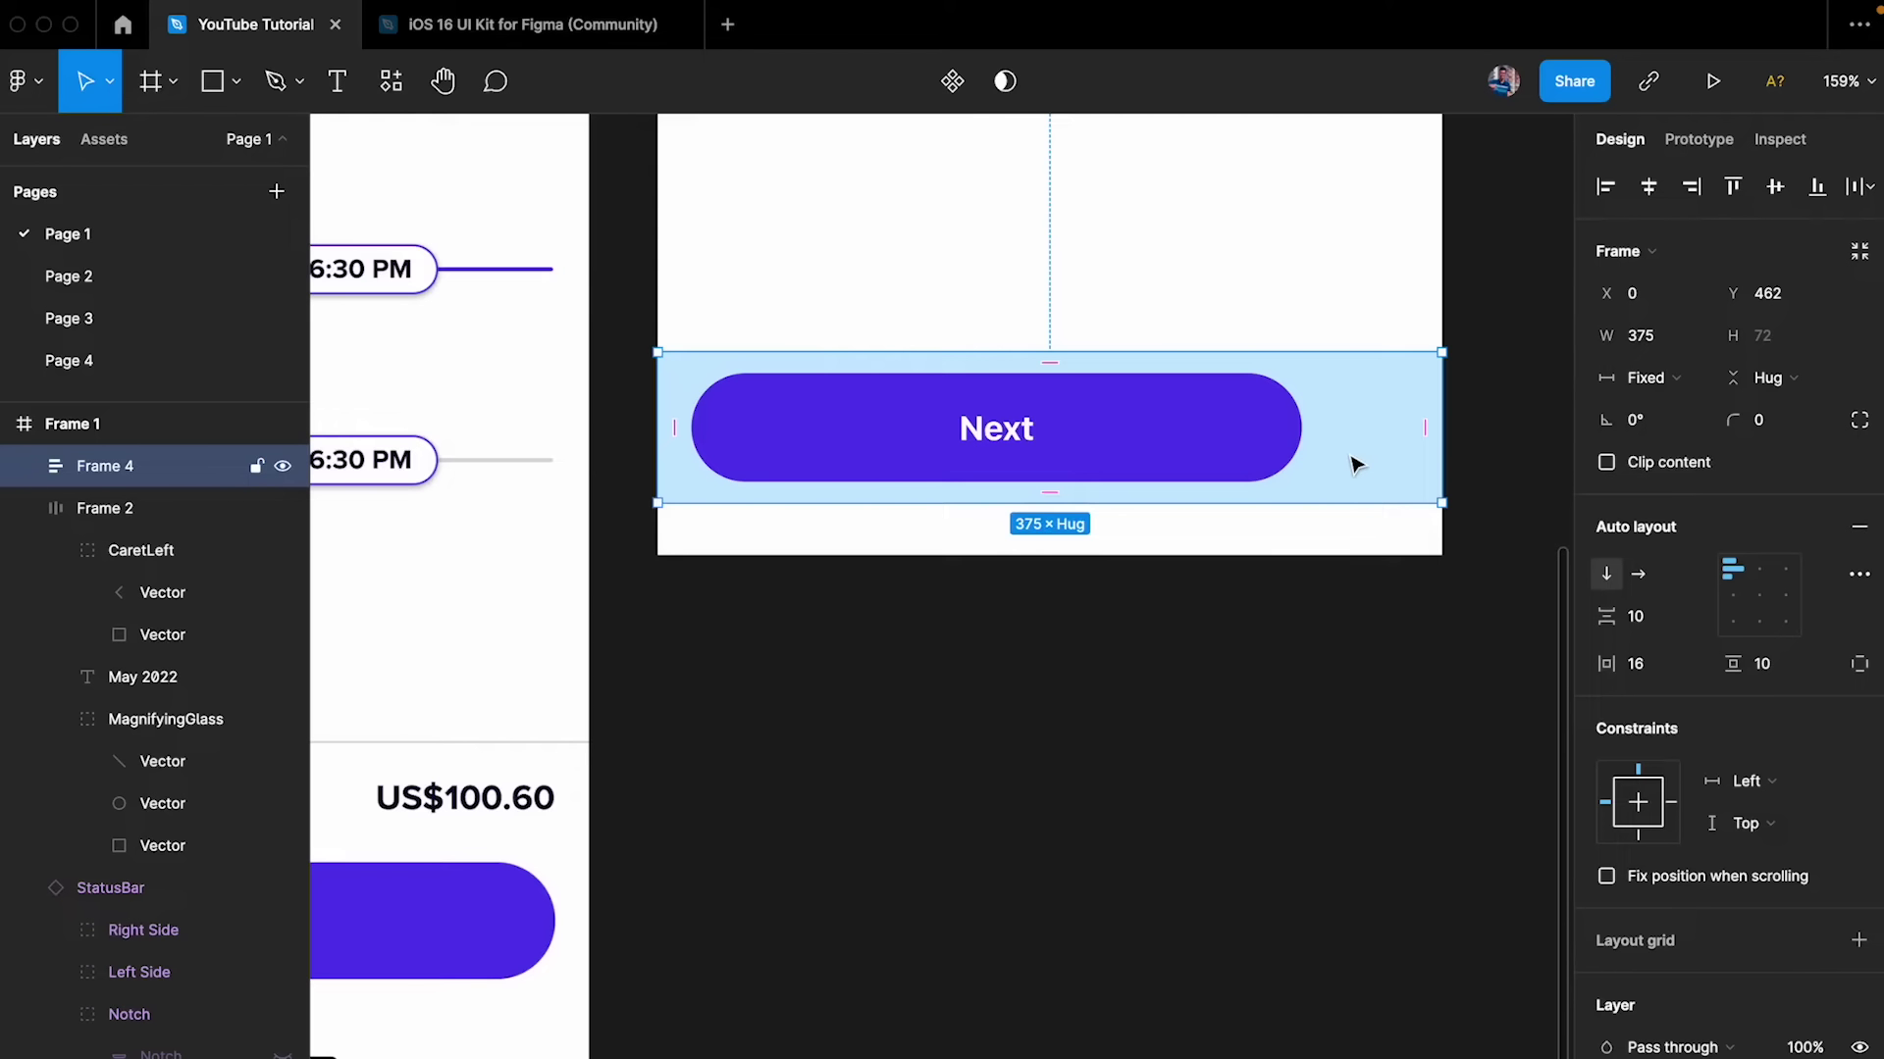
- Set the Next button's width to fill its light blue container
click(1229, 442)
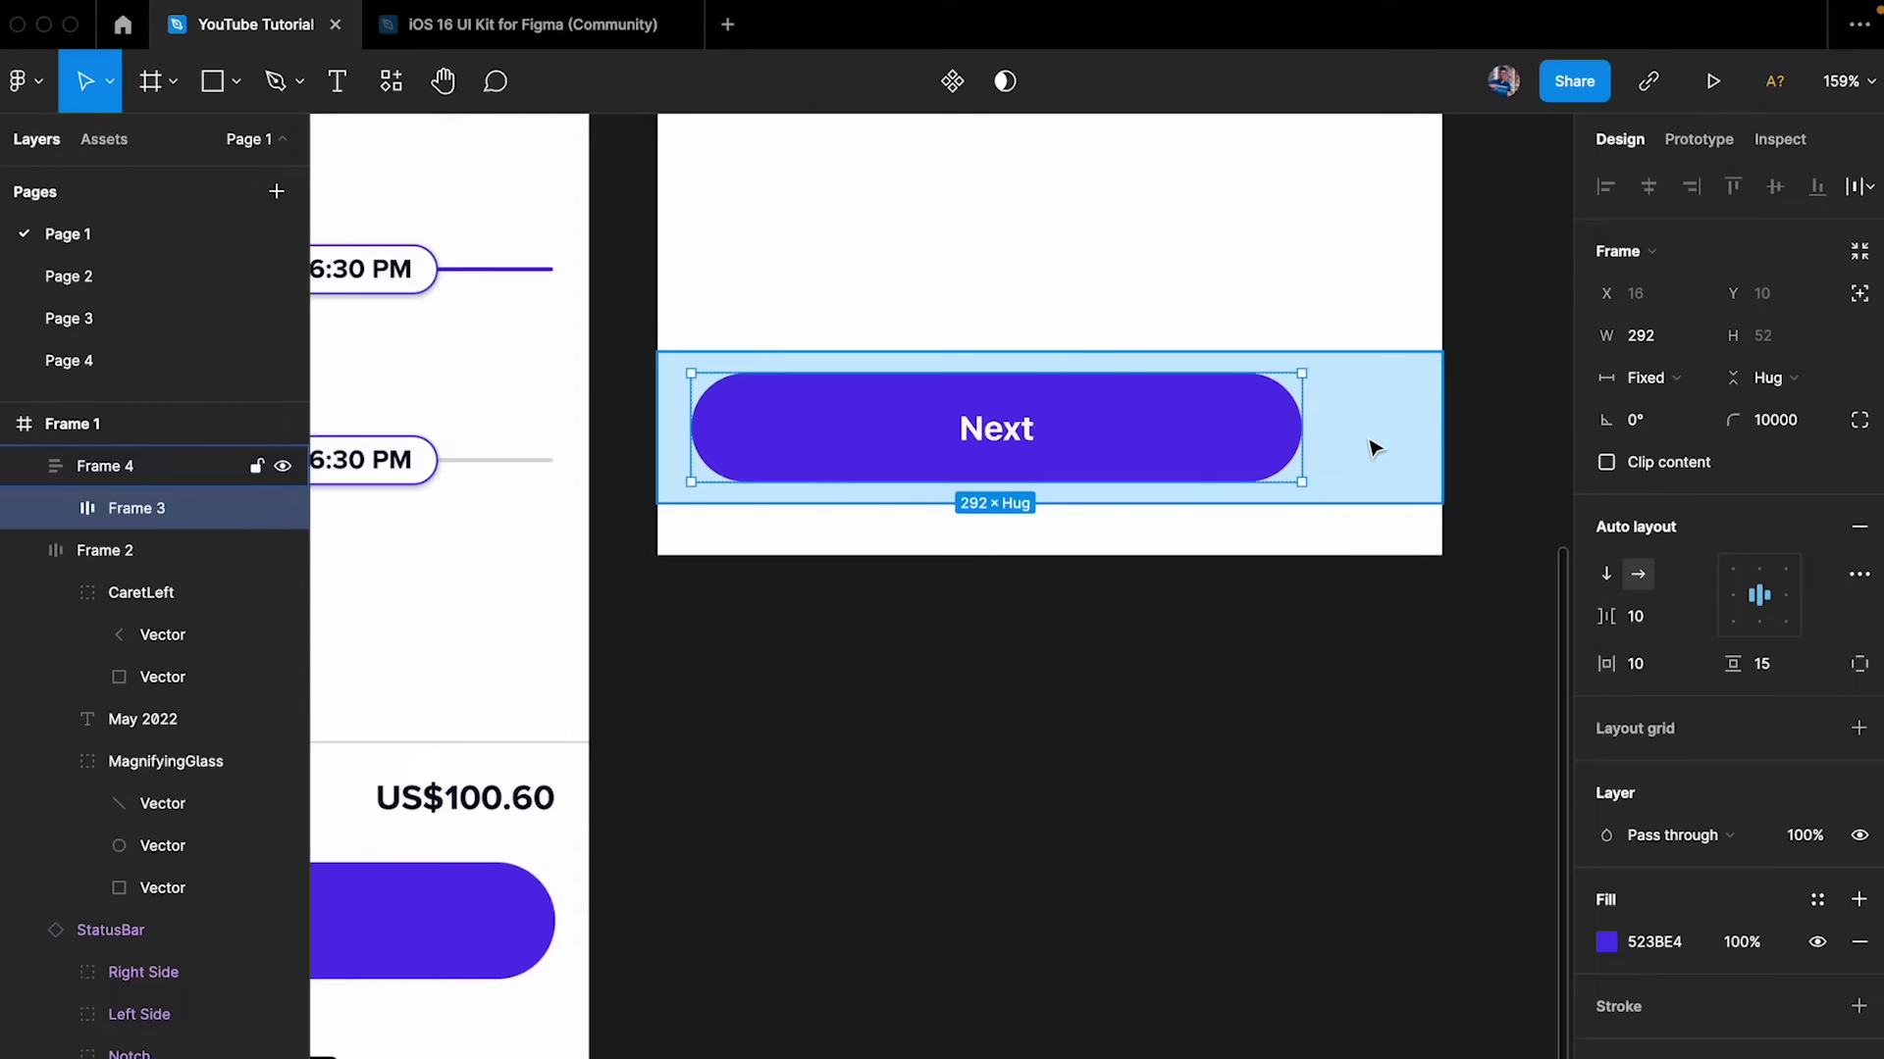
mouse_move(1148, 425)
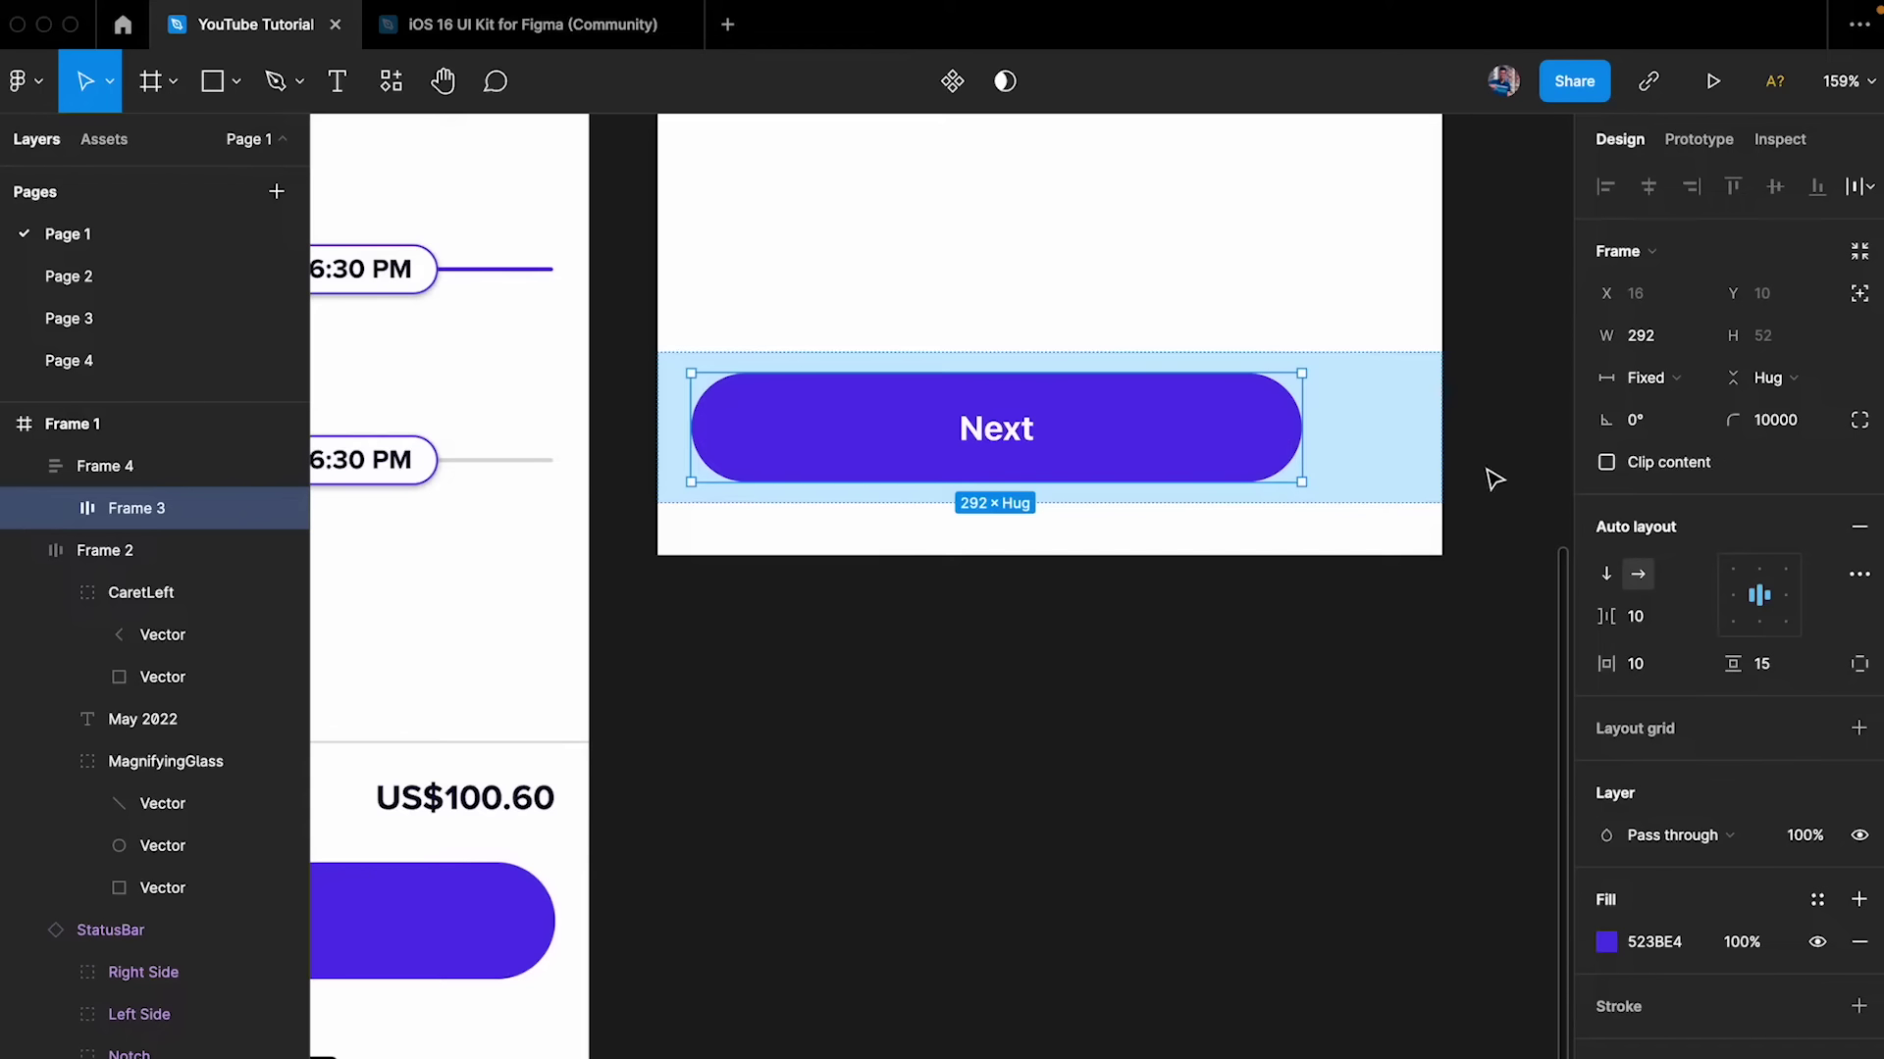
mouse_move(1248, 438)
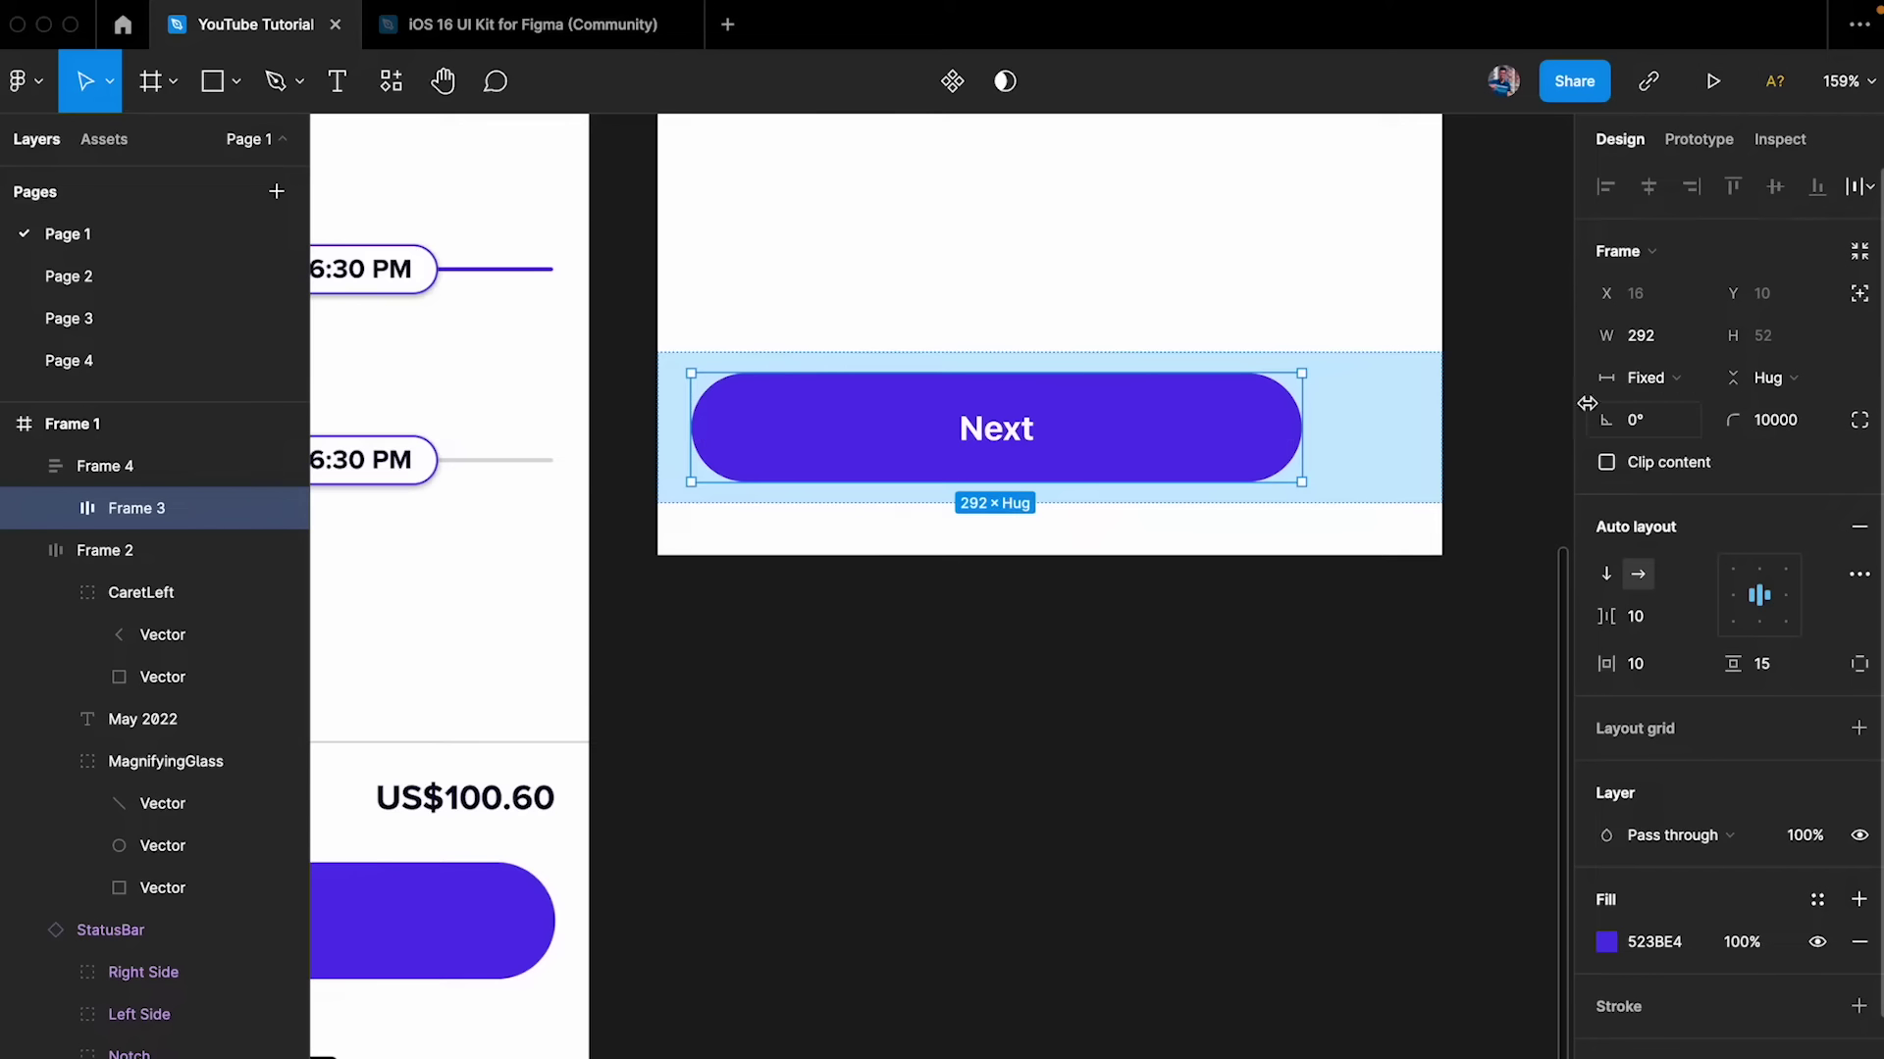
click(1668, 388)
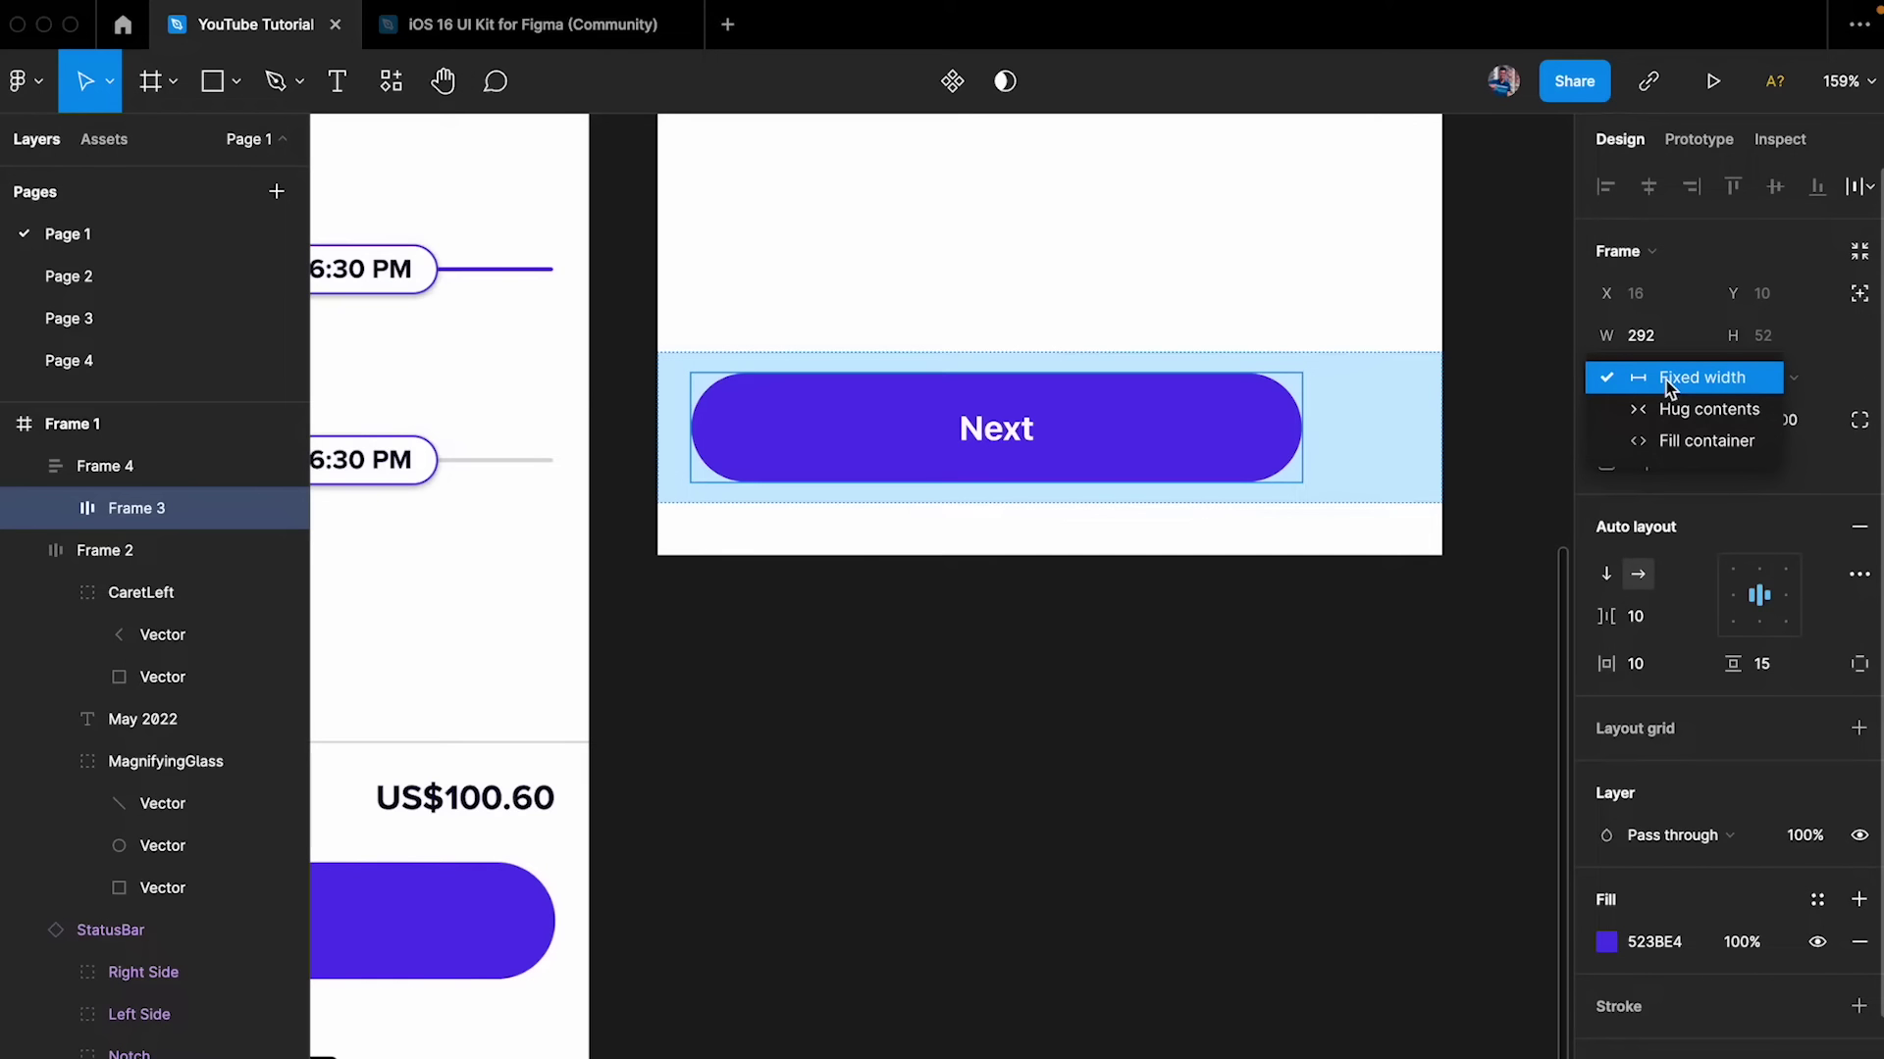
click(1675, 440)
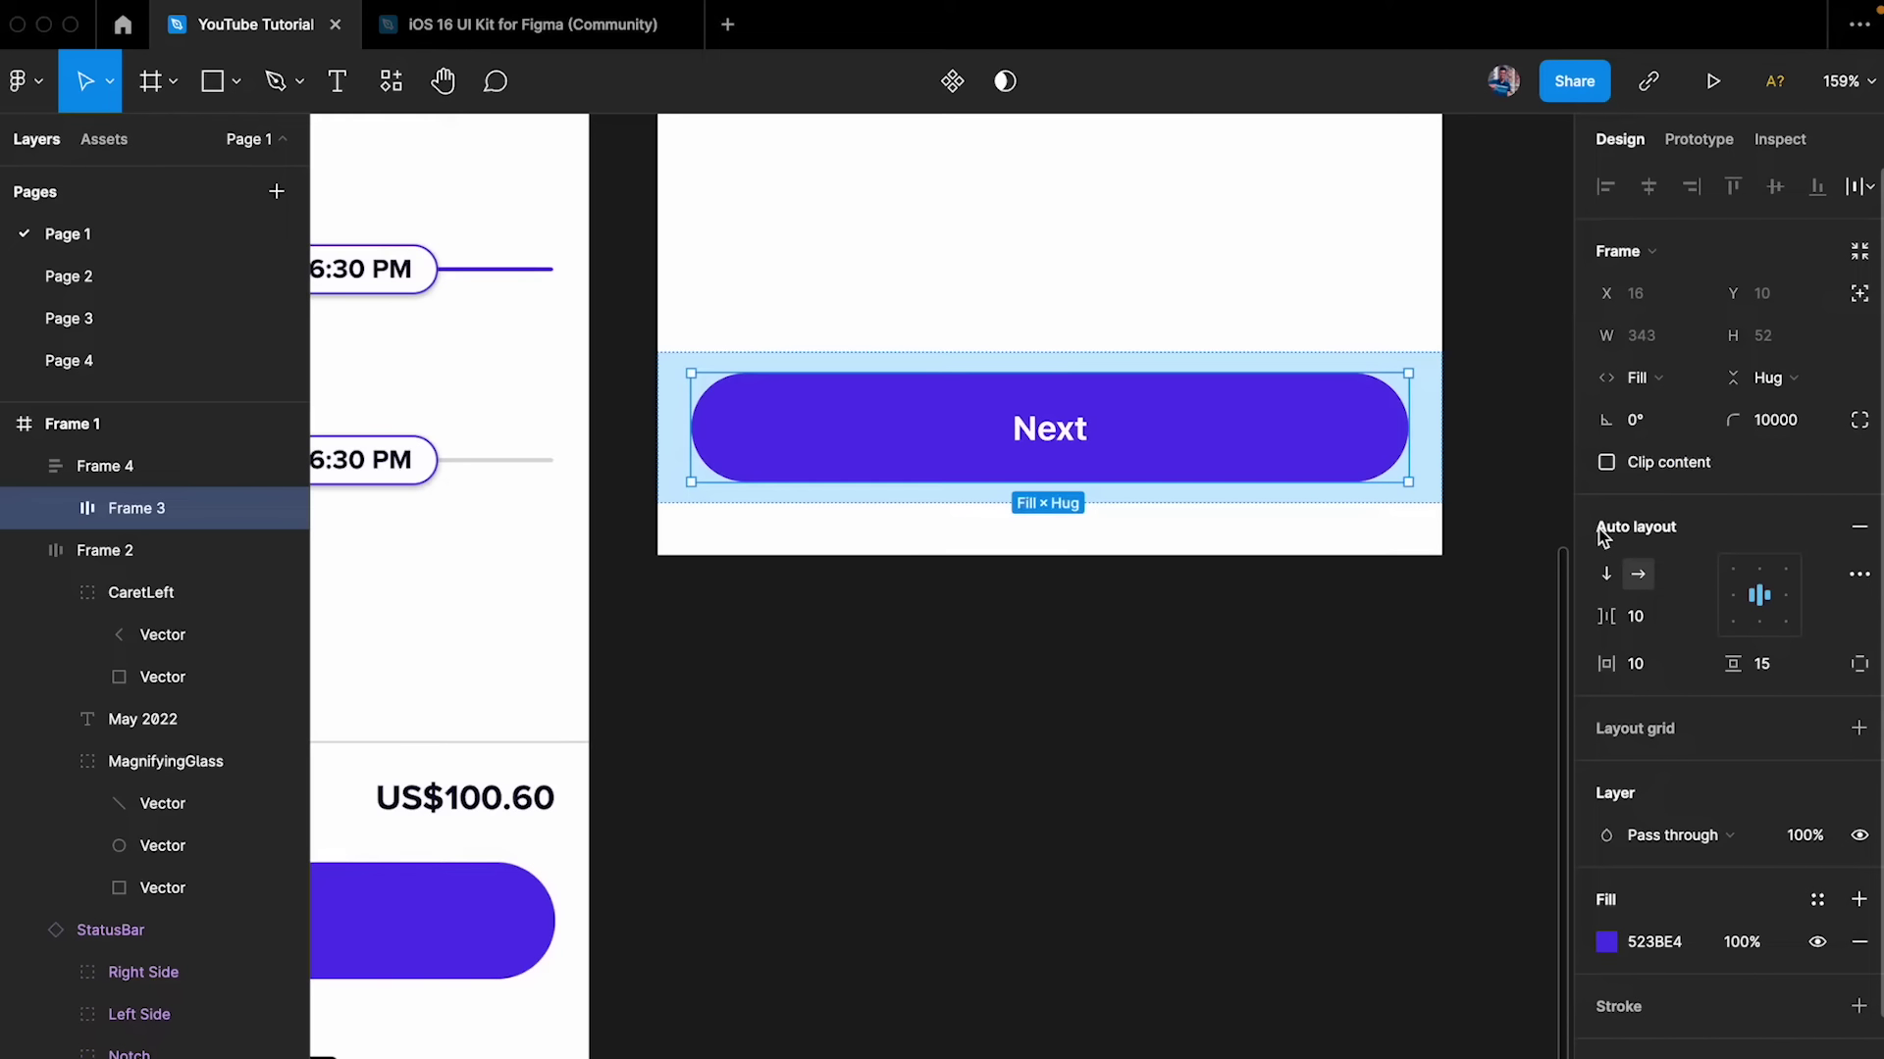
- Narrow the light blue frame to about 301 wide to test how the Next button resizes
click(1501, 587)
click(1350, 417)
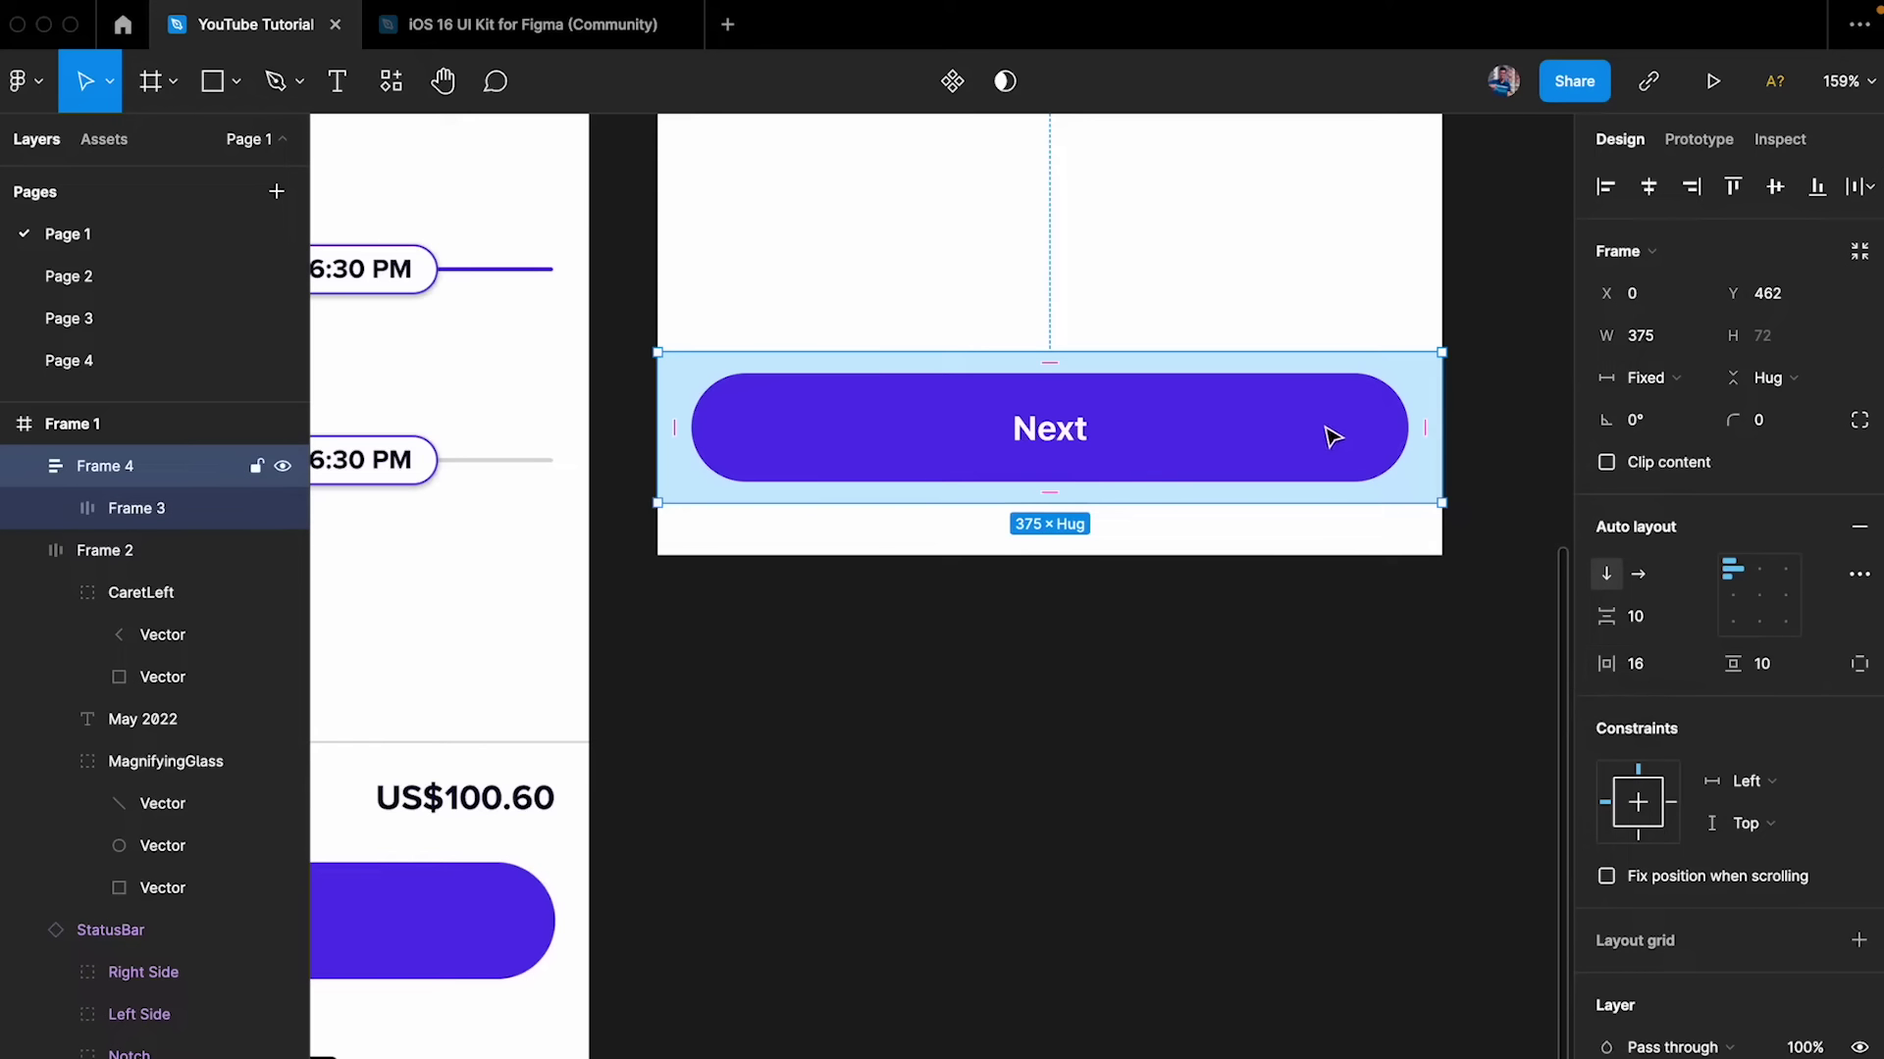
drag(1442, 381, 1289, 390)
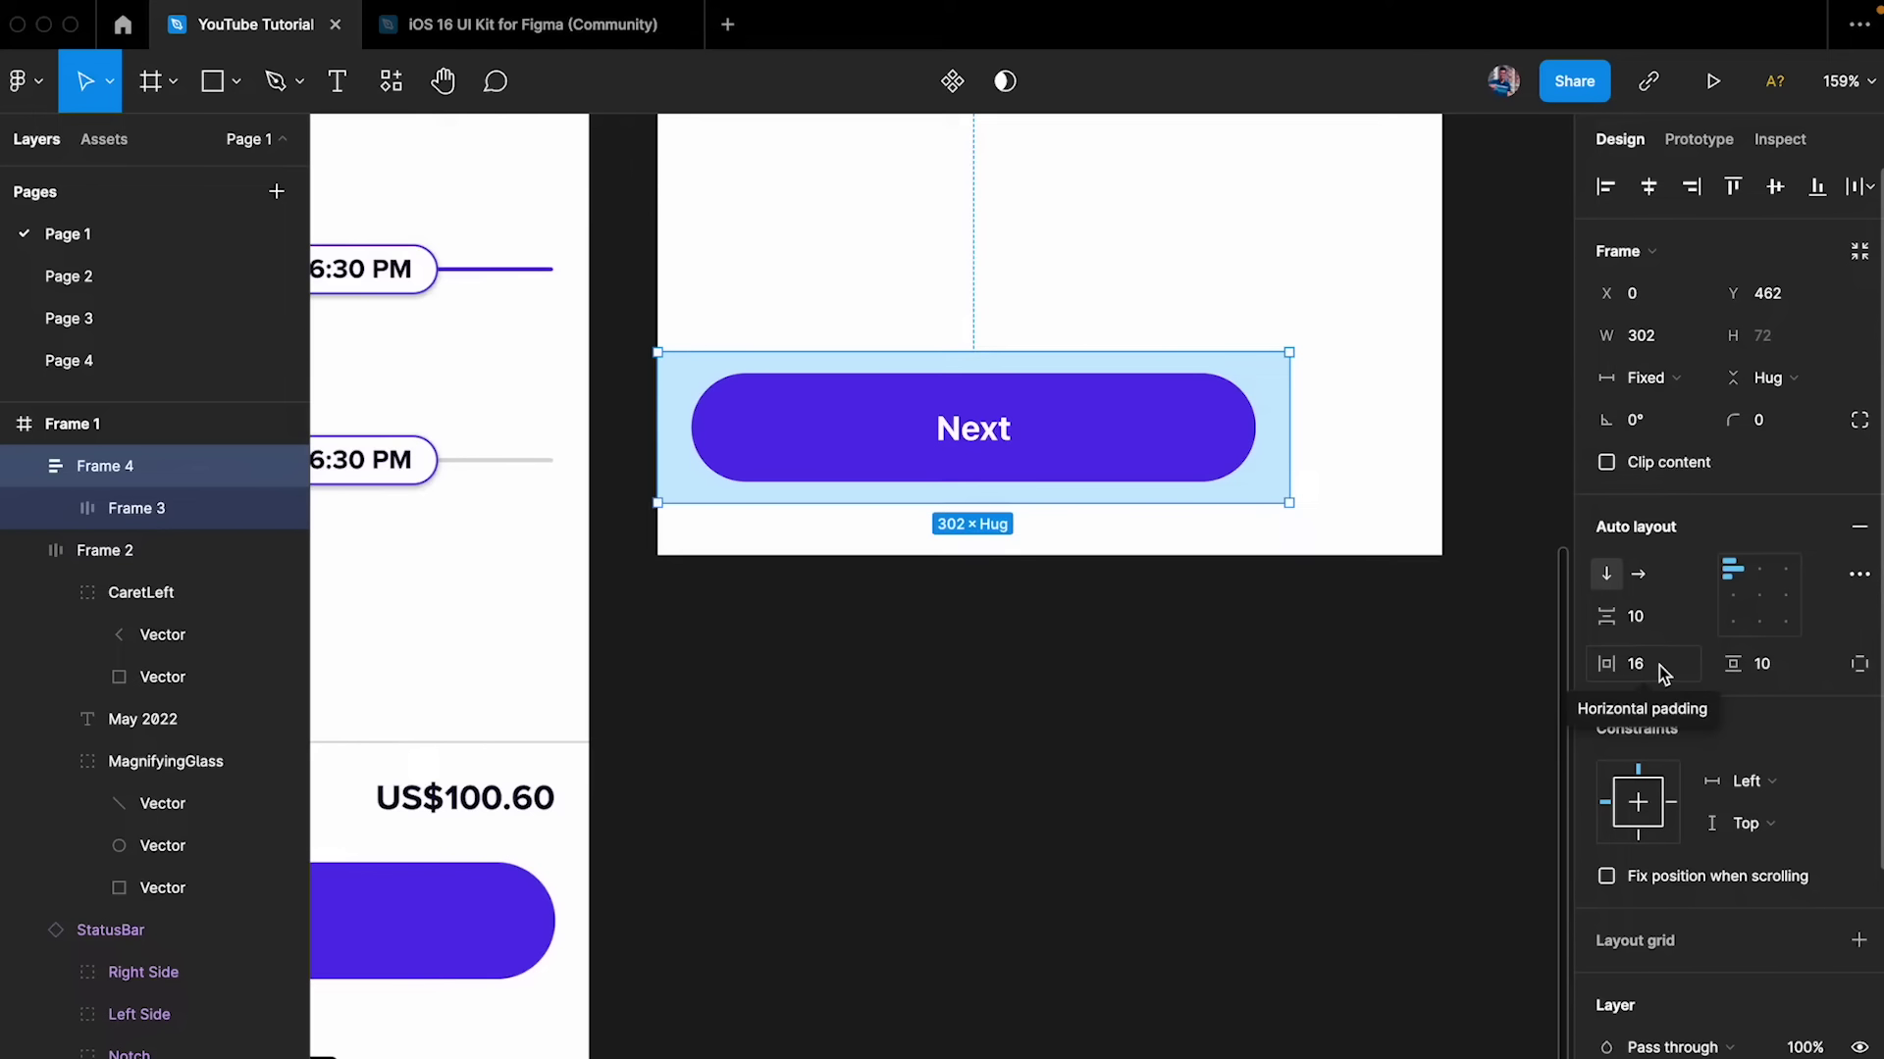
mouse_move(1287, 438)
mouse_down()
mouse_move(1165, 438)
mouse_move(1288, 430)
mouse_up()
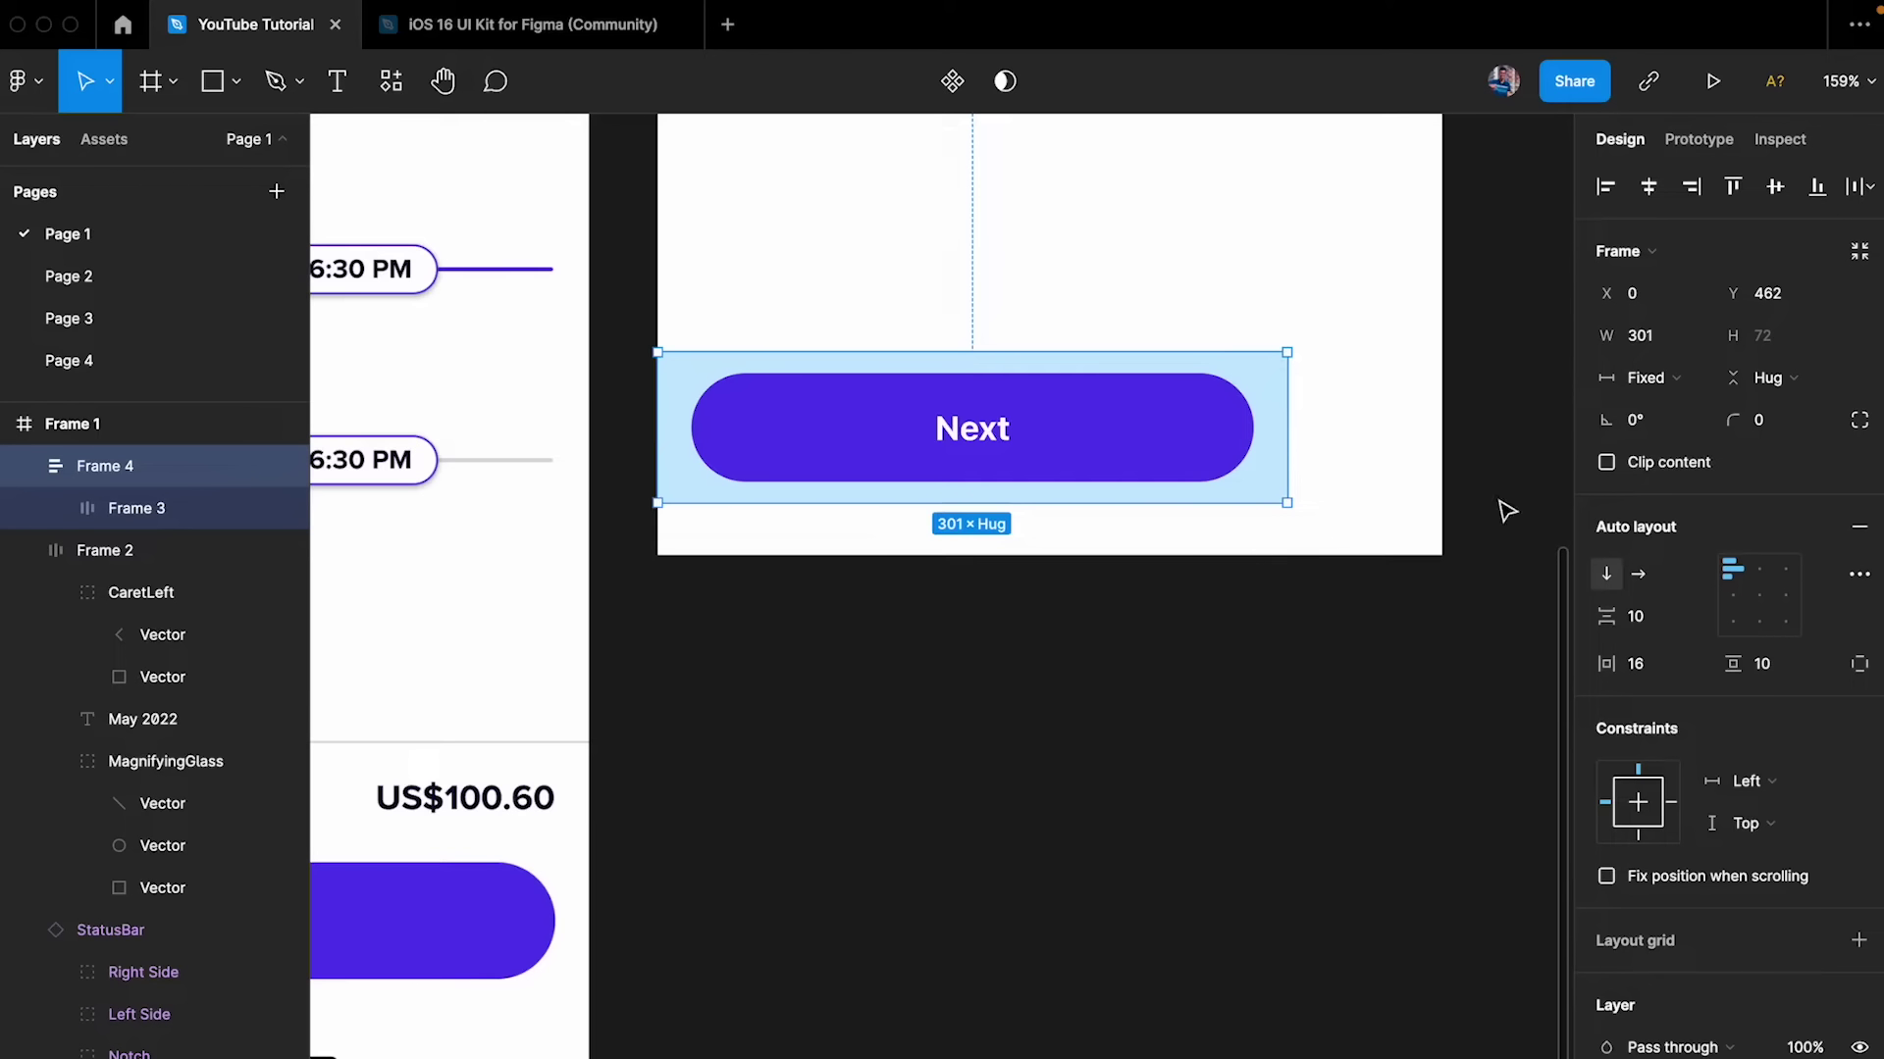
- Set the light blue frame's vertical padding to 0
click(1785, 667)
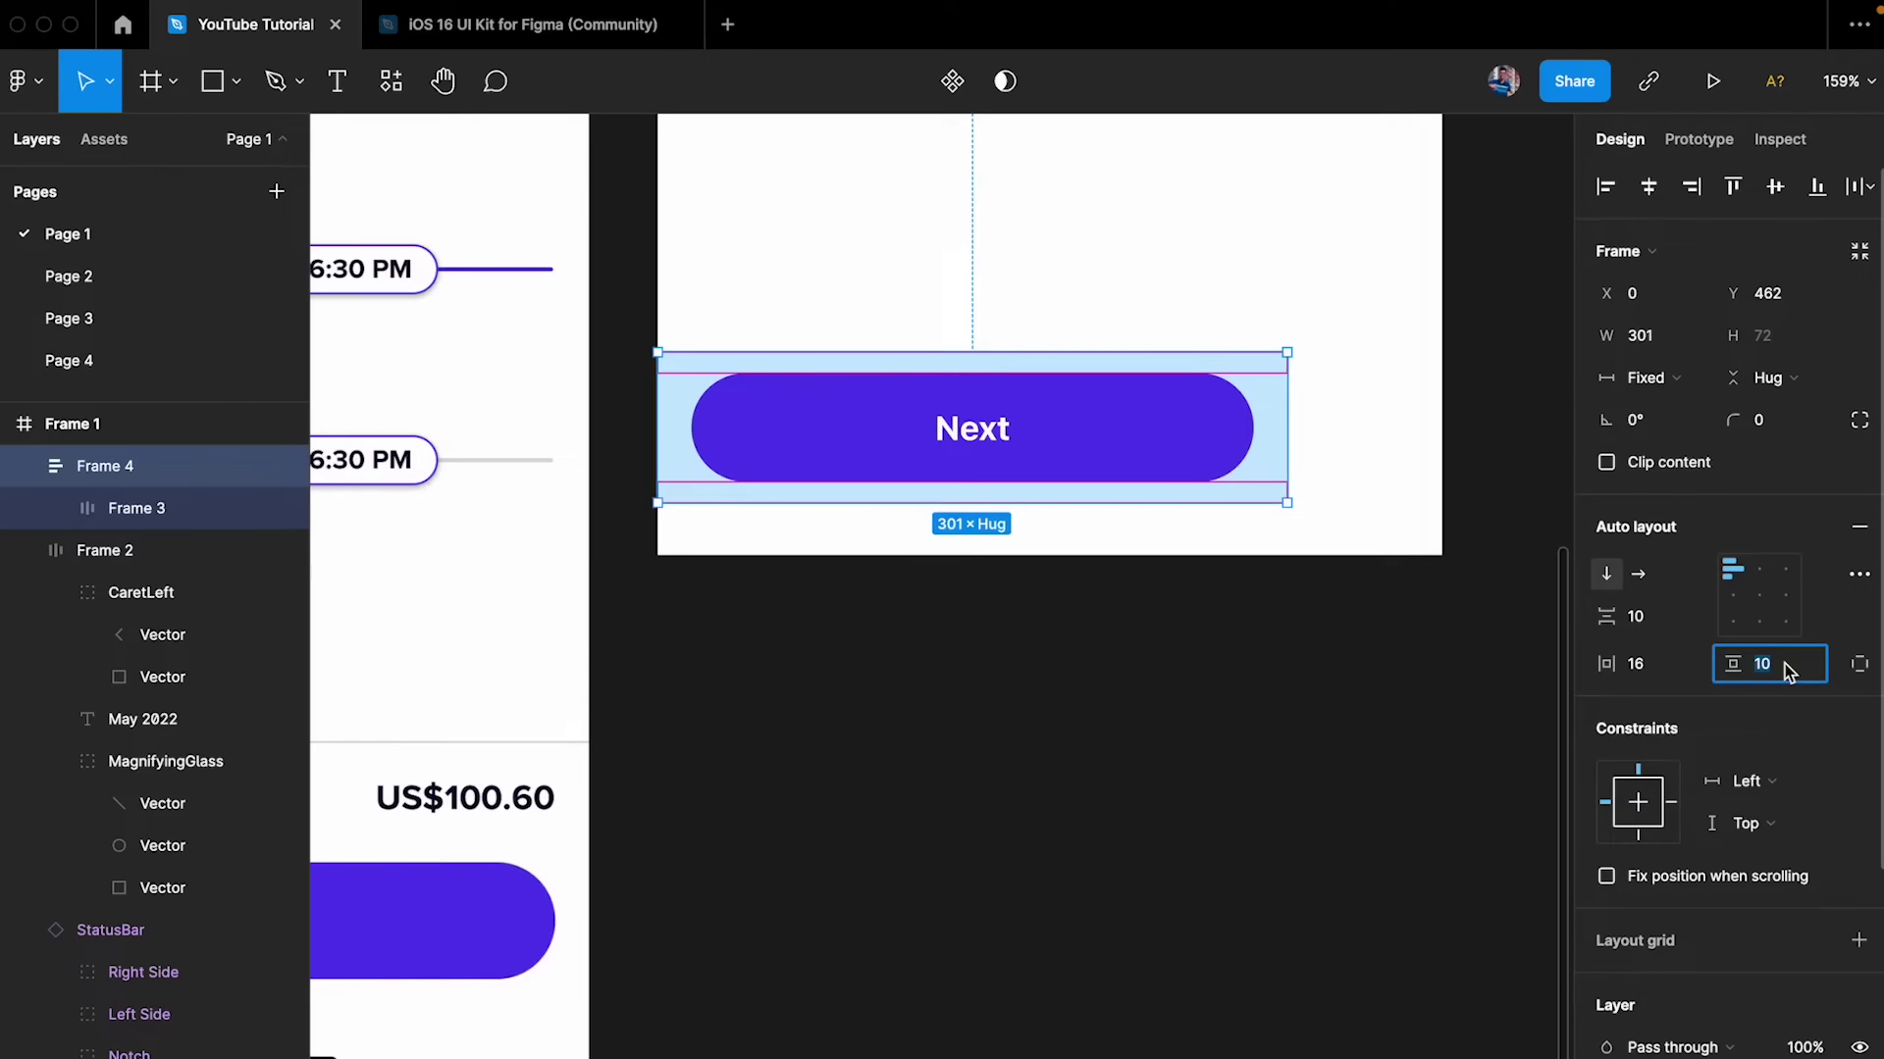
text(0)
key(Return)
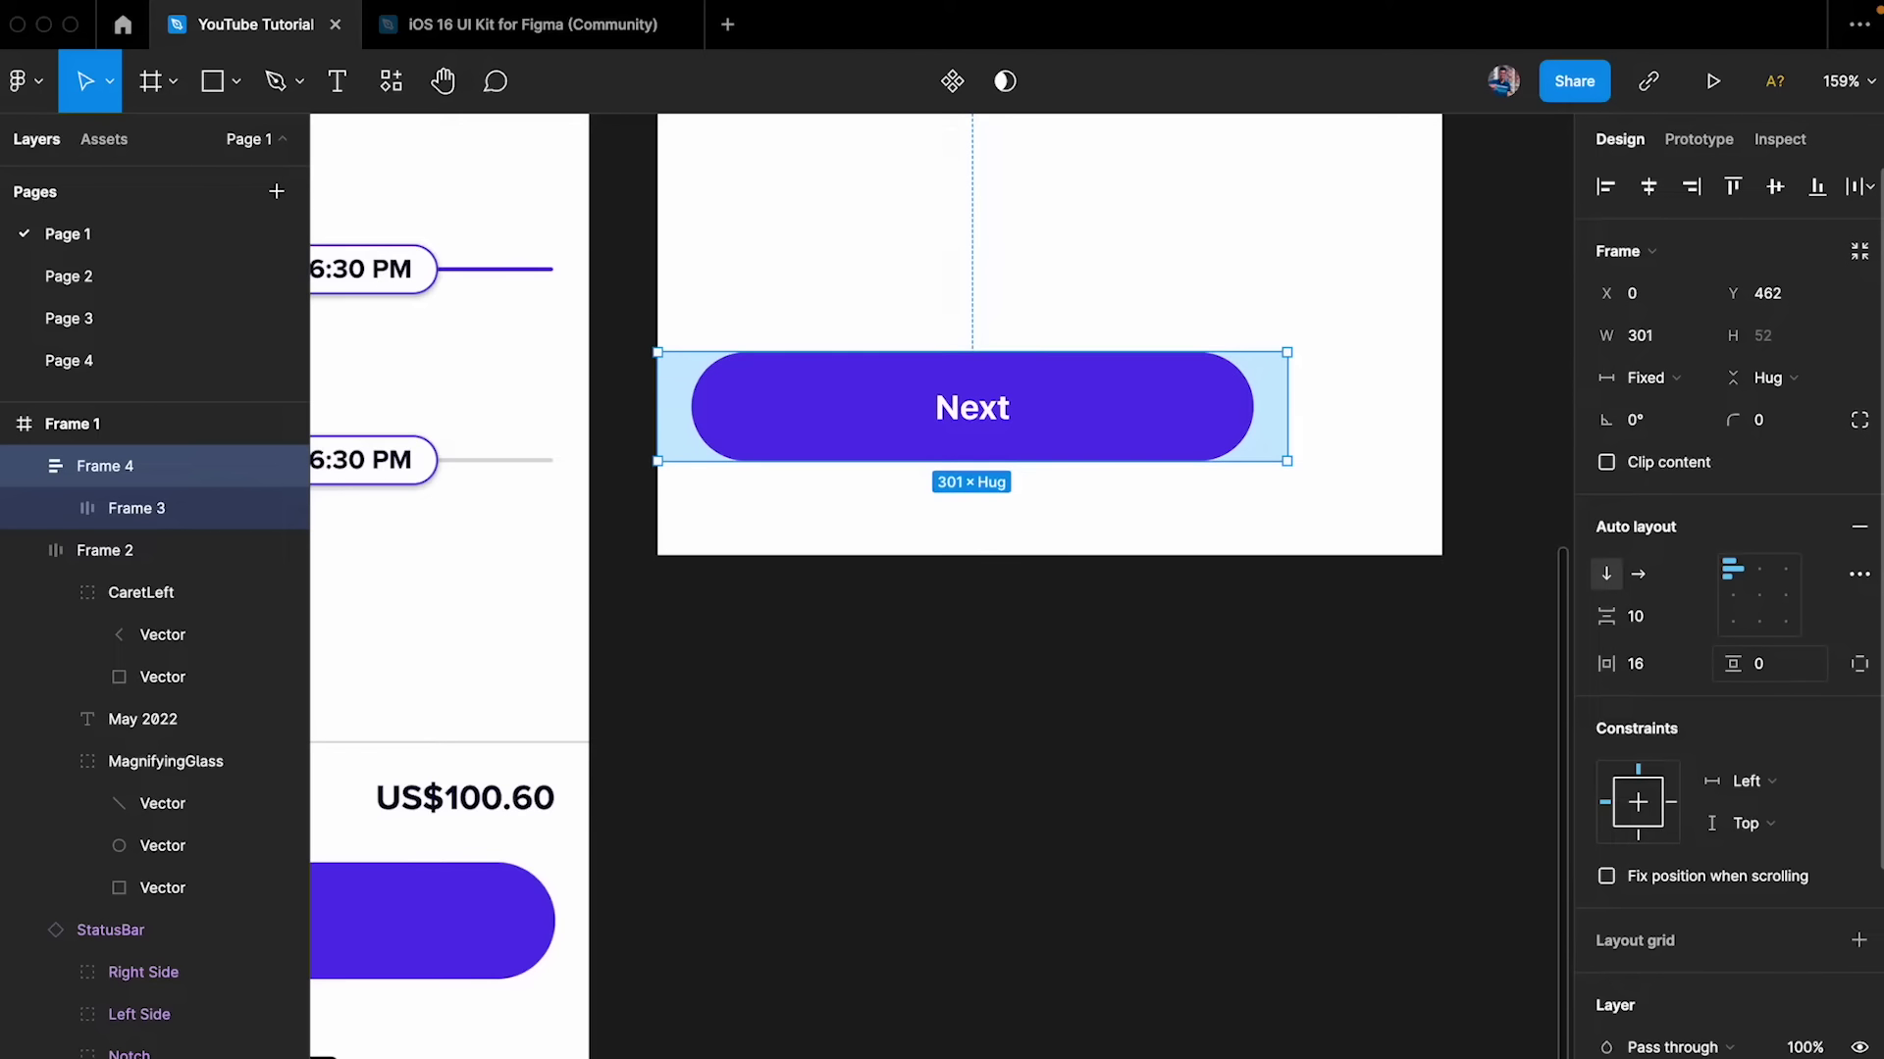
- Stretch the light blue frame across Frame 1's full width of 375
click(1358, 732)
click(1227, 400)
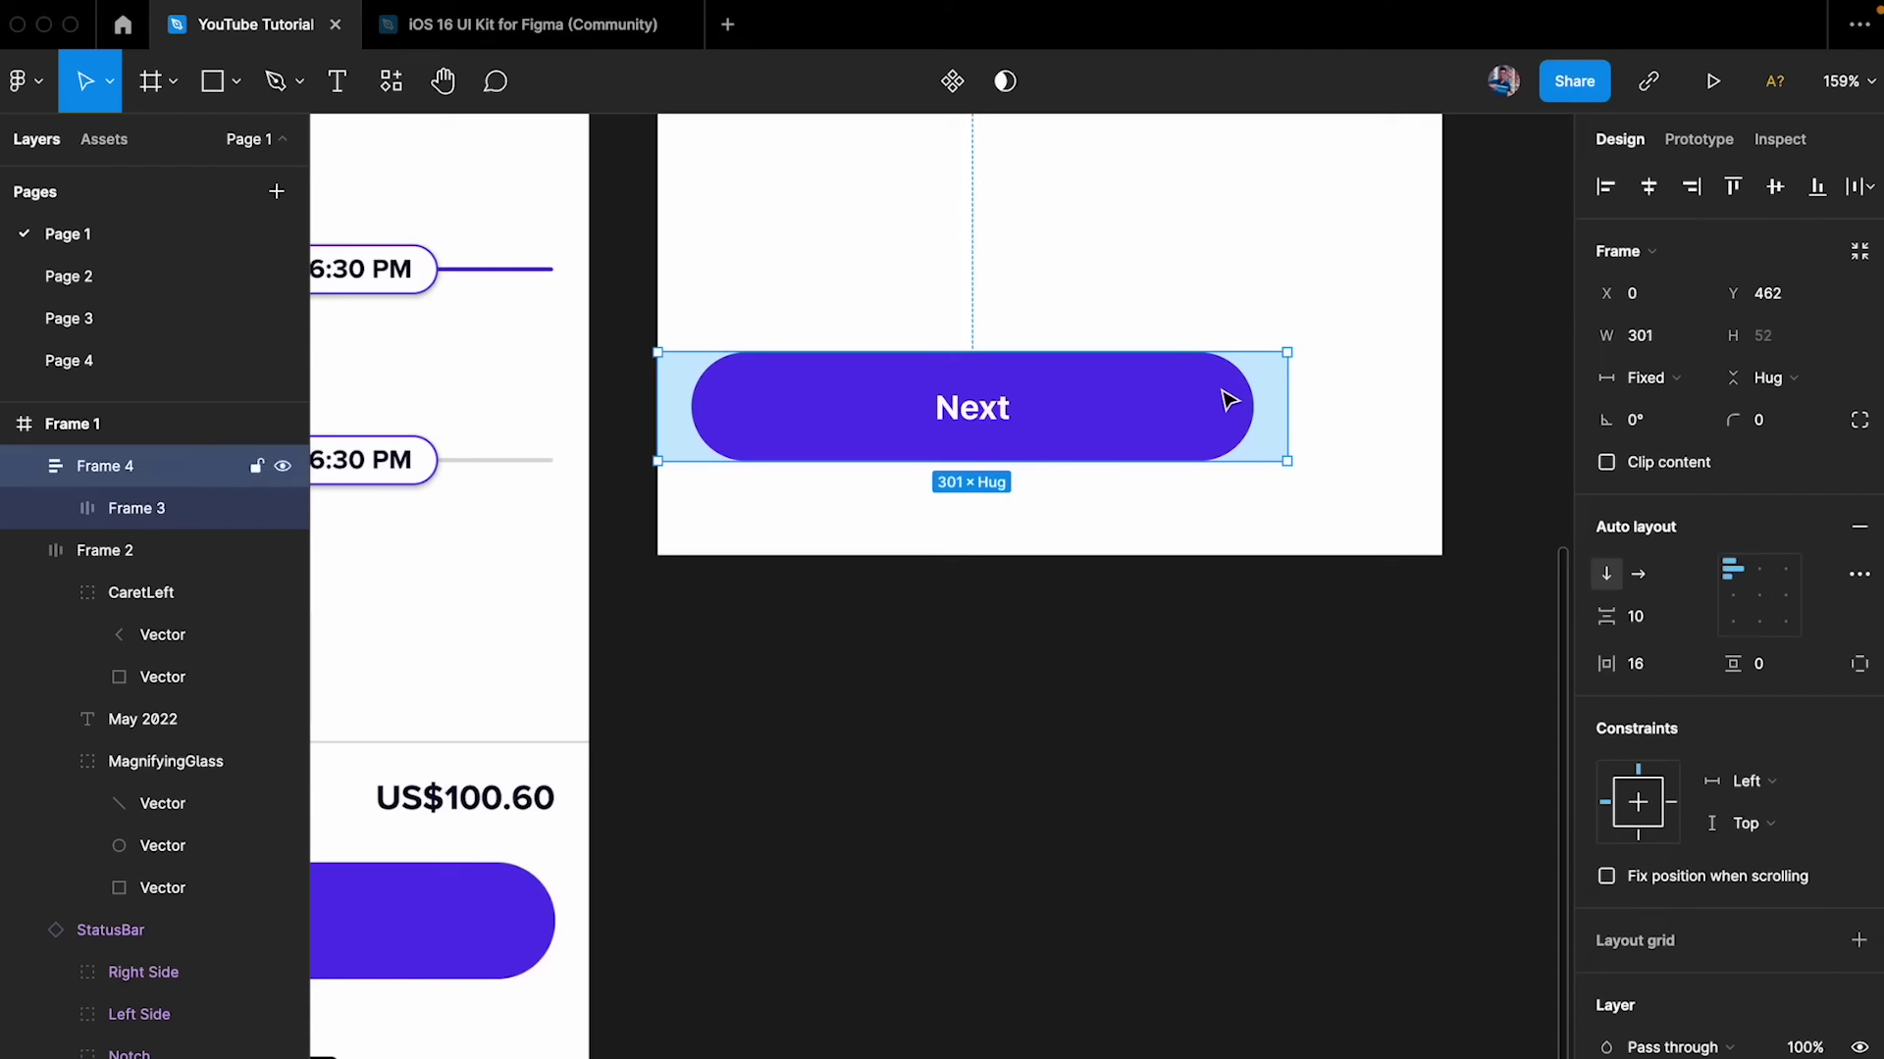
drag(1289, 402, 1435, 393)
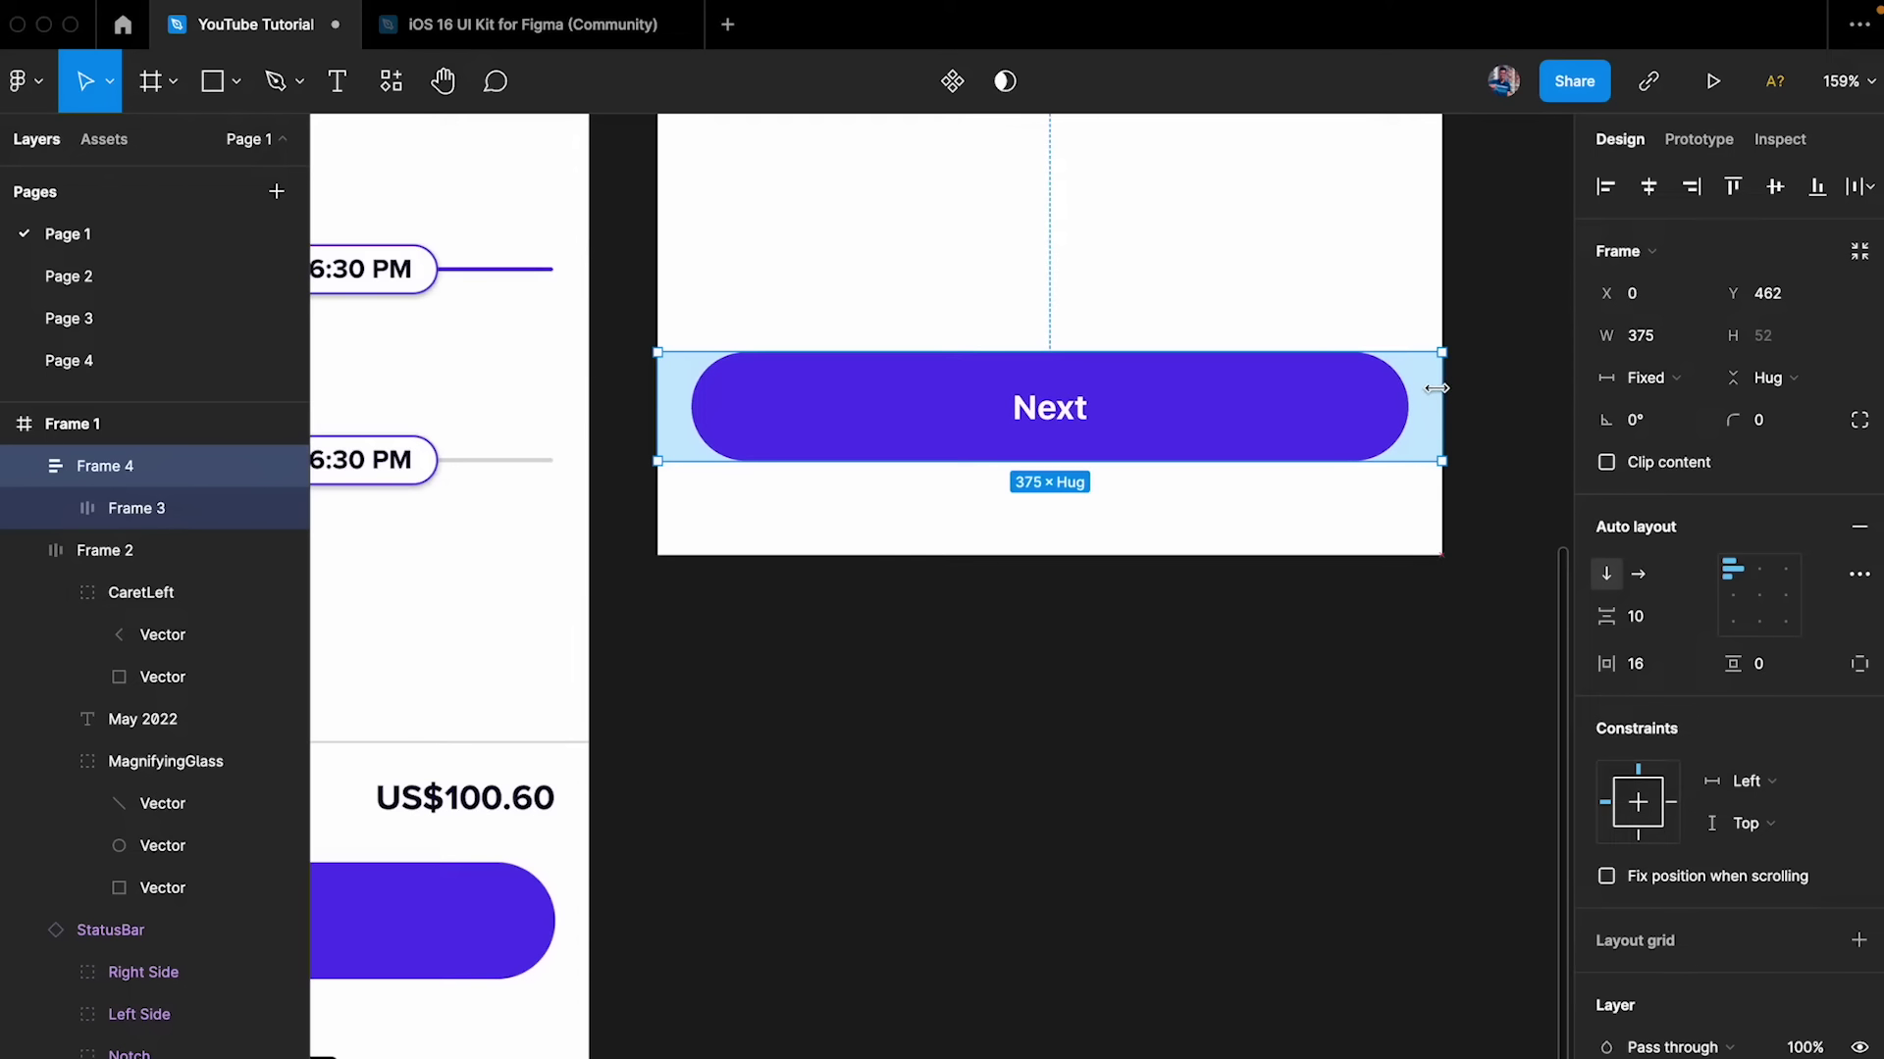
click(1273, 526)
- Add the text "Est Total" just above the Est. total label in the reference screenshot
scroll(1277, 528, left, 3)
scroll(1275, 526, down, 5)
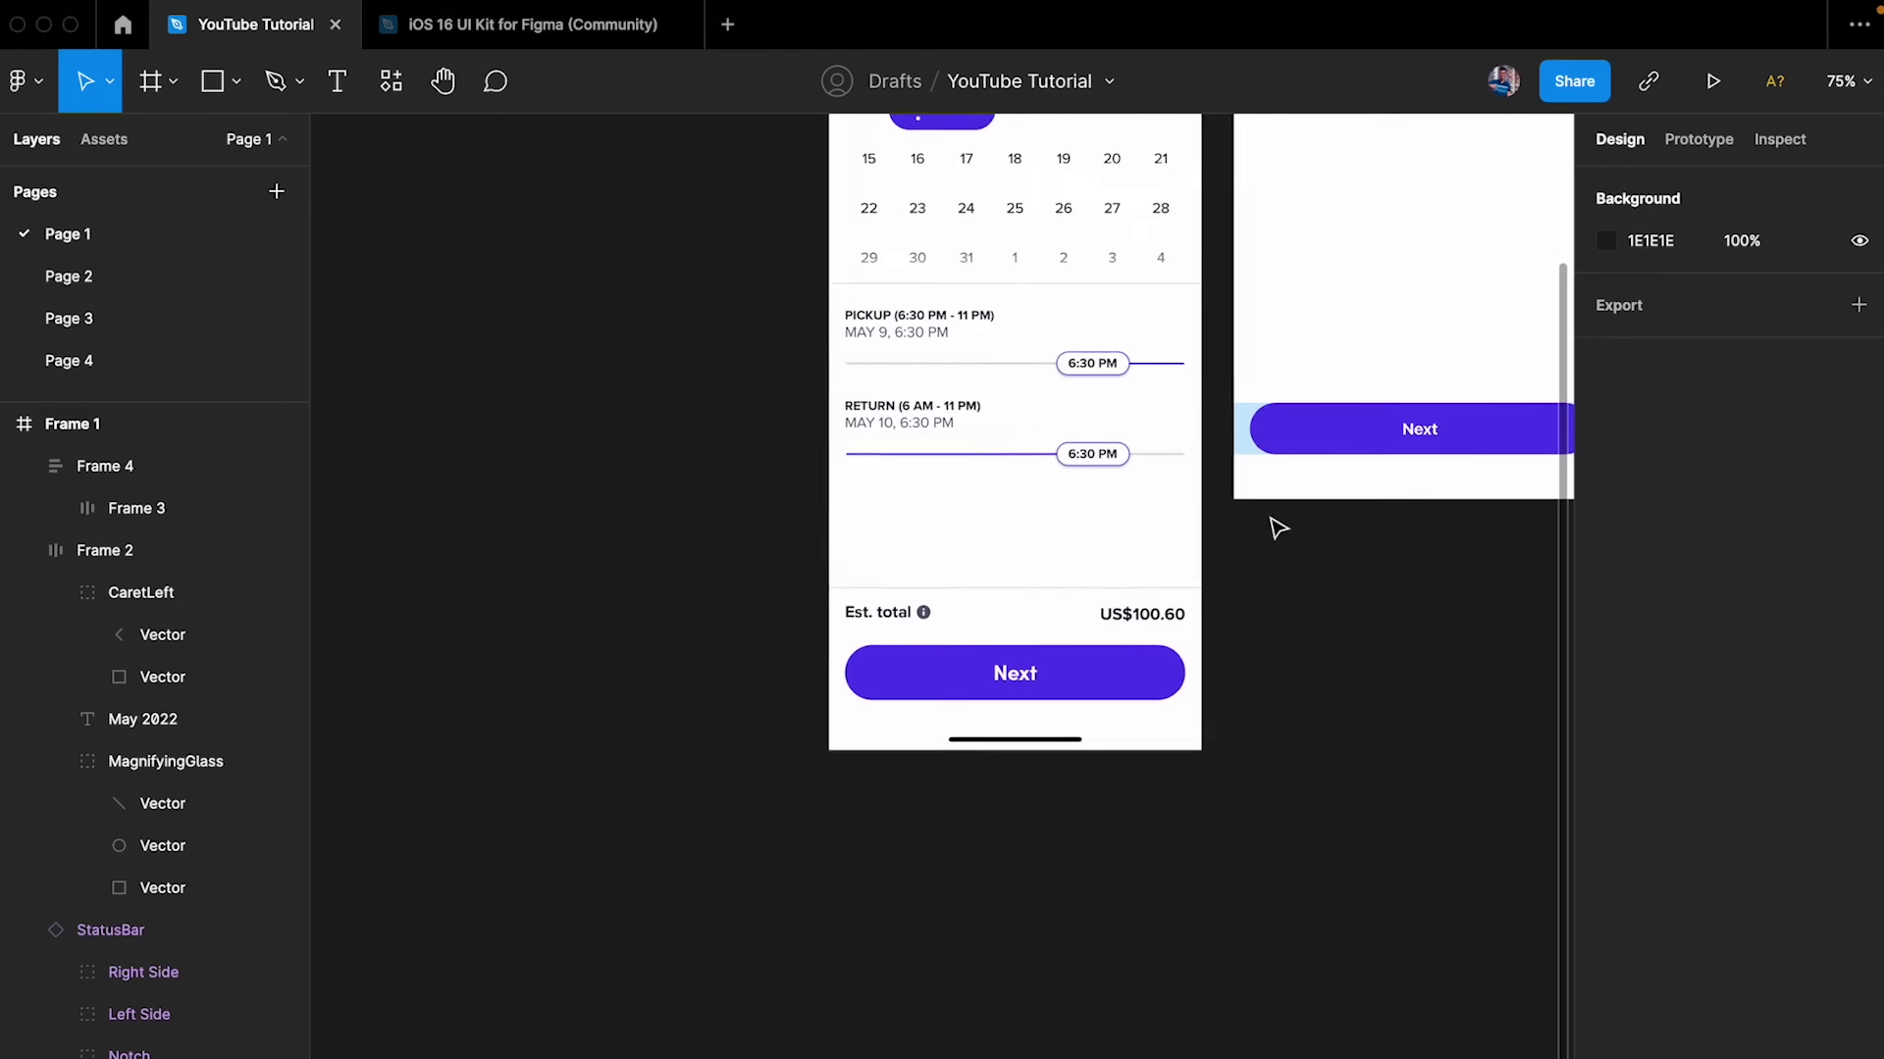
scroll(997, 639, up, 5)
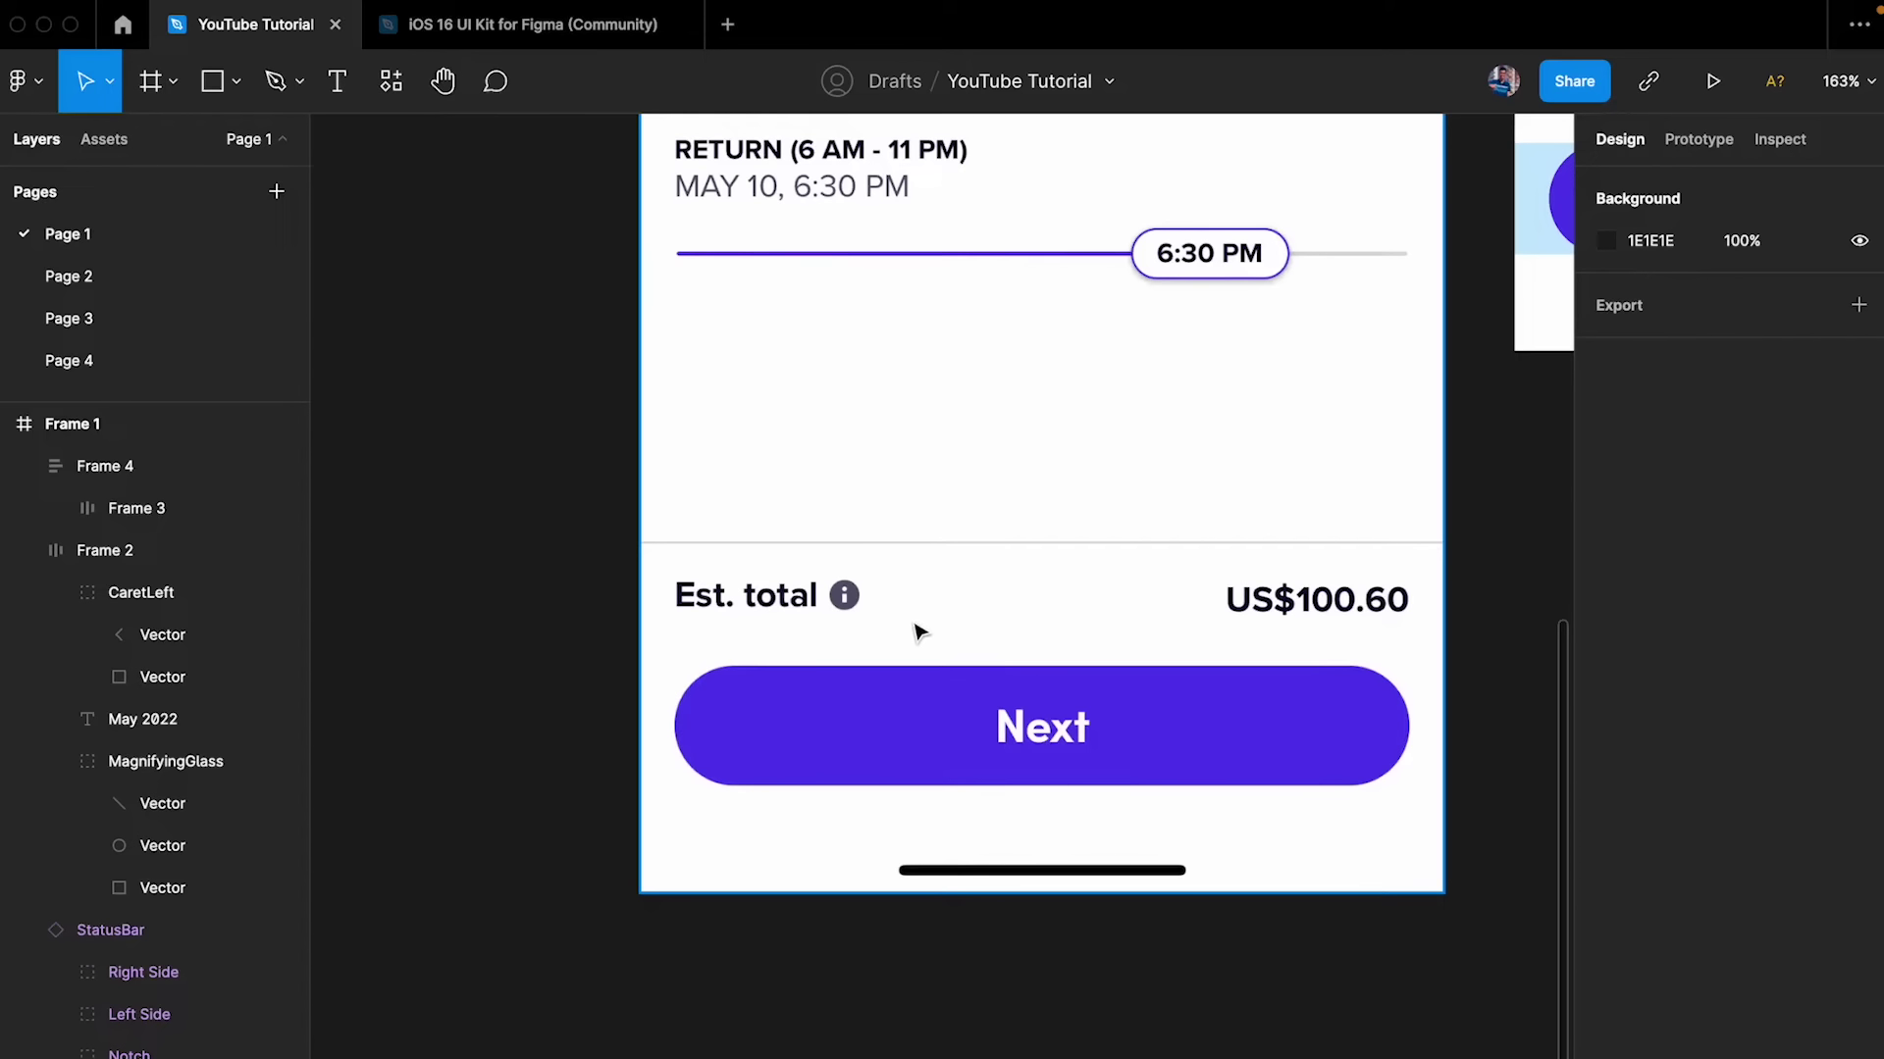
scroll(799, 647, up, 3)
key(t)
click(728, 458)
text(Est)
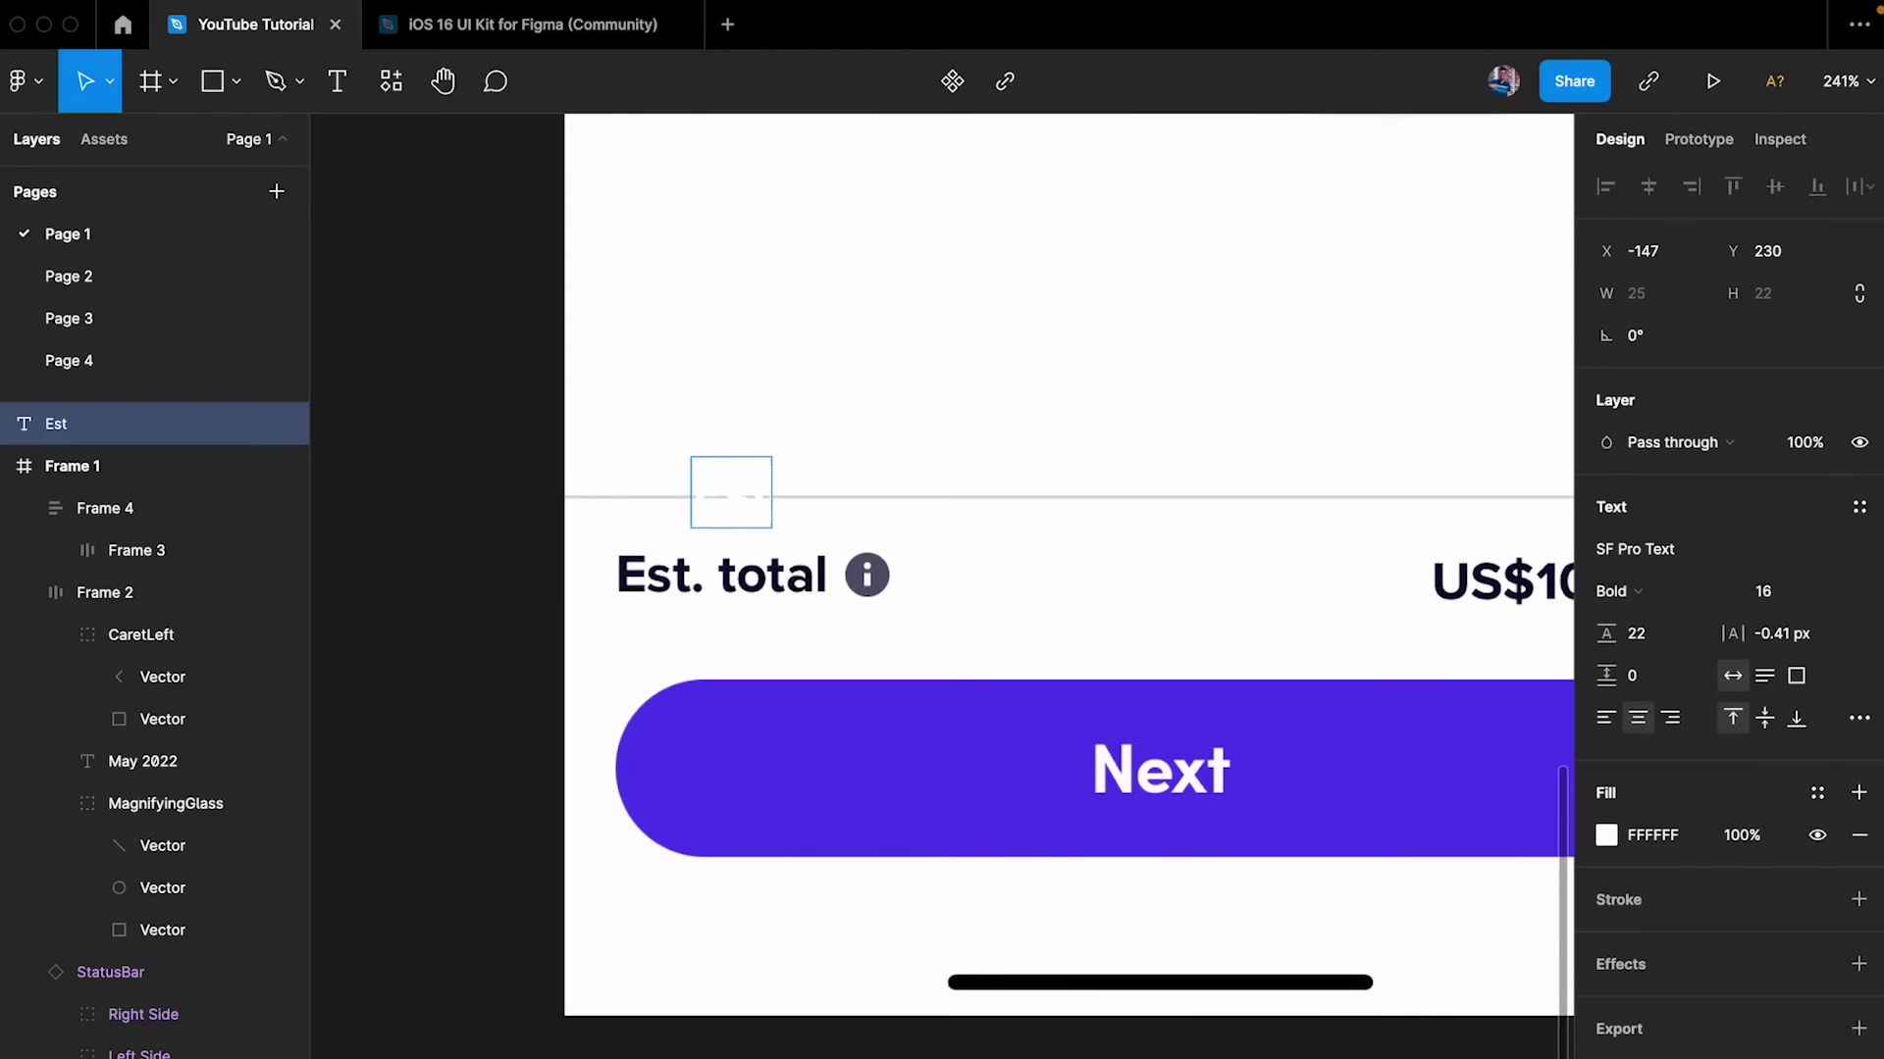
text( Total)
key(Escape)
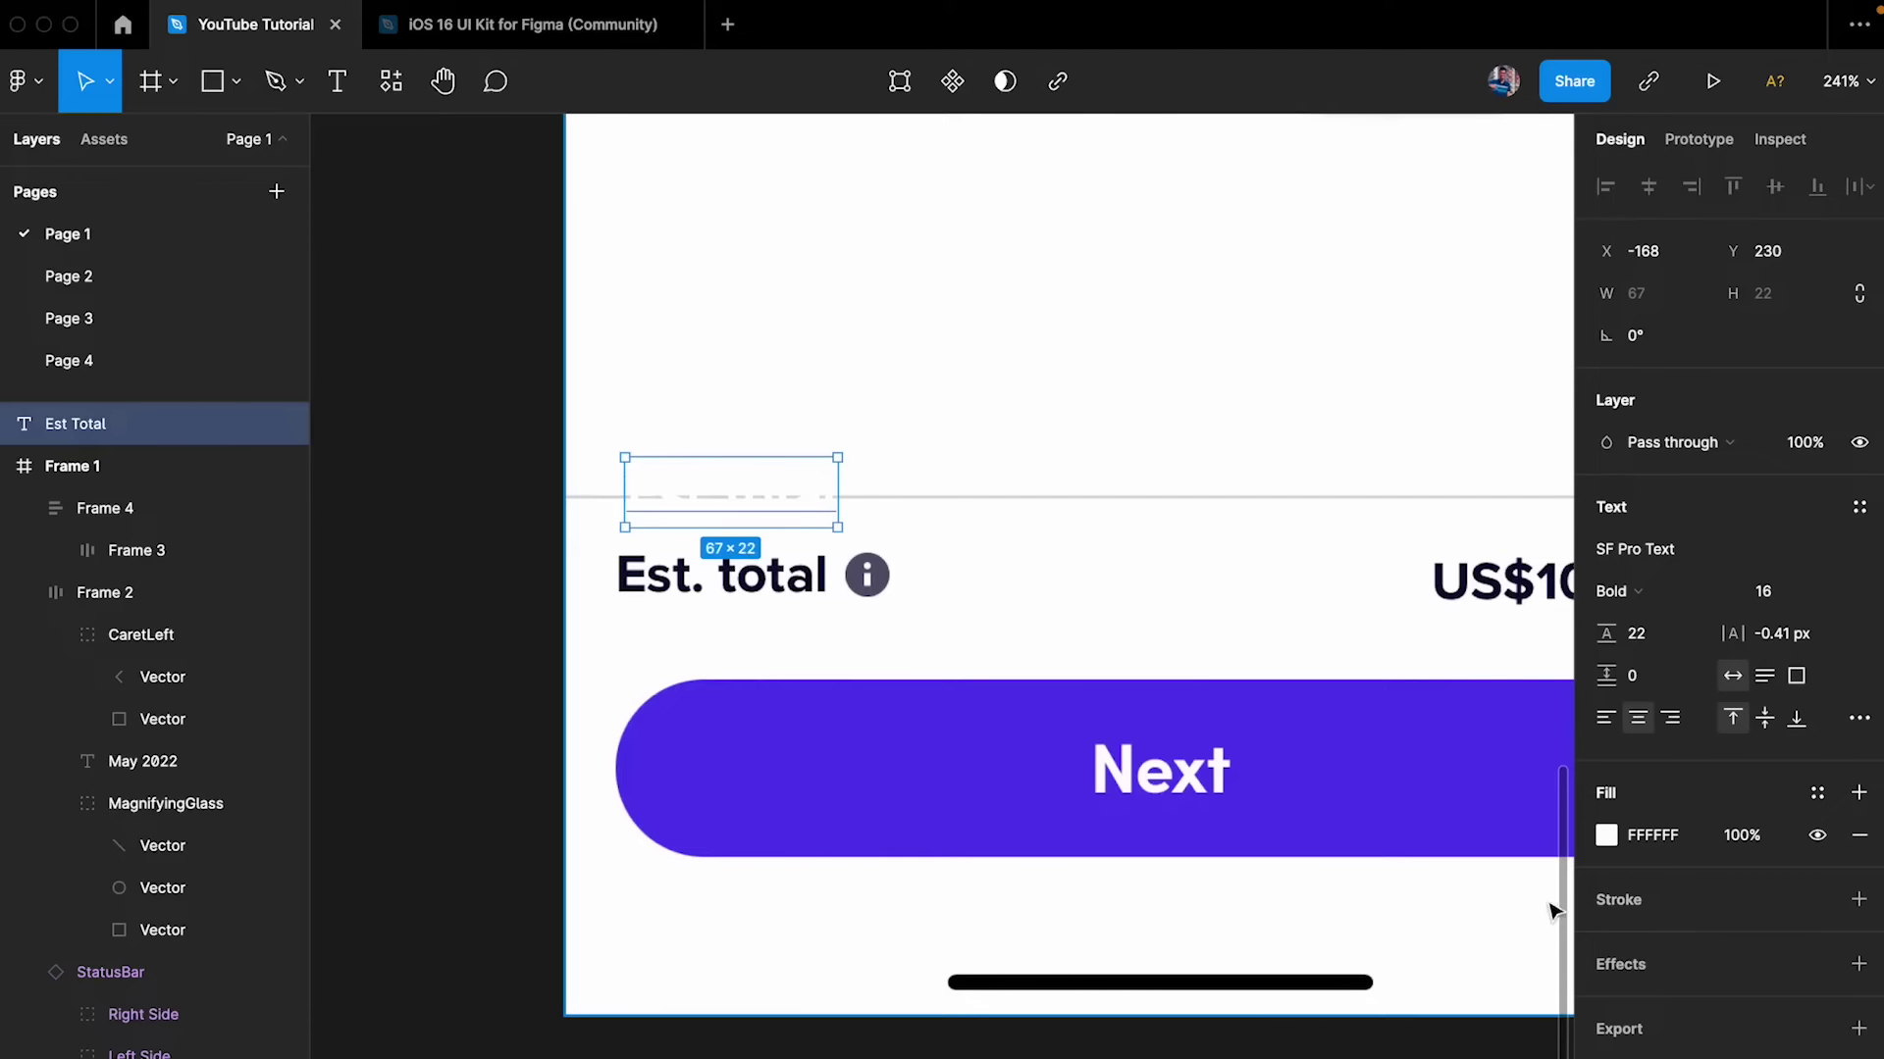
- Set the Est Total text's fill colour to 000000
click(1606, 835)
text(000000)
key(Return)
click(899, 496)
scroll(622, 471, right, 3)
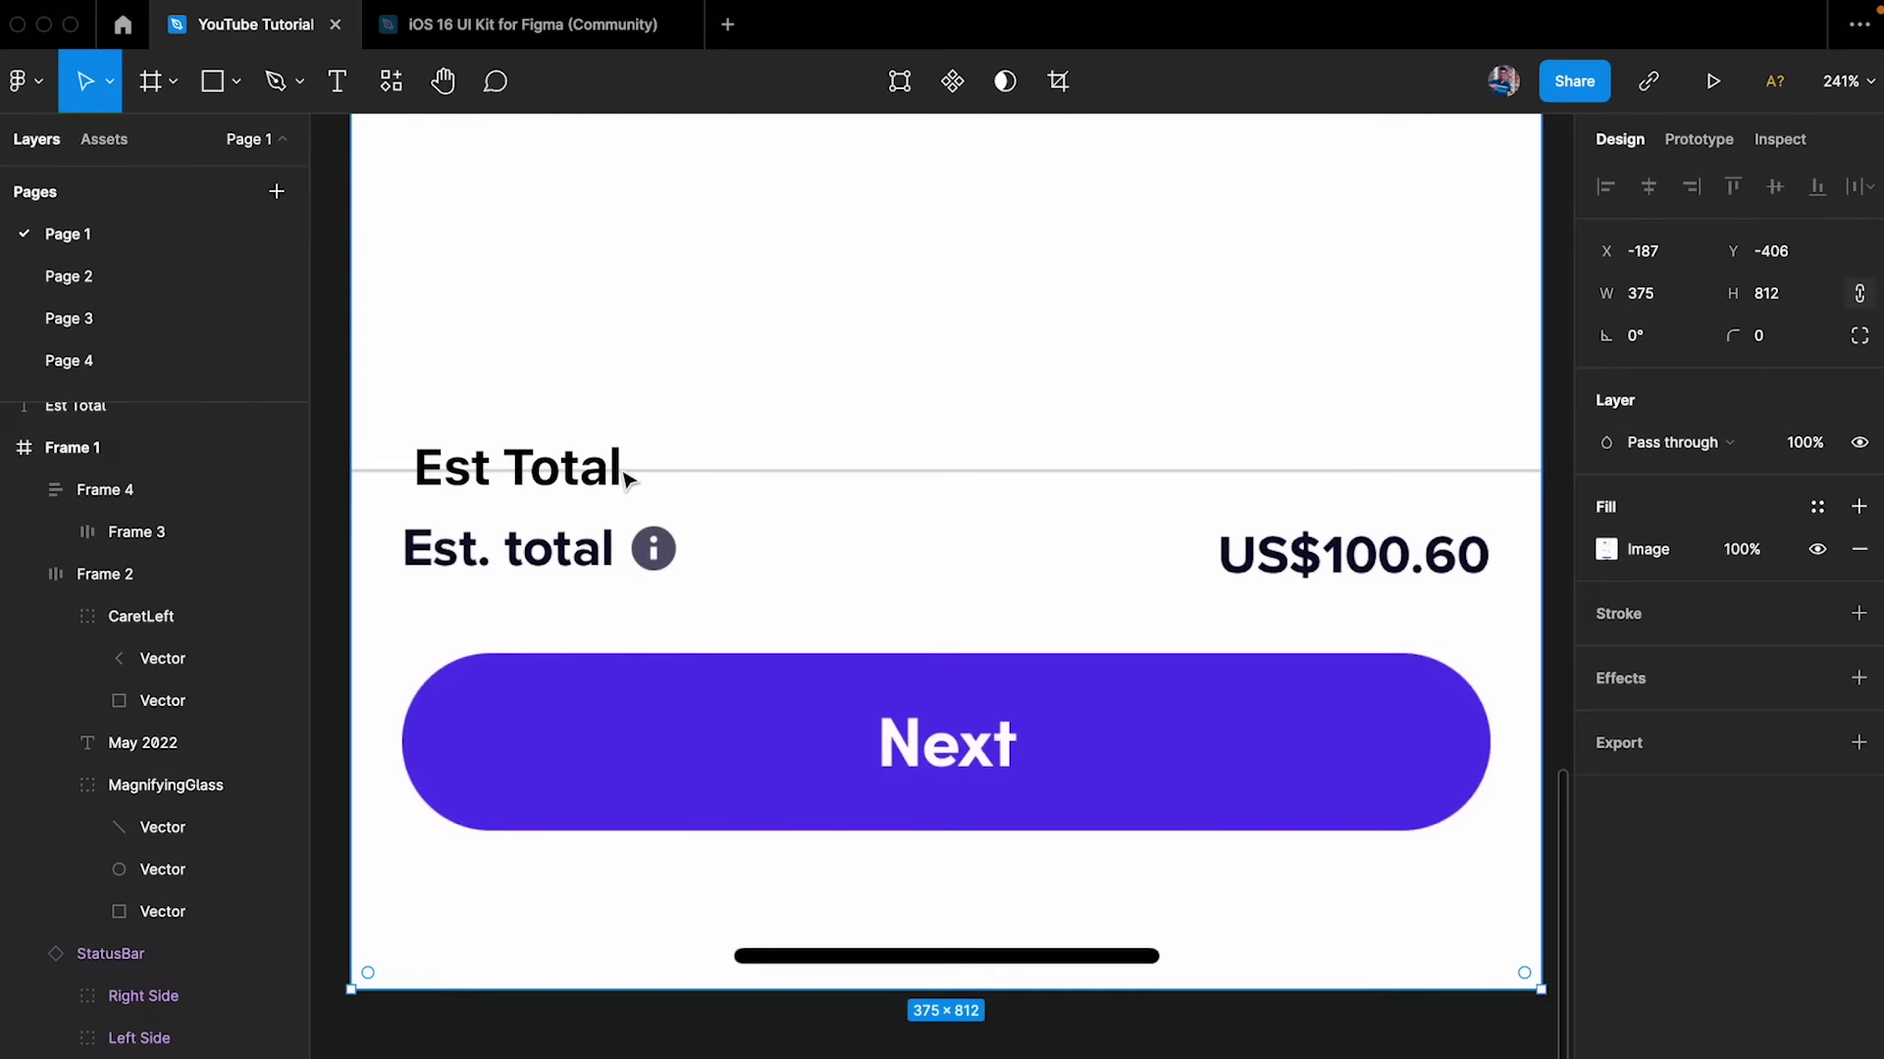
- Duplicate the Est Total text horizontally above the reference price and change the copy to "USD 100"
drag(593, 476, 1167, 478)
click(608, 469)
double_click(1168, 478)
text(USD)
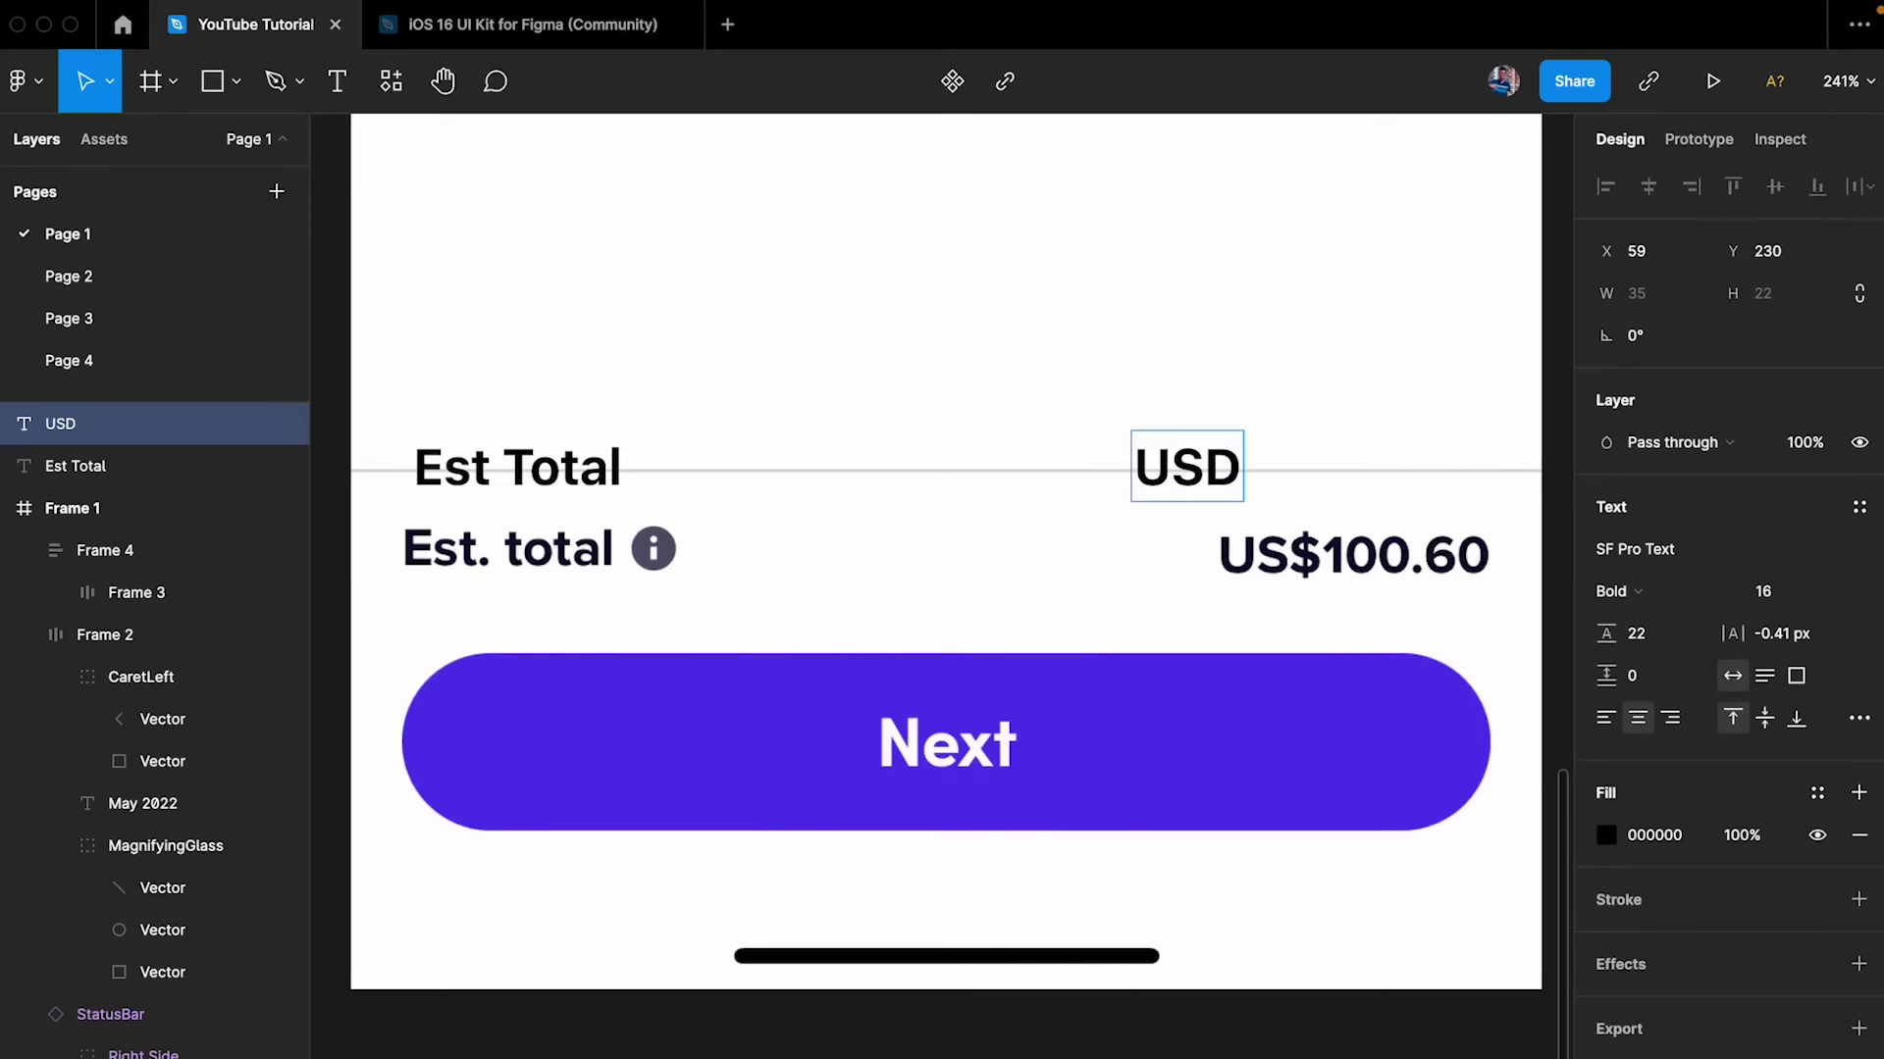
text( 100)
key(Escape)
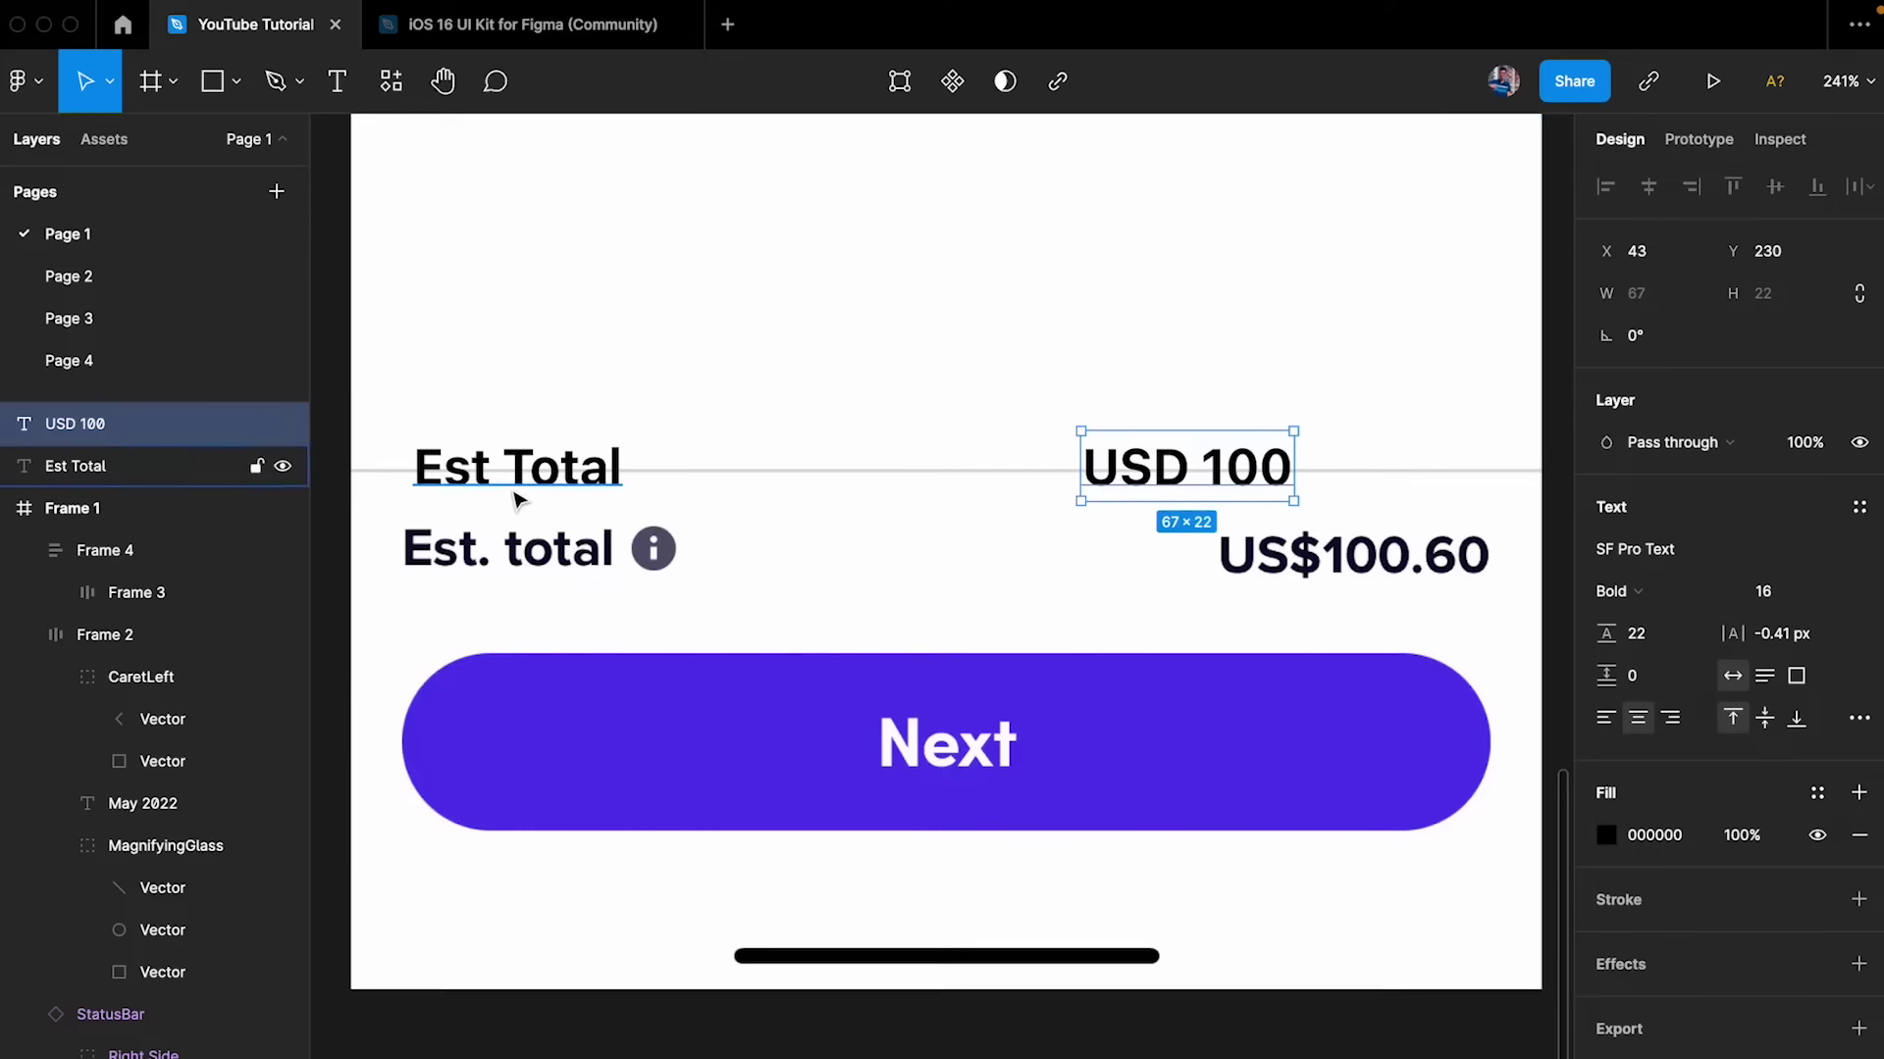
- Examine Frame 1's May 2022 header auto layout in comparison with the Est Total and USD 100 text pair
scroll(518, 500, down, 3)
shift+click(549, 476)
scroll(682, 478, up, 2)
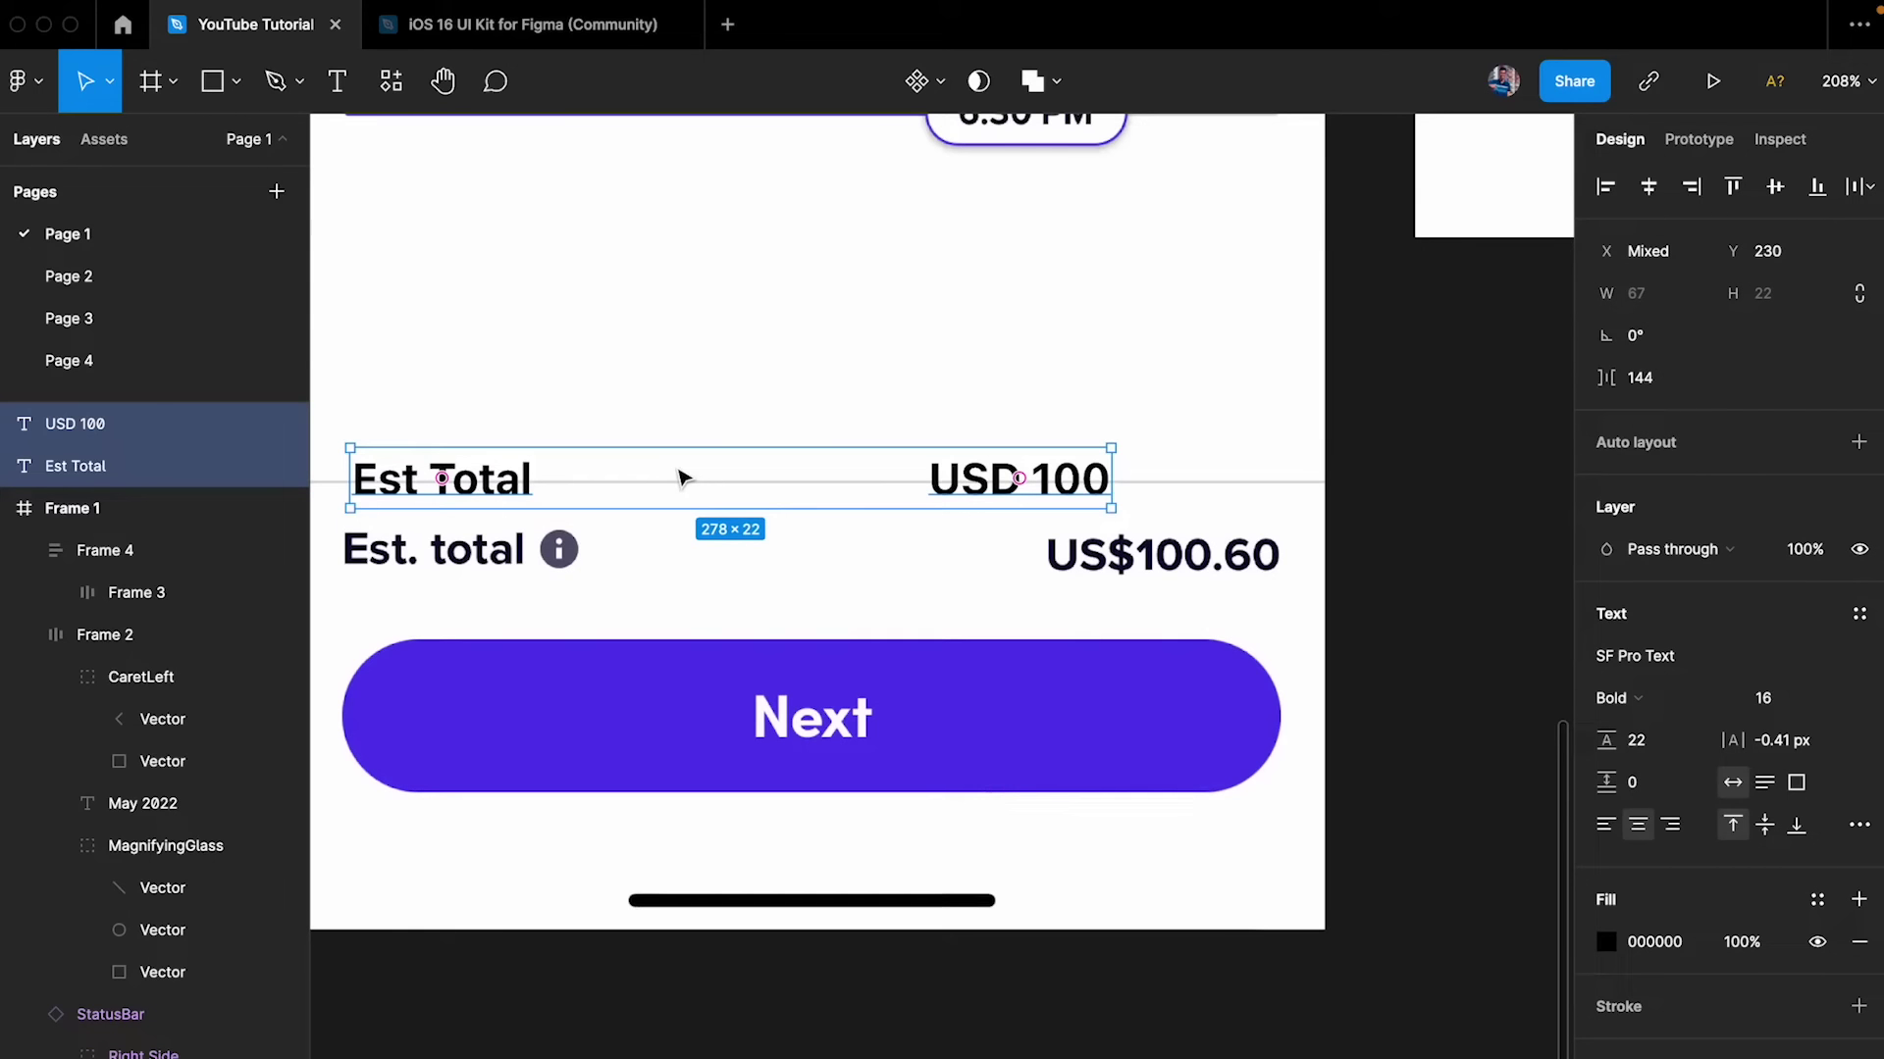
scroll(682, 477, down, 3)
scroll(1027, 448, up, 10)
scroll(1027, 448, down, 3)
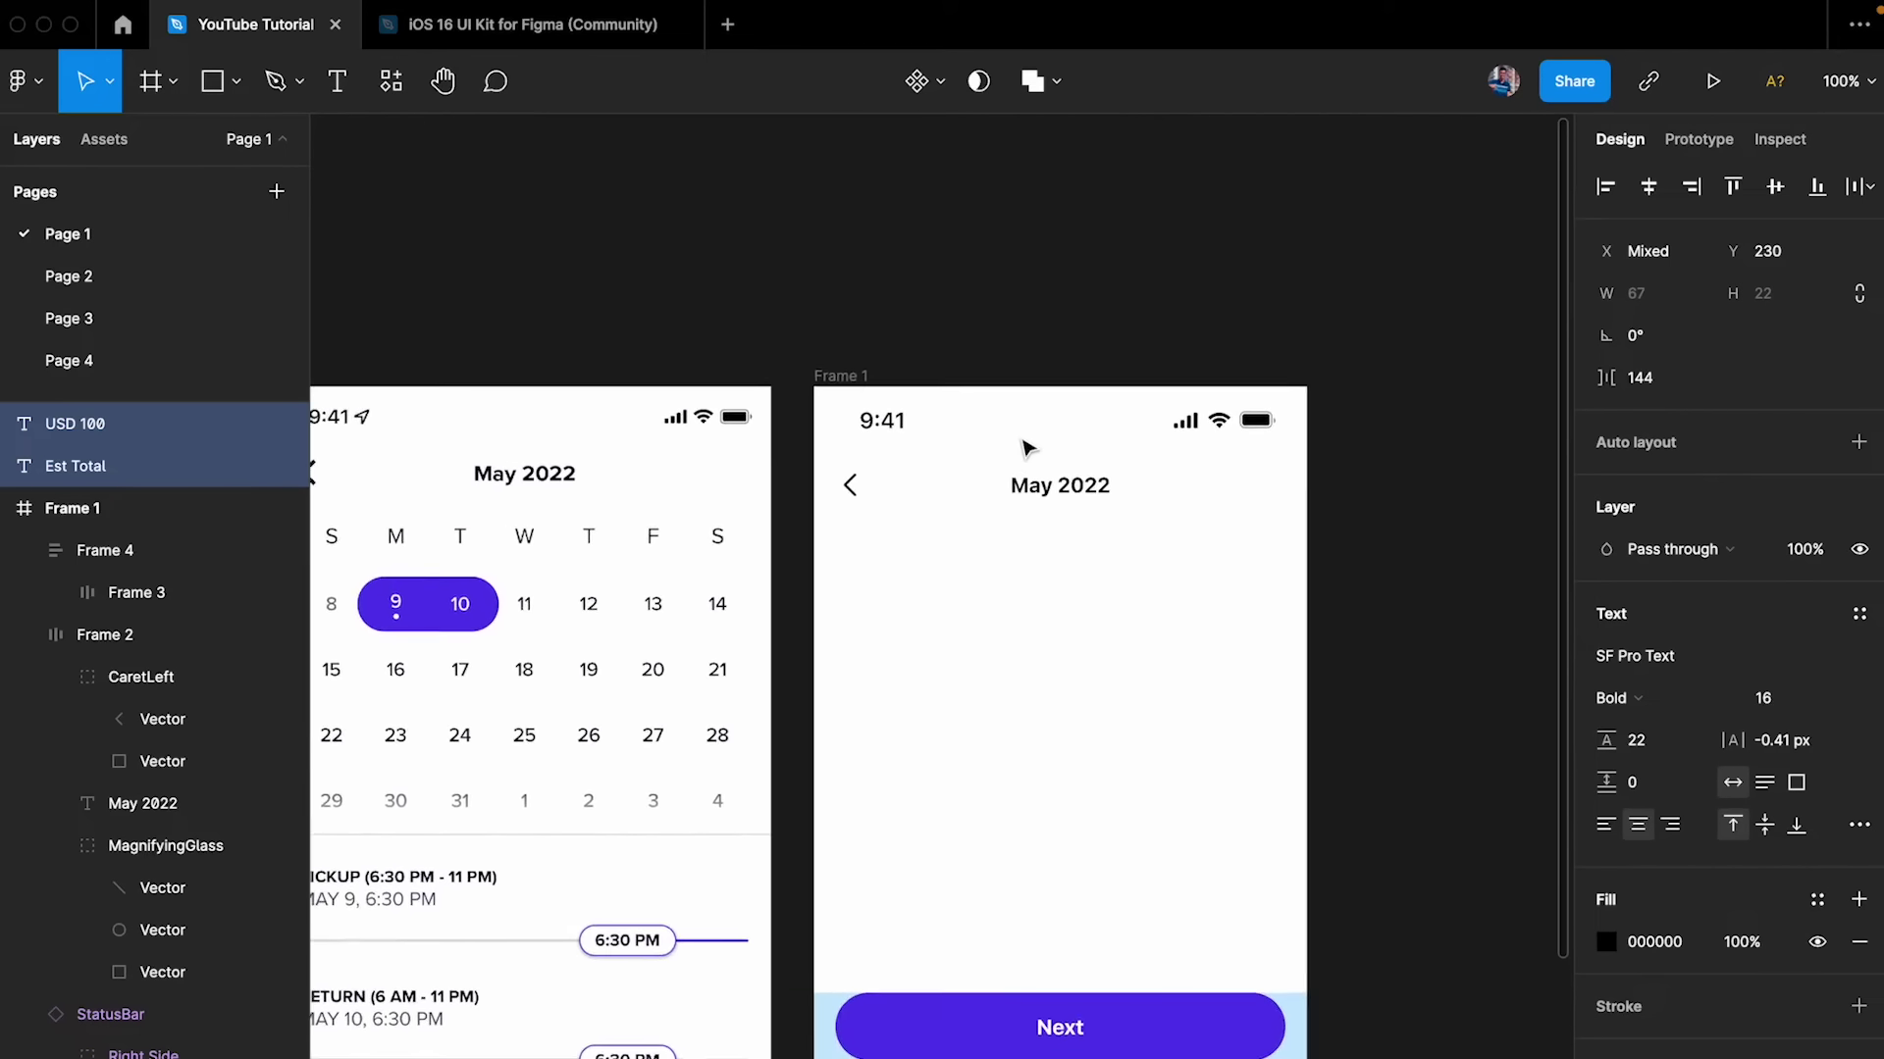
click(967, 540)
scroll(952, 559, down, 5)
scroll(951, 559, left, 4)
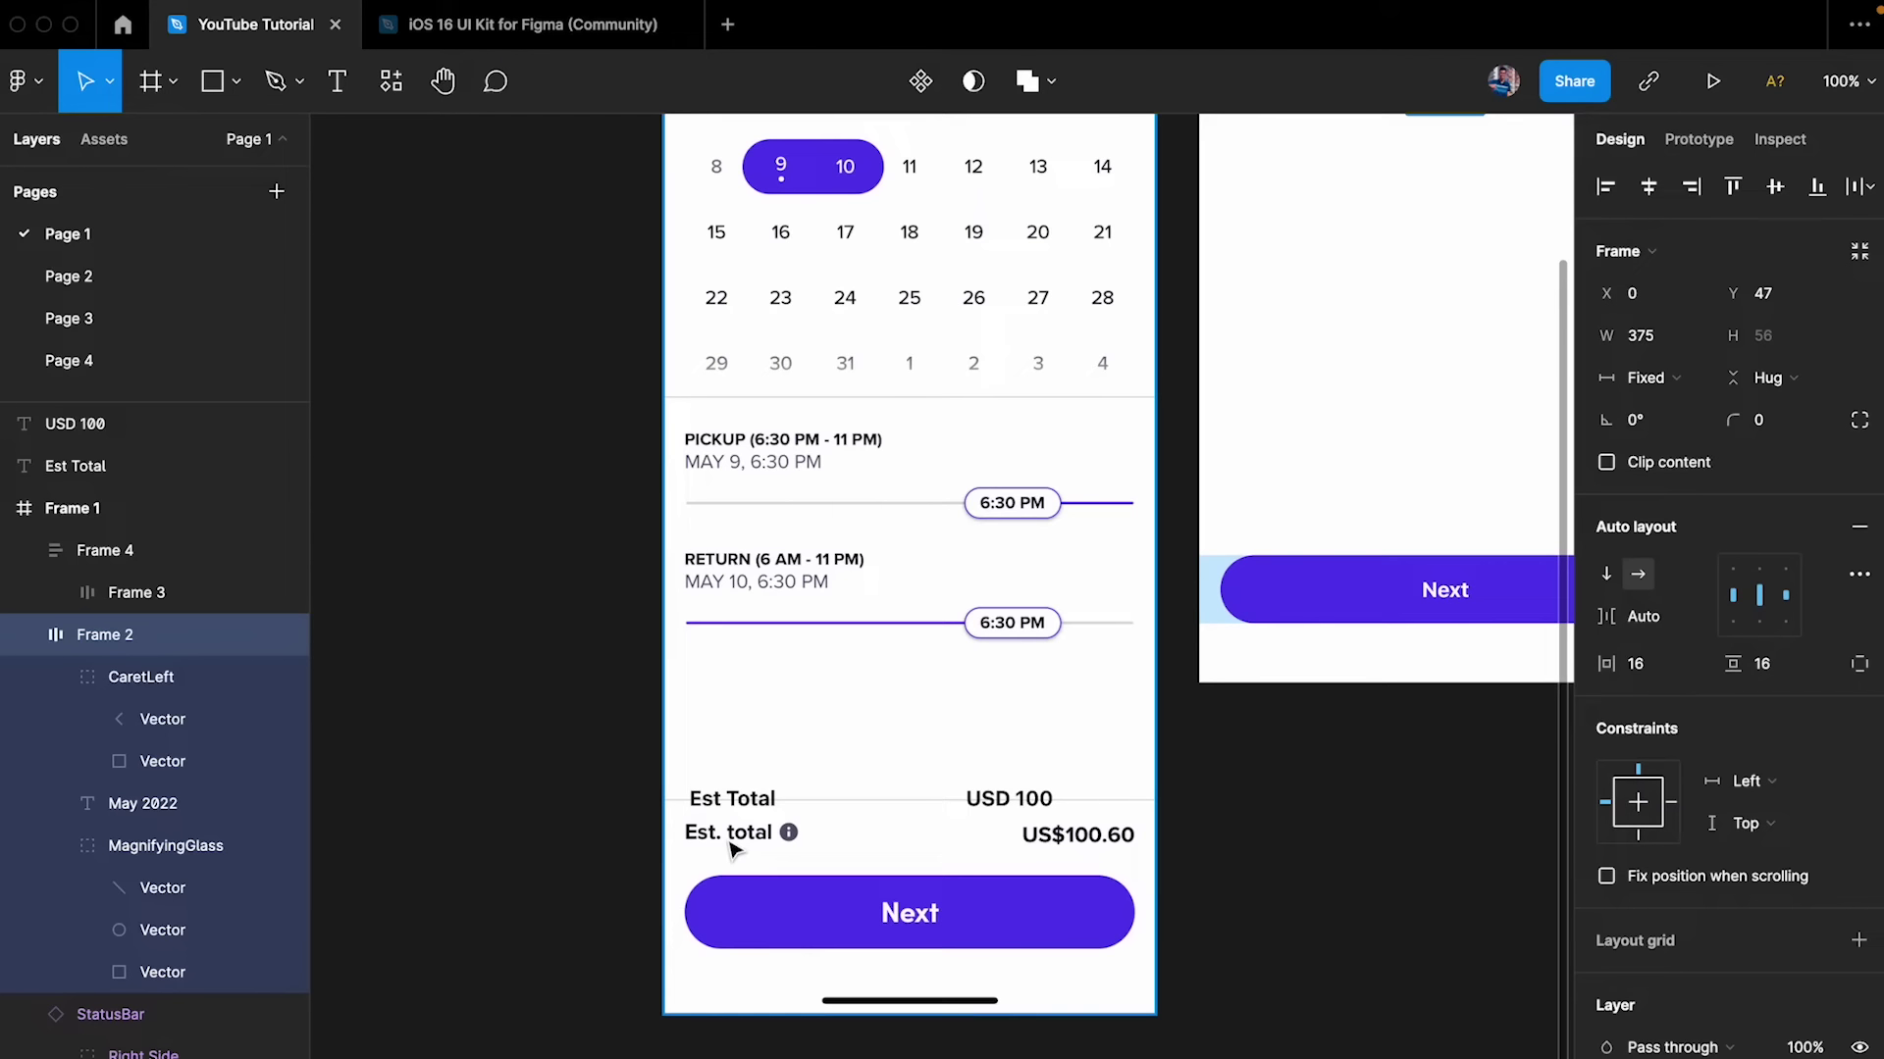
scroll(731, 848, up, 5)
scroll(662, 771, right, 3)
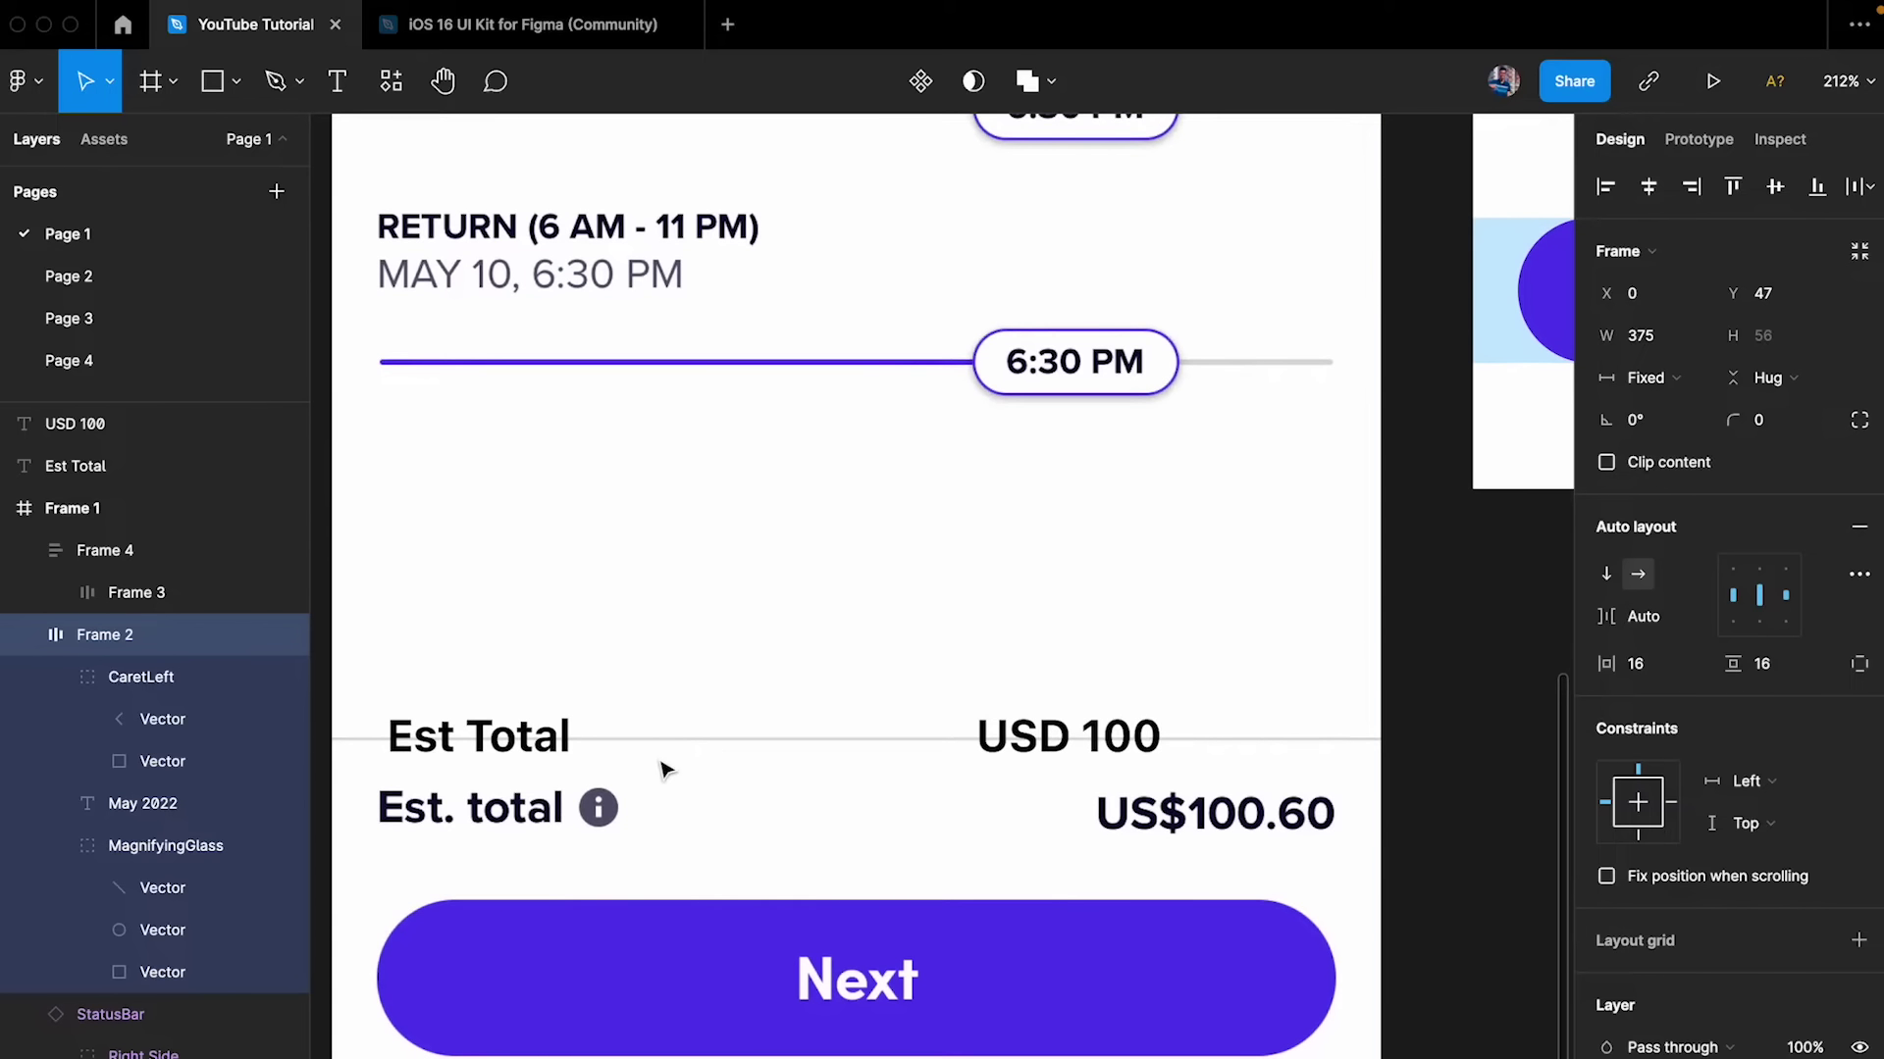
- Wrap the Est Total and USD 100 texts in one auto layout frame and move it above the reference screenshot's divider line
click(539, 753)
right_click(1084, 744)
key(Escape)
click(564, 738)
shift+click(1094, 726)
key(shift+a)
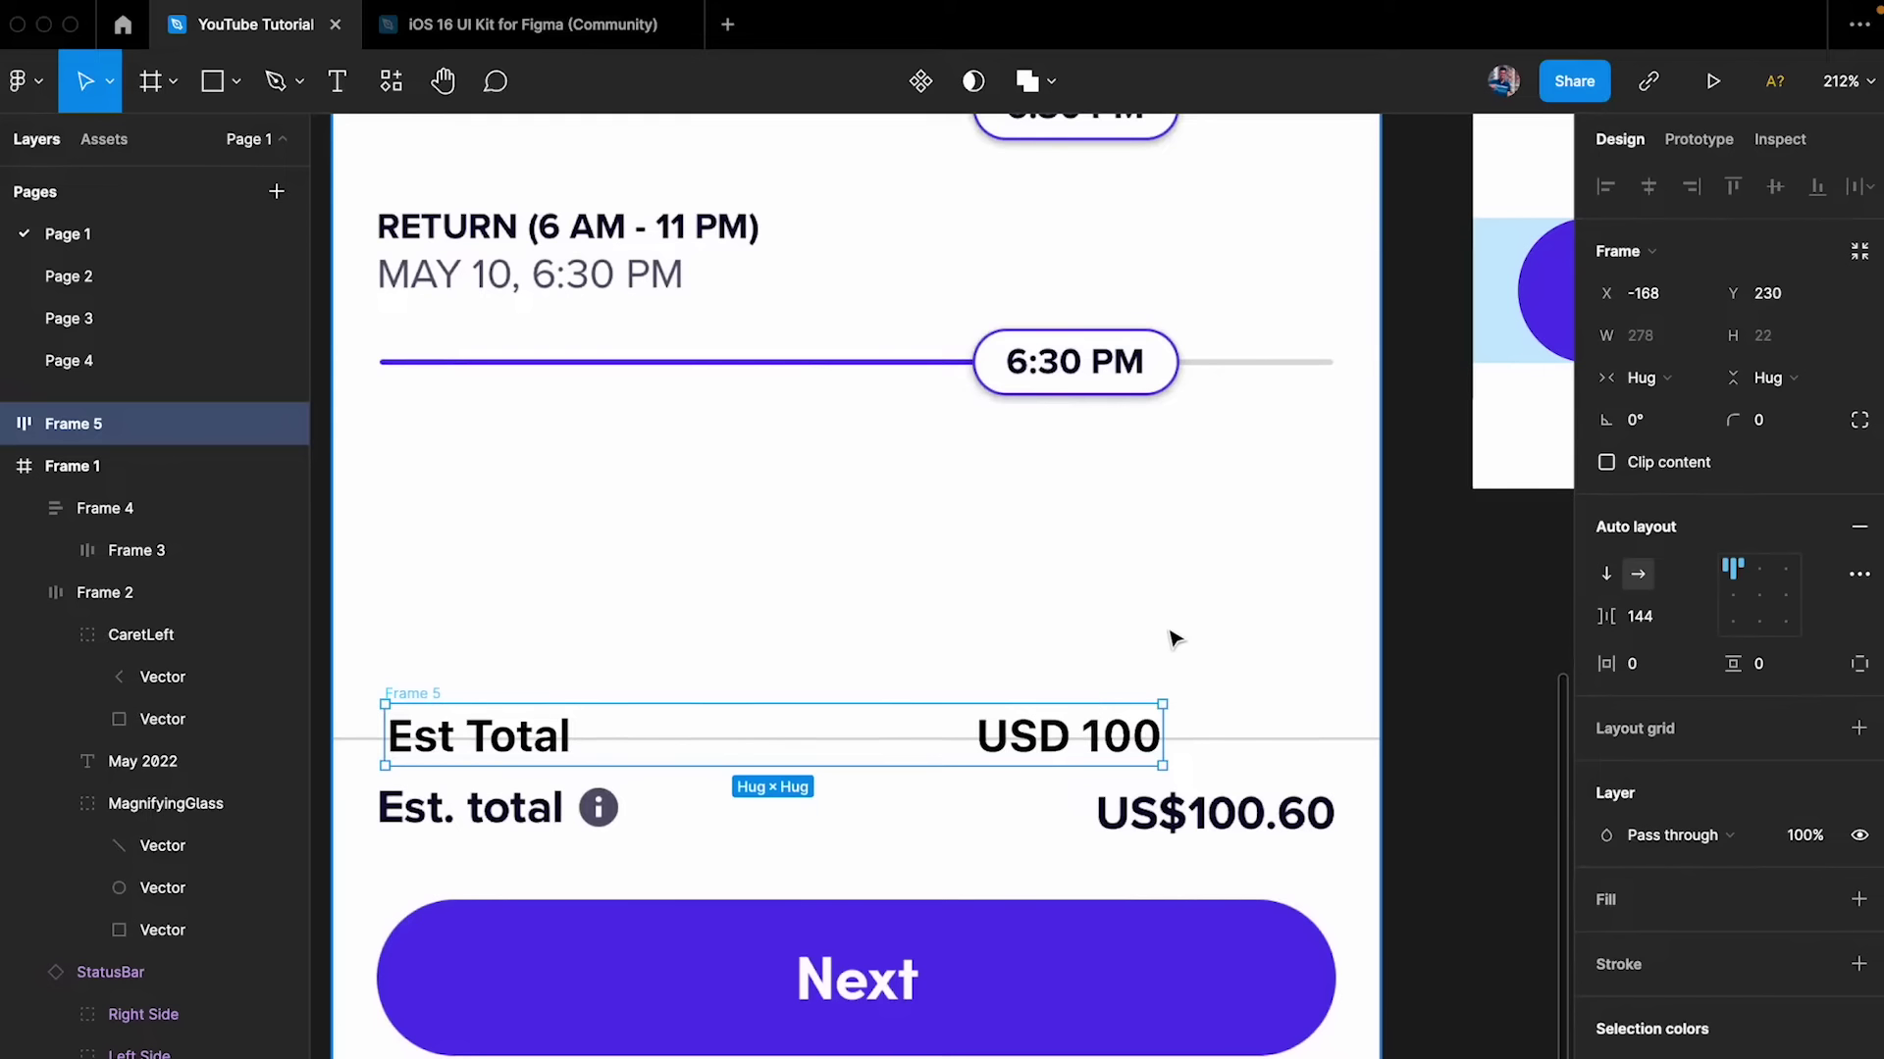
drag(988, 735, 1015, 626)
- Set the Est Total row's auto layout to centre alignment with auto spacing and widen the row to about 293
click(1734, 569)
click(1734, 574)
click(1759, 600)
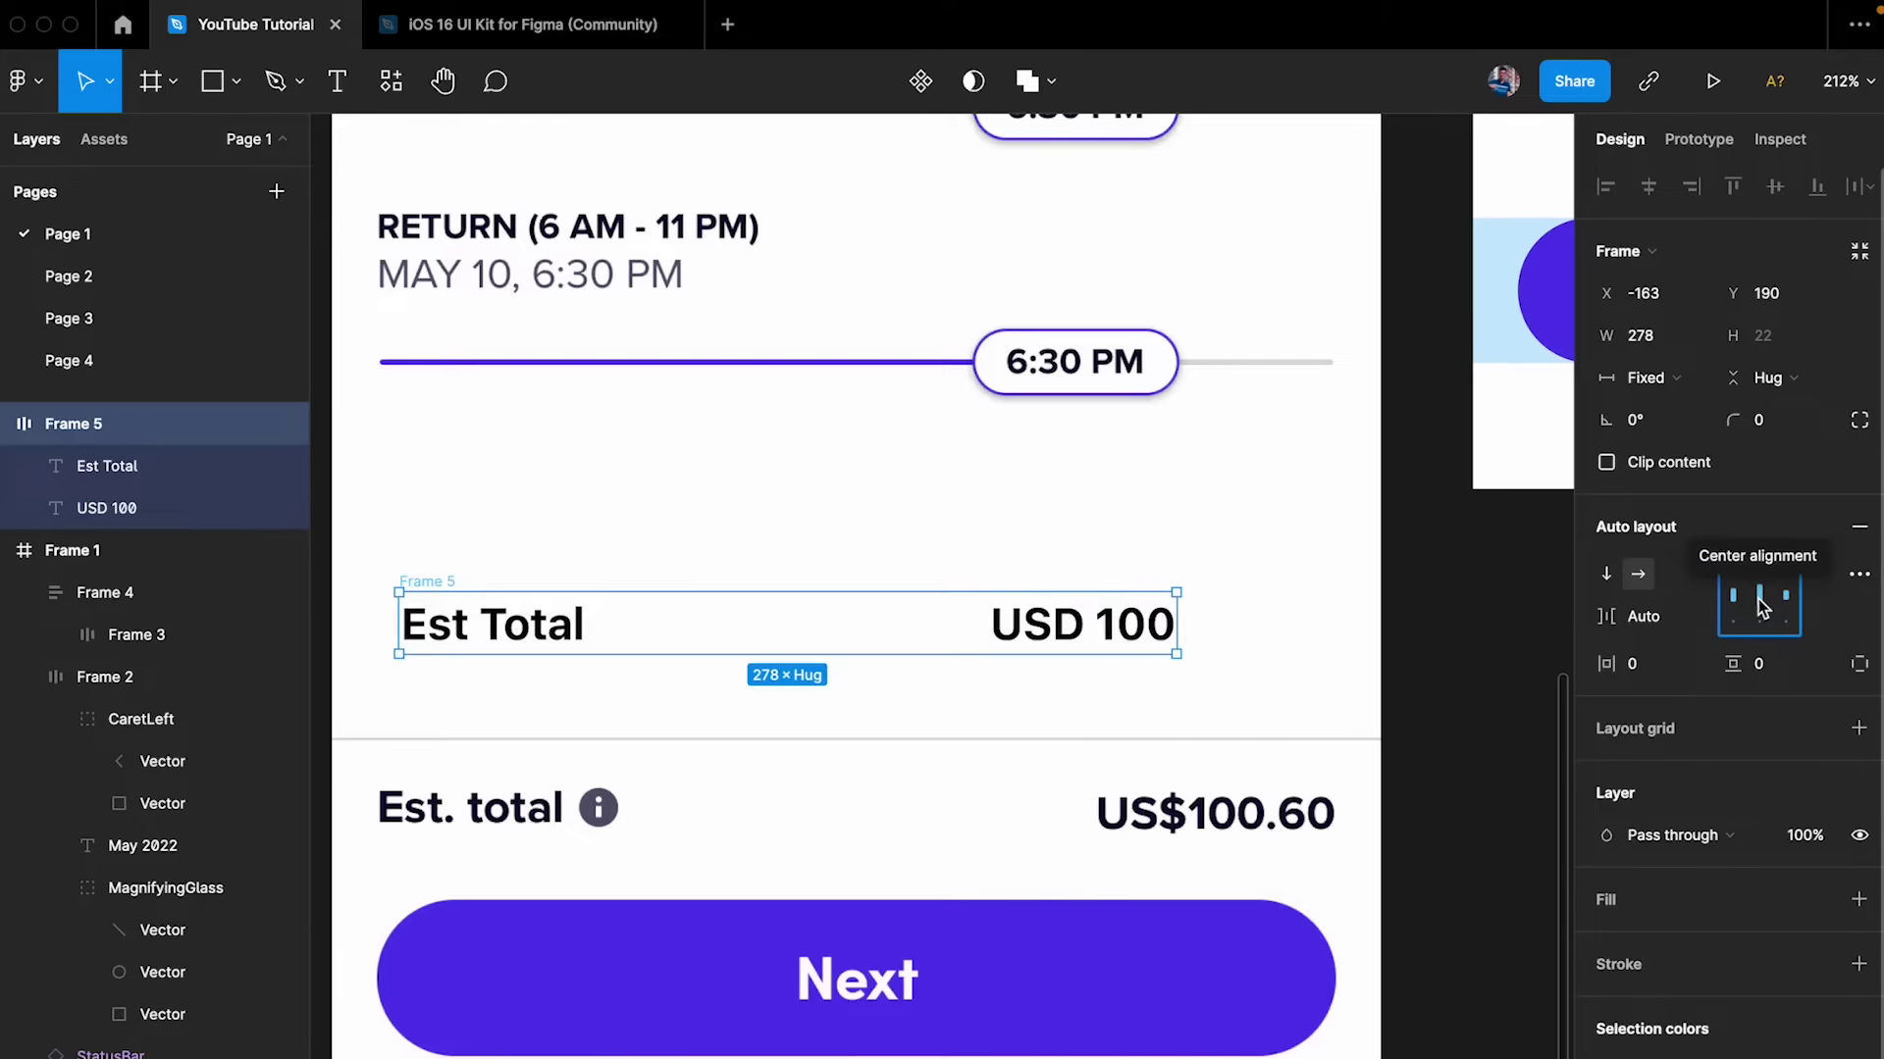
drag(1177, 624, 1220, 628)
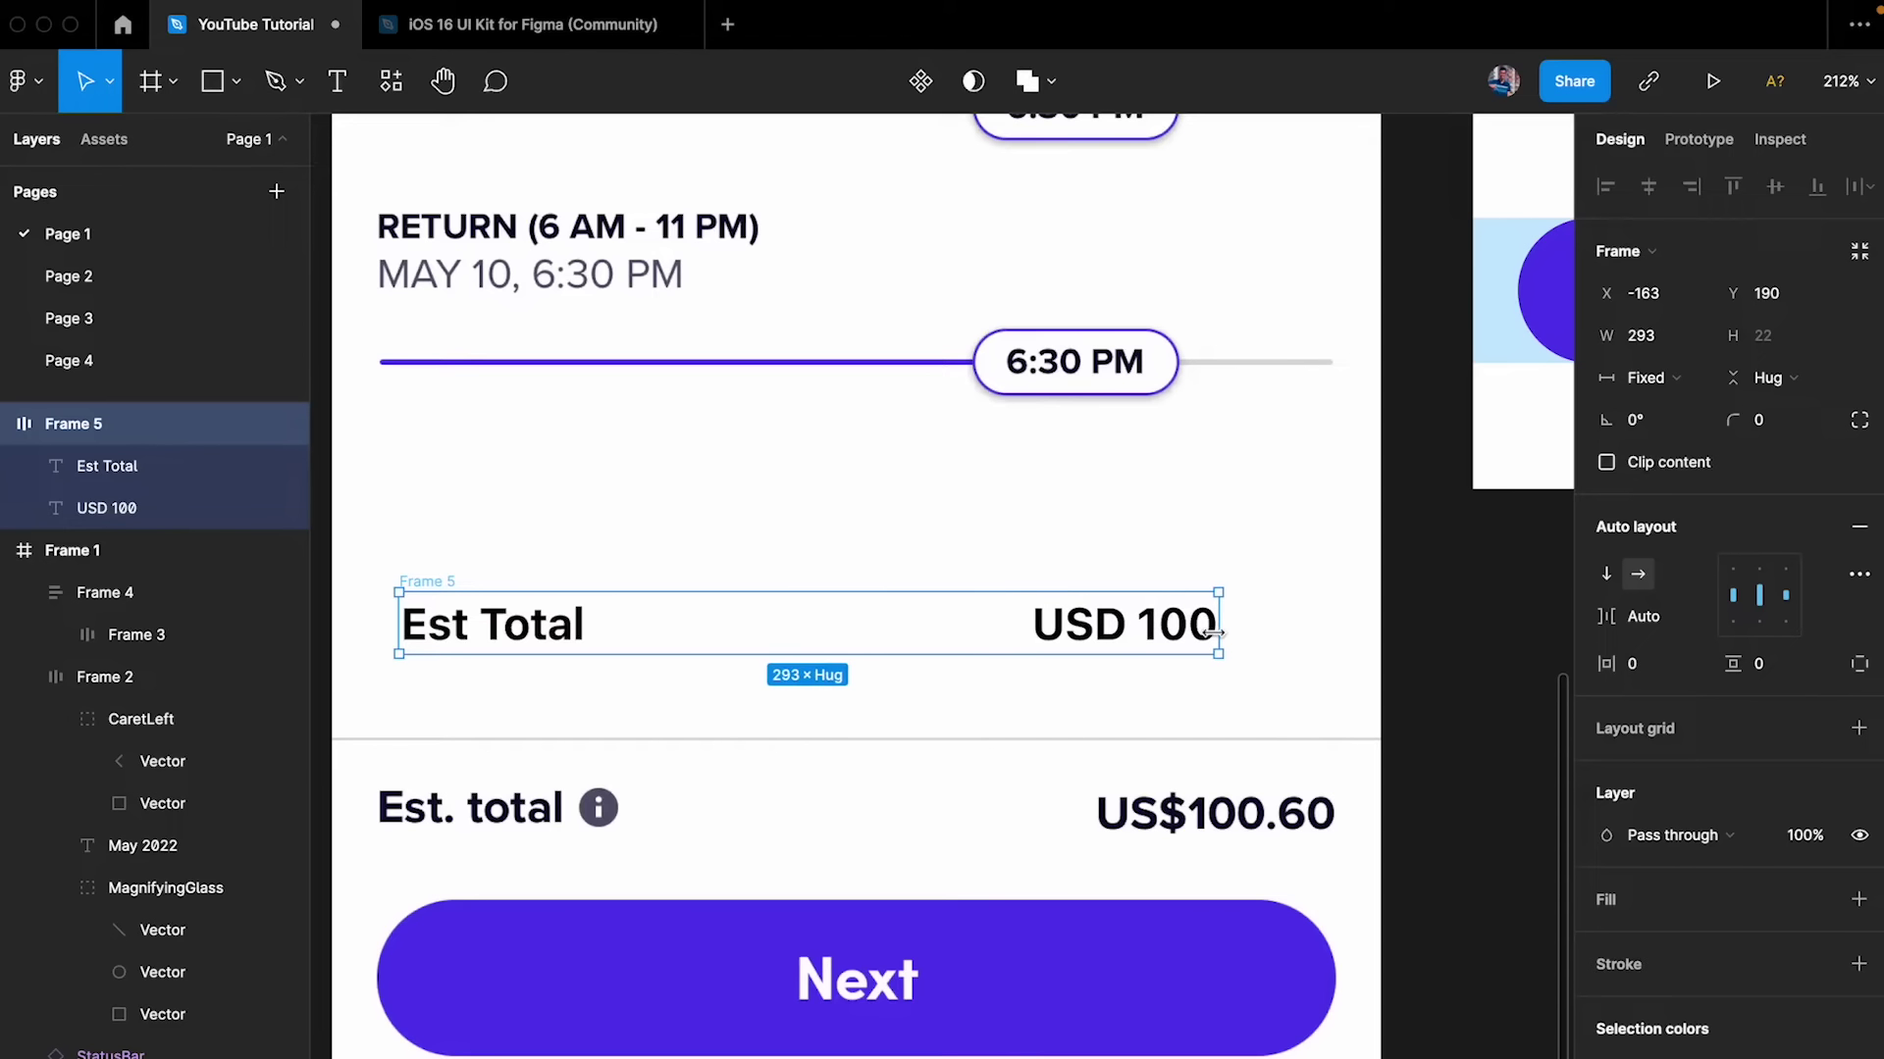
- Cut the Est Total row and paste it into Frame 4, the Next button's container in Frame 1
click(547, 526)
click(429, 584)
key(super+x)
scroll(1156, 370, right, 5)
click(1167, 358)
key(super+v)
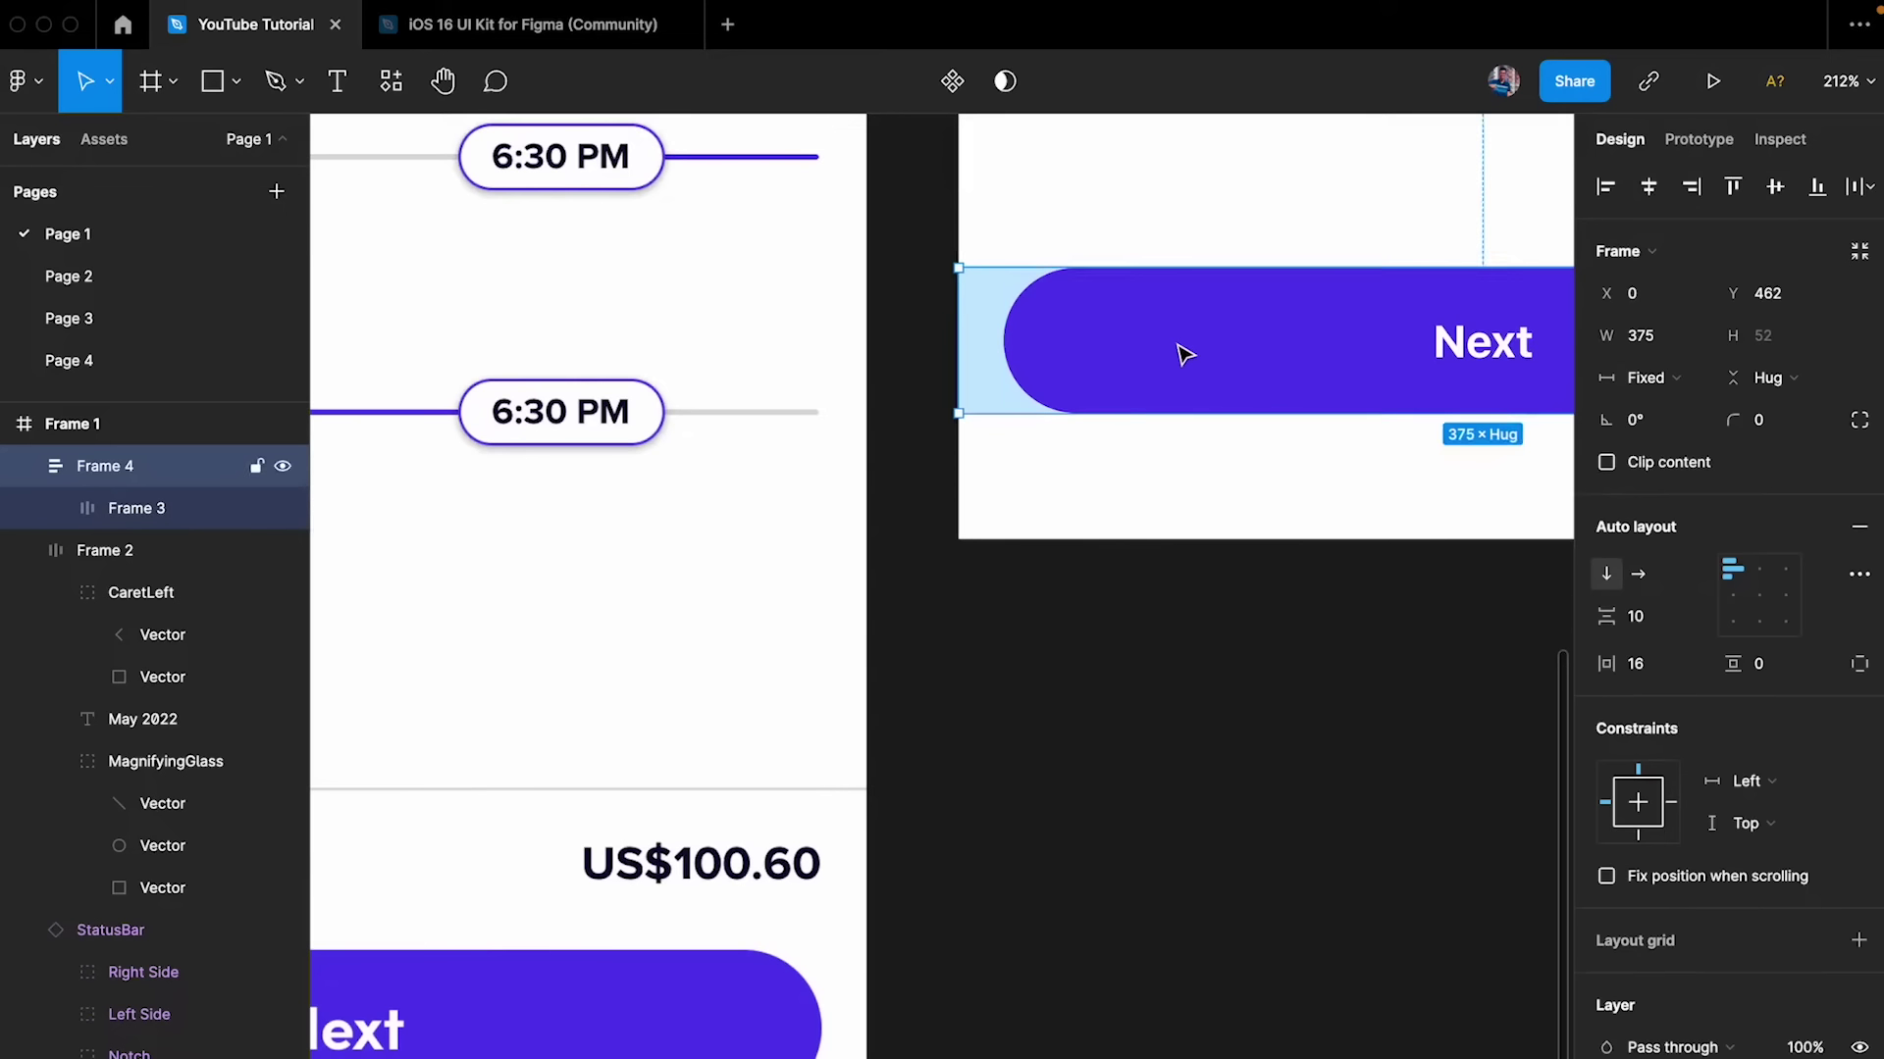
scroll(1181, 350, right, 4)
key(super+space)
key(Escape)
scroll(1177, 354, right, 4)
scroll(1177, 353, up, 3)
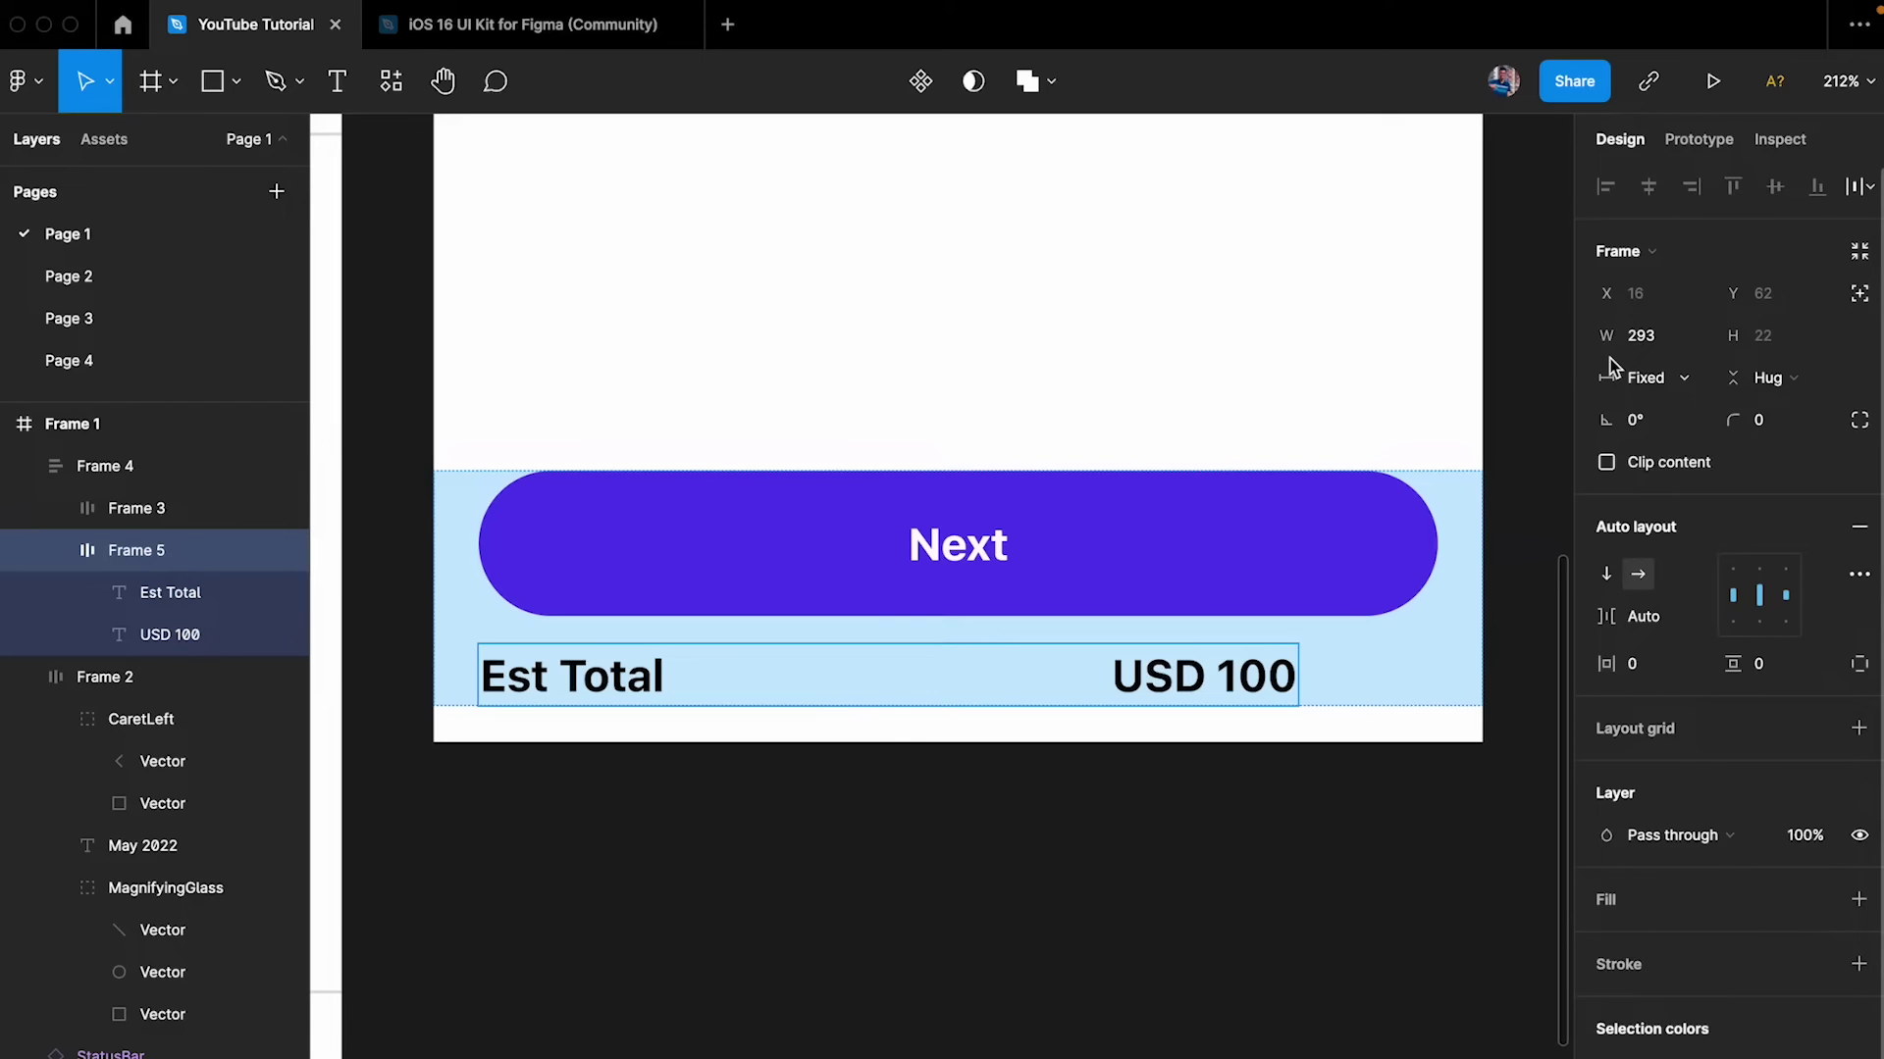
- Set the Est Total row's horizontal resizing to Fill inside Frame 4
click(1658, 379)
click(1685, 444)
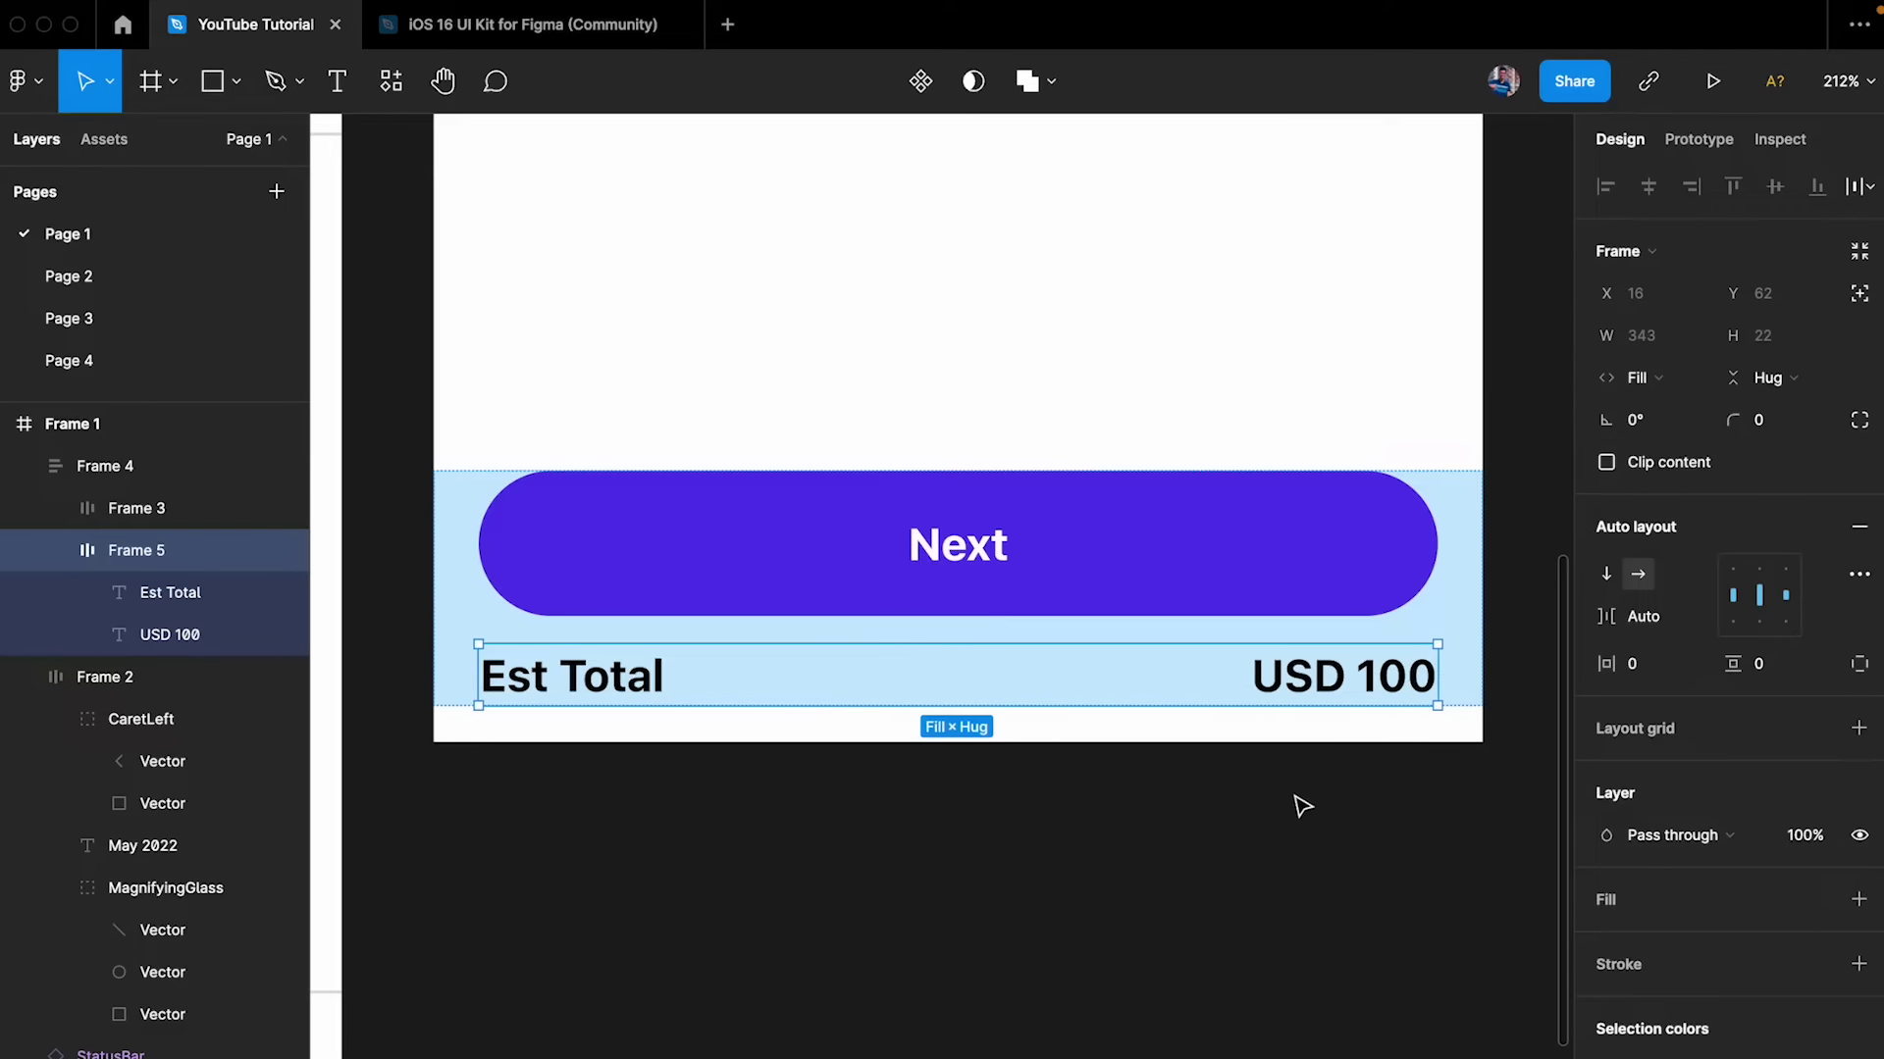
click(1289, 834)
- Set Frame 4's spacing between items to 24, separating the Next button from the Est Total row
scroll(883, 664, left, 10)
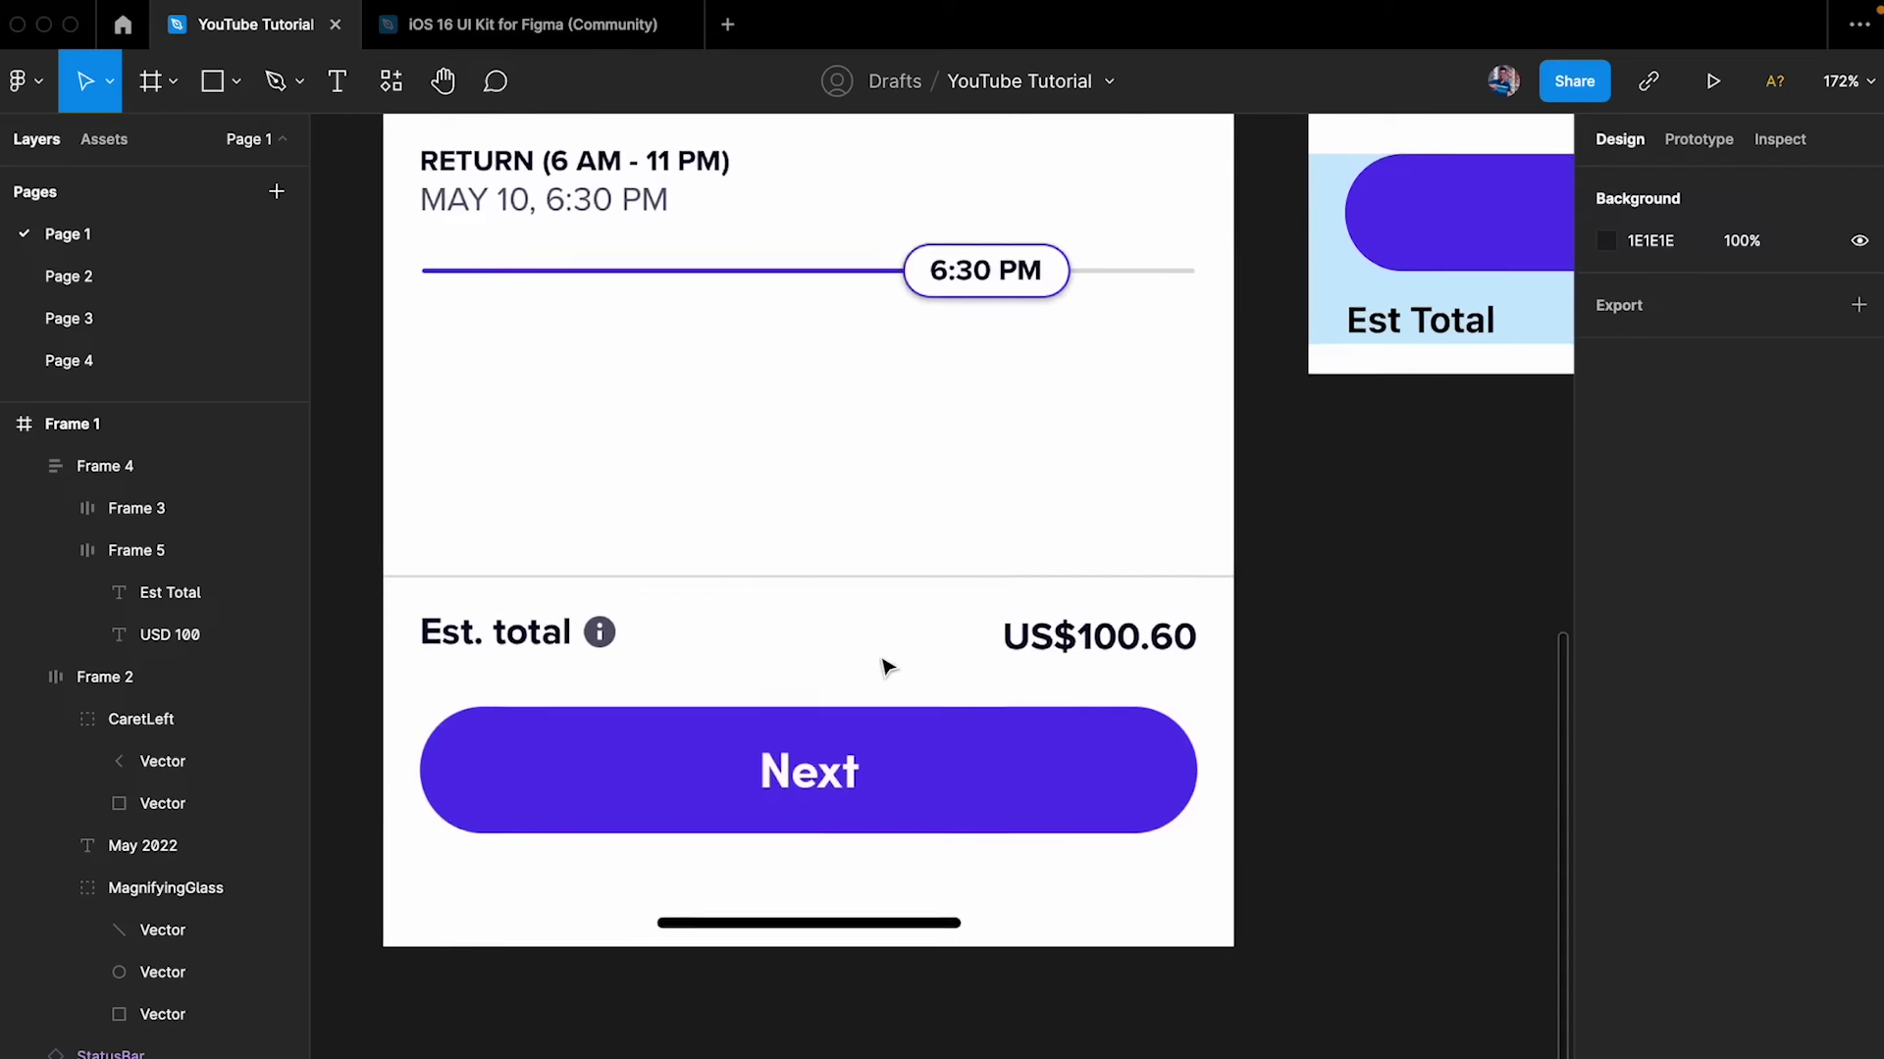
scroll(543, 707, right, 10)
scroll(542, 706, up, 3)
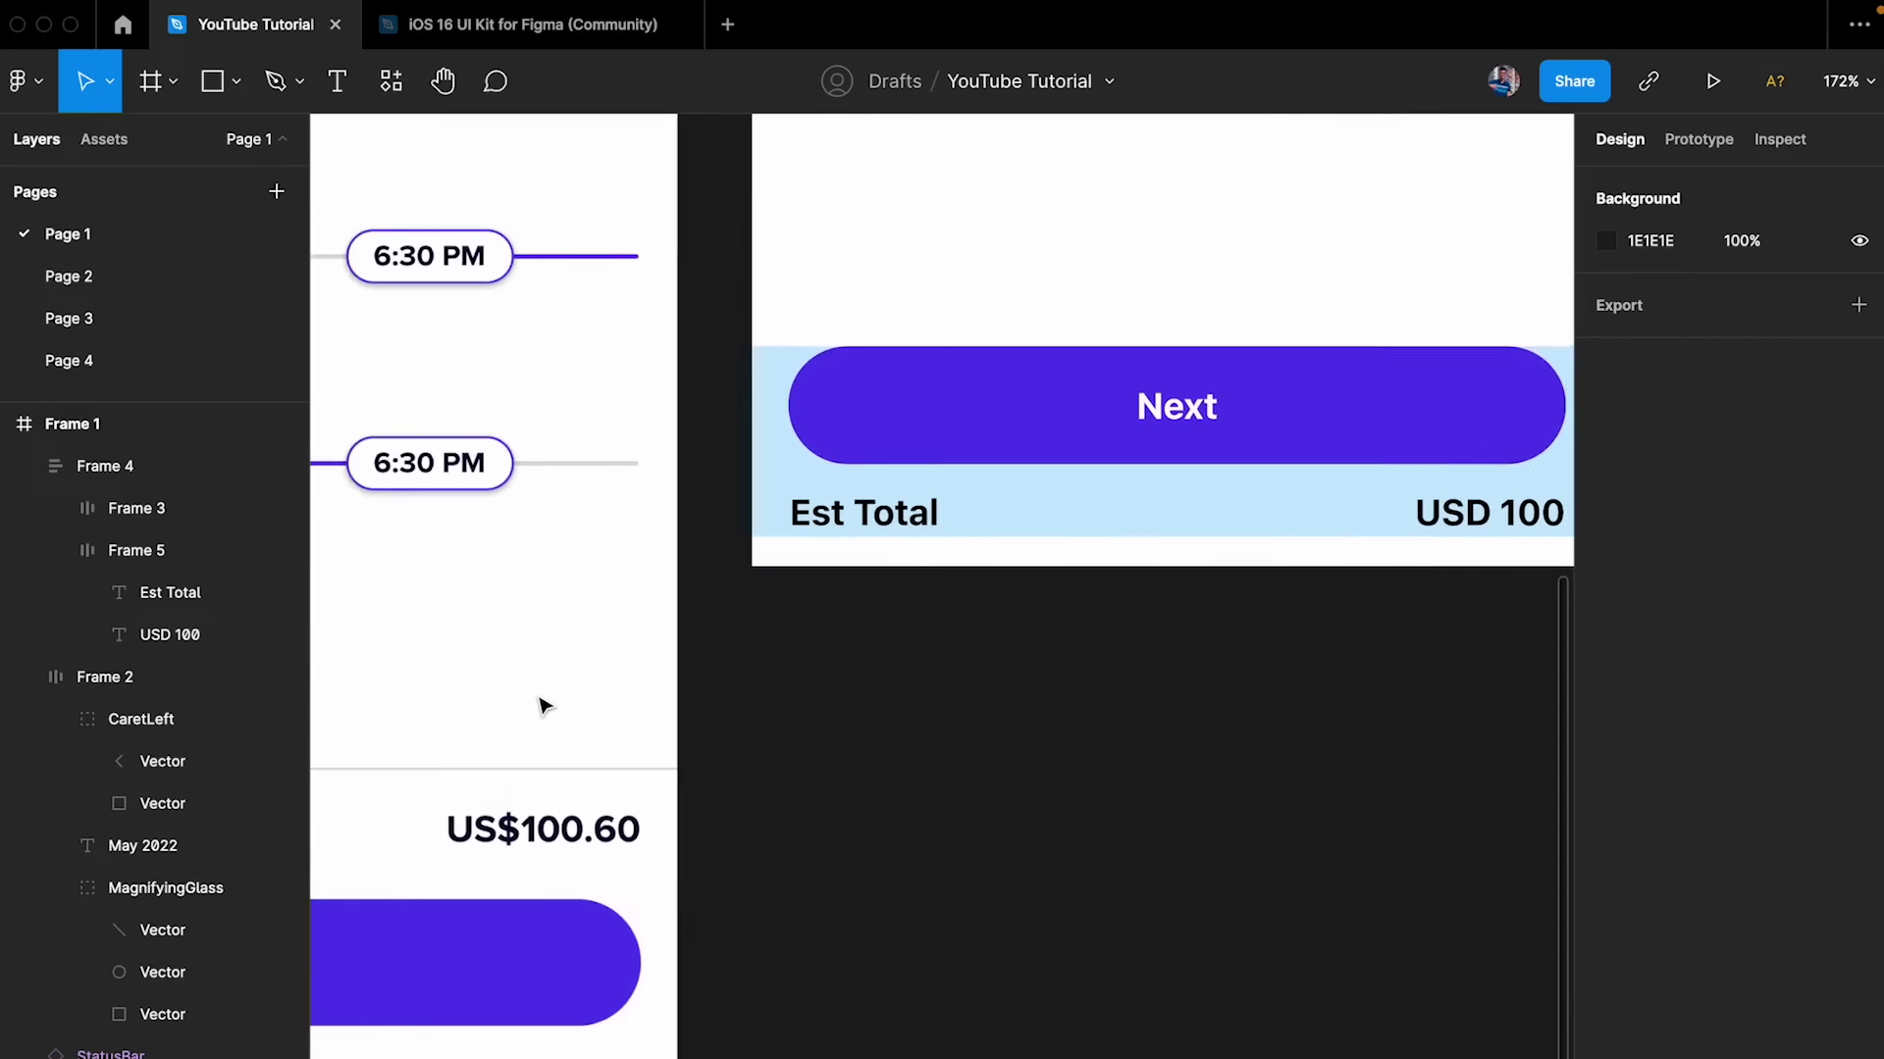
click(1021, 513)
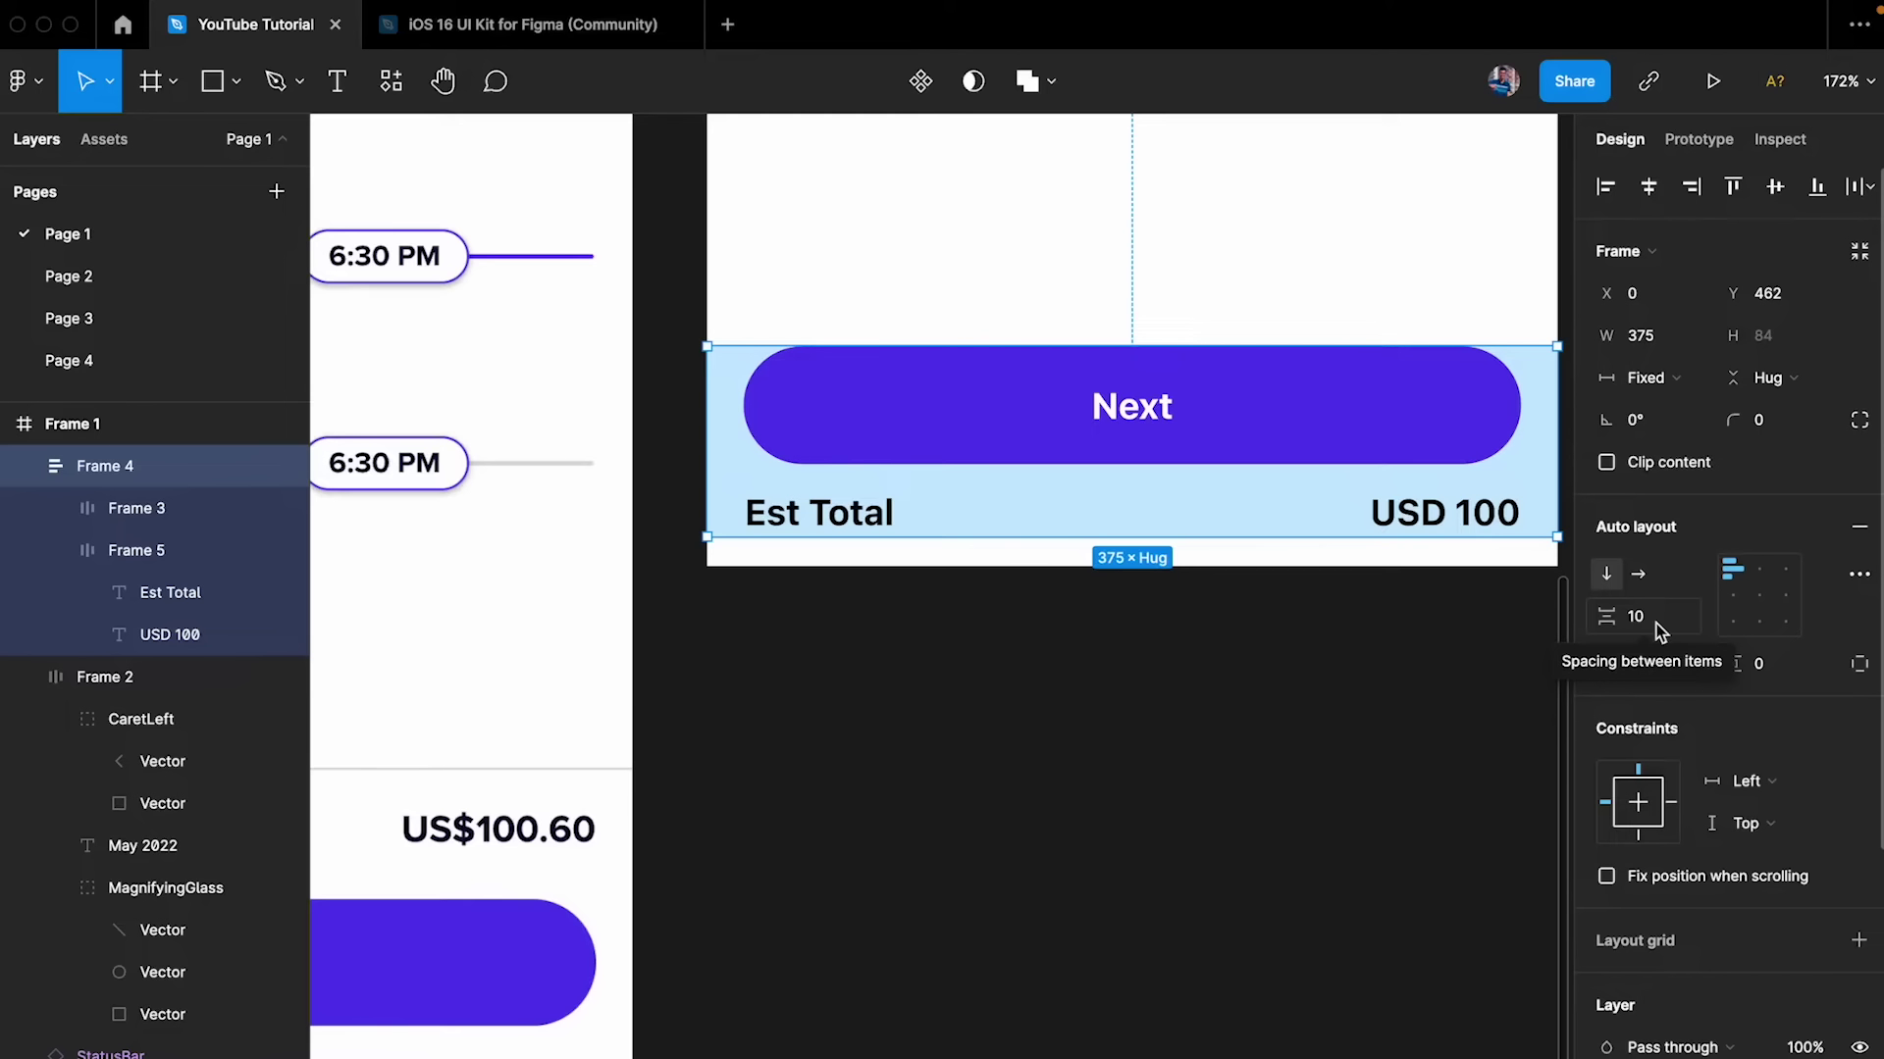
click(1606, 618)
drag(1606, 618, 1610, 618)
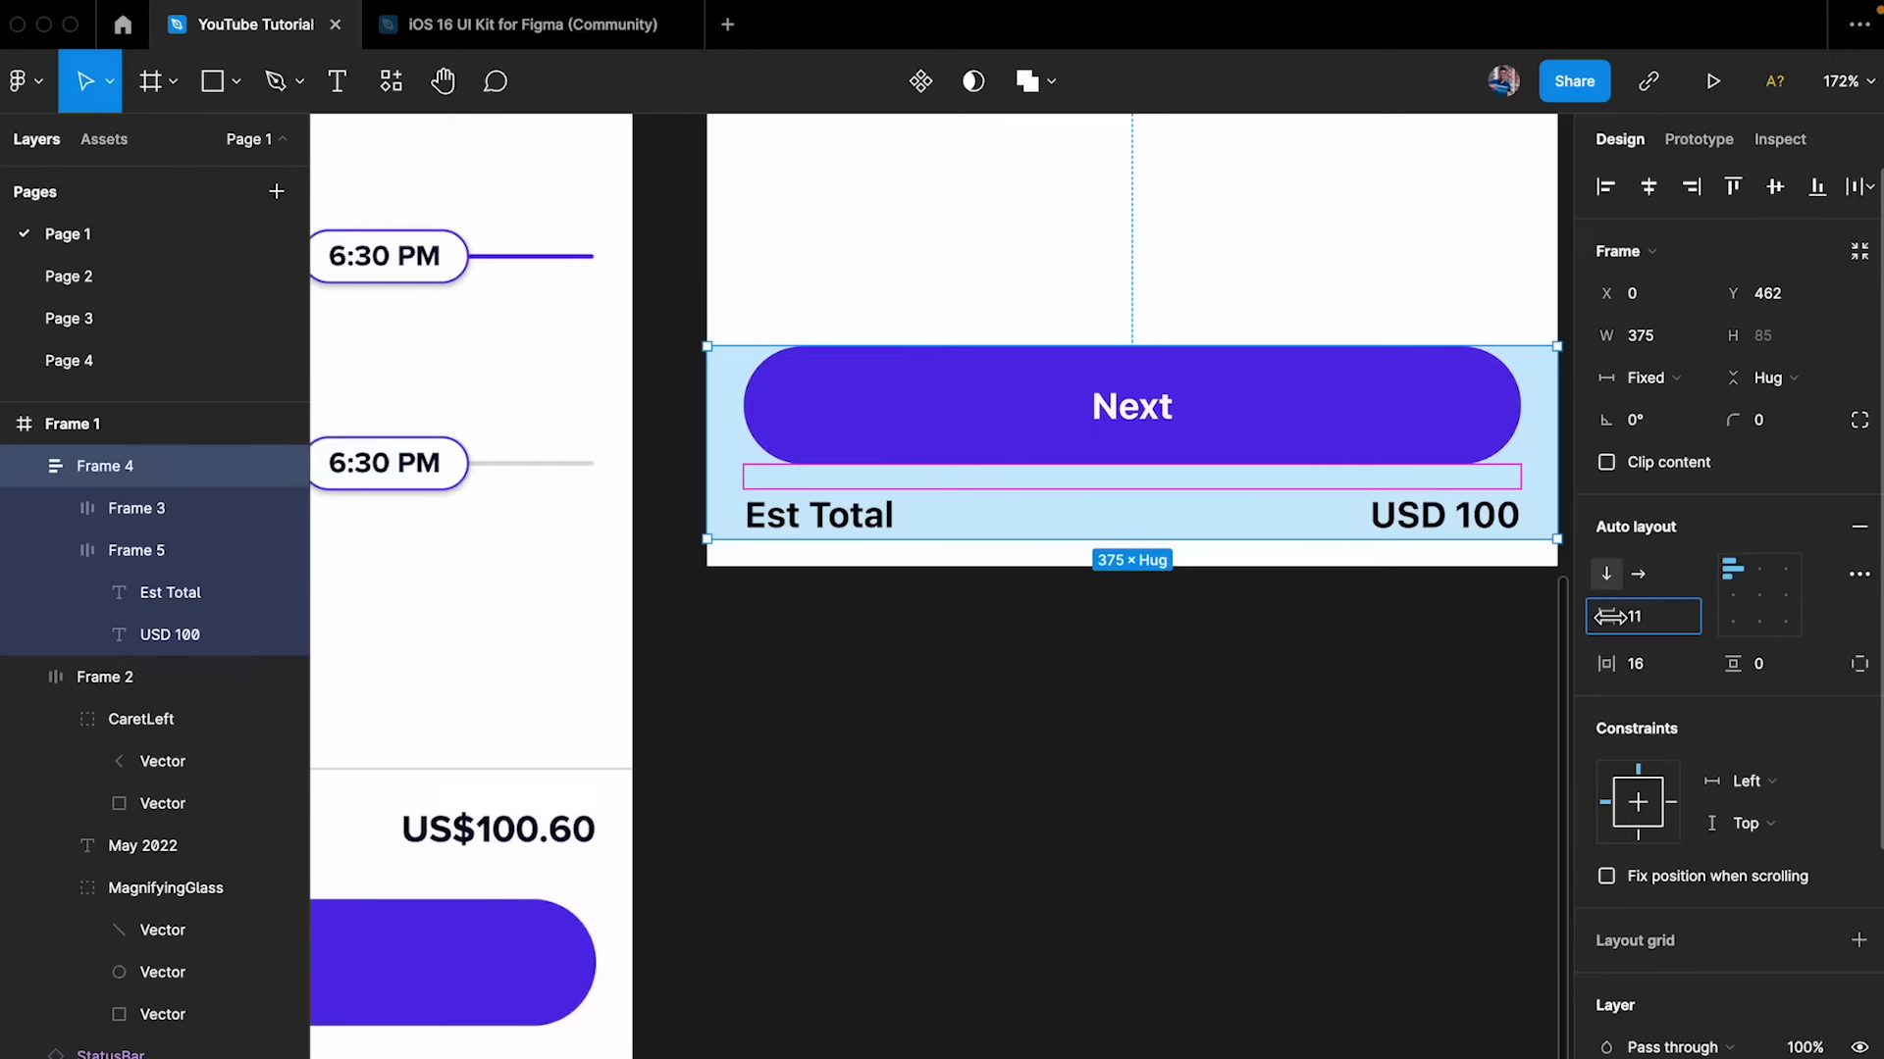
click(1660, 630)
text(24)
key(Return)
click(1148, 716)
- Move the Frame 4 container up within Frame 1 to about Y 397
click(1173, 497)
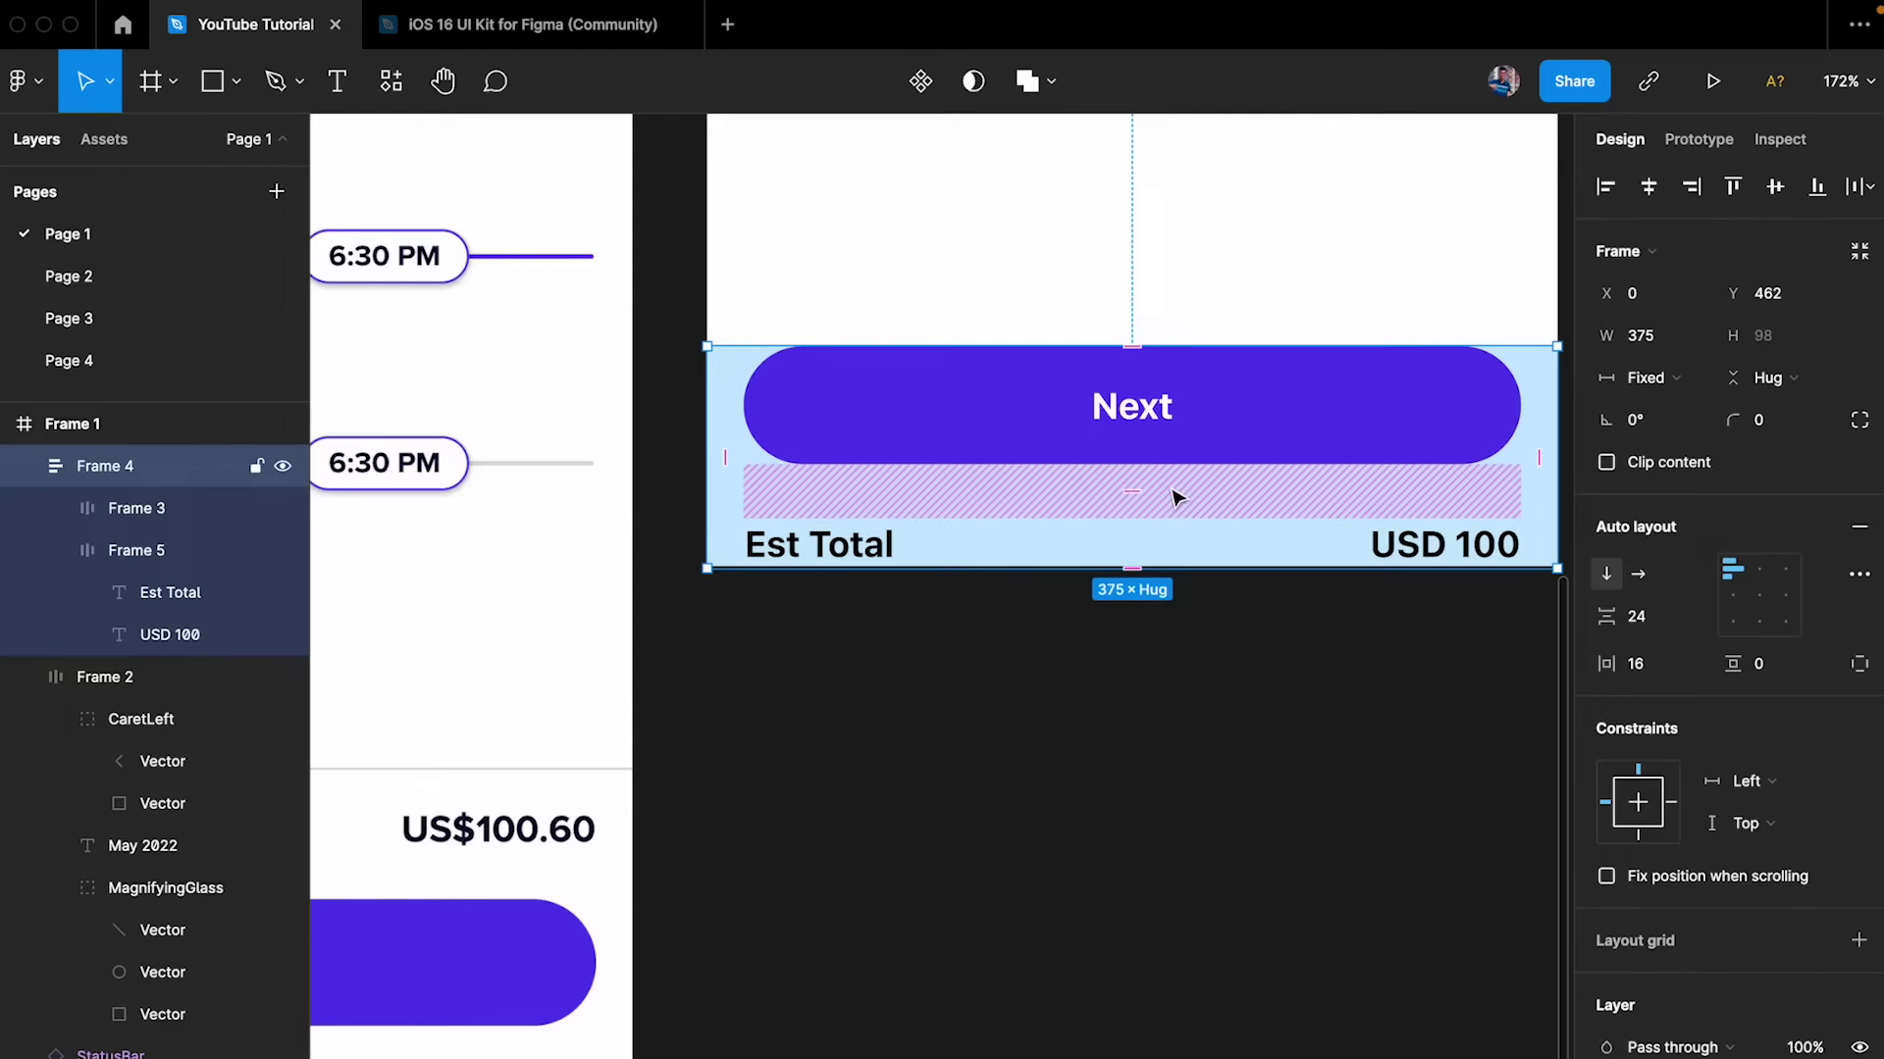
drag(1197, 498, 1199, 353)
scroll(1199, 353, up, 3)
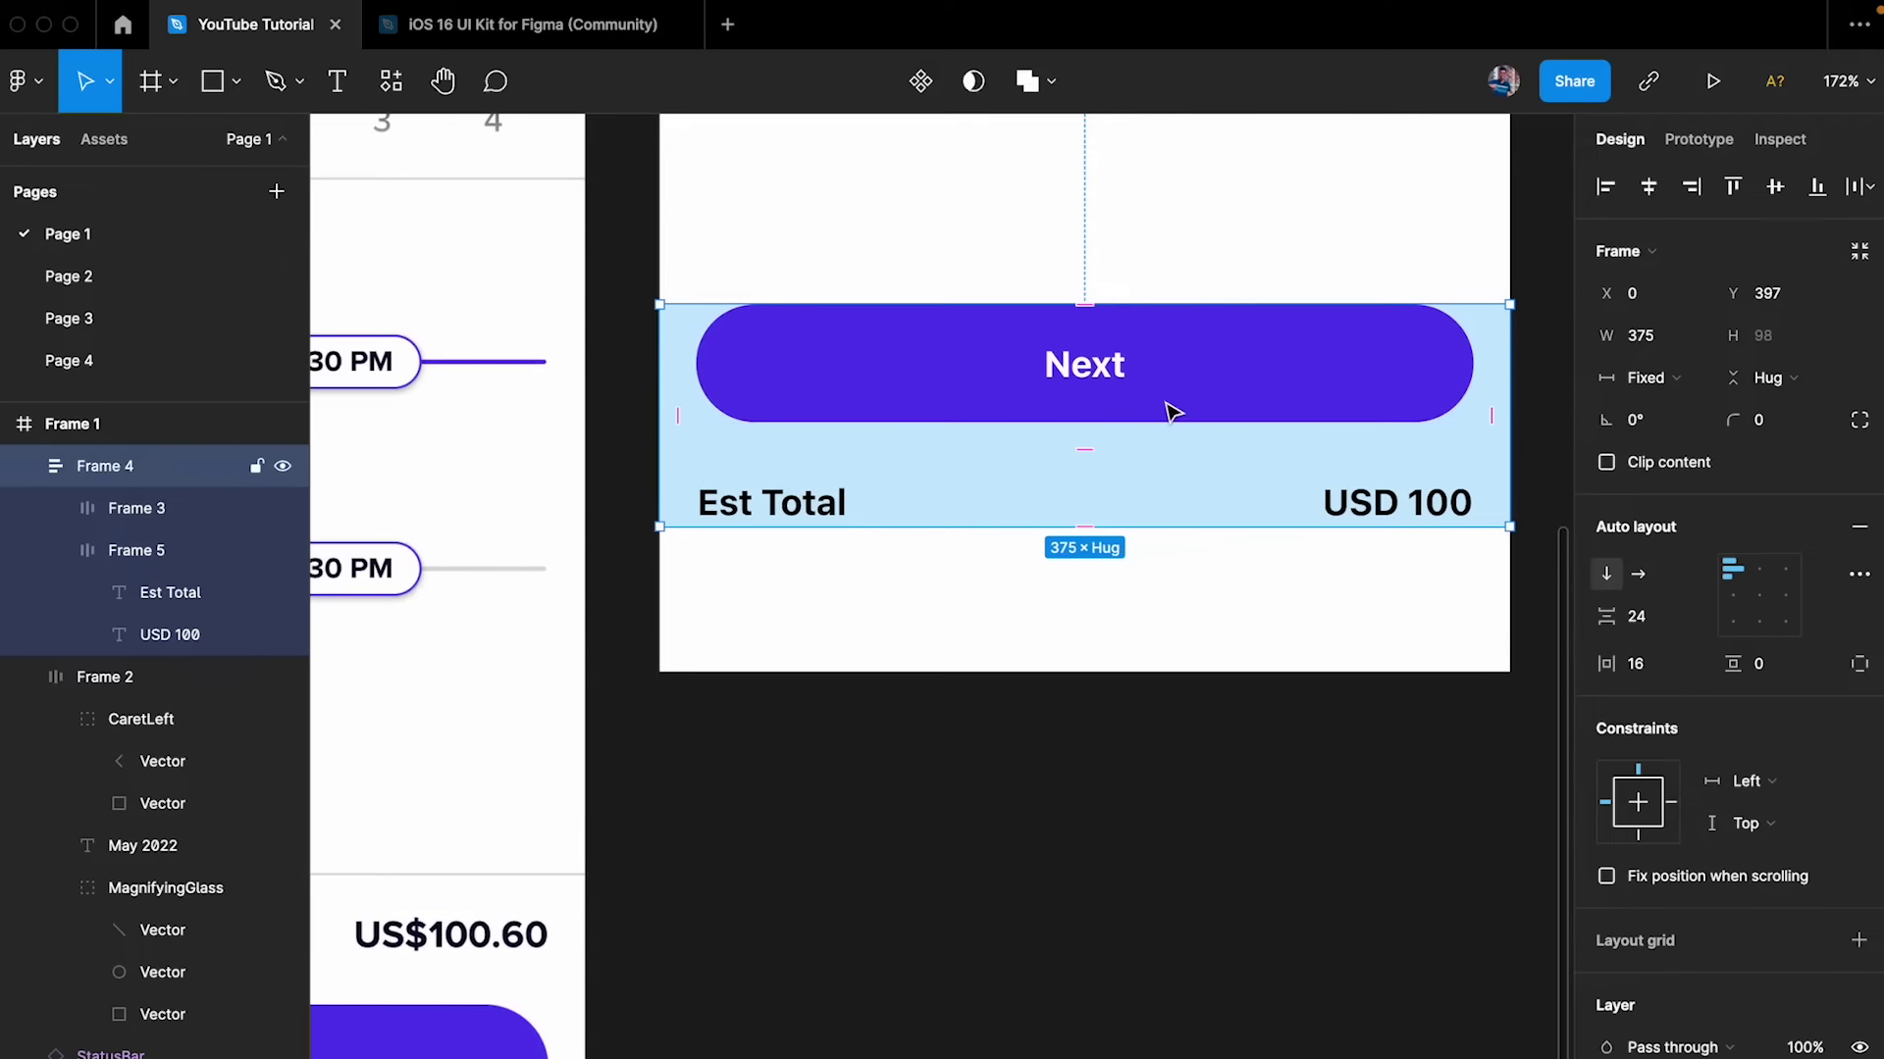
scroll(694, 593, left, 2)
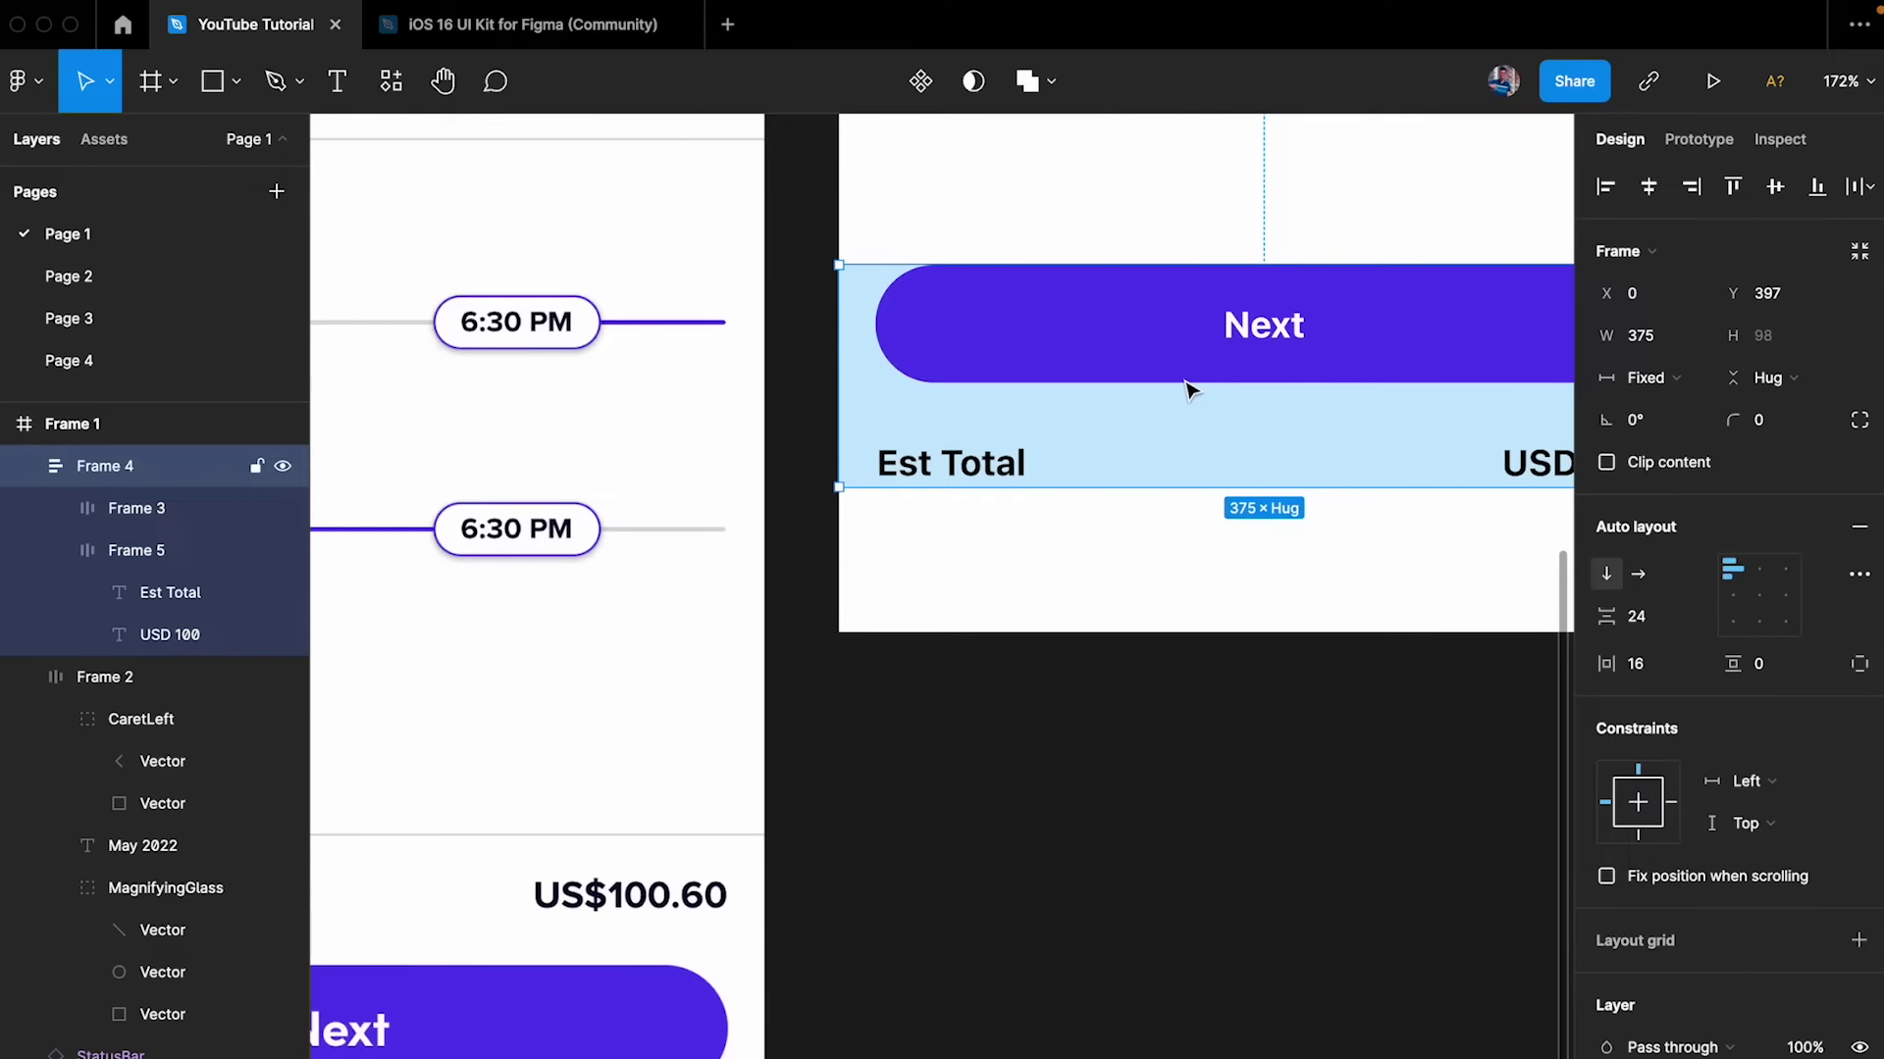
scroll(1190, 389, right, 5)
scroll(1190, 389, up, 2)
scroll(1190, 390, right, 3)
scroll(1190, 390, up, 2)
- Reorder Frame 4 so the Next button sits below the Est Total row
click(1183, 633)
click(1150, 526)
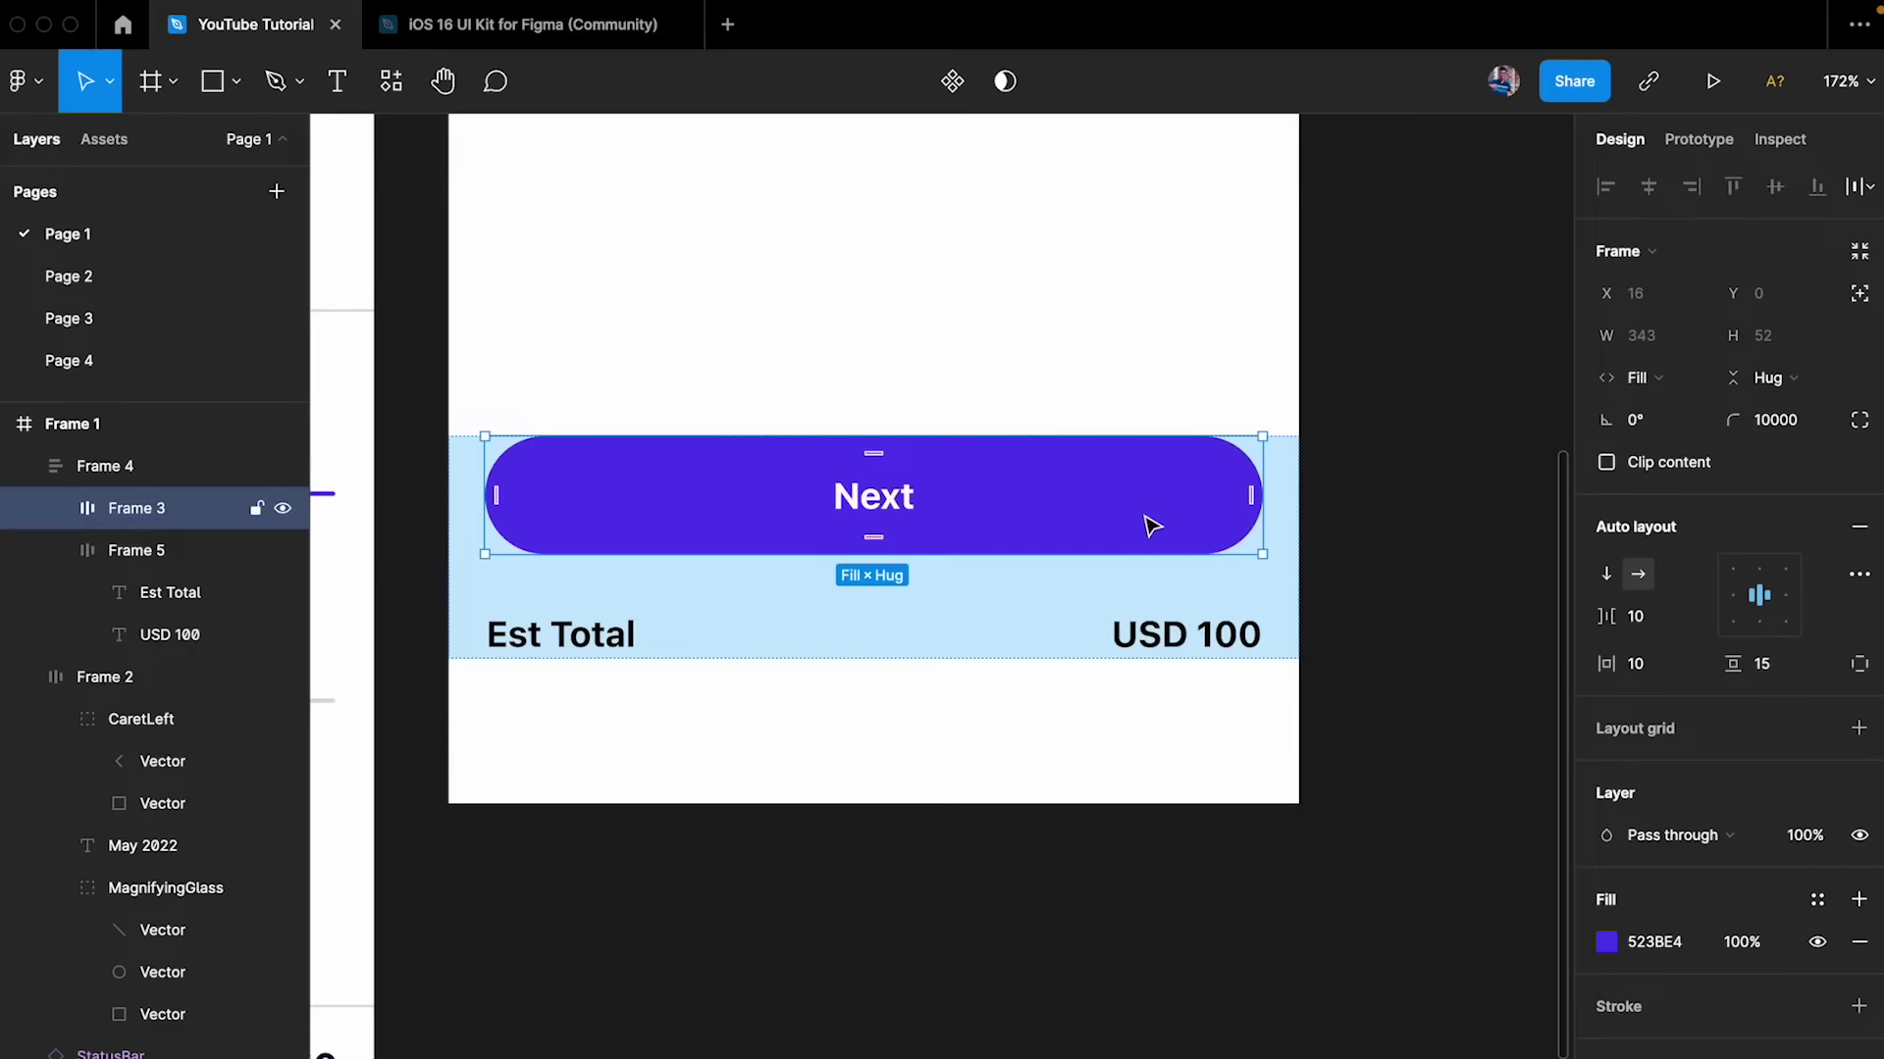
key(Down)
key(Up)
key(Down)
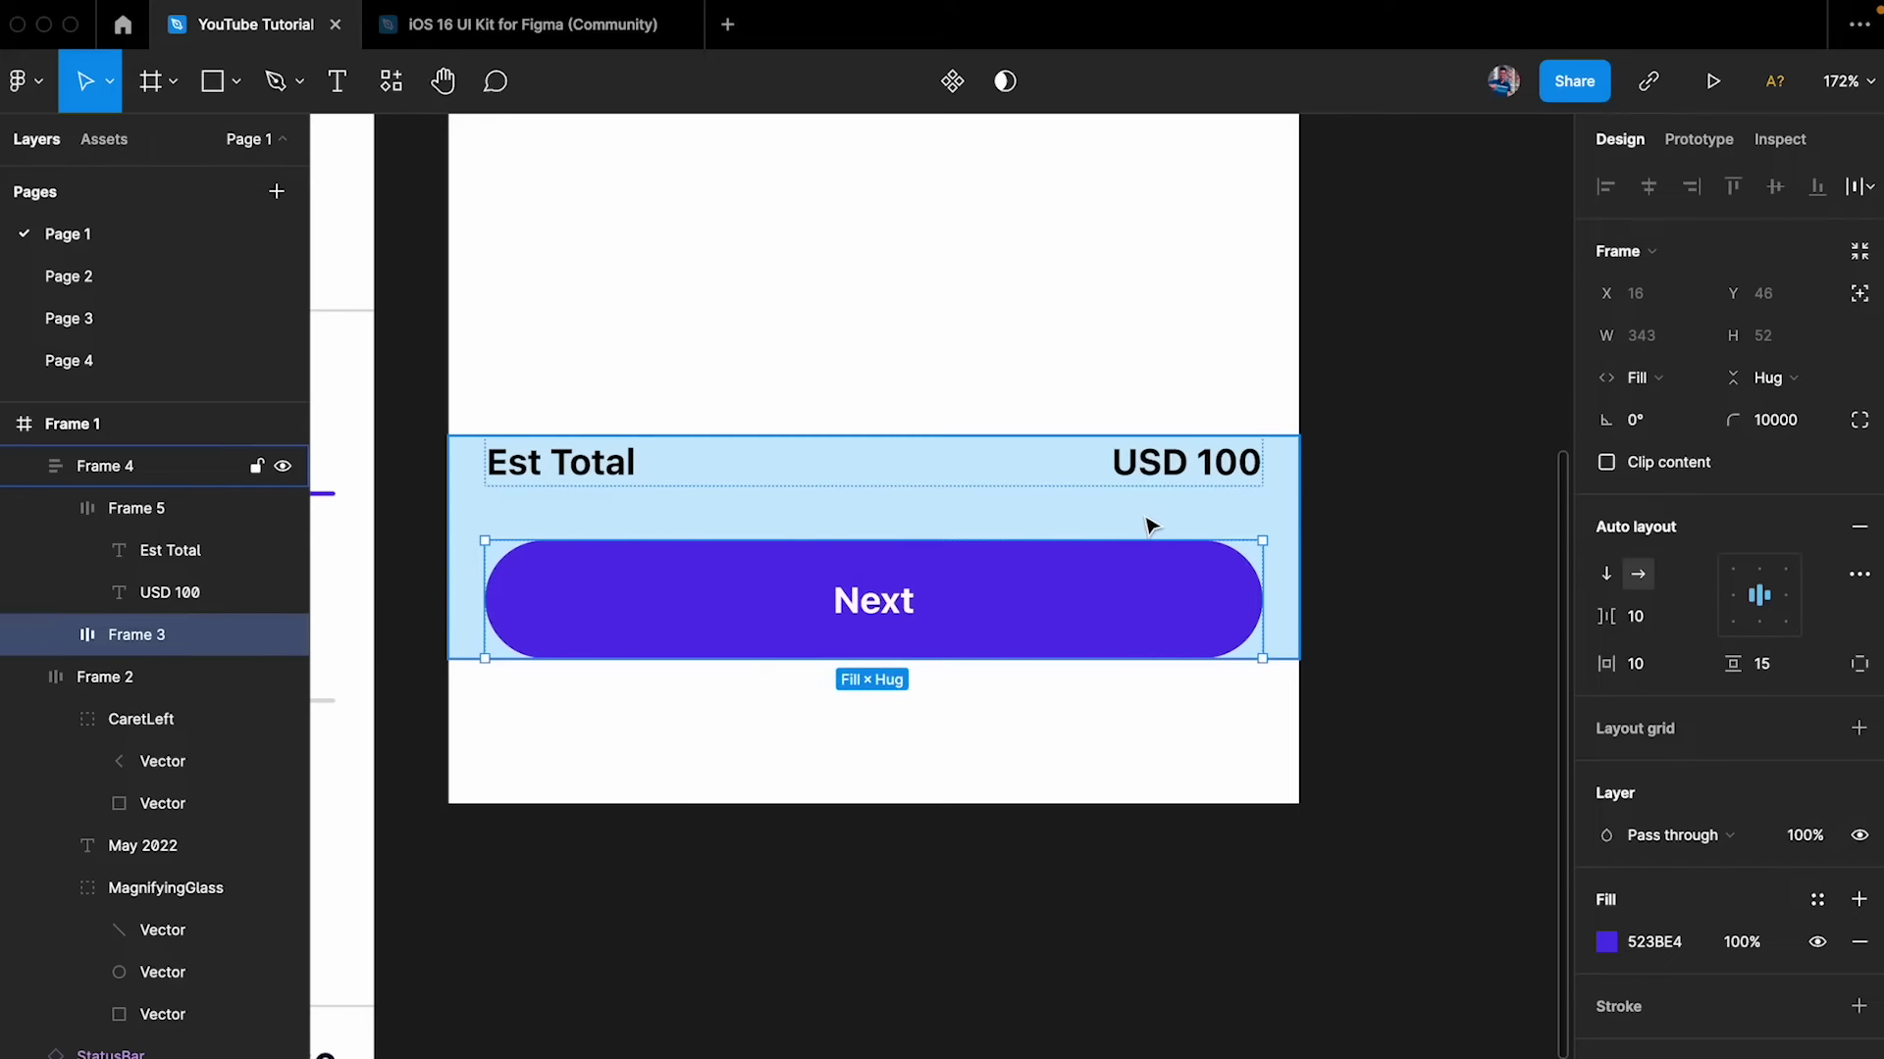
click(1114, 798)
click(888, 601)
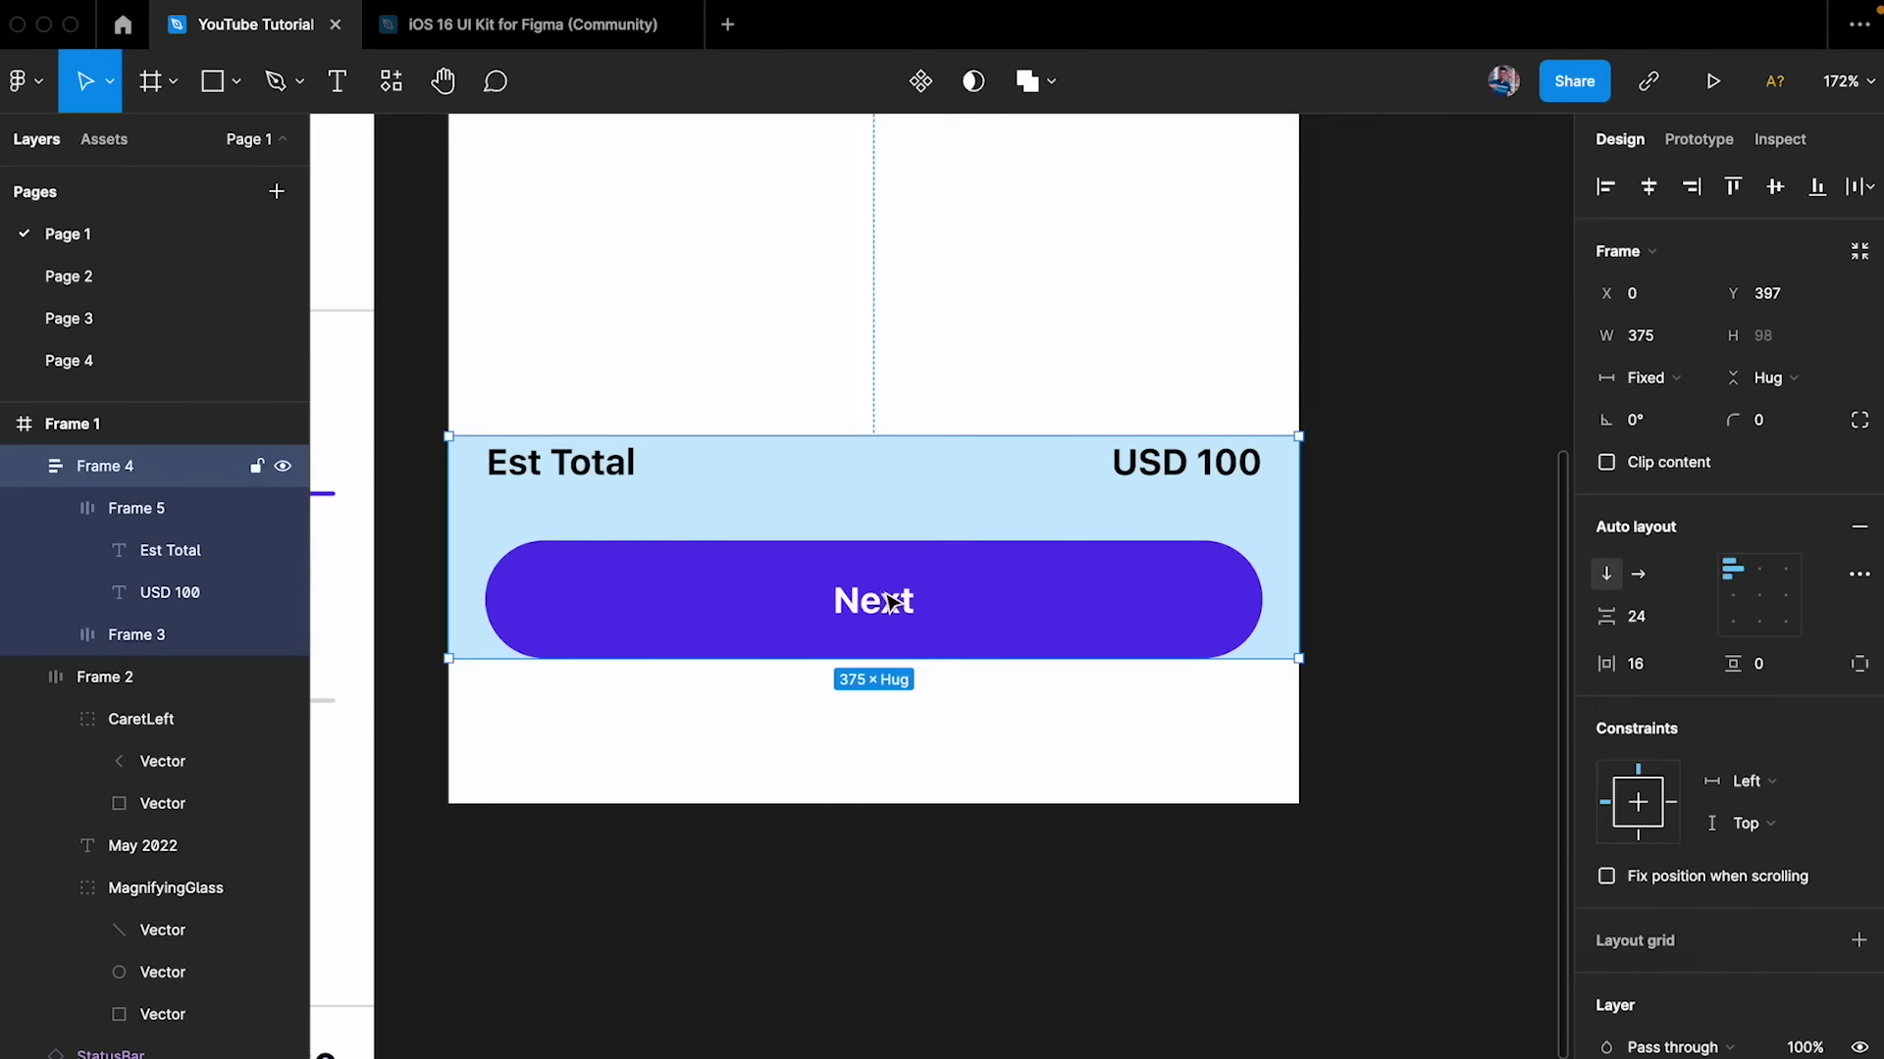
- Try resizing Frame 4 to about 274 × 132, and restore its hugged height and 375 width
scroll(933, 547, down, 5)
scroll(896, 547, left, 2)
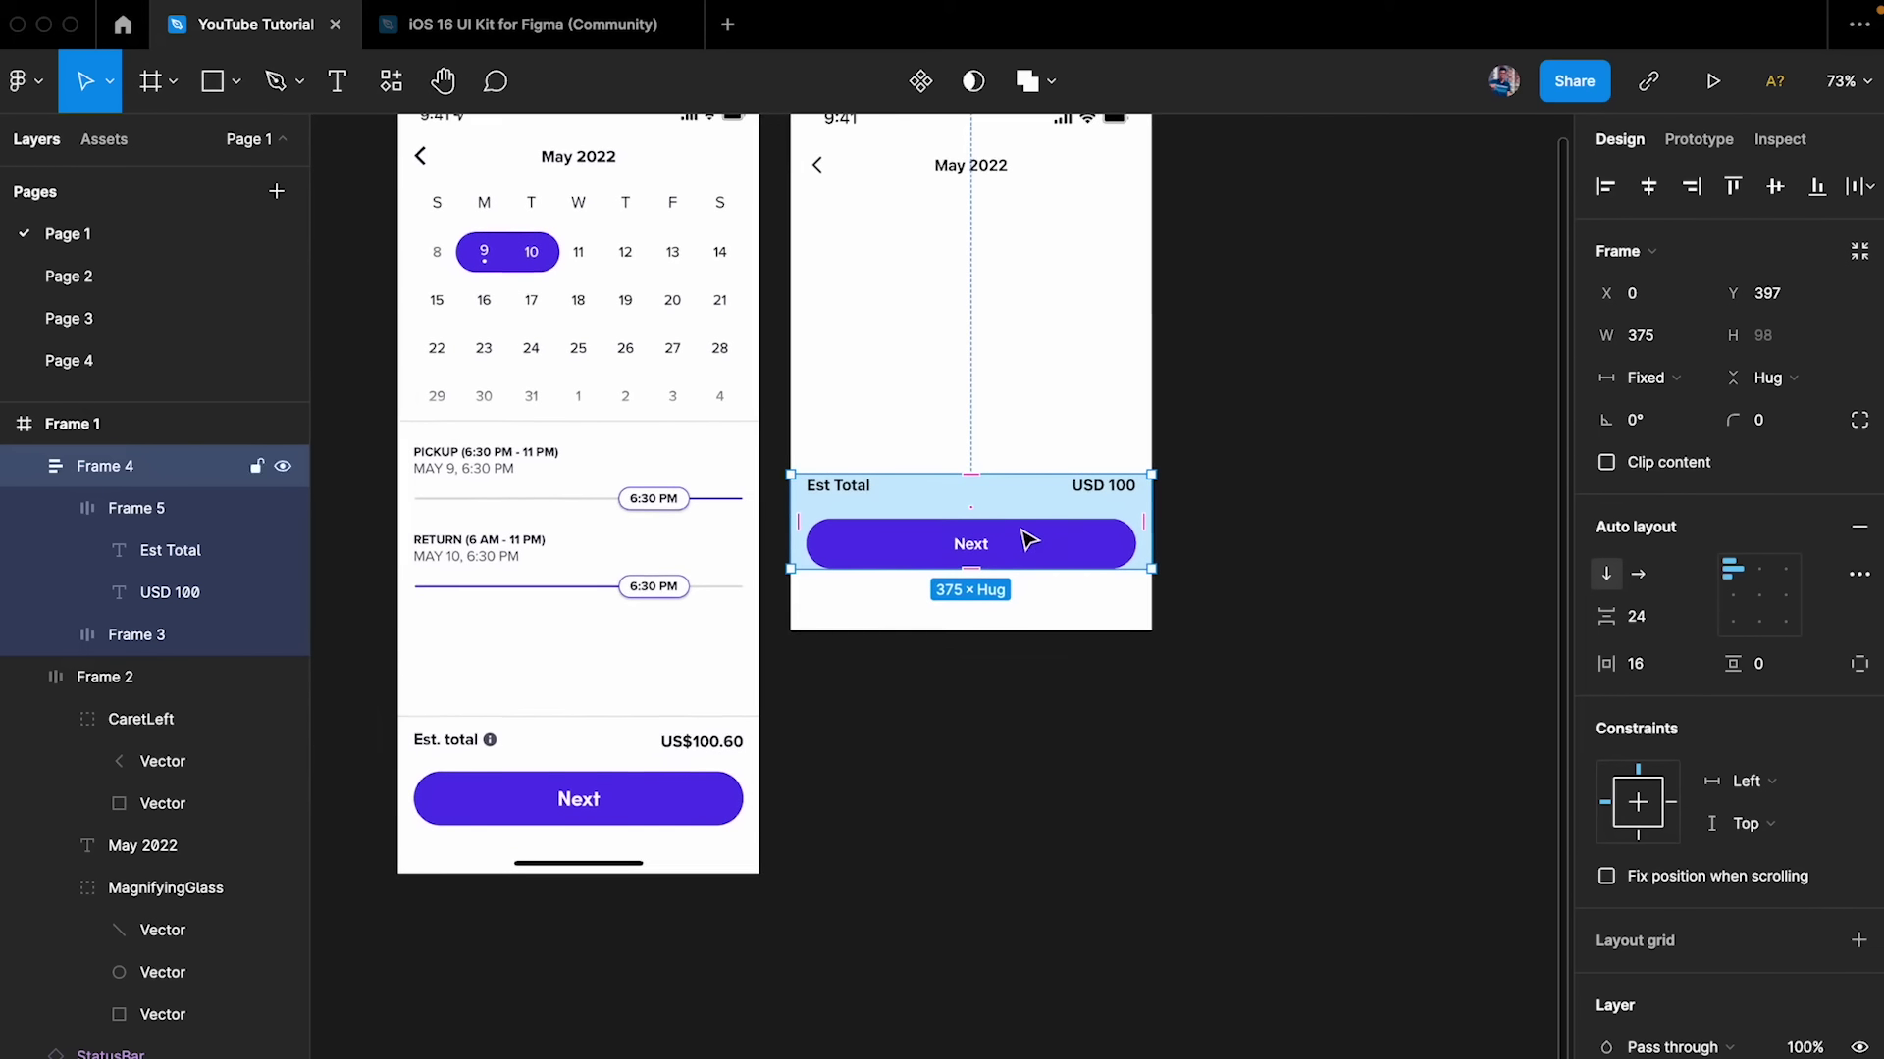
scroll(1026, 539, right, 1)
scroll(1074, 521, up, 5)
scroll(1074, 522, down, 2)
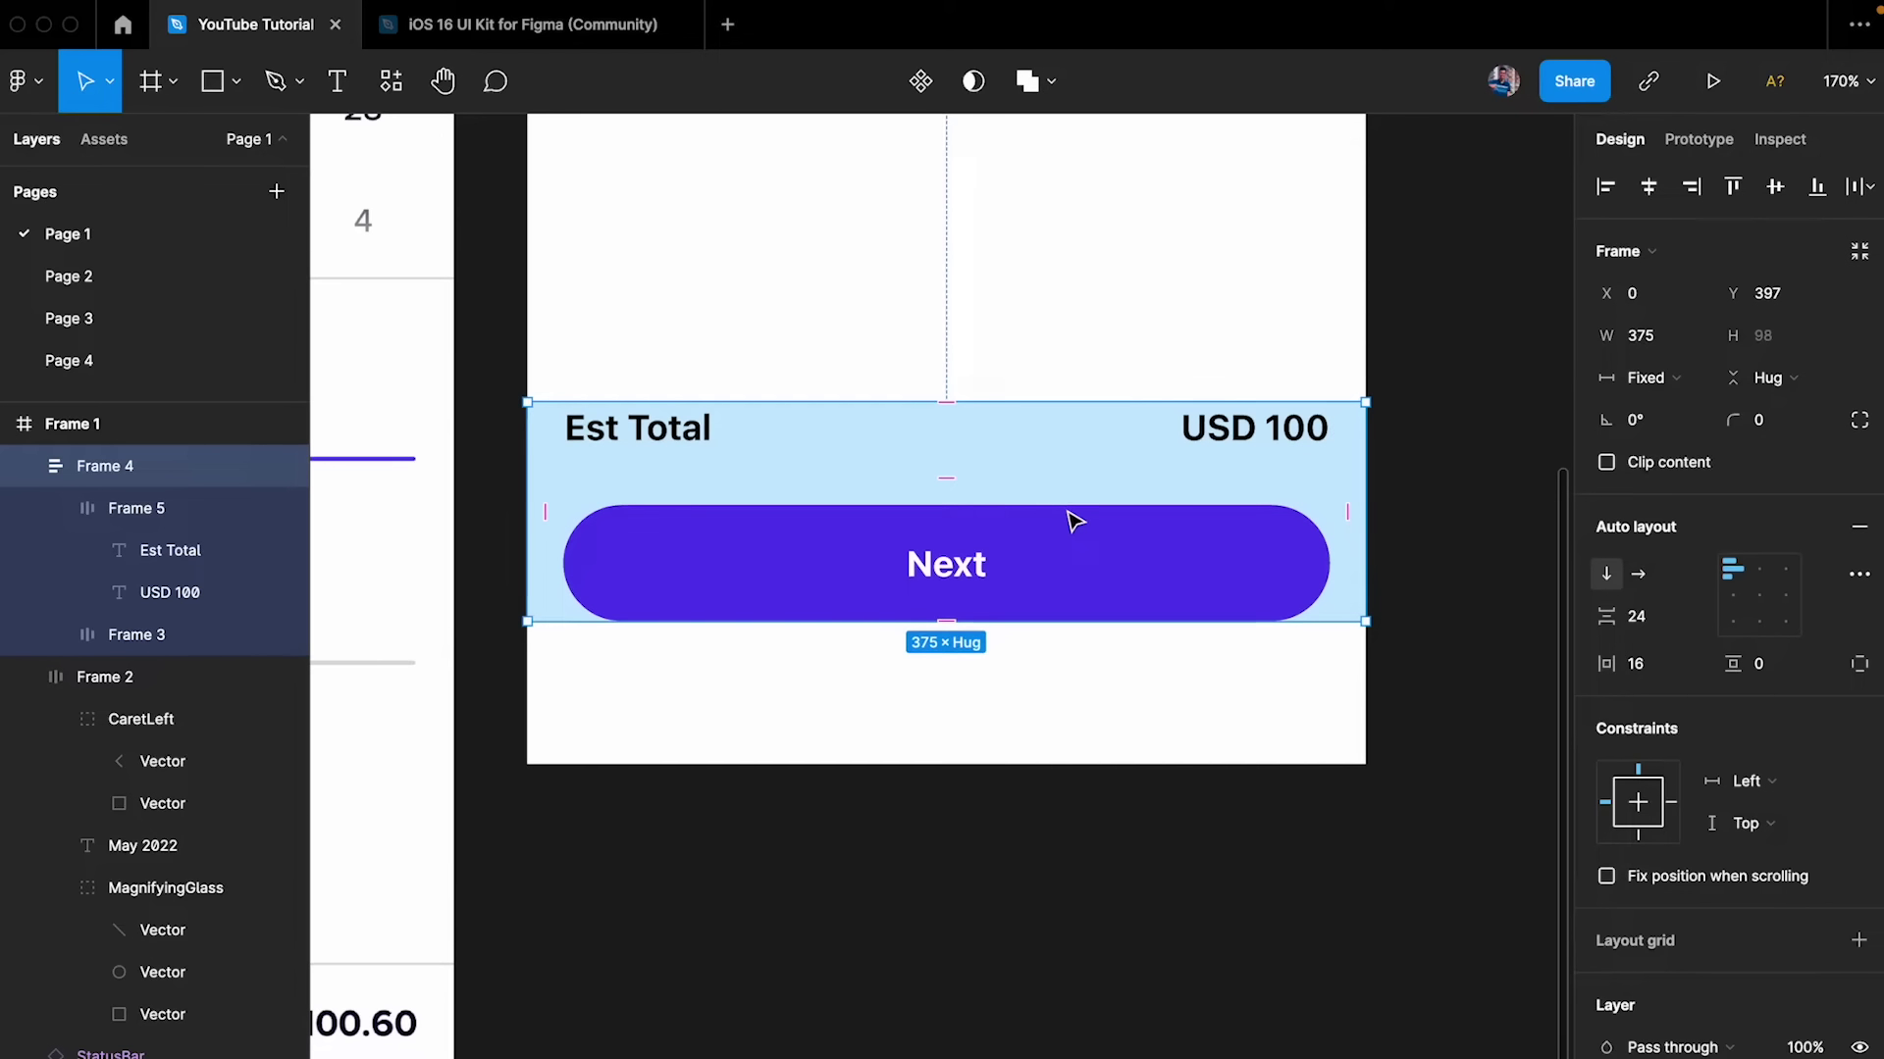
drag(1370, 453, 1140, 464)
drag(975, 624, 926, 701)
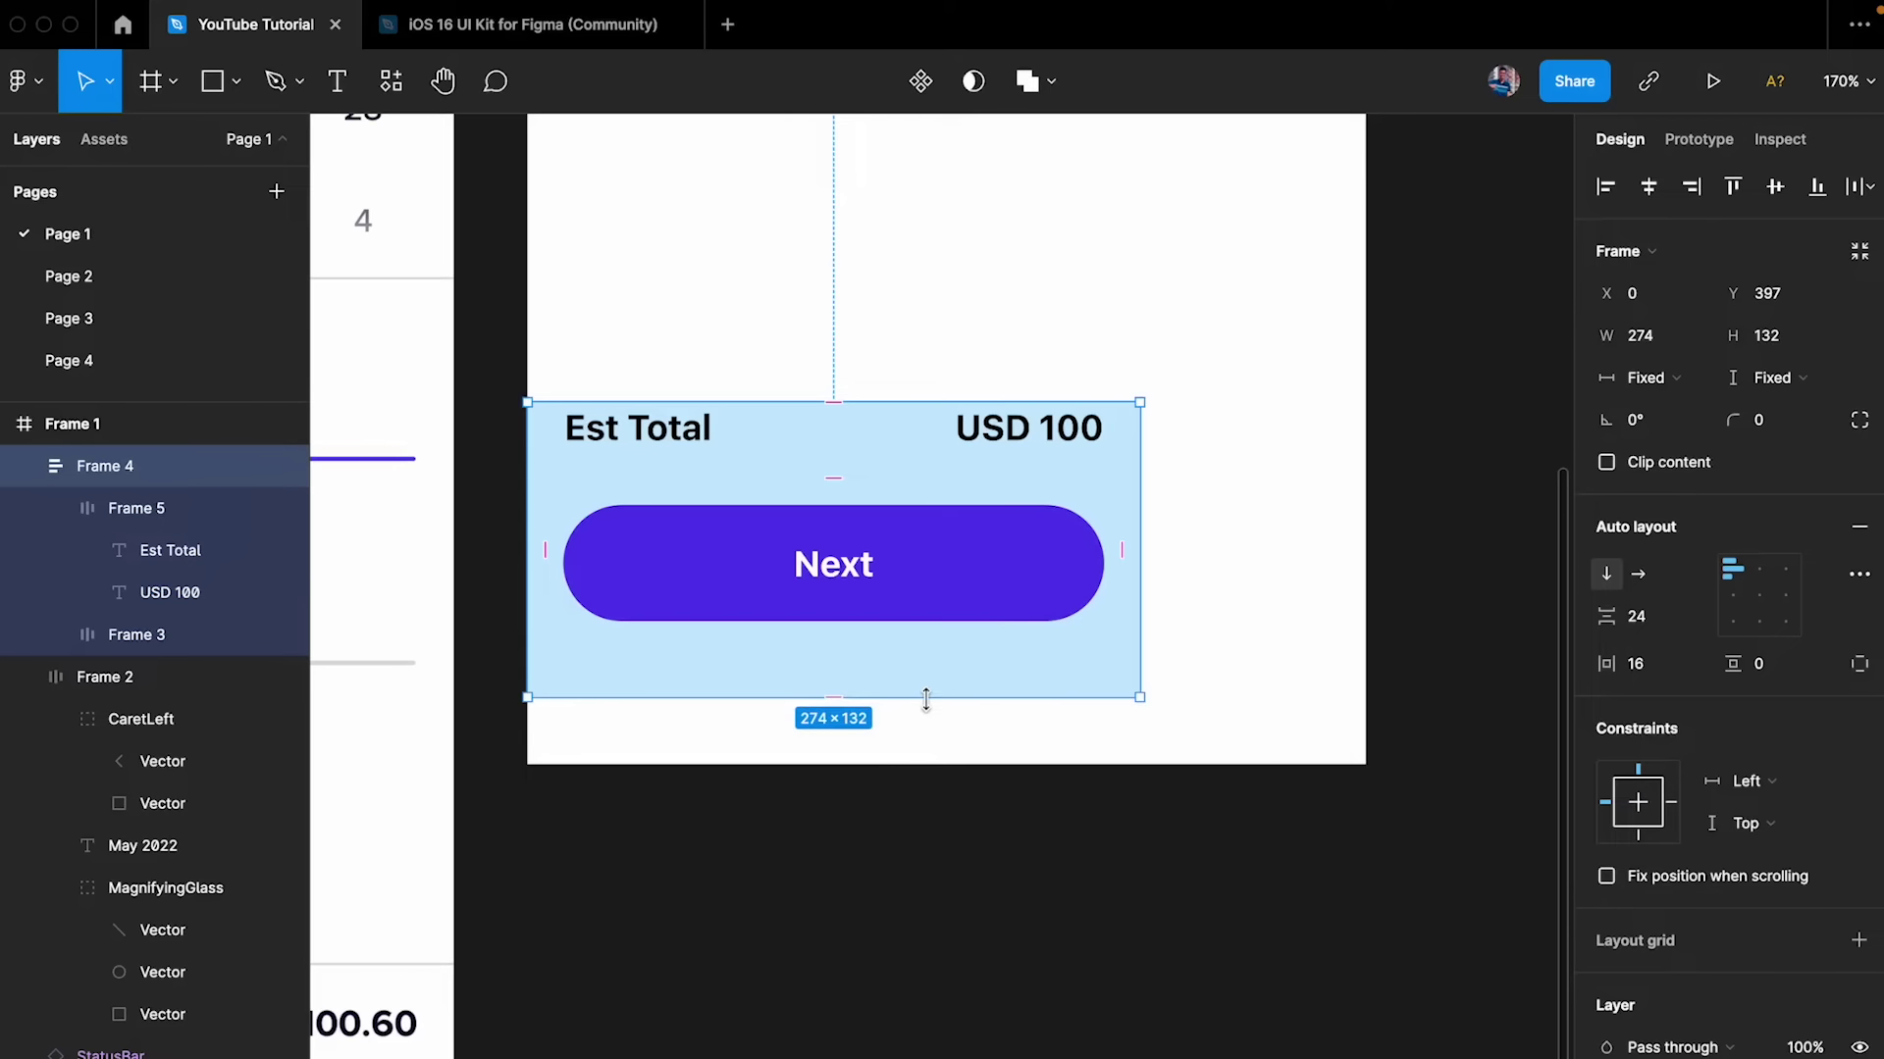
double_click(926, 699)
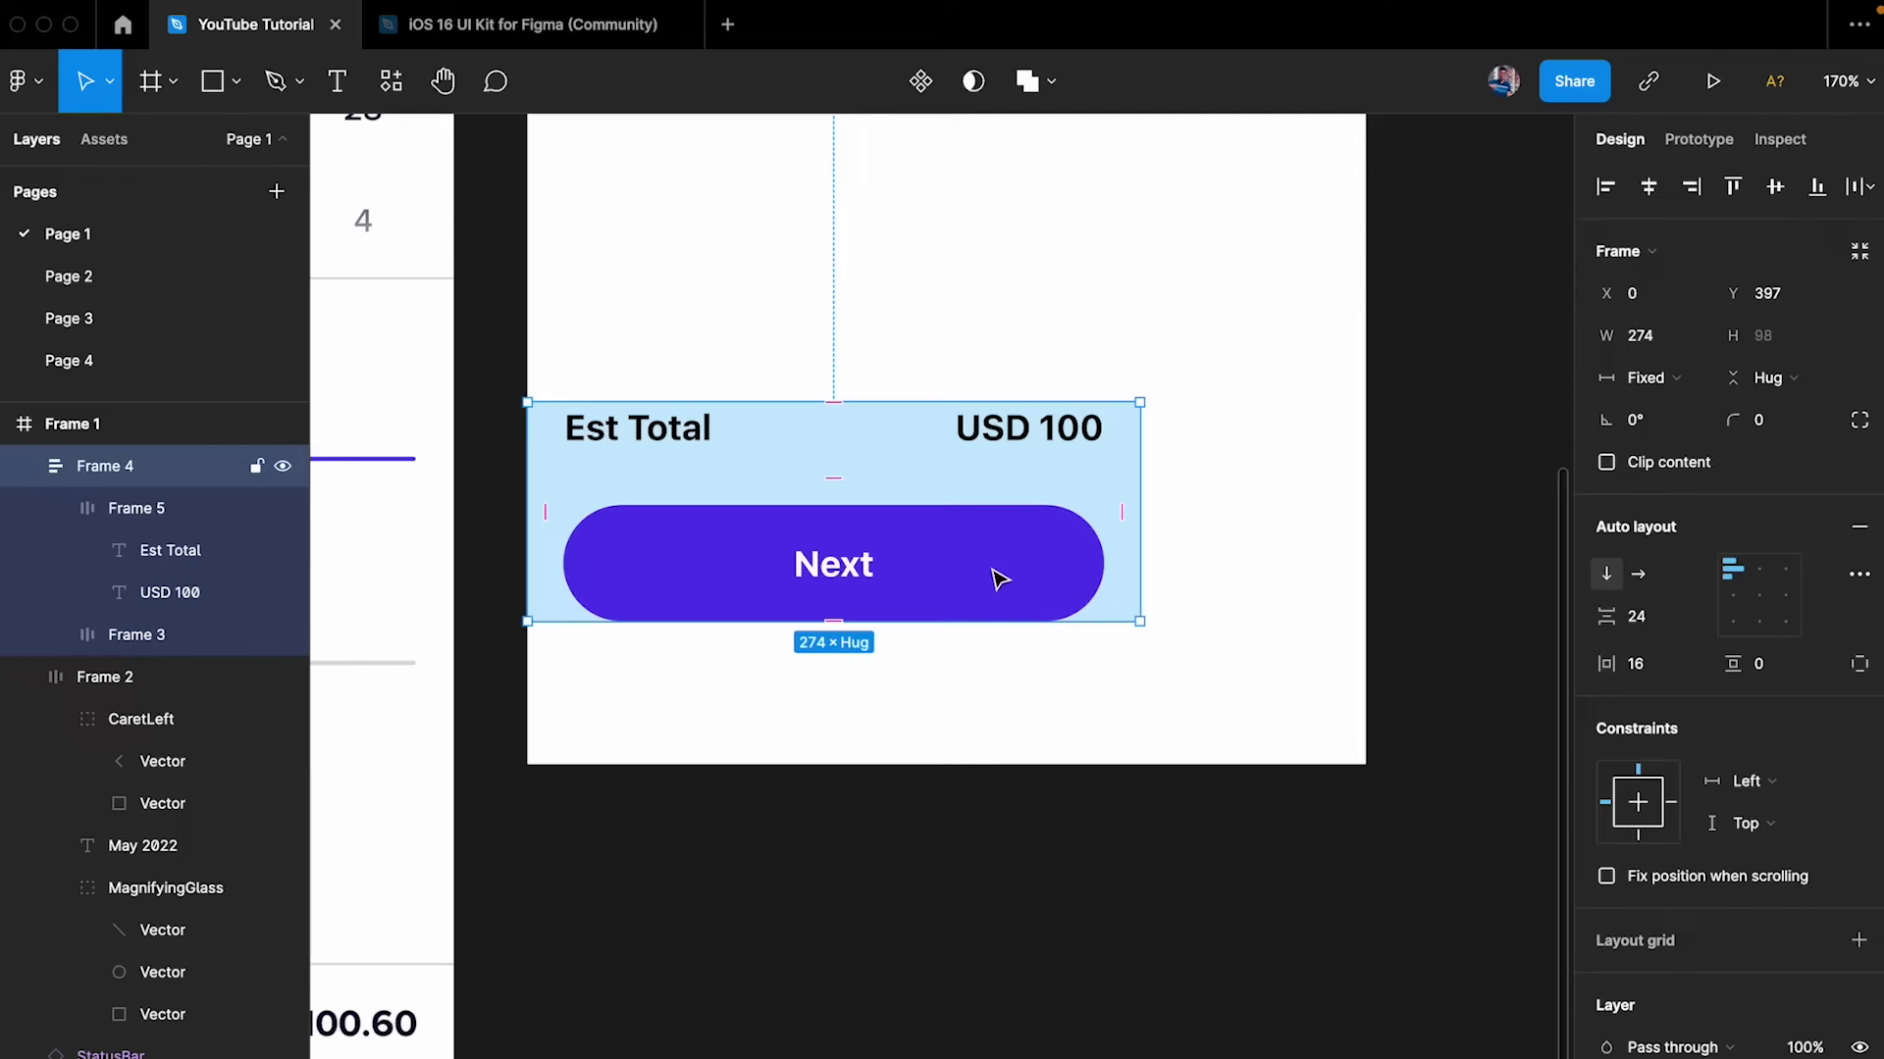
click(1252, 471)
key(ctrl+z)
drag(1135, 469, 1370, 469)
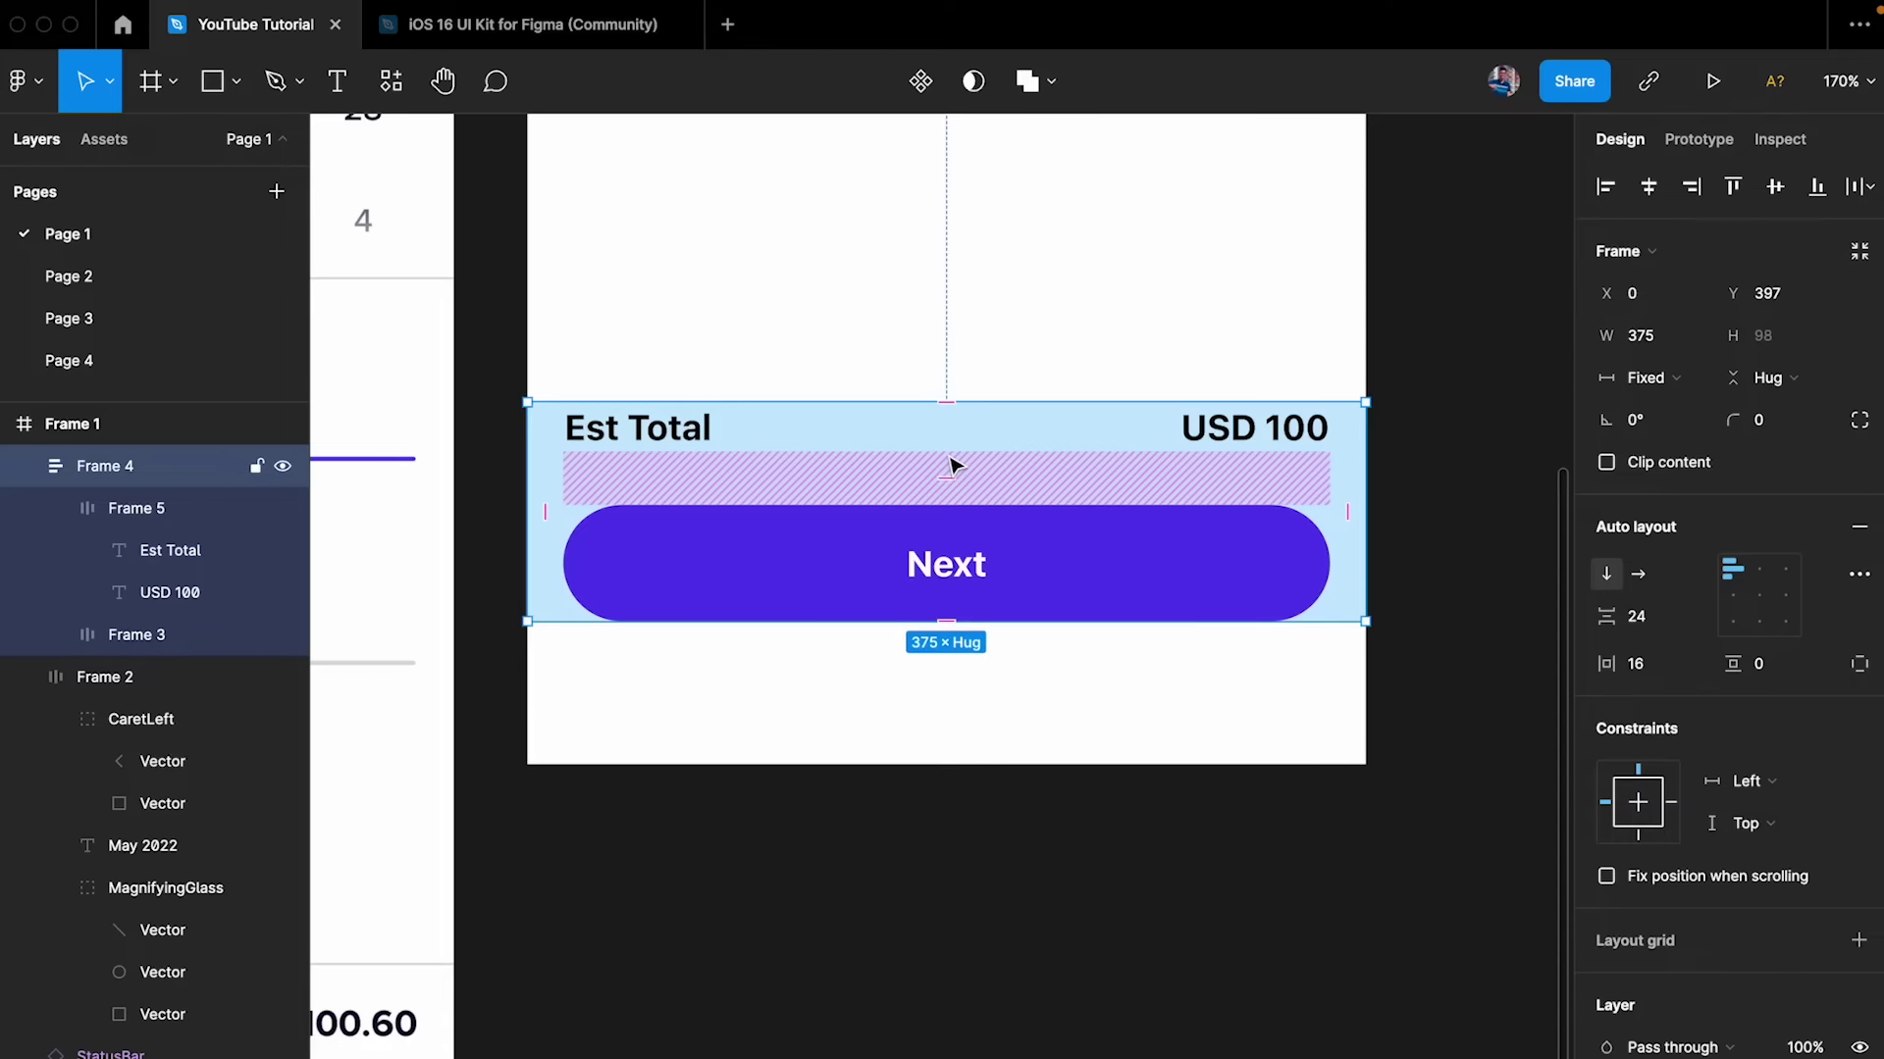
- Try widths of 360 and 390 on Frame 4, and bring it back to 375
click(1671, 340)
key(Return)
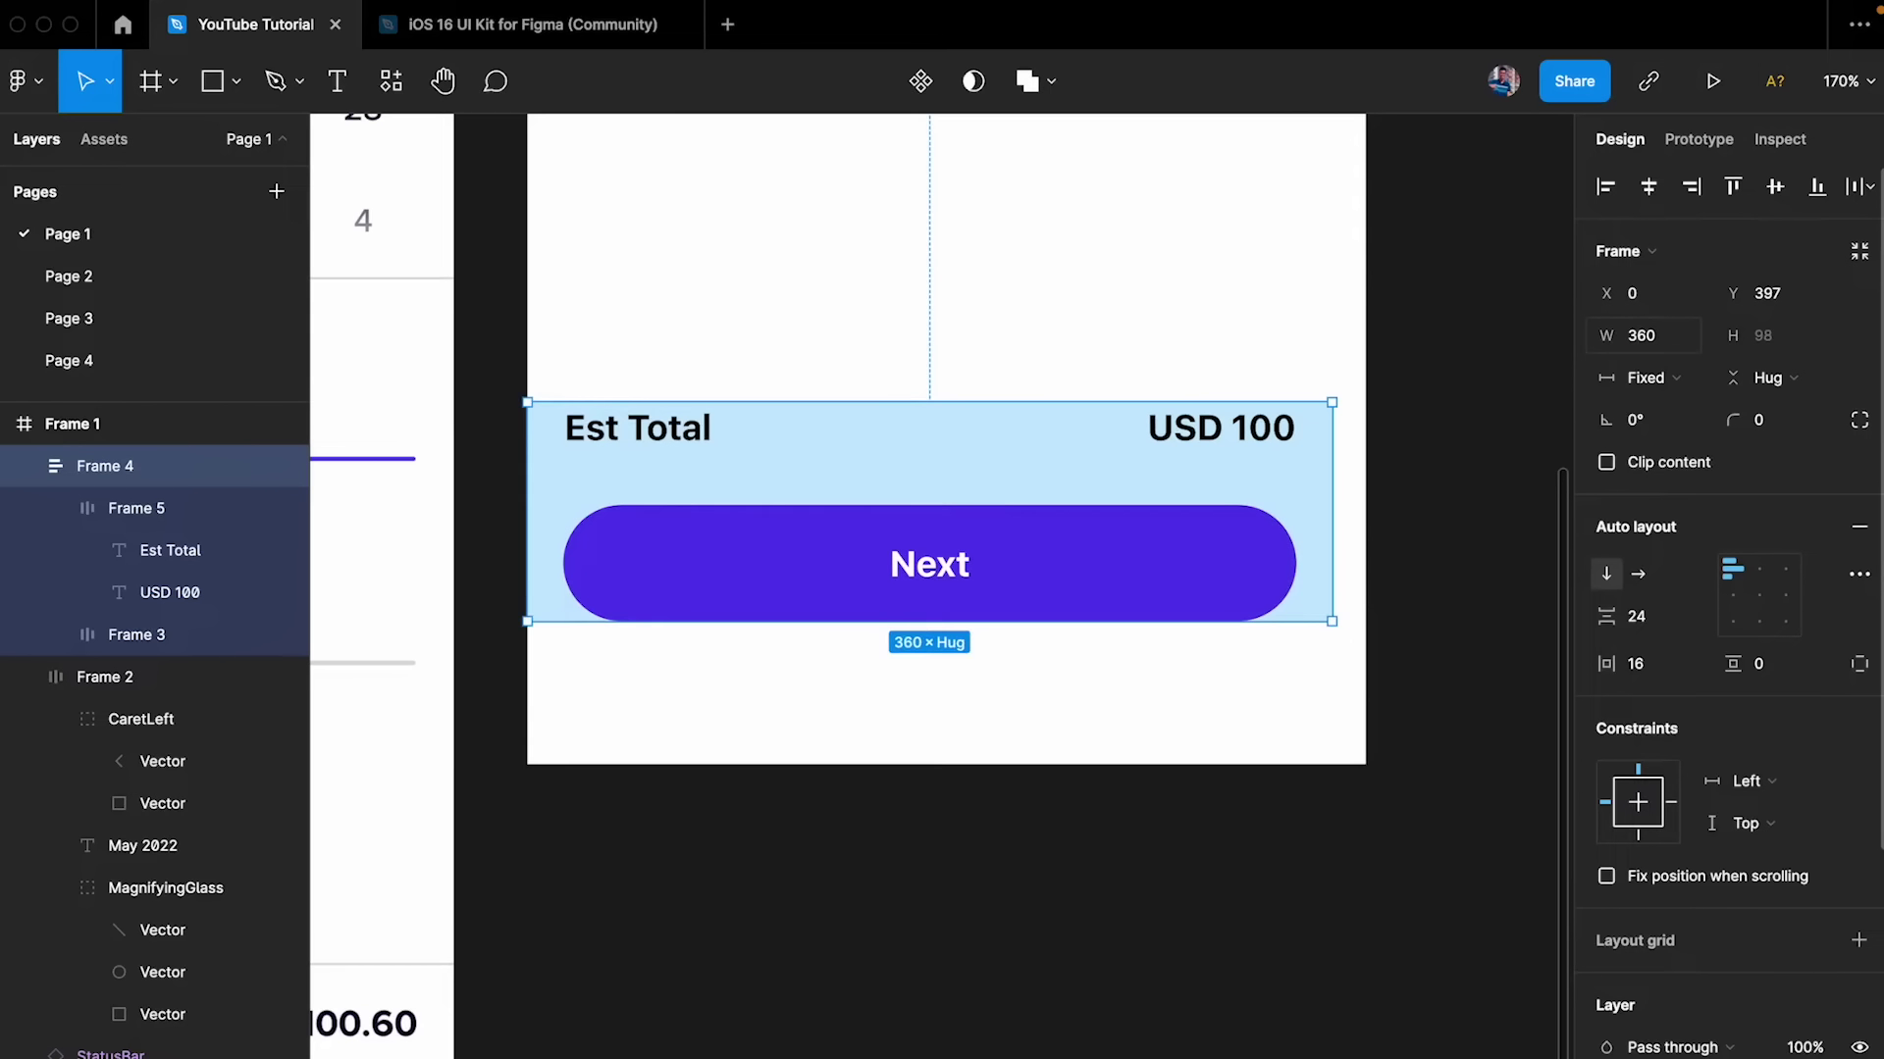
key(ctrl+z)
click(1694, 343)
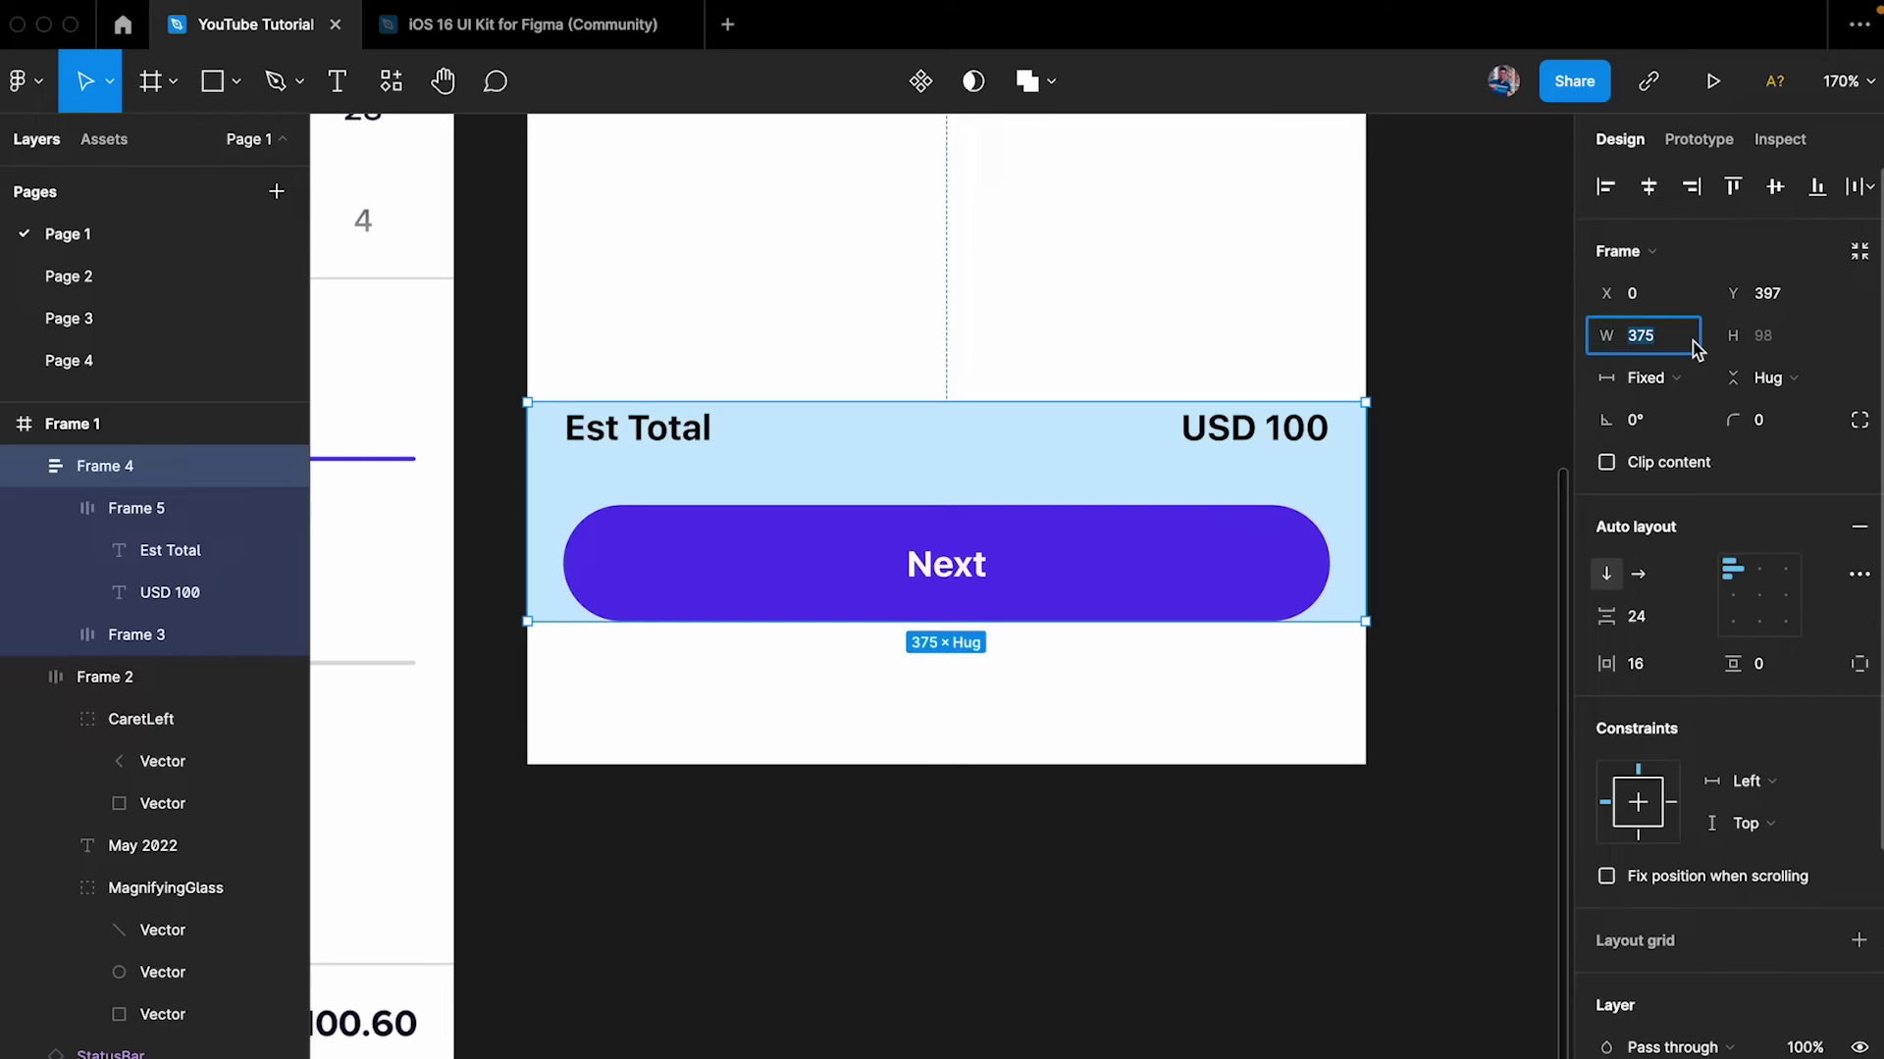
text(390)
key(Return)
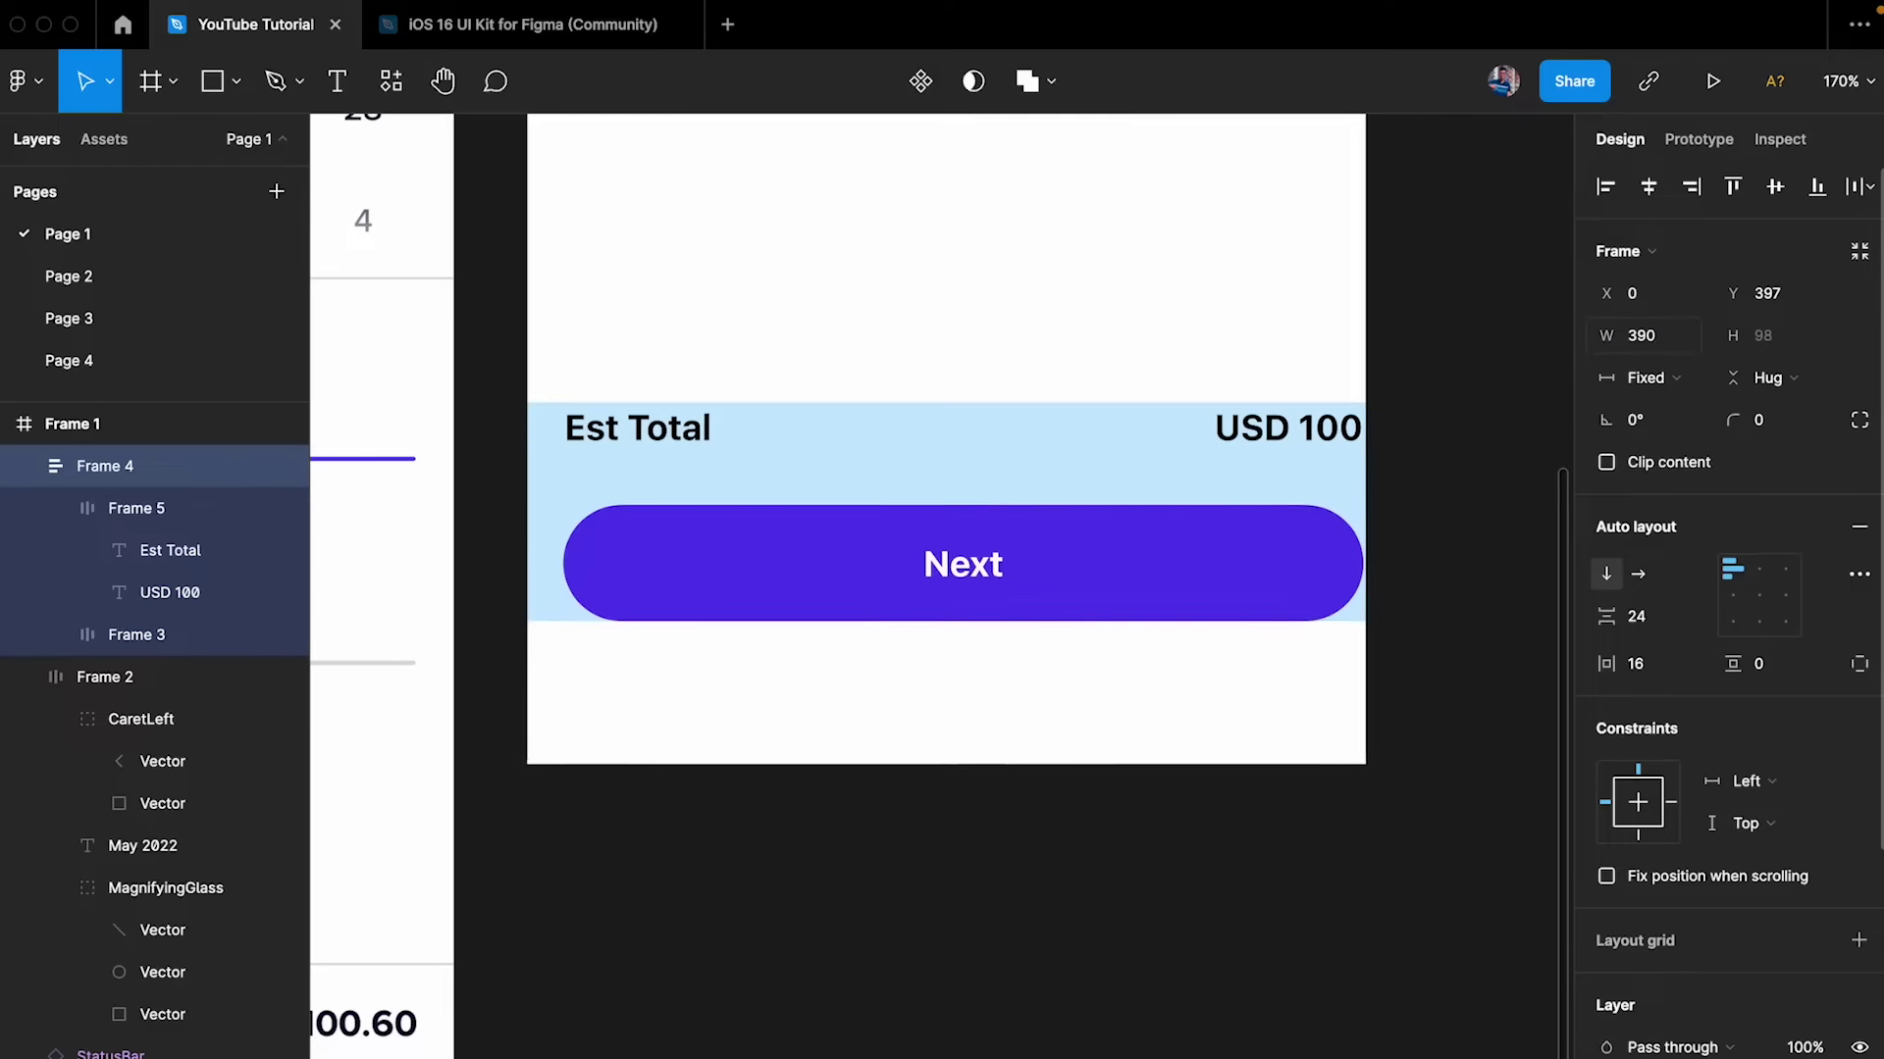
mouse_move(1399, 457)
mouse_down()
mouse_move(1266, 451)
mouse_move(1366, 450)
mouse_up()
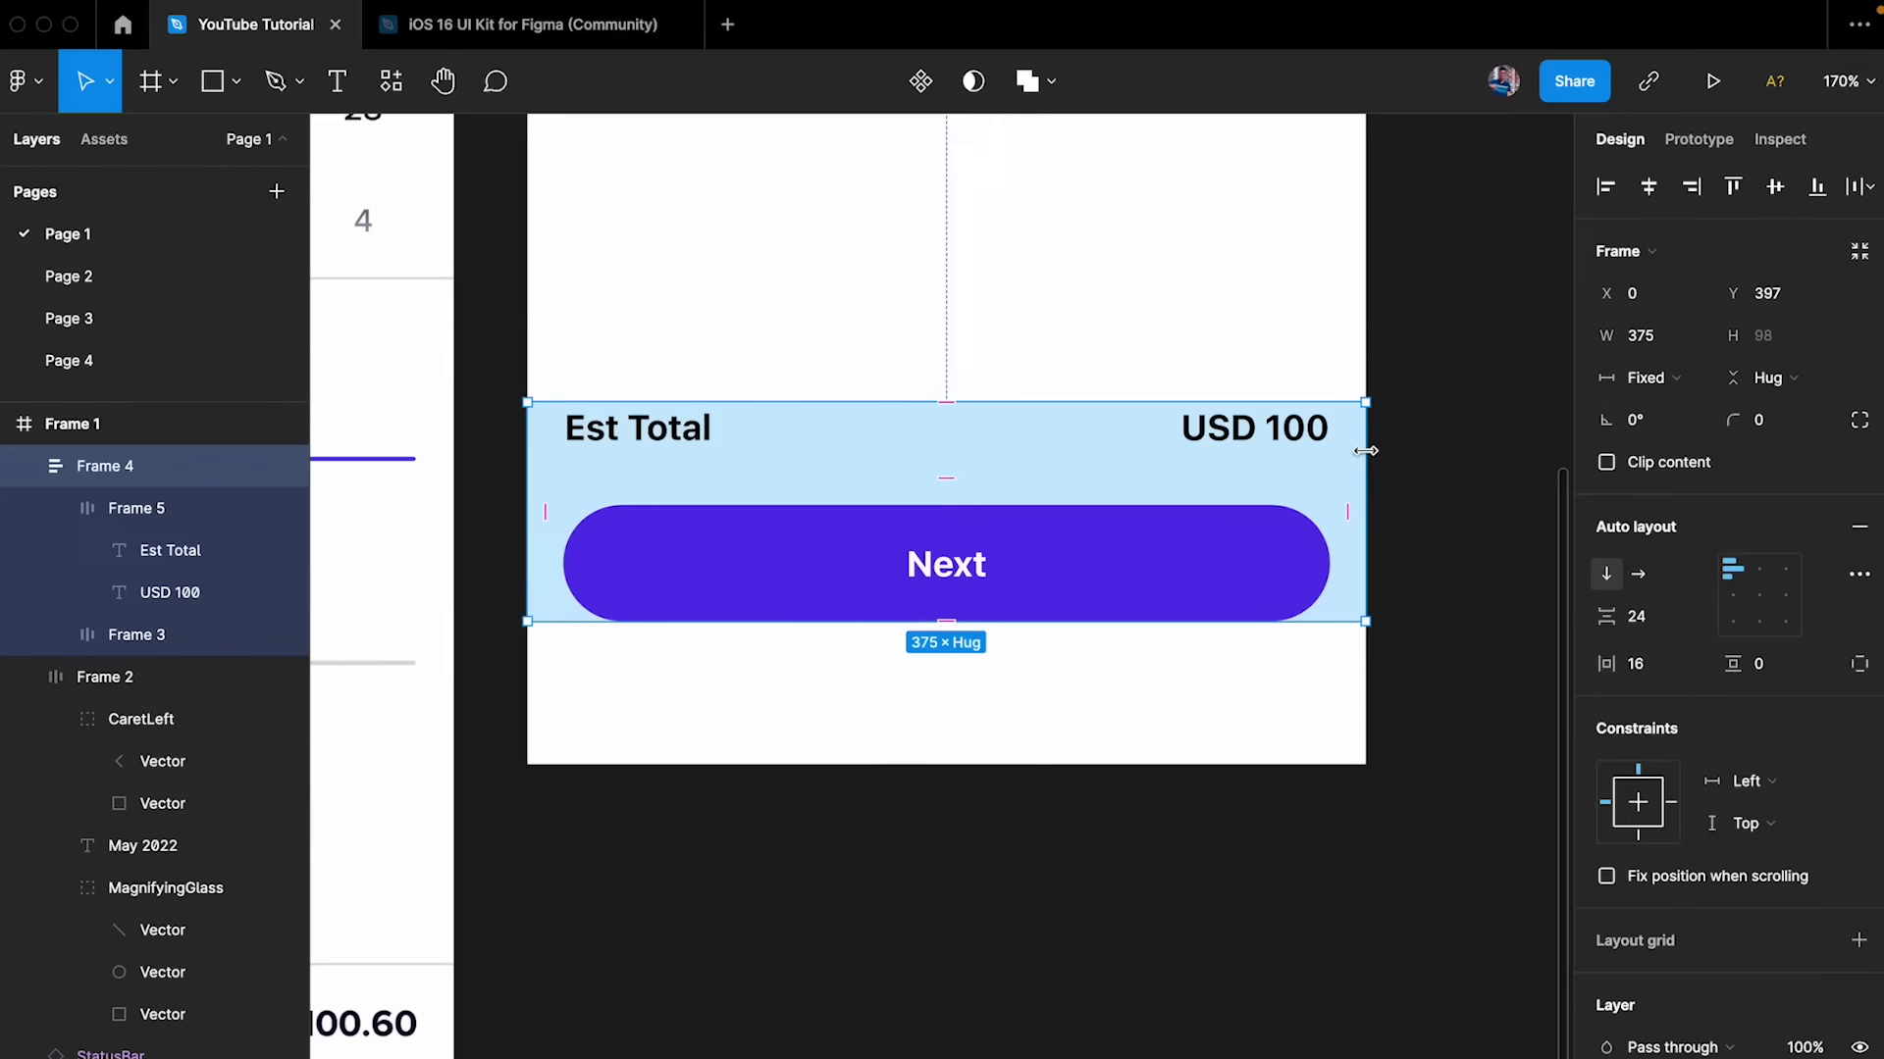
- Examine the pickup and return time sliders in the reference screenshot, comparing them with Frame 1
click(1129, 383)
scroll(1122, 379, down, 5)
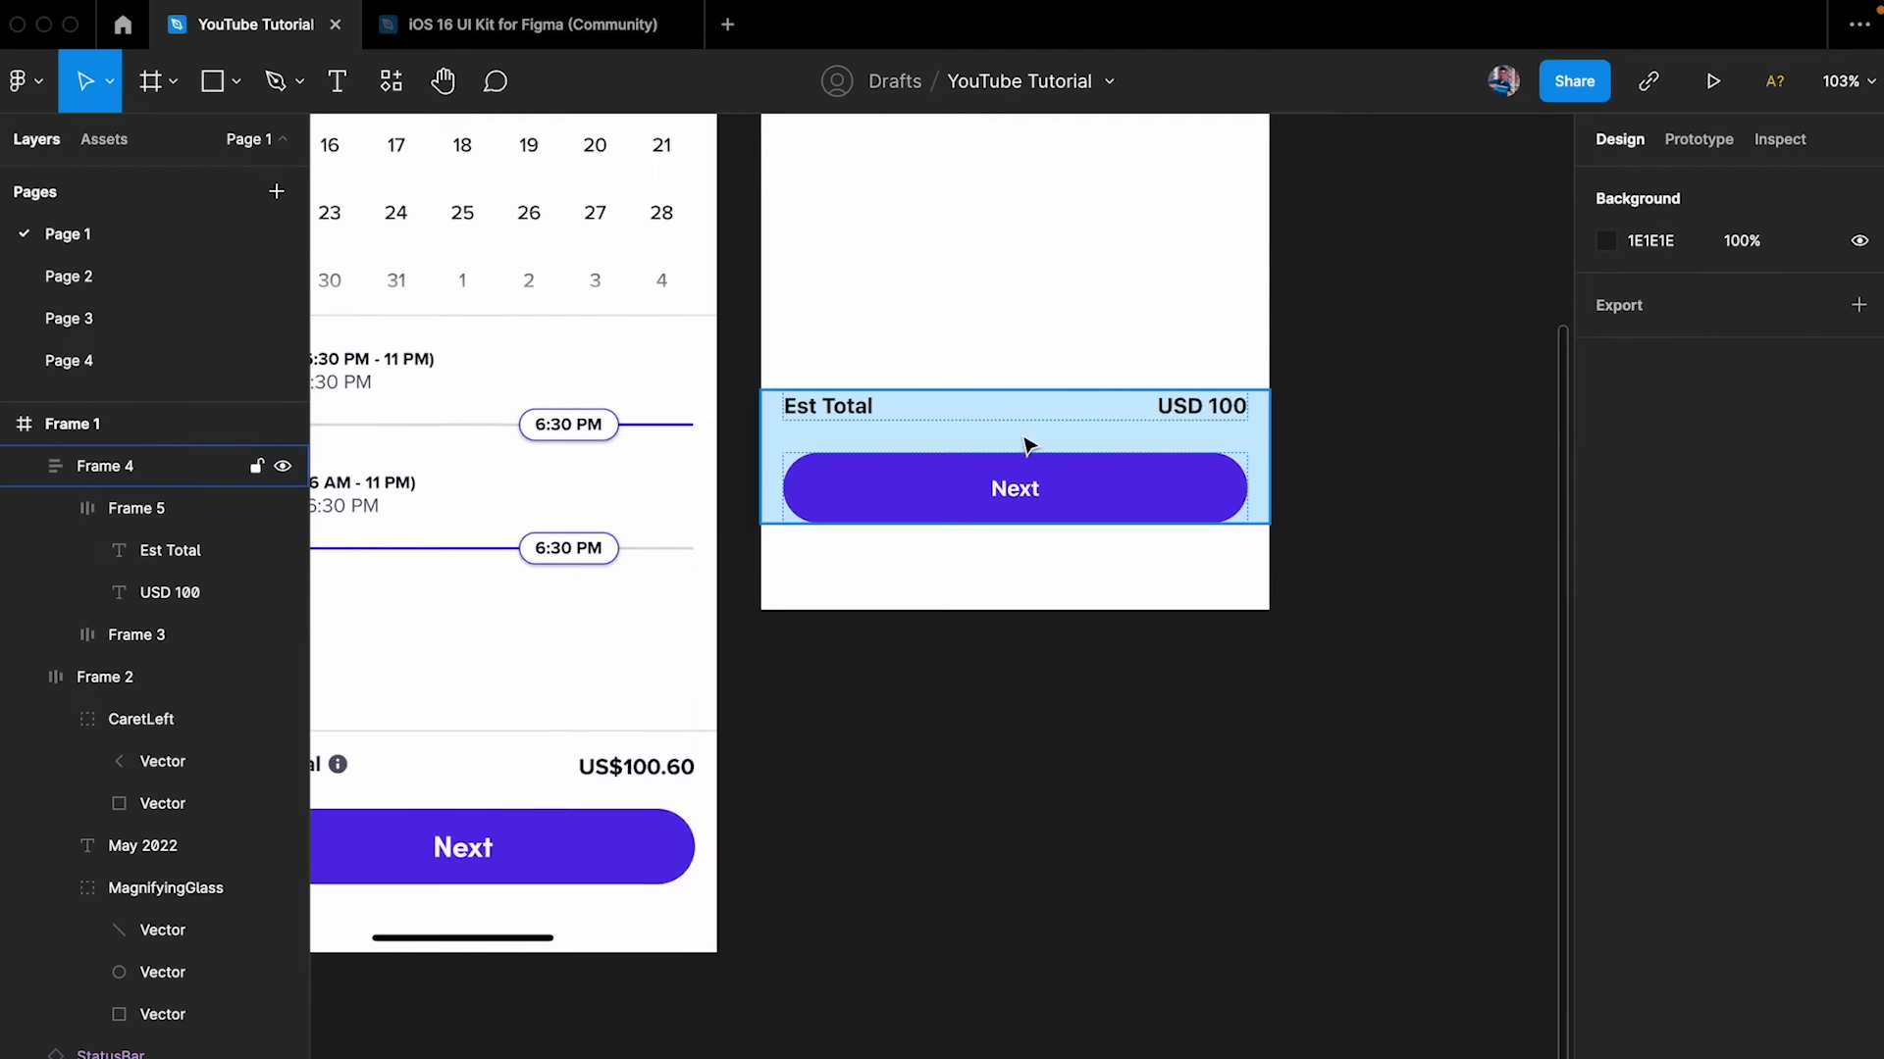
scroll(1022, 442, up, 3)
scroll(1021, 441, down, 2)
scroll(703, 896, up, 2)
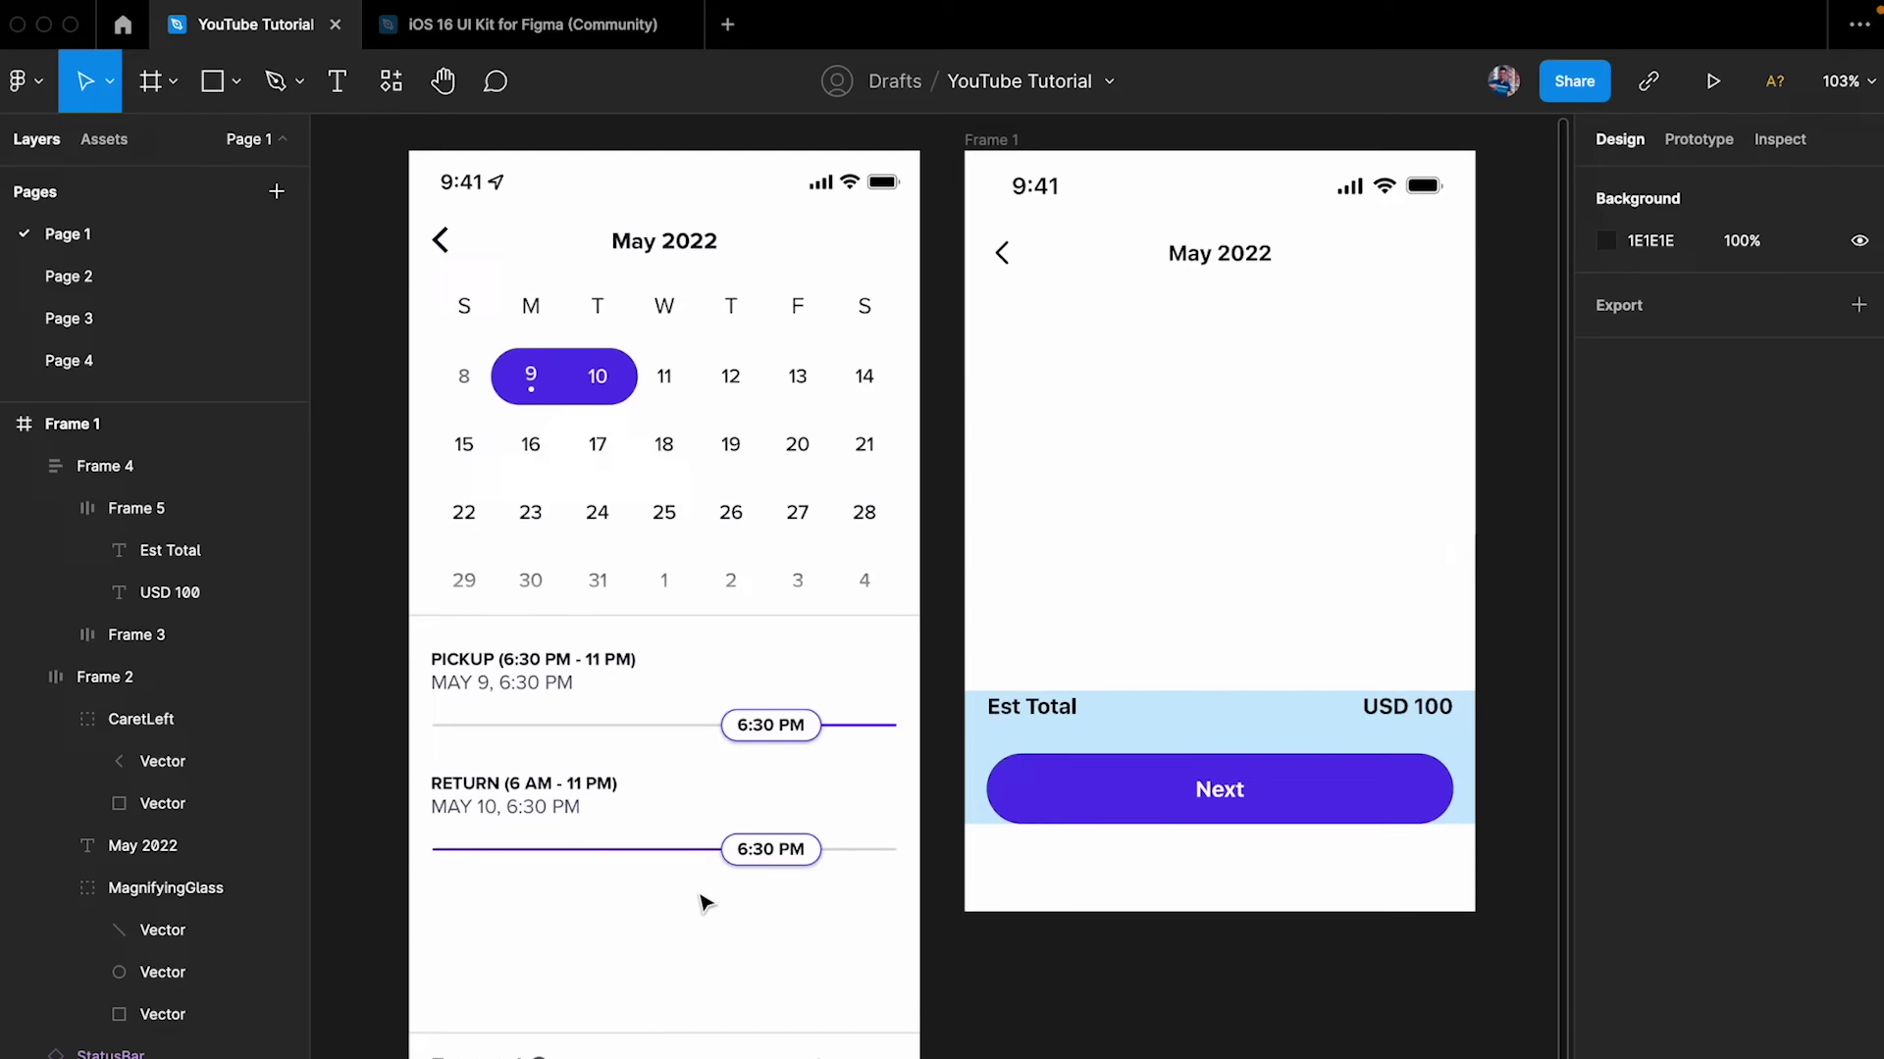
scroll(703, 895, down, 3)
scroll(702, 898, down, 2)
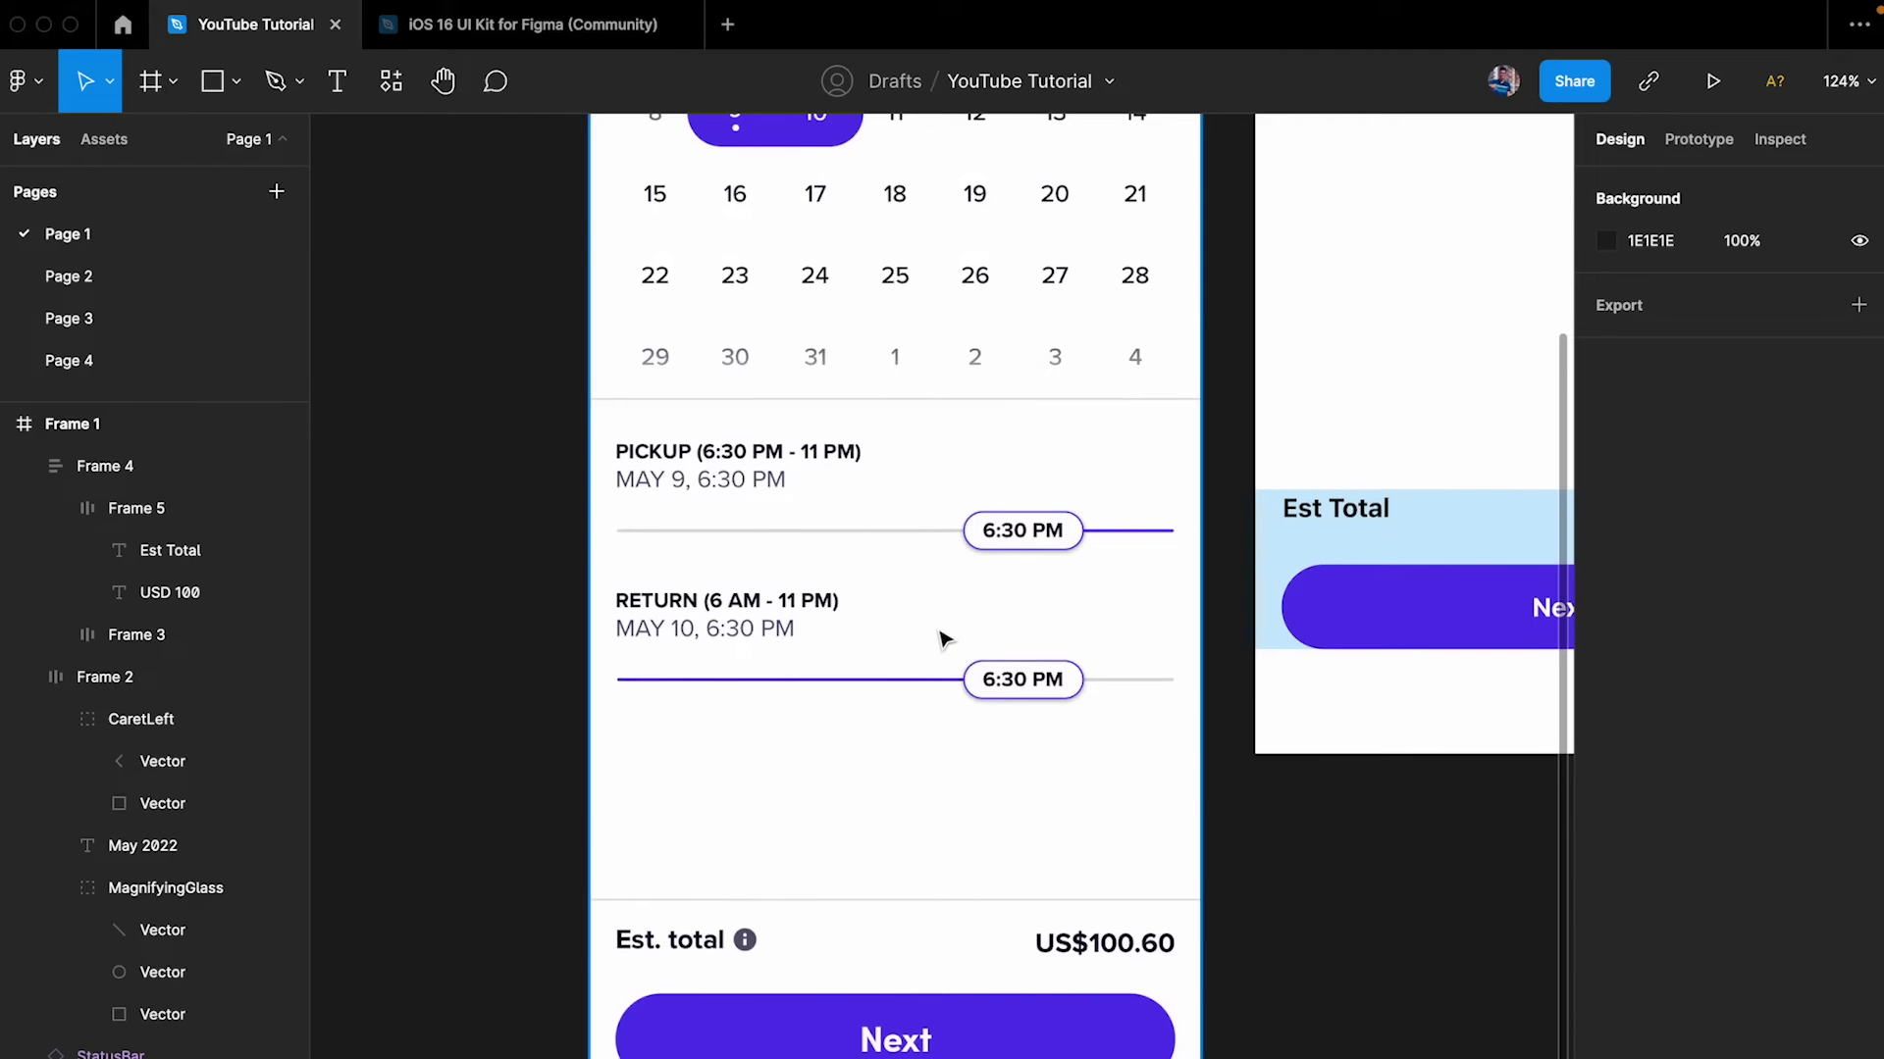
scroll(942, 638, up, 5)
scroll(944, 640, down, 2)
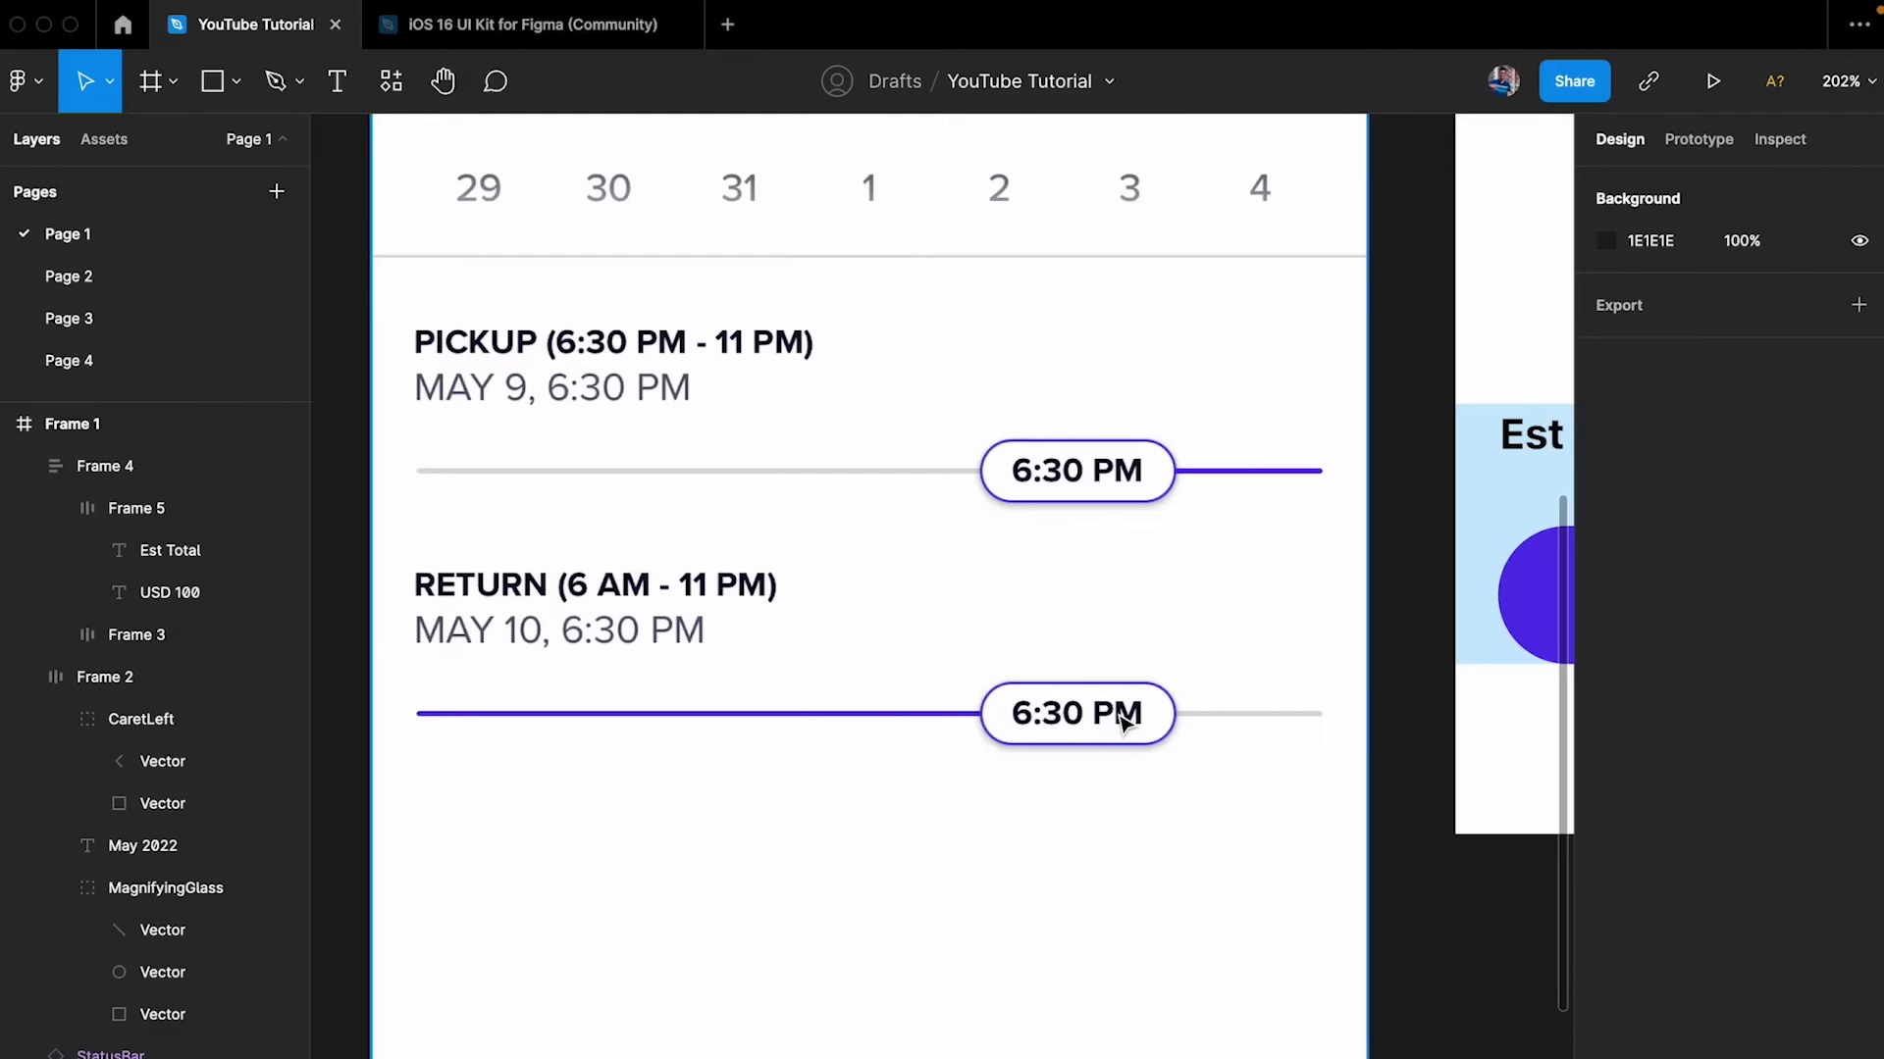
scroll(1123, 722, down, 2)
scroll(1122, 723, up, 2)
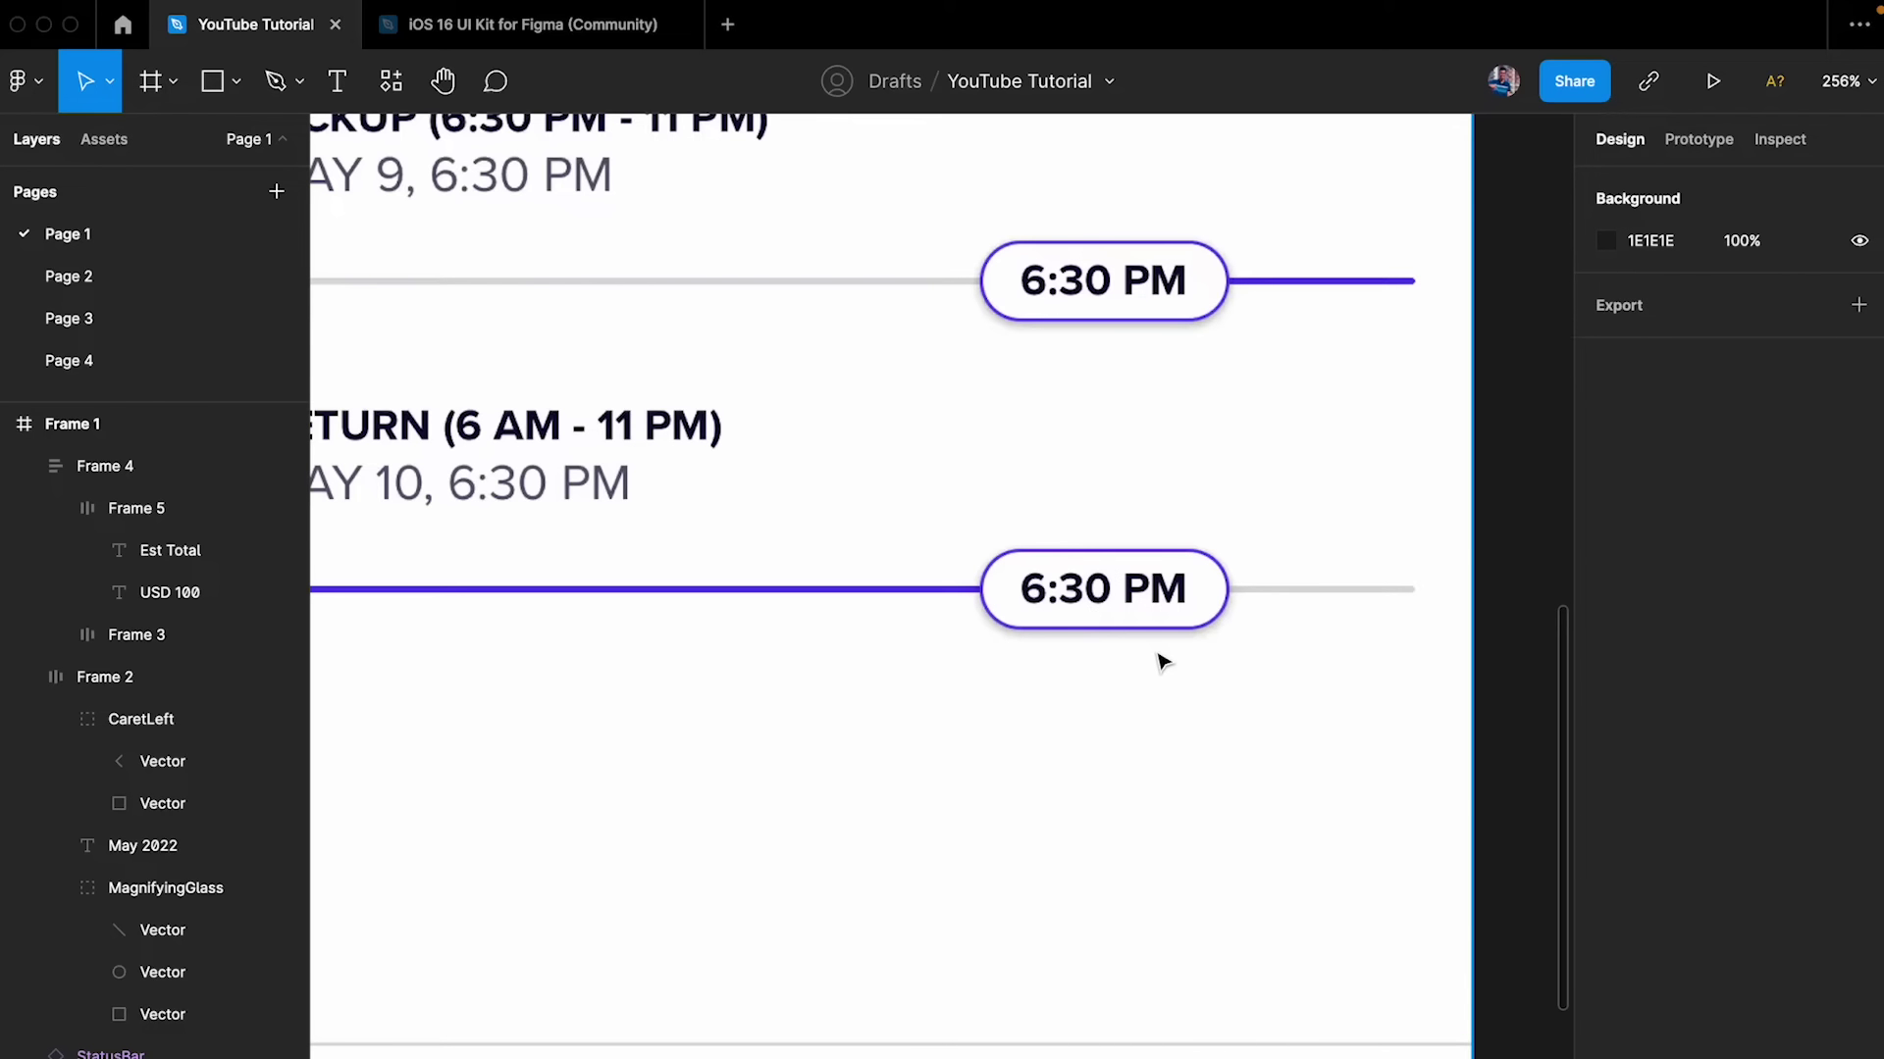
scroll(1163, 662, up, 5)
- Add the text "6:30" below the reference's return time pill and set its fill colour to 000000
key(t)
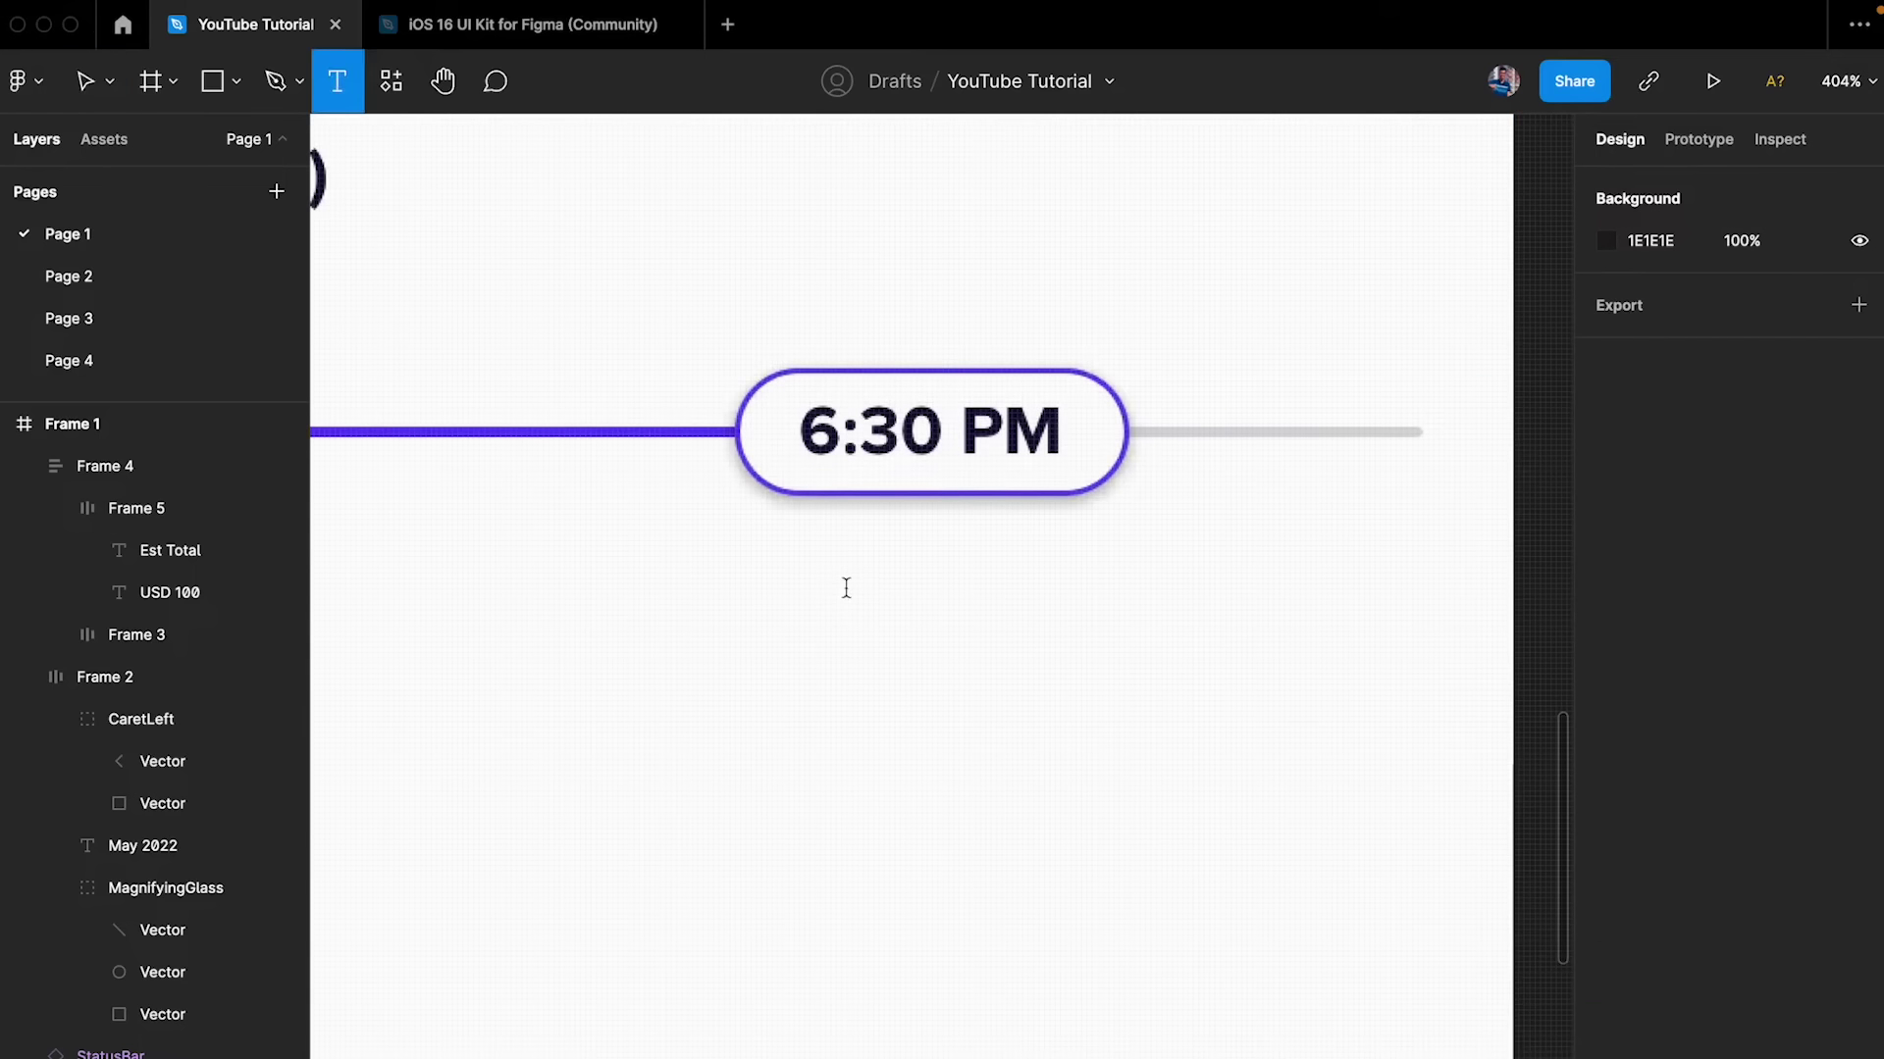
click(966, 723)
text(6:30)
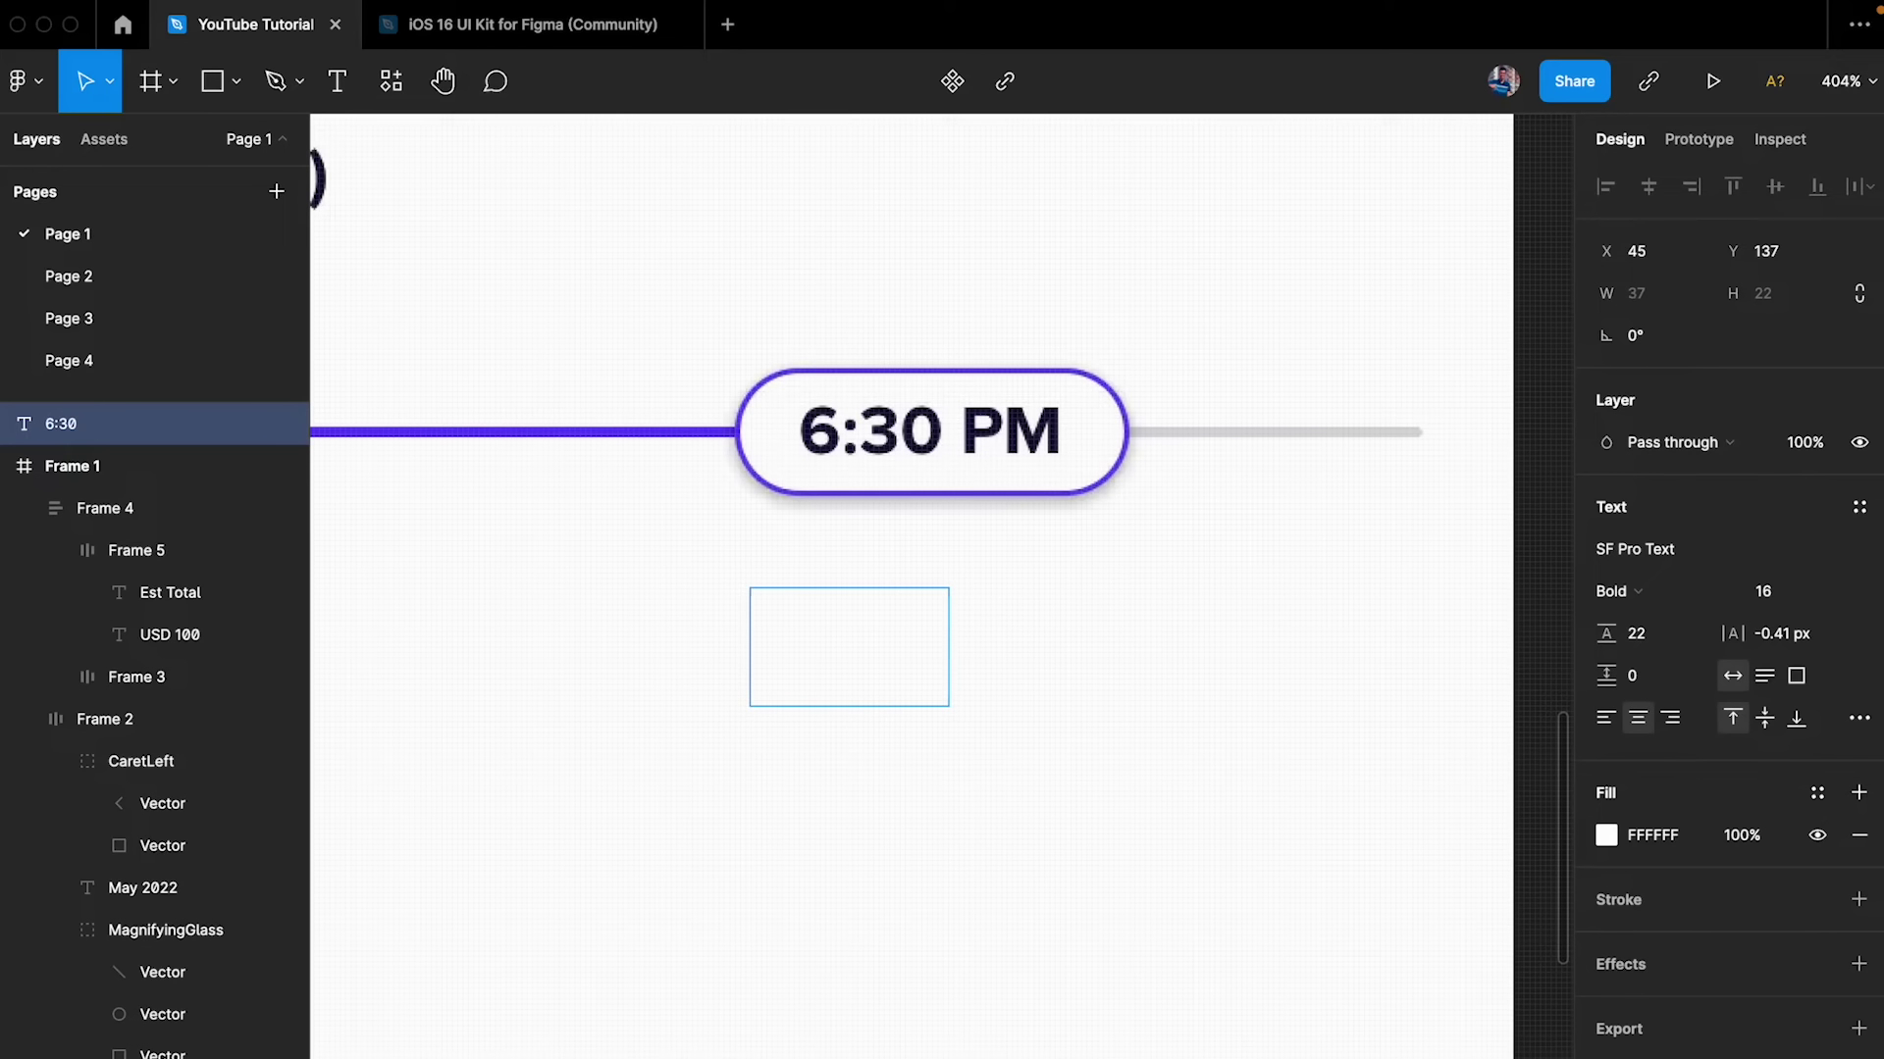
key(Return)
key(BackSpace)
key(Escape)
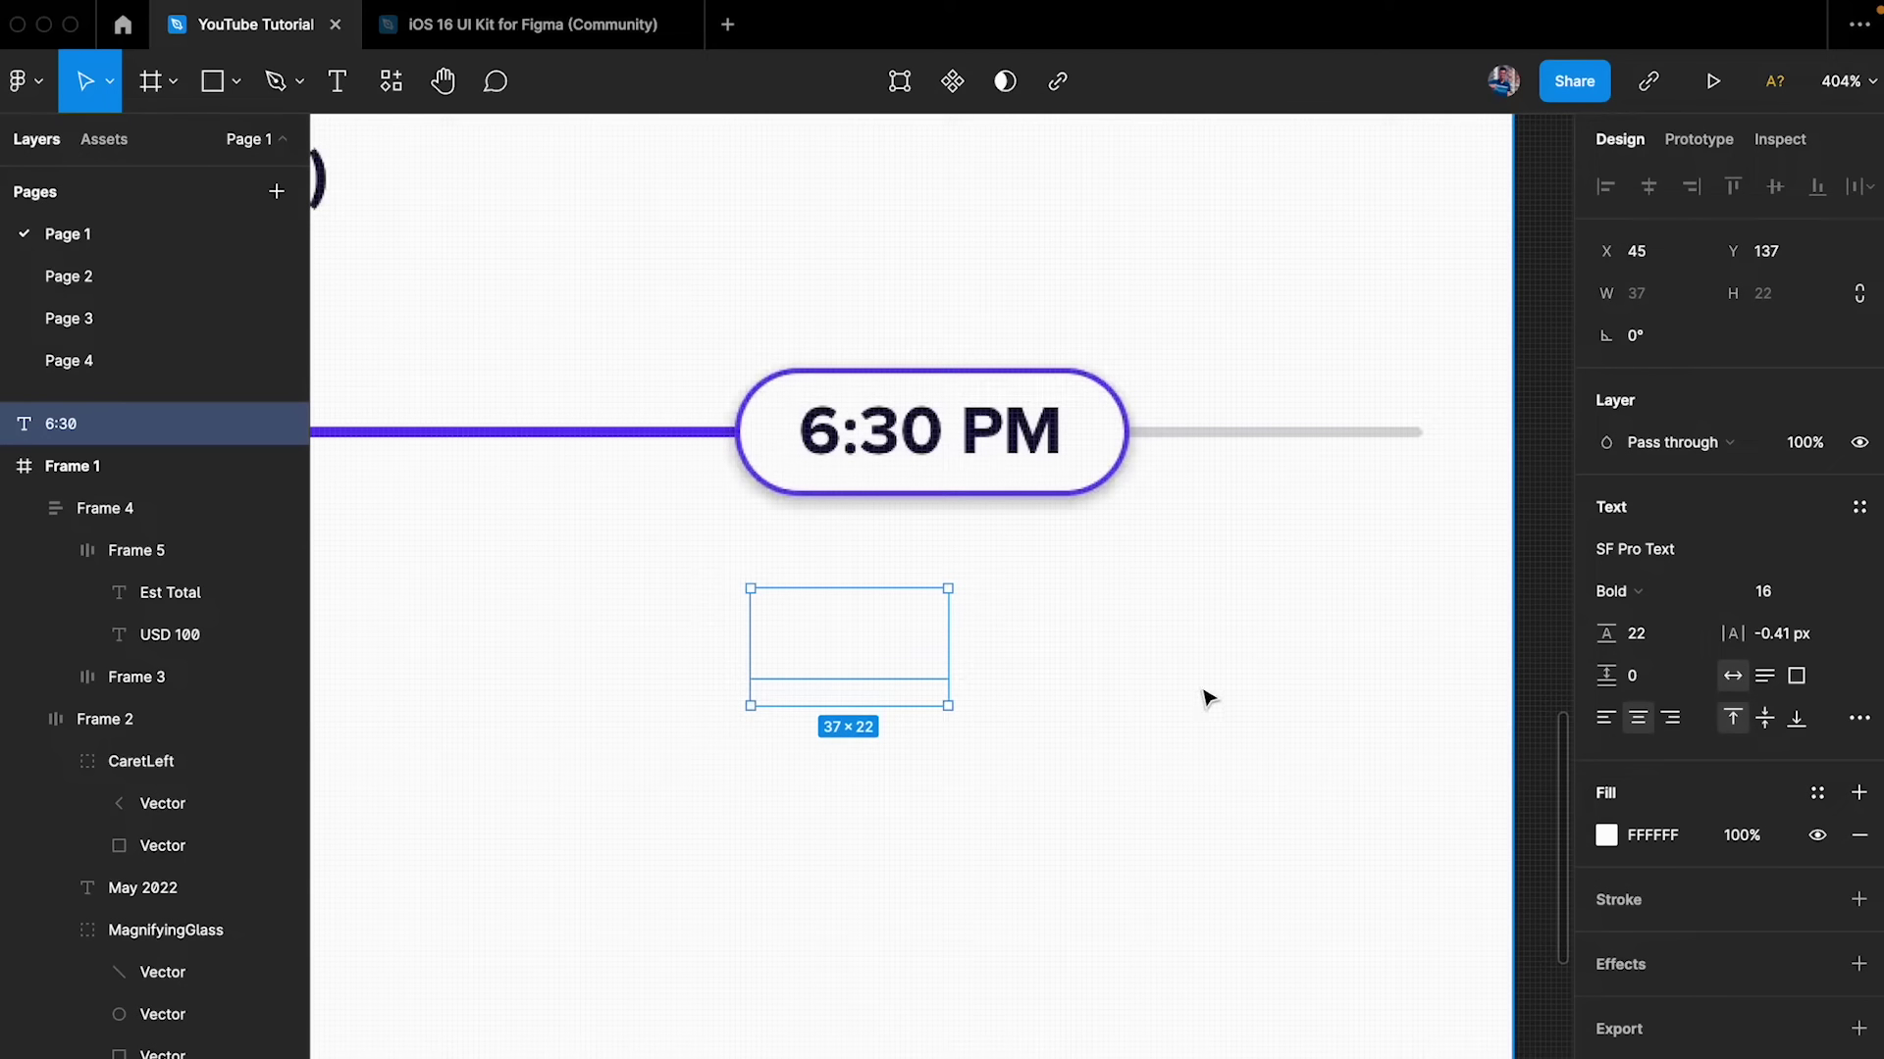
click(1605, 835)
click(1429, 756)
click(1013, 775)
- Extend the new time text to read "6:30 PM"
double_click(812, 648)
click(961, 648)
text(PM)
click(1136, 679)
- Set the 6:30 PM text's font size to 14 and place it just below the reference's return time pill
click(992, 652)
click(1785, 590)
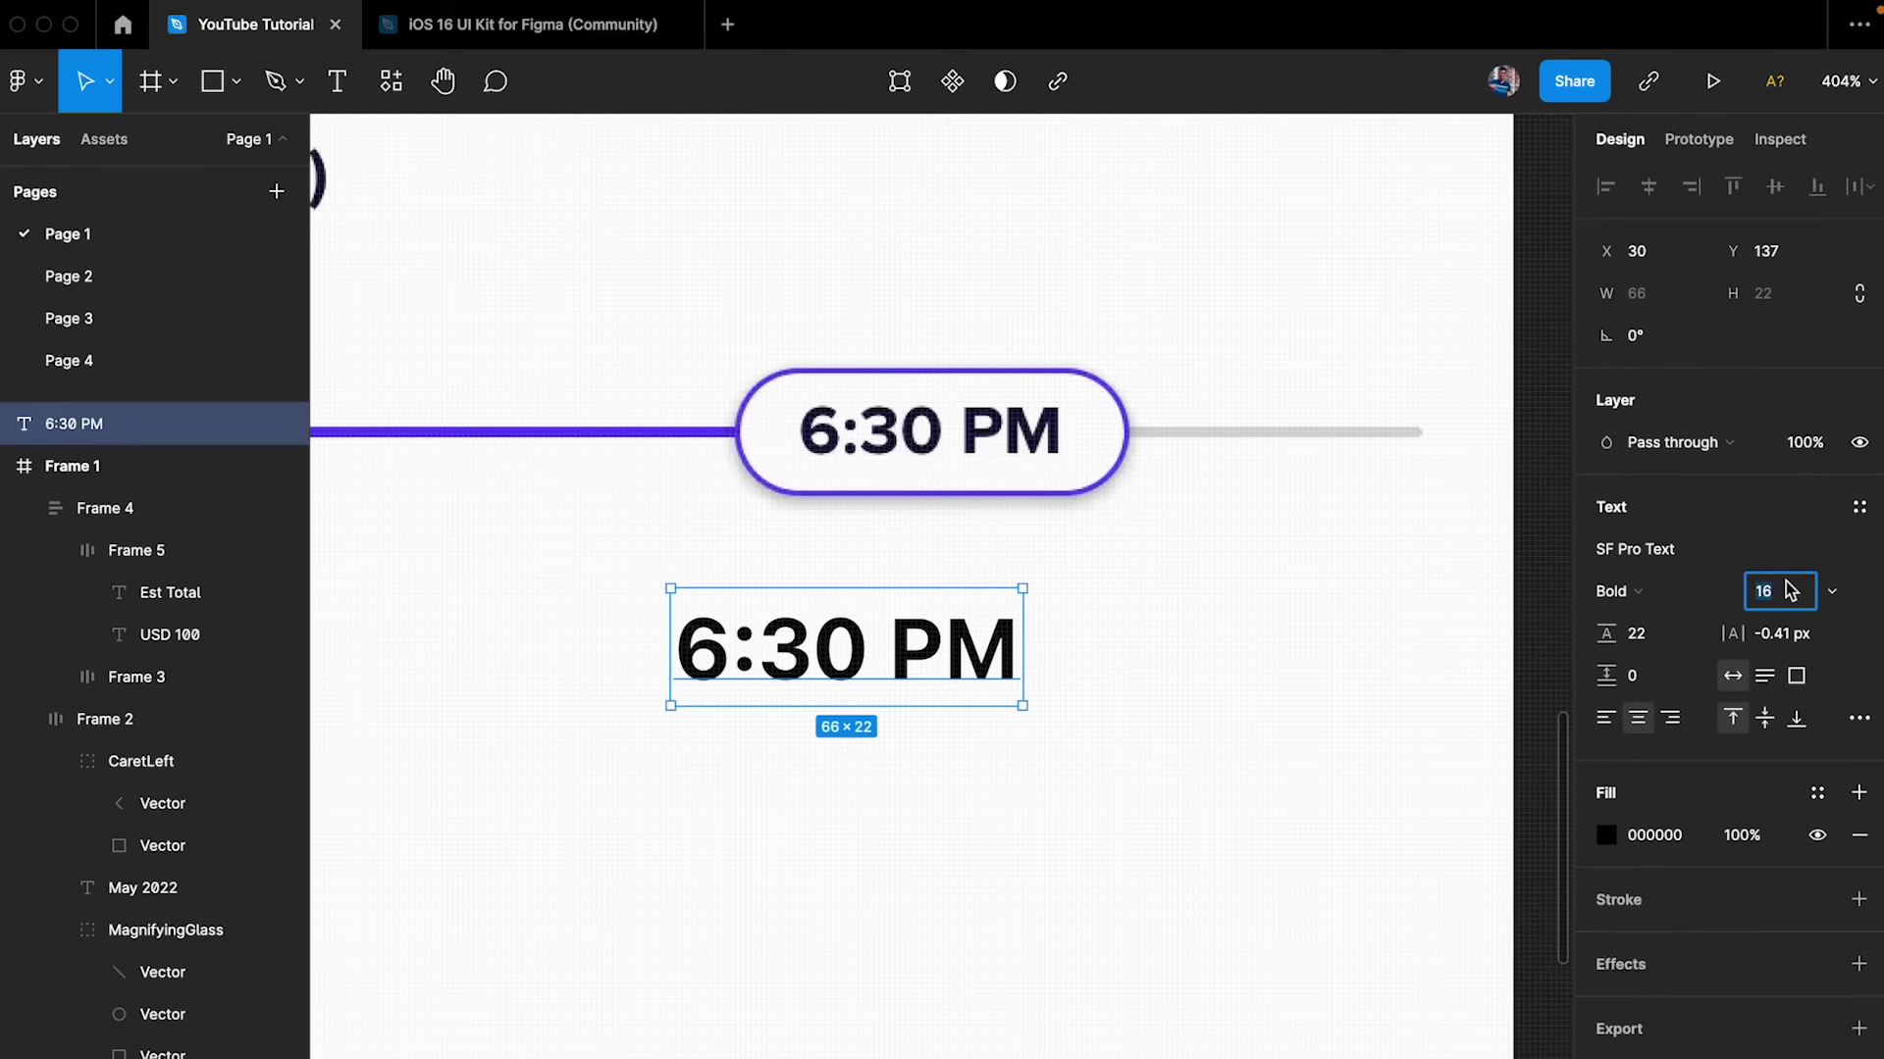
text(14)
key(Return)
drag(769, 631, 863, 436)
drag(895, 530, 879, 639)
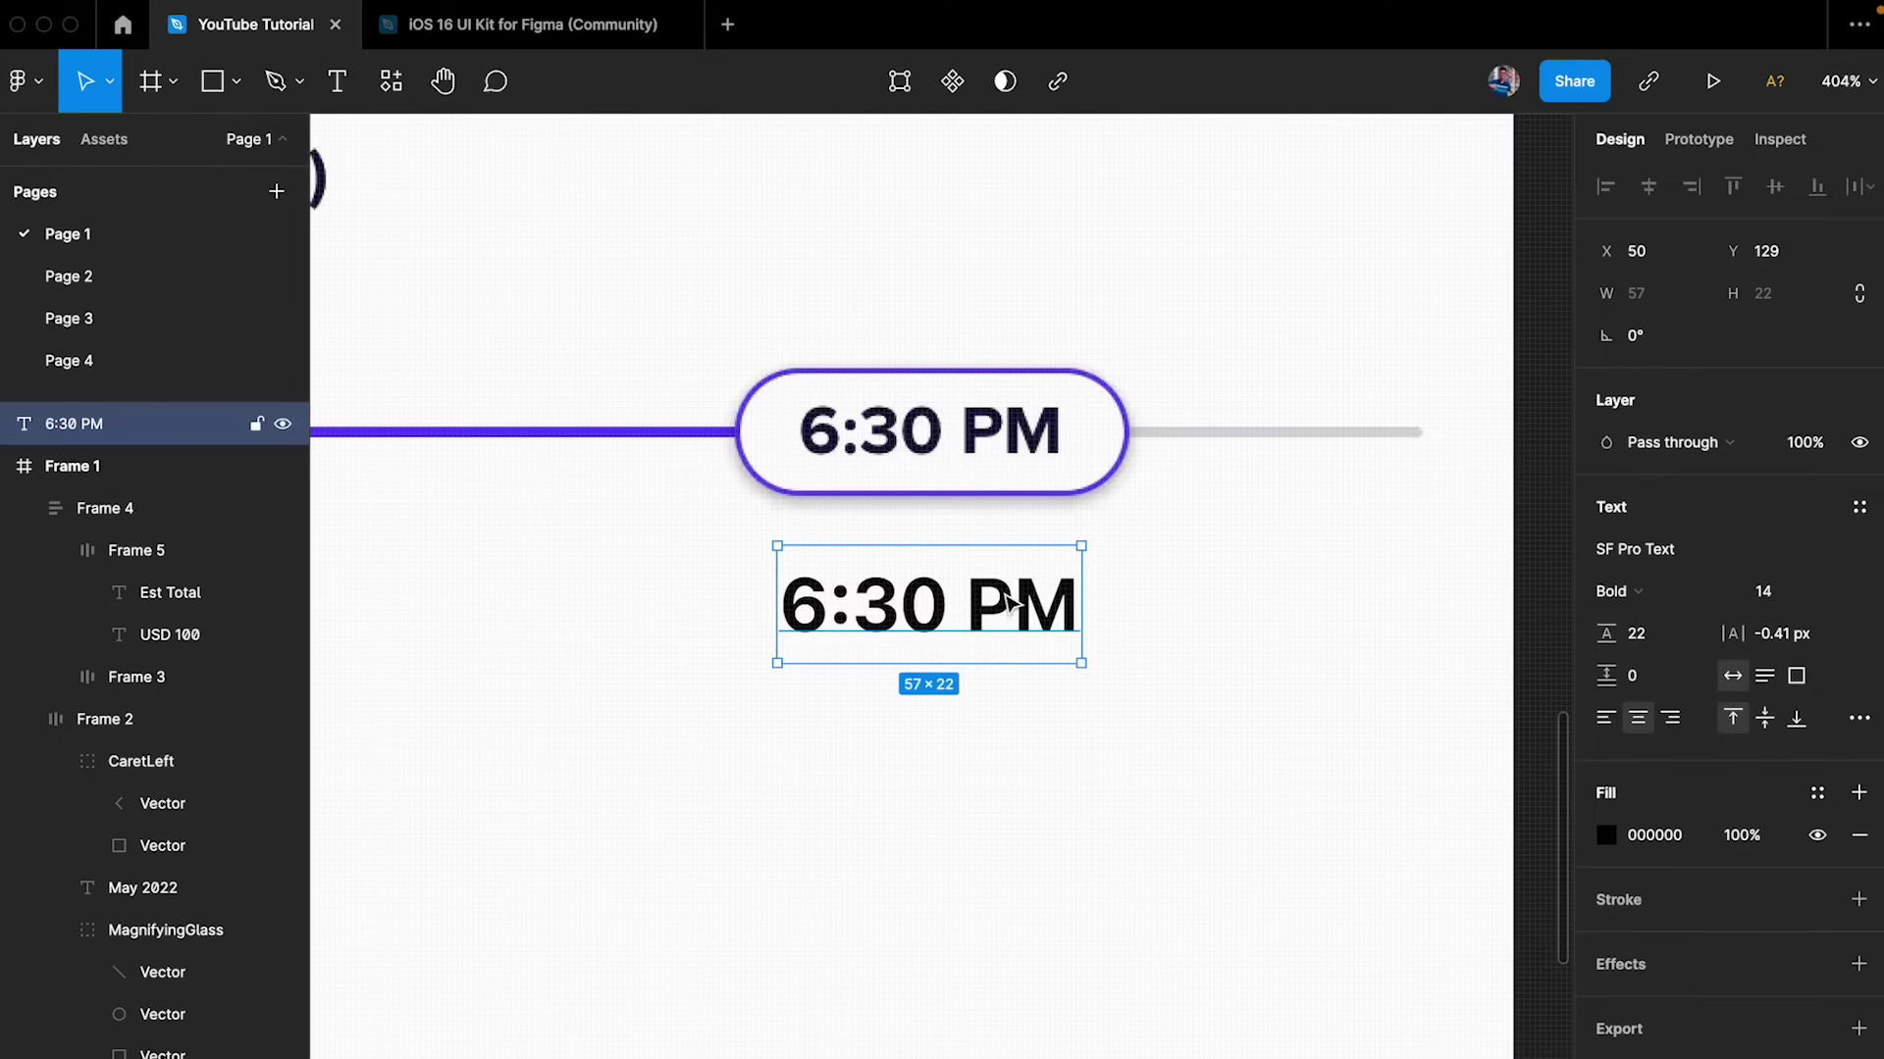
- Wrap the 6:30 PM text in an auto layout frame just below the reference pill and add a 543CED stroke sampled from the reference slider
key(shift+a)
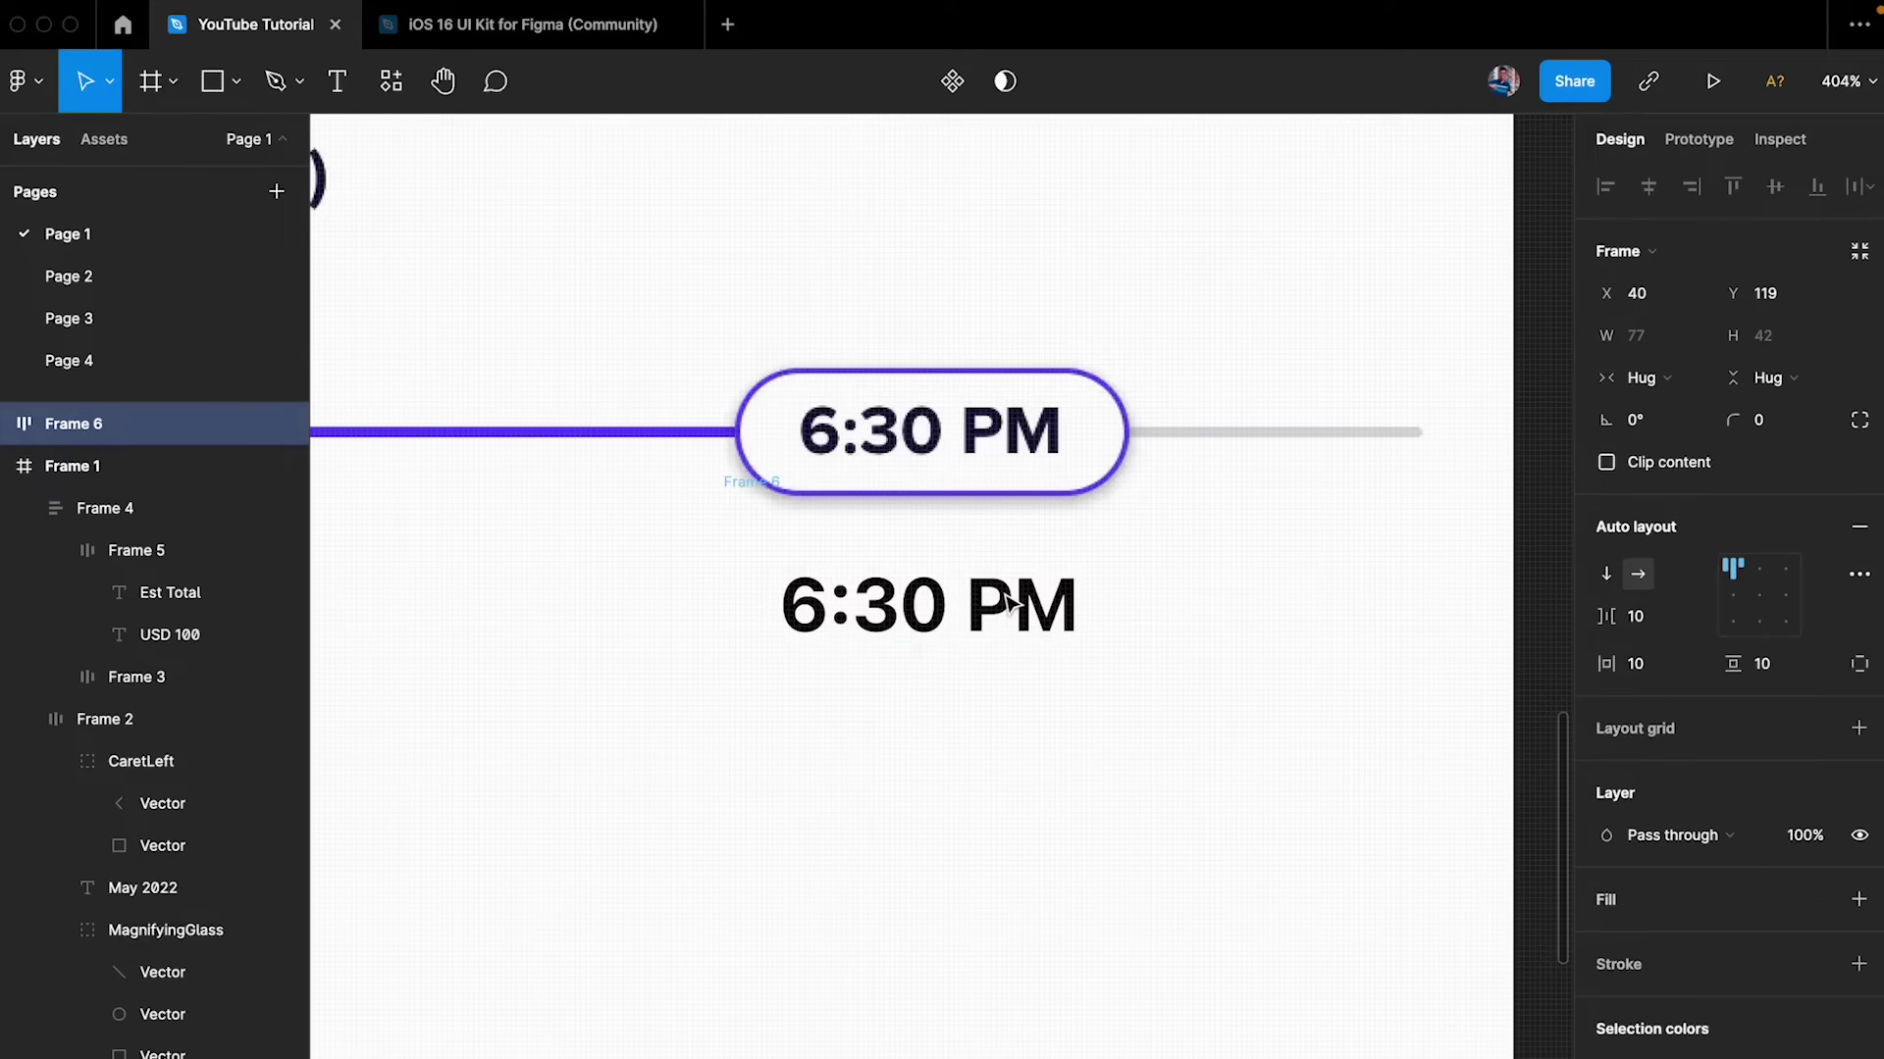
drag(756, 508, 750, 557)
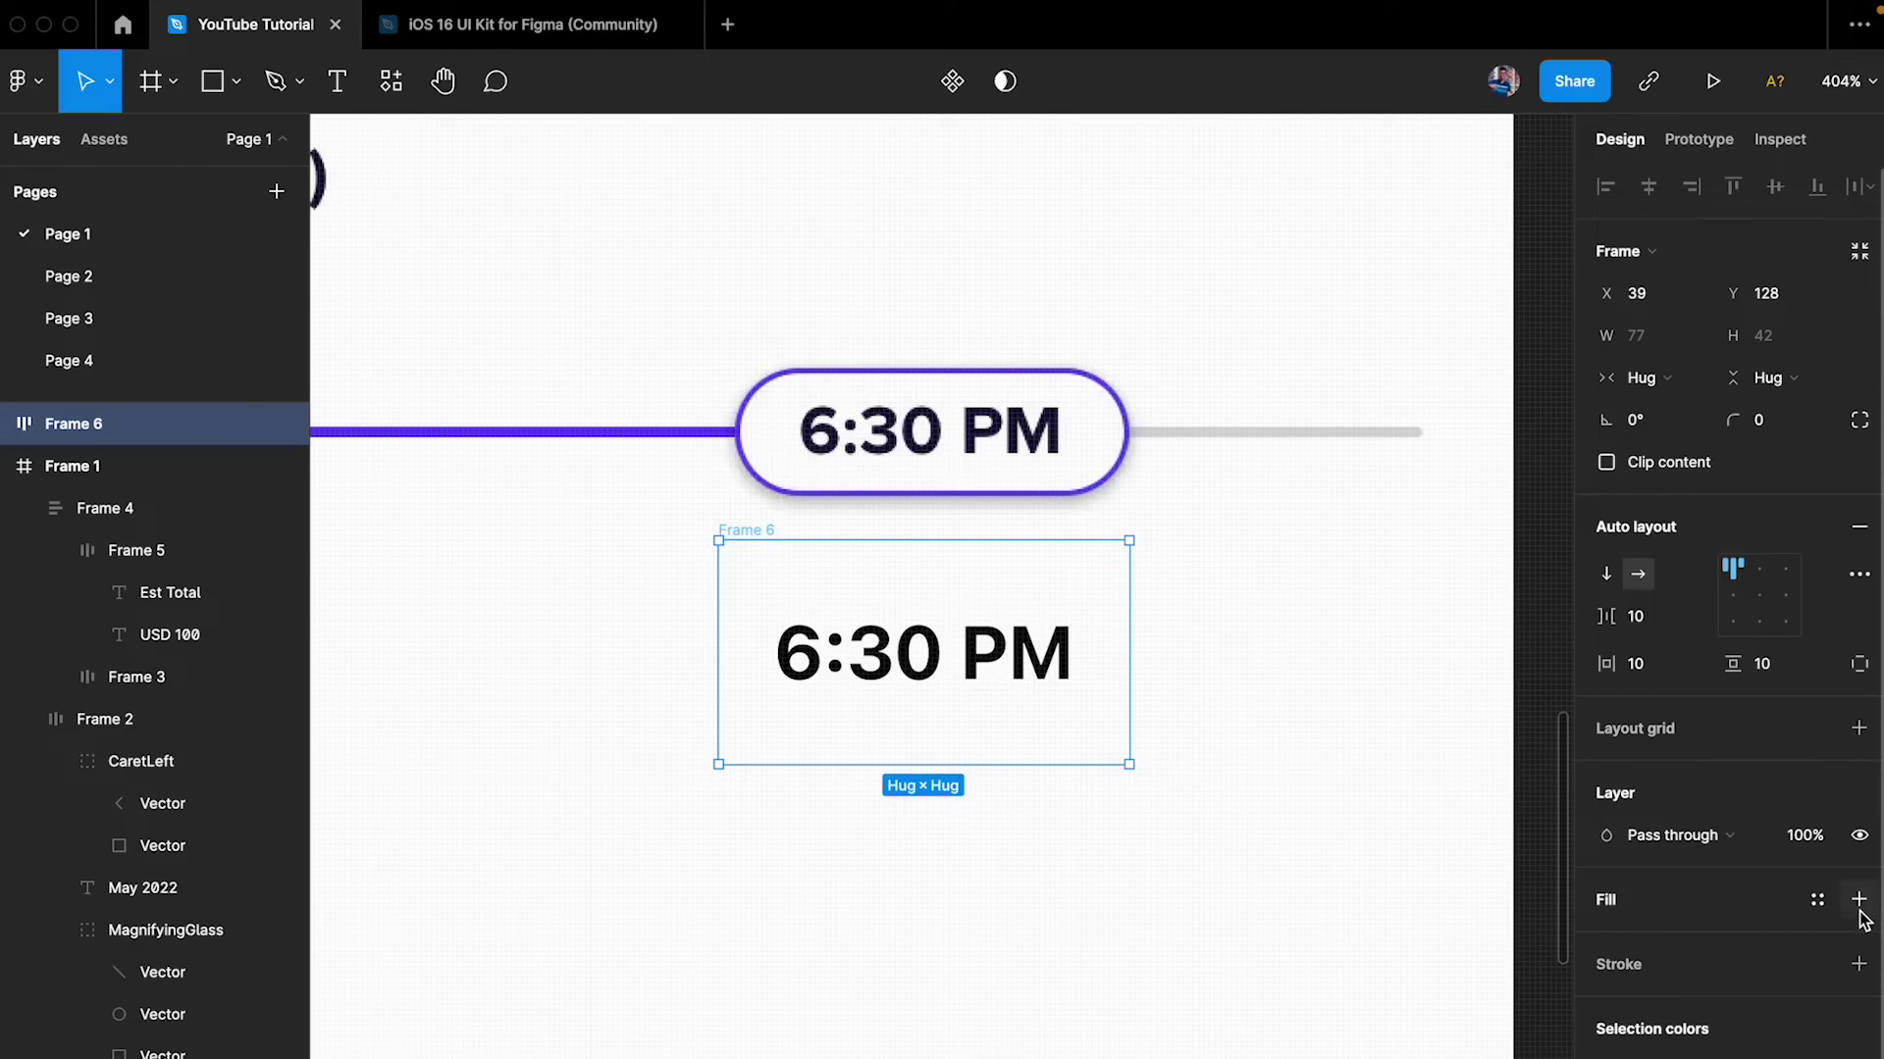
click(1858, 964)
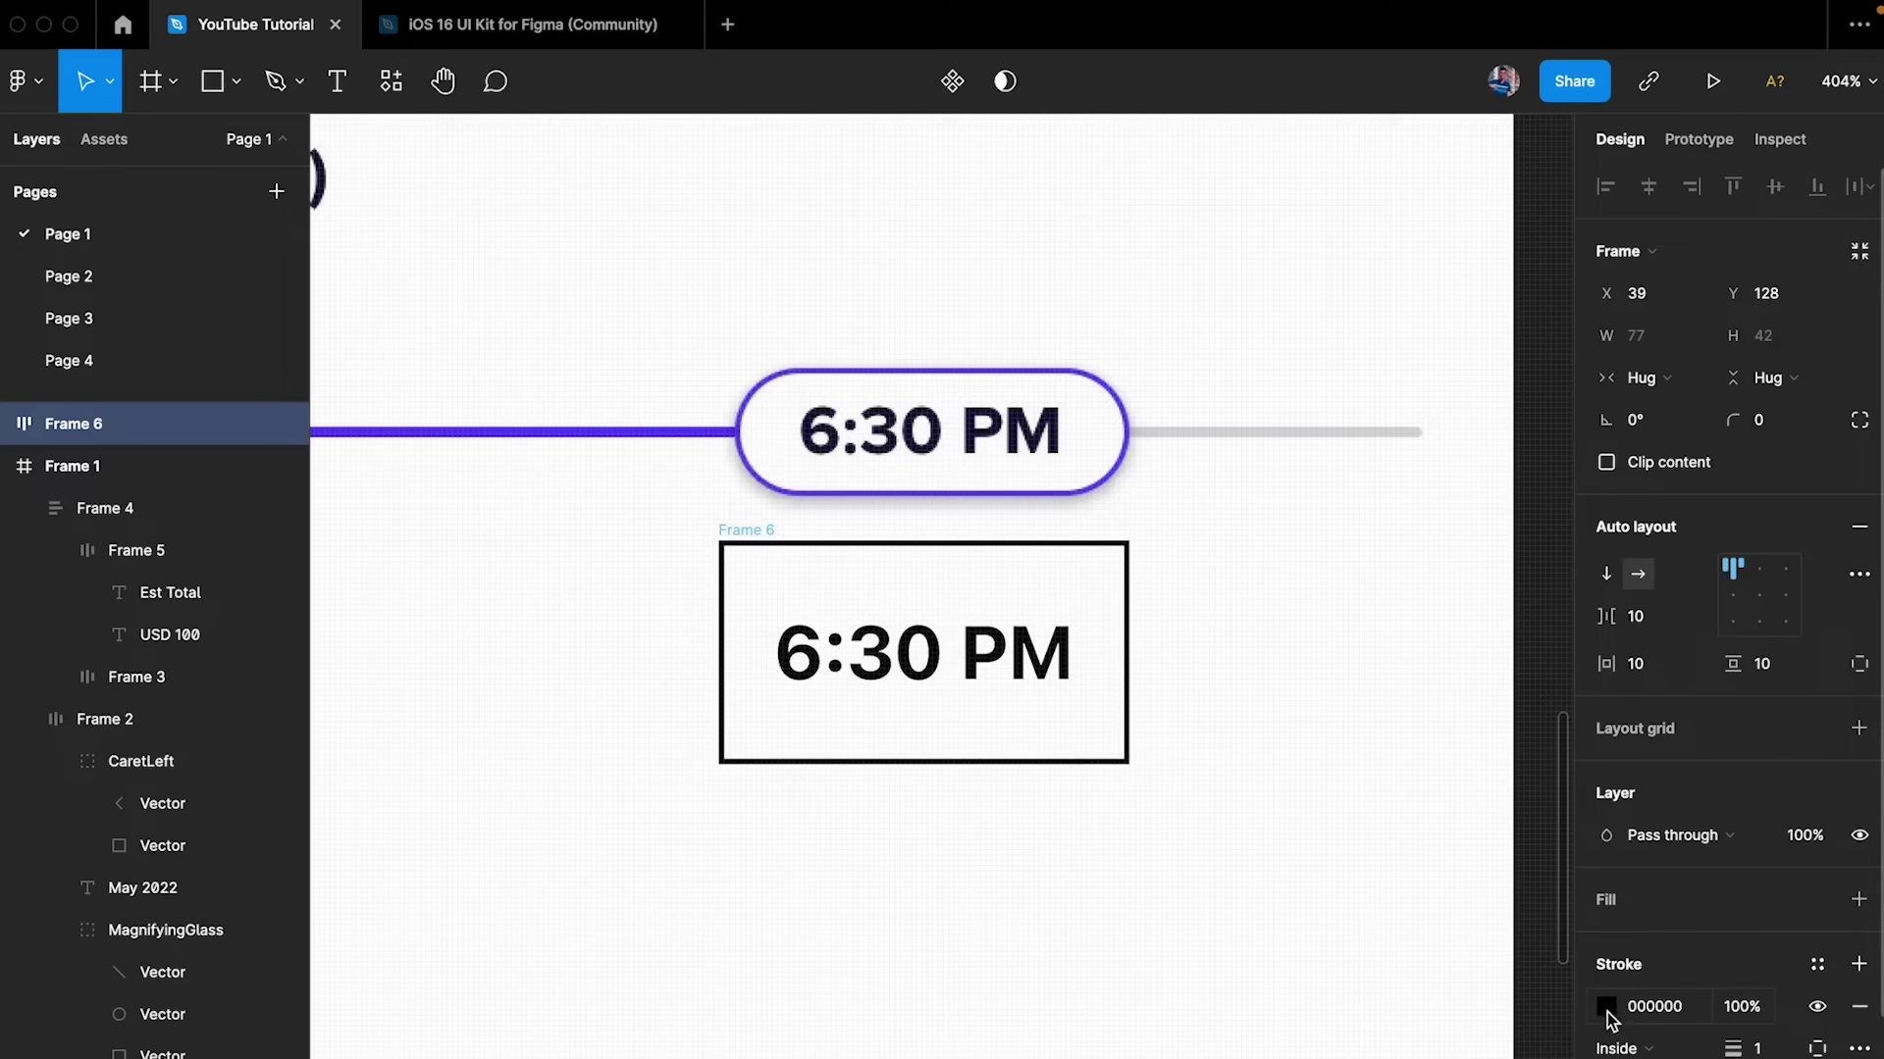
click(1606, 1006)
click(1295, 891)
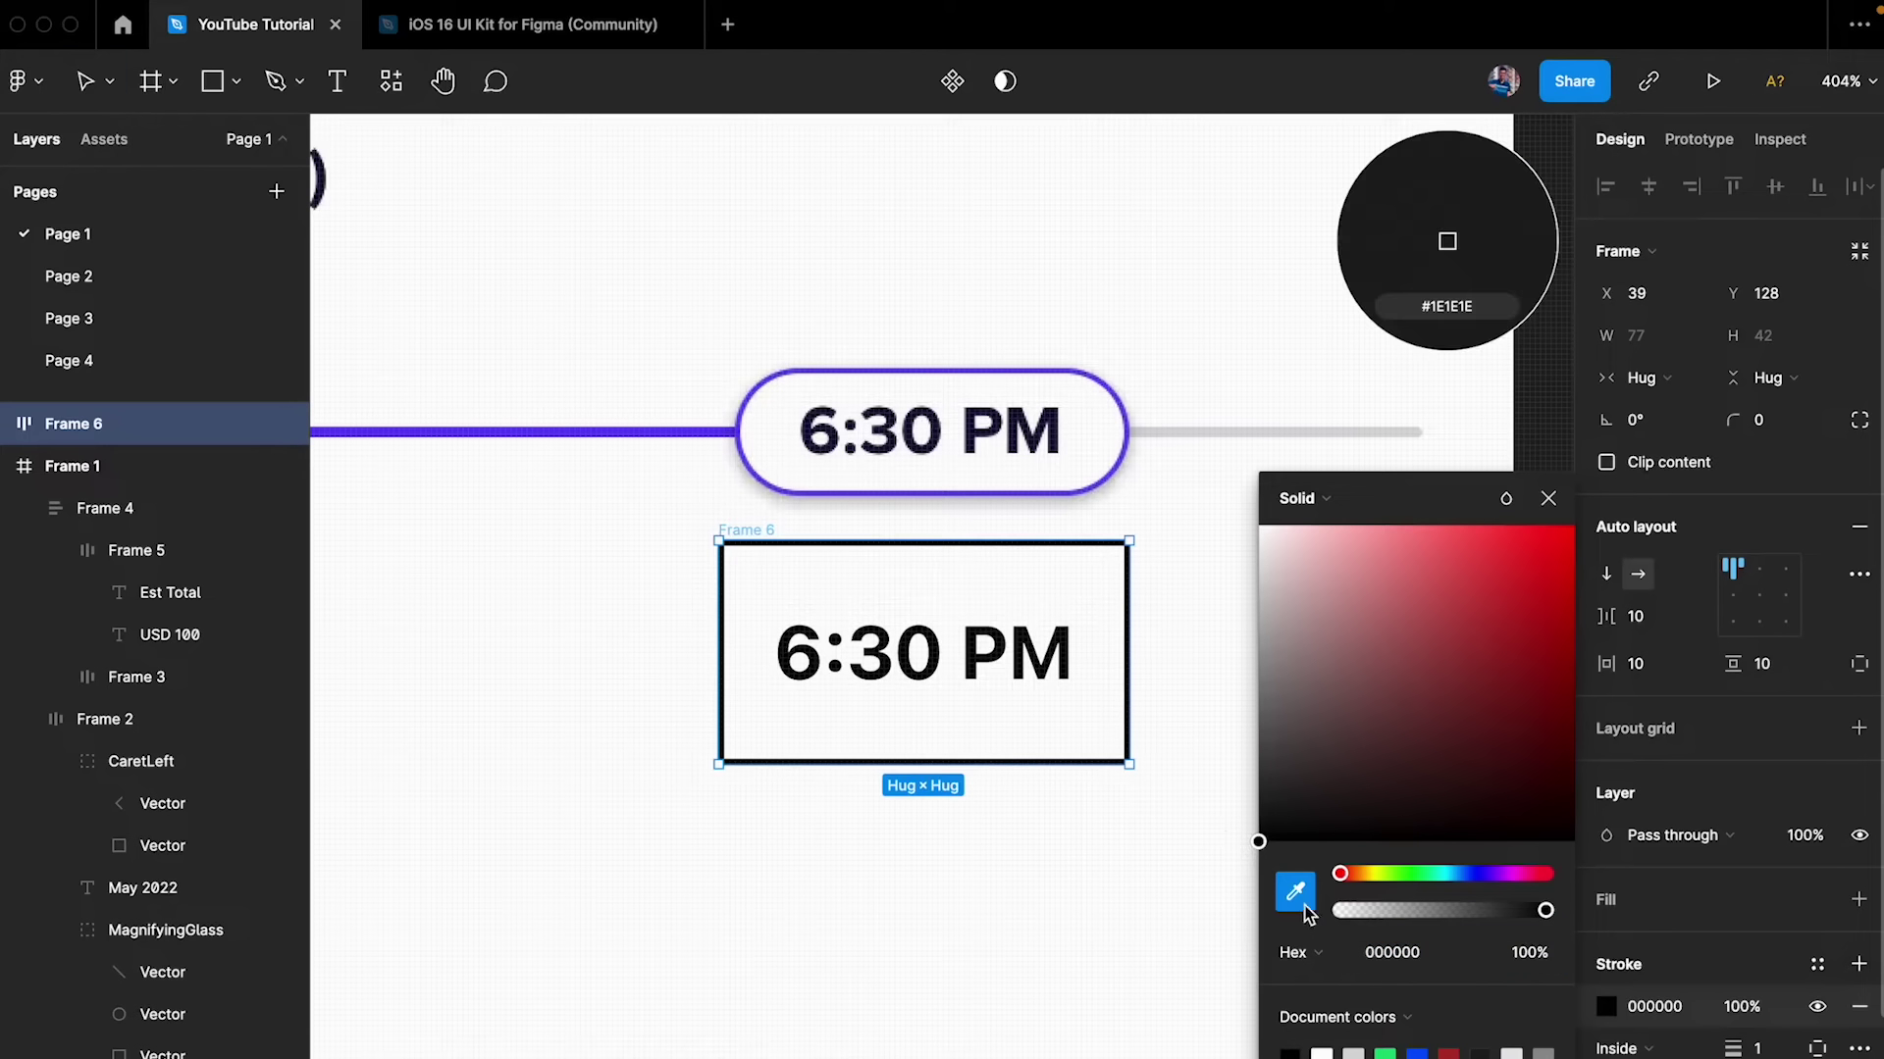
click(708, 432)
click(1209, 461)
- Set the new time frame's corner radius to 1000 and its stroke weight to 1.5
click(742, 530)
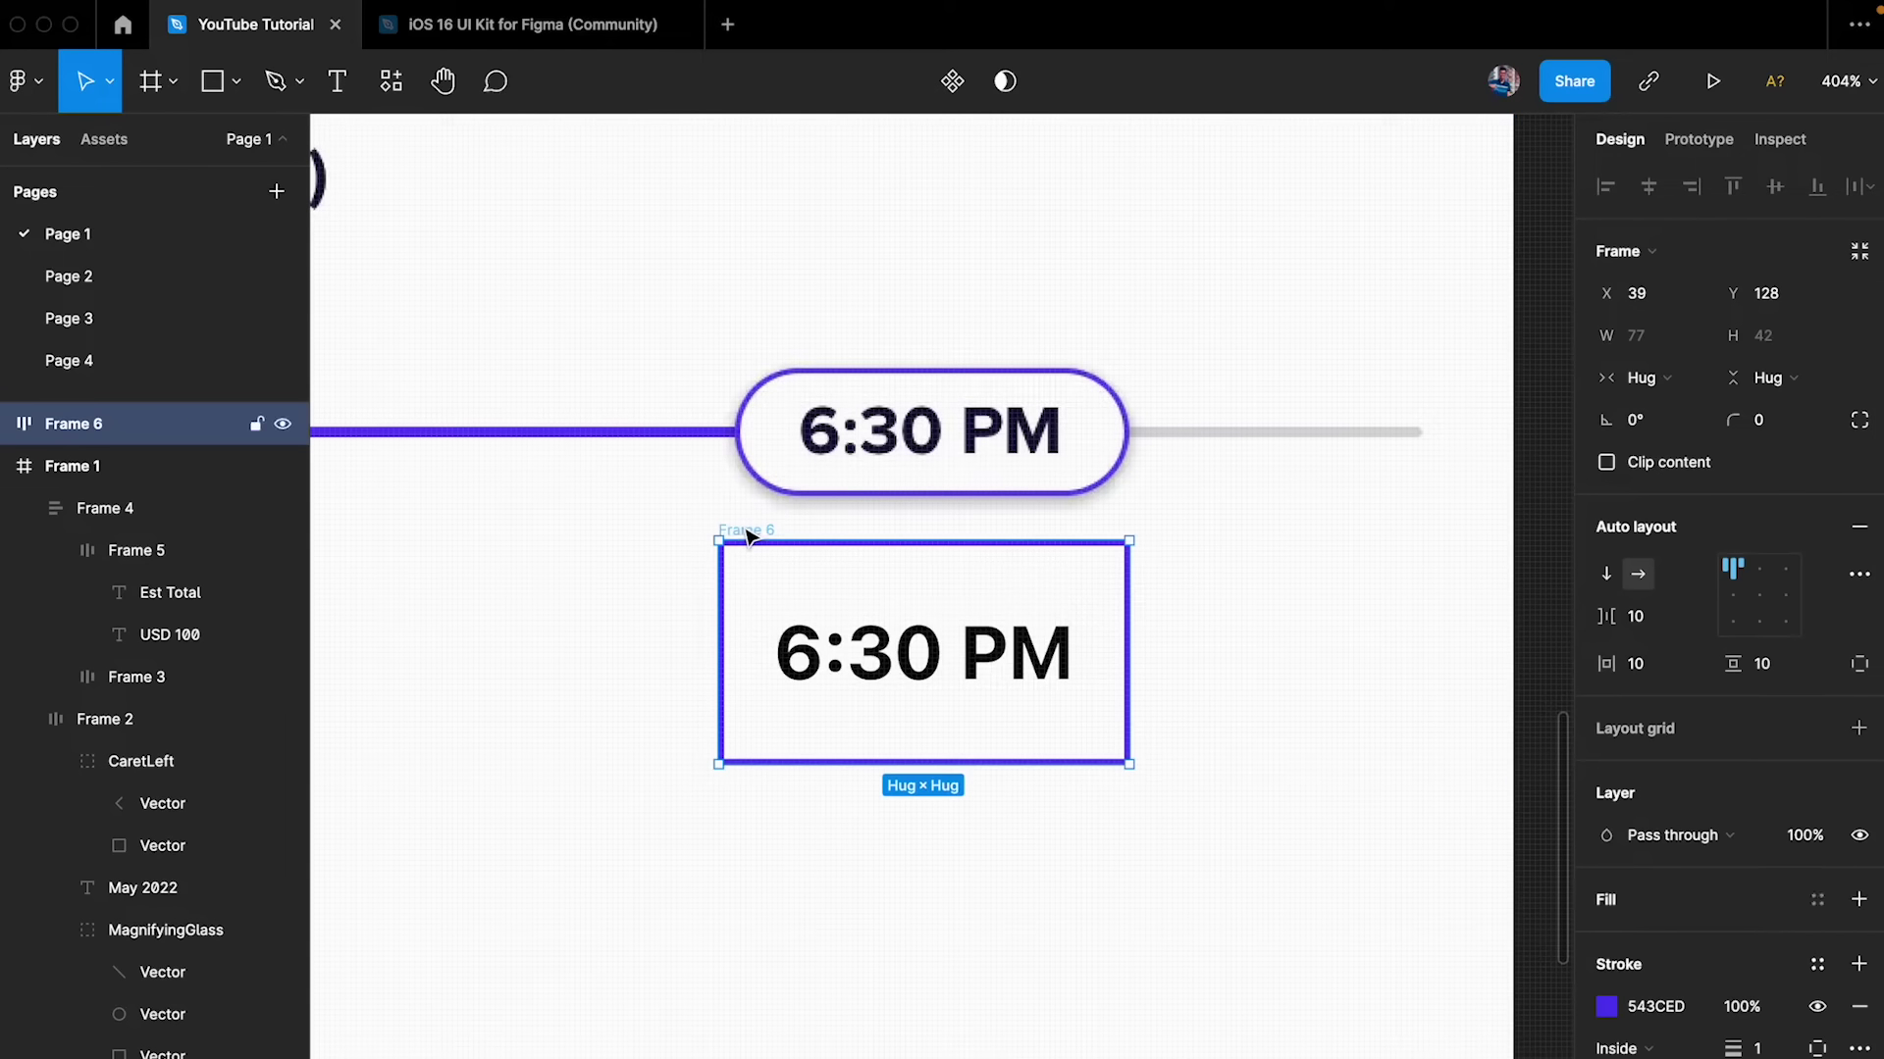
click(1787, 439)
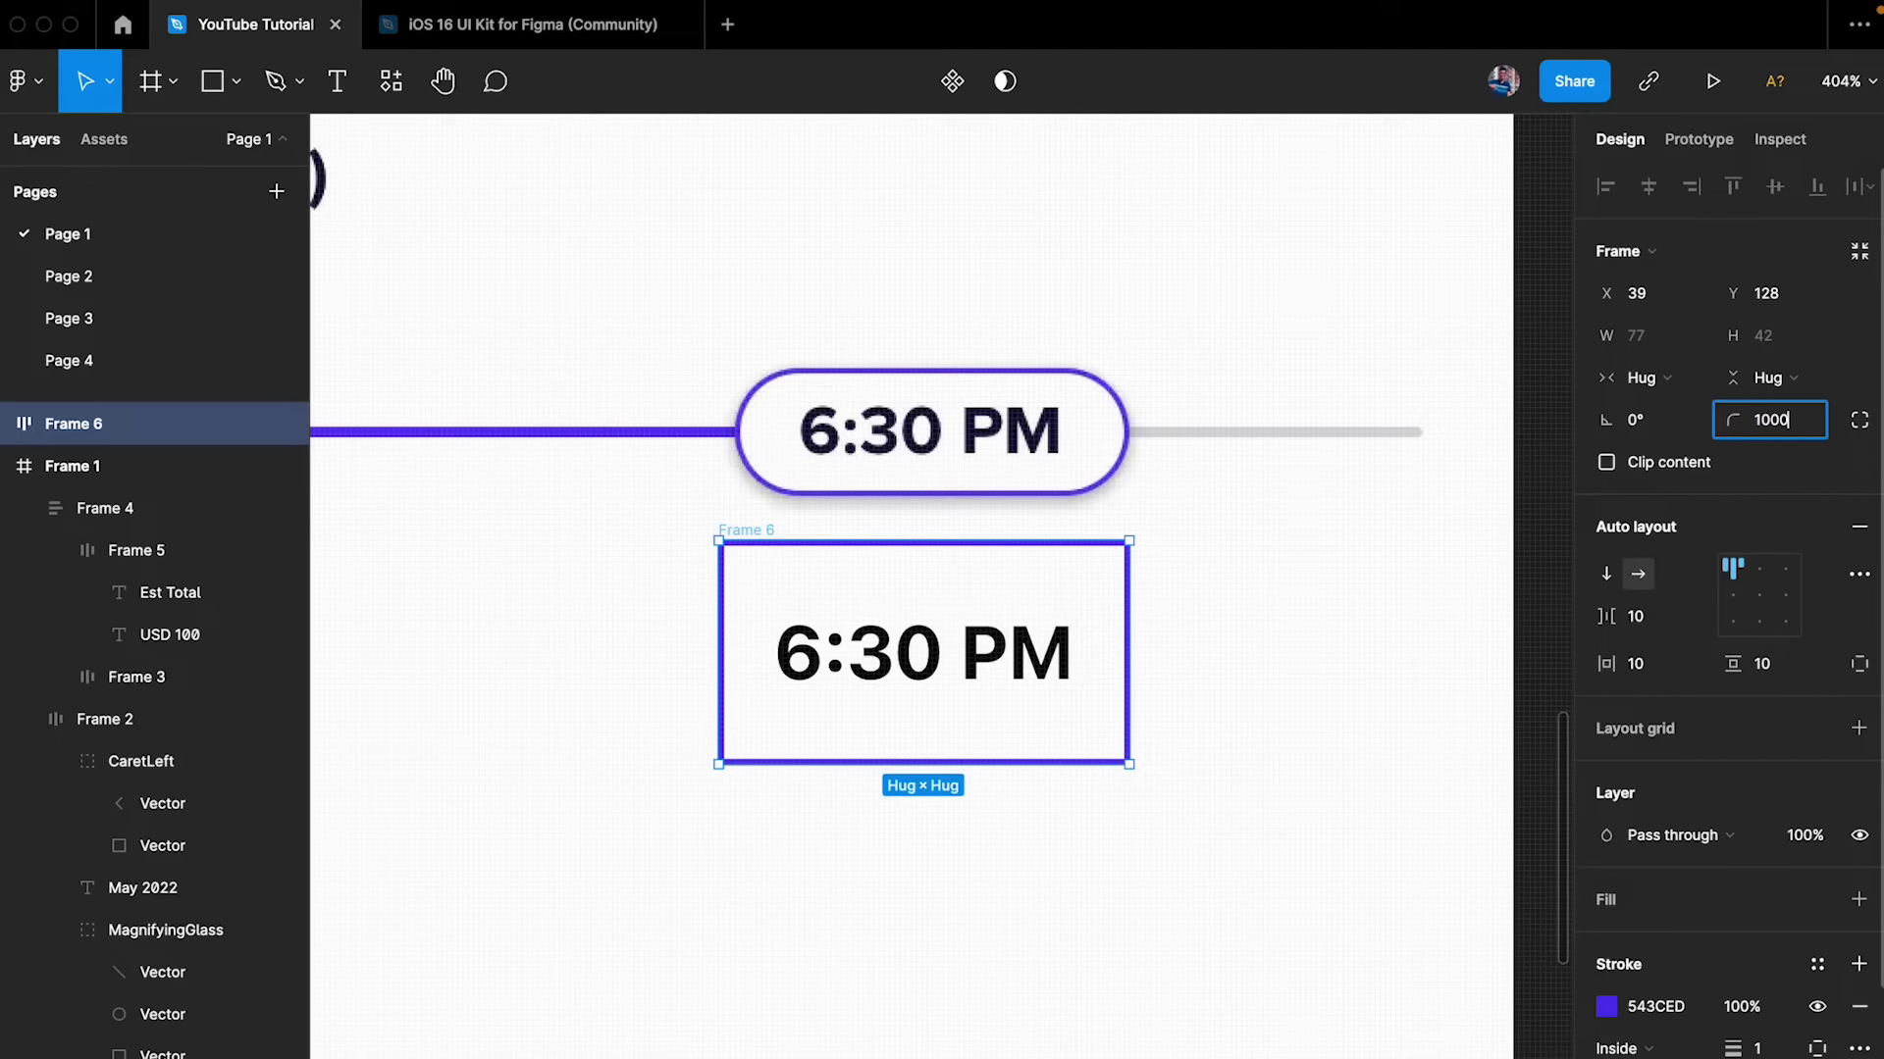
key(Return)
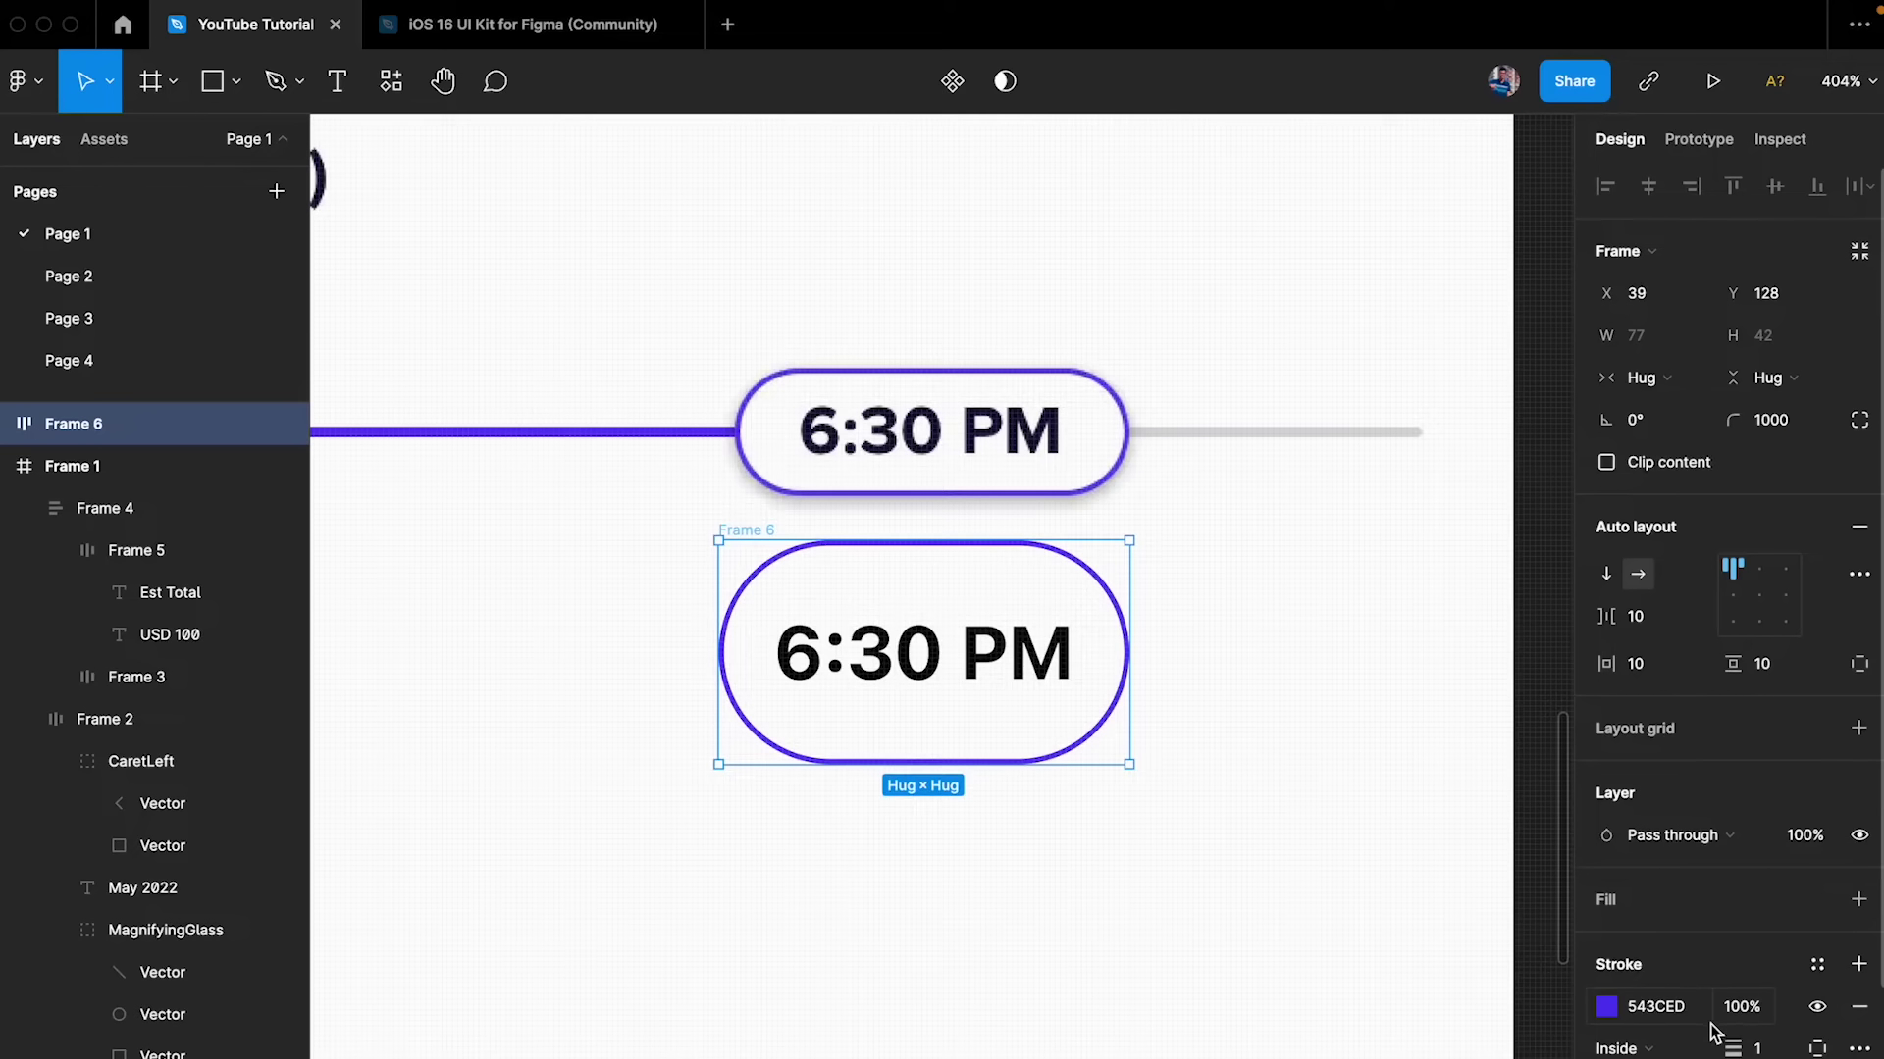
scroll(1777, 987, down, 2)
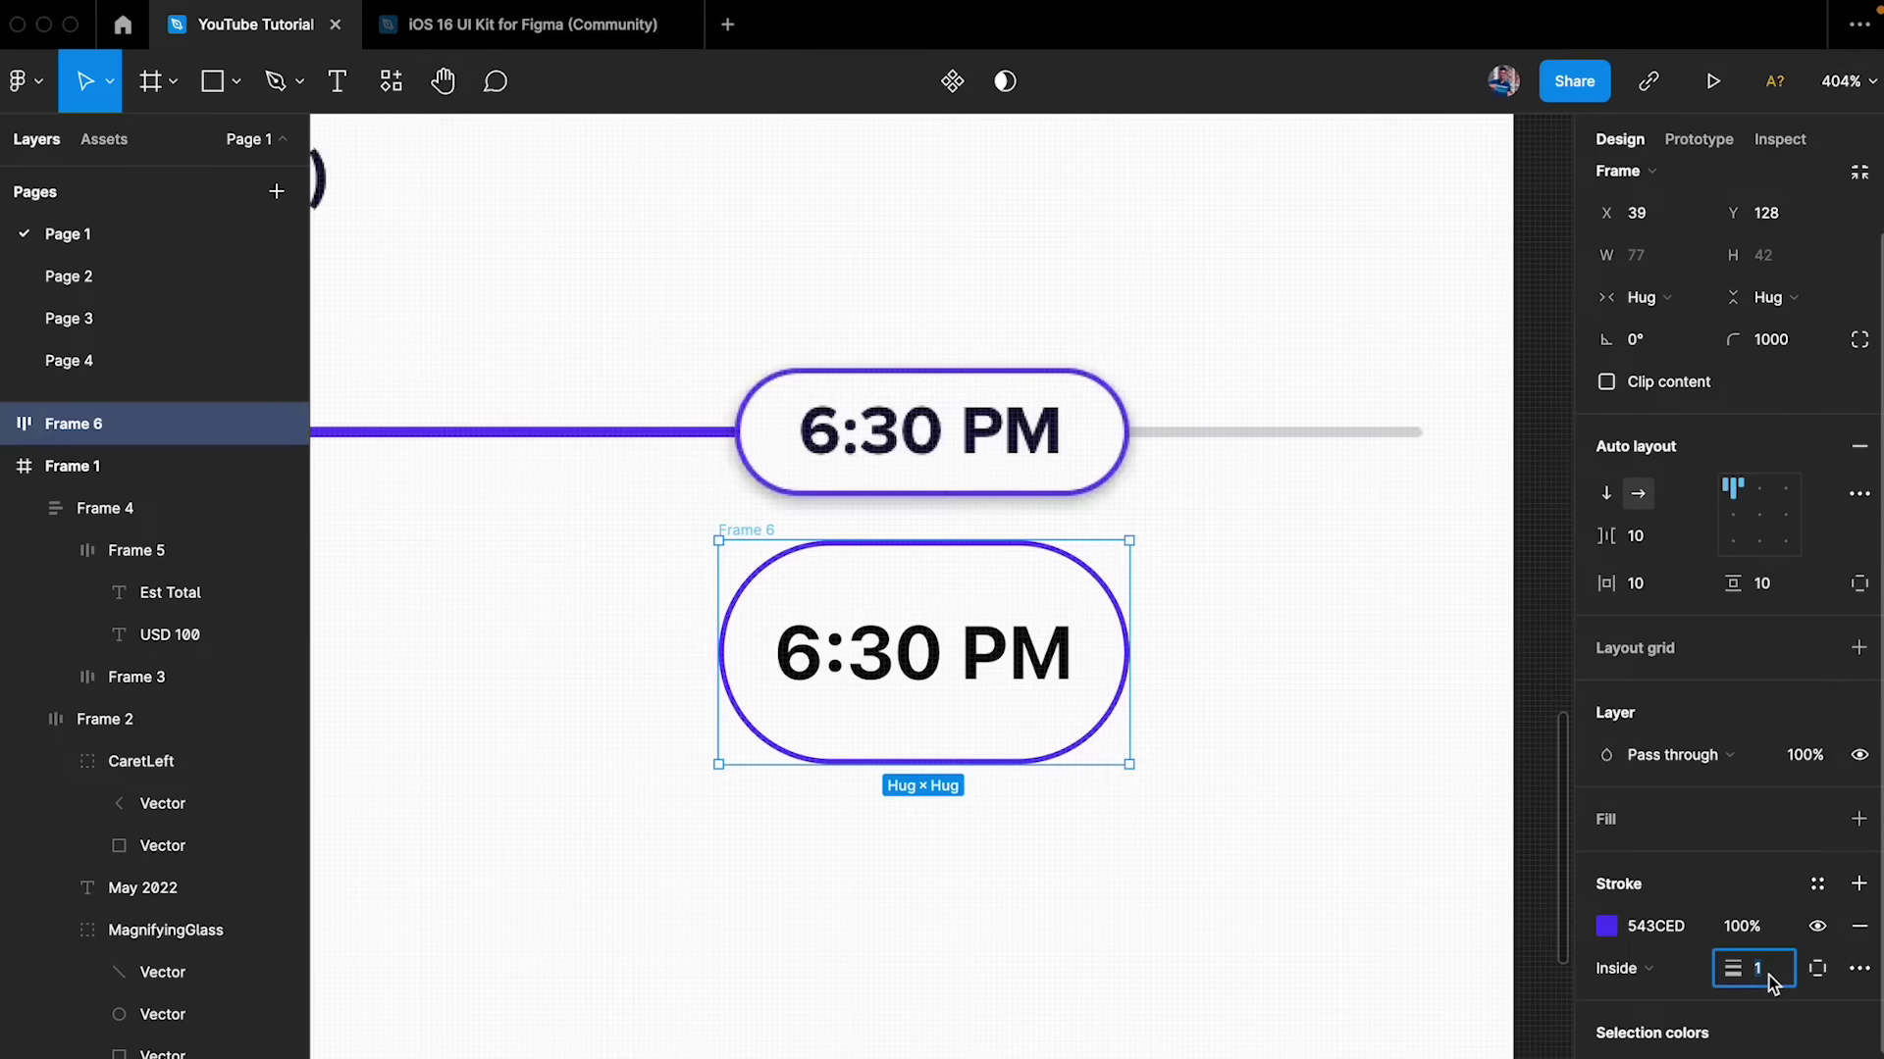
click(1442, 958)
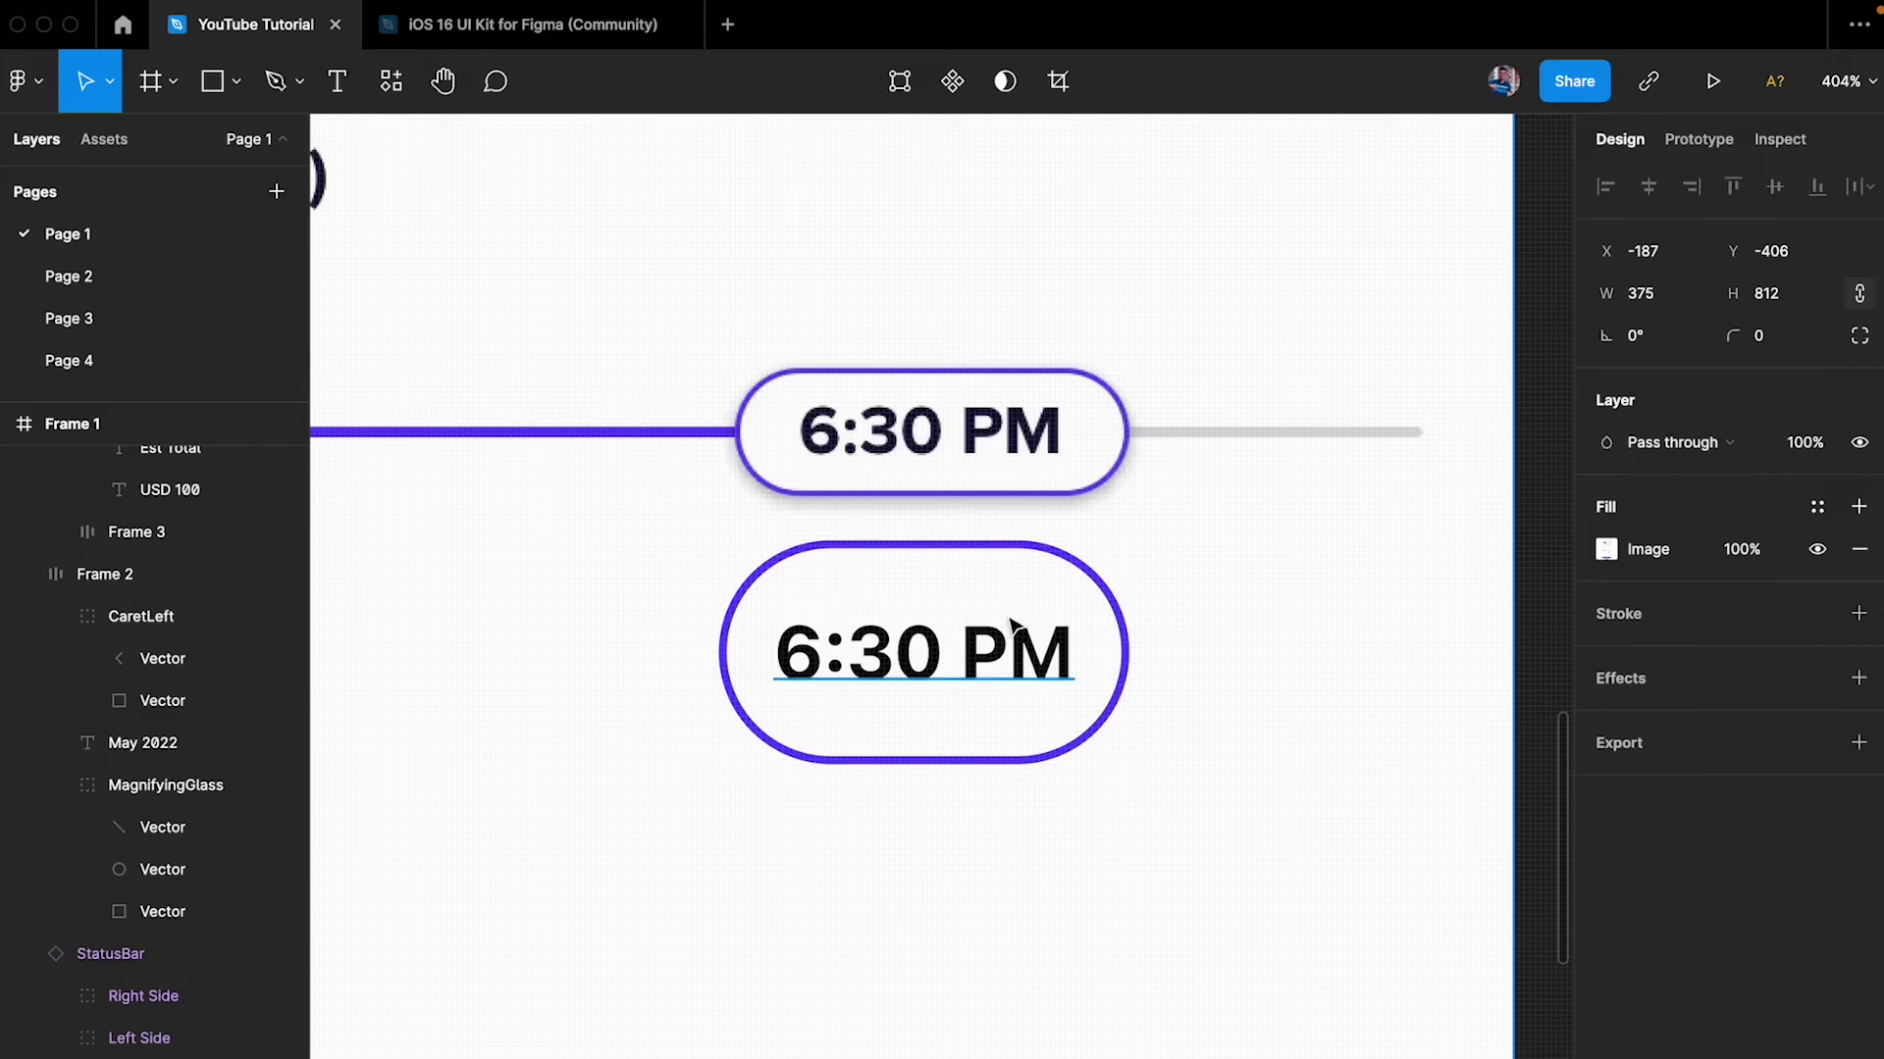
- Reduce the new time pill's vertical padding to 2
click(891, 574)
click(1765, 663)
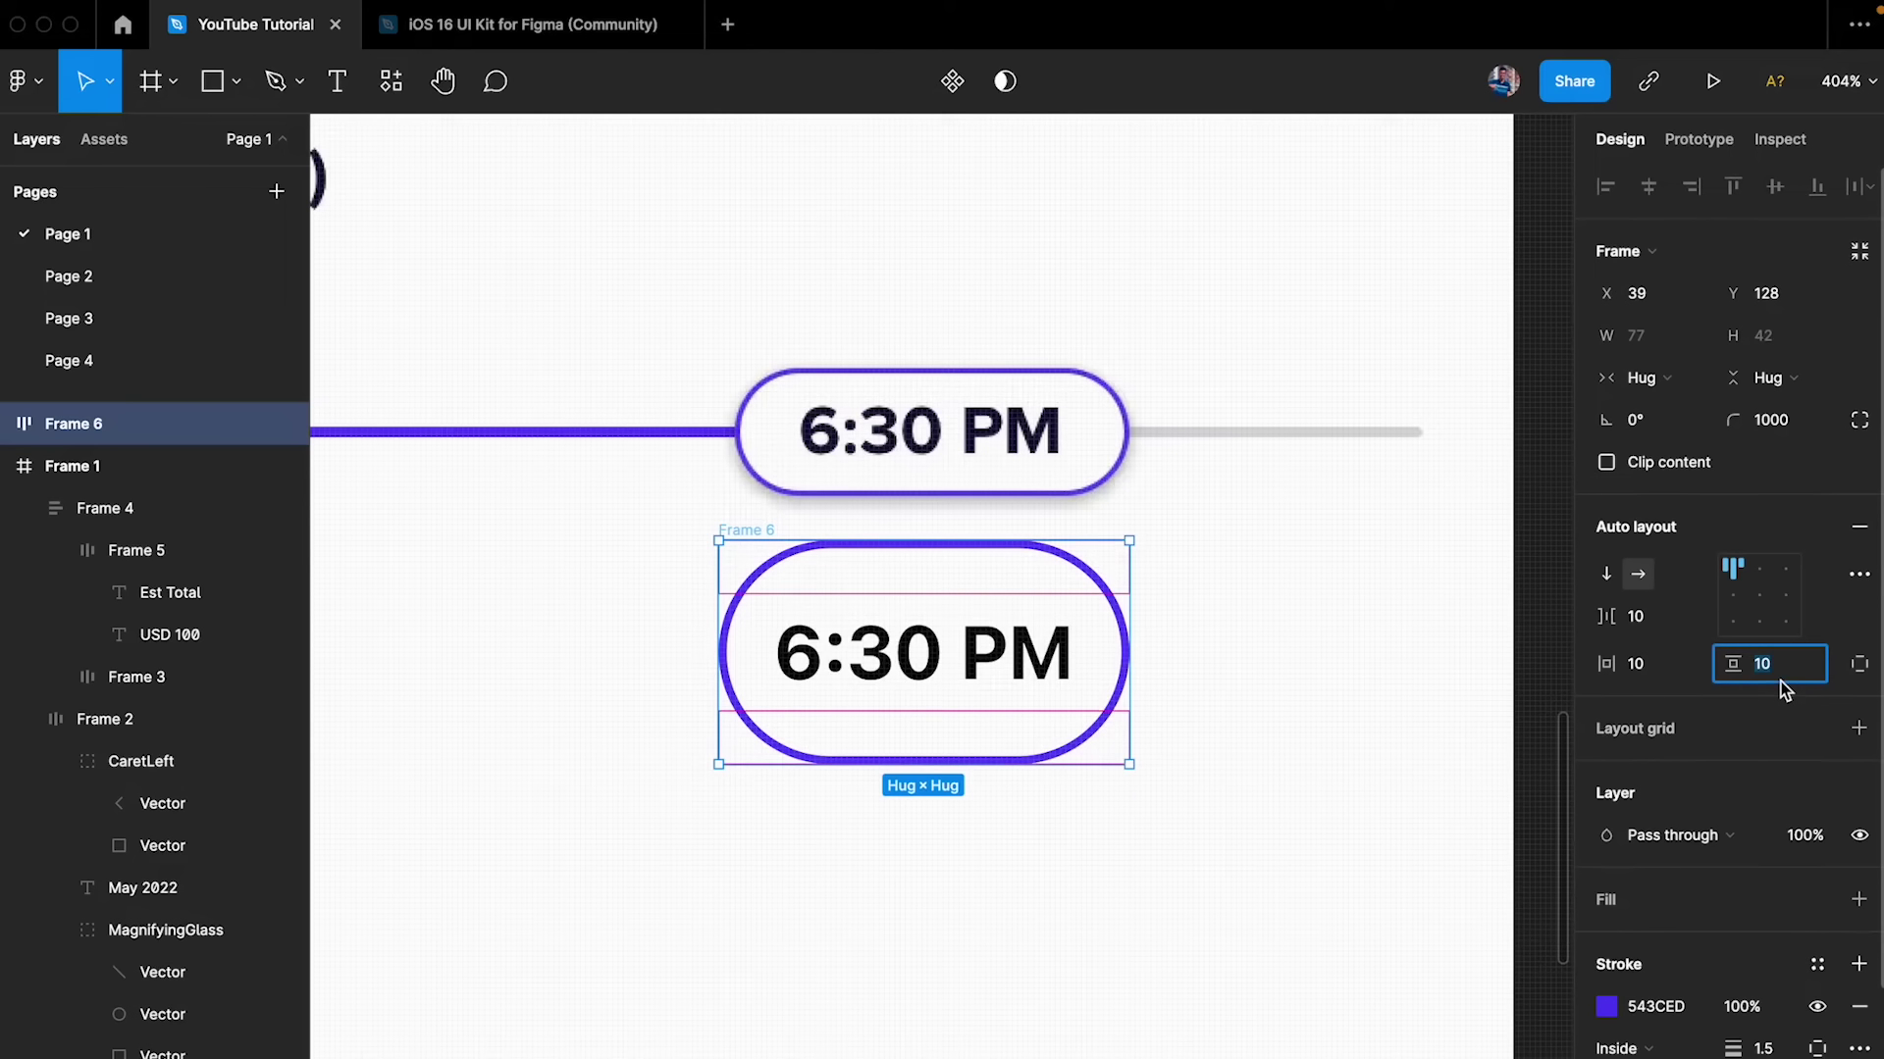
text(8)
key(Down)
key(Down)
key(Down)
key(Down)
key(Down)
key(Down)
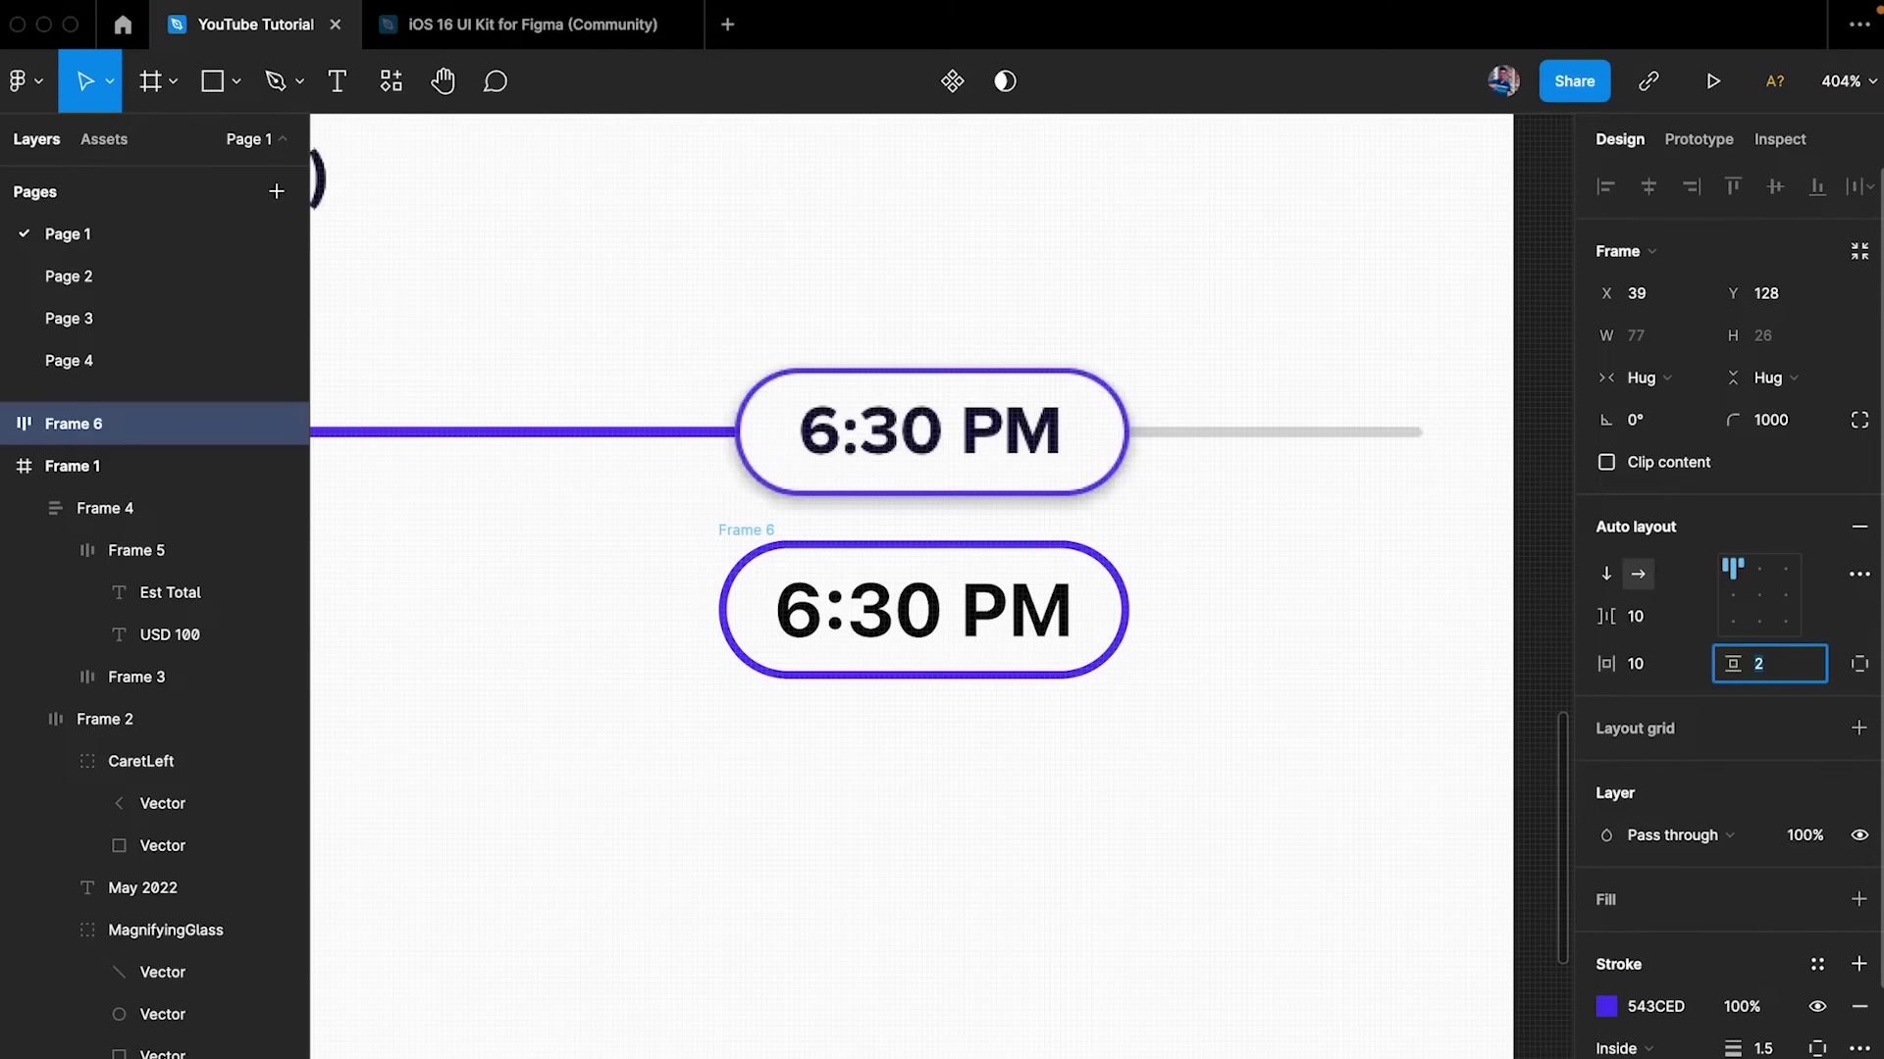
click(1288, 796)
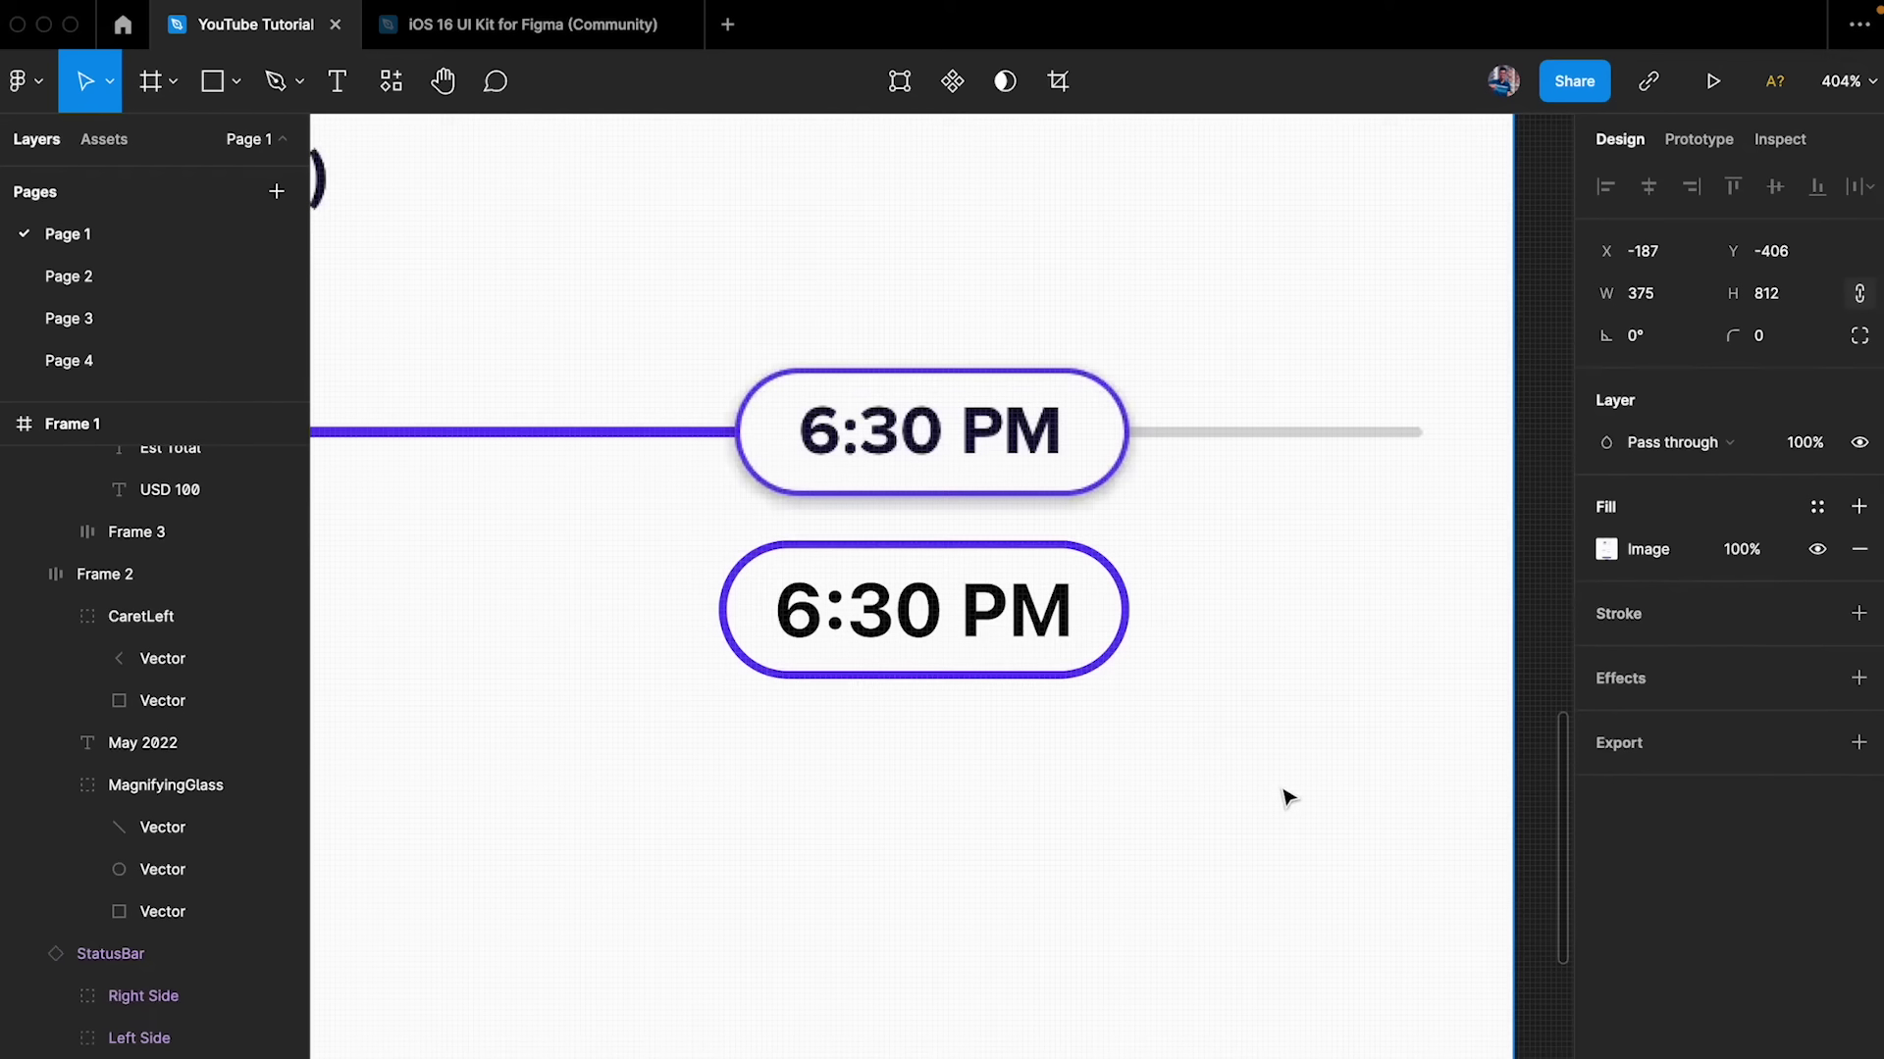
- Increase the new time pill's horizontal padding to 12
click(813, 547)
click(1670, 673)
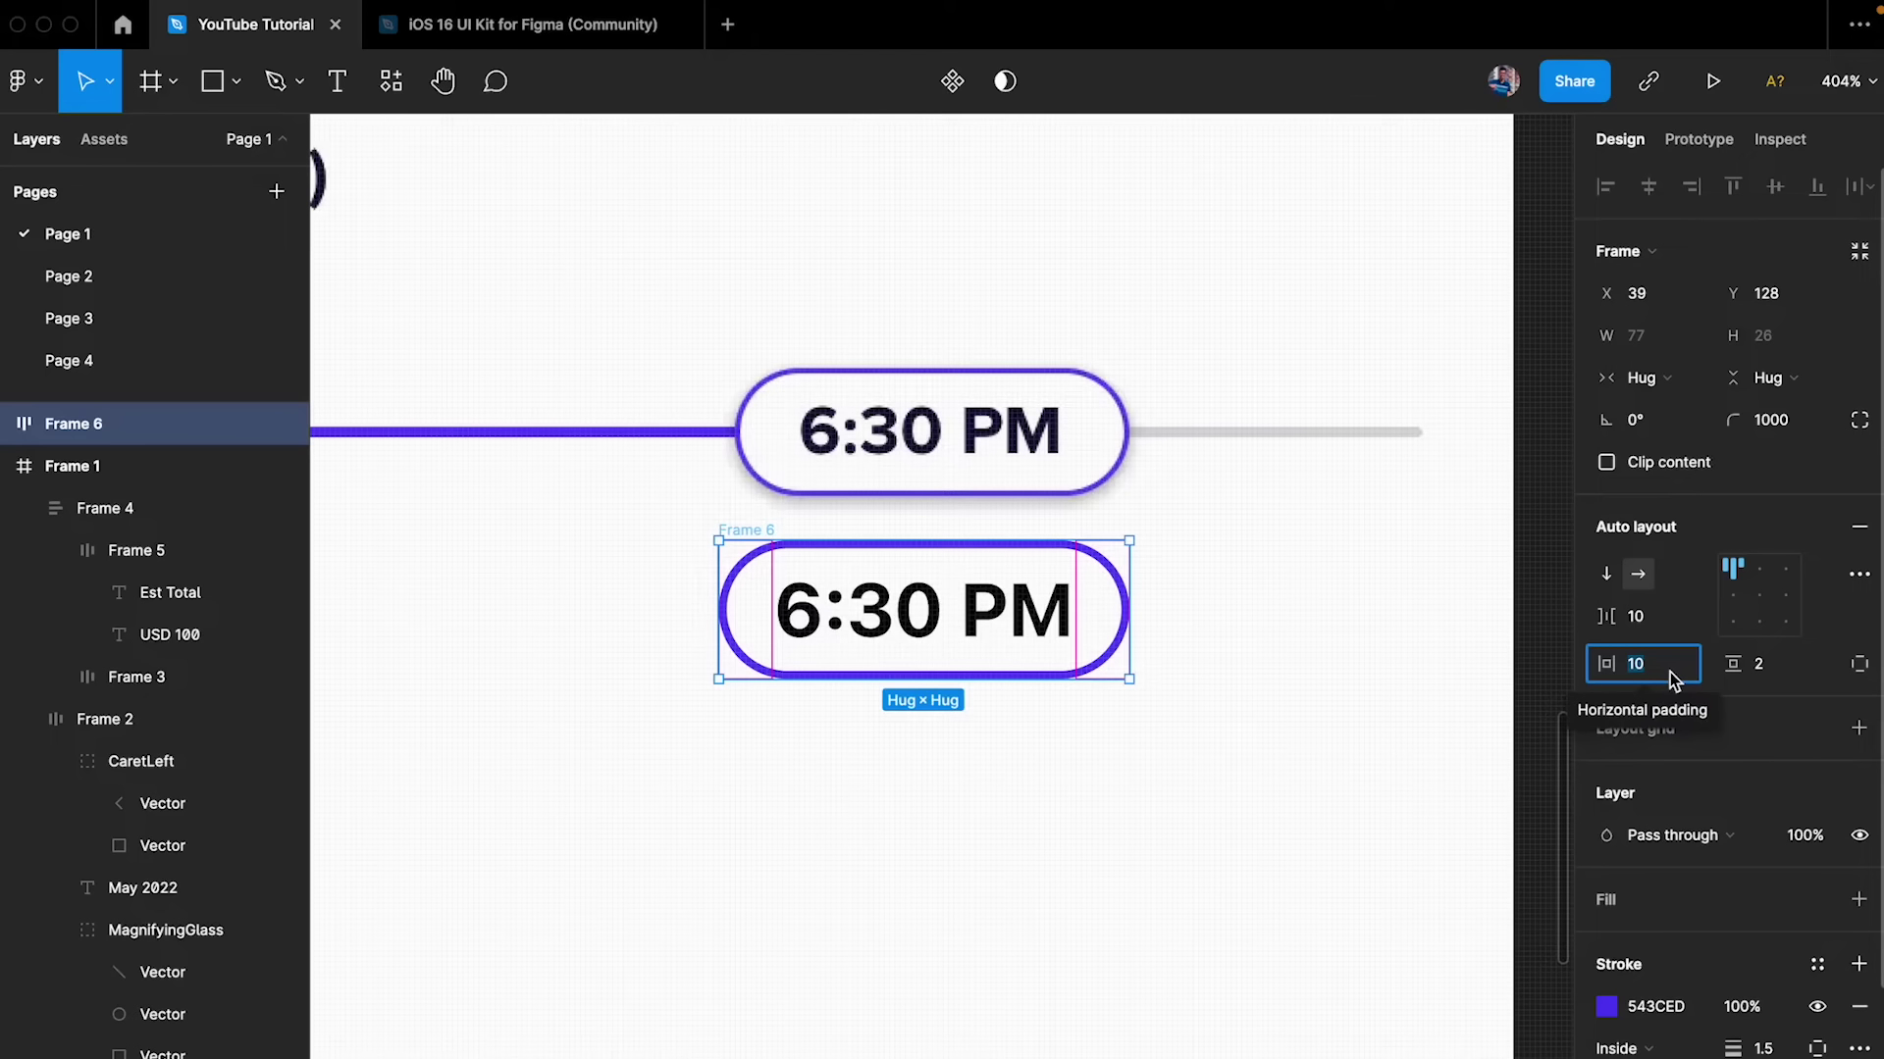
key(Up)
key(Up)
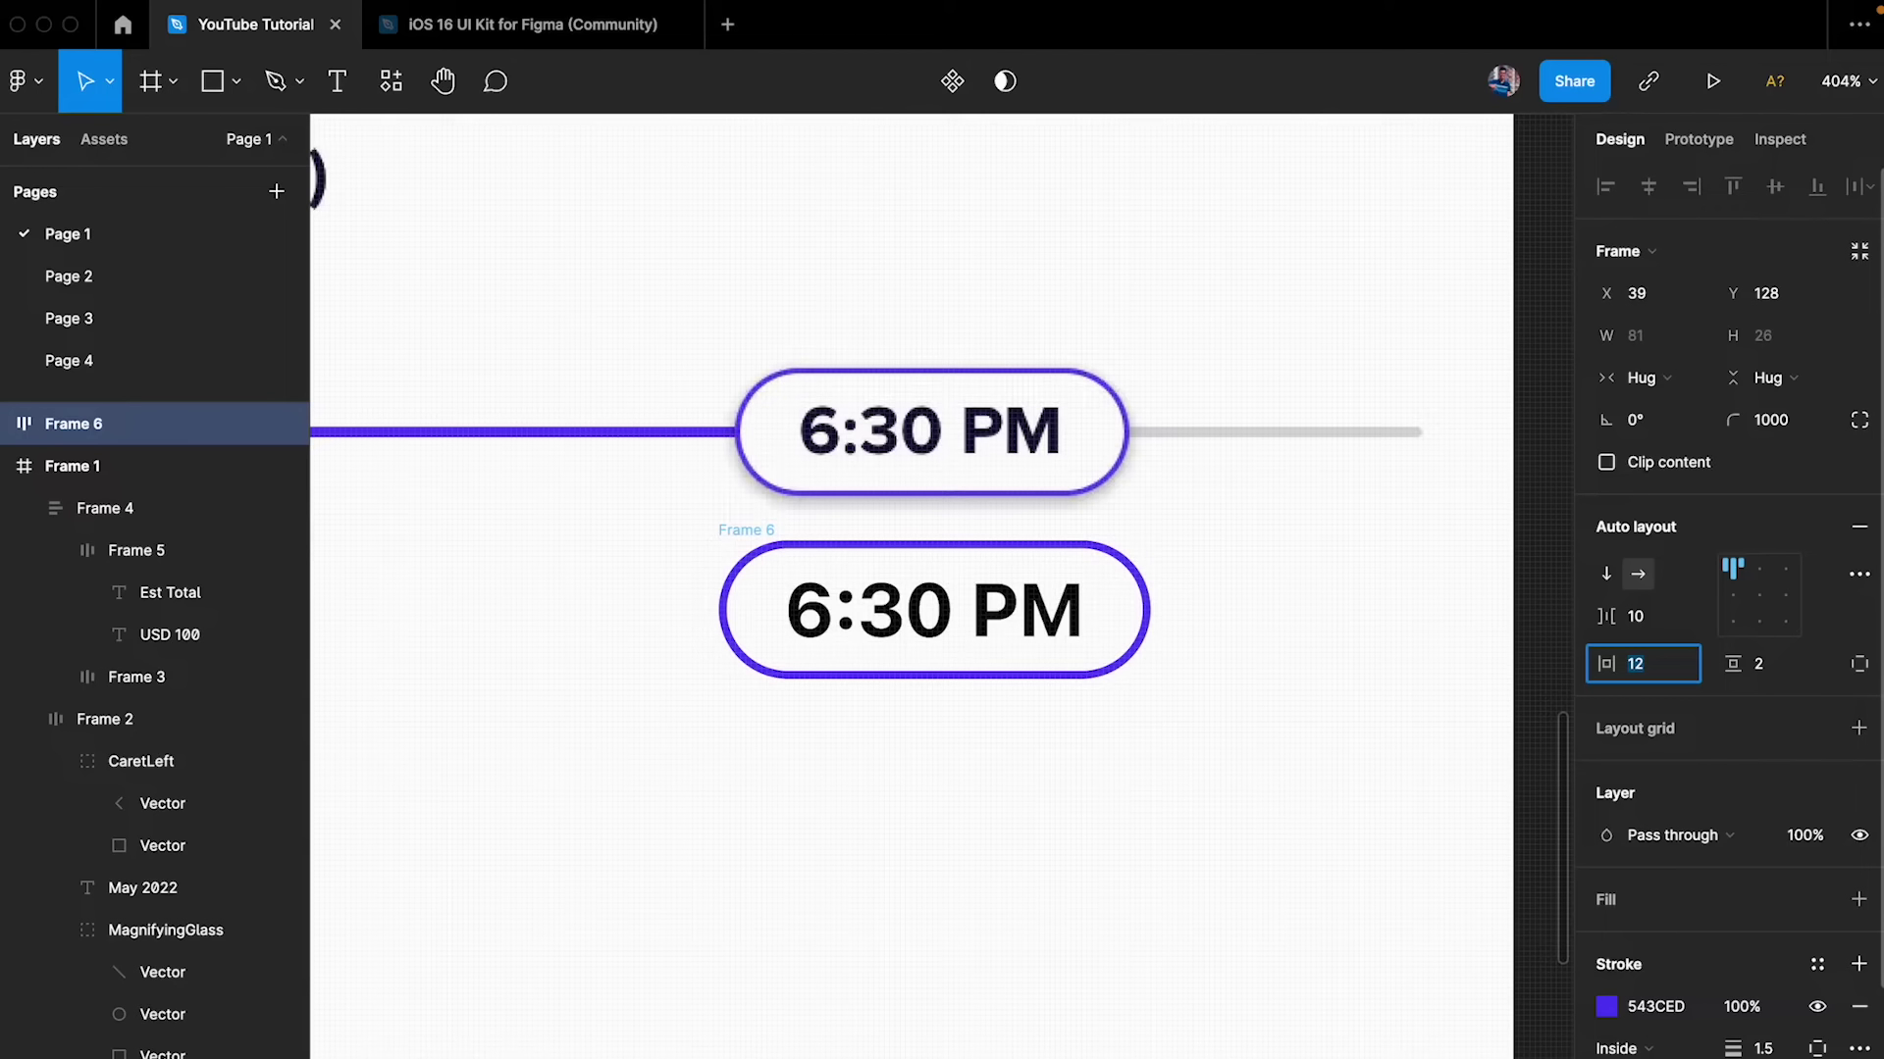
click(1282, 799)
- Add a drop shadow and a white FFFFFF fill to the new time pill
click(795, 540)
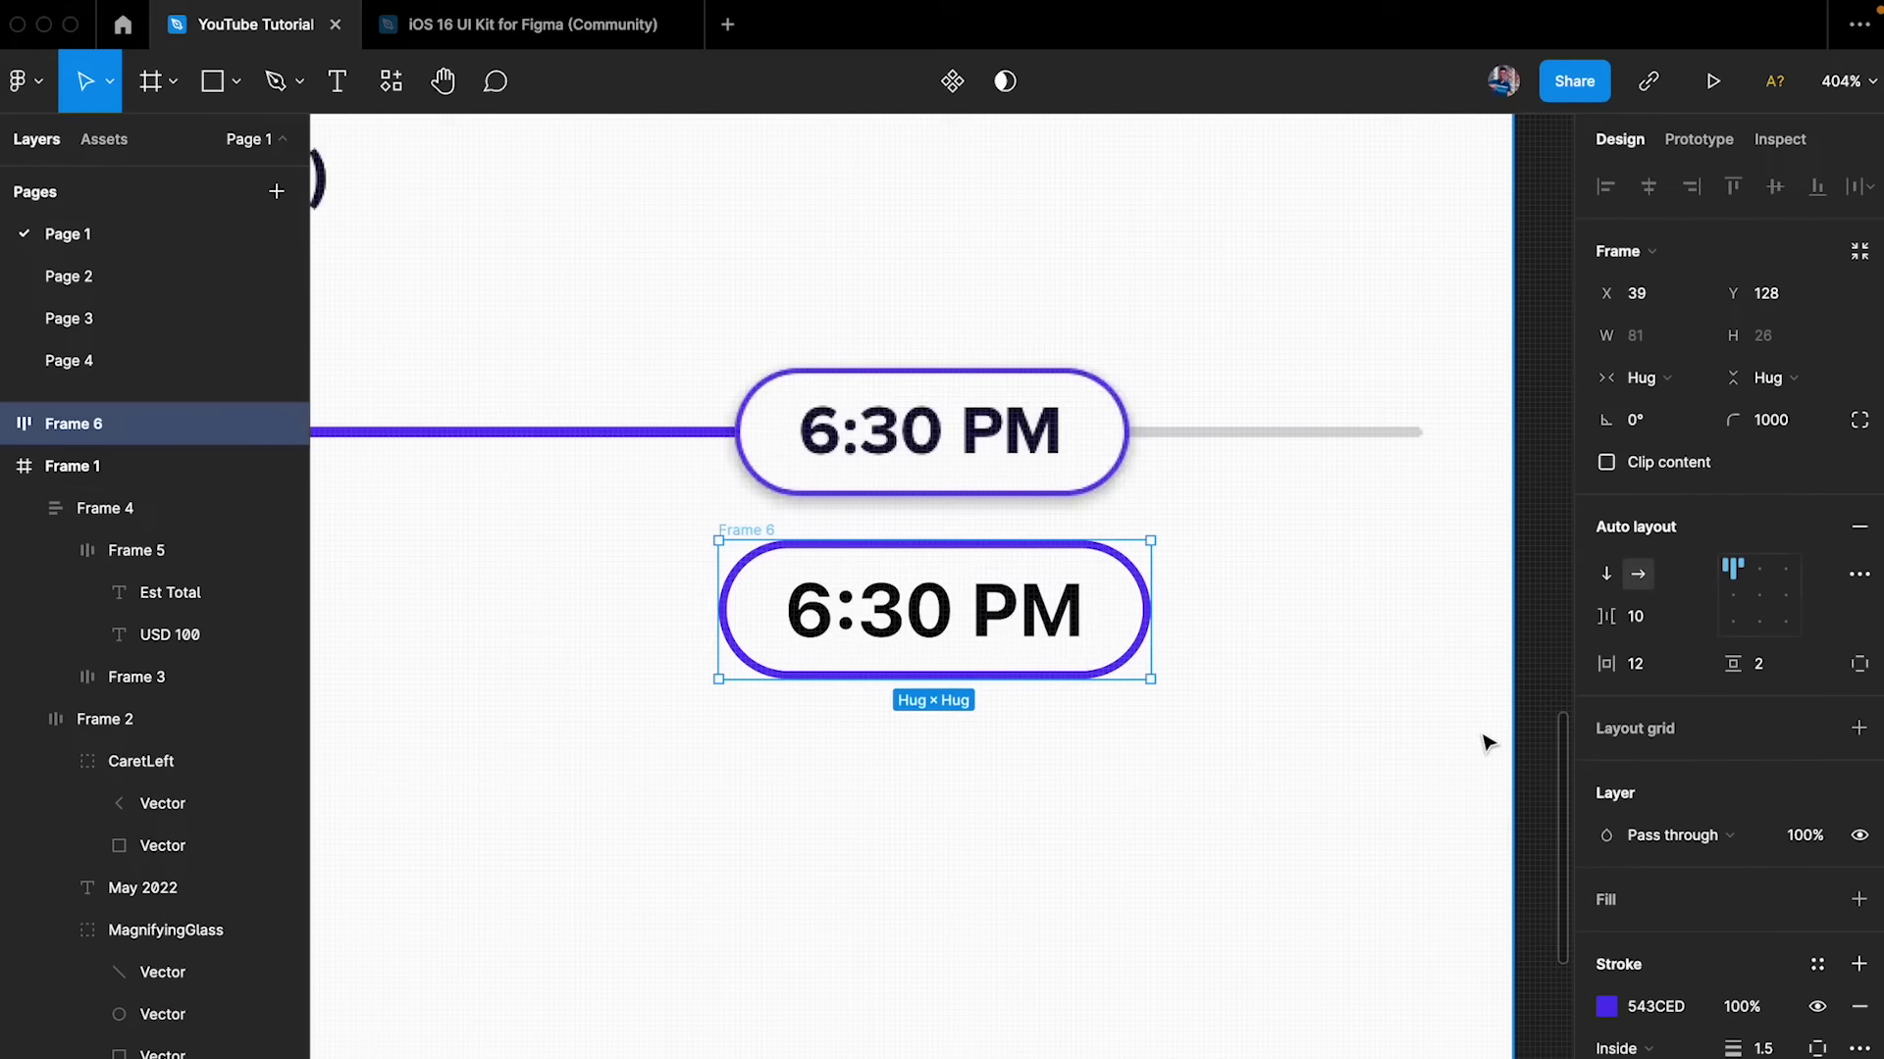
scroll(1820, 1010, down, 3)
click(1858, 1022)
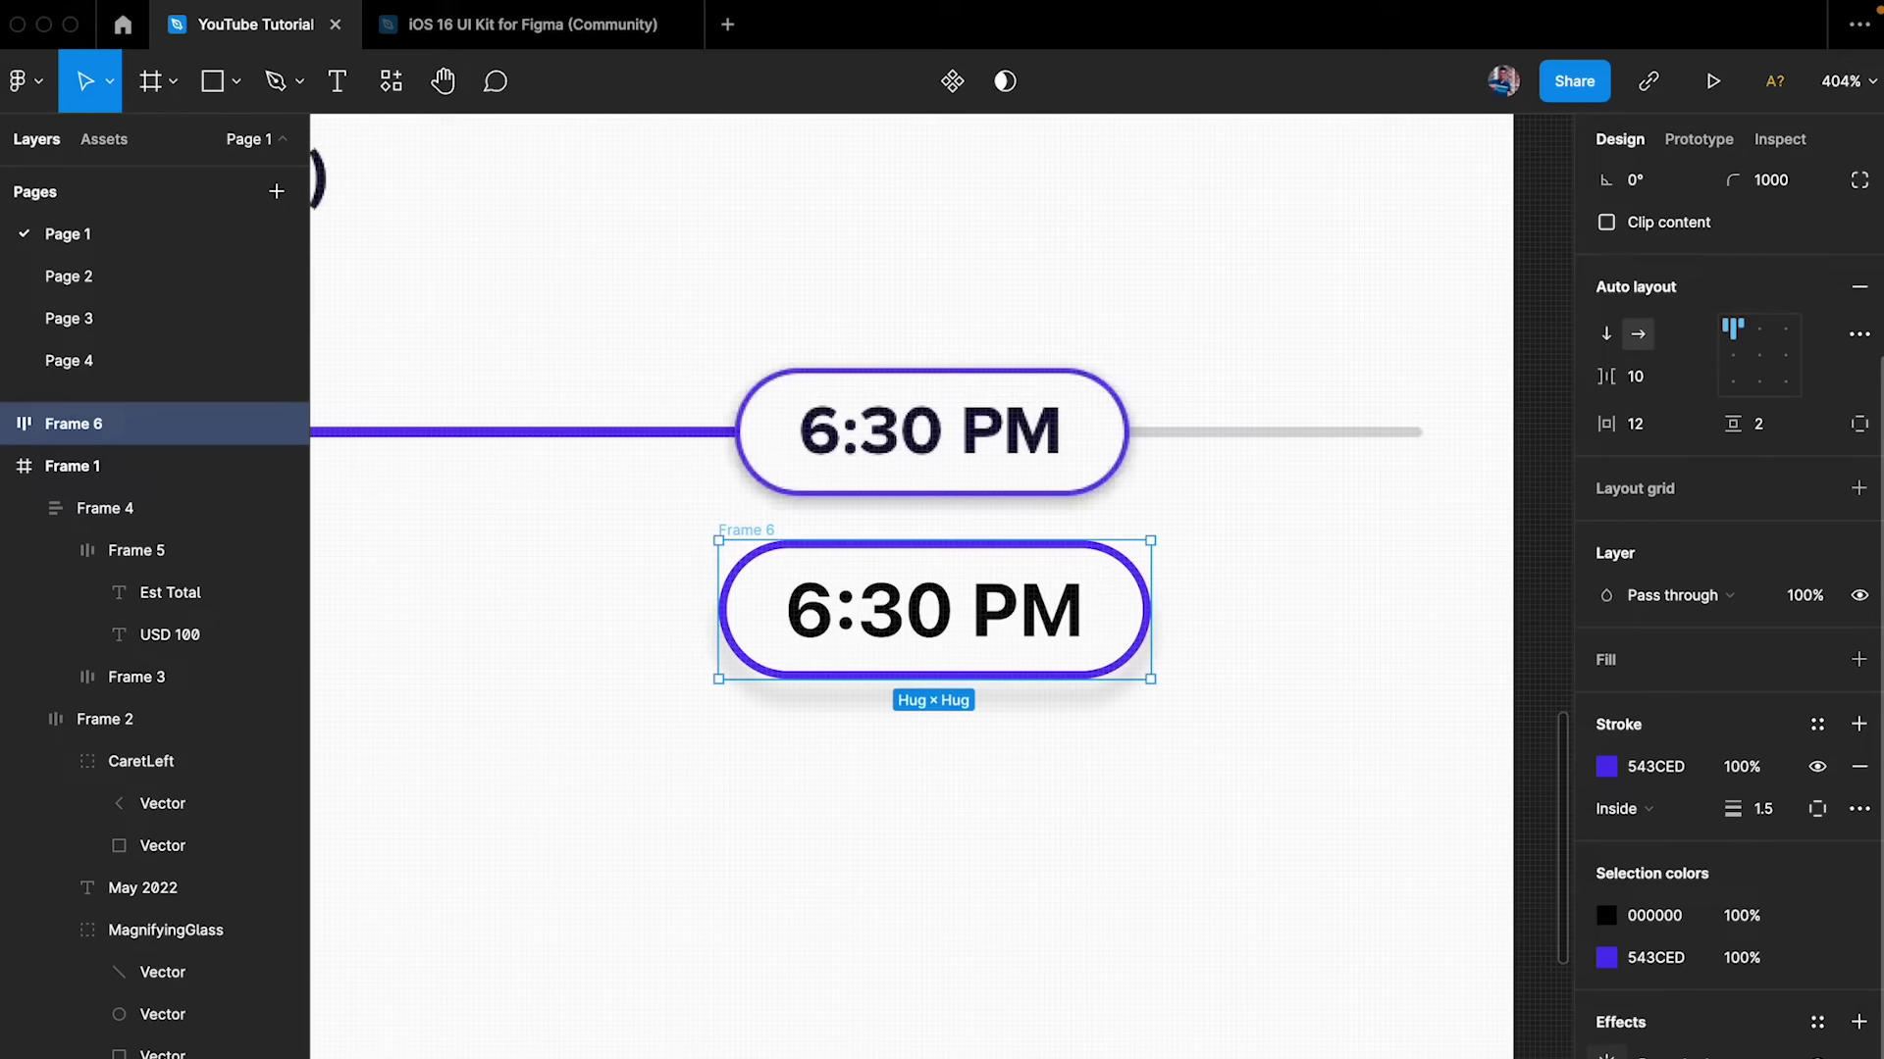
click(1428, 763)
scroll(959, 767, up, 5)
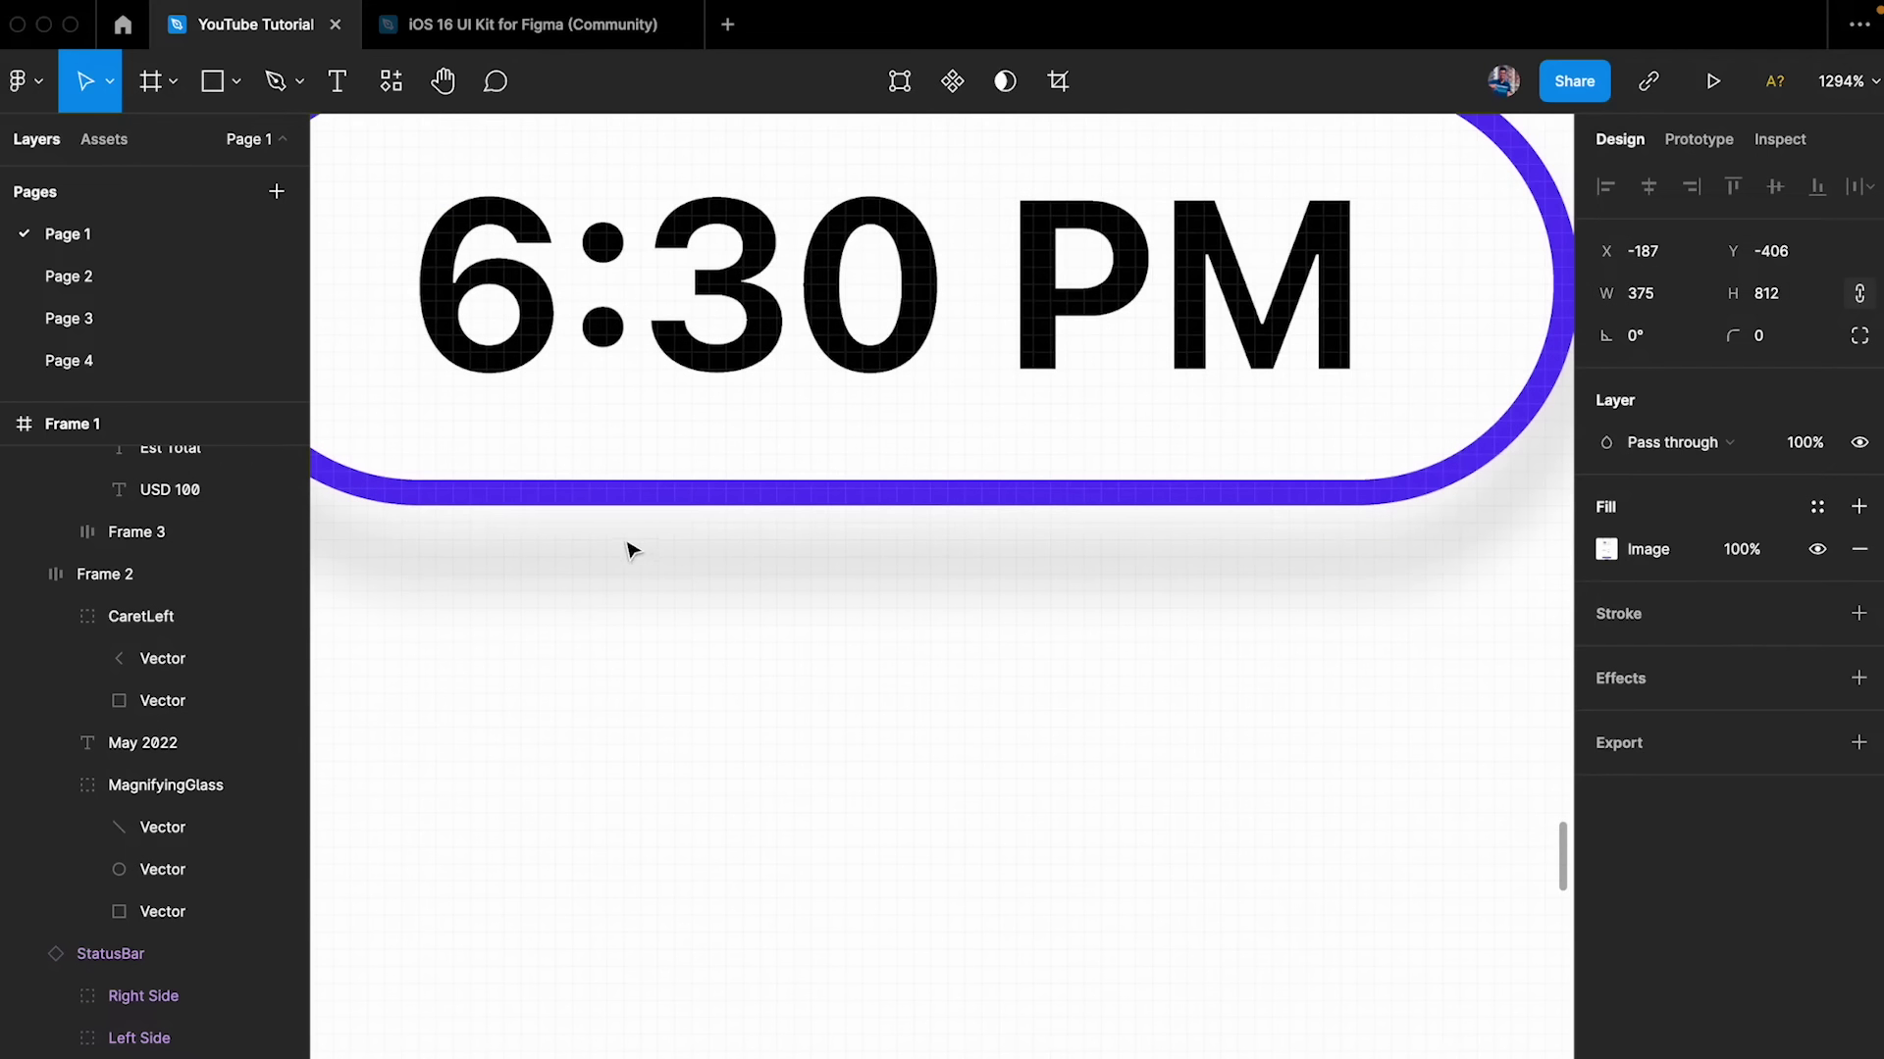
scroll(631, 547, down, 5)
click(491, 366)
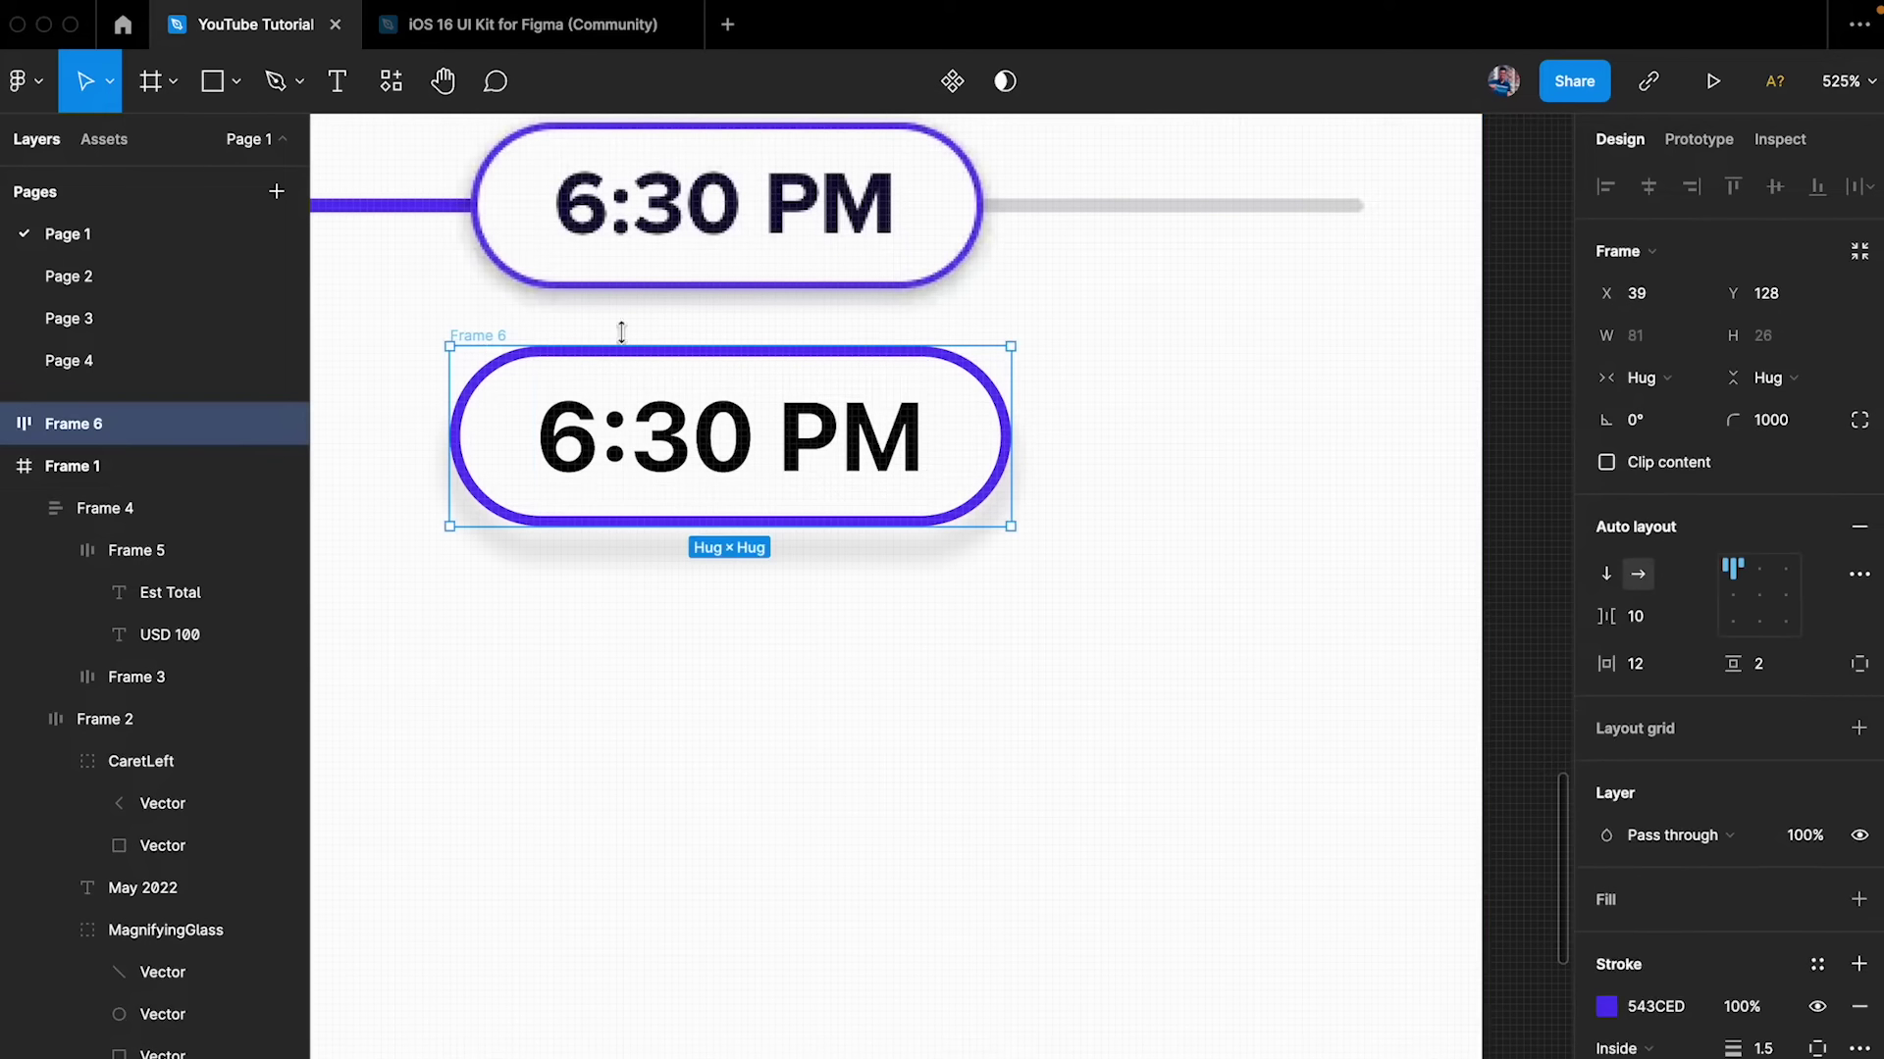
click(1858, 900)
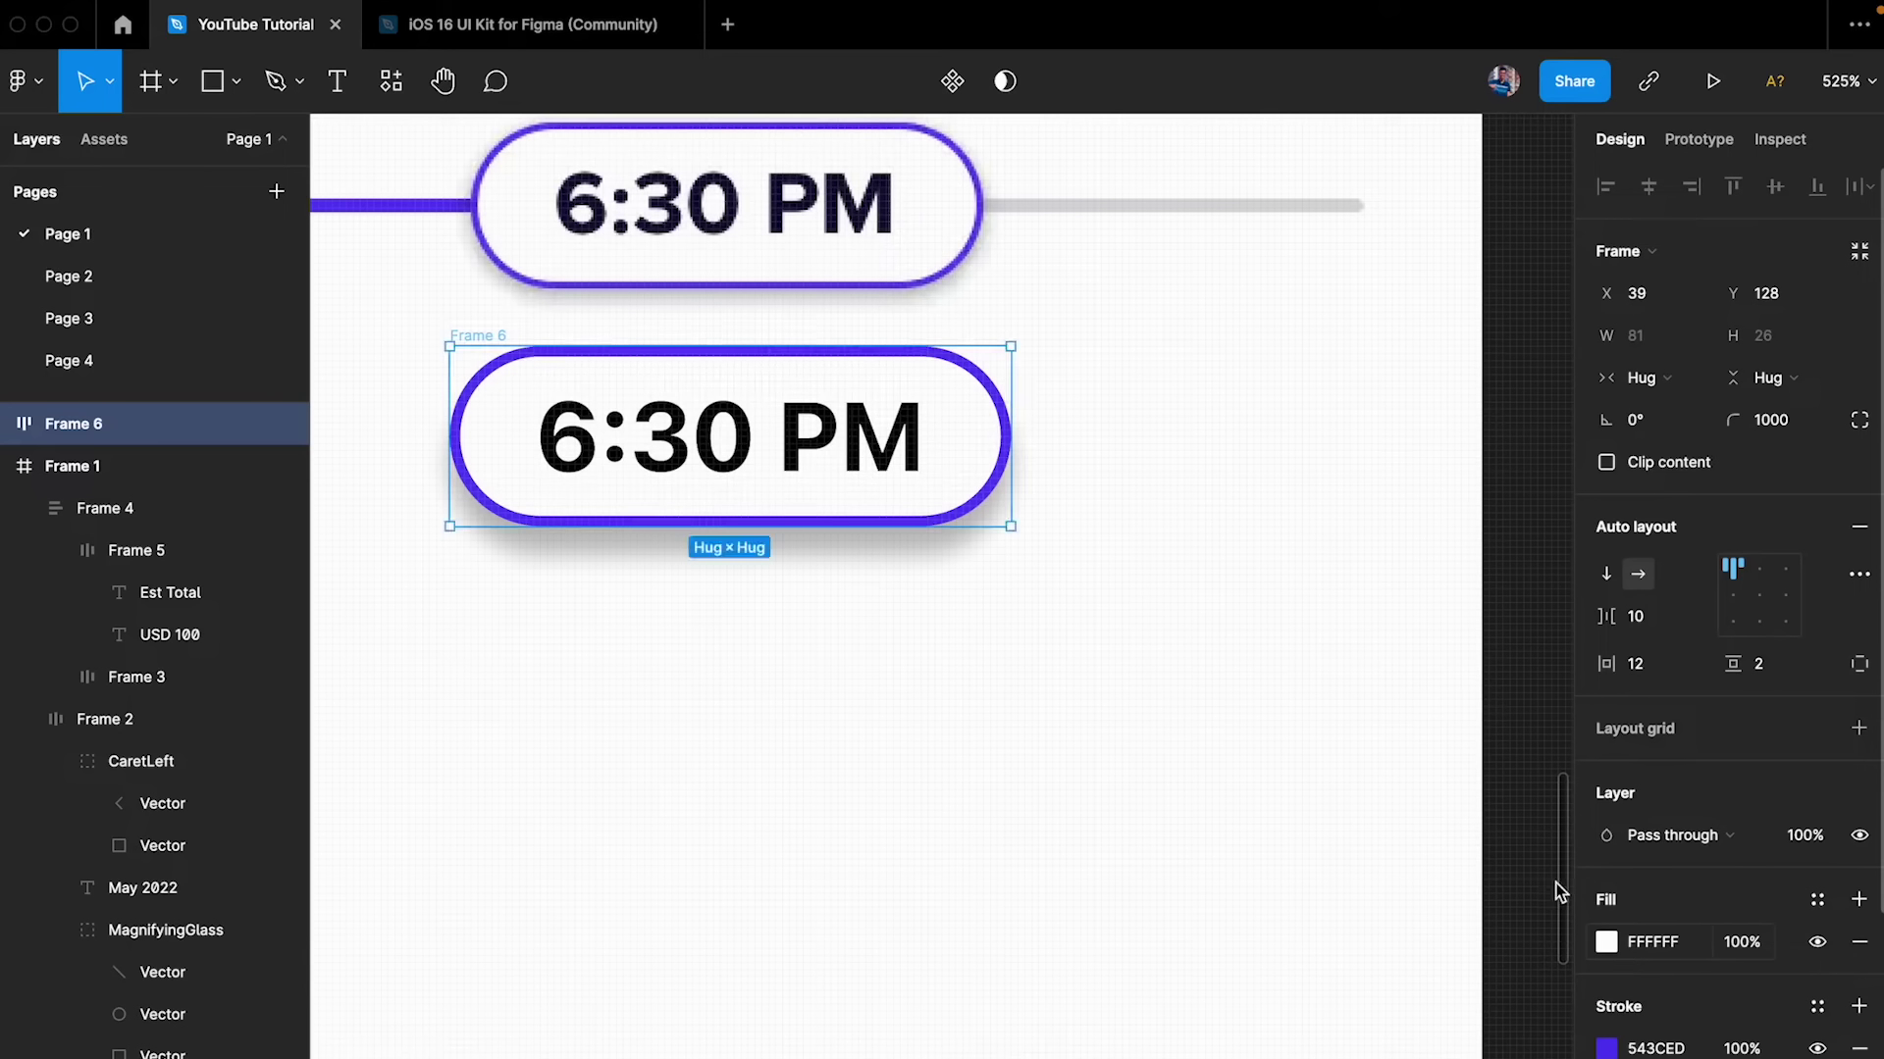
- Set the new time pill's drop shadow to a blur of 2 and a Y offset of 1
scroll(1643, 672, down, 3)
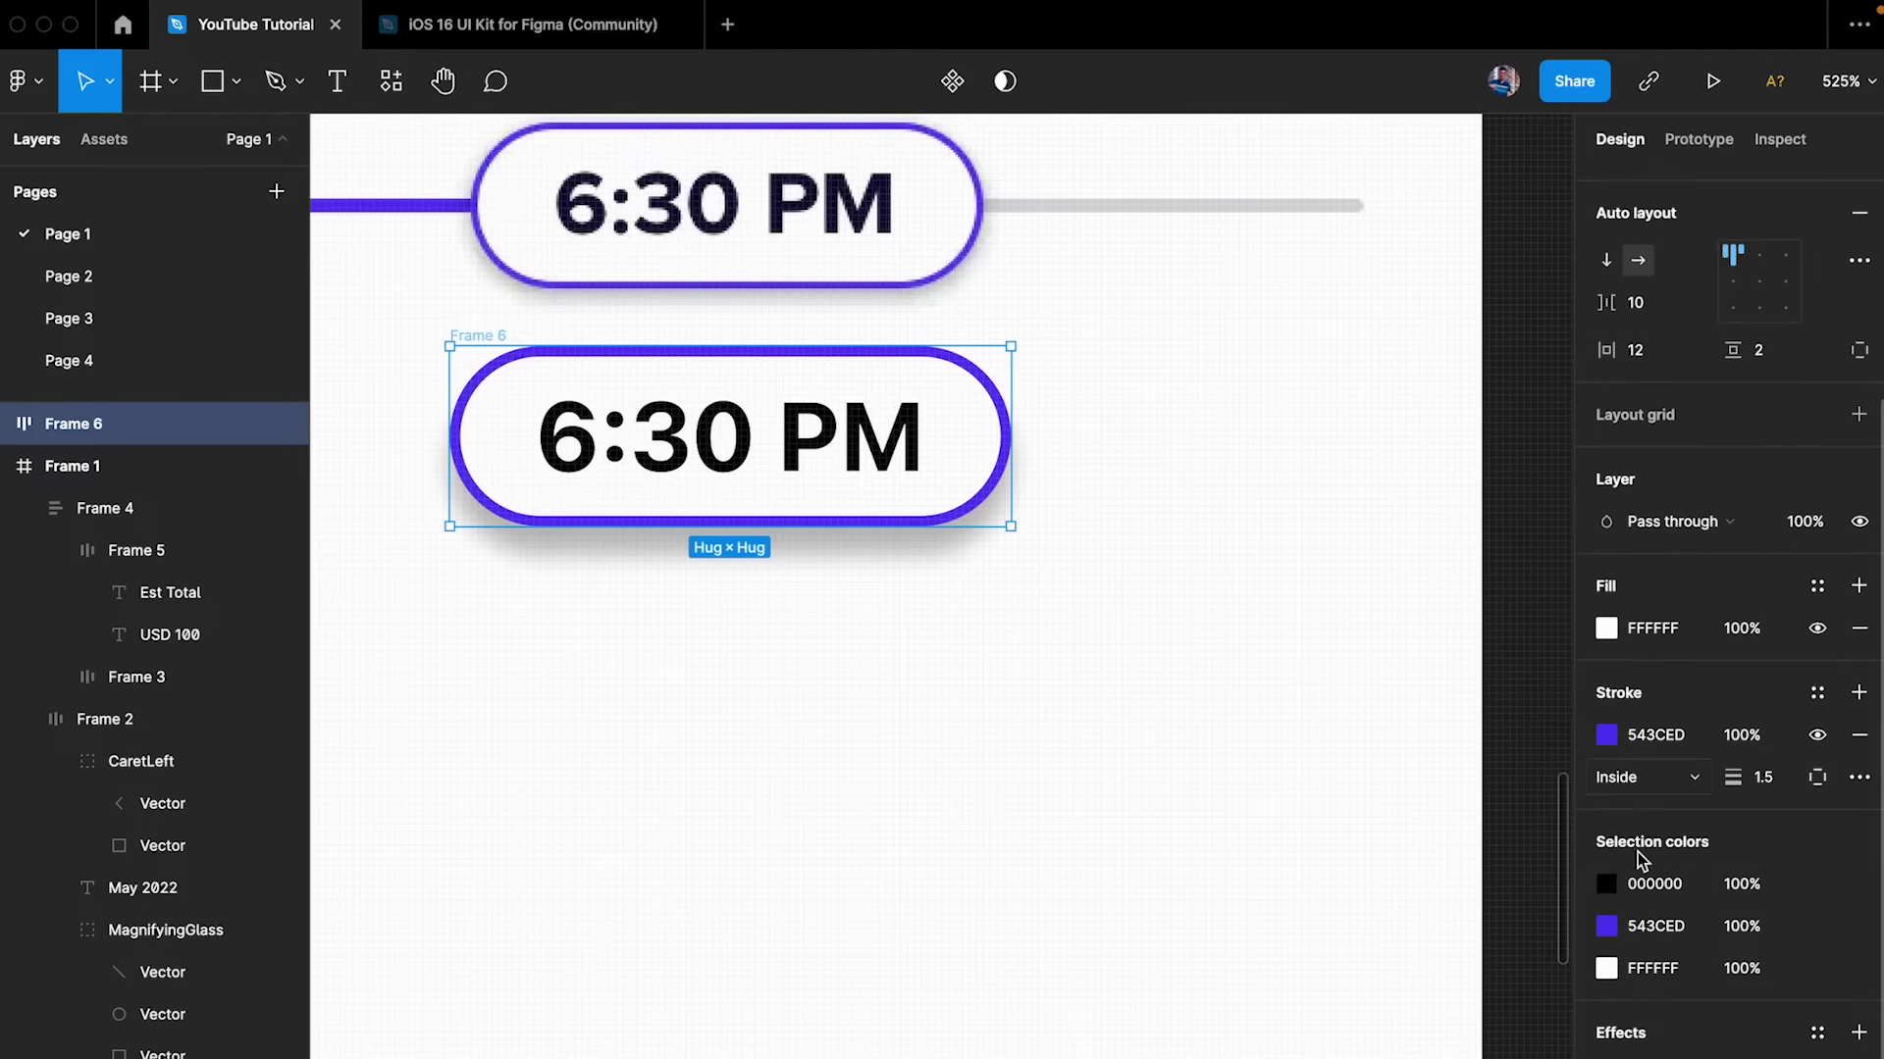
click(1606, 1056)
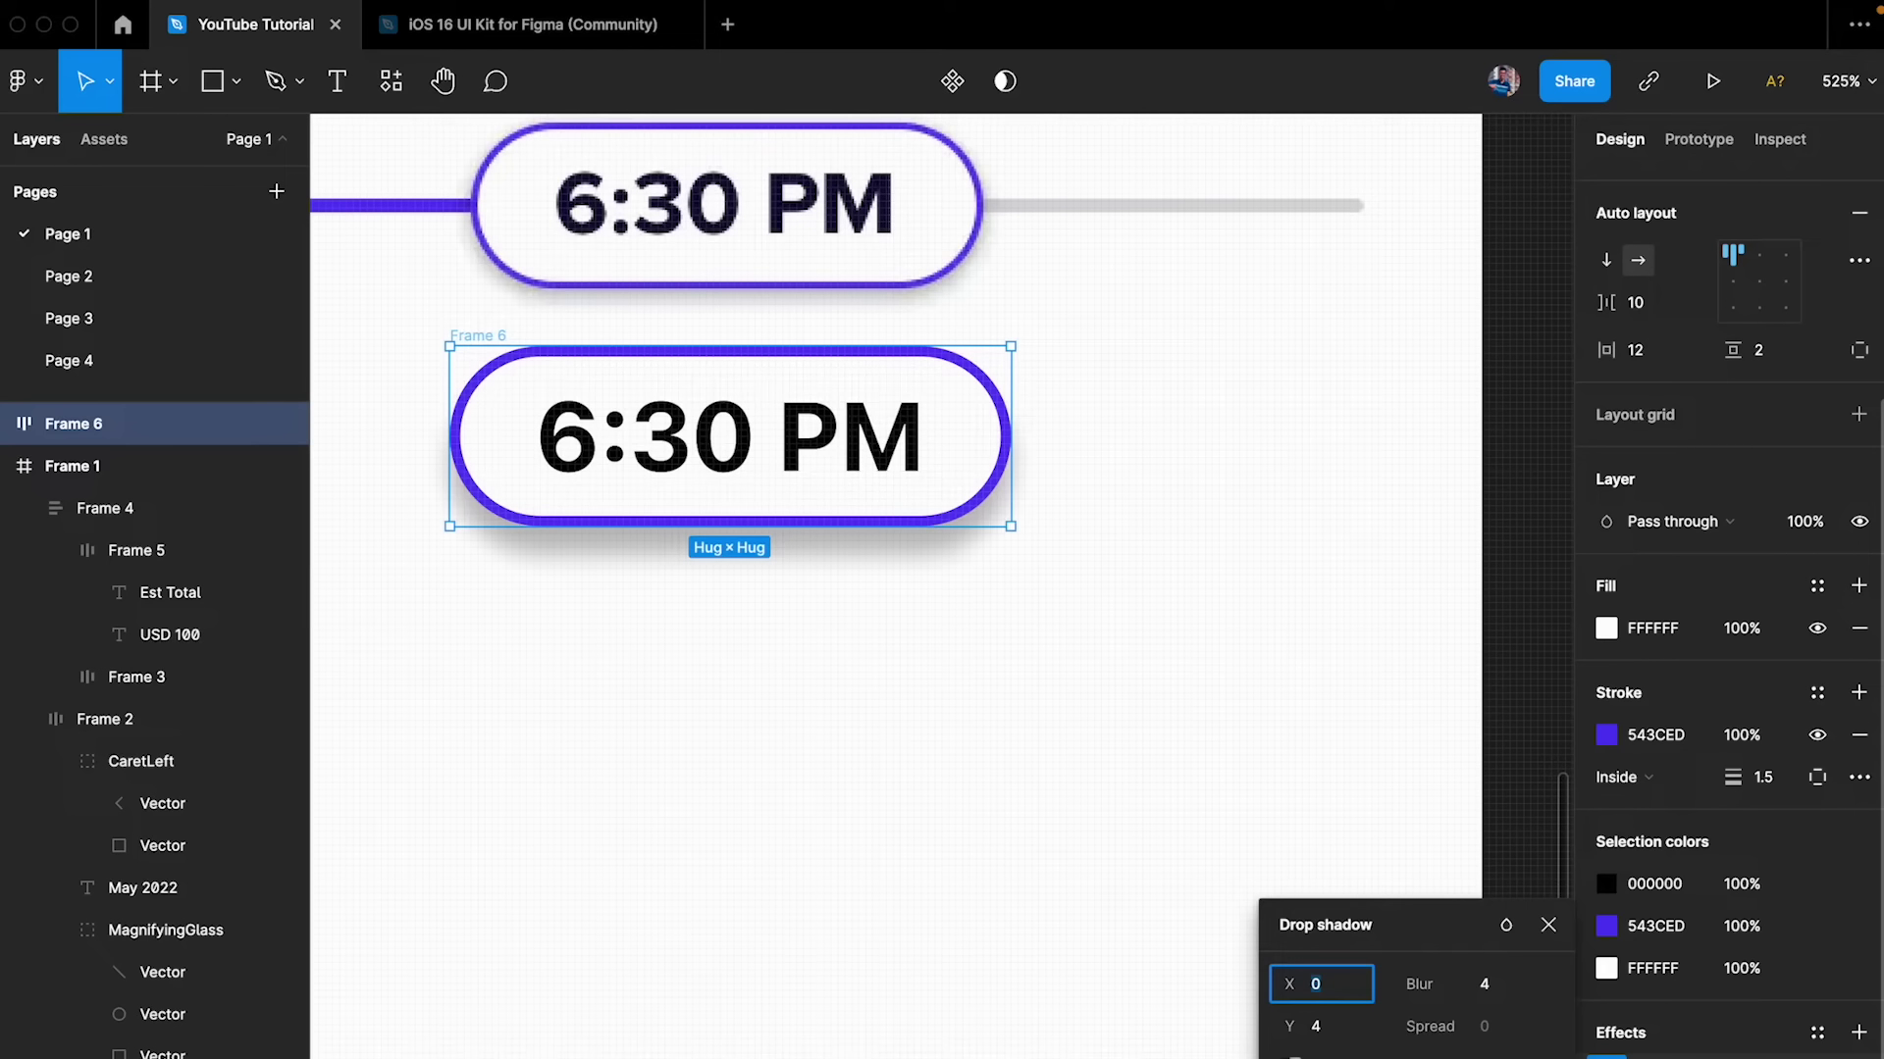
click(1492, 986)
text(2)
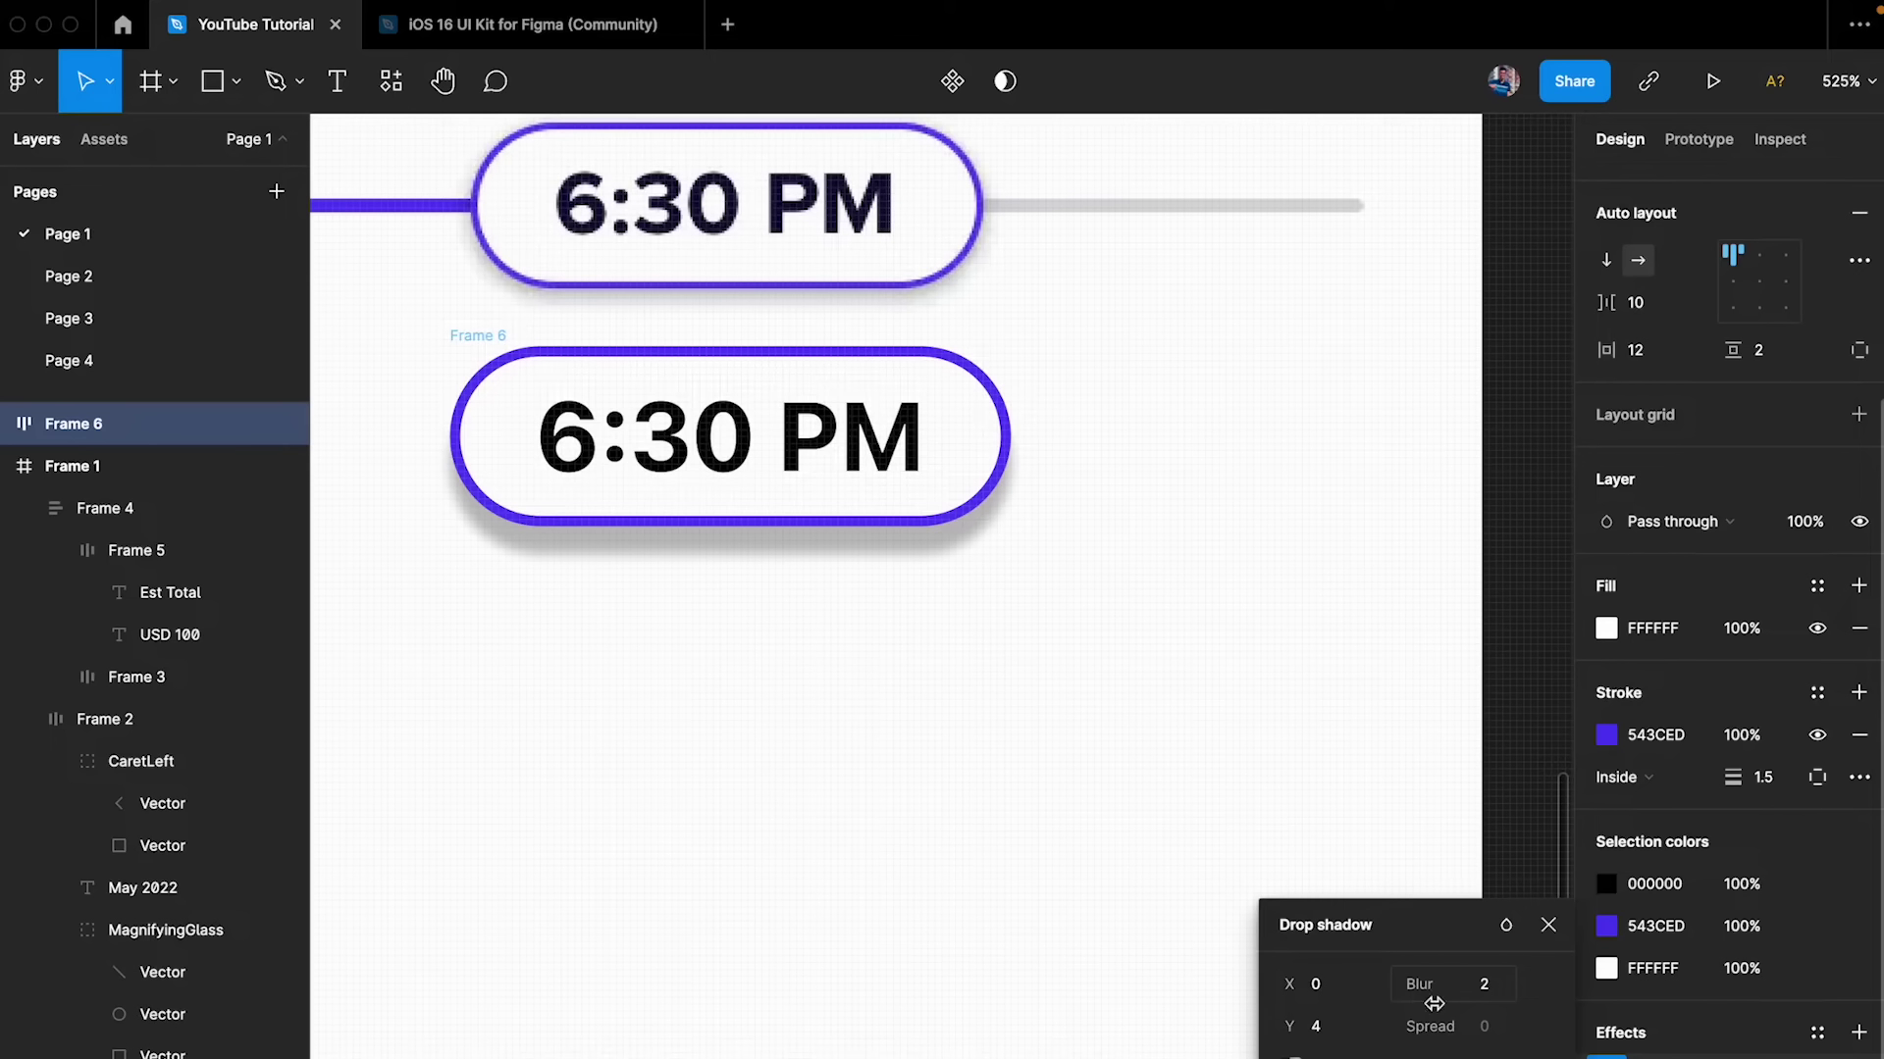
click(1325, 1027)
text(1)
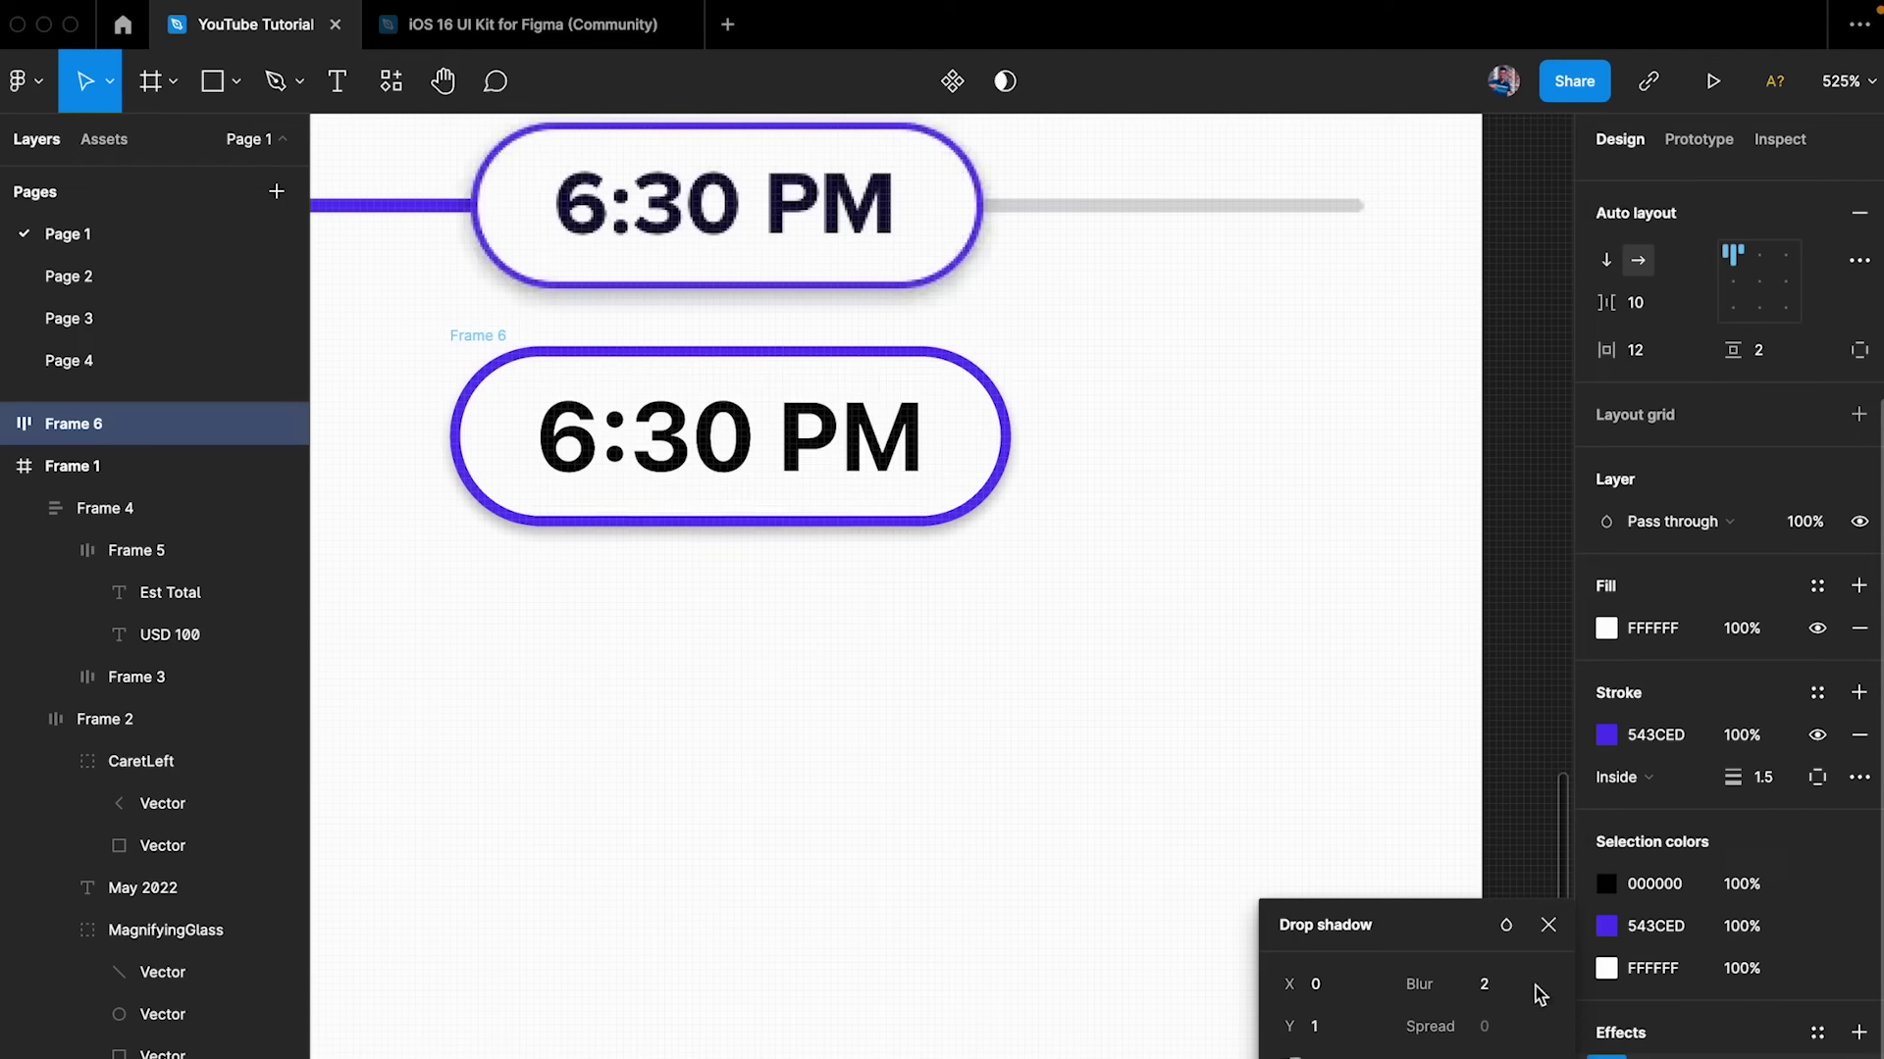
click(1087, 751)
scroll(875, 711, down, 5)
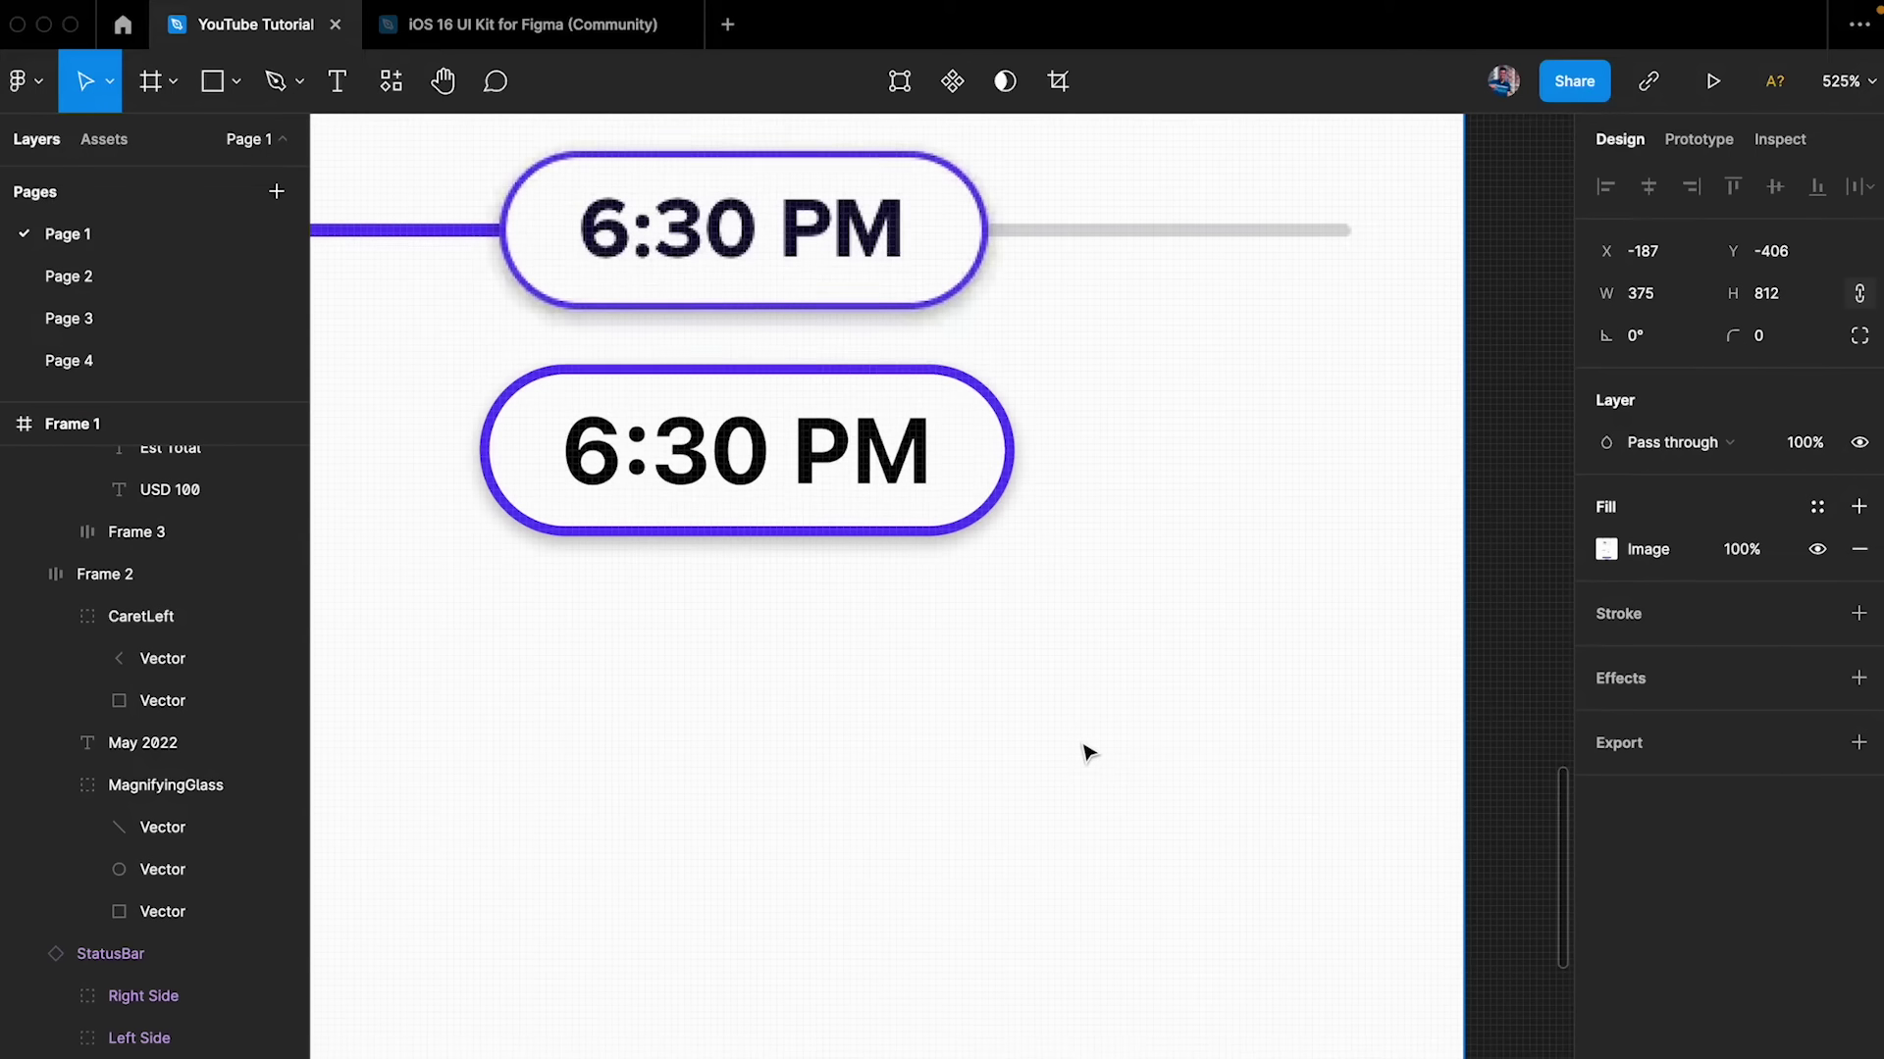
scroll(828, 681, up, 4)
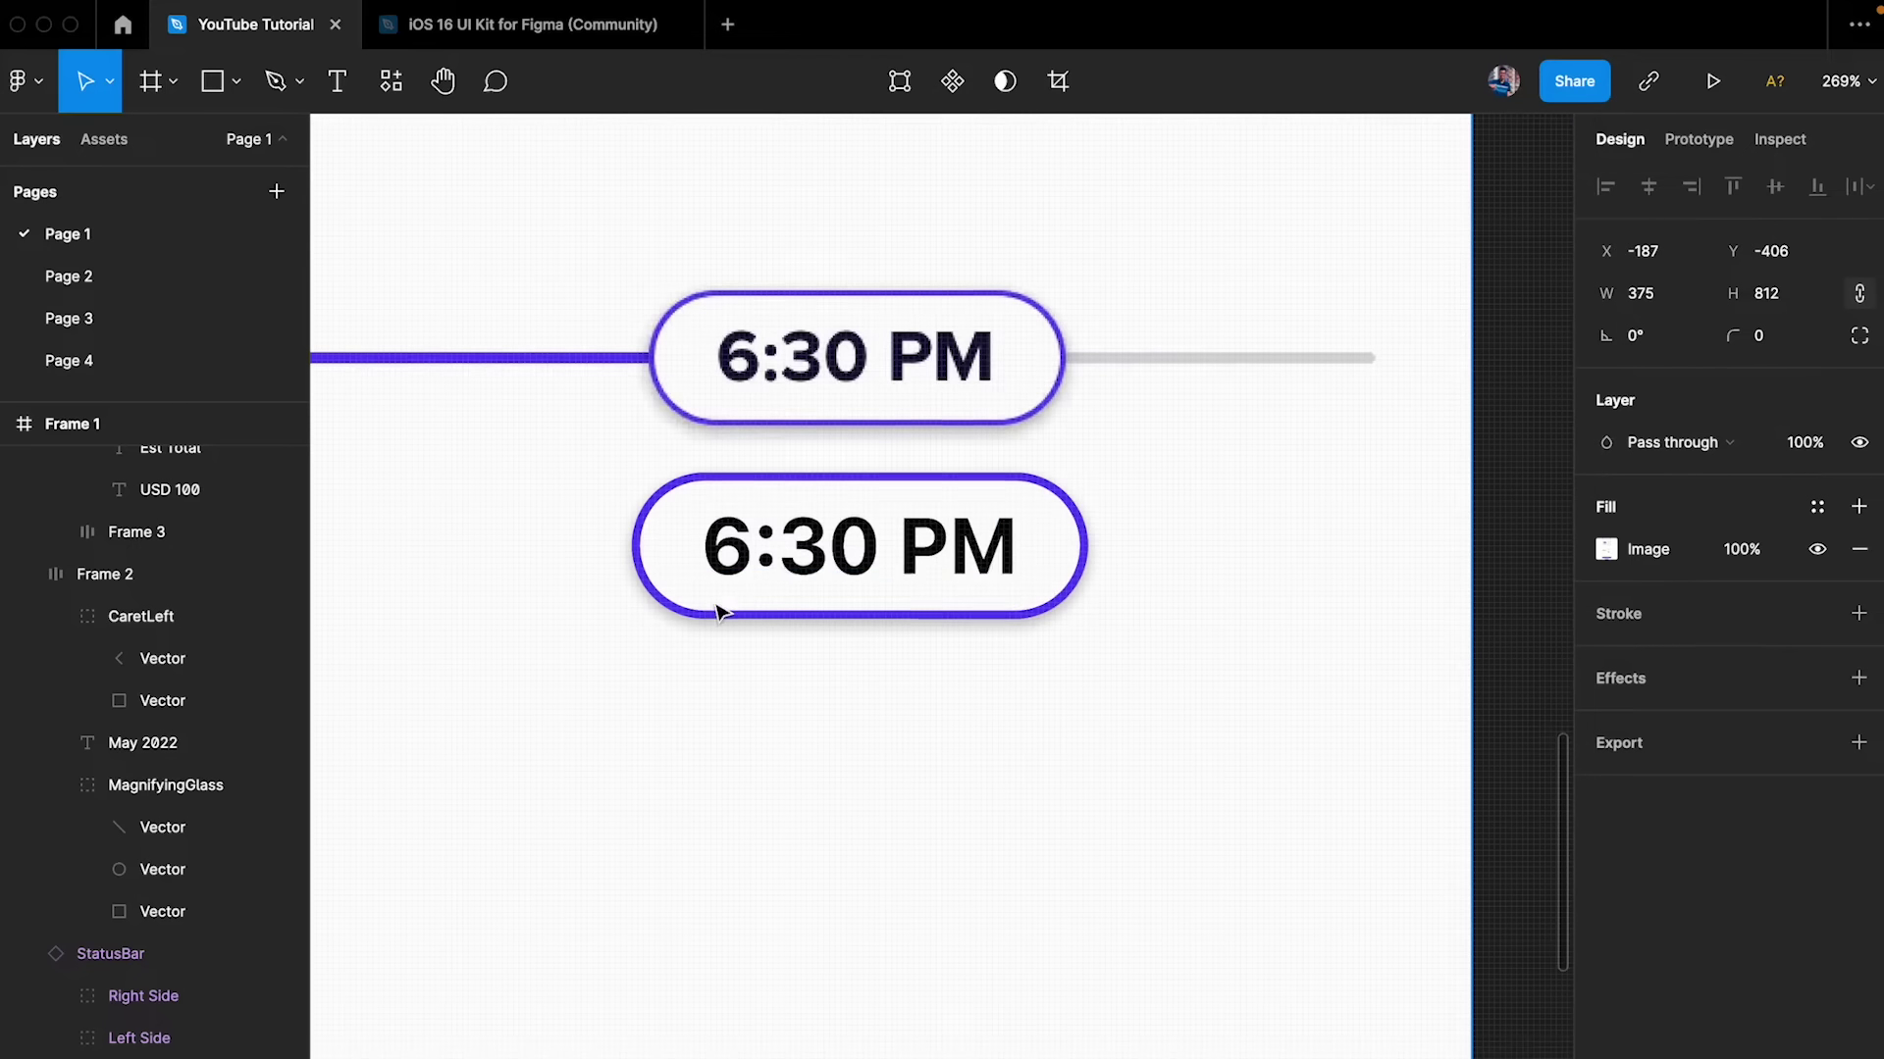
- Draw a slider track rectangle about 340 × 9 below the new time pill
click(665, 505)
scroll(614, 454, down, 5)
scroll(770, 400, down, 3)
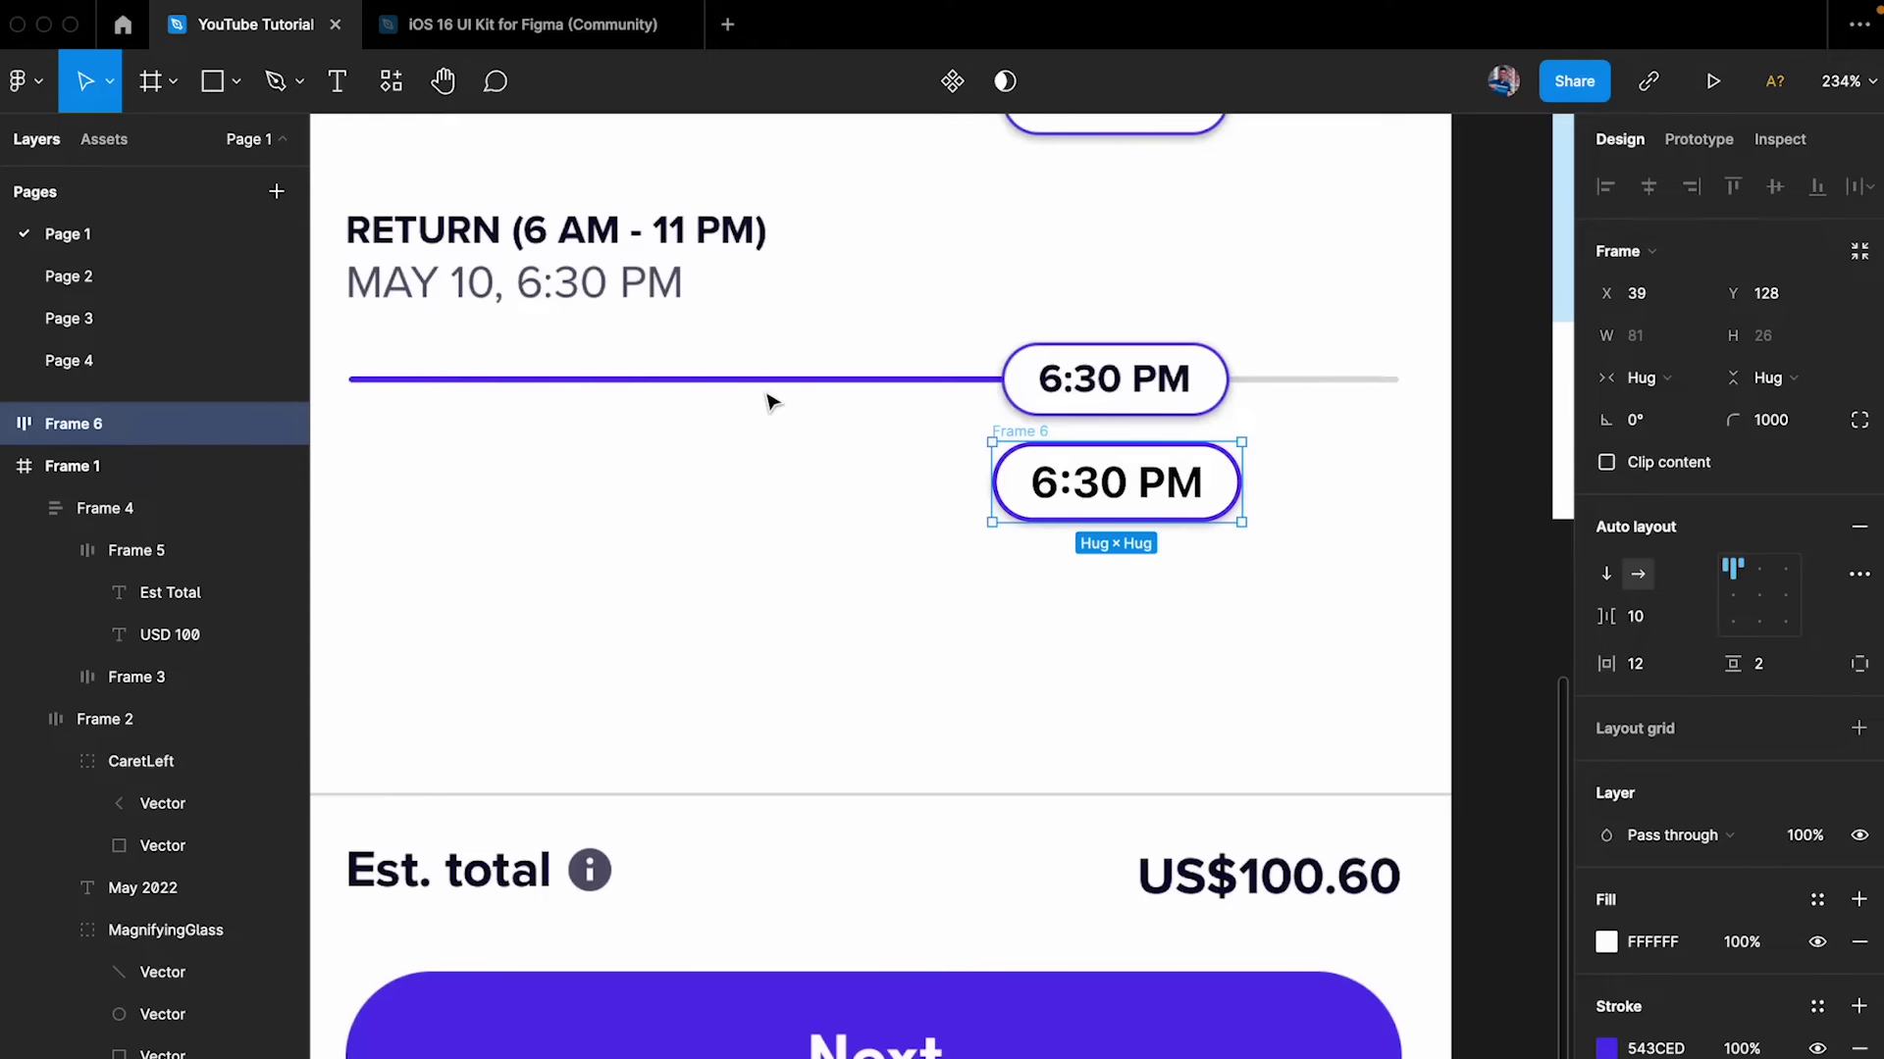
key(r)
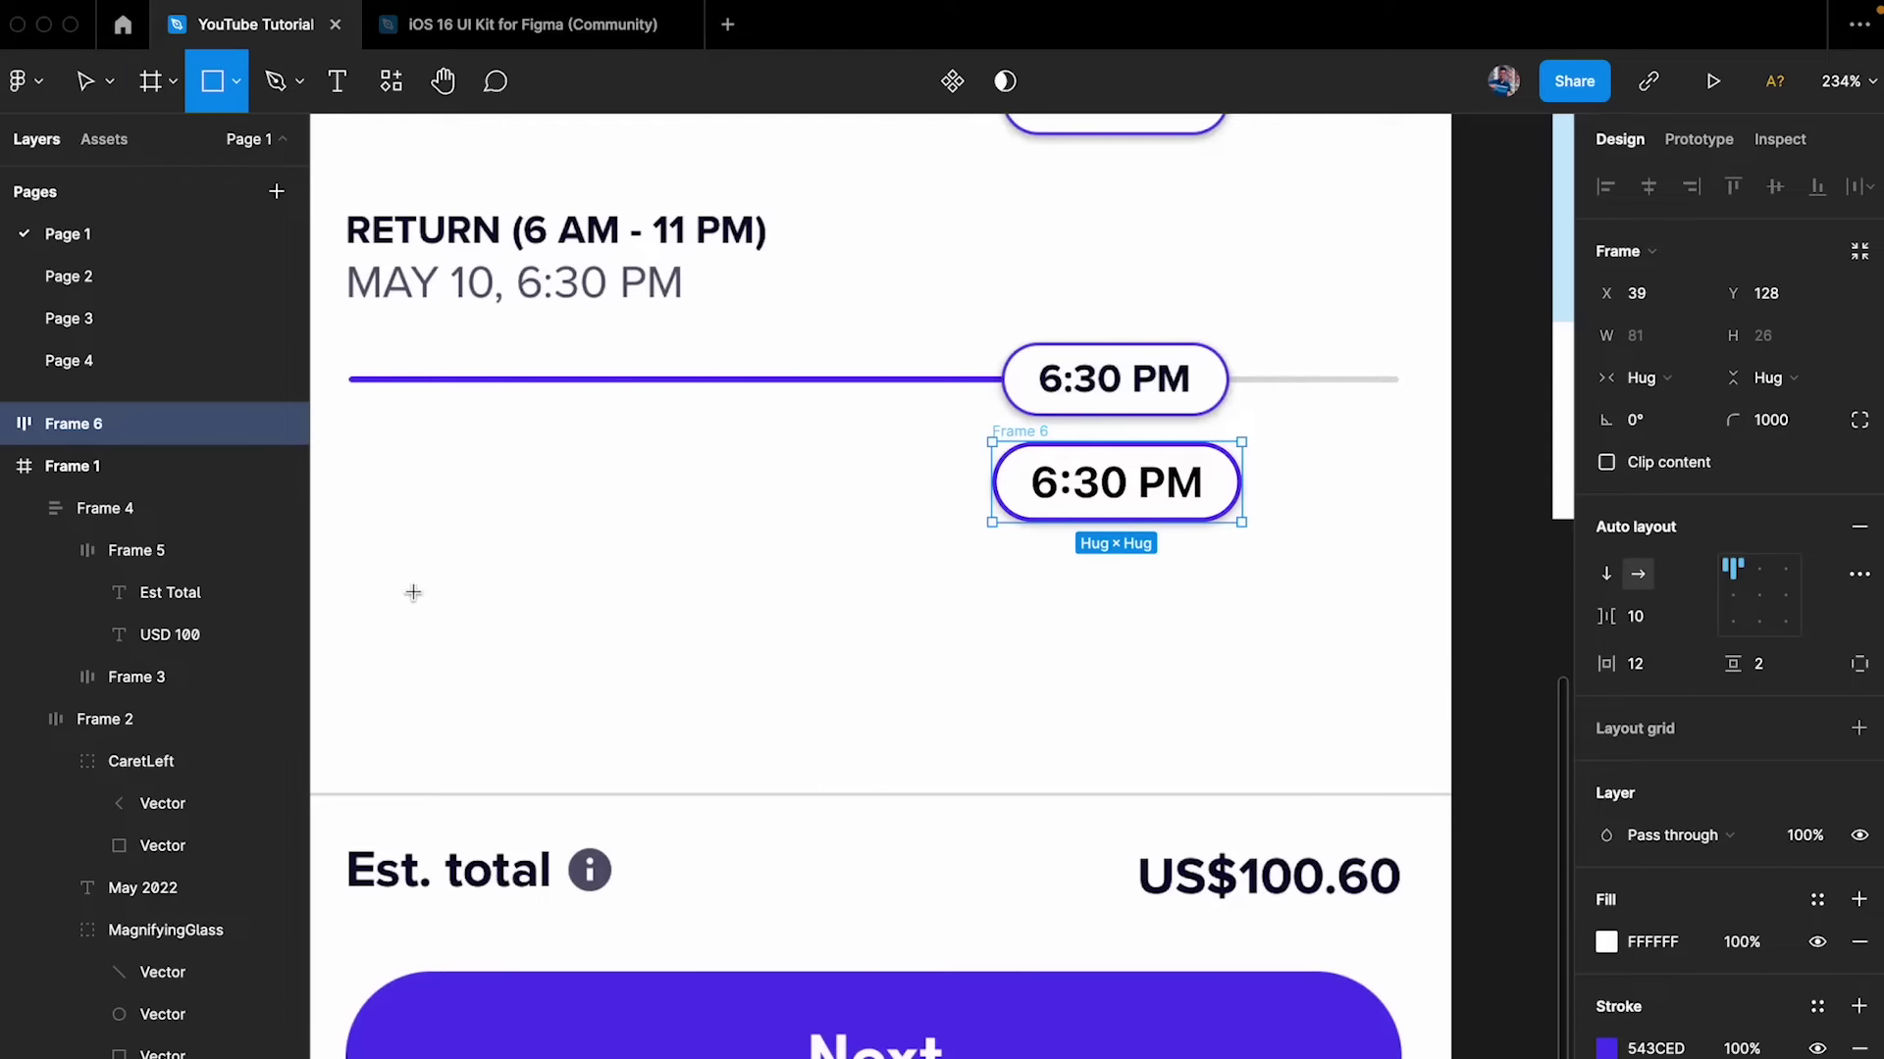
mouse_move(402, 584)
mouse_down()
mouse_move(1315, 616)
mouse_move(1396, 597)
mouse_move(1357, 590)
mouse_move(1419, 602)
mouse_up()
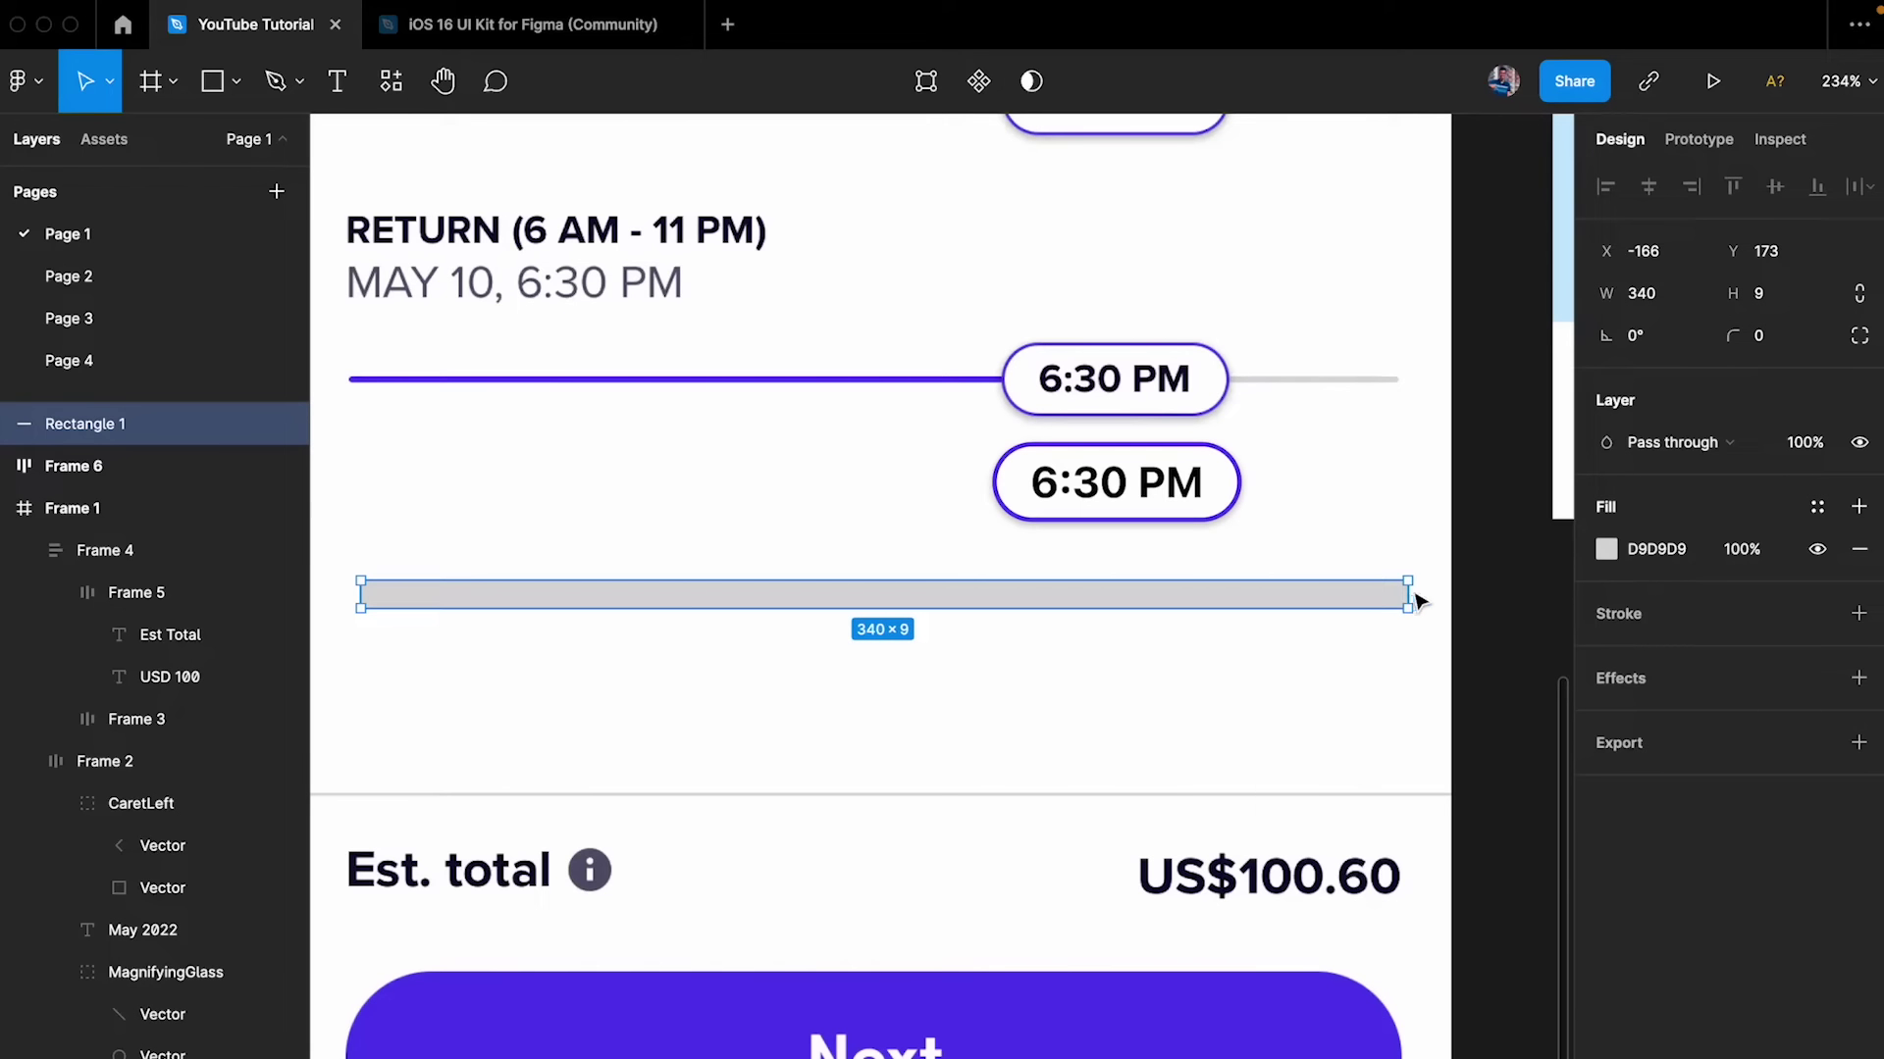
- Set the slider track rectangle's height to 2 and its corner radius to 100
click(1792, 300)
text(2)
key(Return)
key(Escape)
click(1381, 586)
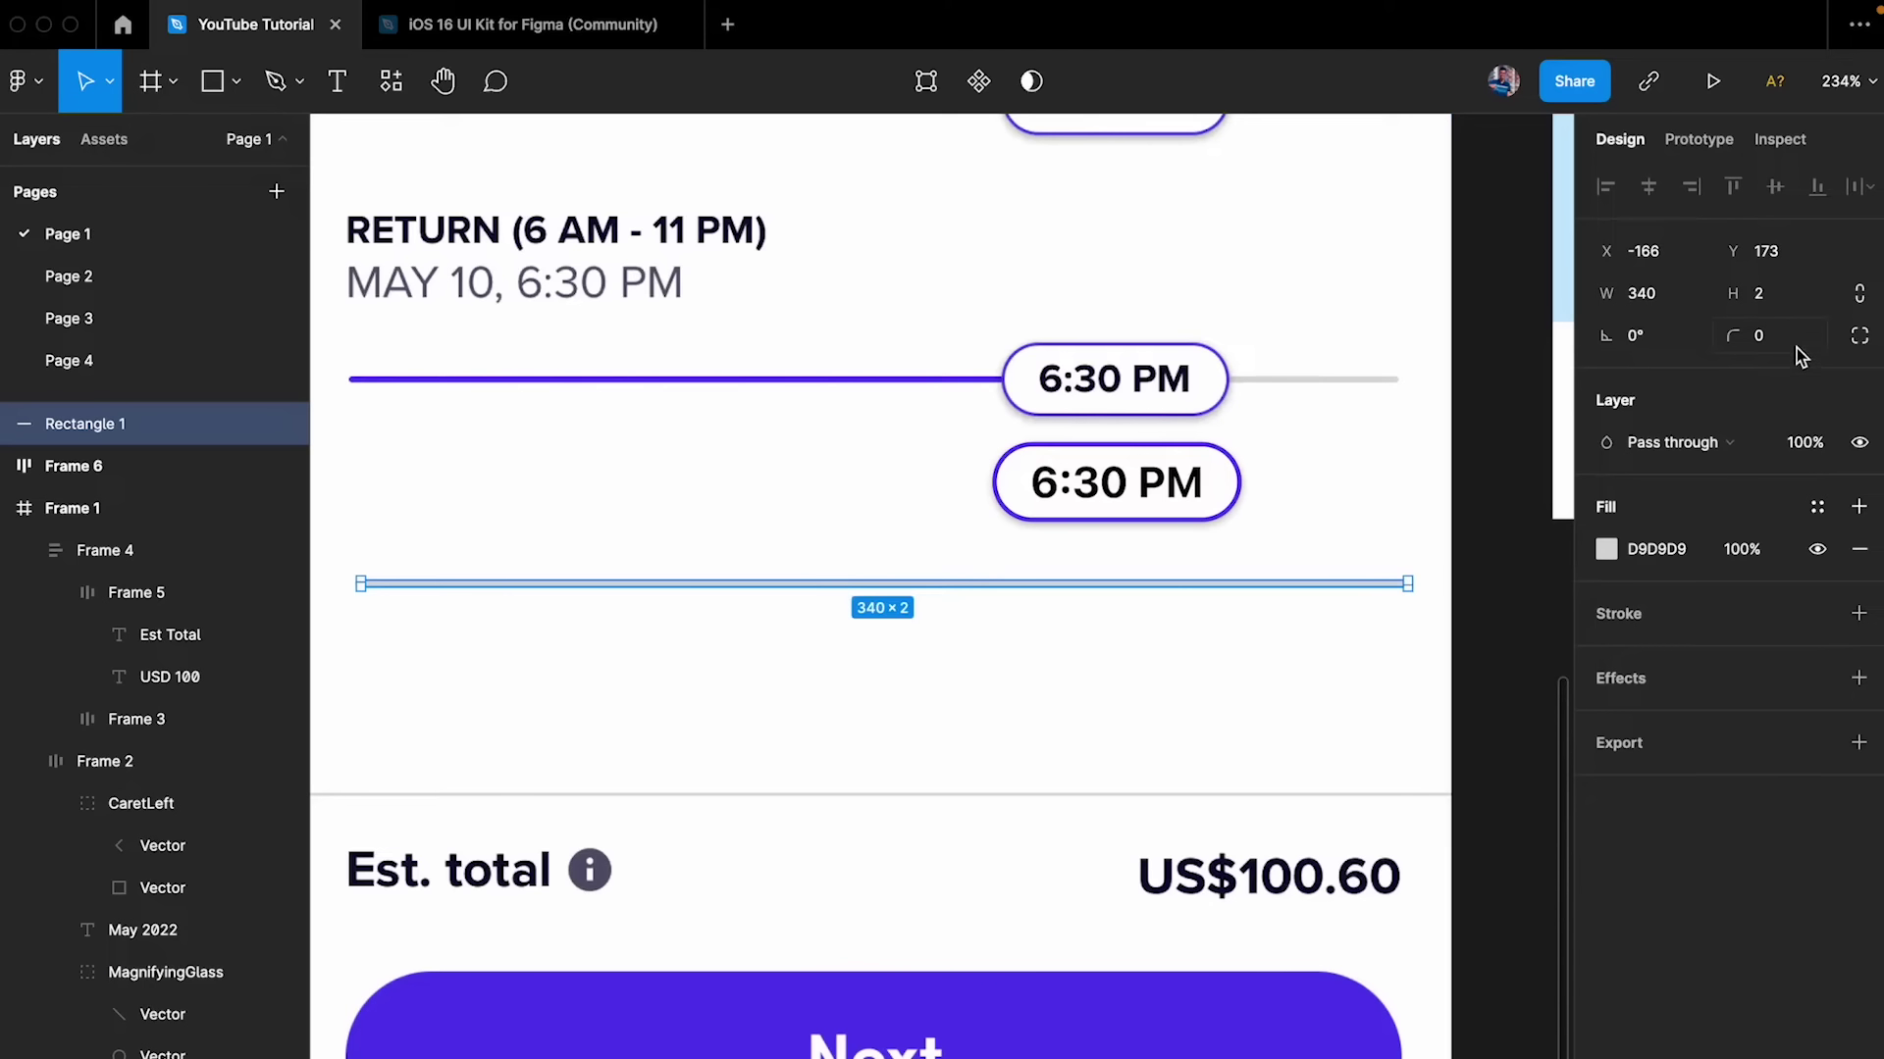
click(1410, 463)
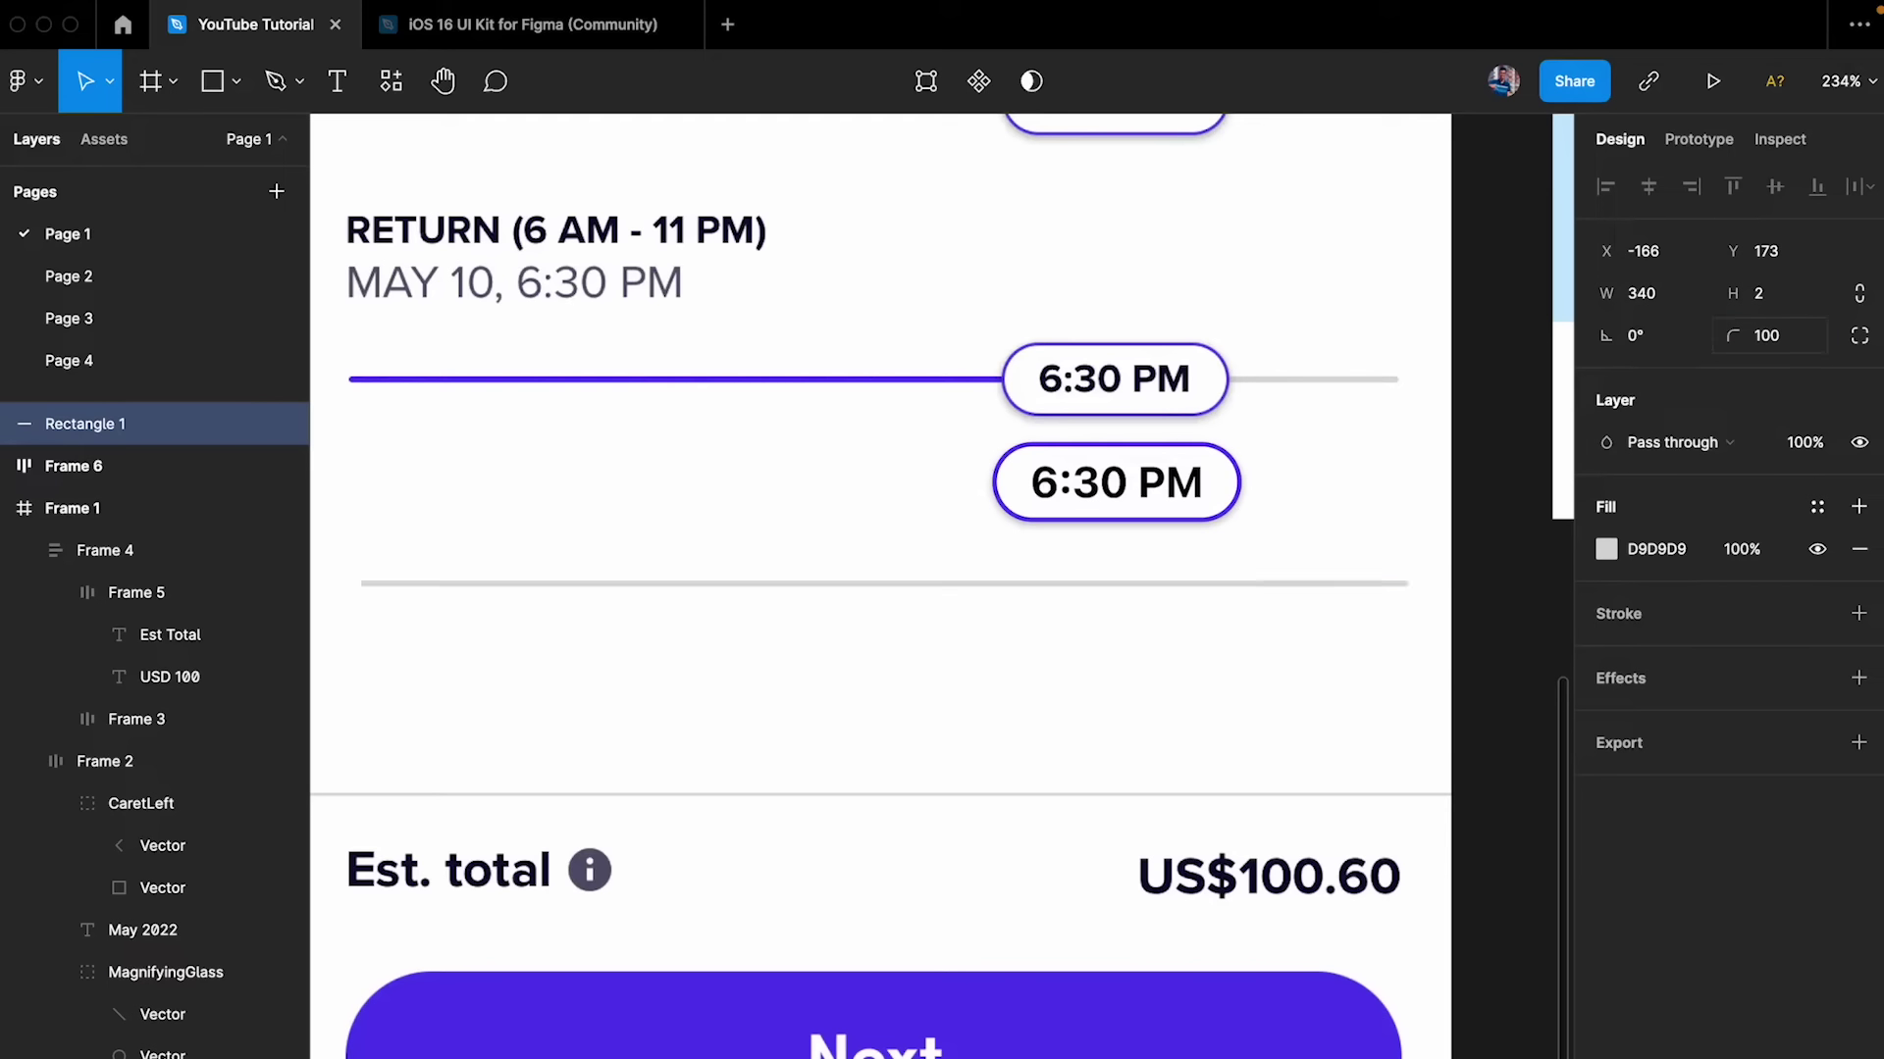
- Duplicate the grey track line just above the original and try to sample the reference slider's purple as its fill
click(389, 589)
drag(441, 591, 502, 557)
key(i)
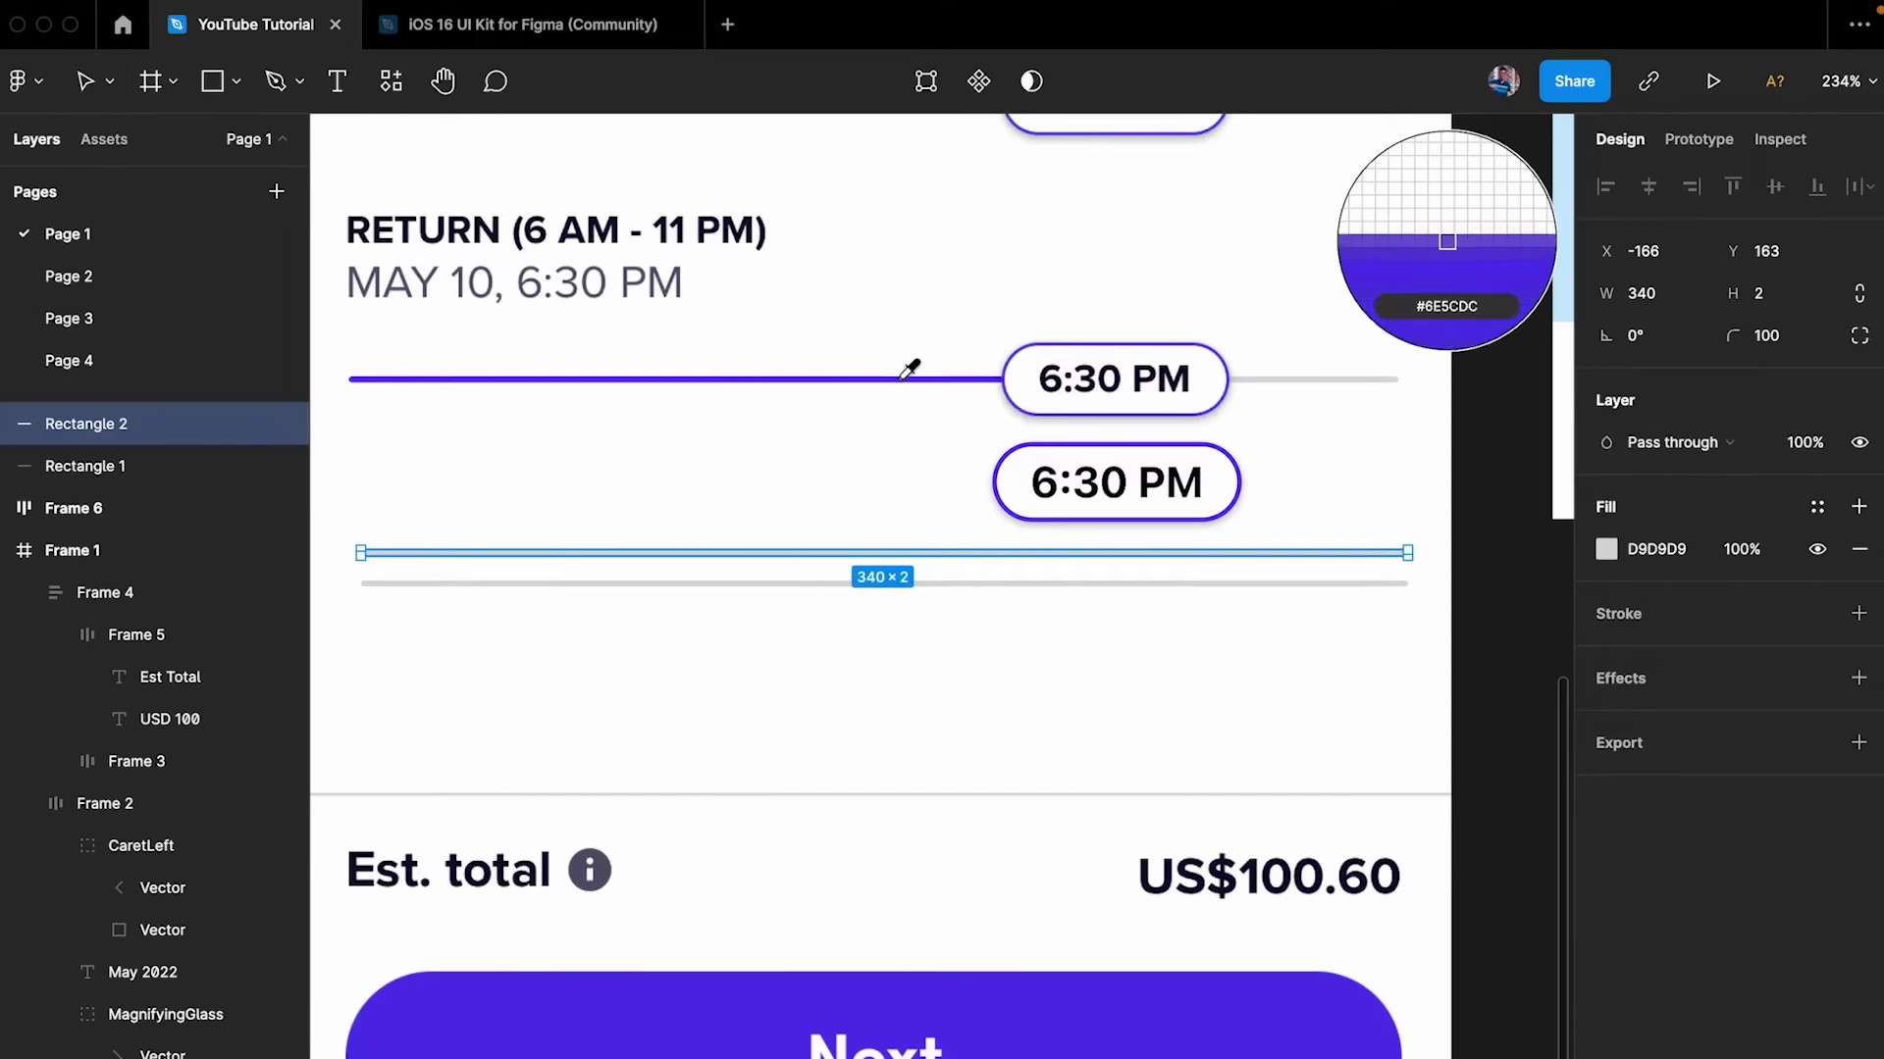
click(914, 364)
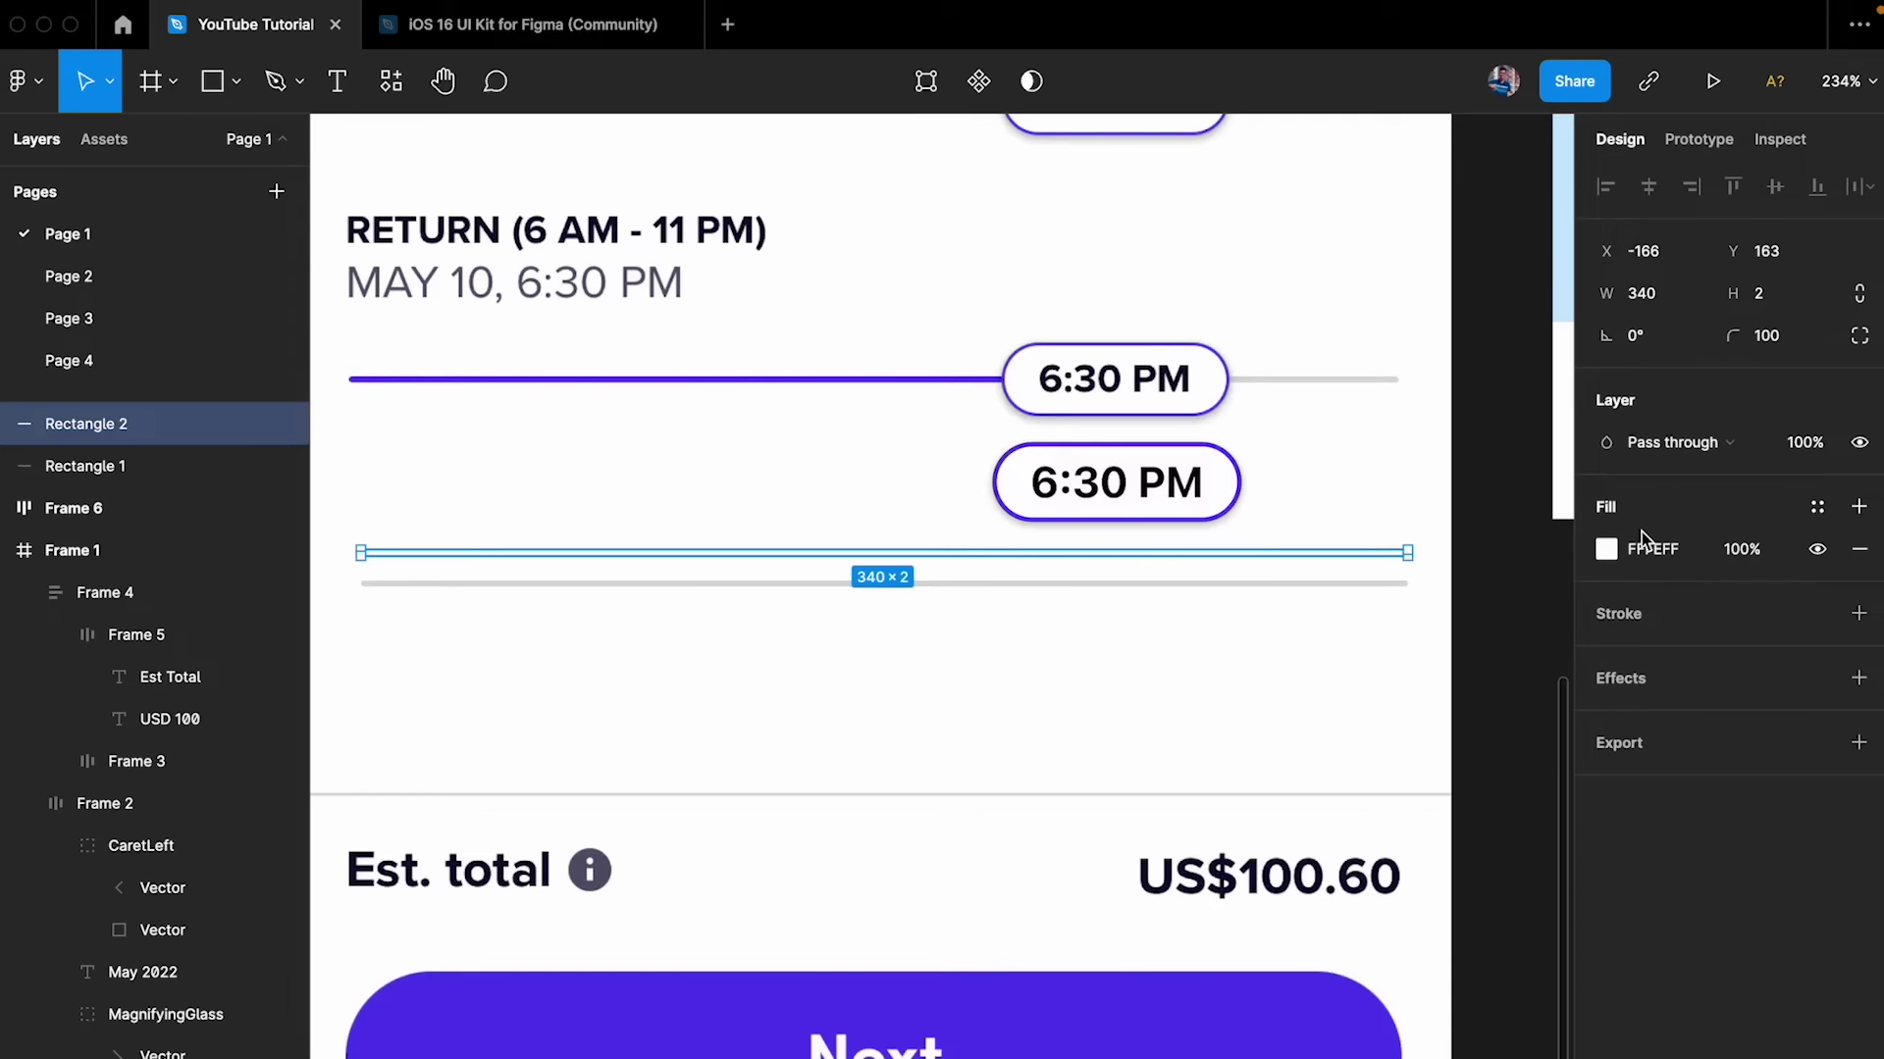
- Set the duplicated track line's fill to the purple sampled from the reference return slider's line
click(1609, 551)
click(1291, 885)
scroll(950, 332, up, 5)
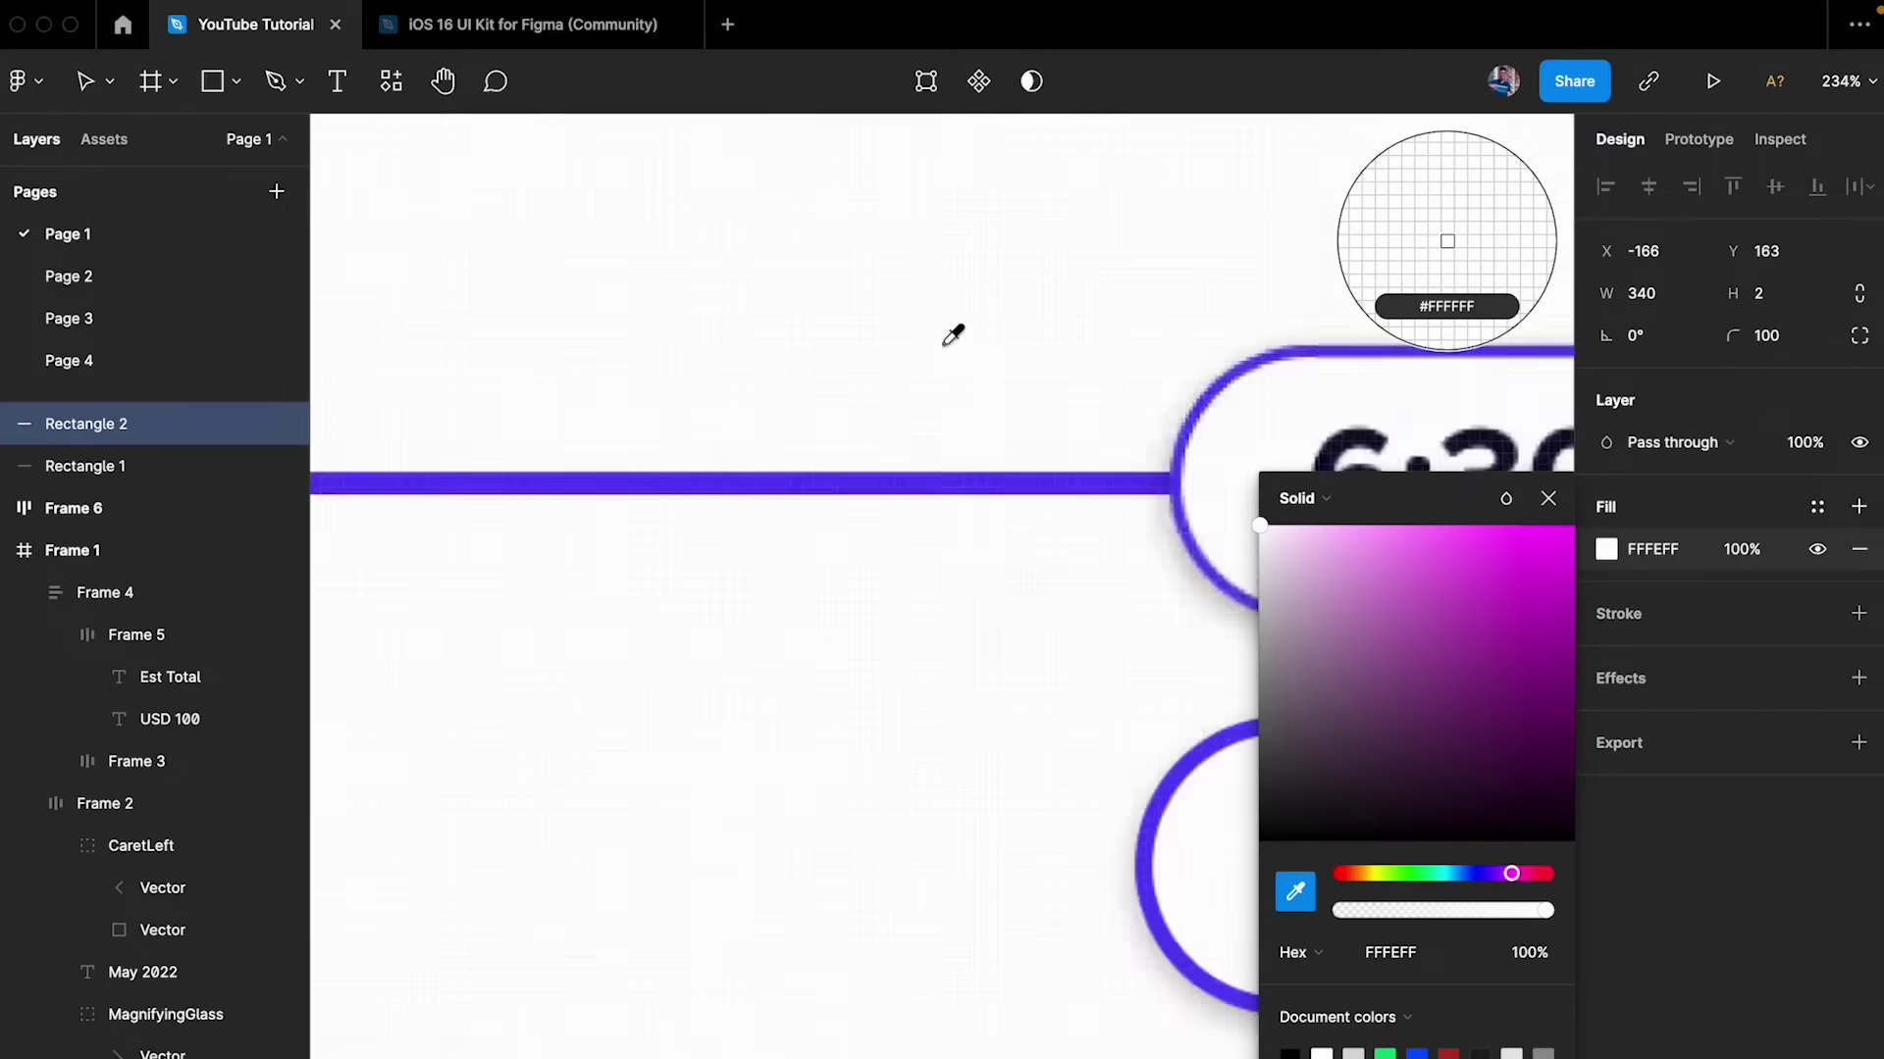
click(967, 594)
click(940, 441)
scroll(940, 442, down, 3)
scroll(940, 442, down, 10)
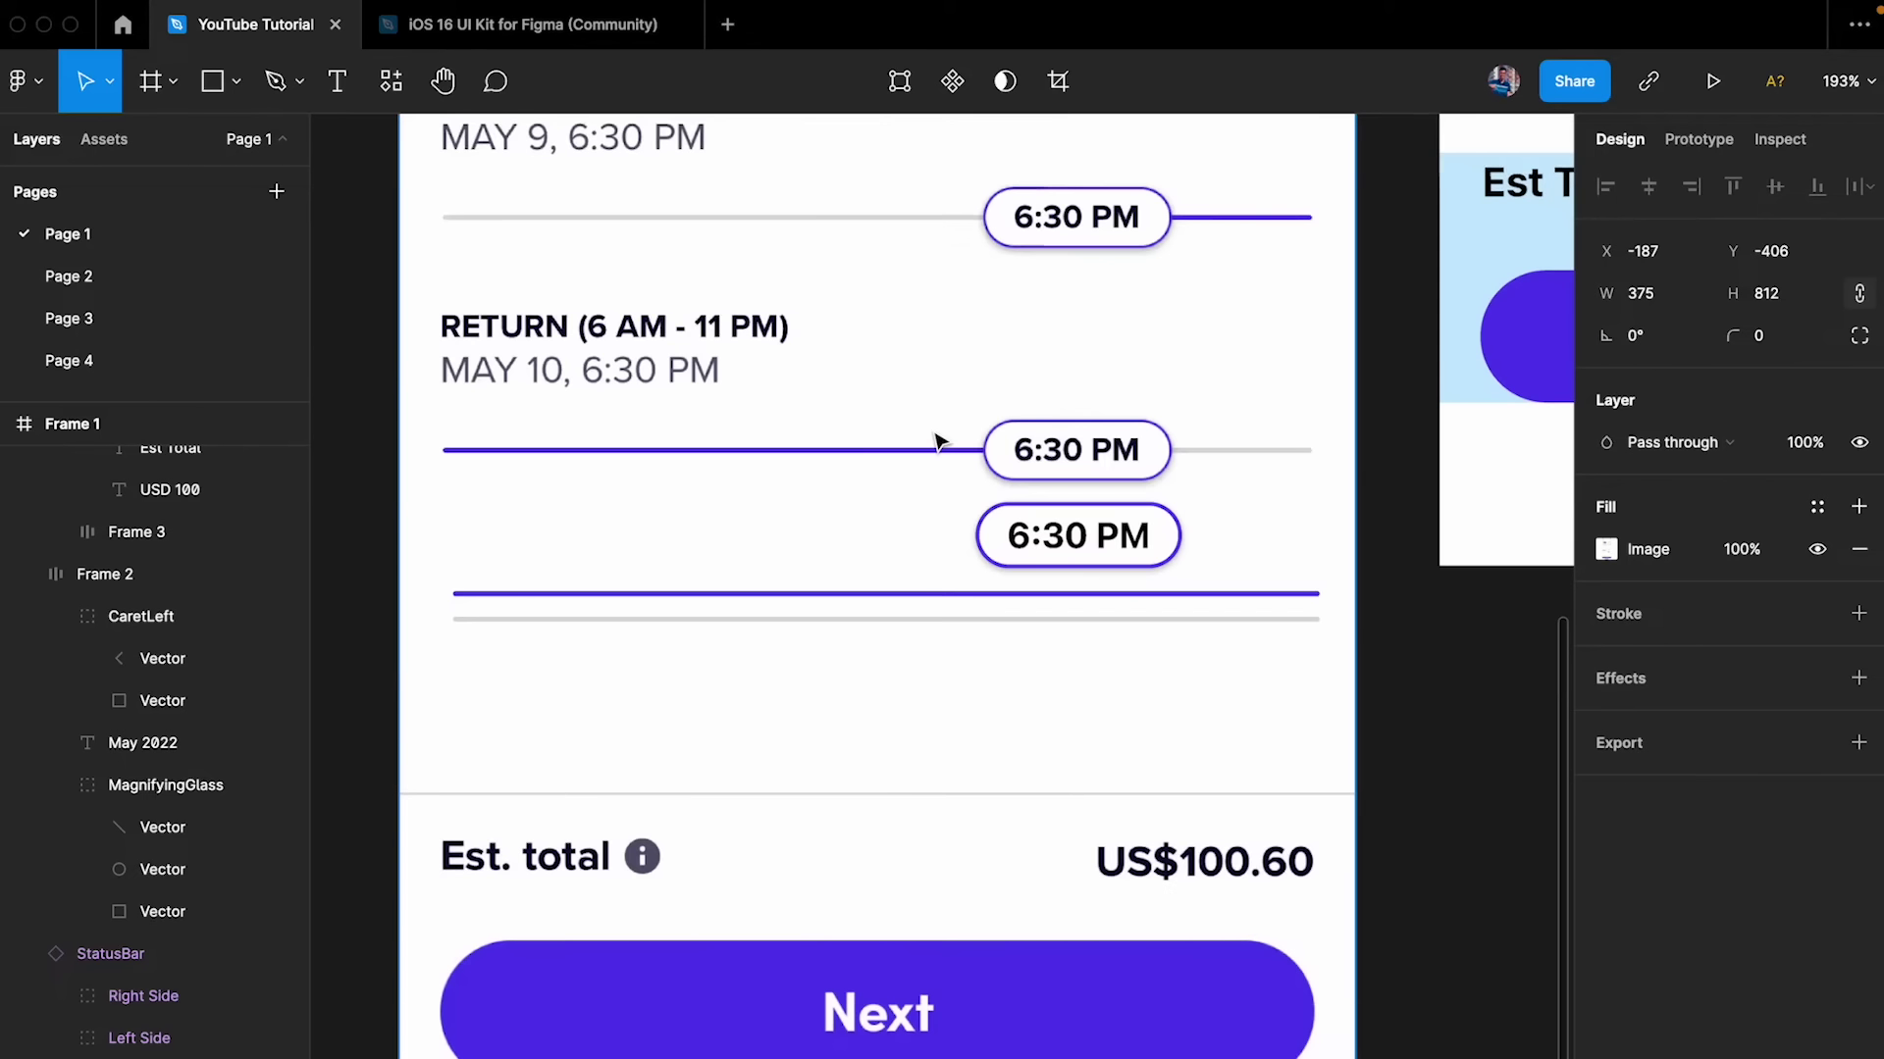
scroll(778, 546, up, 3)
scroll(780, 547, down, 1)
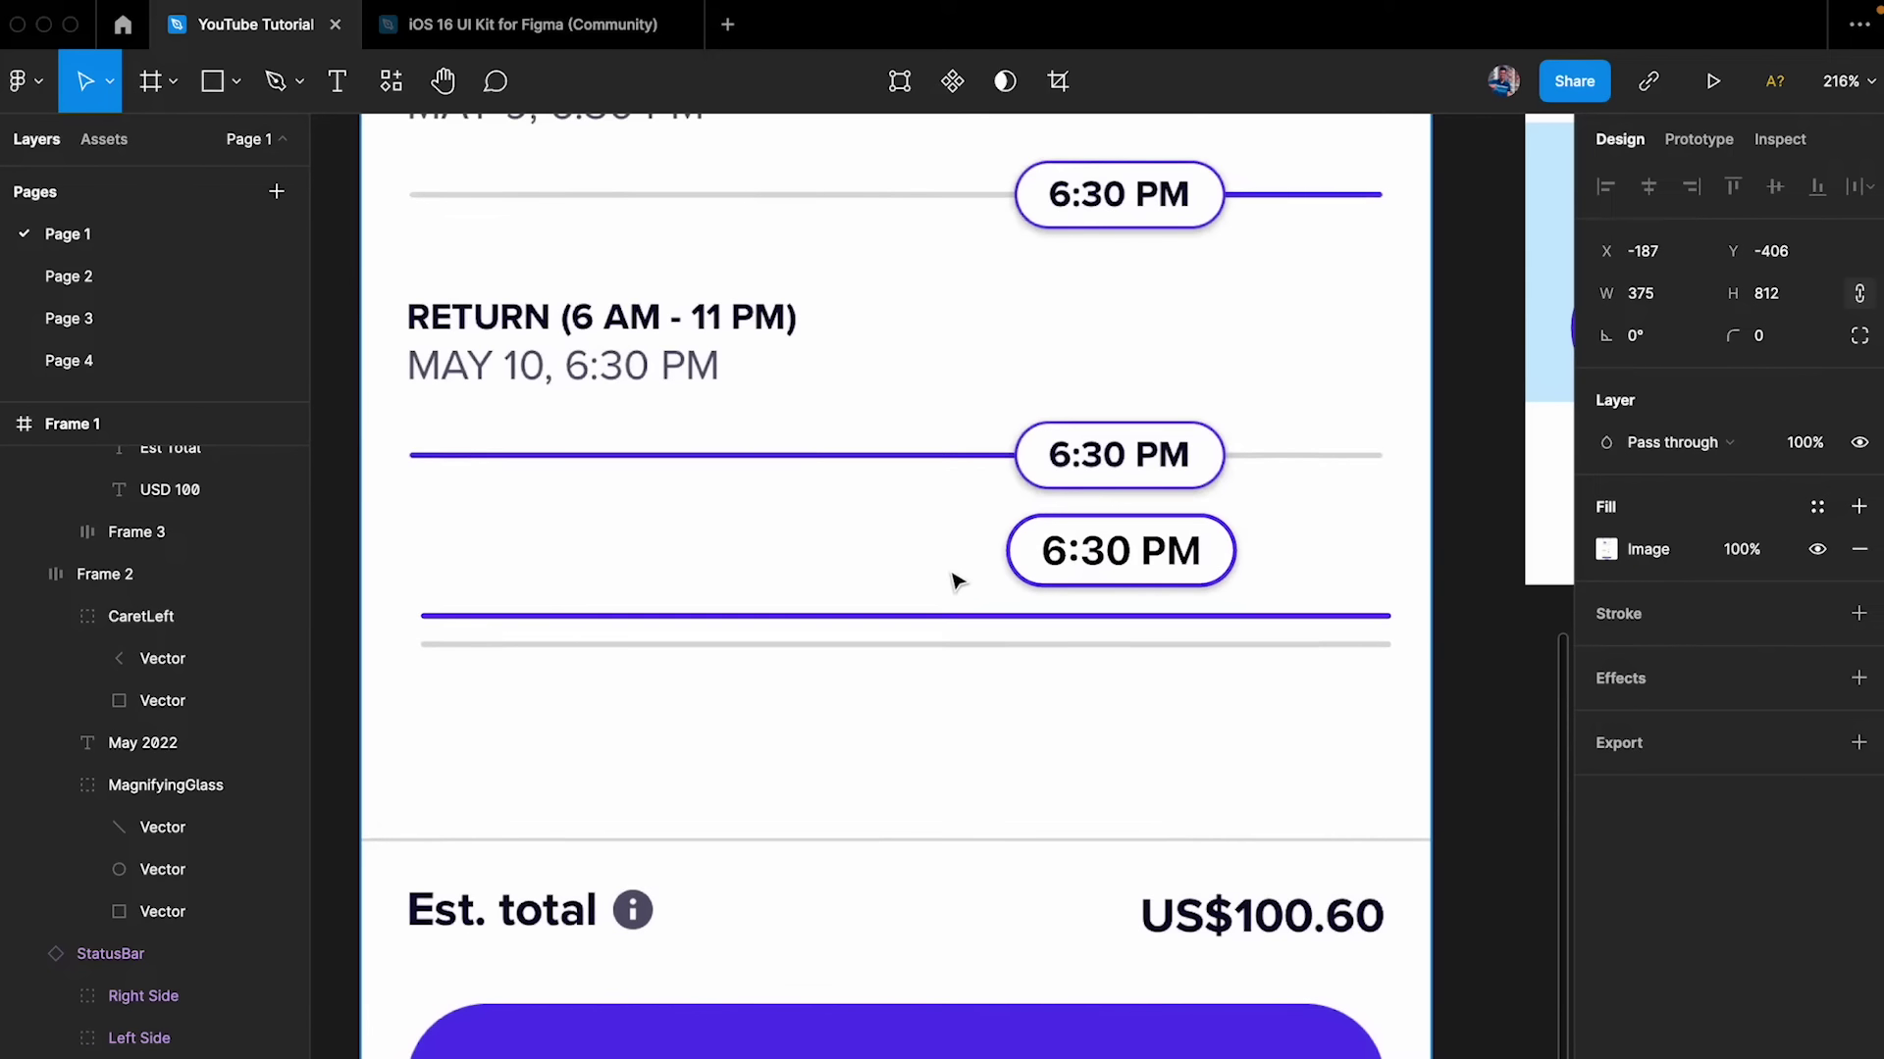
- Frame the reference screenshot together with the new 6:30 PM pill and both track lines in one 375 × 812 frame
click(1020, 512)
shift+click(873, 616)
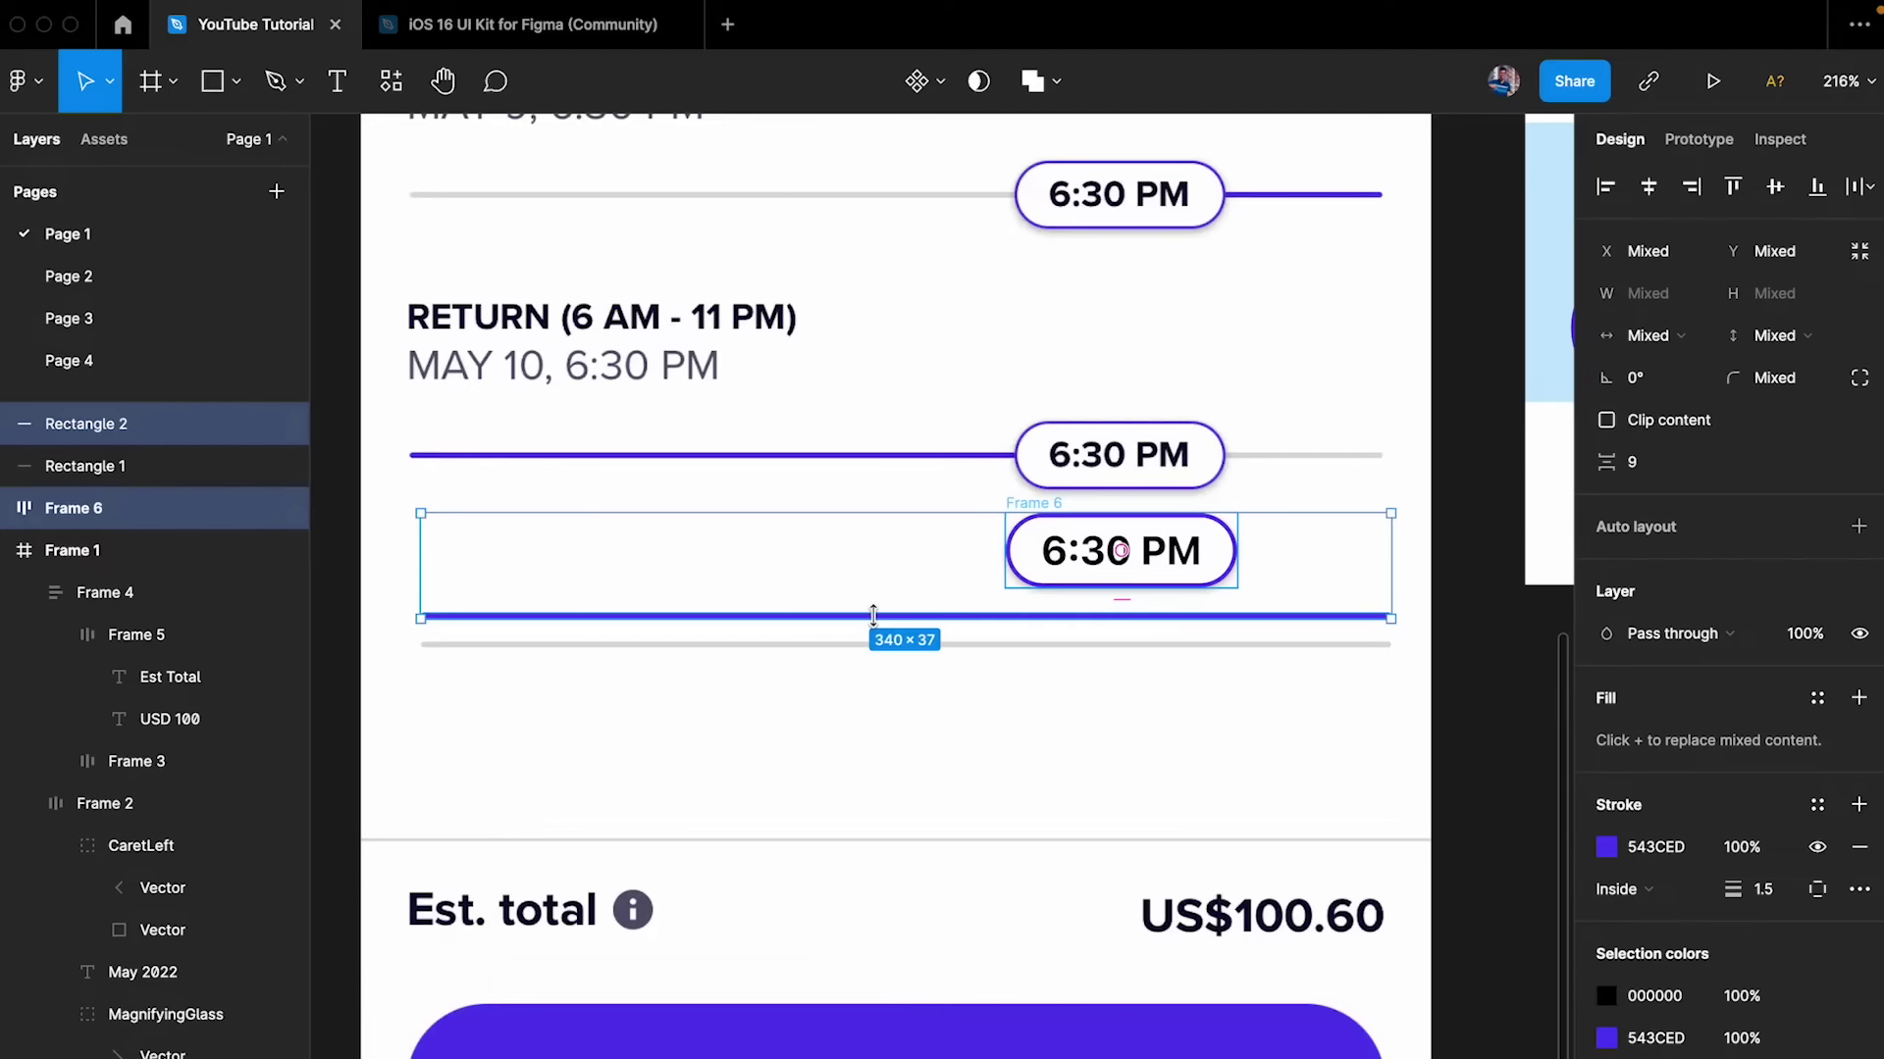
scroll(873, 616, down, 2)
click(492, 315)
scroll(494, 319, down, 3)
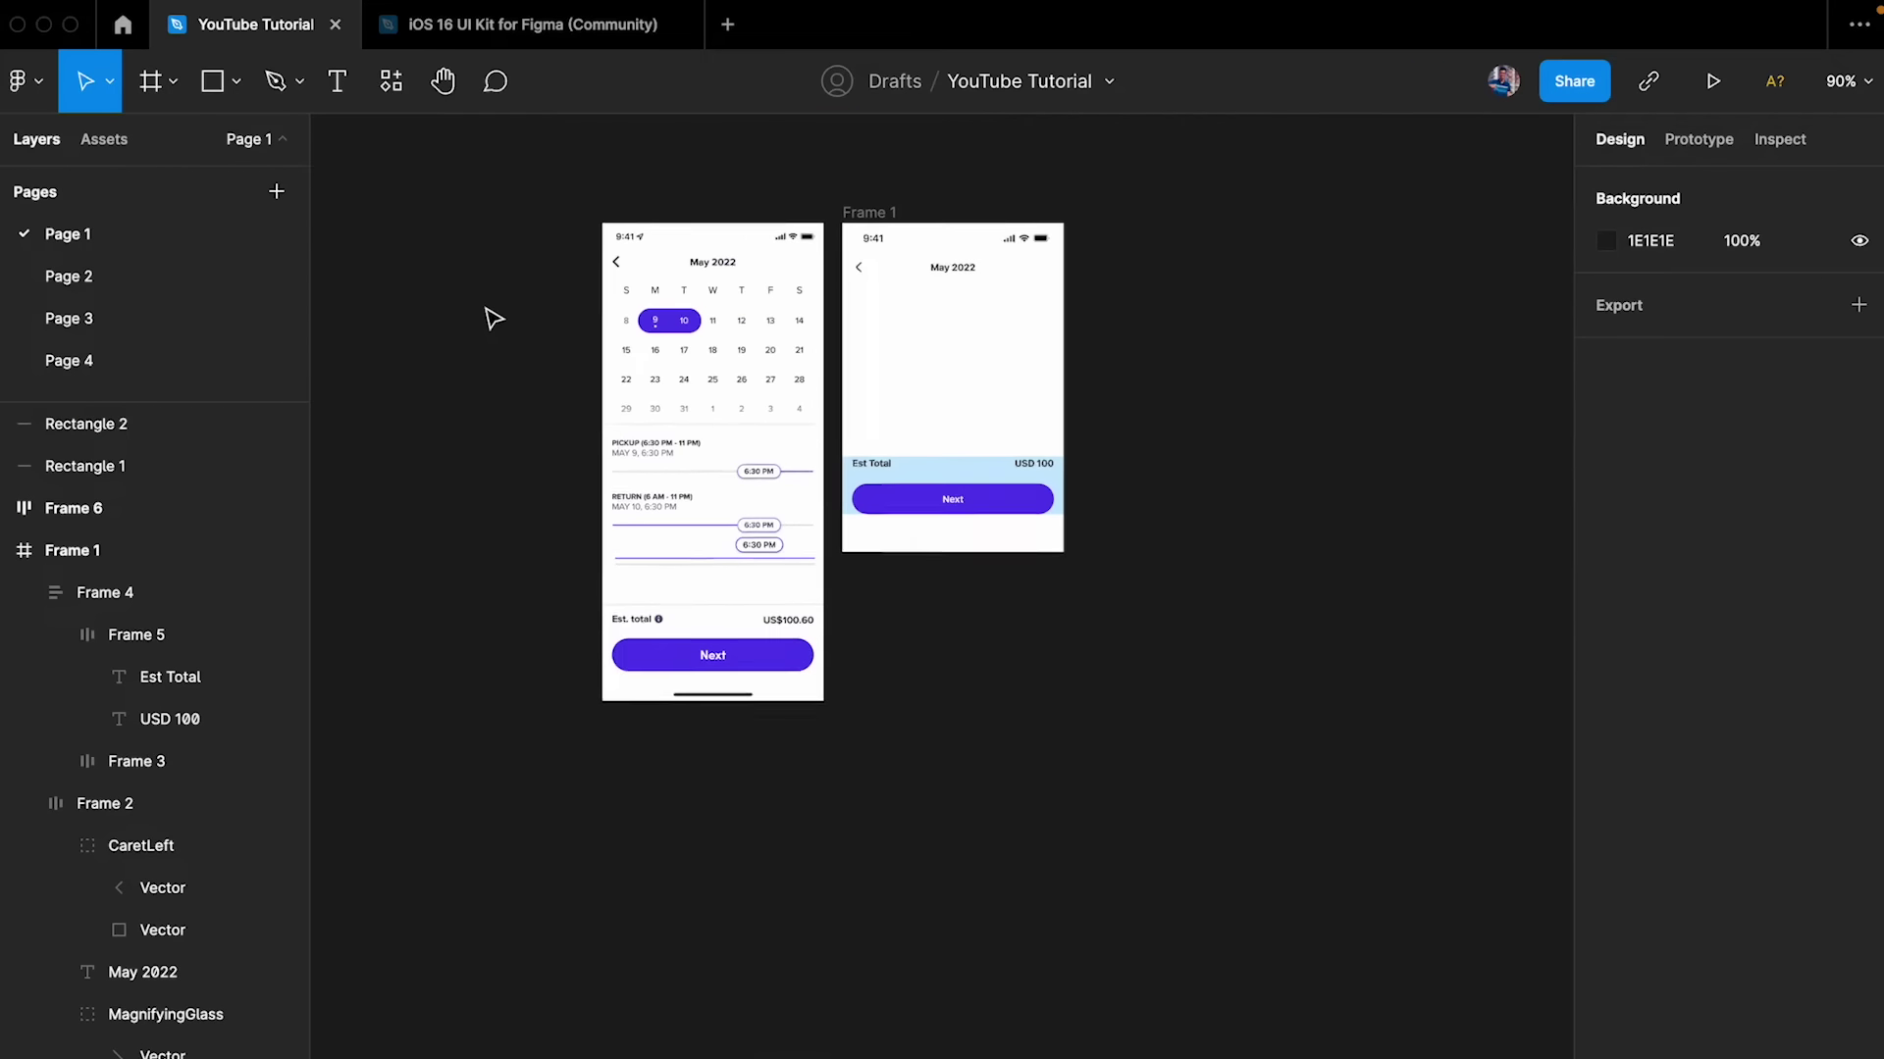
drag(454, 160, 834, 741)
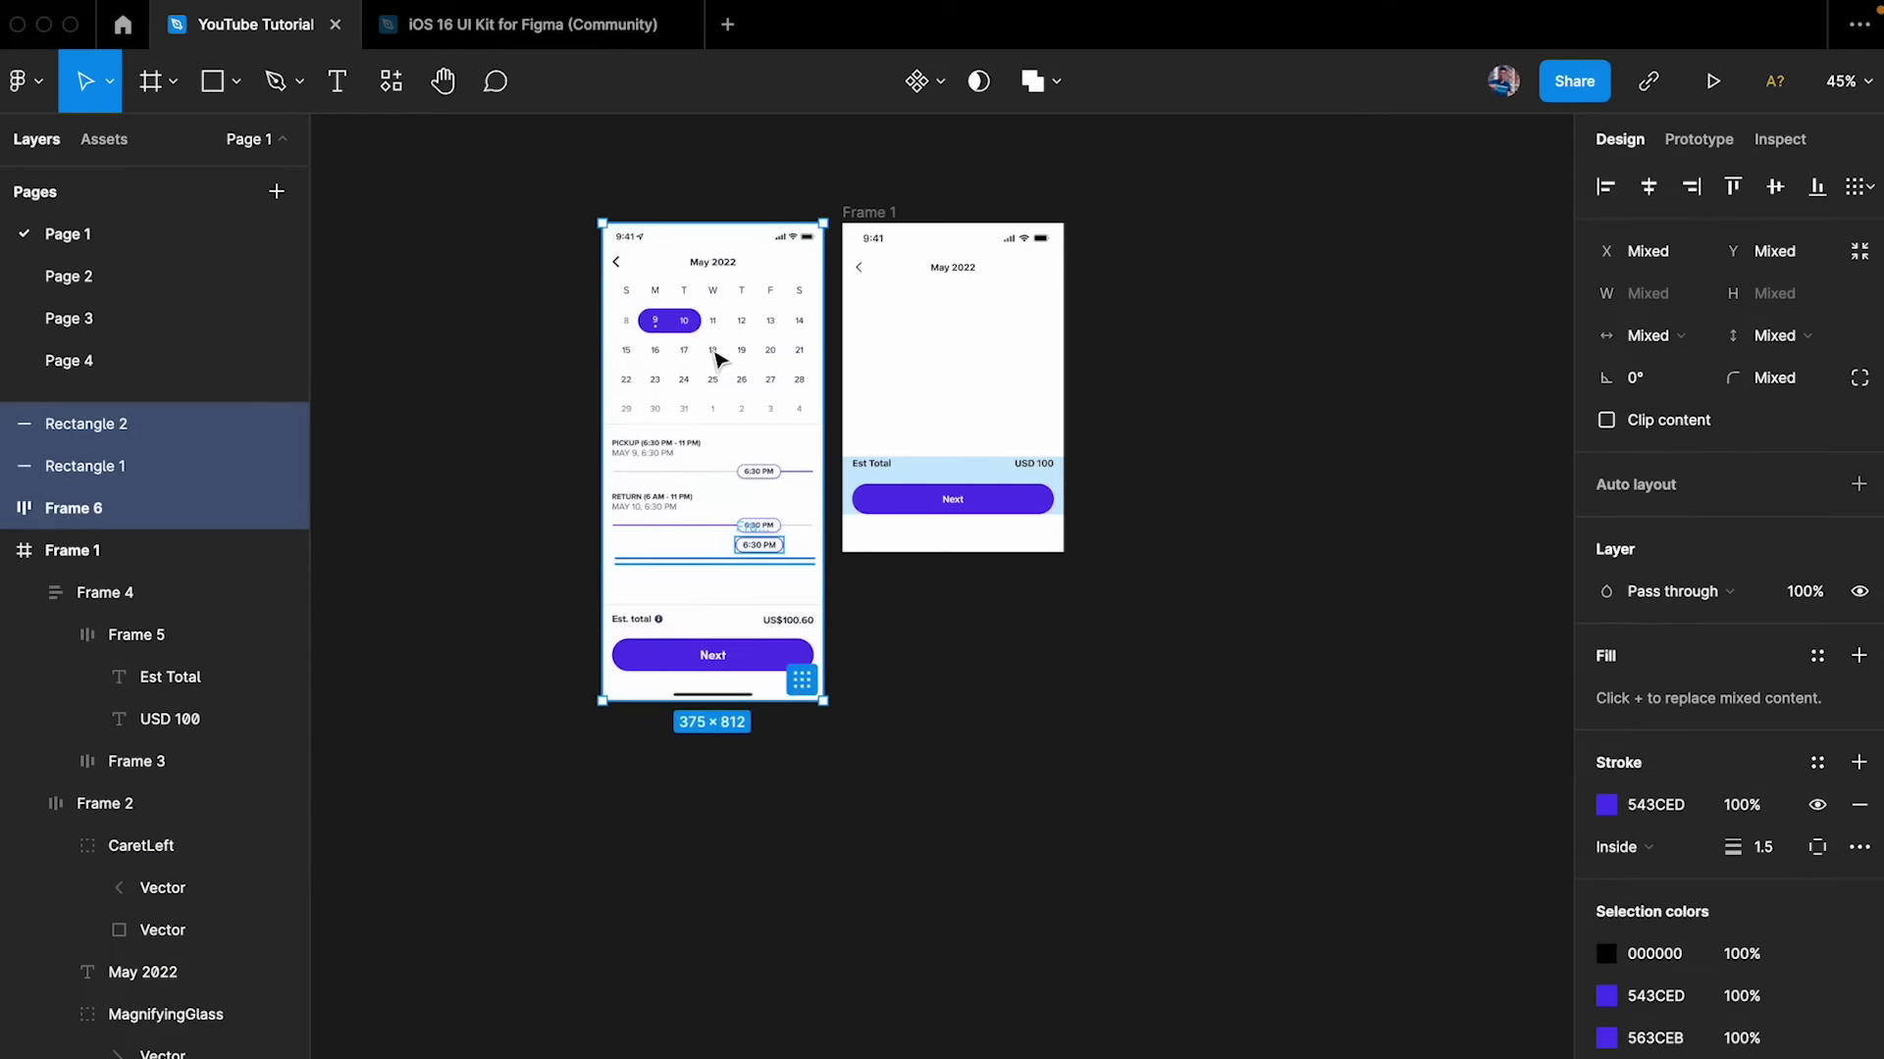
right_click(718, 355)
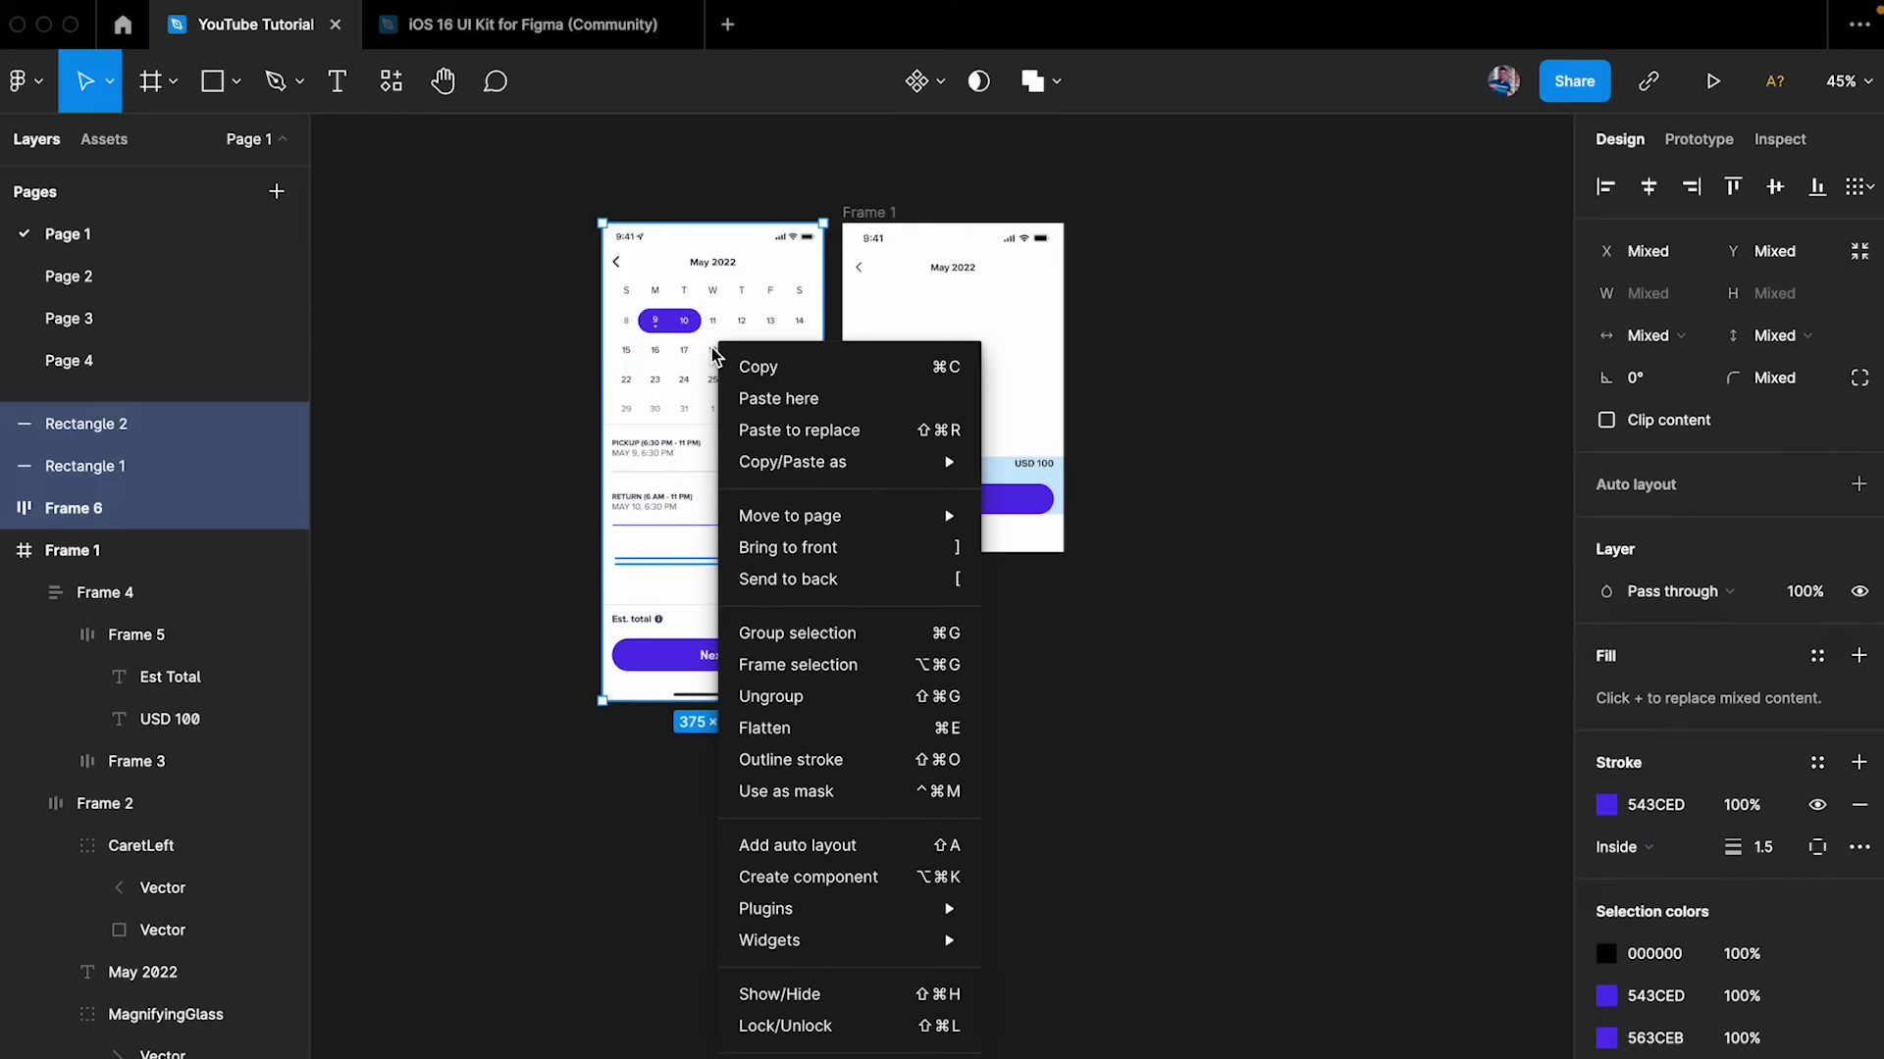
click(832, 670)
scroll(703, 471, up, 10)
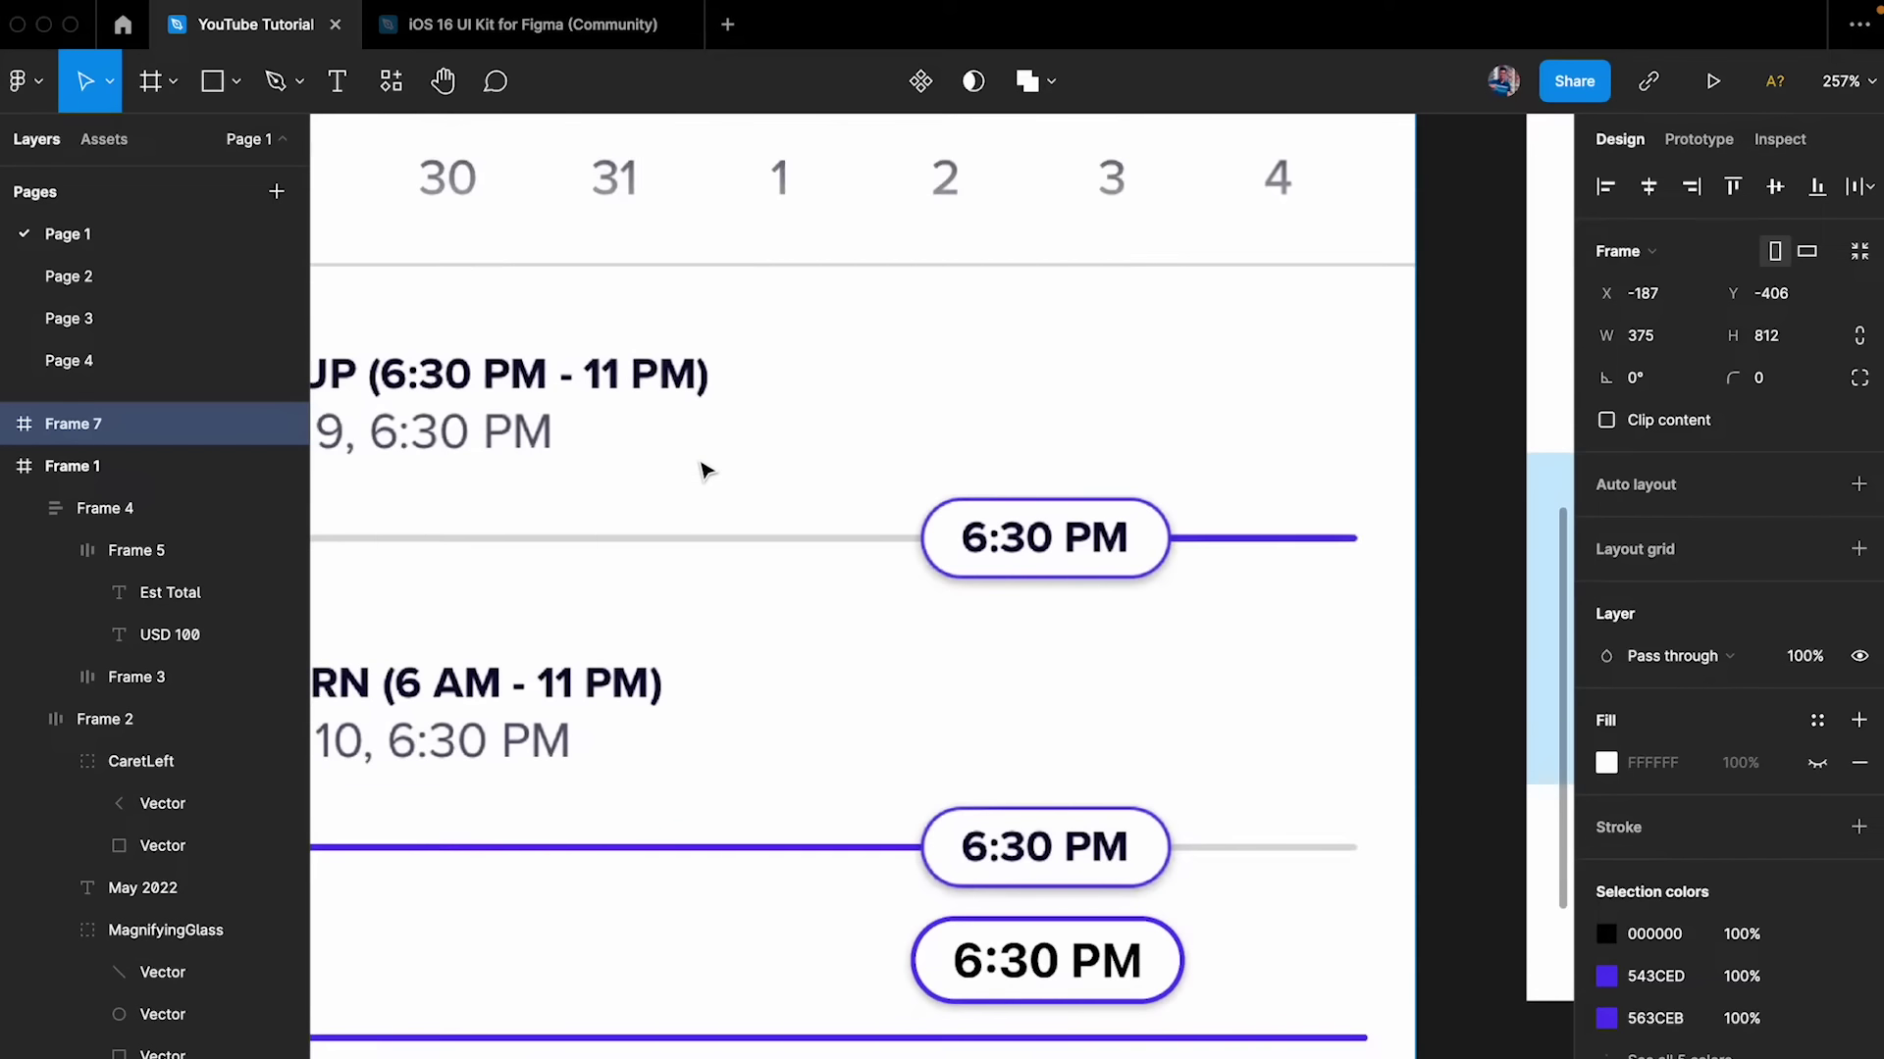
- Shorten the purple track line from its right end to about 192 wide, keeping its left end in place
scroll(703, 471, down, 5)
scroll(703, 471, down, 5)
scroll(978, 417, up, 6)
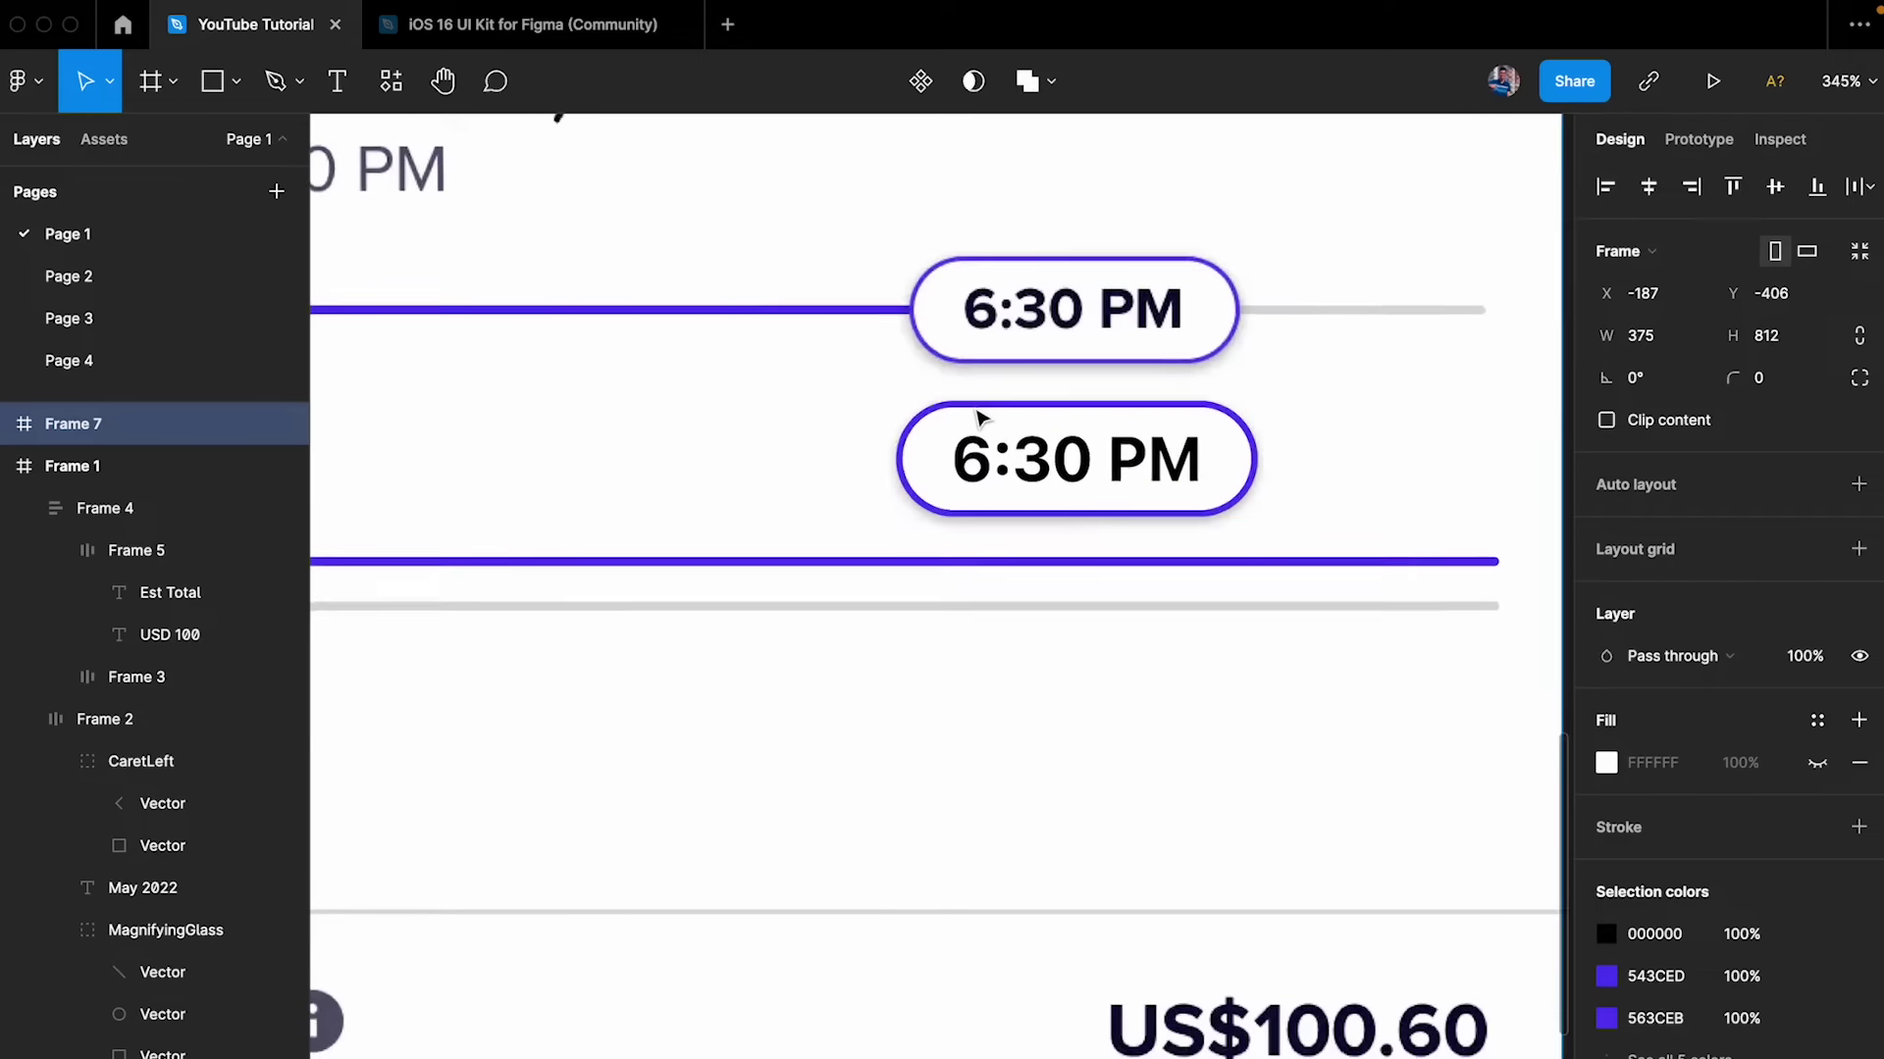
scroll(978, 417, down, 3)
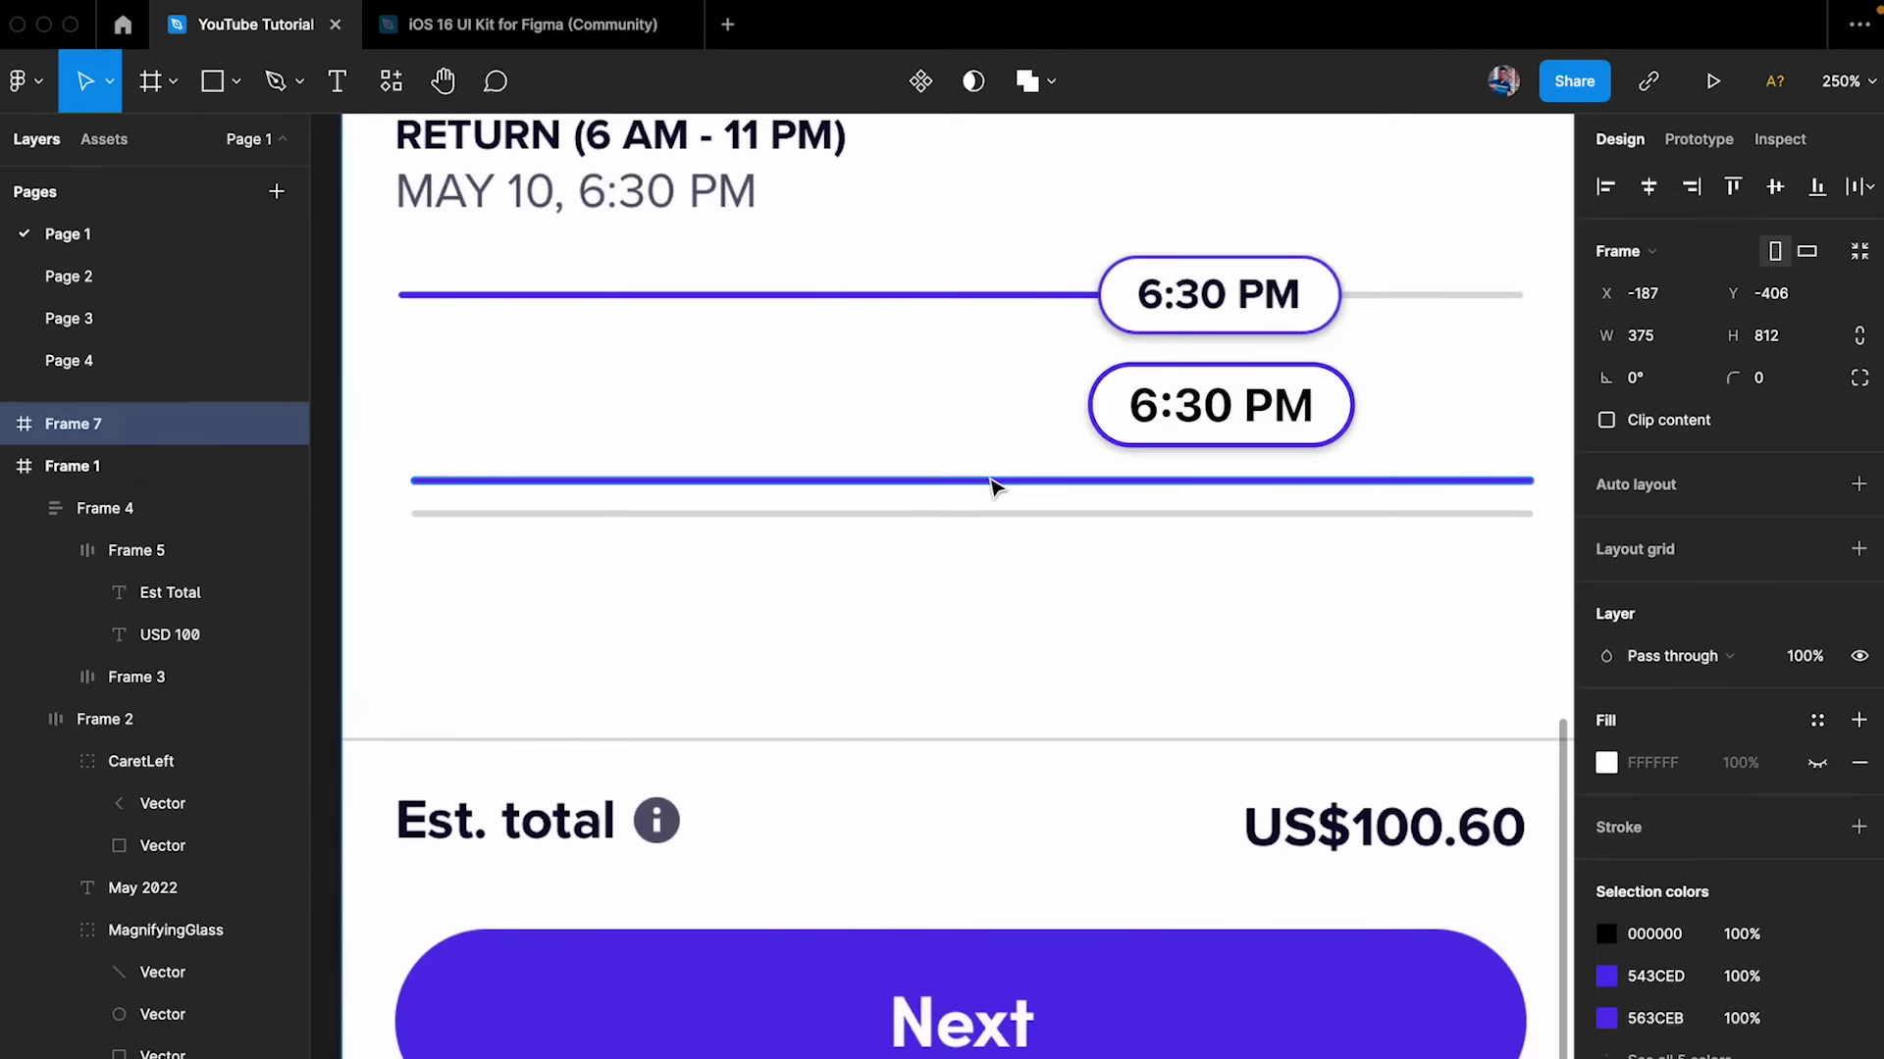
click(992, 482)
drag(1538, 483, 1046, 481)
- Combine the purple line and the new 6:30 PM pill in a horizontal auto layout with 0 spacing between items
click(1244, 397)
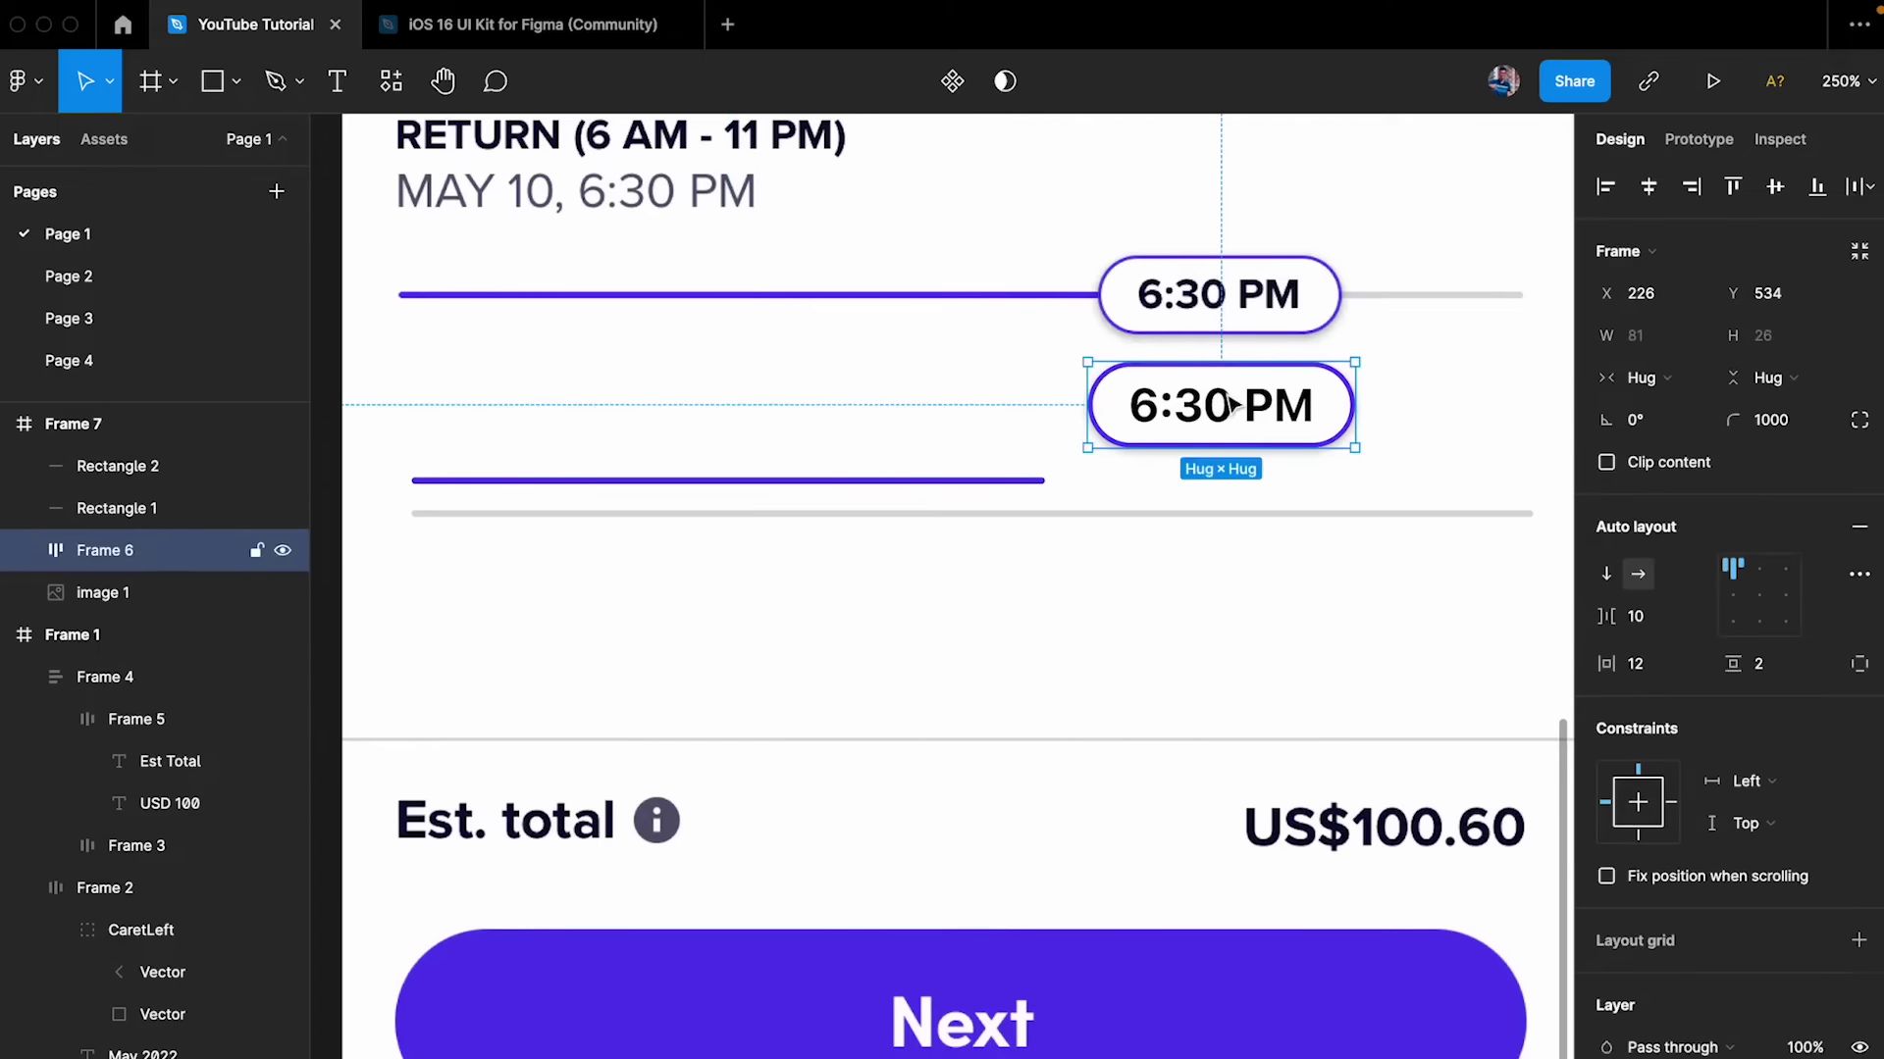
shift+click(995, 482)
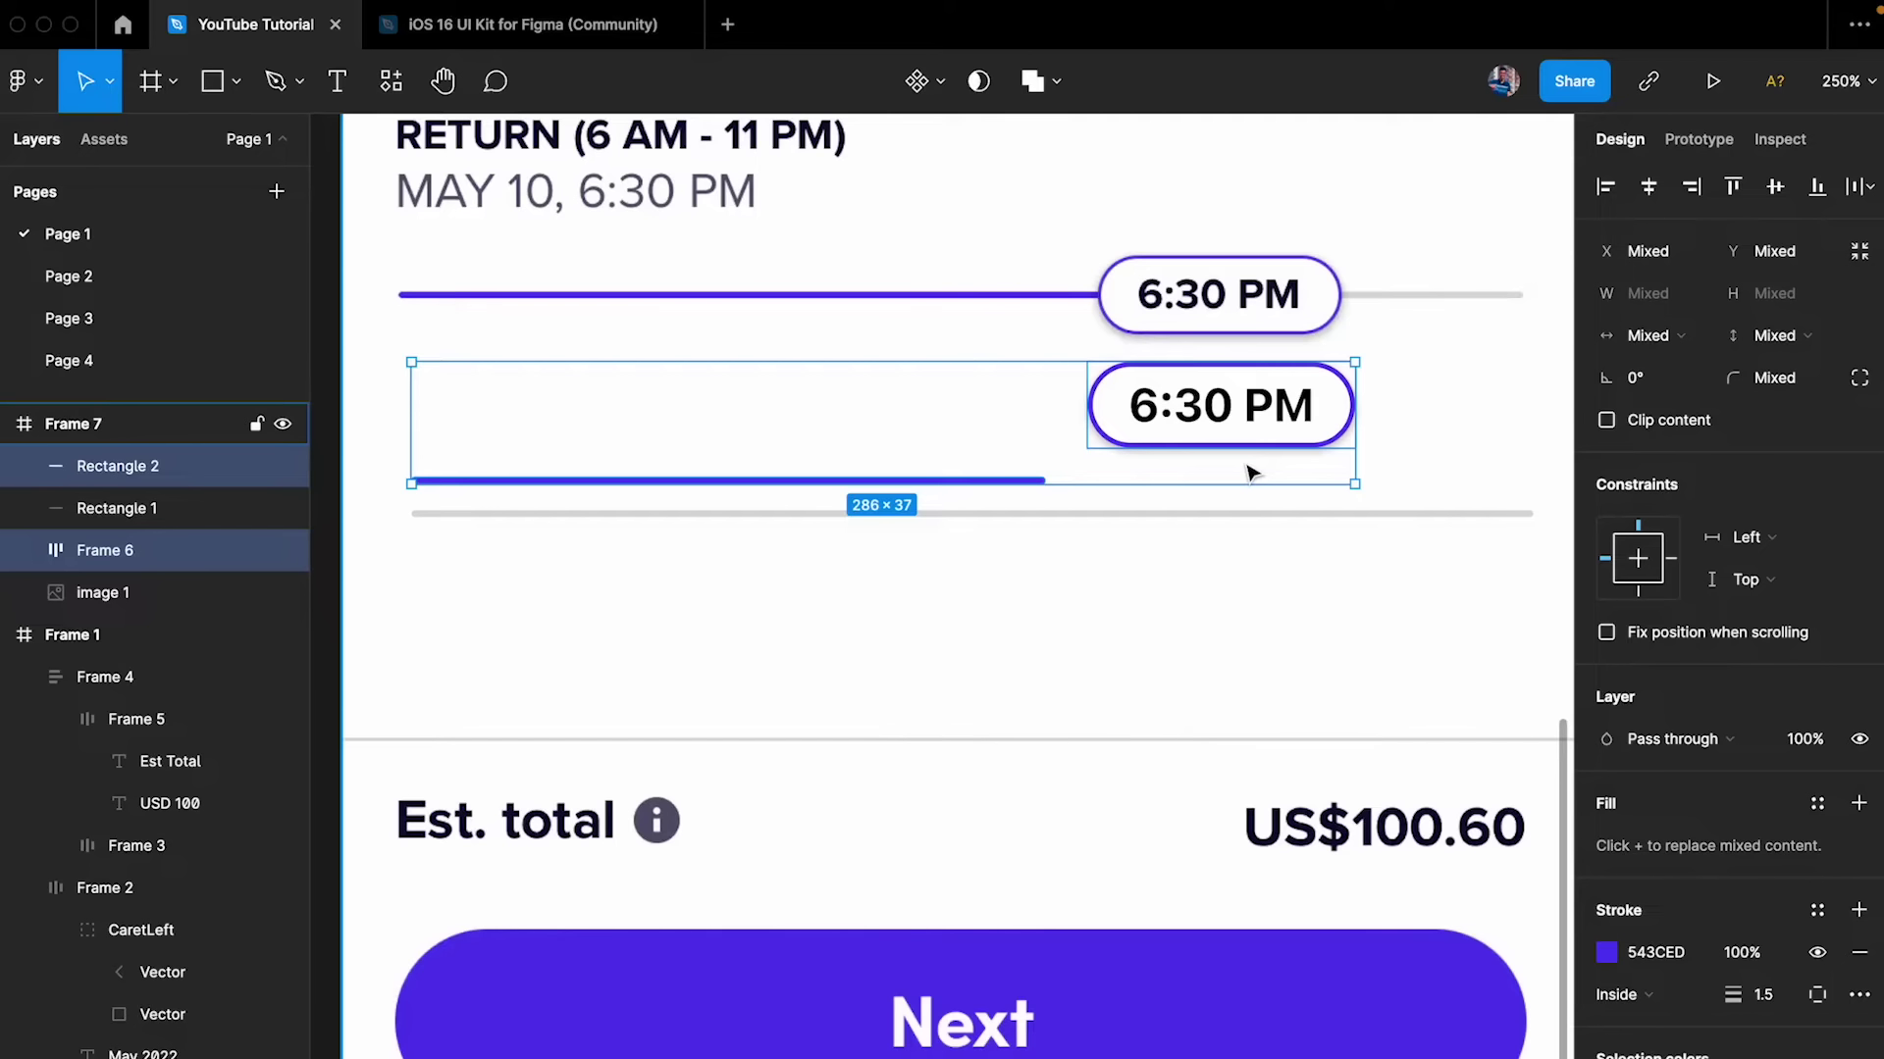
key(shift+a)
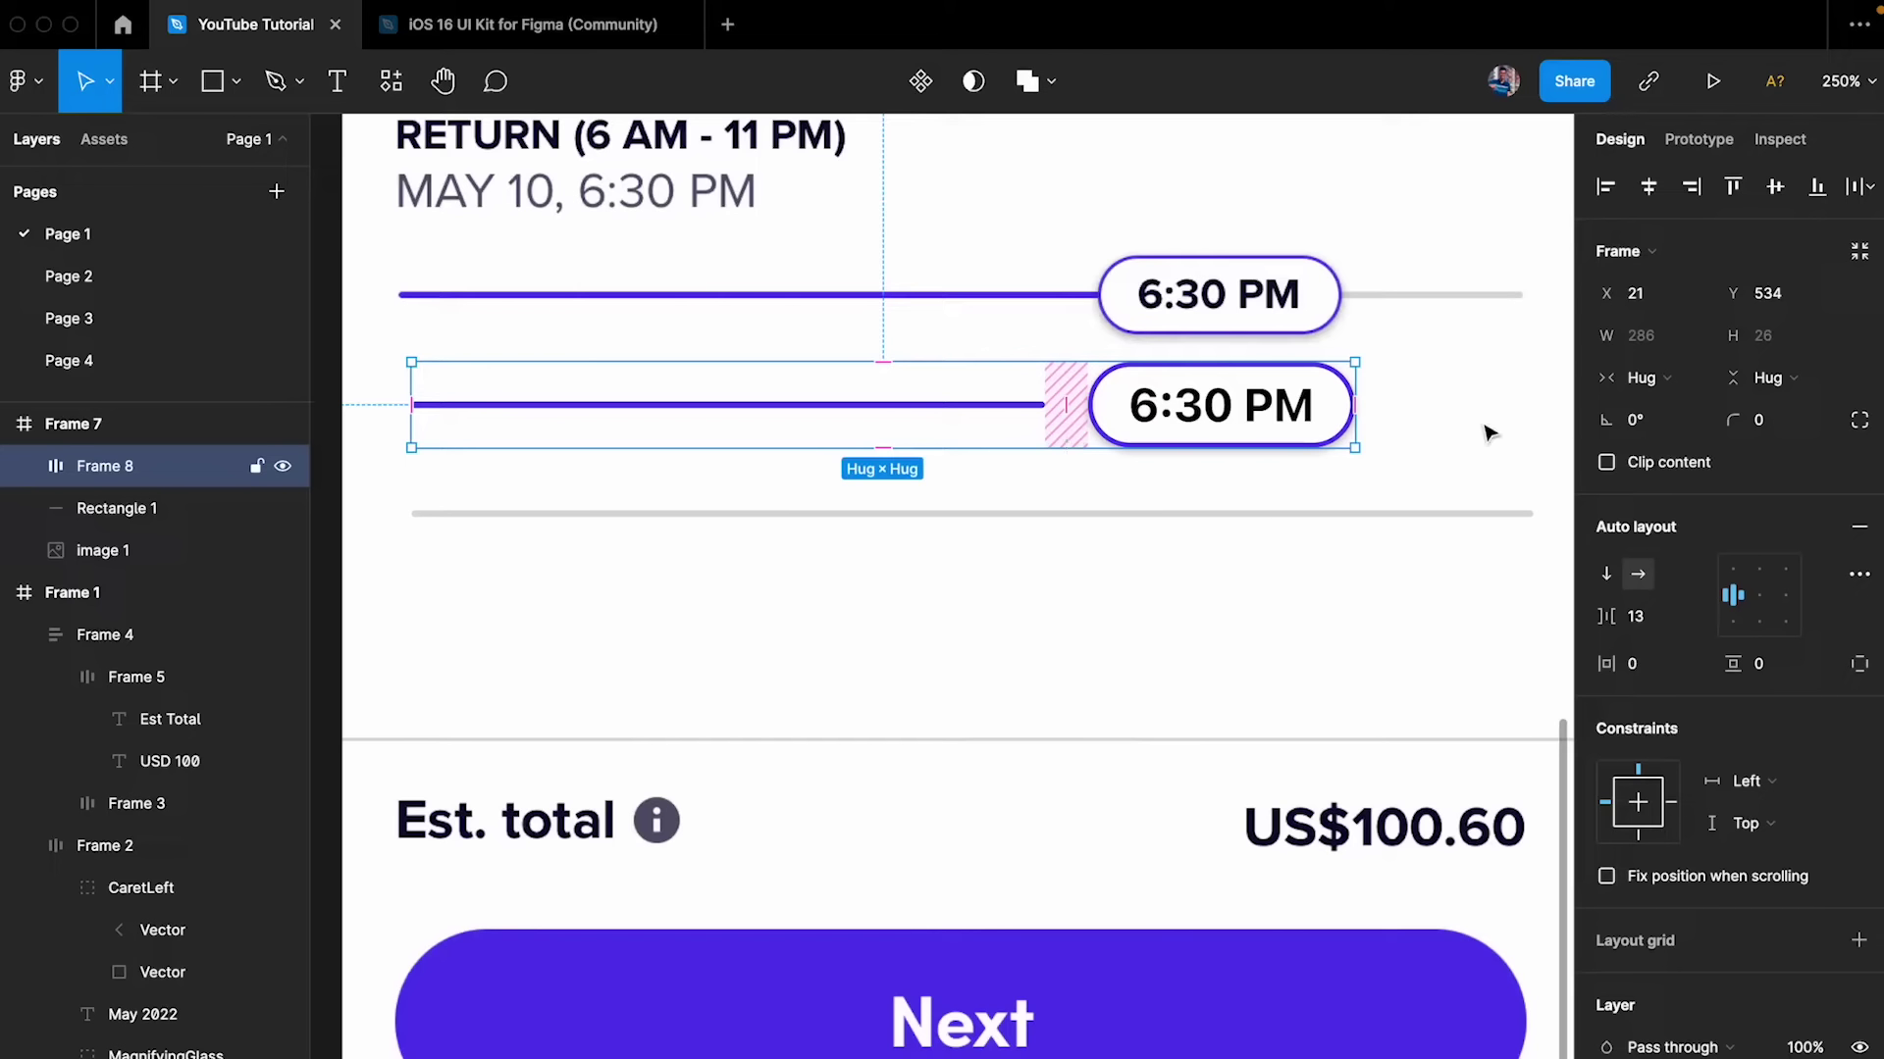
click(1657, 621)
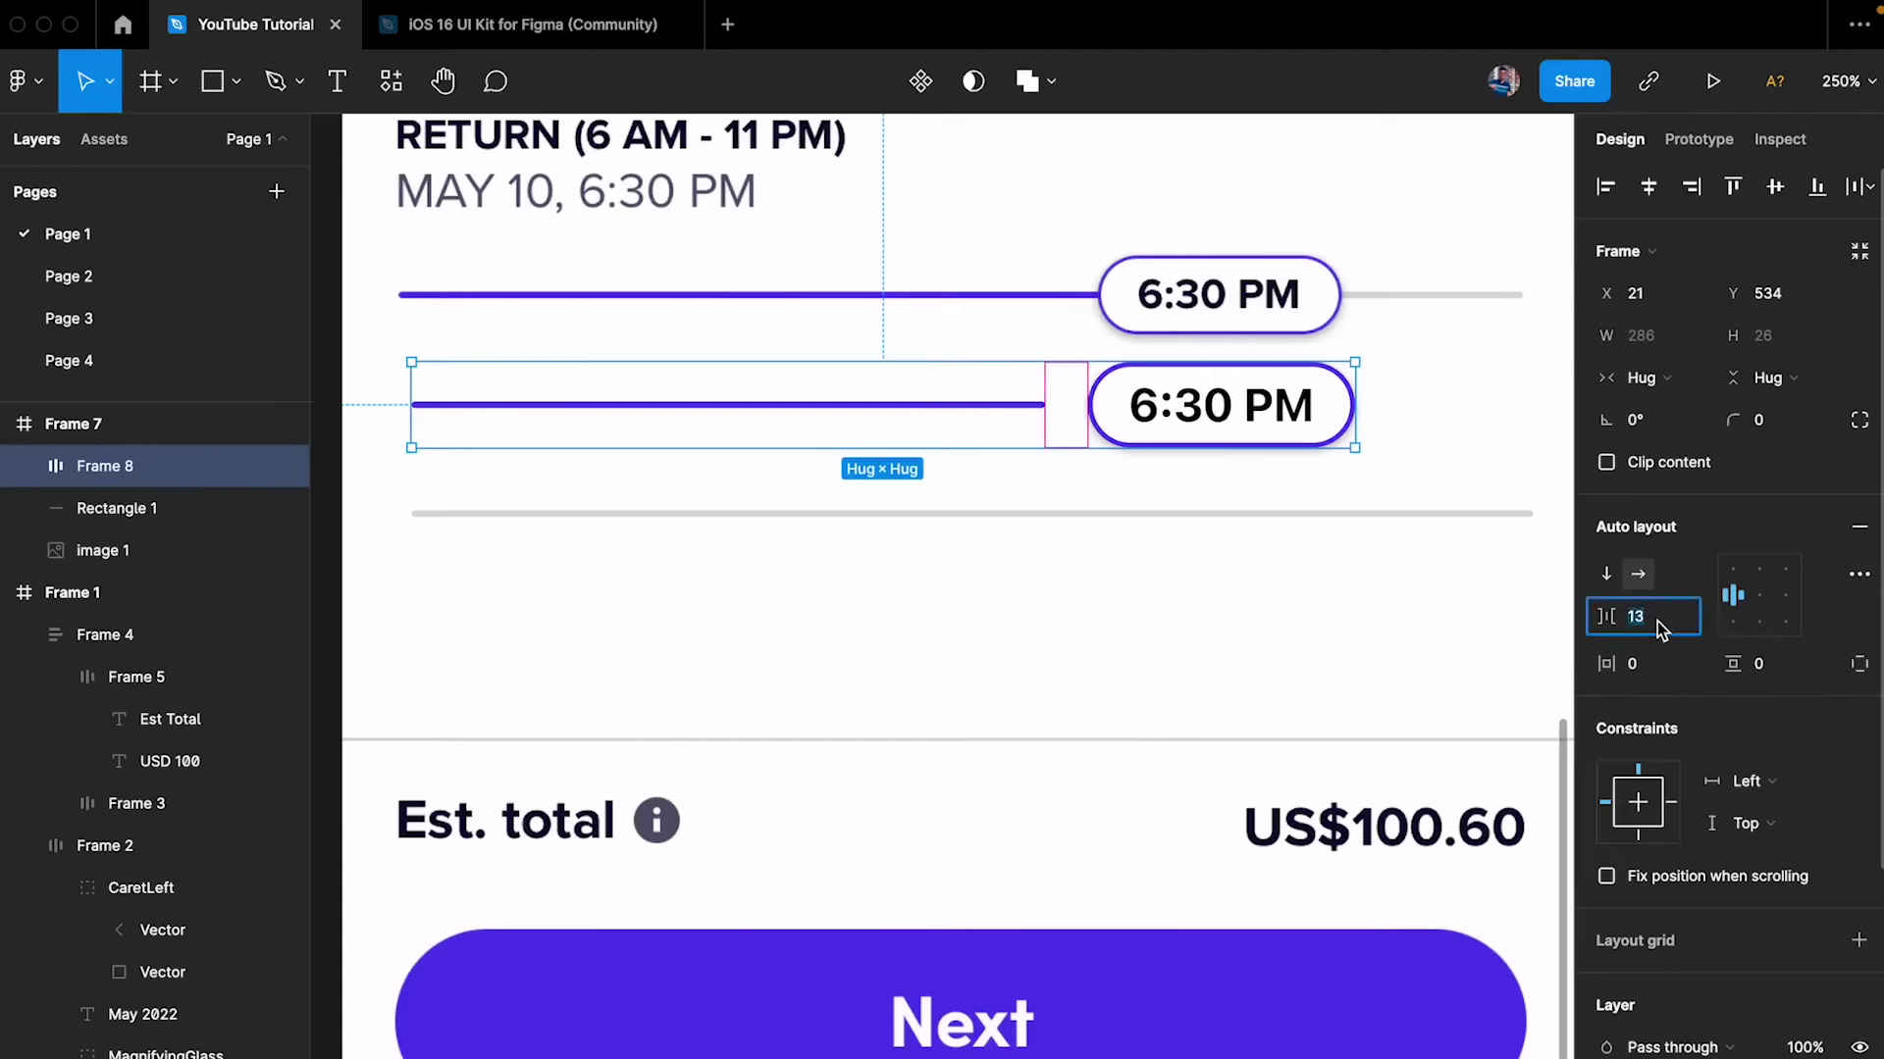
text(0)
key(Return)
key(Escape)
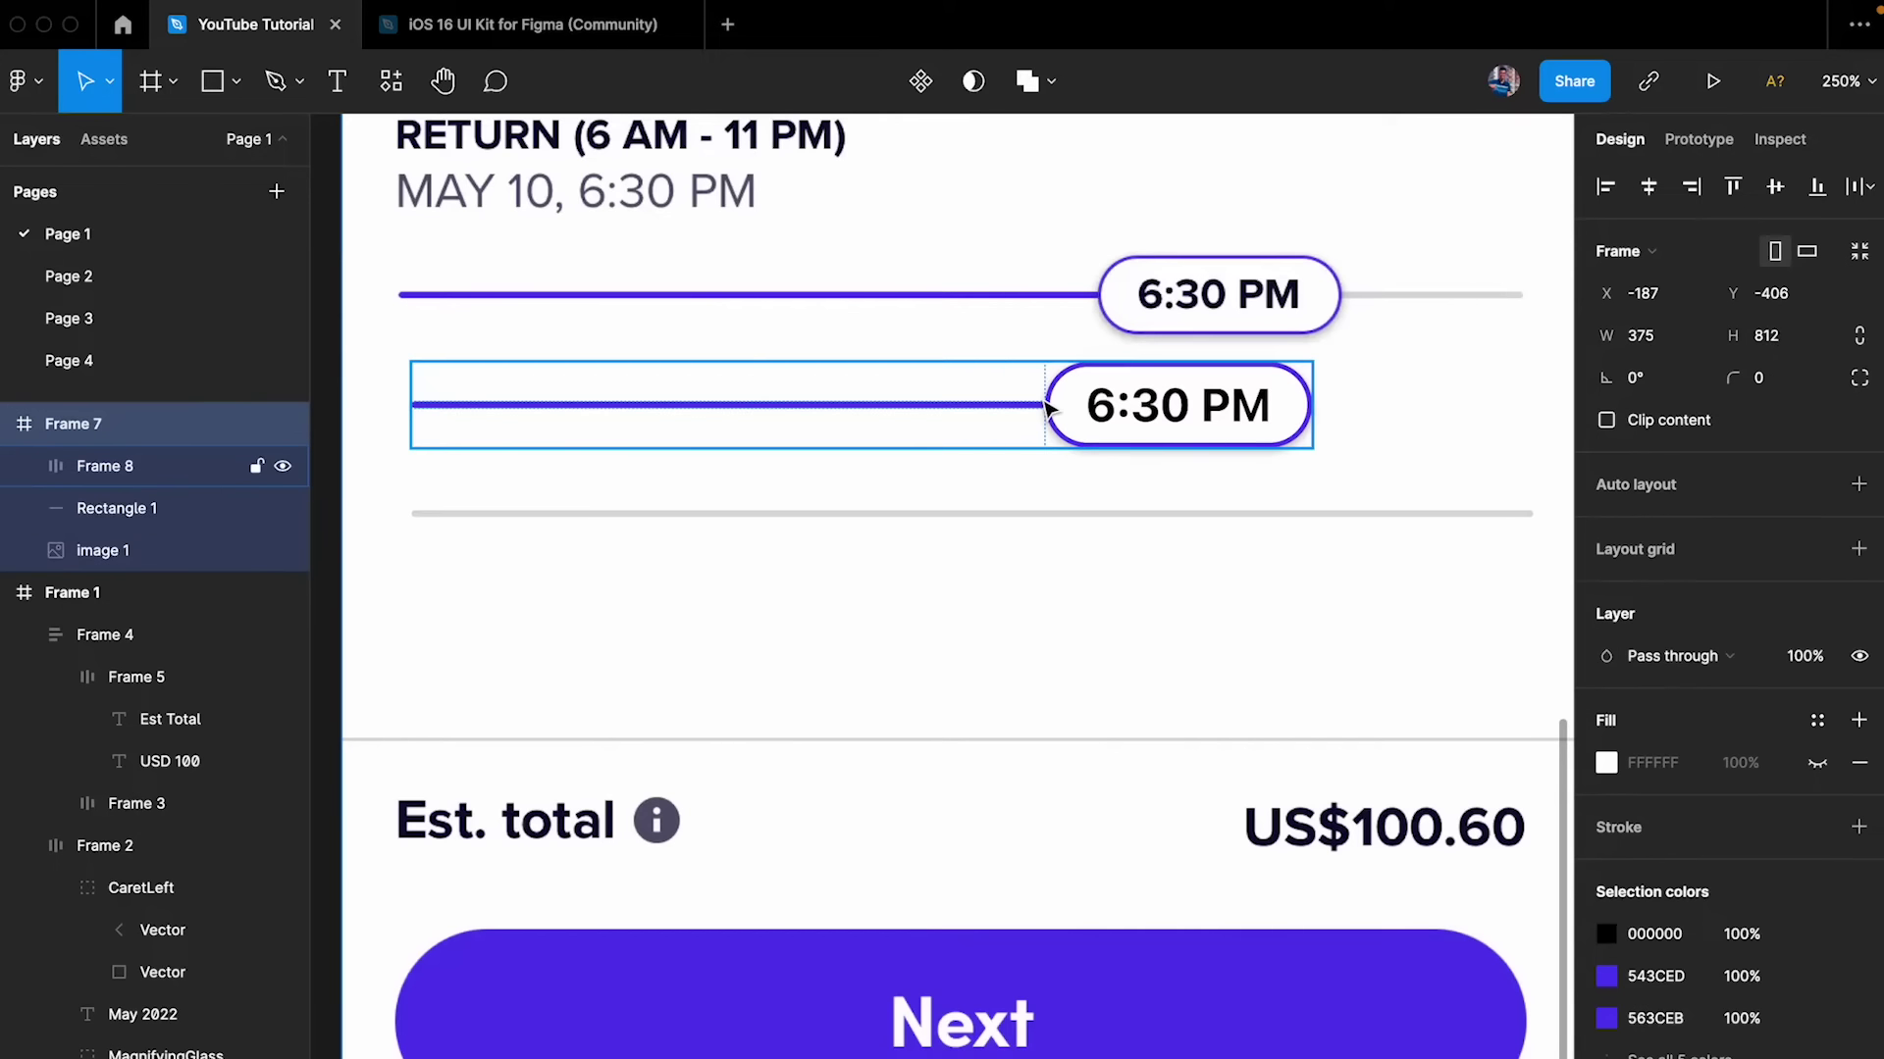
- Try squaring off the purple line's end at the pill by setting its two right-hand corner radii to 0
scroll(1043, 396, up, 10)
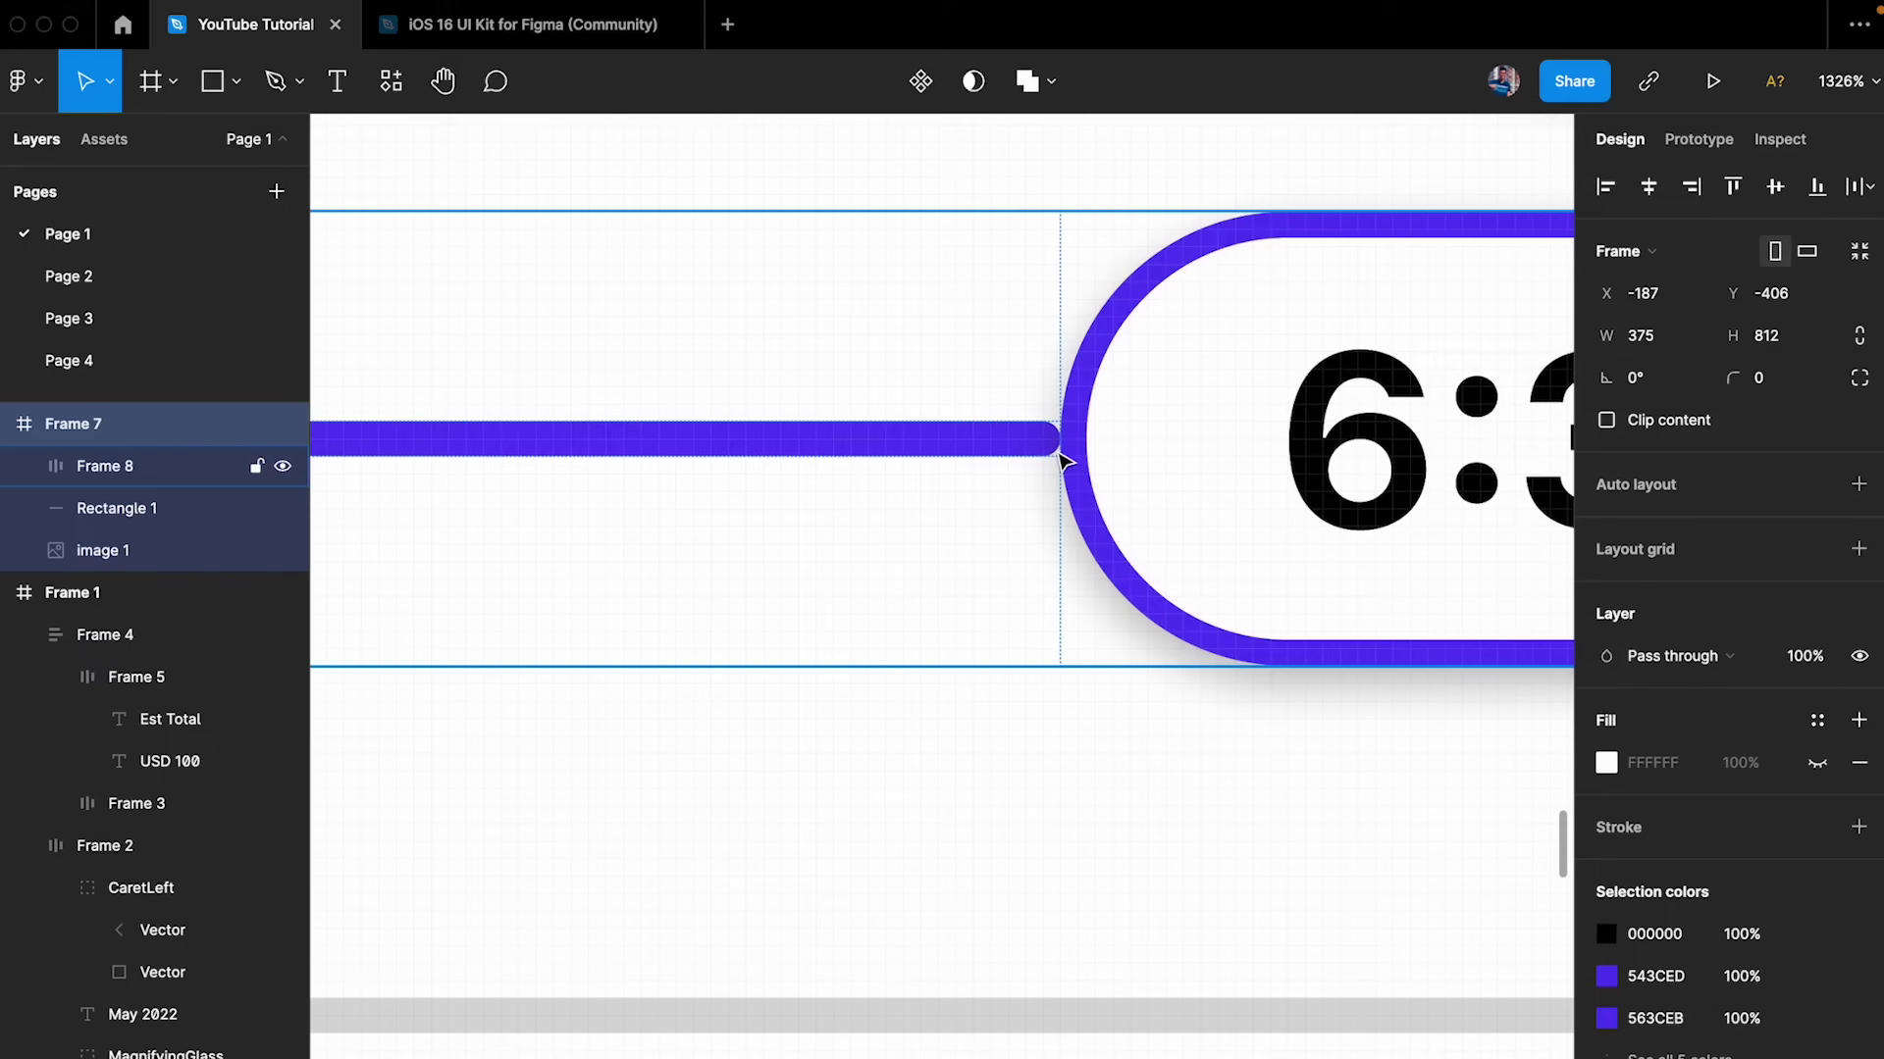
scroll(1065, 457, down, 6)
scroll(996, 601, up, 4)
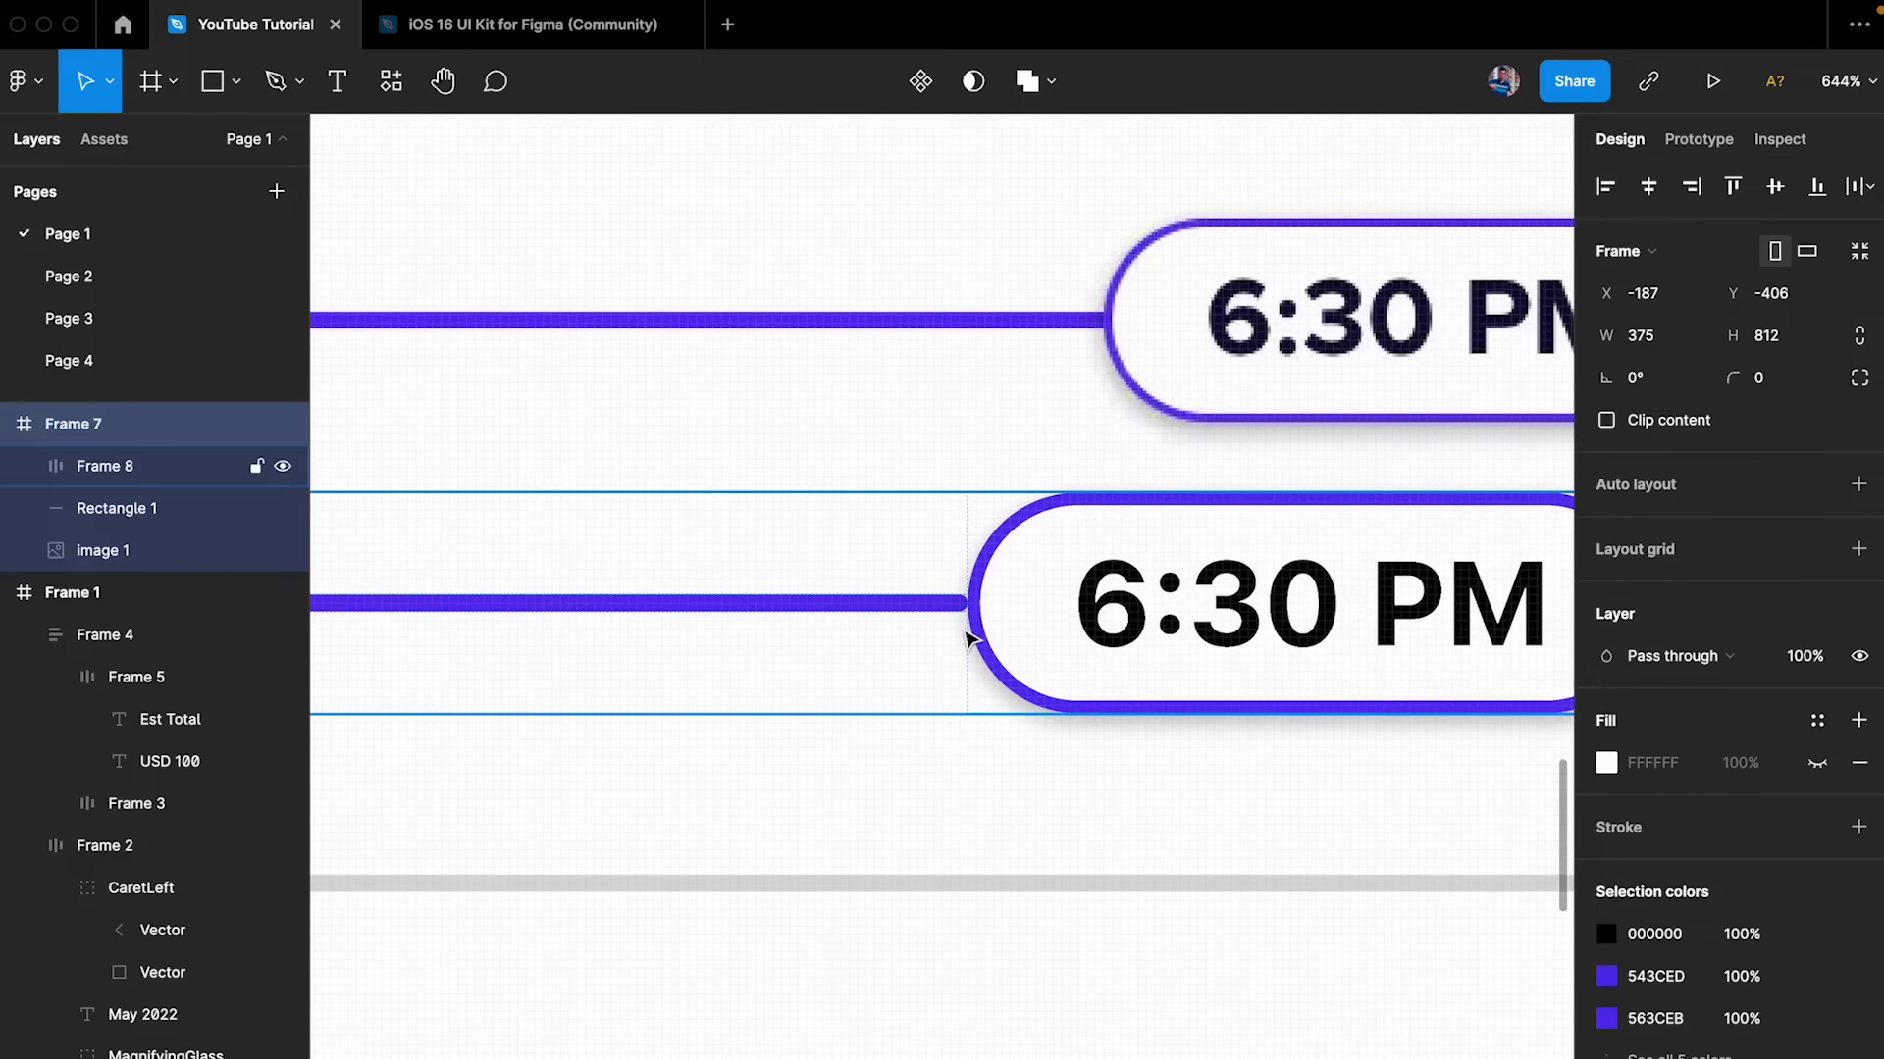
scroll(971, 637, up, 10)
double_click(950, 523)
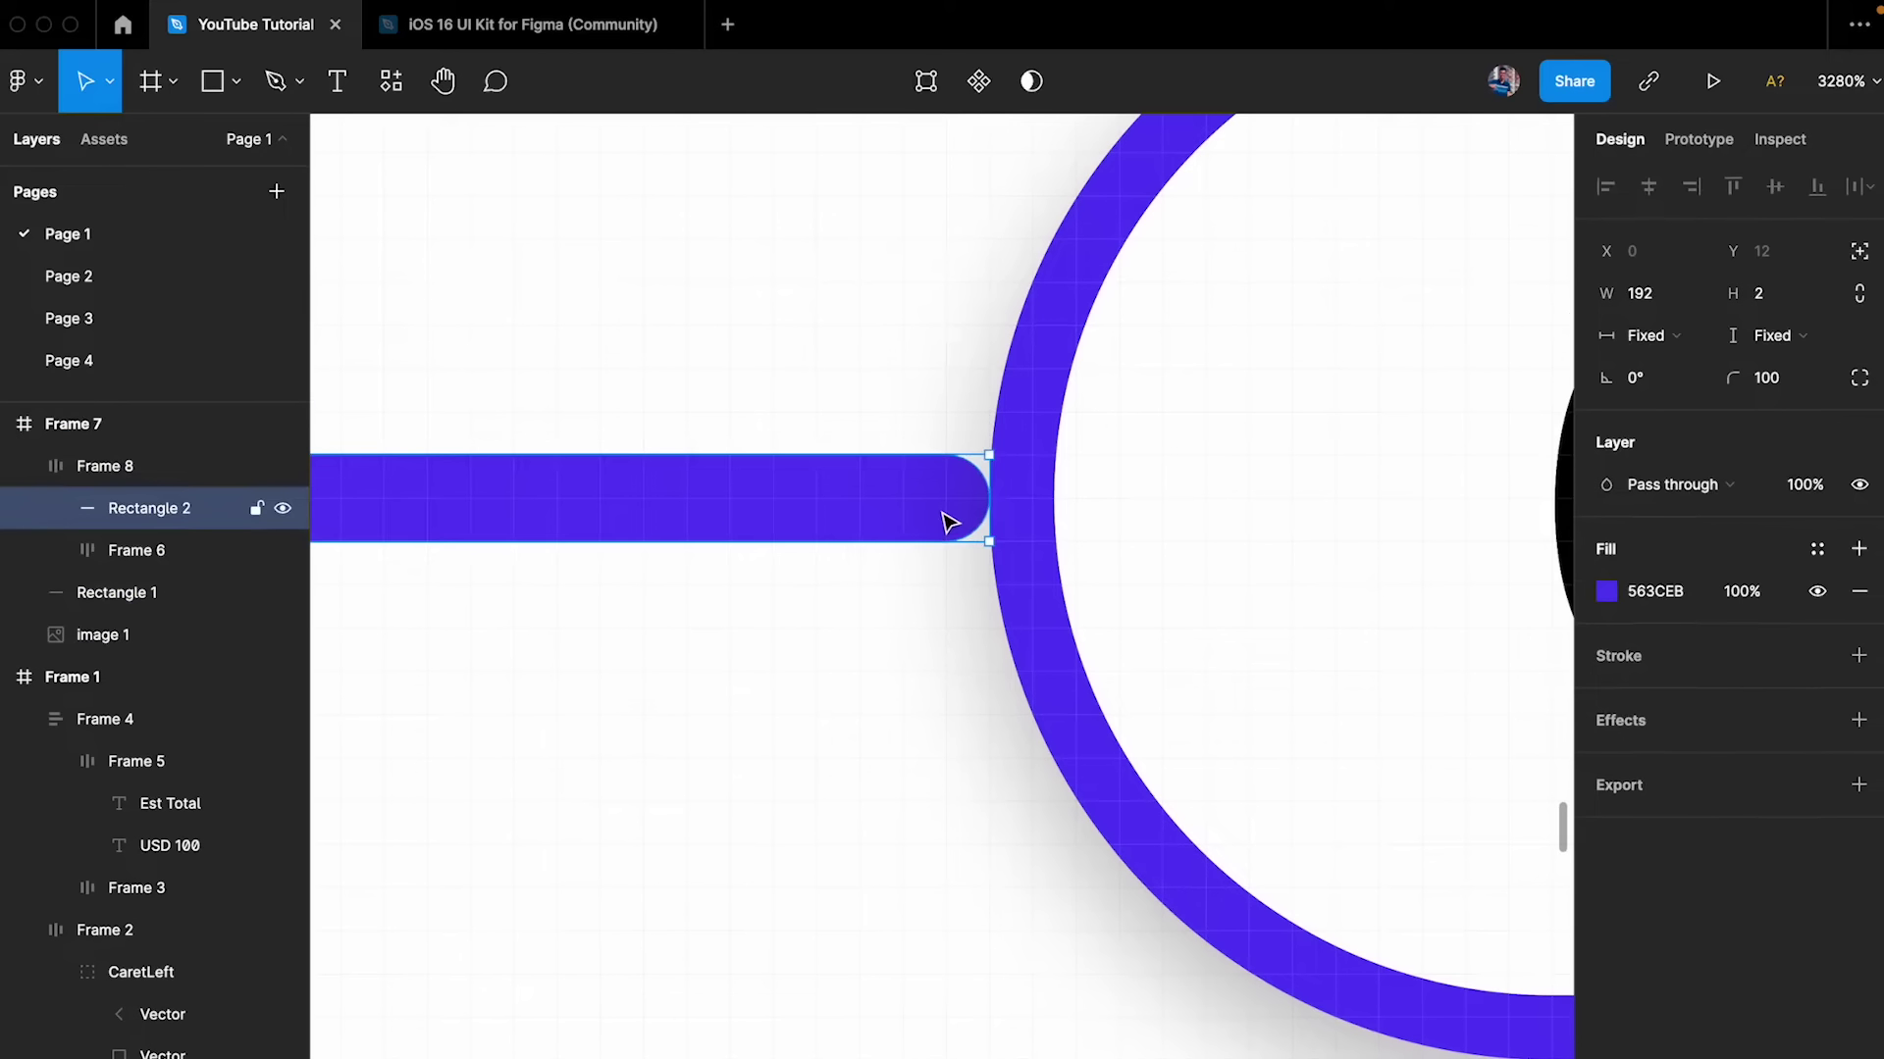
scroll(955, 521, down, 5)
click(1683, 420)
text(0)
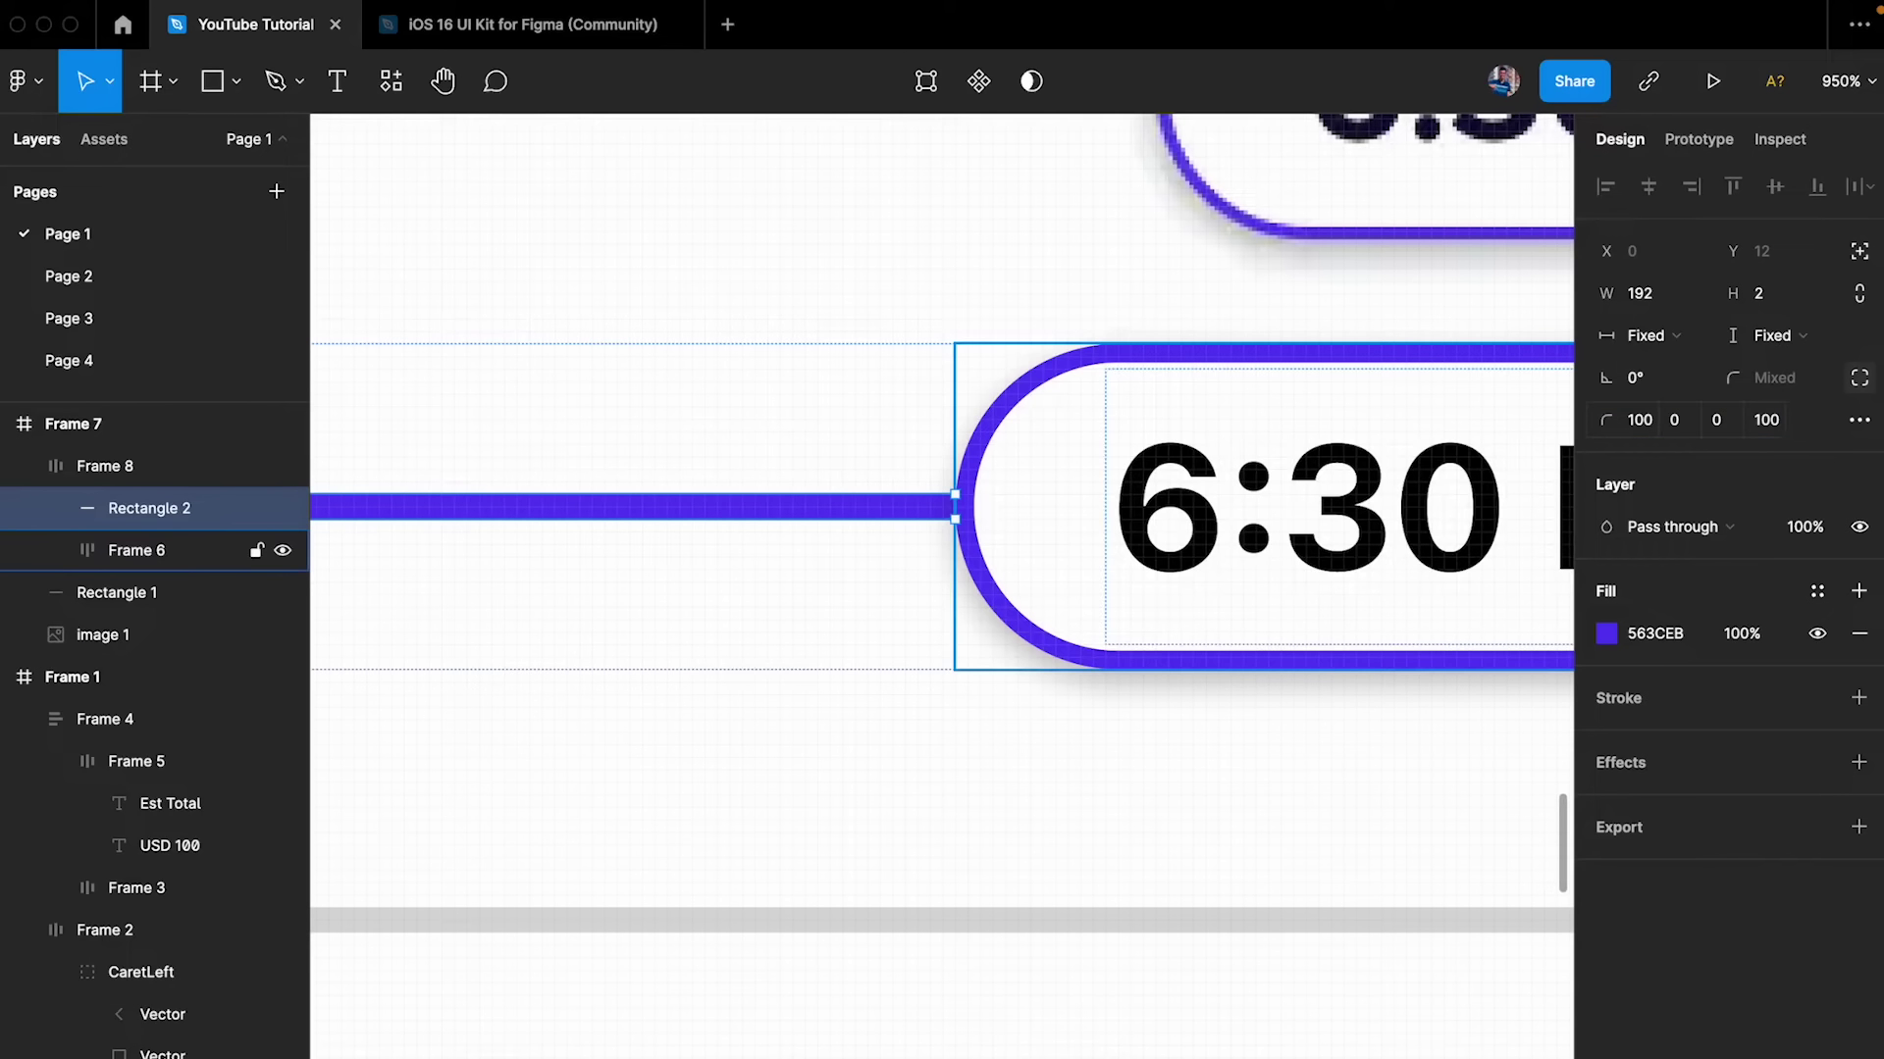
click(1087, 746)
scroll(1089, 748, down, 3)
scroll(1091, 749, down, 5)
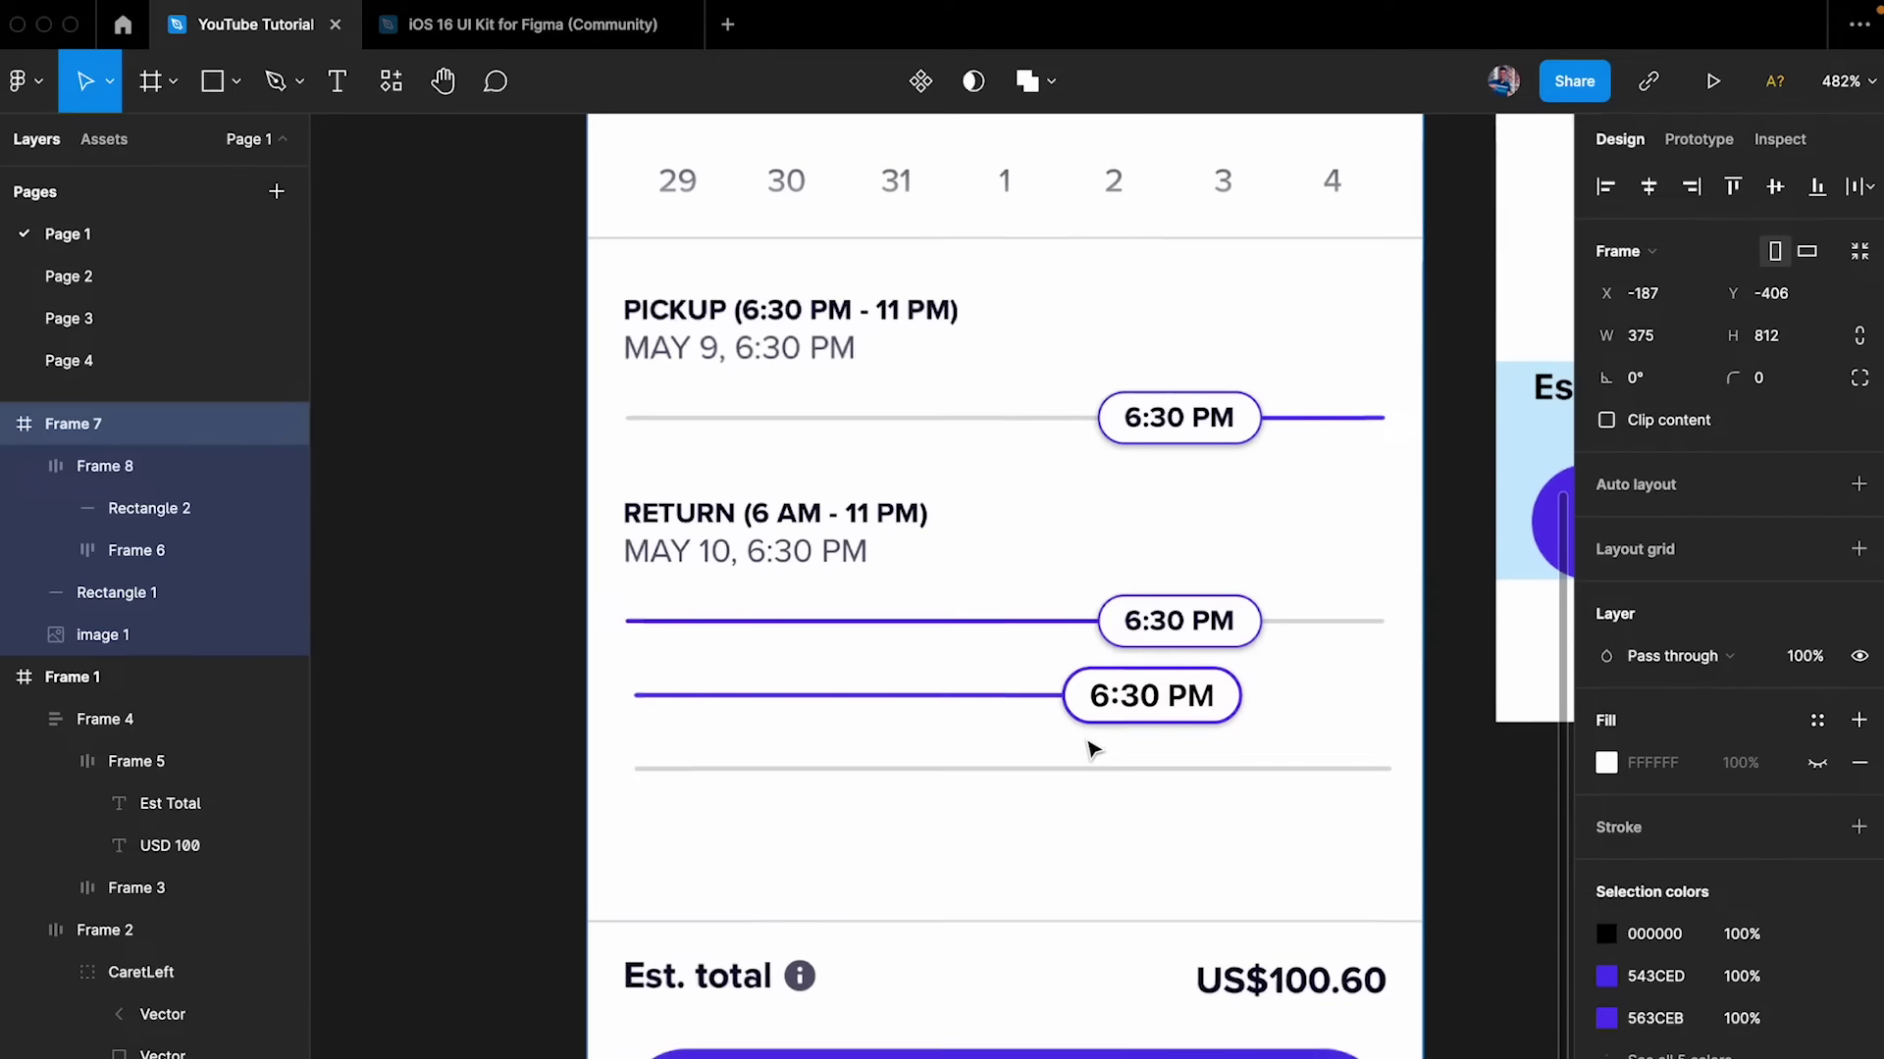
scroll(1091, 750, up, 3)
scroll(1091, 750, down, 3)
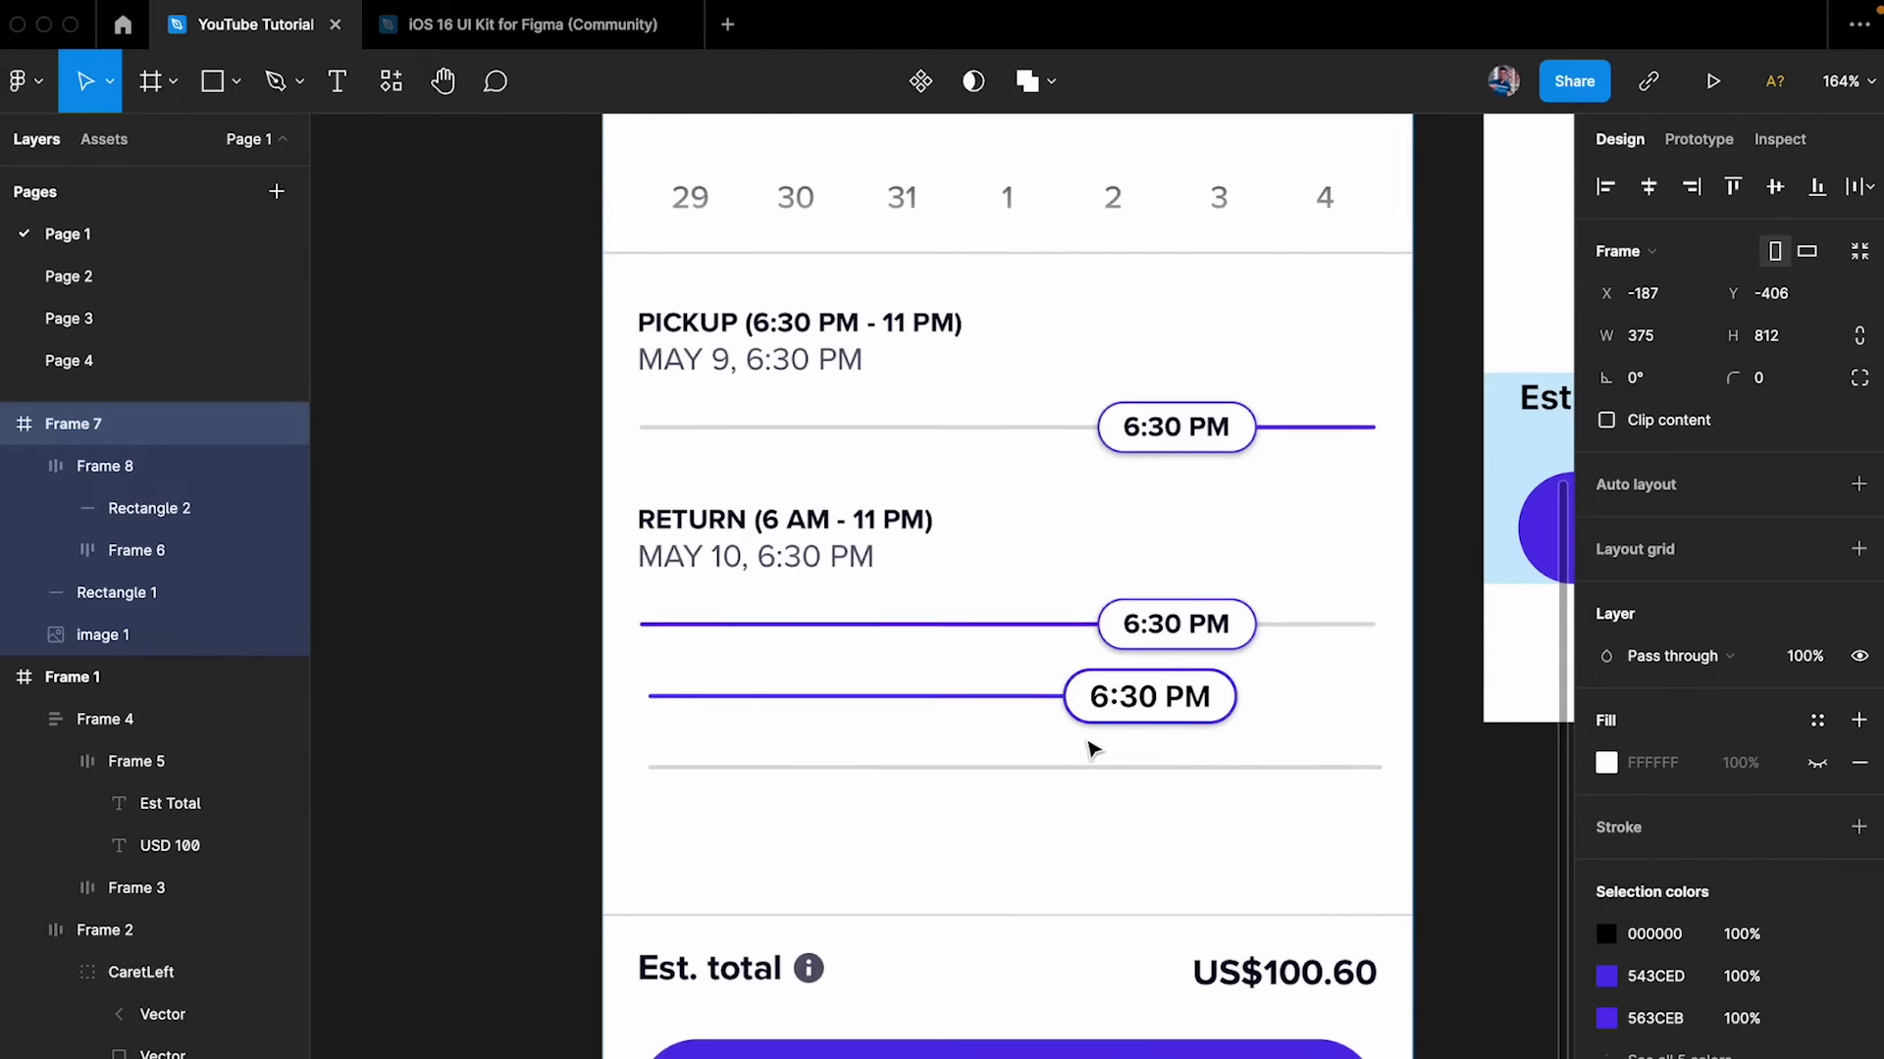
key(Return)
click(1089, 749)
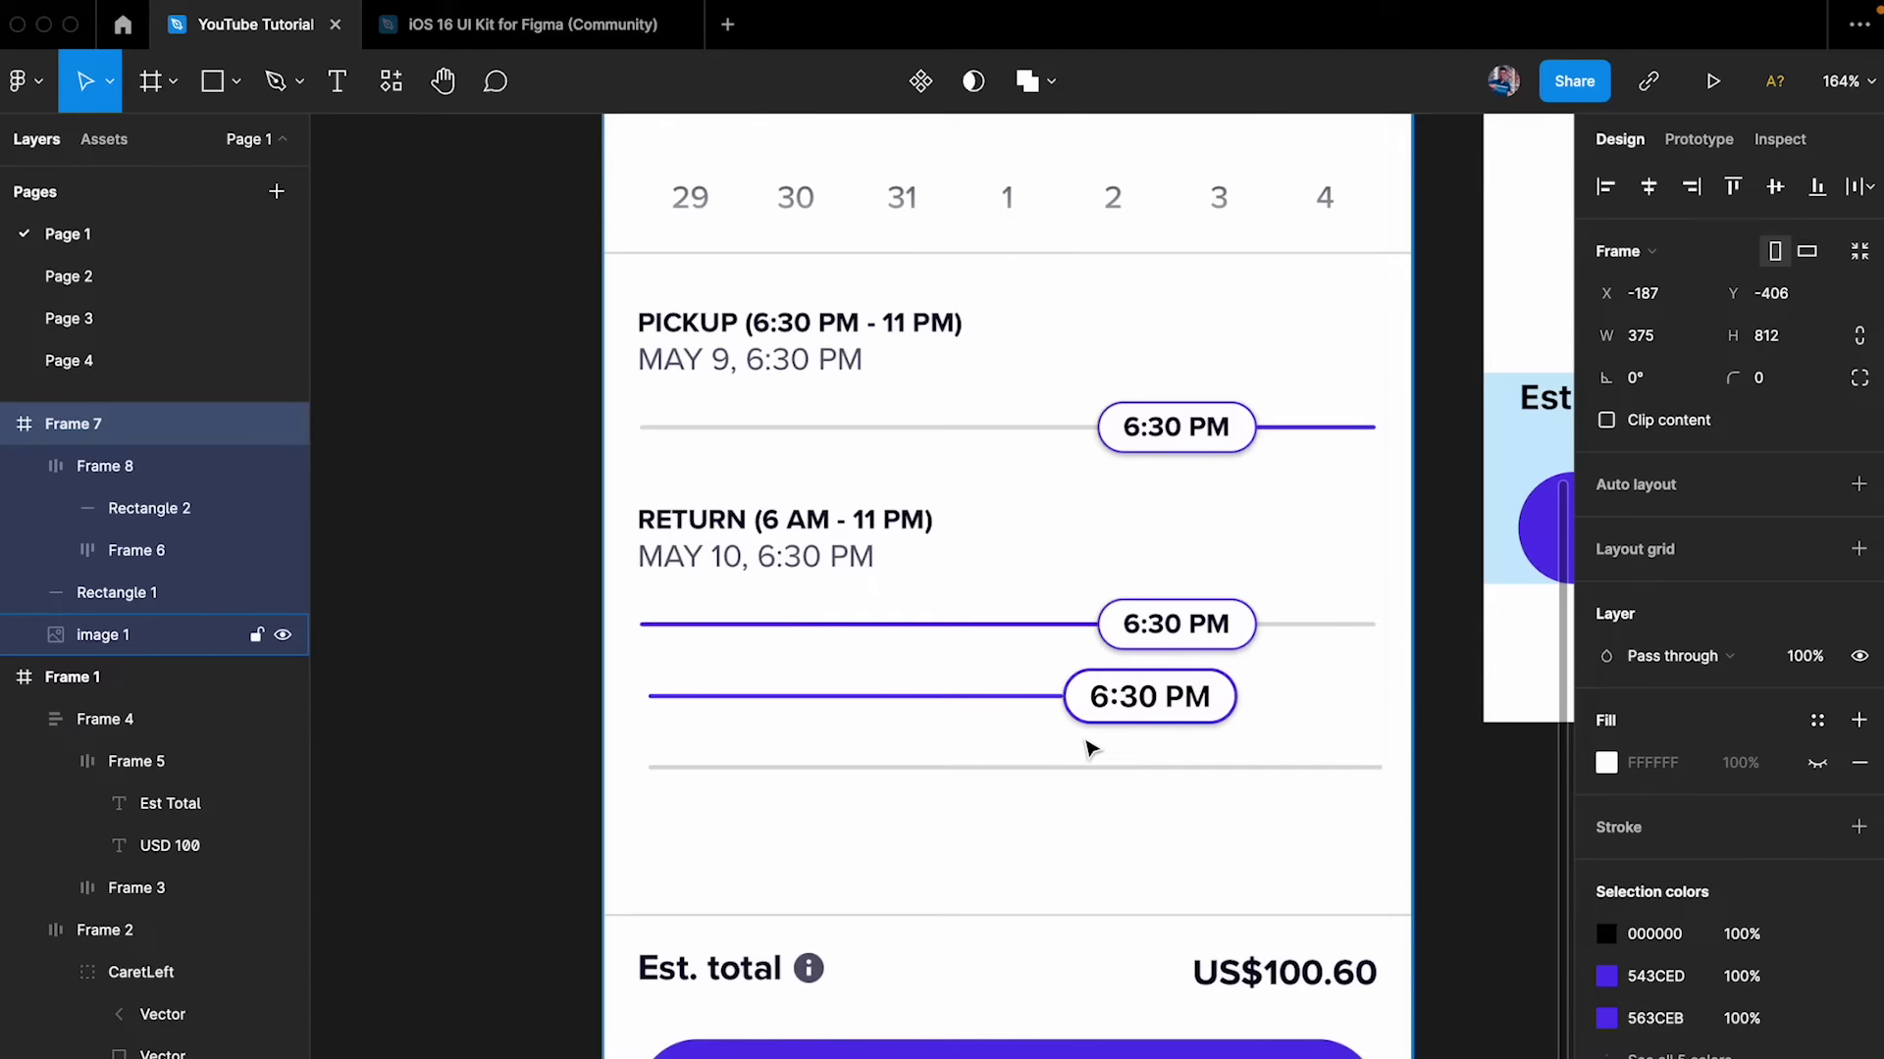
- Set the spacing between the purple line and the pill to -2 so they overlap slightly
scroll(1091, 749, up, 3)
scroll(1111, 753, up, 2)
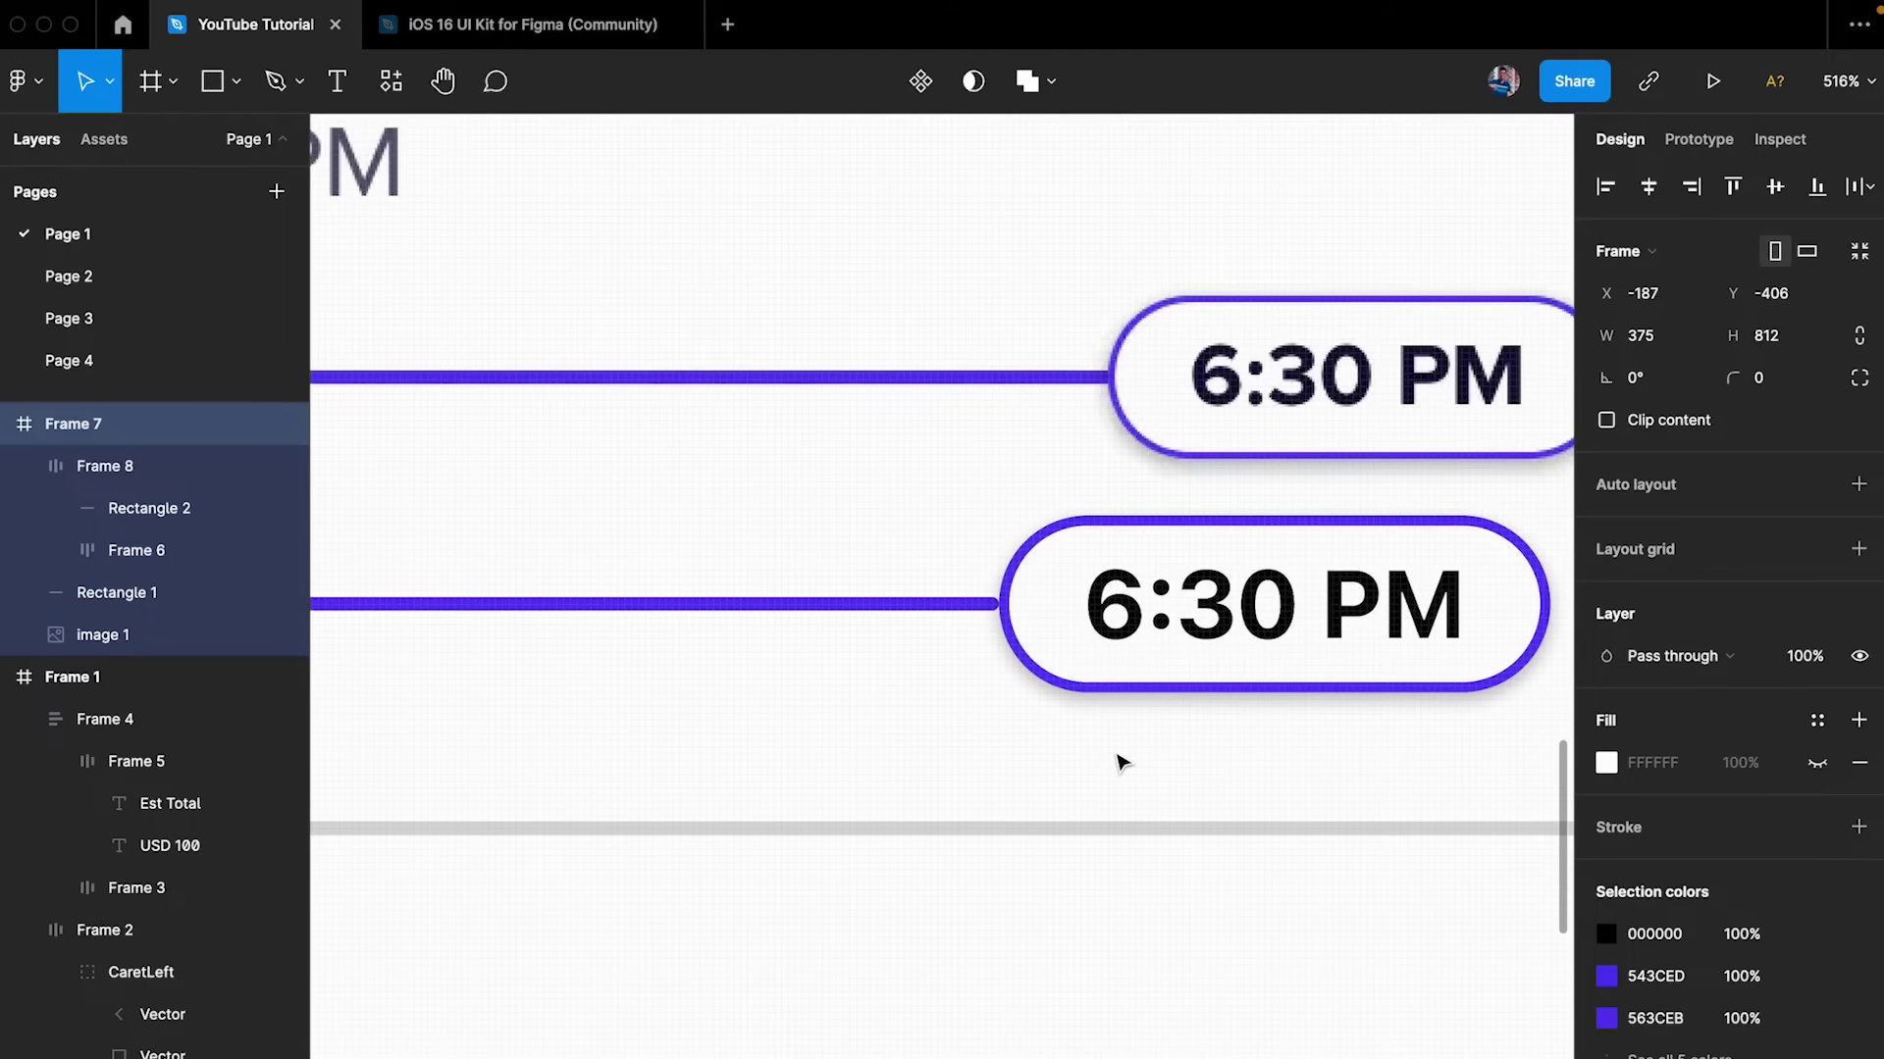
click(1051, 622)
scroll(1051, 622, up, 1)
click(1660, 625)
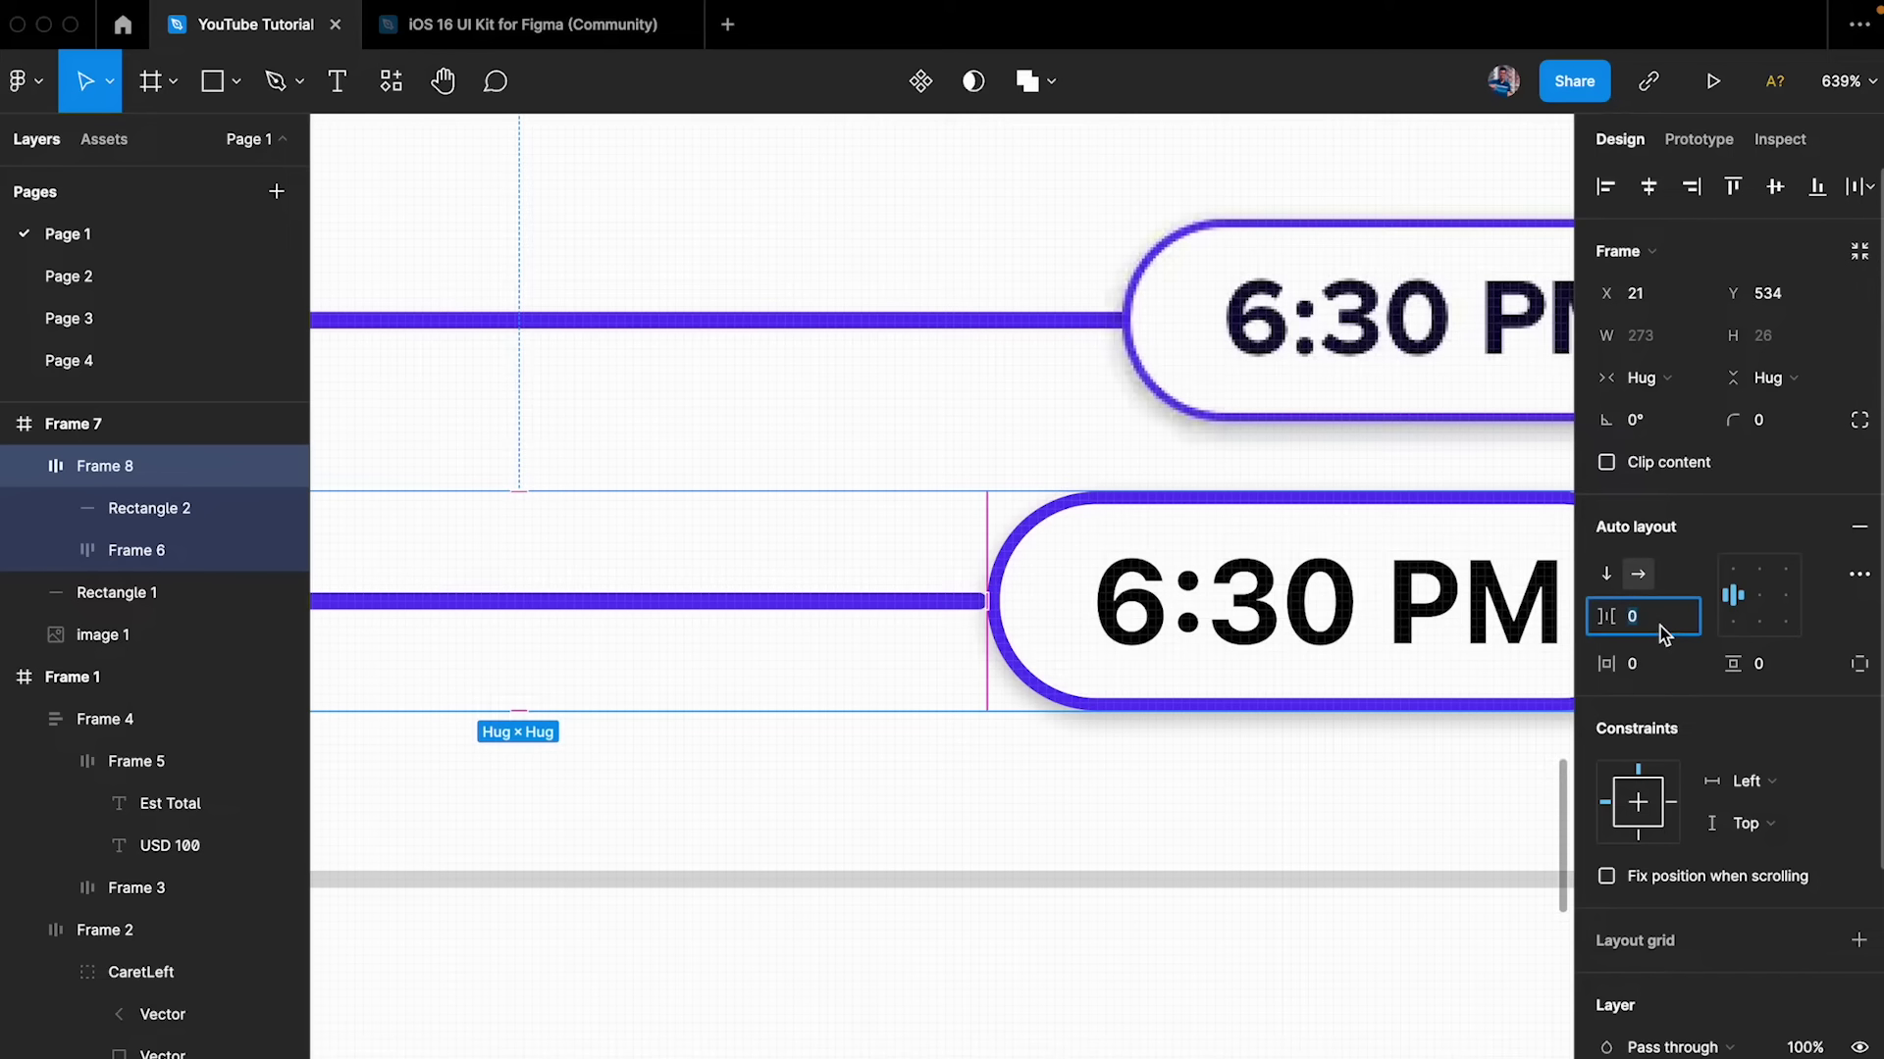
key(Down)
key(Down)
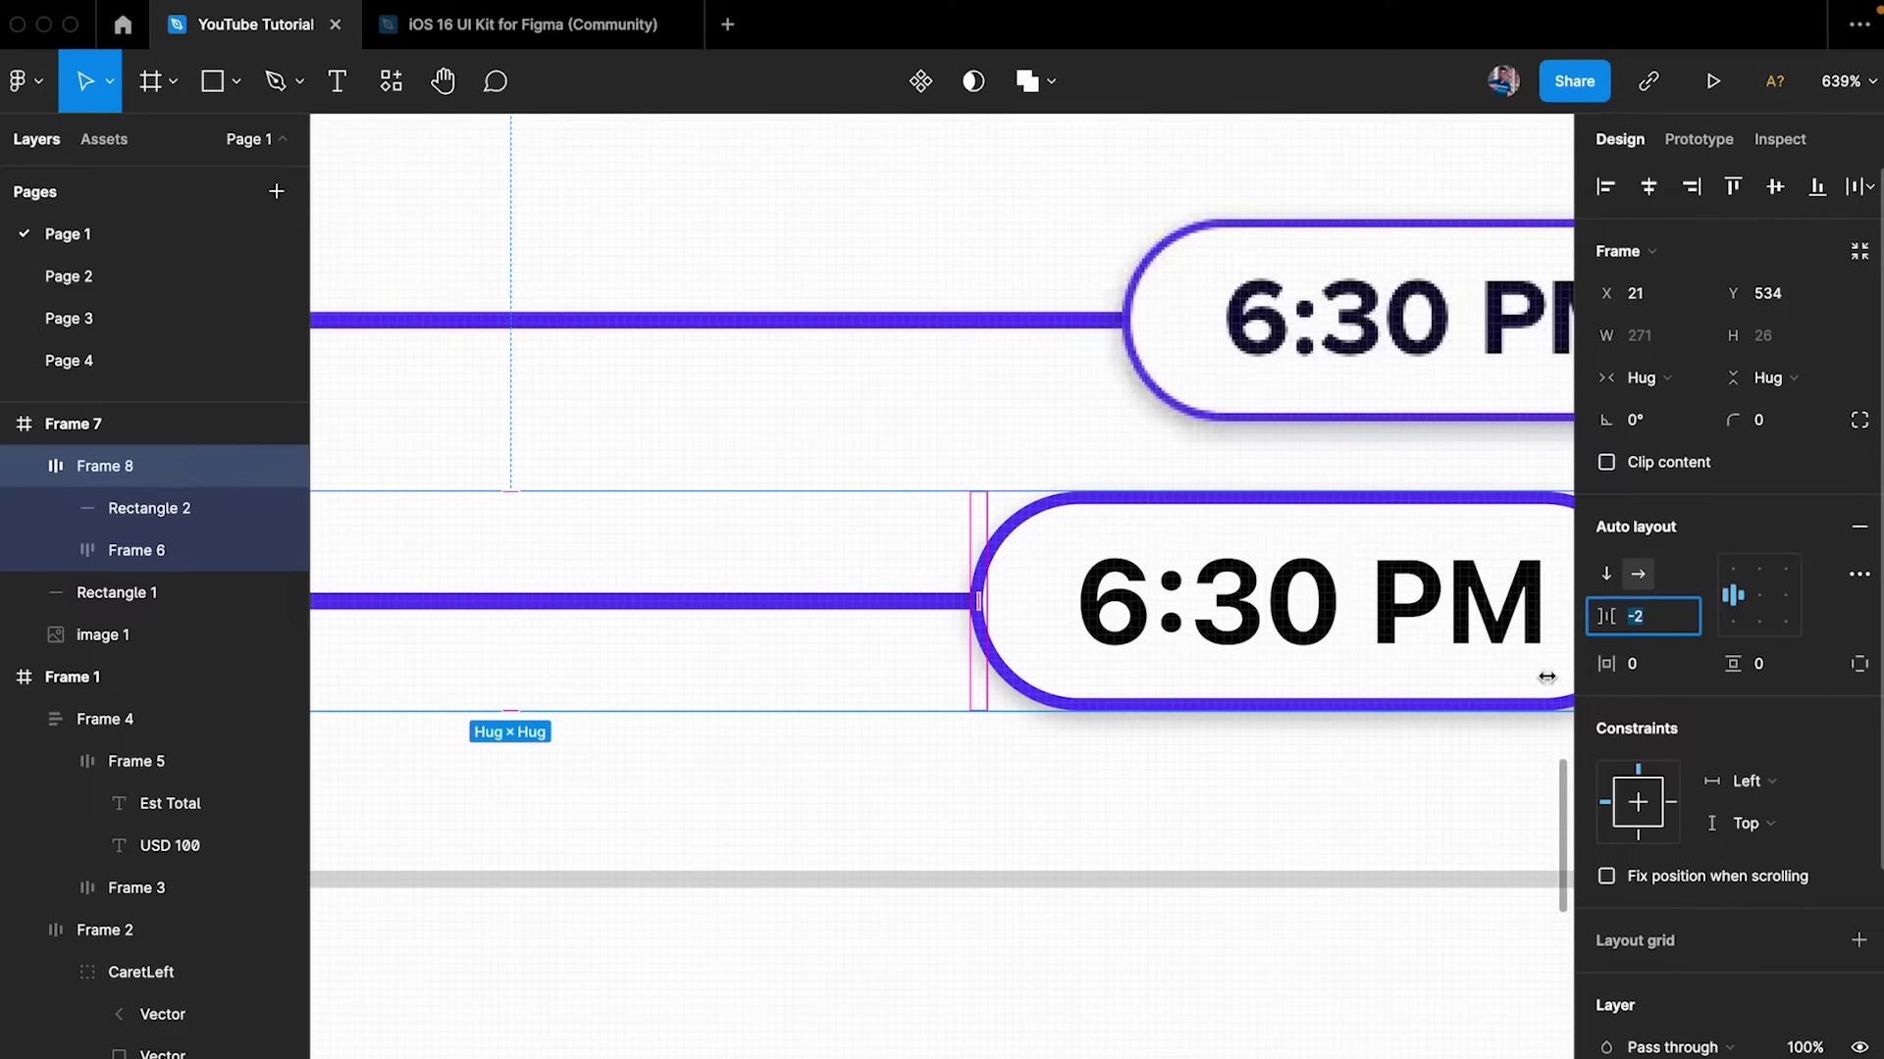
click(1374, 762)
scroll(1278, 672, down, 5)
- Try stretching the slider's auto layout frame to about 311 wide and undo the resizing
click(1278, 672)
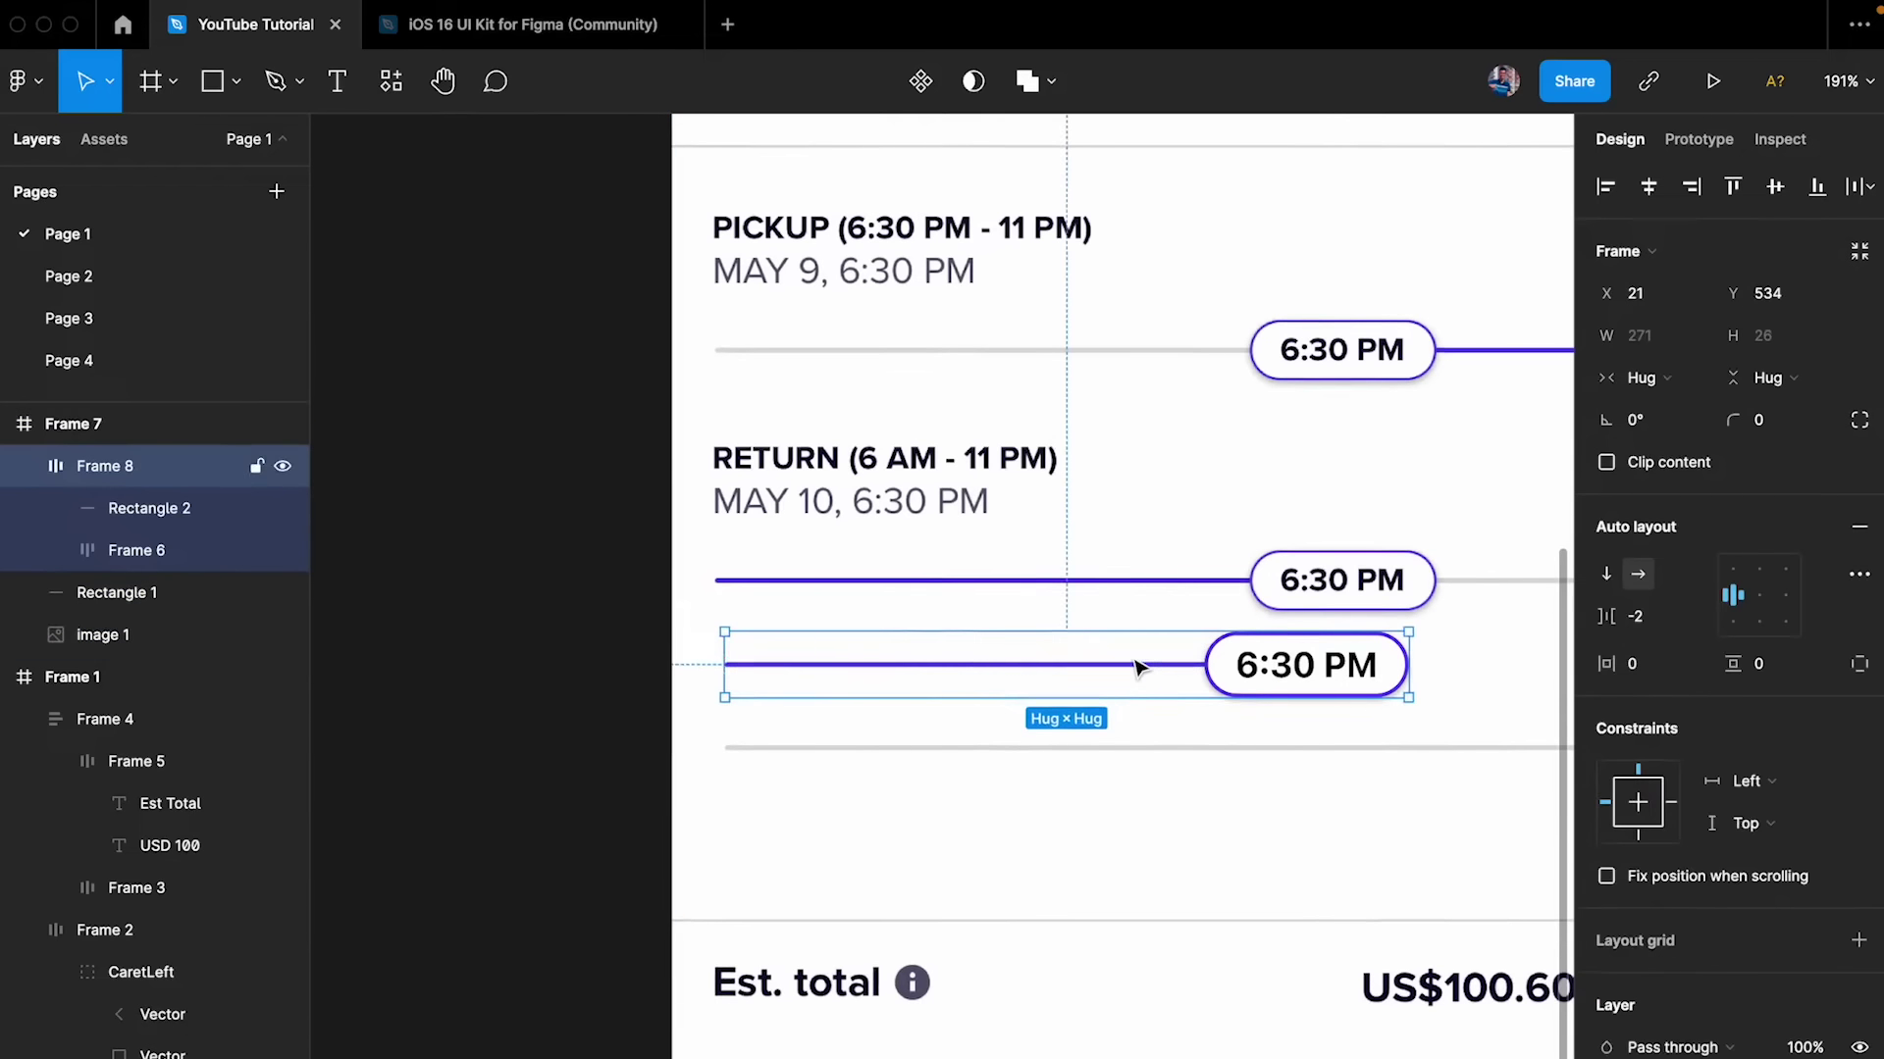
scroll(1138, 670, right, 3)
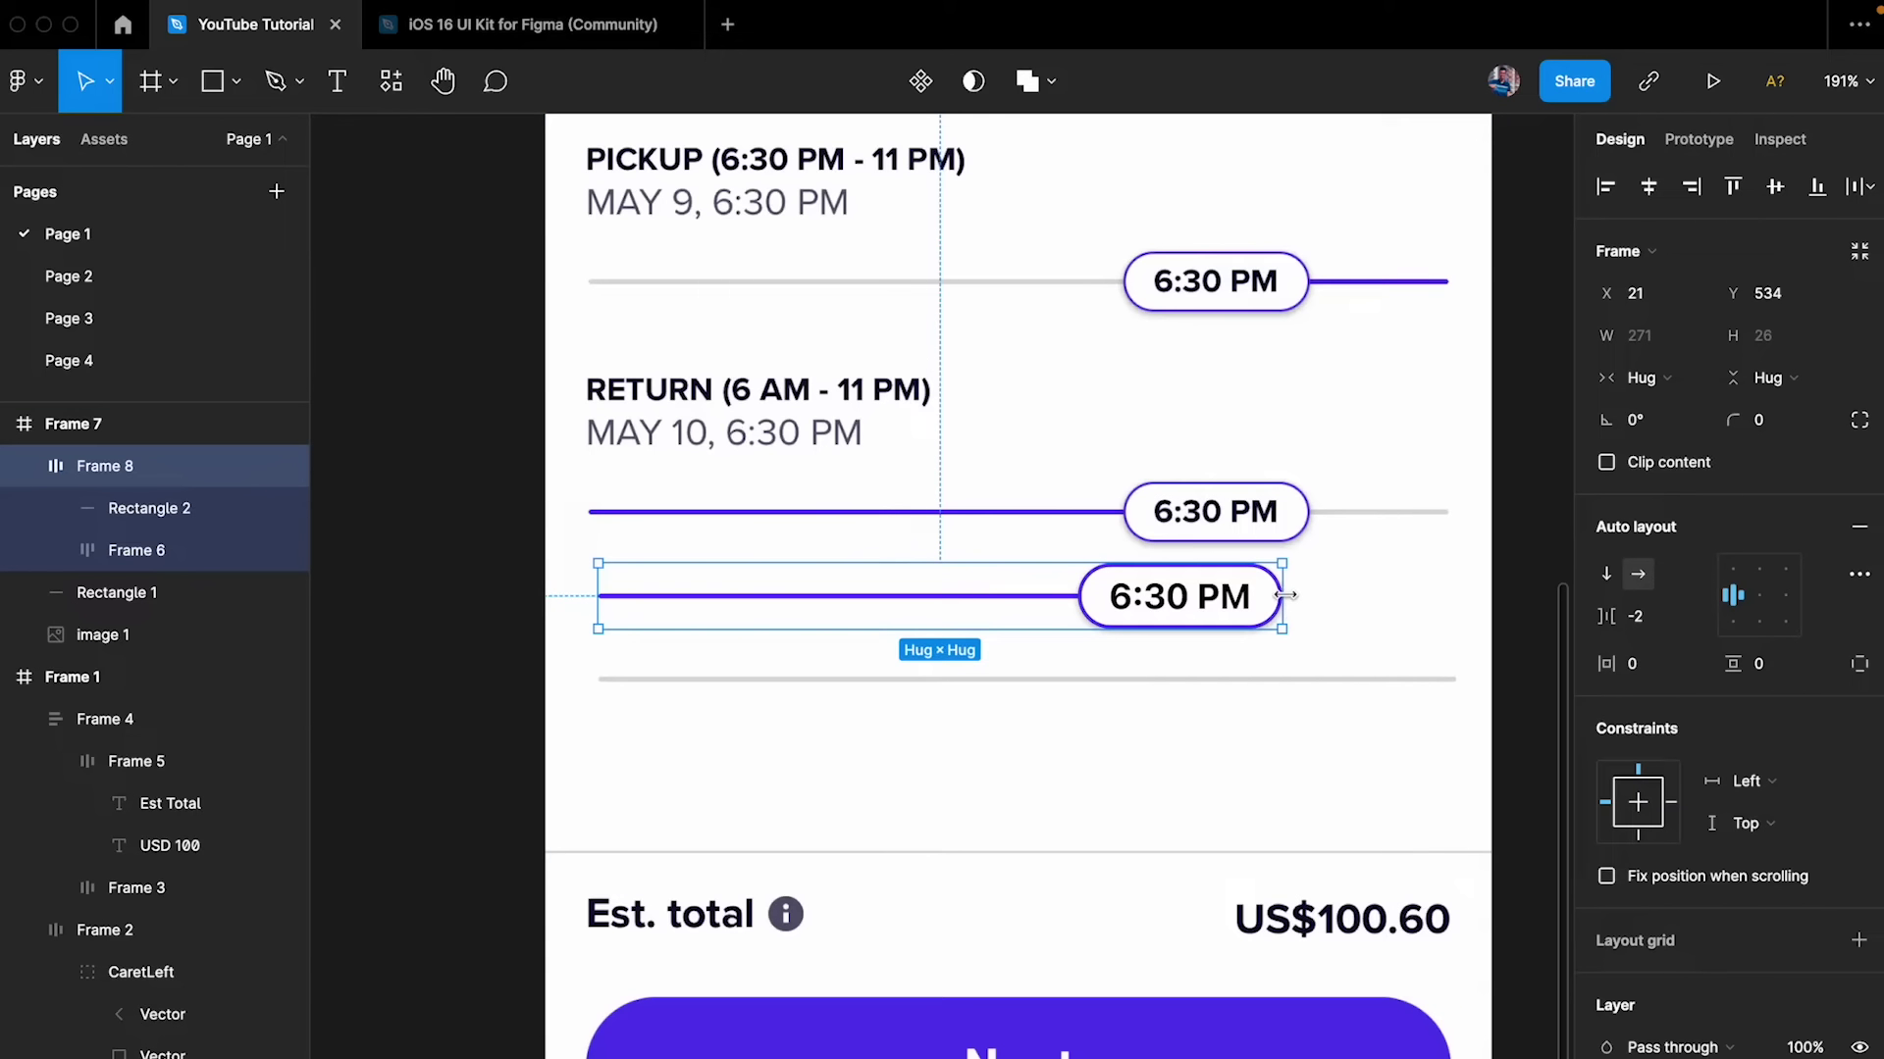
drag(1285, 594, 1399, 588)
key(ctrl+z)
key(ctrl+z)
key(ctrl+shift+z)
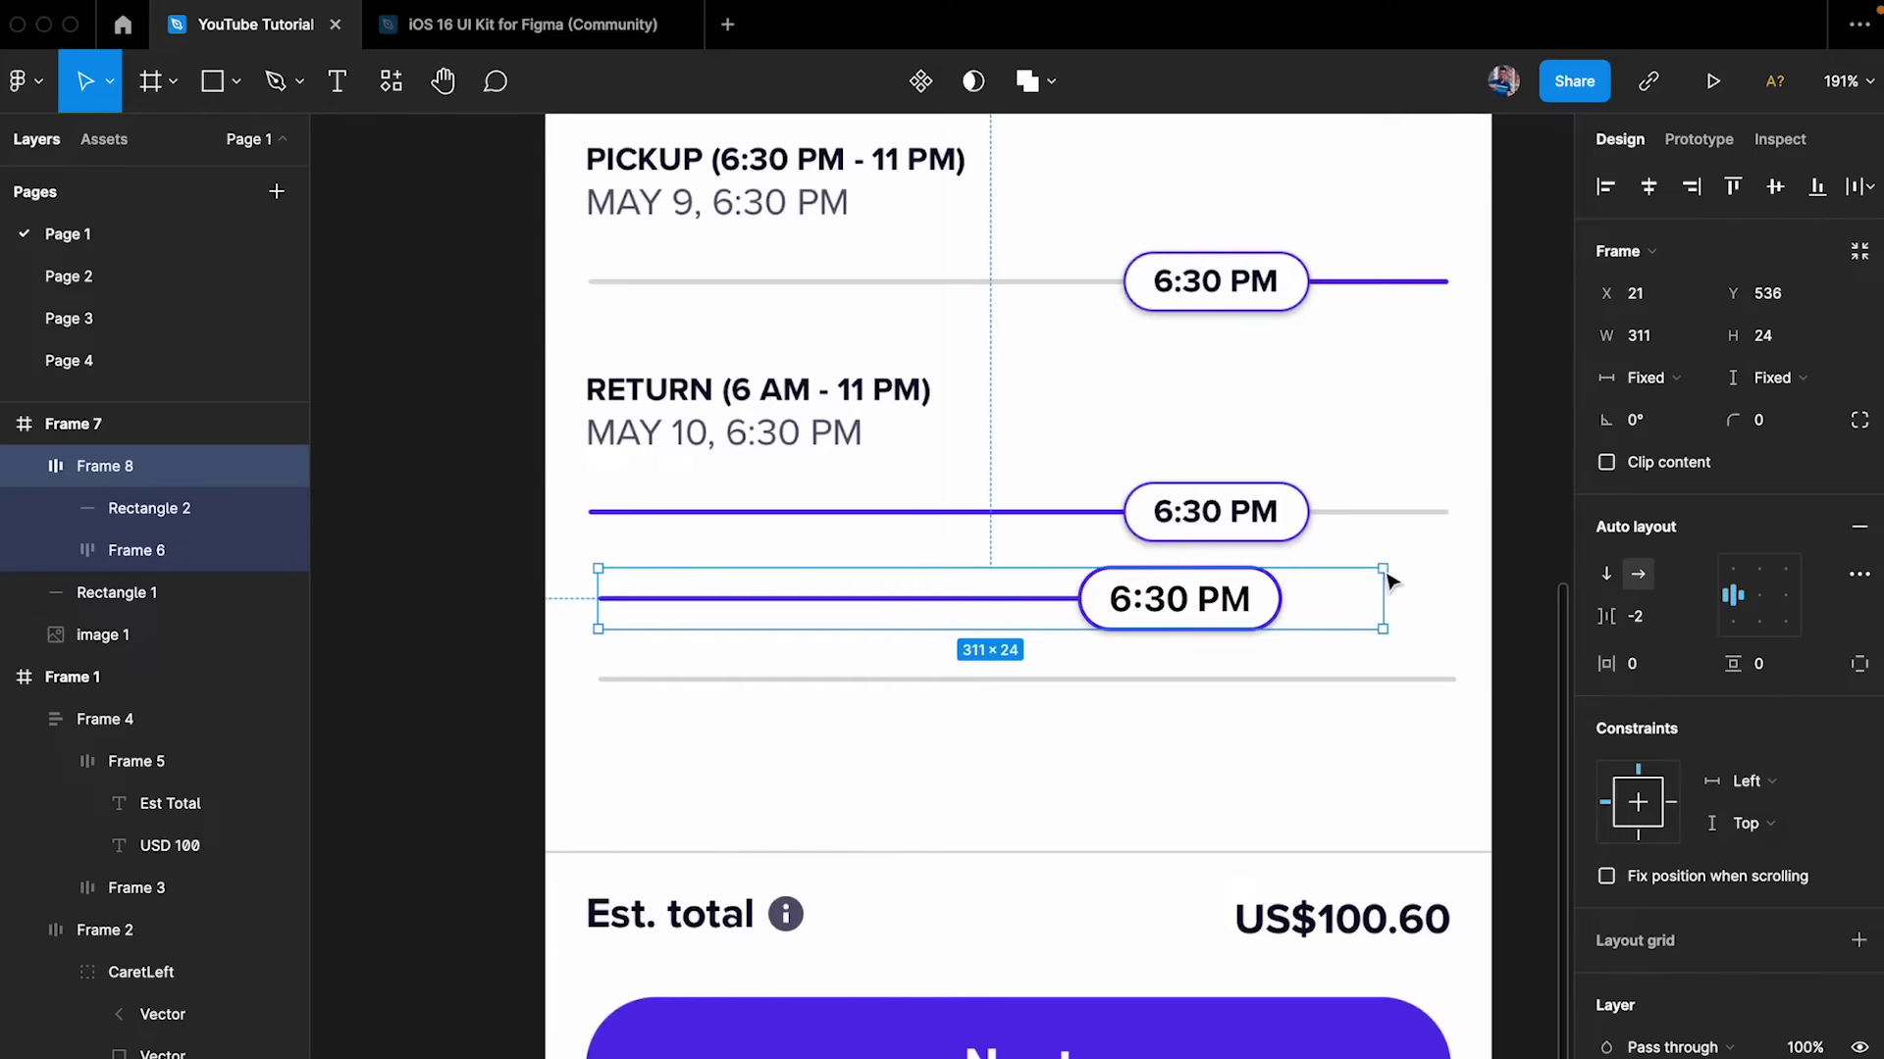
drag(1289, 578, 1438, 579)
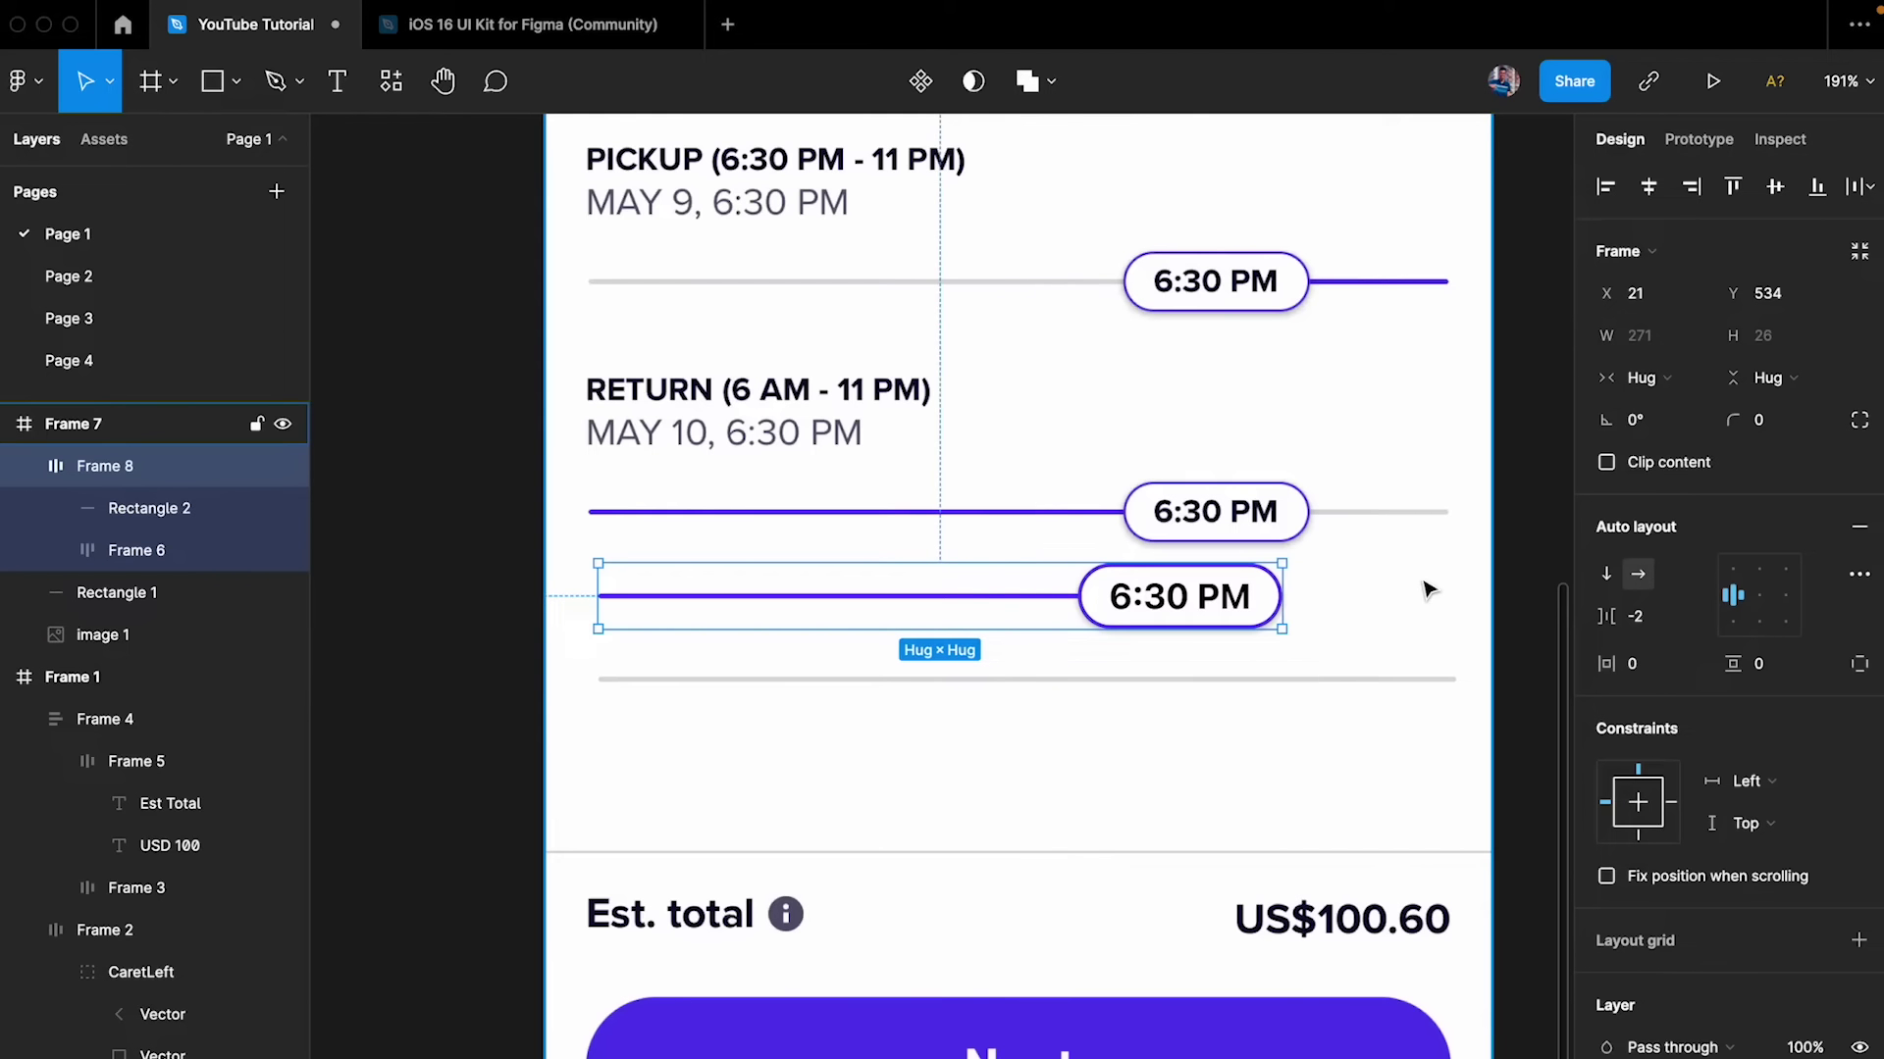
key(ctrl+z)
scroll(1329, 589, up, 1)
scroll(1328, 590, up, 2)
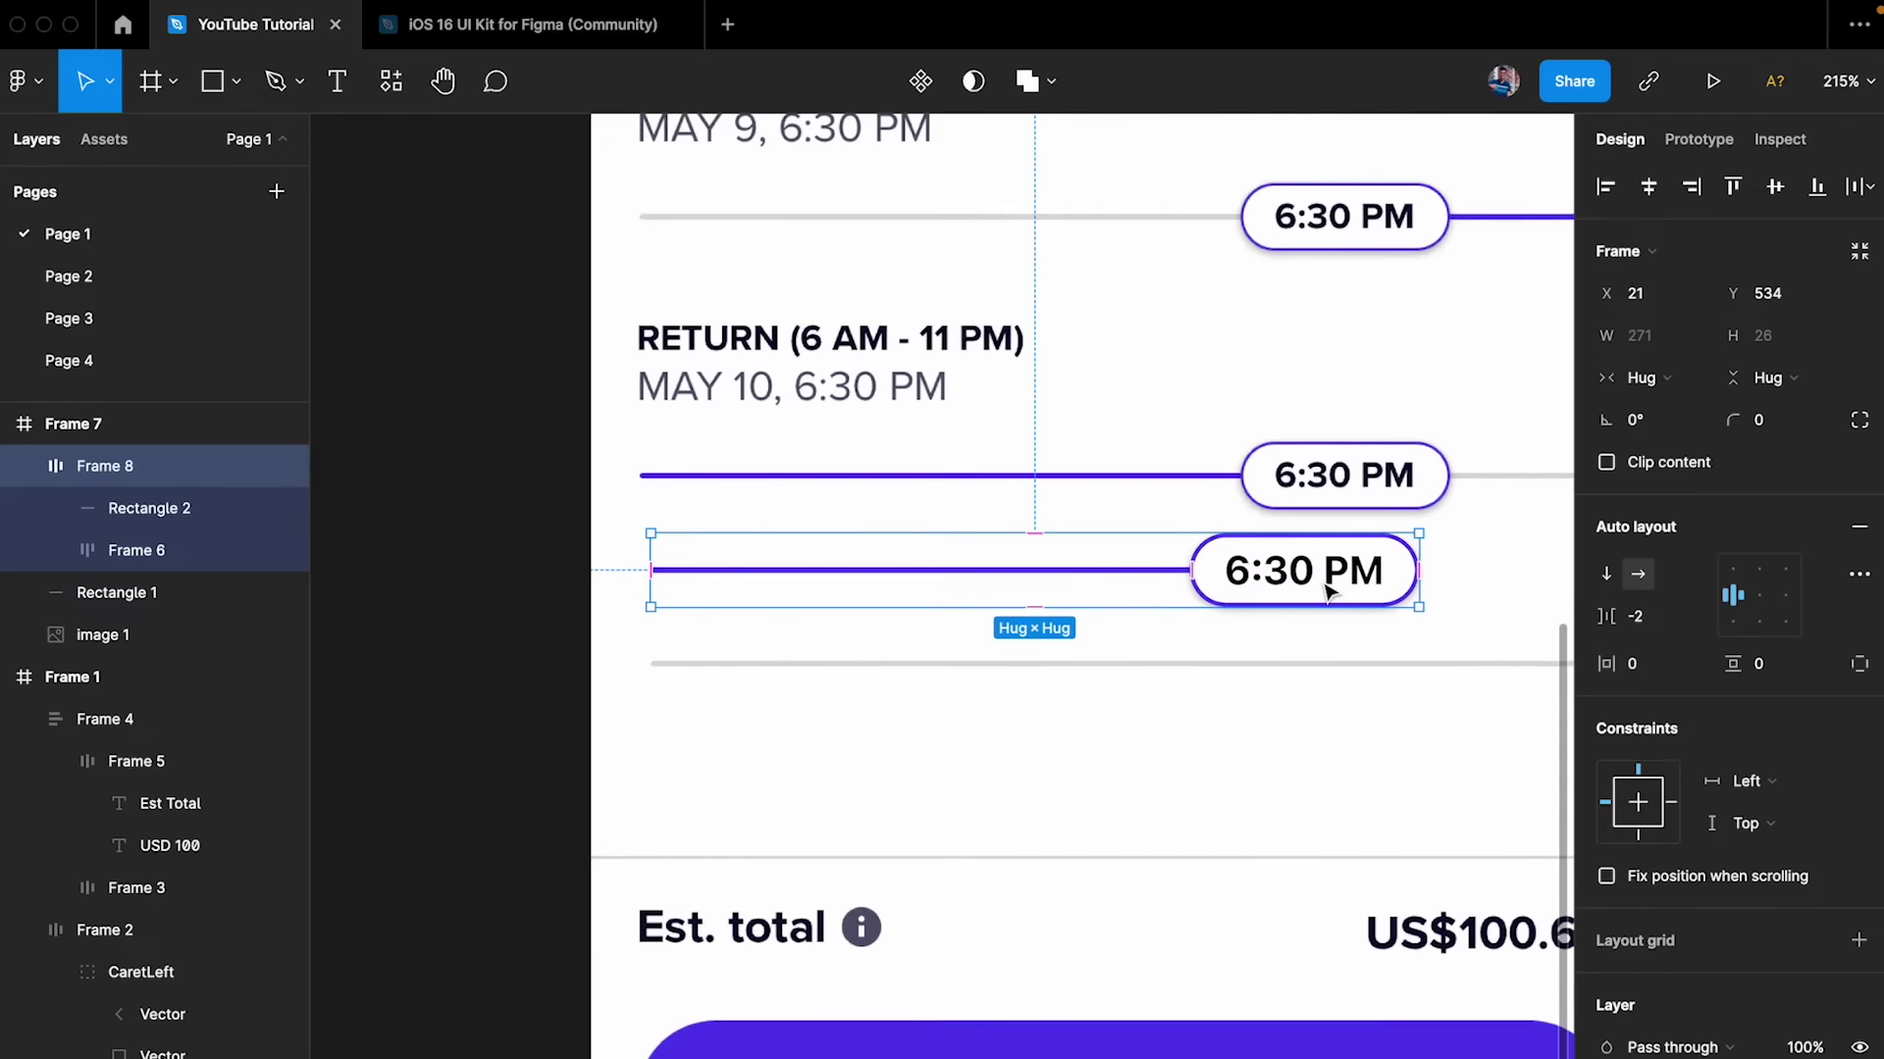
- Set the purple line's horizontal resizing to fill its auto layout frame
click(1209, 569)
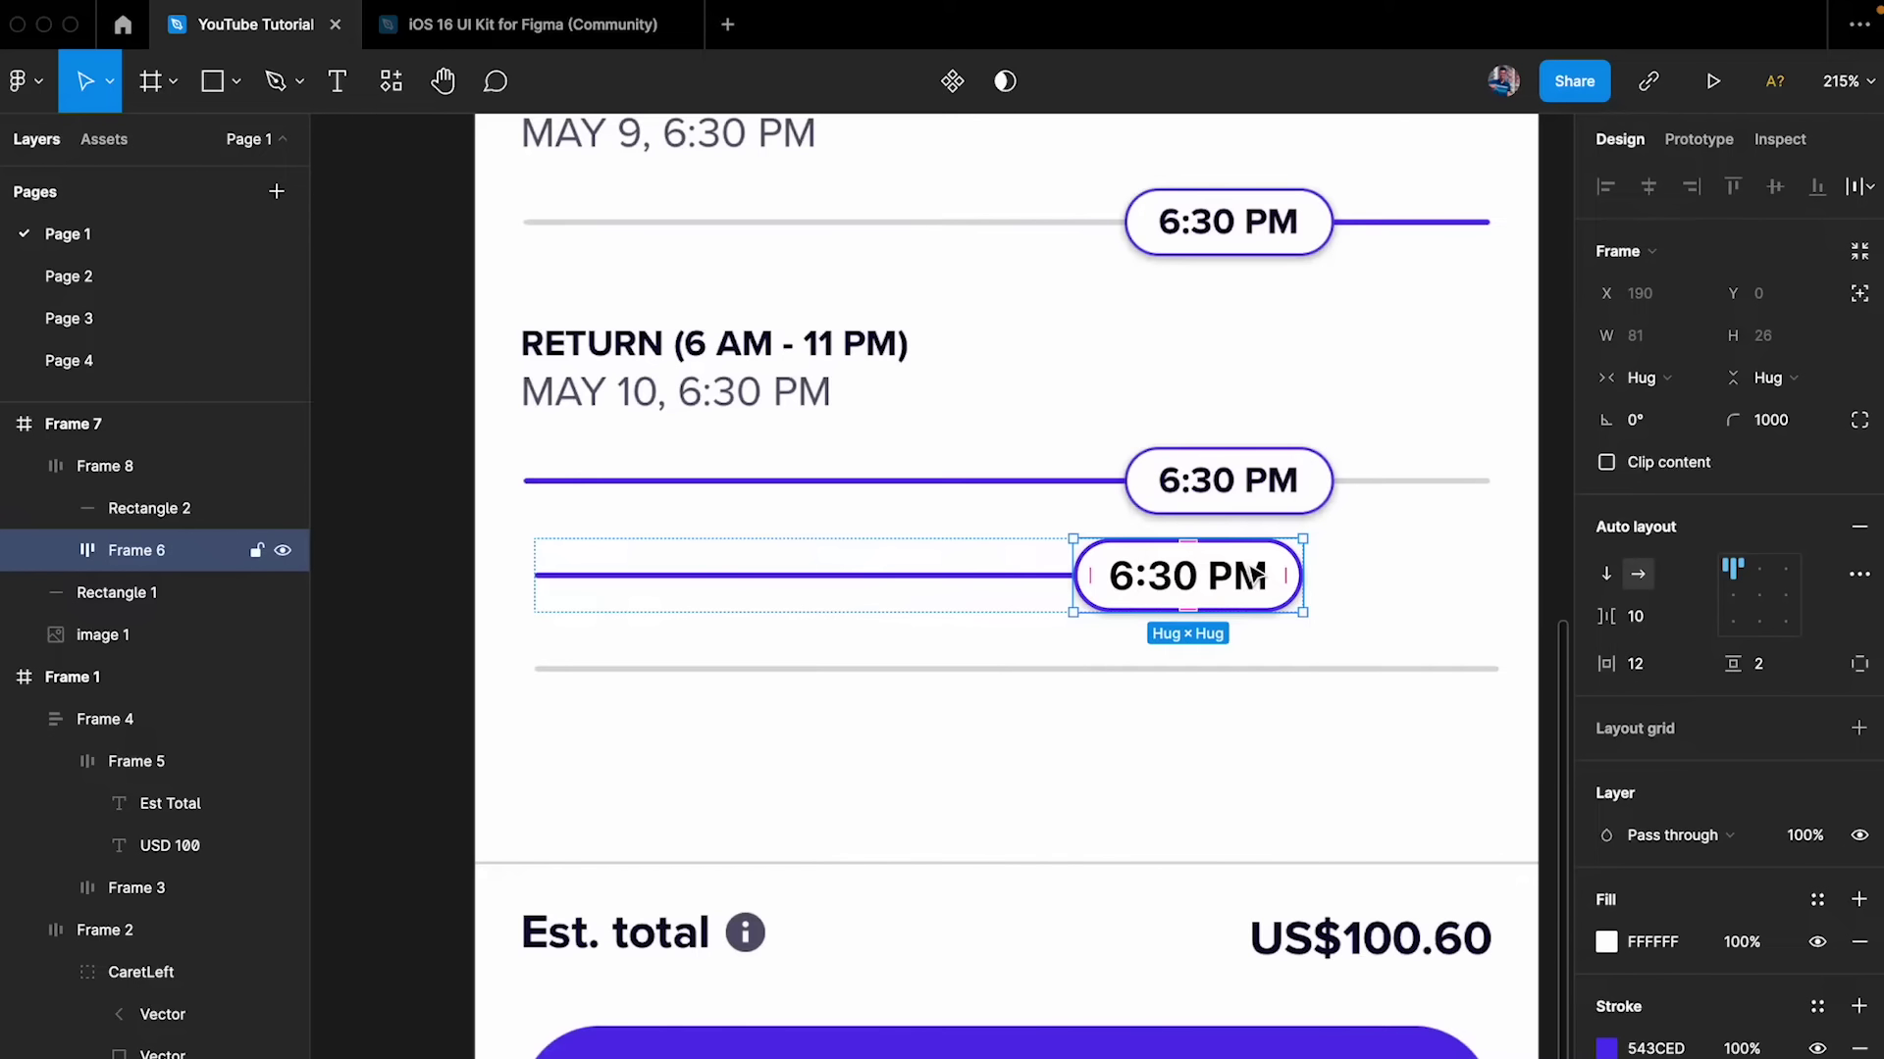
click(1002, 581)
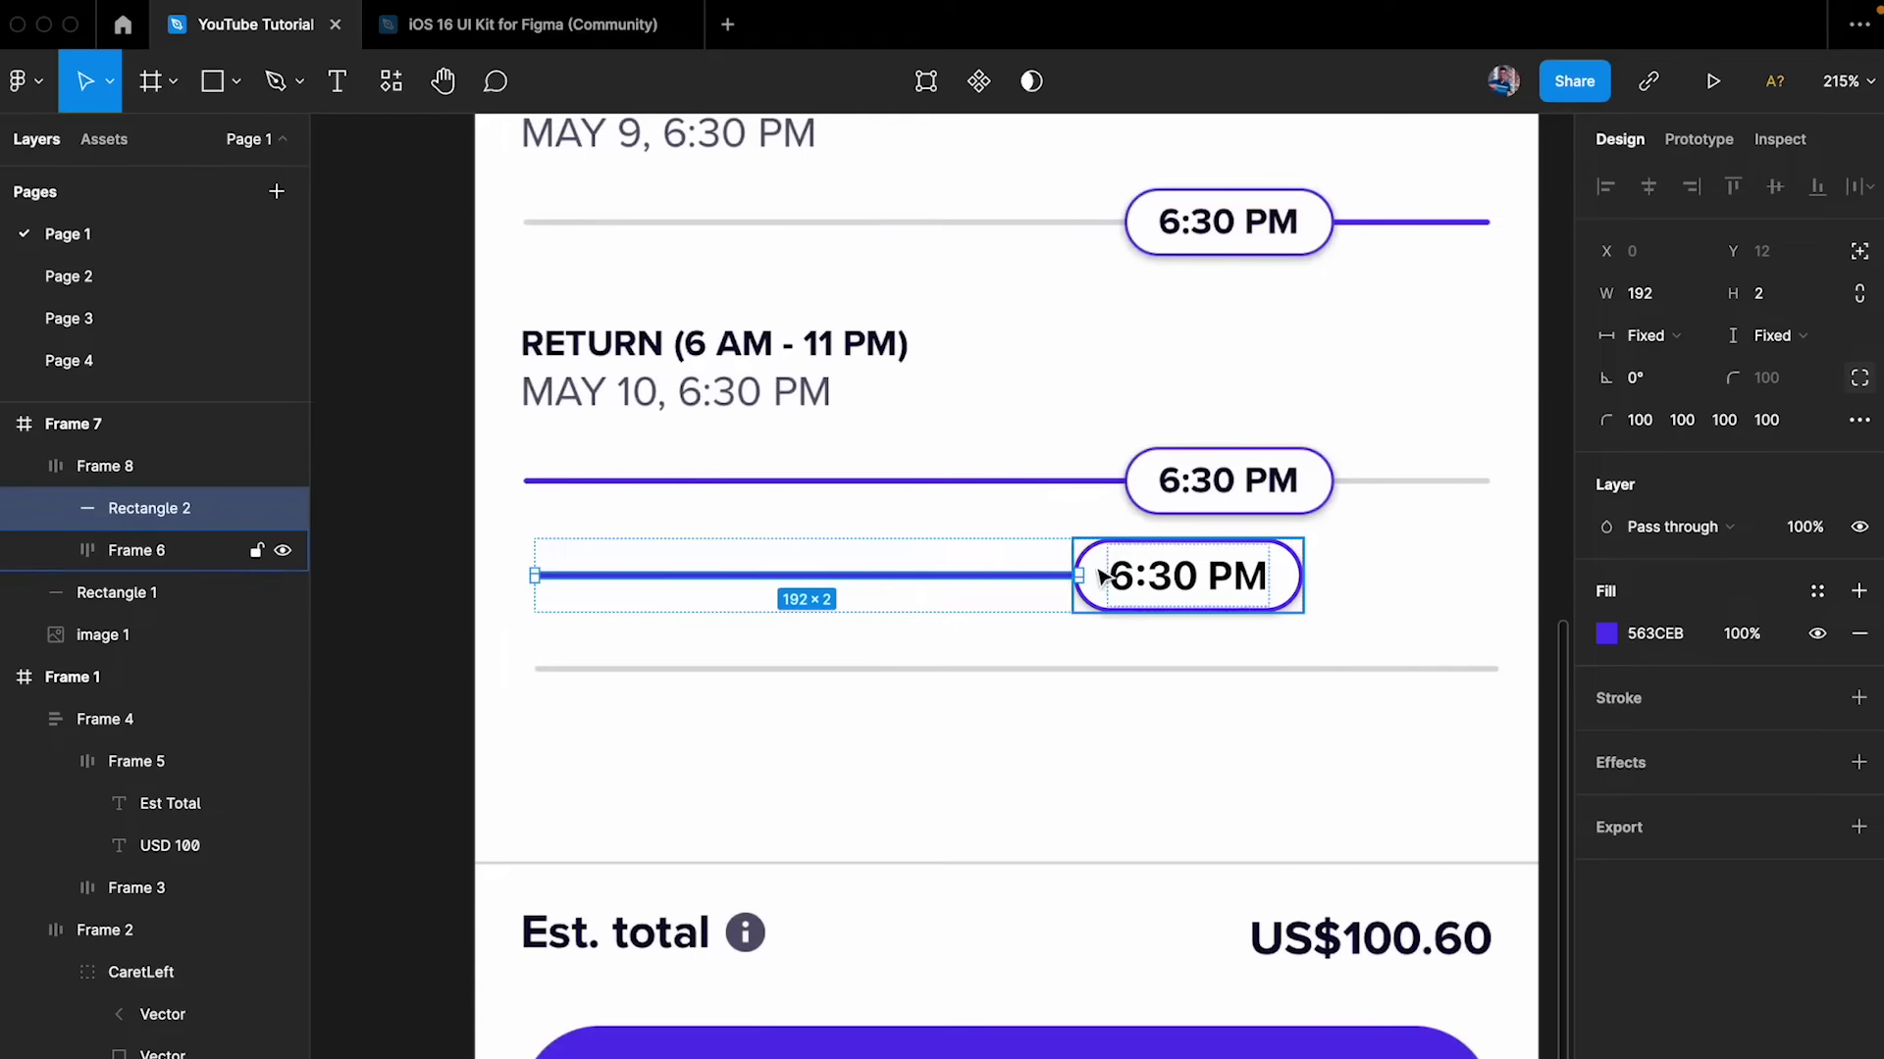
click(1673, 337)
click(1677, 365)
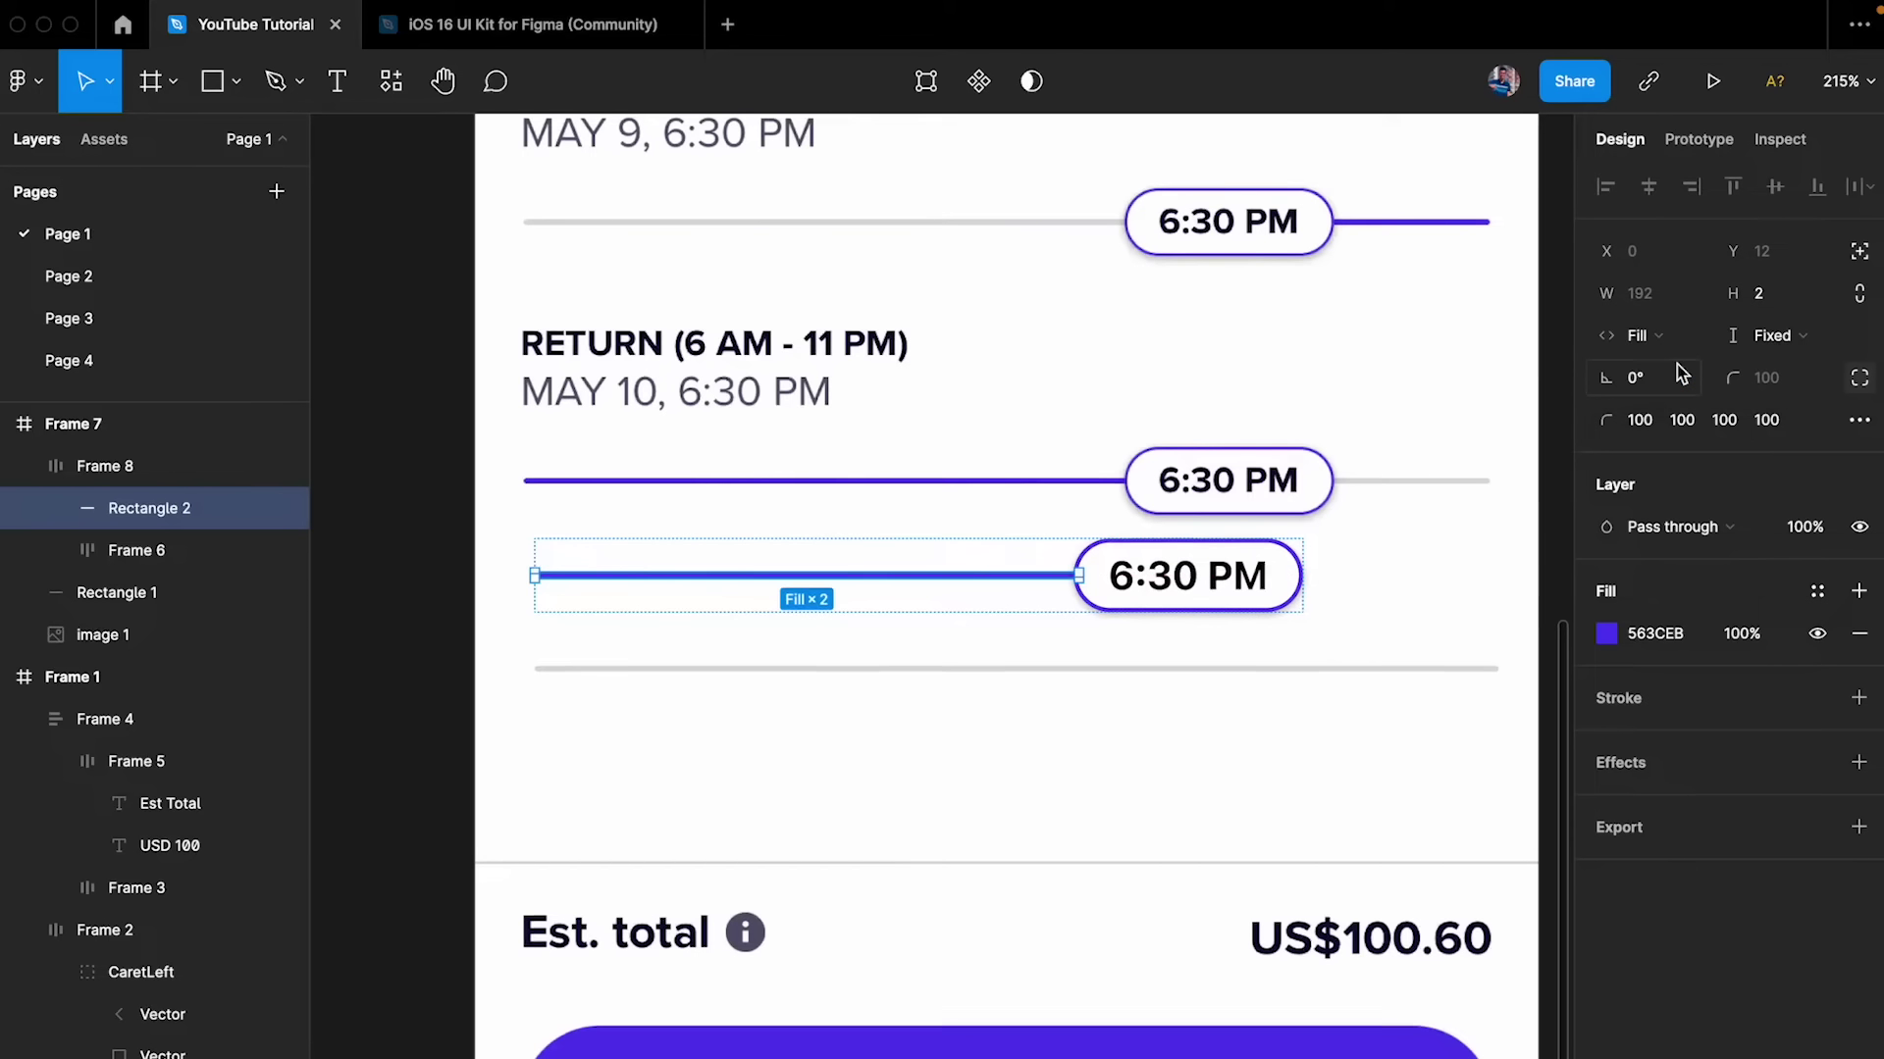
click(1308, 798)
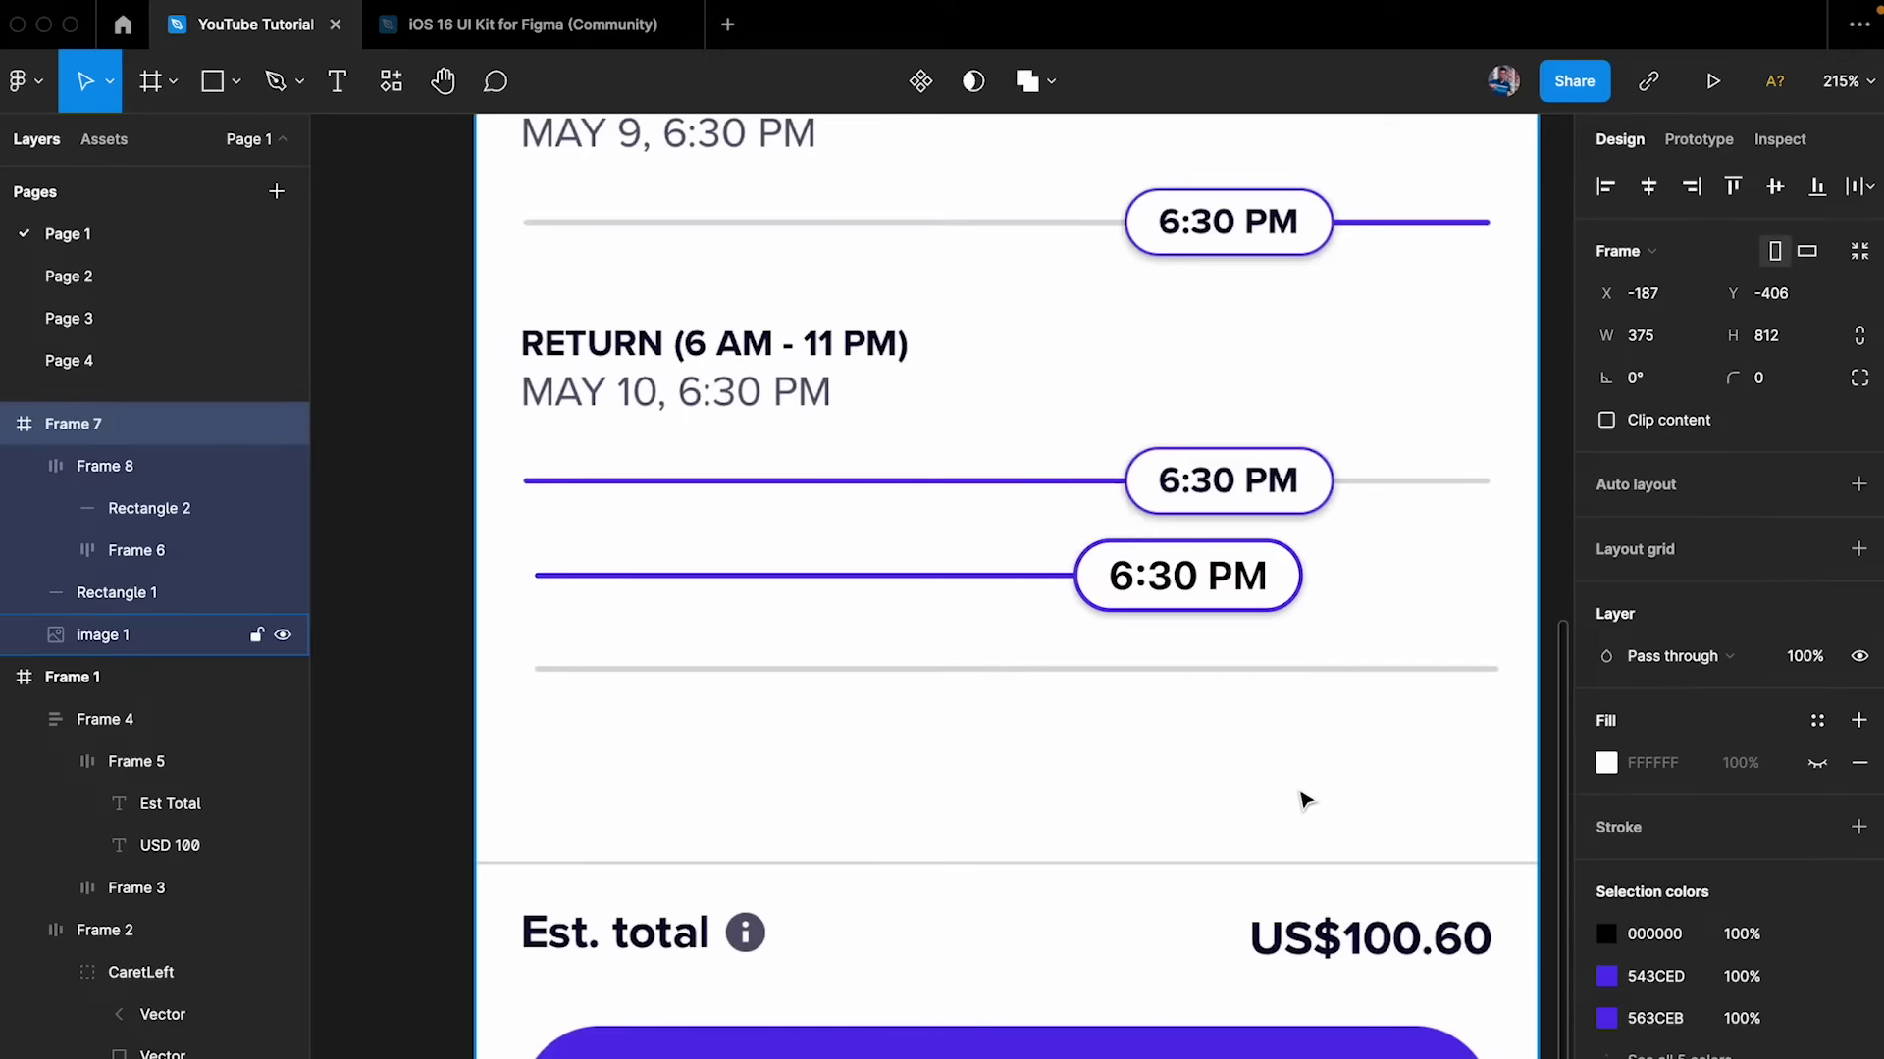
- Widen the slider's auto layout frame to about 287 so the line stretches and the pill moves right
click(1295, 599)
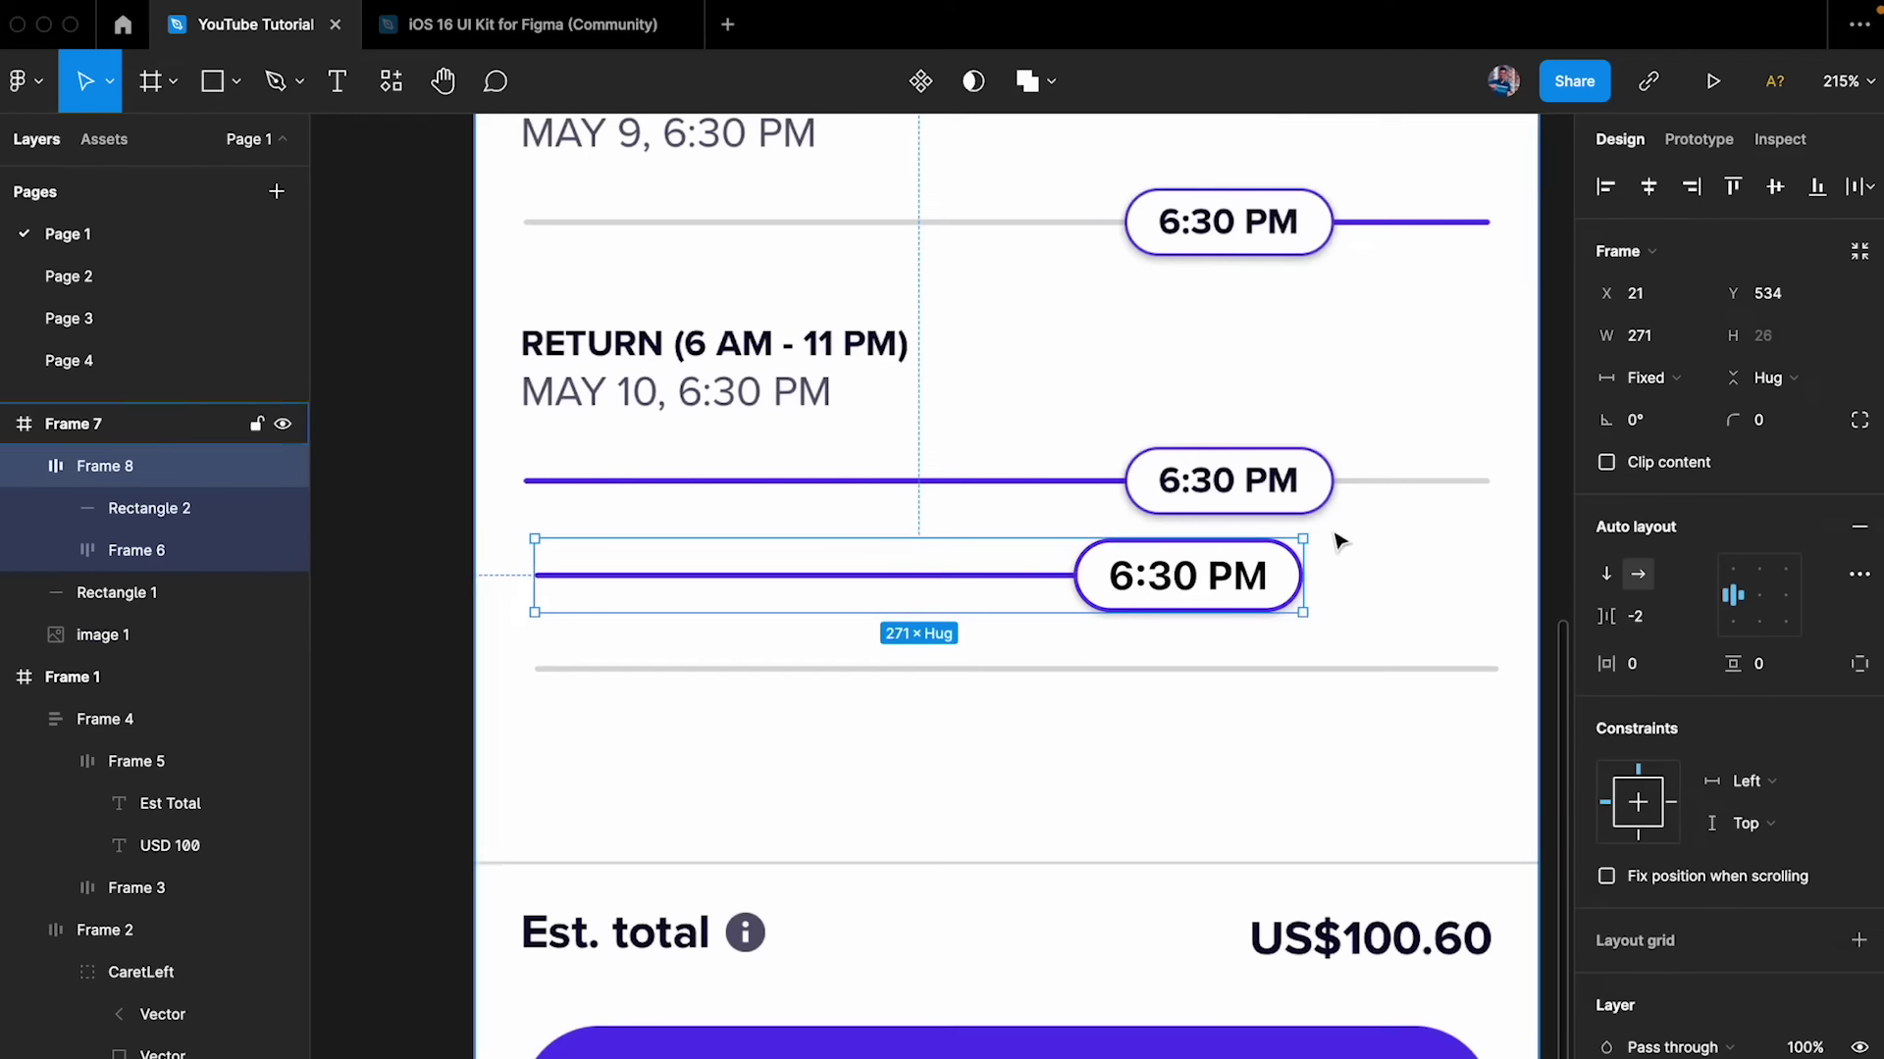
drag(1308, 547, 1350, 576)
click(651, 526)
click(622, 559)
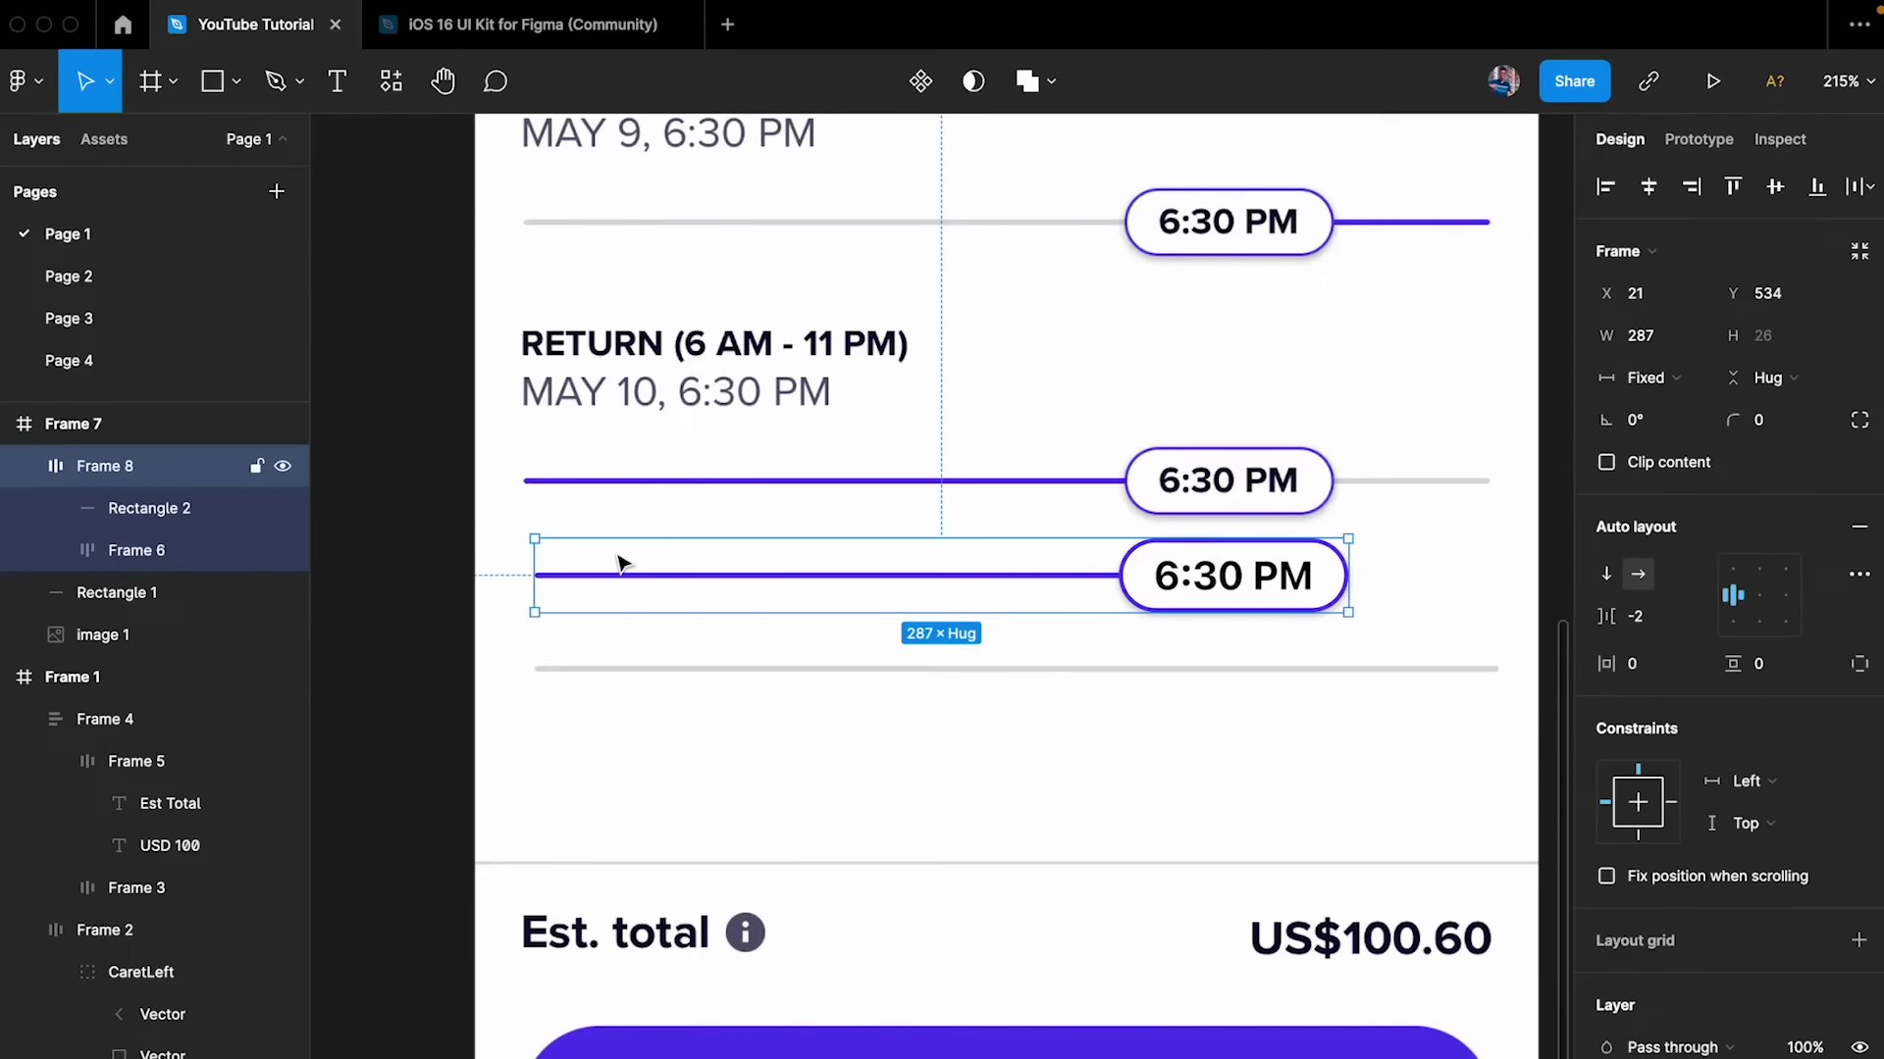
click(720, 677)
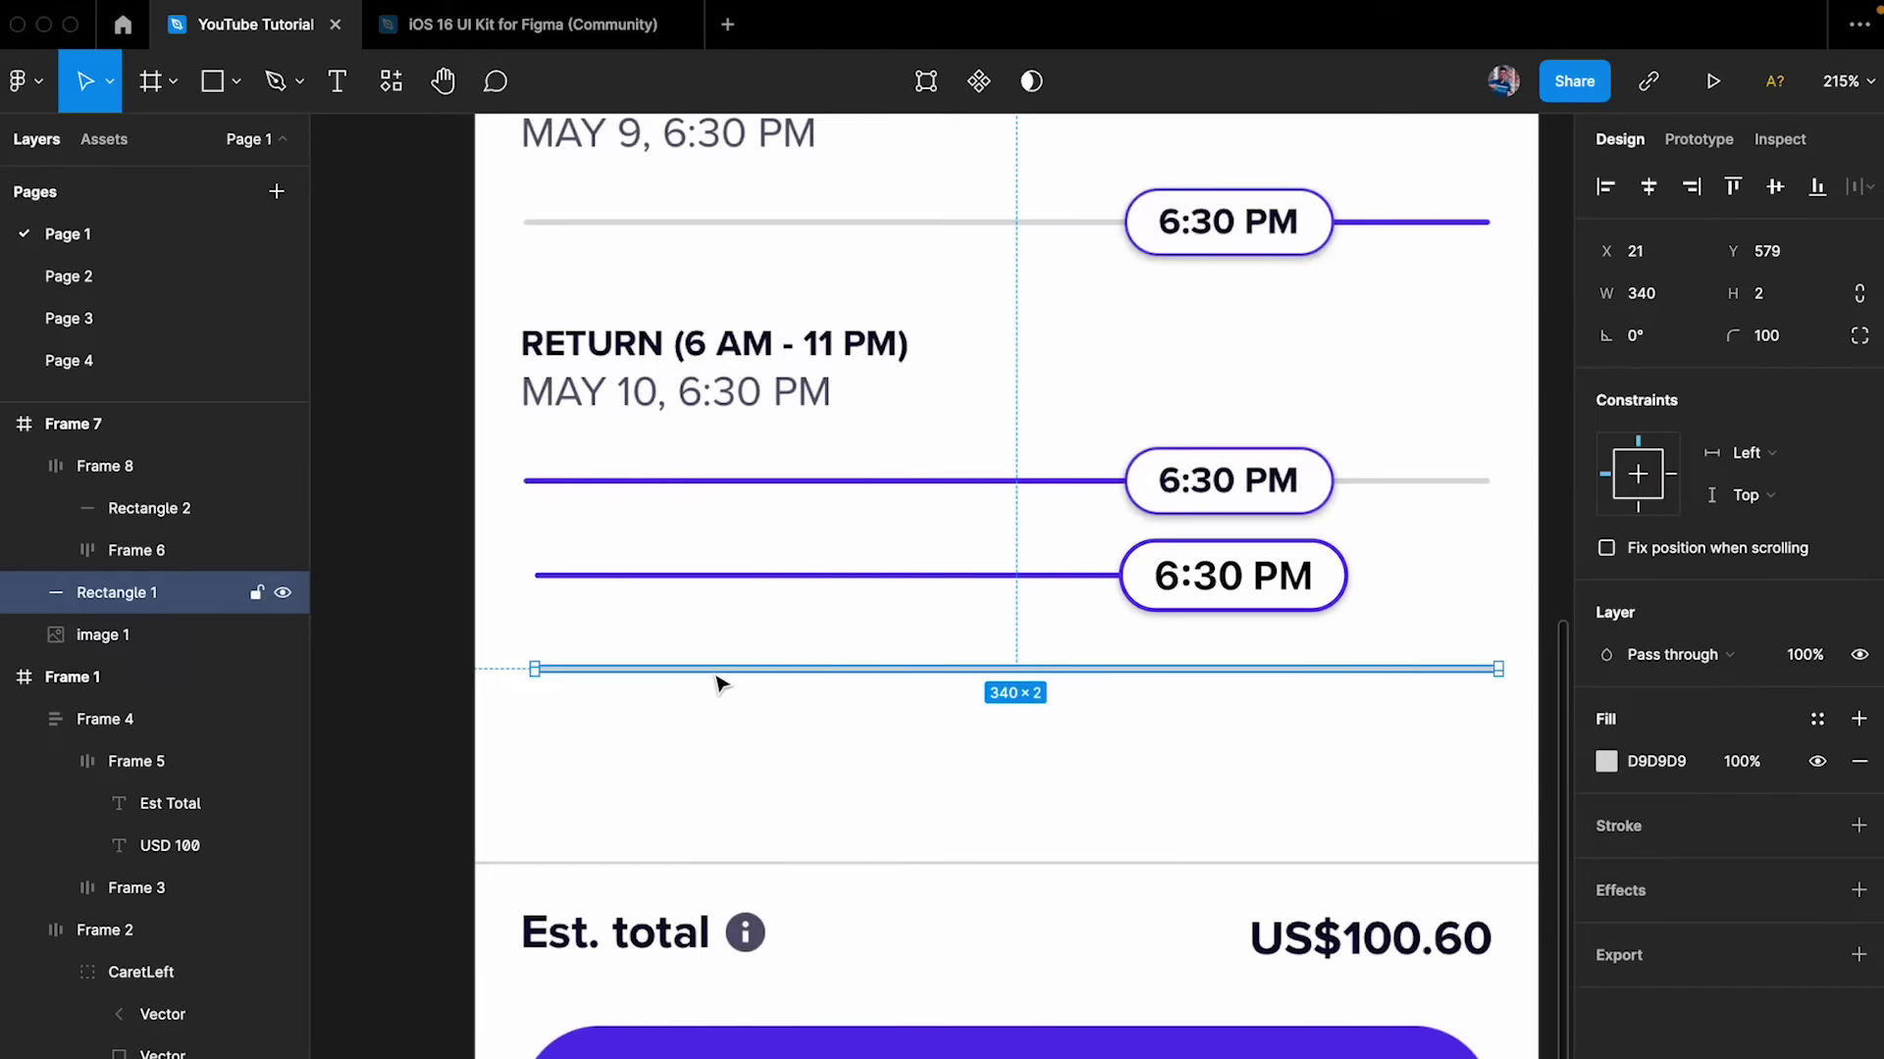
key(Escape)
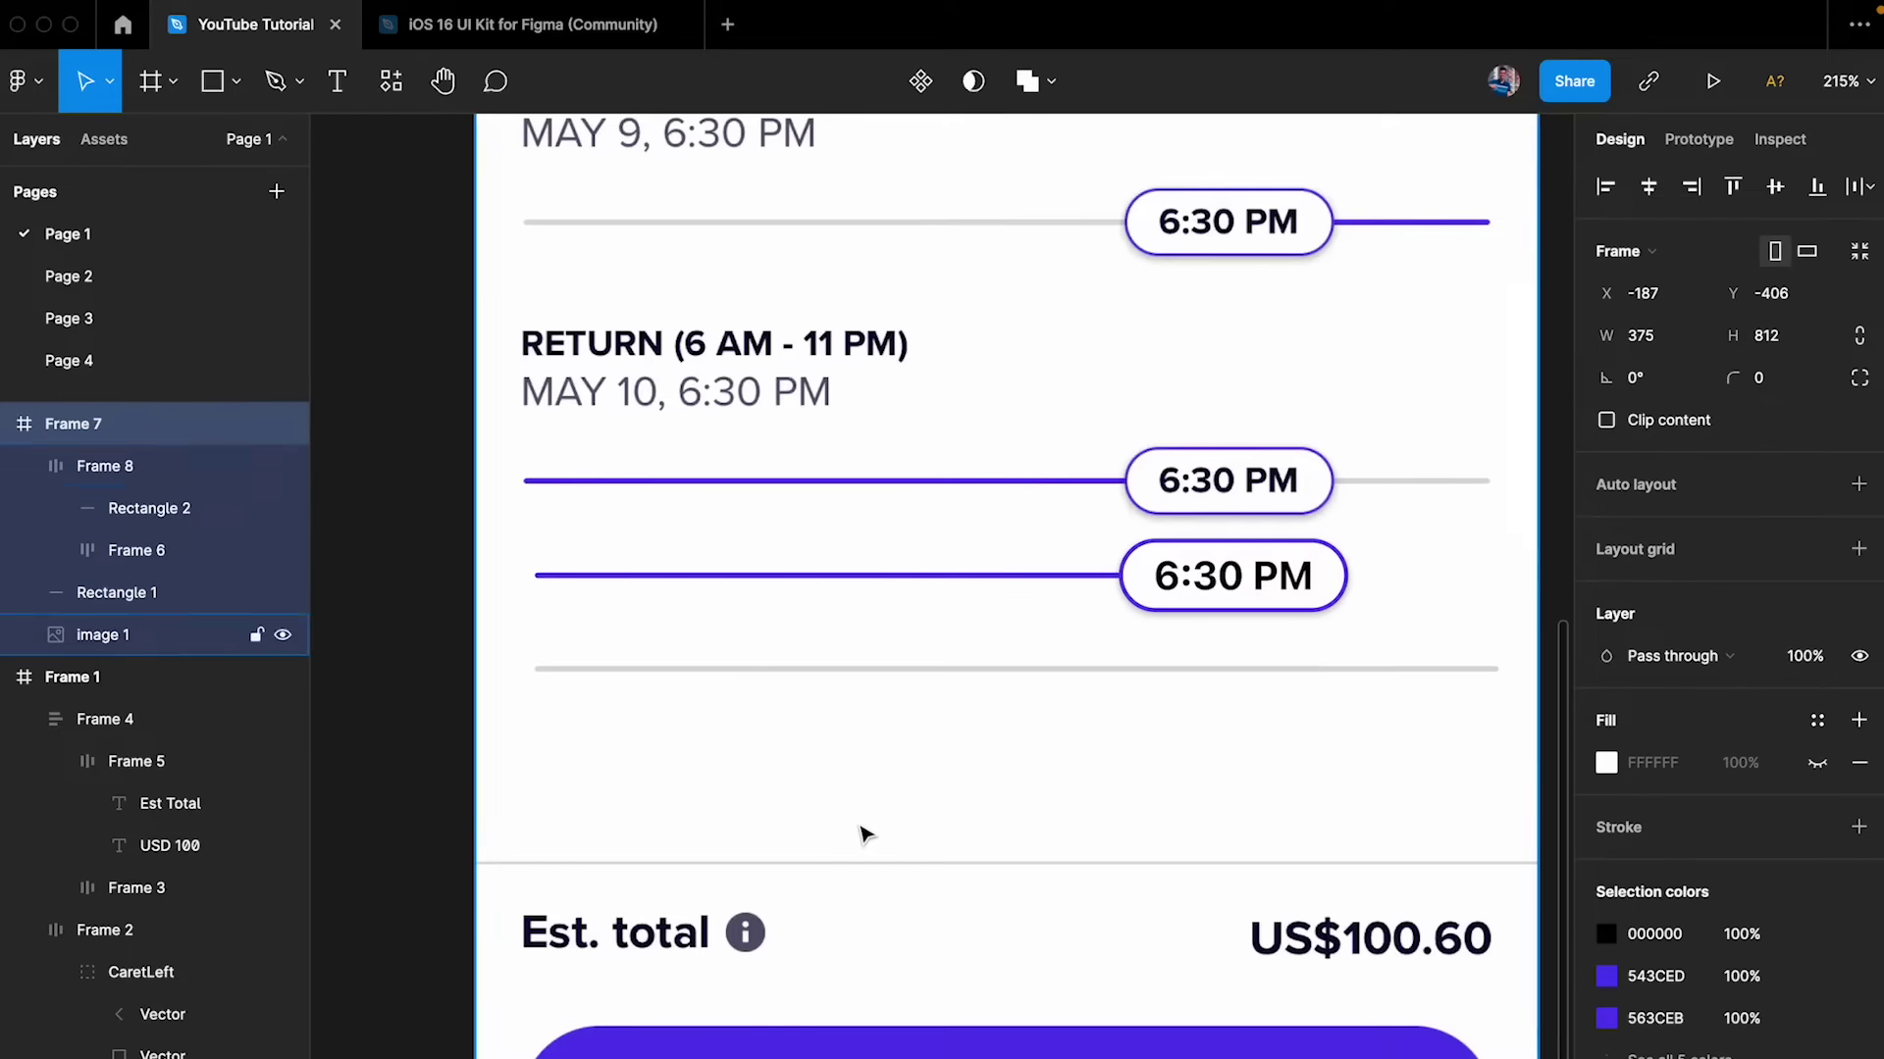
- Wrap the purple pill slider and the grey track line together in a vertical auto layout frame
click(684, 553)
shift+click(667, 669)
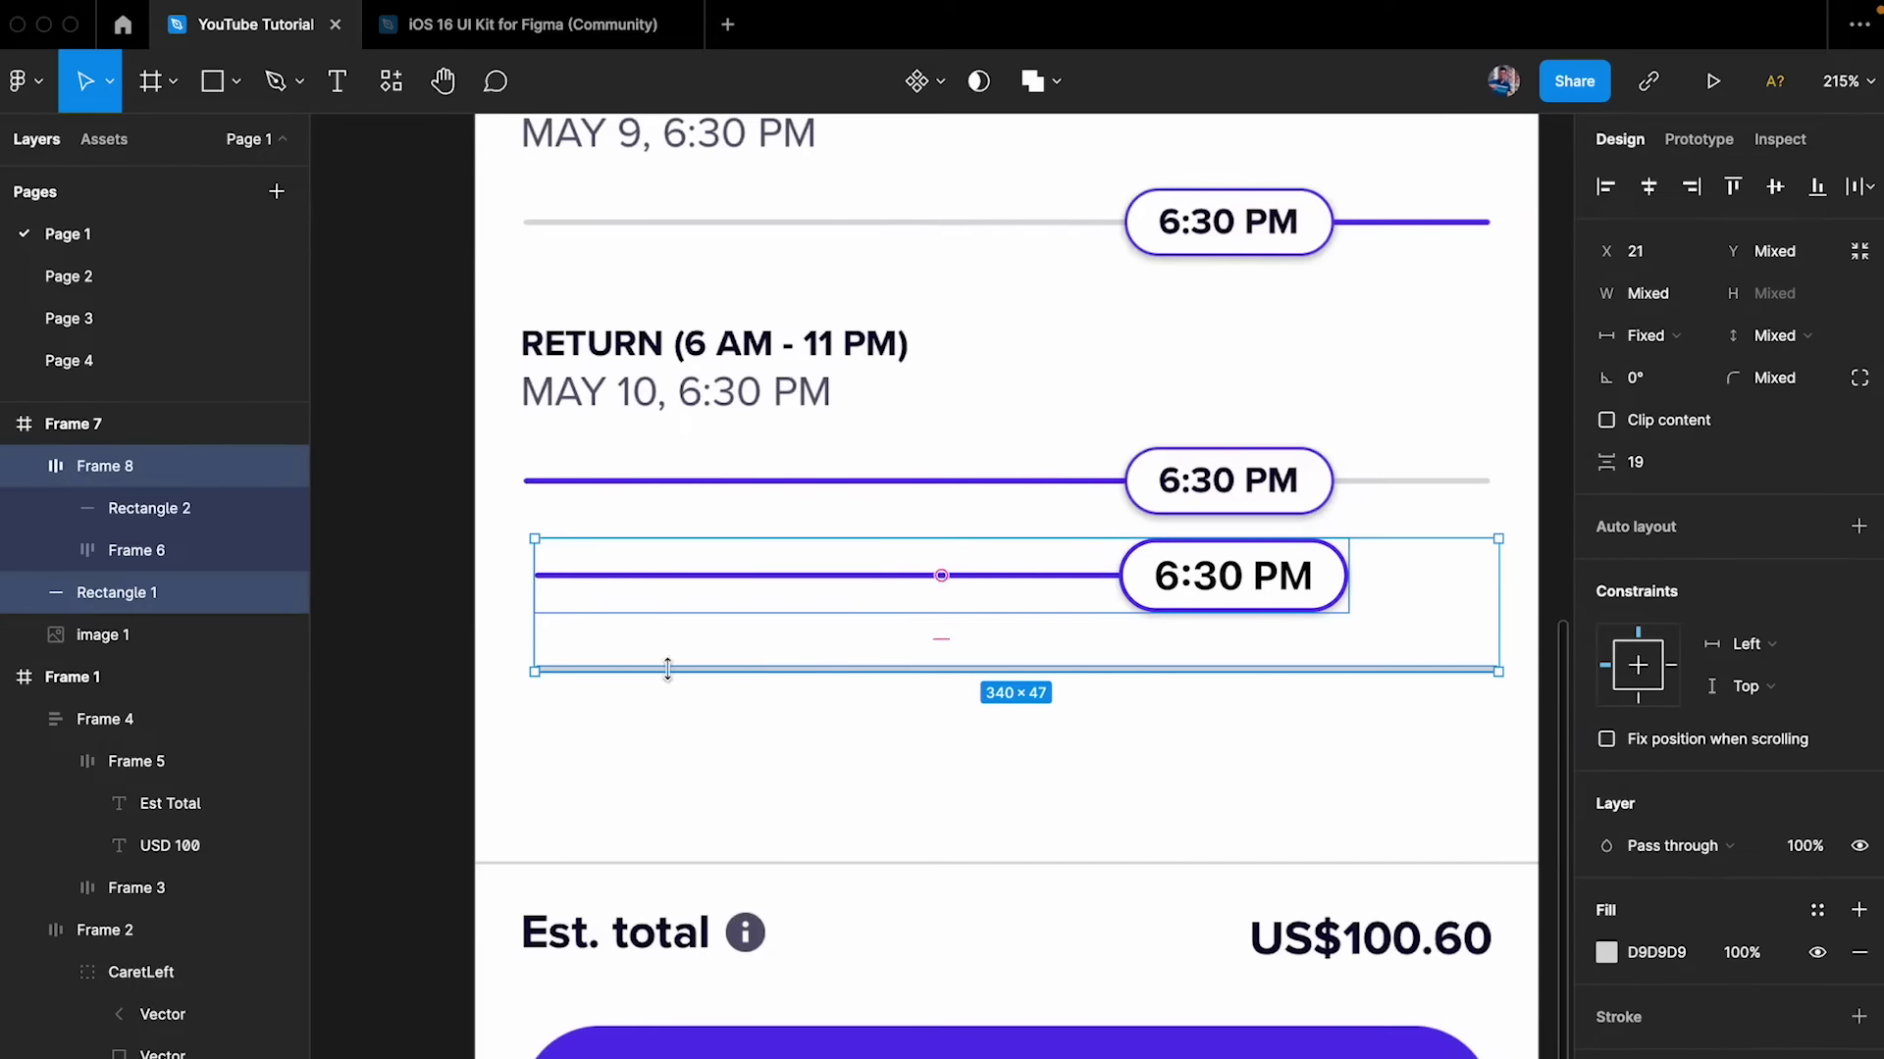
key(shift+a)
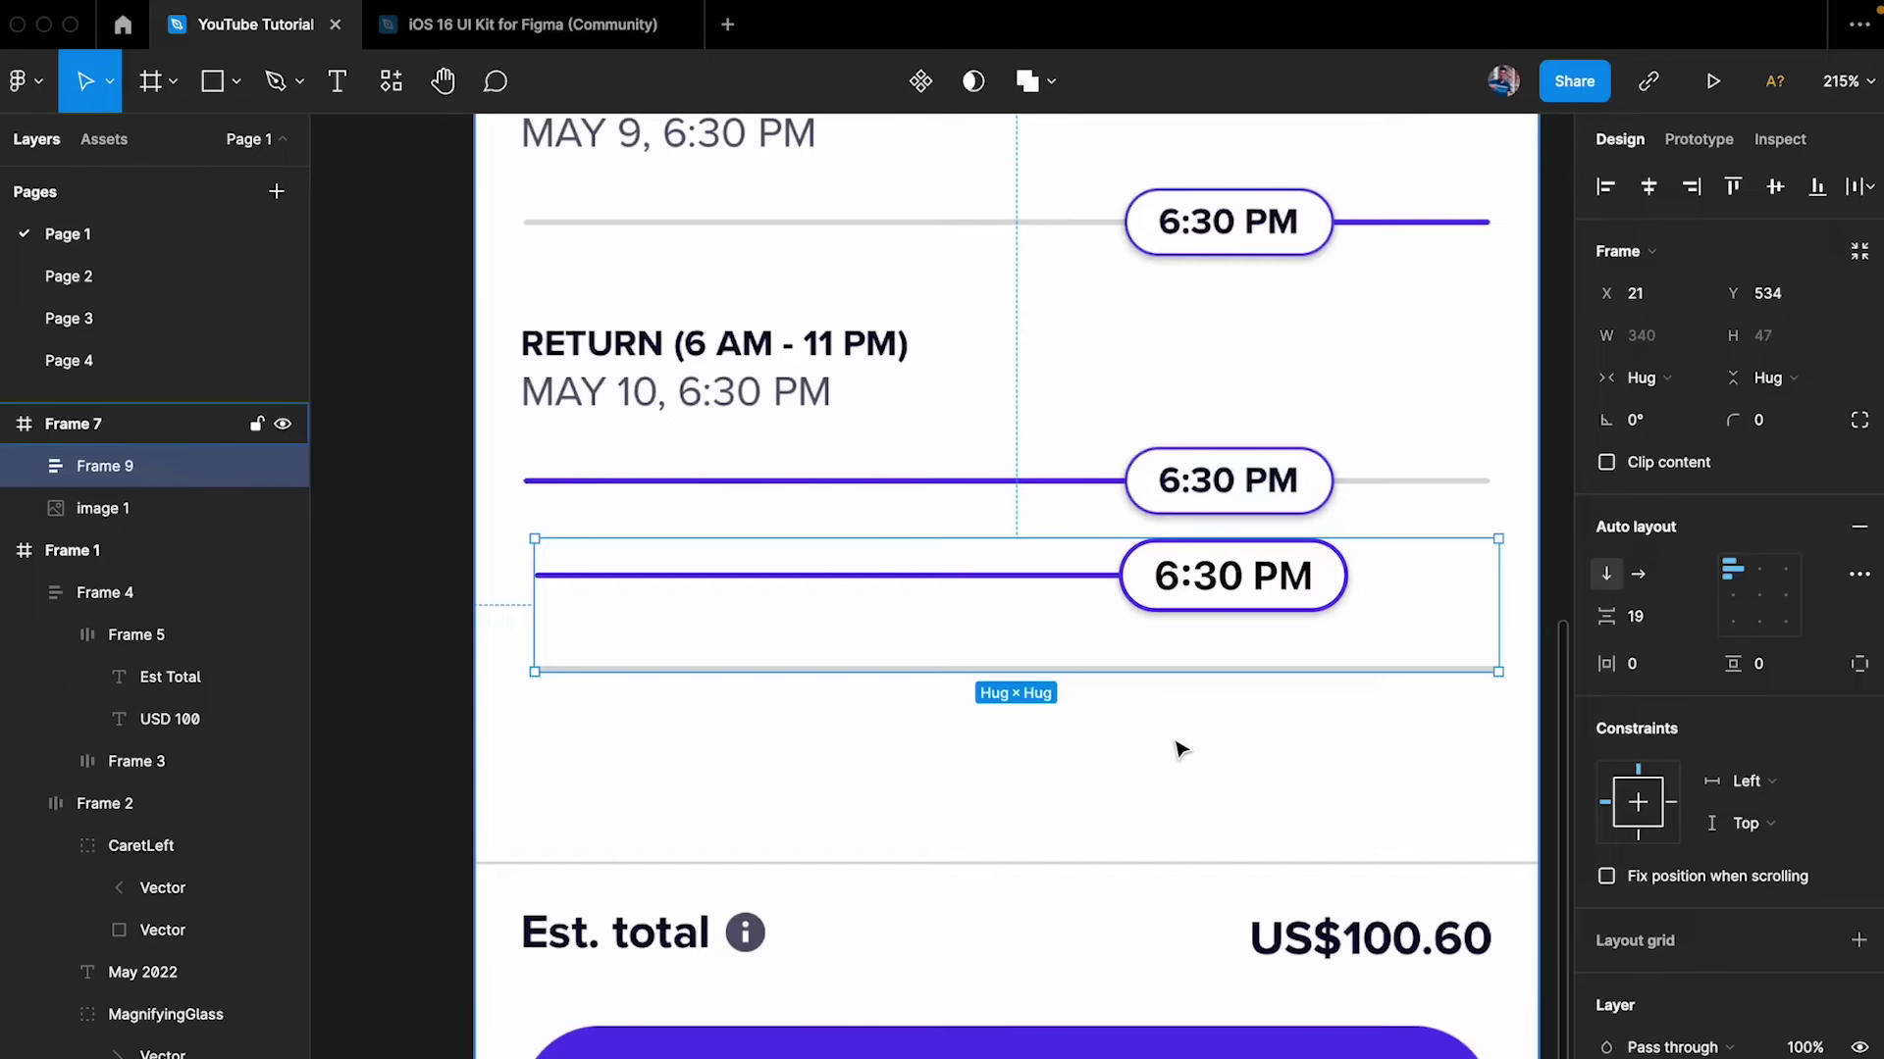
- Give the nested purple line and pill frame absolute positioning and centre it vertically on the grey track
click(1174, 596)
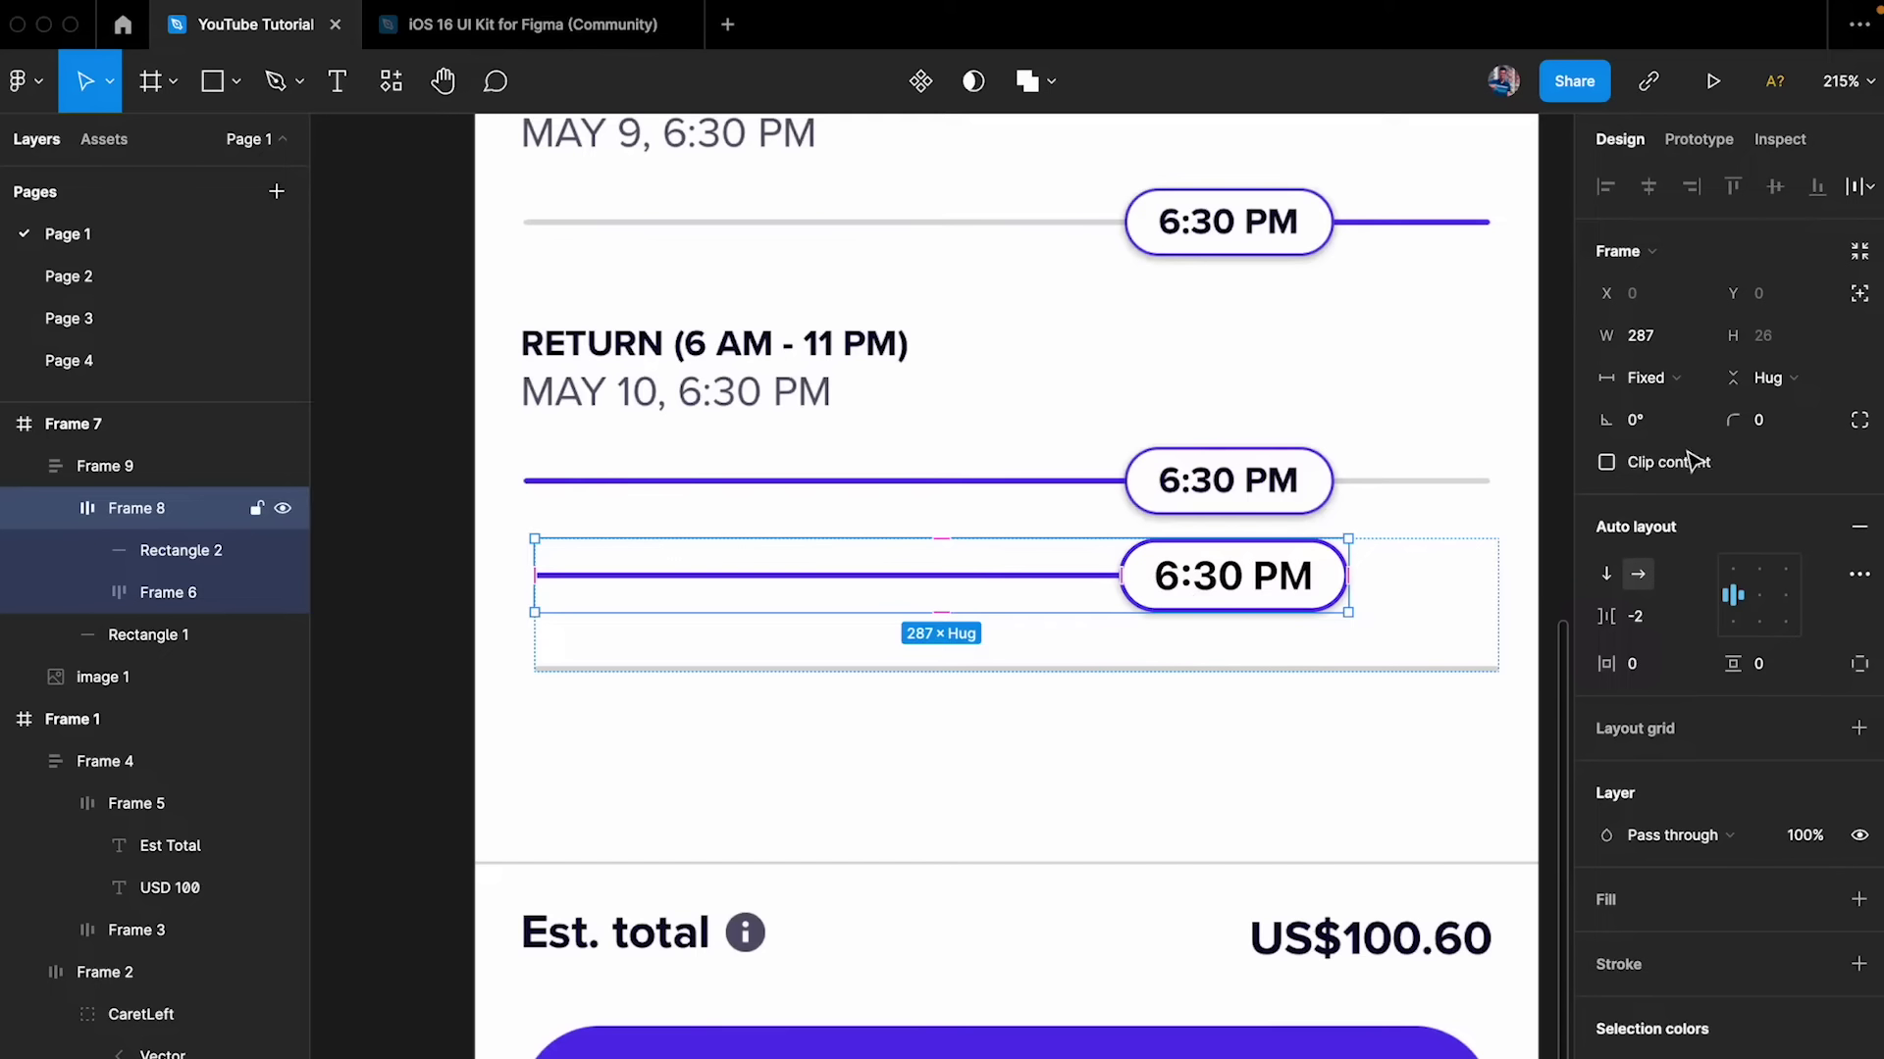
click(1859, 296)
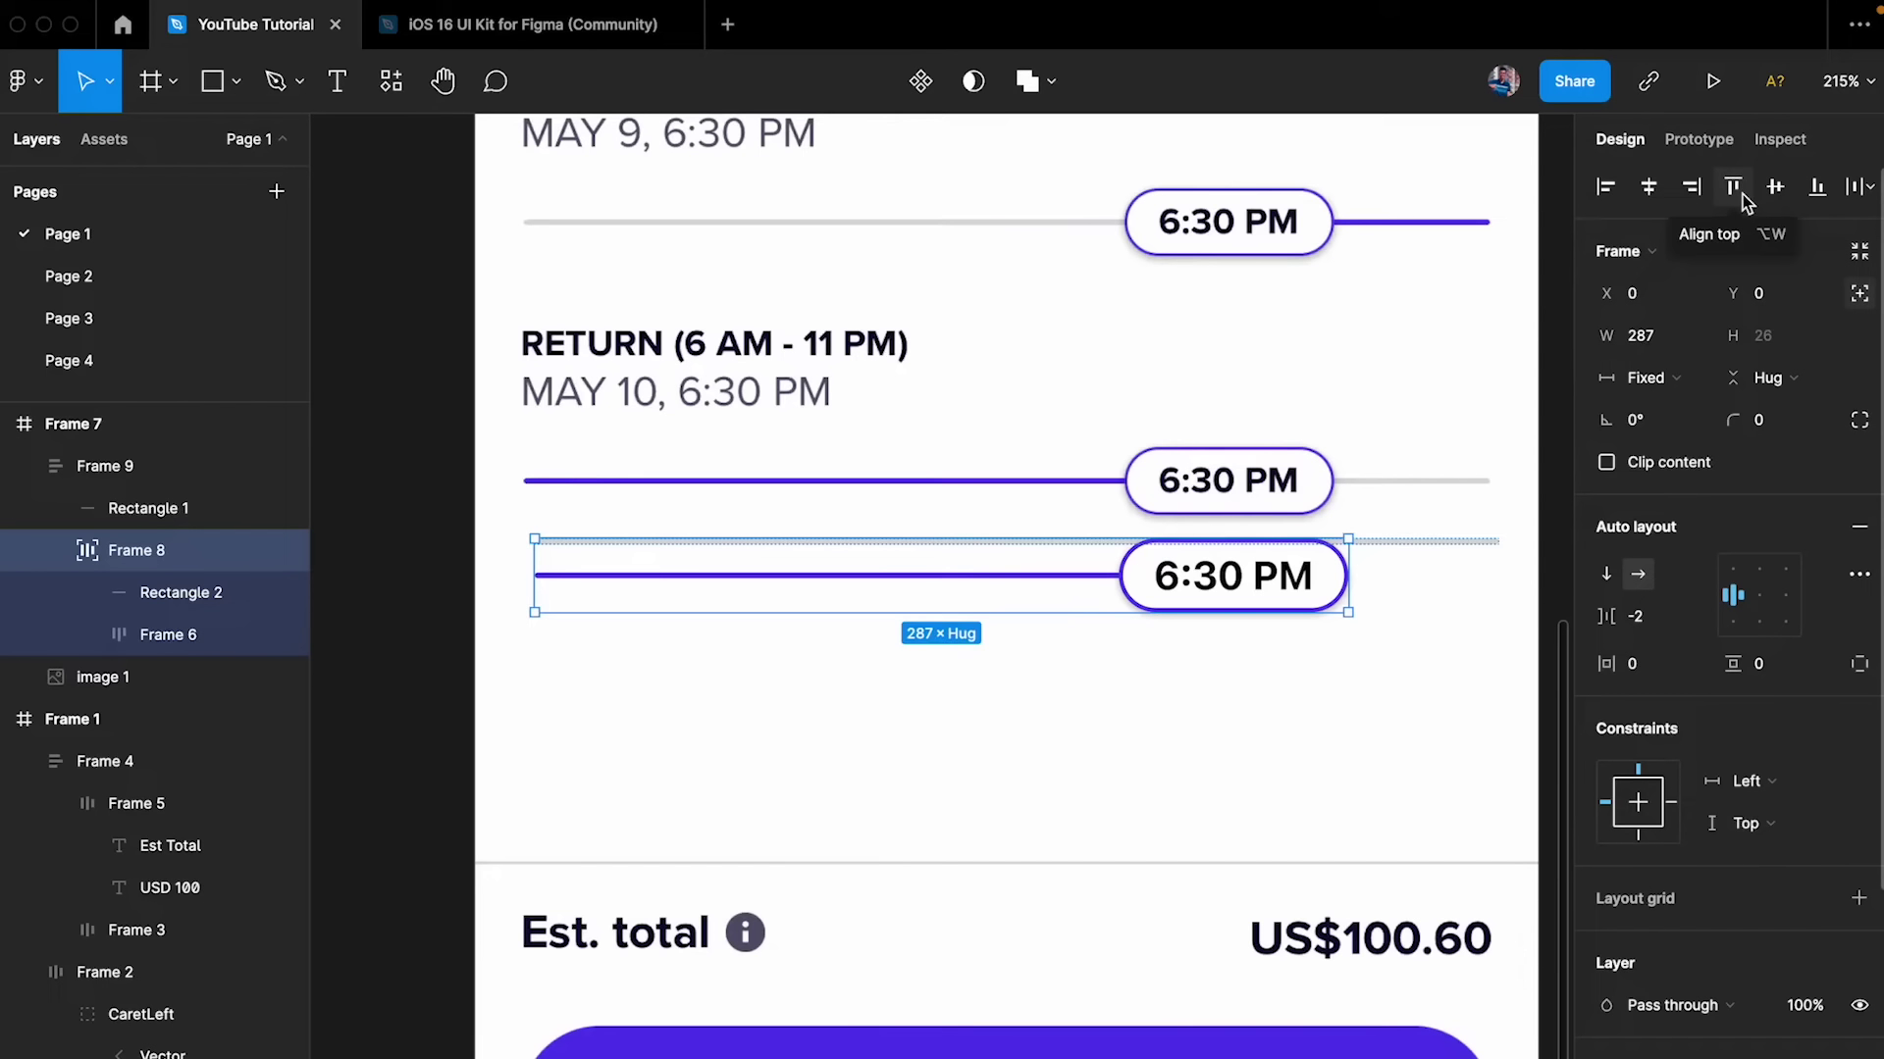
click(1775, 188)
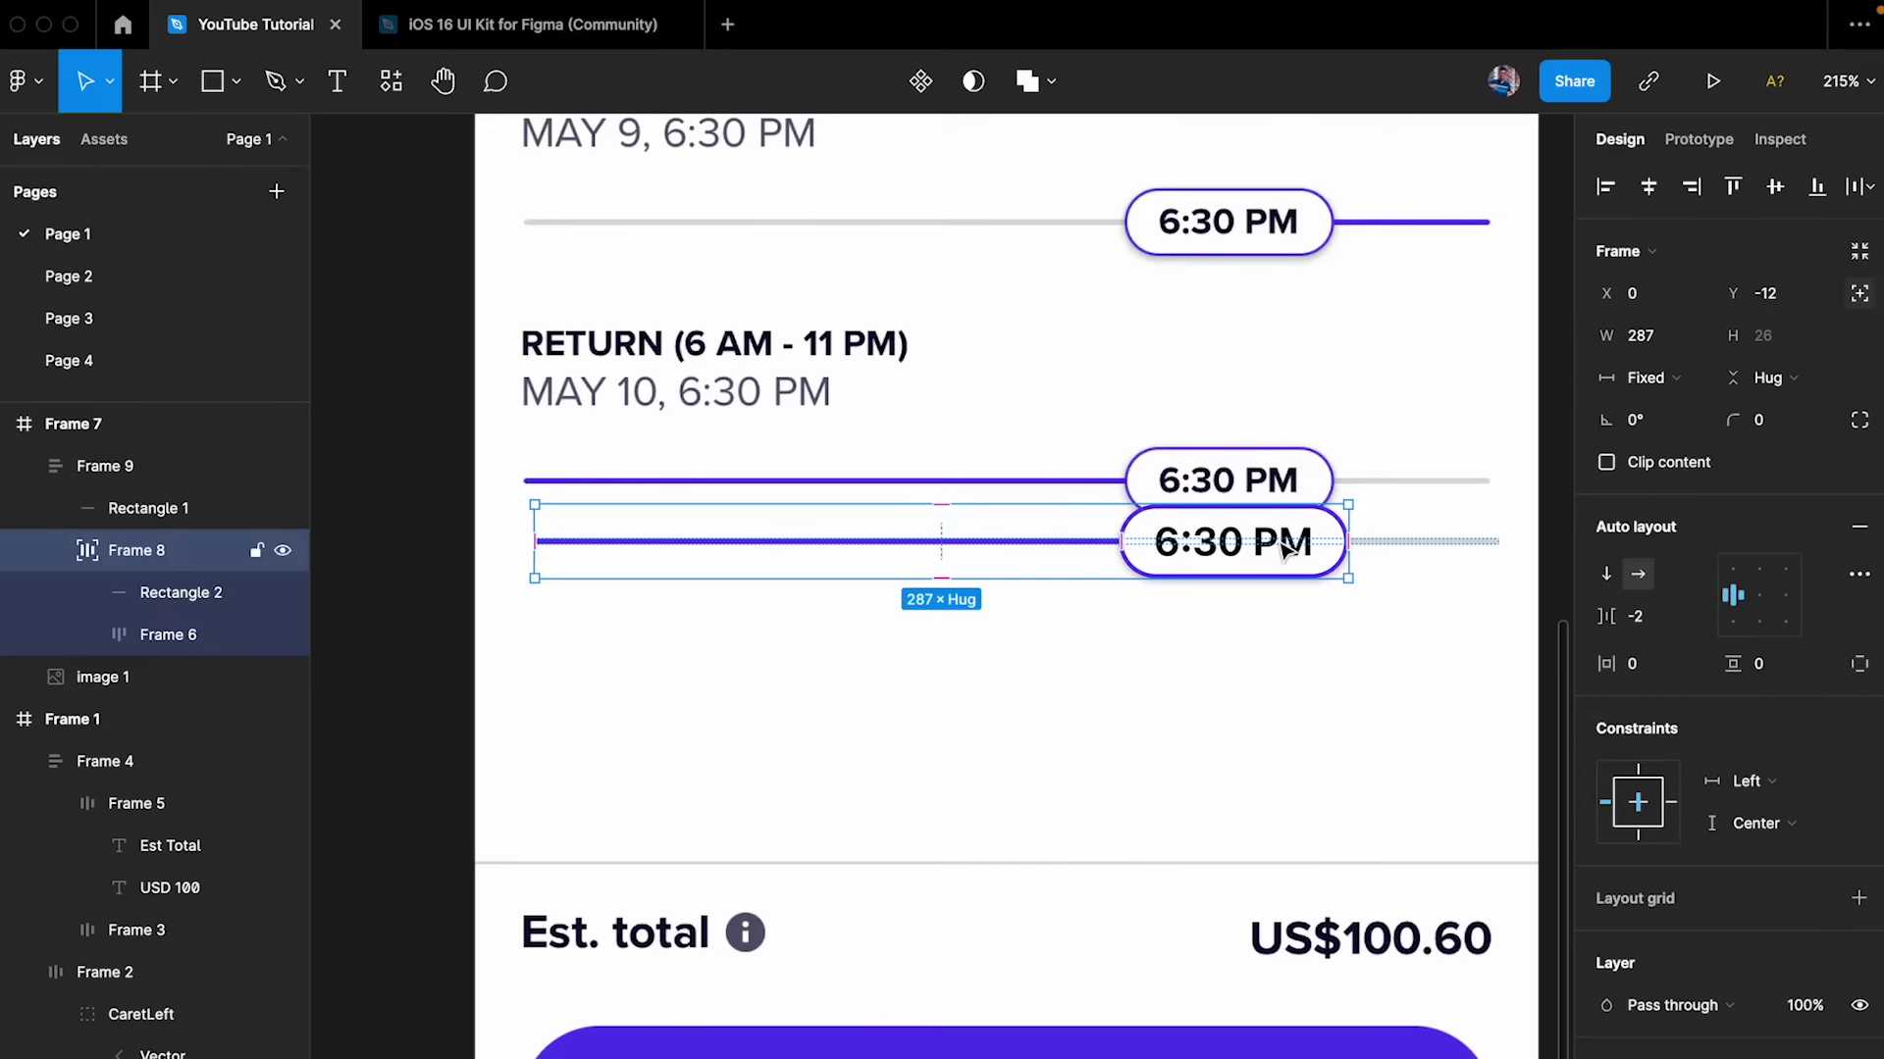
click(1403, 554)
click(1383, 631)
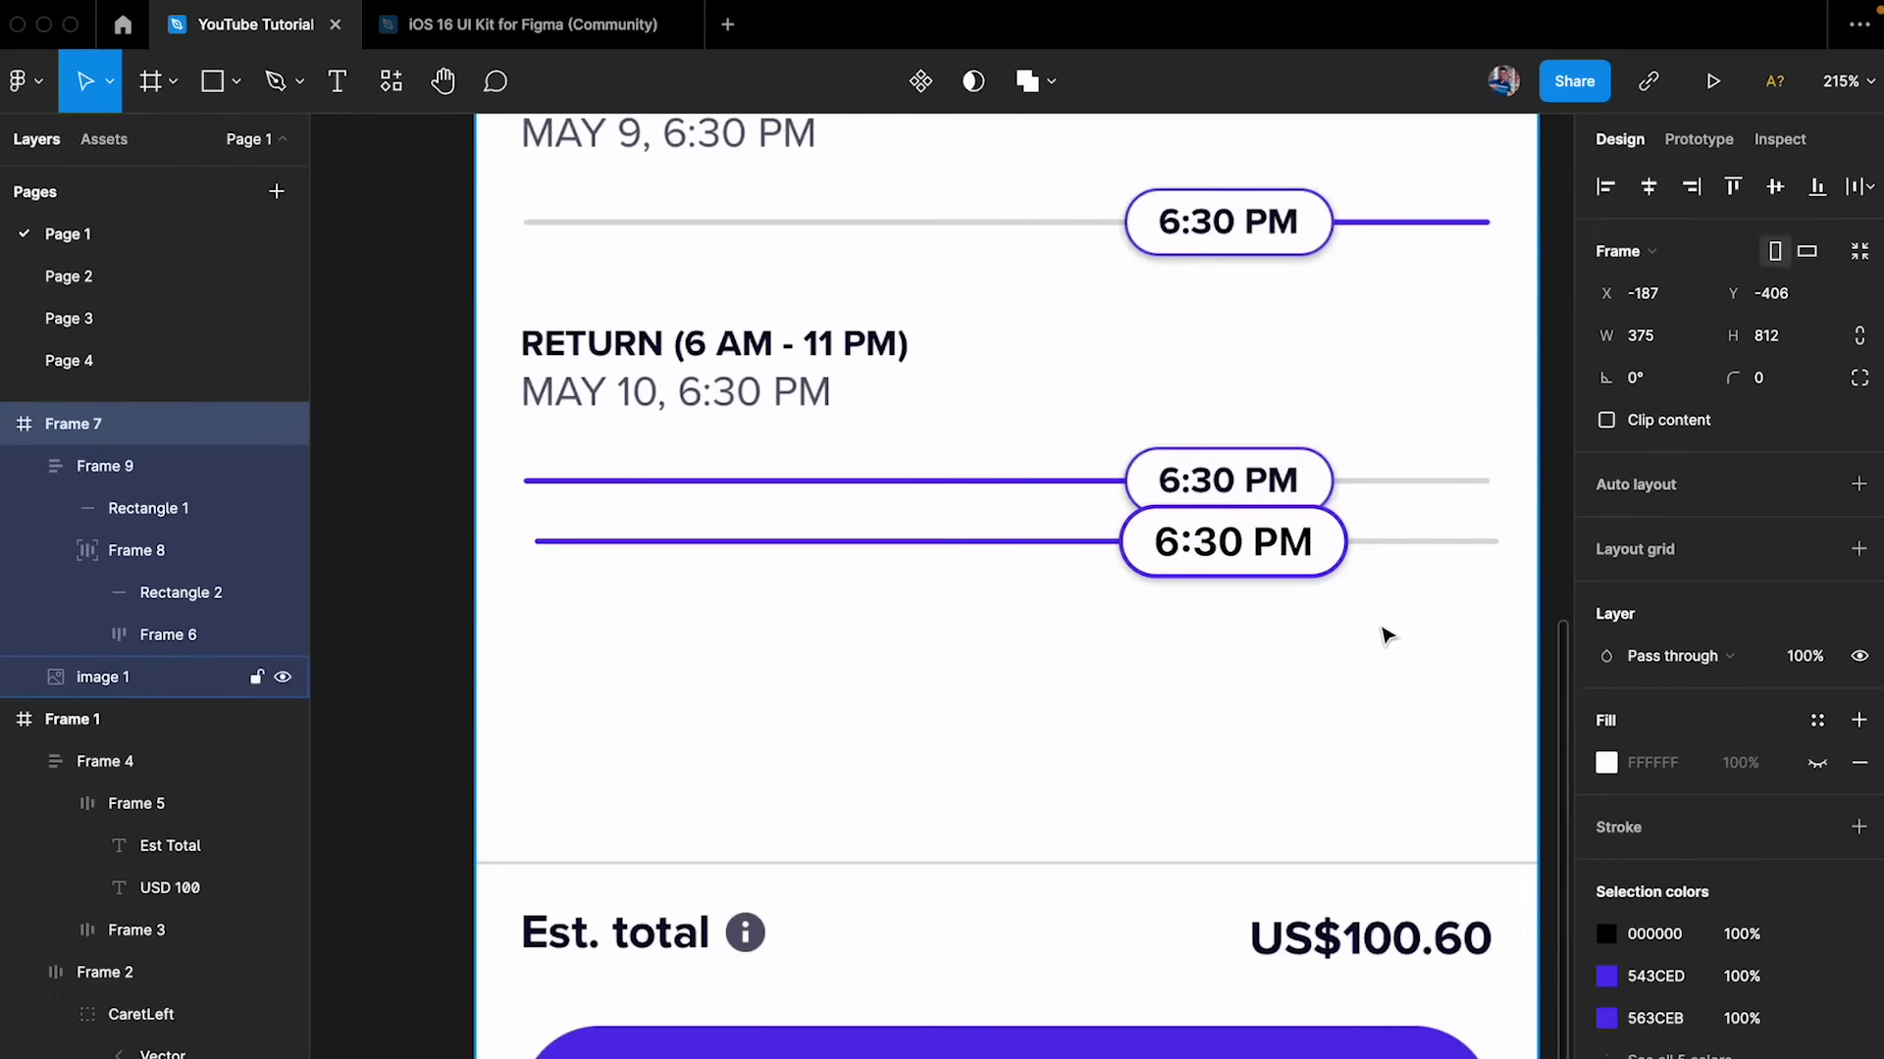
- Move the combined slider frame down 30 px, to Y 564, clear of the reference slider
click(1409, 546)
click(1401, 540)
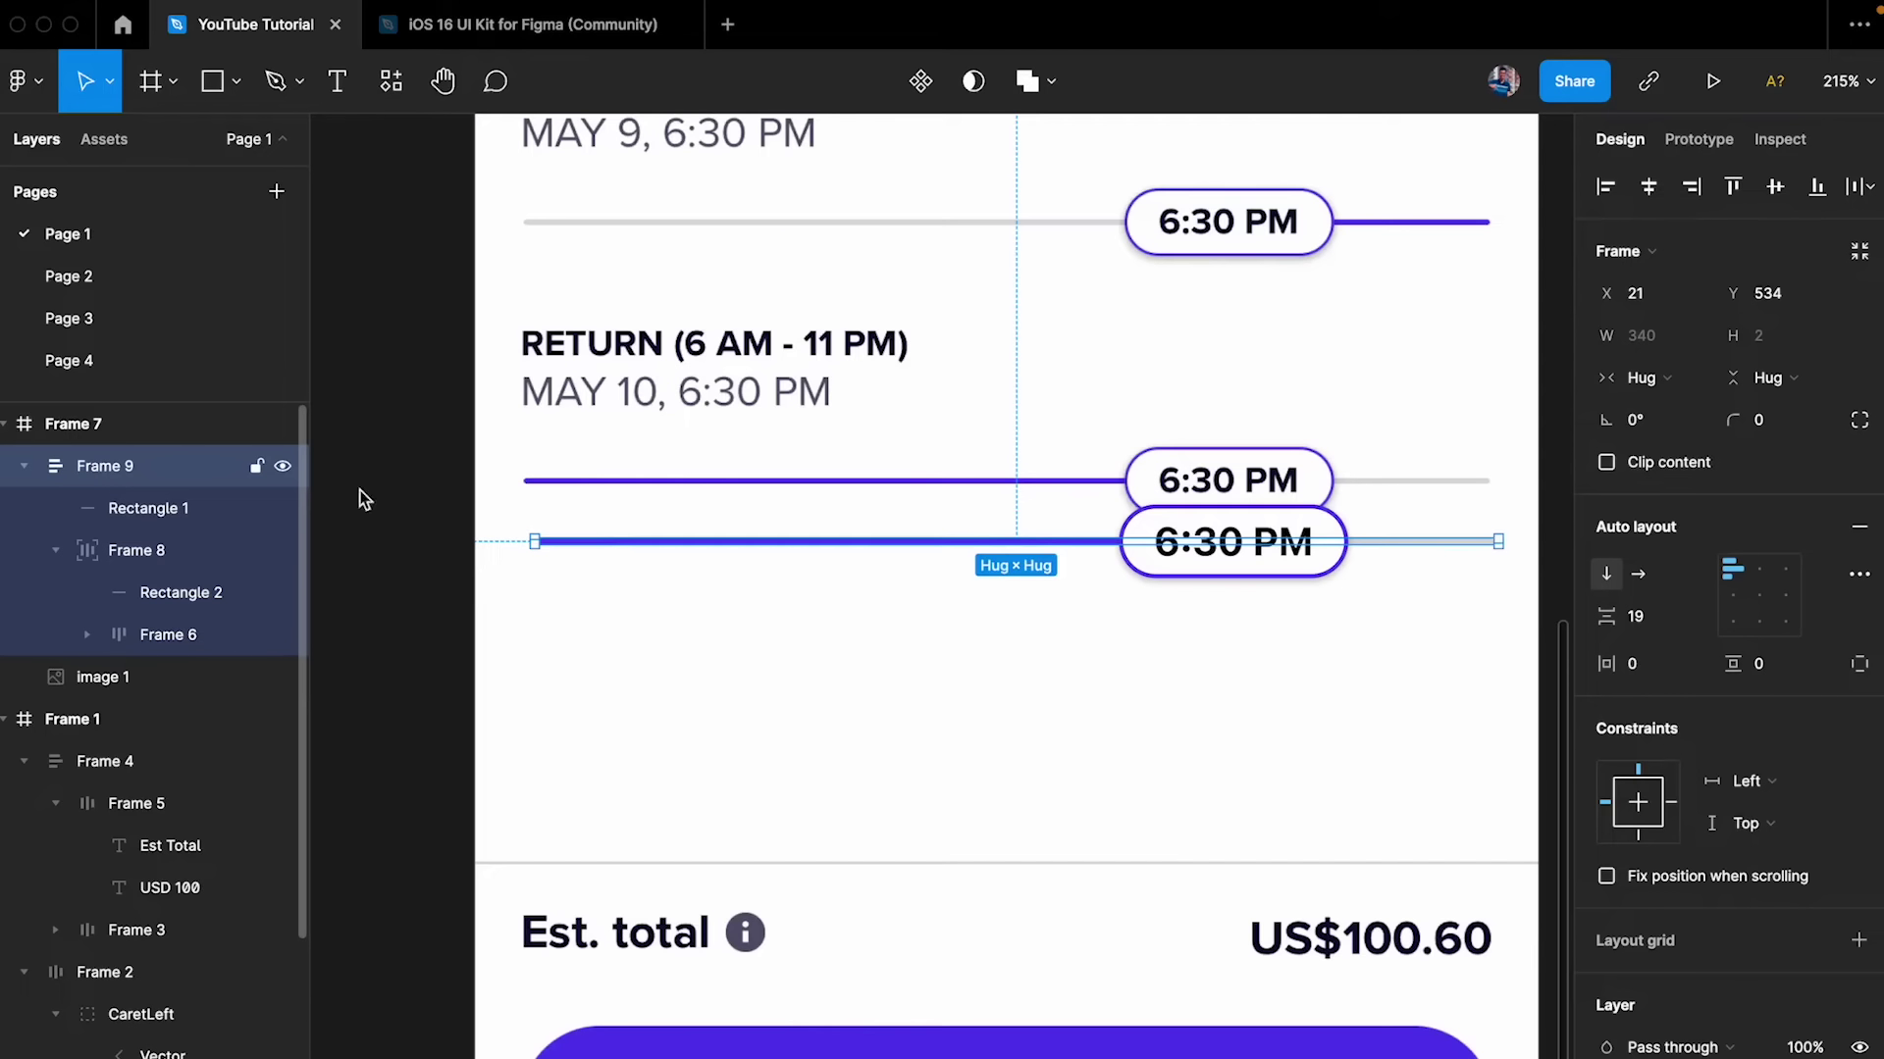
key(shift+Down)
key(shift+Down)
key(shift+Down)
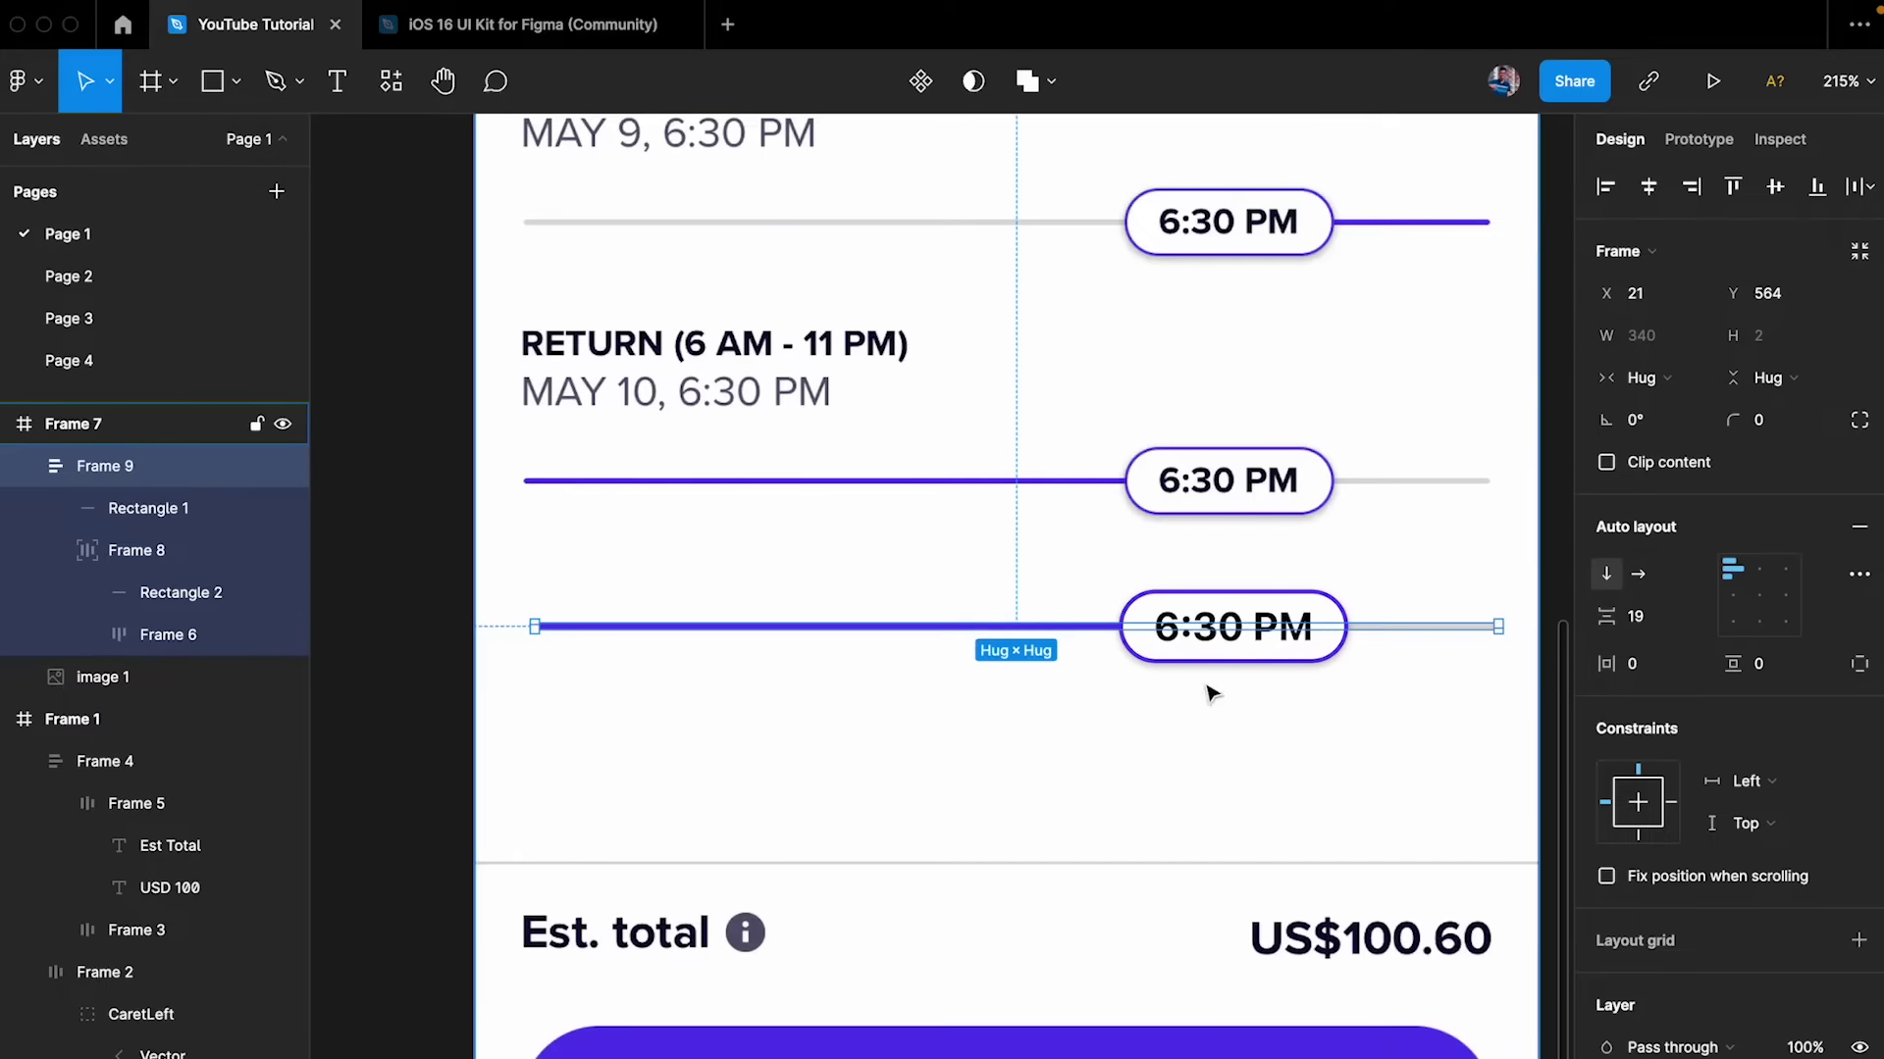
key(Escape)
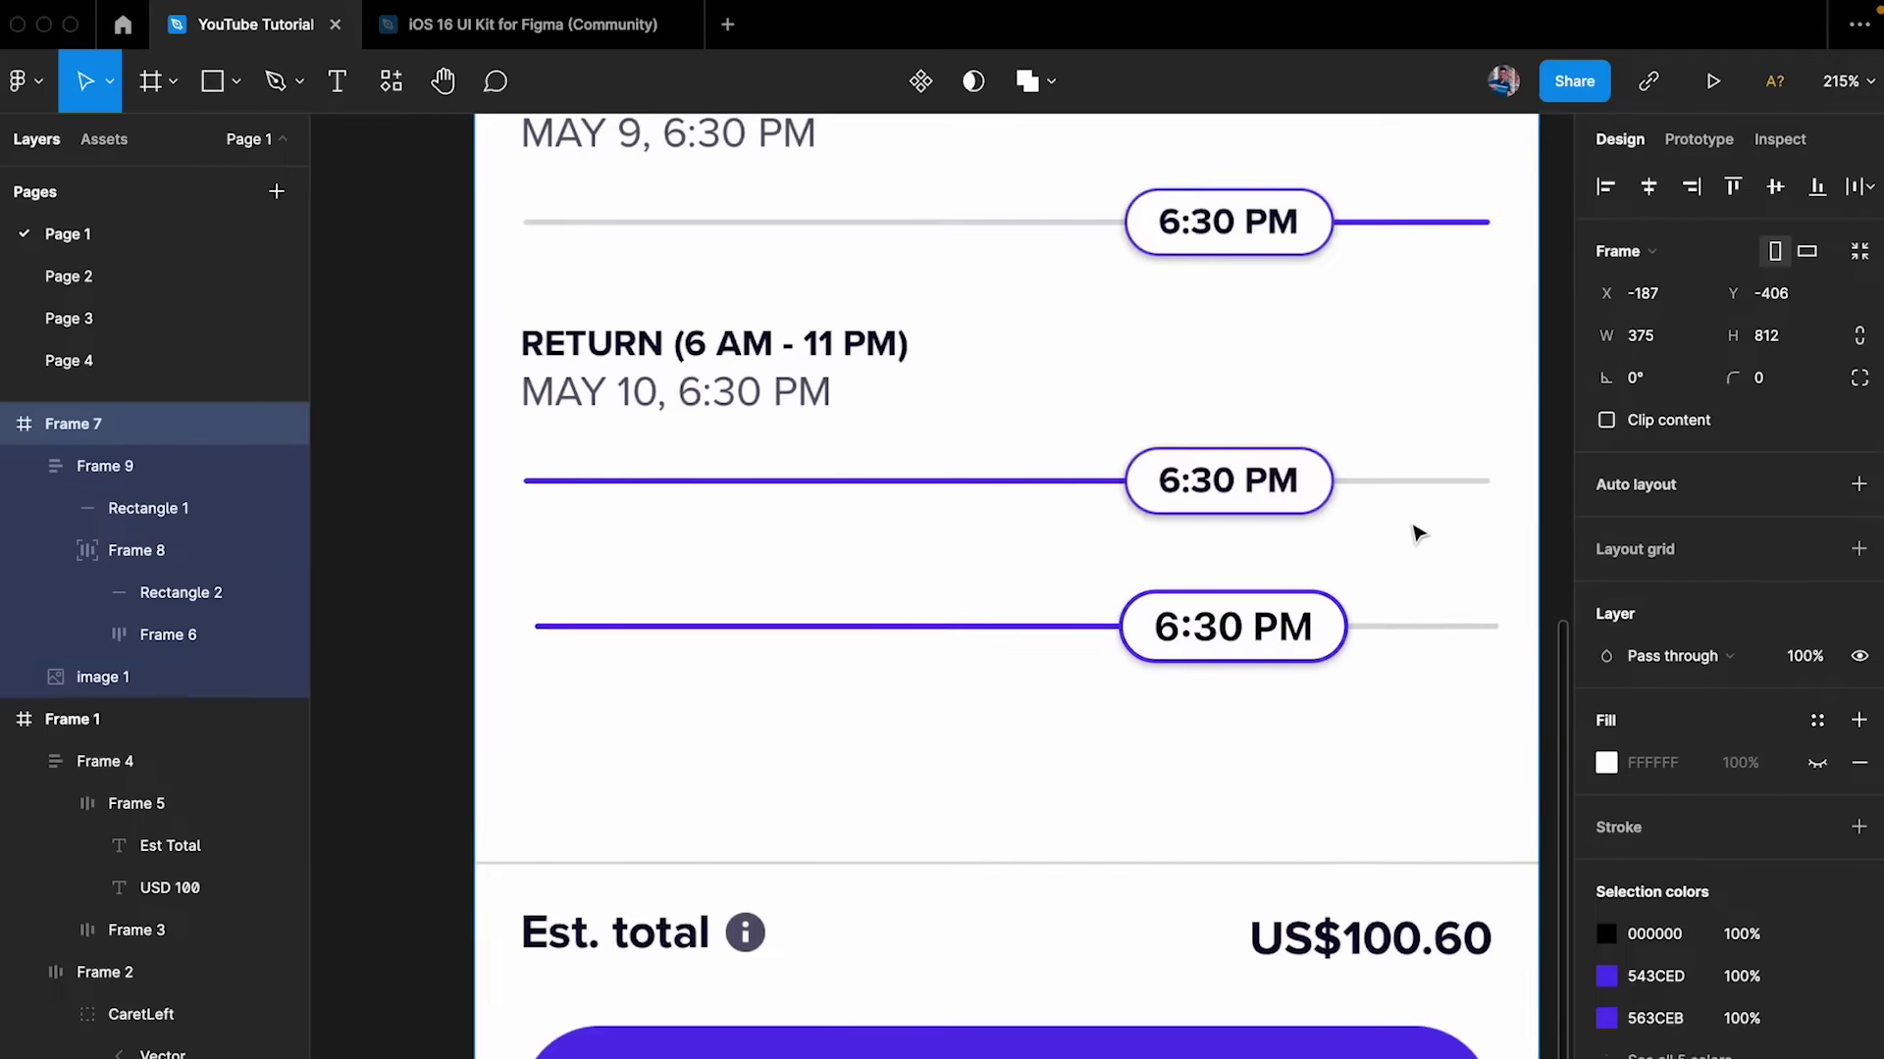
- Narrow the nested pill frame to about 253 wide and the outer slider frame to about 294 wide
click(1335, 610)
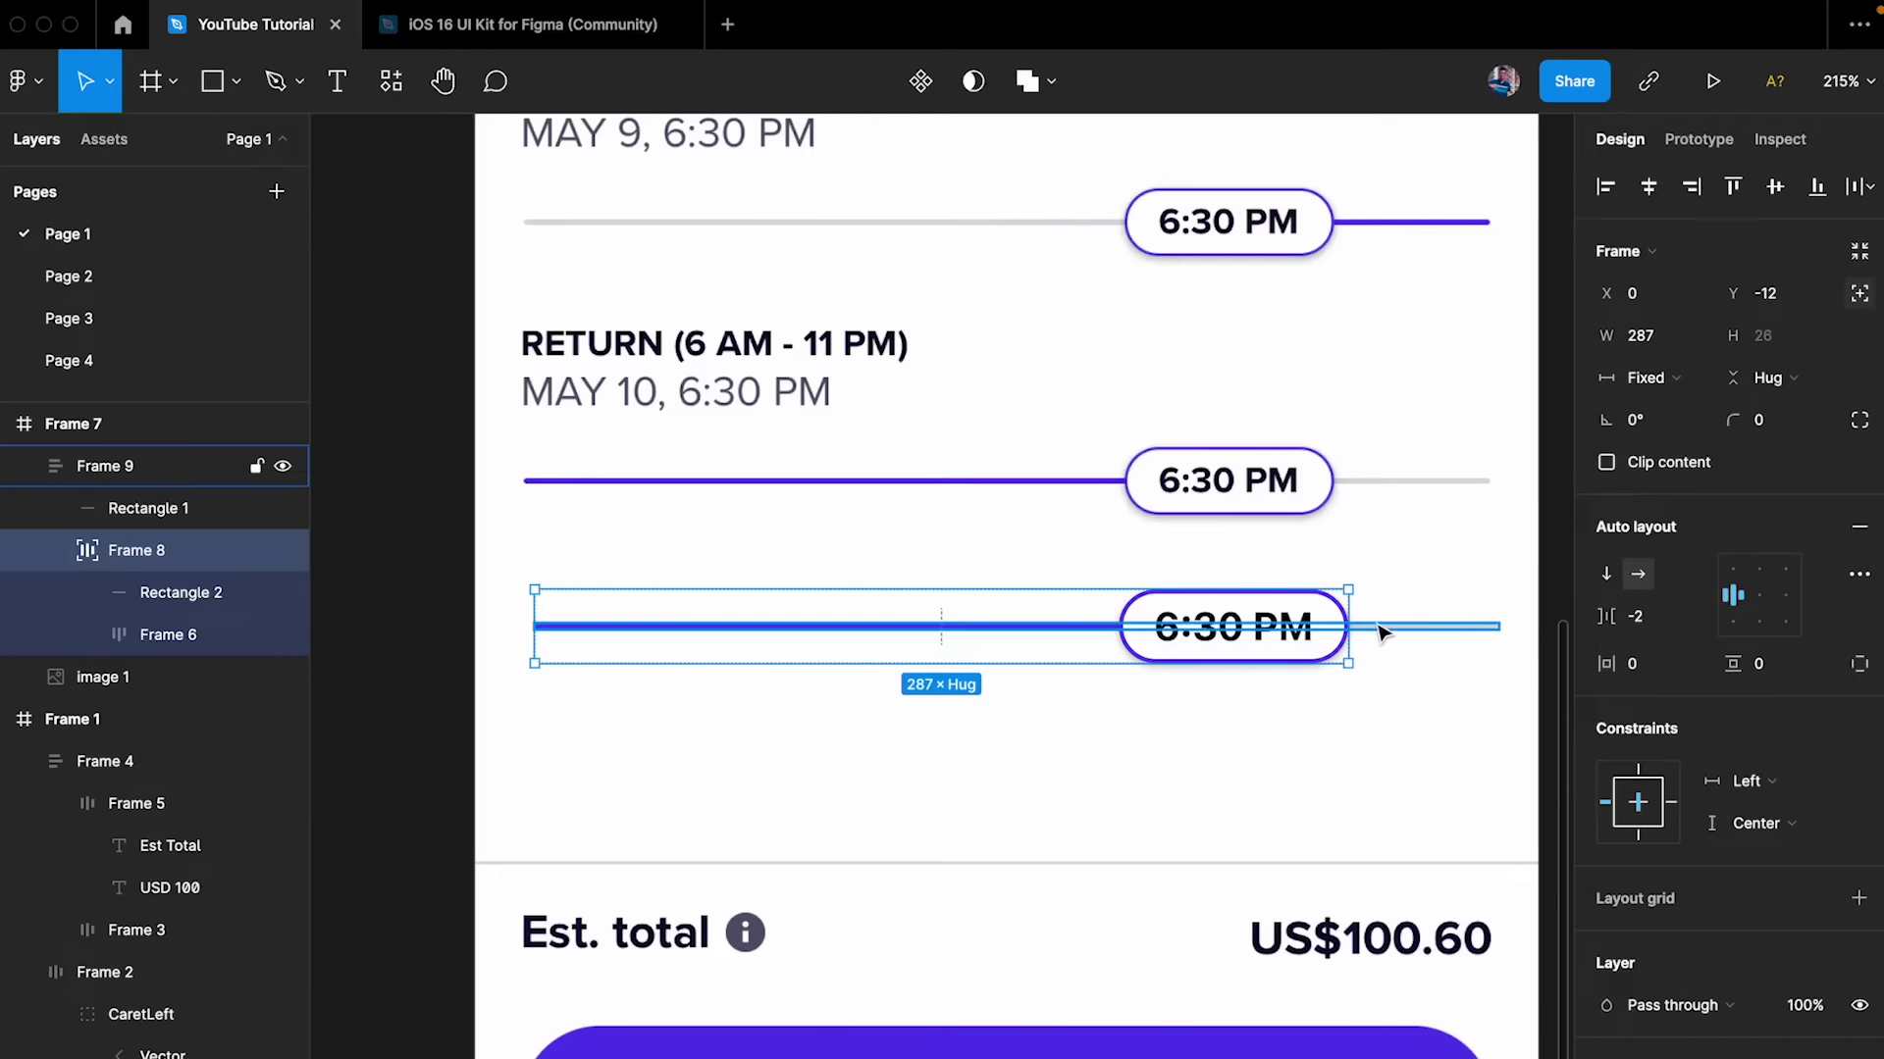
drag(1352, 601, 1251, 589)
click(1462, 546)
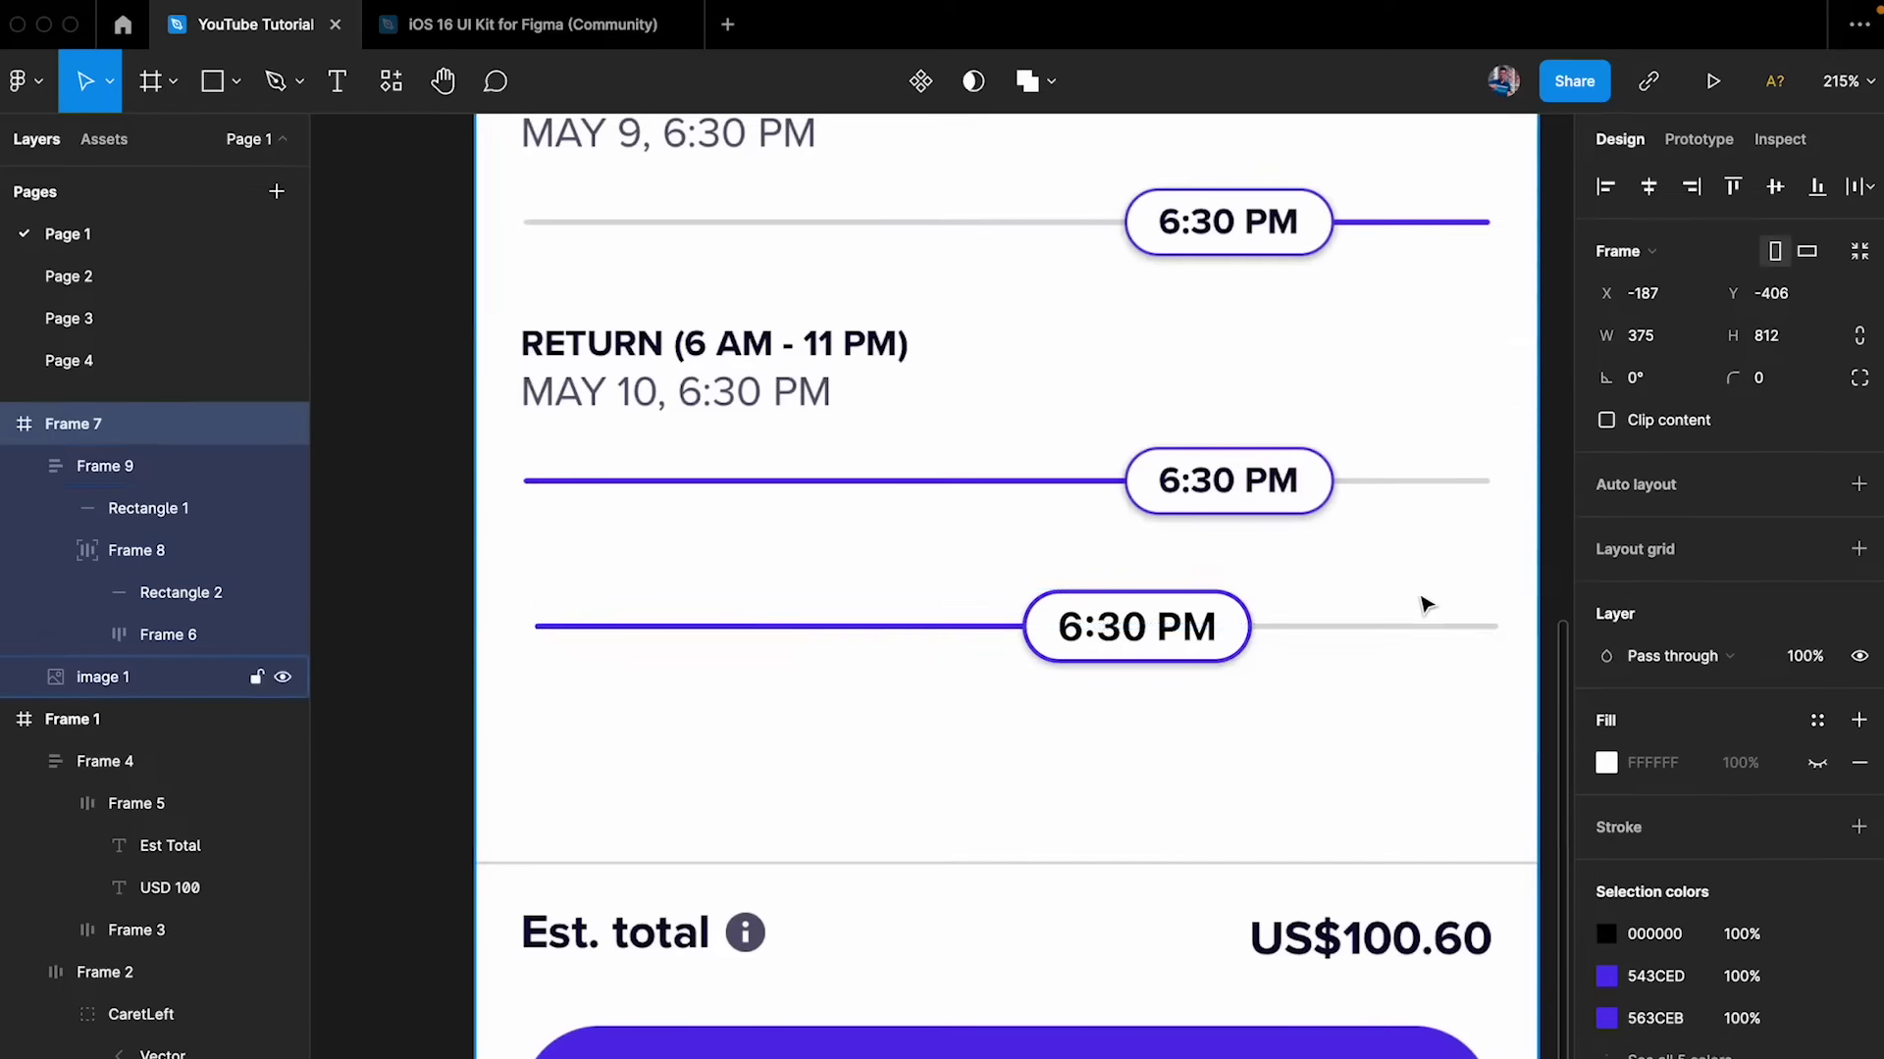
click(1422, 628)
drag(1504, 628, 1372, 666)
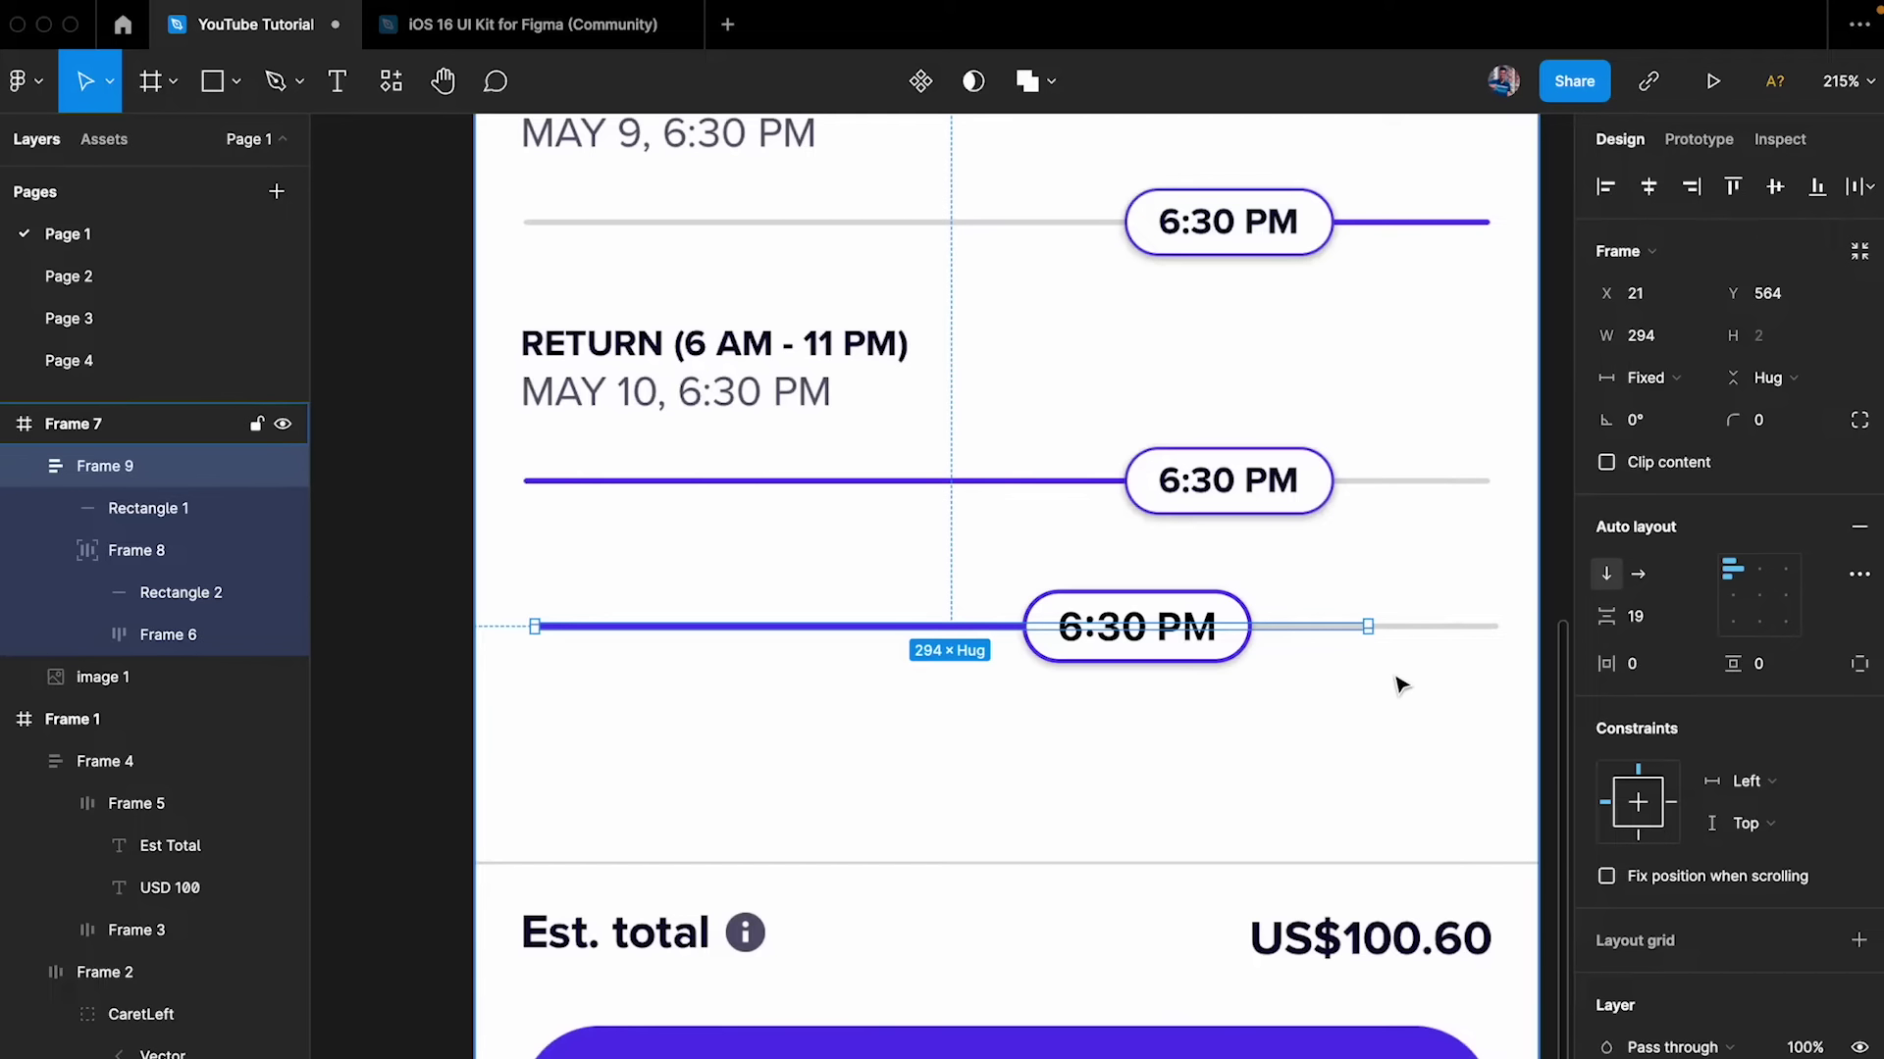
- Set the grey track line's horizontal resizing to fill the outer slider frame
click(1422, 633)
click(1417, 625)
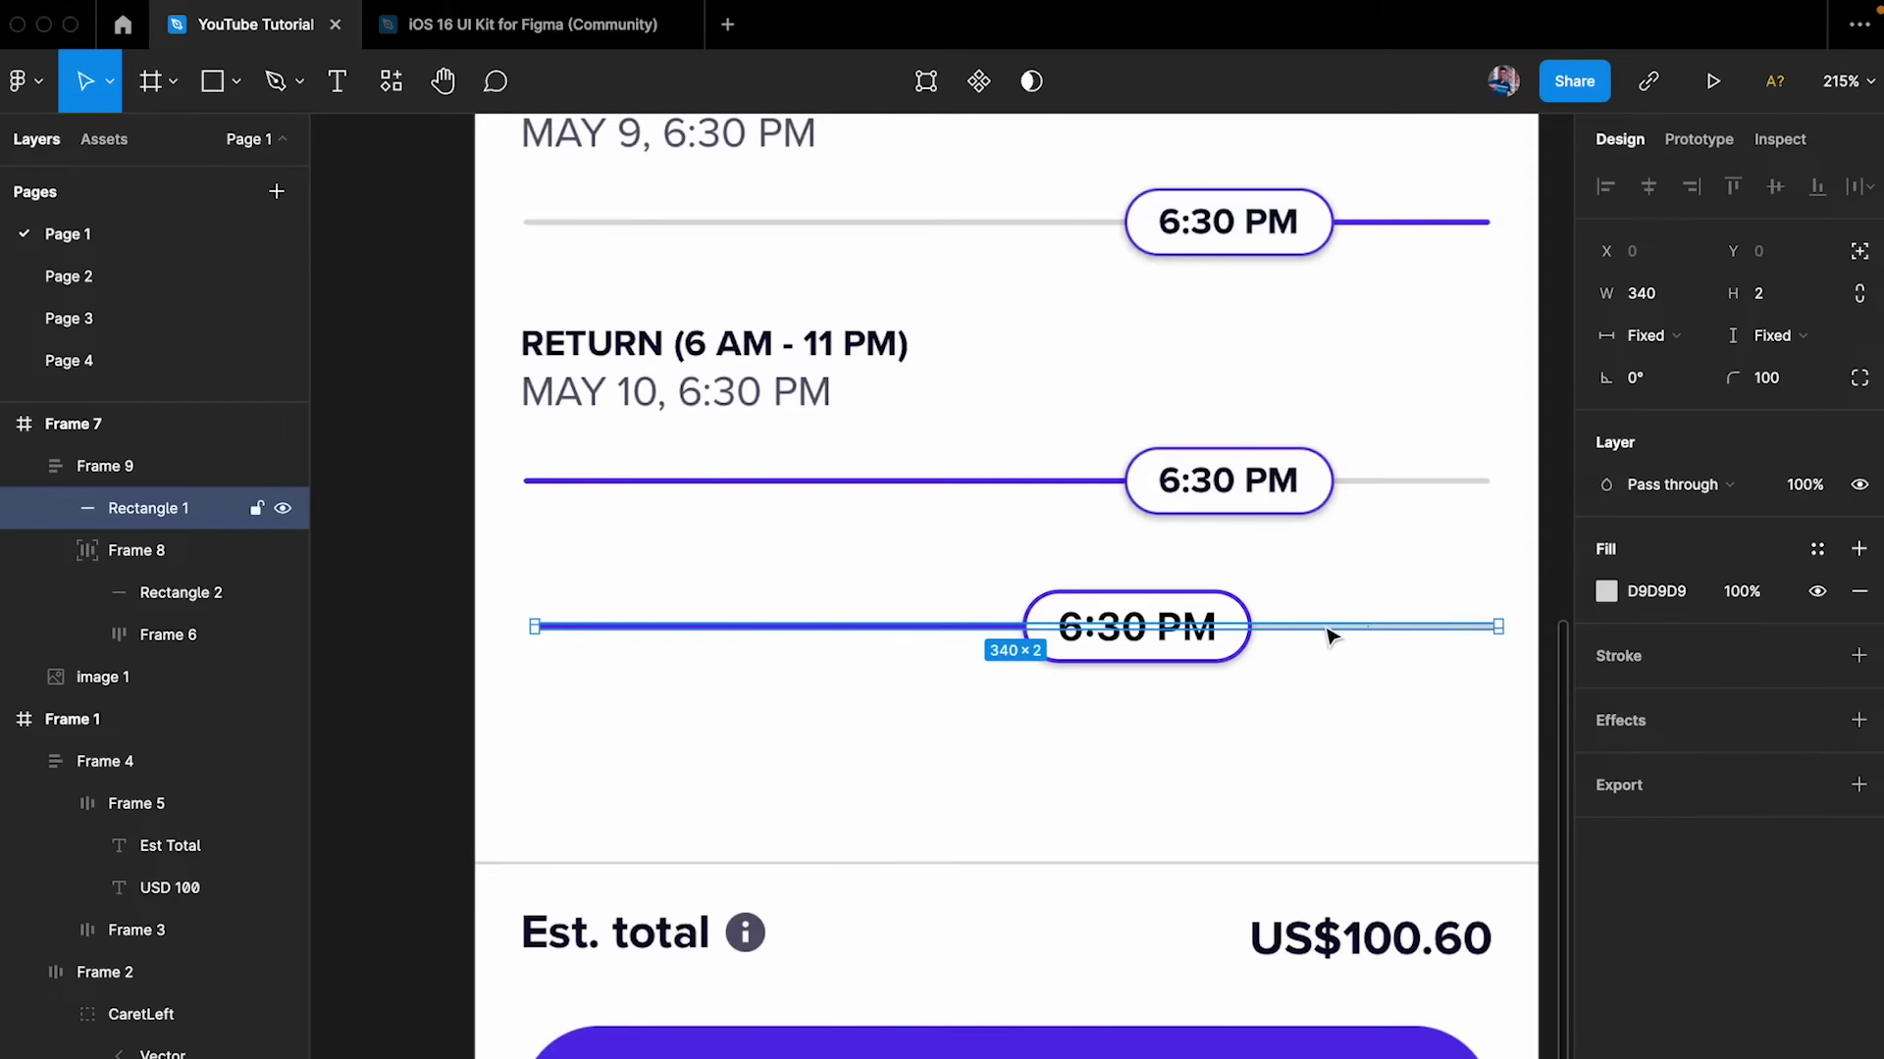
scroll(1413, 697, up, 5)
click(1651, 335)
click(1670, 369)
click(1268, 429)
scroll(1268, 429, down, 5)
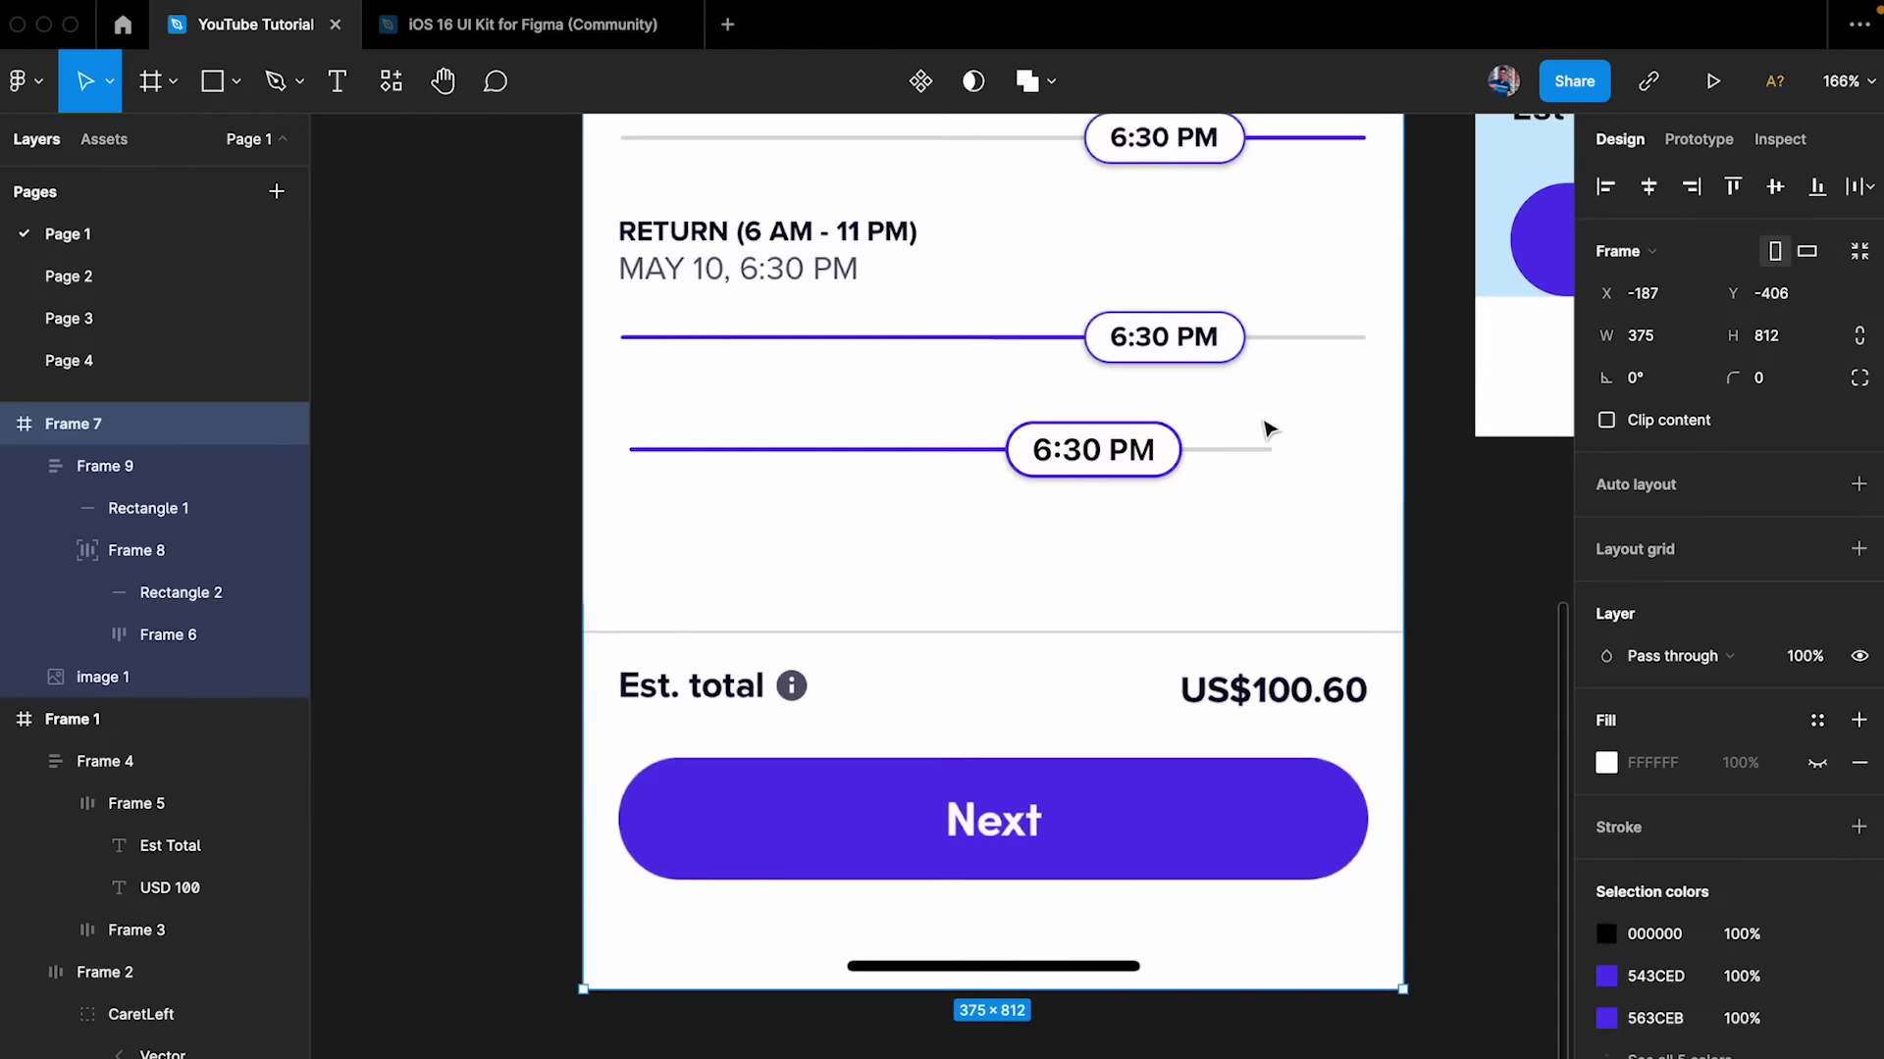
- Try stretching the outer slider frame to about 313 wide, and narrow the nested pill frame to about 228
click(1243, 453)
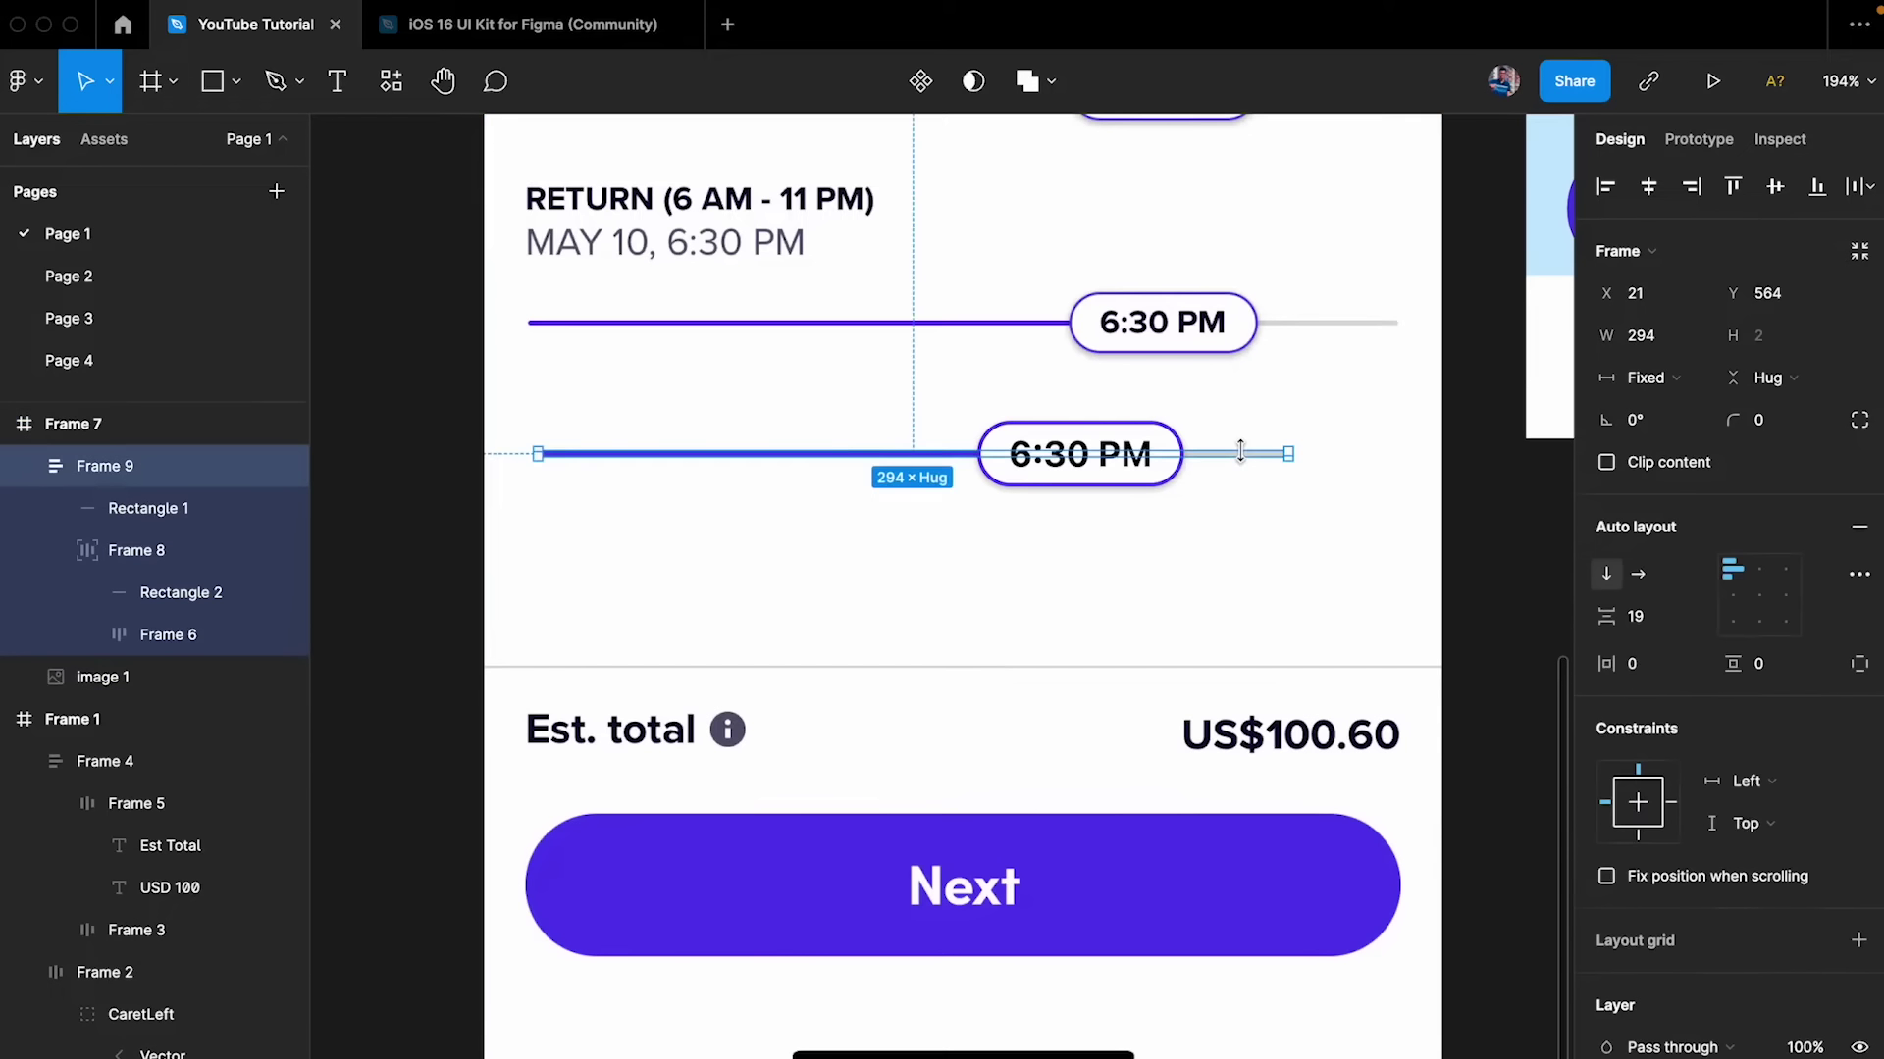
drag(1297, 456, 1339, 456)
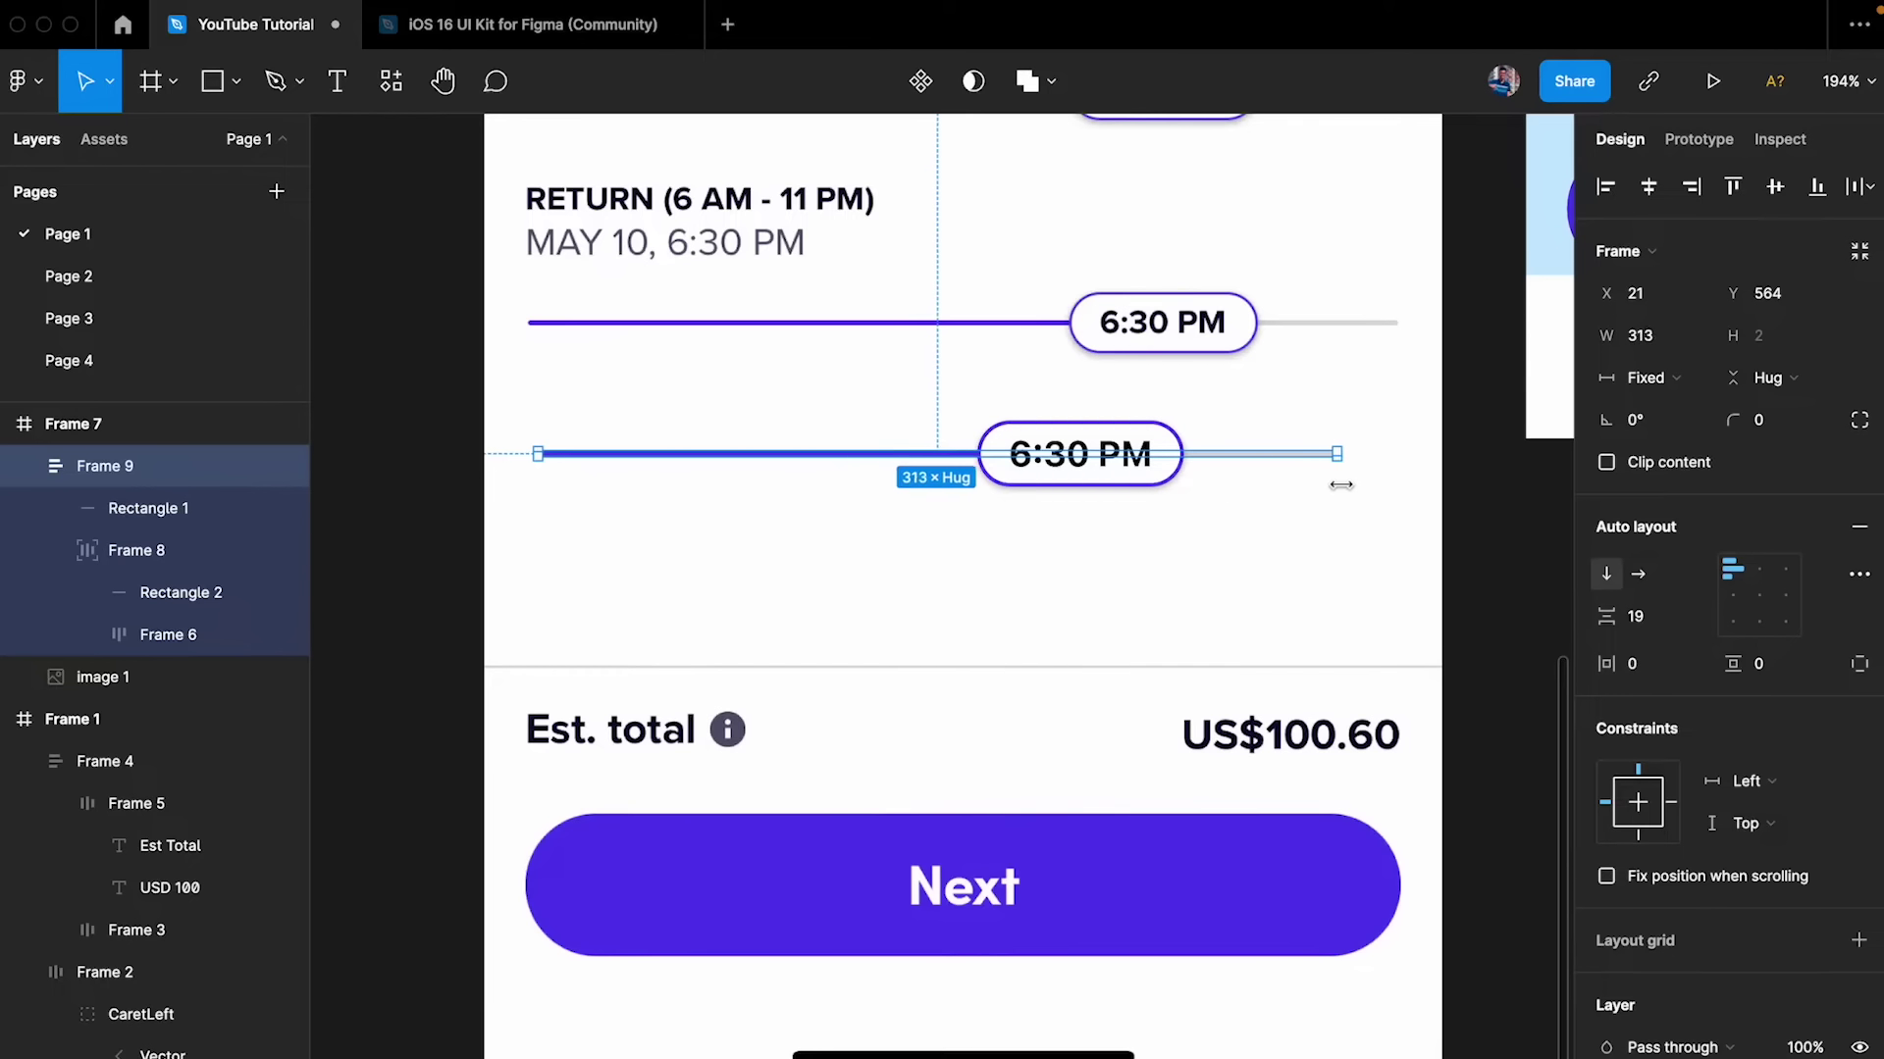
click(1182, 429)
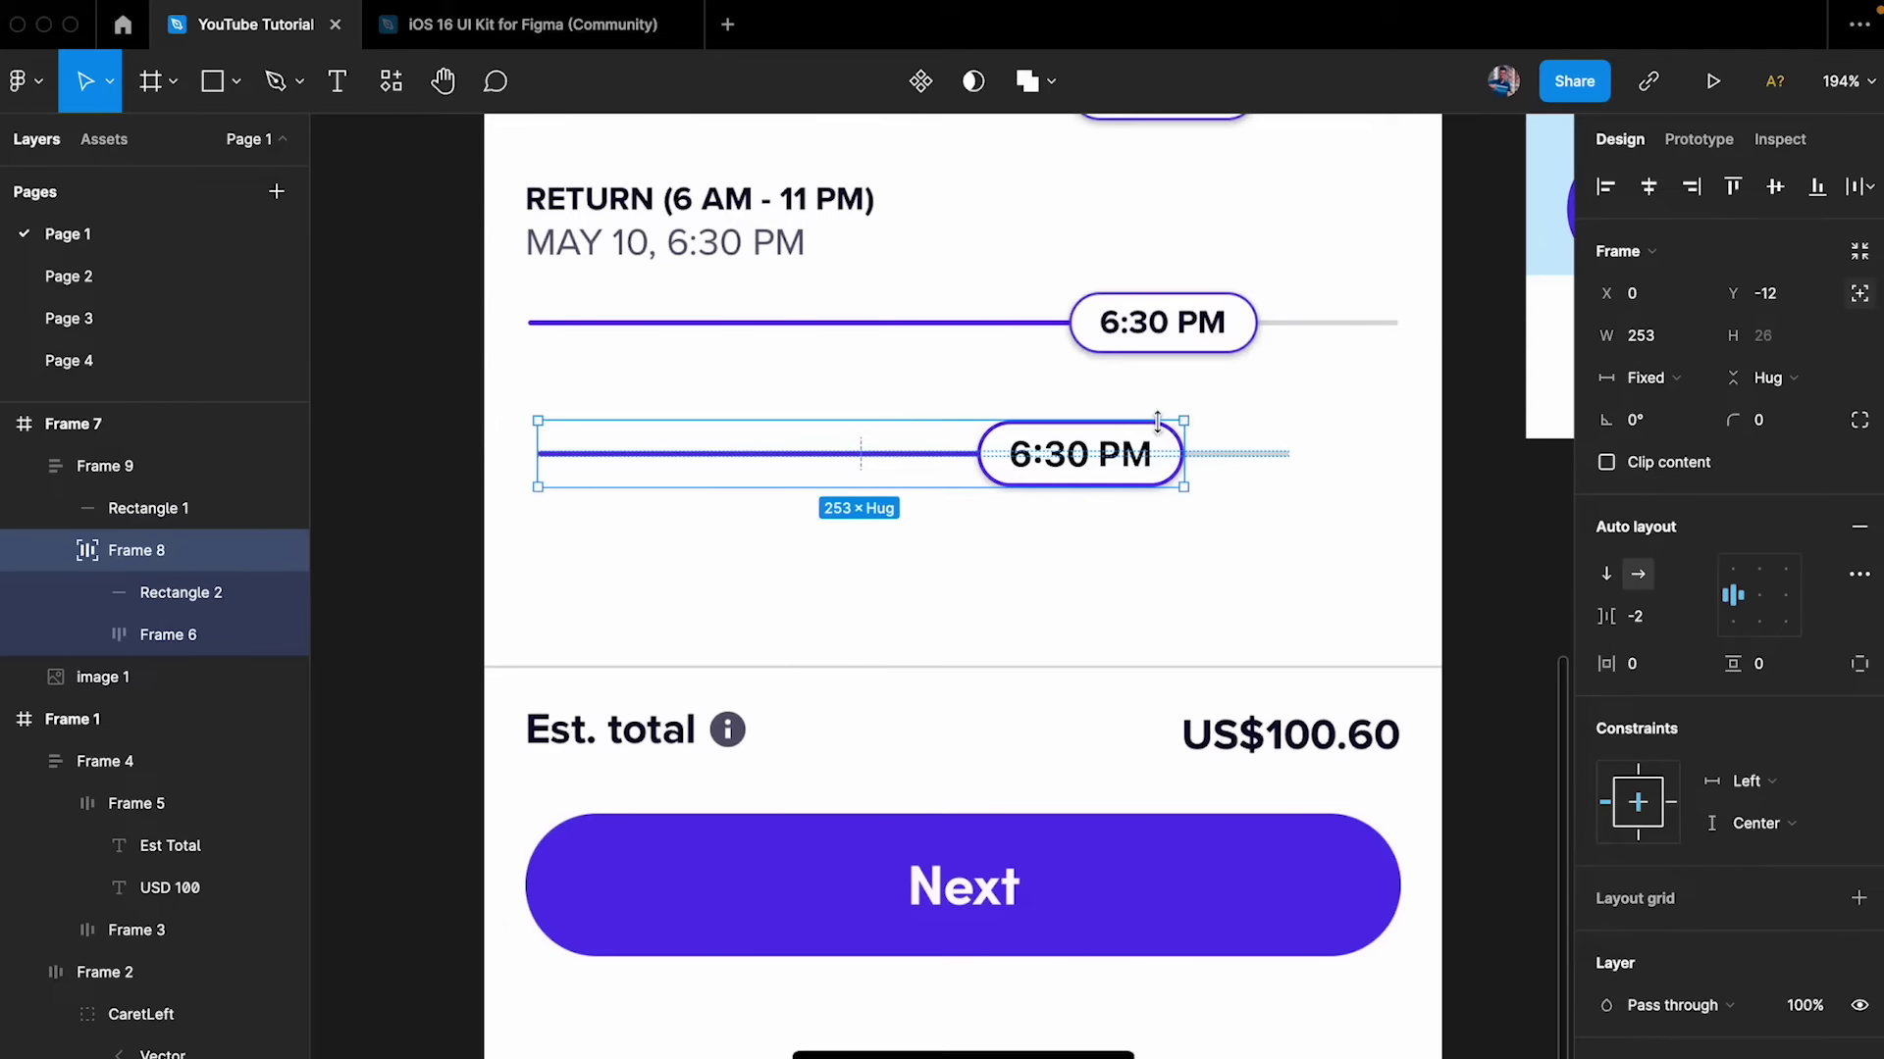
drag(1192, 426, 1118, 432)
click(1271, 402)
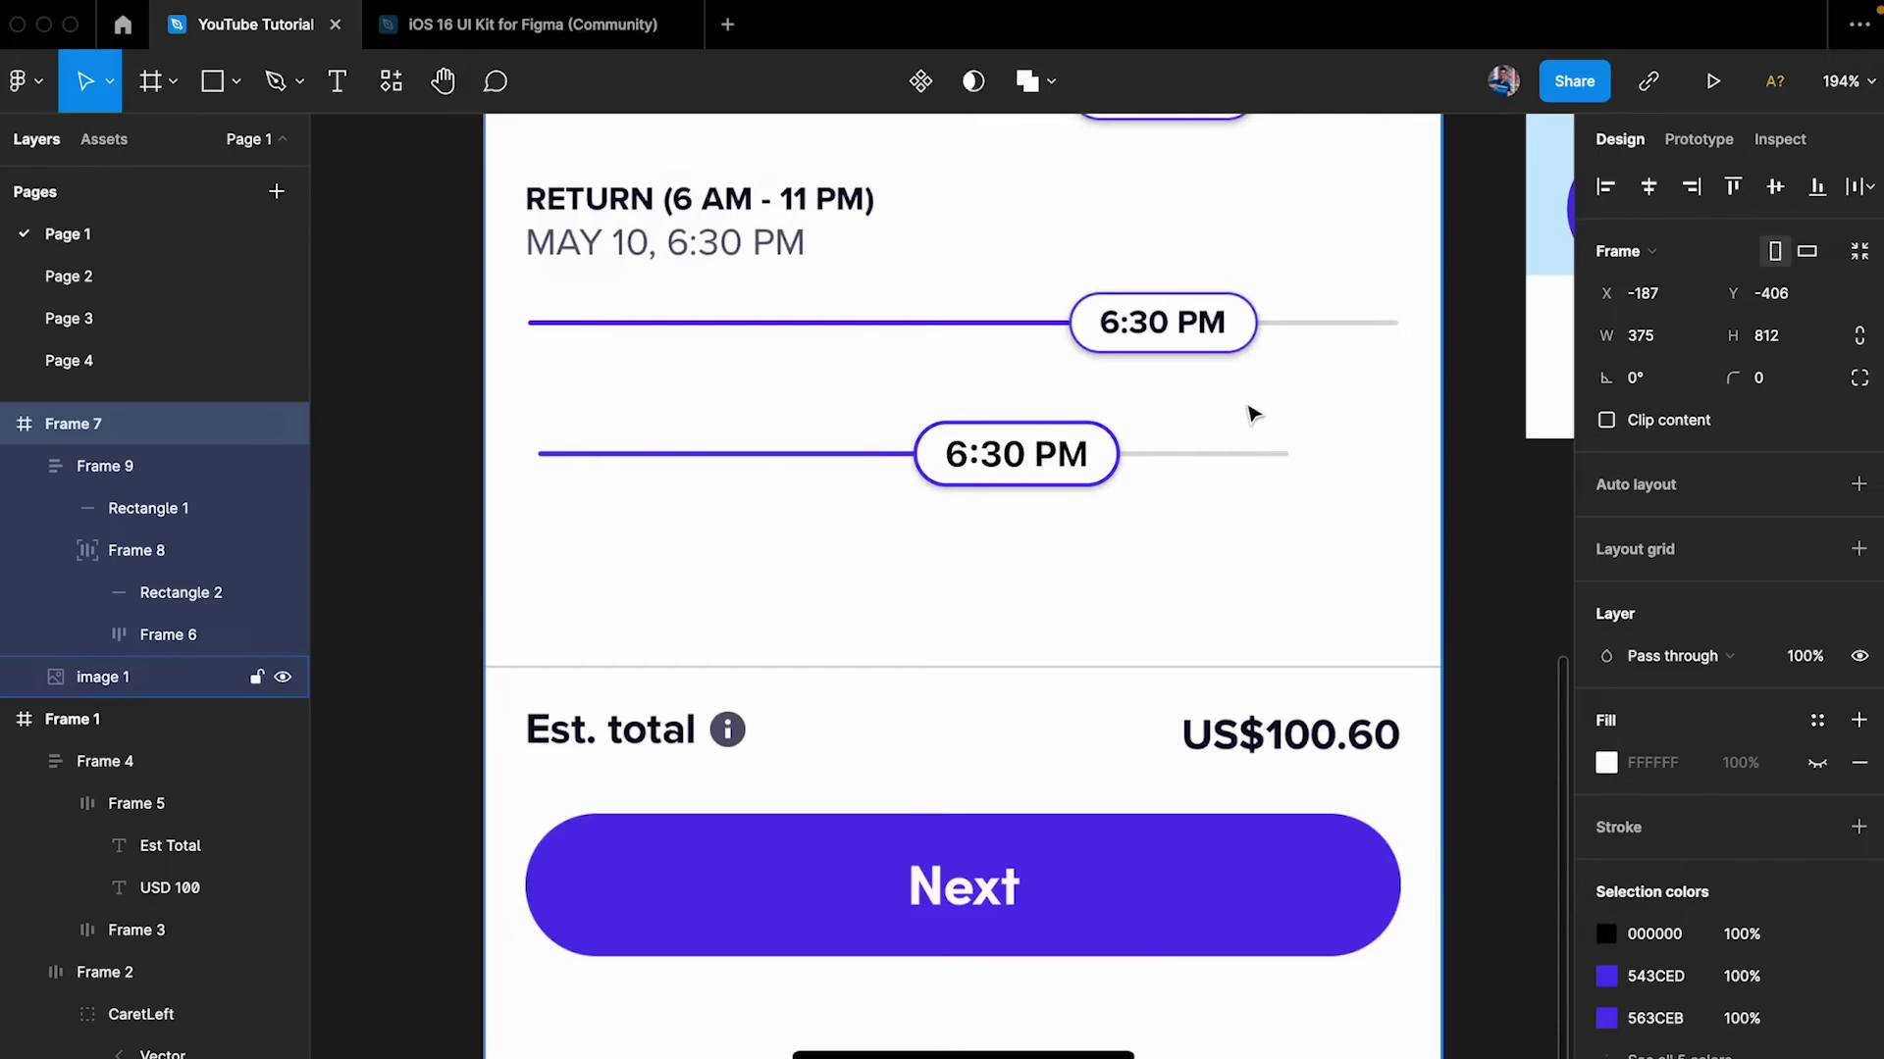
- Try extending the outer slider frame upward to about 18 high and reset its height to hug contents
click(1249, 412)
click(1236, 454)
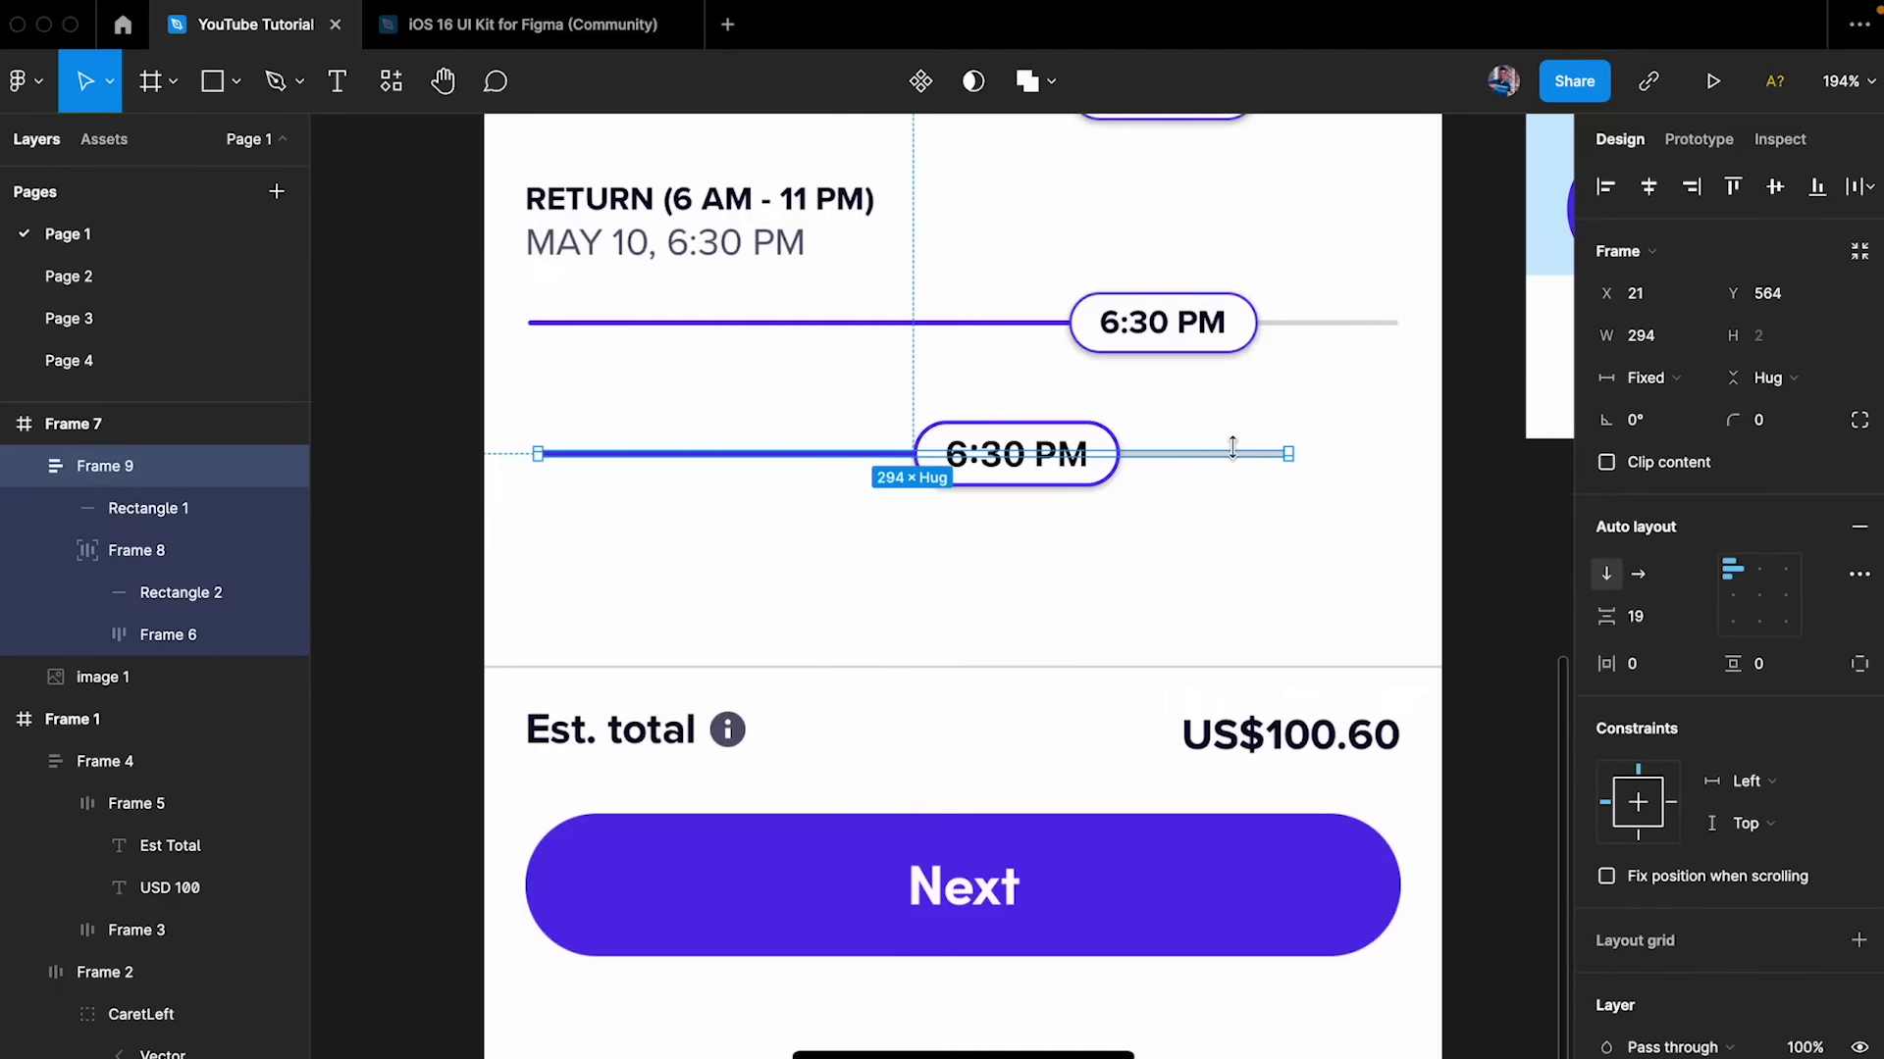
ctrl+scroll(1232, 446, up, 3)
click(1262, 471)
click(1262, 464)
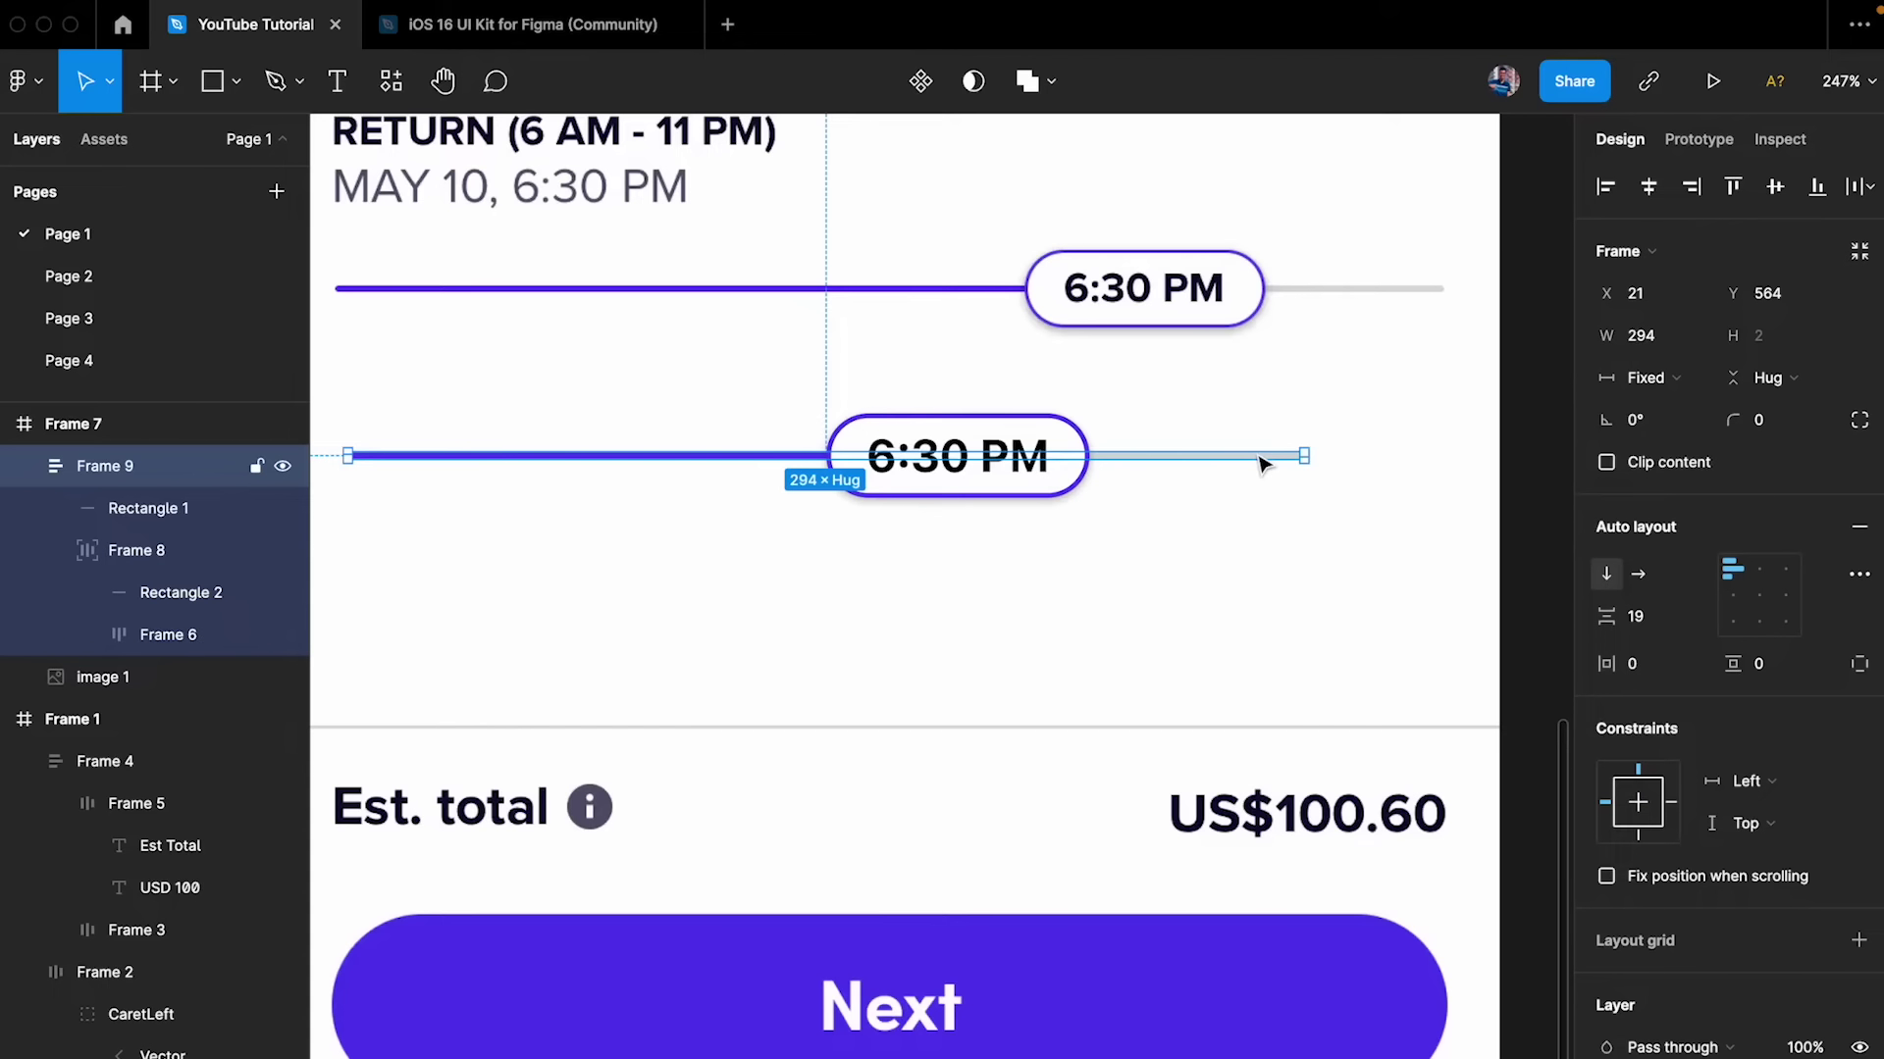
drag(1239, 449, 1226, 400)
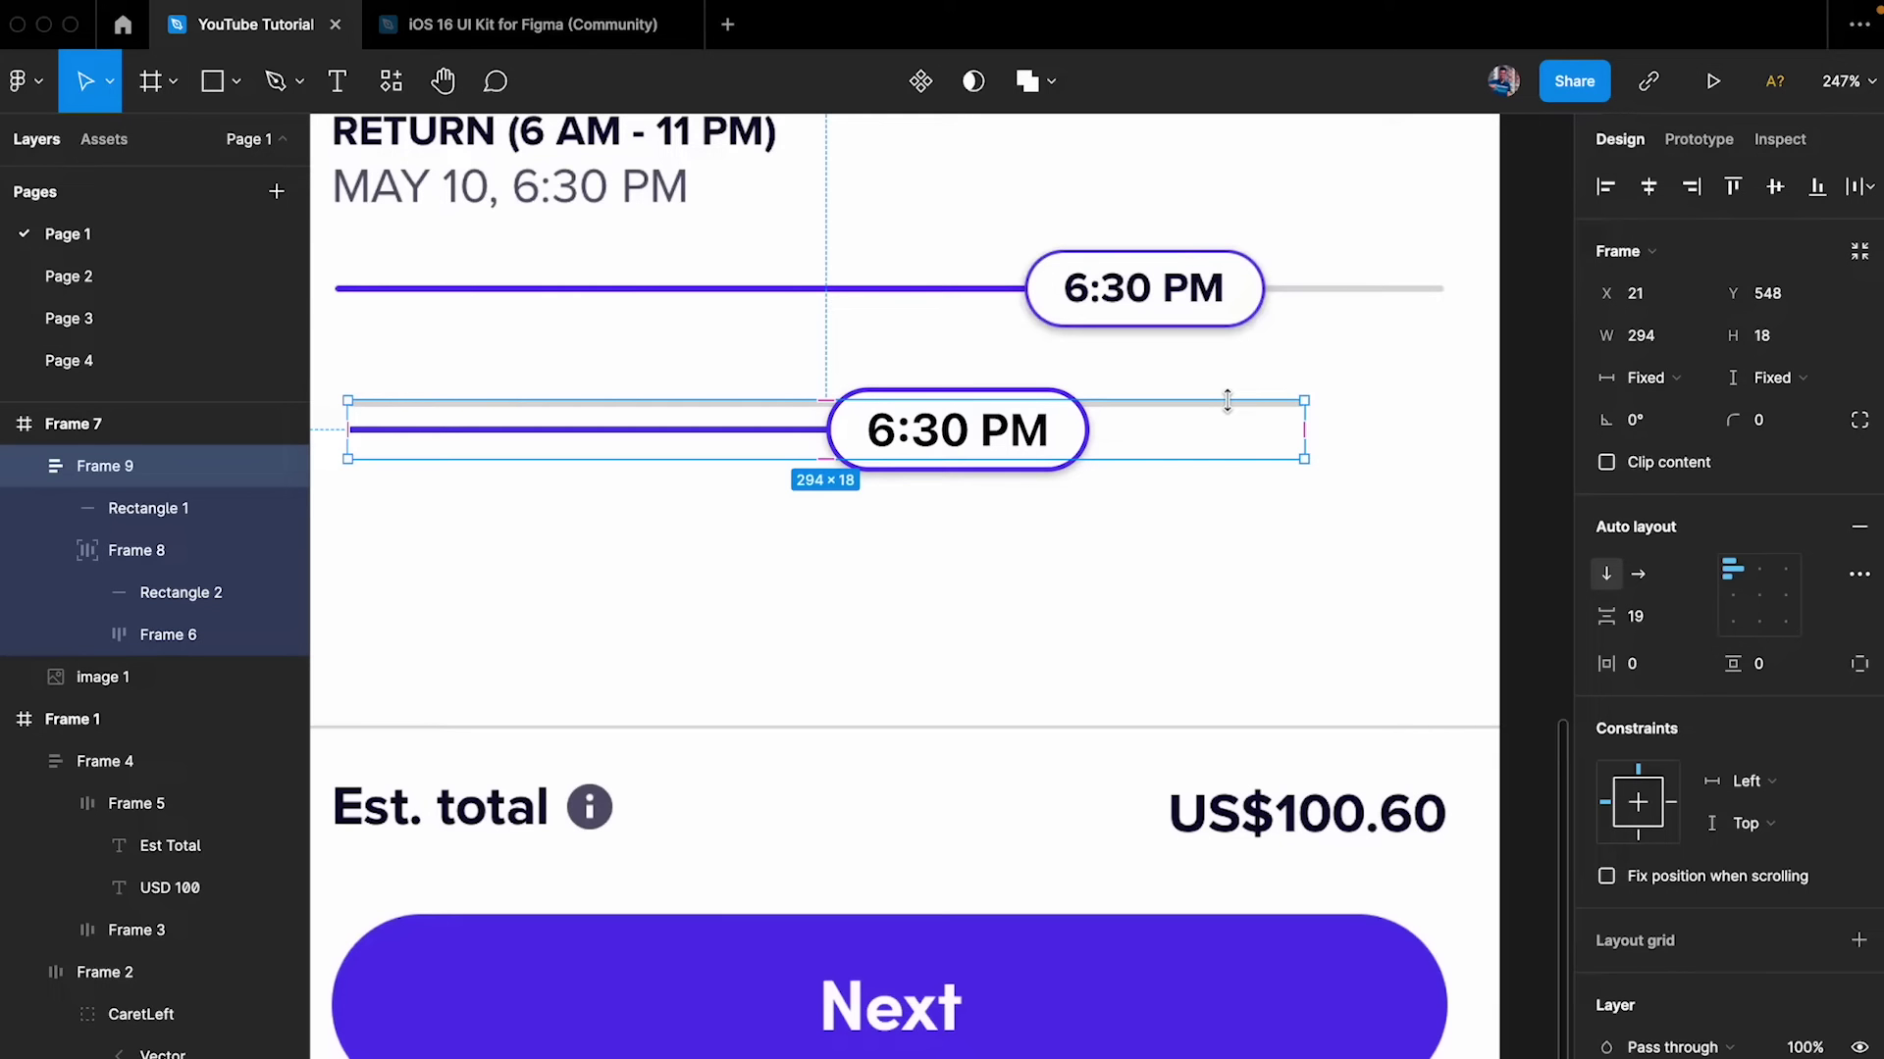
double_click(1226, 400)
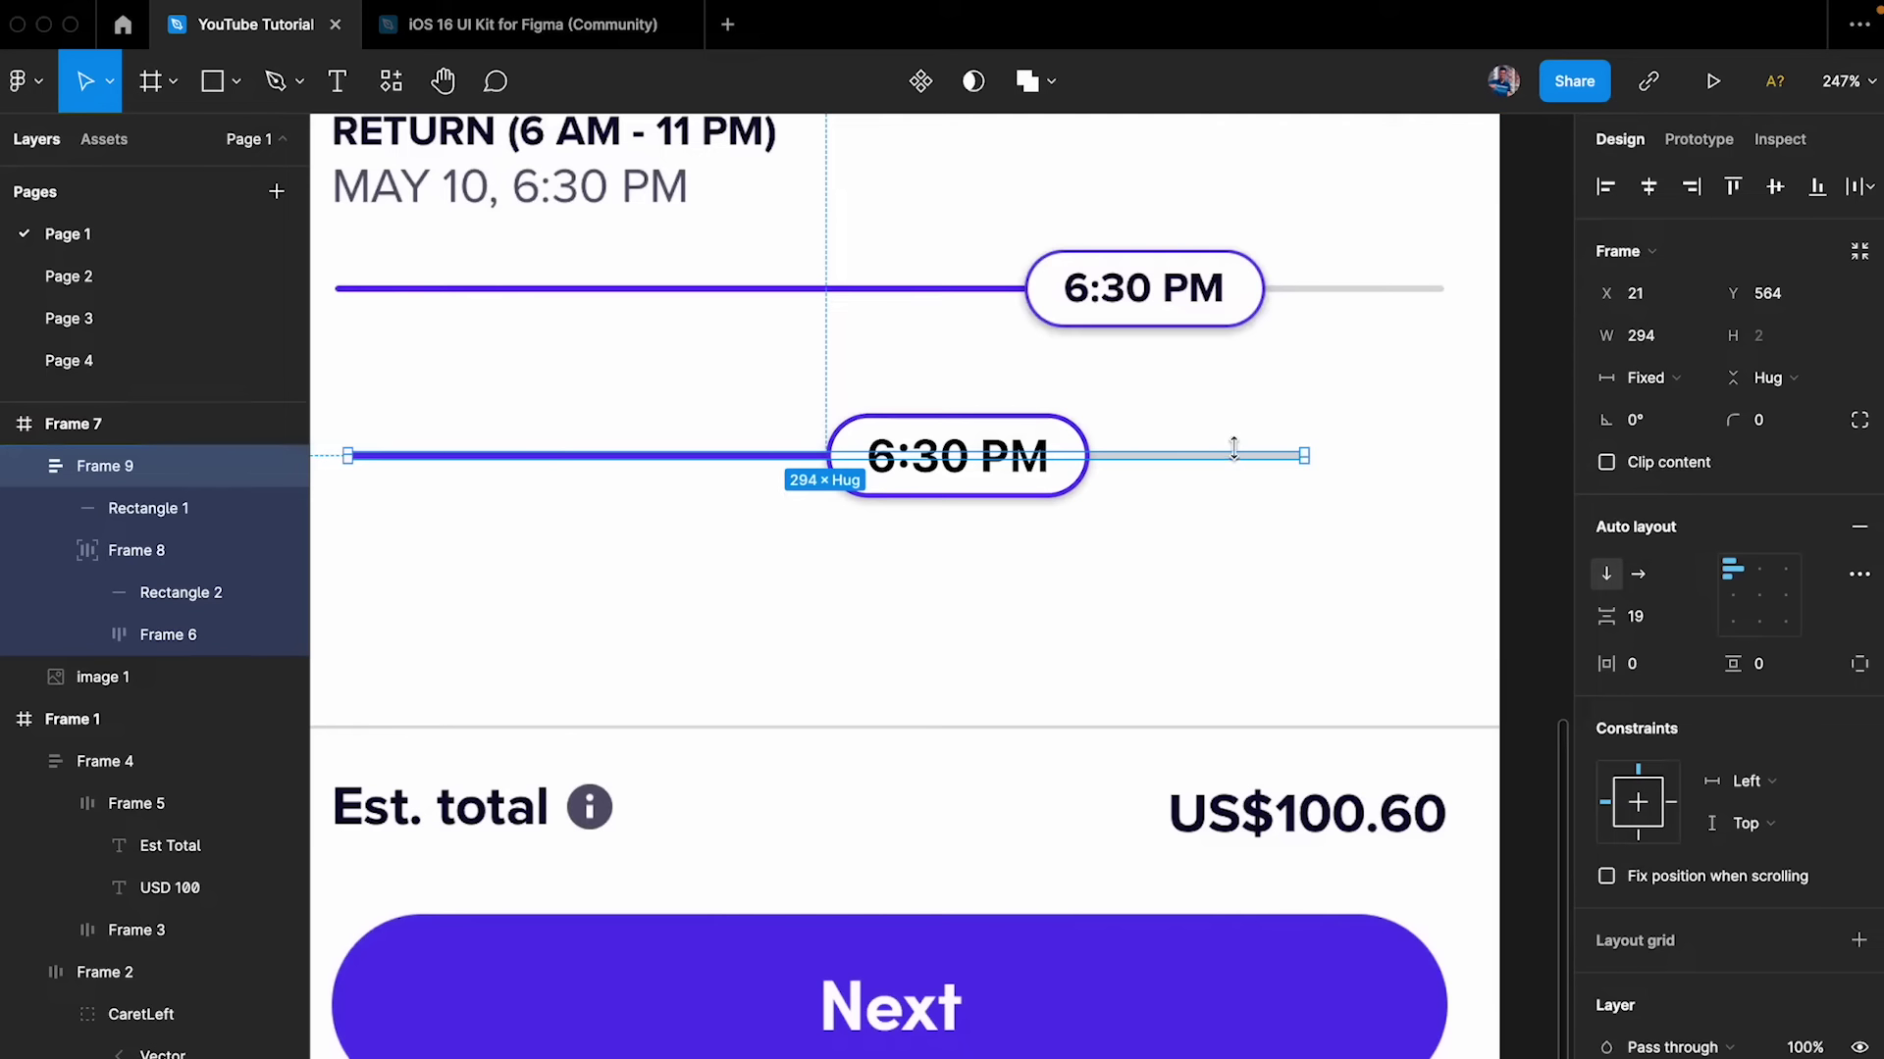
- Increase the outer slider frame's height to about 26 and align its contents to the left centre
drag(1234, 444, 1234, 407)
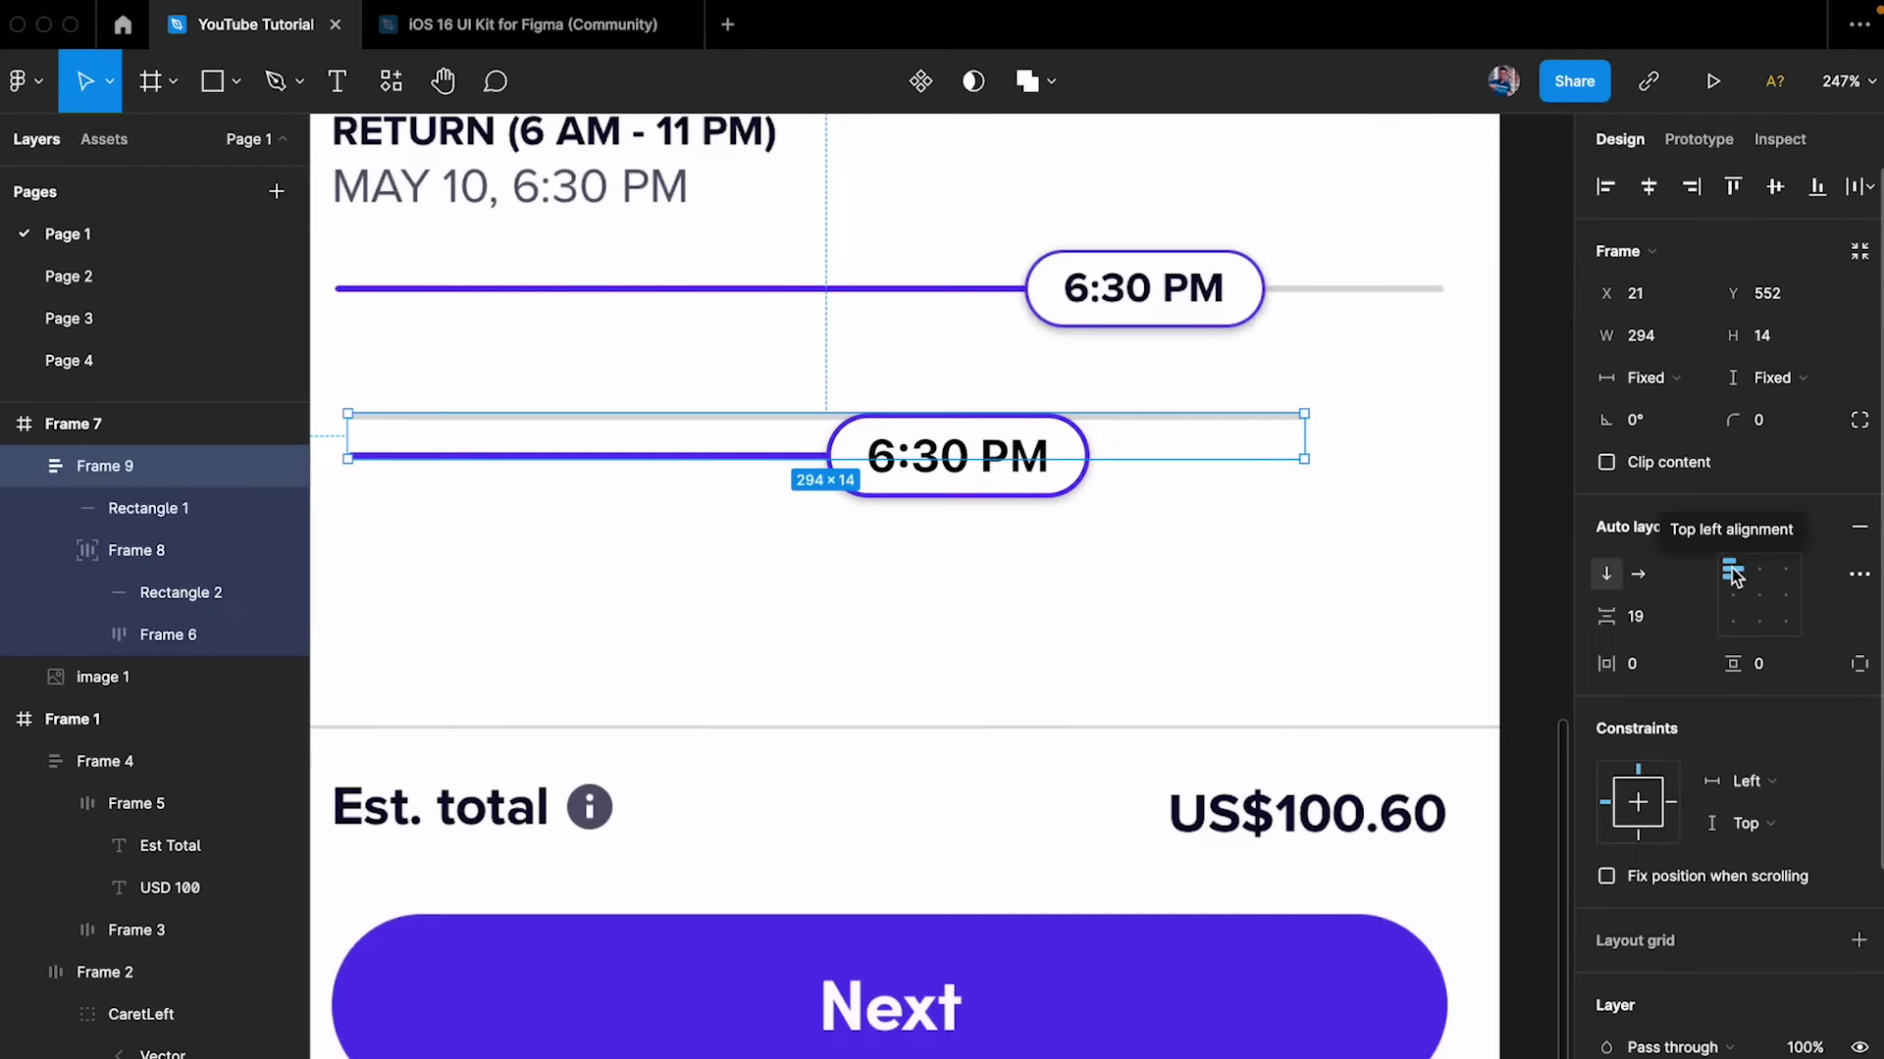
click(1734, 600)
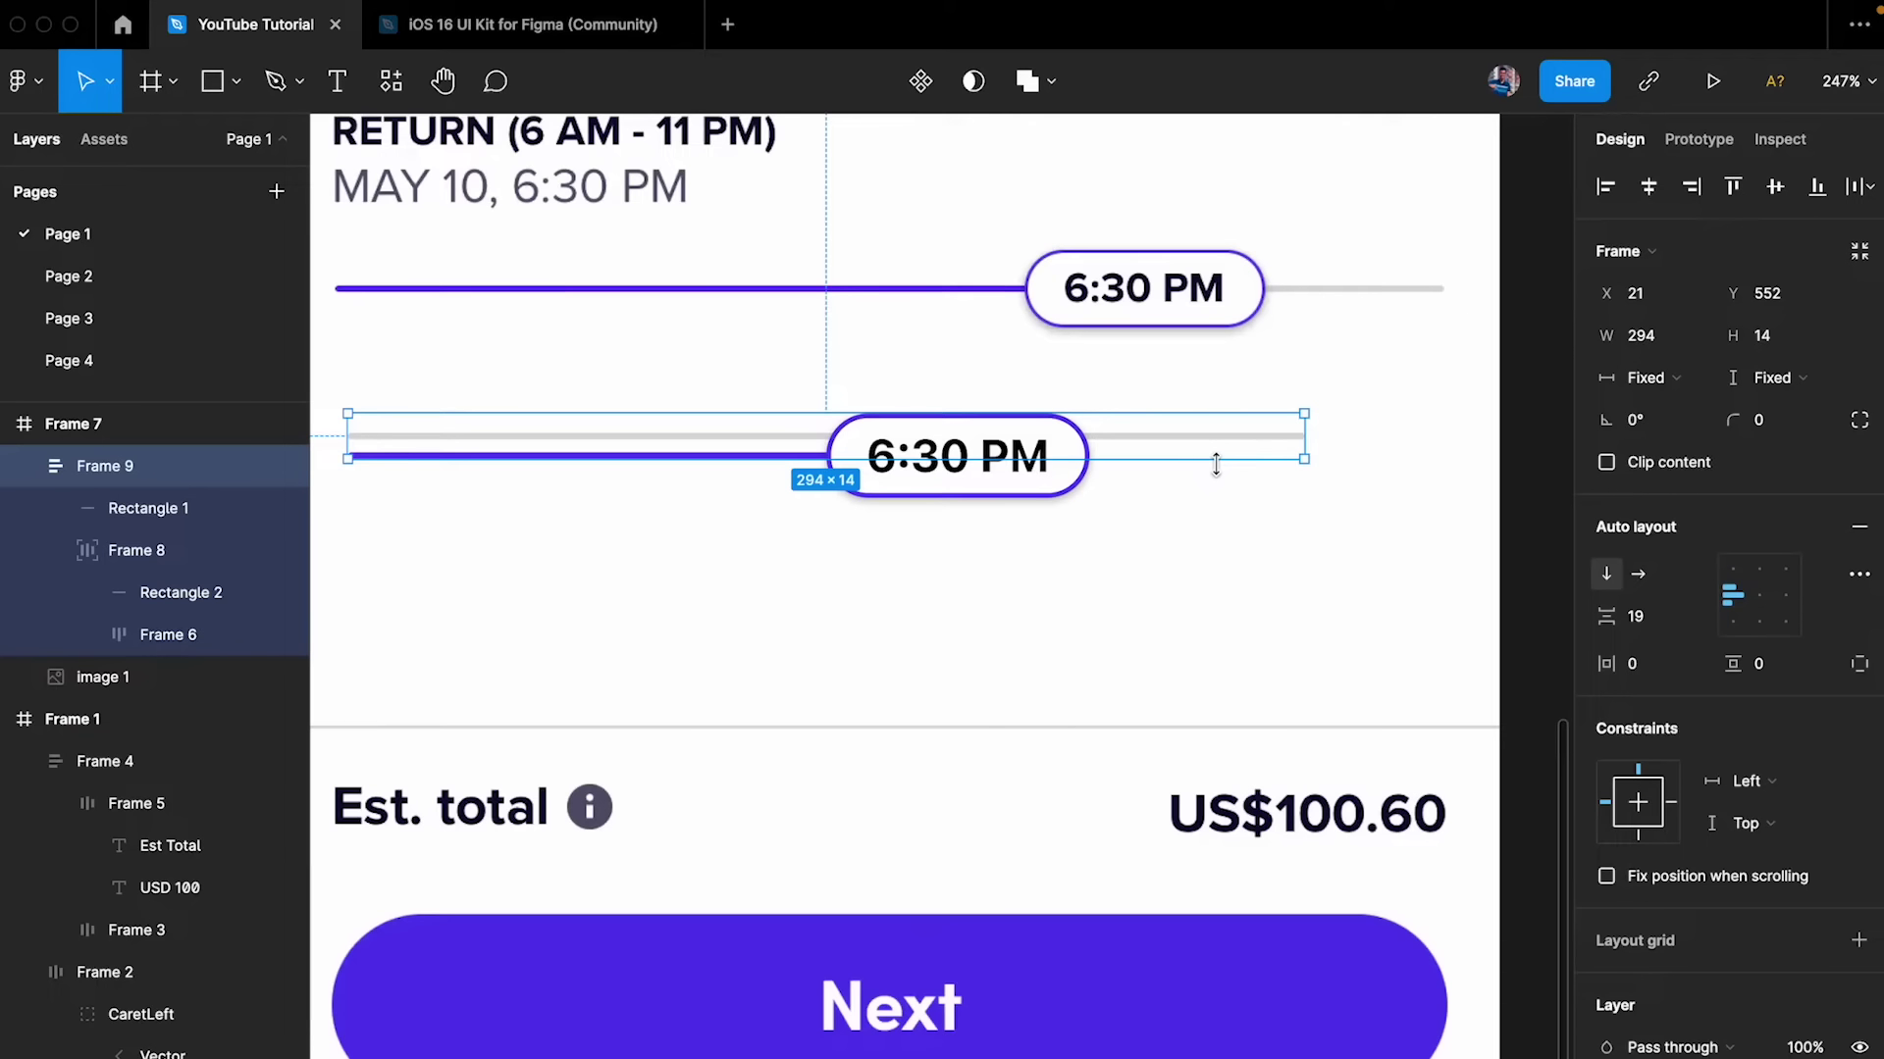
drag(1215, 458, 1216, 501)
click(1217, 597)
scroll(1216, 596, down, 5)
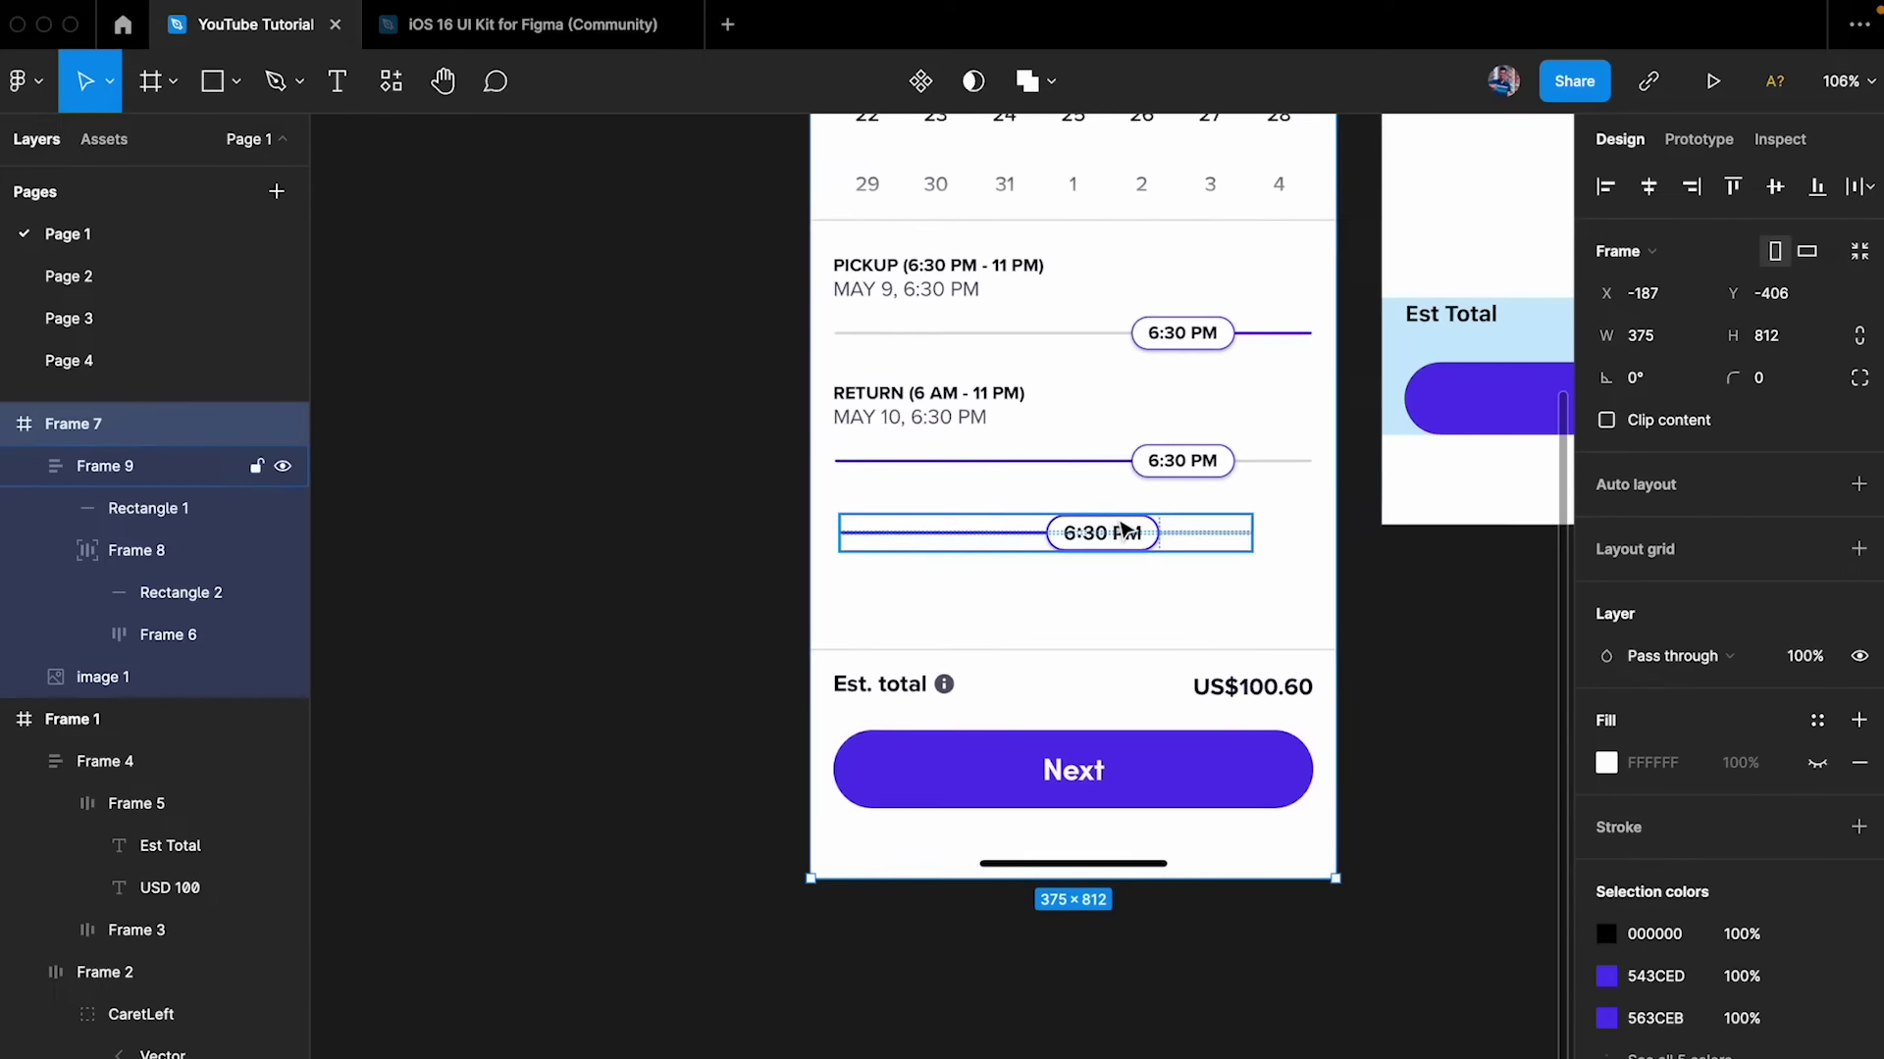
- Test the slider by resizing its nested frame so the pill travels along the grey track
scroll(1136, 525, up, 4)
click(1224, 547)
mouse_move(1352, 522)
mouse_down()
mouse_move(1275, 518)
mouse_move(1417, 520)
mouse_move(1351, 520)
mouse_up()
double_click(1116, 572)
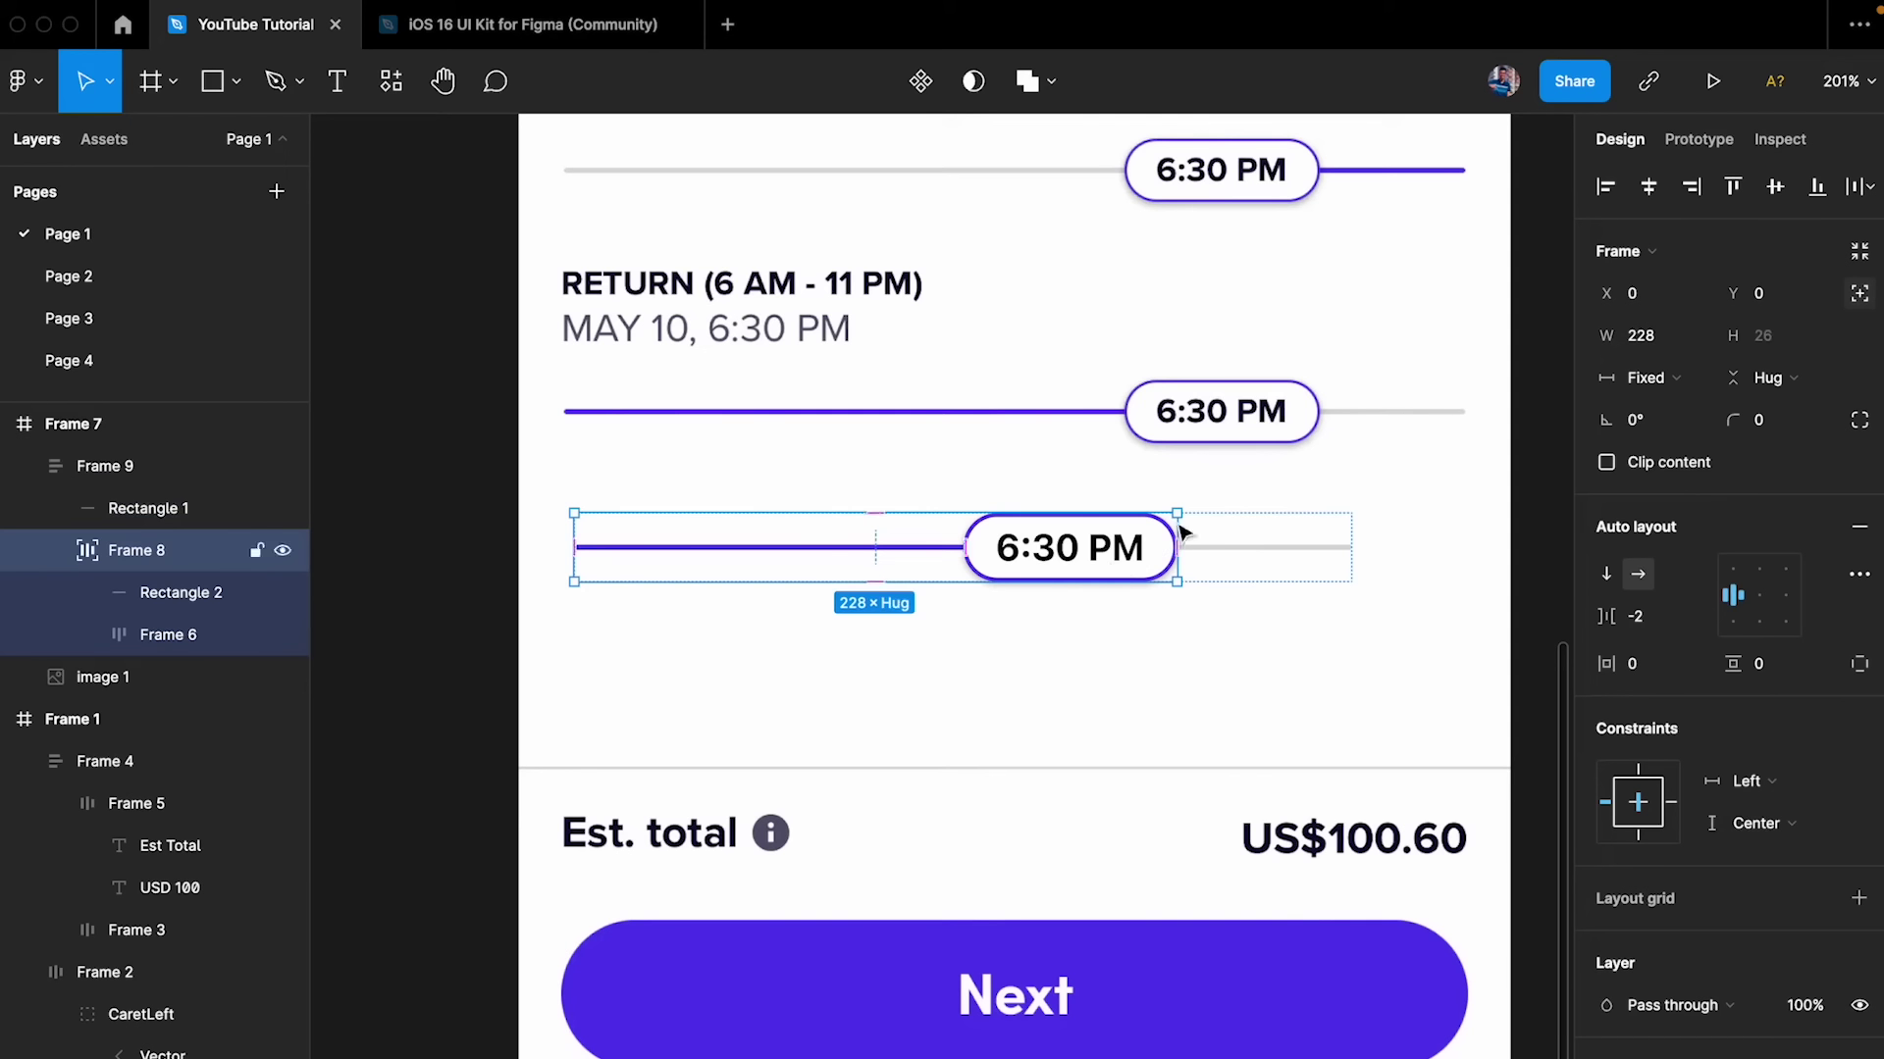
drag(1180, 530, 1254, 515)
drag(1125, 542, 1176, 545)
click(1276, 659)
- Set the outer slider frame's horizontal padding to 16
click(1295, 565)
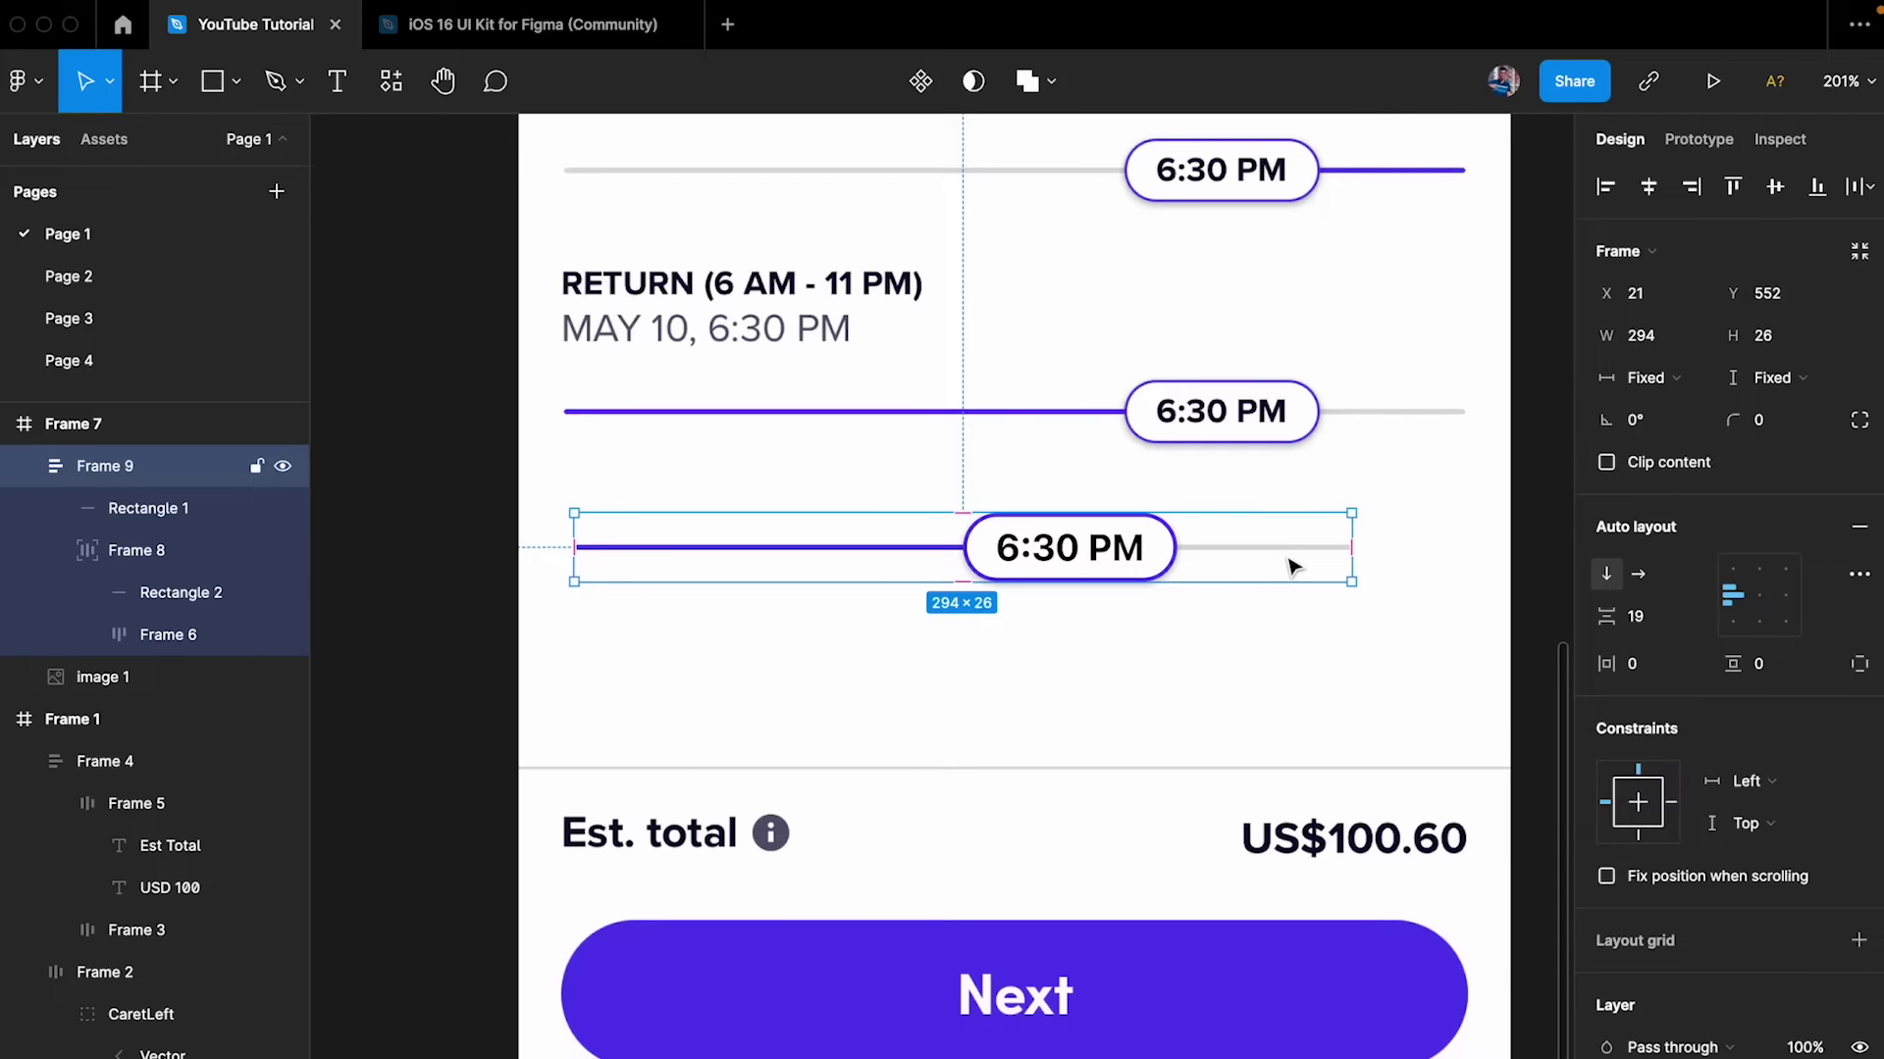
click(1664, 663)
text(16)
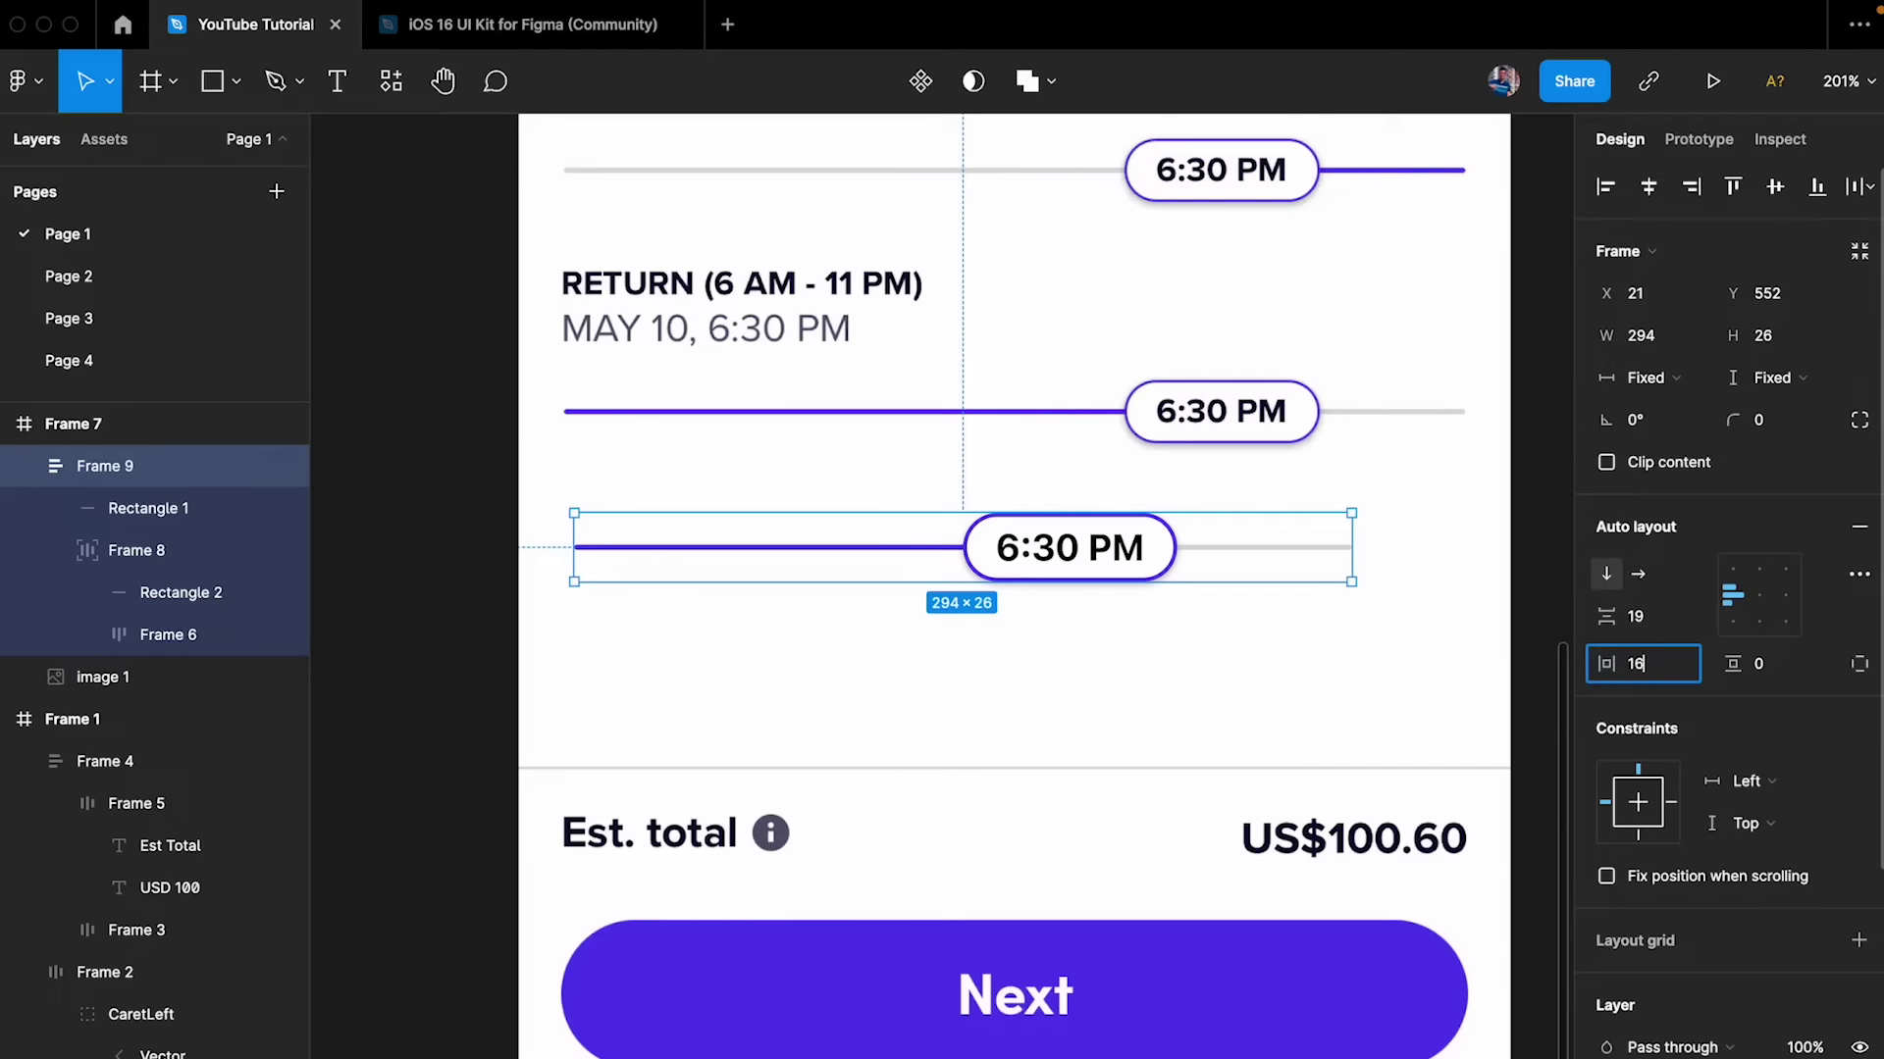
key(Return)
key(Escape)
click(1161, 550)
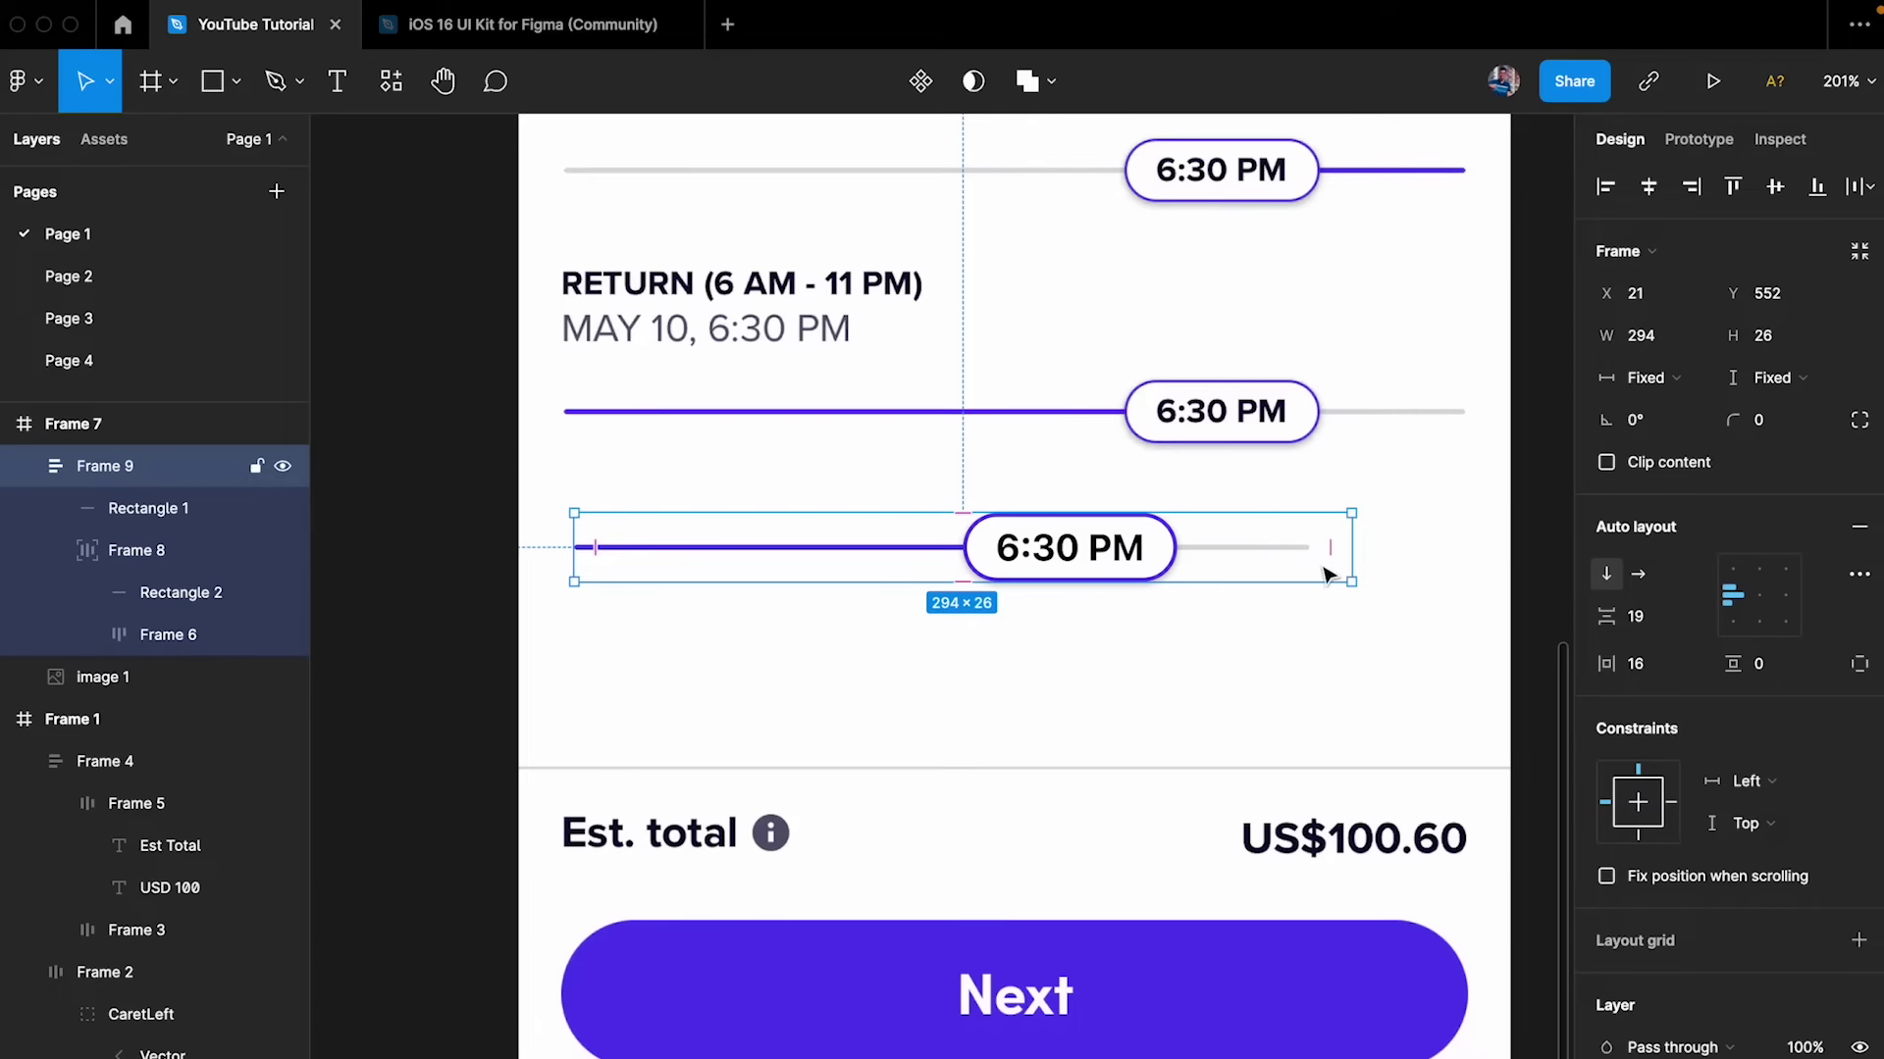
click(597, 552)
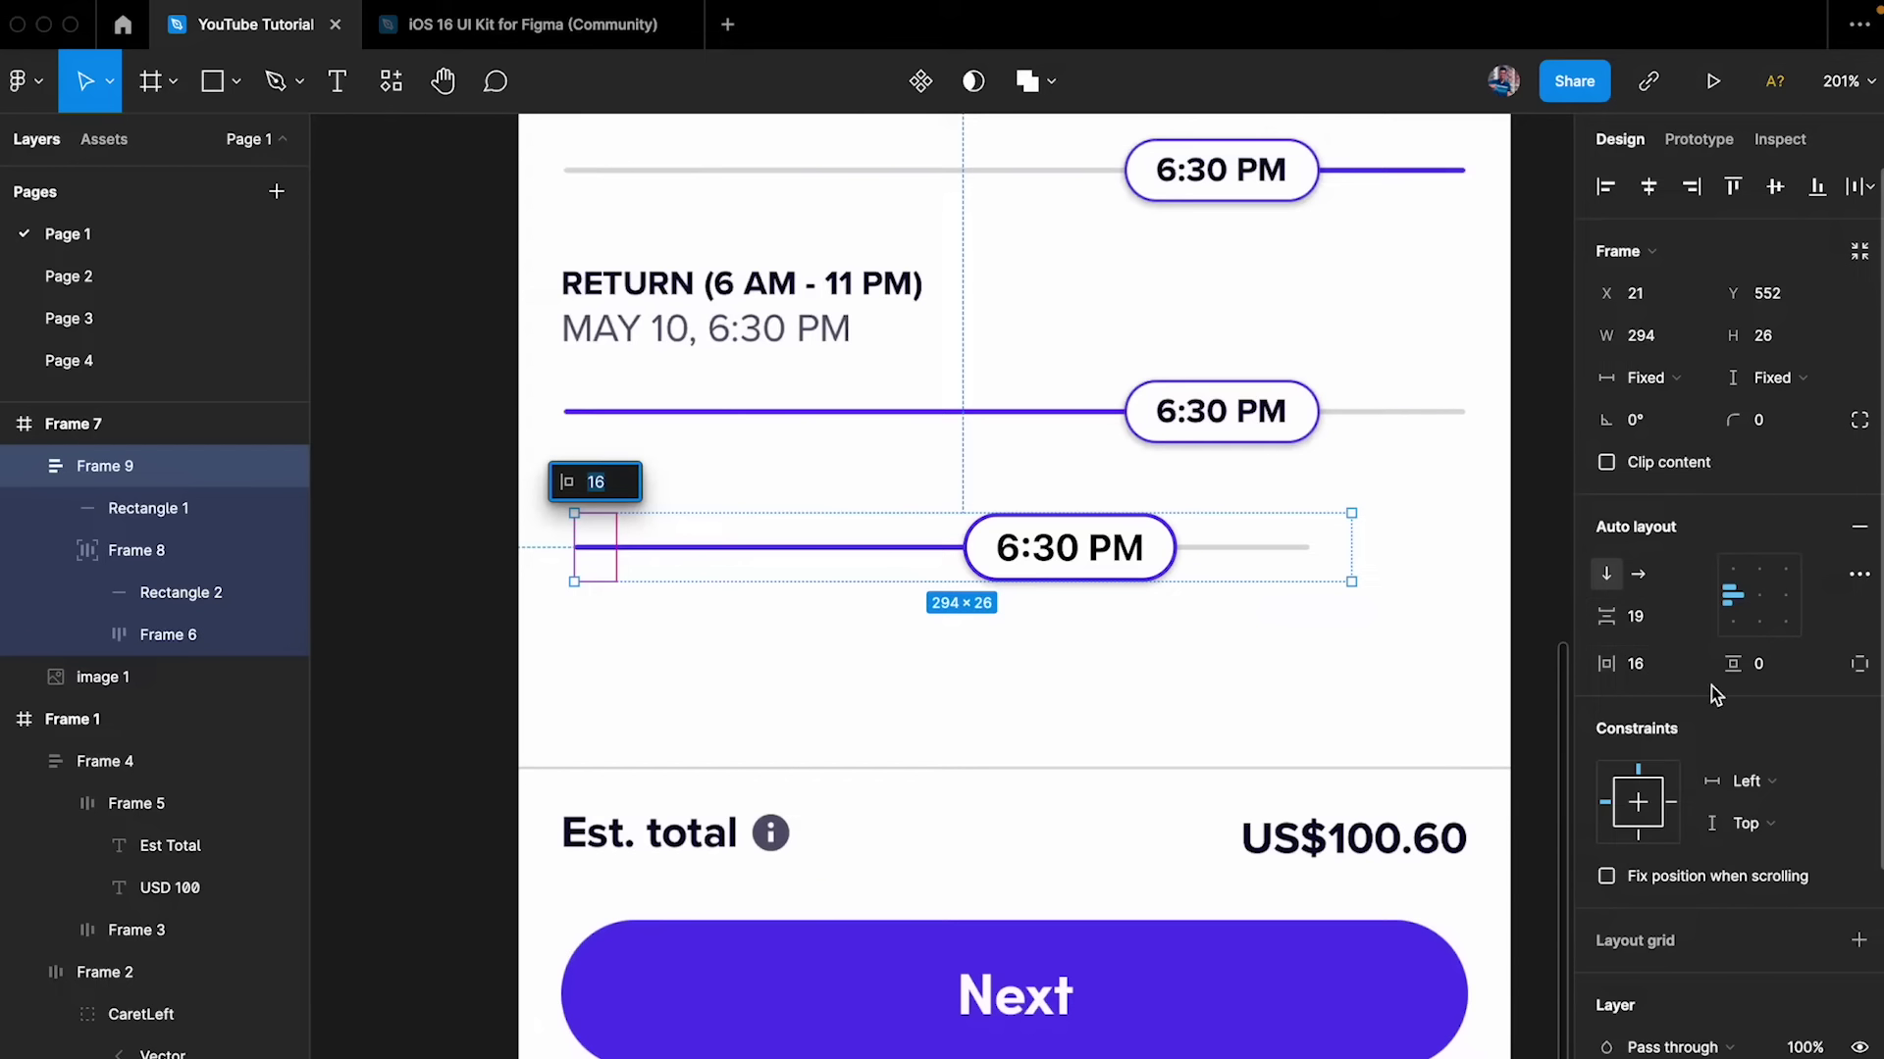
- Nudge the nested purple line and pill frame right until its start lines up with the padded grey track
double_click(1113, 557)
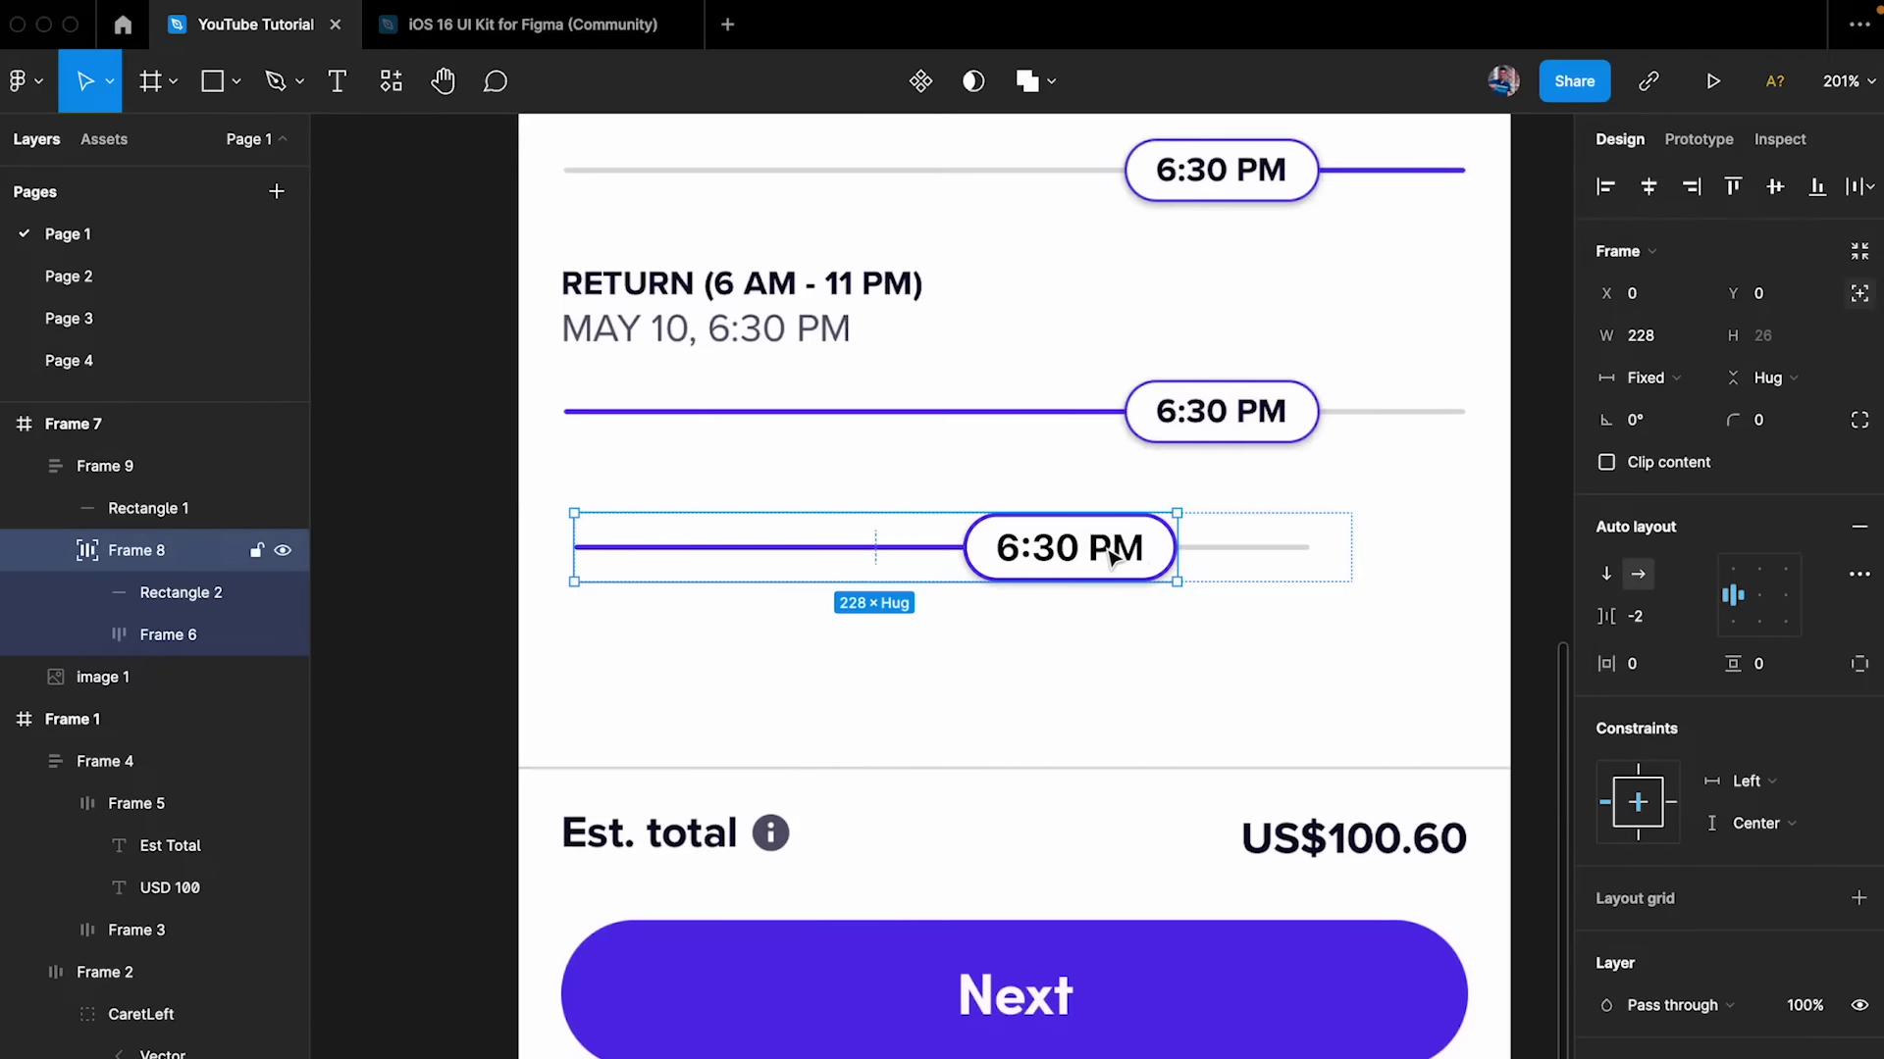
key(shift+Right)
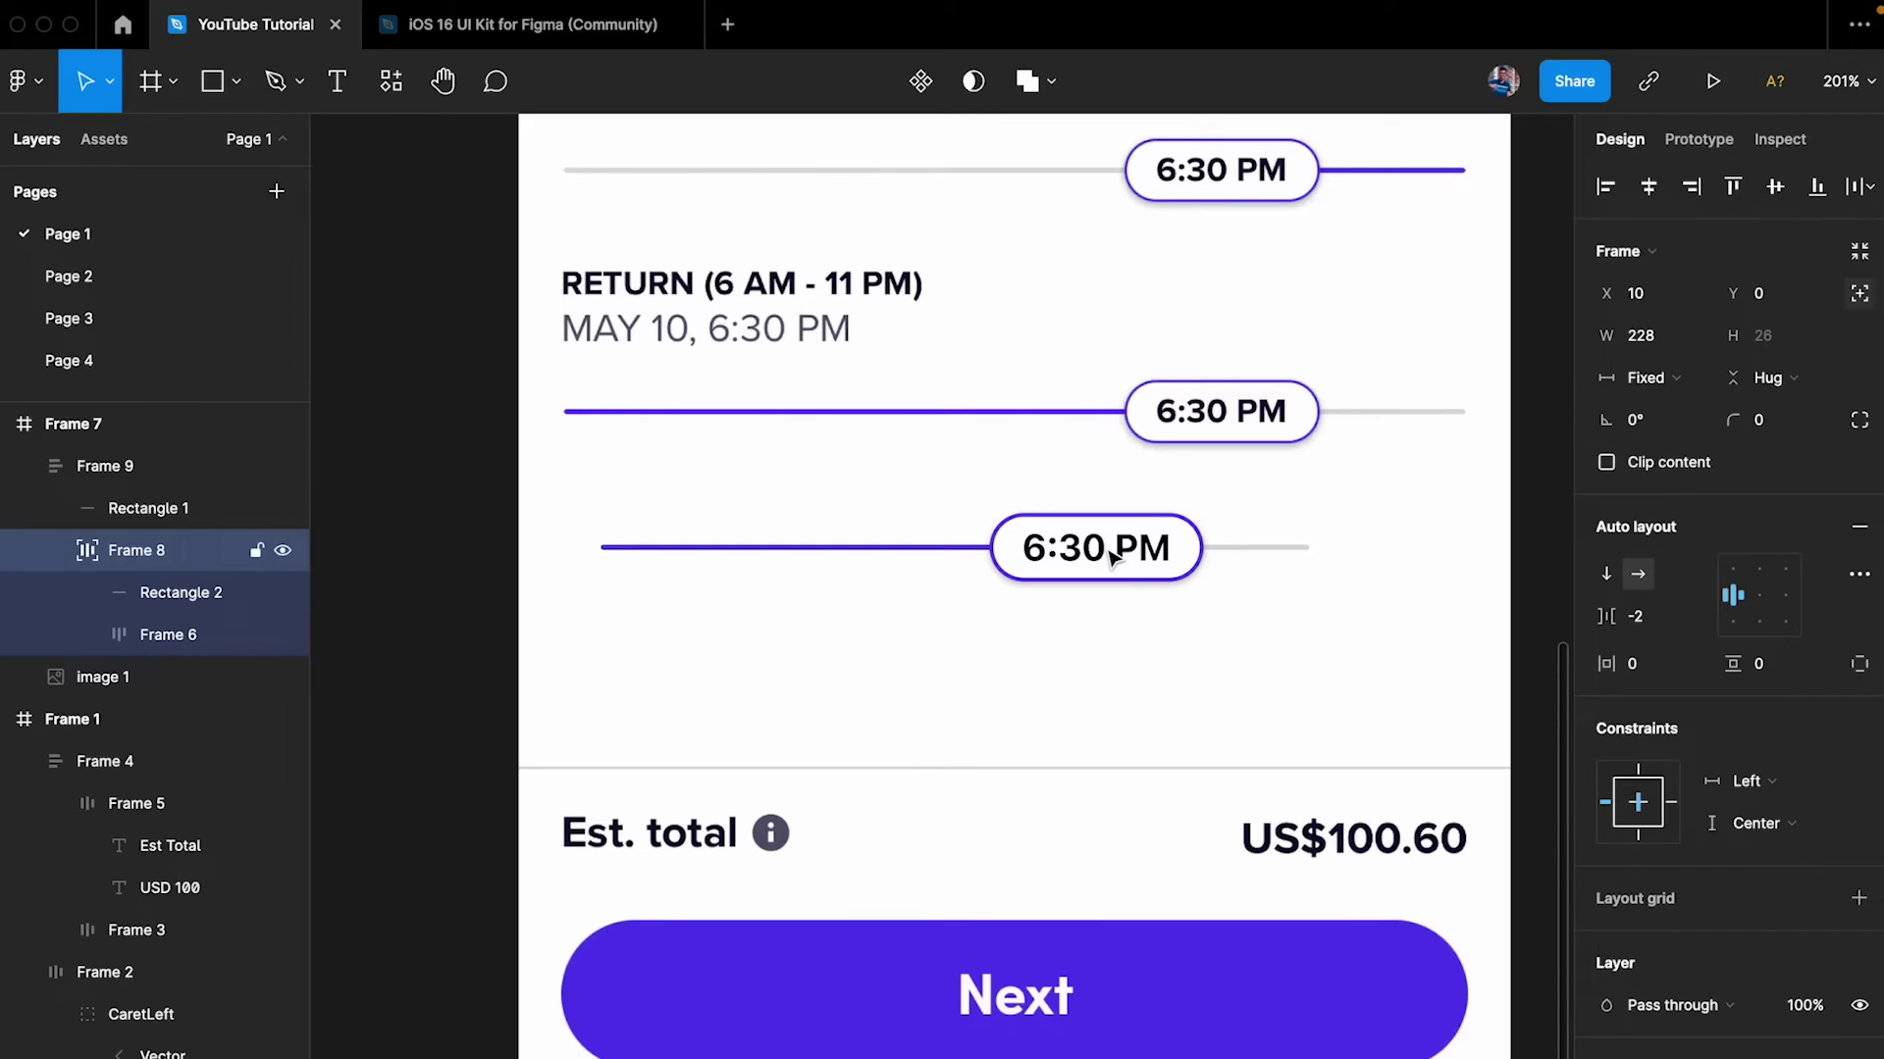
key(Right)
key(Right)
key(Right)
key(Right)
key(Right)
key(Right)
key(Right)
key(Right)
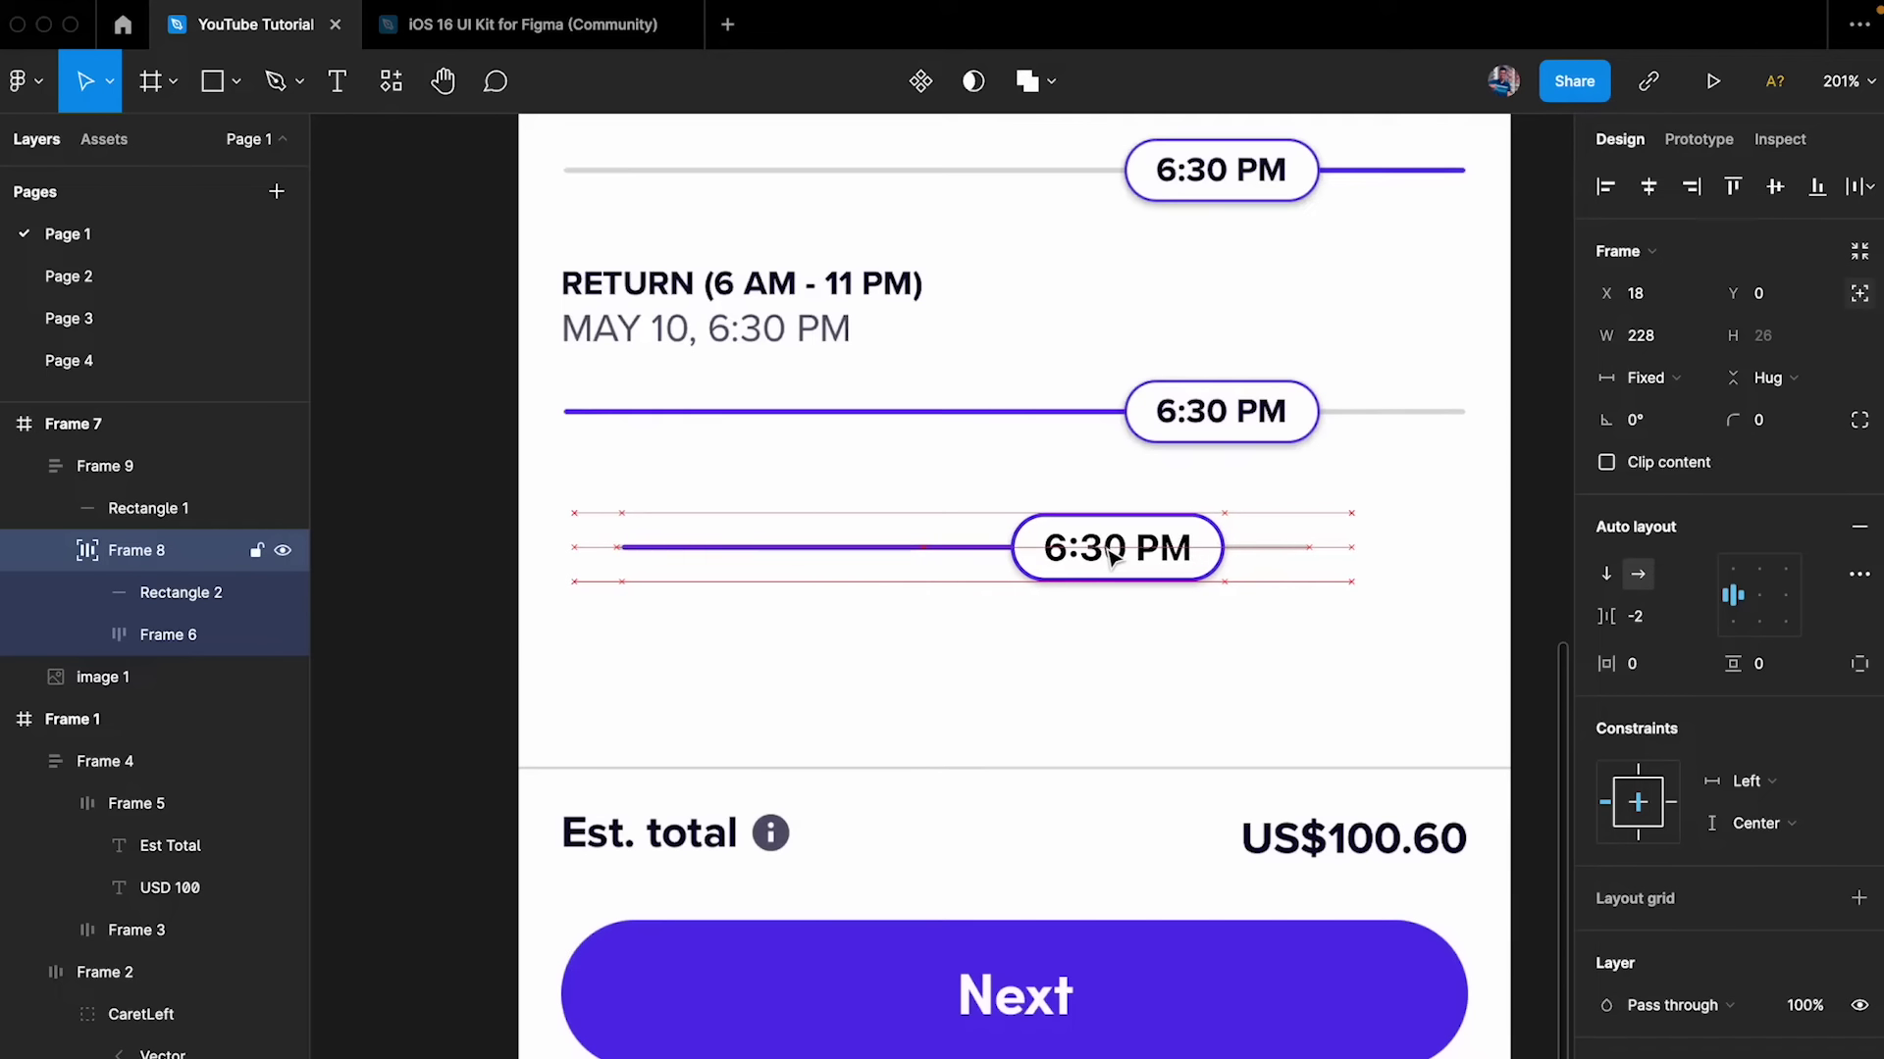
click(1241, 685)
- Stretch the outer slider frame to both edges of Frame 7, at X 0 and 375 wide
click(682, 560)
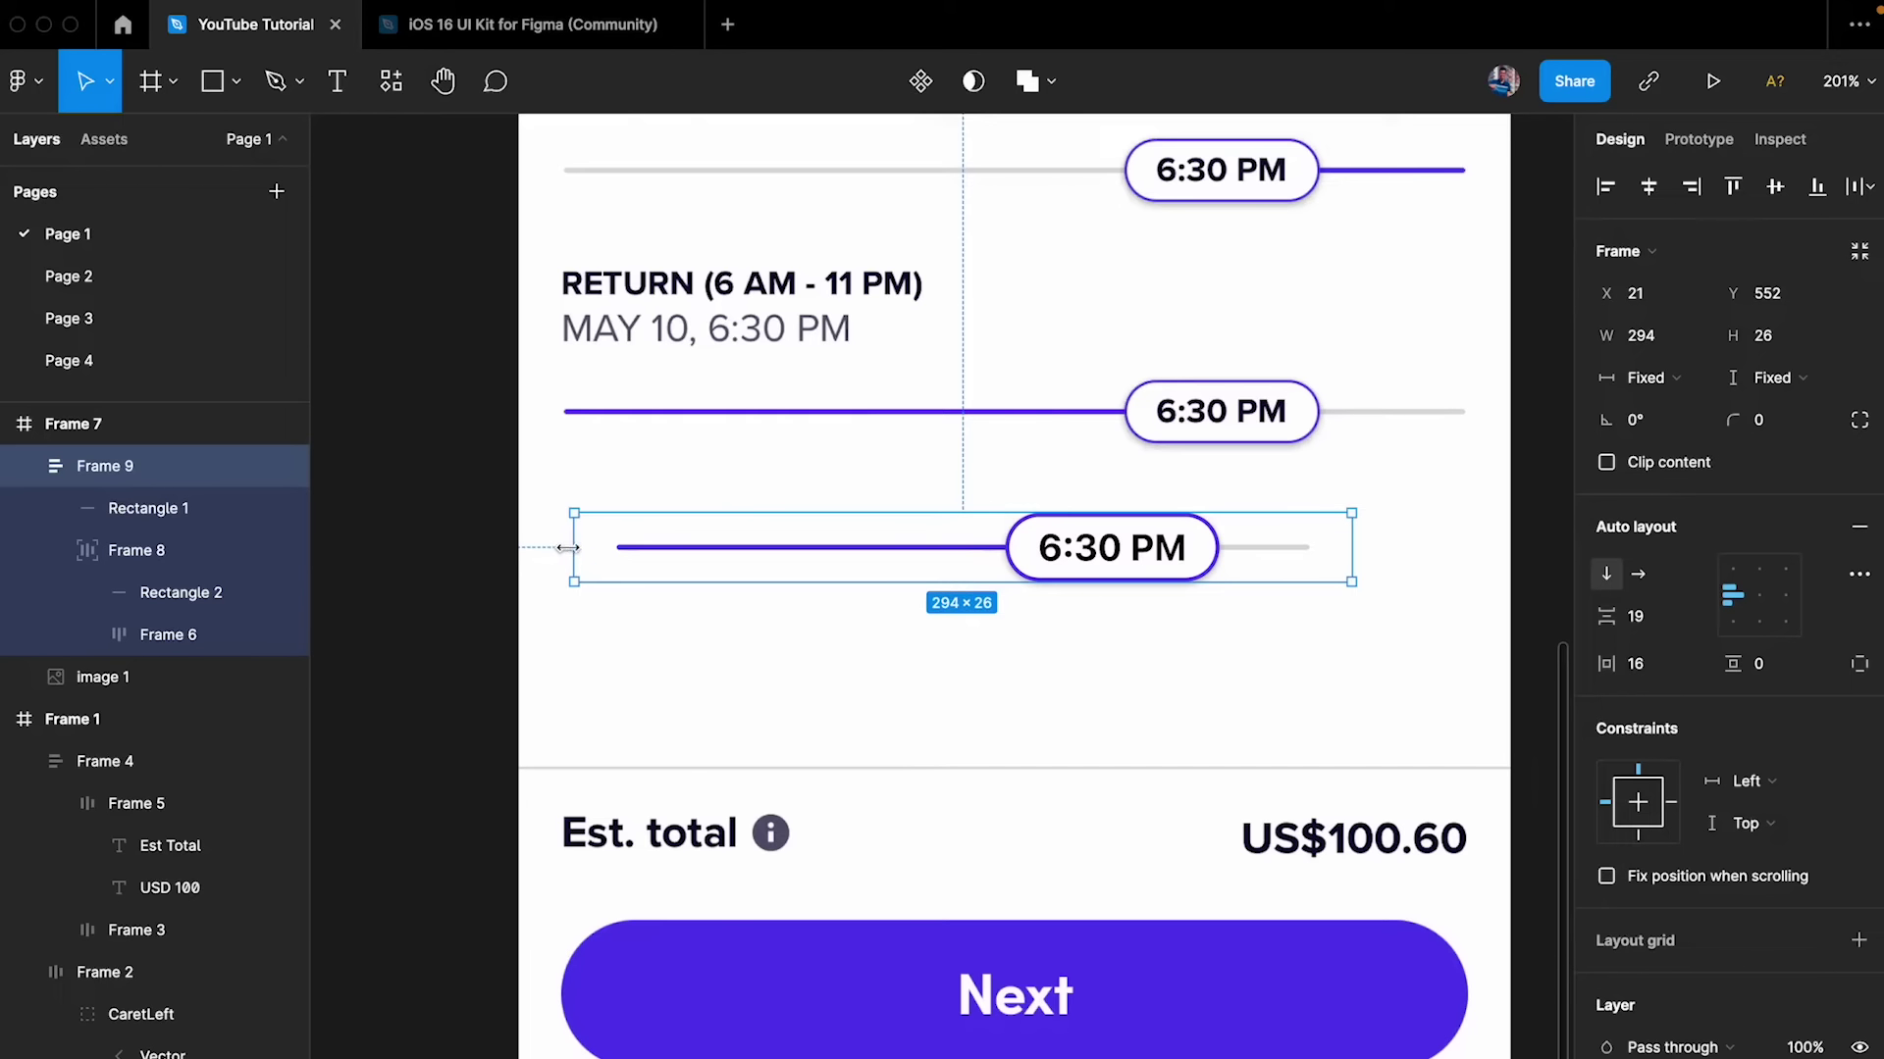
drag(567, 547, 518, 548)
drag(1350, 531, 1510, 531)
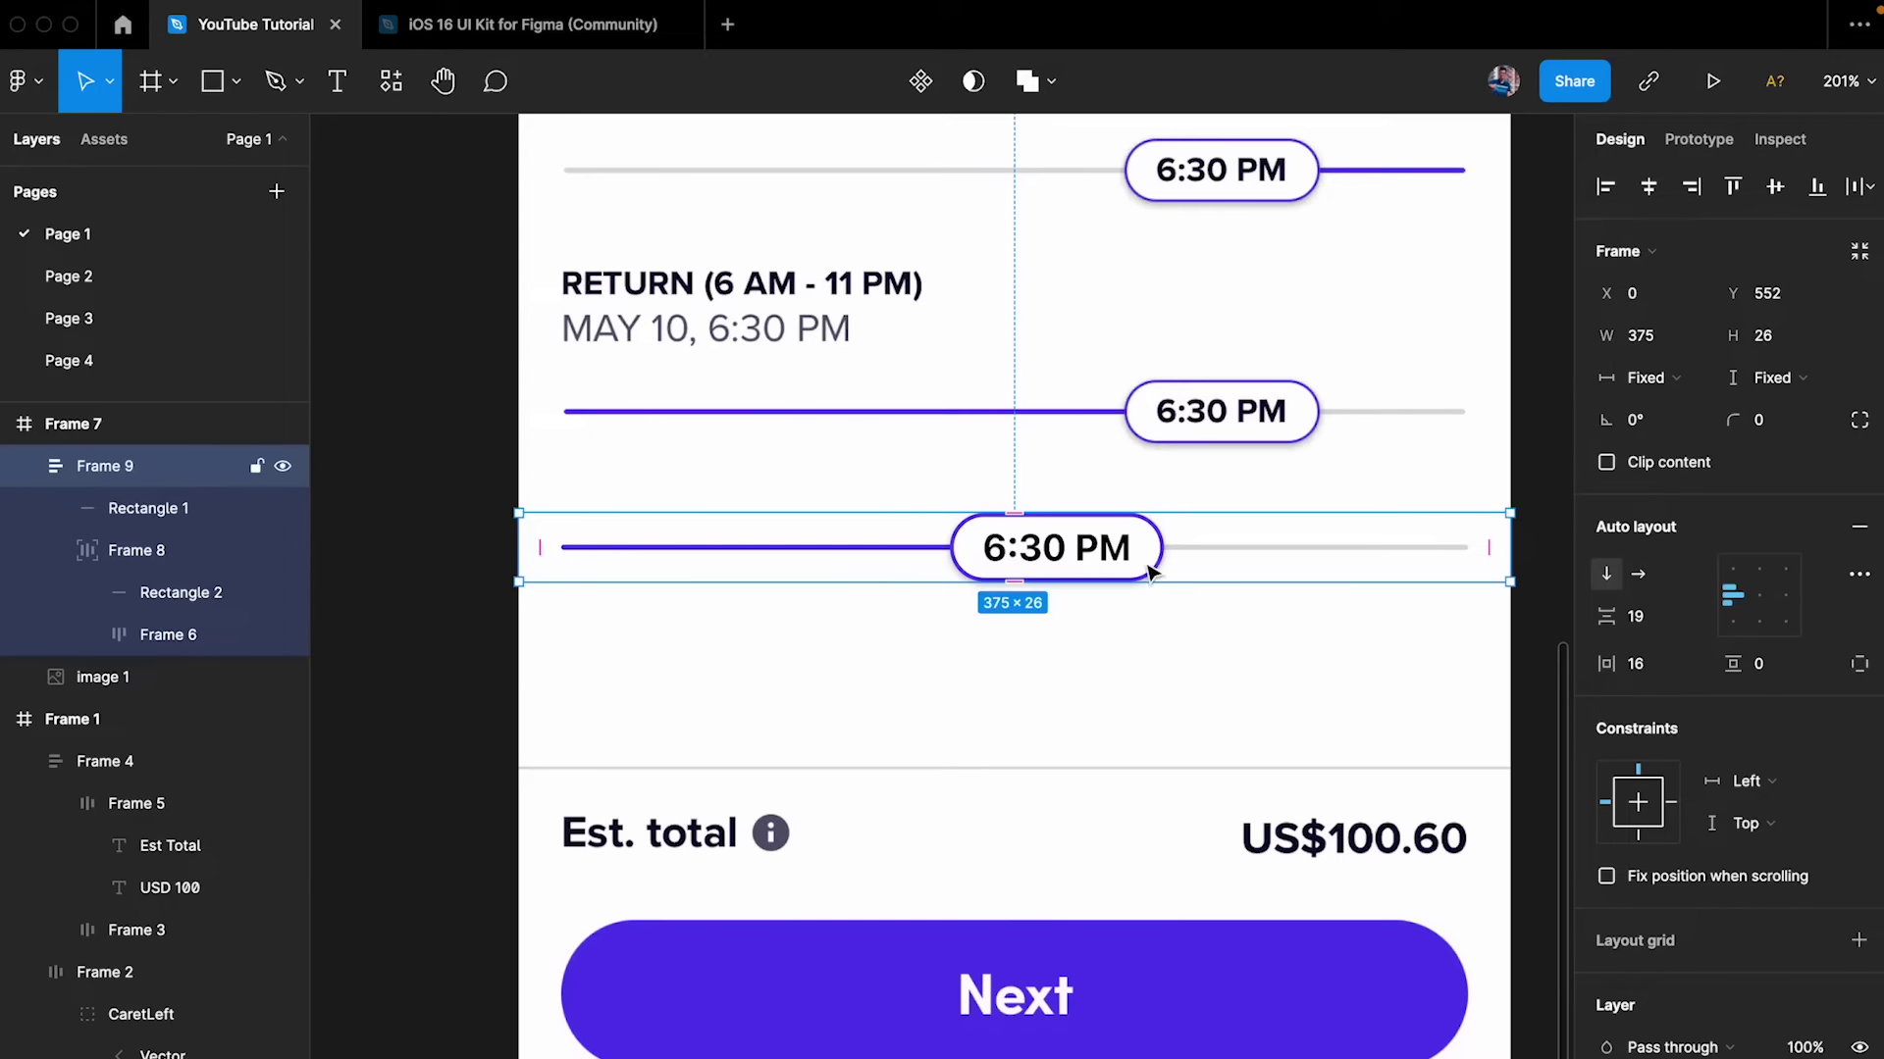
- Test the full-width slider by resizing the nested purple line and pill frame along the padded track
click(1161, 574)
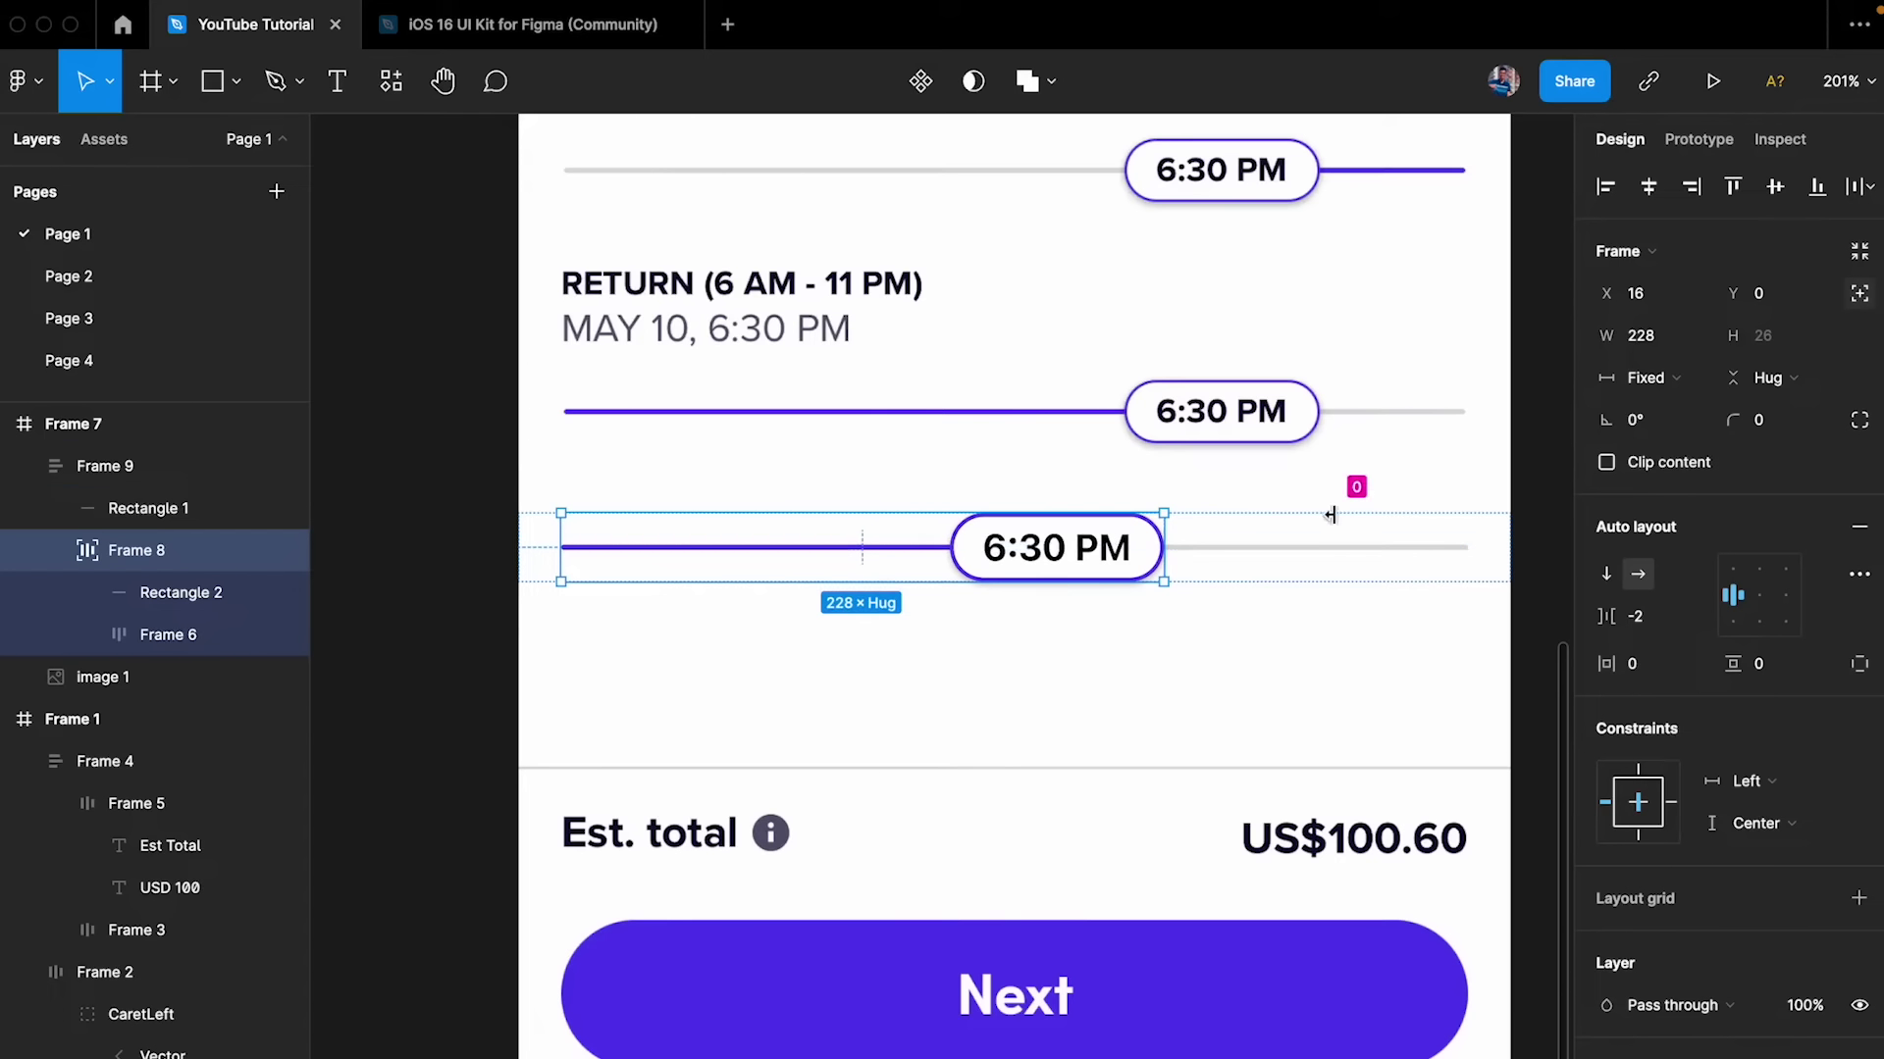
drag(1162, 526, 1087, 530)
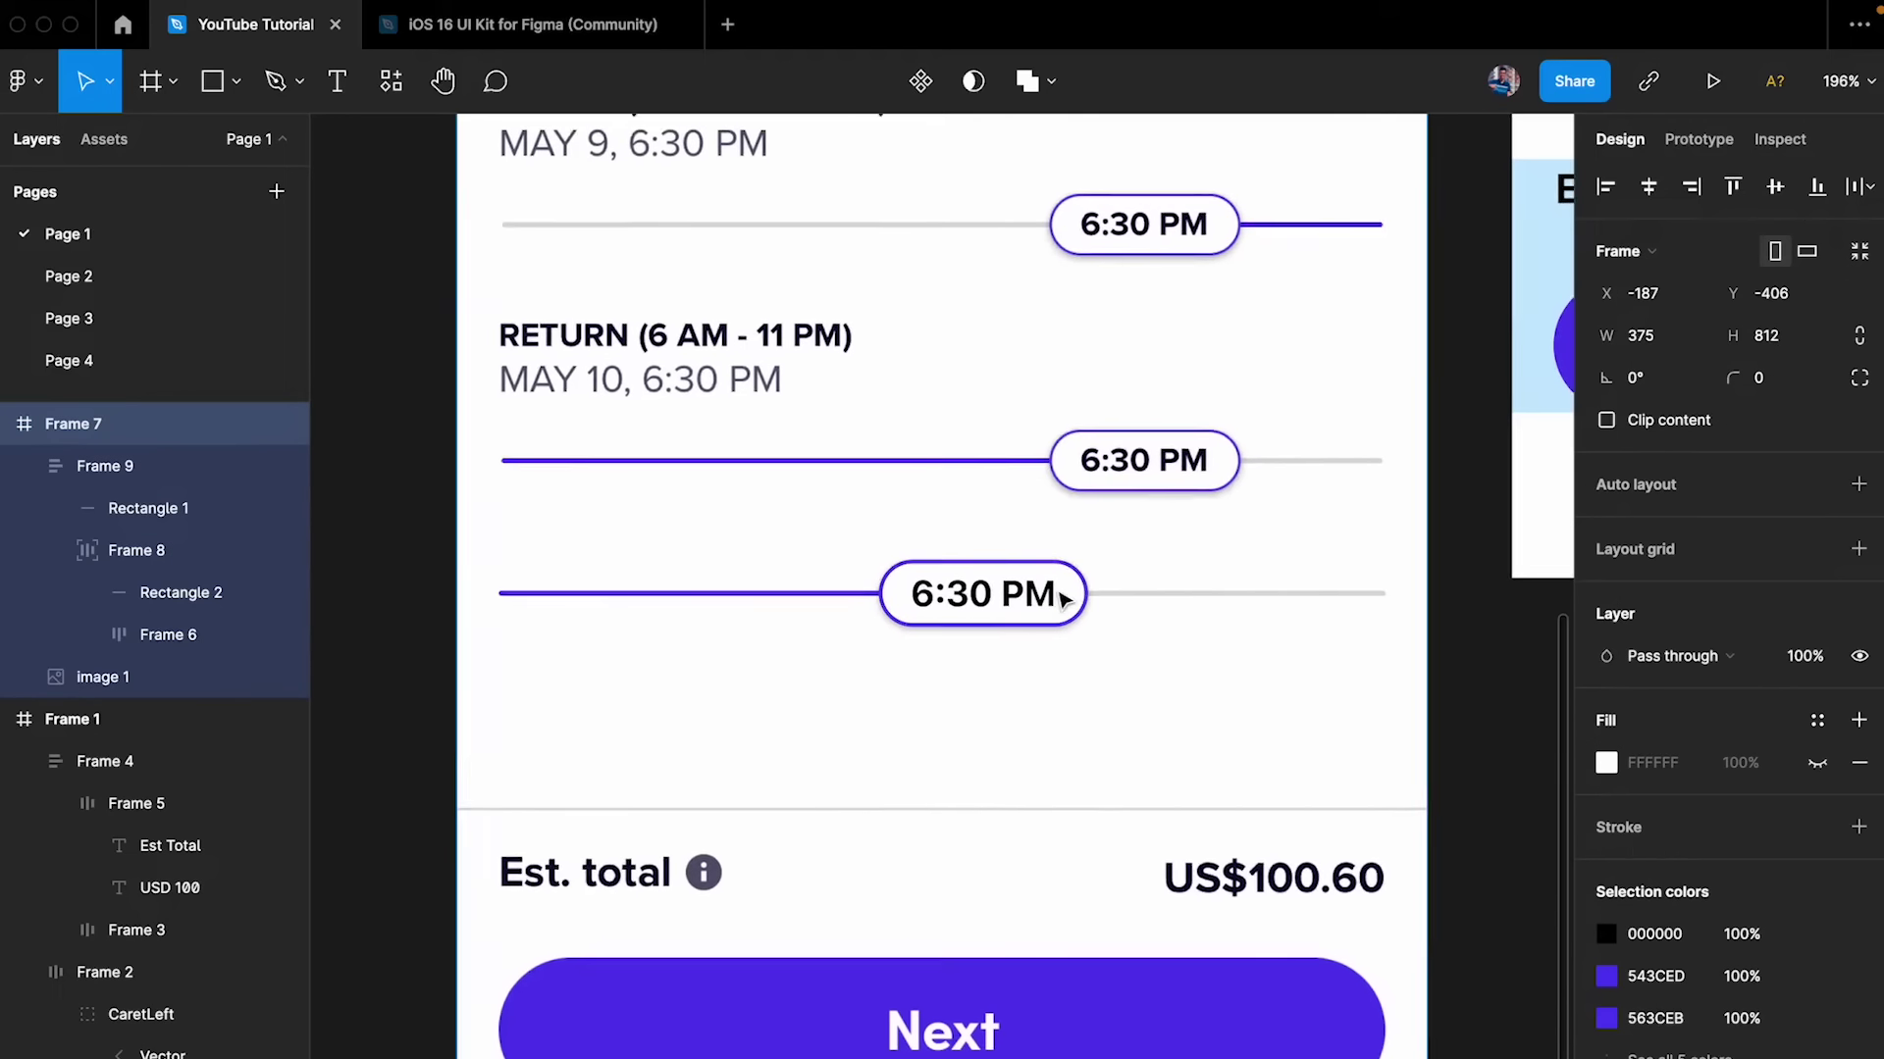
scroll(1063, 597, right, 1)
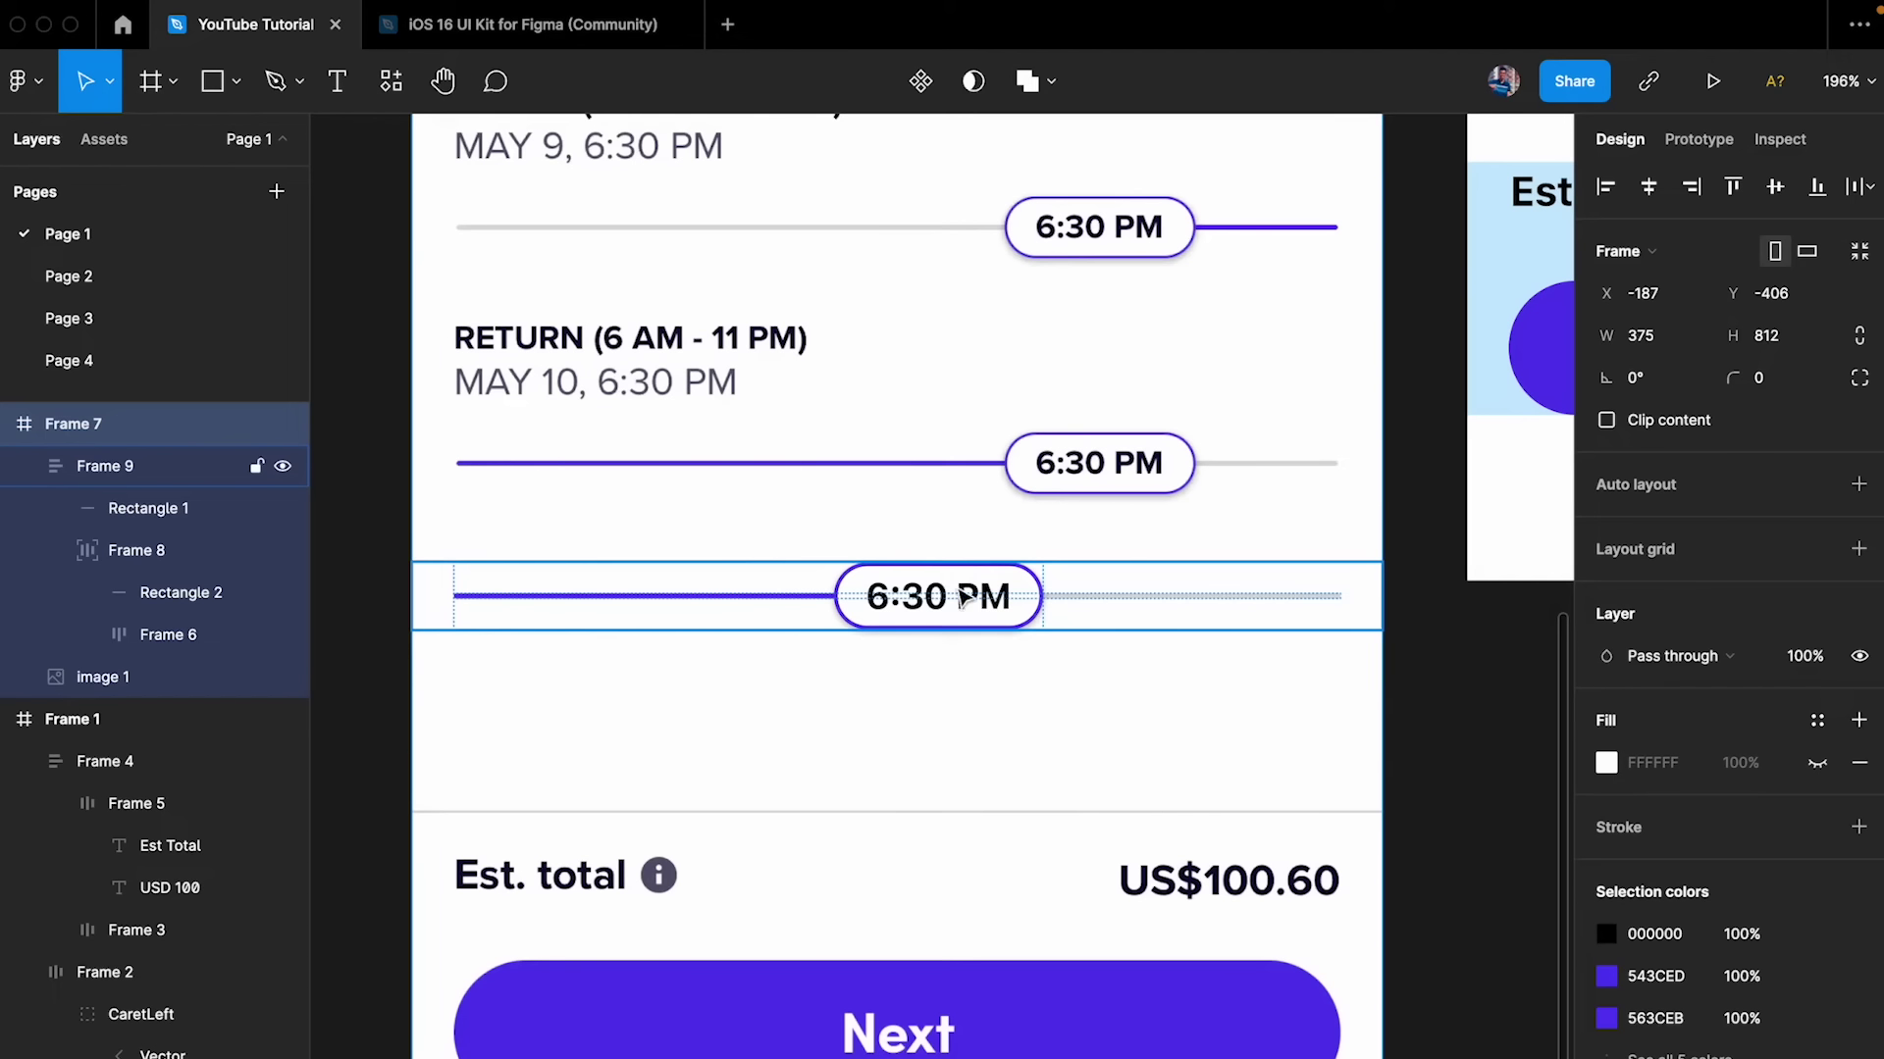
click(930, 629)
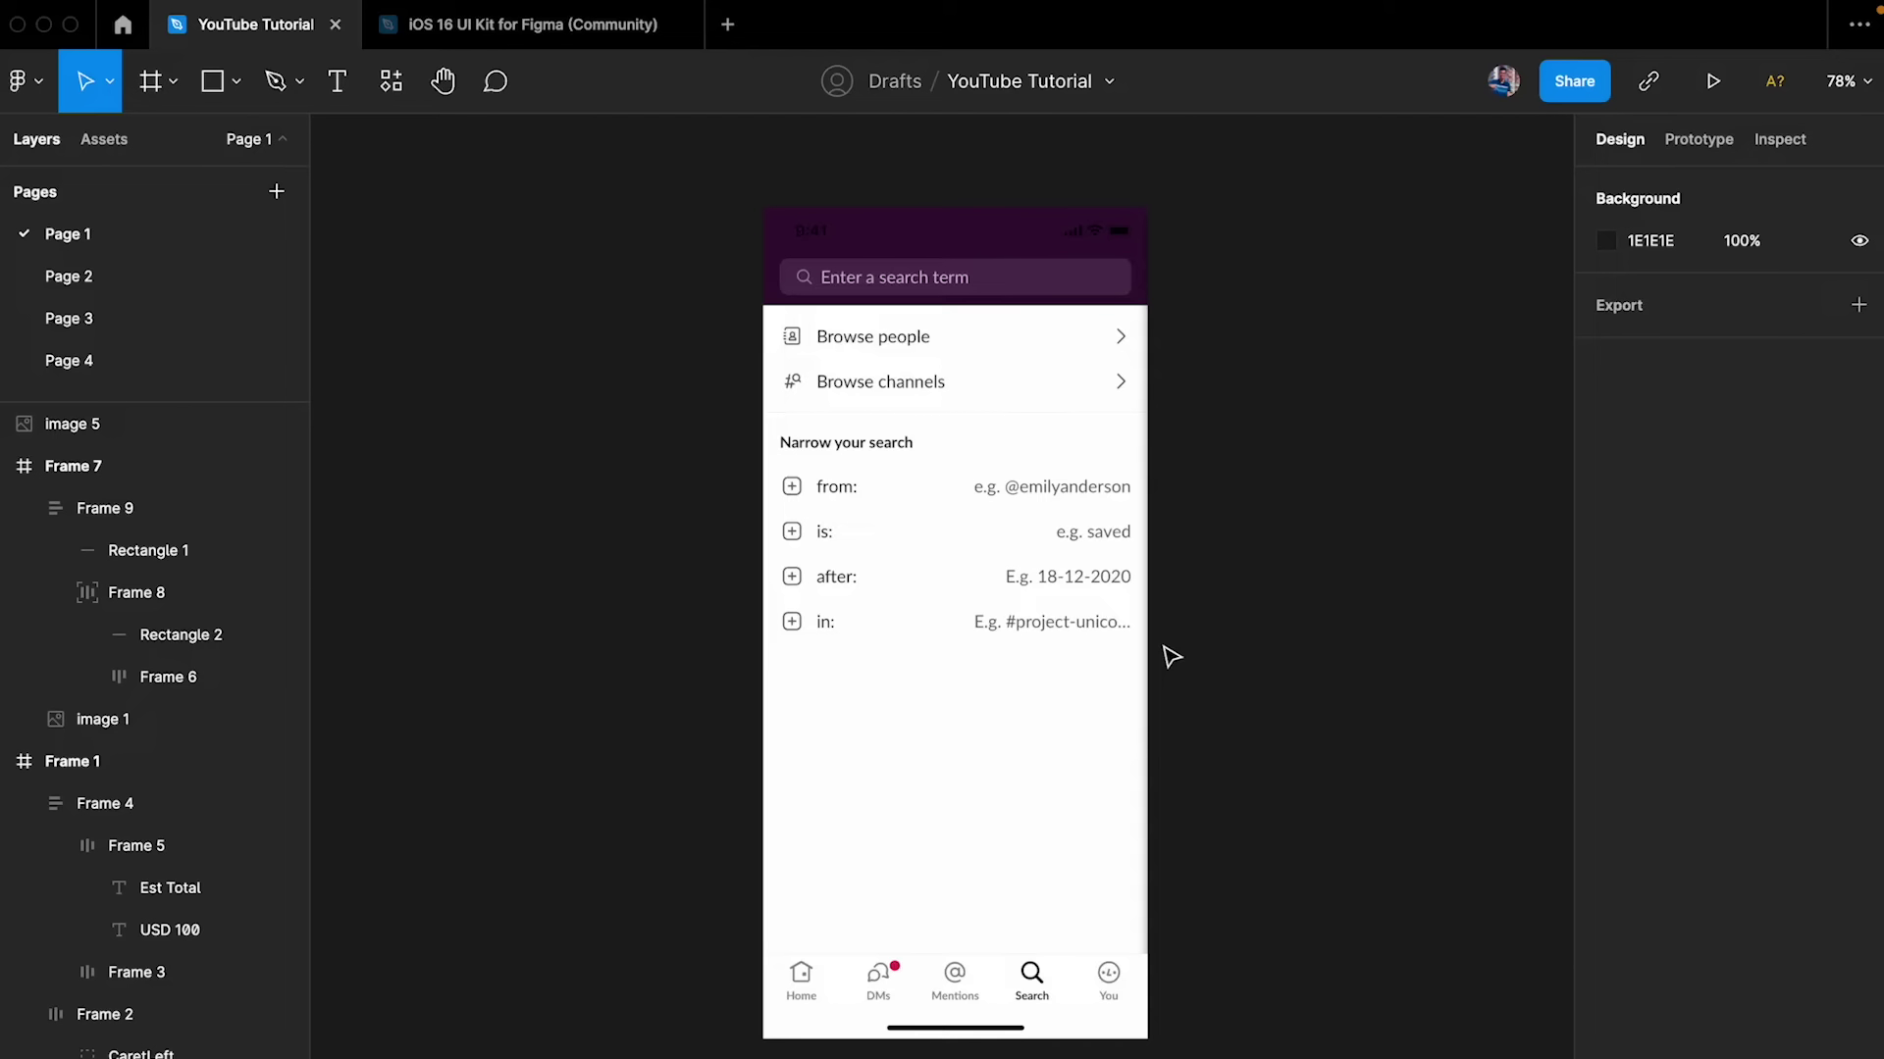
- Examine the layout of the filter rows under "Narrow your search" in the search screen screenshot
scroll(1081, 623, up, 5)
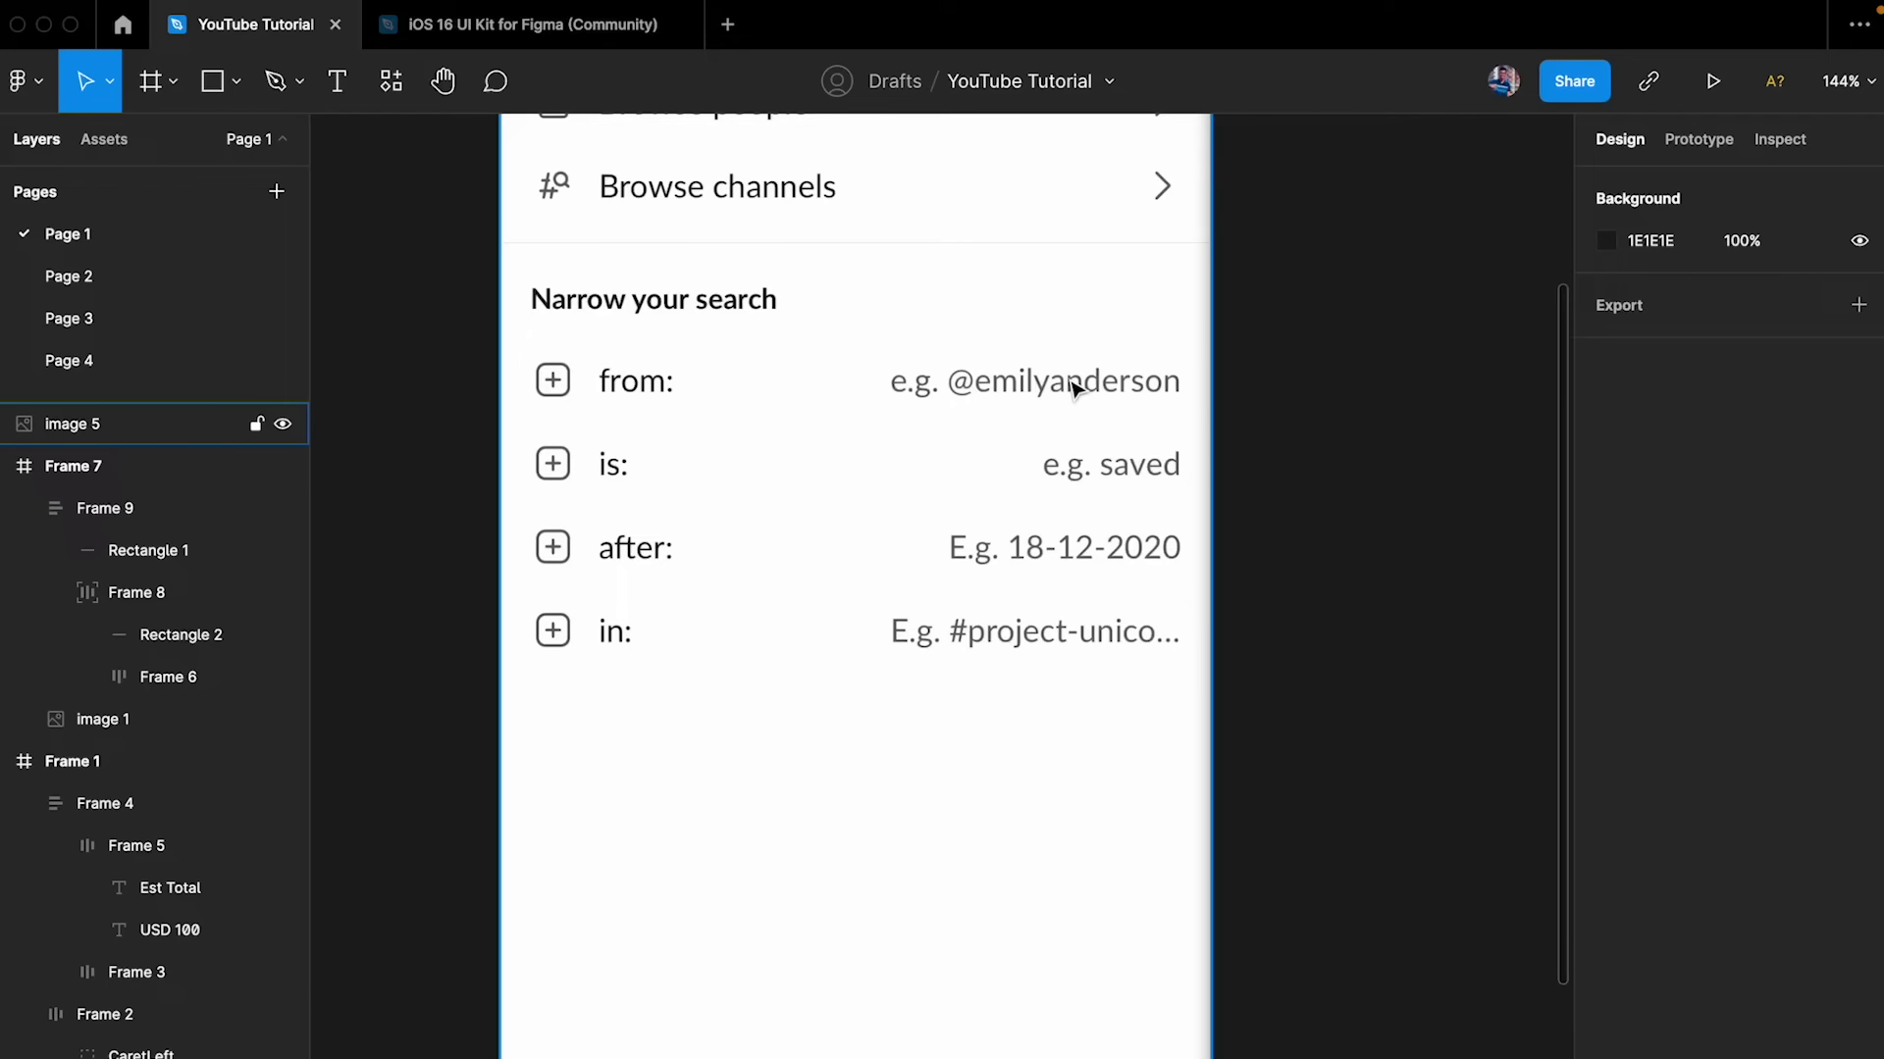
scroll(1076, 389, down, 3)
scroll(1077, 390, up, 3)
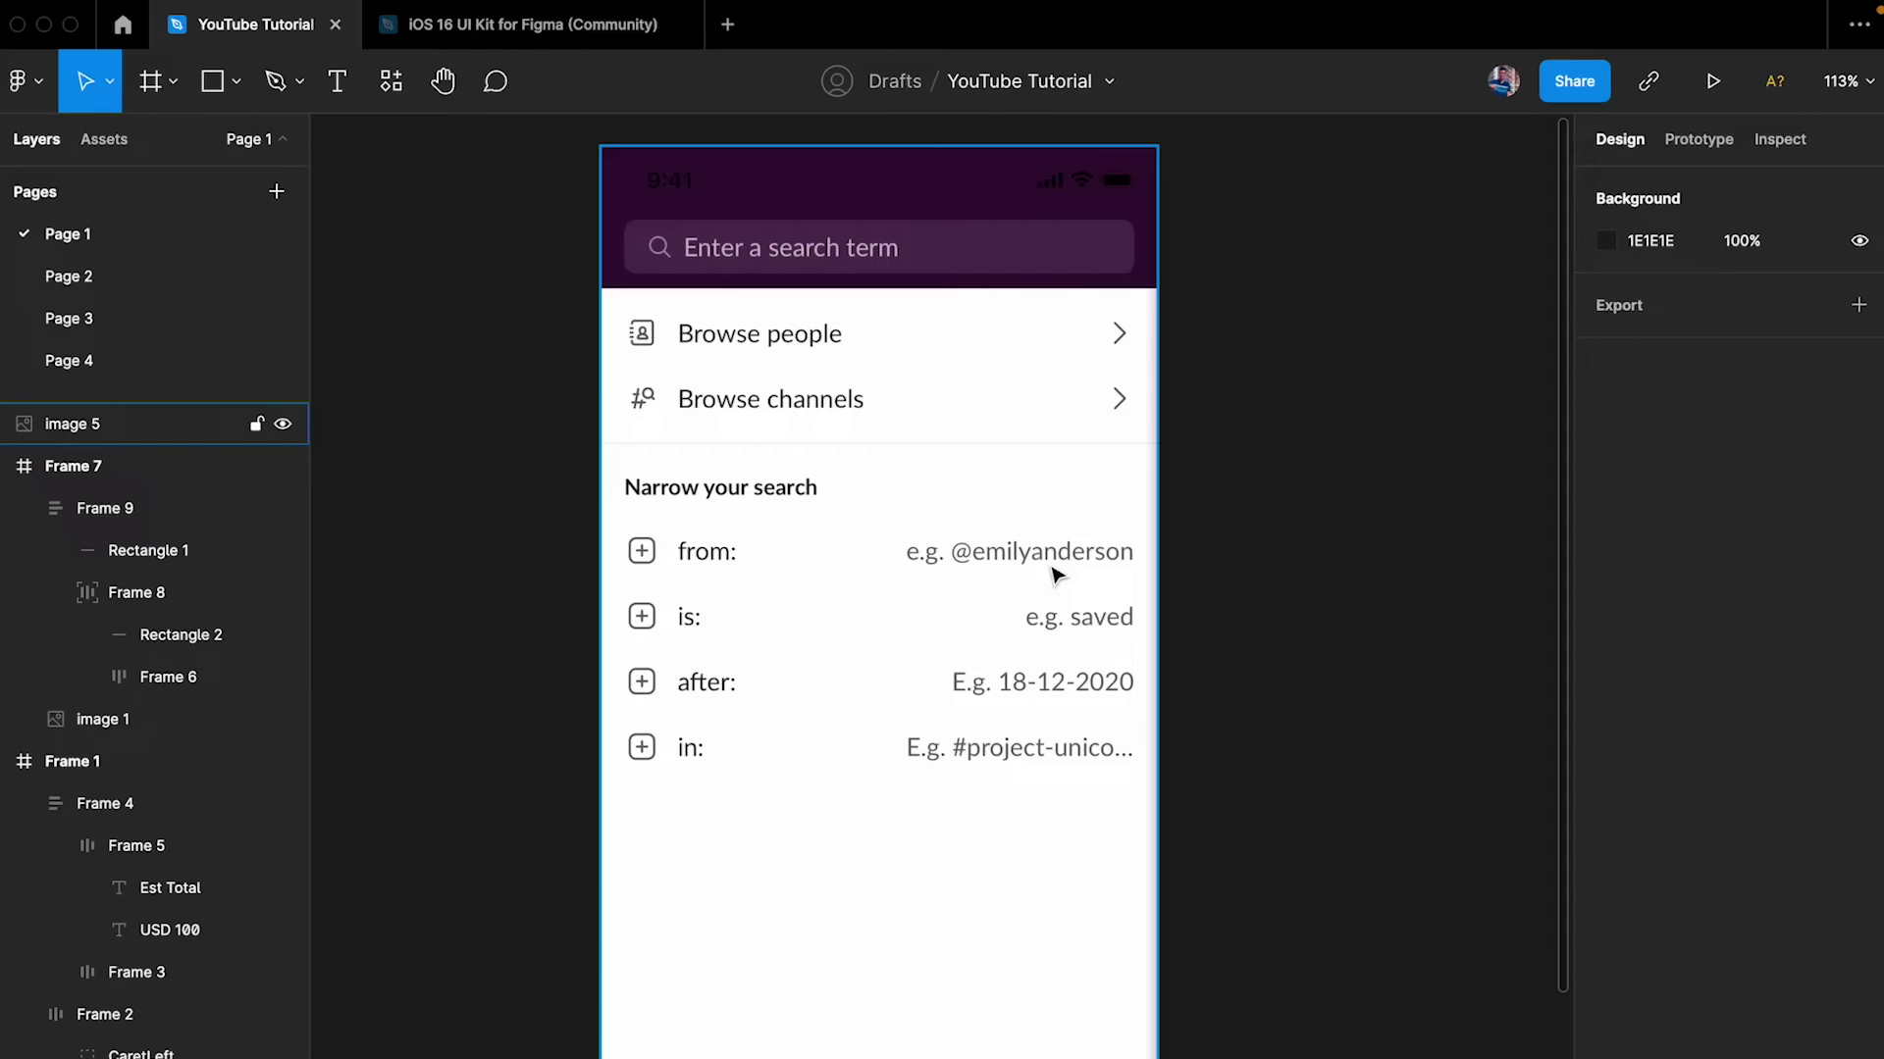
scroll(1057, 574, down, 5)
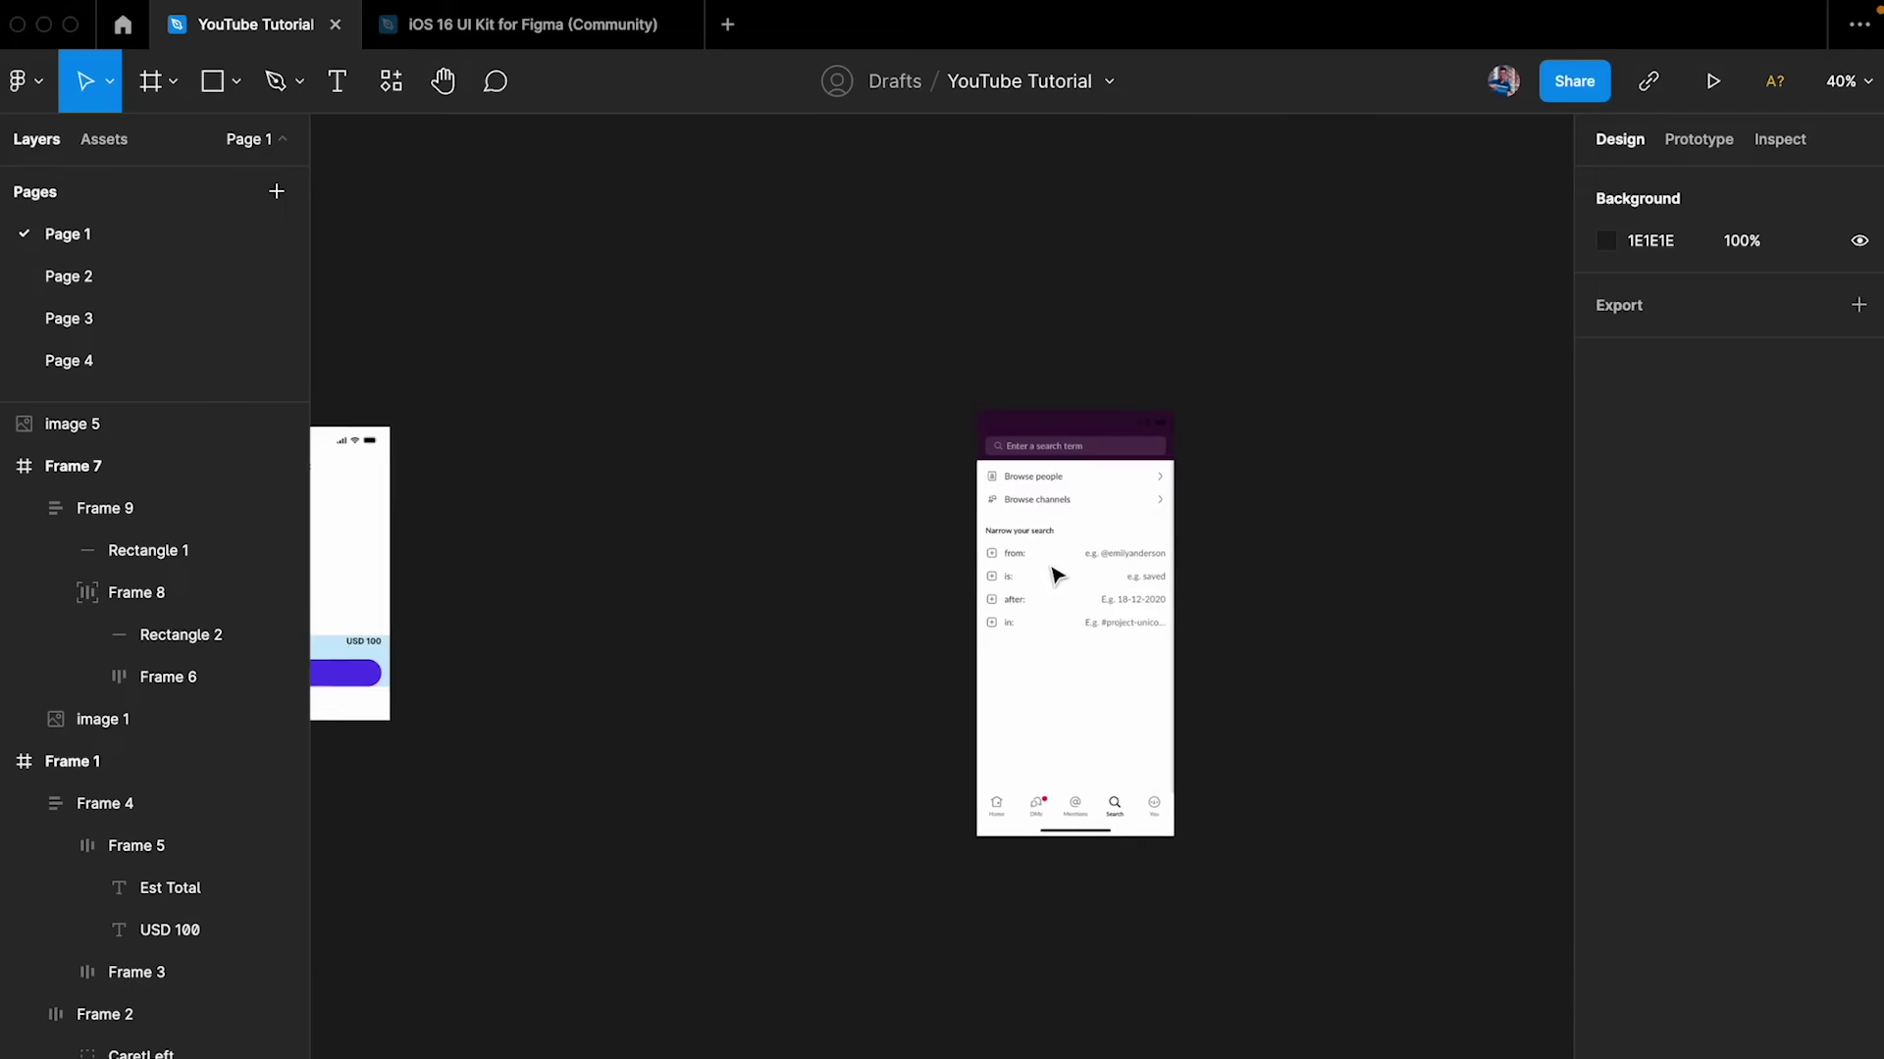
- Copy the hidden magnifying glass group from Frame 1's header and paste it at 100% opacity beside the search screenshot
scroll(1069, 681, right, 3)
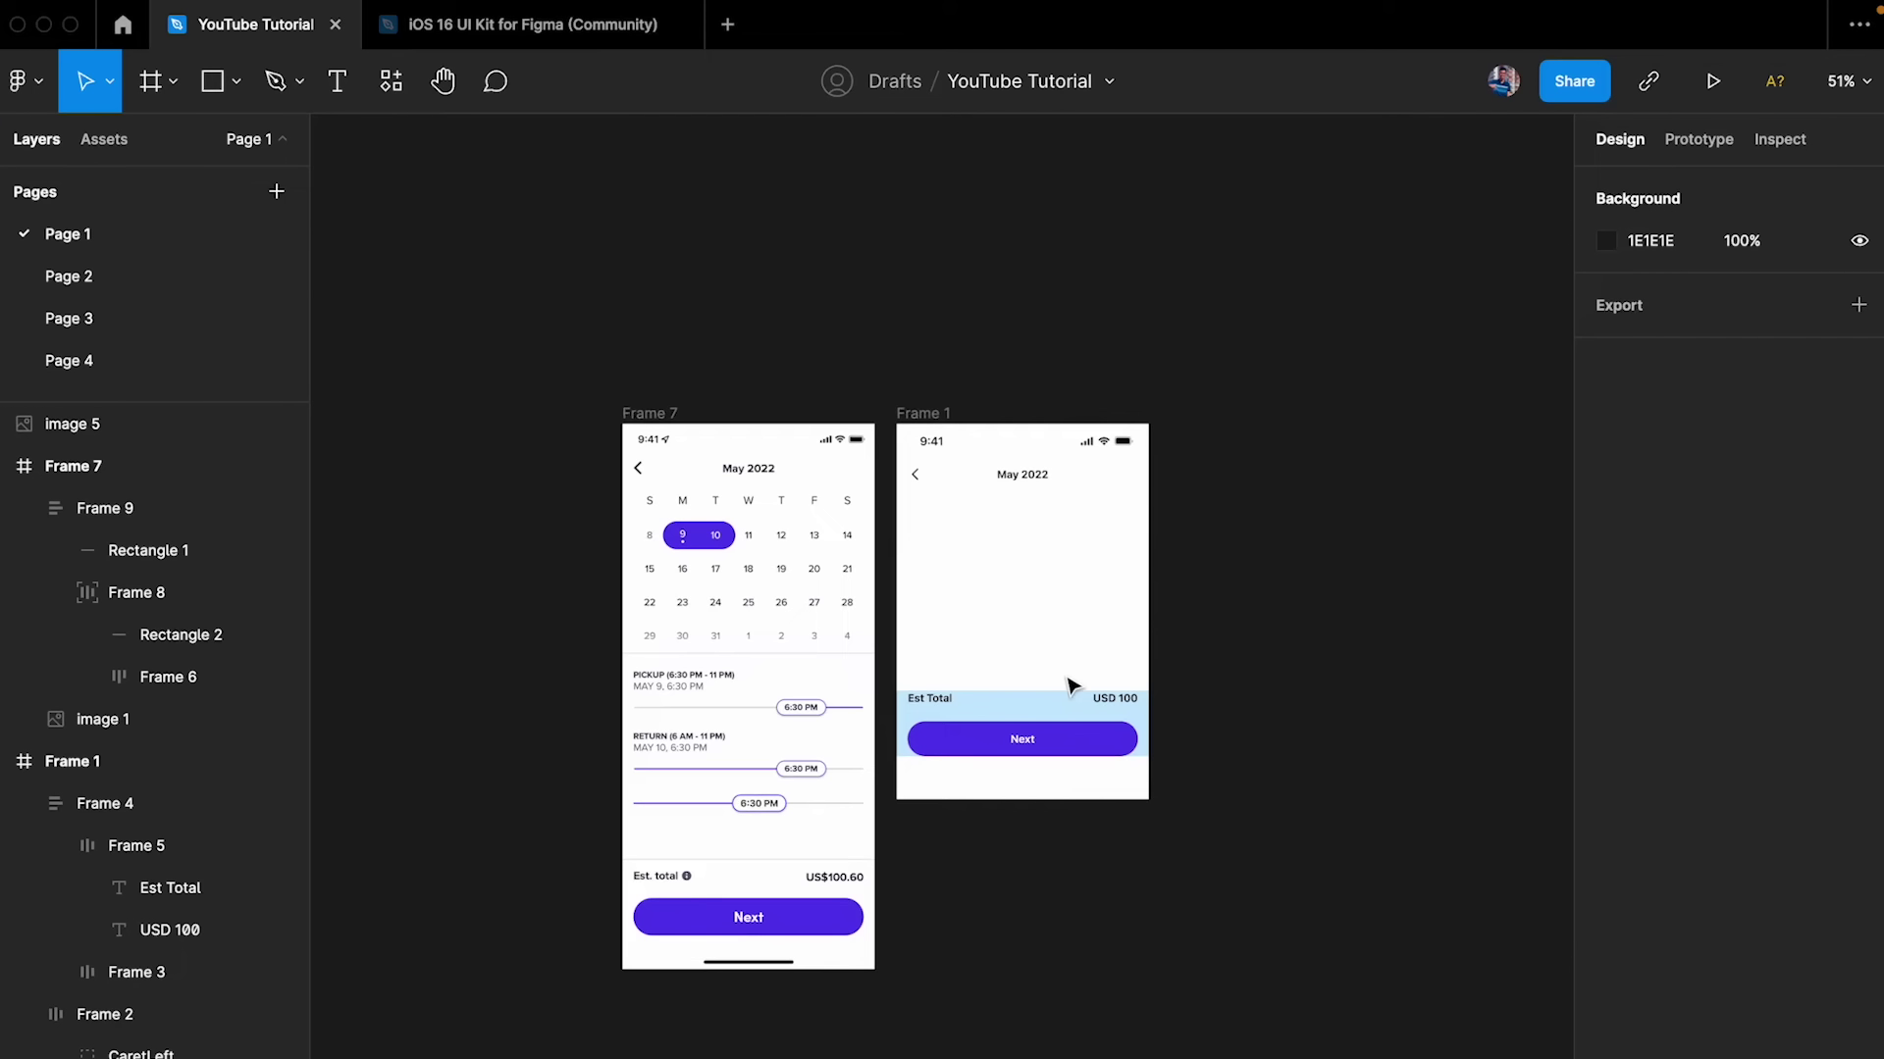
scroll(1068, 681, up, 5)
click(1420, 520)
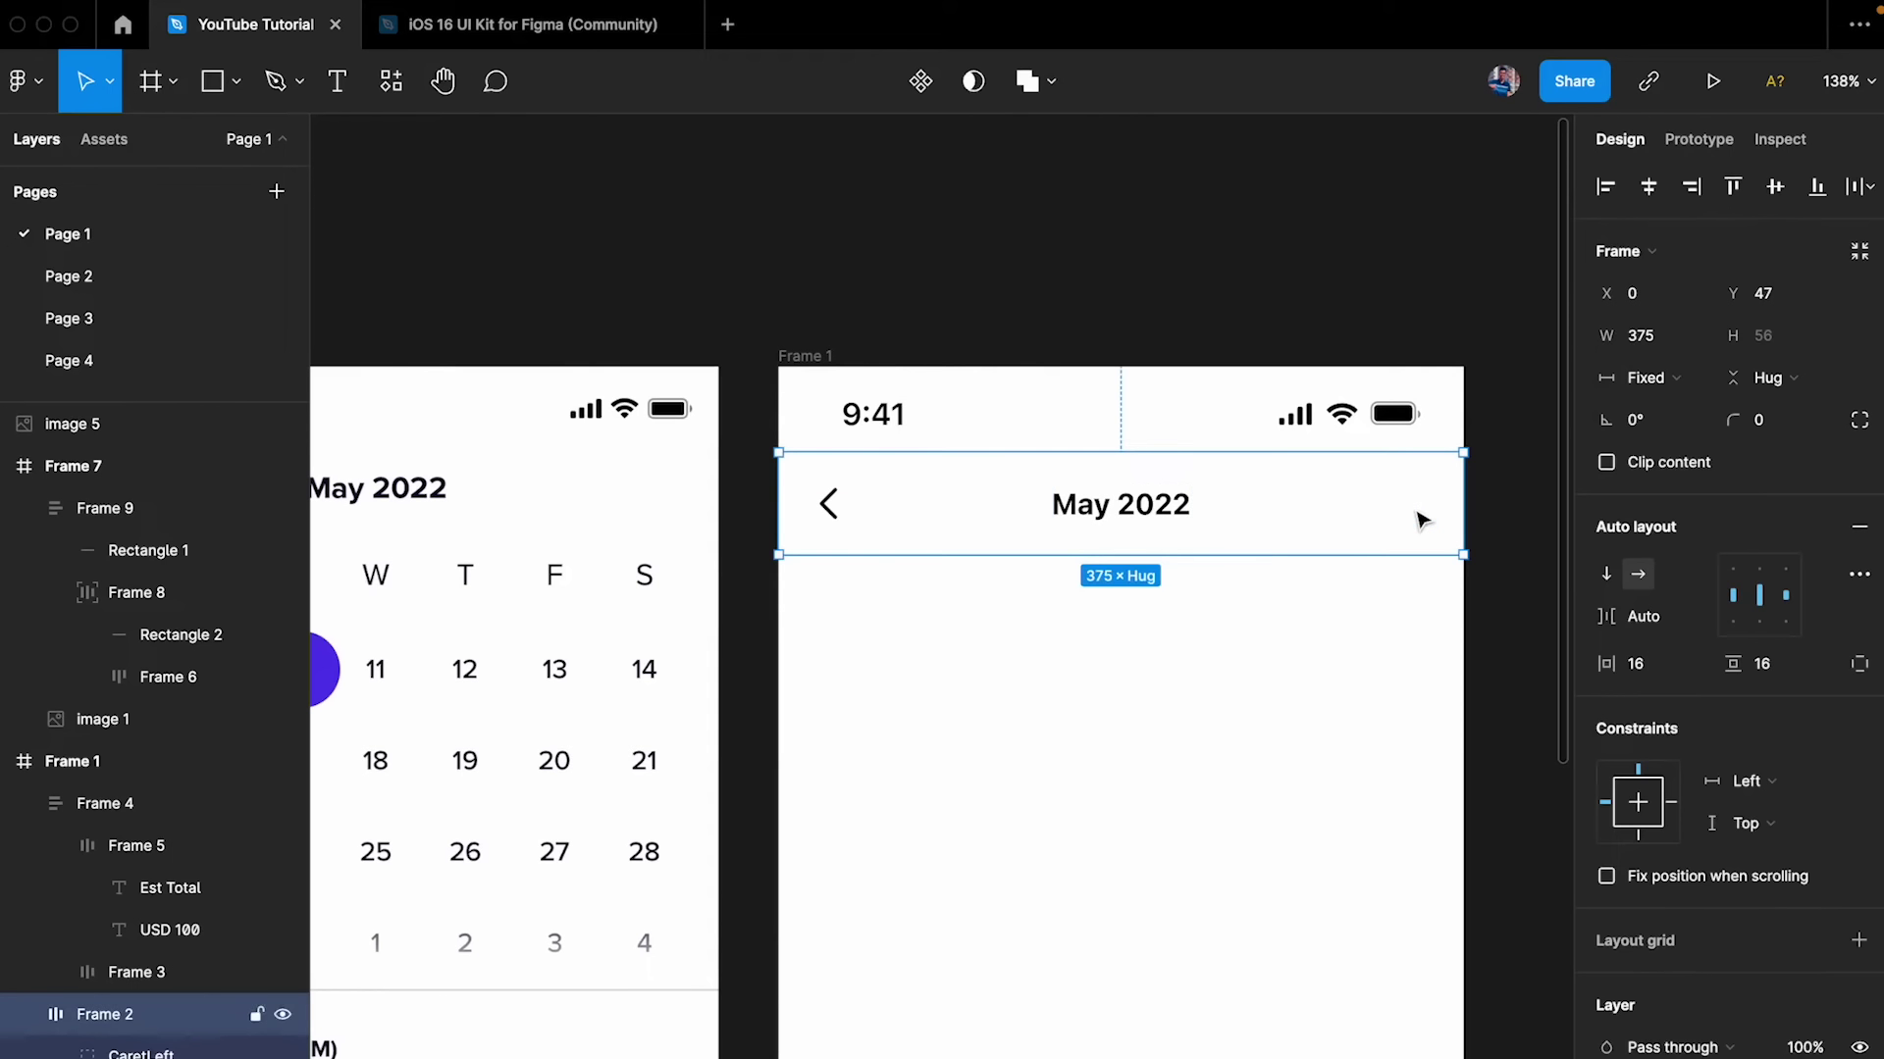
double_click(1412, 510)
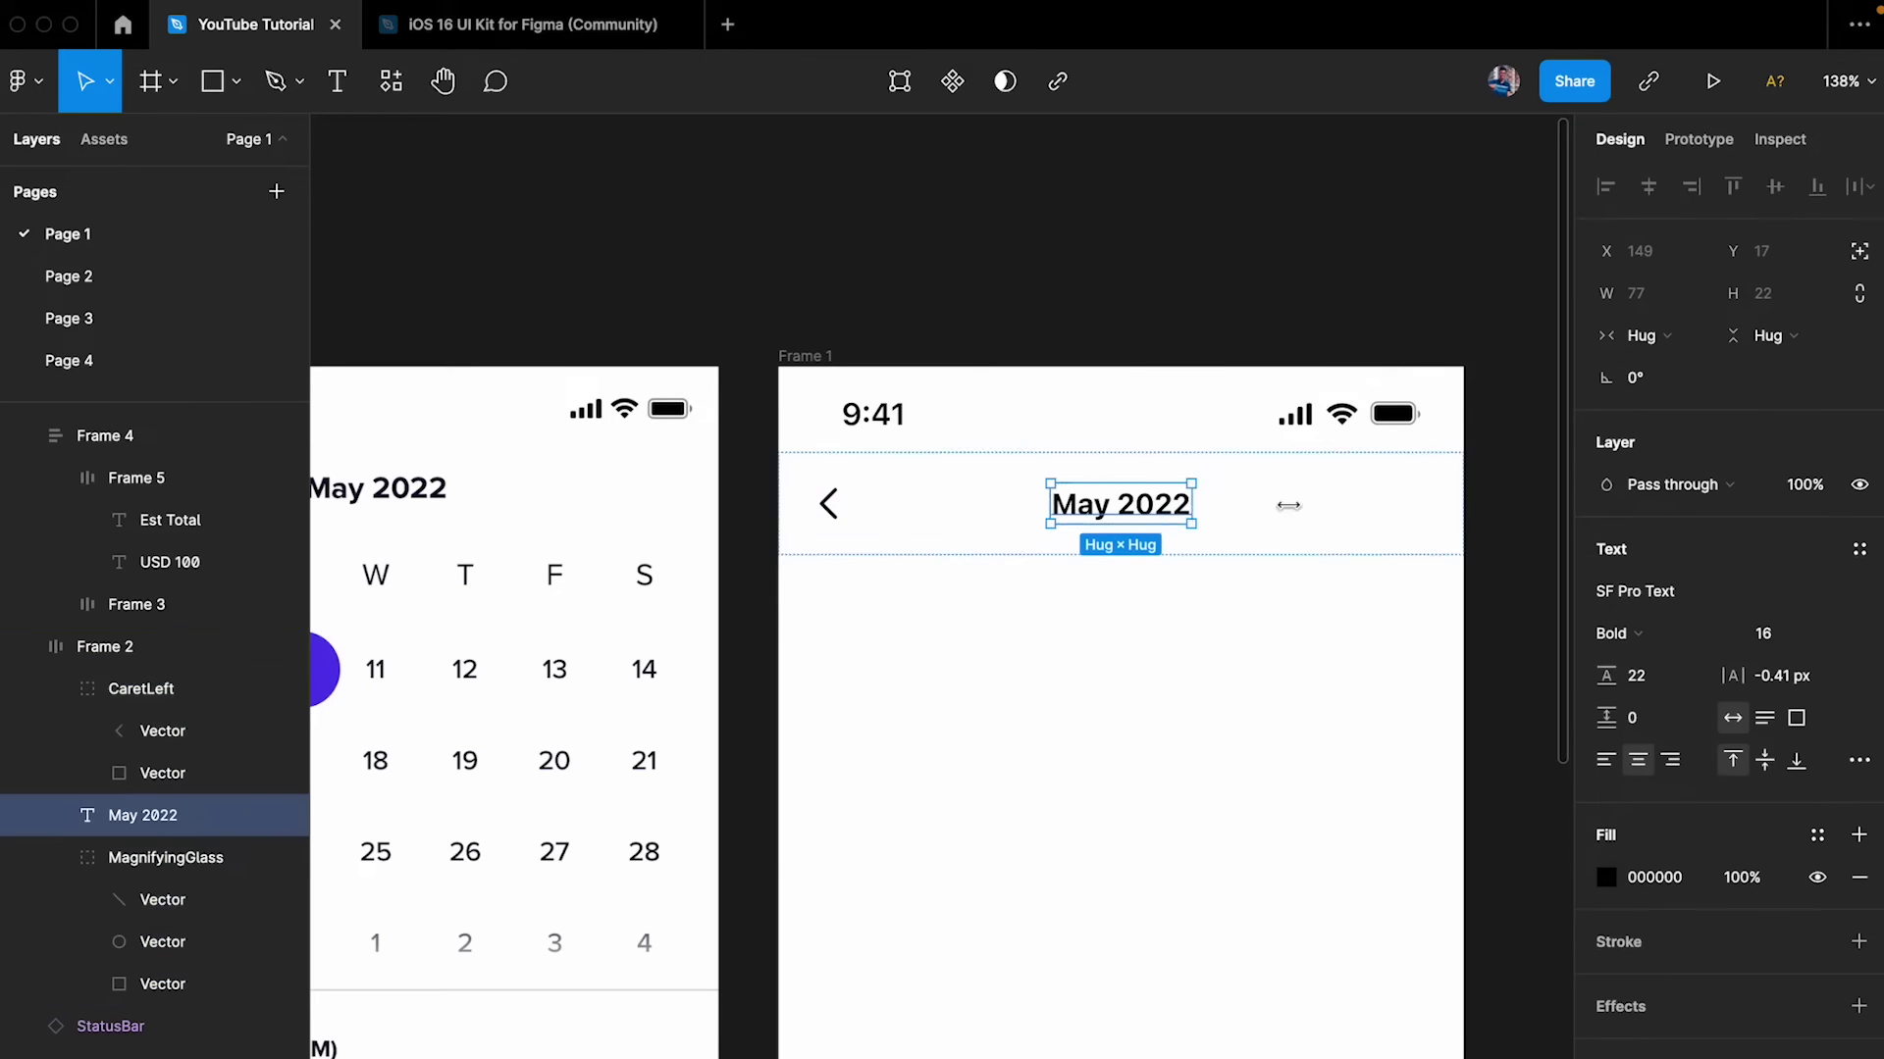
key(Escape)
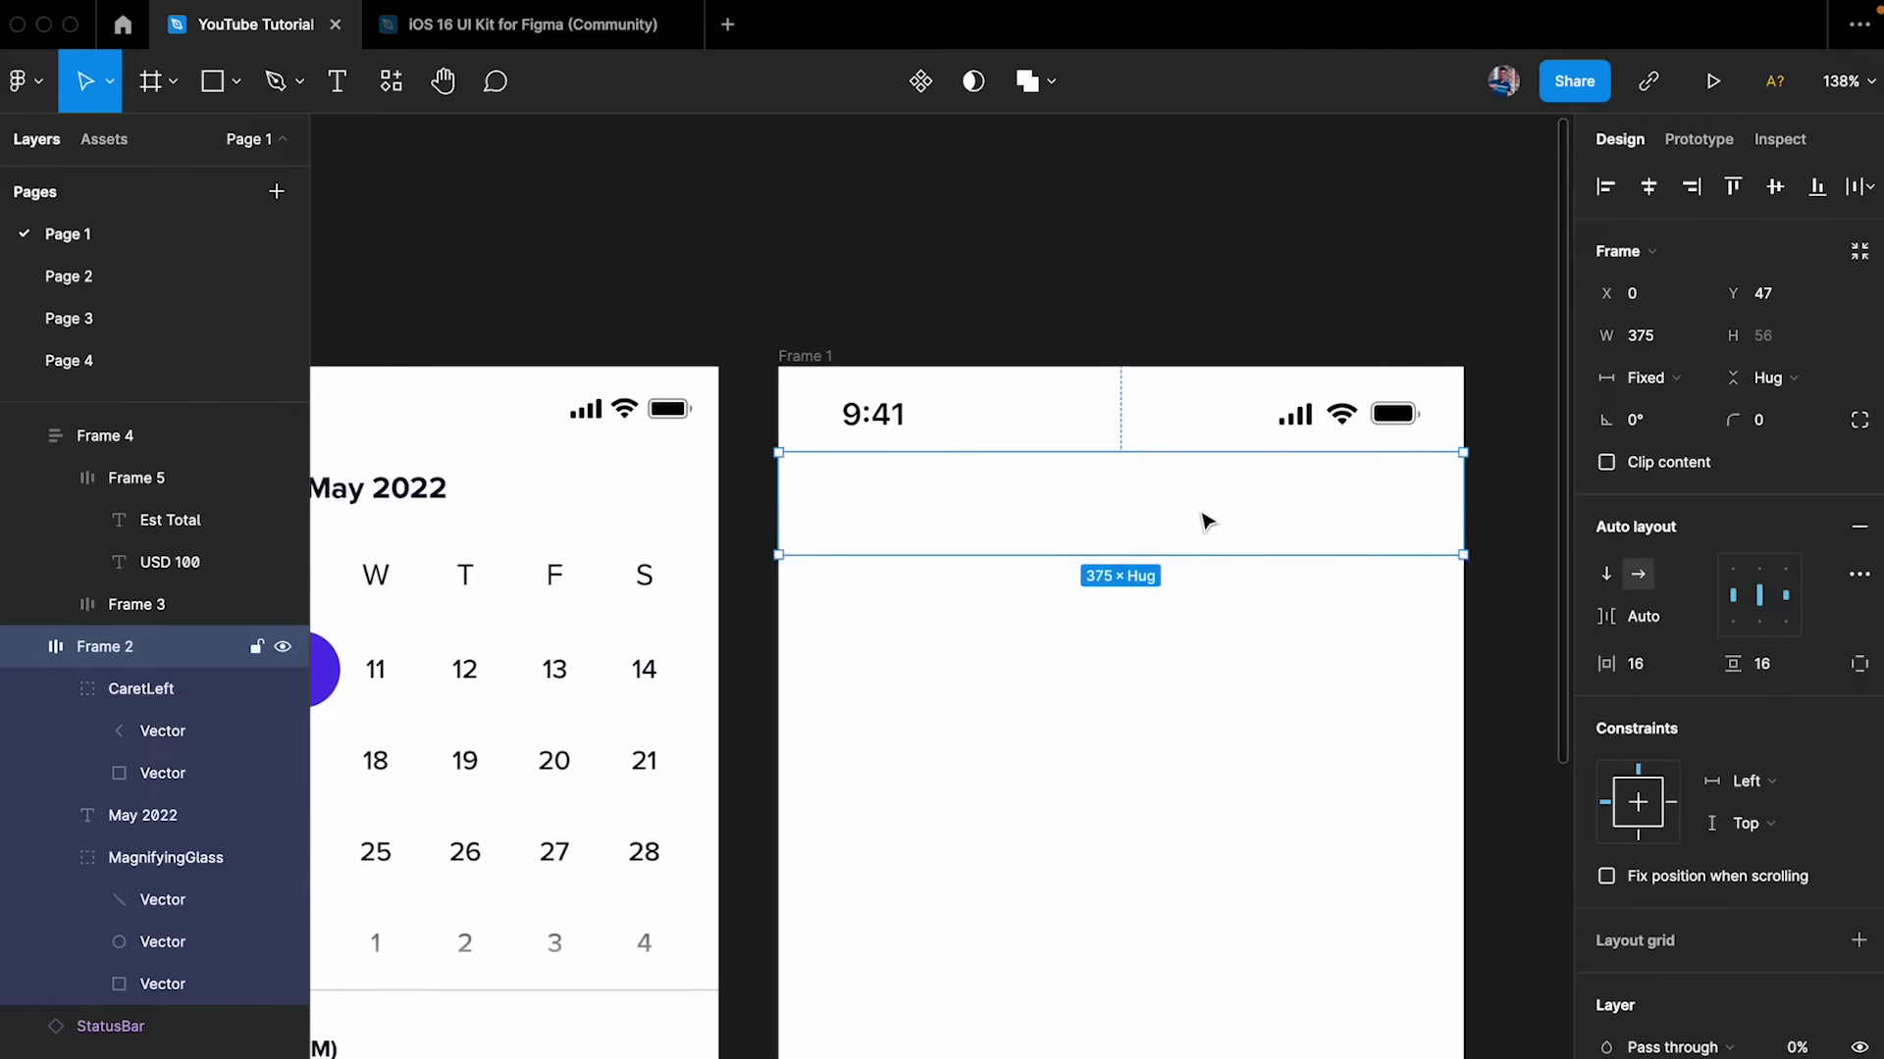
double_click(1402, 506)
double_click(1438, 498)
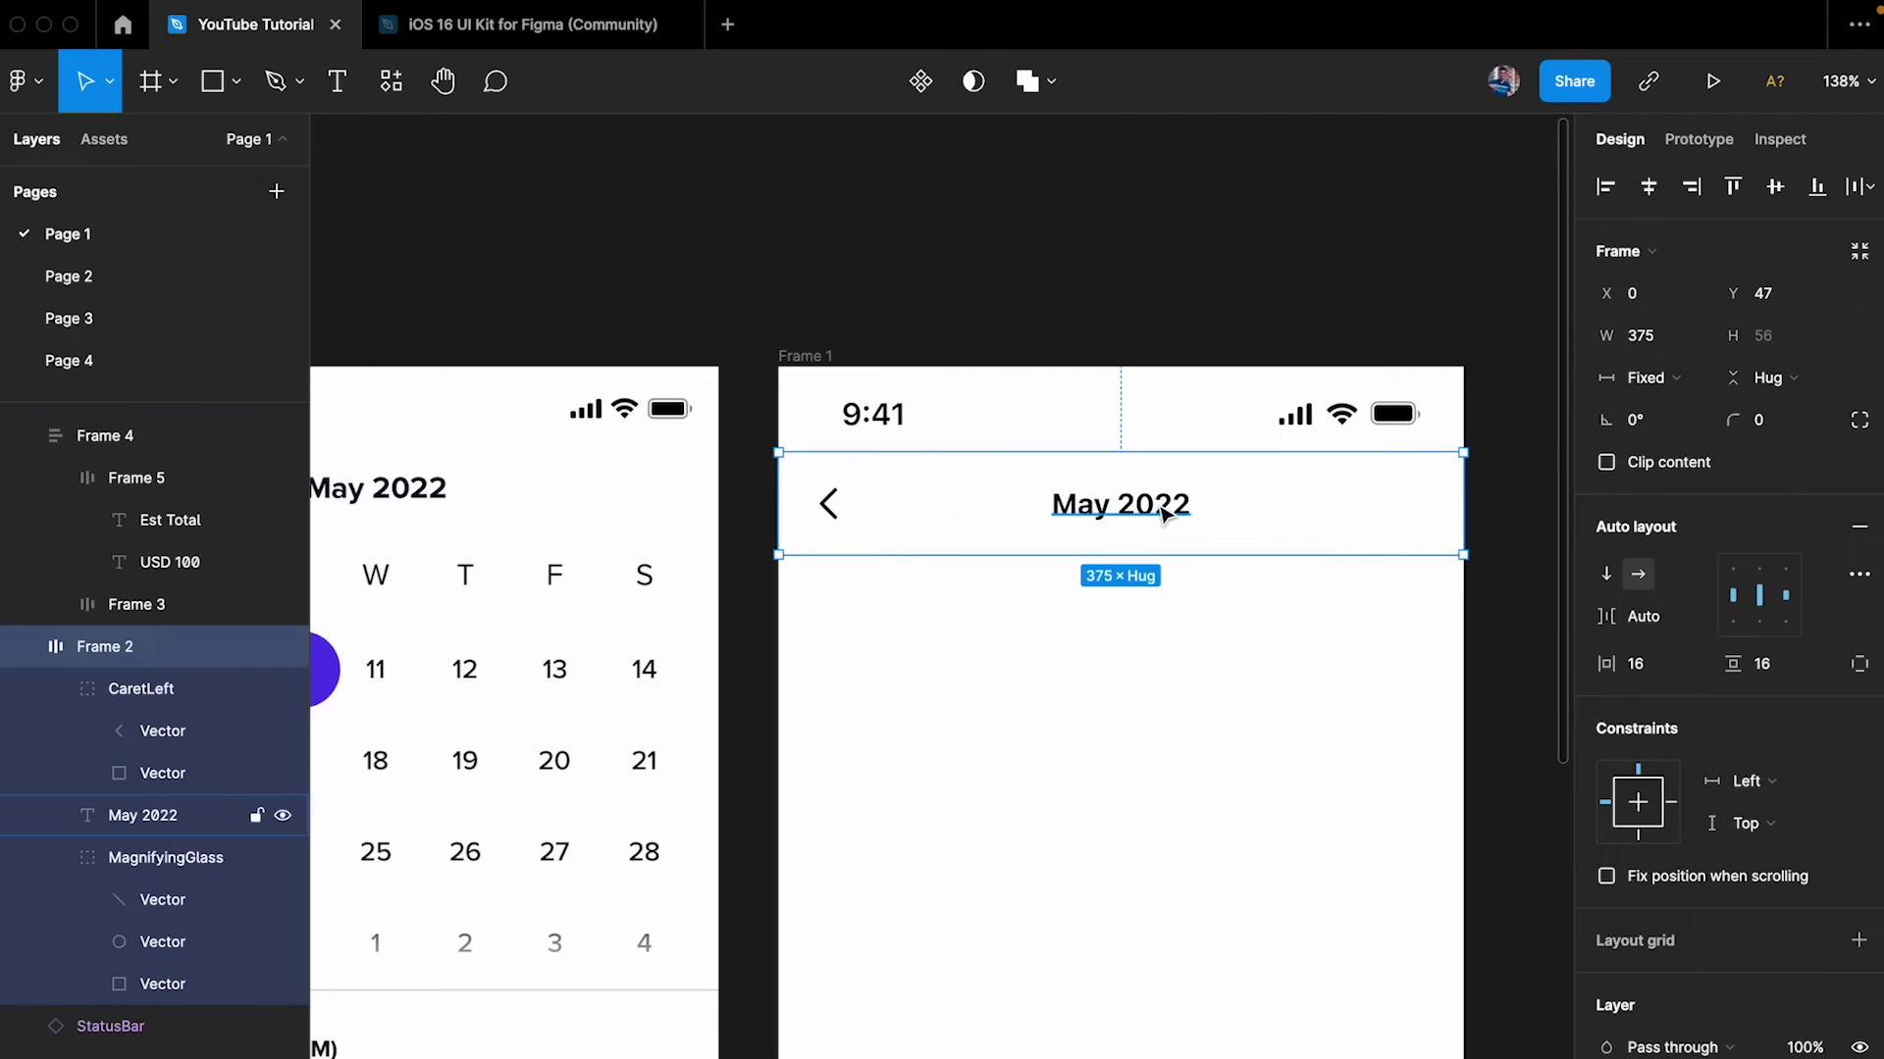
click(1415, 499)
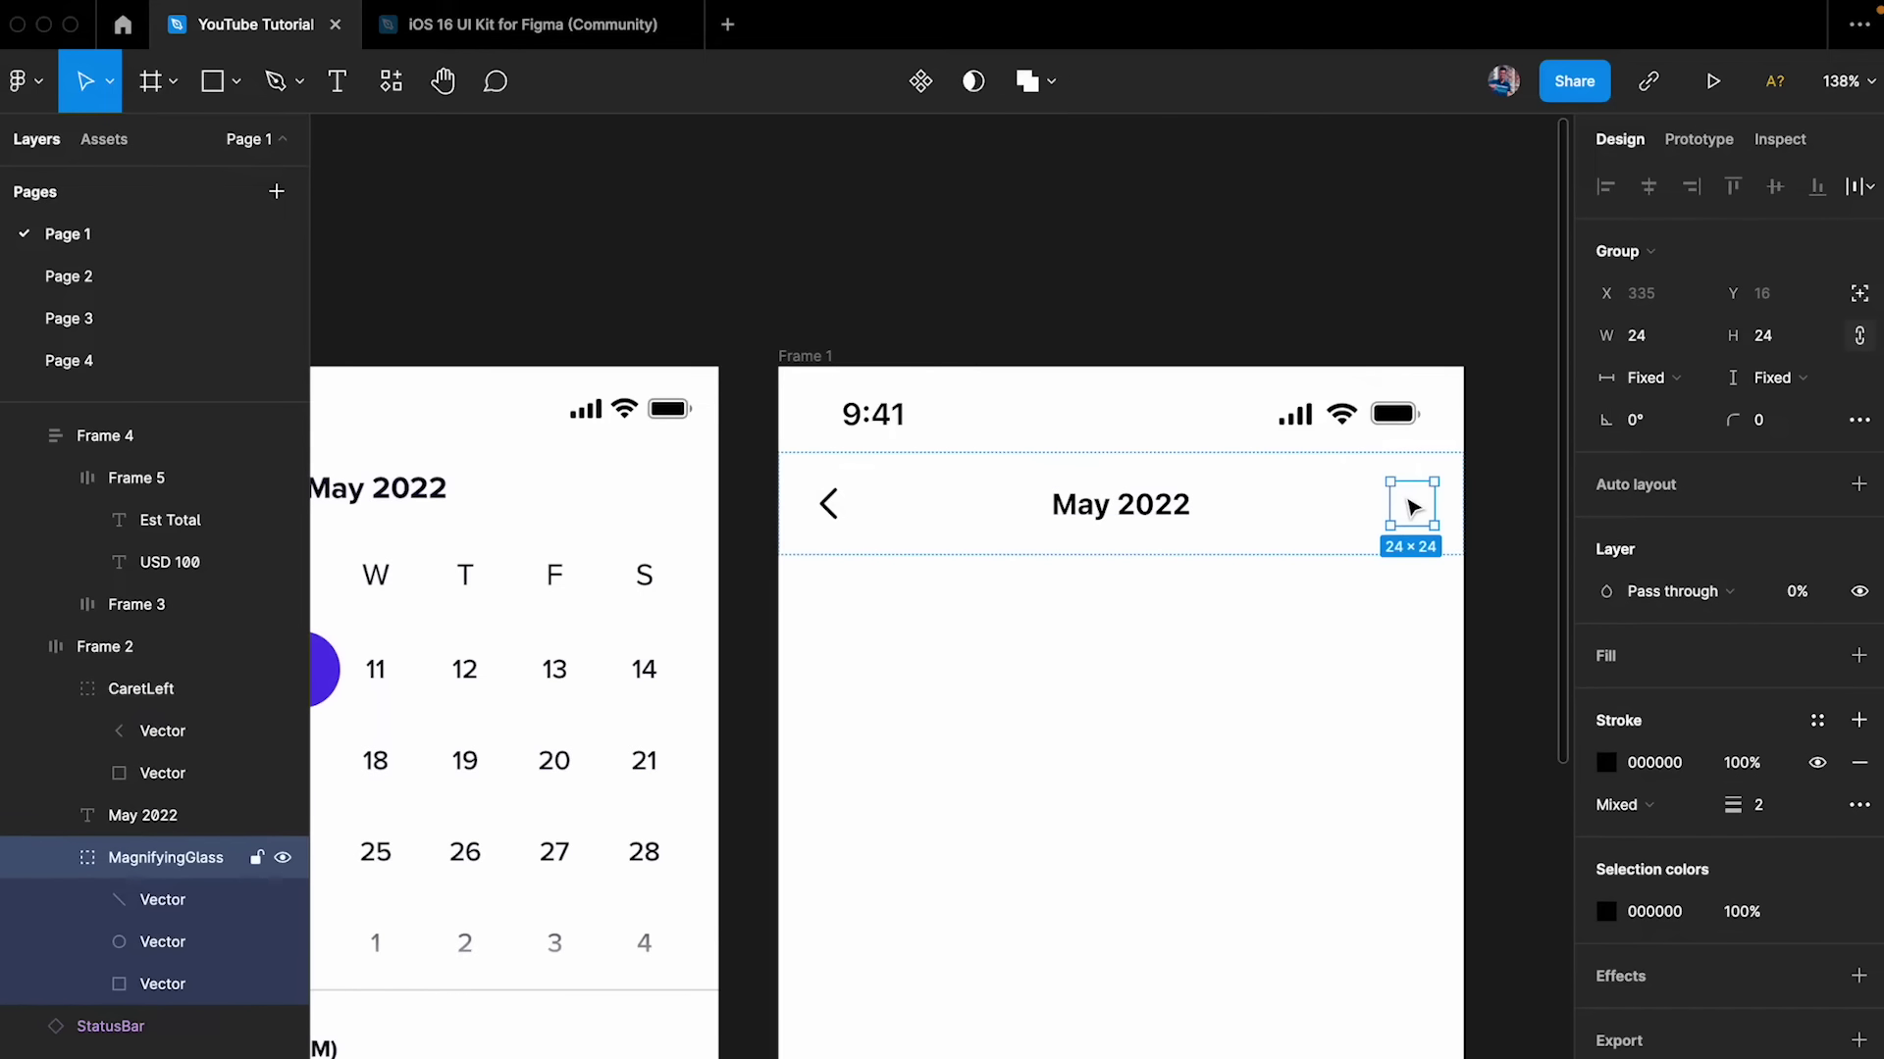
key(ctrl+v)
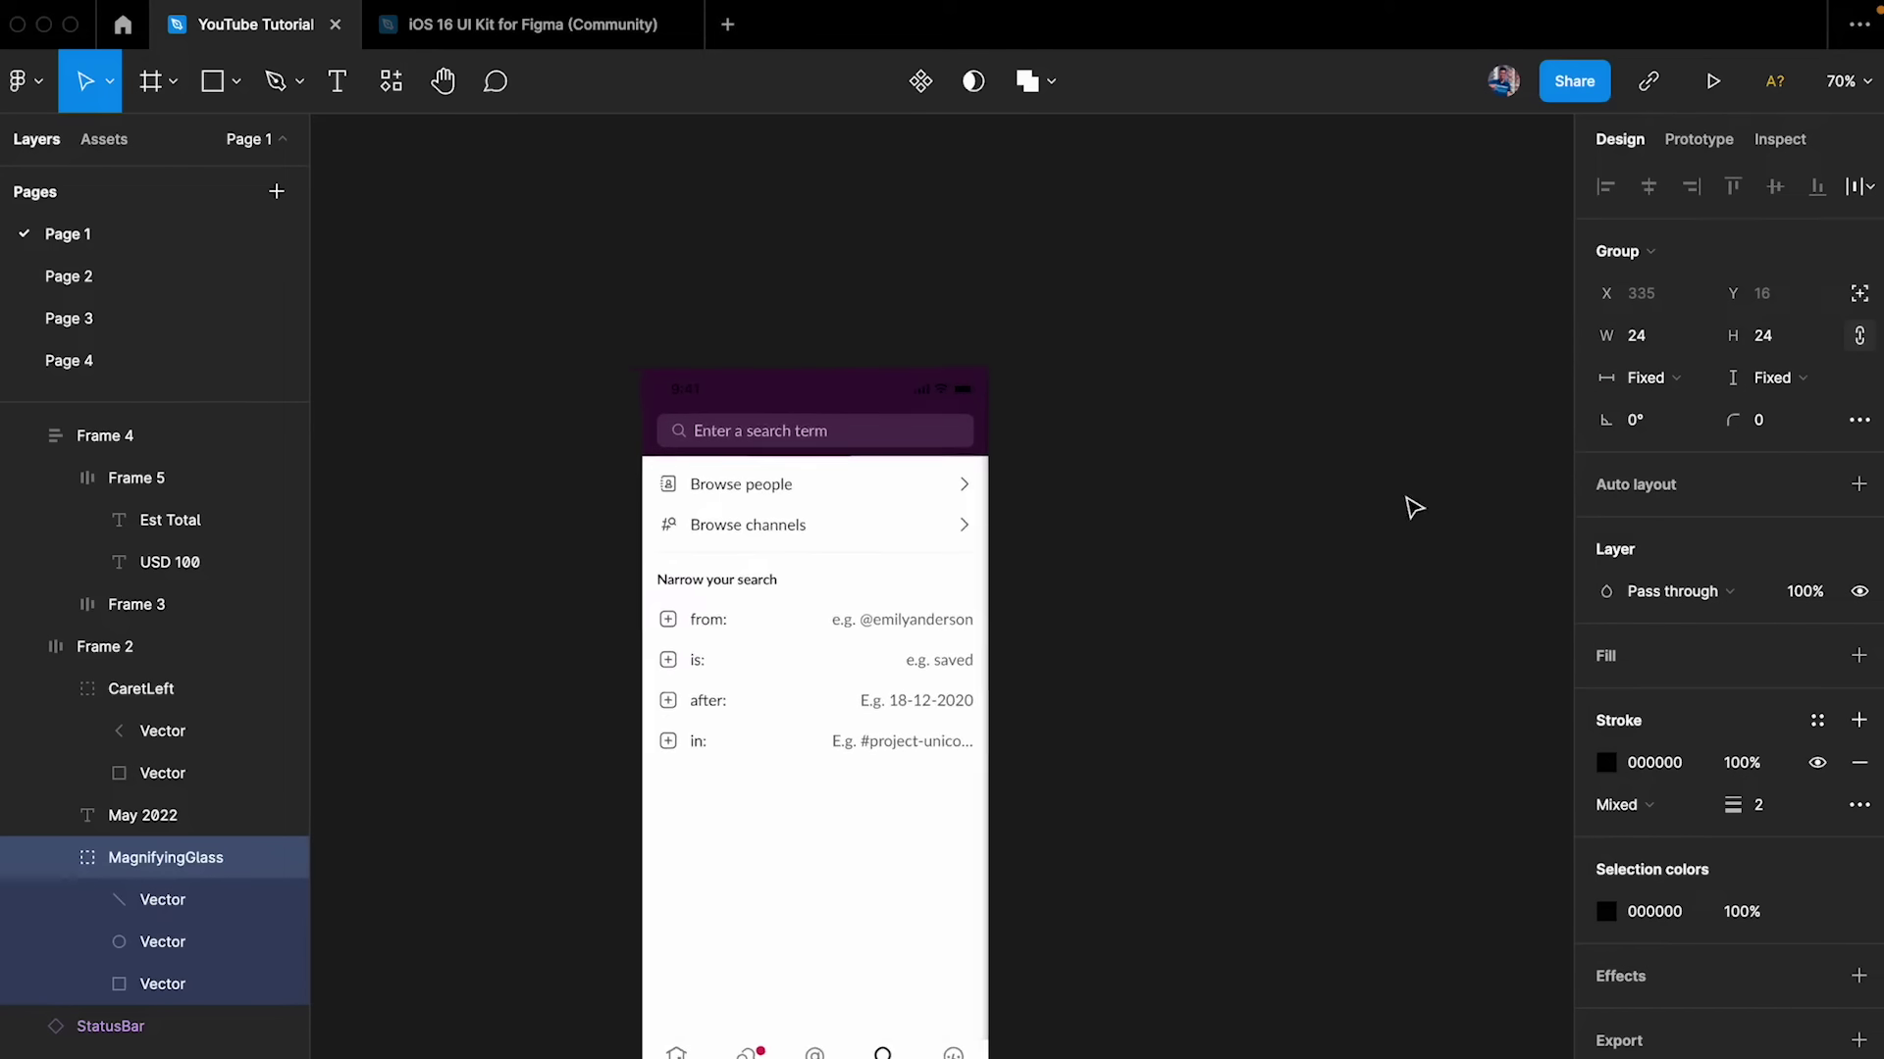
- Wrap the search screenshot in a frame and place the magnifying glass icon below the "in:" row at X 30, Y 455
scroll(1232, 420, down, 5)
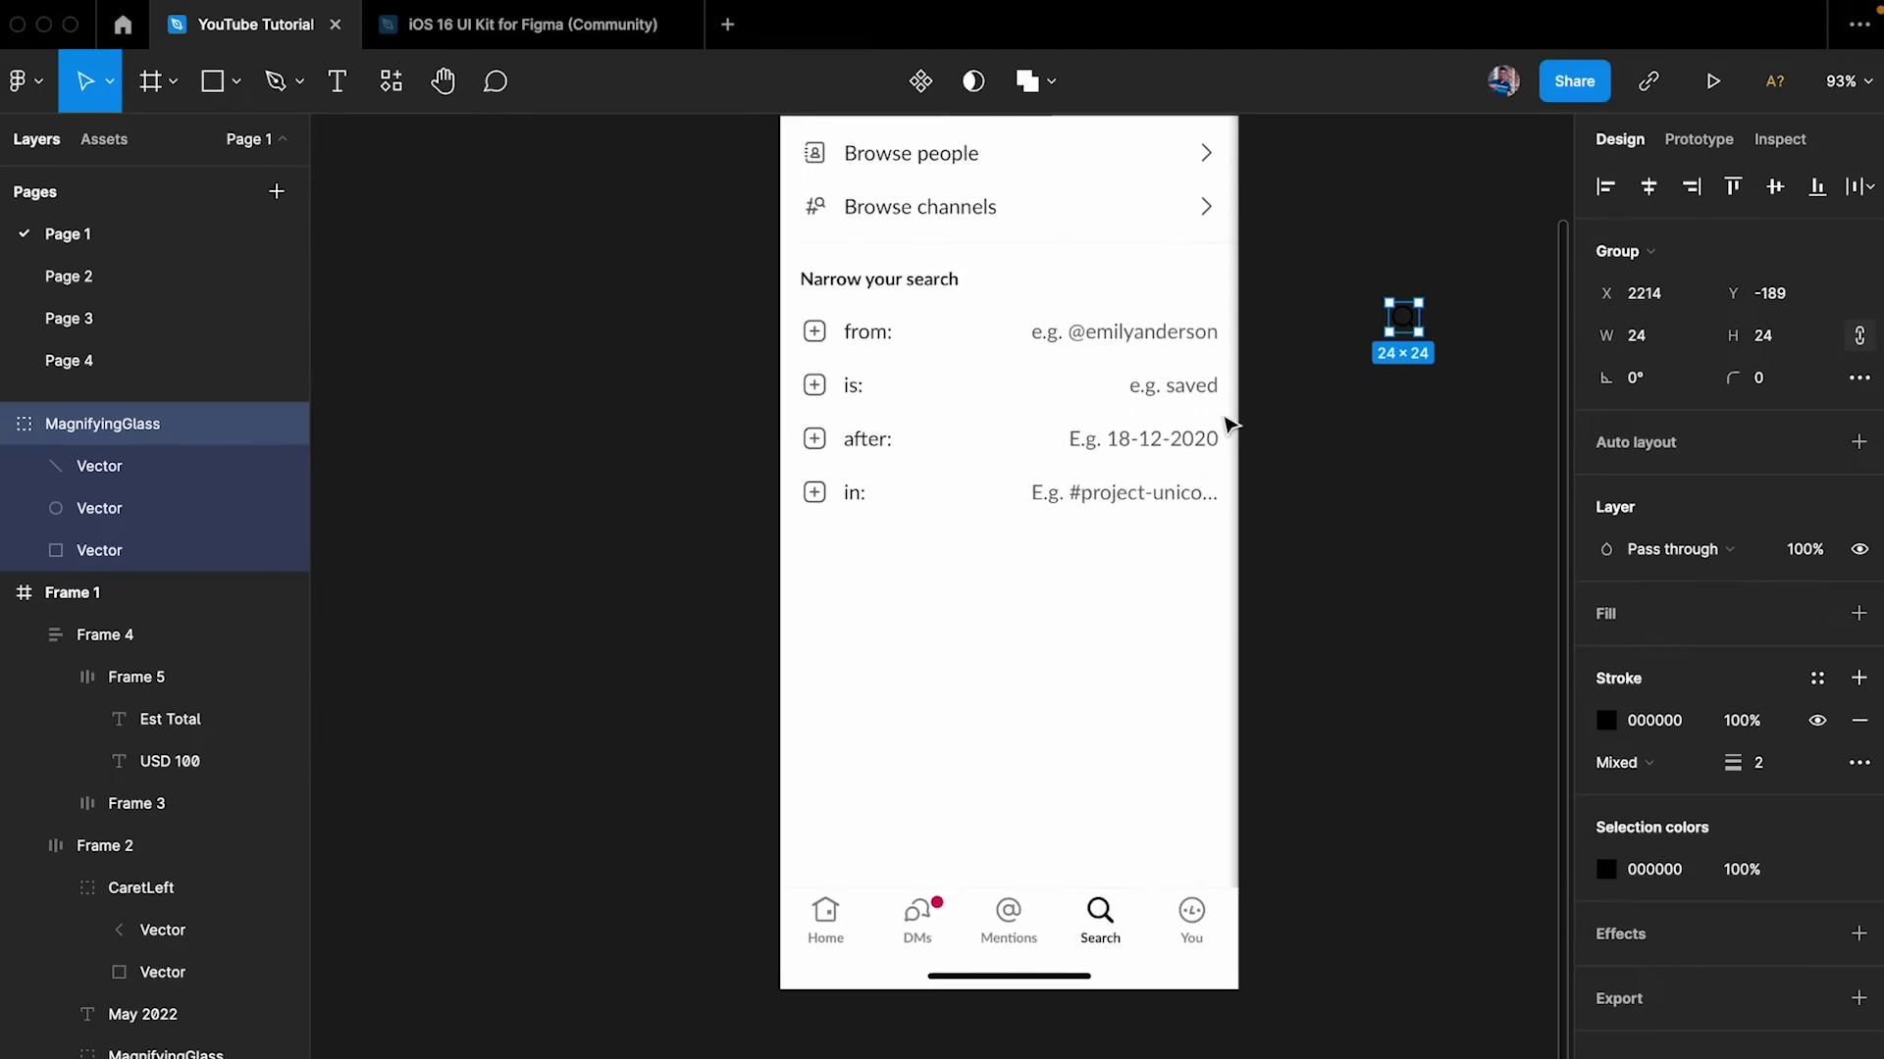
click(1113, 563)
key(ctrl+alt+g)
drag(1403, 317, 870, 620)
scroll(870, 620, up, 3)
scroll(863, 618, down, 3)
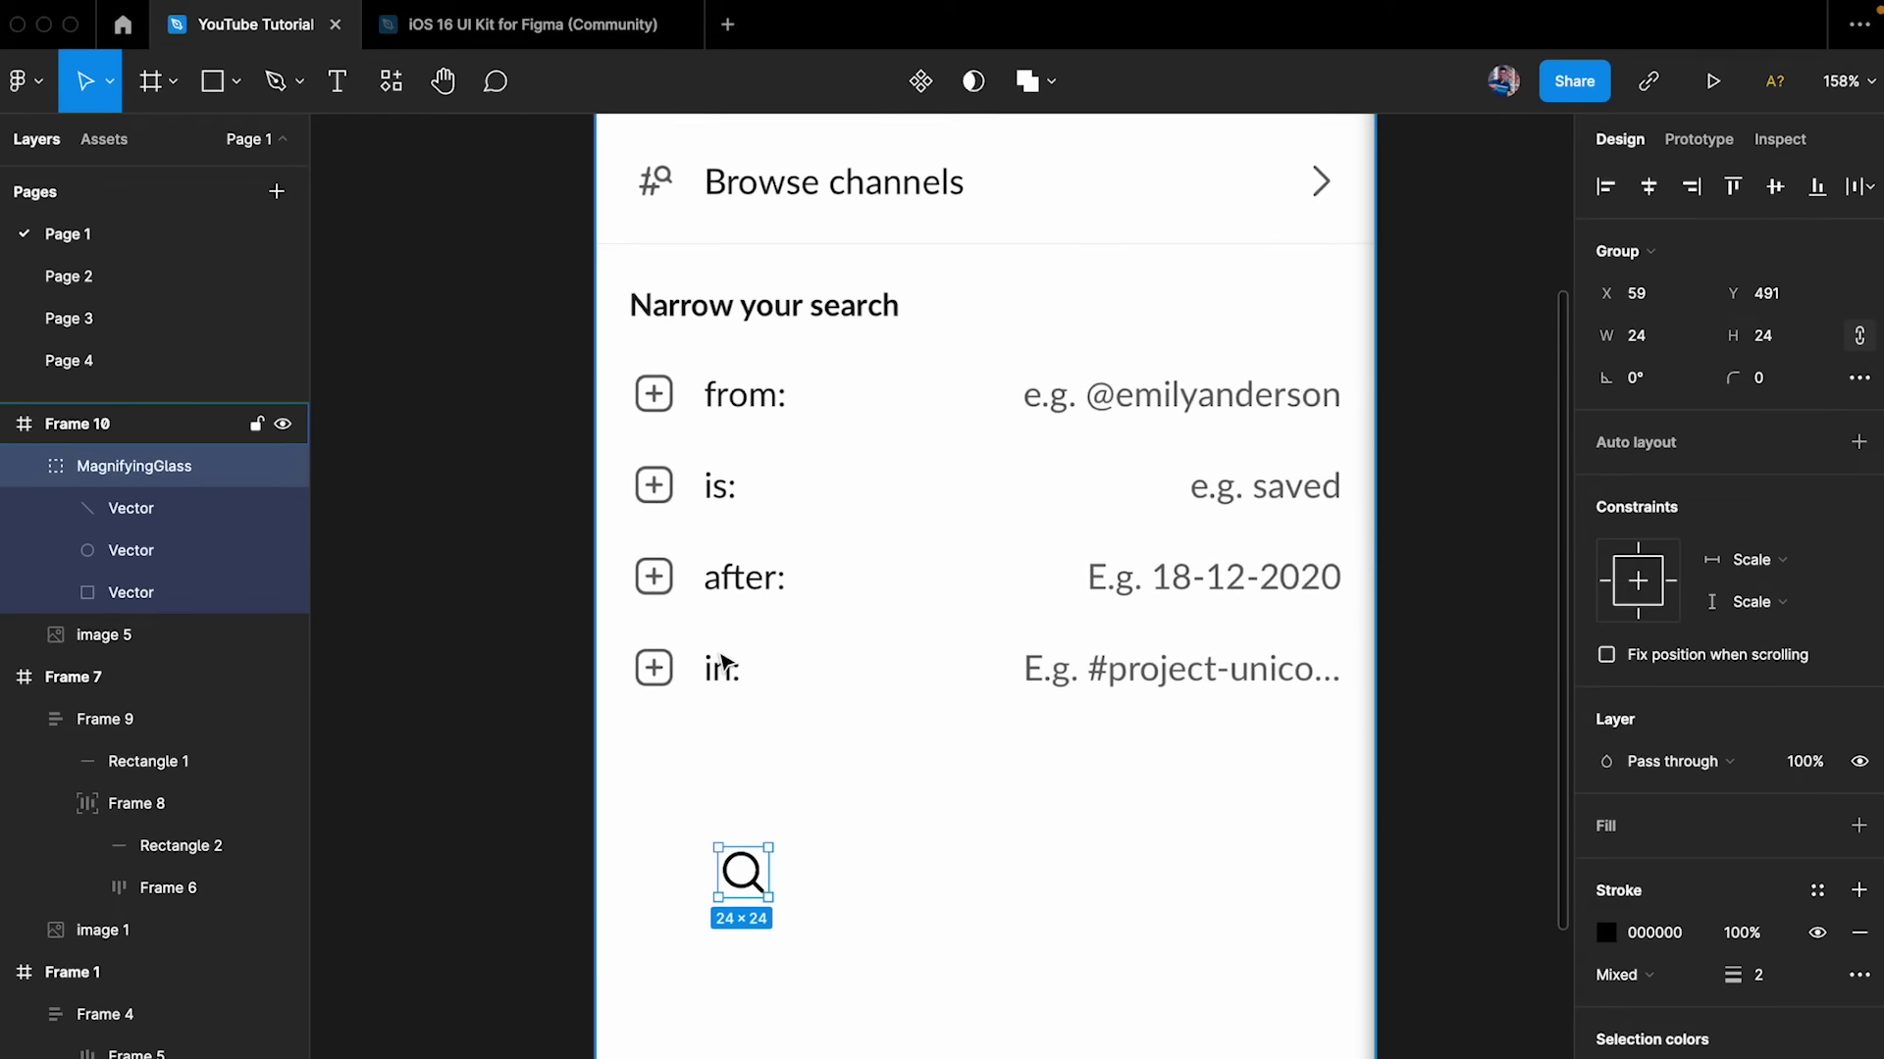
scroll(774, 836, up, 5)
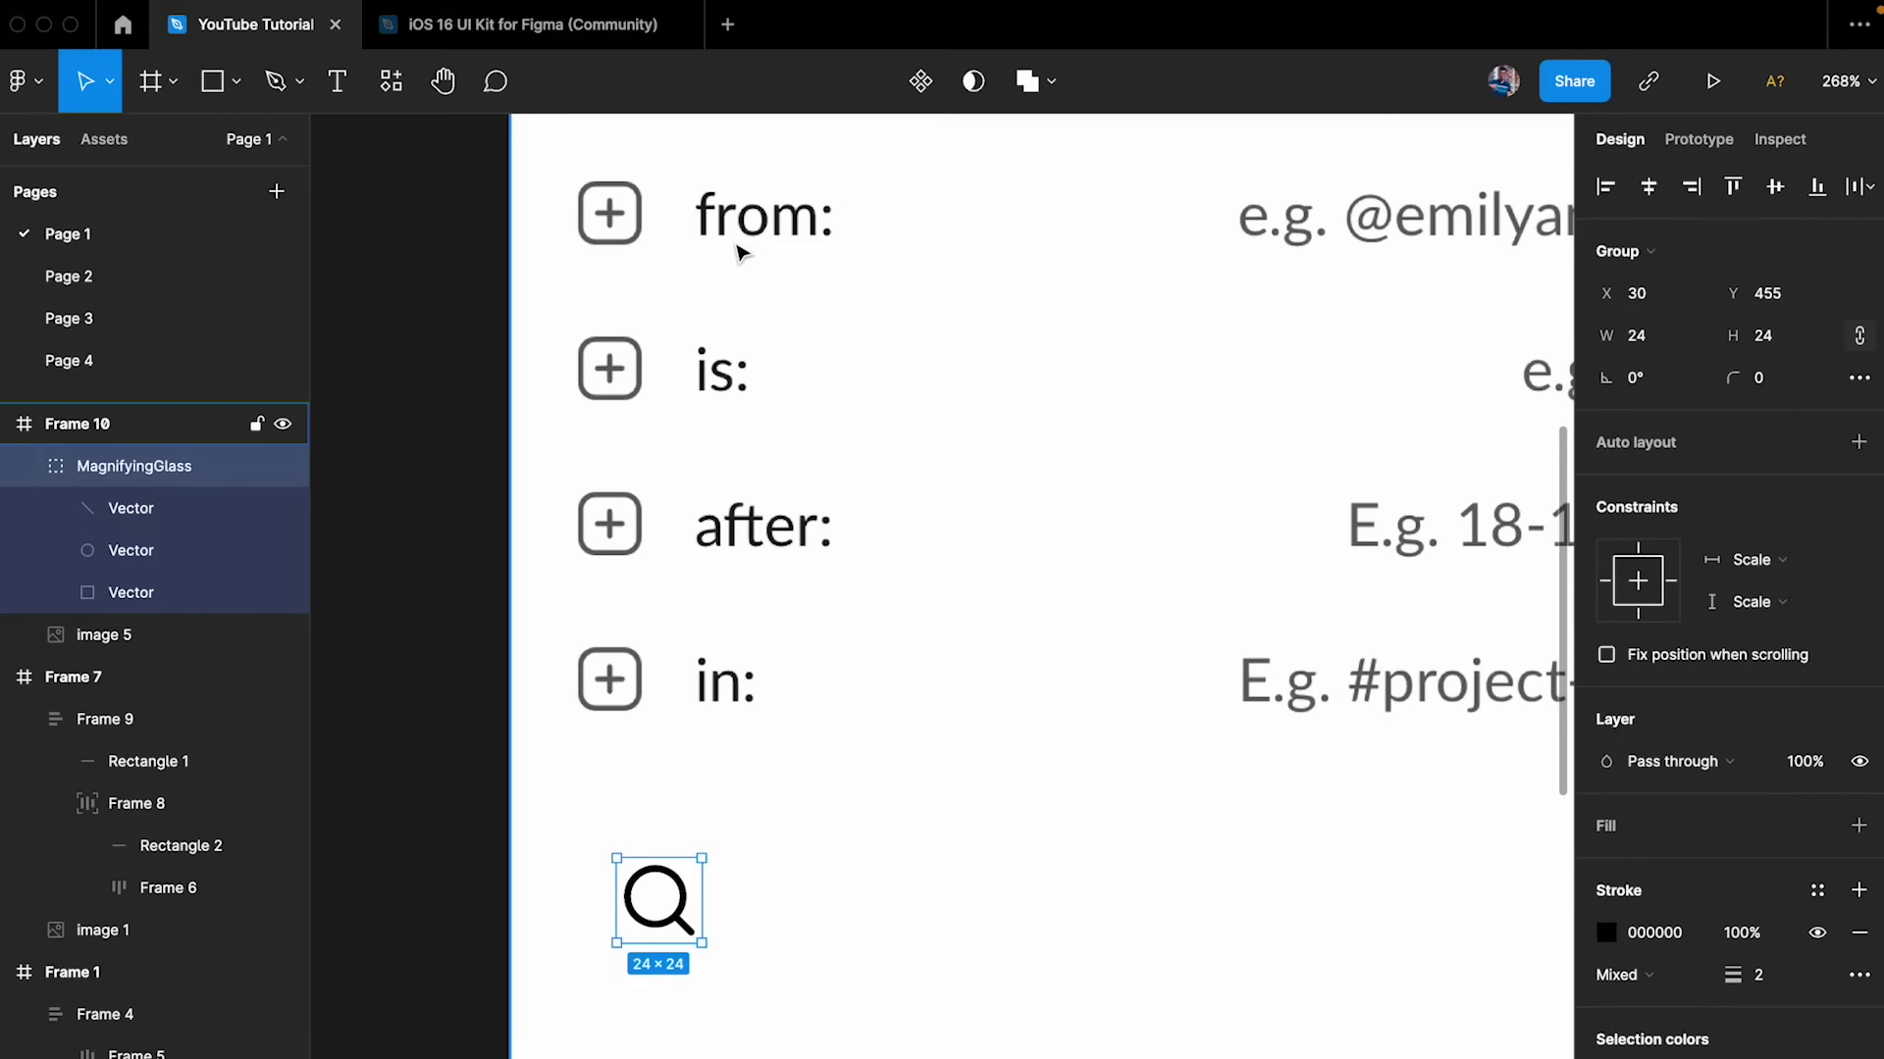
- Add a "From:" text label inside the search frame and set its font weight to Regular
scroll(739, 245, up, 1)
key(t)
click(856, 235)
text(FromL)
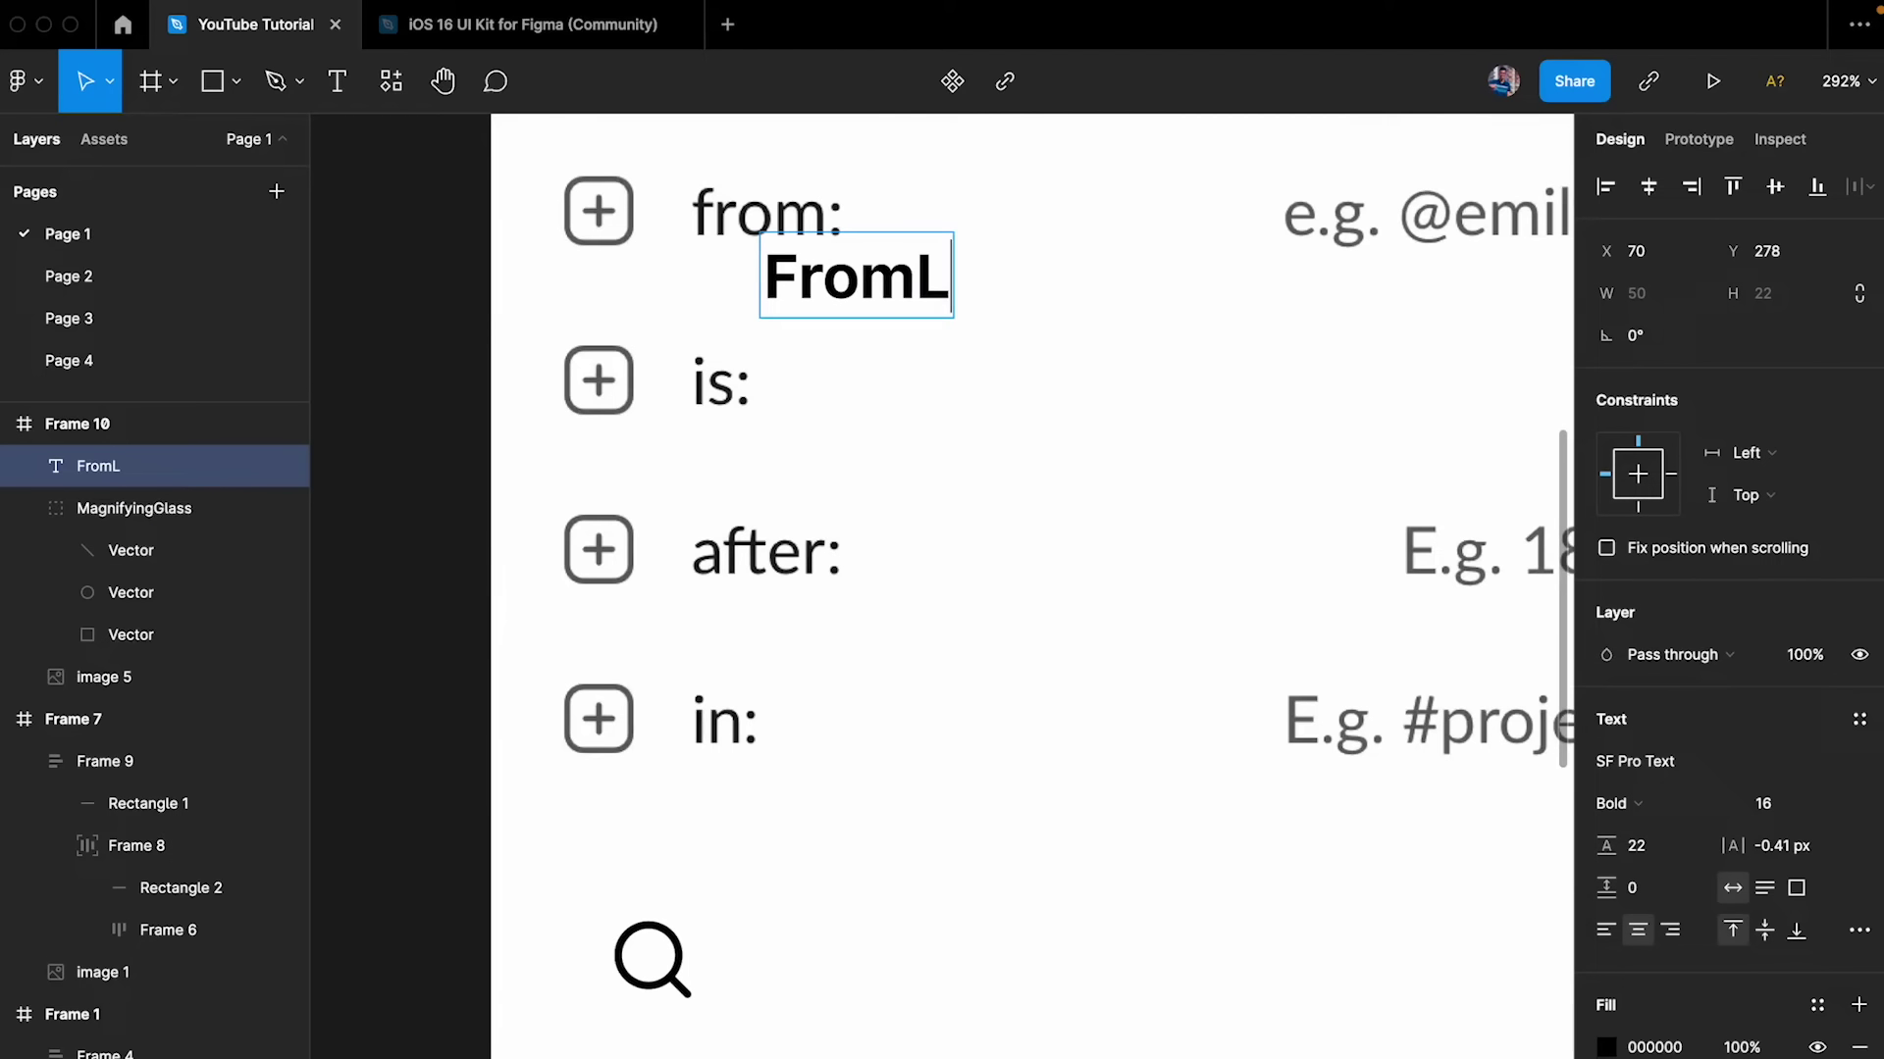
key(BackSpace)
text(:)
key(Escape)
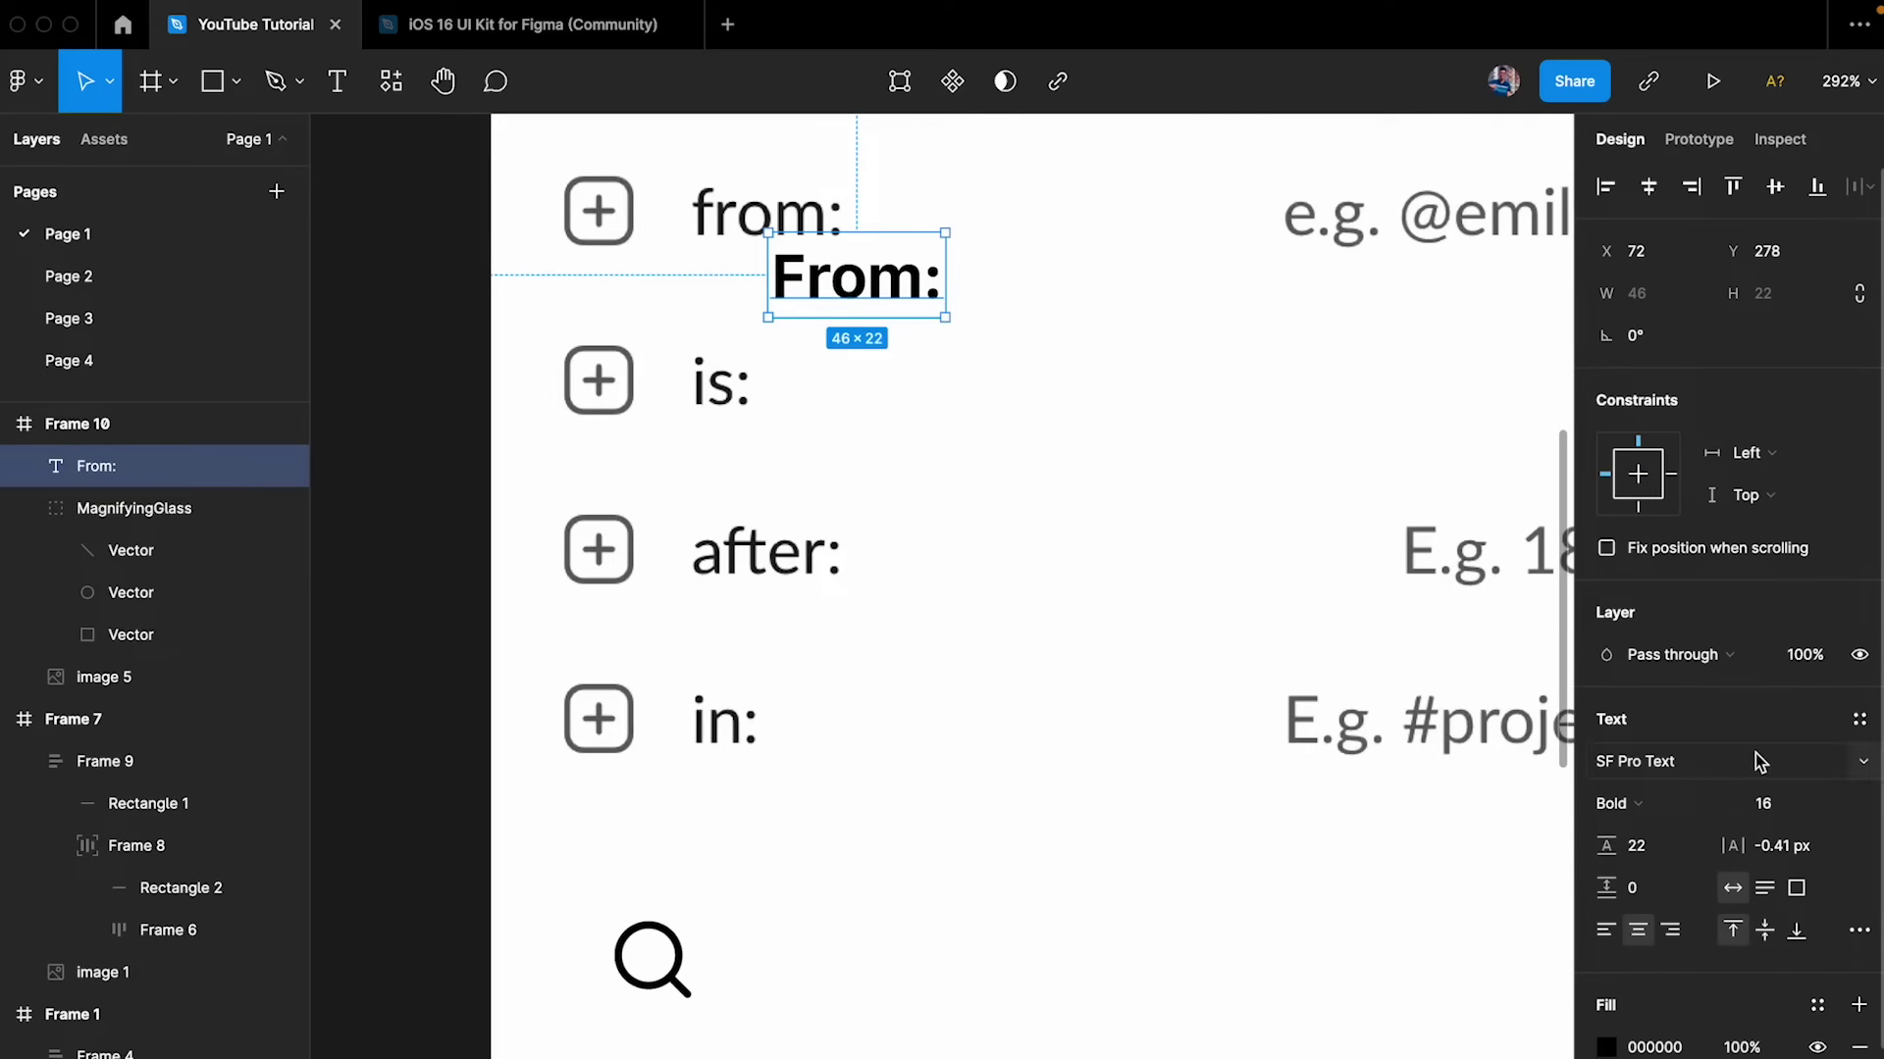
click(1645, 803)
click(1711, 699)
key(Escape)
- Move the "From:" label down beside the magnifying glass icon
drag(870, 311, 860, 680)
scroll(861, 680, down, 4)
click(862, 278)
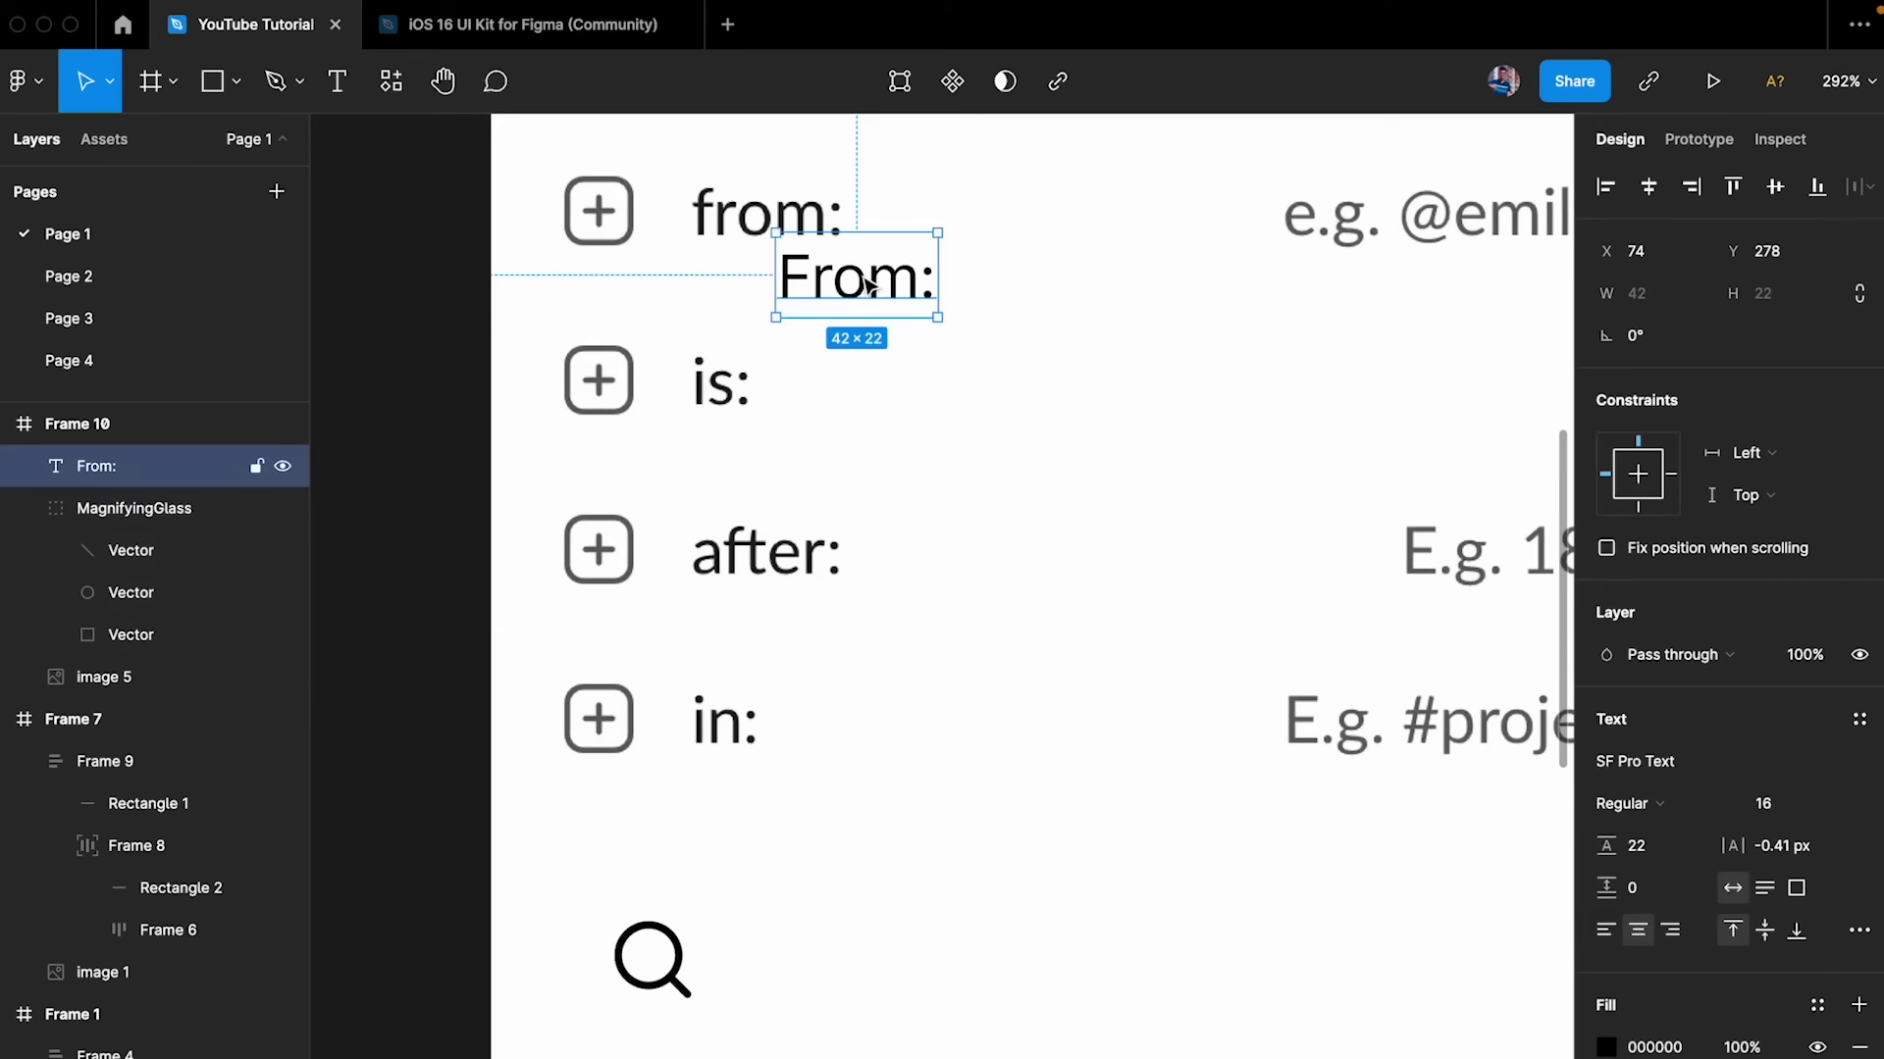
drag(862, 278, 863, 971)
- Combine the magnifying glass and "From:" label in a horizontal auto layout with left-centre alignment
shift+click(653, 956)
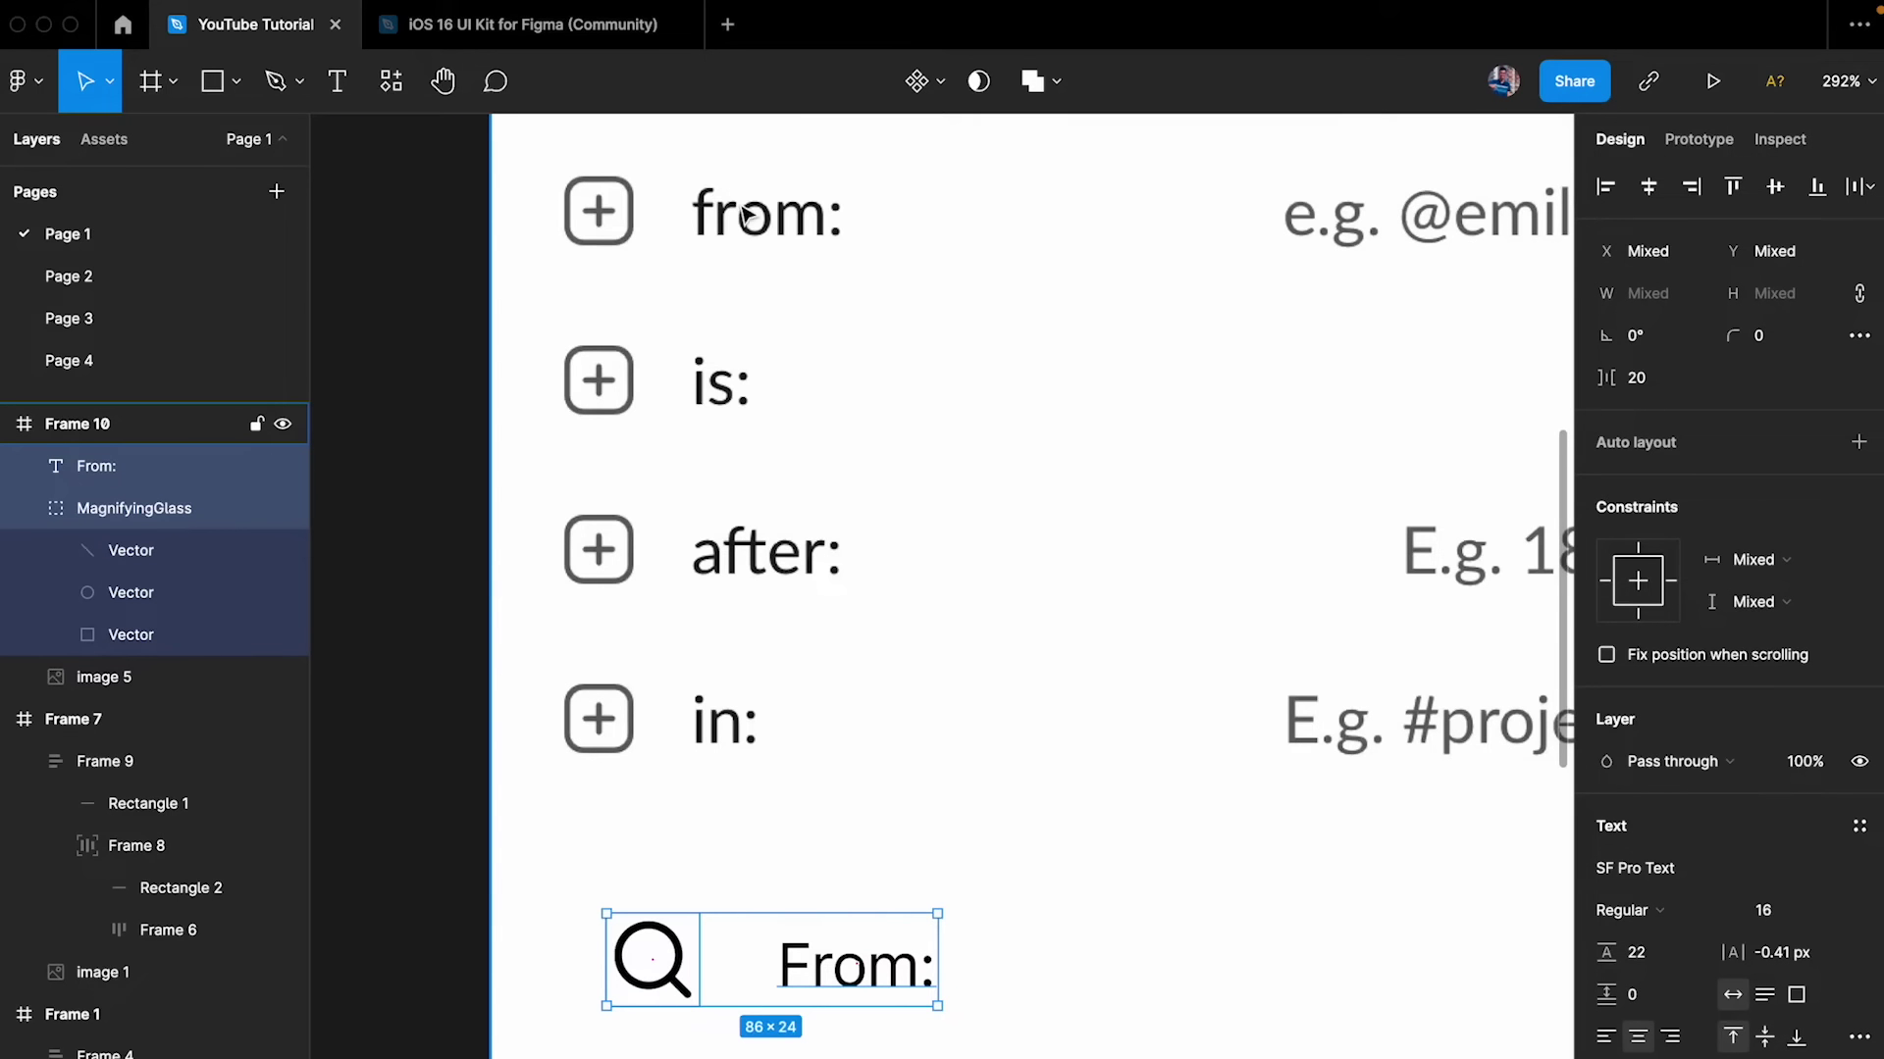
scroll(748, 202, down, 3)
scroll(667, 312, left, 3)
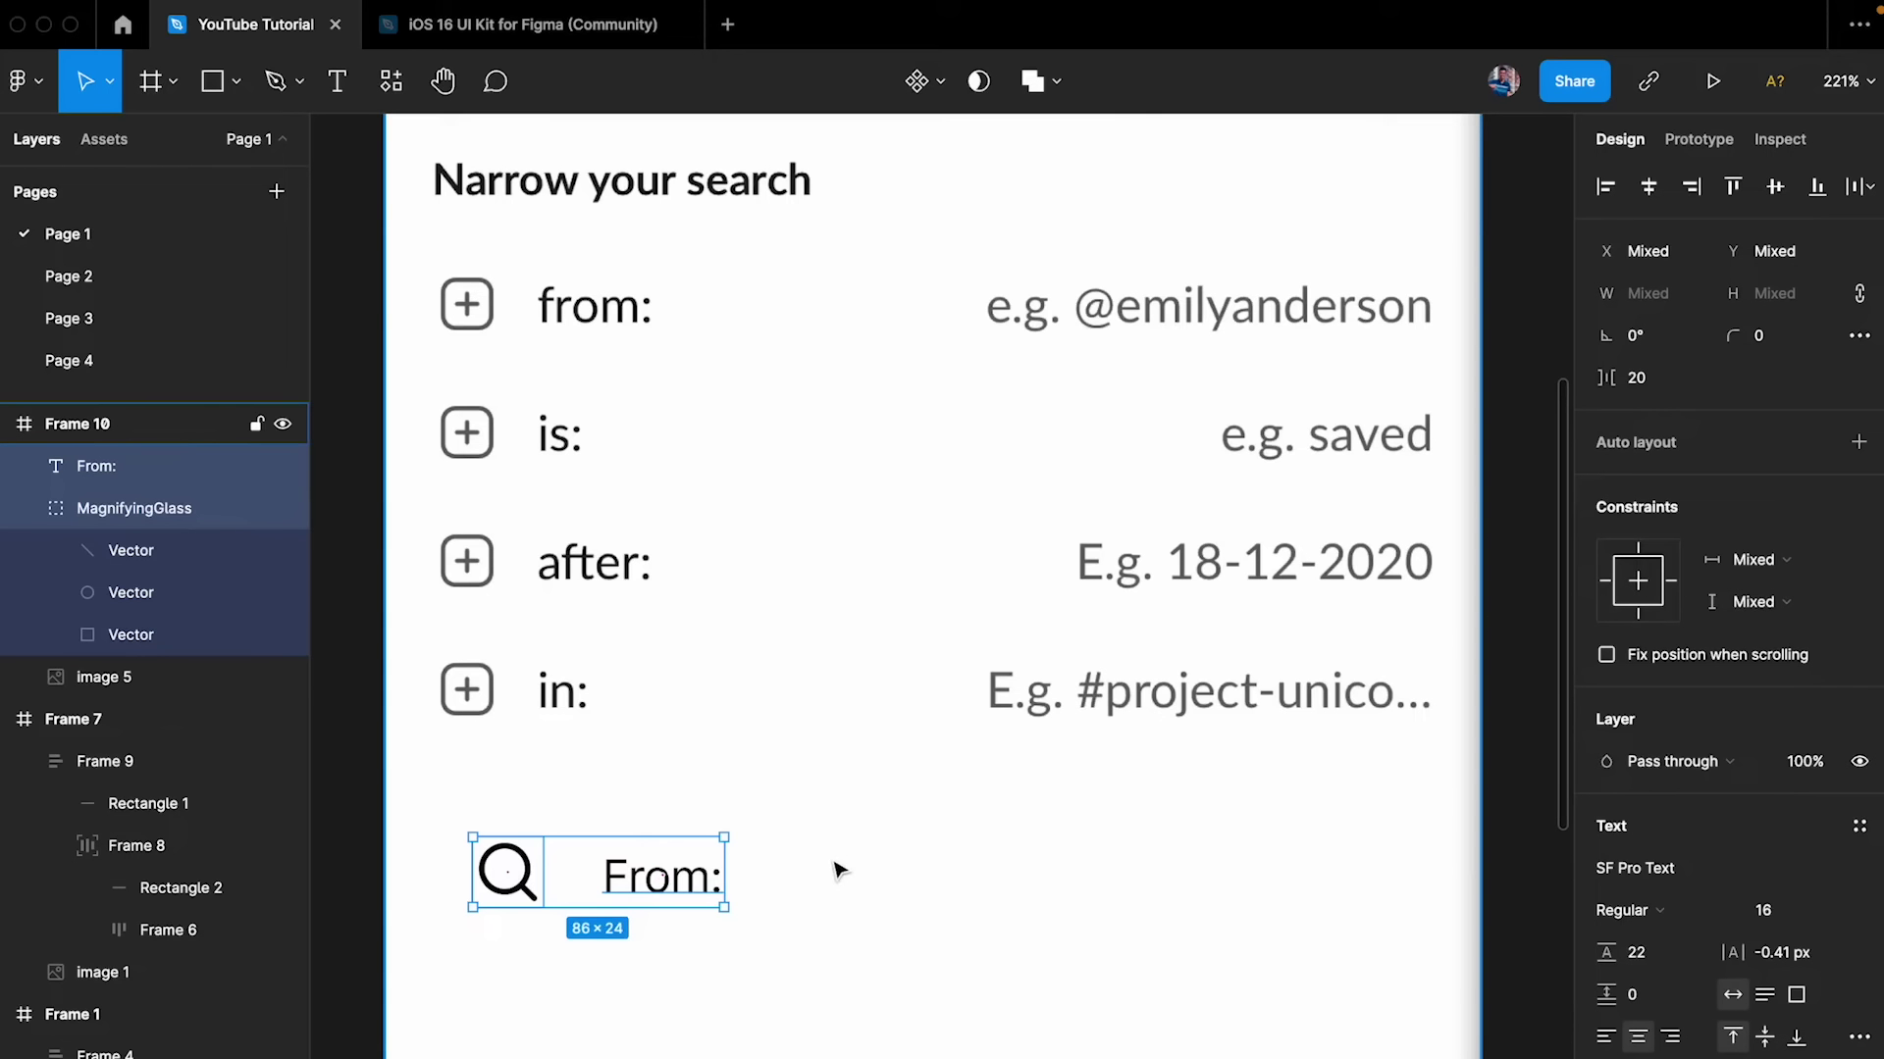
key(shift+a)
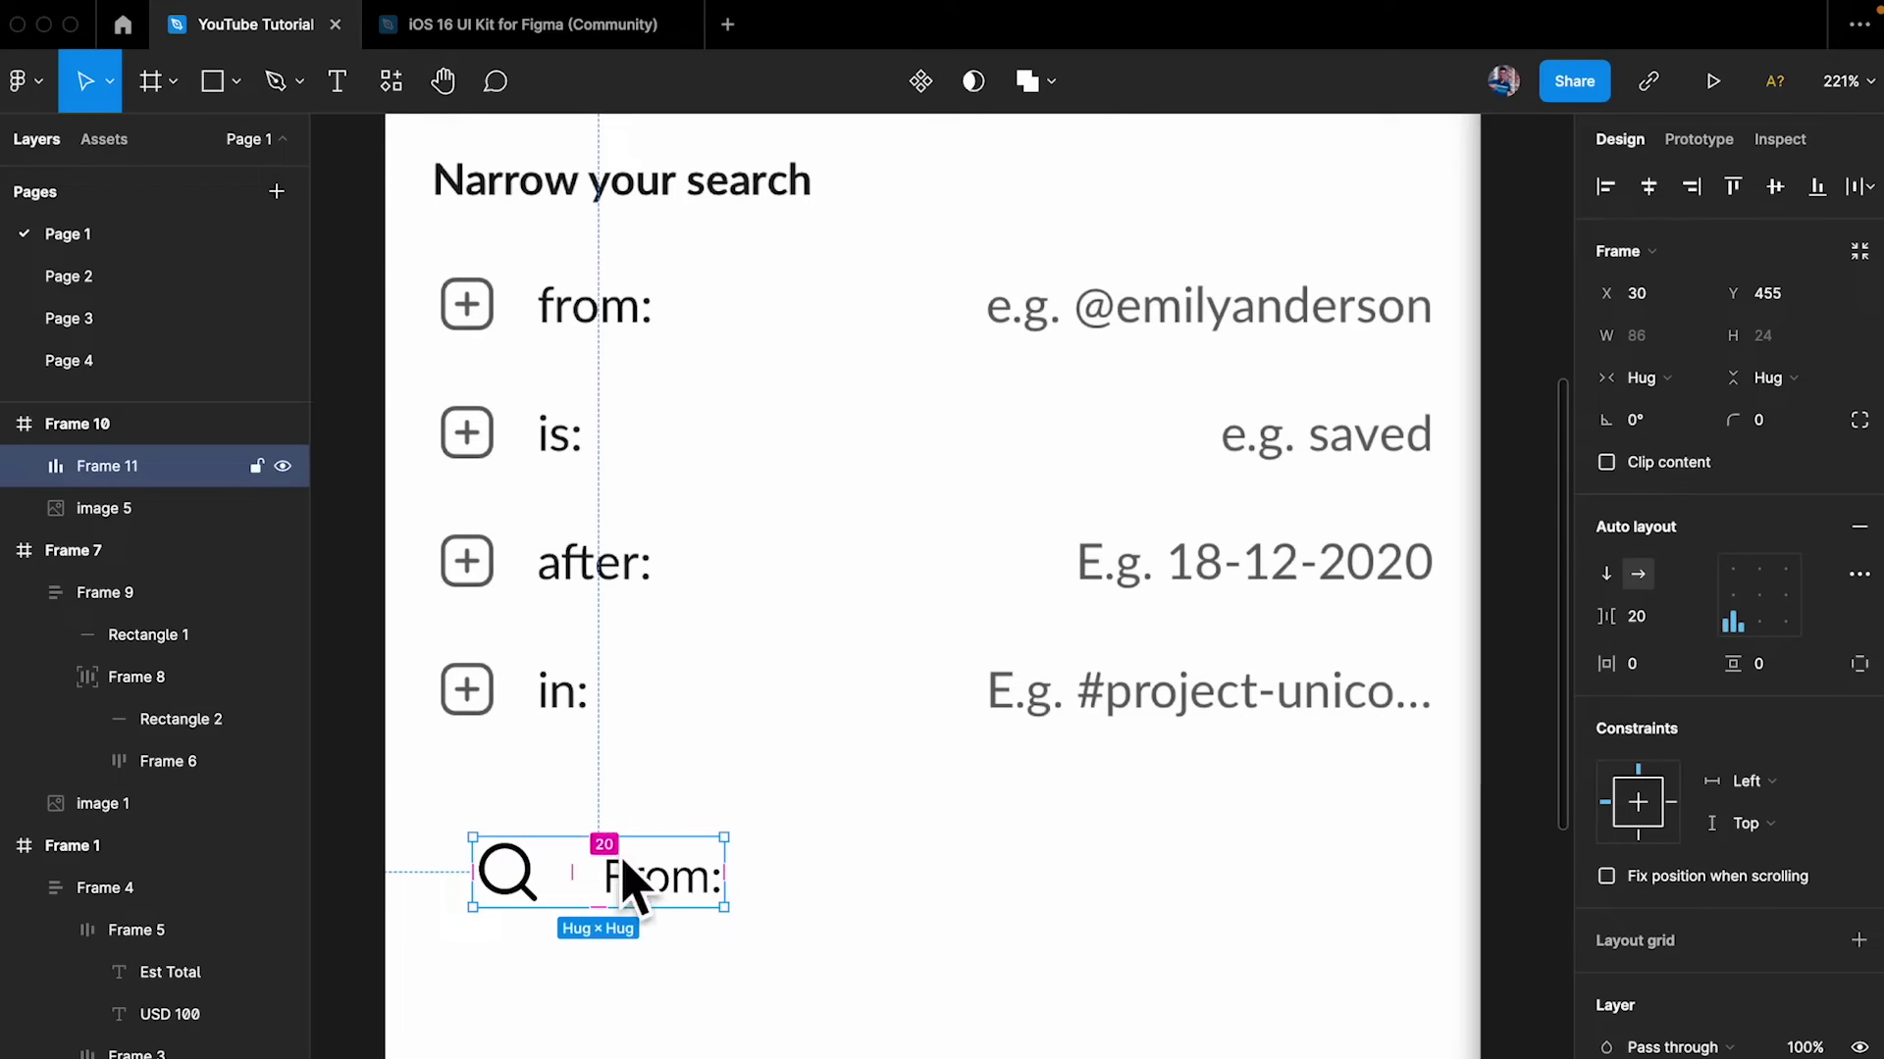
click(1735, 598)
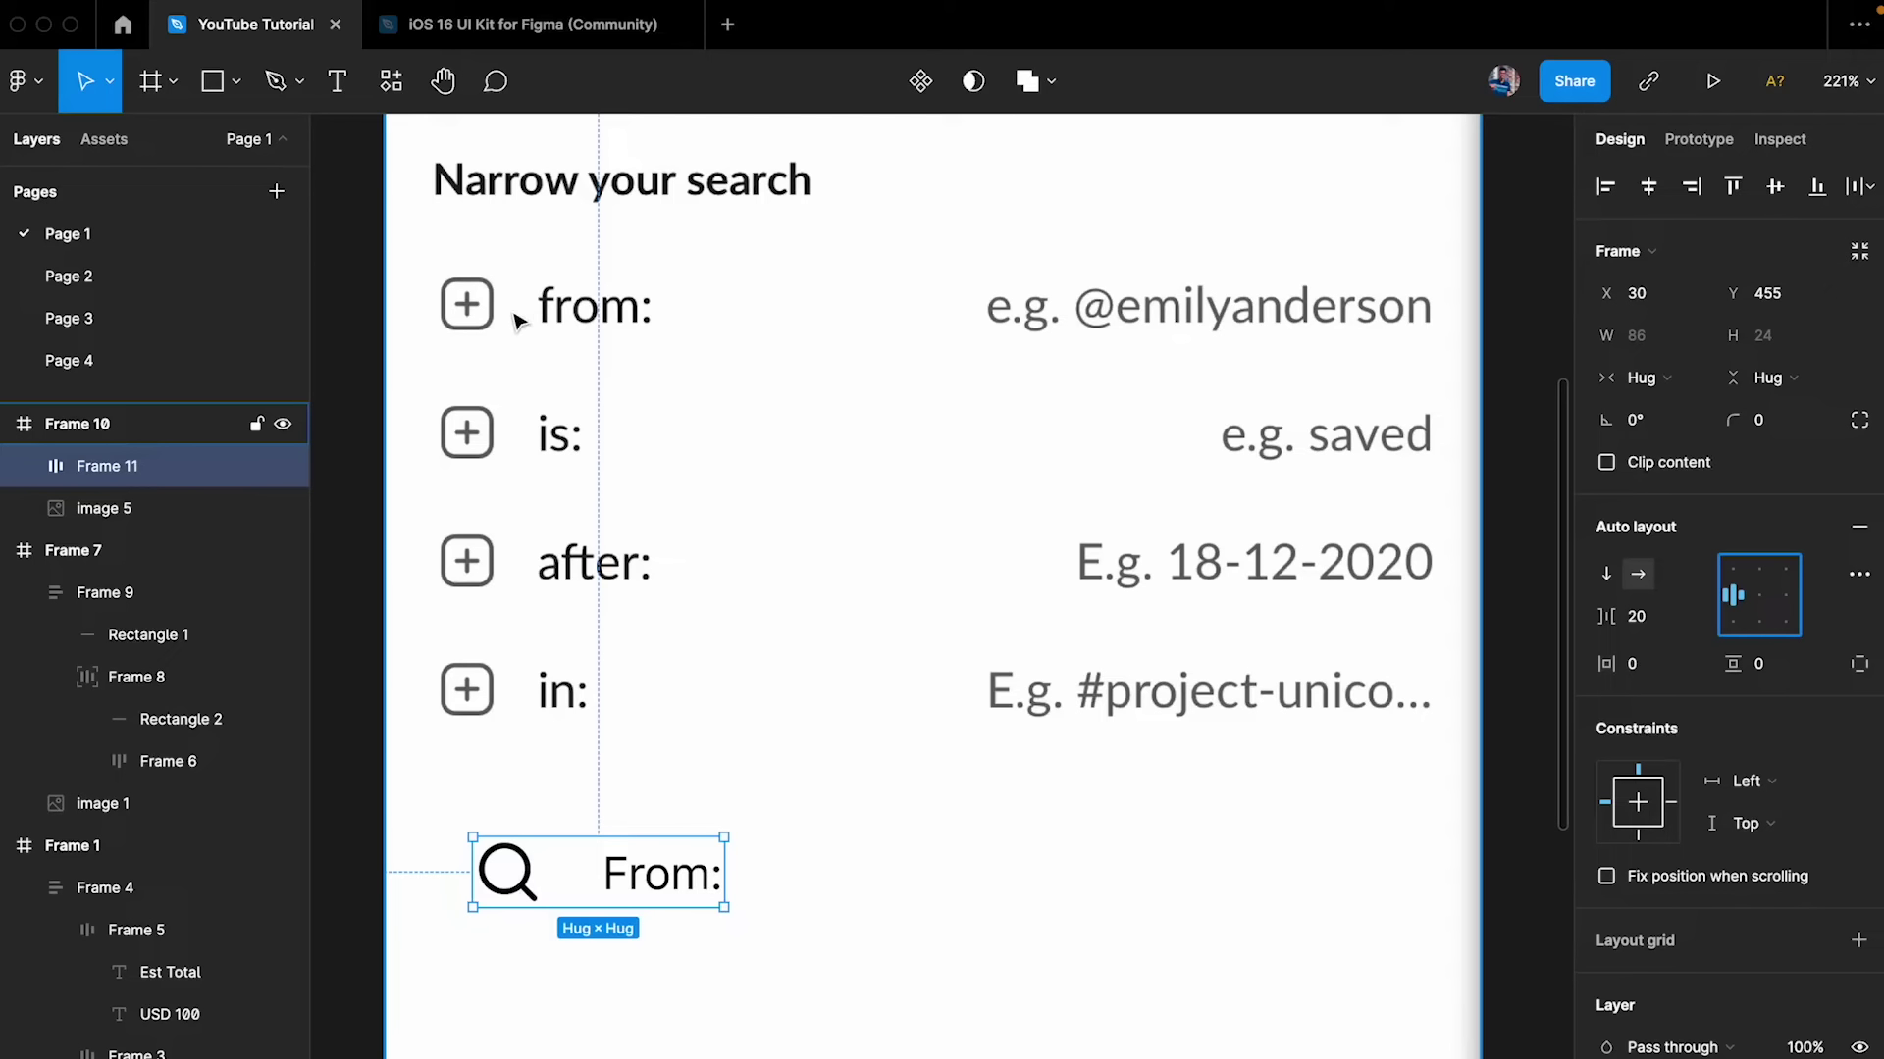
- Set the icon and label spacing to 12 and line the frame up beneath the screenshot's plus icons
click(1658, 622)
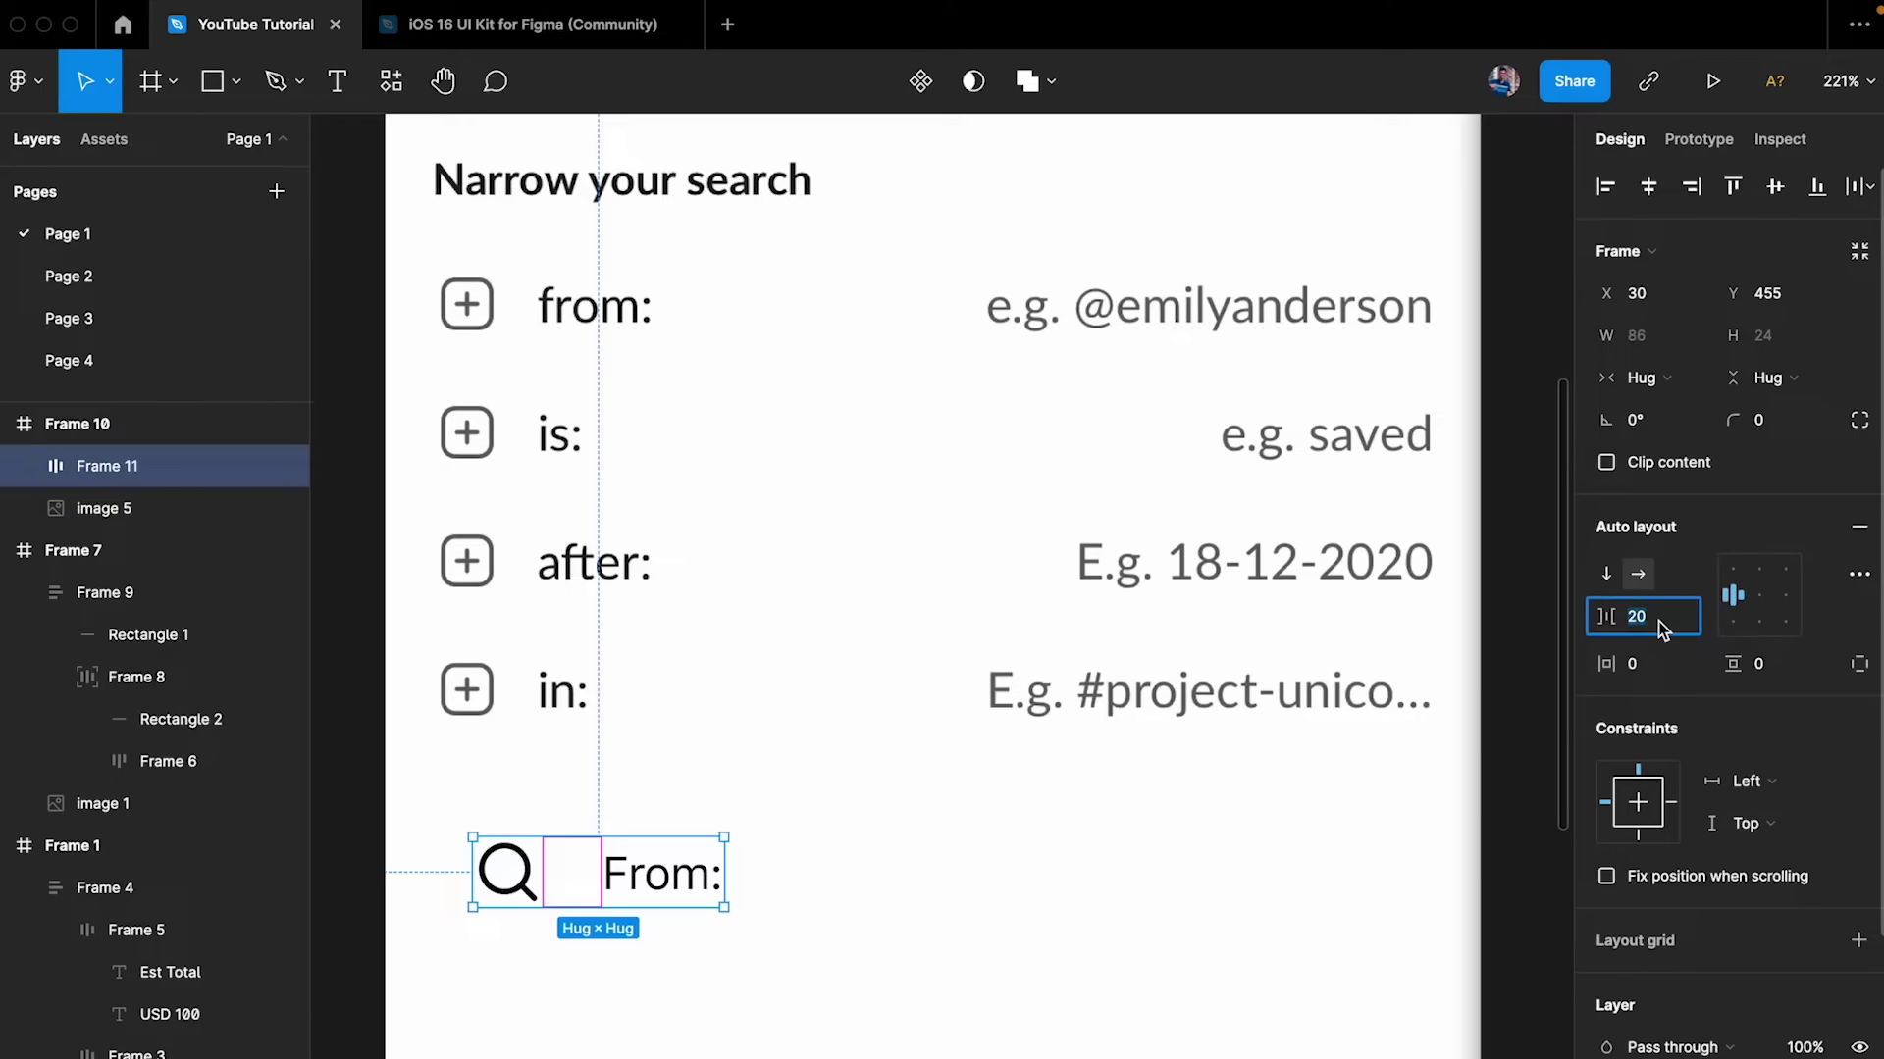
text(12)
key(Return)
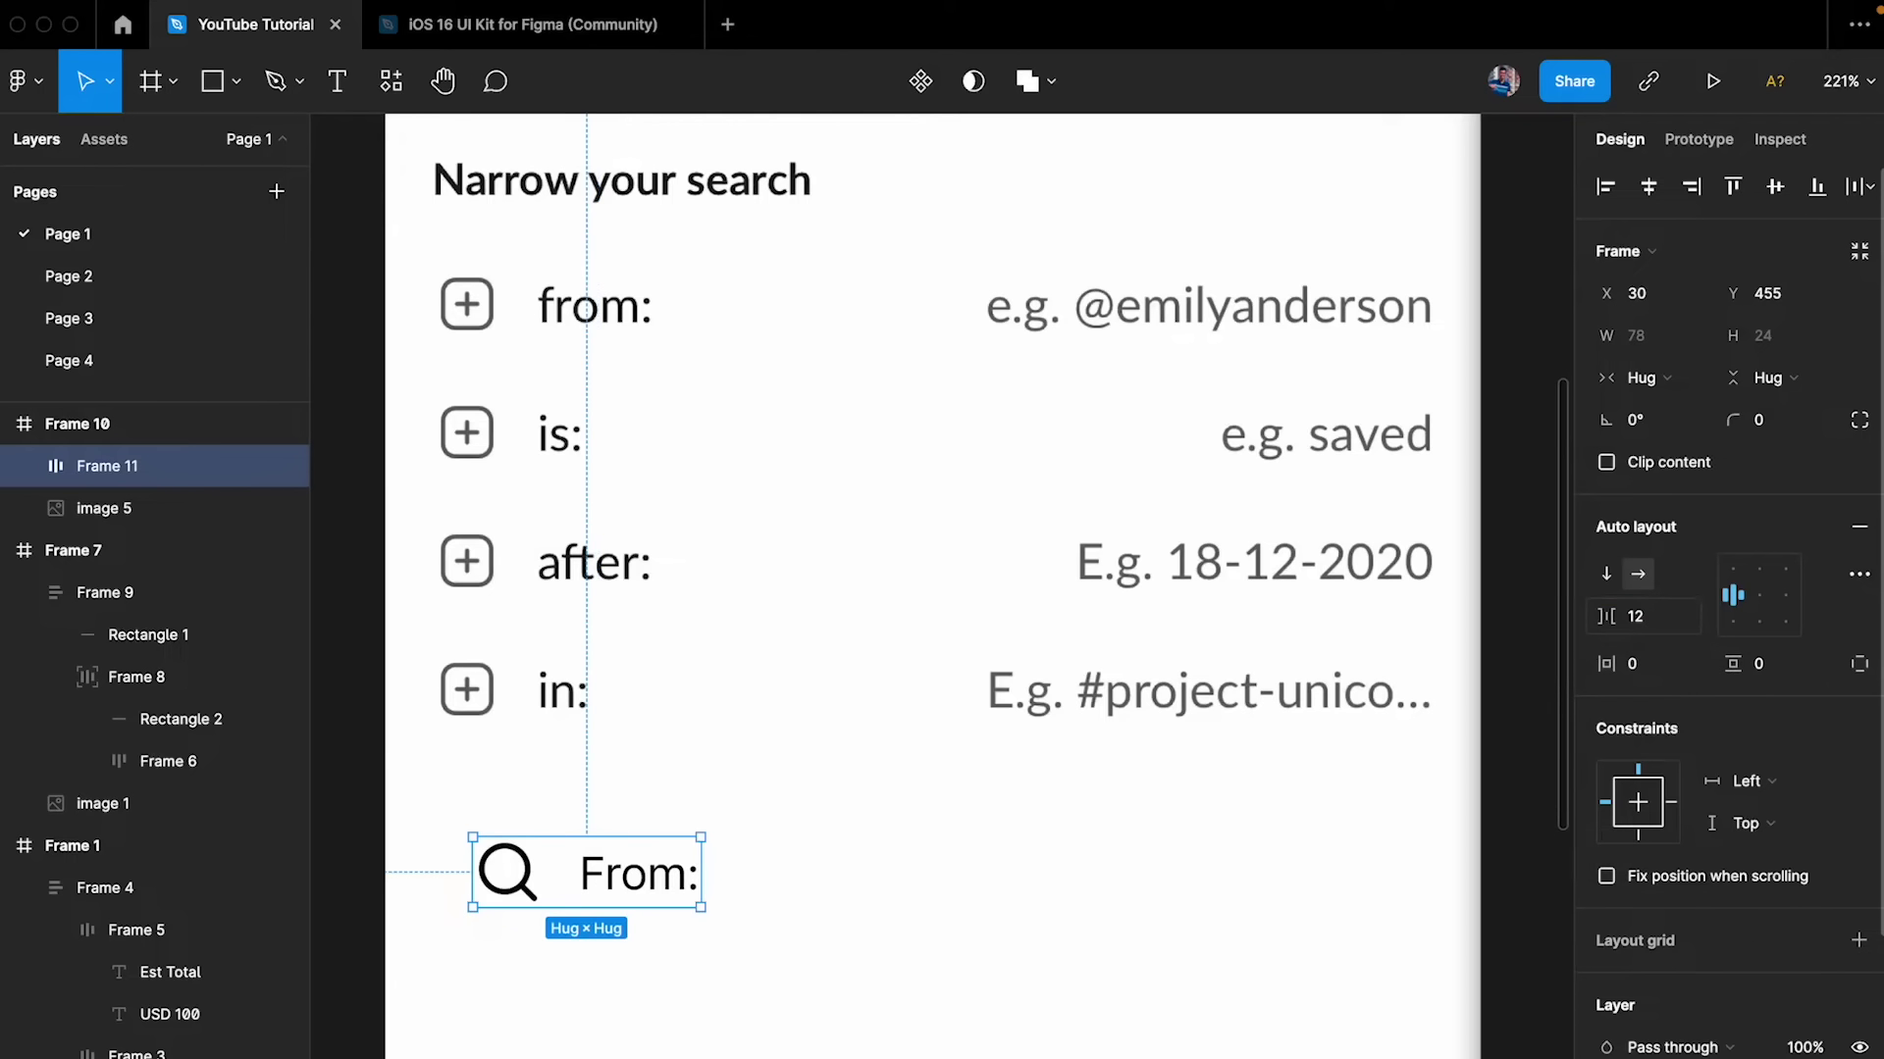
drag(643, 886, 609, 856)
- Duplicate the "From:" label and place the copy further along the same row, beneath the example texts
double_click(623, 856)
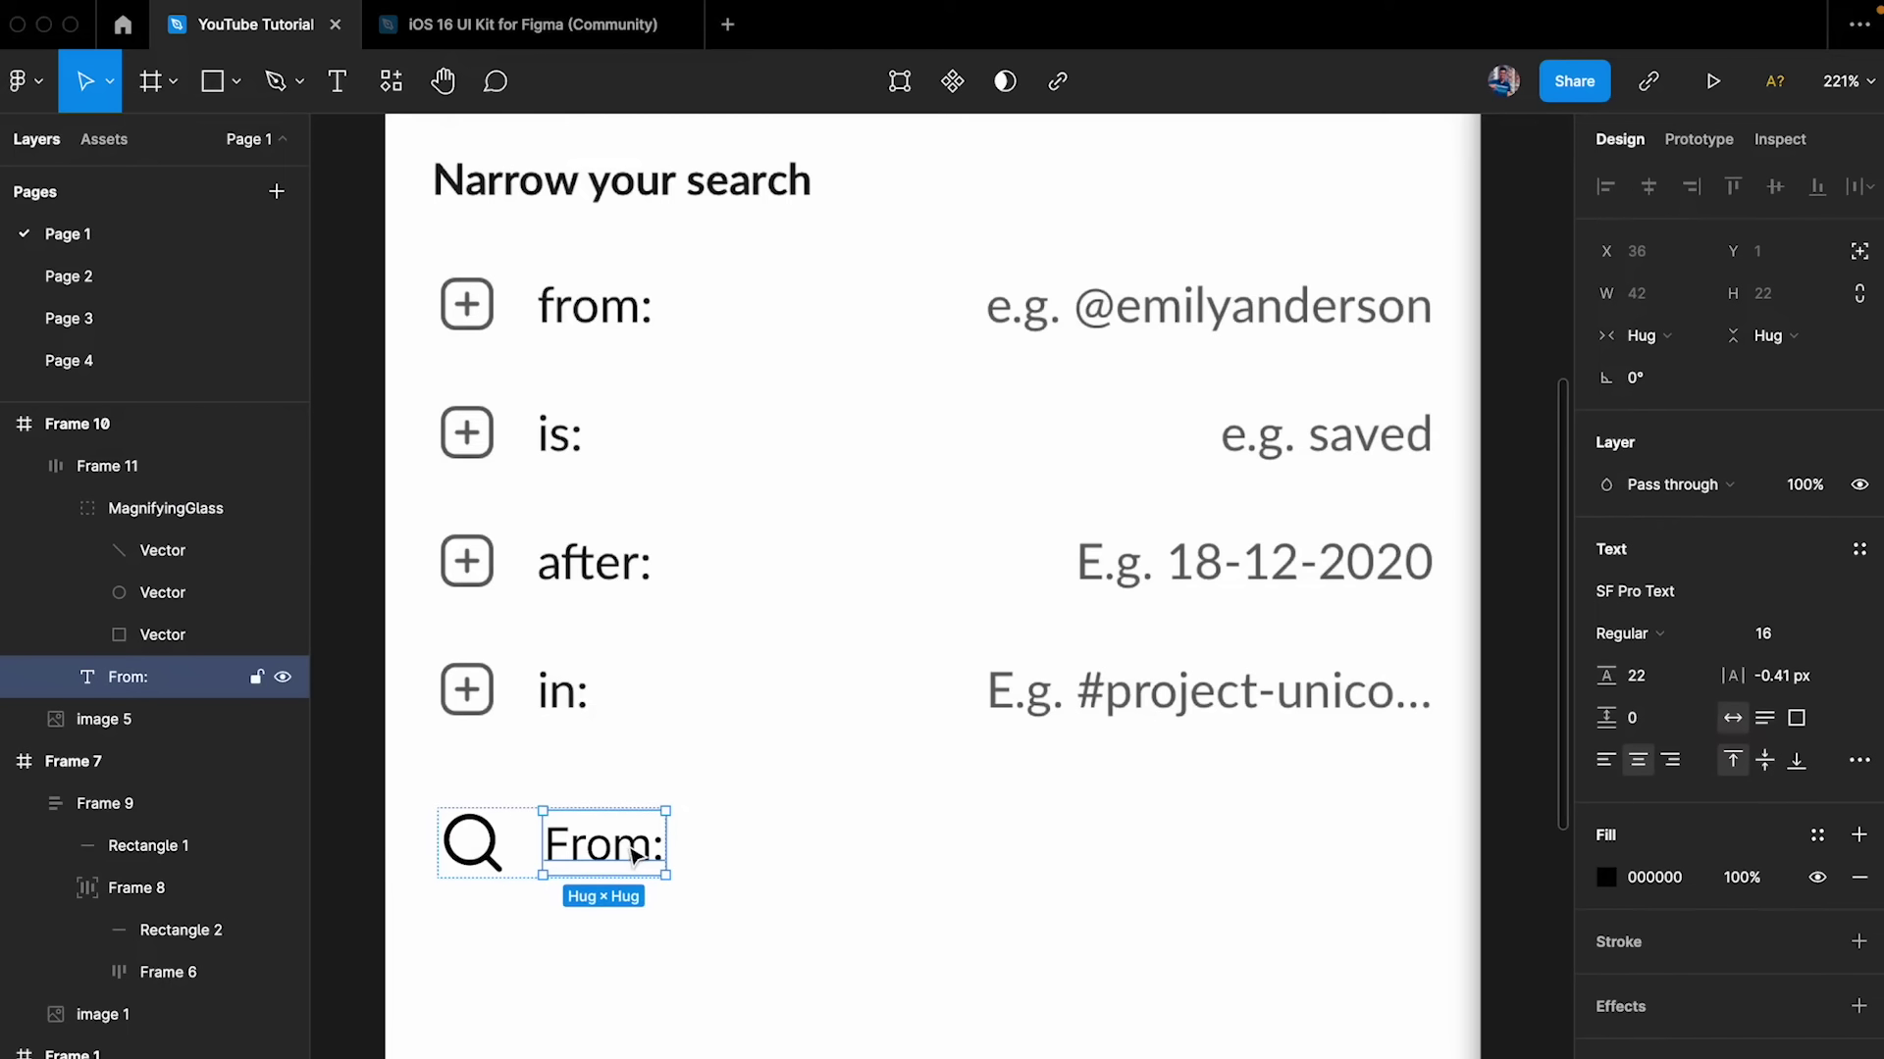
key(ctrl+c)
click(1017, 890)
key(ctrl+v)
drag(948, 663, 1148, 849)
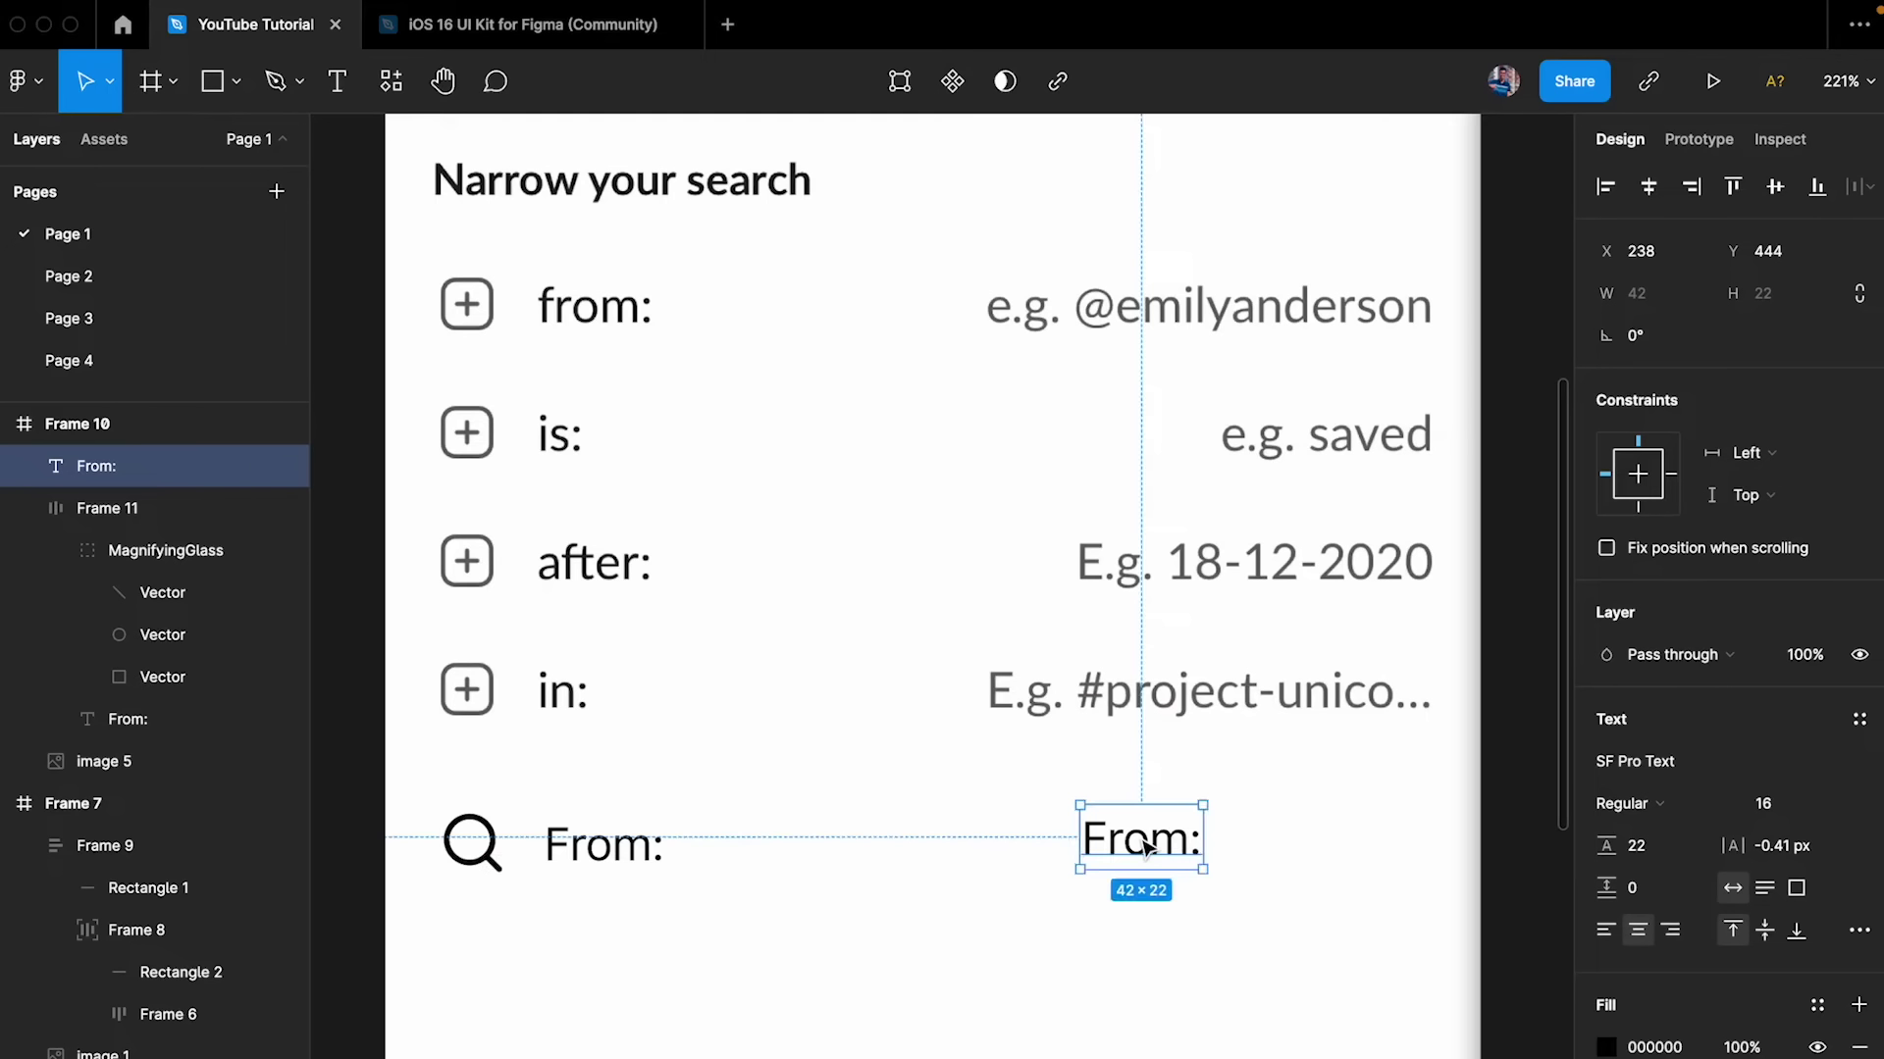
double_click(1143, 842)
text(e.)
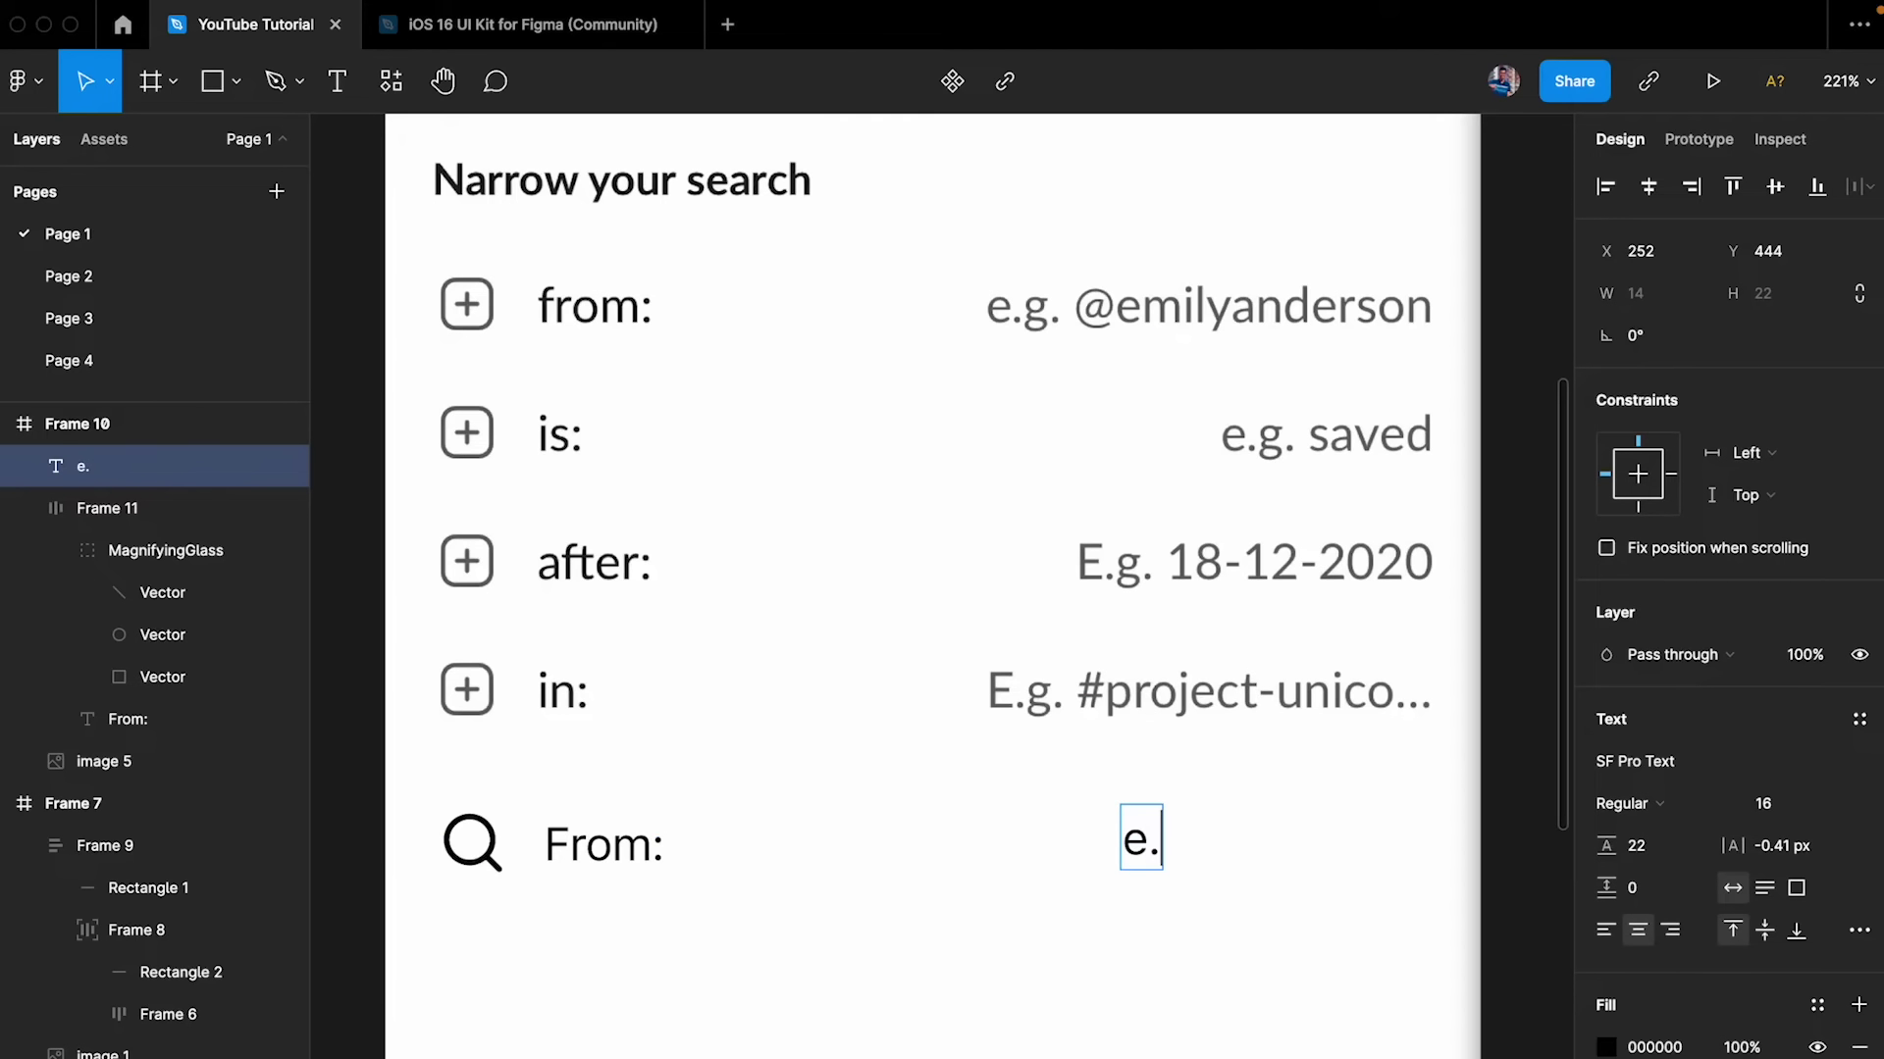
text(g. @email)
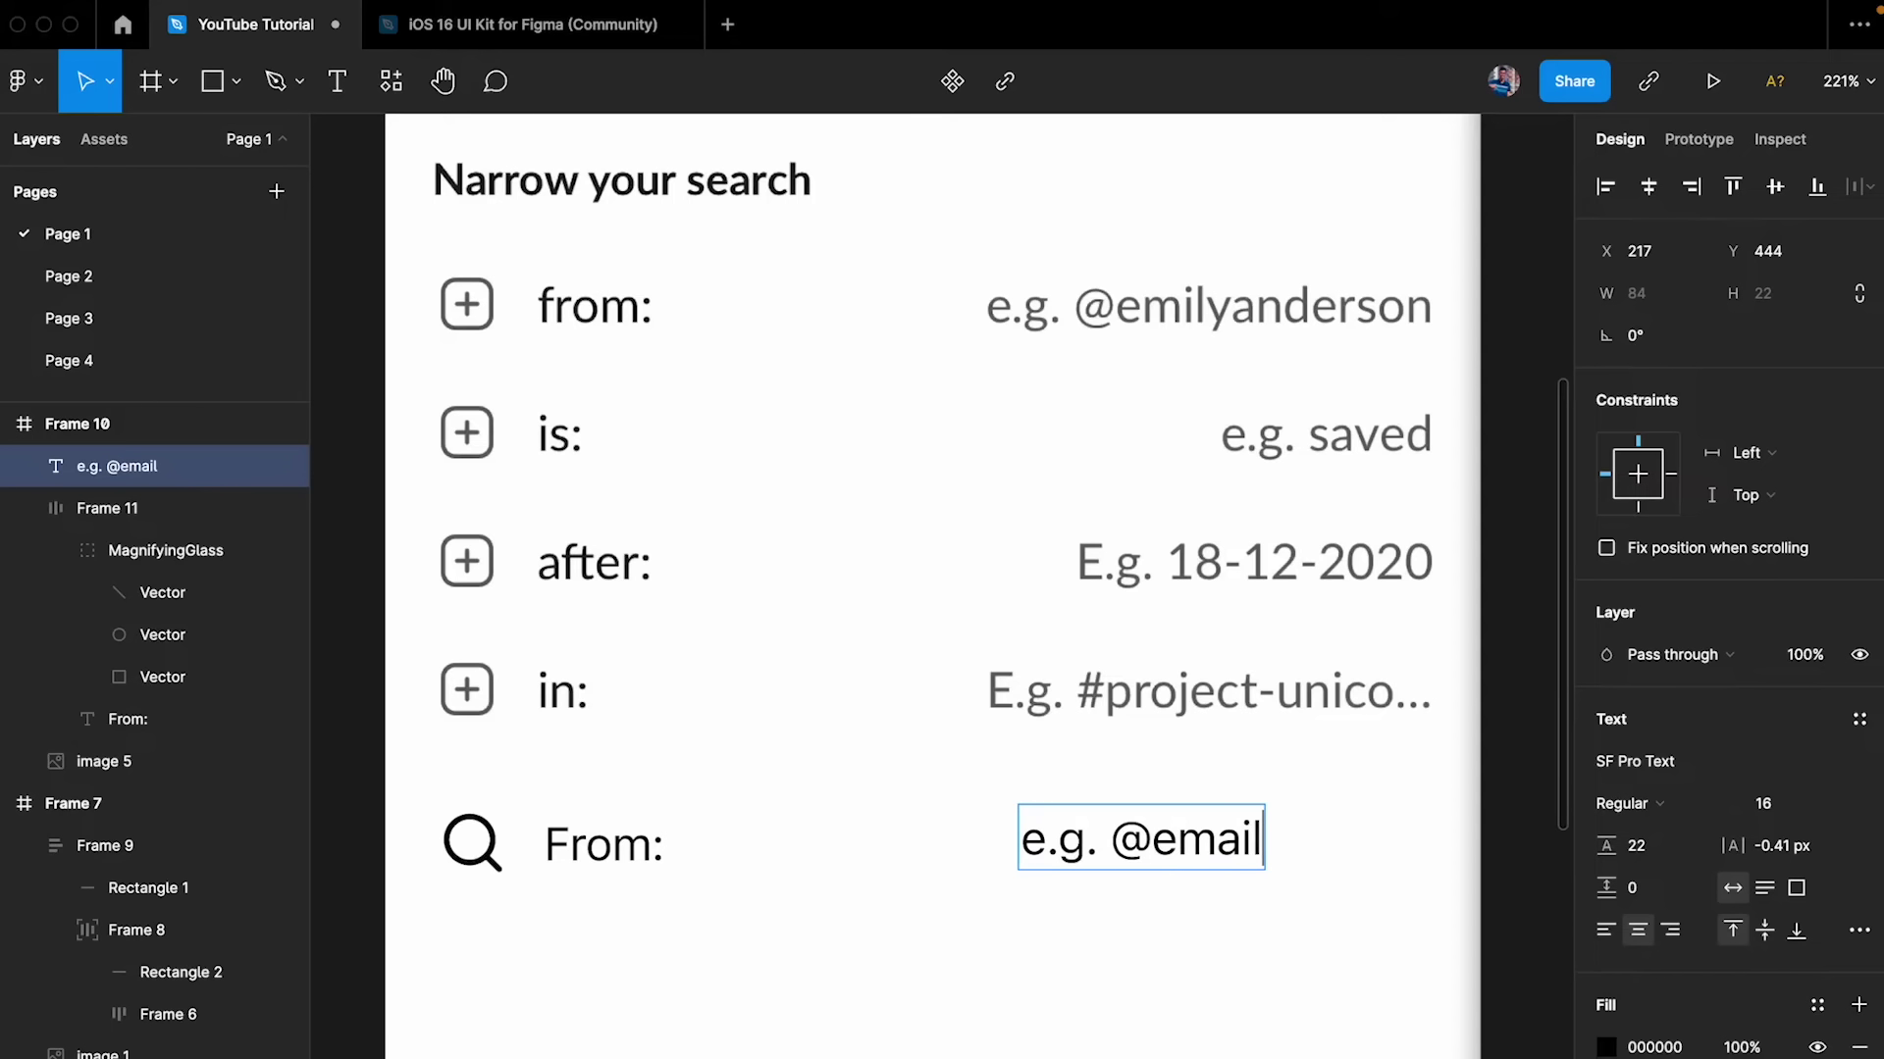
key(Escape)
click(1220, 993)
click(1192, 846)
key(6)
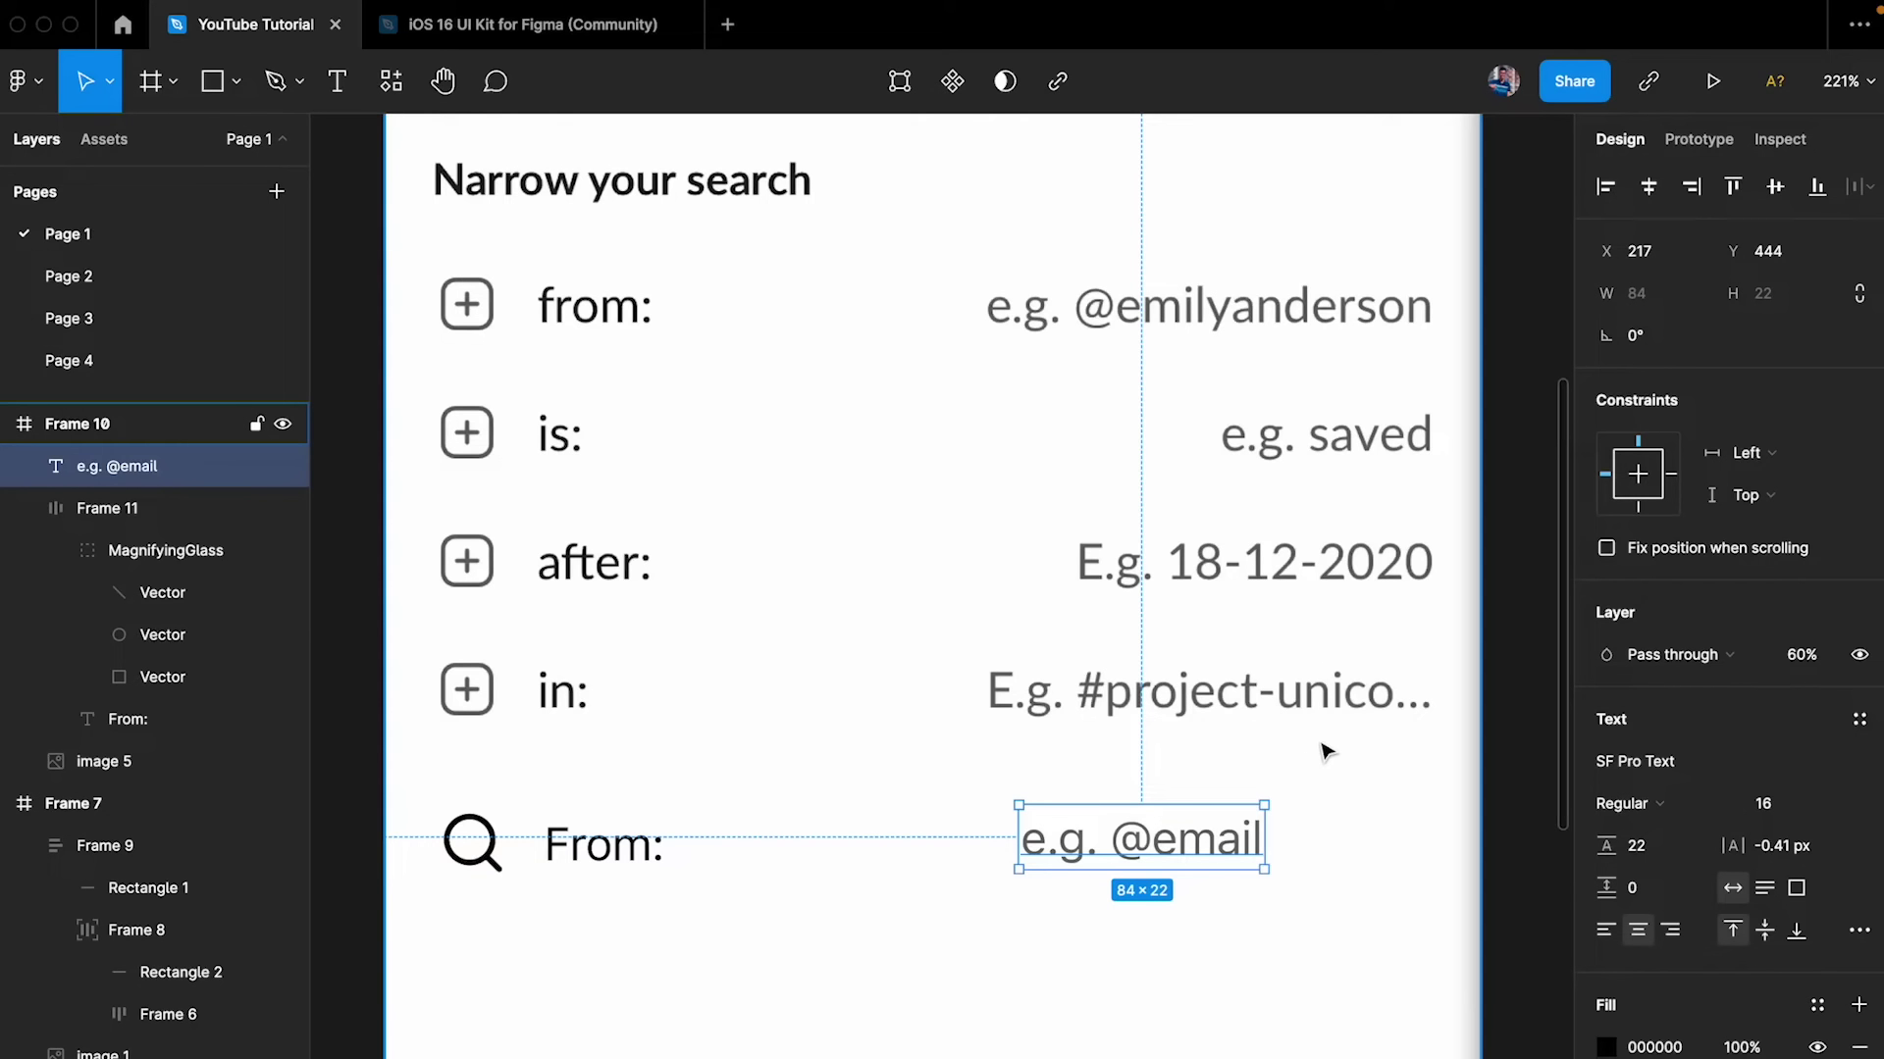
click(1138, 845)
shift+click(545, 849)
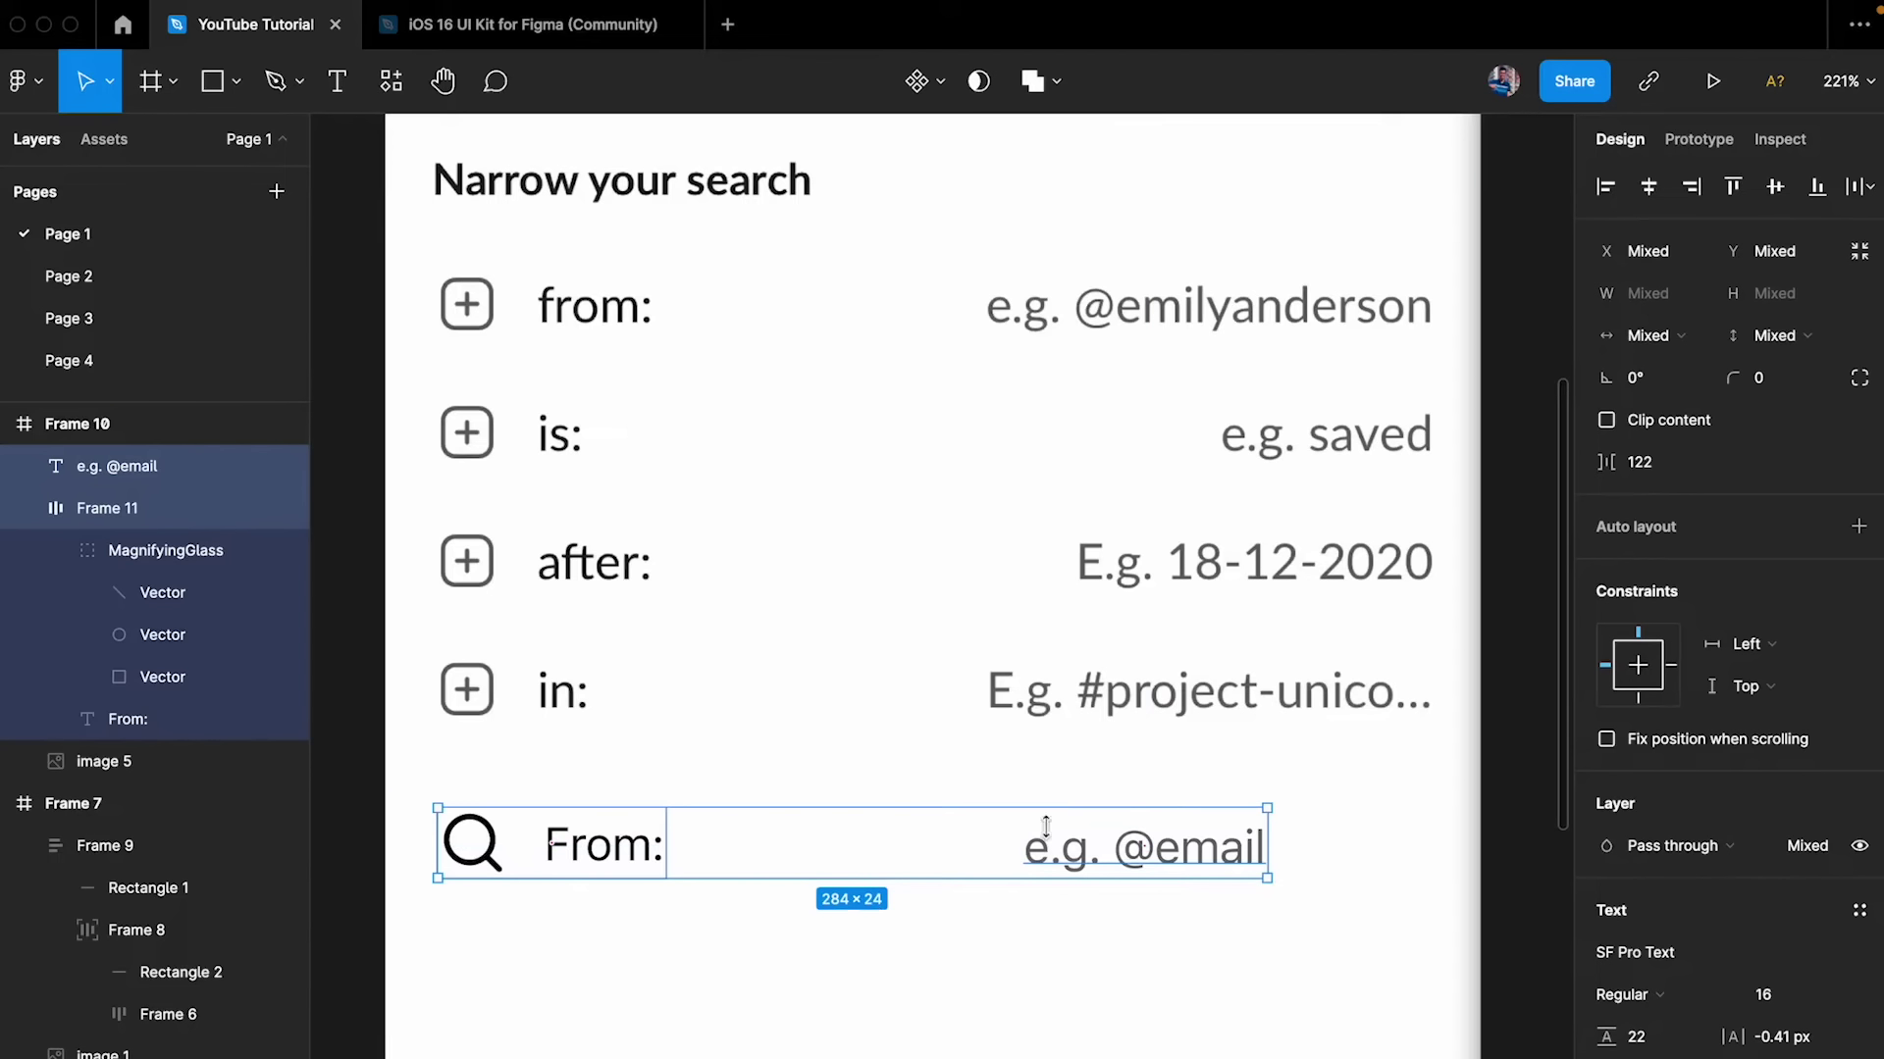
key(shift+a)
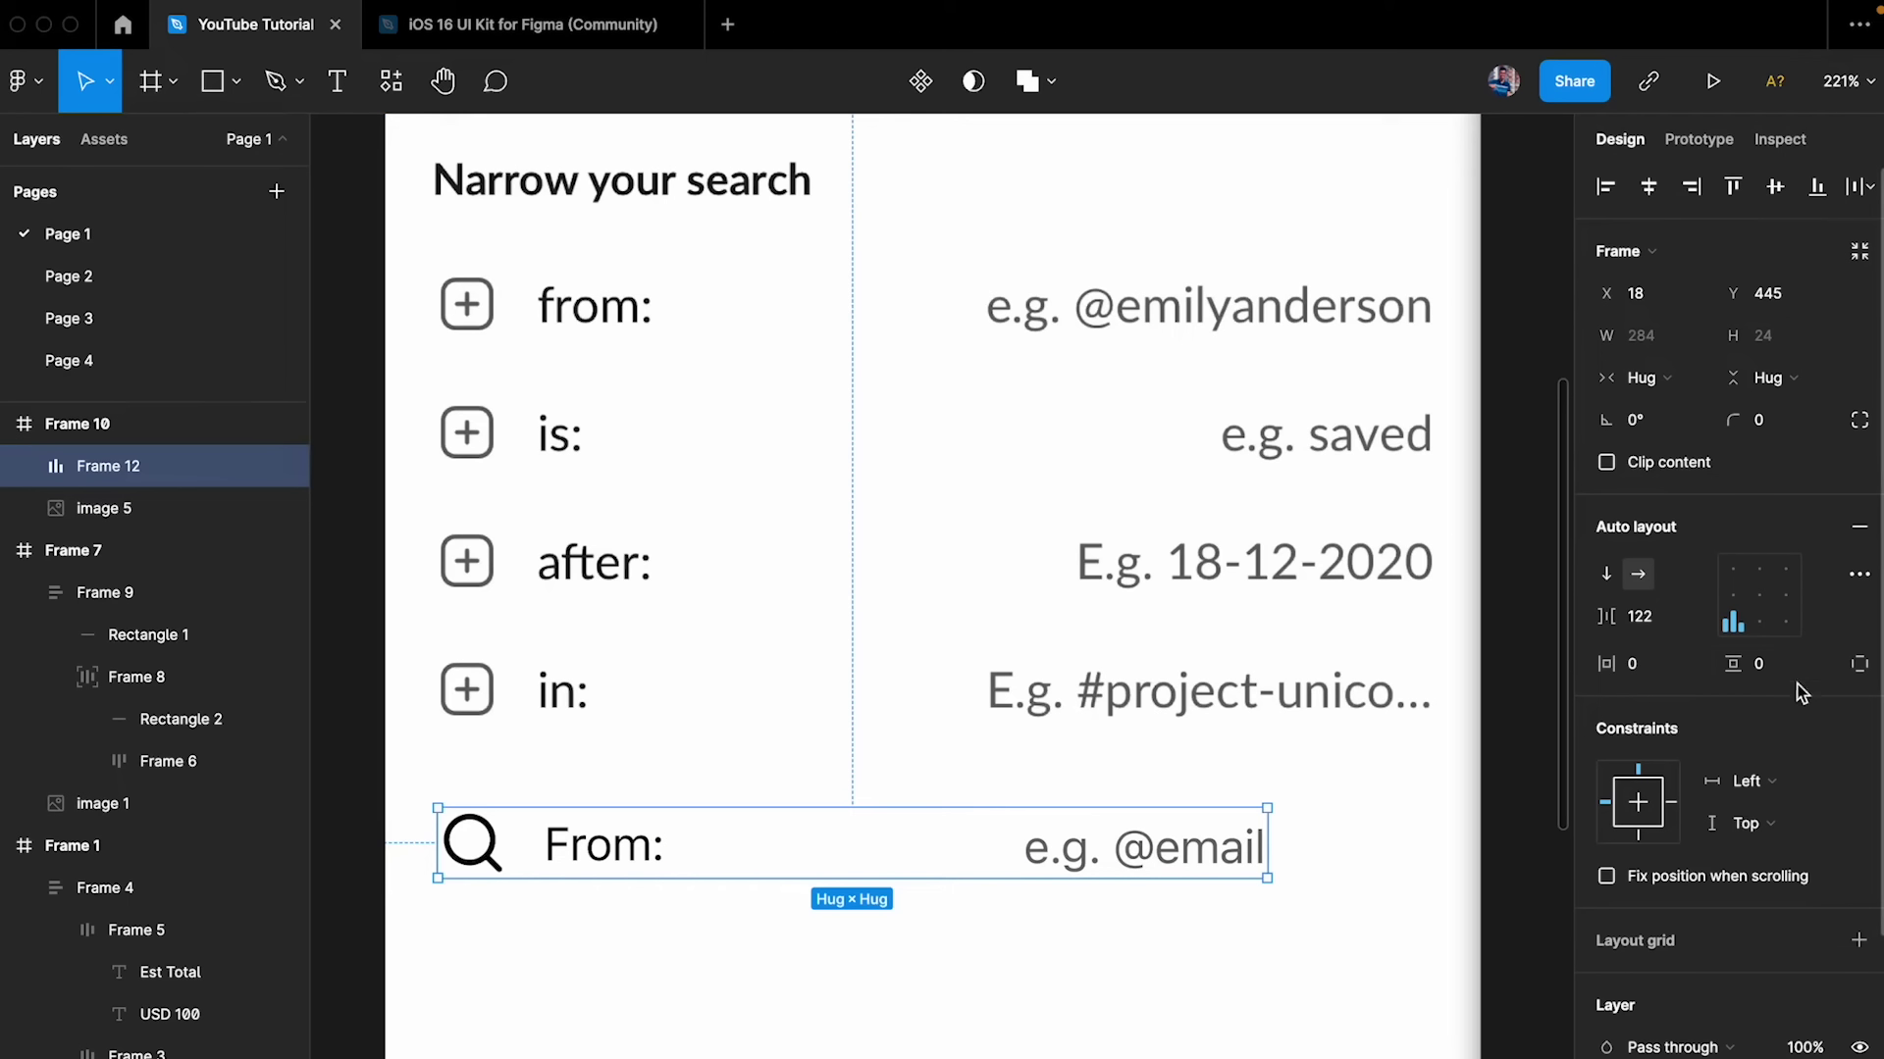
click(1738, 601)
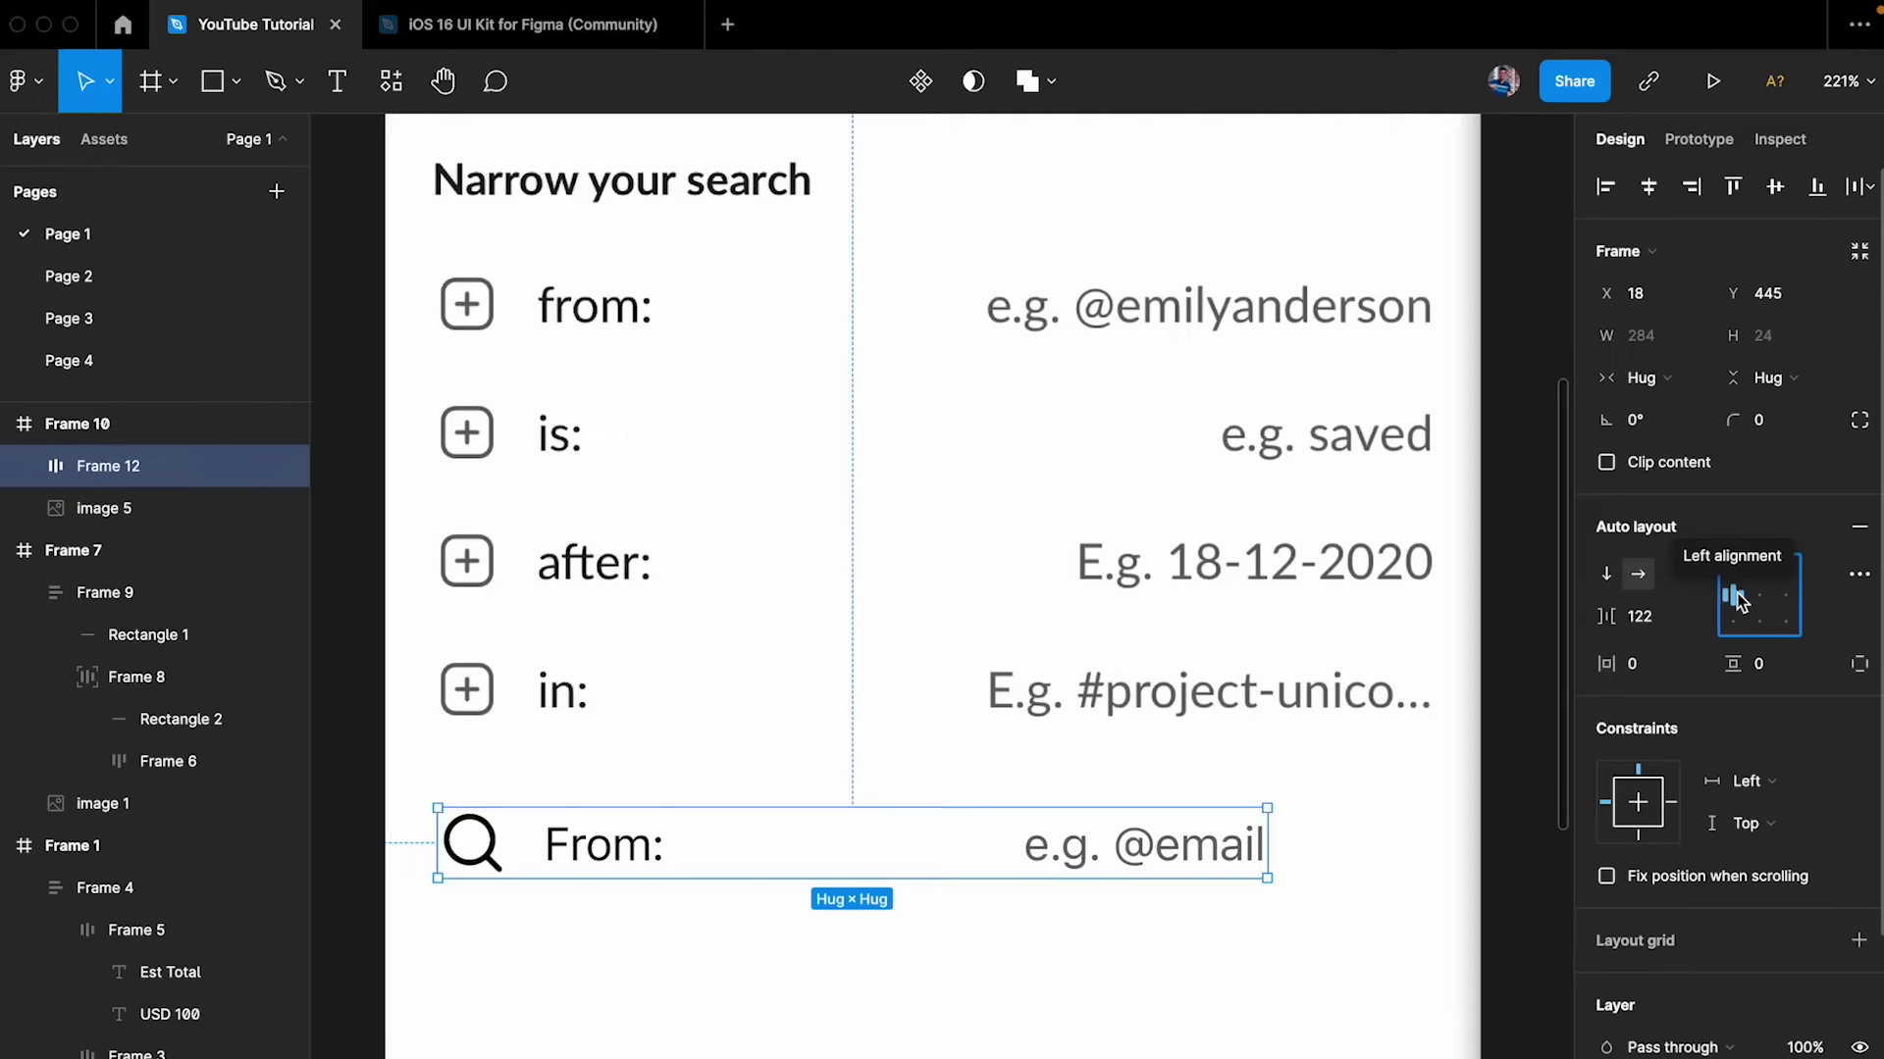
double_click(1738, 602)
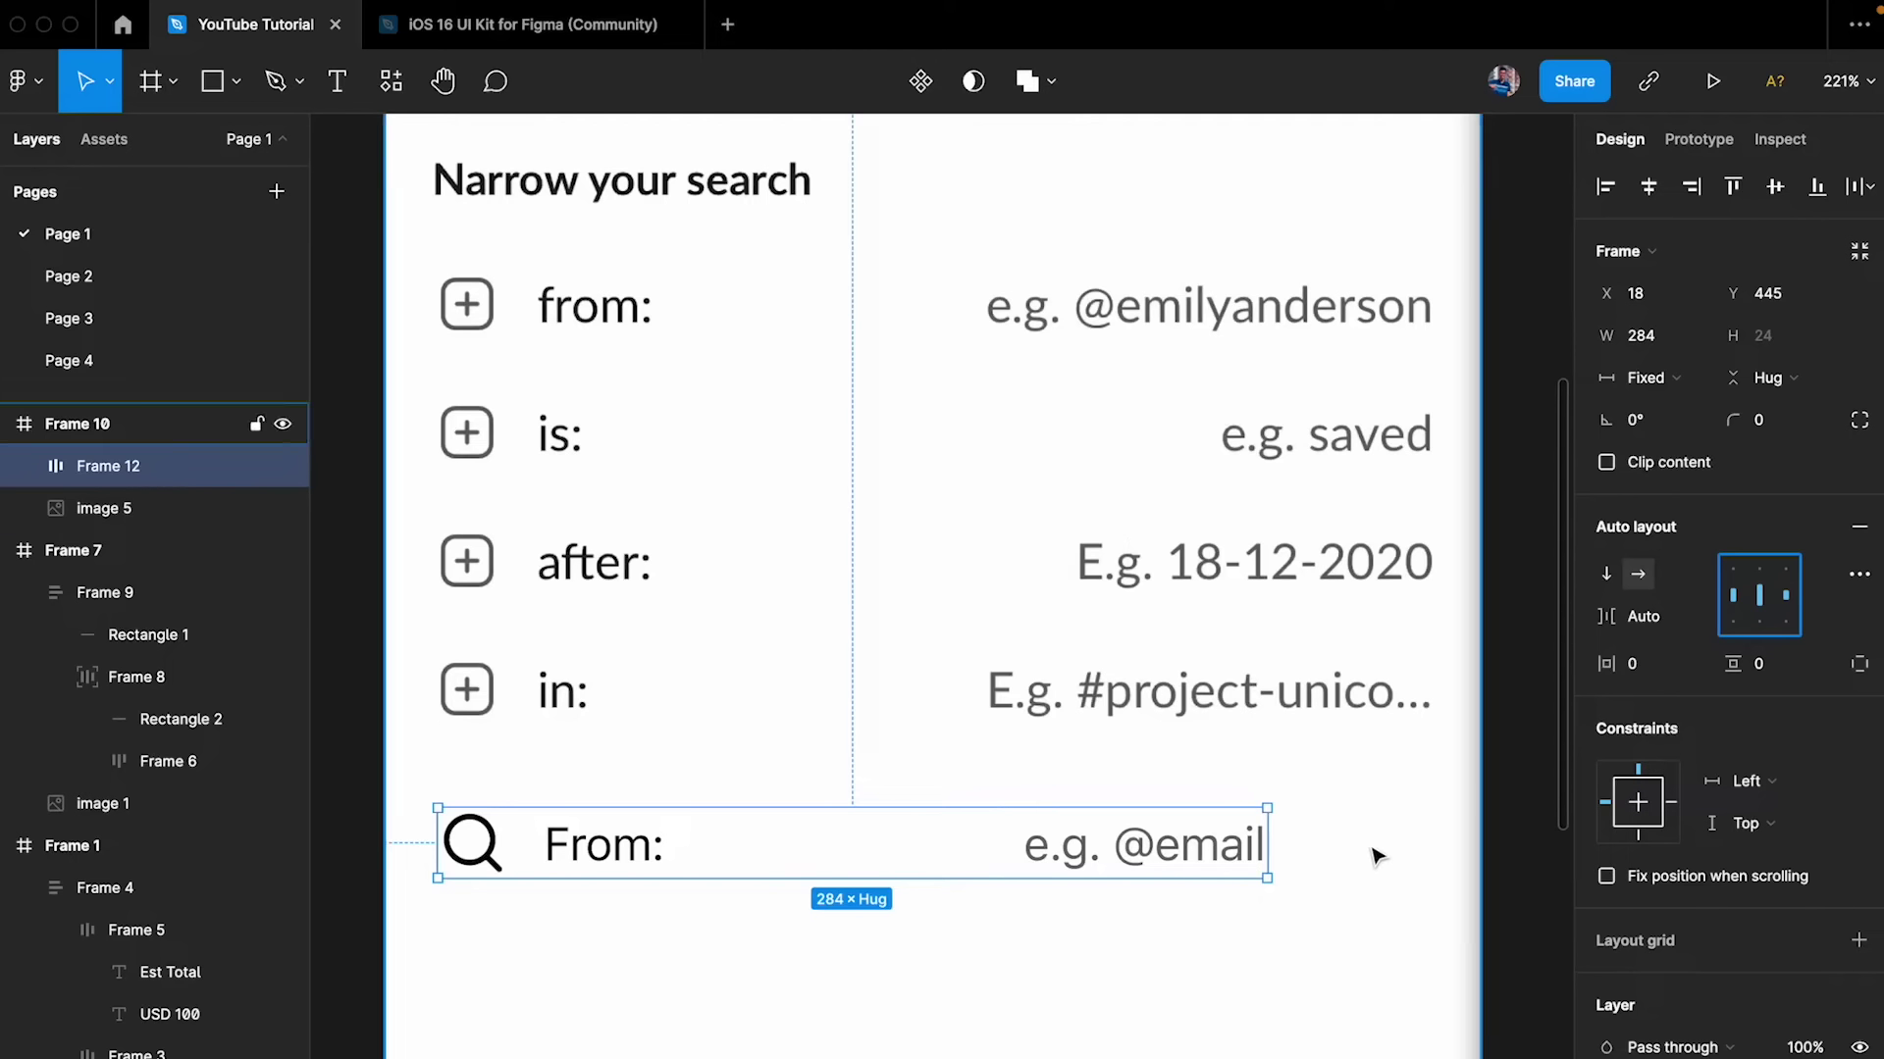
- Try resizing the width of the "From:" filter row frame to test its Auto spacing
click(1376, 814)
click(1202, 844)
mouse_move(1267, 824)
mouse_down()
mouse_move(1367, 824)
mouse_move(1252, 807)
mouse_up()
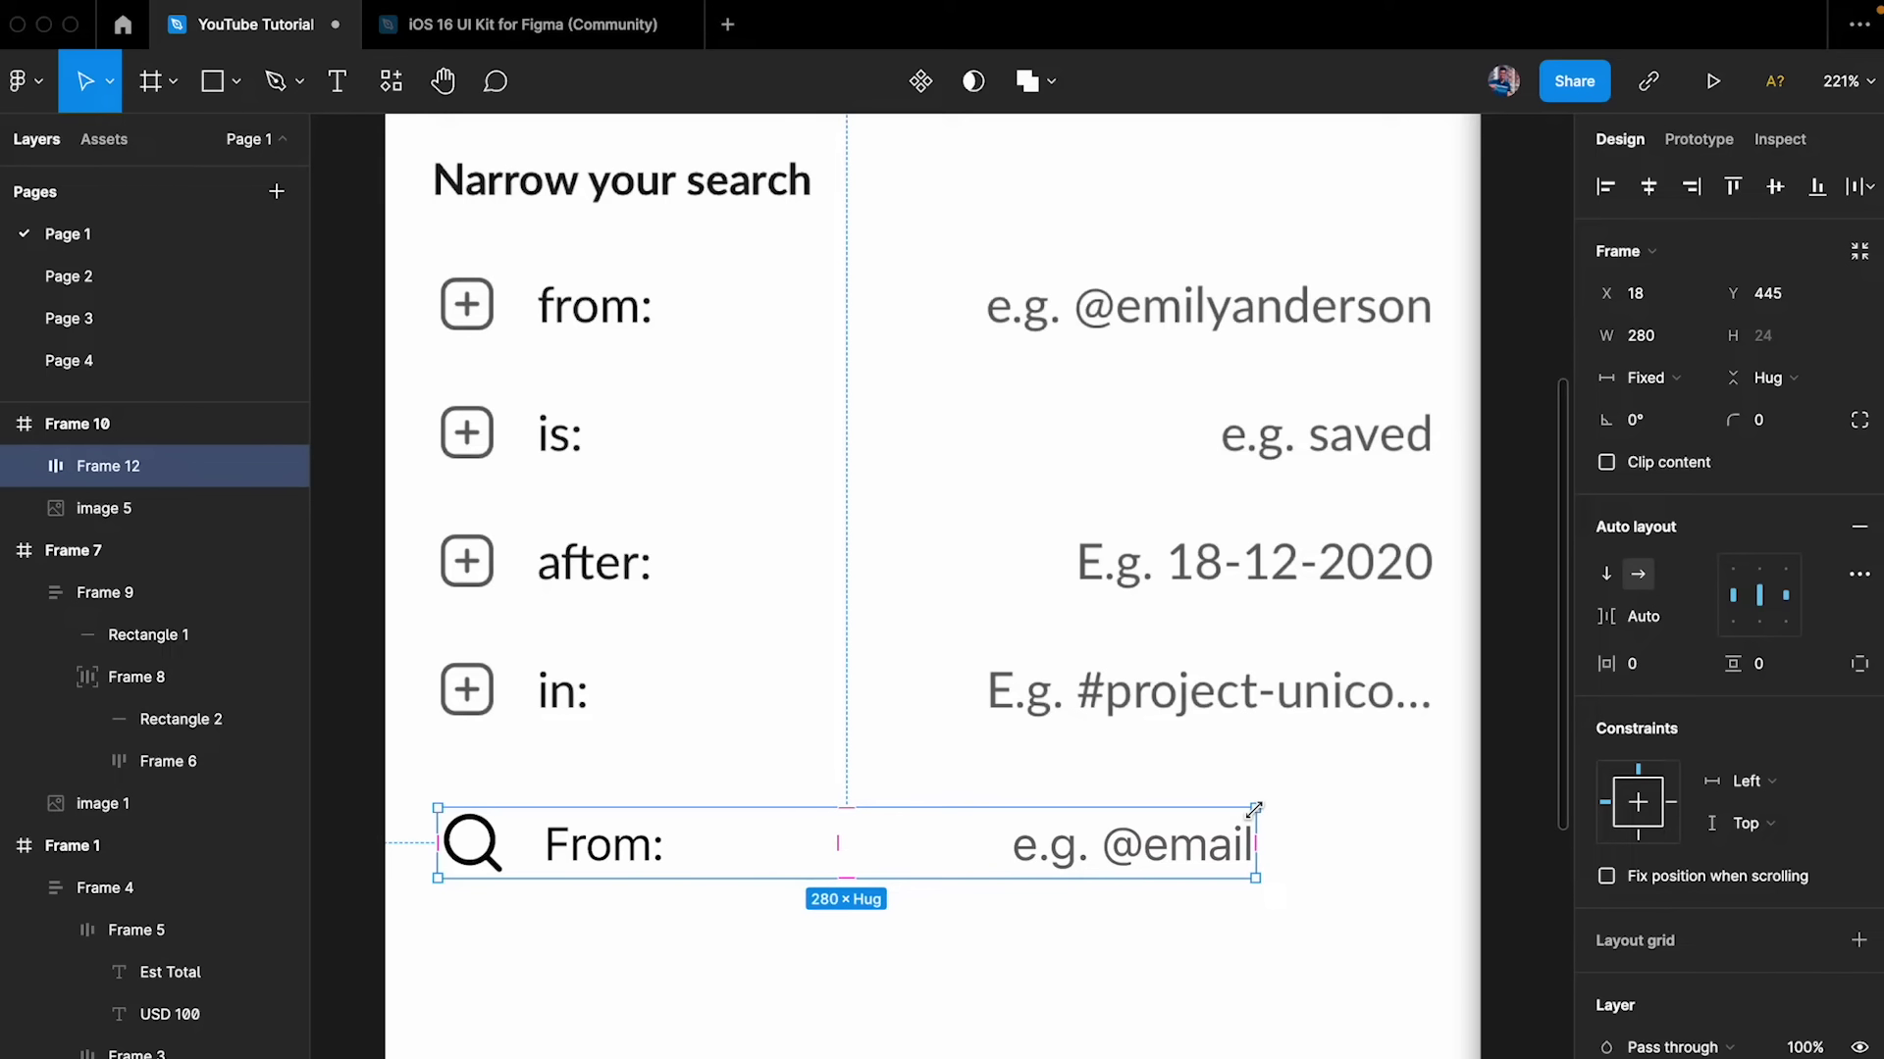
- Set the horizontal padding of the "From:" filter row's auto layout frame to 16
scroll(1020, 681, down, 5)
scroll(1019, 680, left, 12)
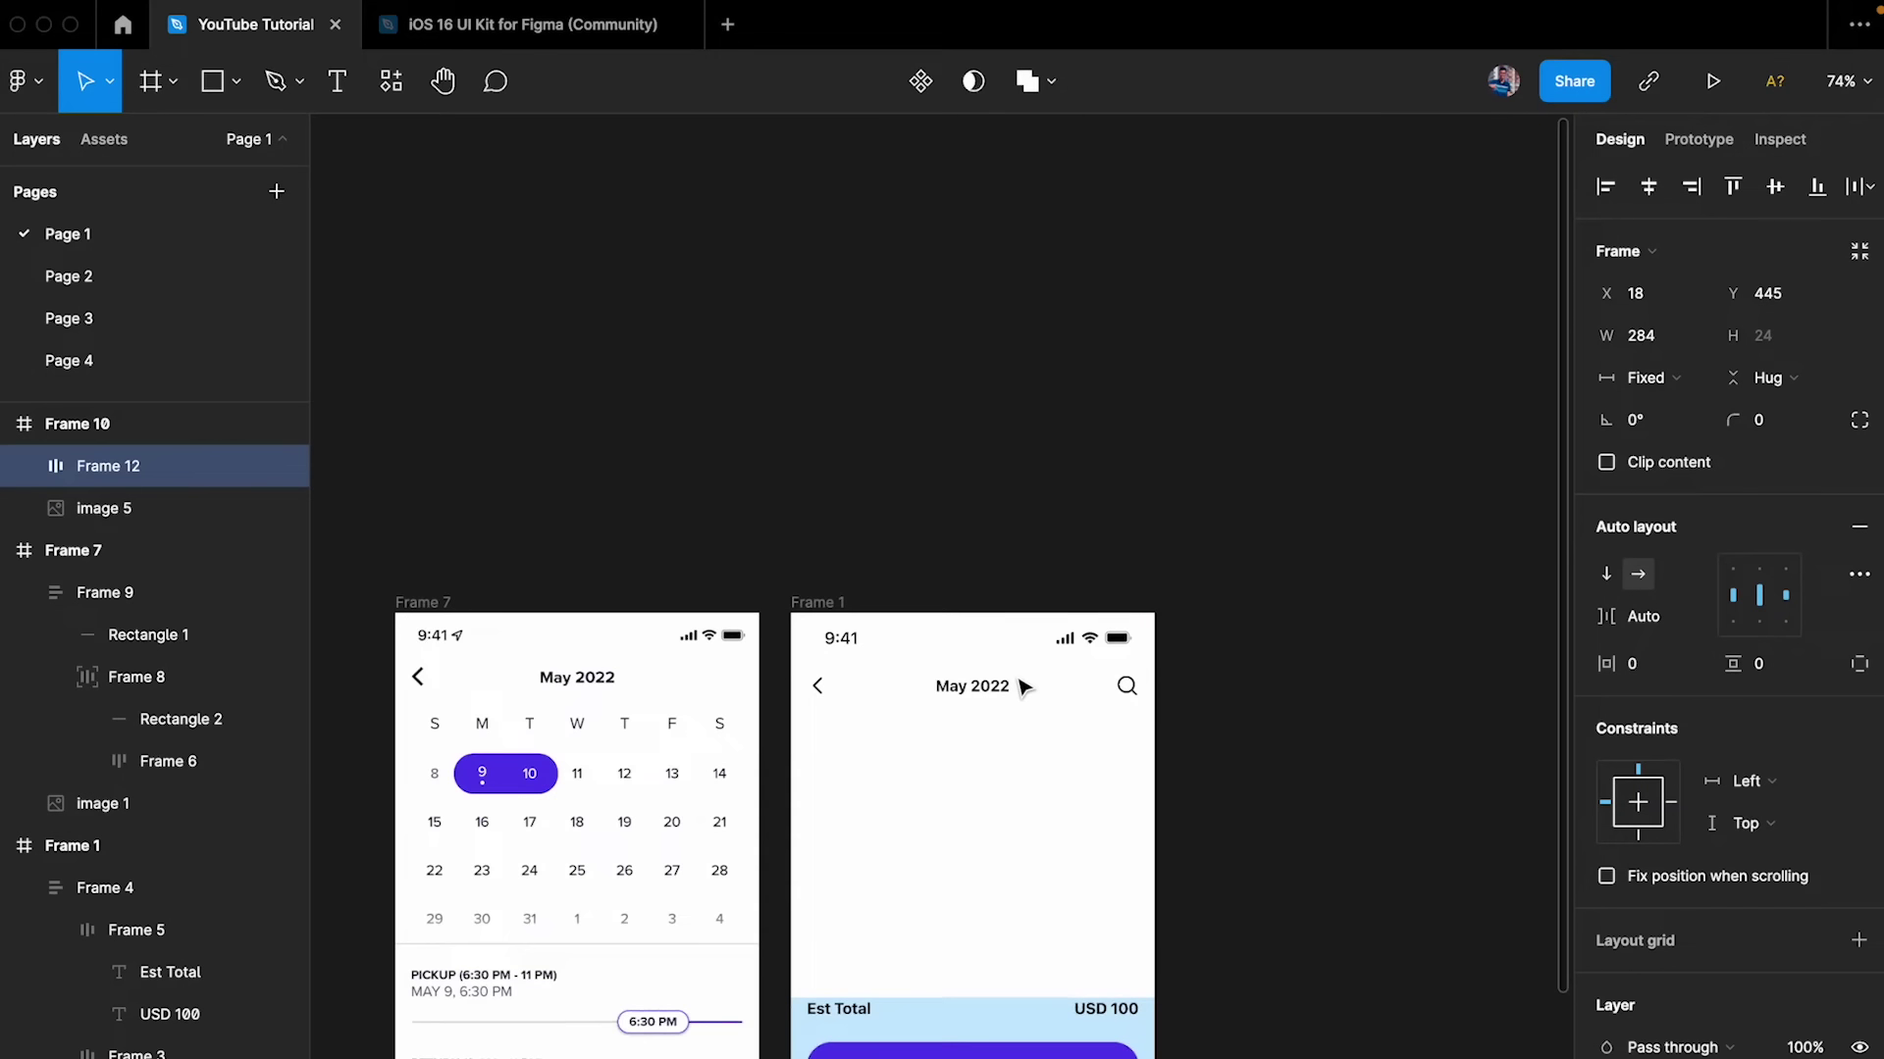
scroll(1019, 681, right, 12)
scroll(883, 804, up, 10)
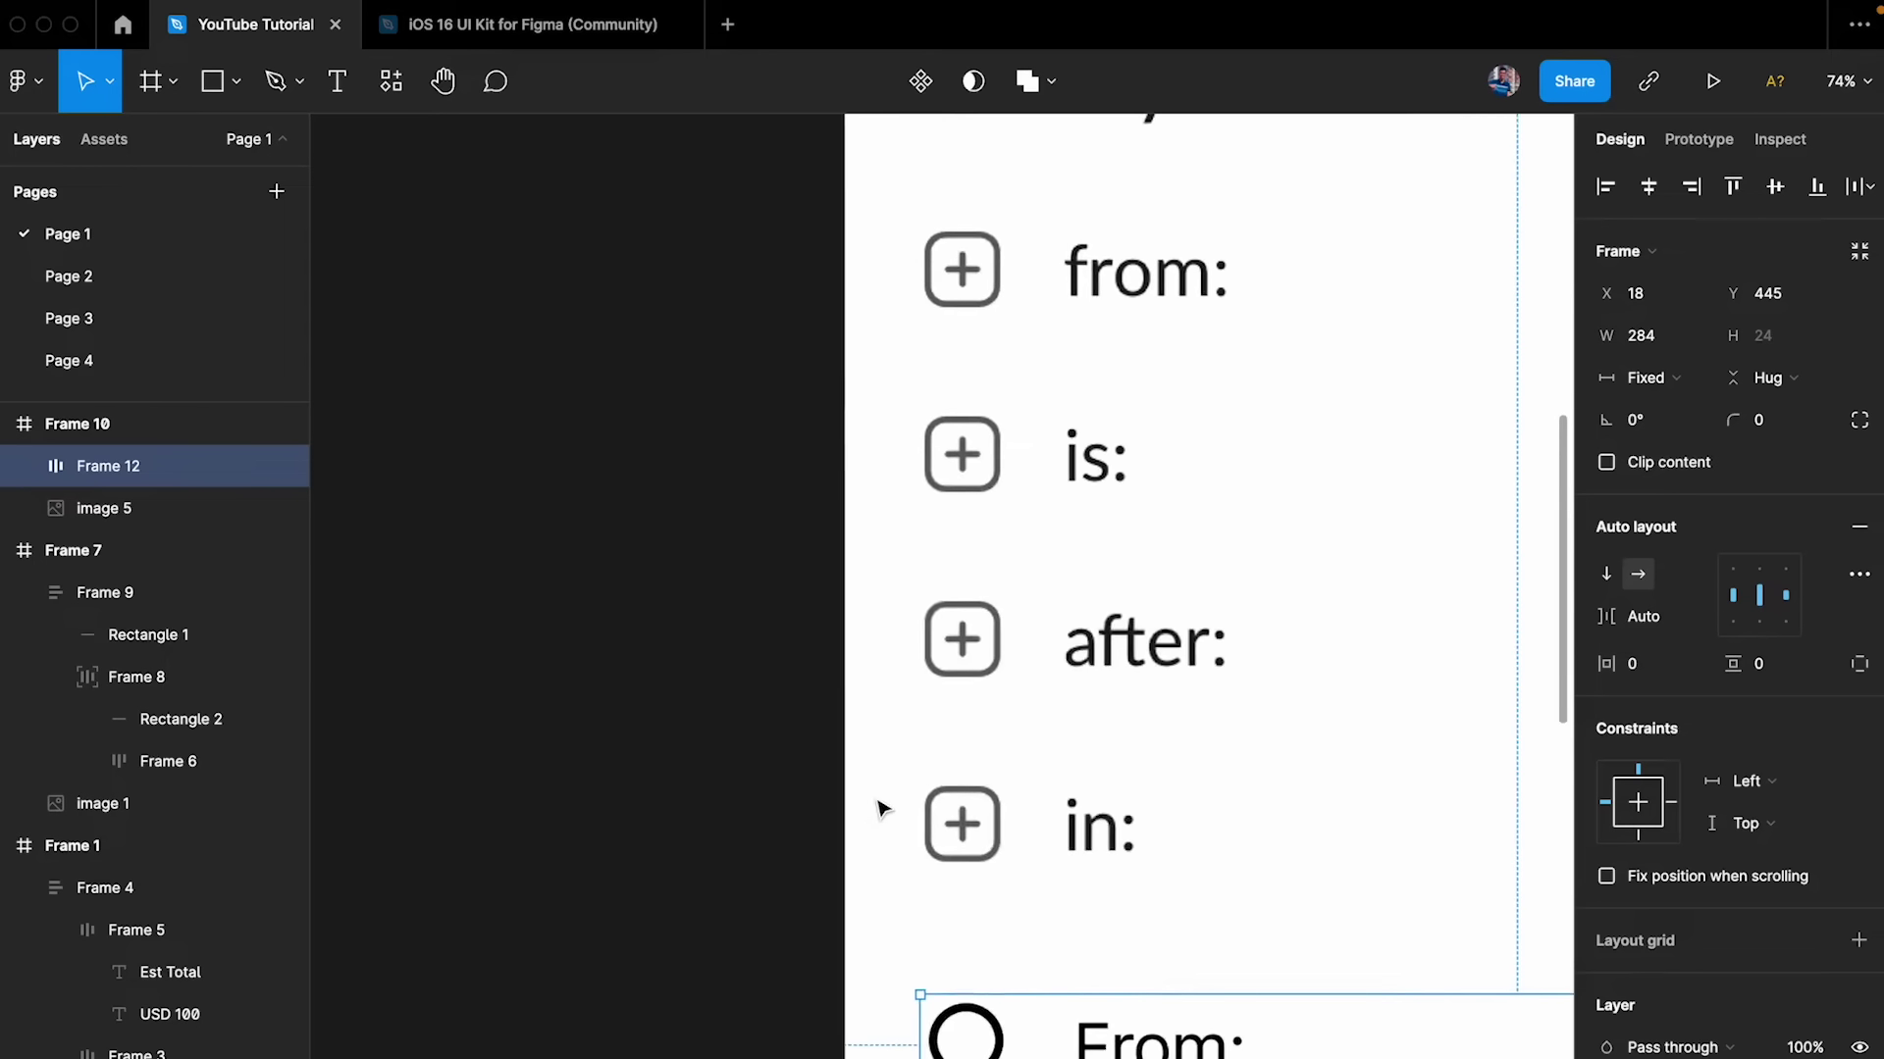
scroll(883, 806, down, 3)
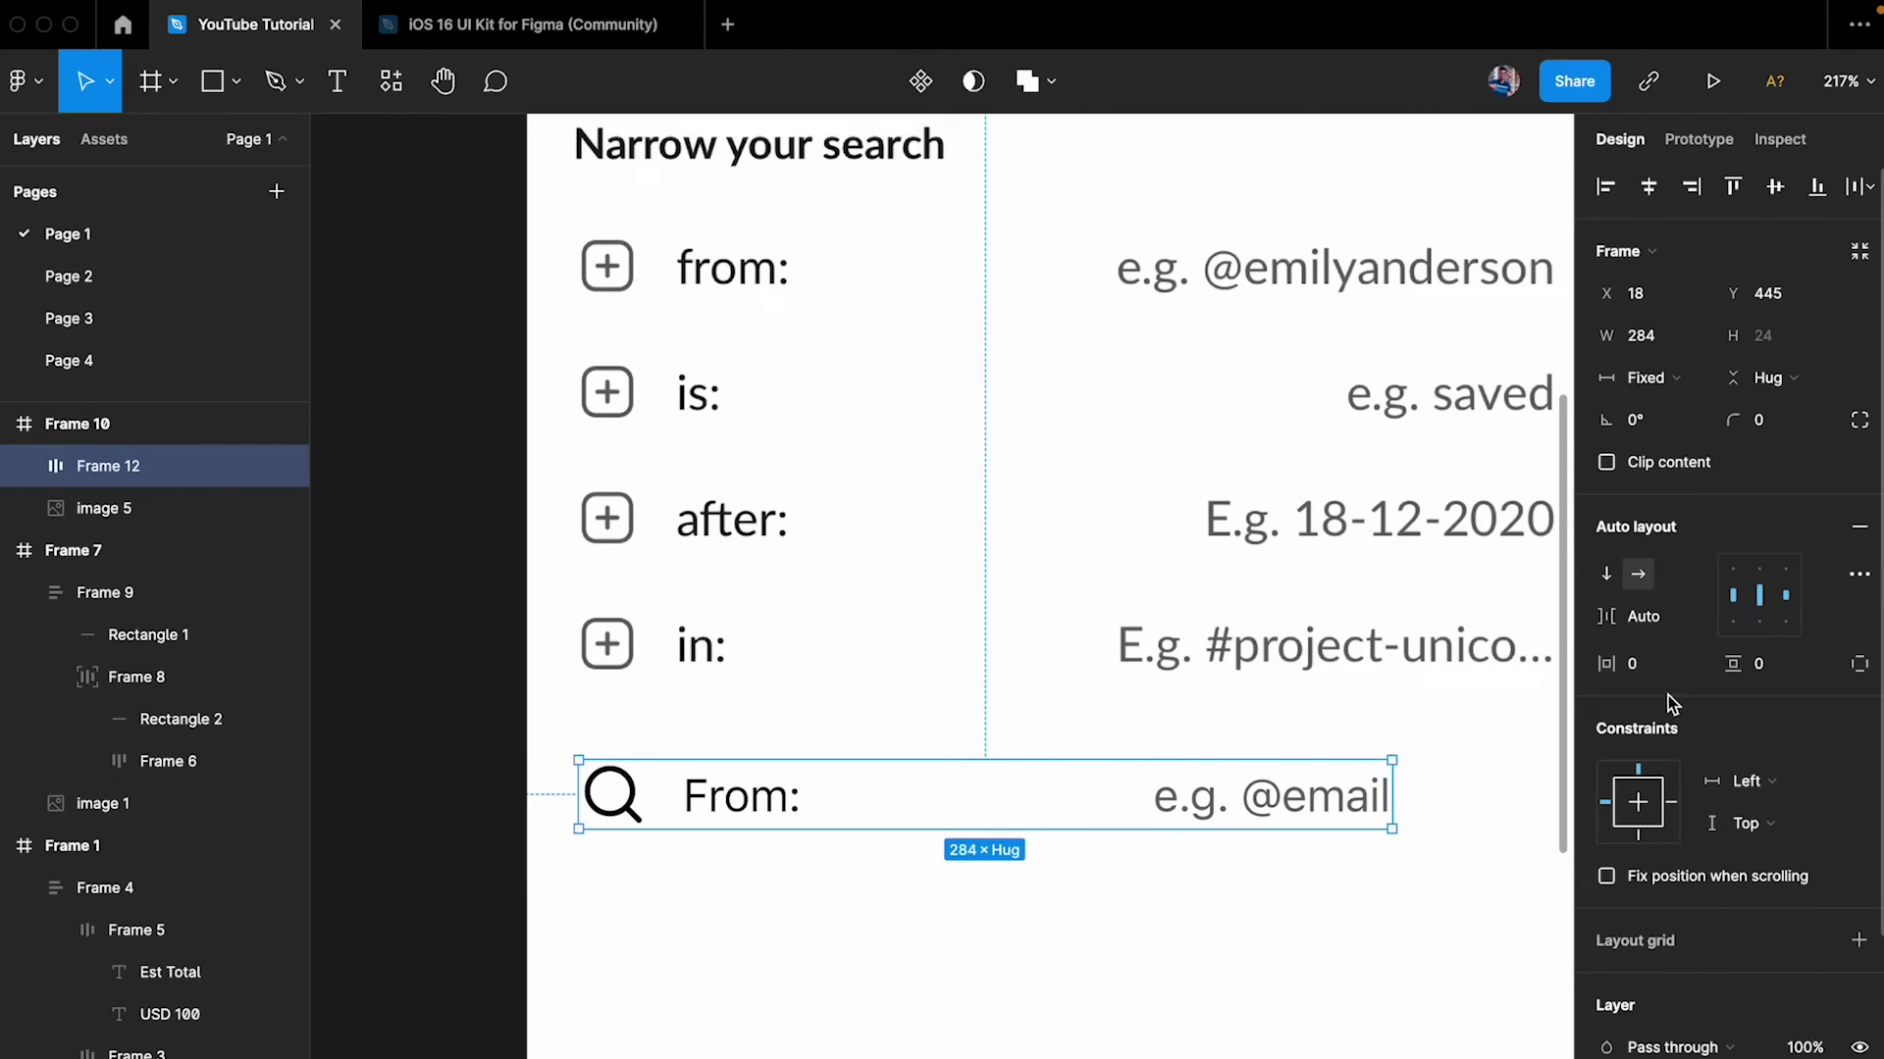
click(1645, 671)
text(16)
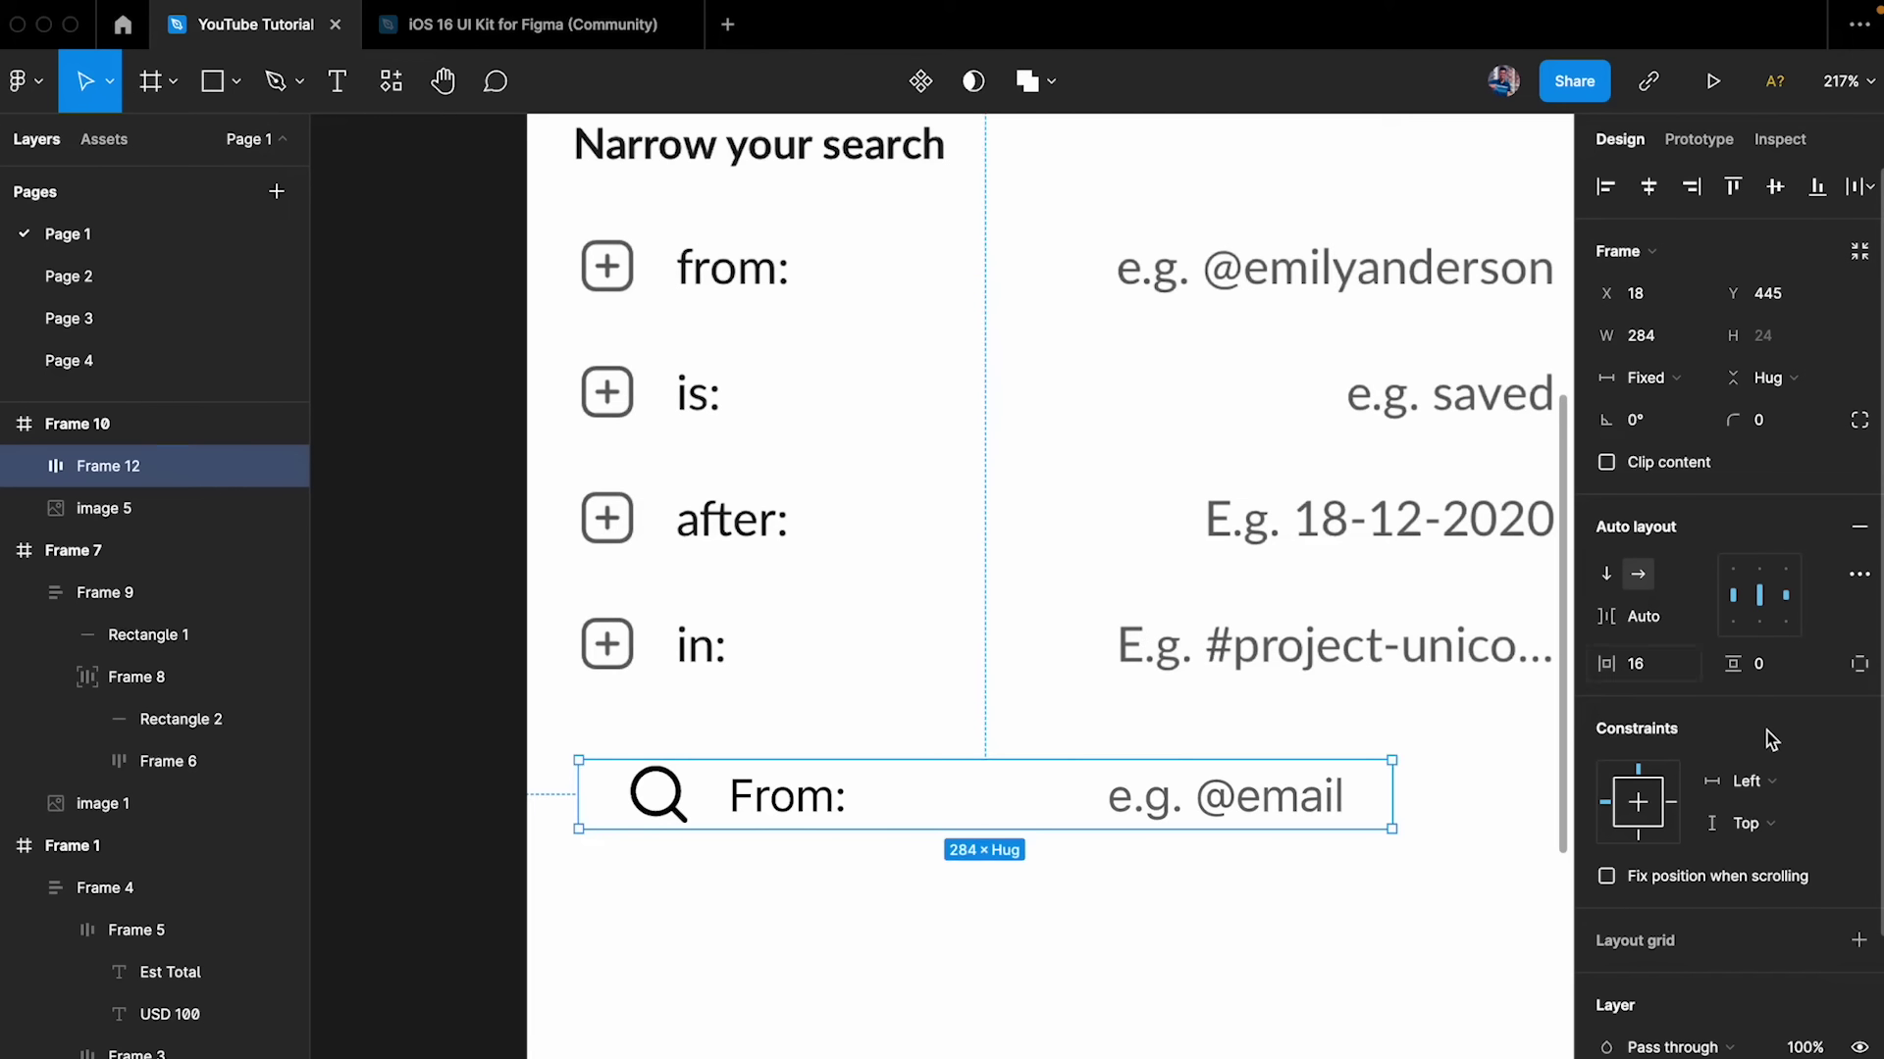
scroll(874, 294, up, 1)
scroll(874, 295, right, 1)
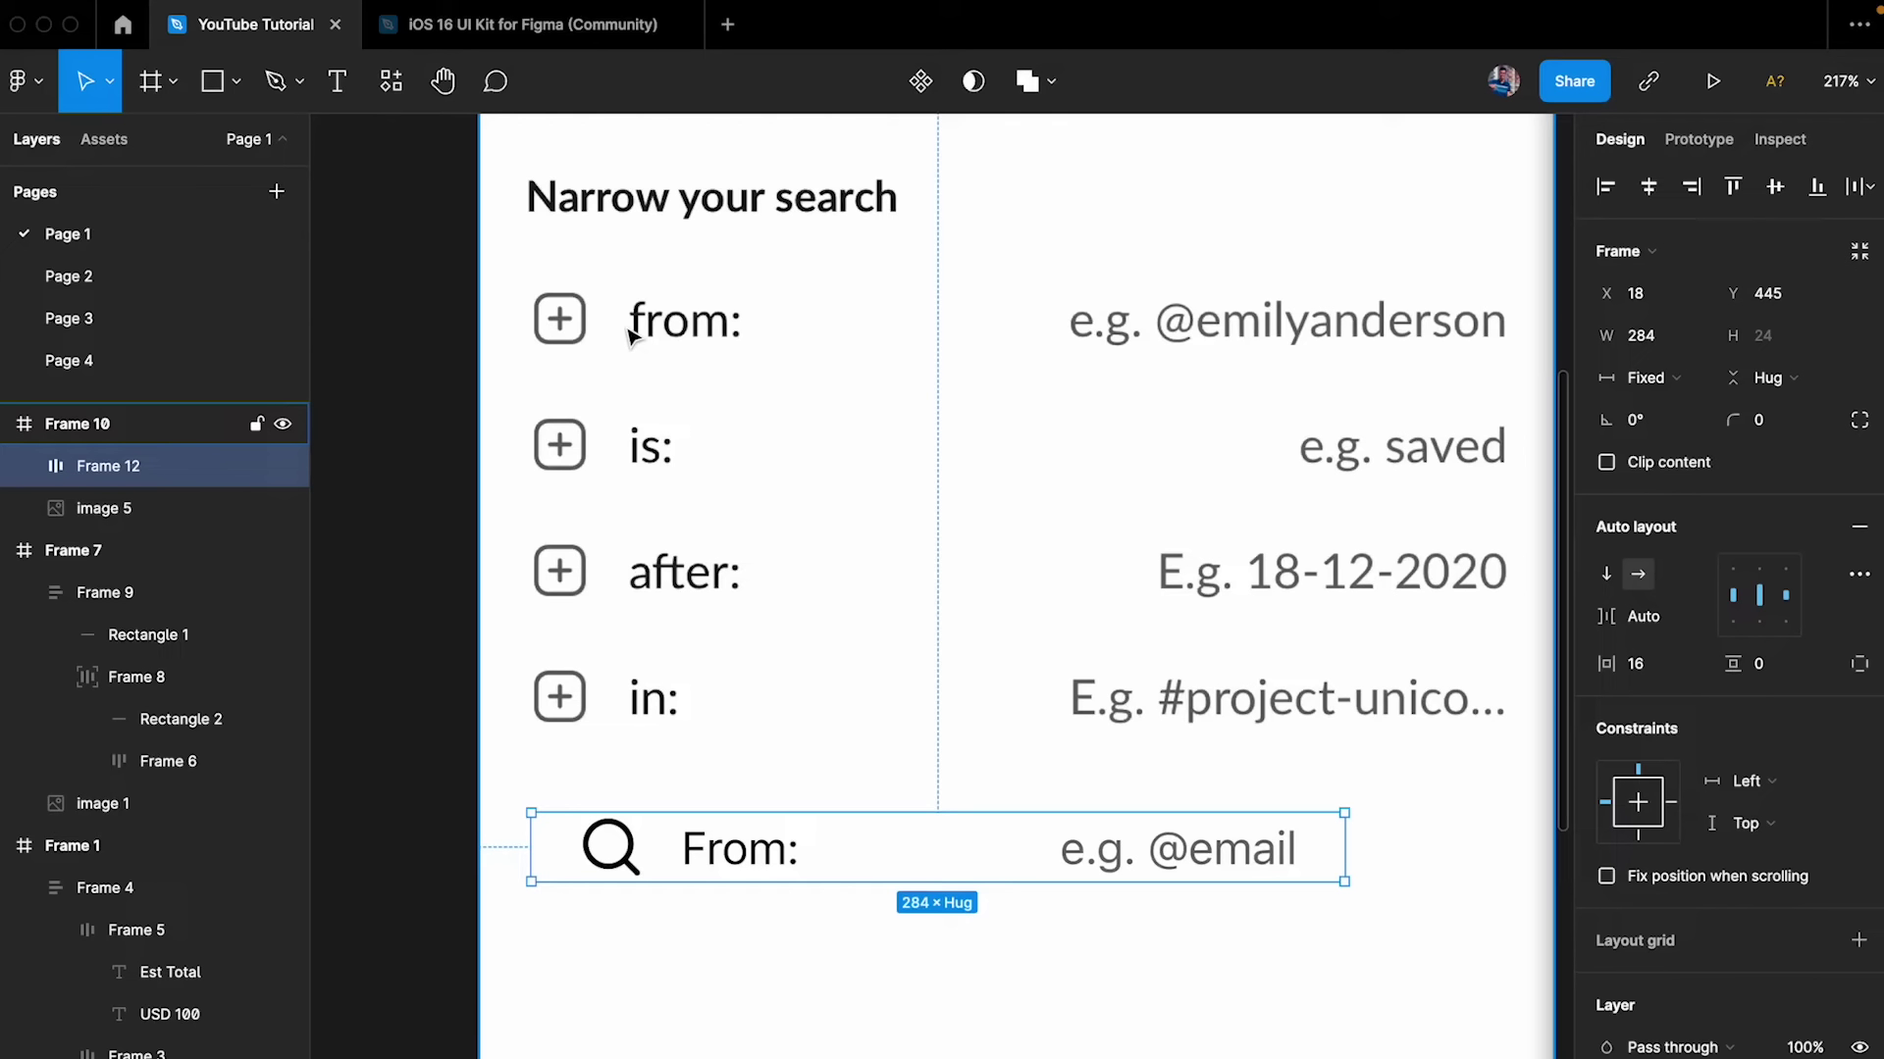
- Set the From row's vertical padding to 12 and move the row flush against the mobile frame's left edge
key(Return)
scroll(1114, 692, down, 3)
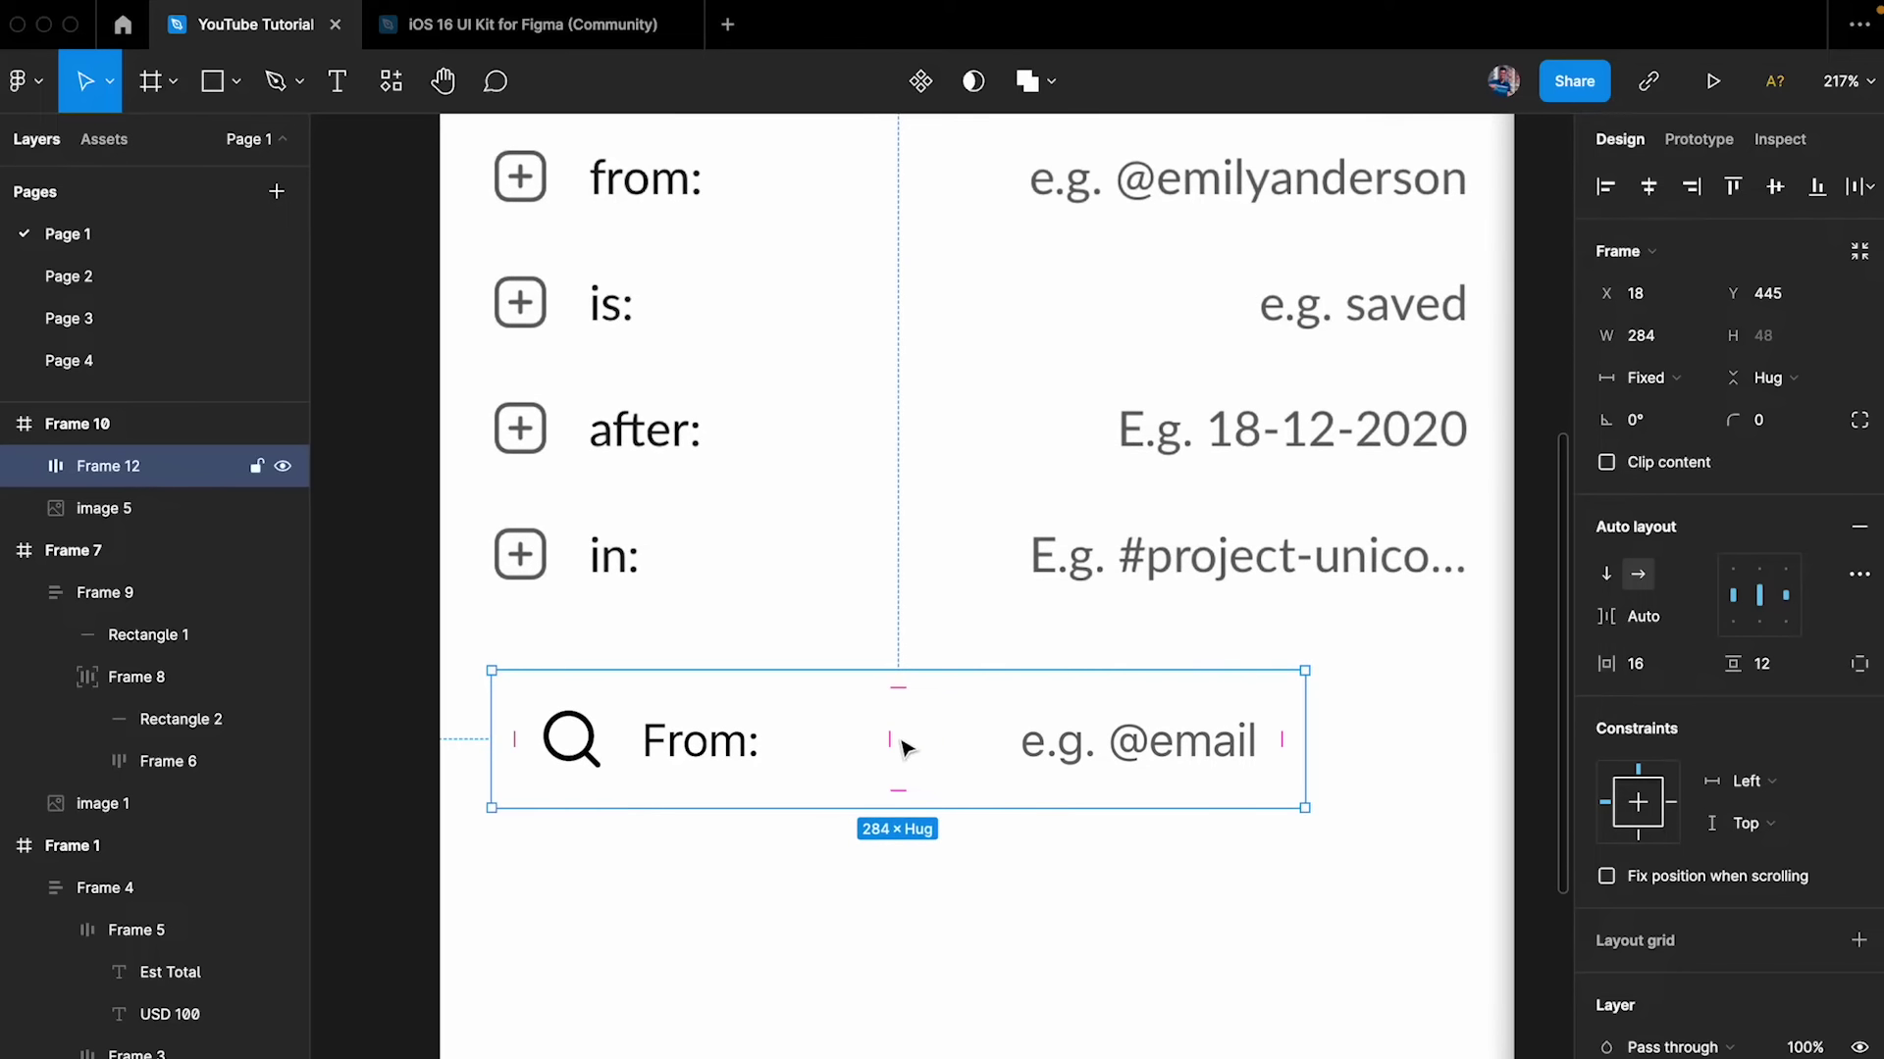
key(Escape)
scroll(994, 708, right, 1)
scroll(945, 694, left, 1)
click(1127, 736)
drag(1128, 735, 1089, 752)
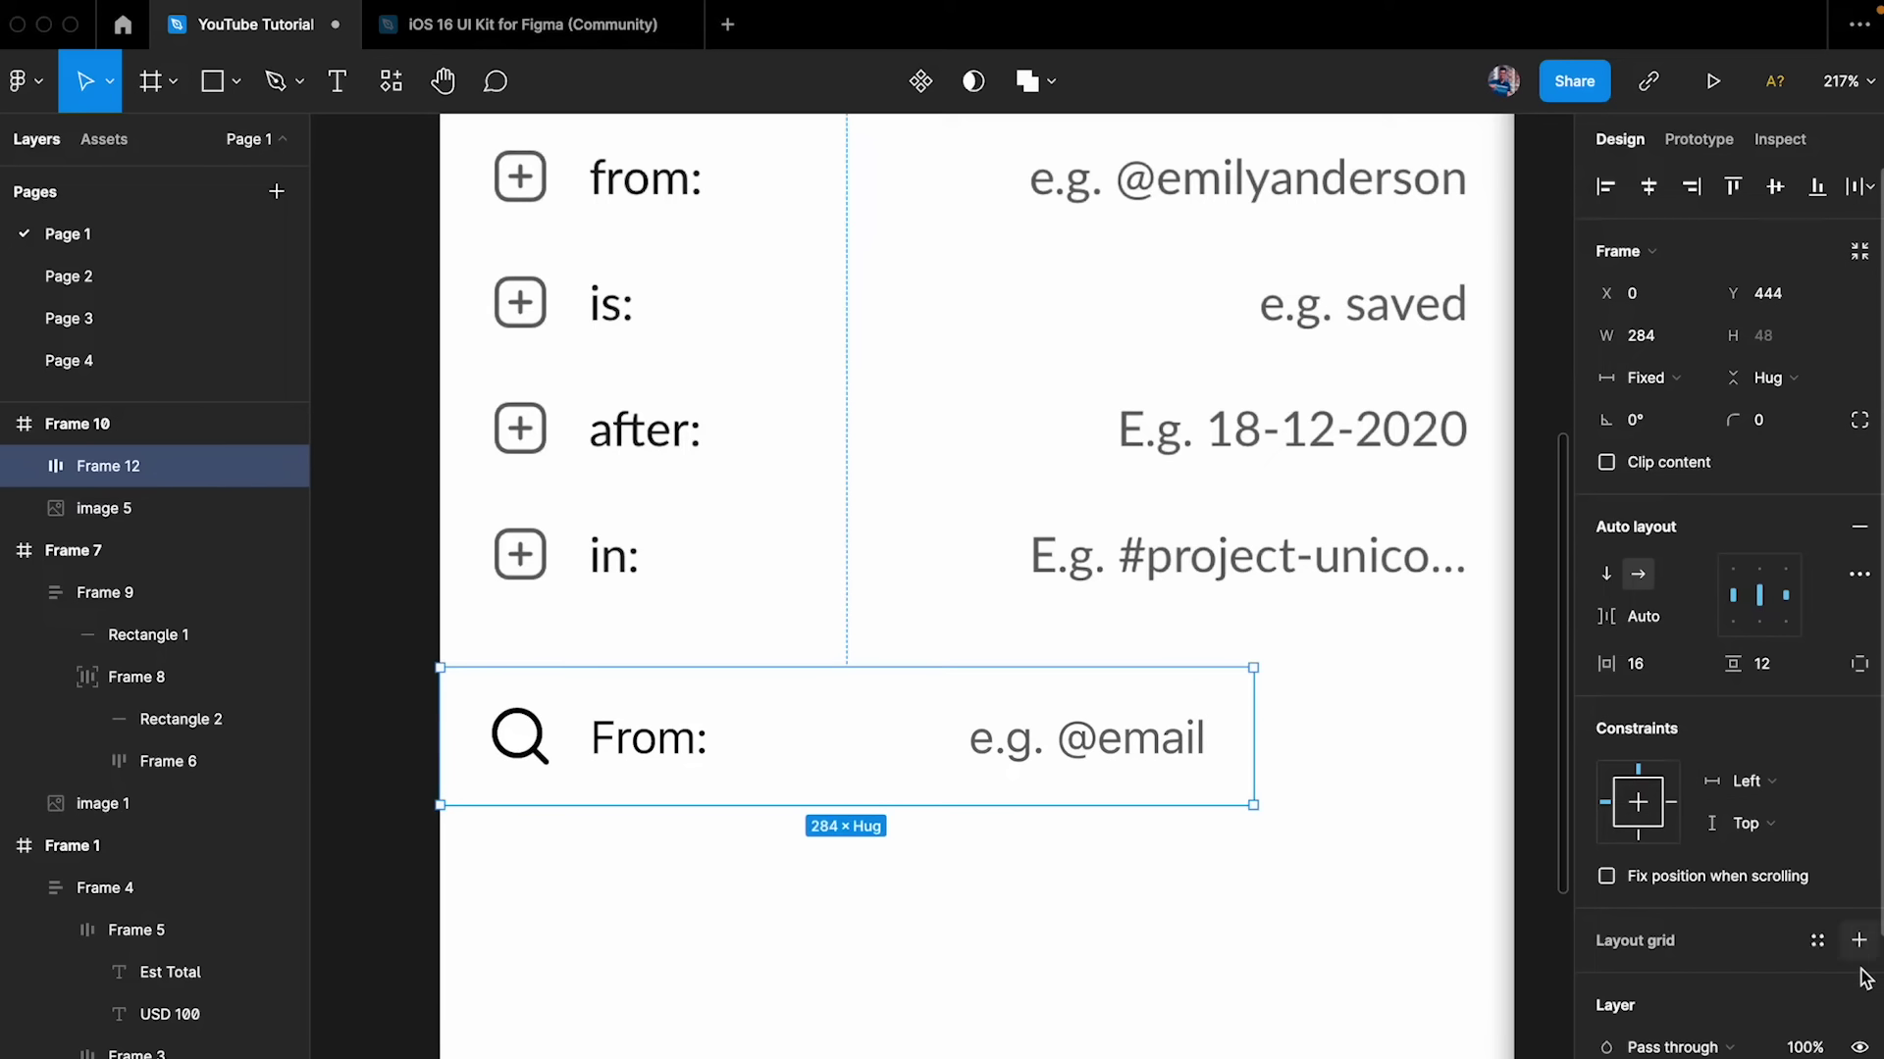
- Widen the From row to span the full mobile frame, setting its width to 375
drag(1257, 719, 1514, 703)
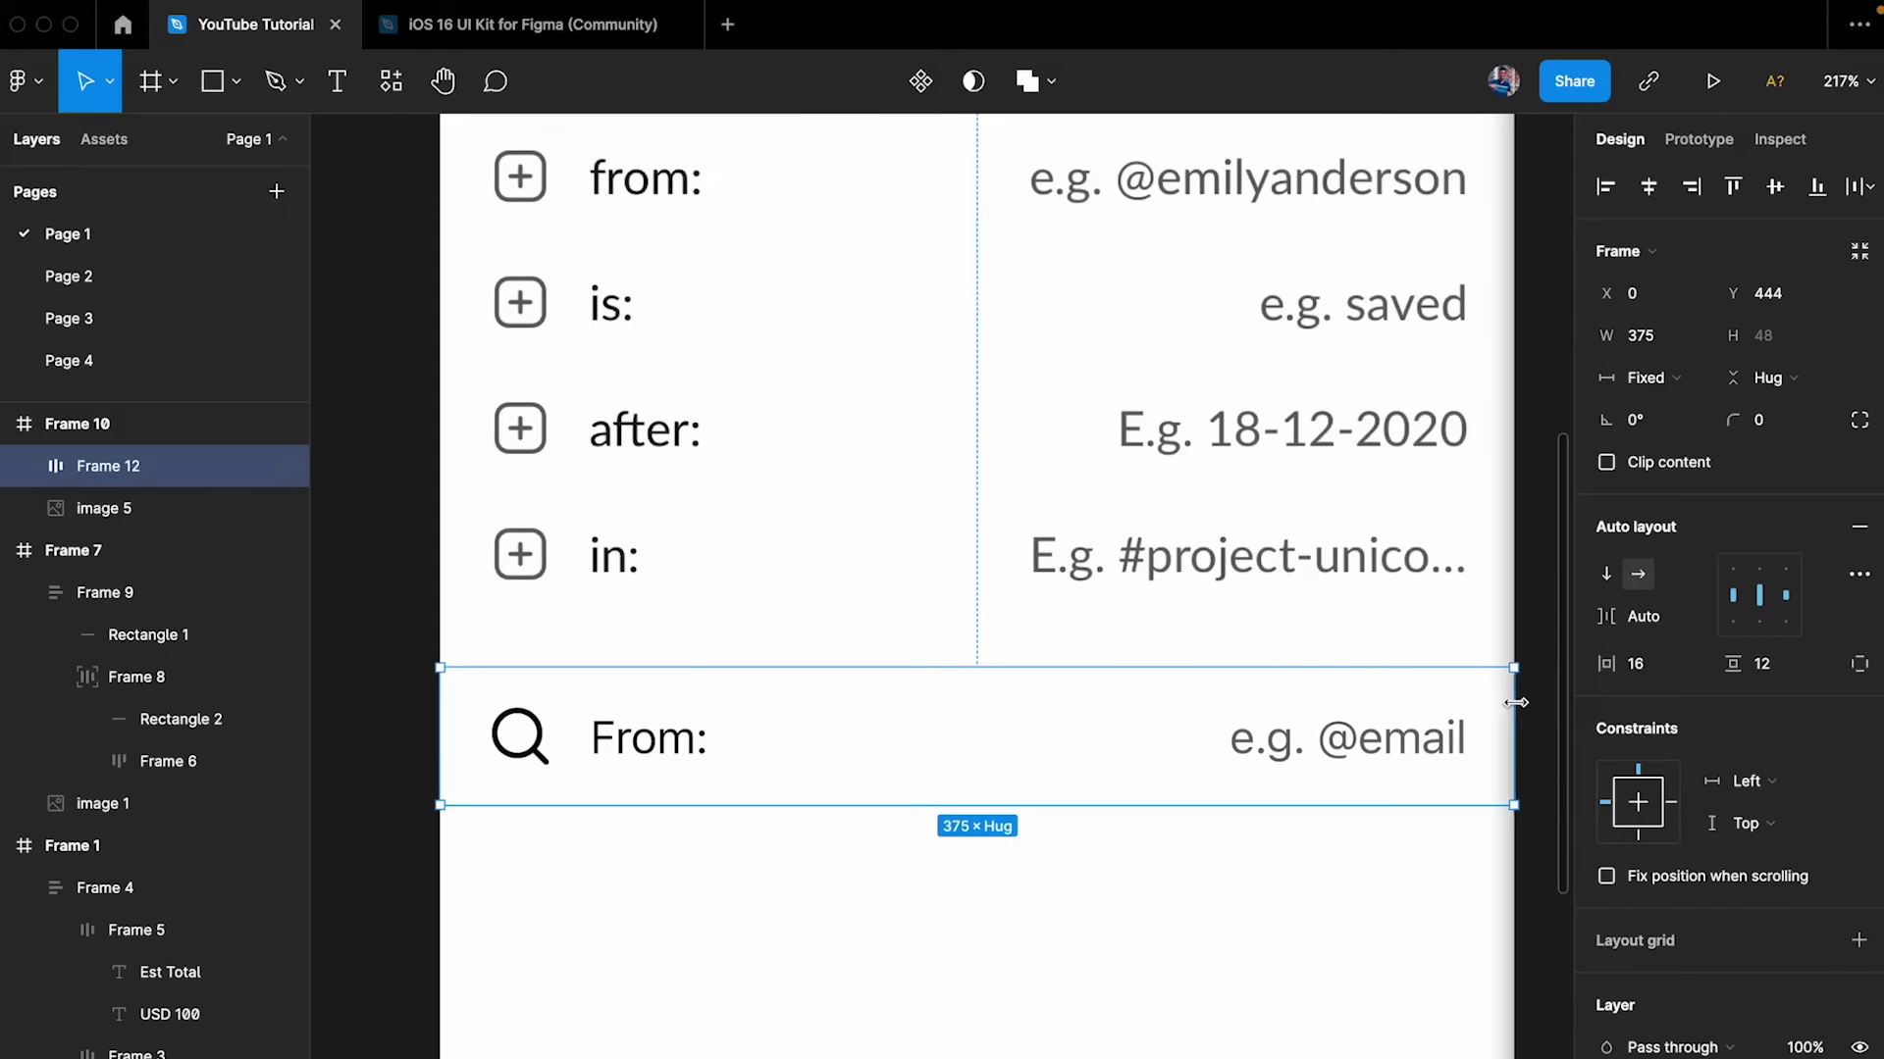
key(Delete)
key(super+z)
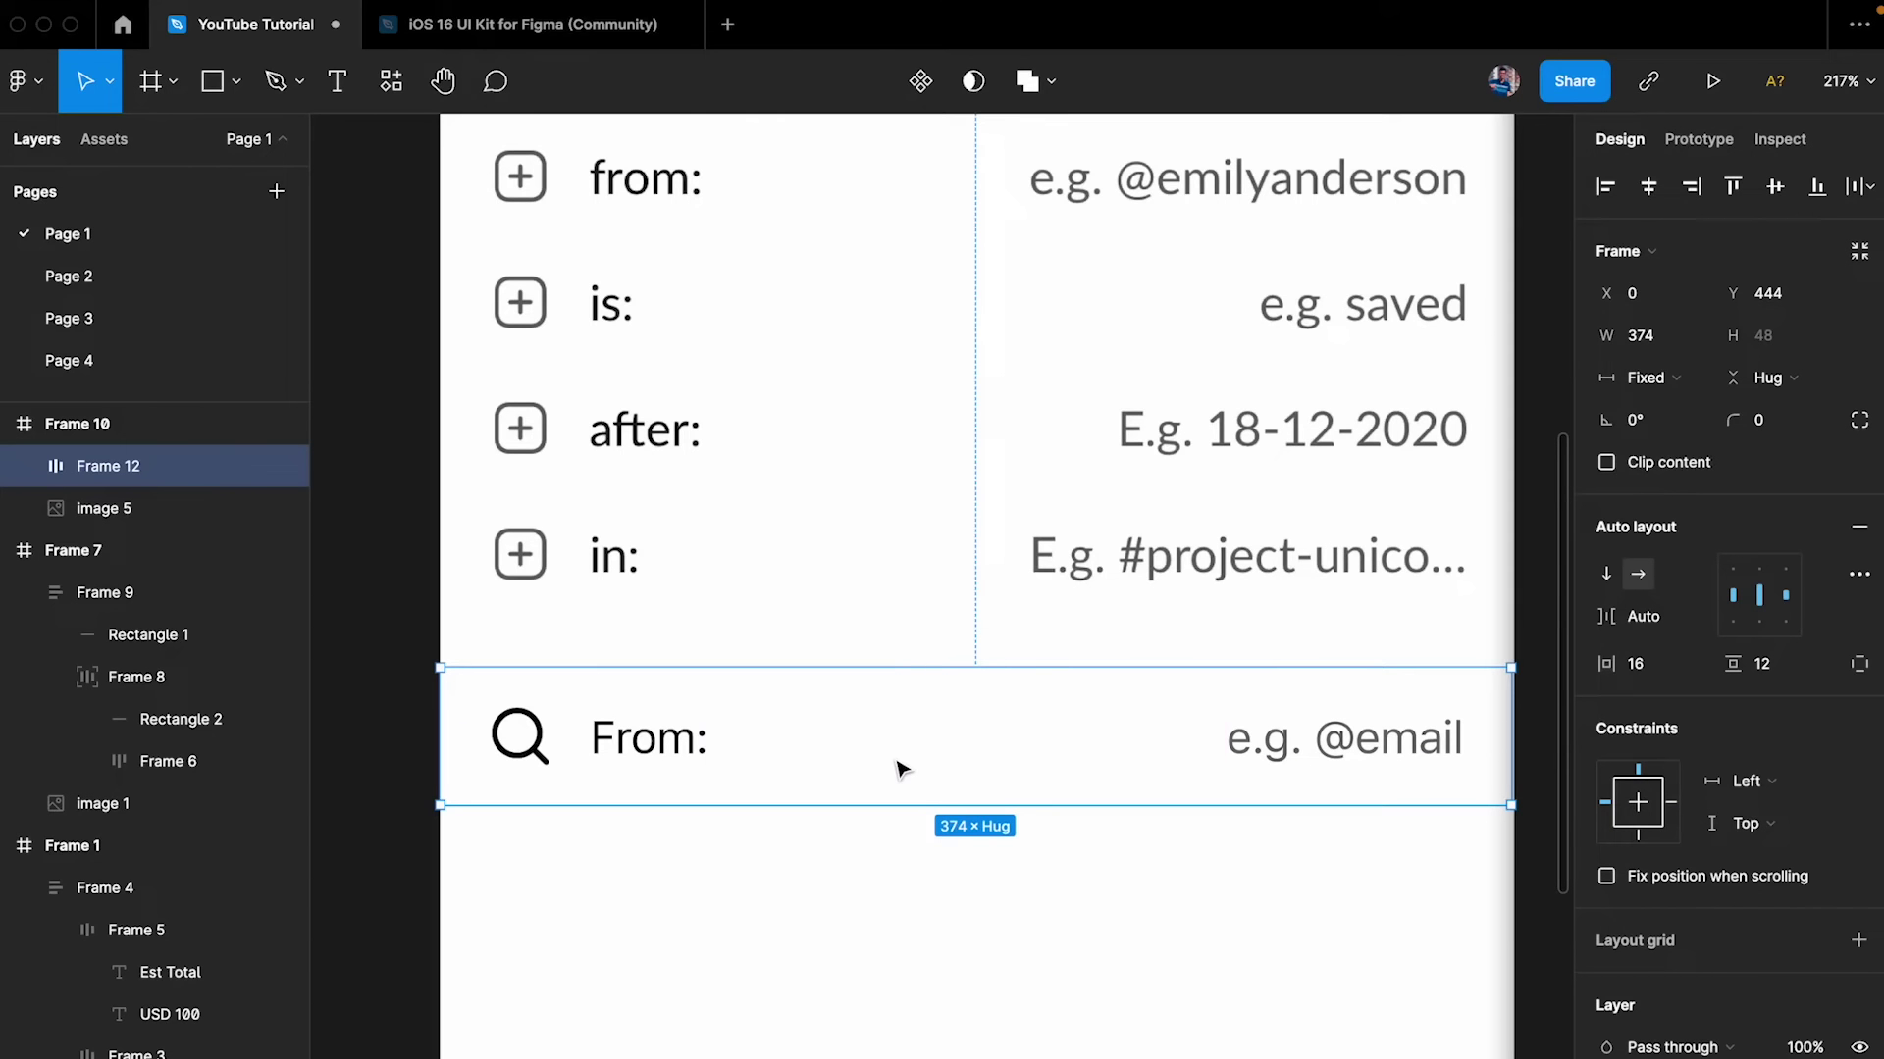
click(1667, 343)
text(375)
key(Return)
click(1139, 841)
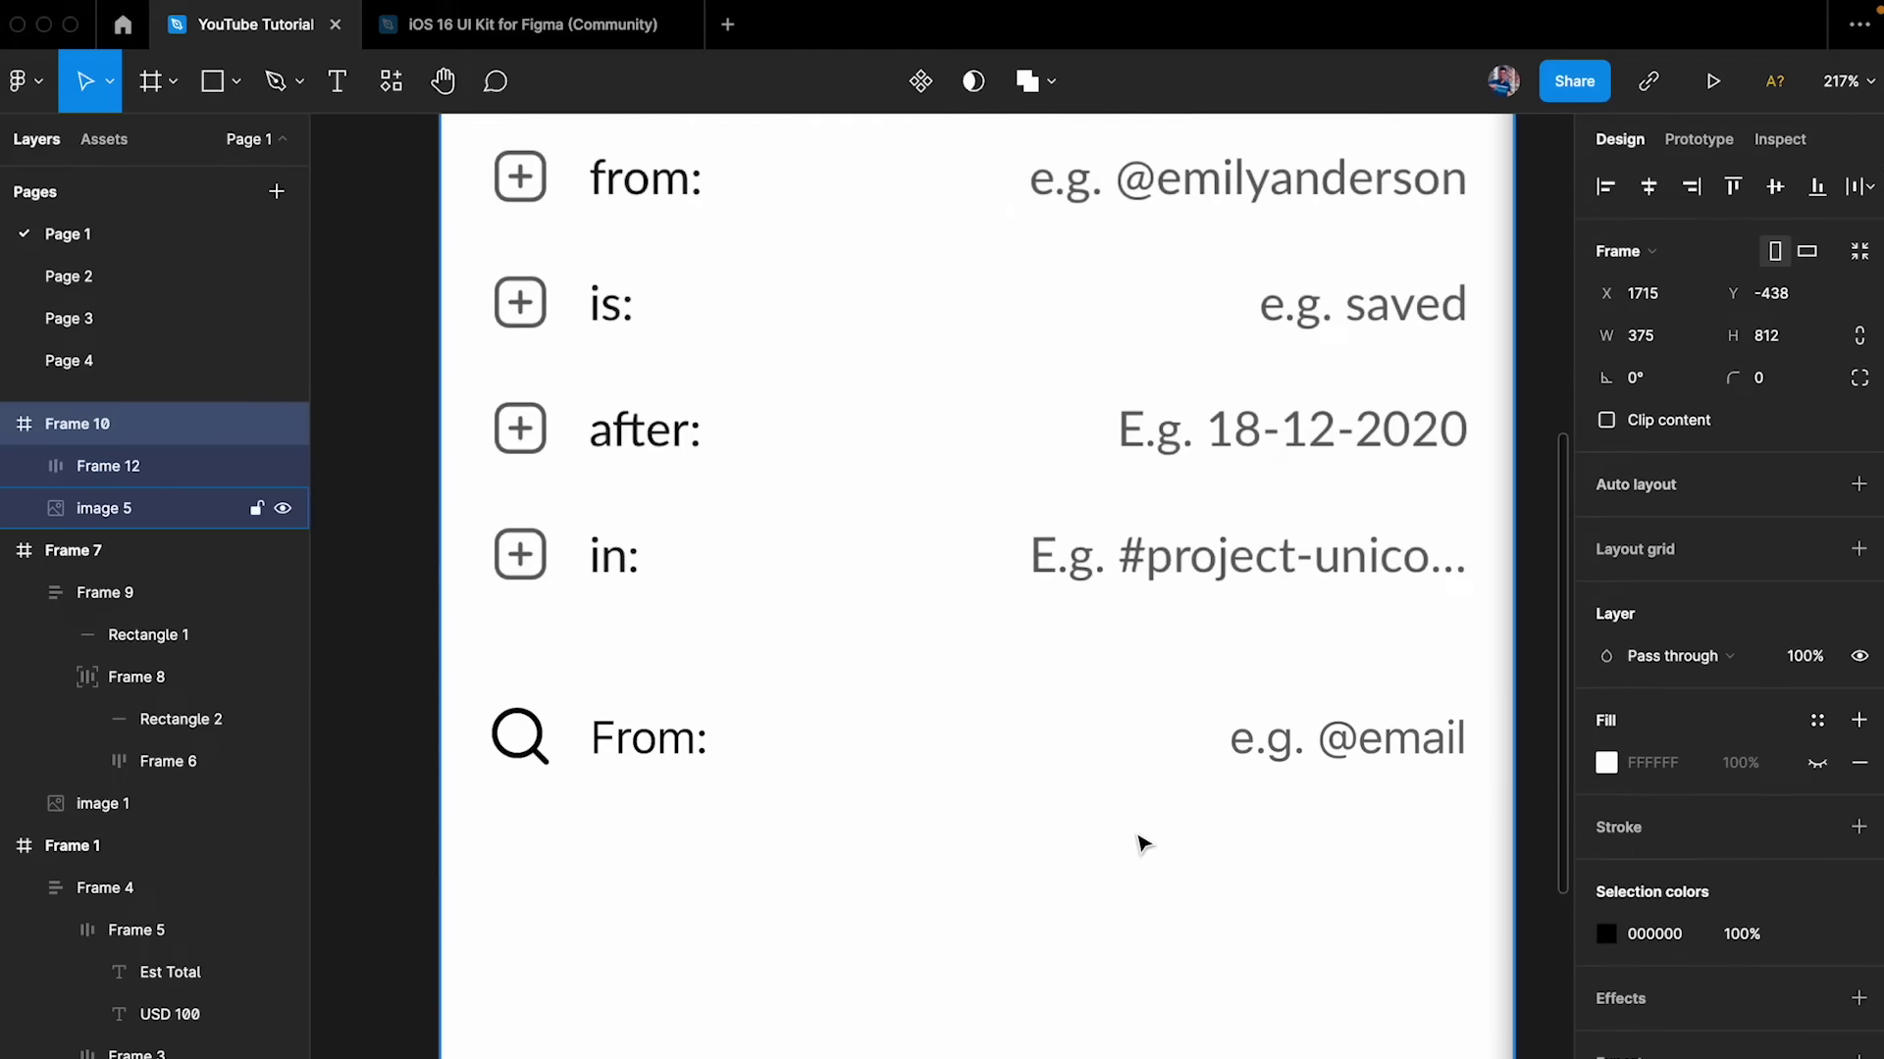
- Duplicate the From row directly beneath itself with no gap and wrap both rows in a vertical auto layout frame
click(1064, 753)
scroll(1065, 753, down, 1)
scroll(1066, 753, down, 5)
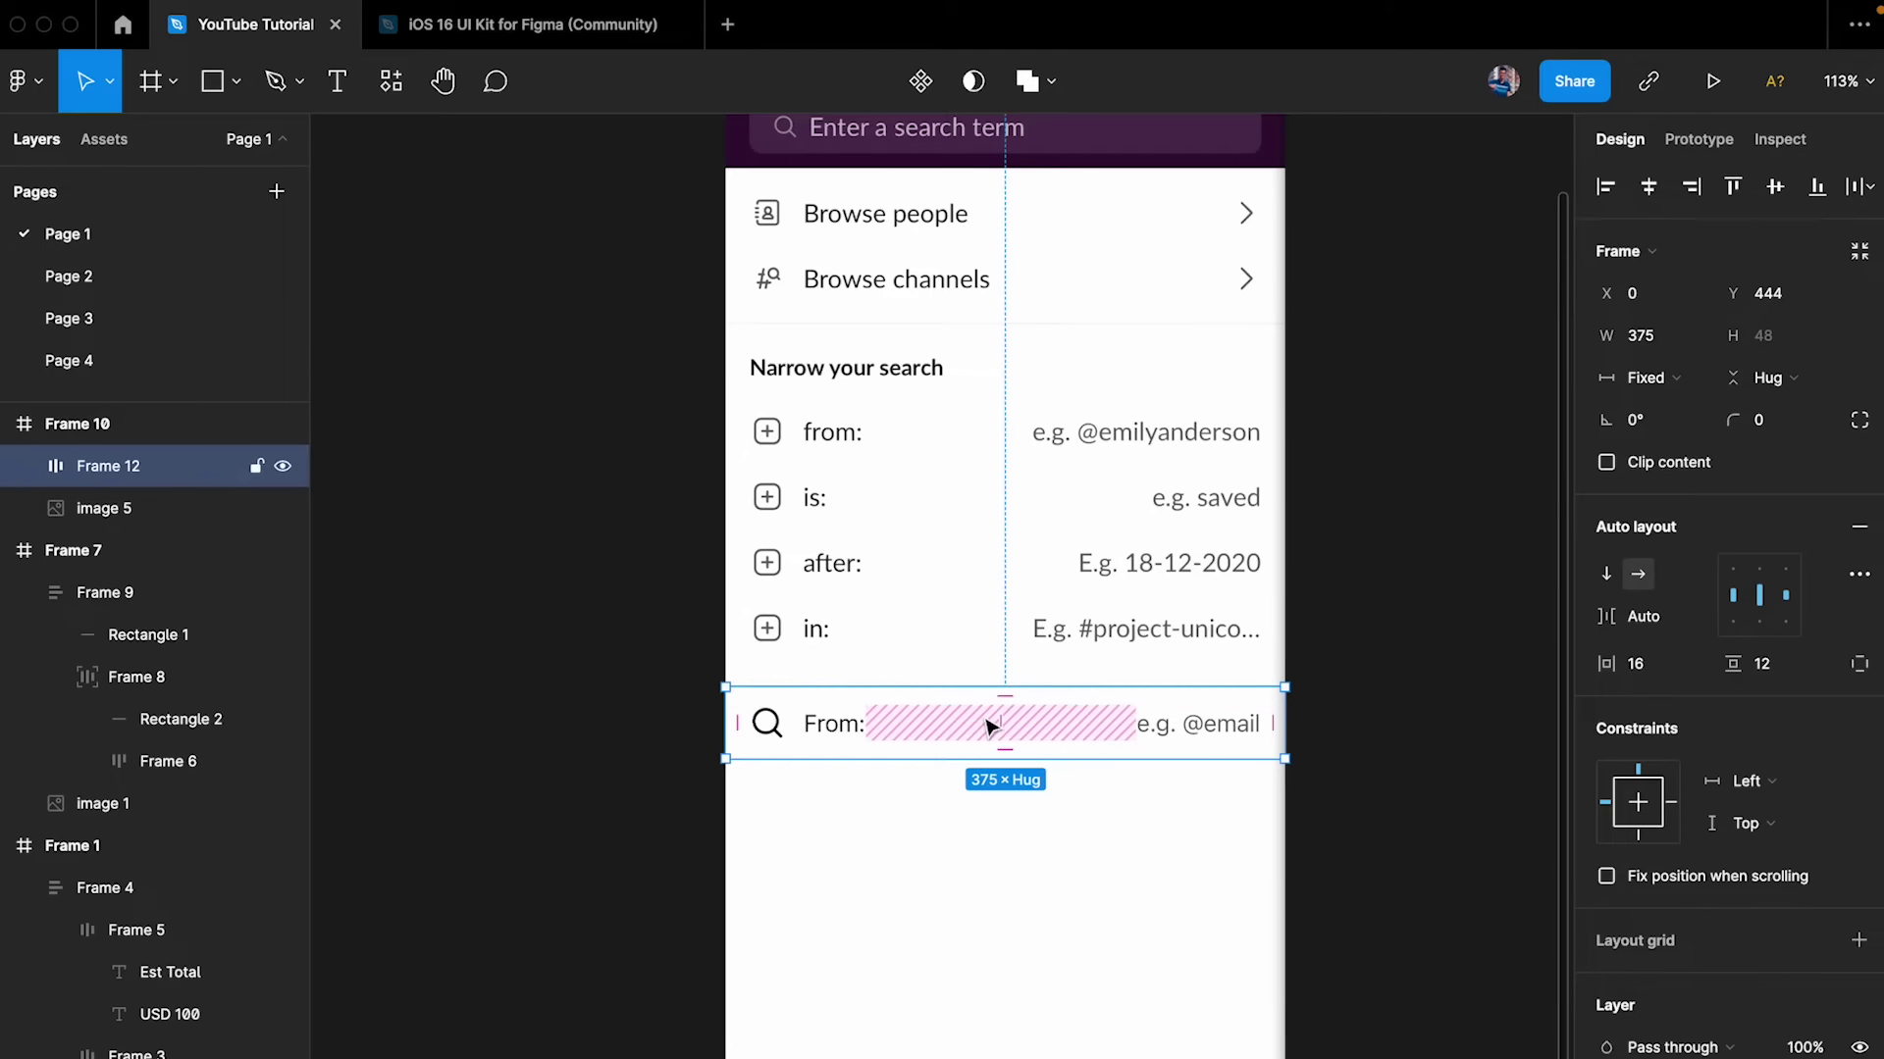
scroll(997, 723, up, 5)
alt+drag(832, 706, 833, 845)
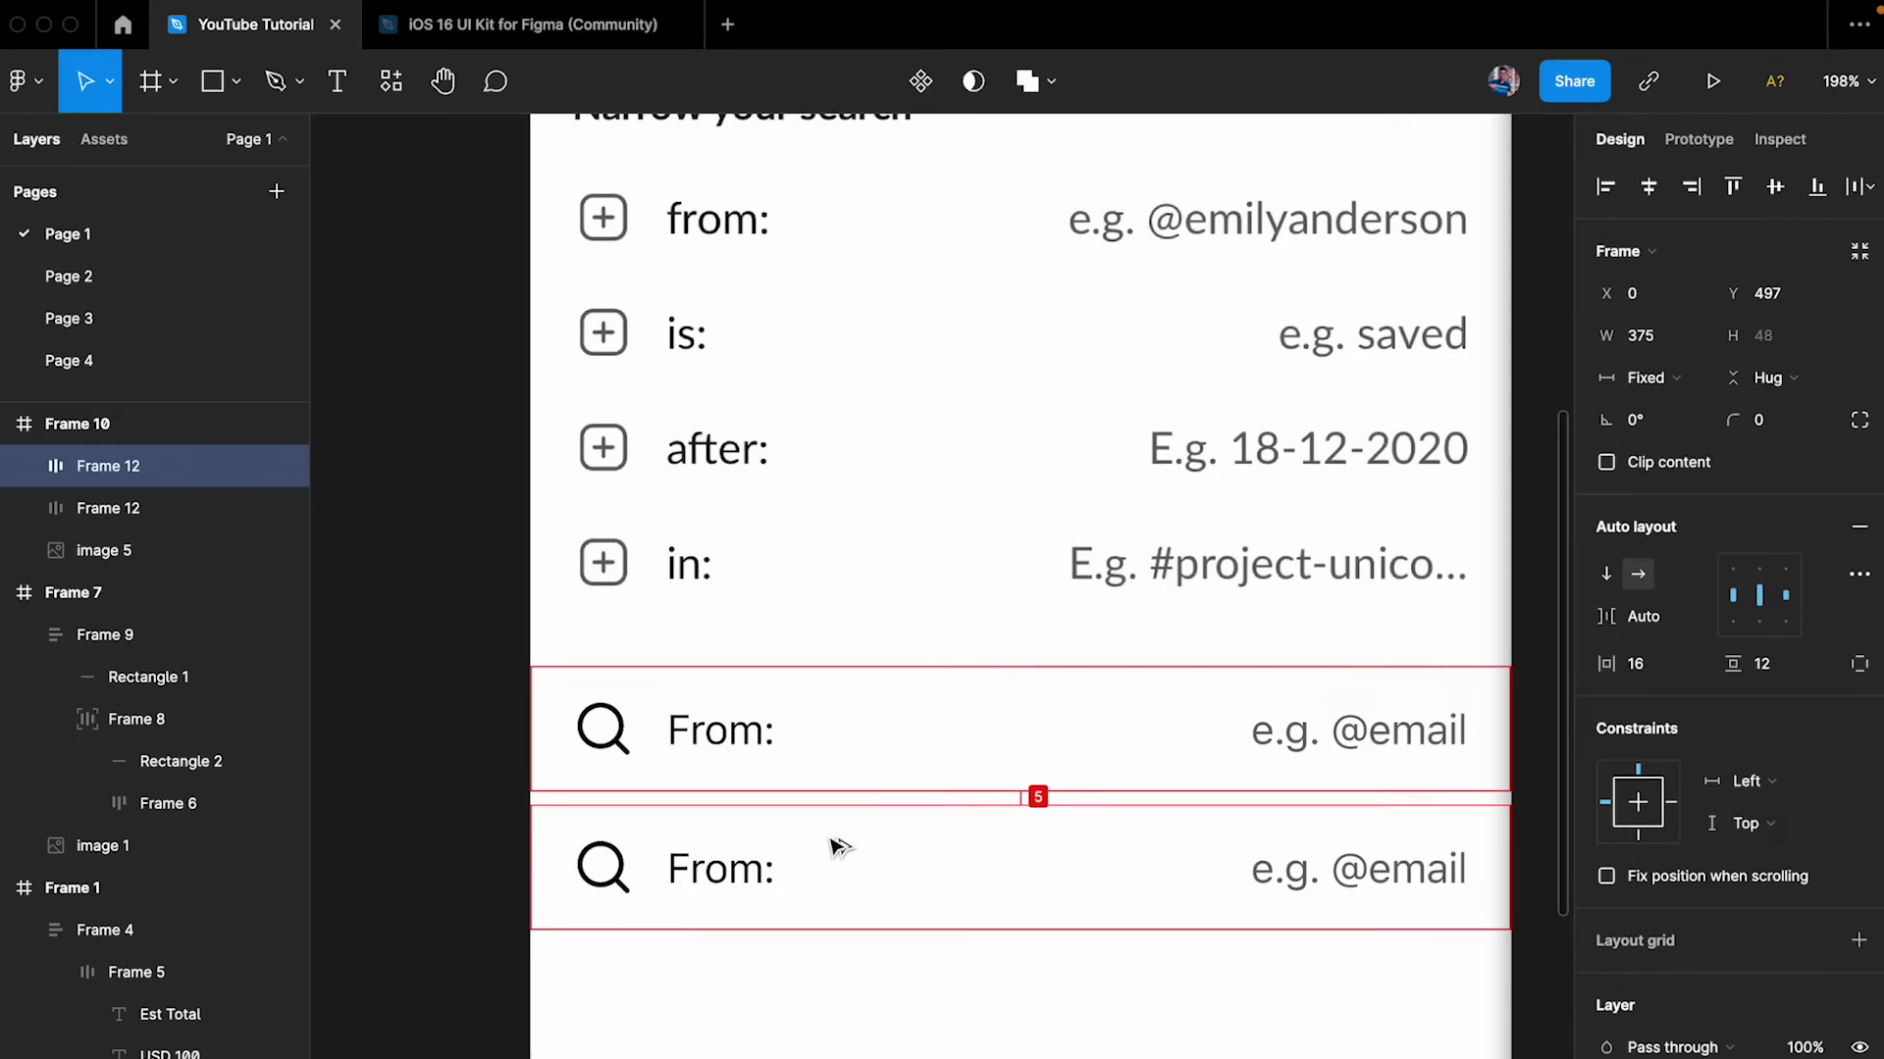
shift+click(673, 715)
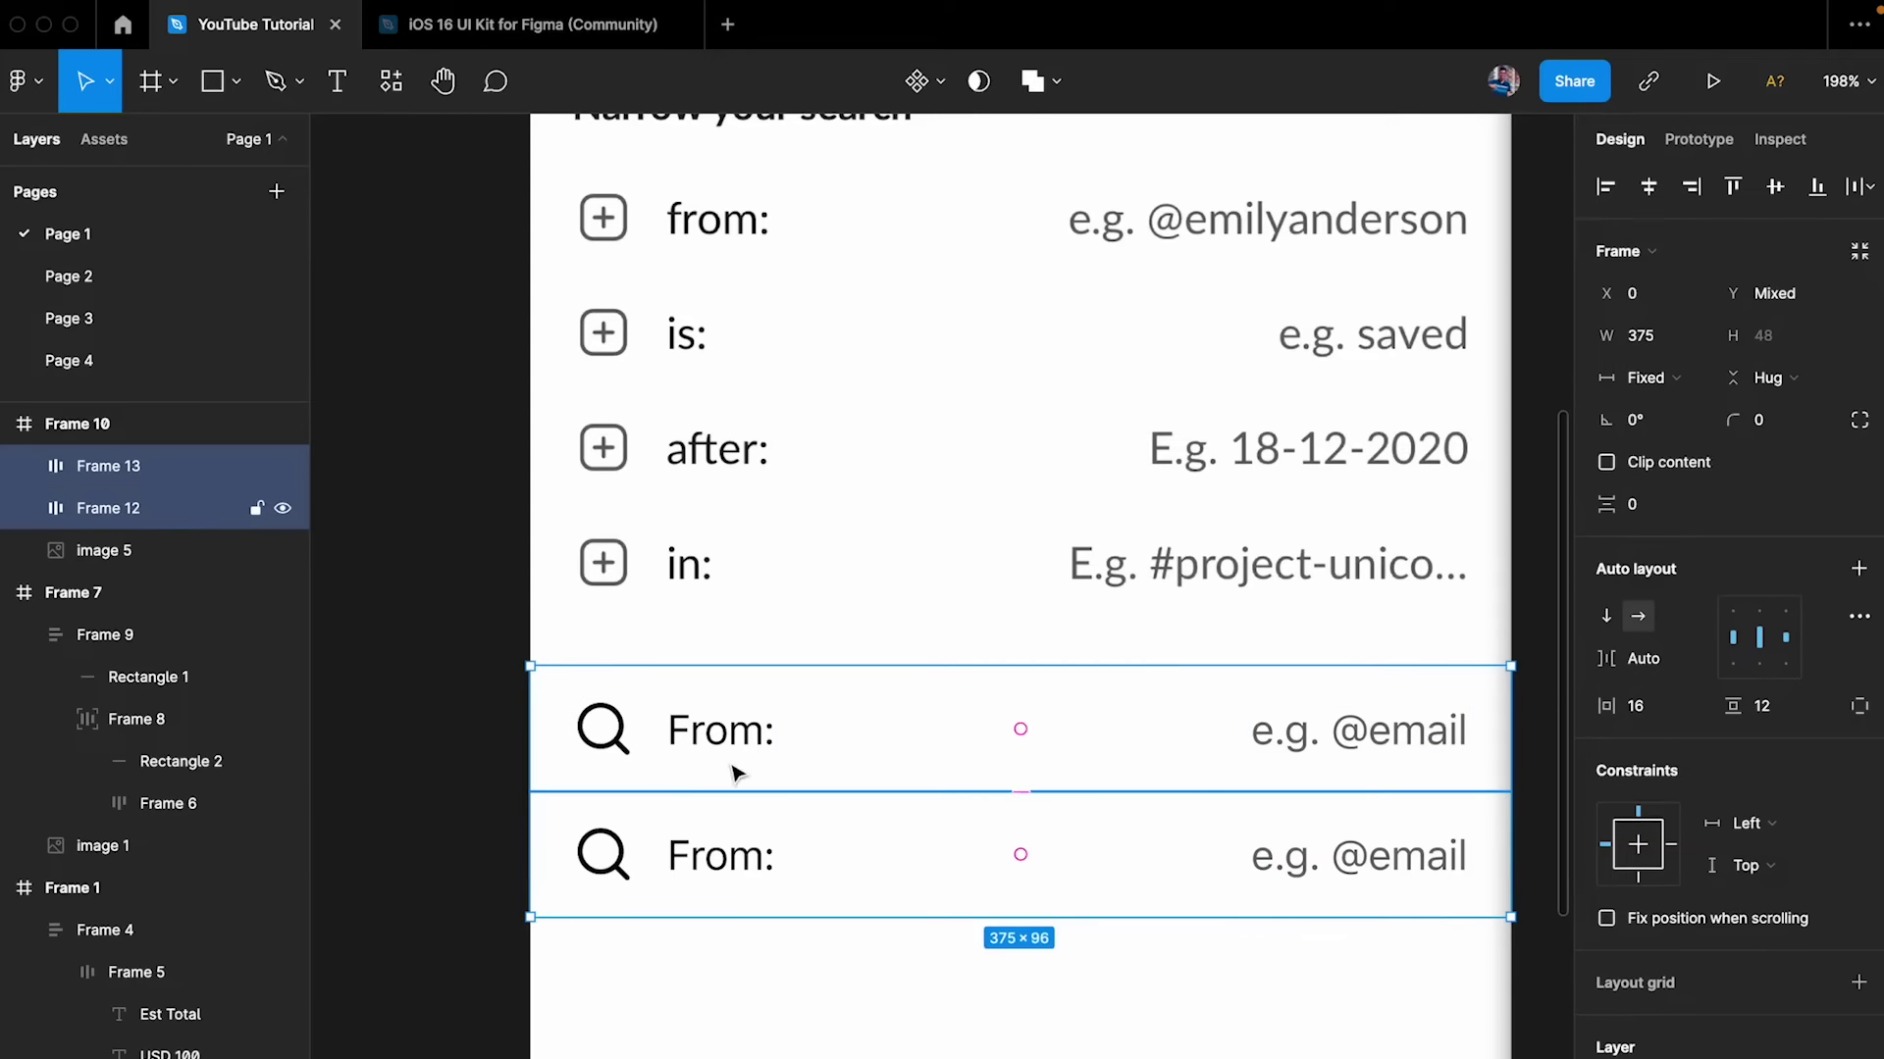
key(shift+a)
scroll(862, 910, down, 2)
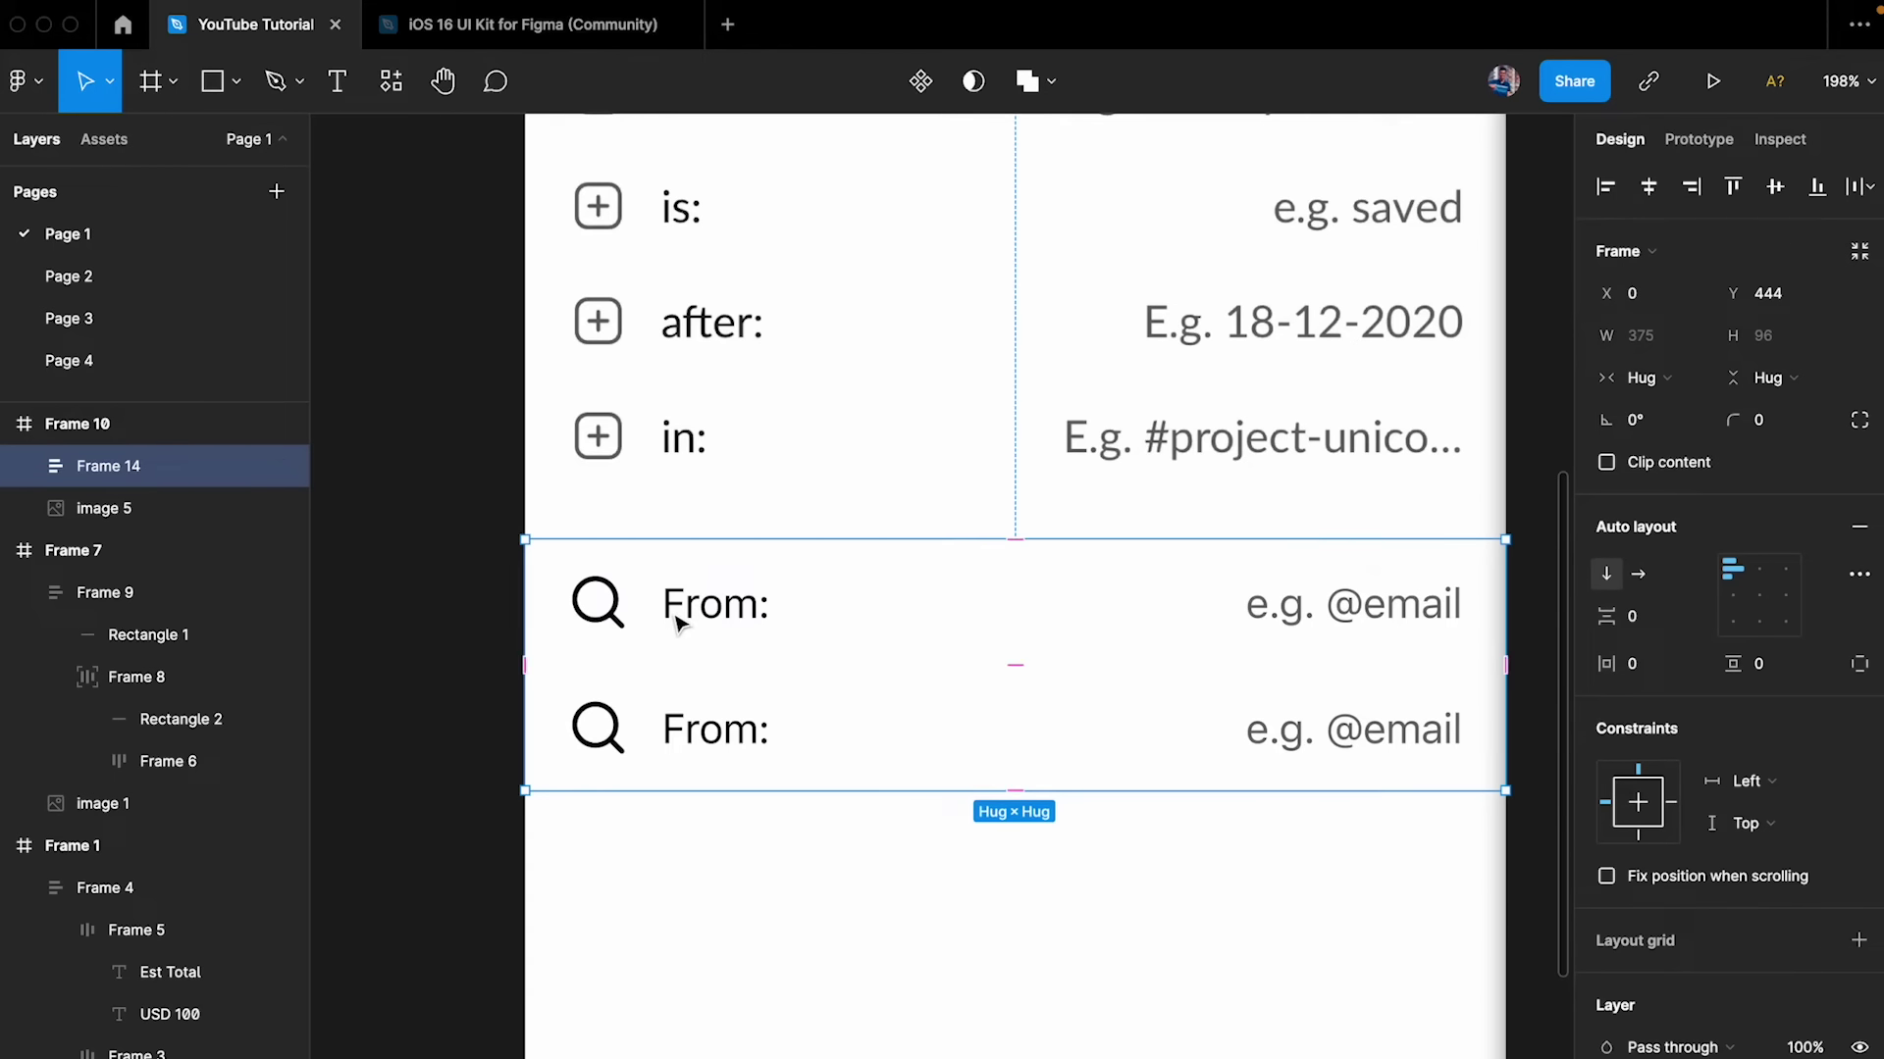
- Duplicate the second row twice inside the auto layout frame to make a list of four rows
double_click(754, 771)
key(ctrl+d)
key(ctrl+d)
key(Escape)
key(Escape)
scroll(1045, 672, down, 10)
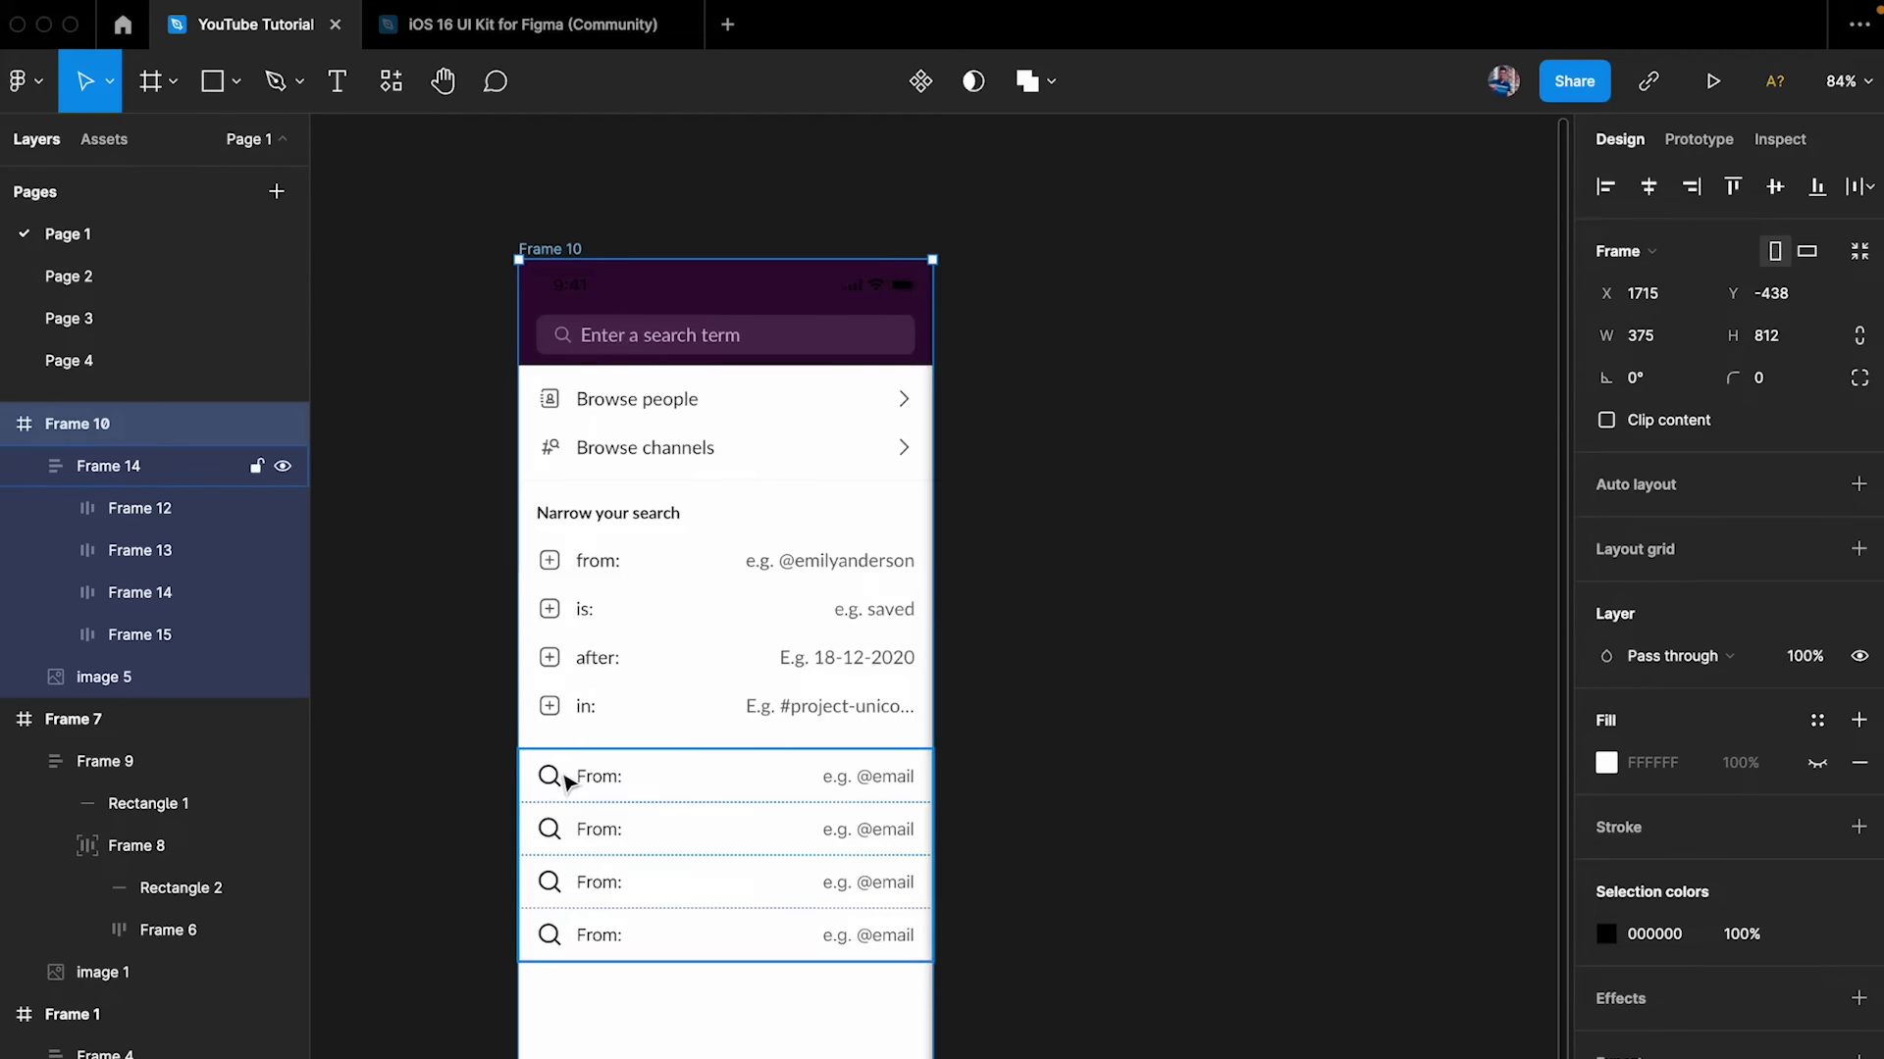
- Move the four-row list out of Frame 10 onto the canvas beside it and give it a white FFFFFF fill
scroll(1044, 672, right, 5)
click(707, 820)
drag(706, 820, 1170, 573)
click(1858, 899)
click(1328, 904)
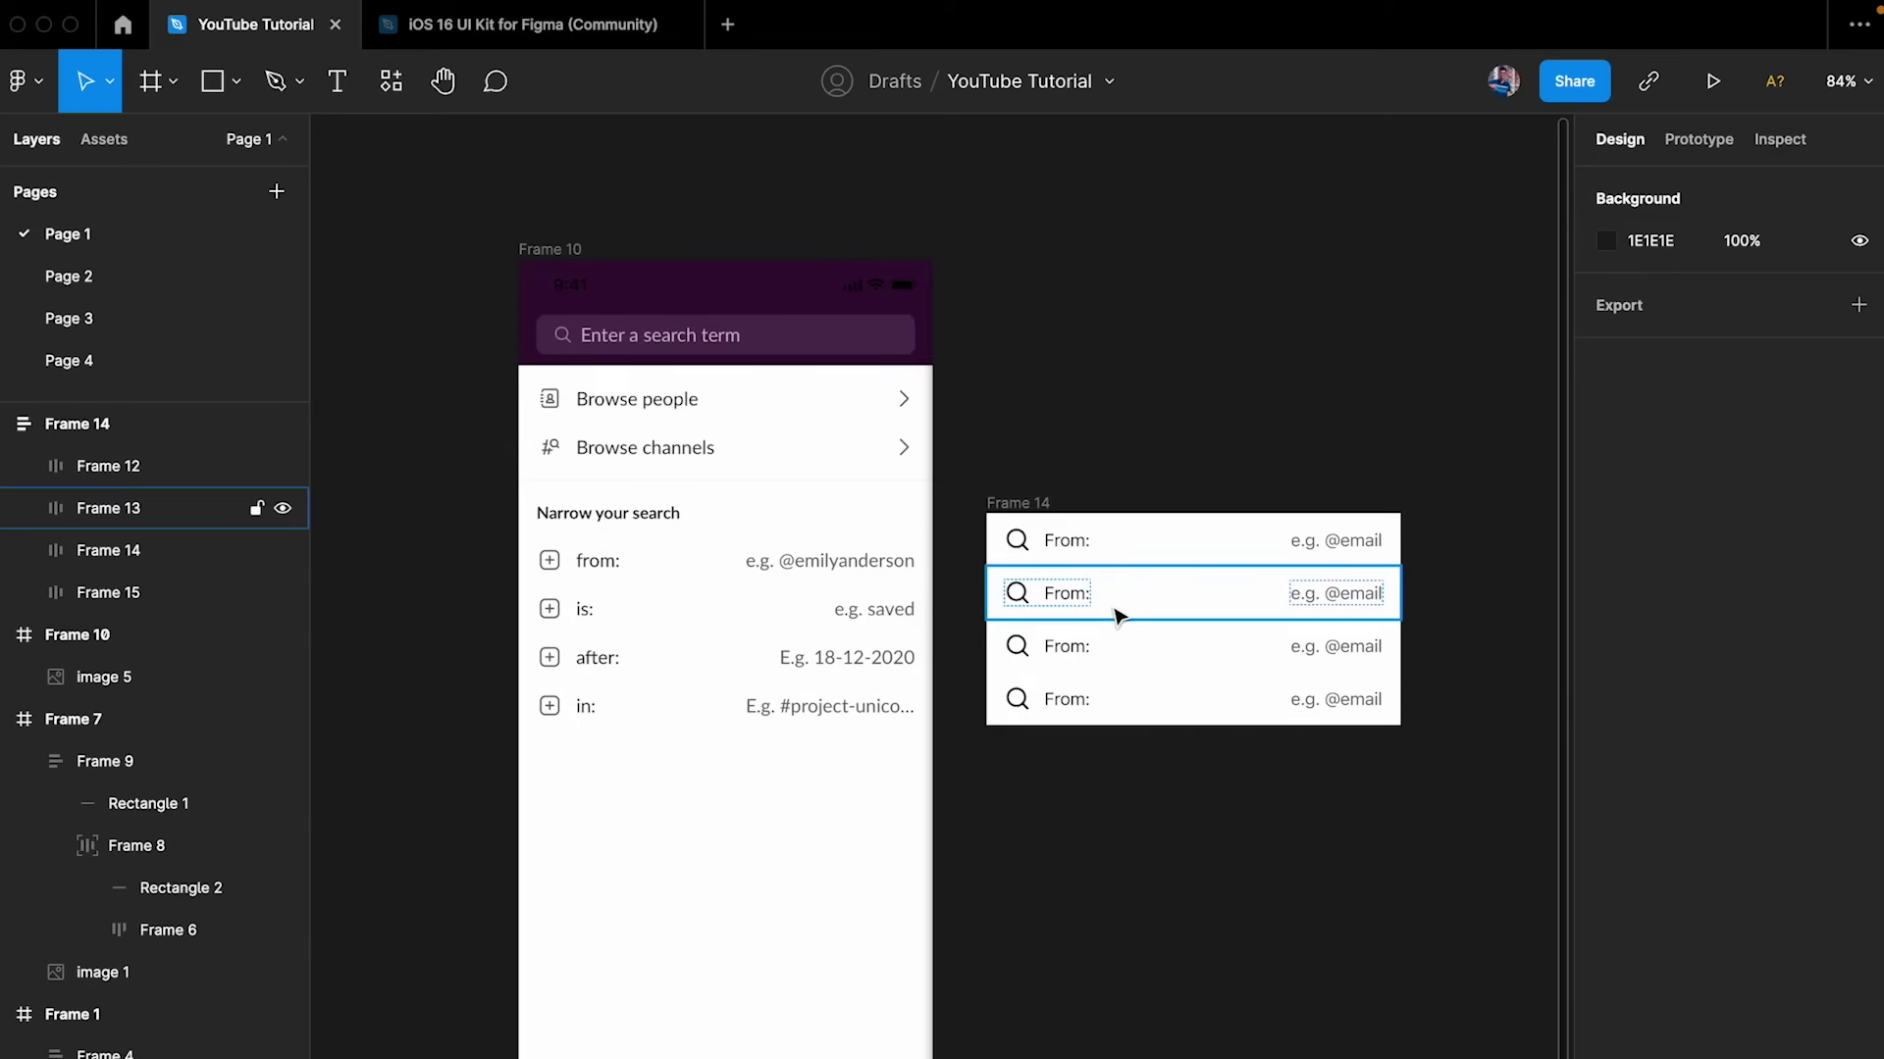
scroll(1116, 613, up, 3)
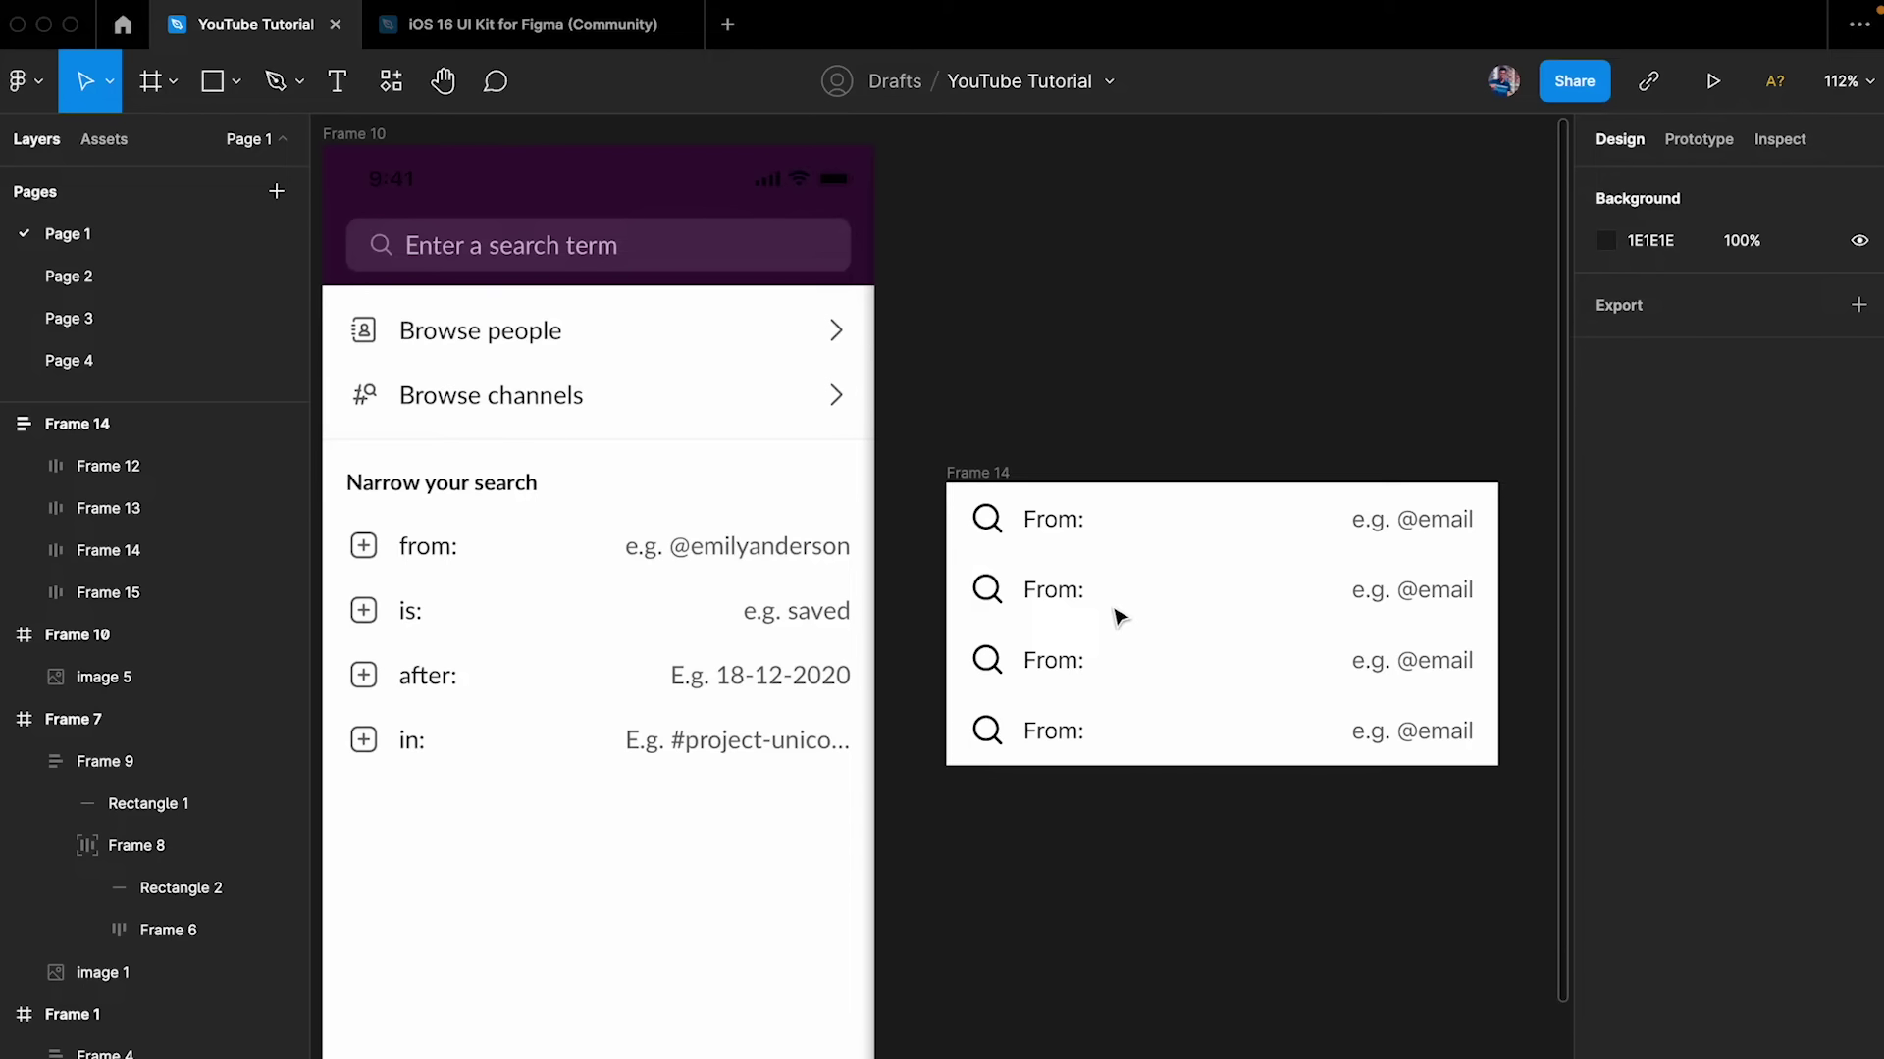
click(1119, 615)
click(1048, 903)
scroll(1392, 528, right, 5)
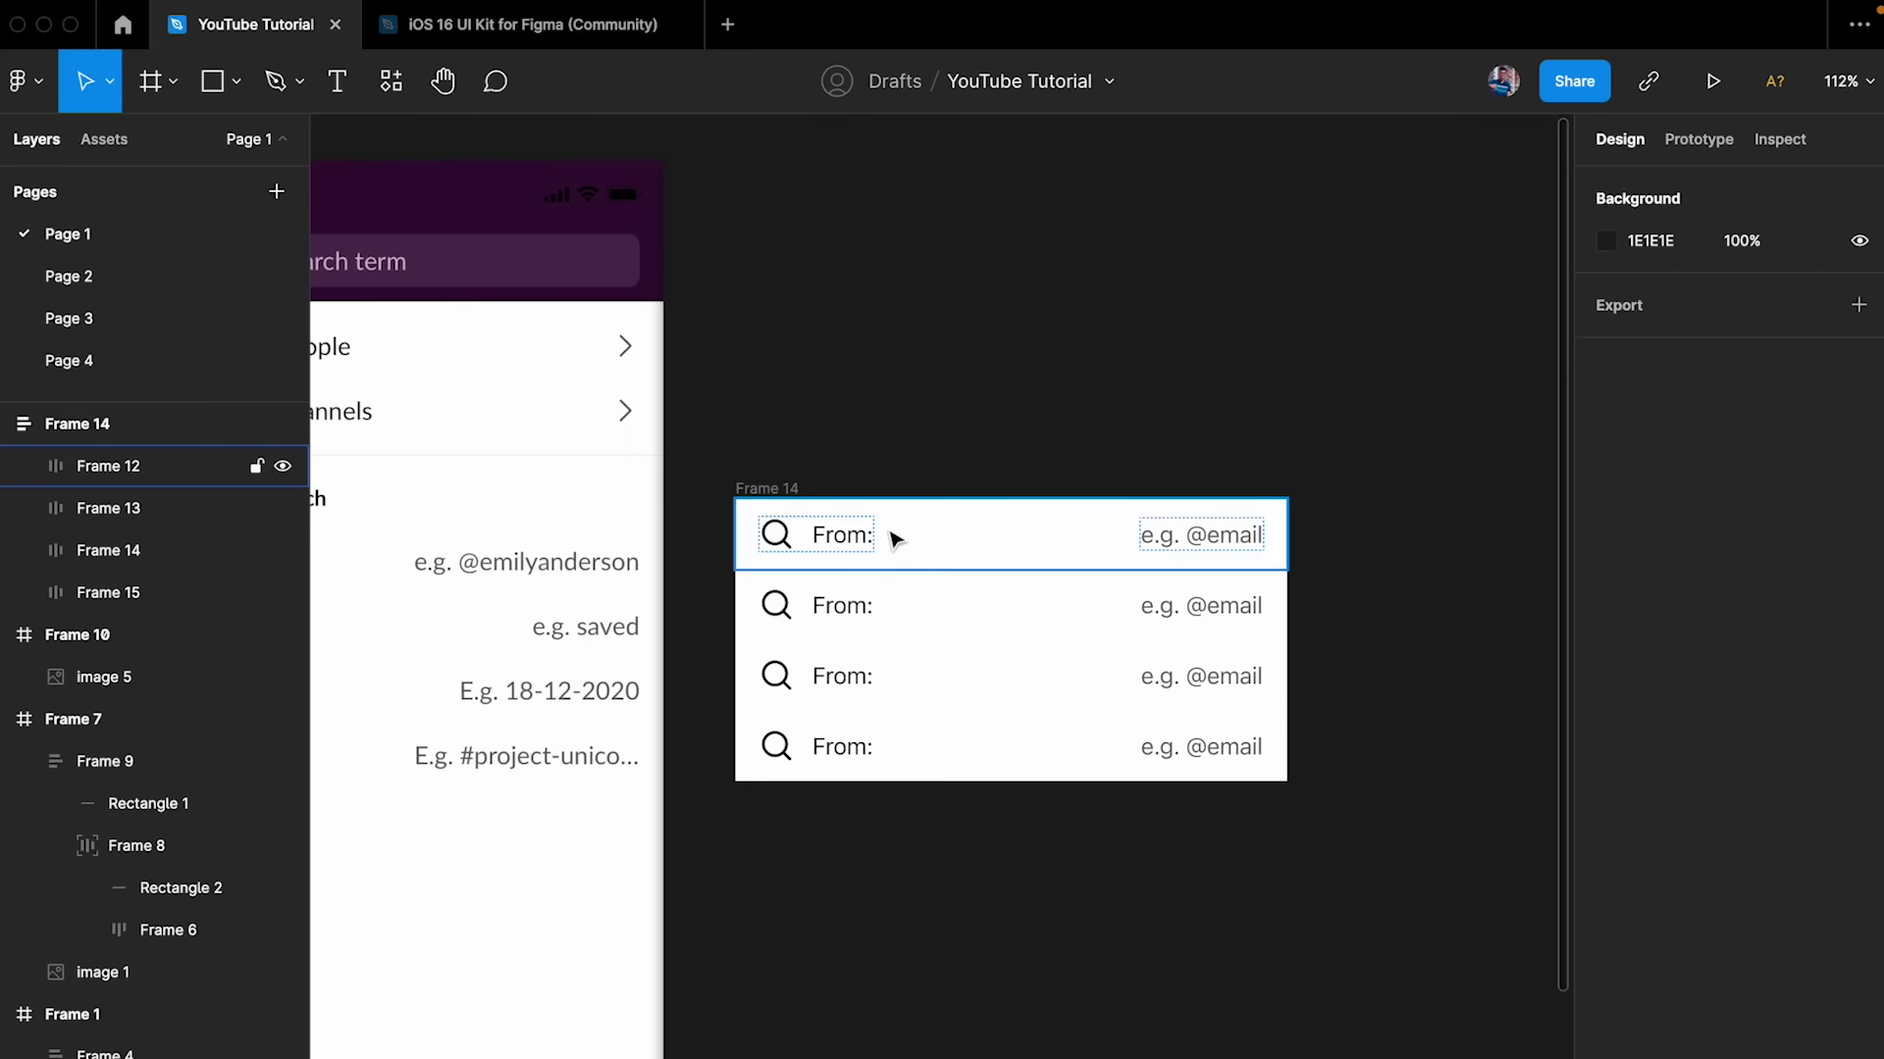
- Widen the list frame to about 431 and set its four rows' horizontal sizing to Fill container
click(1287, 577)
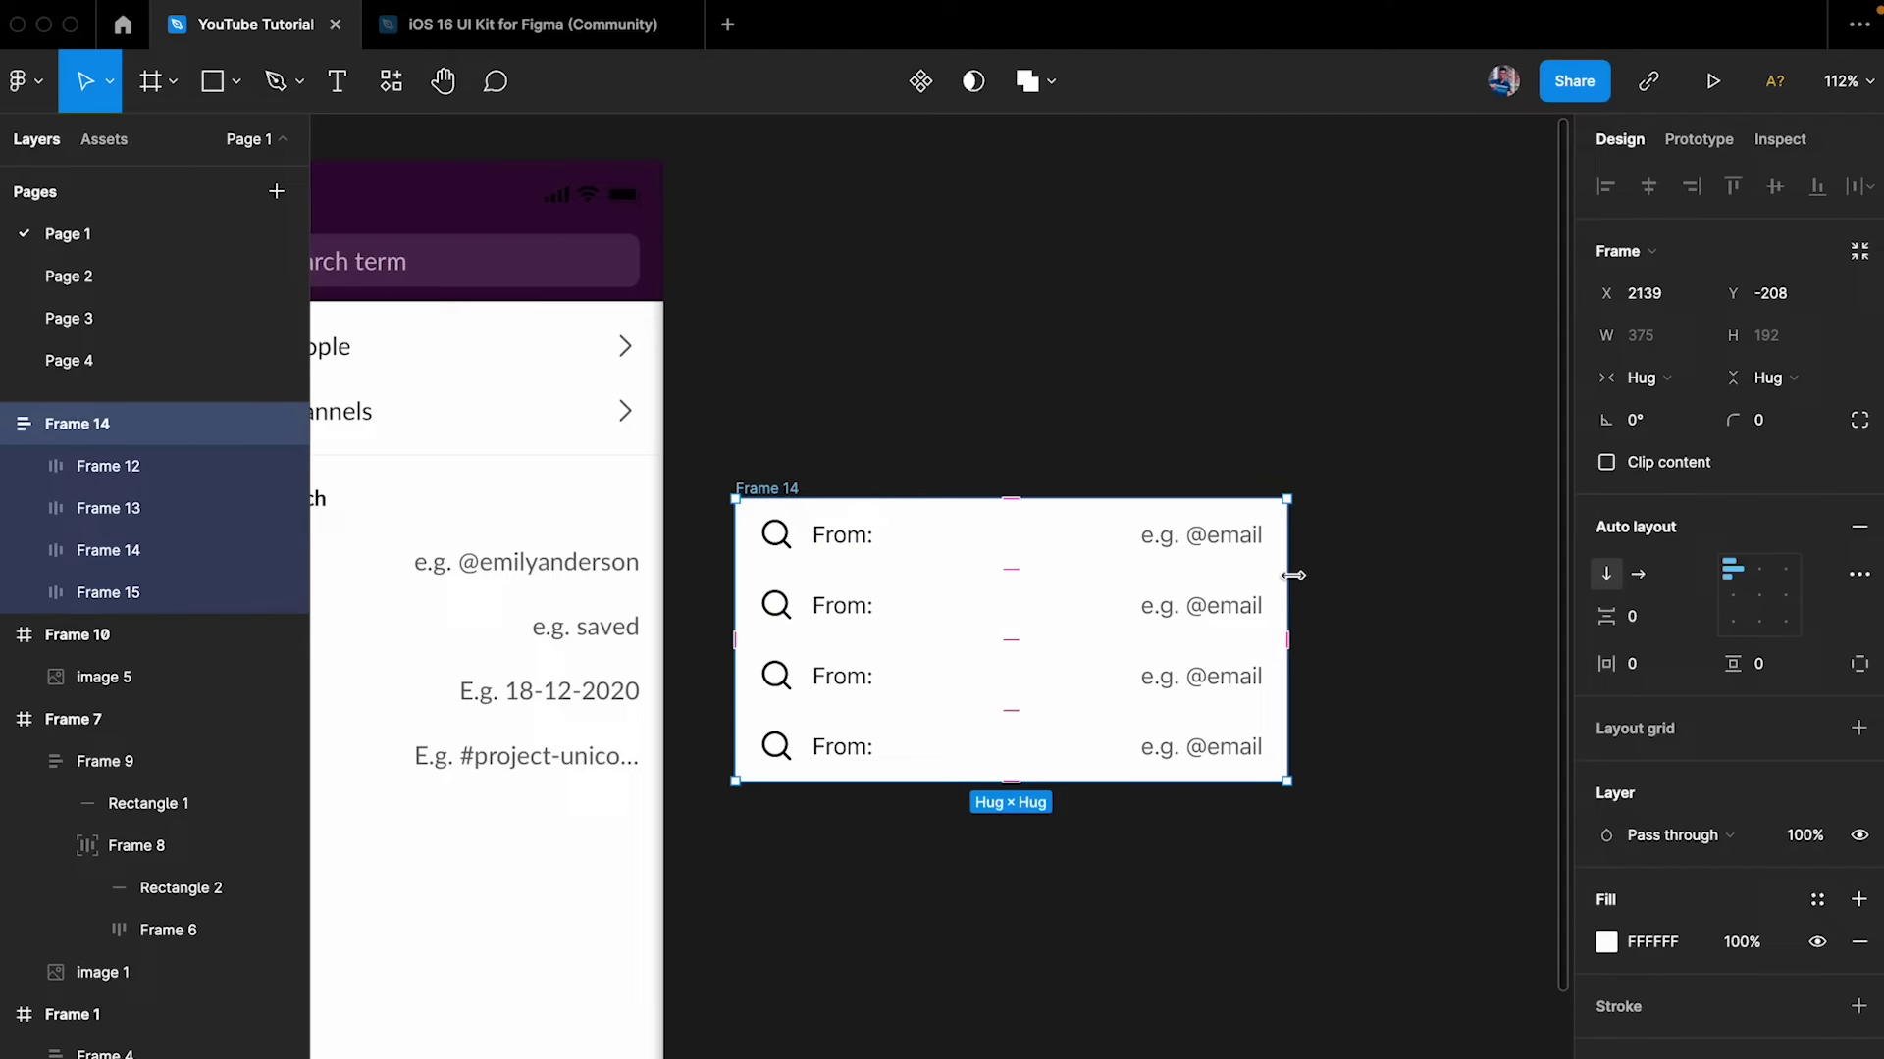
drag(1293, 576, 1371, 559)
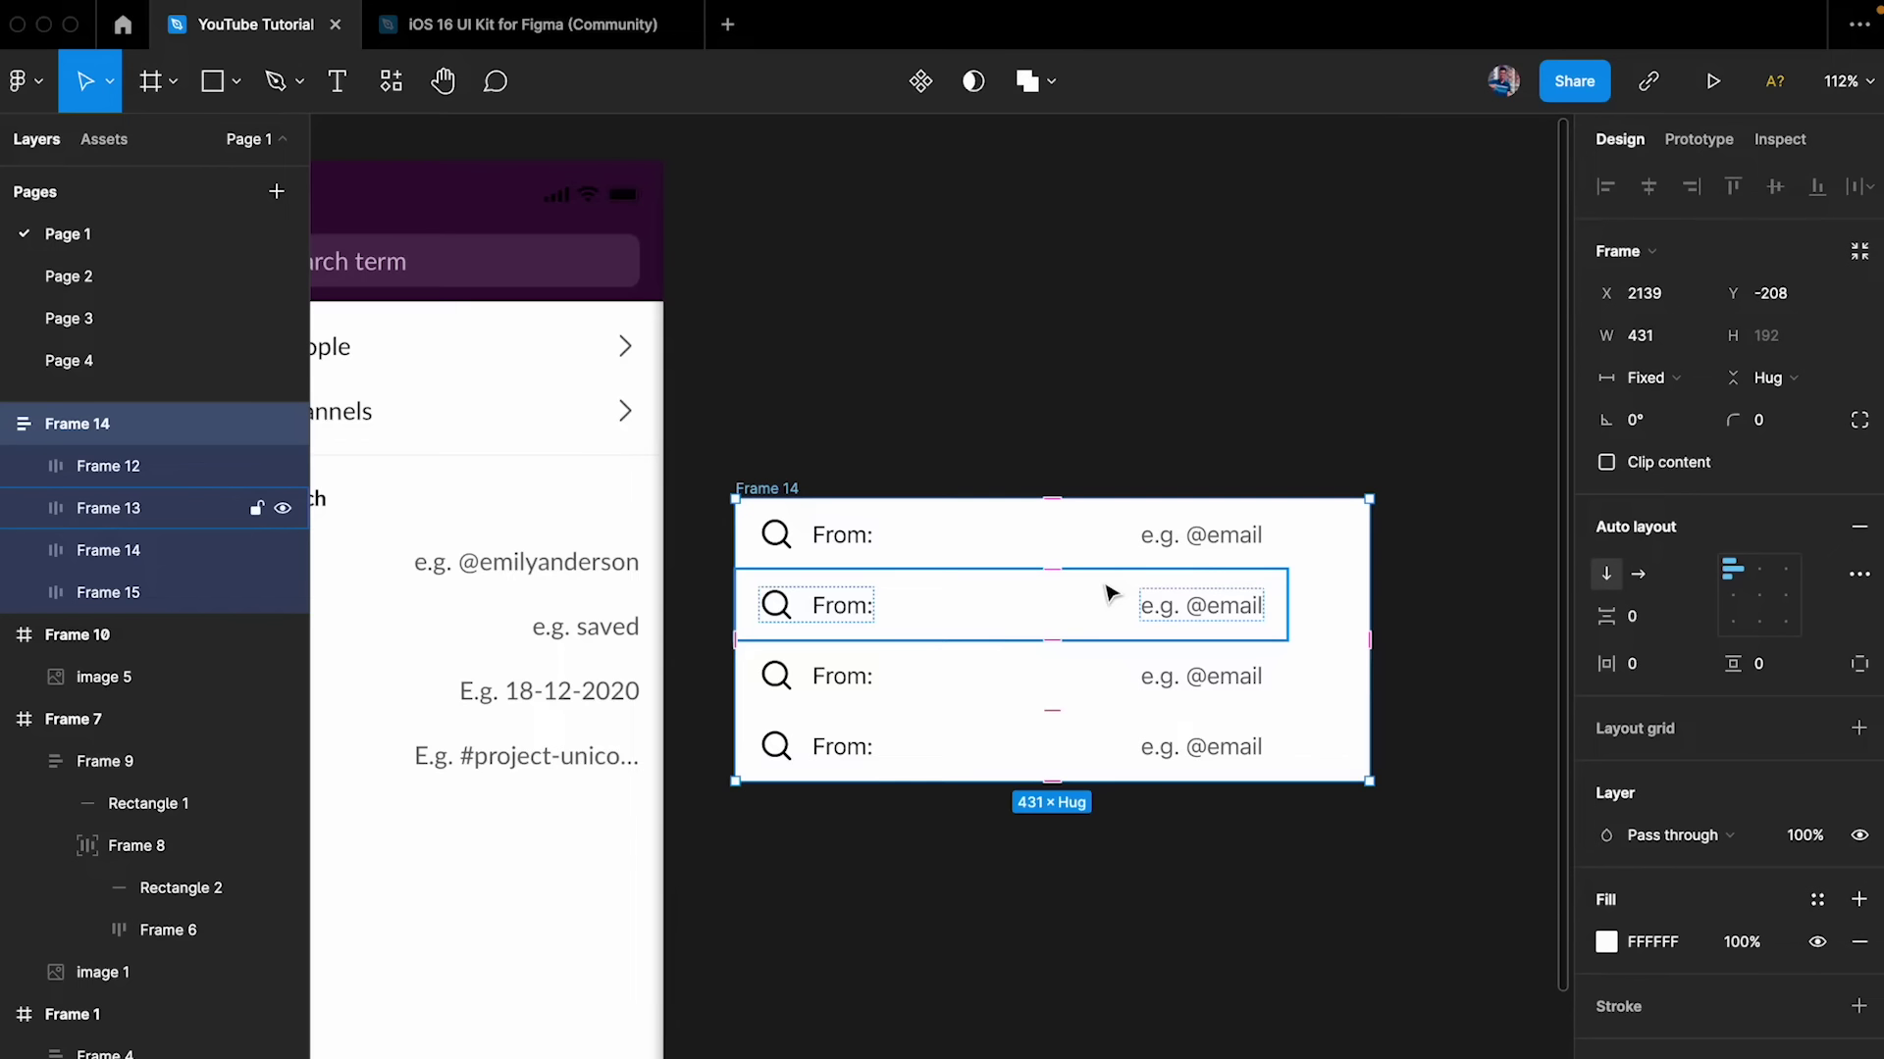
key(Return)
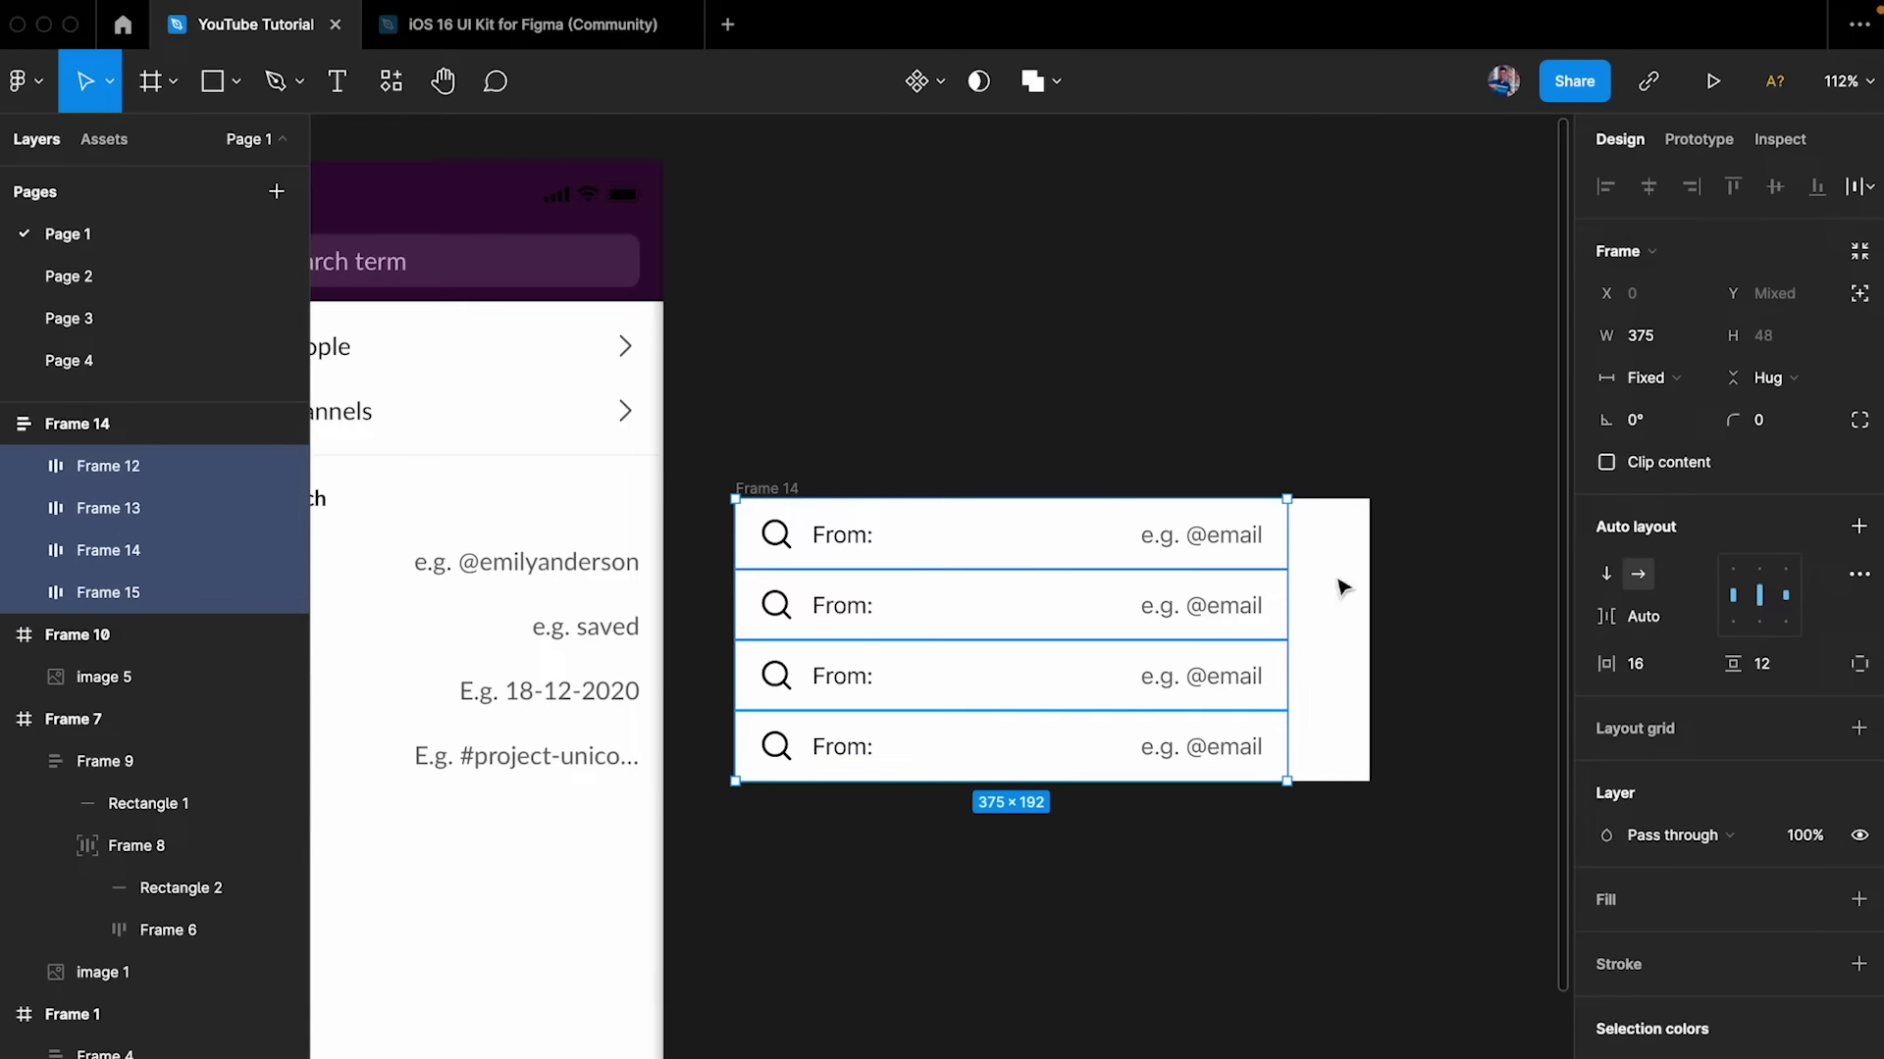
click(1652, 385)
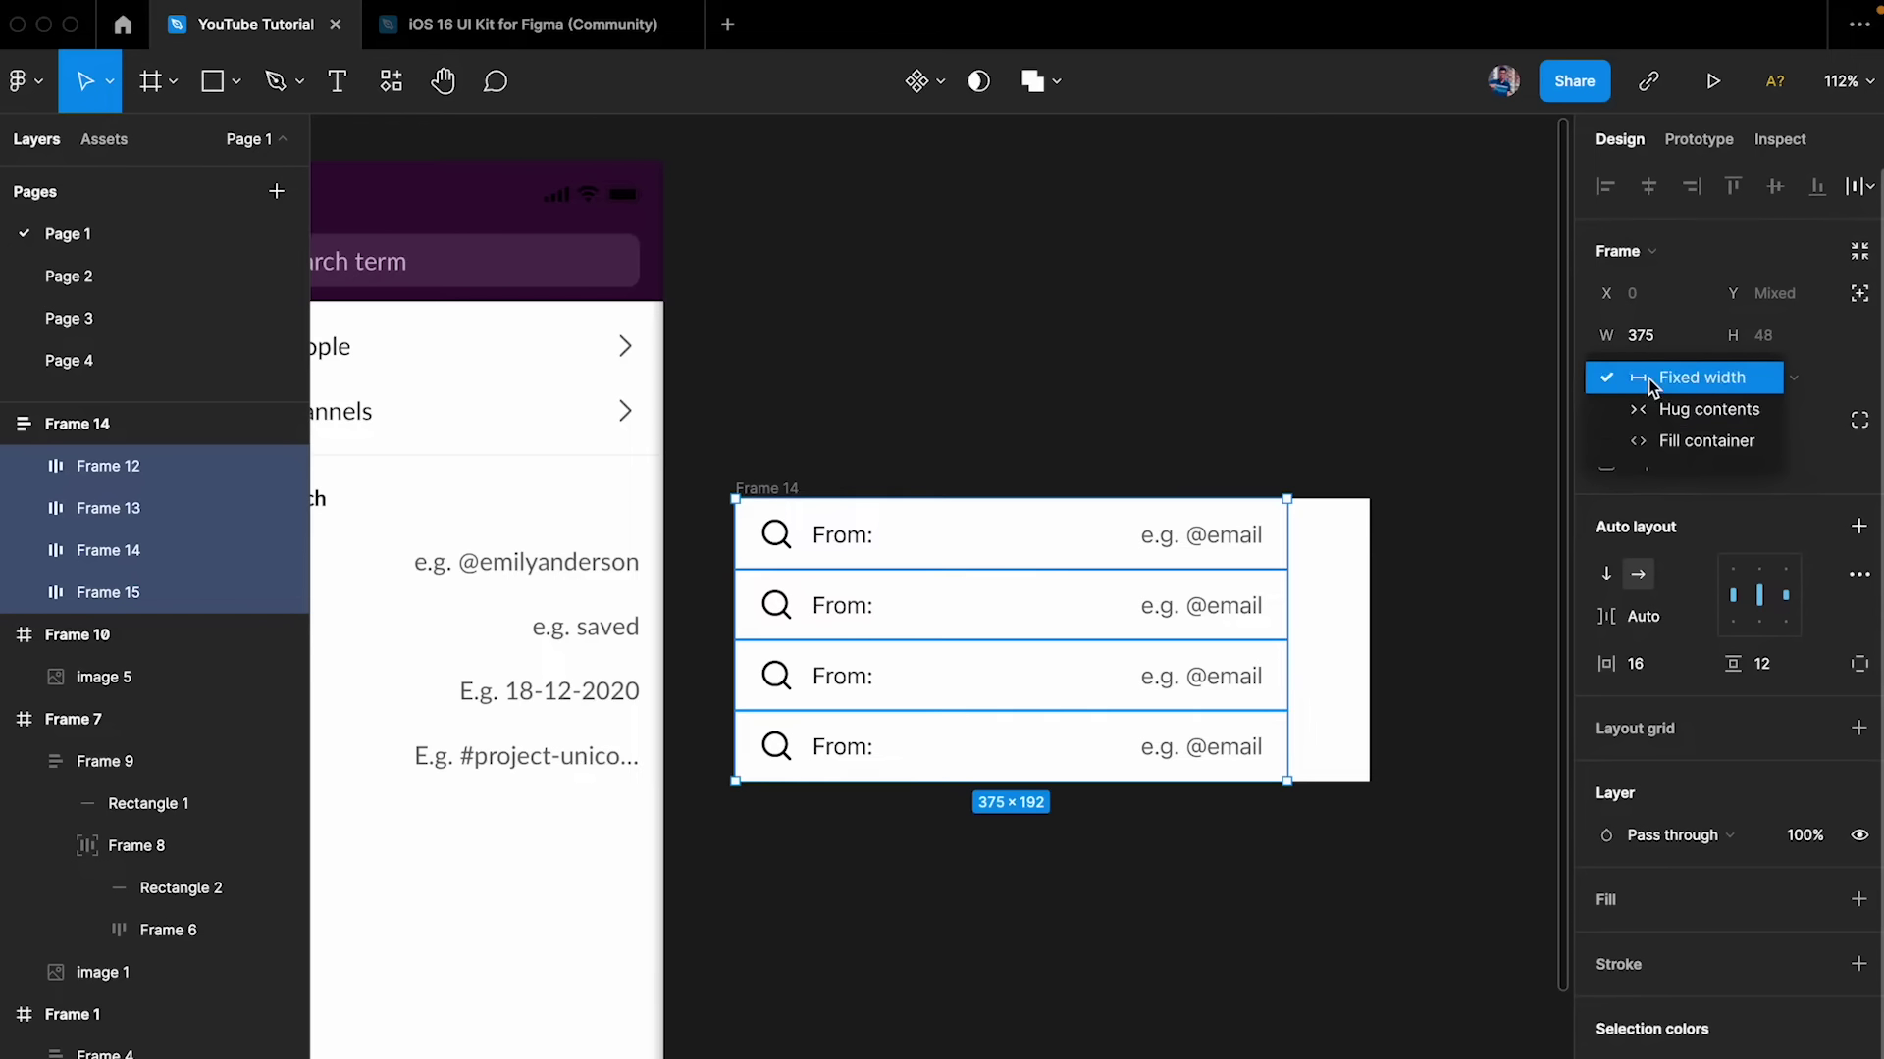
click(1667, 443)
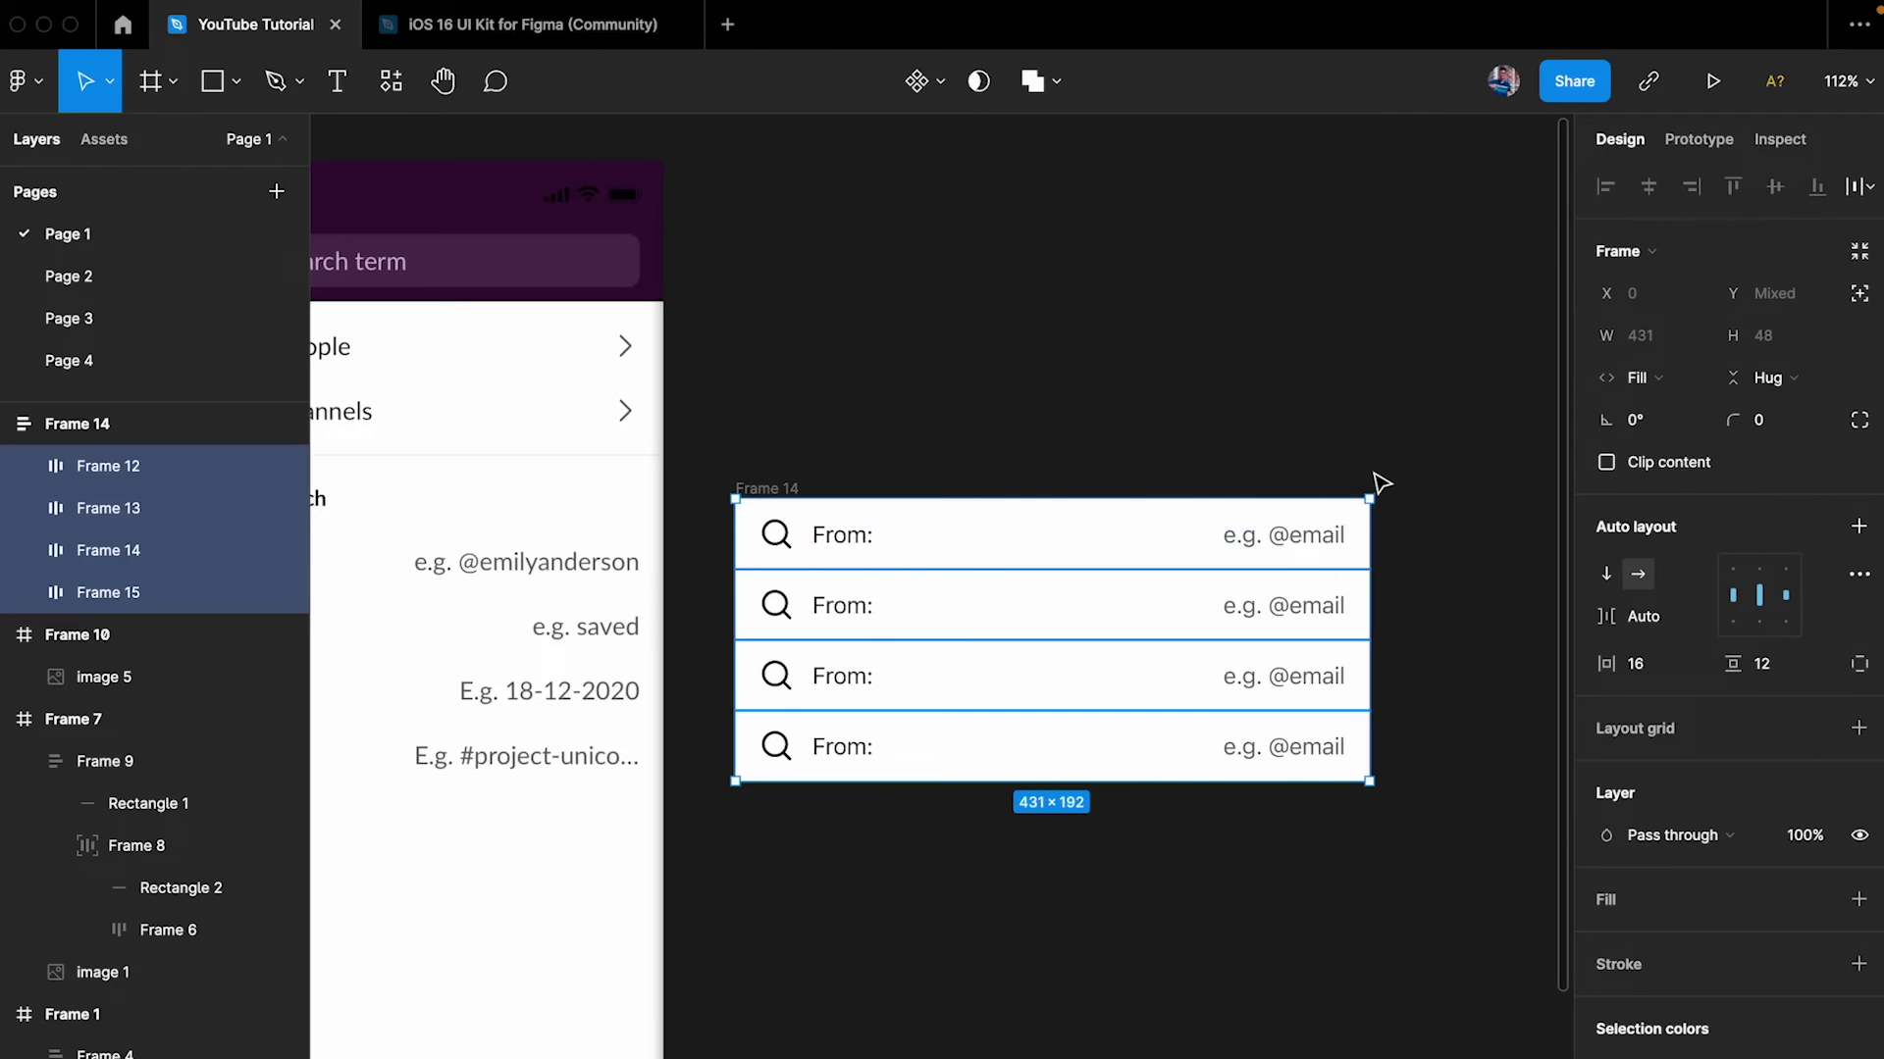
- Narrow the list frame to about 360 wide and move it down the canvas to about Y -22
click(1303, 549)
click(808, 489)
drag(1369, 549, 1268, 539)
scroll(1267, 540, left, 5)
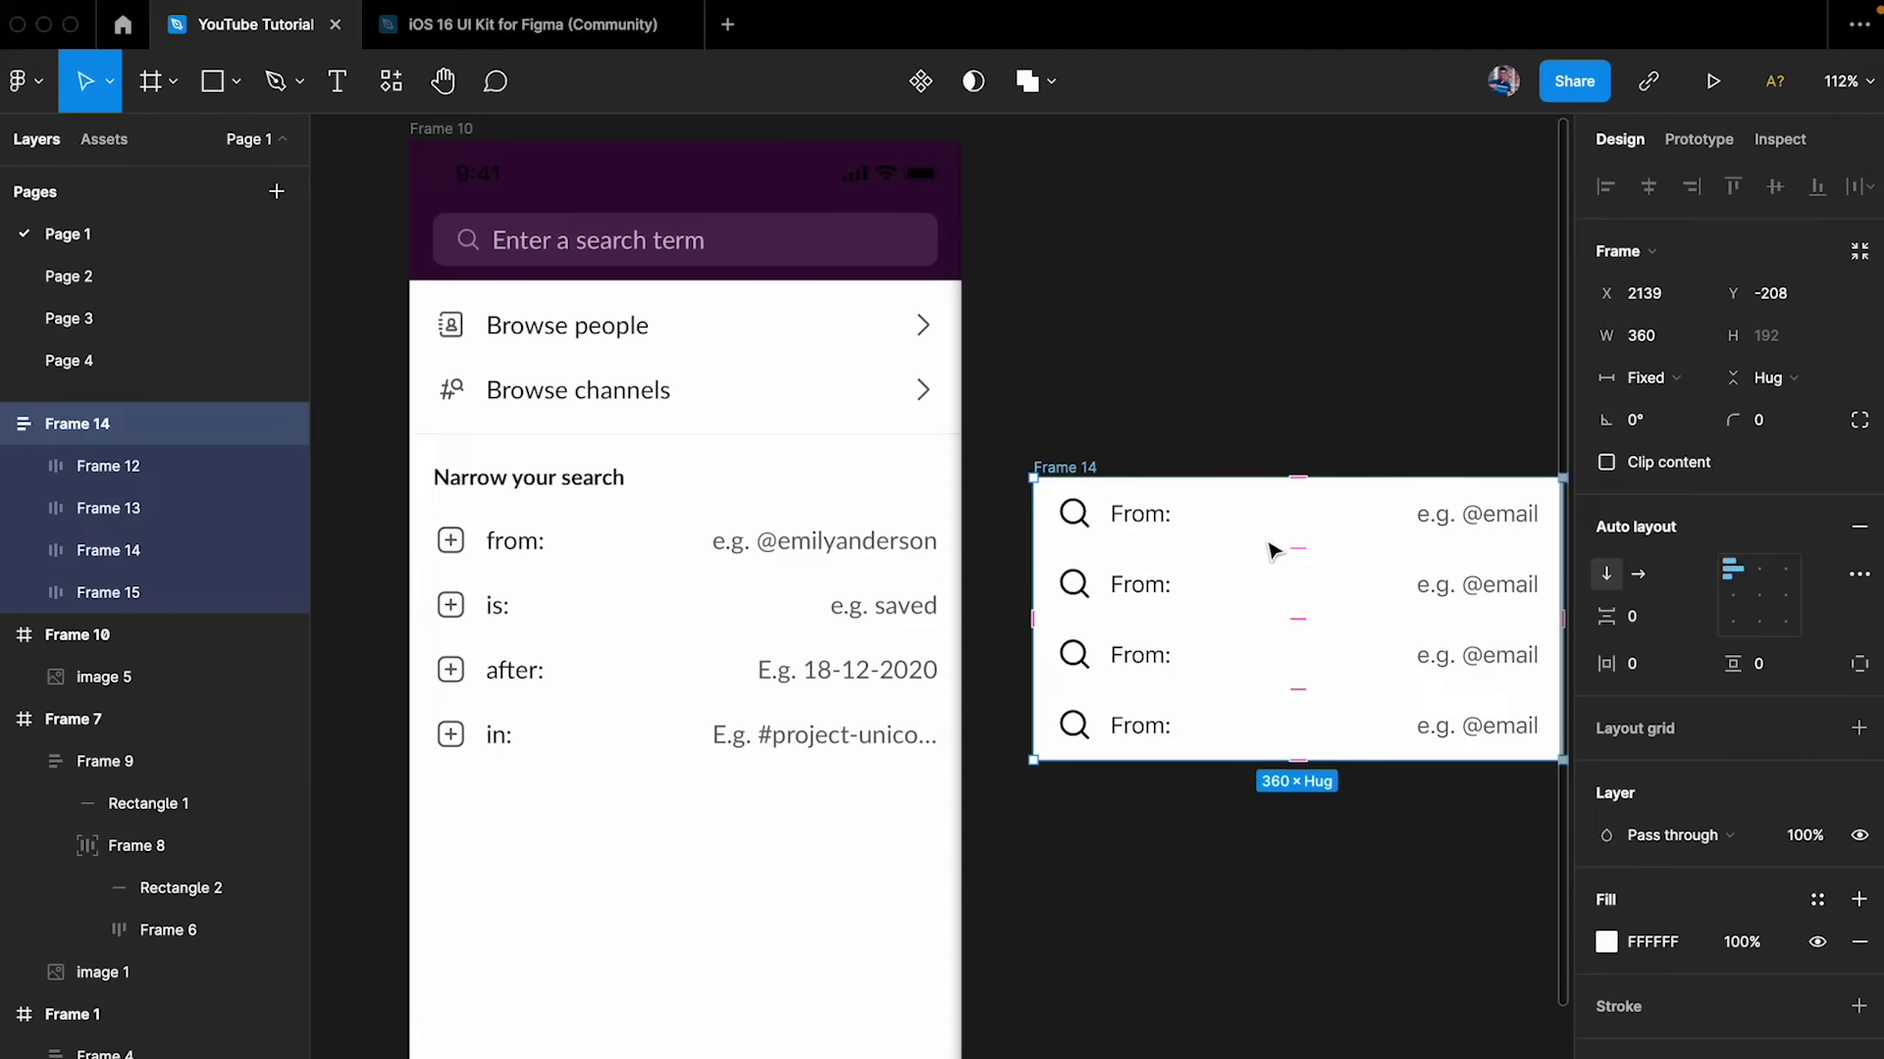
scroll(1083, 461, down, 3)
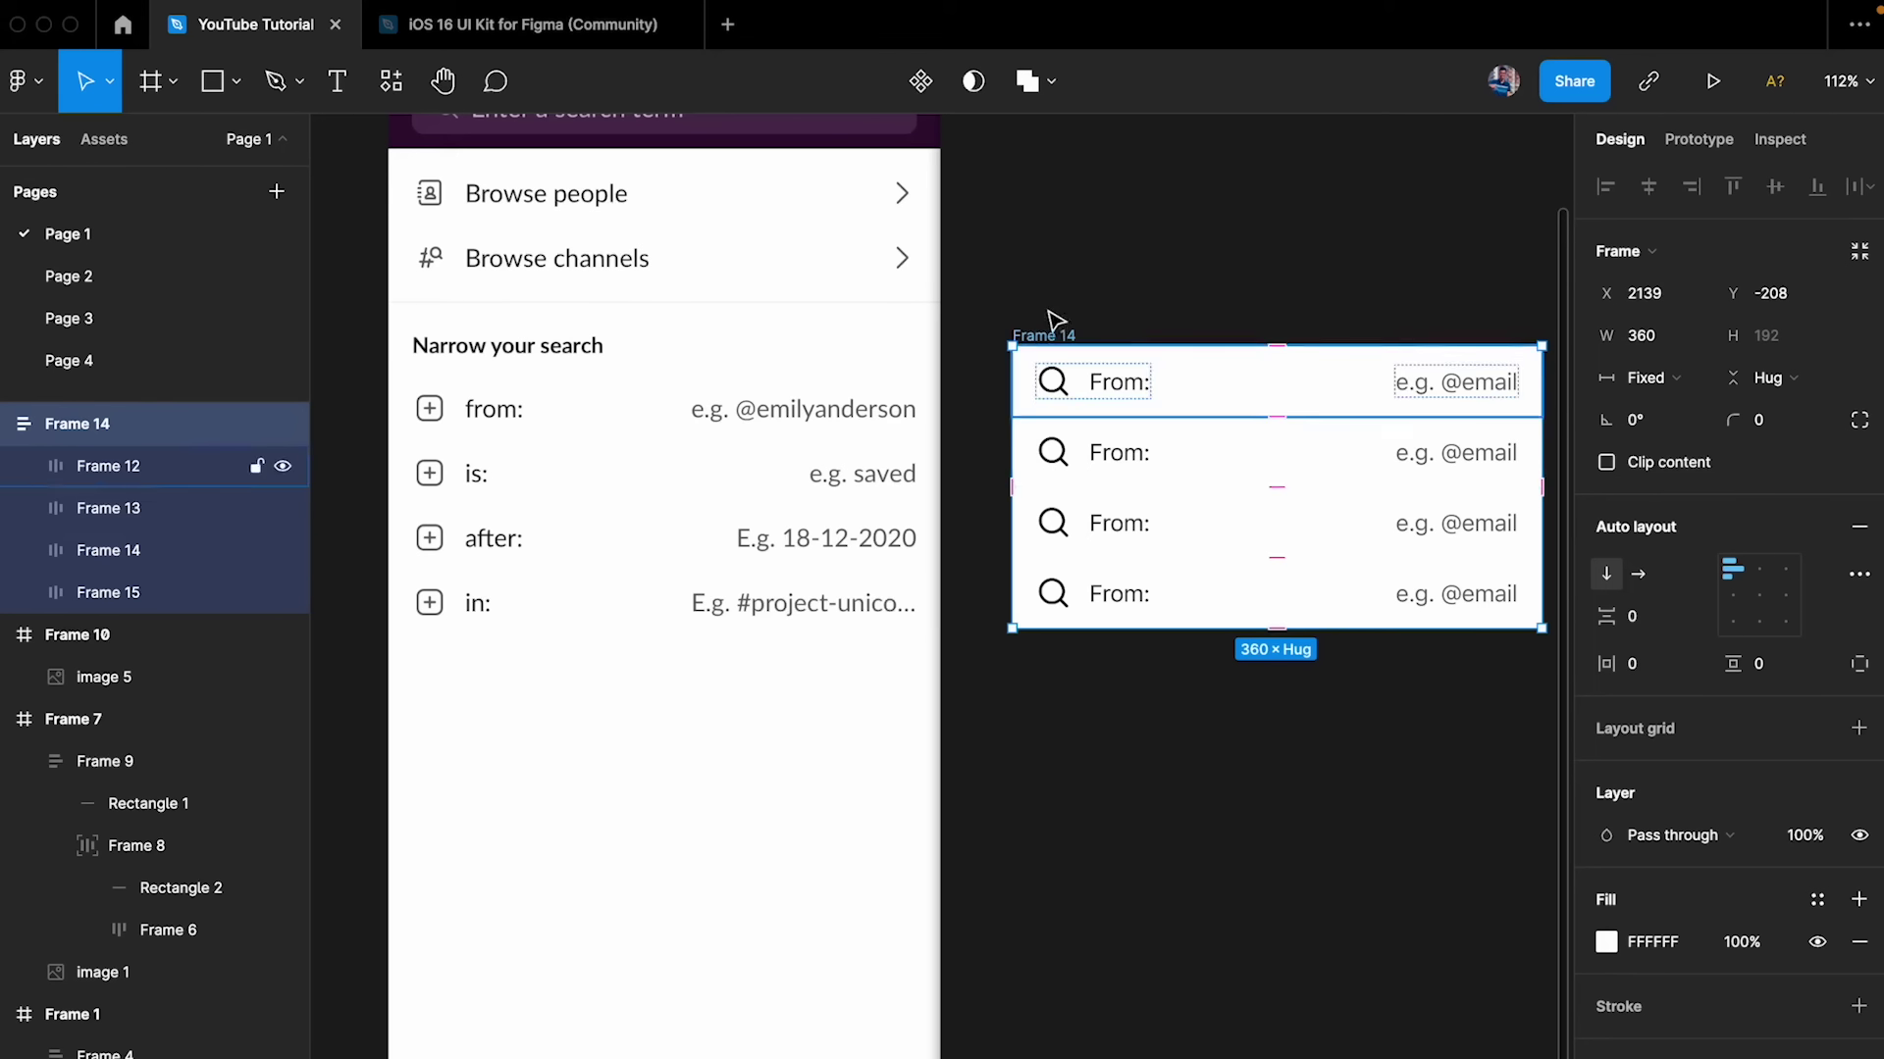
drag(1052, 339, 1052, 612)
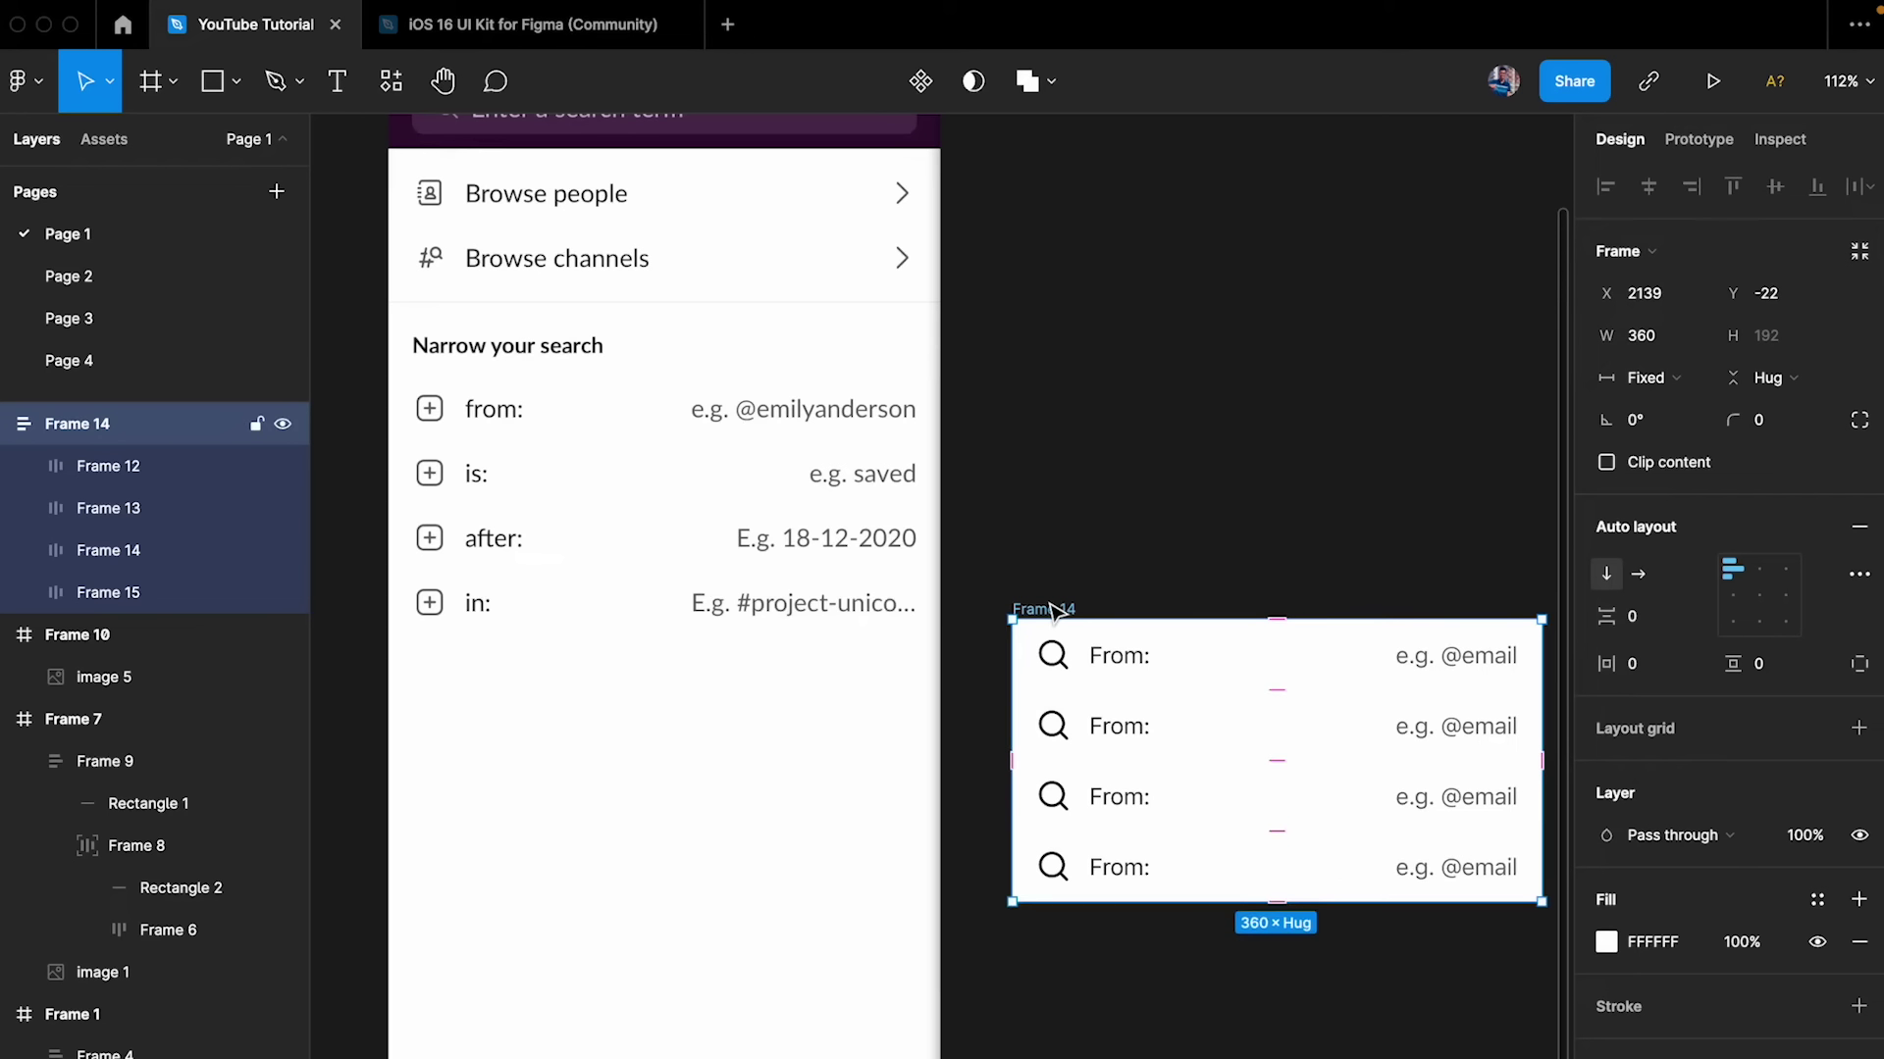
- Add the text "Narrow your search" in Frame 10 and place it just above the matching heading in the screenshot
scroll(484, 349, up, 5)
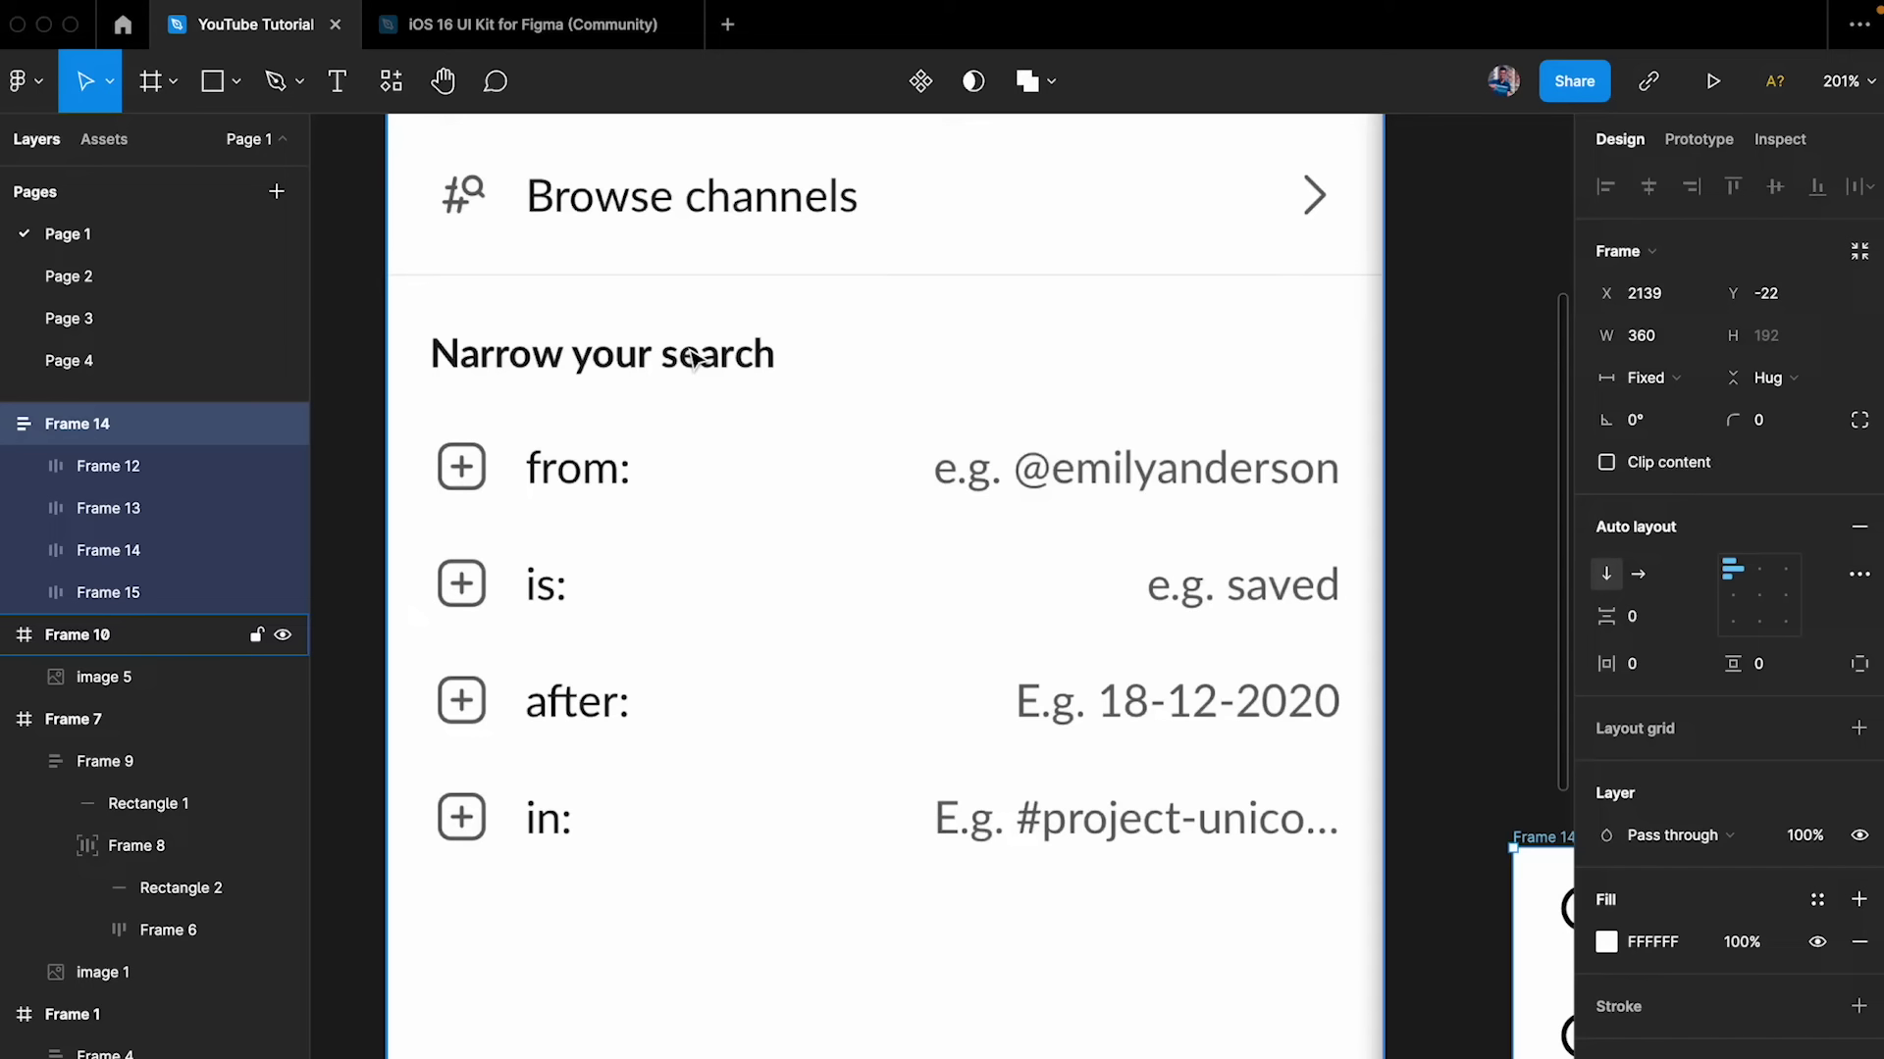
scroll(576, 368, up, 2)
key(t)
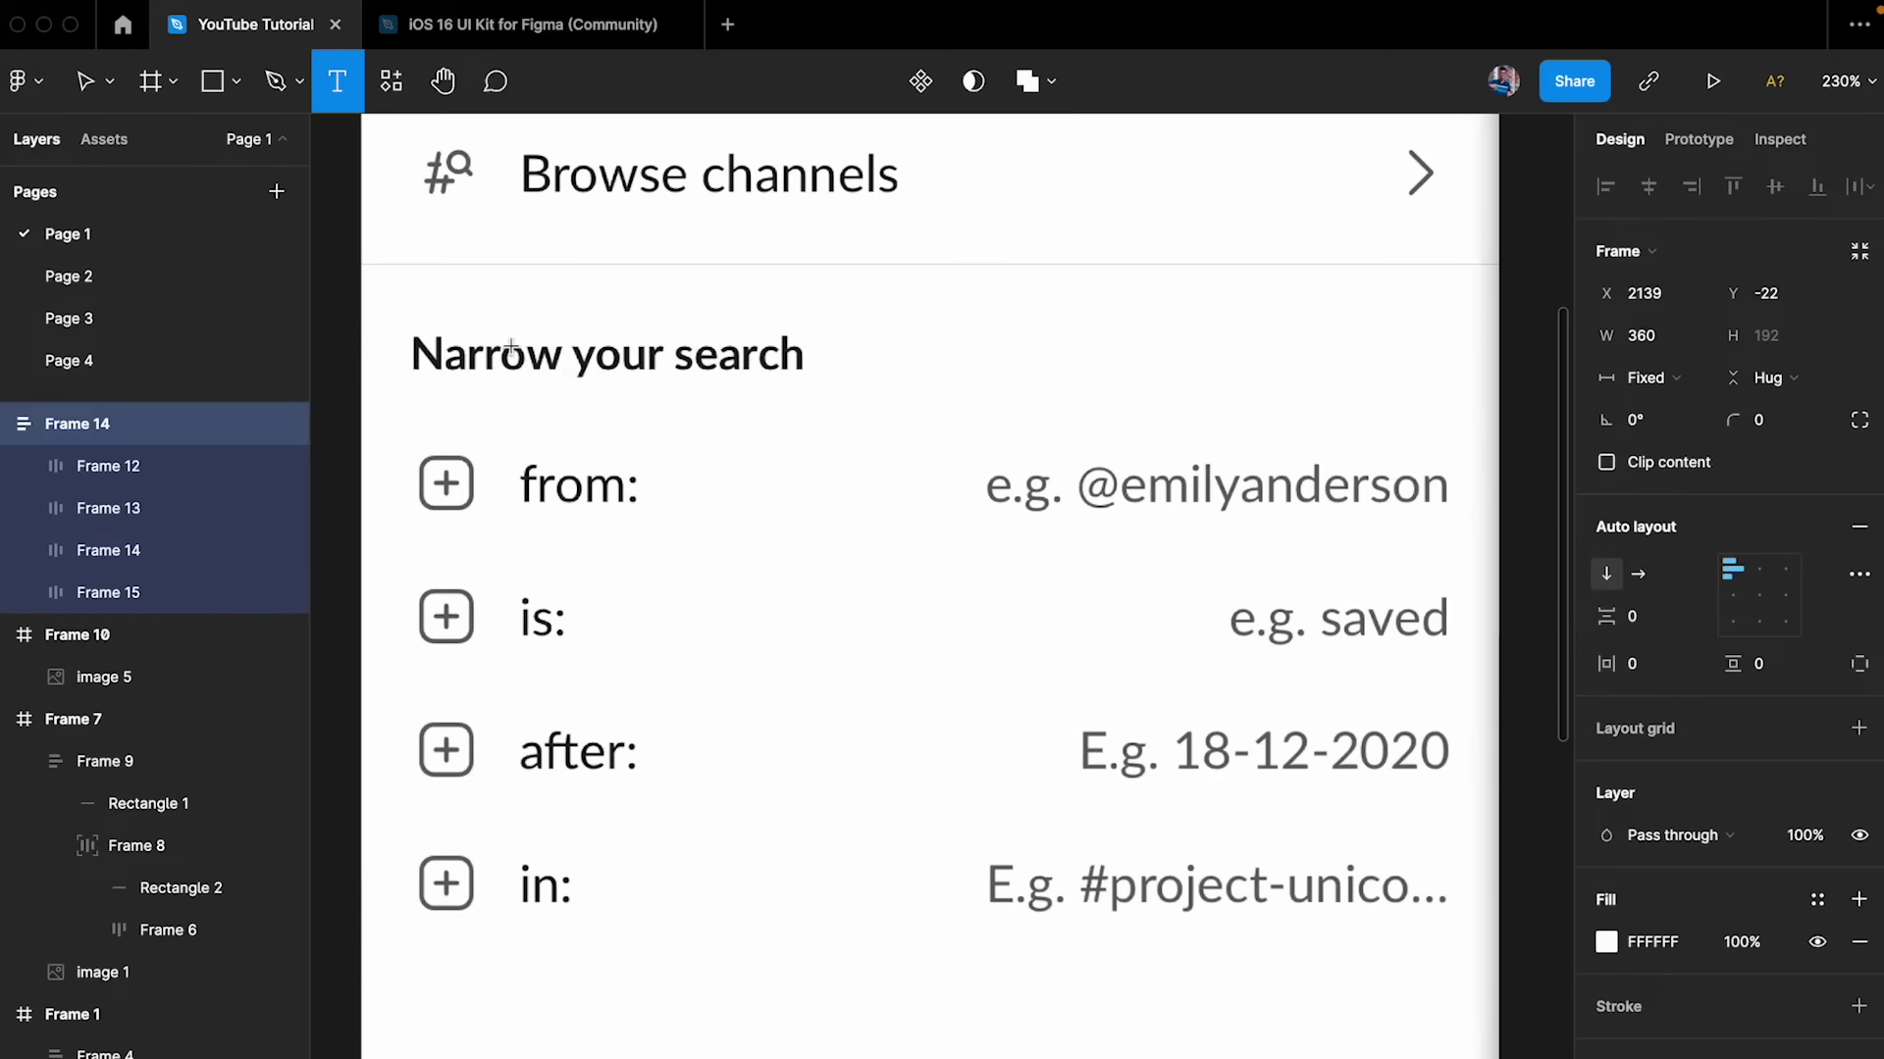
click(511, 324)
text(Nar)
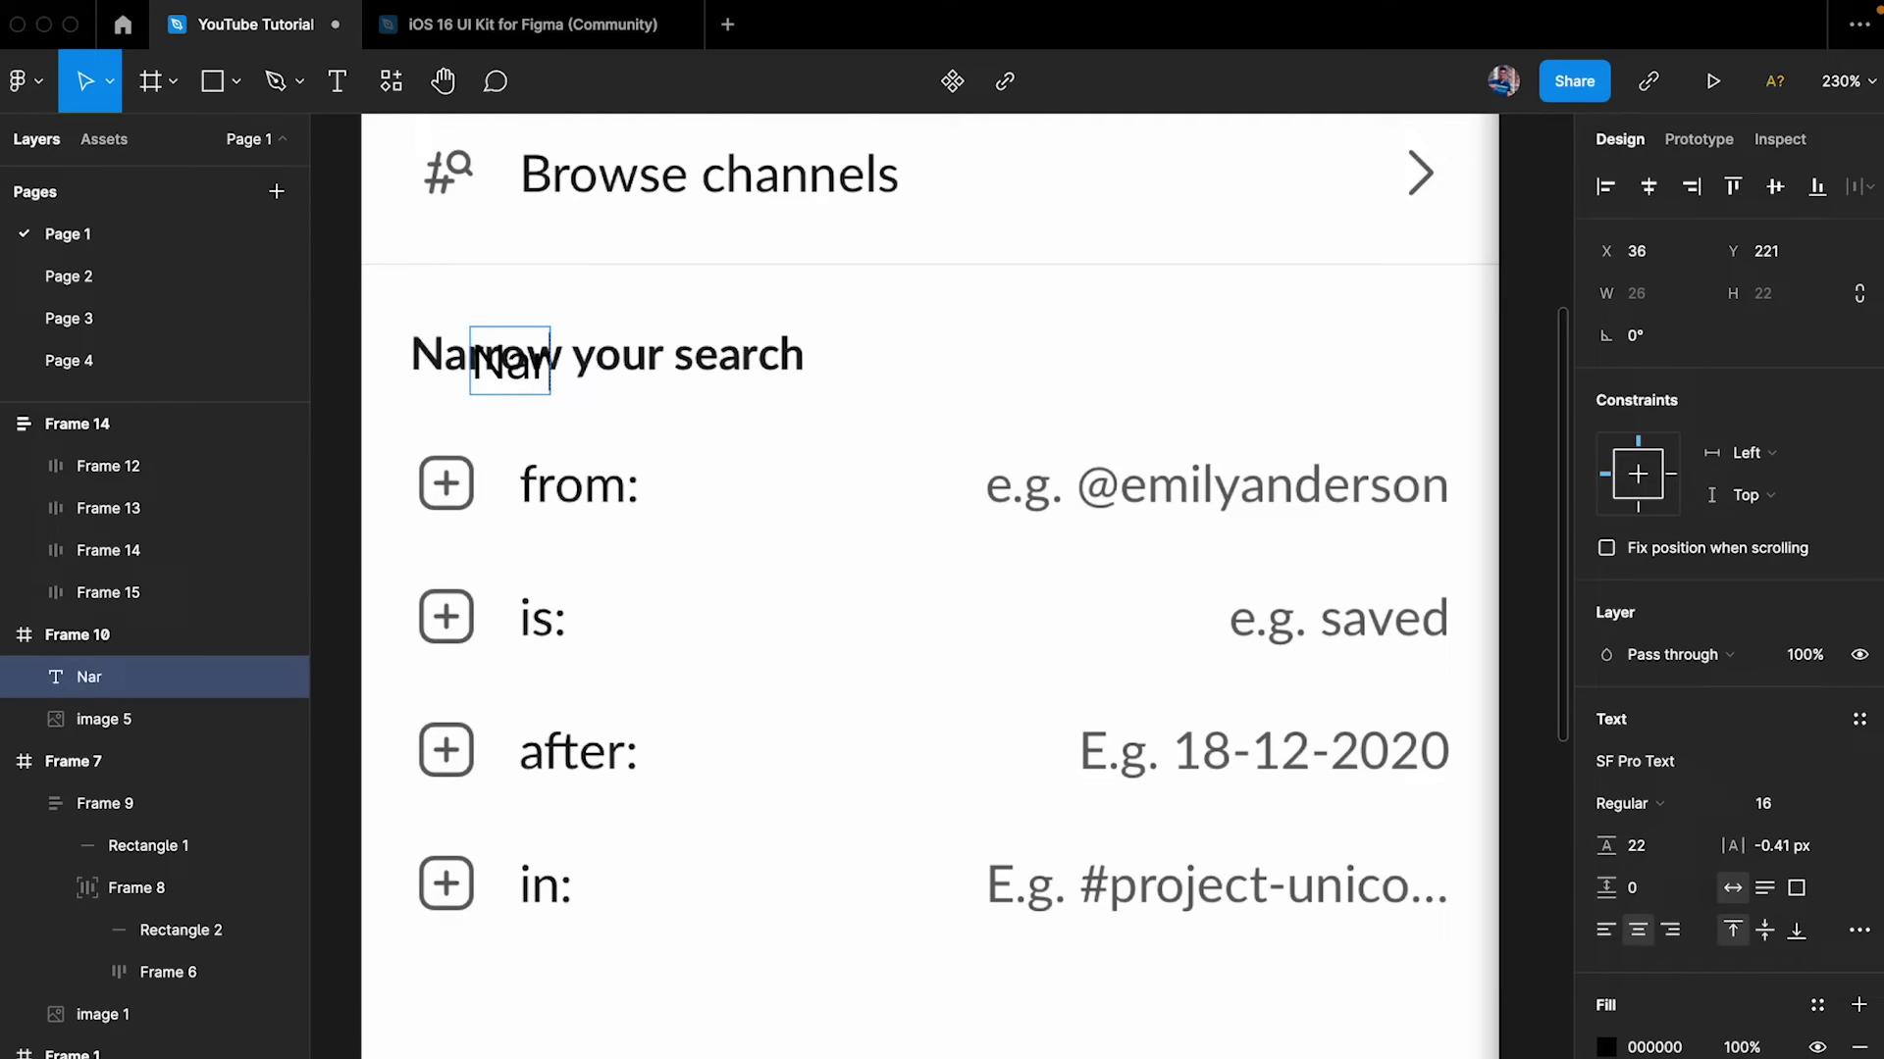
text(row your search)
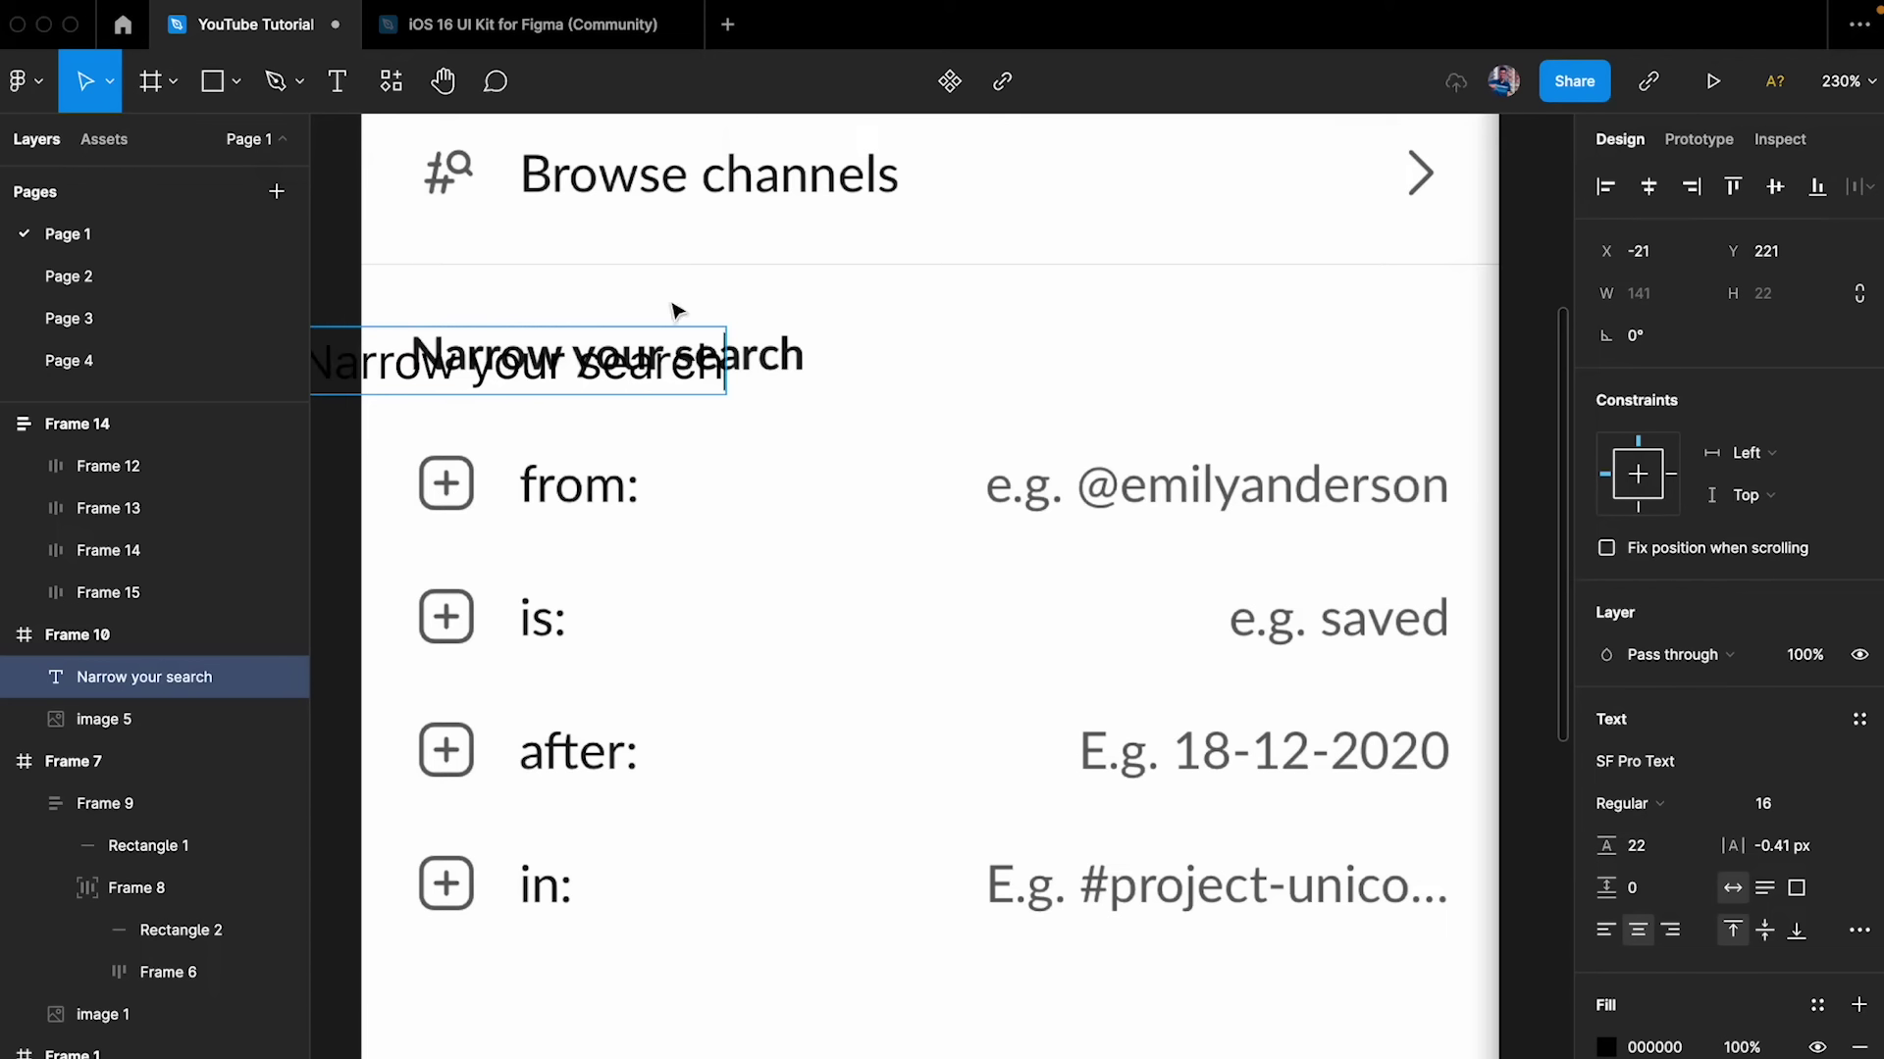
key(Escape)
drag(707, 358, 854, 298)
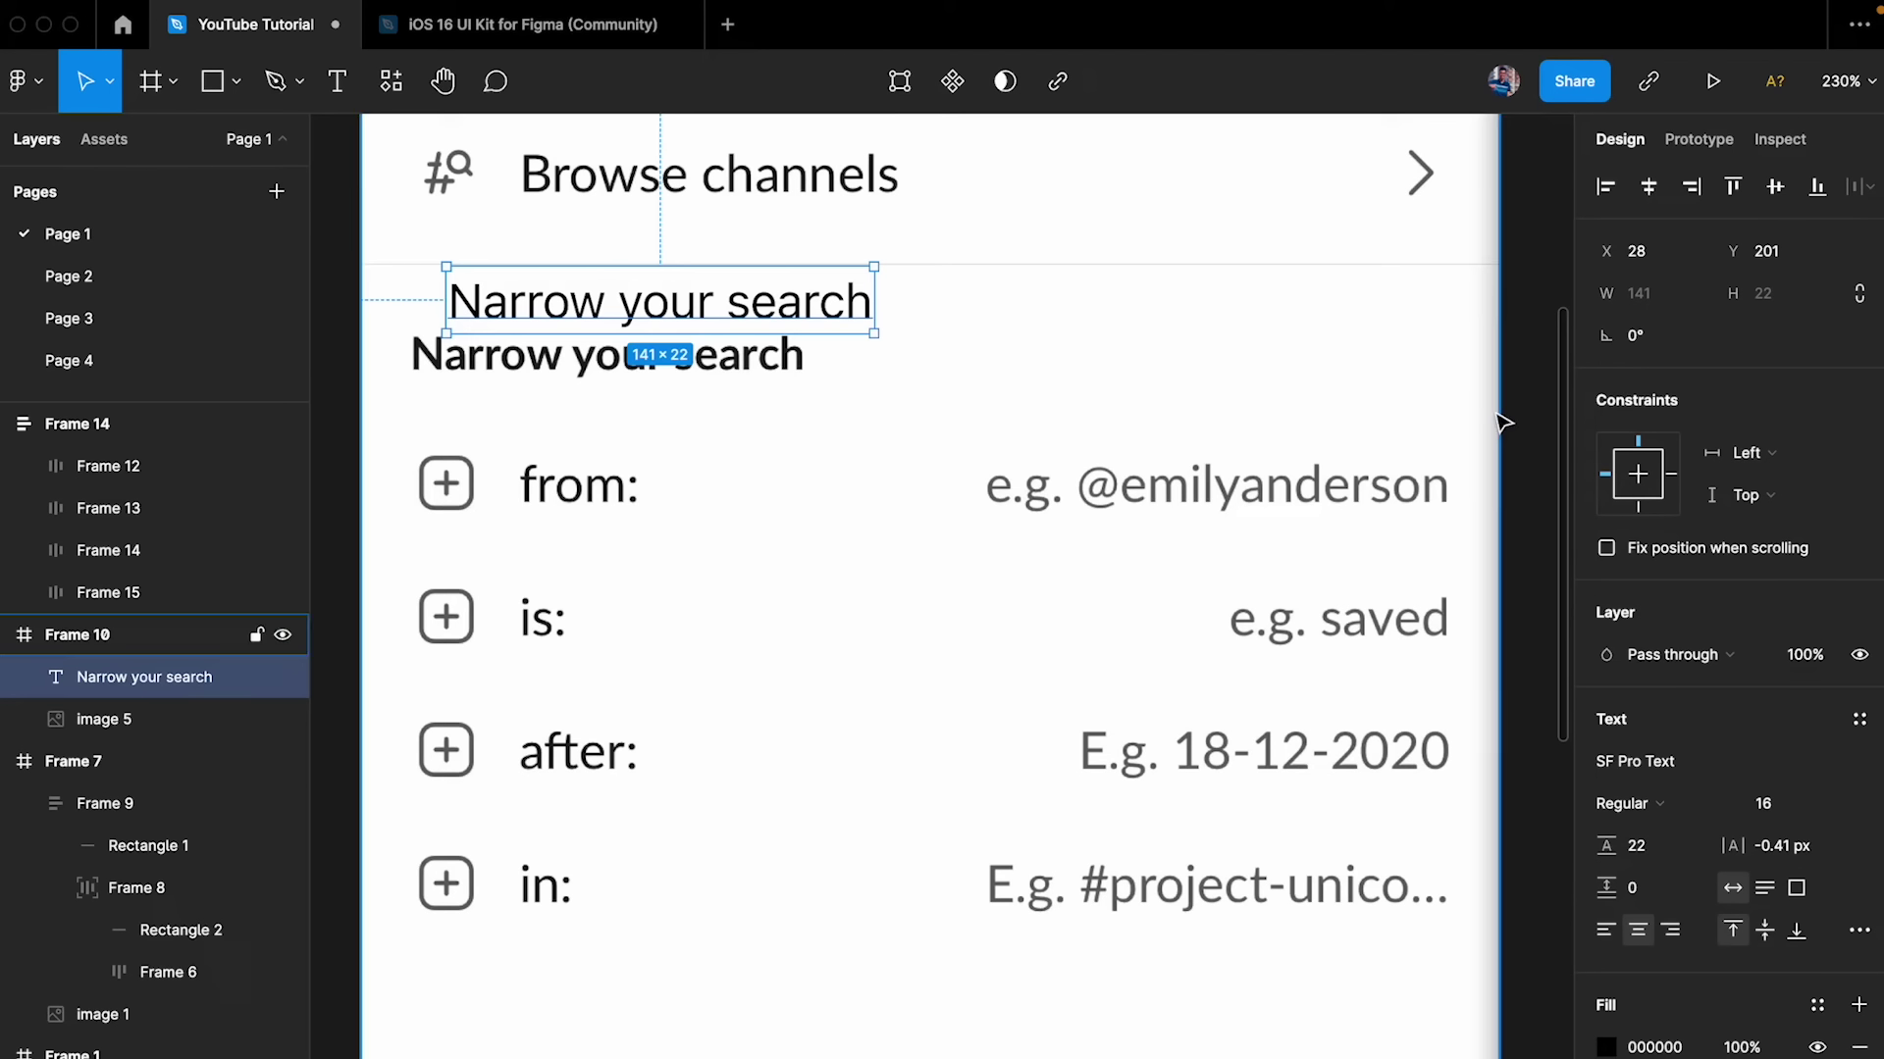
- Set the heading text's weight to Semibold and align it over the original heading at X 16, Y 218
click(1675, 804)
click(1662, 866)
click(812, 433)
click(642, 324)
drag(647, 329, 637, 359)
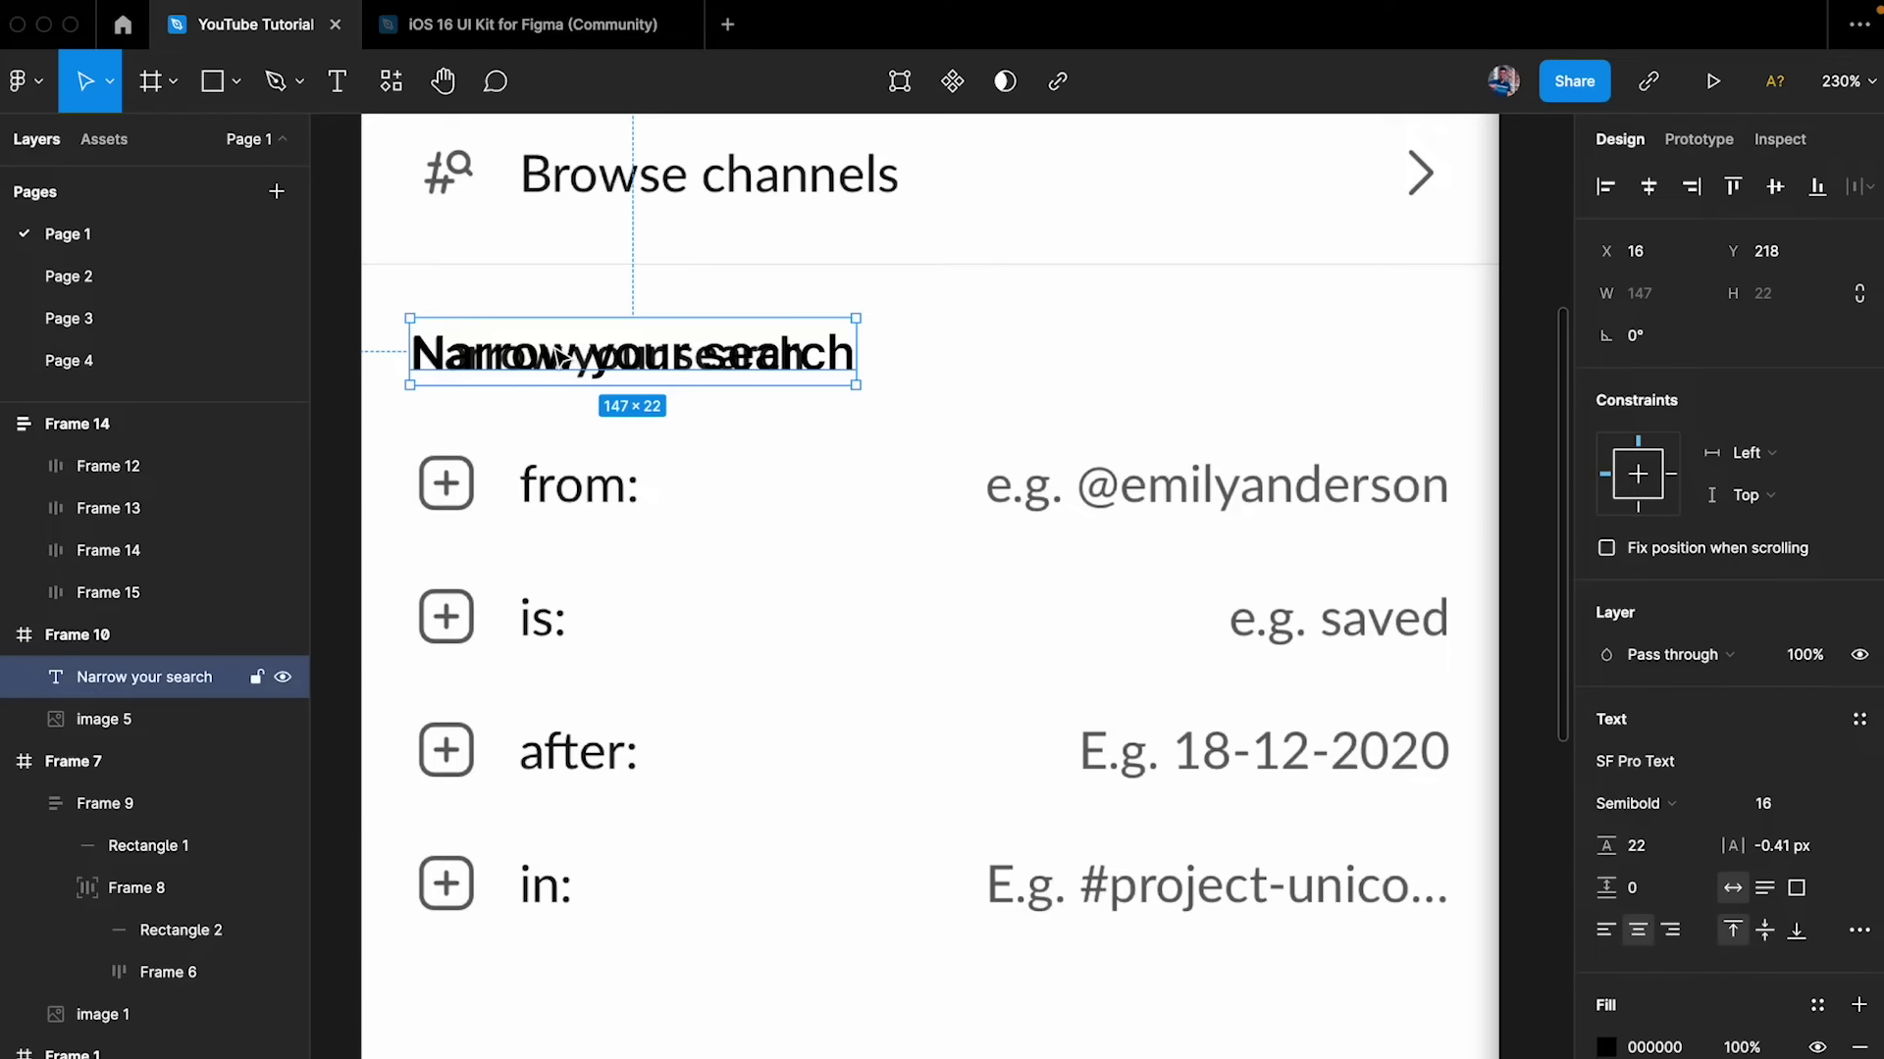
- Wrap the "Narrow your search" heading in an auto layout frame and fill that frame with light pink FFE0F3
key(shift+a)
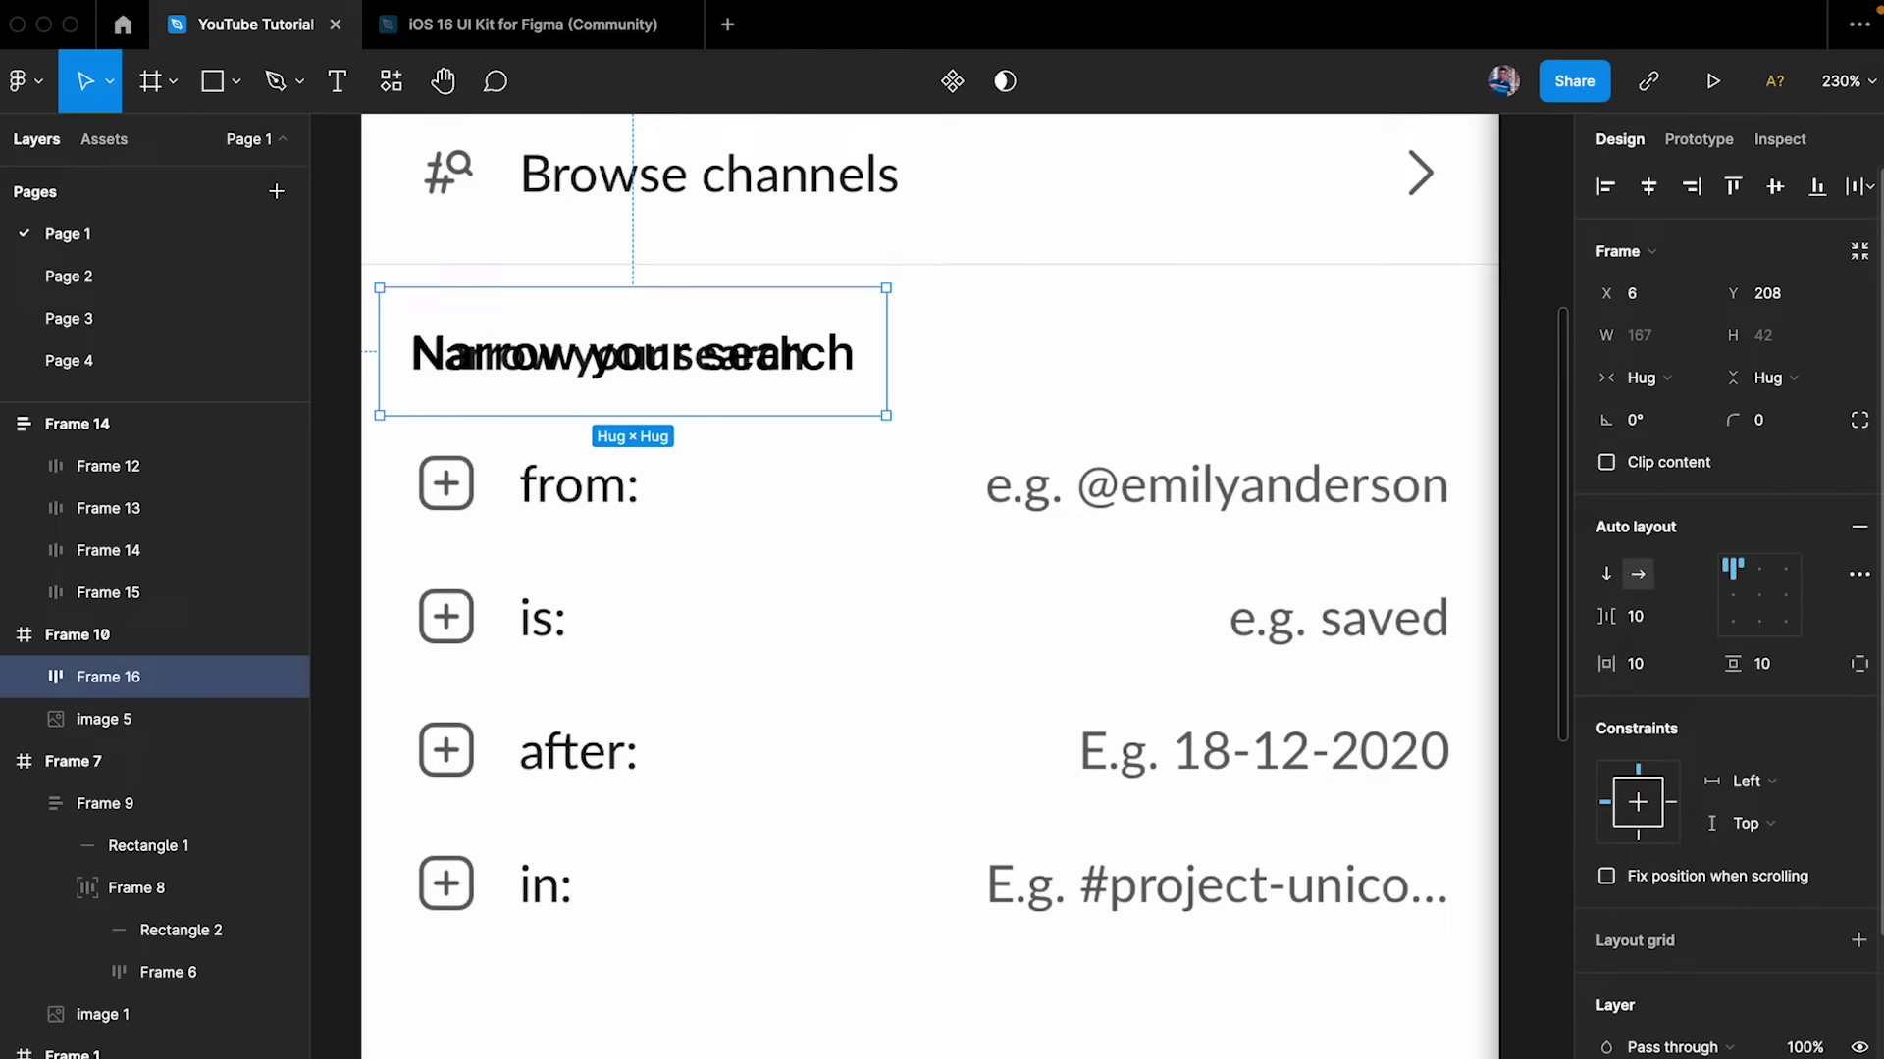
scroll(1726, 687, down, 3)
click(1858, 842)
click(1606, 886)
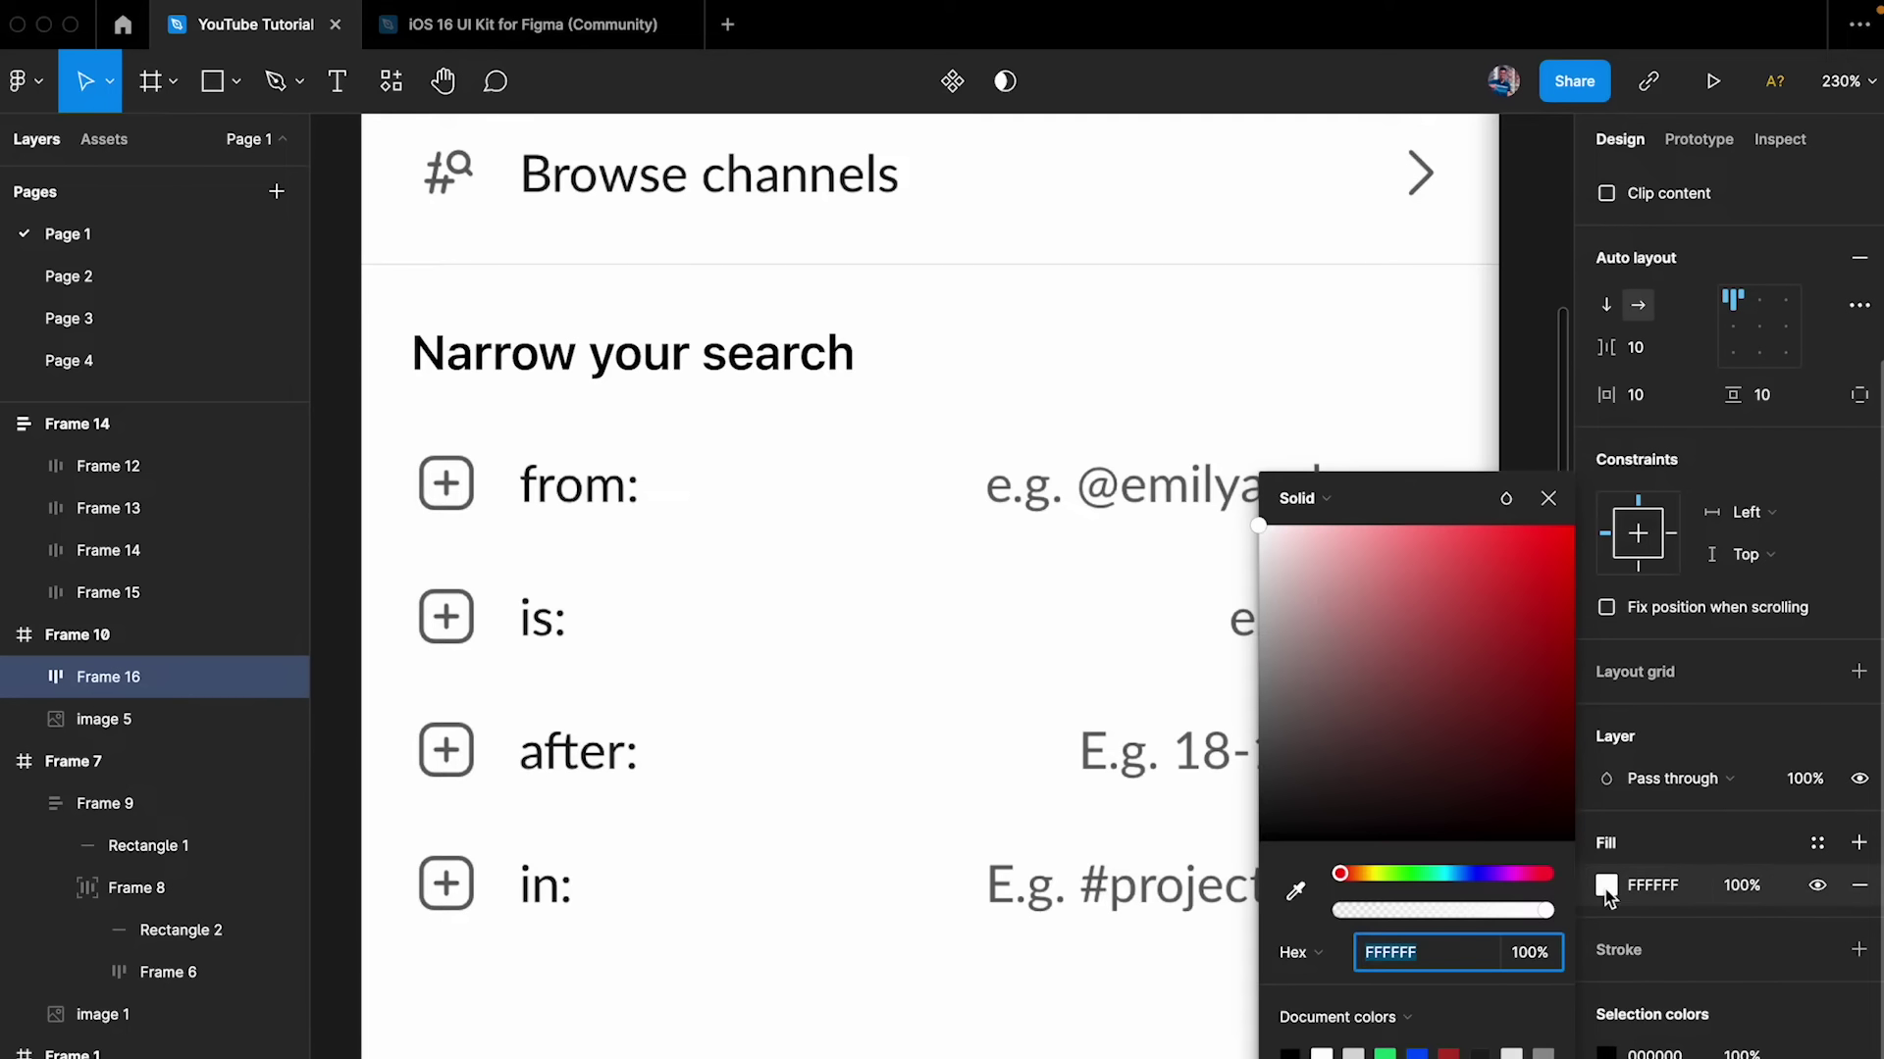
drag(1298, 551, 1295, 526)
click(1525, 874)
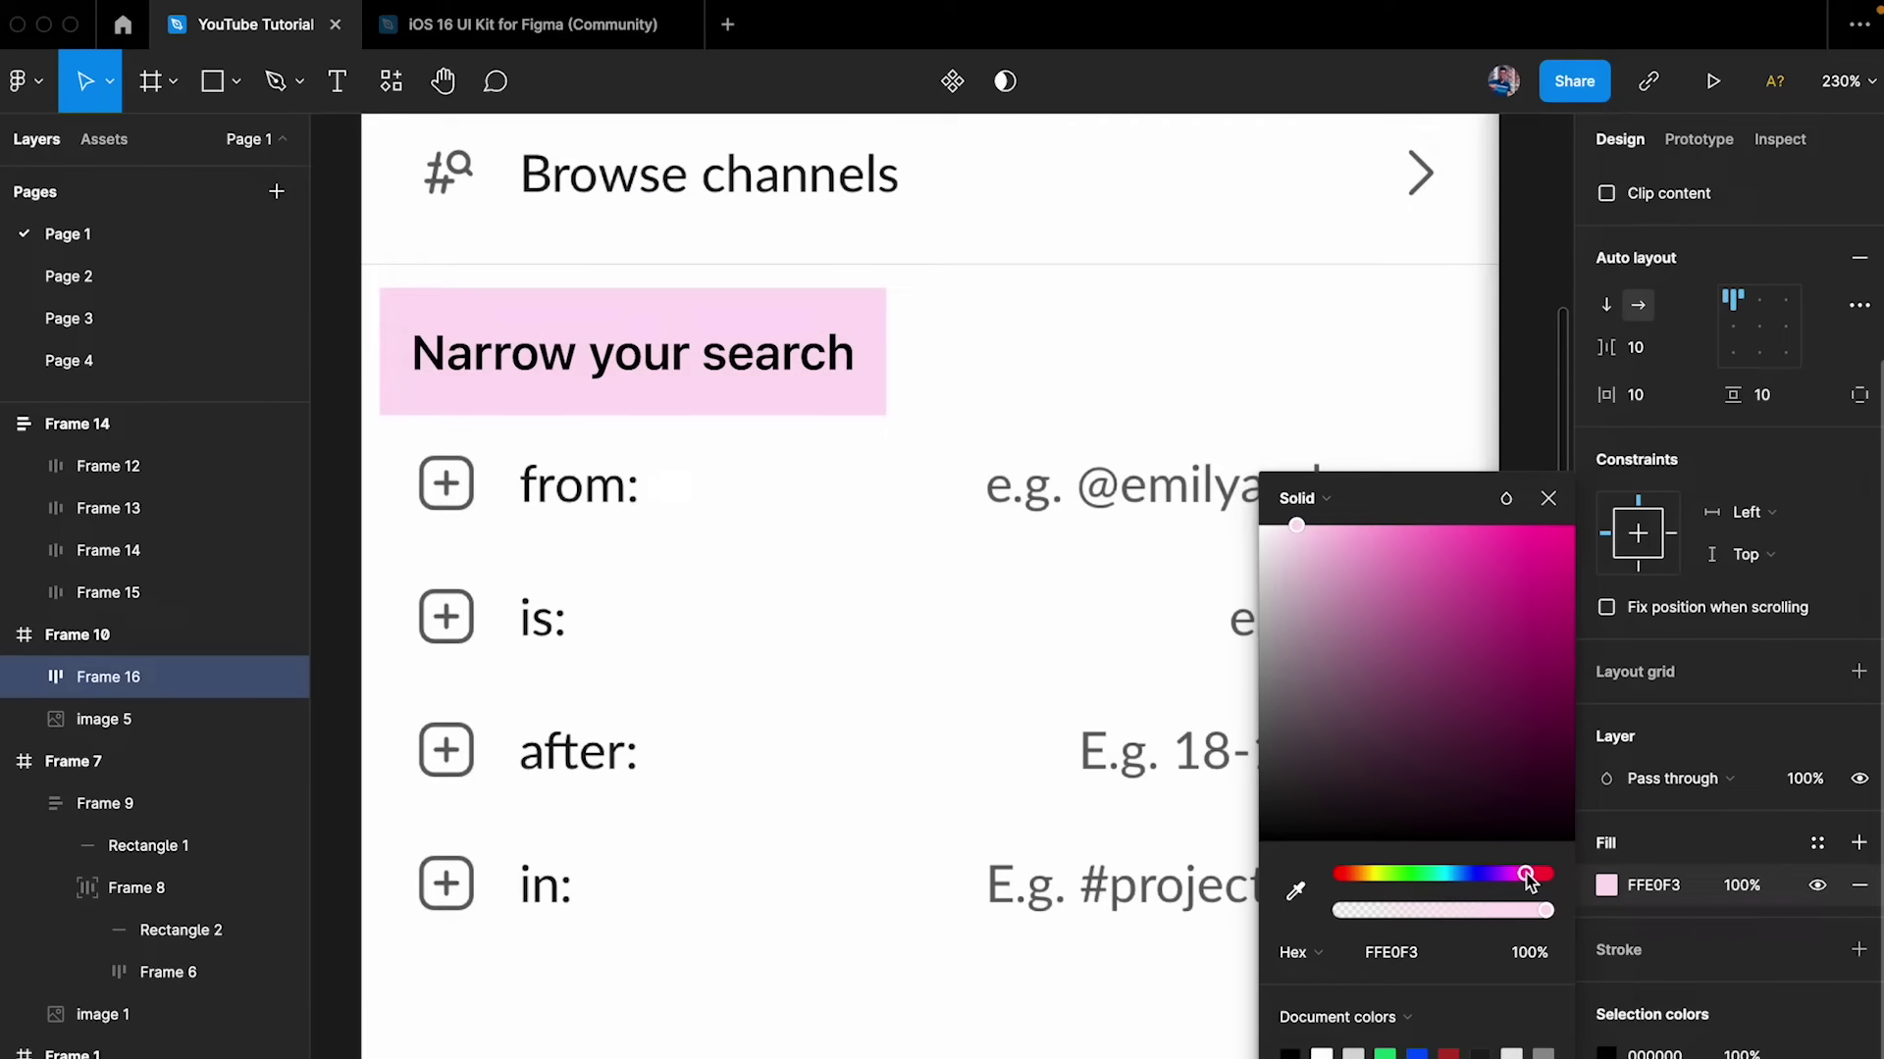
click(1566, 510)
click(1291, 315)
click(829, 341)
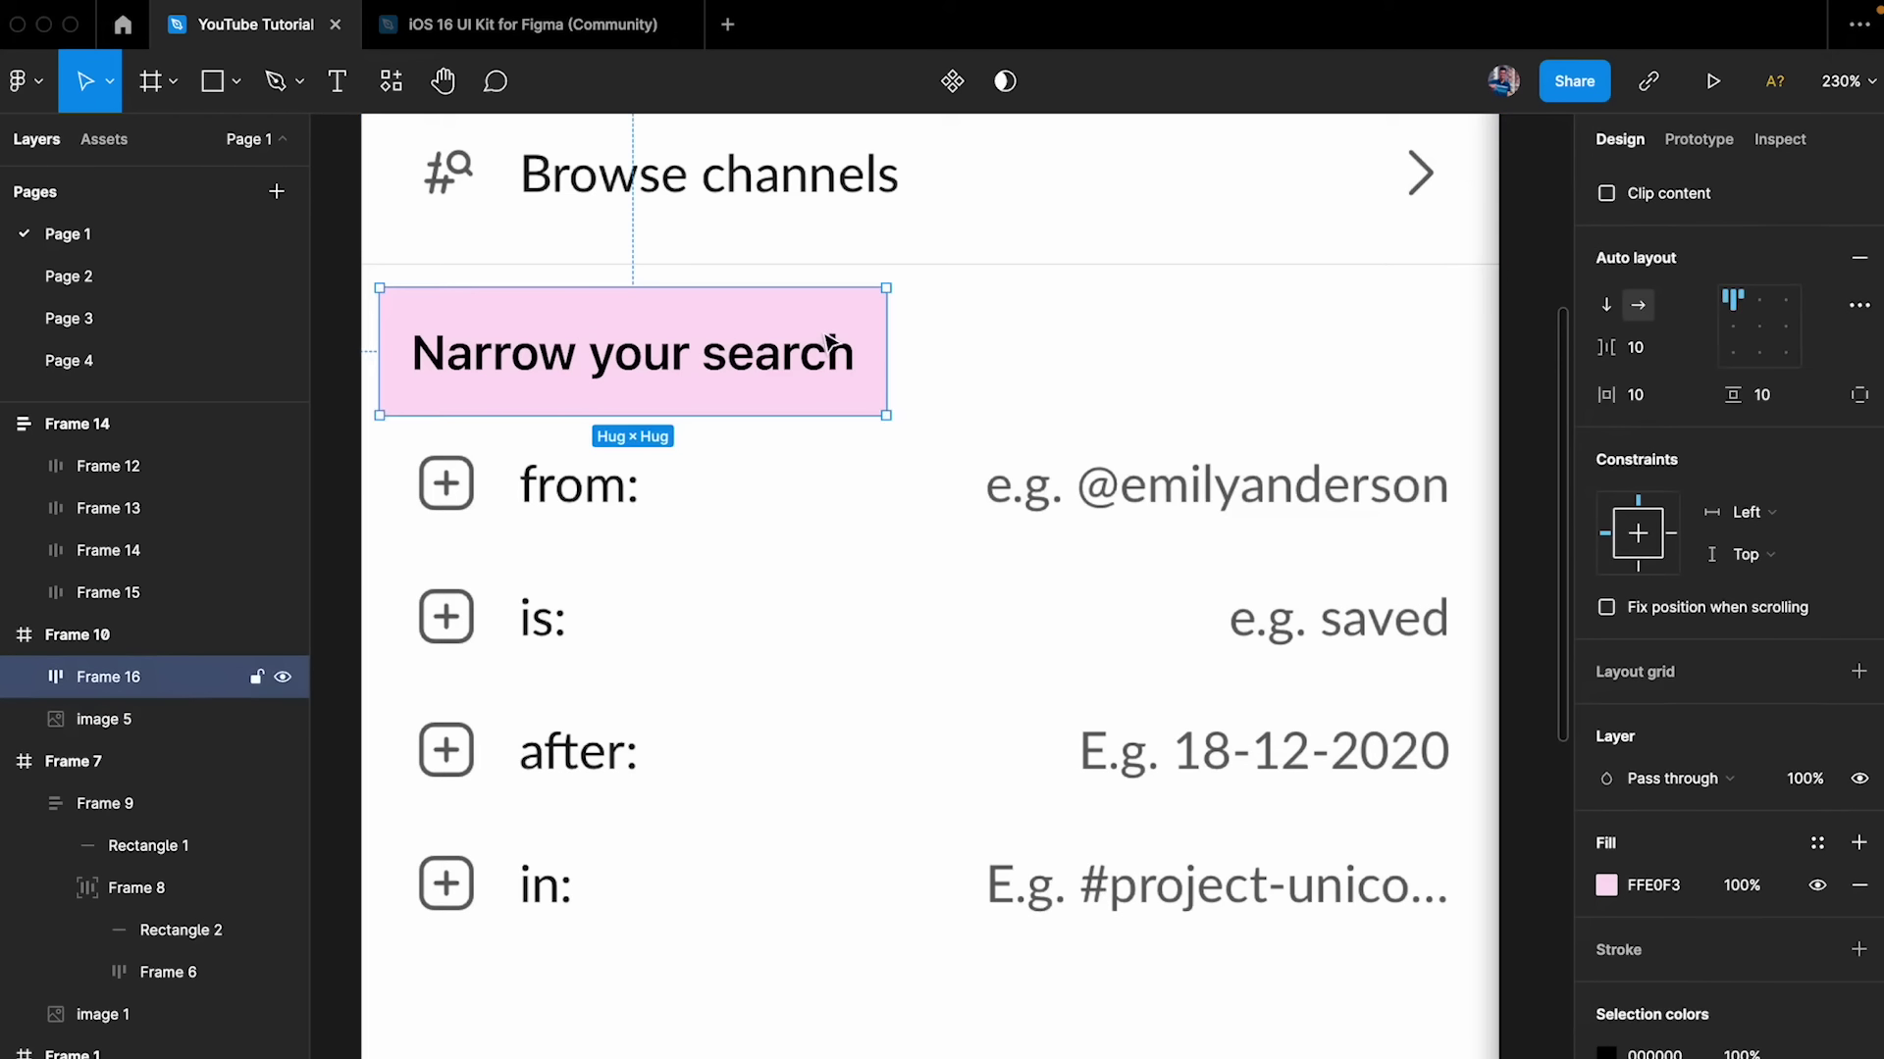
- Move the four-row list into Frame 10, flush left and directly beneath the pink heading frame
scroll(618, 345, down, 5)
click(1113, 596)
drag(1114, 597, 550, 413)
scroll(618, 547, up, 5)
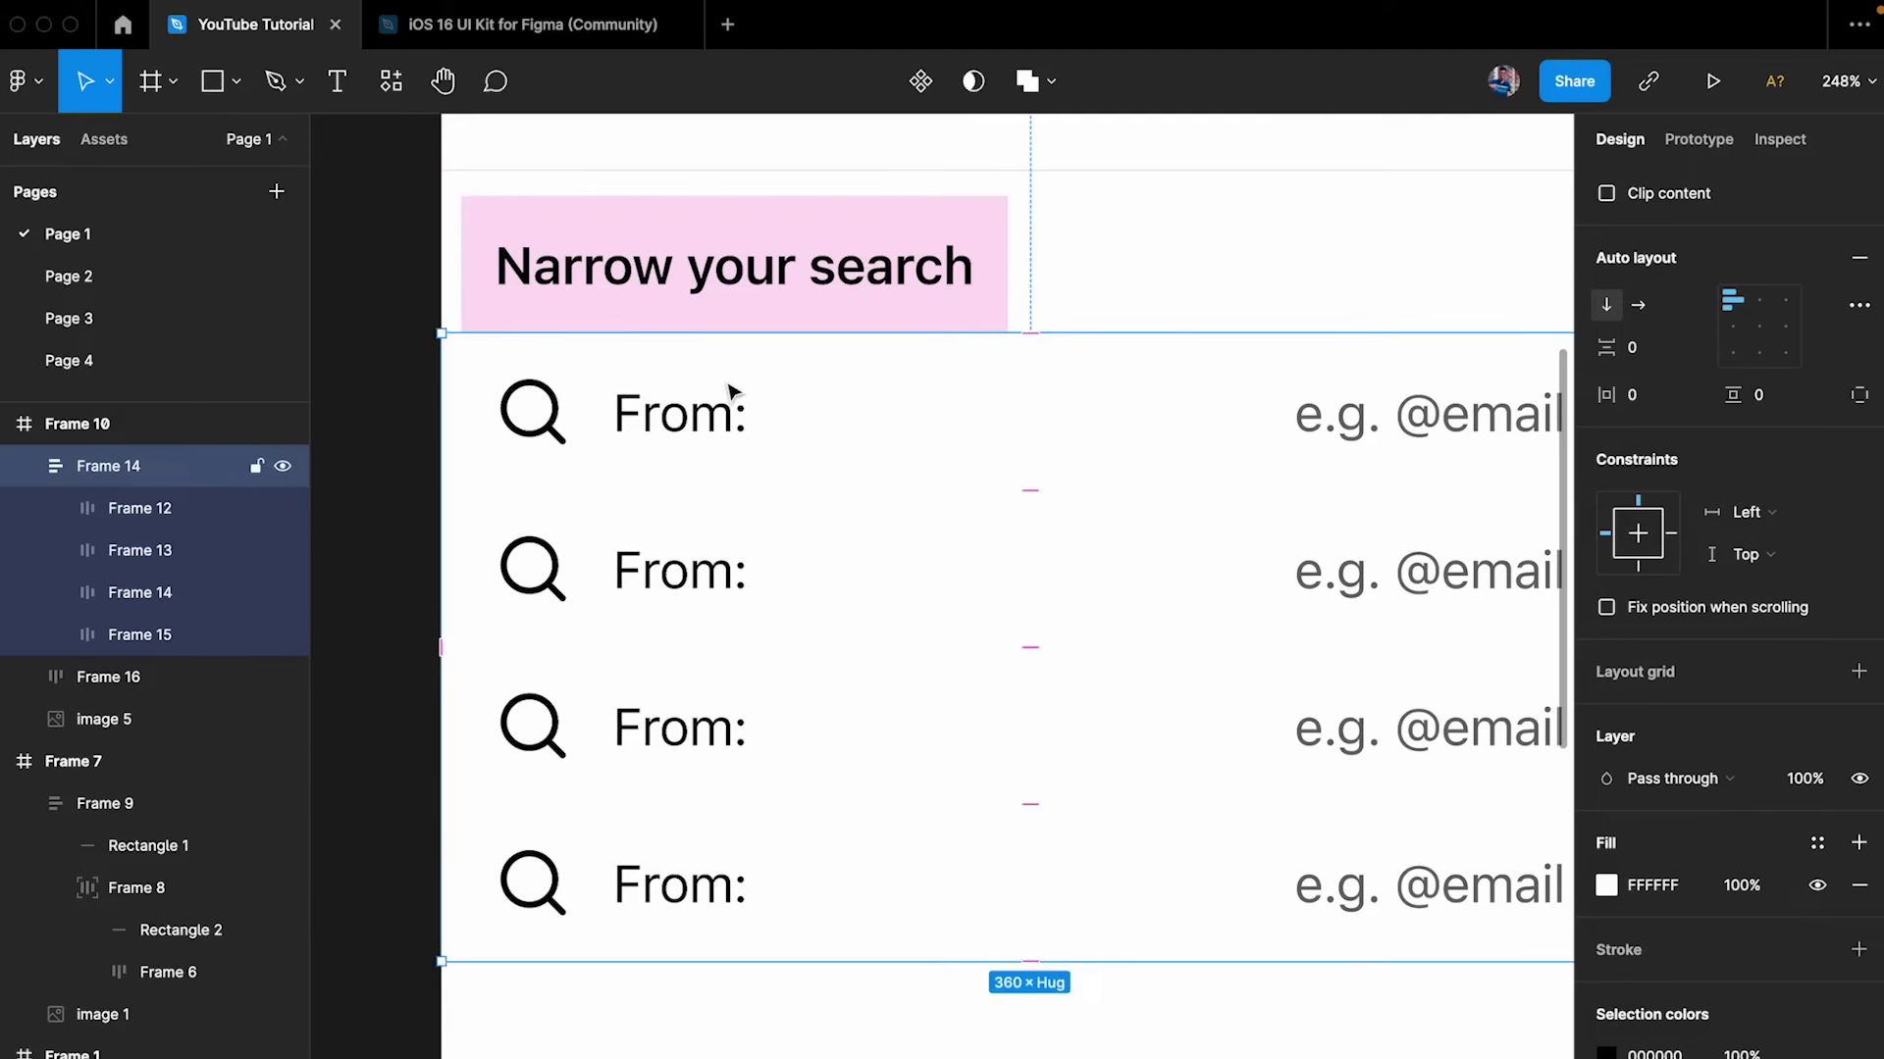
- Set the list's layer opacity to 50% and widen it to about 374, reaching the mobile frame's right edge
key(1)
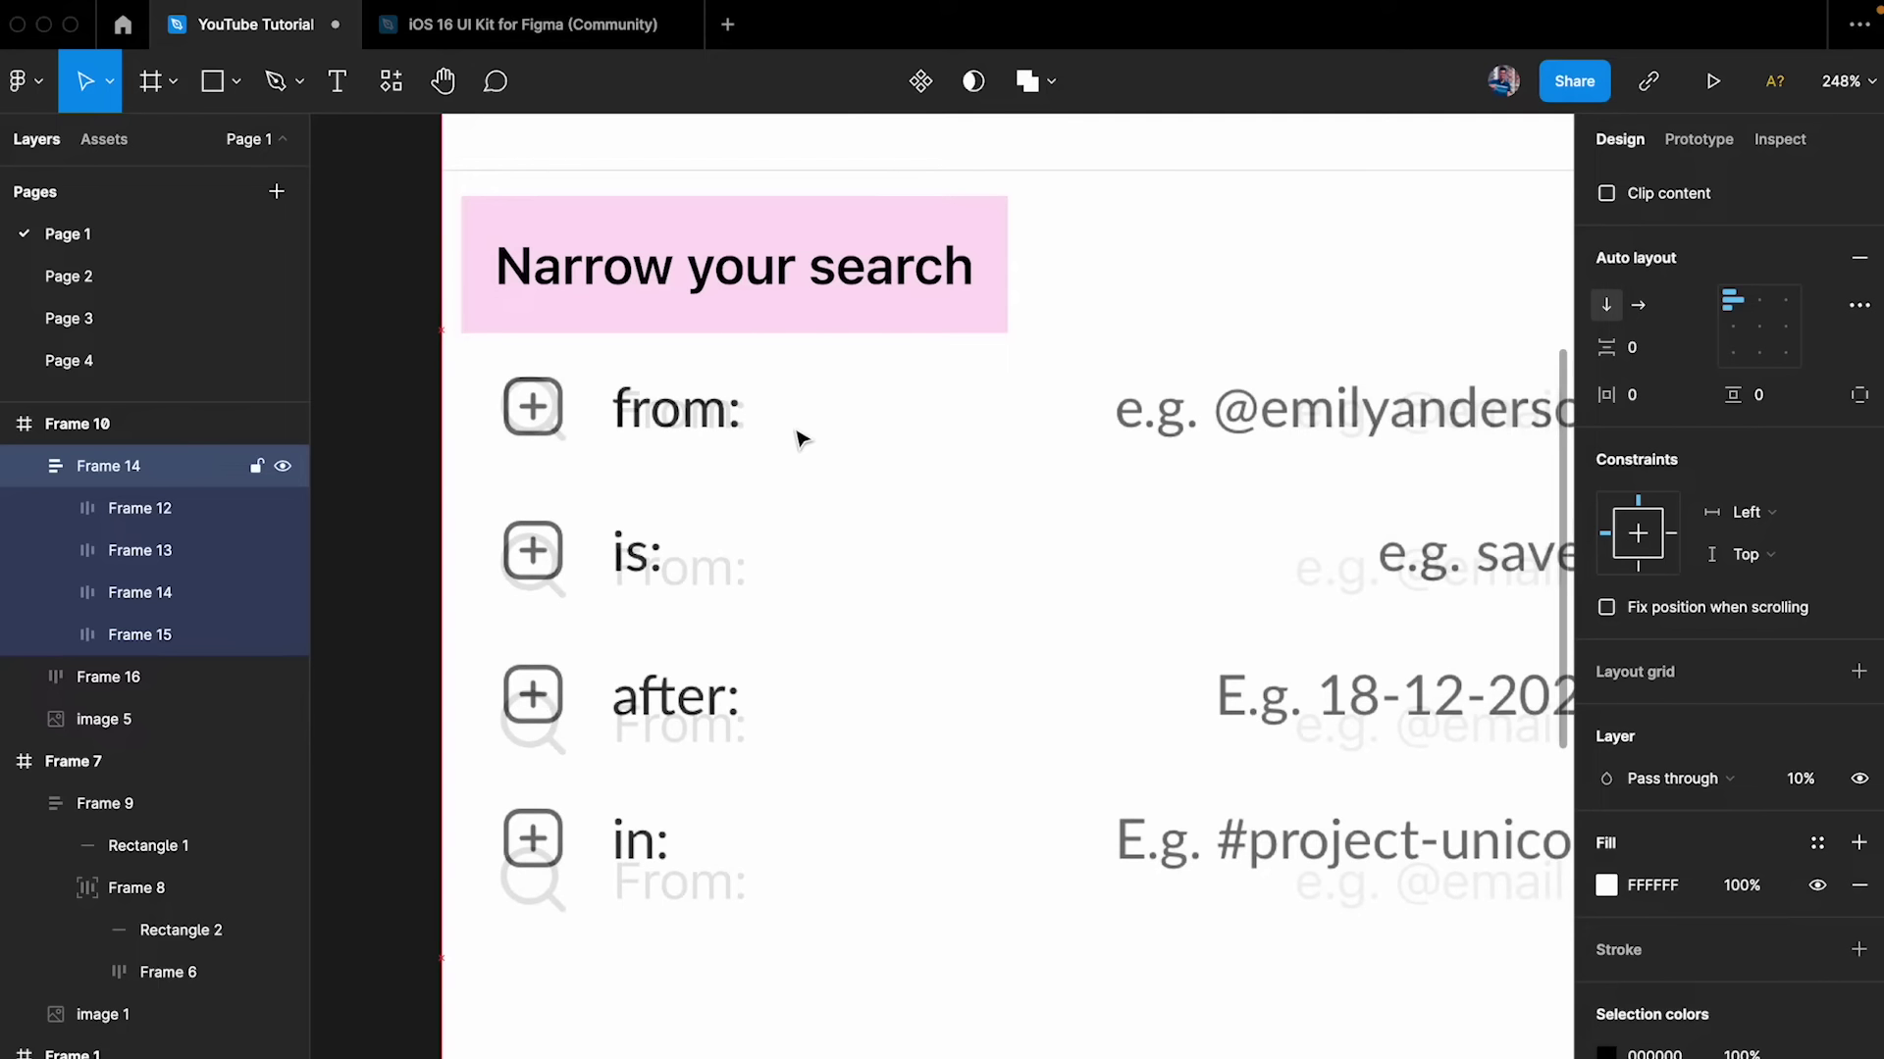
key(5)
scroll(628, 446, right, 5)
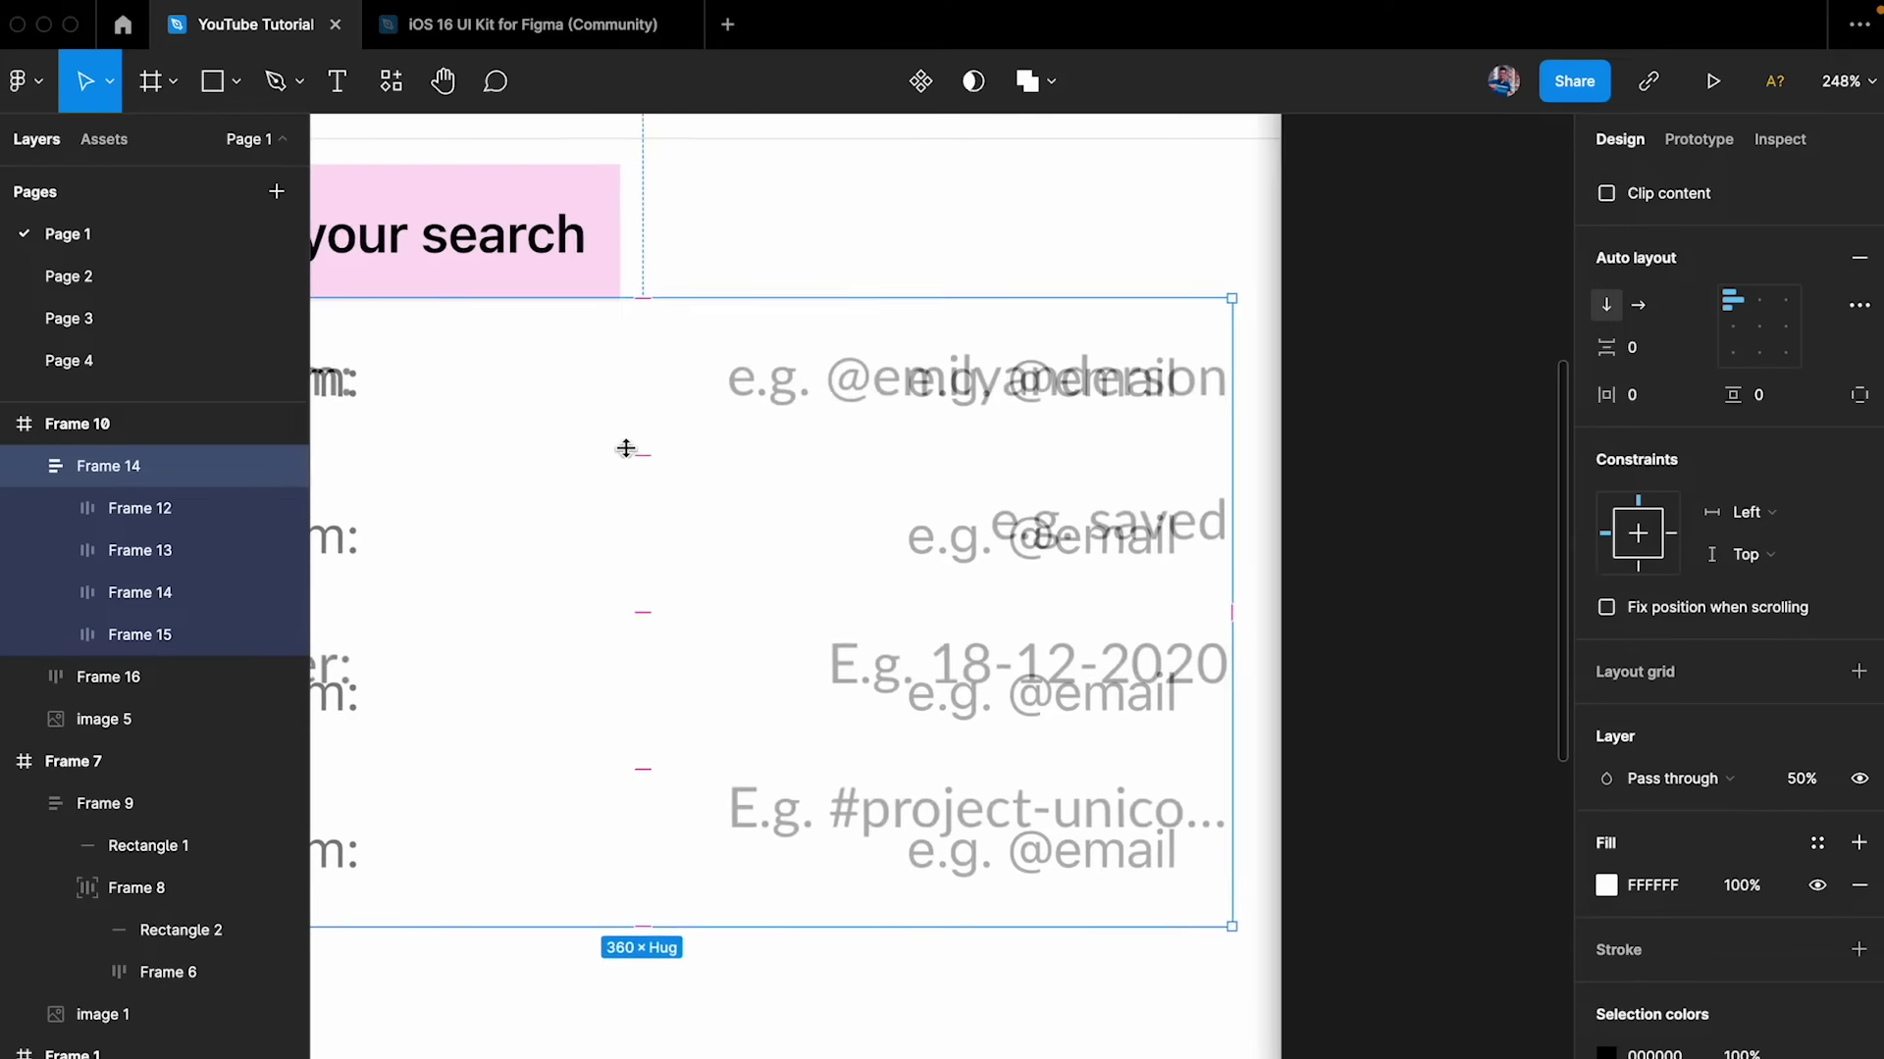
drag(1233, 433, 1282, 436)
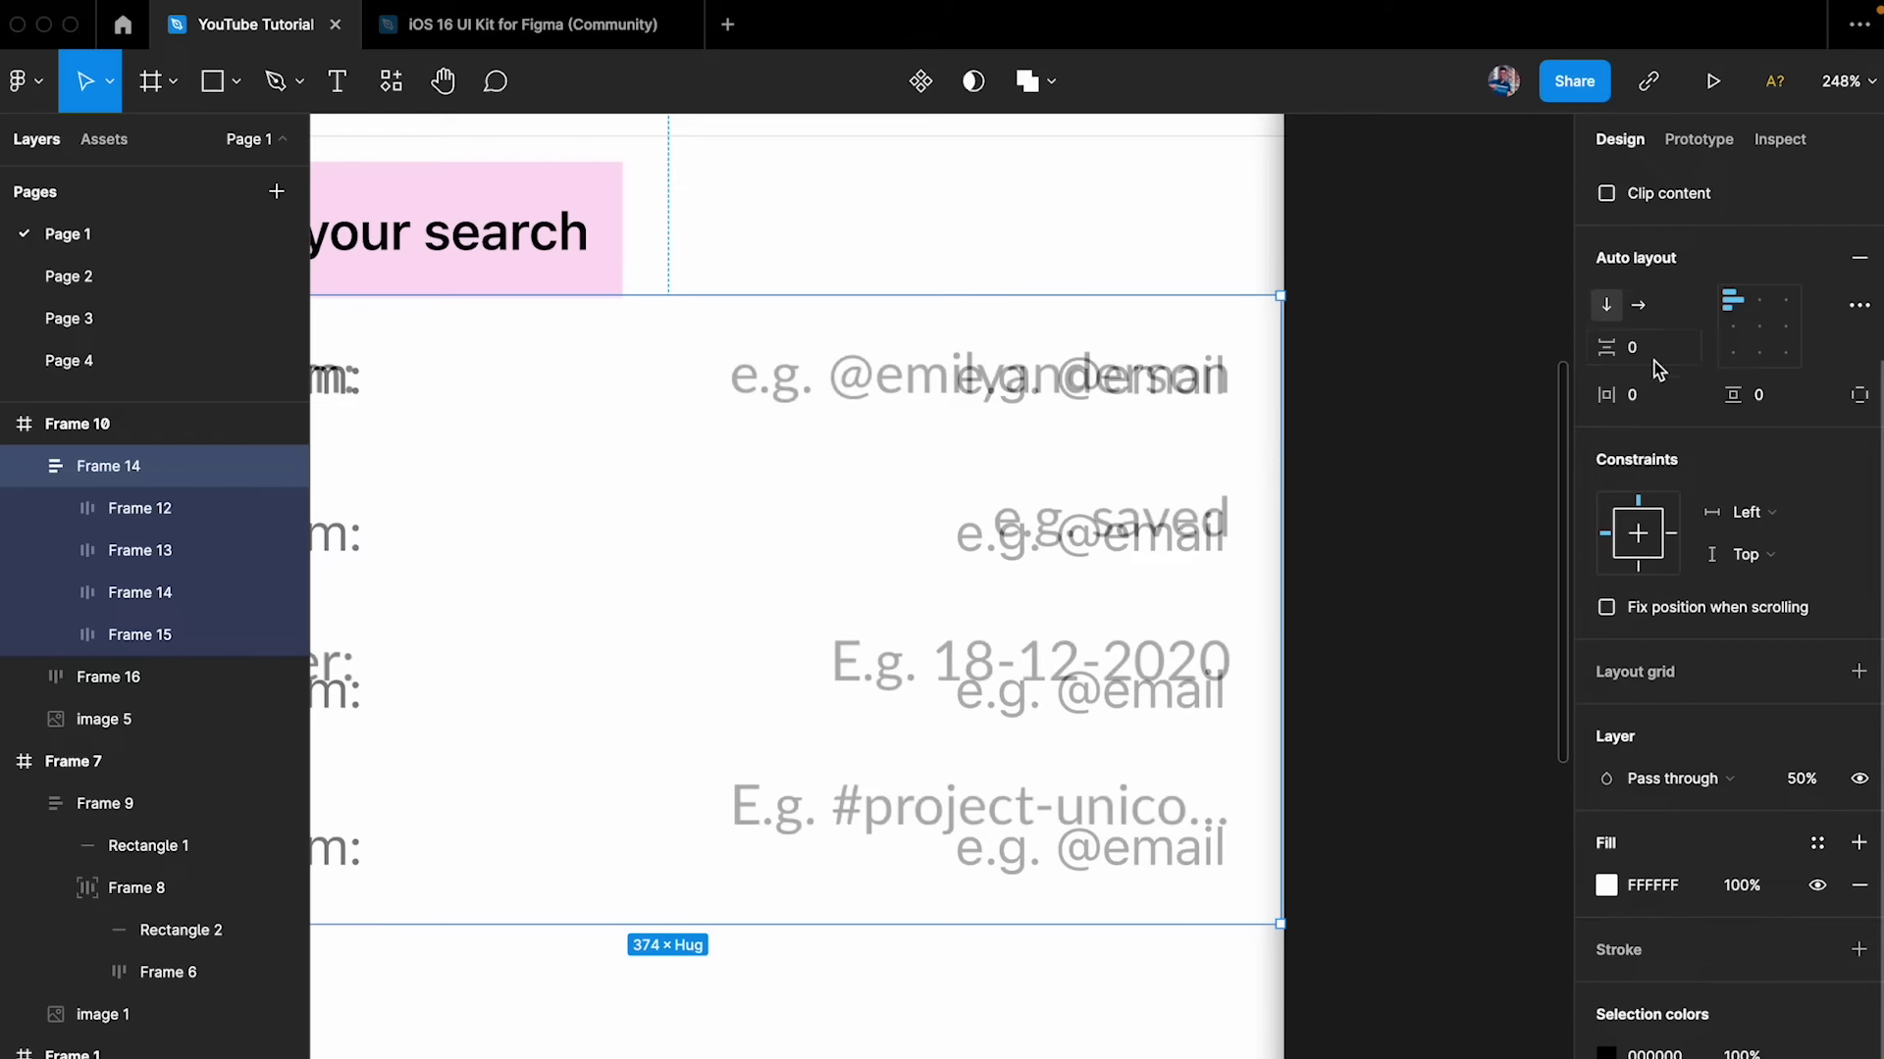
- Set the four-row list frame's width to 375
scroll(1653, 363, up, 3)
click(1667, 338)
text(37)
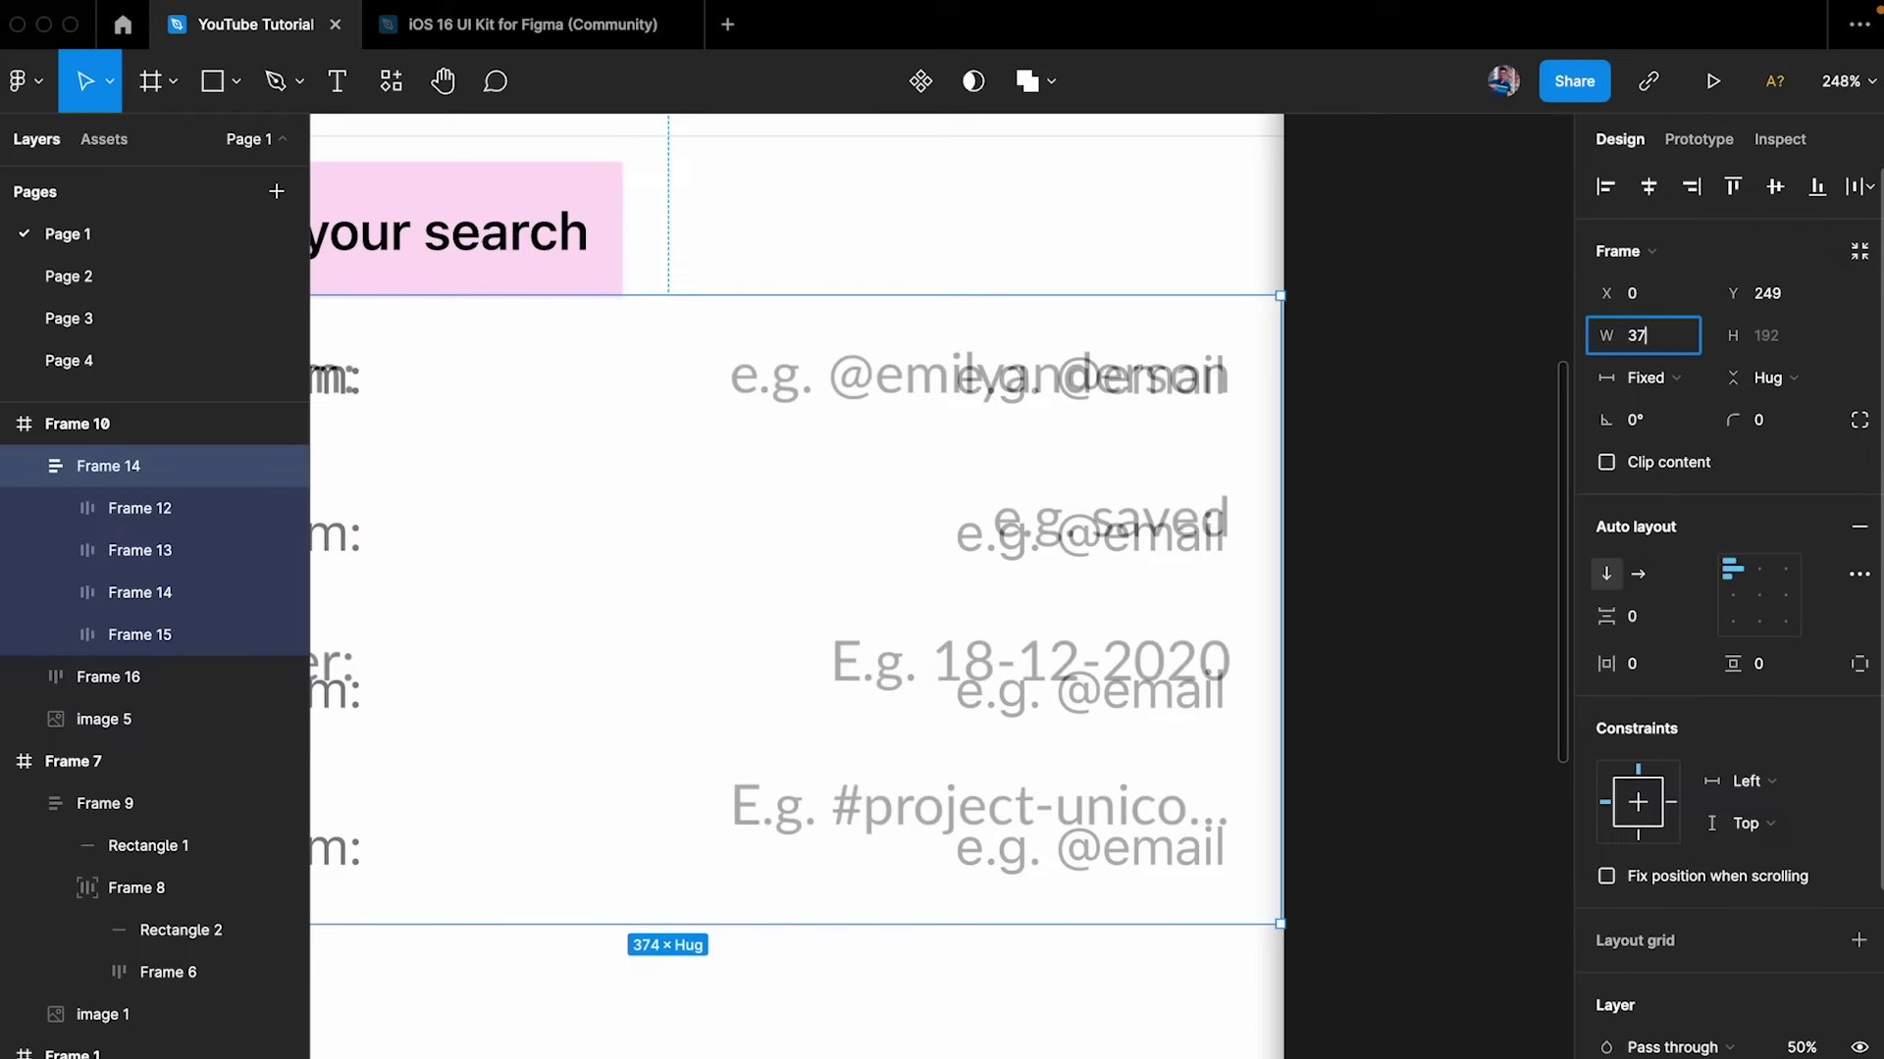
text(5)
key(Return)
scroll(791, 399, down, 5)
scroll(790, 400, up, 4)
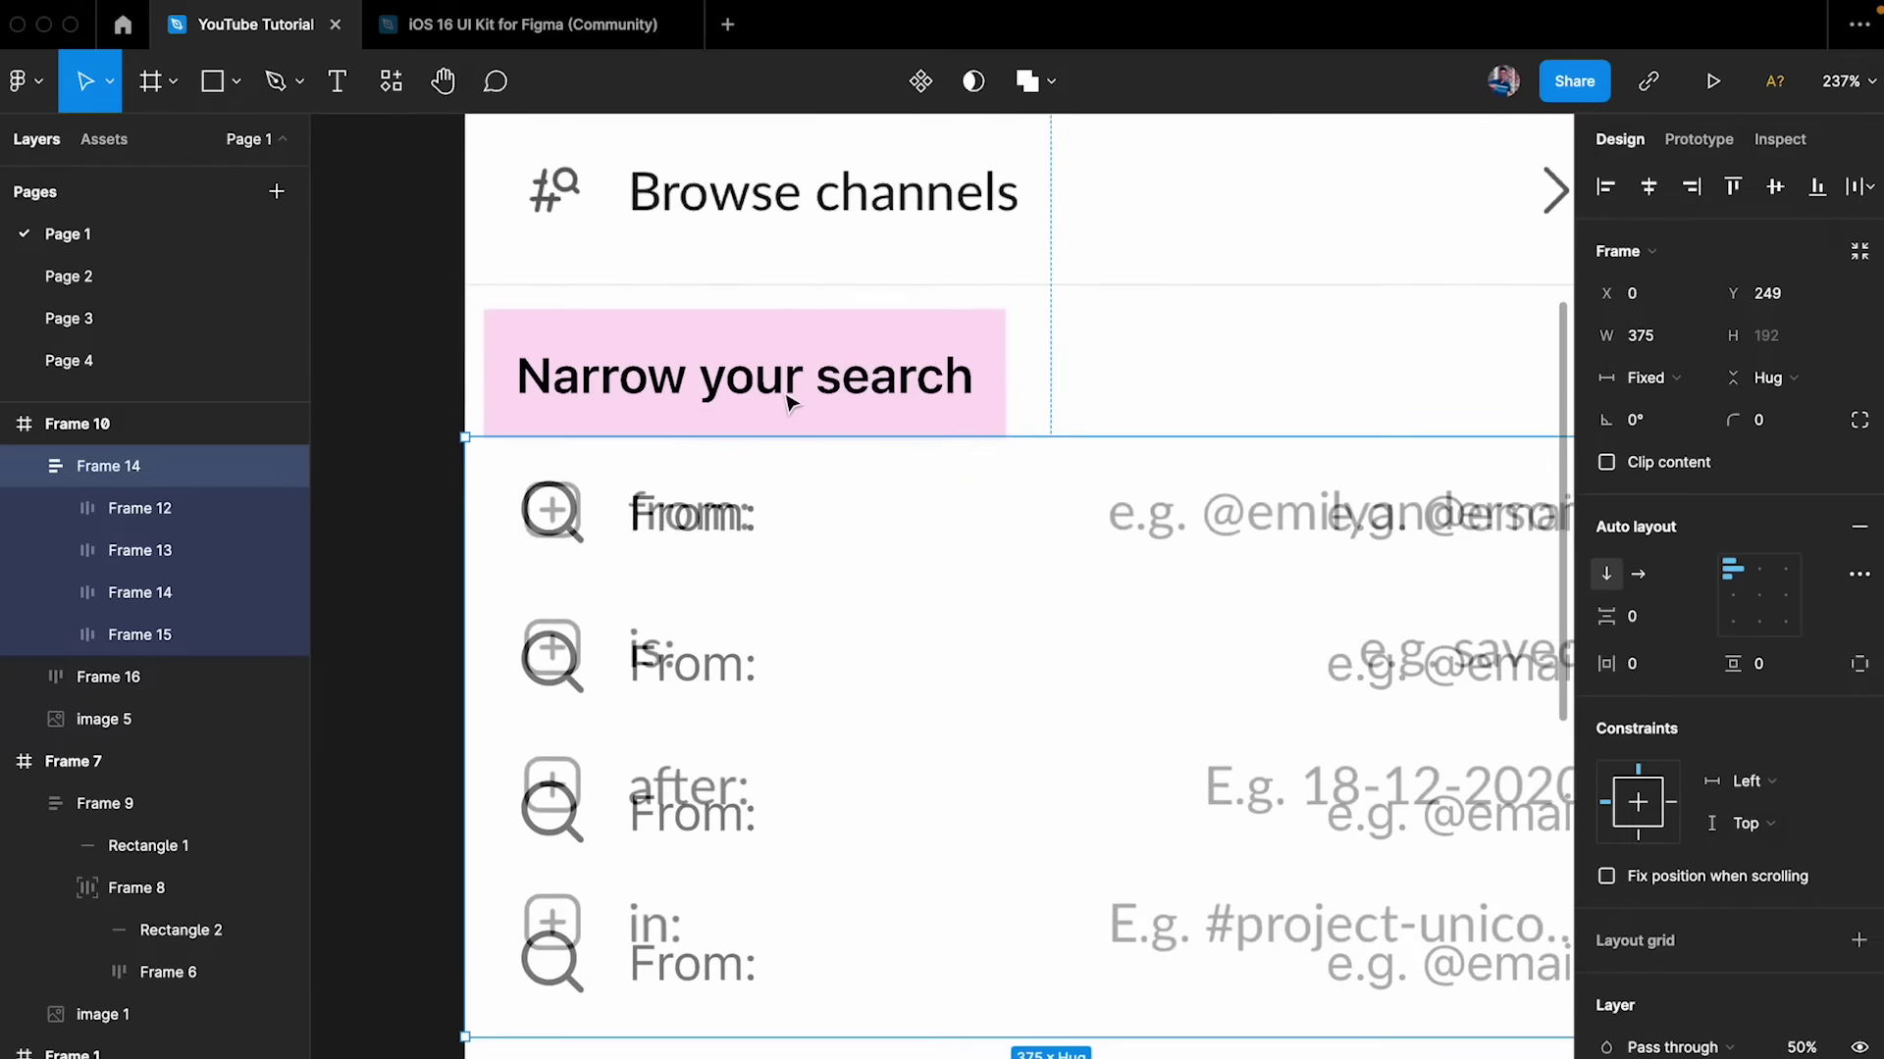
- Nudge the pink heading frame up to Y 207 and set its layer opacity to 60%
click(790, 402)
scroll(608, 421, up, 4)
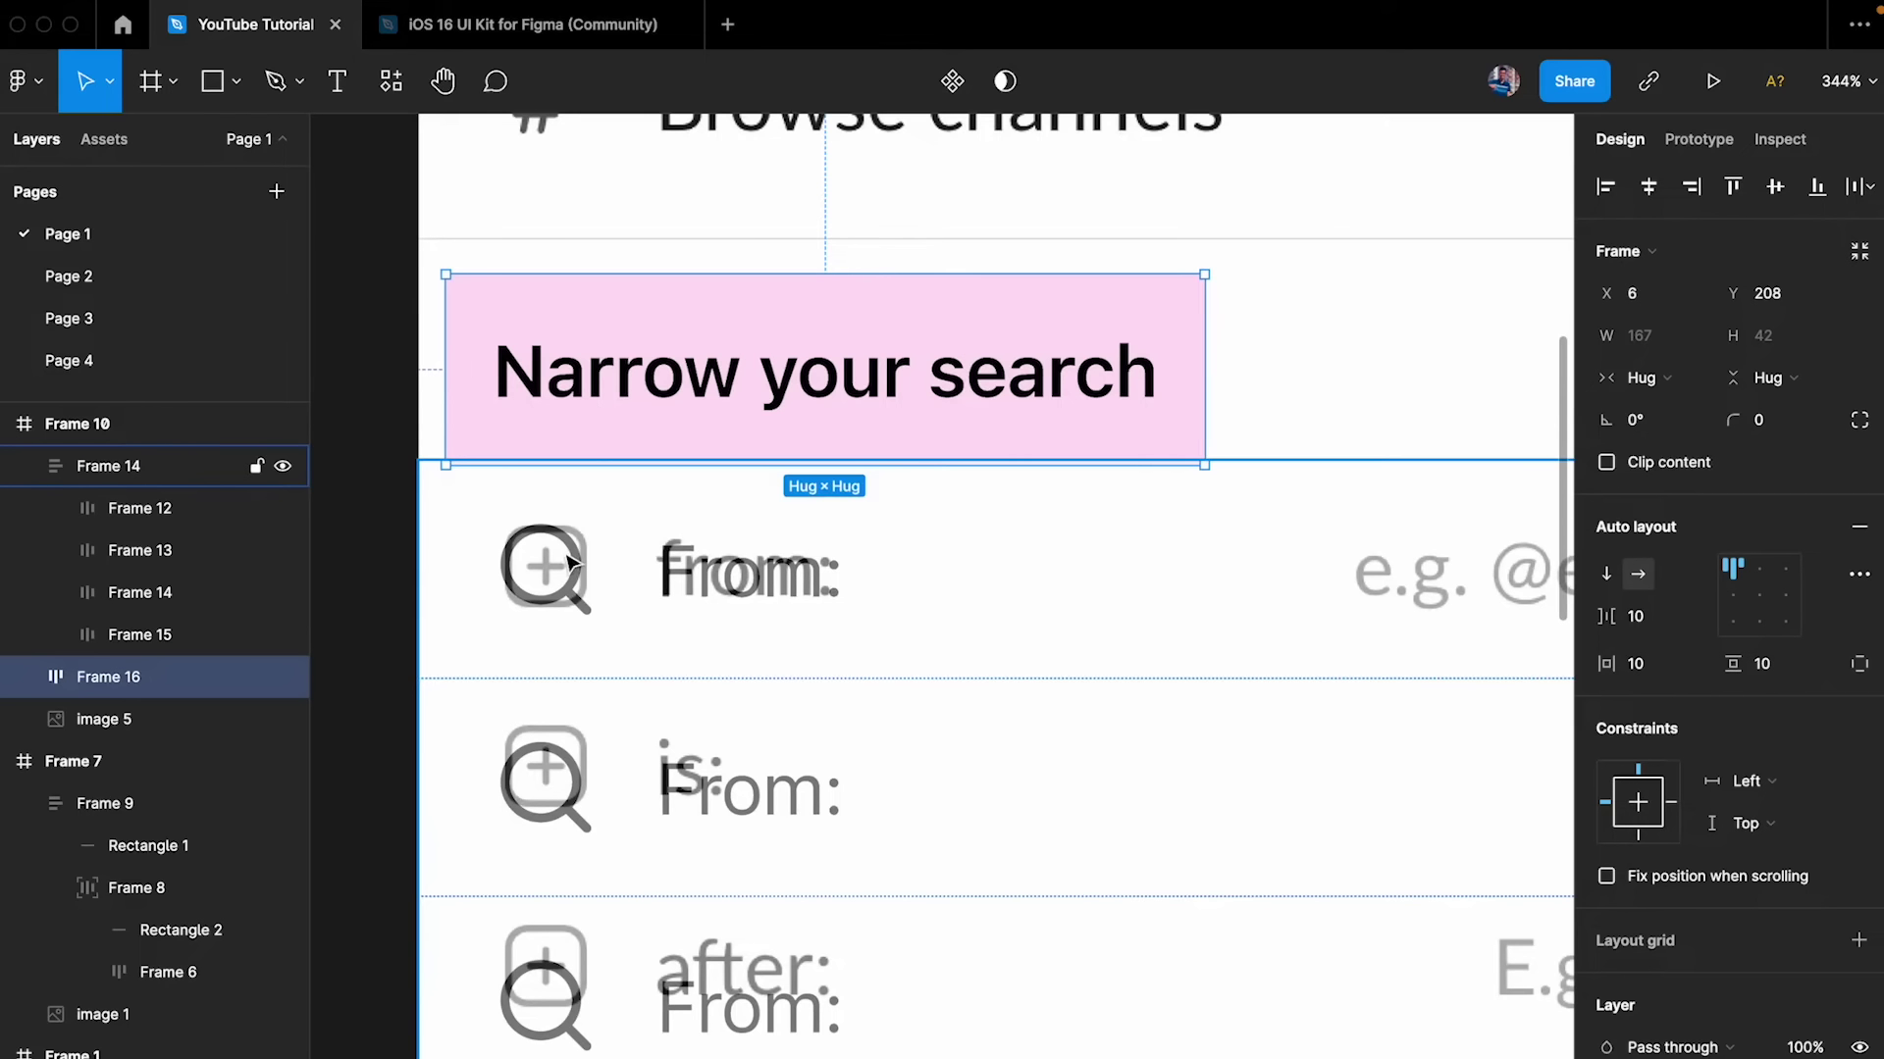
key(Up)
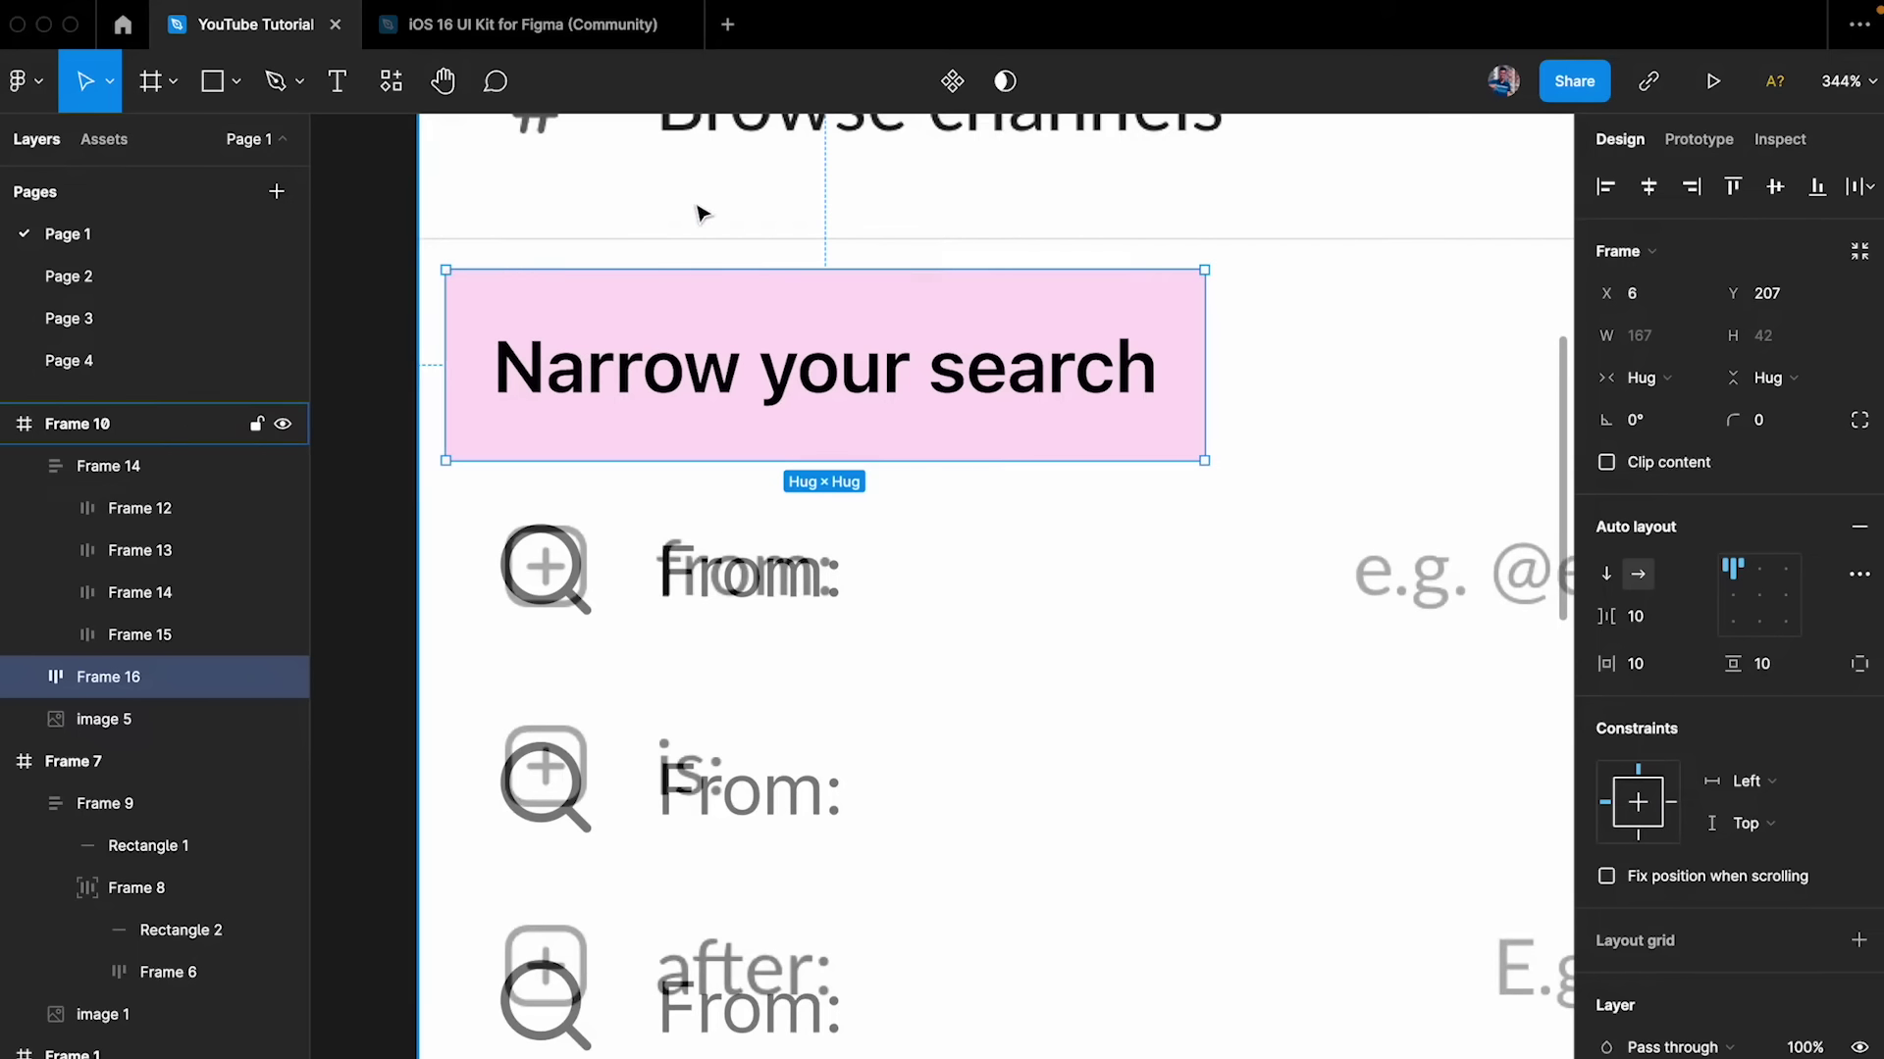
key(alt)
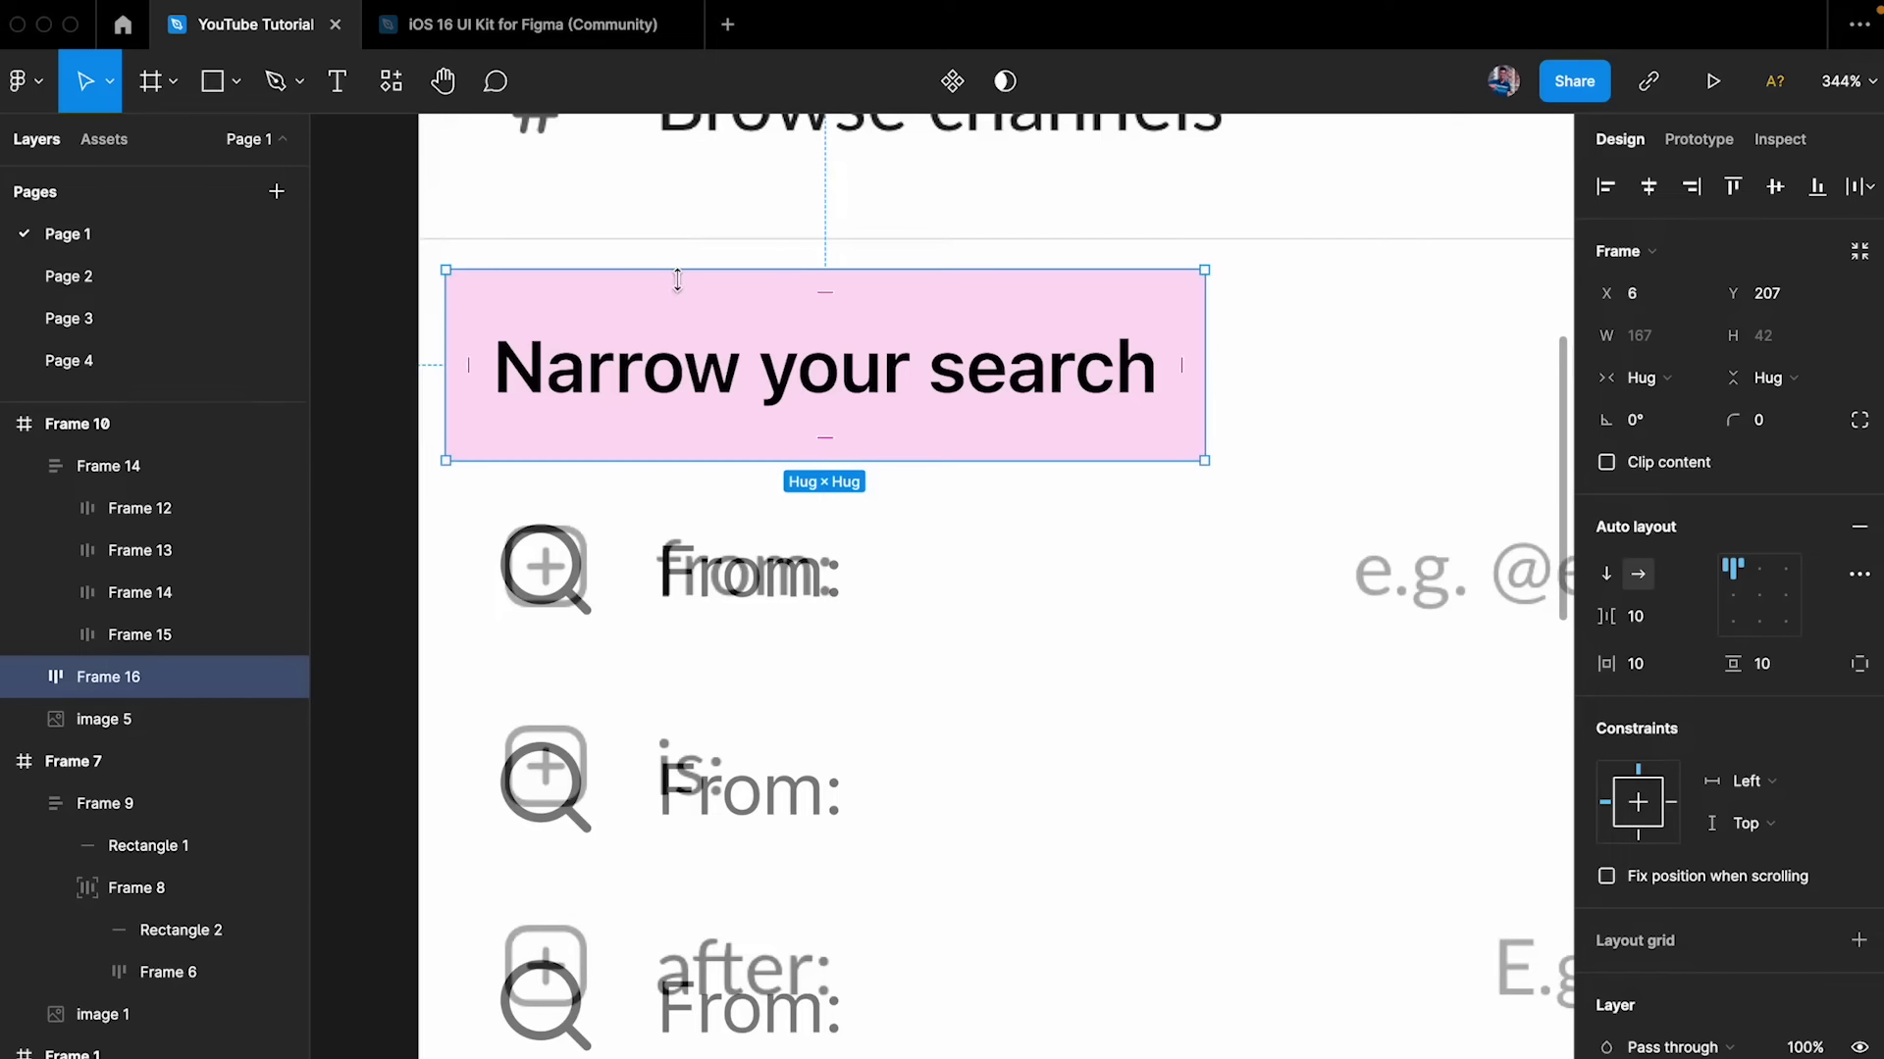
key(6)
scroll(528, 414, up, 5)
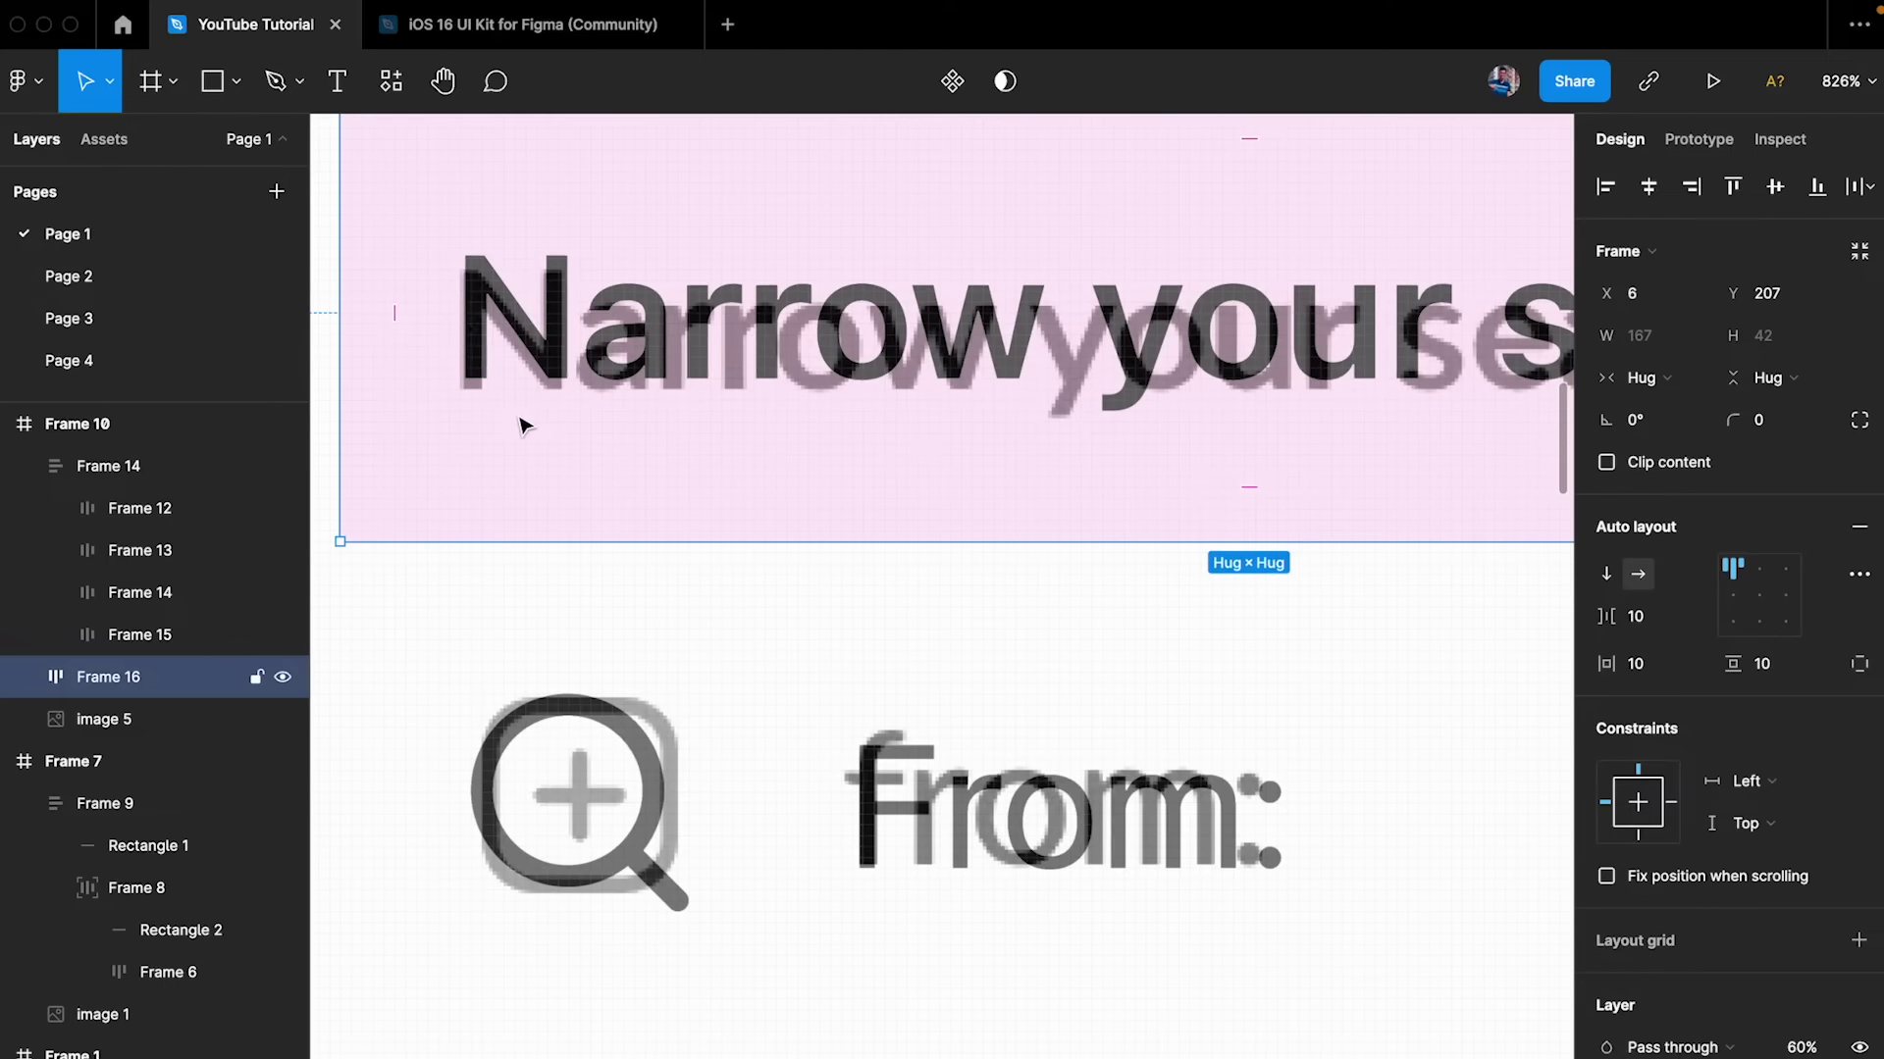
- Set the heading frame's vertical padding to 8 and move it to Y 211, over the original heading text
click(1778, 671)
text(8)
click(761, 432)
click(782, 420)
drag(782, 424, 605, 666)
scroll(601, 660, down, 3)
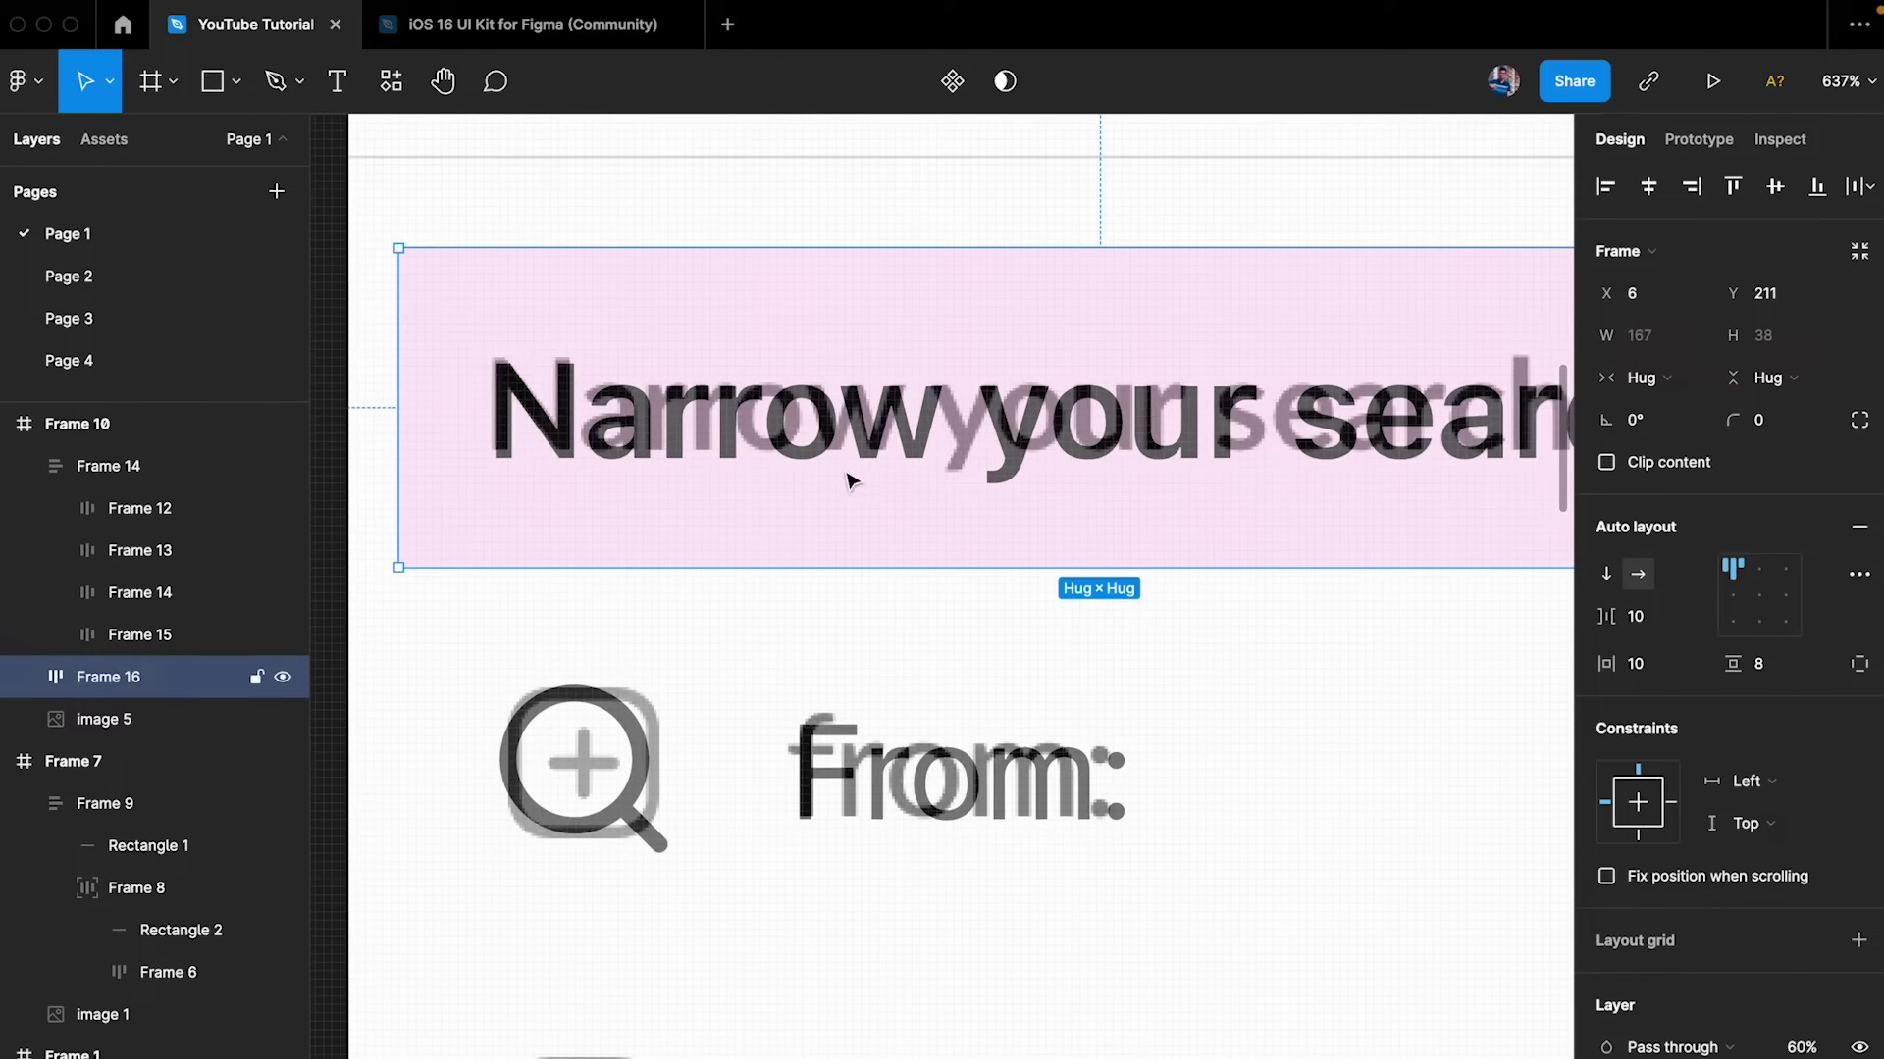
scroll(929, 539, down, 6)
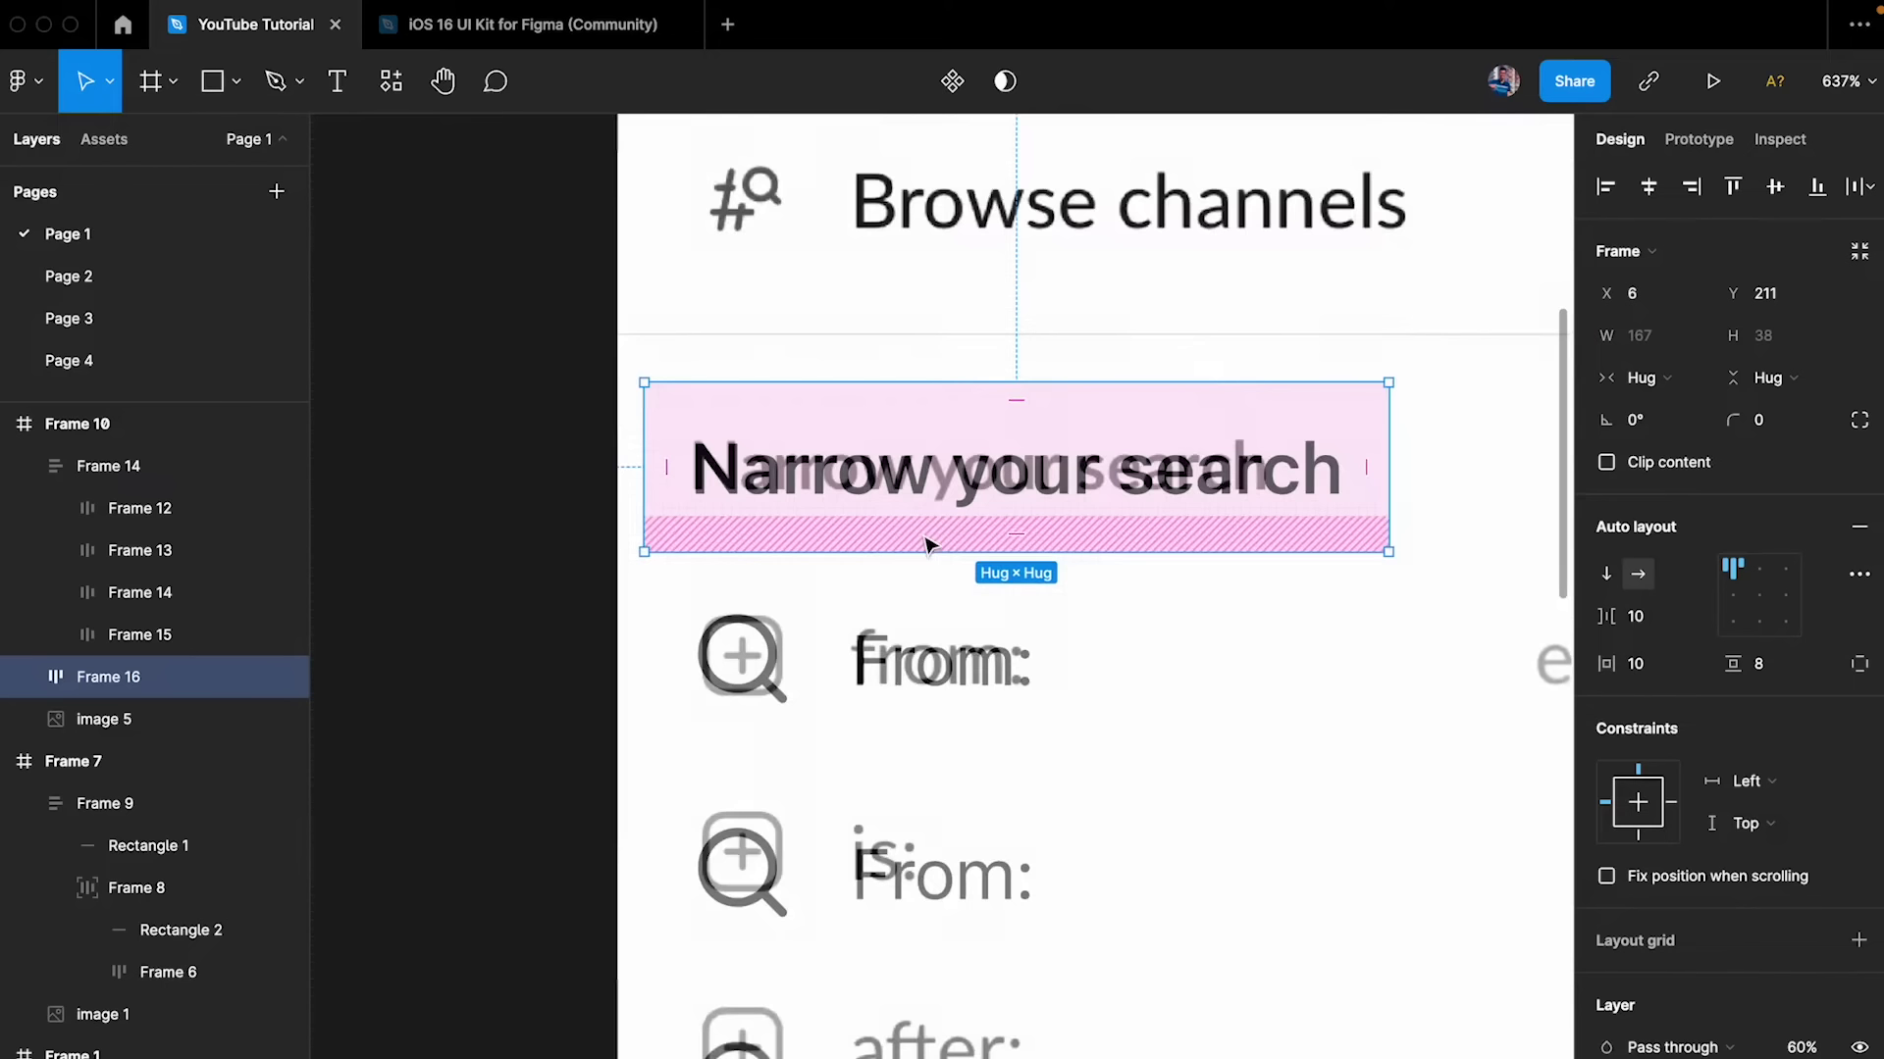
scroll(921, 537, up, 2)
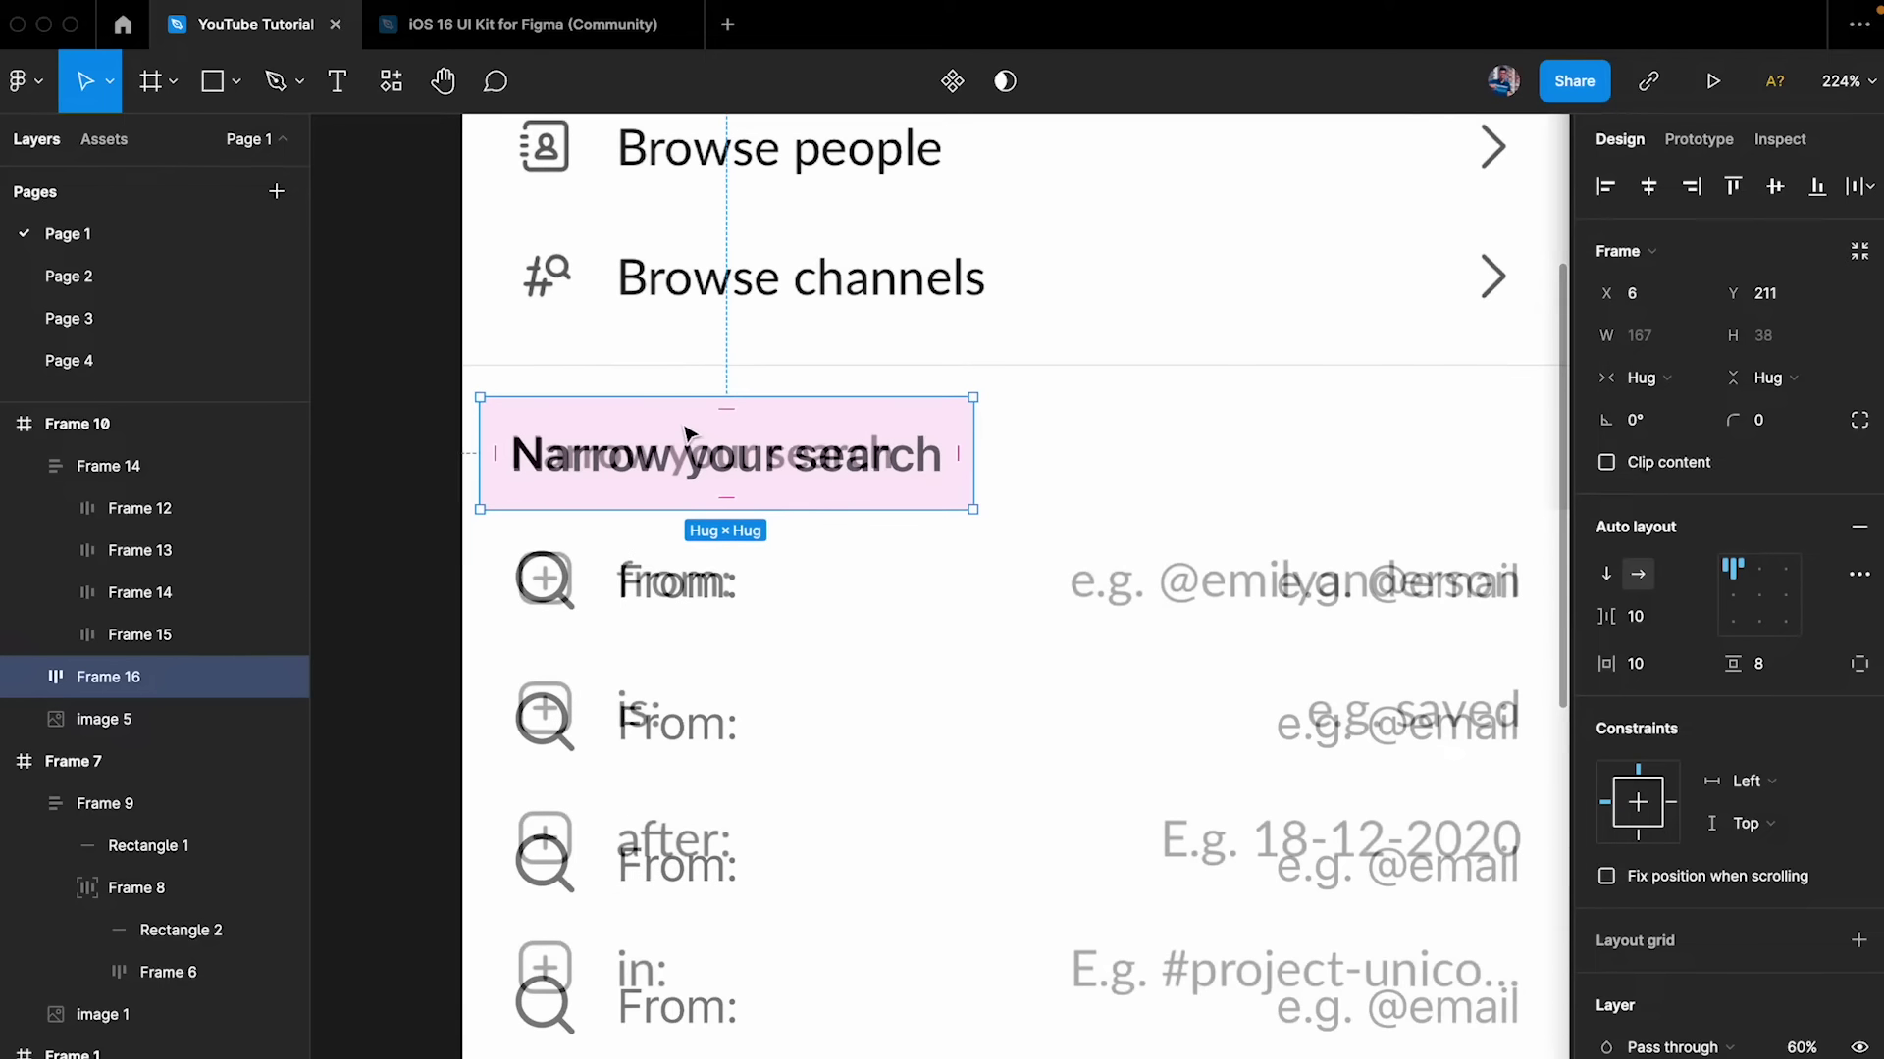
scroll(1227, 344, right, 2)
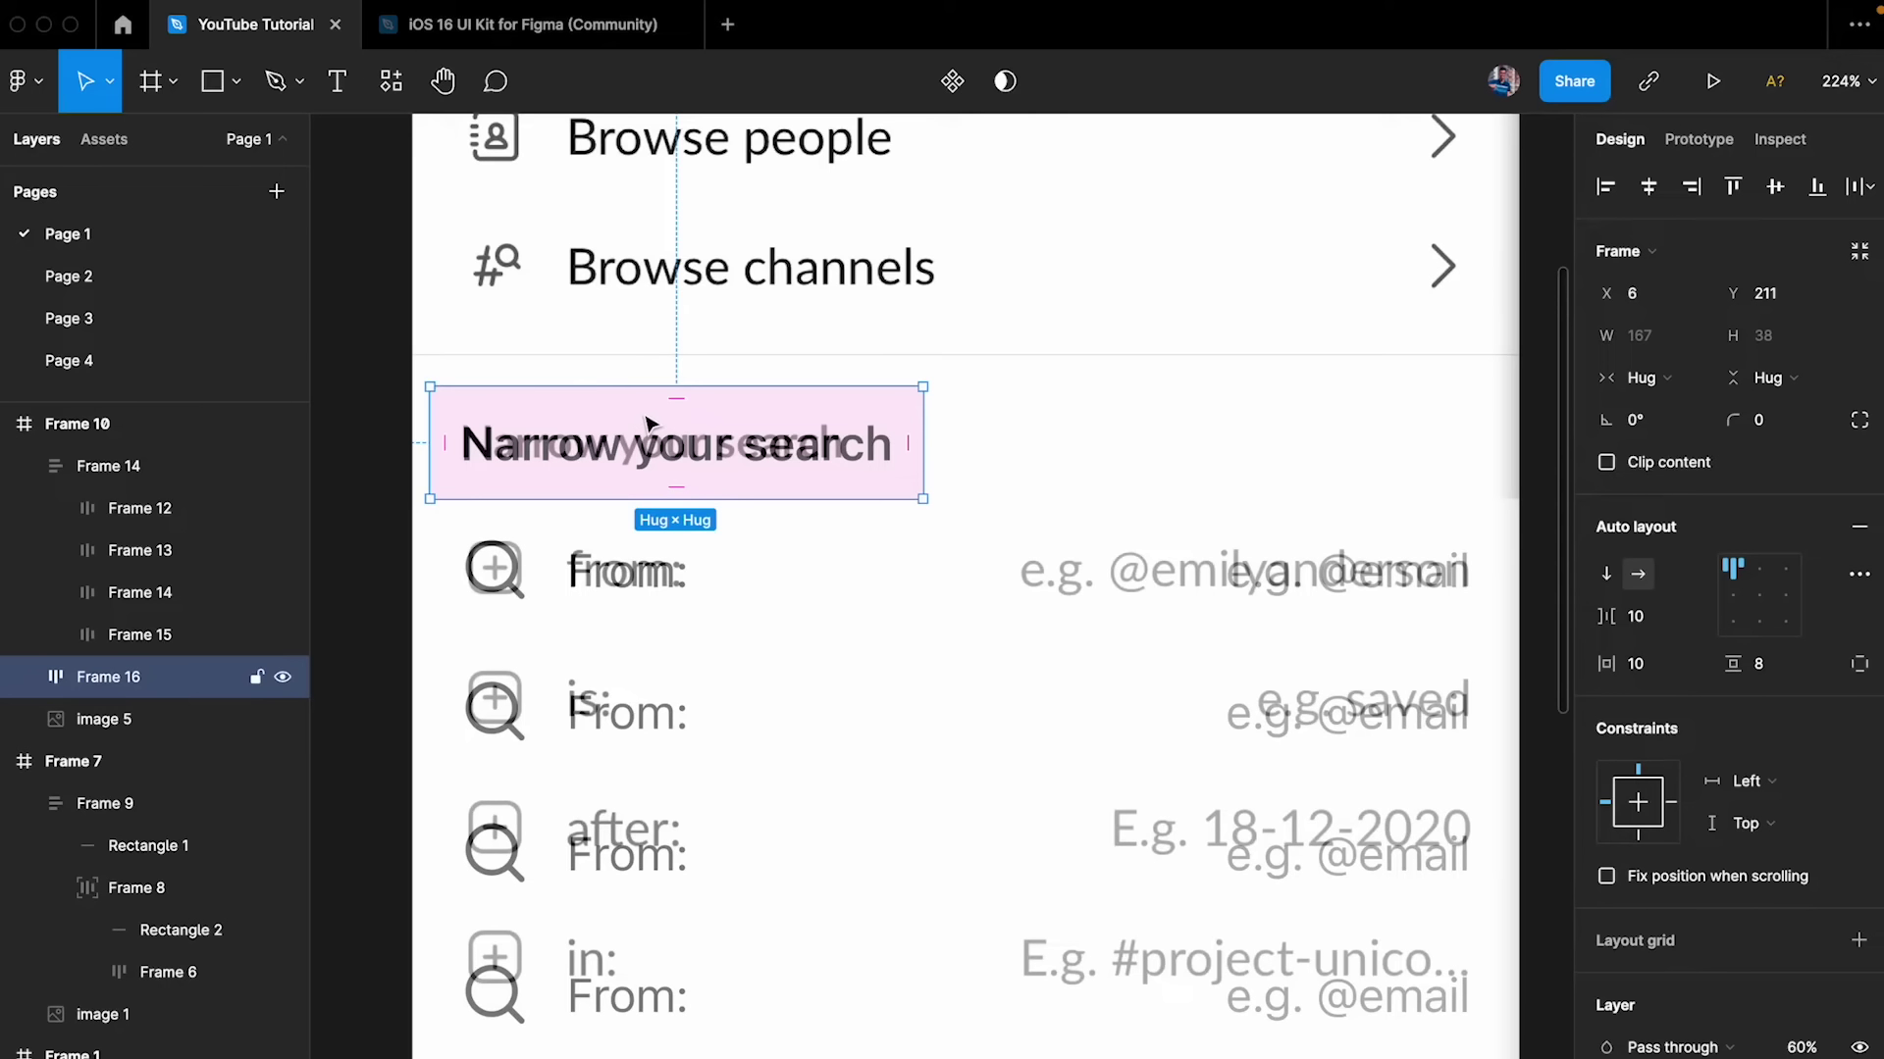
- Set the heading frame's horizontal padding to 16 and move it flush with the mobile frame's left edge at X 0
scroll(648, 424, up, 1)
click(1658, 633)
click(1680, 673)
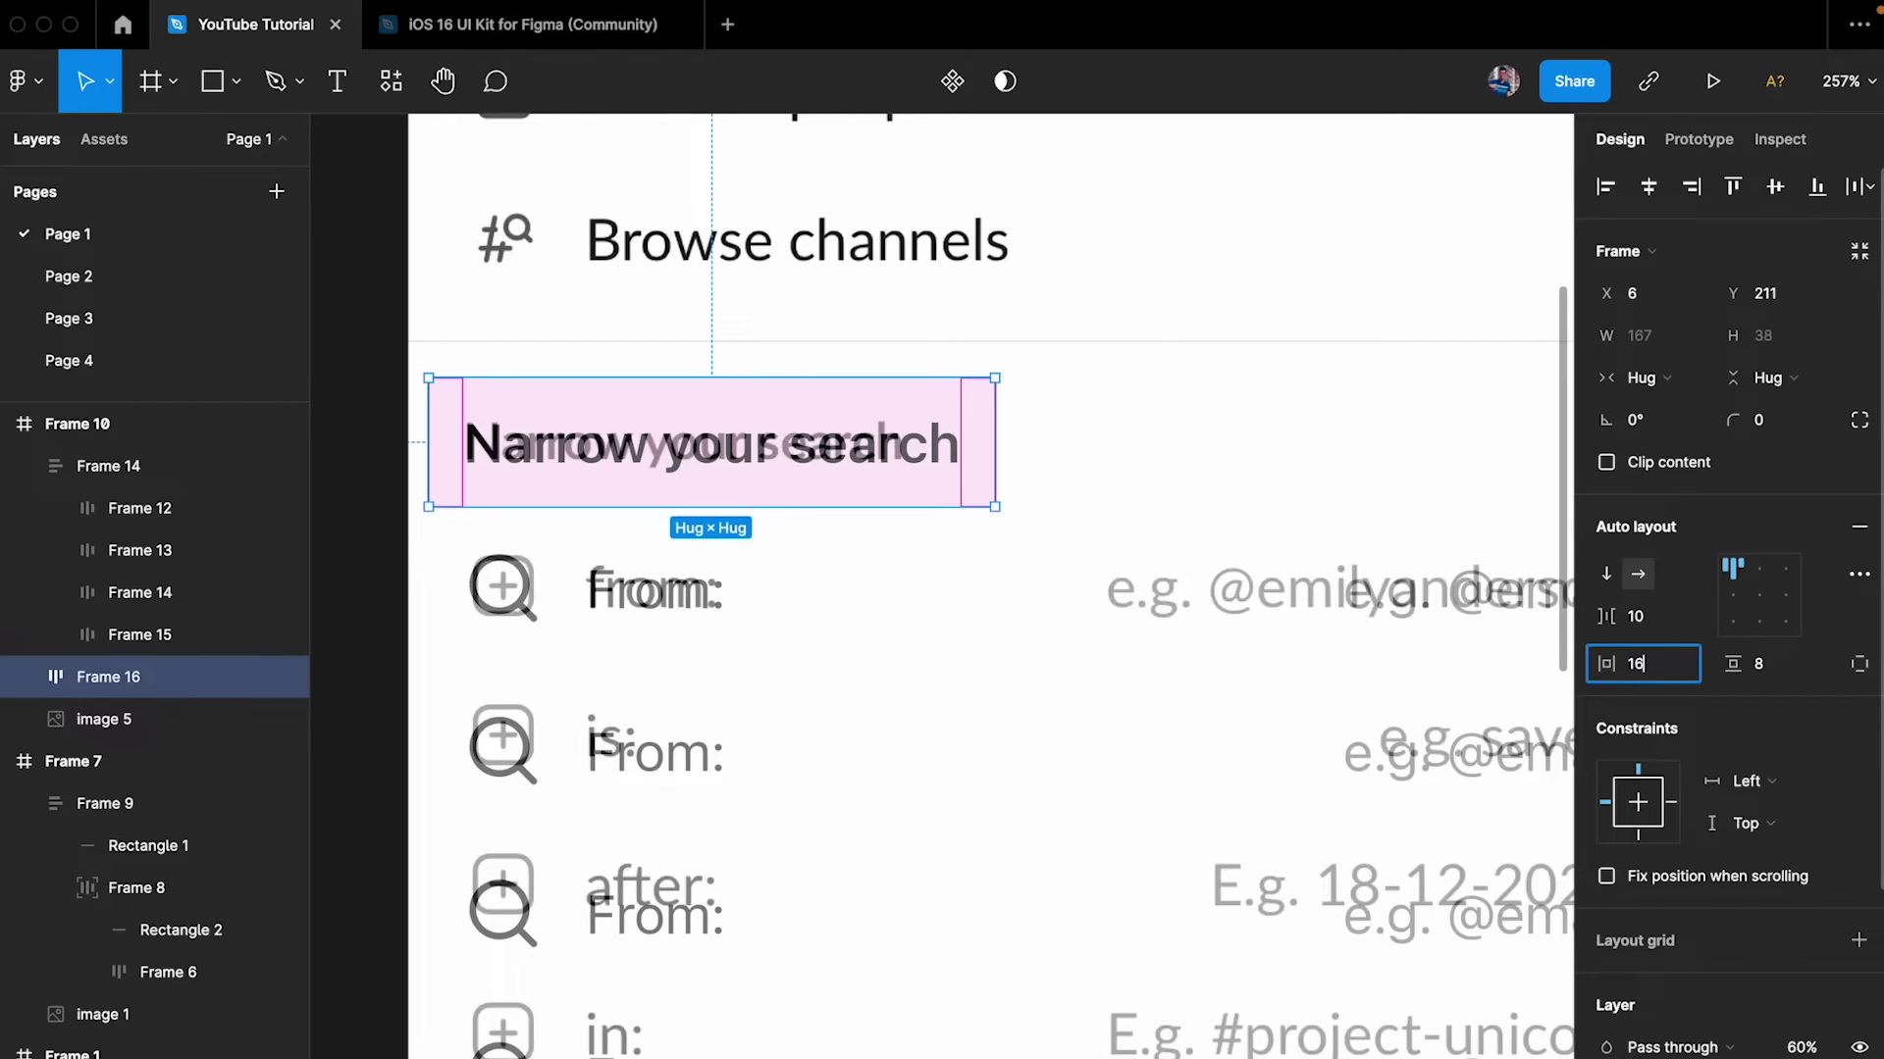
text(16)
key(Return)
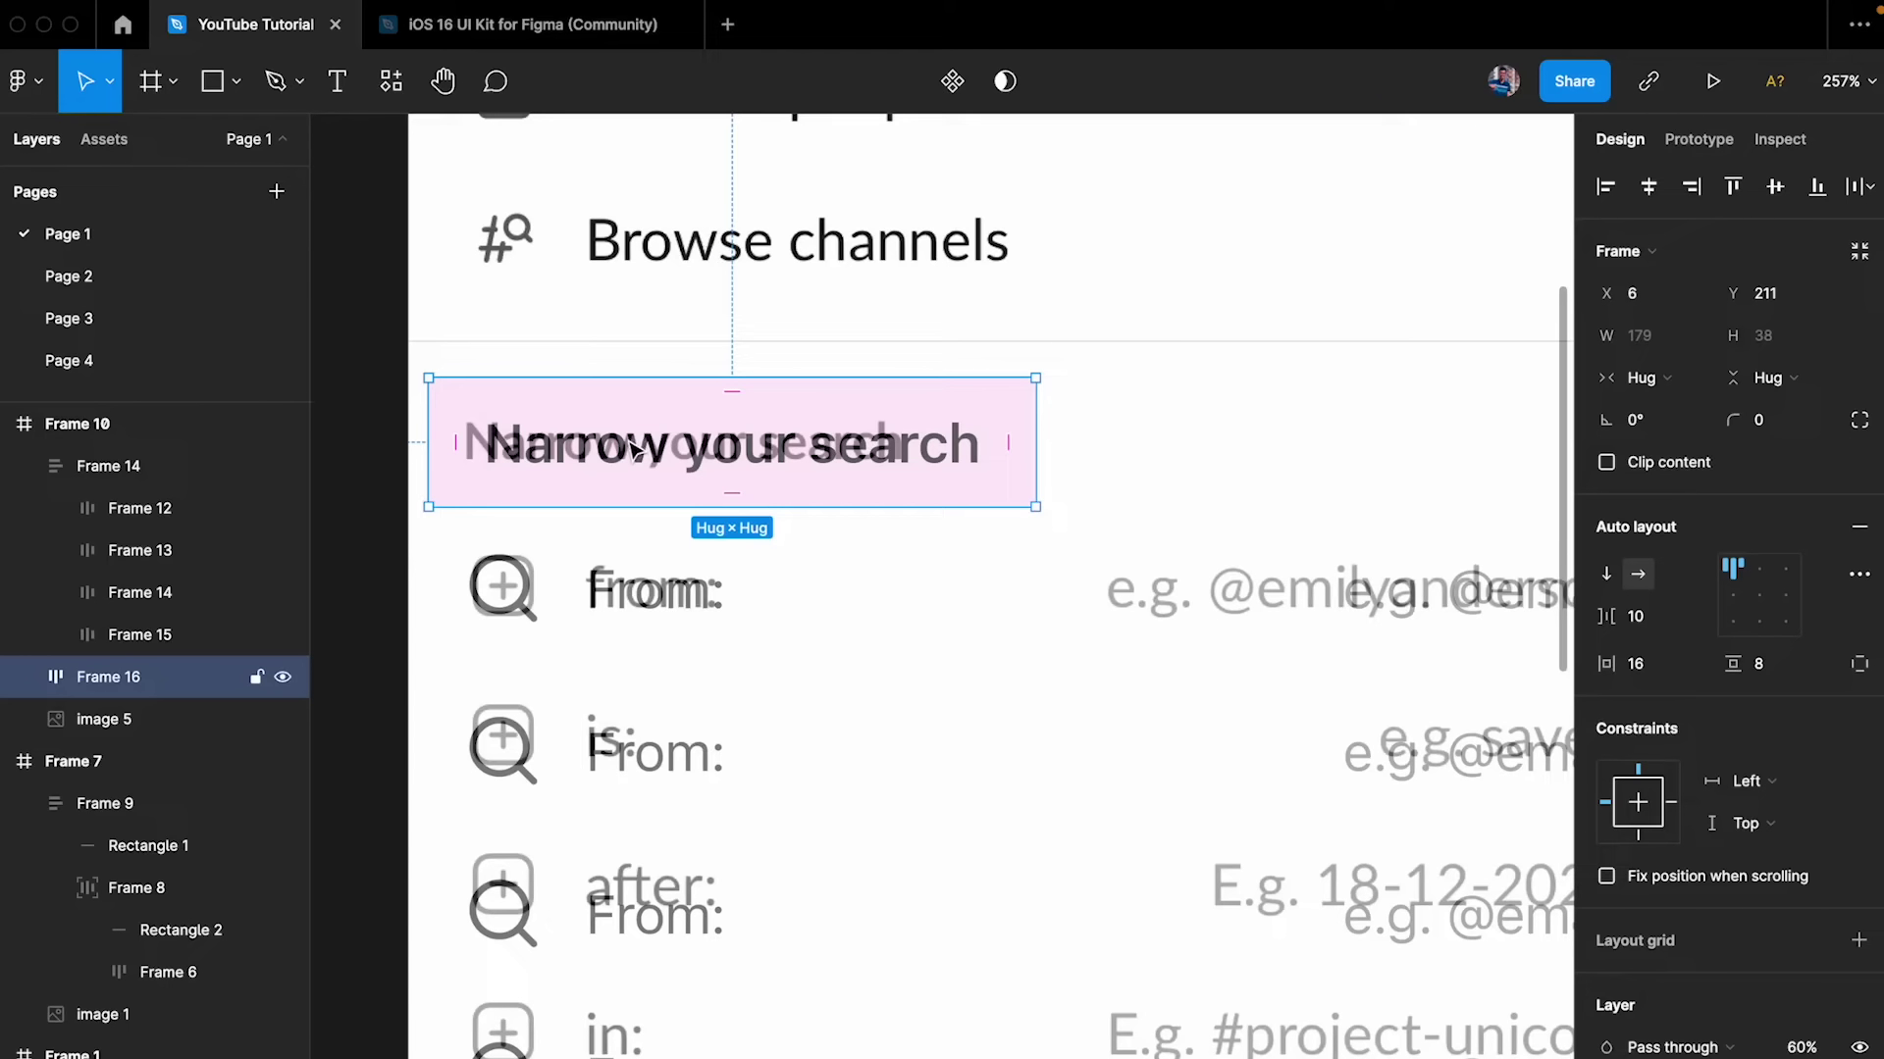
drag(618, 450, 397, 435)
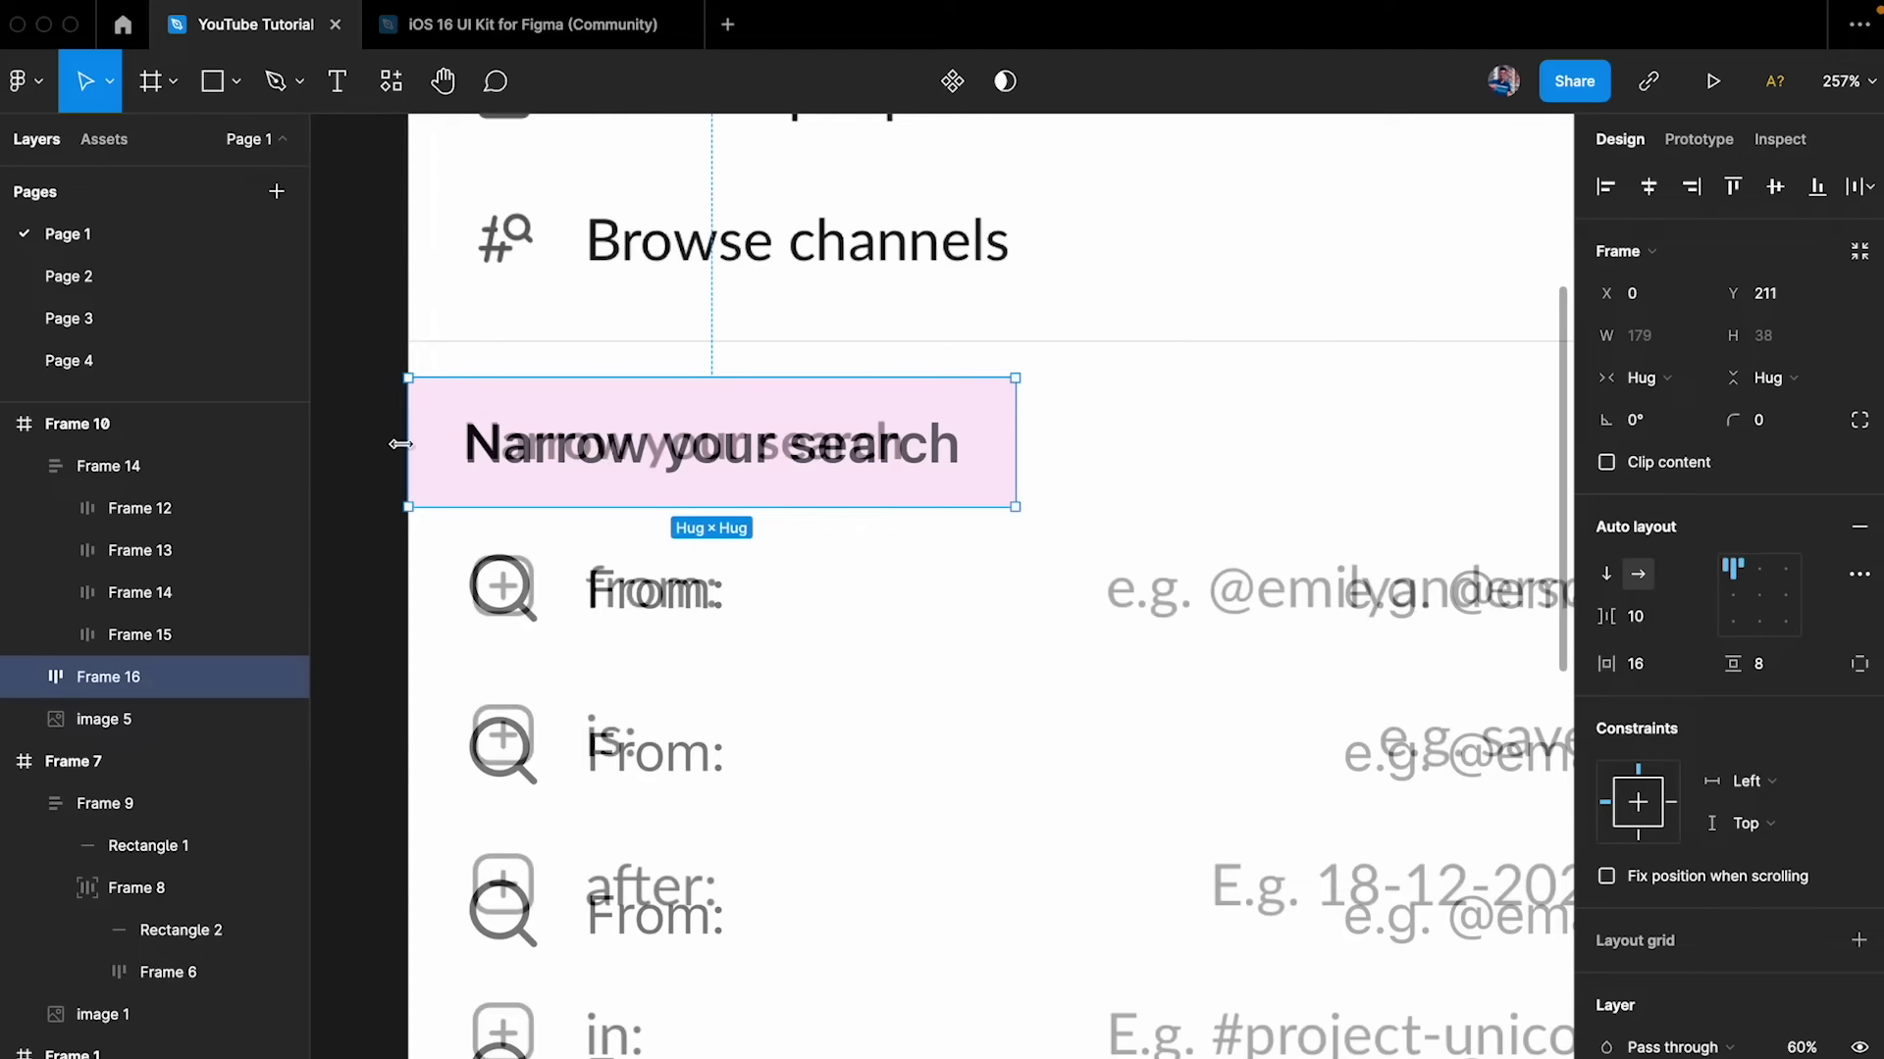
- Widen the heading frame to 375 and try stretching its upper edge towards the divider line, to a height of 46
scroll(400, 444, down, 5)
drag(708, 404, 1162, 393)
scroll(454, 471, up, 5)
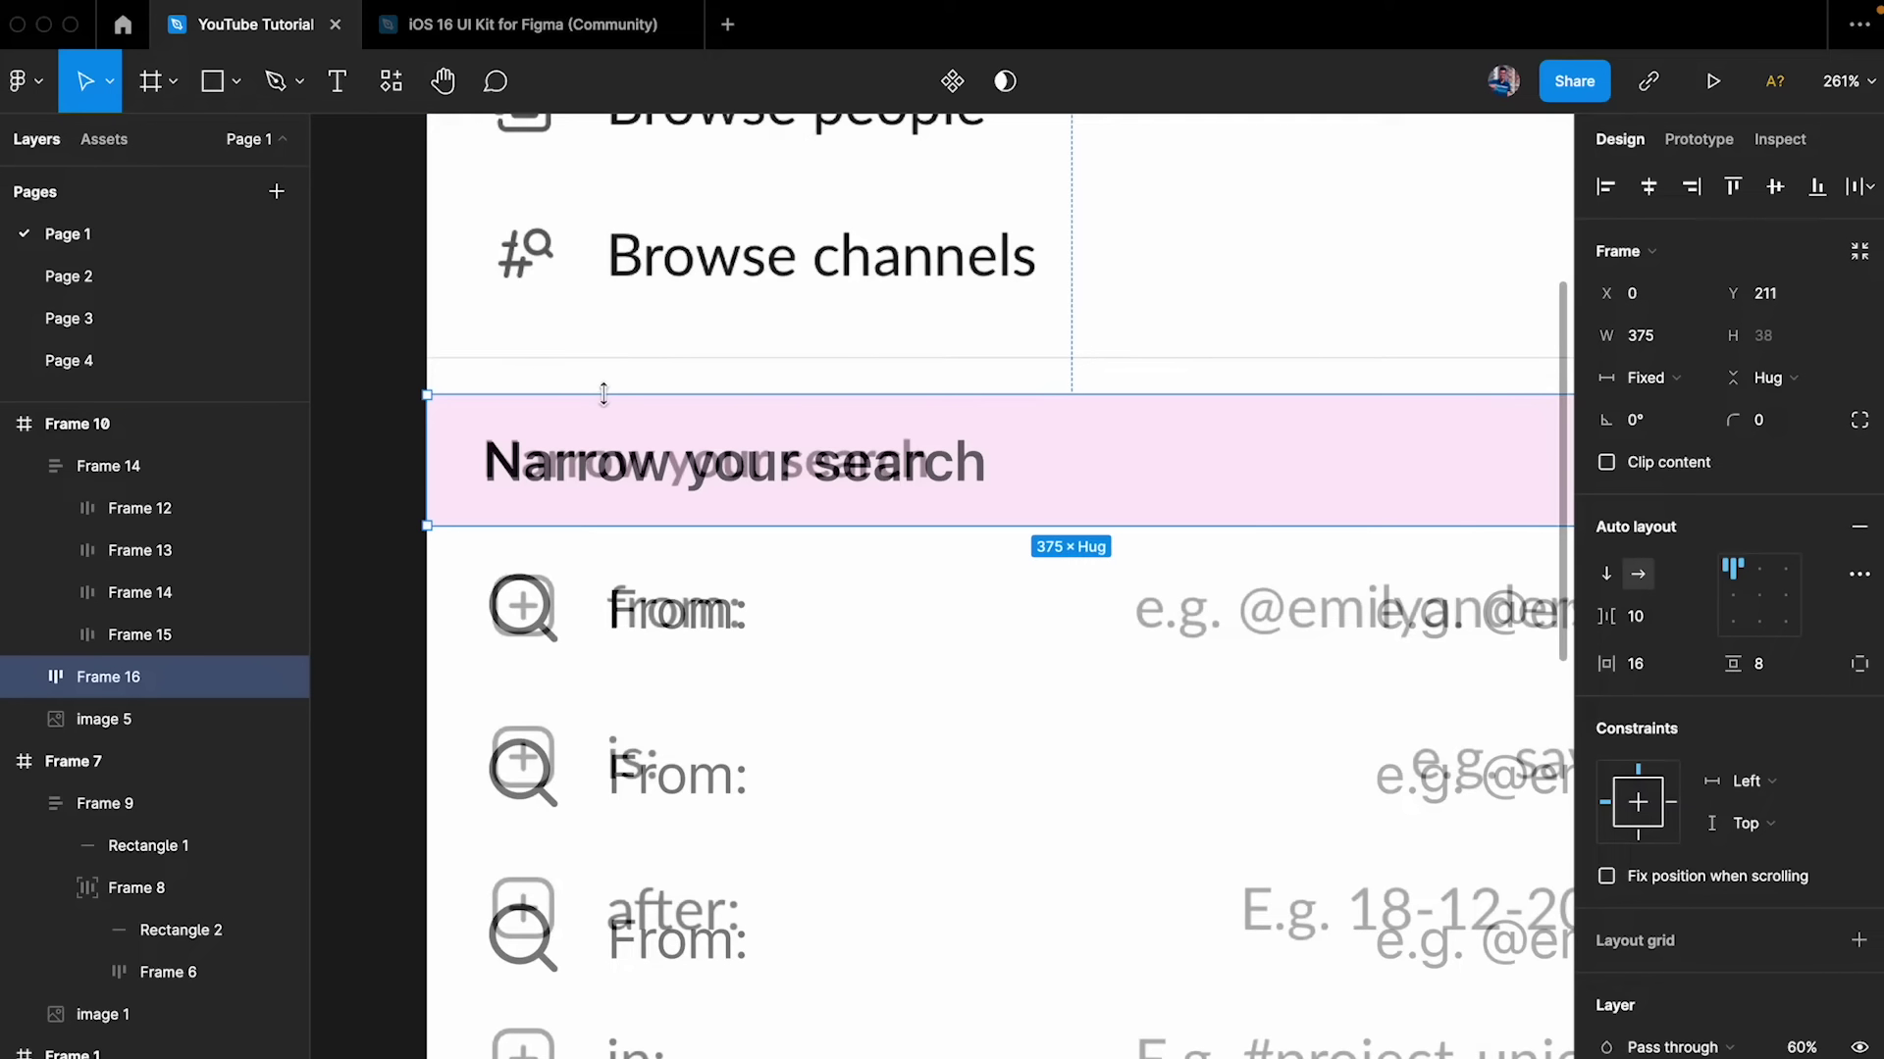
mouse_move(601, 392)
mouse_down()
mouse_move(602, 350)
mouse_move(596, 367)
mouse_up()
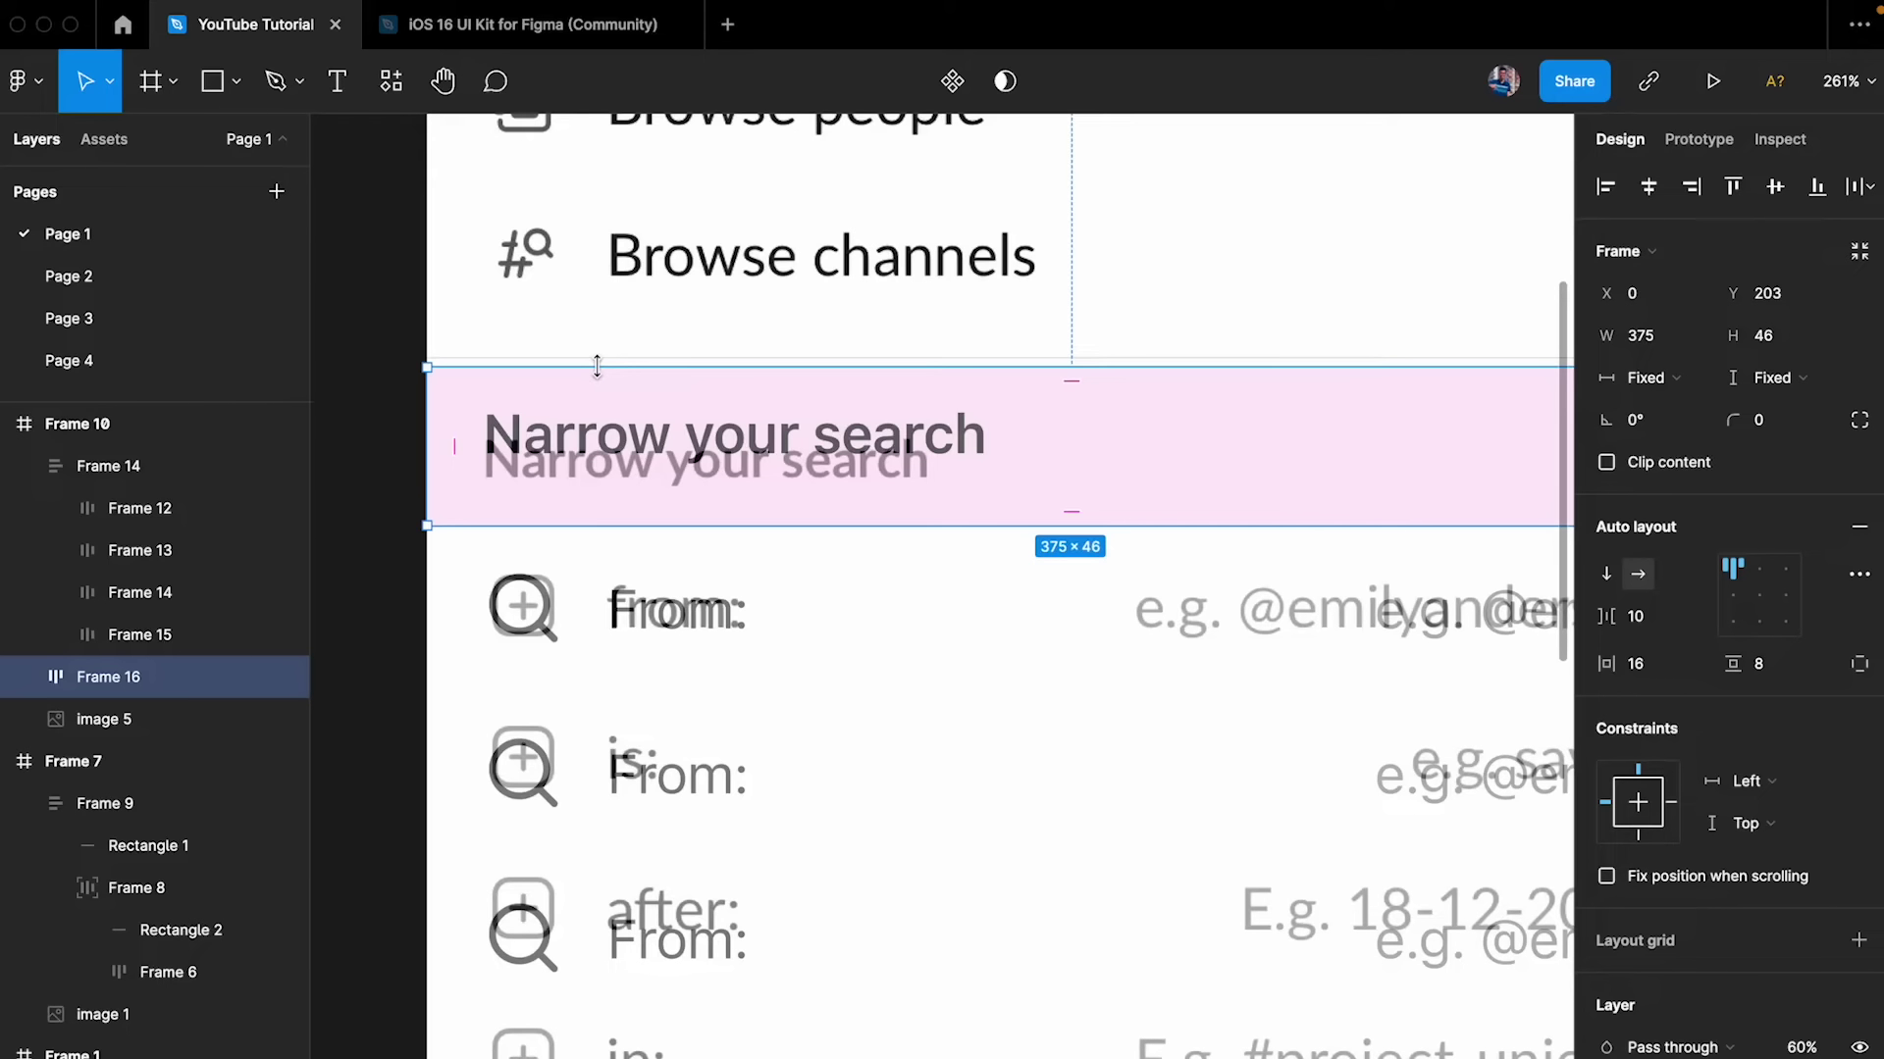
double_click(596, 367)
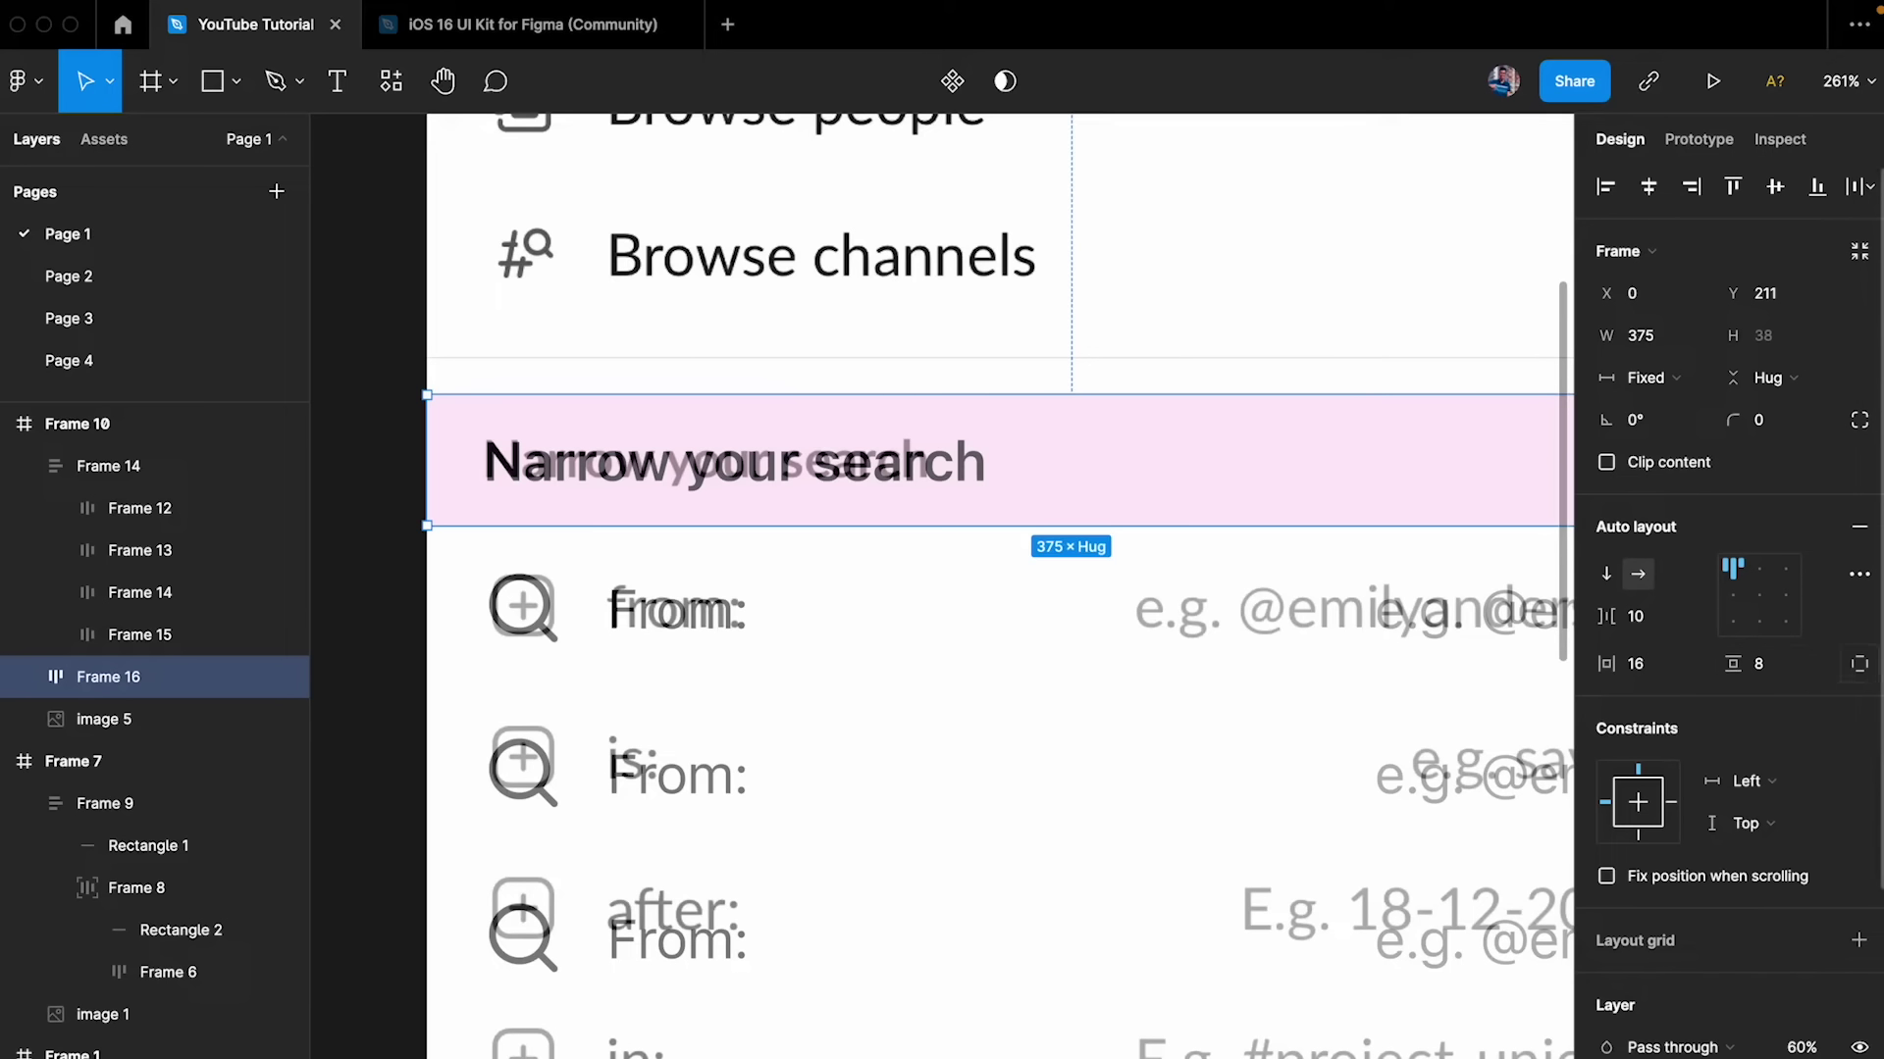
- Switch the heading frame to individual paddings and set its top padding to 20
click(1860, 666)
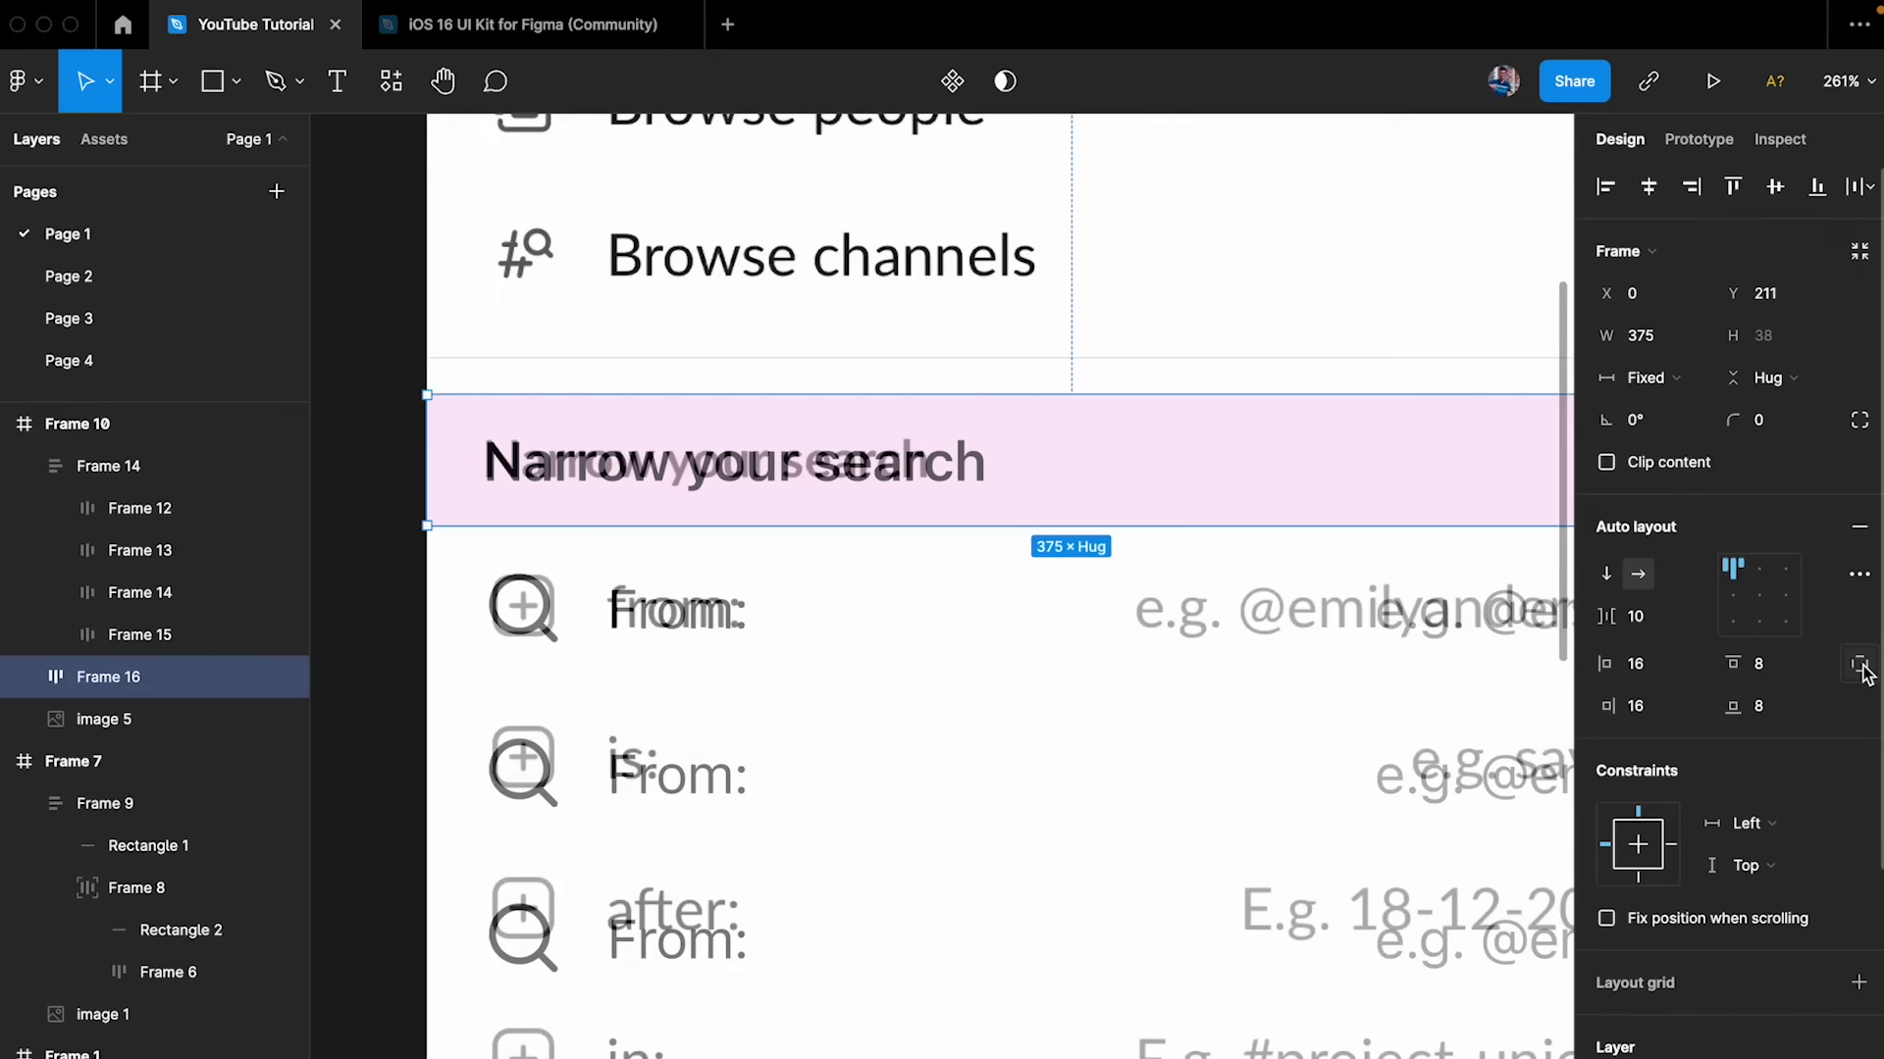
click(1785, 673)
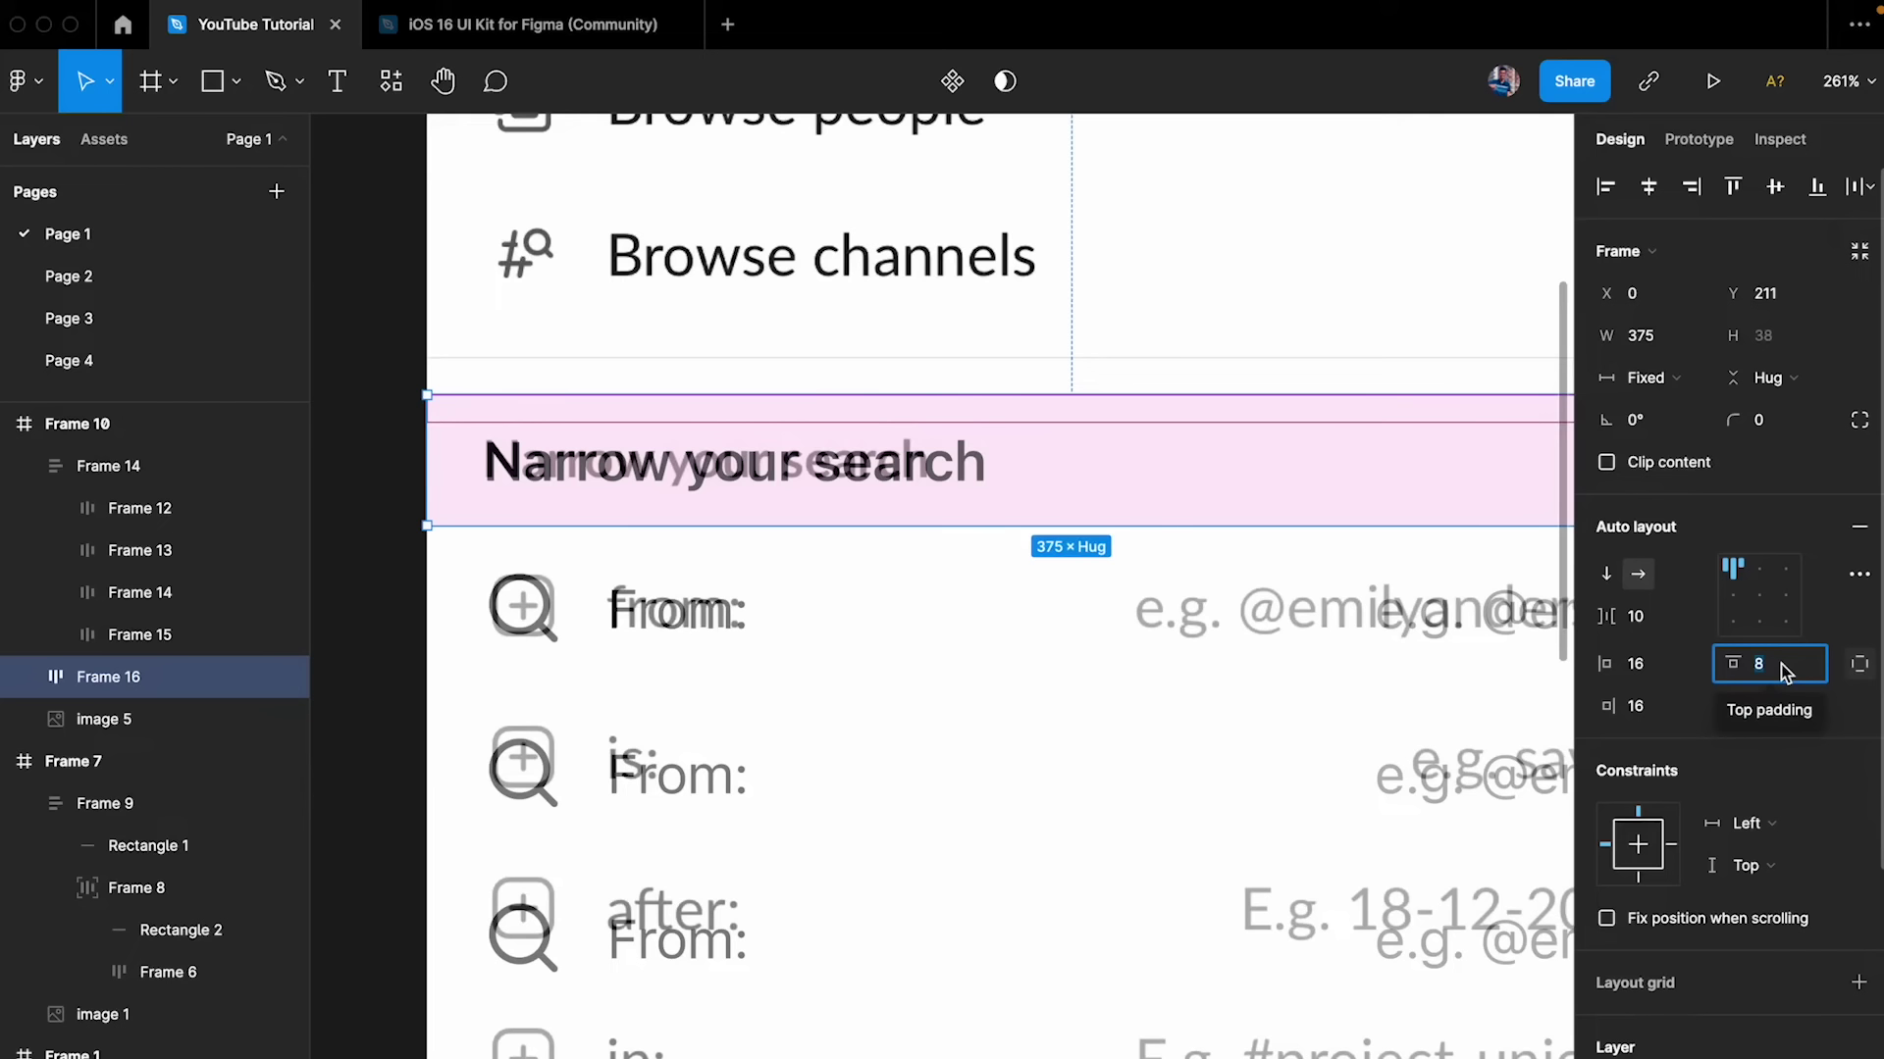
click(1784, 672)
text(14)
key(Return)
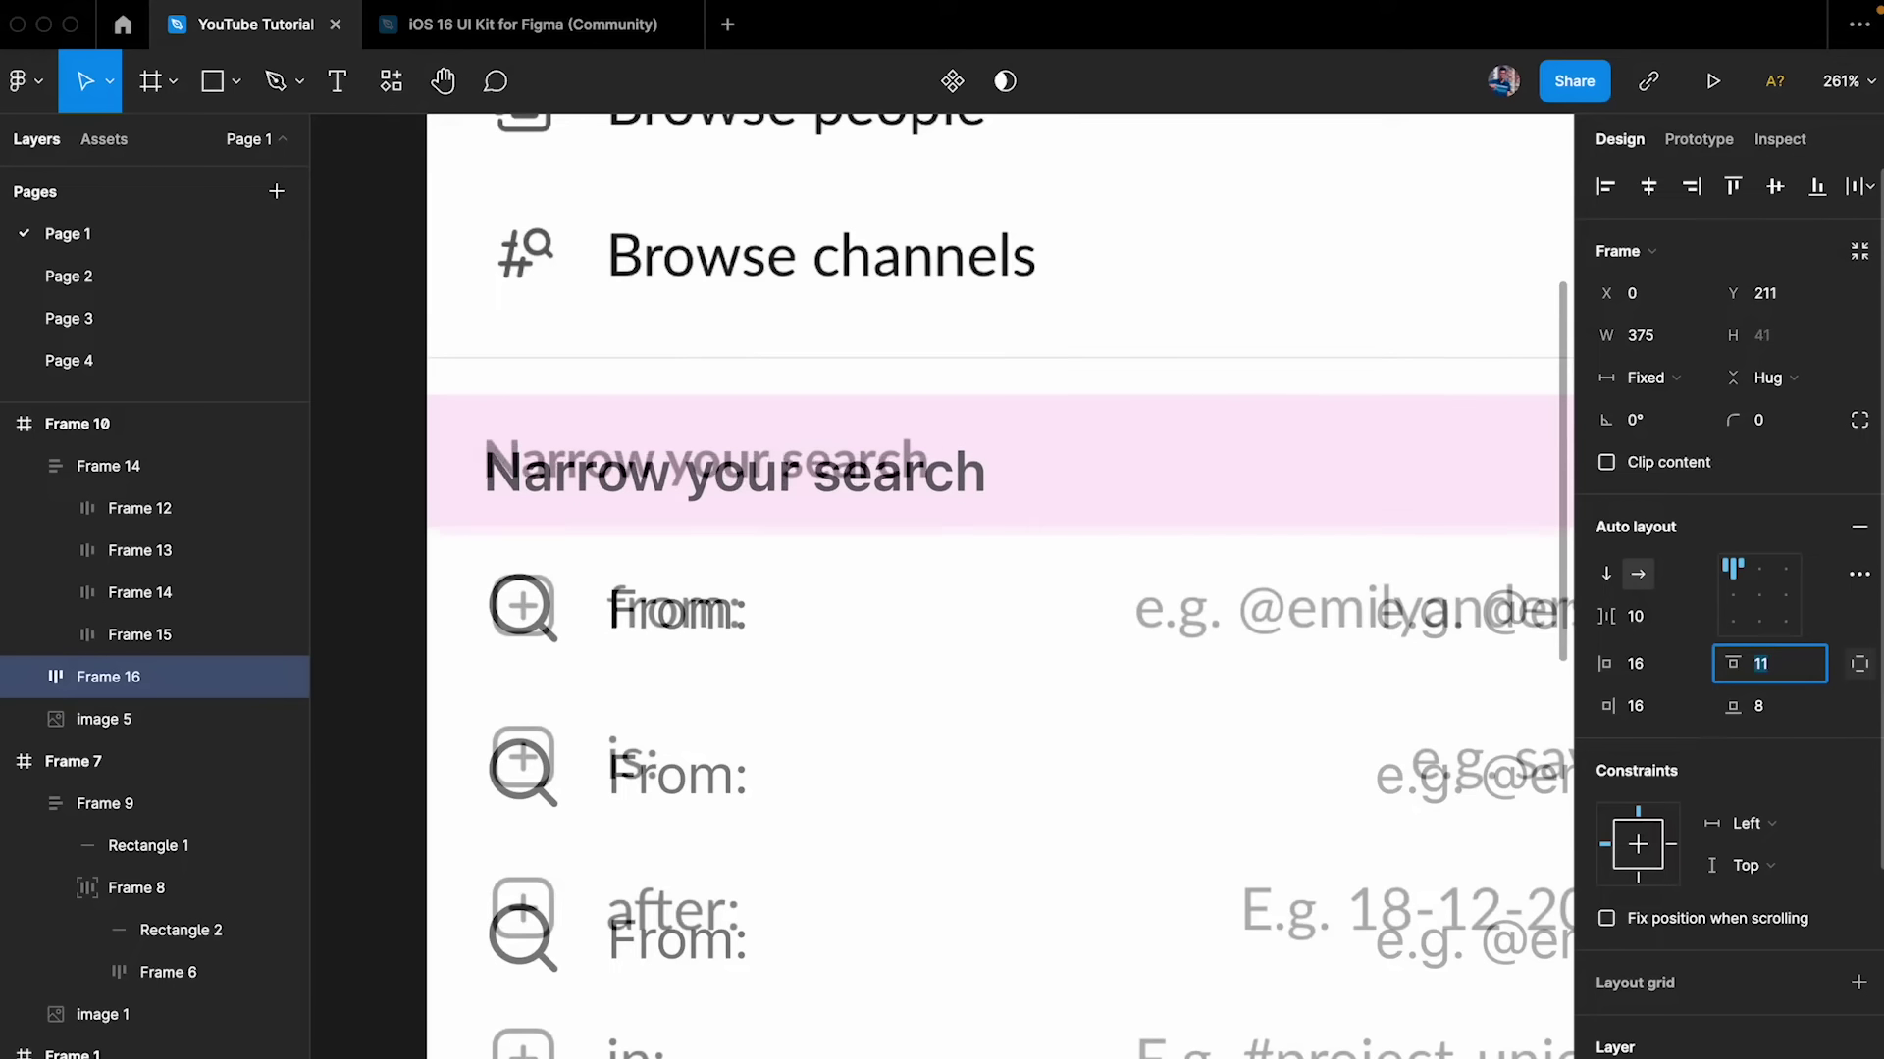
text(20)
key(Return)
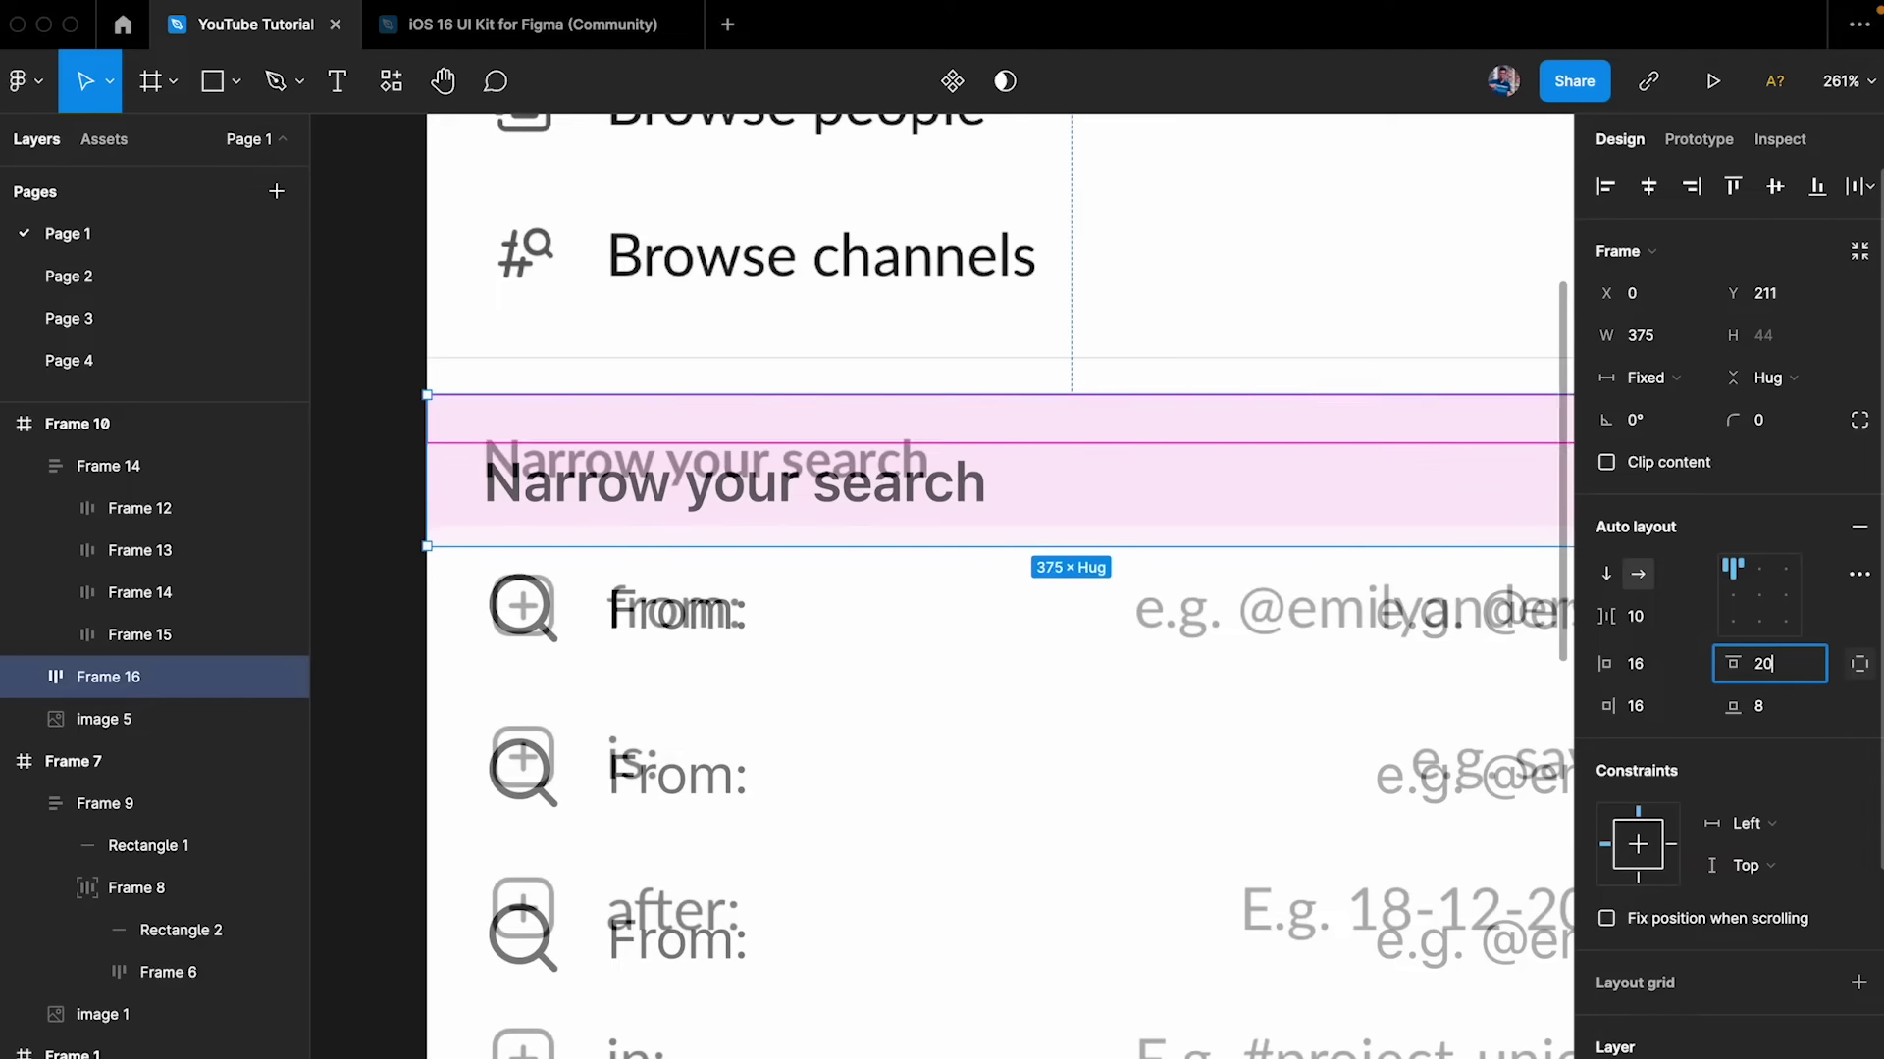
click(997, 353)
click(763, 490)
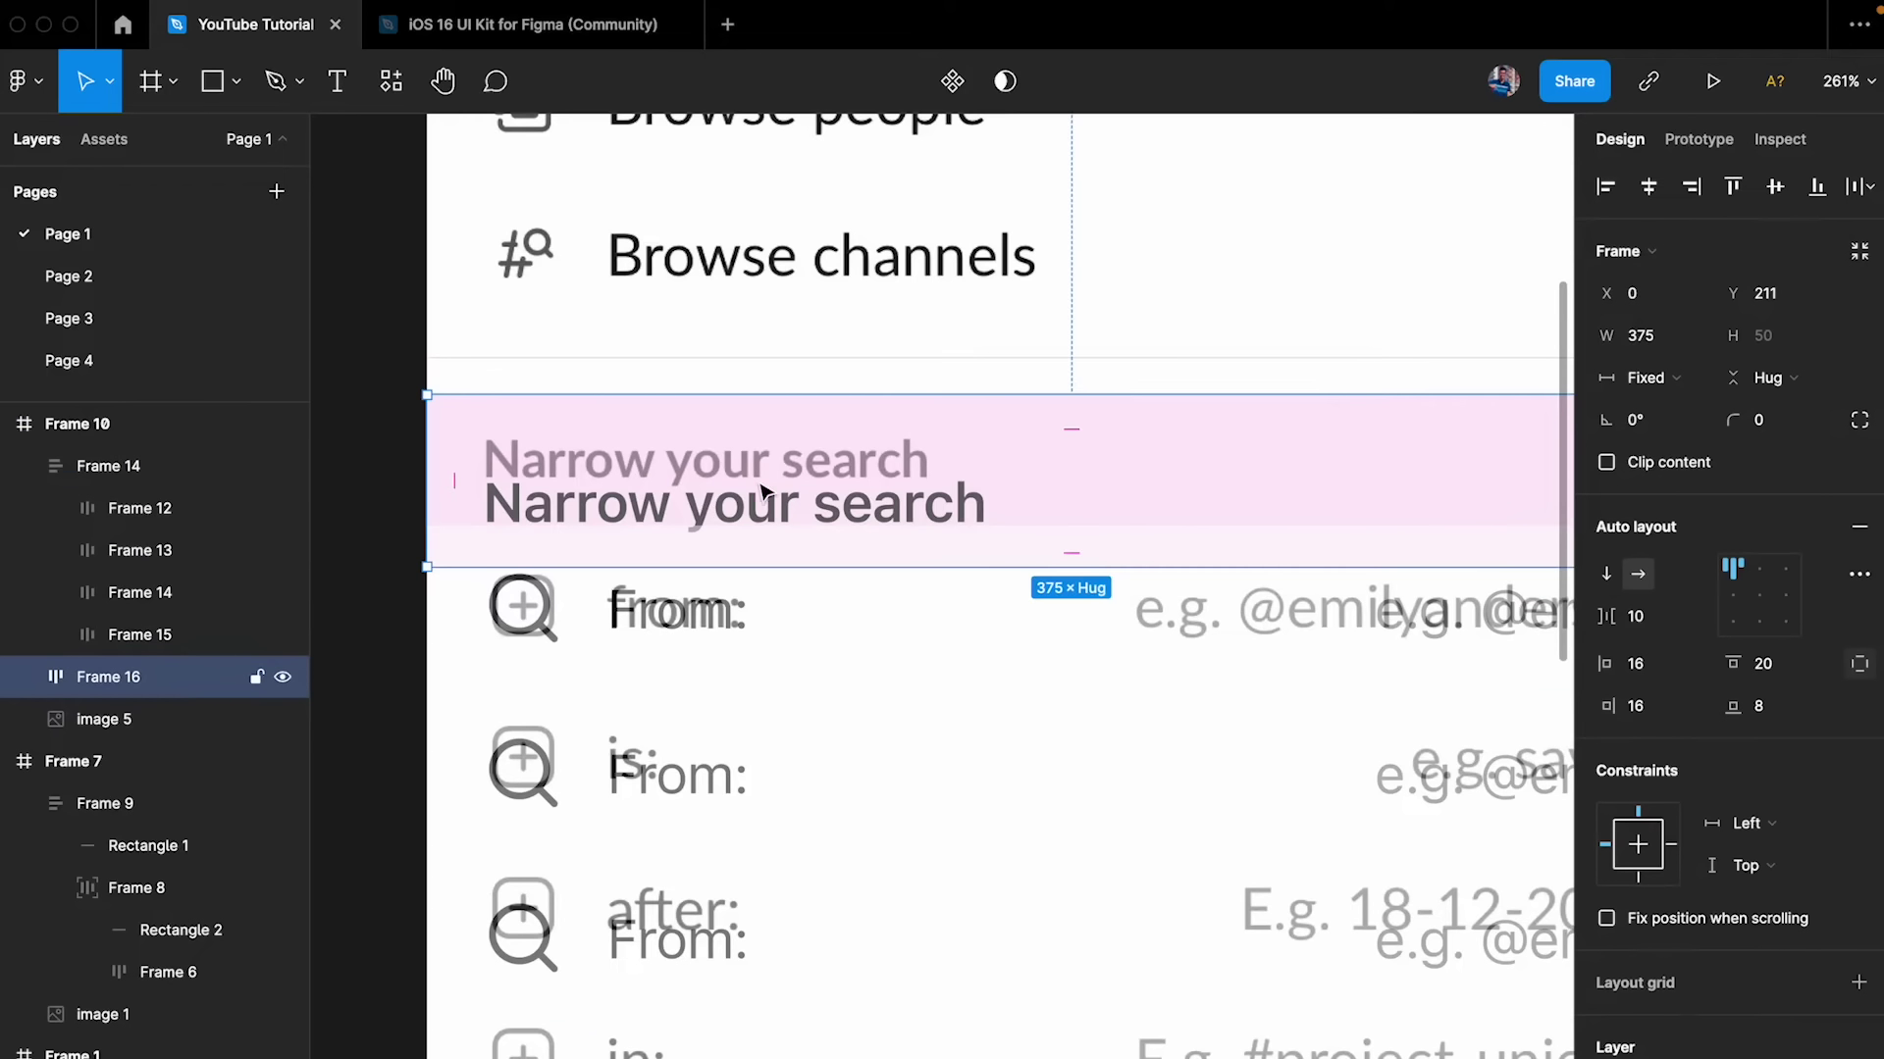
- Wrap the heading frame and the list in one vertical auto layout frame and move it up to Y 200
shift+click(738, 618)
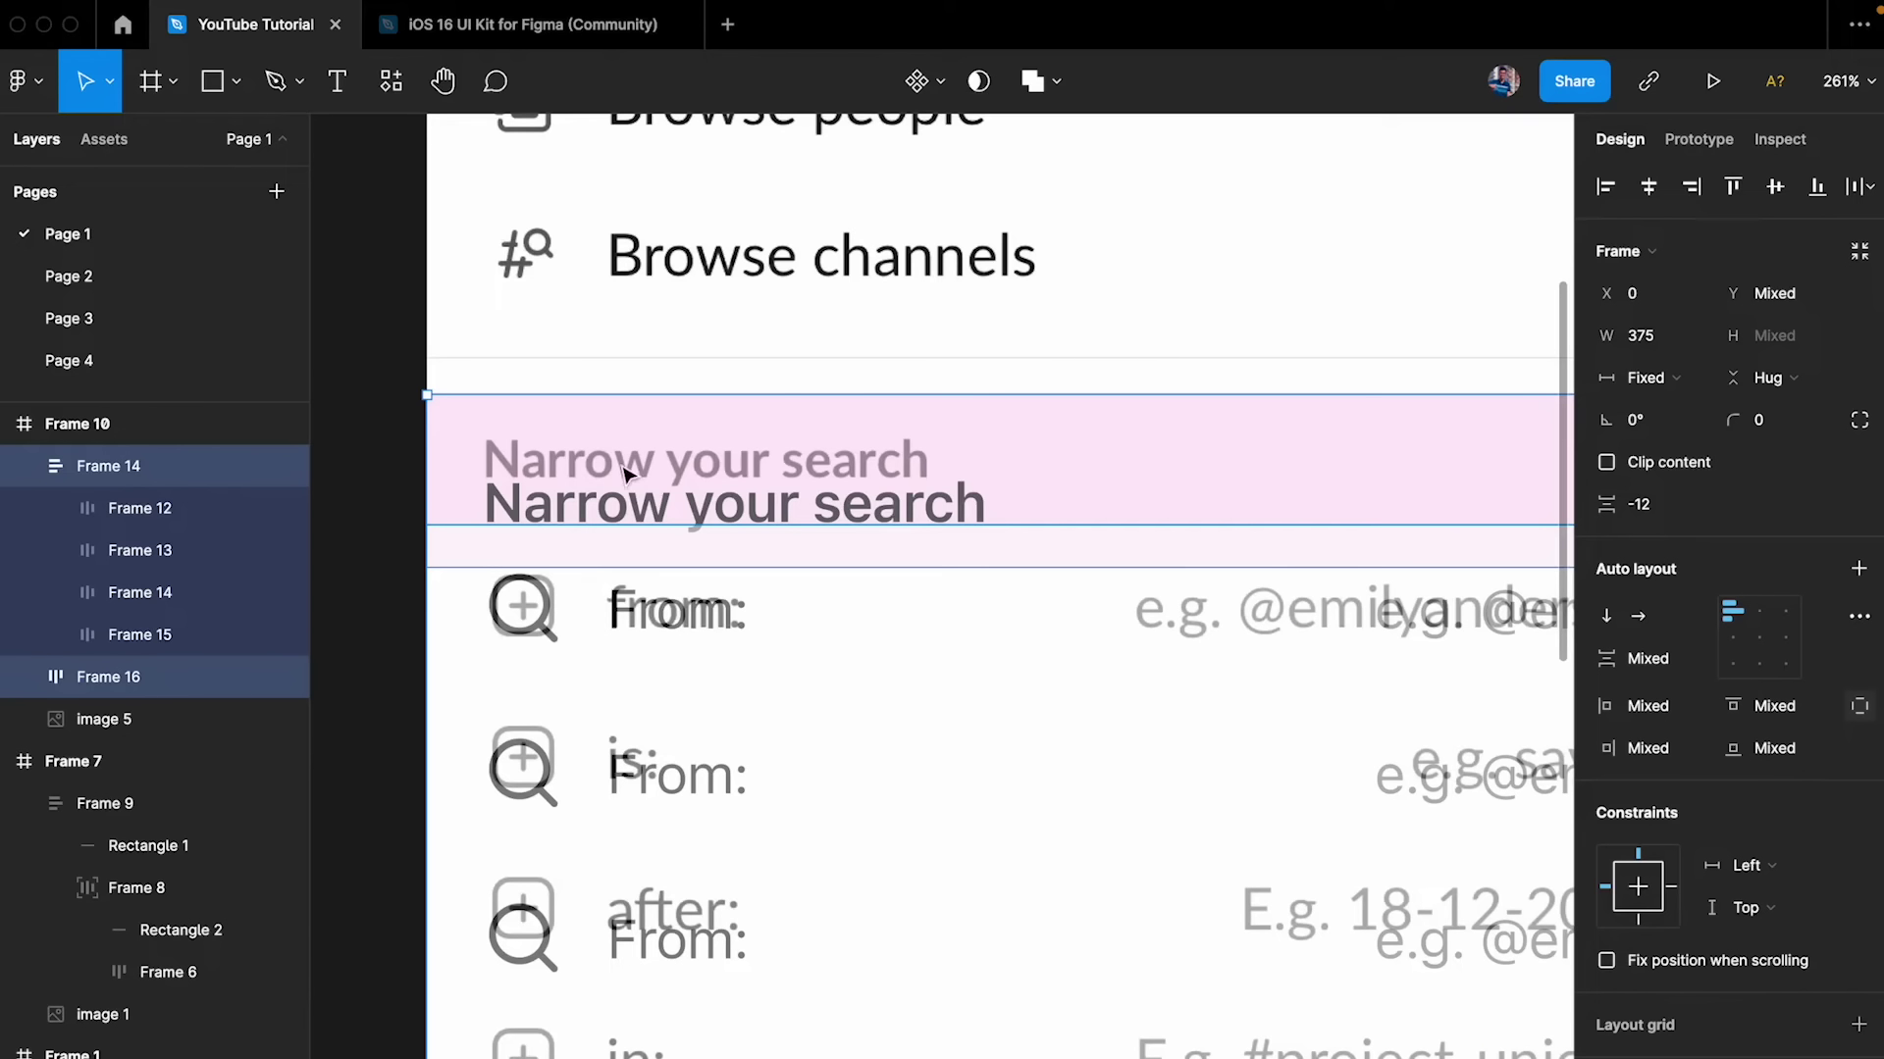
key(shift+a)
click(701, 378)
click(690, 486)
drag(690, 486, 695, 461)
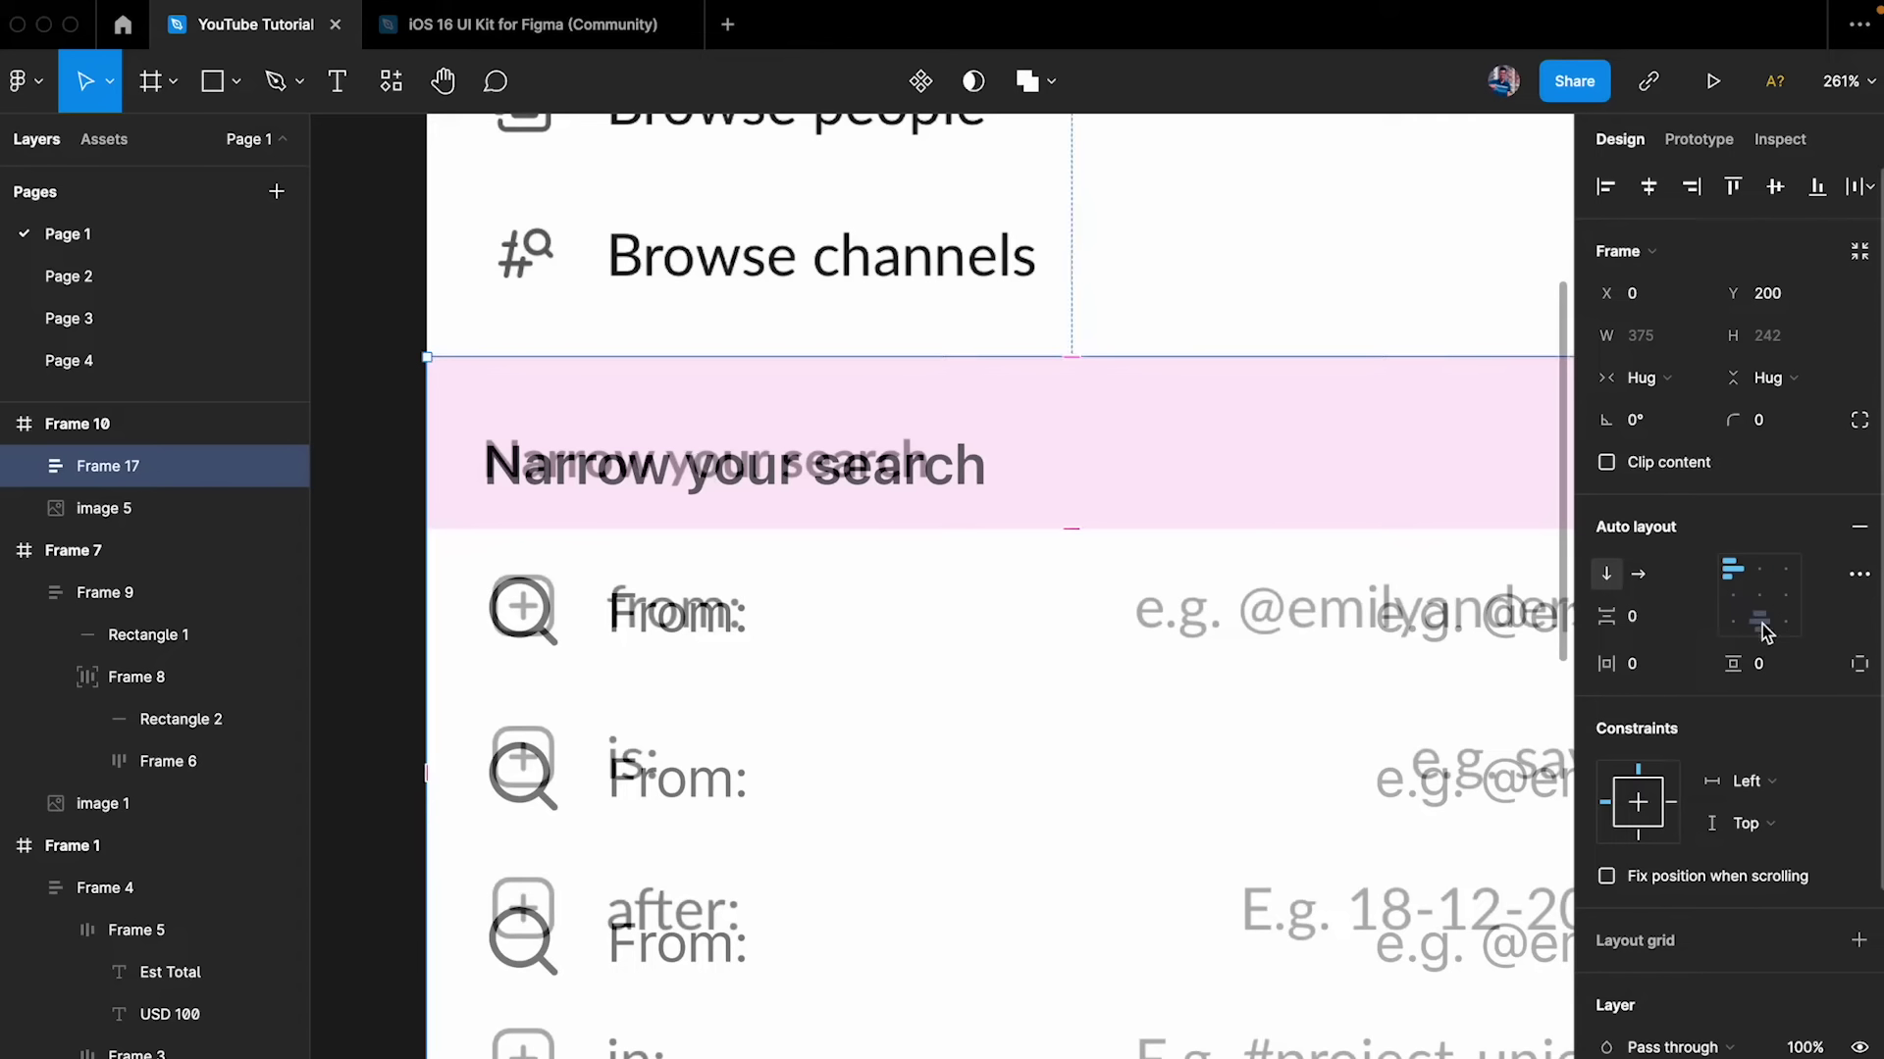
- Set the nested heading frame's top padding to 18
double_click(1069, 447)
click(1757, 664)
text(18)
key(Return)
click(1129, 400)
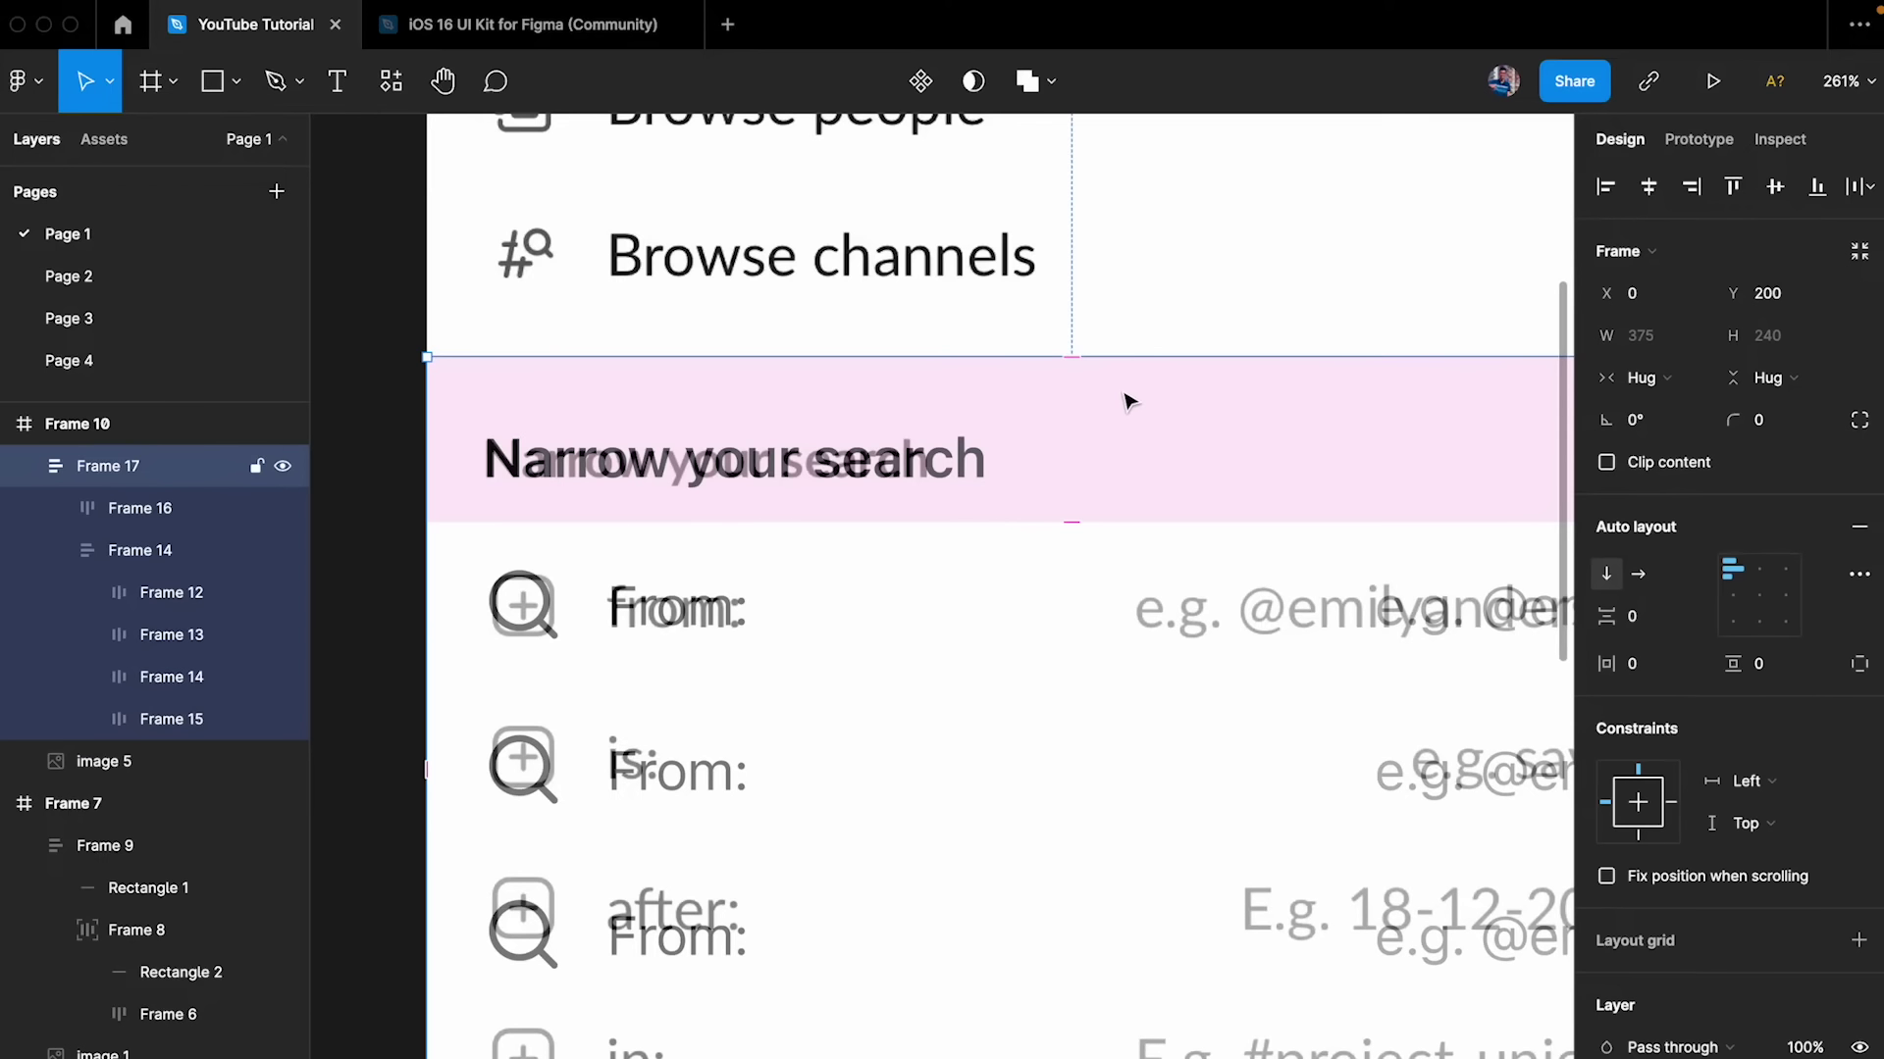
- Restore the nested heading frame and list to full opacity
scroll(1129, 400, down, 5)
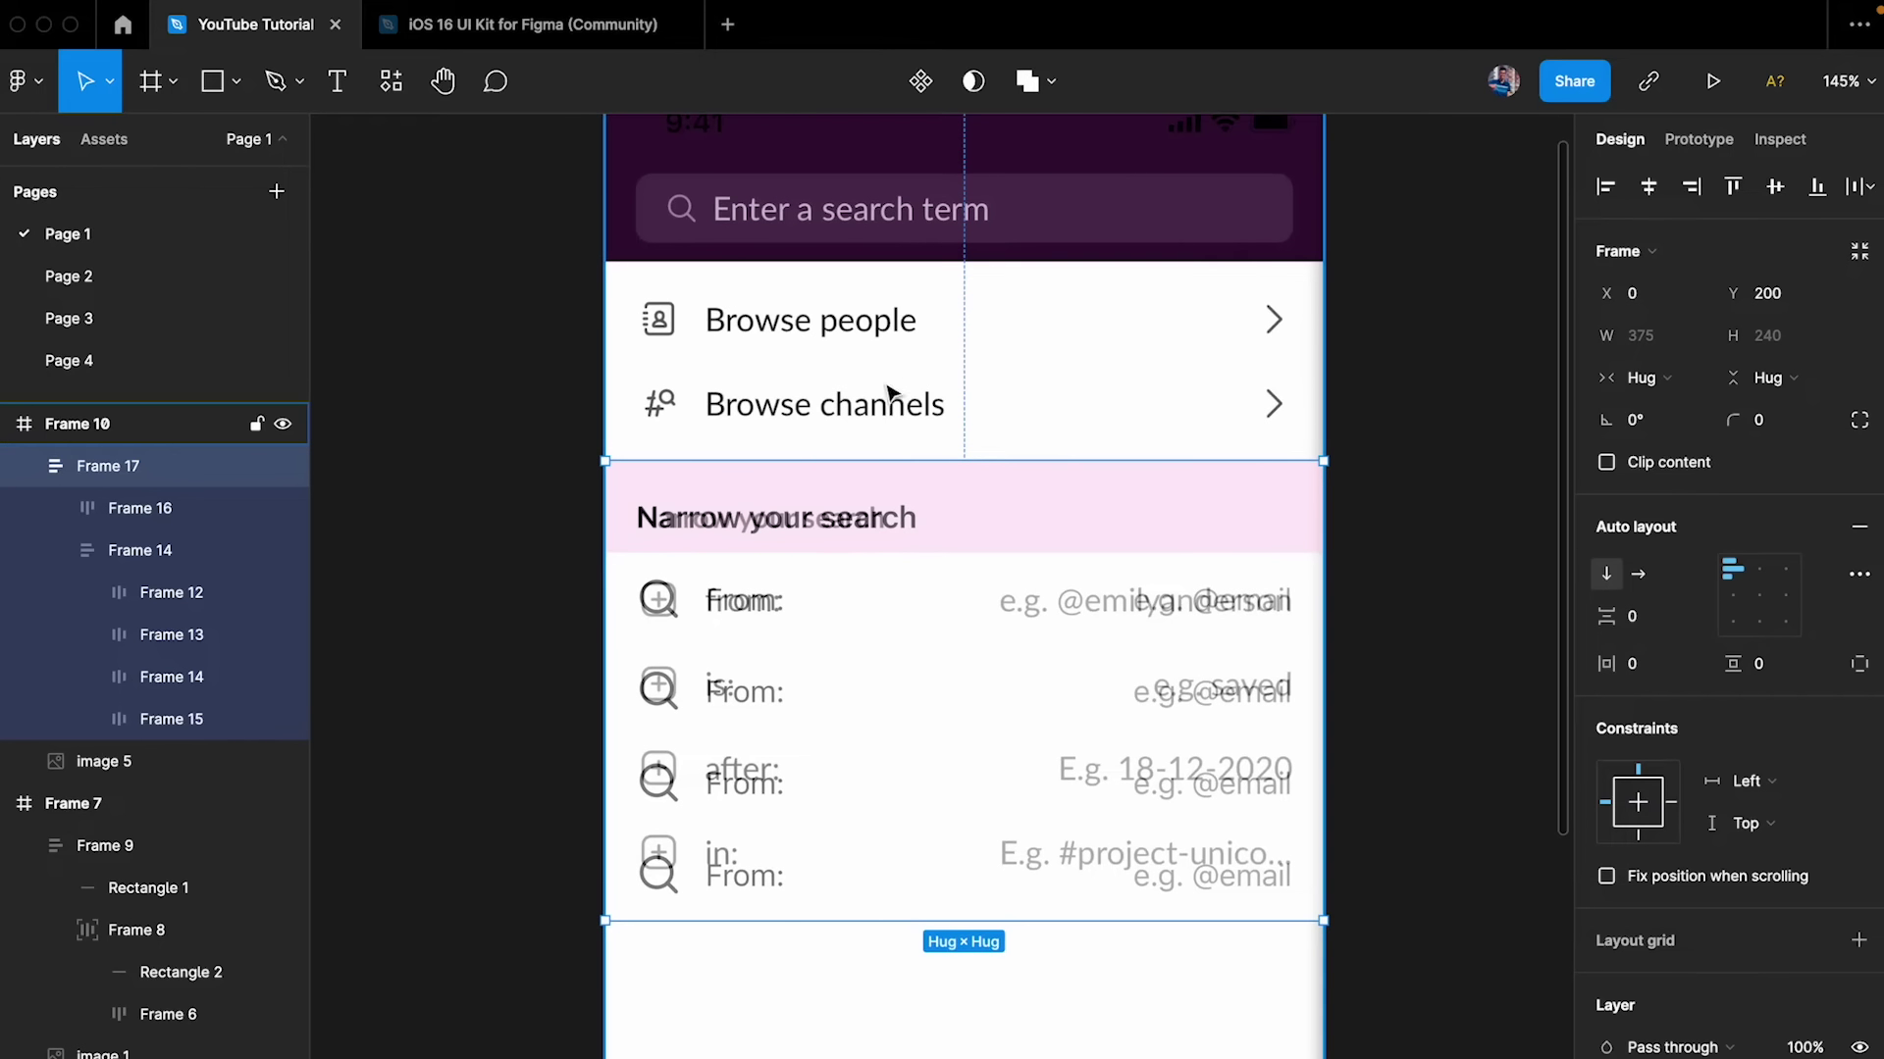
scroll(722, 530, up, 3)
click(517, 517)
scroll(701, 588, down, 2)
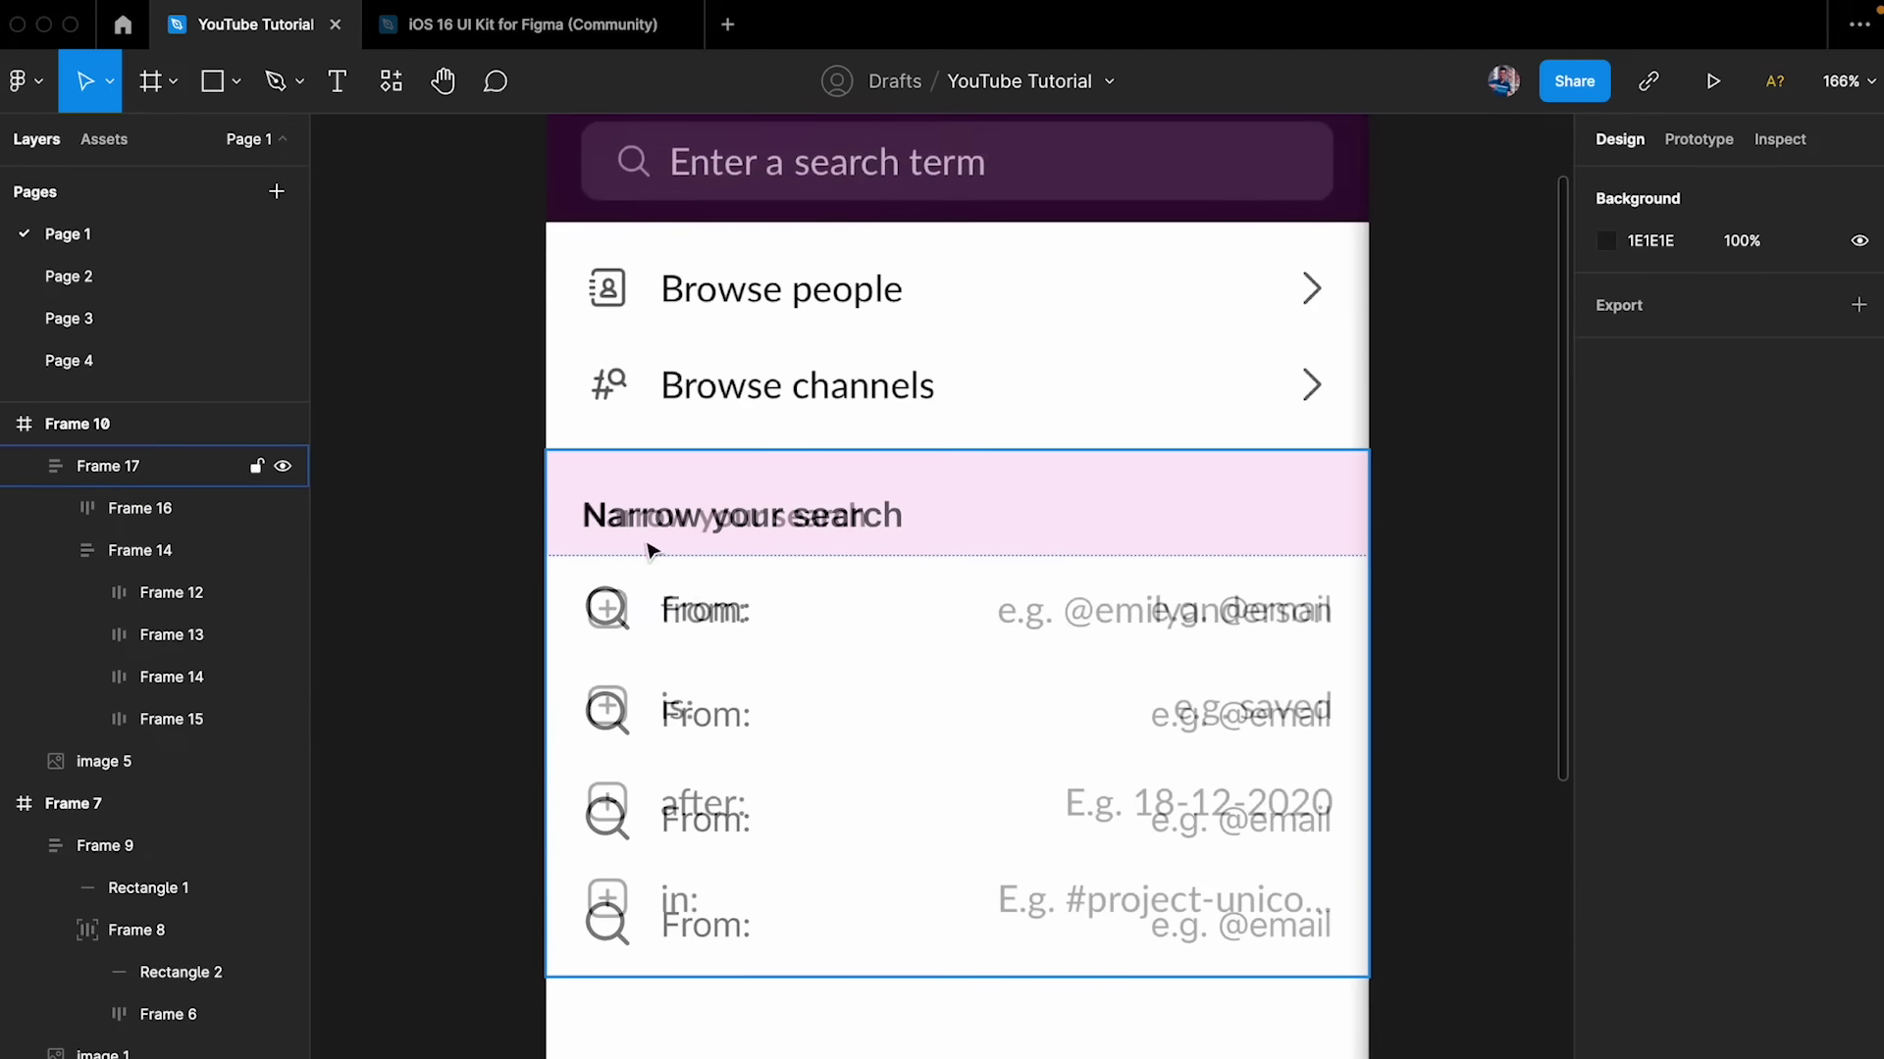
click(698, 586)
scroll(698, 585, down, 2)
scroll(726, 539, down, 2)
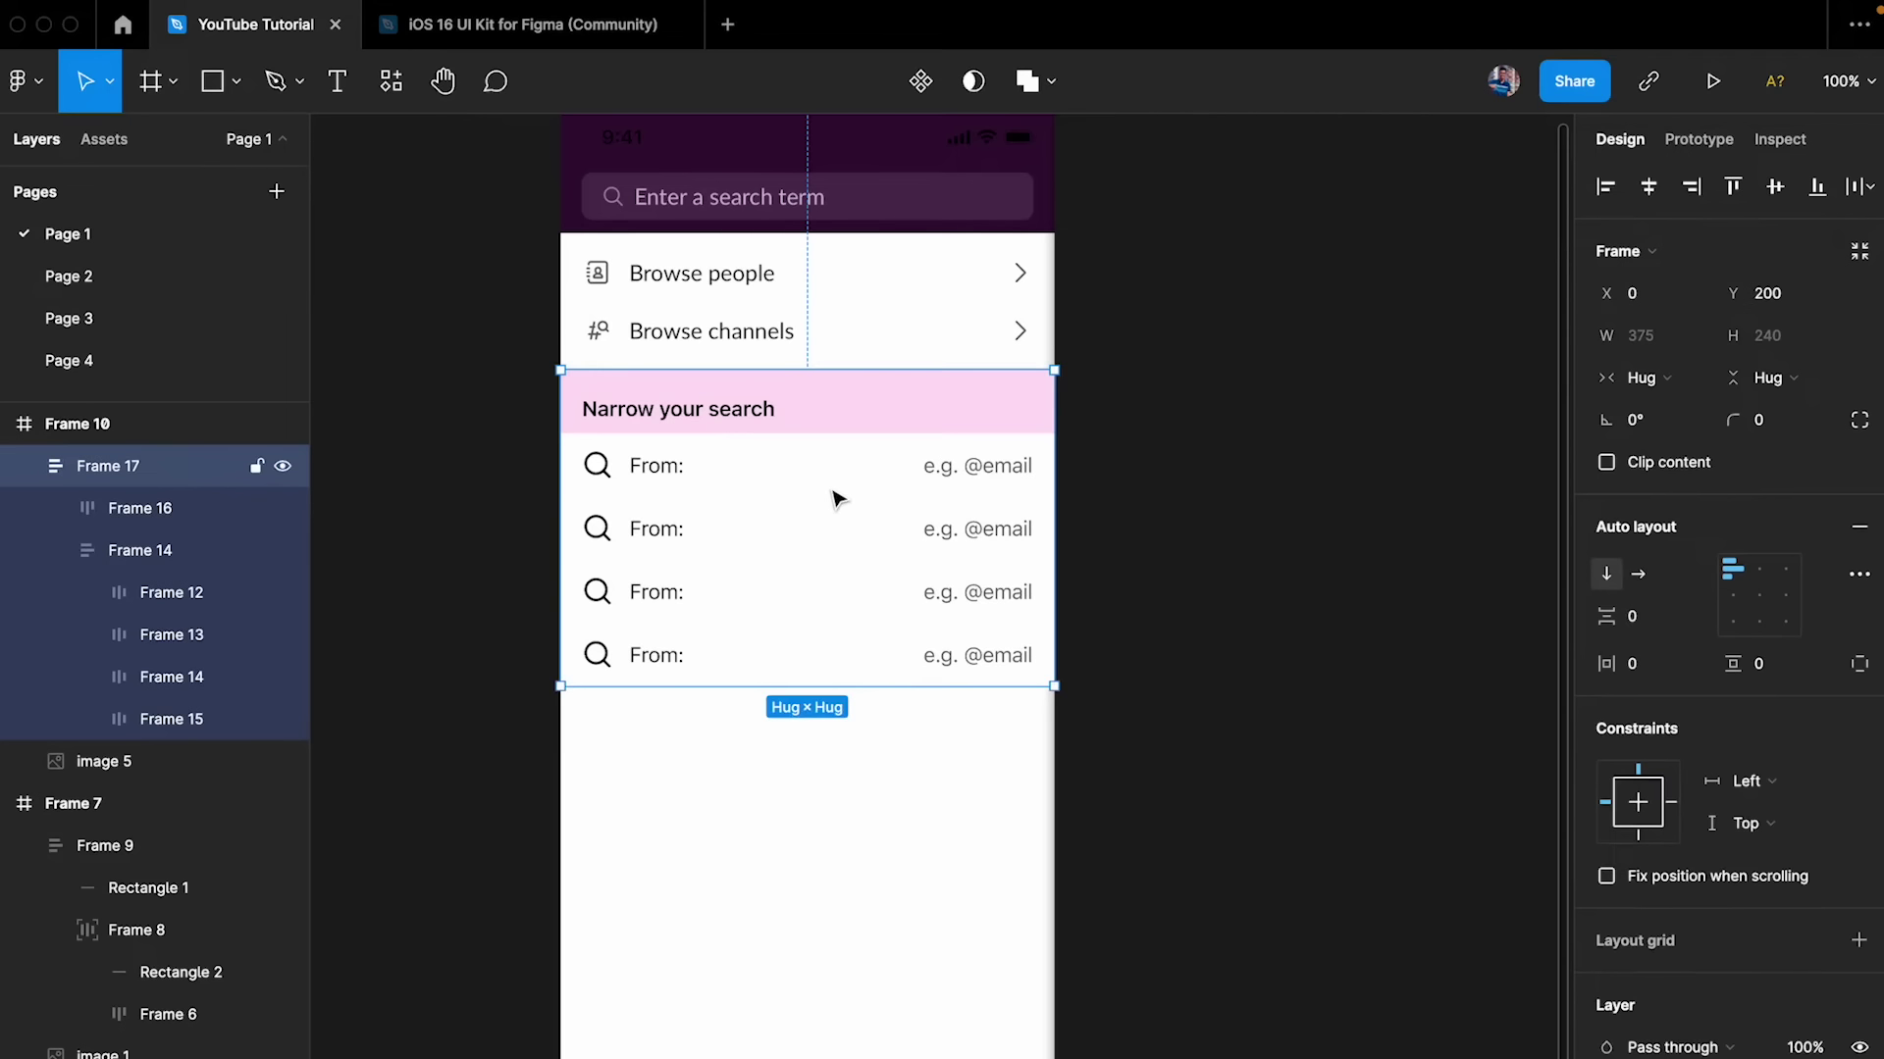
- Move the finished section out of the mobile frame onto the empty canvas and duplicate it beneath, at X 2151, Y 24
drag(837, 500, 1033, 463)
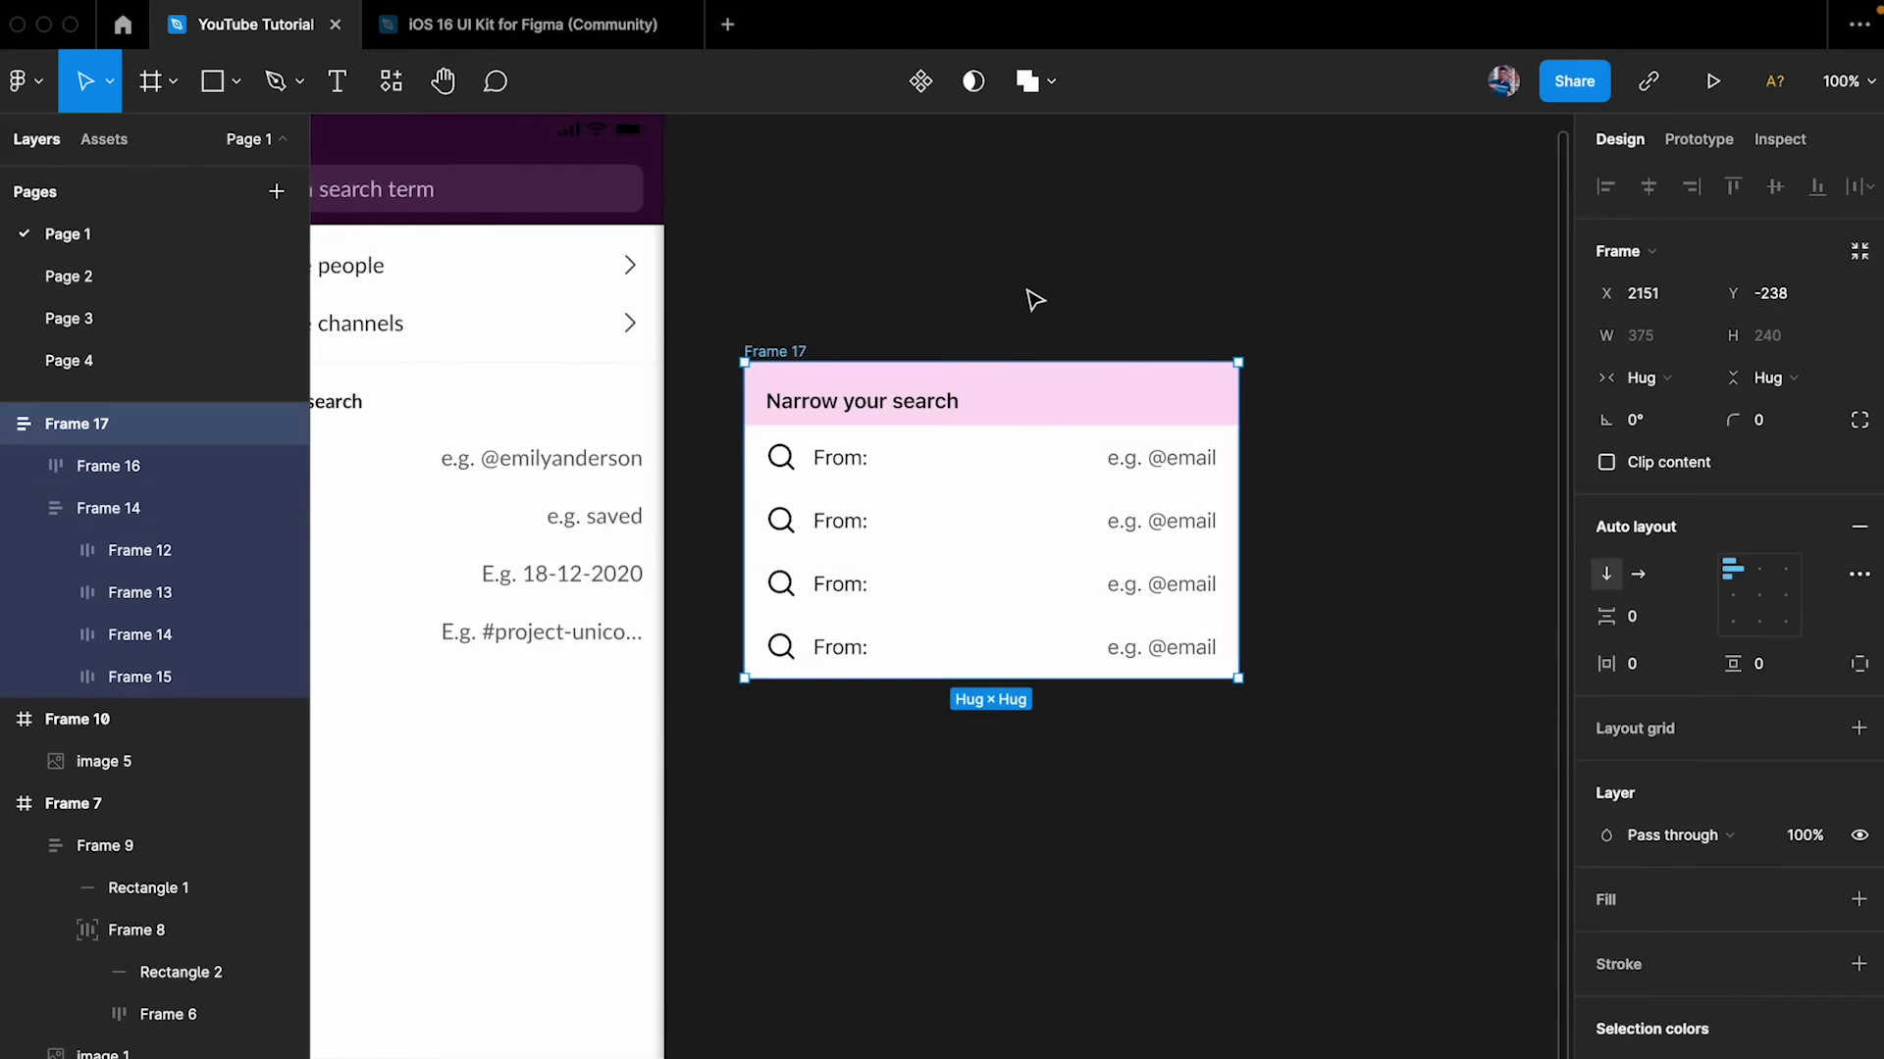
click(1026, 301)
scroll(907, 355, up, 2)
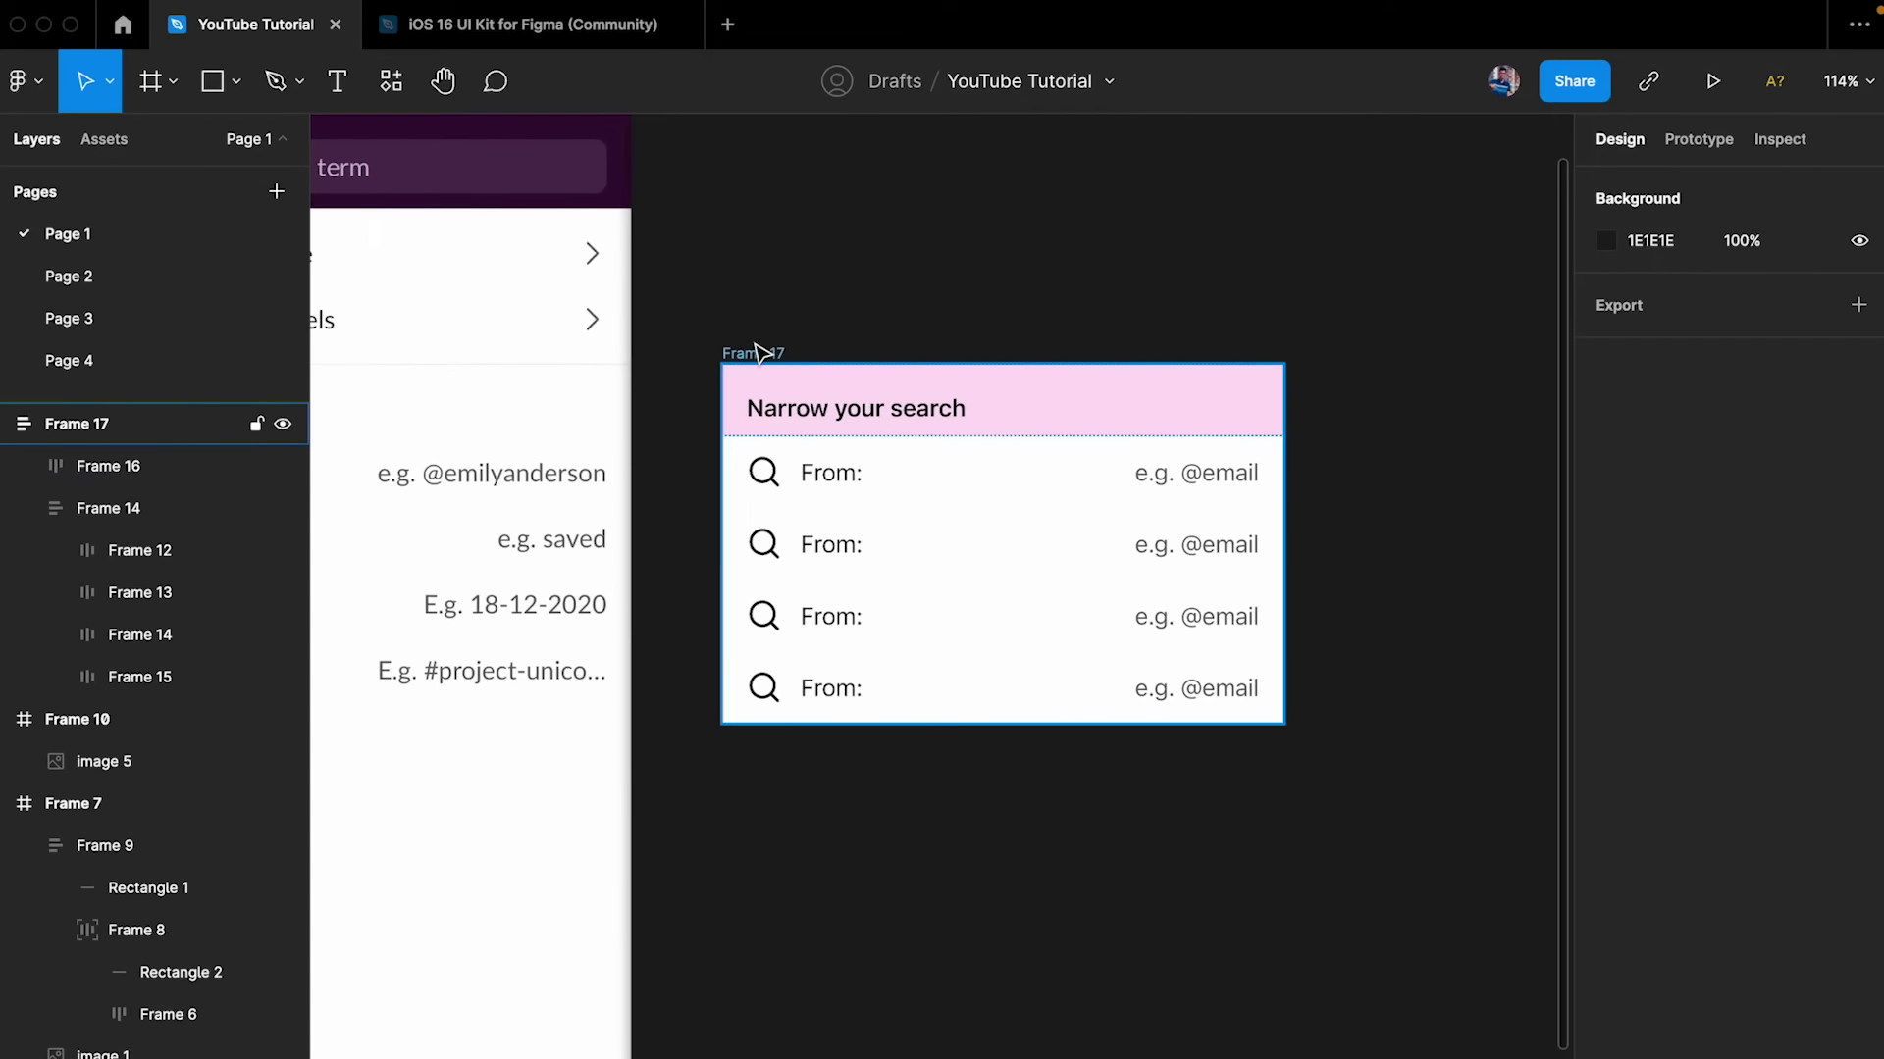
scroll(763, 334, down, 2)
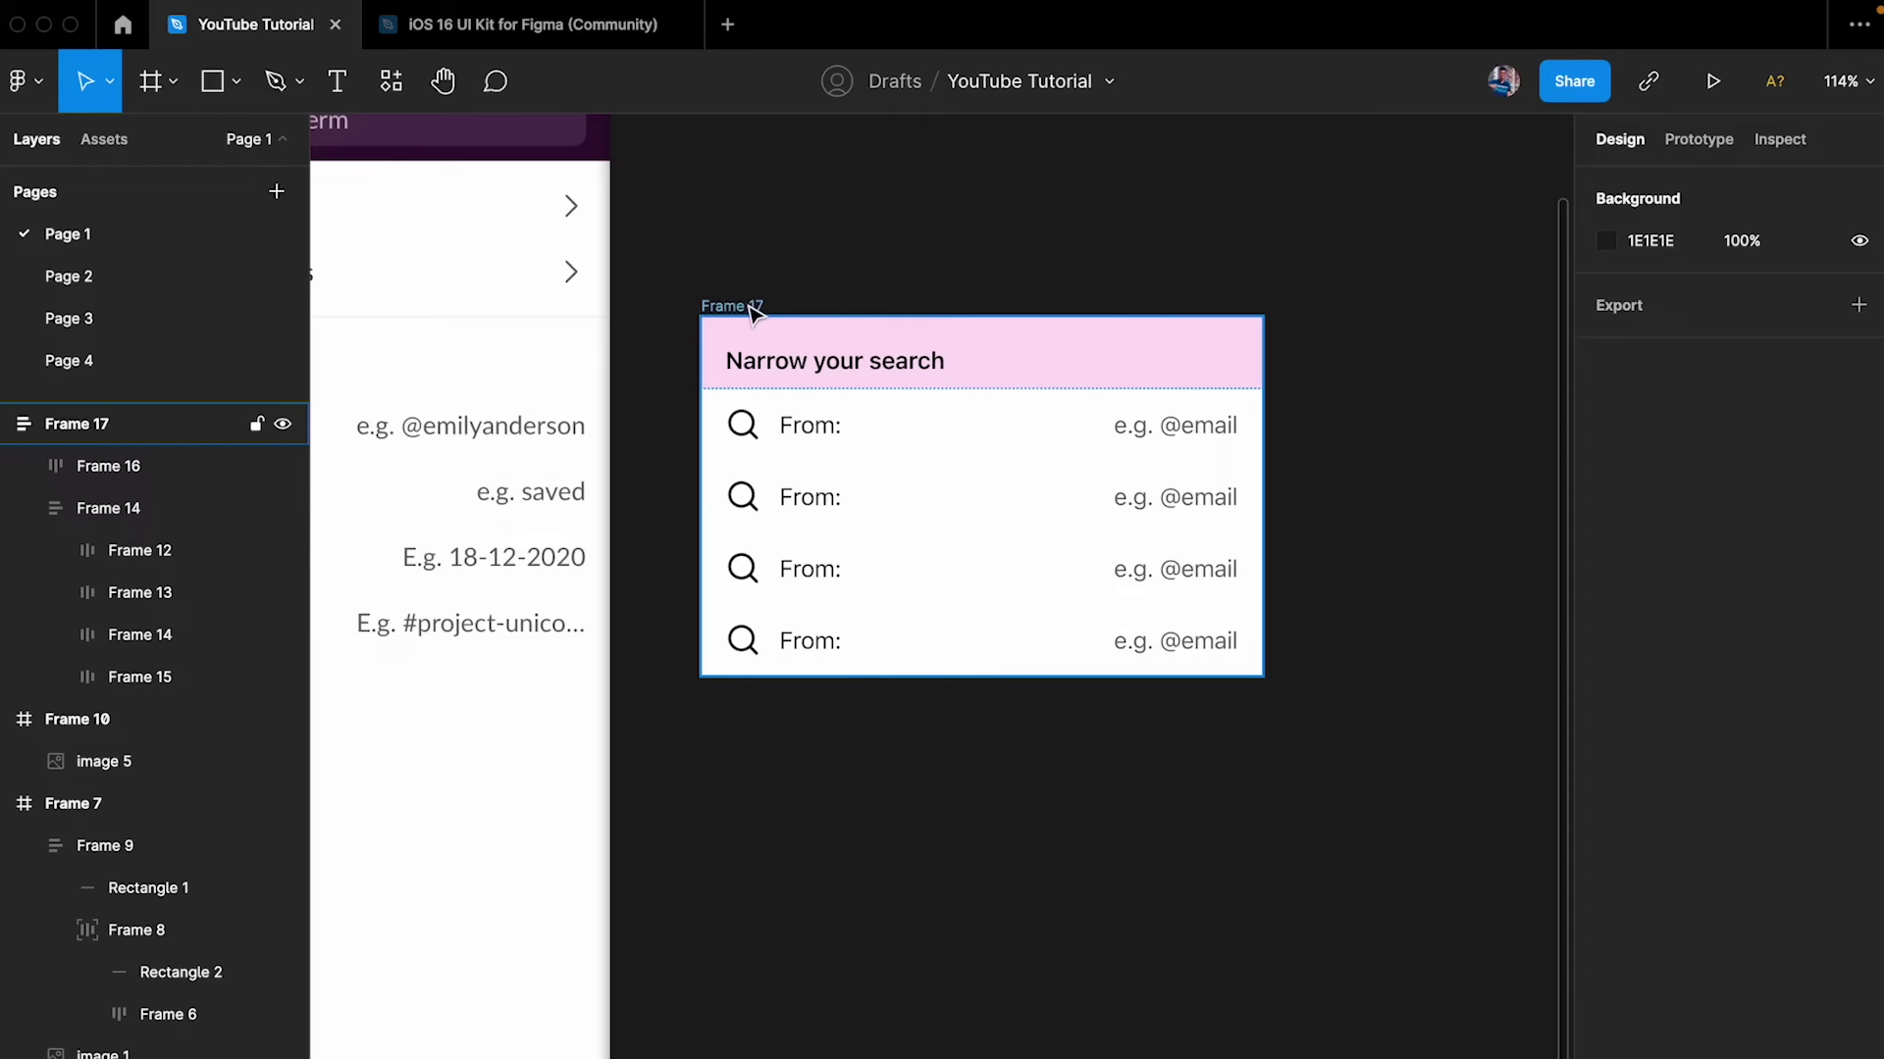
drag(754, 312, 757, 686)
scroll(805, 775, up, 5)
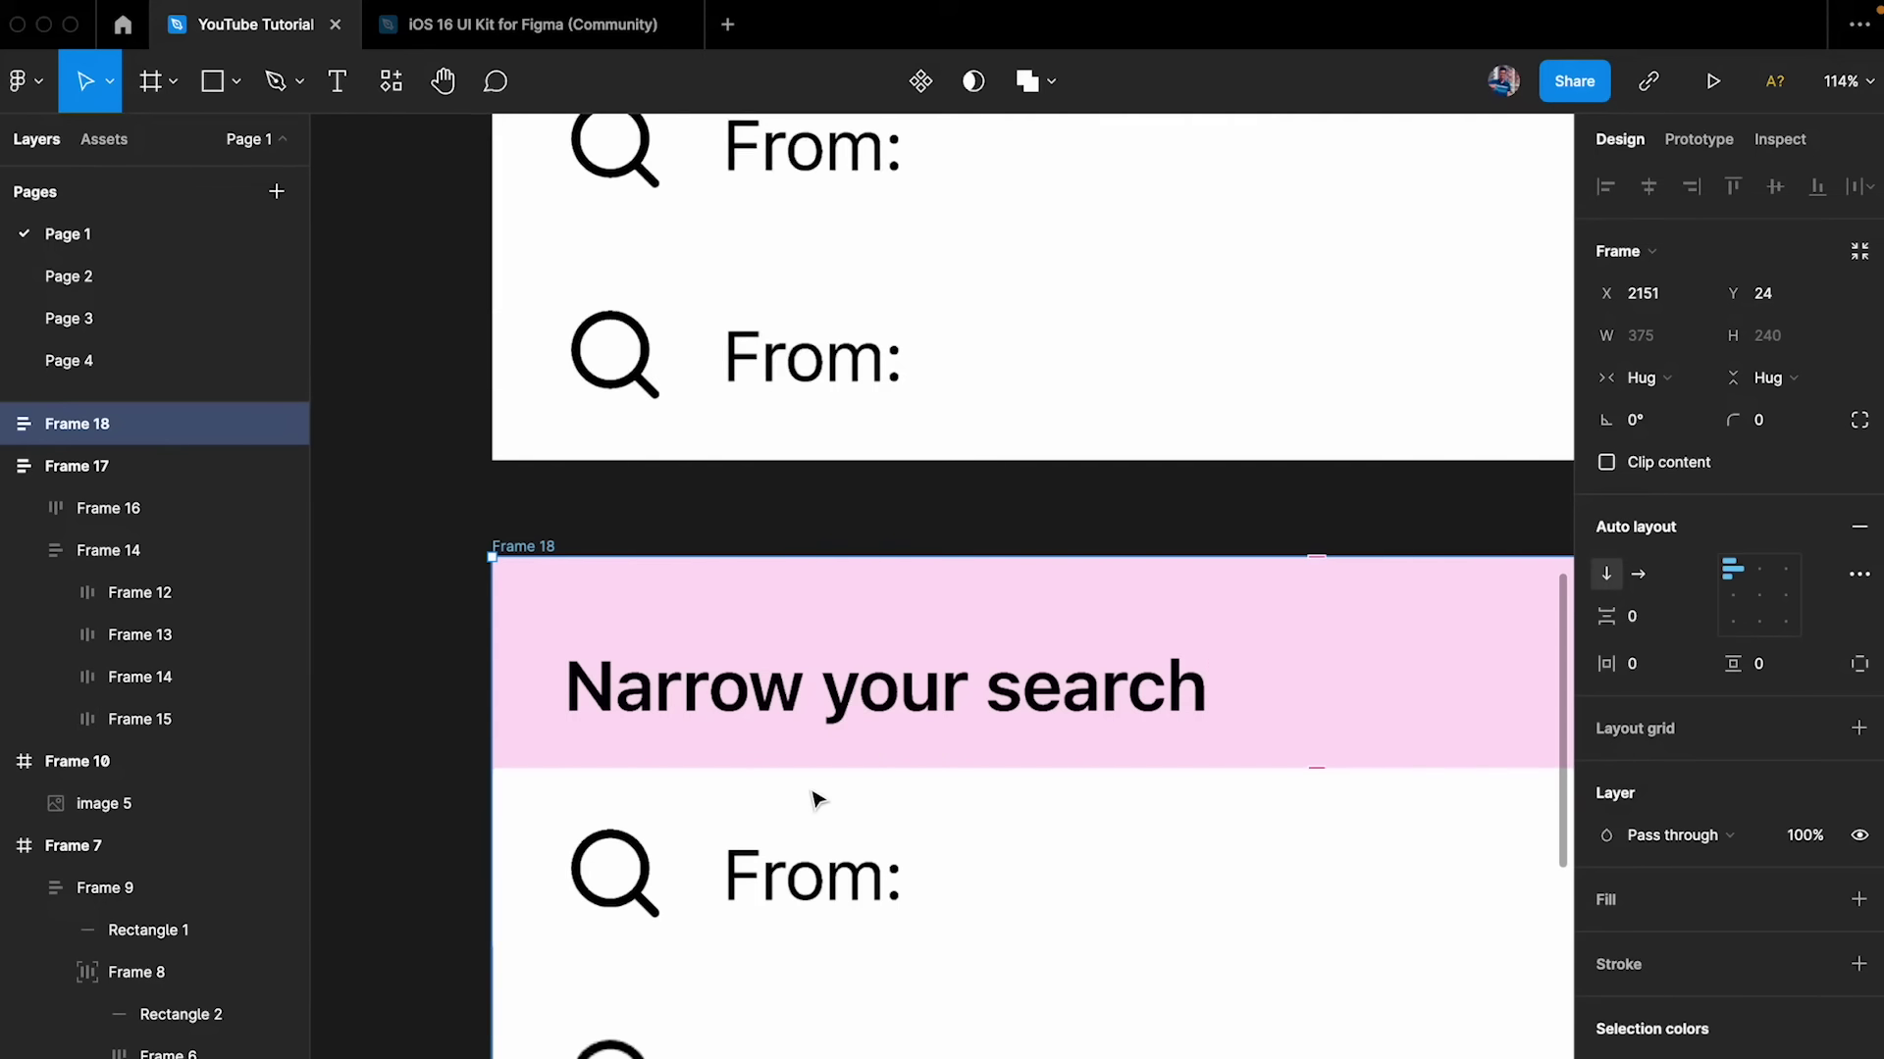
- Duplicate the heading text inside the copied section's pink frame and change the duplicate's text to "Subtext"
double_click(854, 677)
key(ctrl+d)
scroll(858, 667, down, 5)
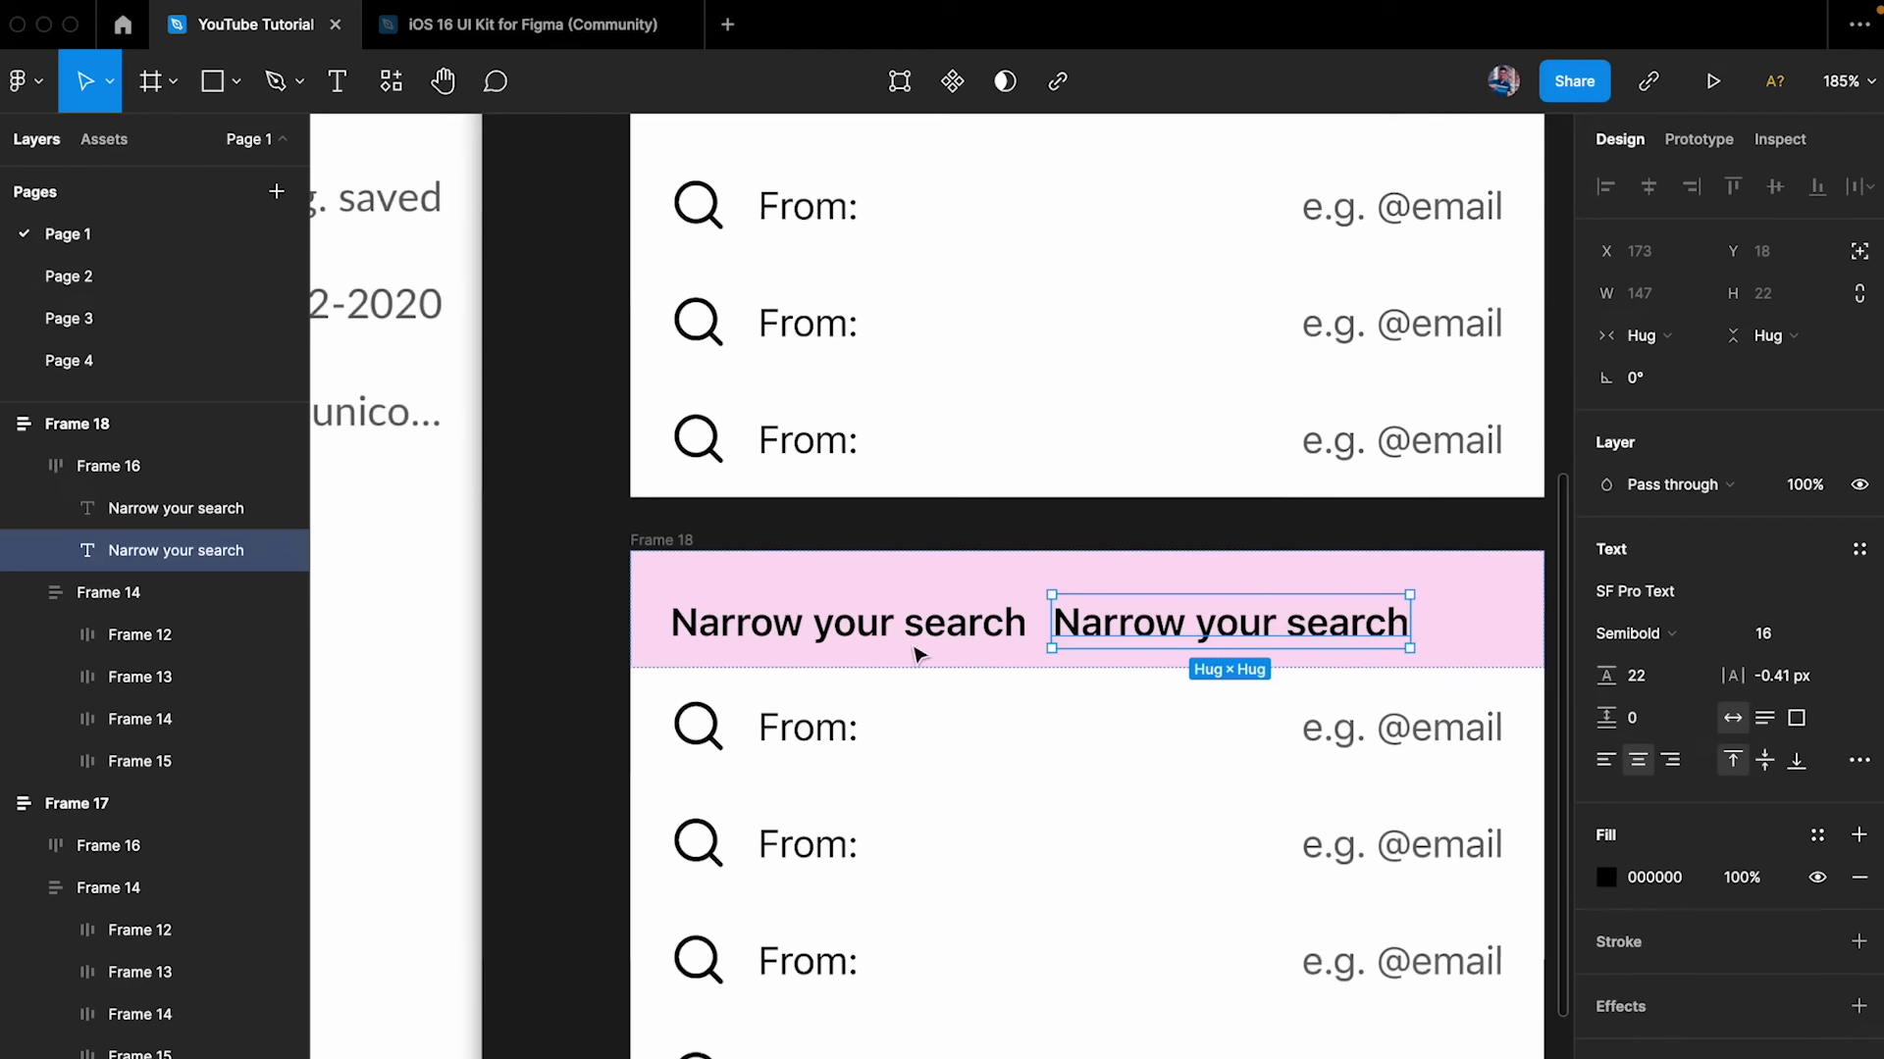
double_click(1101, 627)
text(Substext)
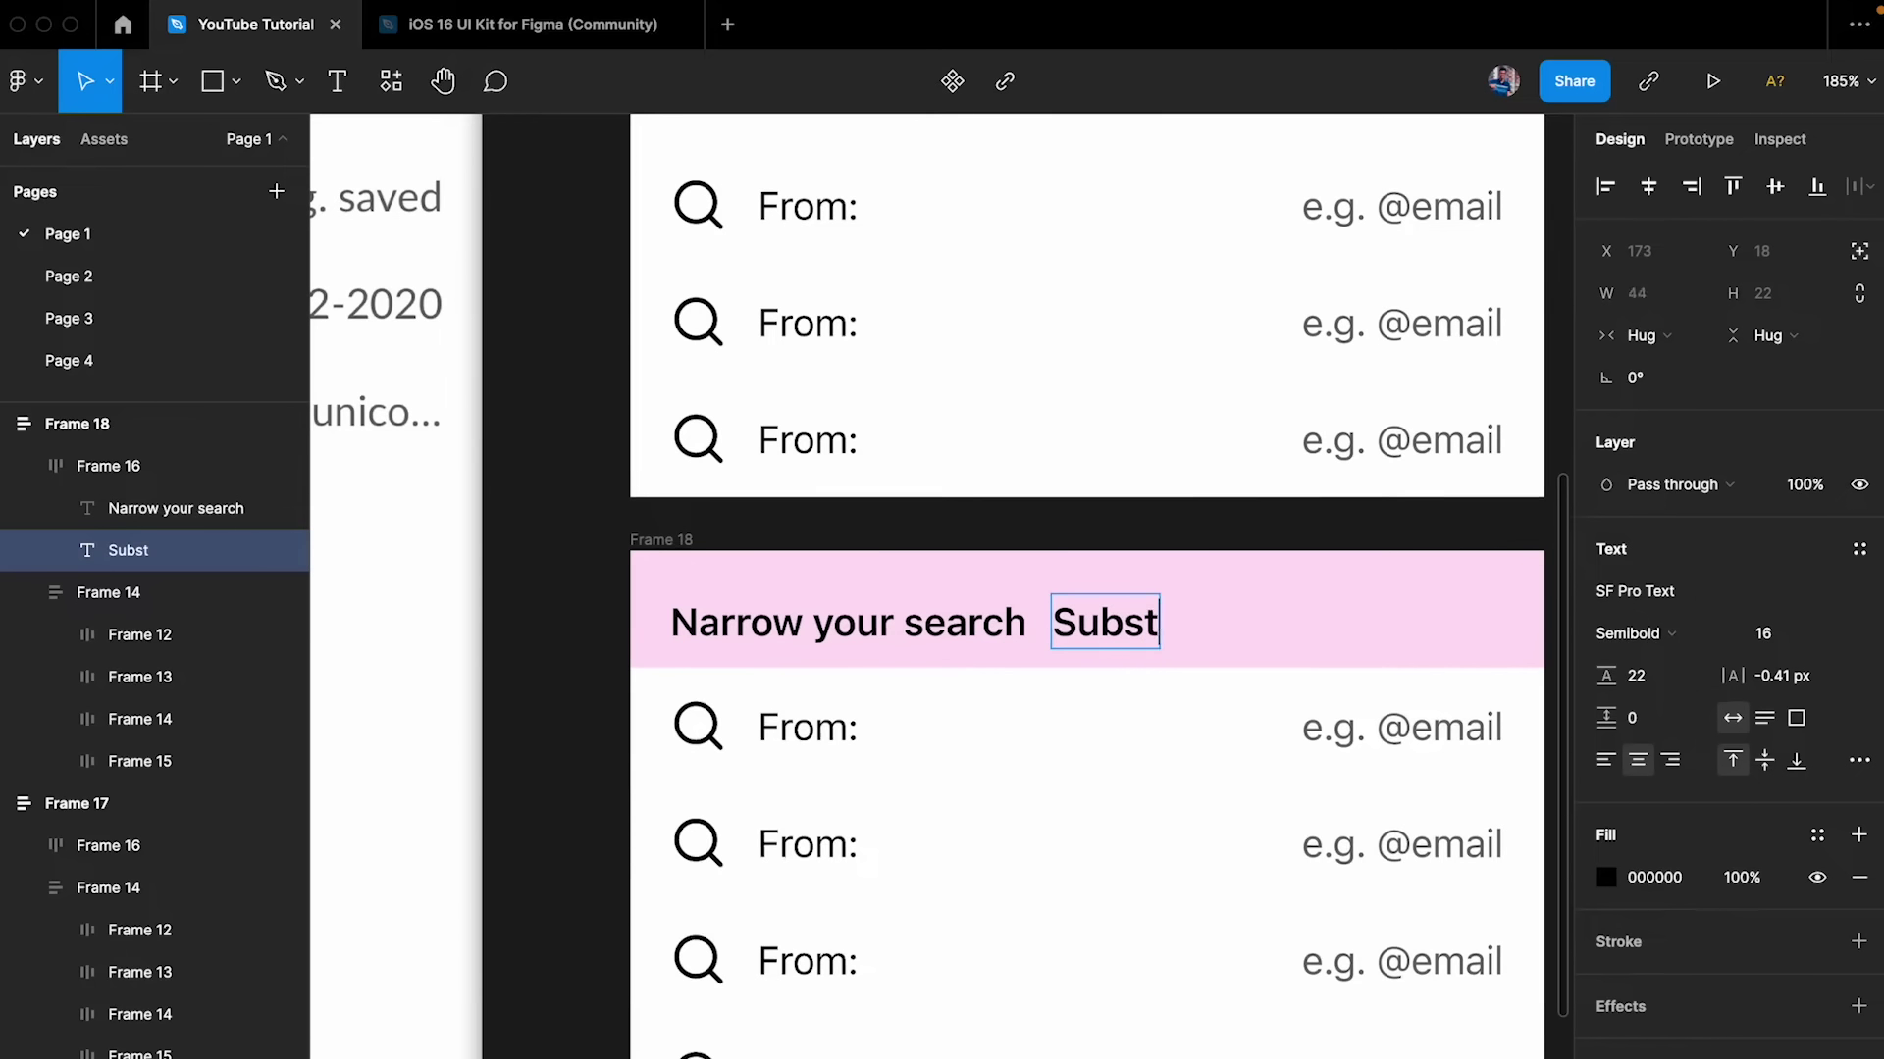
key(BackSpace)
key(BackSpace)
key(BackSpace)
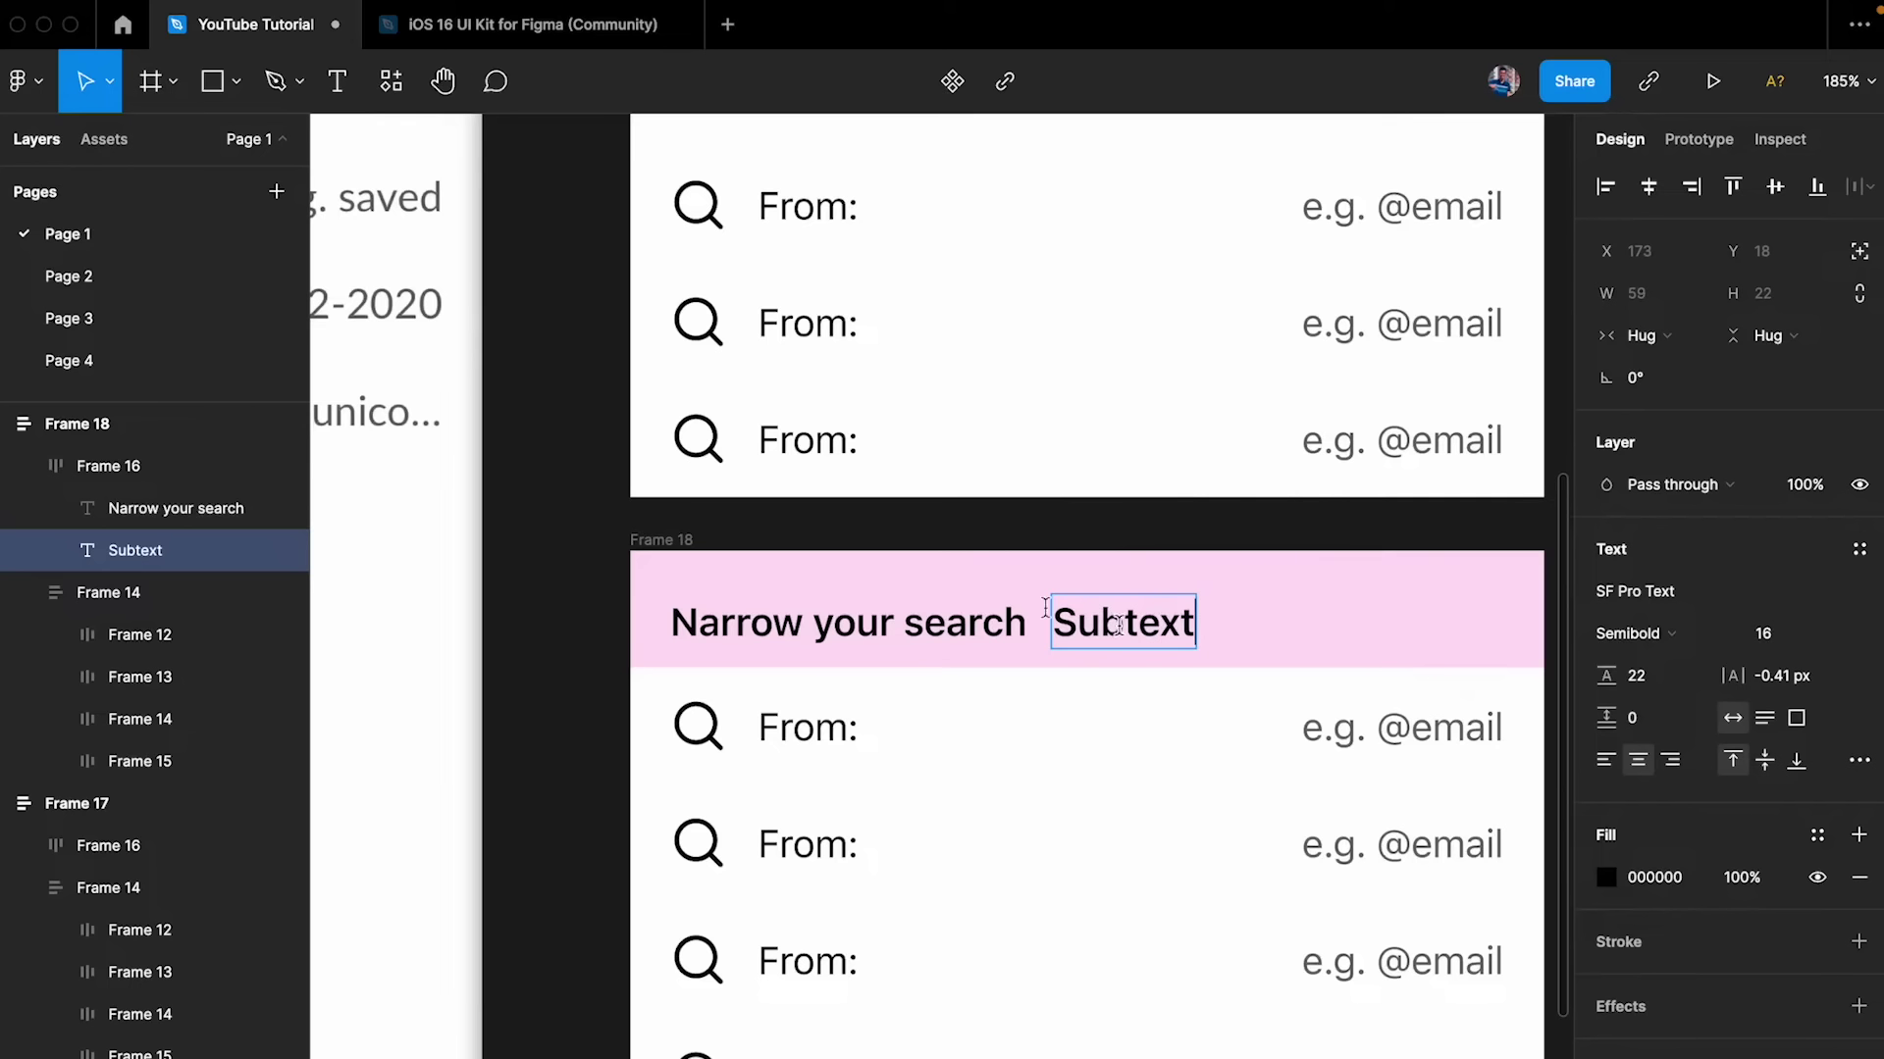
key(Escape)
- Style the "Subtext" text as Regular, size 14, with Auto line height and 60% layer opacity
click(1667, 639)
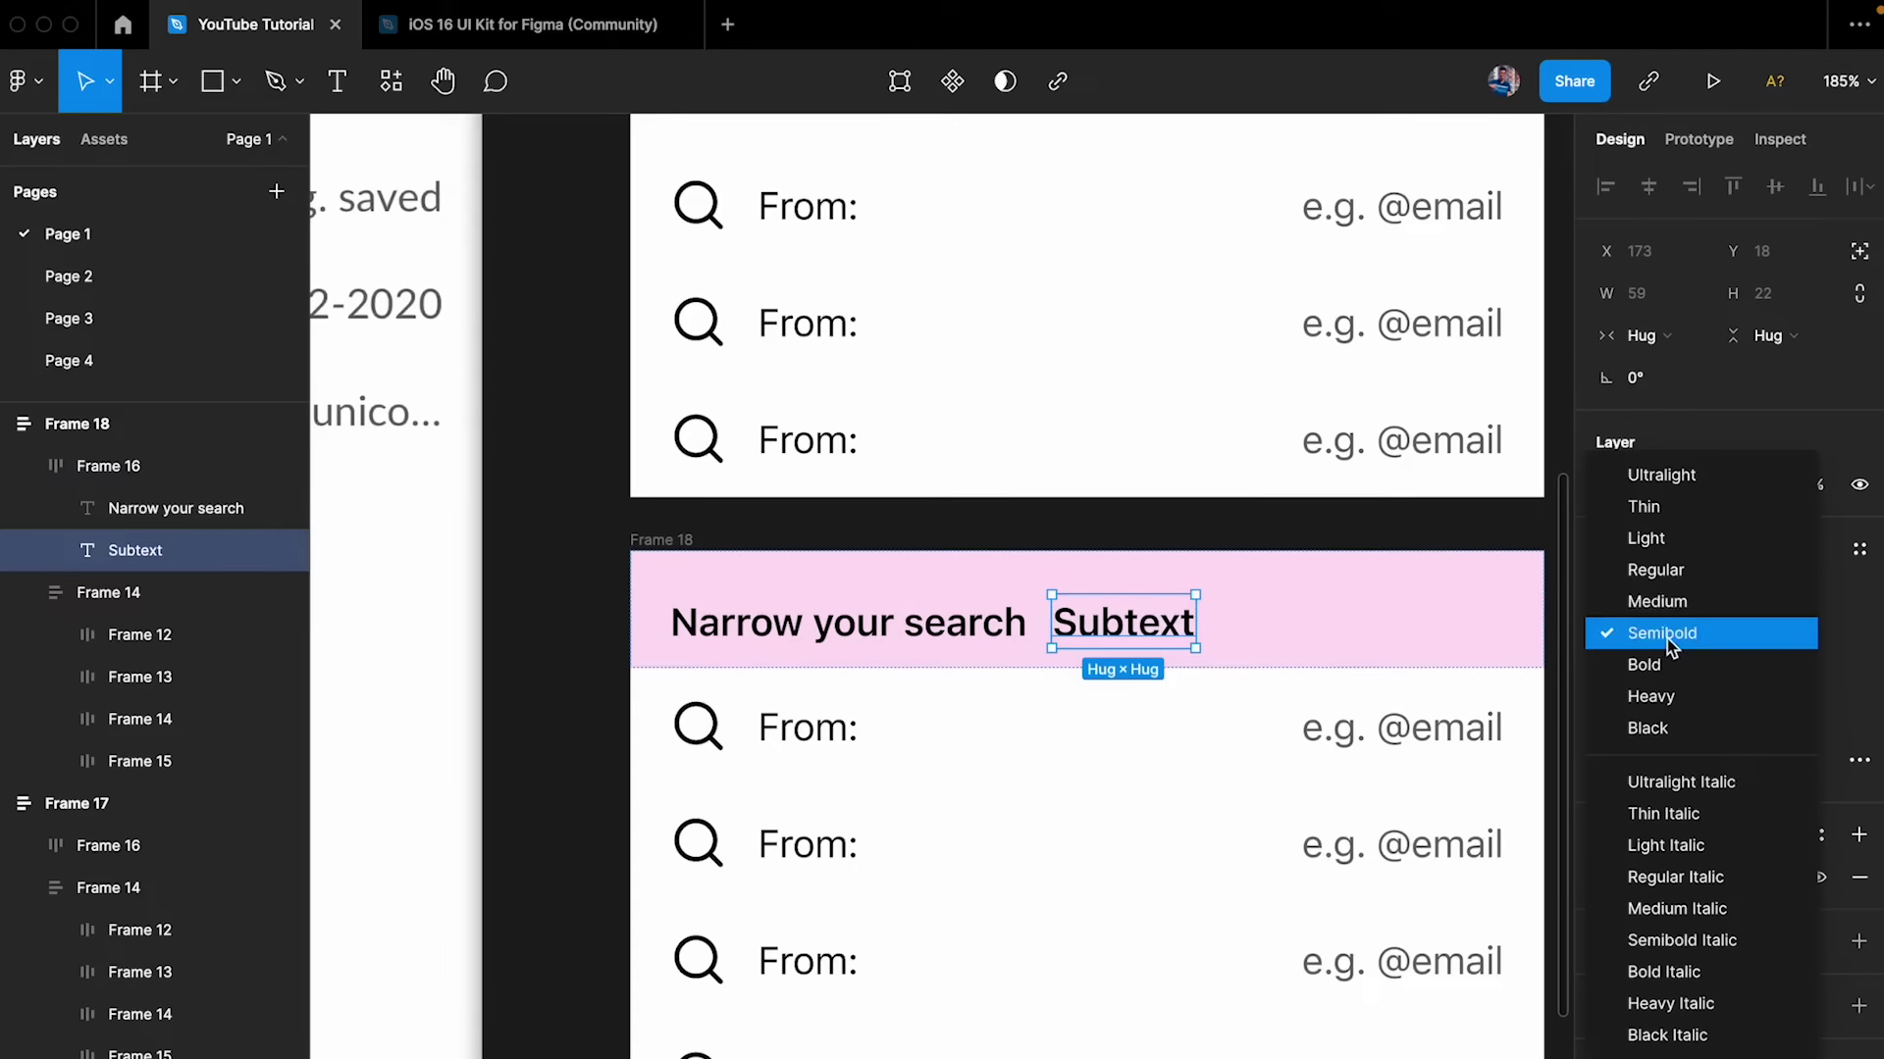
click(1679, 579)
click(1801, 643)
text(14)
key(Escape)
click(1104, 635)
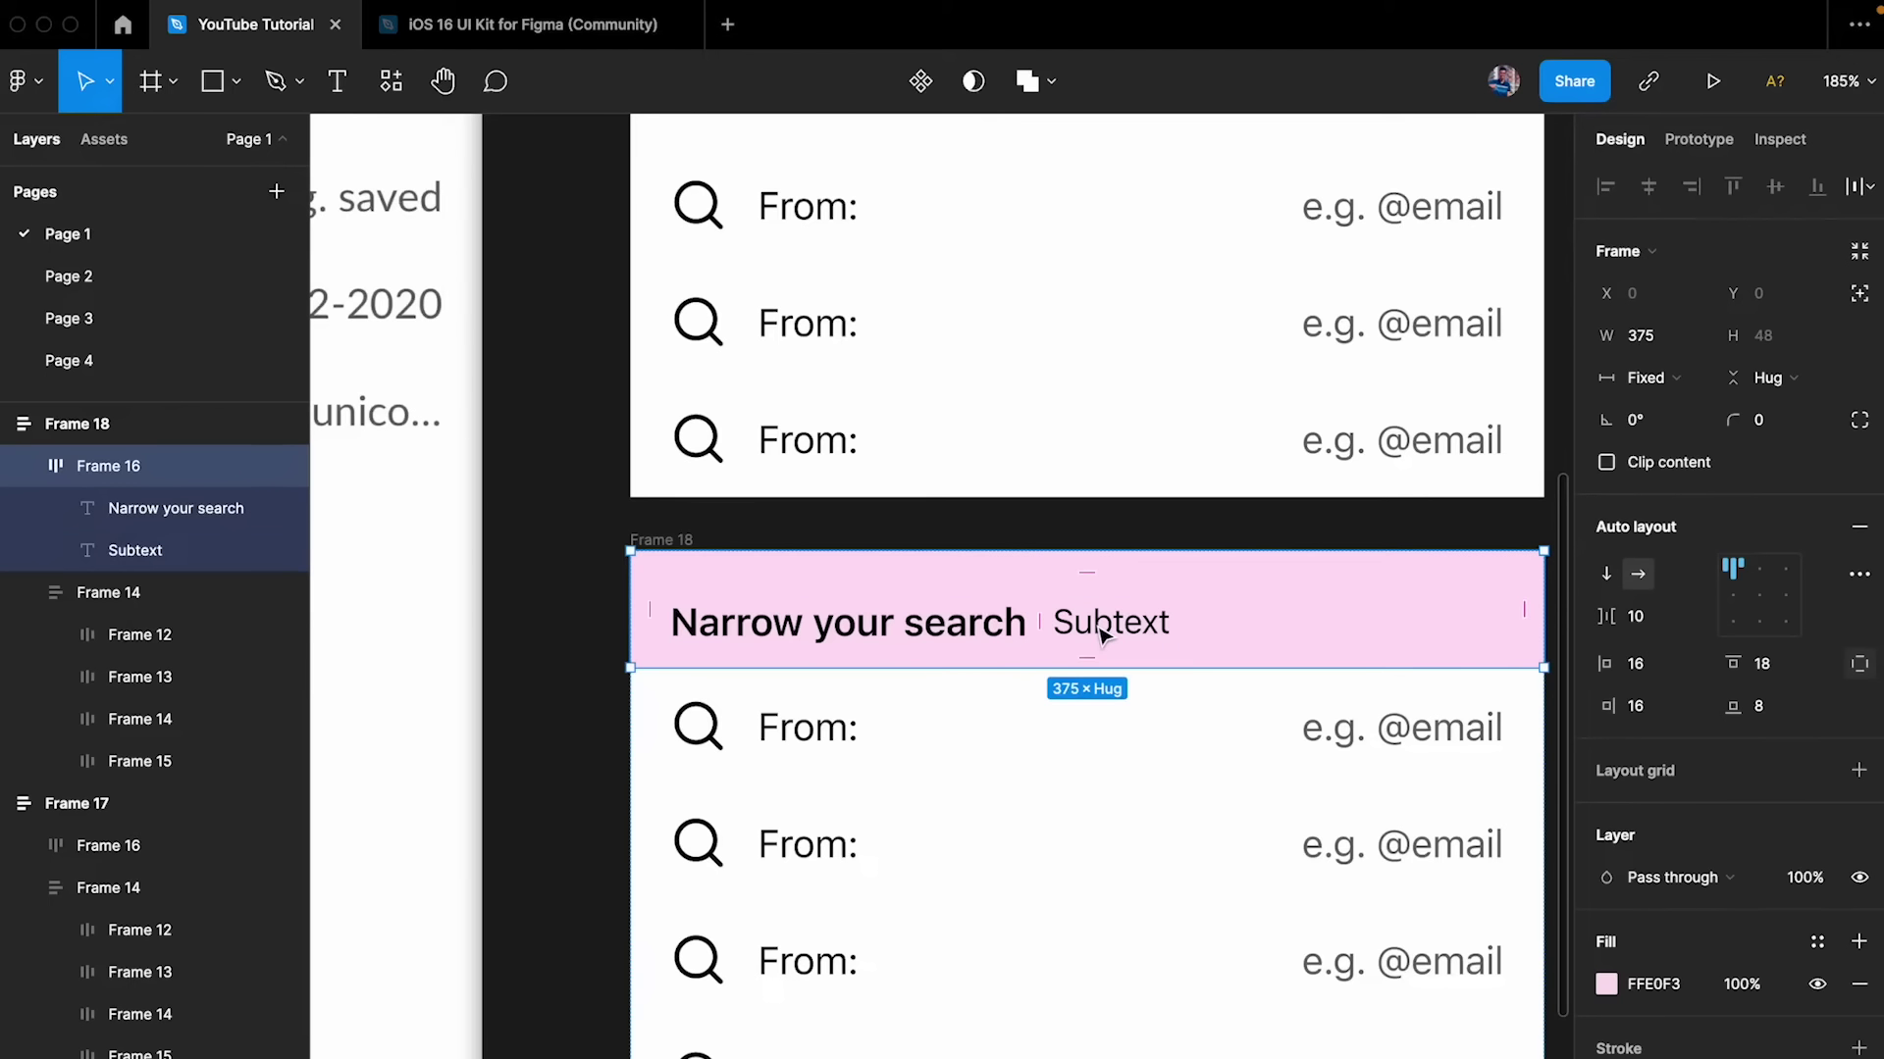
click(1104, 635)
text(aut)
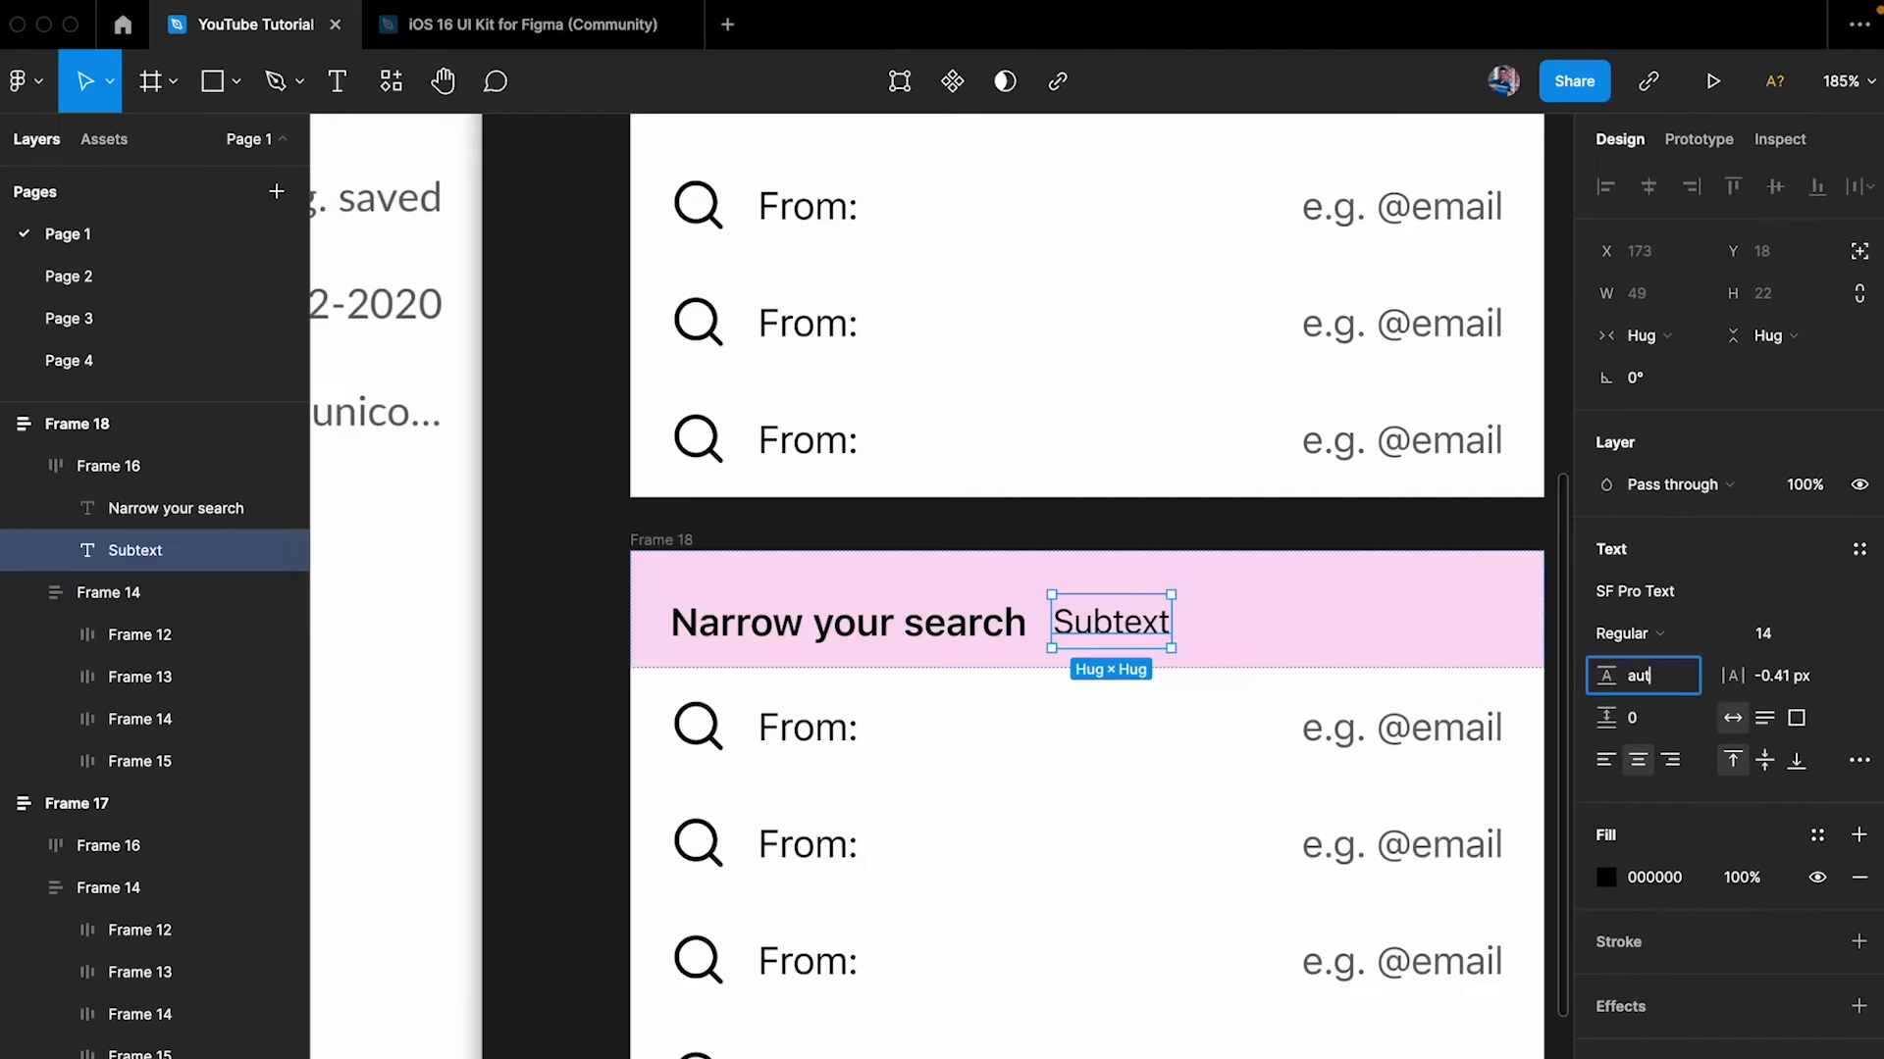
text(o)
key(Return)
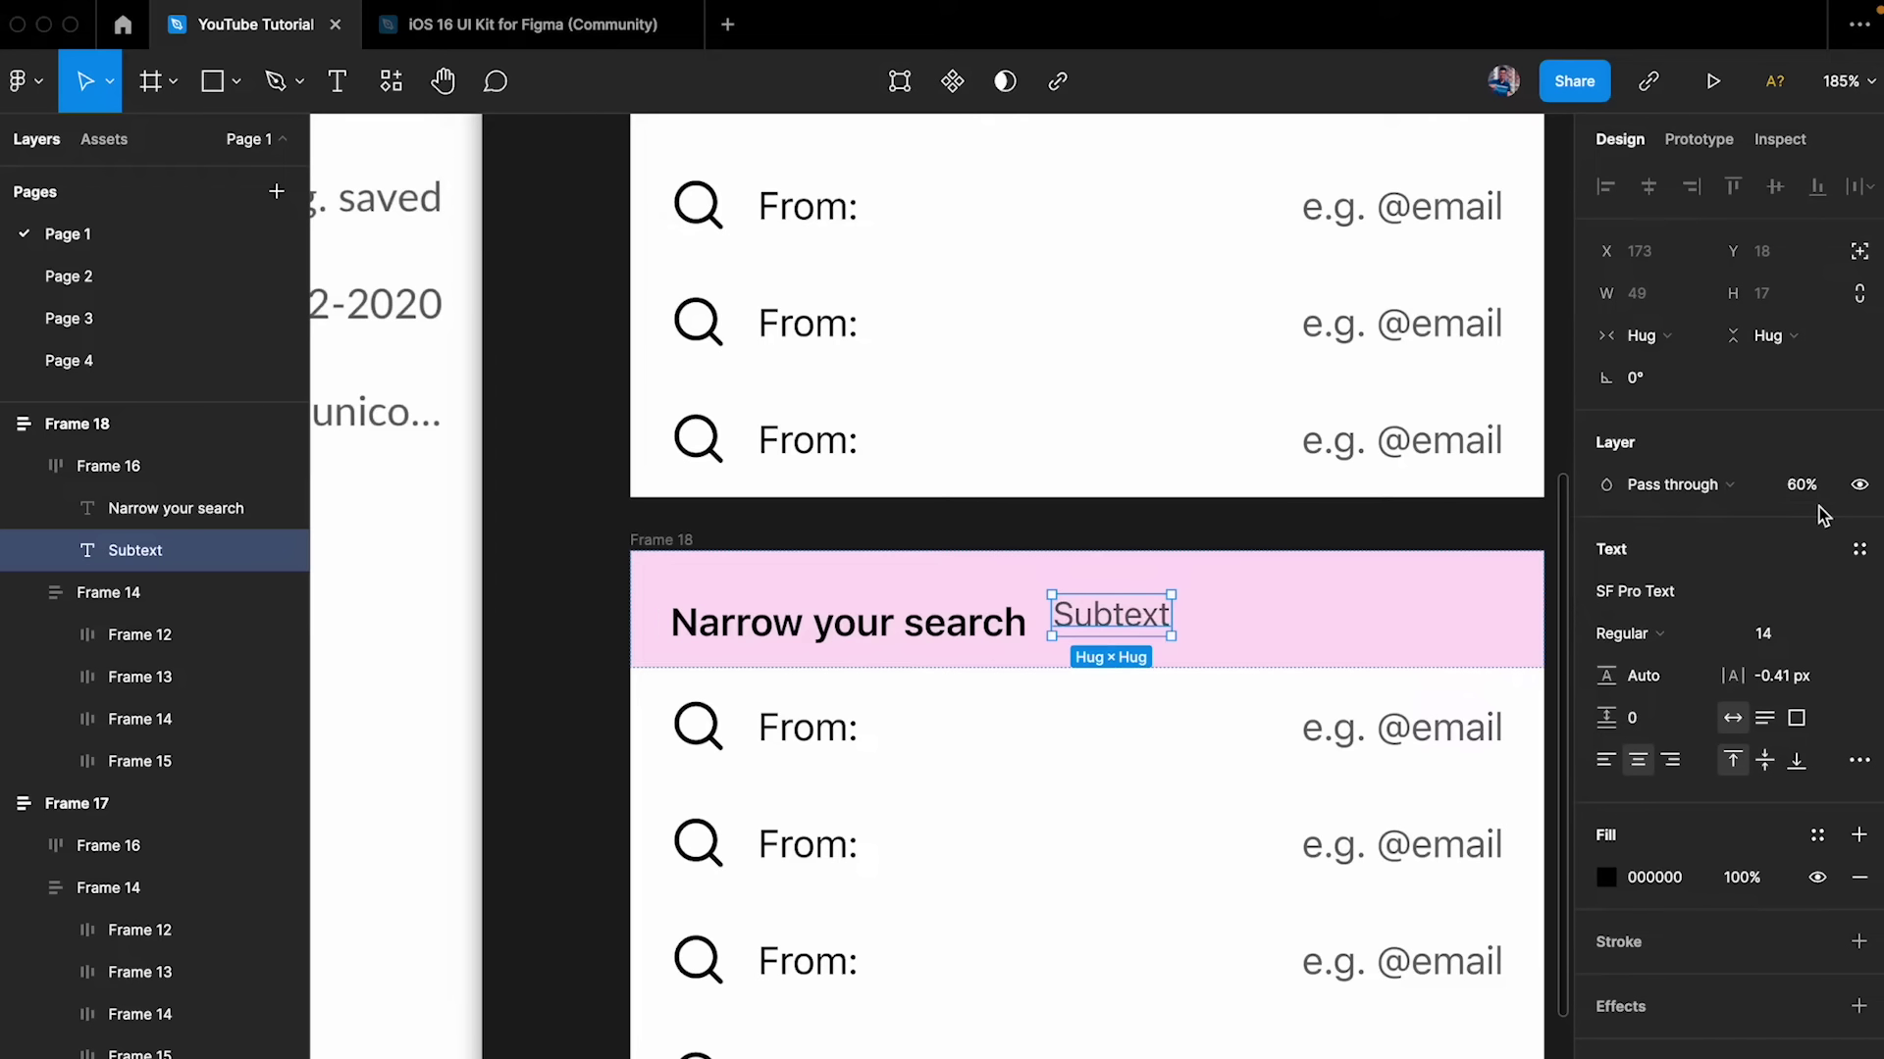
- Make the copied section's pink heading frame vertical, hugging its contents in height and filling the container's width
click(1238, 618)
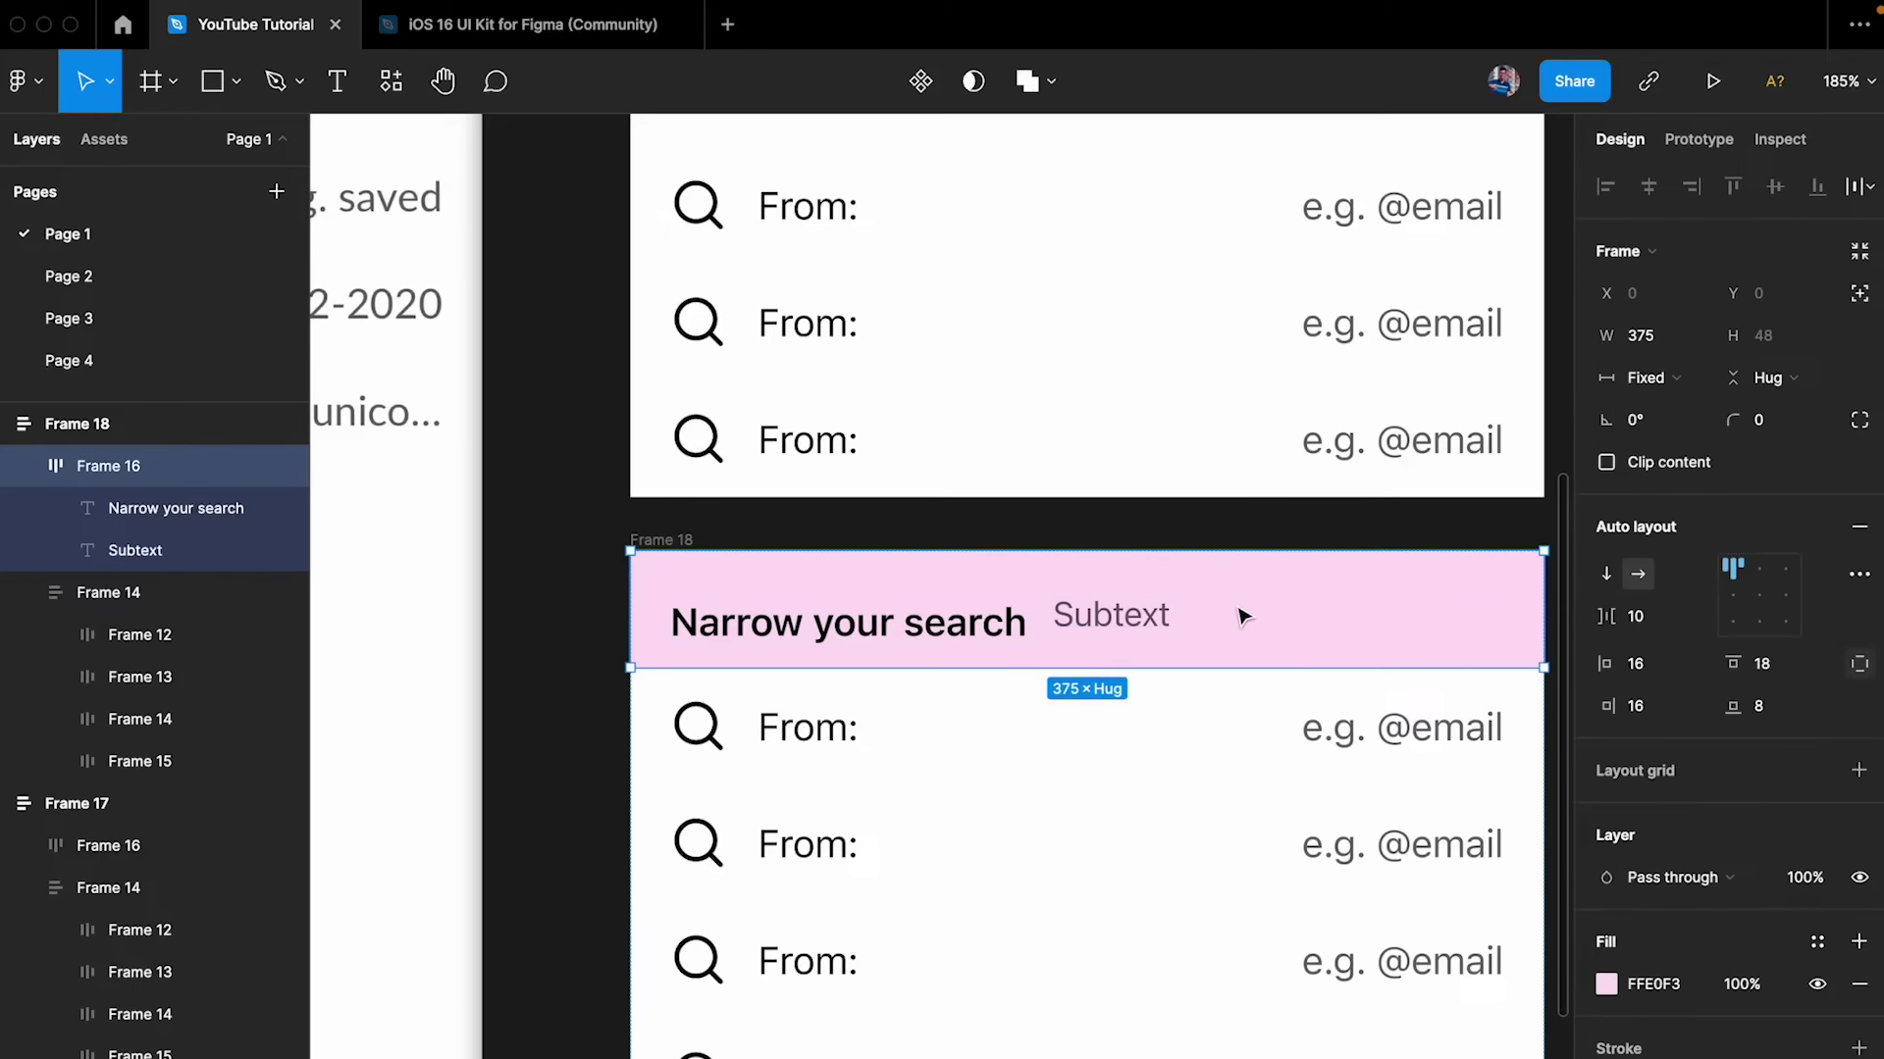
click(1610, 574)
click(1787, 382)
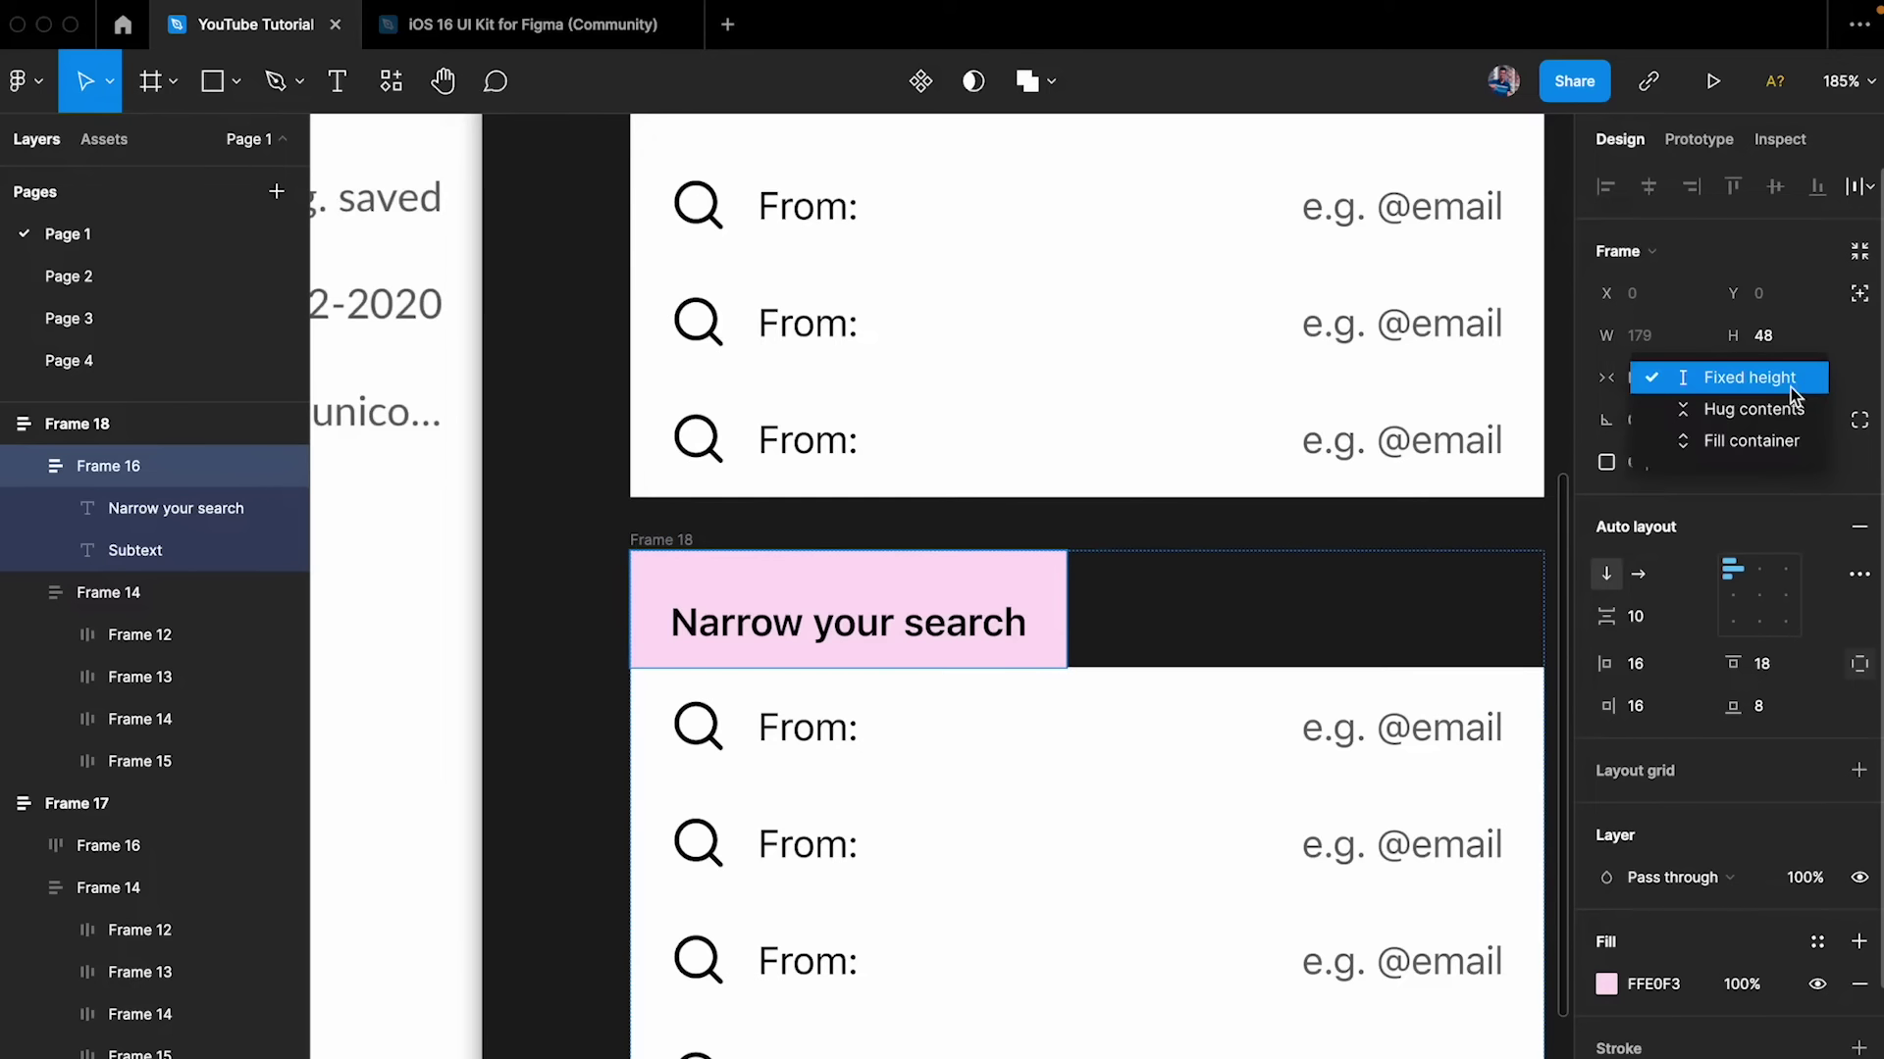
click(1792, 406)
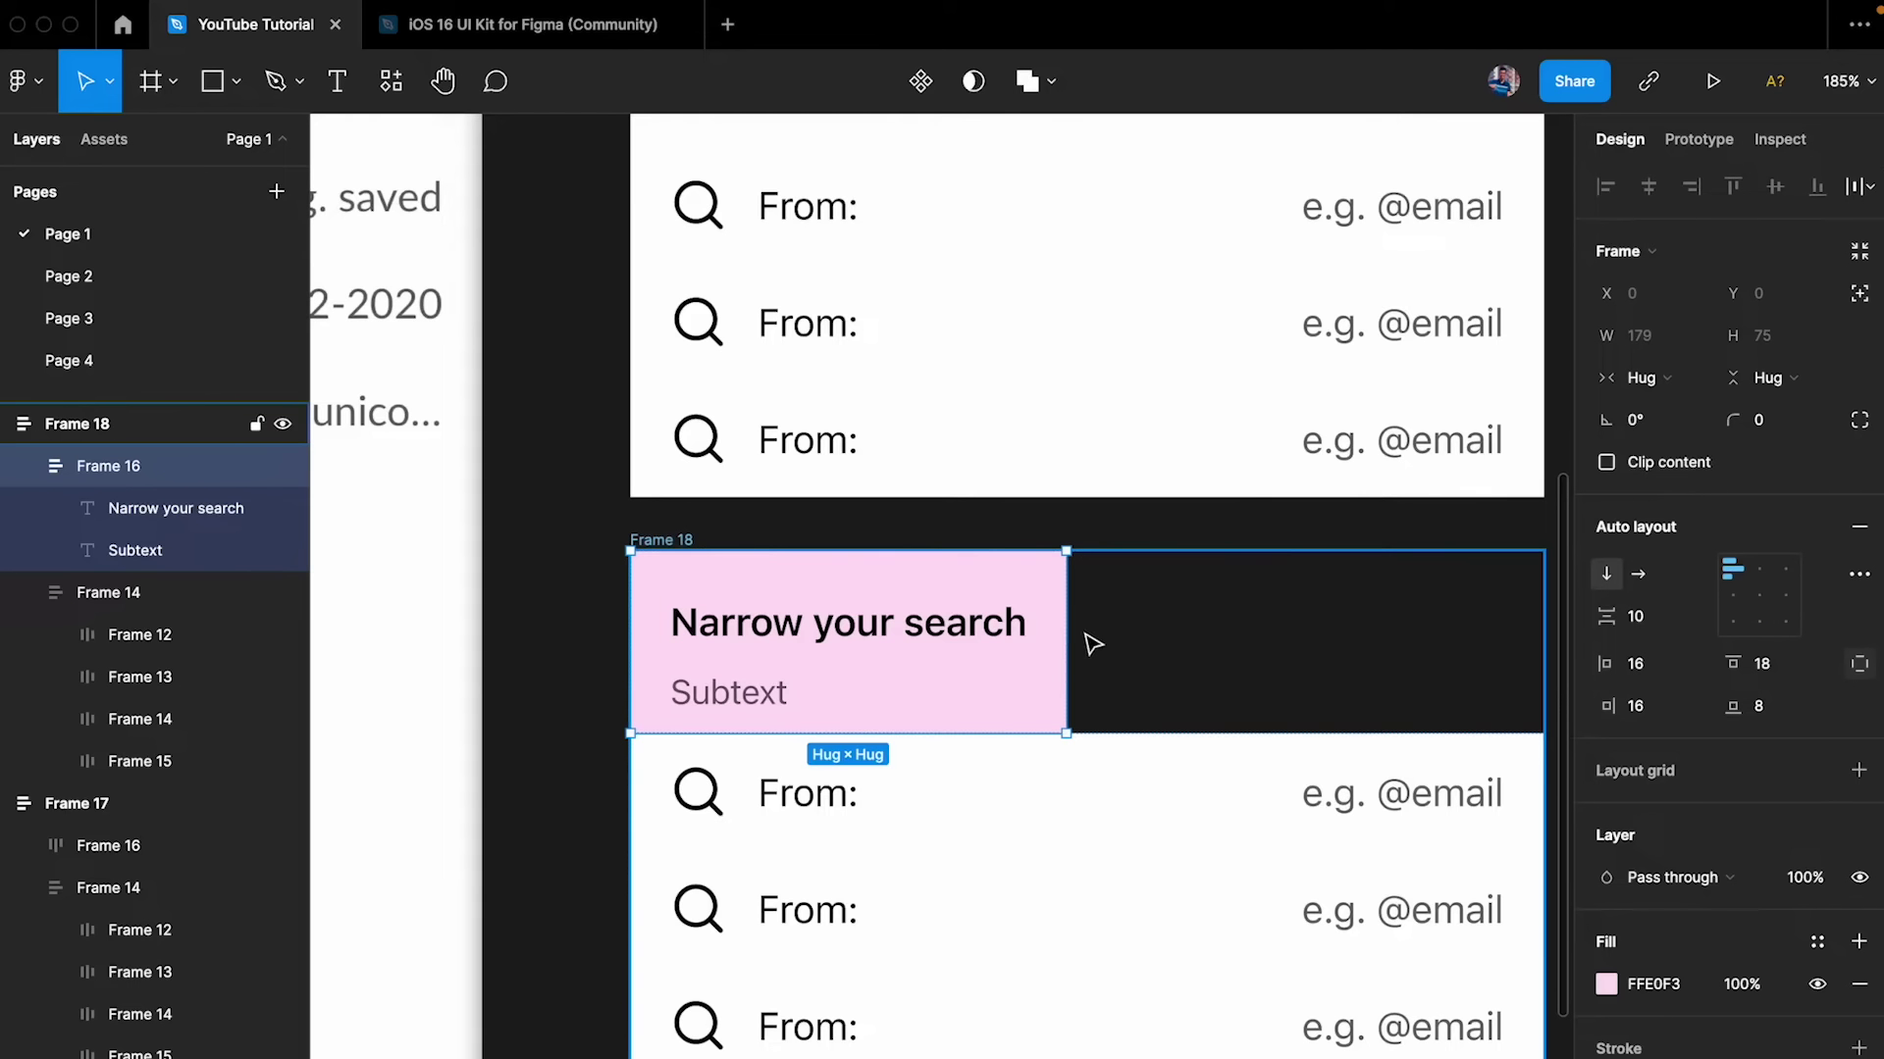
click(1638, 379)
click(1670, 414)
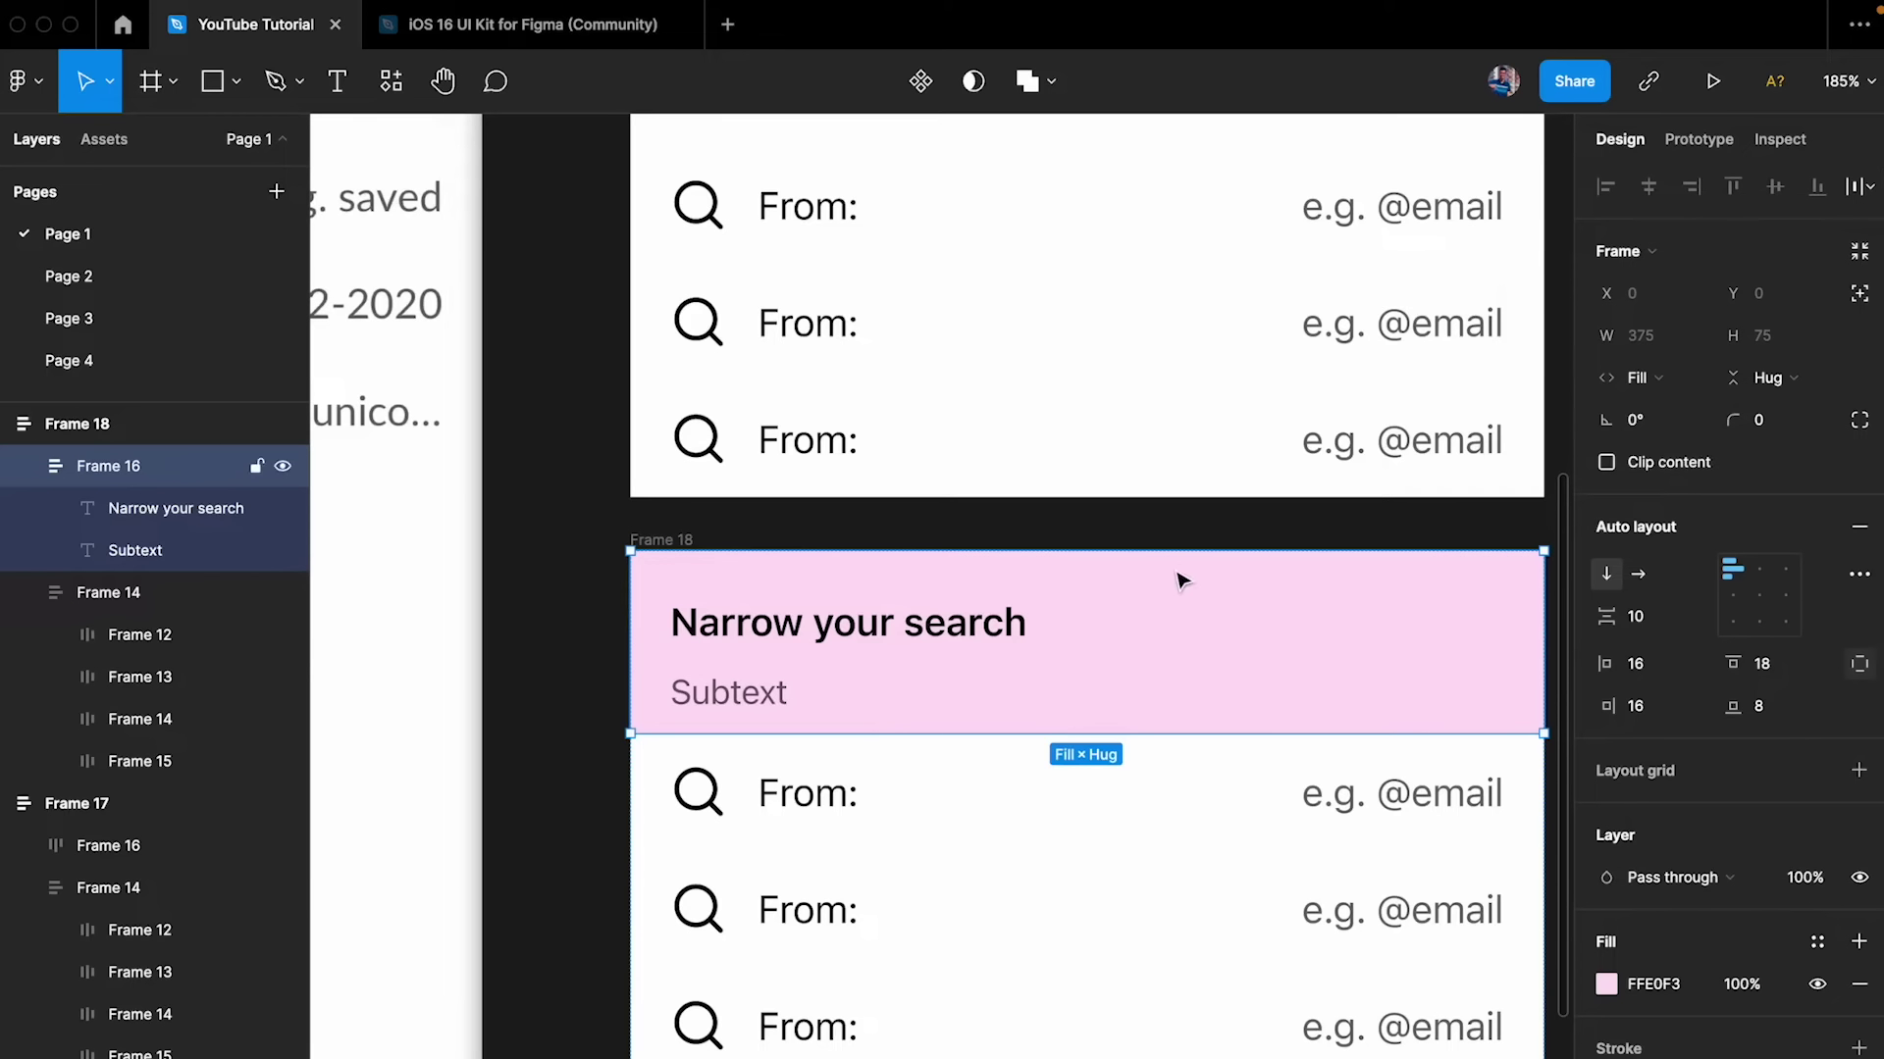
- Set the spacing between the heading and its subtext to 4
scroll(1182, 582, right, 2)
click(1652, 620)
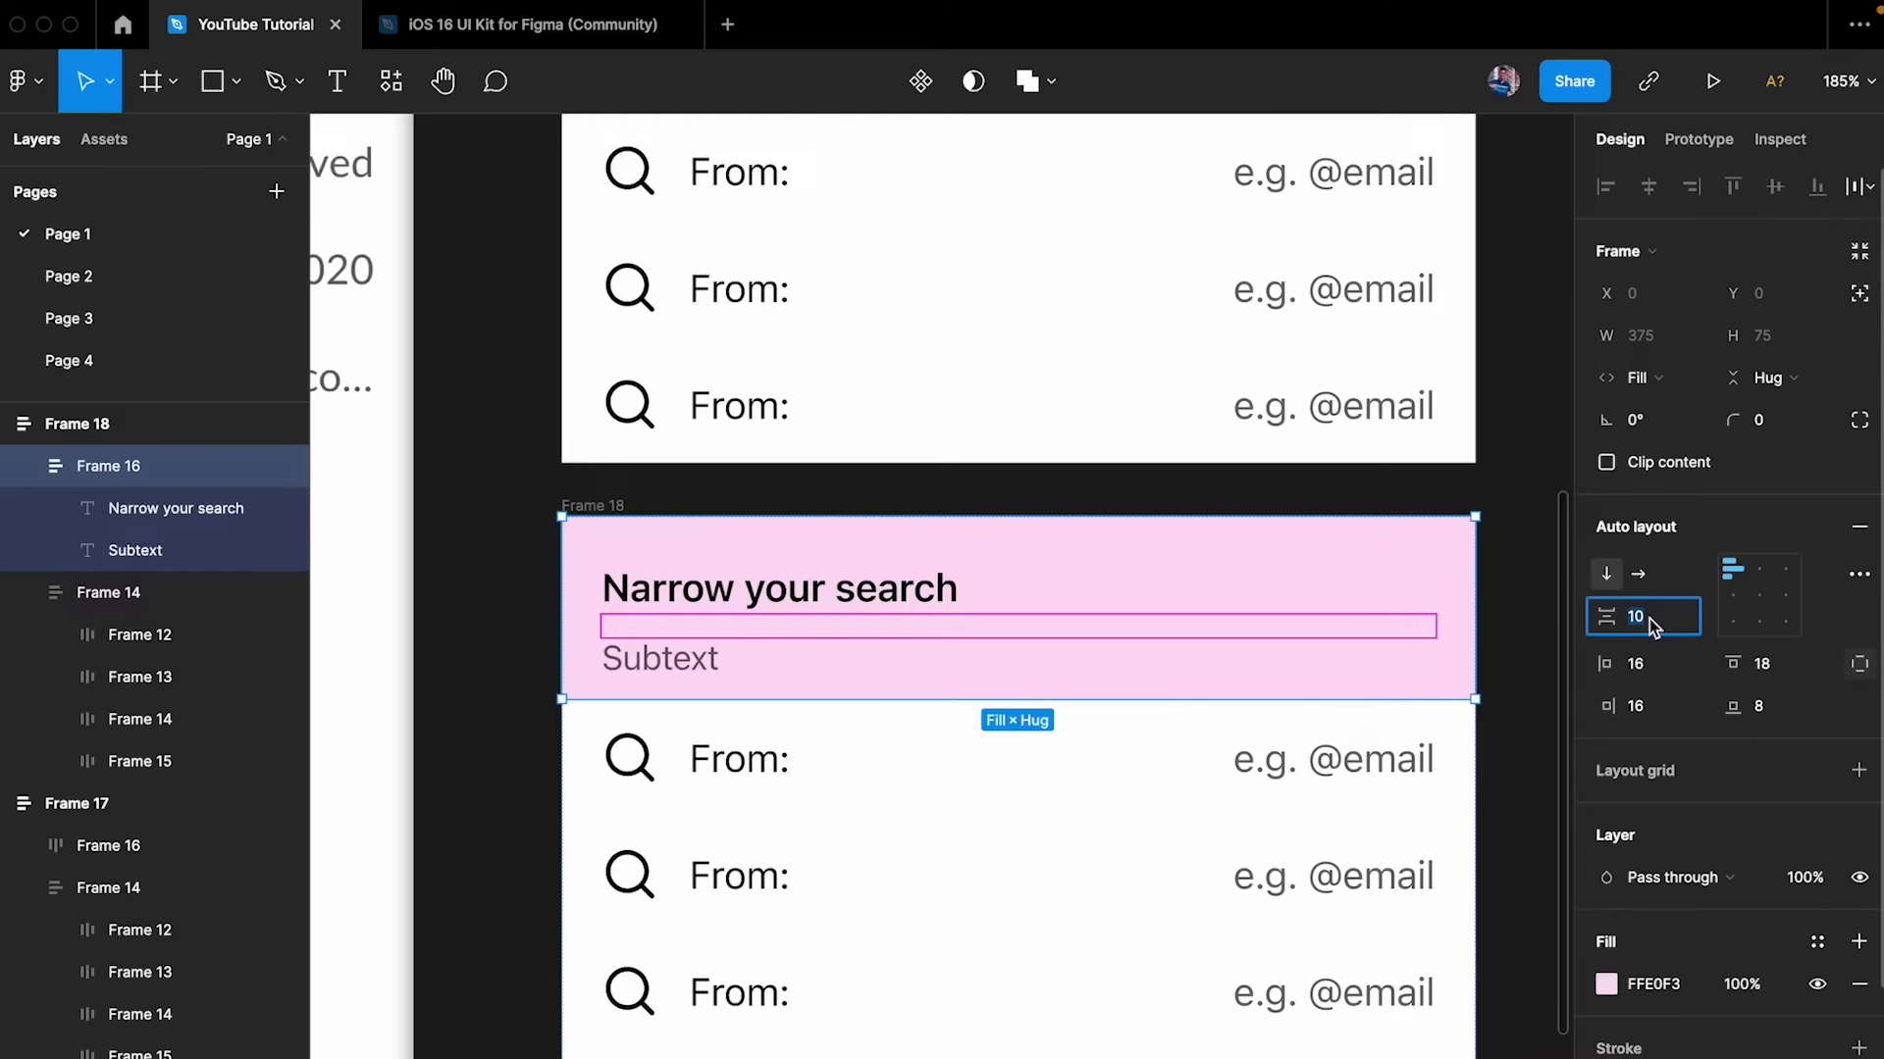
key(Escape)
scroll(504, 555, down, 5)
key(Escape)
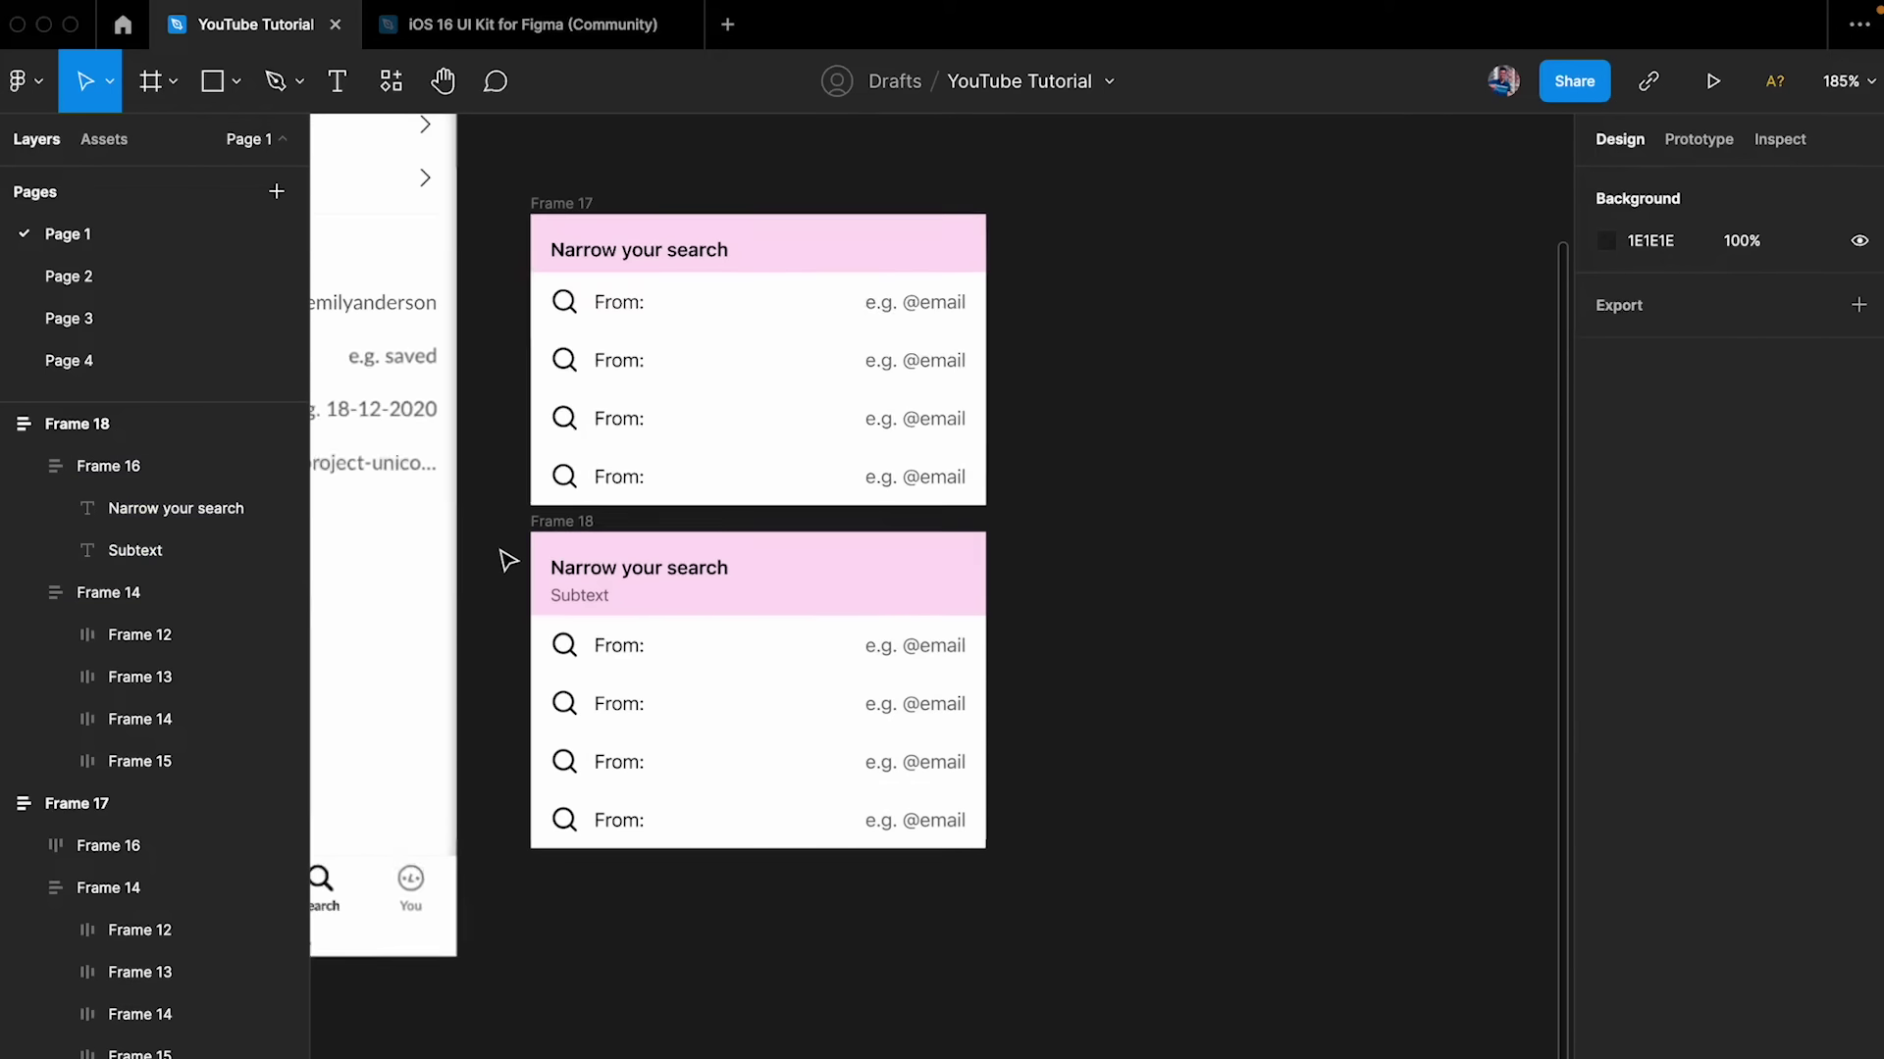
- Copy the pink heading frames of both sections onto the empty canvas beside them, one beneath the other
double_click(625, 253)
click(639, 197)
click(606, 250)
click(605, 251)
click(799, 248)
drag(798, 247, 1238, 463)
click(727, 664)
click(628, 590)
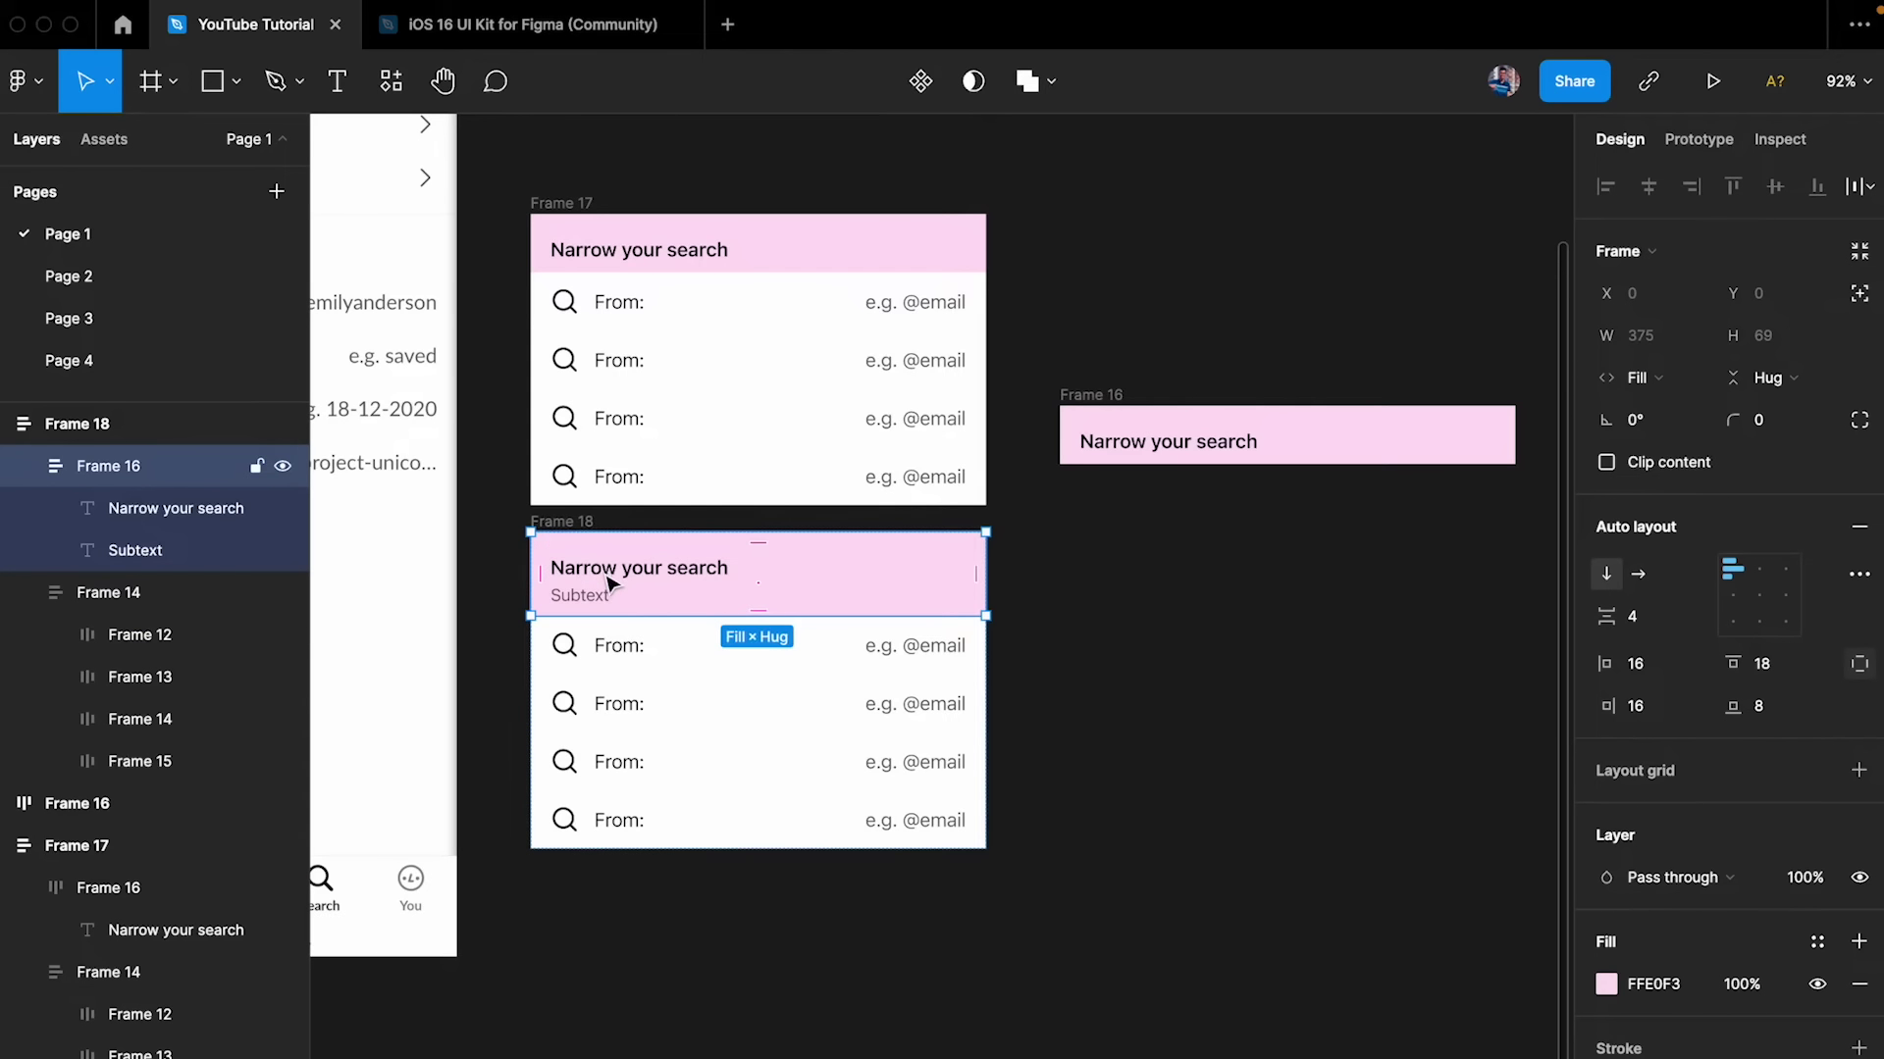
drag(607, 585, 1235, 651)
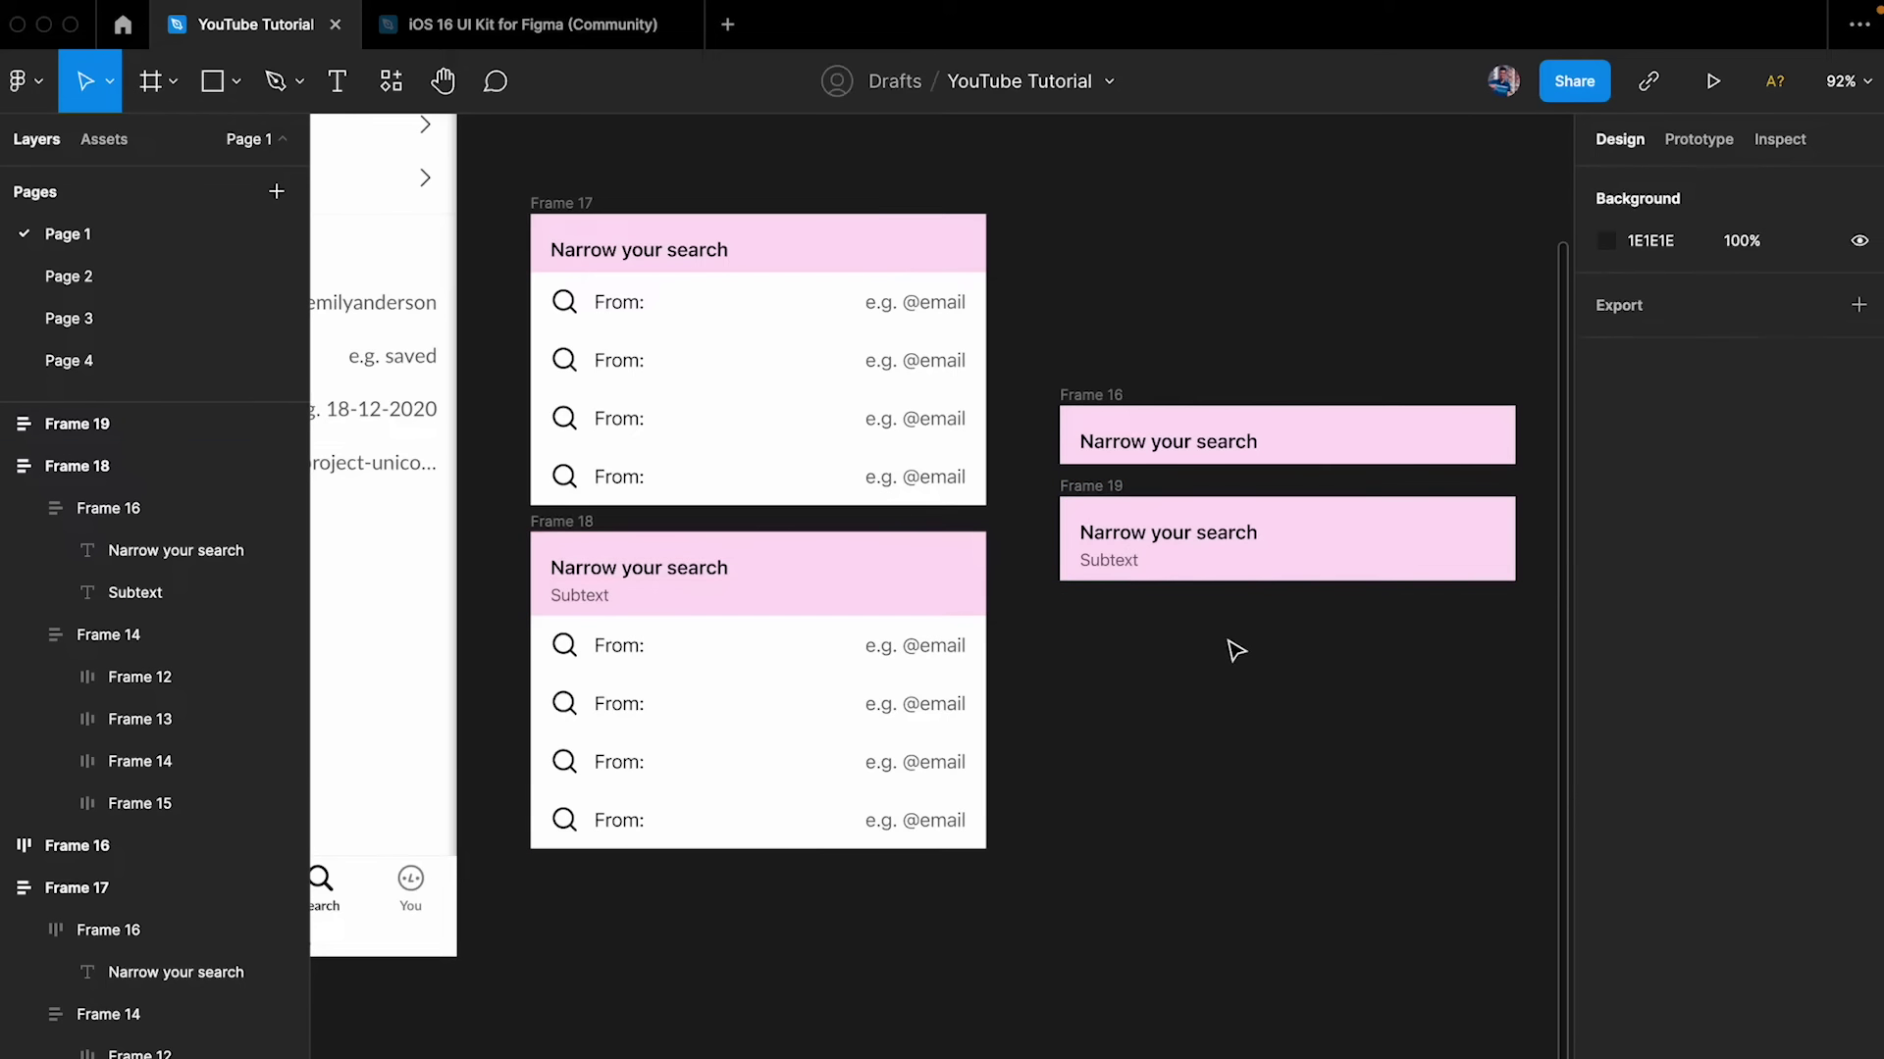
click(1234, 650)
- Compare the "Narrow your search" heading in the mobile reference screen with the two copied heading frames
scroll(1089, 555, left, 5)
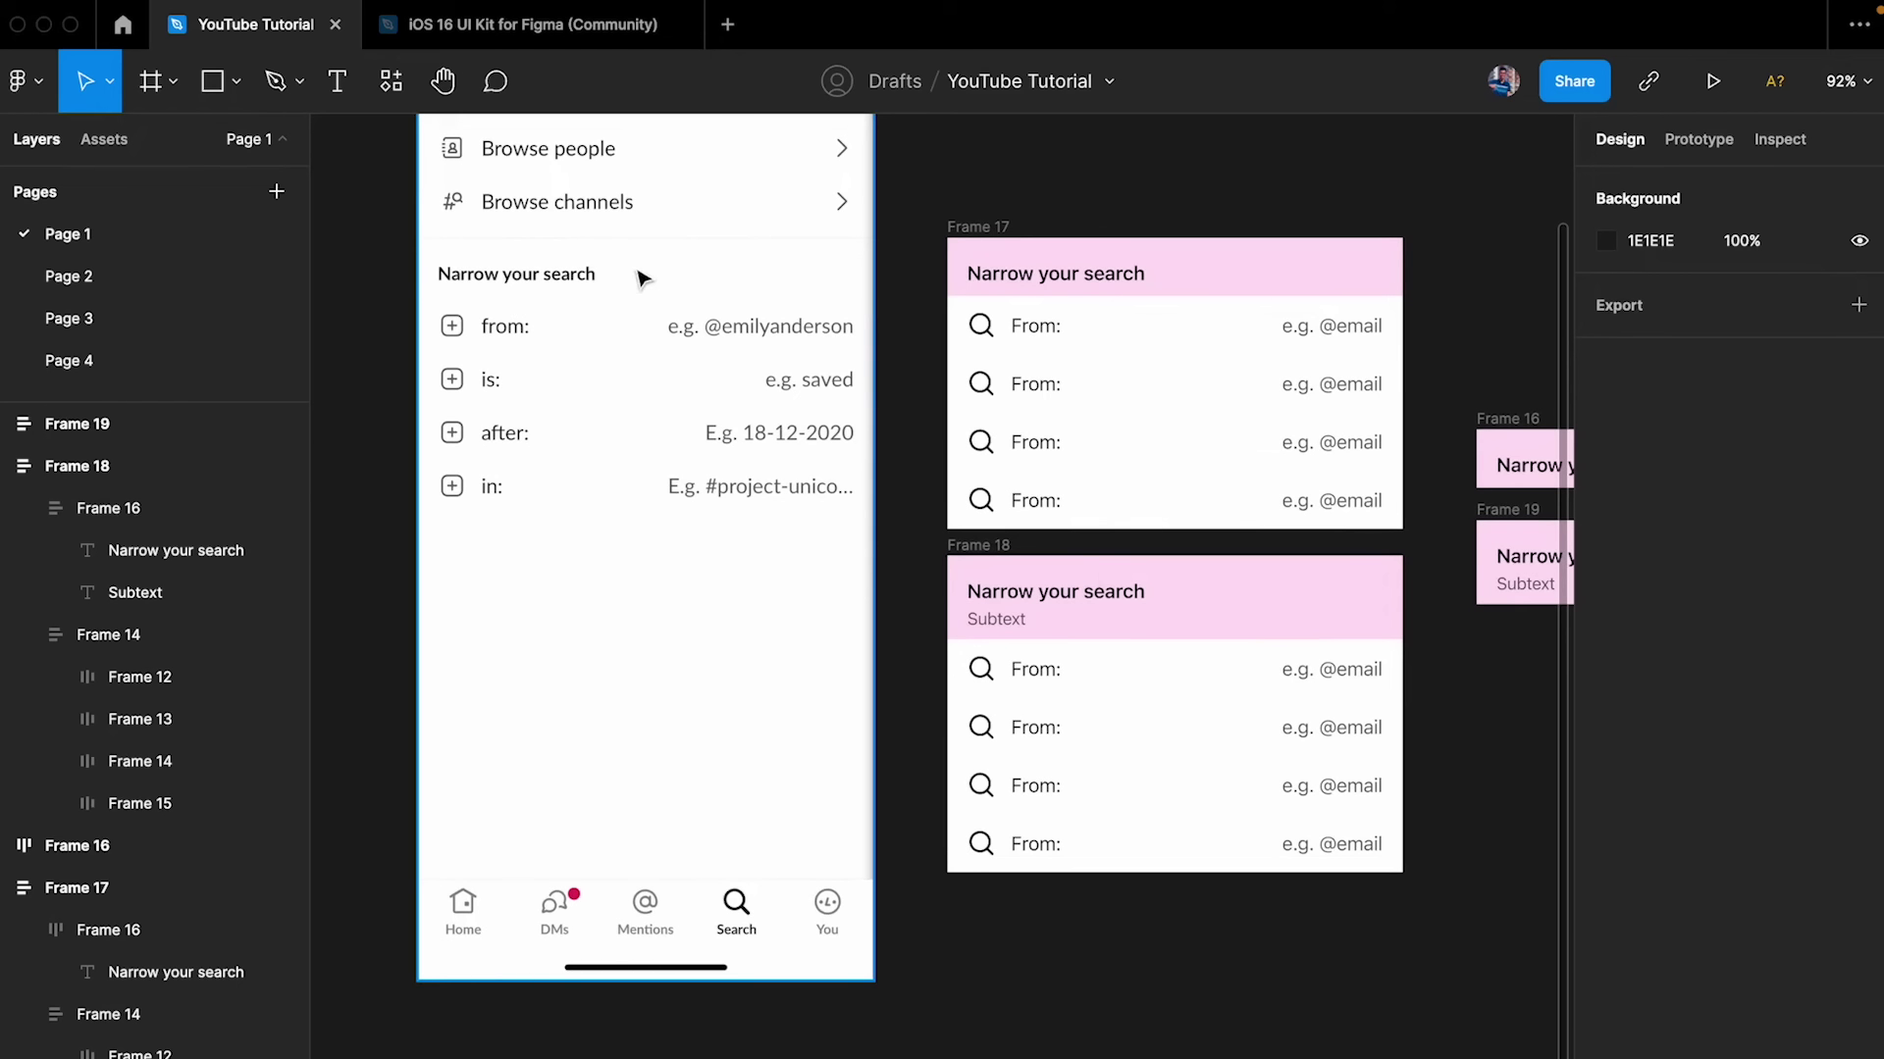
scroll(452, 297, right, 6)
scroll(757, 395, left, 5)
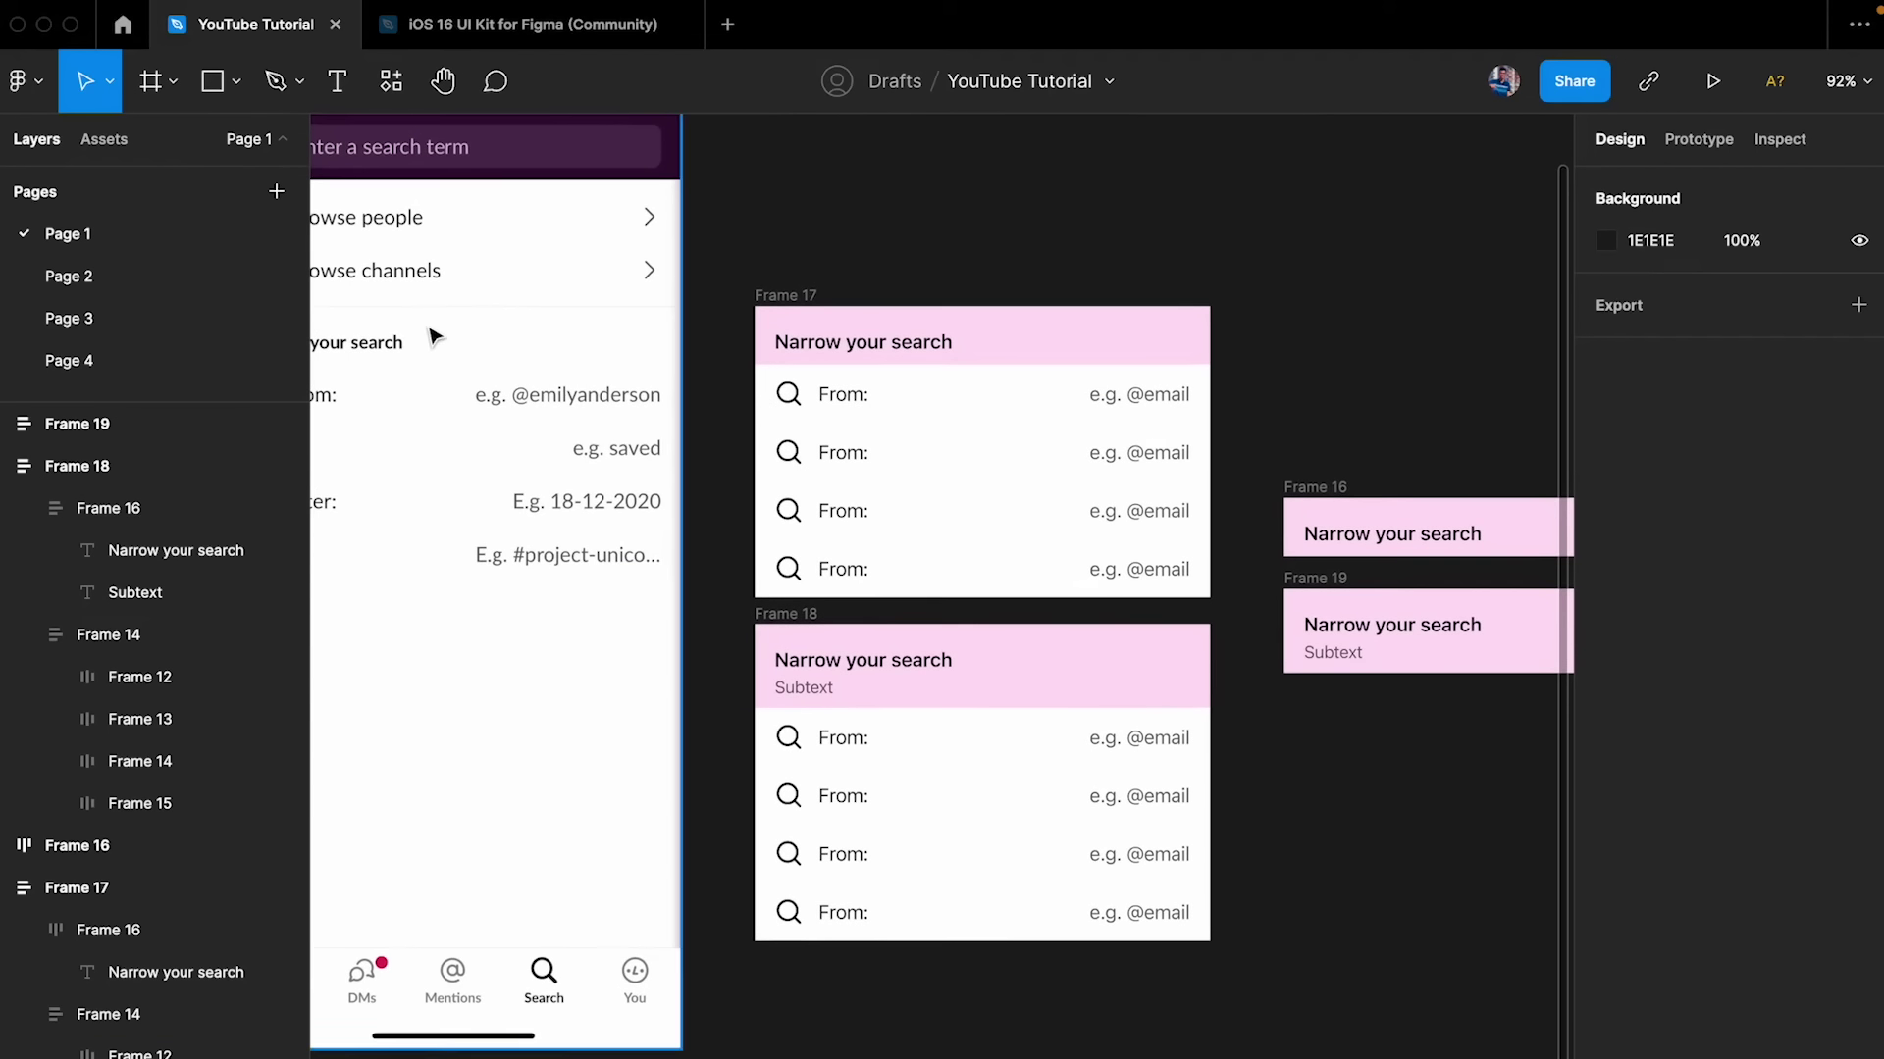
scroll(432, 333, up, 5)
scroll(433, 338, left, 5)
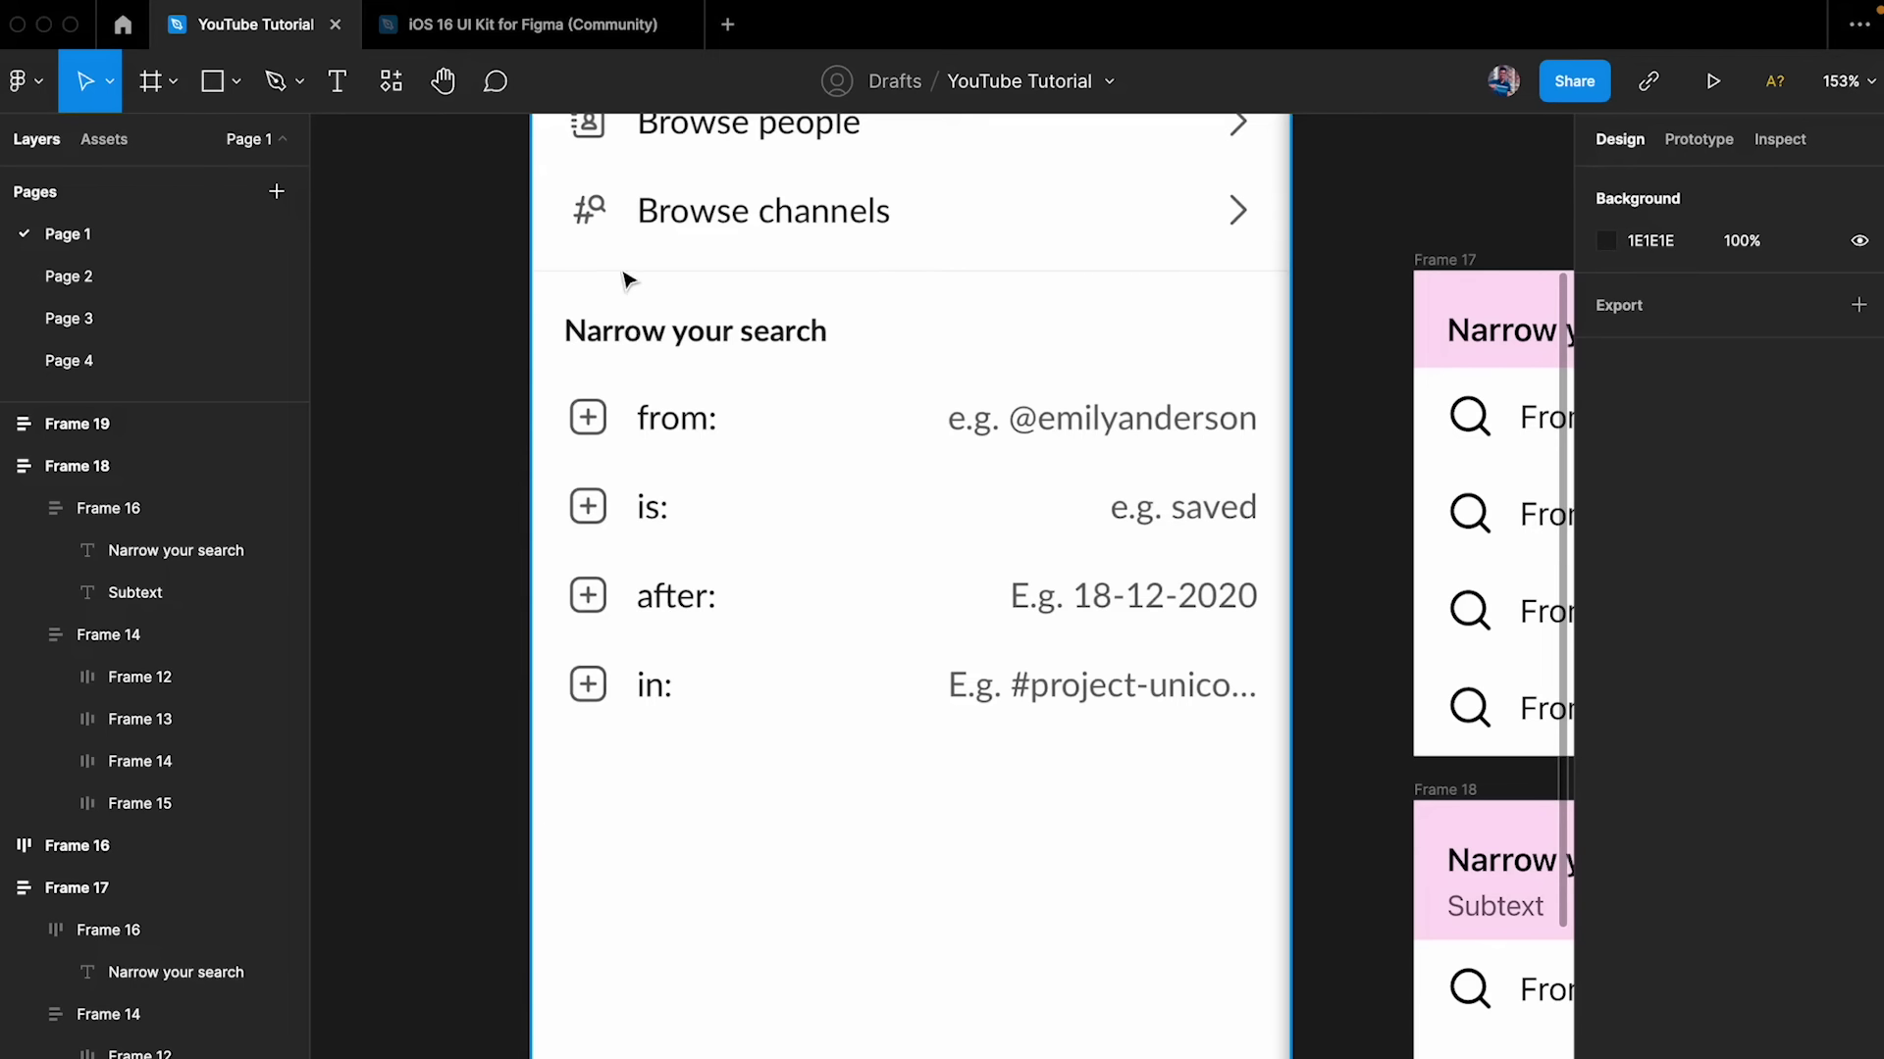
scroll(574, 284, right, 10)
scroll(538, 295, down, 5)
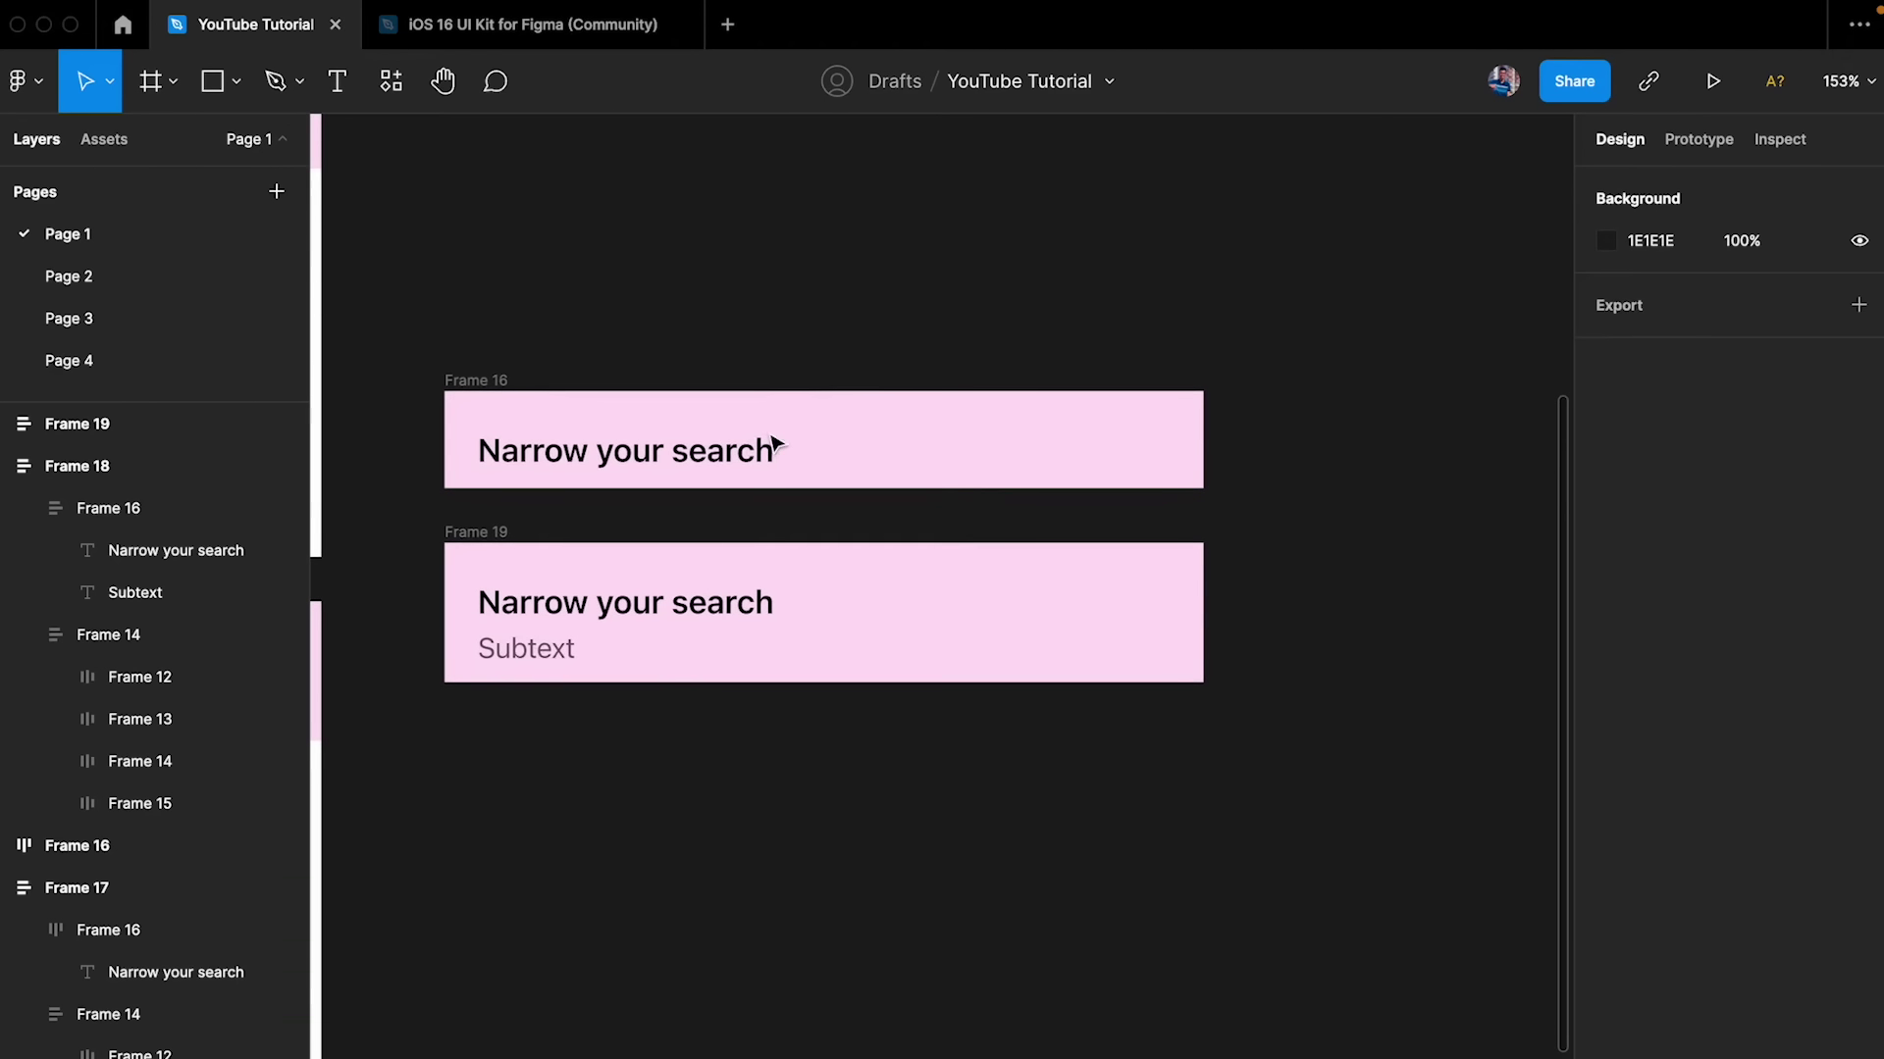
scroll(495, 383, left, 7)
scroll(903, 391, right, 4)
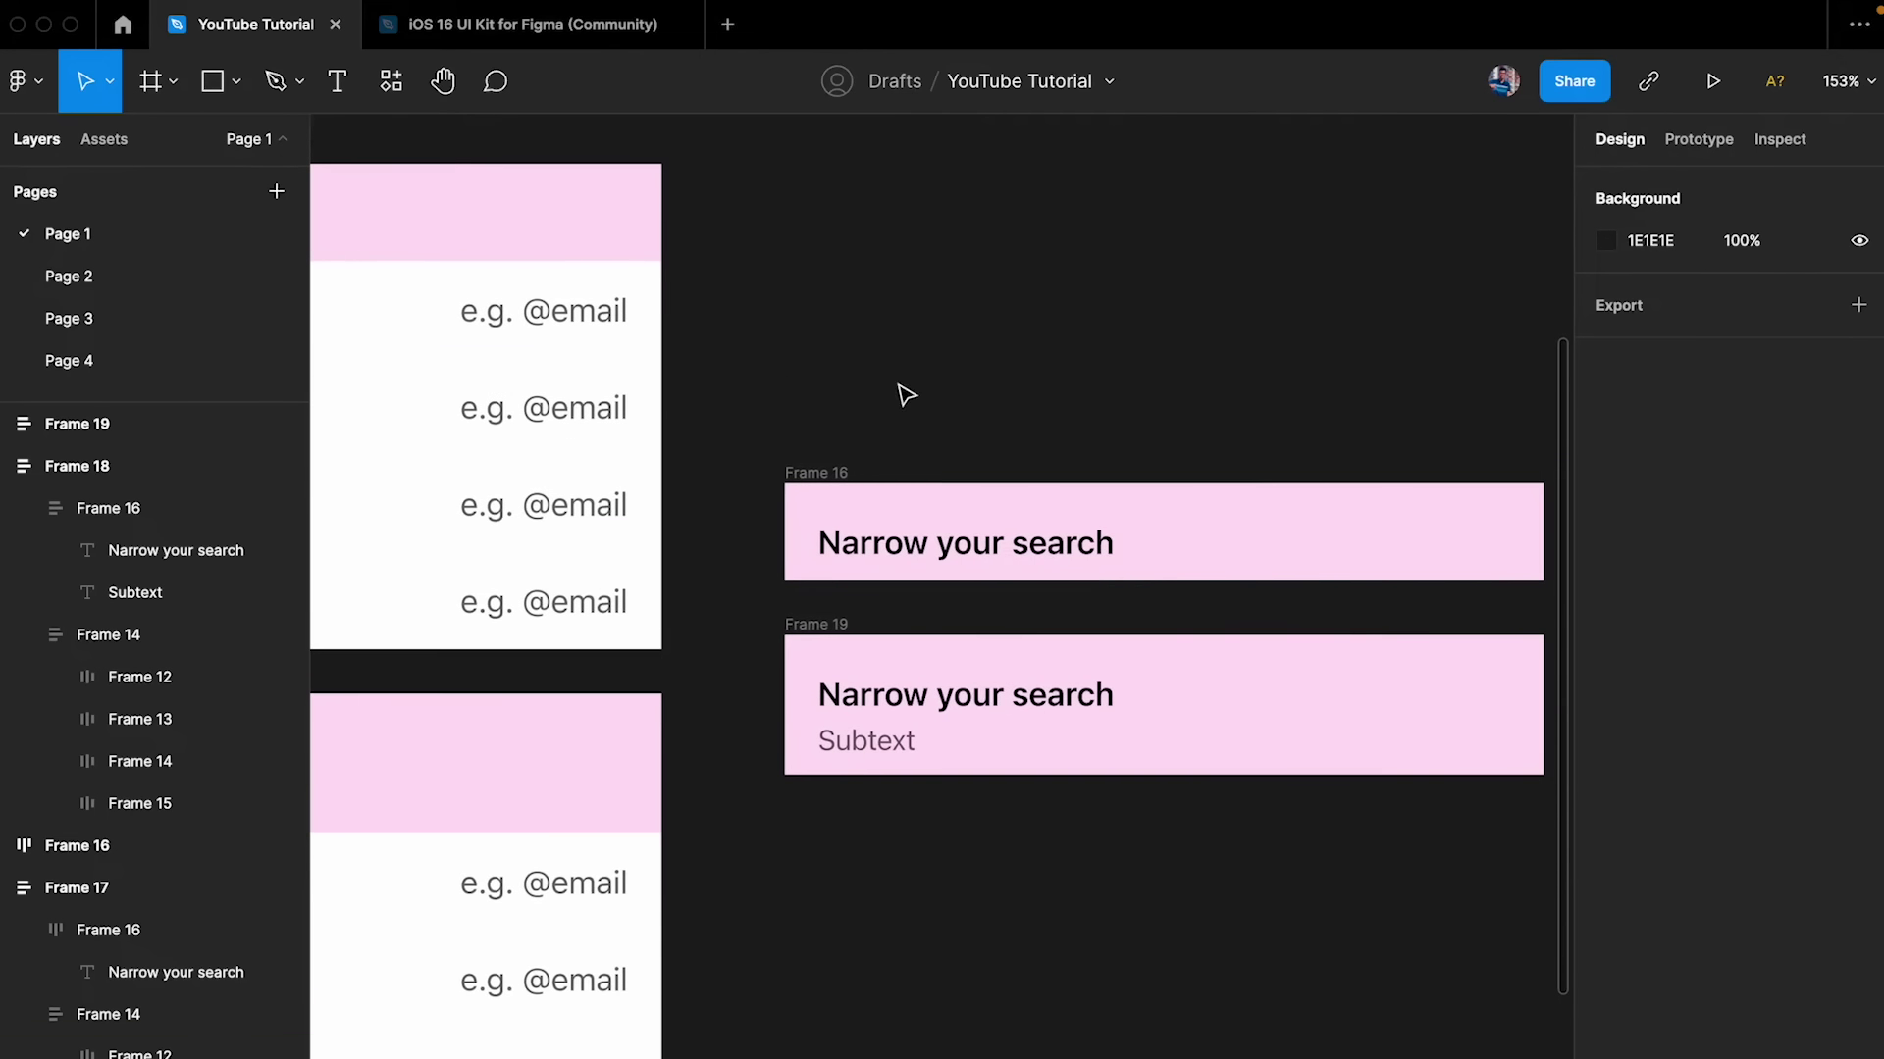
- Wrap the two copied headings in a frame, enlarge it to 425 × 204 around them, and show its white fill
click(840, 477)
scroll(785, 412, right, 4)
click(741, 348)
drag(324, 345, 1295, 820)
key(ctrl+alt+g)
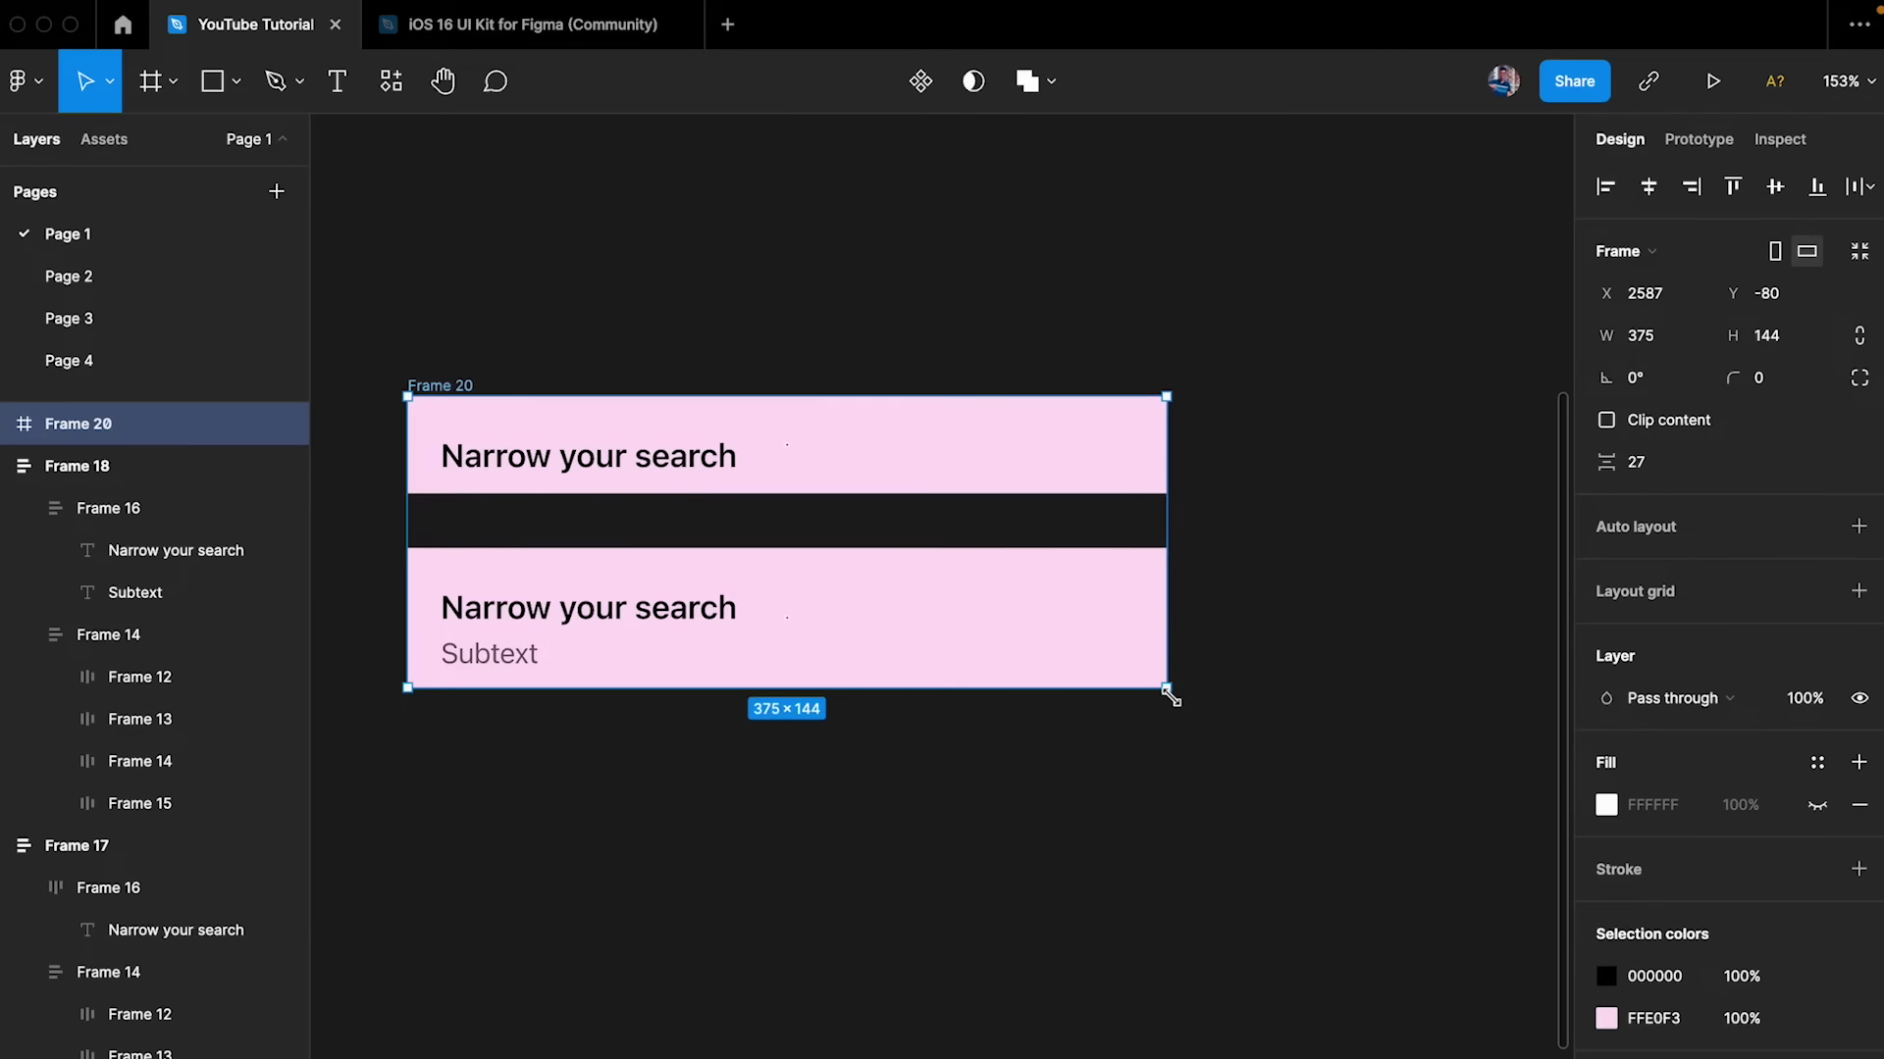
drag(1167, 689, 1214, 746)
click(1817, 804)
scroll(1047, 697, left, 3)
scroll(1047, 697, up, 1)
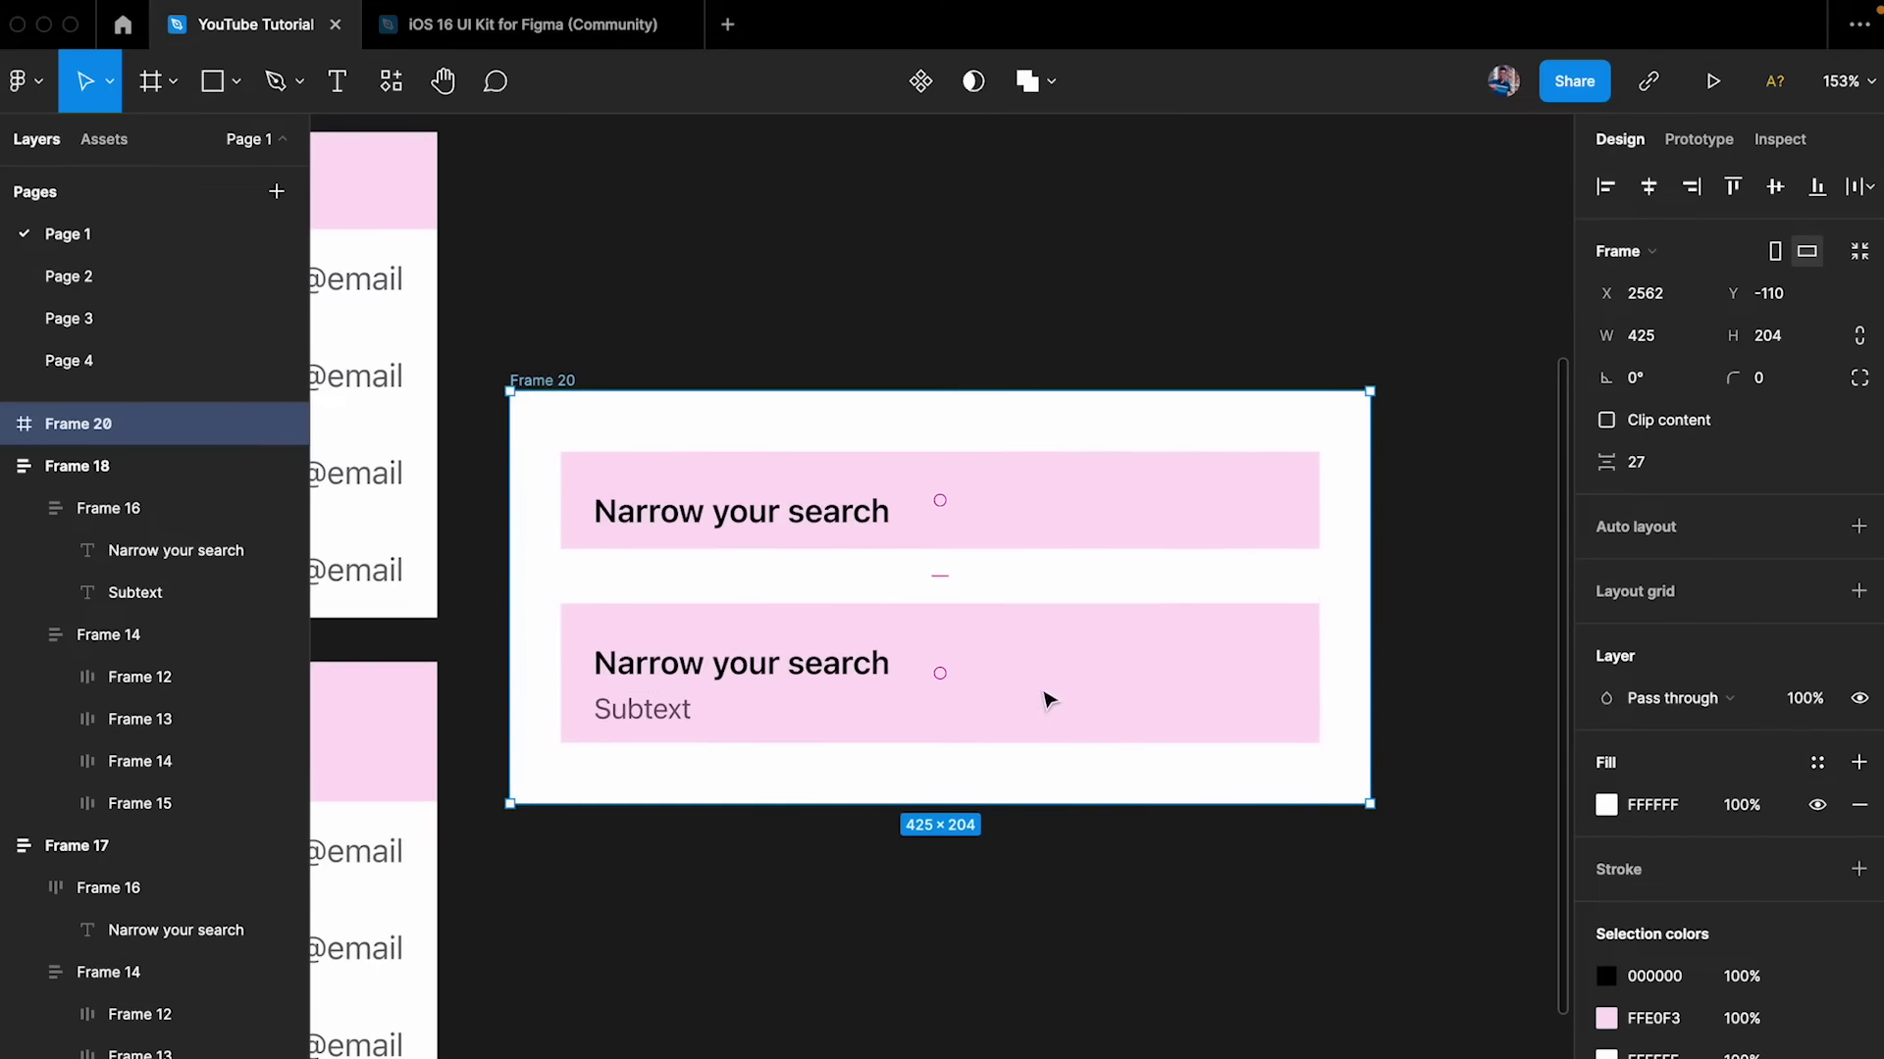
- Change the fill of both copied heading frames to white, FFFFFF
click(778, 496)
shift+click(834, 682)
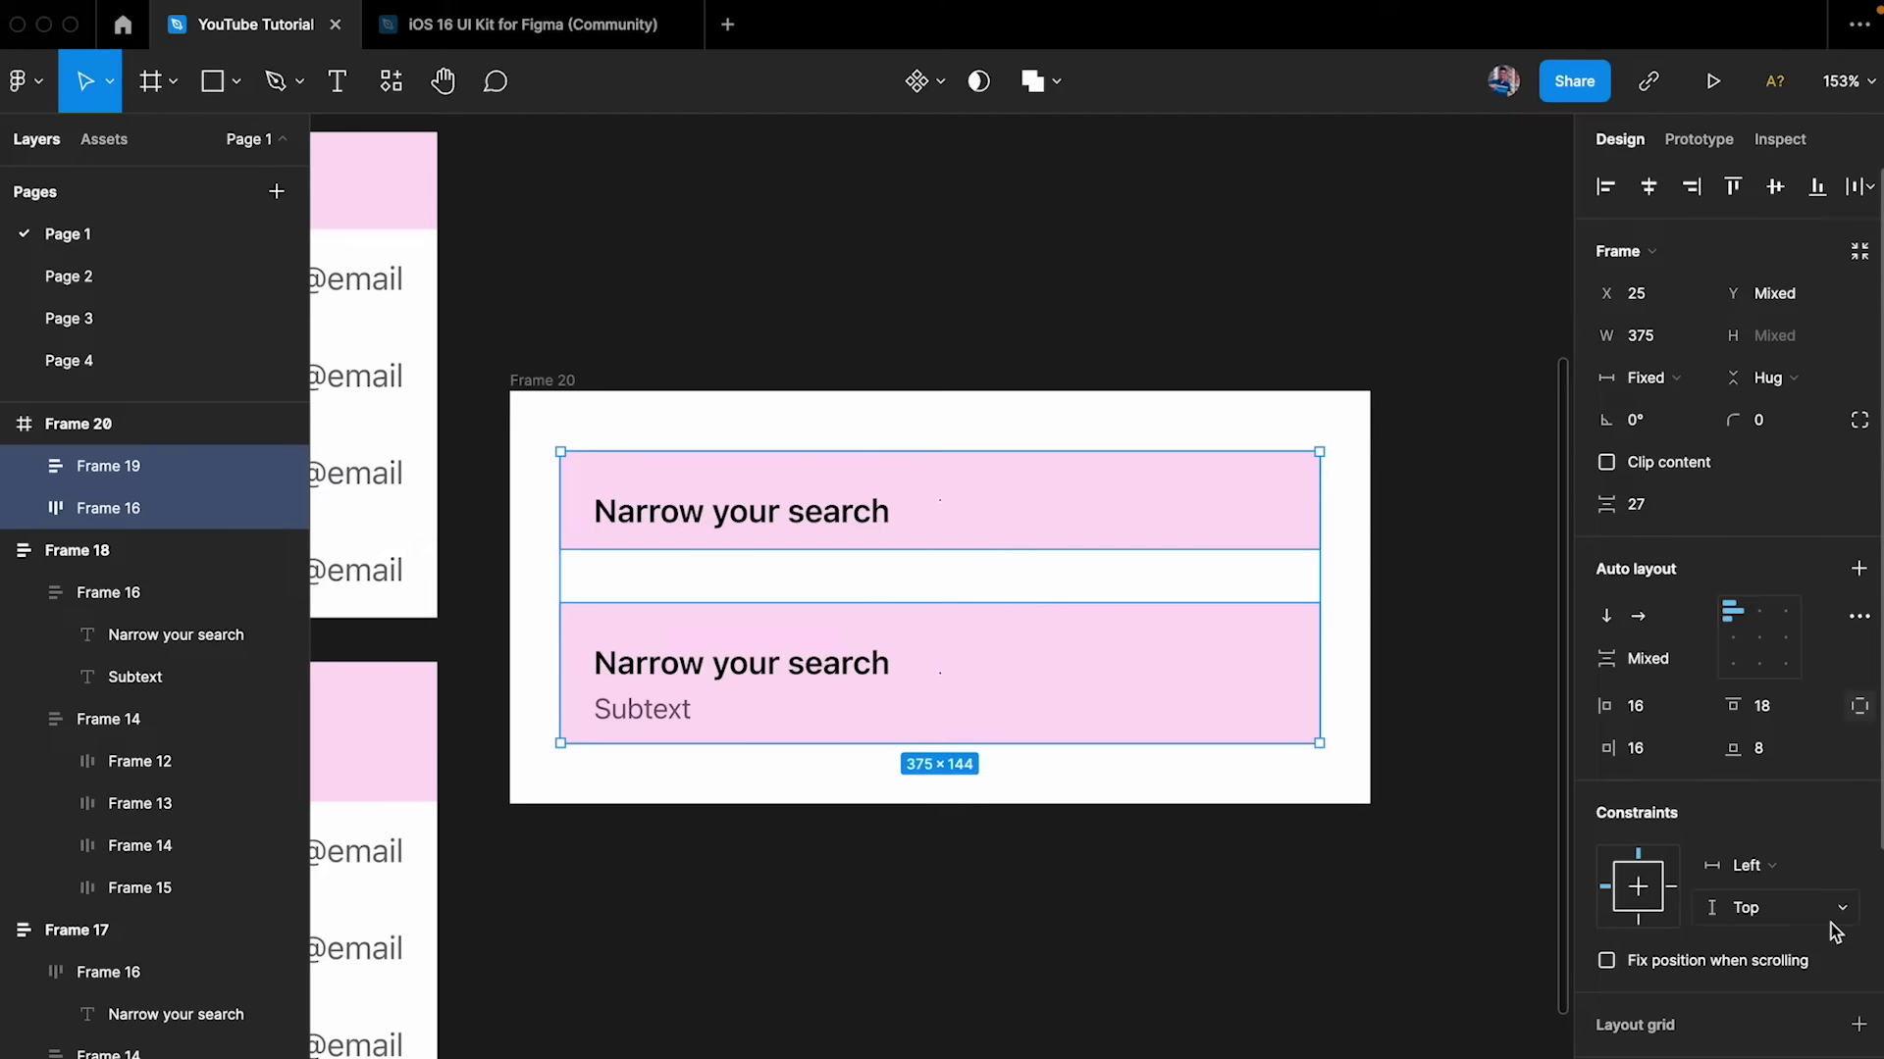
scroll(1834, 937, down, 1)
scroll(1832, 994, down, 5)
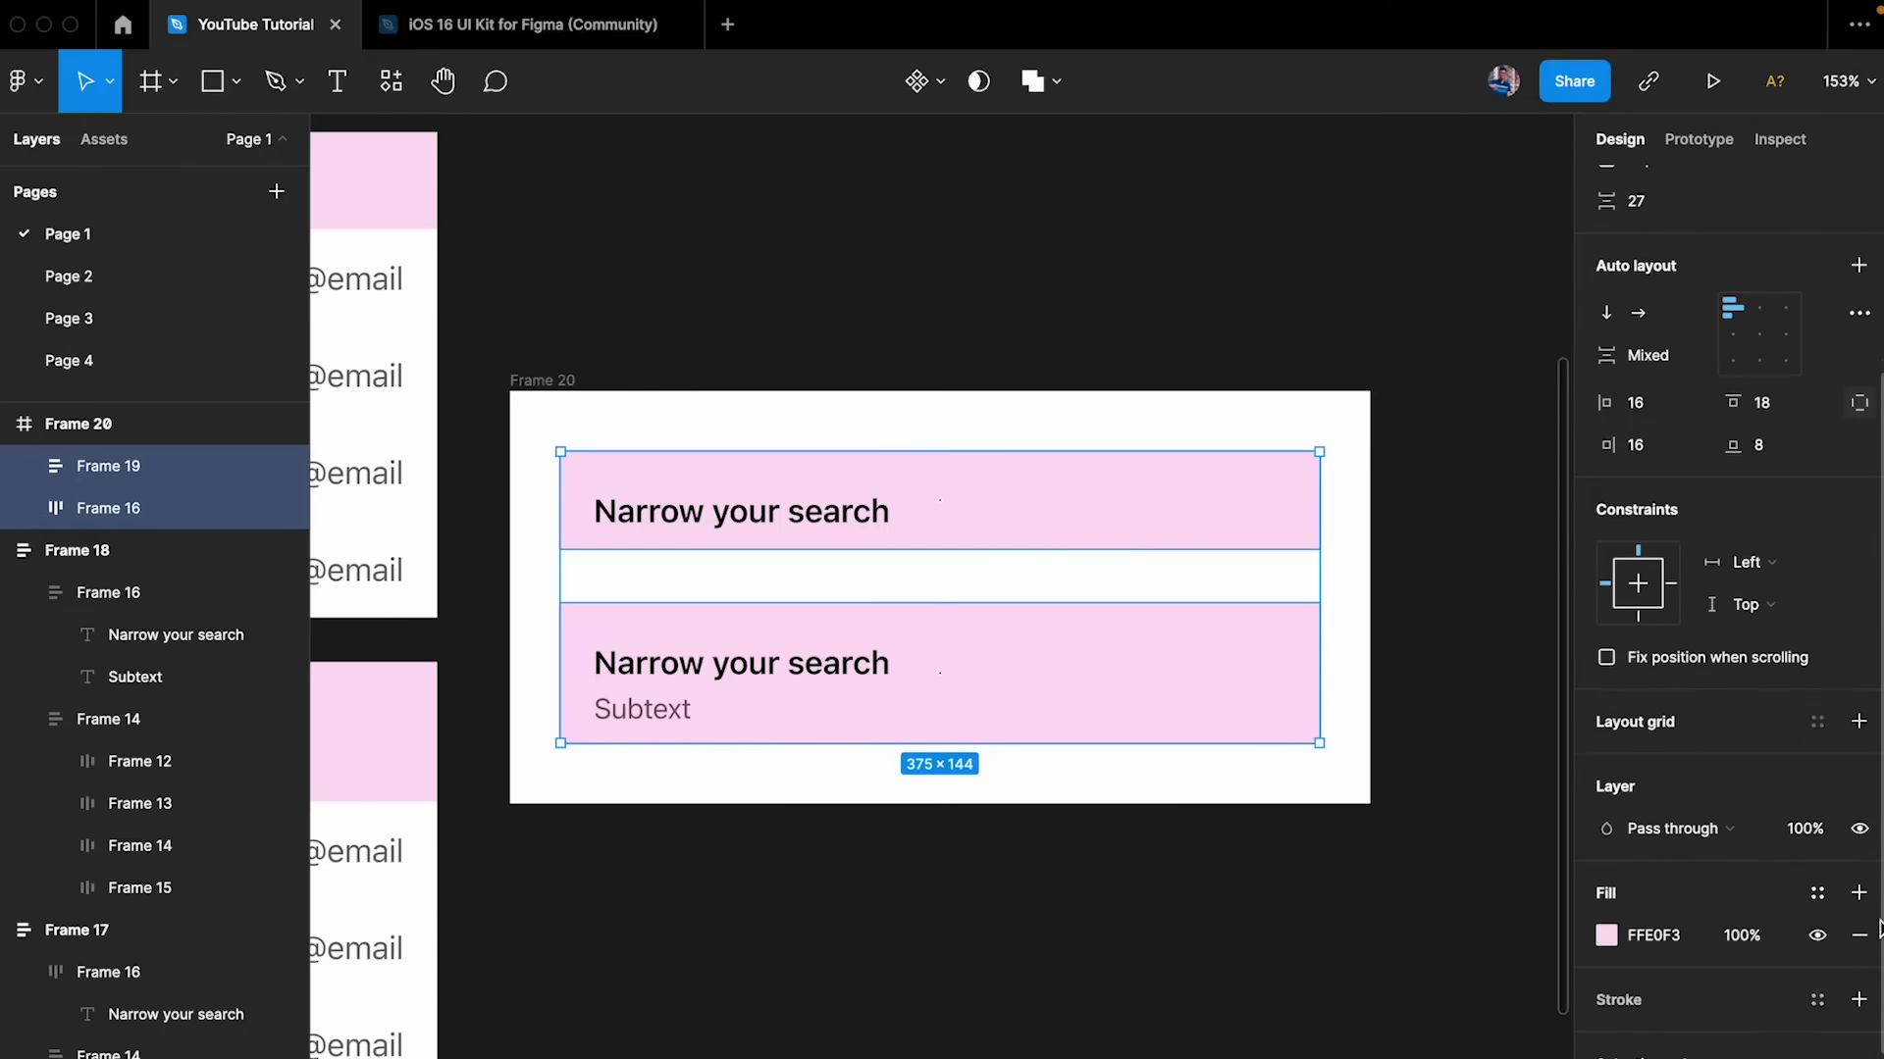
click(1606, 935)
drag(1367, 668, 1106, 391)
click(1110, 304)
- Add a black inside stroke of 1 at 8% opacity to only the top side of the copied heading without subtext
click(686, 502)
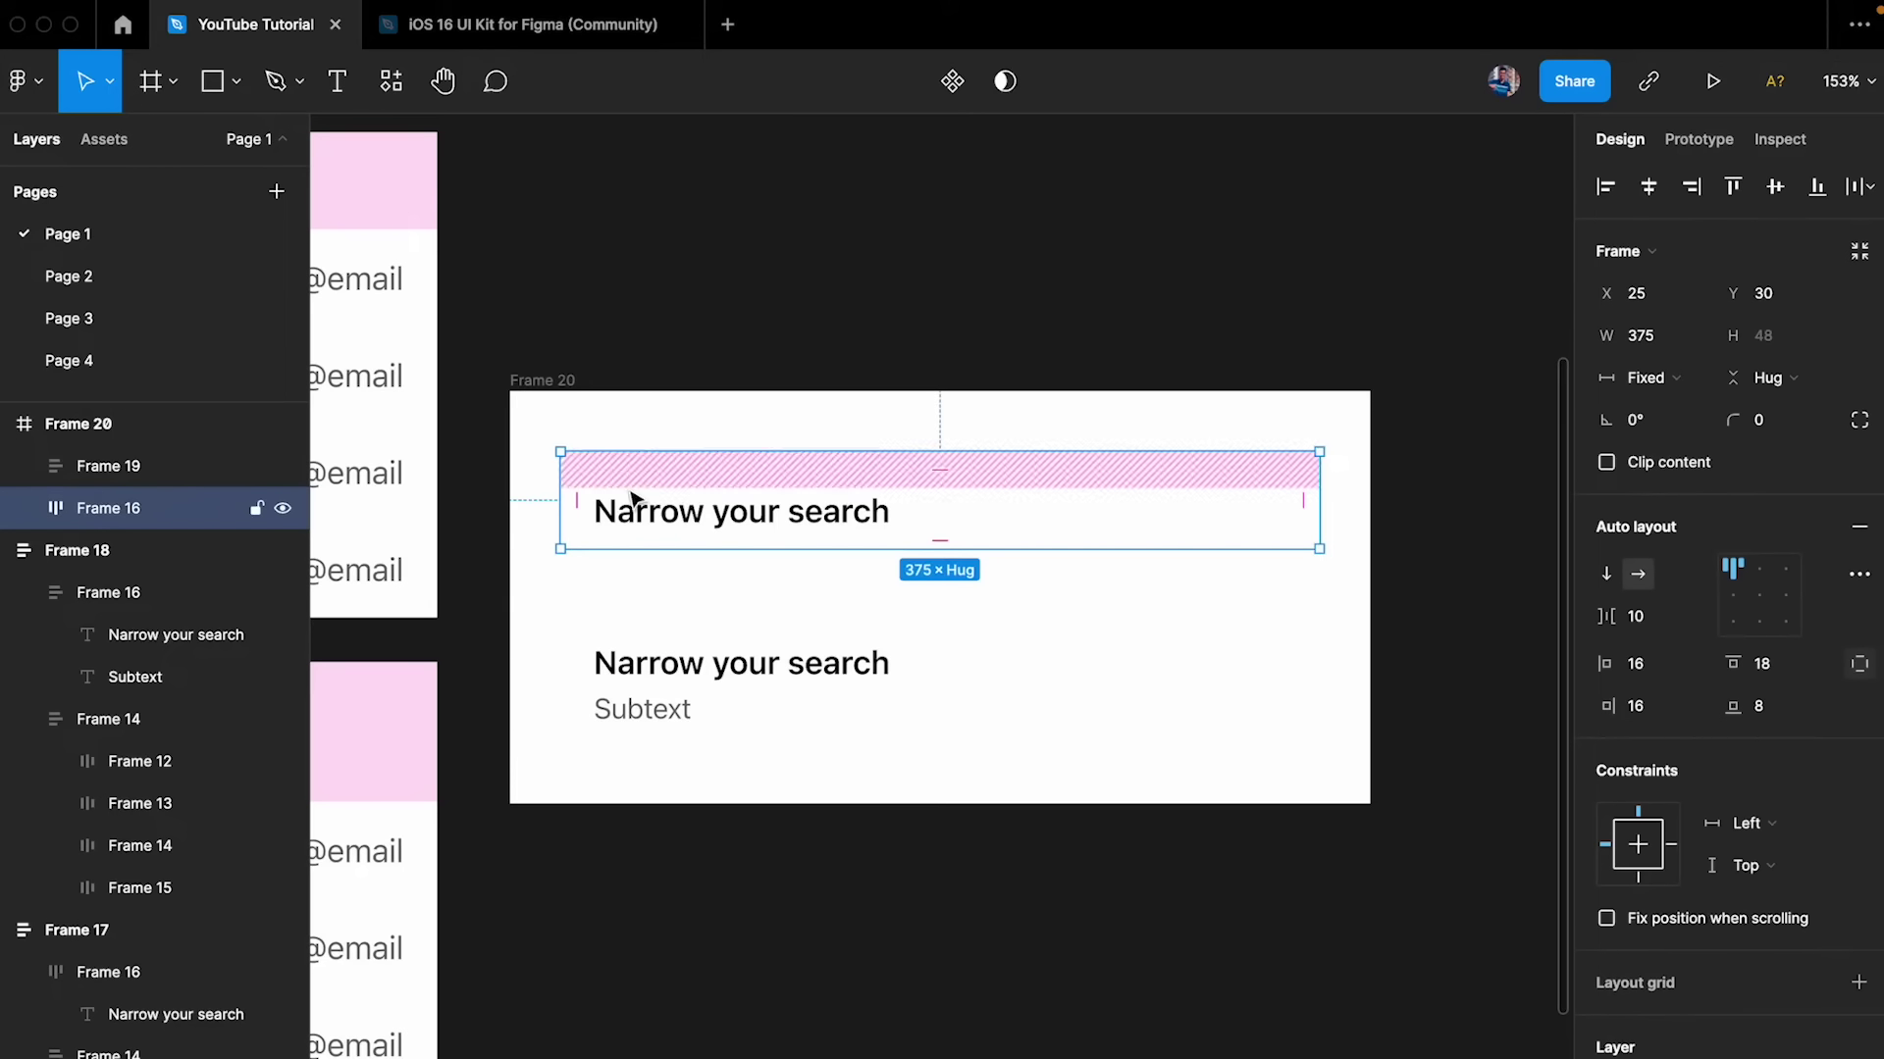
scroll(1766, 796, down, 5)
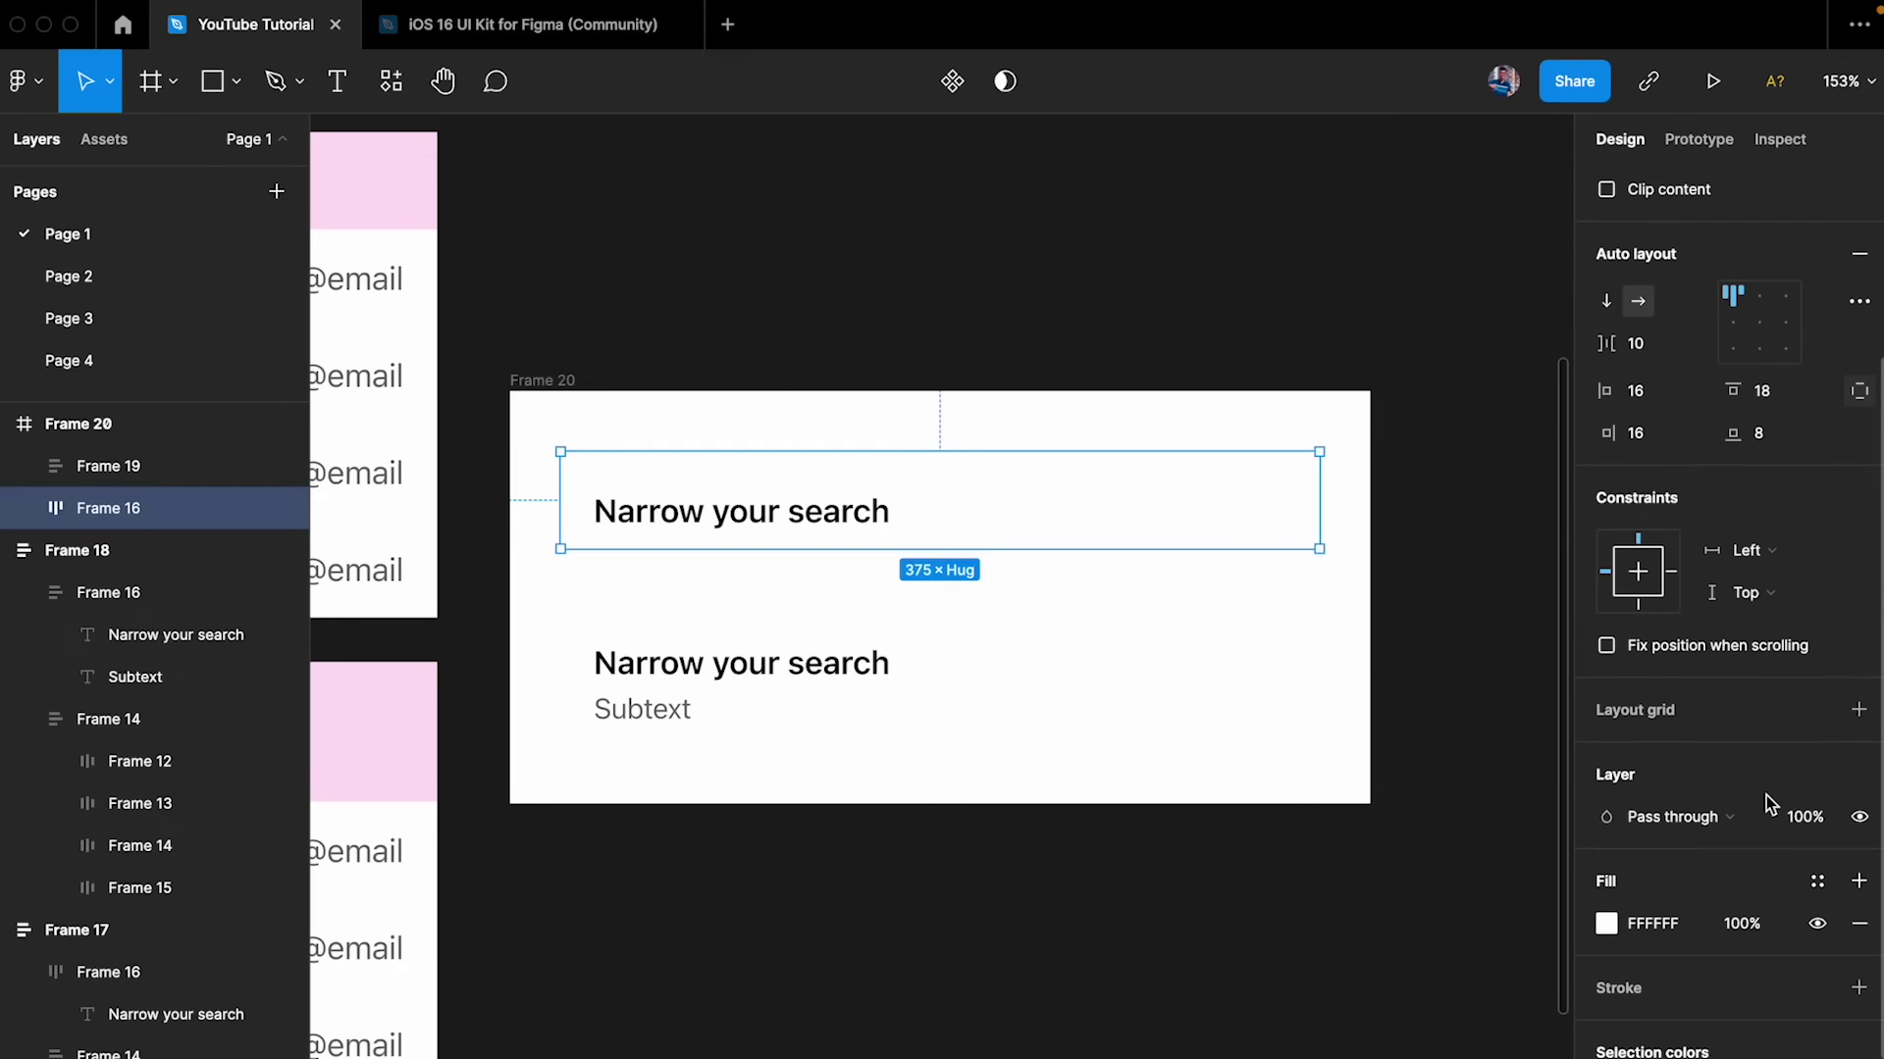
scroll(1844, 814, down, 3)
click(1857, 808)
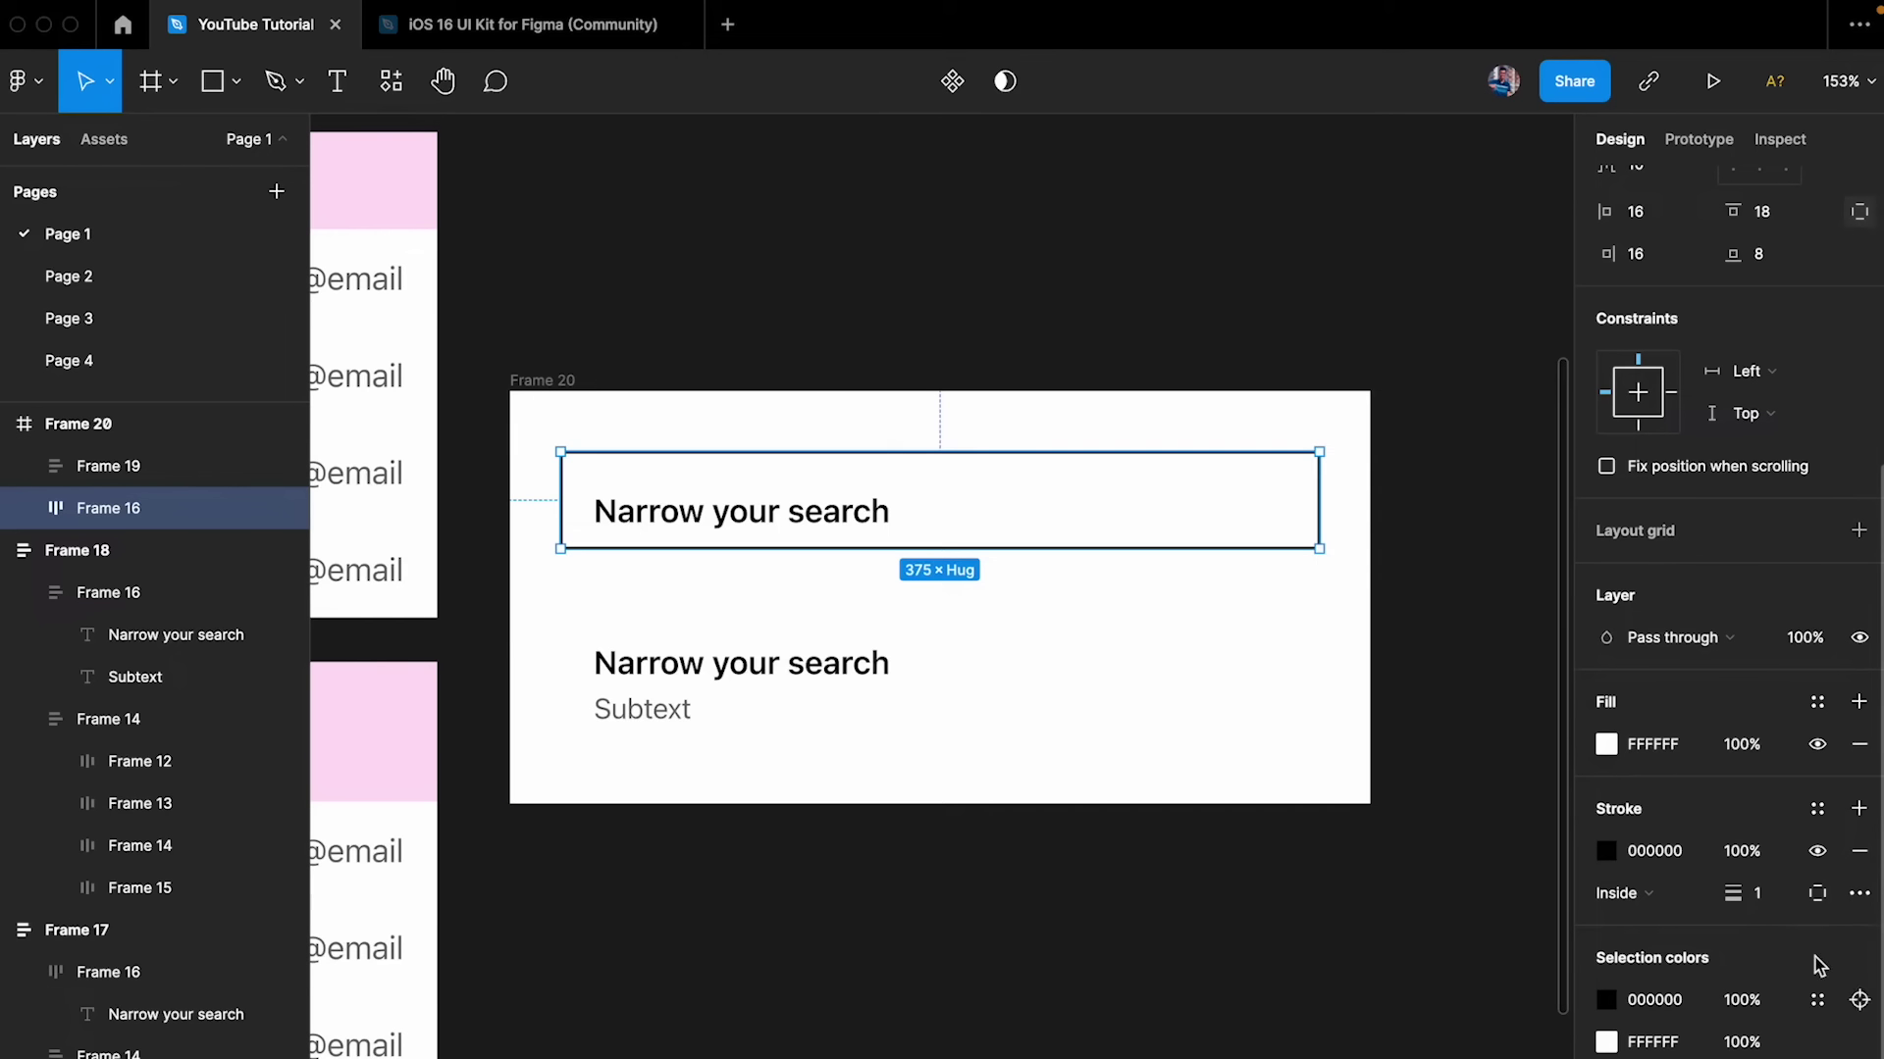
click(1815, 893)
click(1810, 979)
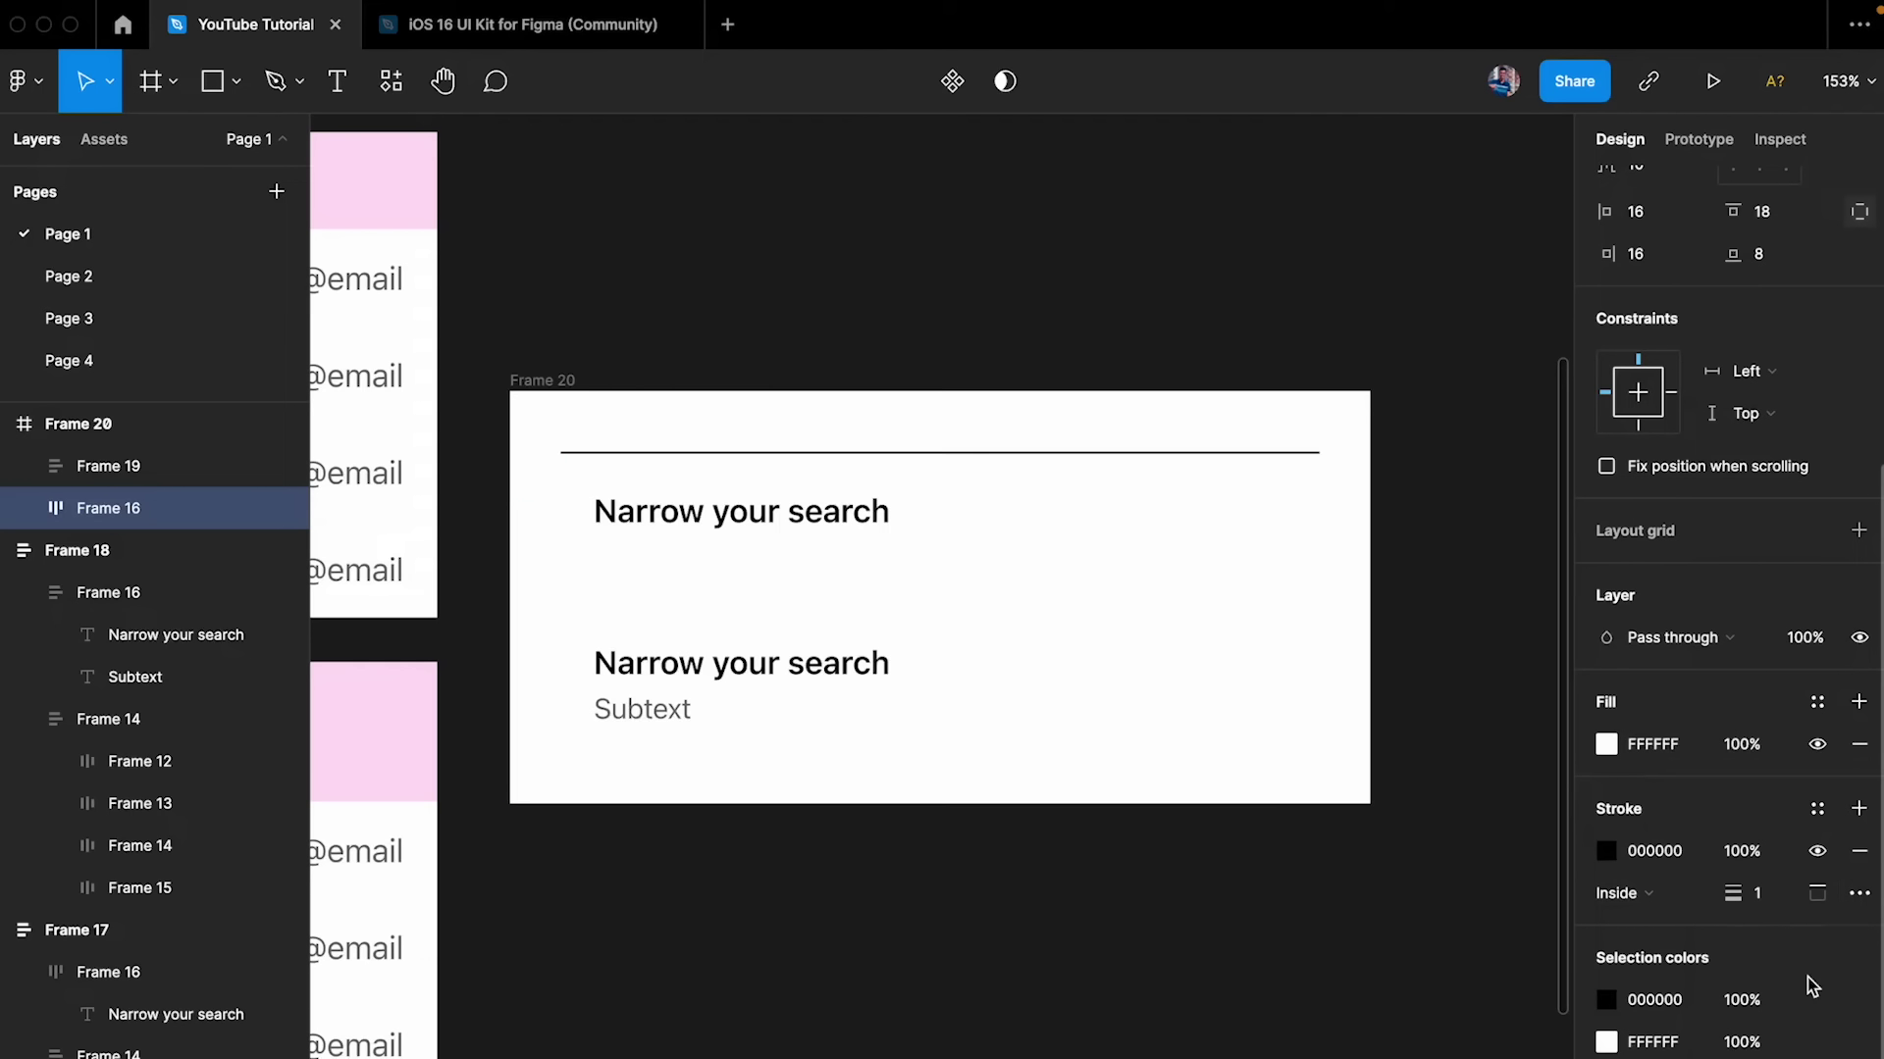
click(1764, 852)
text(8)
key(Return)
click(1152, 304)
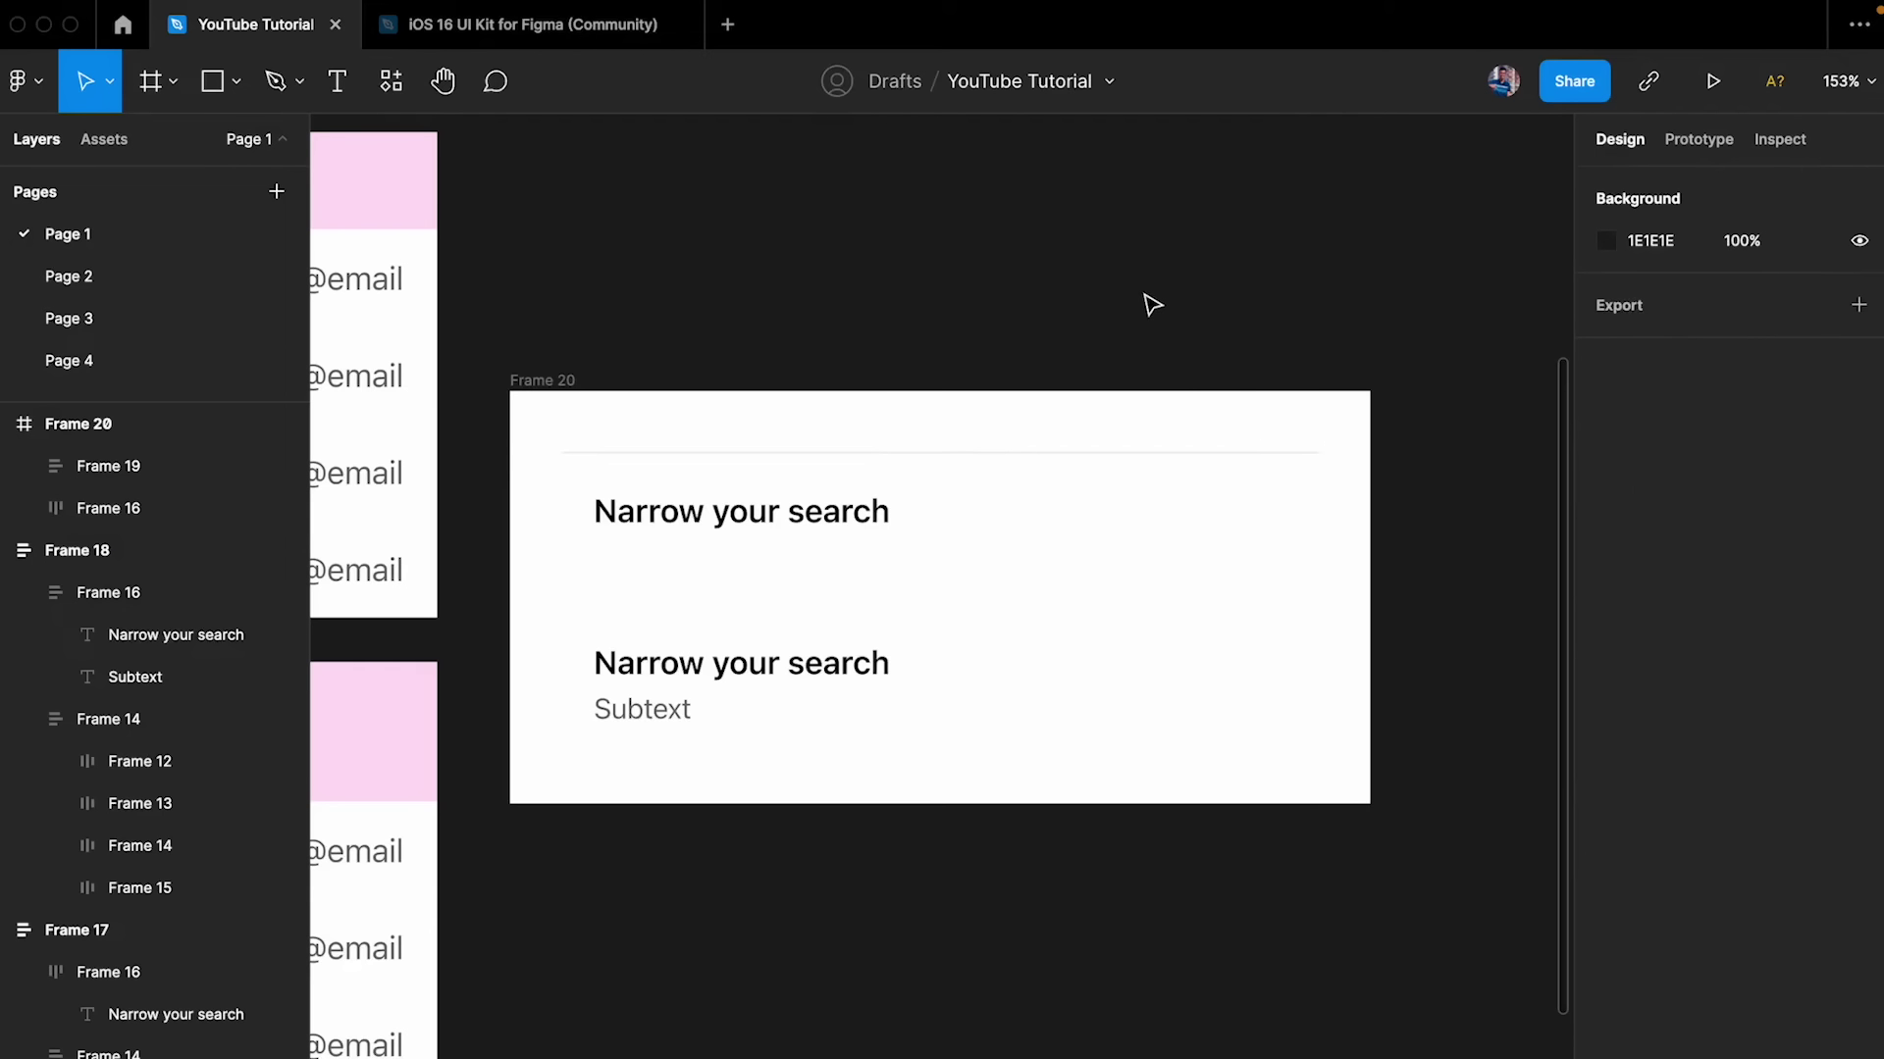
- Examine the heading copy with its top divider line alongside the mobile reference screen and the two sections
click(762, 481)
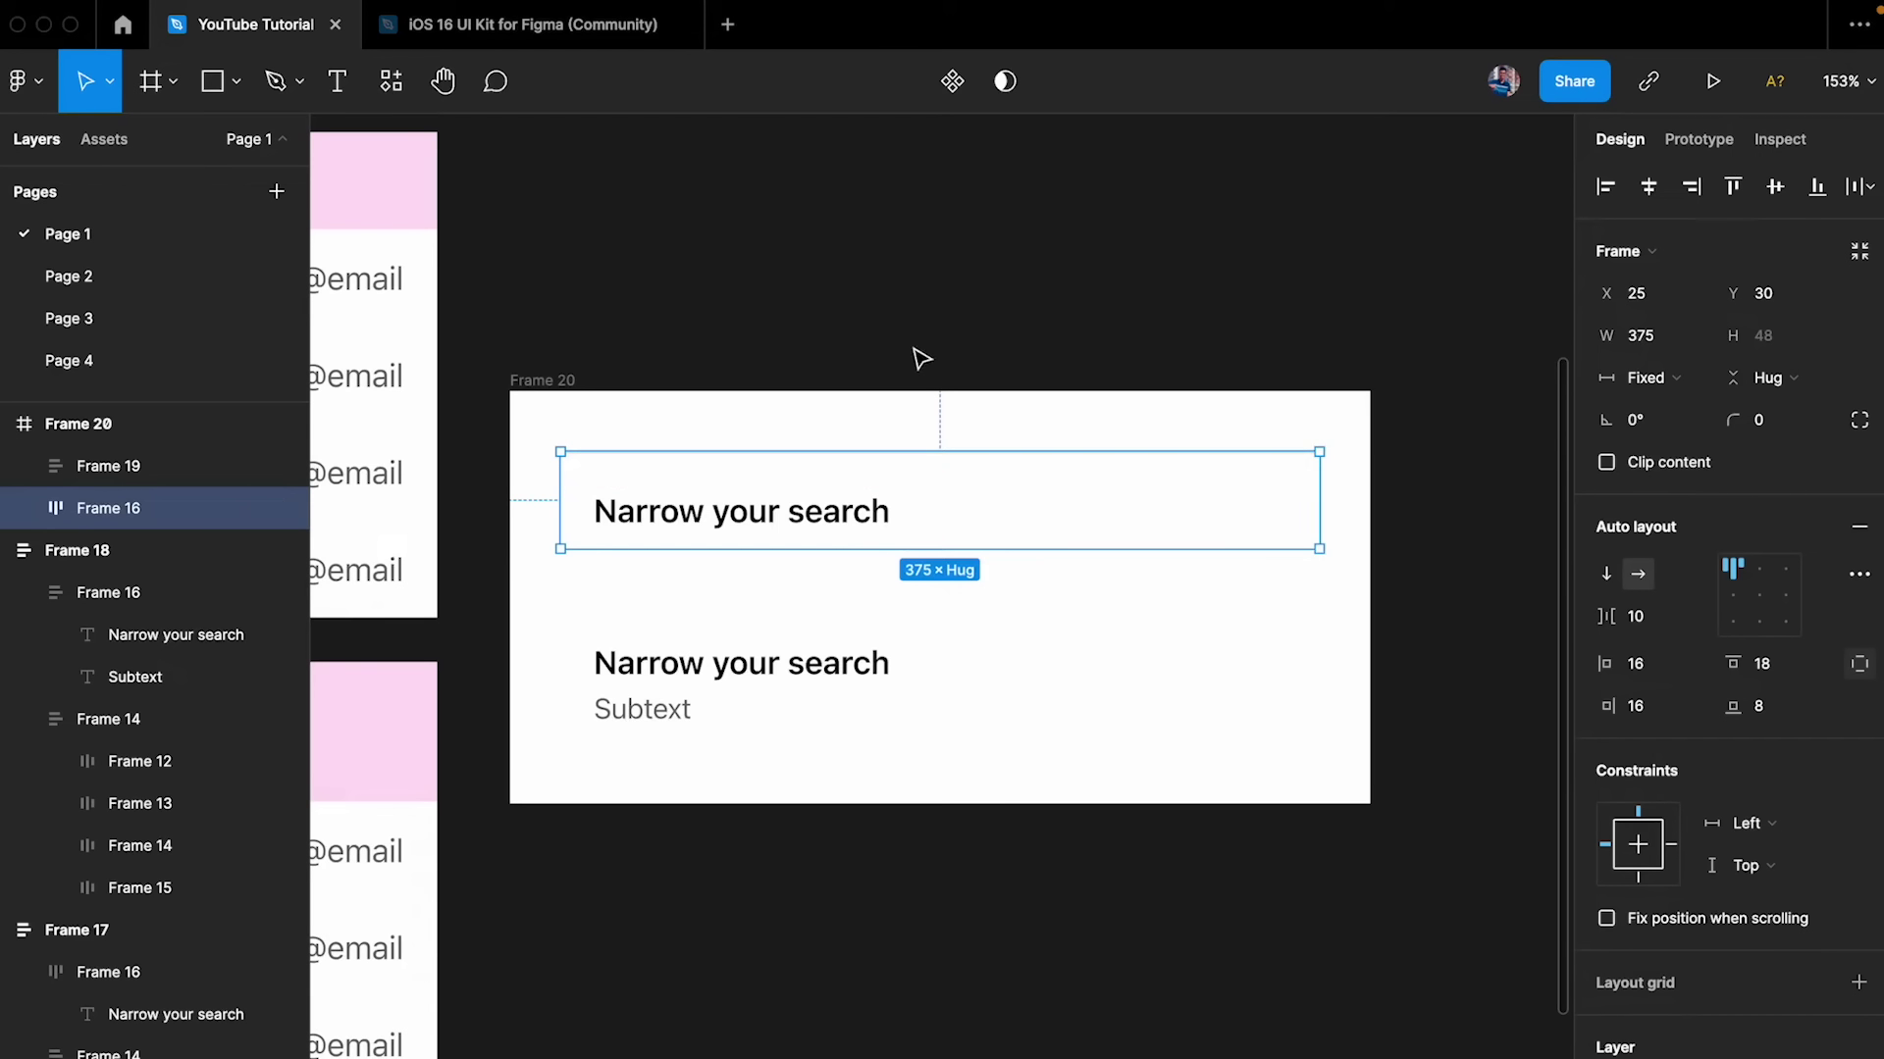
click(823, 803)
scroll(822, 807, down, 5)
scroll(1126, 645, left, 6)
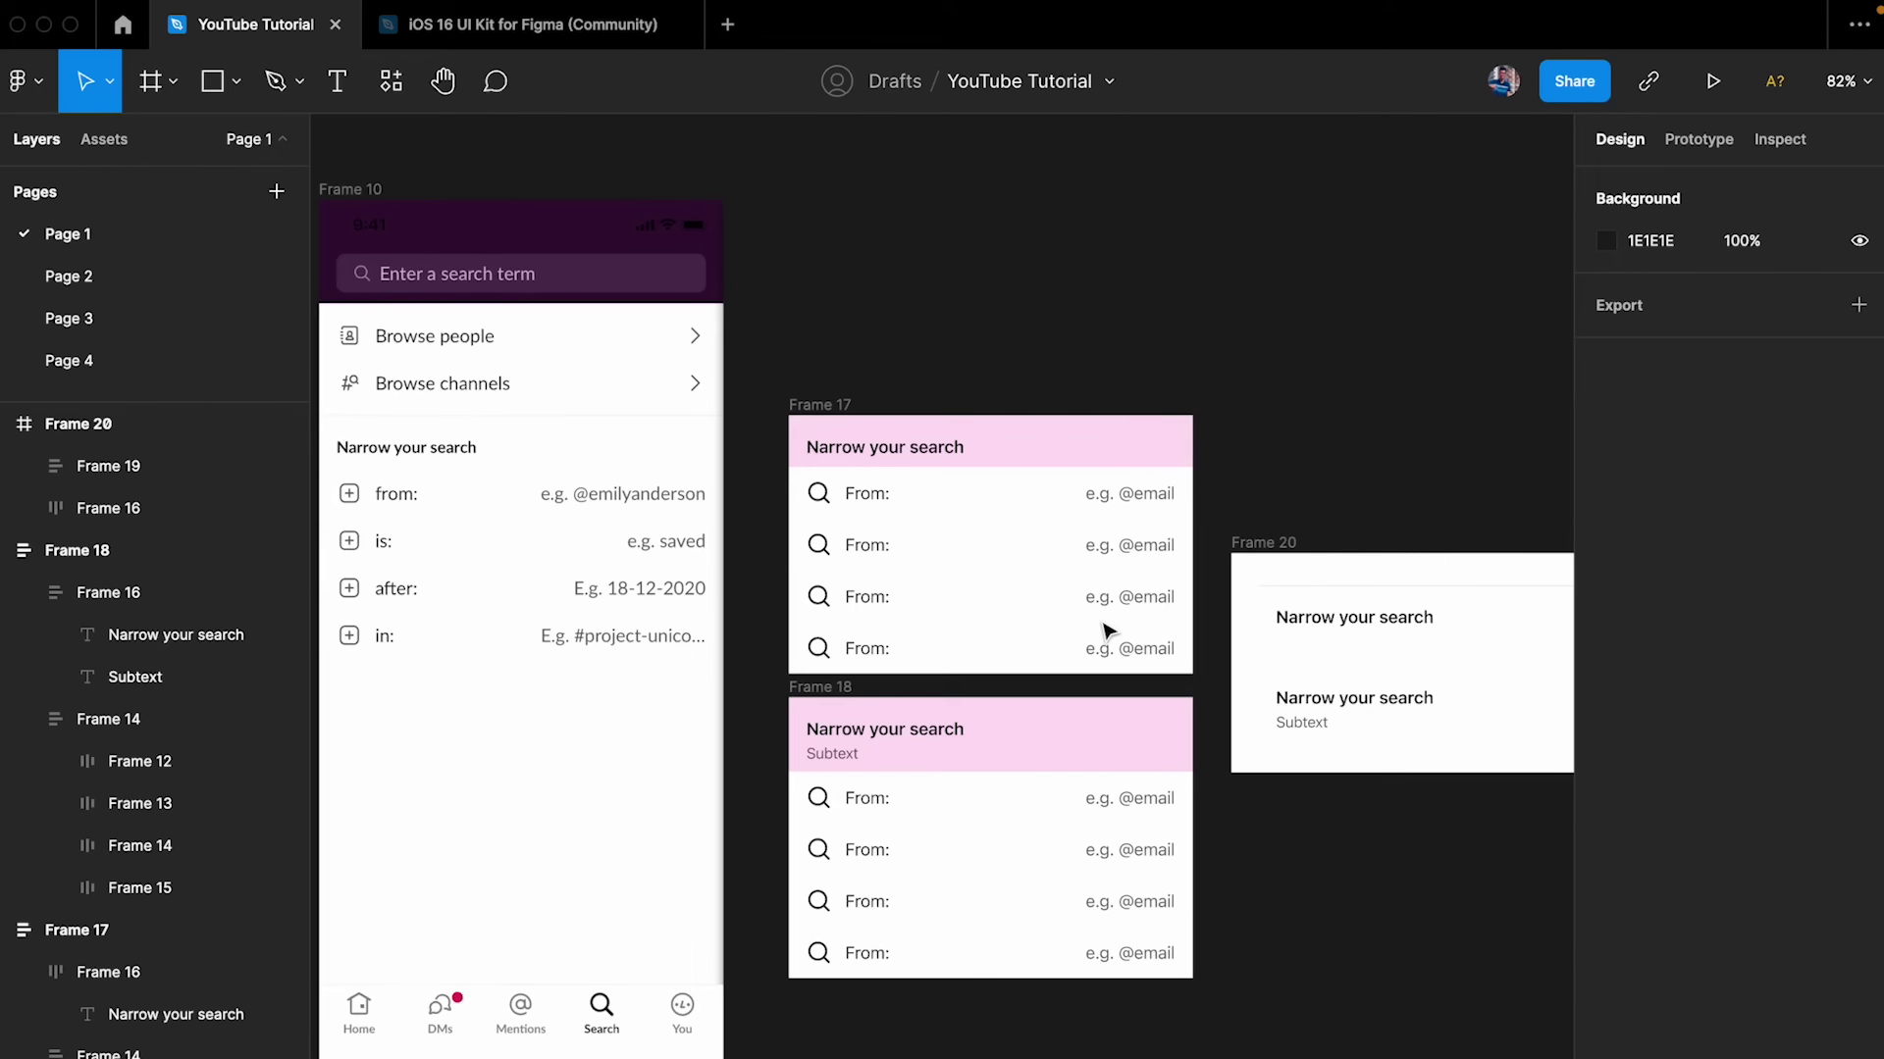
scroll(1105, 630, left, 6)
scroll(957, 638, up, 2)
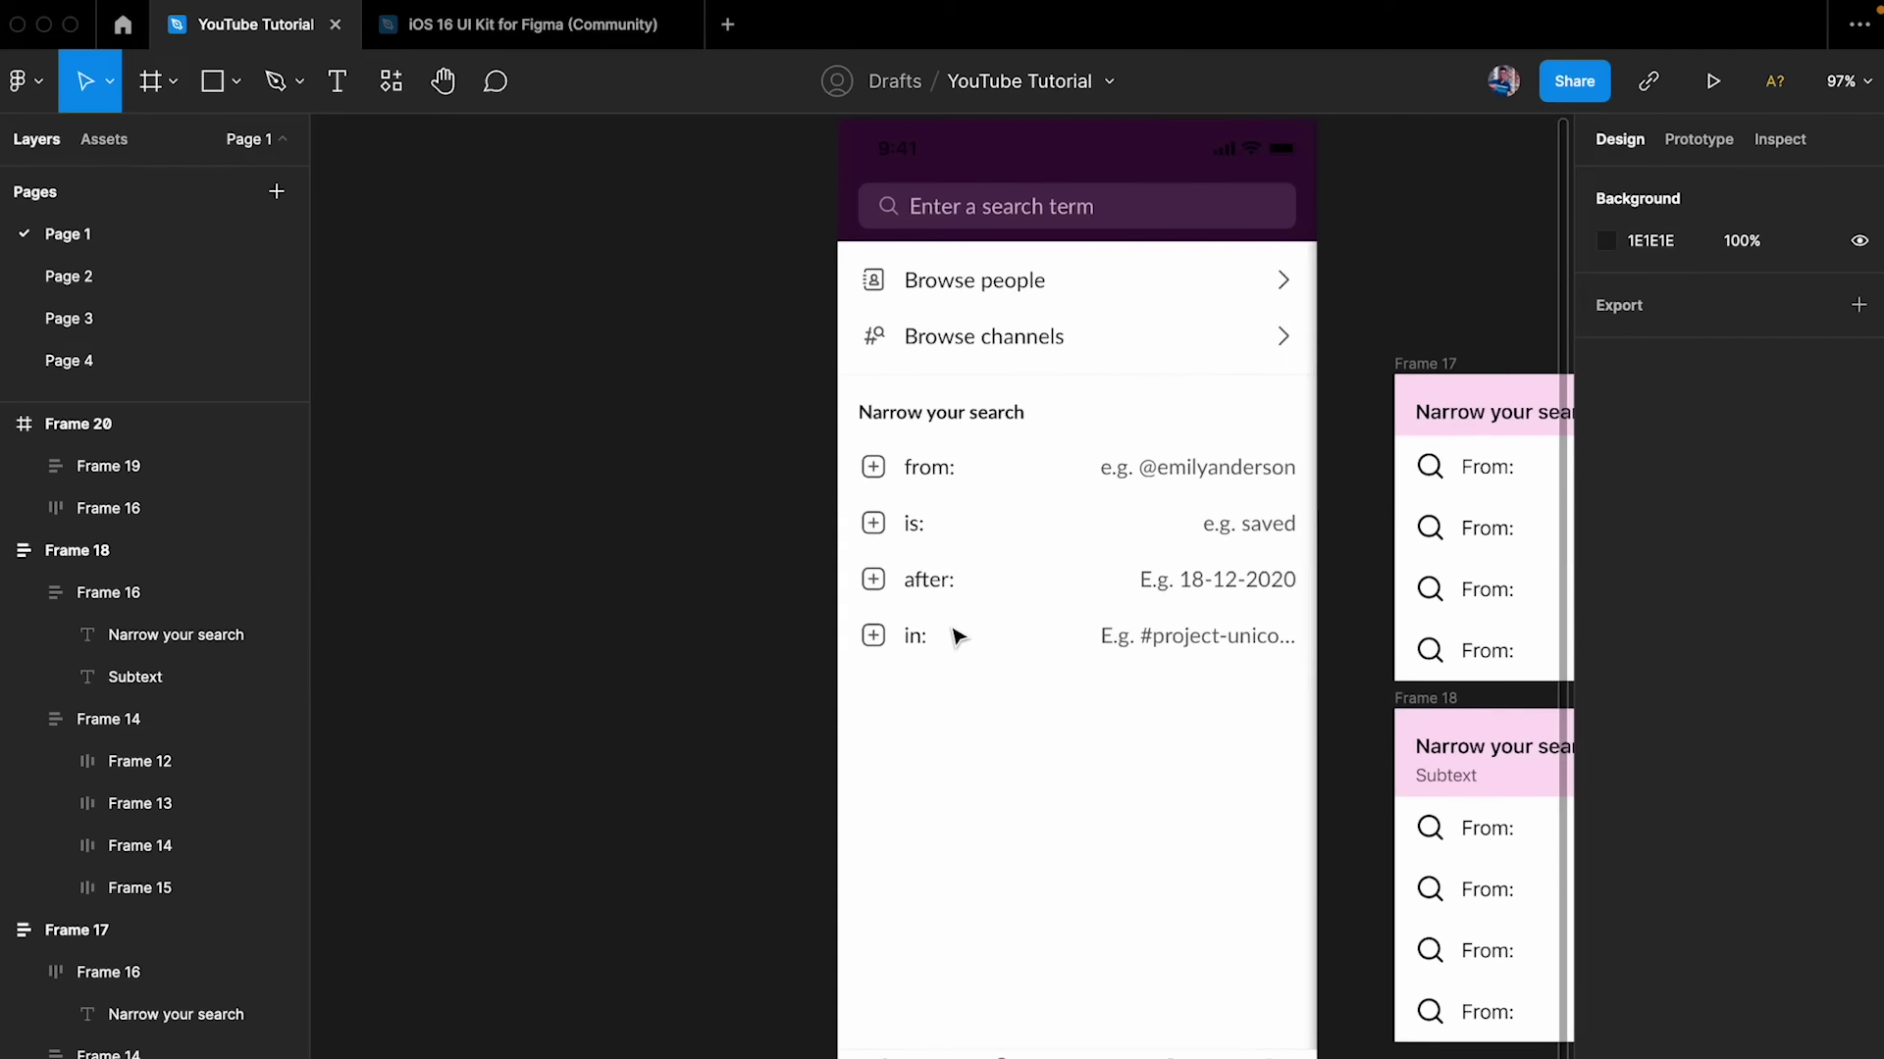
scroll(1220, 546, right, 5)
scroll(1223, 551, down, 2)
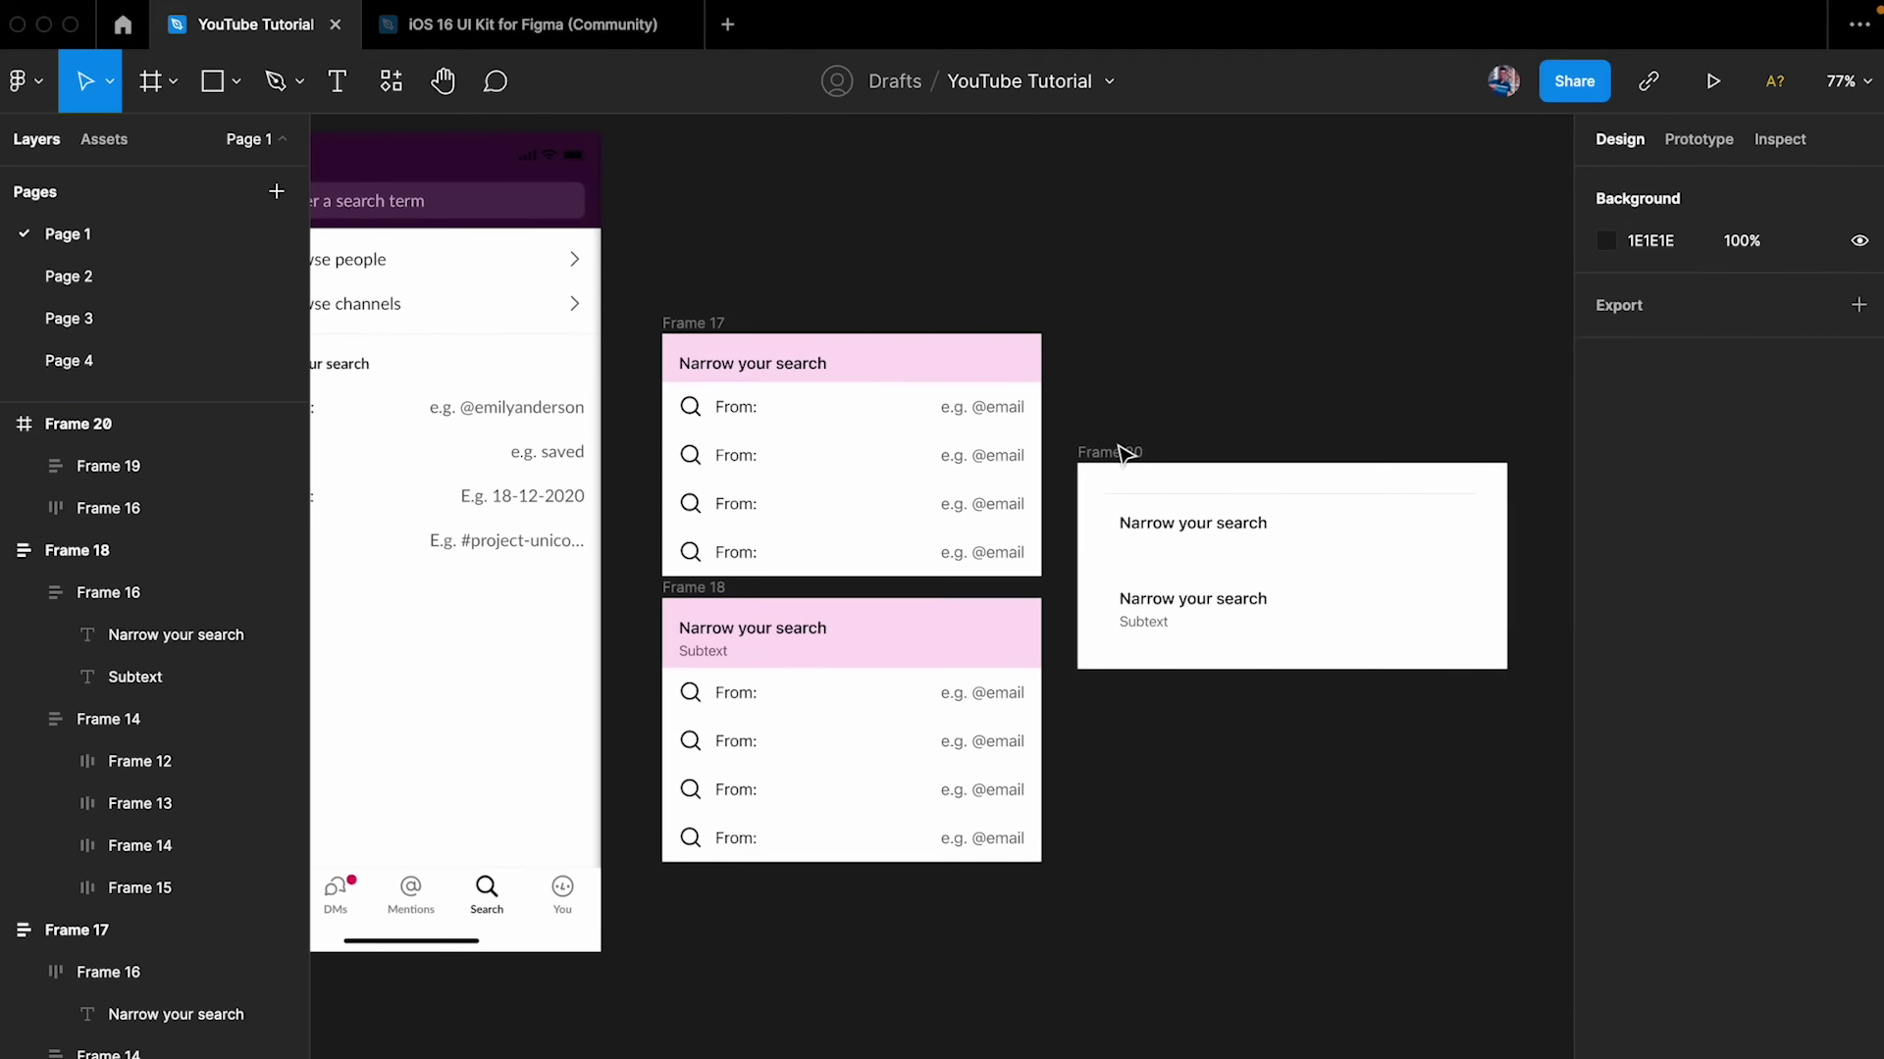
- Delete the white frame holding the two copied headings
click(1120, 447)
key(Delete)
- Wrap both "Narrow your search" sections in one vertical auto layout frame with 0 spacing between them
click(702, 586)
shift+click(714, 325)
key(shift+a)
scroll(656, 552, up, 3)
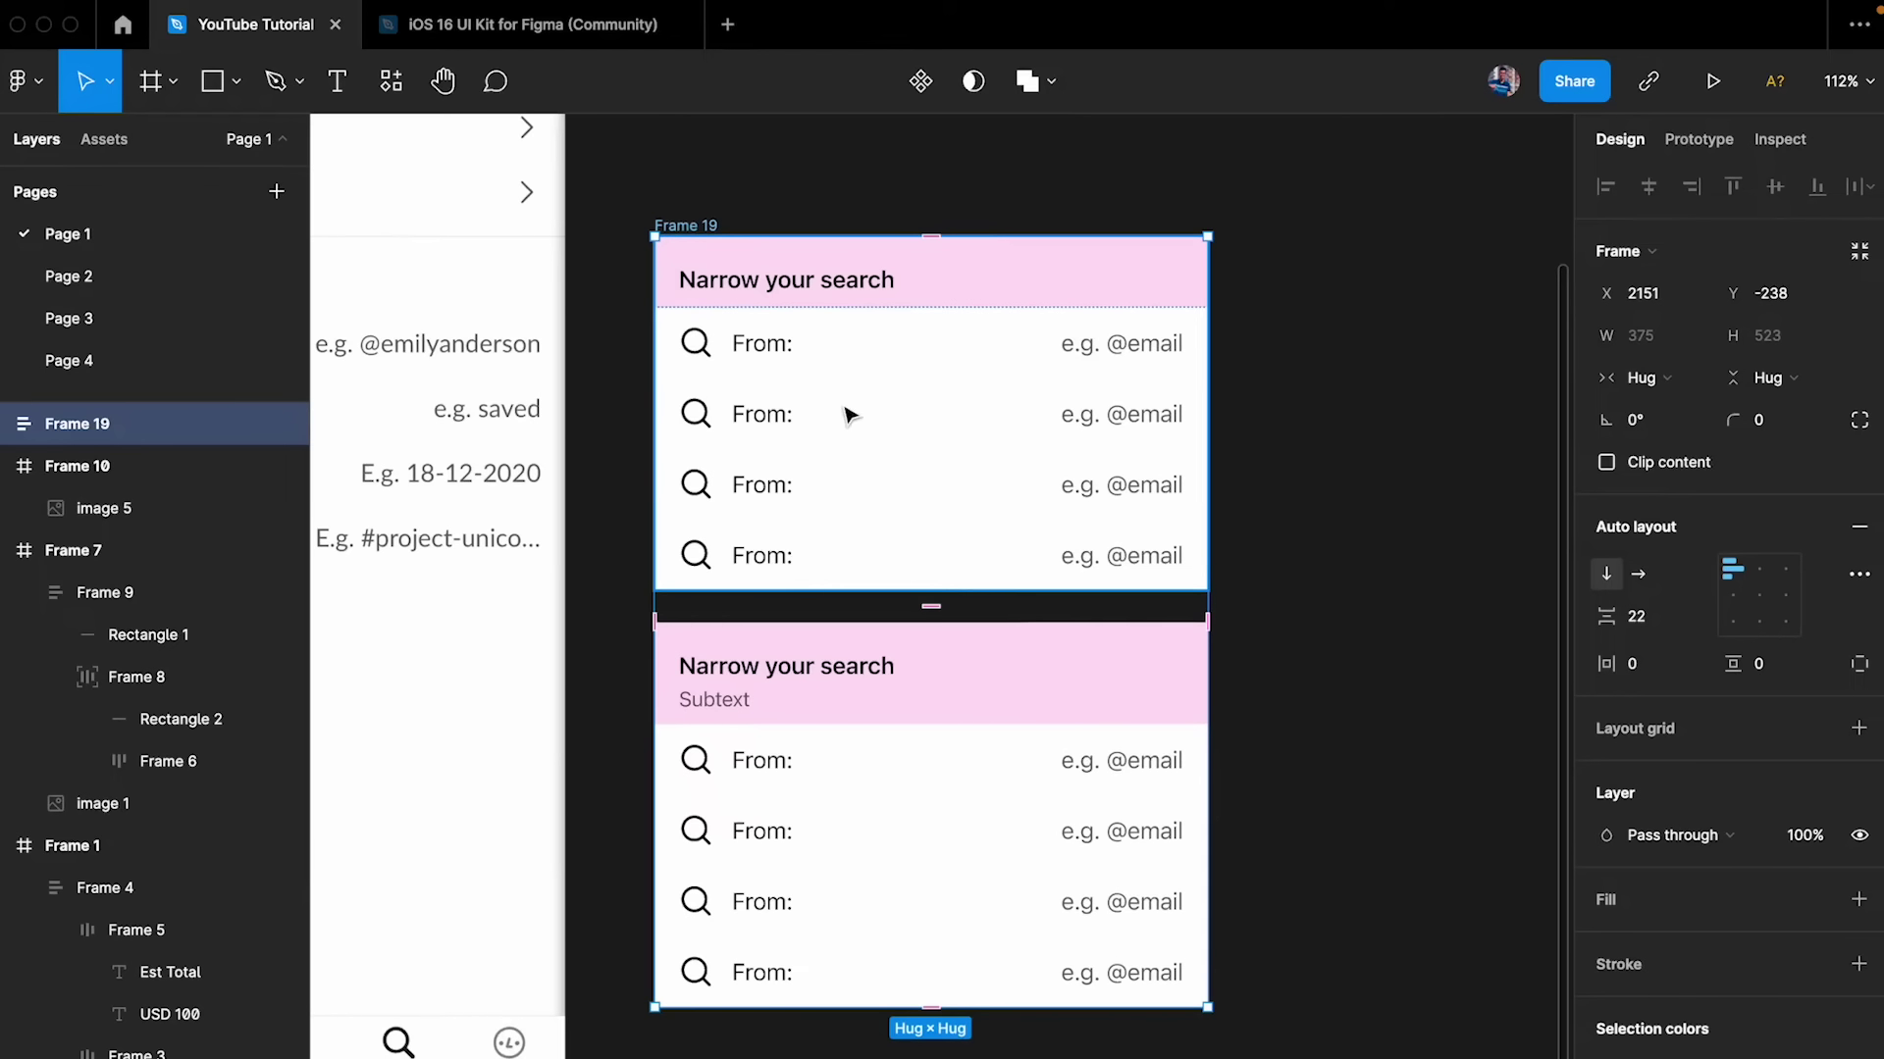
click(1667, 615)
text(0)
key(Return)
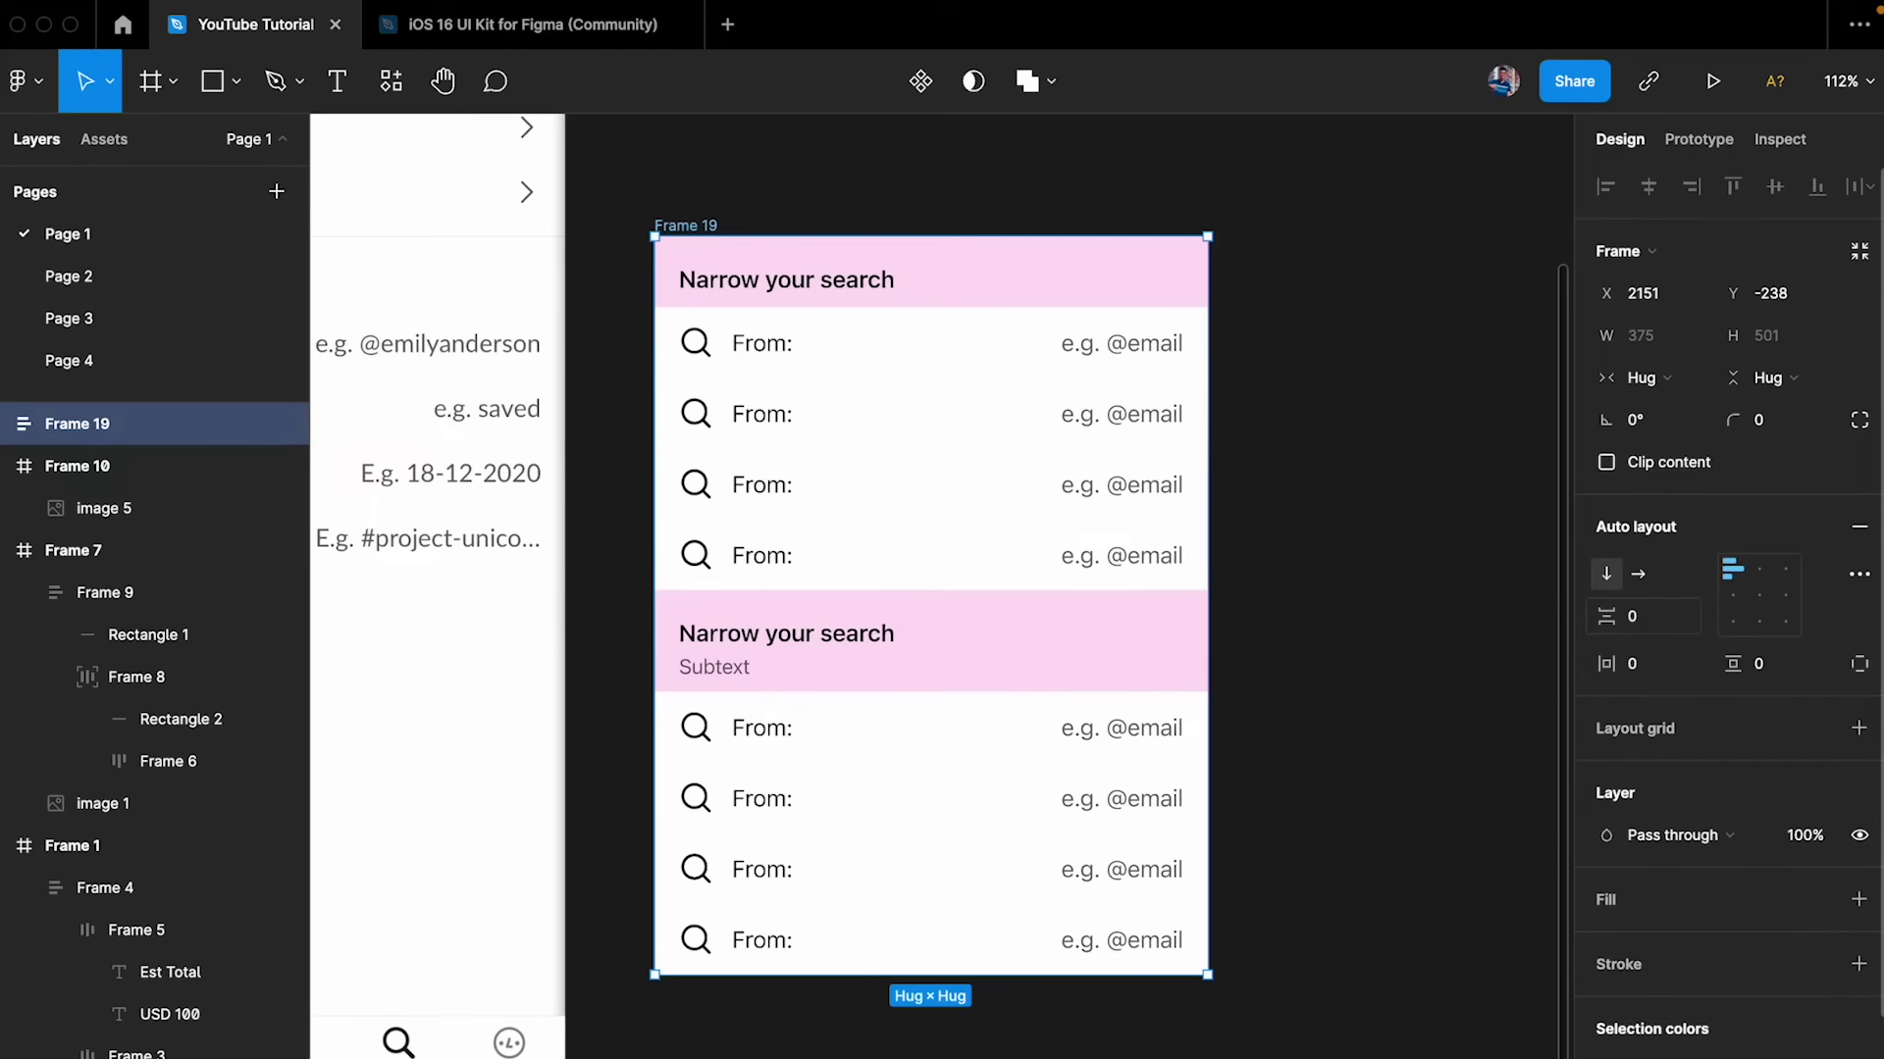
- Replace the pink fill of both sections' heading frames with a white fill
click(1057, 620)
double_click(1011, 643)
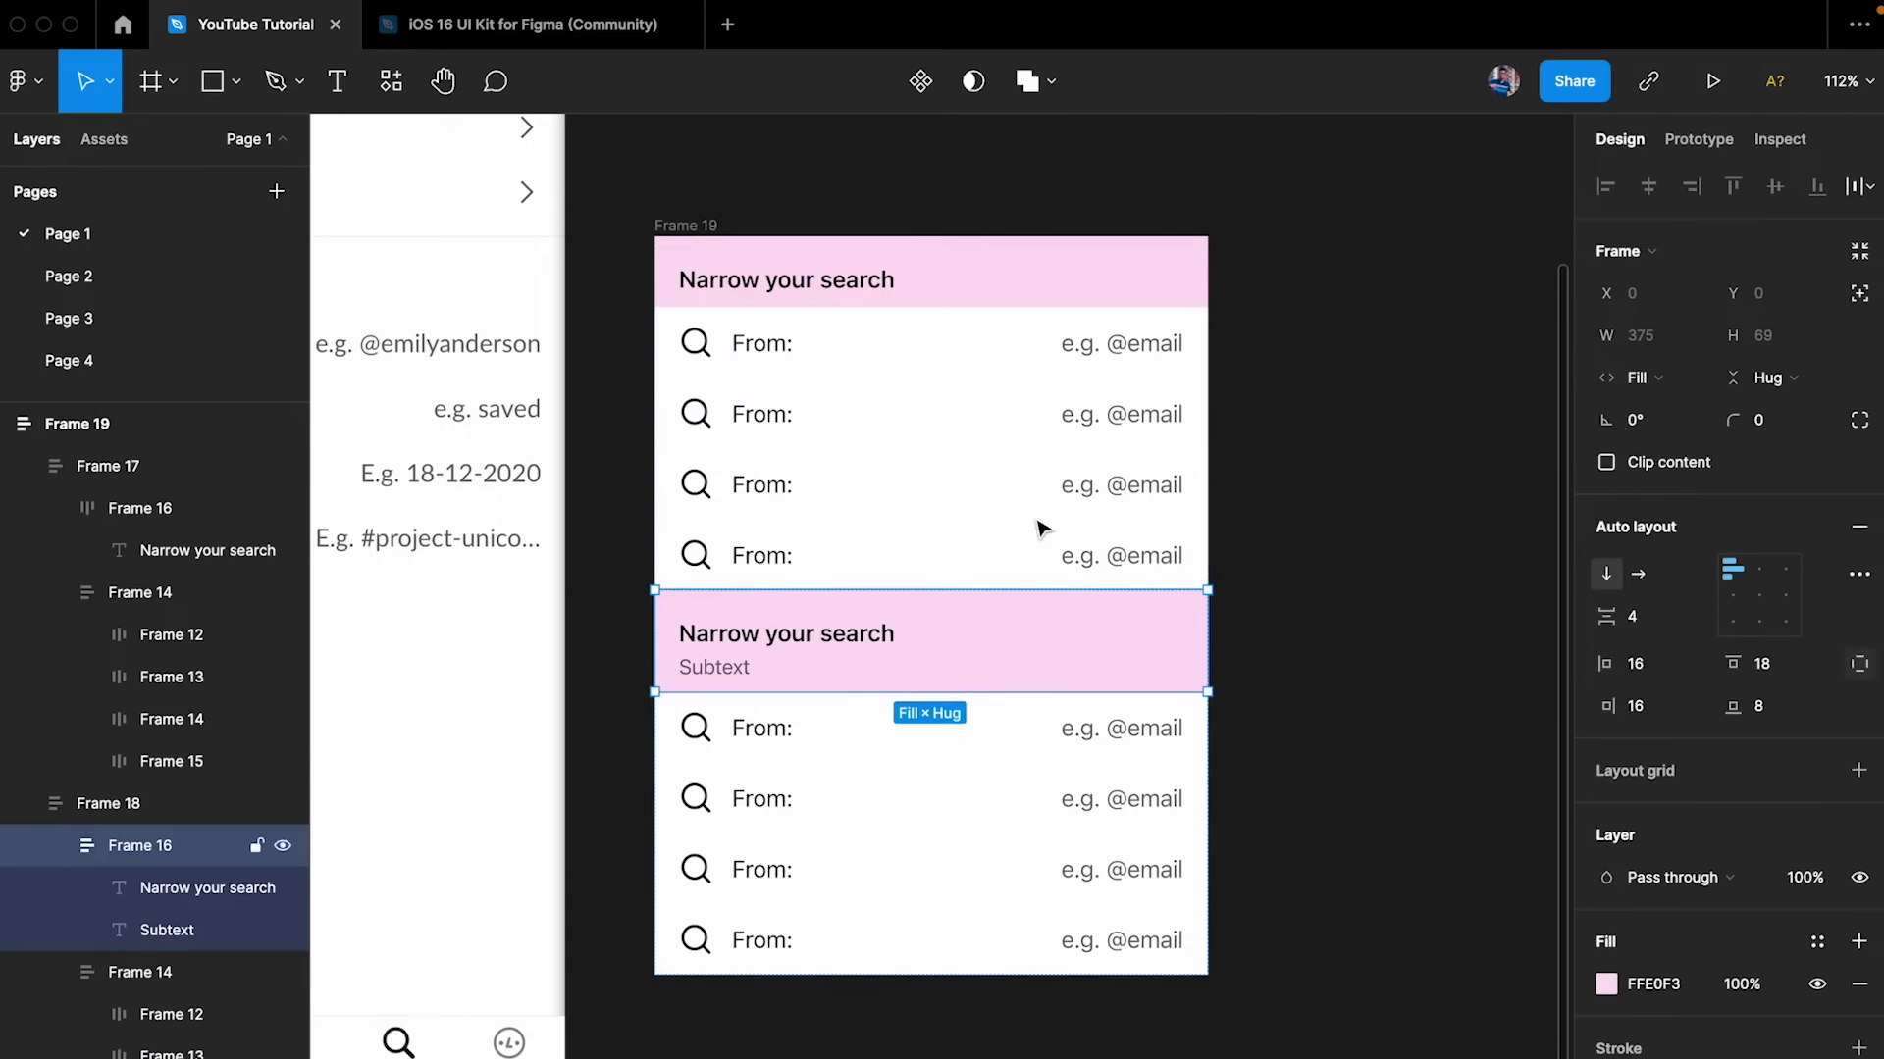
shift+click(1016, 285)
click(1857, 983)
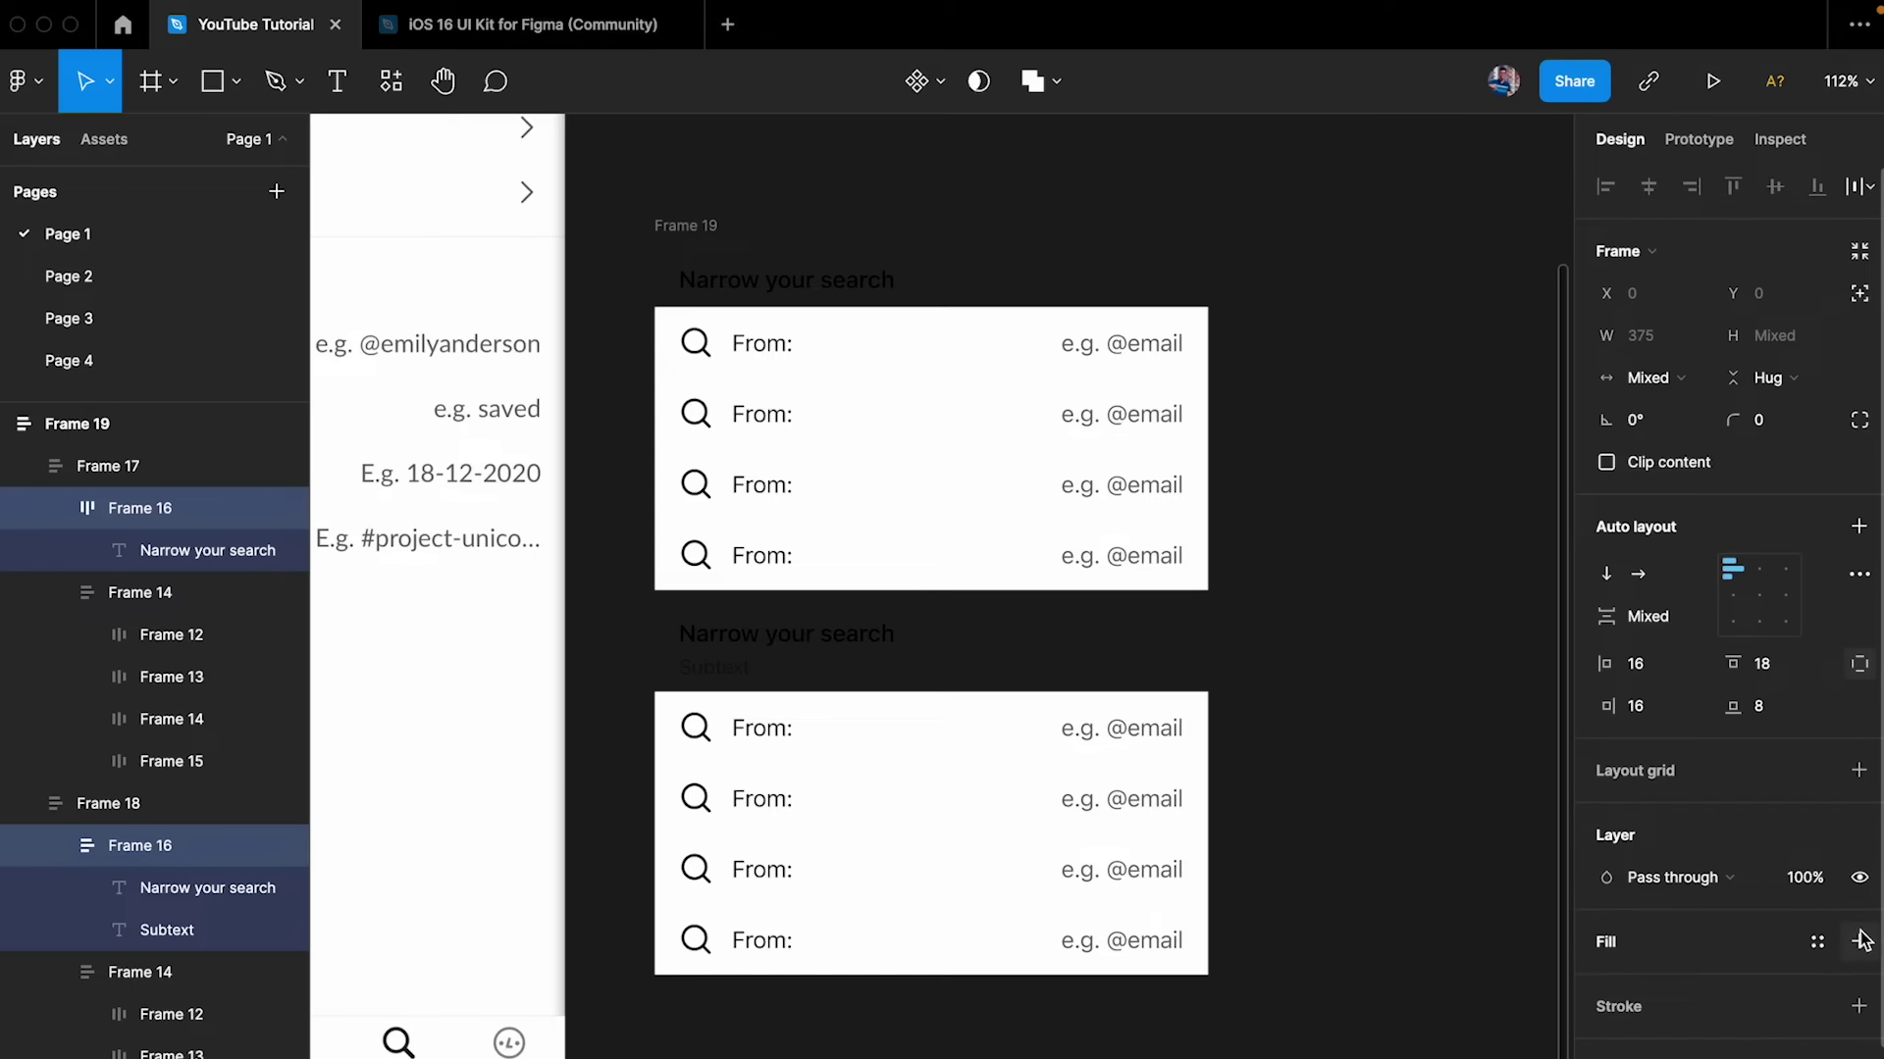
click(1861, 940)
click(1315, 610)
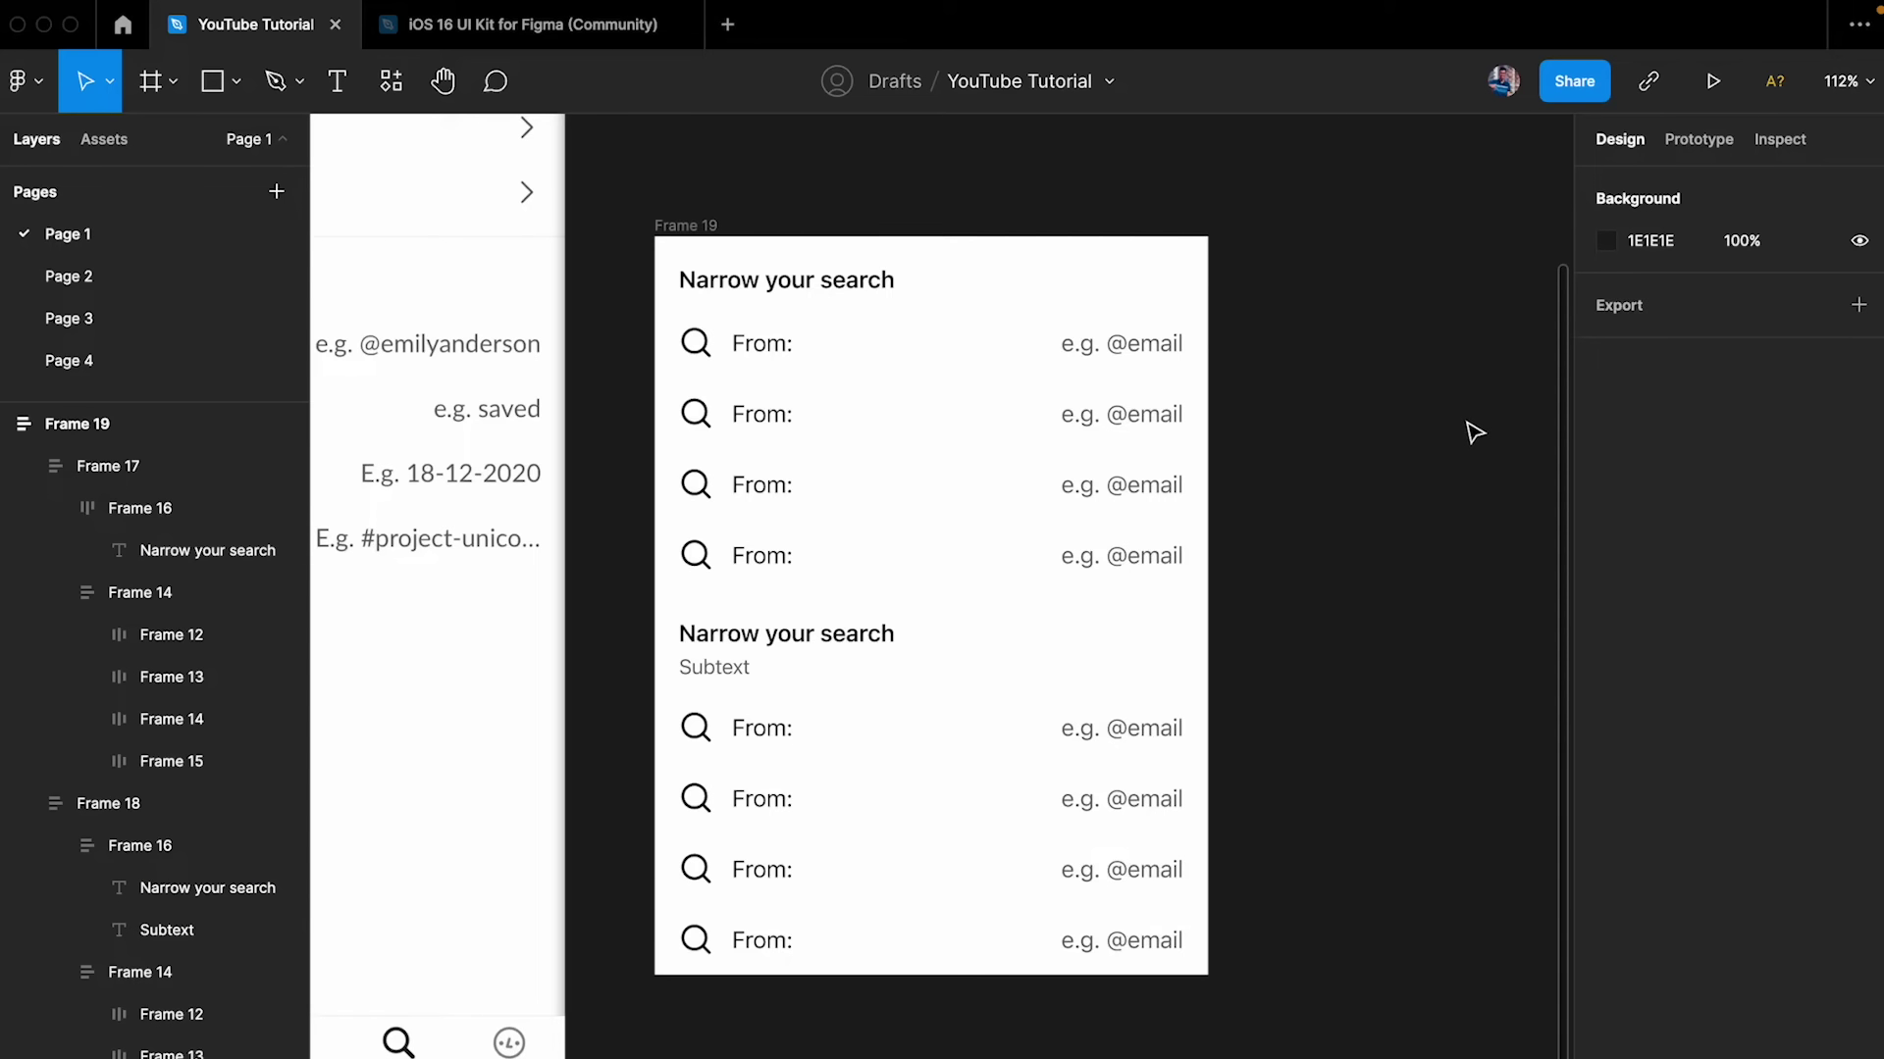
- Add a black top-only stroke at 10% opacity to the heading frame of the section with the subtext
click(1032, 653)
click(1032, 653)
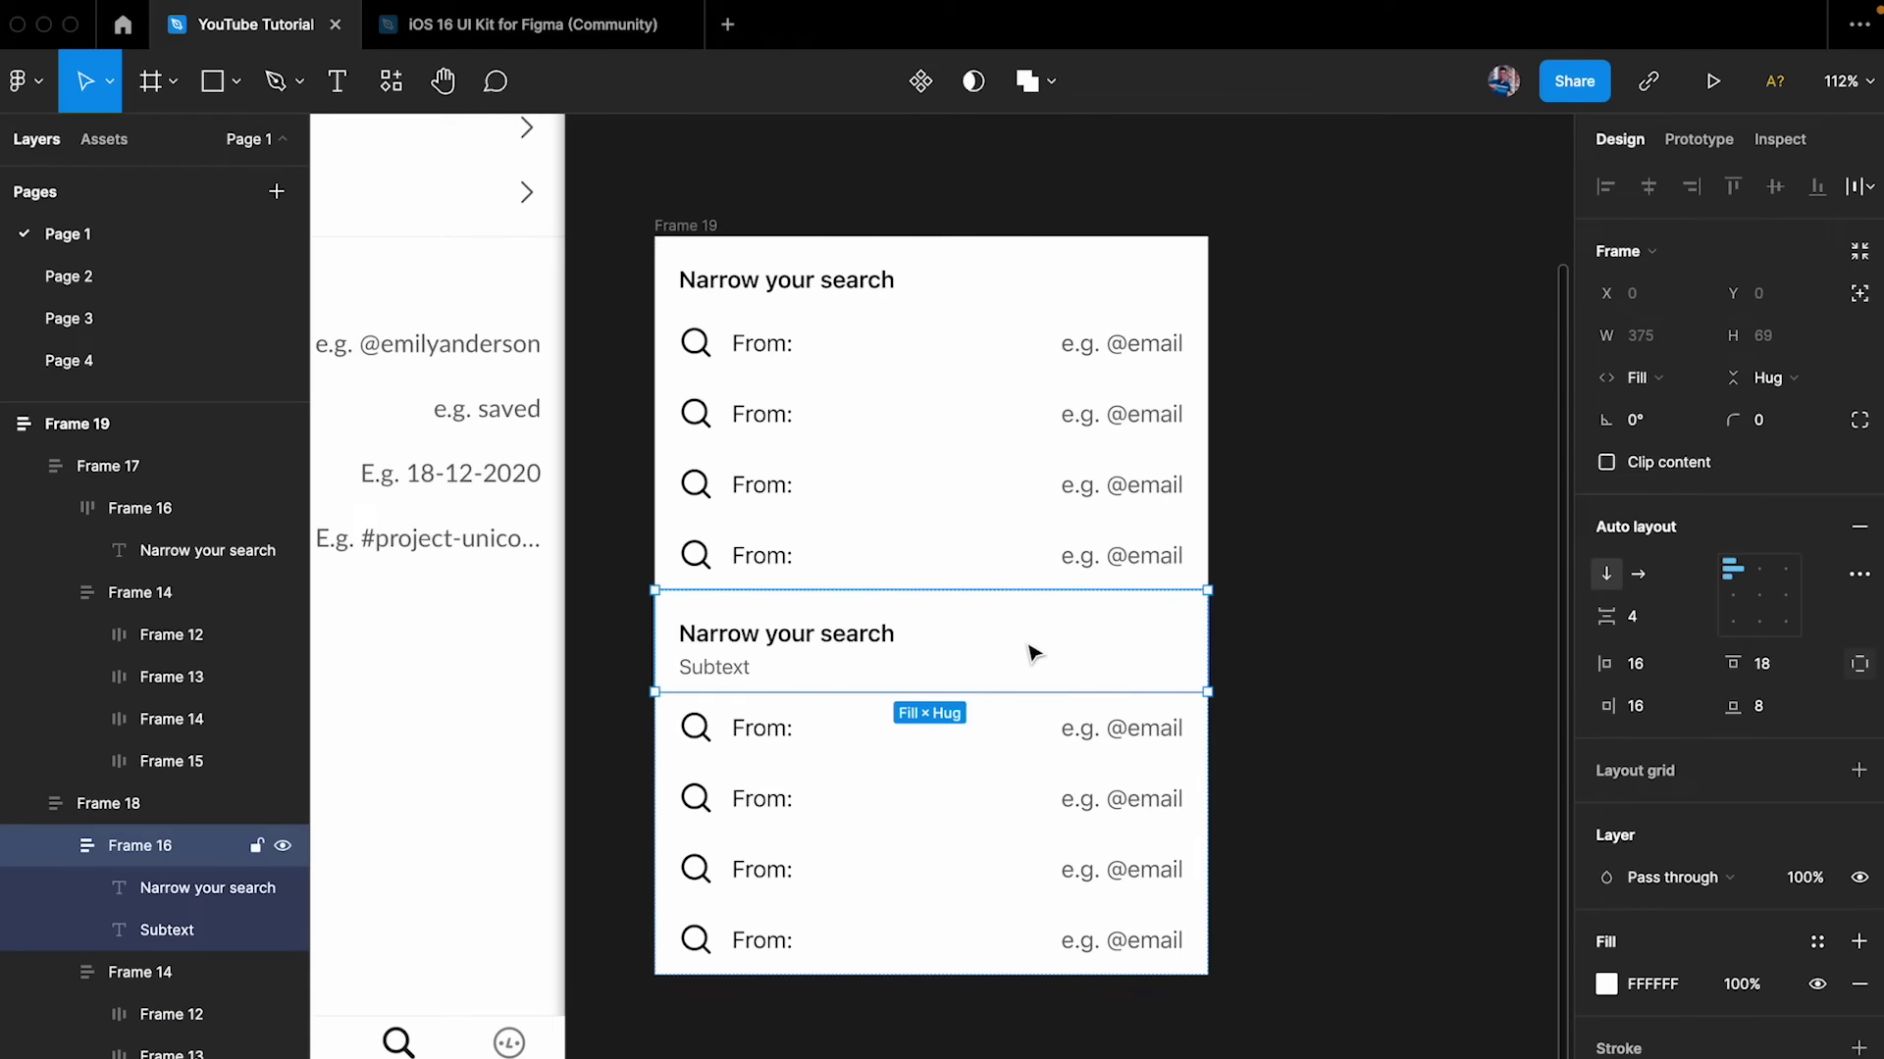
scroll(1844, 902, down, 2)
click(1854, 869)
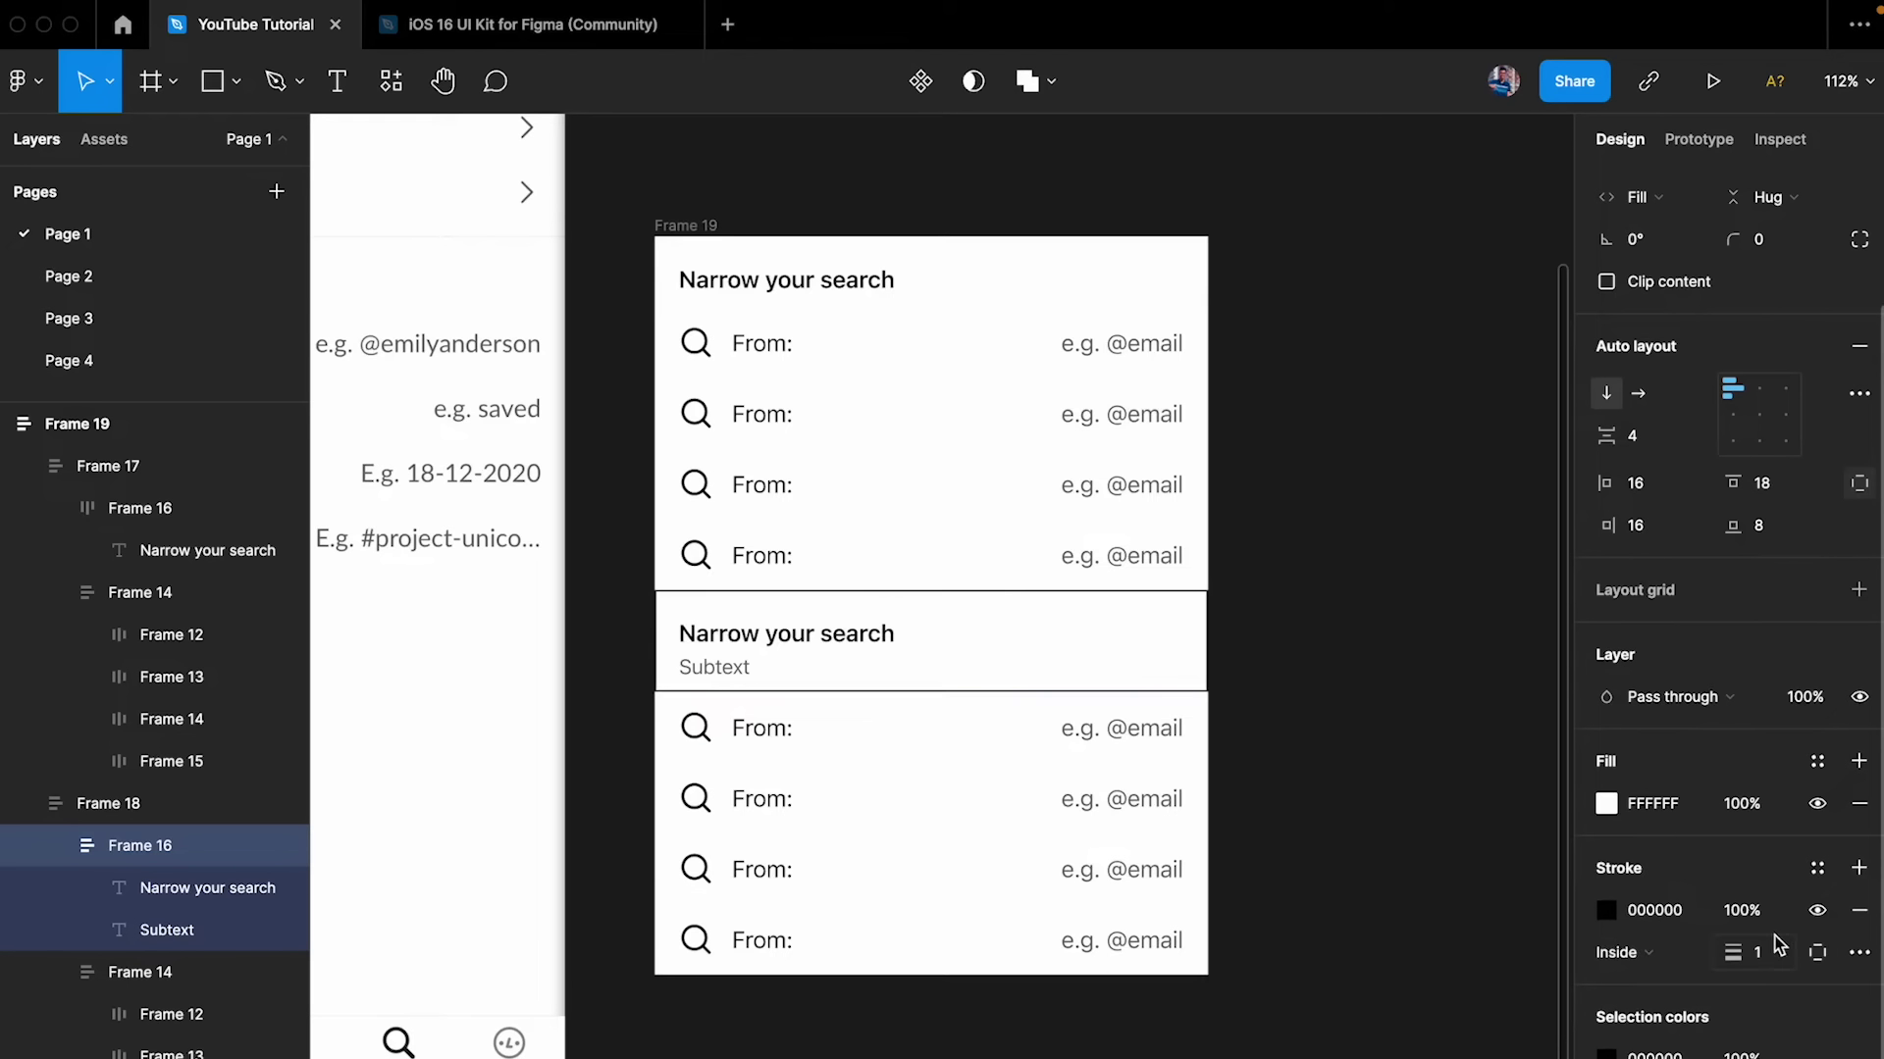
click(1817, 952)
click(1795, 1003)
text(10)
key(Return)
click(1393, 610)
scroll(1393, 610, left, 2)
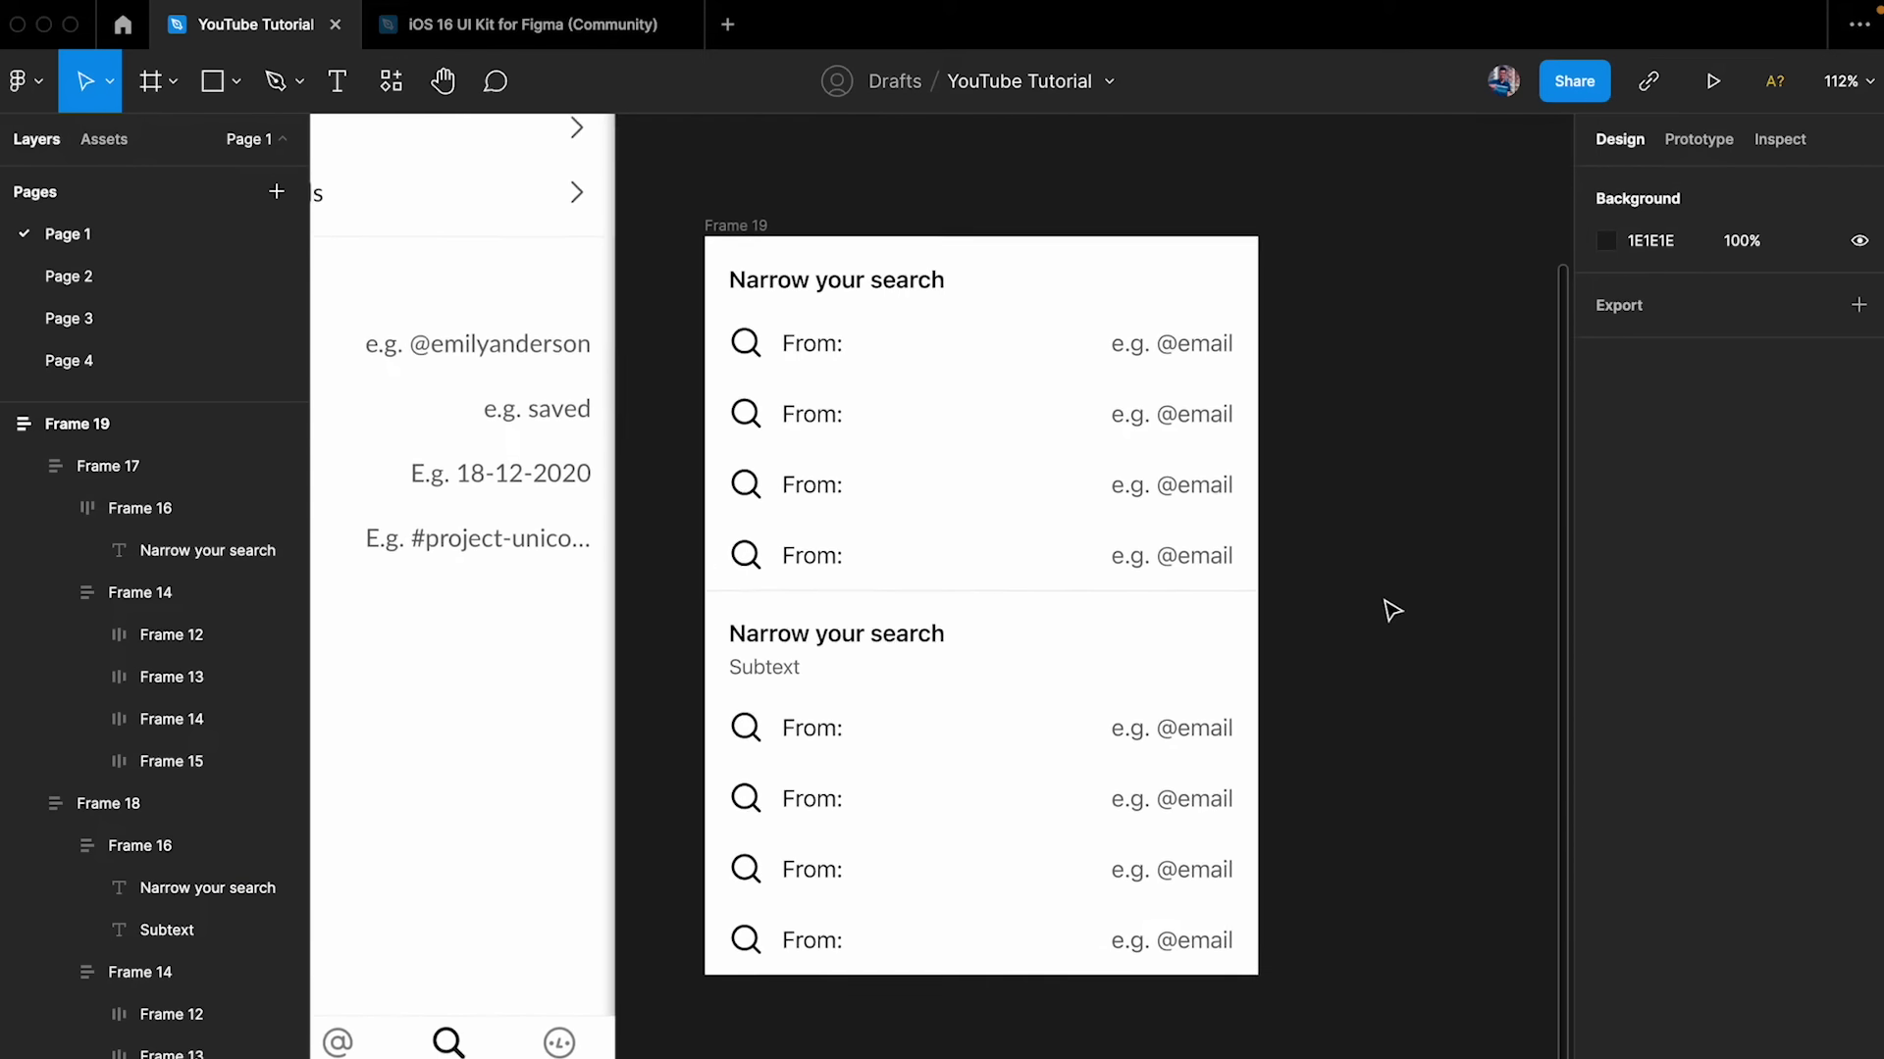
- Delete one search row from each of the two "Narrow your search" sections
super+click(836, 634)
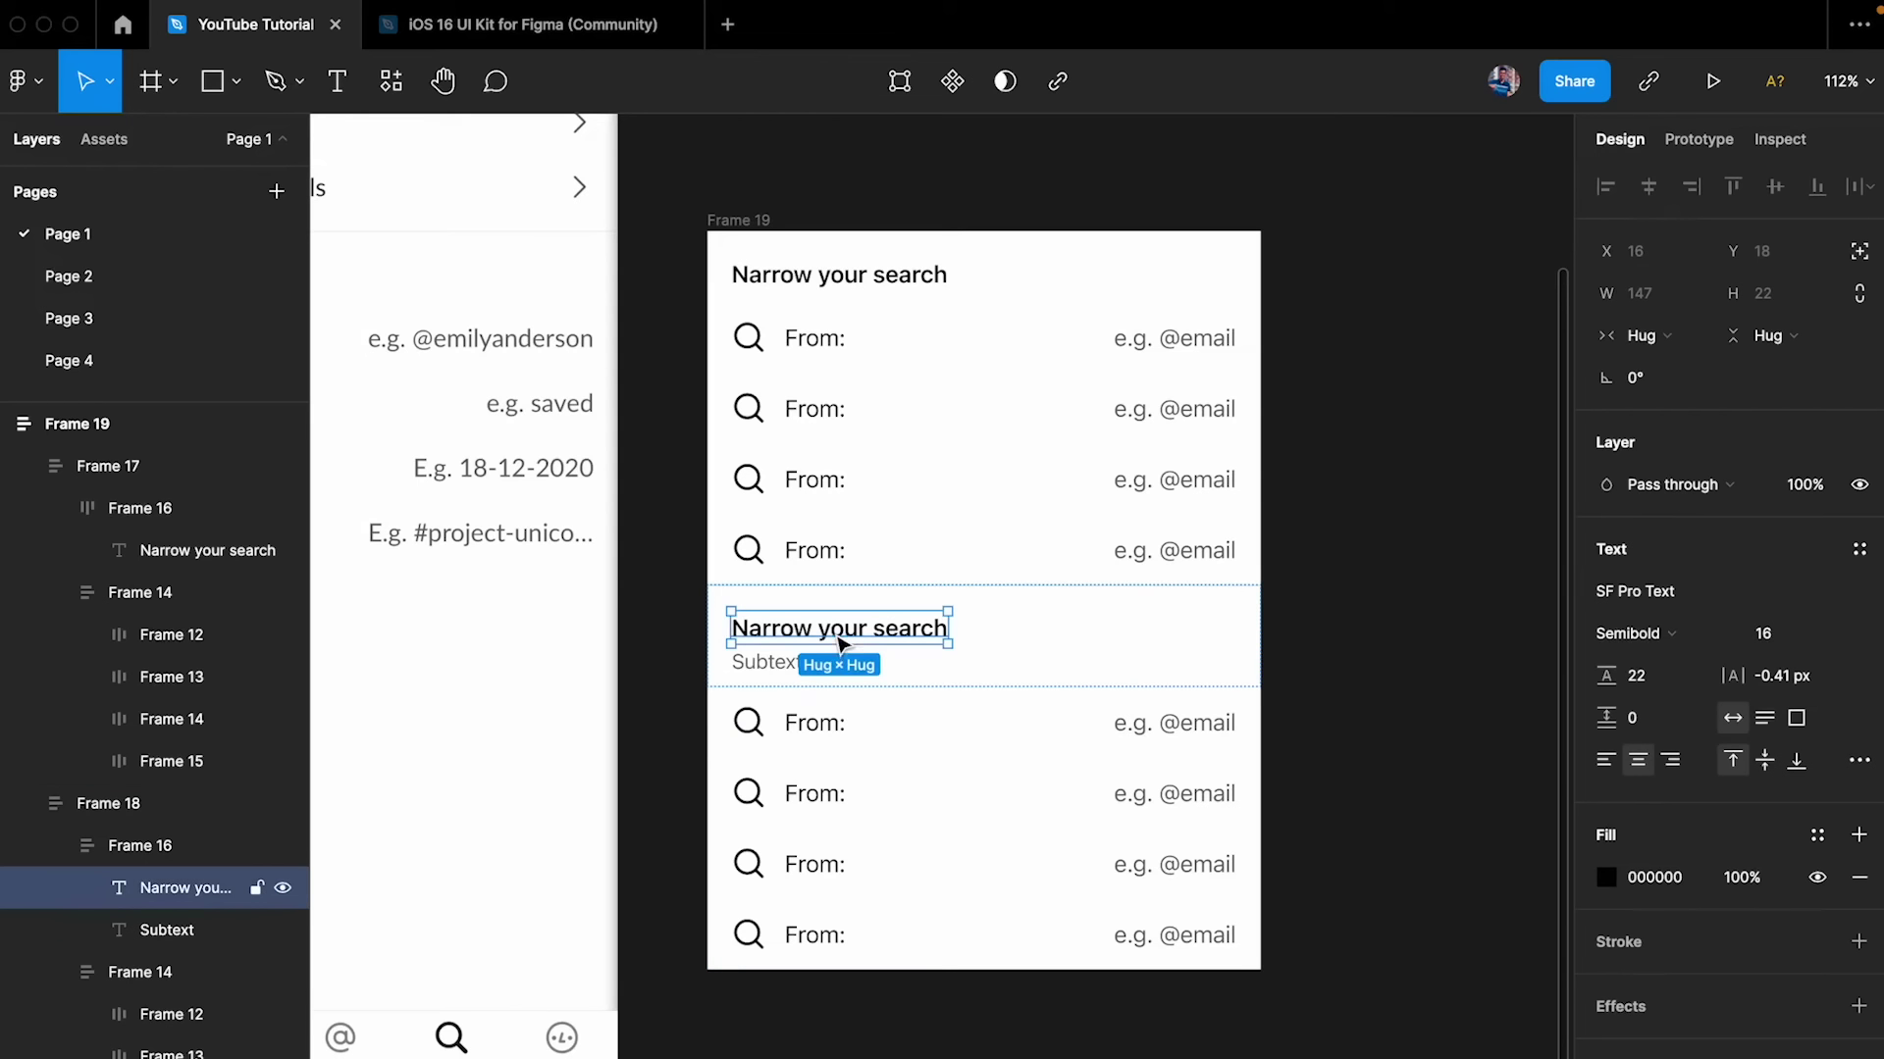
click(807, 780)
double_click(807, 779)
double_click(807, 777)
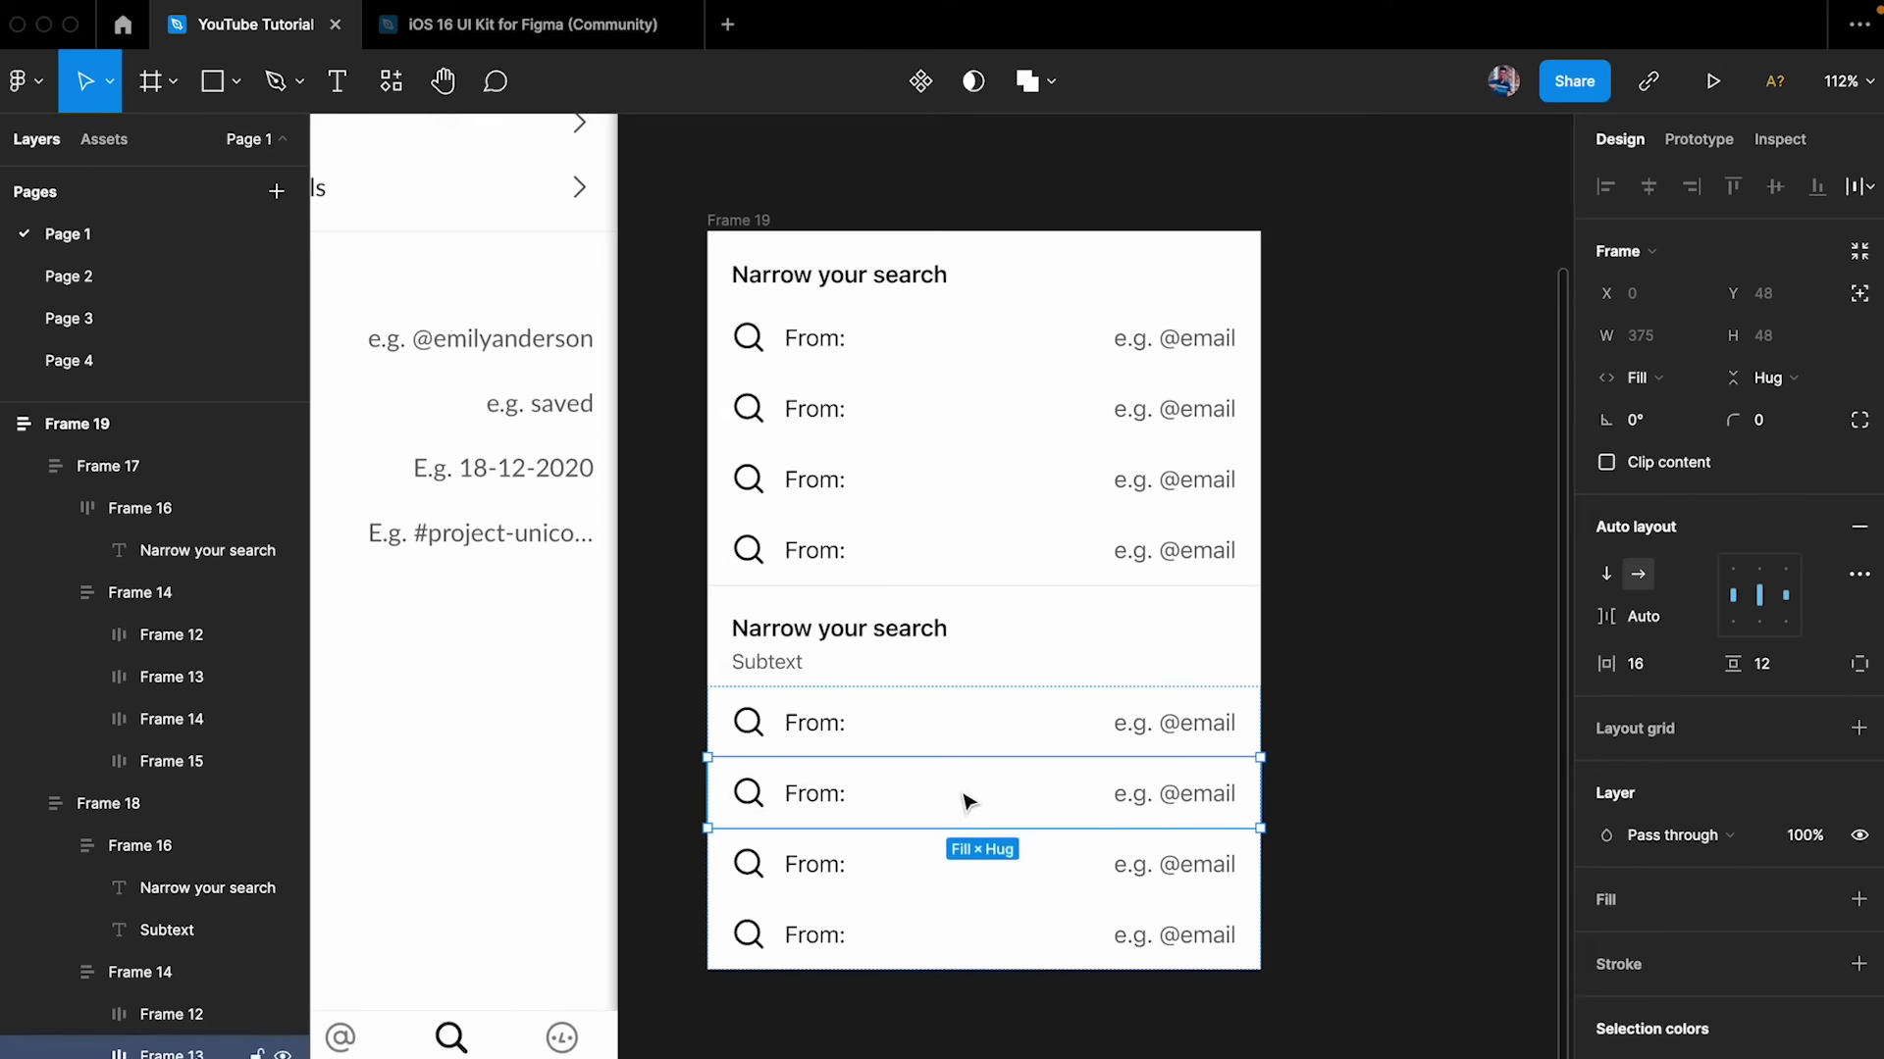
key(Delete)
super+click(841, 733)
click(808, 475)
super+click(807, 410)
click(802, 486)
key(Delete)
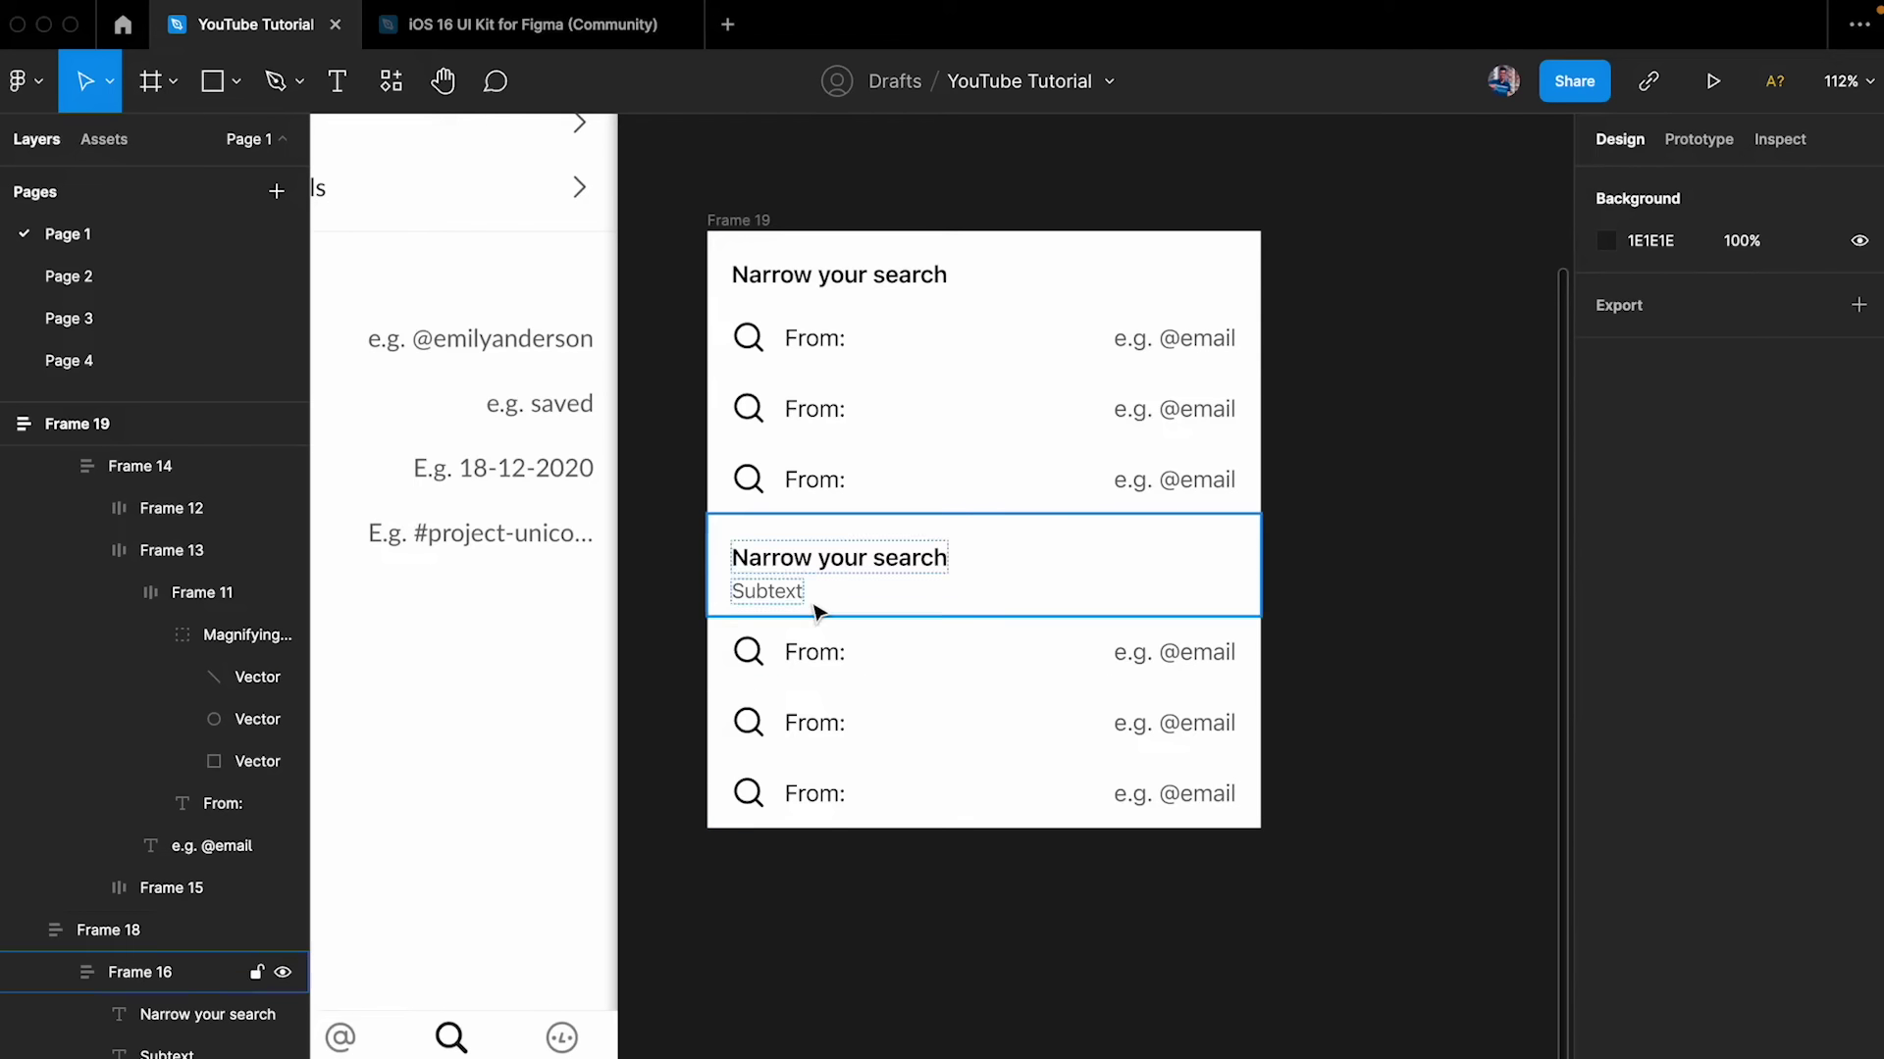
- Duplicate a search row twice in the section with the subtext
click(815, 673)
double_click(811, 675)
key(ctrl+d)
key(ctrl+d)
click(1463, 339)
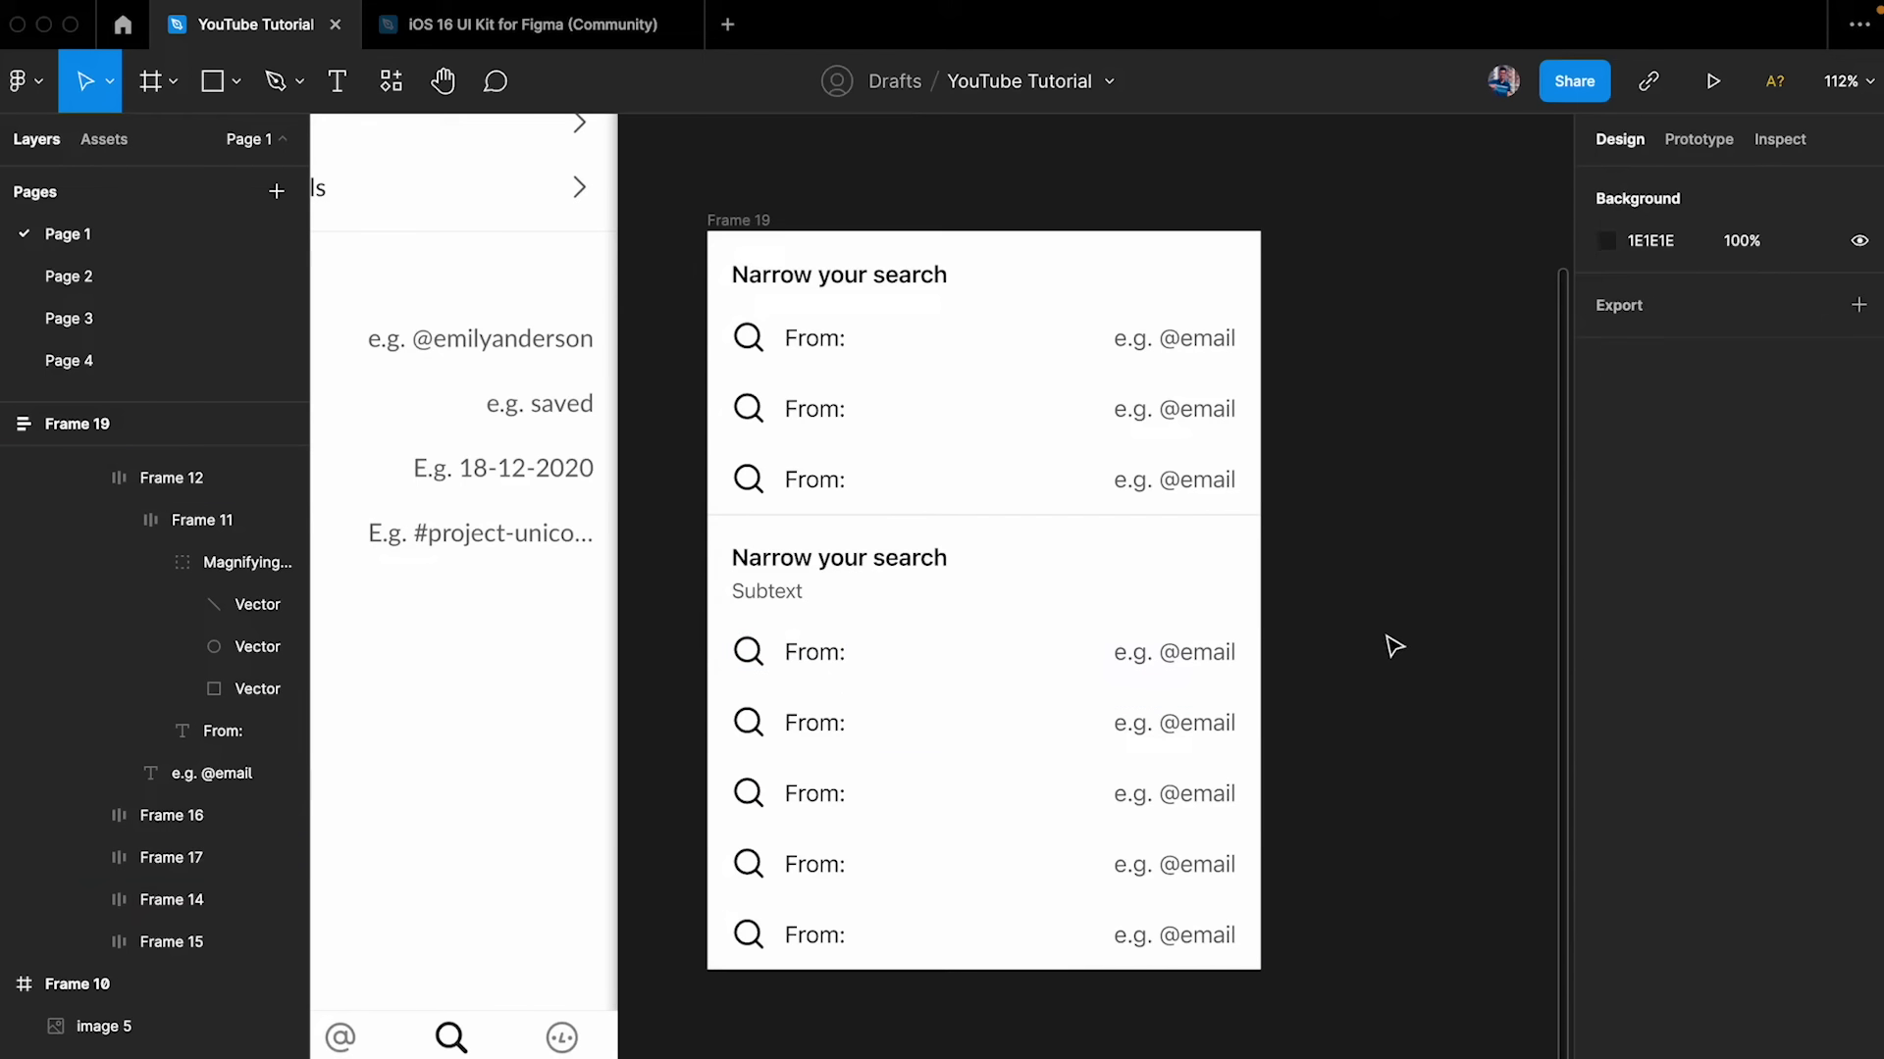
- Examine the bottom-sheet reference screens, focusing on the option list under "Repeat this purchase?"
ctrl+scroll(1416, 366, down, 3)
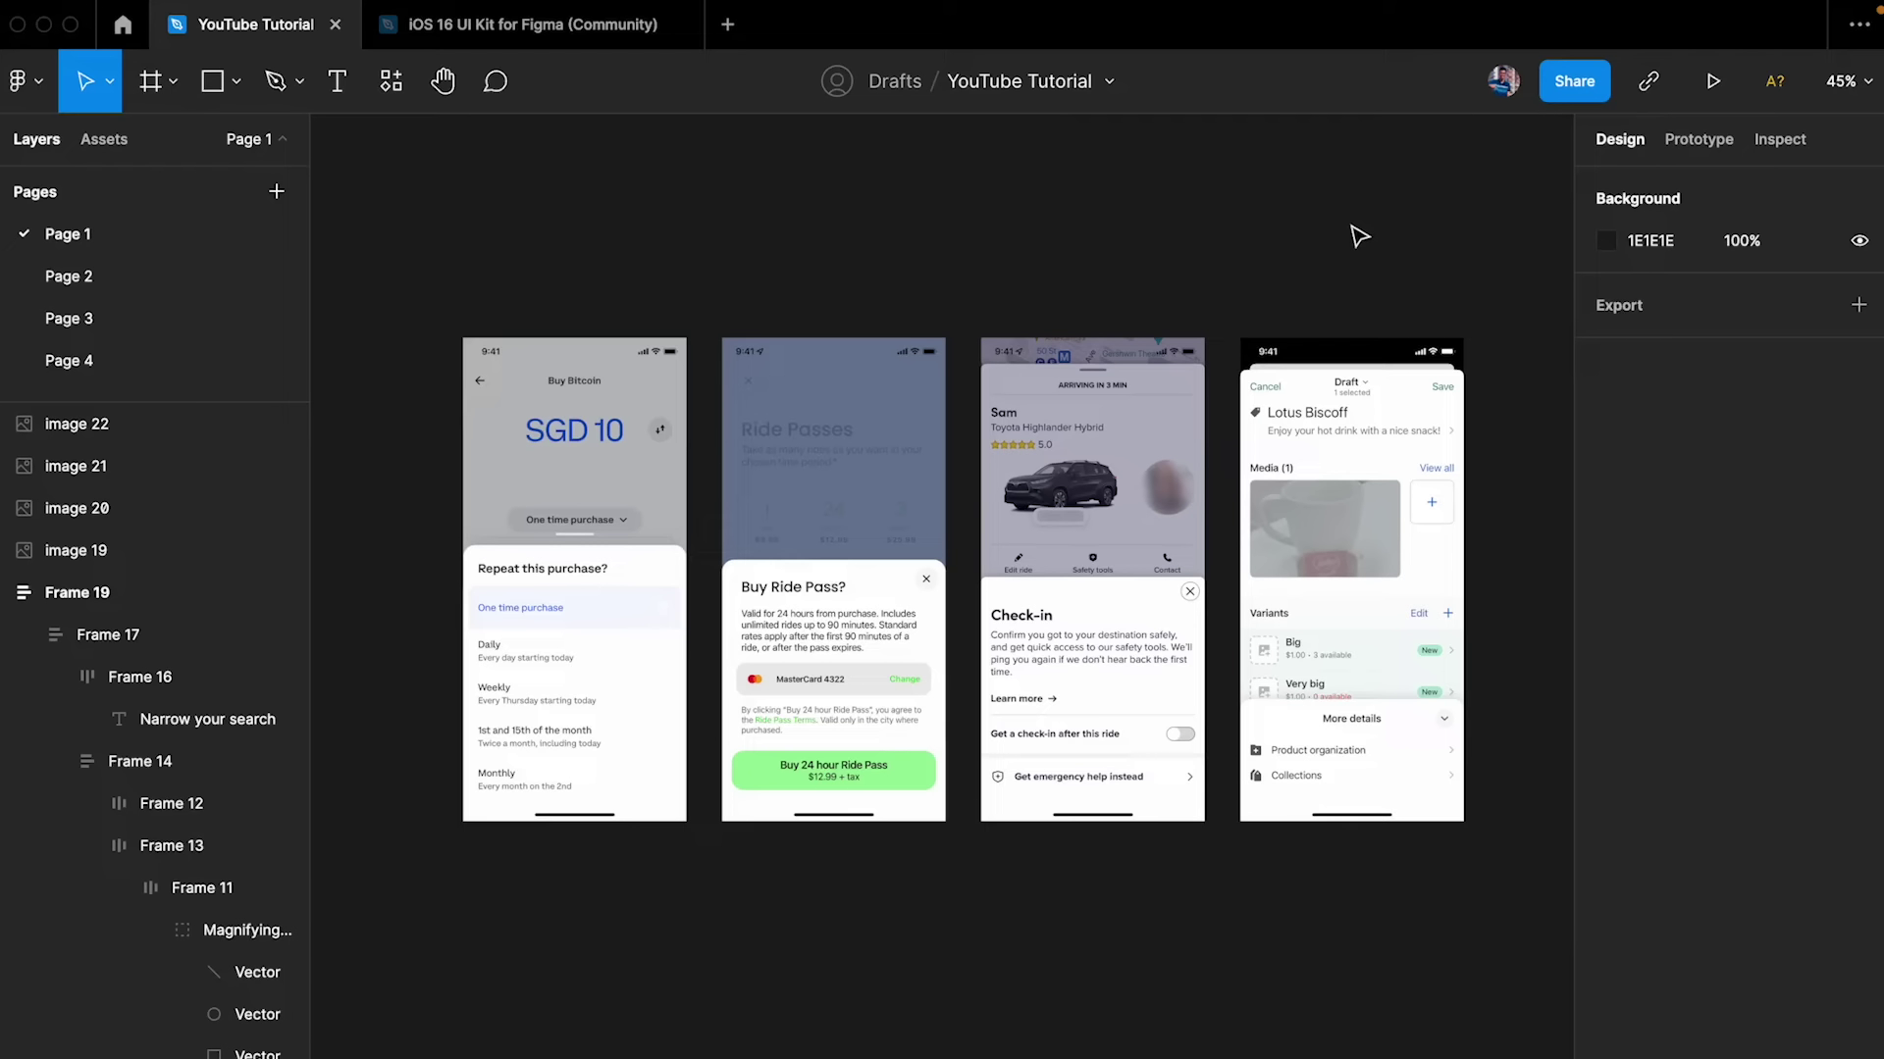
ctrl+scroll(845, 747, up, 5)
scroll(596, 603, right, 5)
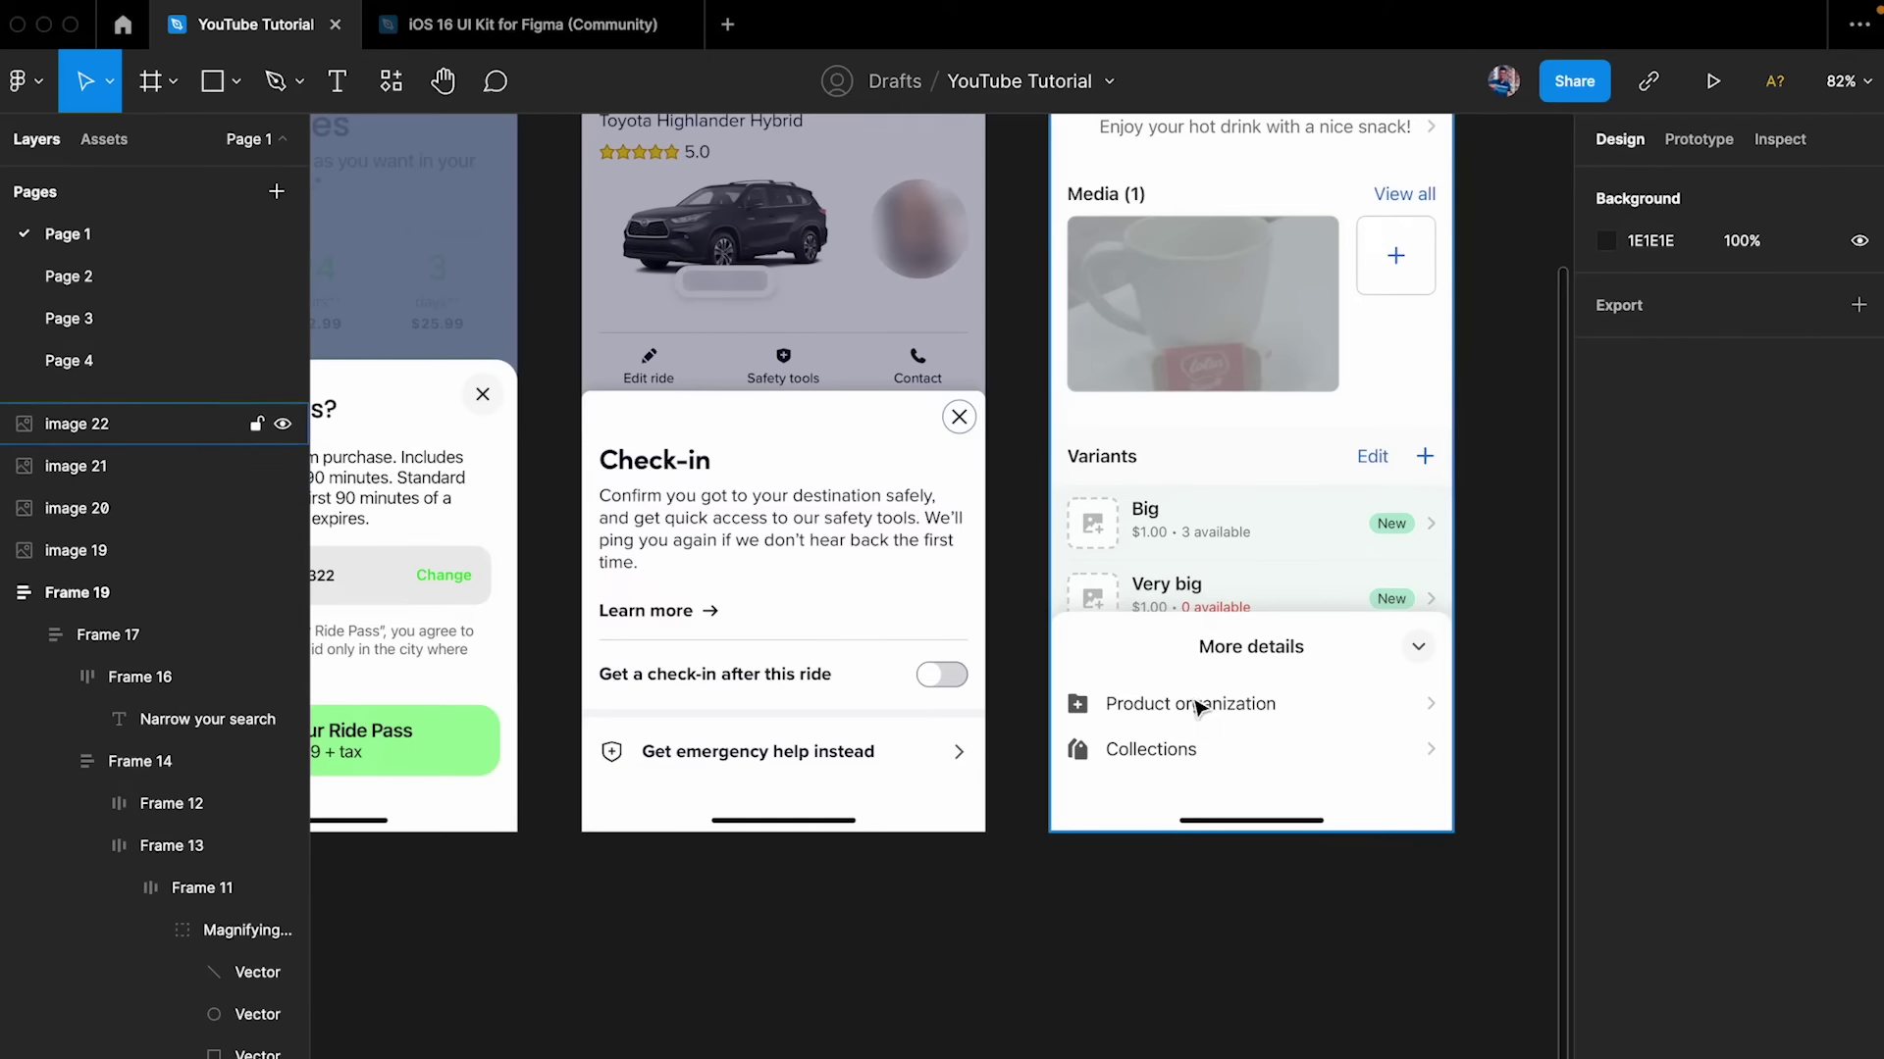
ctrl+scroll(1412, 733, up, 2)
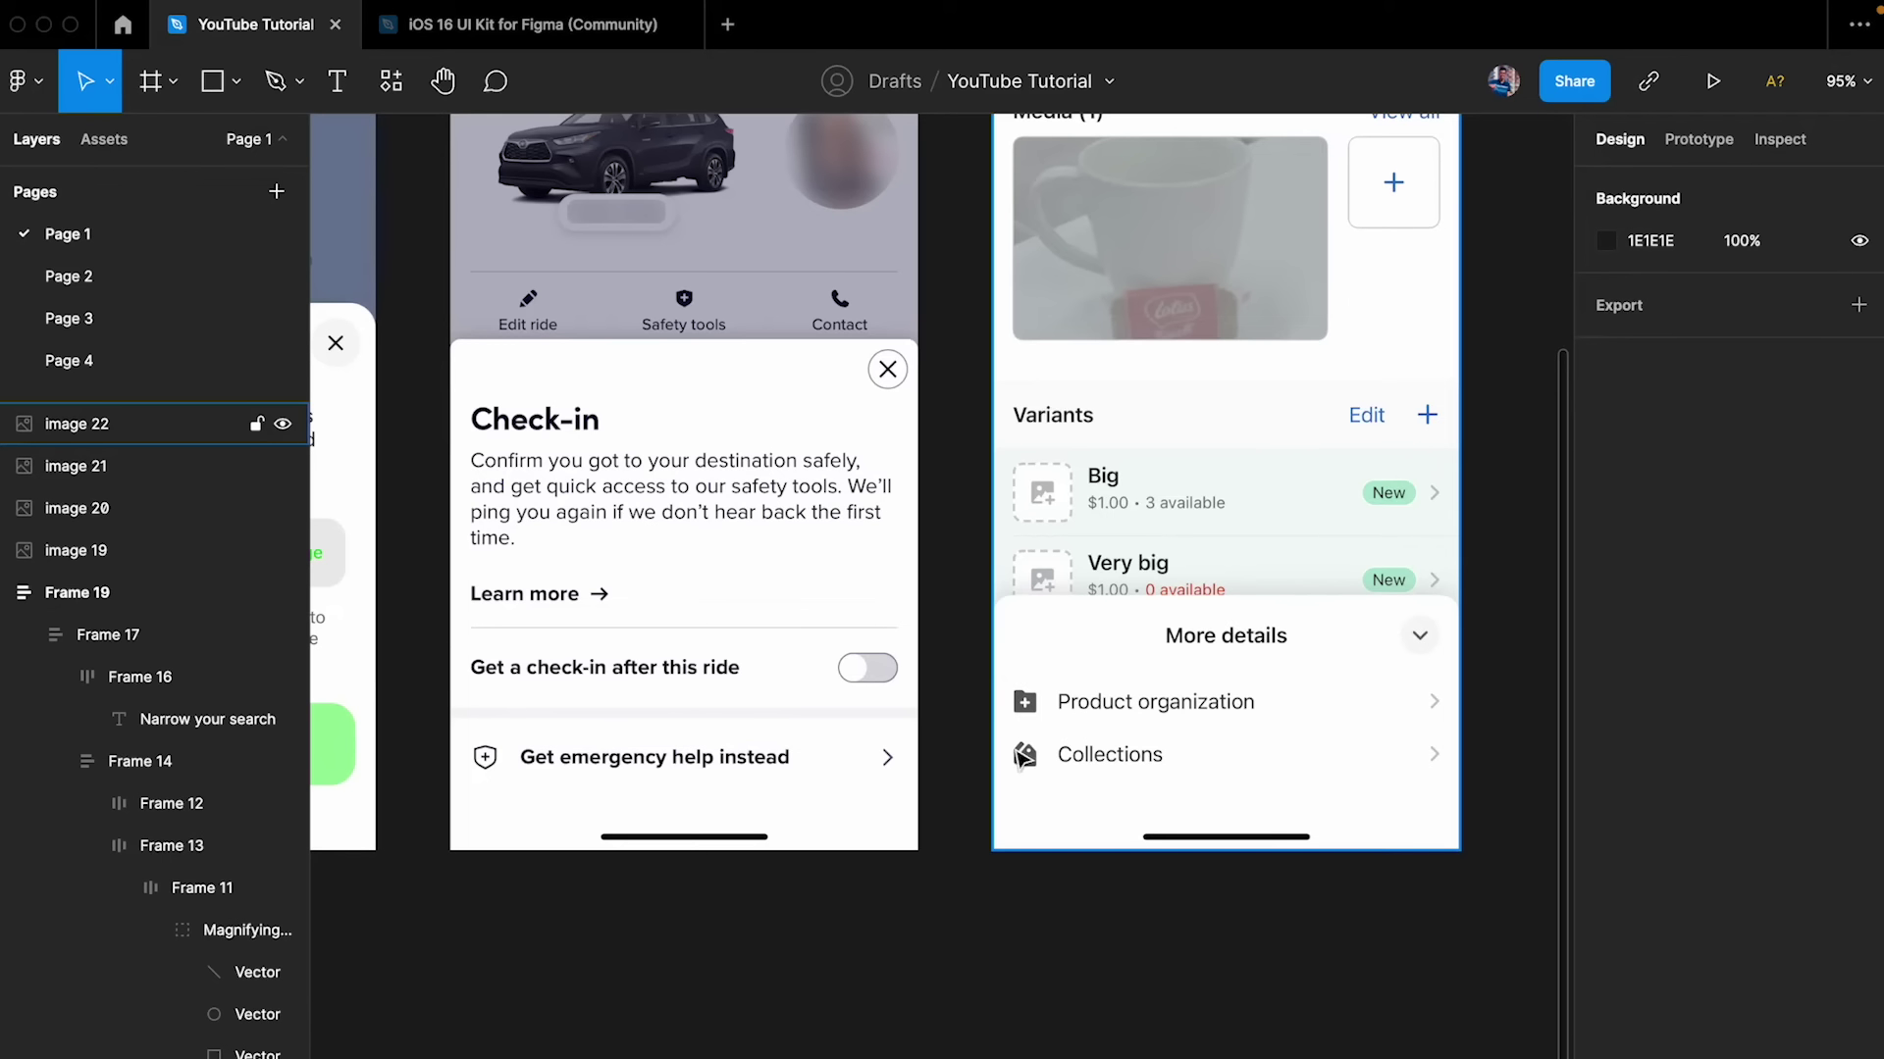
scroll(1084, 790, left, 5)
scroll(920, 785, left, 10)
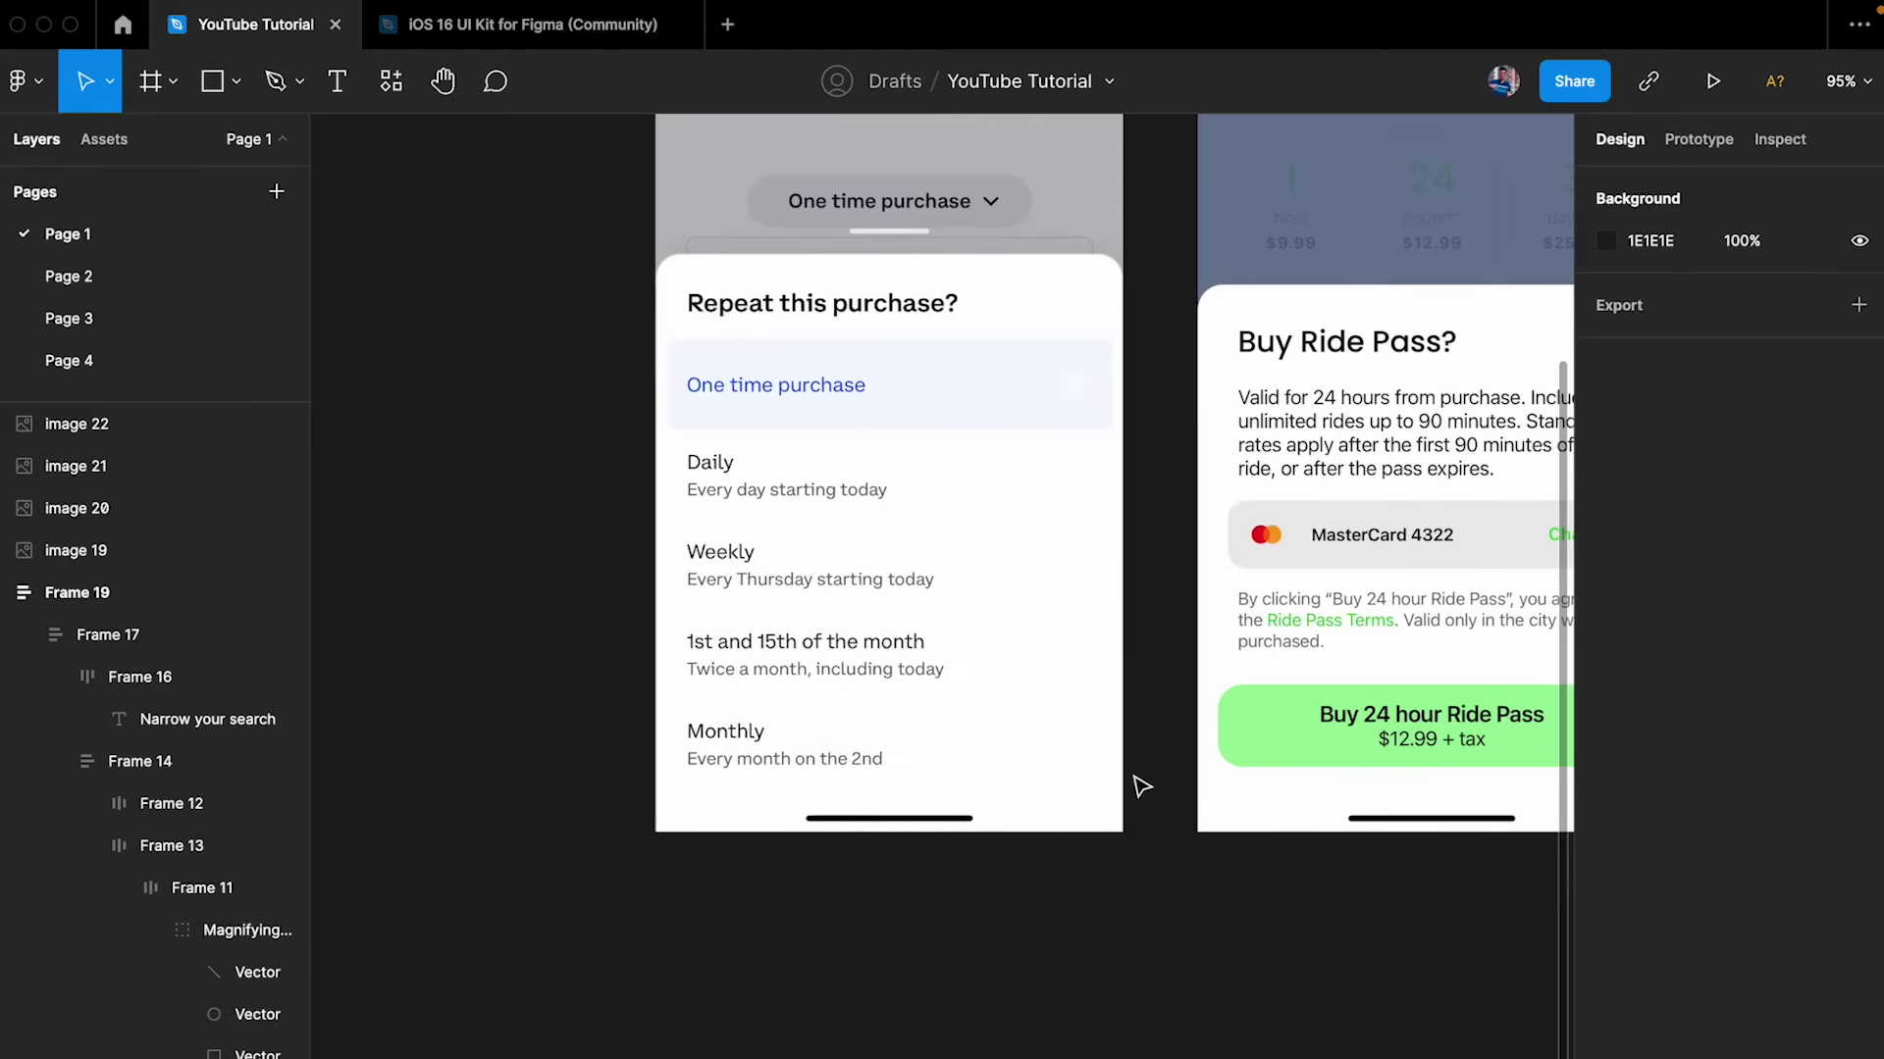
ctrl+scroll(932, 436, up, 5)
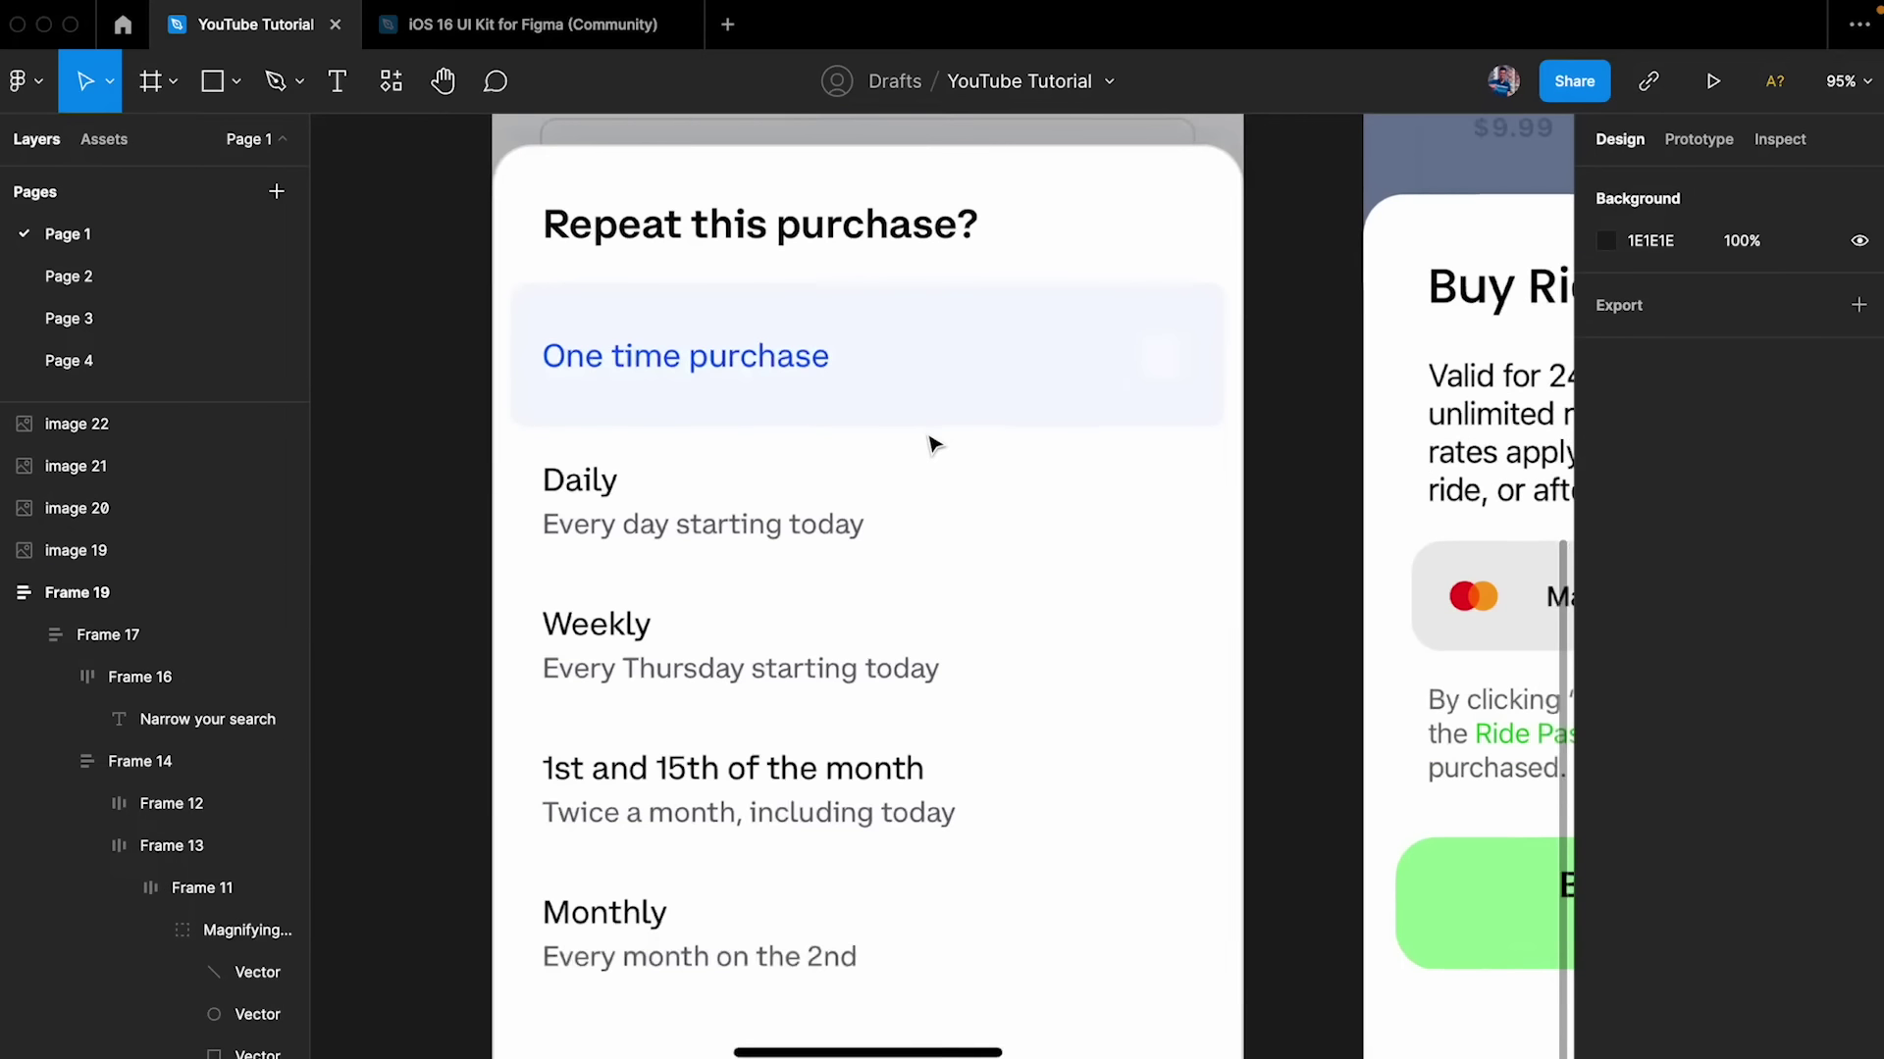
scroll(930, 438, up, 2)
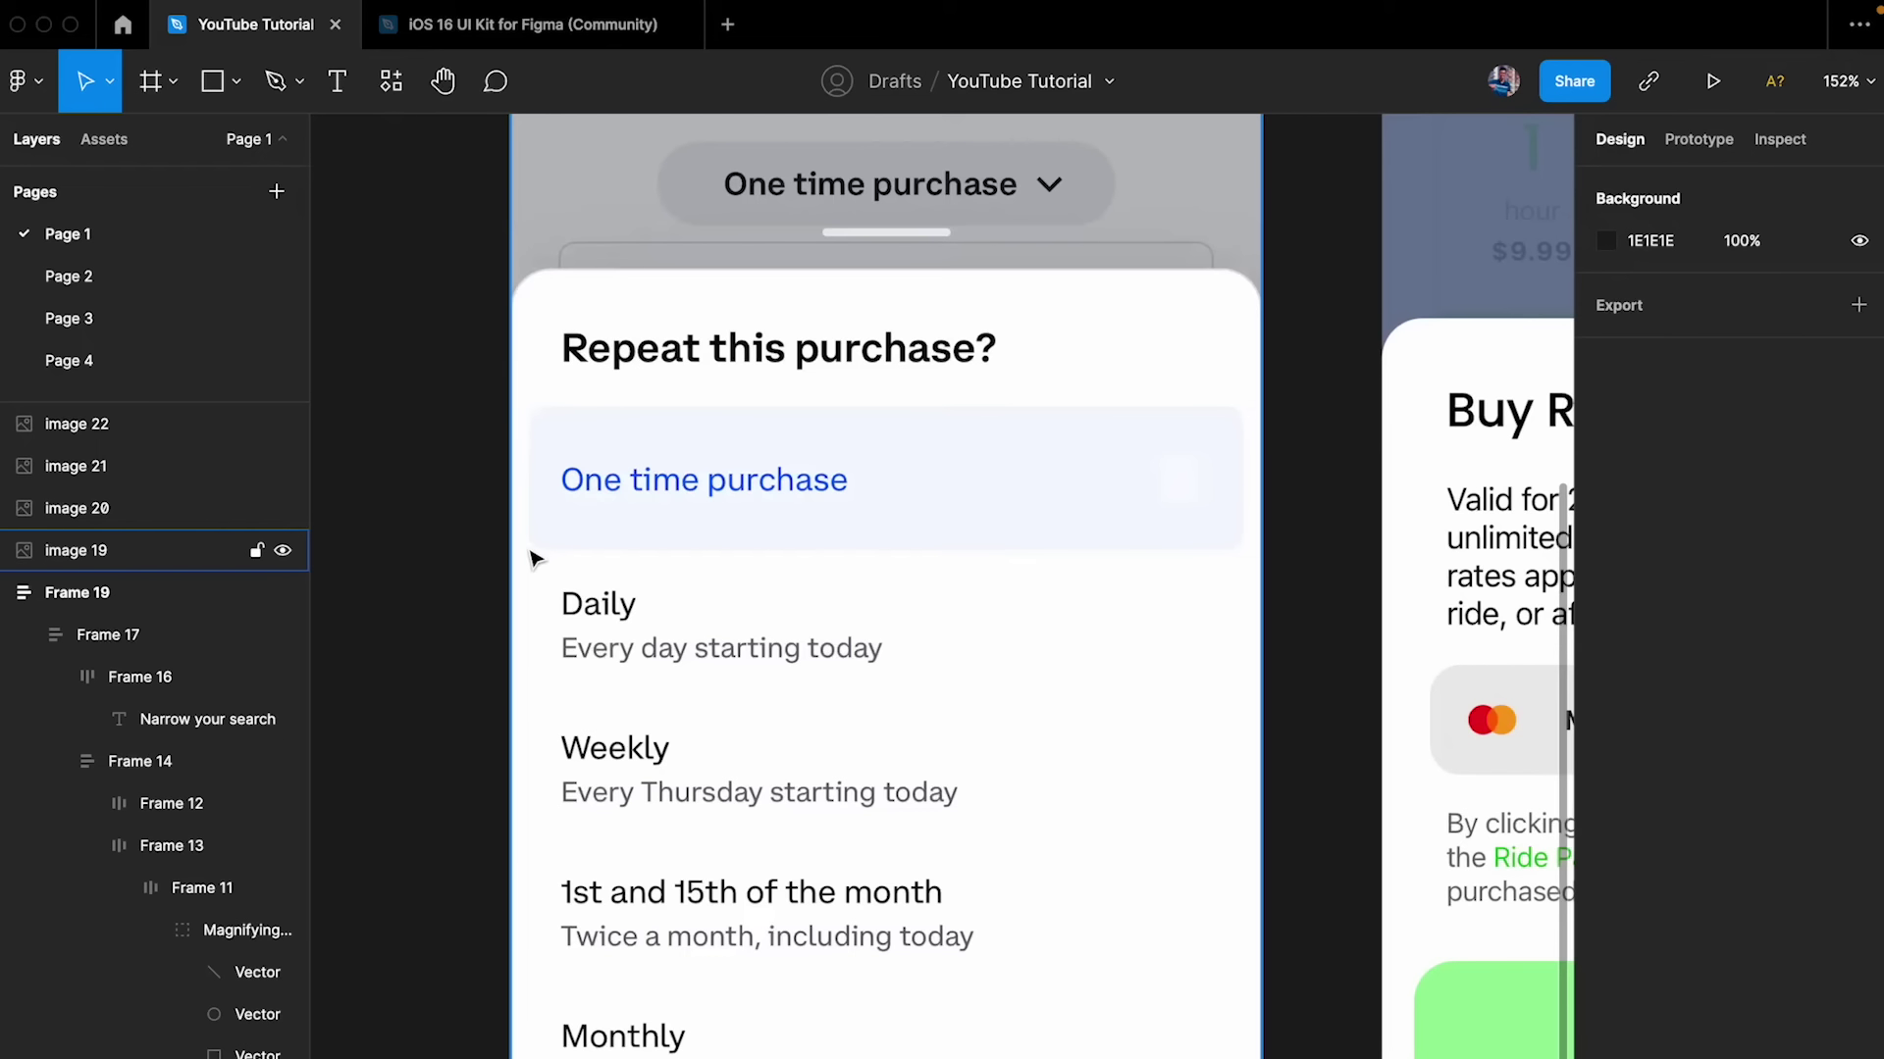
- Copy the first search row of the subtext section and wrap the "Repeat this purchase?" screenshot in a frame
ctrl+scroll(535, 555, down, 4)
scroll(723, 555, left, 8)
ctrl+scroll(724, 559, down, 3)
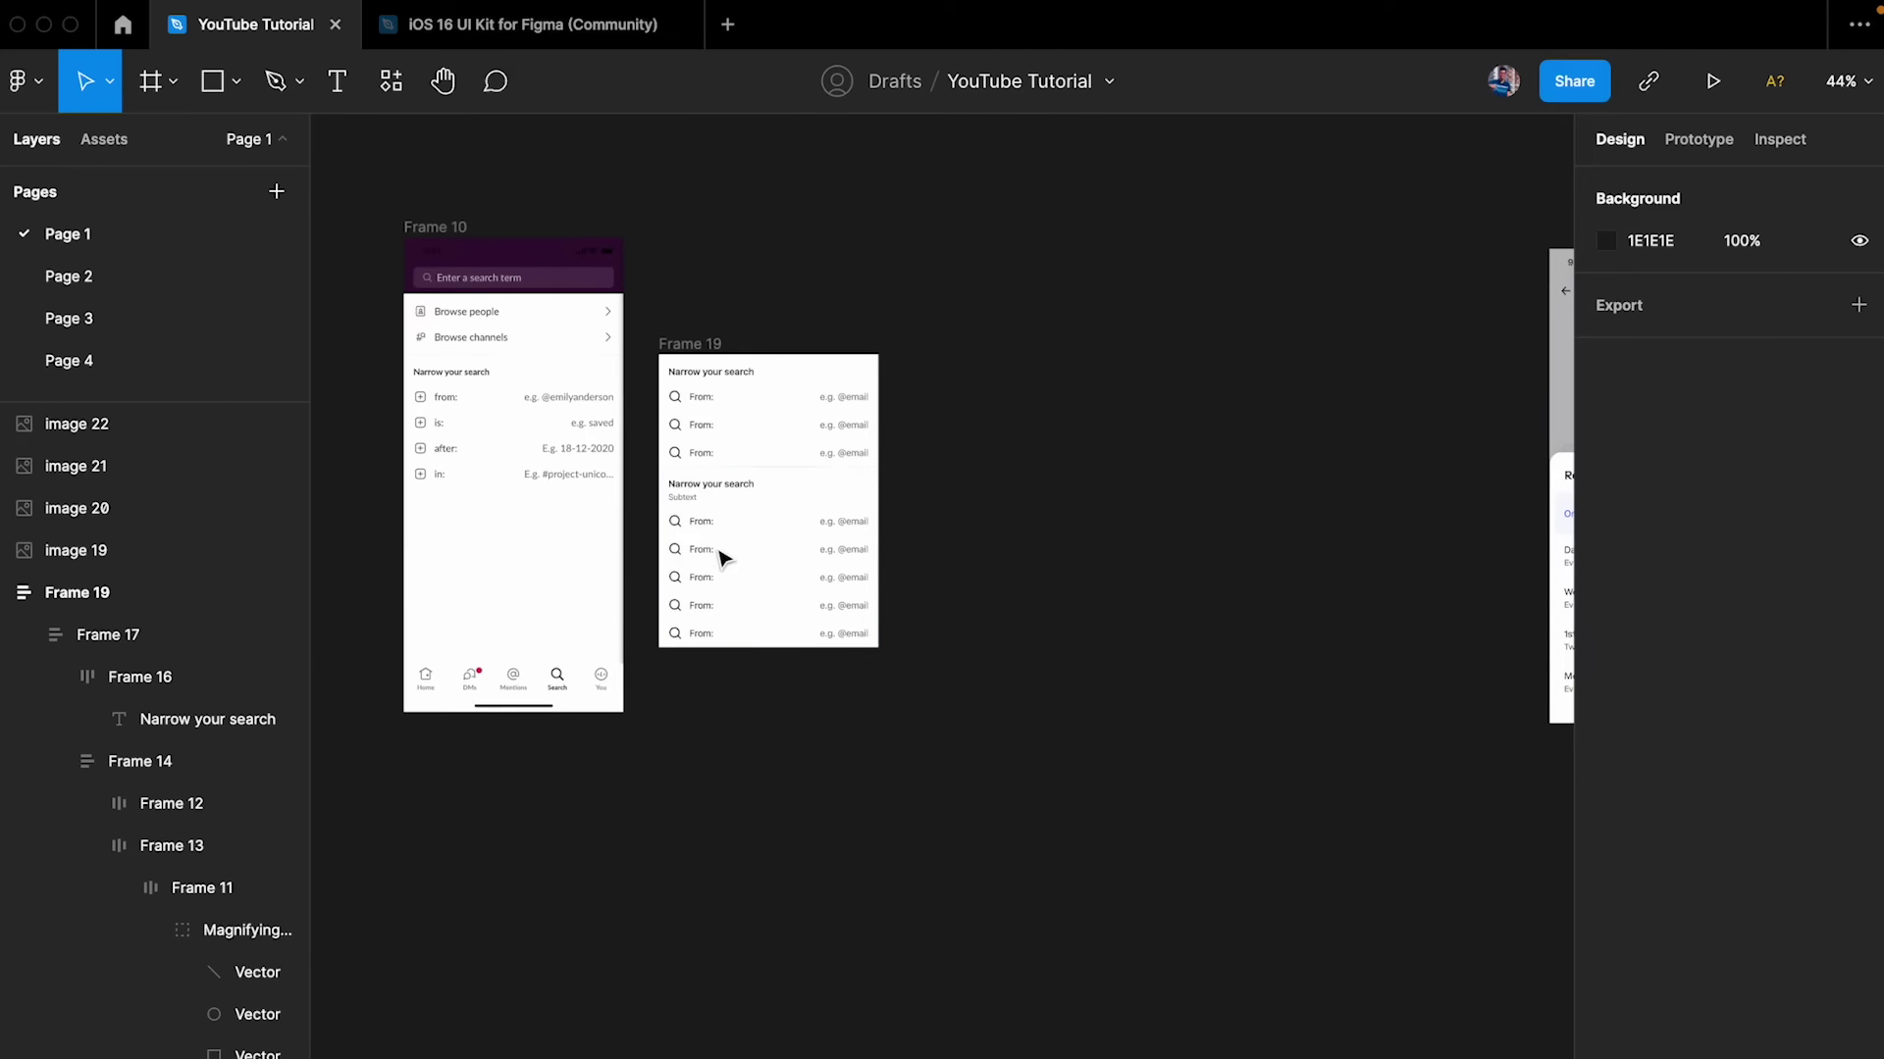
ctrl+scroll(723, 559, up, 10)
super+click(677, 583)
click(698, 509)
scroll(700, 515, down, 10)
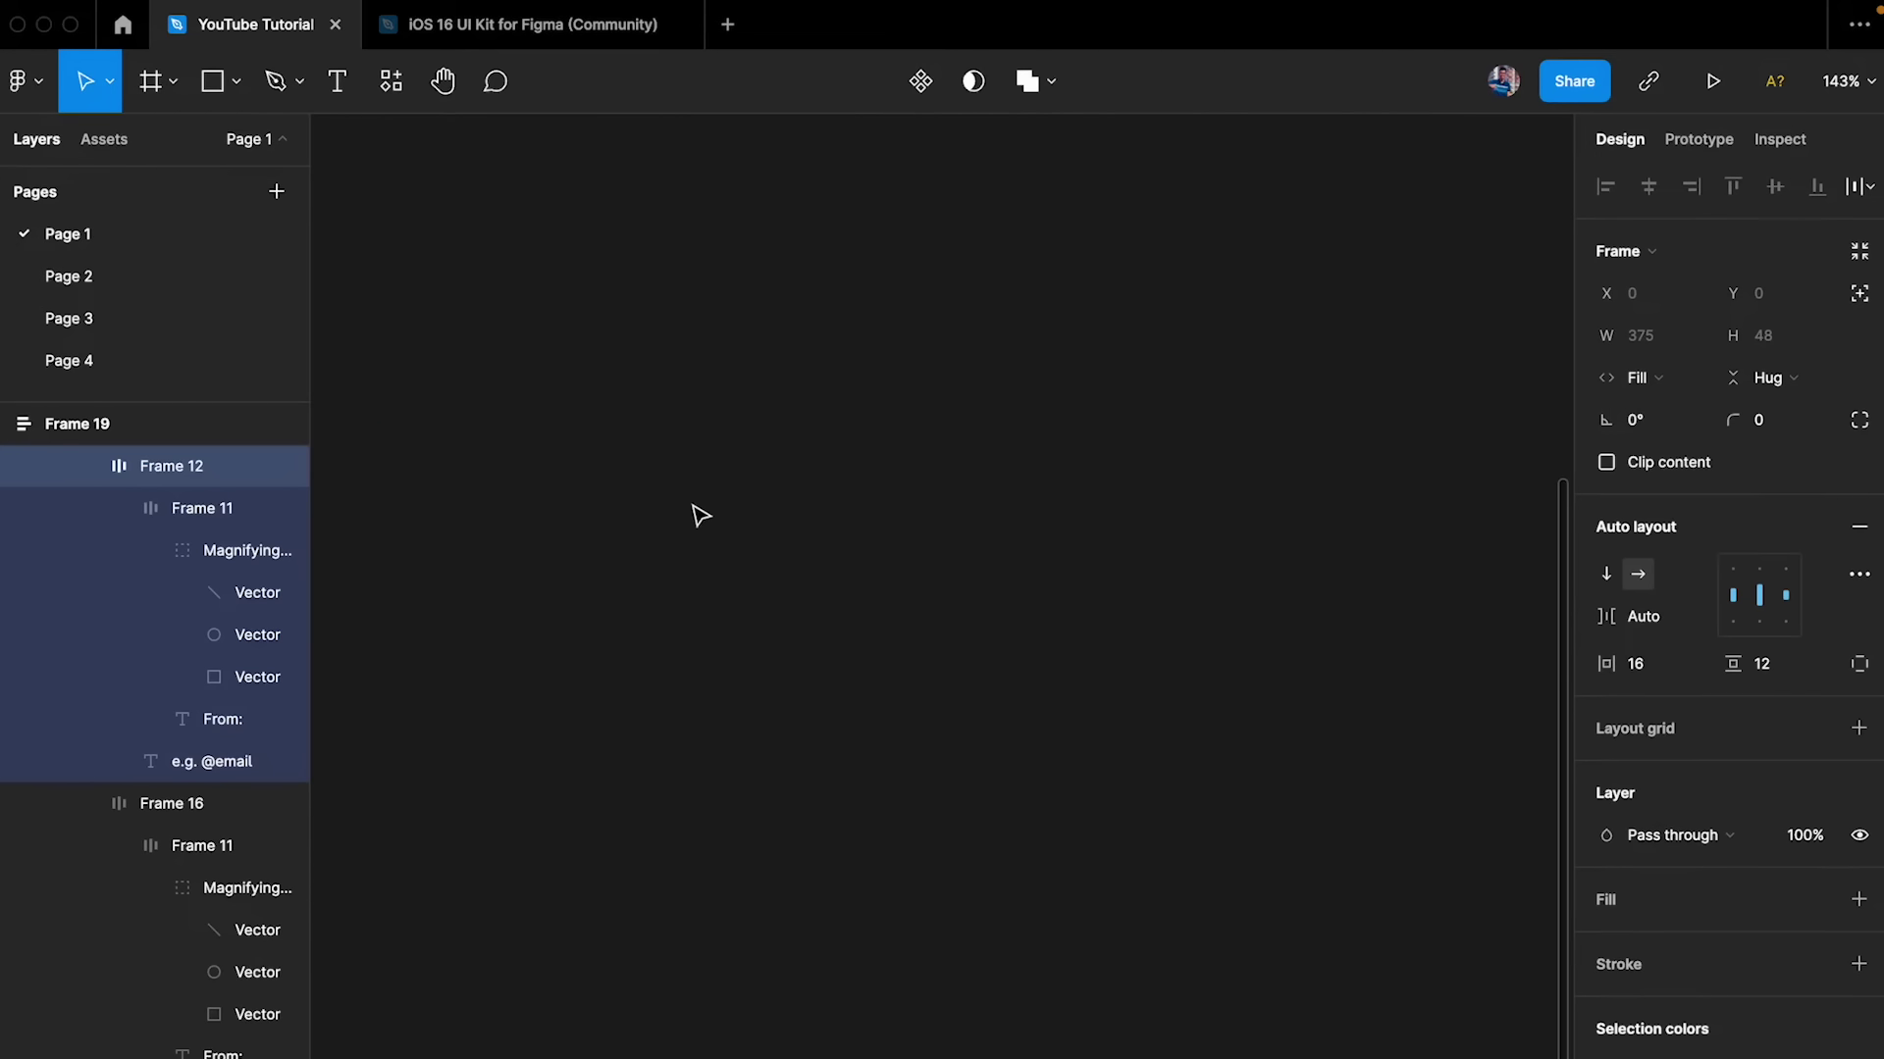
scroll(694, 514, up, 5)
click(673, 560)
scroll(673, 559, left, 3)
key(super+alt+g)
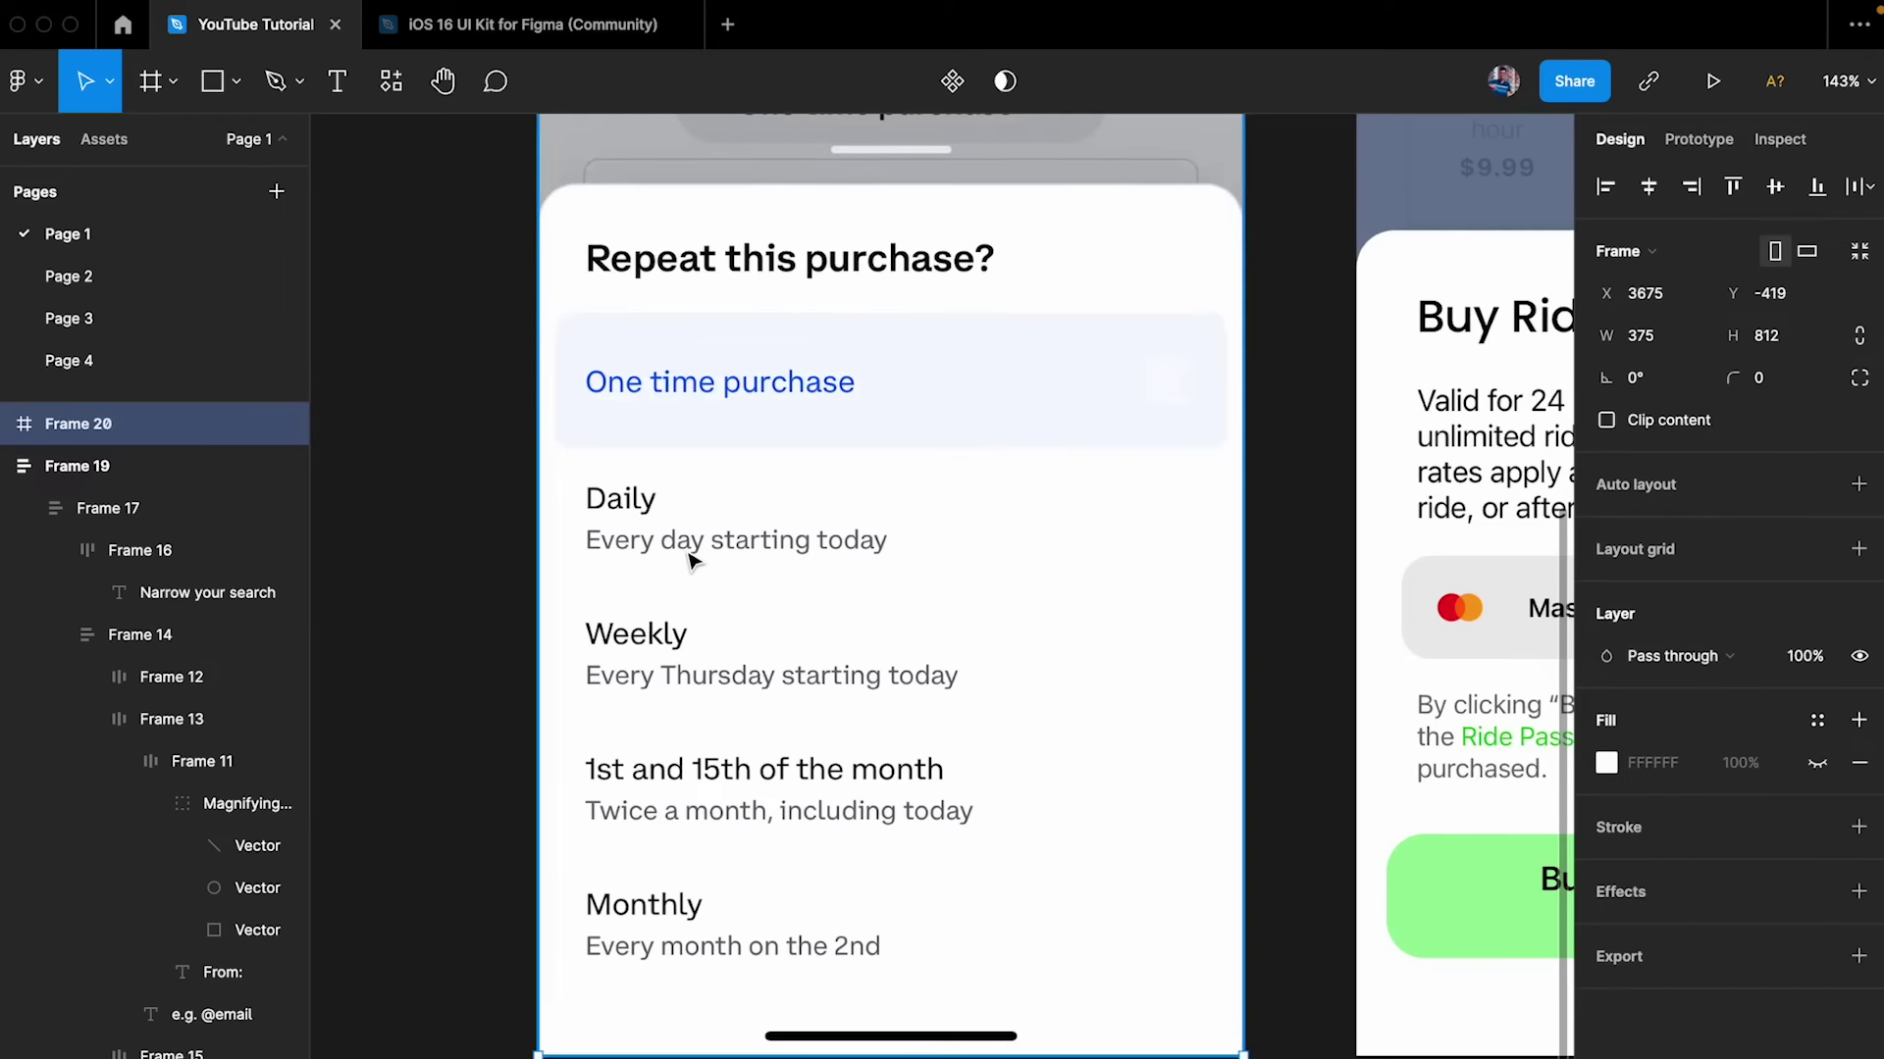
- Paste the copied search row into the screenshot's frame and place it across the full width over the "Daily" option
scroll(694, 559, up, 5)
ctrl+scroll(693, 560, down, 8)
drag(778, 647, 778, 779)
ctrl+scroll(782, 770, up, 10)
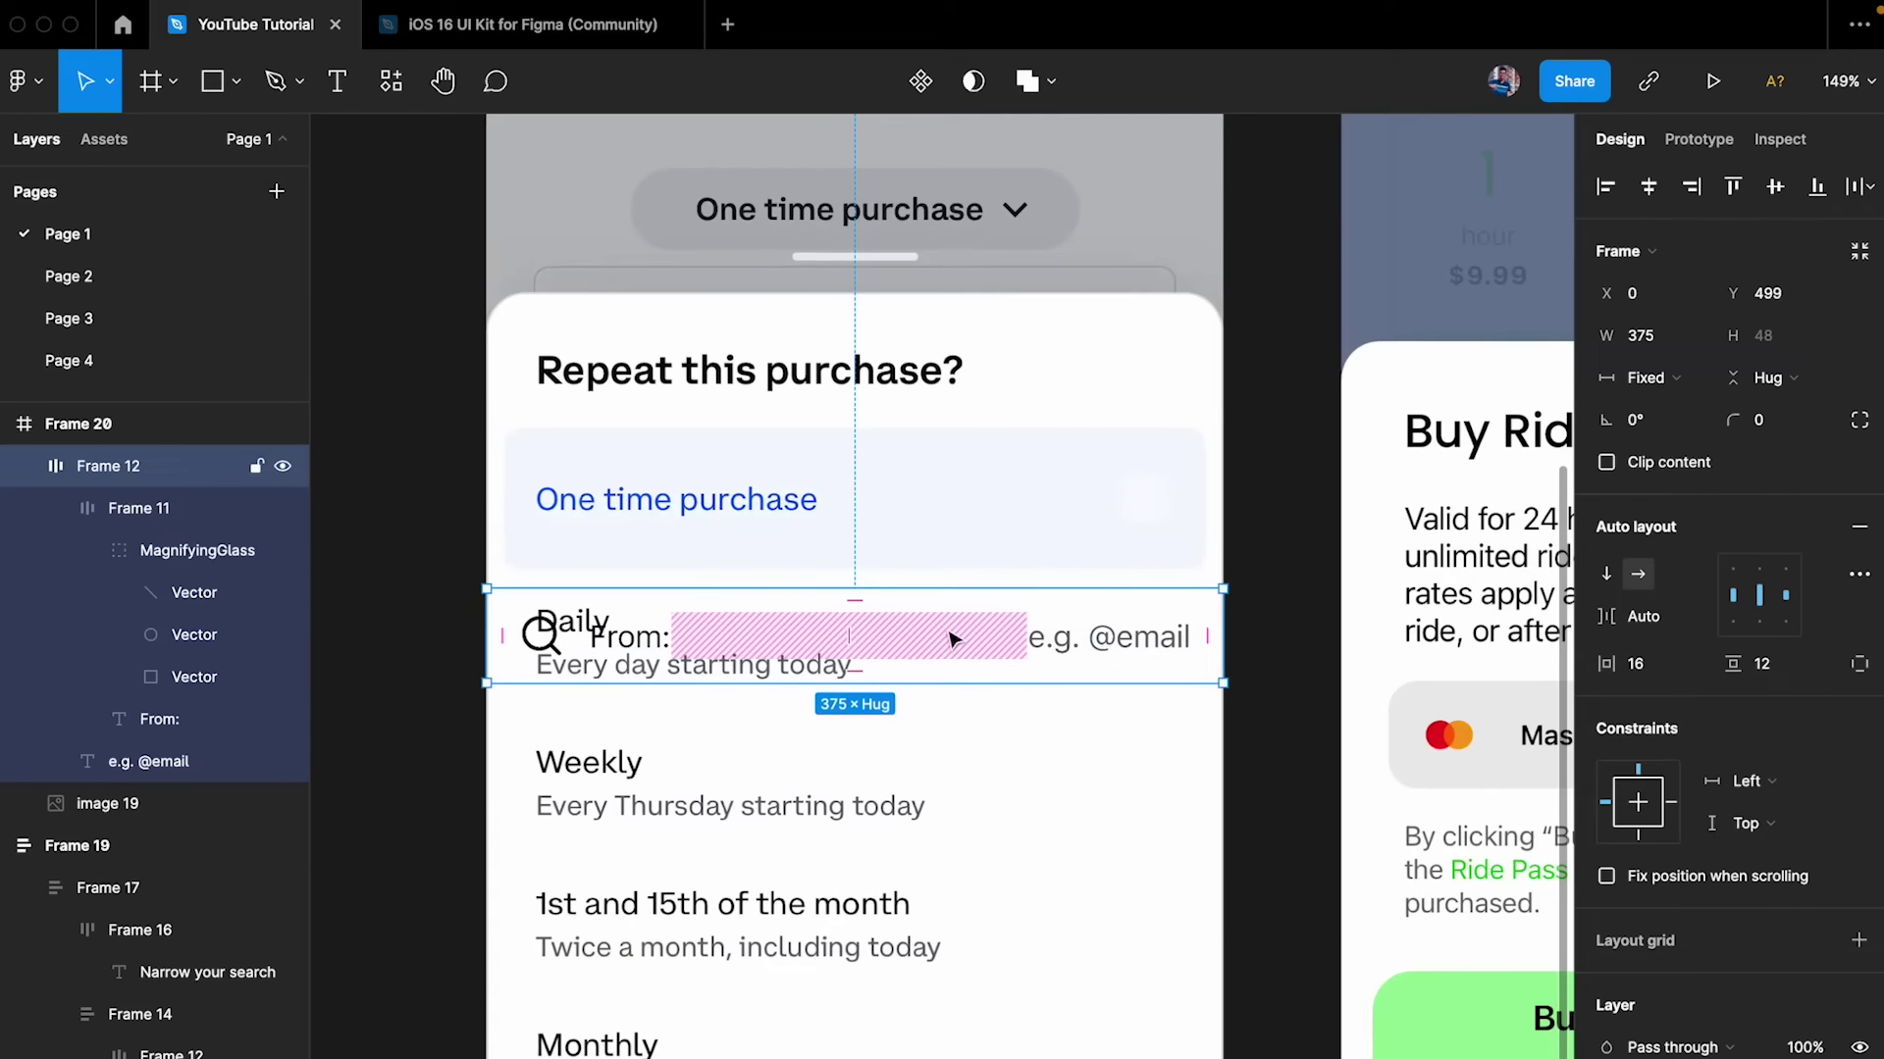
click(1114, 643)
key(Delete)
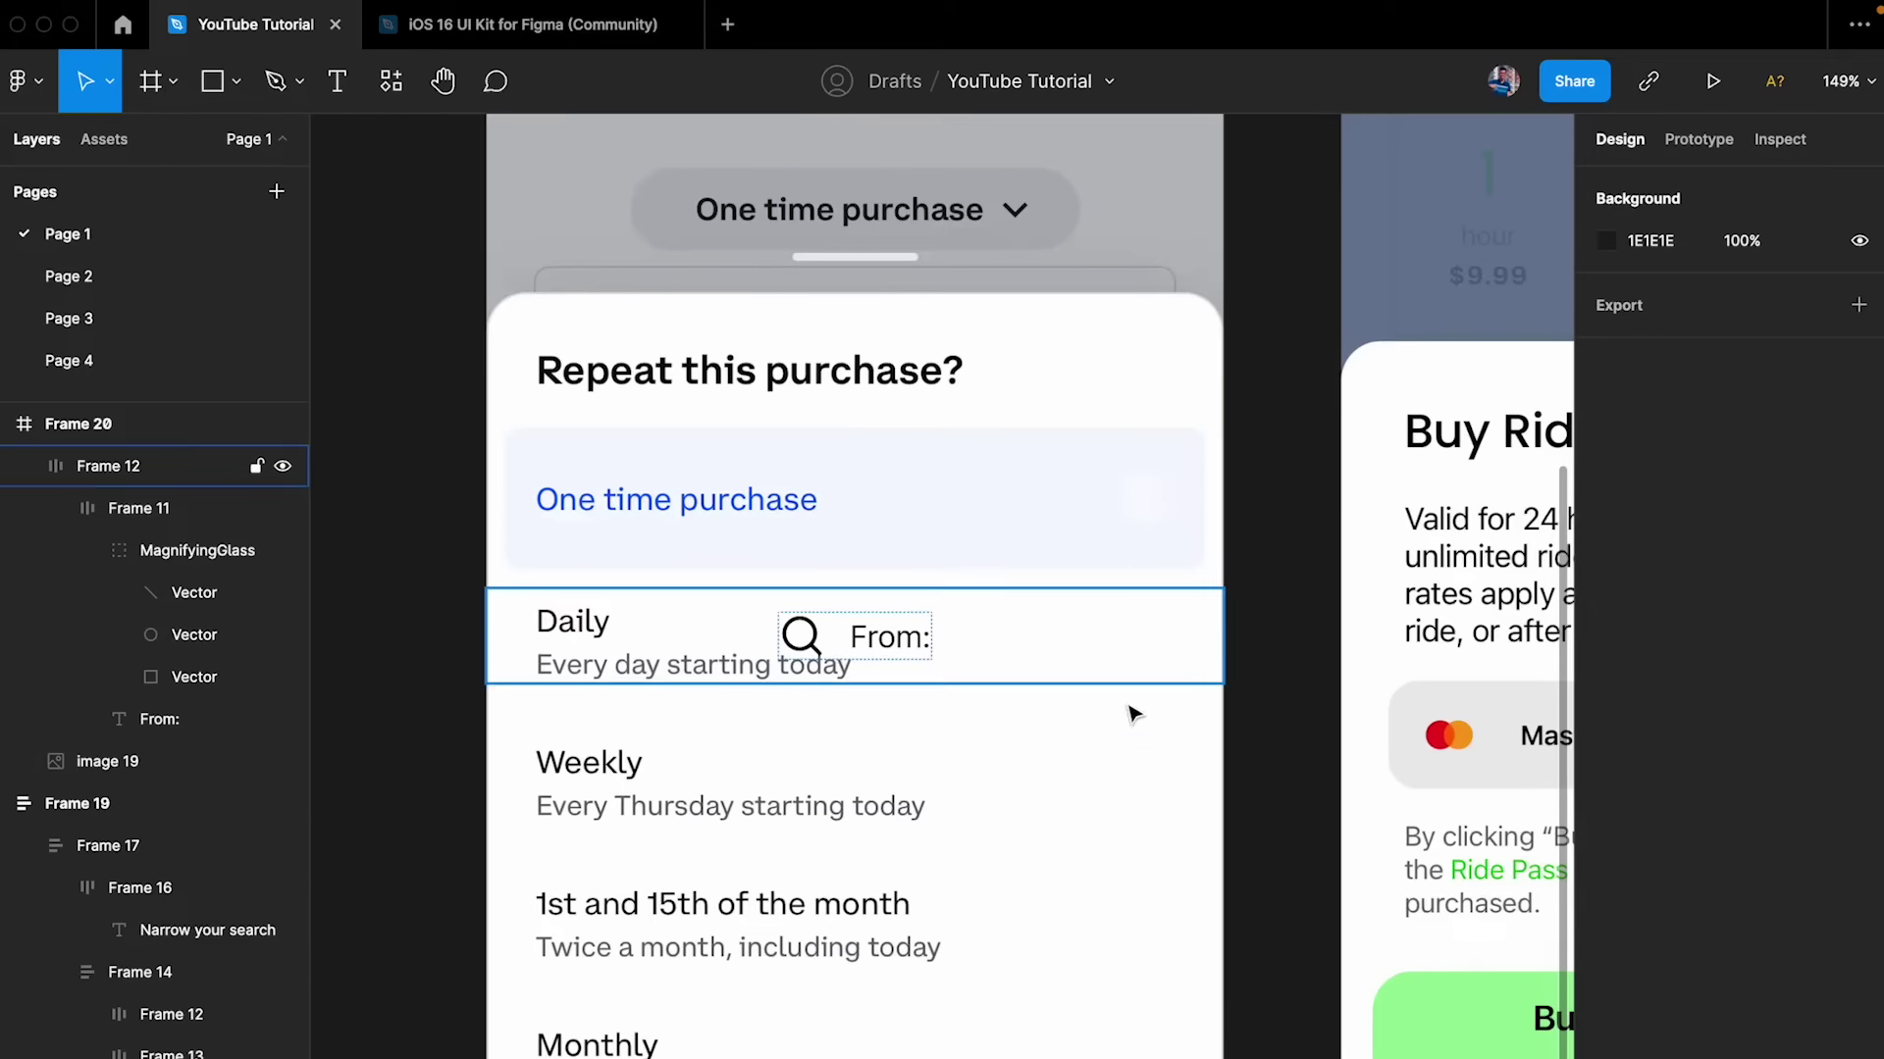
click(969, 632)
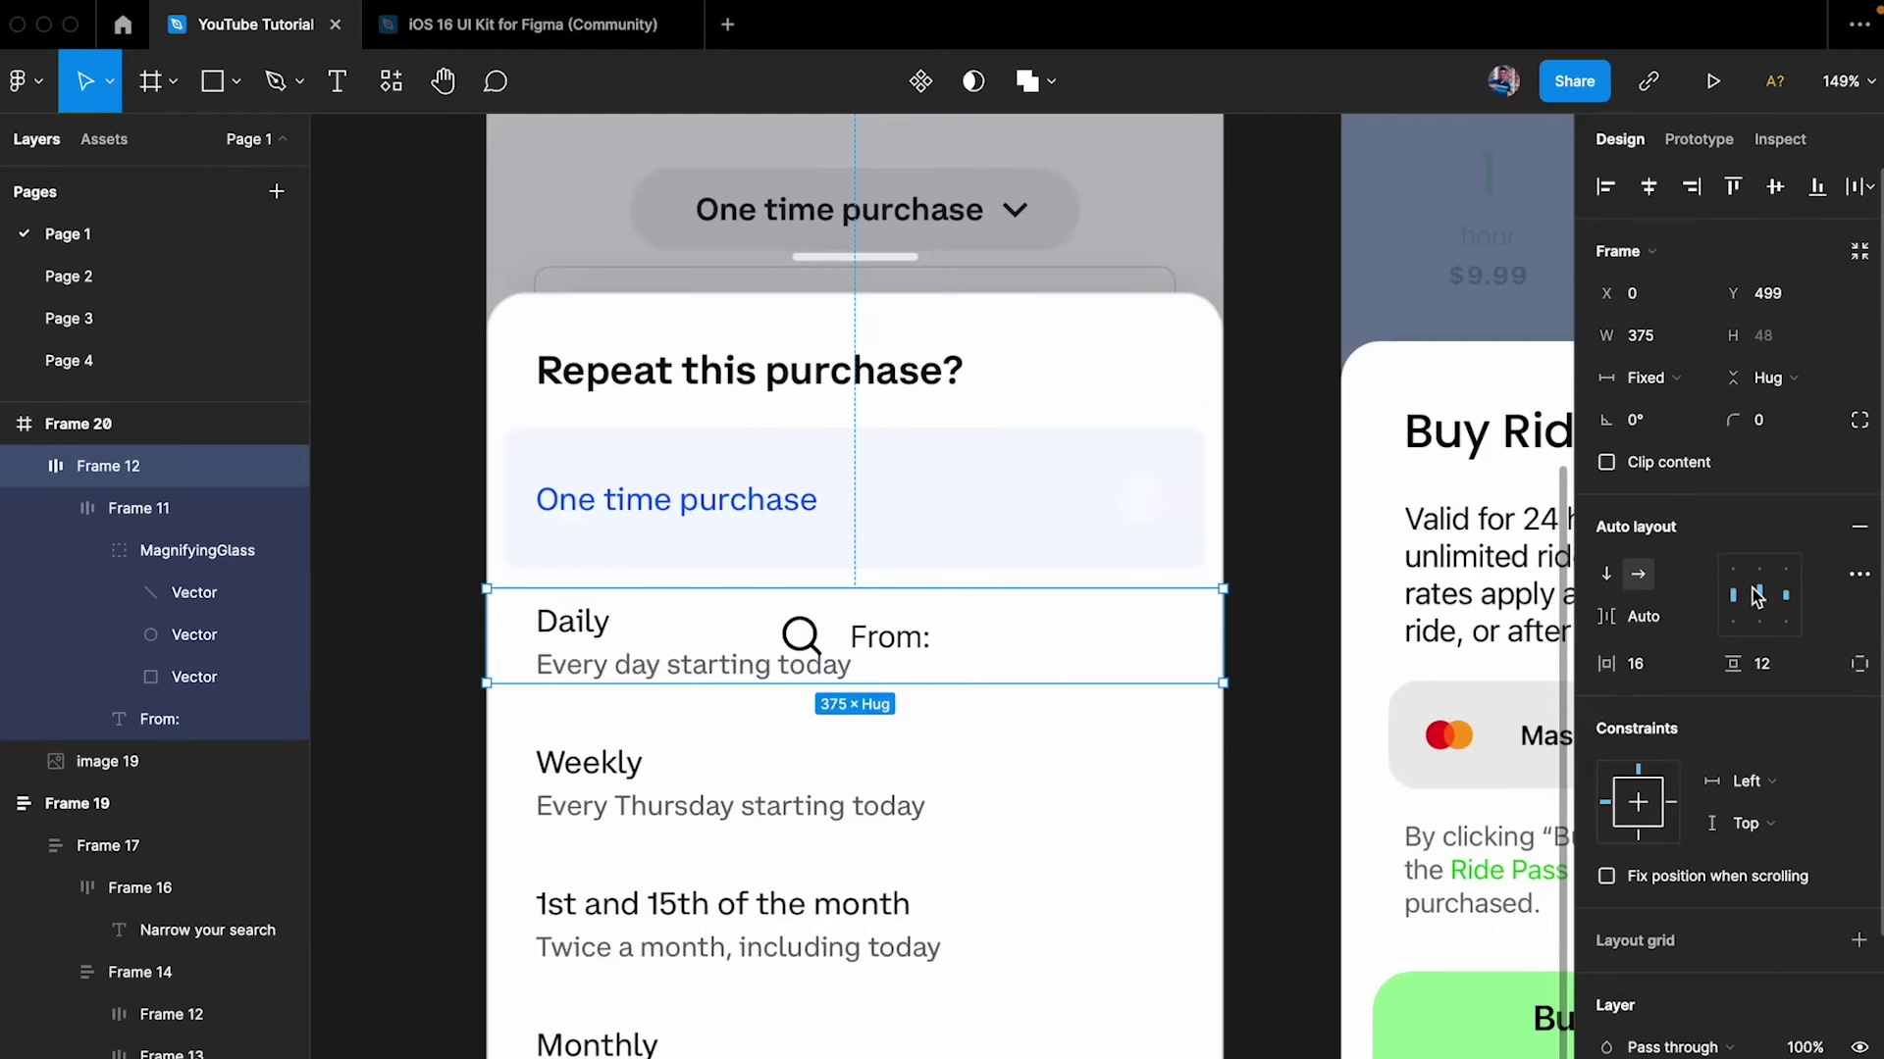
click(1857, 577)
click(1486, 797)
click(1452, 762)
click(663, 707)
- Ungroup the row's inner icon-and-label frame and delete the magnifying glass, keeping only the "From:" label
scroll(663, 706, up, 5)
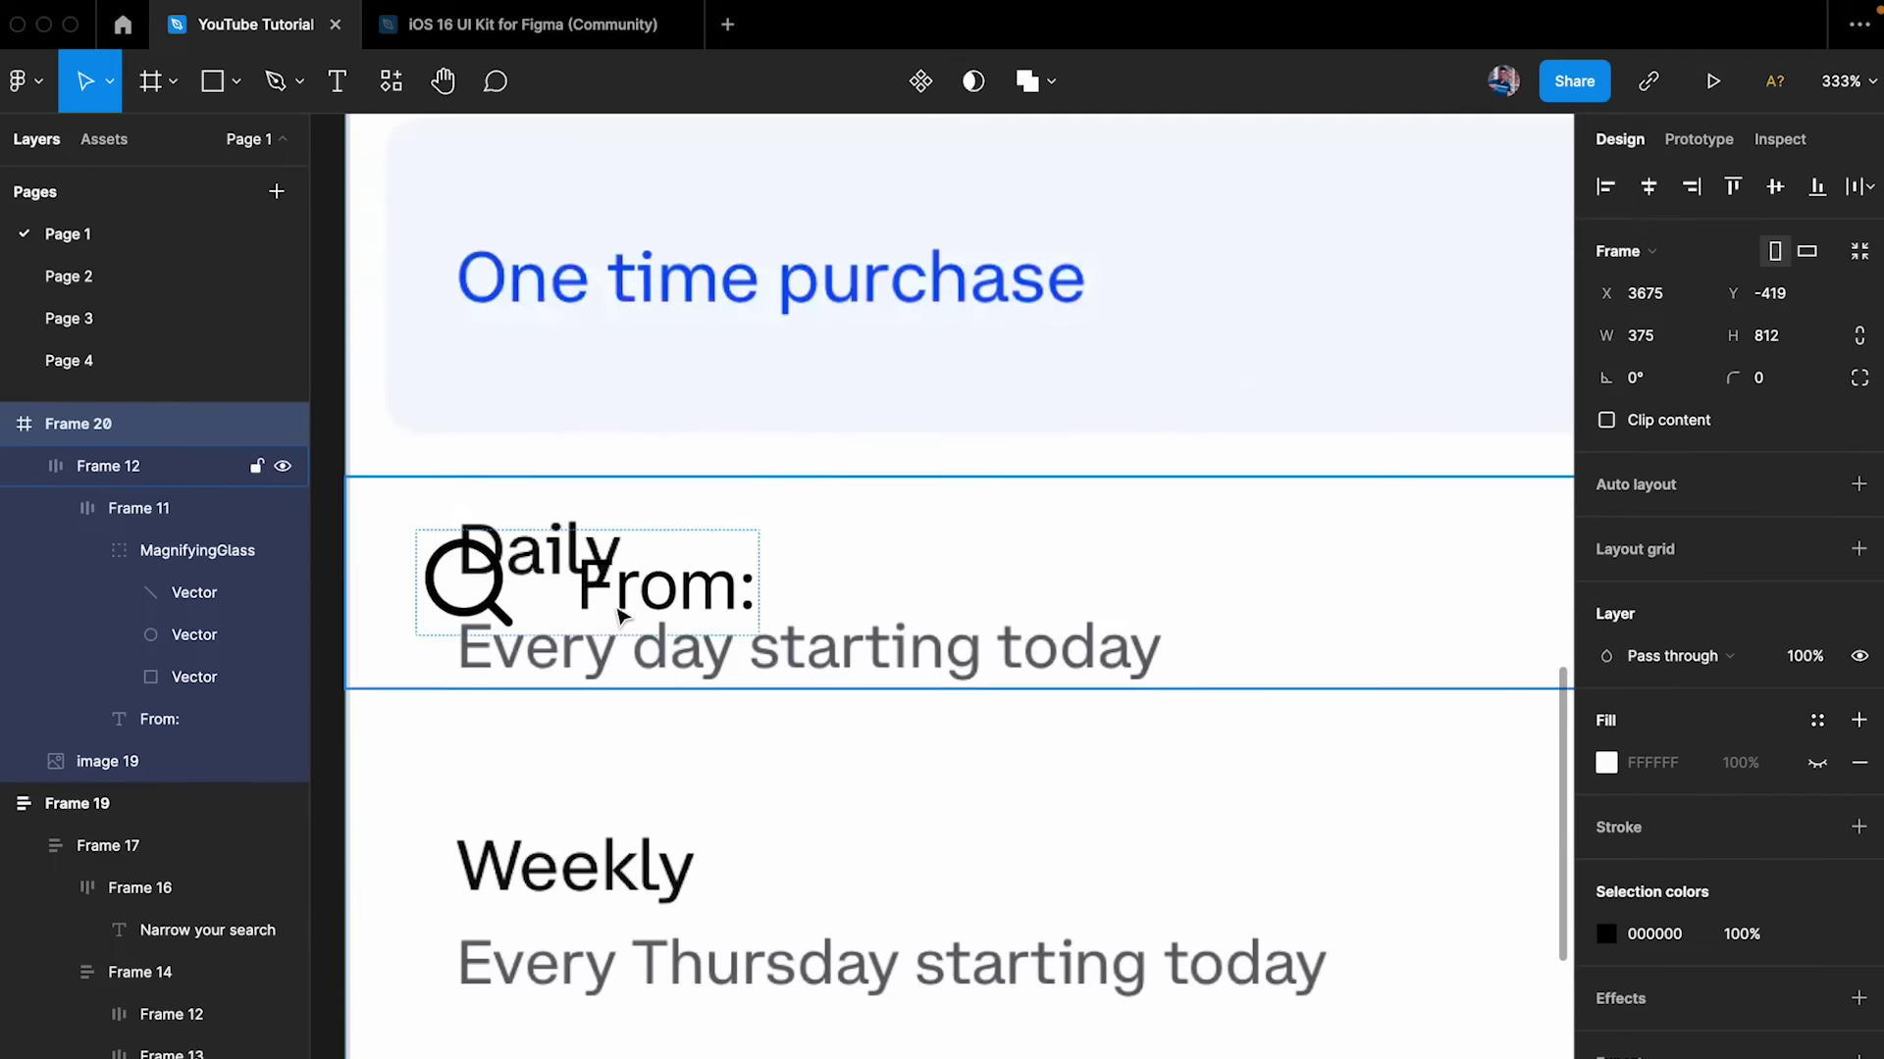
click(478, 602)
key(super+shift+g)
click(501, 593)
key(Delete)
- Add a white FFFFFF fill to the "From:" row so it covers the "Daily" option
click(822, 538)
scroll(822, 538, down, 3)
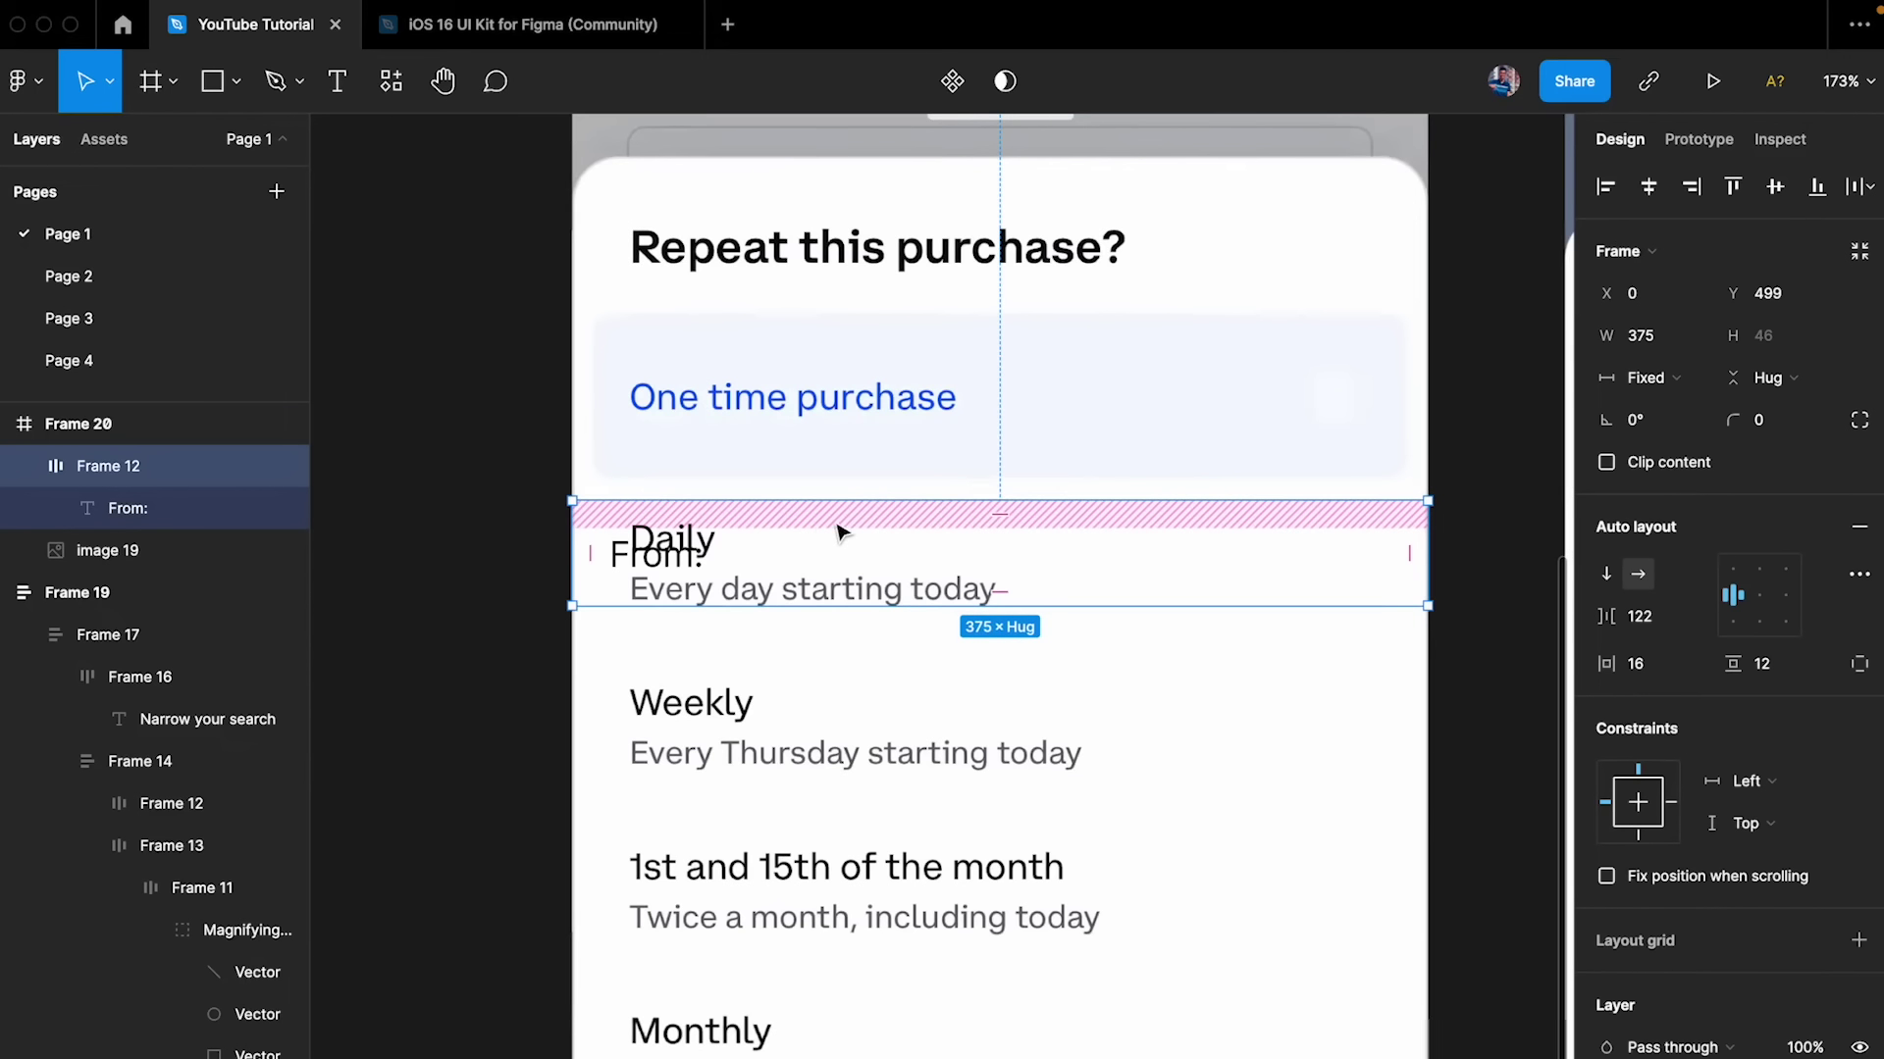
click(1858, 976)
click(916, 543)
click(707, 559)
scroll(707, 559, up, 3)
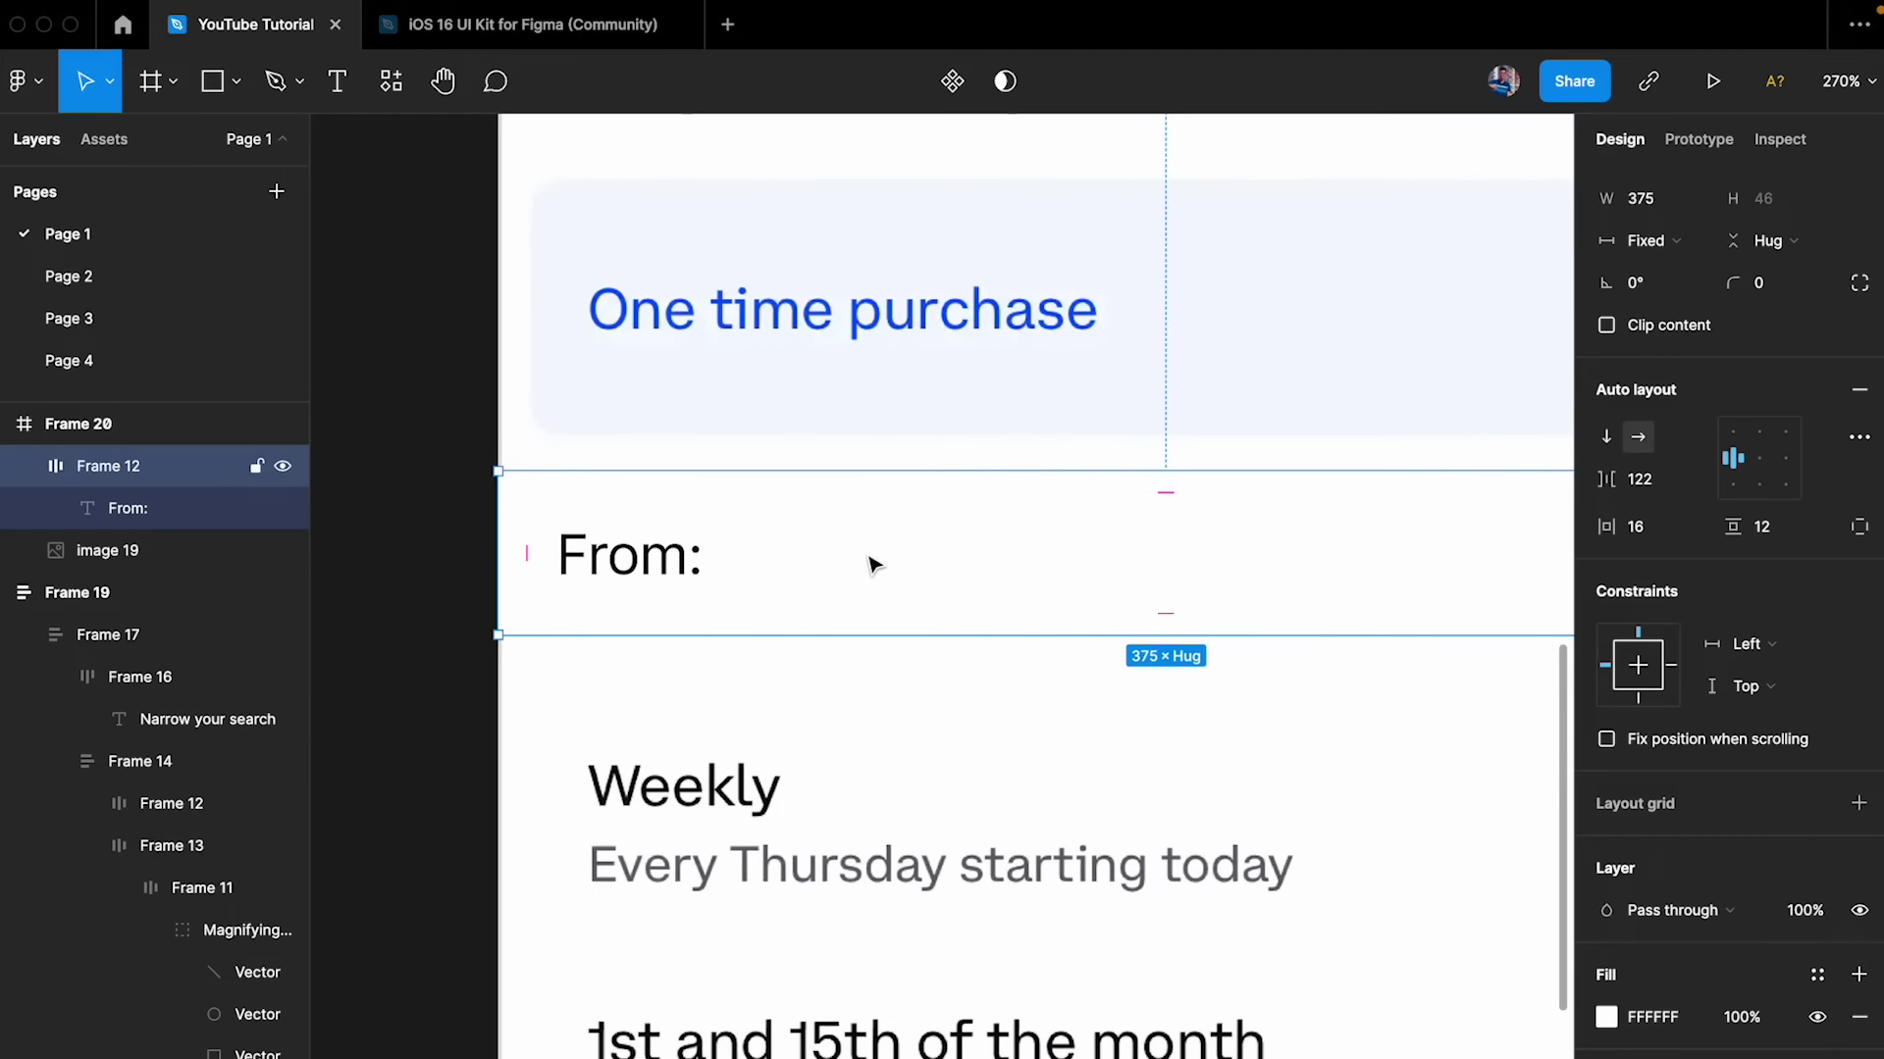
- Gauge the highlighted option's side margin and text inset with temporary rectangles 8 and 16 wide, and remove them
scroll(514, 340, up, 5)
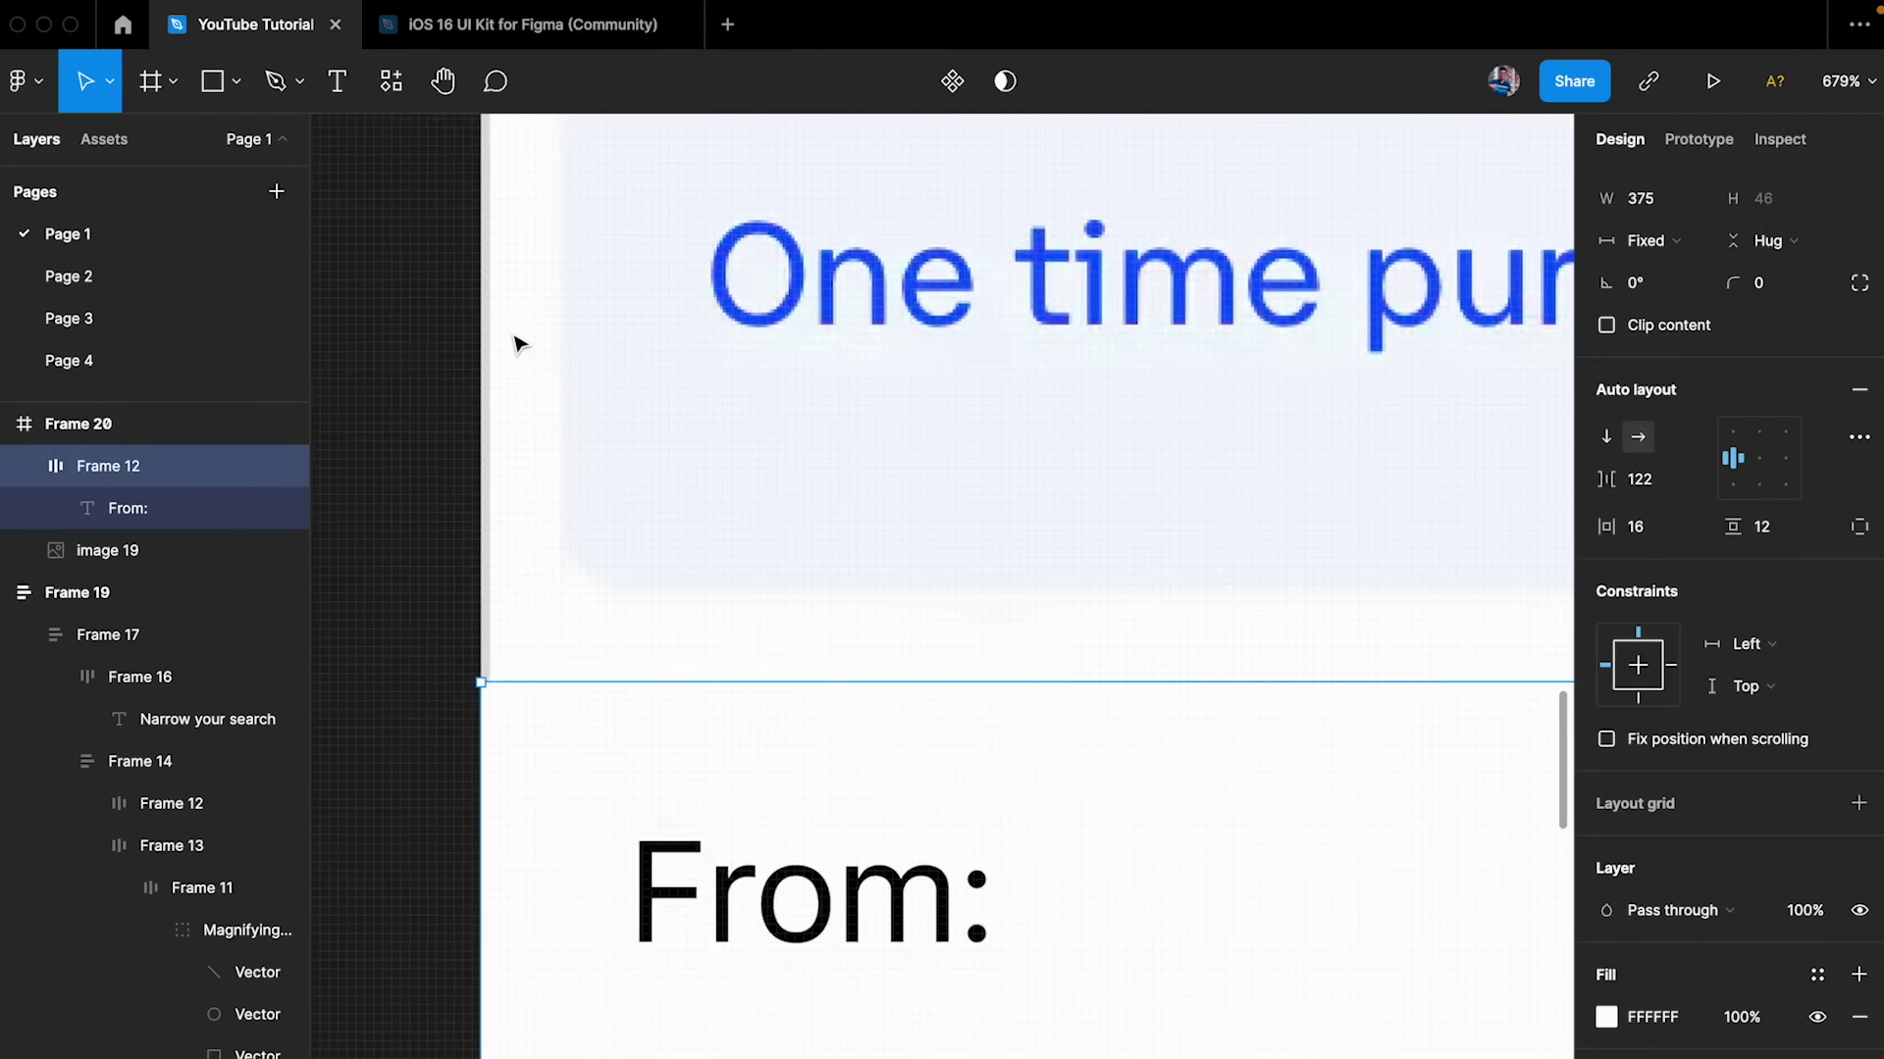
key(r)
drag(445, 325, 521, 422)
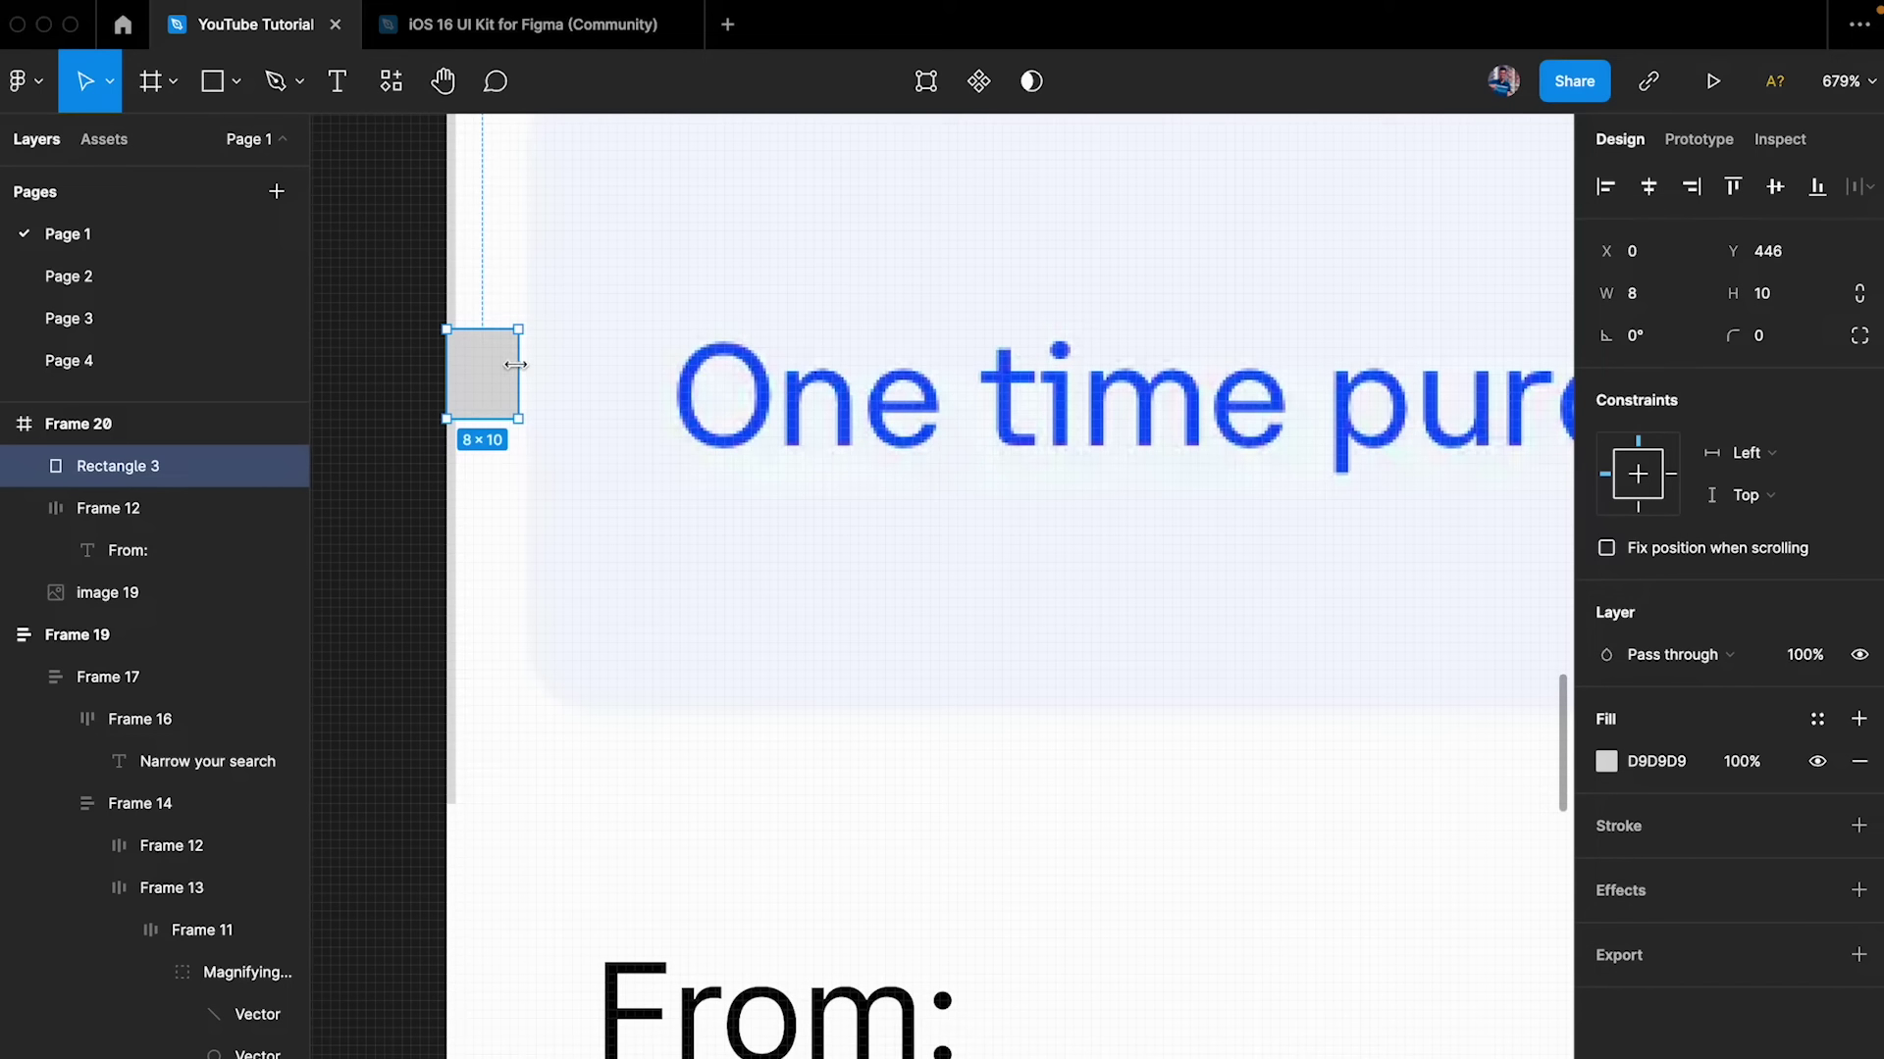
mouse_move(487, 376)
mouse_down()
mouse_move(598, 379)
mouse_move(486, 389)
mouse_up()
click(478, 382)
click(579, 368)
drag(599, 365, 675, 356)
shift+click(495, 392)
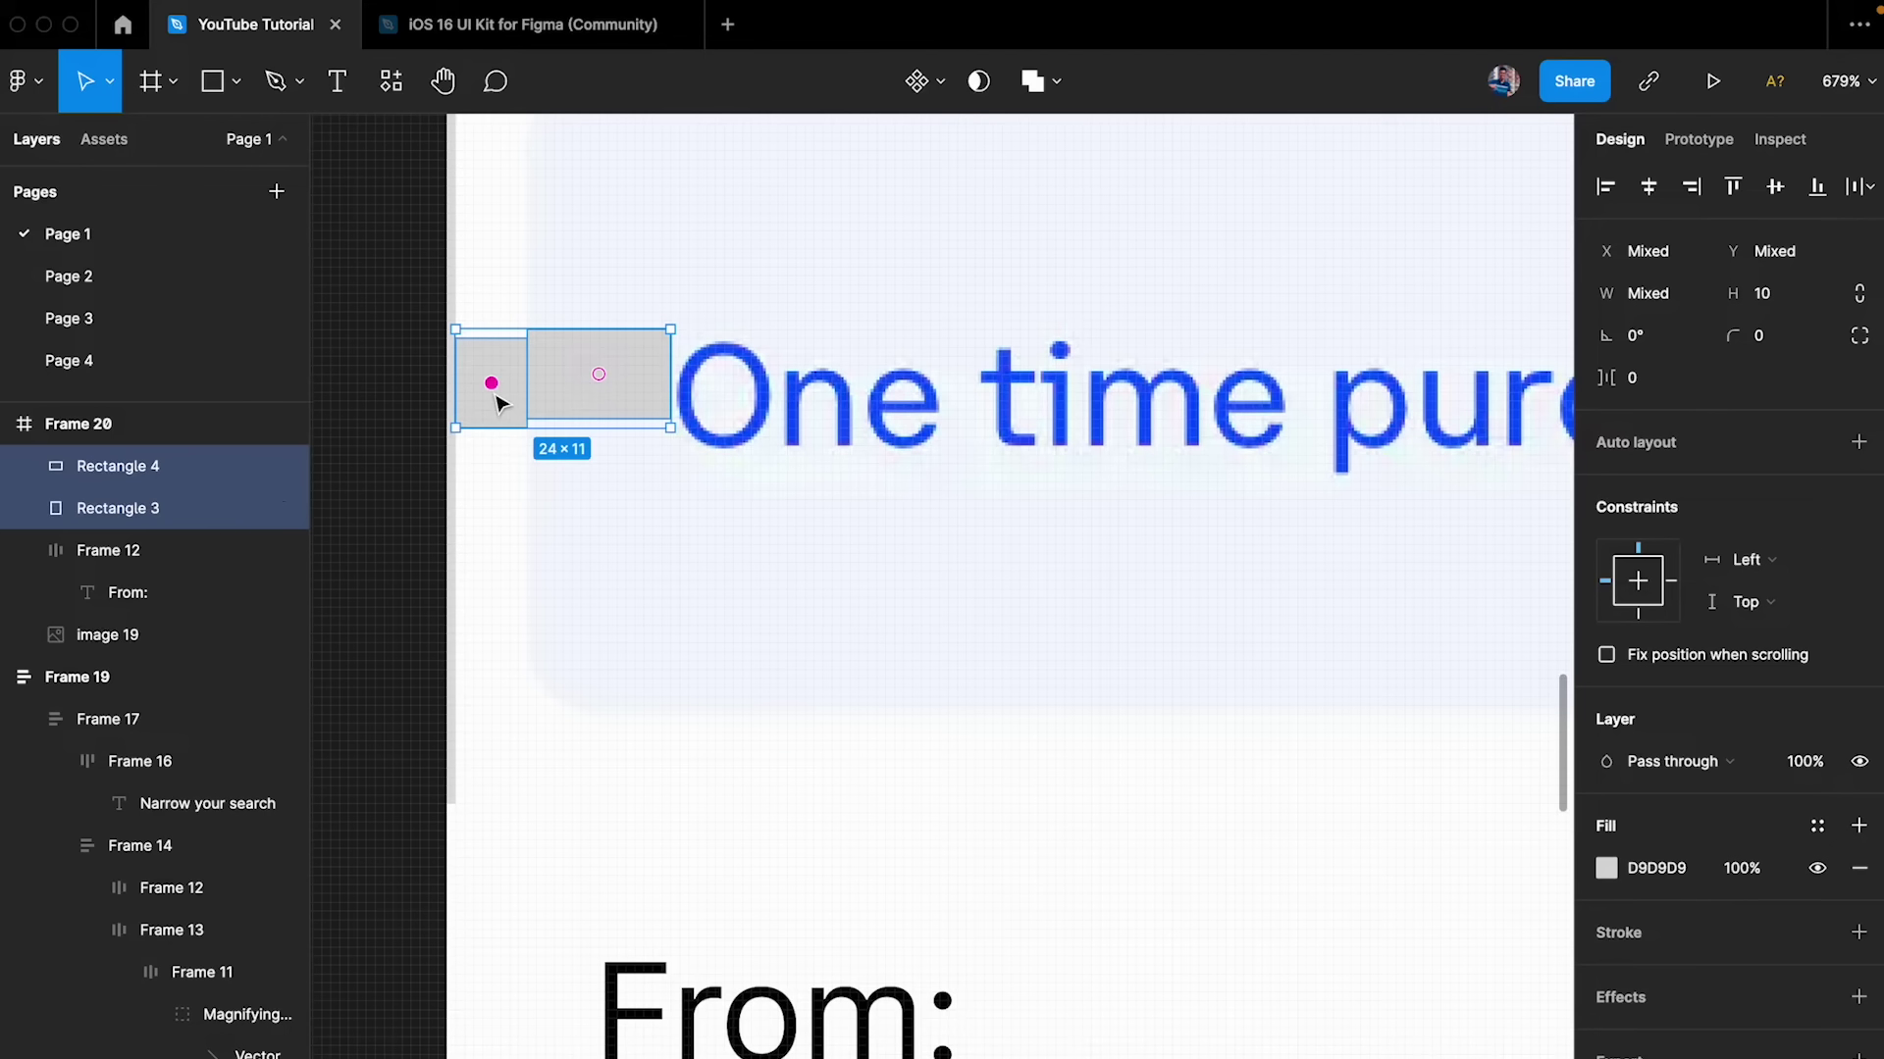
key(Delete)
scroll(530, 398, down, 4)
scroll(532, 393, down, 6)
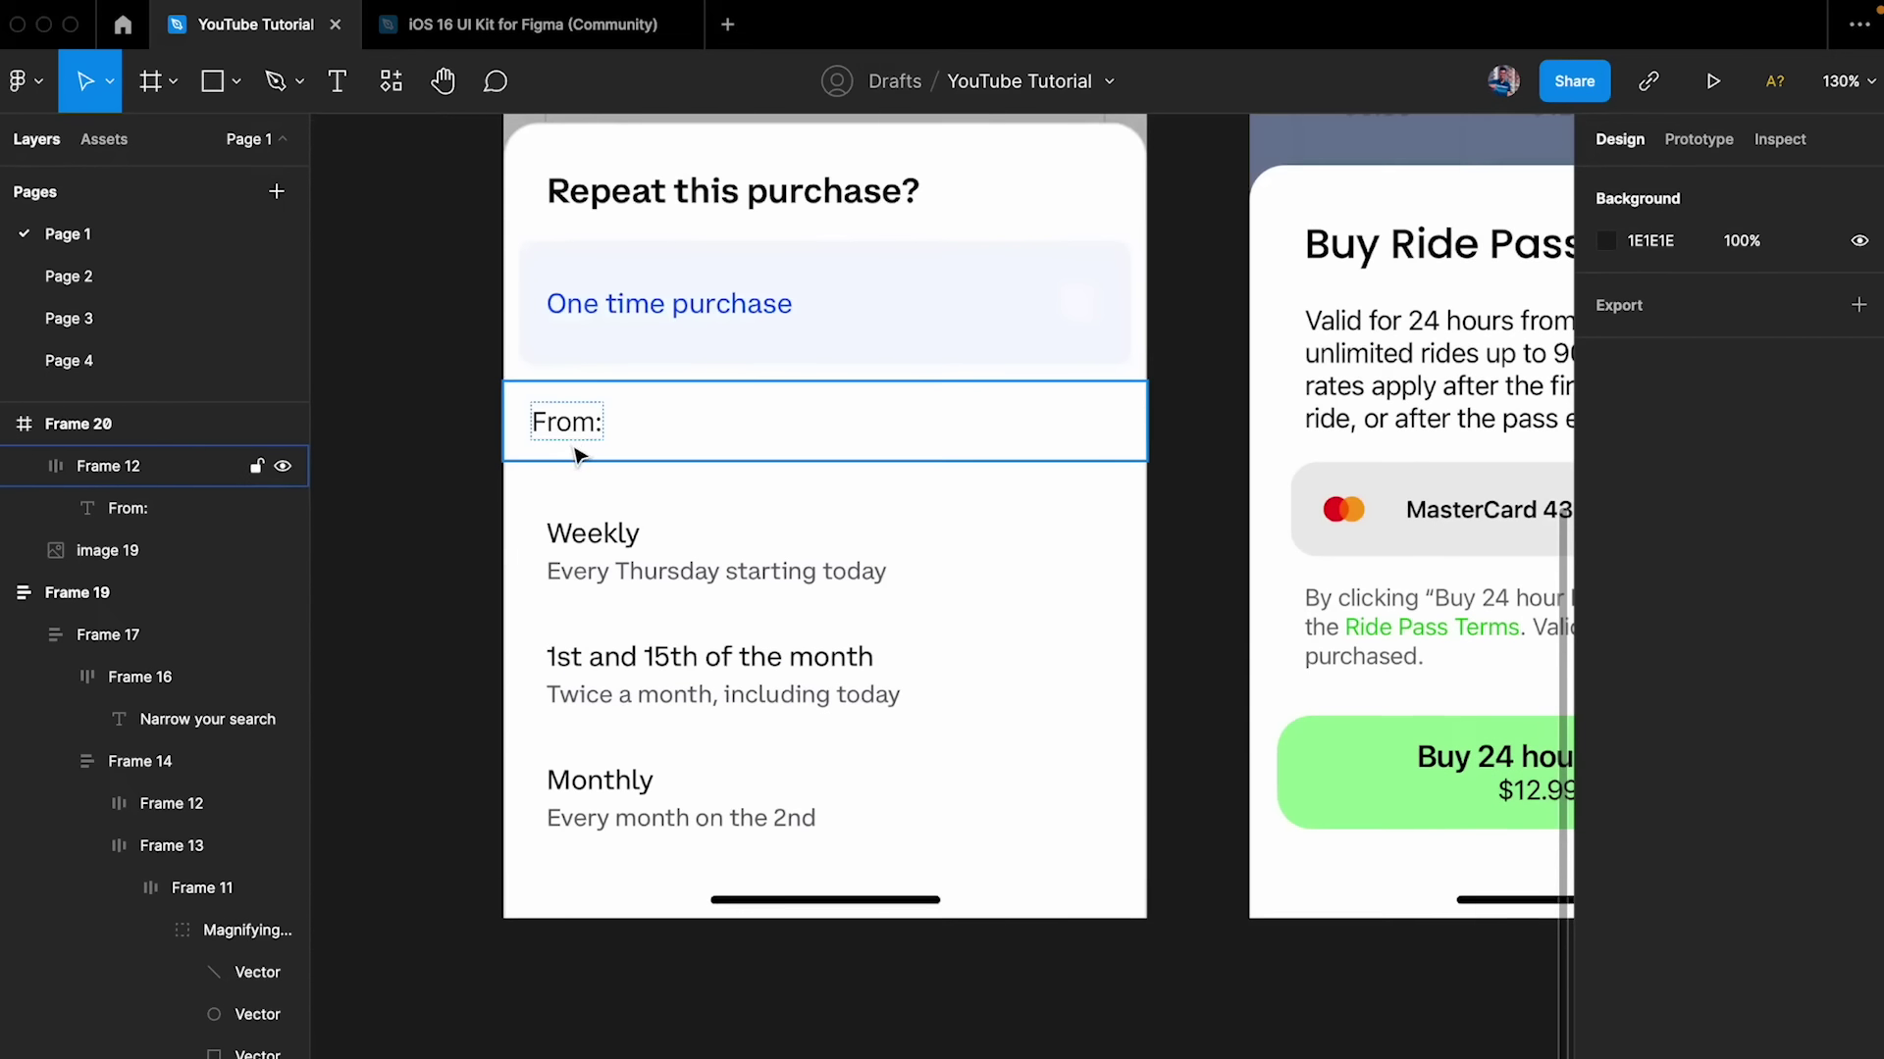
- Gauge the height of the highlighted "One time purchase" option with a temporary rectangle about 73 tall, and remove it
click(574, 446)
scroll(577, 443, up, 3)
scroll(577, 443, down, 5)
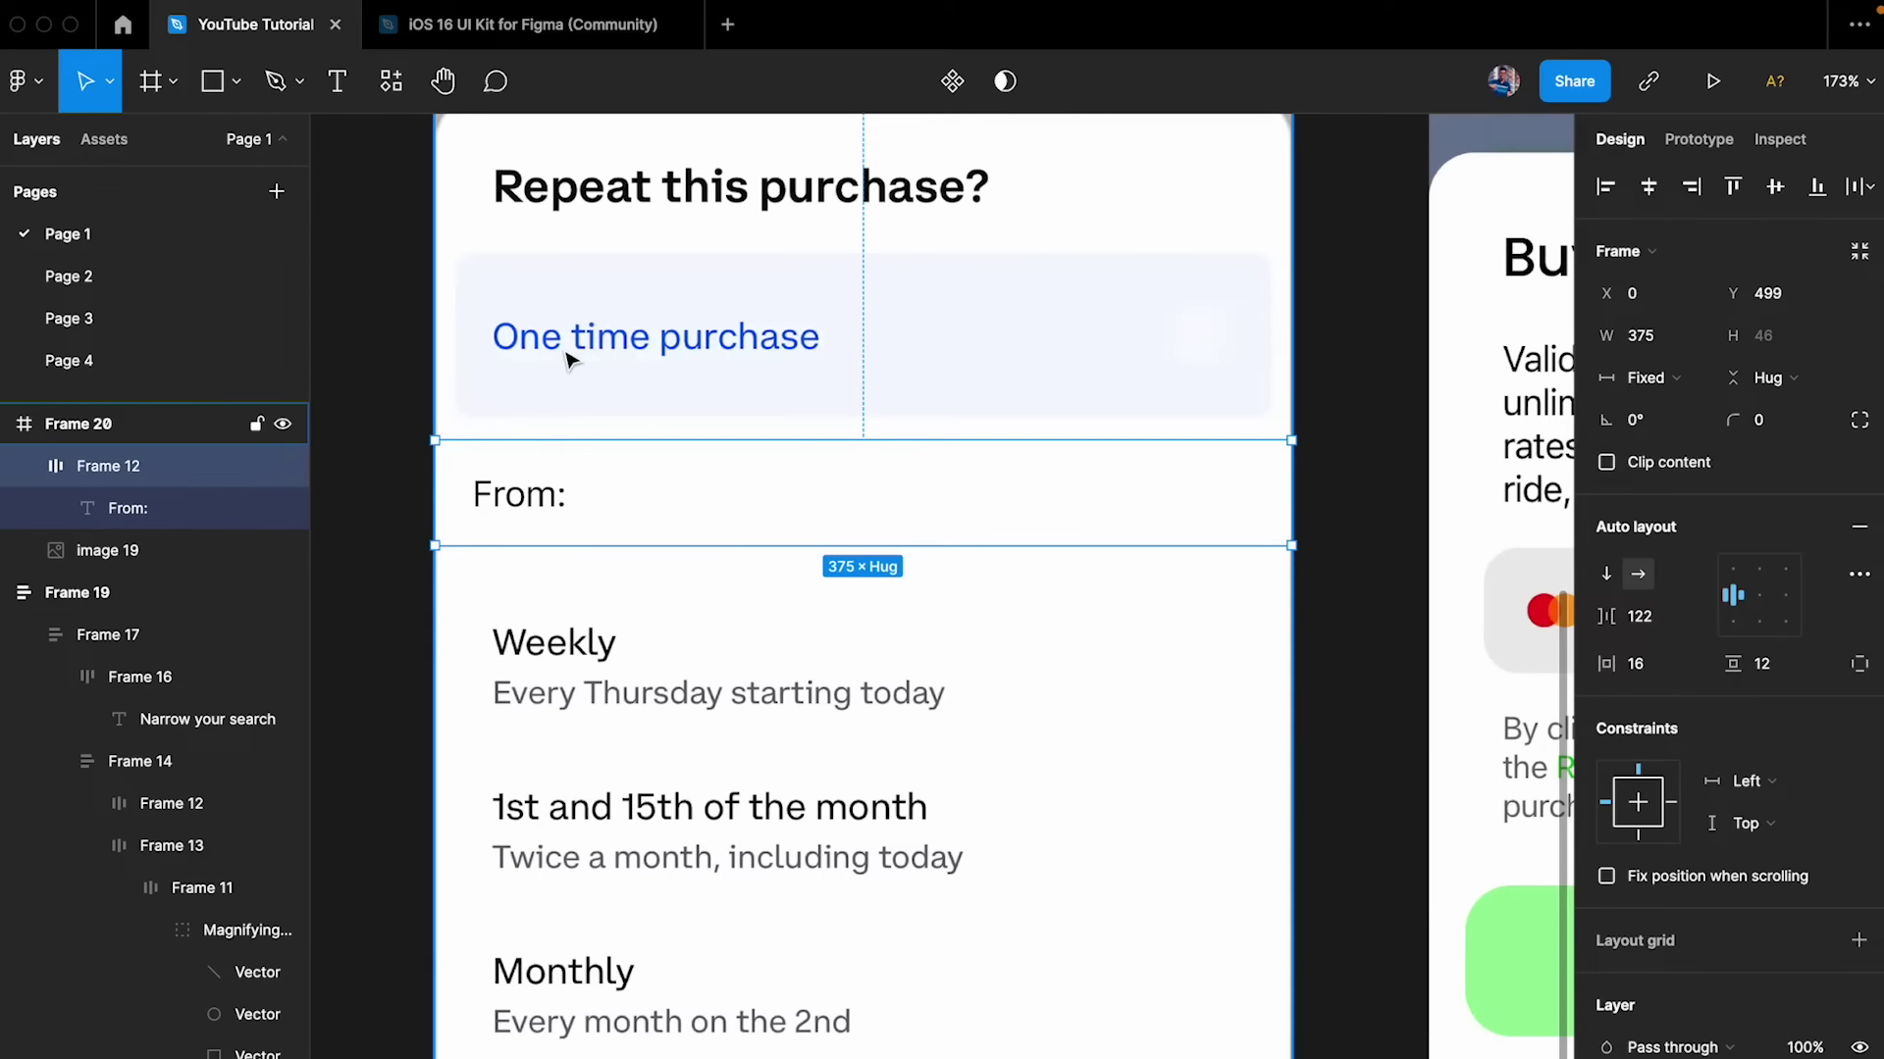
scroll(569, 252, up, 5)
key(r)
drag(572, 246, 682, 554)
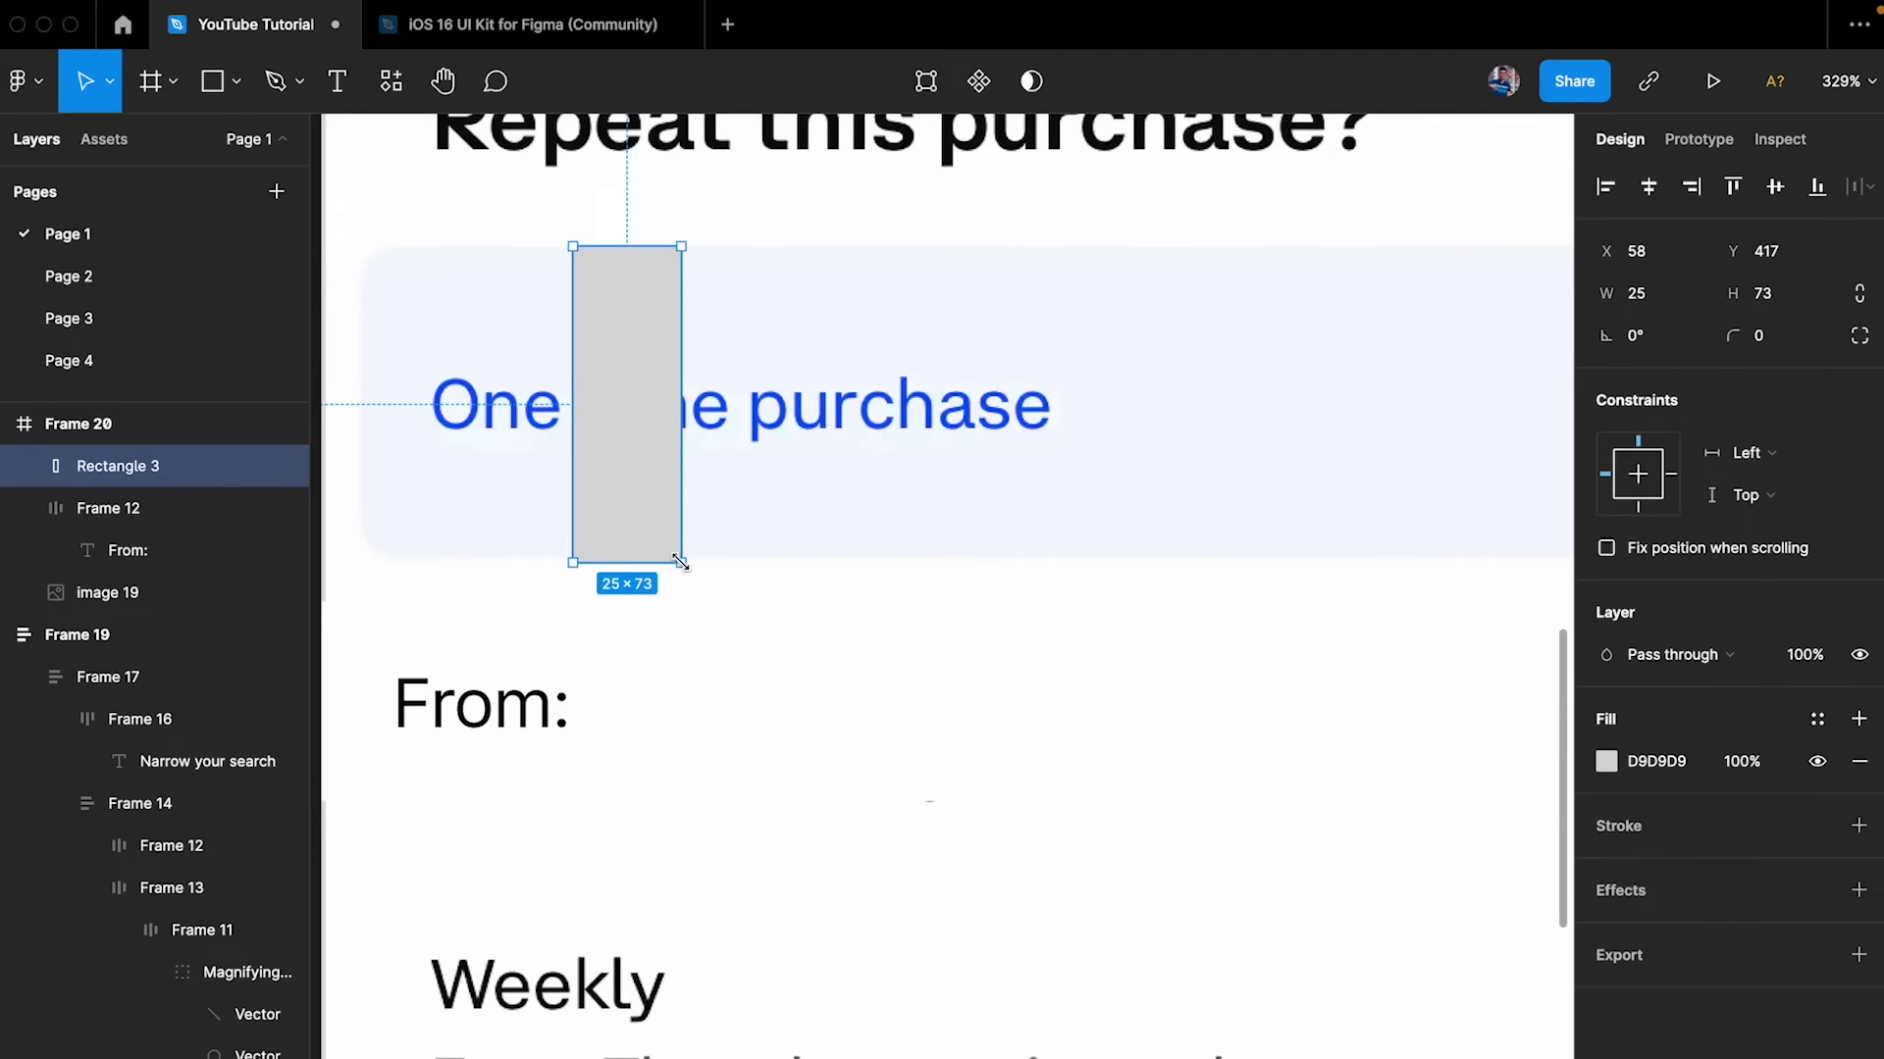
key(BackSpace)
scroll(667, 567, down, 3)
- Set the "From:" row's fill color to light pink FFECEC
click(642, 656)
scroll(638, 651, down, 2)
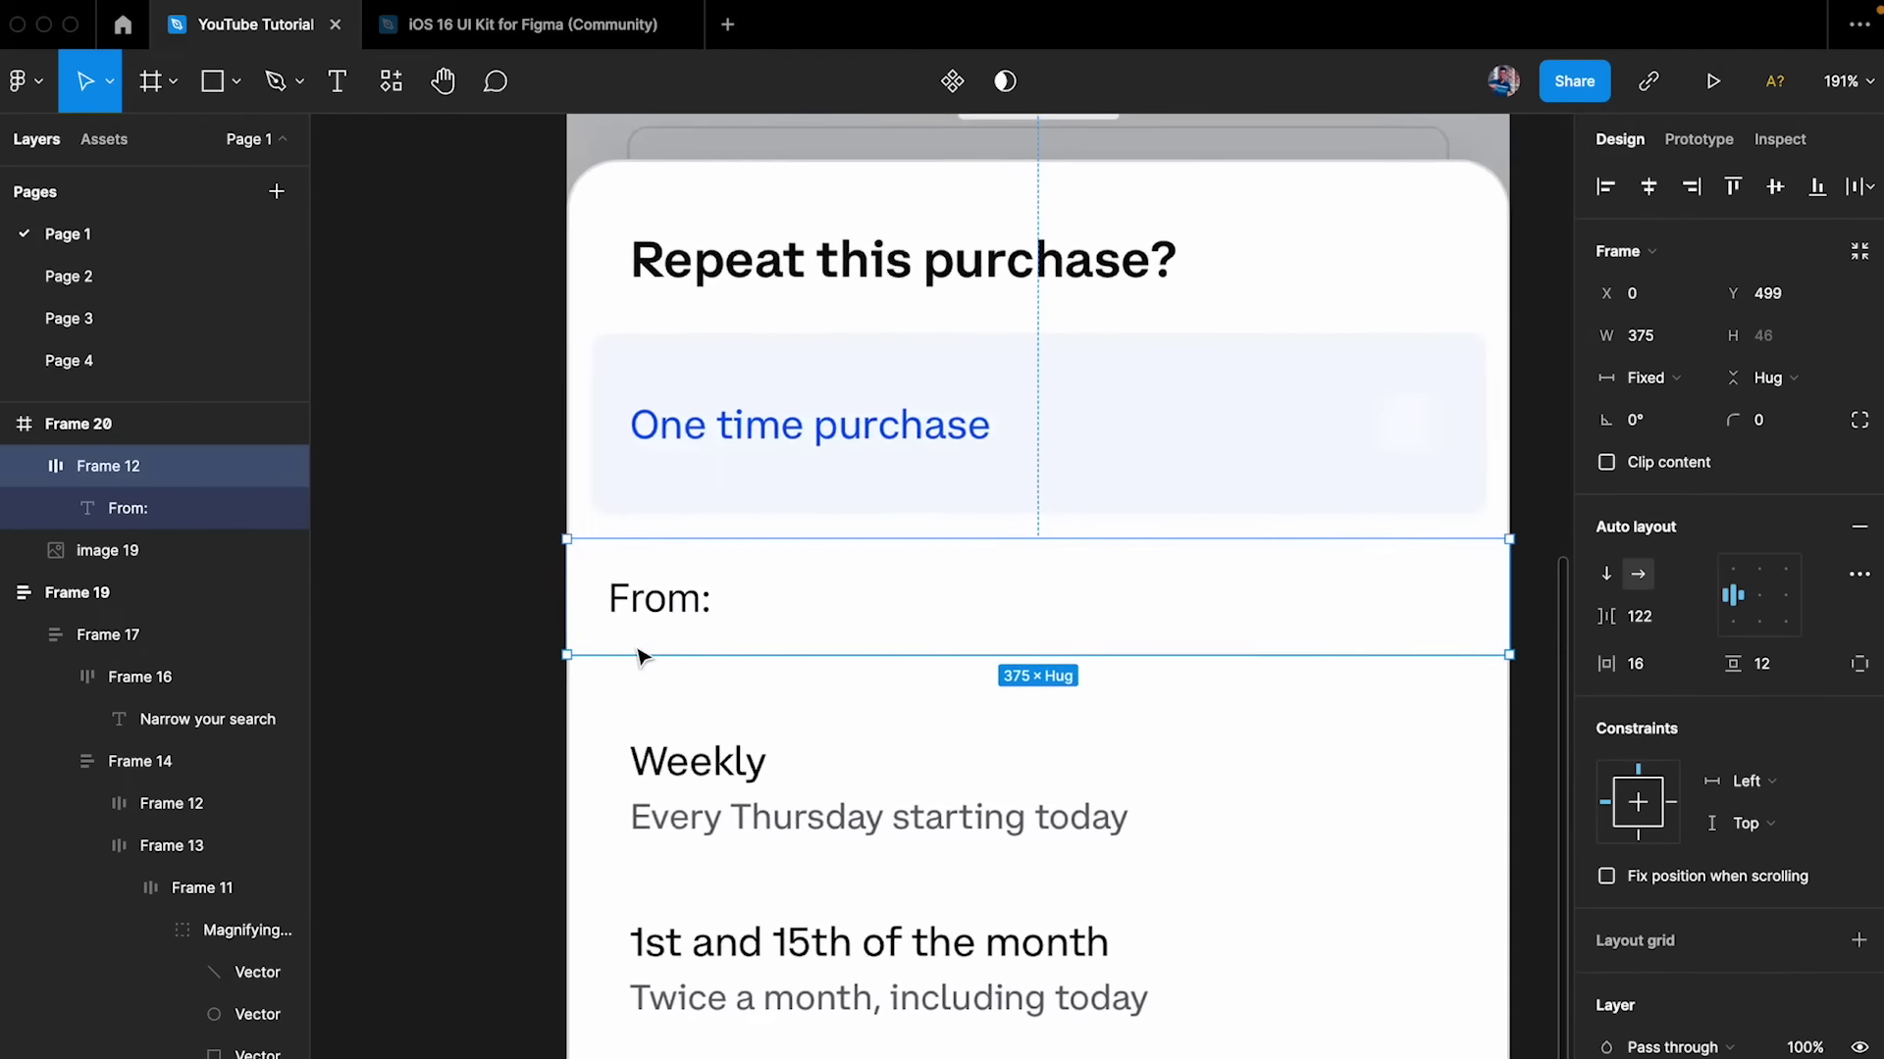
scroll(1780, 876, down, 5)
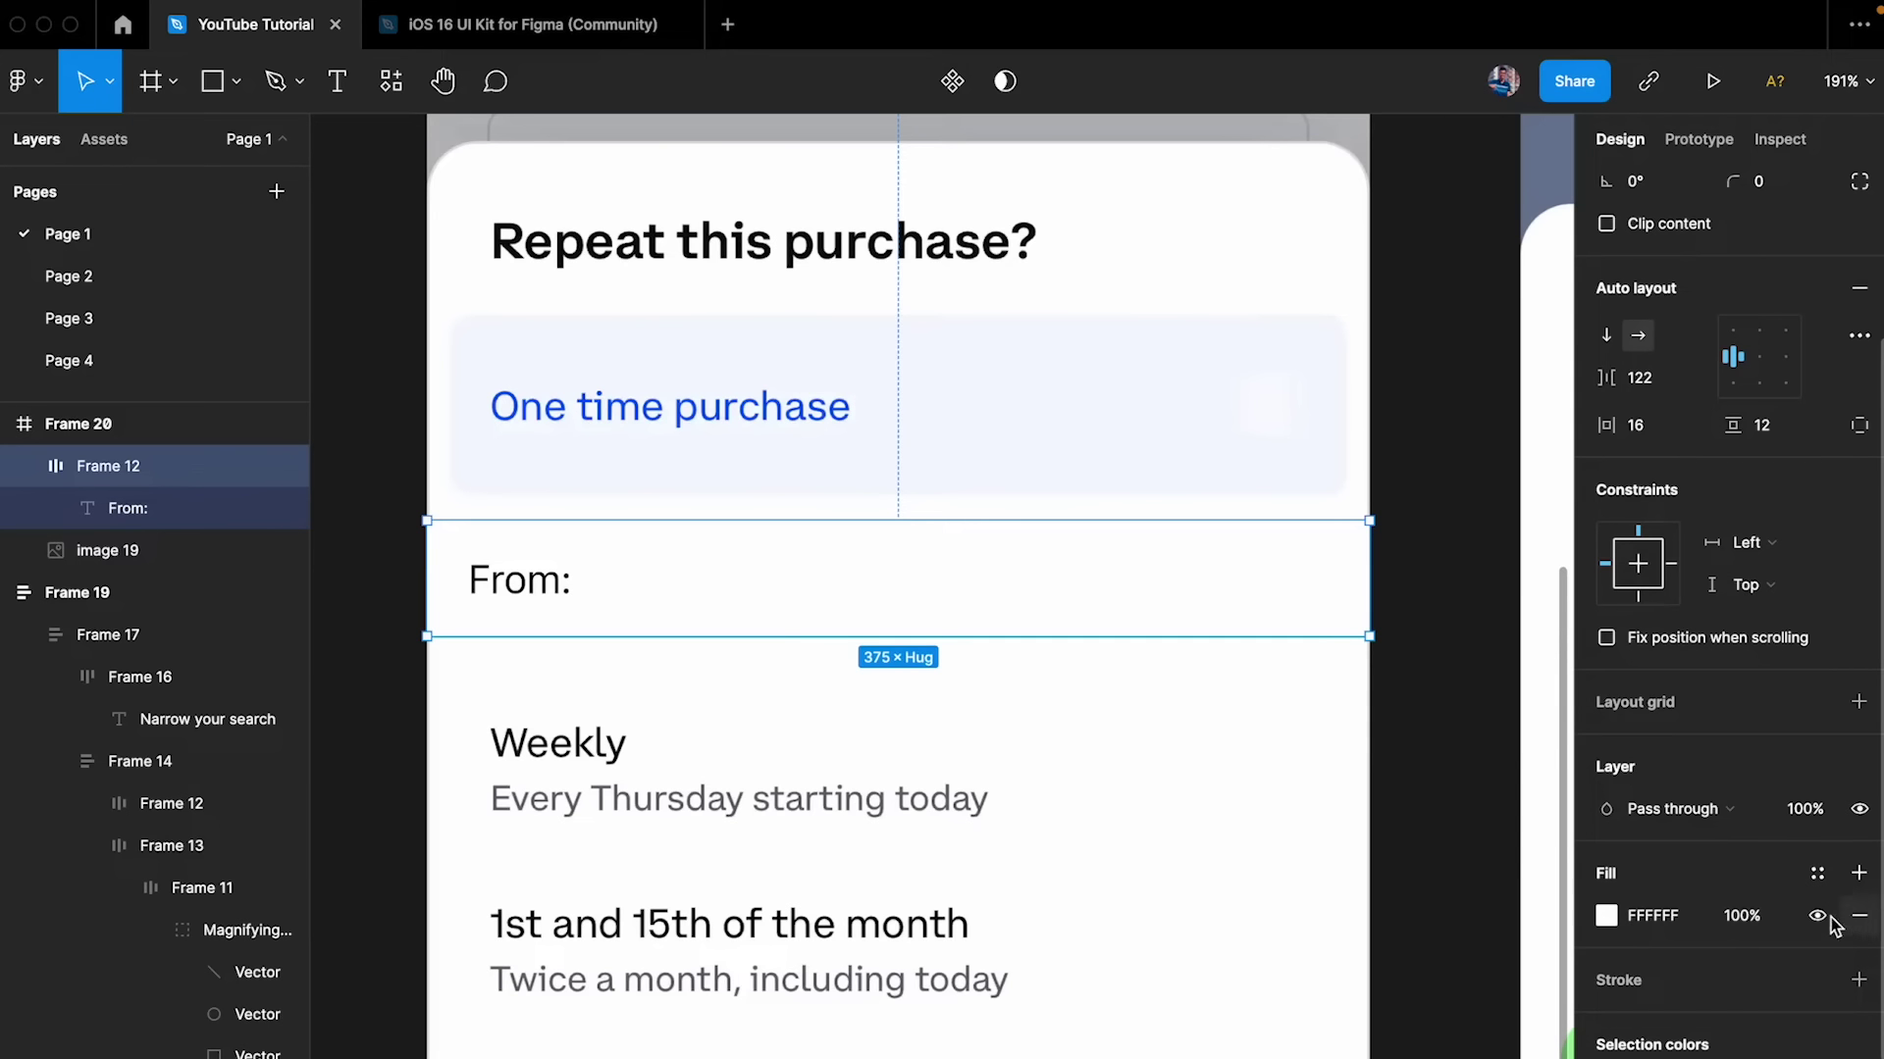
click(1606, 915)
text(FFECEC)
key(Return)
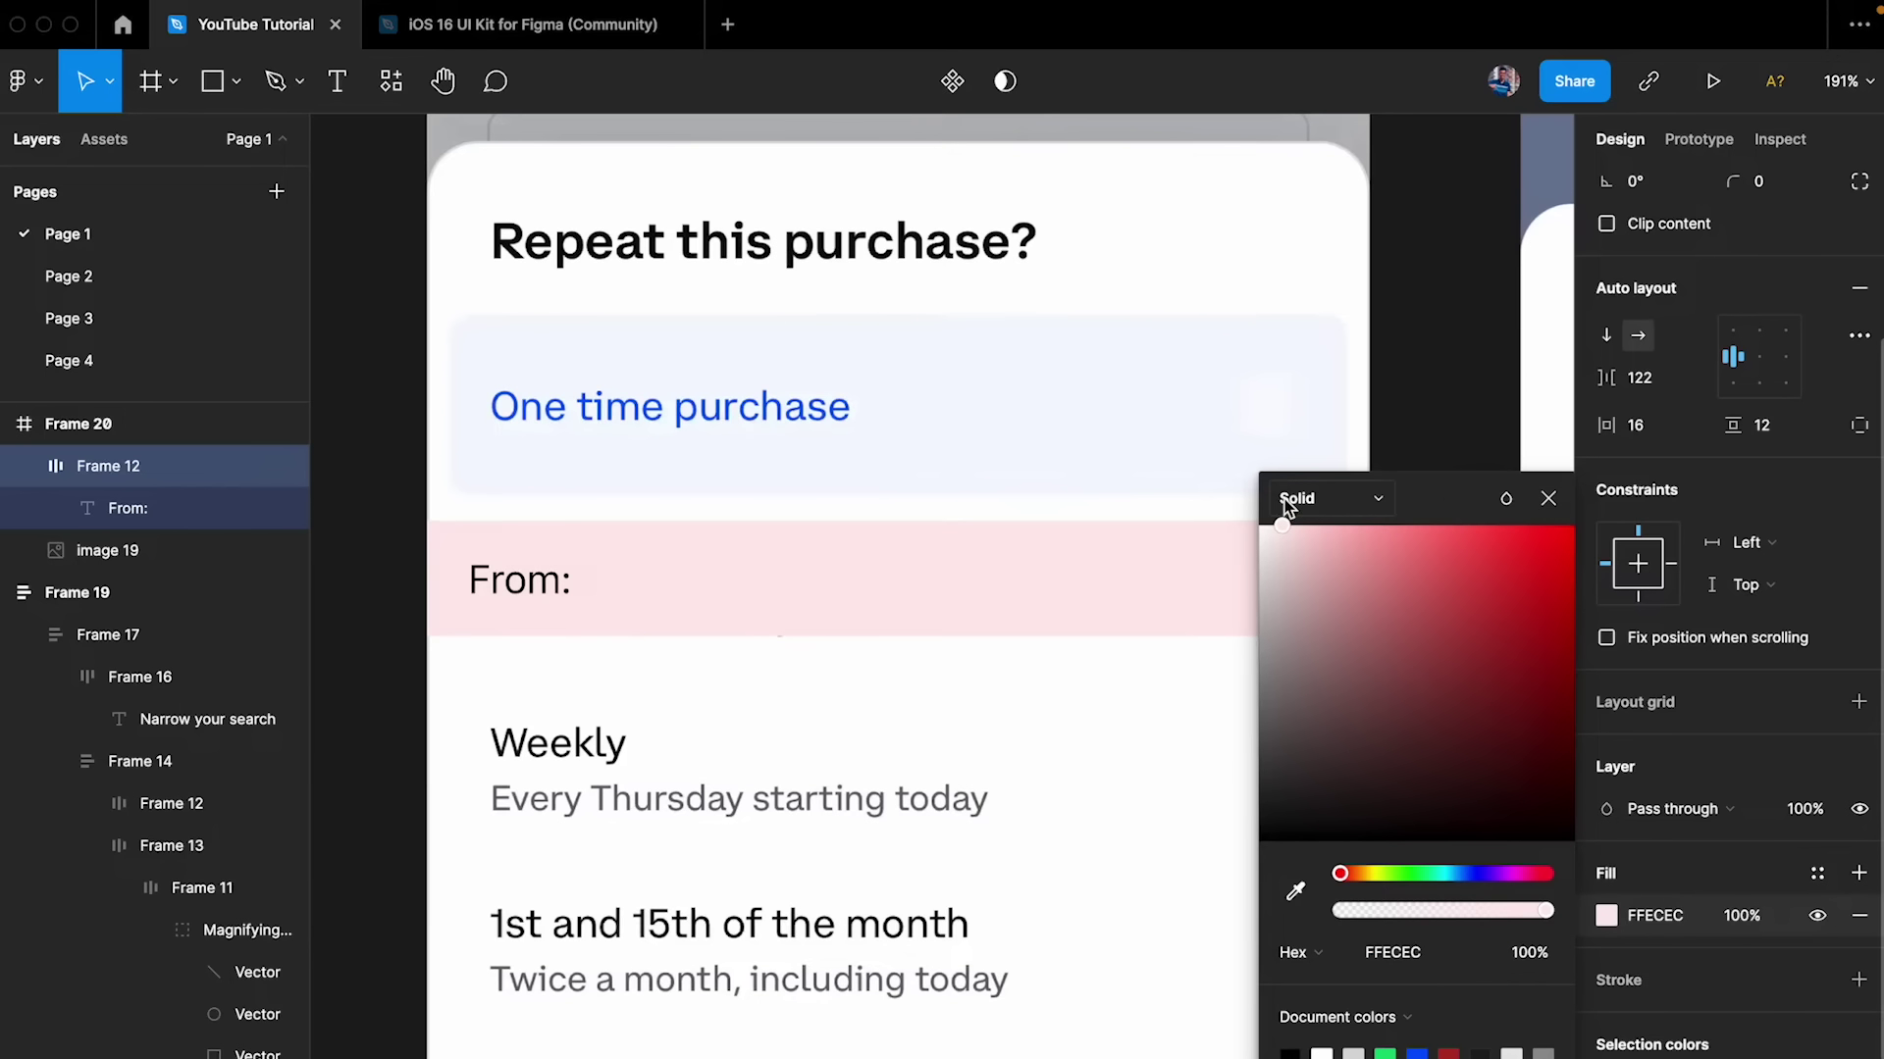
click(1548, 499)
key(Escape)
click(651, 590)
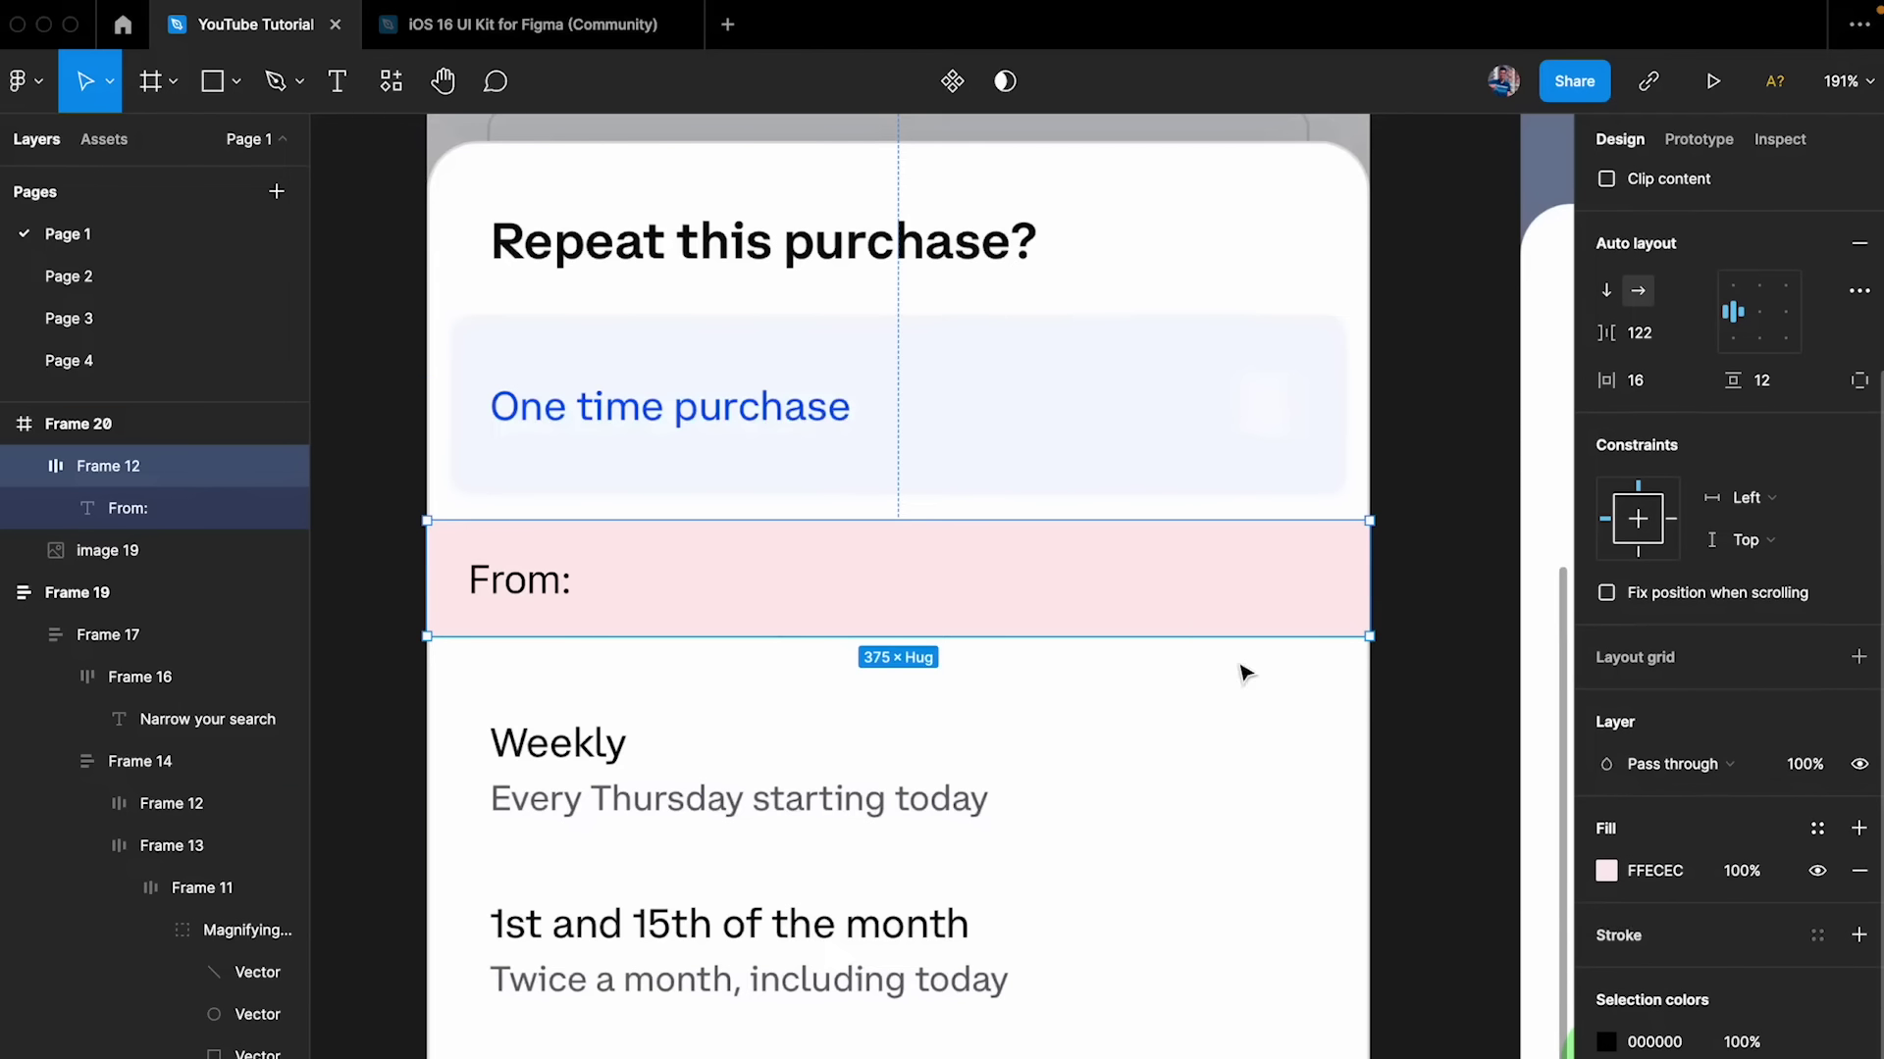
click(1221, 596)
click(1345, 577)
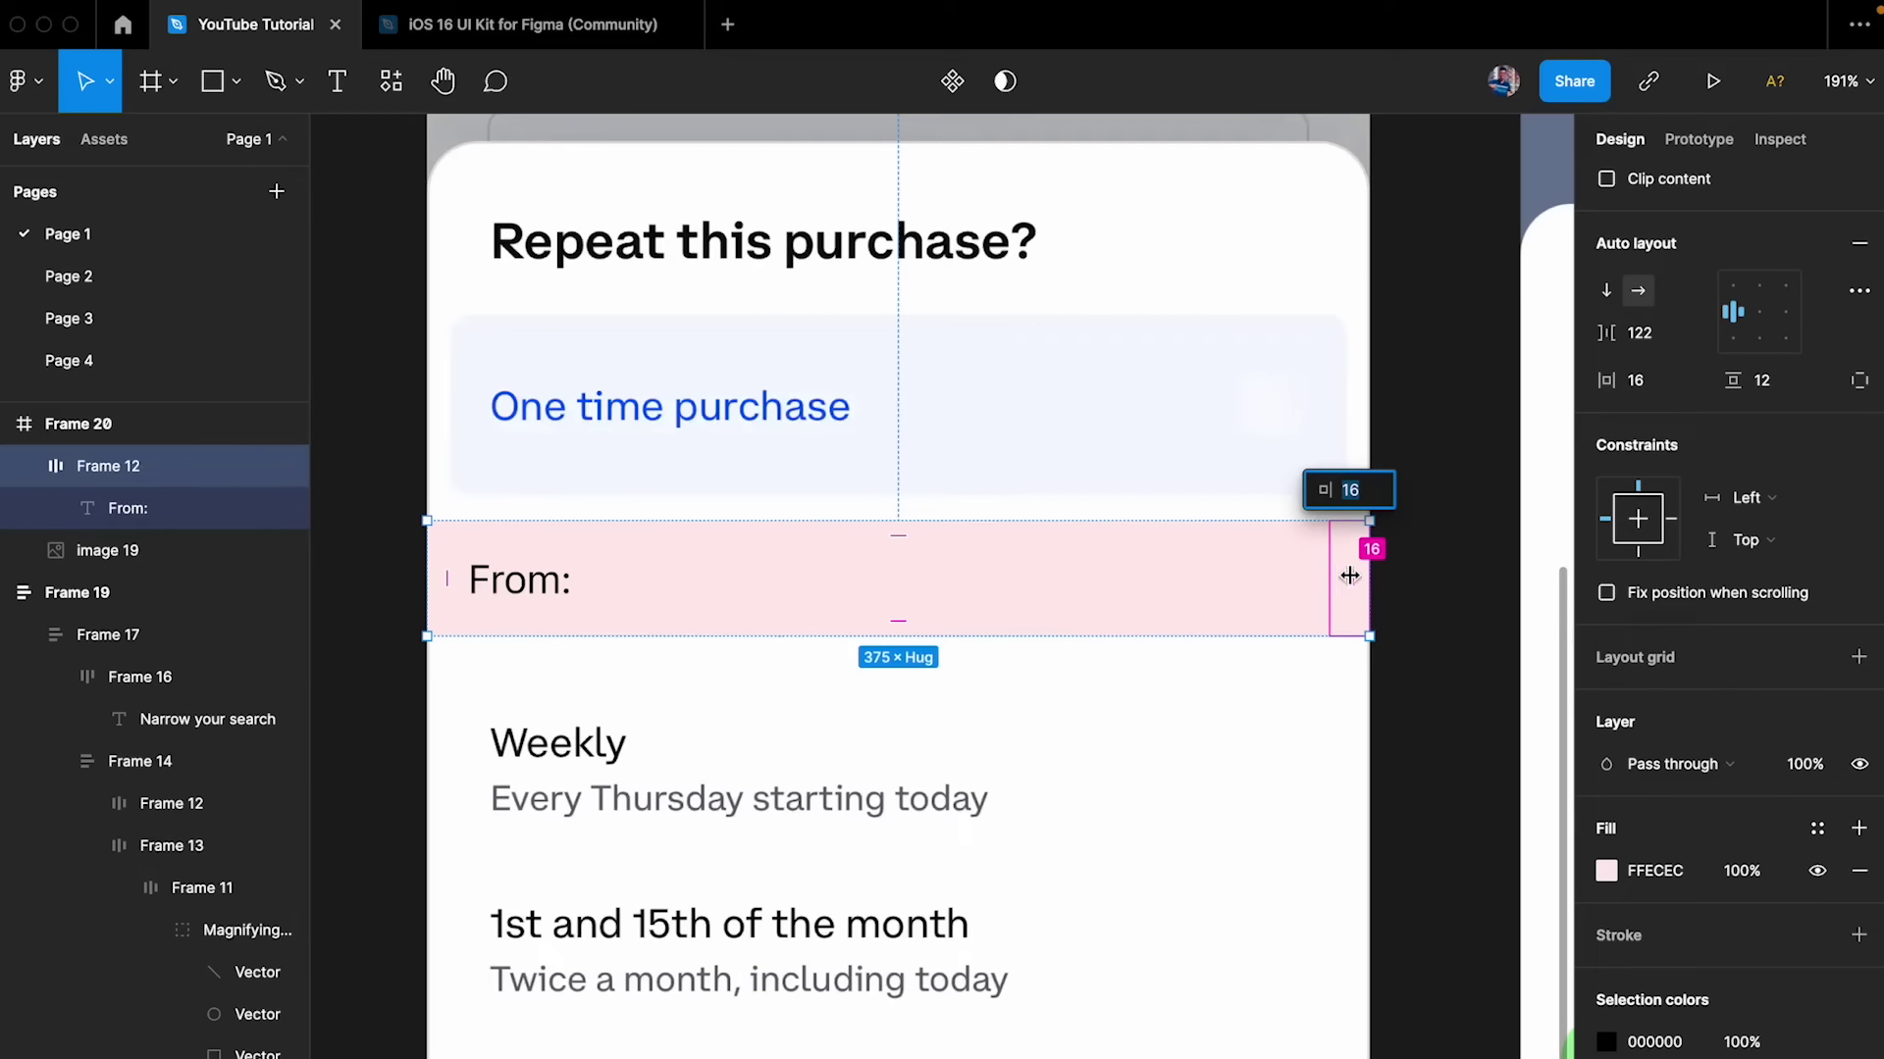
click(1433, 557)
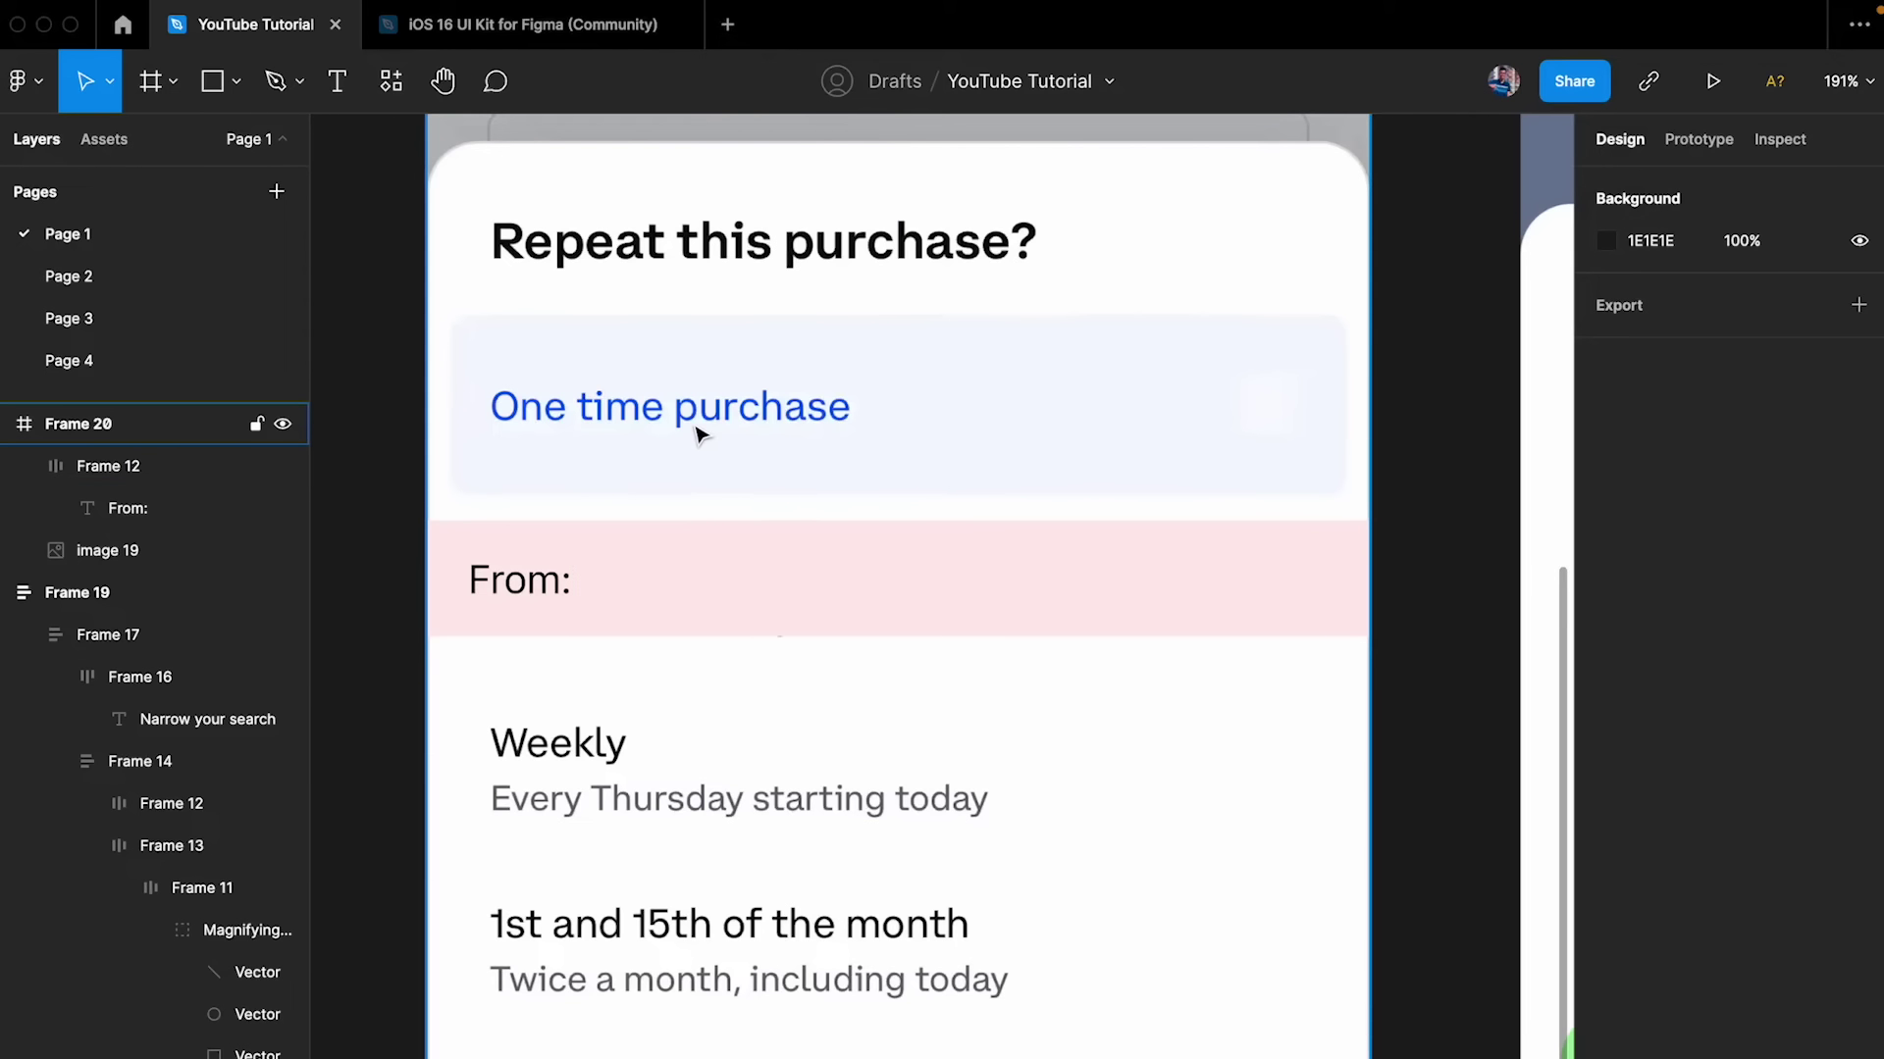
- Increase the "From:" row's vertical padding to 25
click(765, 593)
click(1796, 676)
key(Up)
key(Up)
key(Up)
key(Up)
key(Up)
key(Up)
key(Up)
key(Up)
key(Up)
key(Up)
key(Up)
key(Up)
key(Up)
- Set the "From:" row's corner radius to 8
click(873, 420)
click(883, 608)
click(1771, 420)
text(8)
key(Return)
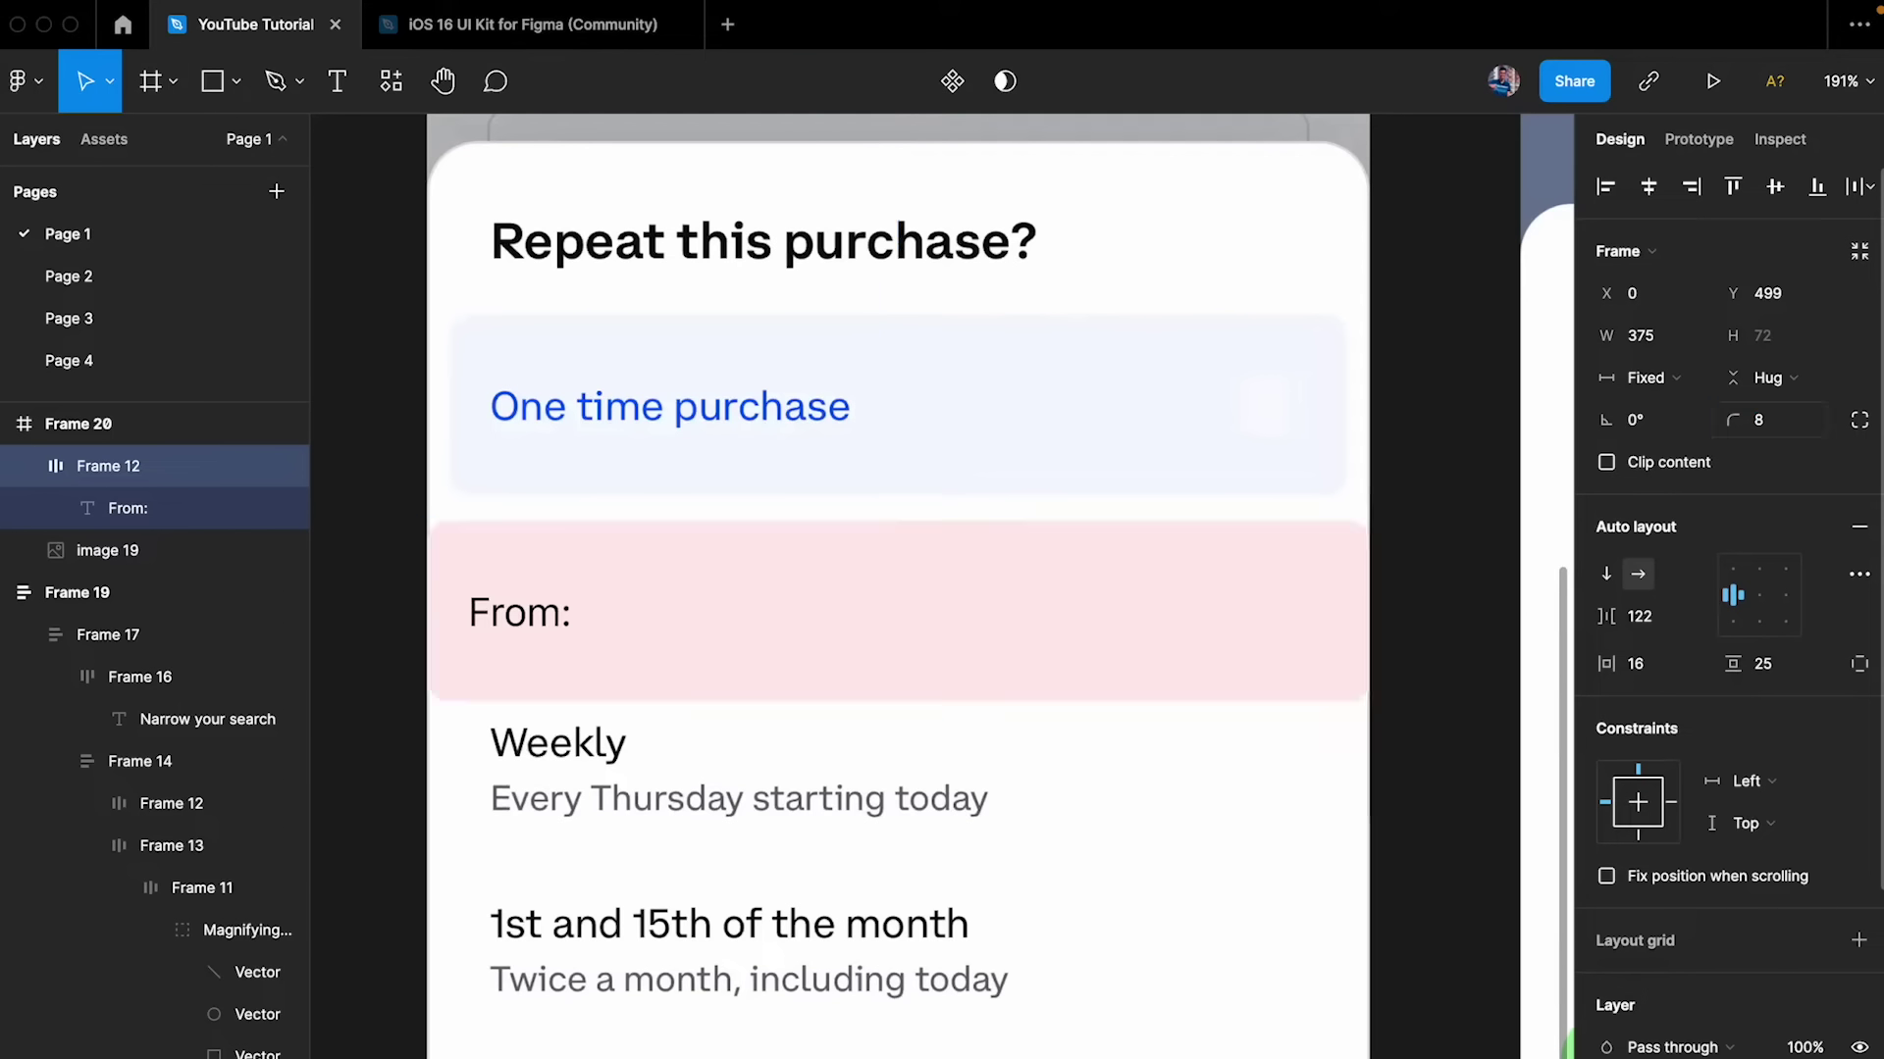
- Narrow the "From:" row from both sides to 326 wide and shift it to X 21
click(1424, 449)
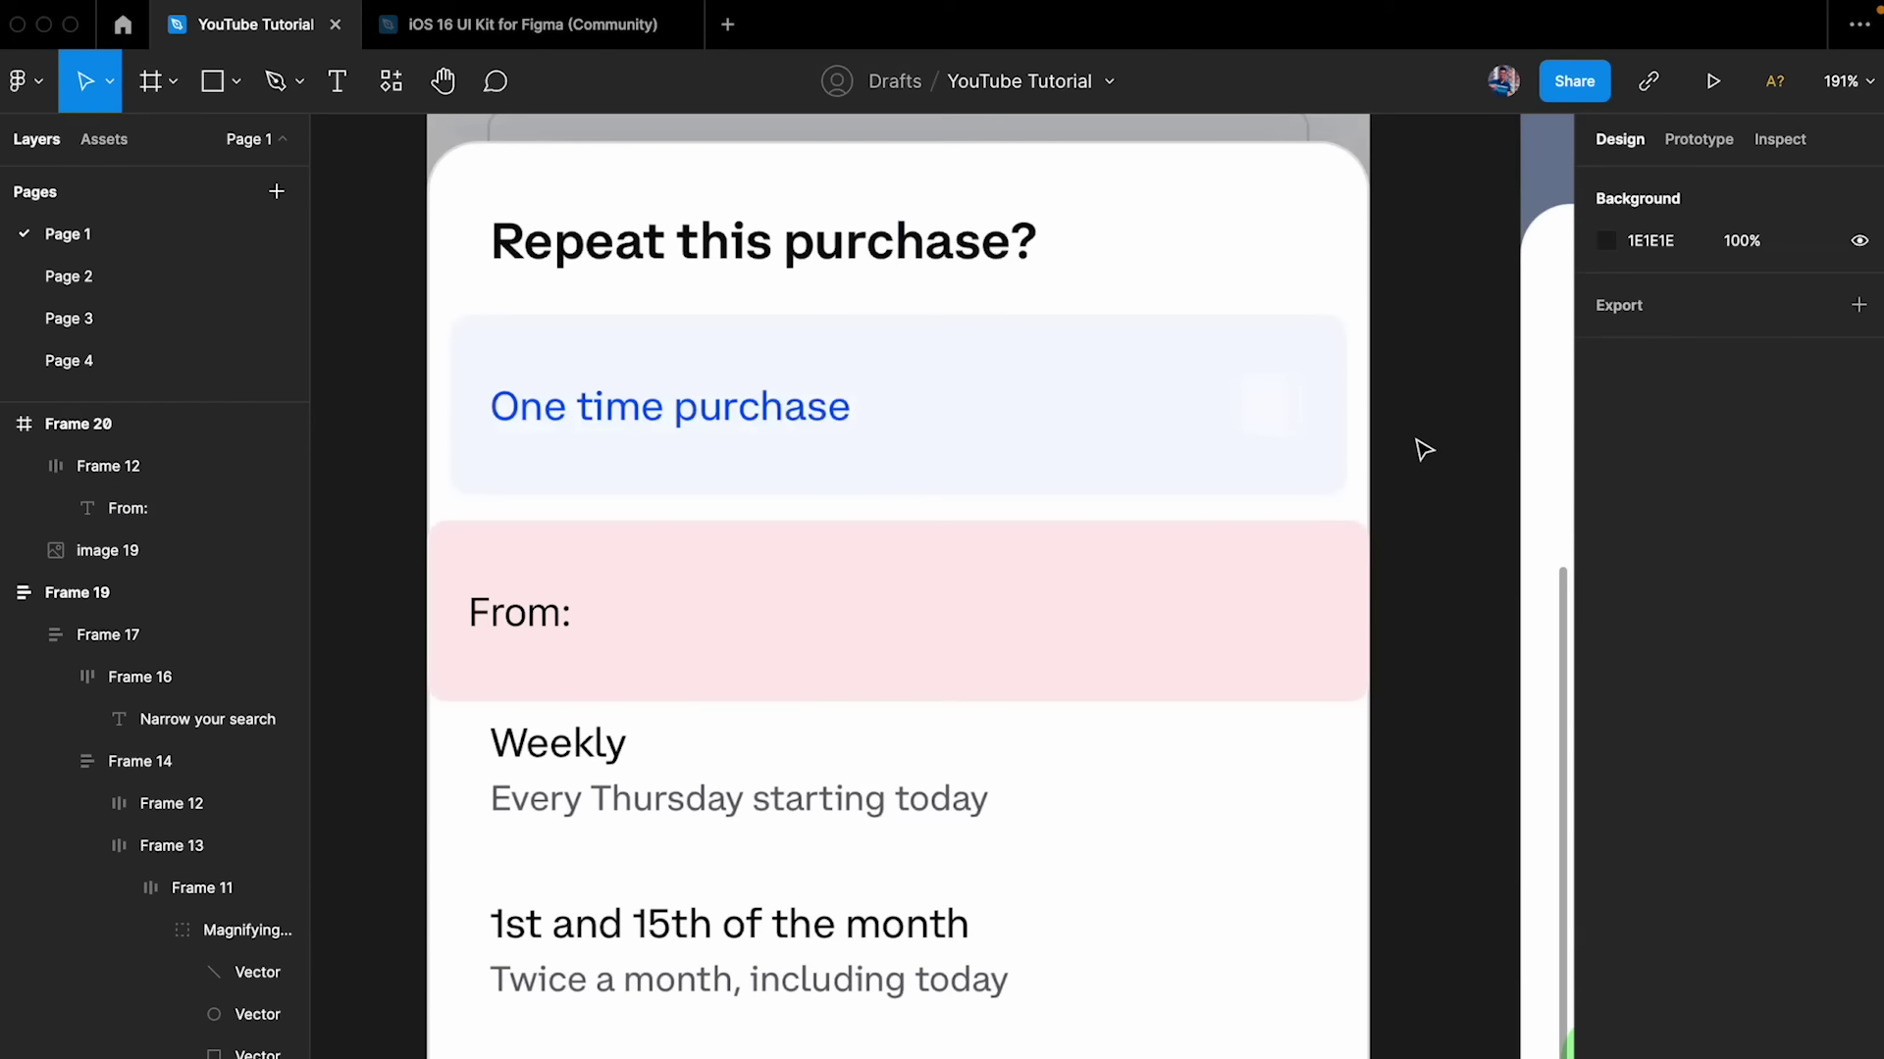
click(1248, 644)
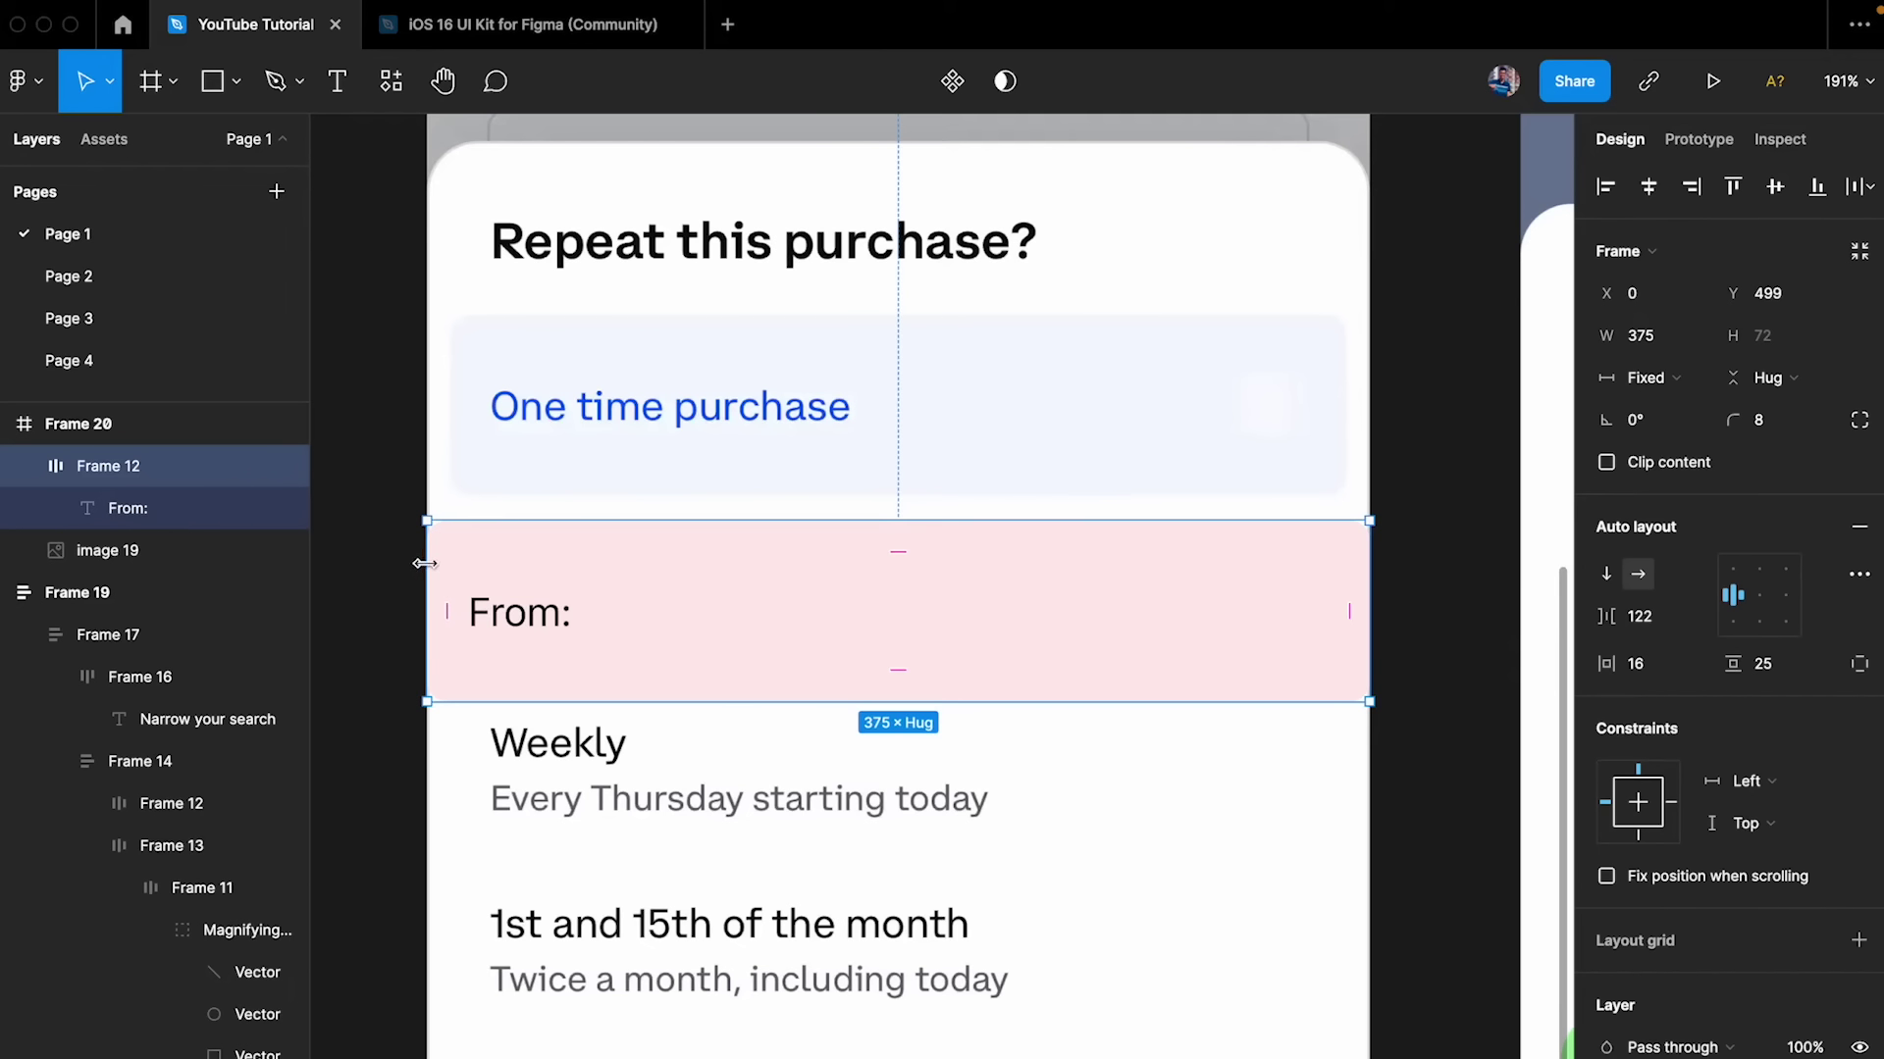
drag(428, 561, 449, 559)
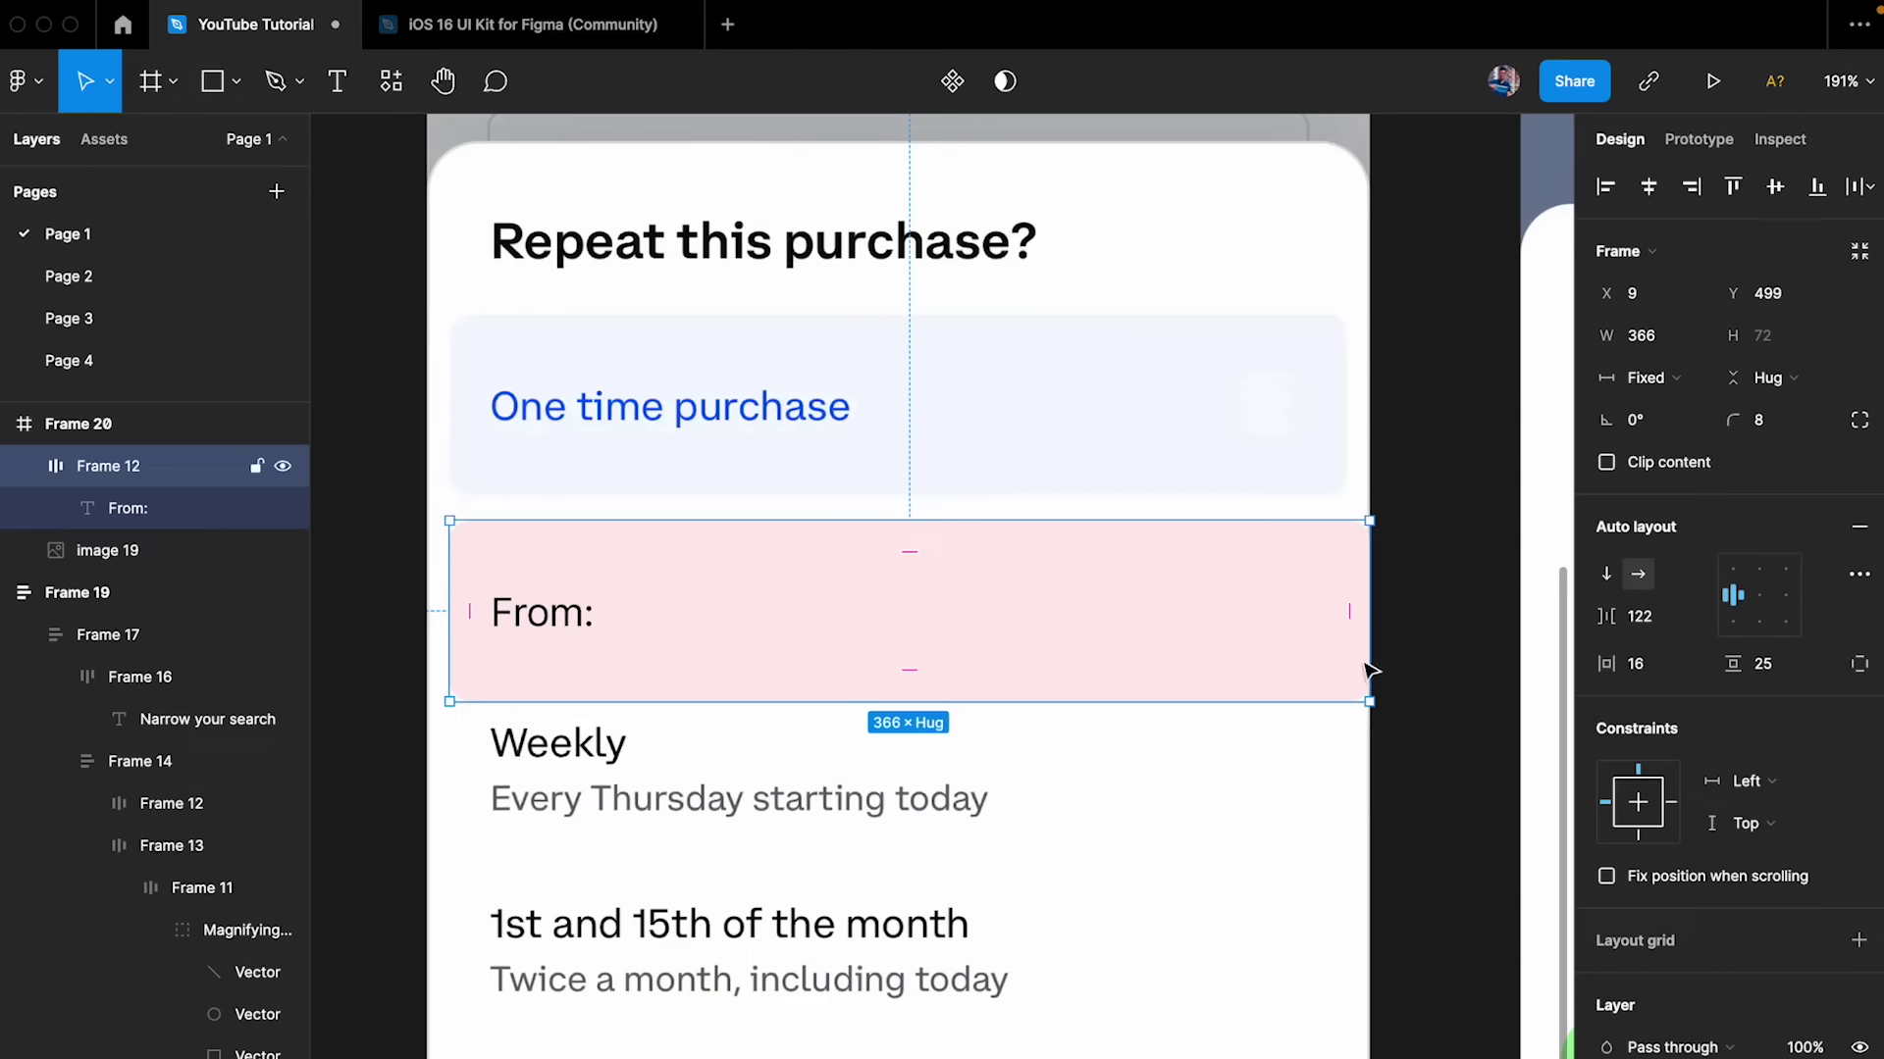
drag(1370, 577, 1267, 598)
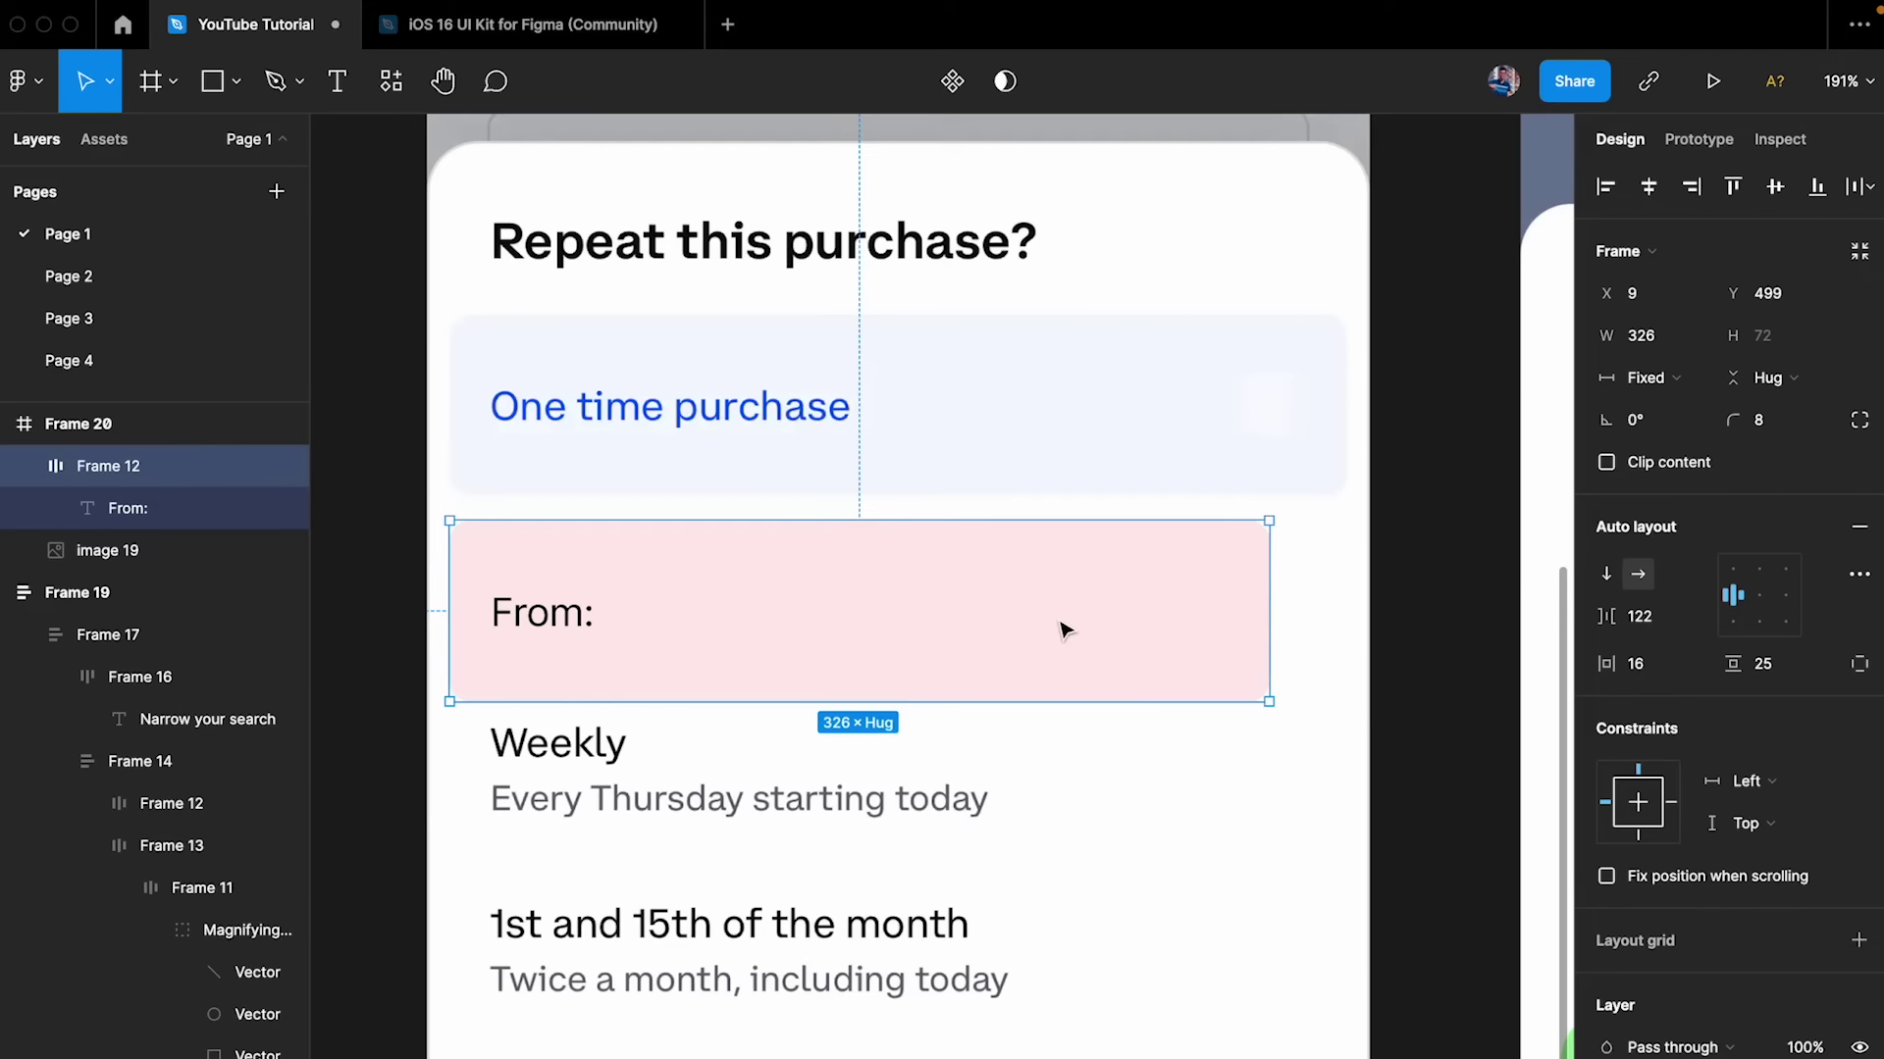
click(1095, 631)
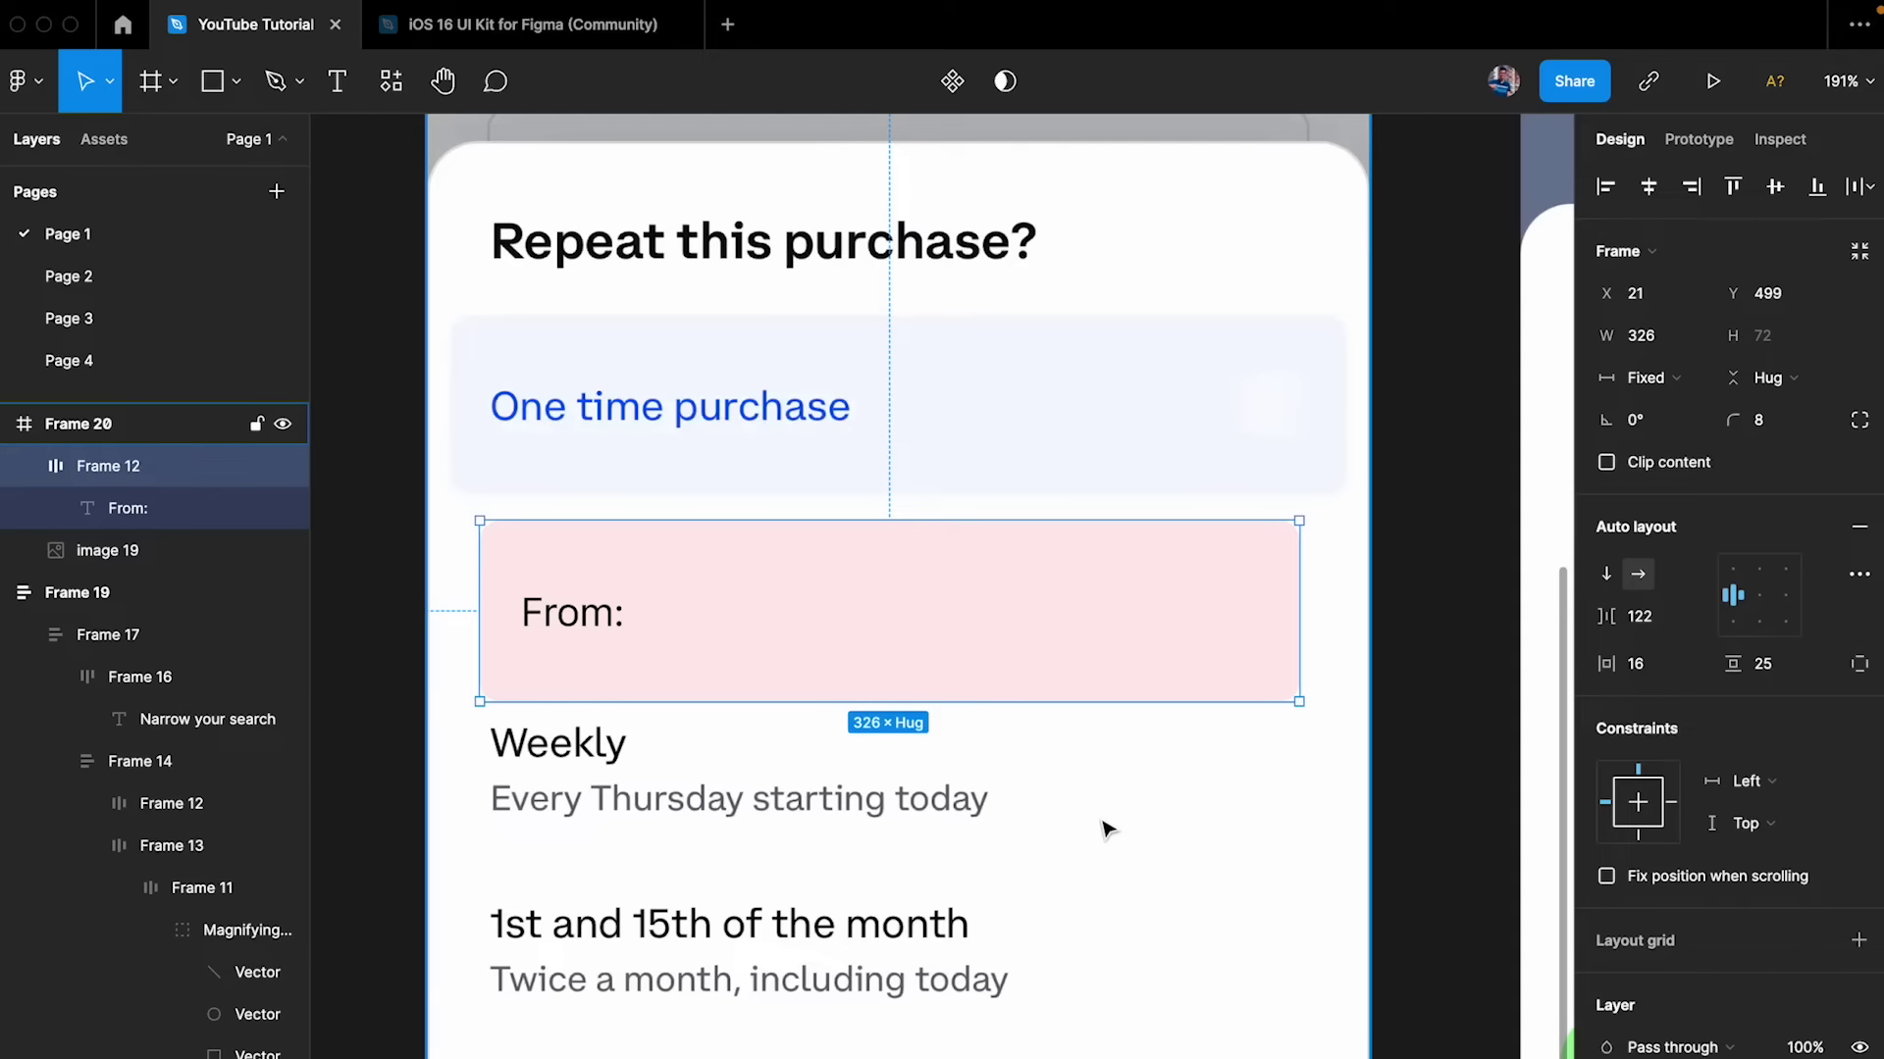
- Wrap the "From:" row in an auto layout frame and fill the wrapper with pink FFCFCF
key(shift+a)
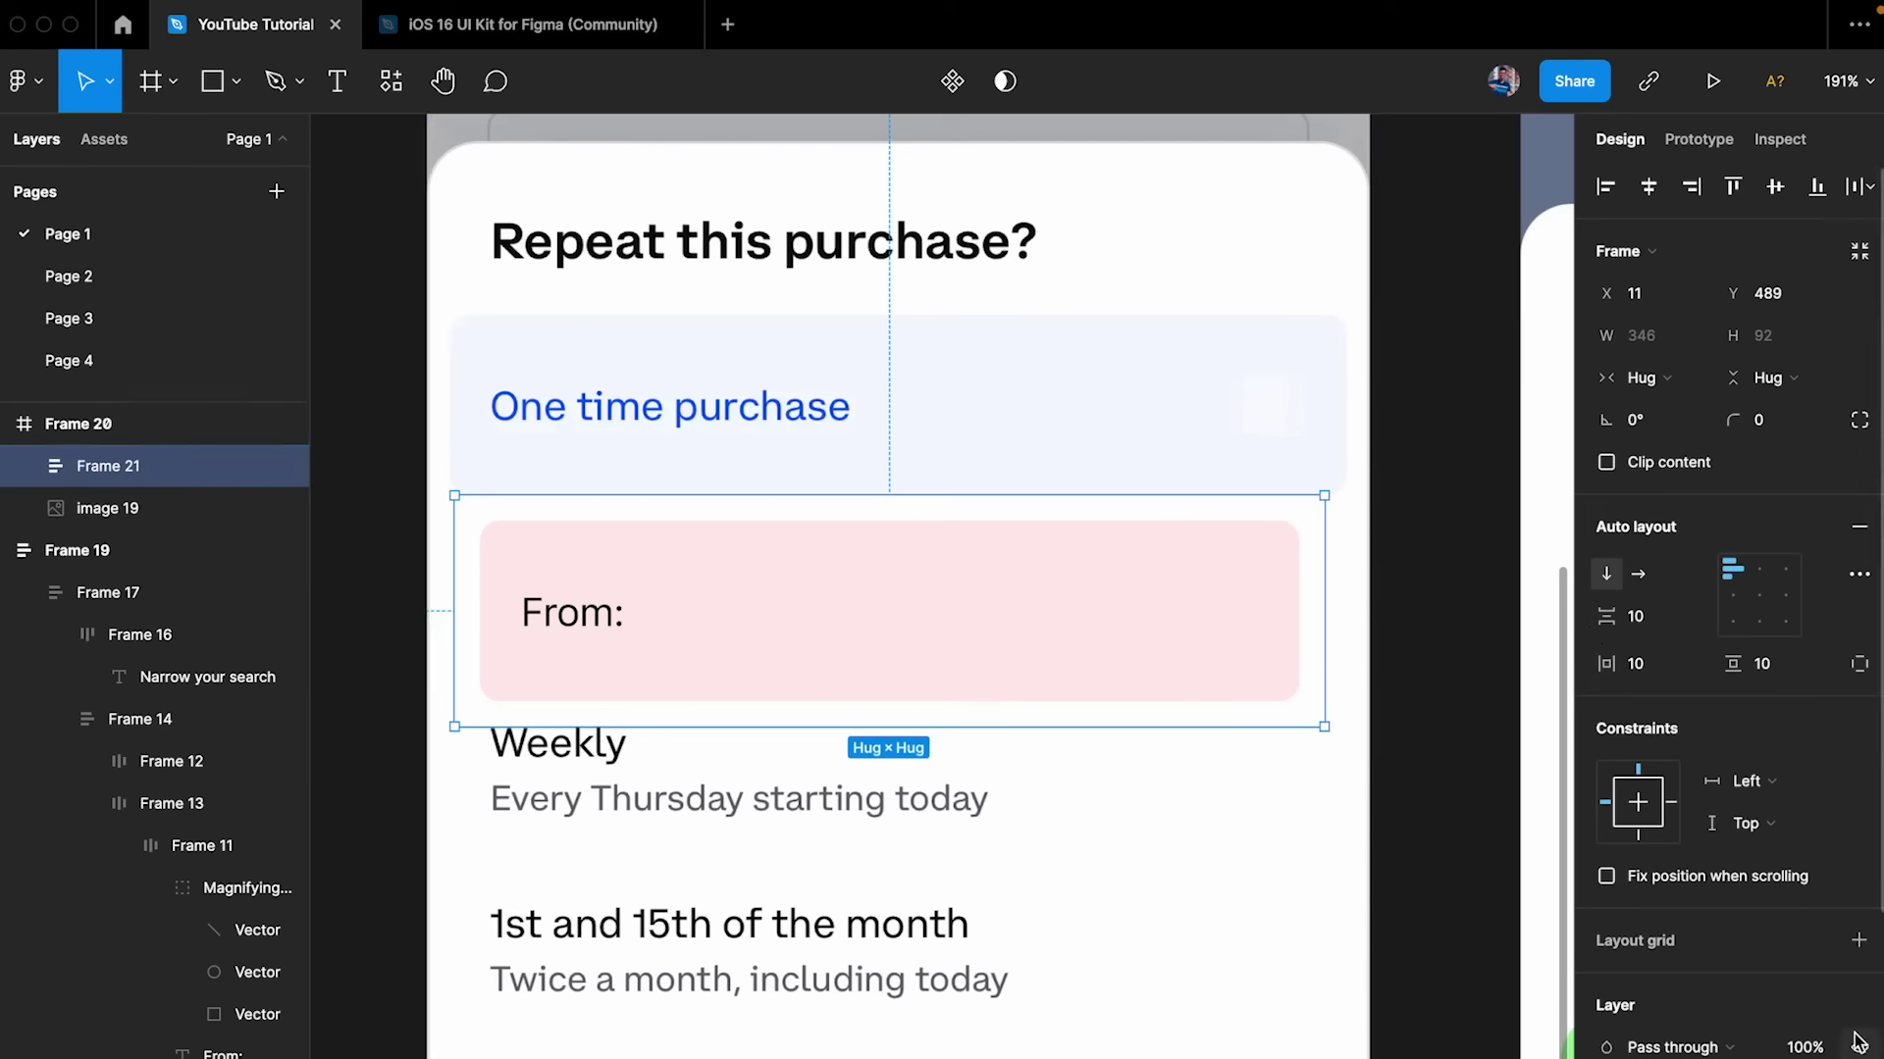
scroll(1864, 1051, down, 3)
click(1859, 959)
click(1606, 1001)
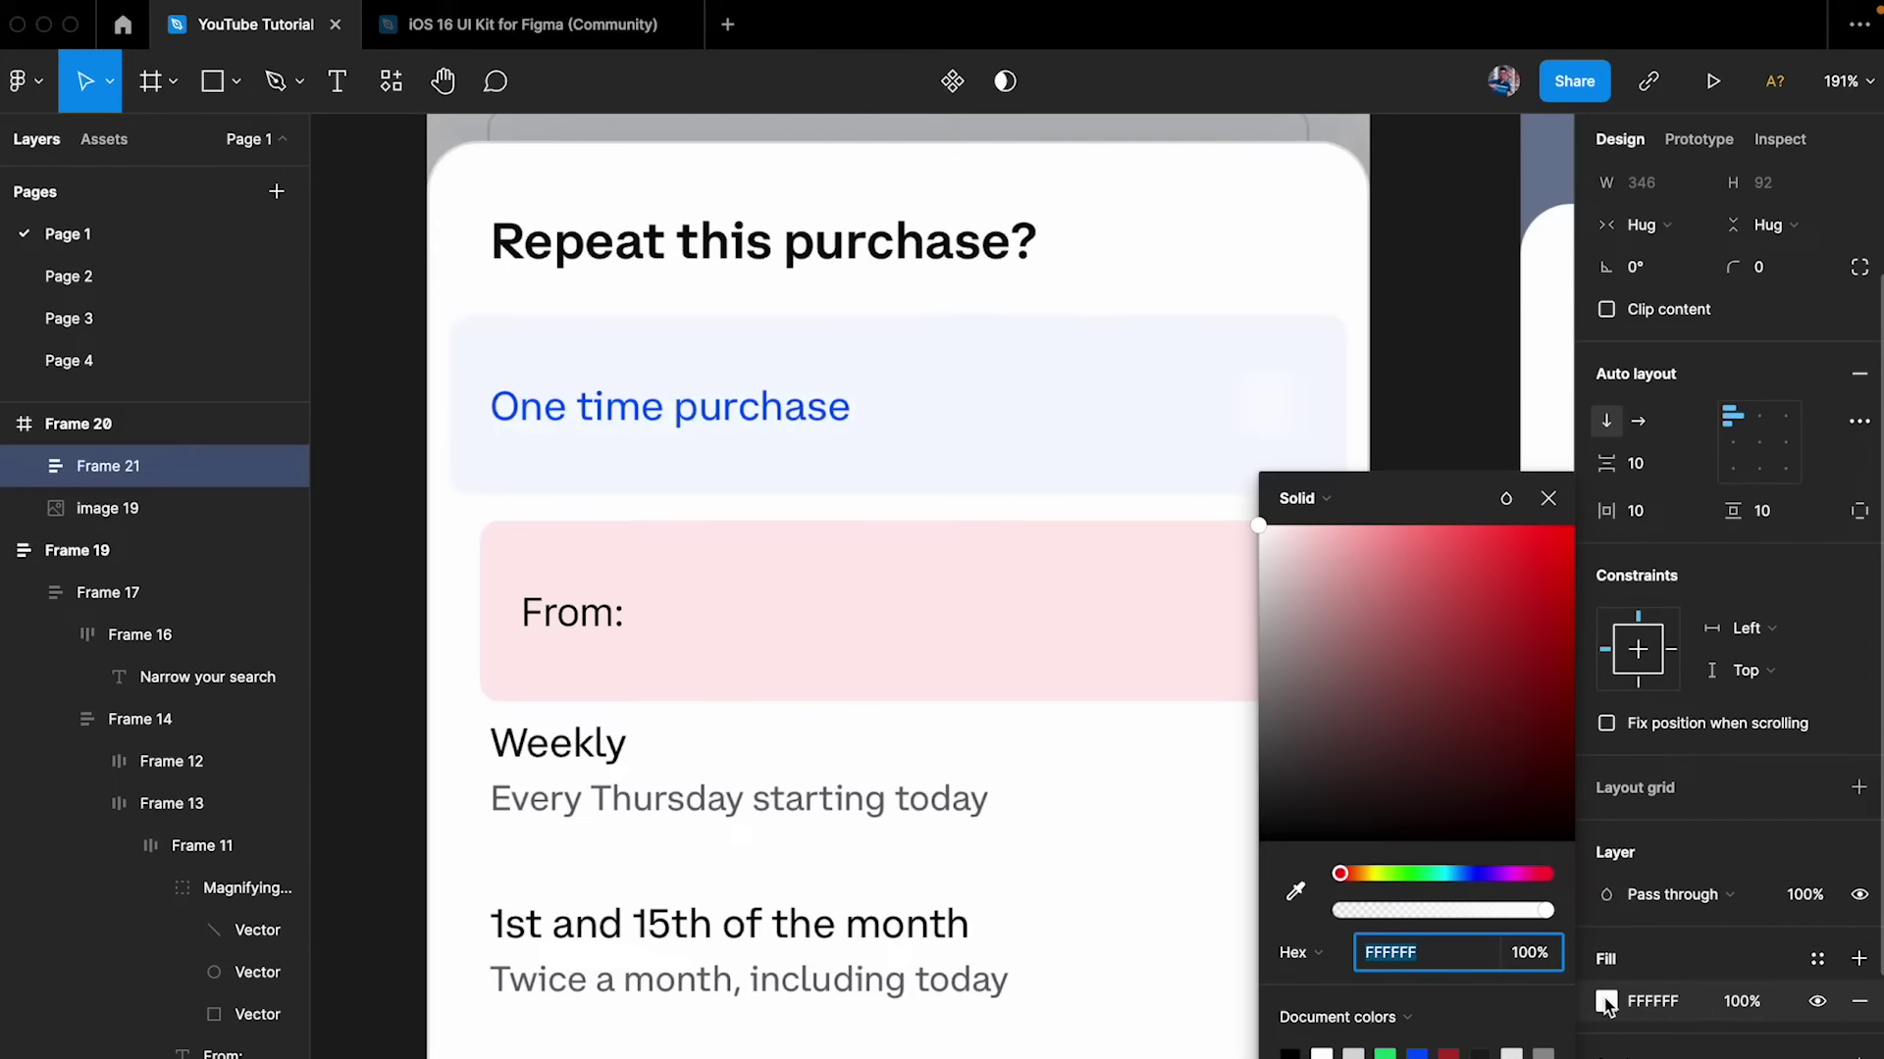
drag(1369, 588, 1315, 484)
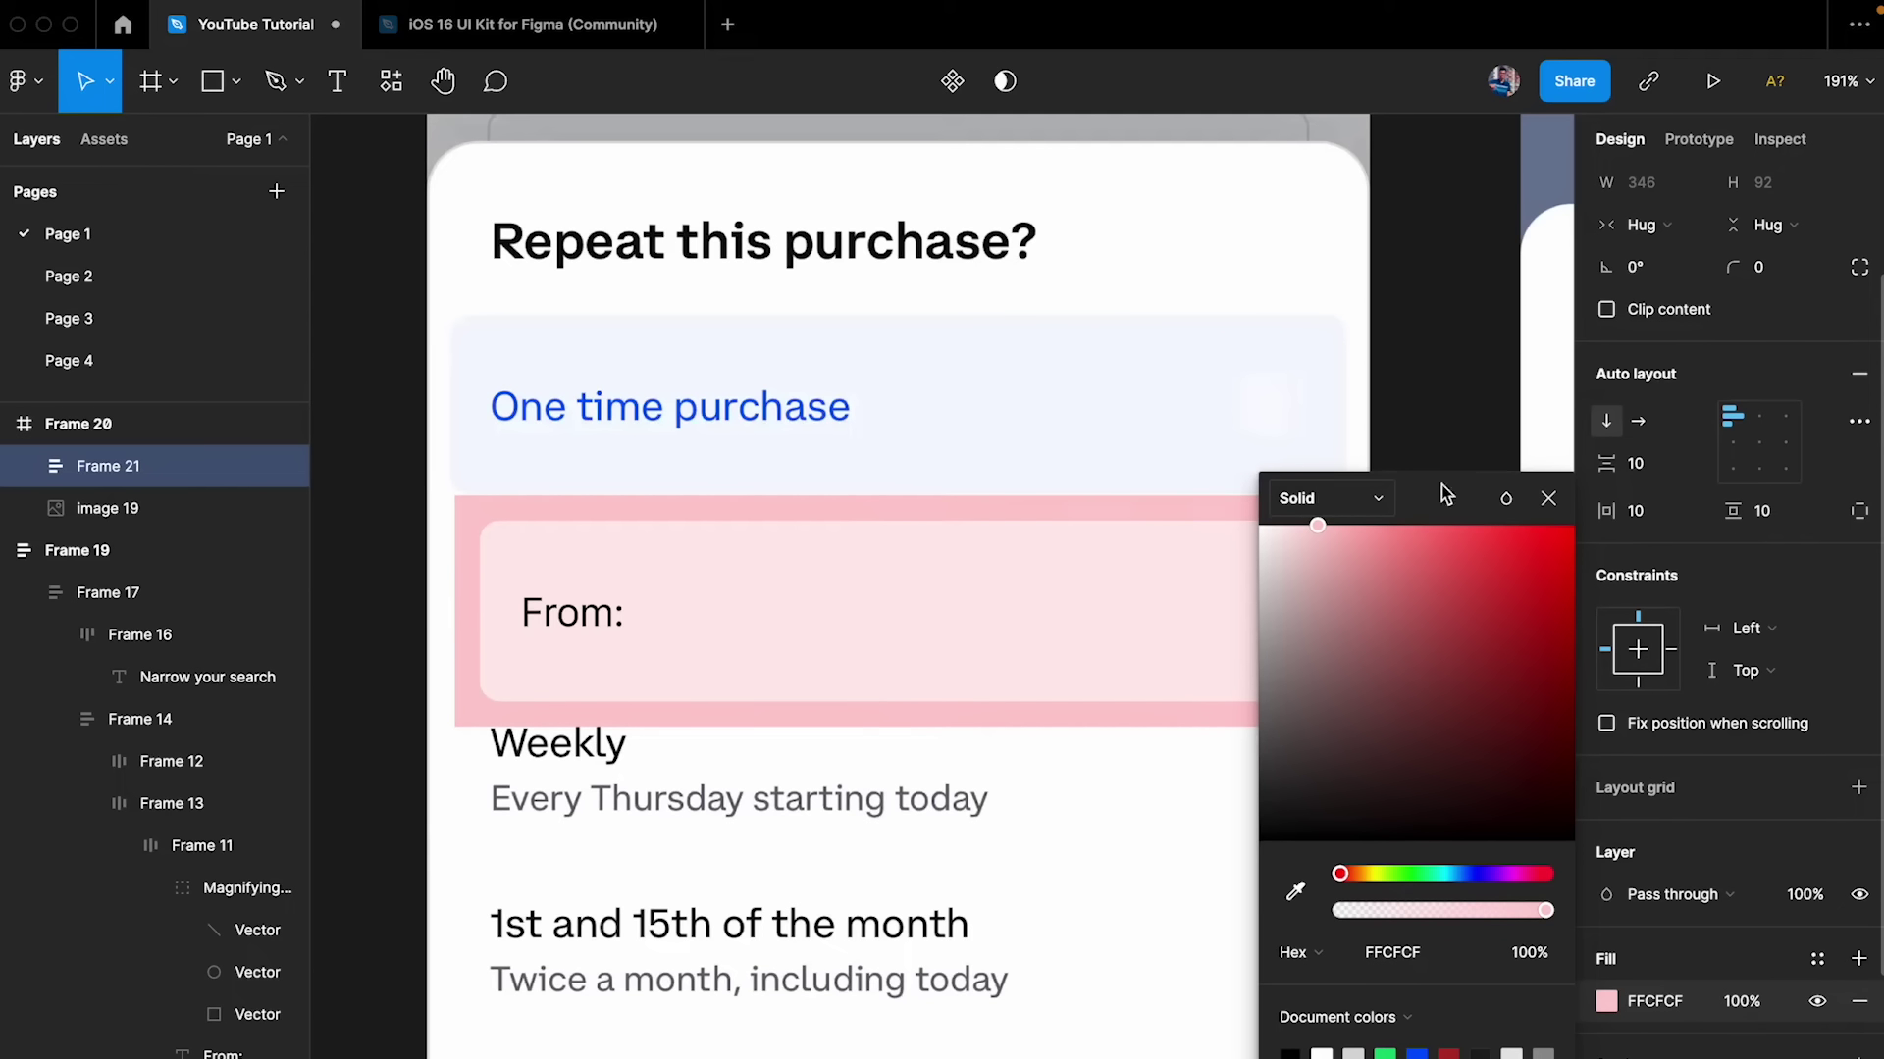
click(1548, 498)
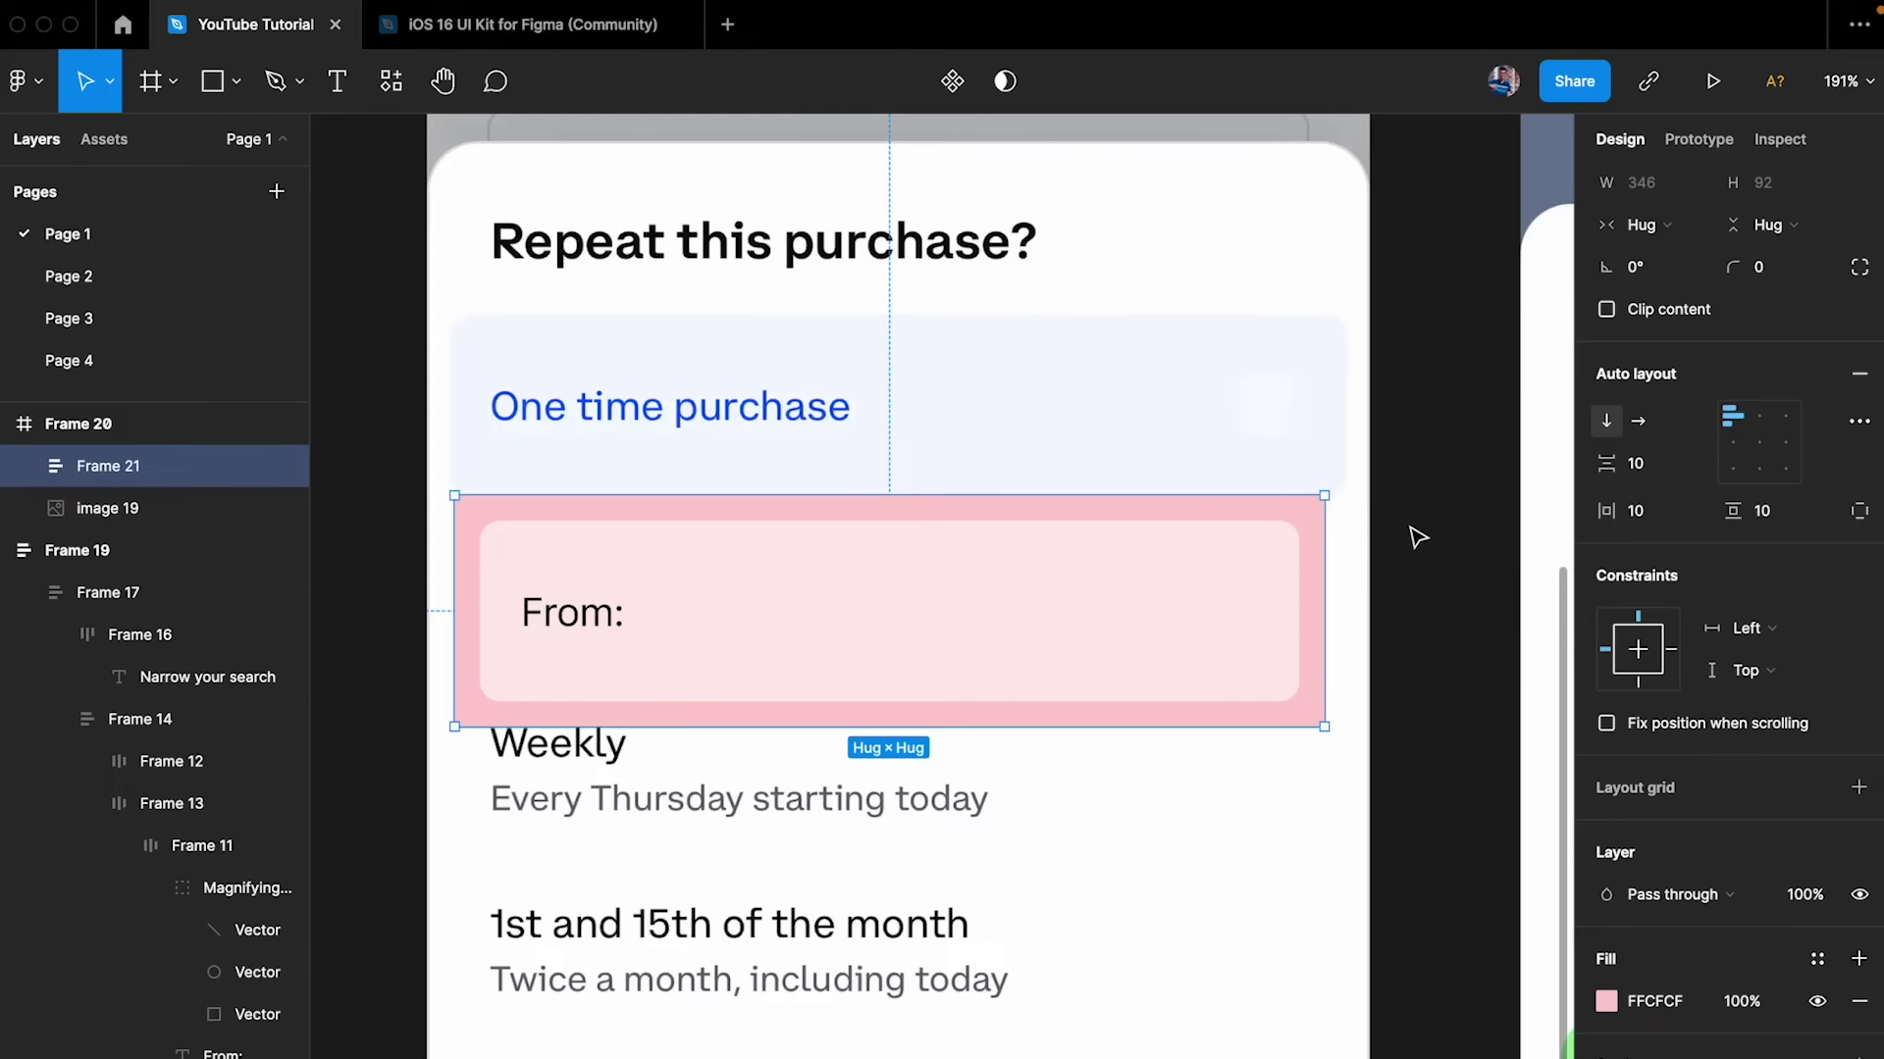
- Set the wrapper's horizontal padding to 8 and its vertical padding to 0
scroll(1668, 921, down, 2)
scroll(1648, 892, up, 4)
click(1652, 579)
text(8)
key(Return)
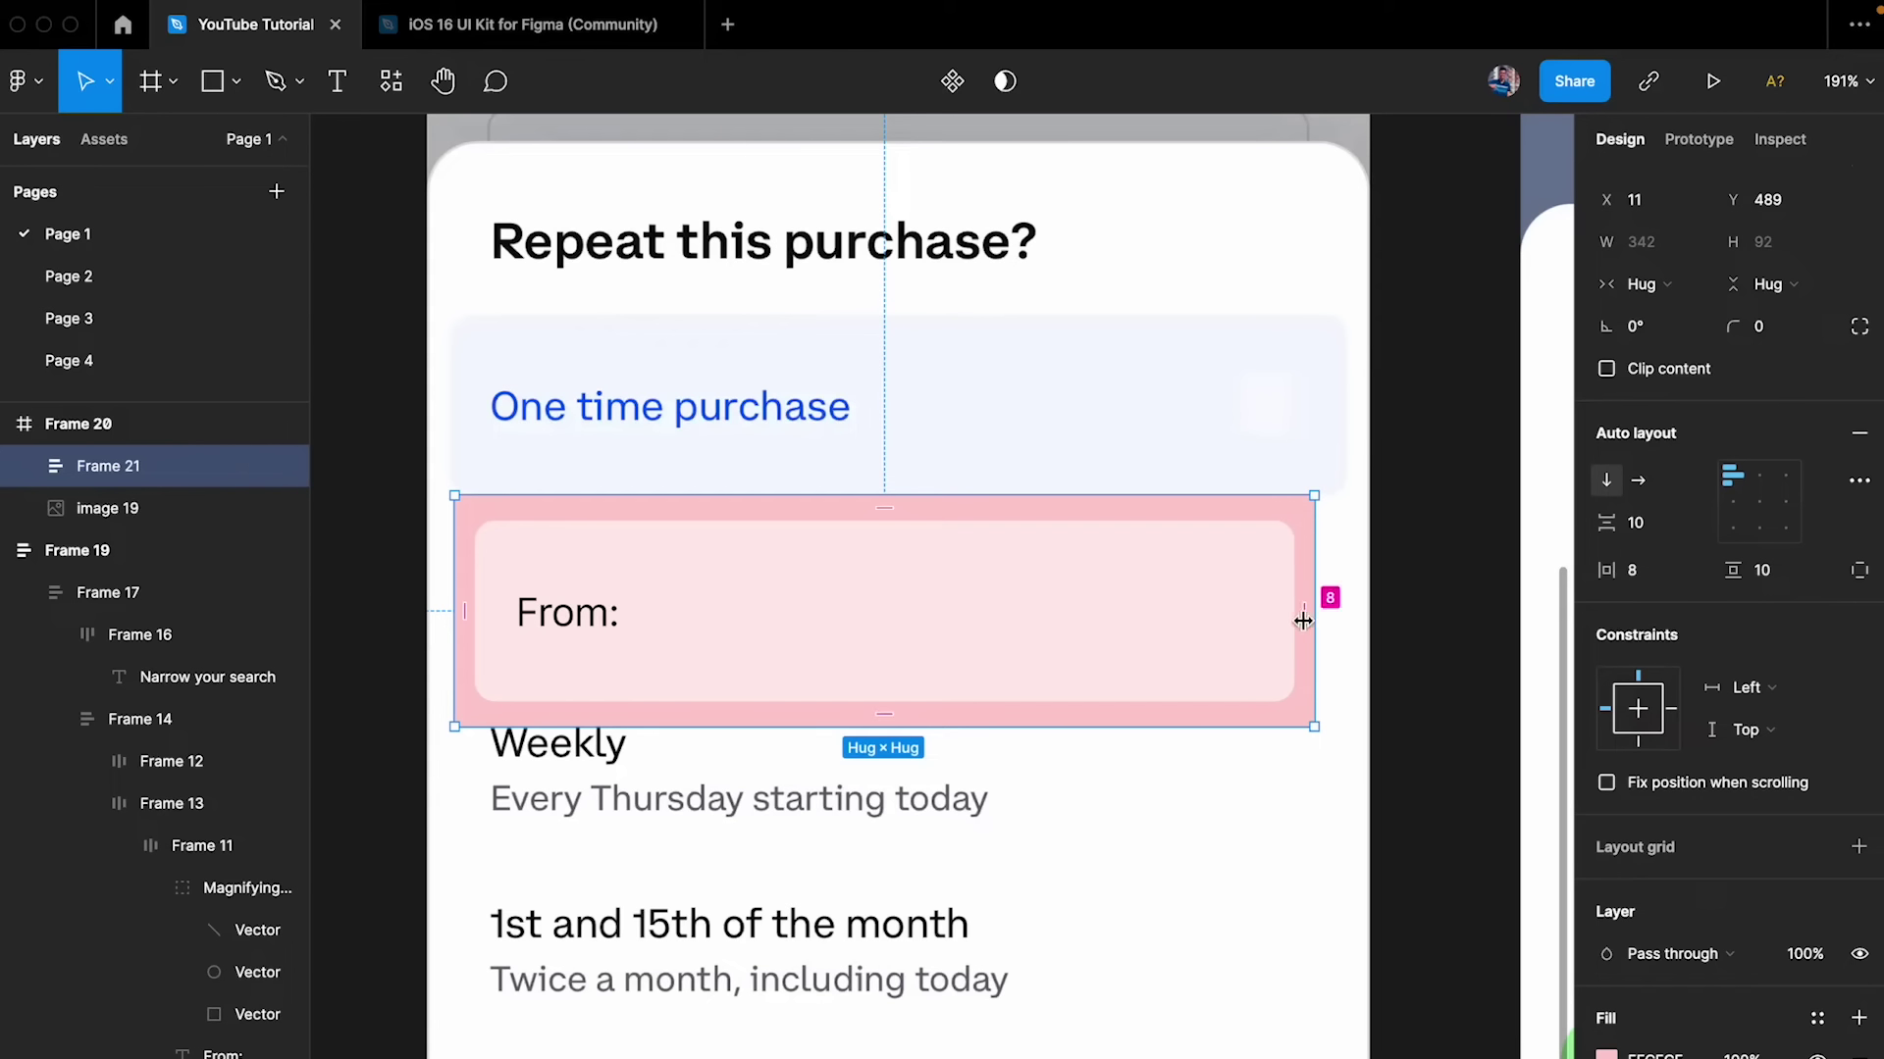
click(1818, 578)
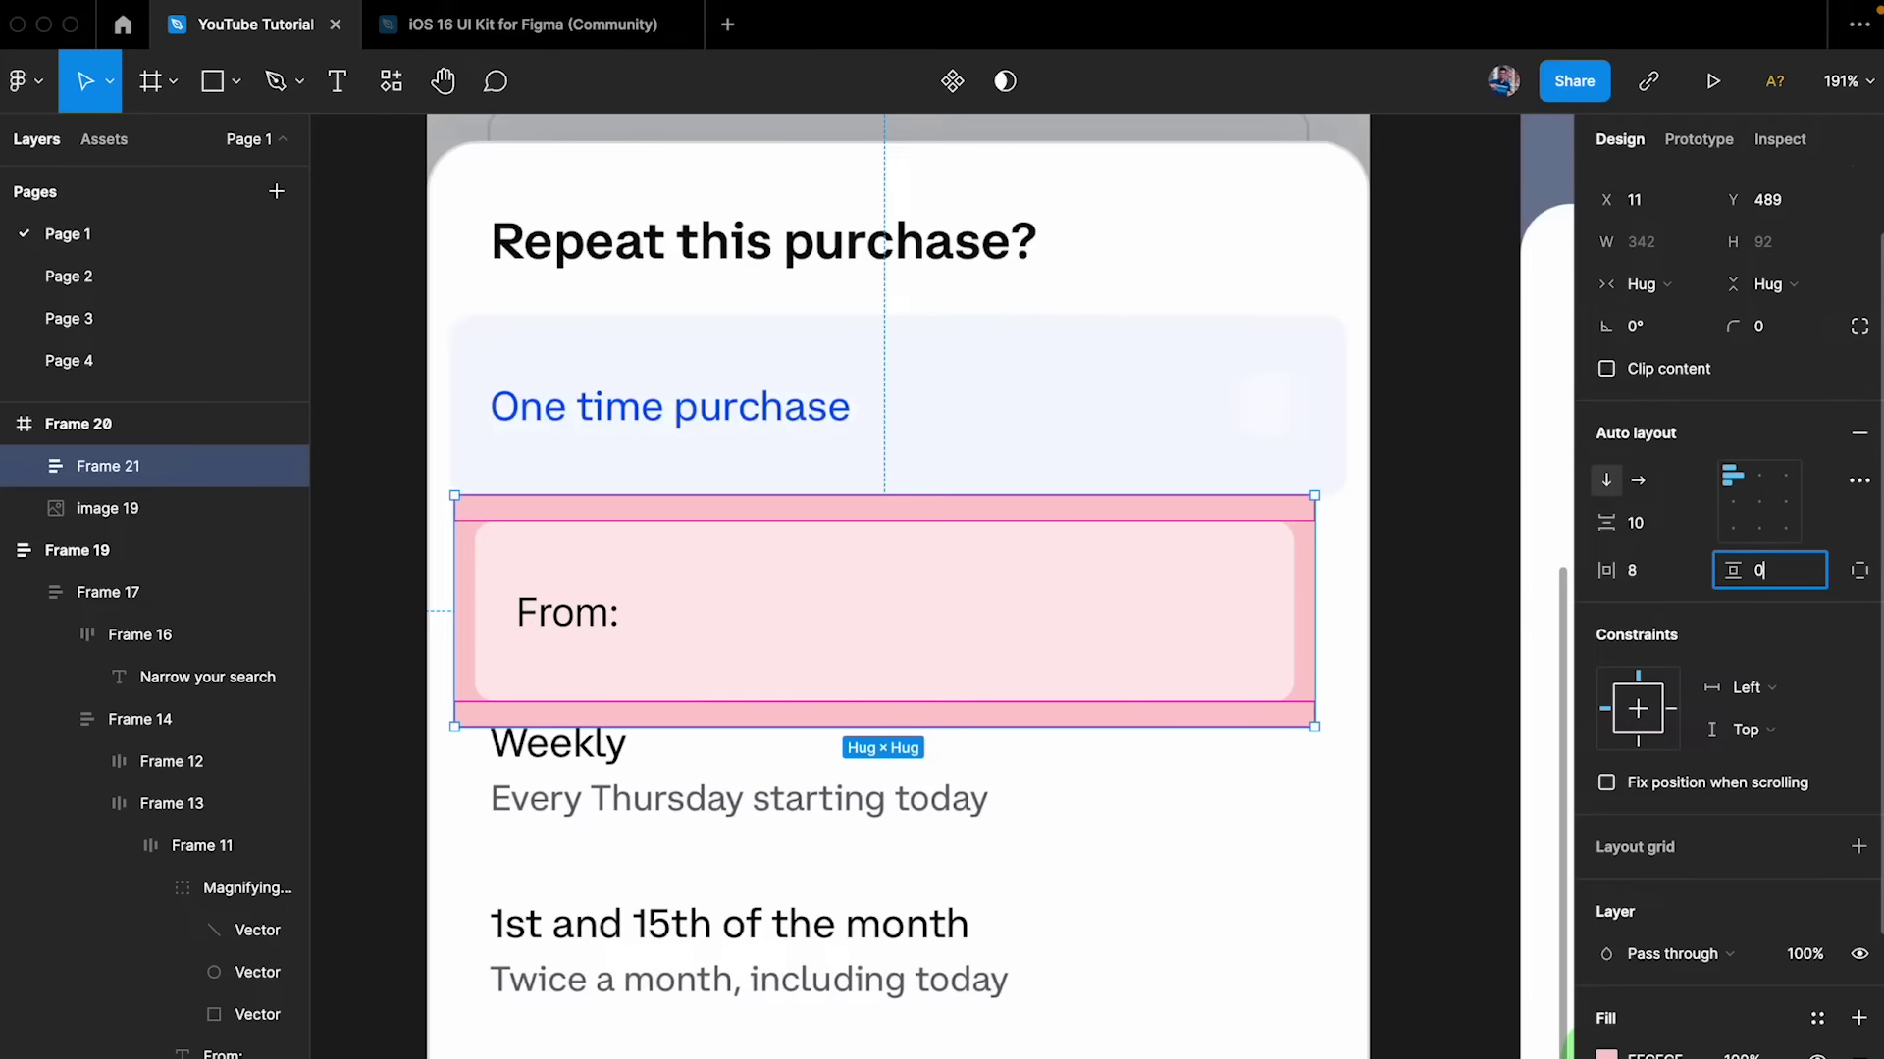
text(0)
key(Return)
click(1412, 546)
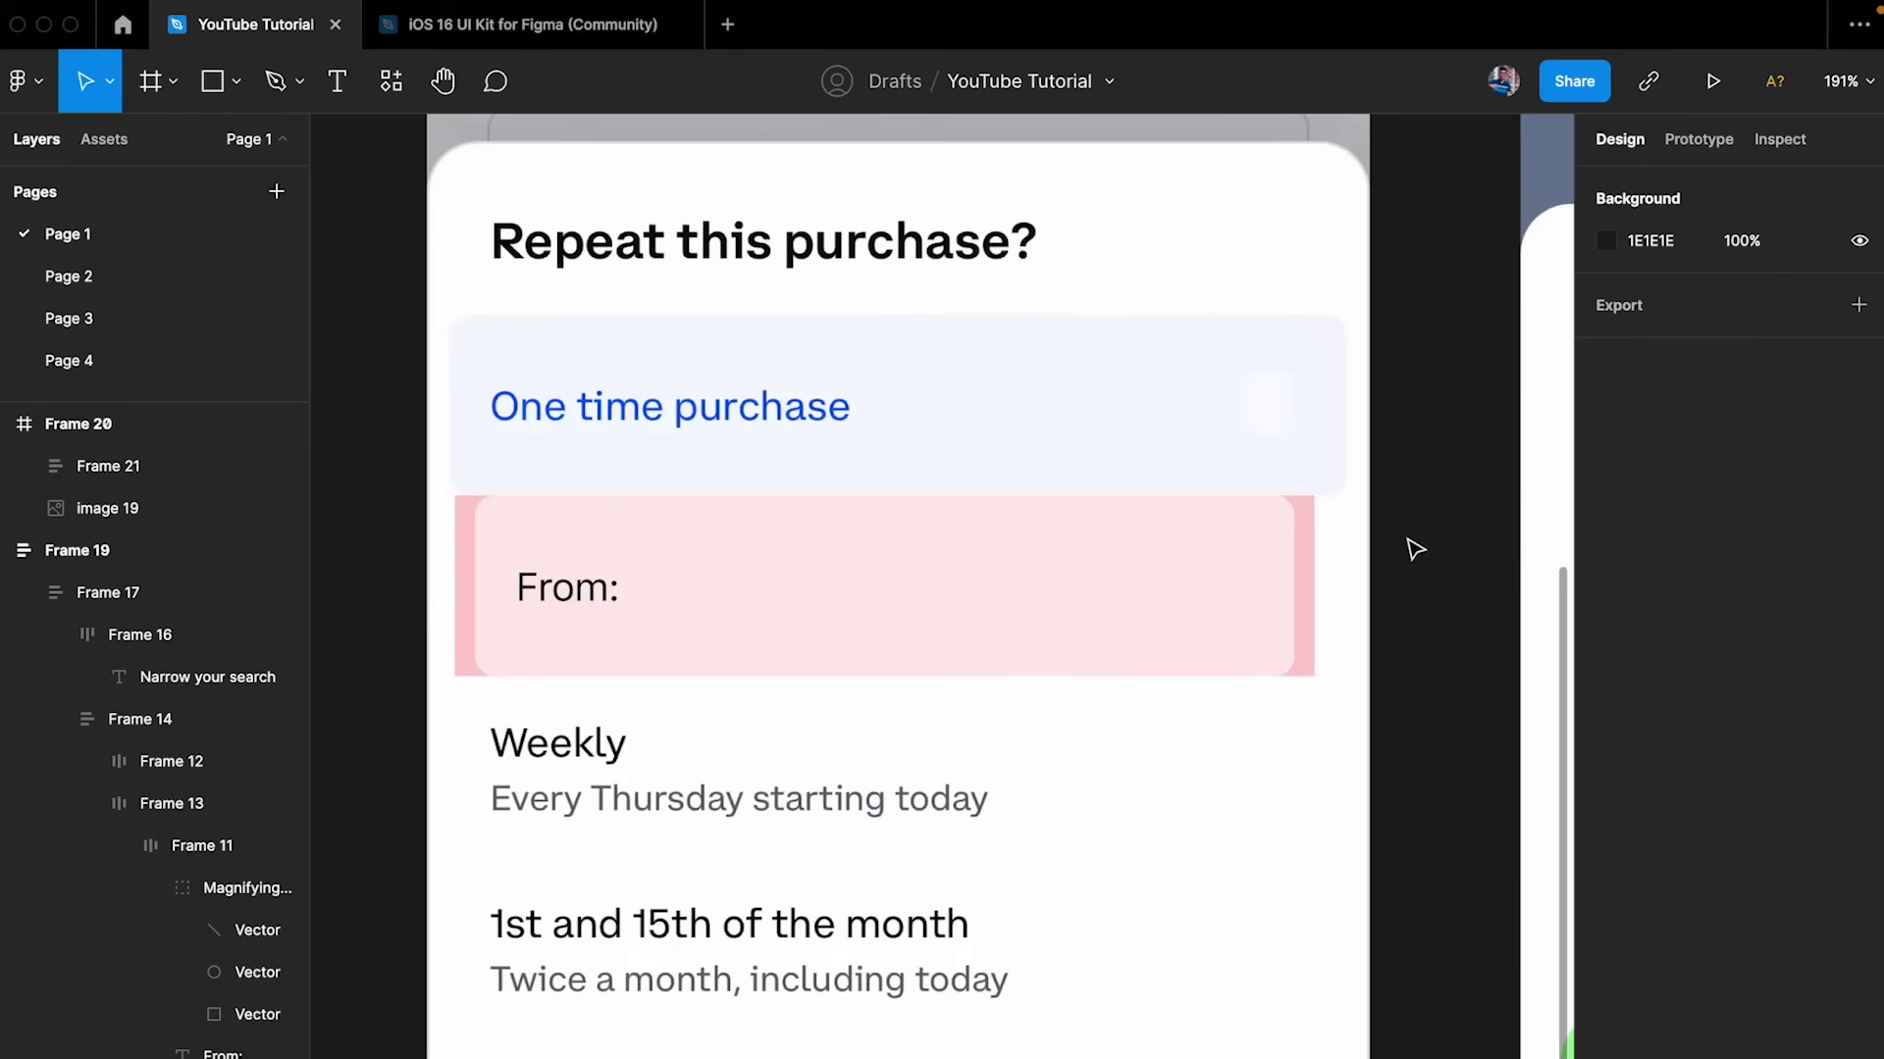
- Place the wrapped row over the "One time purchase" option and stretch the wrapper to the mockup's full 375 width
click(1153, 581)
drag(1013, 589, 1030, 239)
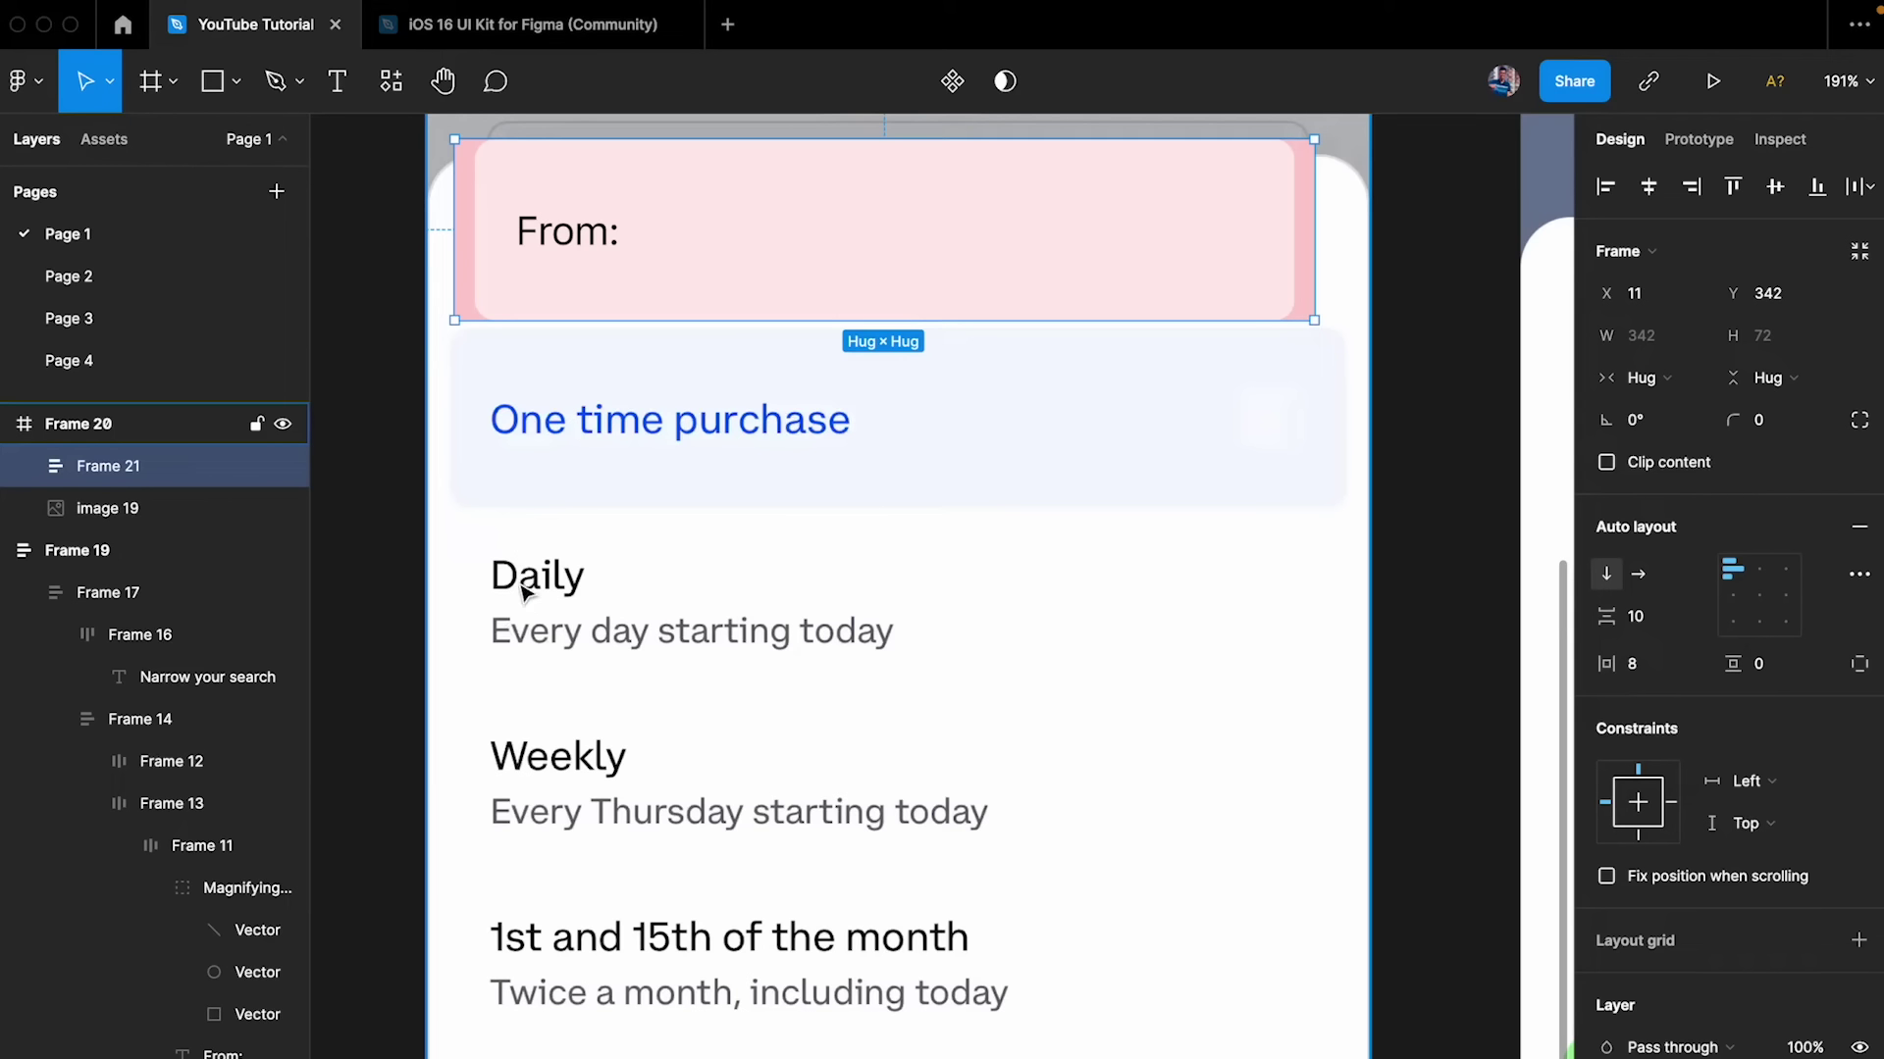
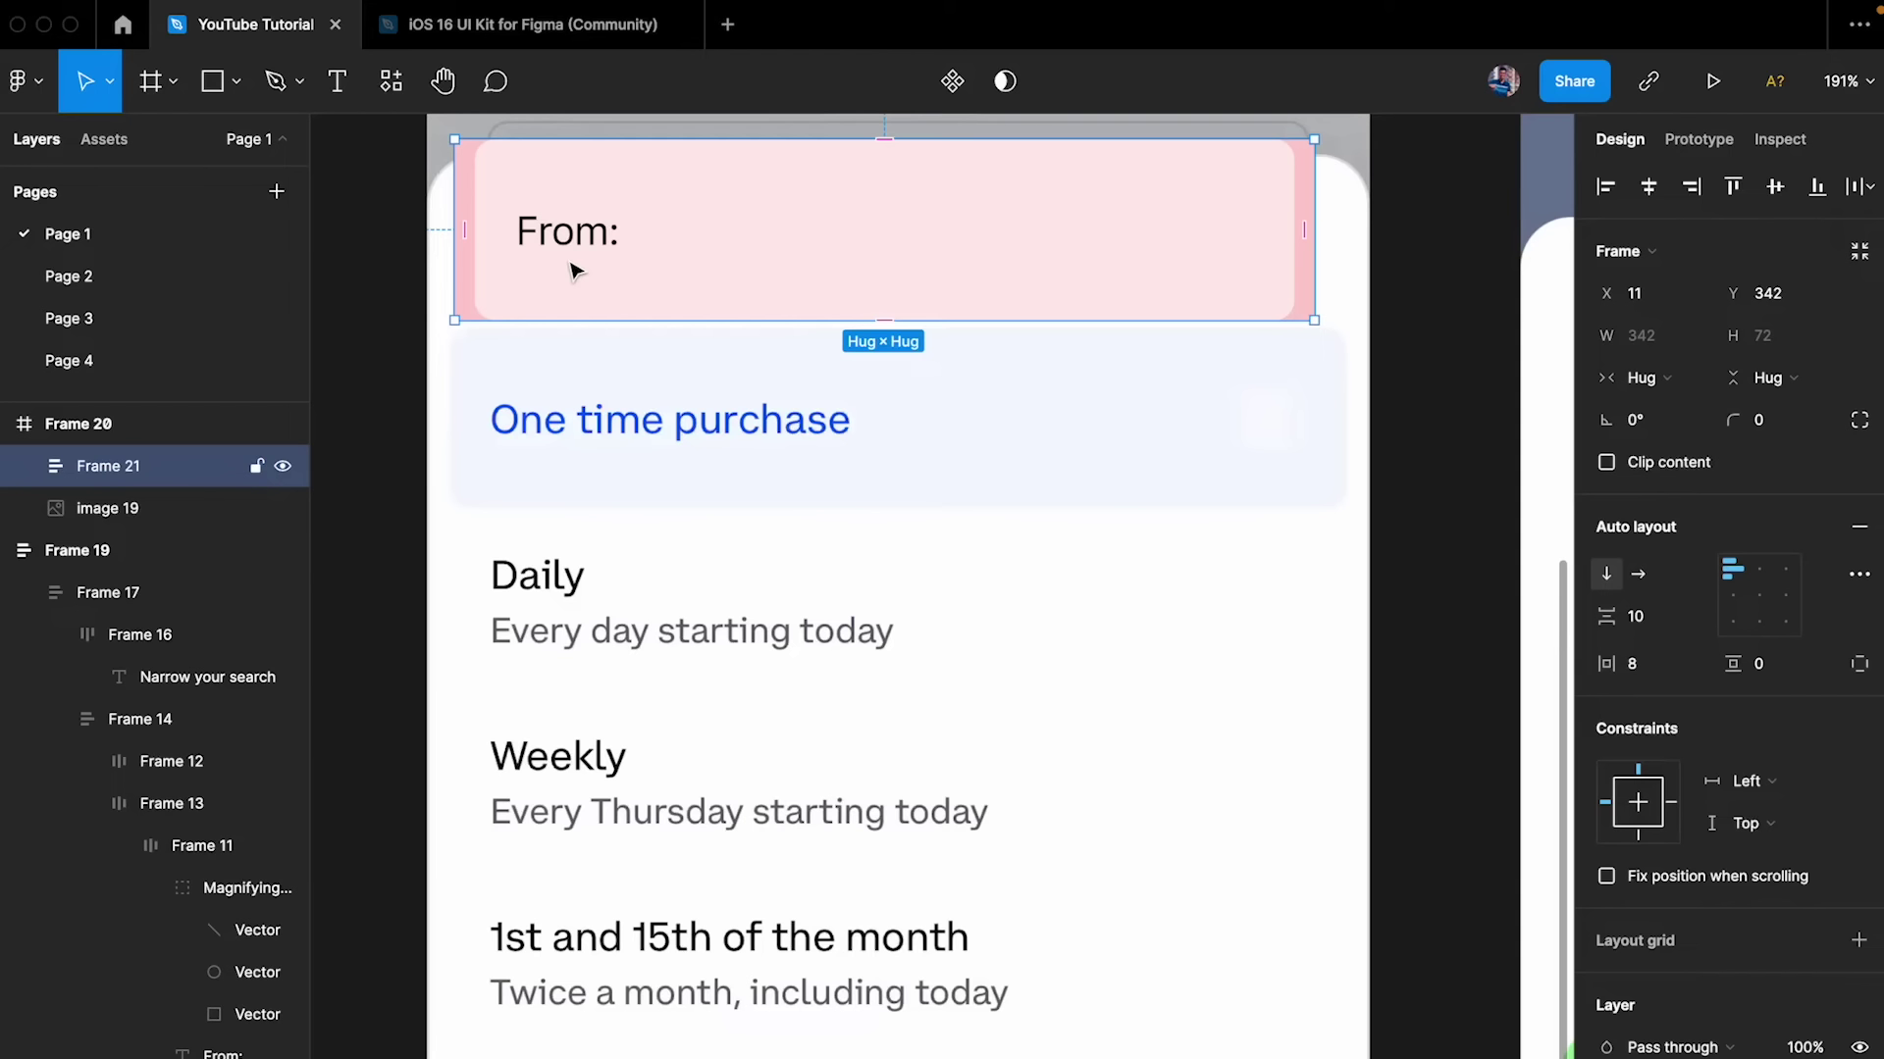
drag(657, 218, 661, 404)
drag(452, 366, 425, 366)
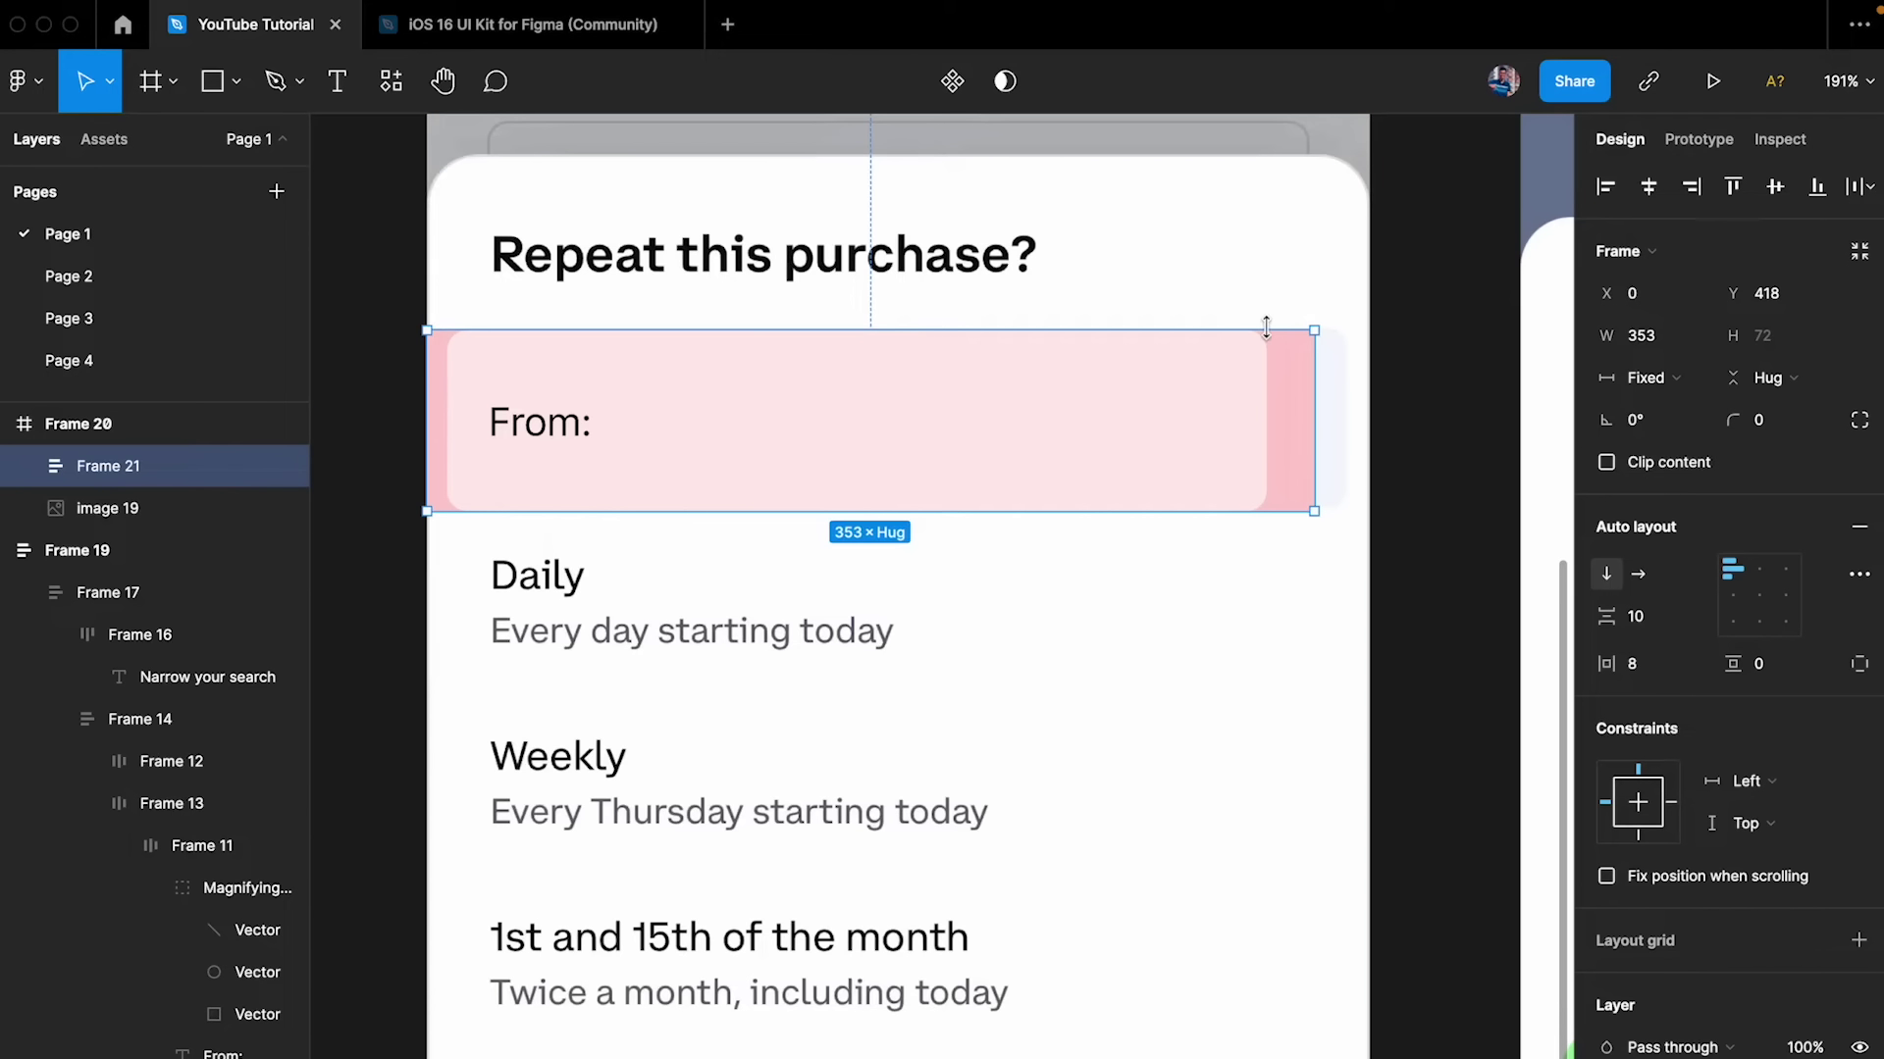
key(ctrl+z)
key(ctrl+shift+z)
drag(1311, 366, 1371, 365)
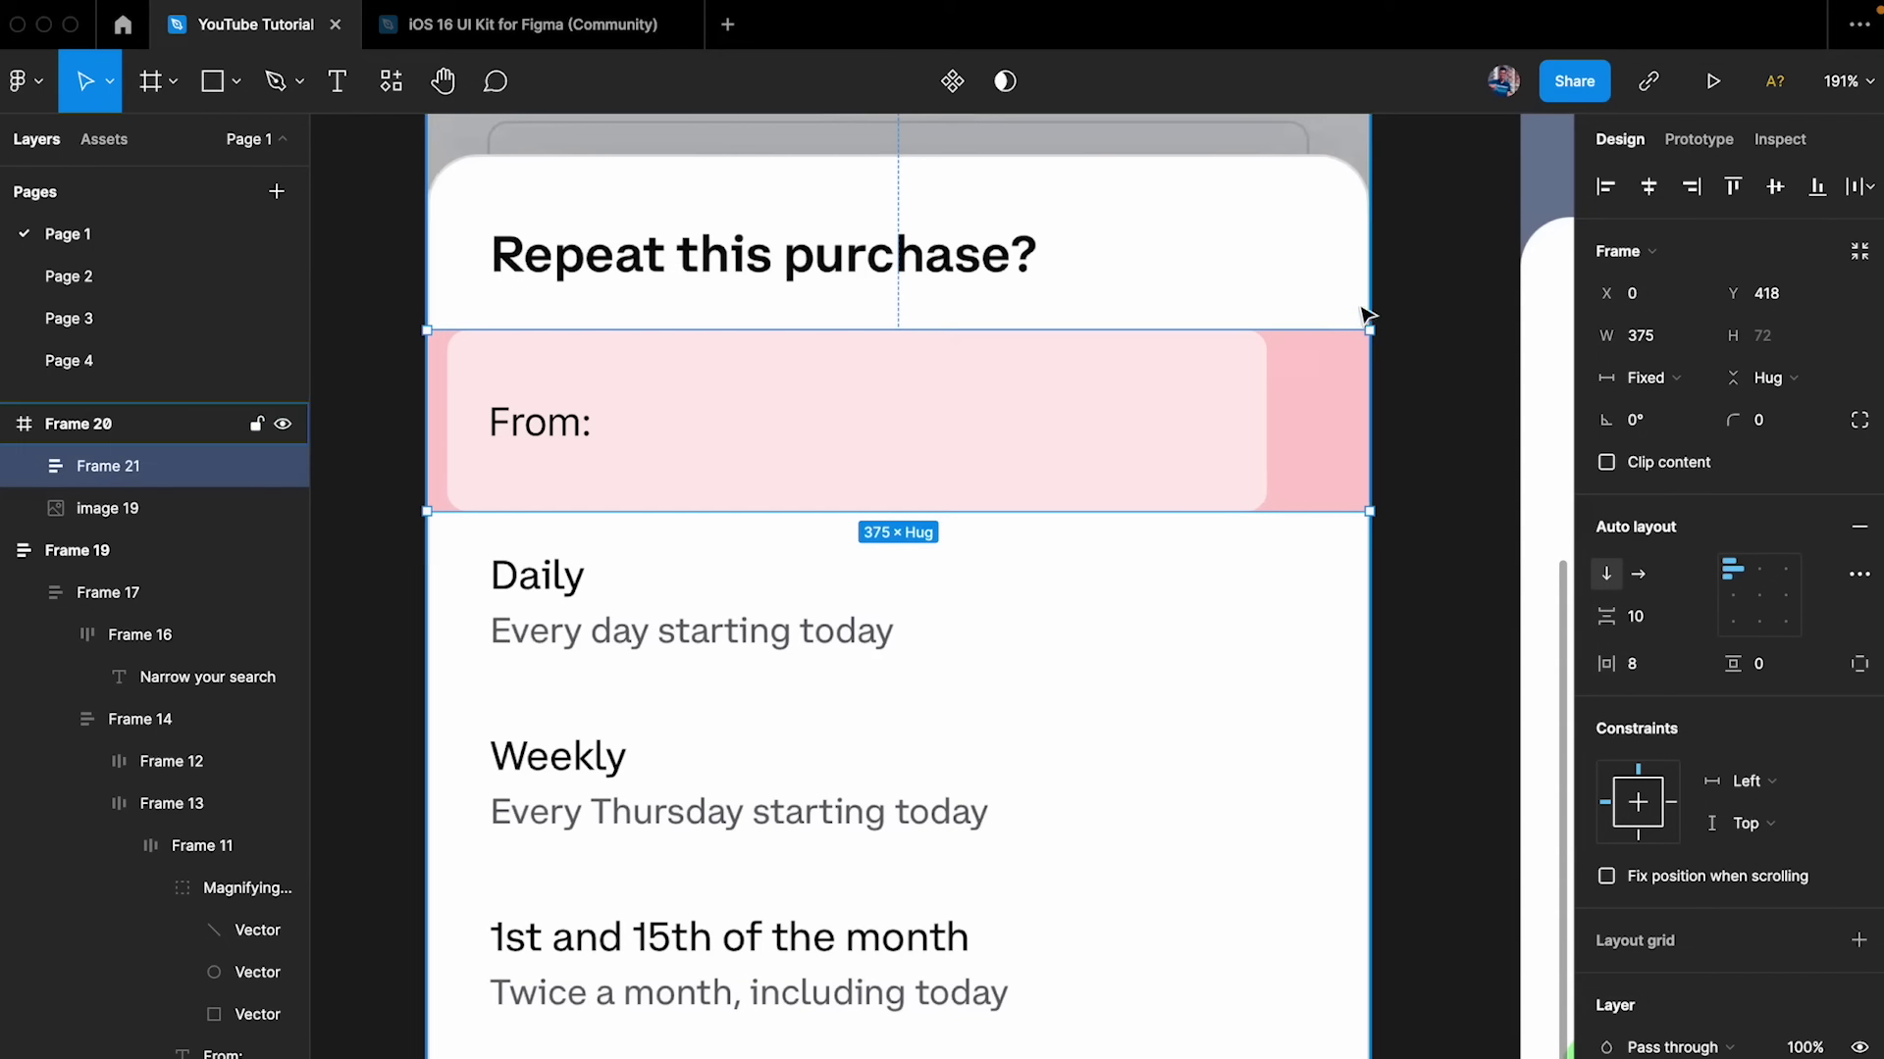
- Make the inner "From:" row's width fill its wrapper
double_click(1161, 399)
click(1658, 378)
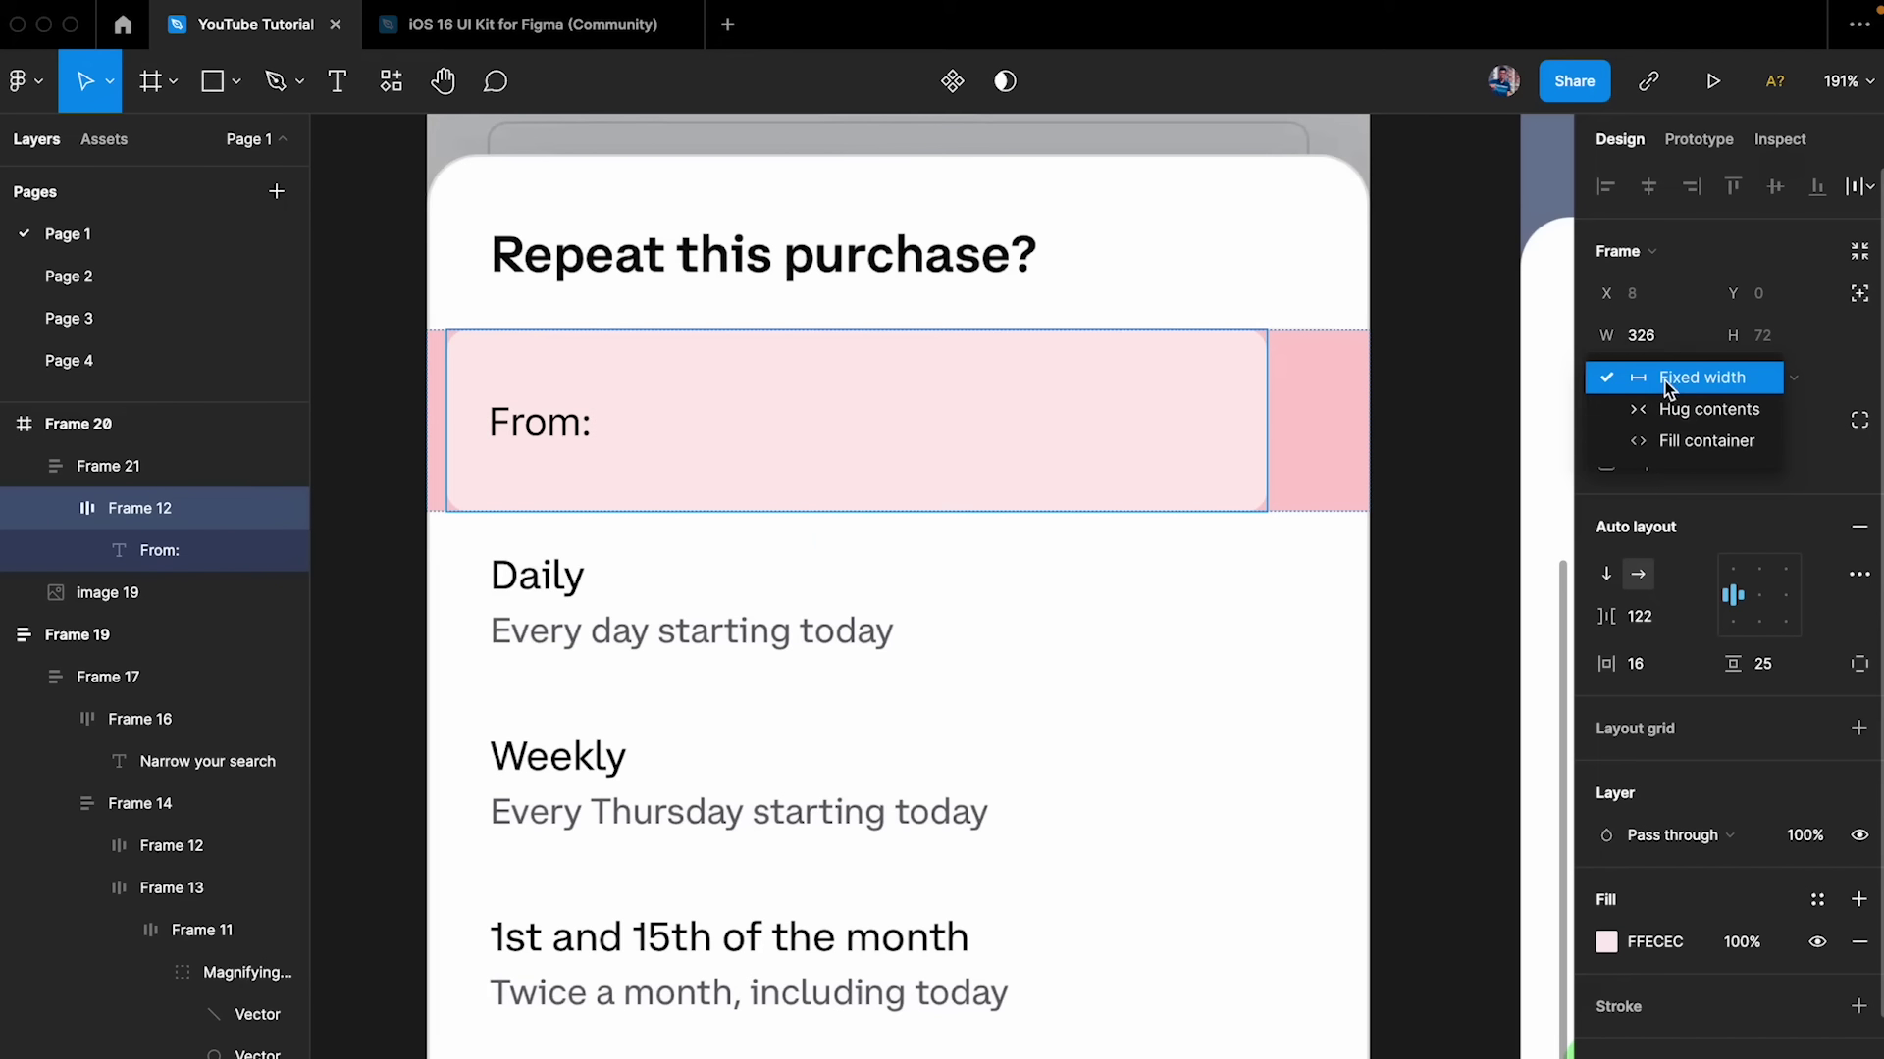
click(1681, 439)
click(1244, 425)
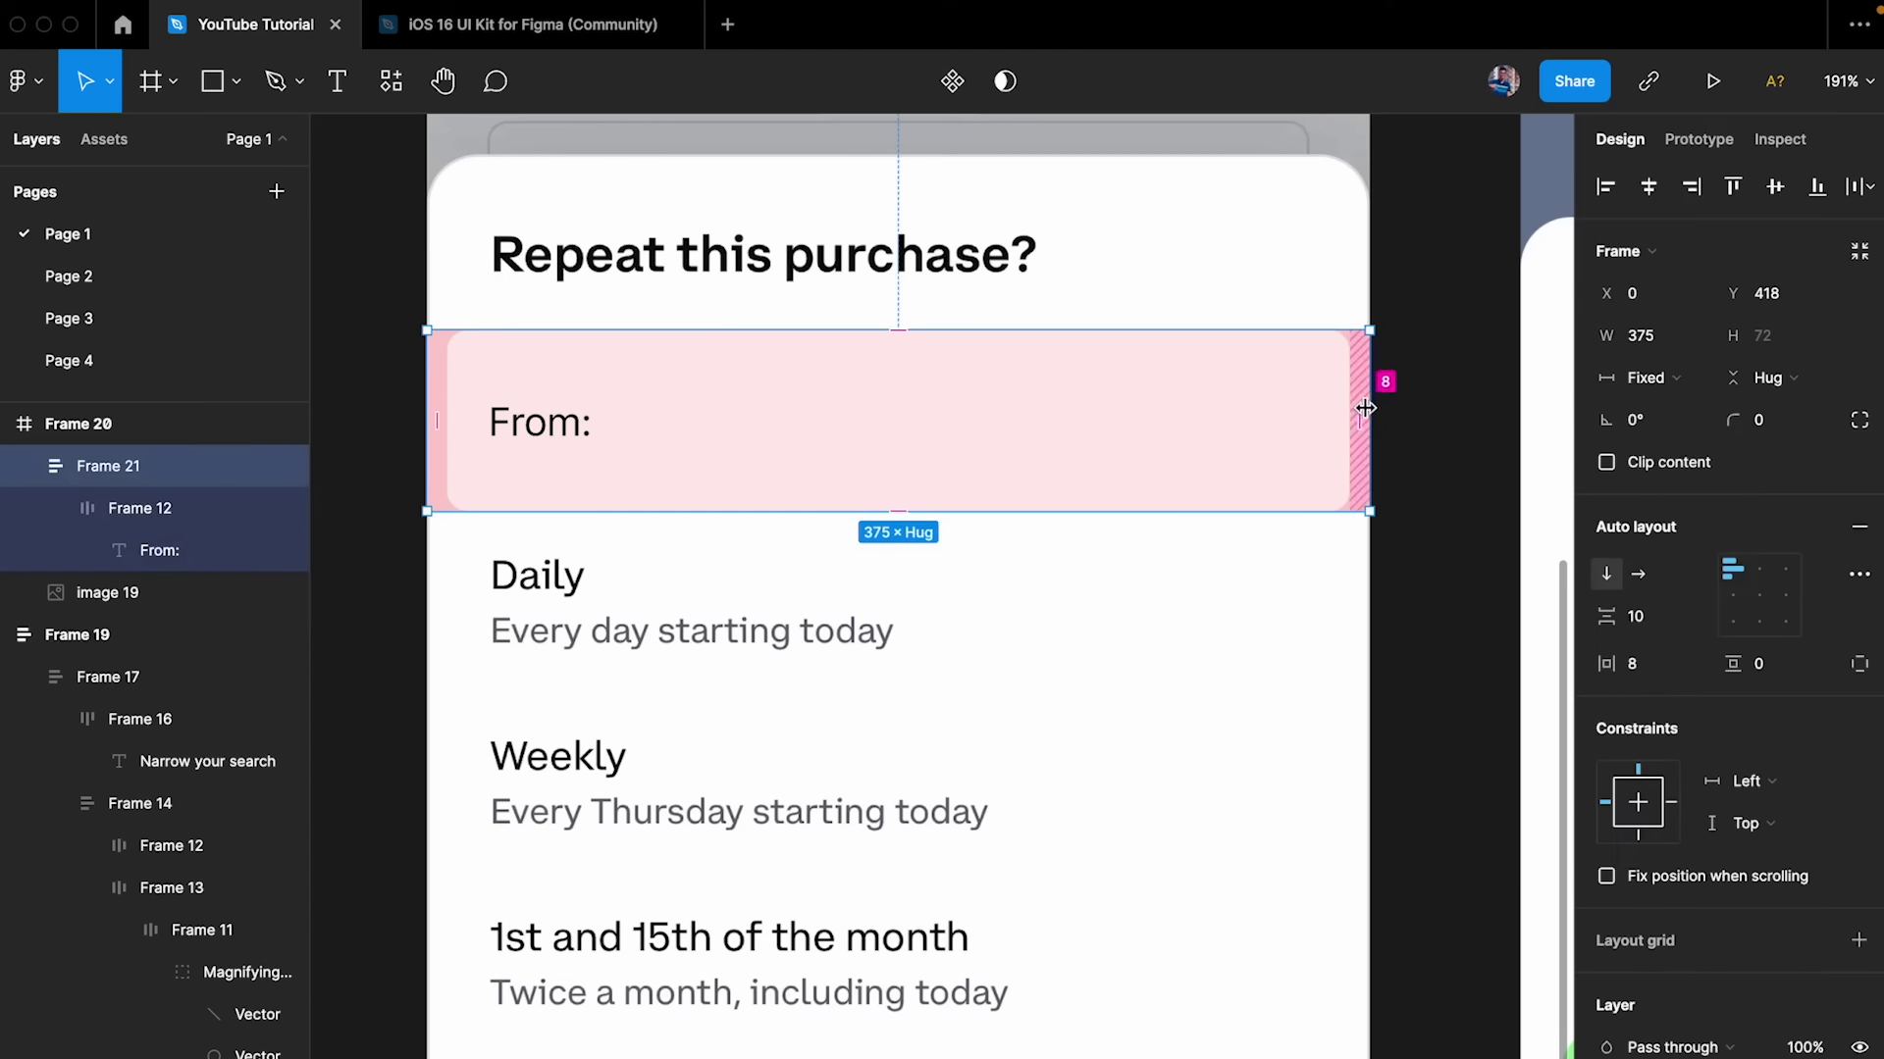
mouse_move(1371, 387)
mouse_down()
mouse_move(959, 408)
mouse_move(1369, 392)
mouse_up()
- Duplicate the wrapped row directly below, combine both in a vertical auto layout stack, and shift the stack aside to uncover the reference labels
drag(911, 381, 933, 561)
key(shift+a)
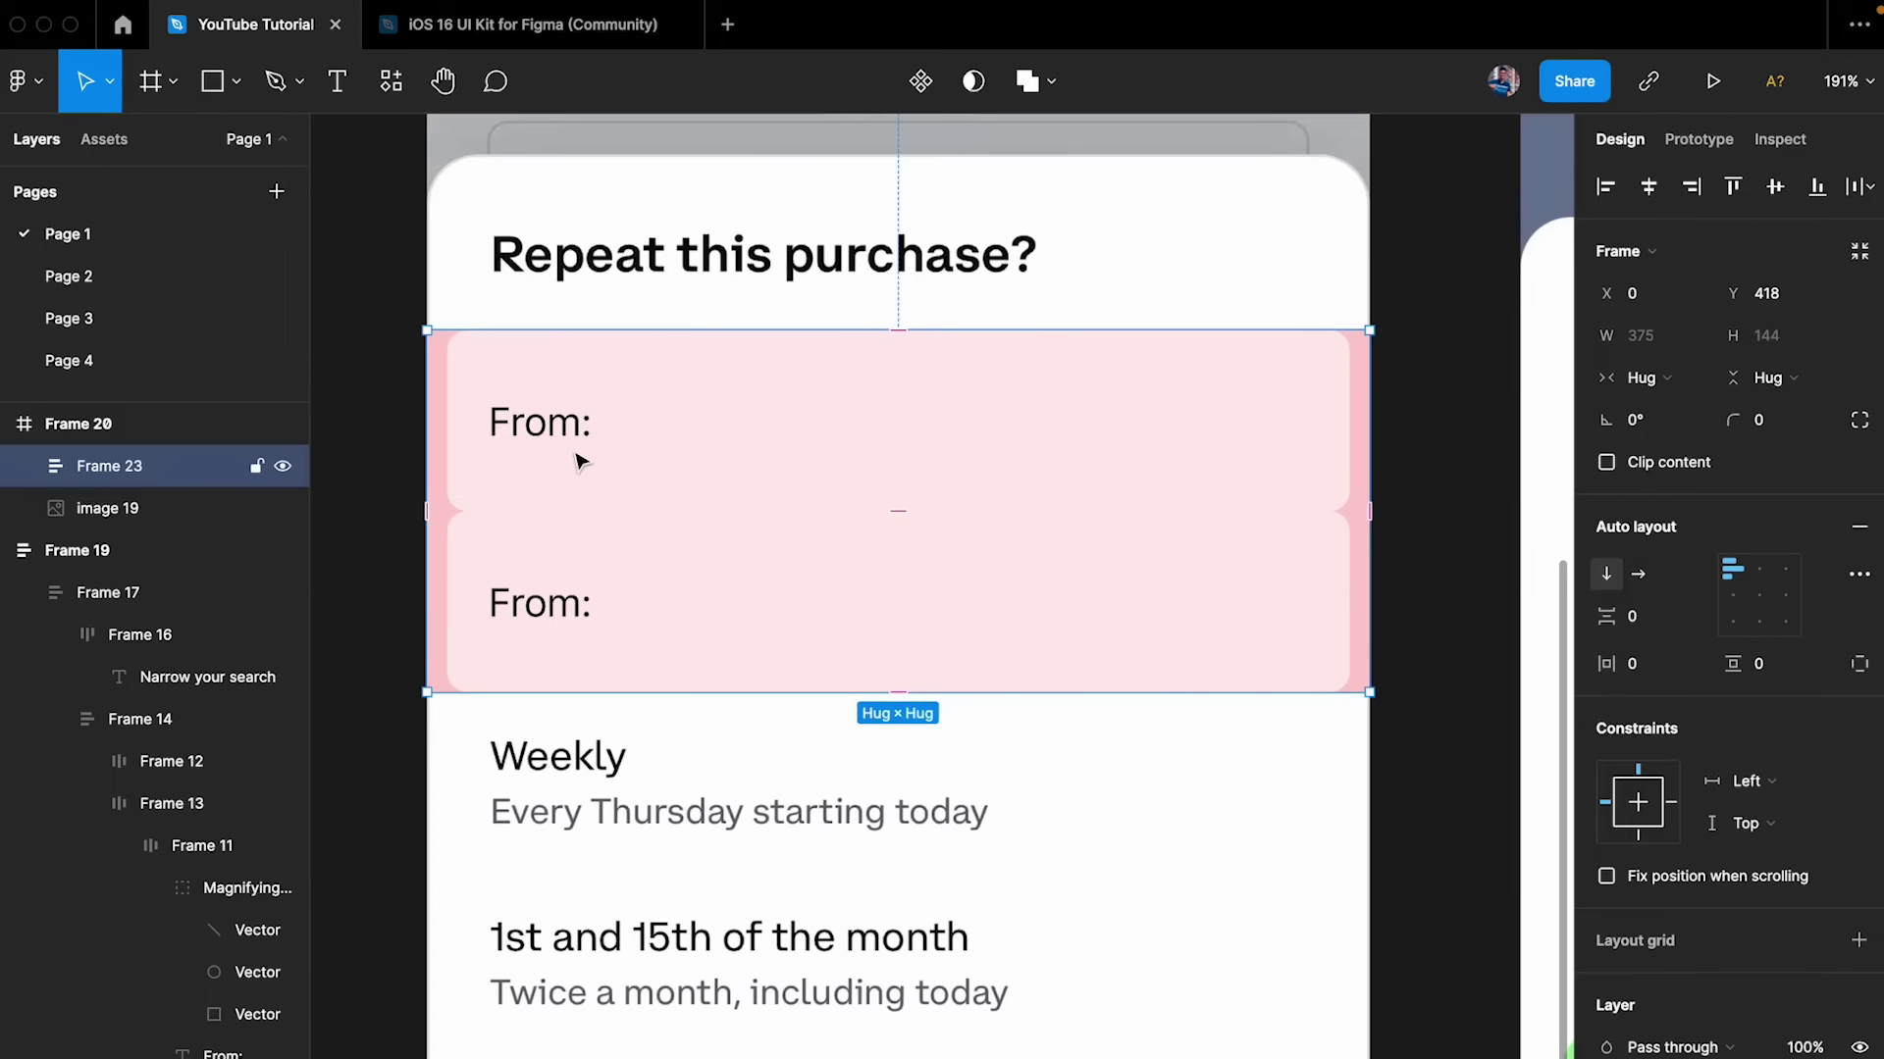
drag(579, 461, 850, 454)
click(539, 572)
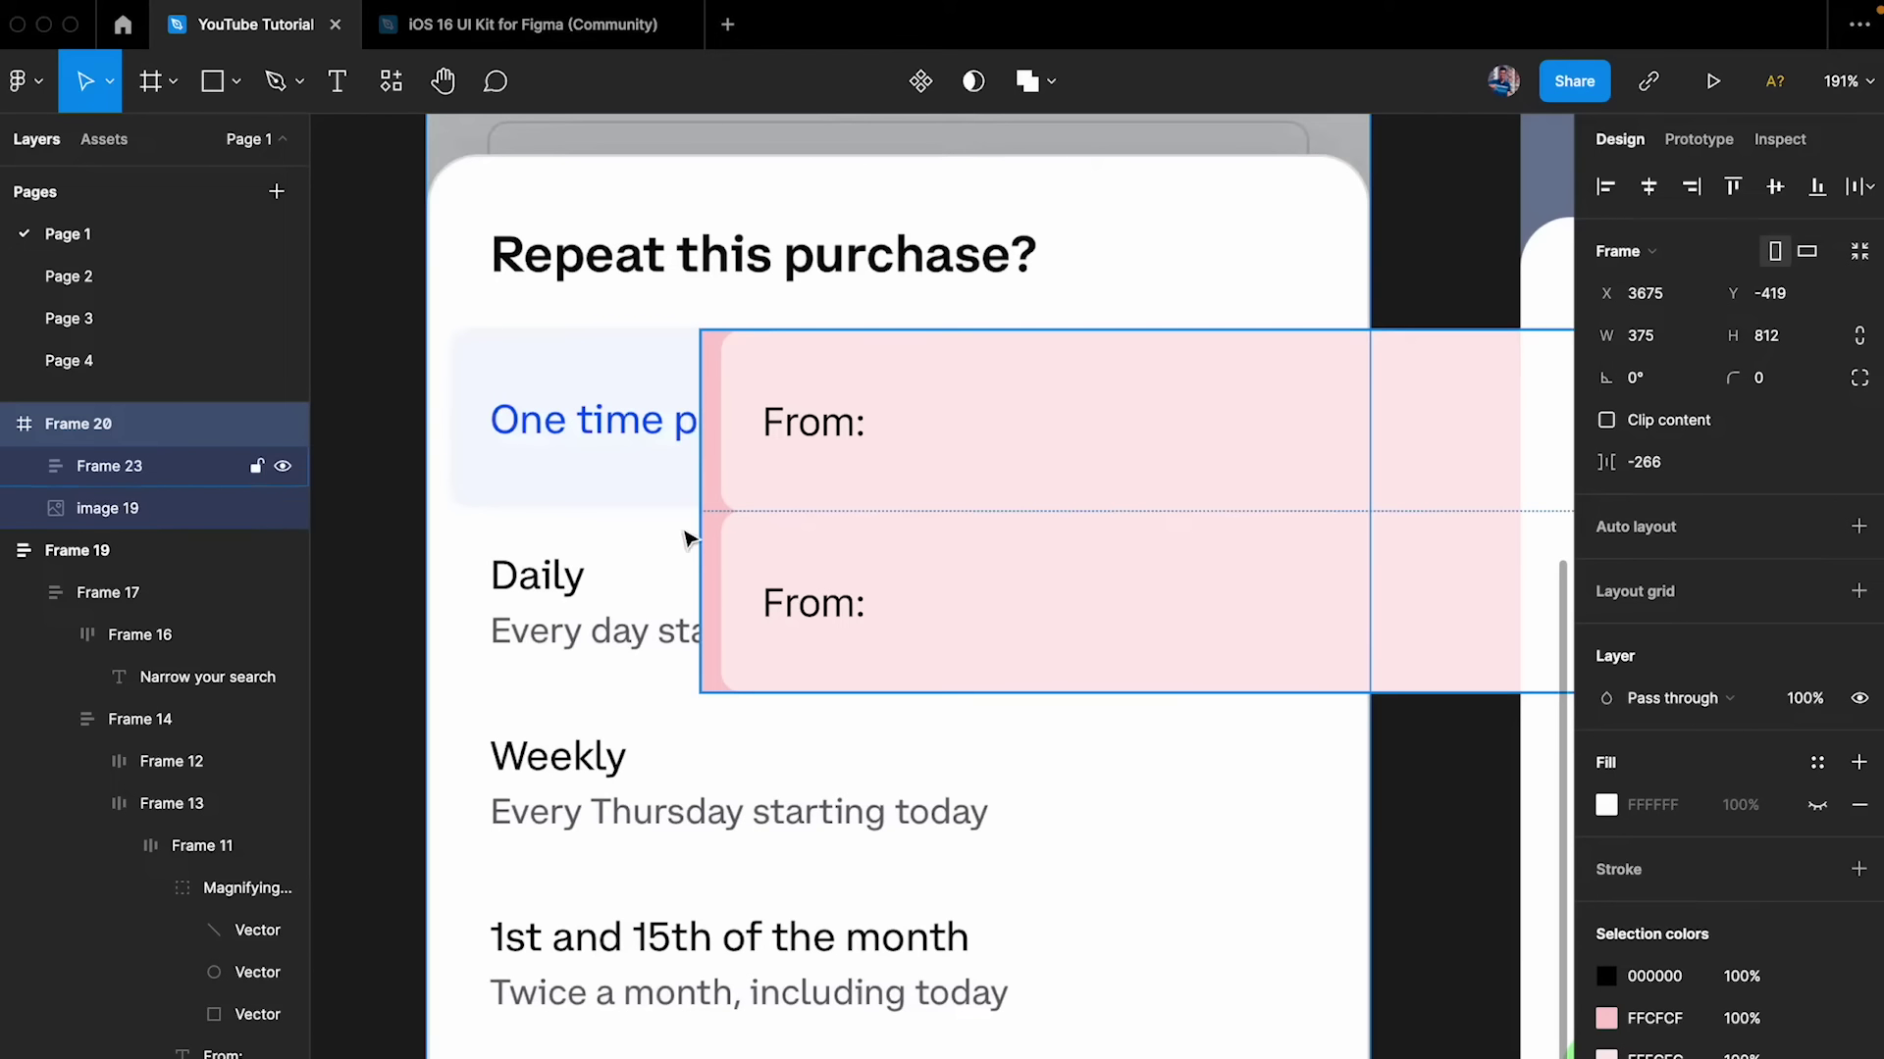
- Duplicate the second wrapped row twice within the stack to get four rows
scroll(907, 525, down, 3)
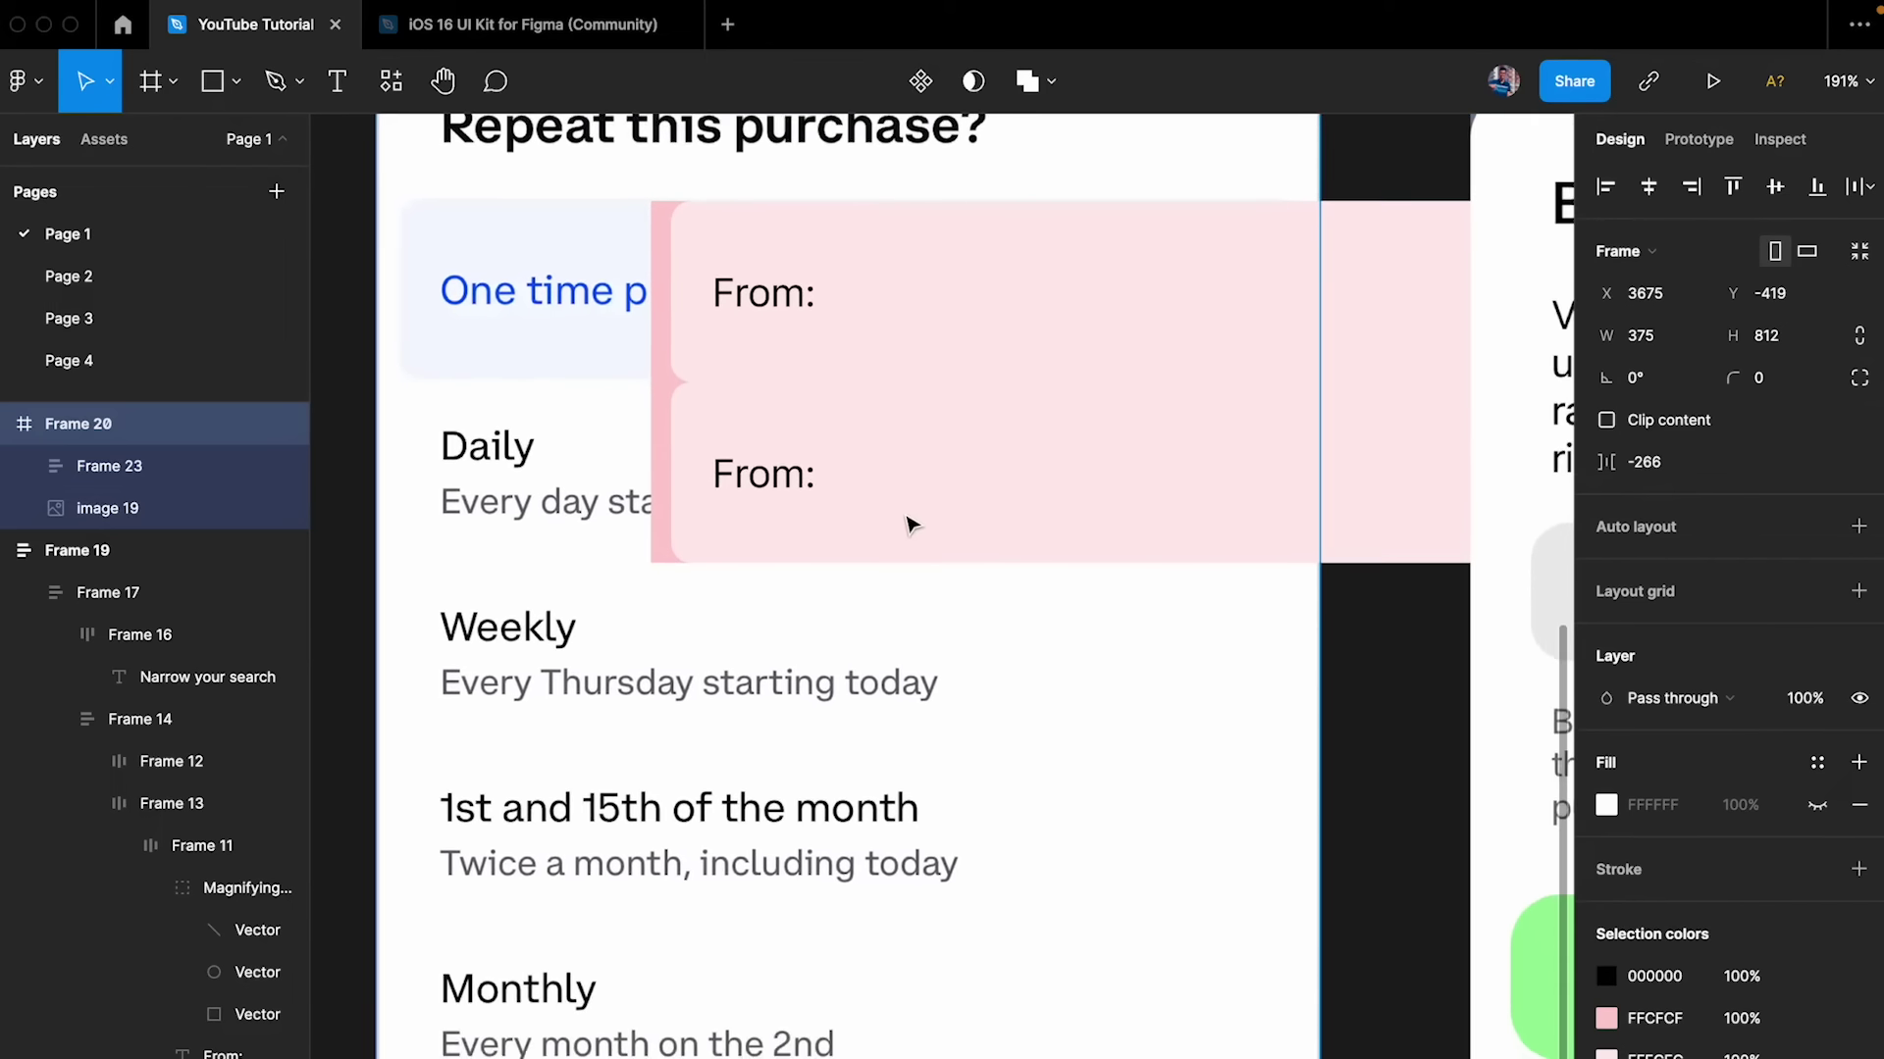
scroll(907, 524, up, 1)
double_click(846, 447)
click(845, 544)
key(ctrl+d)
key(ctrl+d)
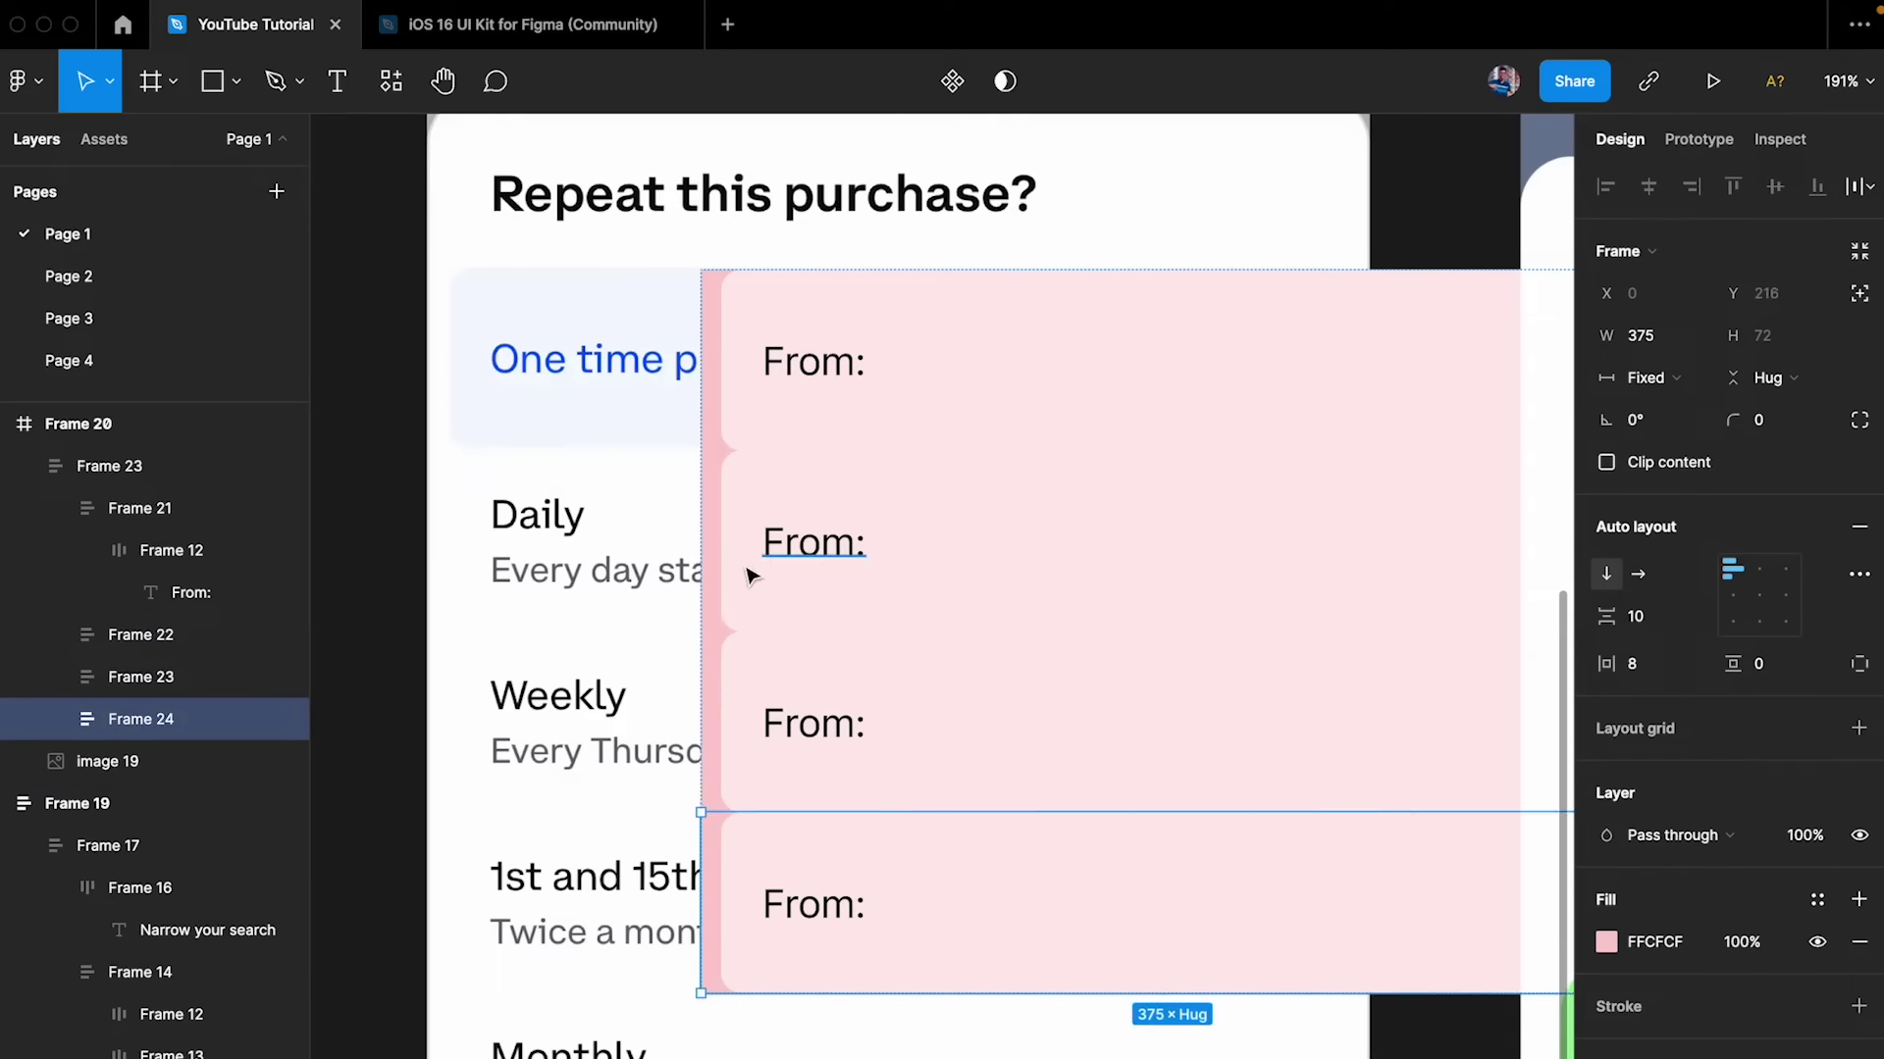
click(602, 572)
scroll(601, 572, down, 3)
scroll(740, 503, left, 5)
scroll(739, 503, down, 2)
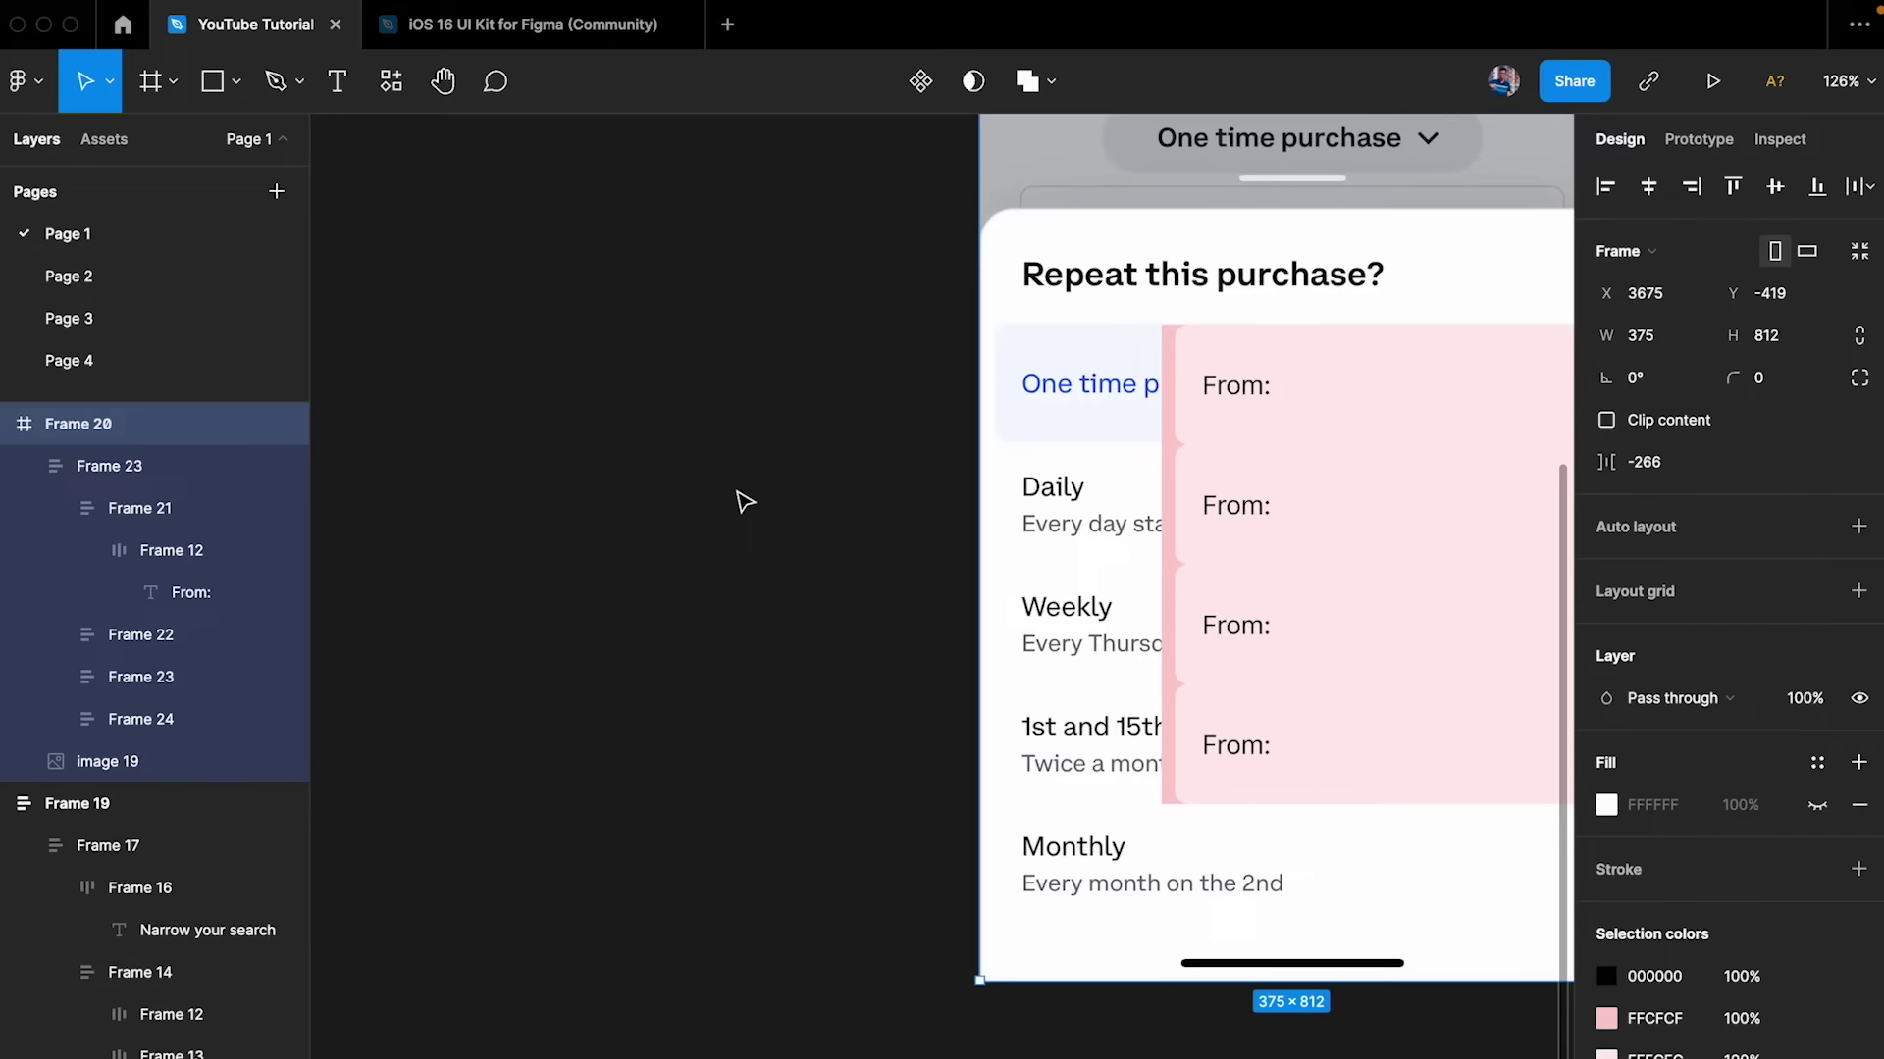
key(r)
mouse_move(446, 305)
mouse_down()
mouse_move(874, 790)
mouse_move(869, 885)
mouse_up()
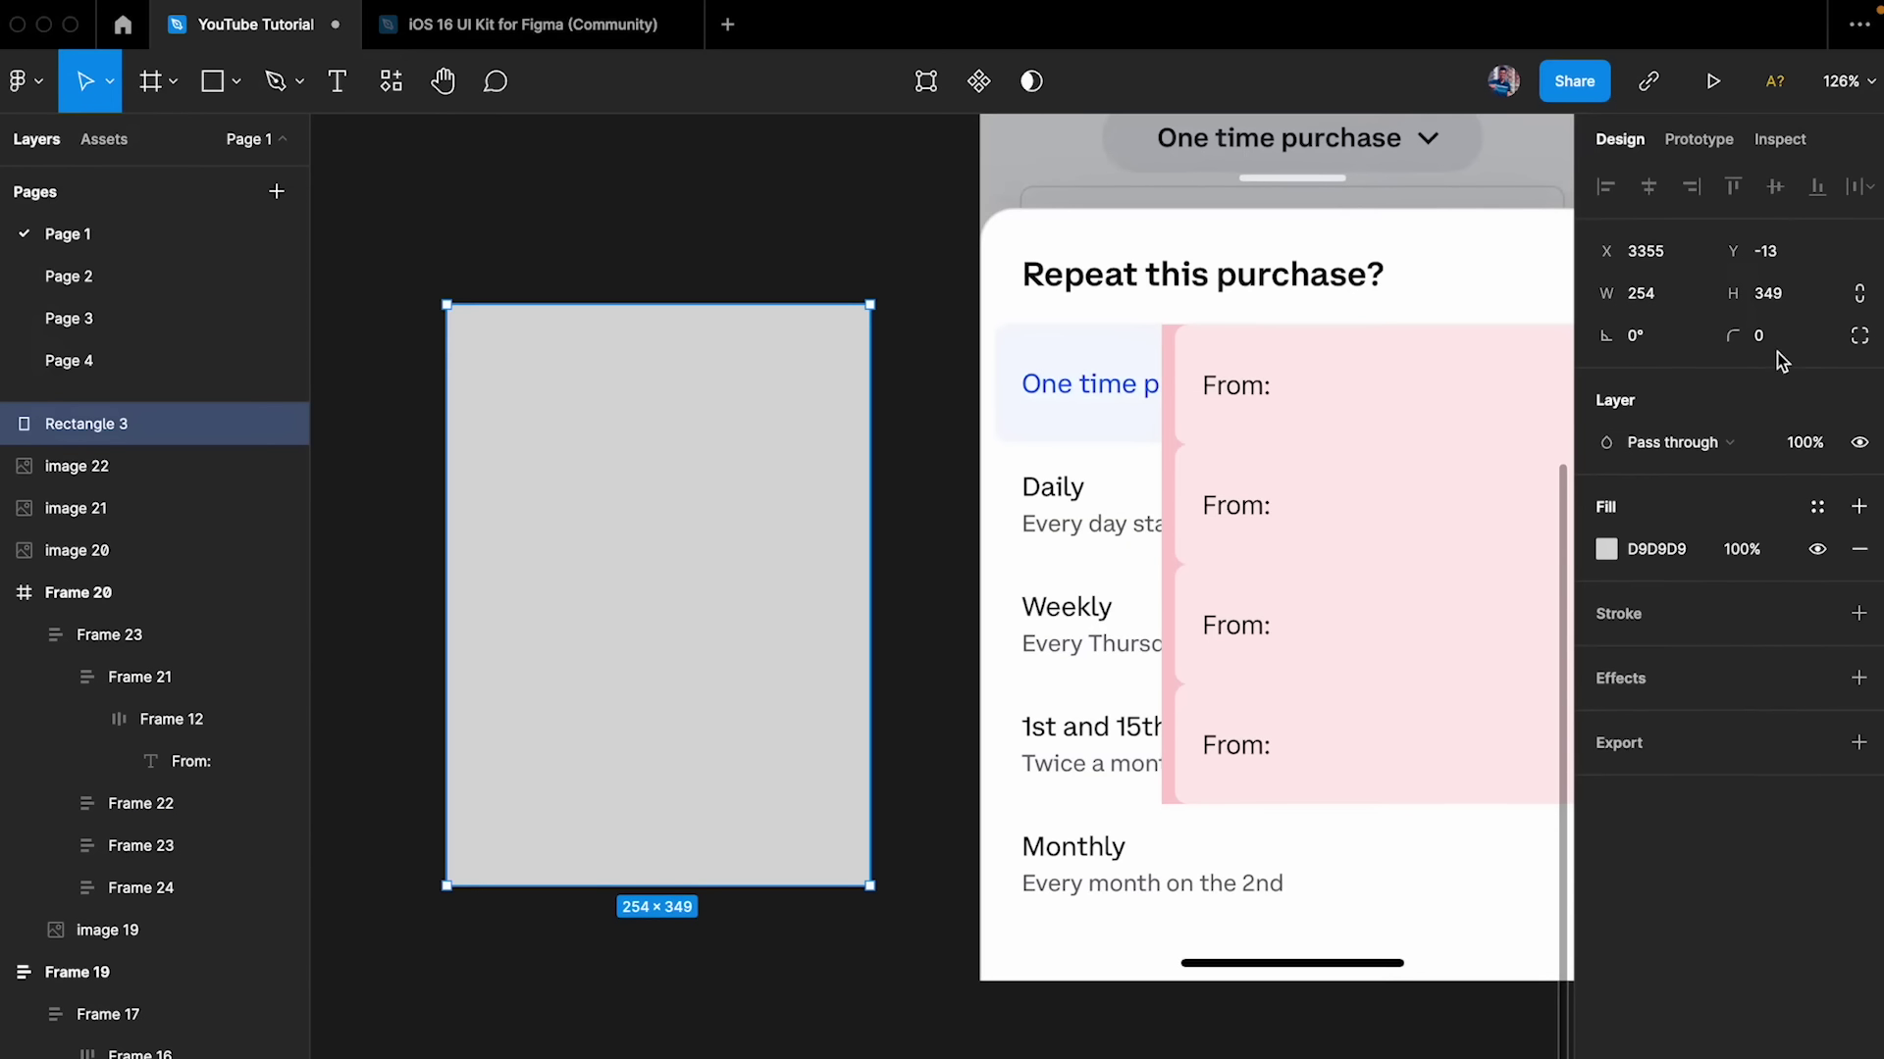
key(ctrl+z)
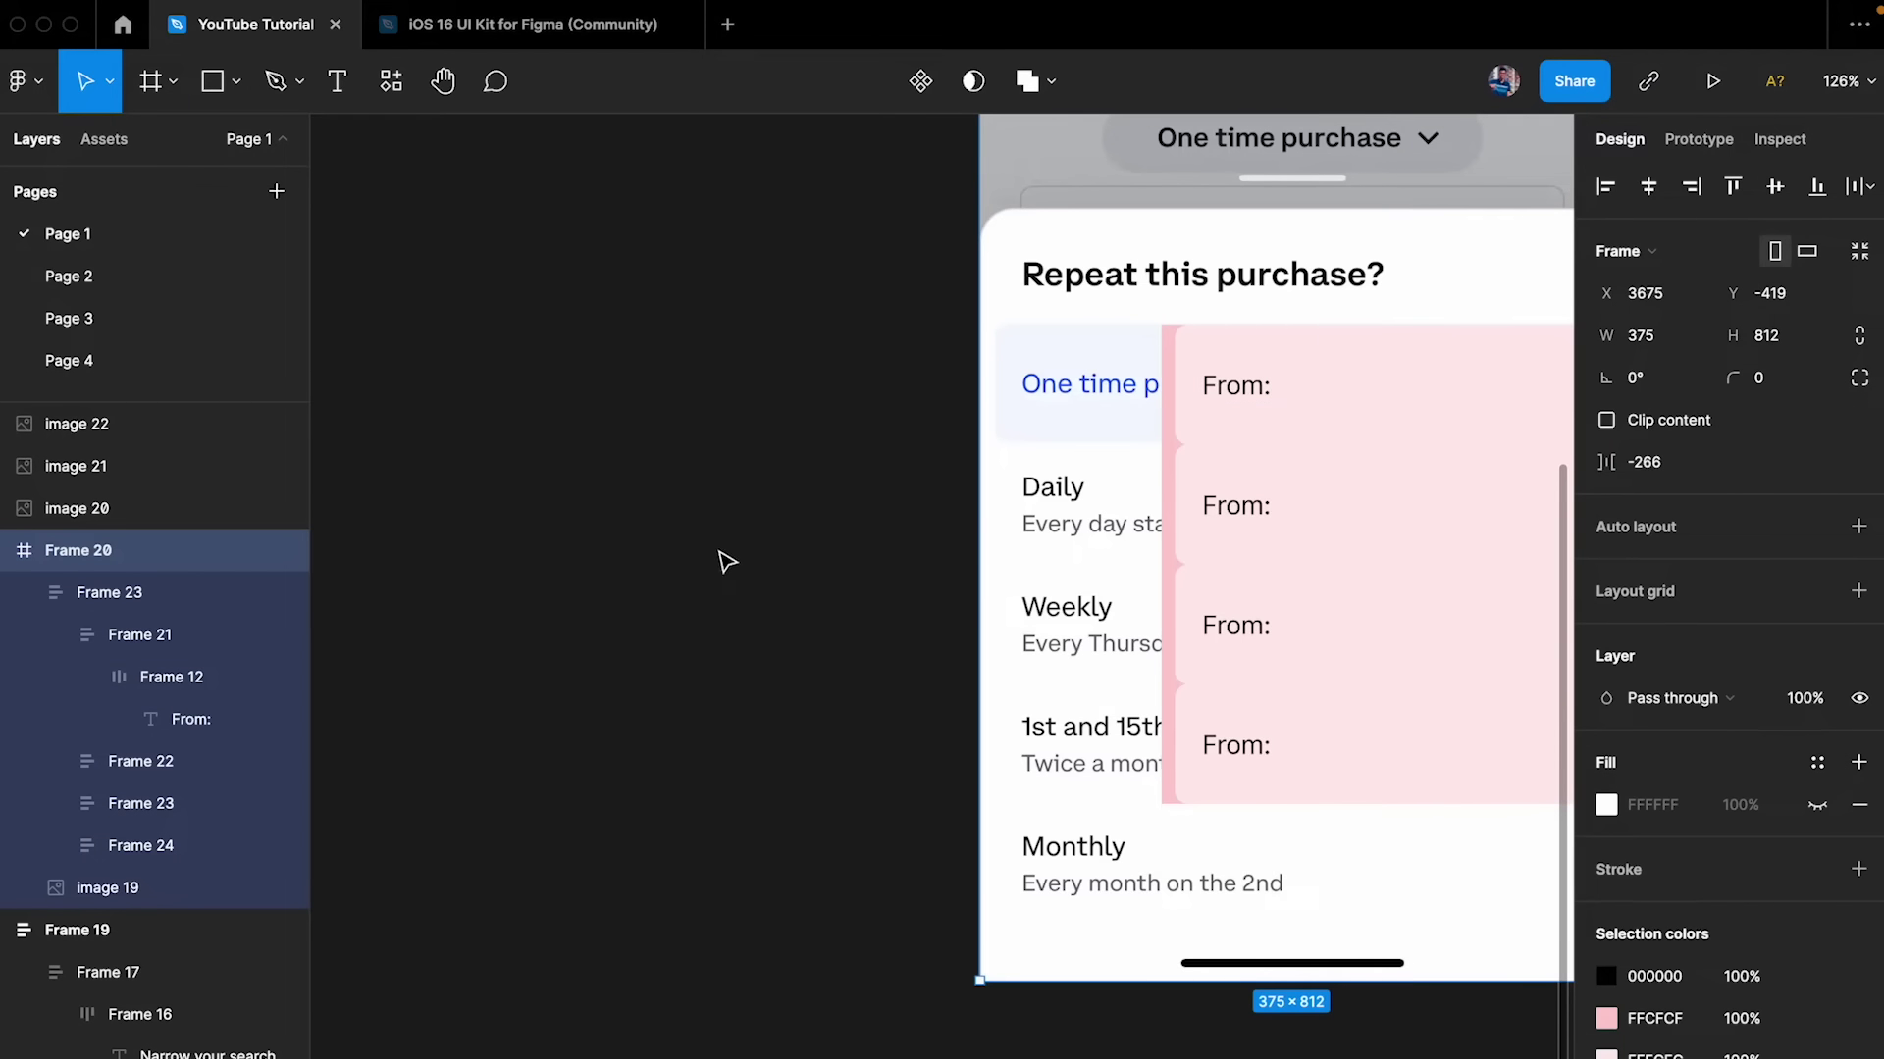
- Draw a frame about 270 by 337 beside the mockup and round only its two upper corners to 12
key(f)
drag(496, 305, 948, 867)
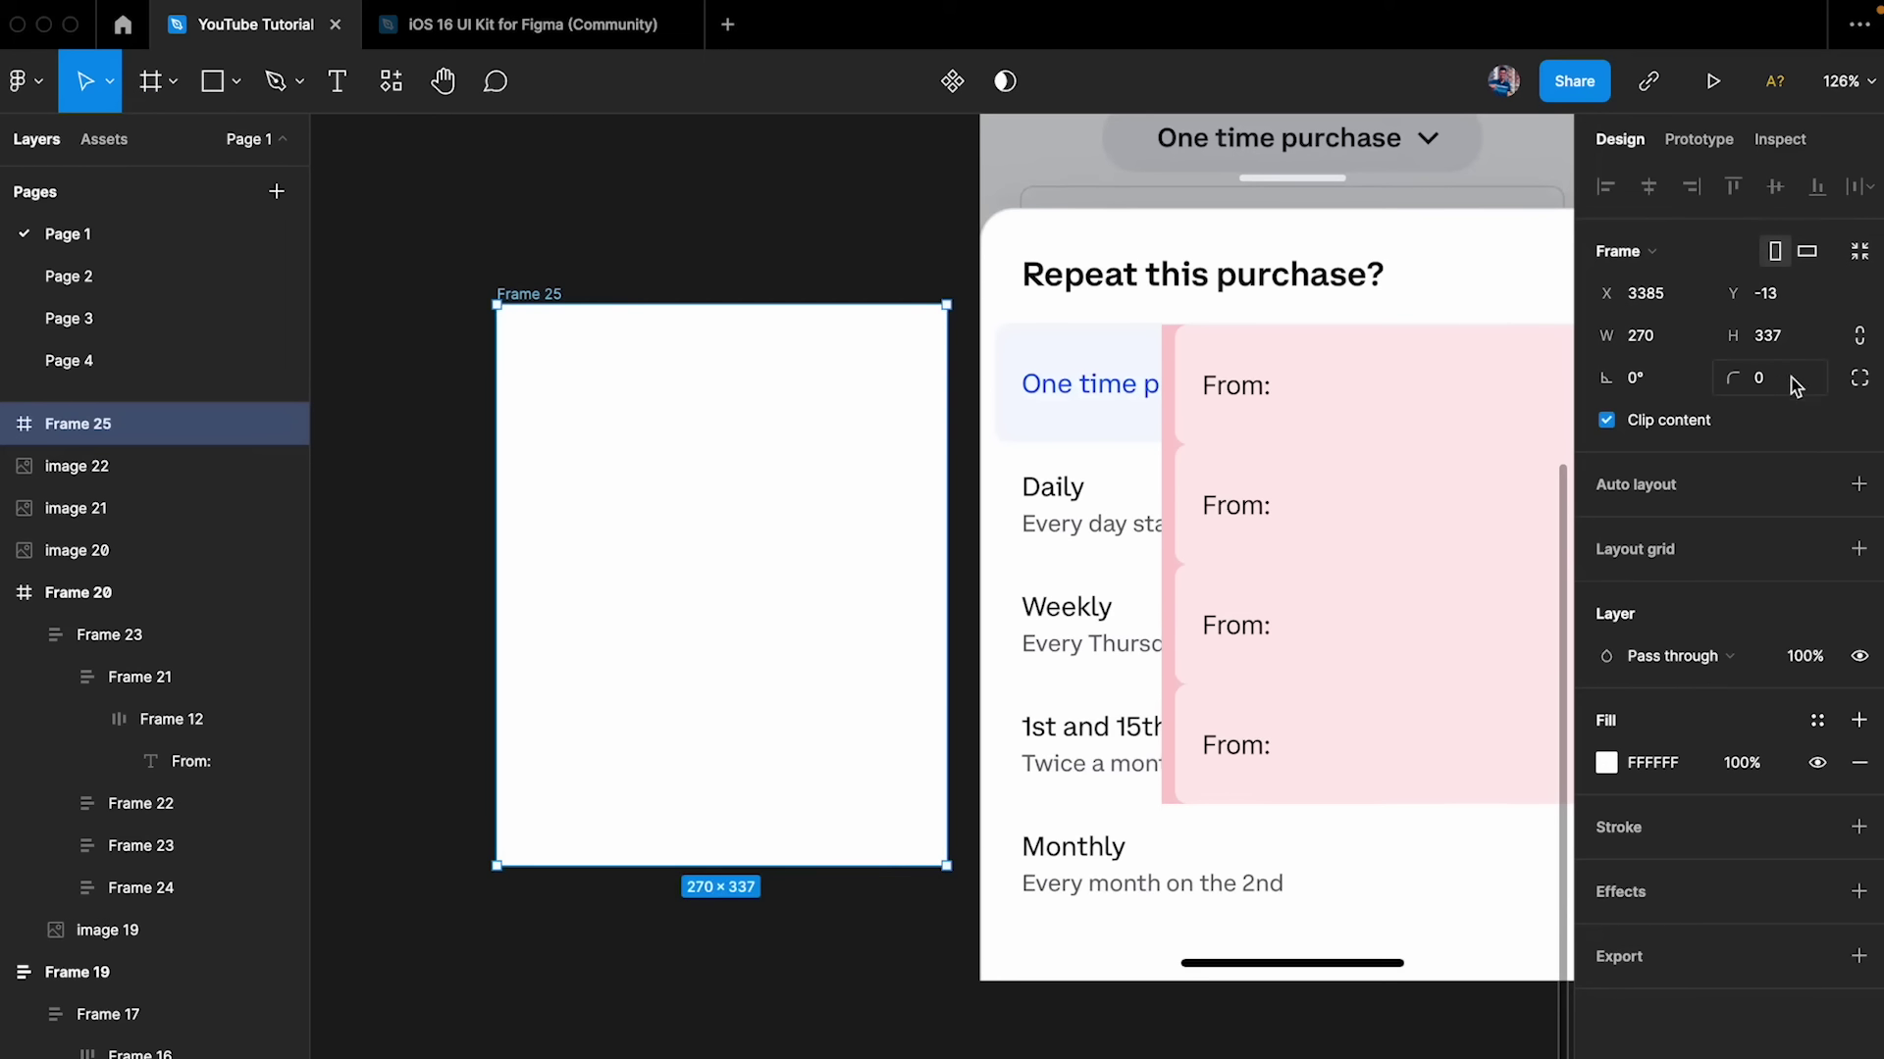
click(1859, 377)
click(1645, 424)
text(12)
key(Tab)
text(12)
key(Return)
click(781, 192)
- Set the new frame's width to 375 and move it clear of the mockup
click(706, 424)
click(1656, 336)
text(375)
key(Return)
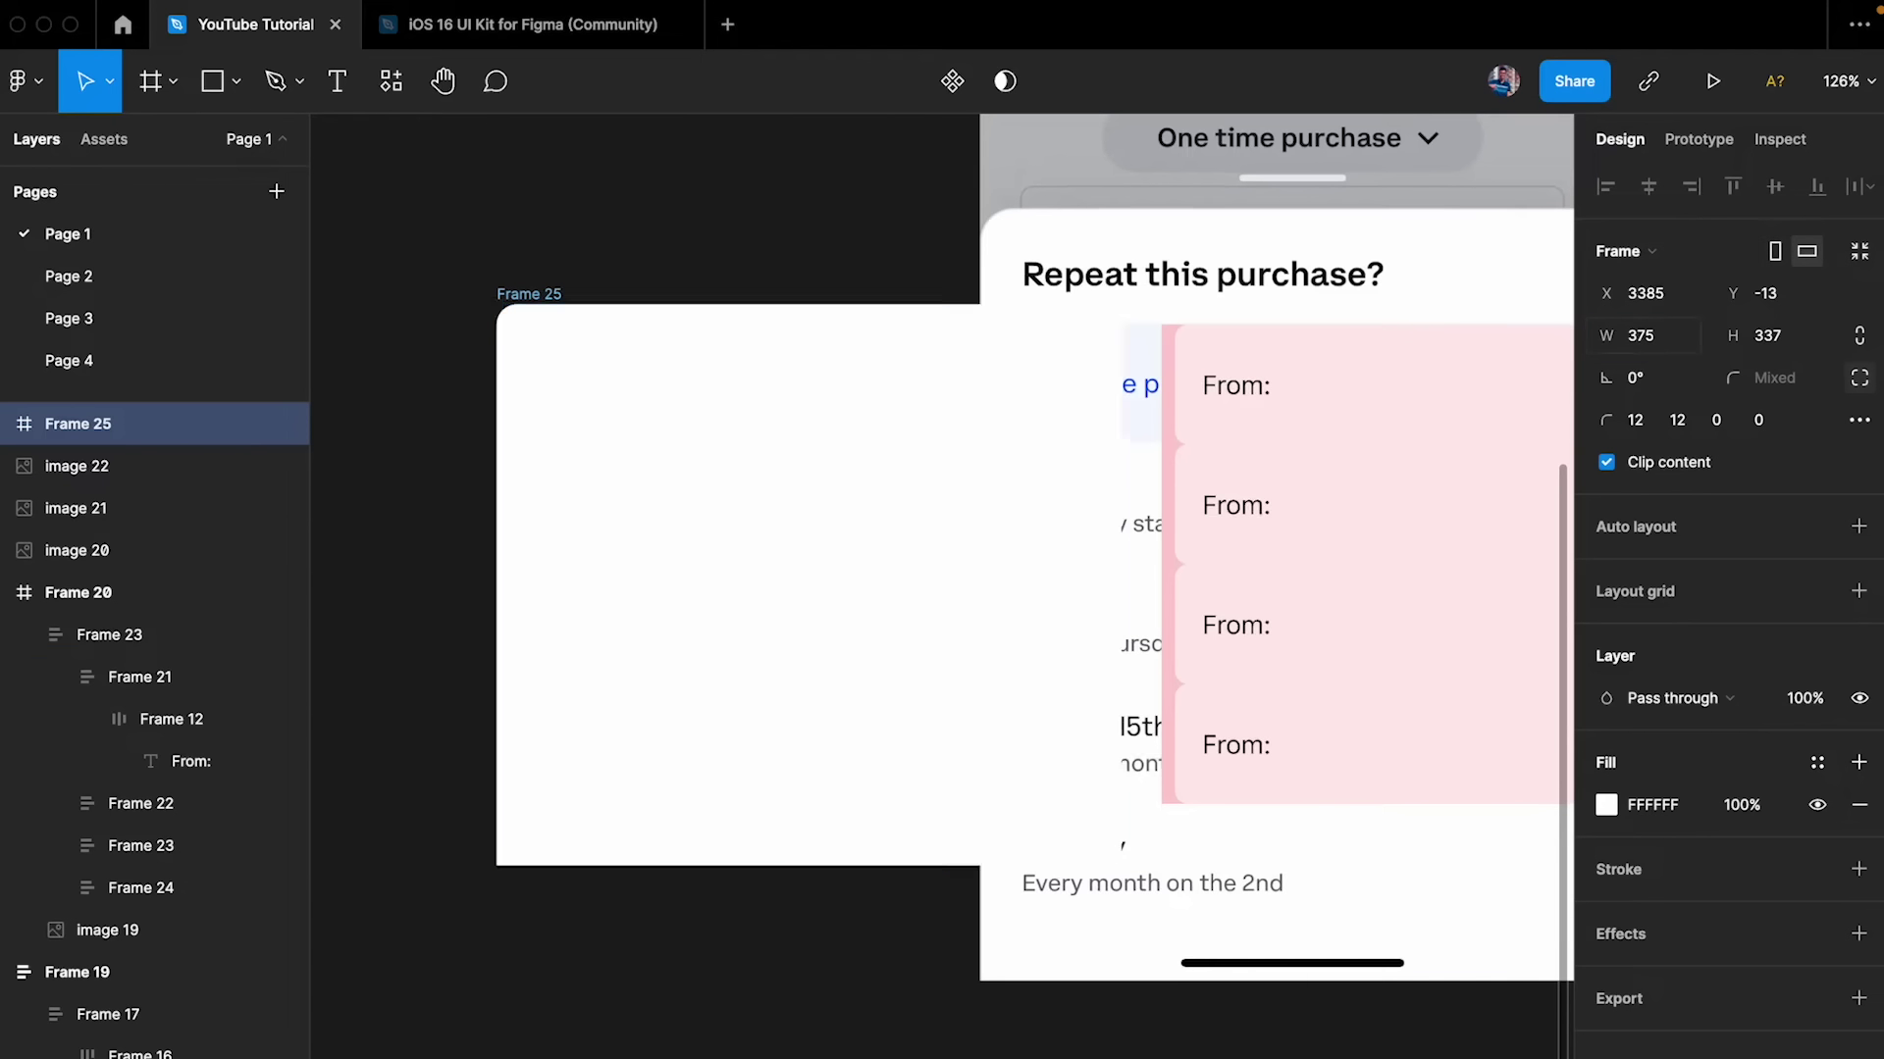
drag(846, 539, 667, 450)
scroll(667, 449, left, 2)
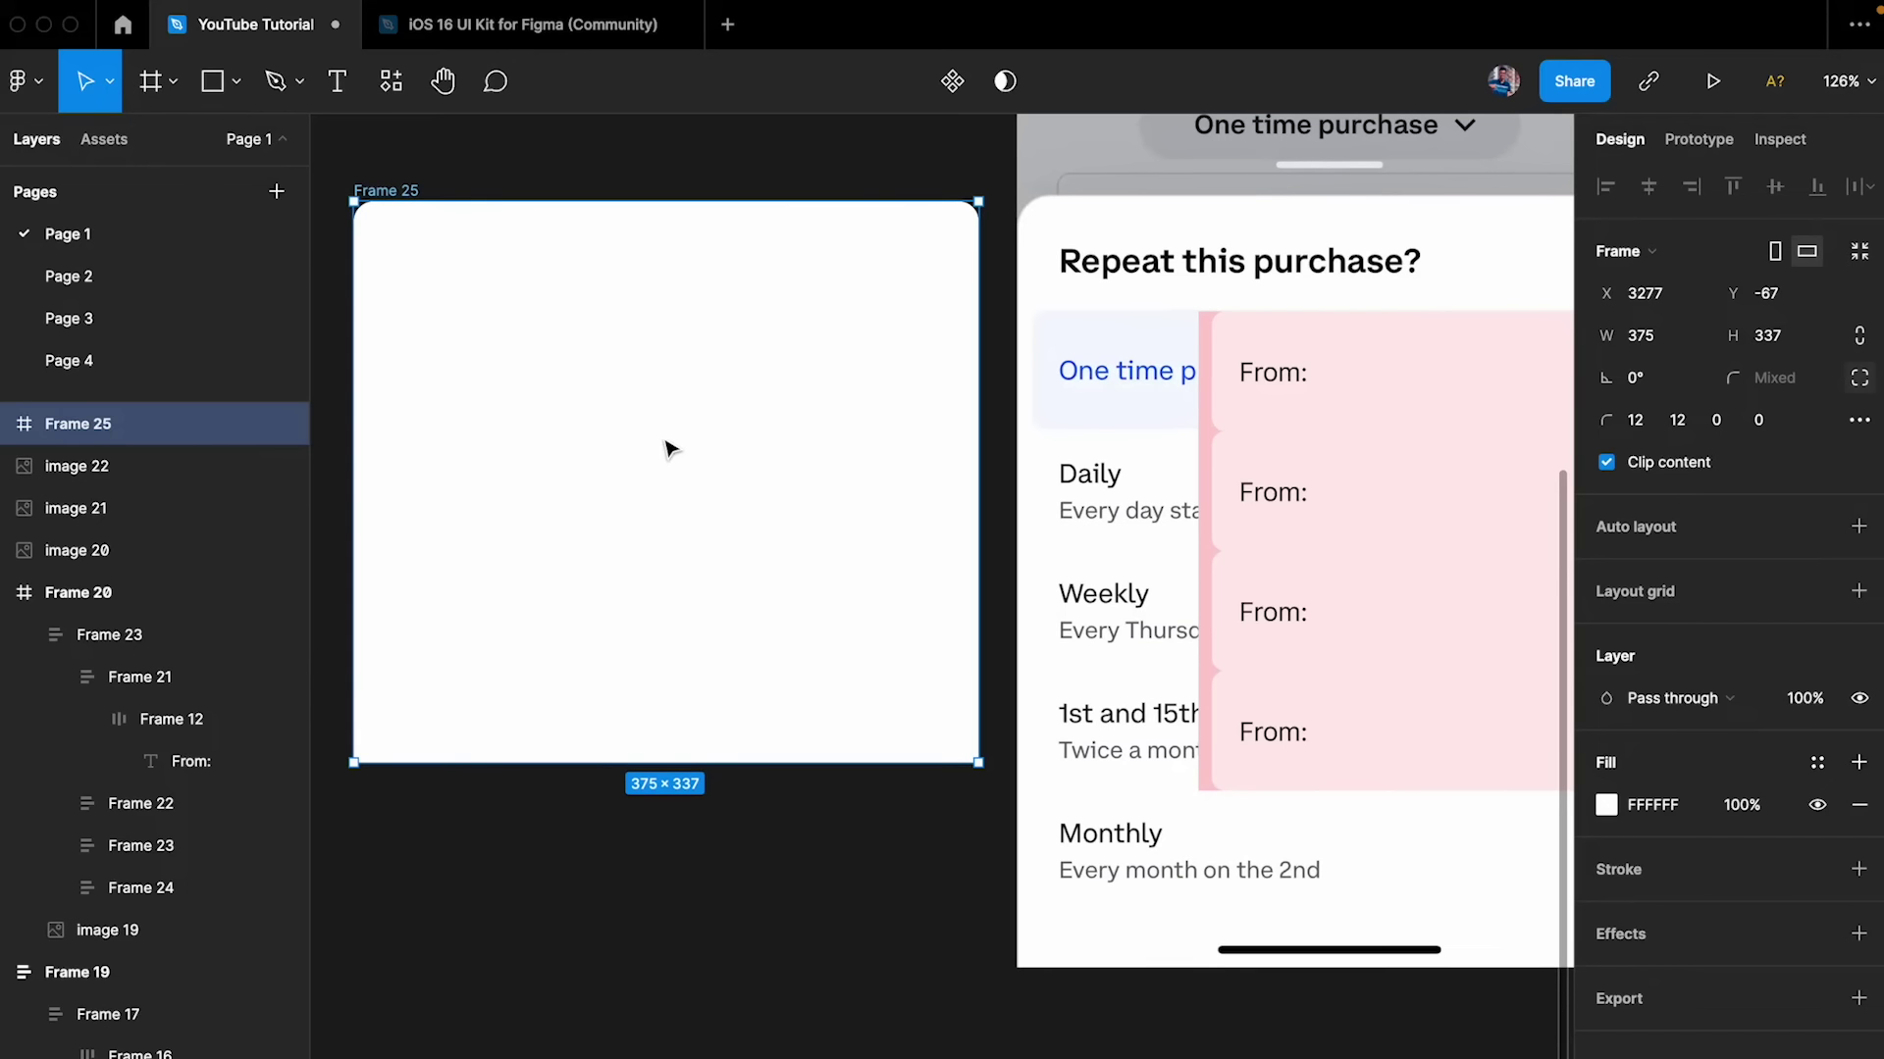
- Move the four-row stack into the new frame at full width and remove the FFCFCF fill from the row wrappers
click(1297, 435)
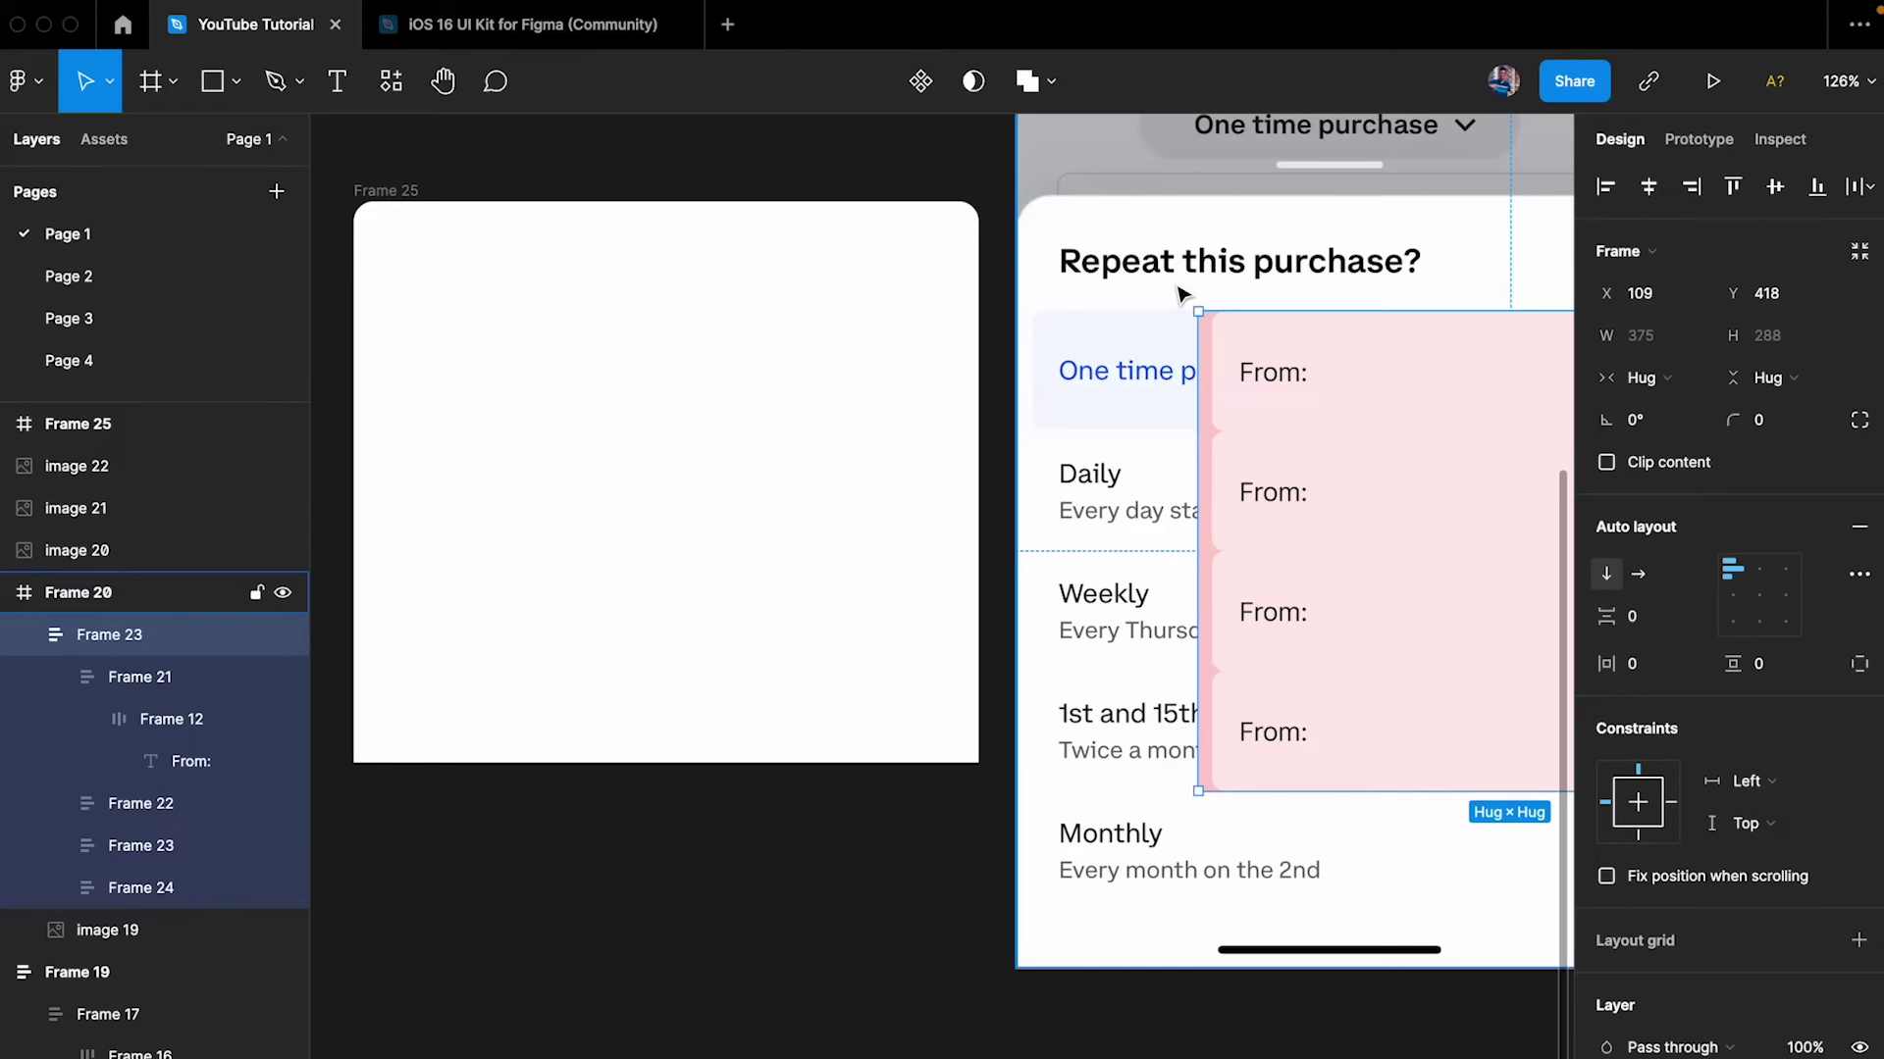
drag(1299, 445, 515, 391)
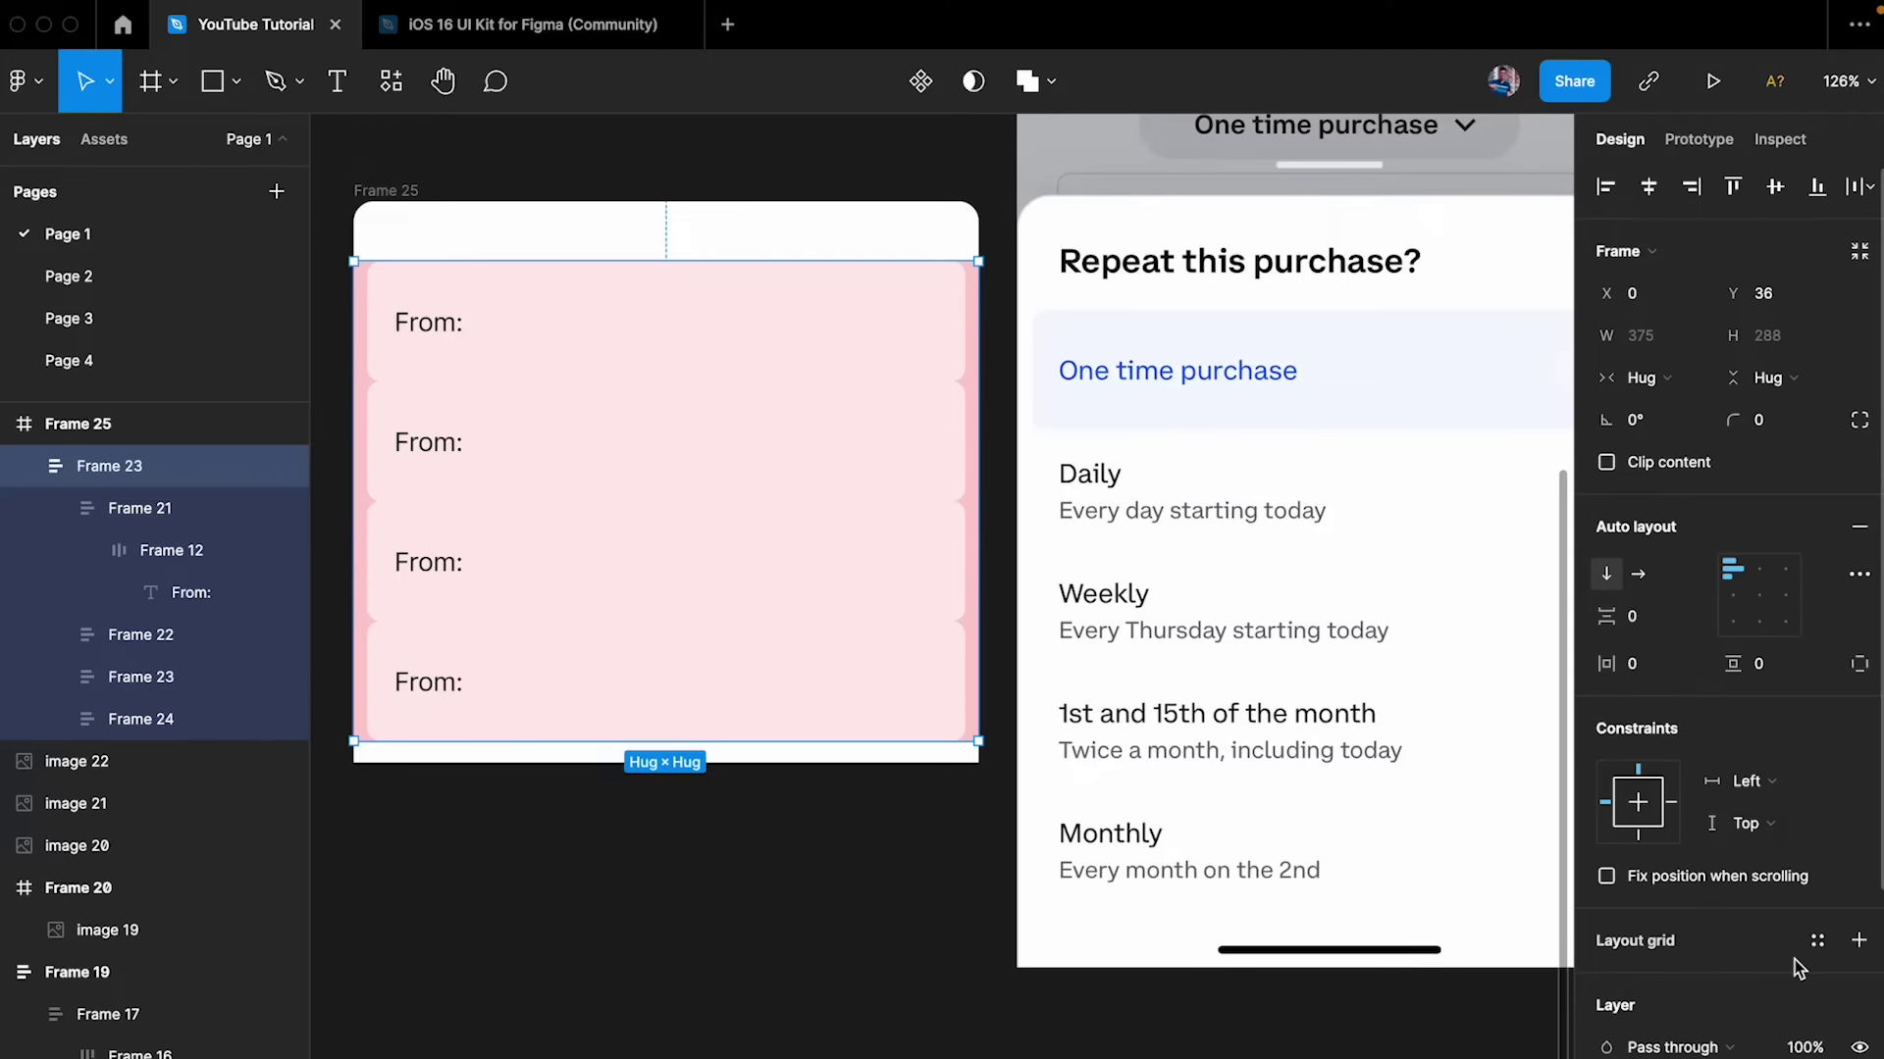
scroll(1793, 959, down, 5)
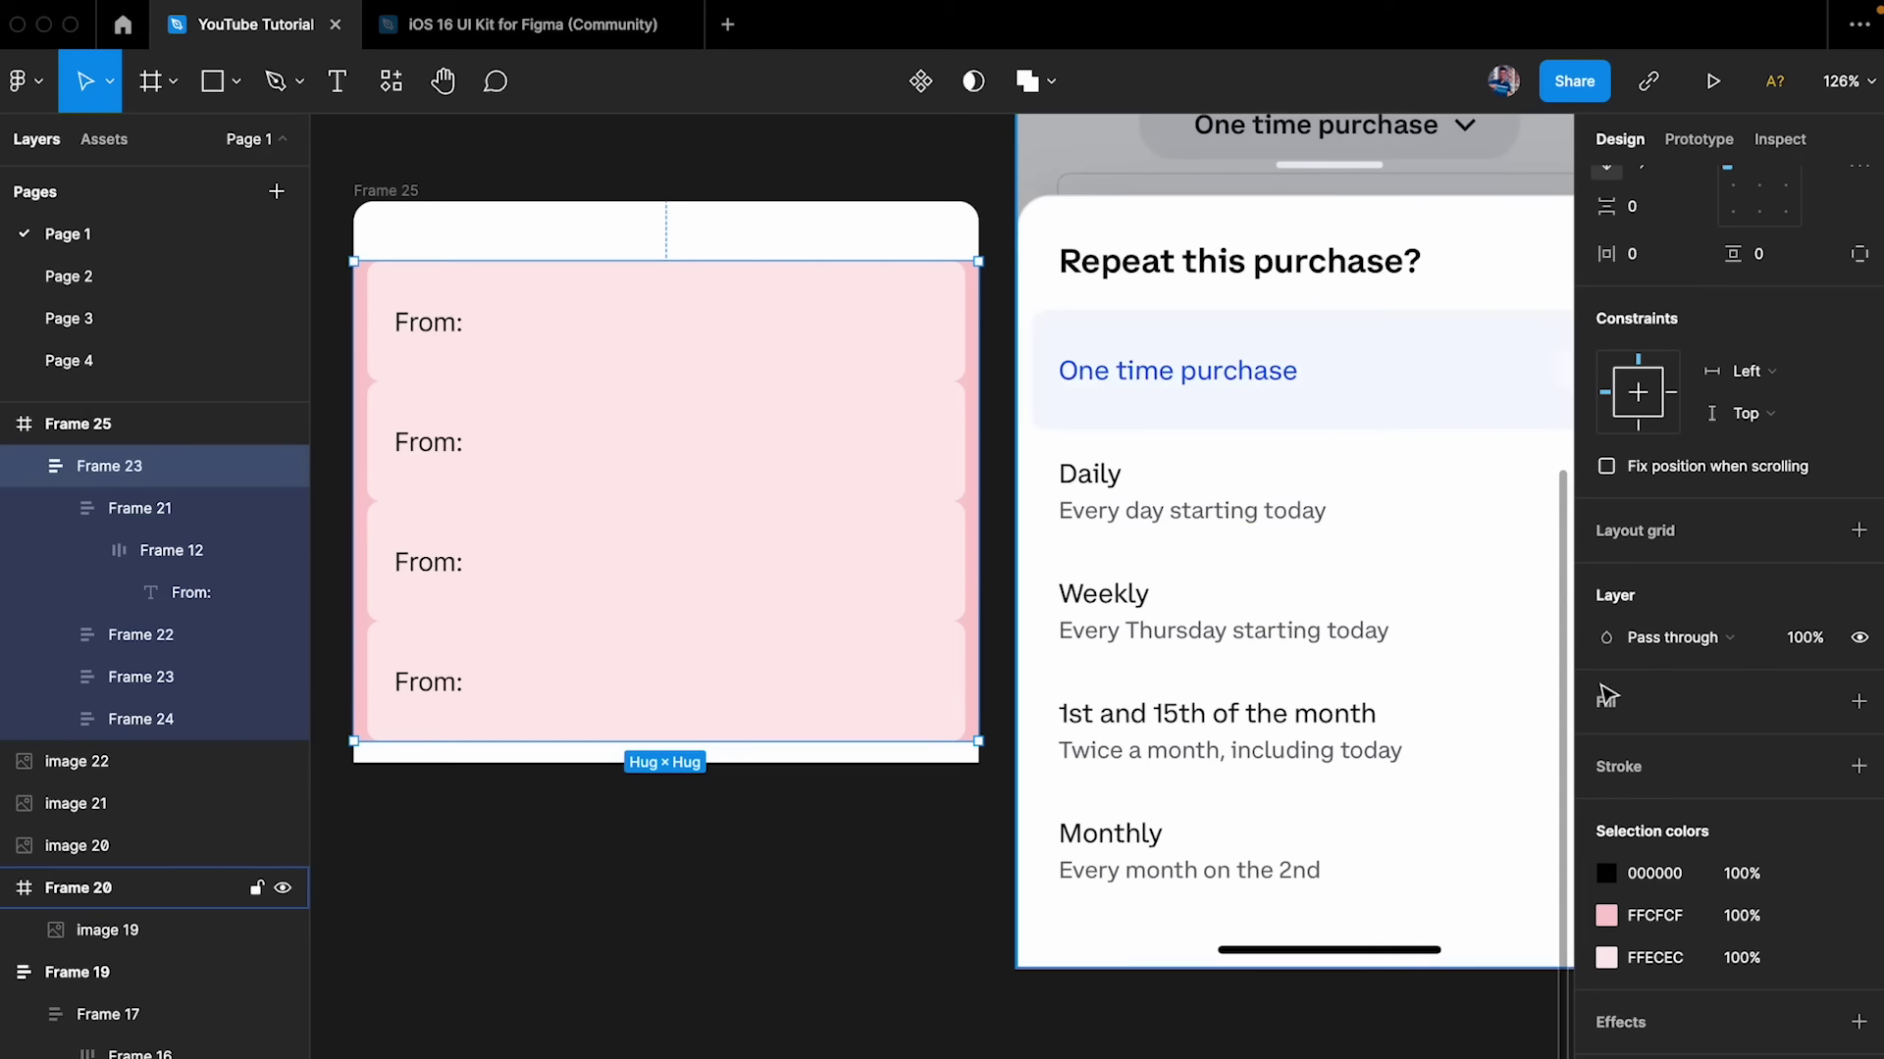
click(1856, 916)
click(1859, 702)
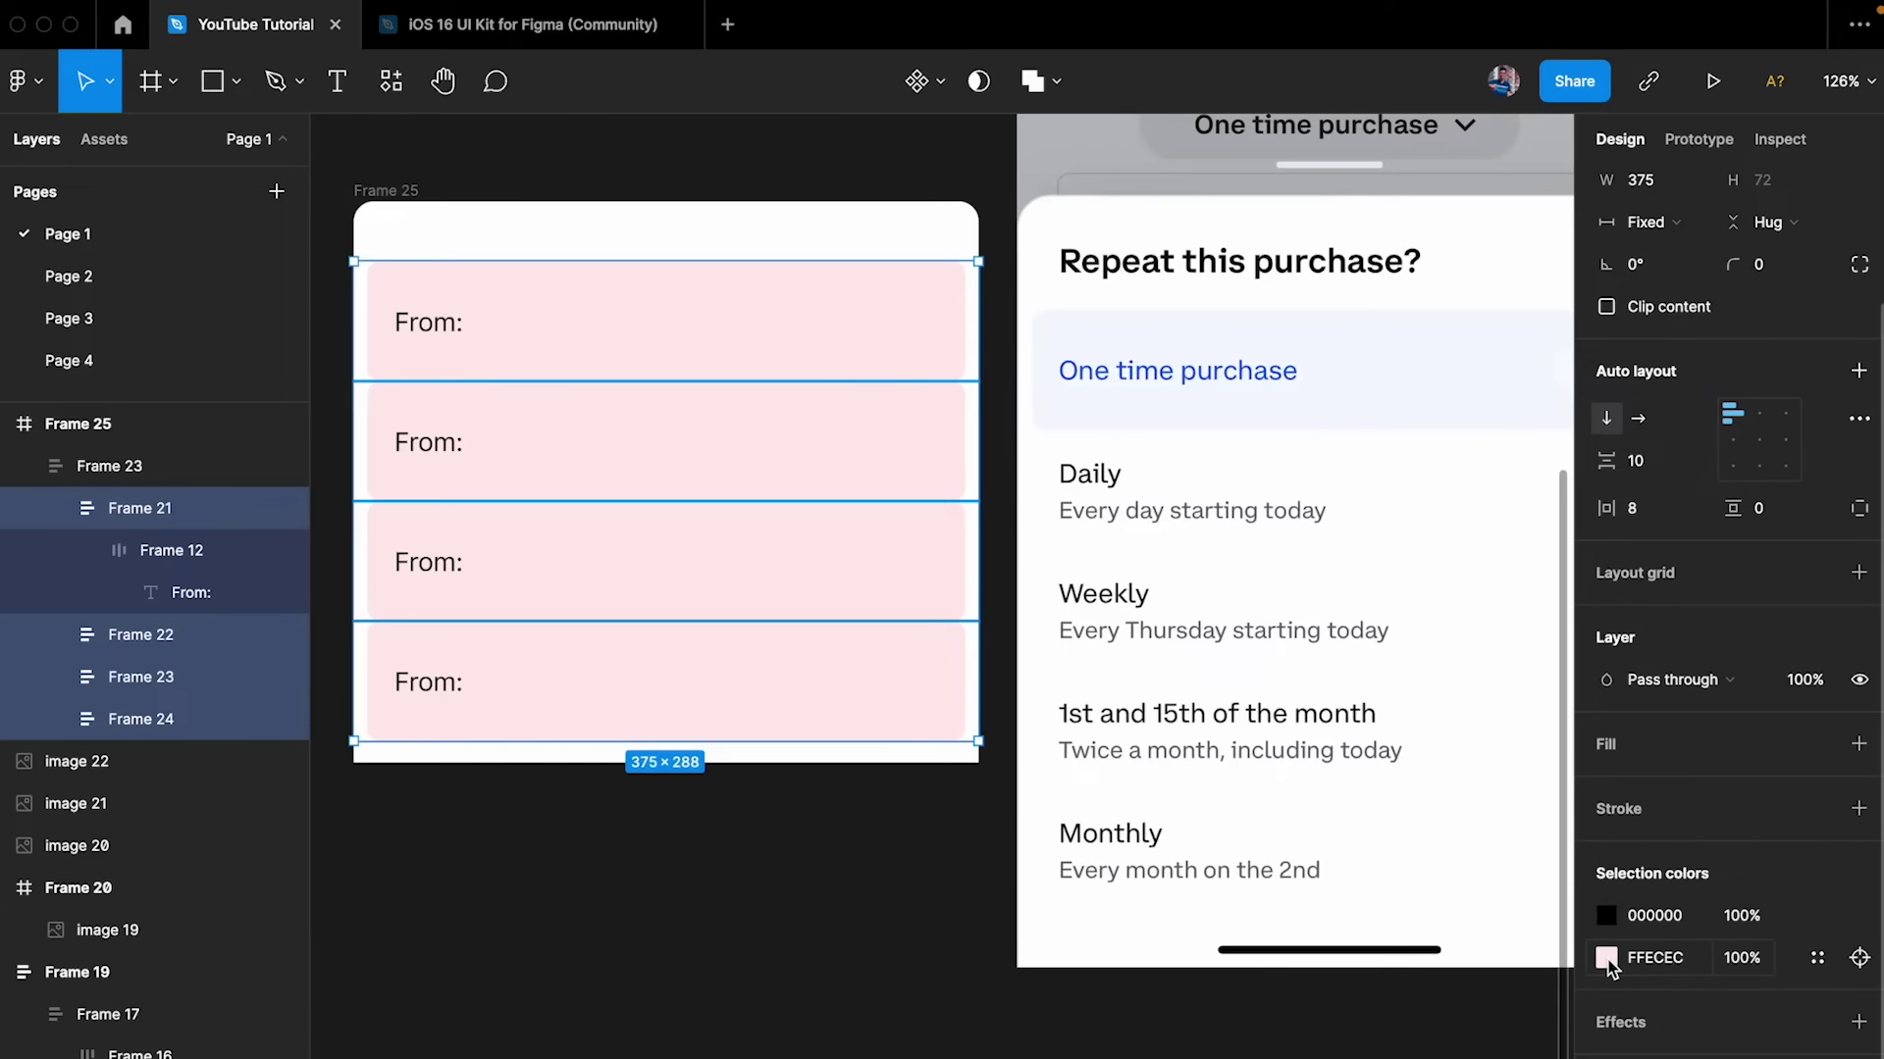
- Remove the pink FFECEC fill from the lower three inner rows
double_click(761, 706)
shift+click(726, 560)
shift+click(706, 412)
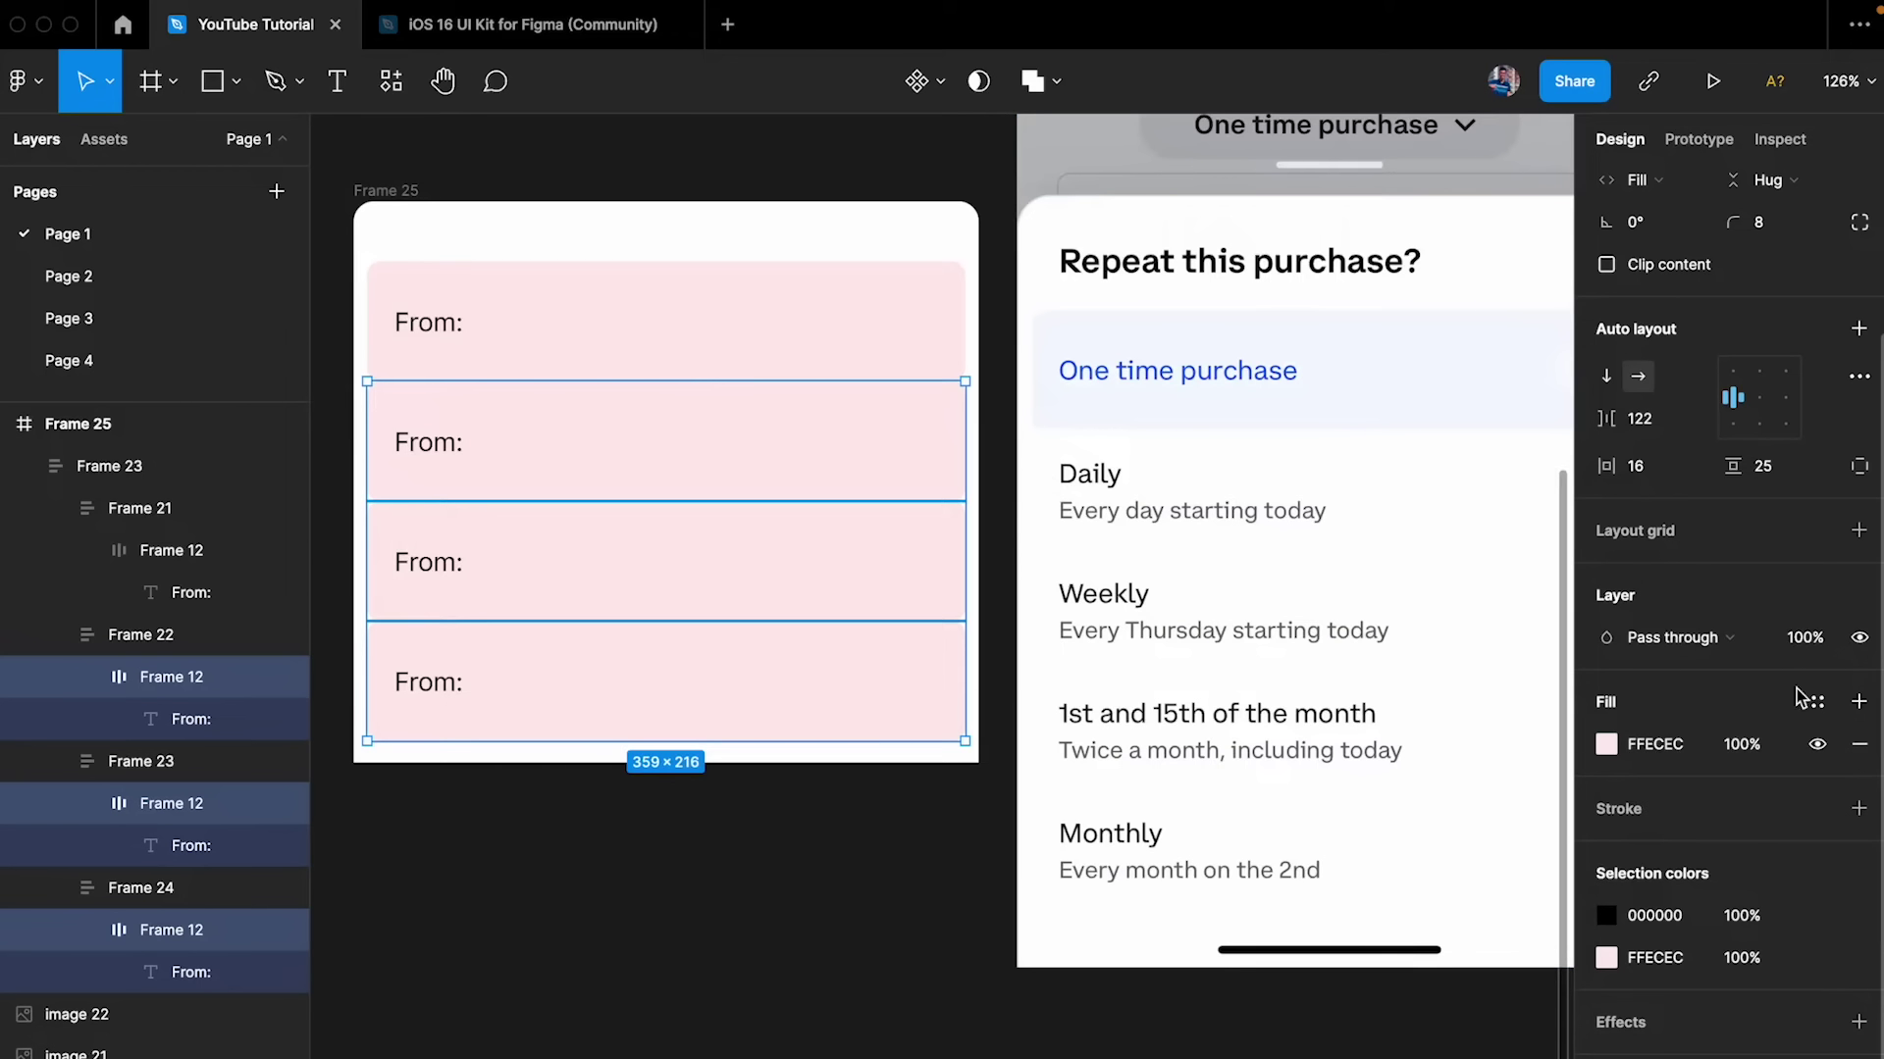
click(1859, 744)
- Fill the first inner row with the light blue sampled from the highlighted "One time purchase" option
click(863, 346)
key(i)
click(1448, 394)
- Color the first row's "From:" text blue 1D53FC, sampled from the "One time purchase" label
click(438, 322)
scroll(1214, 403, up, 10)
key(i)
click(1135, 261)
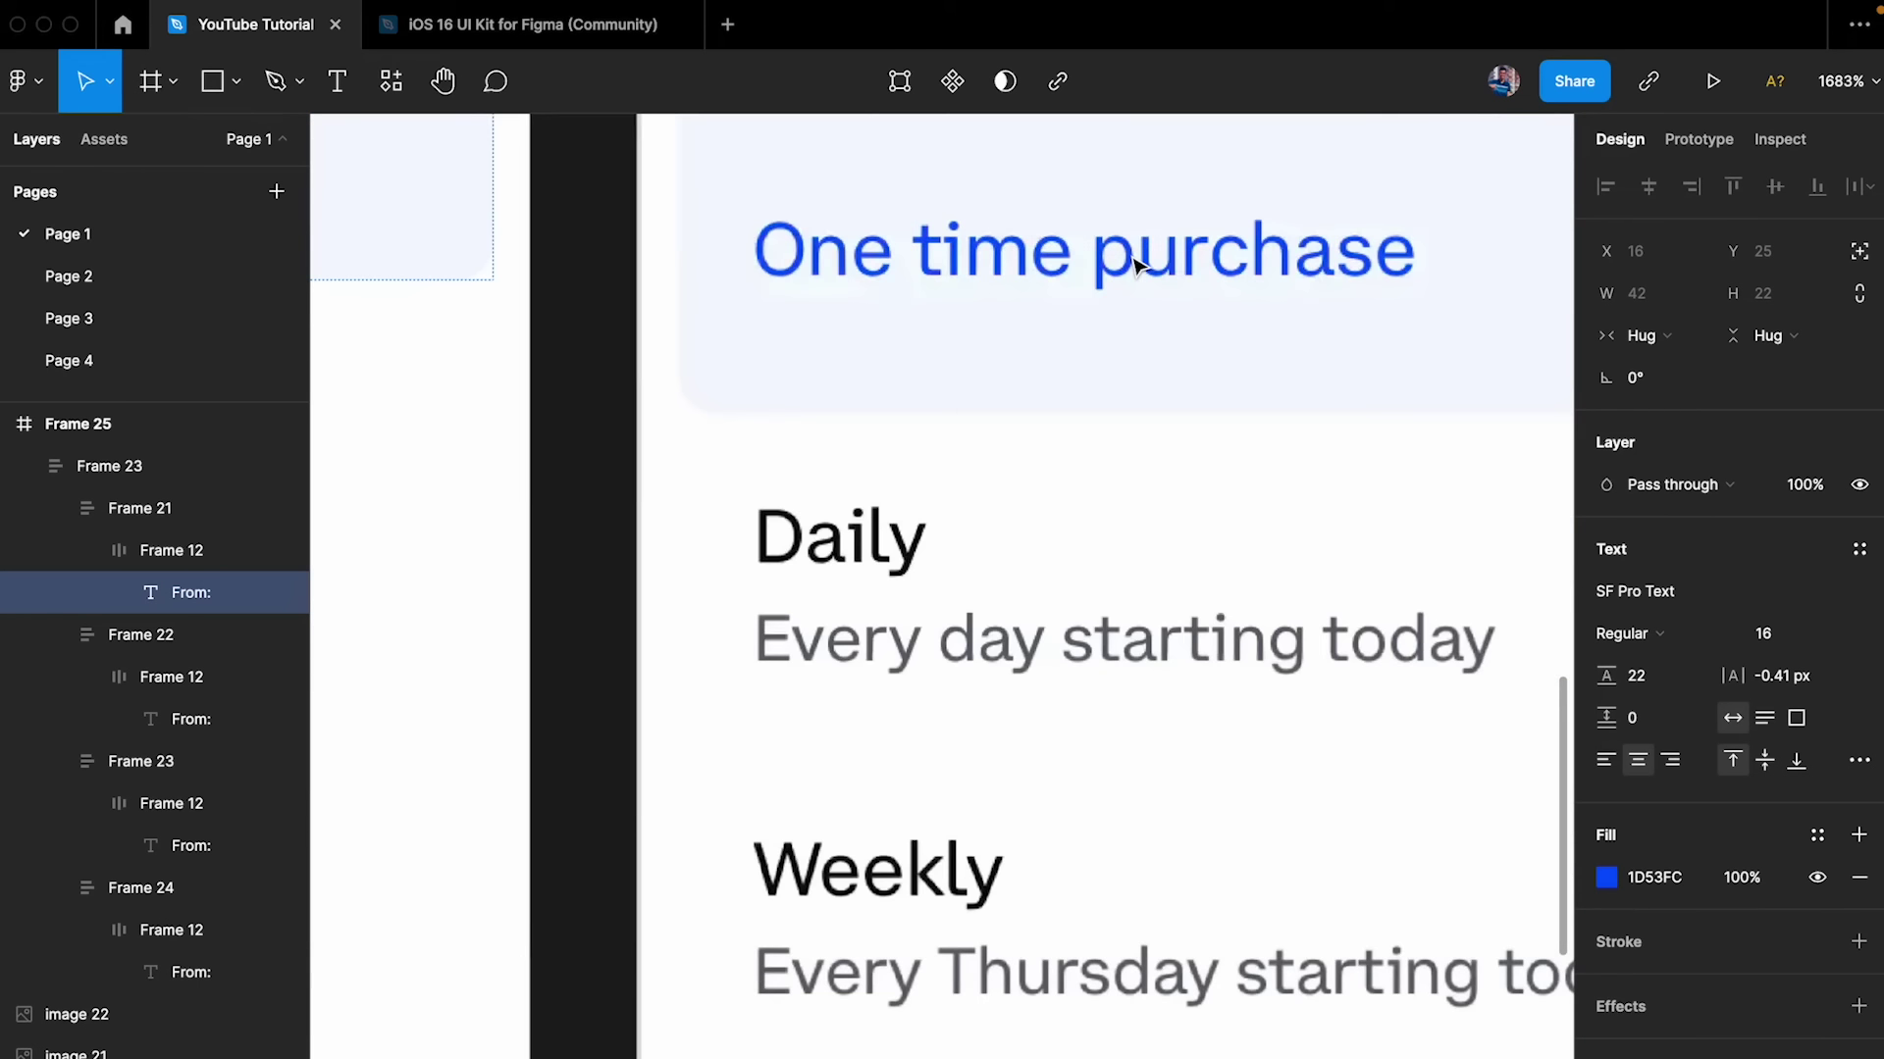
scroll(1136, 263, down, 15)
click(1021, 544)
scroll(1017, 574, right, 4)
scroll(693, 320, up, 6)
scroll(693, 320, down, 2)
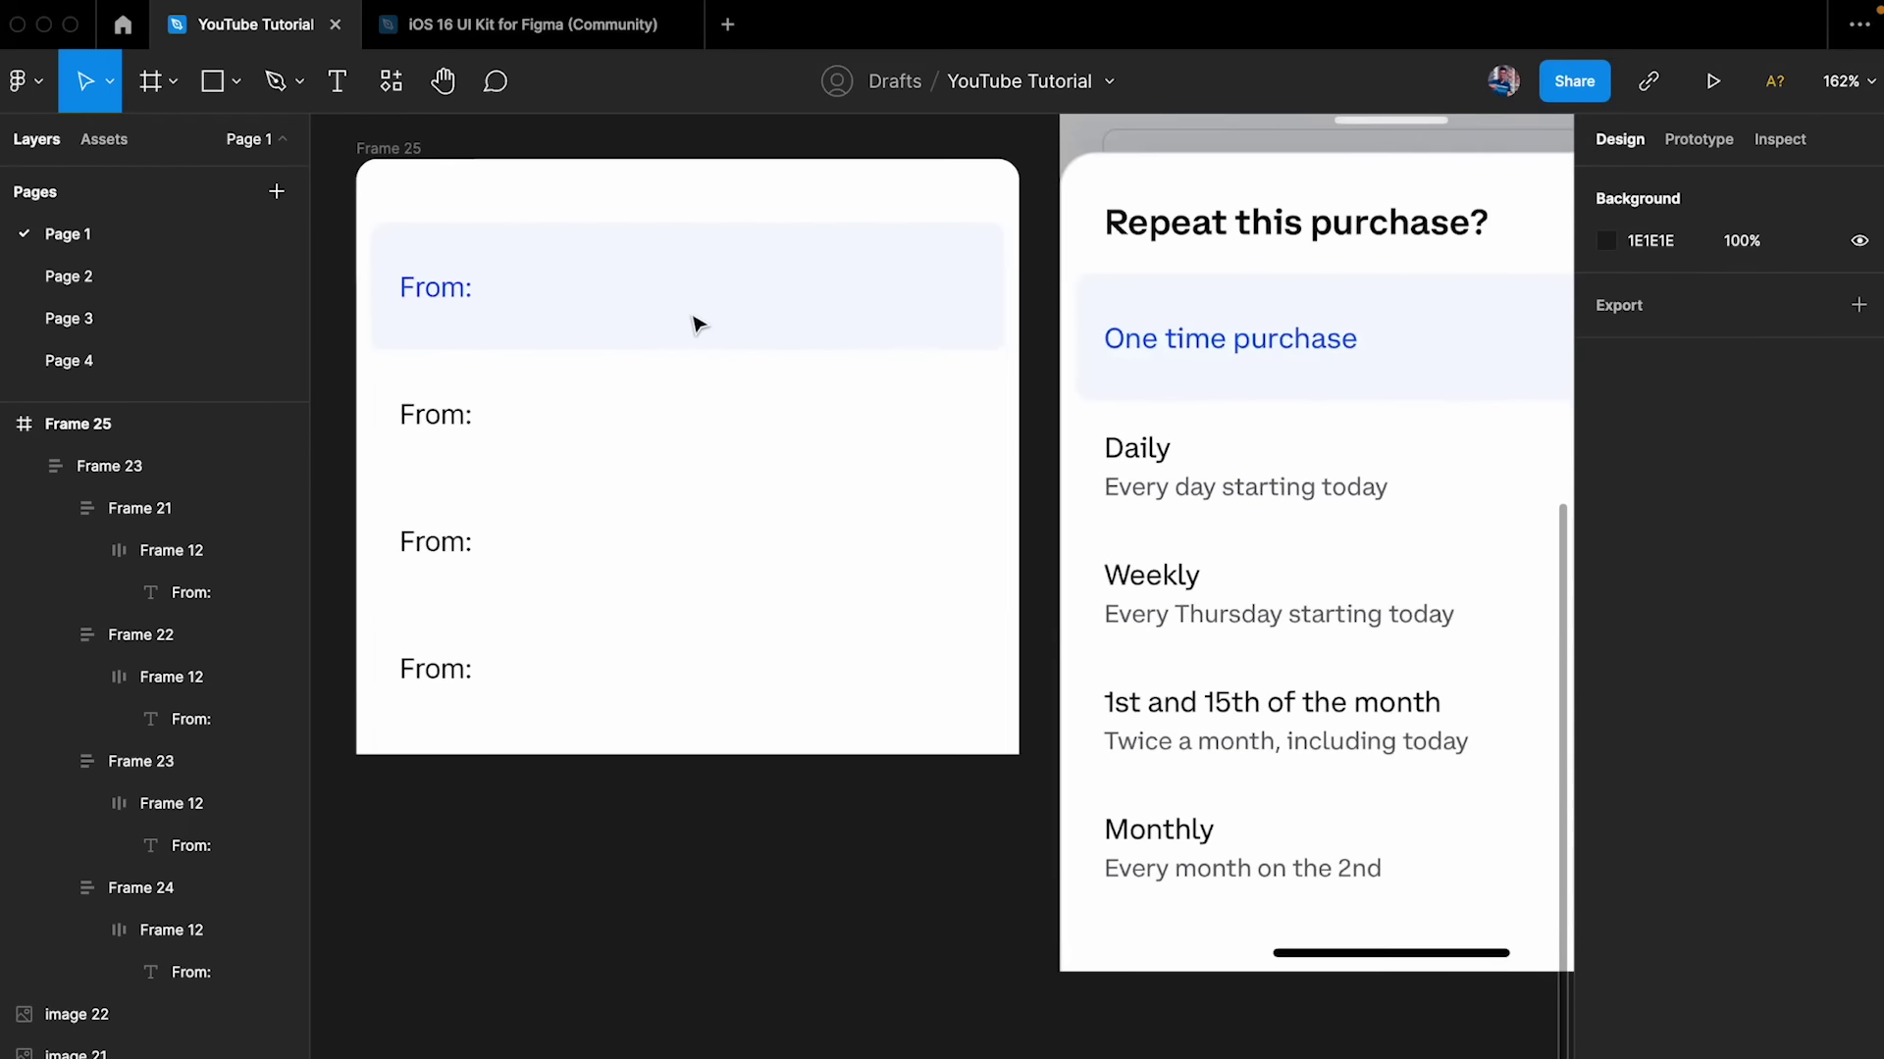
- Duplicate the second row's "From:" text and stack the two copies vertically, aligned middle left
super+click(459, 420)
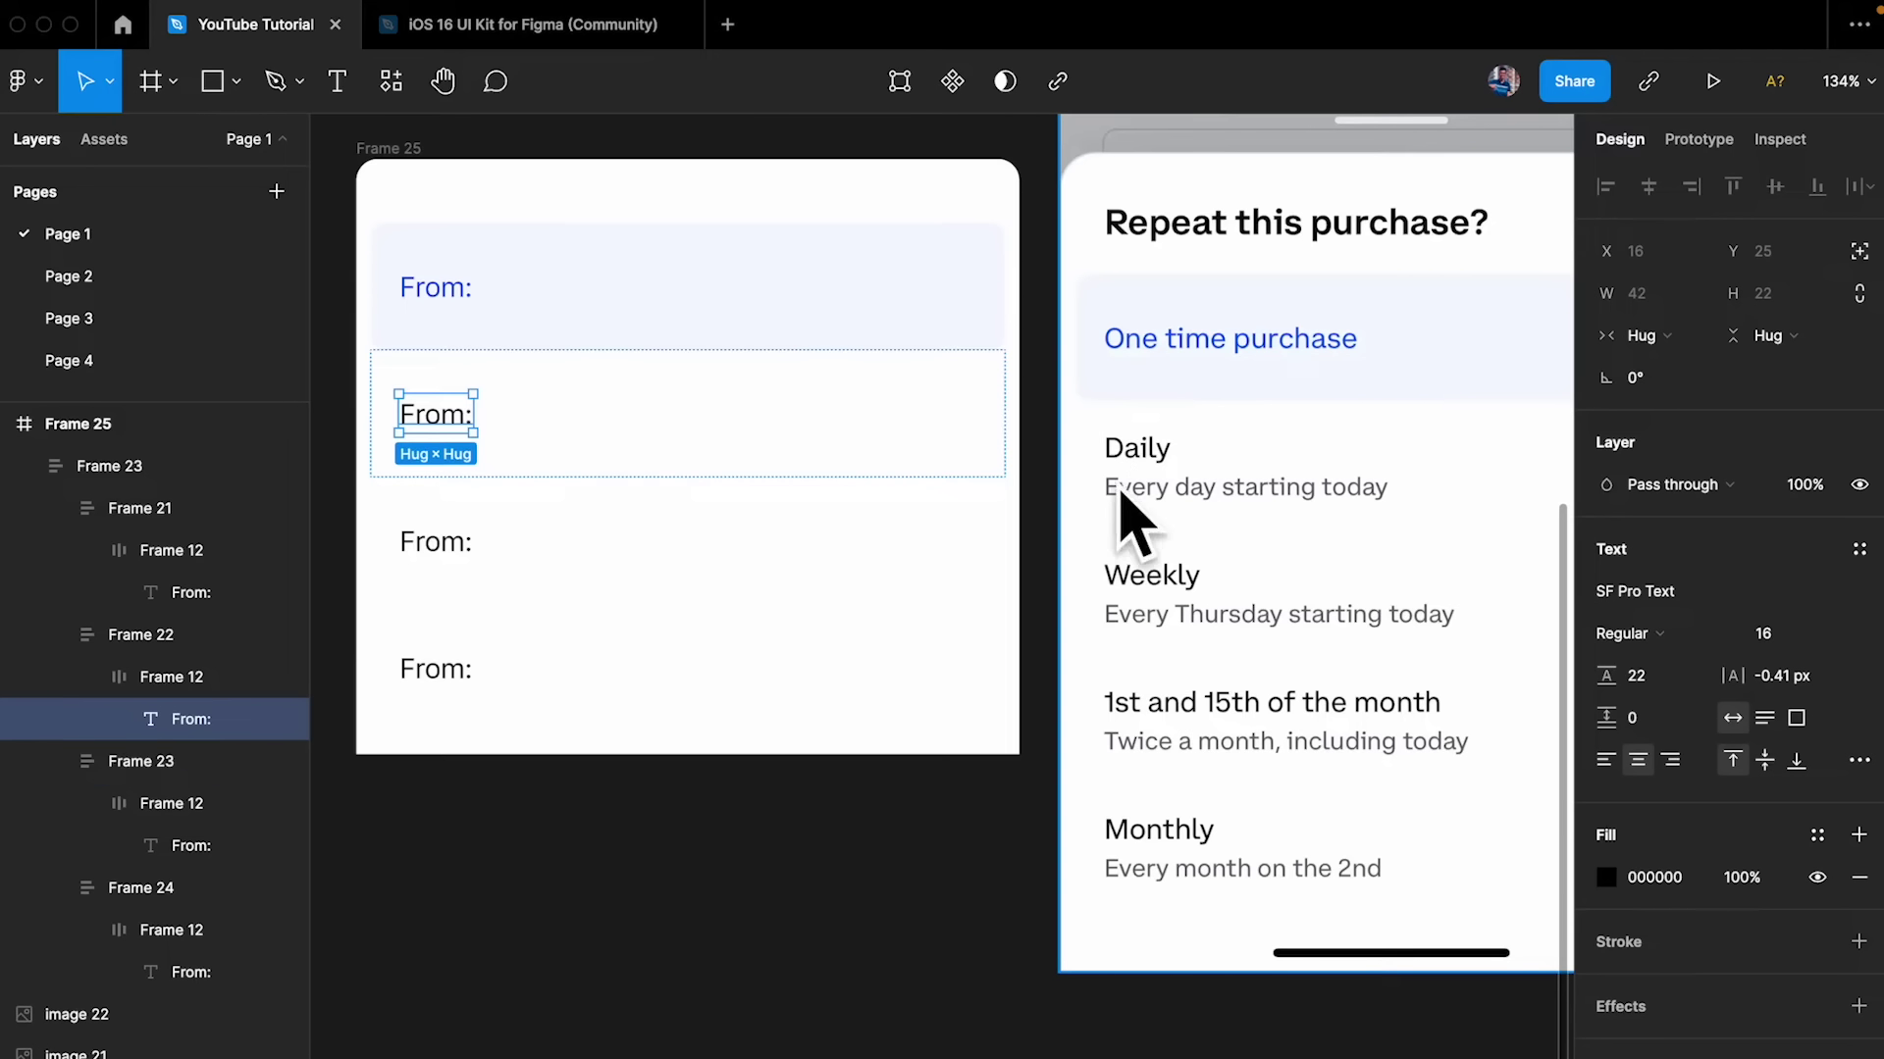
key(super+d)
click(517, 438)
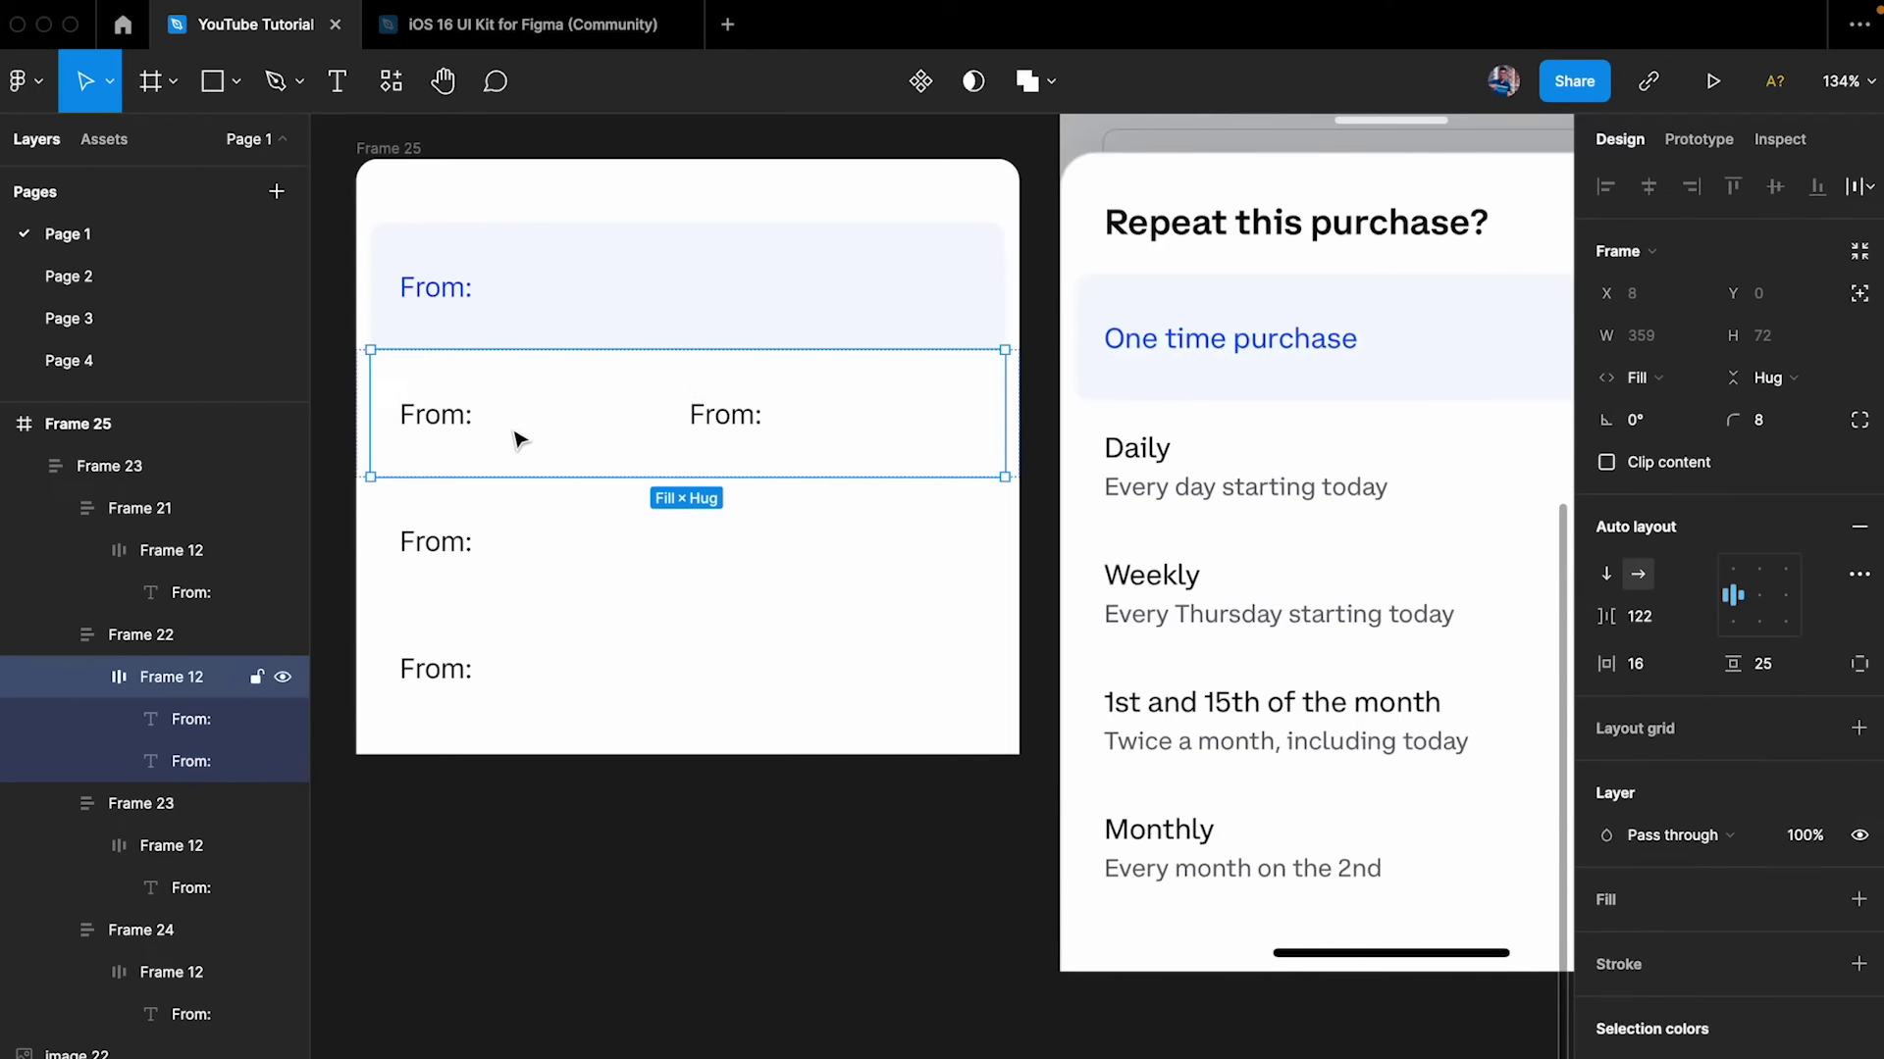
click(1607, 575)
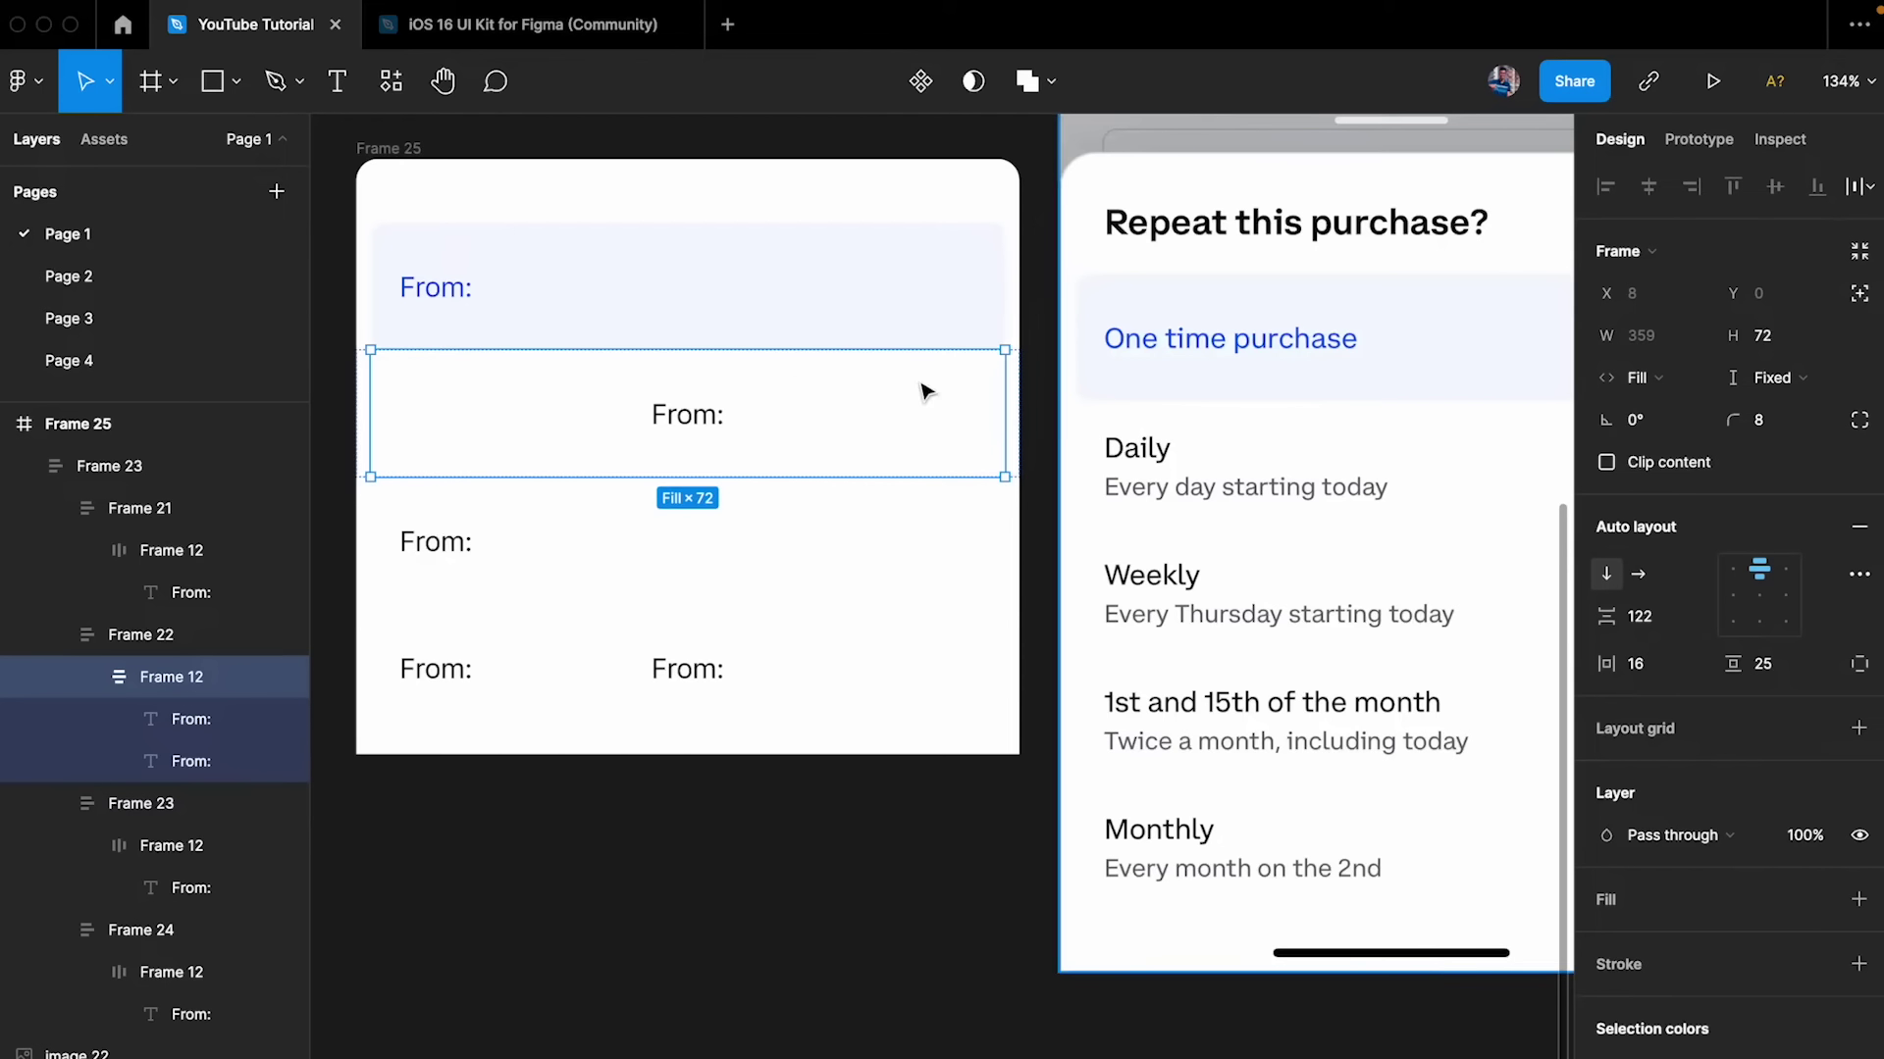
click(1742, 600)
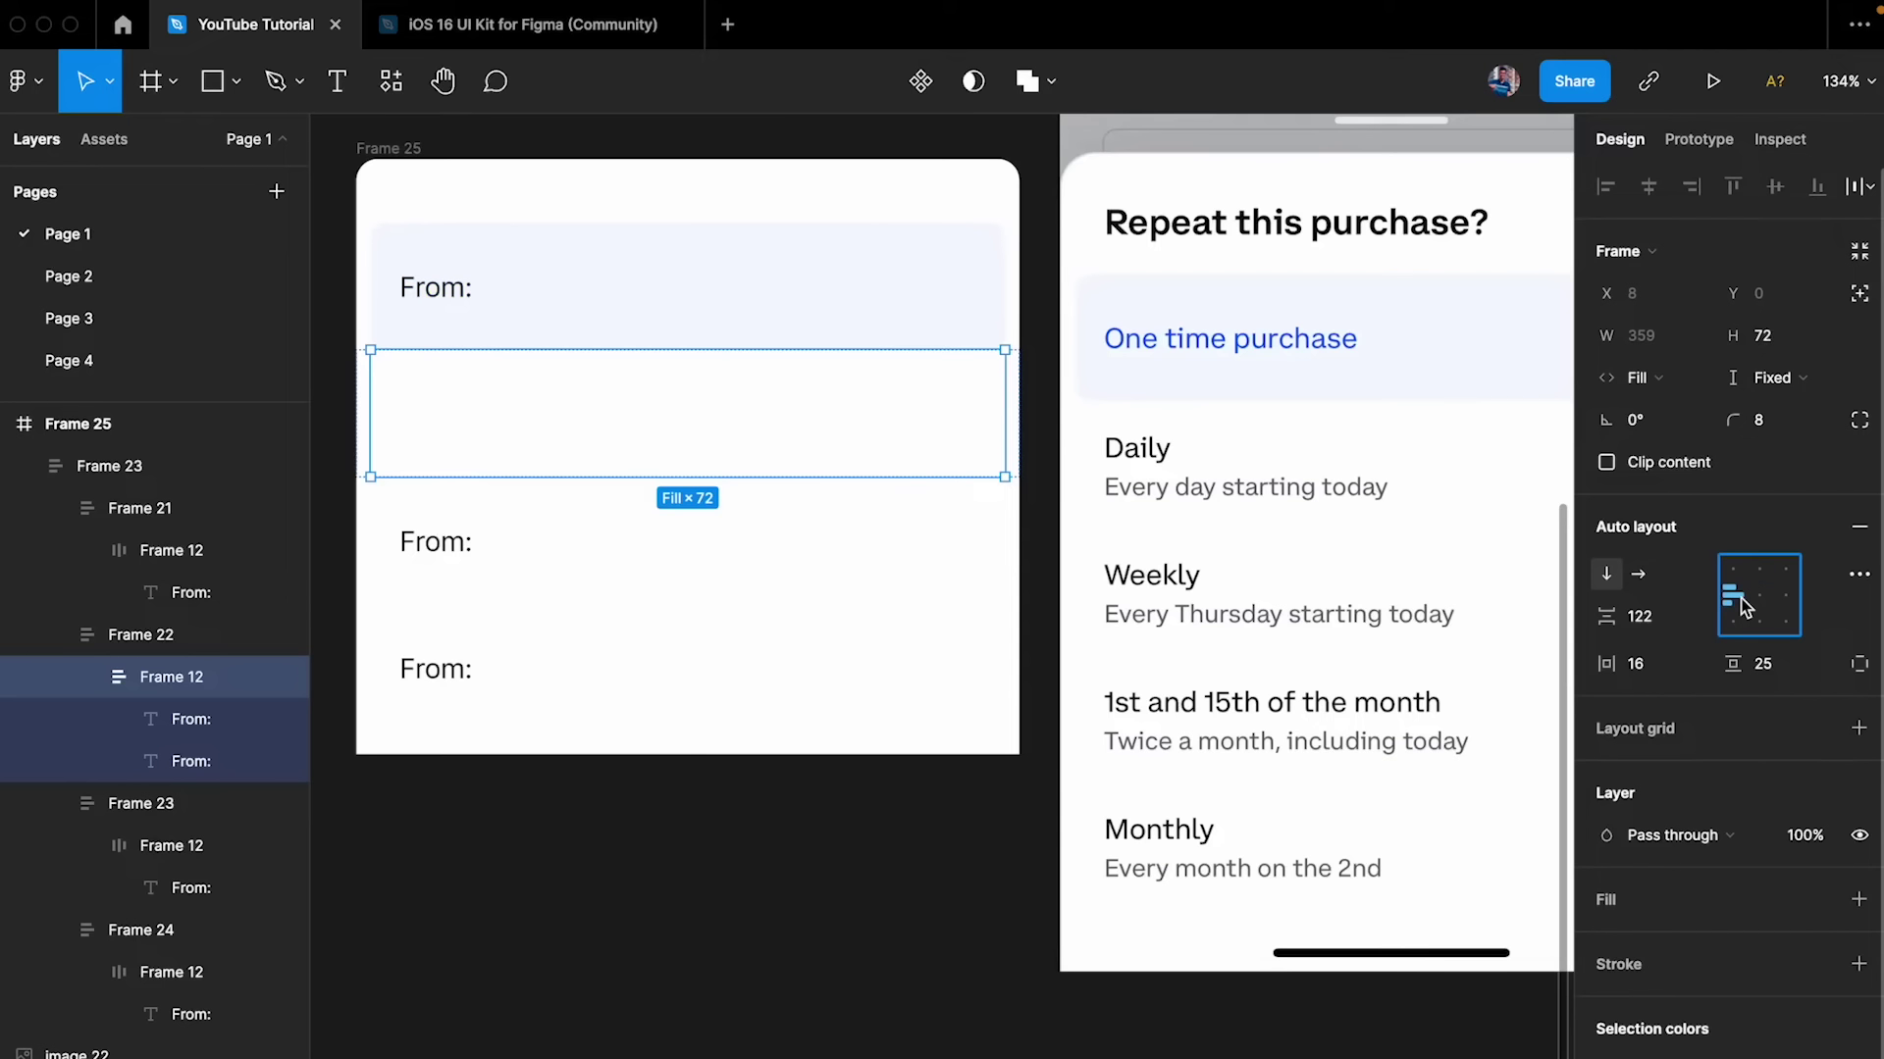
scroll(707, 437, down, 3)
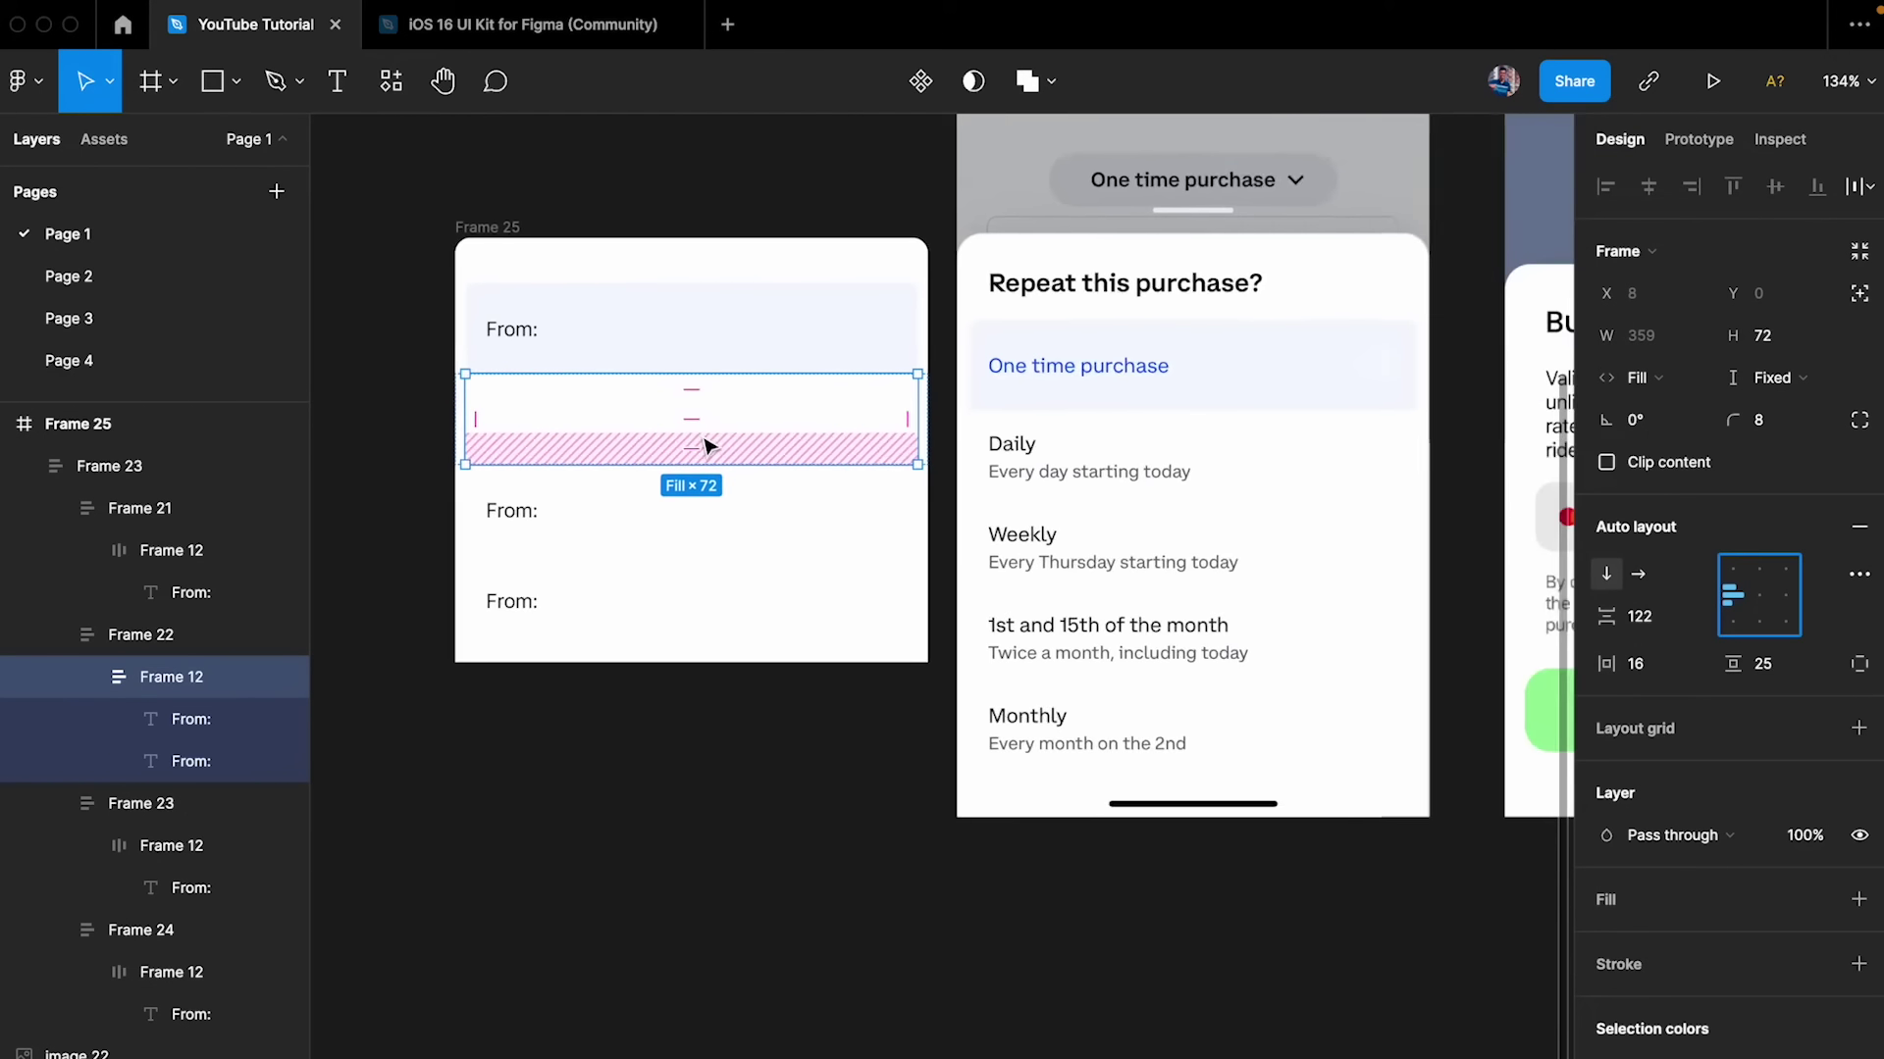
scroll(715, 442, left, 3)
scroll(979, 412, up, 5)
scroll(979, 417, up, 1)
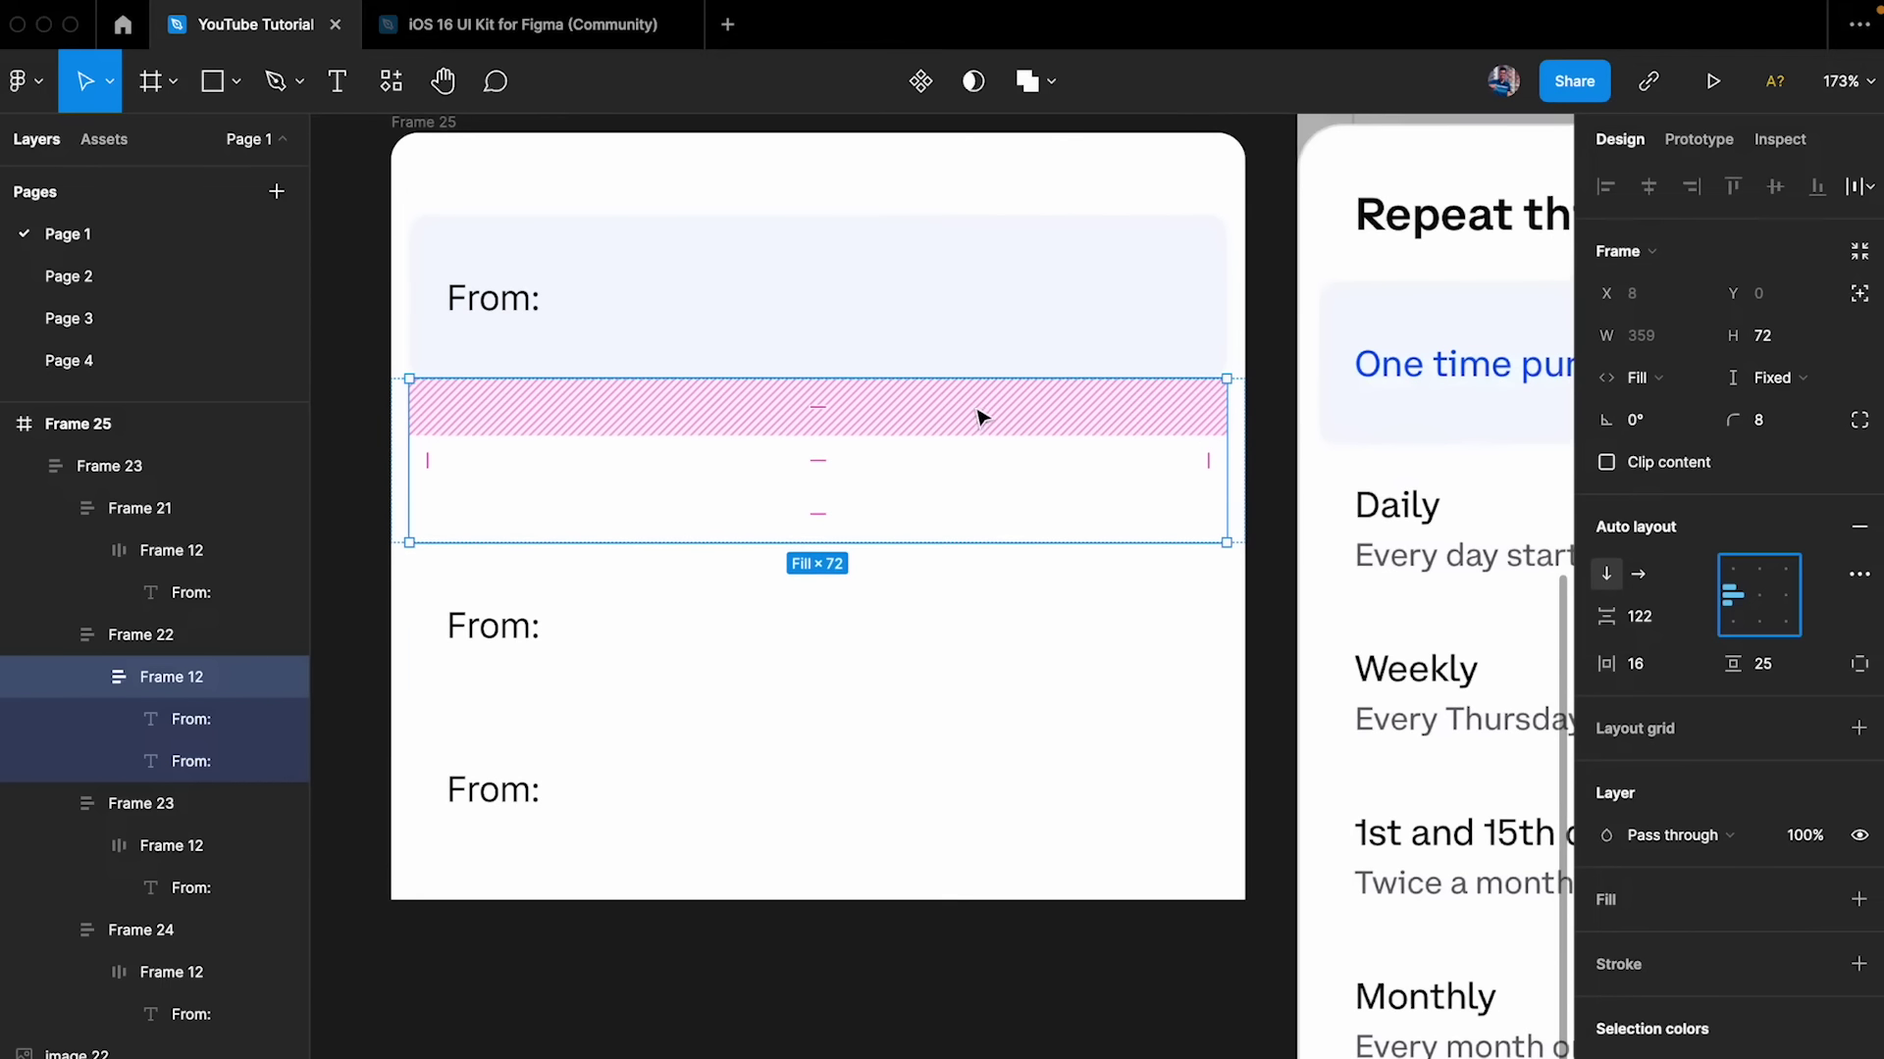
click(172, 719)
click(130, 687)
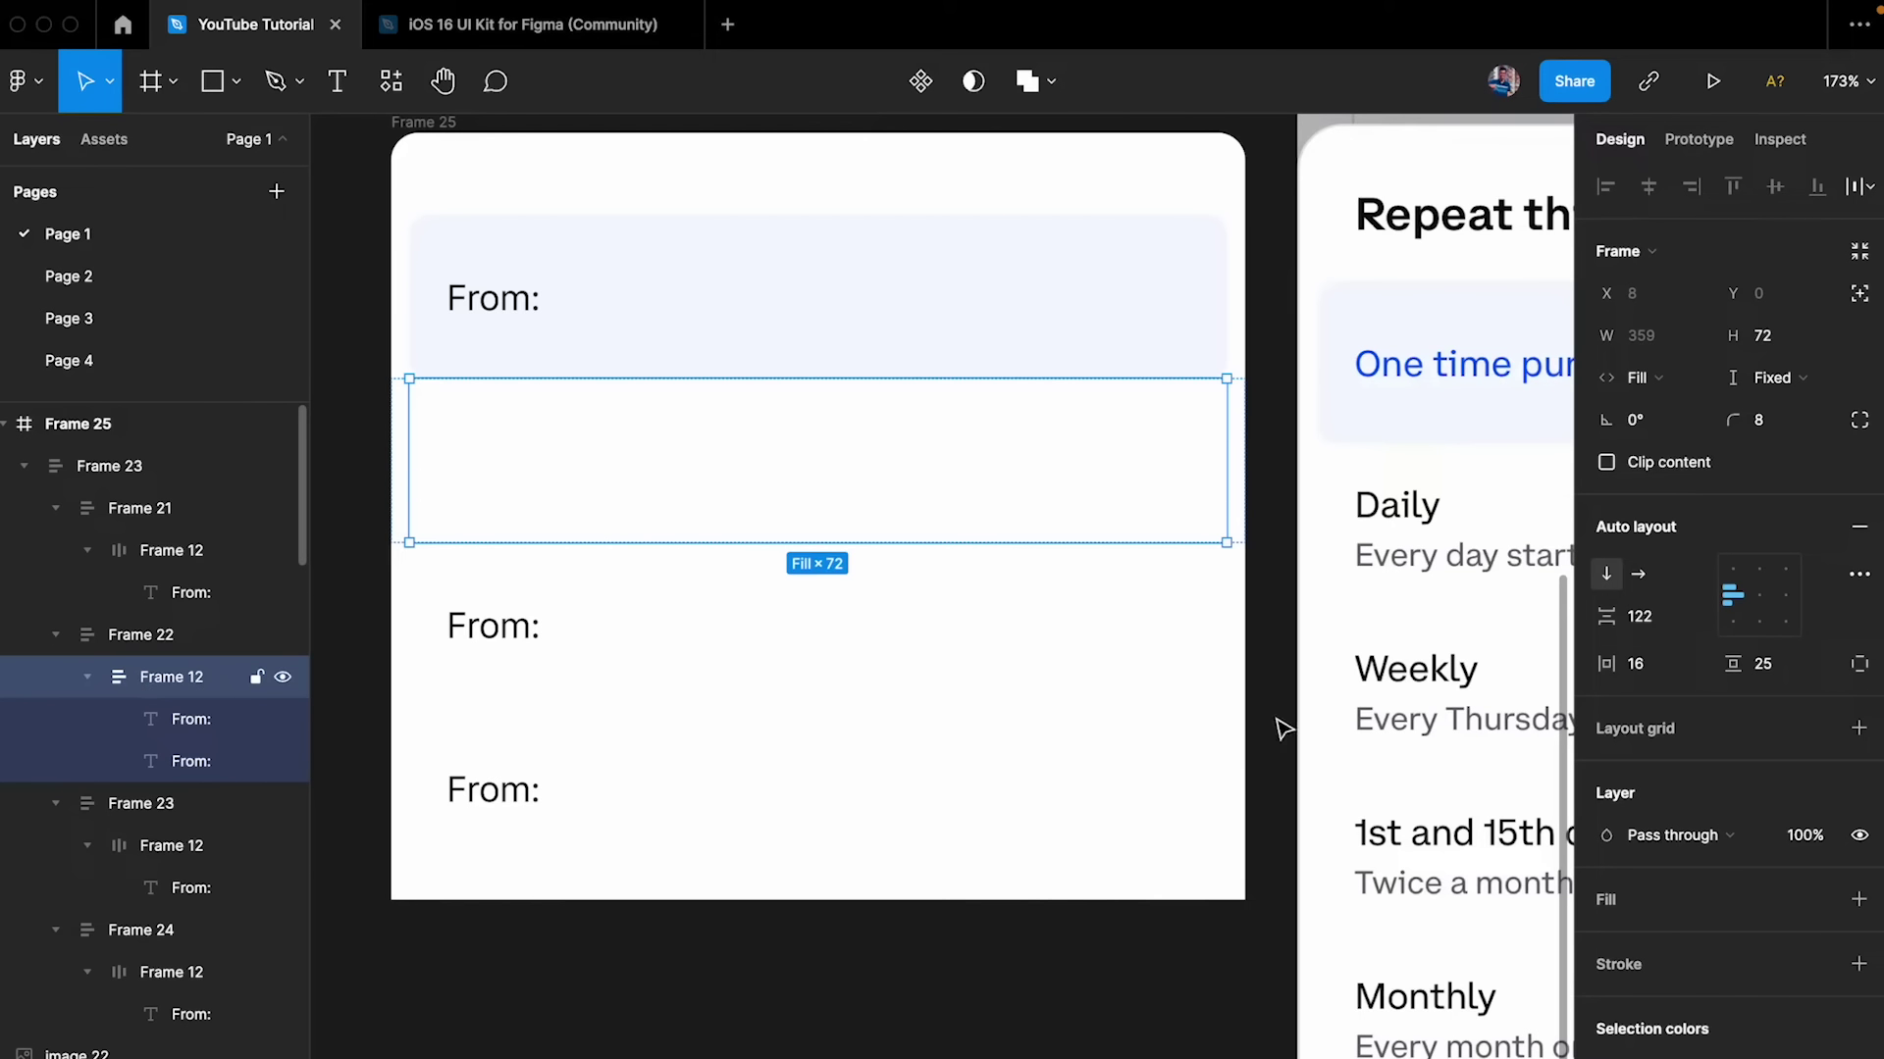
- Try spacings of 4 and 2 between the second row's two text lines
click(1673, 625)
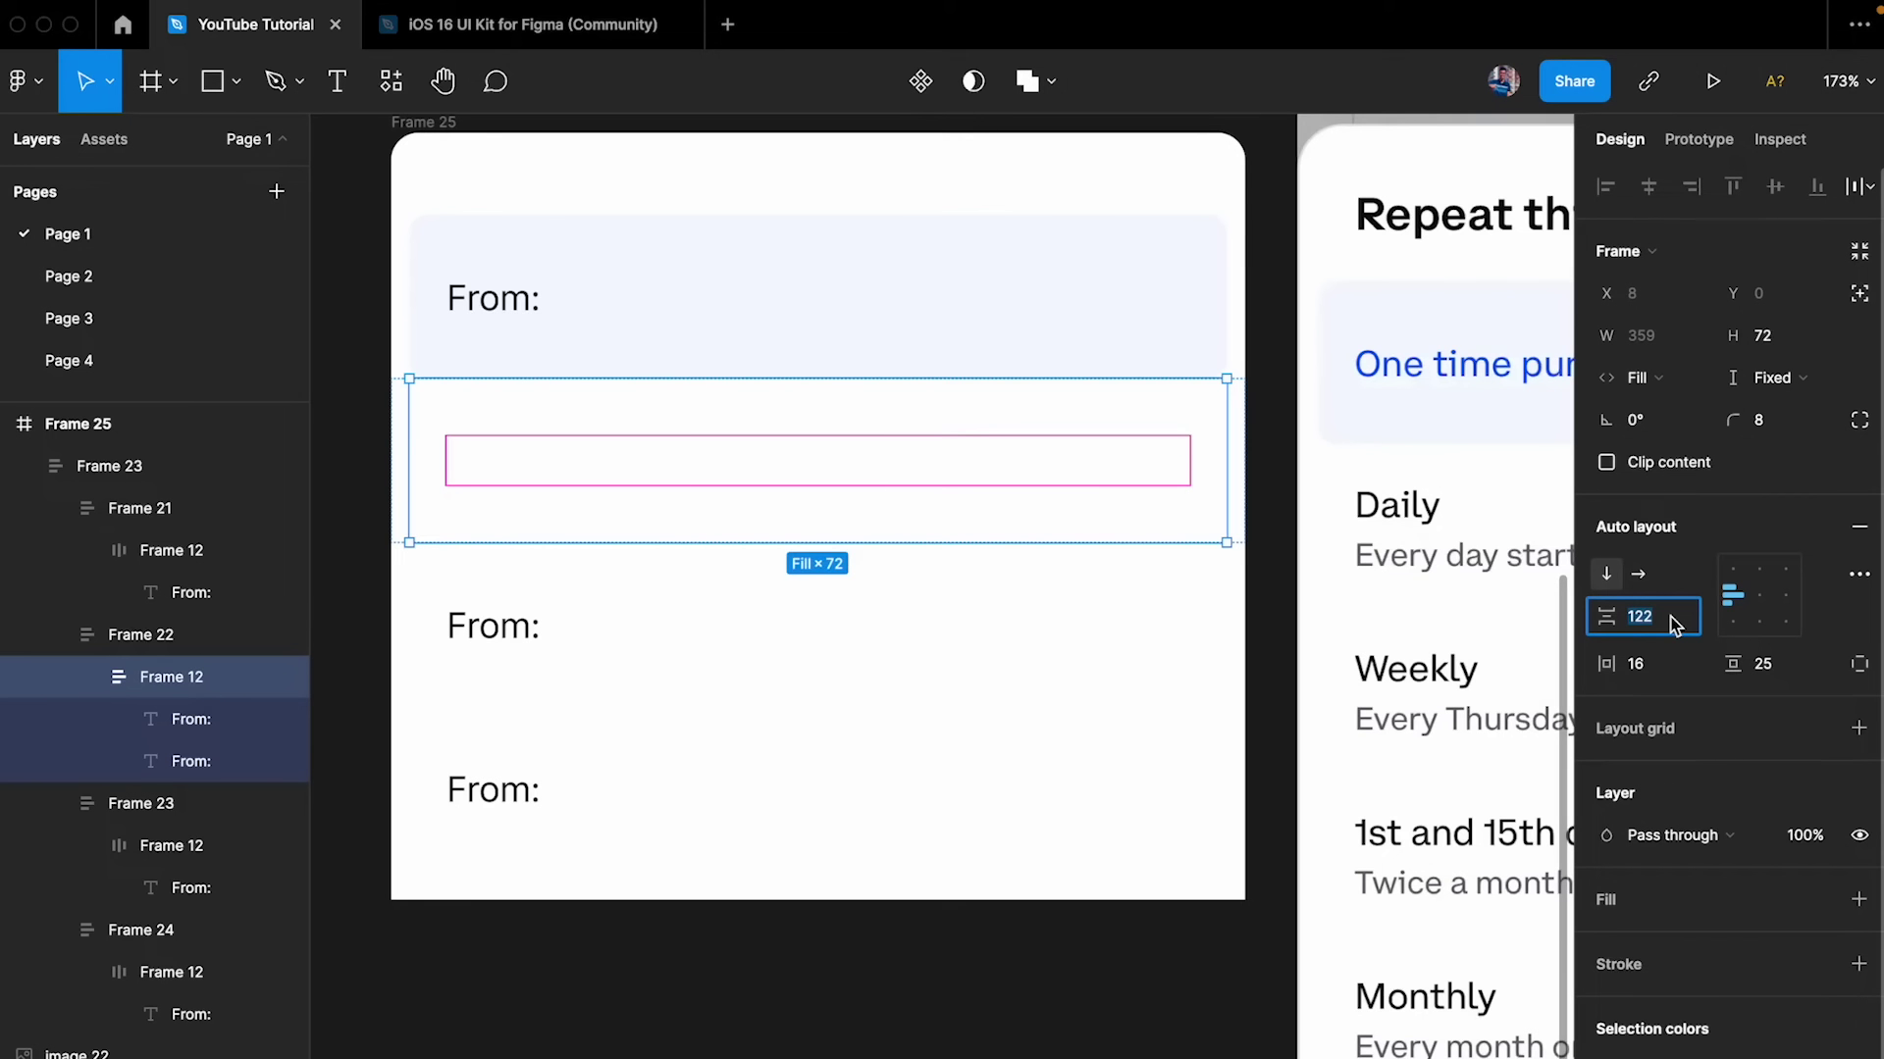
text(4)
key(Return)
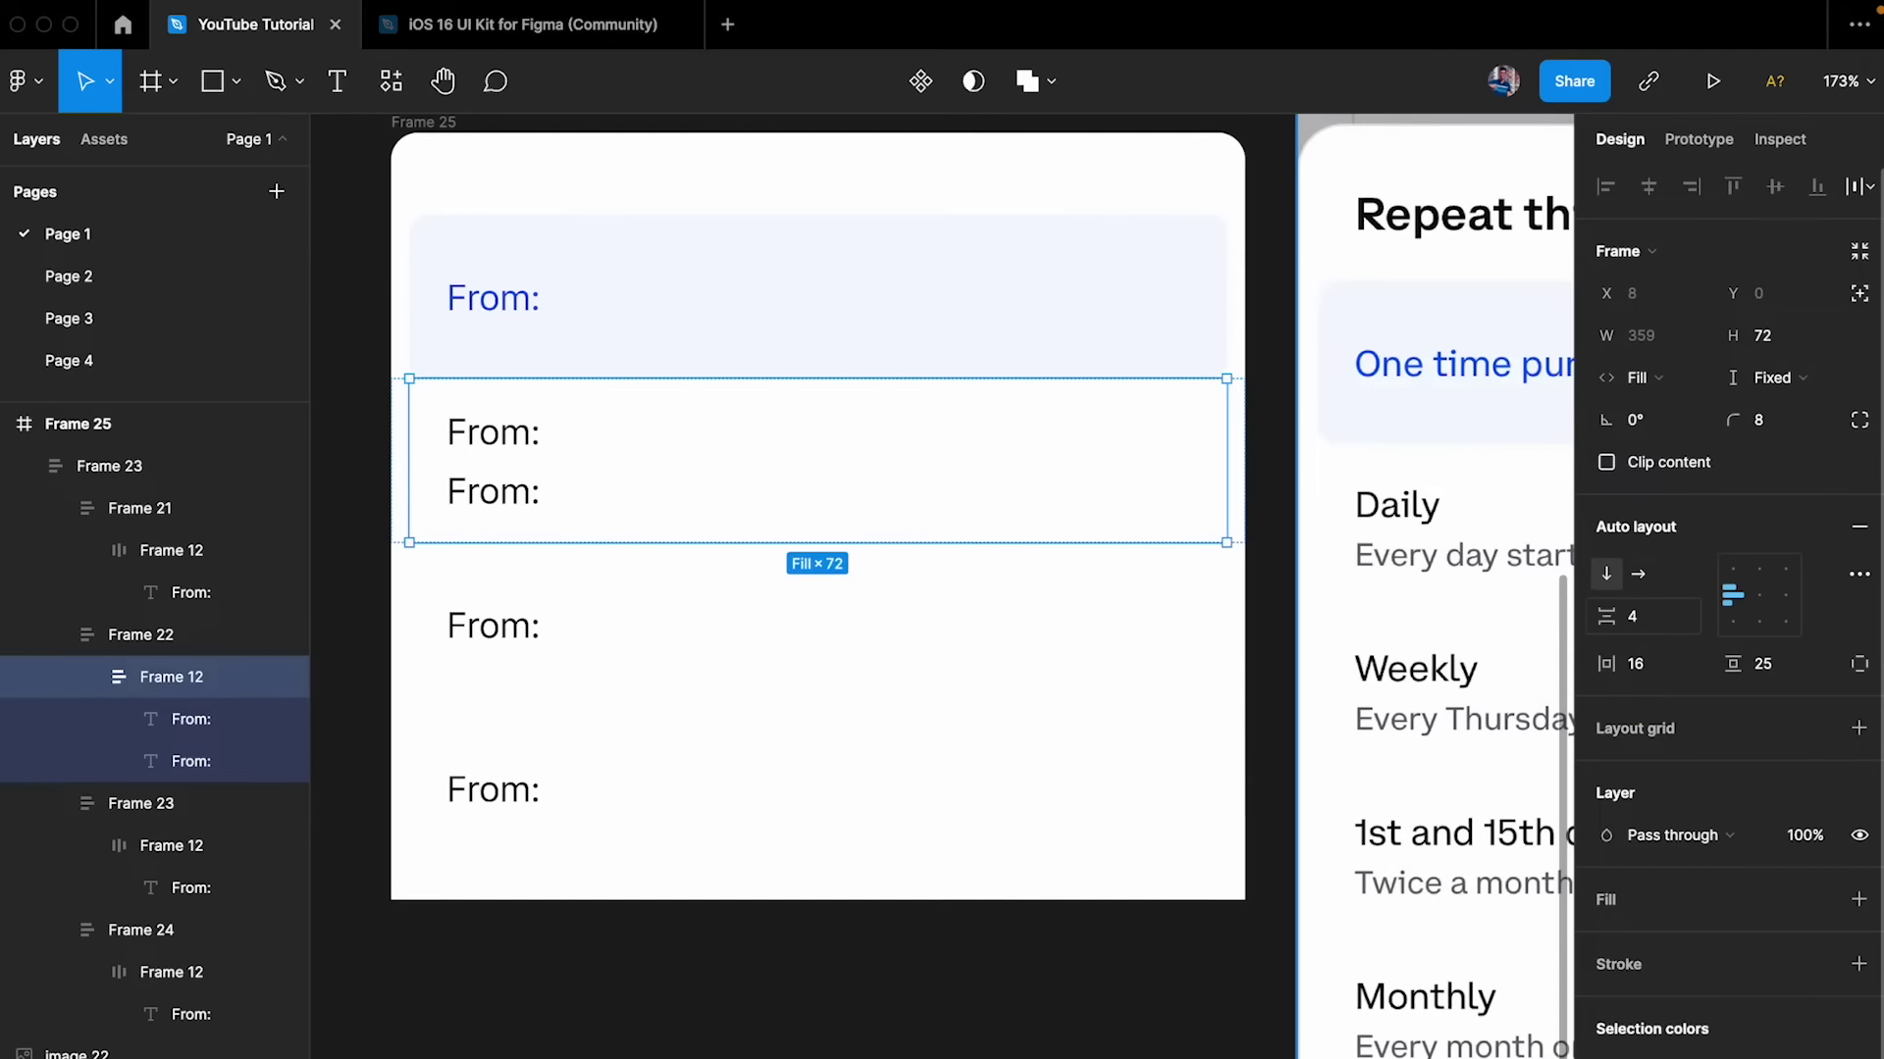
click(1672, 625)
text(2)
key(Return)
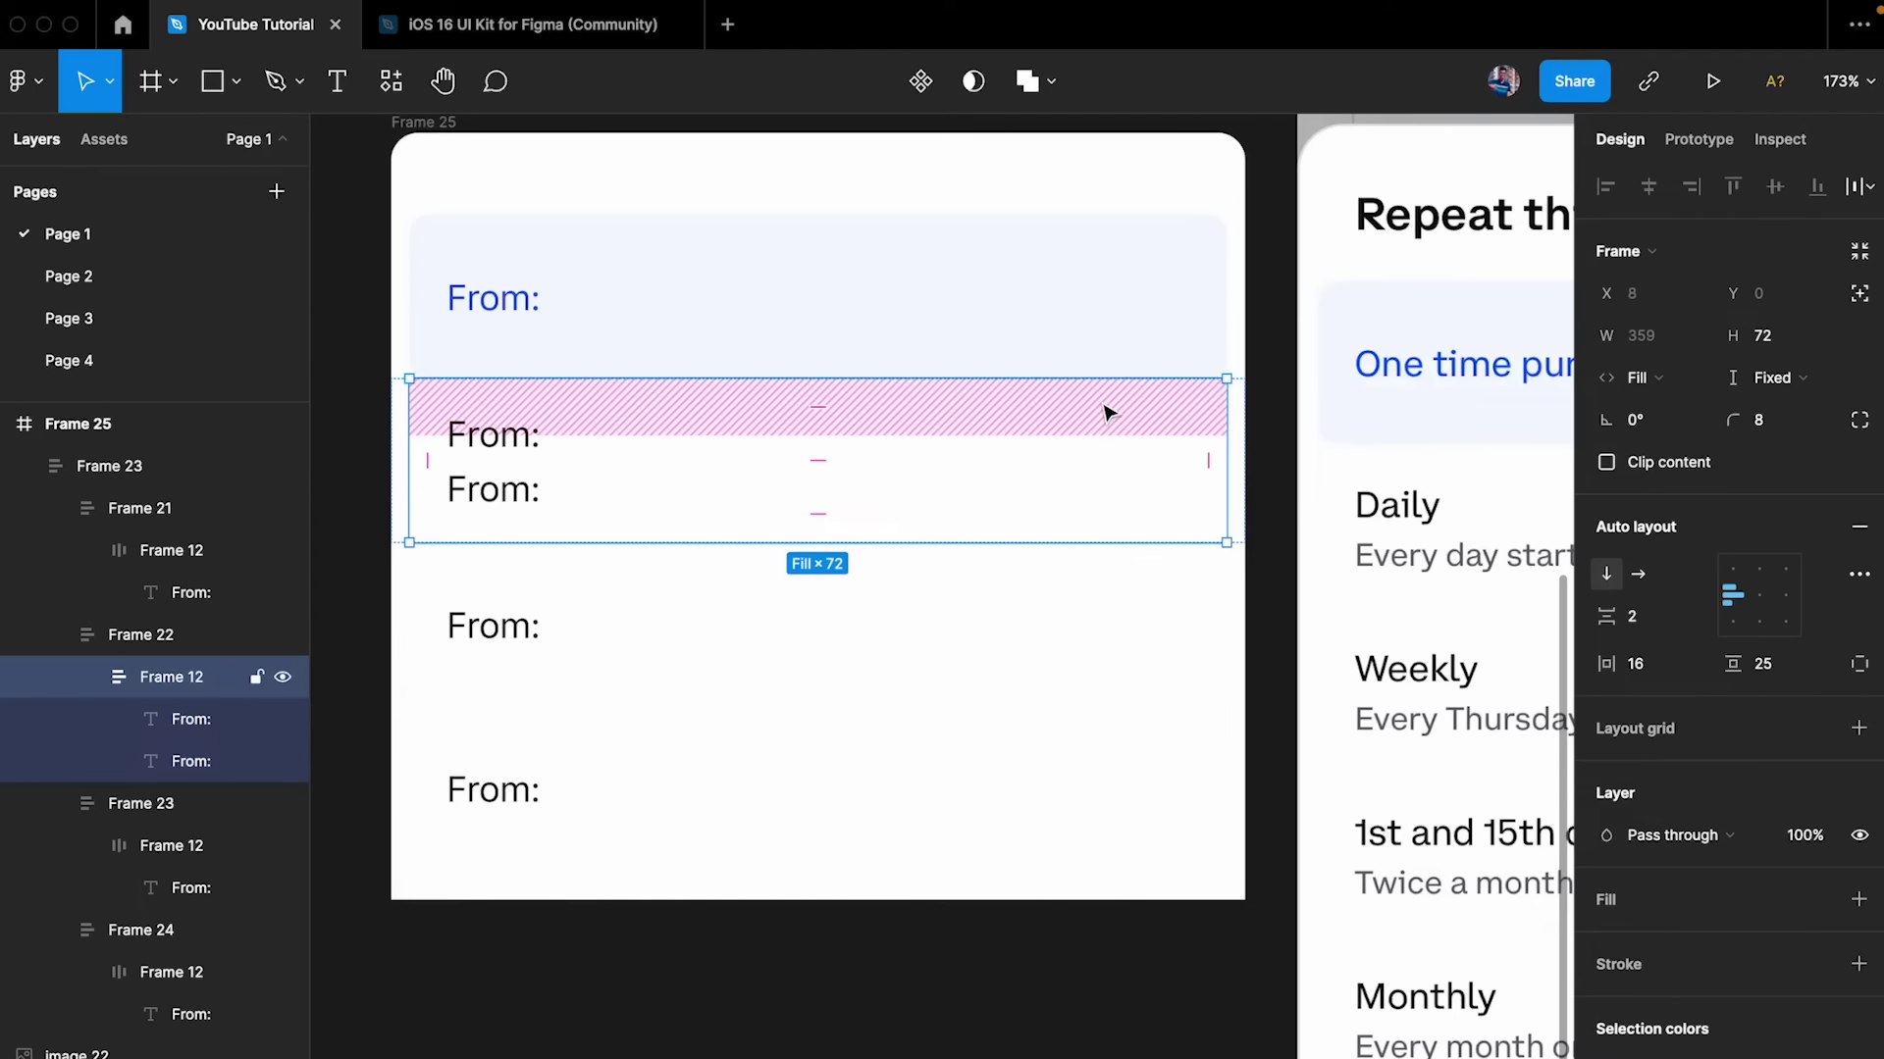
click(500, 506)
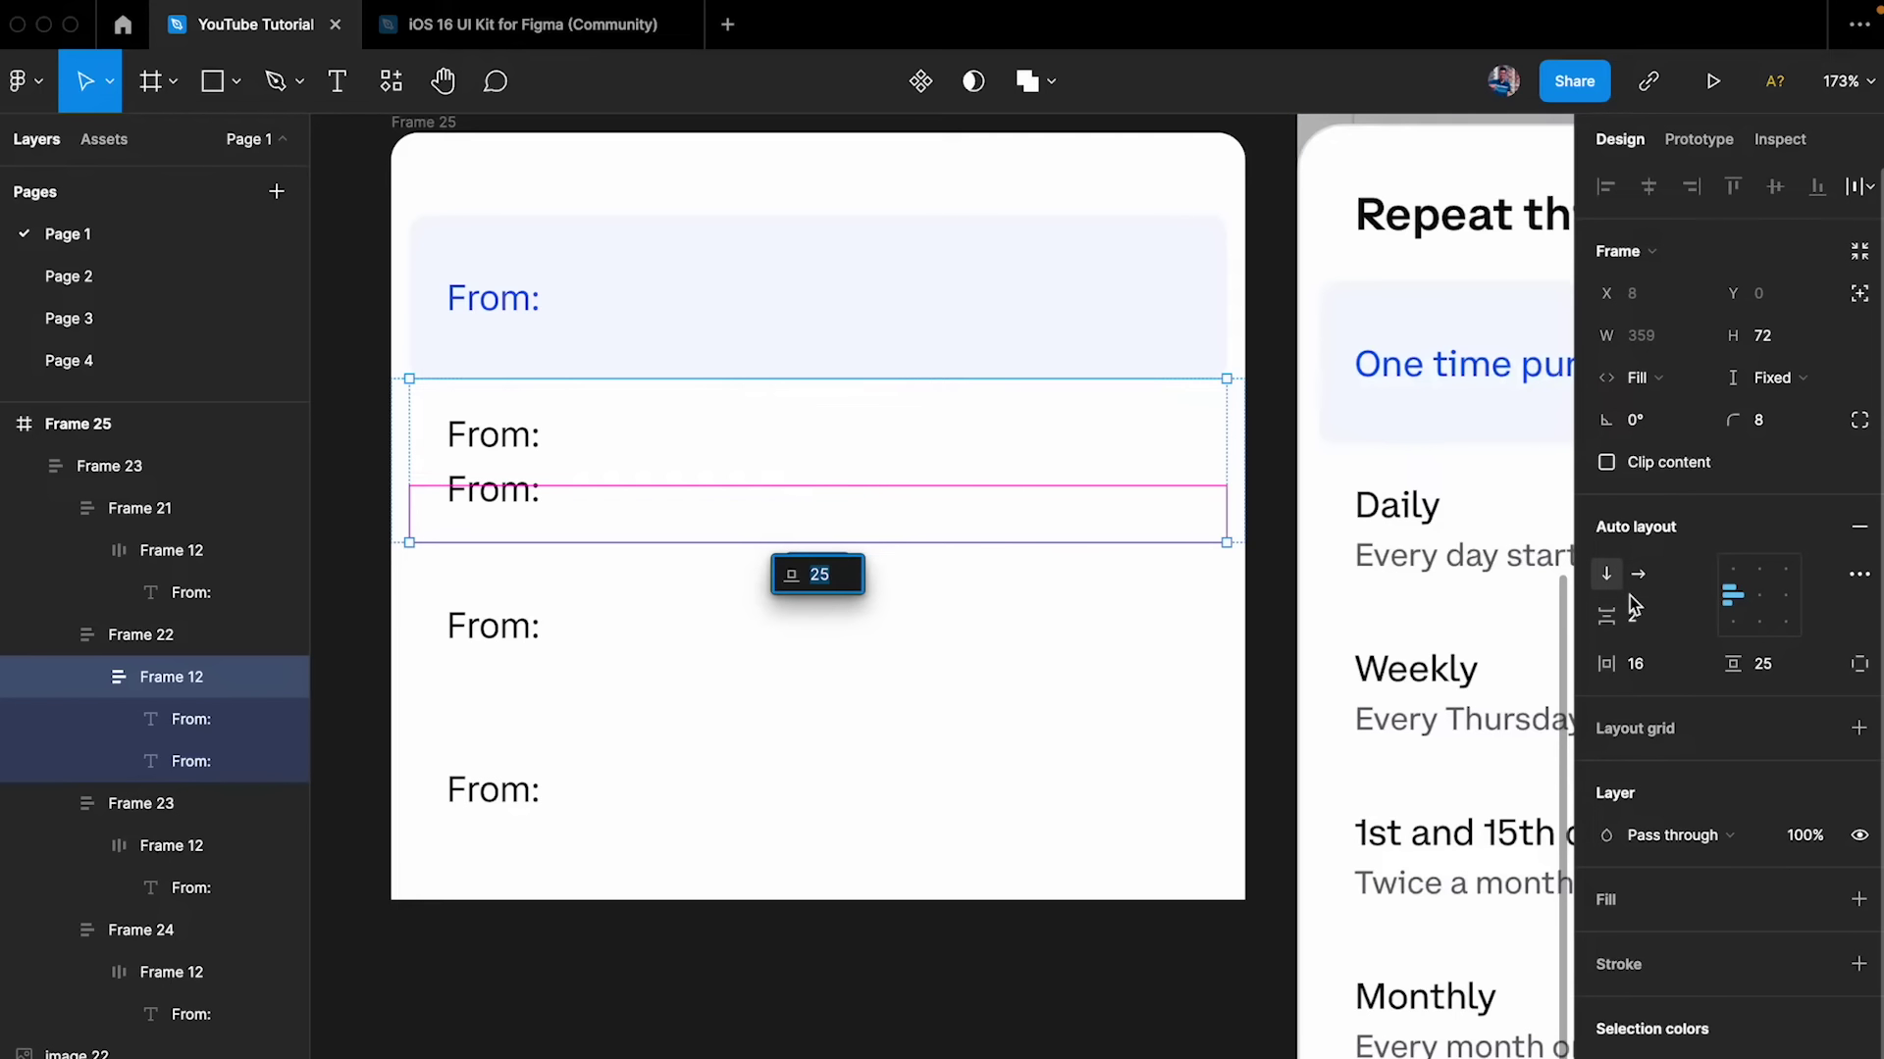
key(Escape)
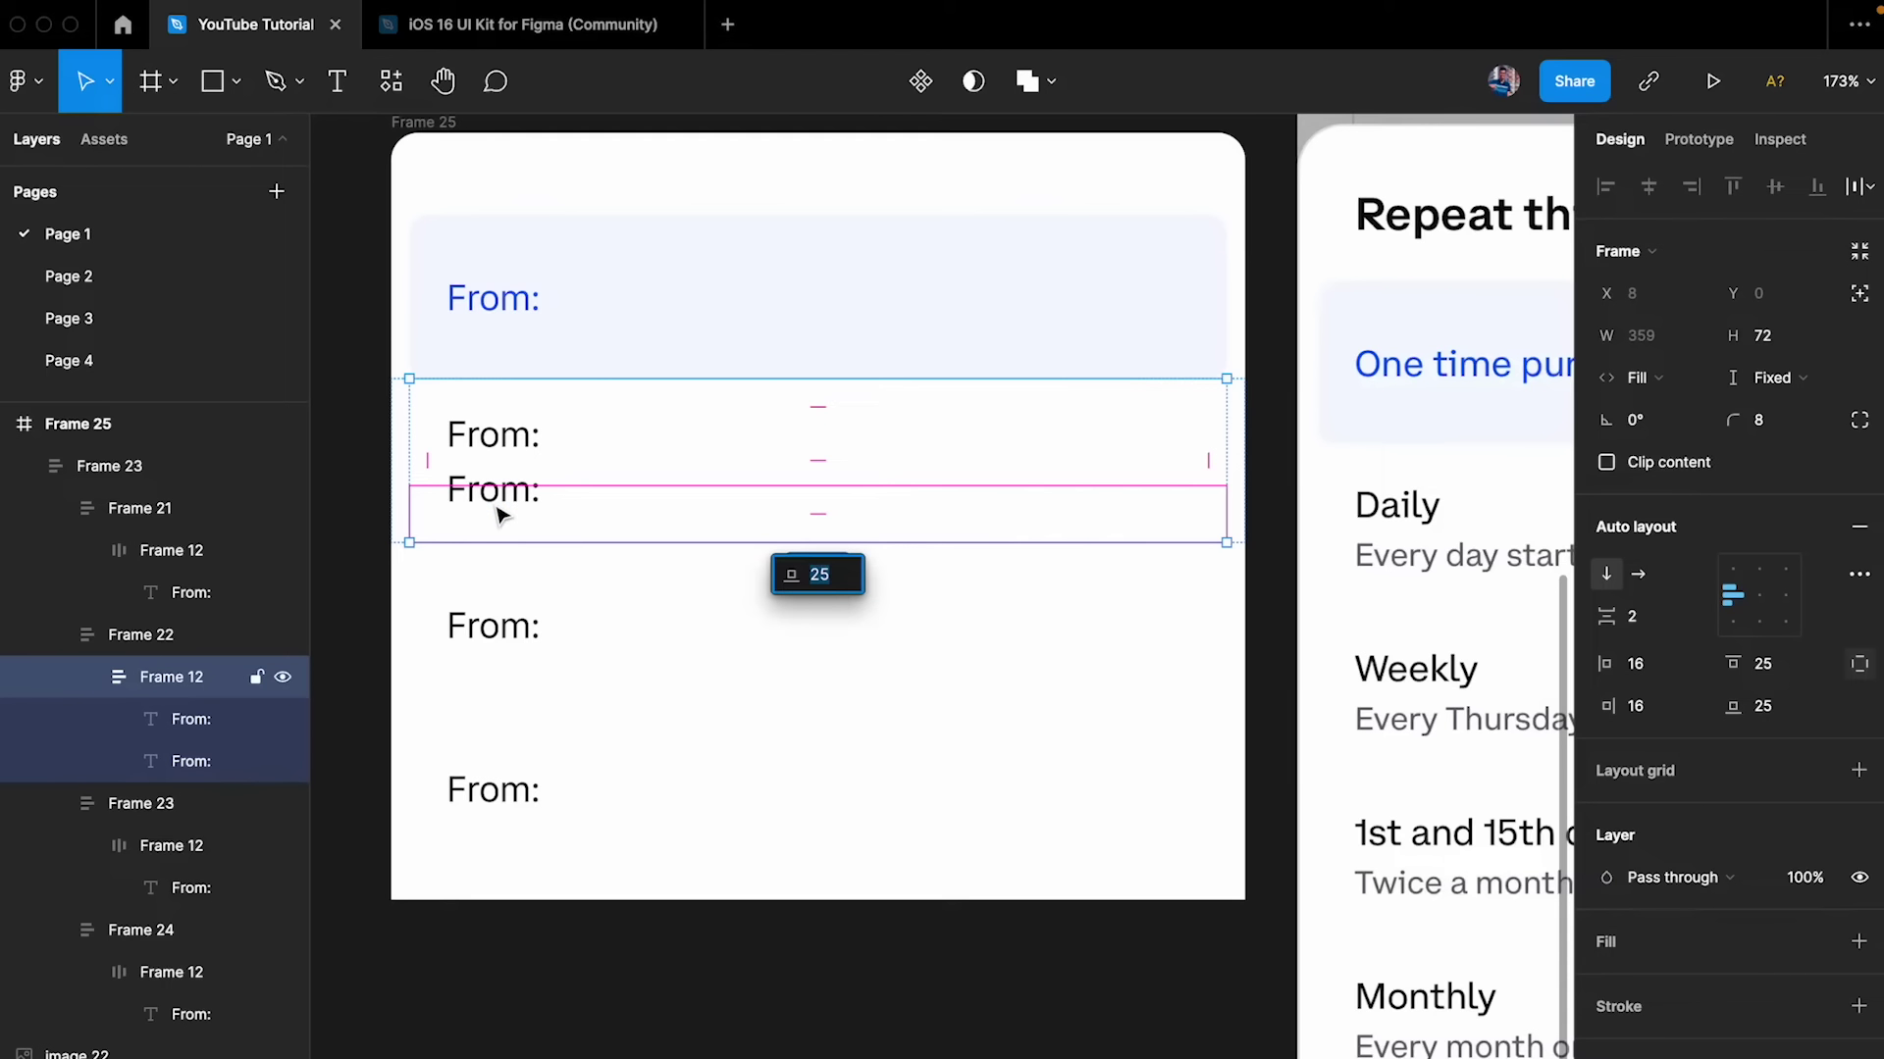
- Reduce the second row's lower text line to 60% opacity and font size 14
scroll(408, 479, up, 5)
click(673, 534)
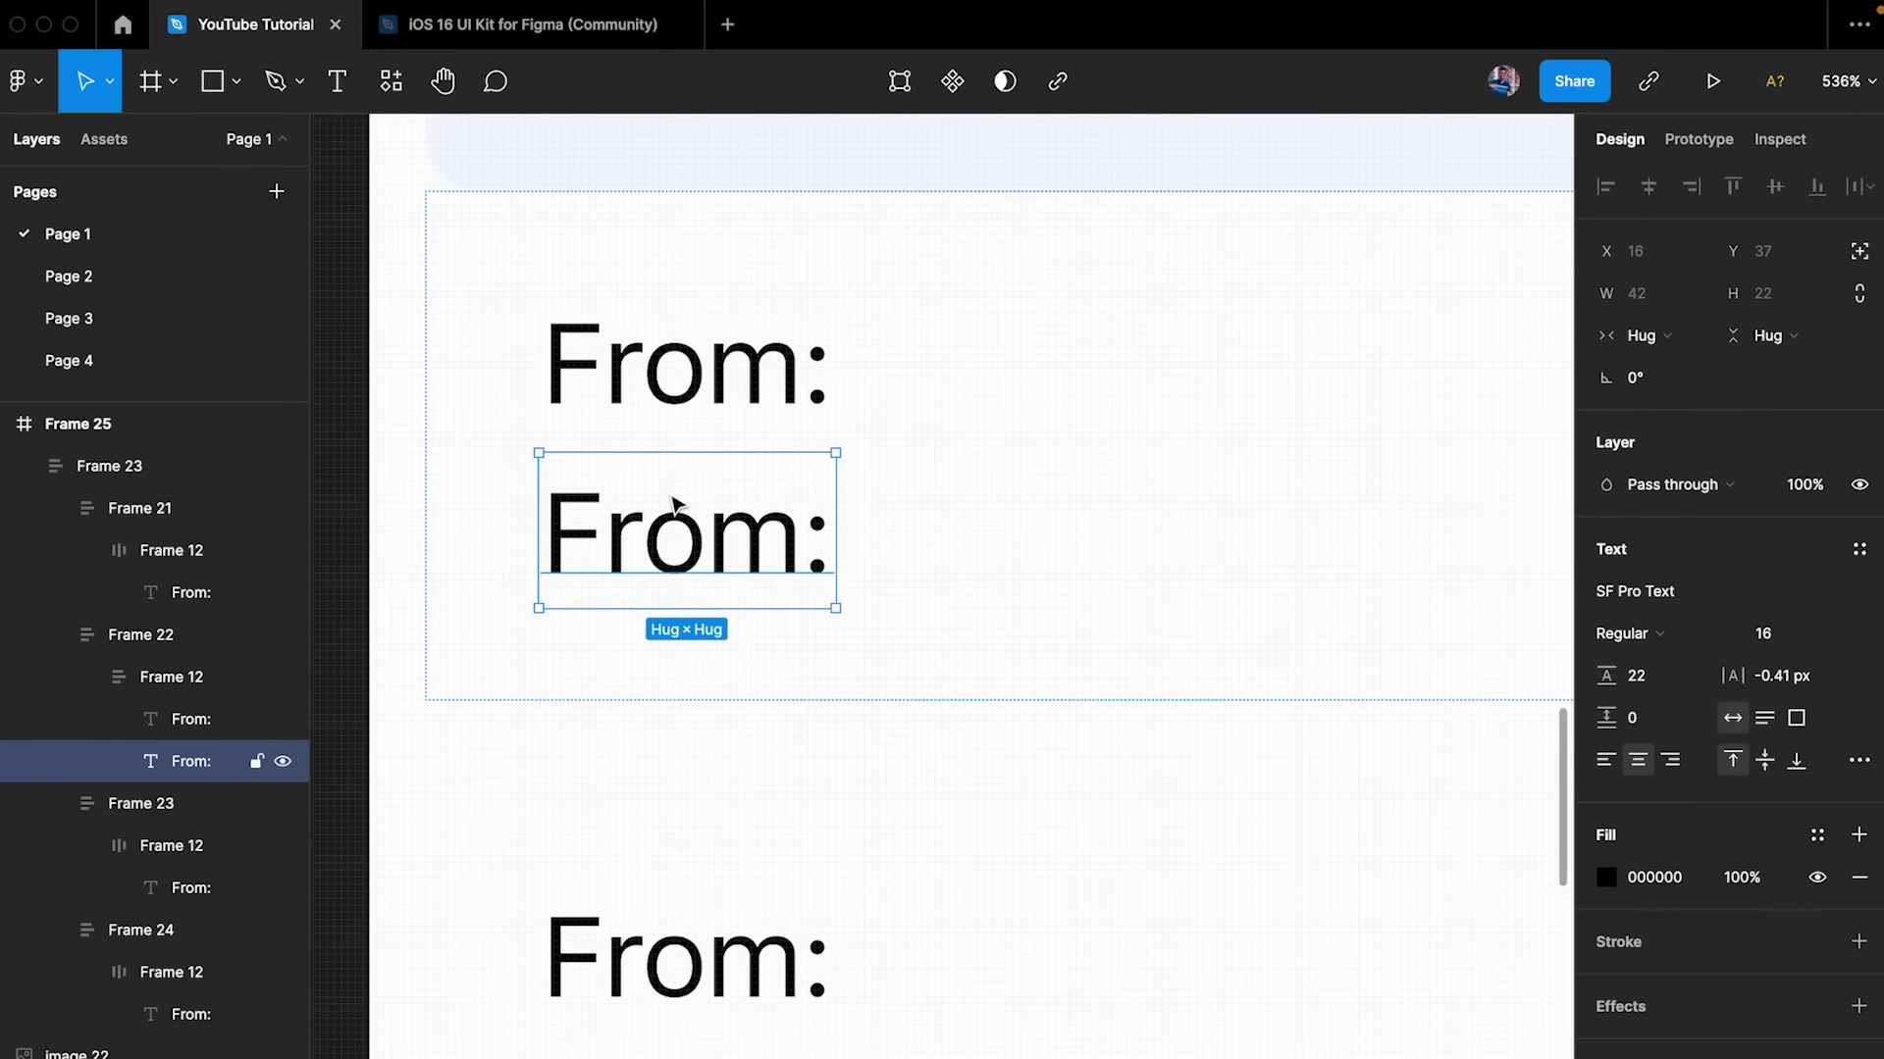
key(6)
scroll(673, 533, down, 5)
click(1800, 633)
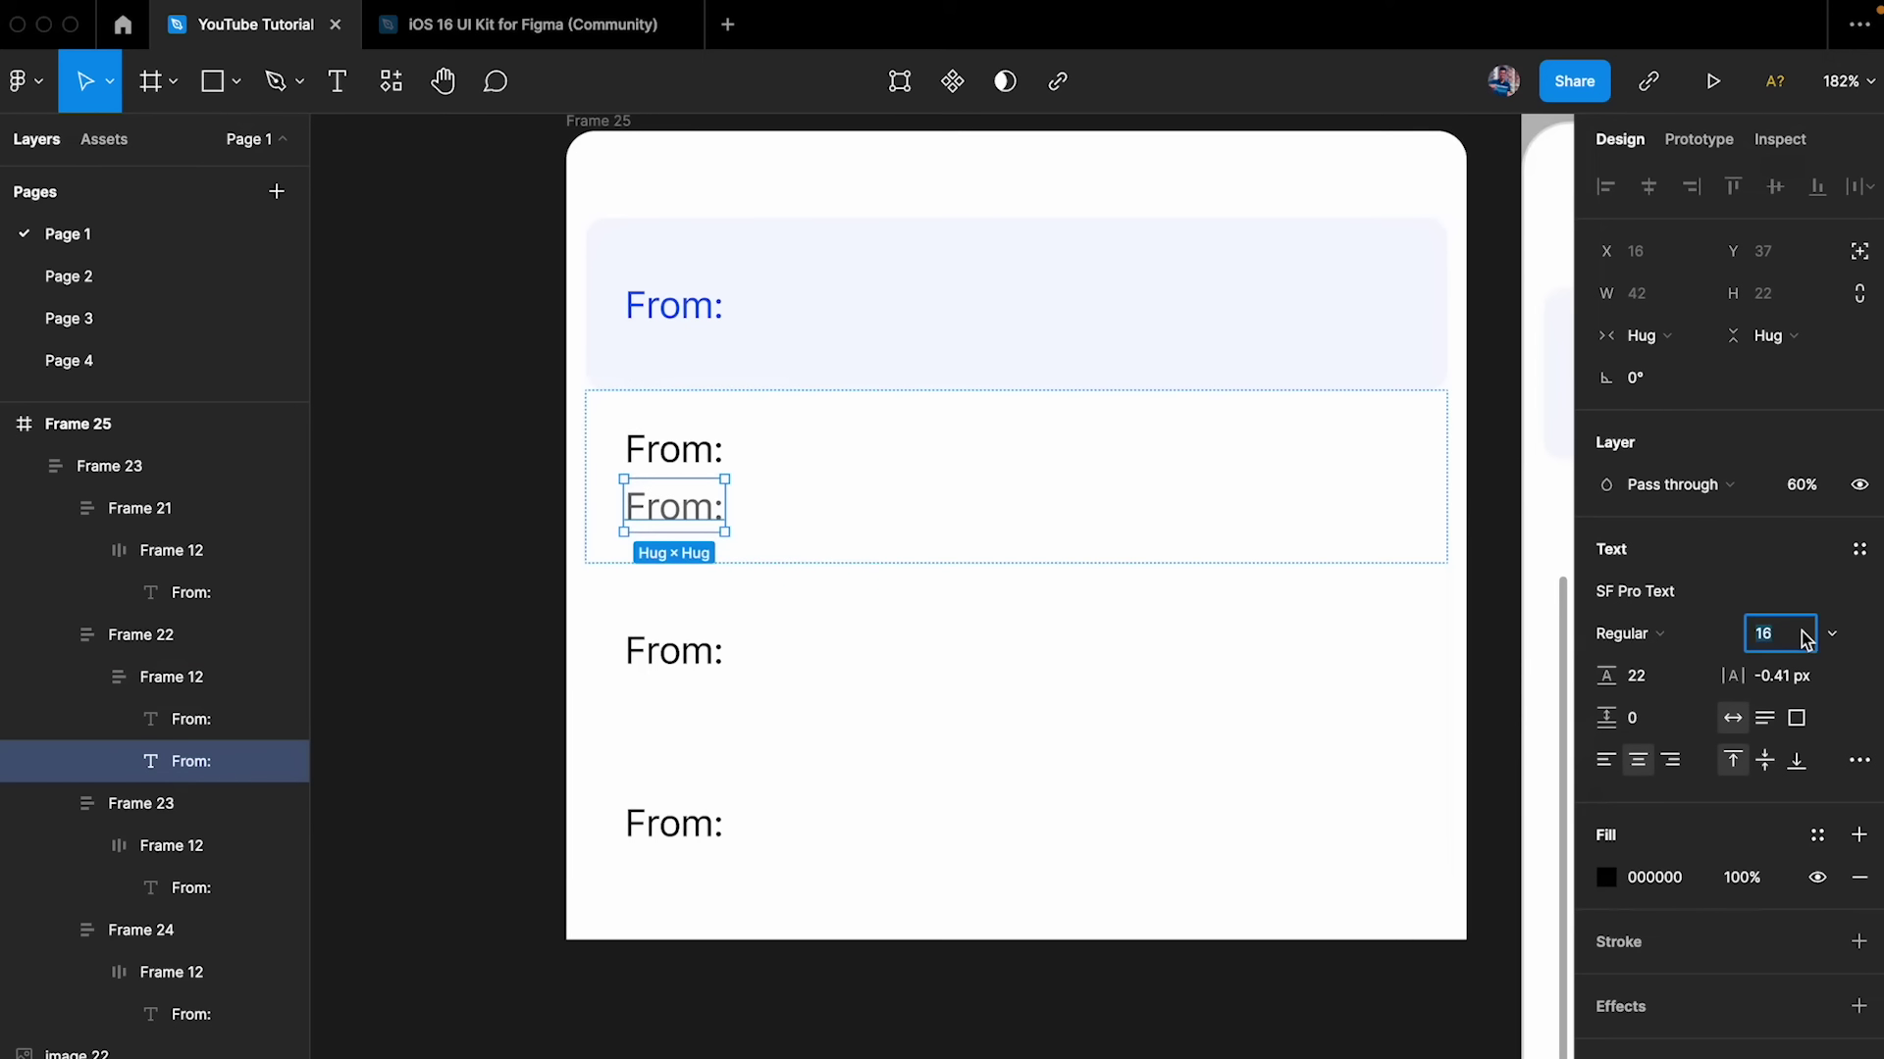
text(14)
key(Return)
- Set the spacing between the second row's two text lines to 0
click(845, 508)
double_click(845, 508)
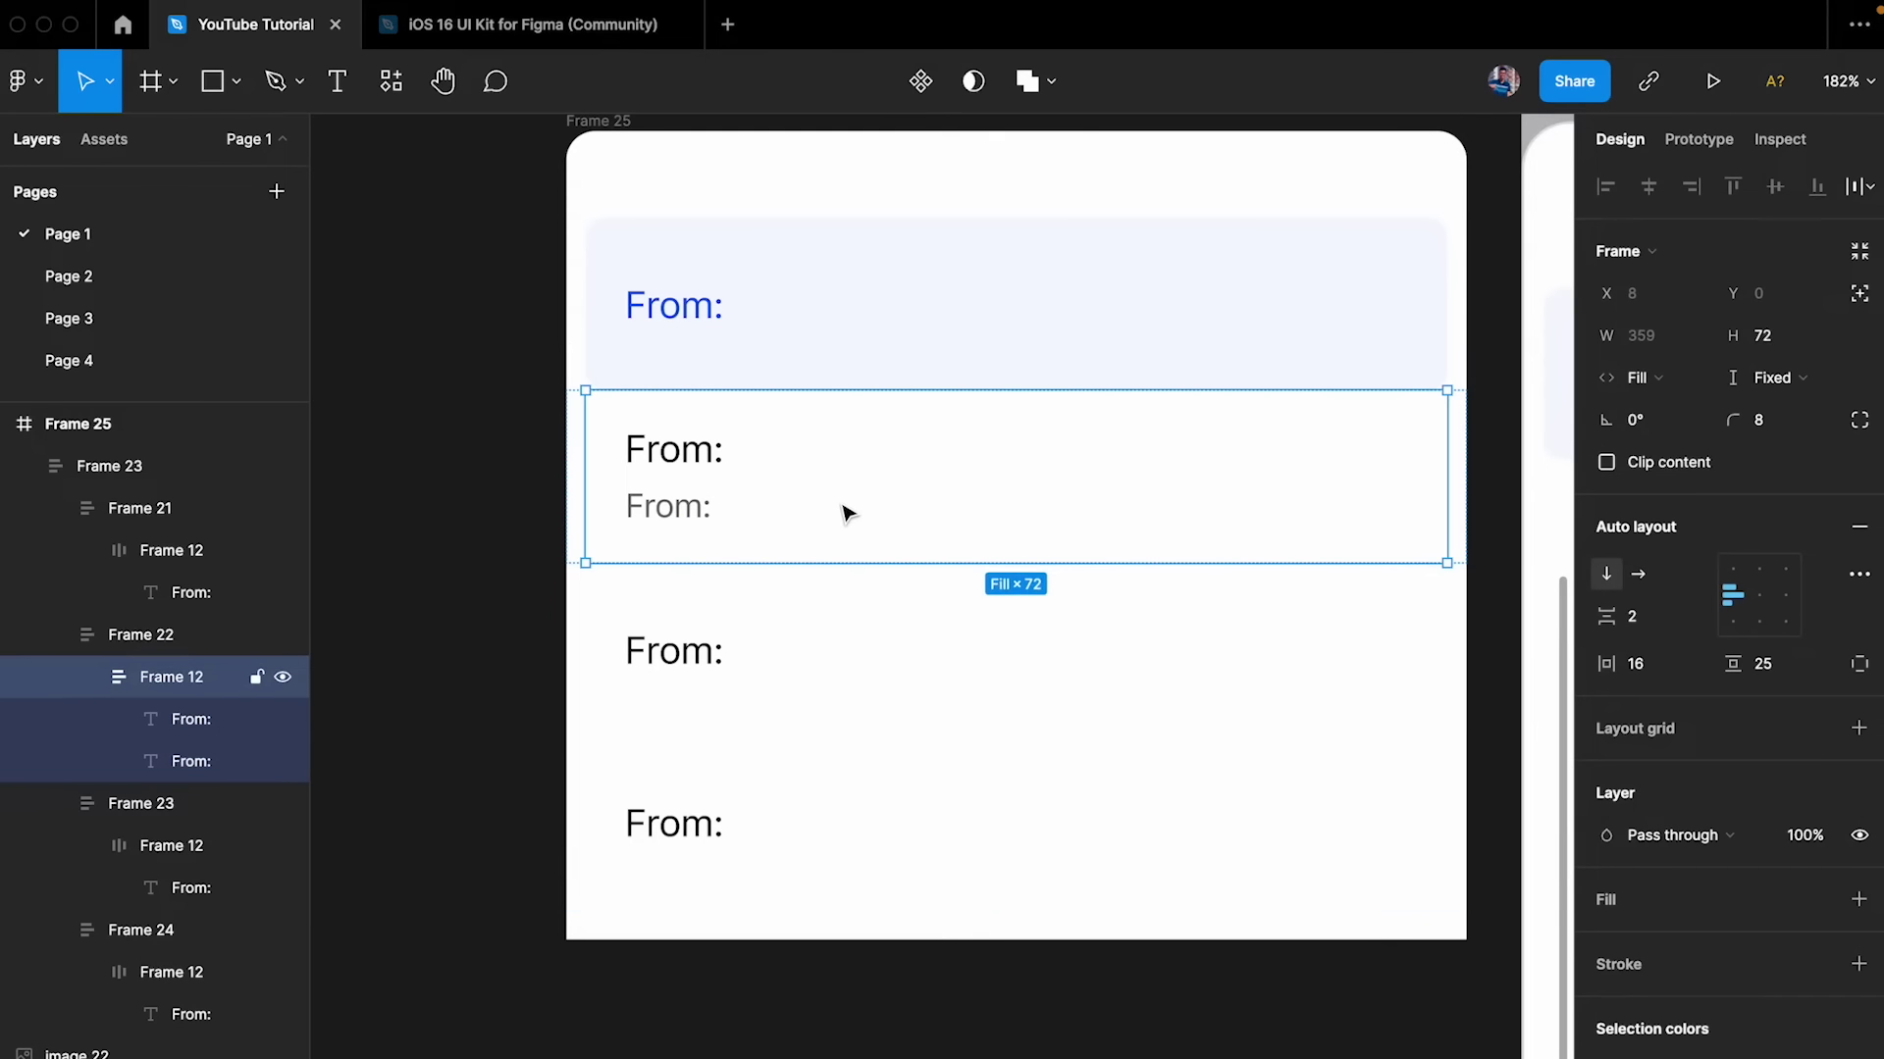
click(1656, 626)
text(0)
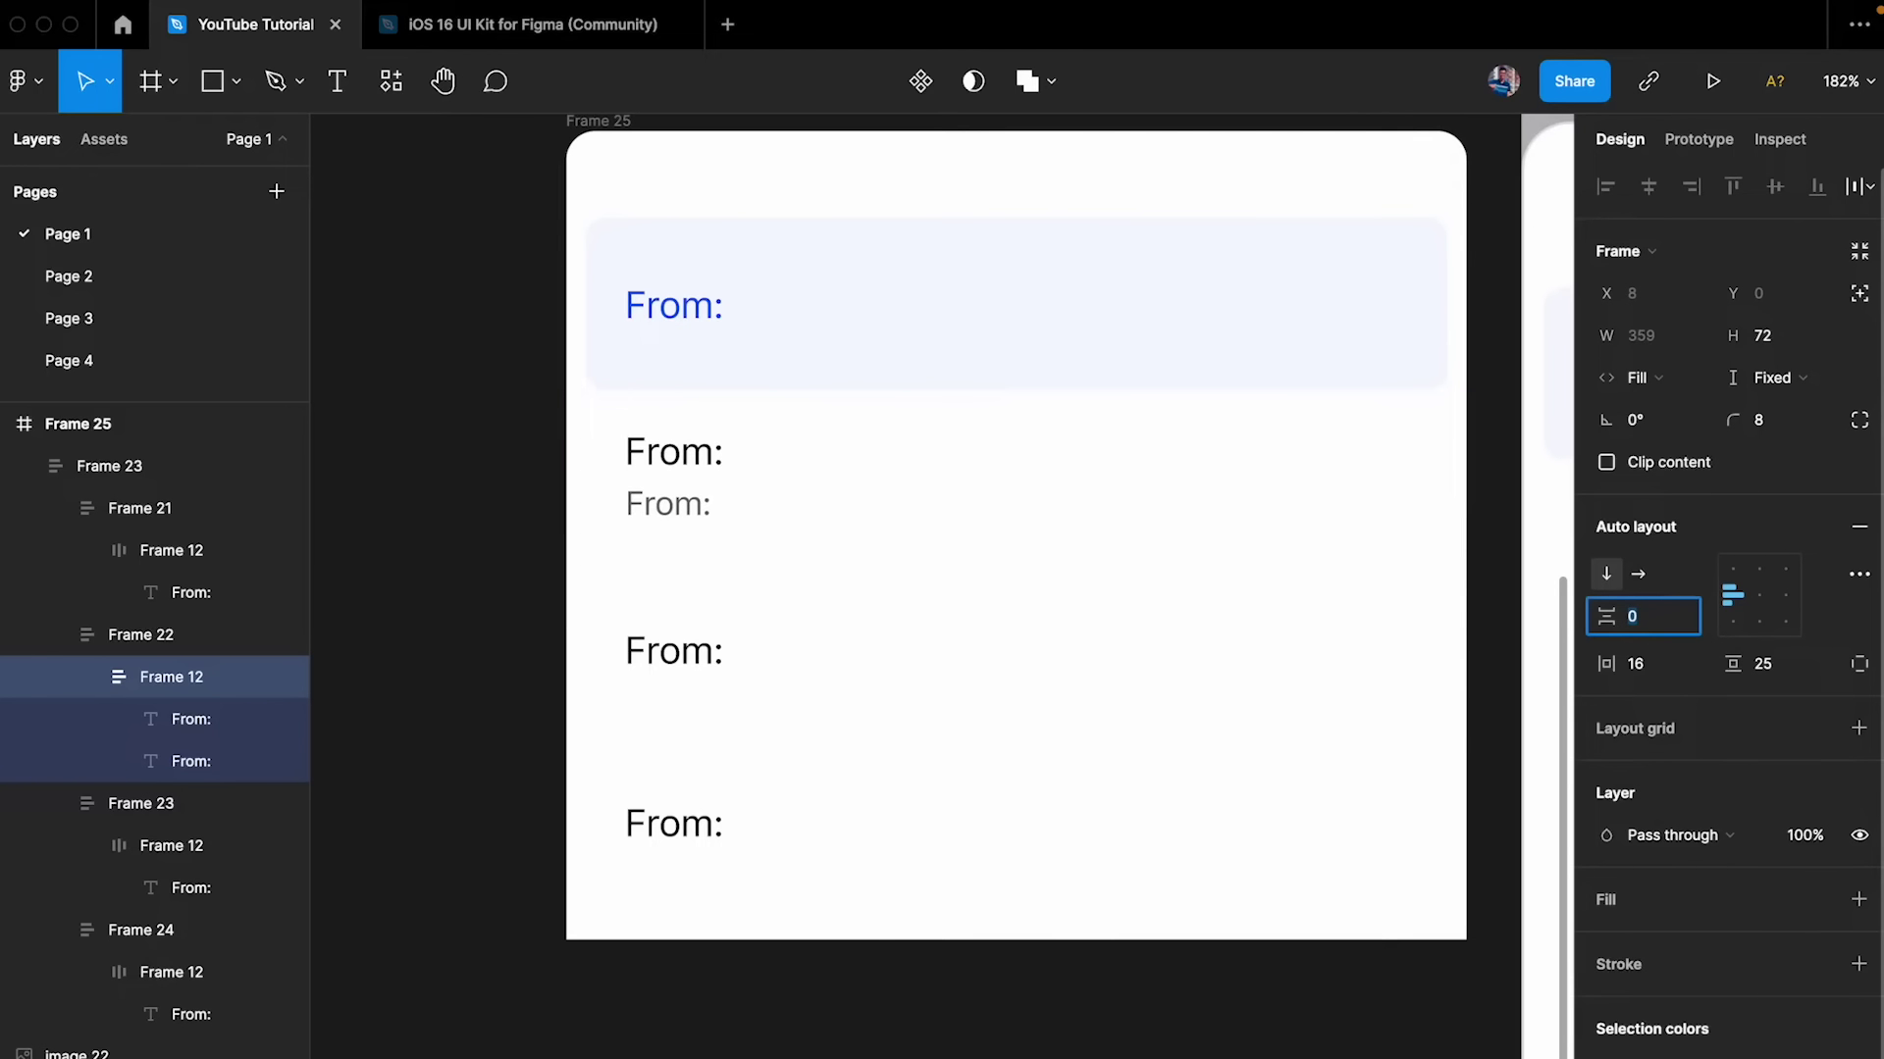
click(423, 578)
- Replace the second row's upper text line with "Daily"
scroll(424, 579, right, 2)
scroll(423, 579, down, 3)
scroll(474, 475, up, 3)
click(465, 438)
text(Daily)
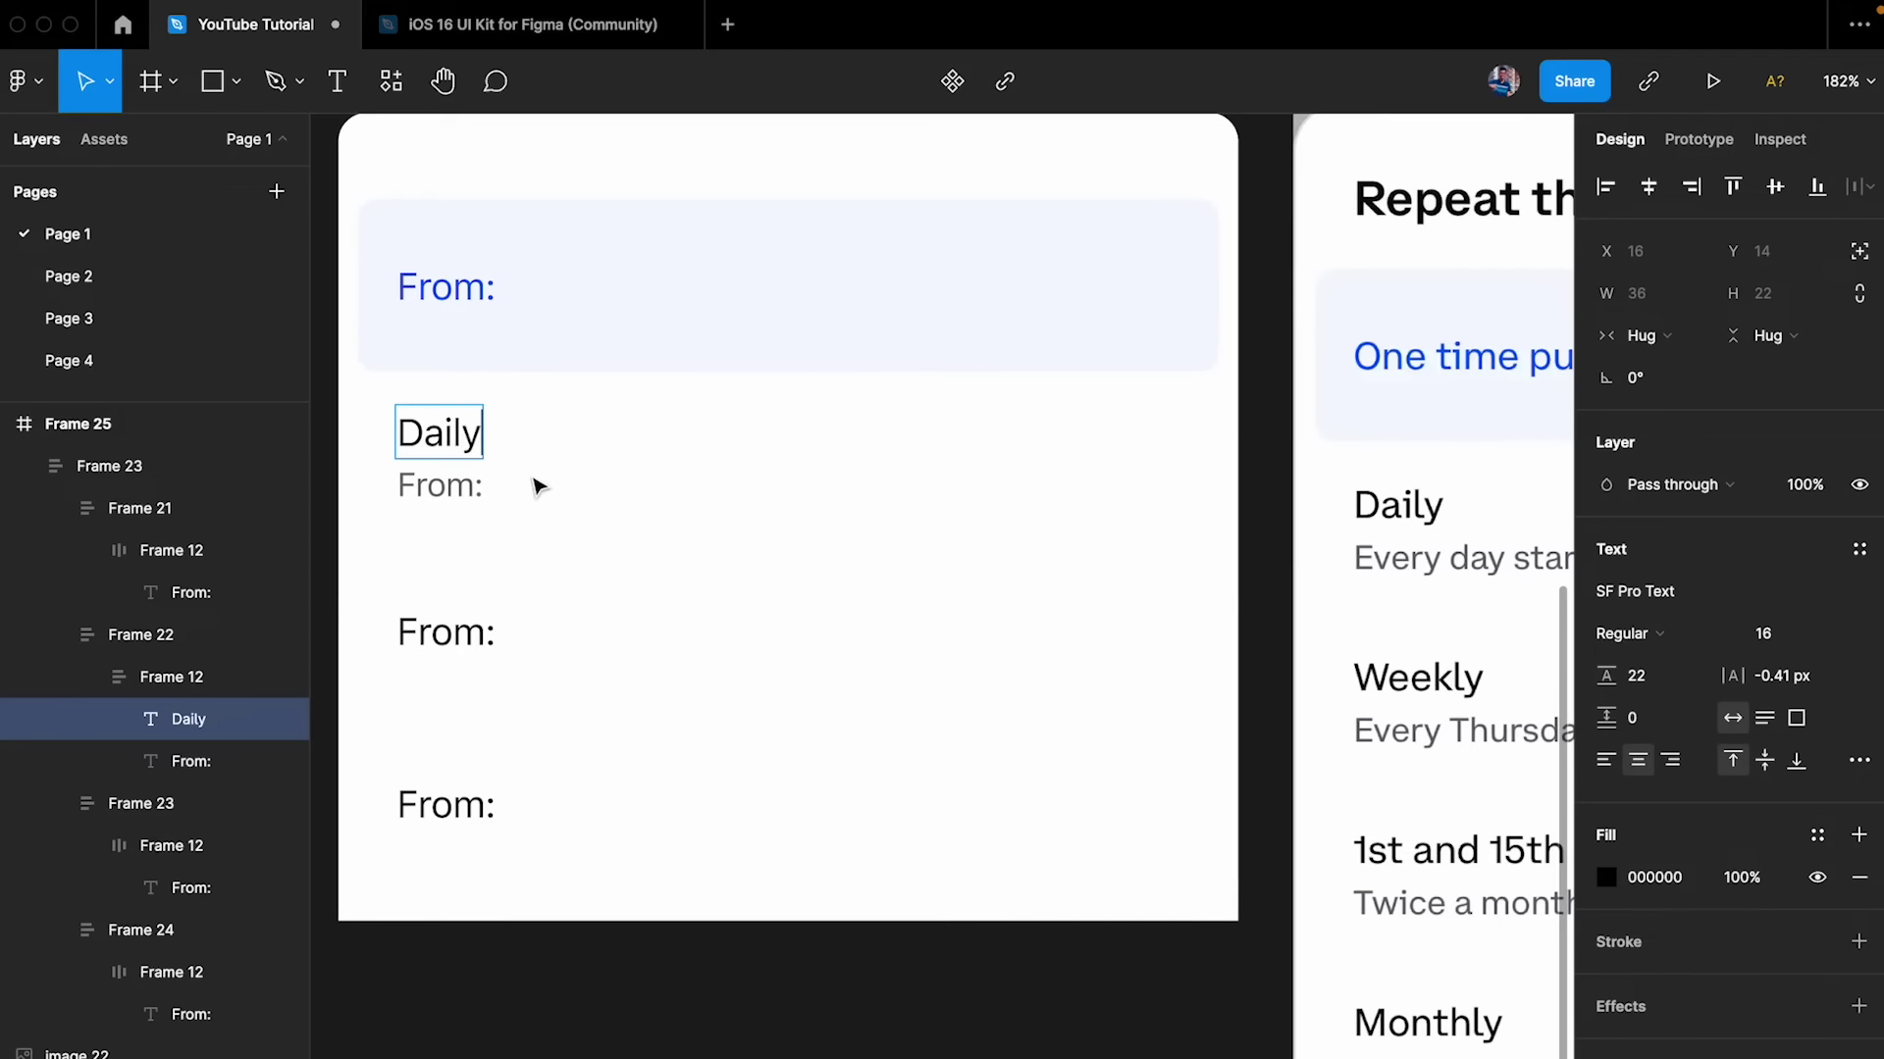
- Replace the gray text line under "Daily" with "Everyday starting today"
scroll(530, 503, down, 2)
scroll(529, 503, left, 3)
scroll(541, 502, down, 3)
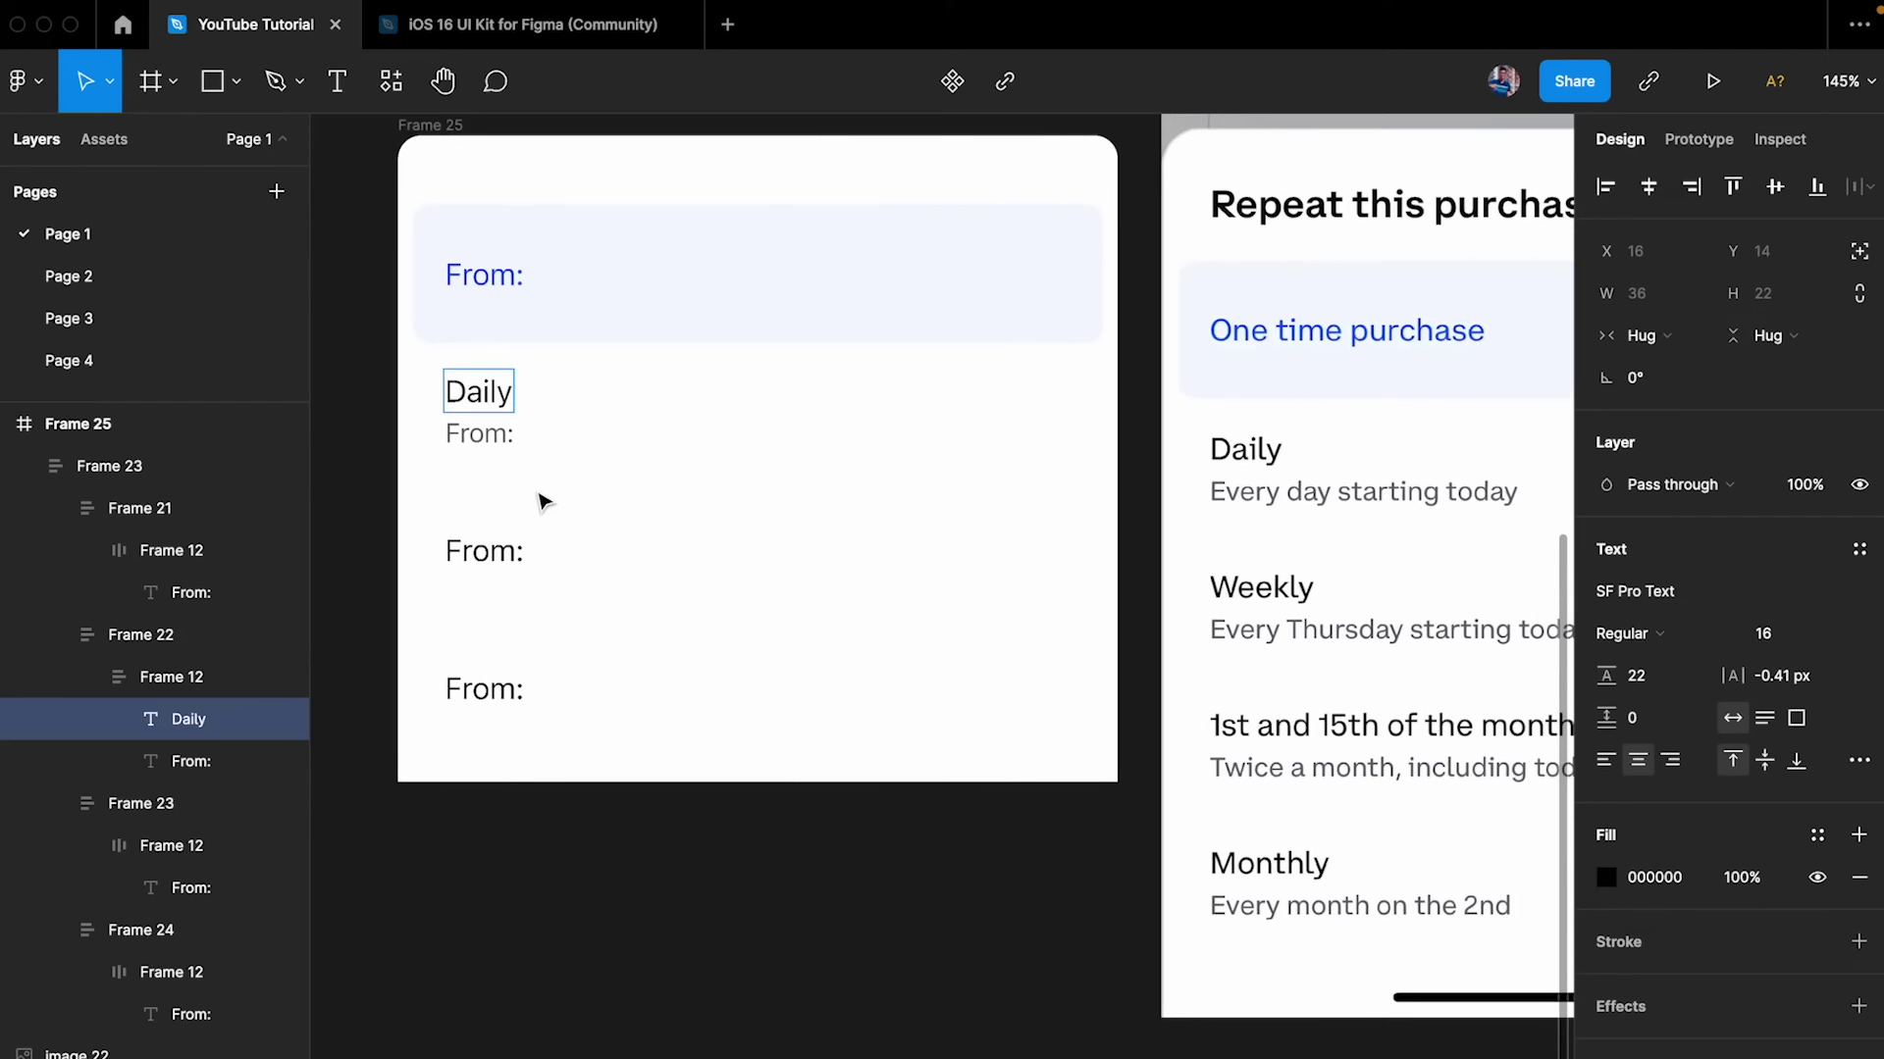
double_click(461, 433)
text(Wevery)
key(alt+BackSpace)
text(Eve)
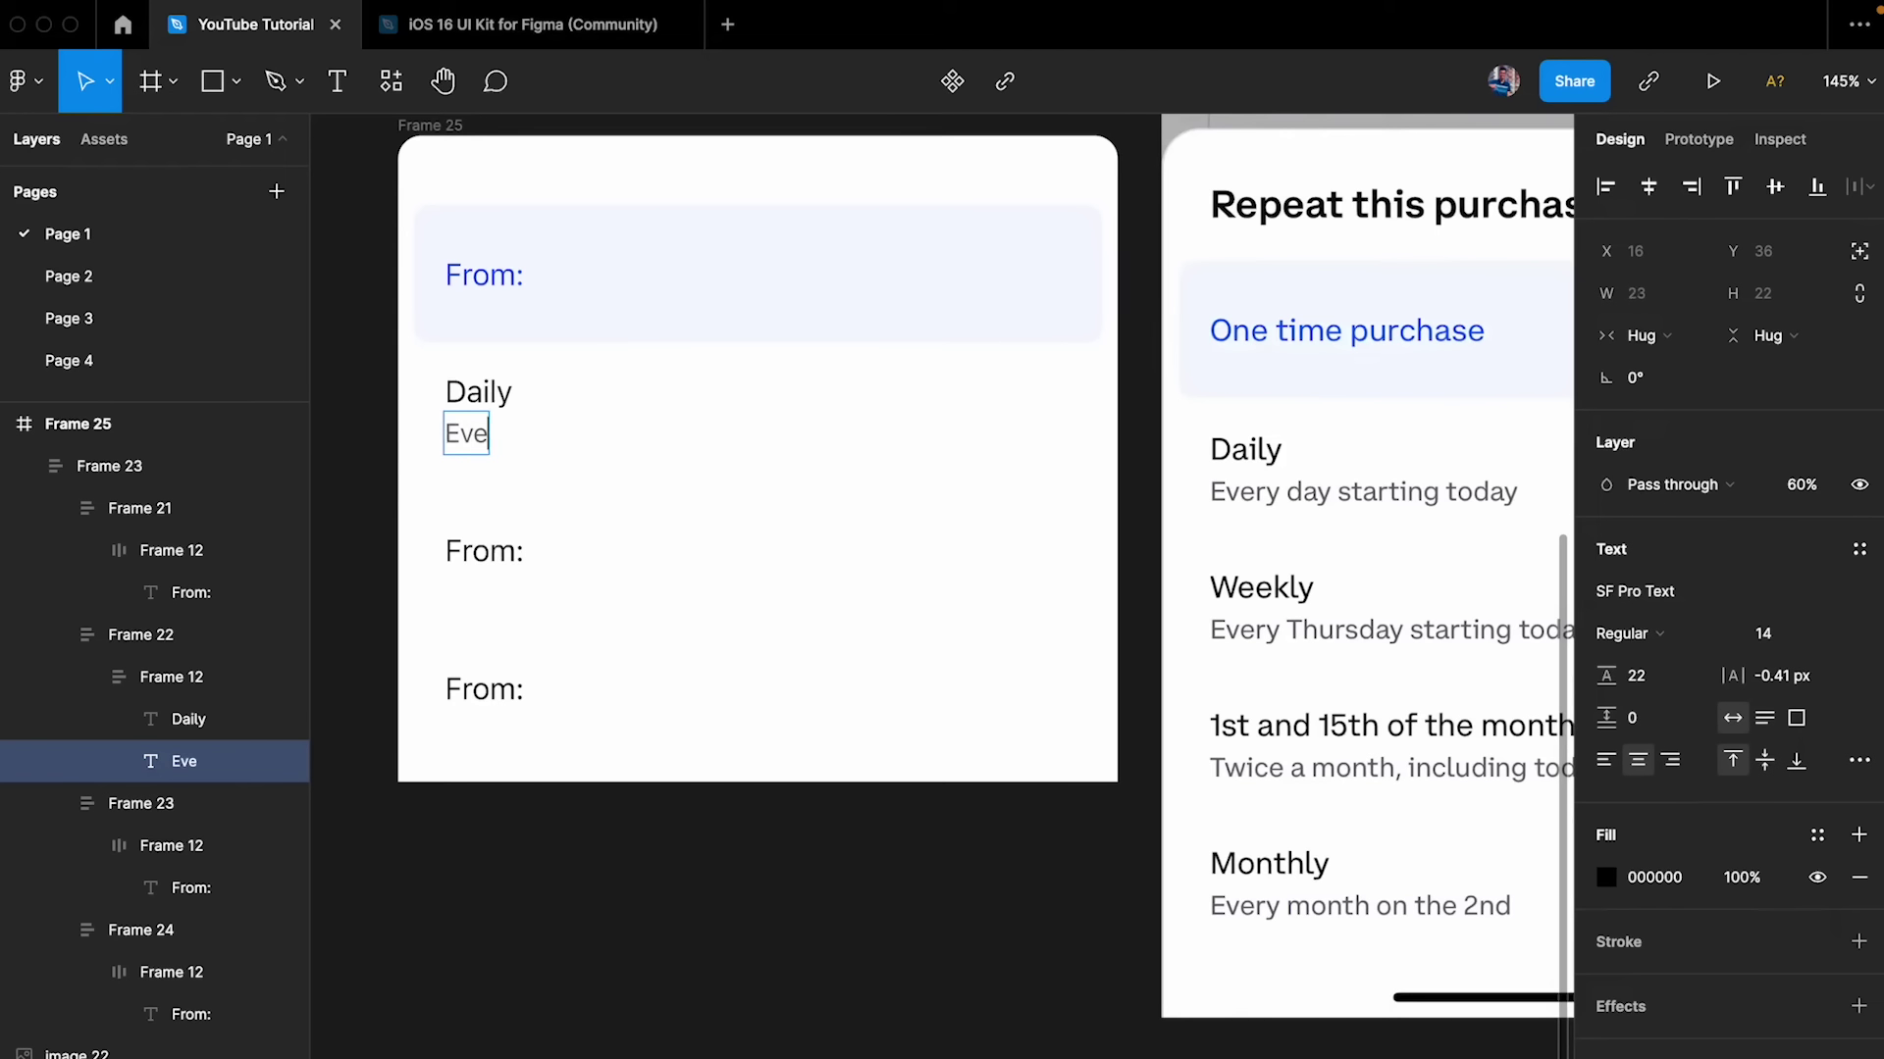
text(rydau stat)
key(BackSpace)
text(rting today)
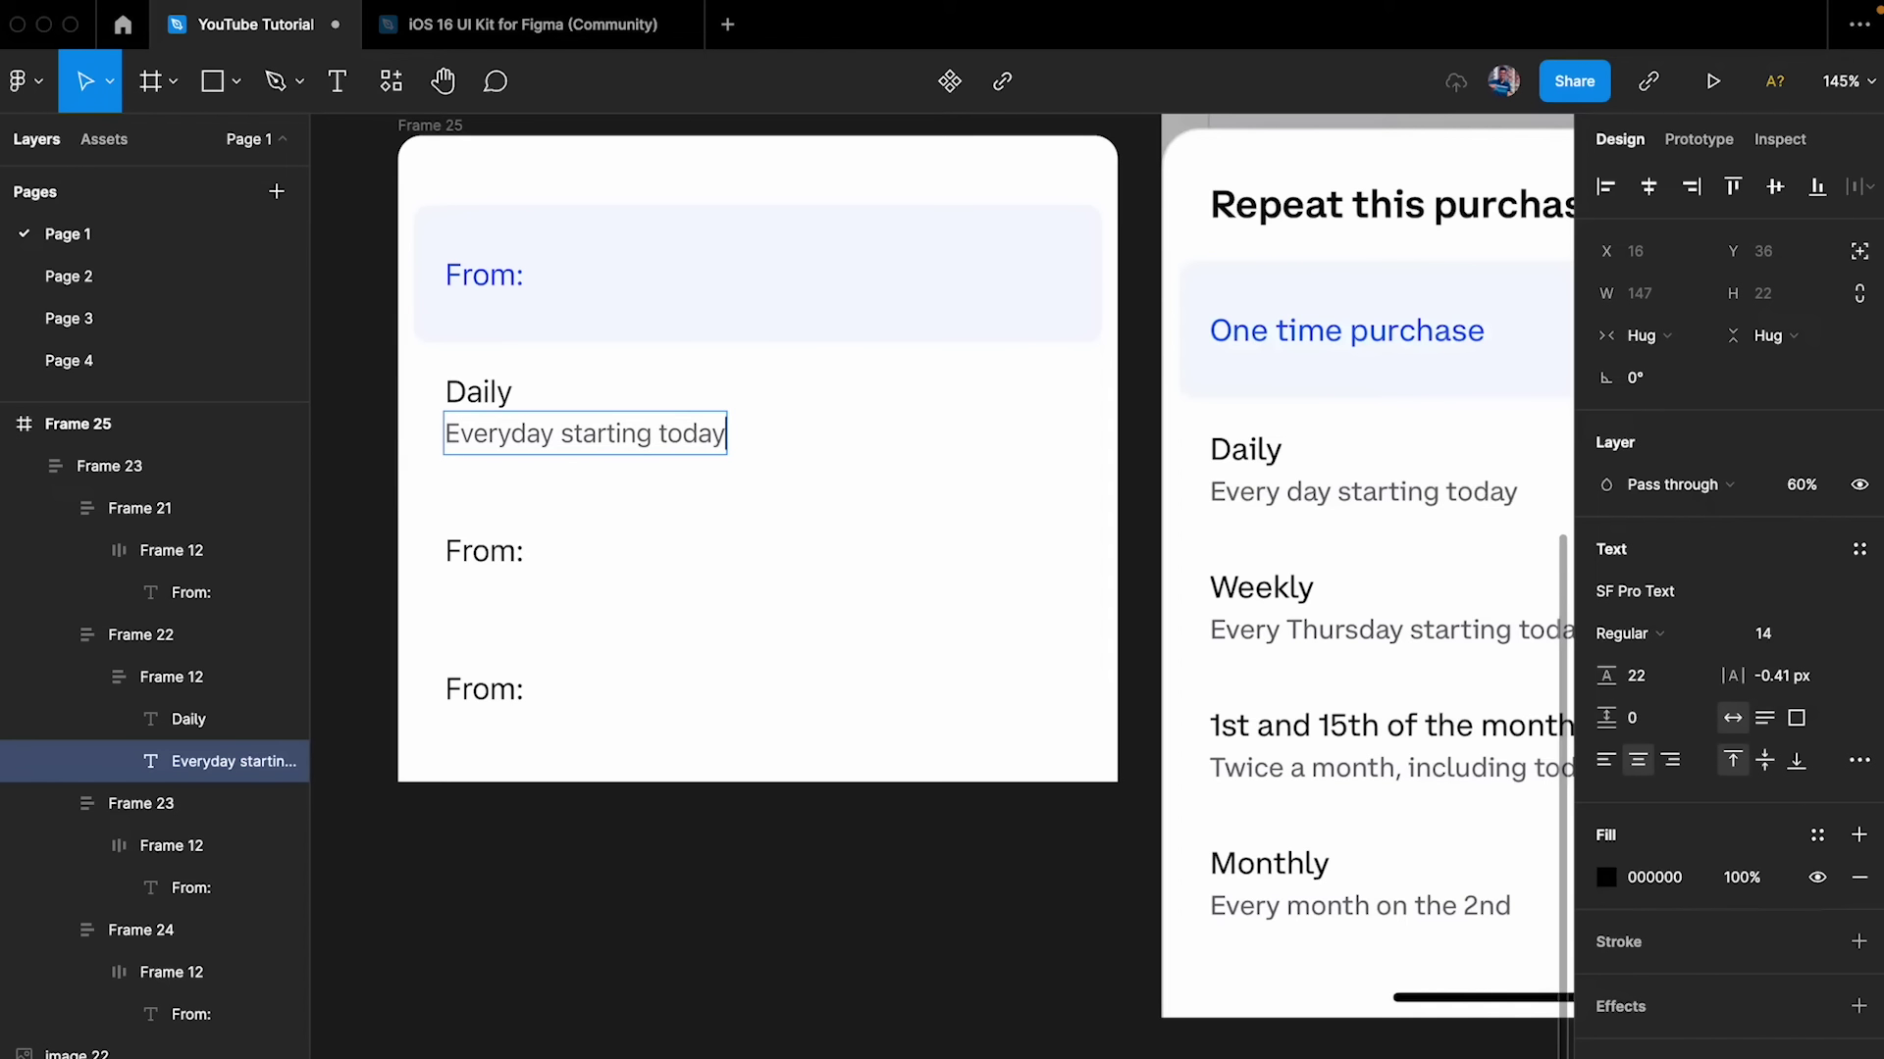
click(475, 989)
- Copy the first "Narrow your search" header row from Frame 19
scroll(471, 993, down, 5)
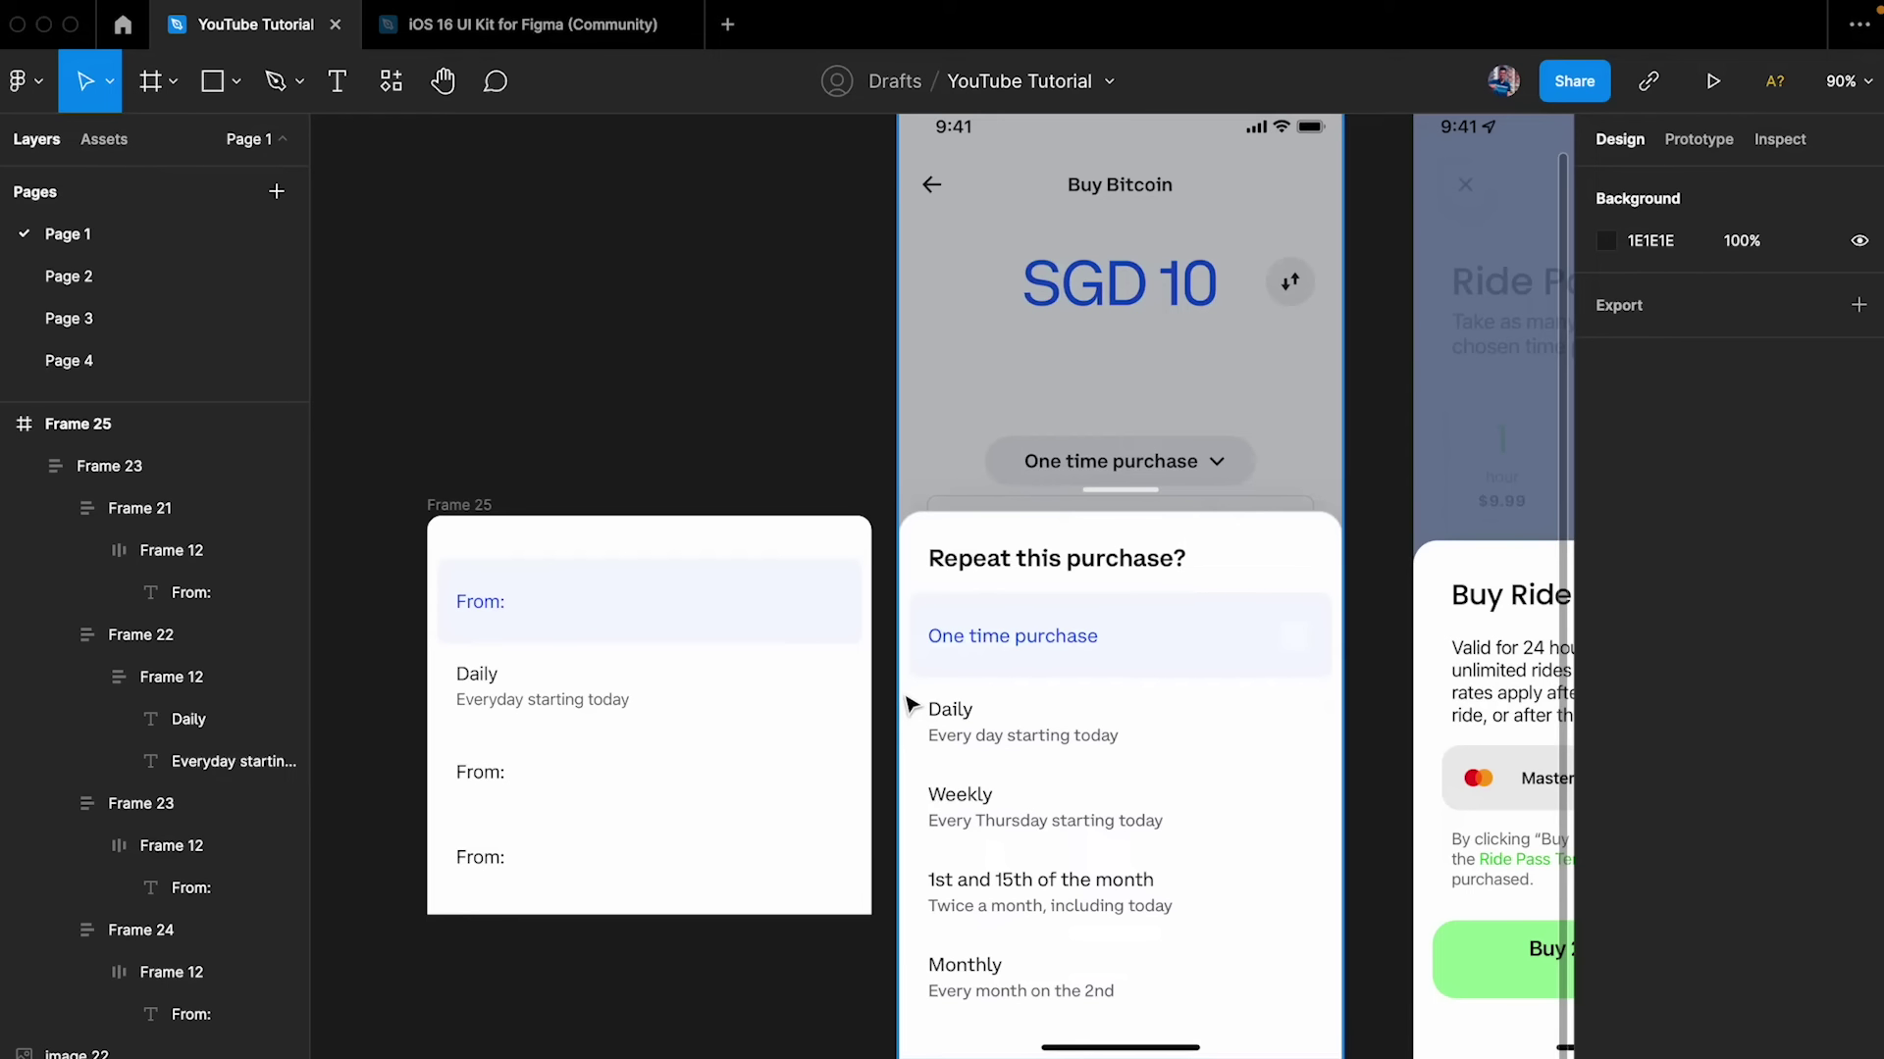
scroll(1128, 555, up, 1)
scroll(1128, 434, down, 5)
scroll(1082, 564, right, 10)
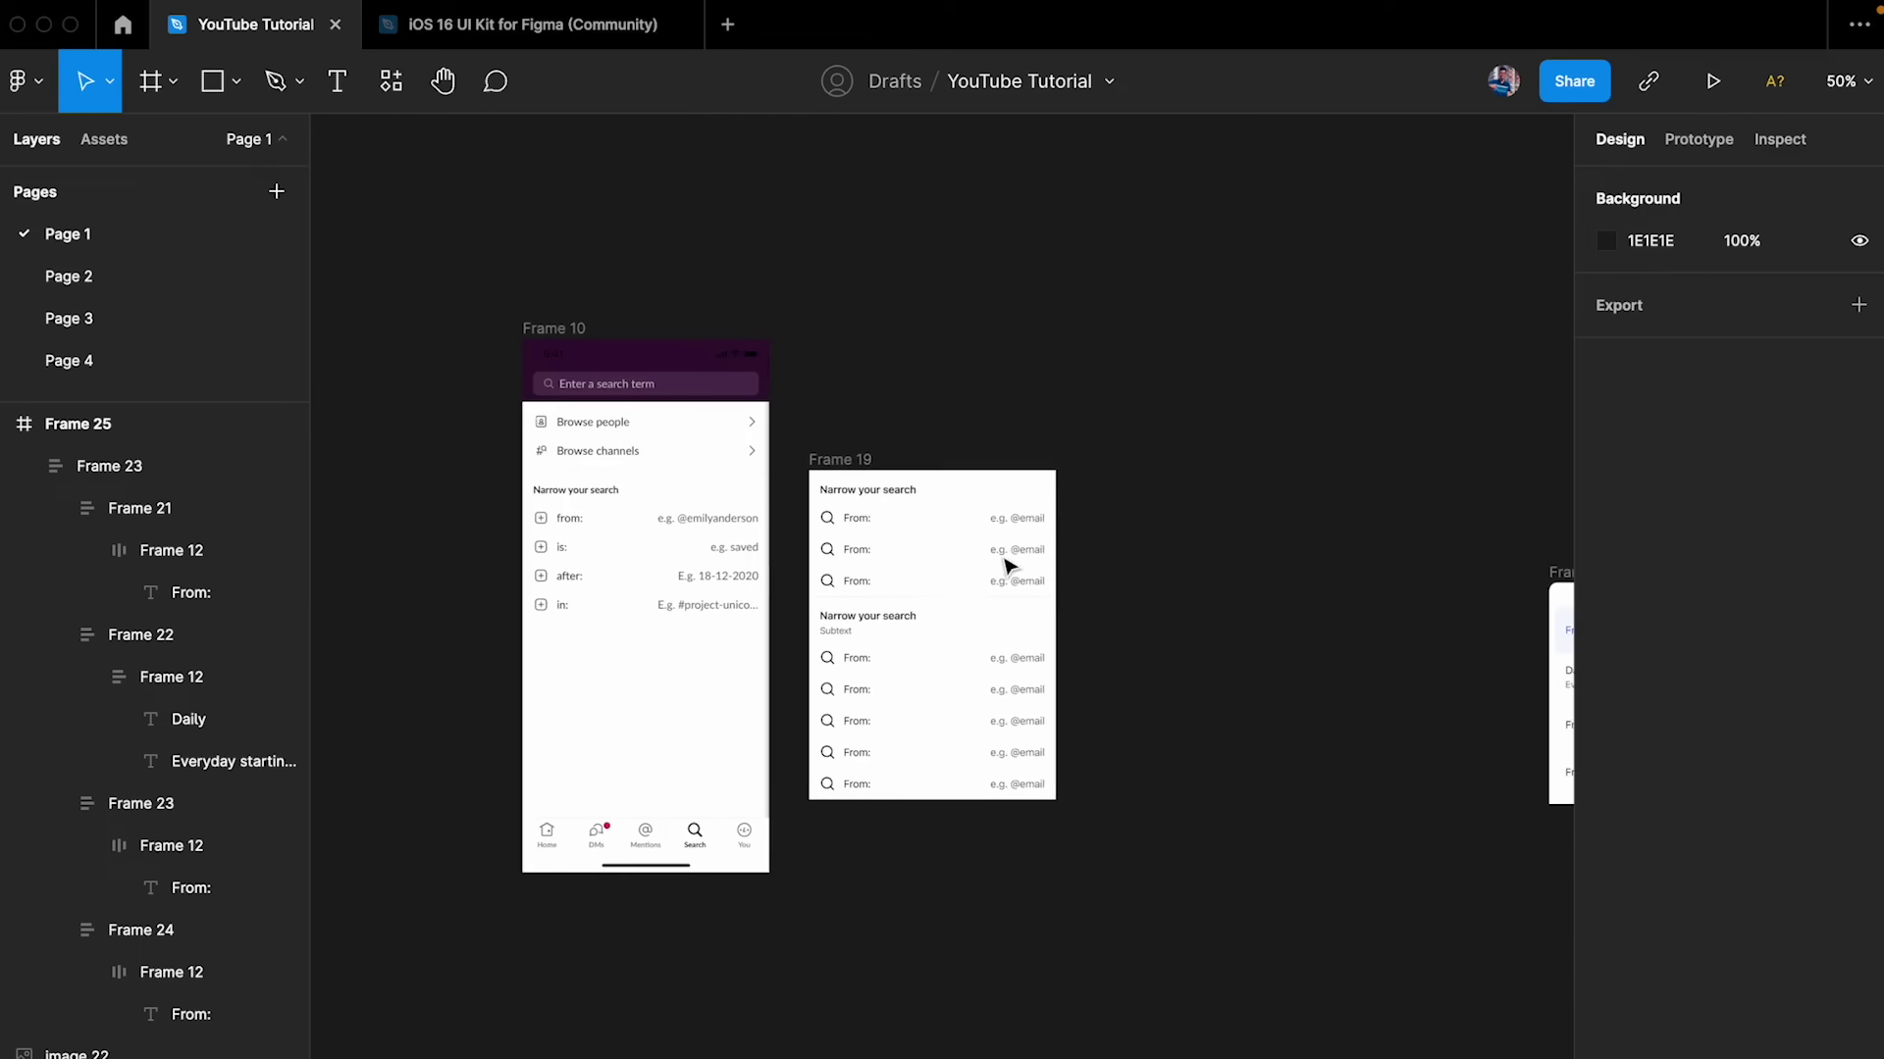
scroll(1008, 566, up, 5)
double_click(1116, 295)
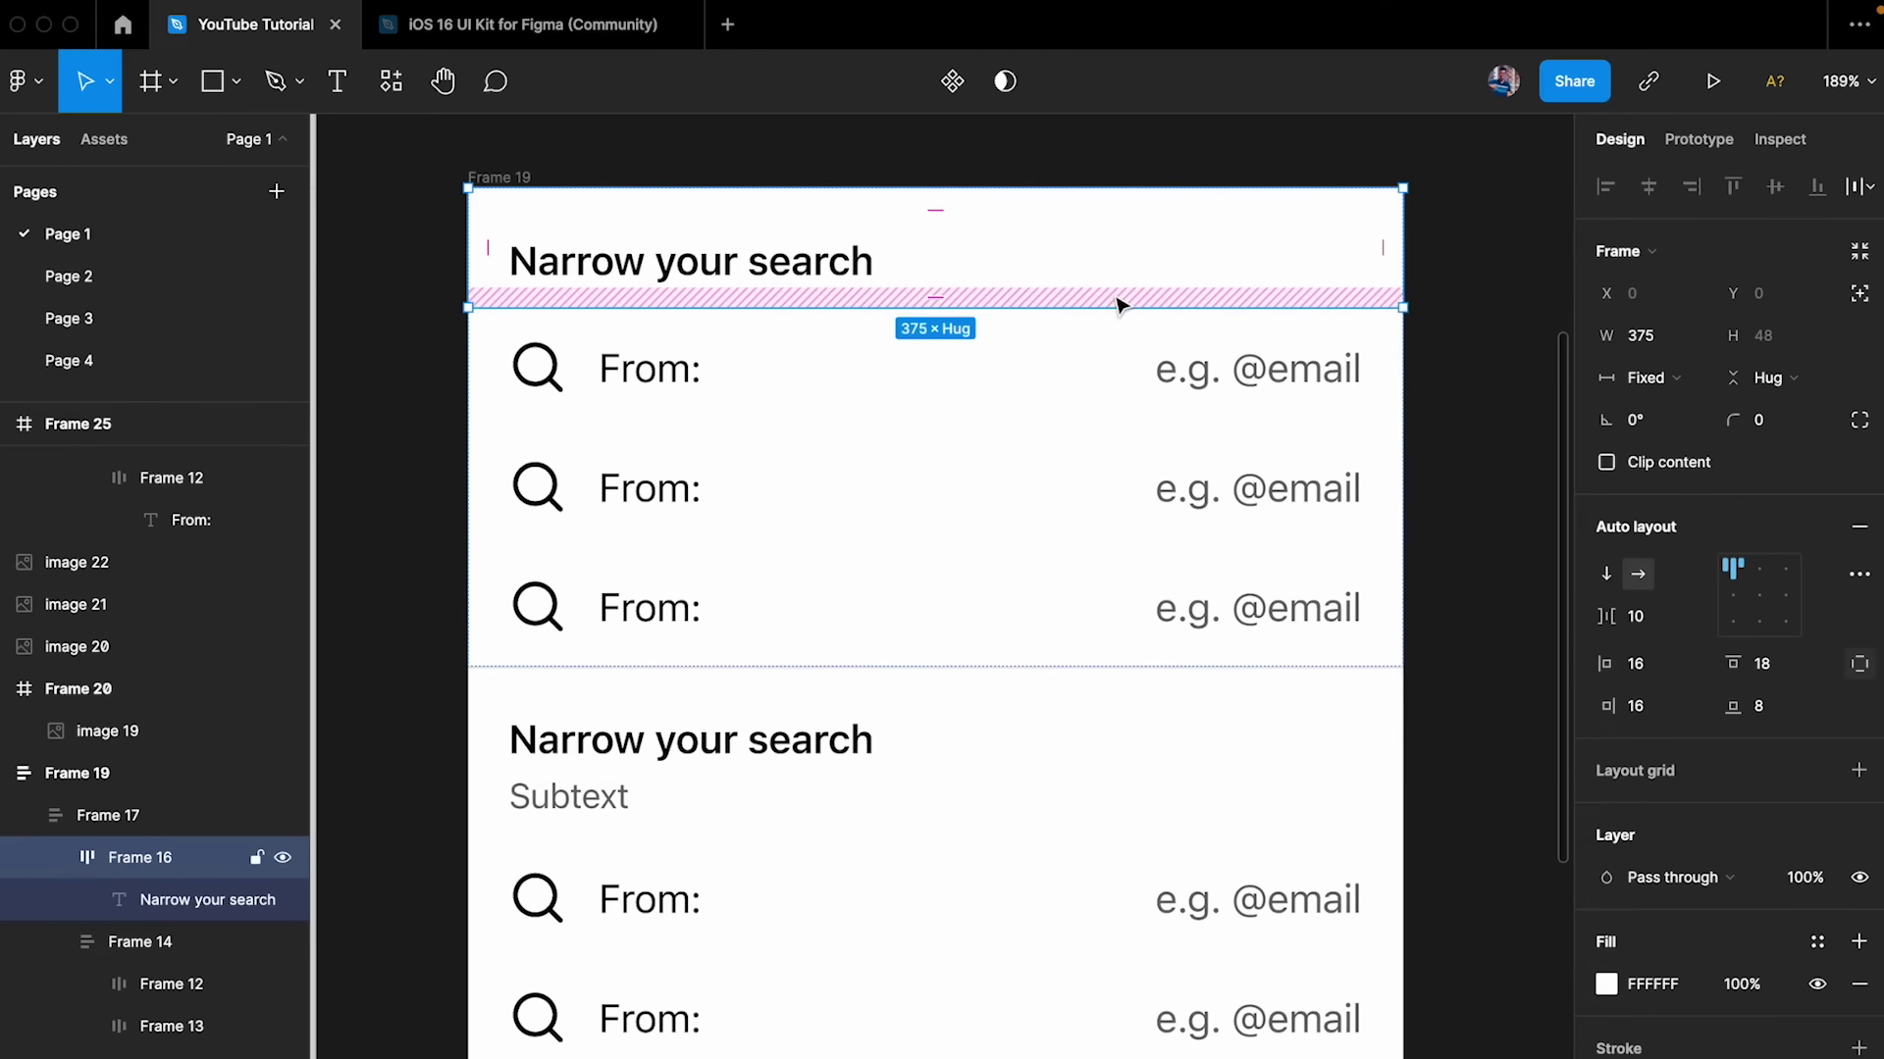
- Paste the copied header row into the top of Frame 25, above the option rows
scroll(1118, 305, down, 5)
scroll(883, 392, right, 10)
scroll(660, 441, up, 1)
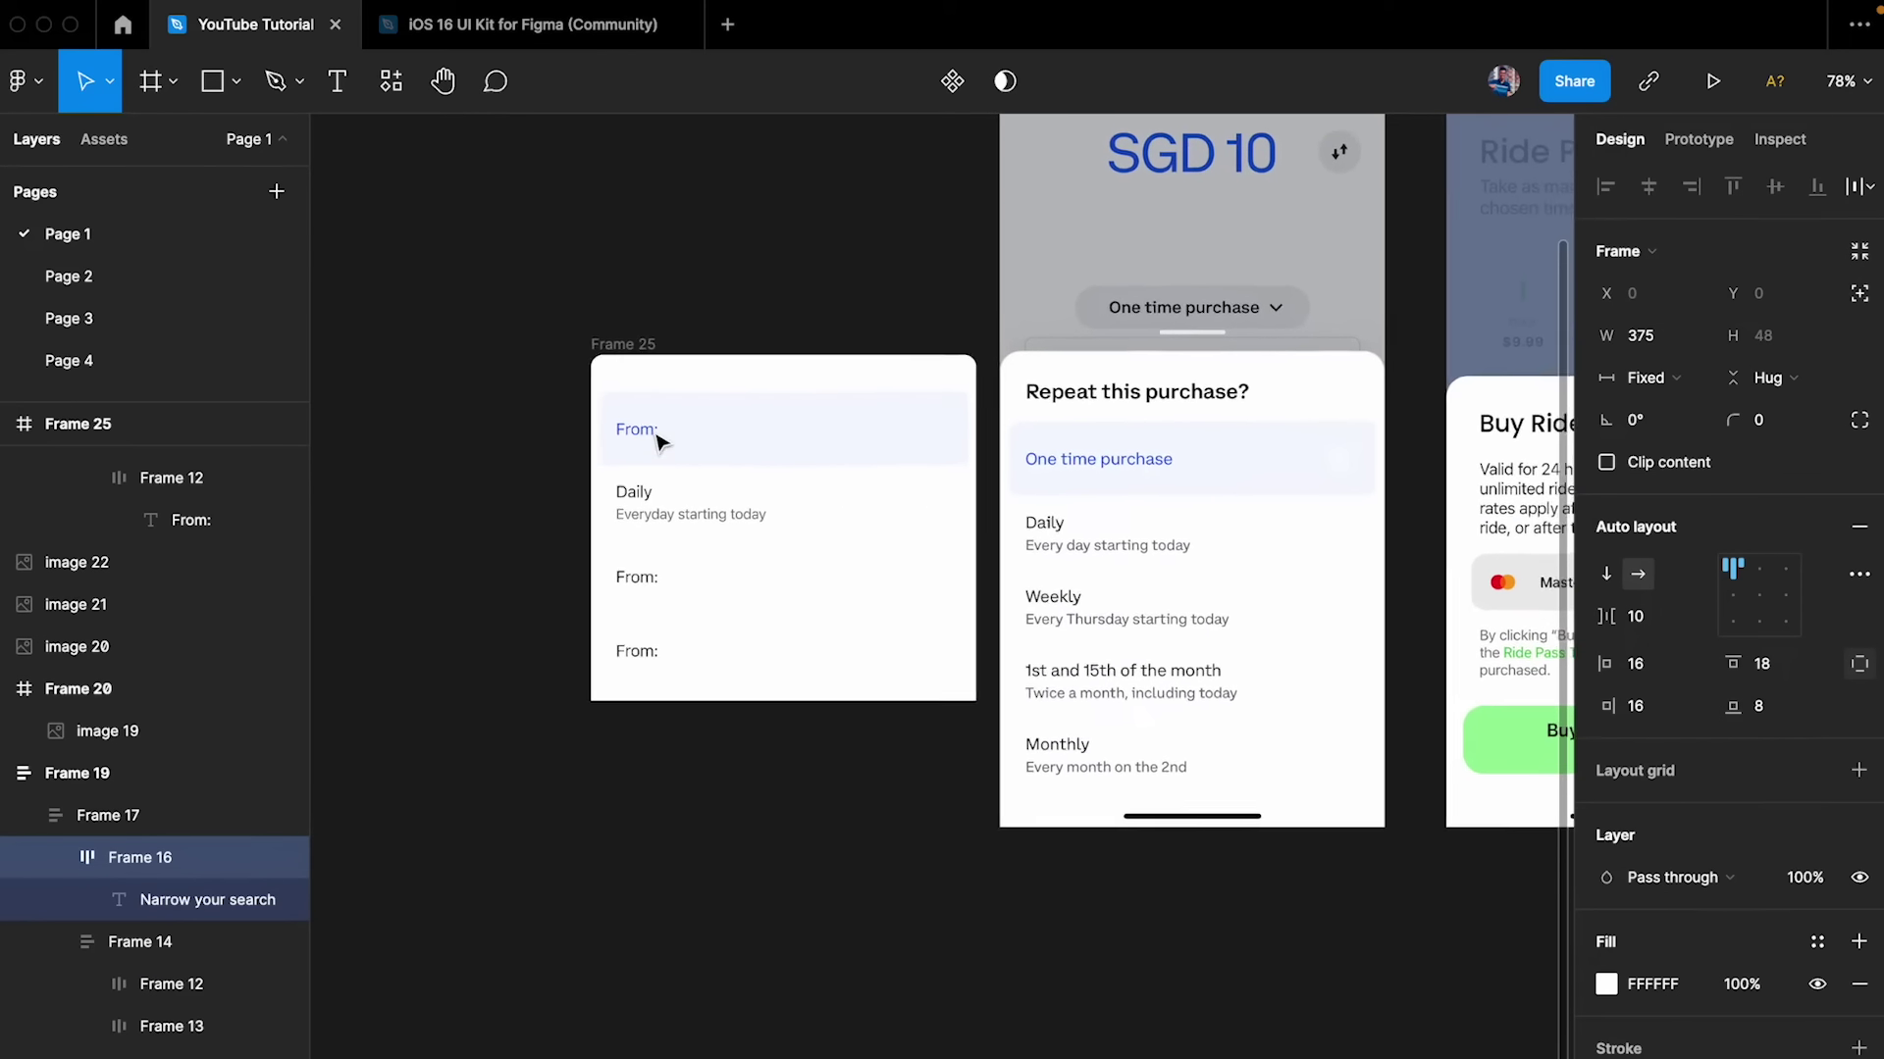
scroll(659, 441, left, 2)
click(660, 373)
scroll(660, 374, up, 5)
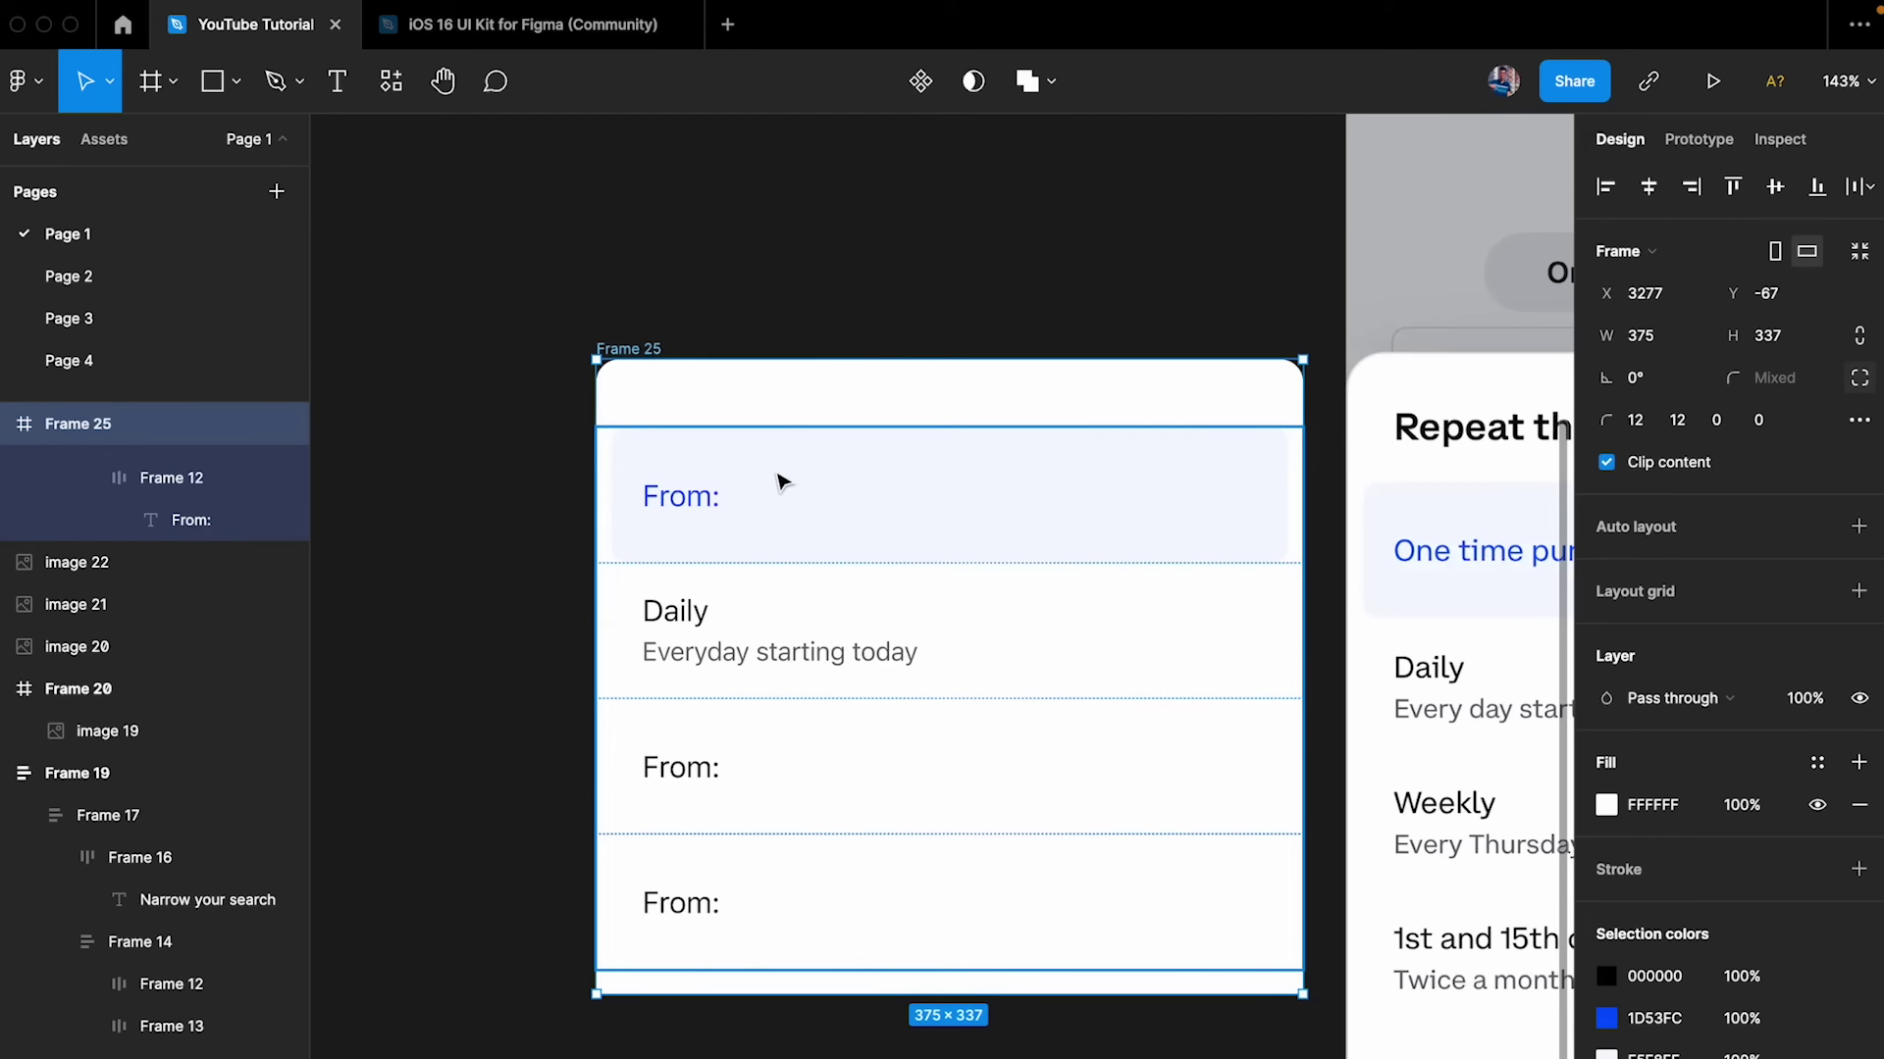
key(shift+a)
key(ctrl+z)
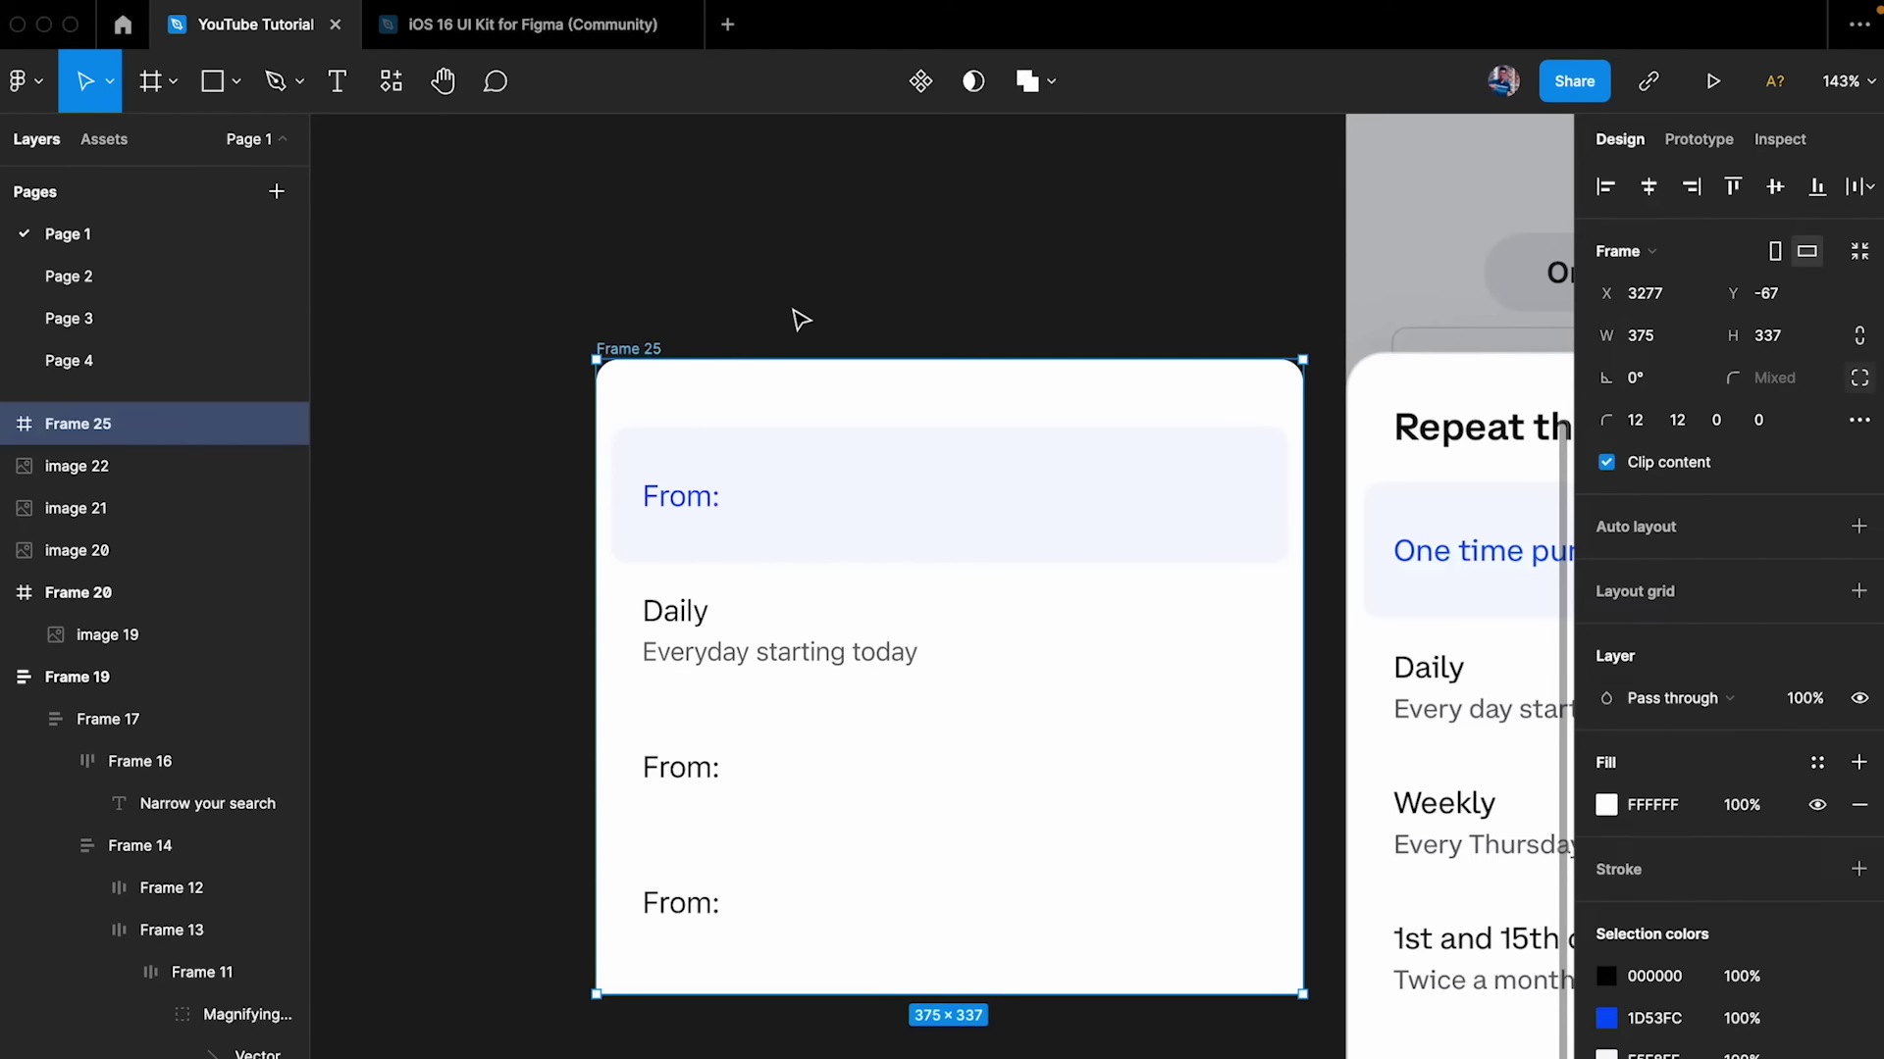
key(super+v)
scroll(850, 410, right, 3)
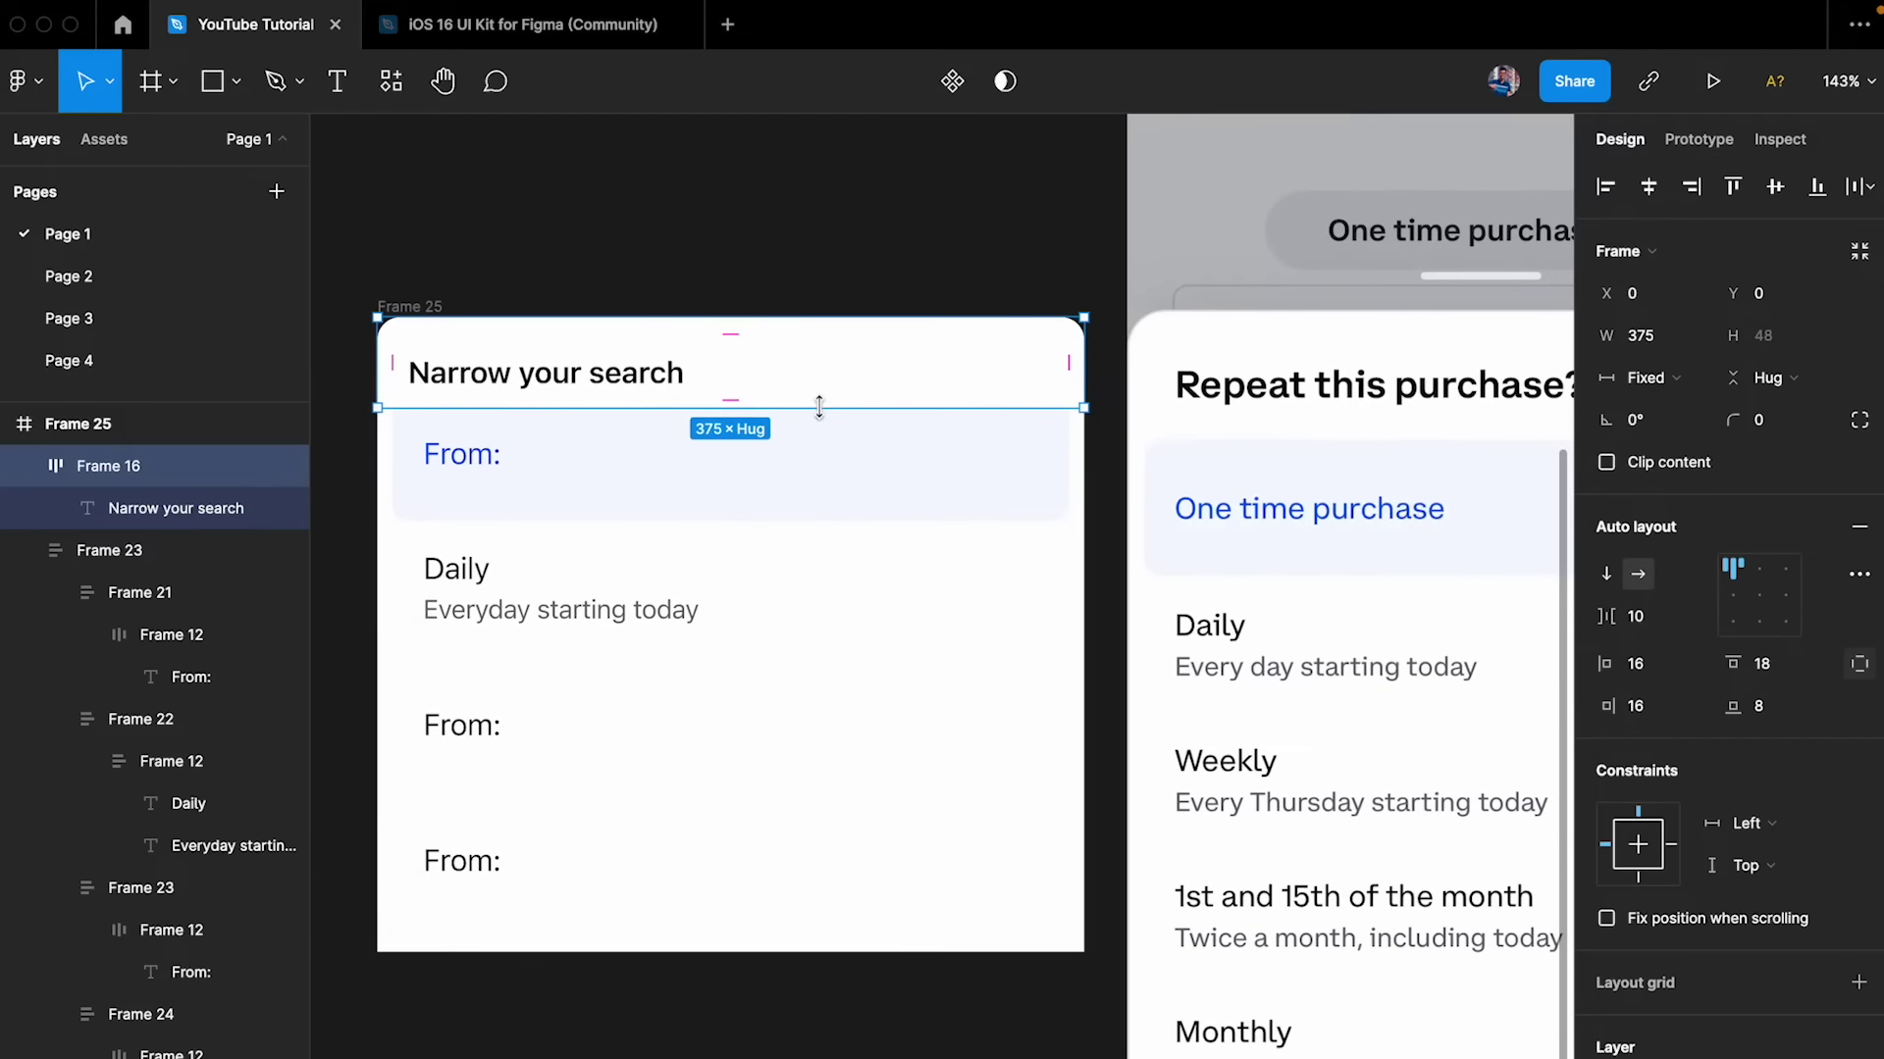
- Change the pasted header's text to "Repeat your purchase"
double_click(601, 377)
text(Re)
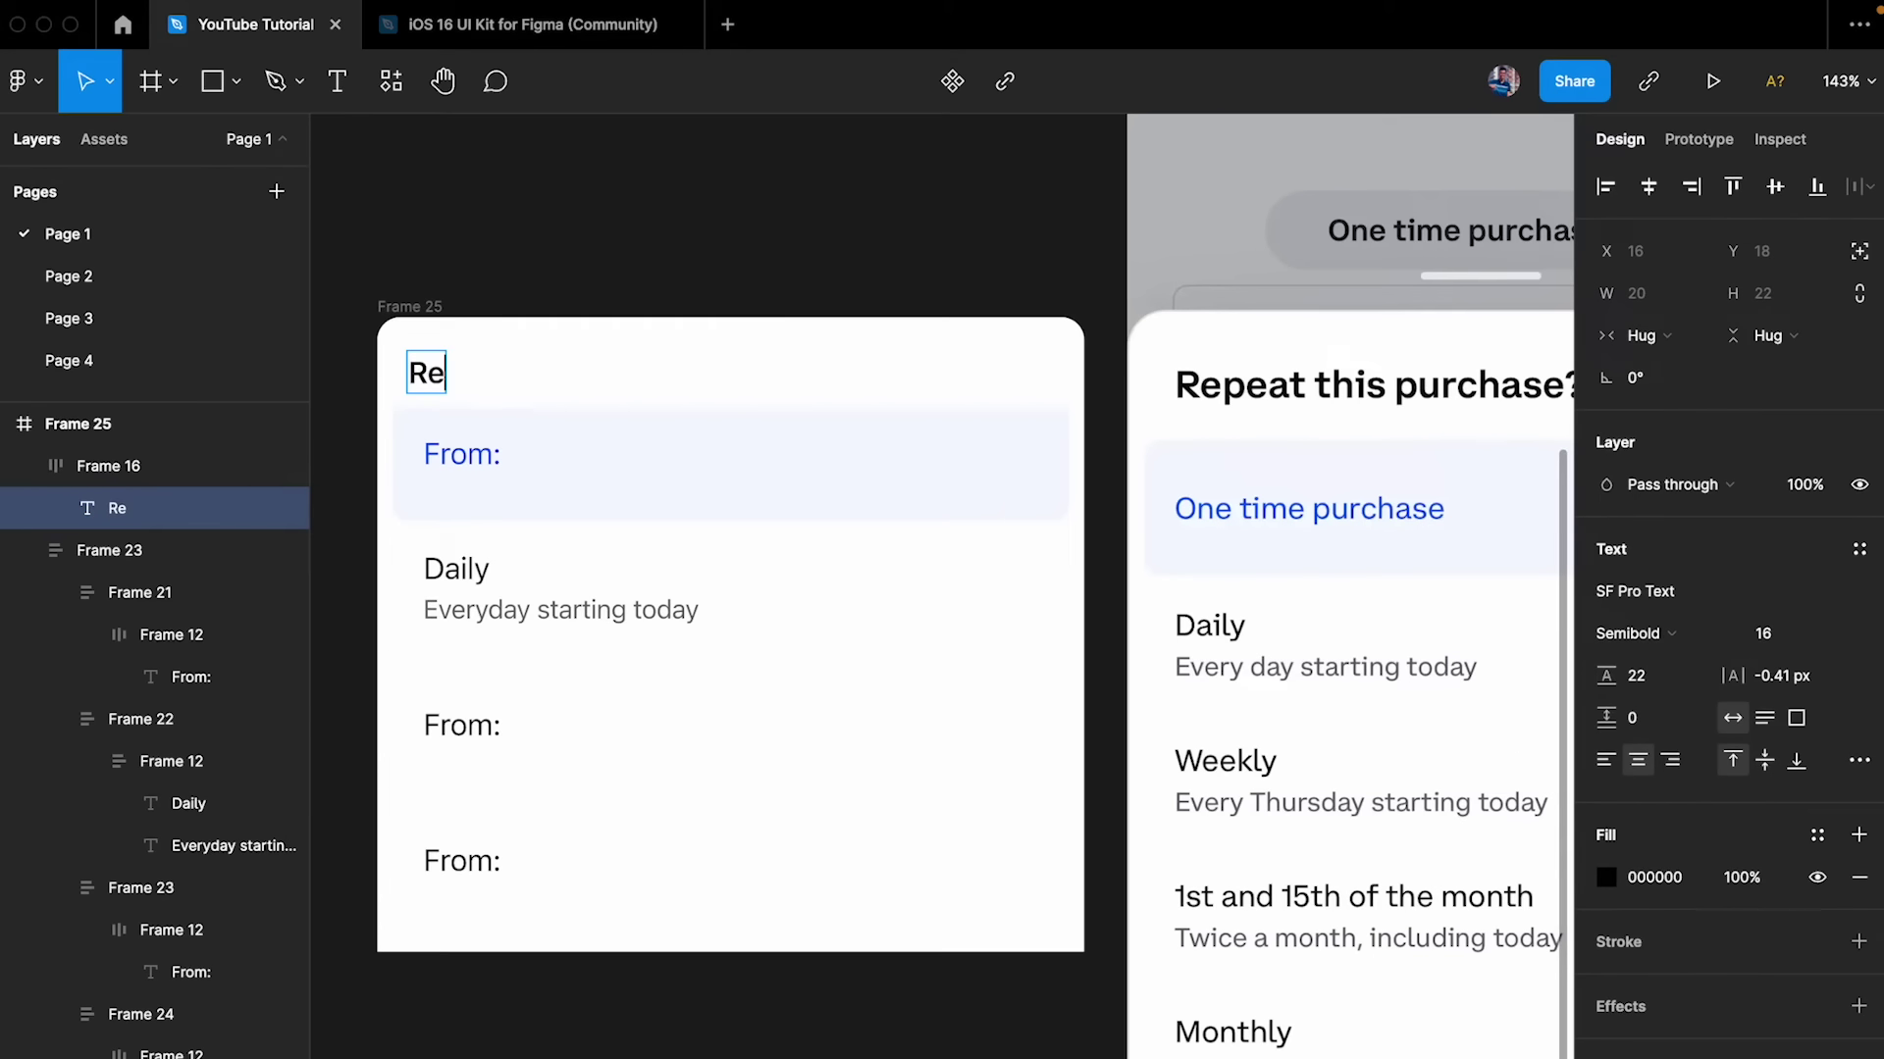
text(apeary)
key(BackSpace)
key(BackSpace)
text(t your purs)
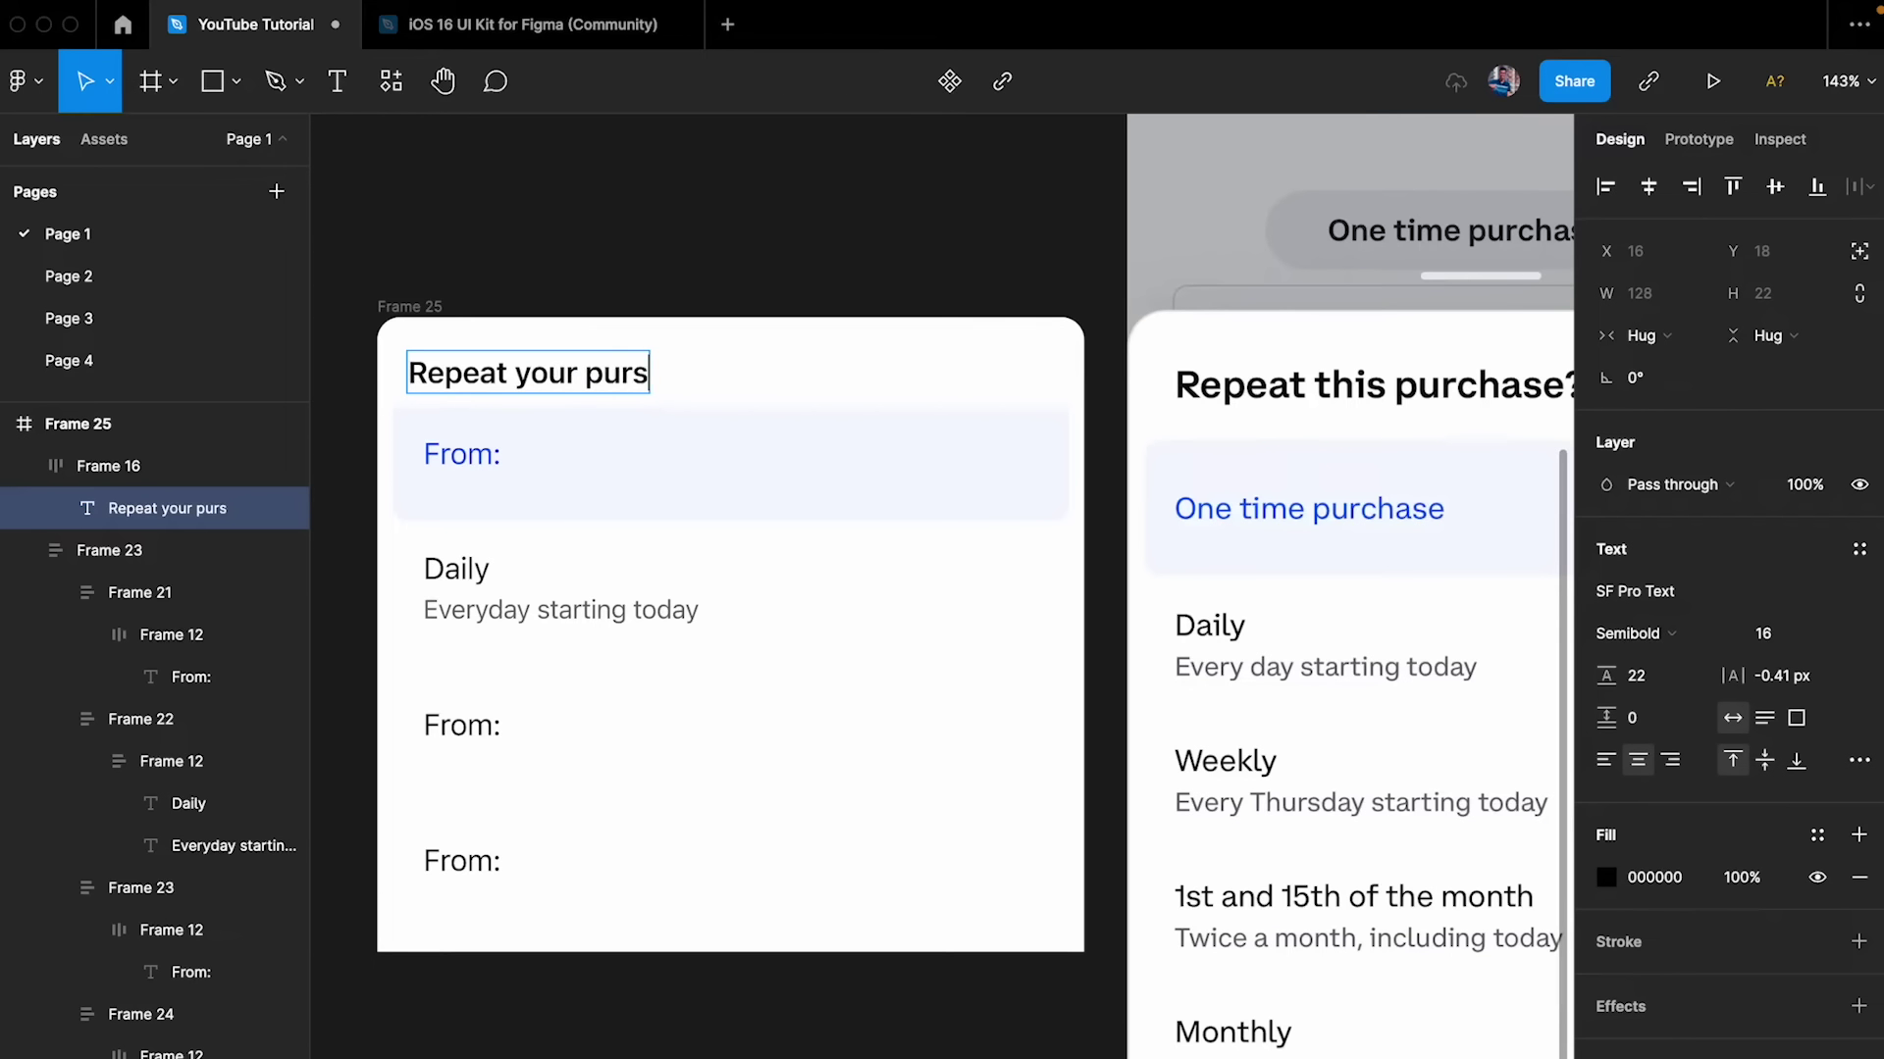
key(BackSpace)
text(chase)
key(Escape)
click(770, 261)
- Apply auto layout to Frame 25 so the header and the option stack sit one below the other
scroll(991, 346, down, 2)
click(709, 497)
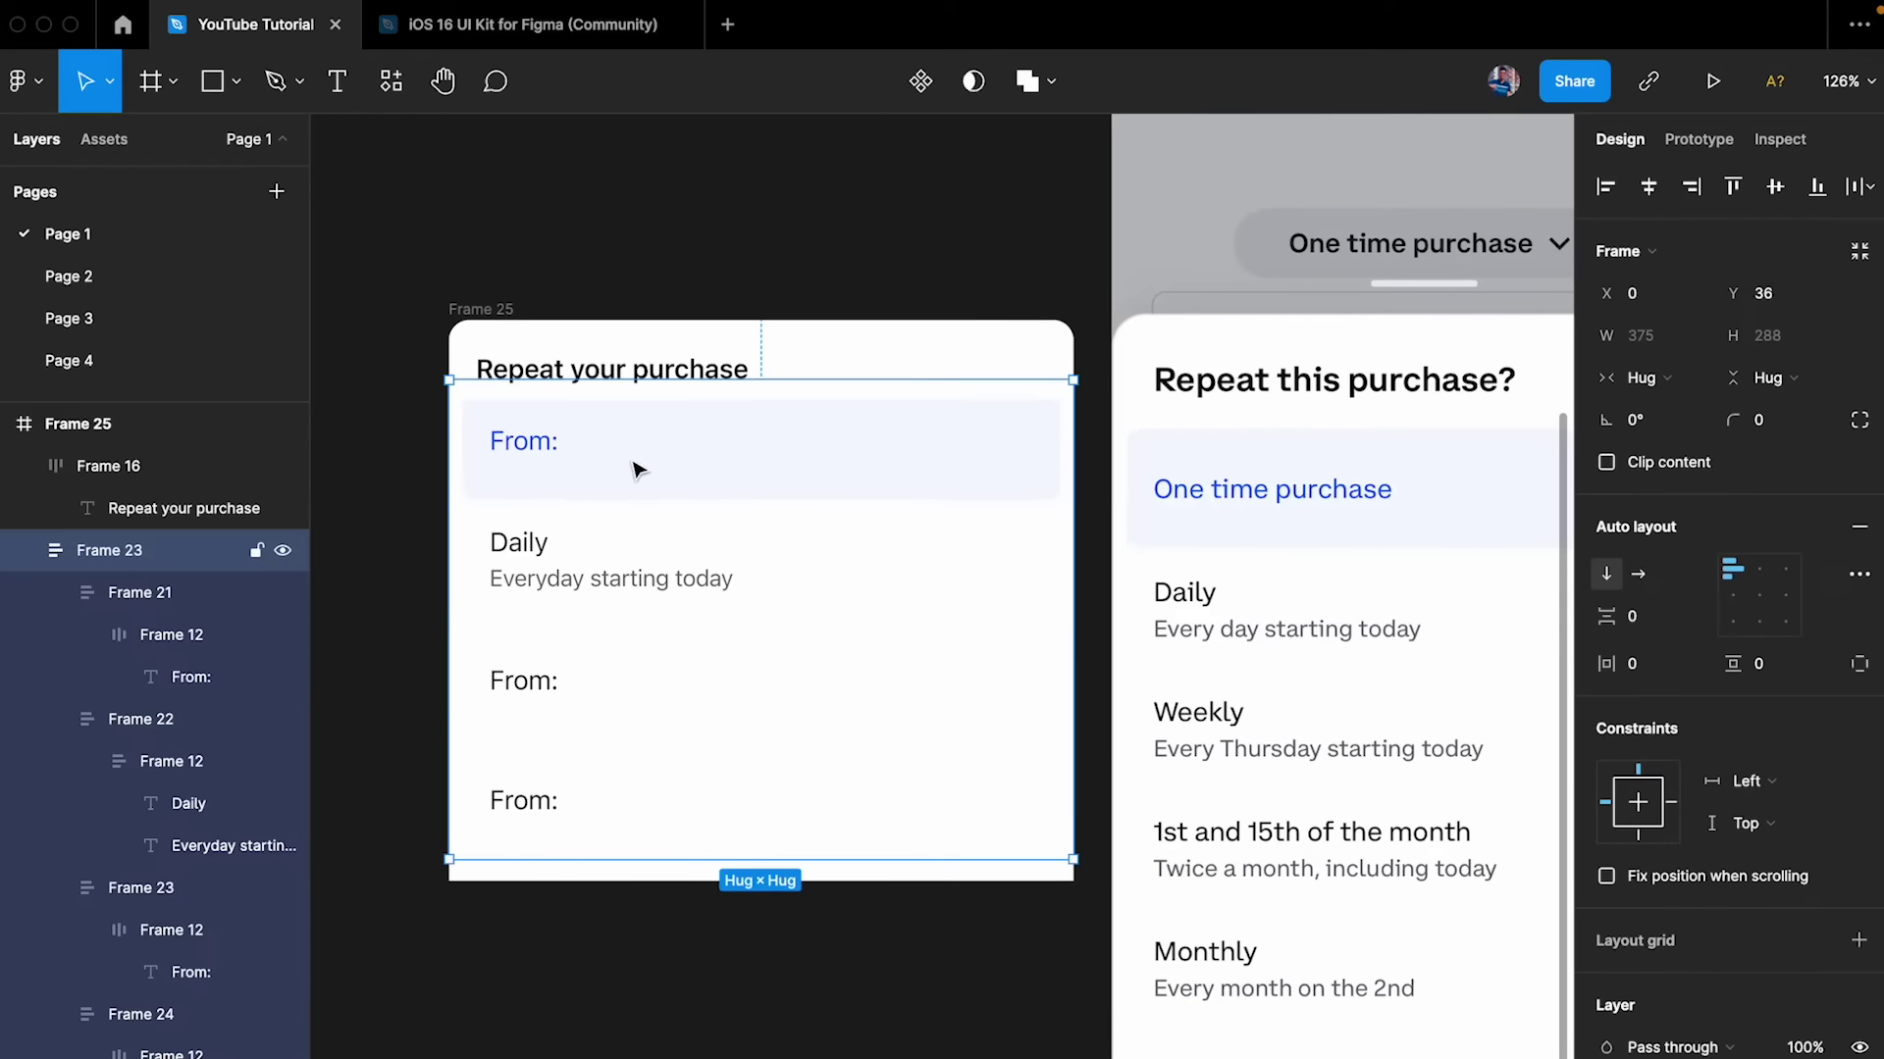
click(499, 310)
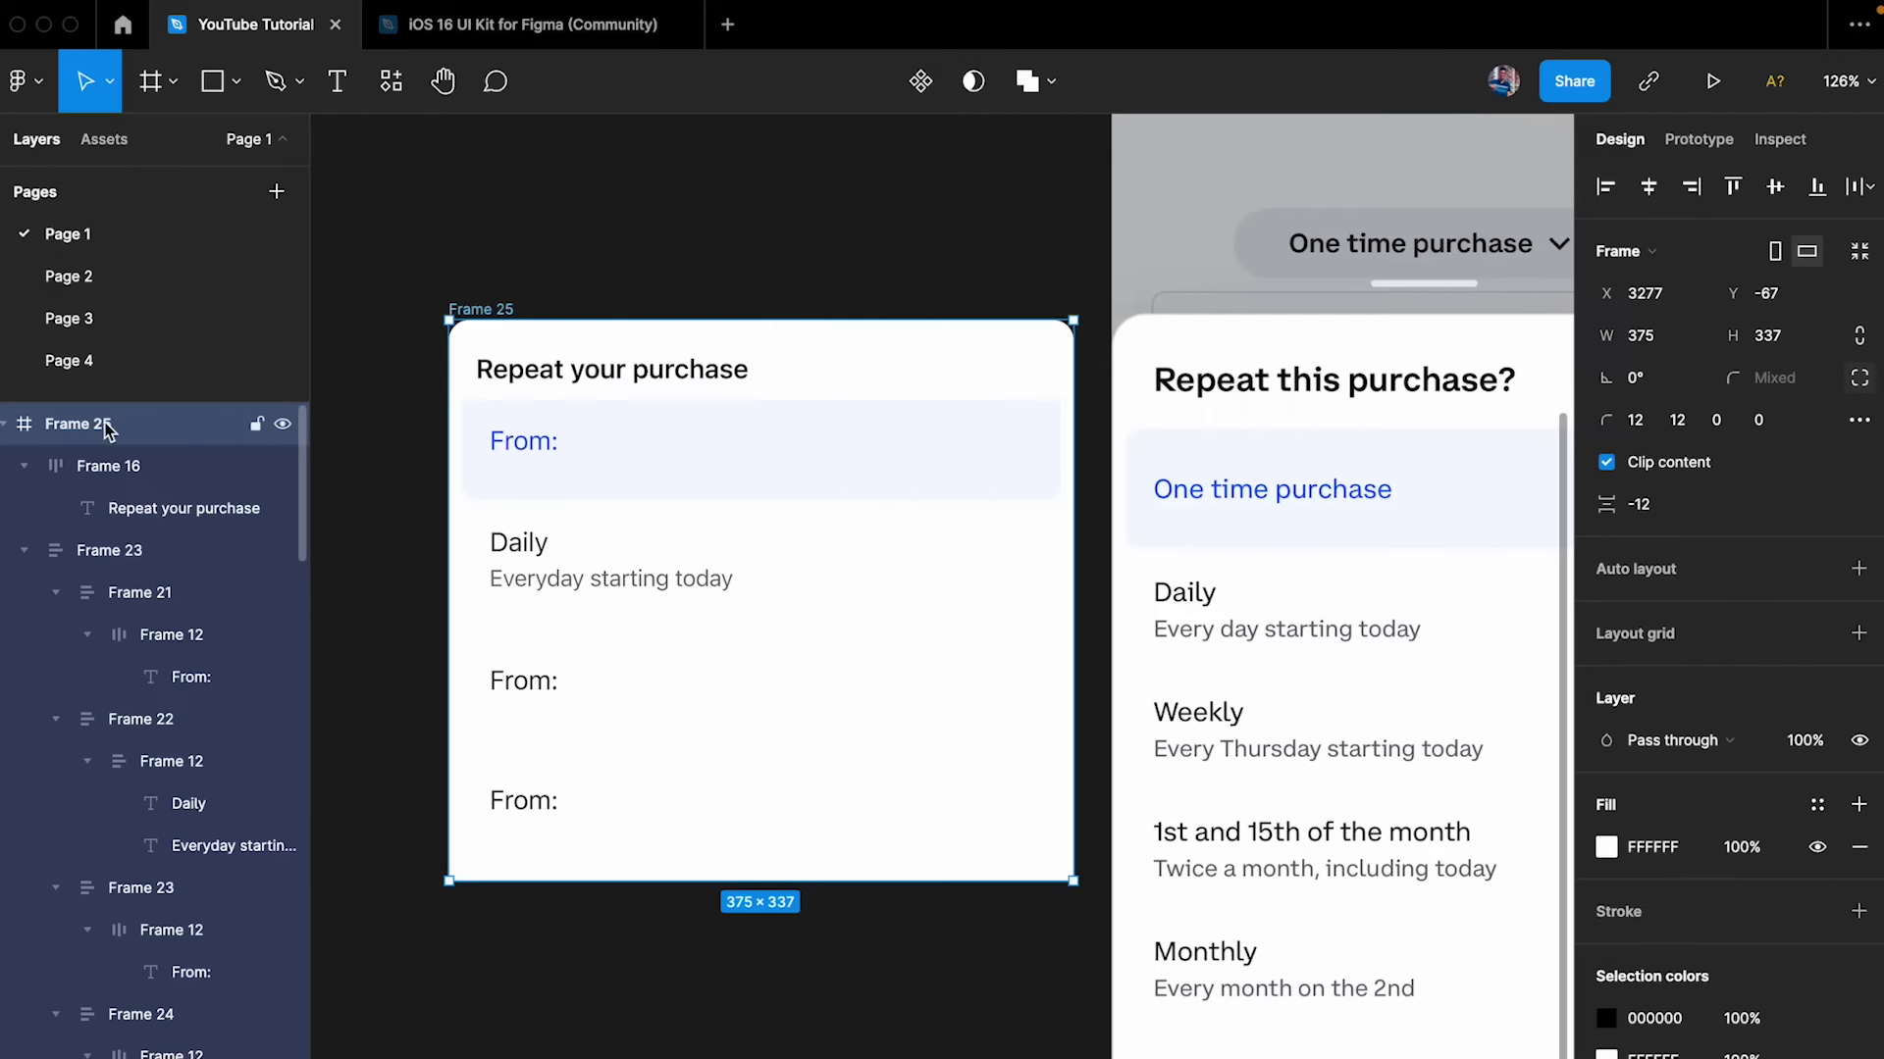
key(shift+a)
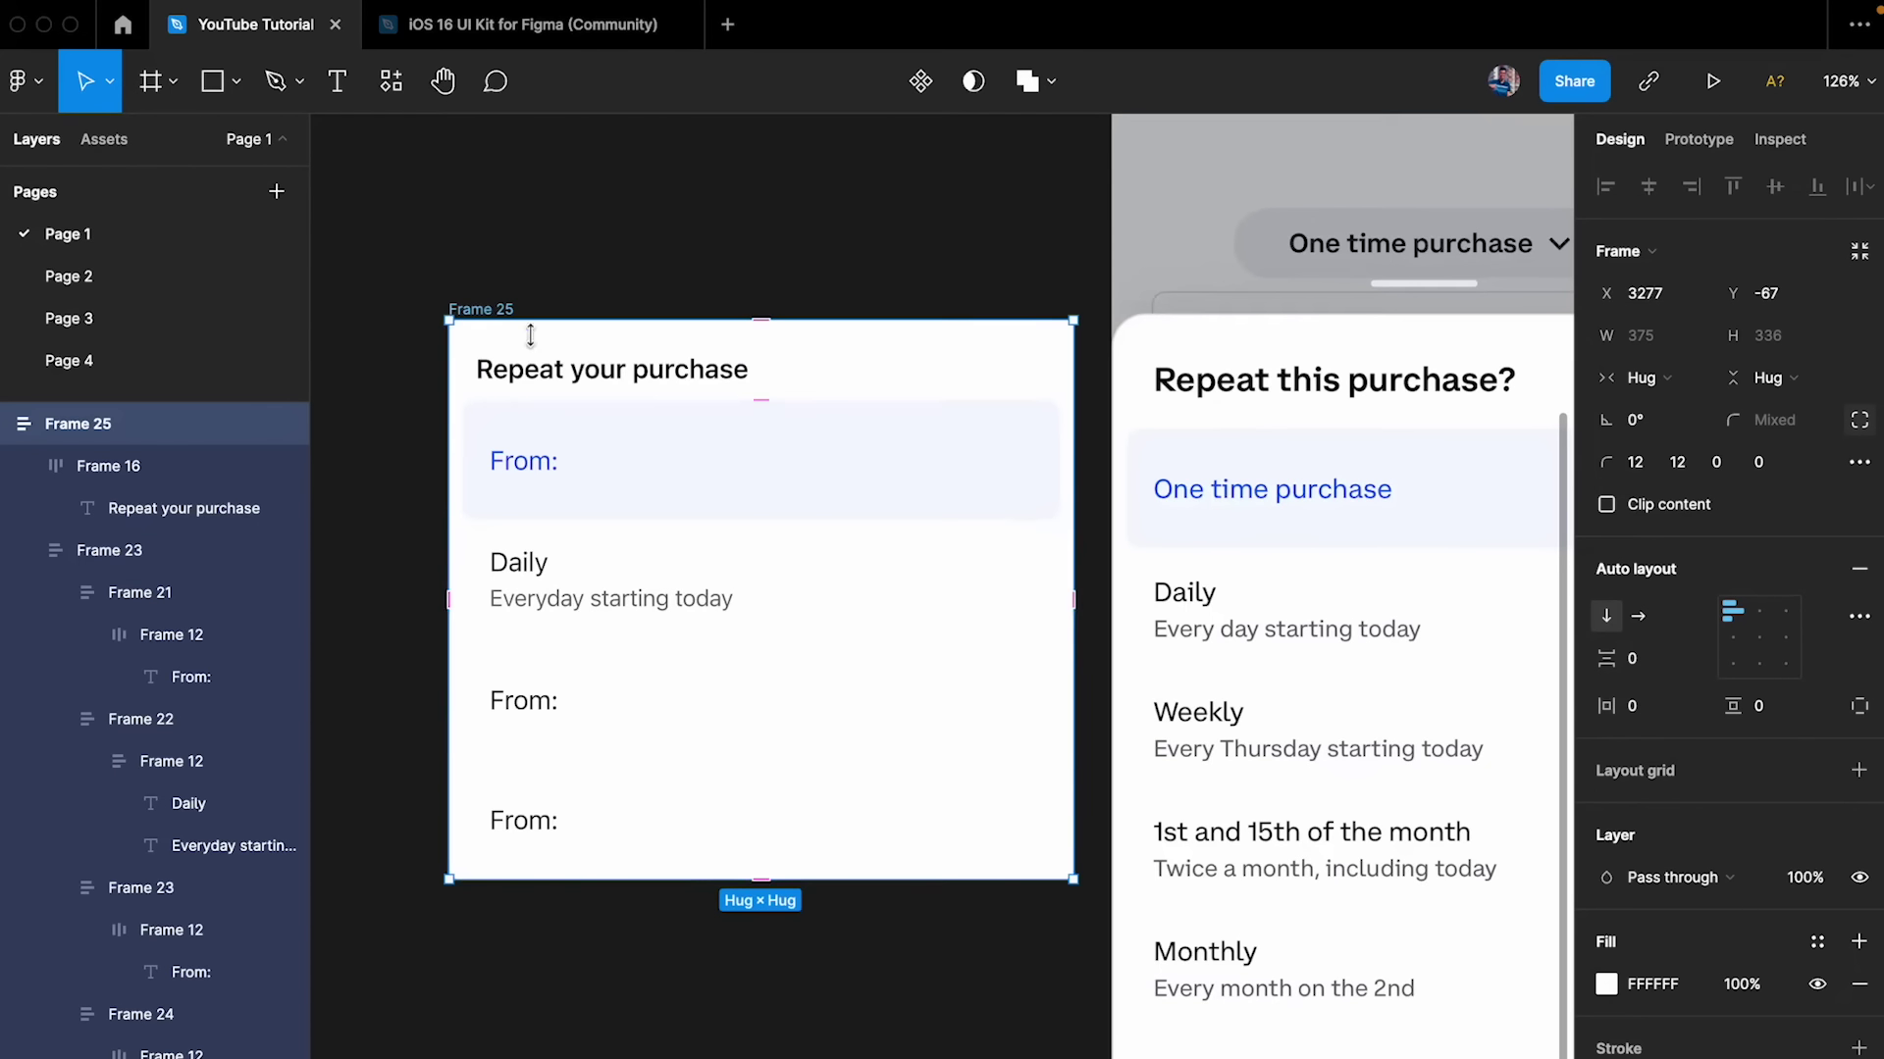
click(542, 462)
key(Delete)
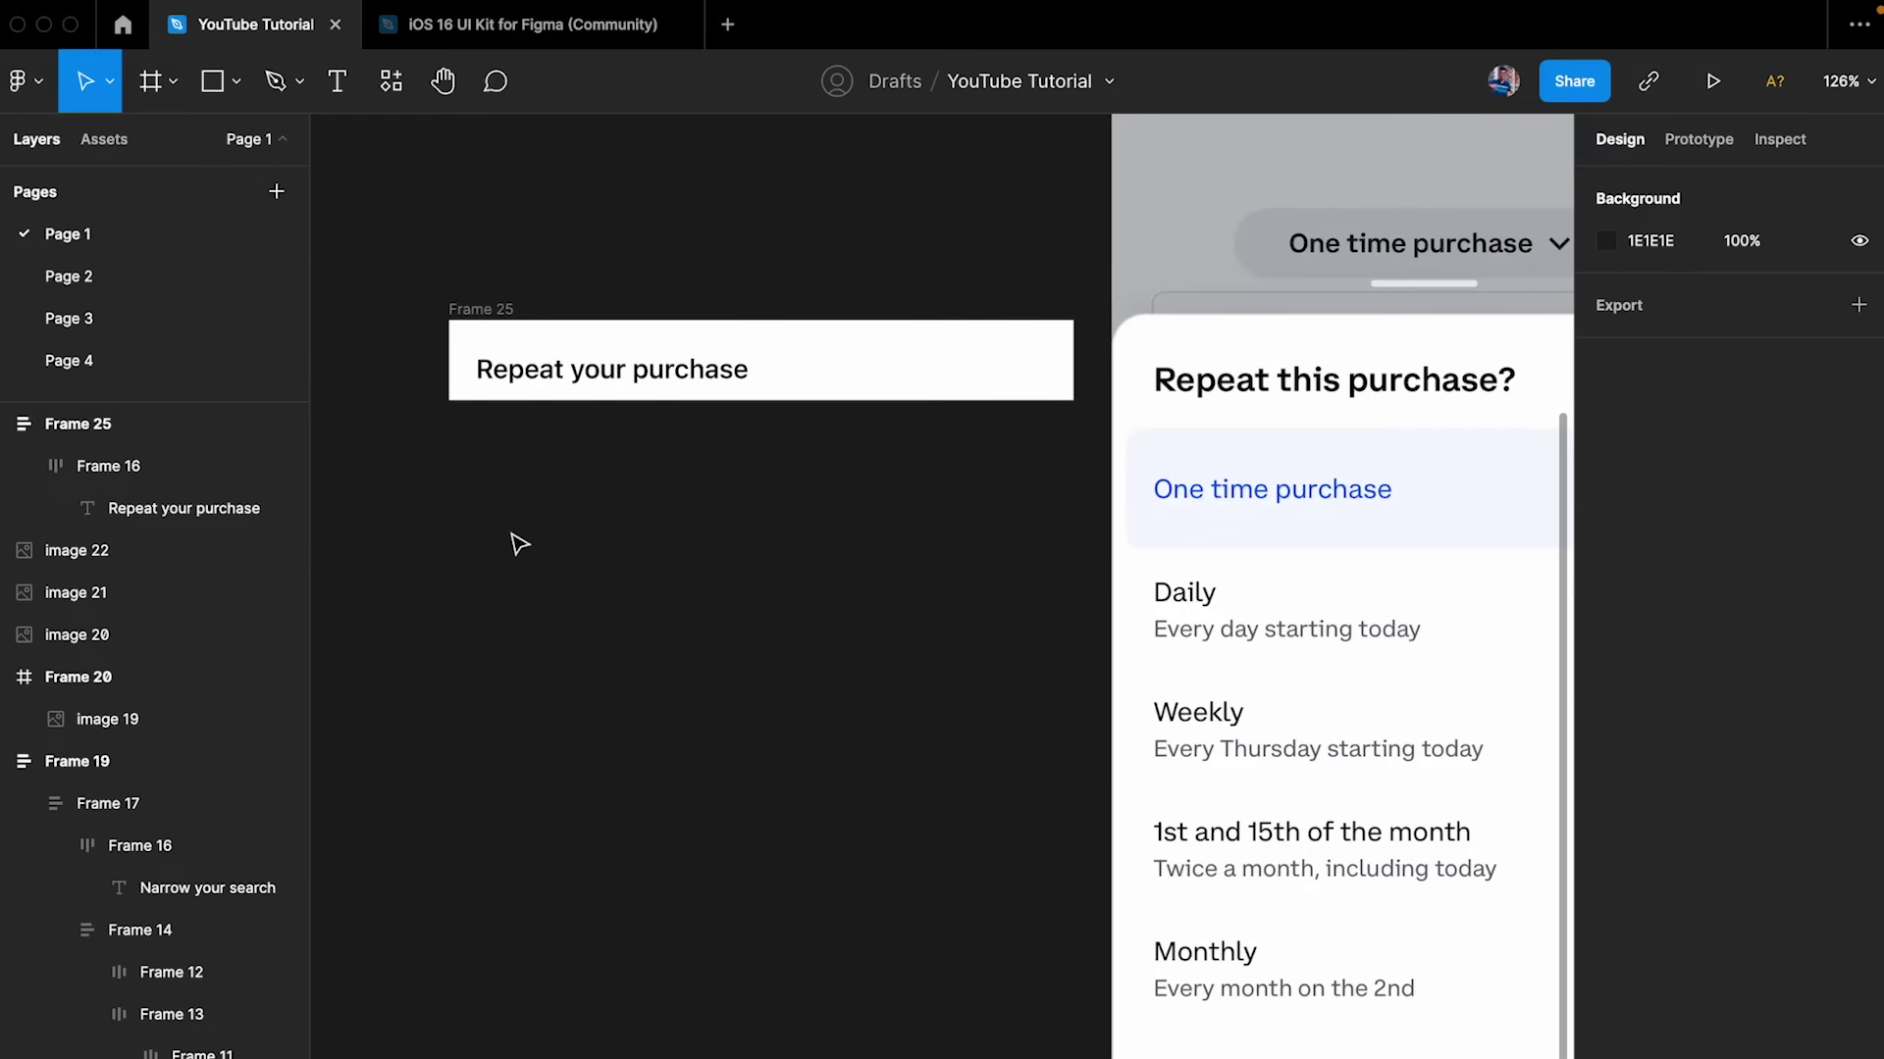
key(ctrl+z)
- Duplicate the two-line "Daily" row directly below itself in the option stack
click(578, 620)
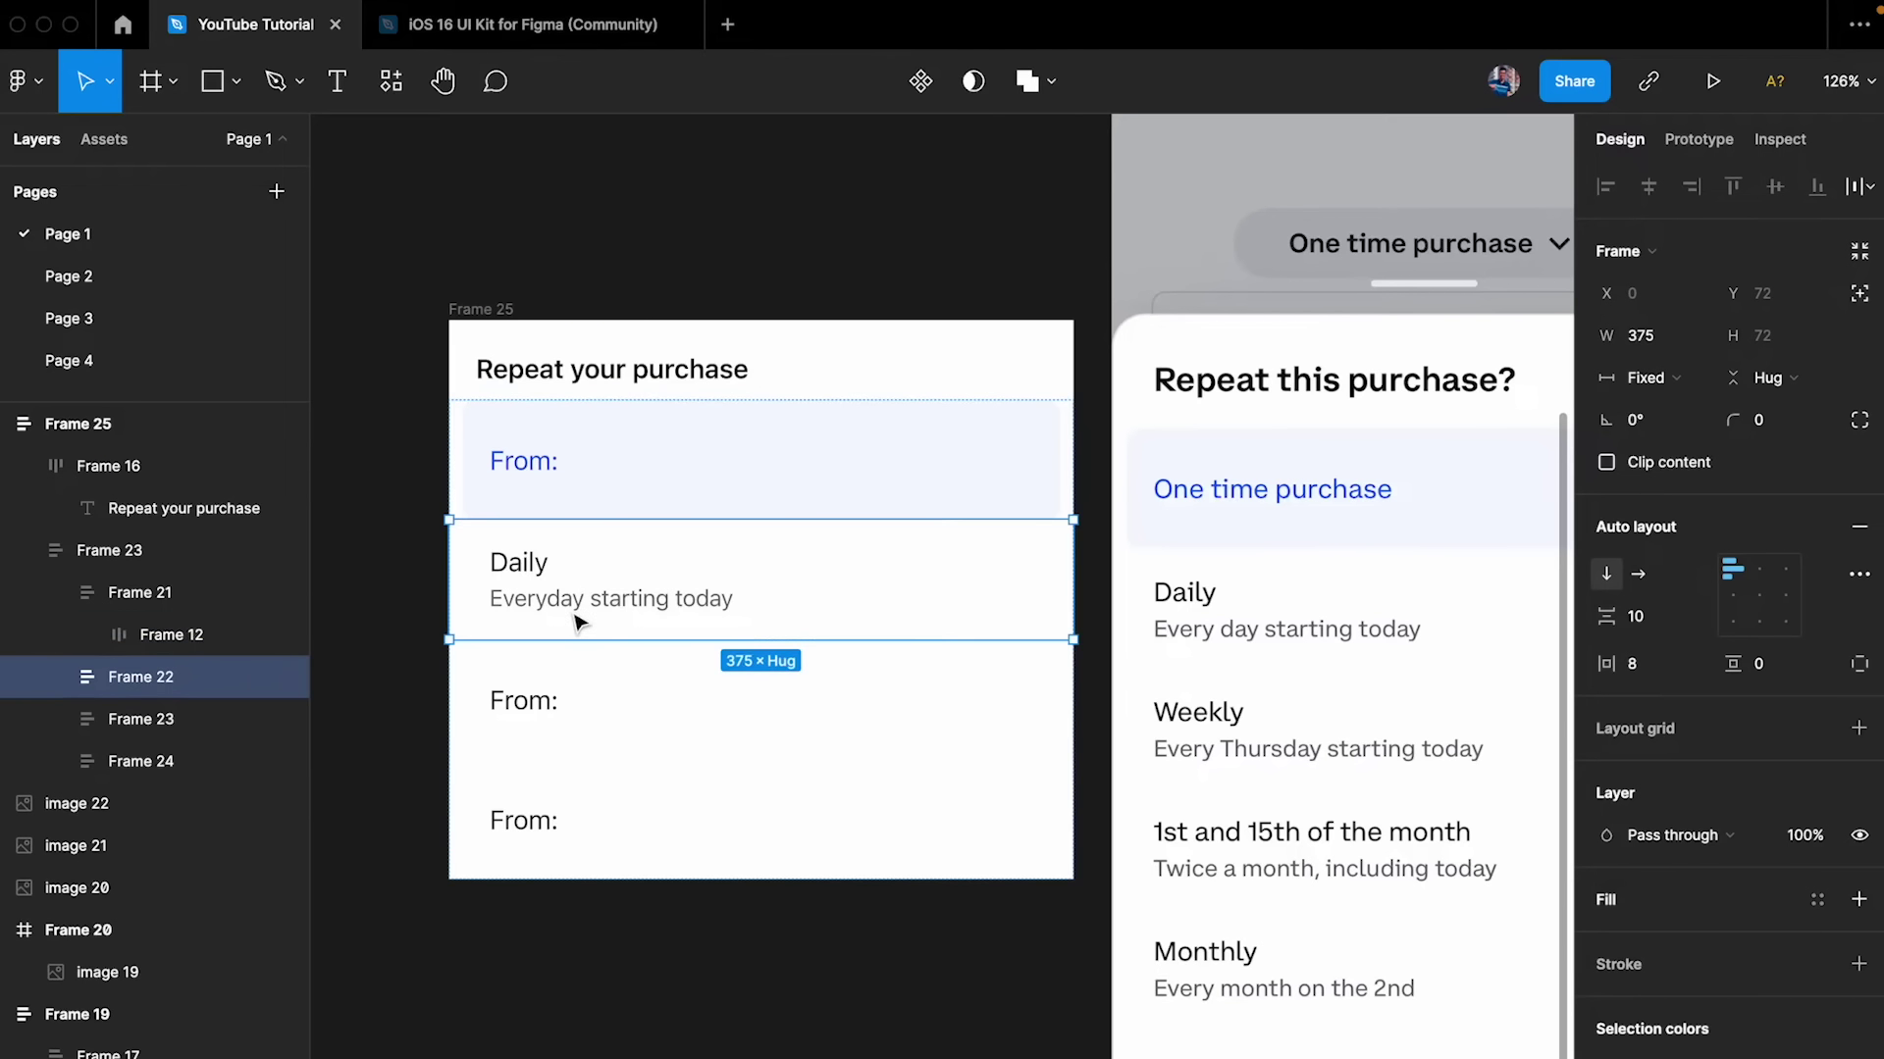
key(ctrl+d)
click(651, 908)
click(574, 1055)
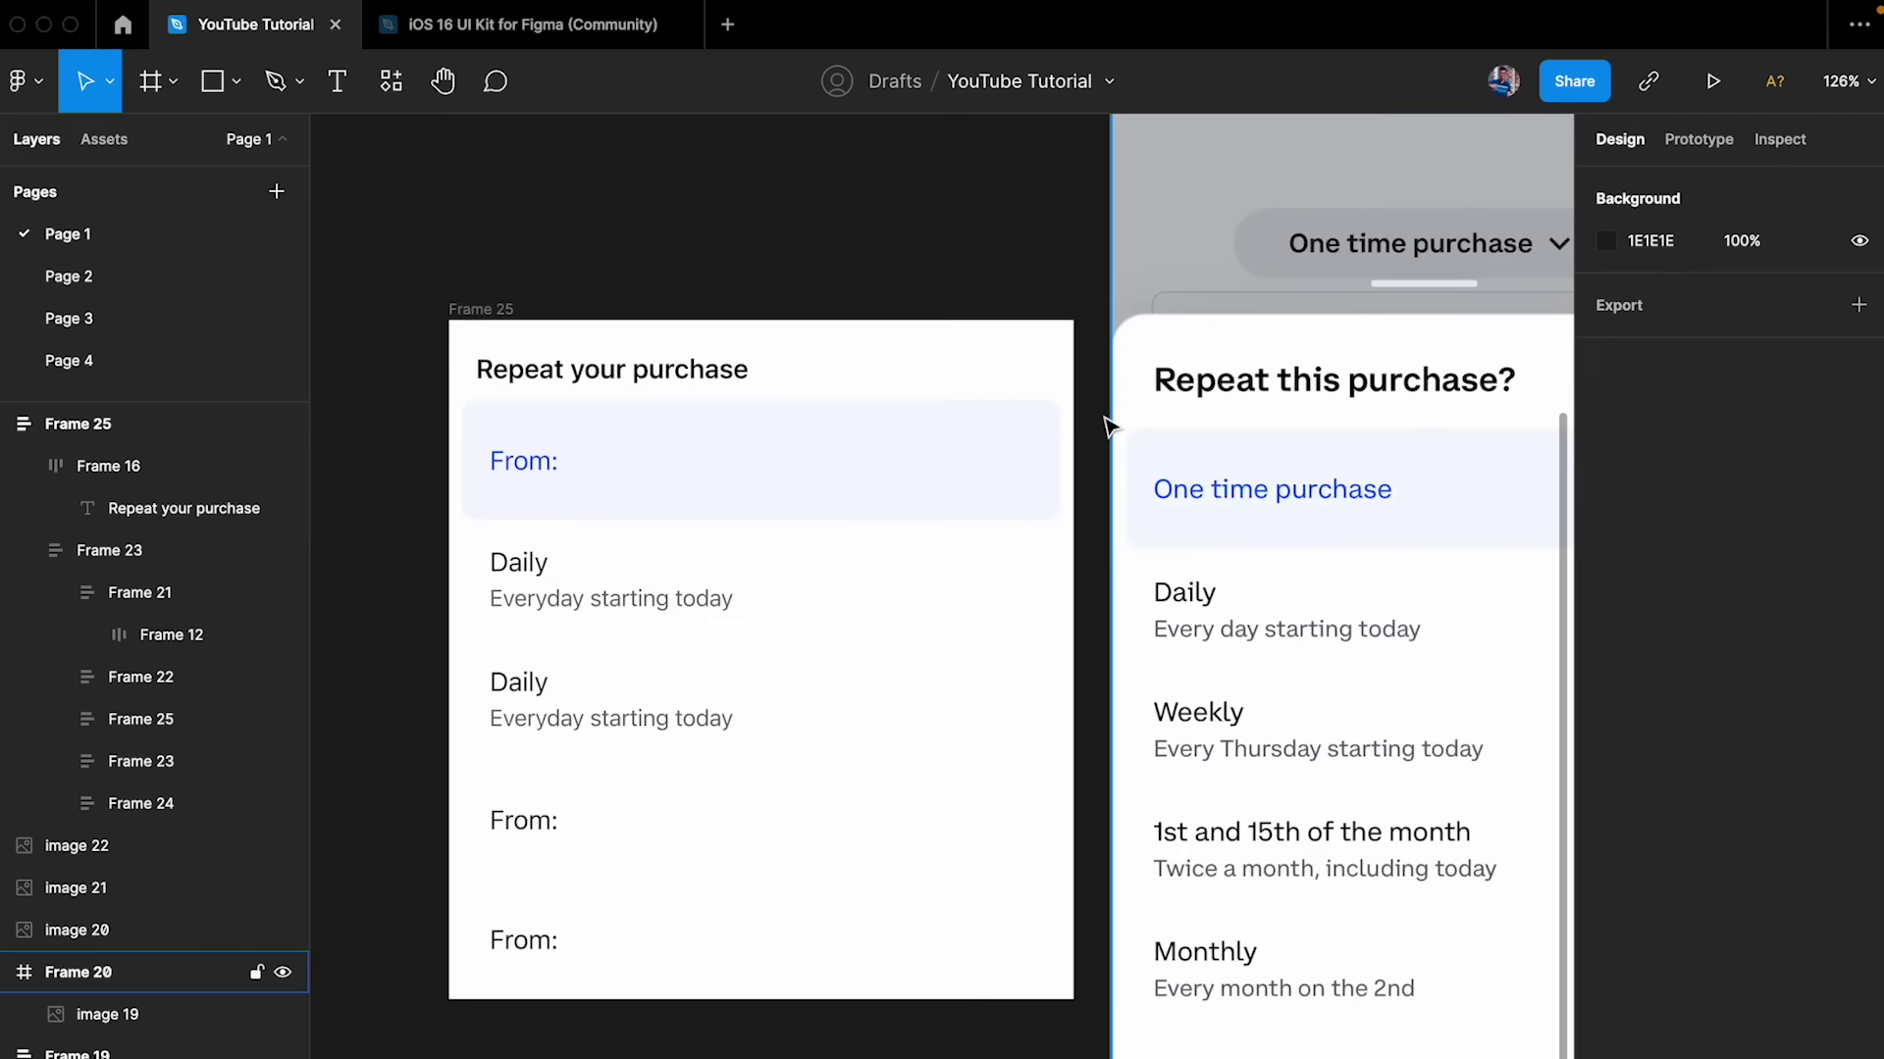
- Clip Frame 25's content so the sheet's top corners appear rounded
click(648, 369)
click(830, 180)
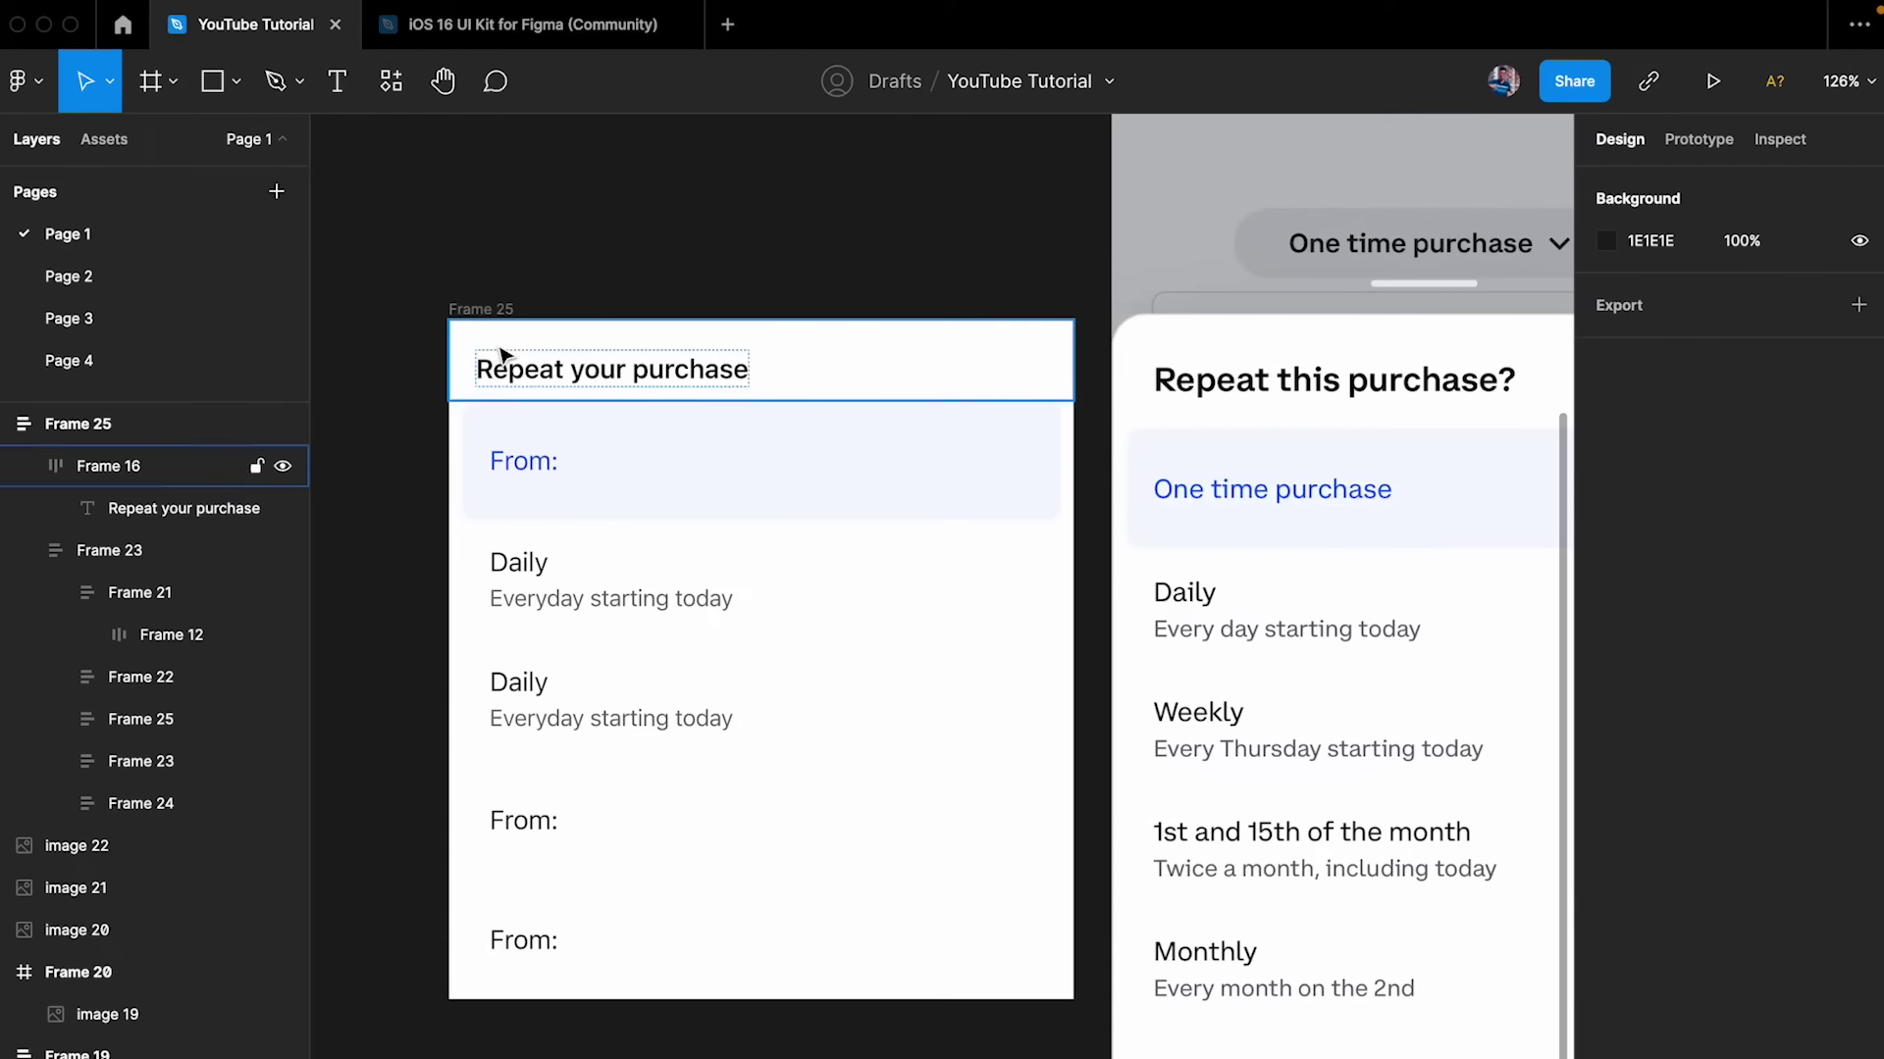
click(496, 309)
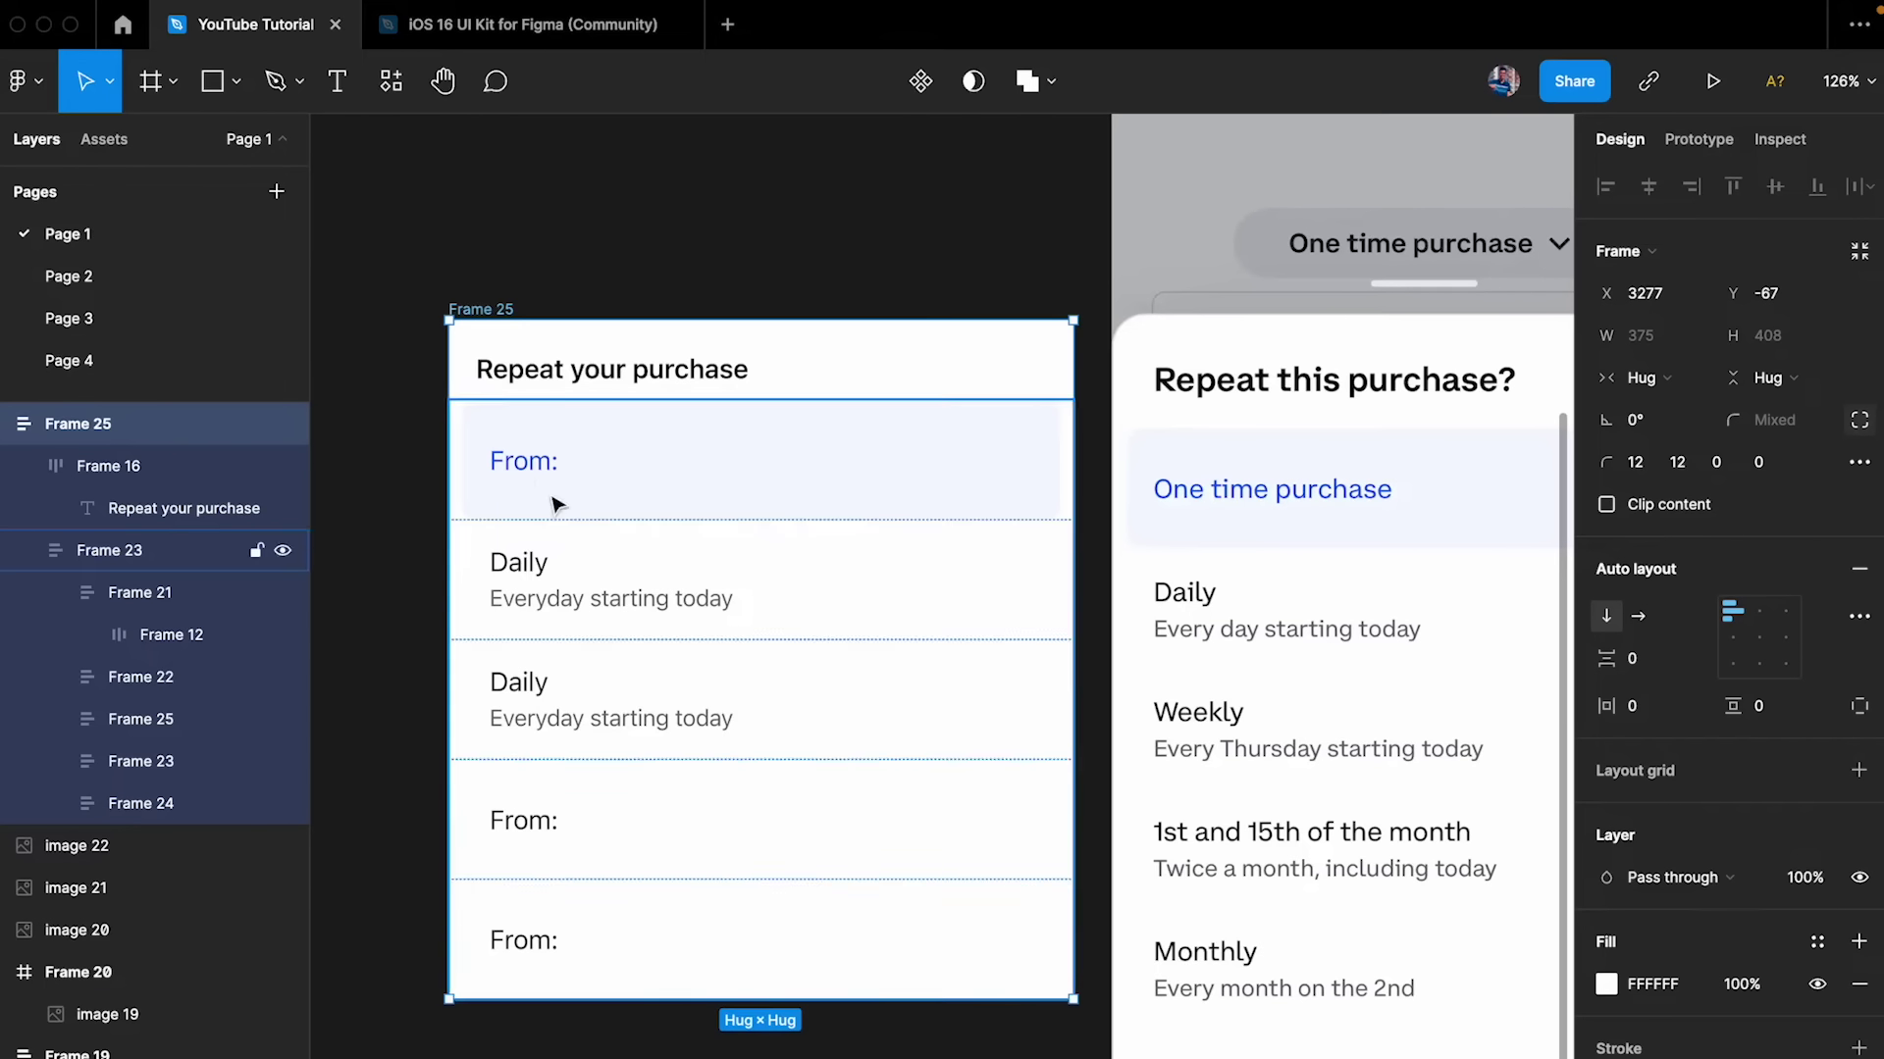
click(1638, 467)
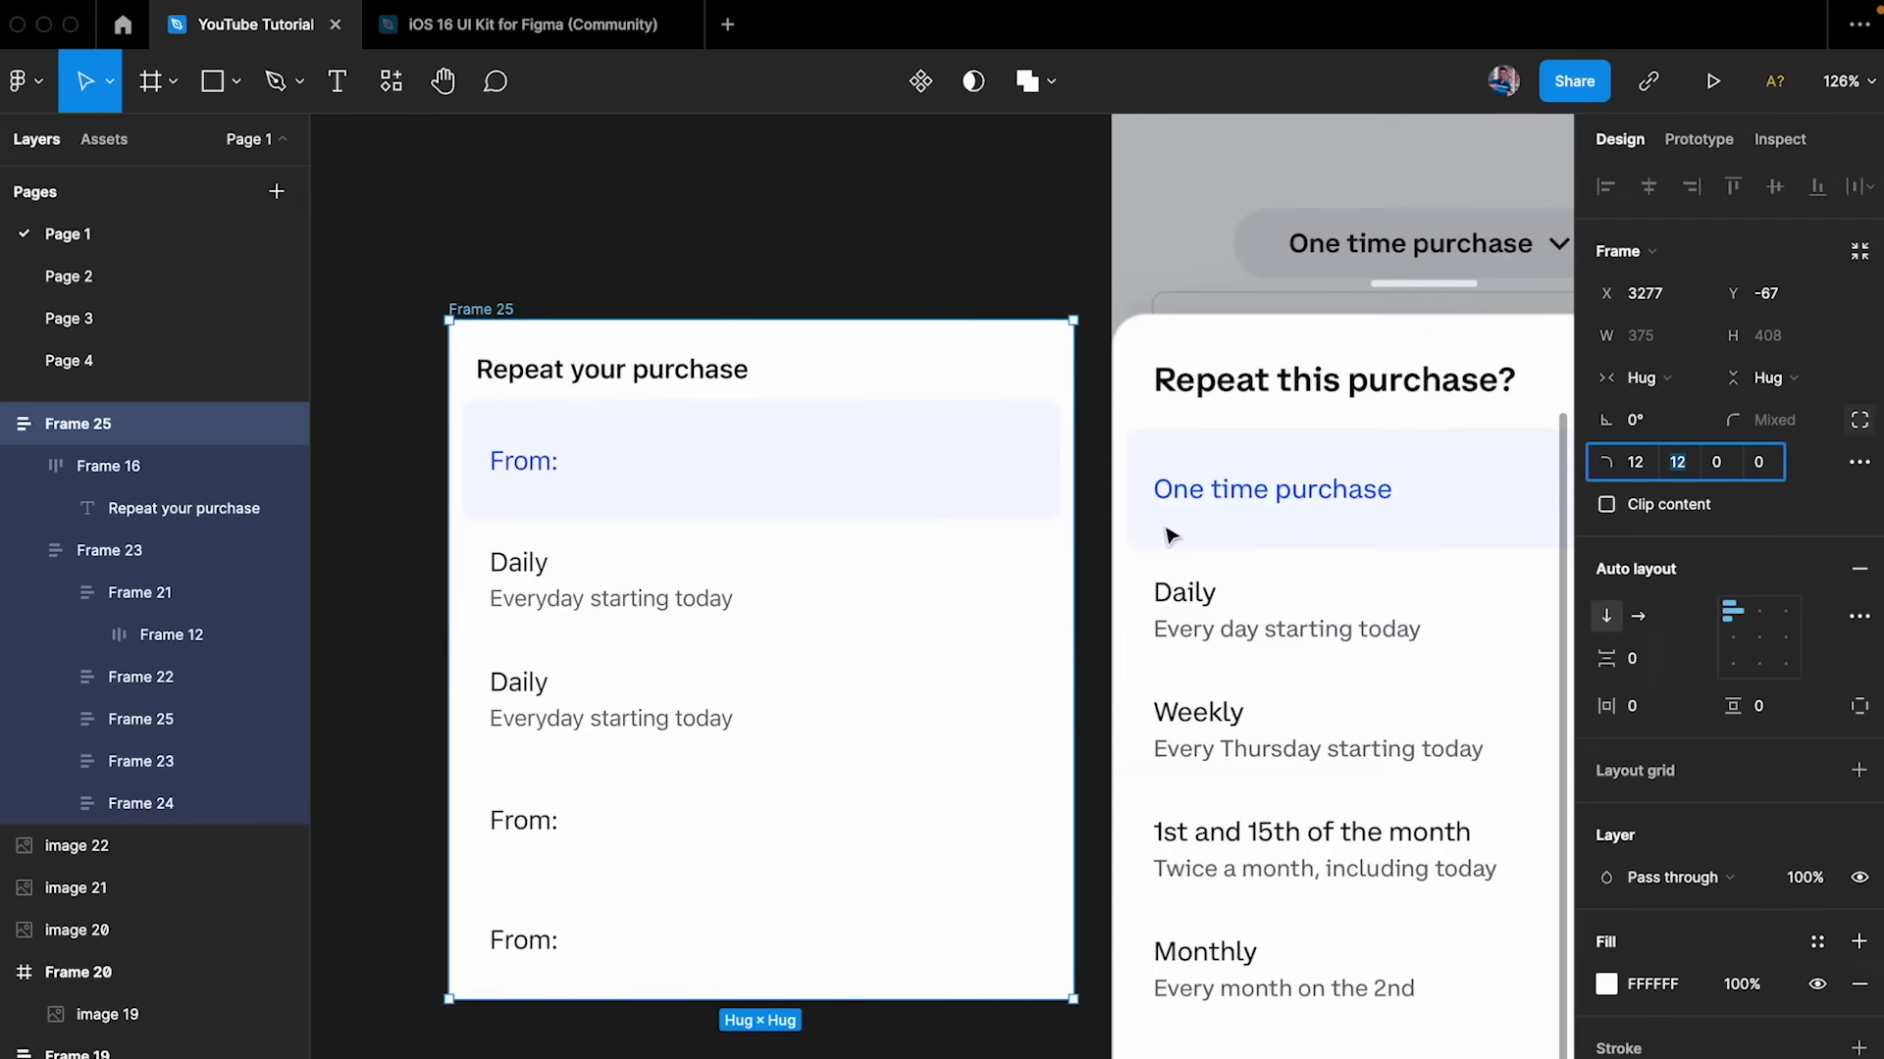
click(986, 257)
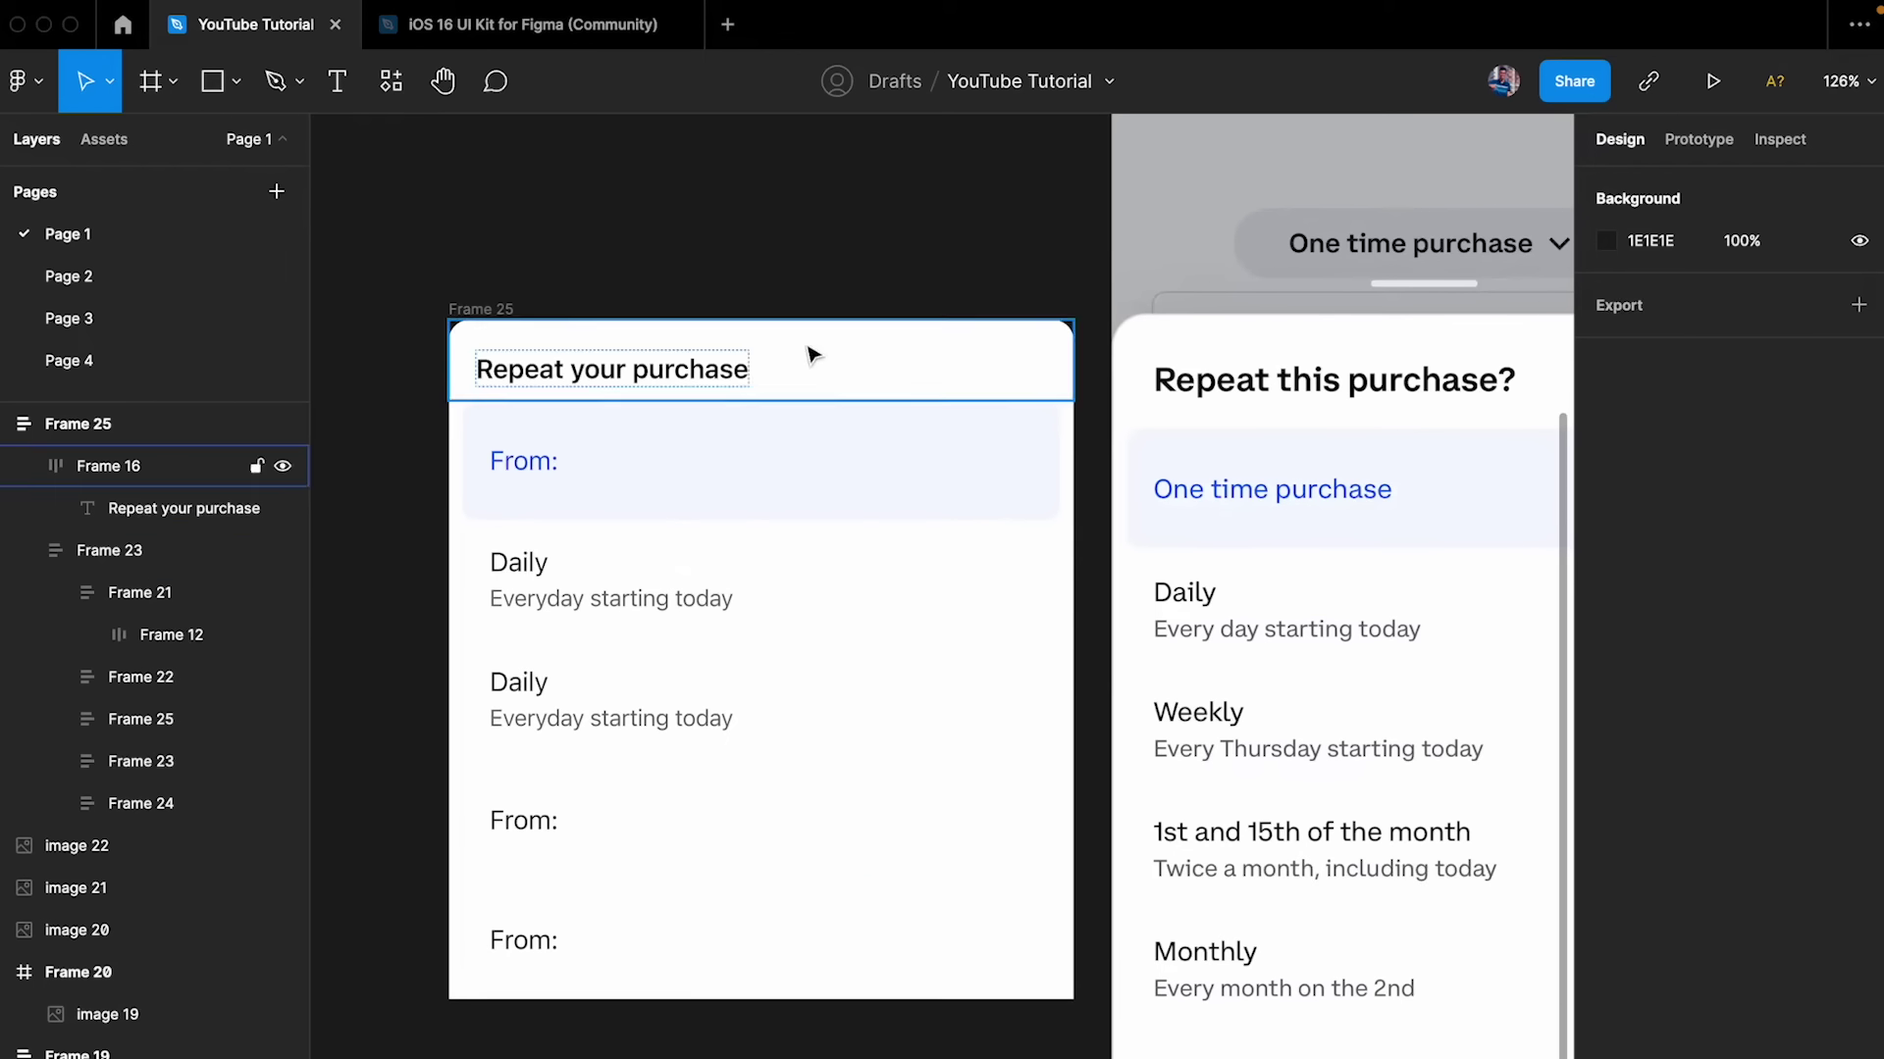
- Set the font size of the "Repeat your purchase" header text to 20
click(782, 491)
click(740, 373)
click(687, 372)
click(1795, 643)
text(22)
key(Return)
- Set the header row's padding to 24 above and 16 below the text
click(896, 378)
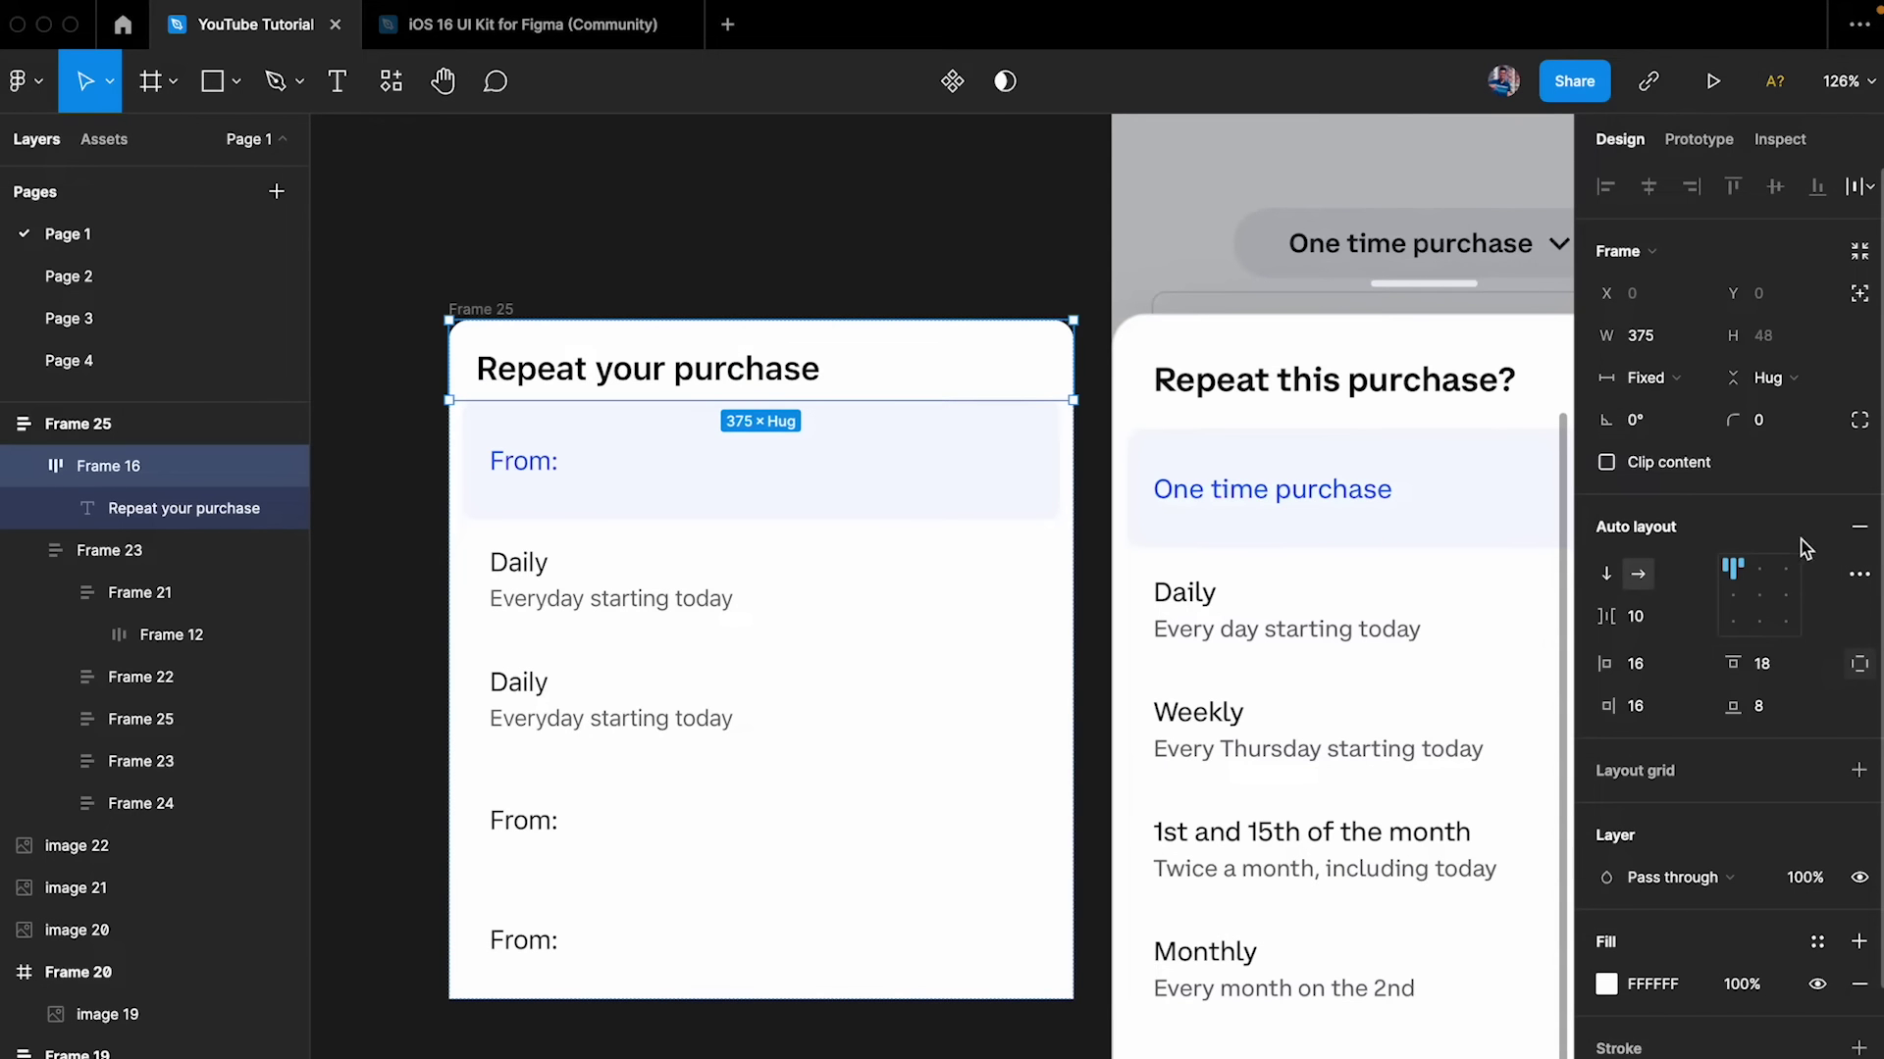
click(1780, 673)
text(24)
key(Return)
click(1781, 710)
key(Return)
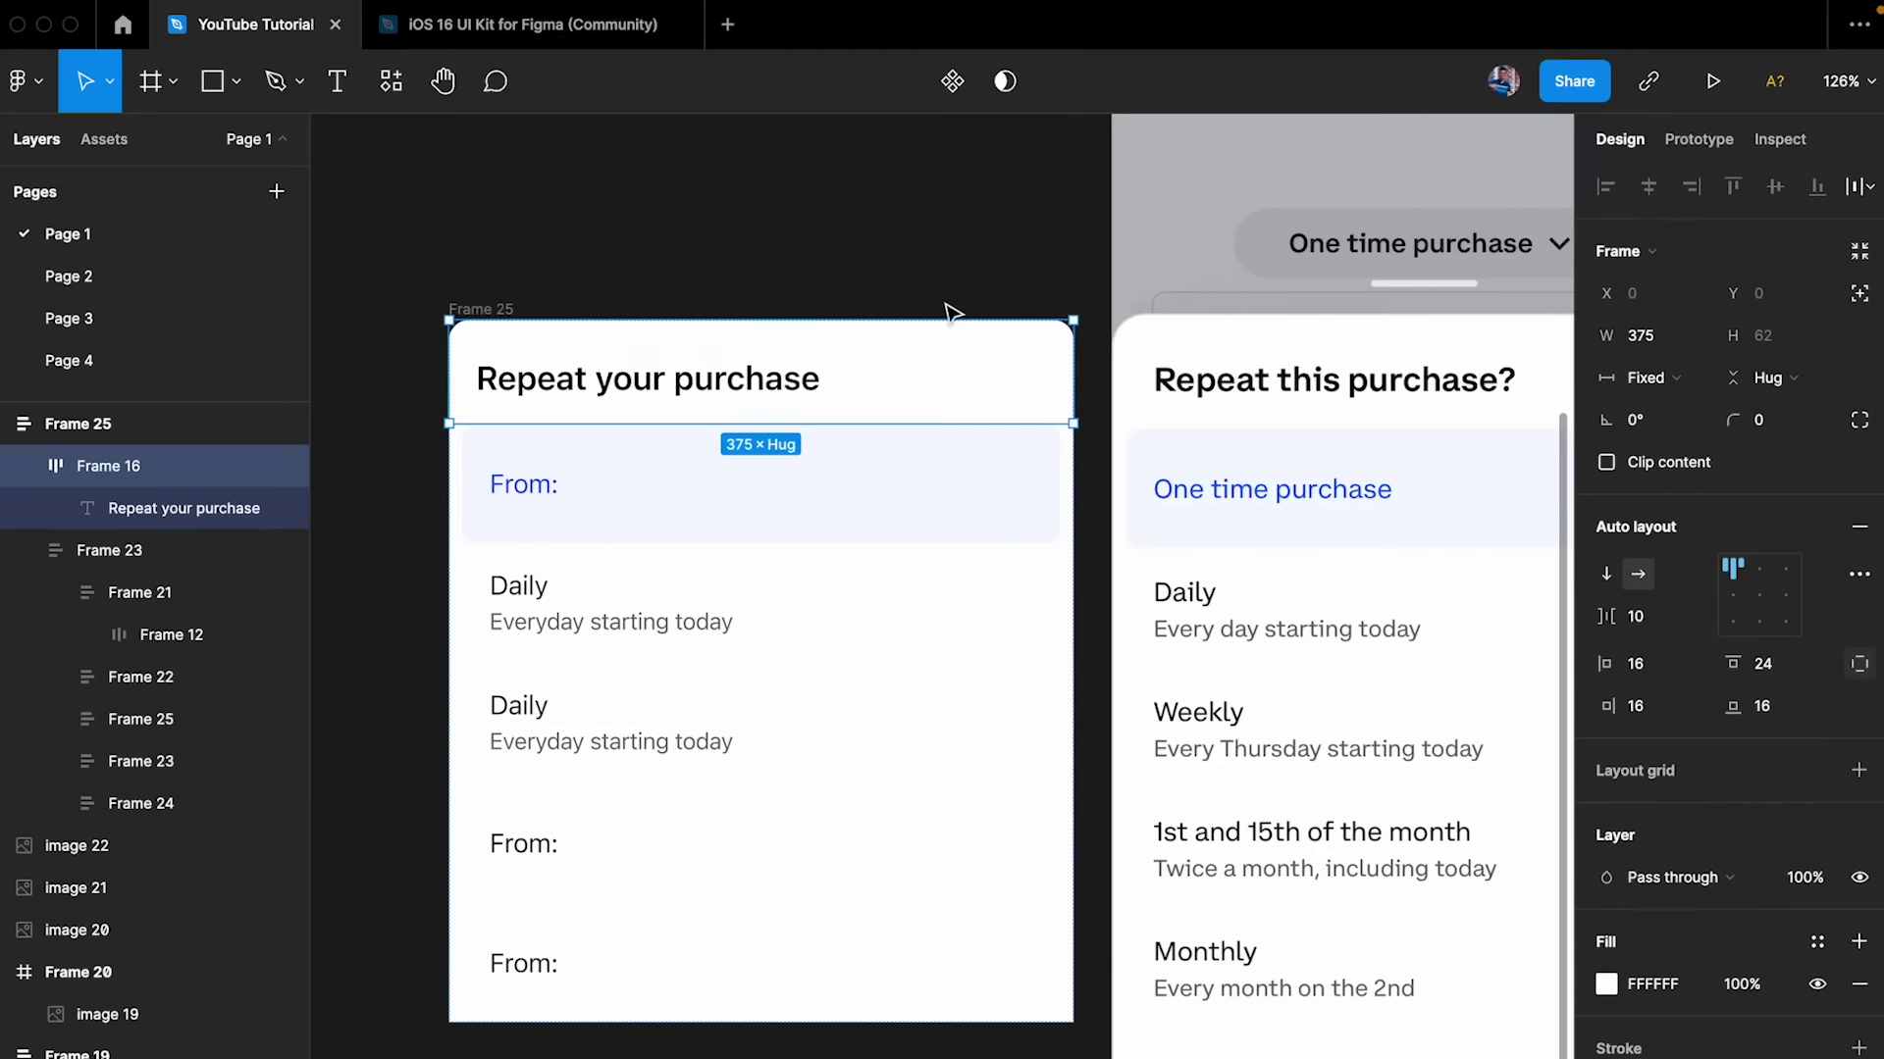
click(892, 257)
- Set the header row's left padding to 24 so the title lines up with the option text
click(1141, 376)
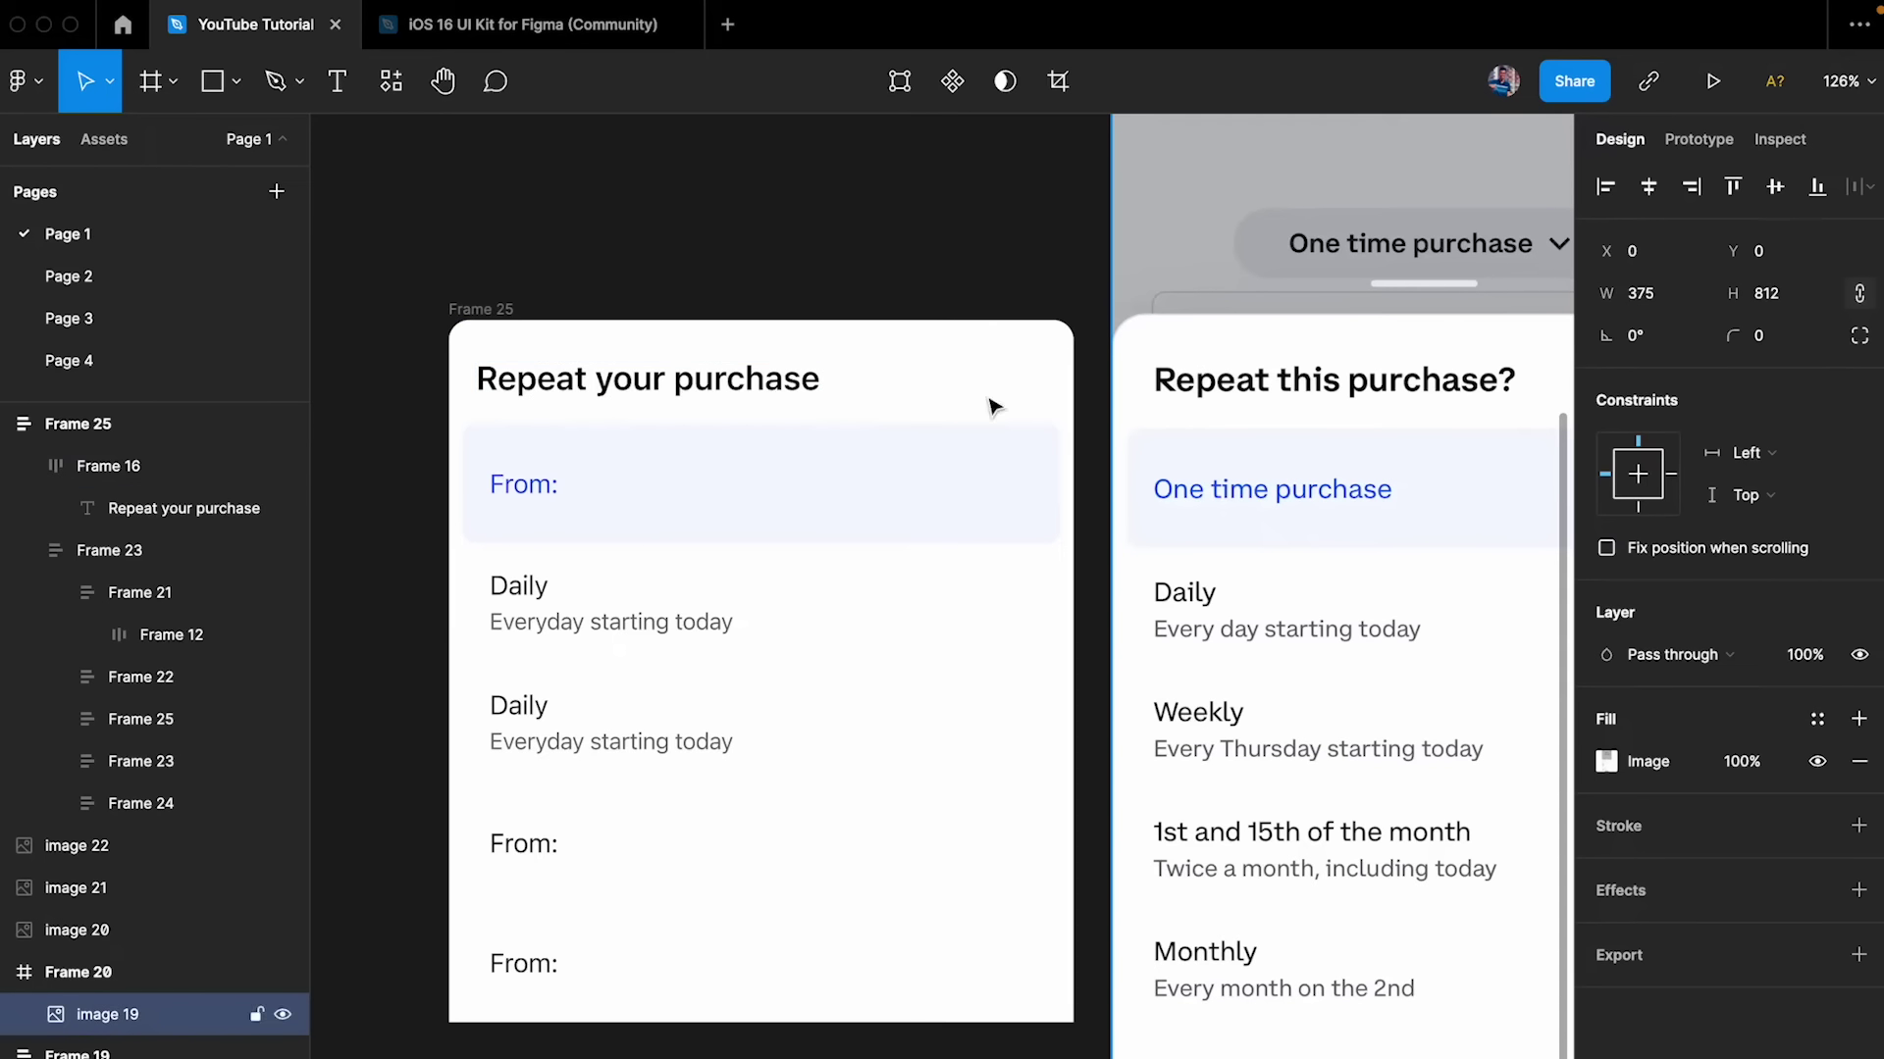
double_click(510, 365)
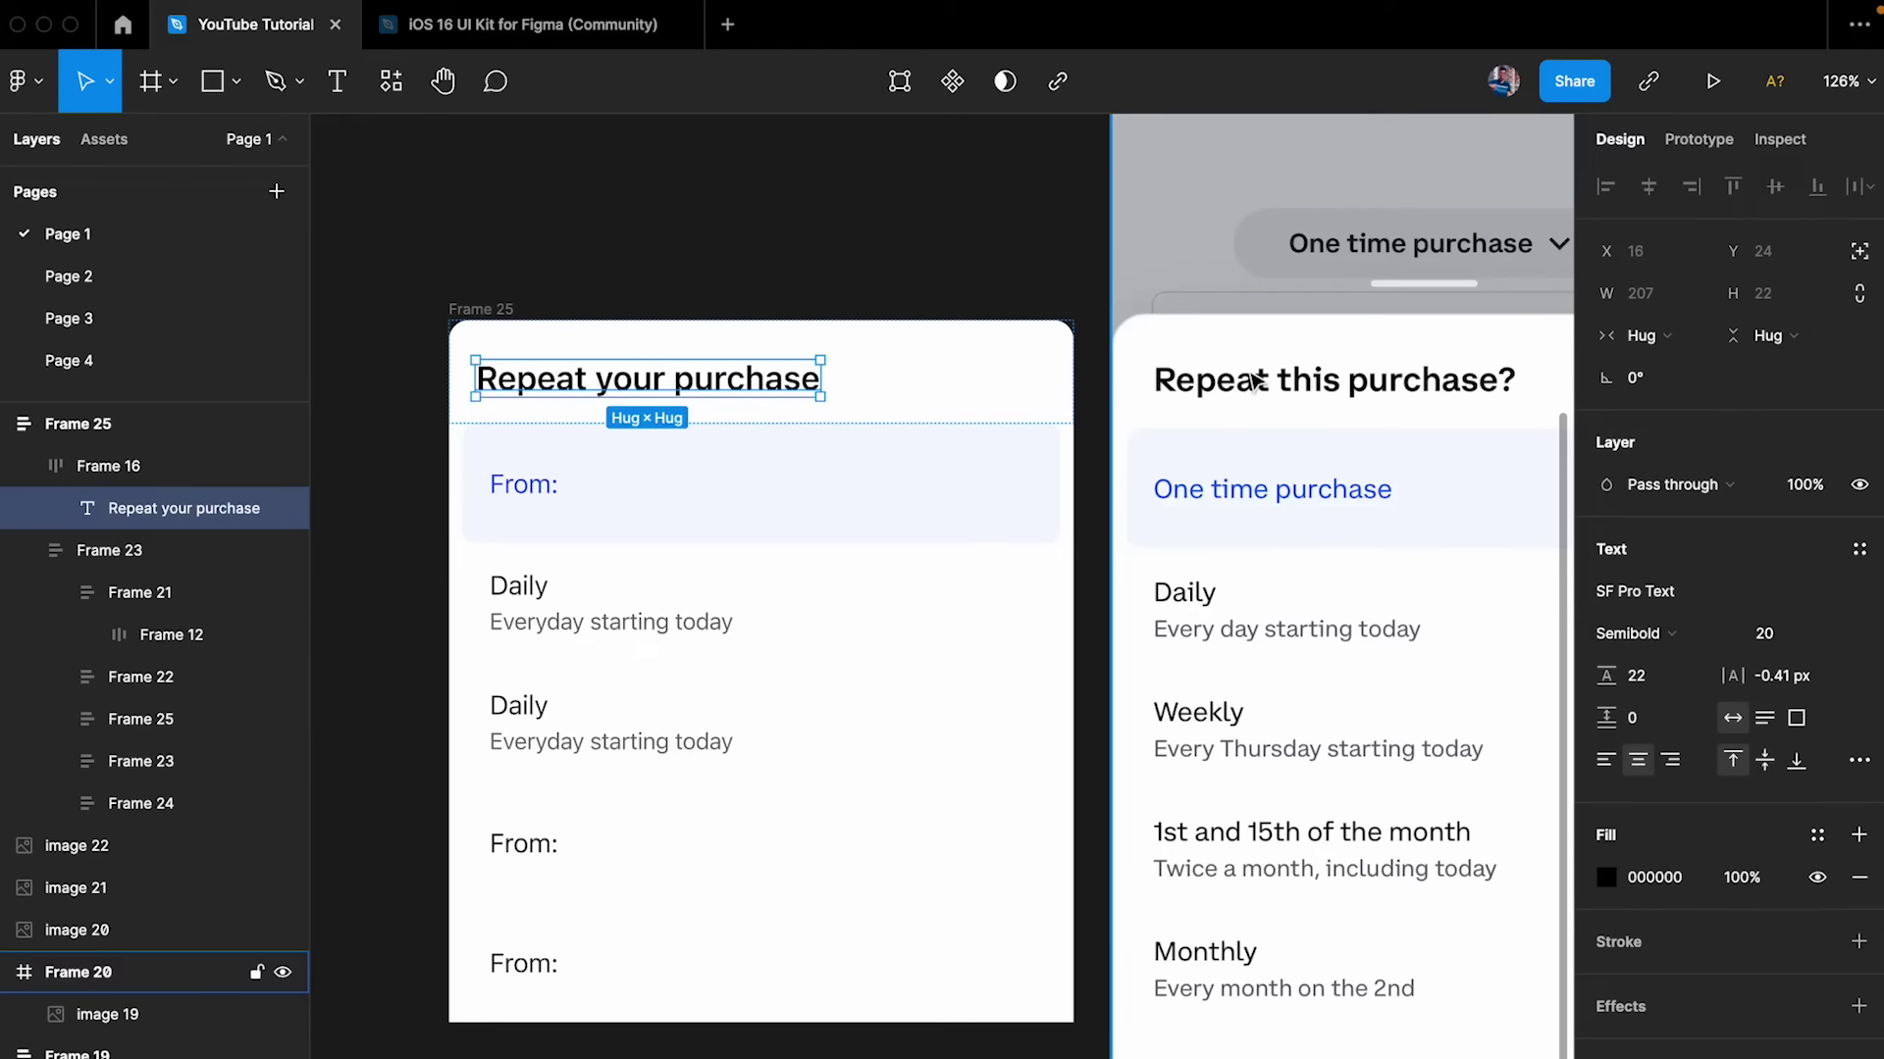
scroll(1143, 439, up, 5)
scroll(1138, 432, down, 1)
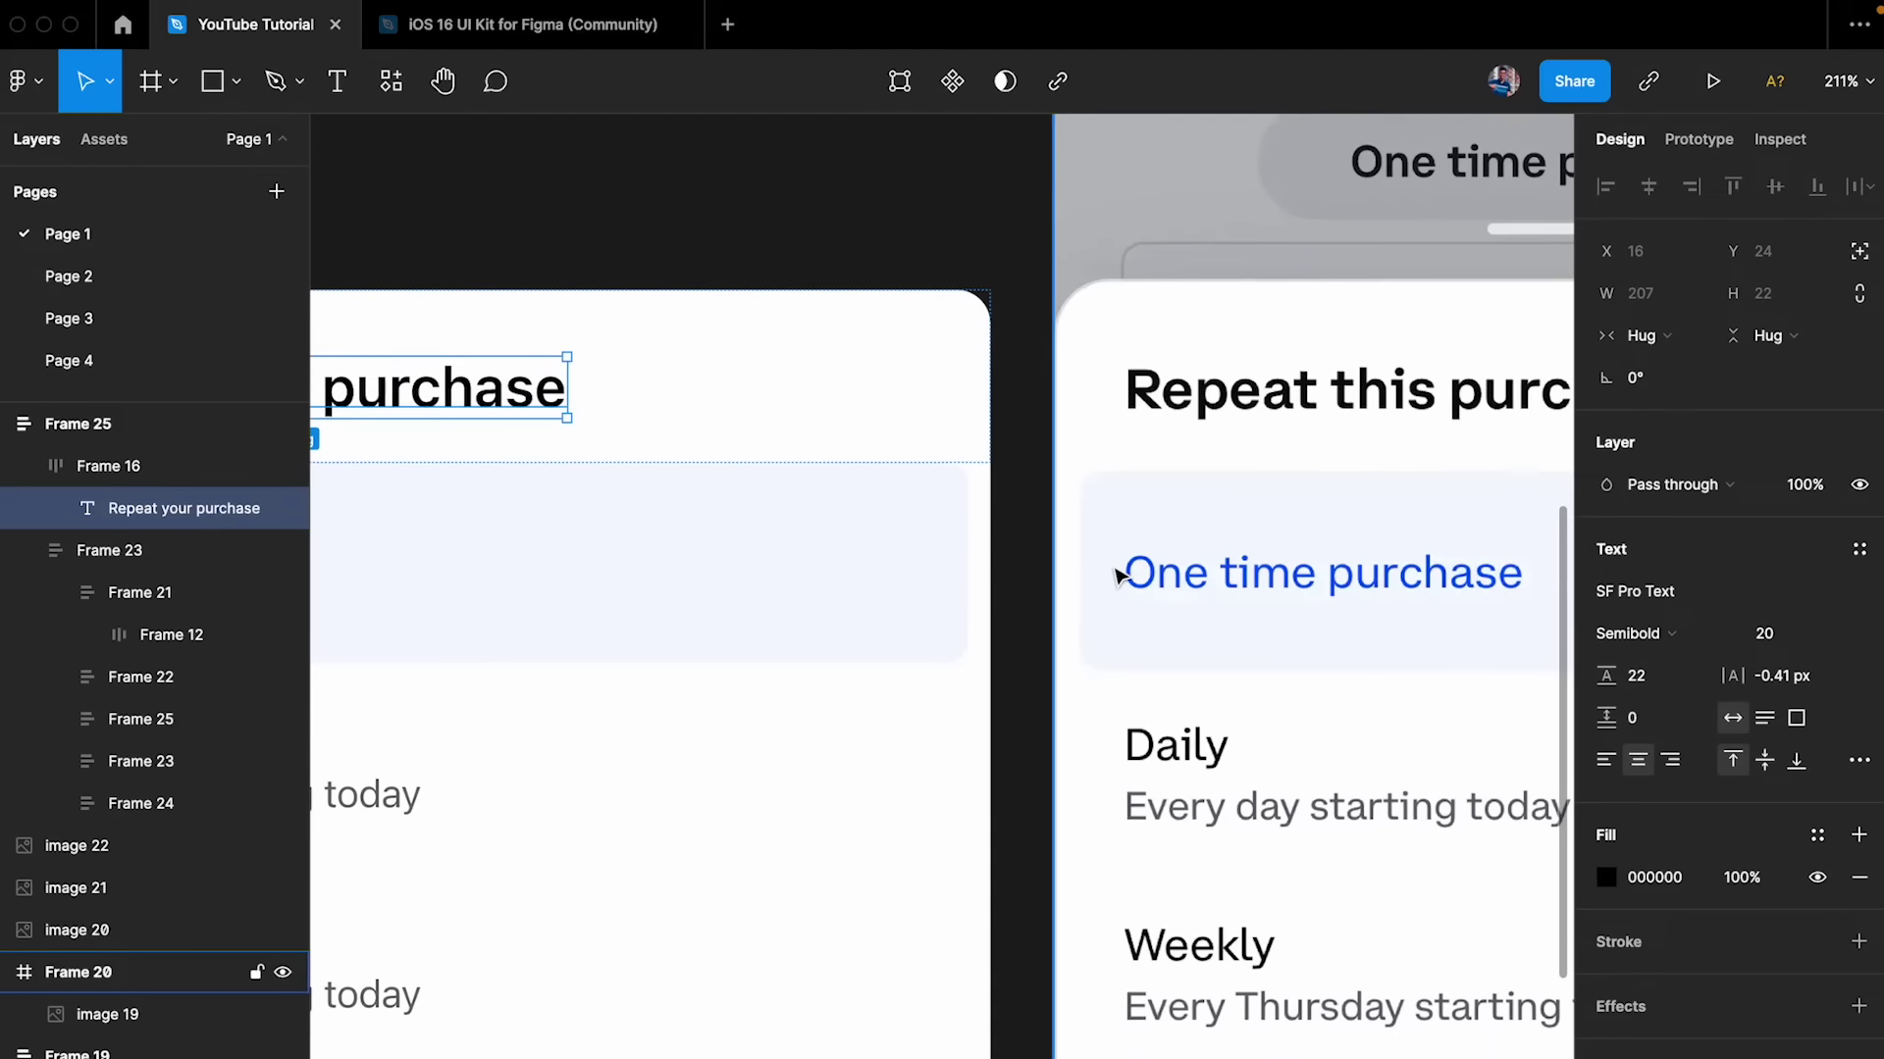
scroll(1069, 581, down, 5)
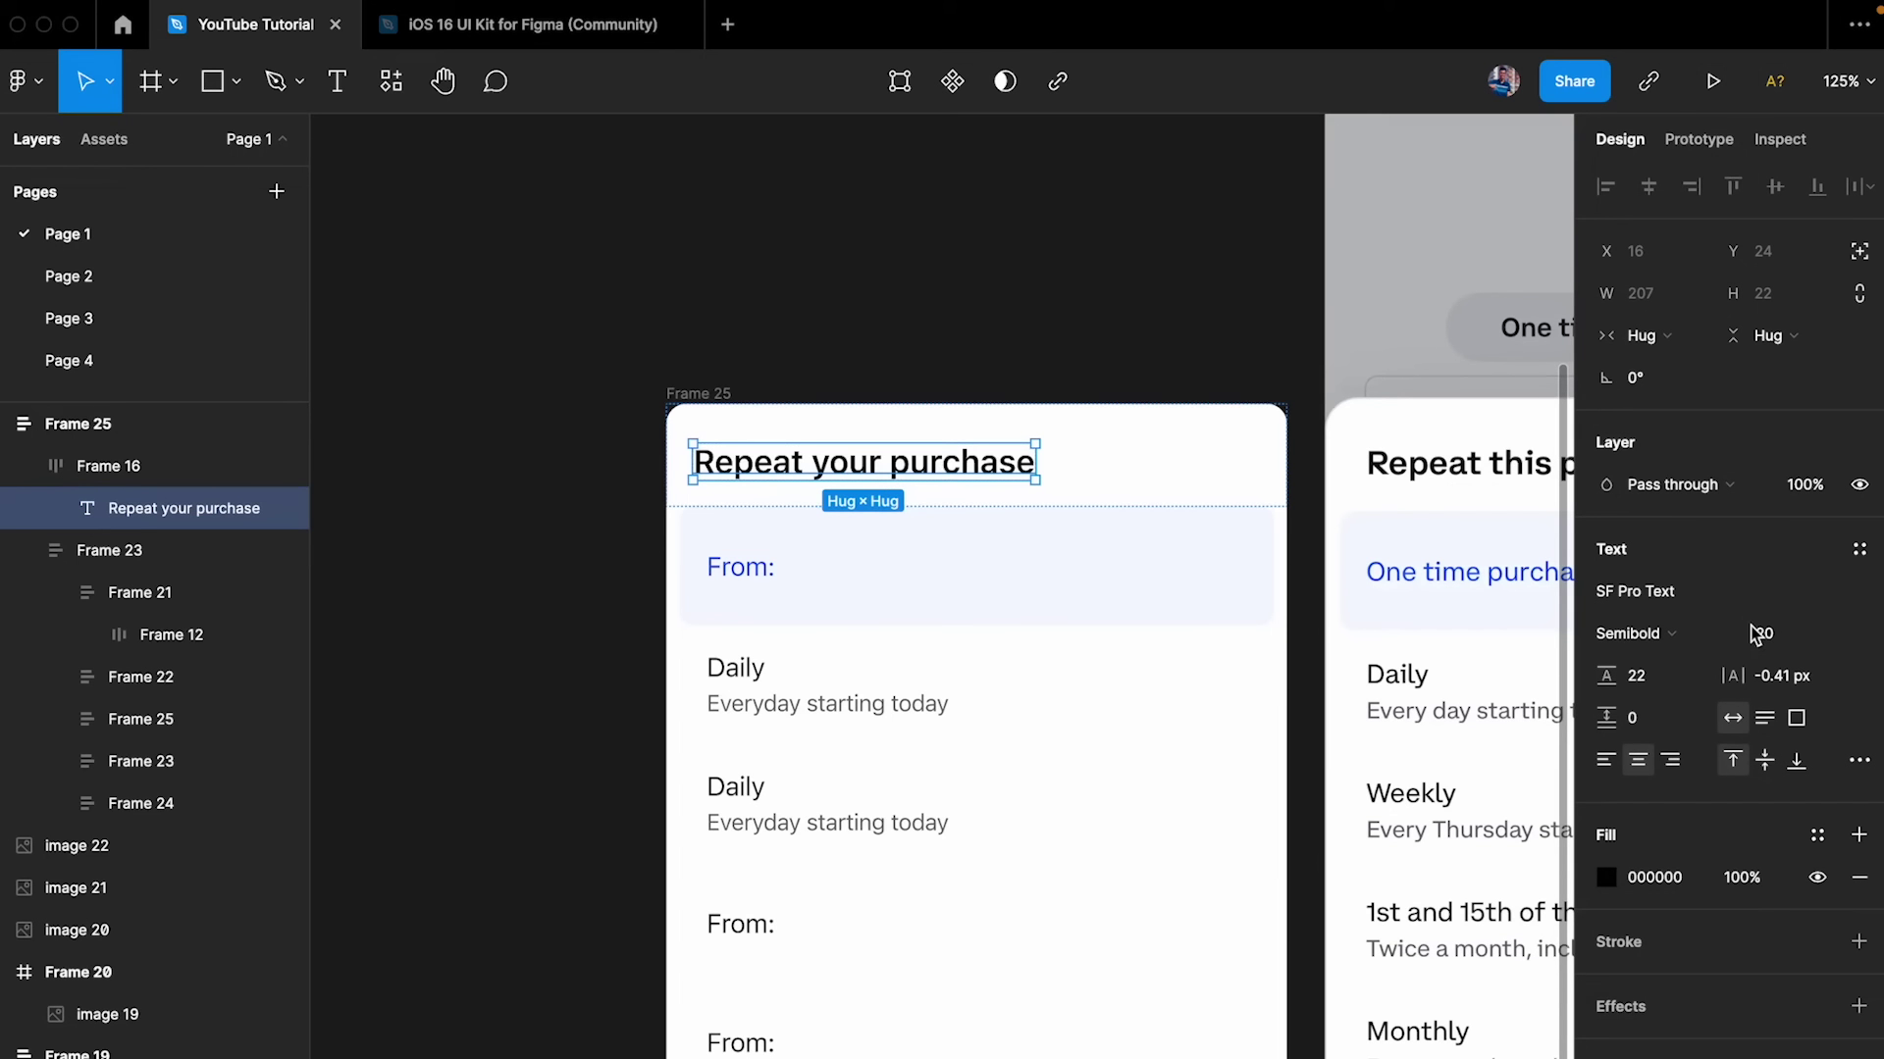
click(1106, 454)
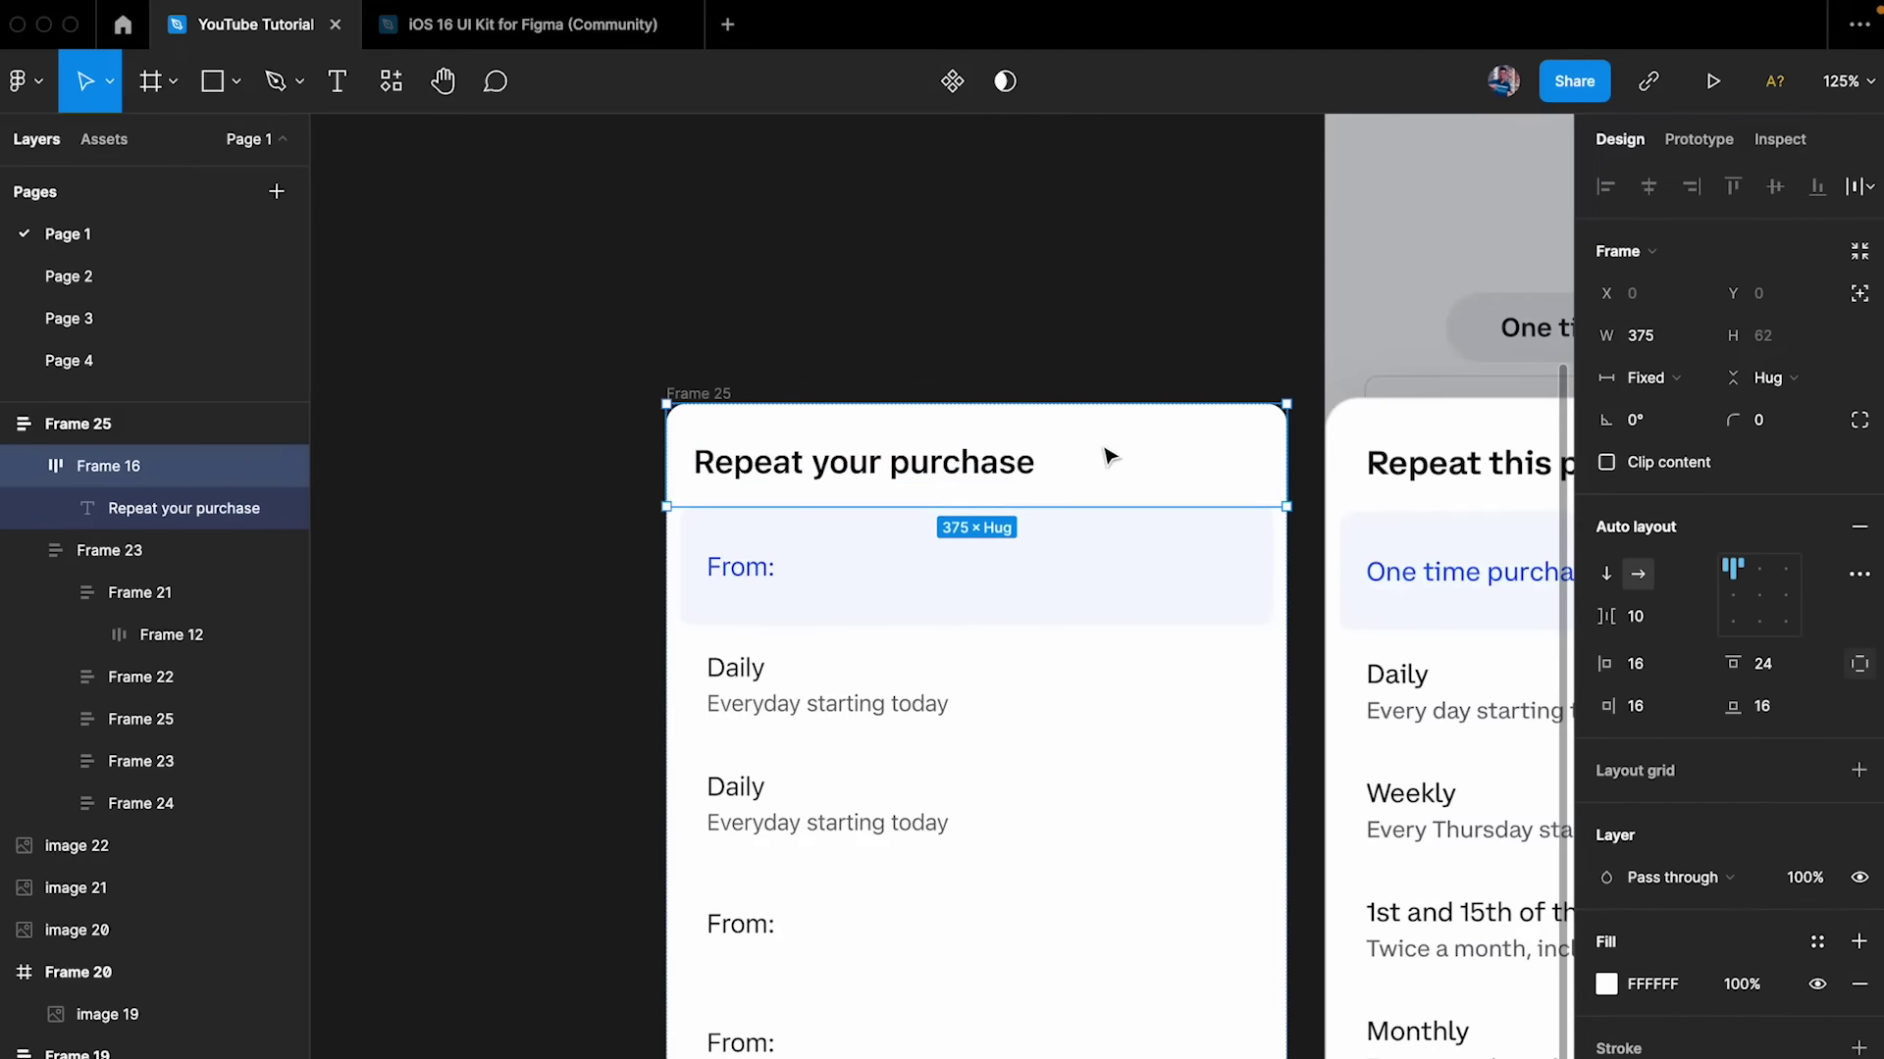
click(1667, 663)
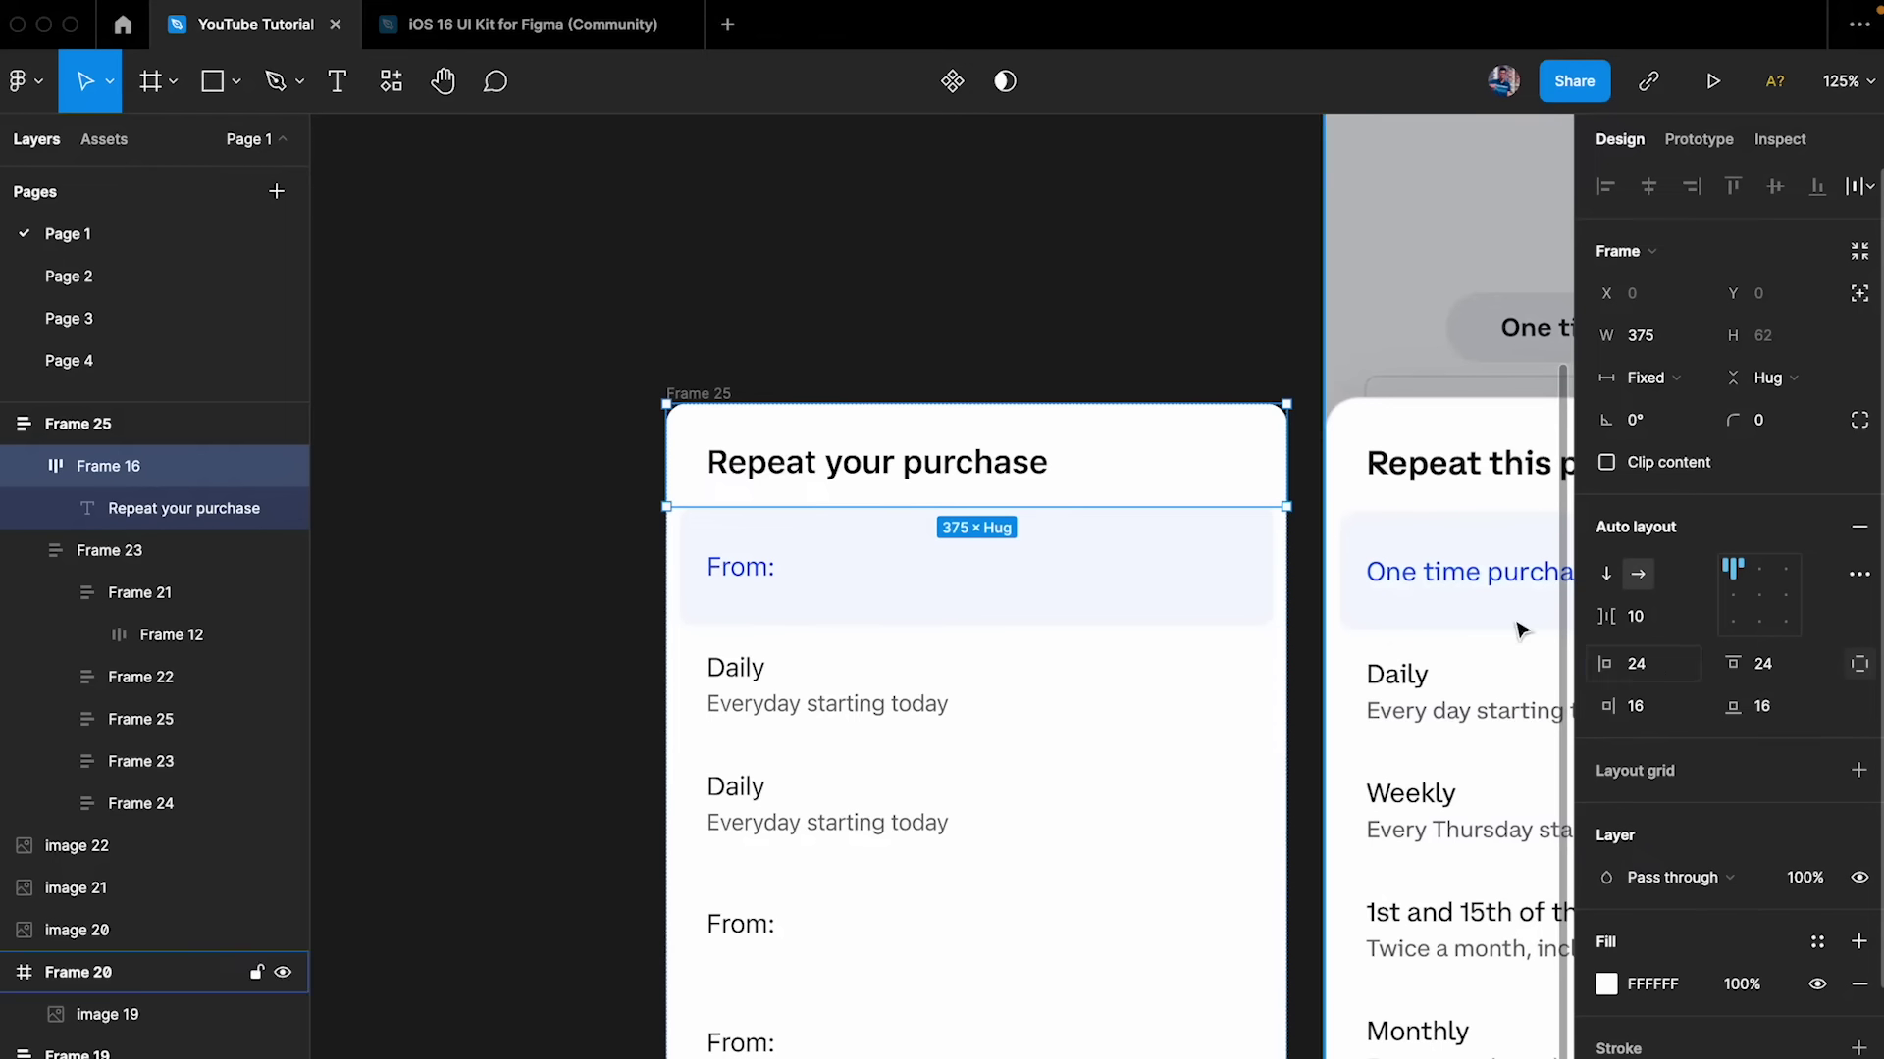
click(1030, 282)
scroll(1030, 282, down, 2)
scroll(1030, 282, right, 5)
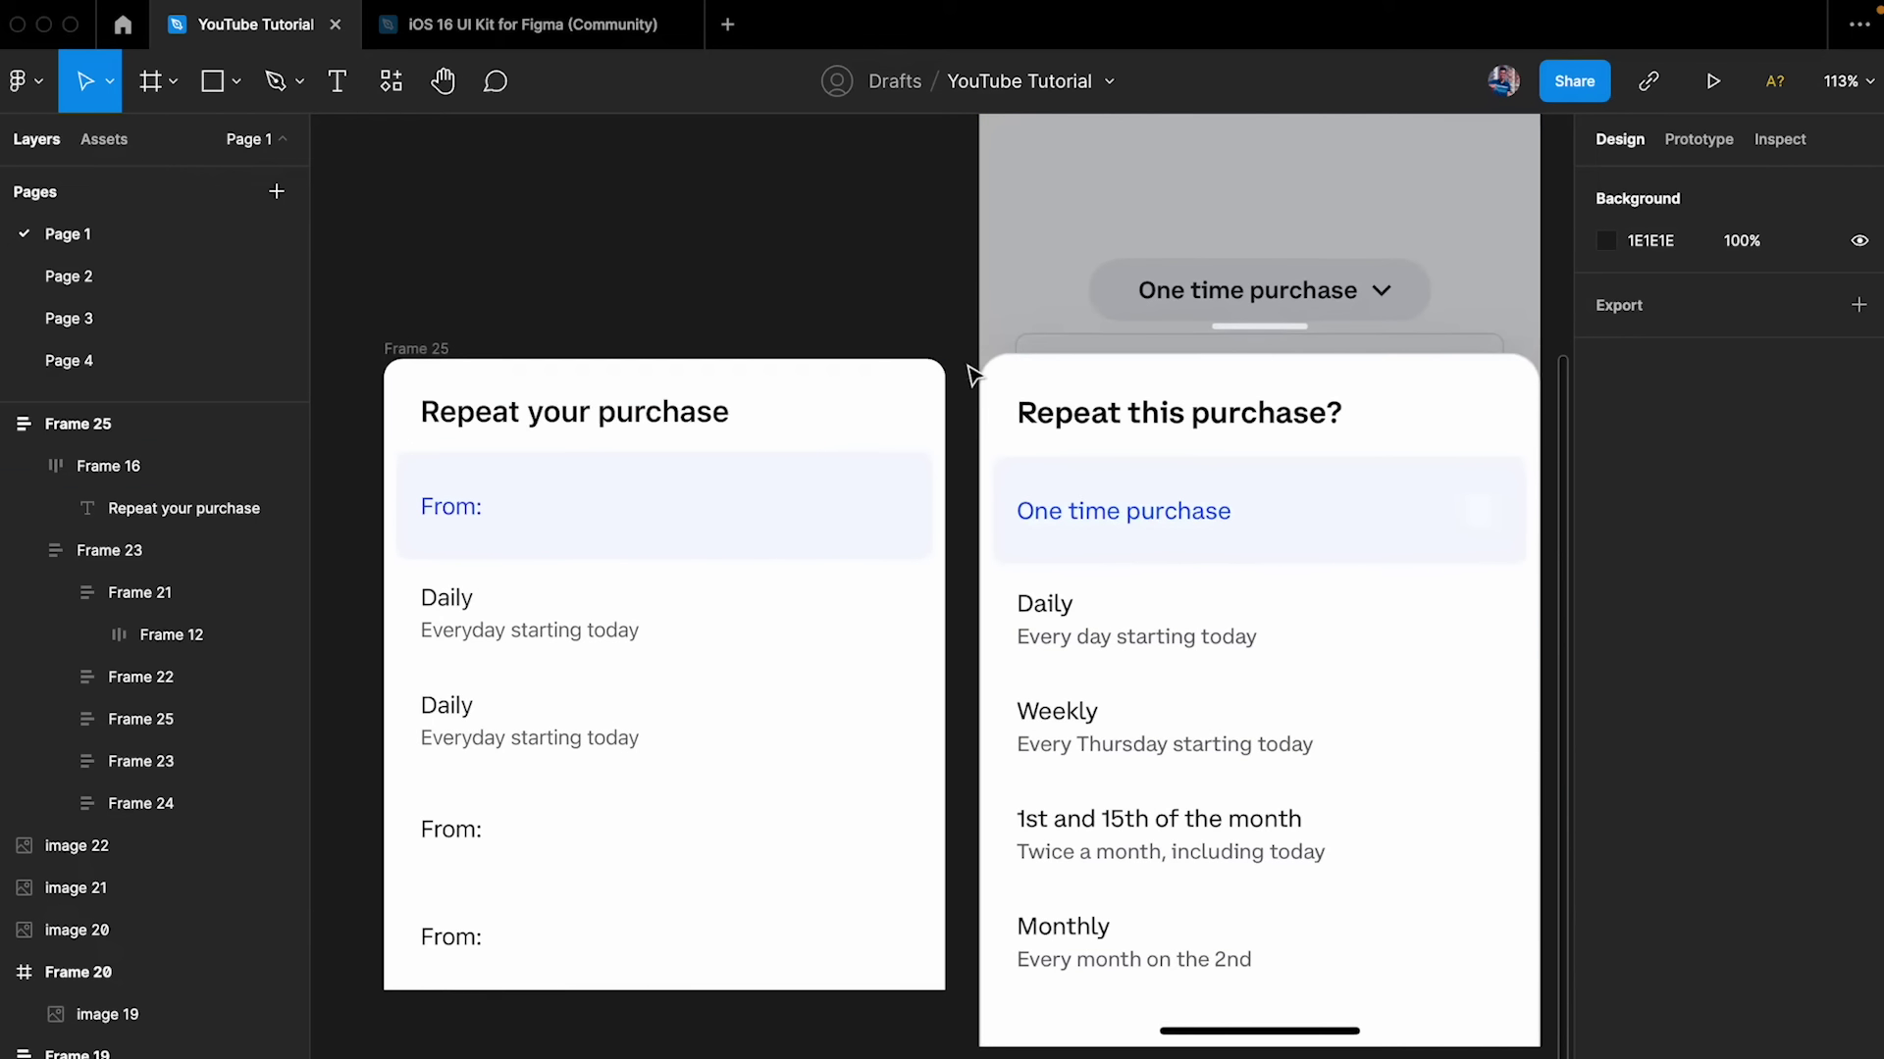
- Add a question mark so the header text reads "Repeat your purchase?"
double_click(673, 414)
key(Right)
text(?)
key(Escape)
click(675, 297)
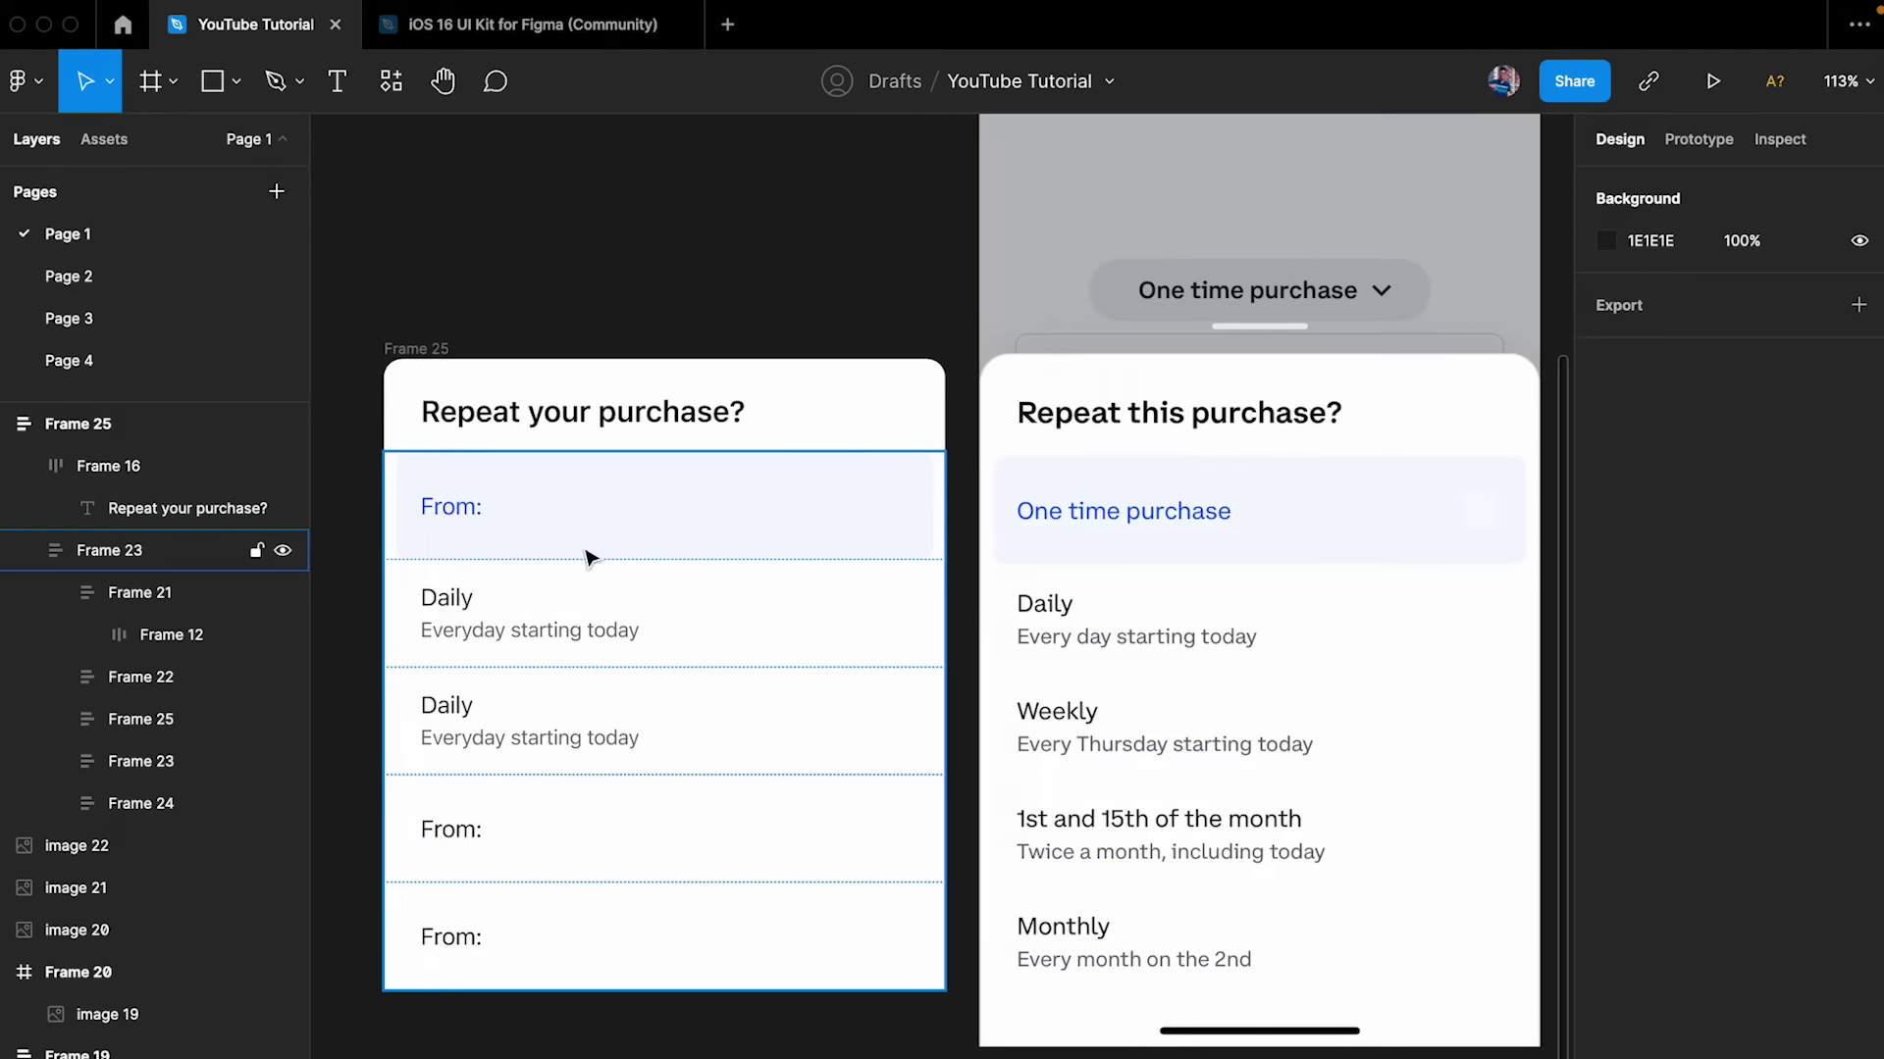
- Examine the close buttons on the Buy Ride Pass and Check-in reference sheets and the padding of Frame 25's header row
click(550, 672)
click(567, 442)
click(643, 294)
scroll(645, 293, down, 5)
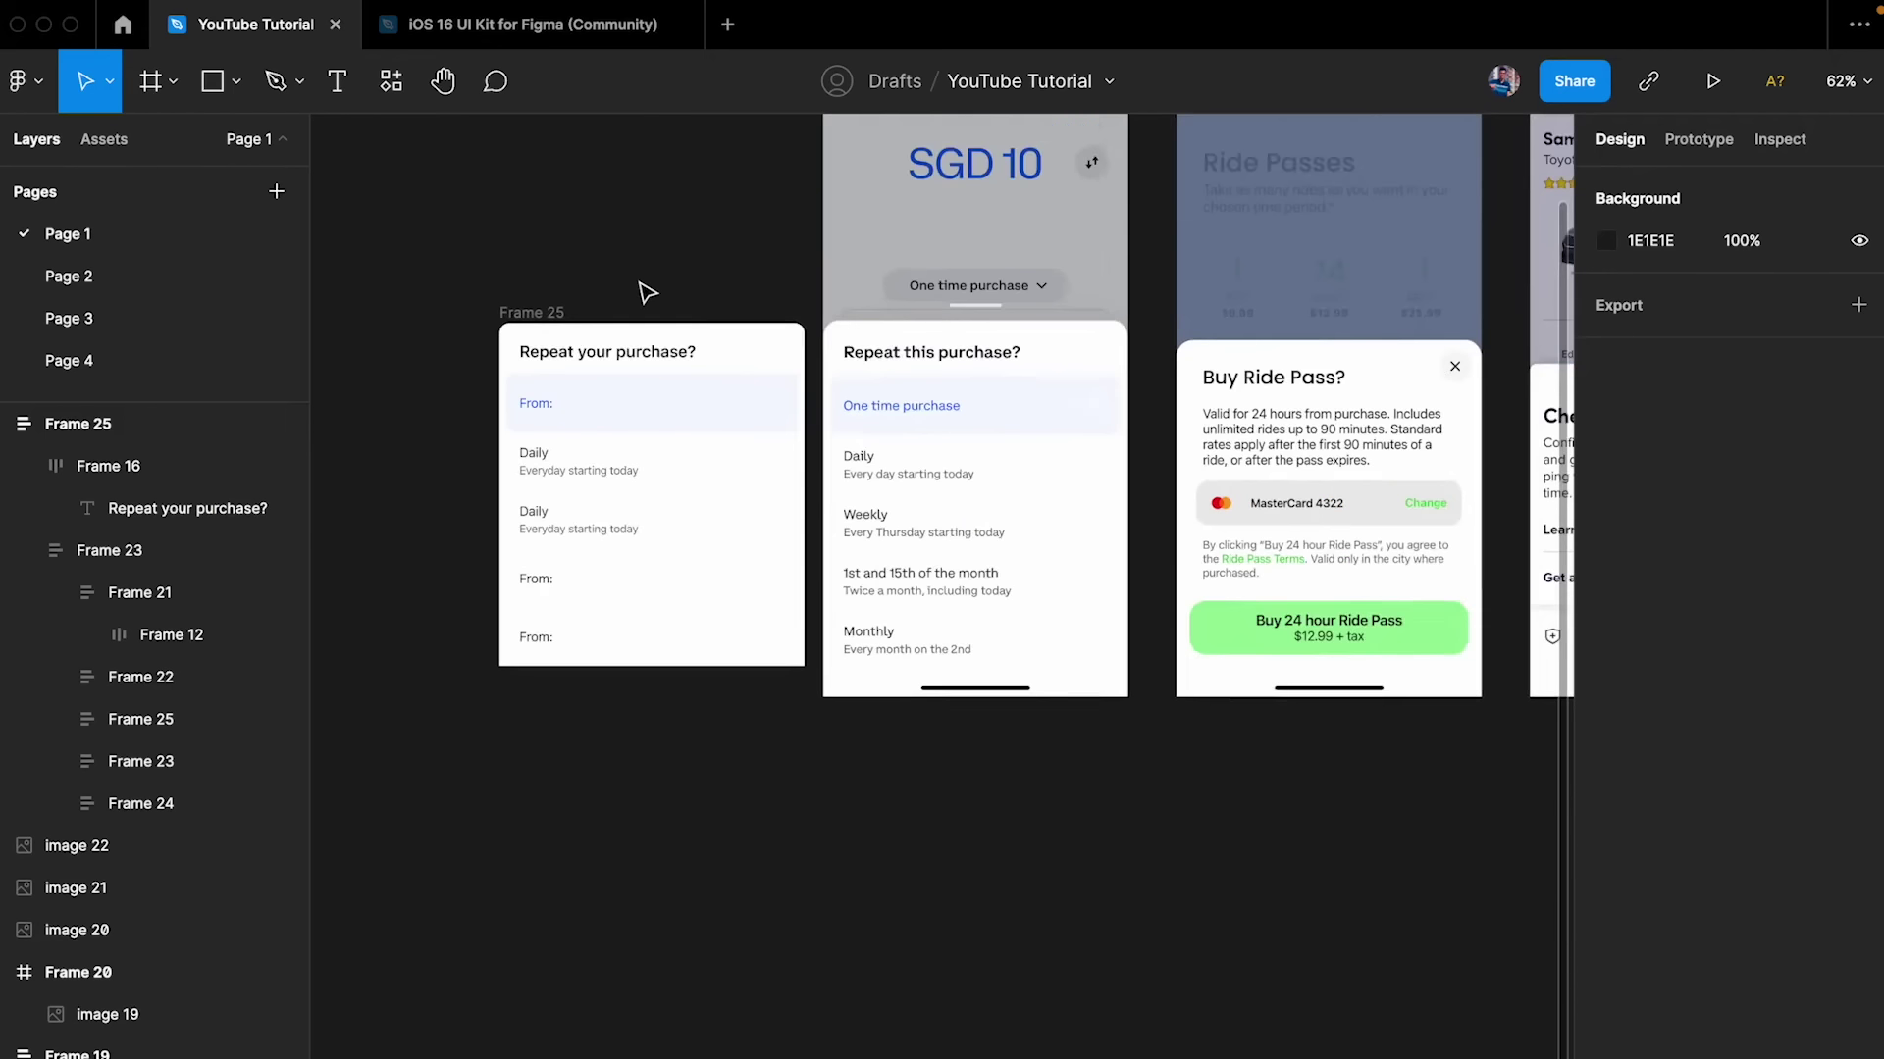
scroll(648, 292, right, 7)
scroll(693, 412, up, 3)
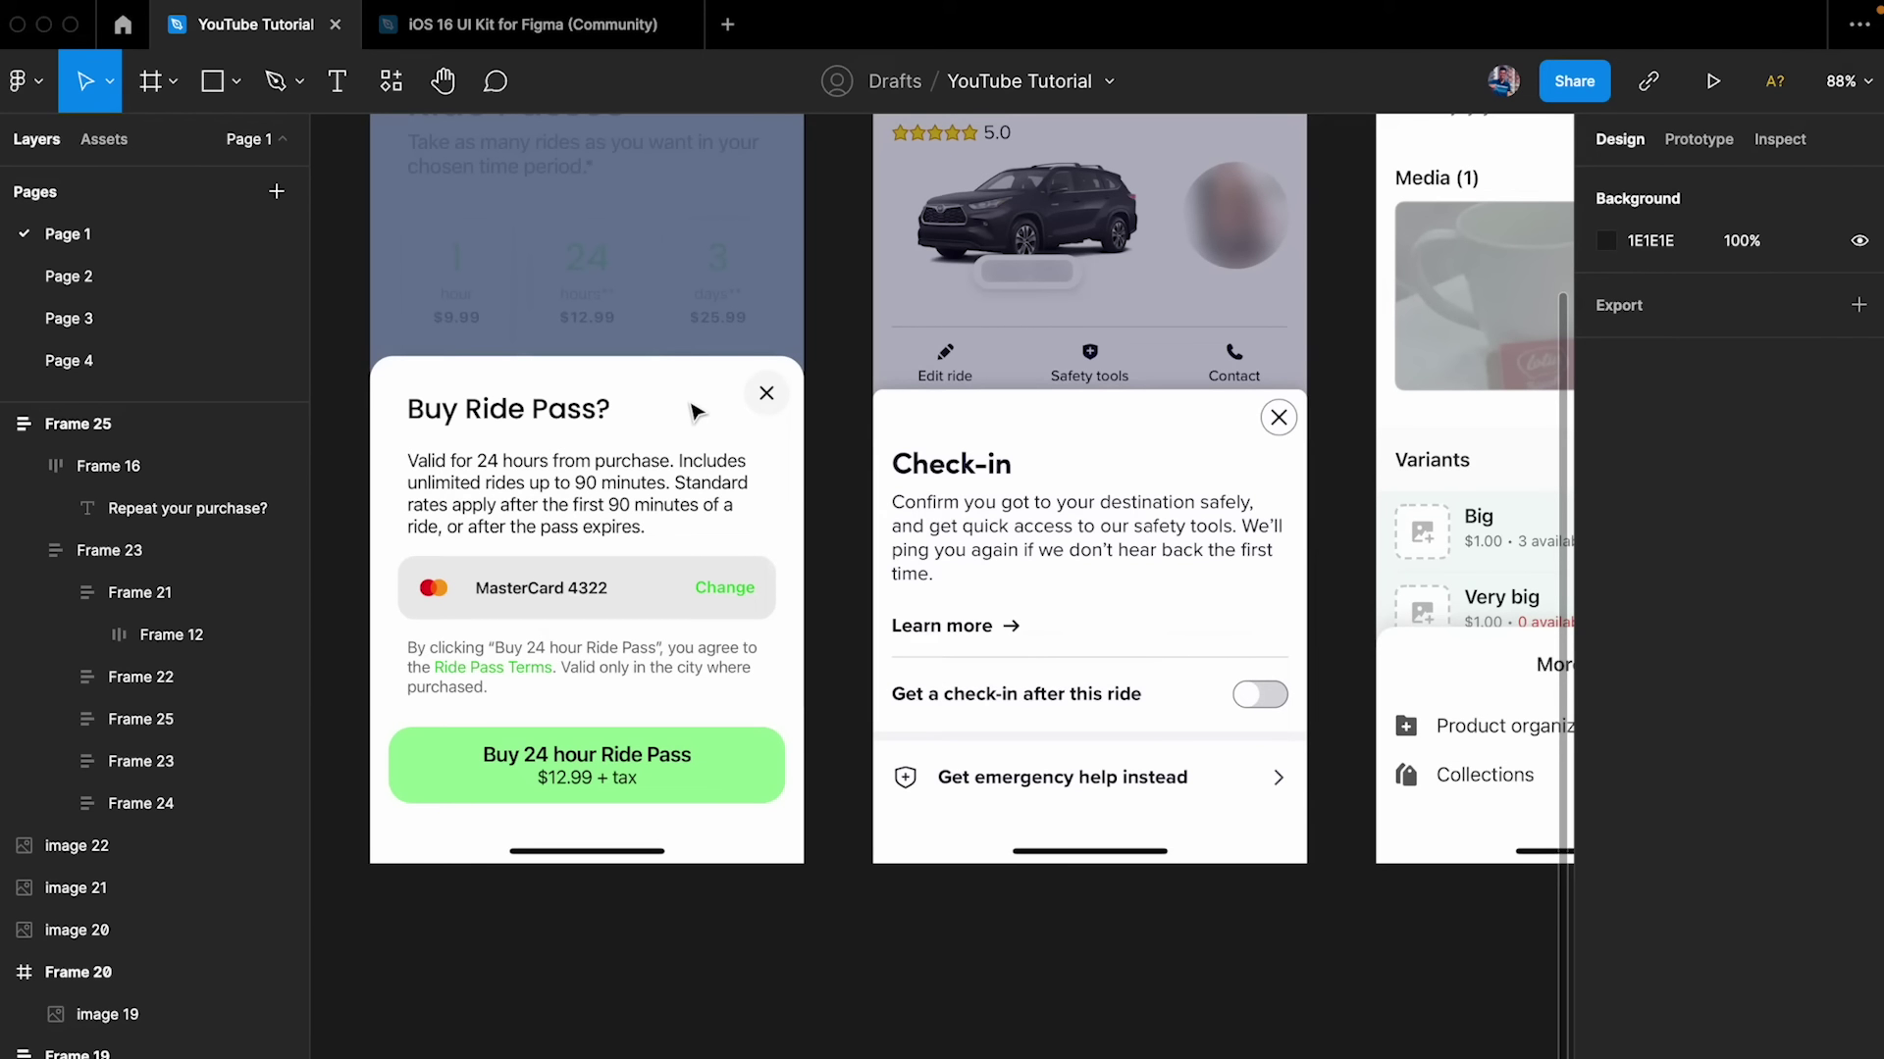
scroll(693, 412, up, 3)
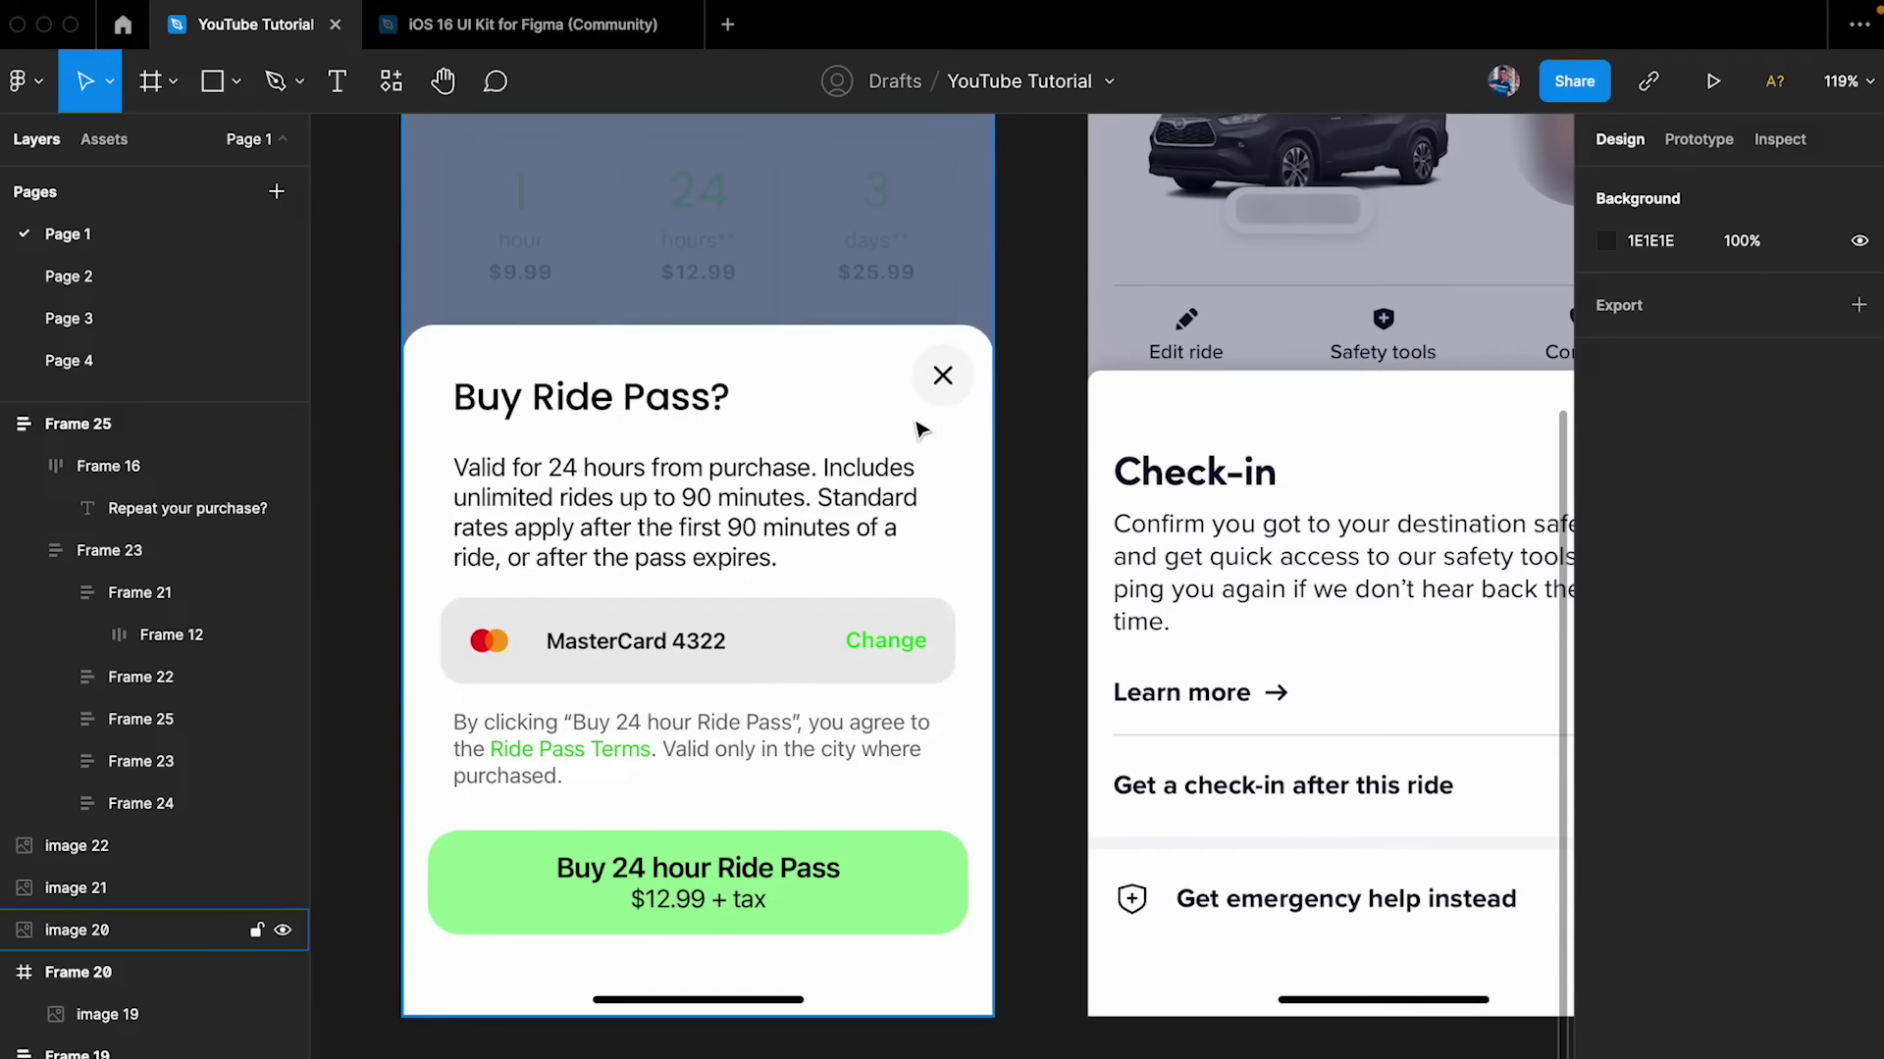
scroll(885, 390, right, 6)
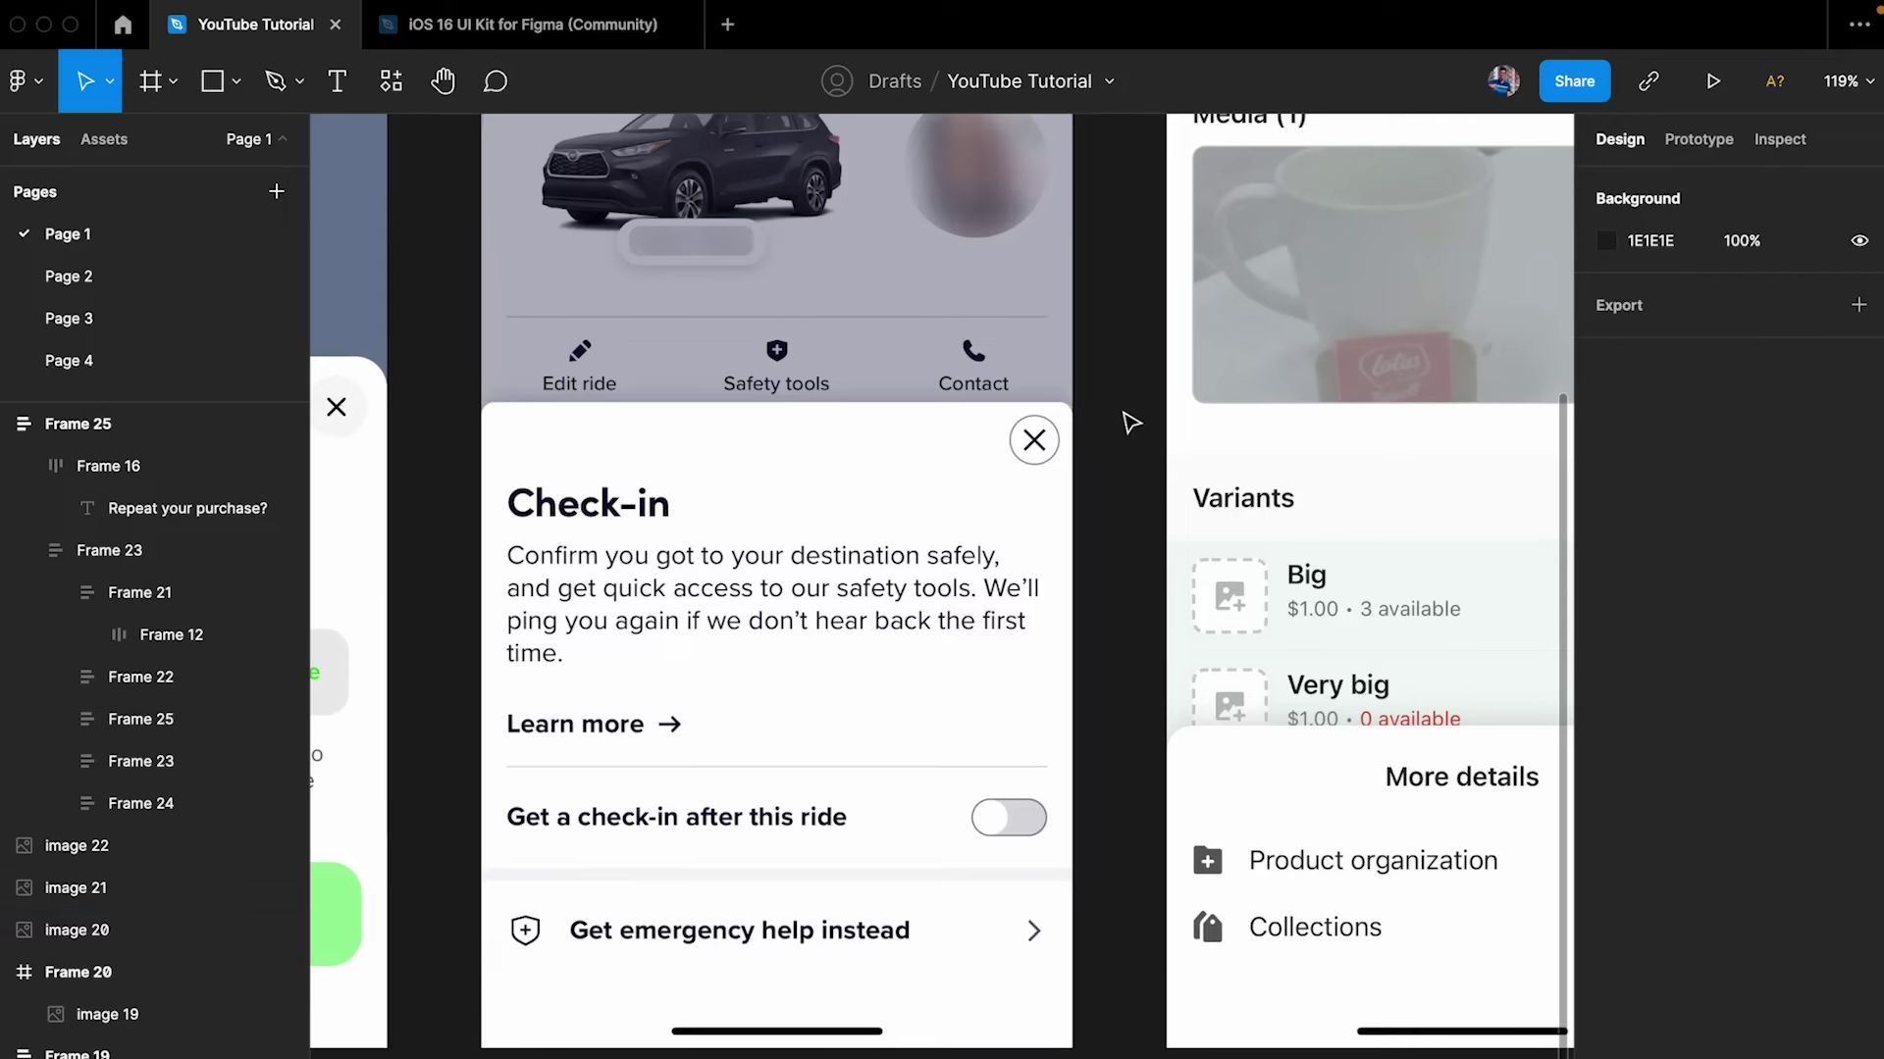
scroll(862, 448, left, 10)
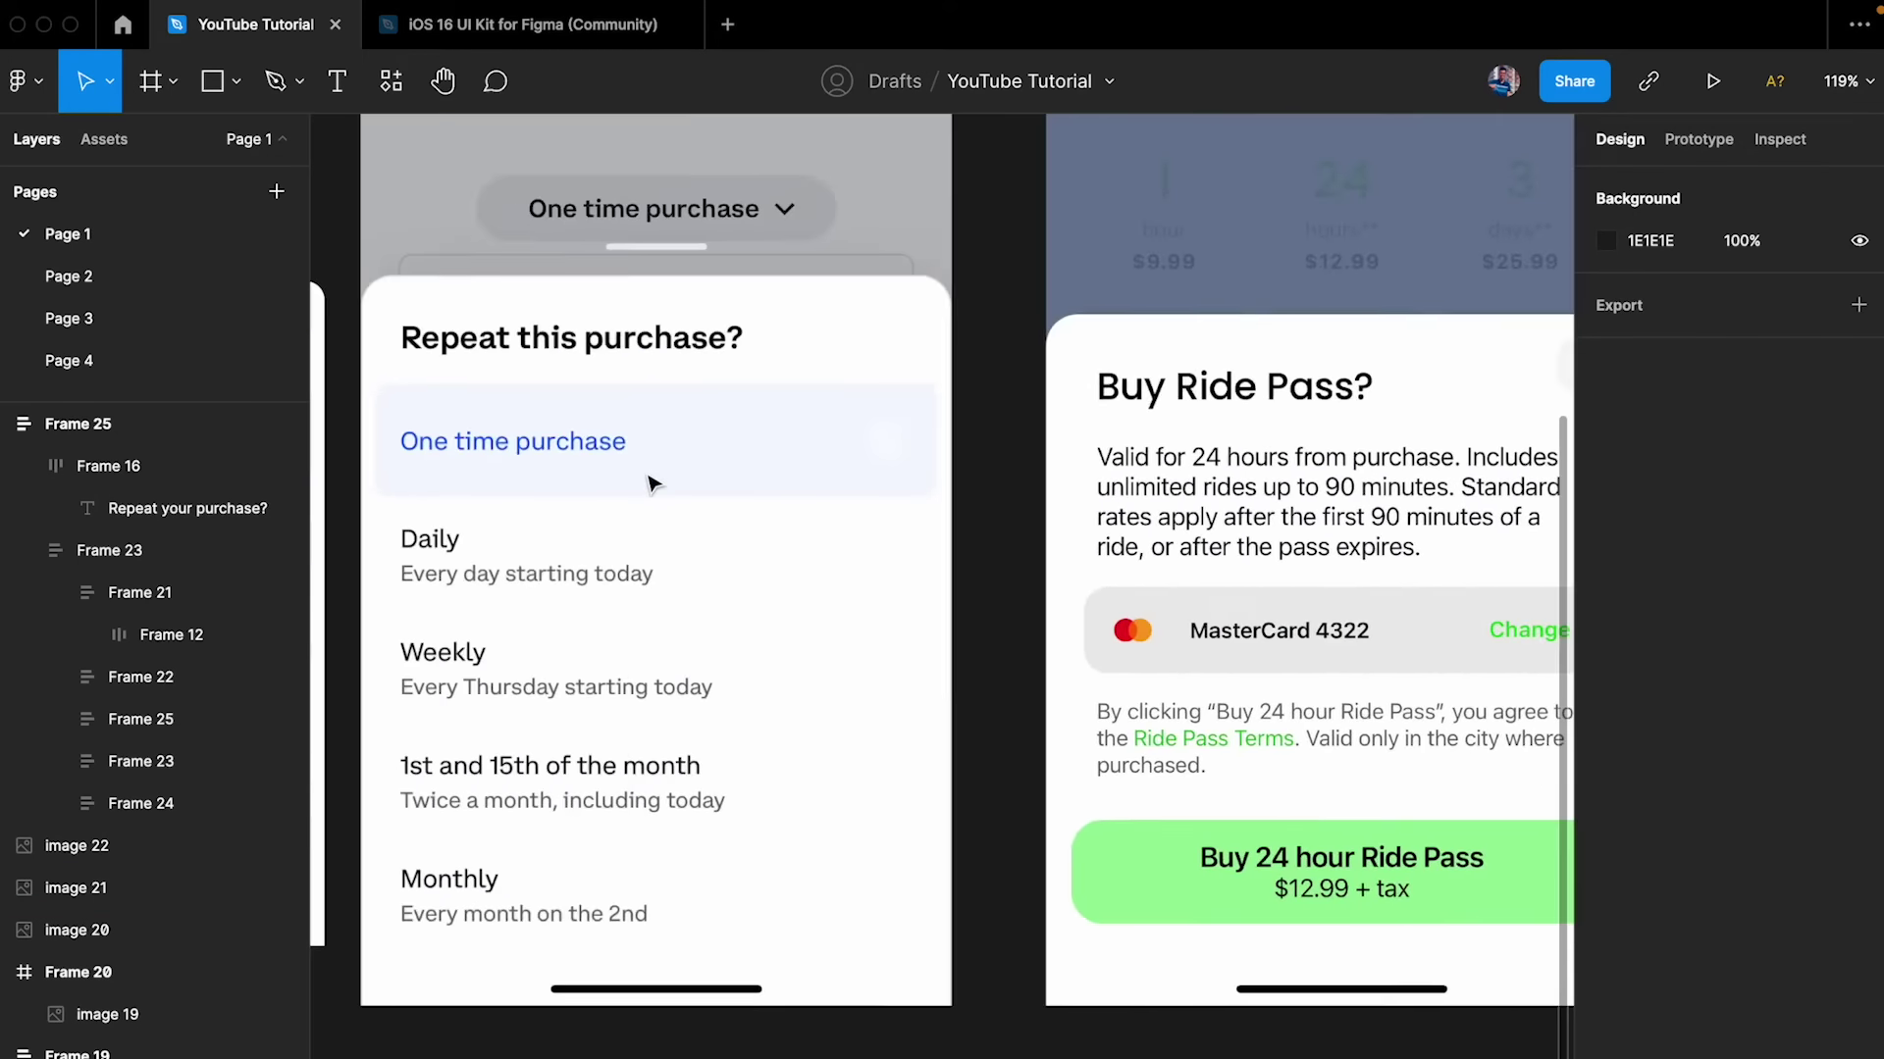
scroll(651, 484, down, 2)
scroll(628, 463, up, 5)
click(652, 368)
scroll(1091, 346, down, 2)
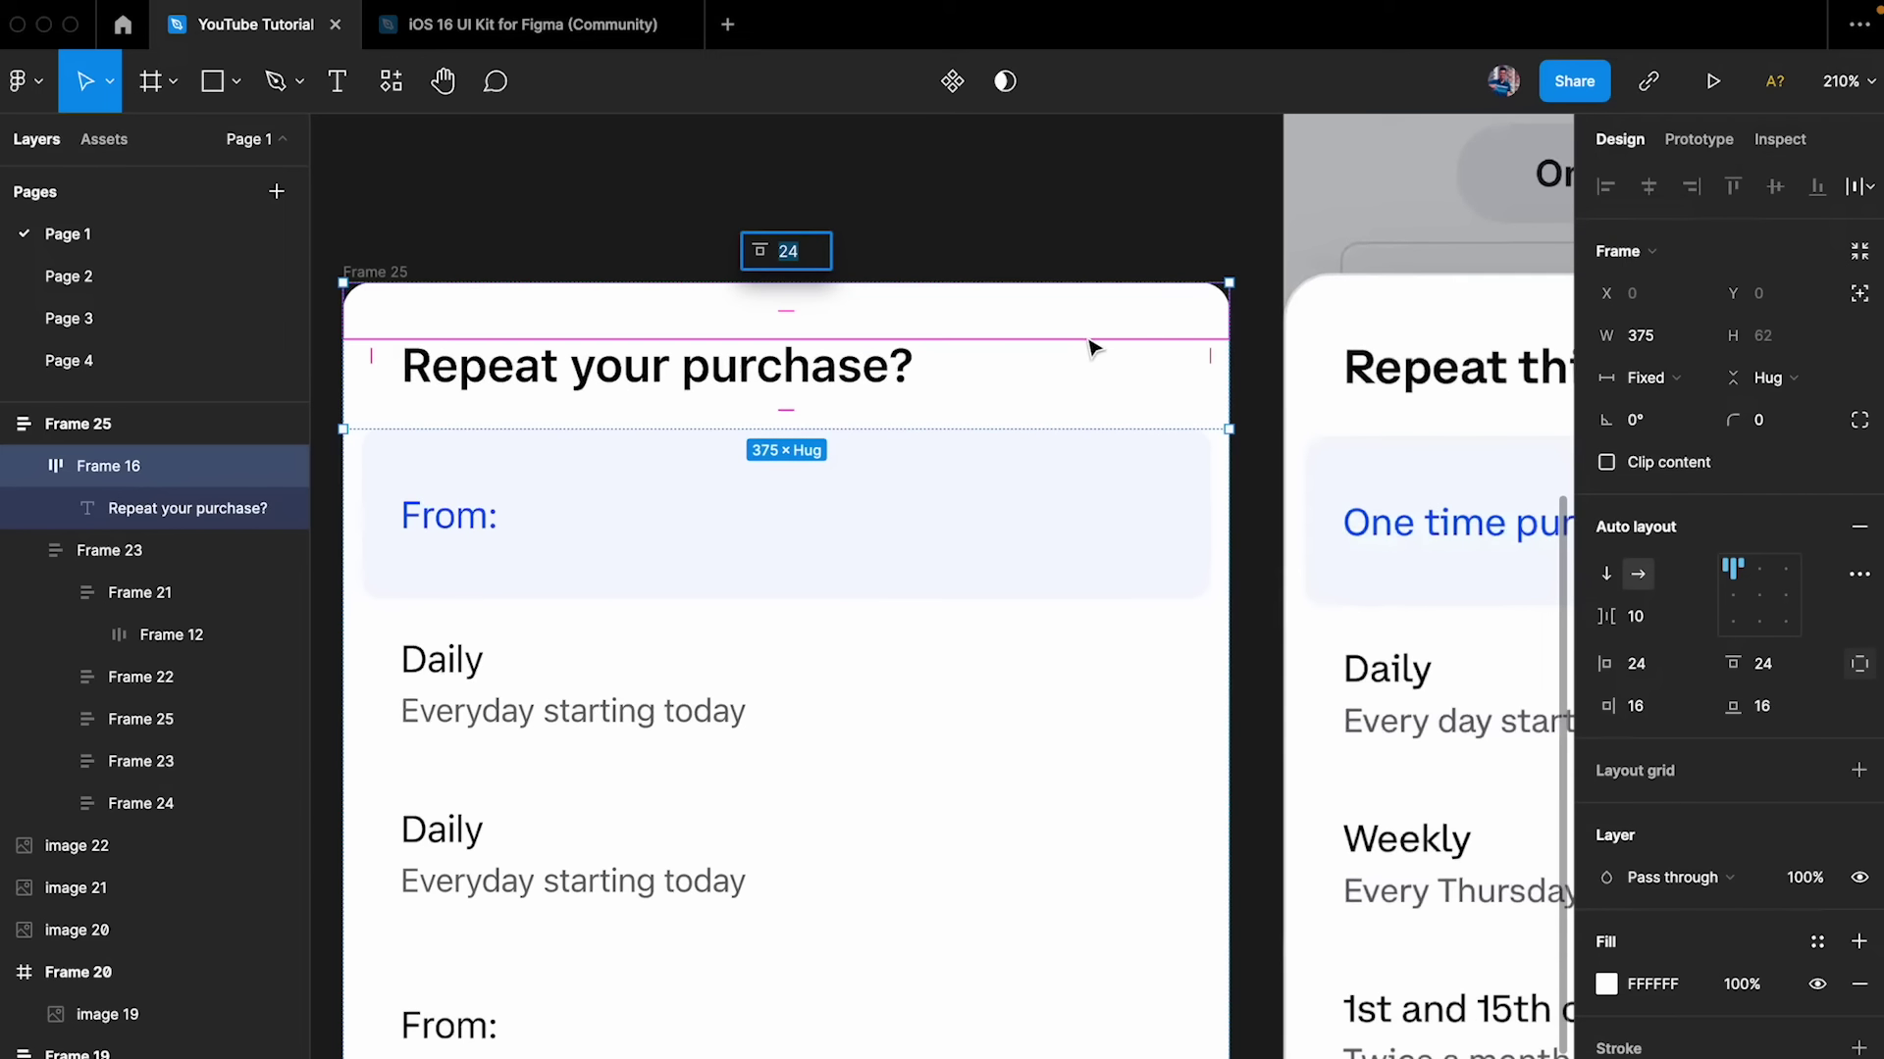
click(1156, 202)
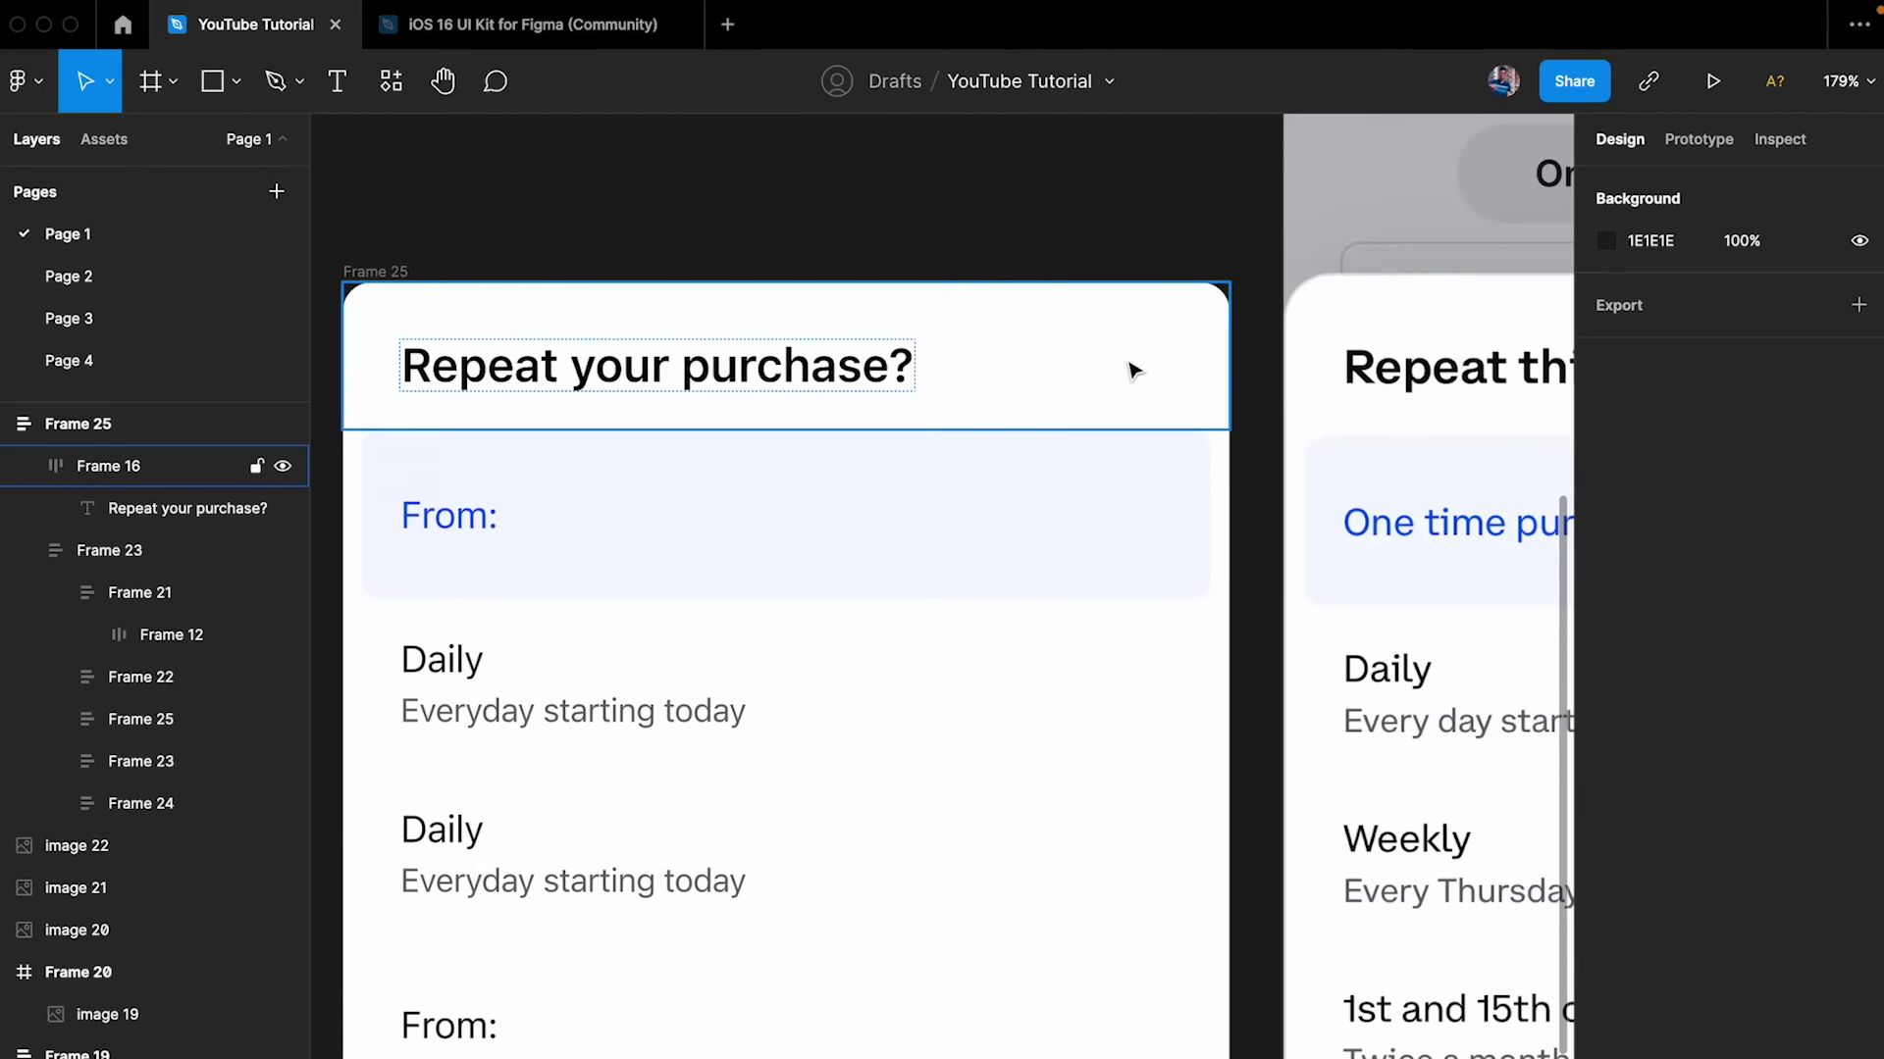
- Compare the navigation bar icons in Frame 1 with the close button placement on the ride pass reference sheet
scroll(1172, 376, down, 8)
scroll(795, 427, left, 5)
scroll(794, 427, up, 8)
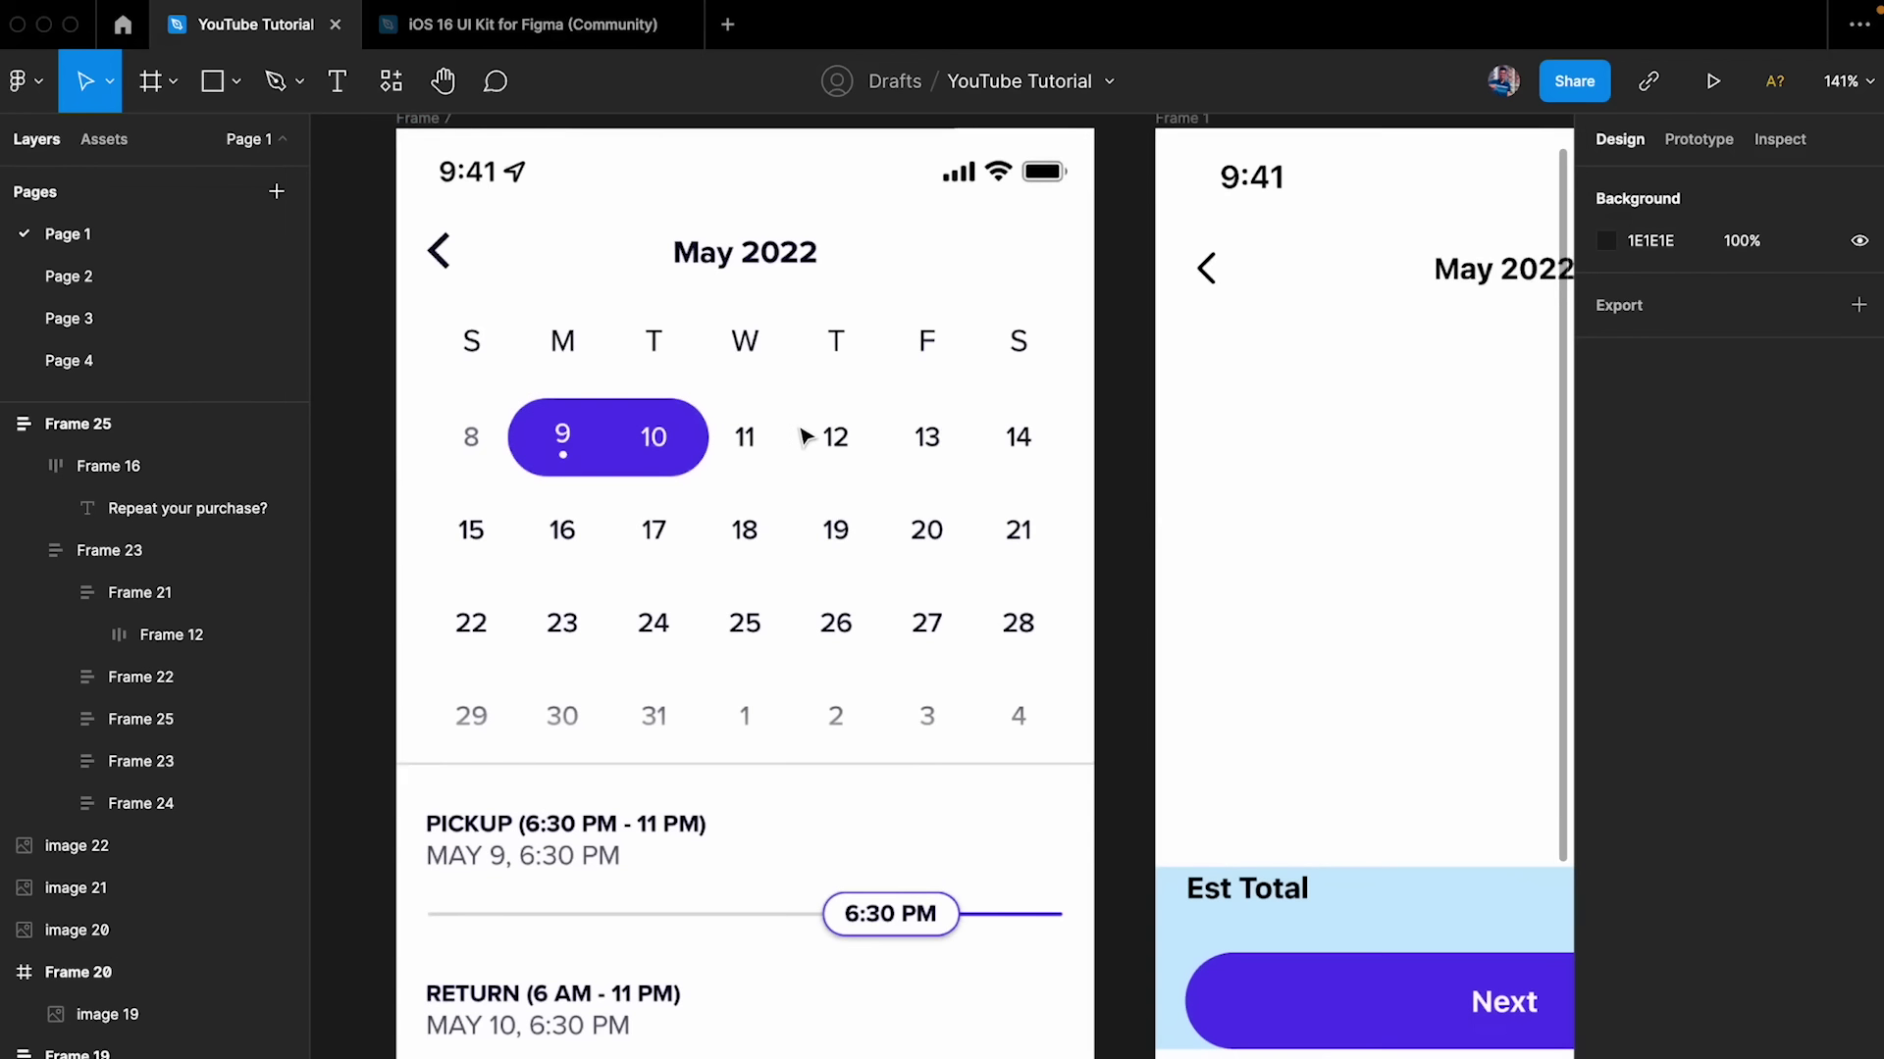
scroll(1299, 298, right, 10)
scroll(849, 333, down, 5)
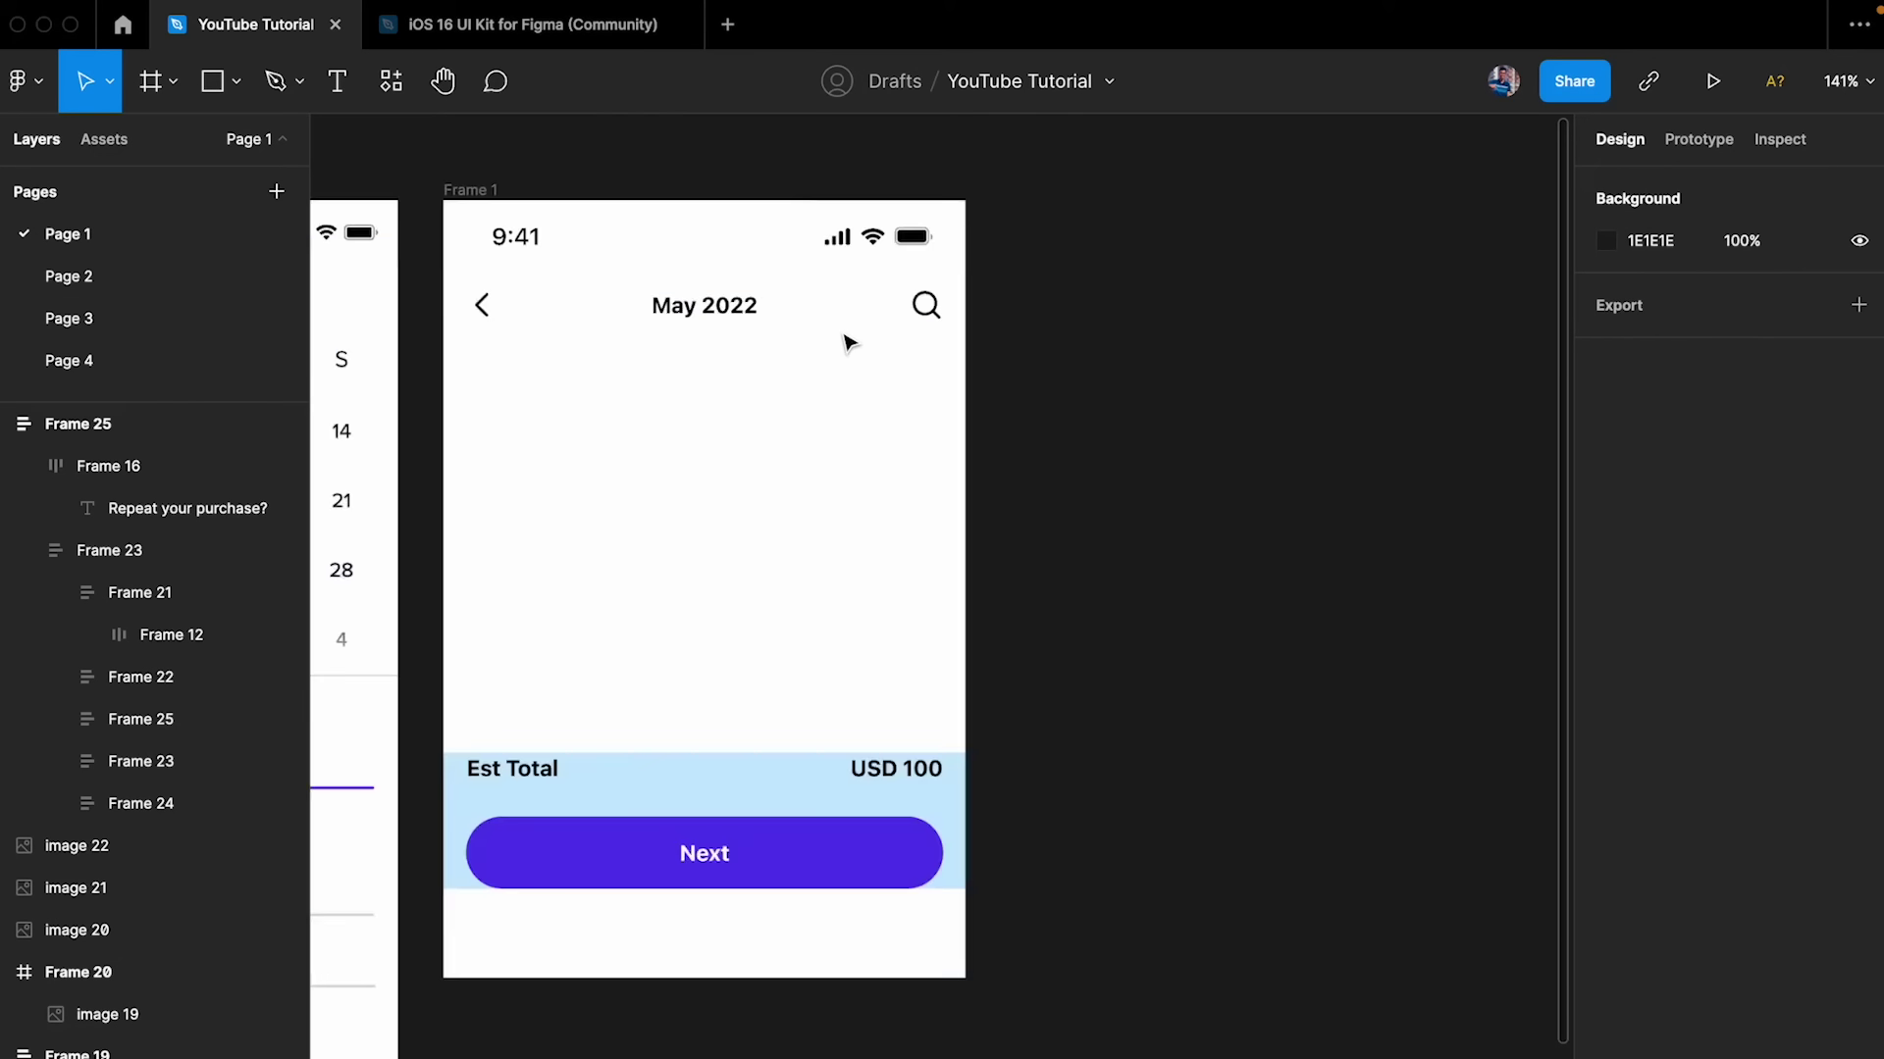
scroll(845, 341, right, 10)
scroll(643, 521, up, 5)
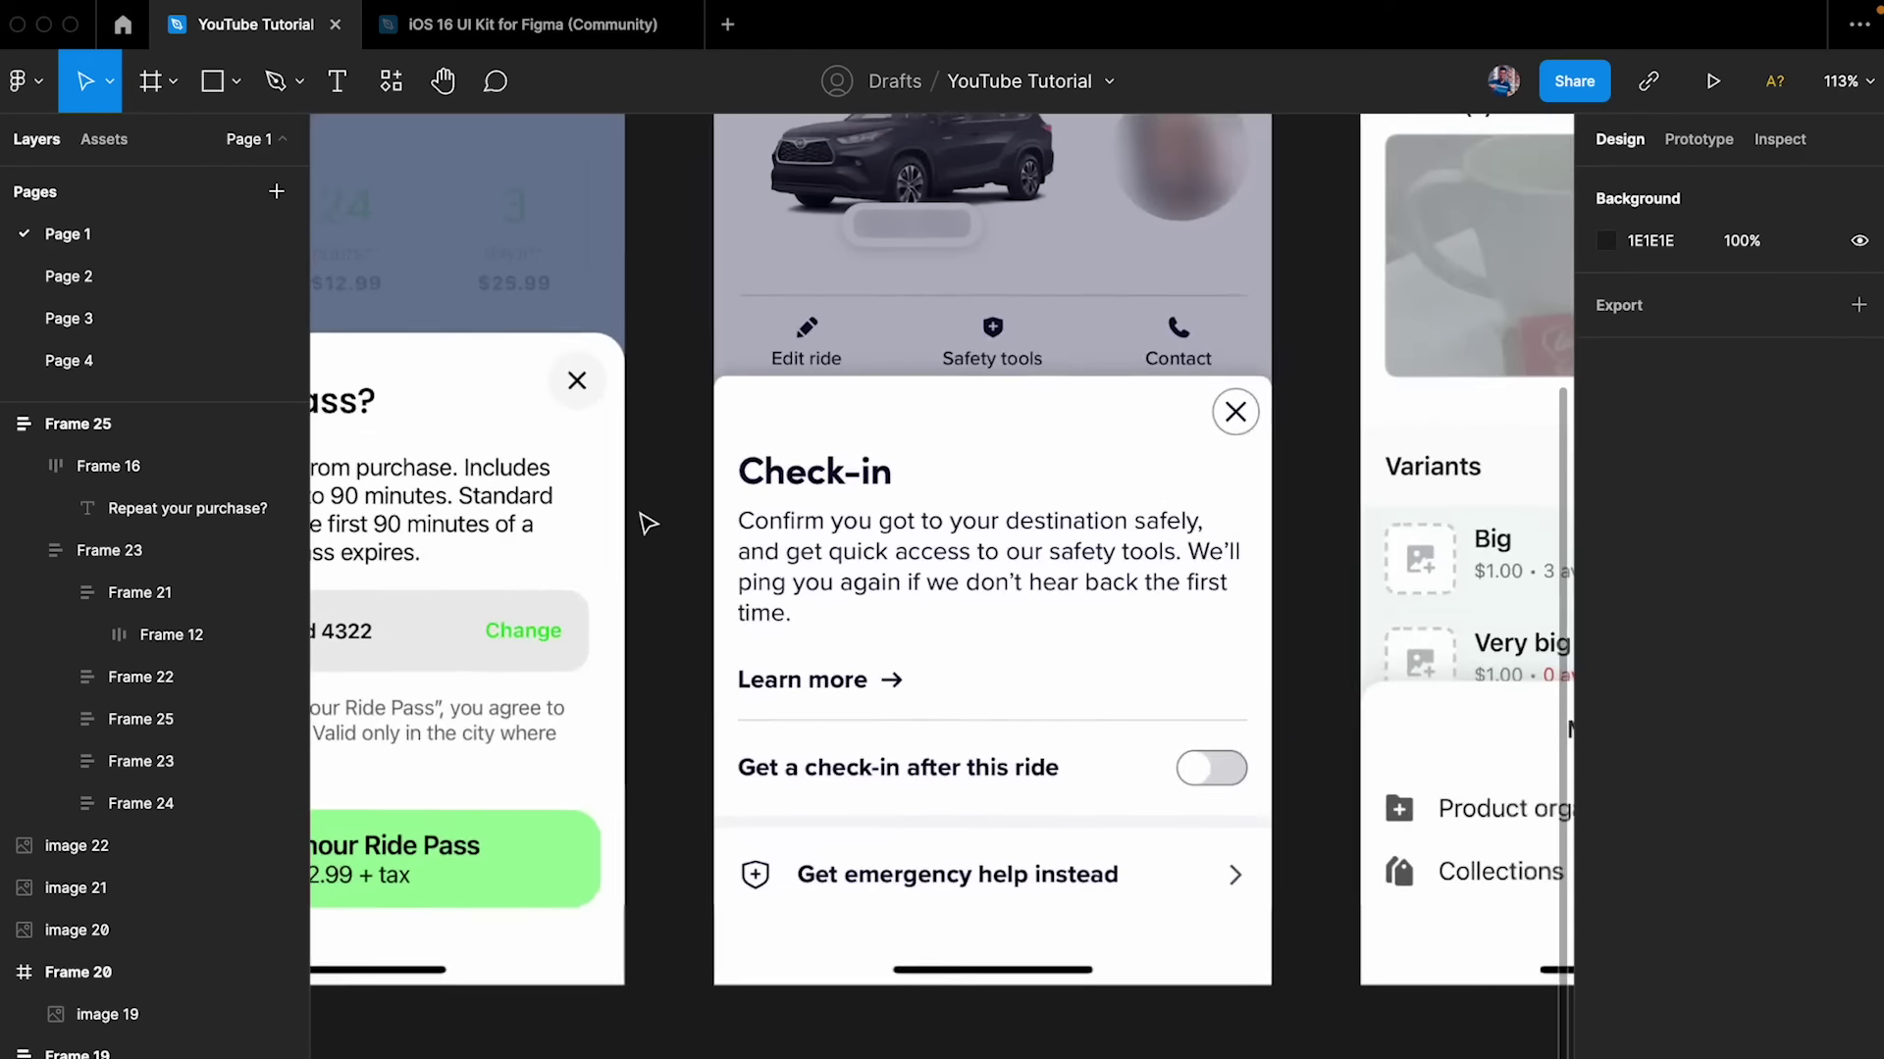
scroll(761, 377, up, 3)
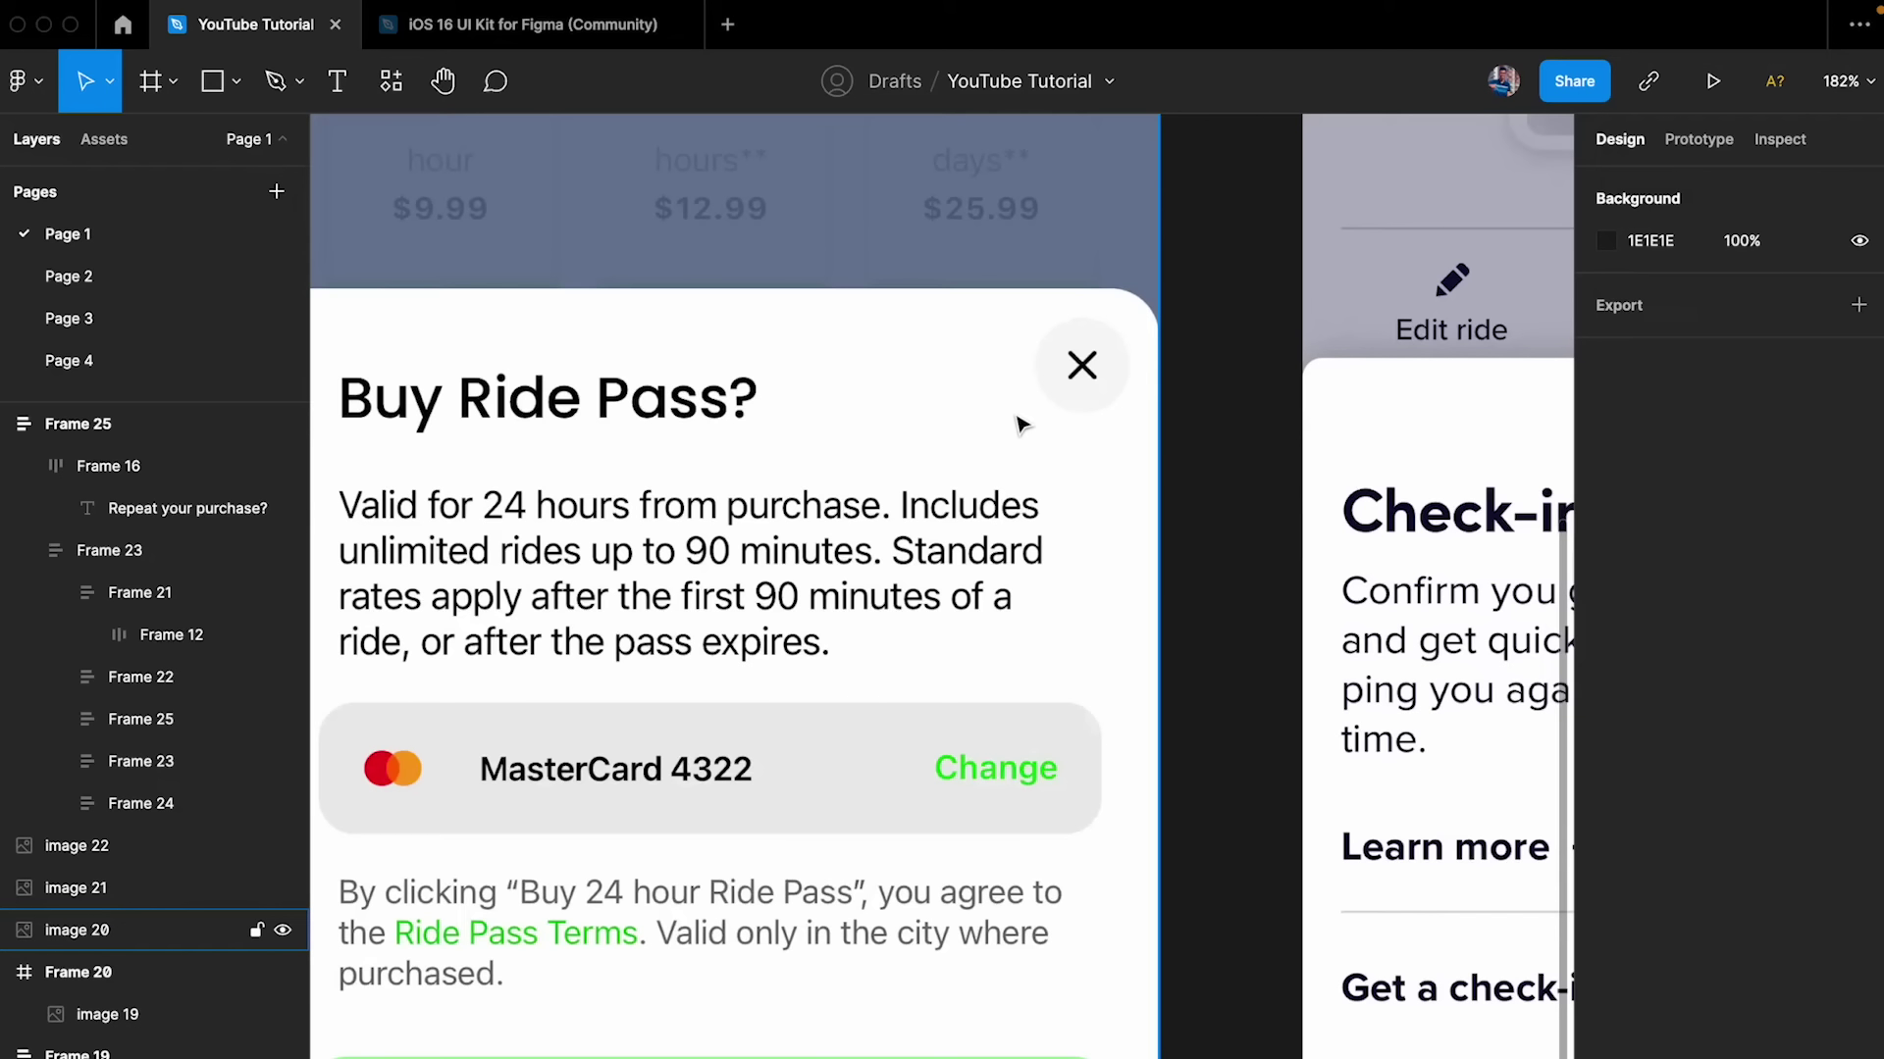
scroll(1020, 424, down, 5)
scroll(702, 401, up, 5)
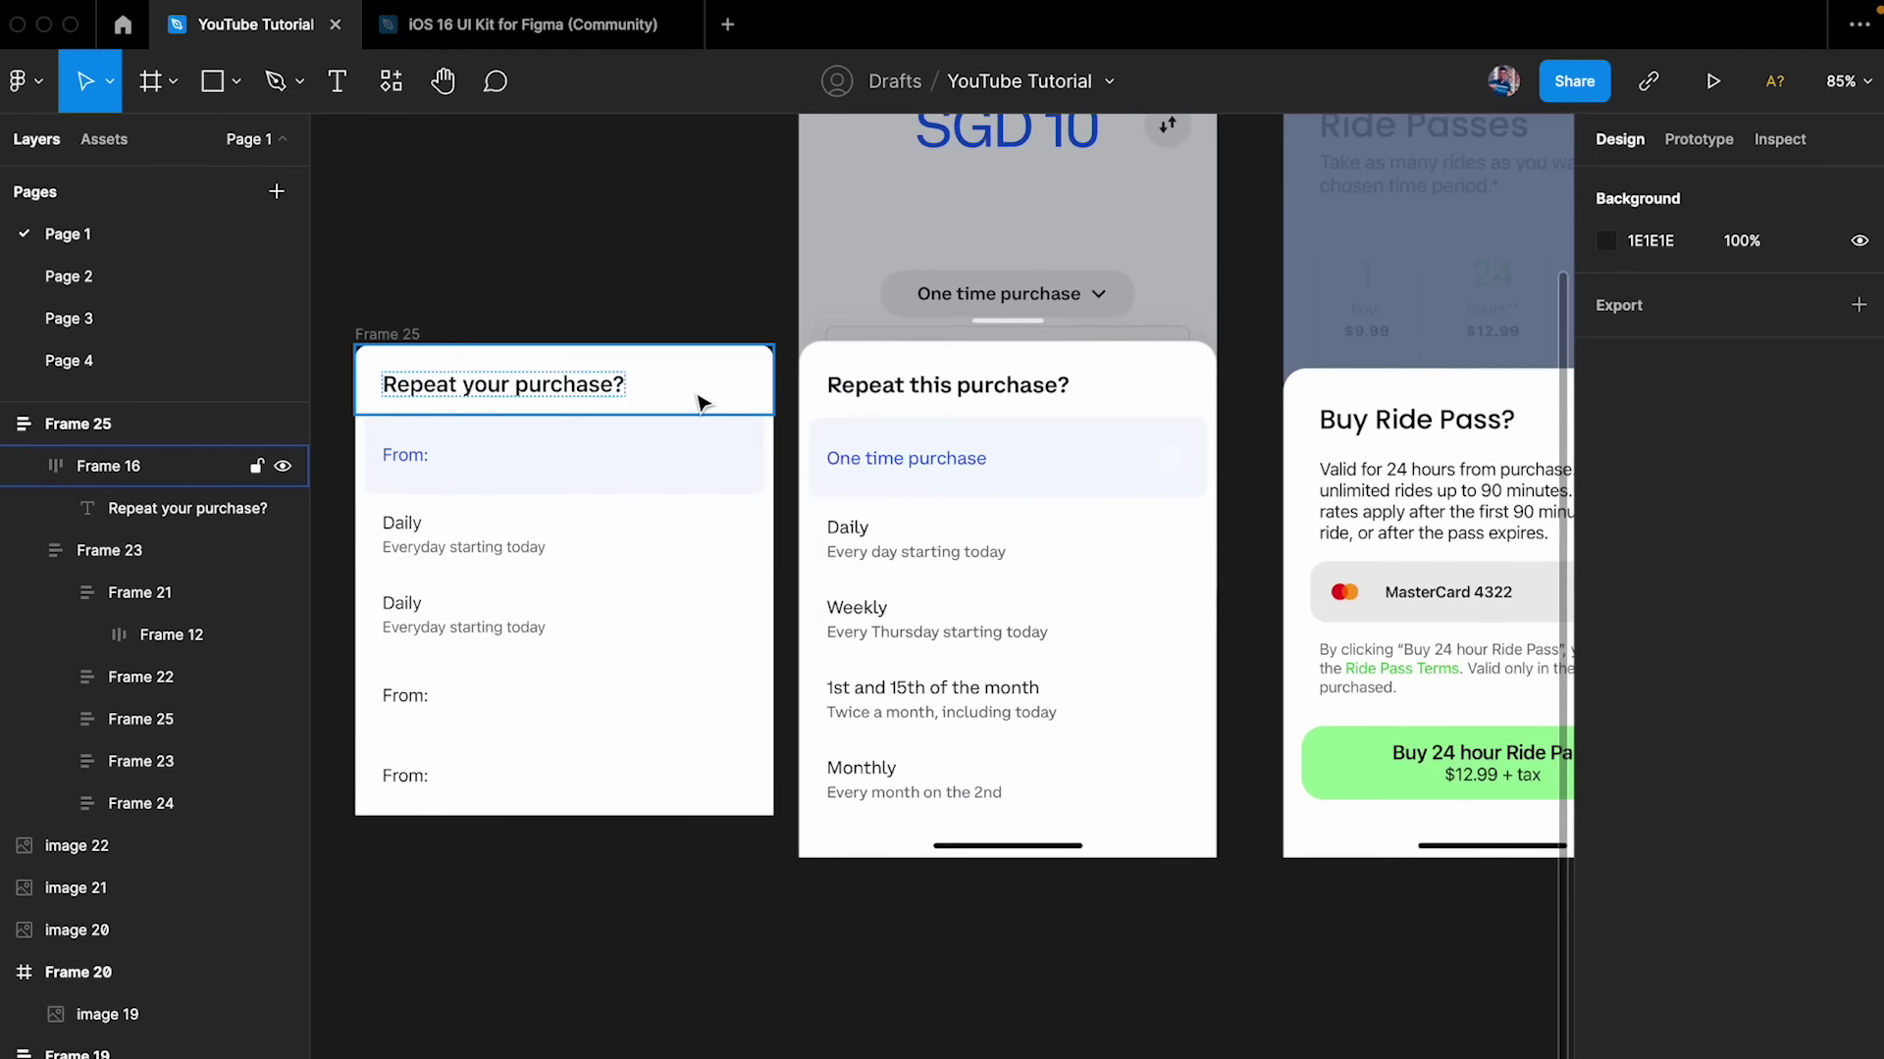
scroll(702, 403, up, 1)
scroll(709, 244, down, 5)
scroll(708, 245, down, 5)
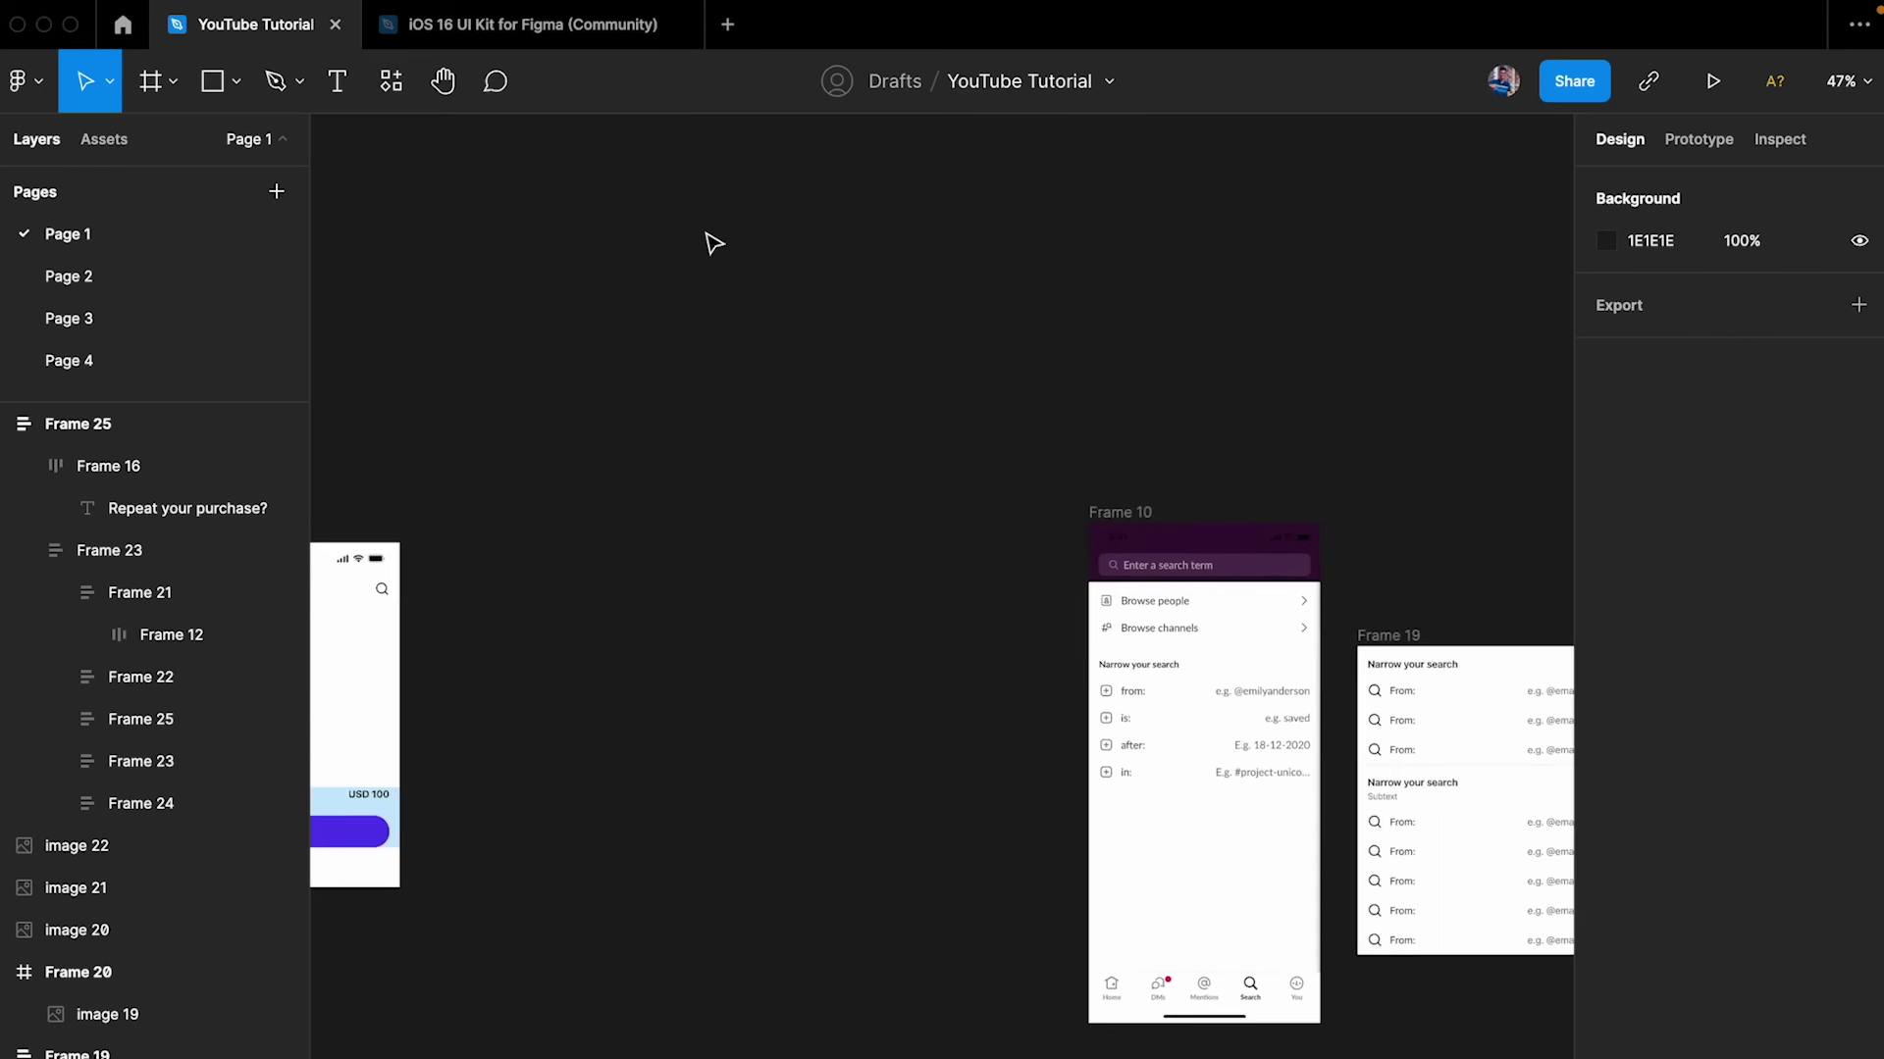
- Wrap the magnifying glass icon in Frame 1's navigation bar in its own frame and copy it
scroll(710, 246, right, 4)
scroll(1085, 622, left, 8)
scroll(1192, 544, up, 5)
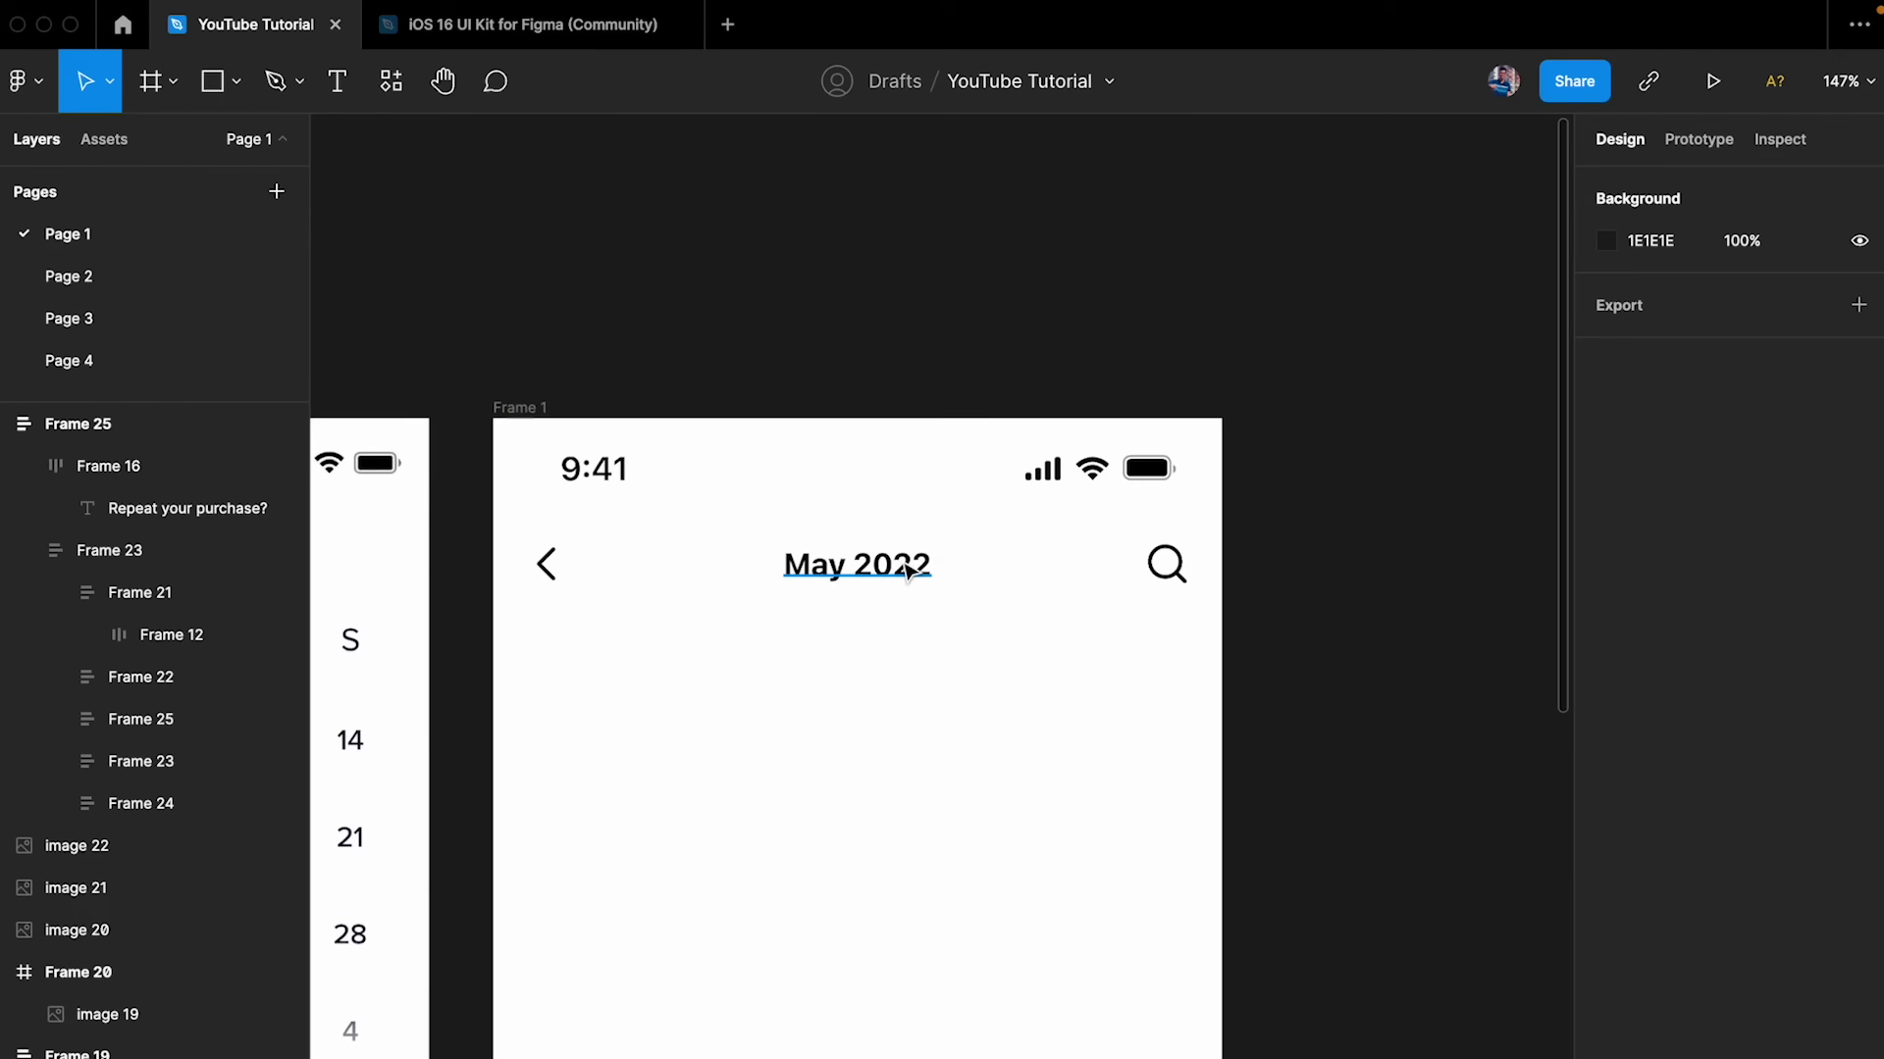
click(922, 564)
key(Escape)
click(922, 567)
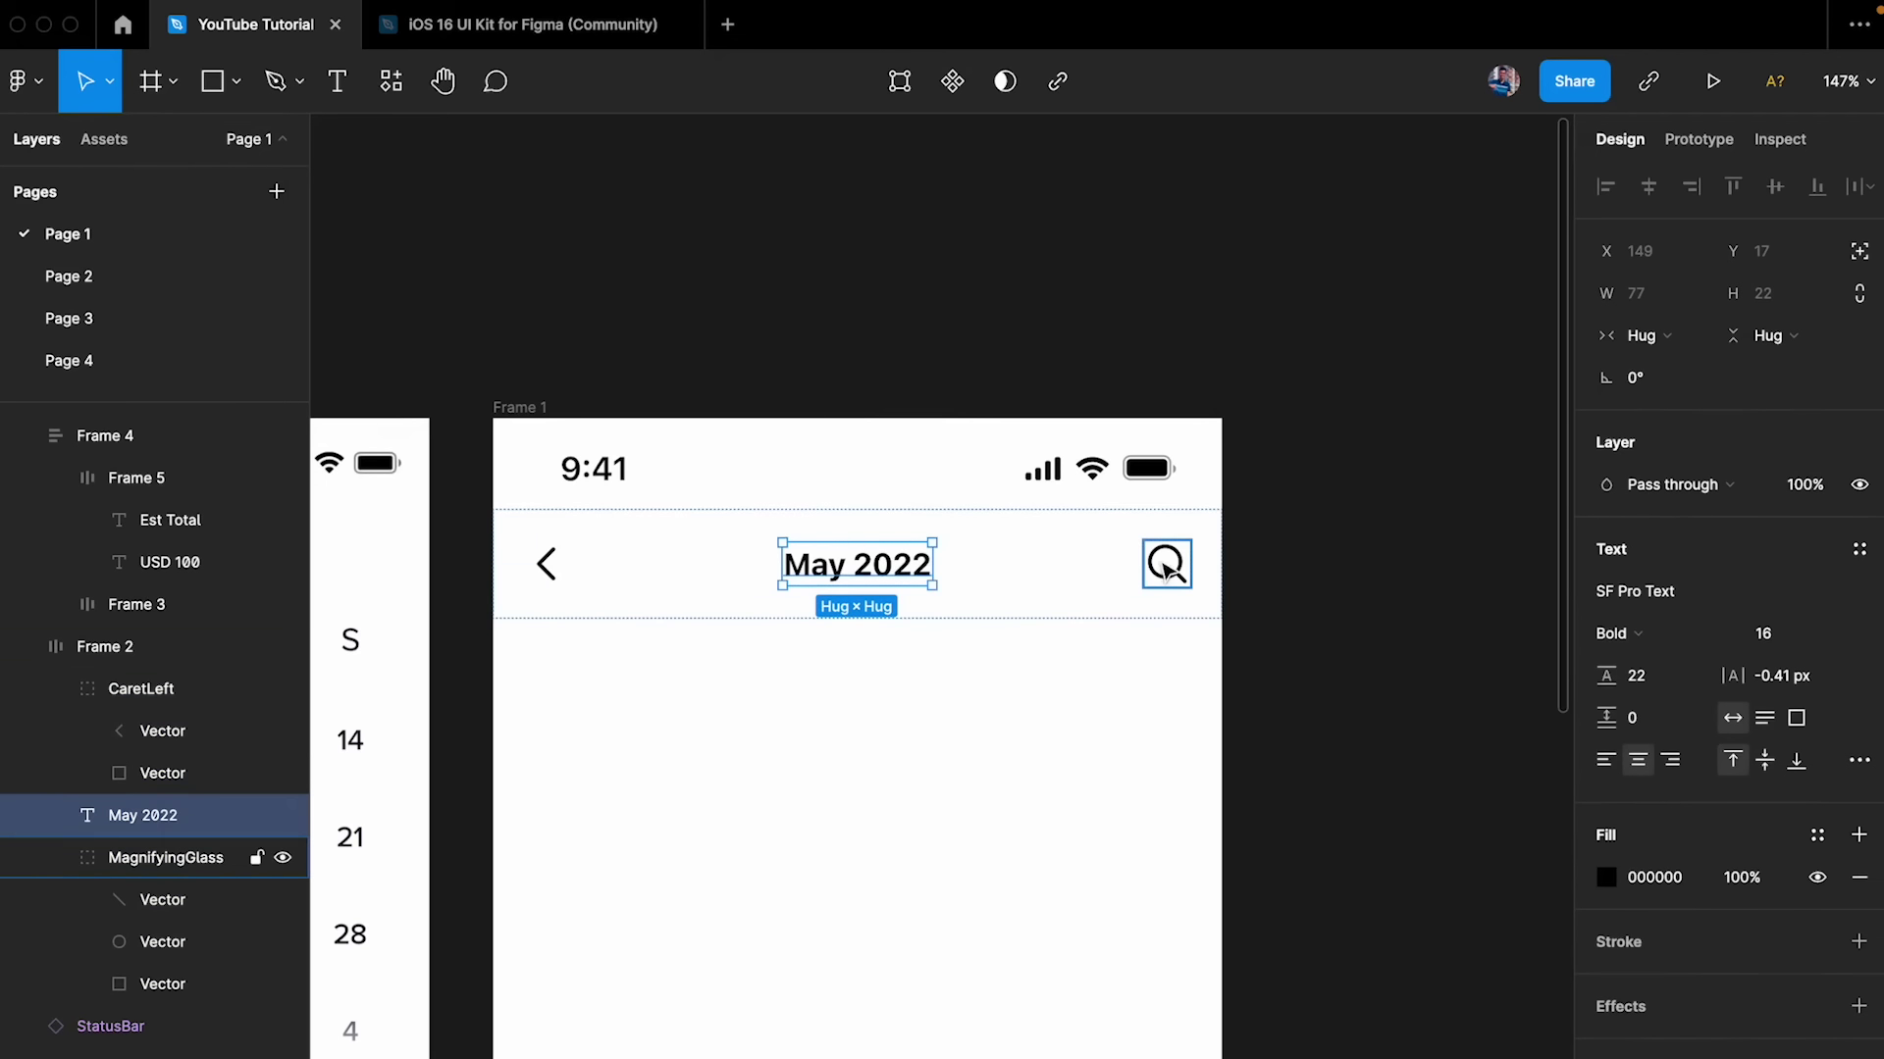
click(1182, 556)
key(super+alt+g)
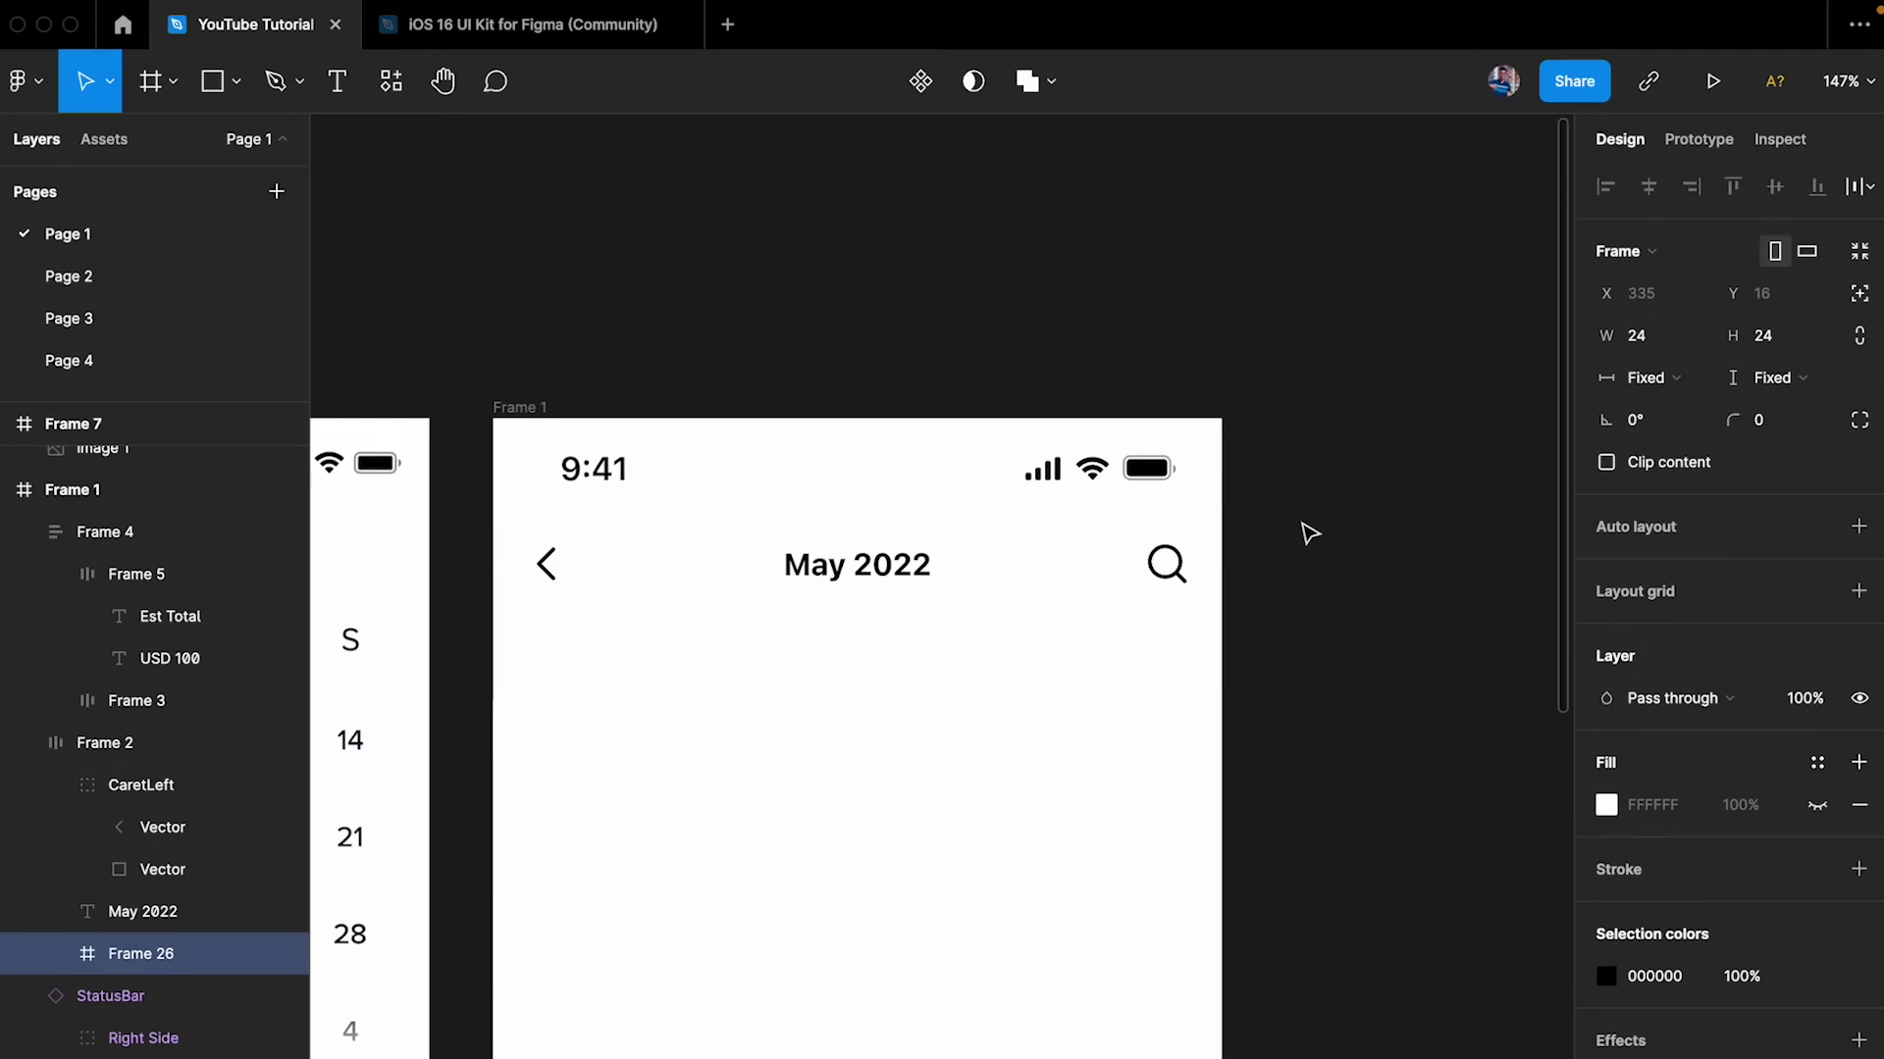
- Paste the framed magnifying glass icon into Frame 25, below the option stack
scroll(1286, 521, down, 10)
scroll(980, 706, up, 6)
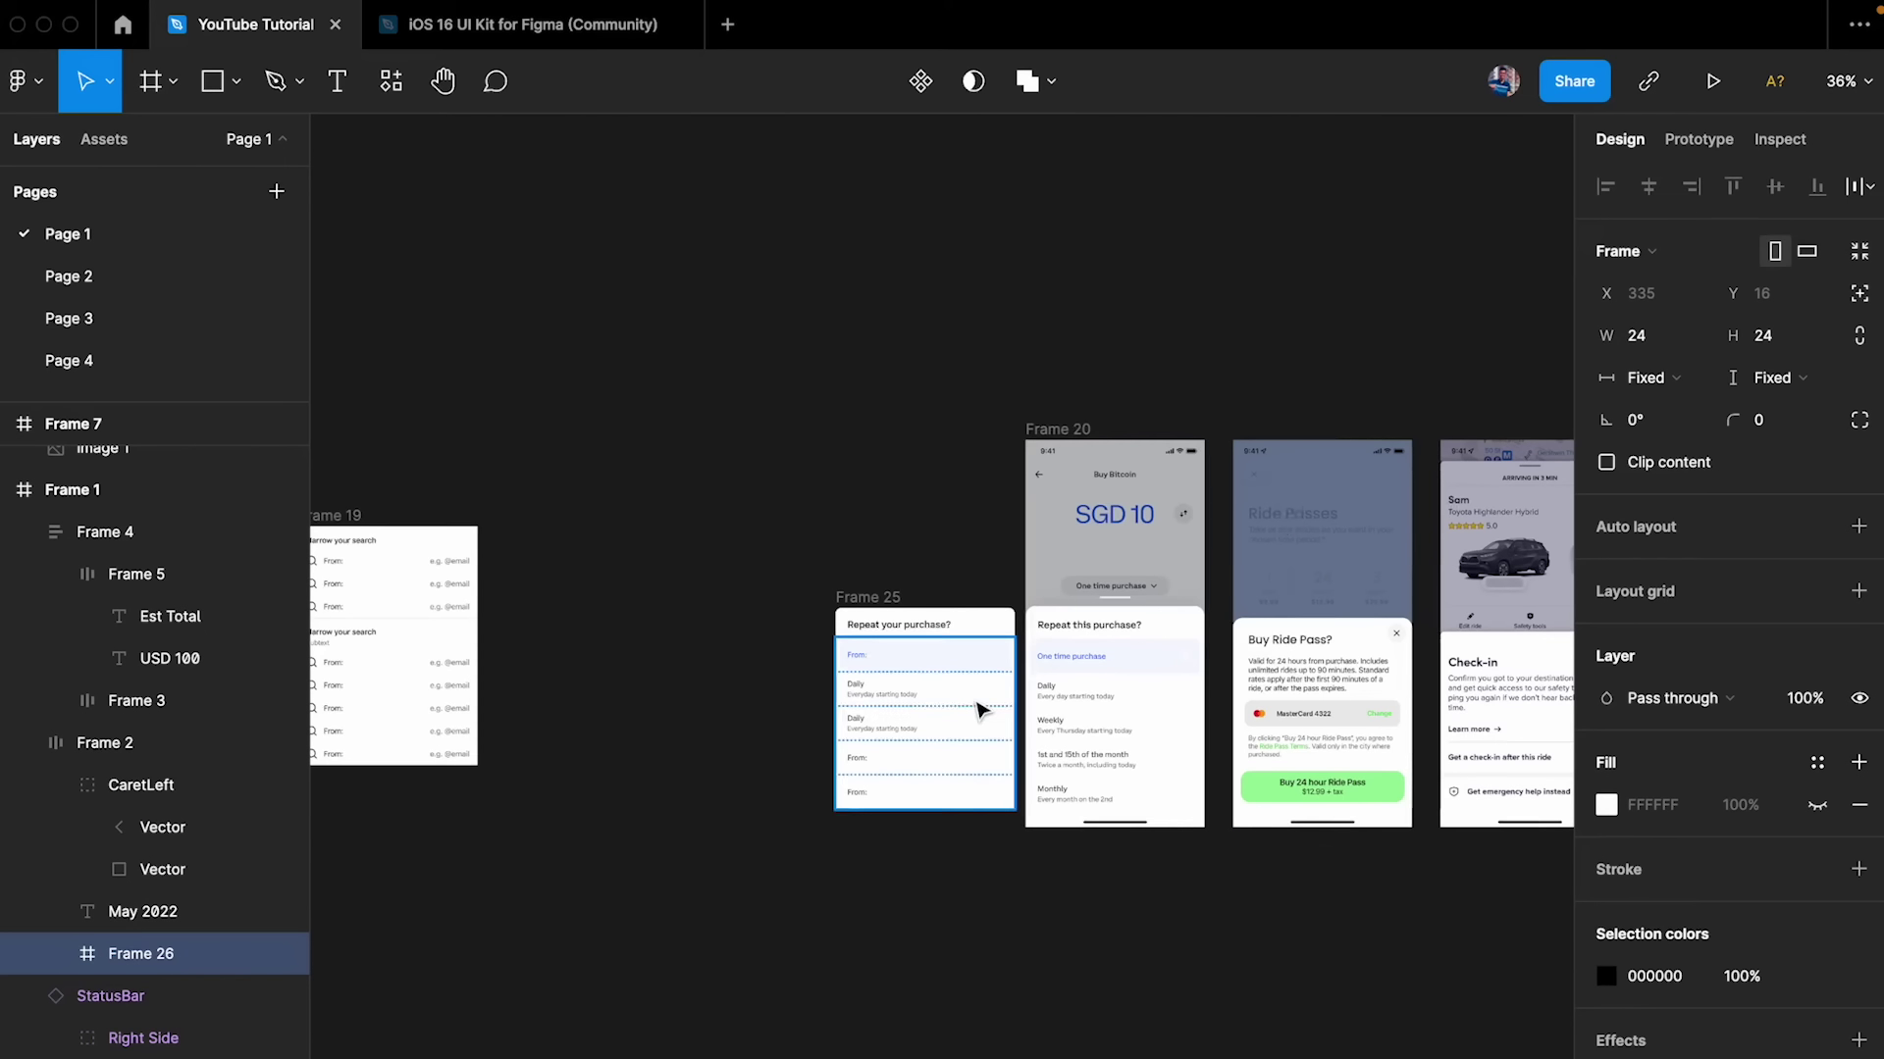
scroll(957, 648, right, 5)
click(471, 618)
scroll(471, 618, up, 5)
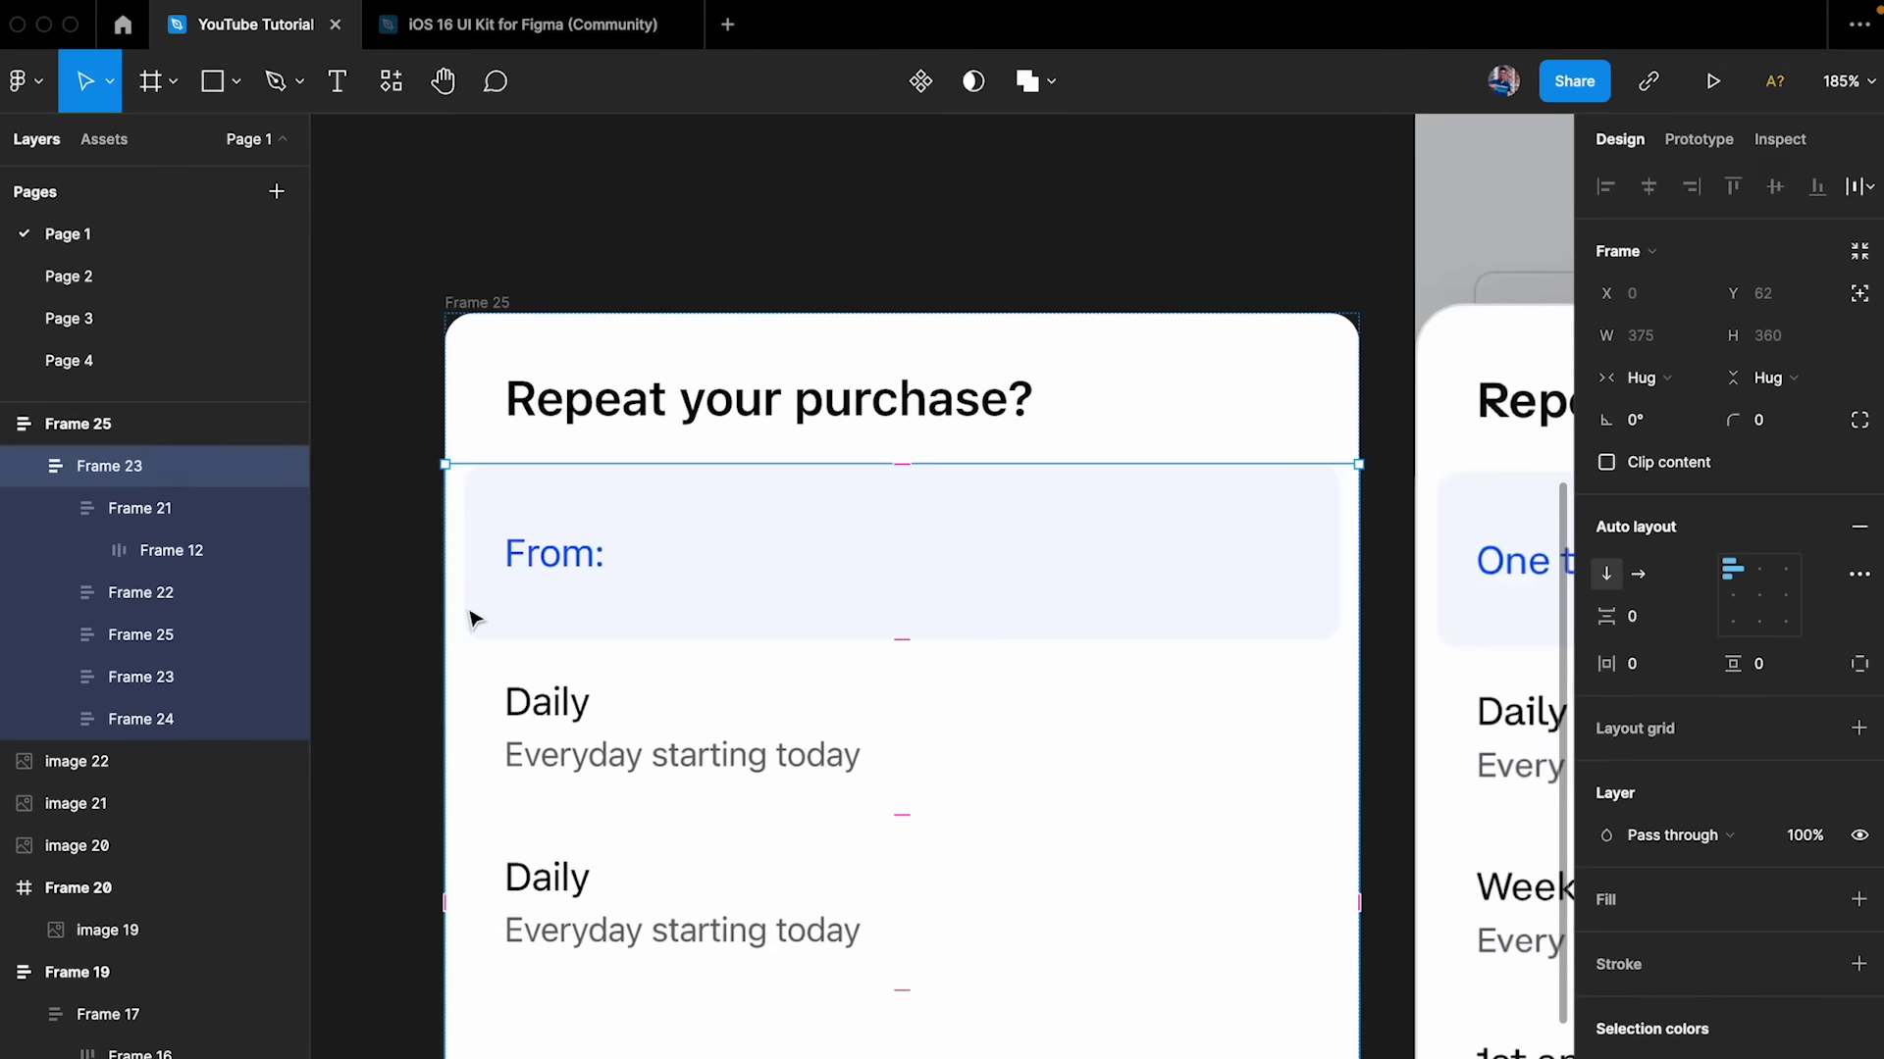
scroll(883, 263, down, 3)
scroll(883, 263, down, 5)
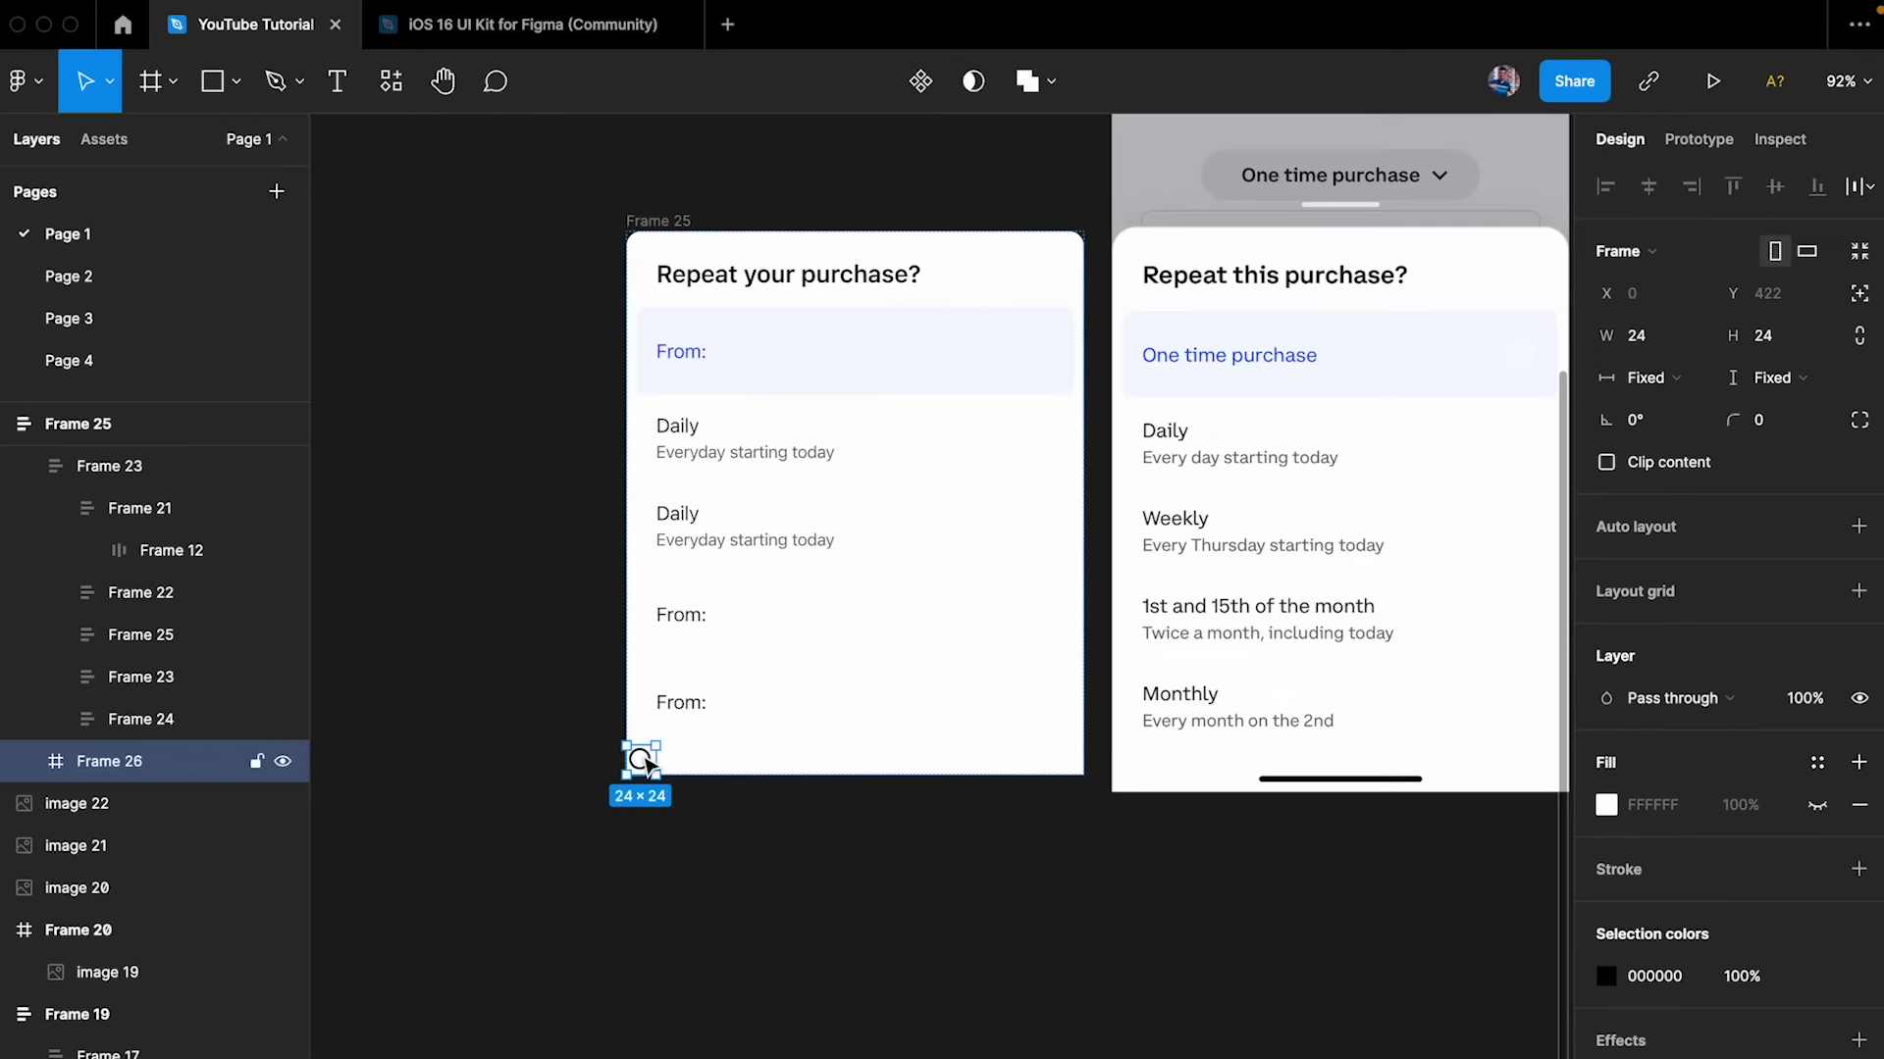
- Give the pasted icon frame an absolute position so it leaves Frame 25's auto layout flow
scroll(648, 764, right, 4)
scroll(648, 763, up, 2)
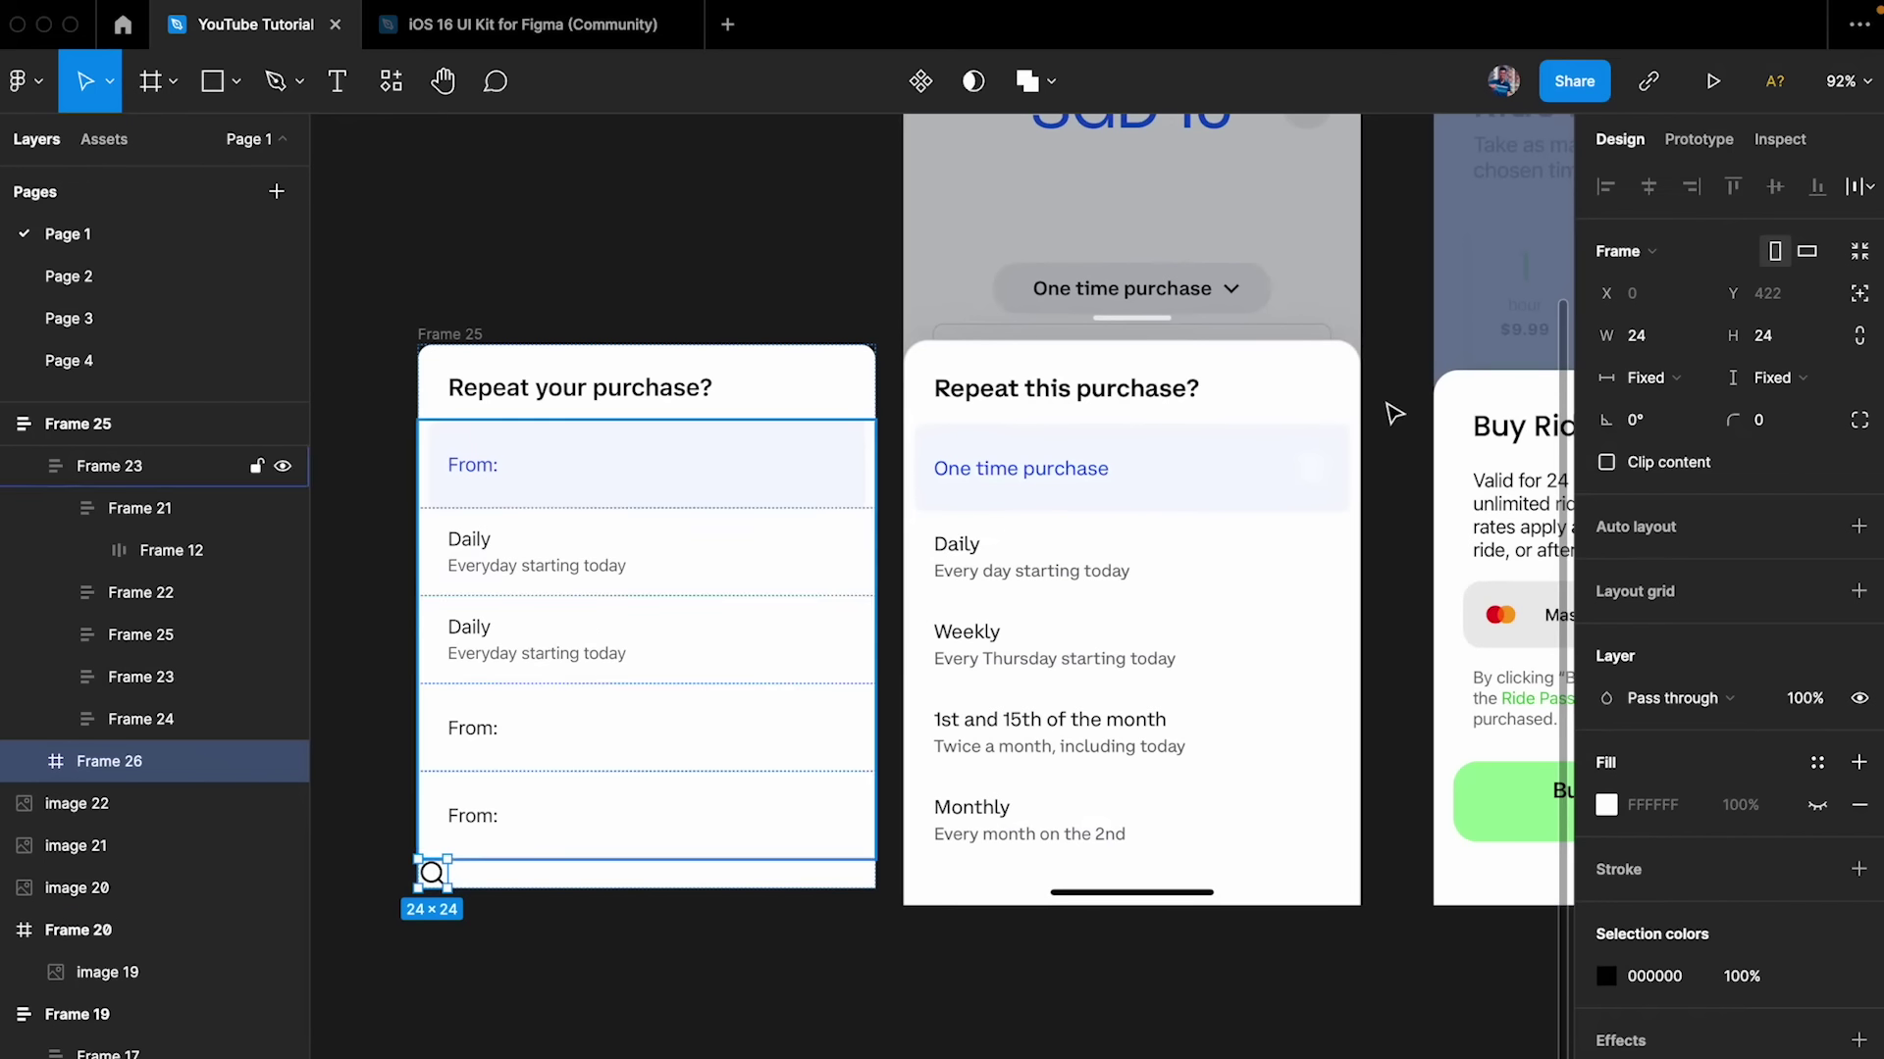
click(1860, 295)
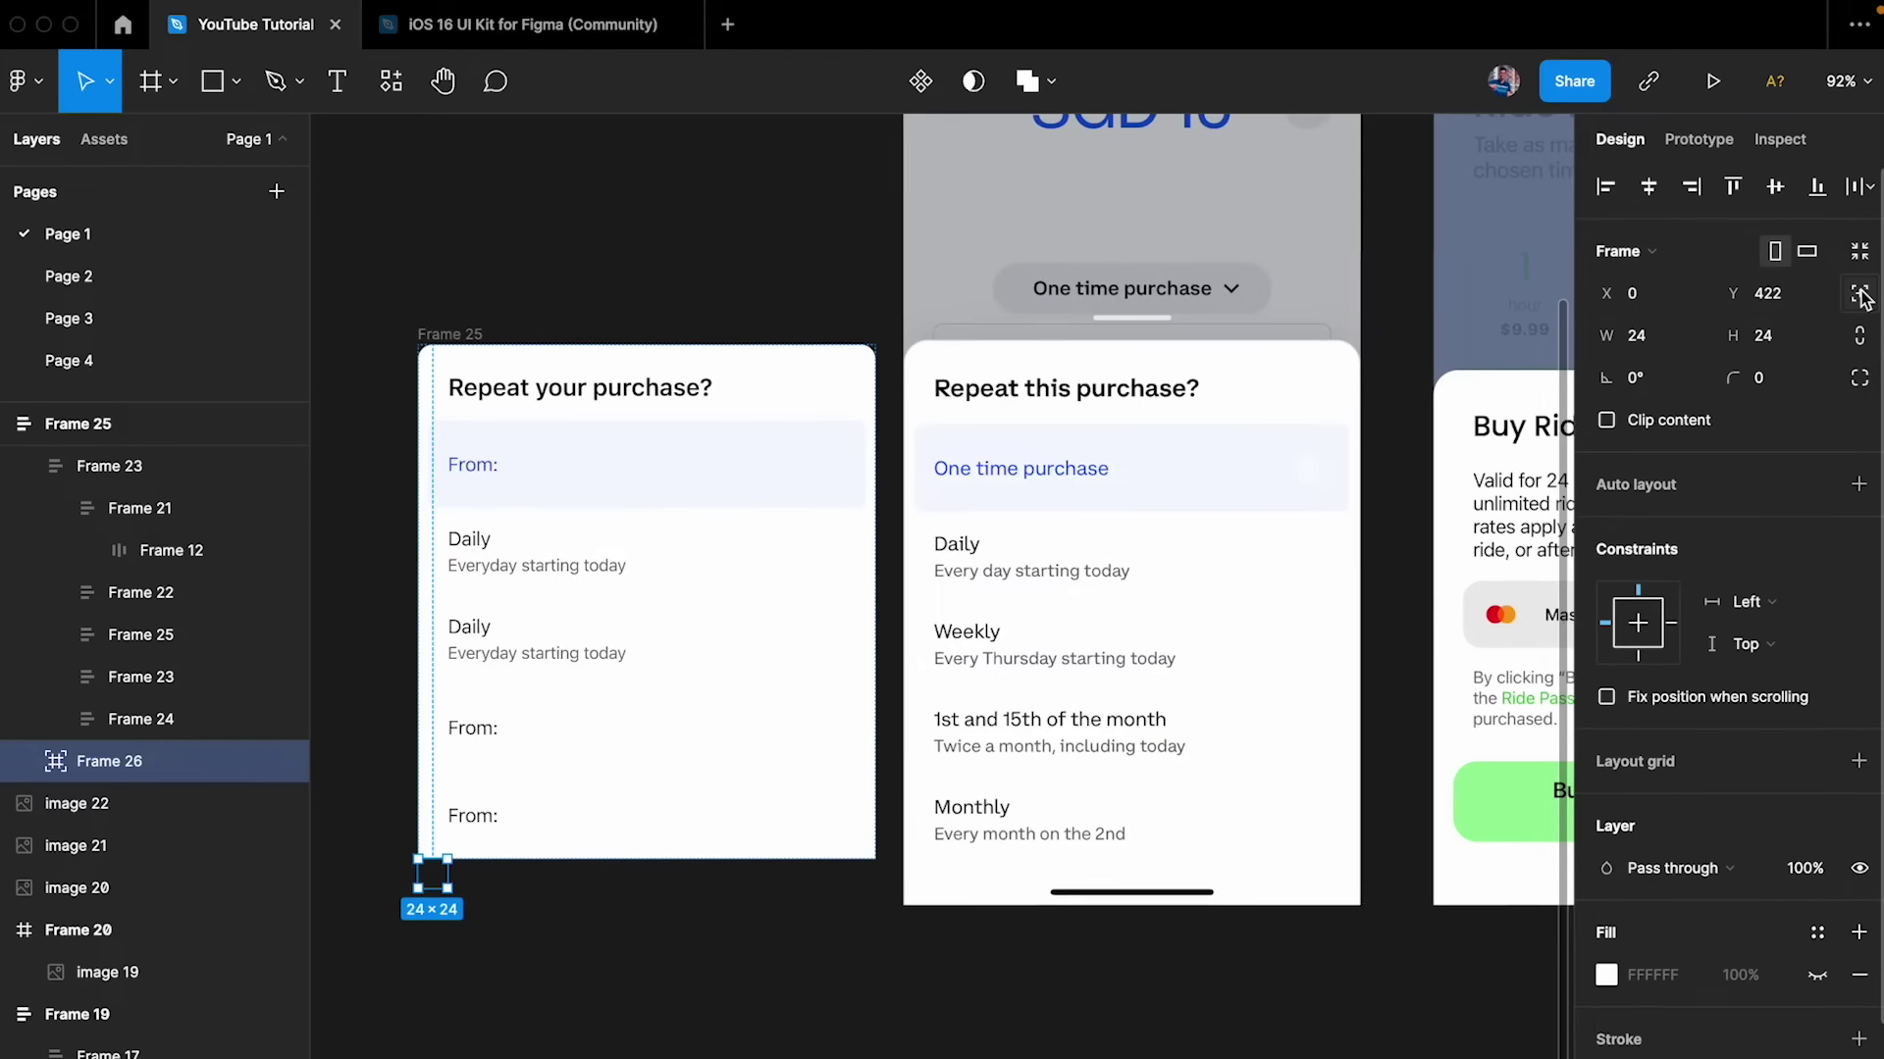
- Align the magnifying glass icon frame to Frame 25's top-right corner, then nudge it inward to 12 px from both edges
click(1734, 188)
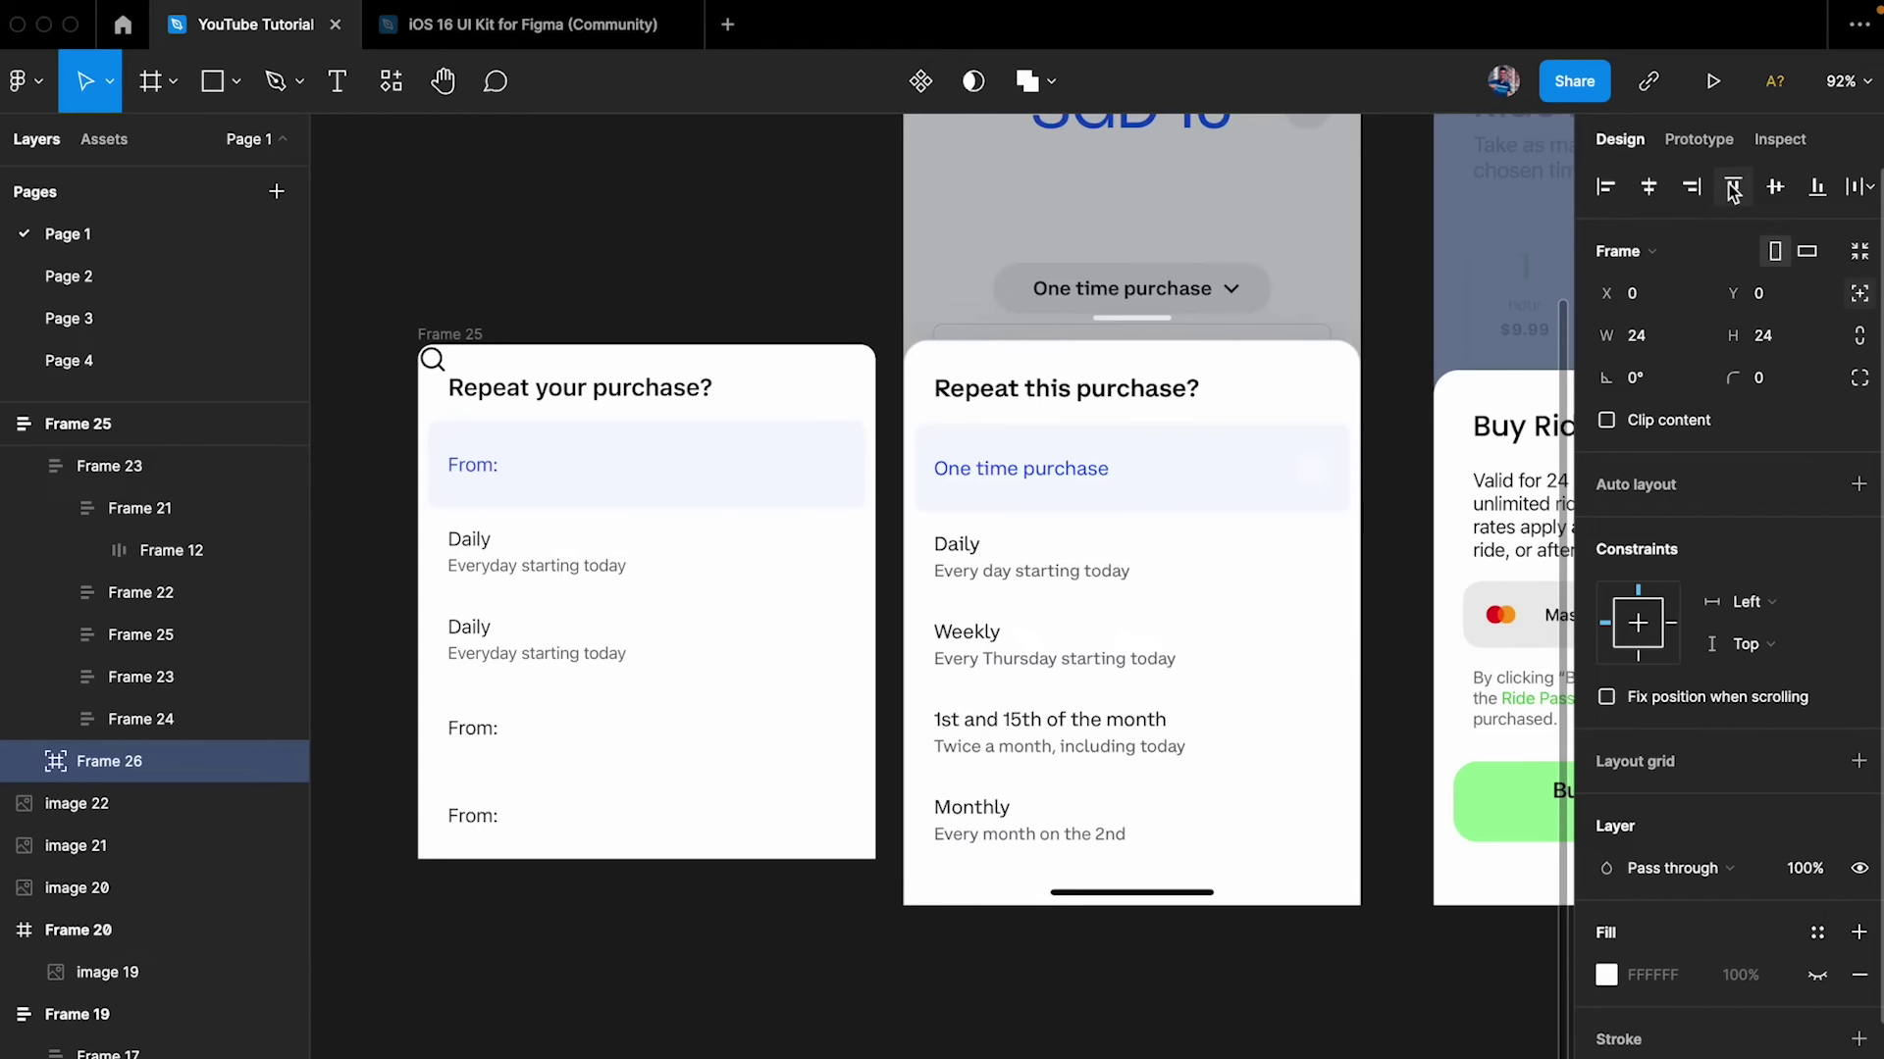
click(1690, 188)
scroll(868, 368, up, 5)
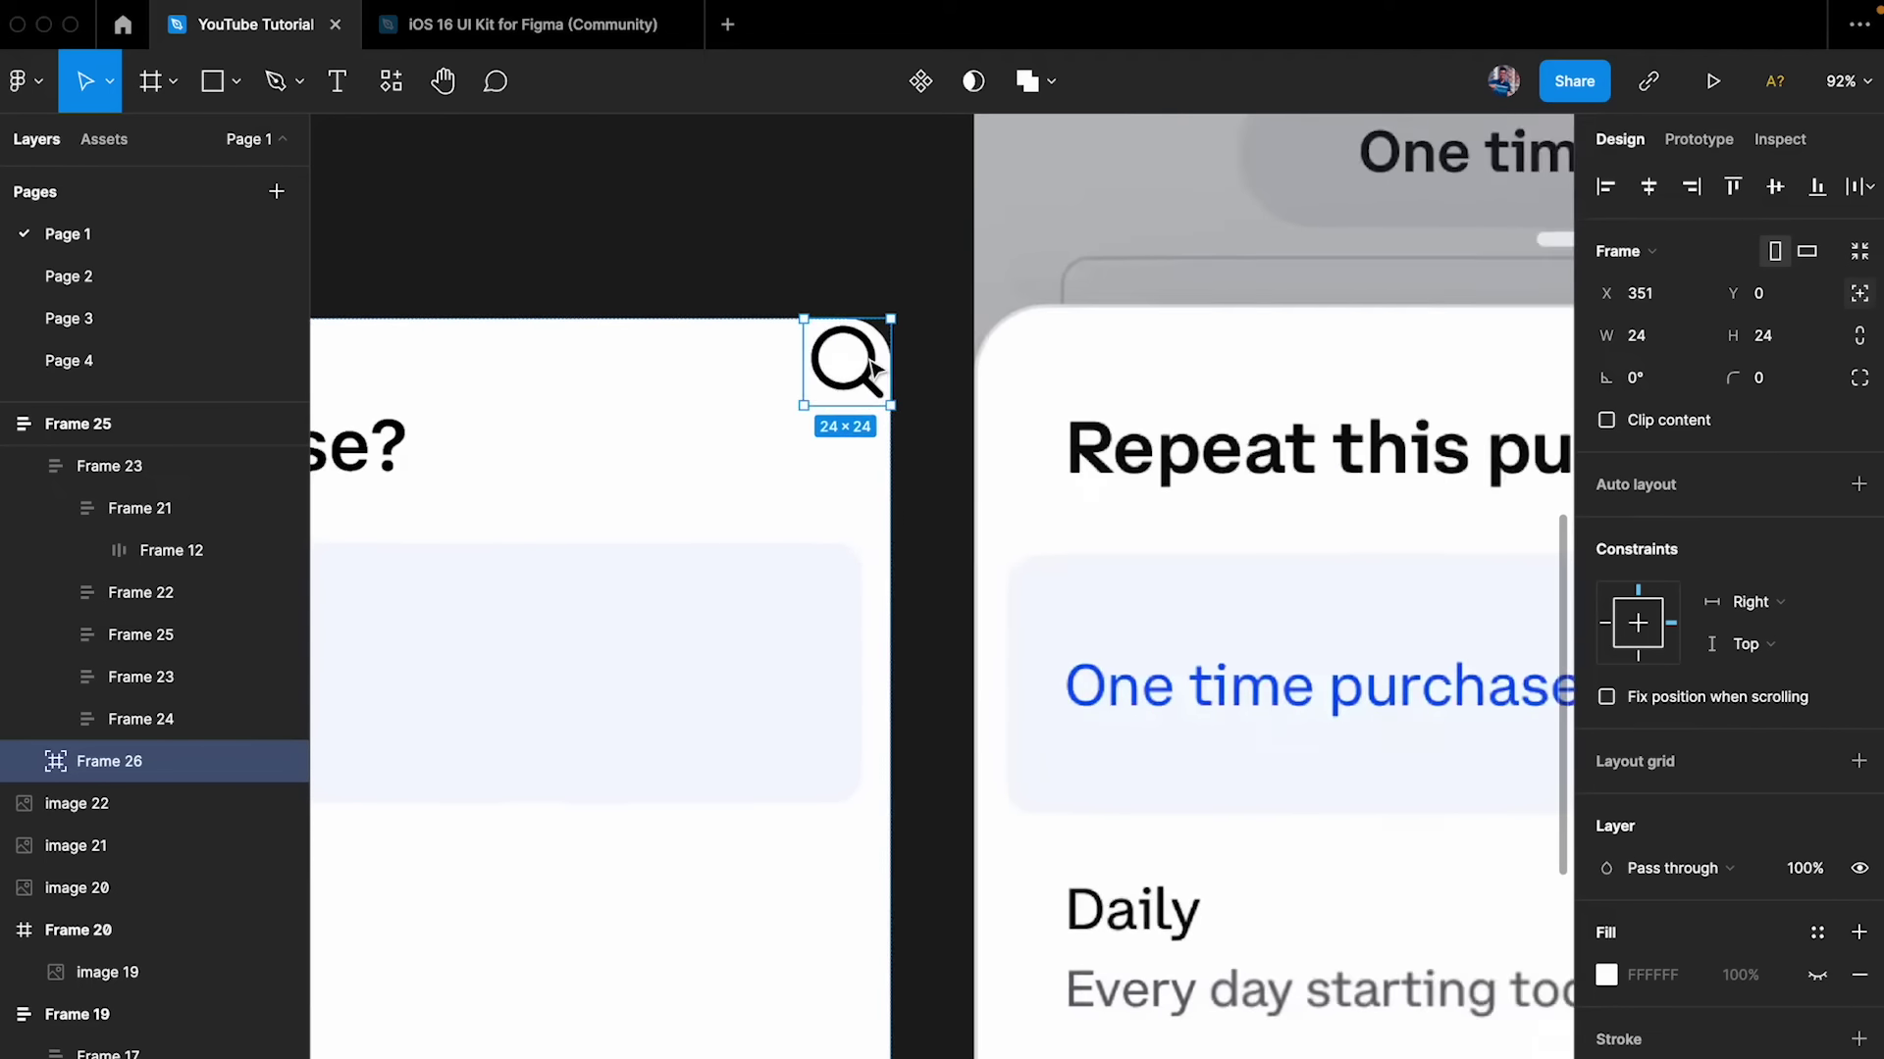
key(Down)
key(Down)
key(Down)
key(Down)
key(Down)
key(Down)
key(Down)
key(Down)
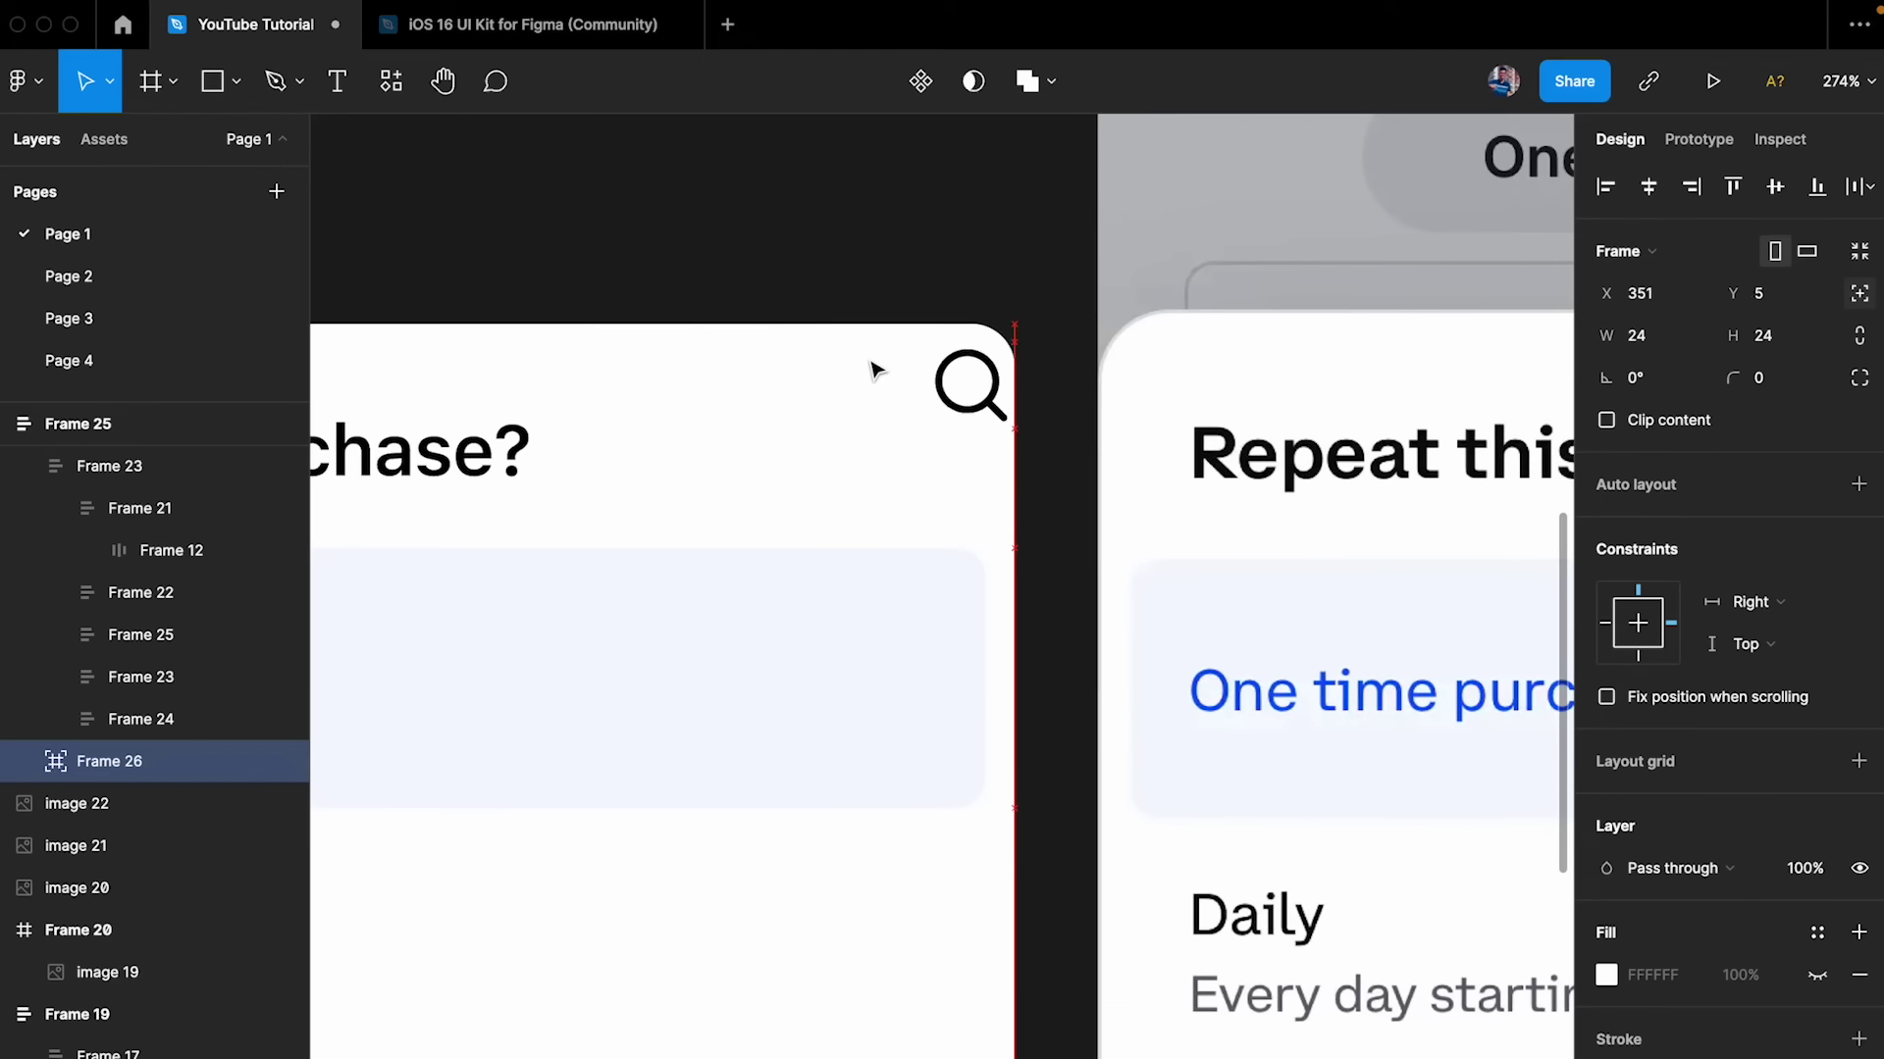
key(Down)
key(Down)
key(Left)
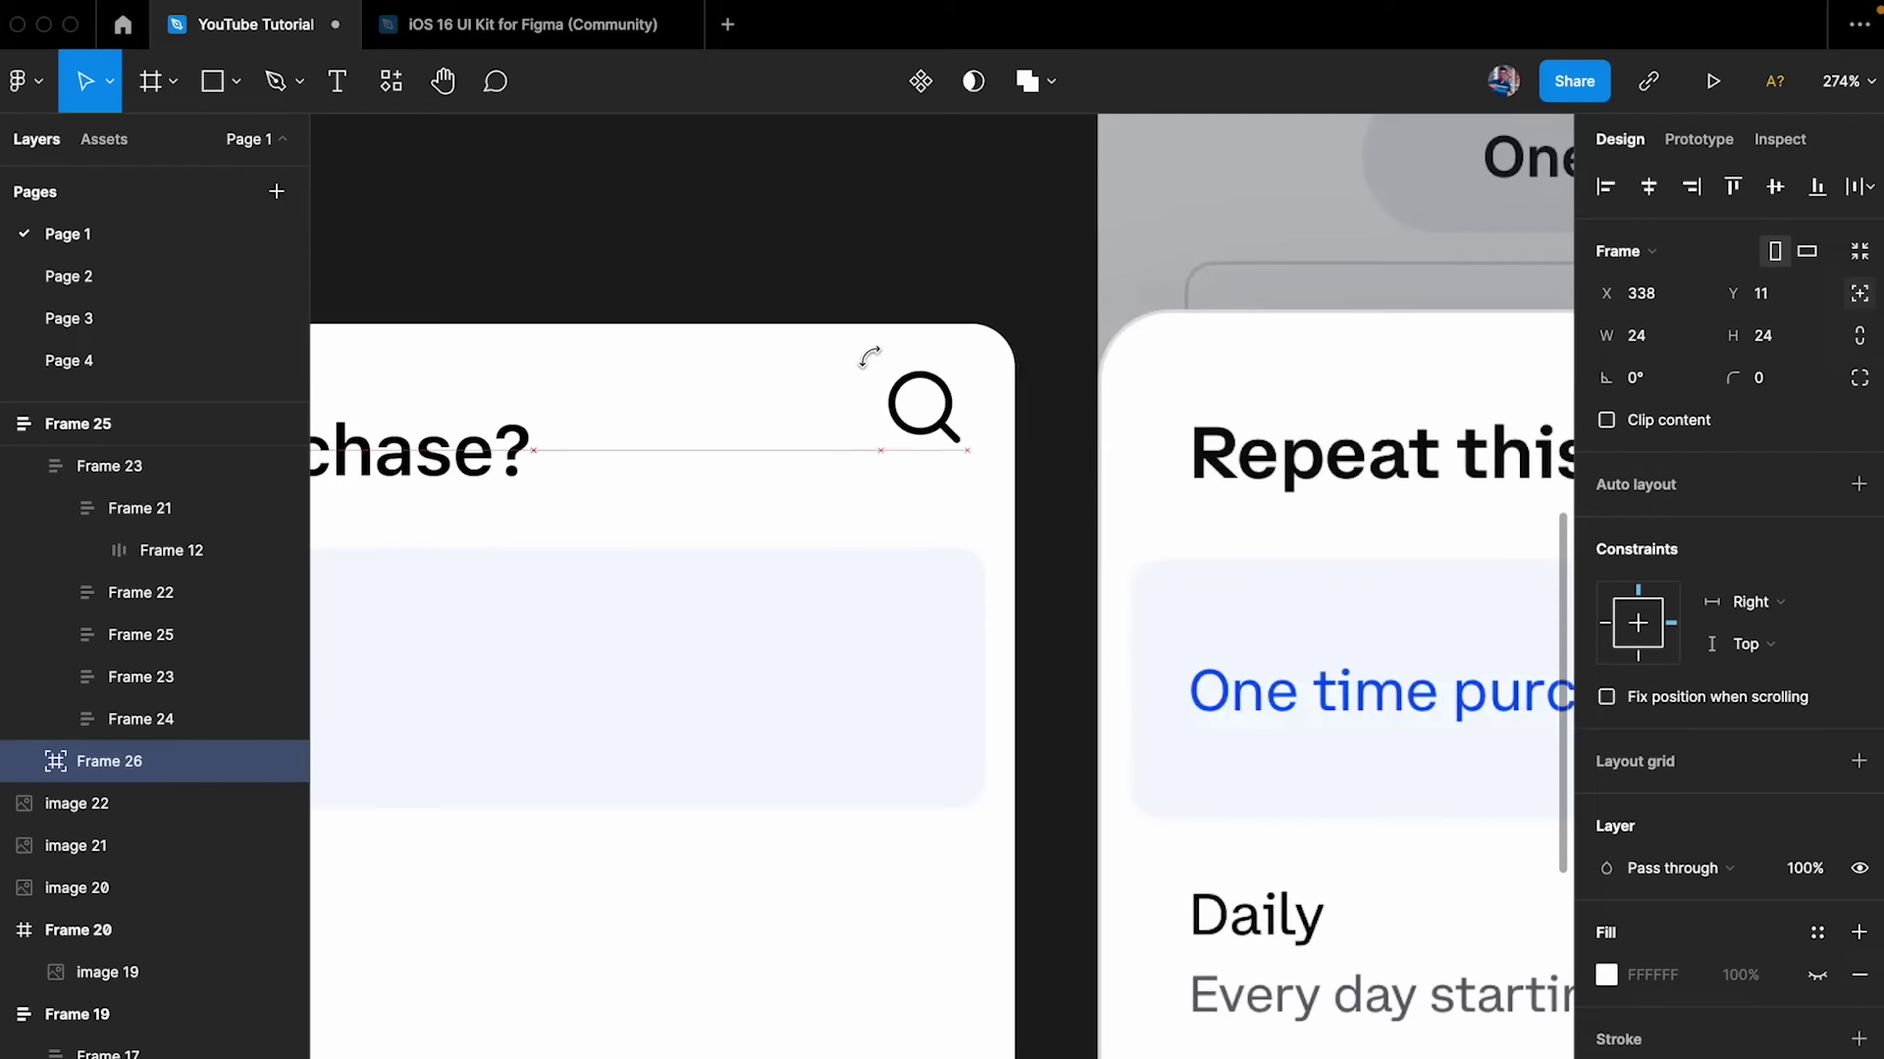
click(853, 260)
scroll(859, 265, left, 4)
ctrl+scroll(862, 261, down, 5)
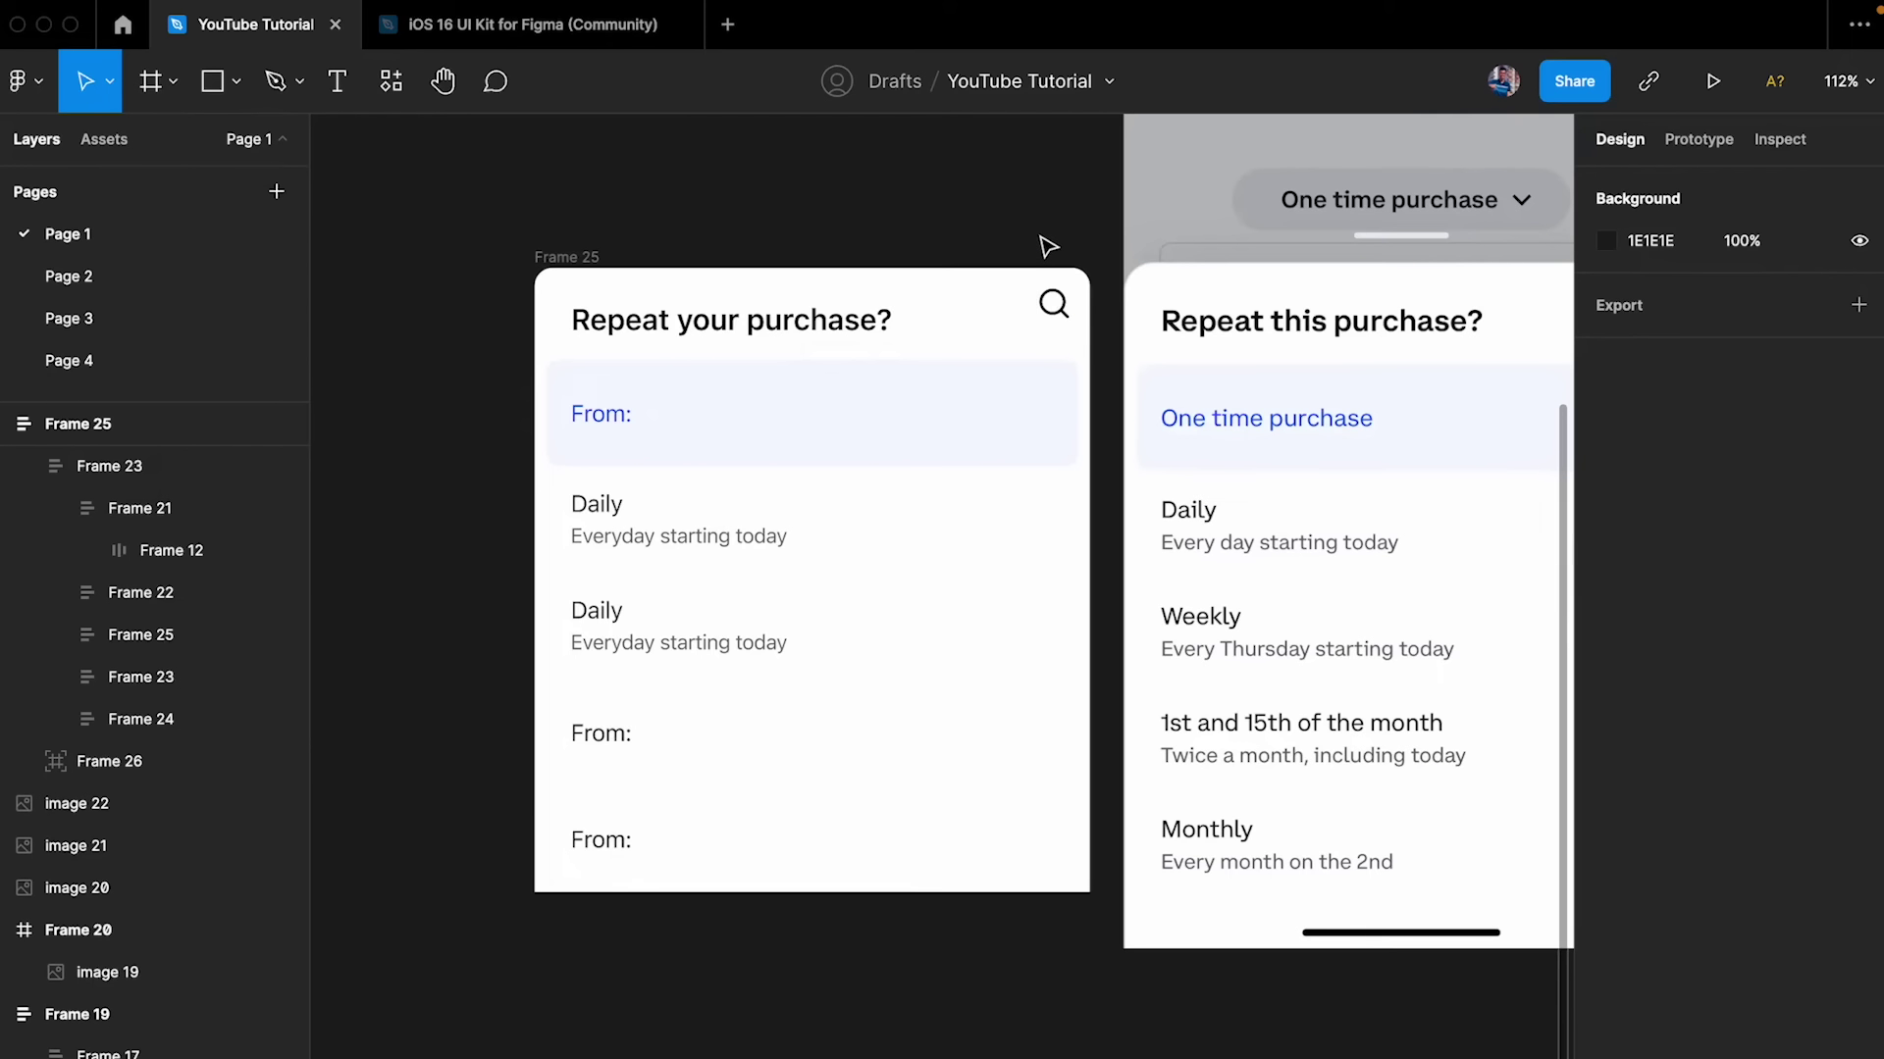
- Move Frame 25 horizontally away from the reference sheet to X 2966
click(1058, 307)
click(981, 223)
ctrl+scroll(763, 263, down, 2)
scroll(770, 272, up, 1)
click(780, 284)
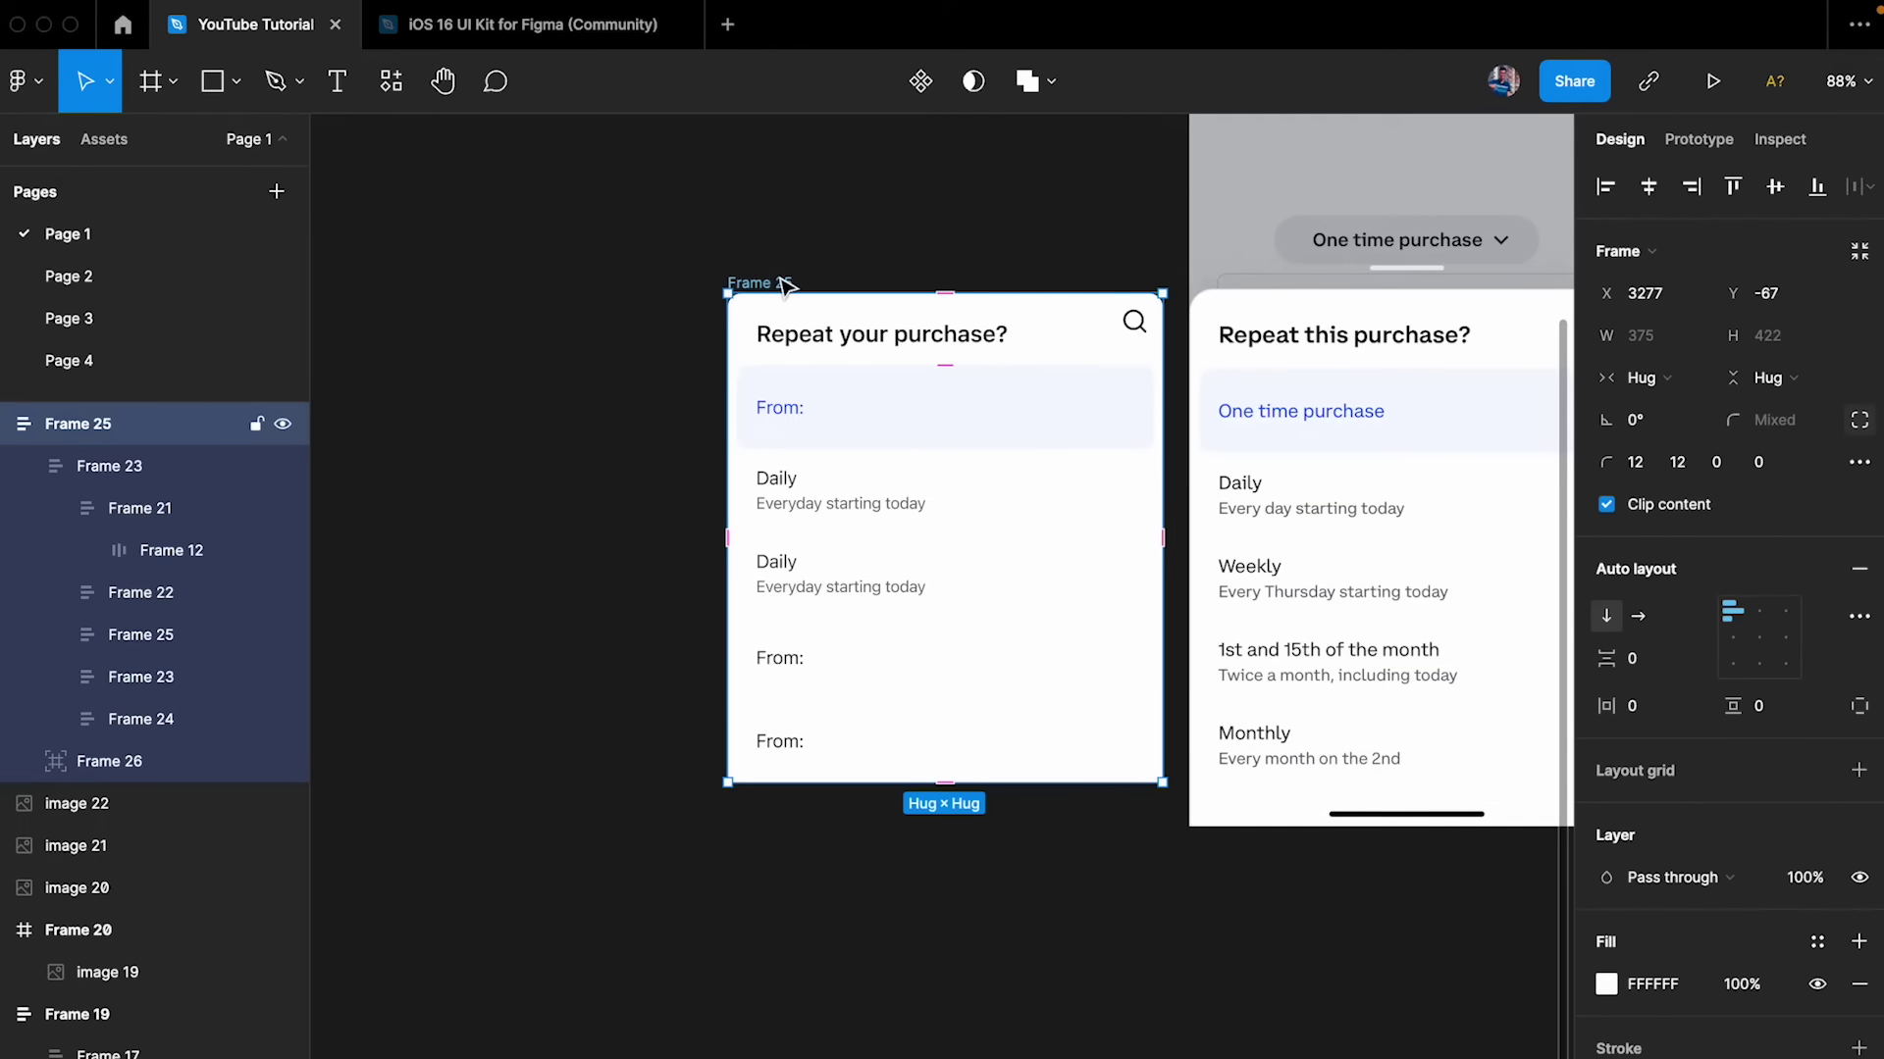
drag(784, 284, 424, 284)
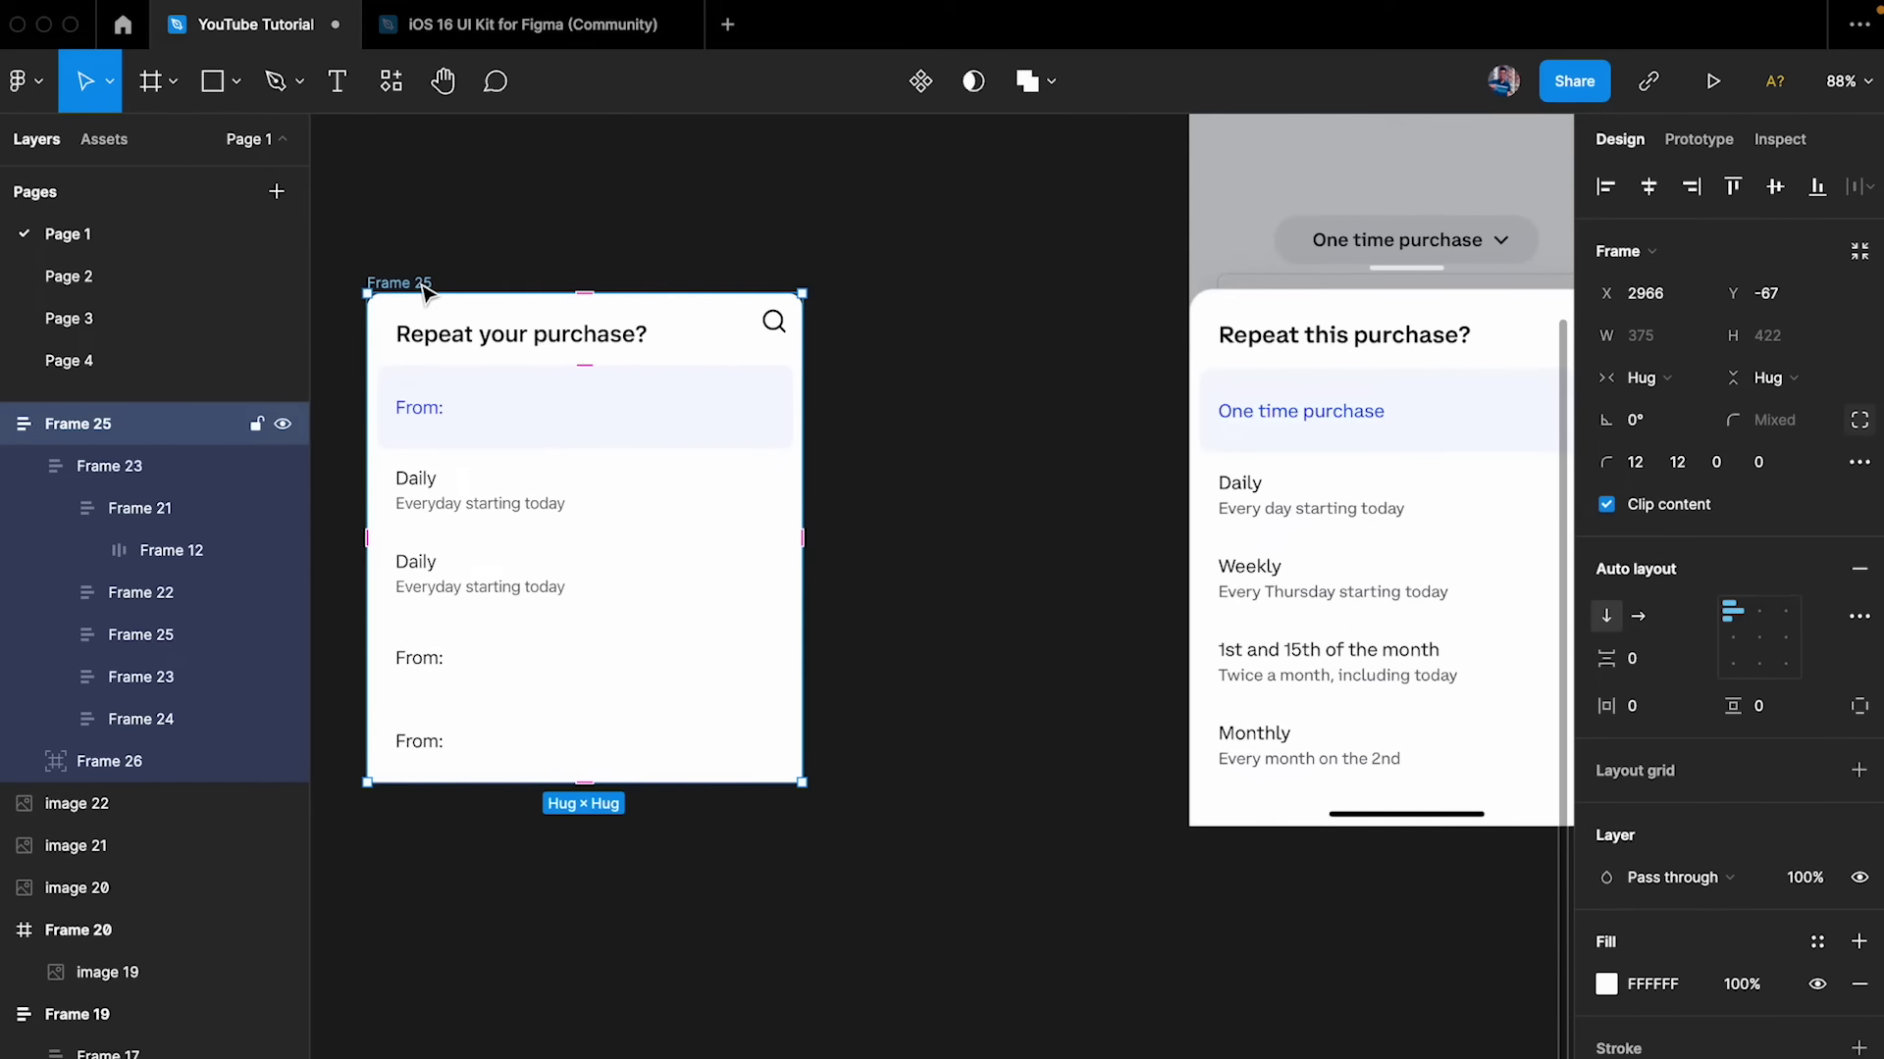
- Widen Frame 25 to 504 and inspect the icon frame's constraints
scroll(954, 353, left, 3)
drag(954, 354, 1099, 360)
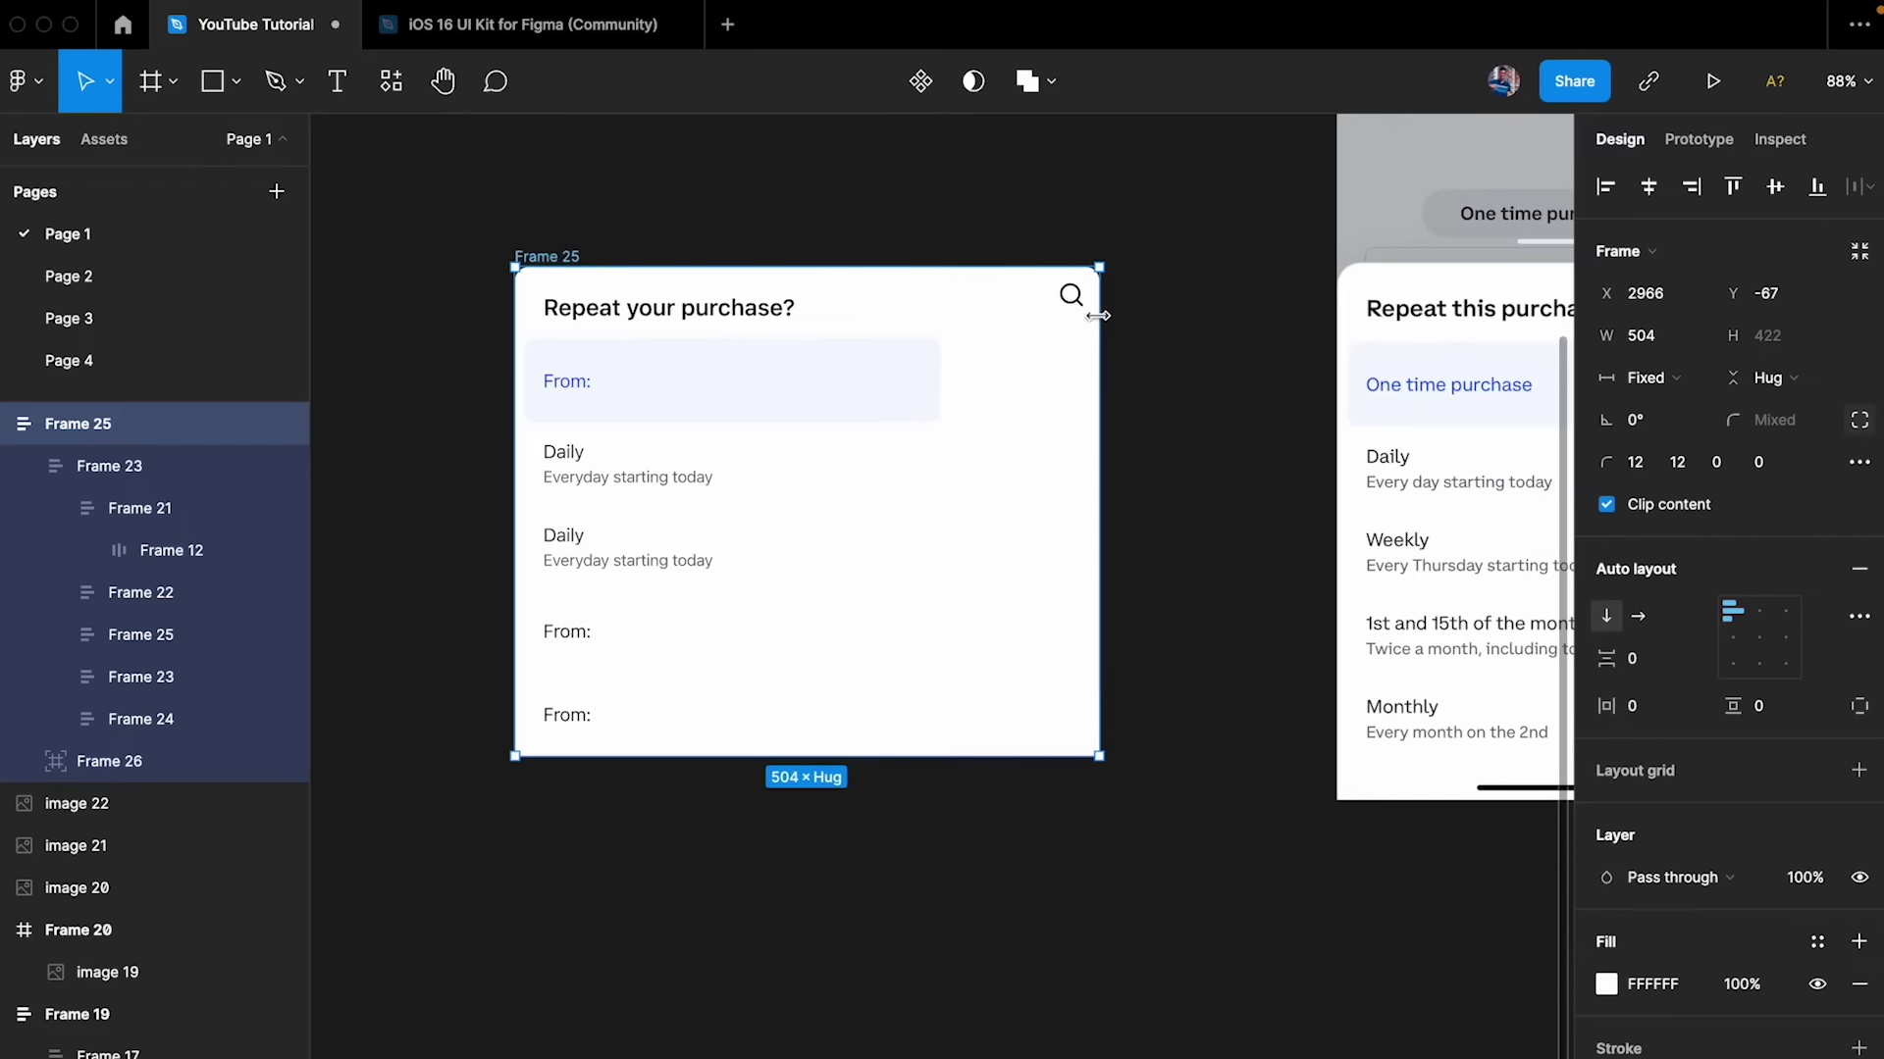
click(1070, 293)
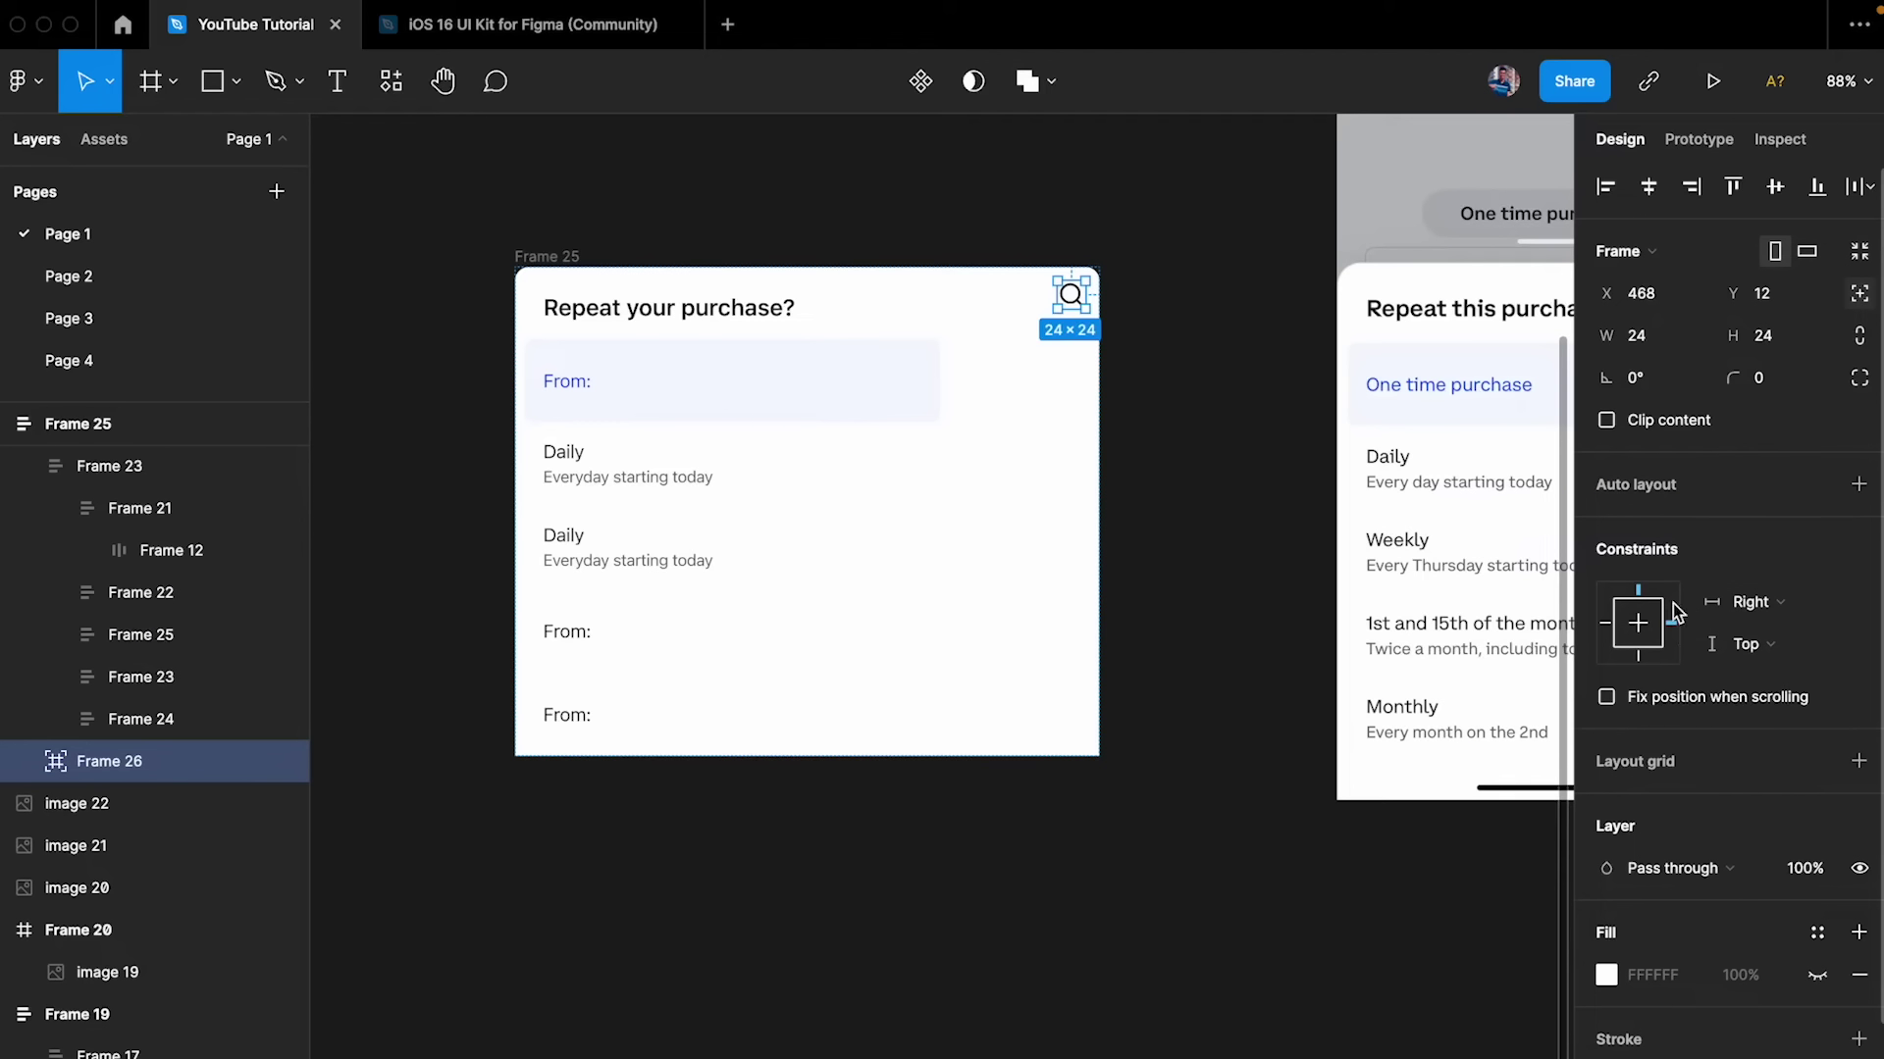
- Make the header frame and option stack in Frame 25, along with their title text and option rows, fill the container width
click(584, 258)
click(827, 339)
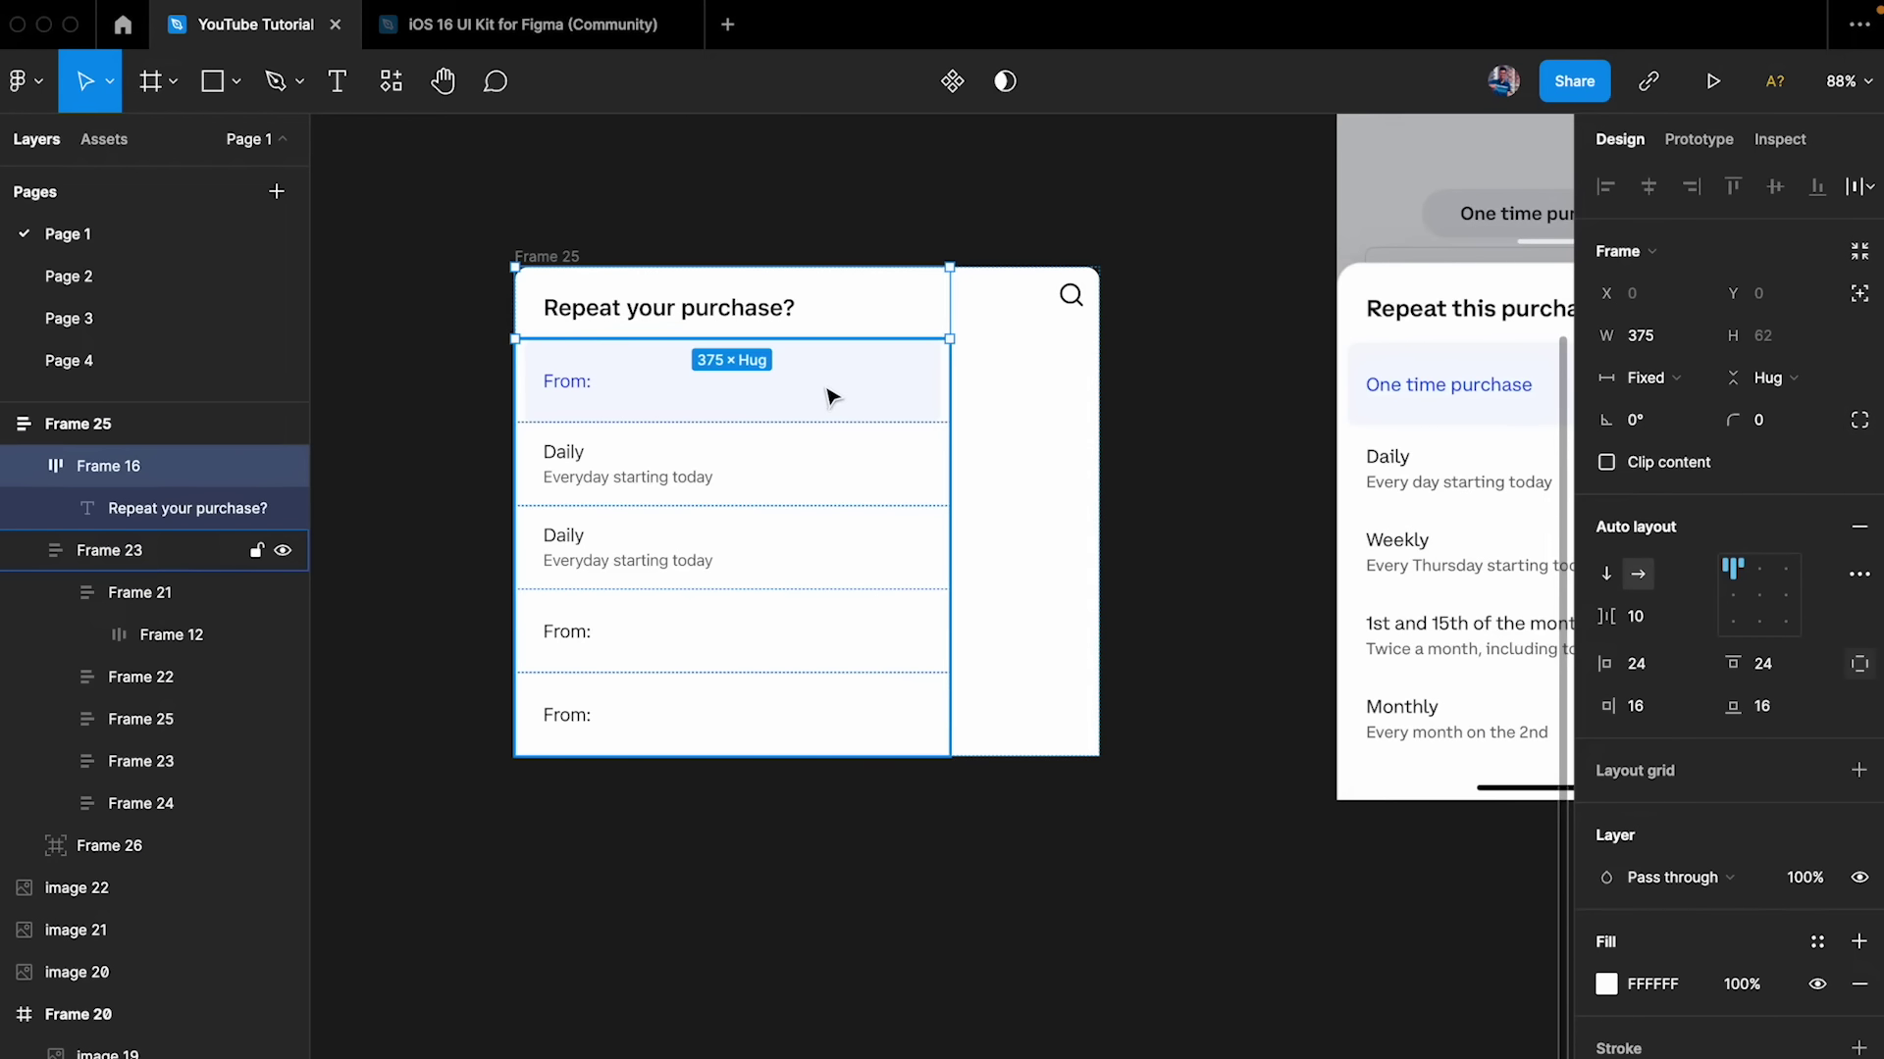
shift+click(827, 395)
click(1648, 378)
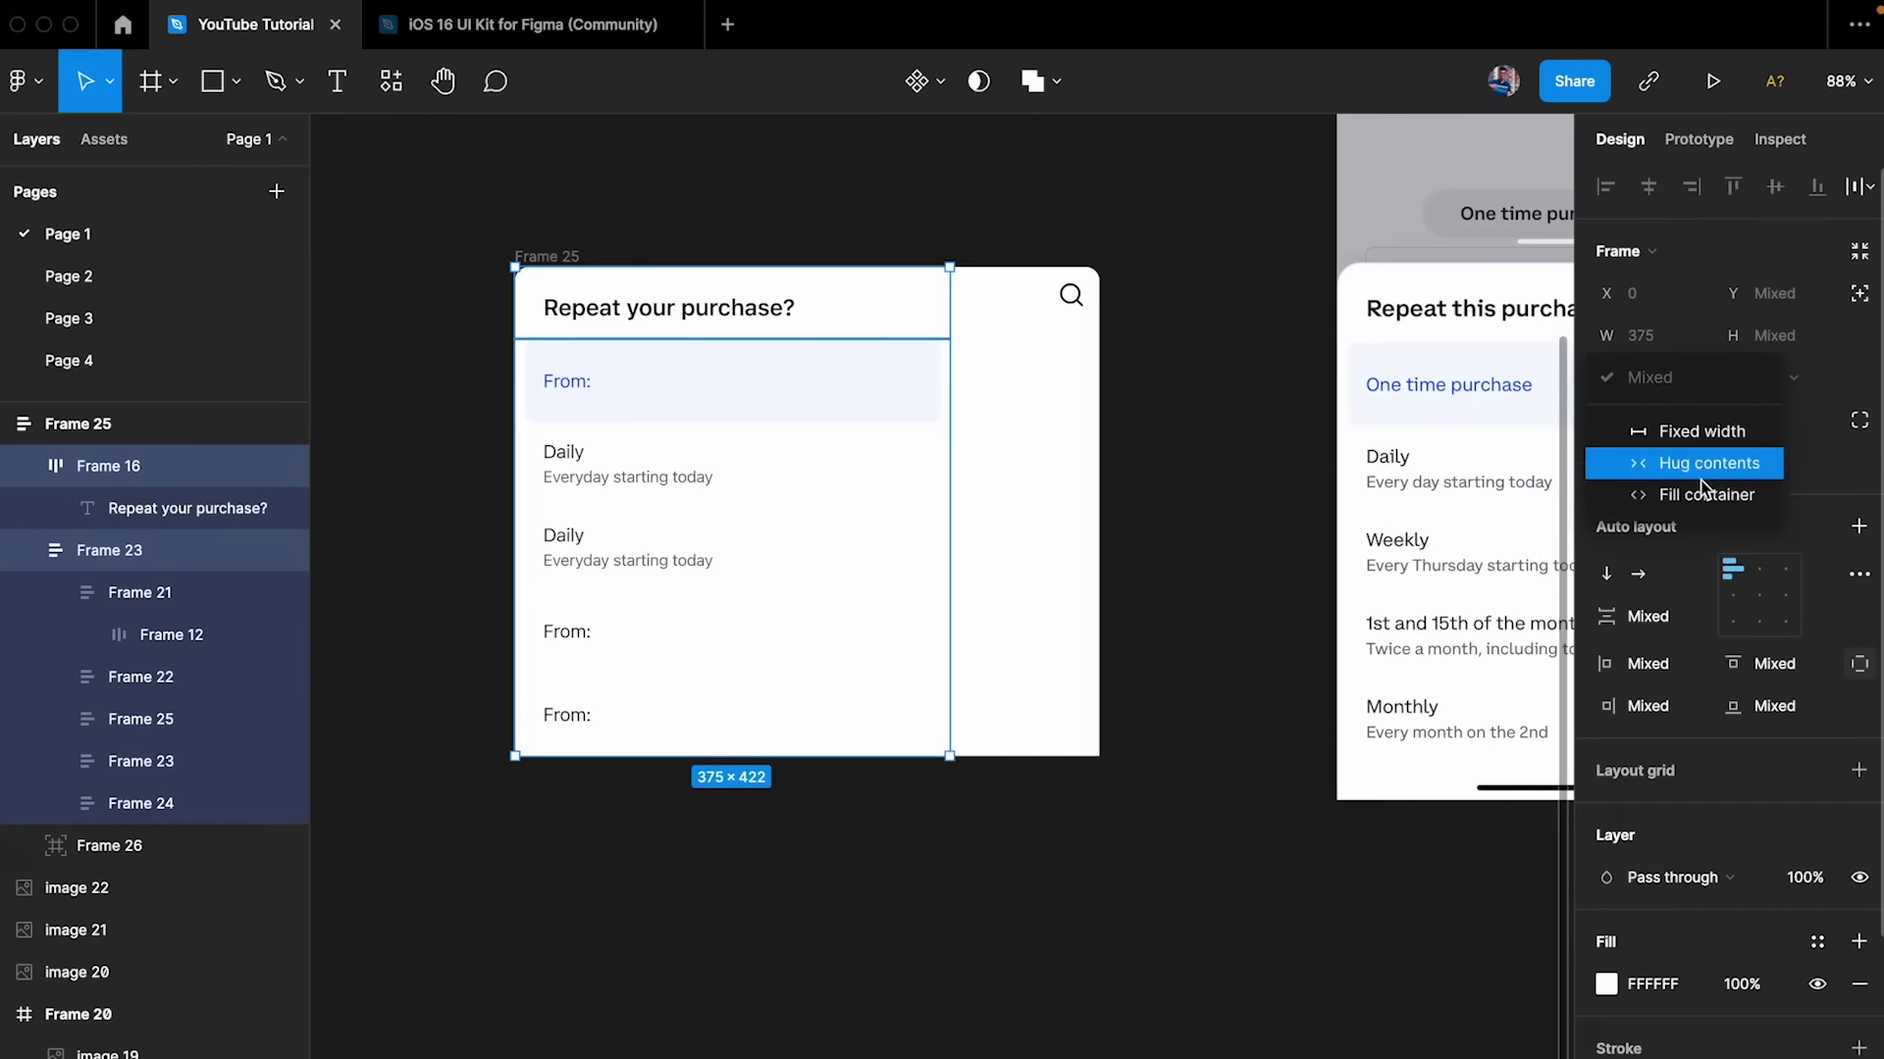
click(1704, 495)
key(Return)
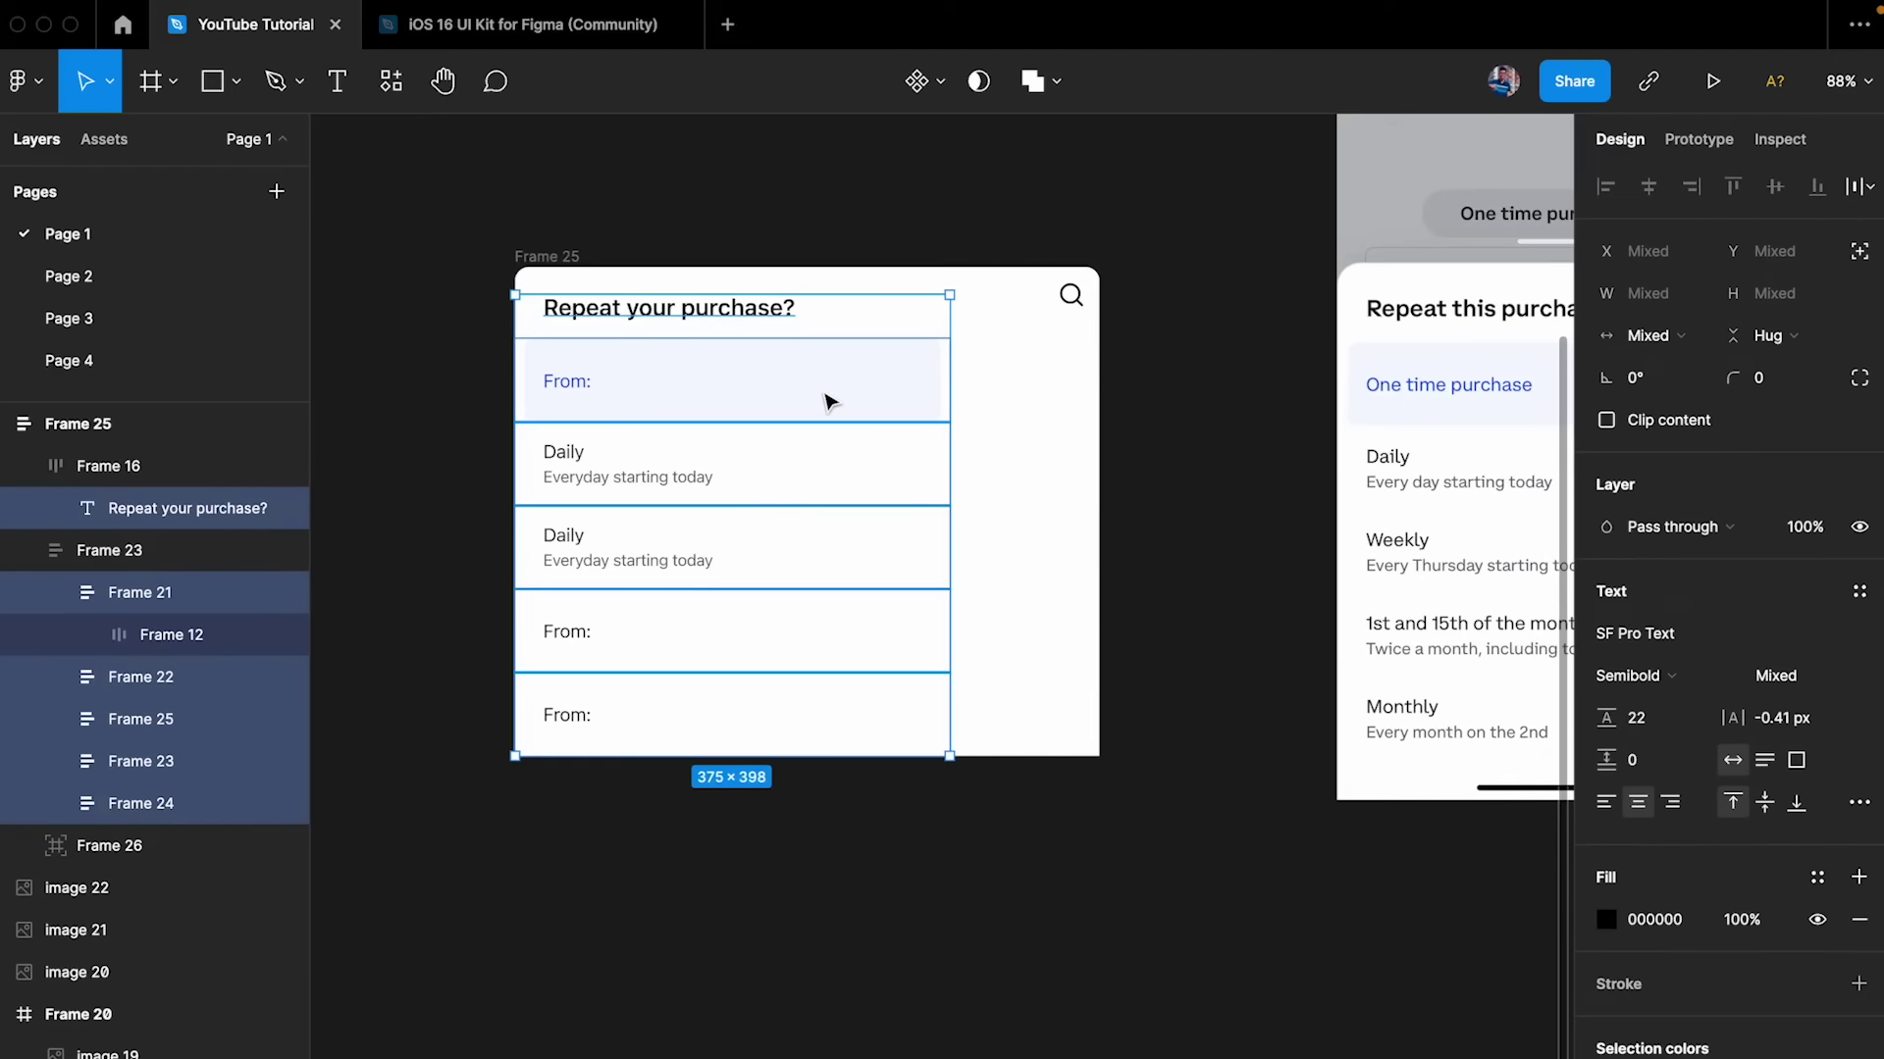
click(1677, 352)
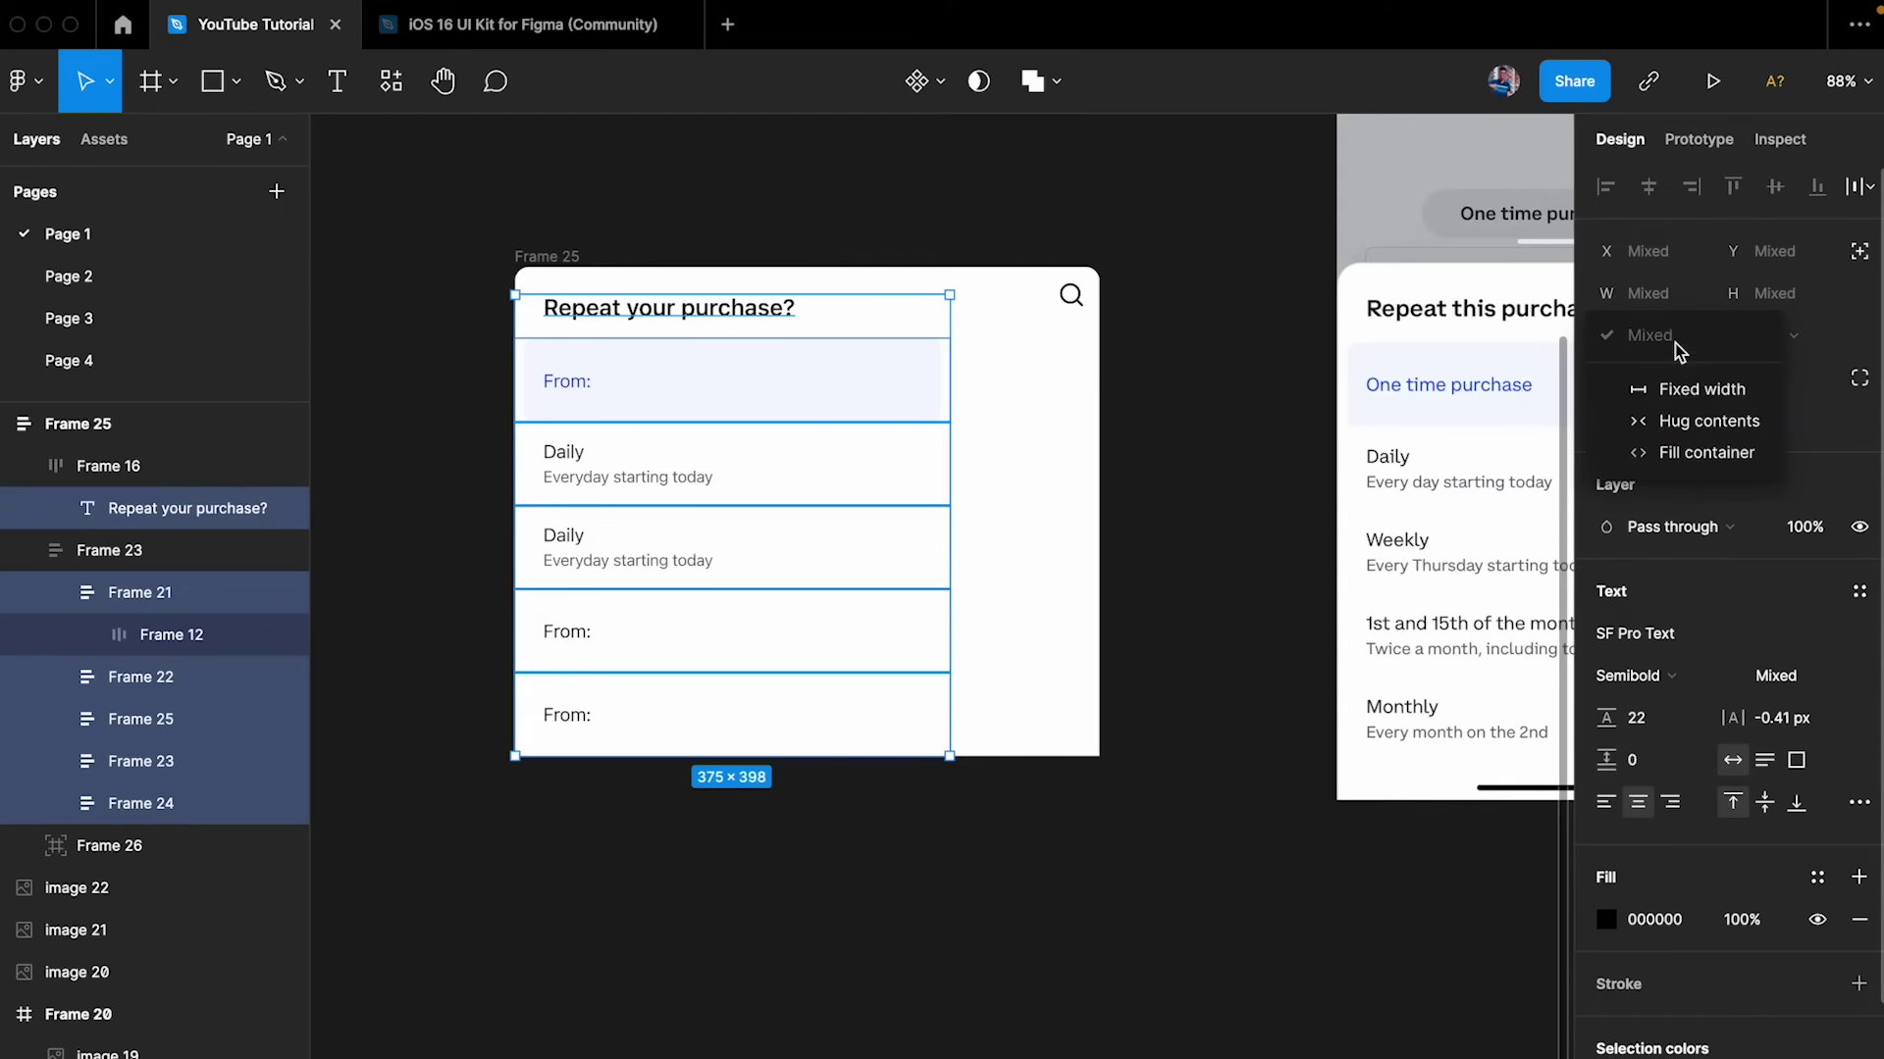
click(1698, 465)
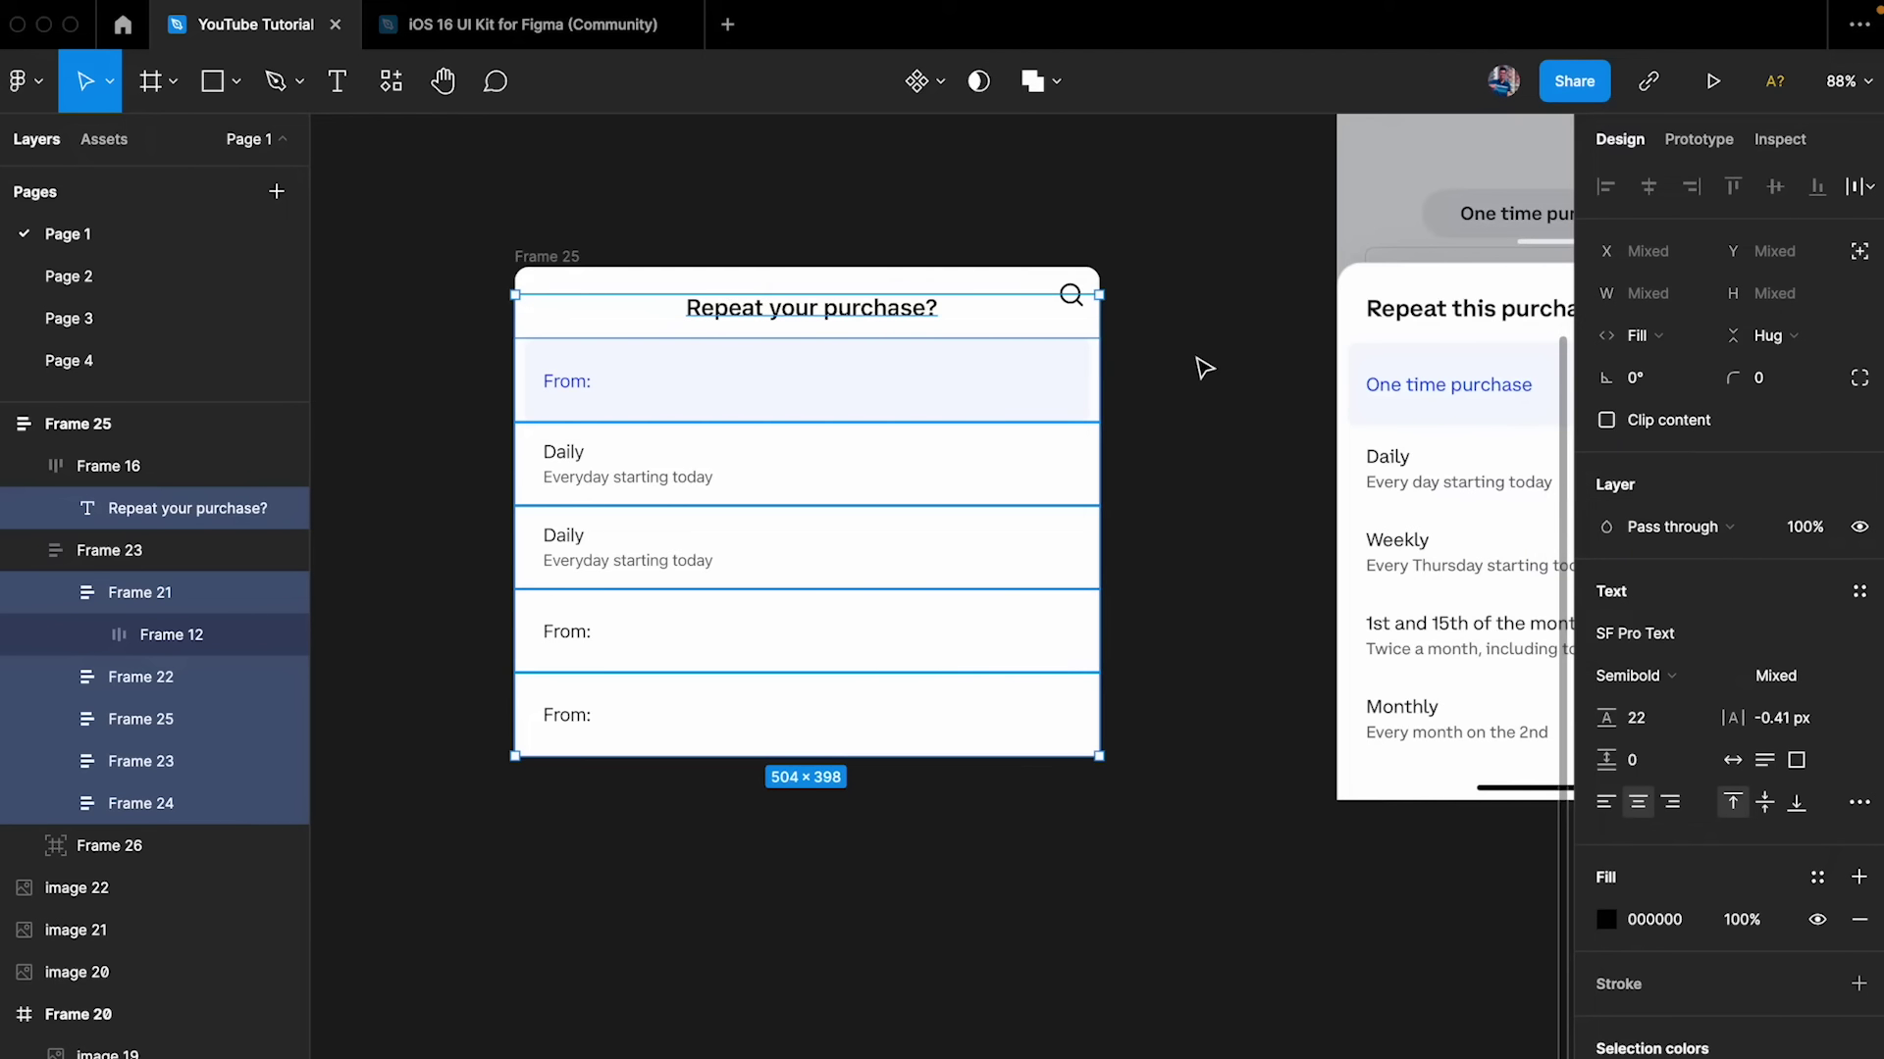
- Left-align the "Repeat your purchase?" title text in its text box
click(878, 322)
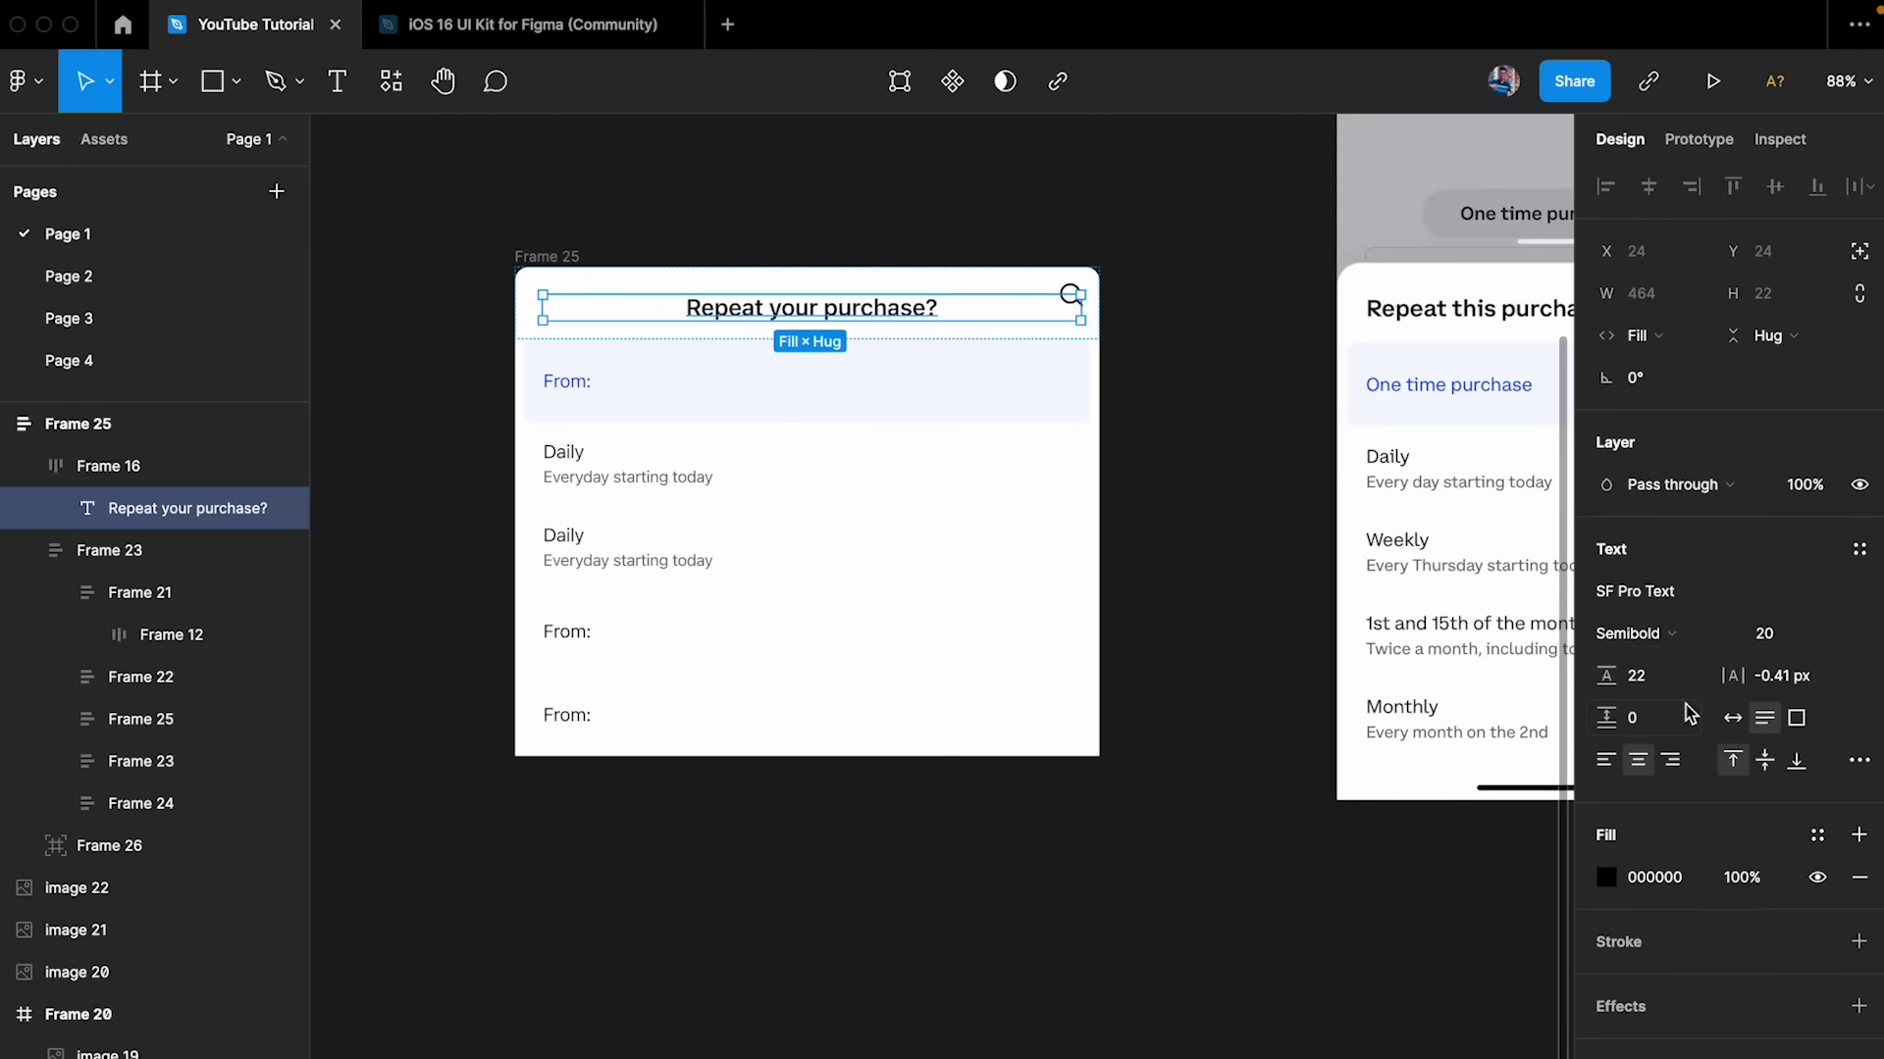
click(1606, 761)
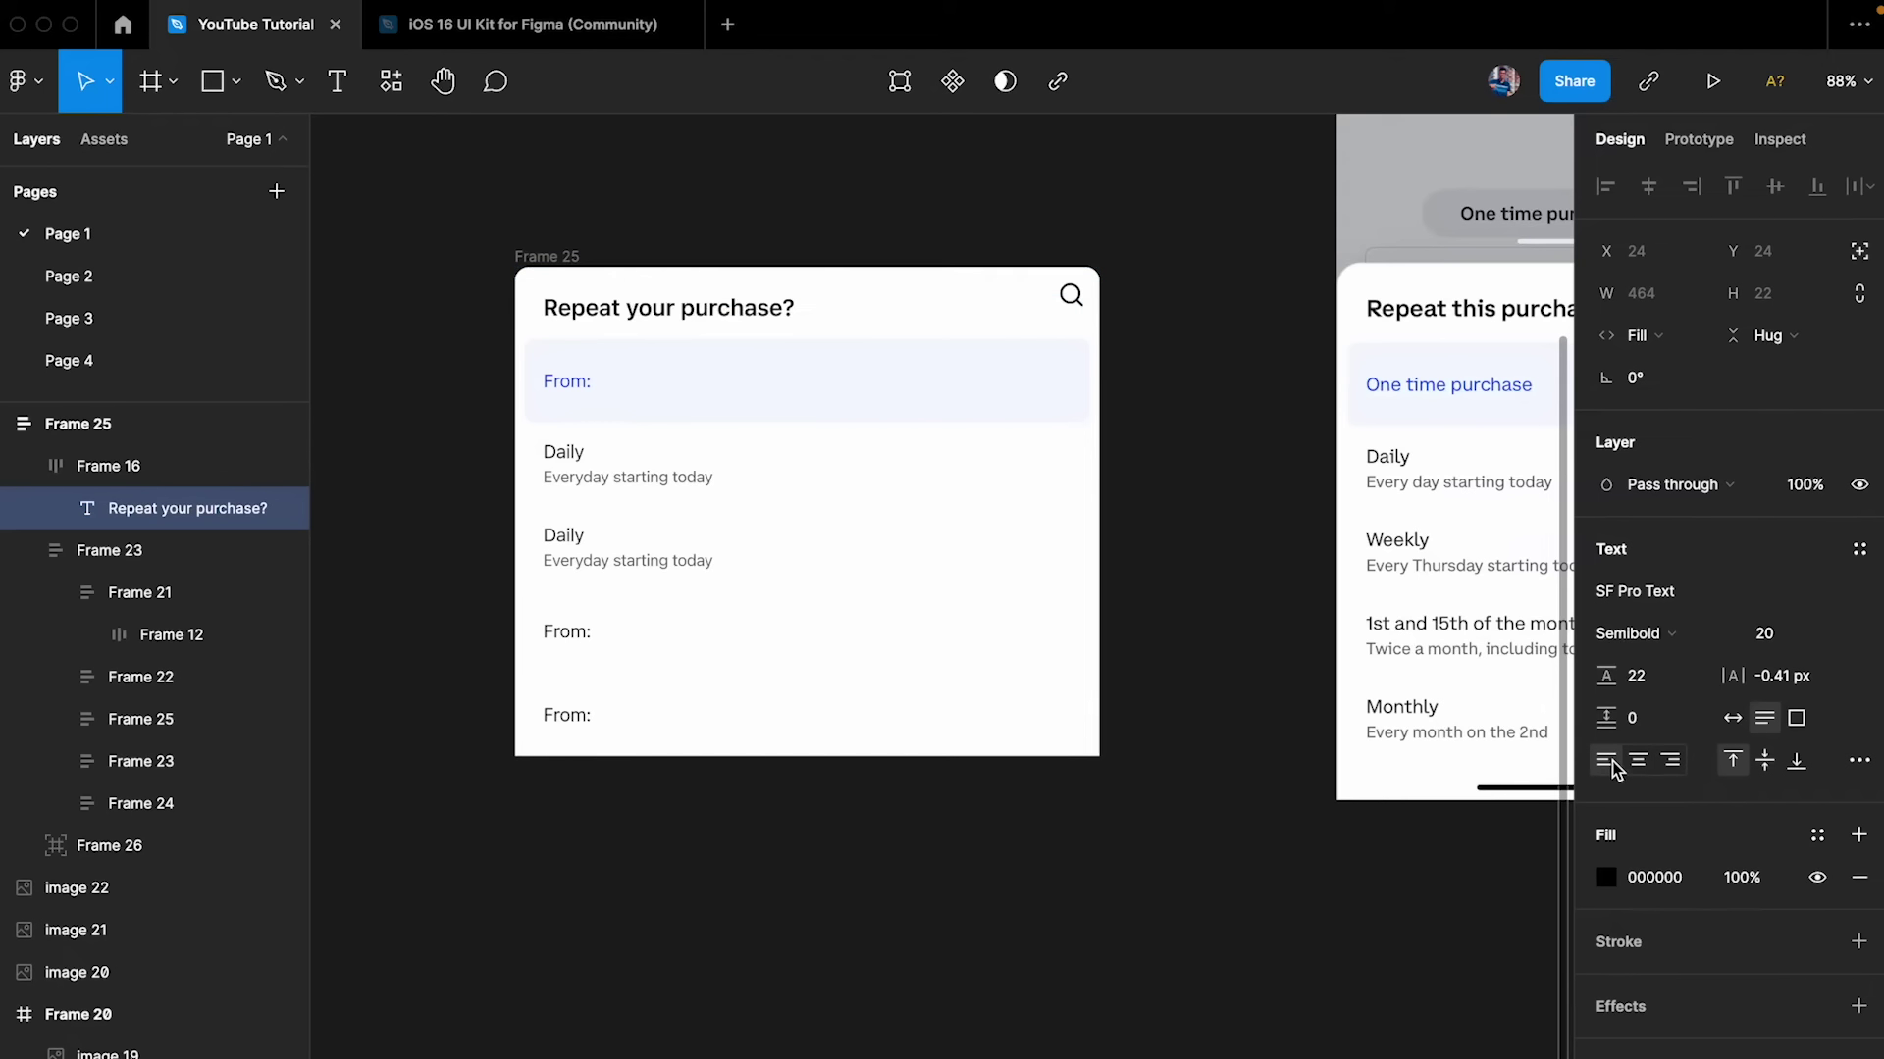
click(1090, 388)
- Narrow Frame 25 to a width of 366 and select its title text
click(574, 256)
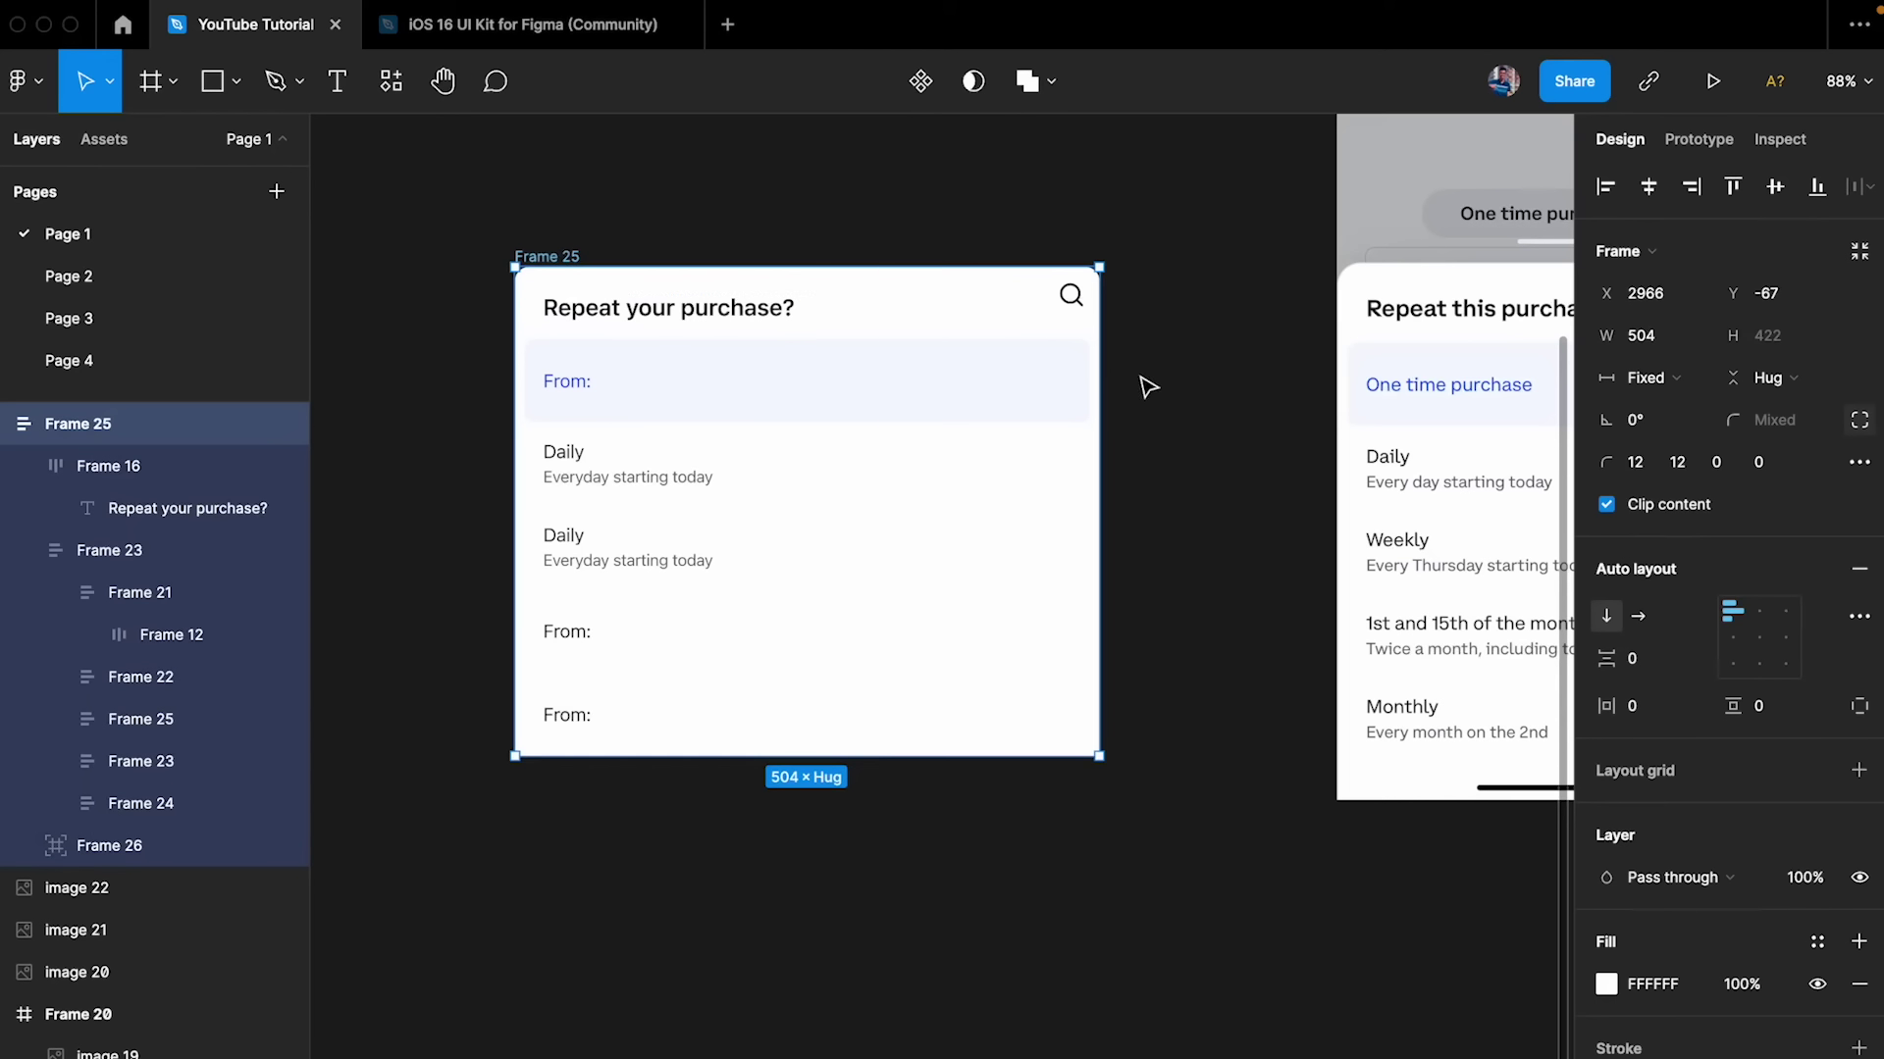
drag(1096, 368, 934, 365)
click(726, 387)
click(785, 307)
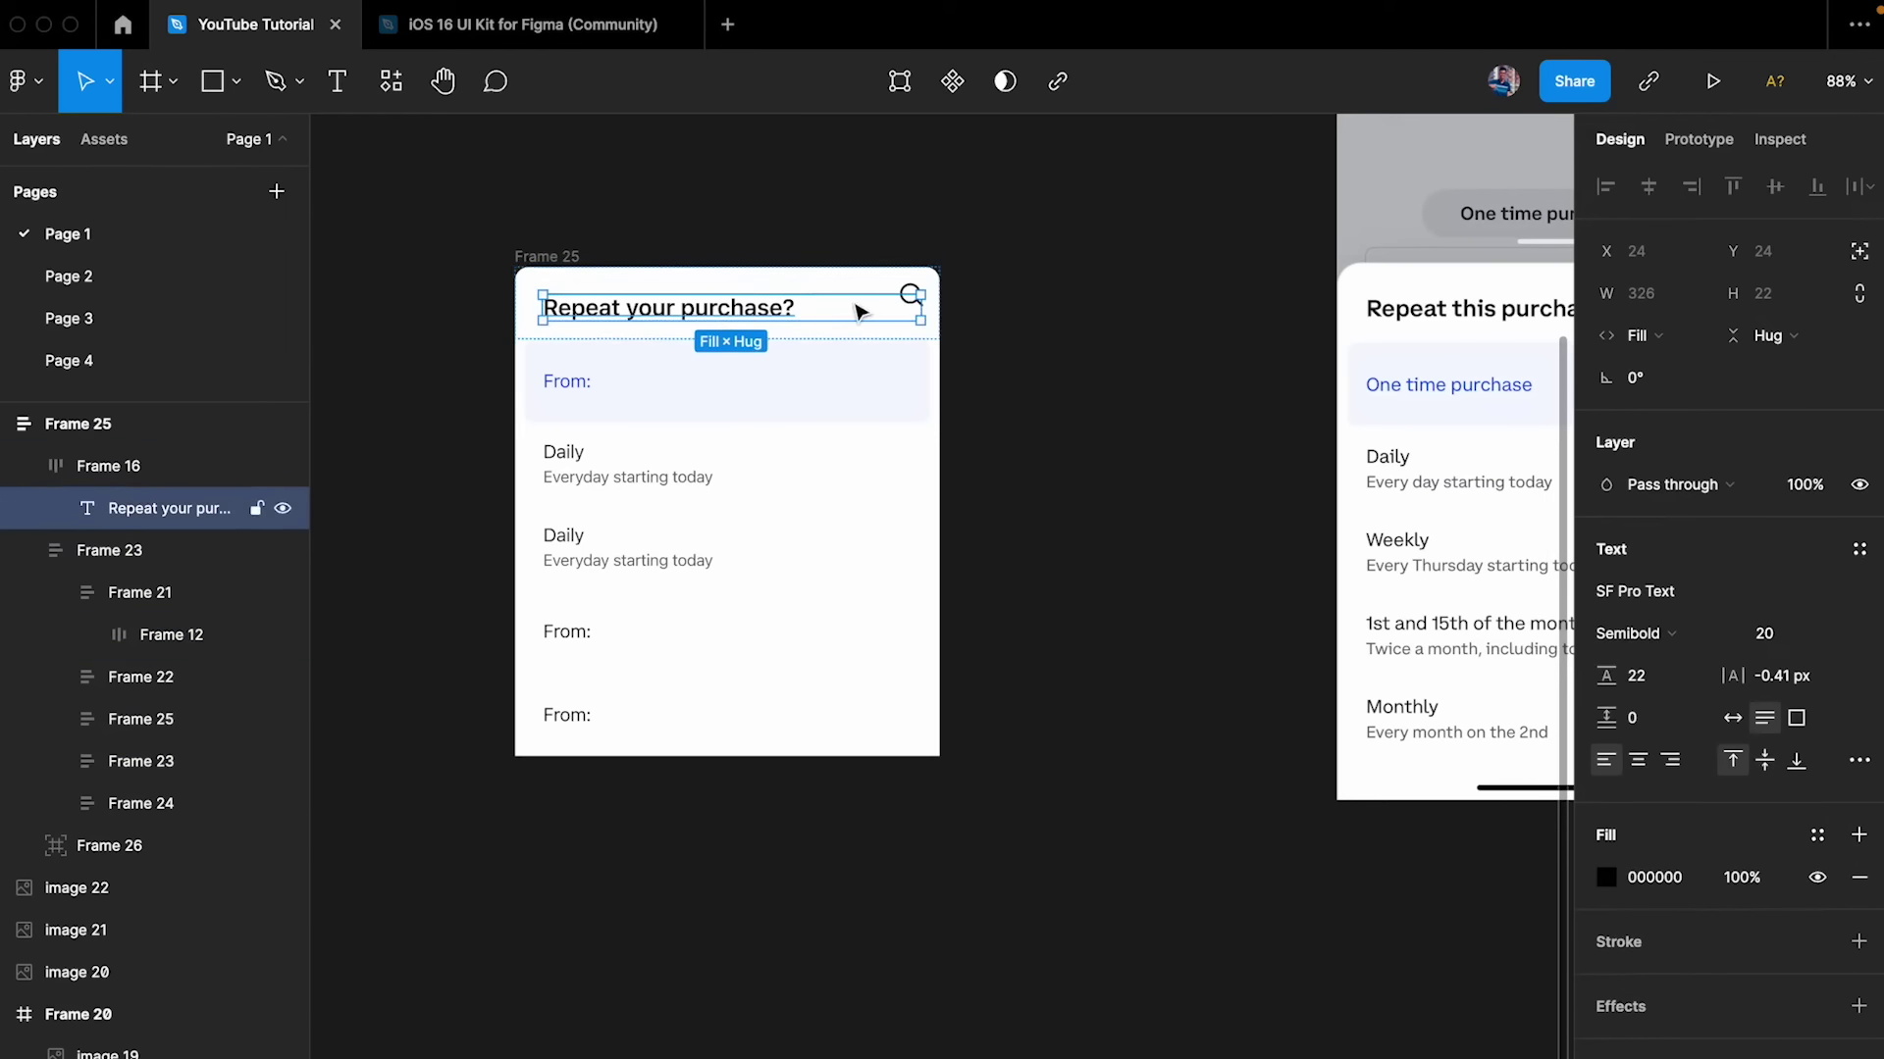
- Set the magnifying glass icon frame's horizontal constraint to Left
click(911, 293)
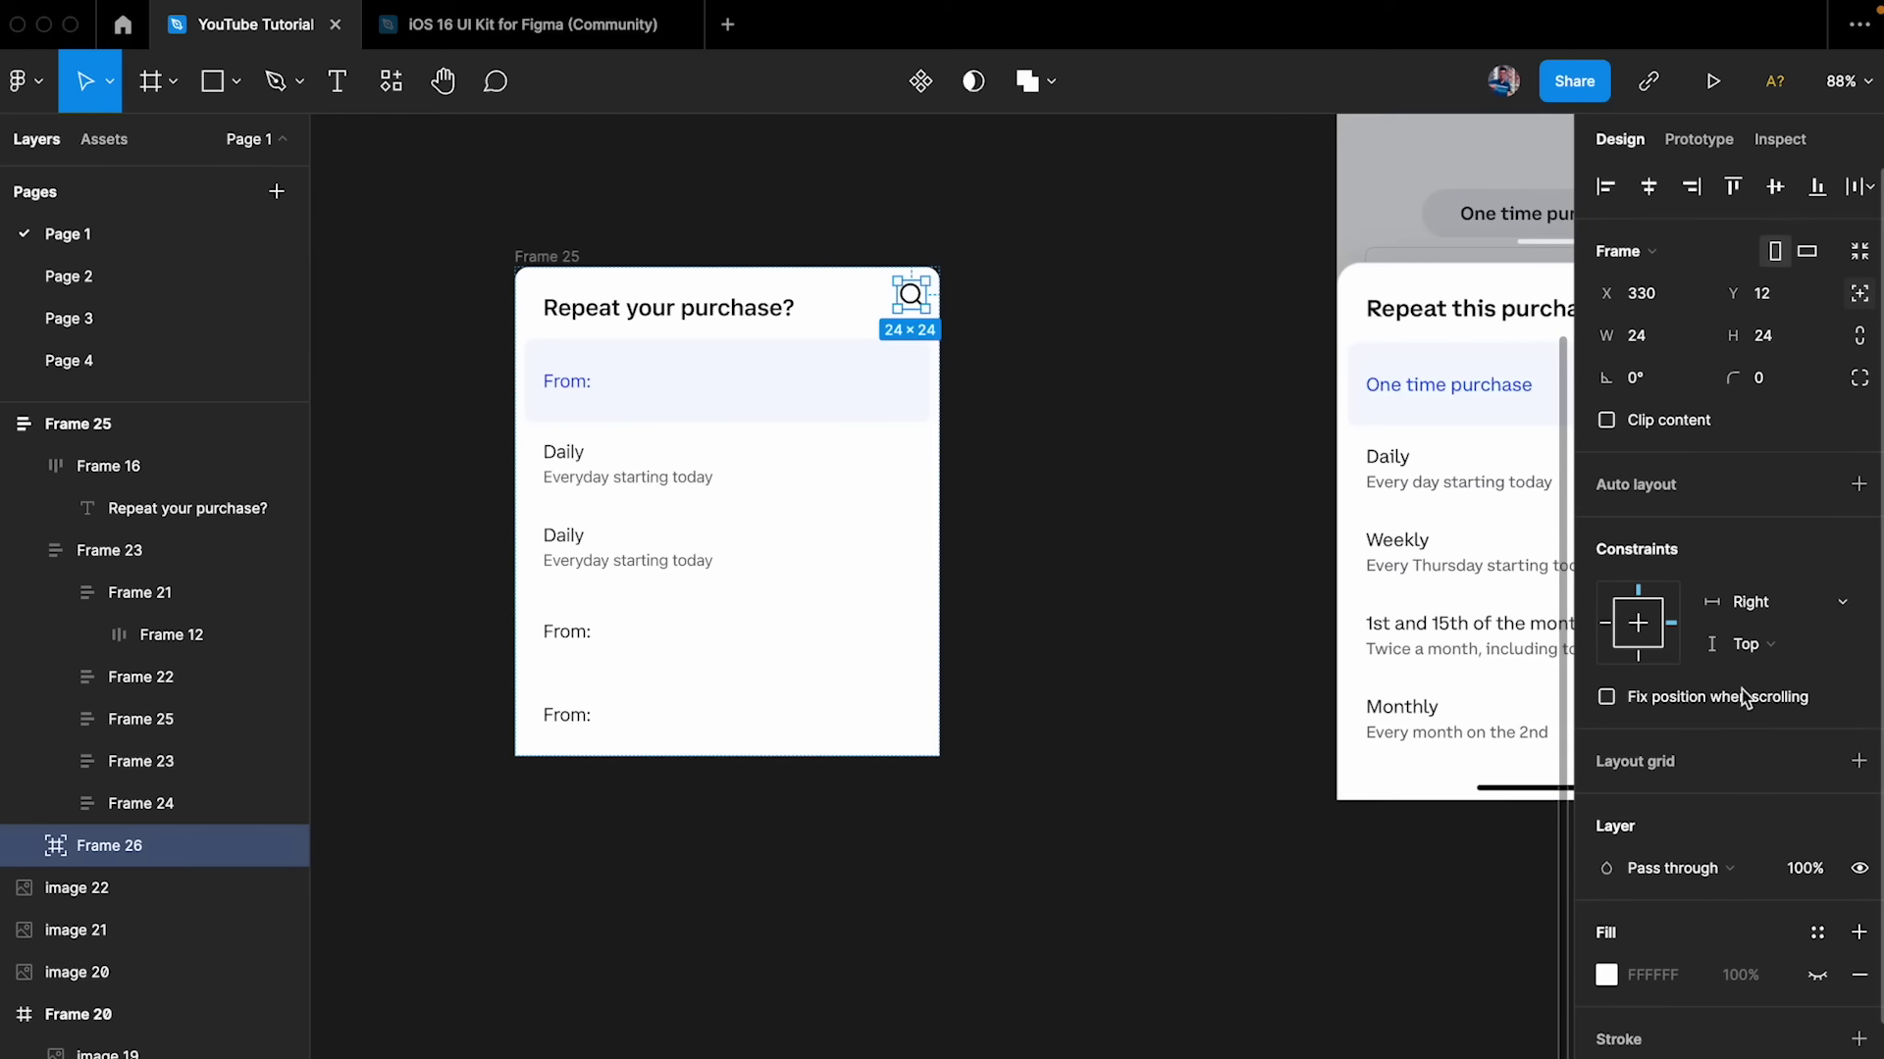
click(1607, 628)
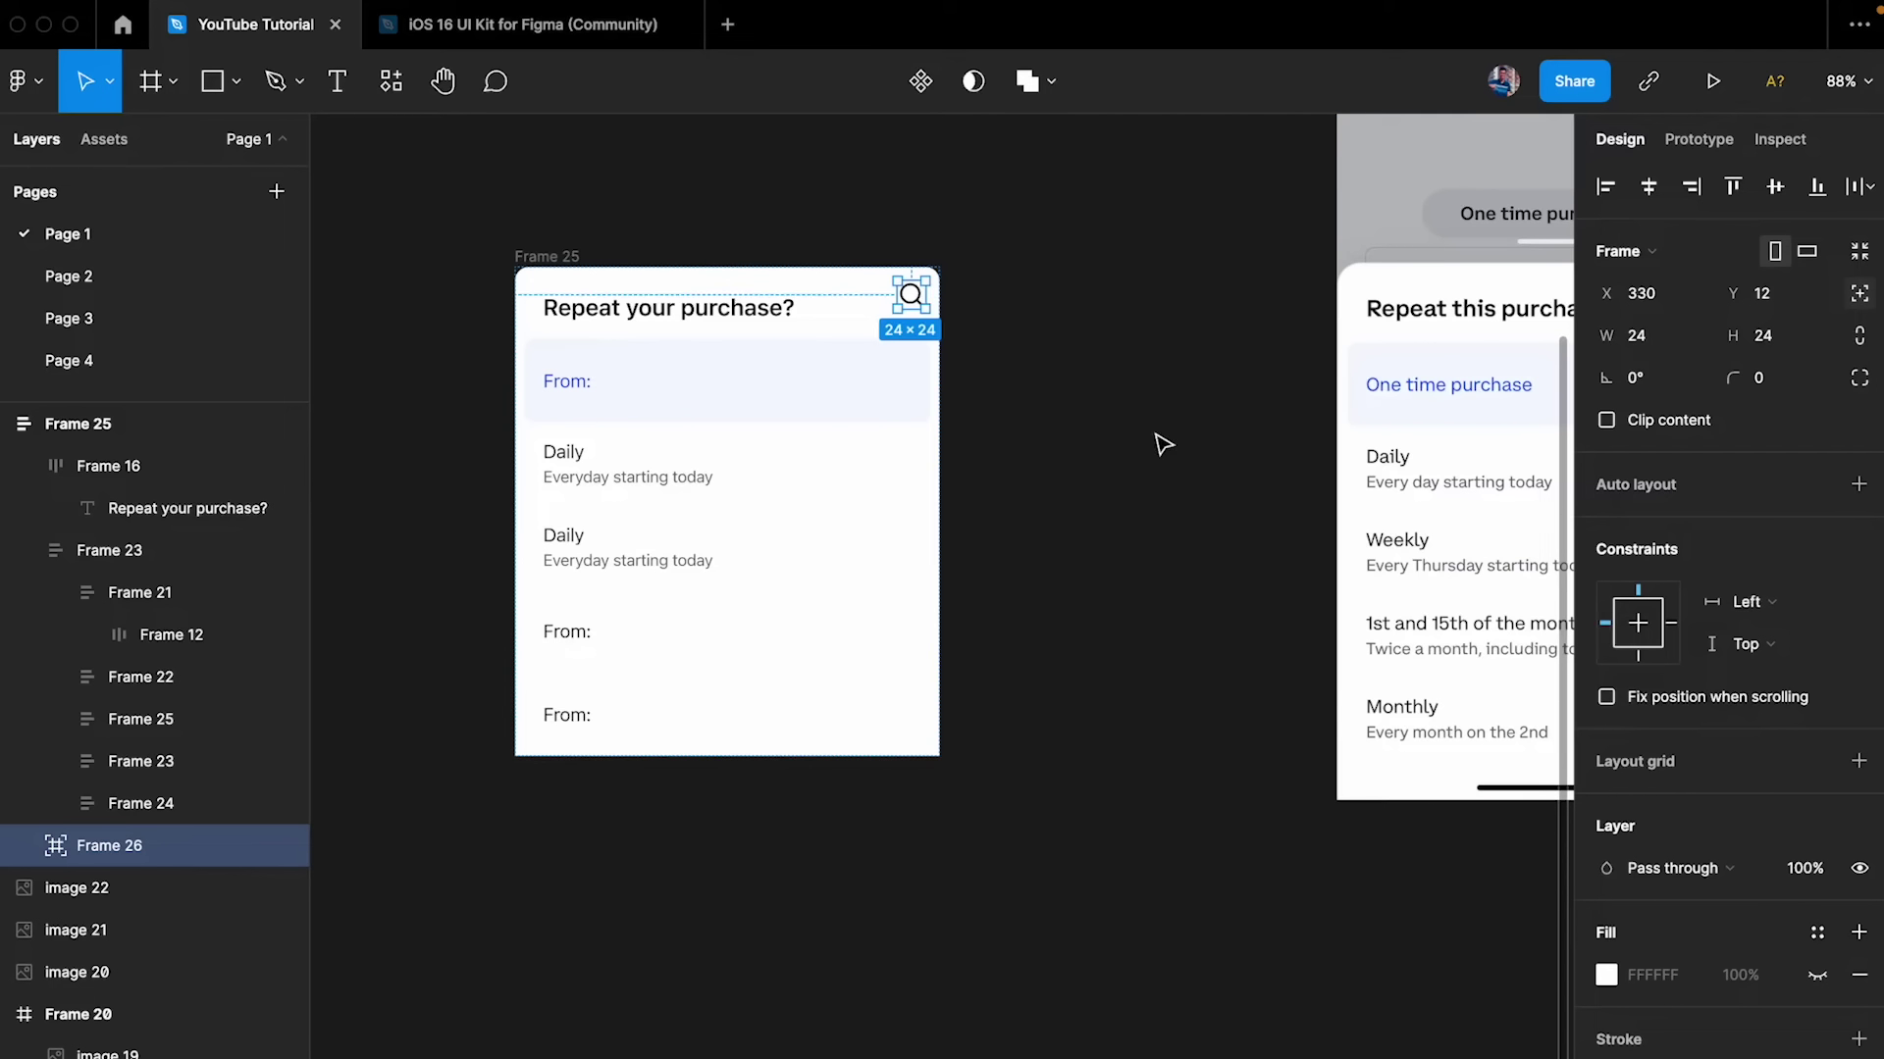
click(1194, 471)
click(554, 257)
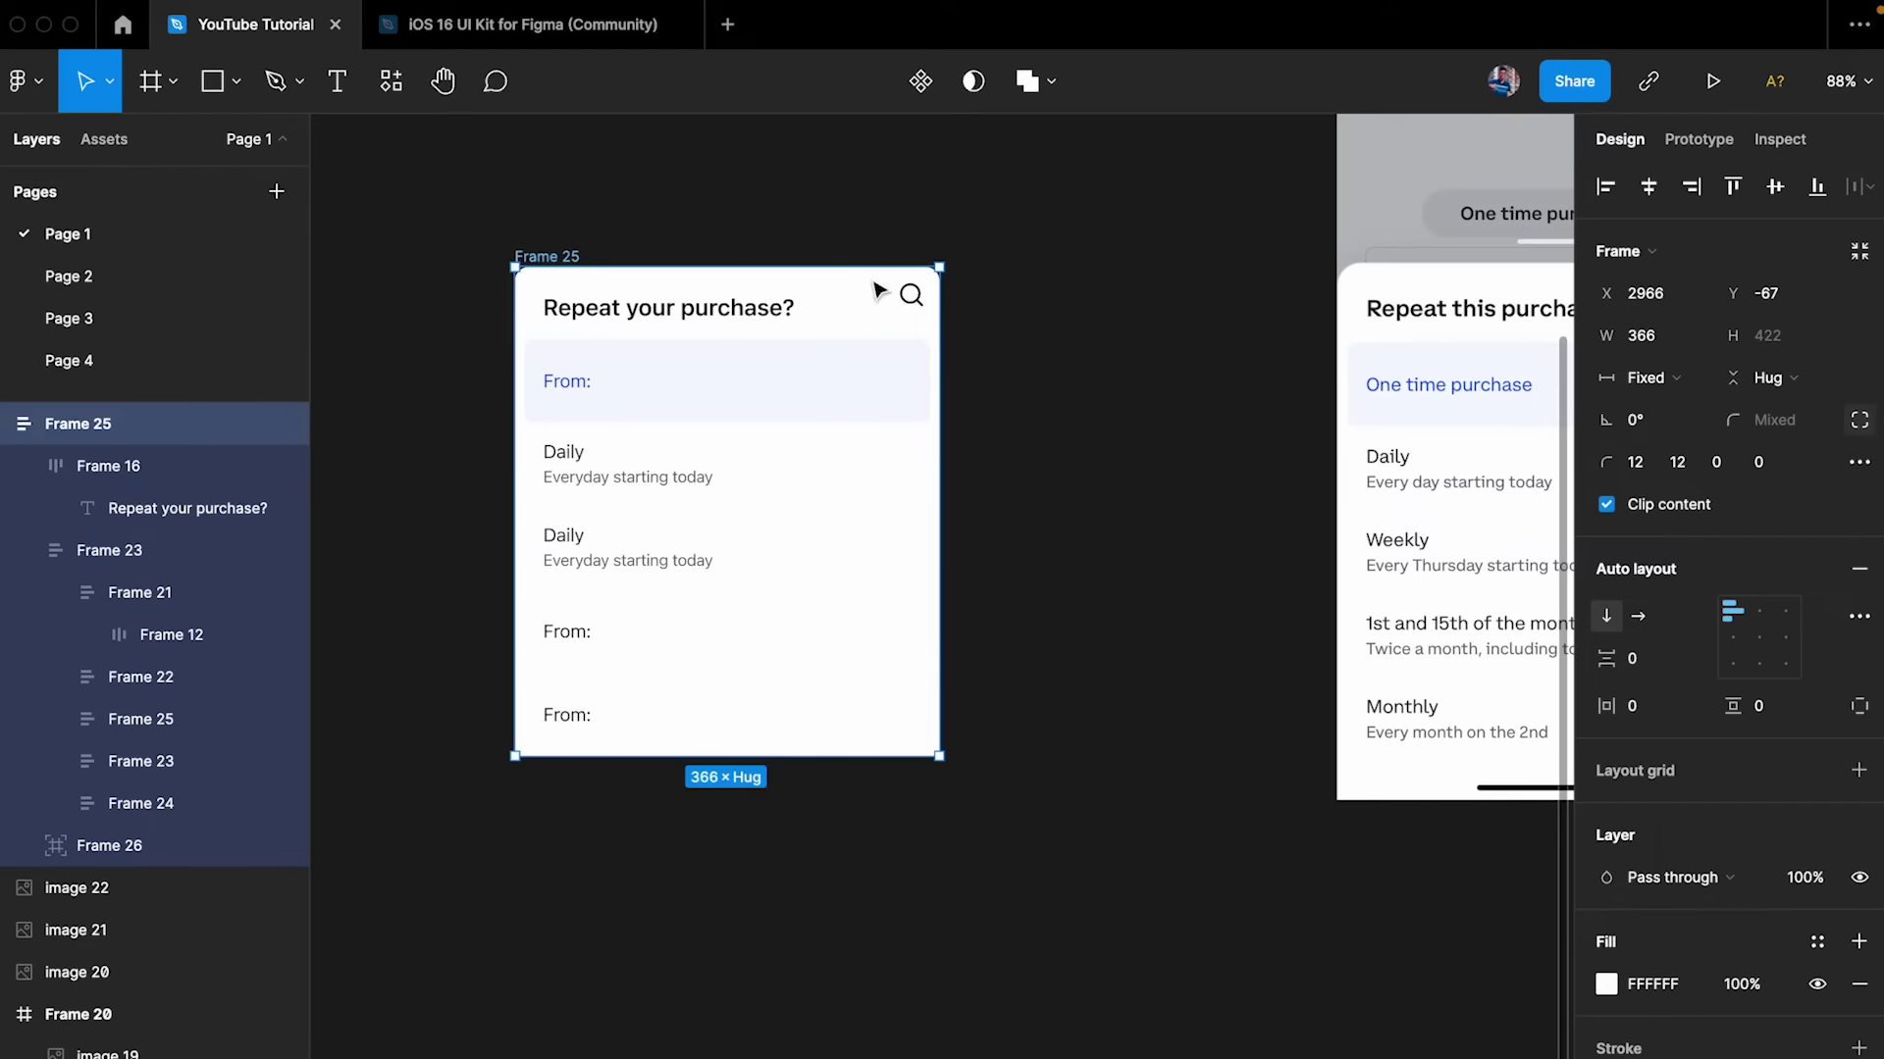
click(904, 289)
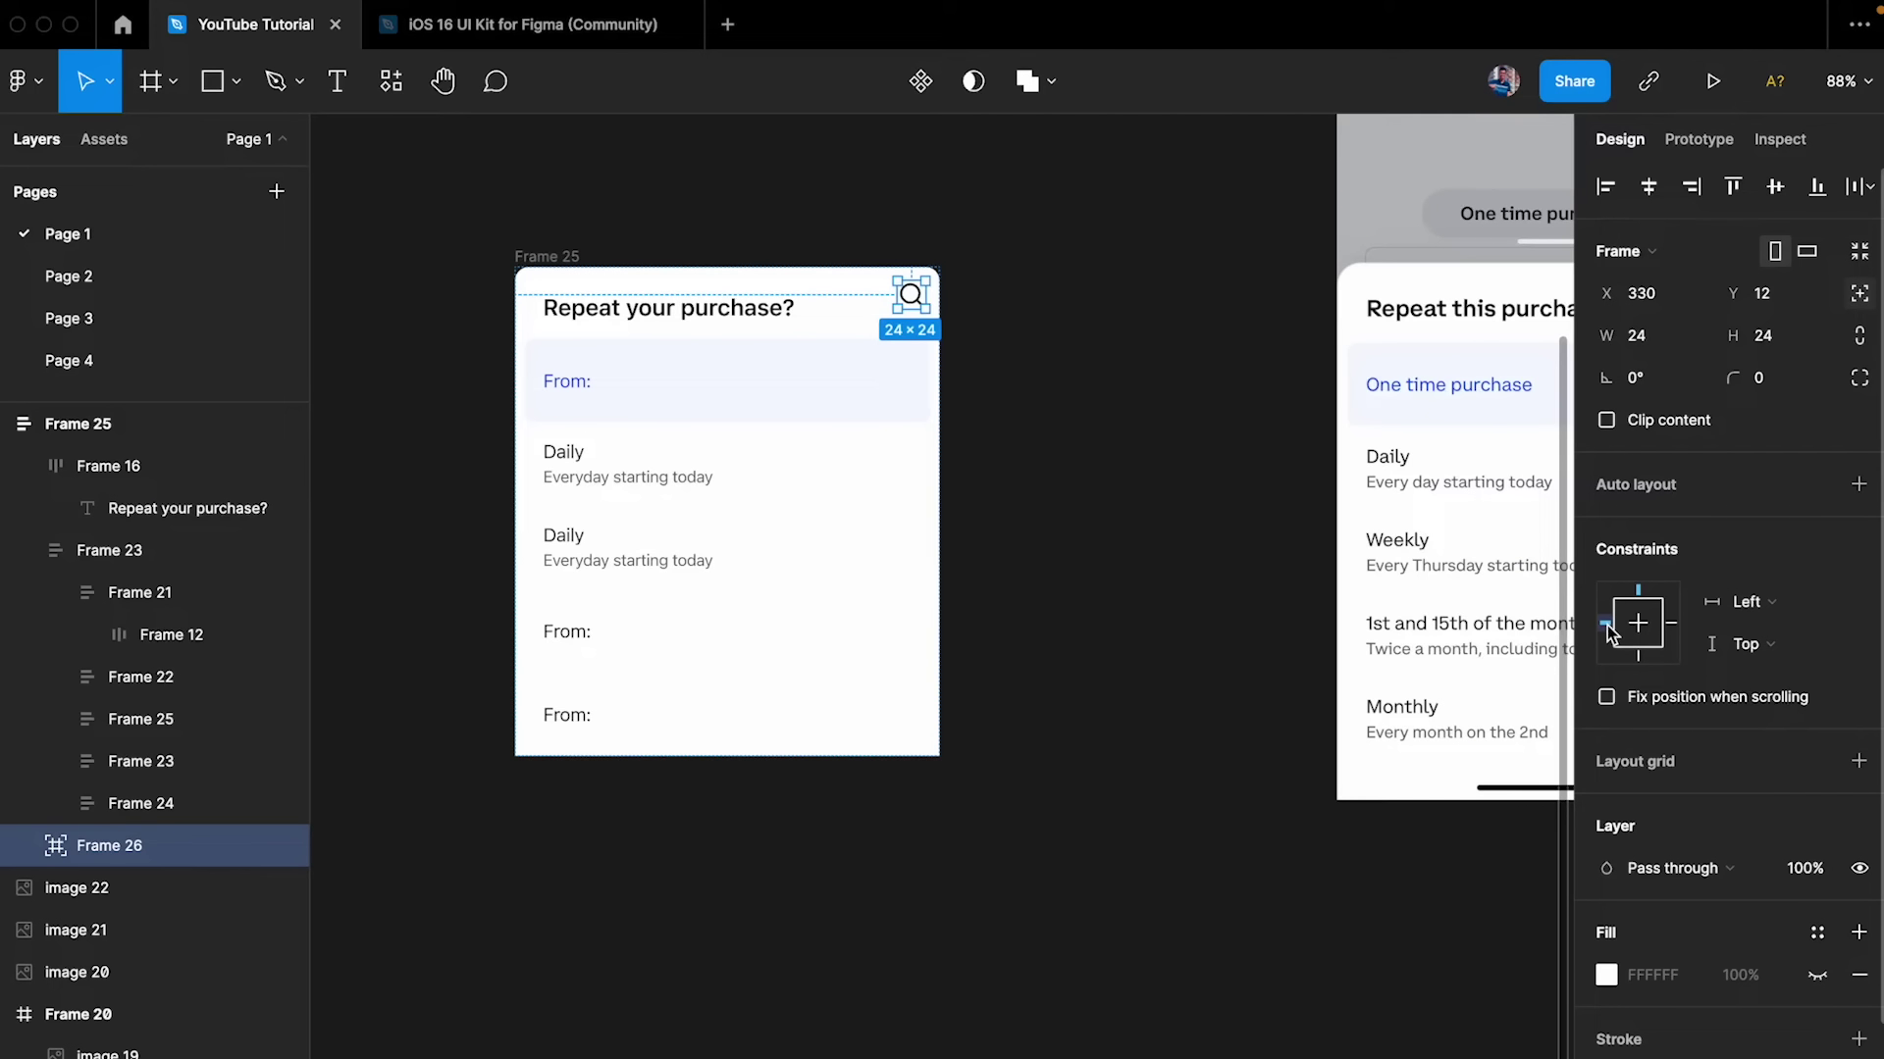
scroll(639, 295, up, 5)
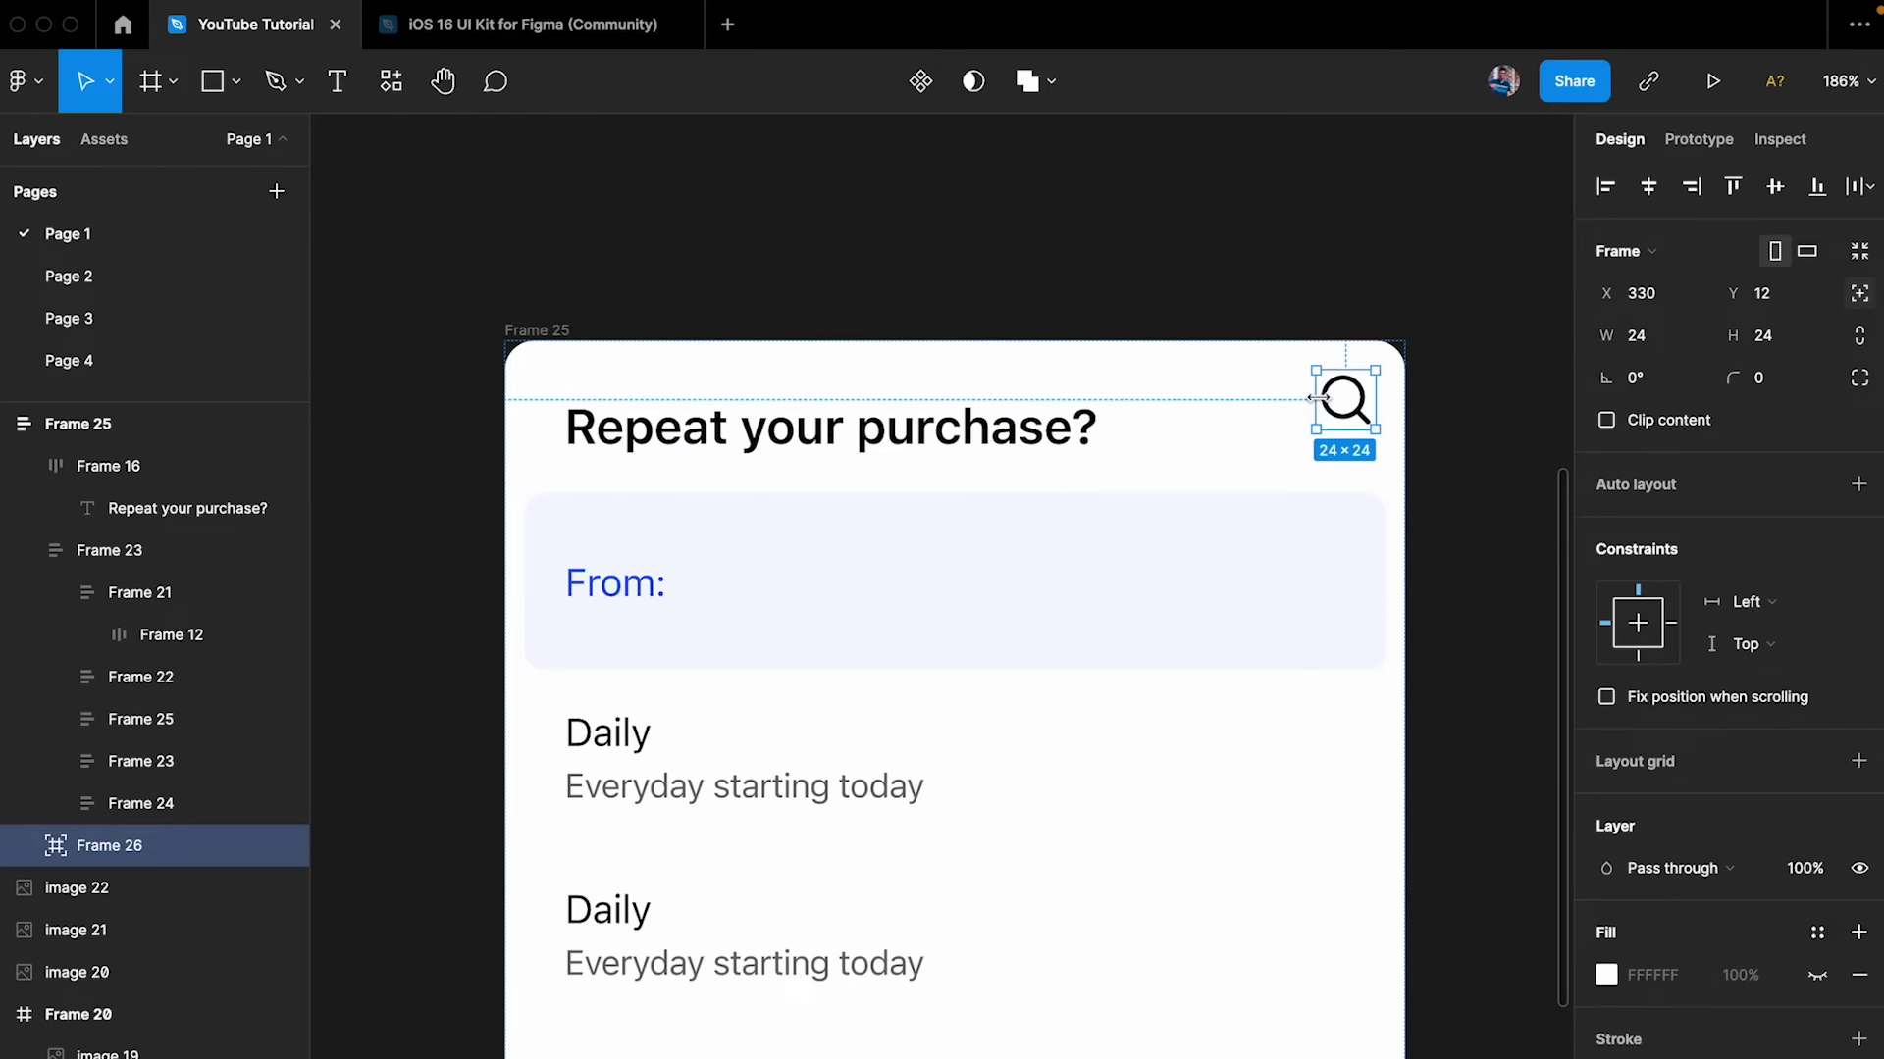
- Test the icon's left constraint by widening Frame 25 to 596, then undo the resize
click(533, 334)
scroll(521, 332, down, 5)
drag(1010, 428, 1308, 417)
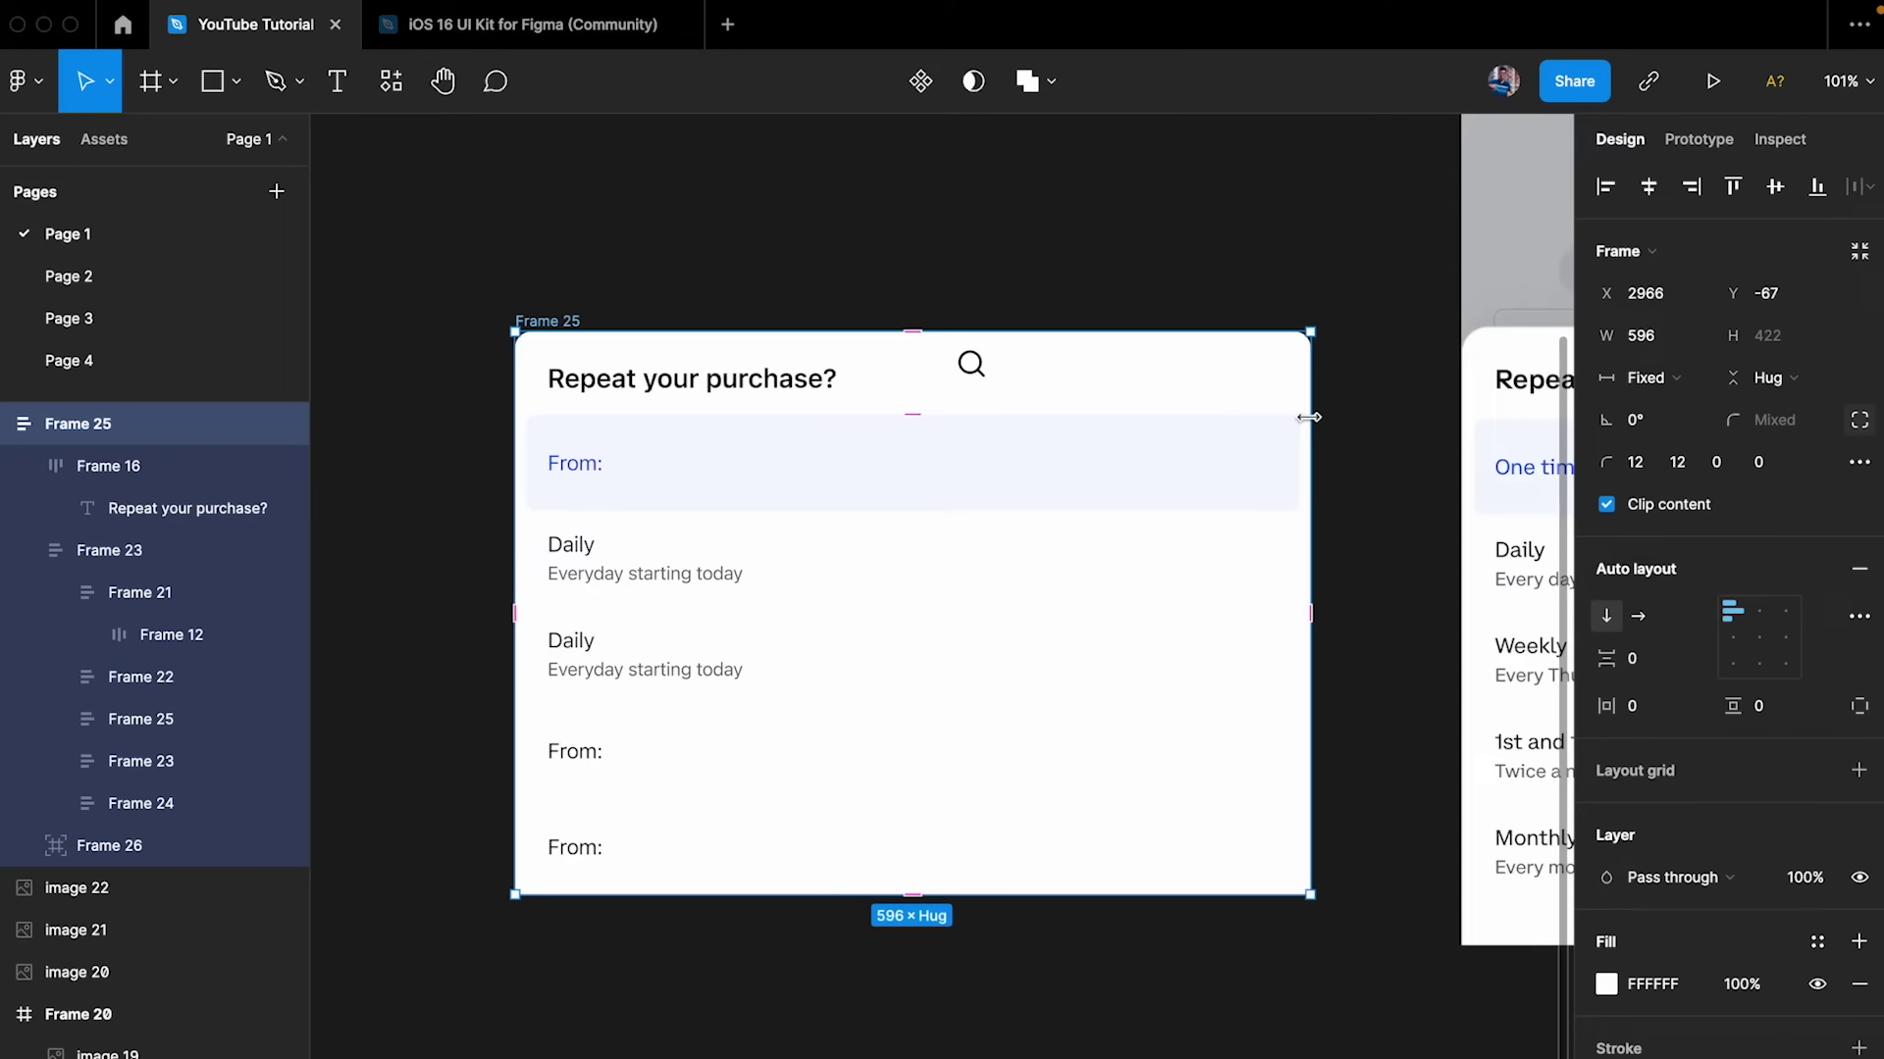
key(ctrl+z)
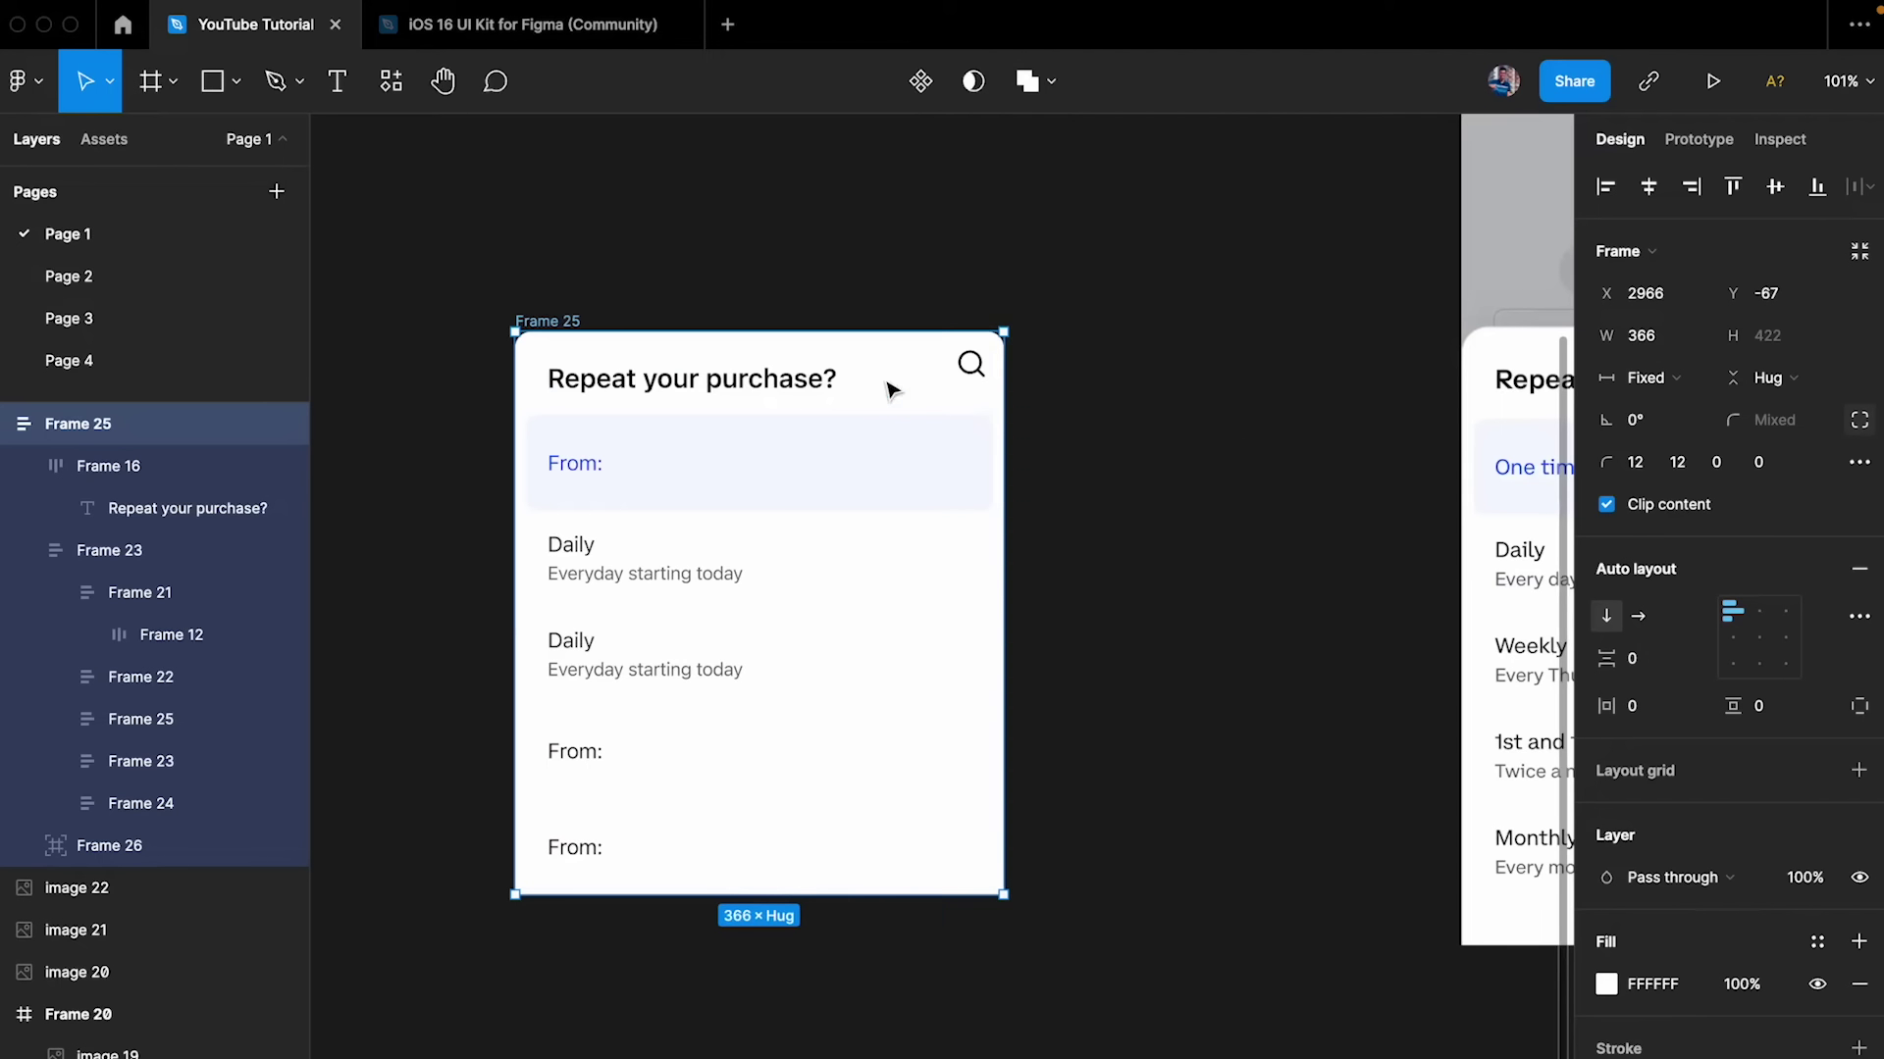
- Set the magnifying glass icon frame's horizontal constraint to Right
double_click(761, 379)
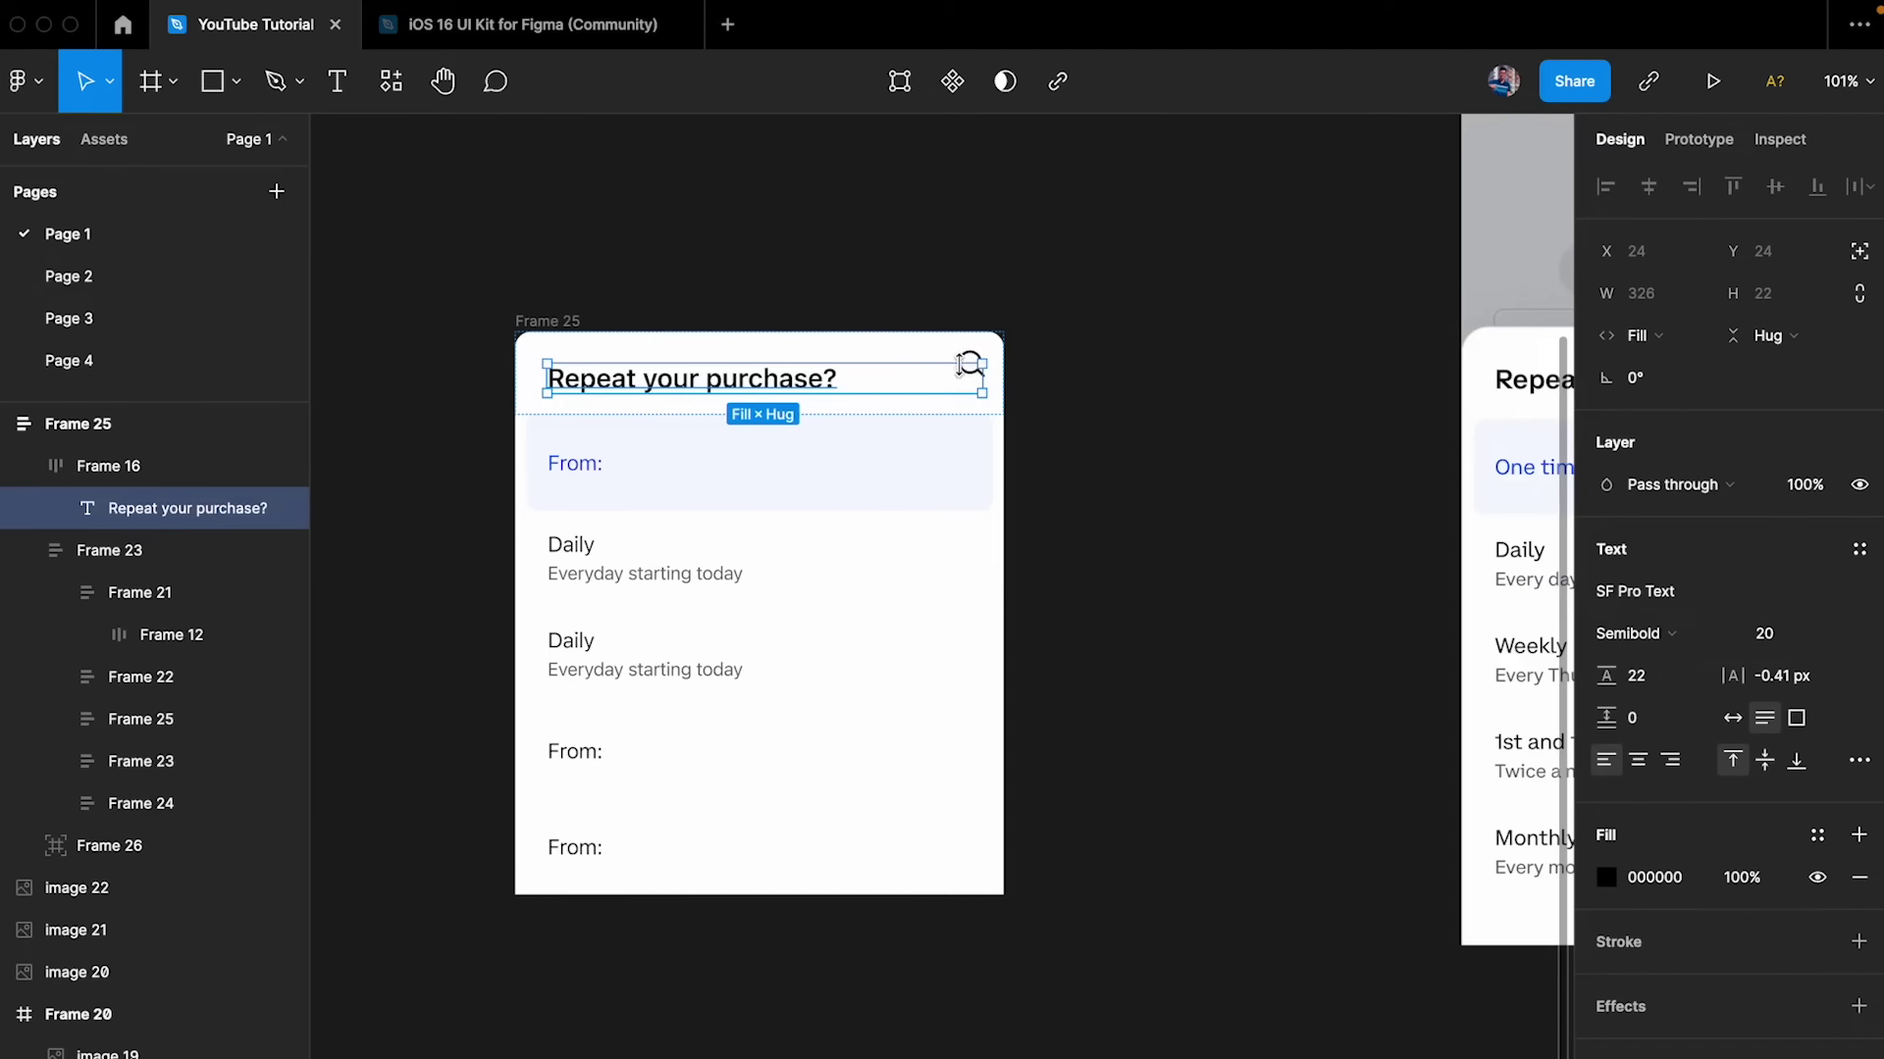
click(969, 363)
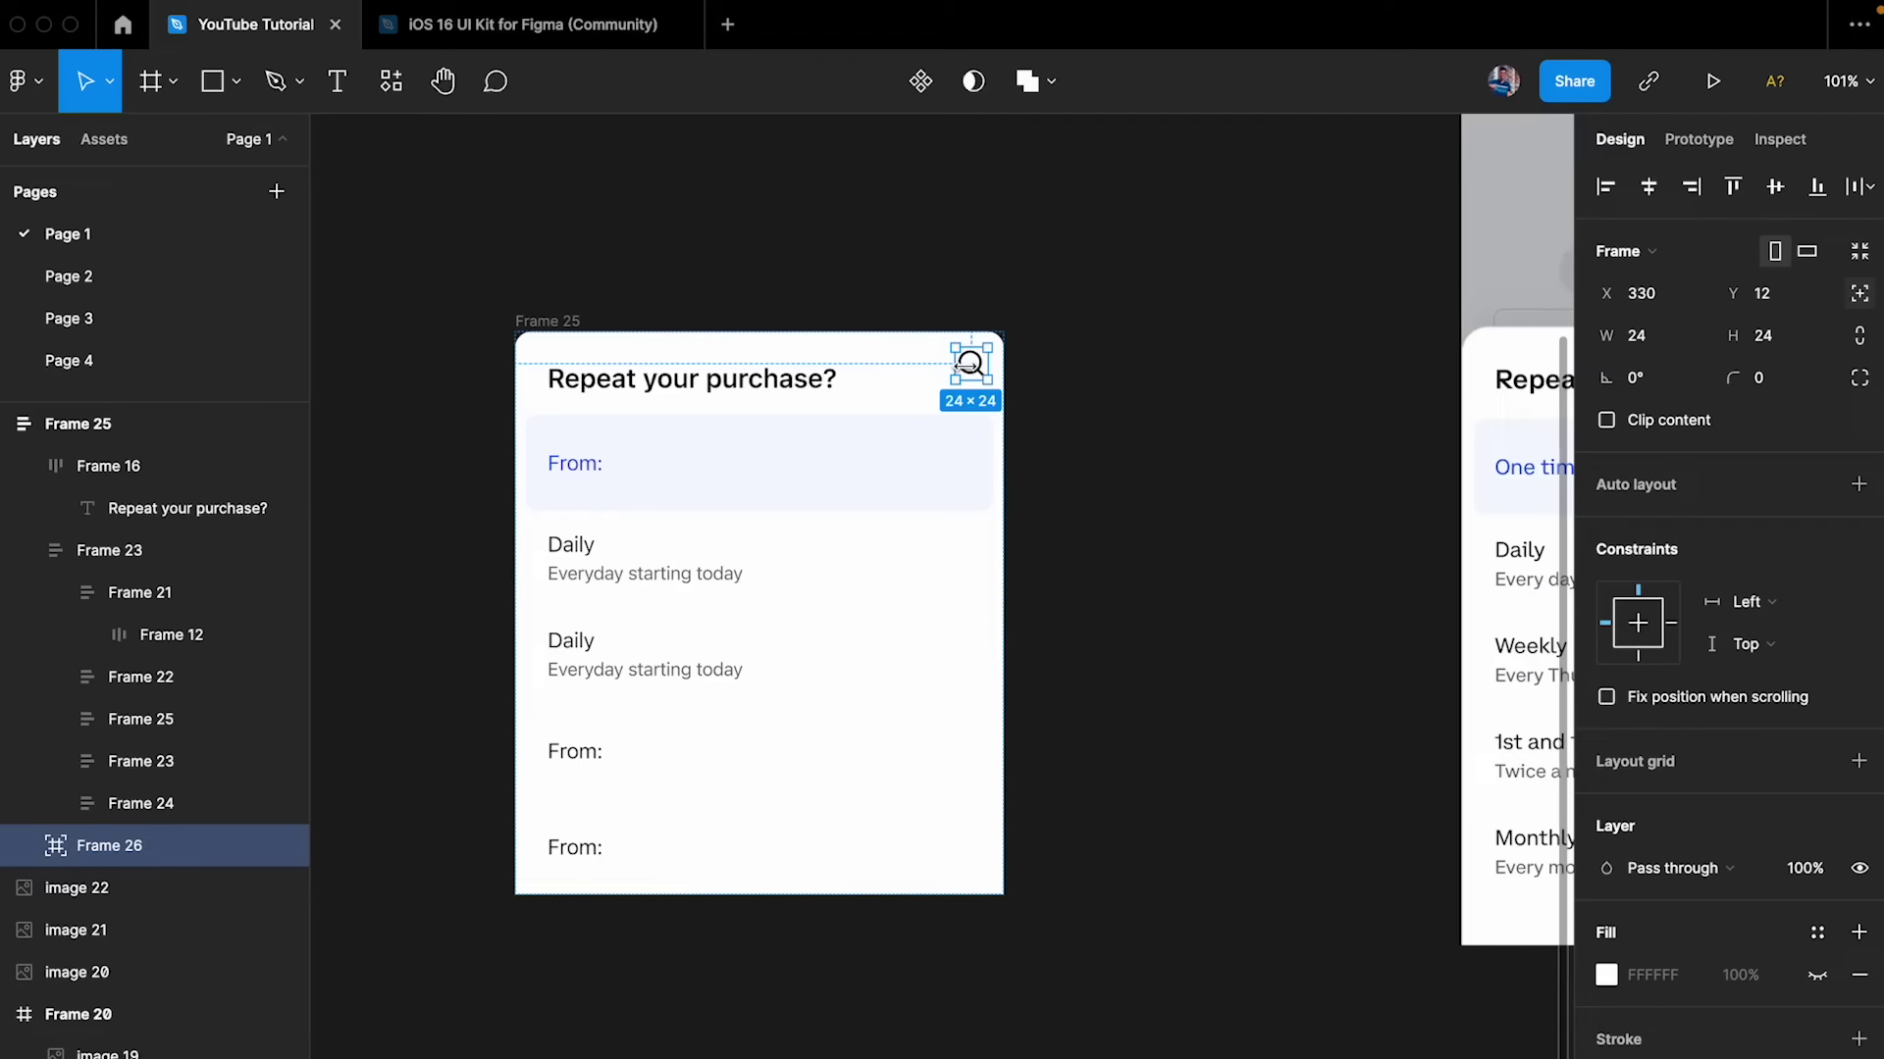
click(1670, 623)
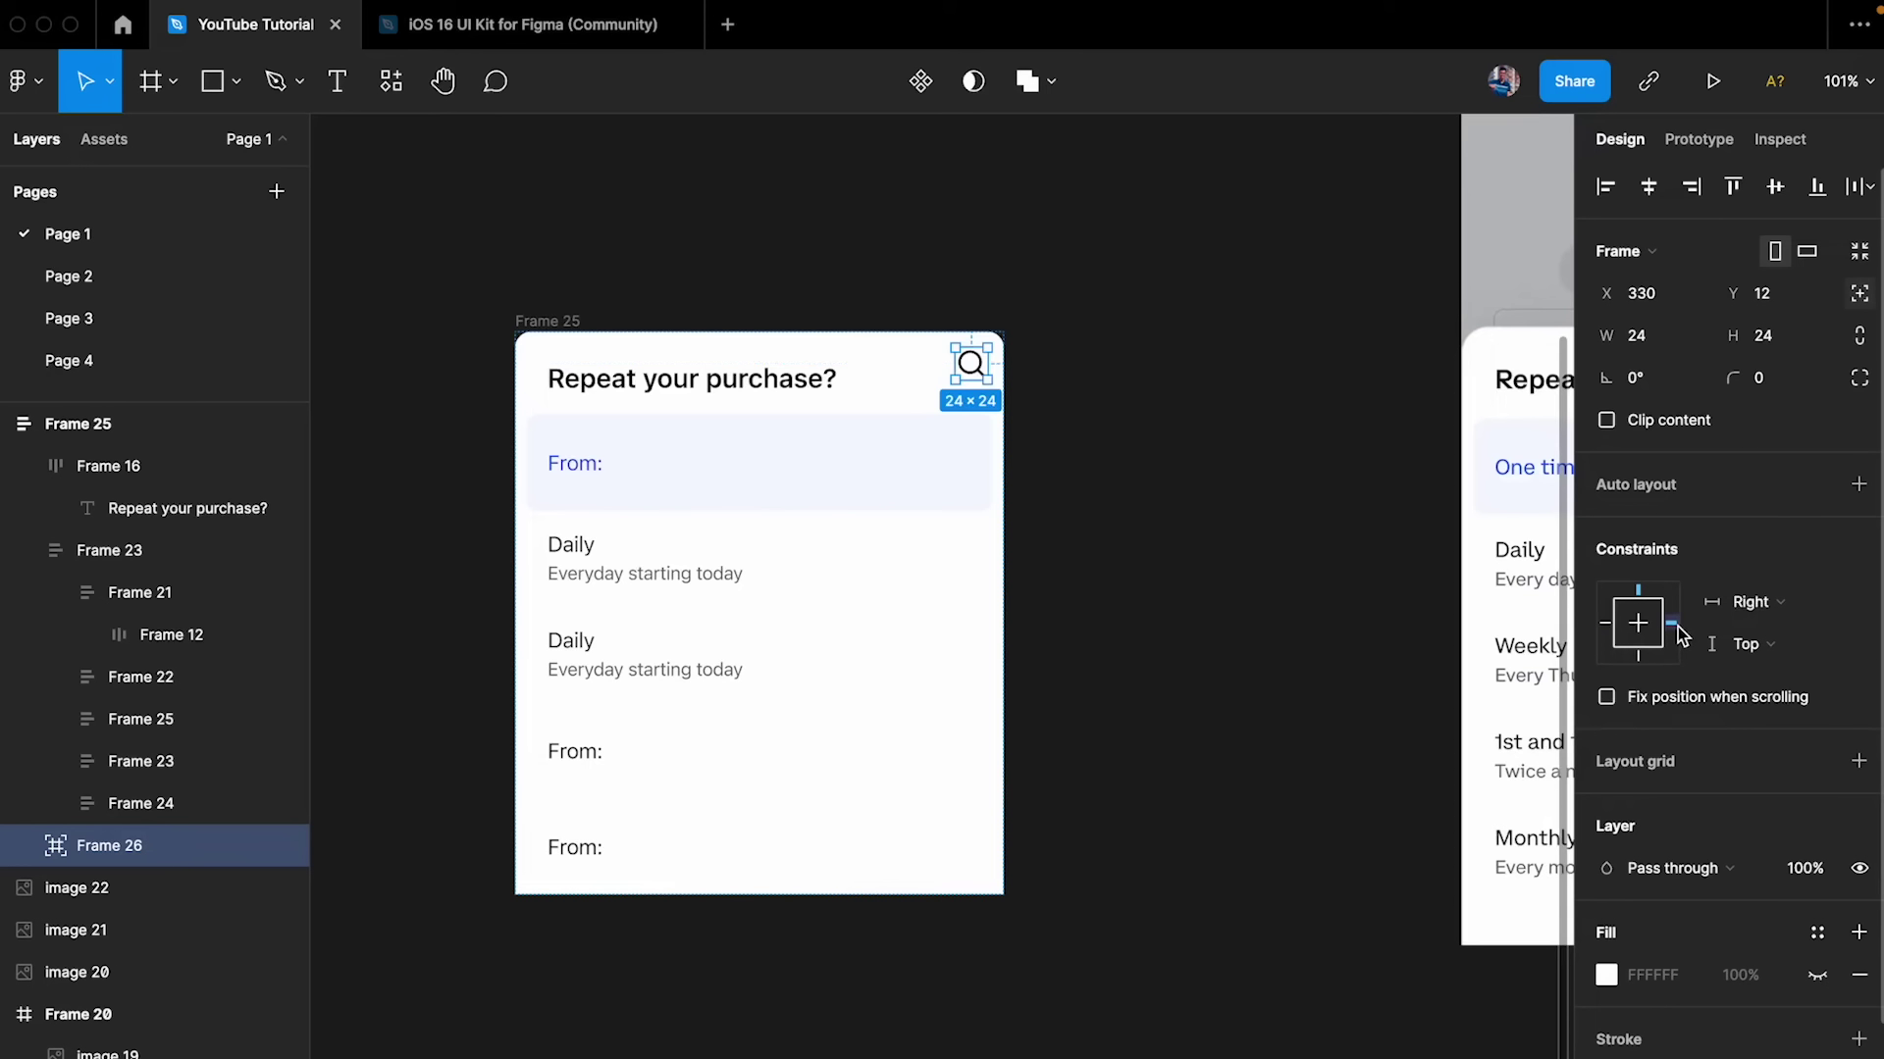
- Test the icon's right constraint by widening Frame 25 to 621, then undo the resize
click(581, 323)
drag(1008, 431, 1346, 431)
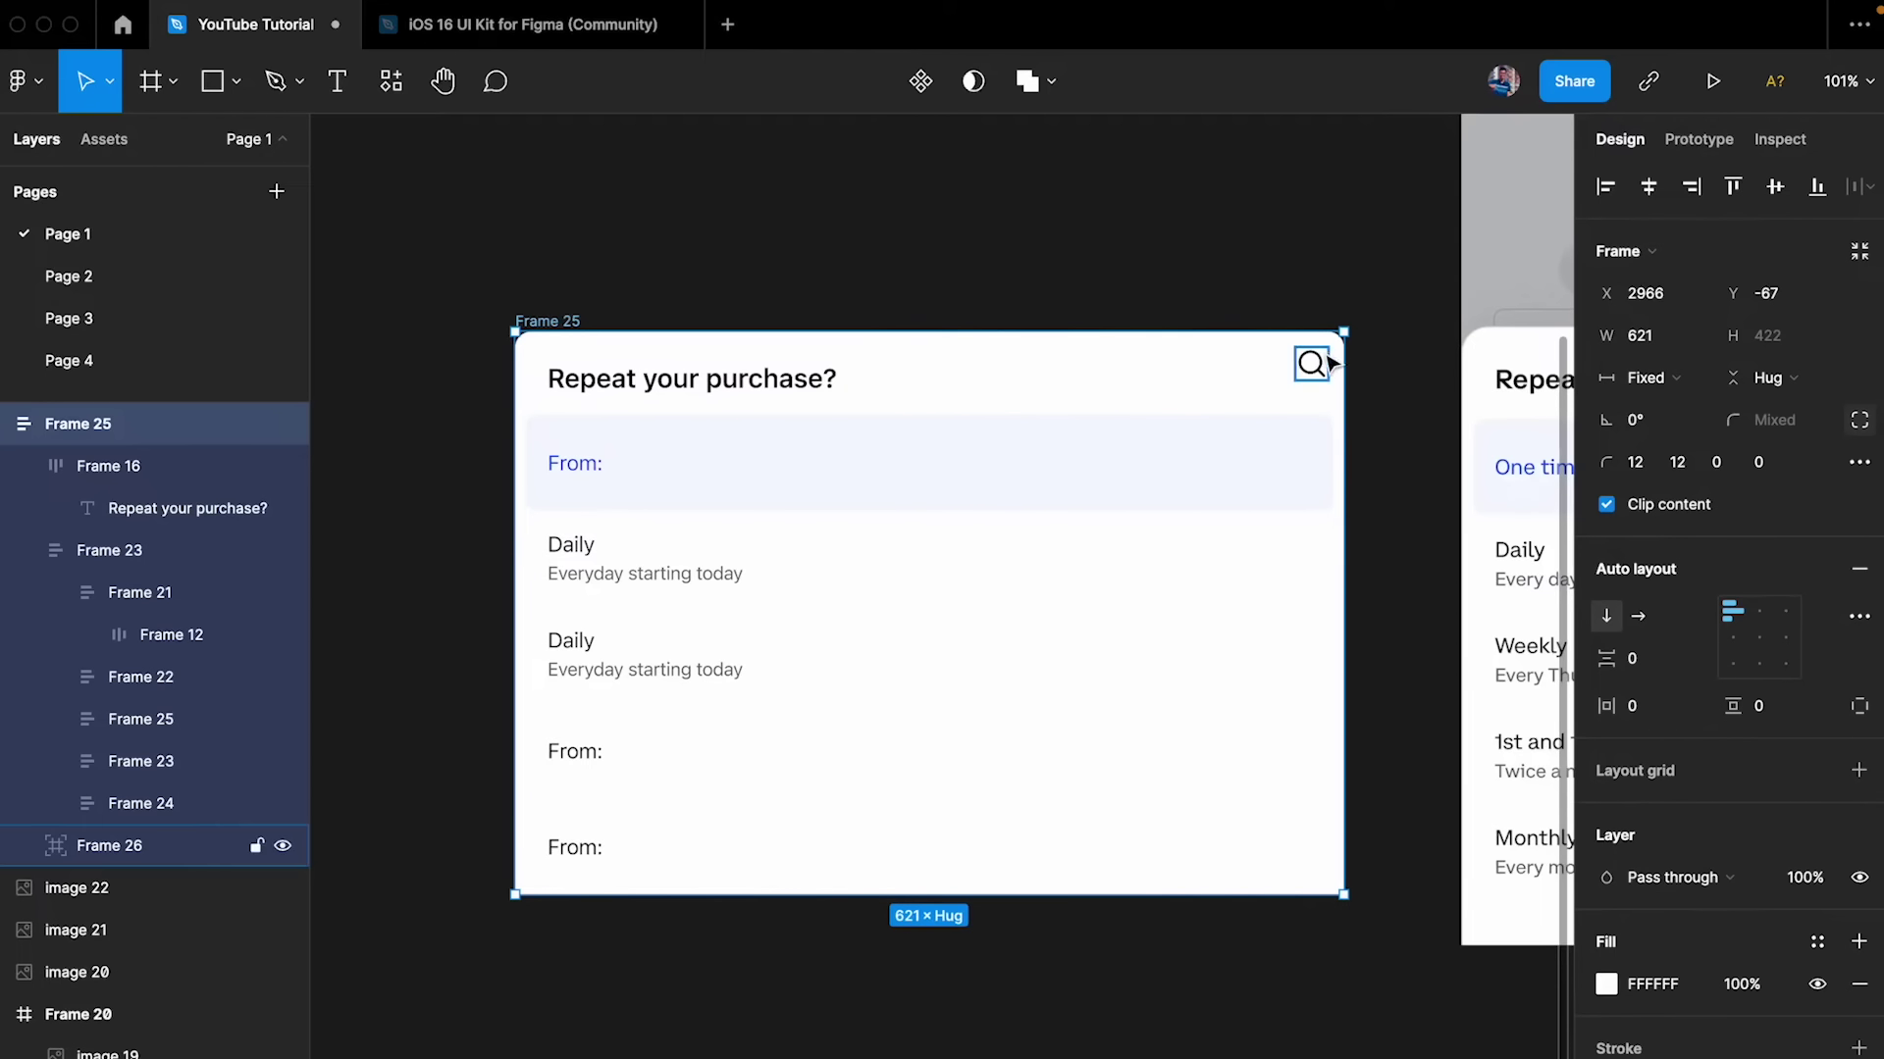
key(super+z)
key(Escape)
scroll(1042, 247, down, 5)
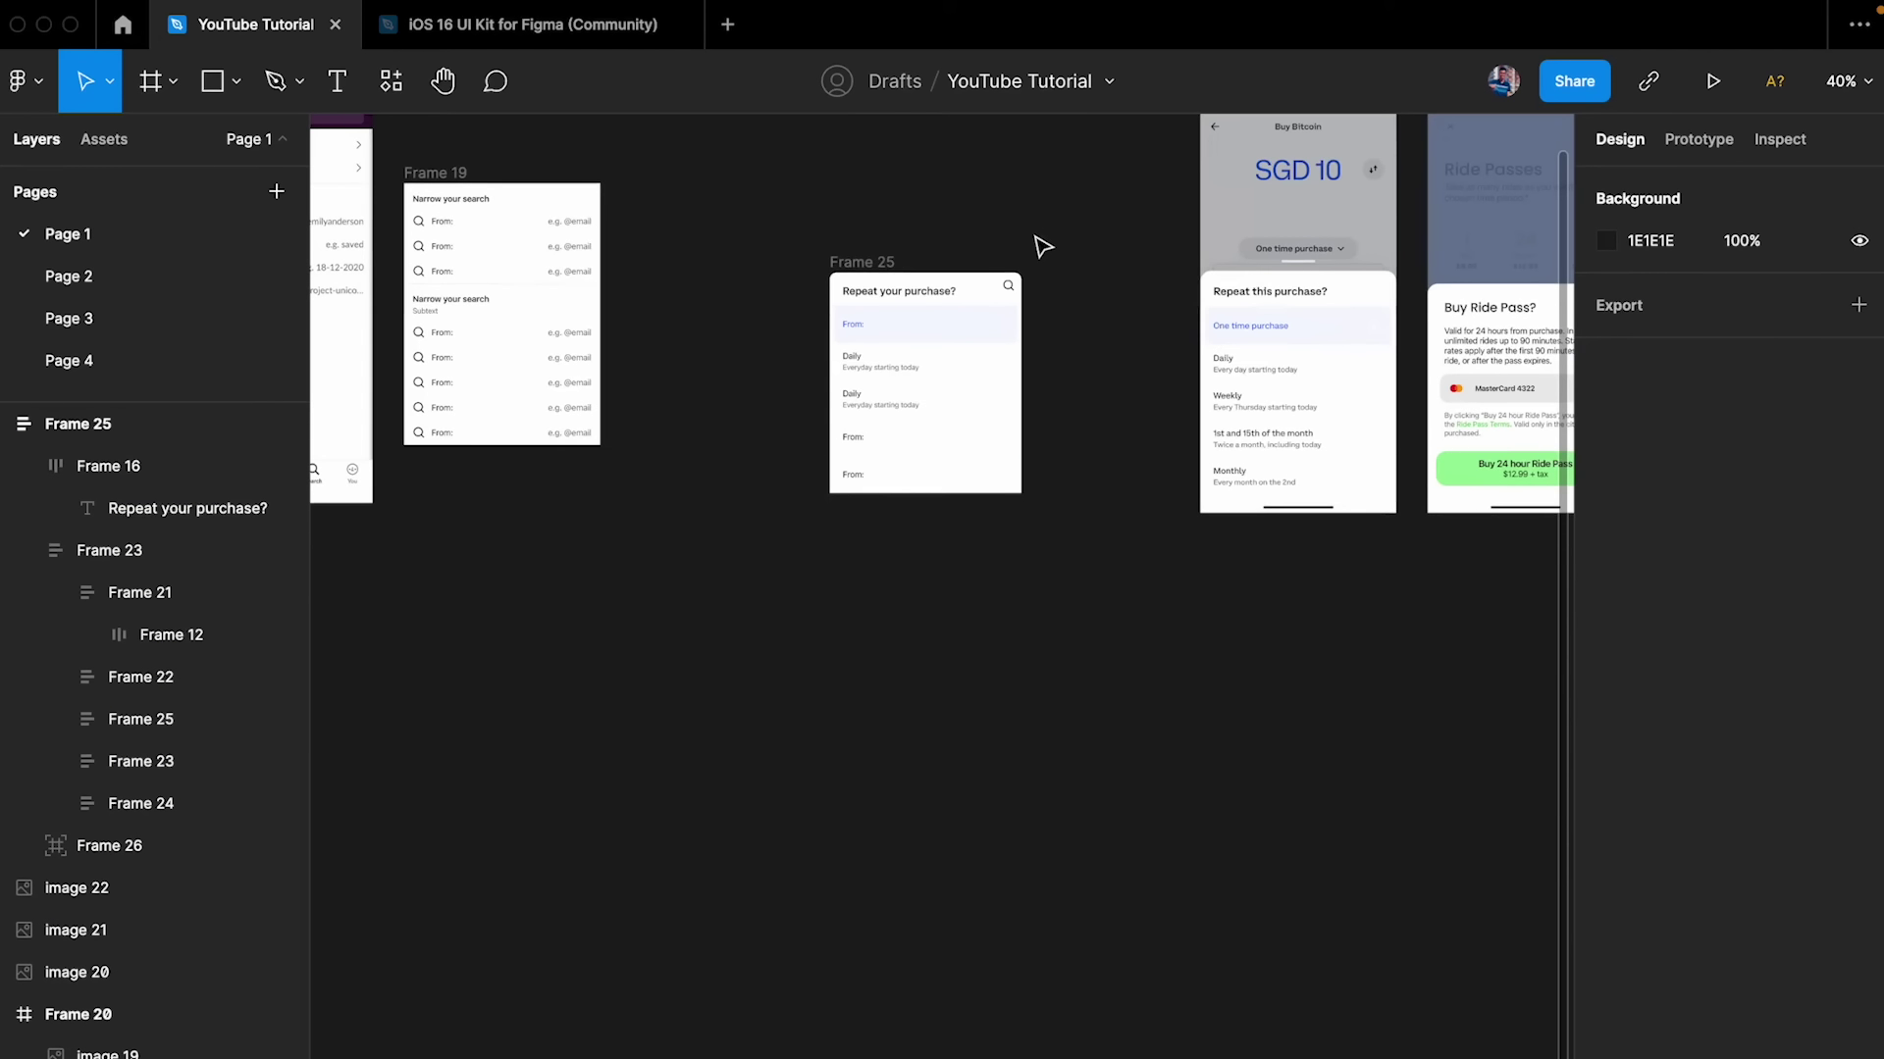
scroll(539, 239, up, 10)
scroll(538, 239, down, 2)
click(567, 253)
double_click(574, 261)
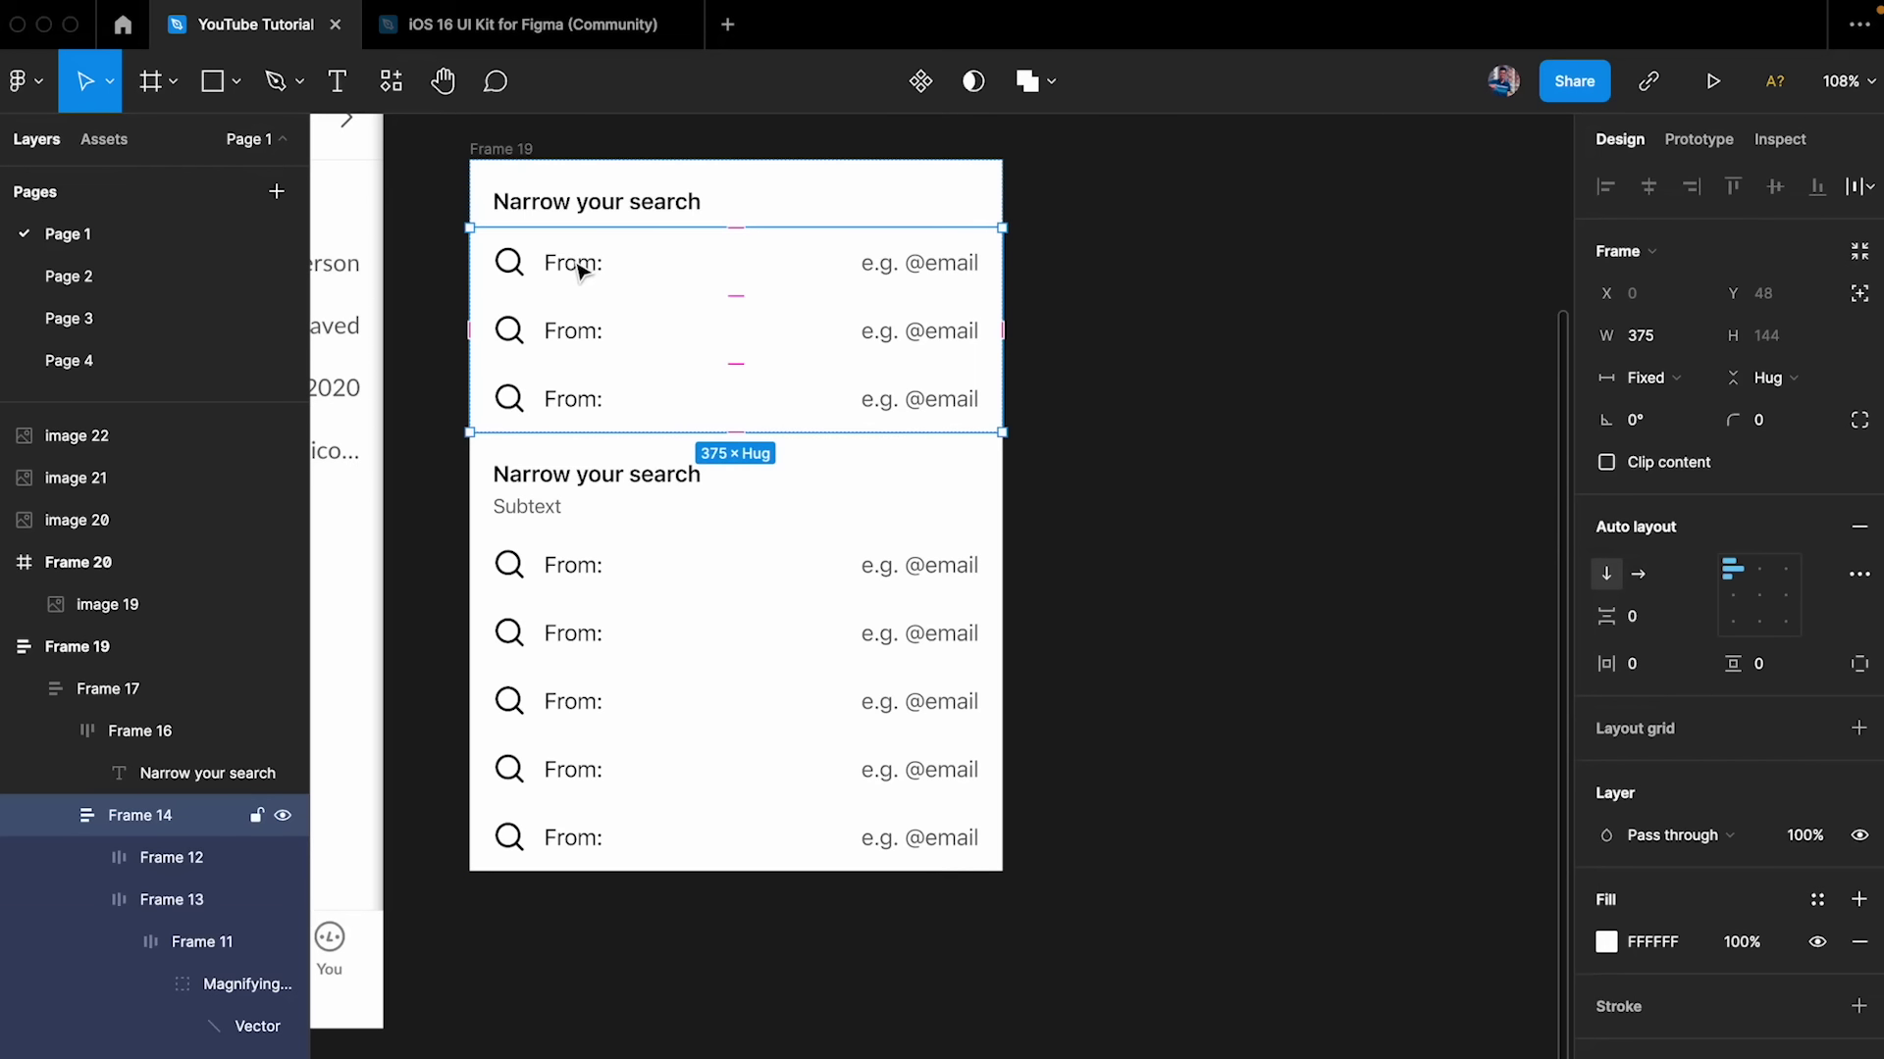
double_click(576, 263)
scroll(578, 265, up, 3)
scroll(581, 271, up, 1)
double_click(579, 266)
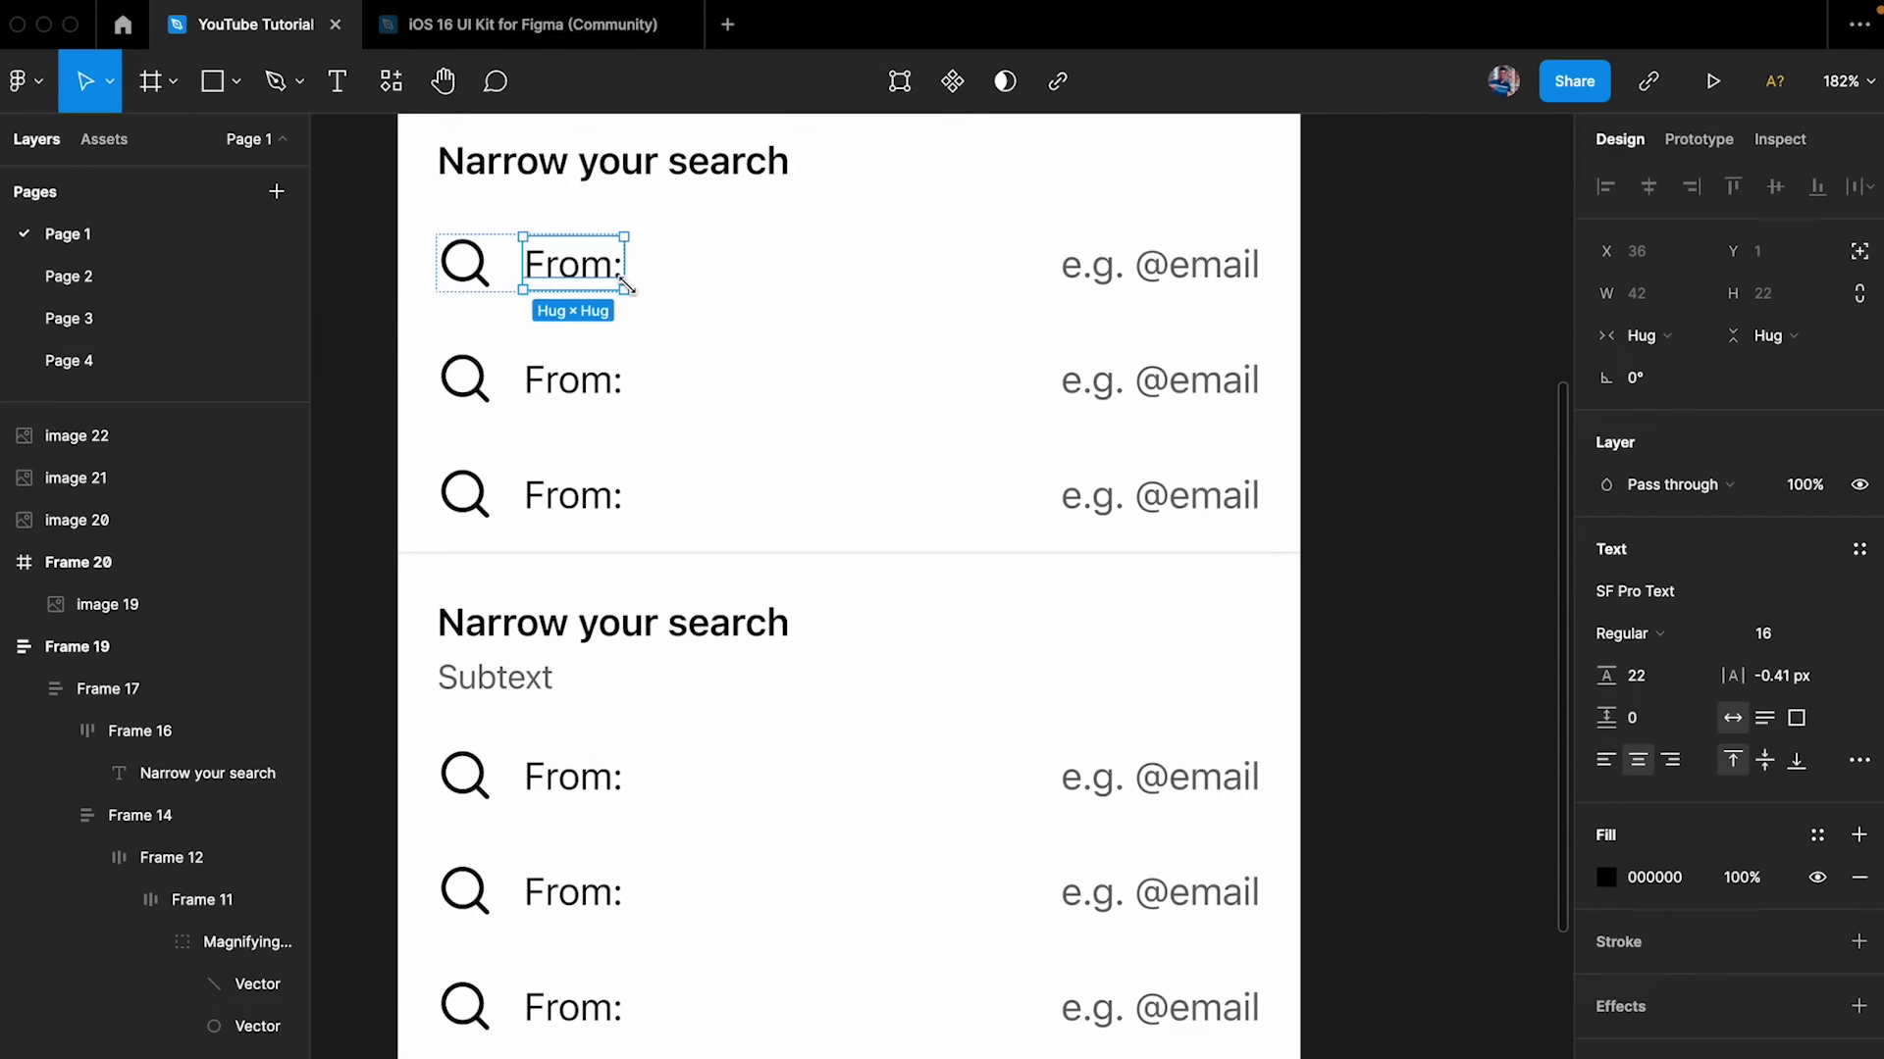
key(Tab)
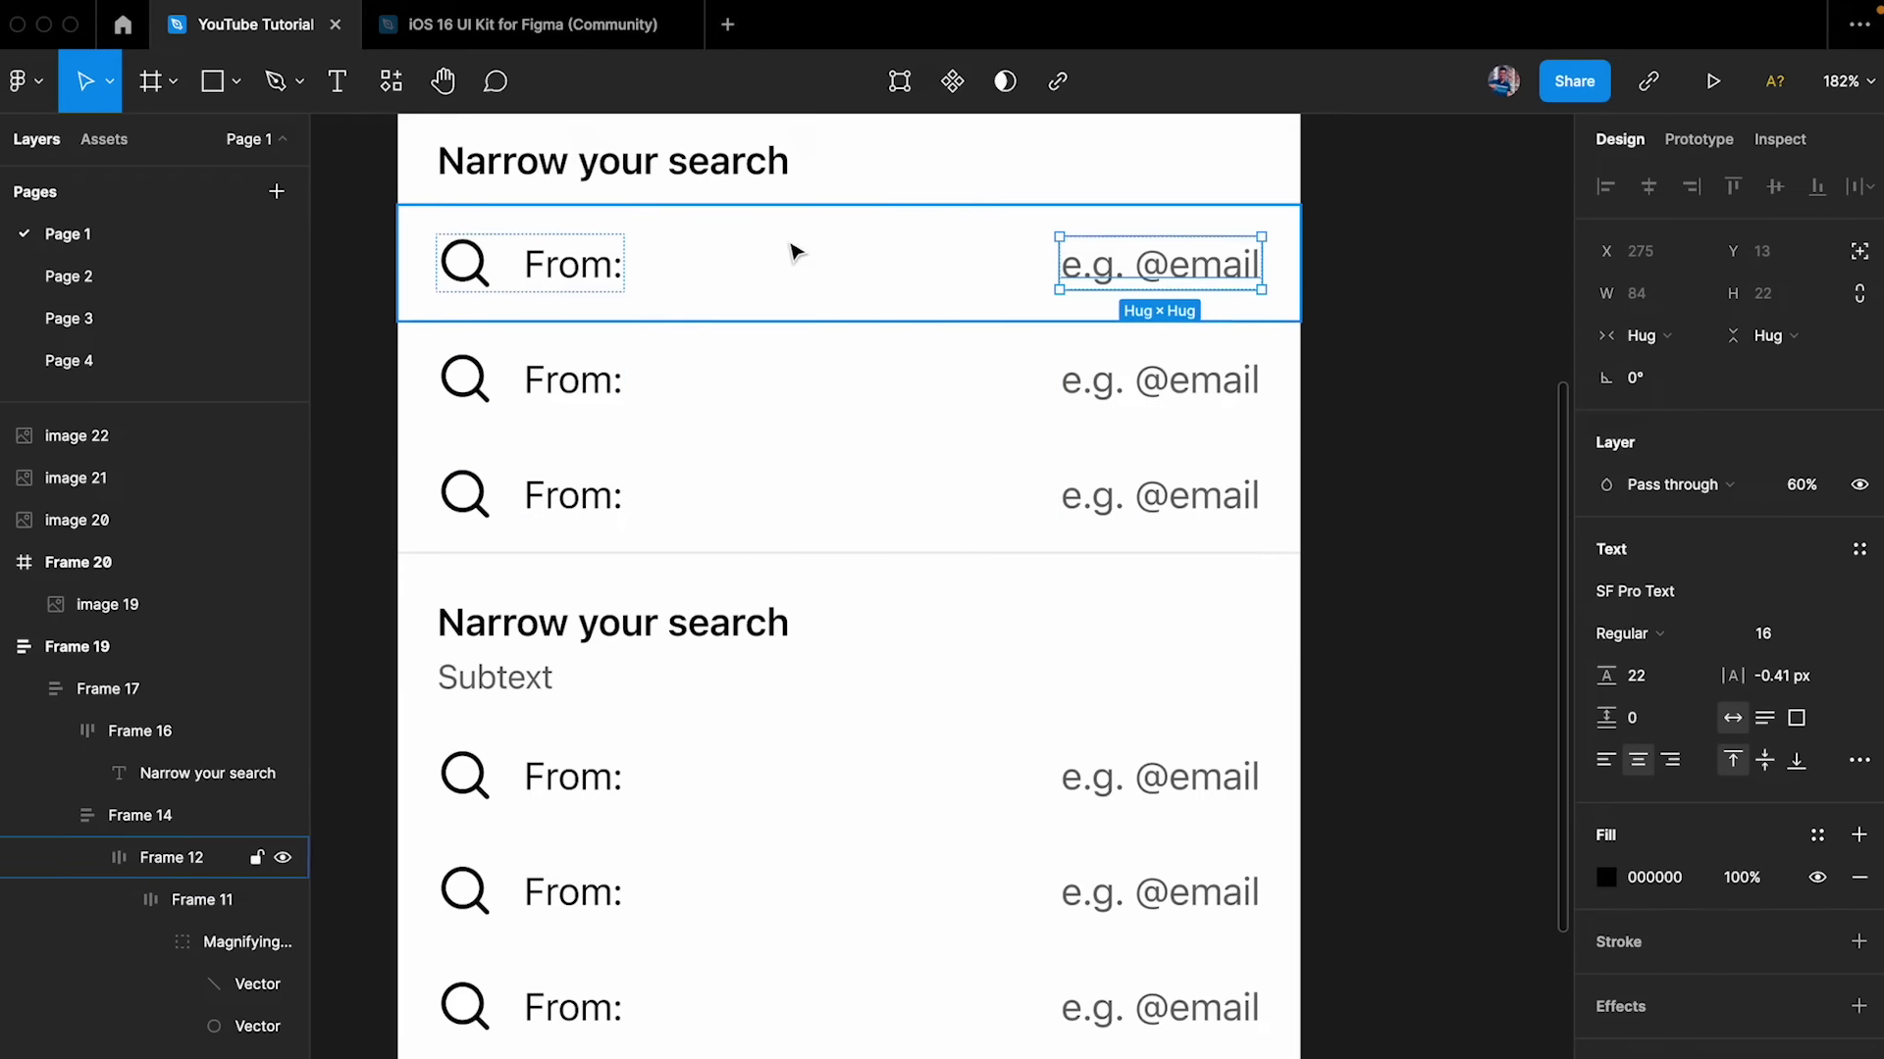
- Append "asjsjdasd" to the "From:" label in Frame 19's first search row
double_click(577, 269)
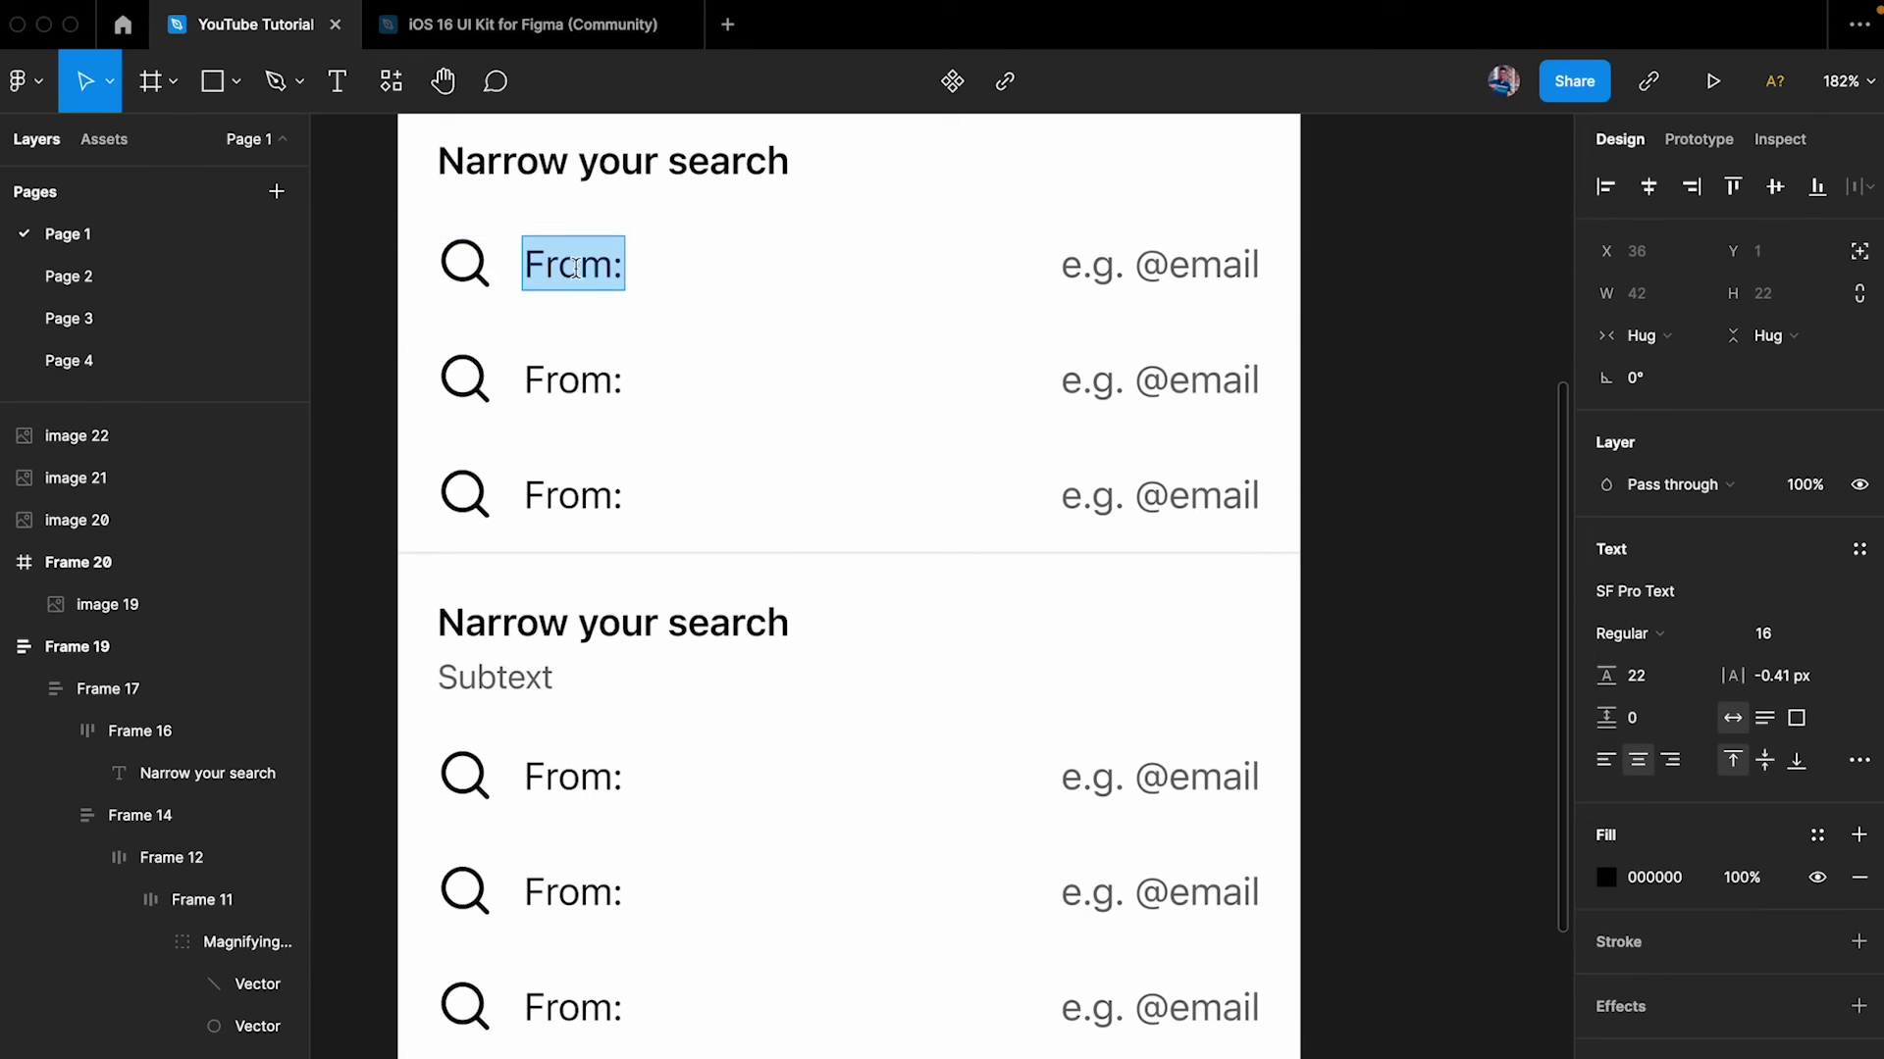
key(Right)
text(asjsjdasd)
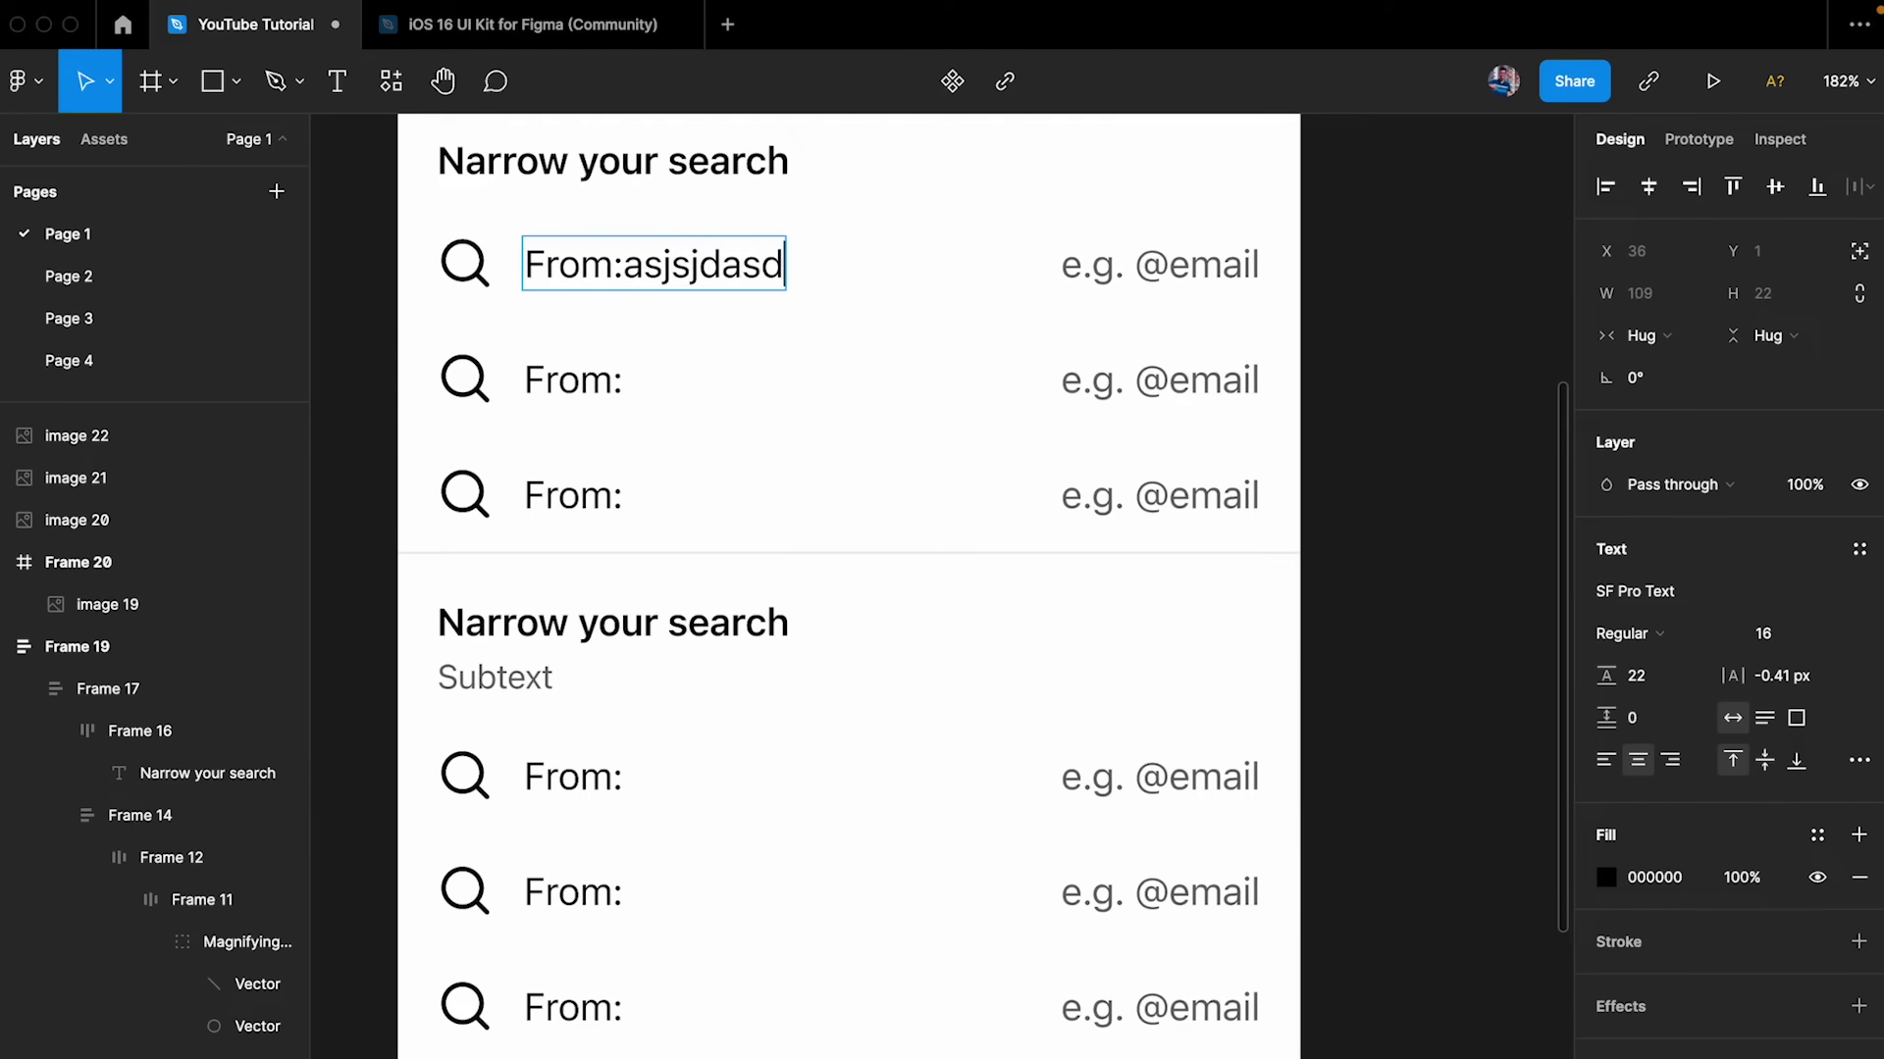
- Test the first row's "From:" label with "asndoiansdoiansdonasd" added, then undo the text edits to restore "From:"
text(asndoiansdoiansdonasd)
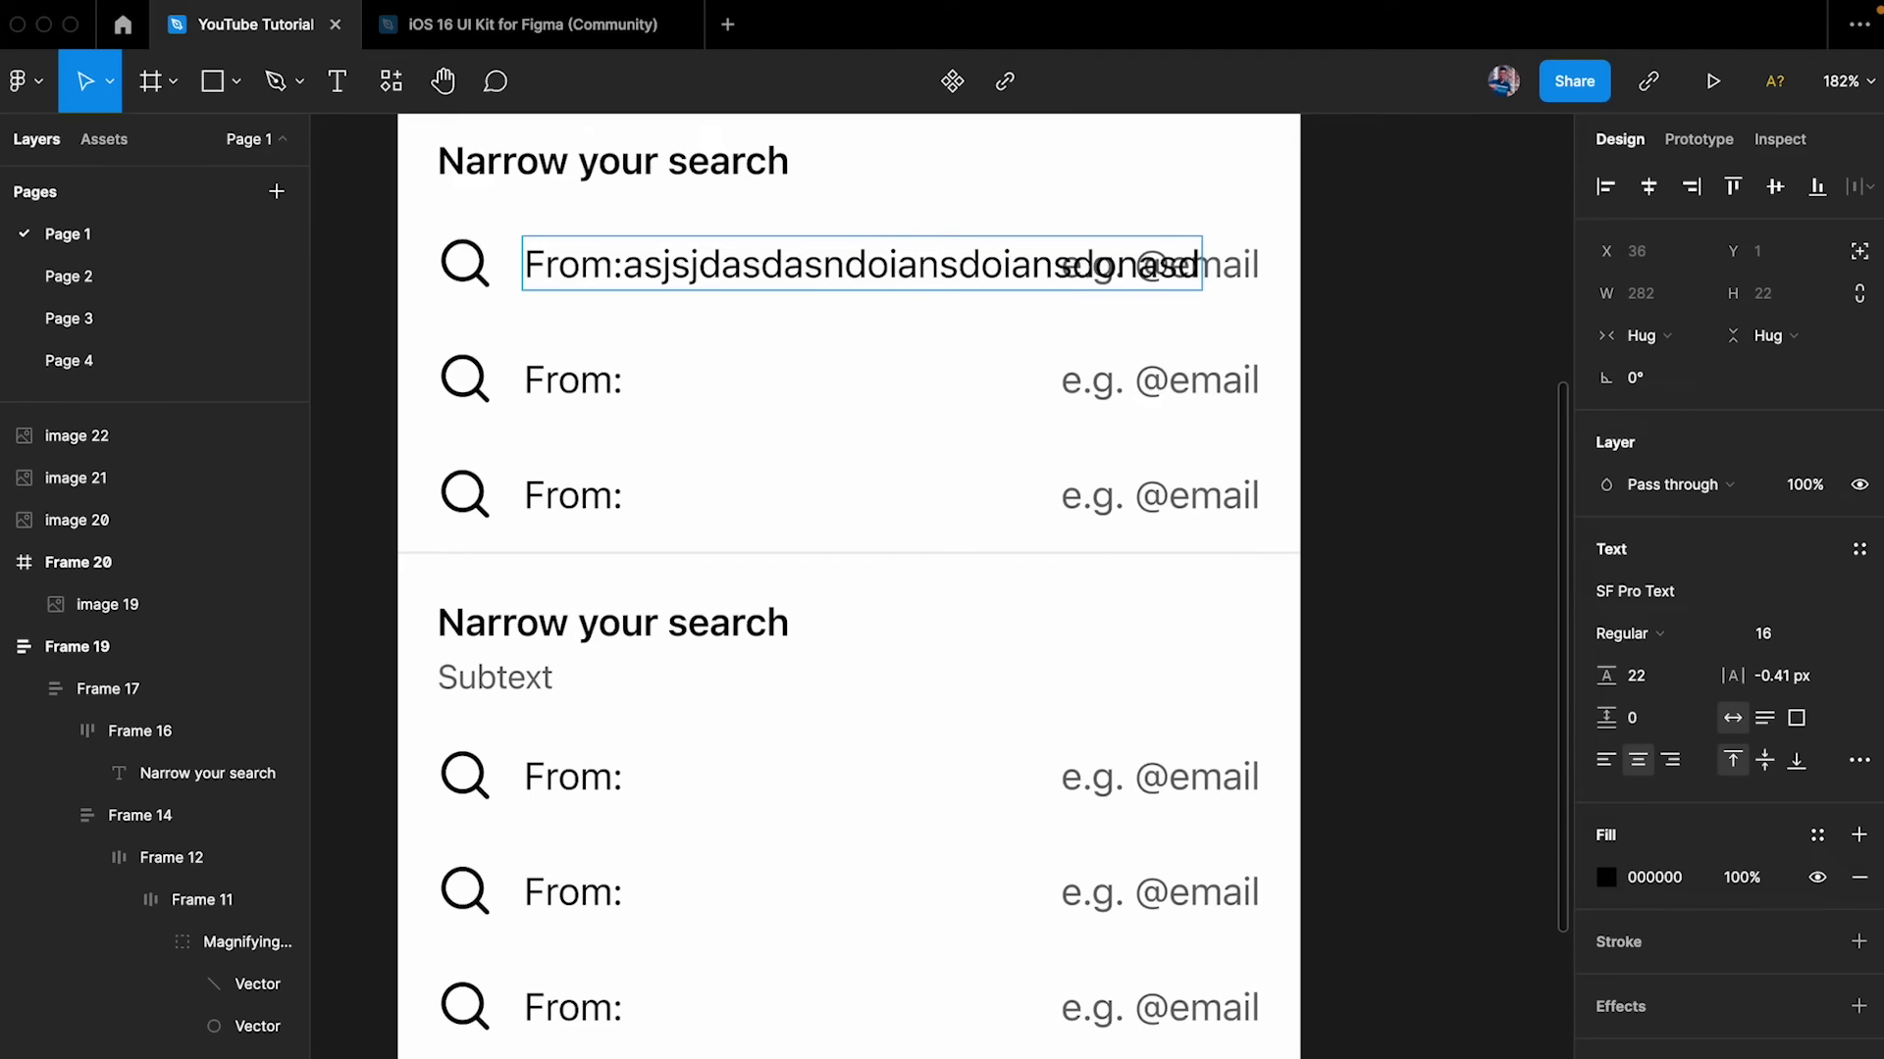
key(super+z)
key(Escape)
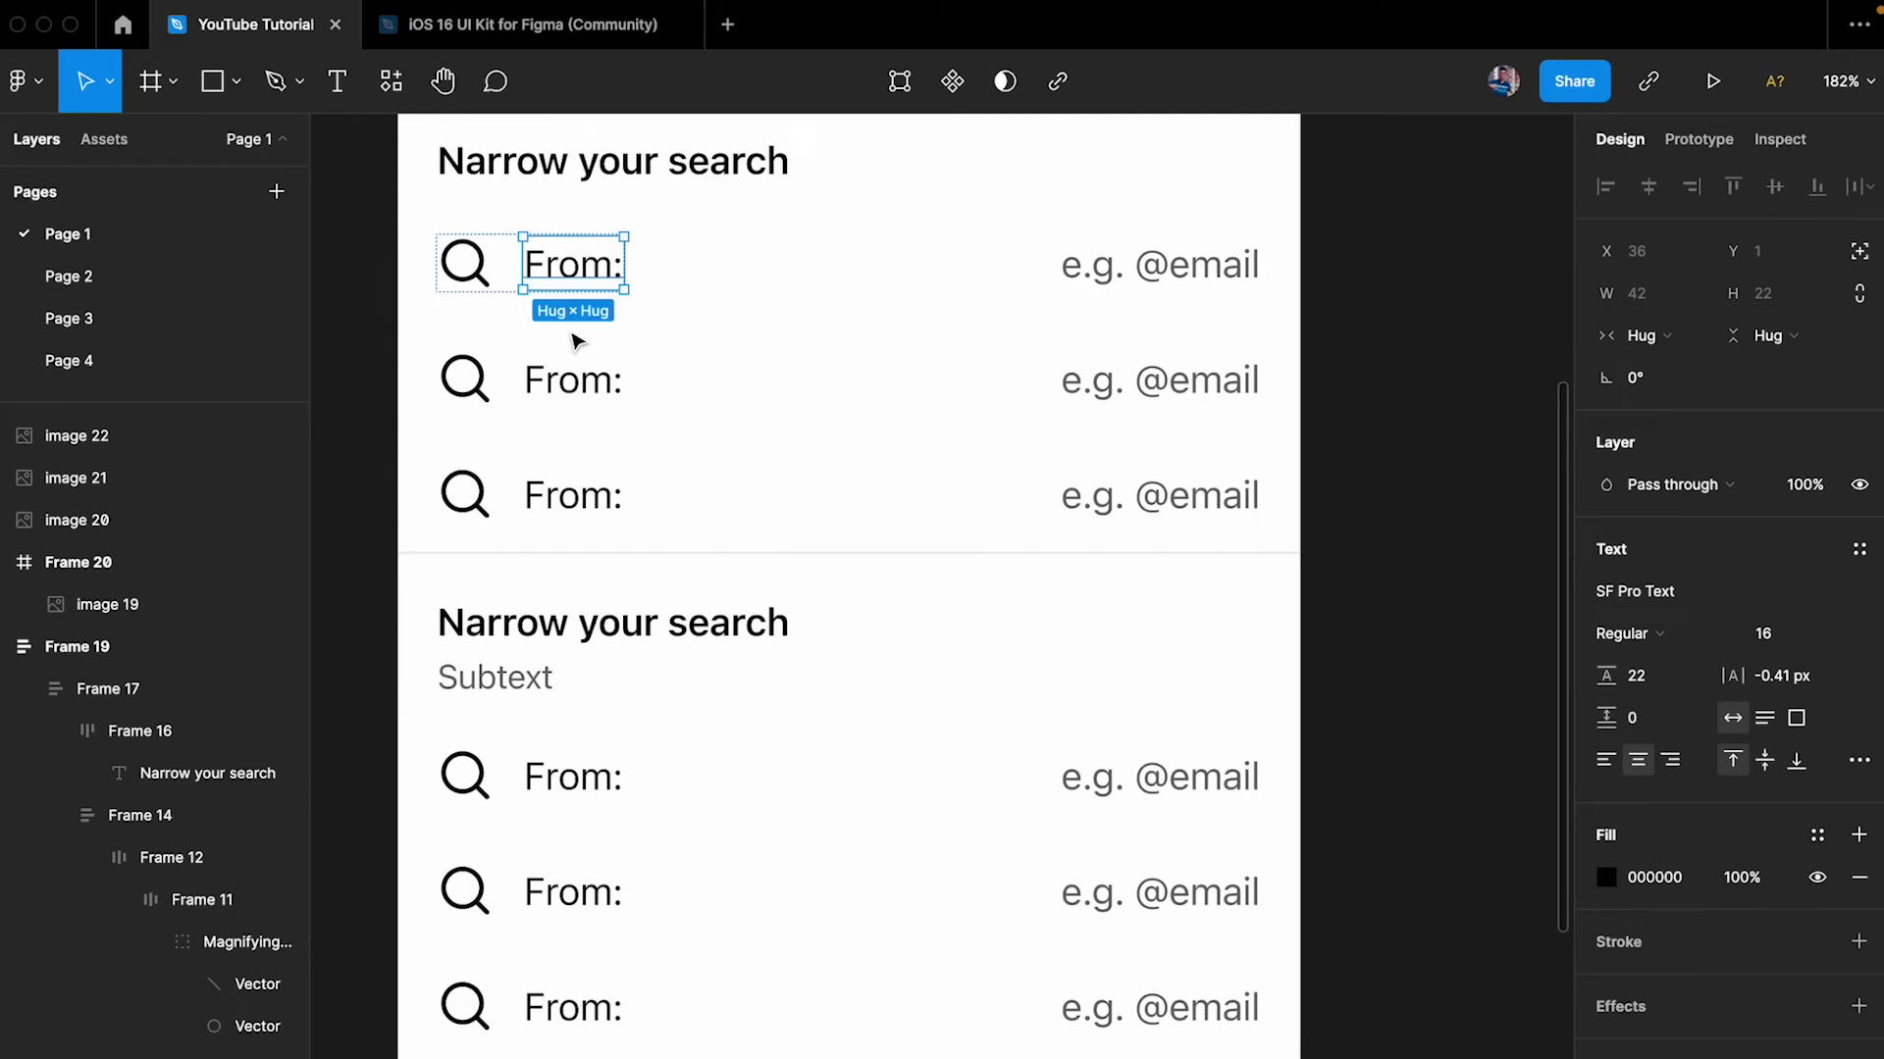
- Add a light pink FFD4D4 solid fill to Frame 12, the first search row in Frame 19
click(689, 278)
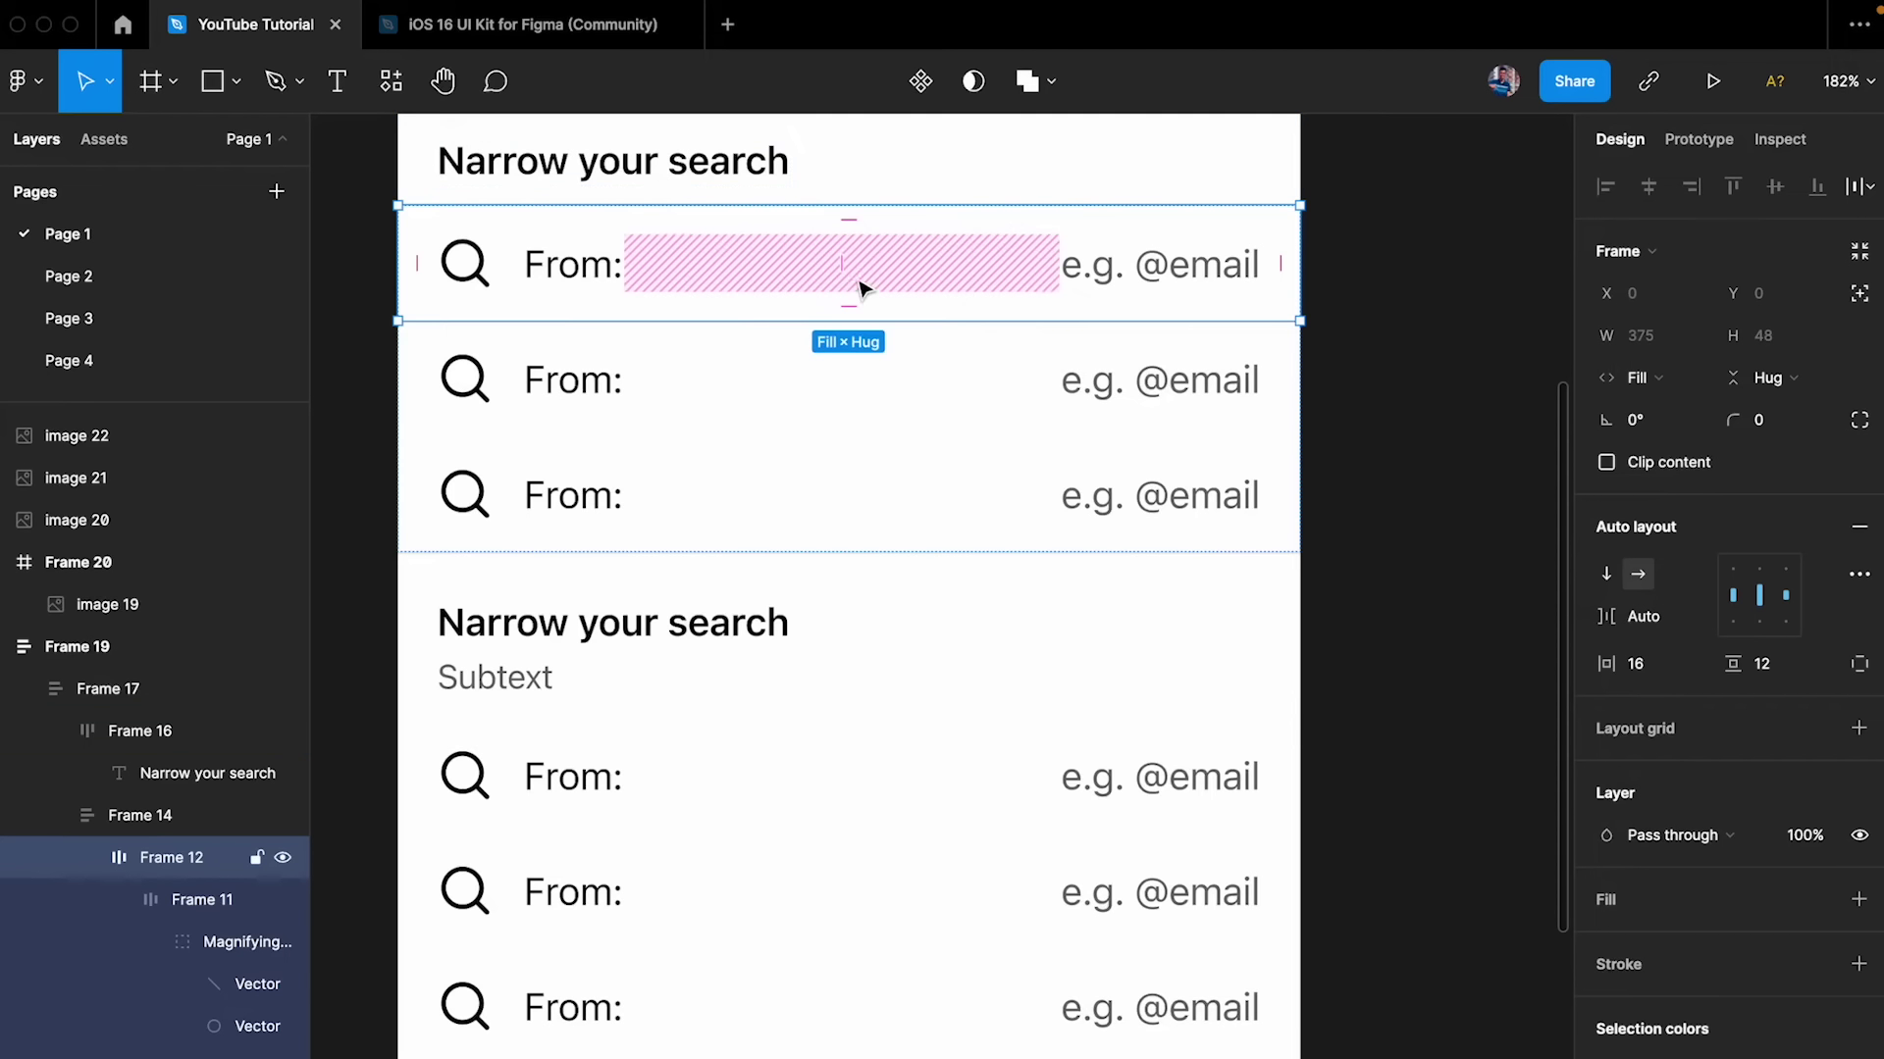
scroll(1840, 897, down, 2)
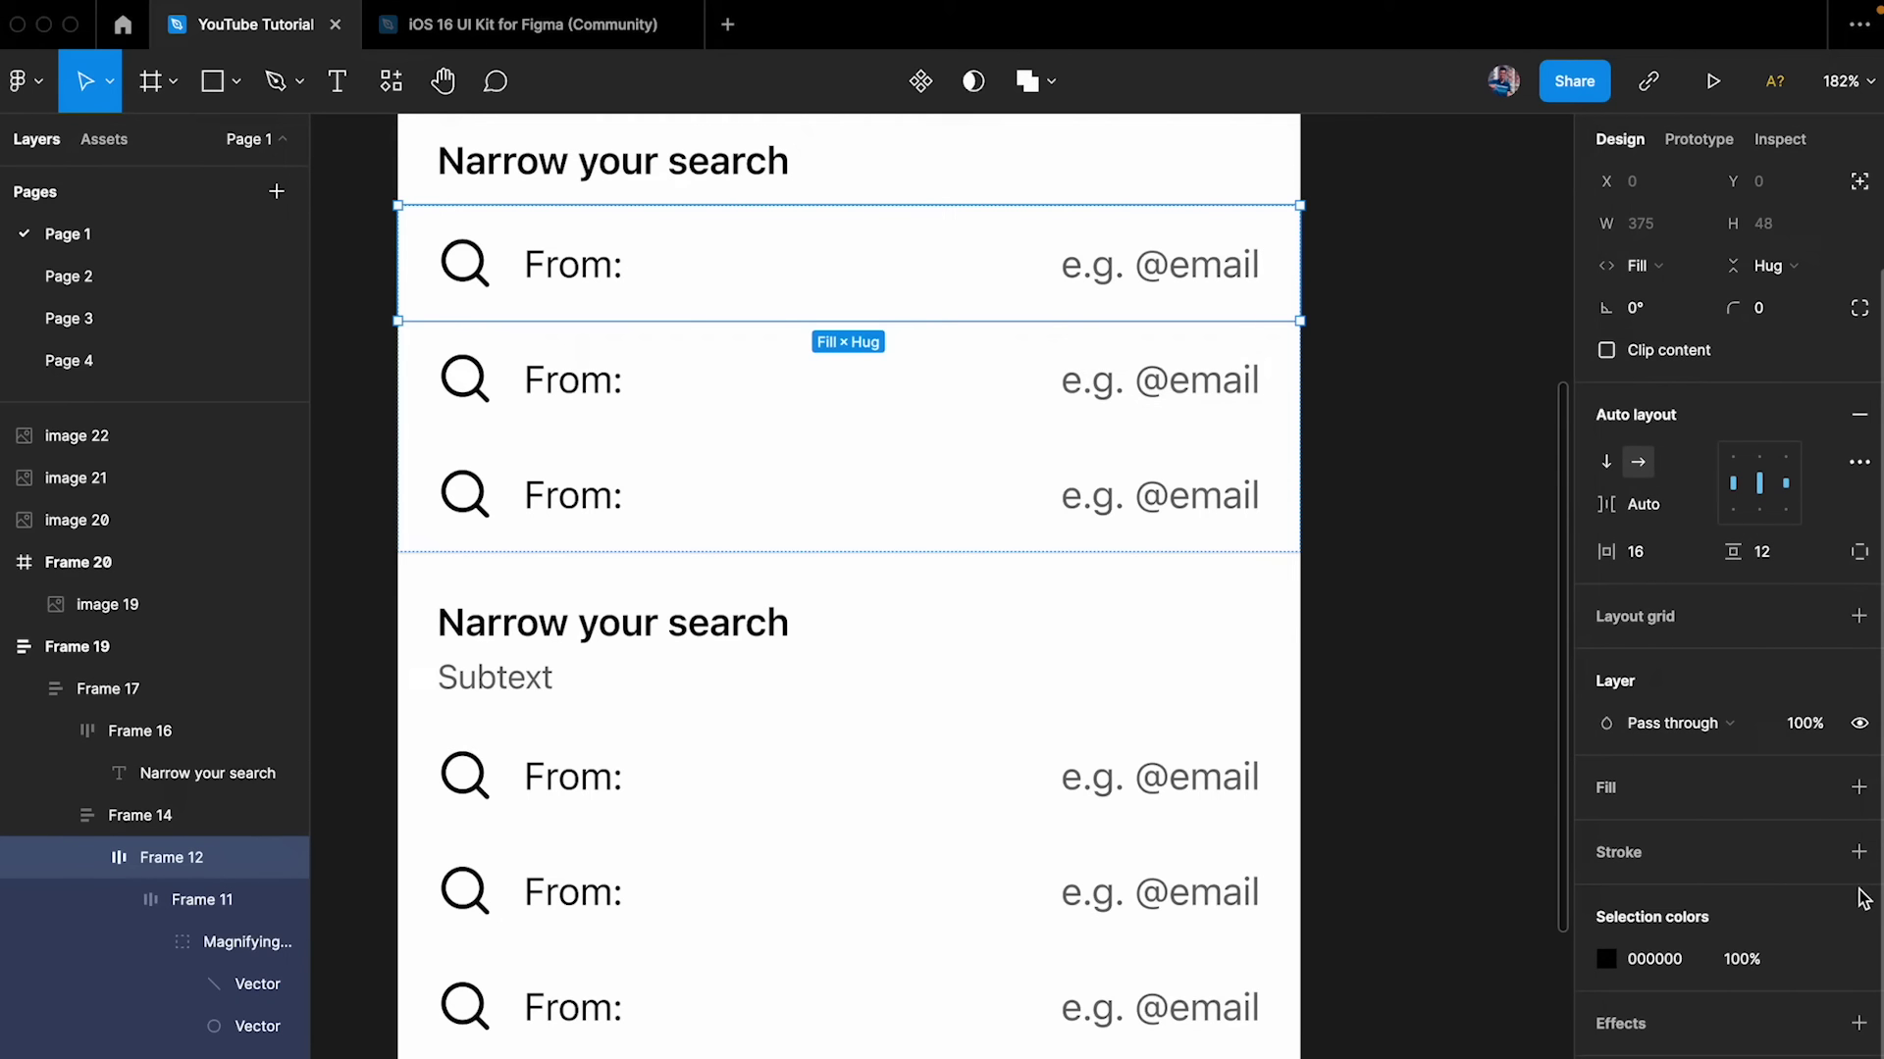
click(1861, 793)
click(1606, 830)
drag(1319, 572, 1321, 443)
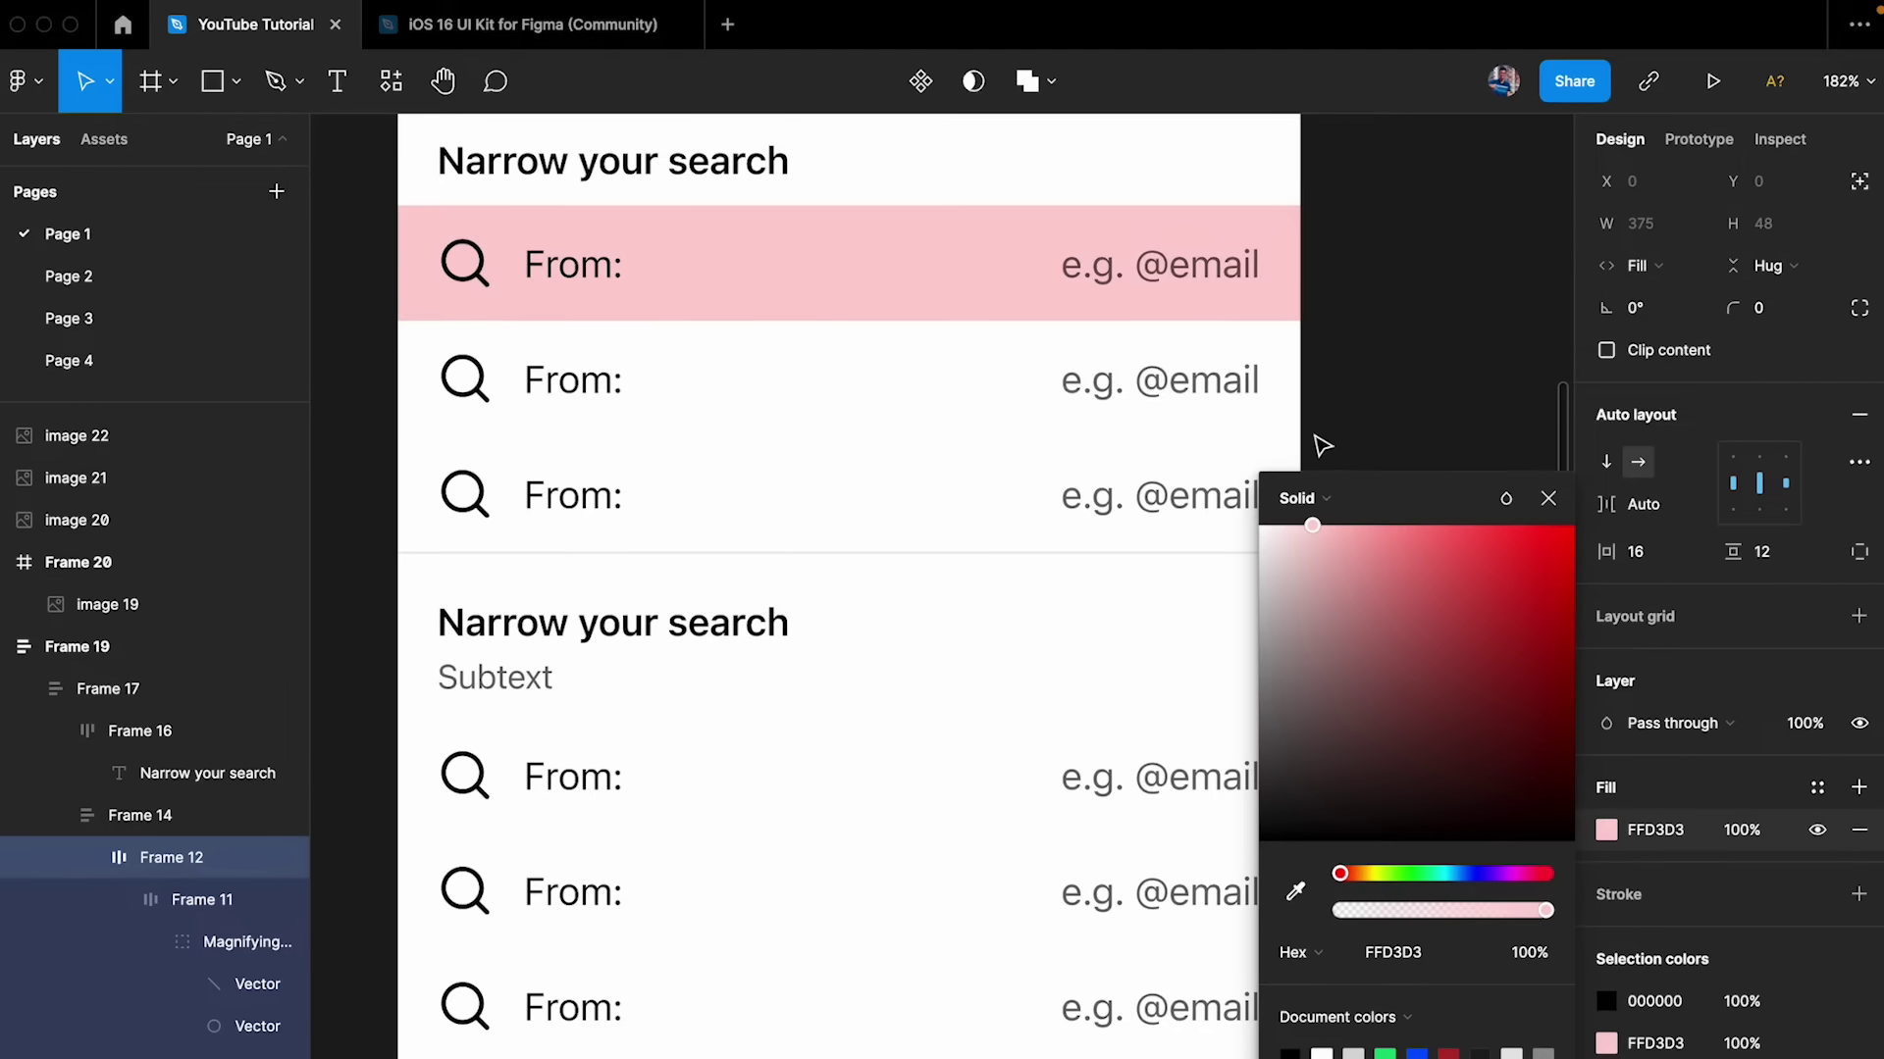
- Add a white FFFFFF fill to Frame 11, the magnifying glass and "From:" group in the first row
click(539, 261)
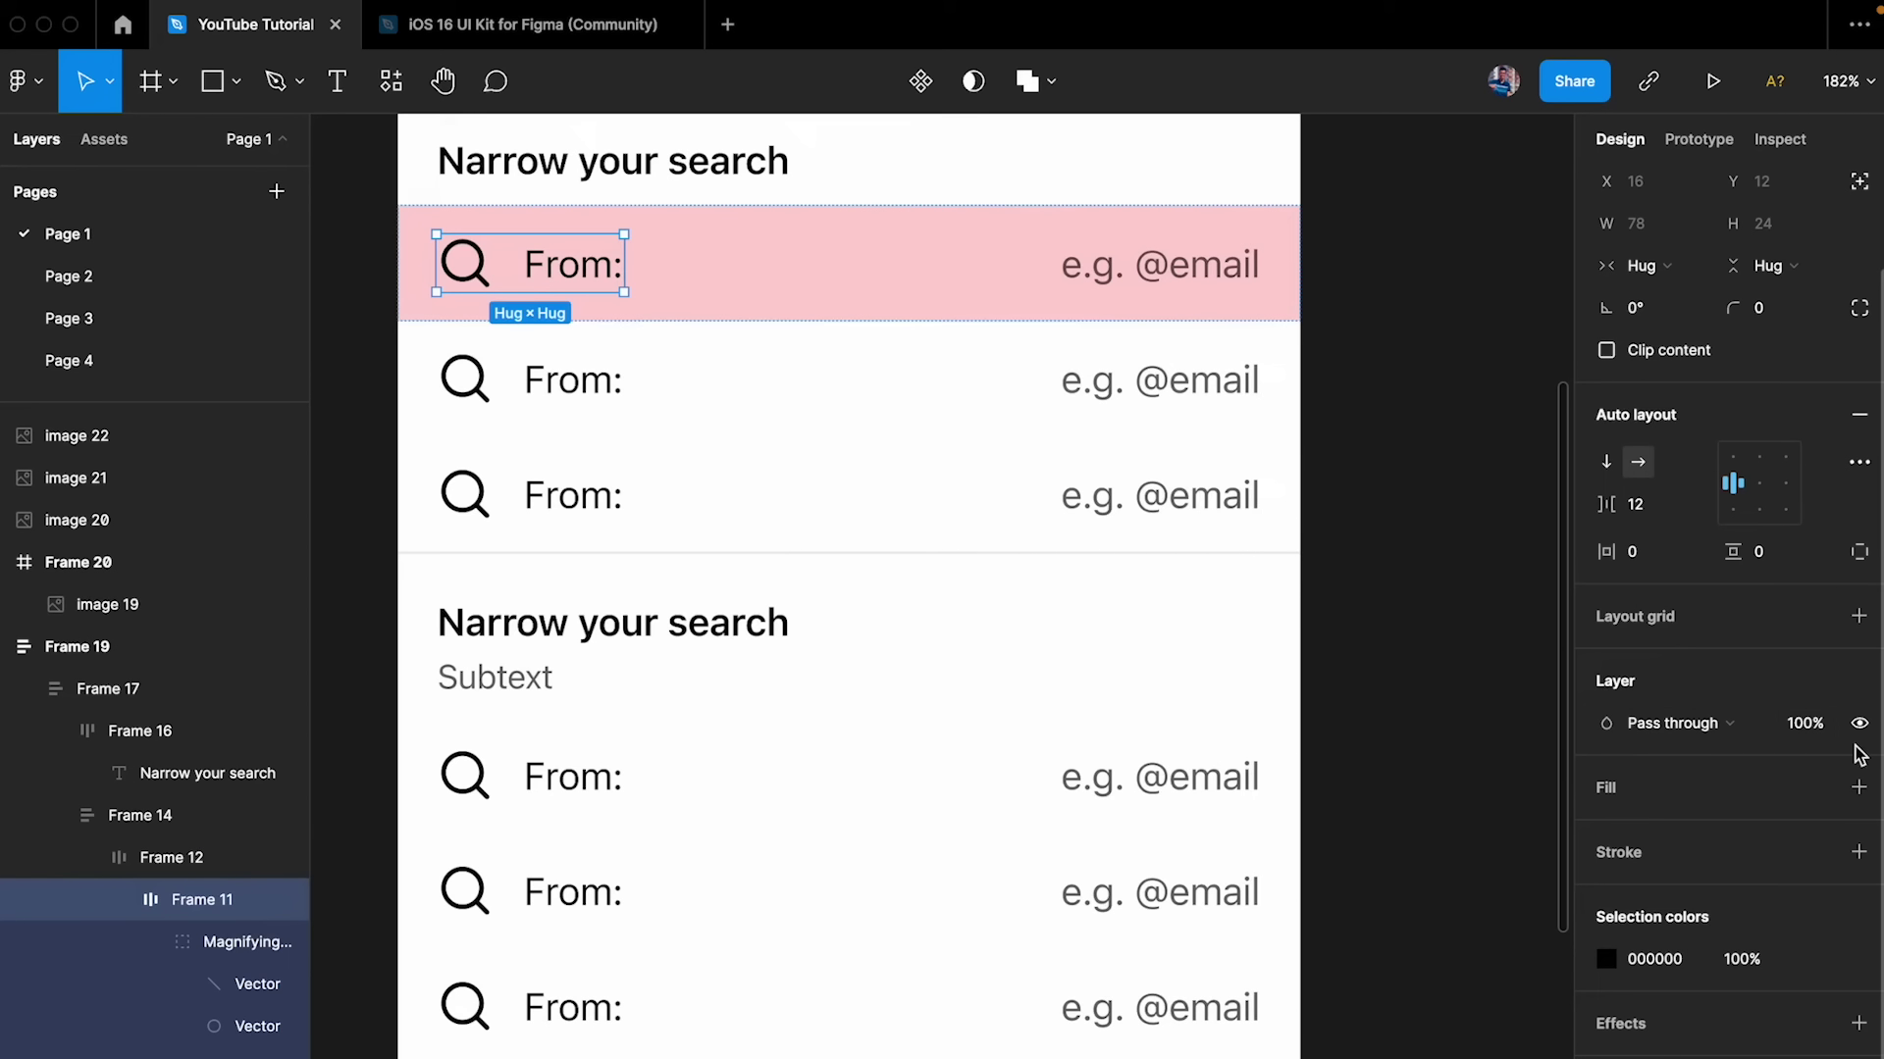
click(1859, 787)
click(1167, 263)
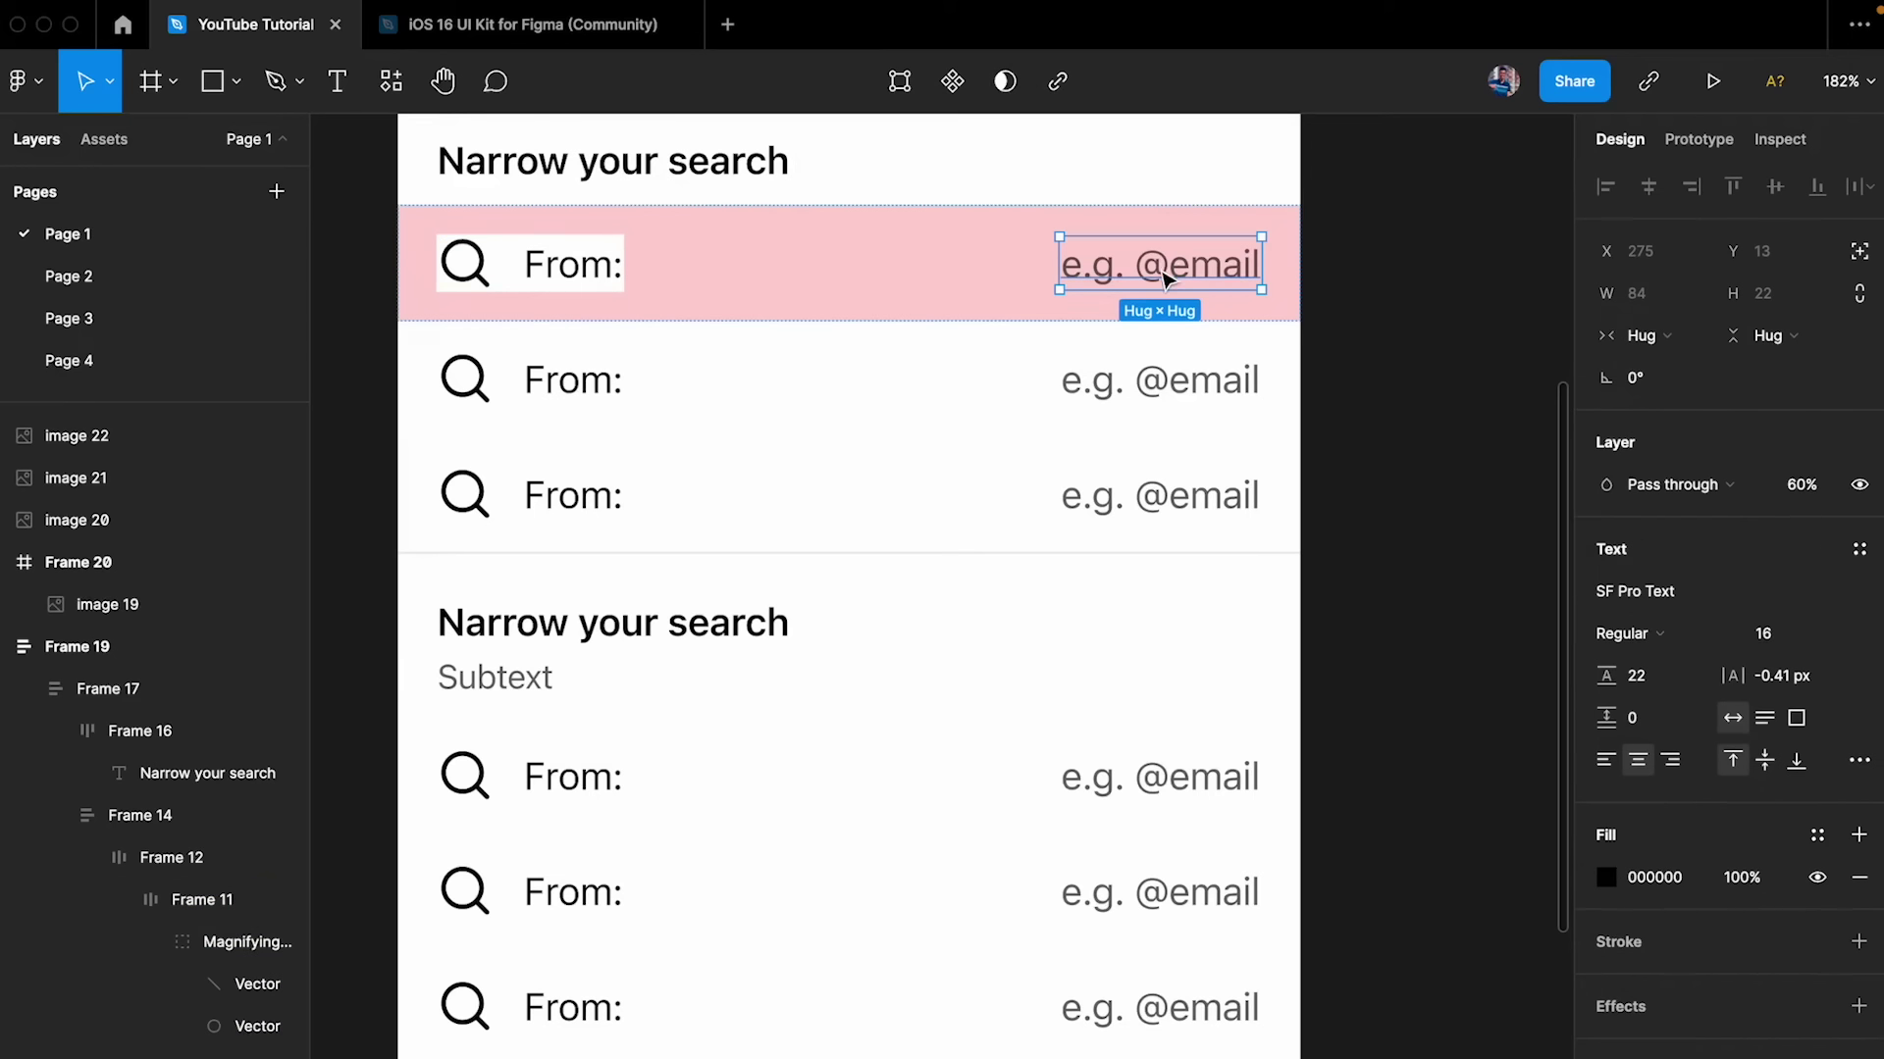
key(ctrl+z)
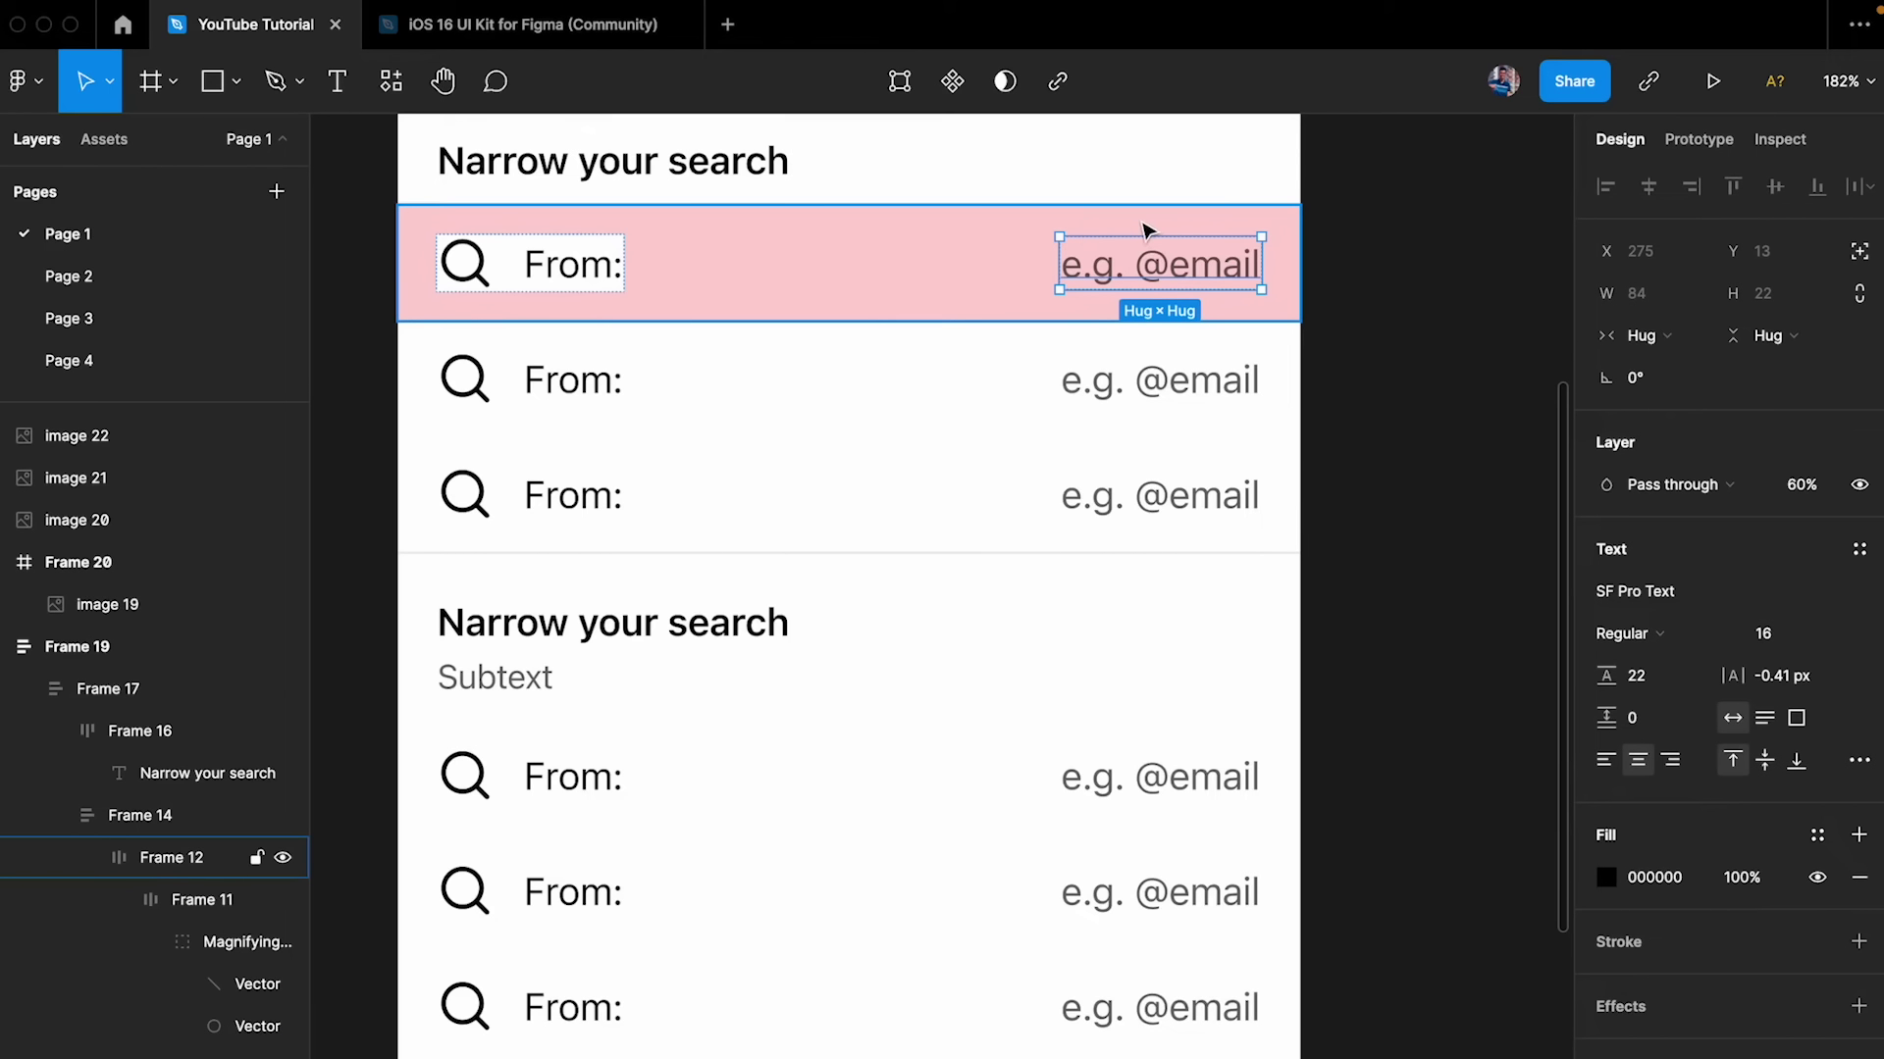
- Check the first row's spacing and item sizing, and set Frame 11's horizontal resizing to Fill
click(949, 291)
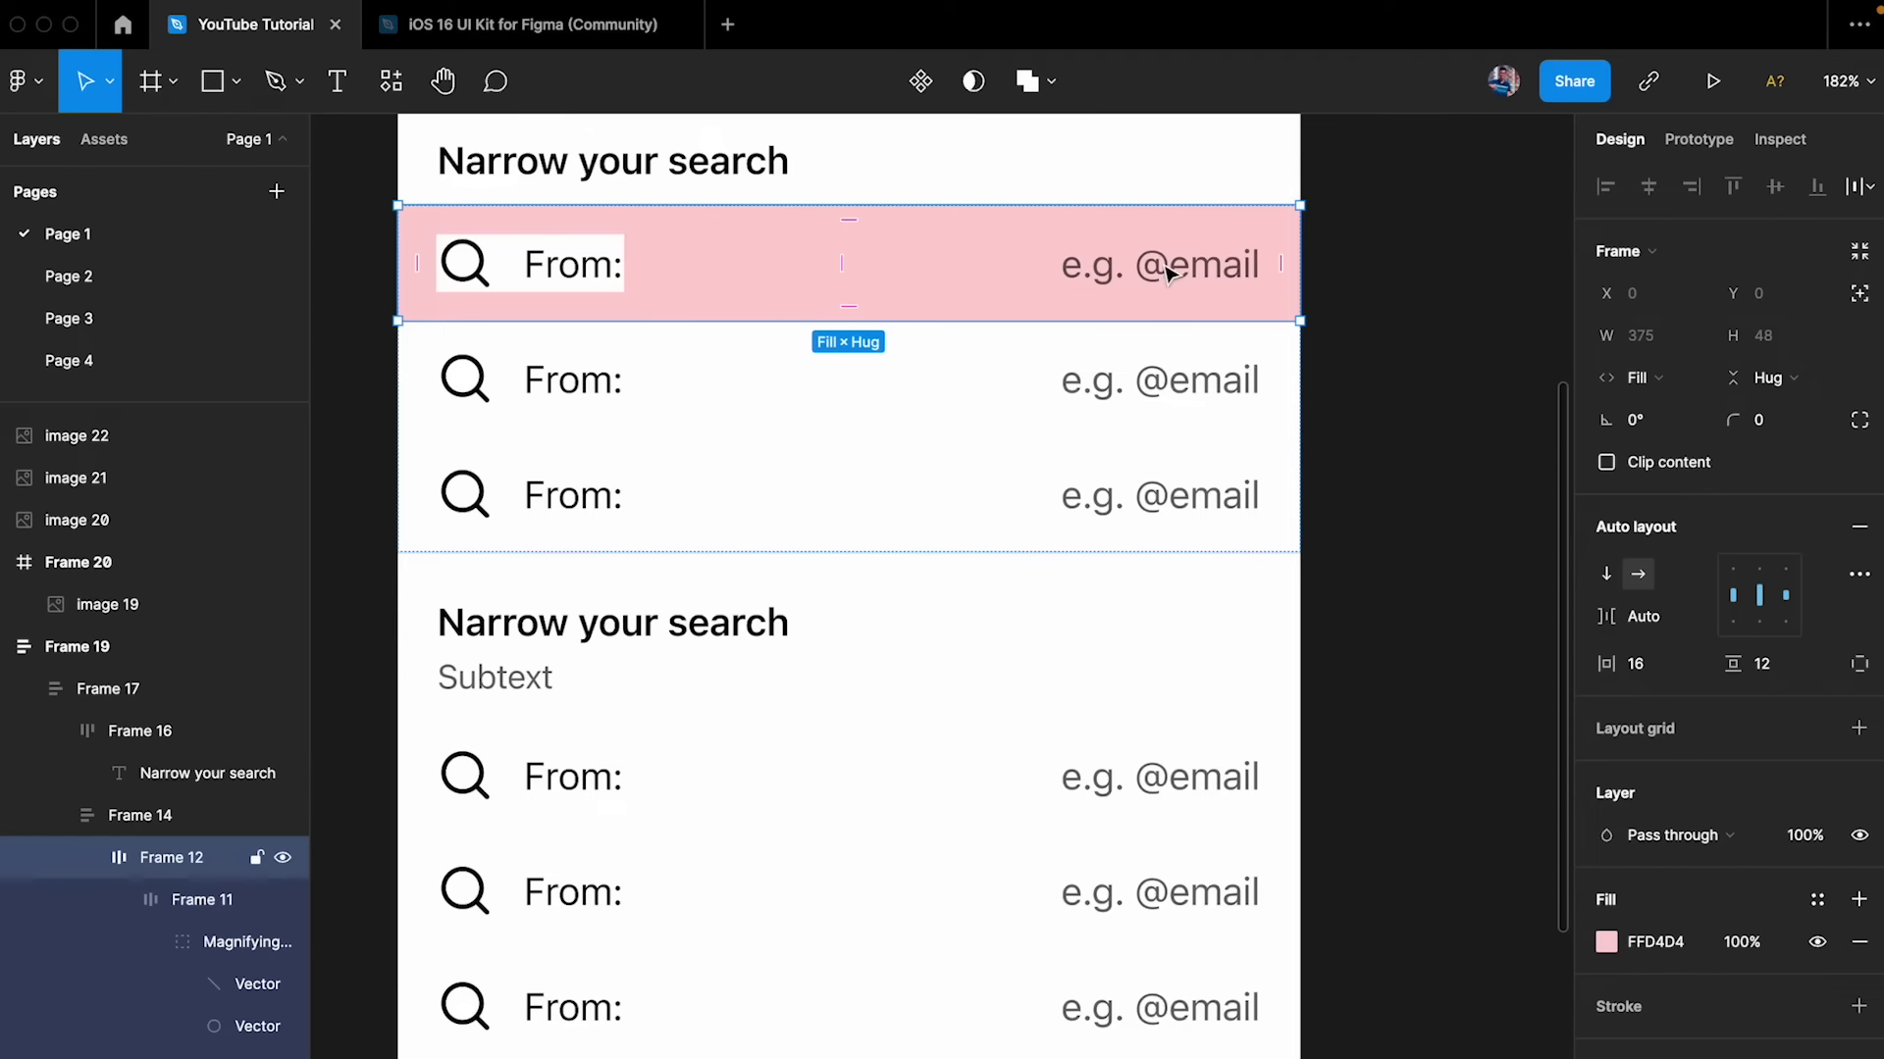
click(538, 285)
click(896, 273)
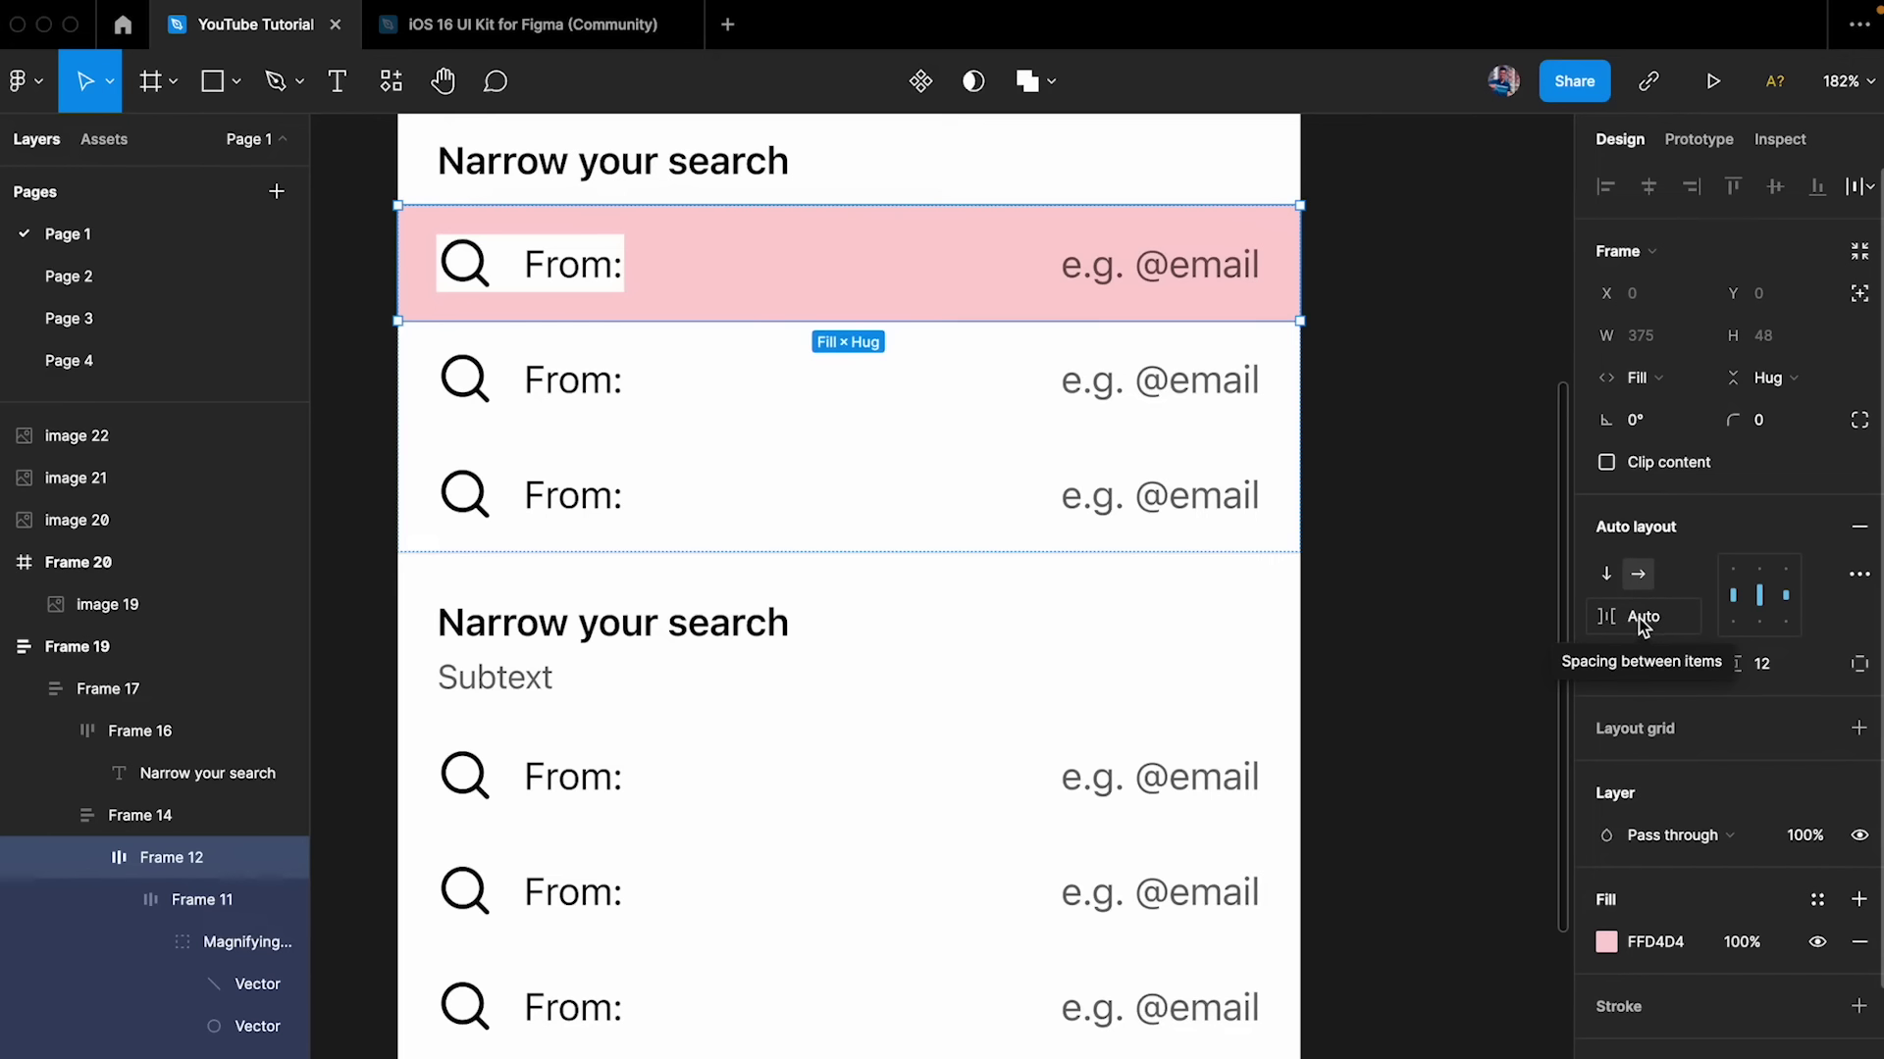
click(1145, 262)
click(569, 277)
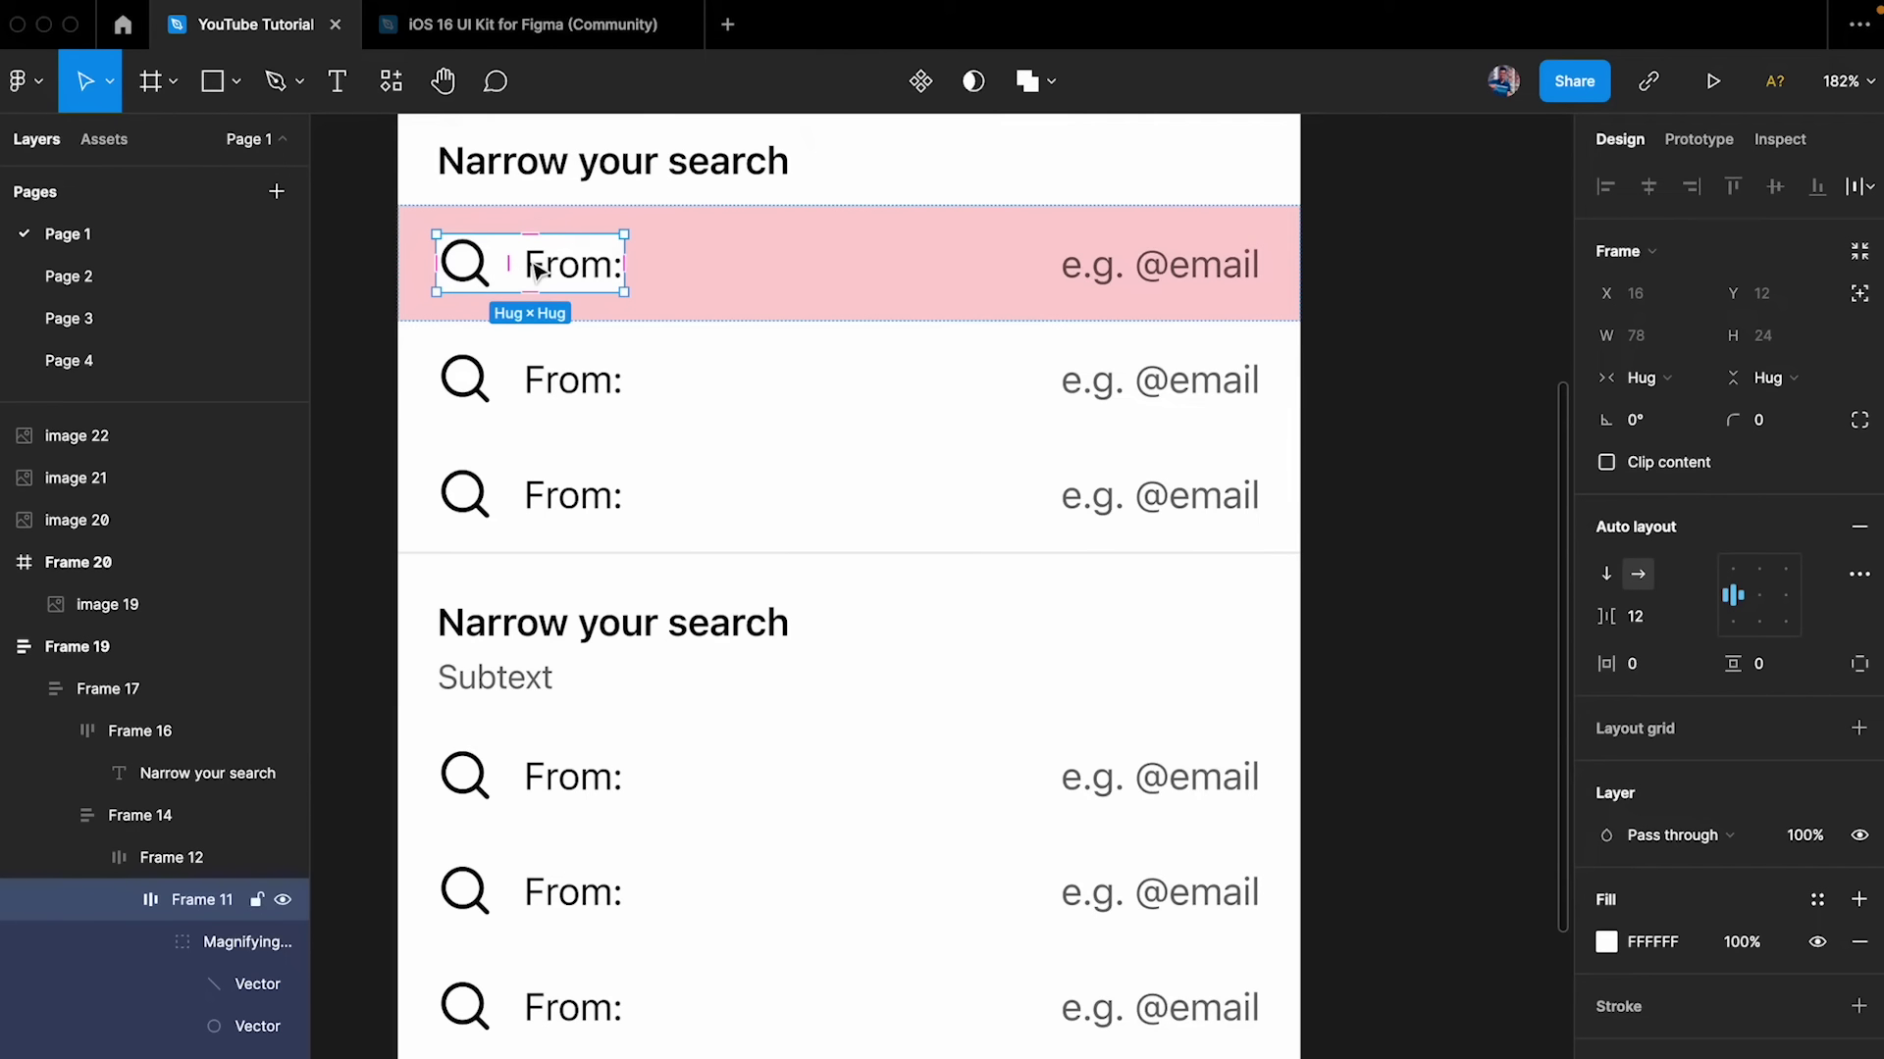
click(1658, 377)
click(1669, 410)
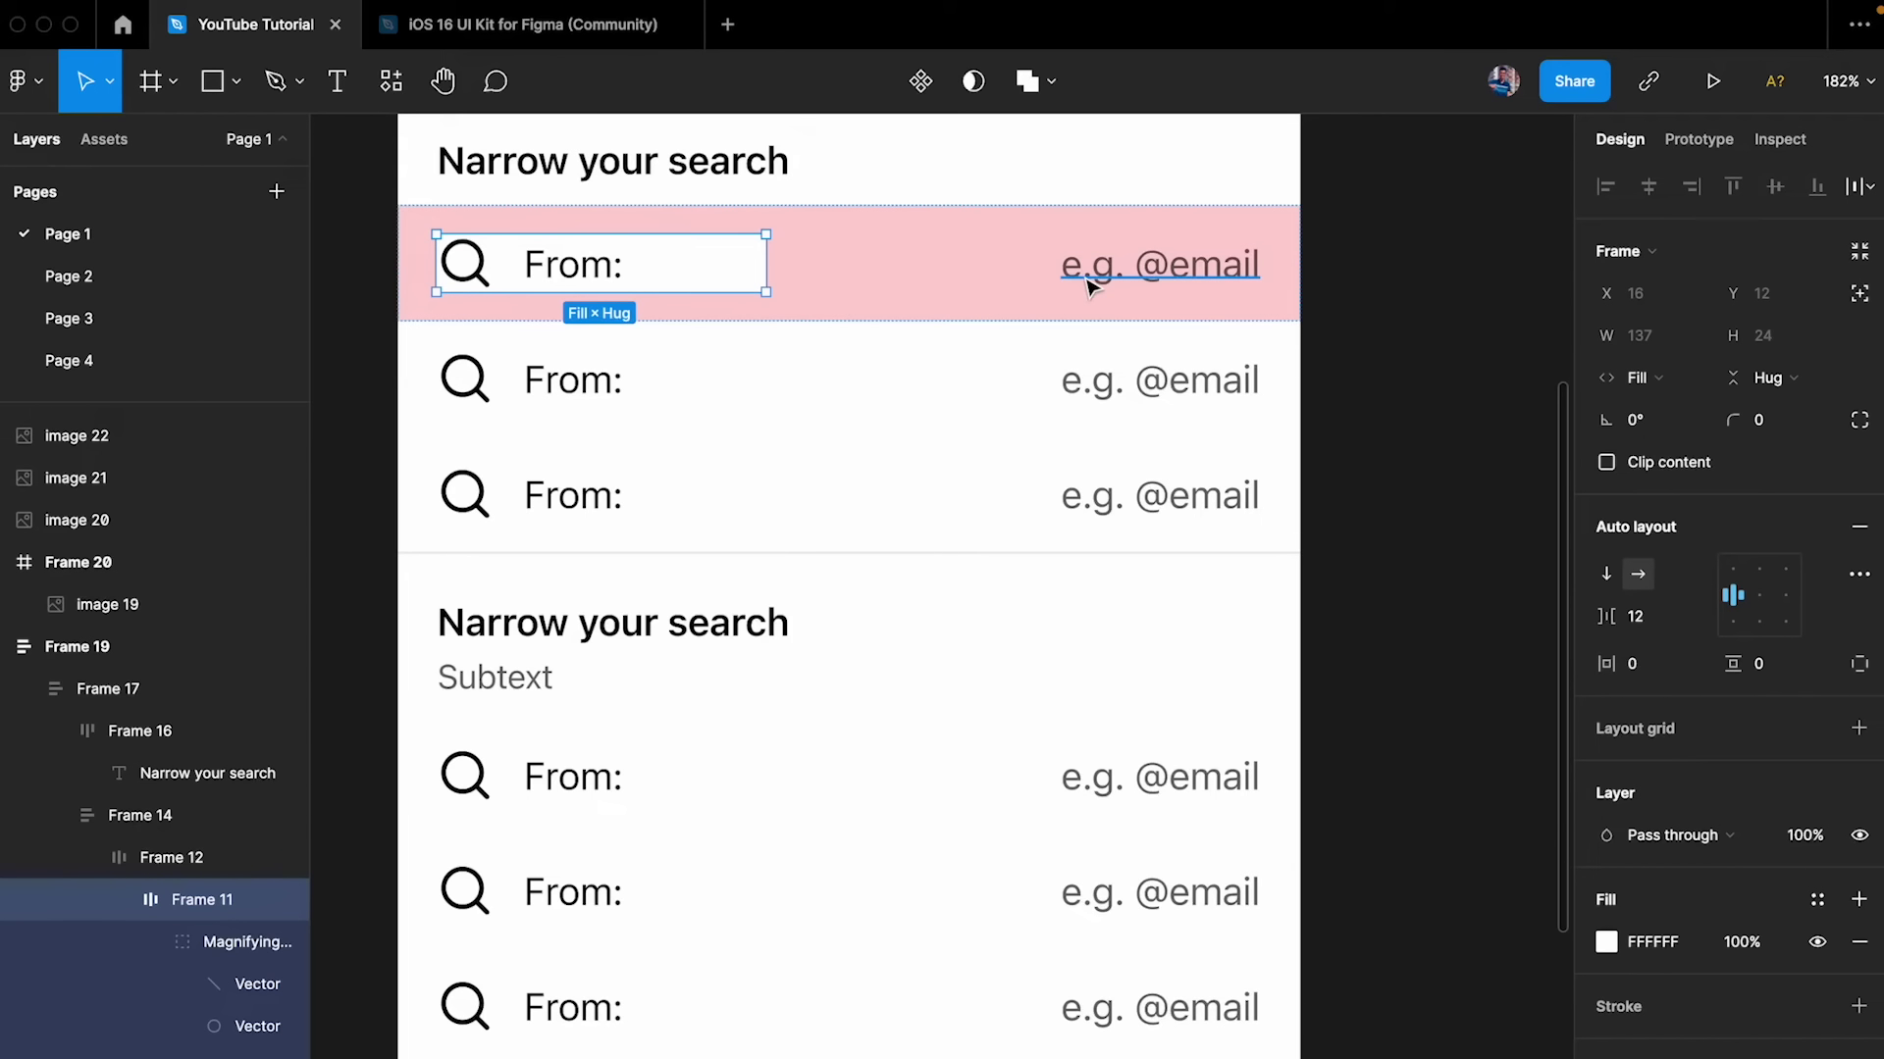
- Duplicate the pink Frame 12 row out of Frame 19 and place the copy on empty canvas above and to the right
click(949, 281)
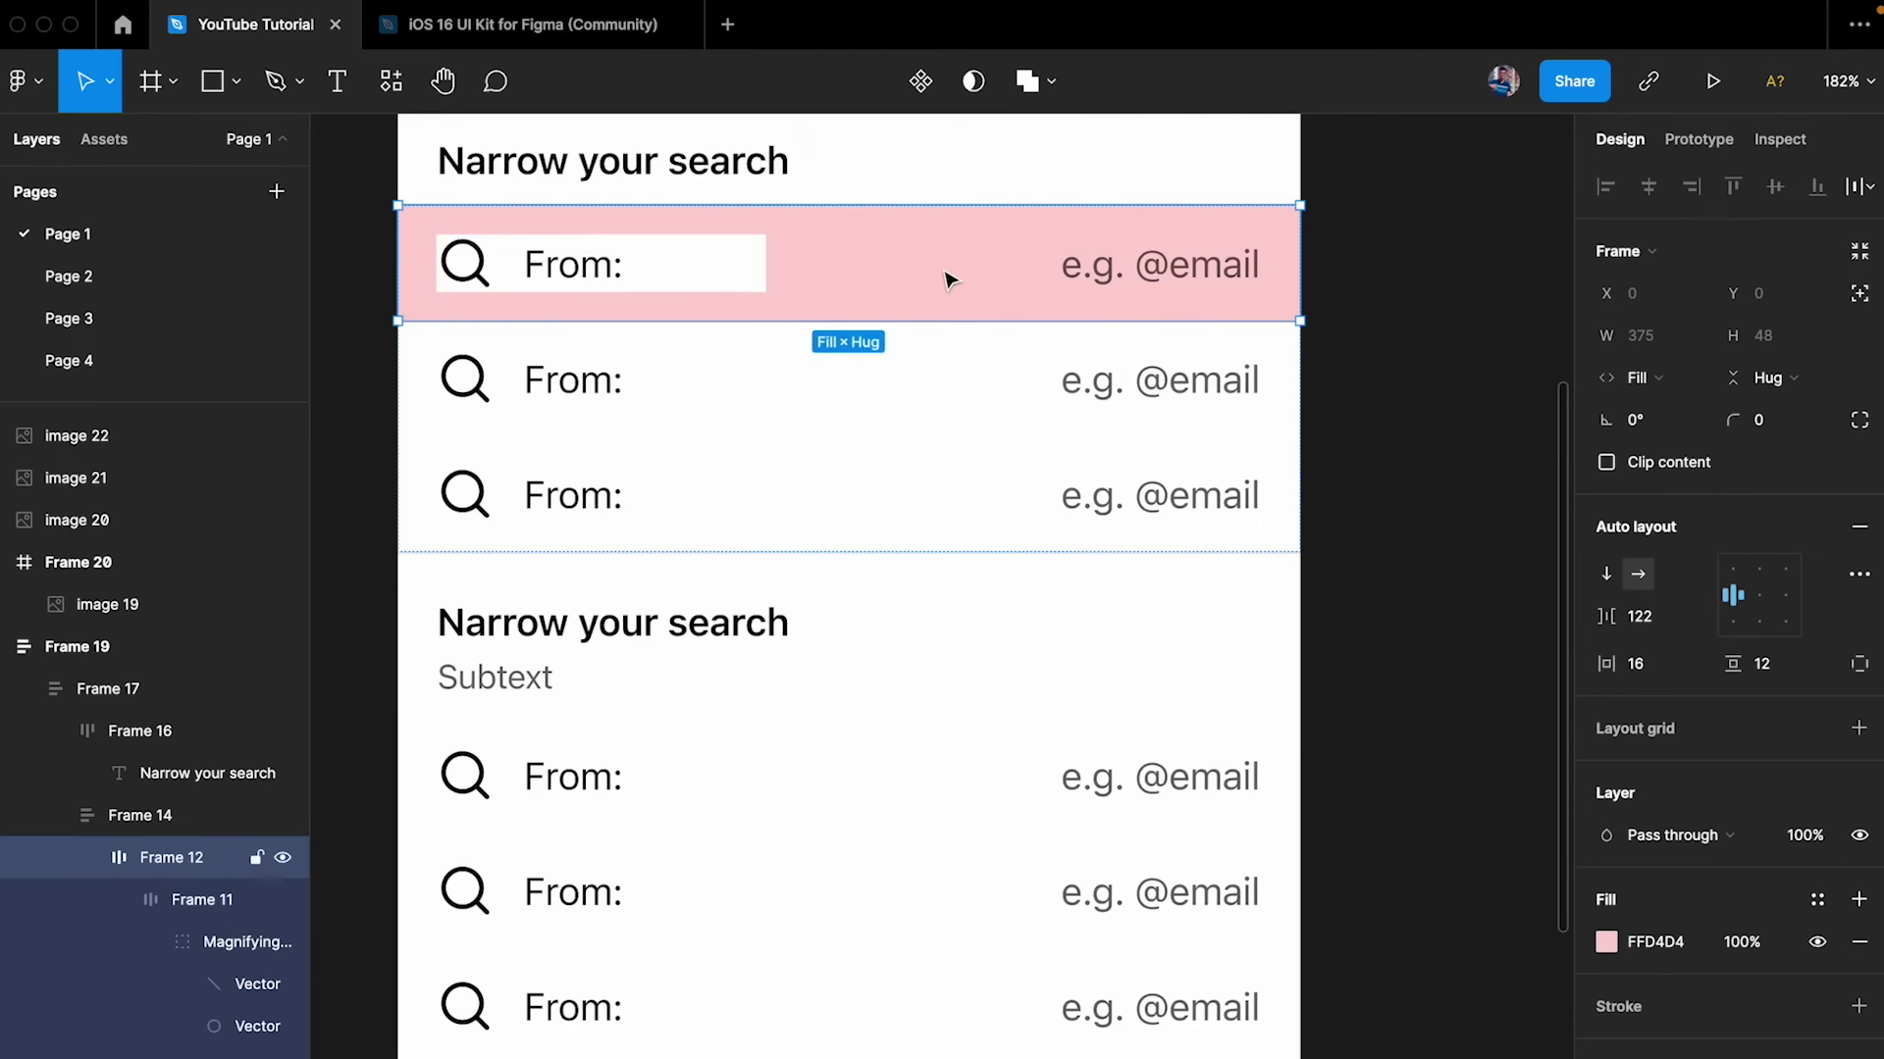
scroll(948, 280, down, 5)
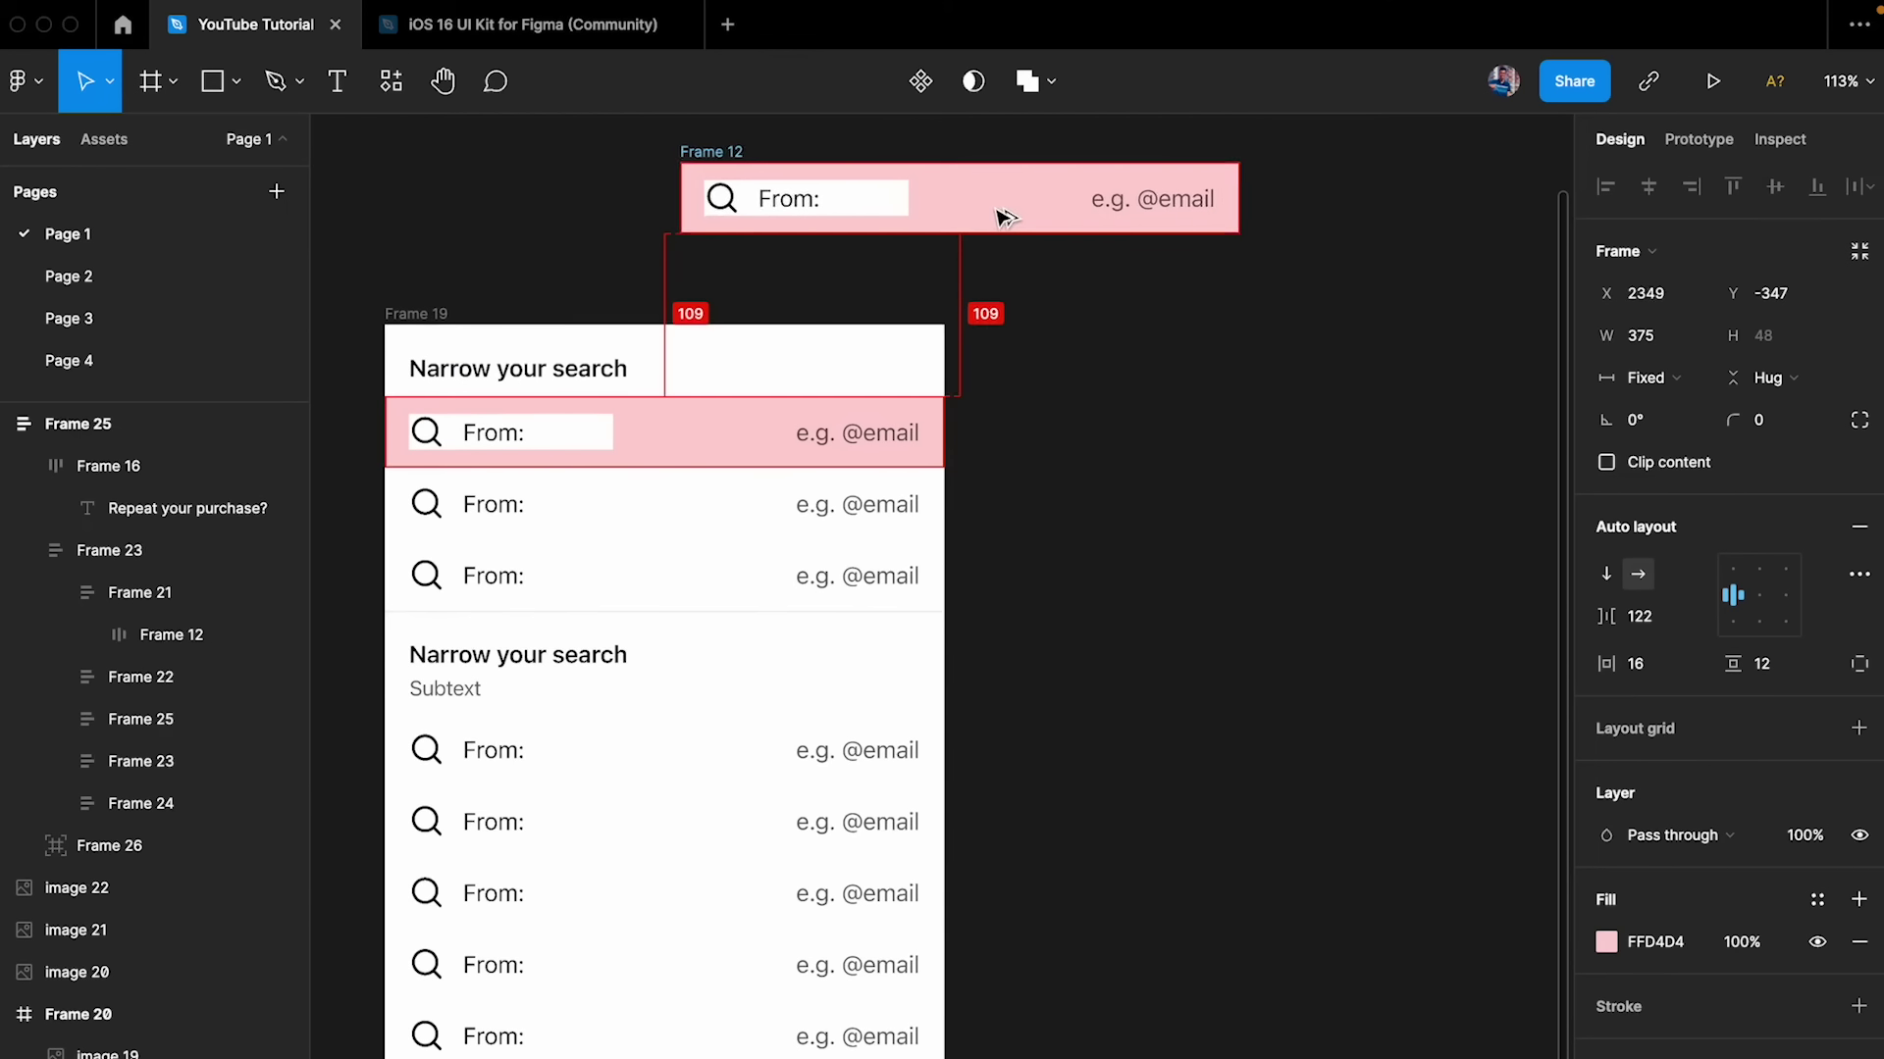
scroll(997, 210, up, 5)
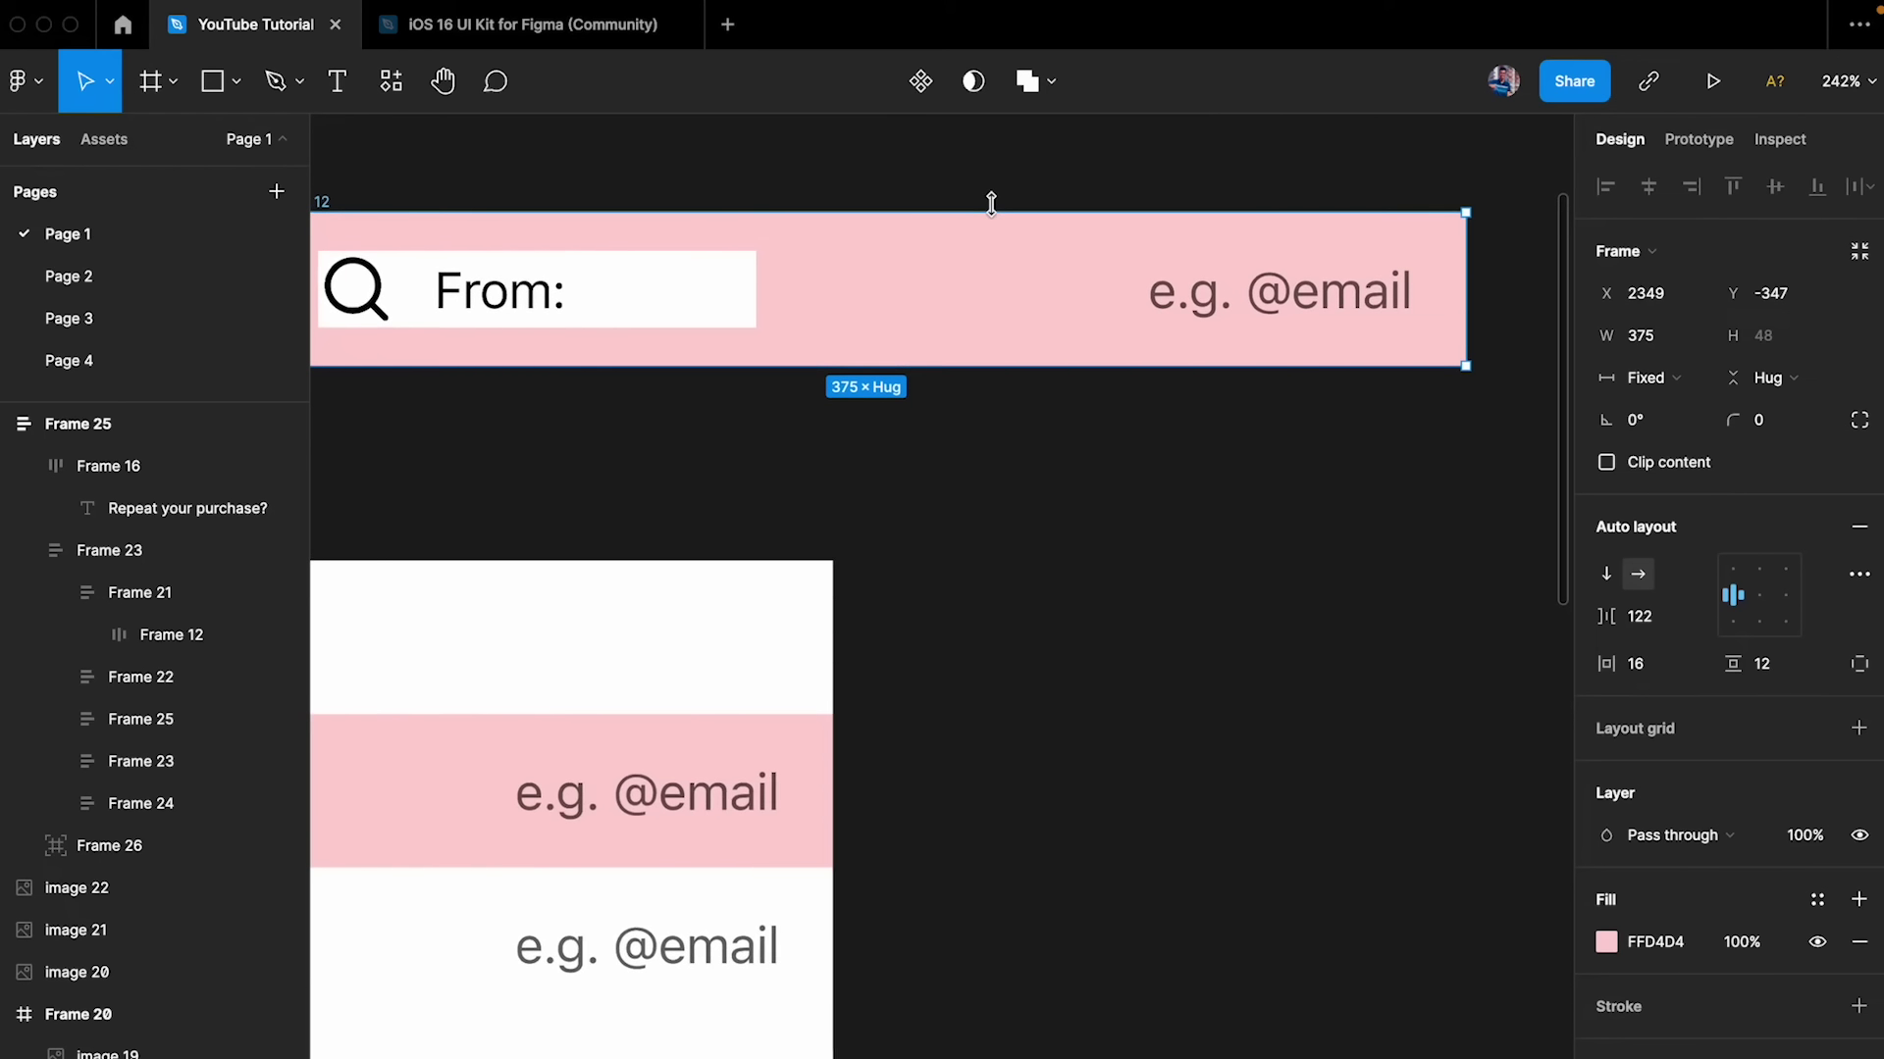
scroll(992, 201, down, 6)
scroll(995, 211, up, 2)
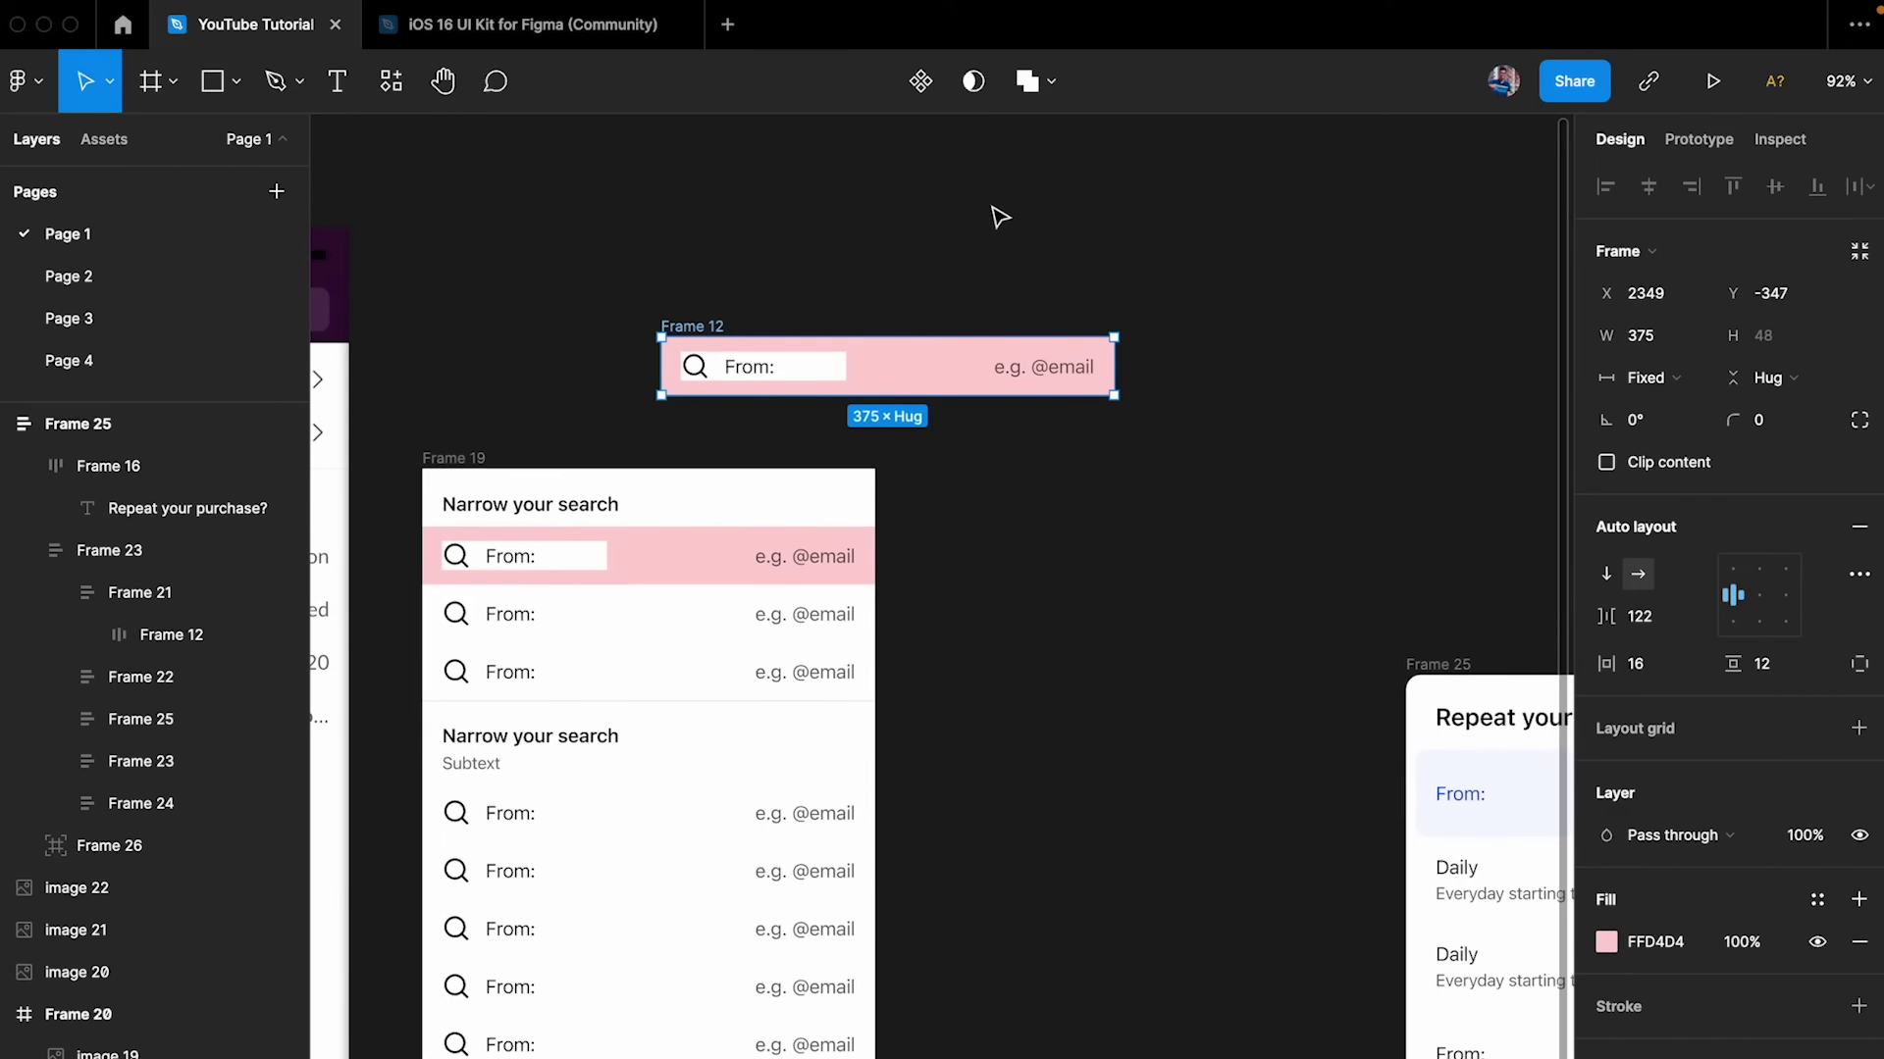
scroll(975, 221, up, 5)
scroll(975, 222, down, 2)
scroll(975, 222, left, 1)
drag(902, 586, 1249, 261)
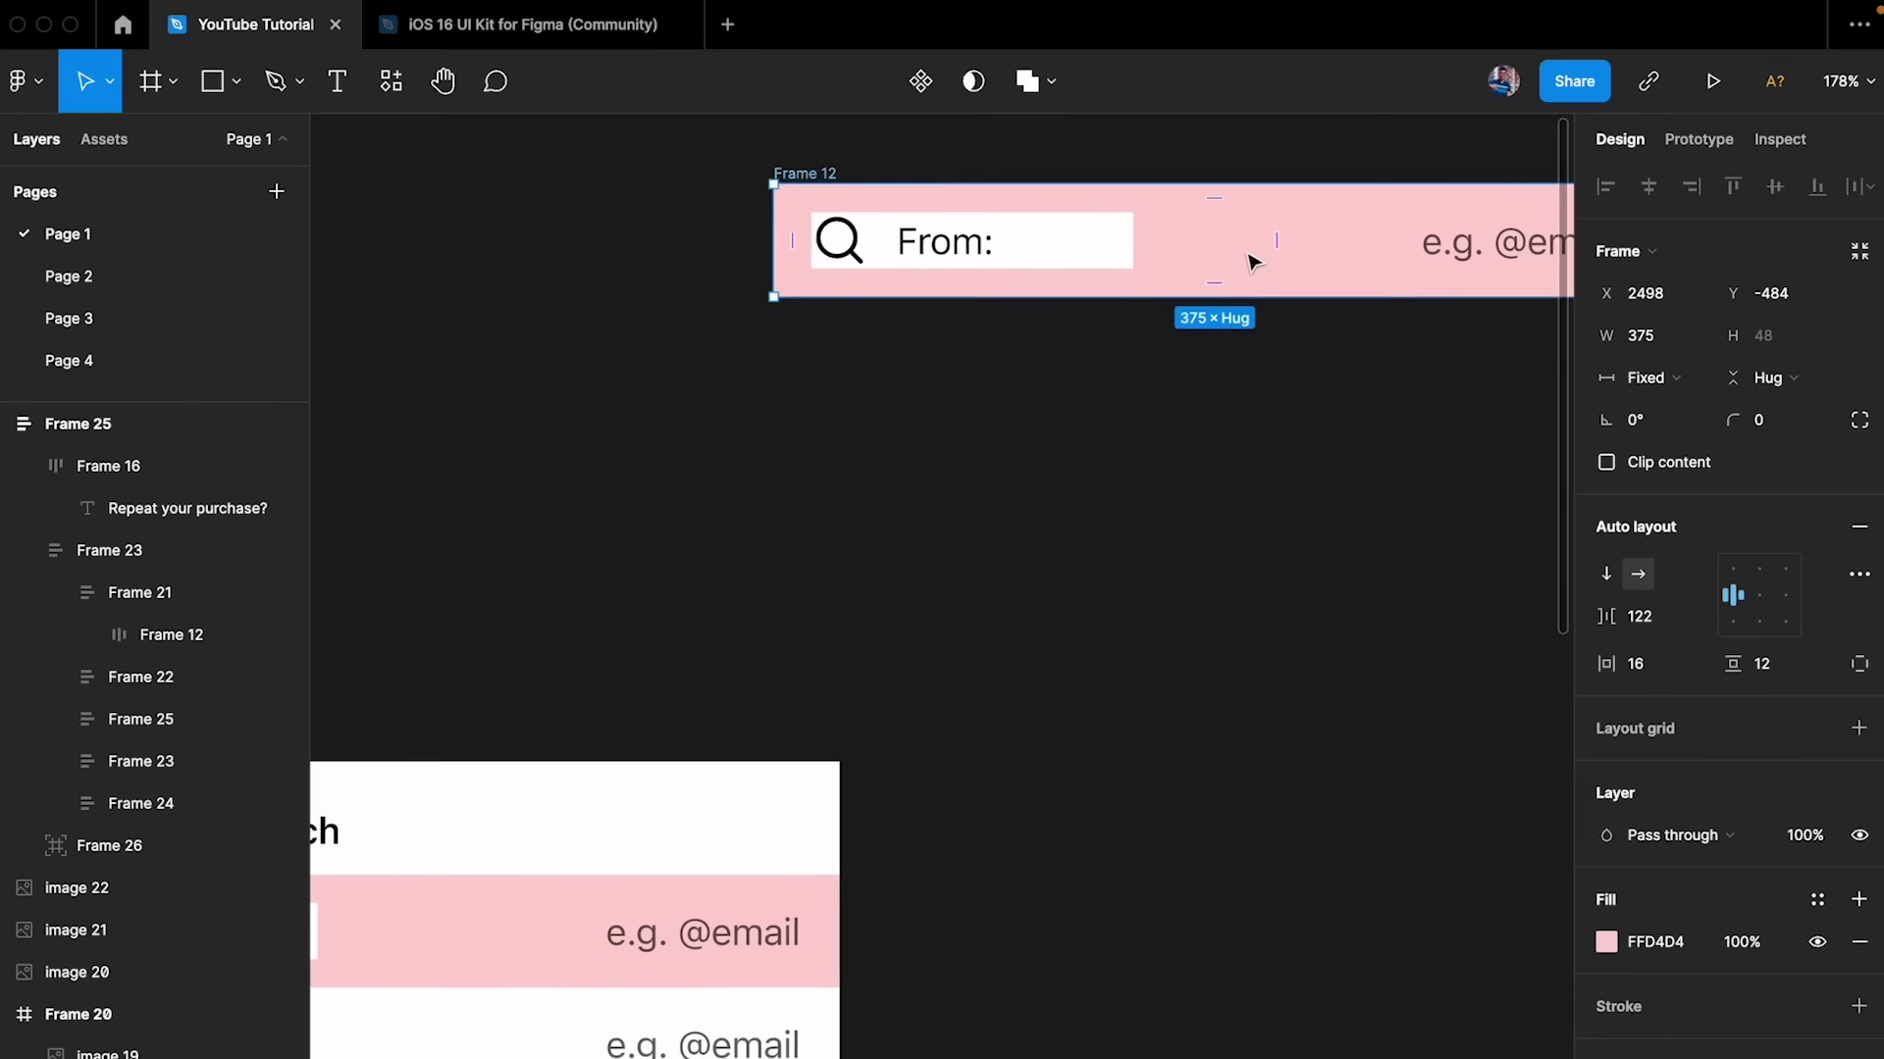
scroll(1097, 488, up, 5)
scroll(1098, 488, right, 5)
drag(837, 690, 1142, 363)
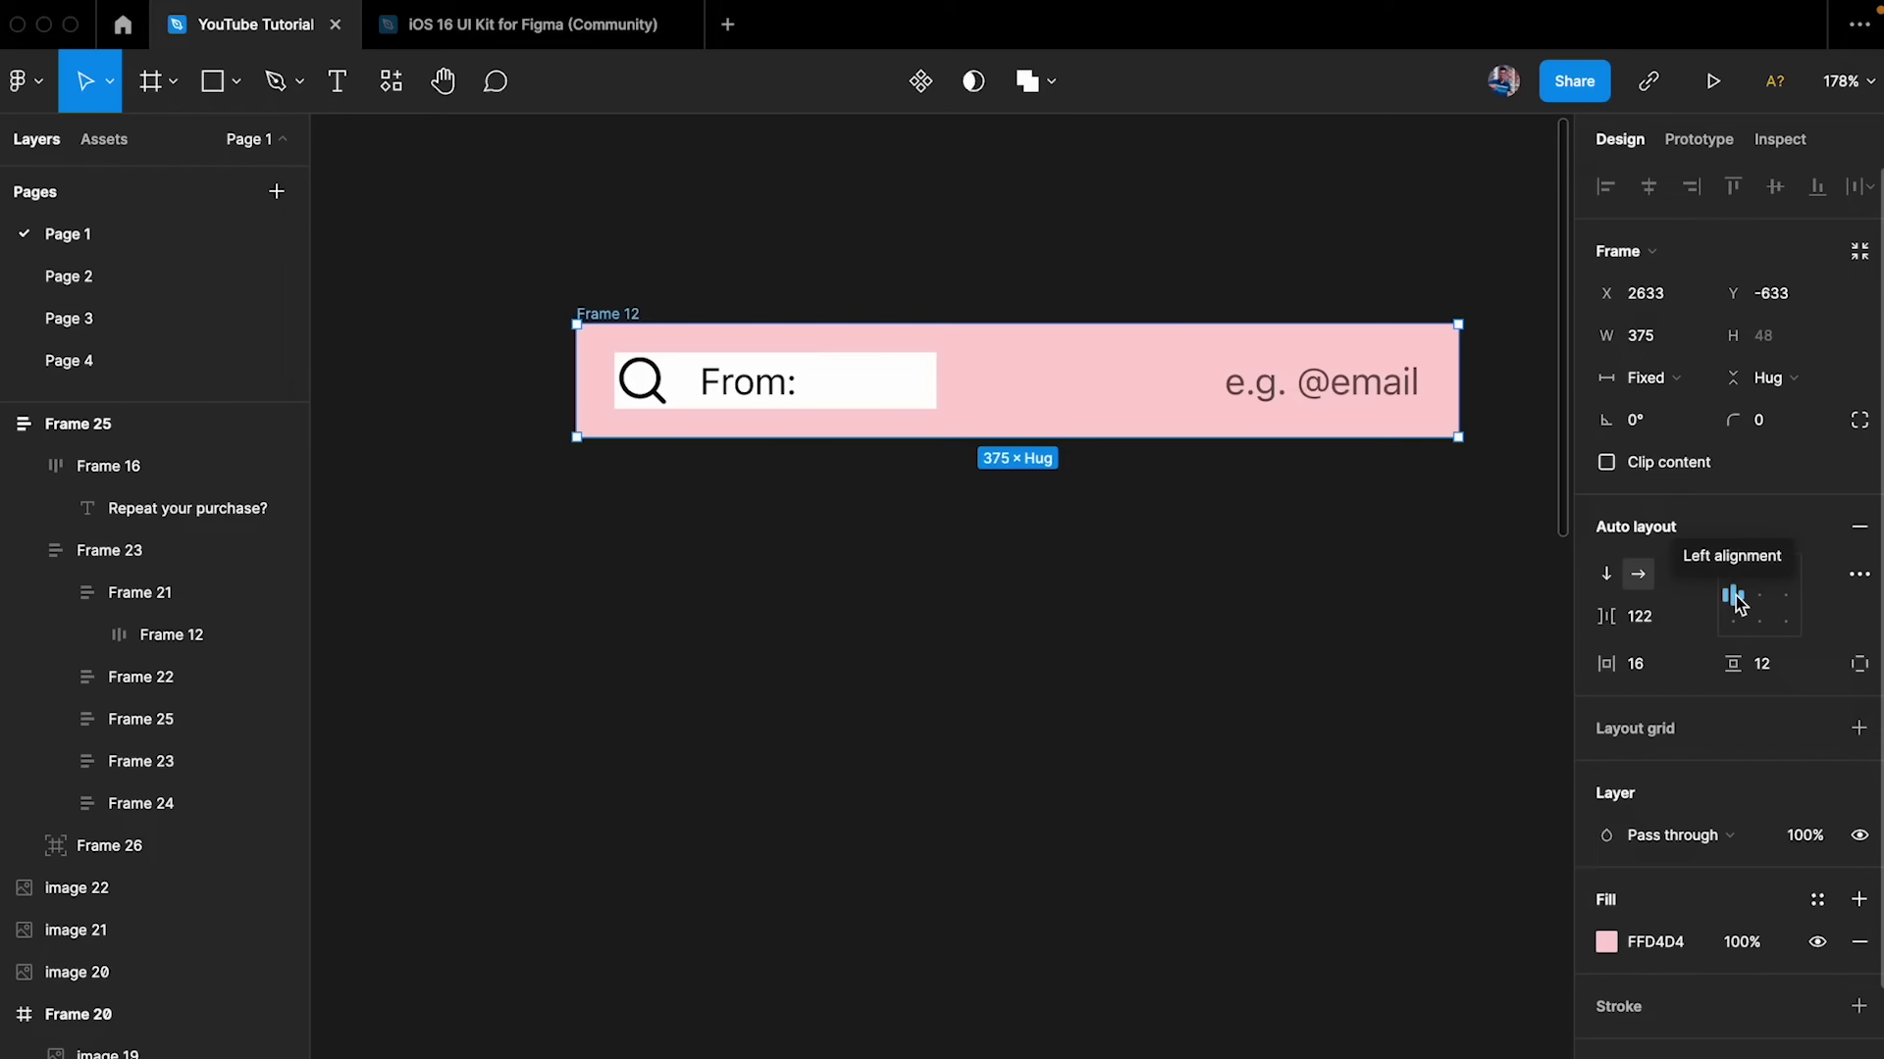
- Set the spacing between items in the copied Frame 12 to 0
click(1652, 616)
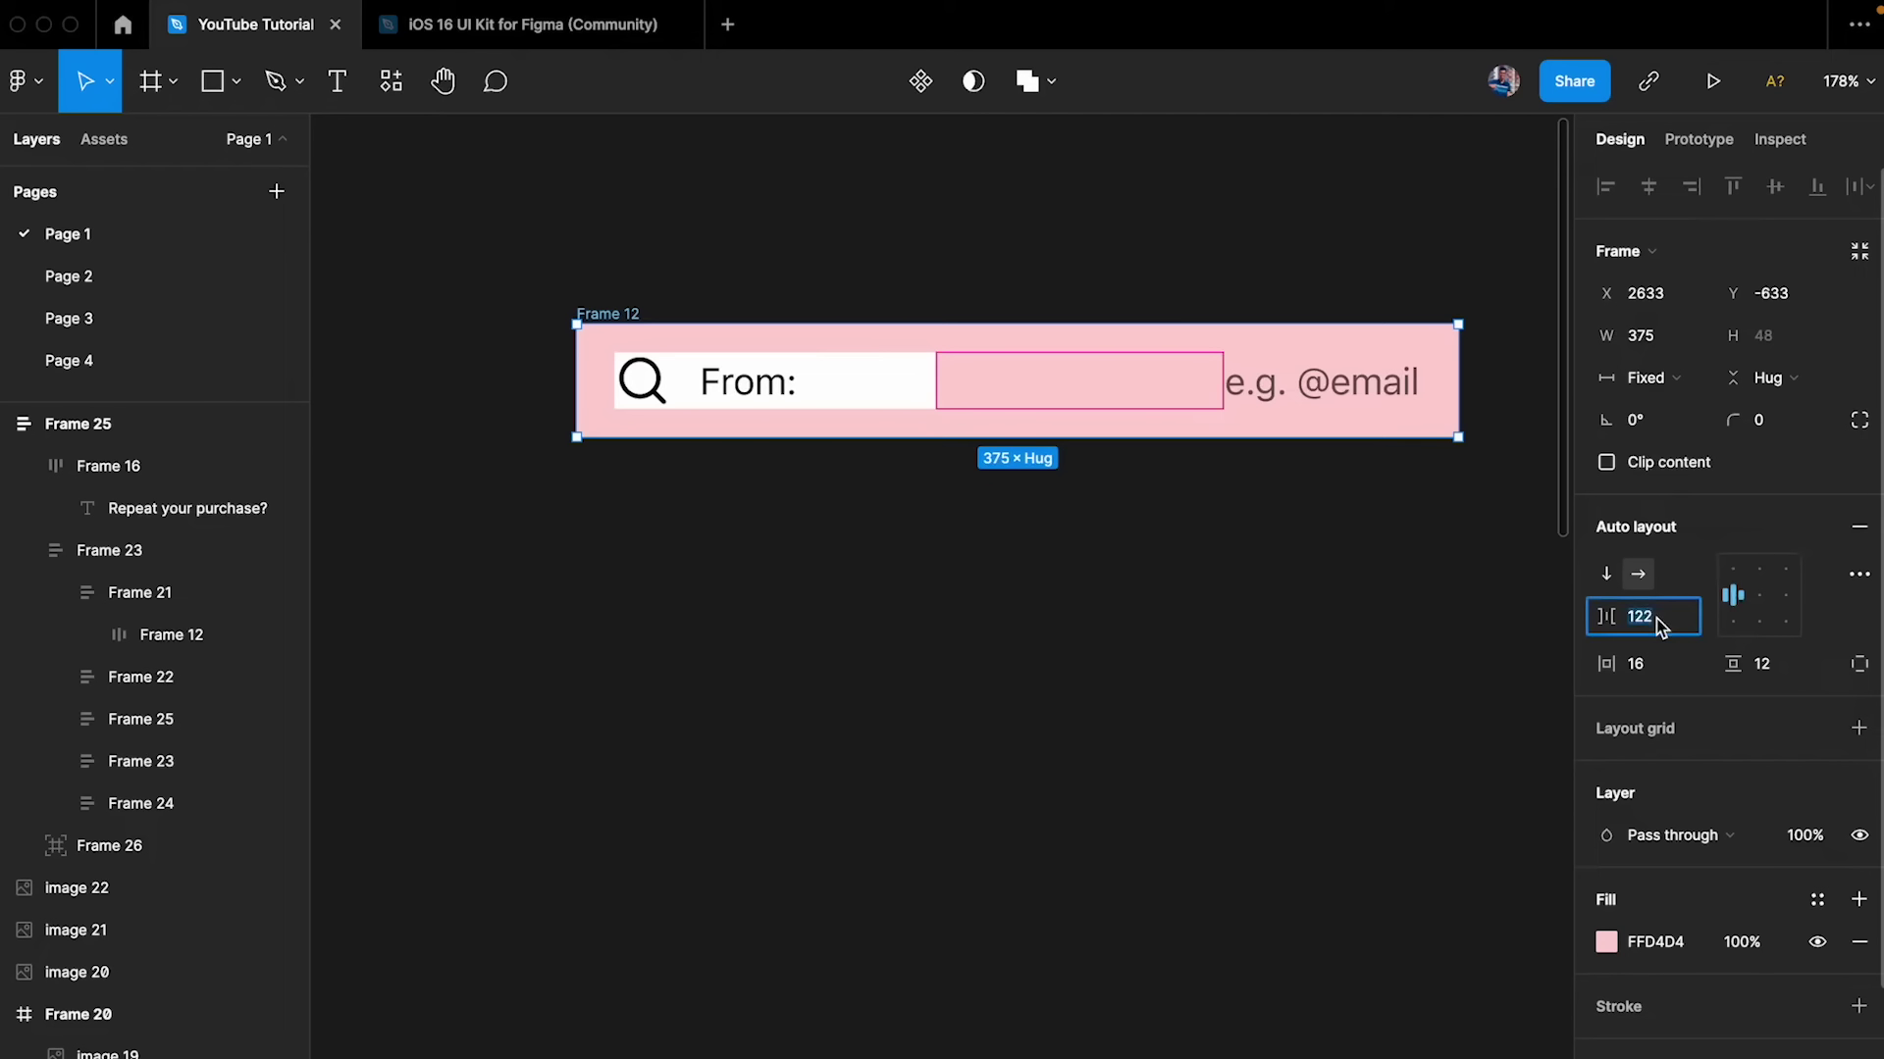
text(0)
key(Return)
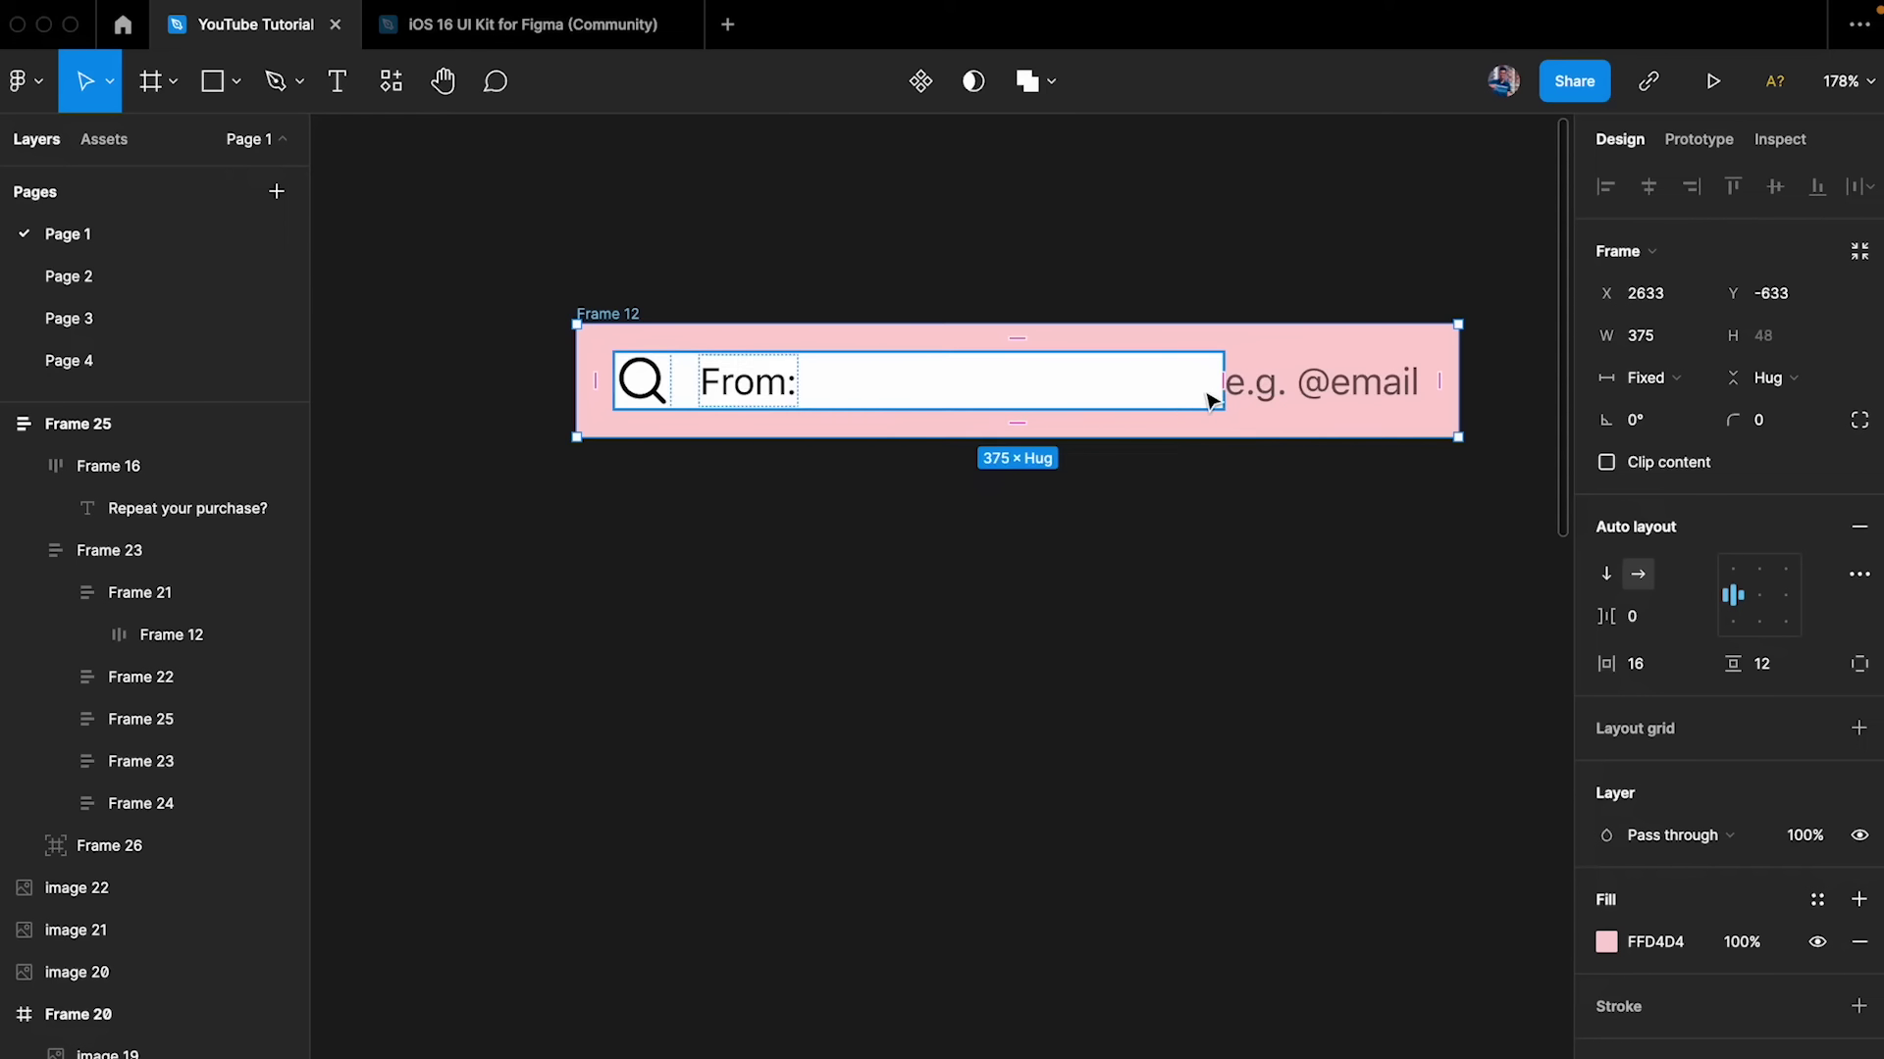
- Set the spacing between items in the copied Frame 12 to 8
click(1645, 620)
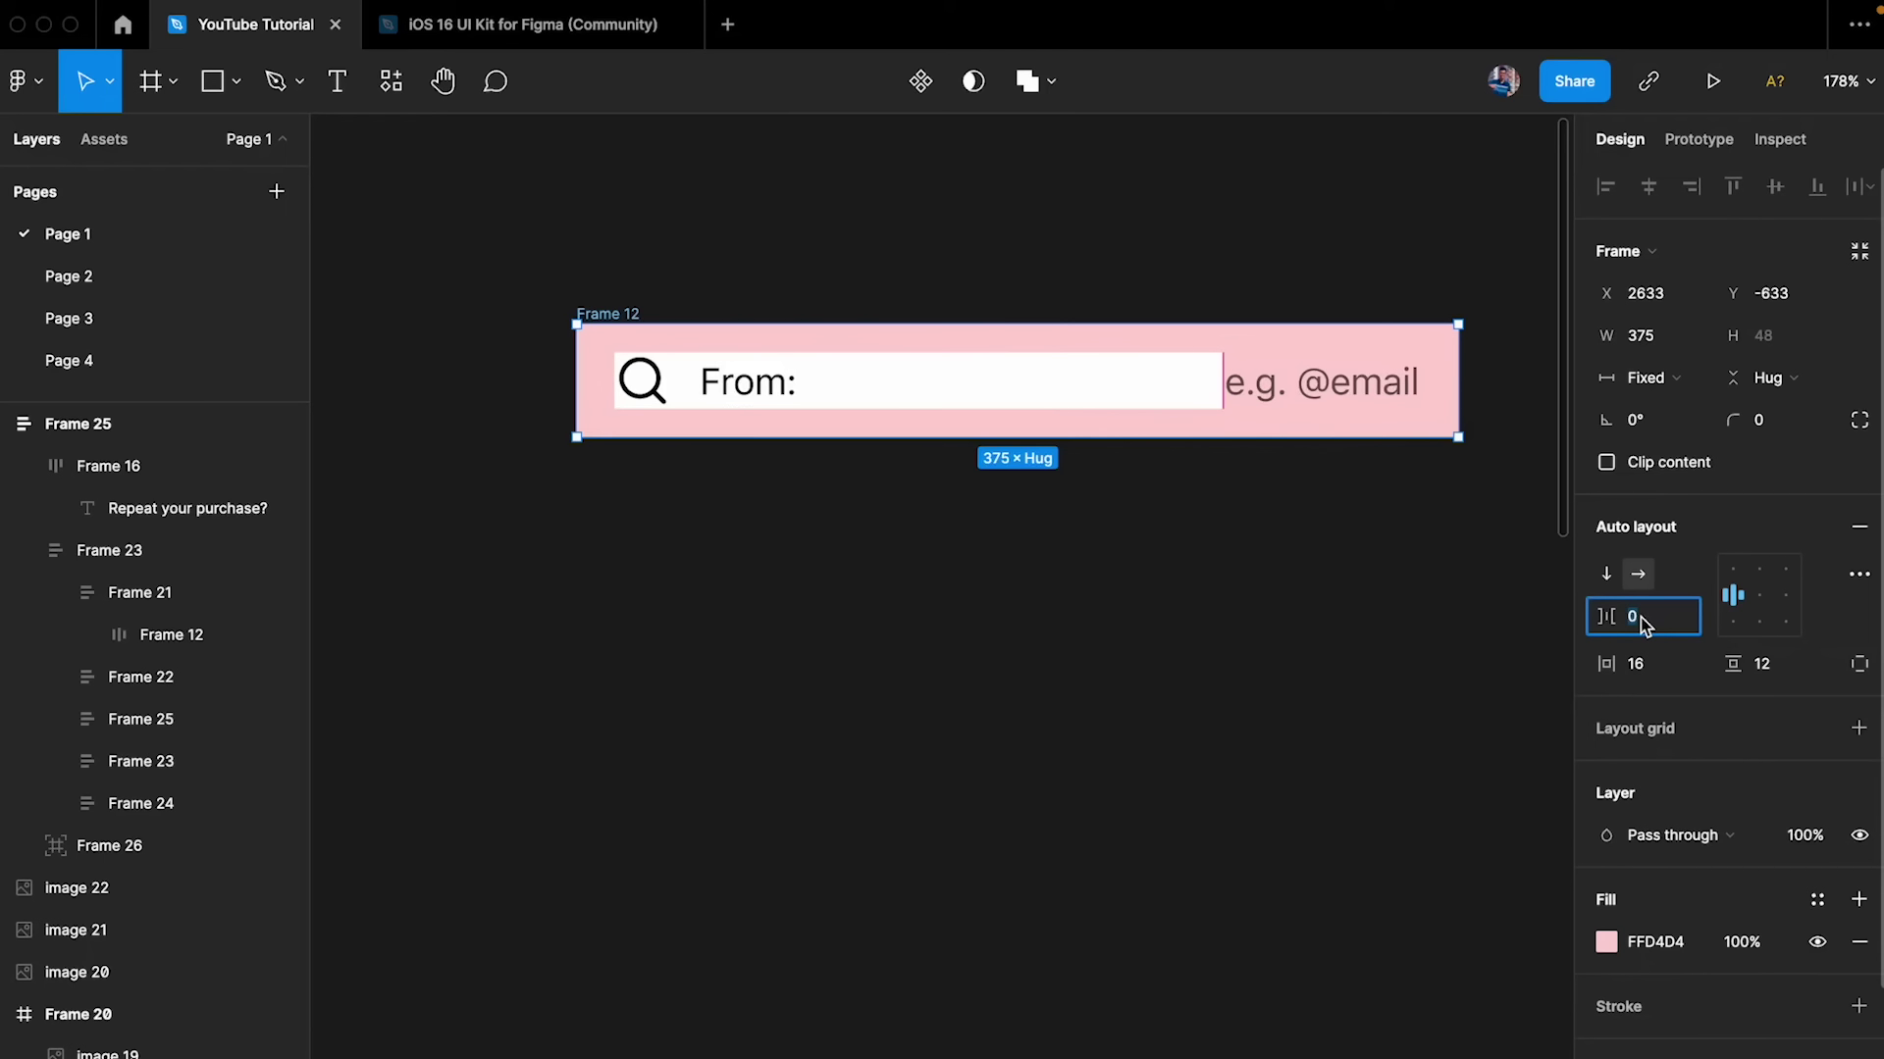
text(8)
key(Return)
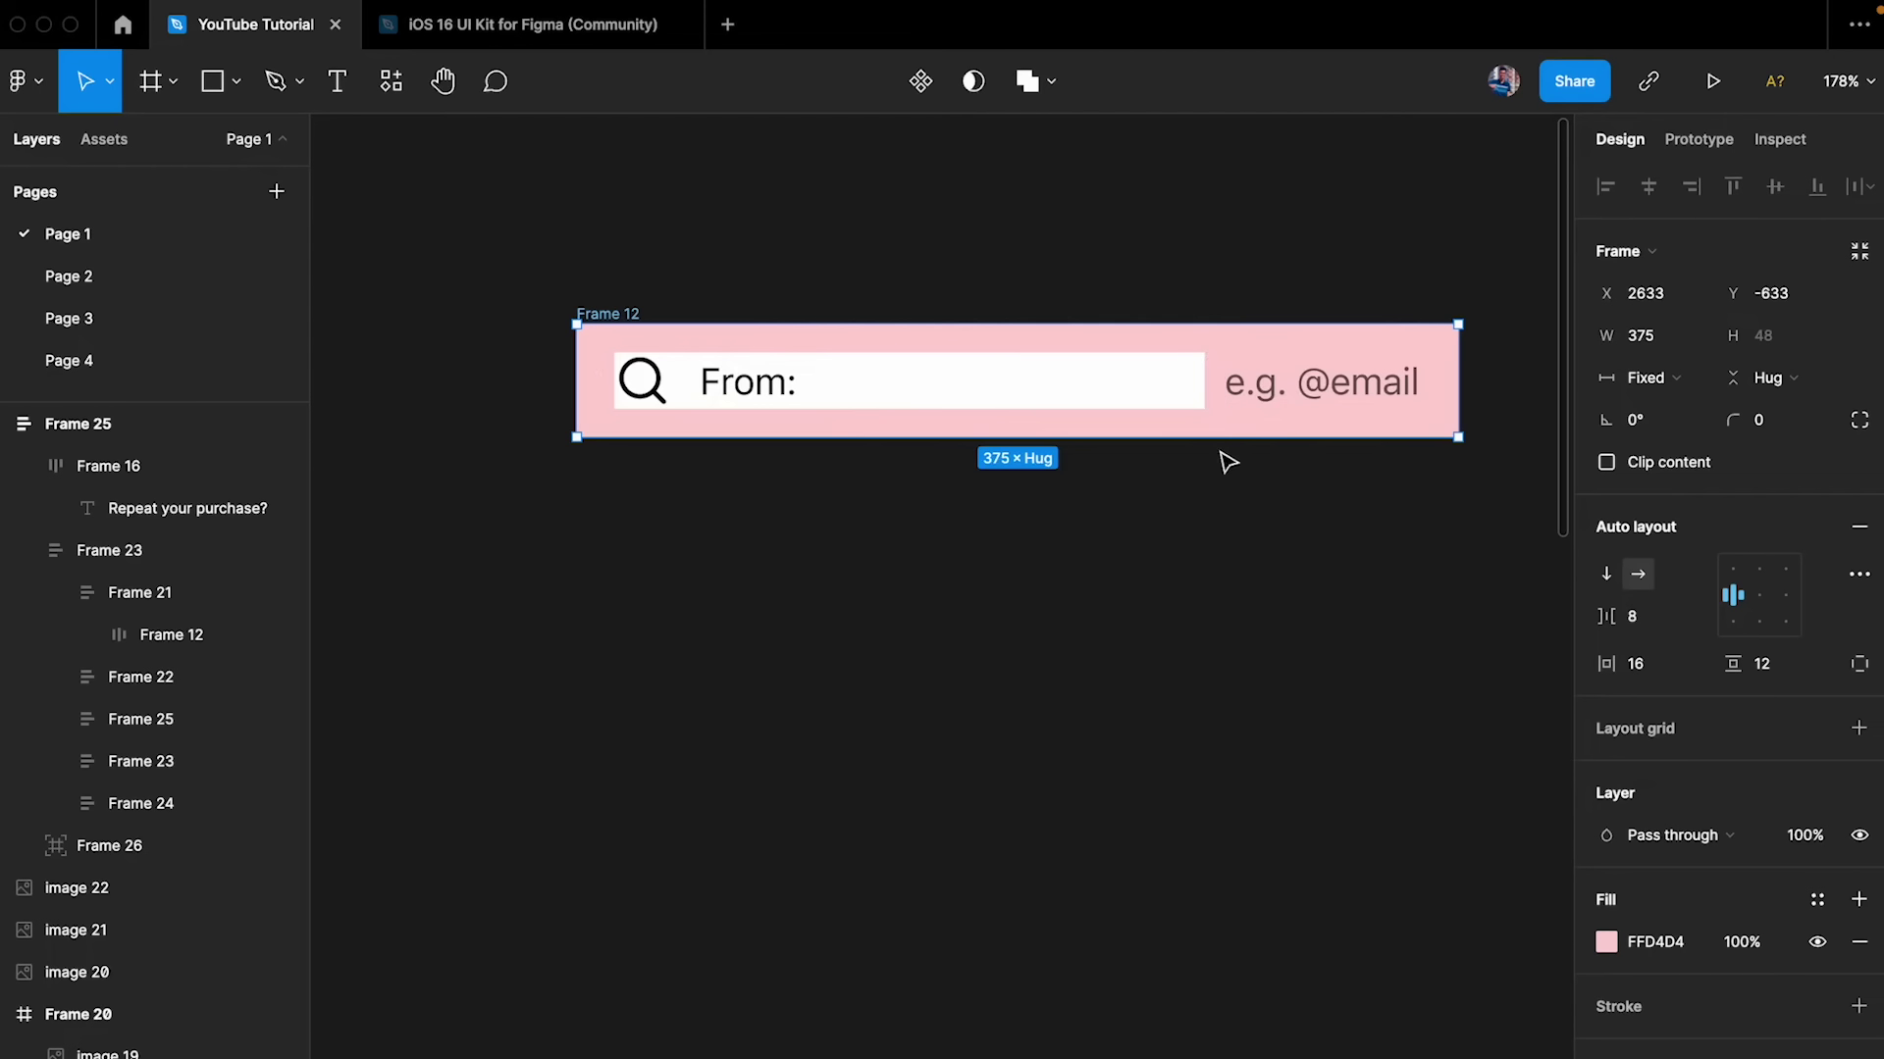
- Set the copied row's "From:" text to Fill horizontally and align the text left
double_click(762, 390)
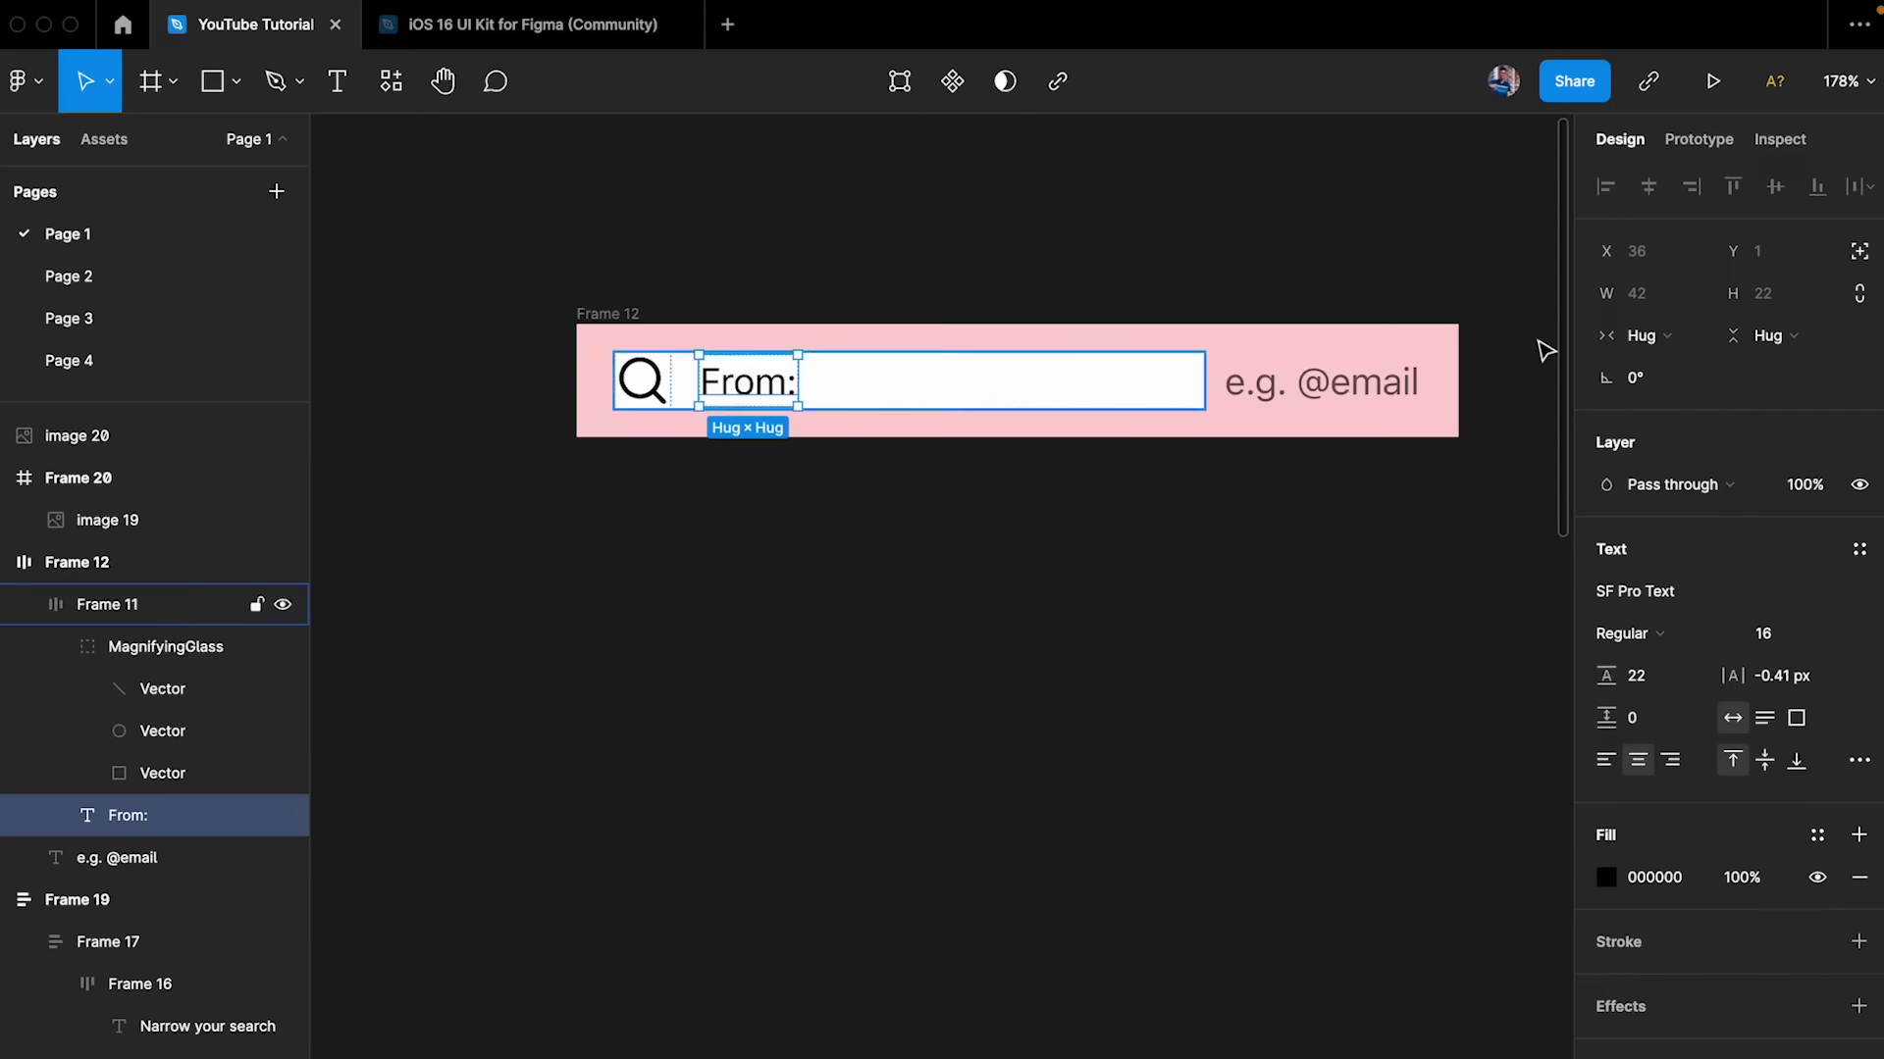
click(1666, 340)
click(1671, 381)
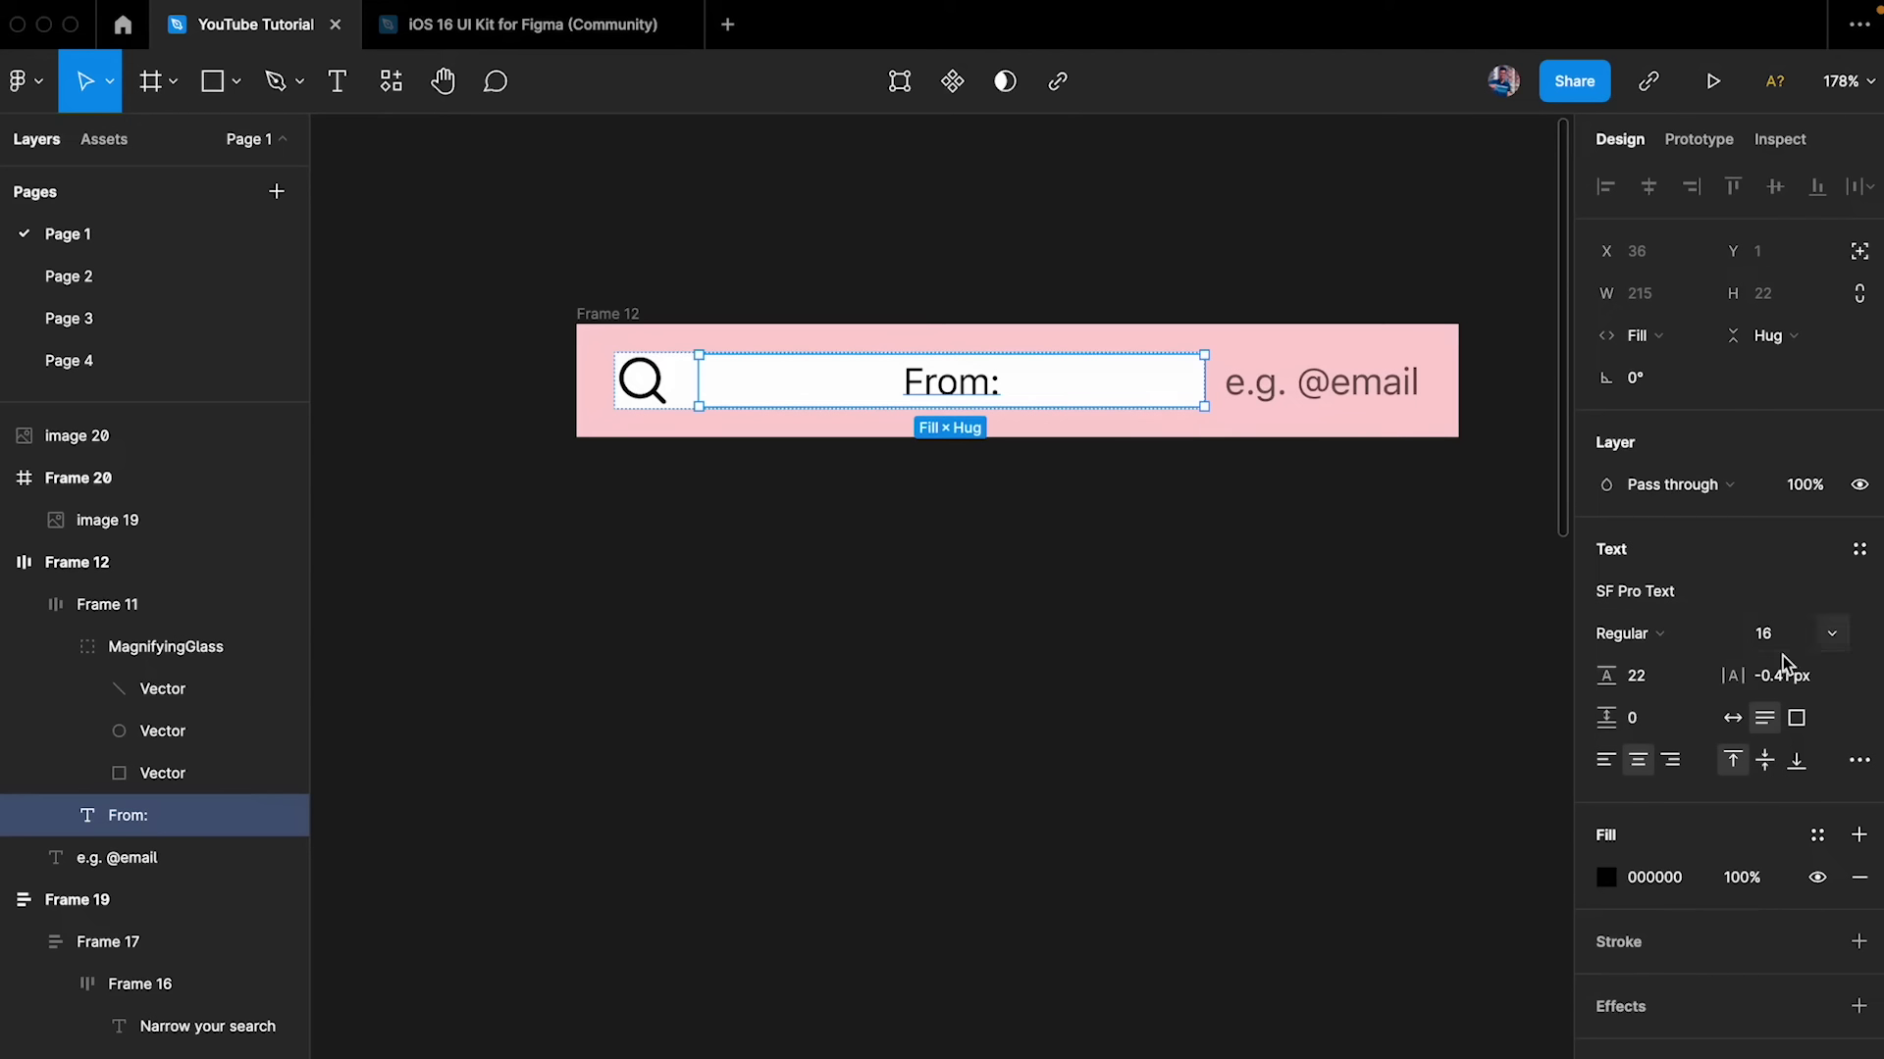
click(1606, 760)
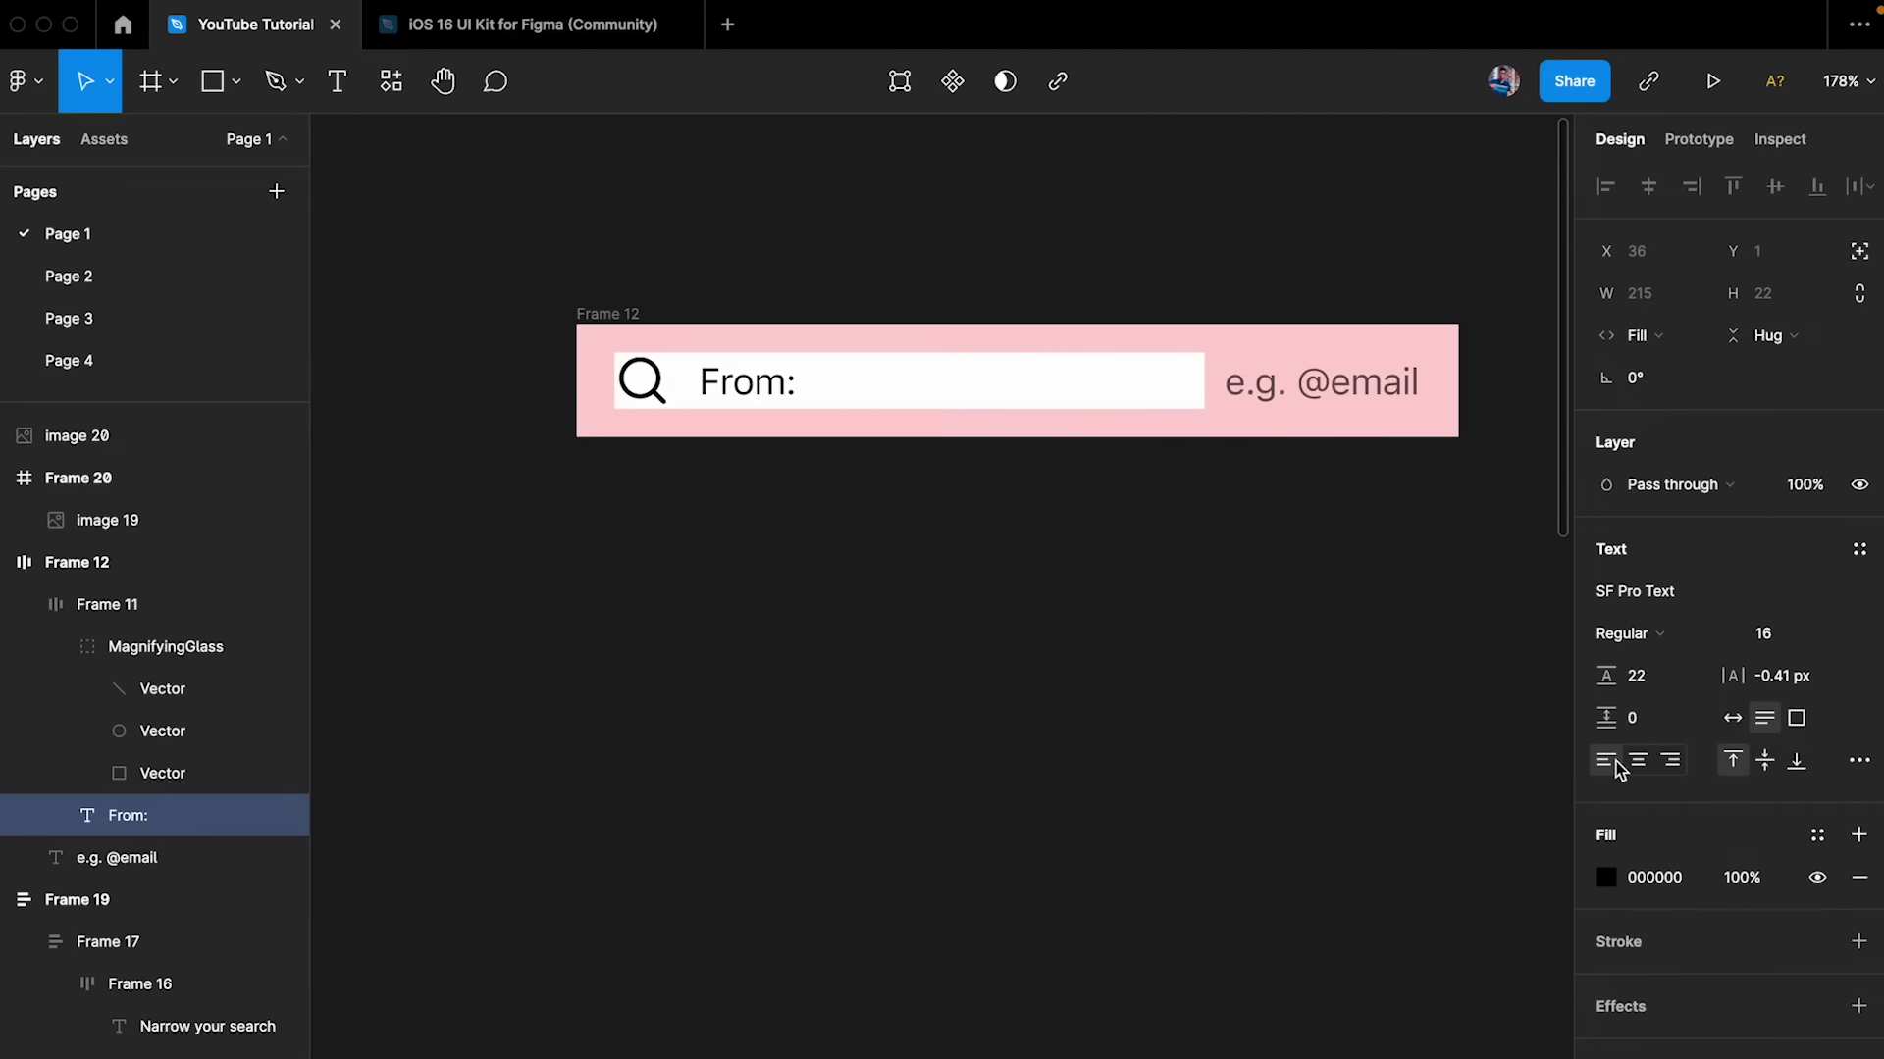
click(1114, 702)
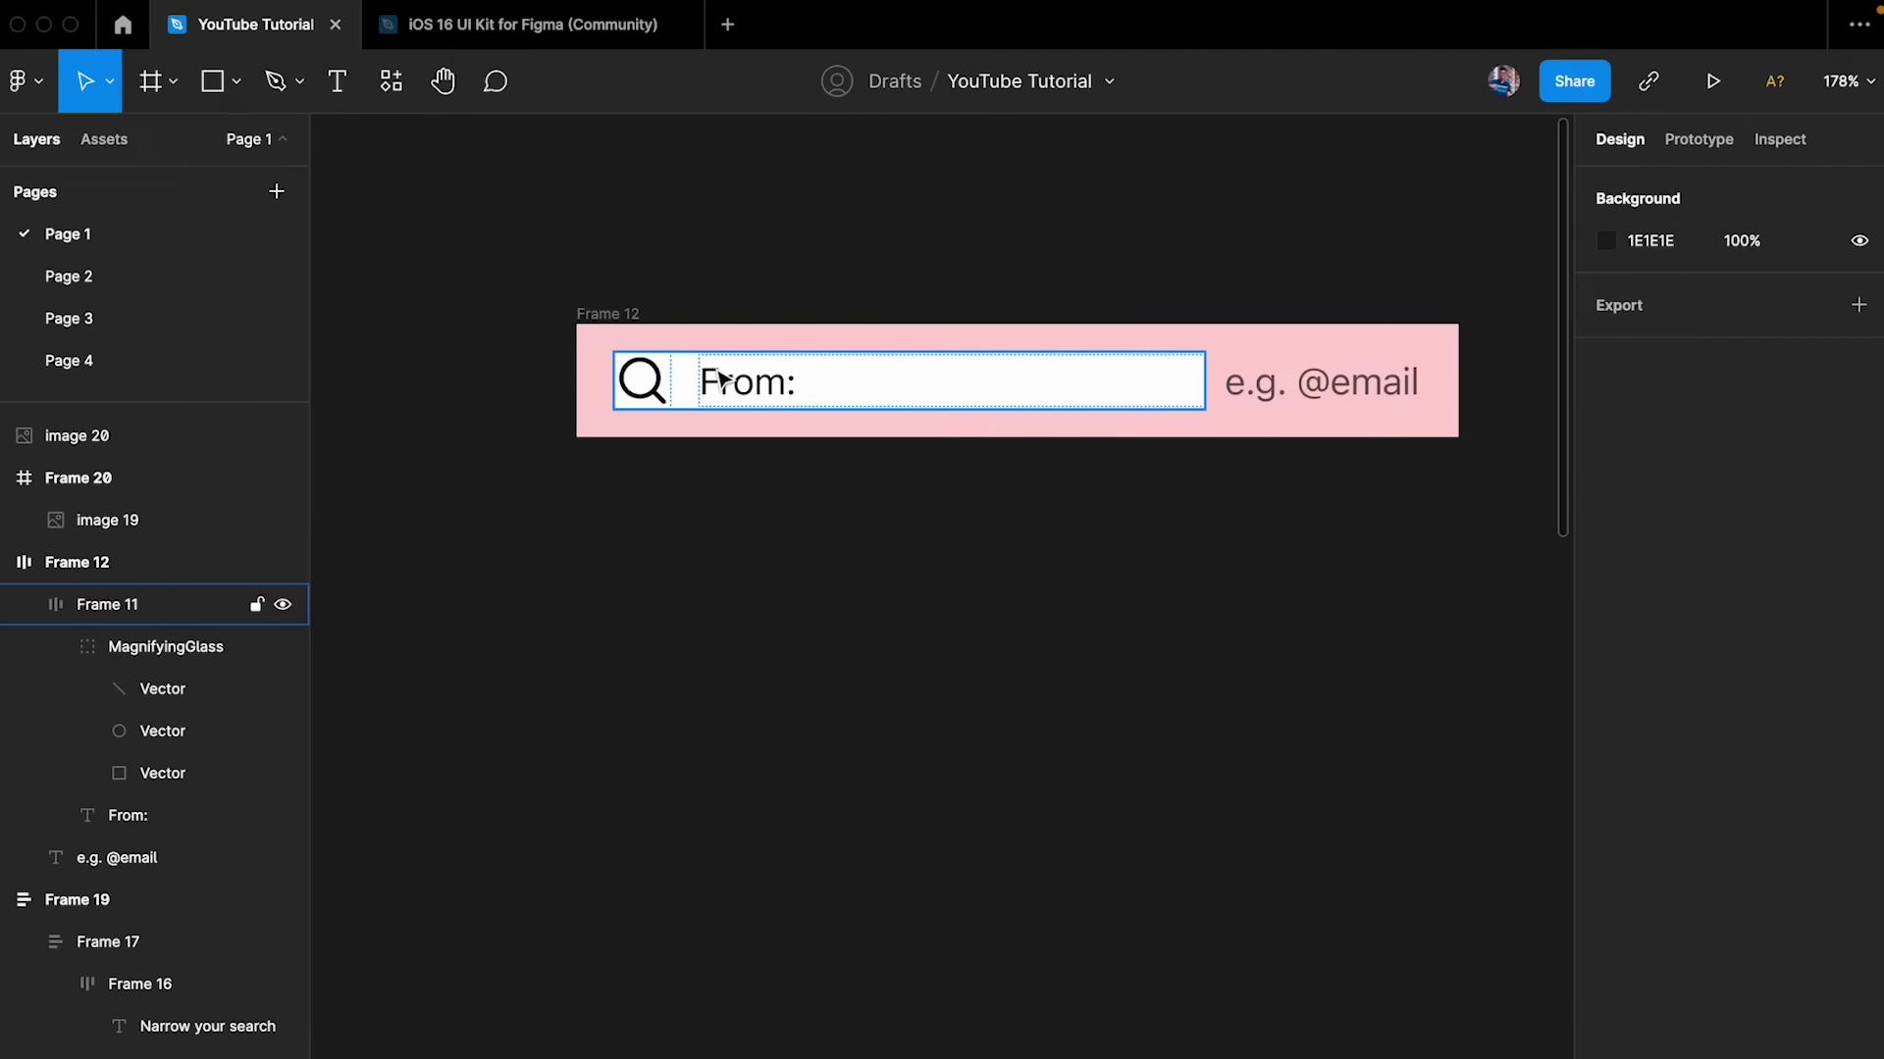
- Append "asdiasduiasduiasudiausdiuasd" to the copied row's "From:" text to test wrapping
double_click(758, 396)
key(Right)
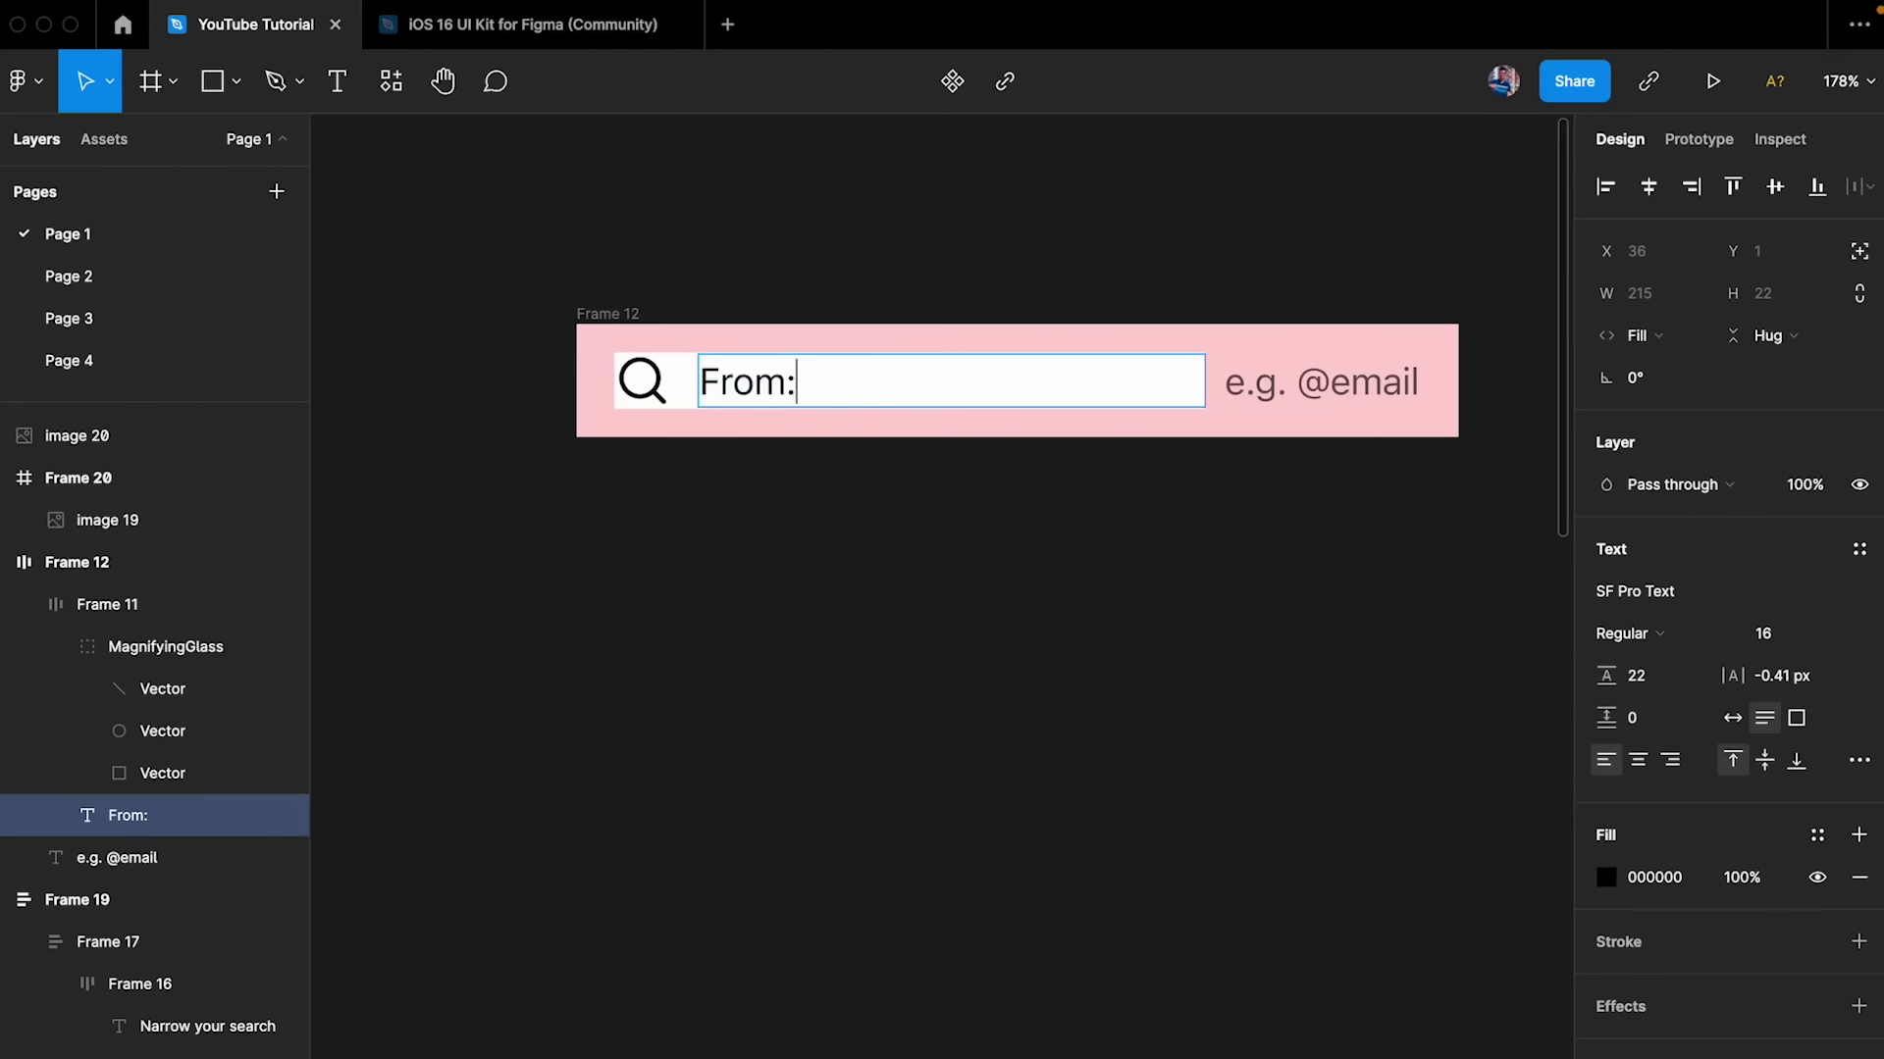
text(asdiasduiasduiasudiausdiuasd)
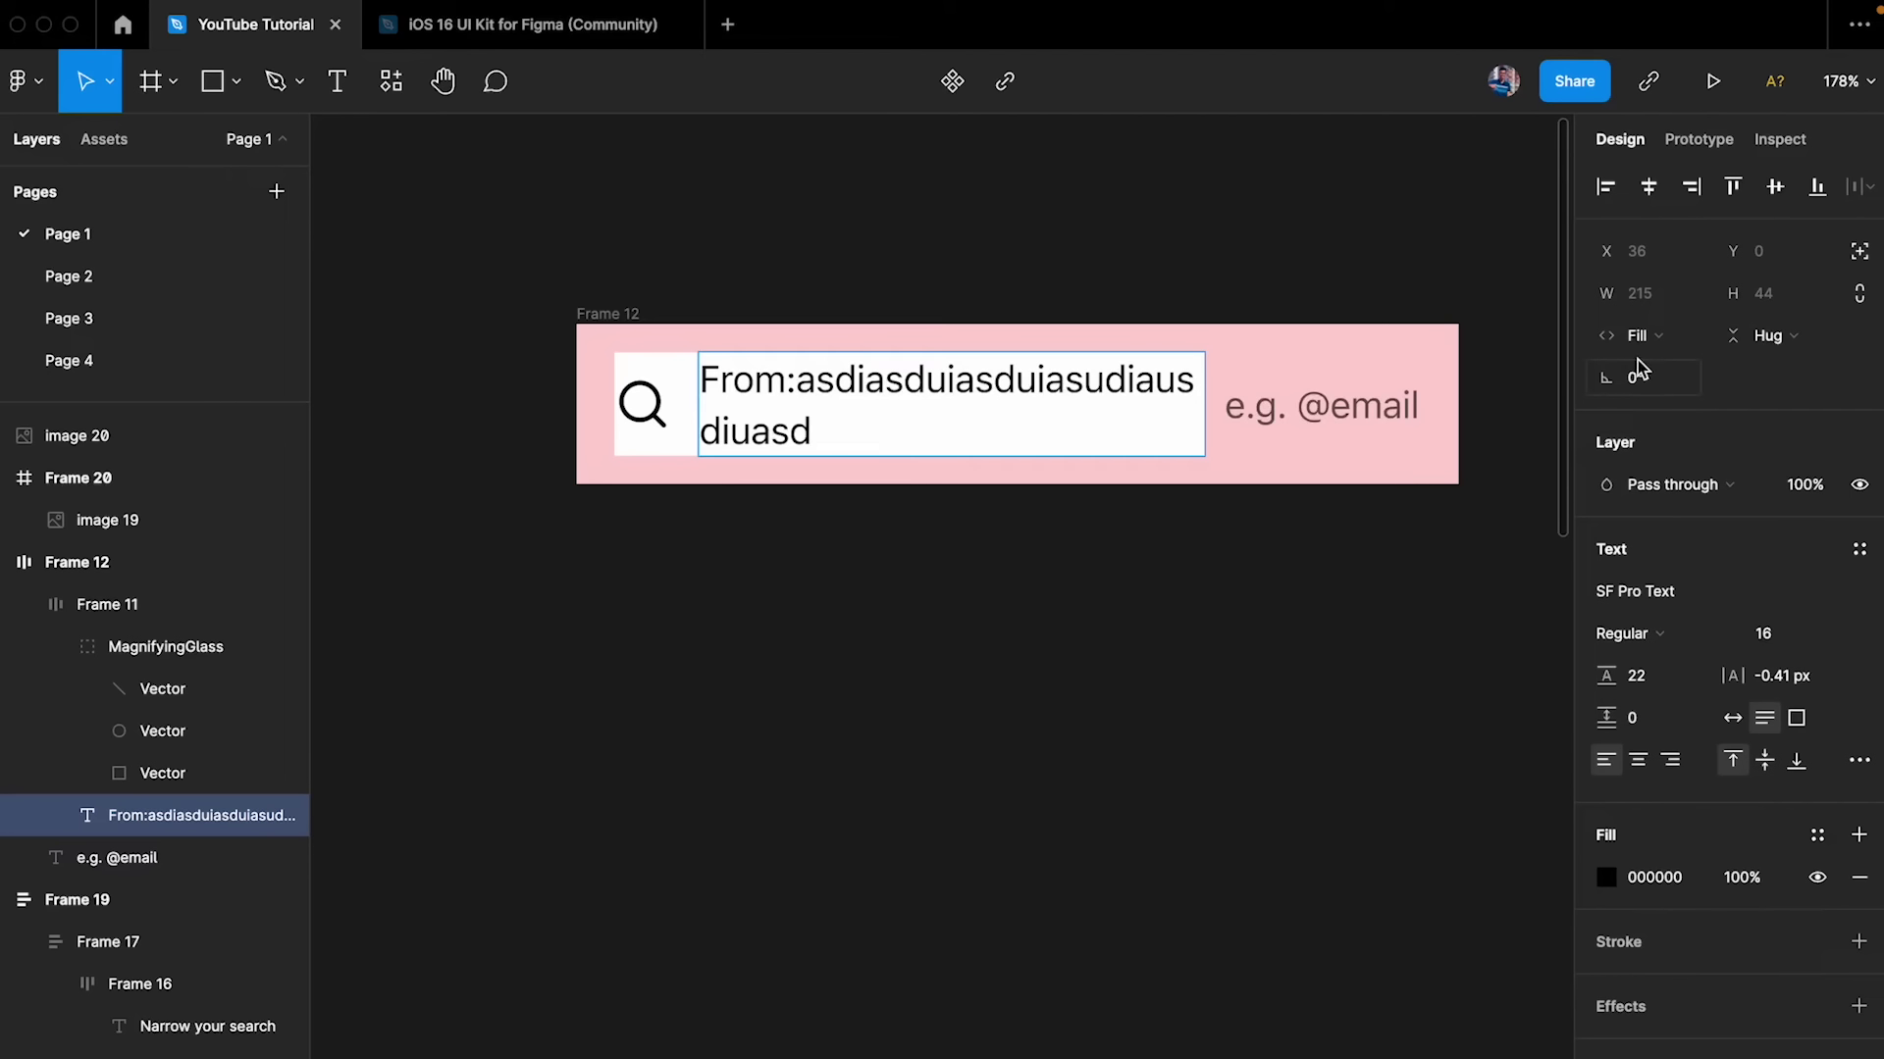
key(Escape)
click(1337, 424)
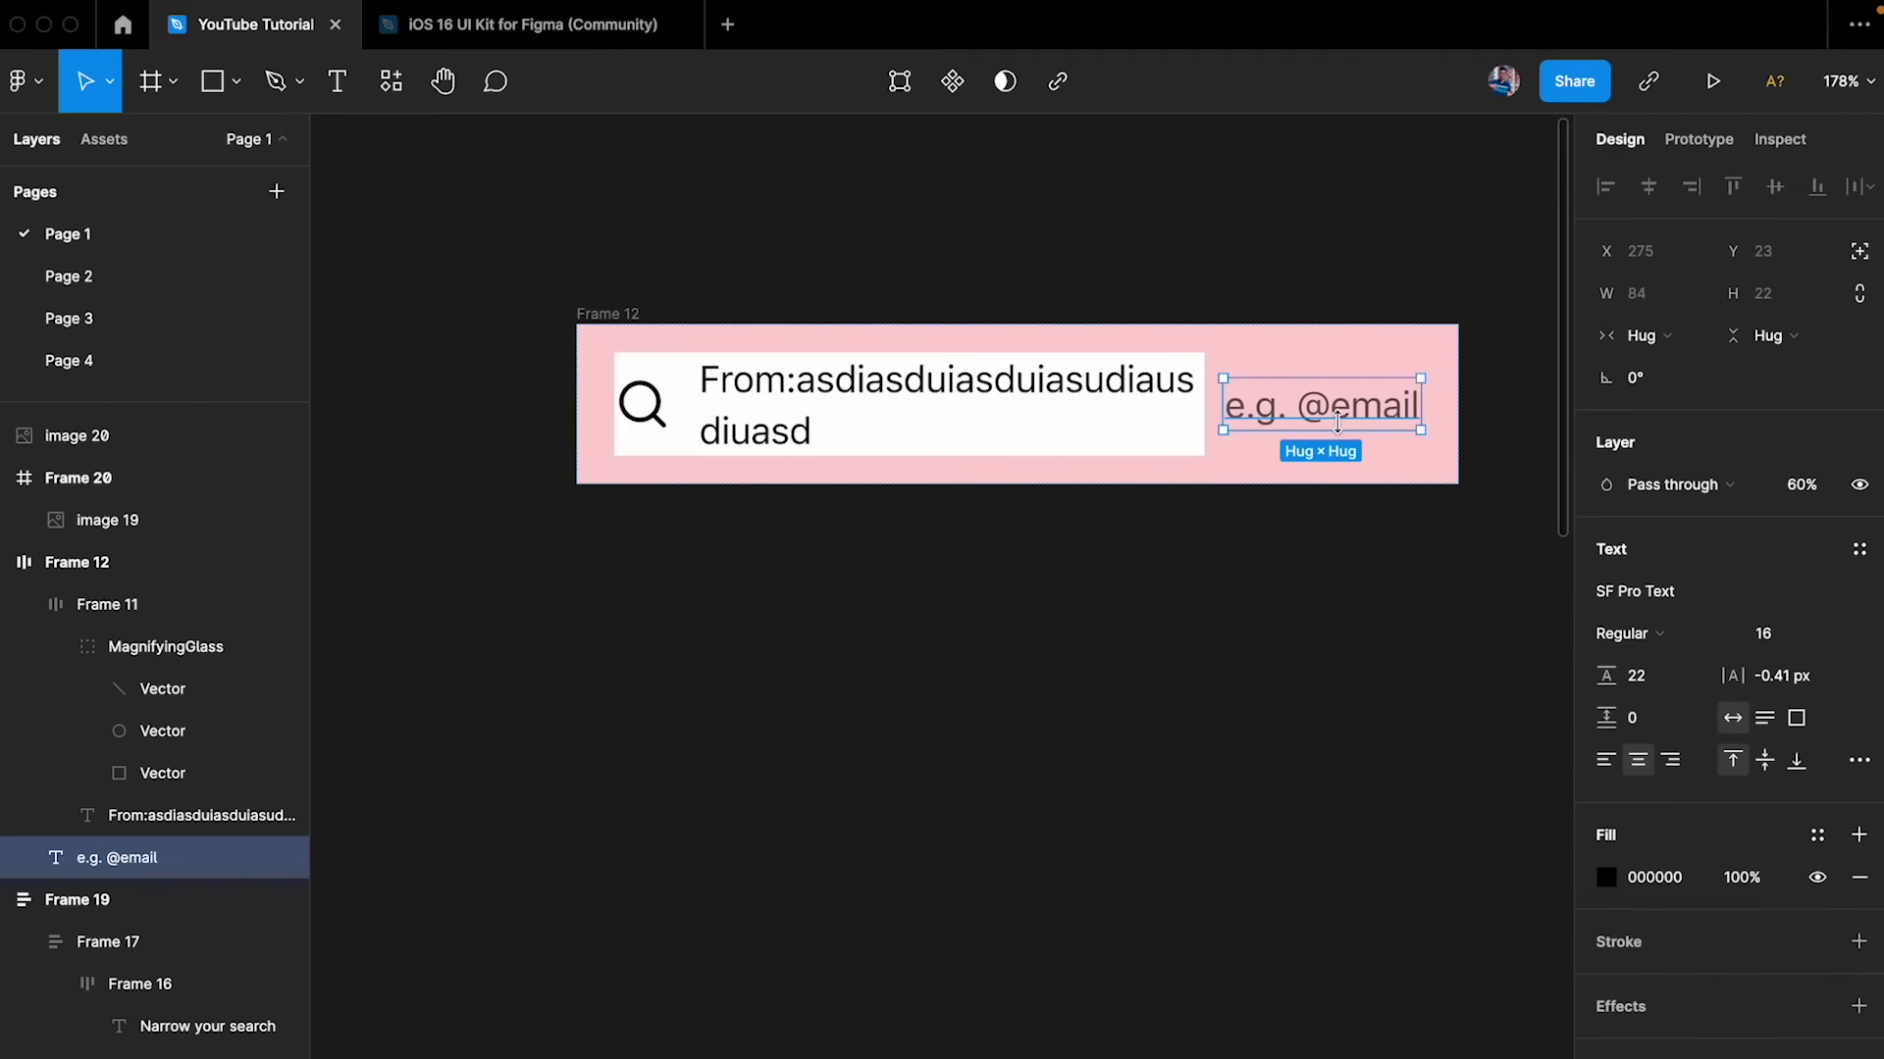
double_click(1372, 382)
key(Right)
text(sdjsdjsj)
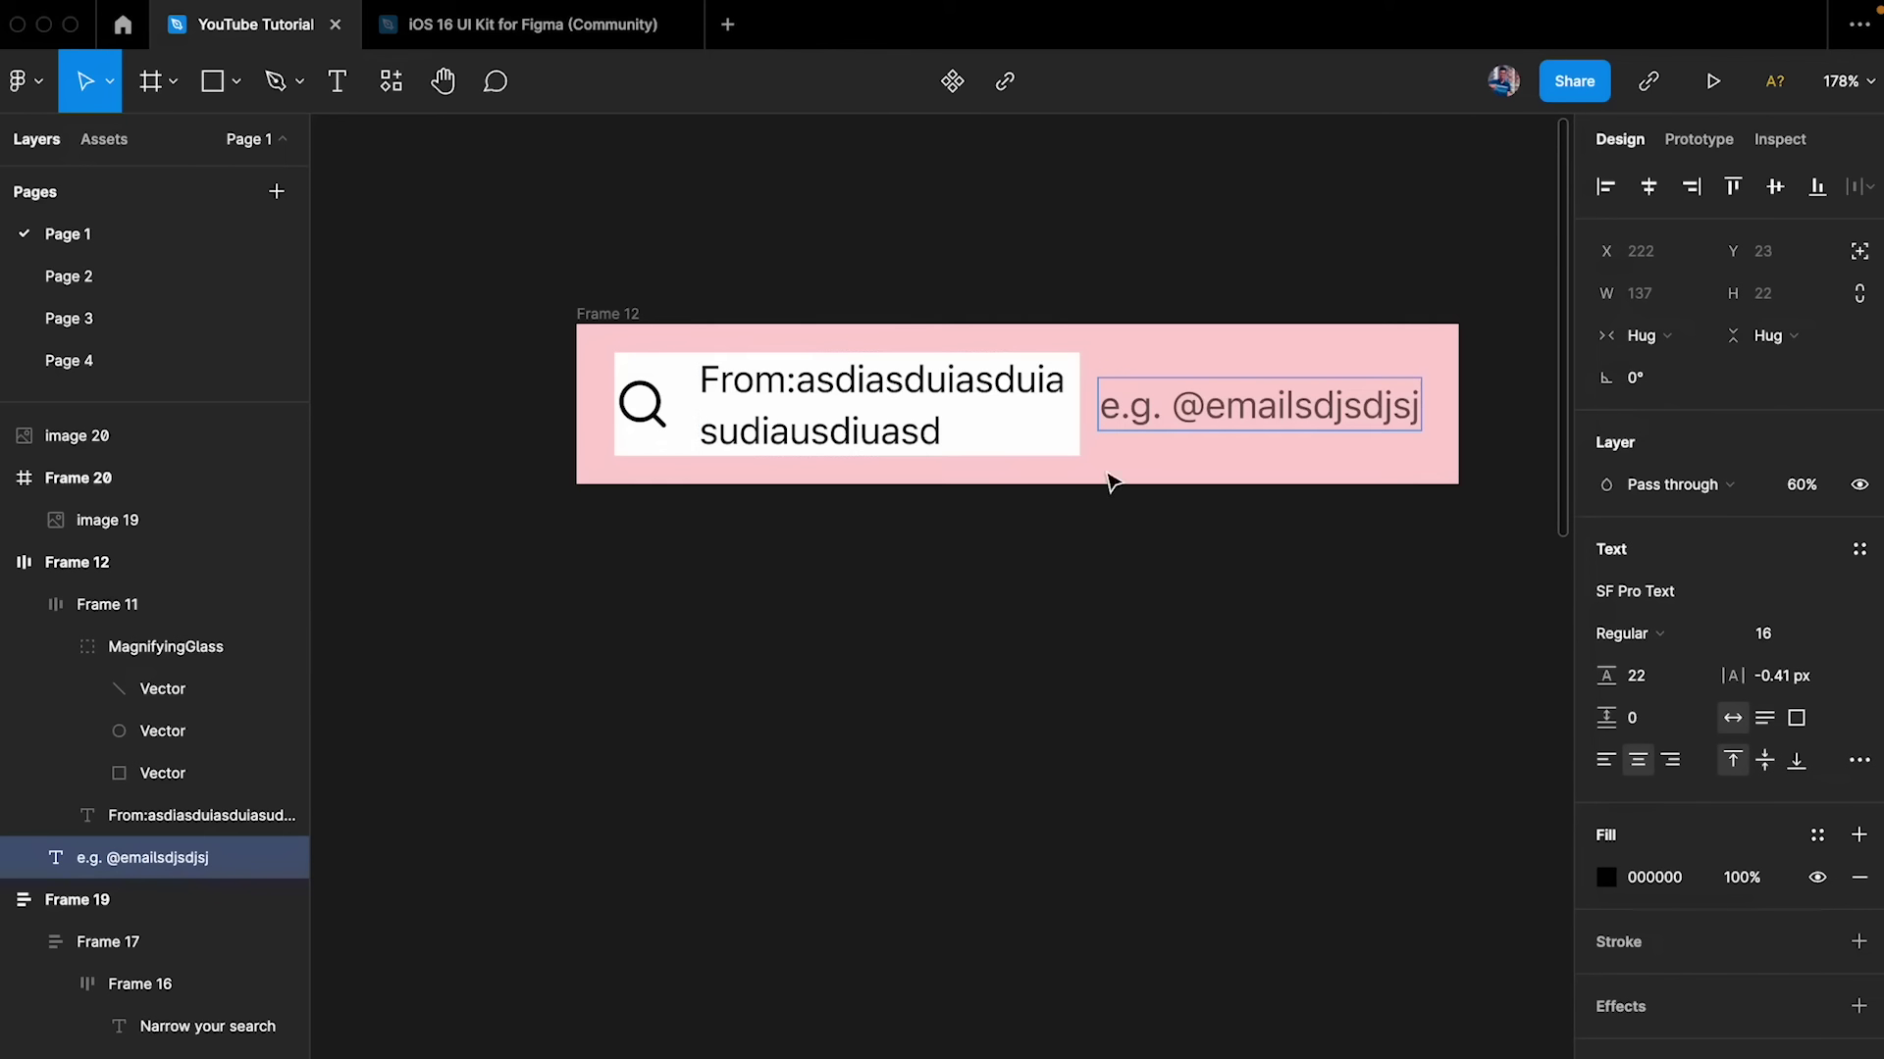
key(Escape)
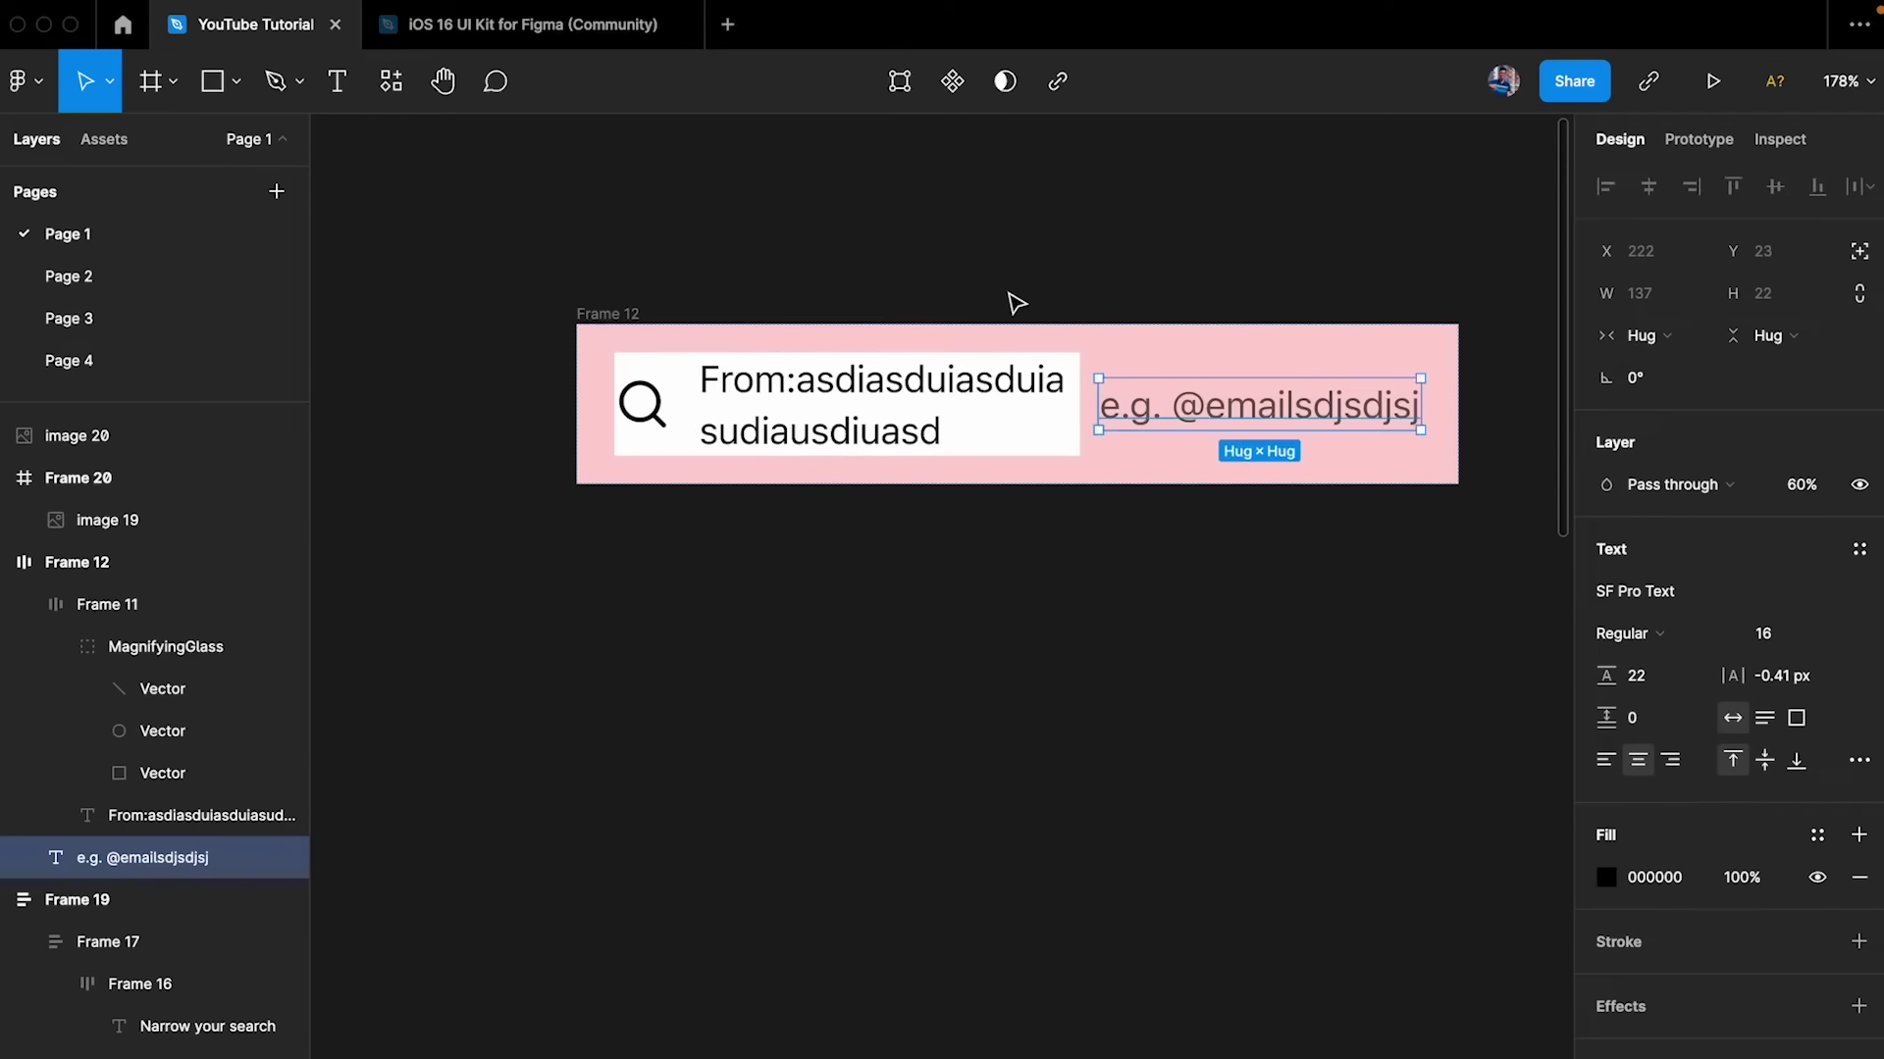
- Resize the copied Frame 12 to a width of 388 to test how its contents respond
click(620, 314)
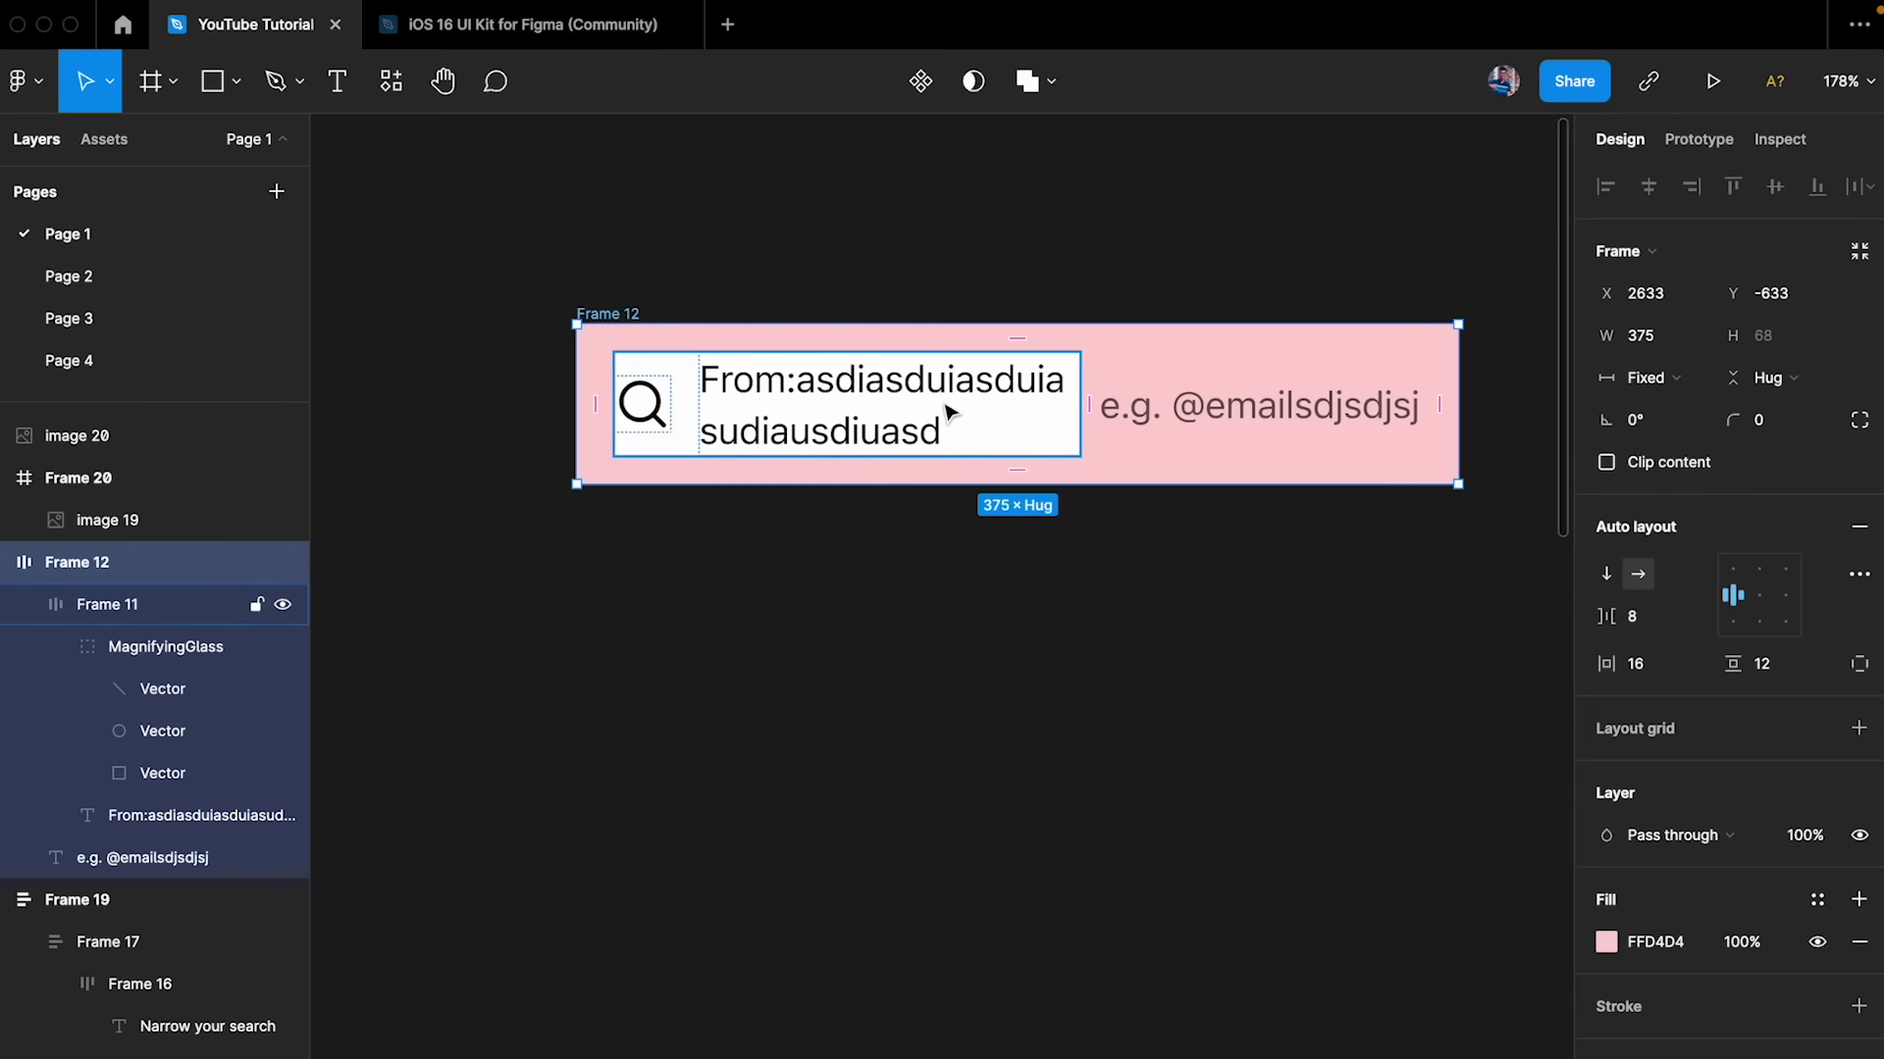
click(644, 308)
click(633, 314)
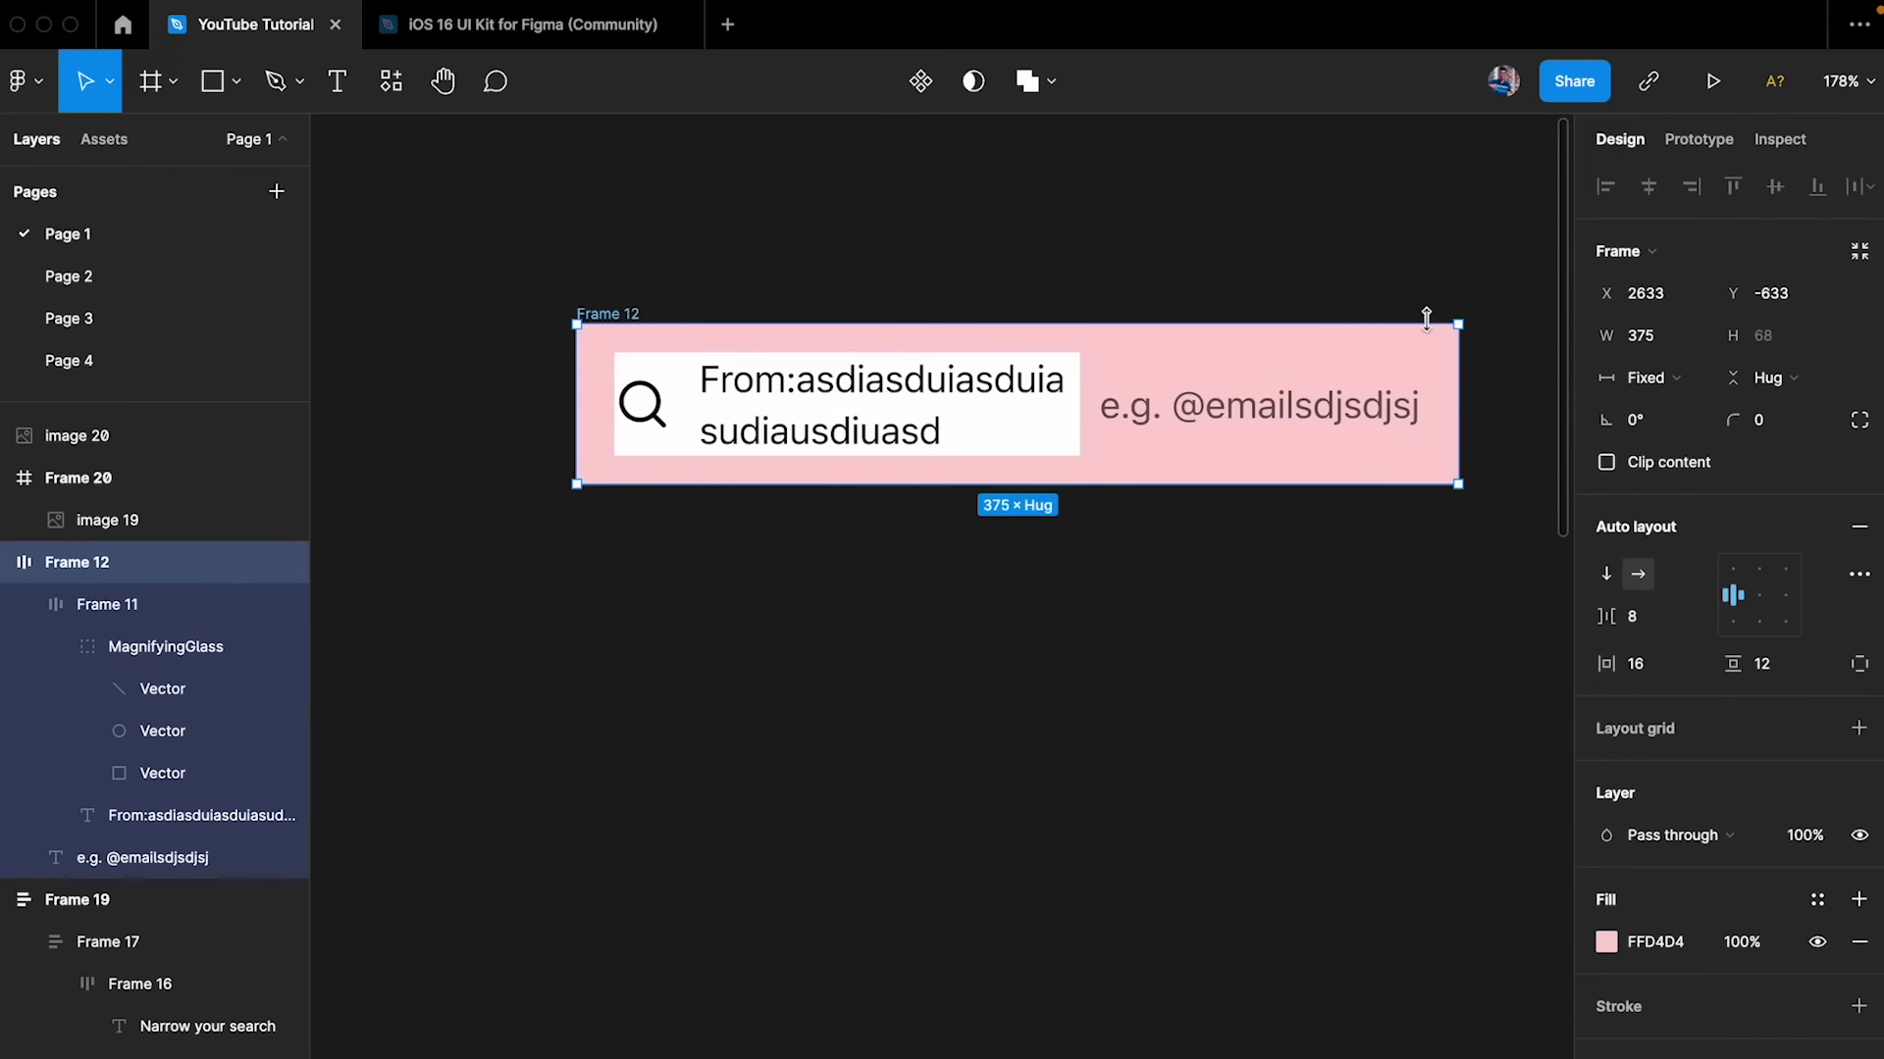
mouse_move(1462, 382)
mouse_down()
mouse_move(1223, 378)
mouse_move(1547, 320)
mouse_move(1488, 320)
mouse_move(1501, 348)
mouse_move(1351, 373)
mouse_move(1501, 363)
mouse_move(1240, 389)
mouse_move(1463, 367)
mouse_up()
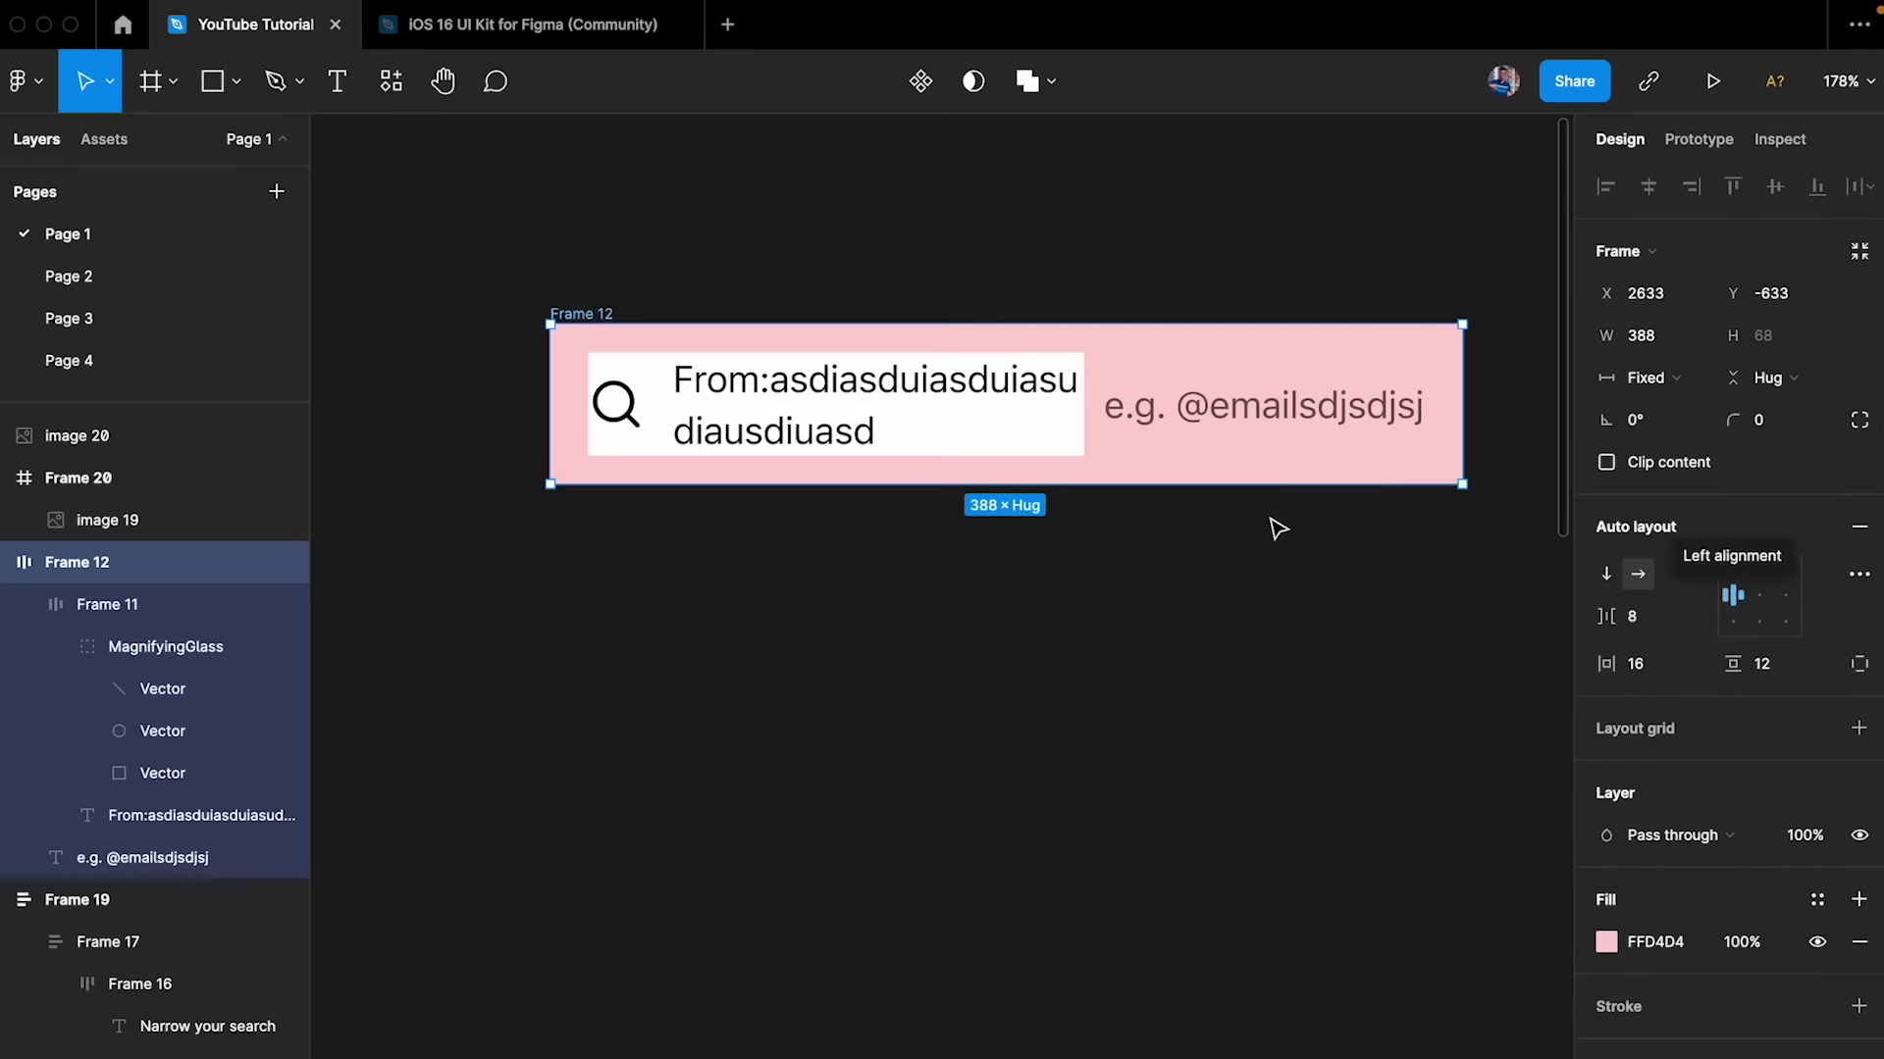
scroll(1278, 530, right, 2)
scroll(1278, 530, right, 1)
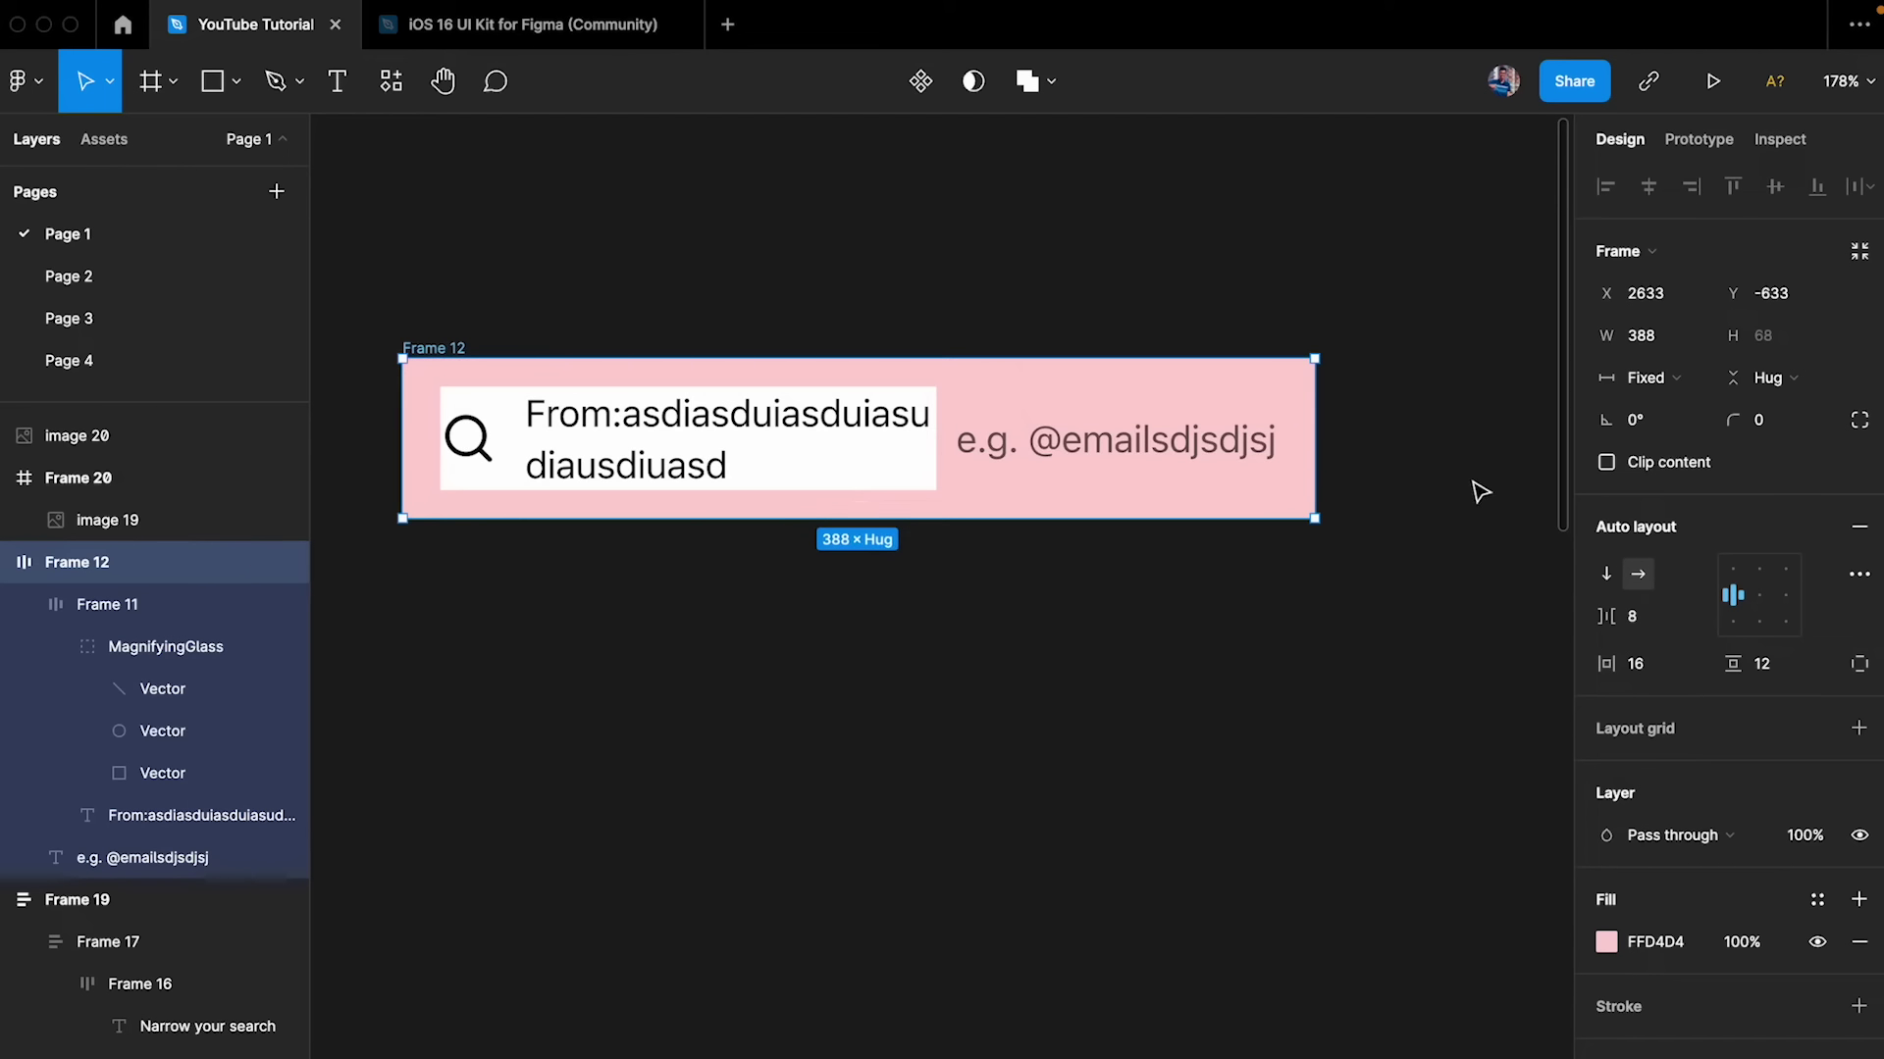
- Widen the copied Frame 12 to 417 to test how its long texts reflow
drag(1323, 397, 1386, 411)
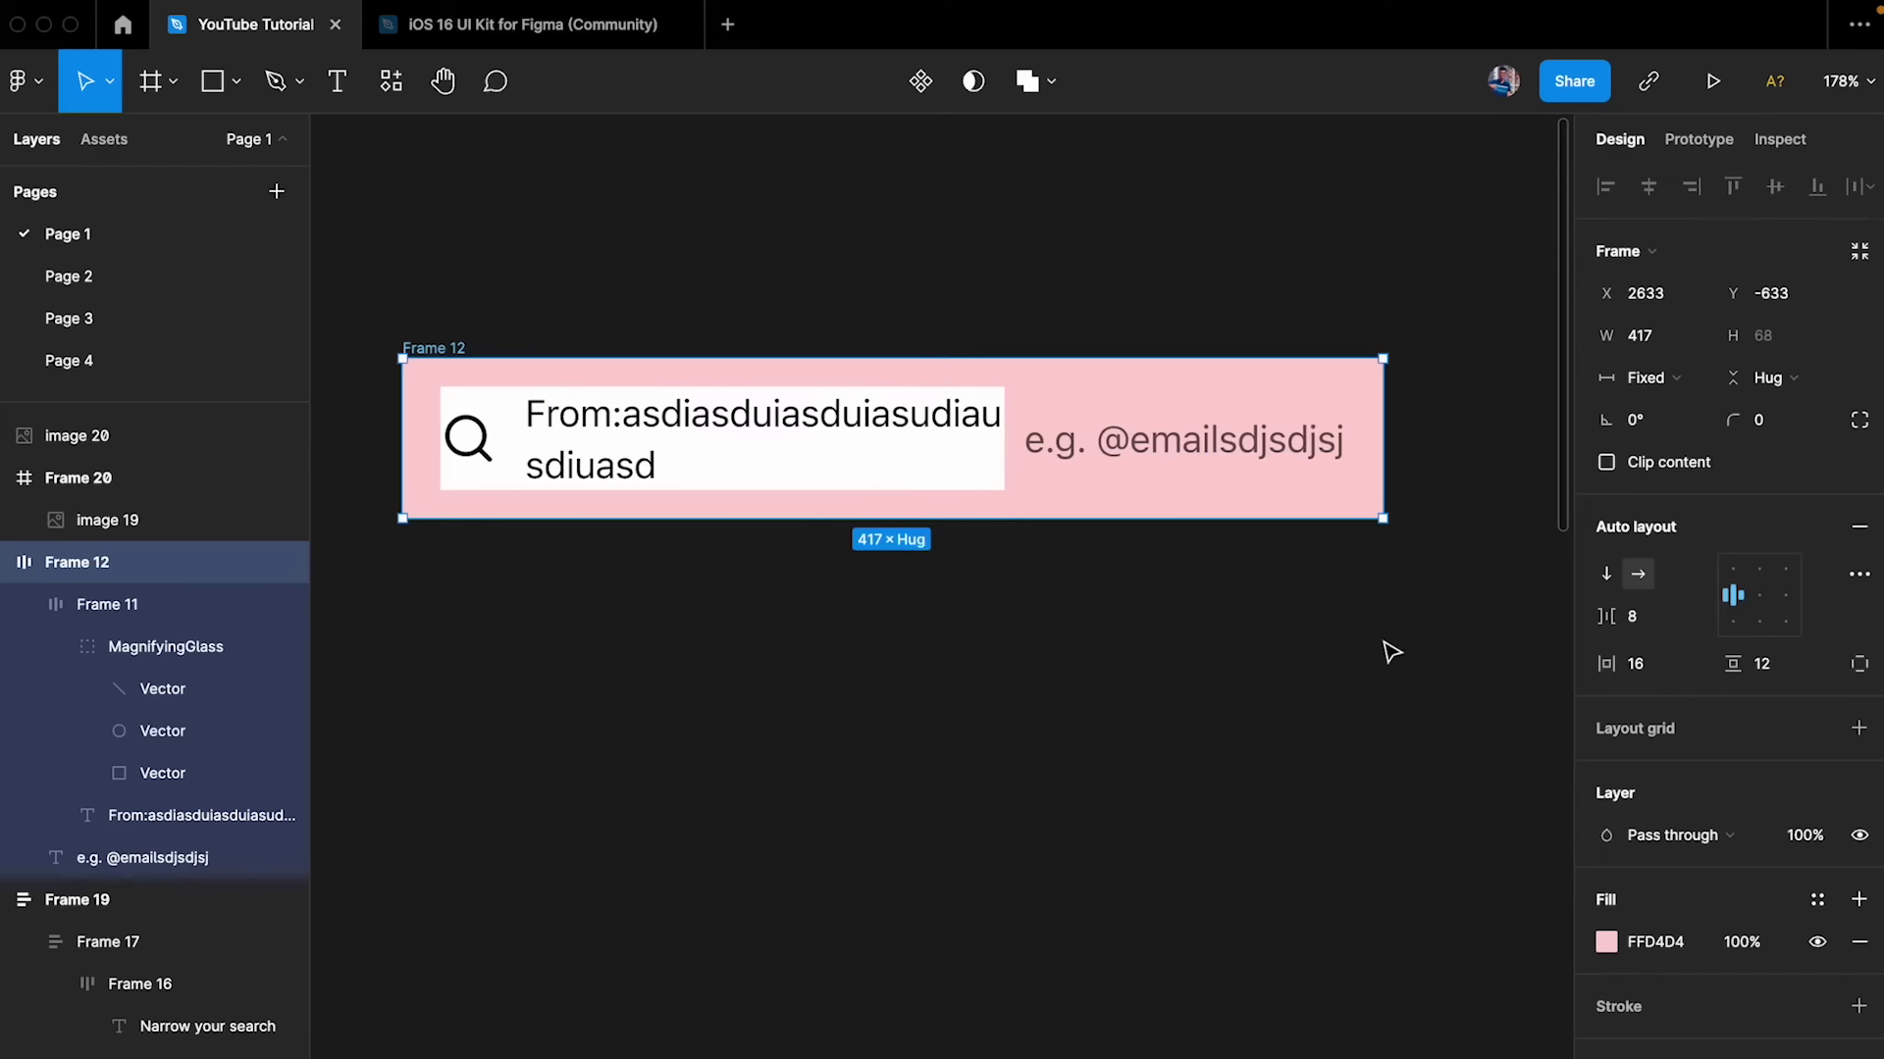
click(1349, 661)
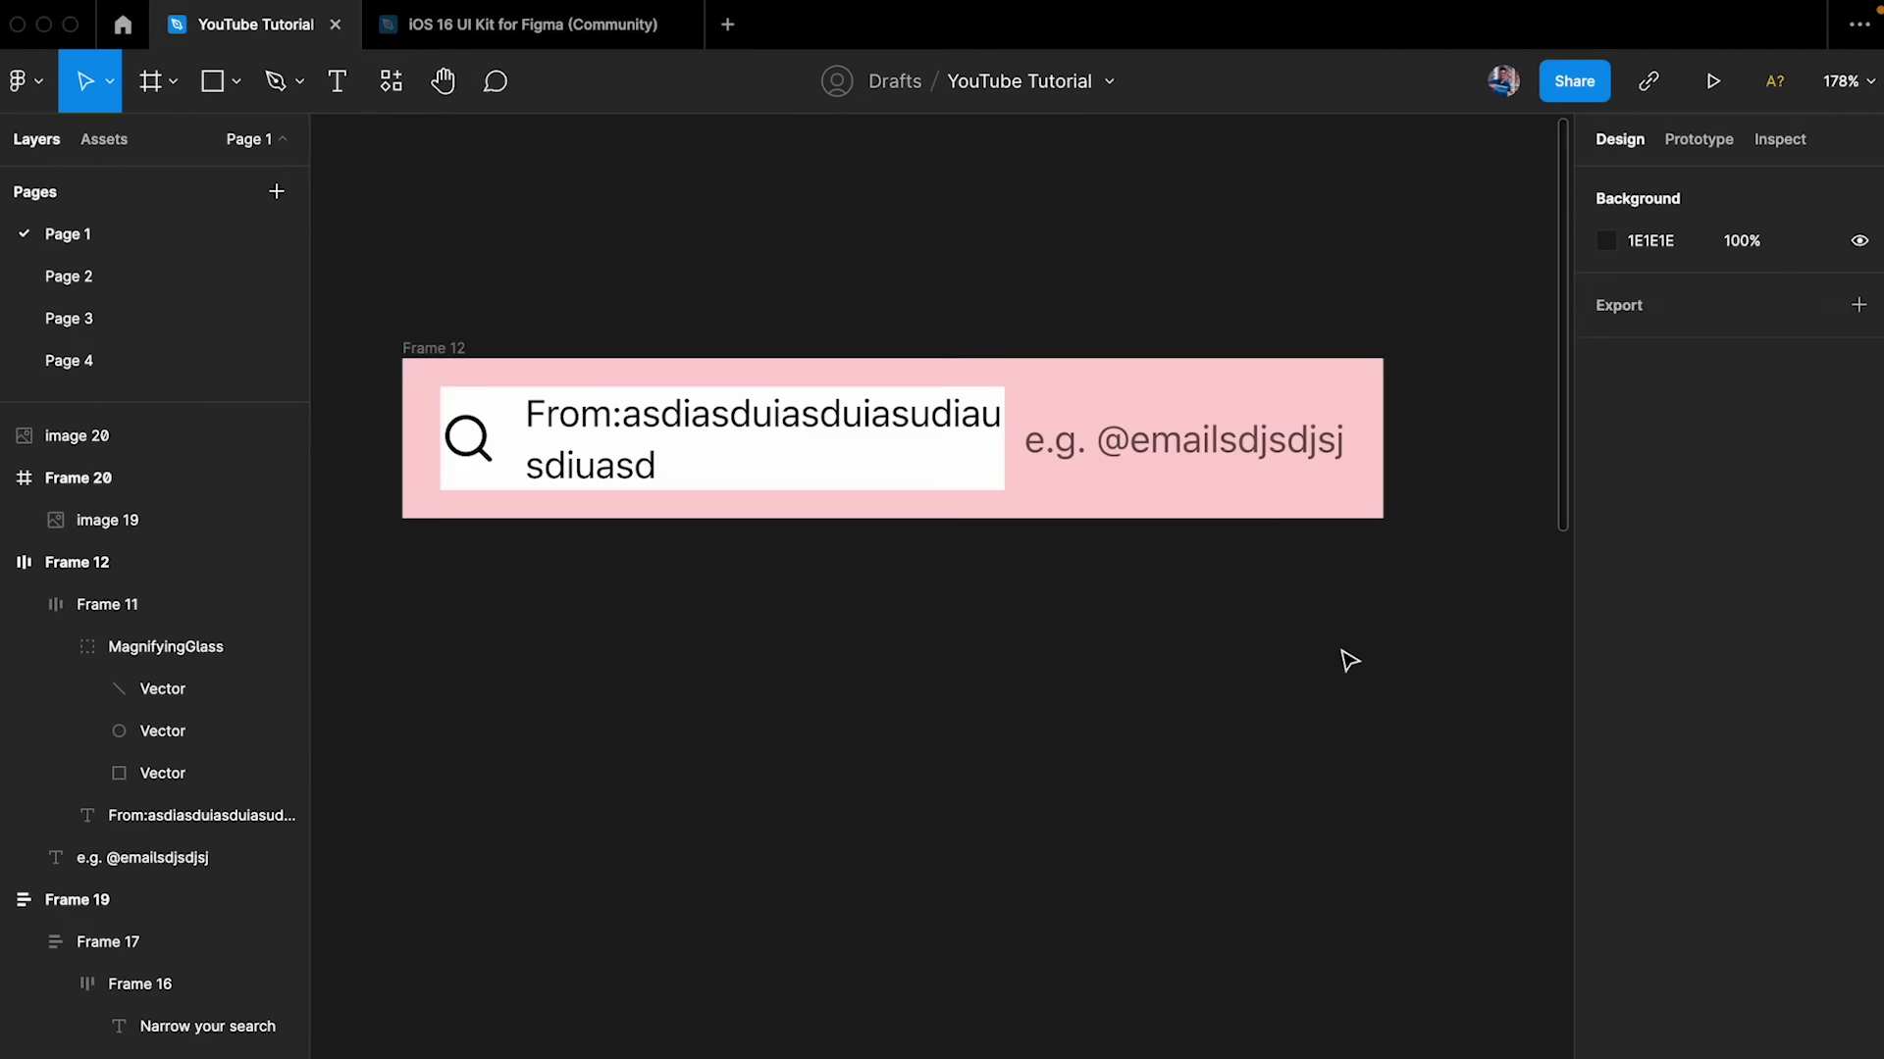
- Set Frame 19's first "Narrow your search" heading to Fill container width and align its text left
scroll(1016, 406, down, 10)
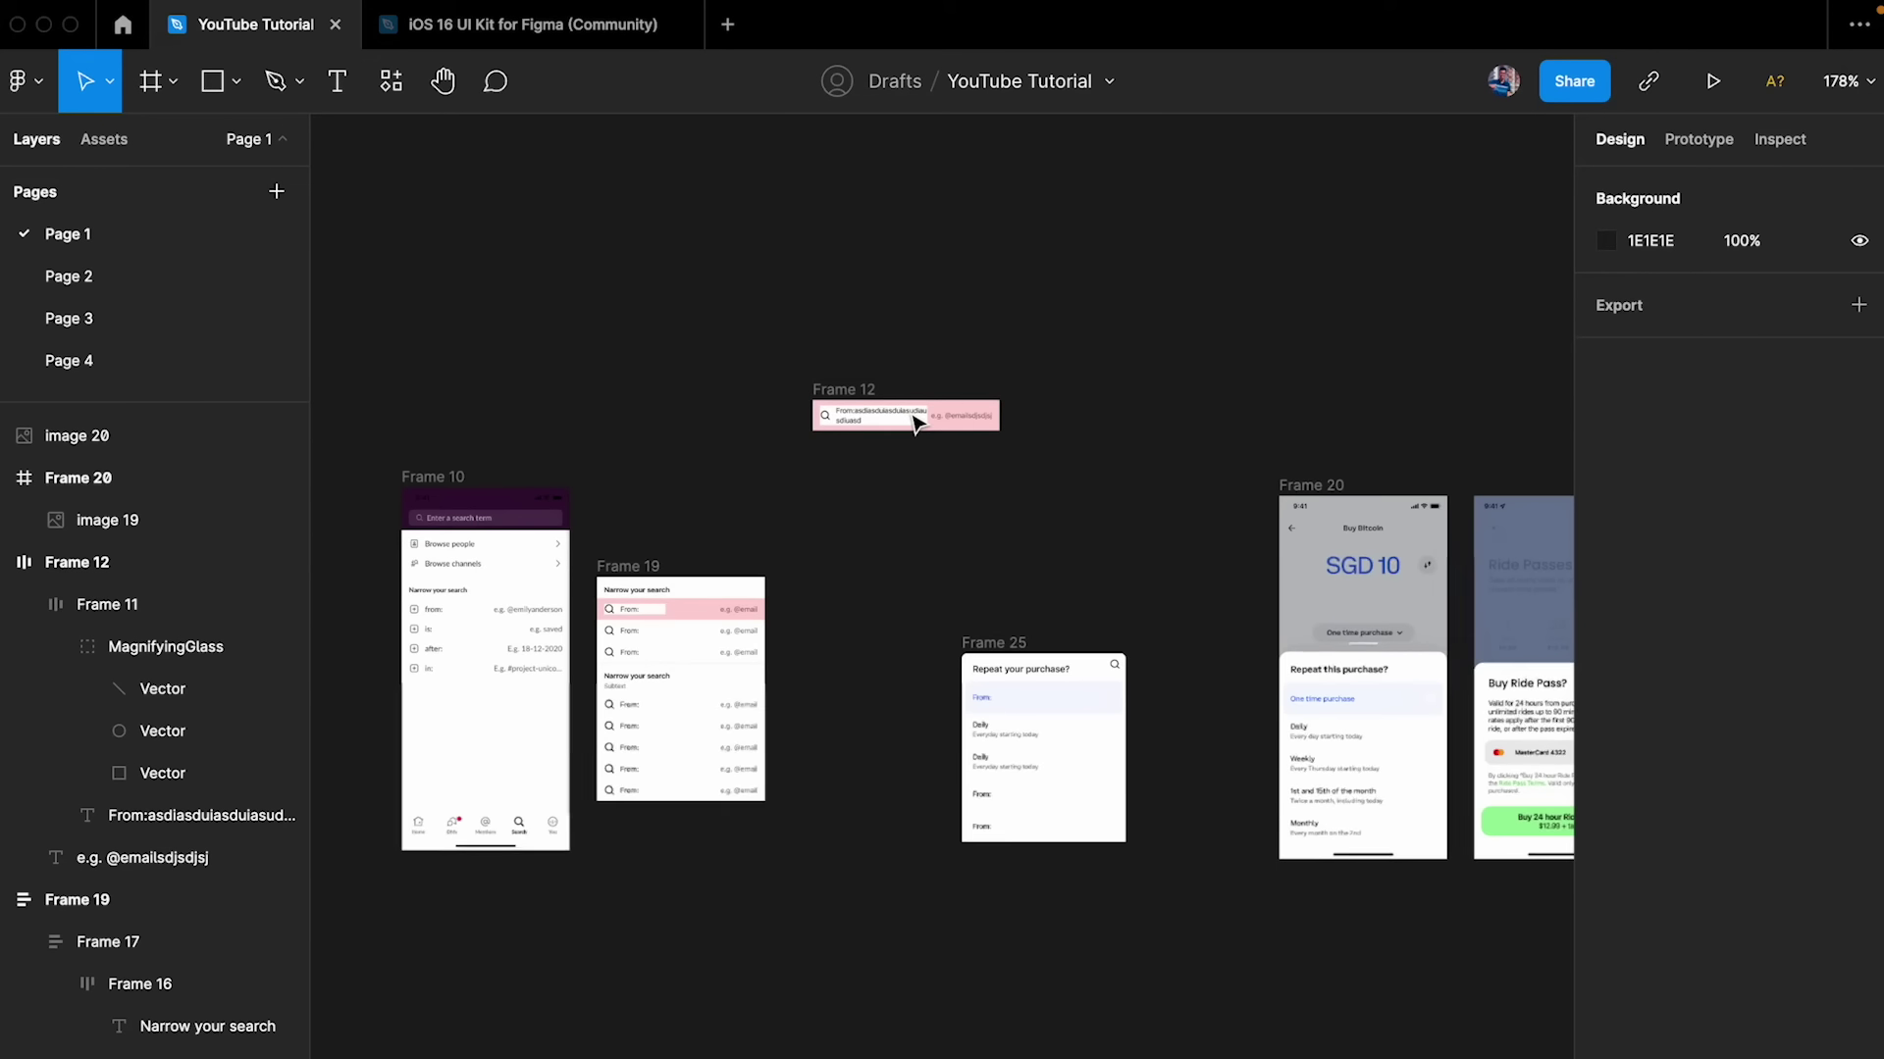
scroll(1297, 420, up, 4)
scroll(1178, 422, right, 8)
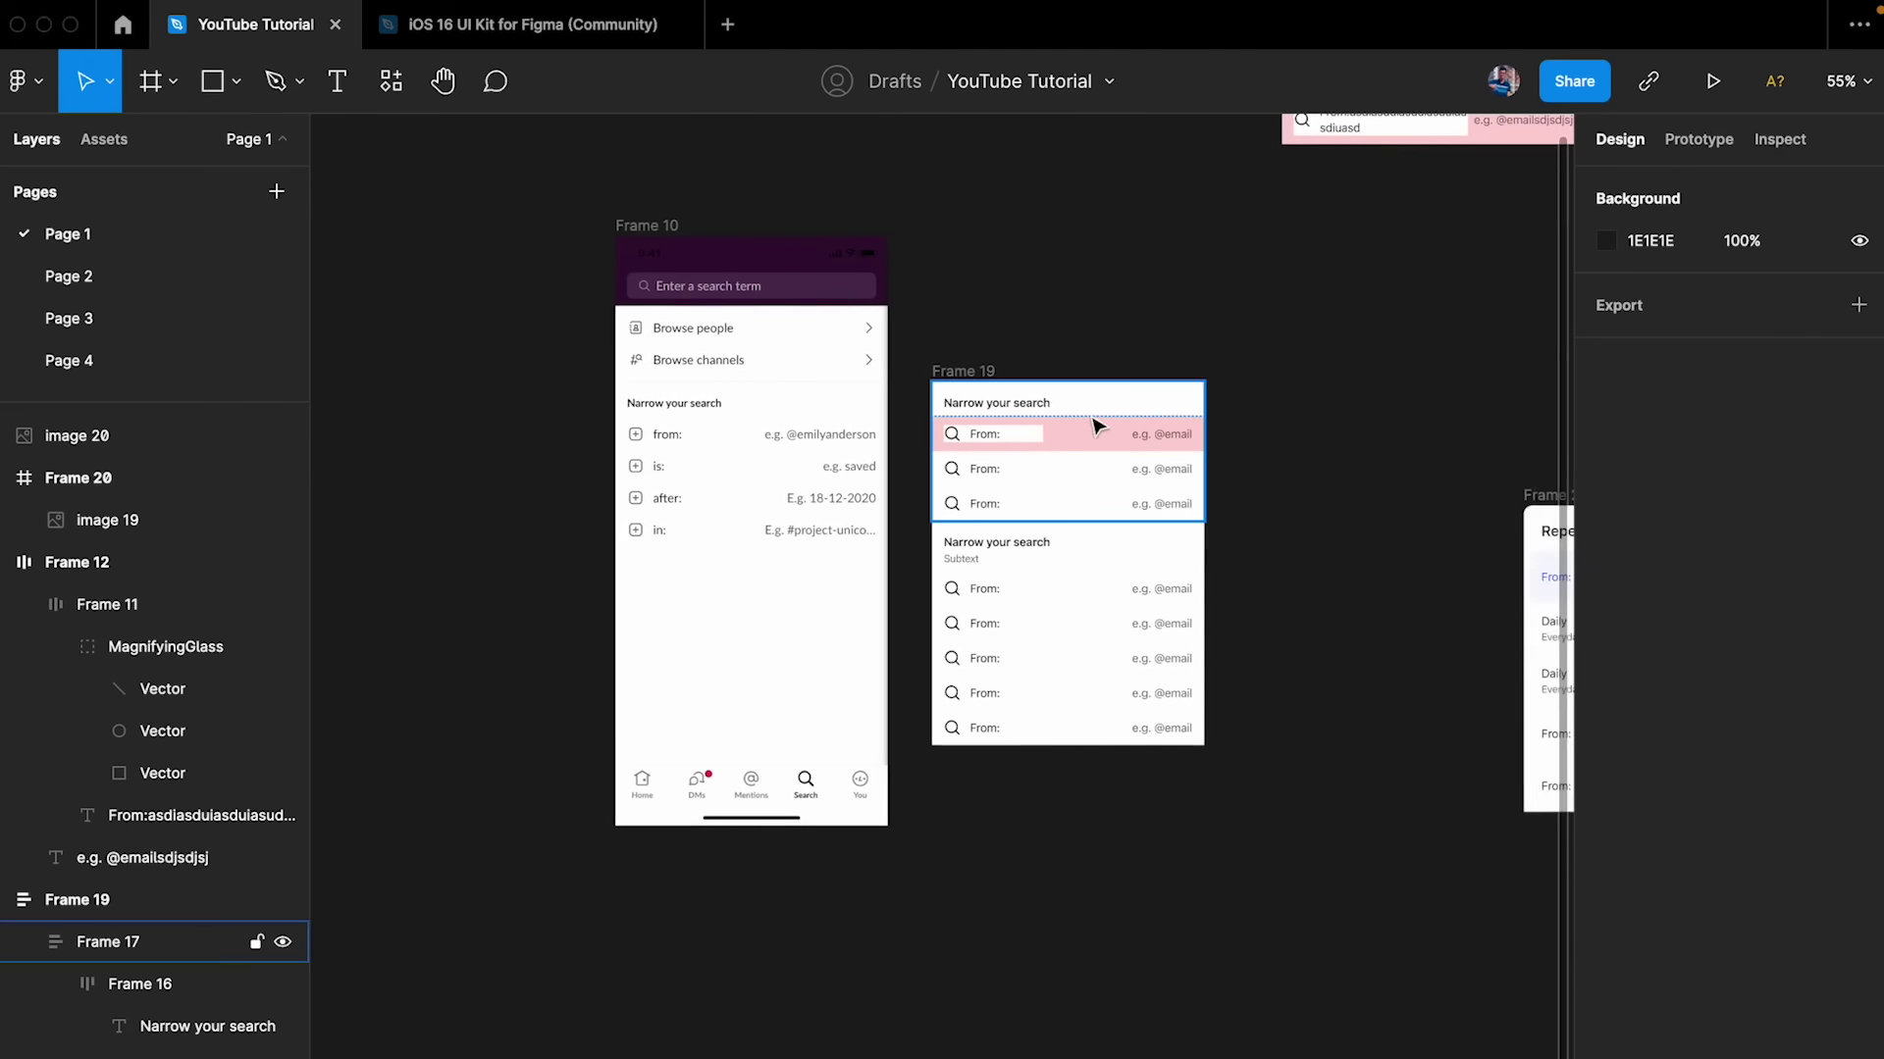
scroll(1094, 413, up, 5)
super+click(932, 397)
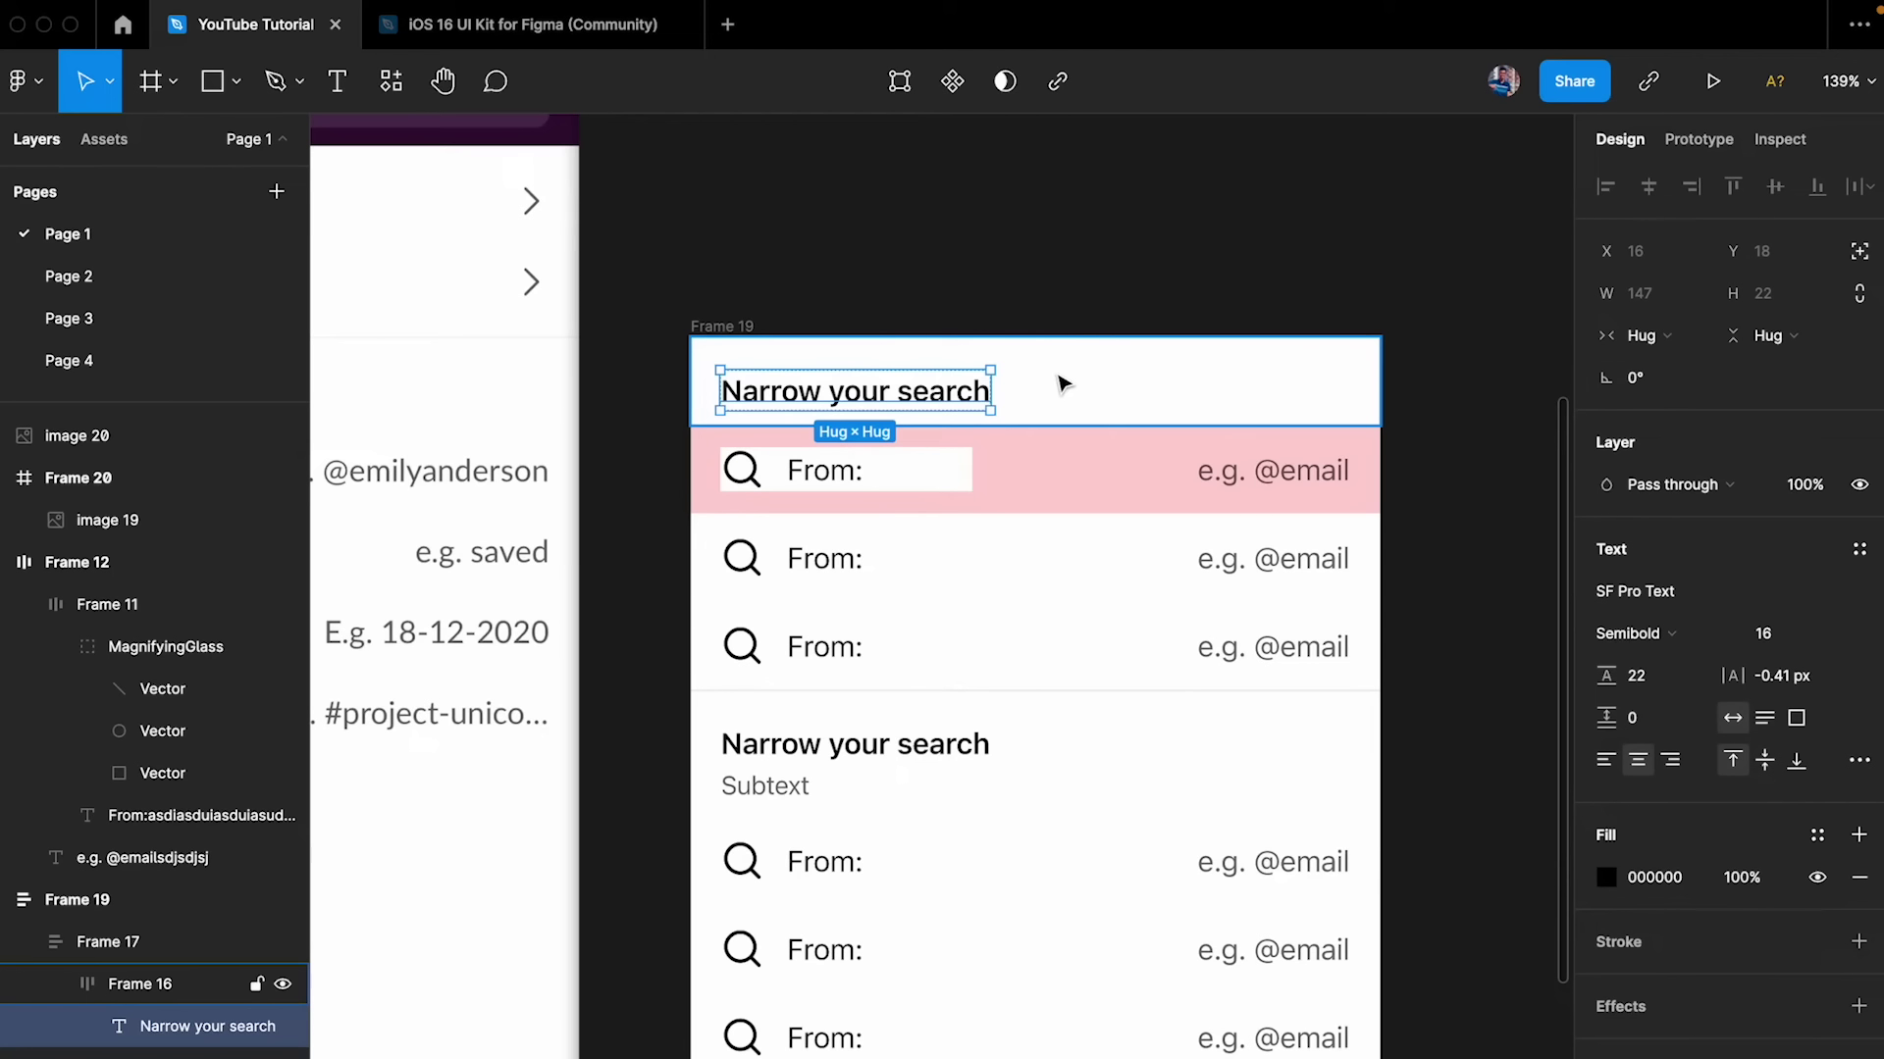
click(1648, 335)
click(1683, 368)
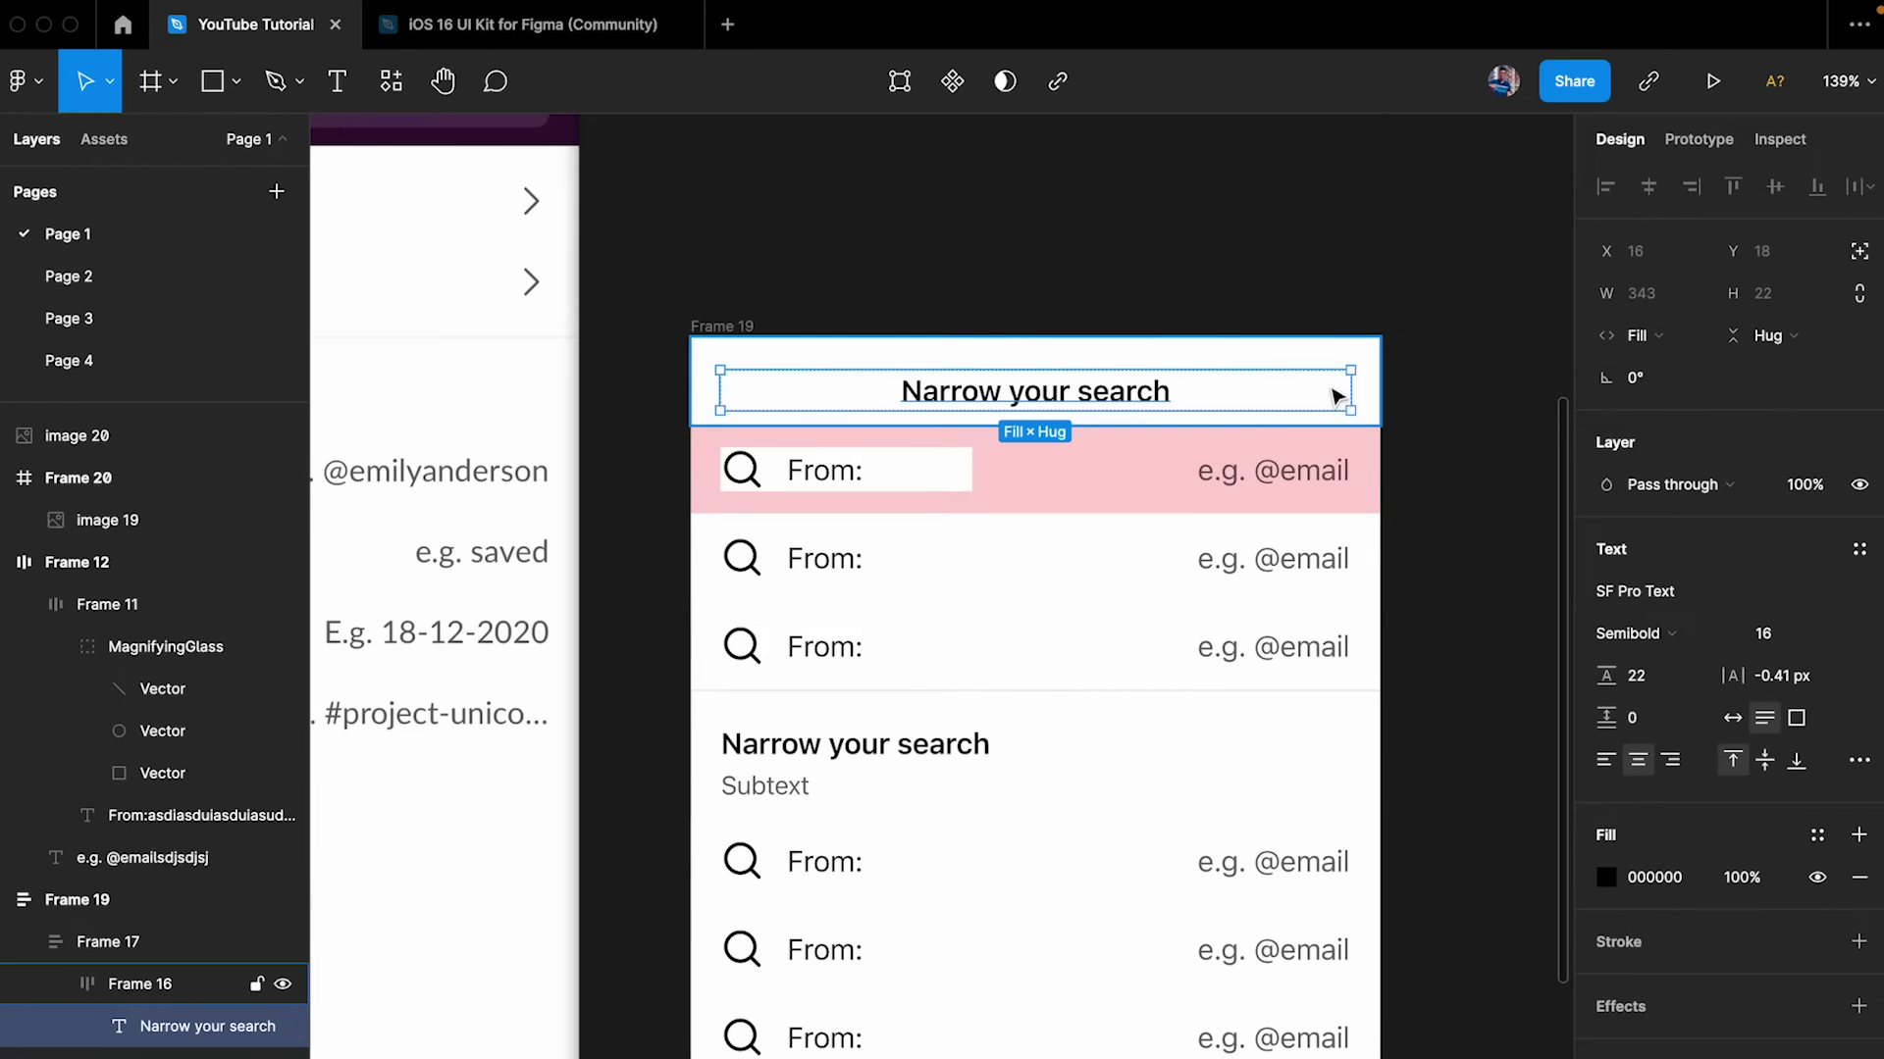
click(1606, 761)
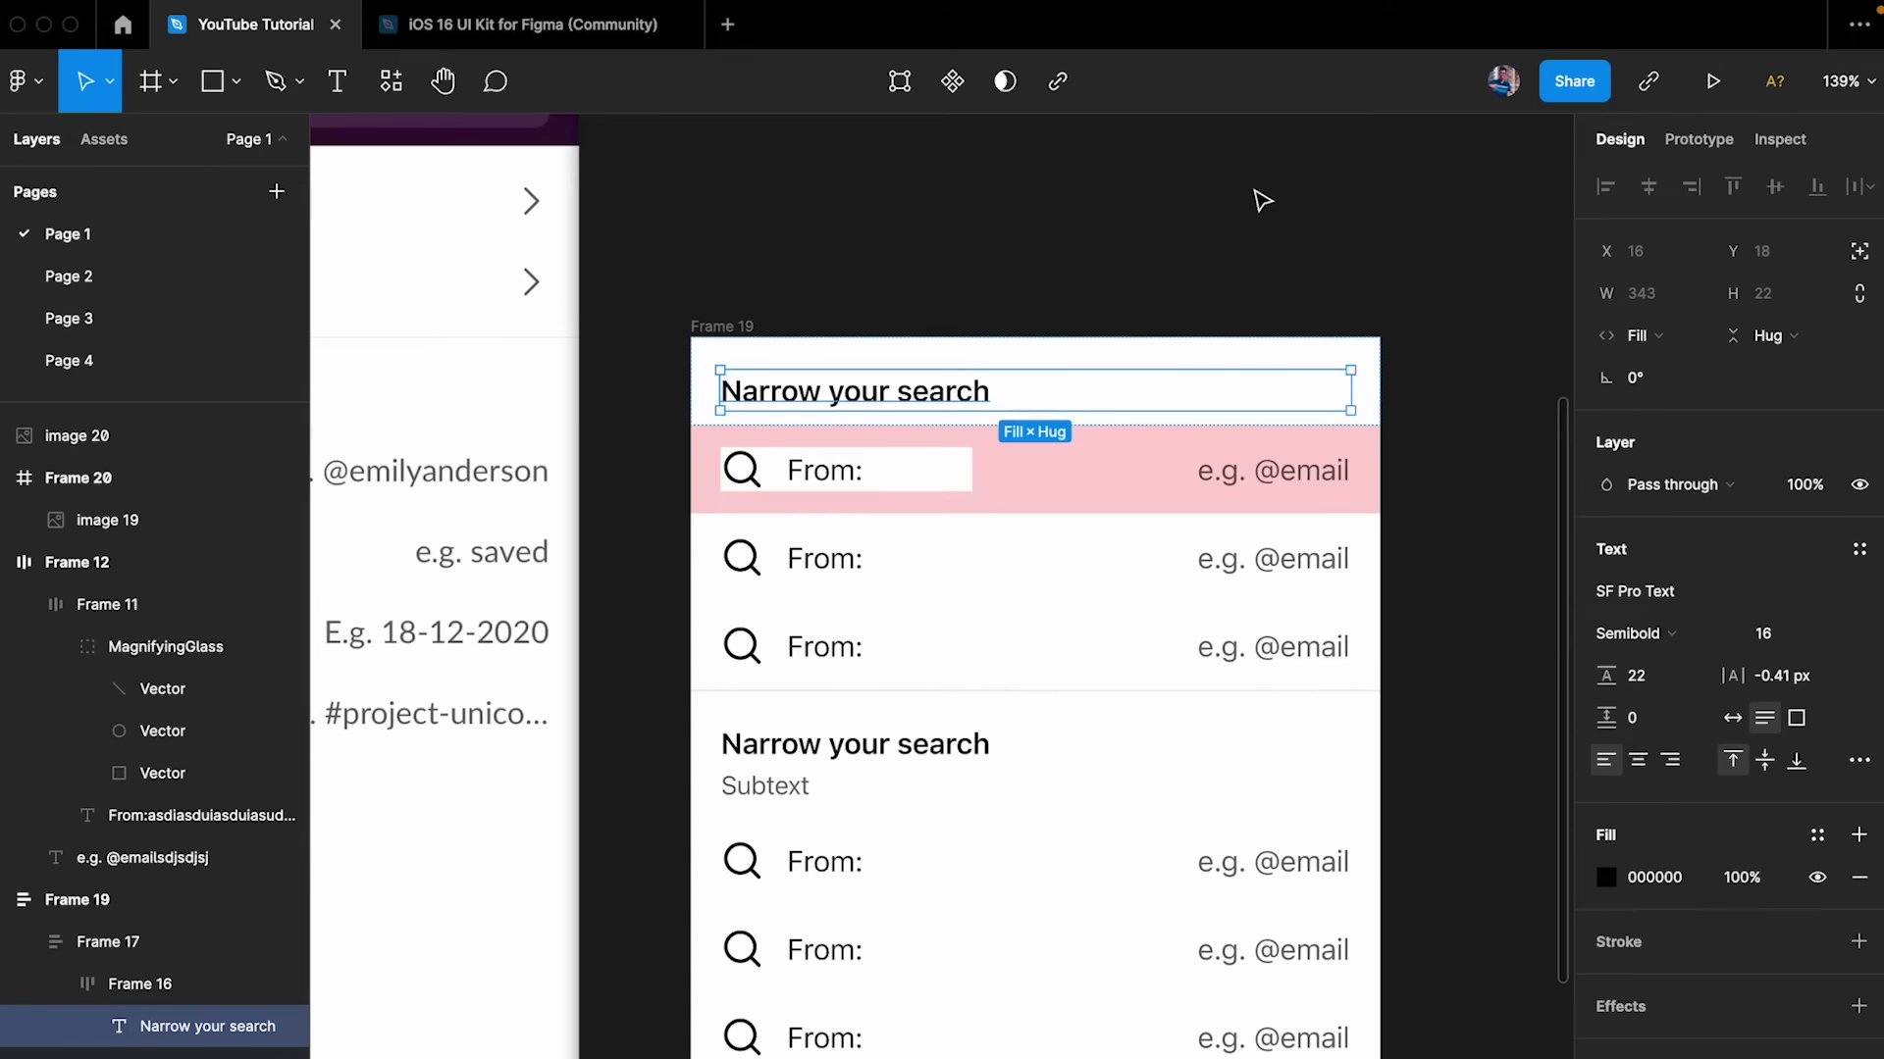
- Append "asdjgasidugaisdguigiuagsdiugasiud" to Frame 19's first heading to test wrapping with Fill width
double_click(965, 403)
text(asdj)
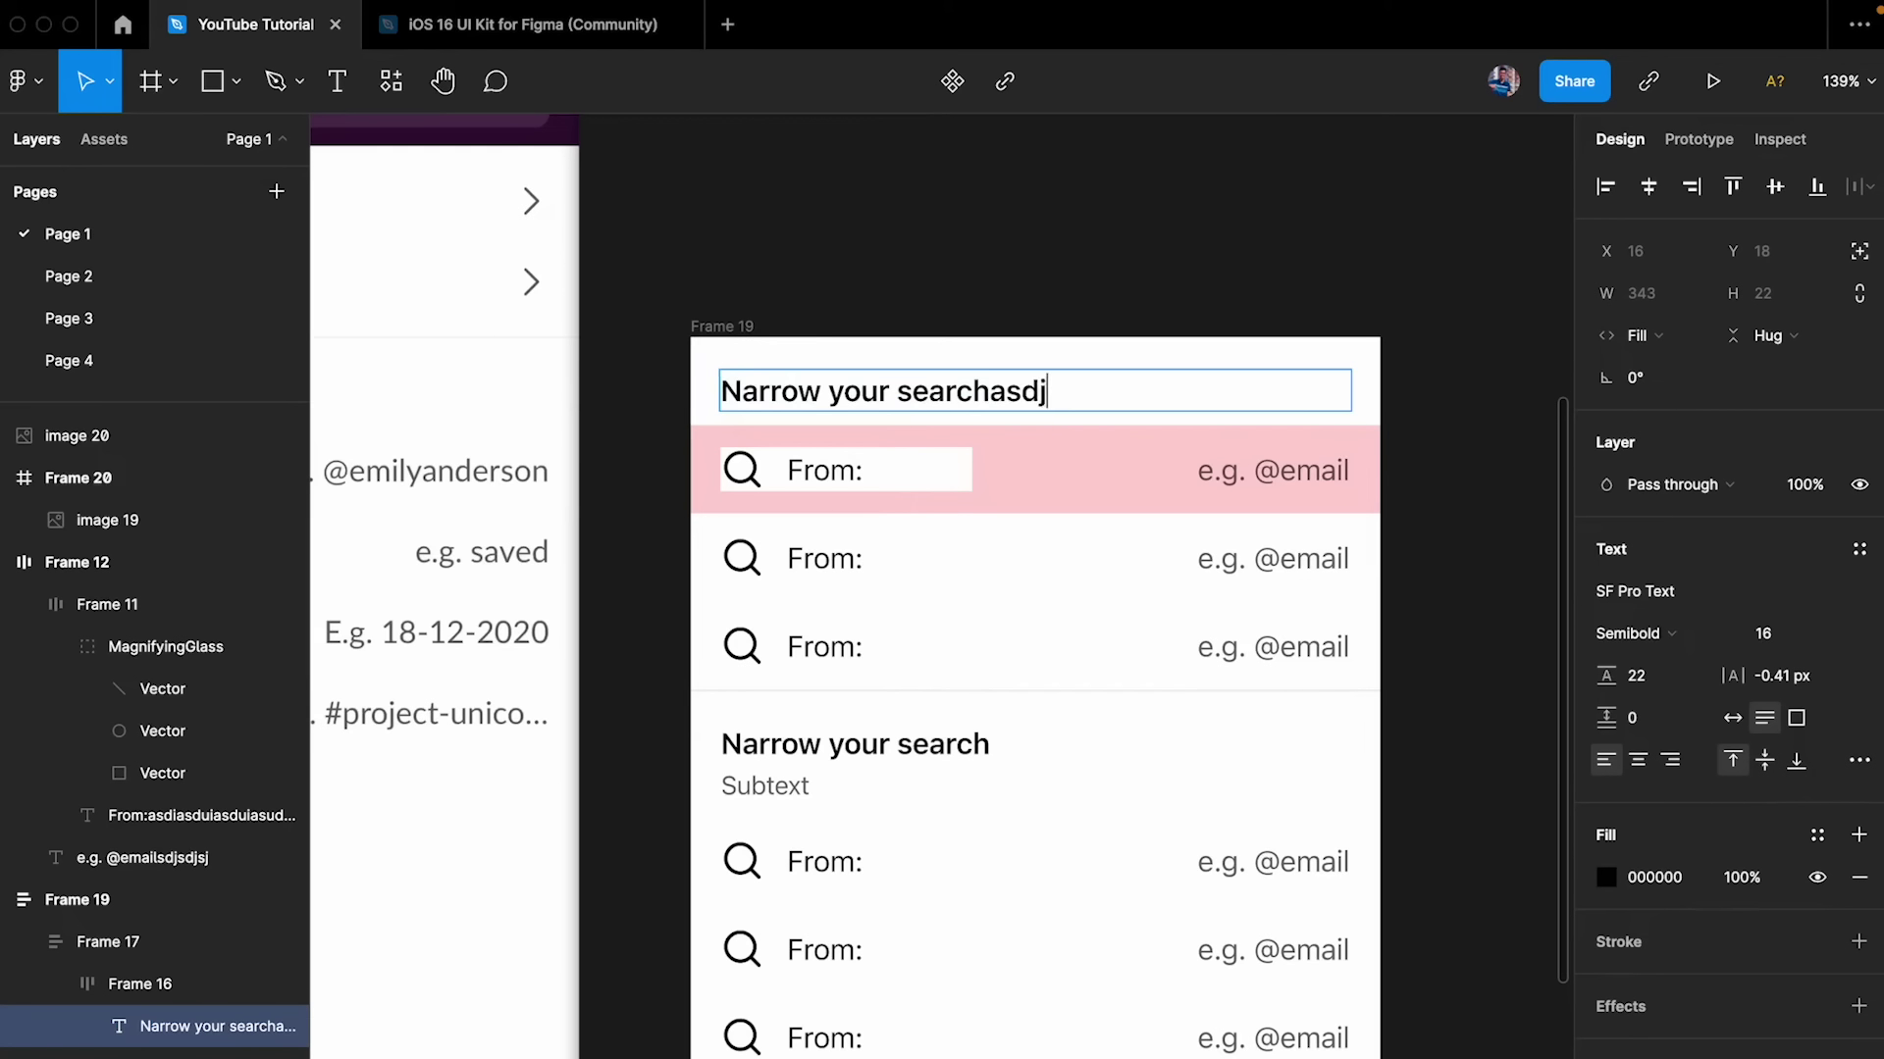
text(gasidugaisdguigiuagsdiugasiud)
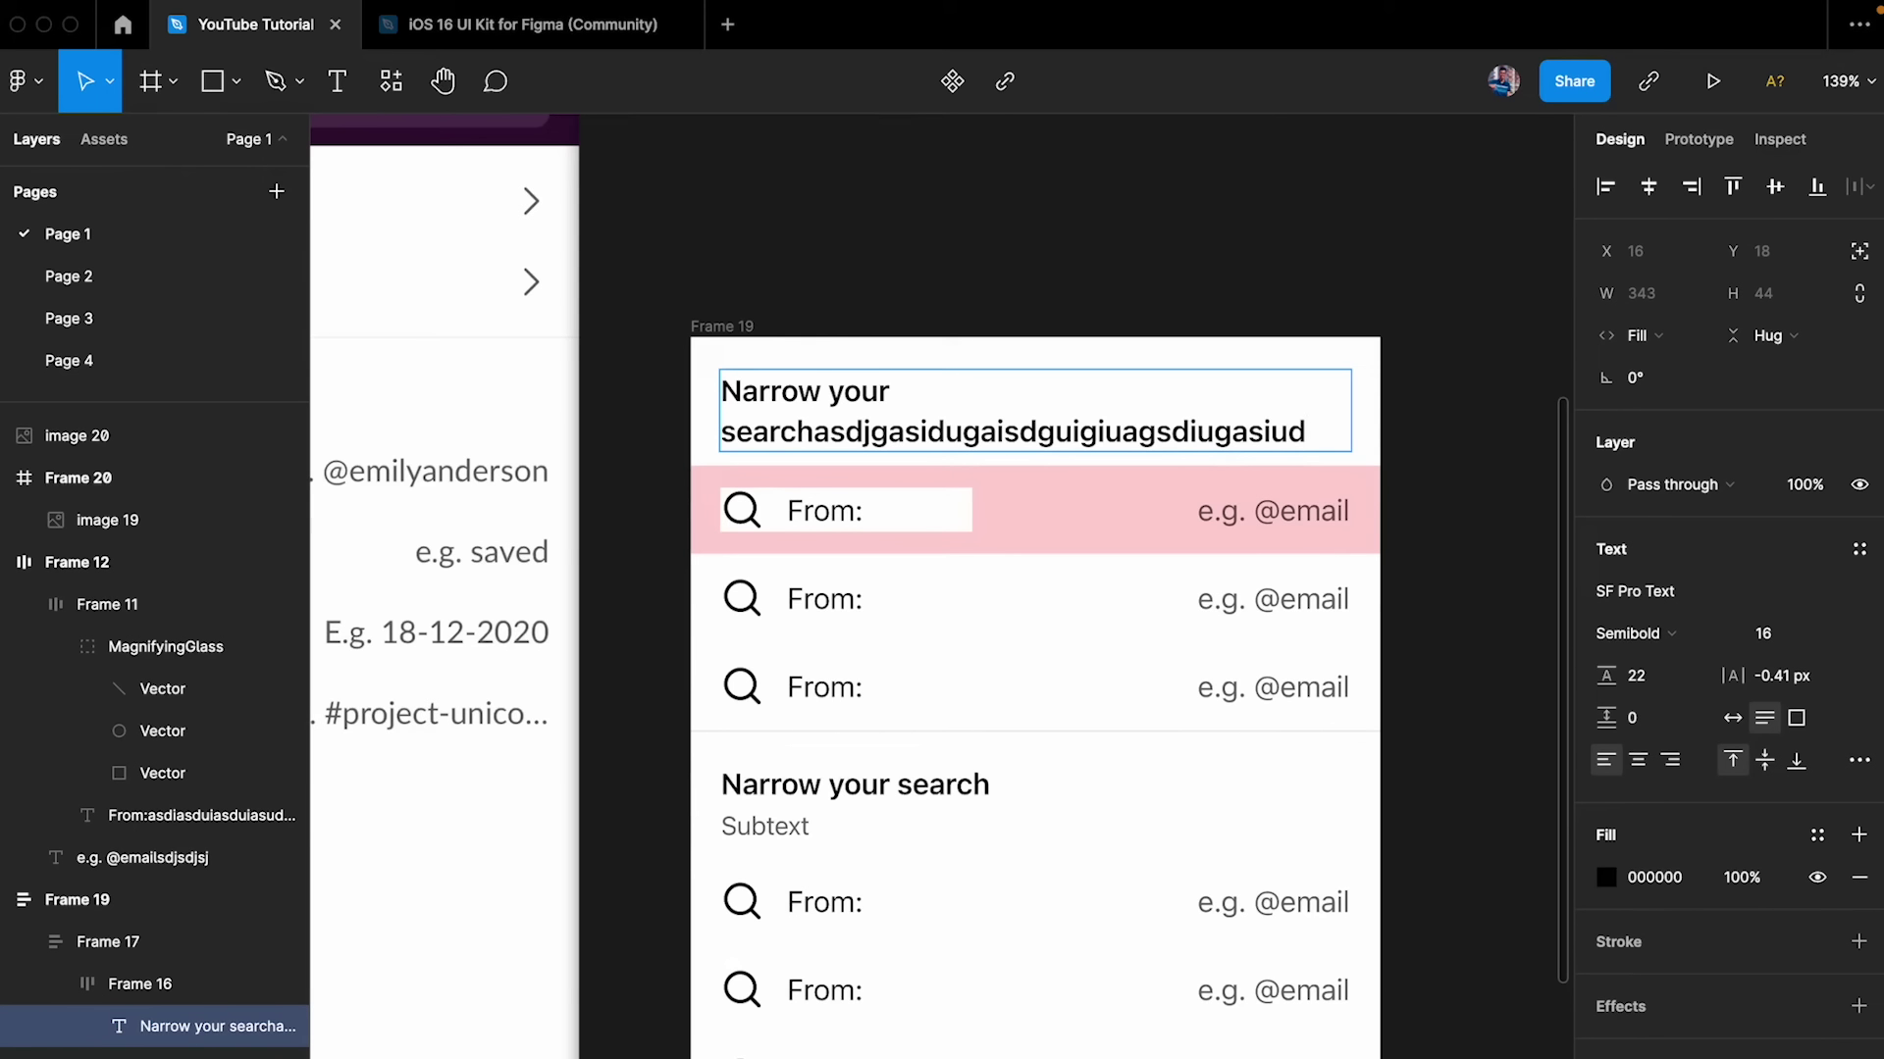
- Undo the first heading's added text, left alignment and Fill width
key(super+z)
key(super+z)
key(super+z)
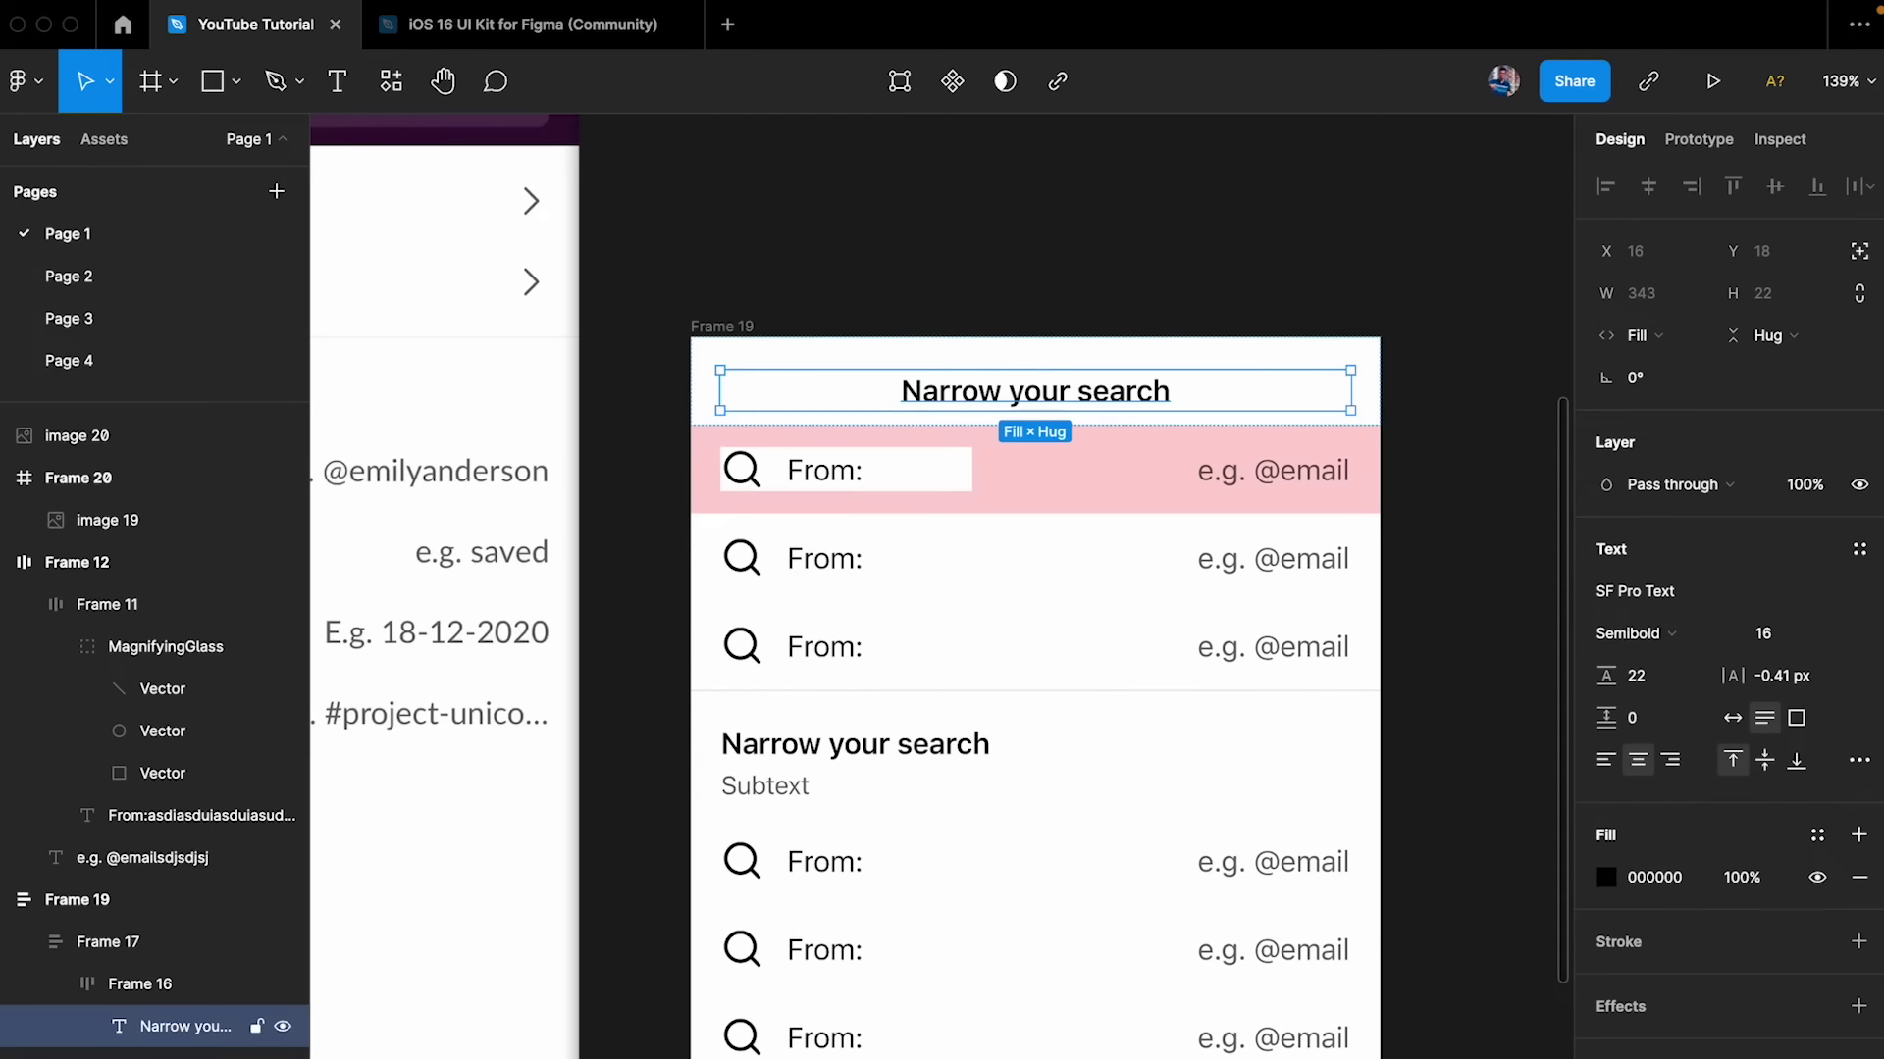
key(super+z)
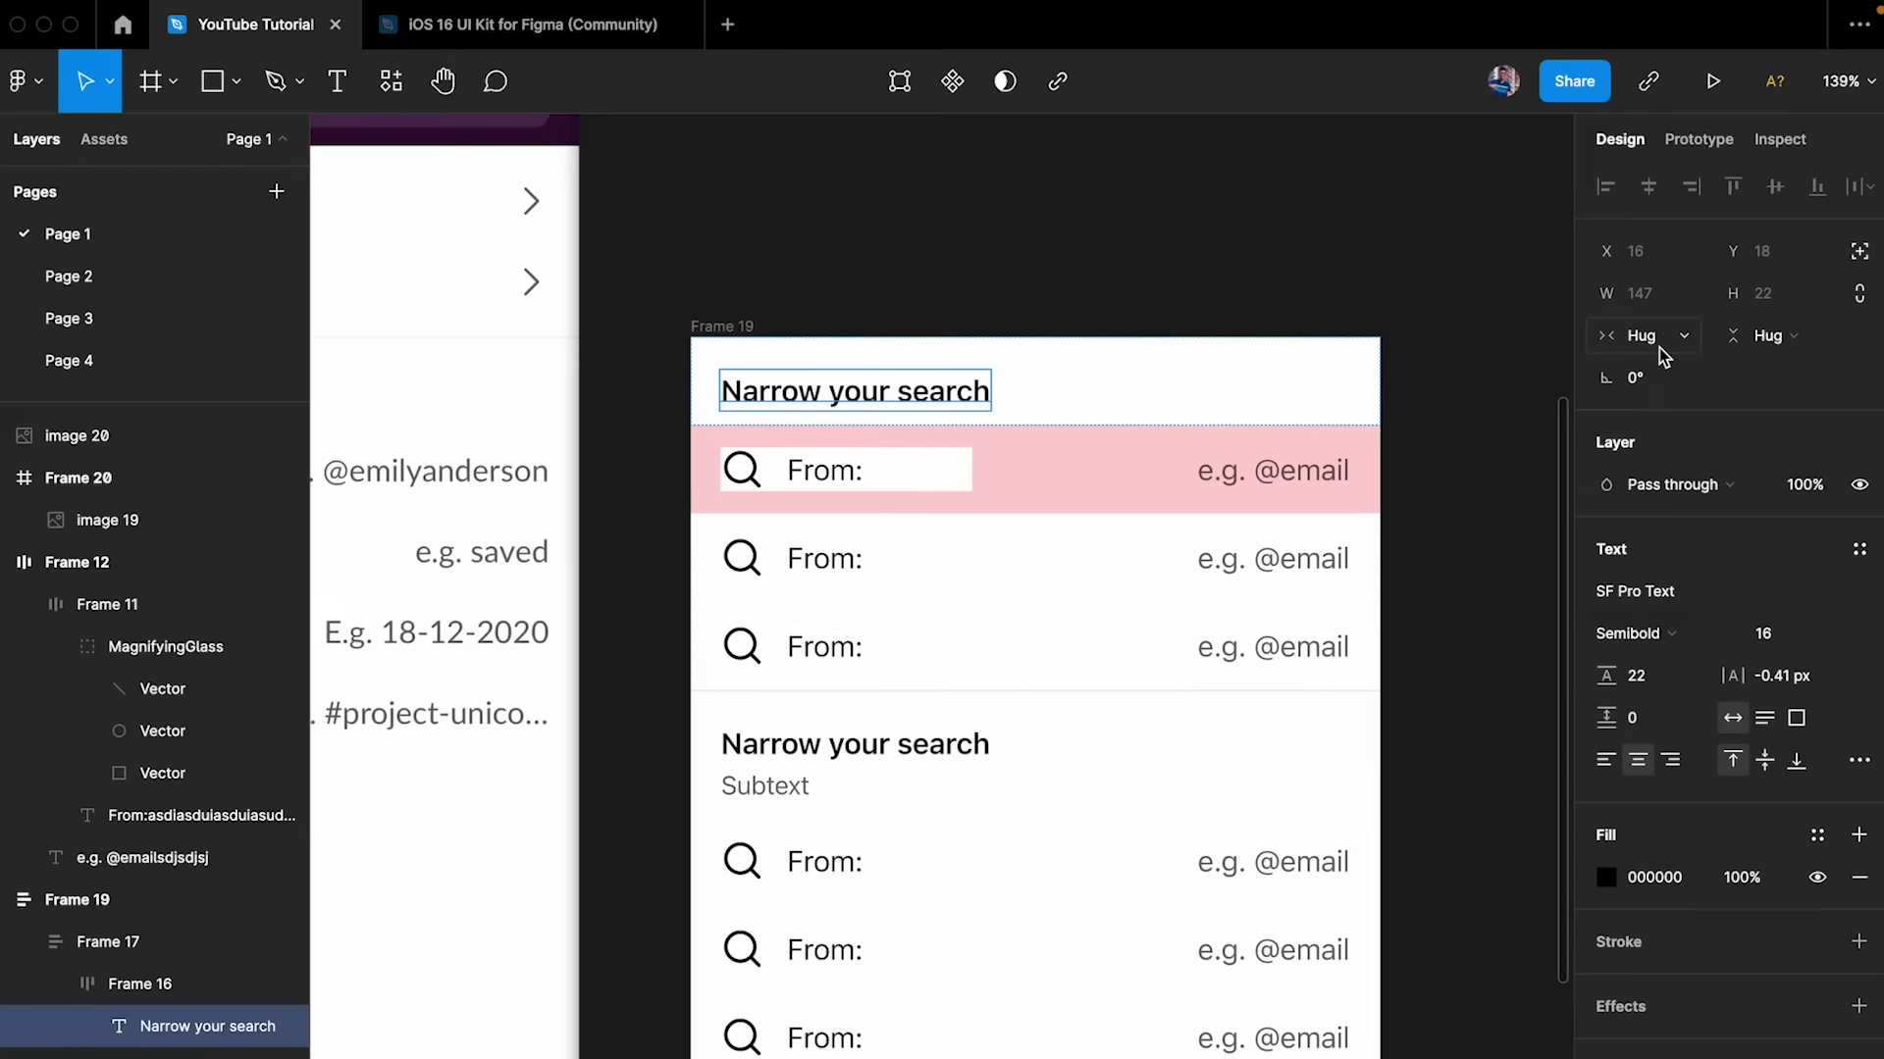
- Replace the Hug-width heading with "asjdkaskdgkajsgdkjagsdkjgasdkjgasjkdgksajdgkasgdasd" to test its overflow, and undo the replacement
key(Return)
text(asjdk)
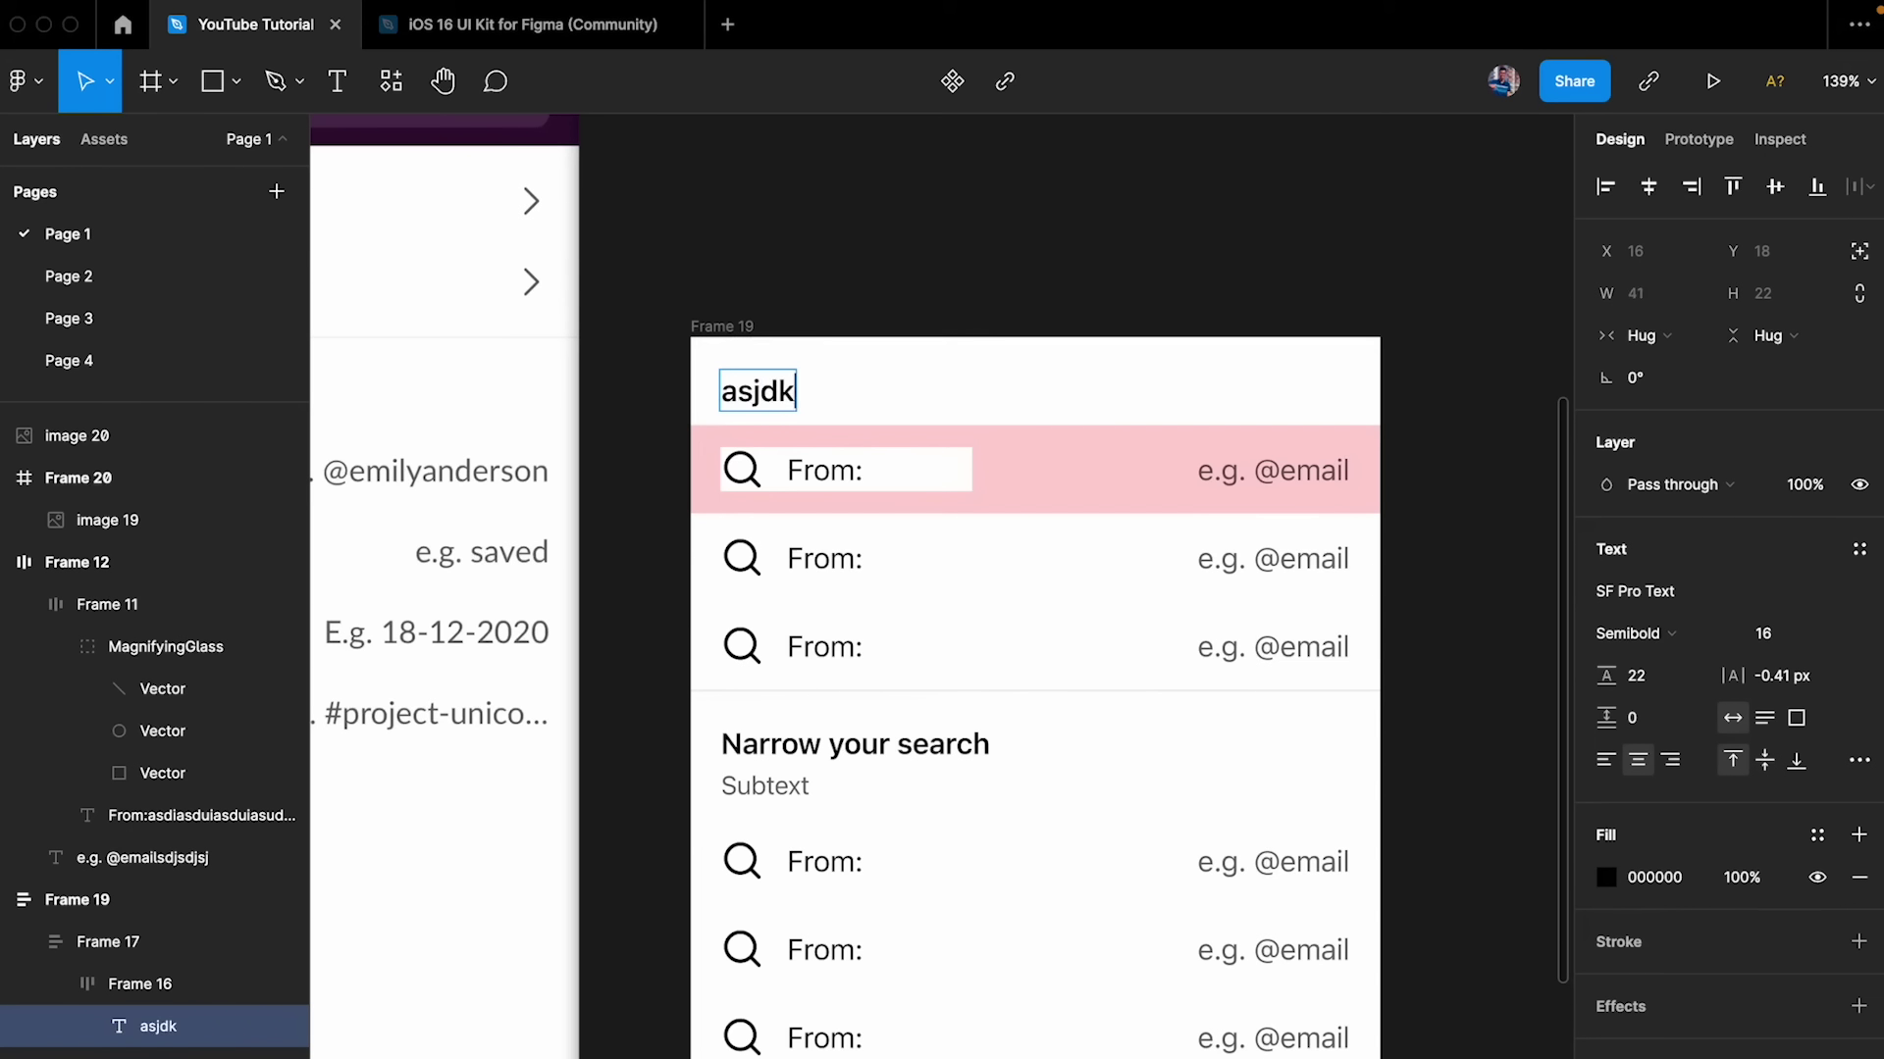
text(askdgkajsgdkjagsdkjgasdkjgasjkdgksajdgkasgdasd)
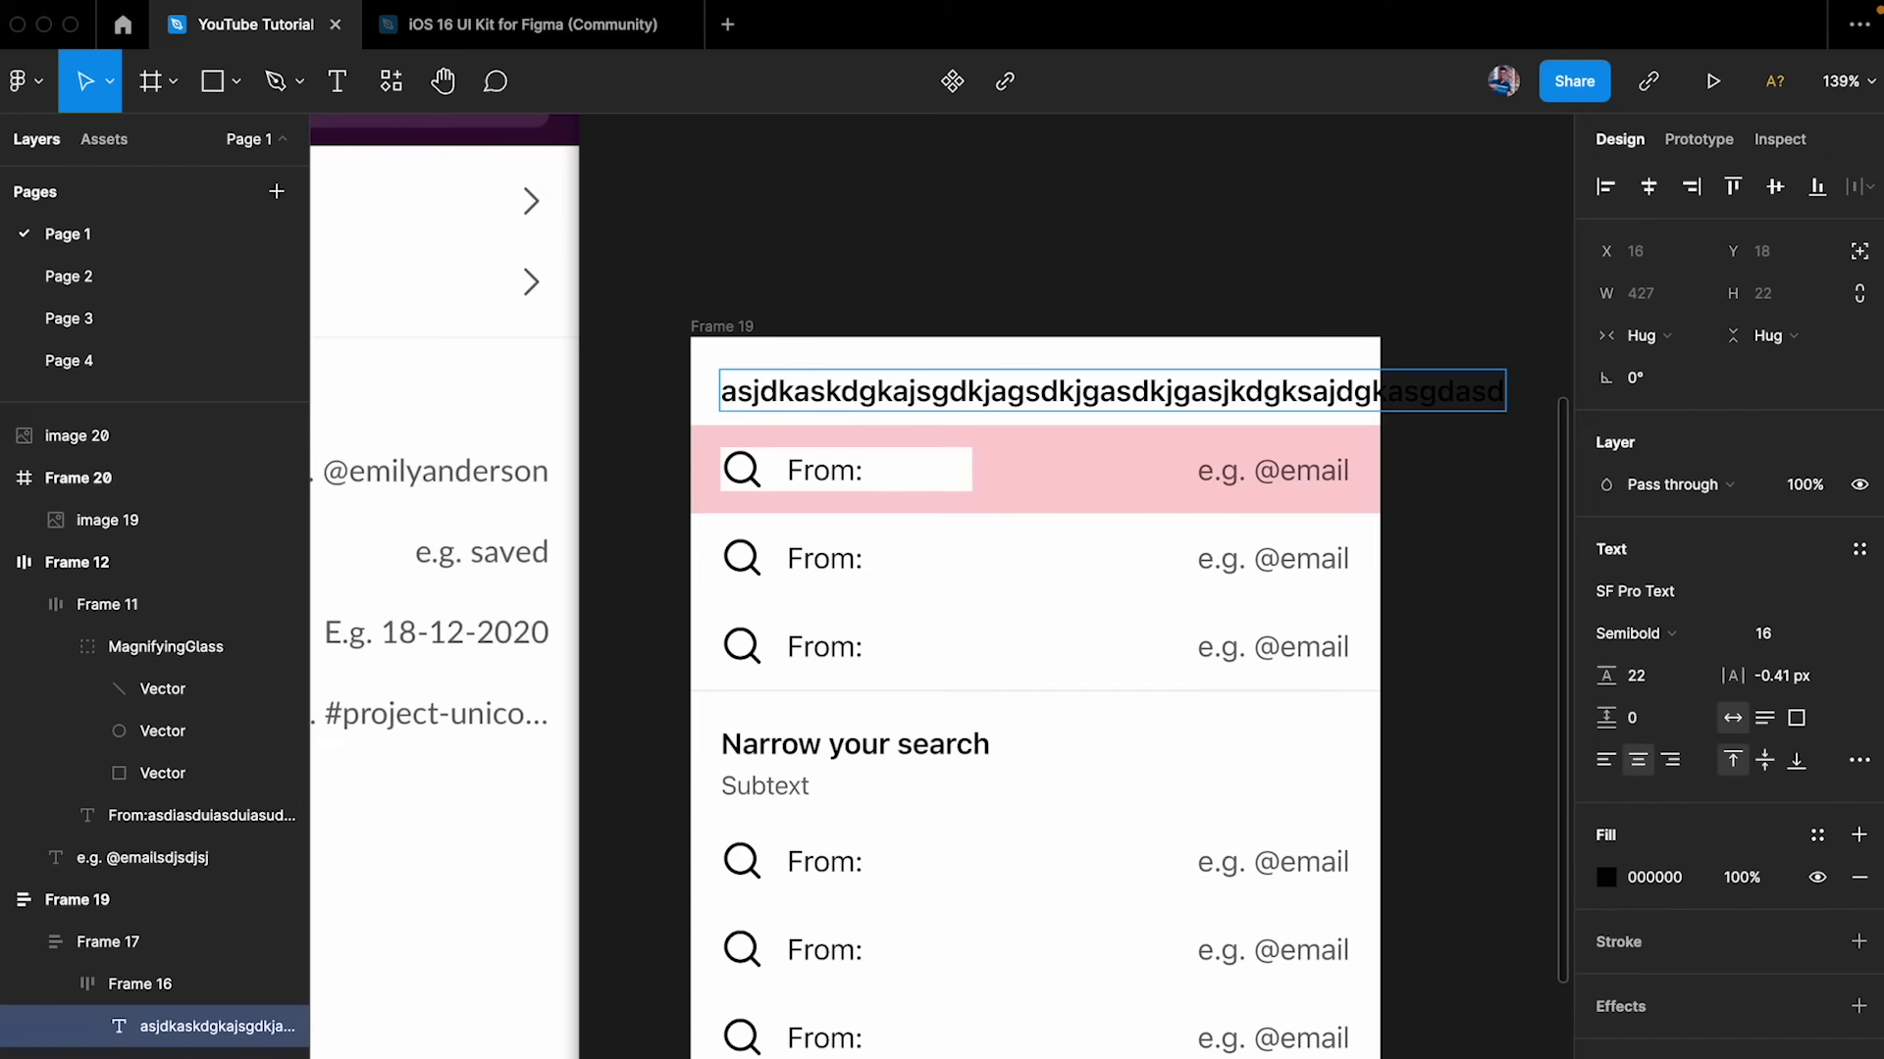
key(ctrl+z)
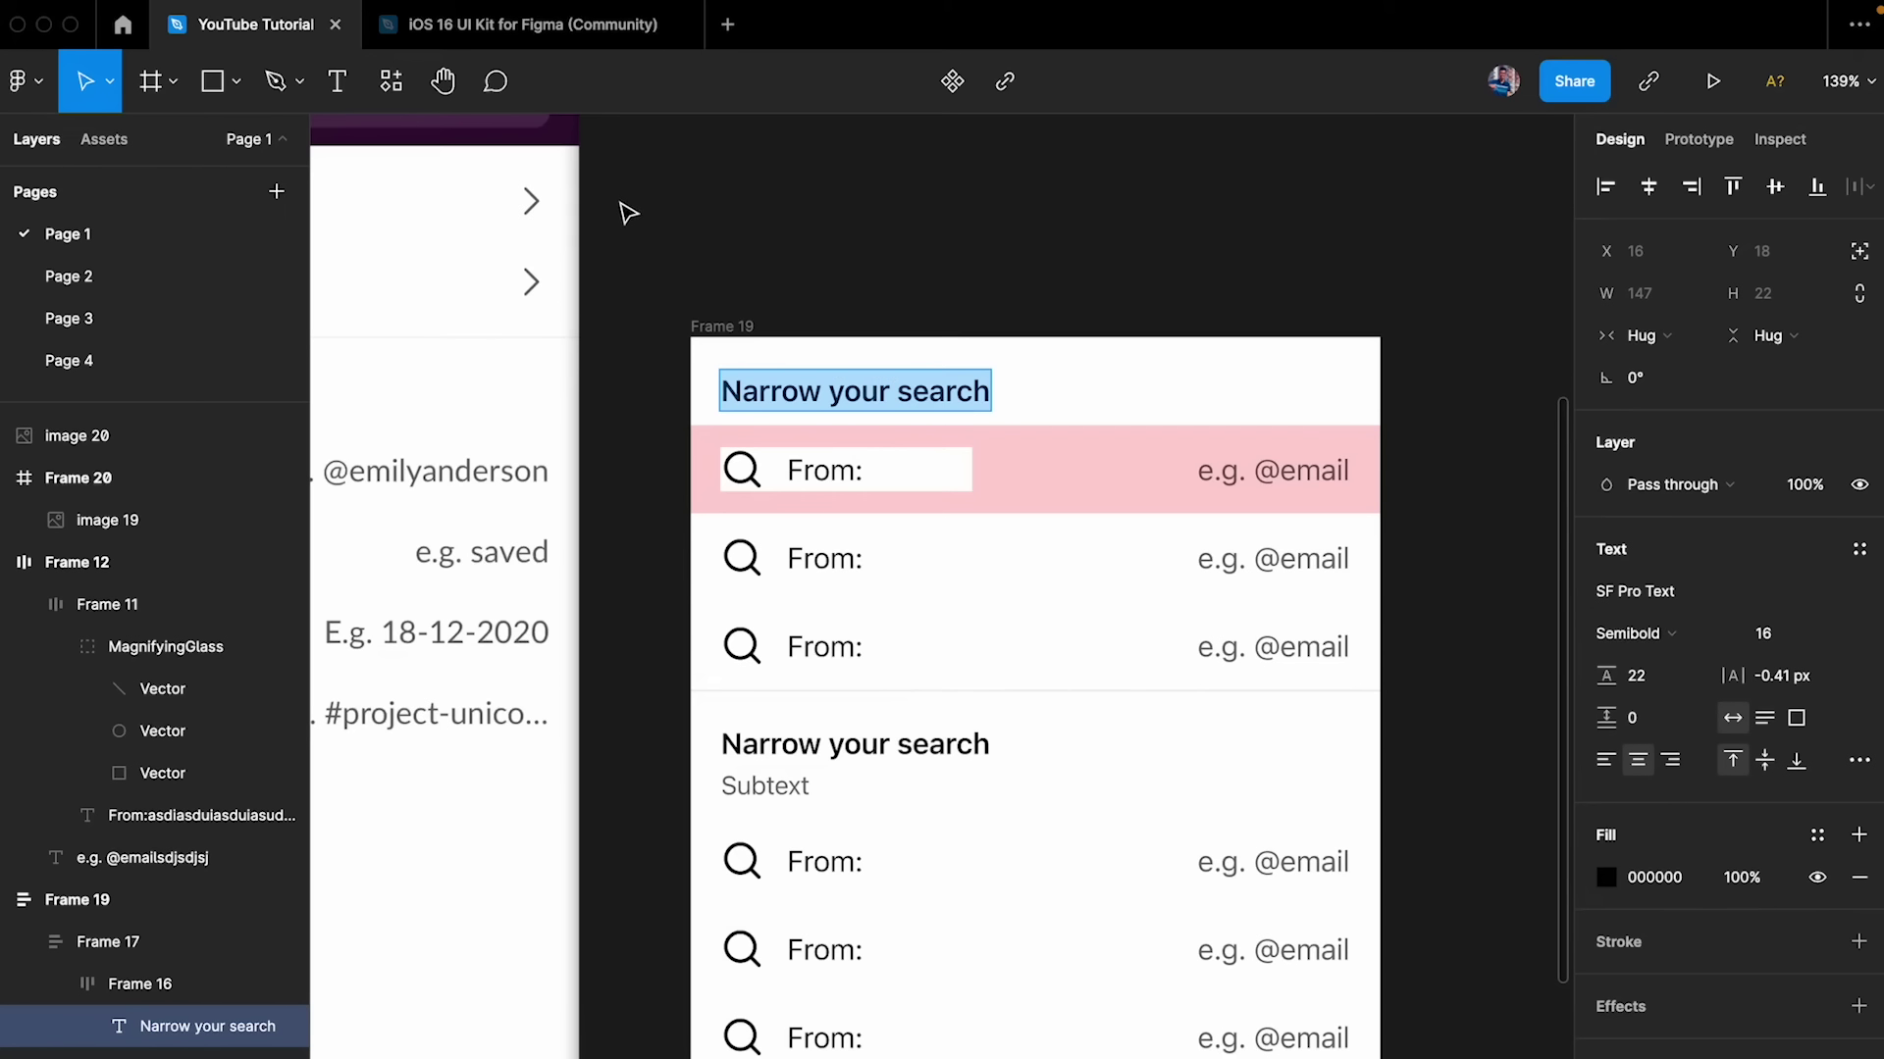
key(Escape)
- Examine the resizing settings of the "Next" button label in Frame 1
key(shift+1)
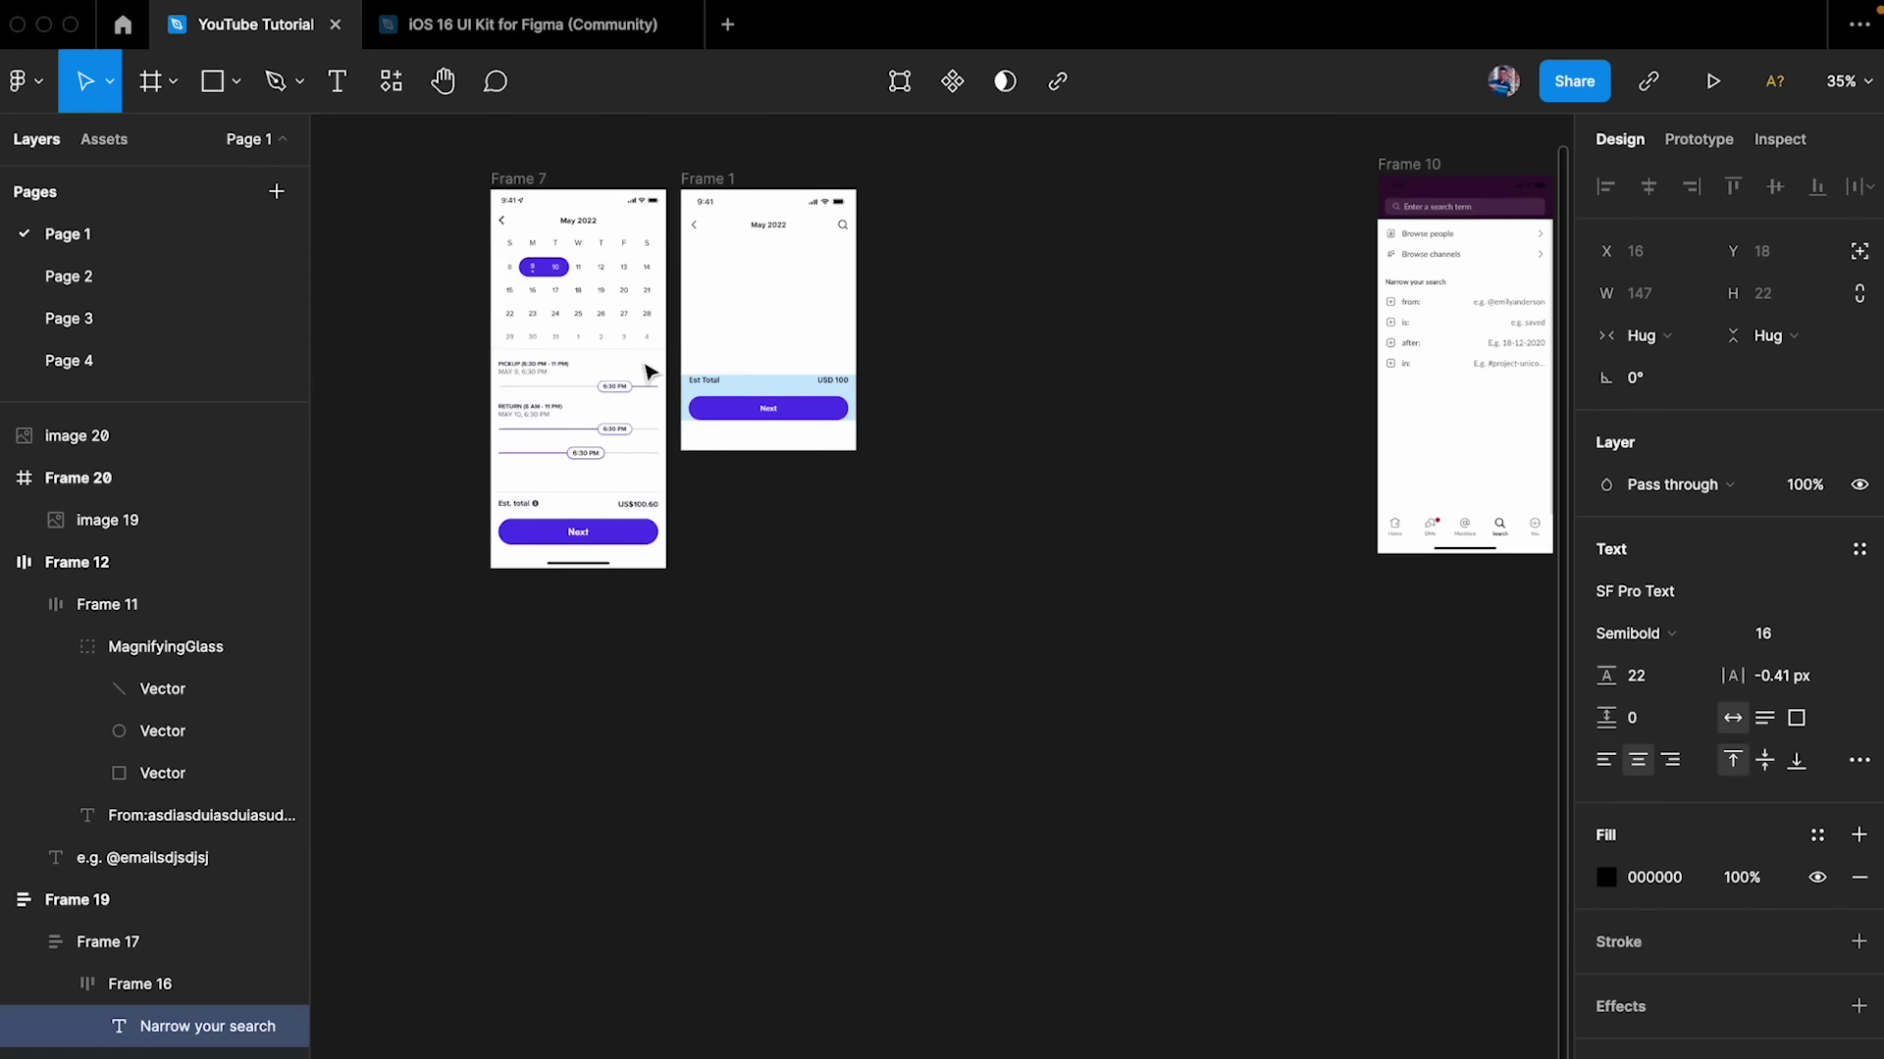
scroll(649, 371, up, 10)
super+click(937, 500)
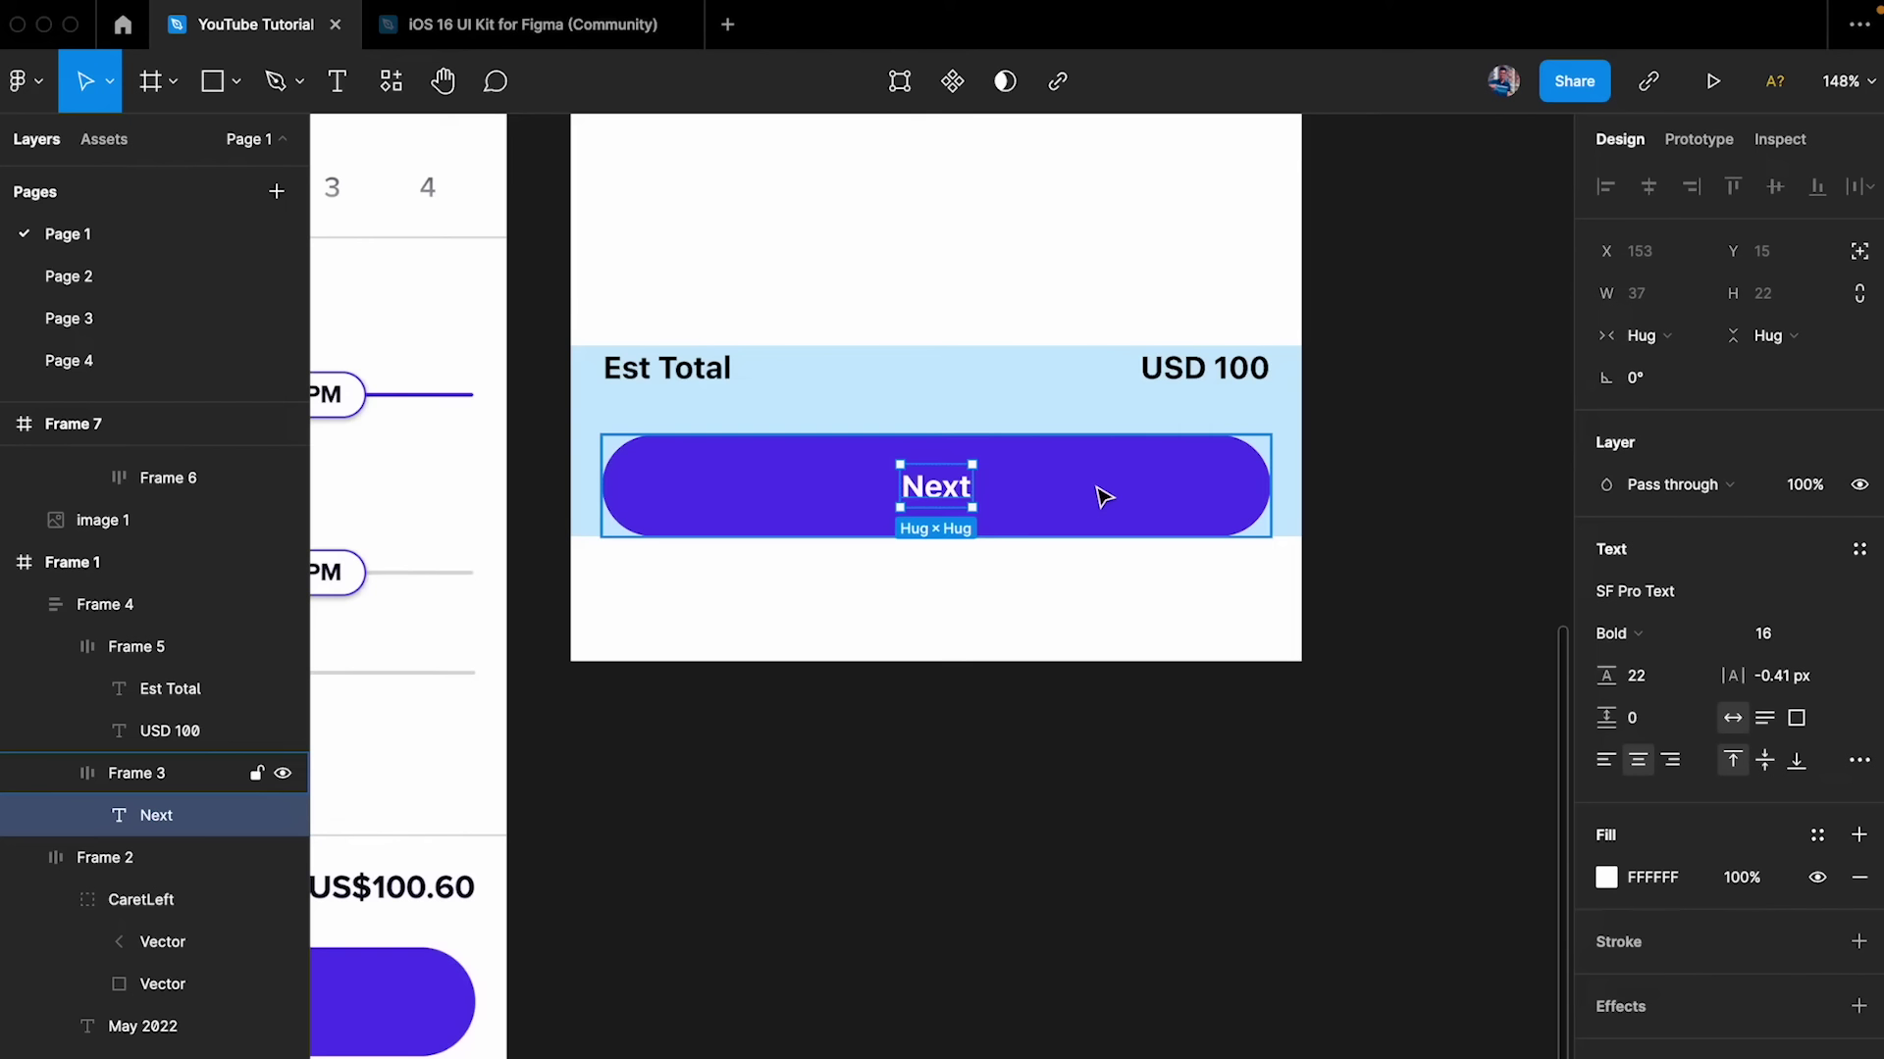
scroll(1102, 496, down, 5)
scroll(1102, 497, up, 5)
scroll(992, 559, up, 4)
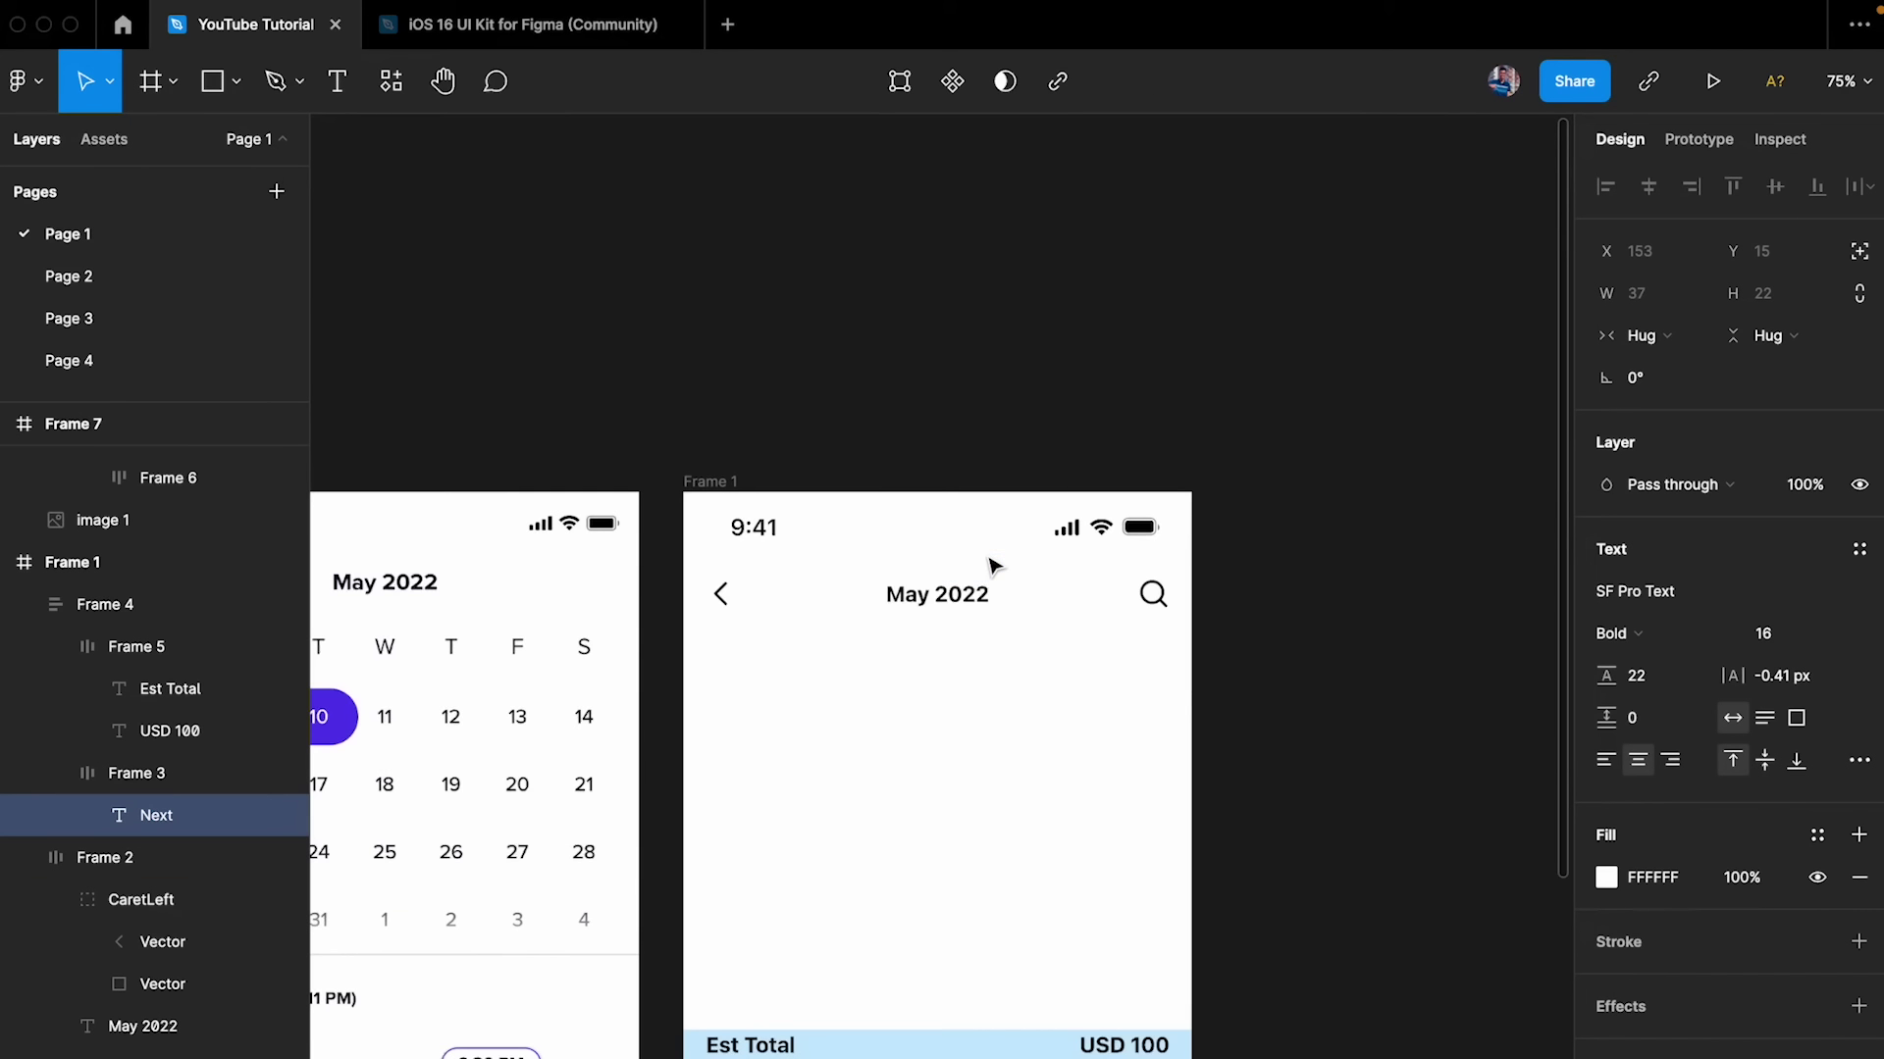
- Replace Frame 1's "May 2022" title with a long "asdasdas" string to test Hug resizing, and undo the replacement
super+click(932, 593)
key(Return)
text(asdasdas)
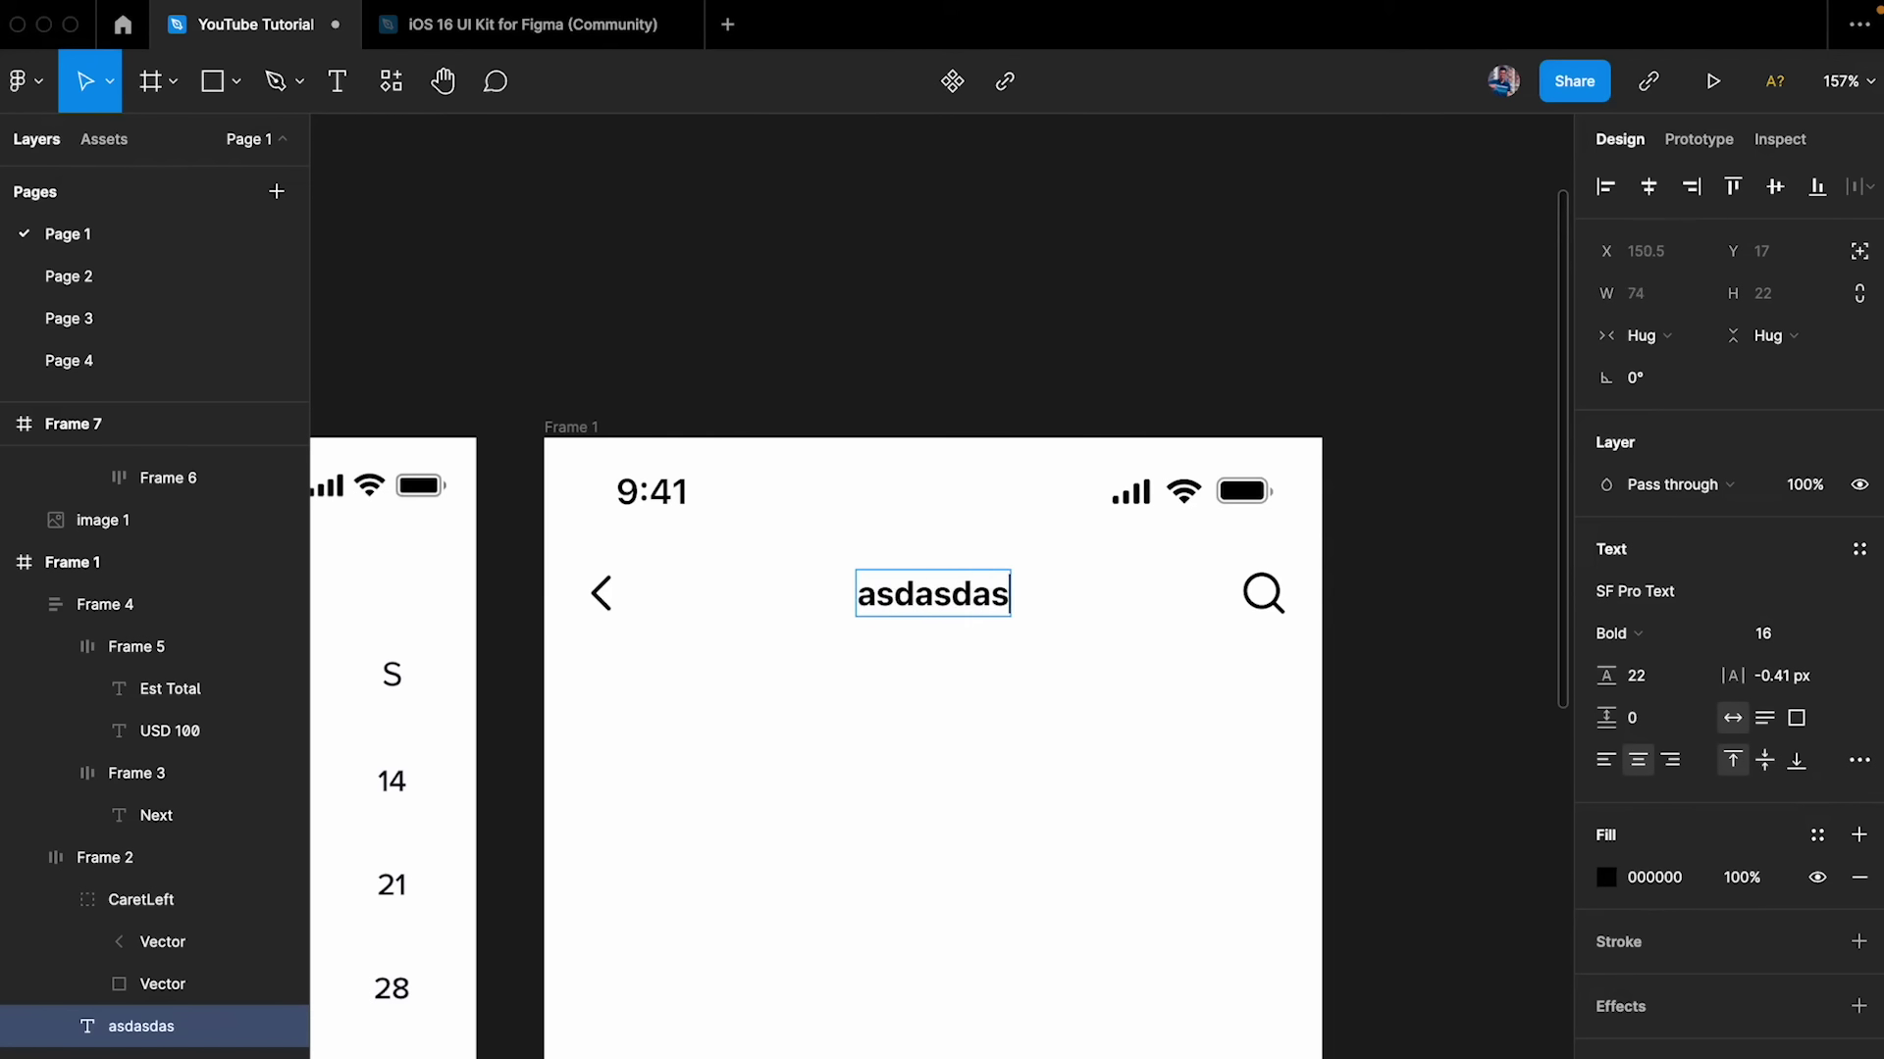
text(dasdasdasds)
key(ctrl+z)
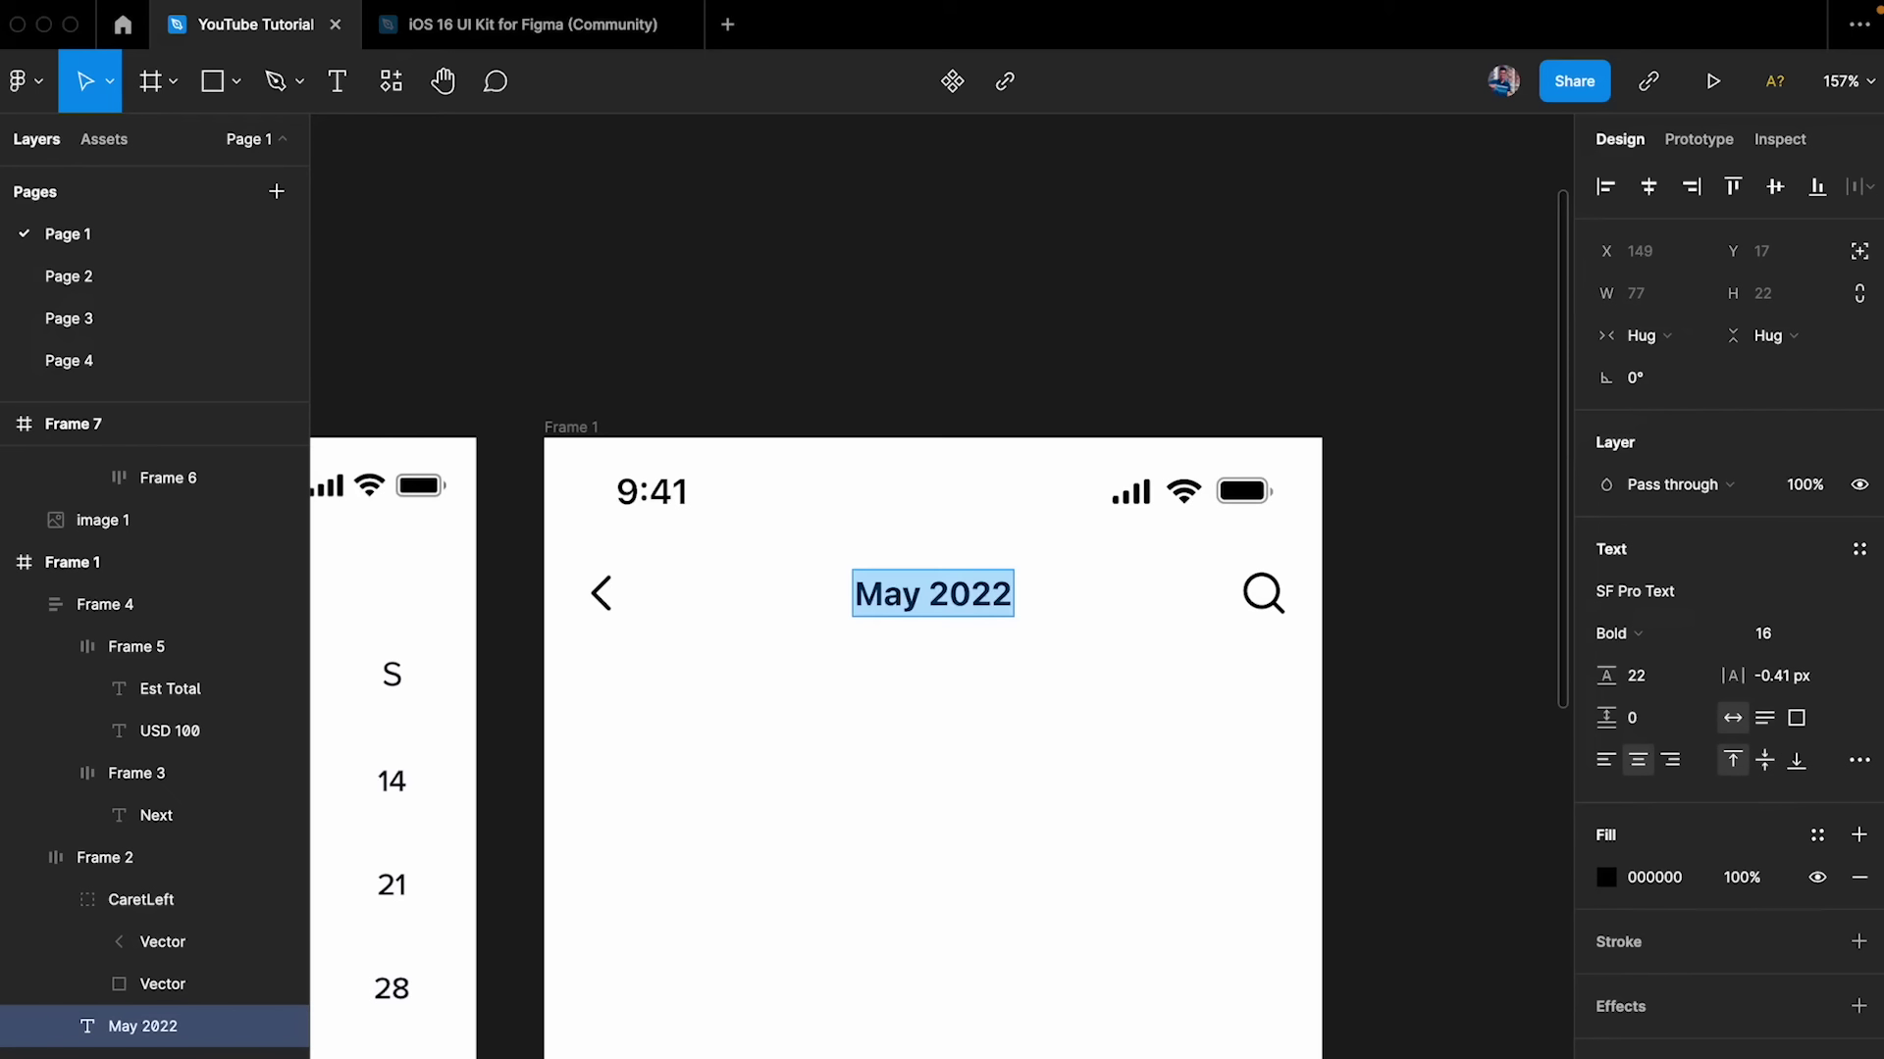
key(Escape)
- Set the "May 2022" title in Frame 1's header to Fill container horizontally
scroll(814, 743, down, 5)
scroll(814, 743, right, 5)
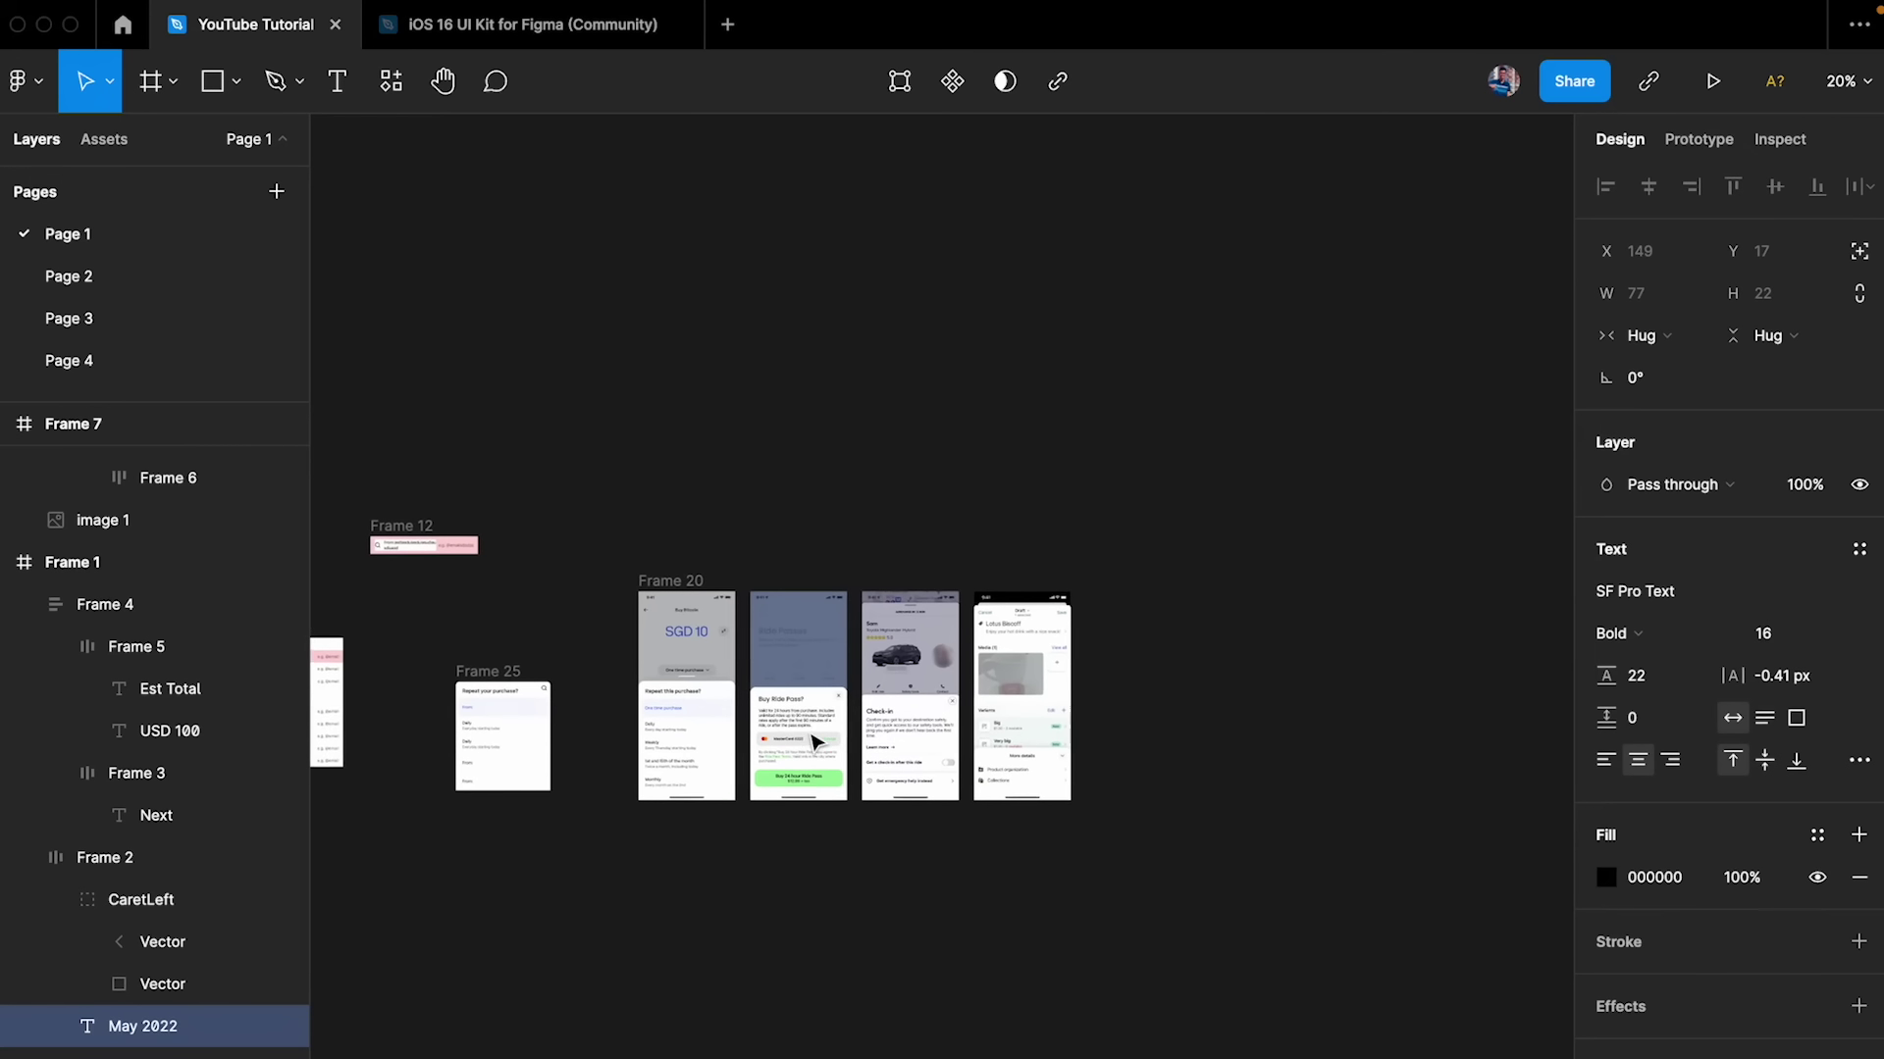
scroll(989, 733, up, 2)
key(shift+2)
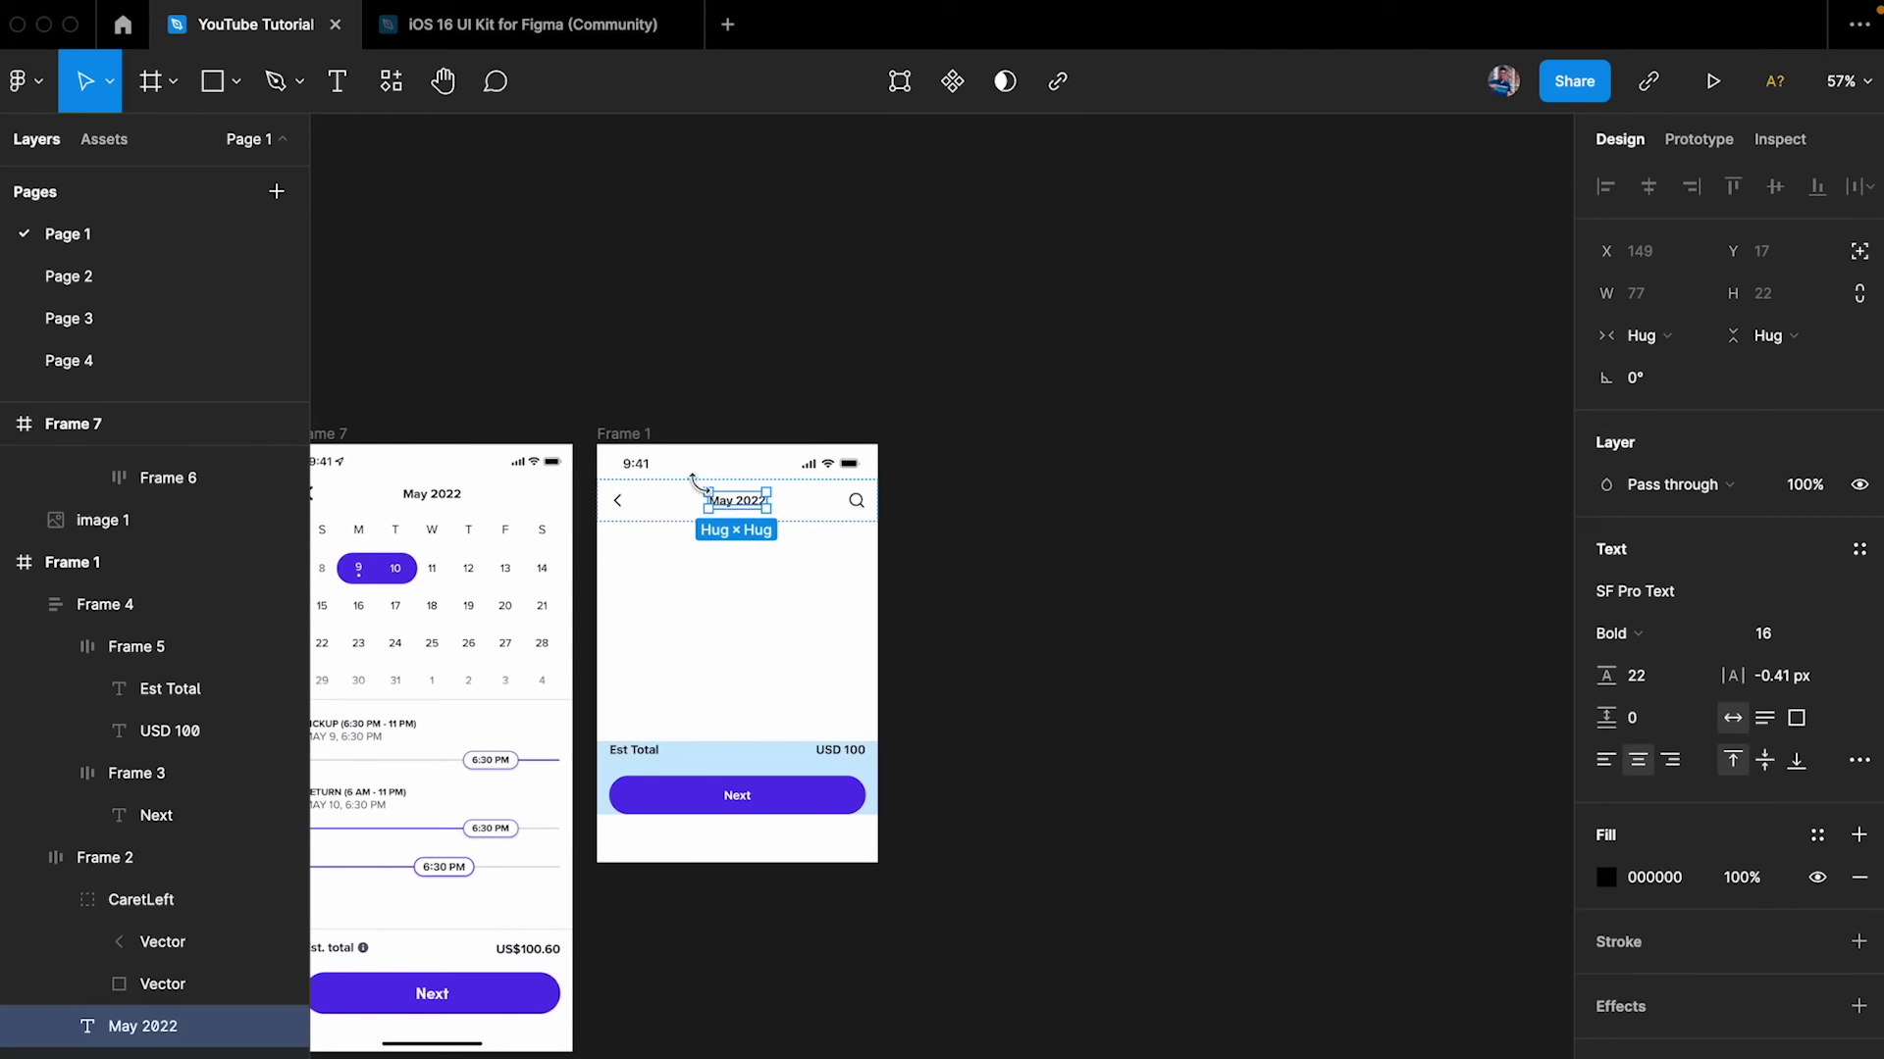
click(1648, 336)
click(1665, 365)
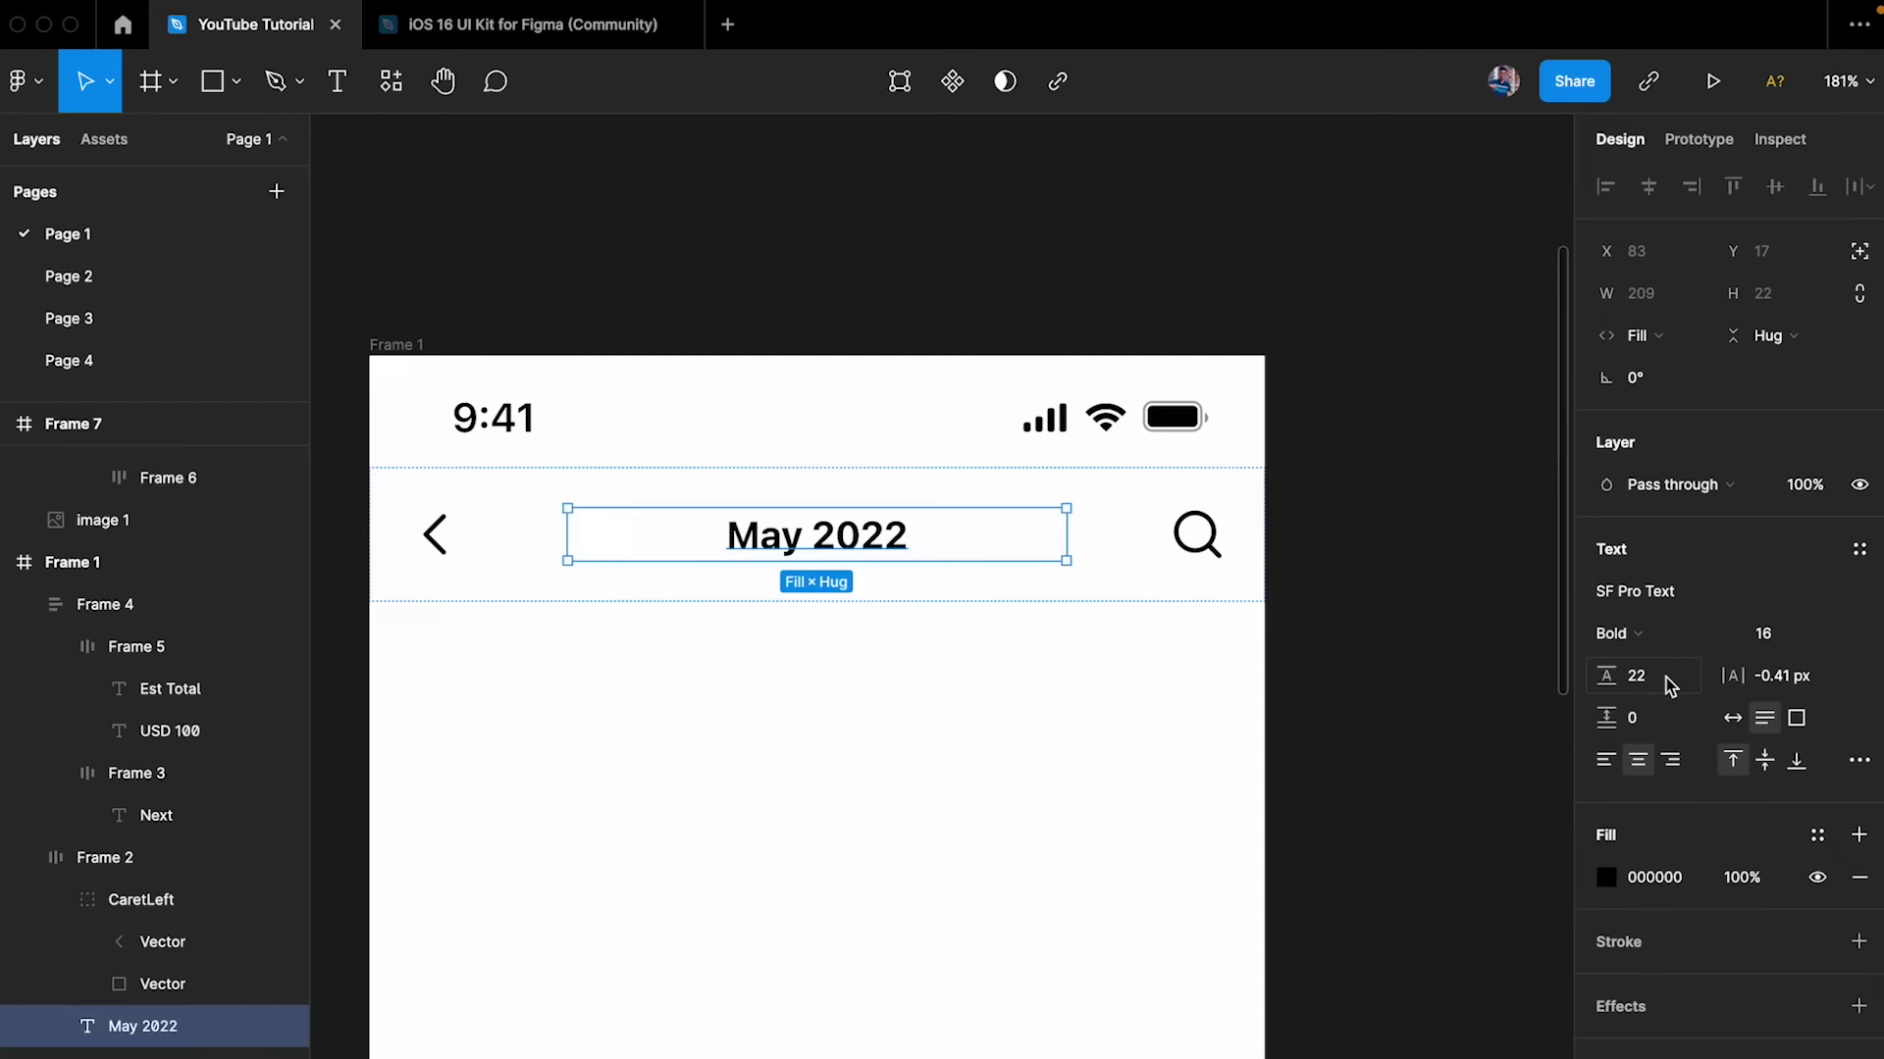
- Set the auto layout spacing between items in Frame 1's header row, Frame 2, to 12
click(1141, 560)
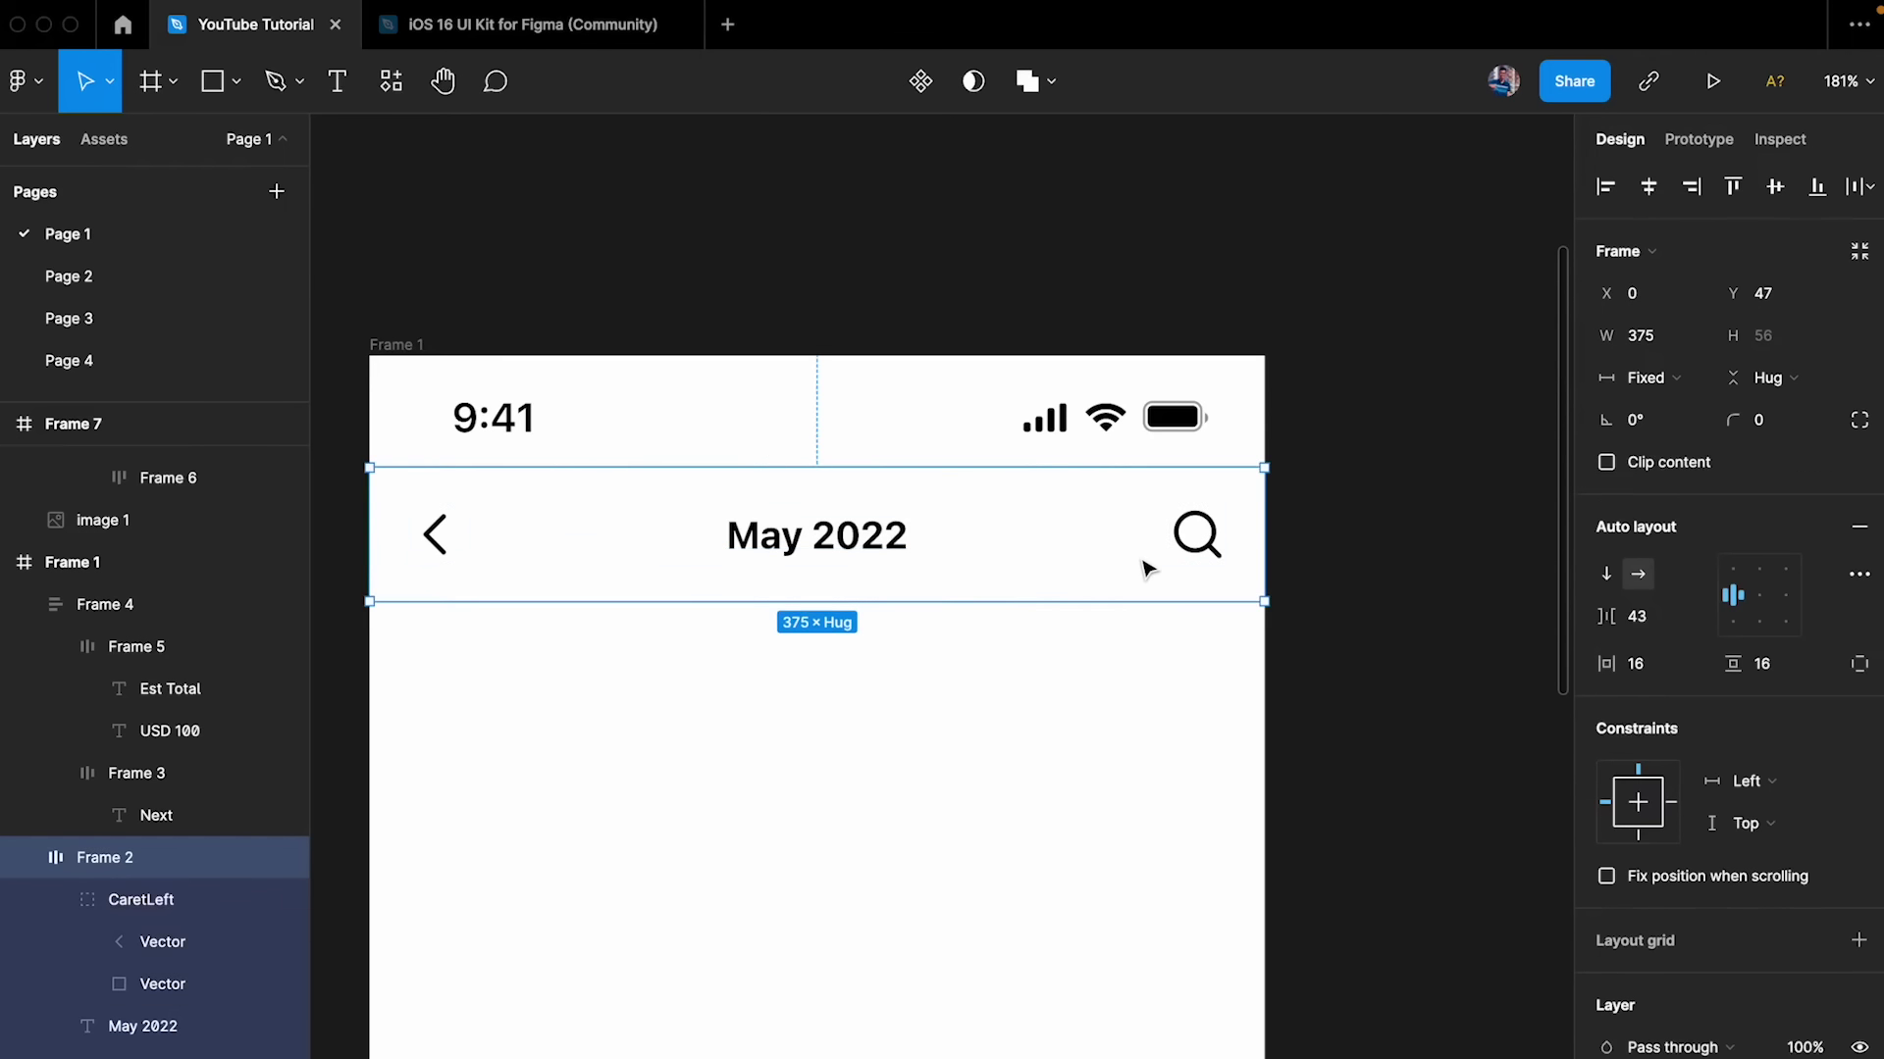
click(1653, 618)
text(12)
key(Return)
click(1057, 542)
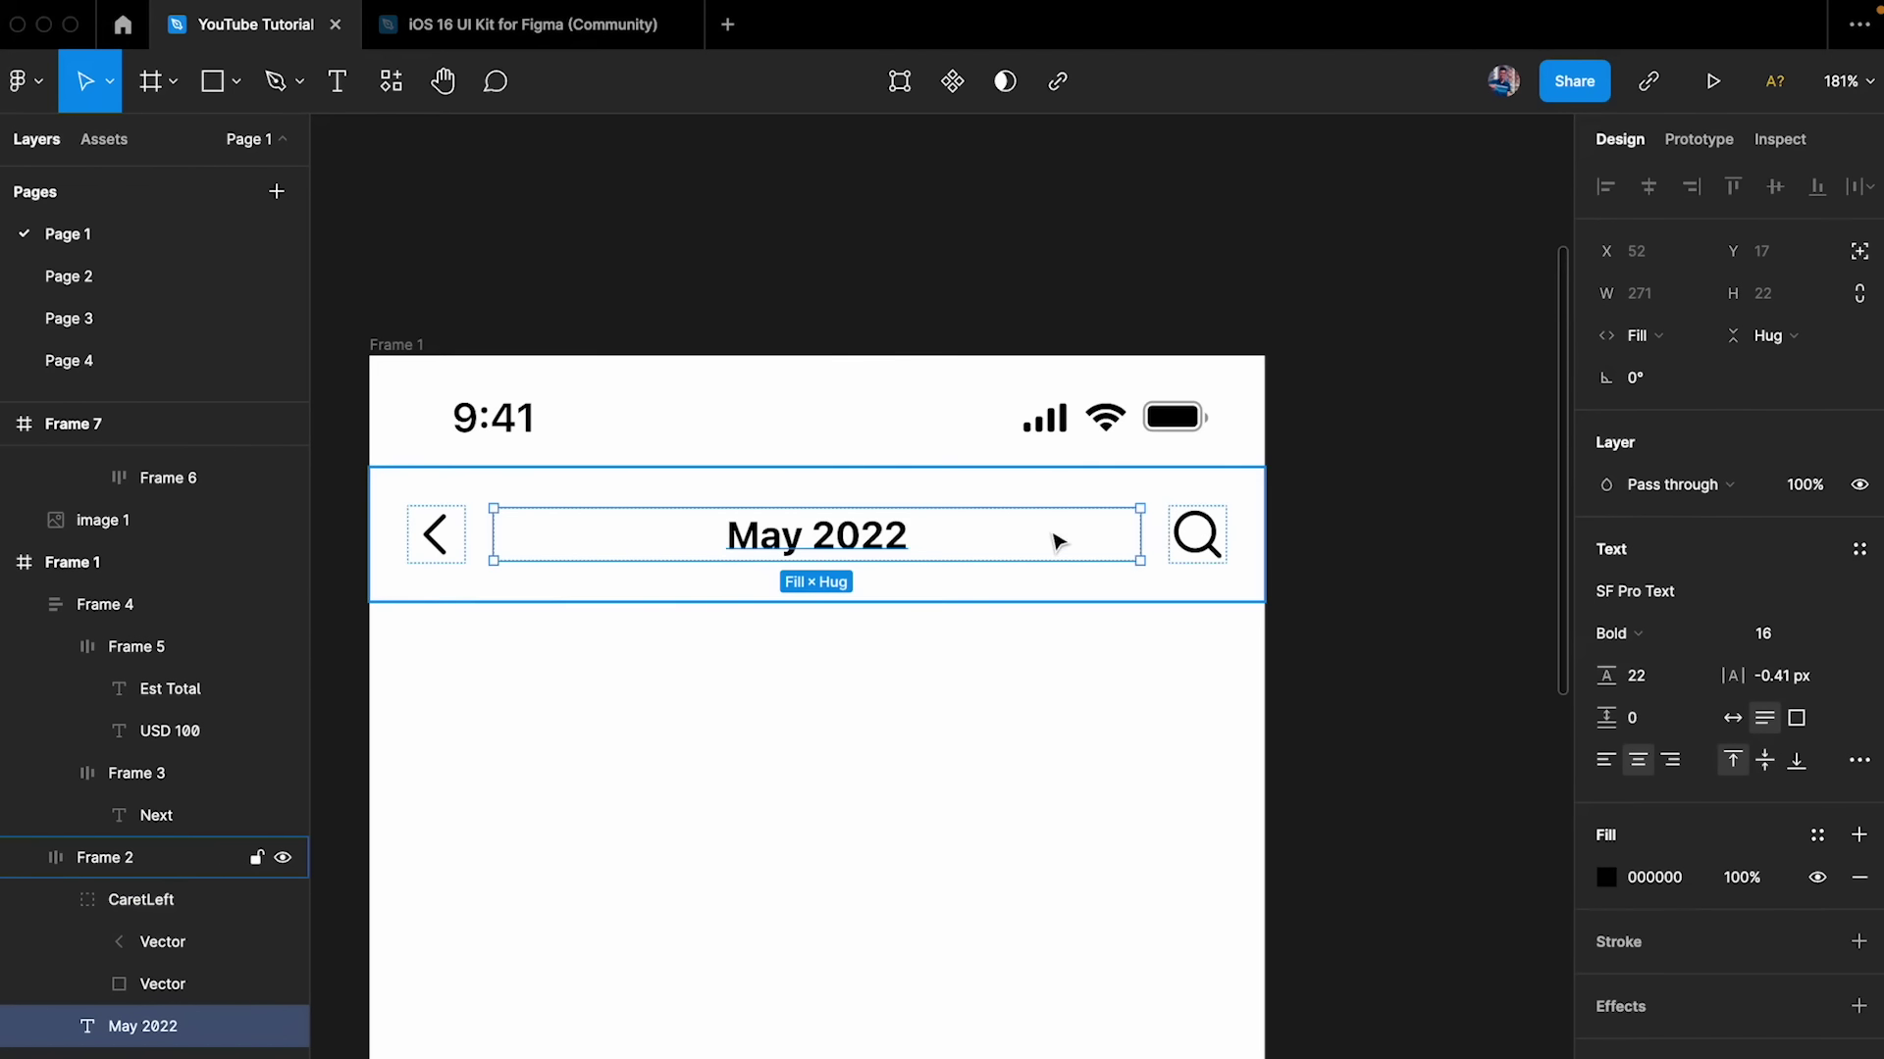
- Shrink the header row, Frame 2, to a width of 232 to test its layout, and stretch it back to full width
click(1158, 536)
drag(1264, 491, 924, 509)
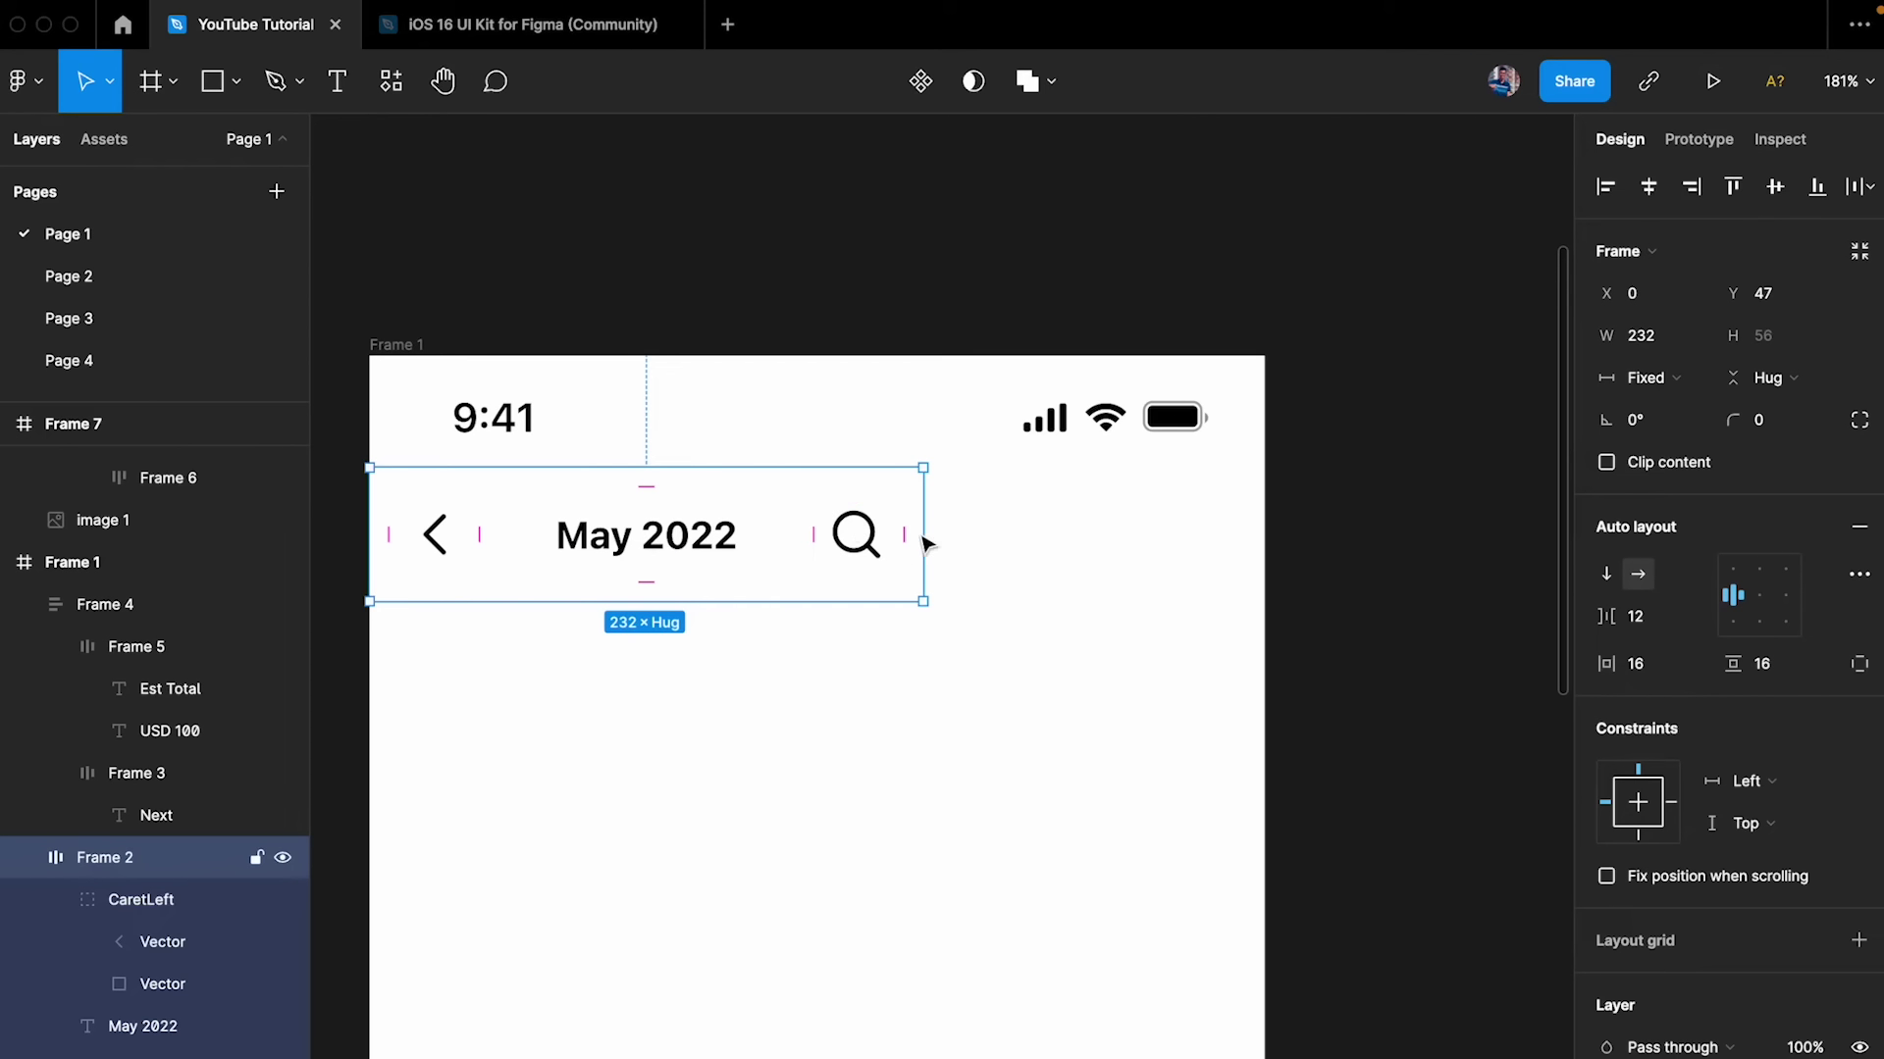
drag(924, 497, 1262, 484)
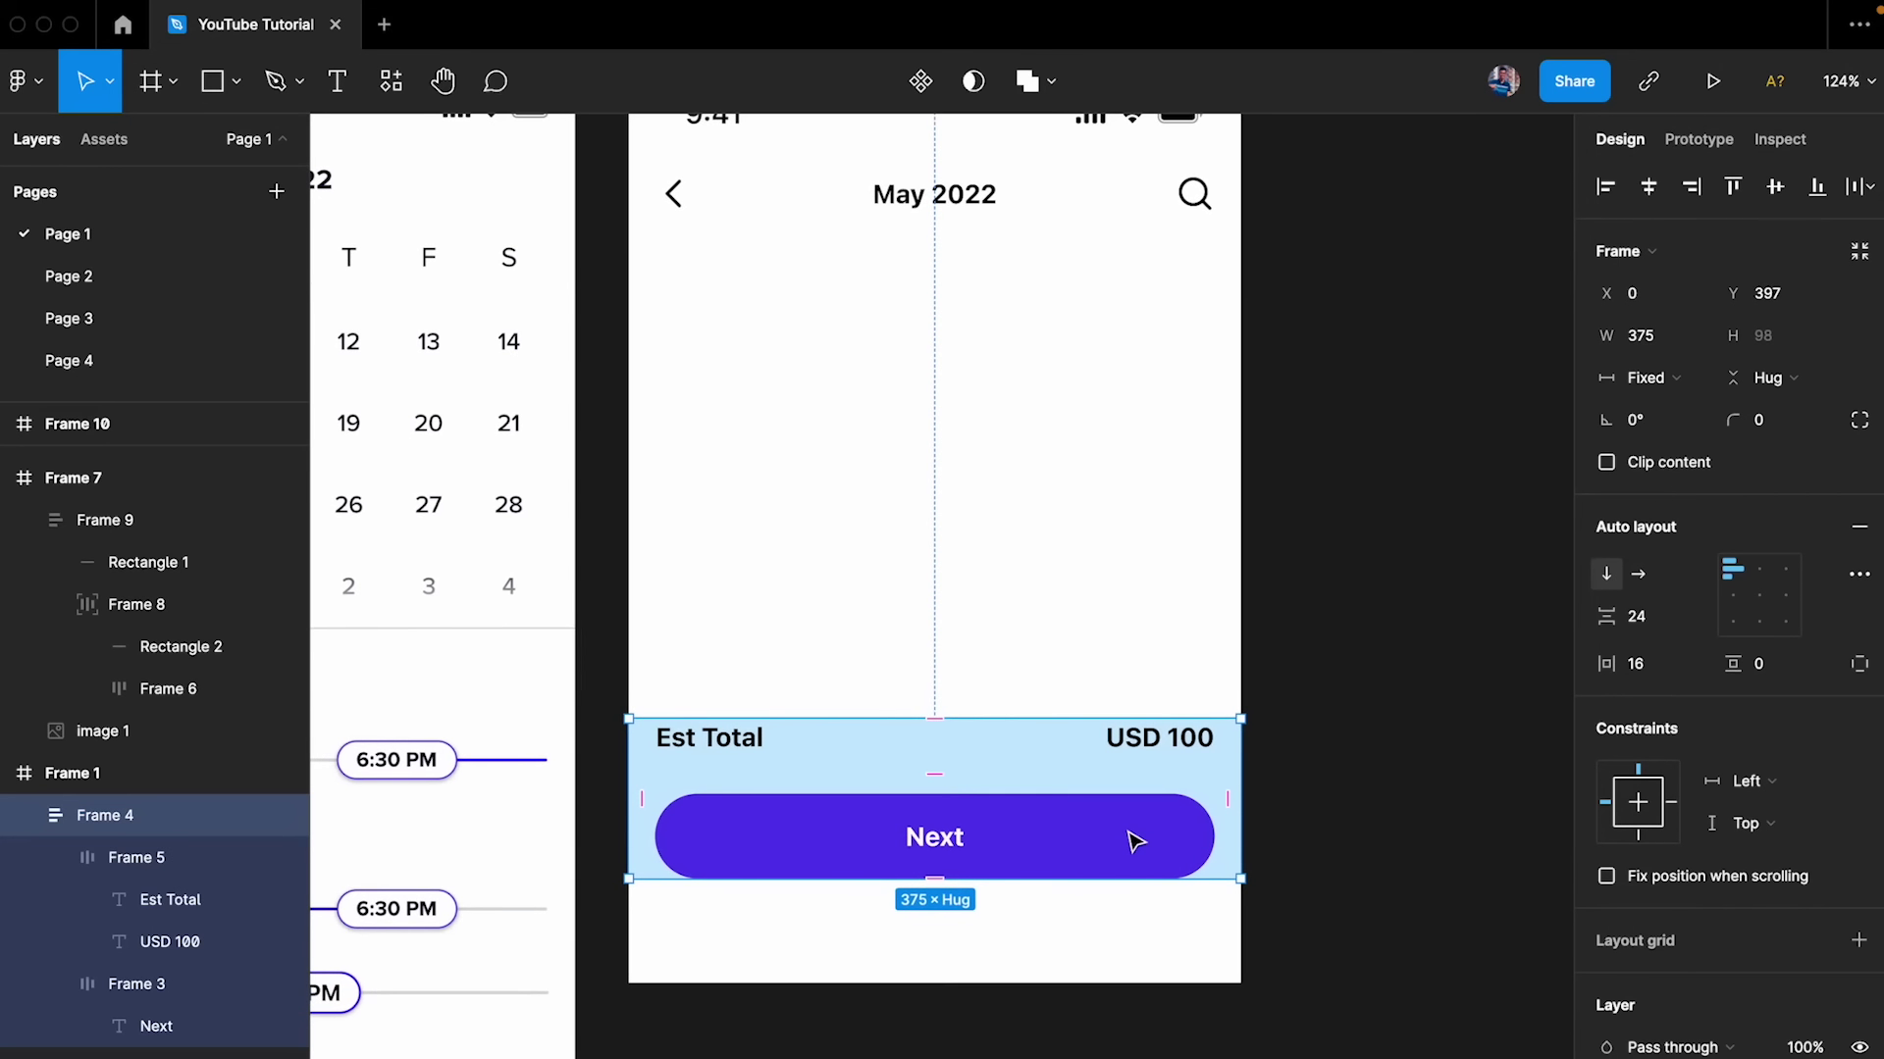
- Append a long "asdasodasd" string to the "Est Total" label to test overlap with the price, and undo the addition
scroll(1018, 789, right, 3)
scroll(913, 762, right, 2)
scroll(914, 761, down, 1)
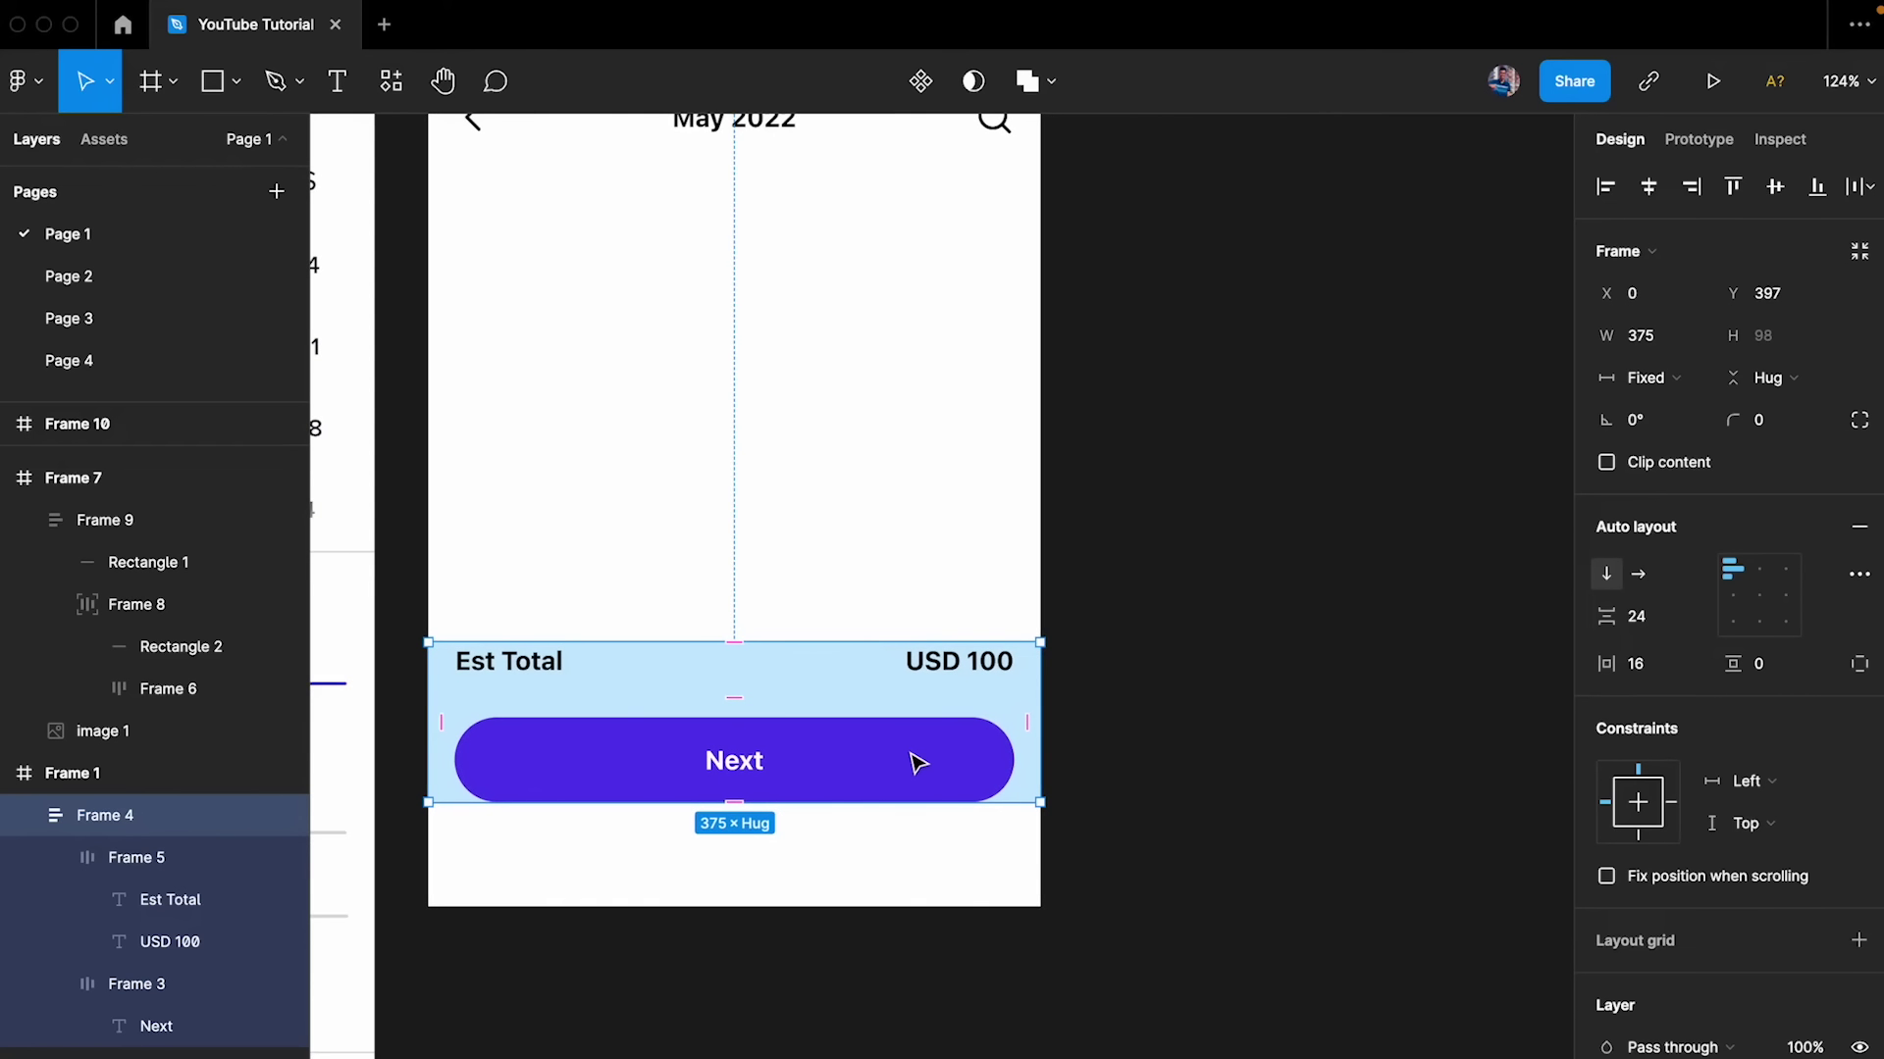
double_click(549, 665)
text(asdasodasd)
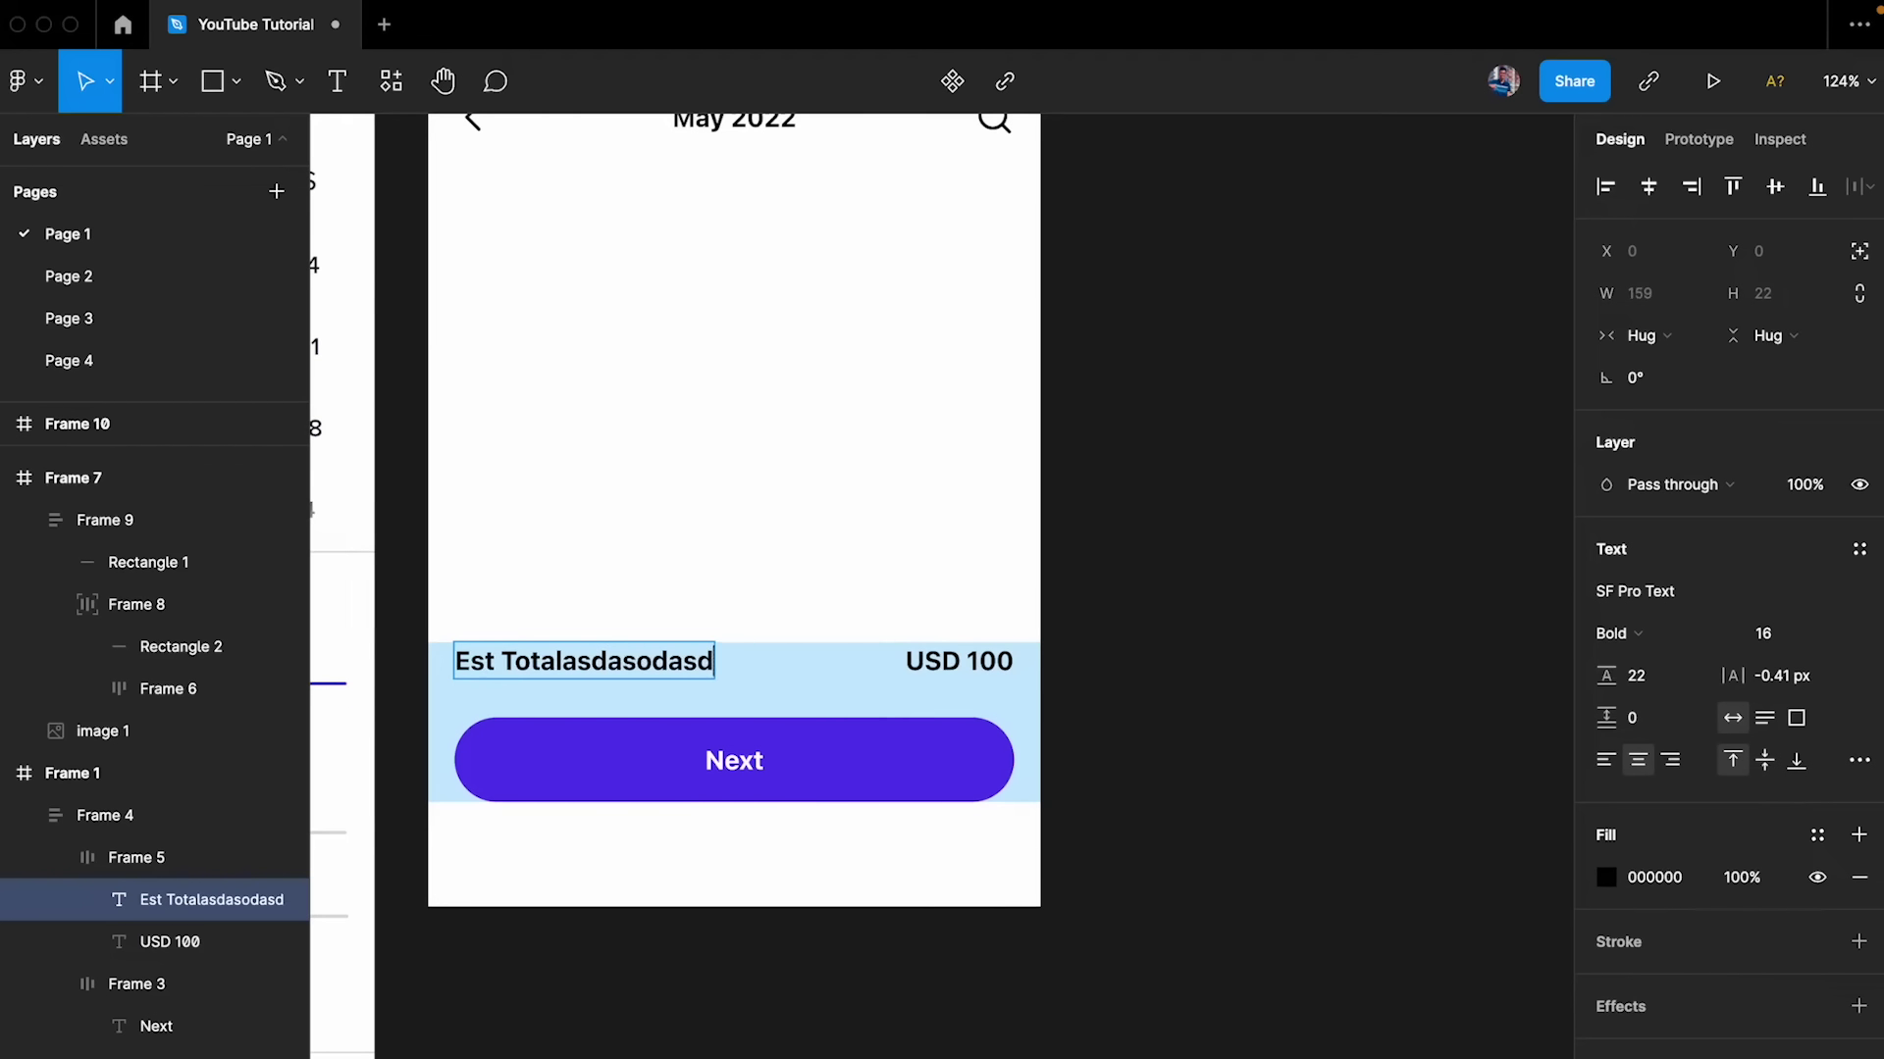
text(asdasdasdasdasdasdasdas)
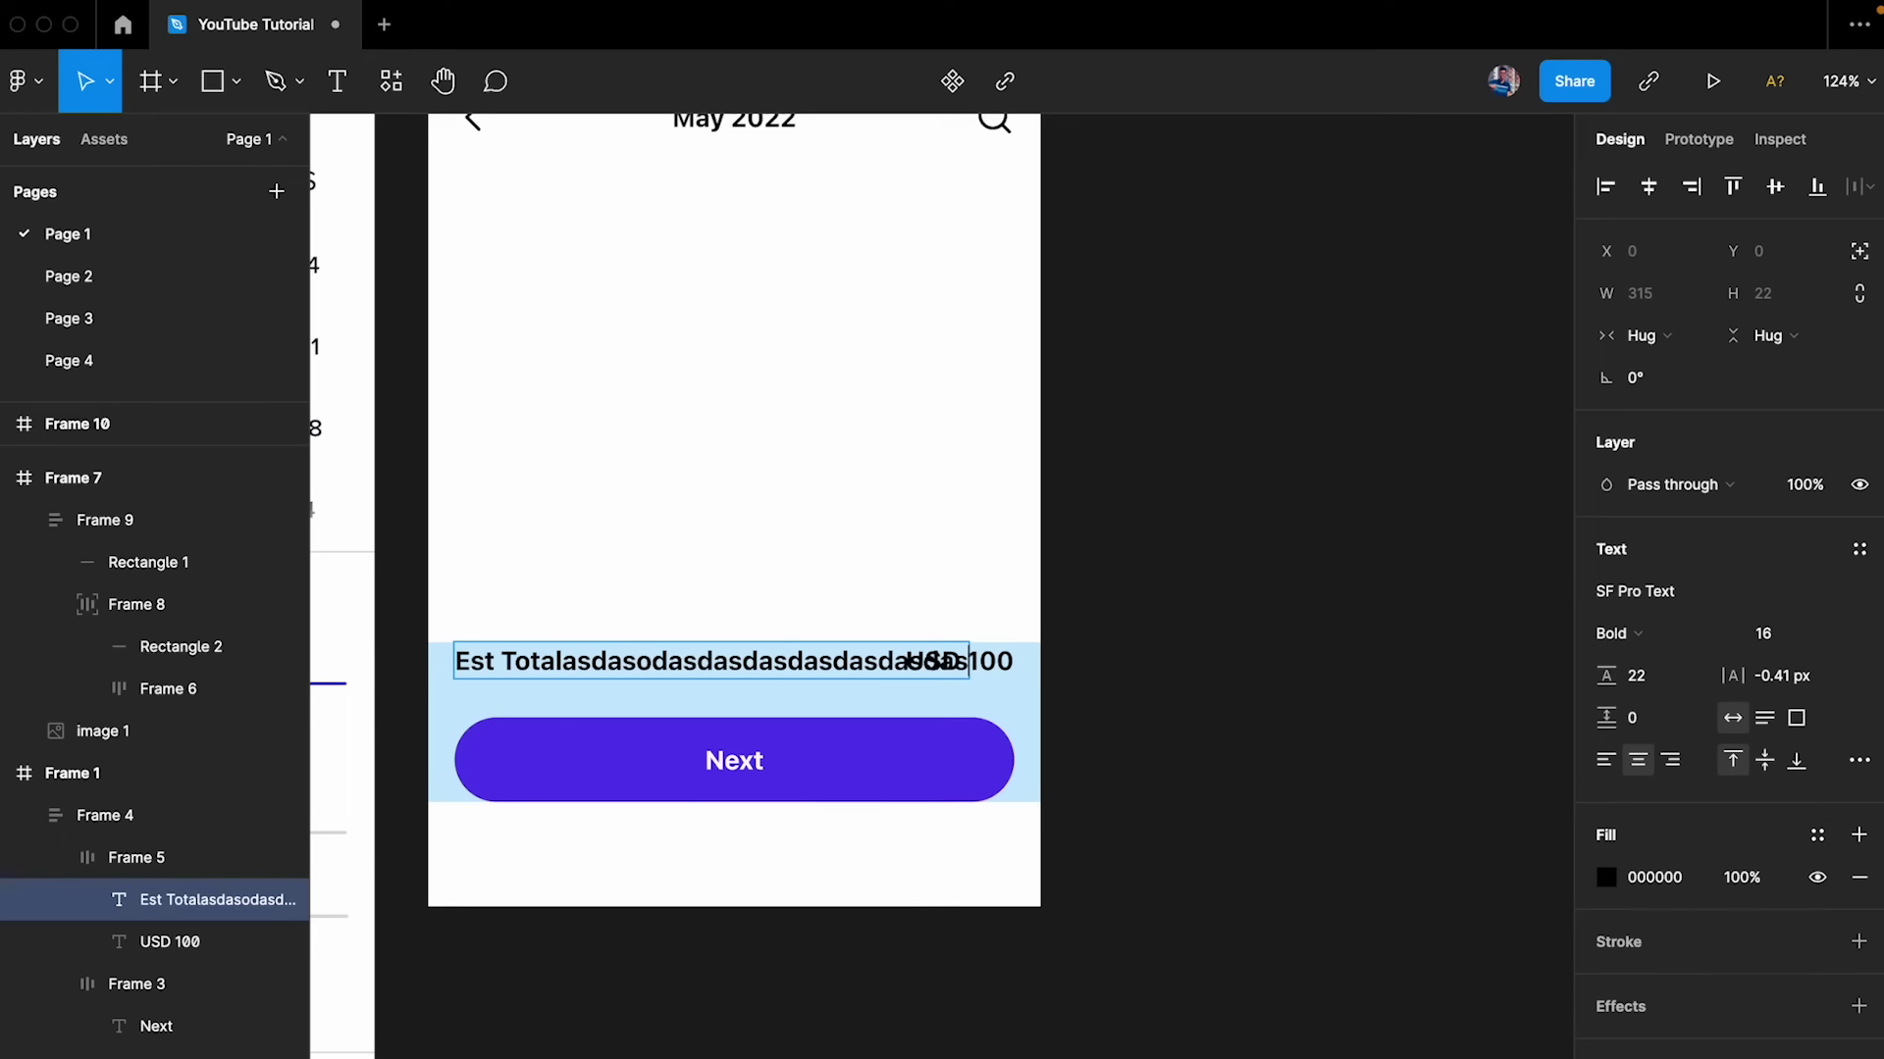
key(ctrl+z)
- Insert a long "adasda" string before "USD 100" to test overlap with the "Est Total" label, and undo the insertion
double_click(968, 667)
text(adasdasdasdasdad)
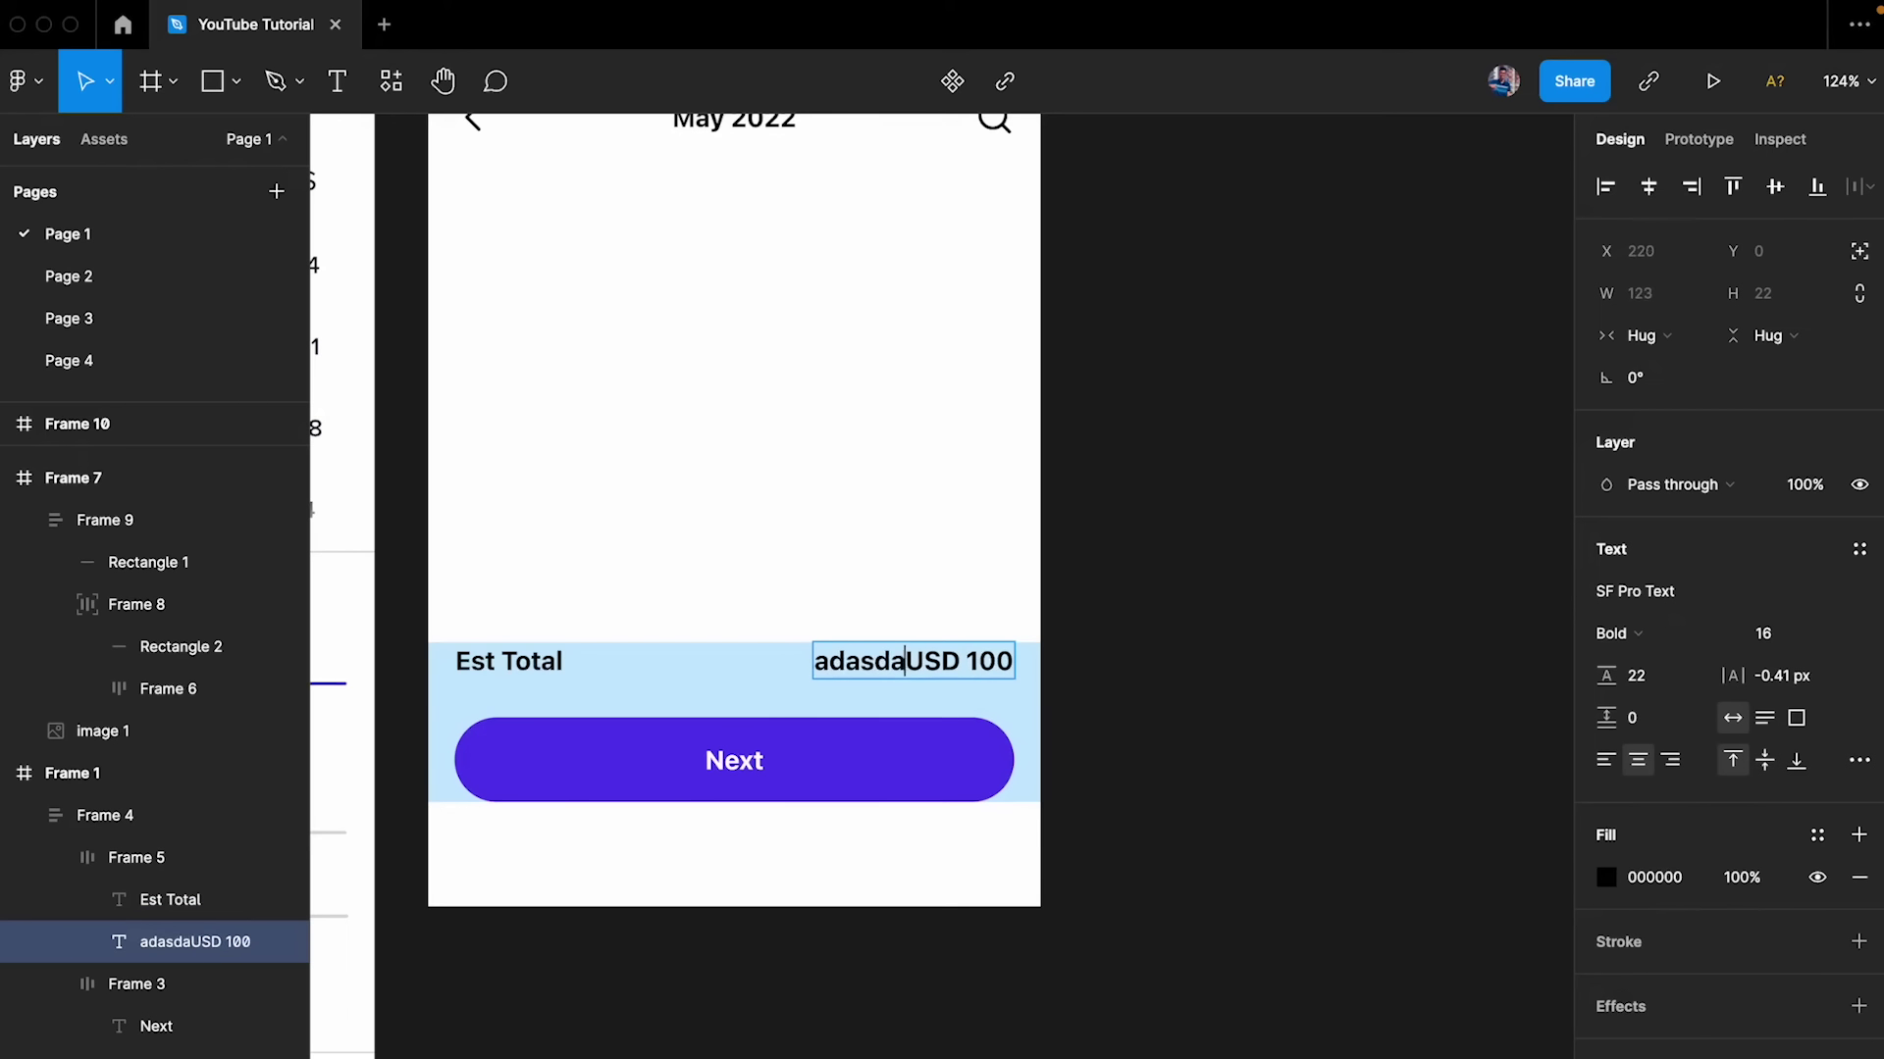
text(asdasdasdas)
key(ctrl+z)
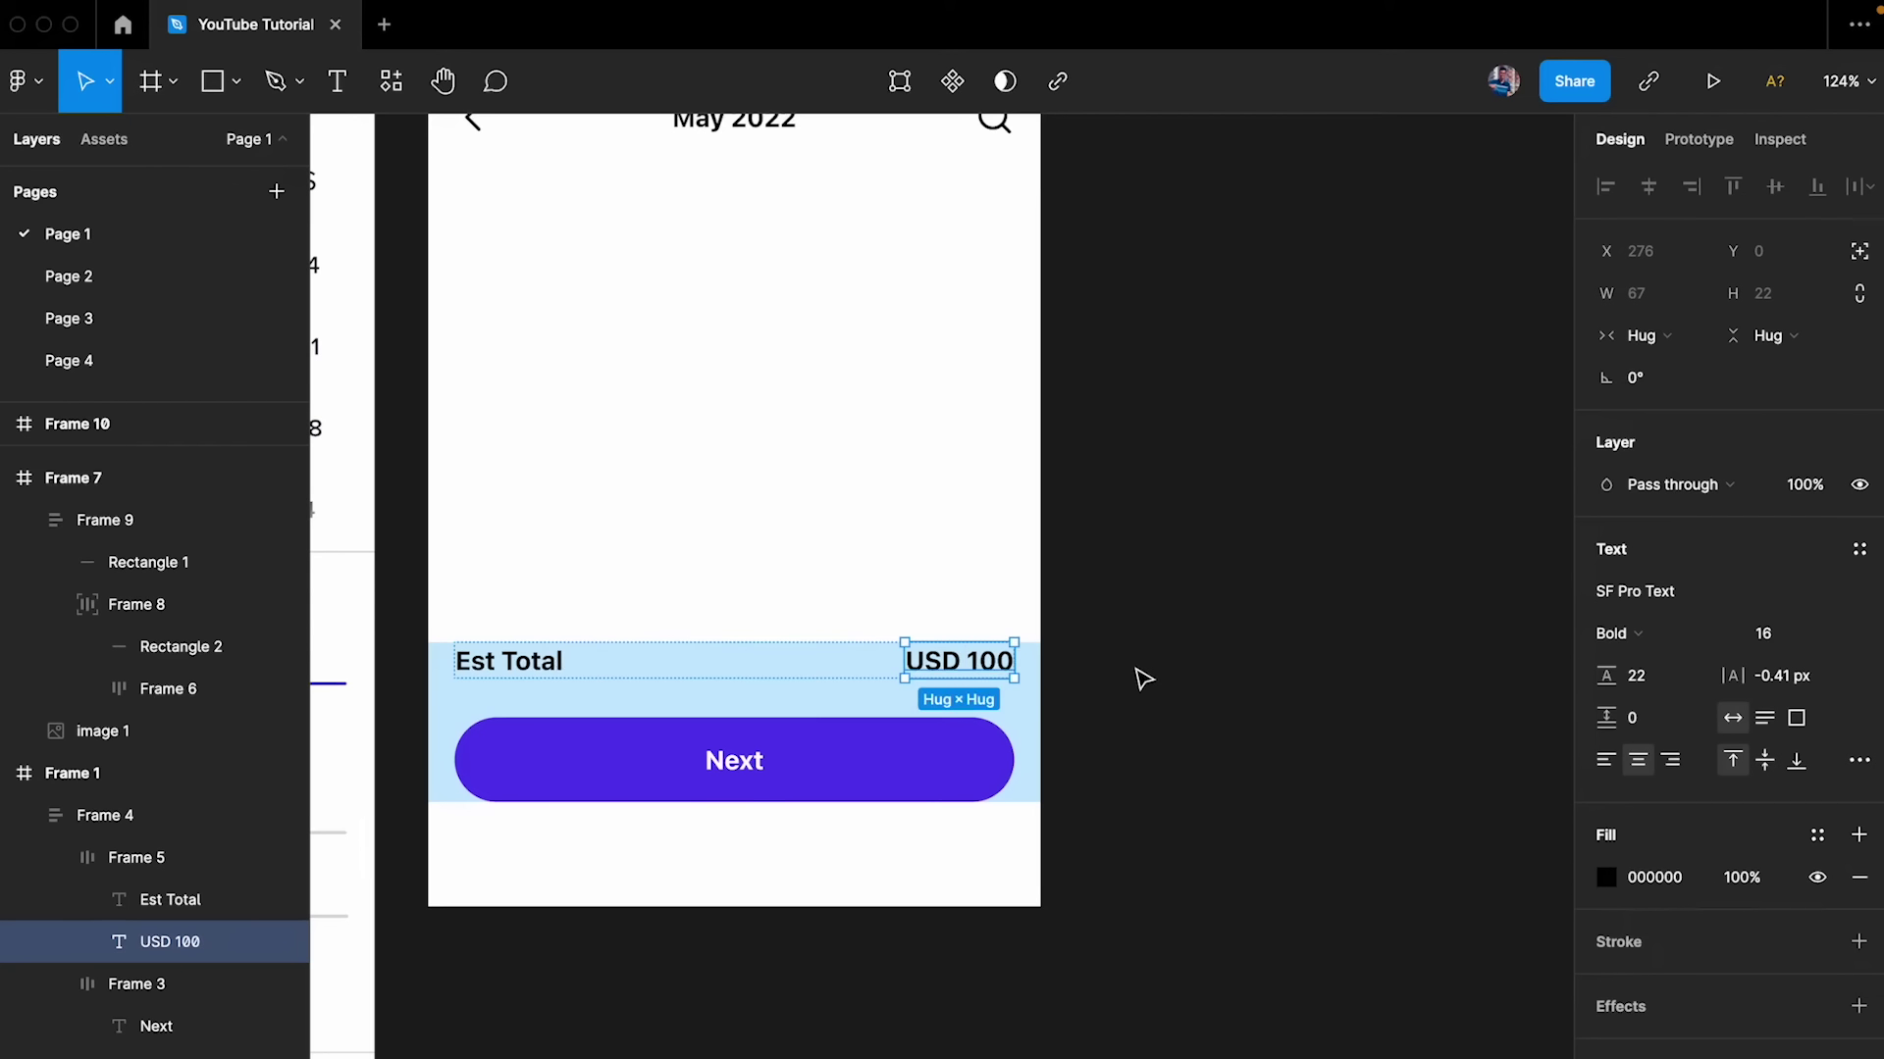
- Set "Est Total" and "USD 100" to Fill container width, aligning "Est Total" left and "USD 100" right
shift+click(525, 674)
click(1645, 339)
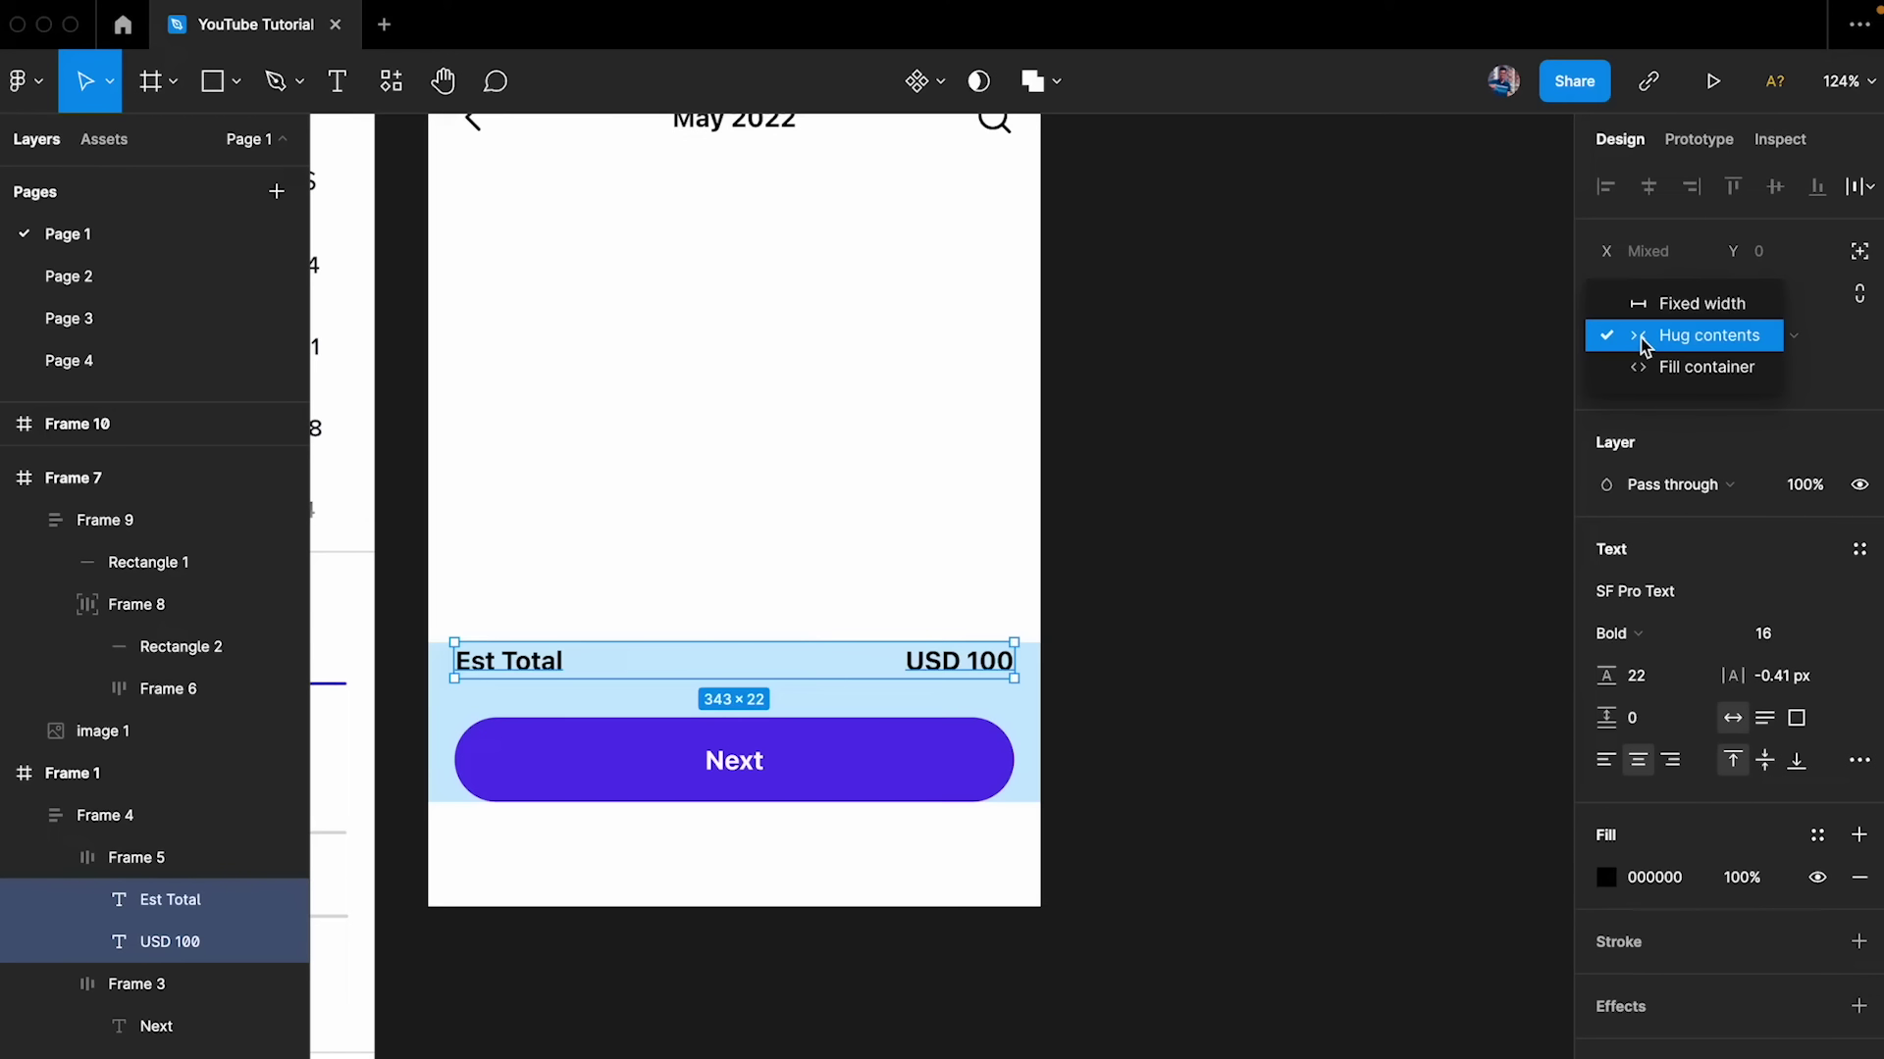
click(1648, 367)
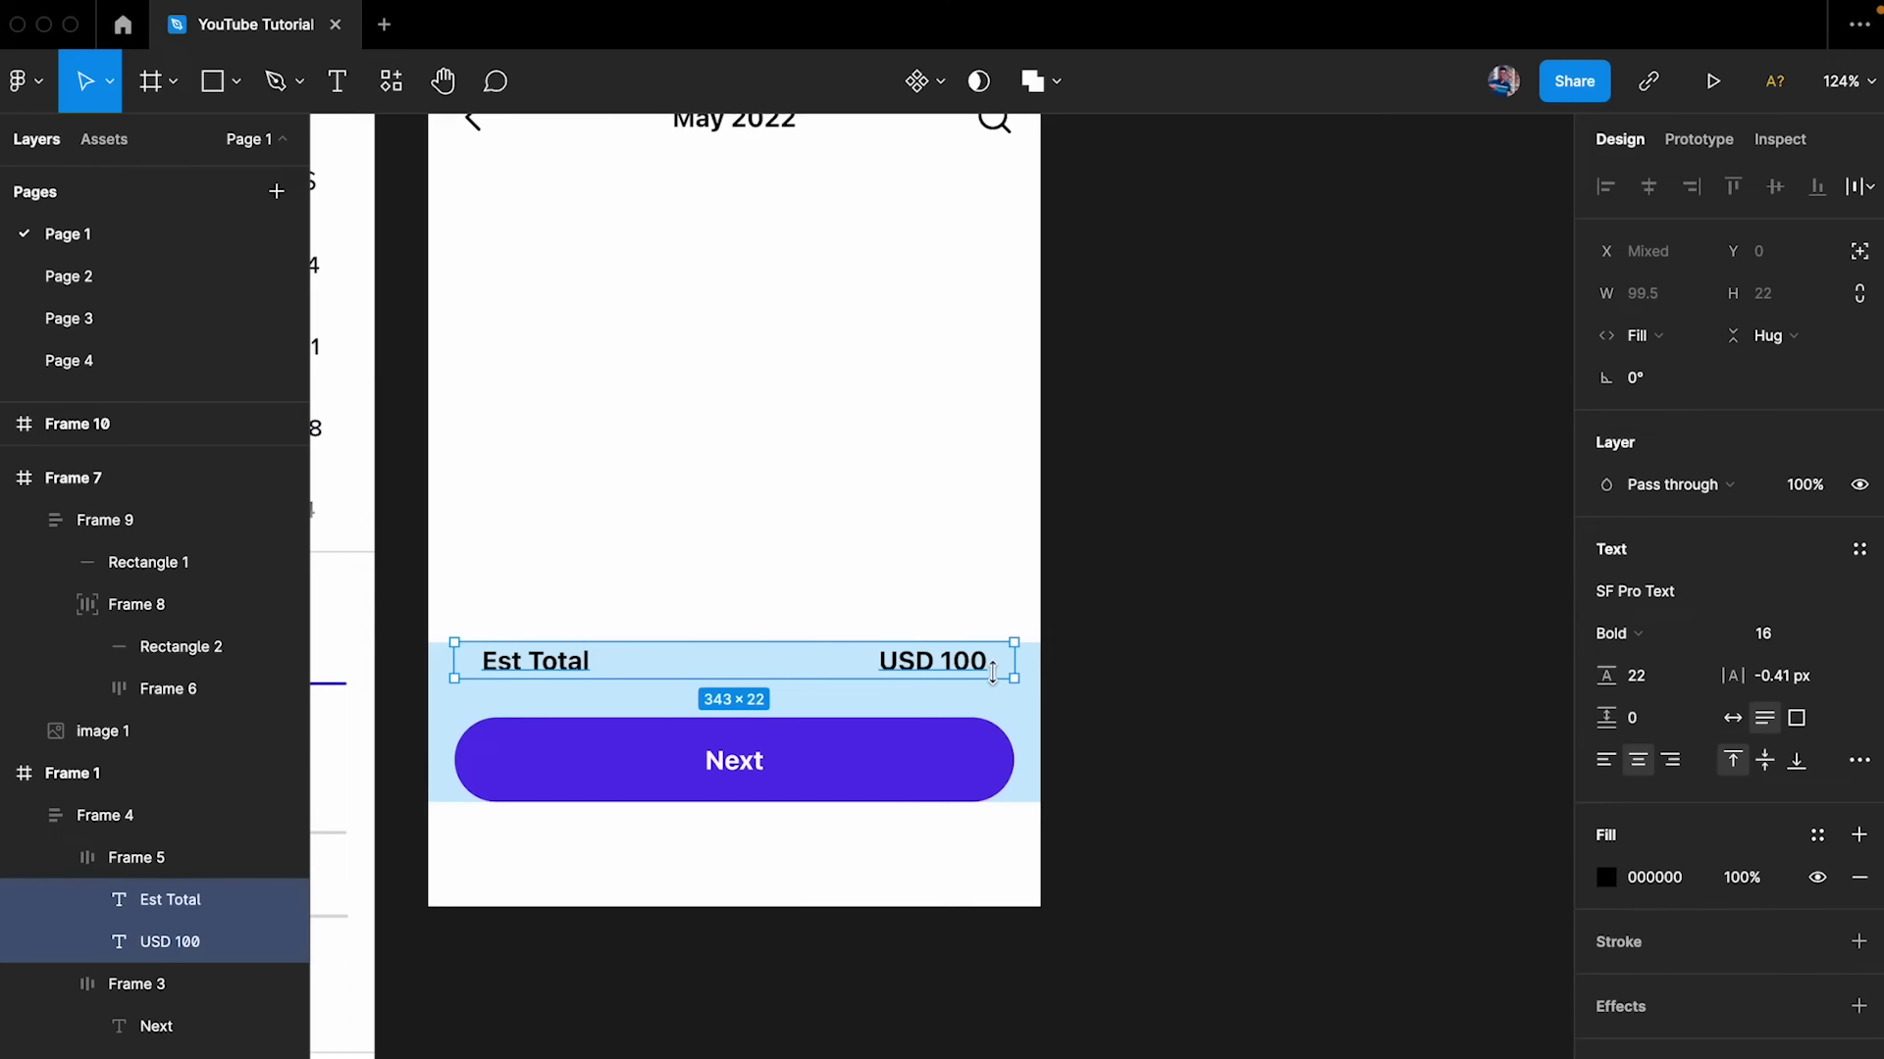
click(537, 673)
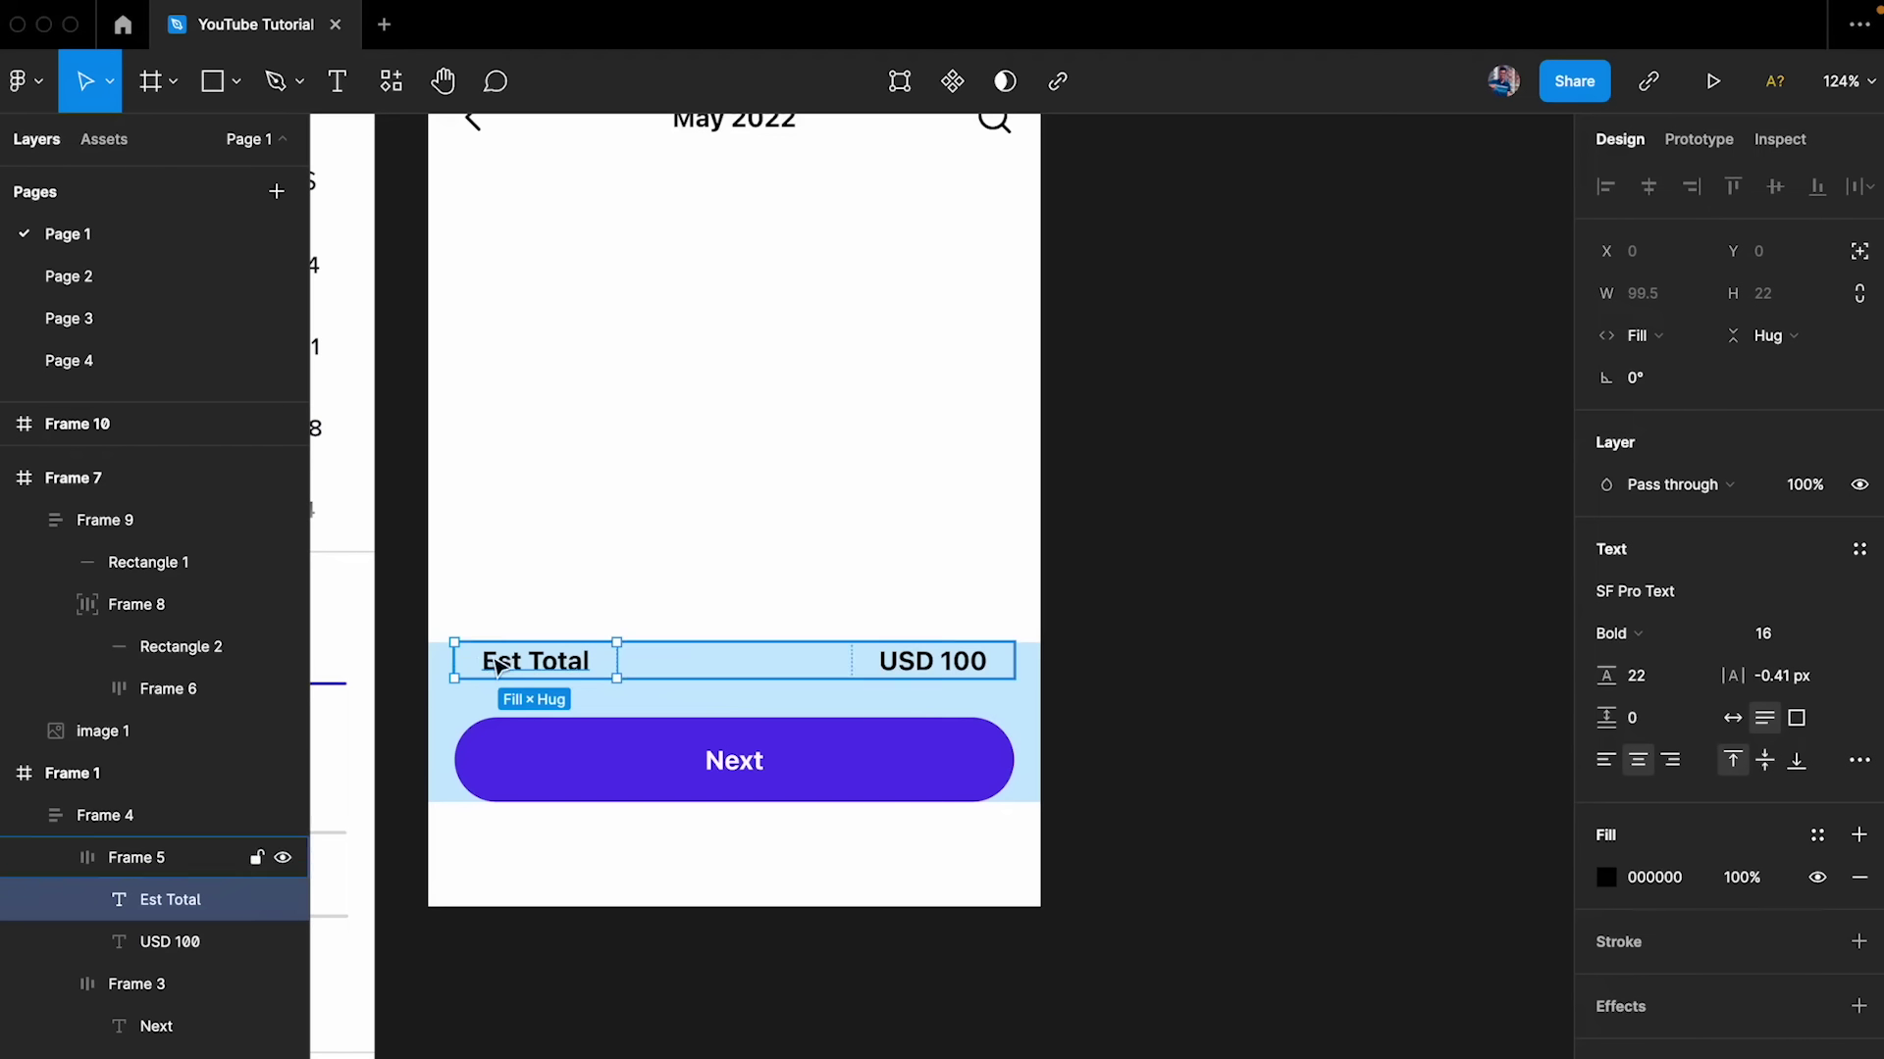
click(1606, 761)
click(927, 667)
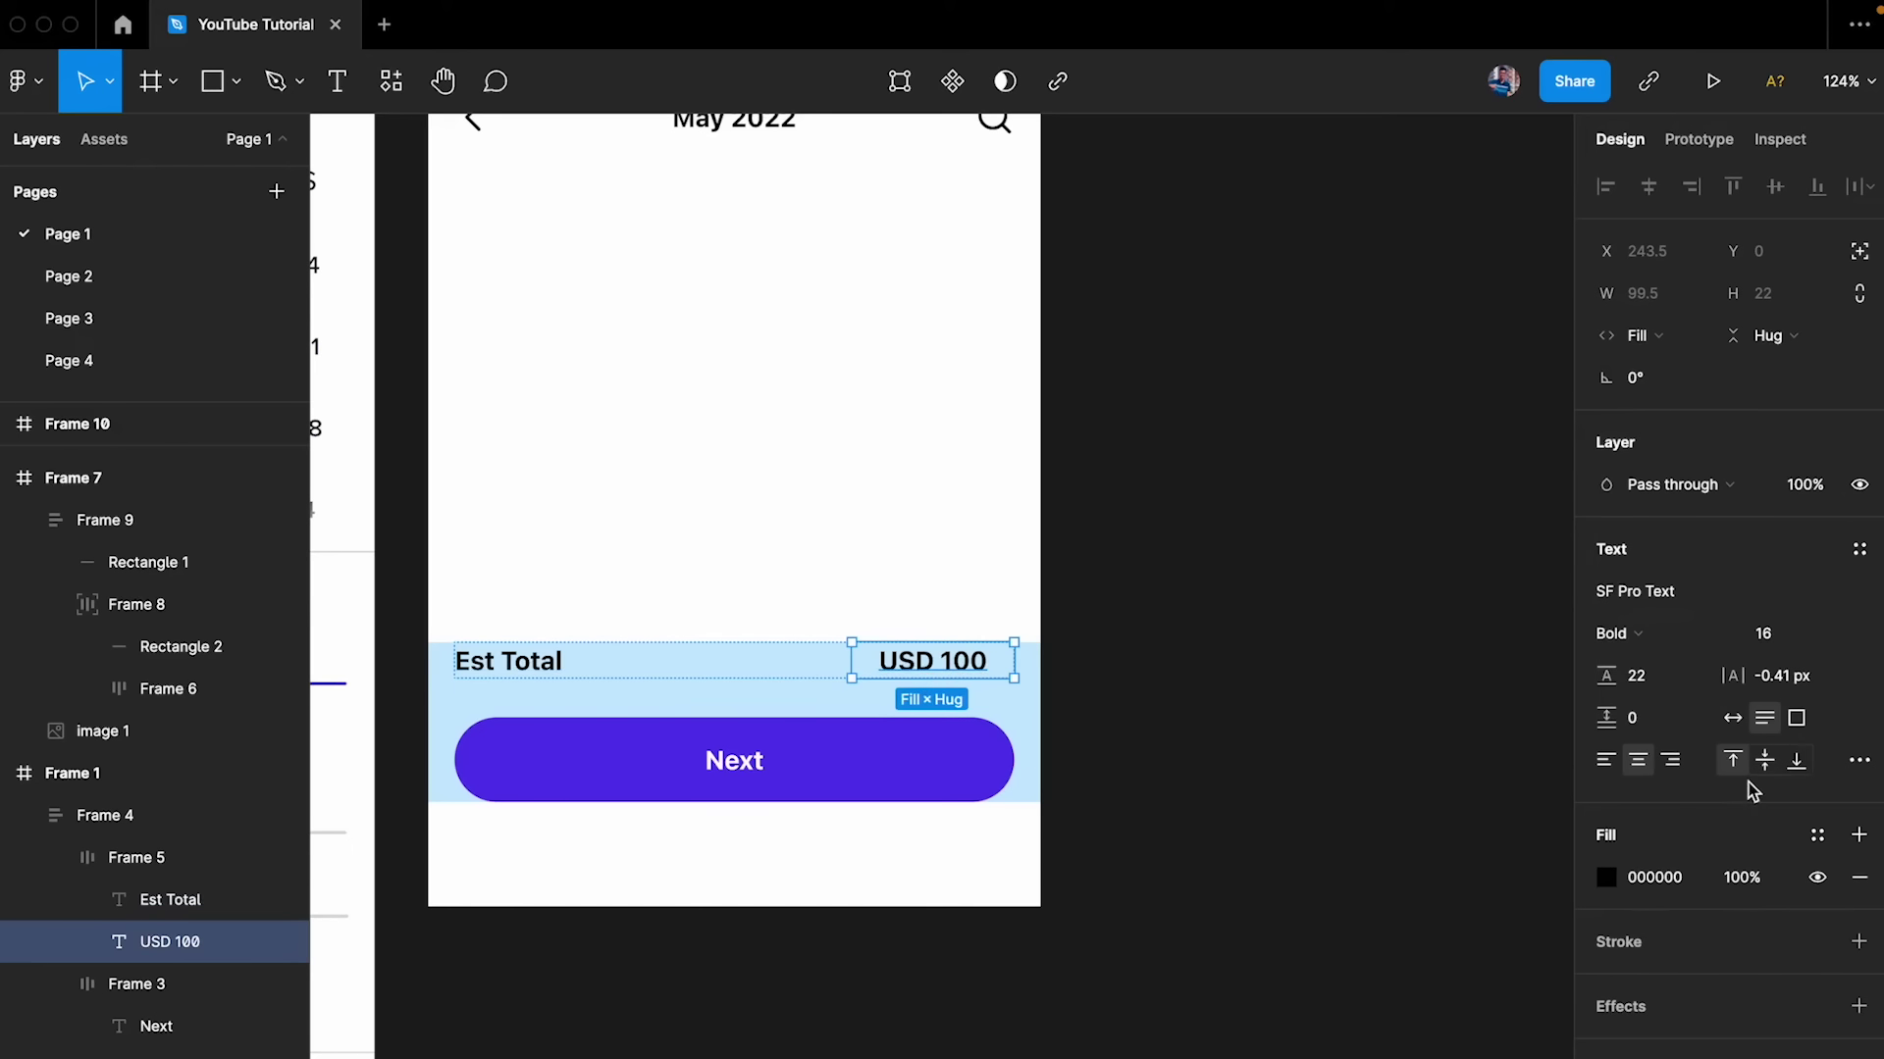
click(1670, 762)
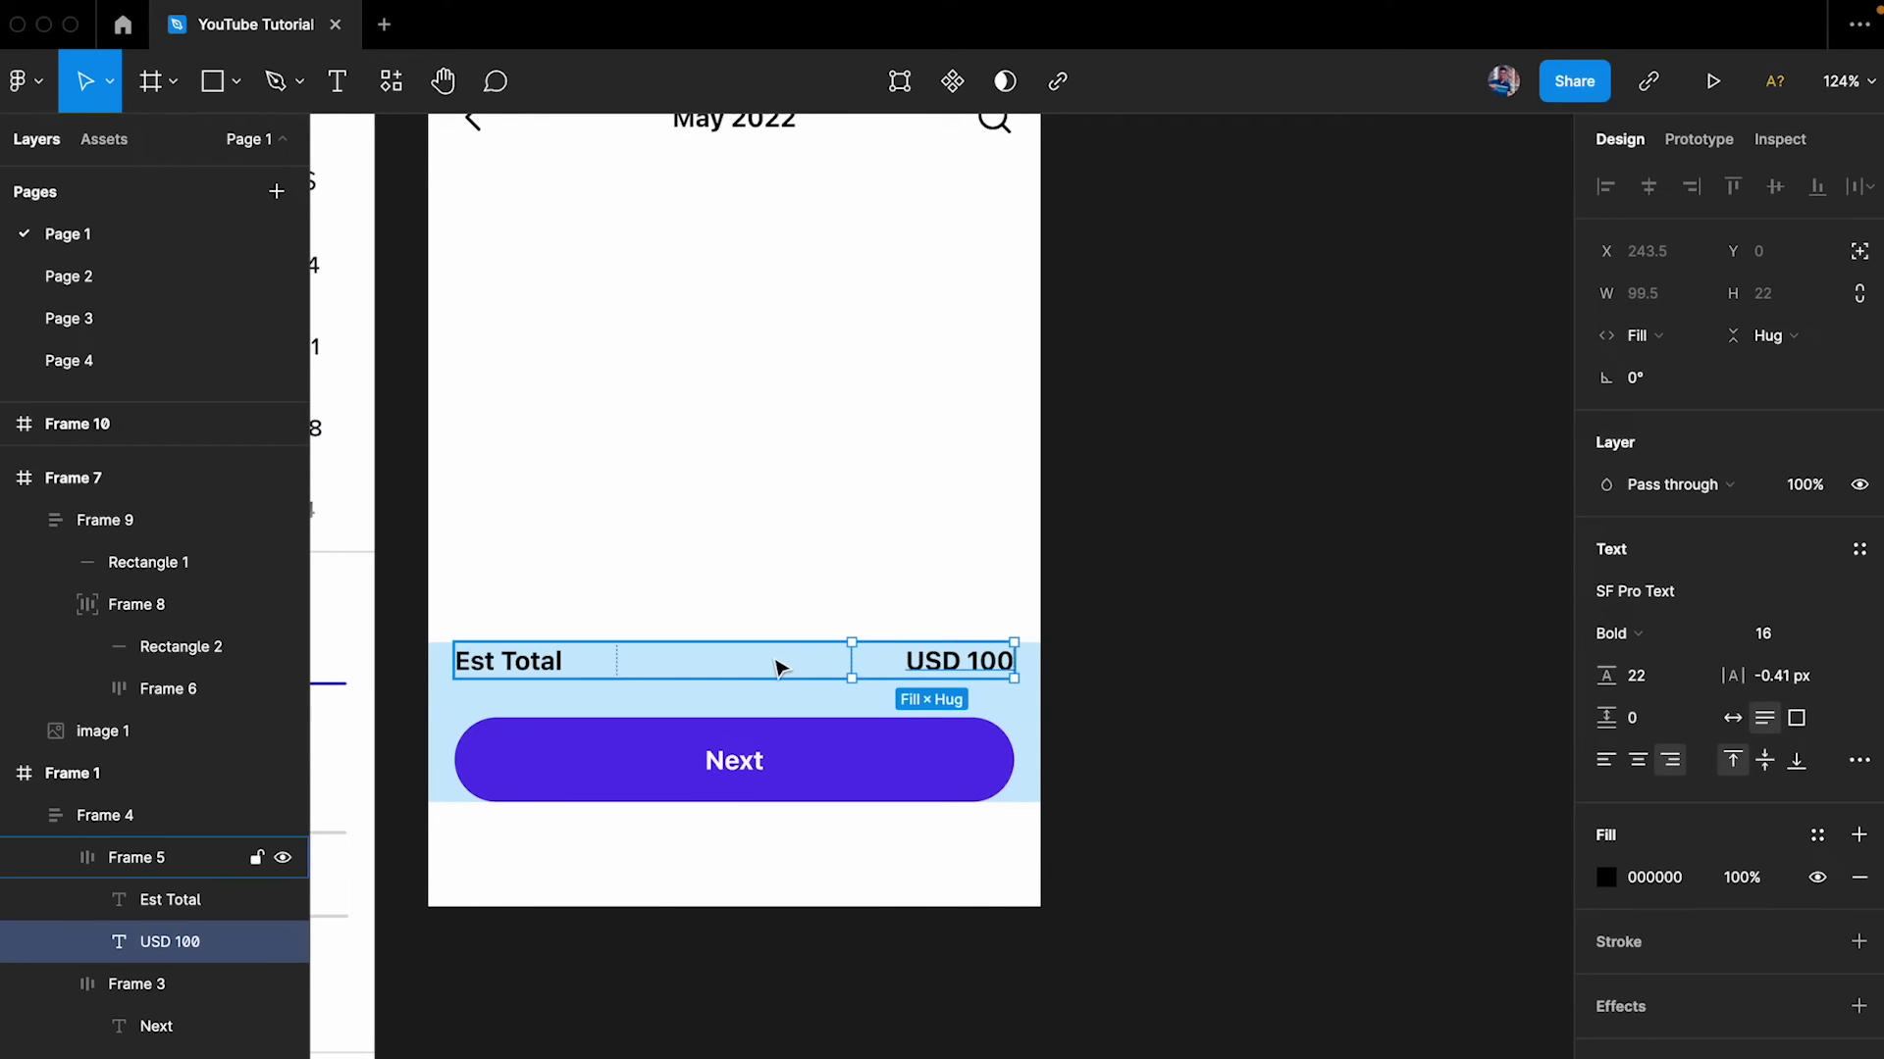
- Set the auto layout spacing of Frame 5, the row holding "Est Total" and "USD 100", to 8
click(723, 669)
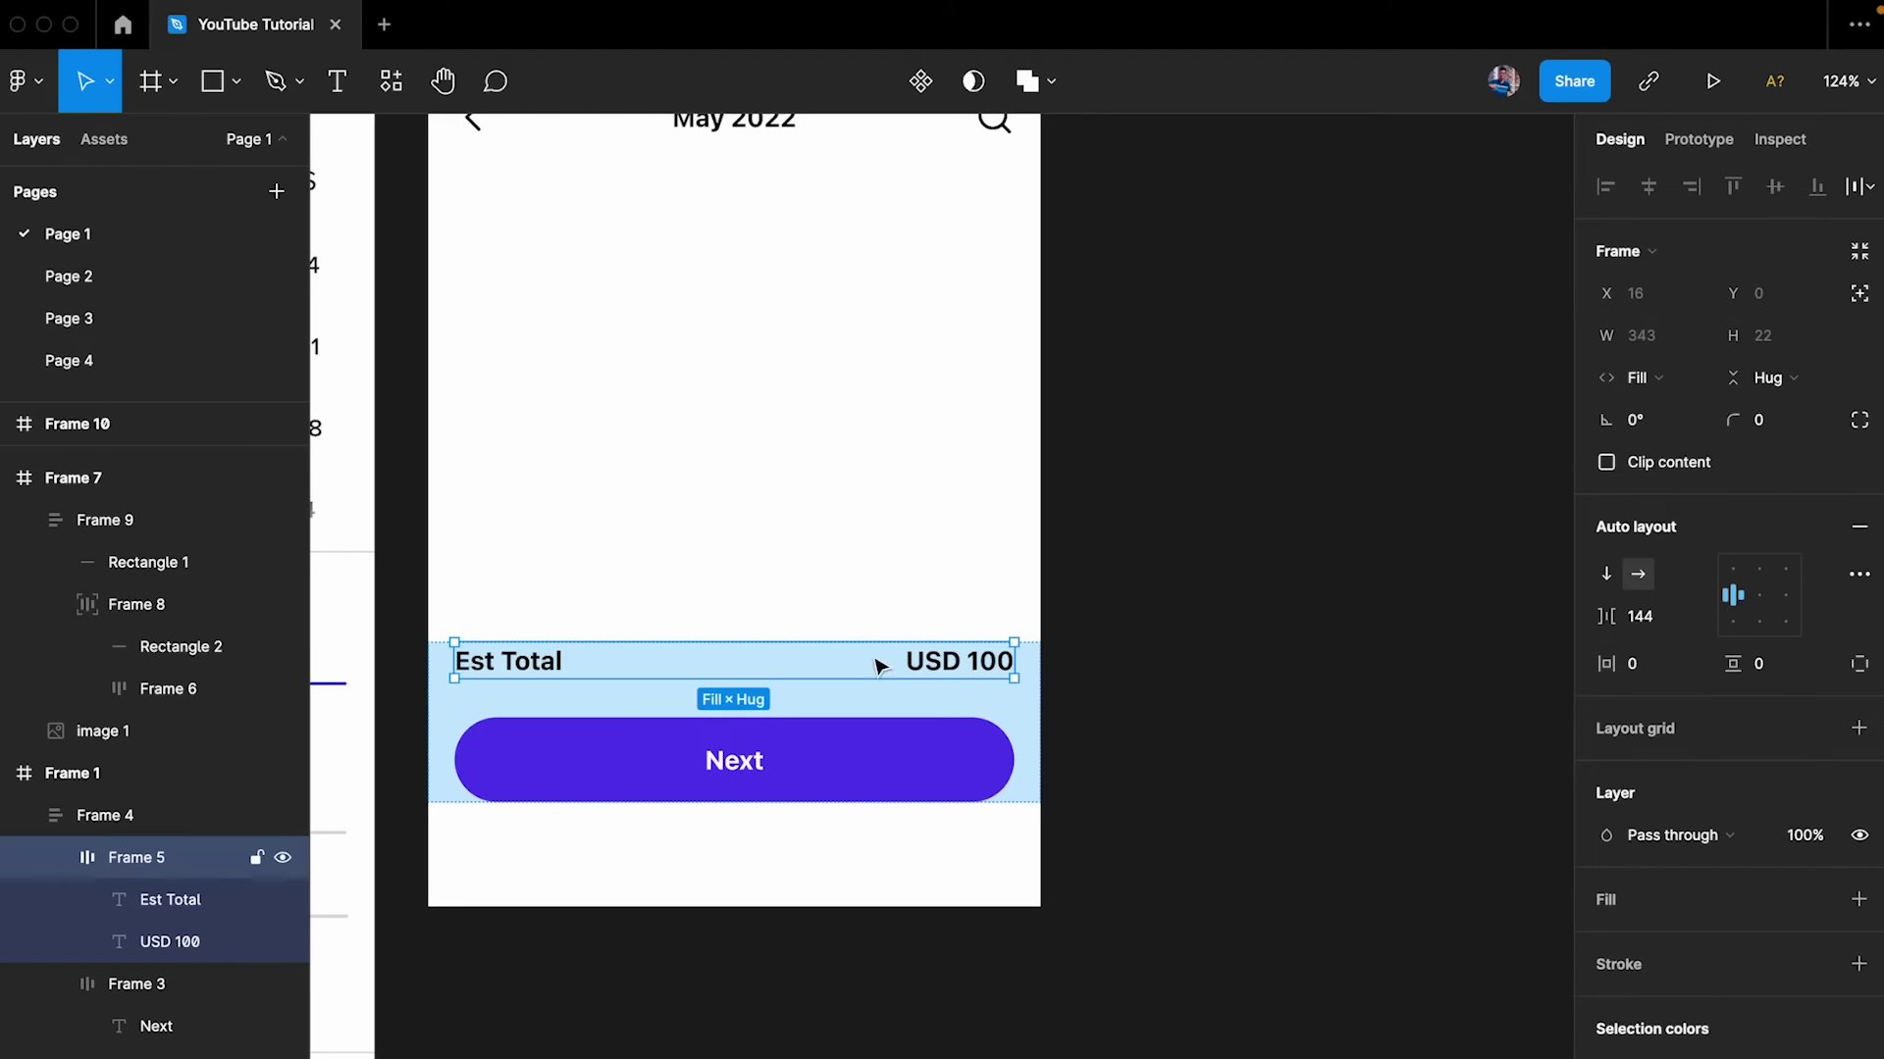
click(1668, 631)
text(8)
key(Return)
click(882, 663)
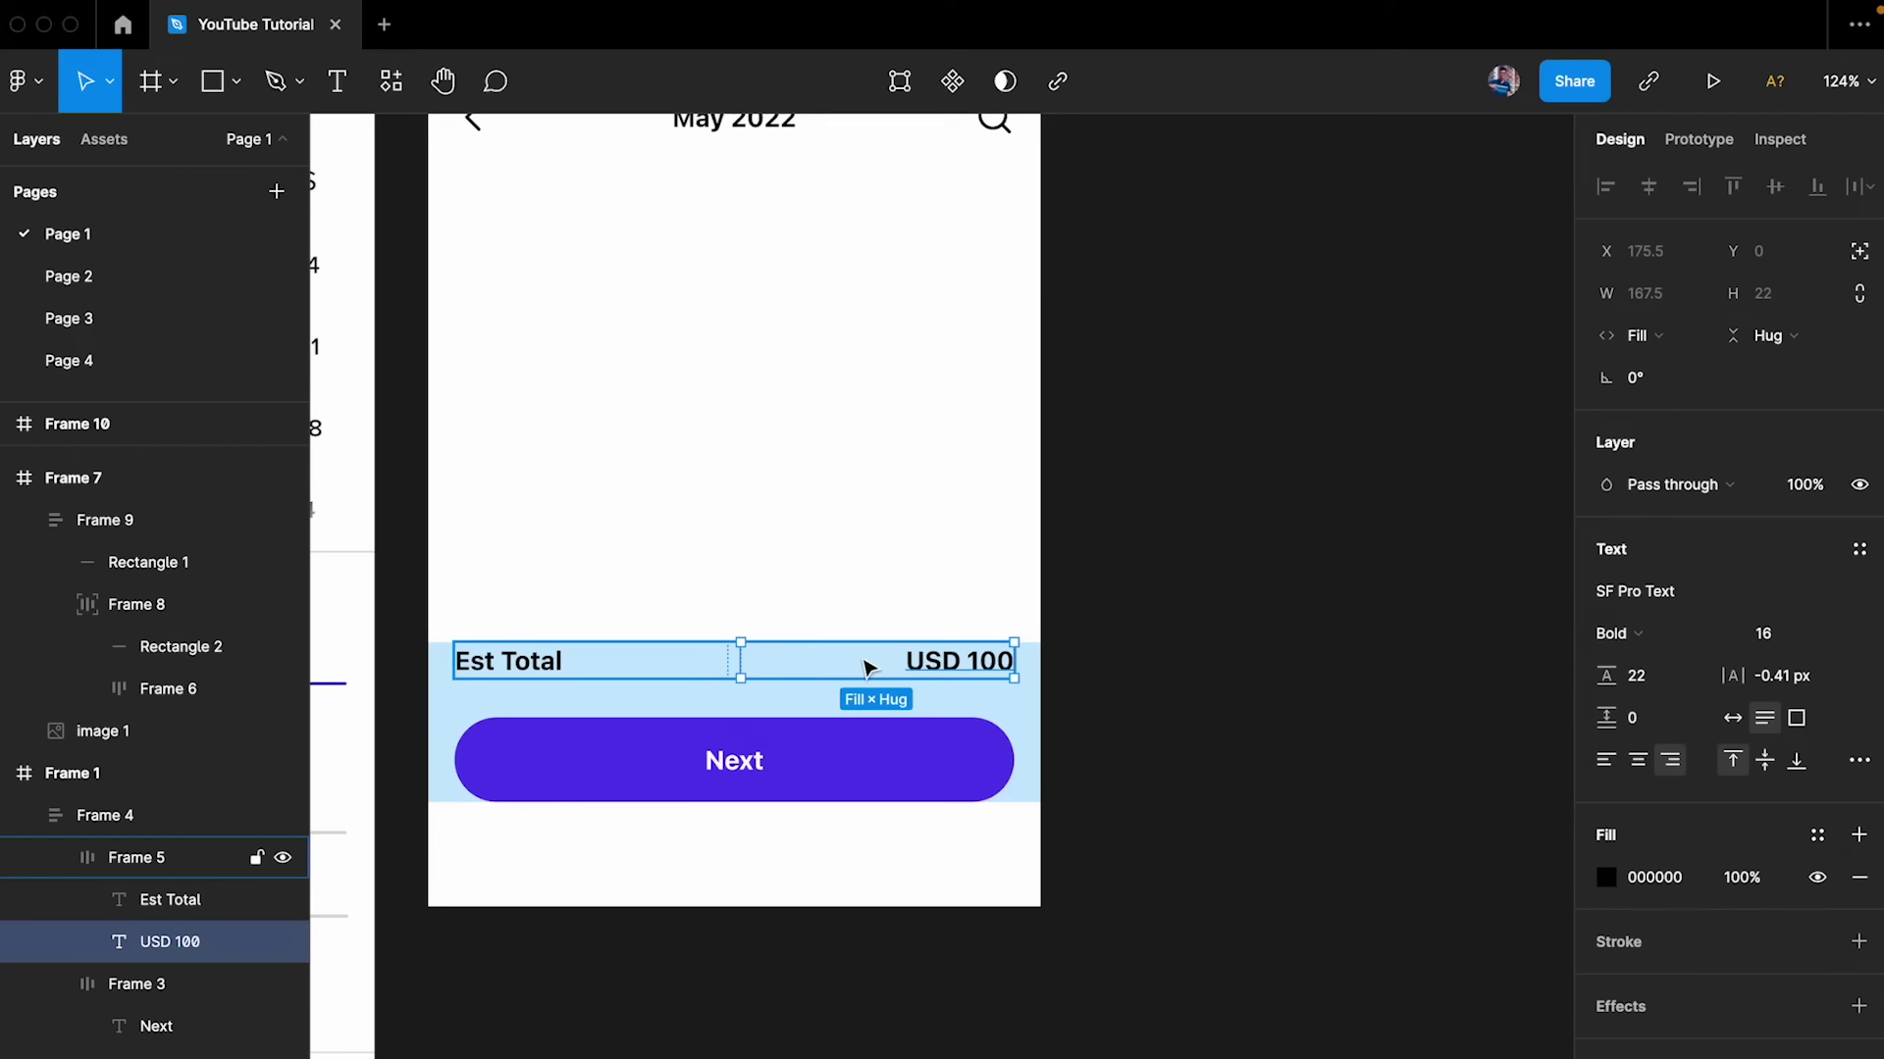
- Extend the "Est Total" label above the Next button to "Est Total for all 15 items"
click(538, 662)
double_click(510, 660)
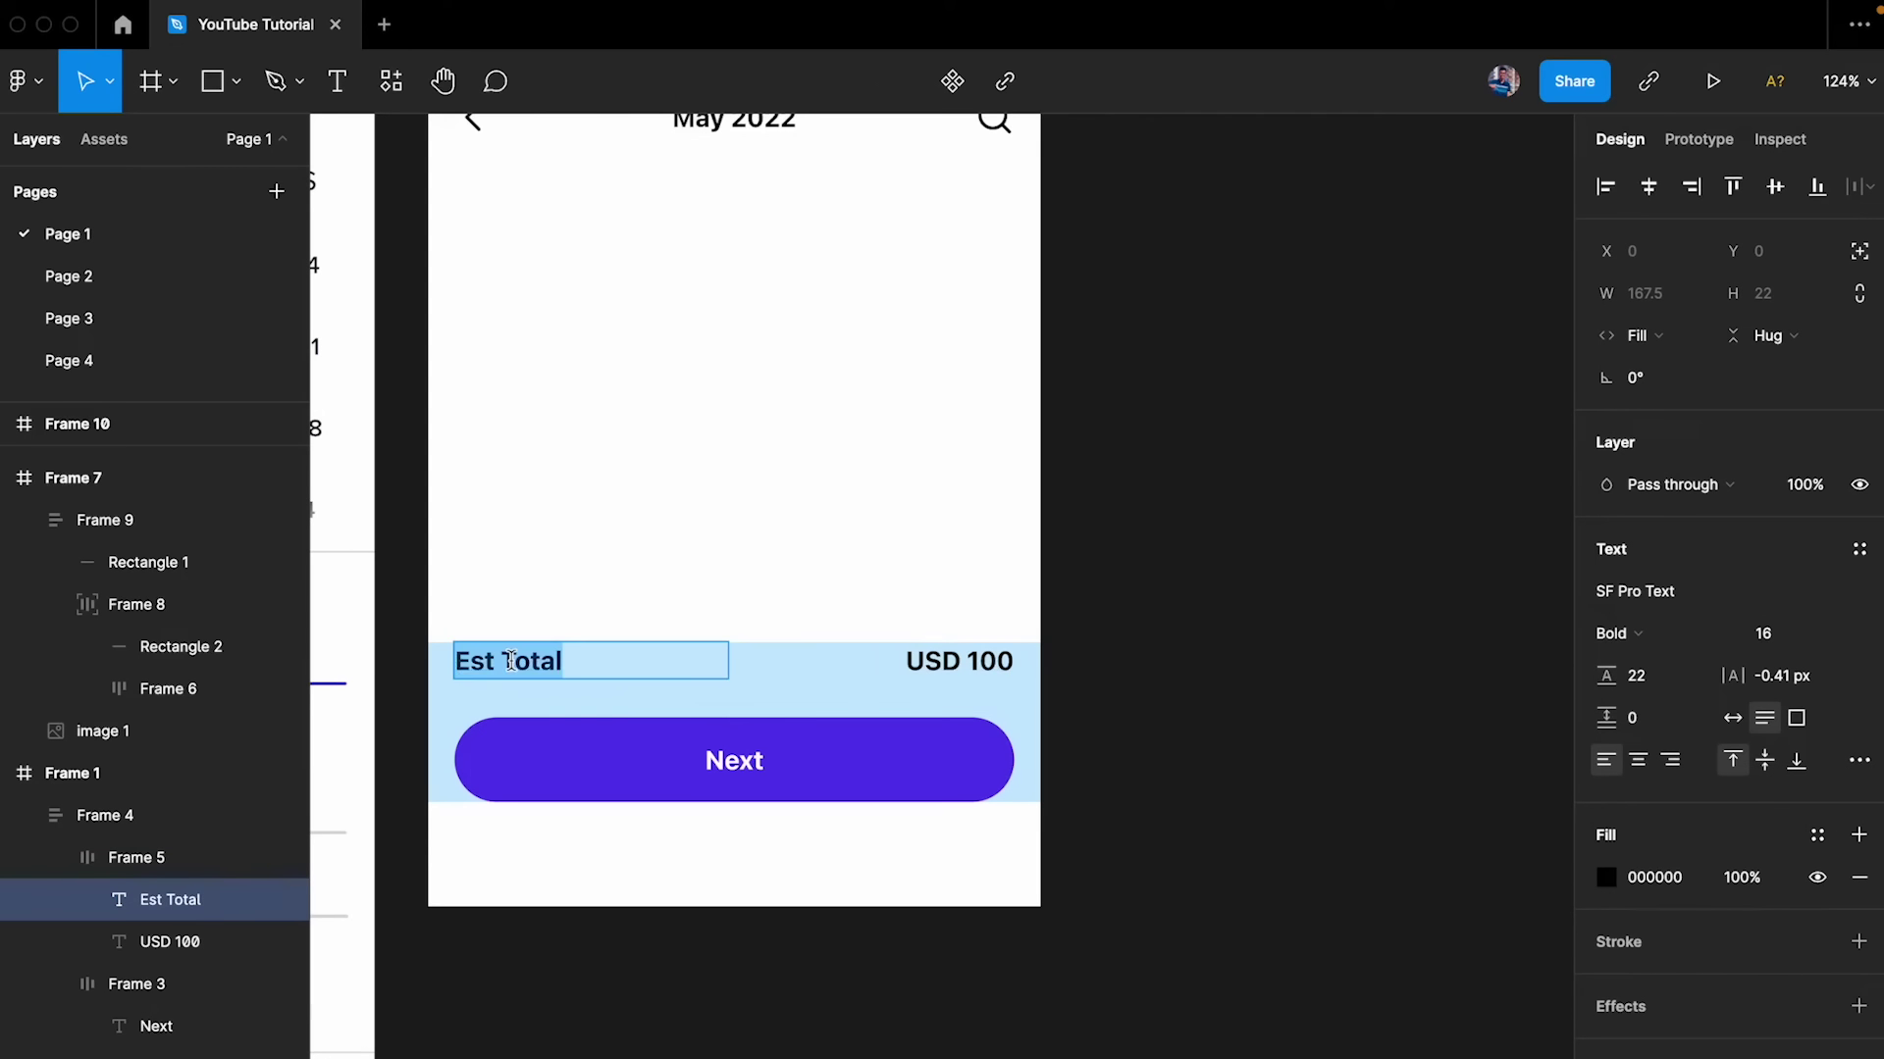
key(Right)
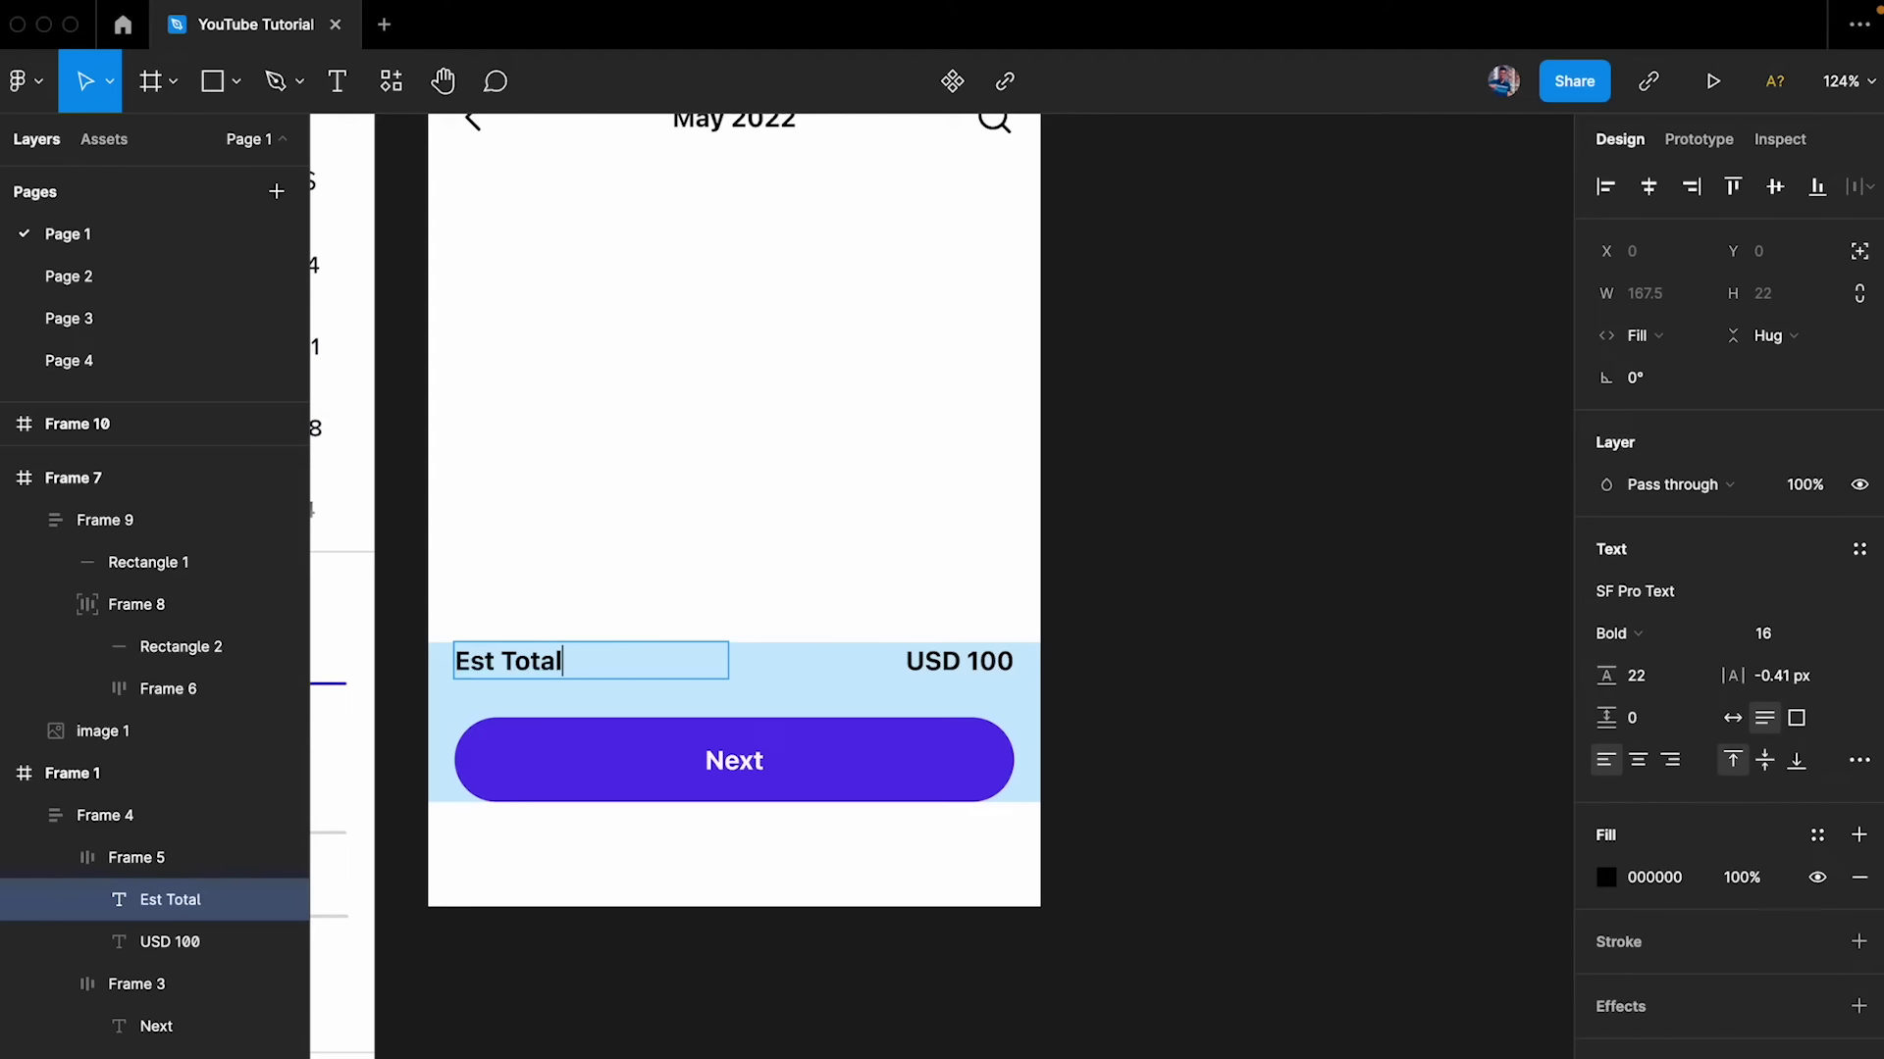
text(for all 15 items)
key(Escape)
click(1050, 557)
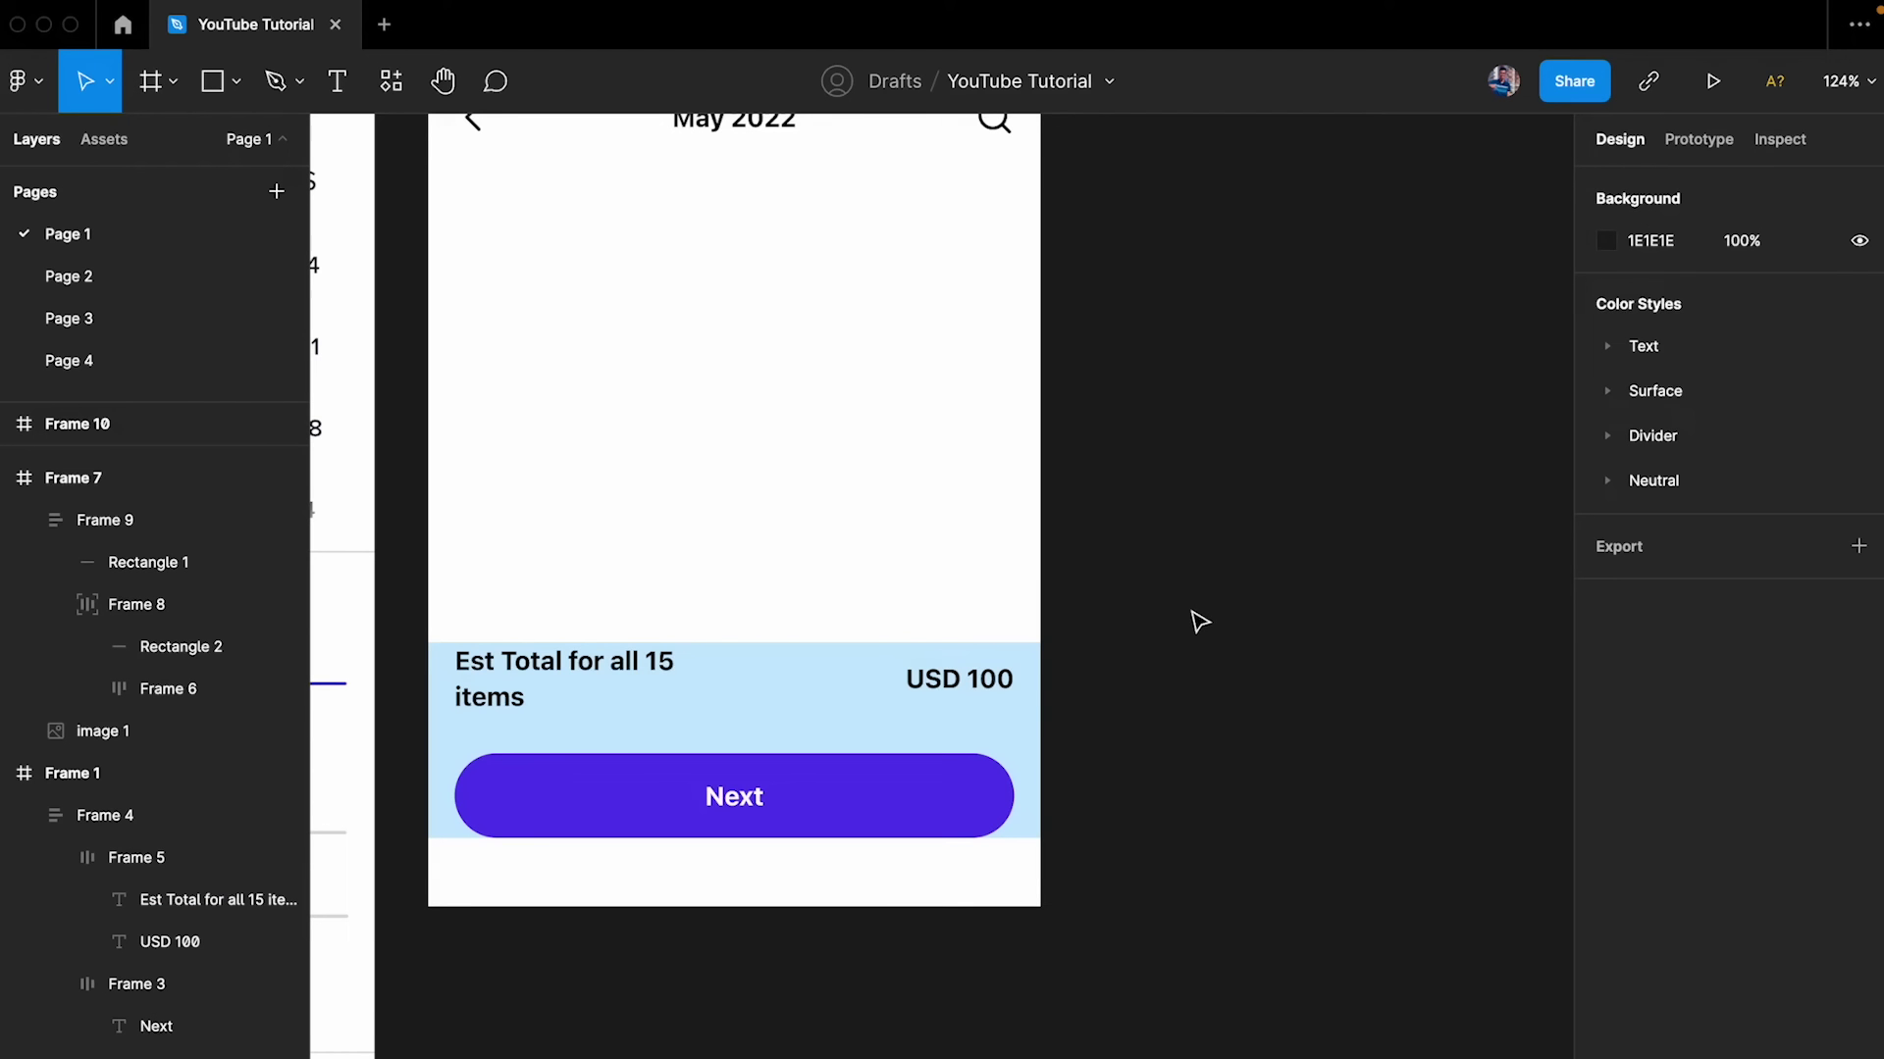
- Try top-left and bottom-left alignment on the Est Total row's auto layout, and undo both alignment changes
click(797, 697)
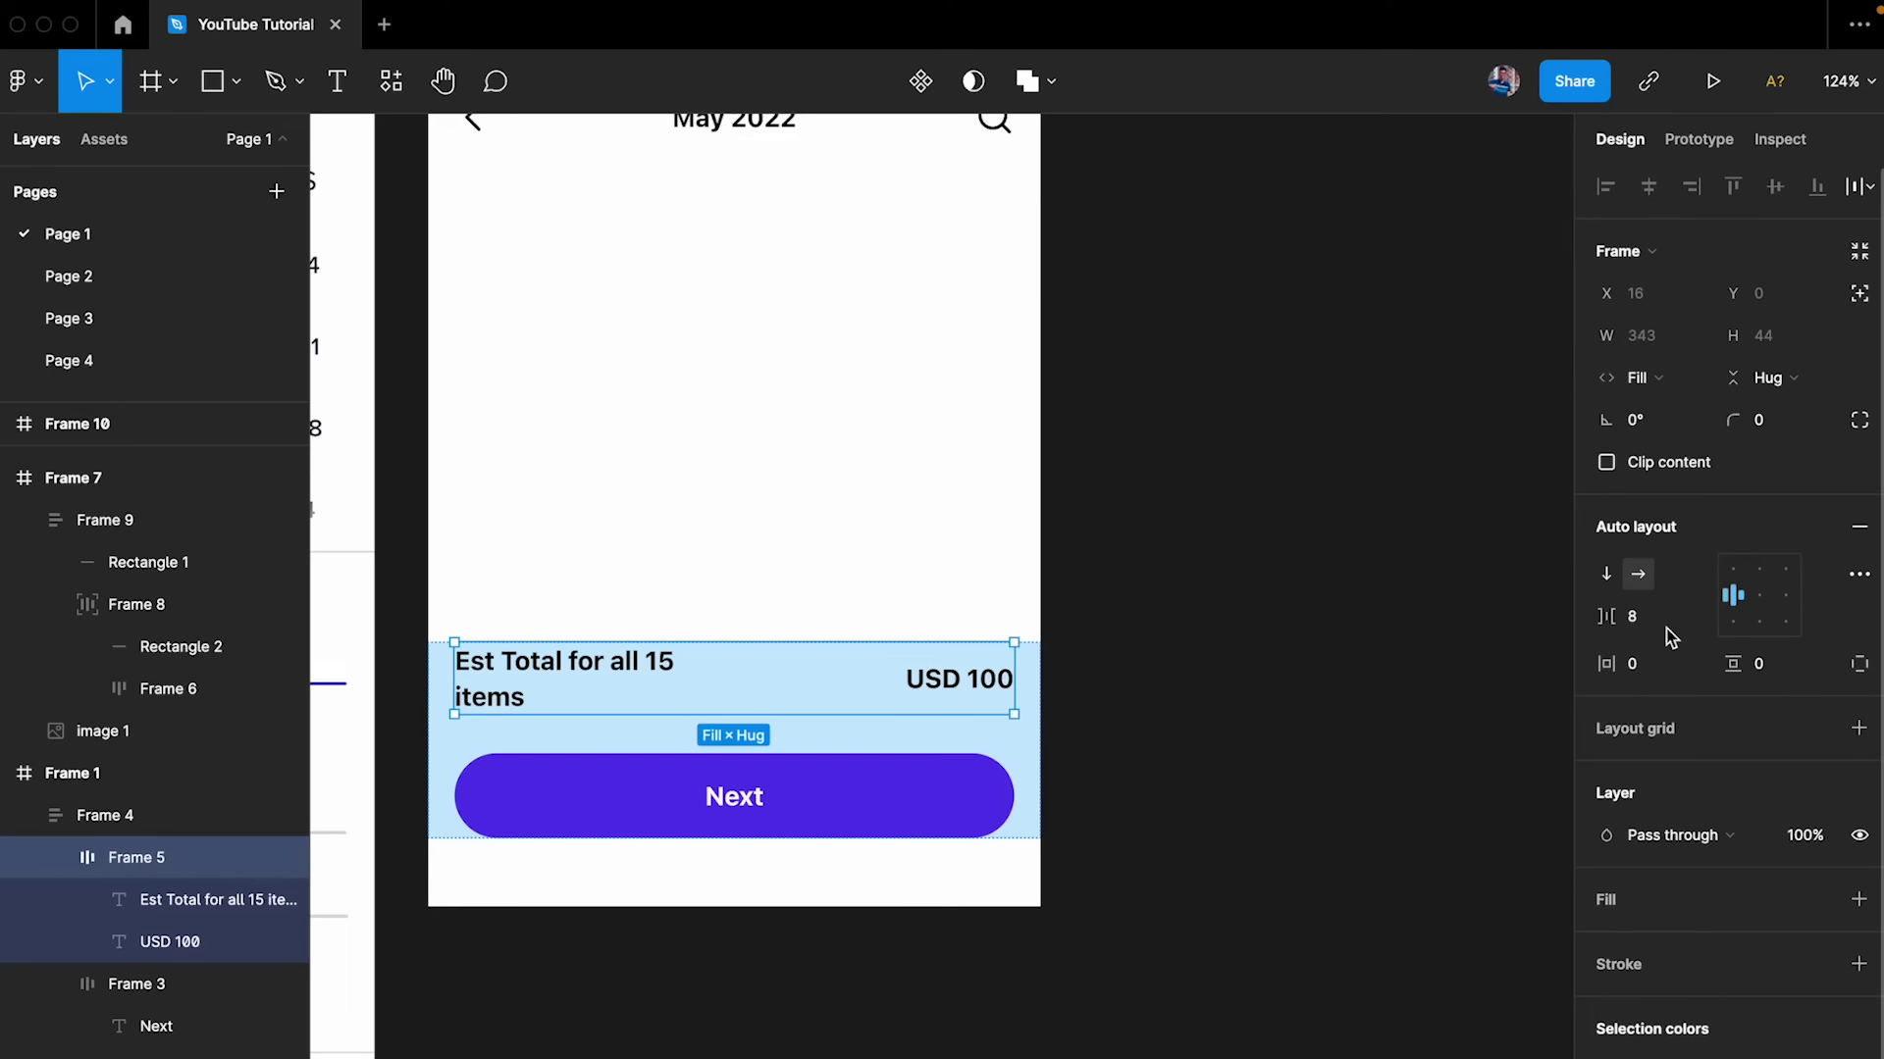
click(1736, 570)
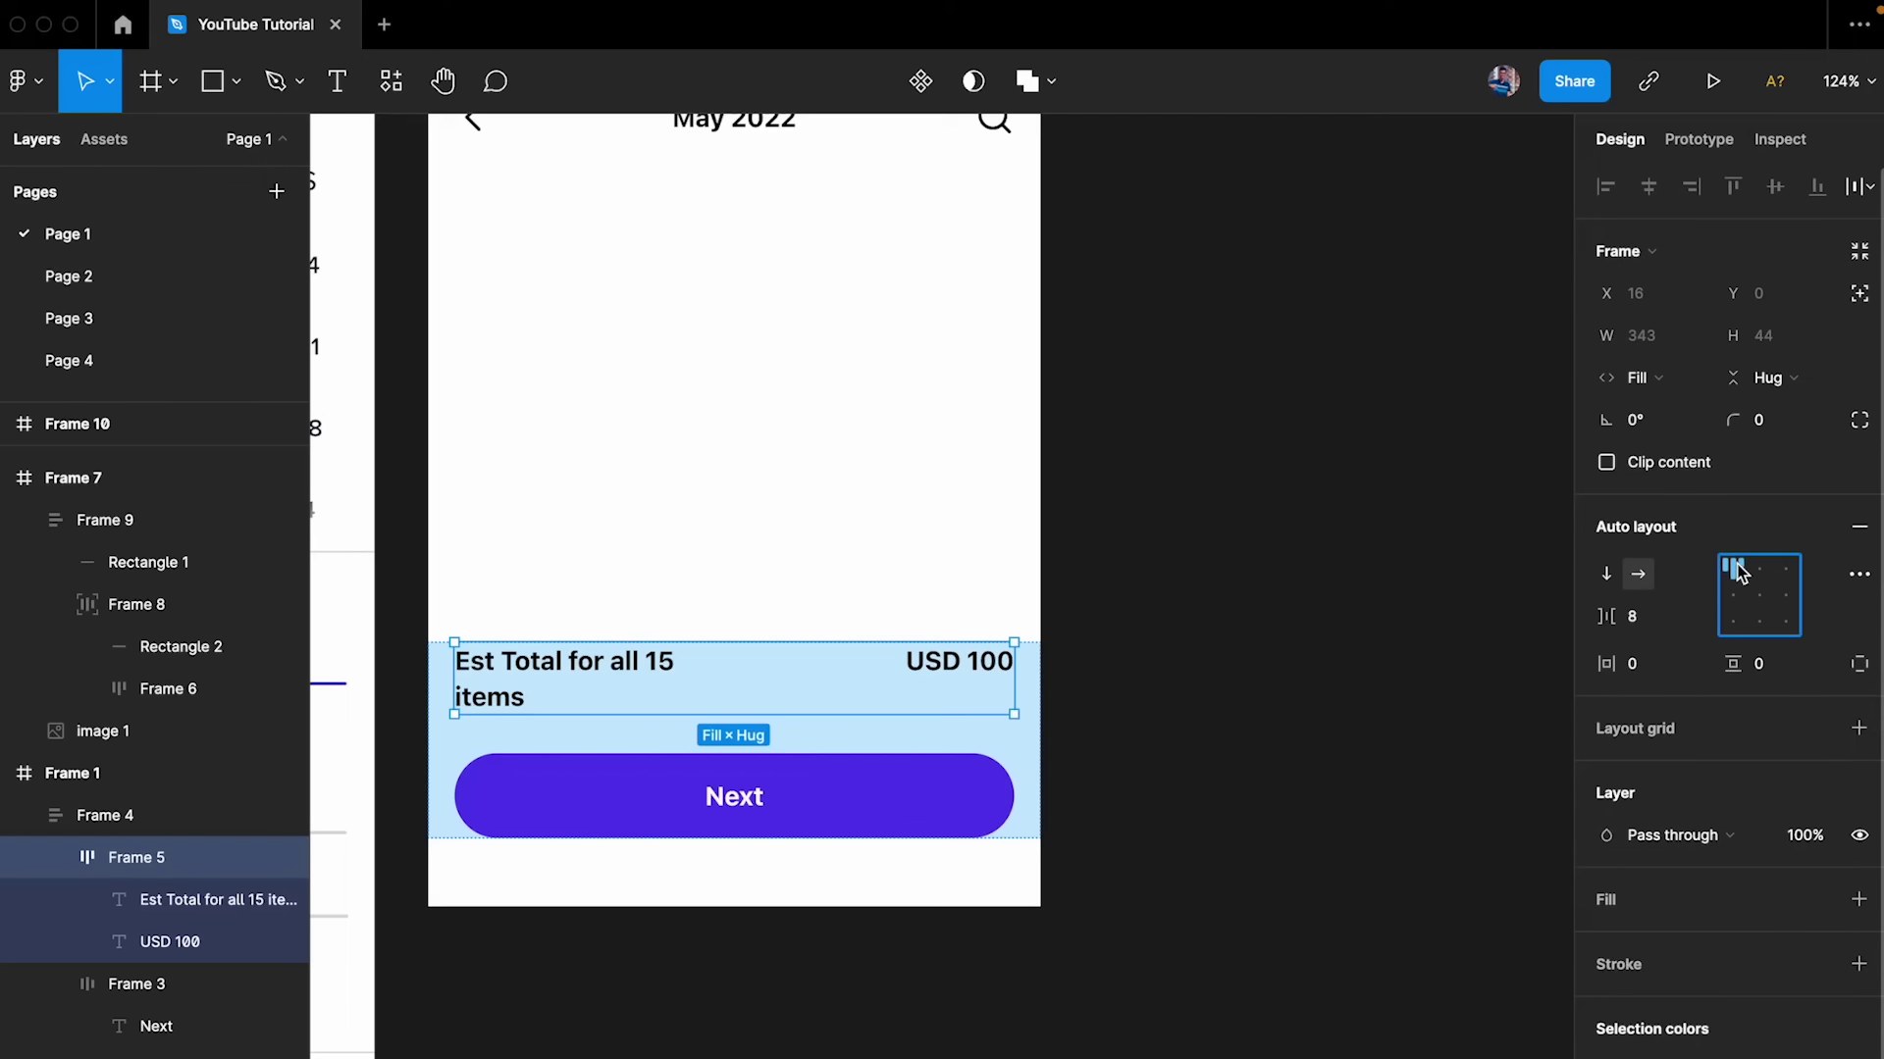
click(1732, 620)
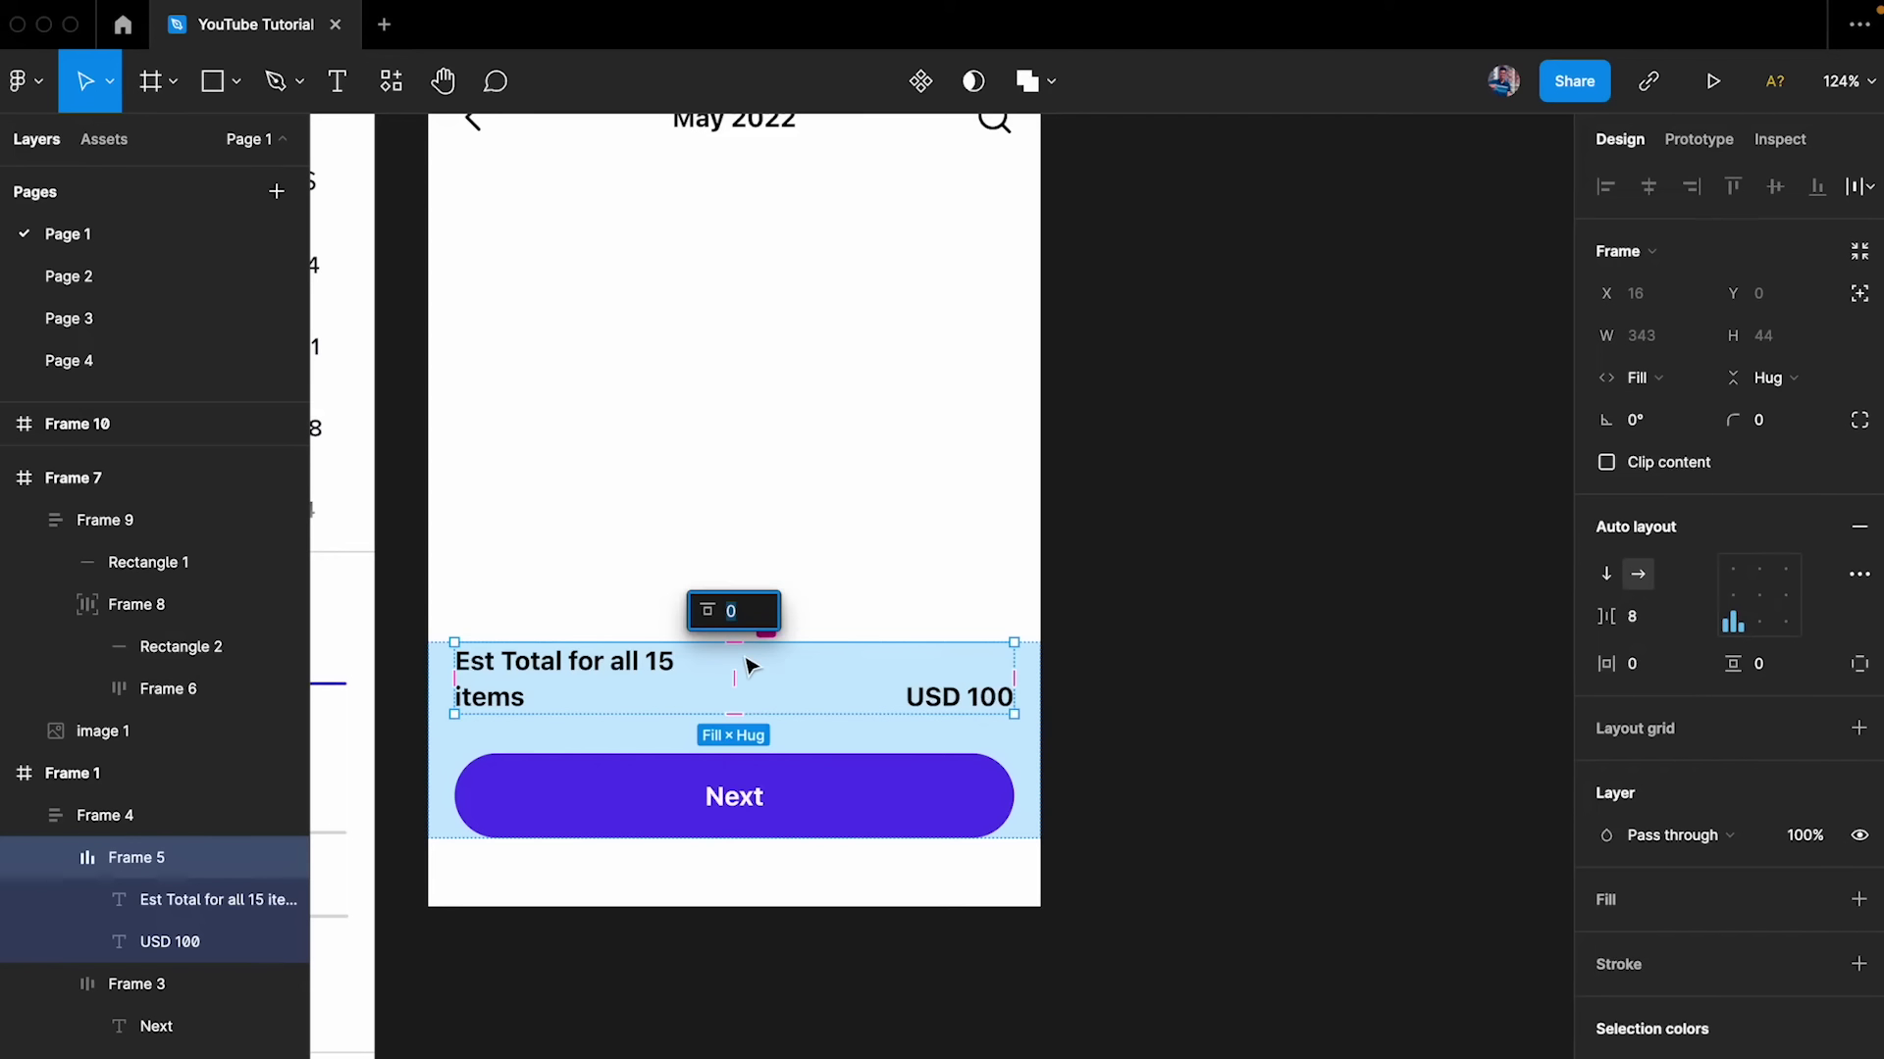
key(ctrl+z)
key(ctrl+z)
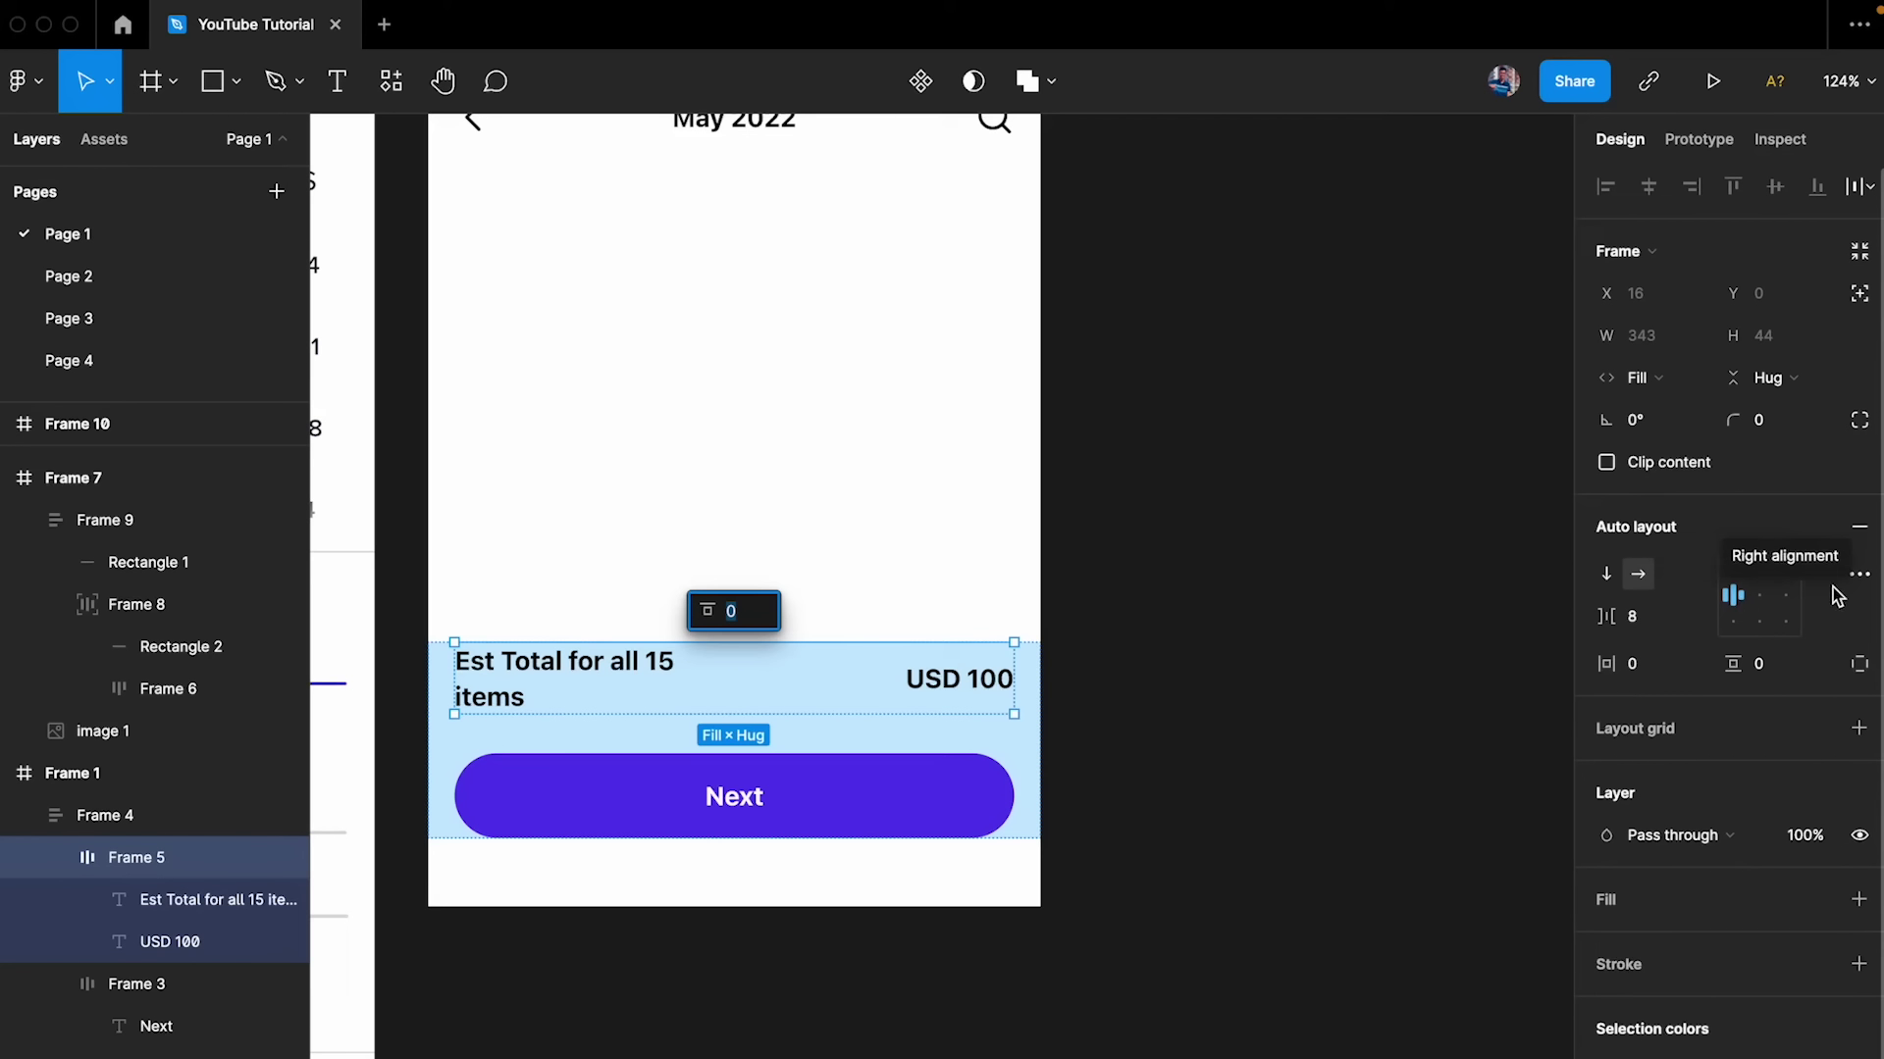
- Examine the advanced auto layout settings of the Est Total row, such as spacing mode and text baseline alignment
click(1859, 574)
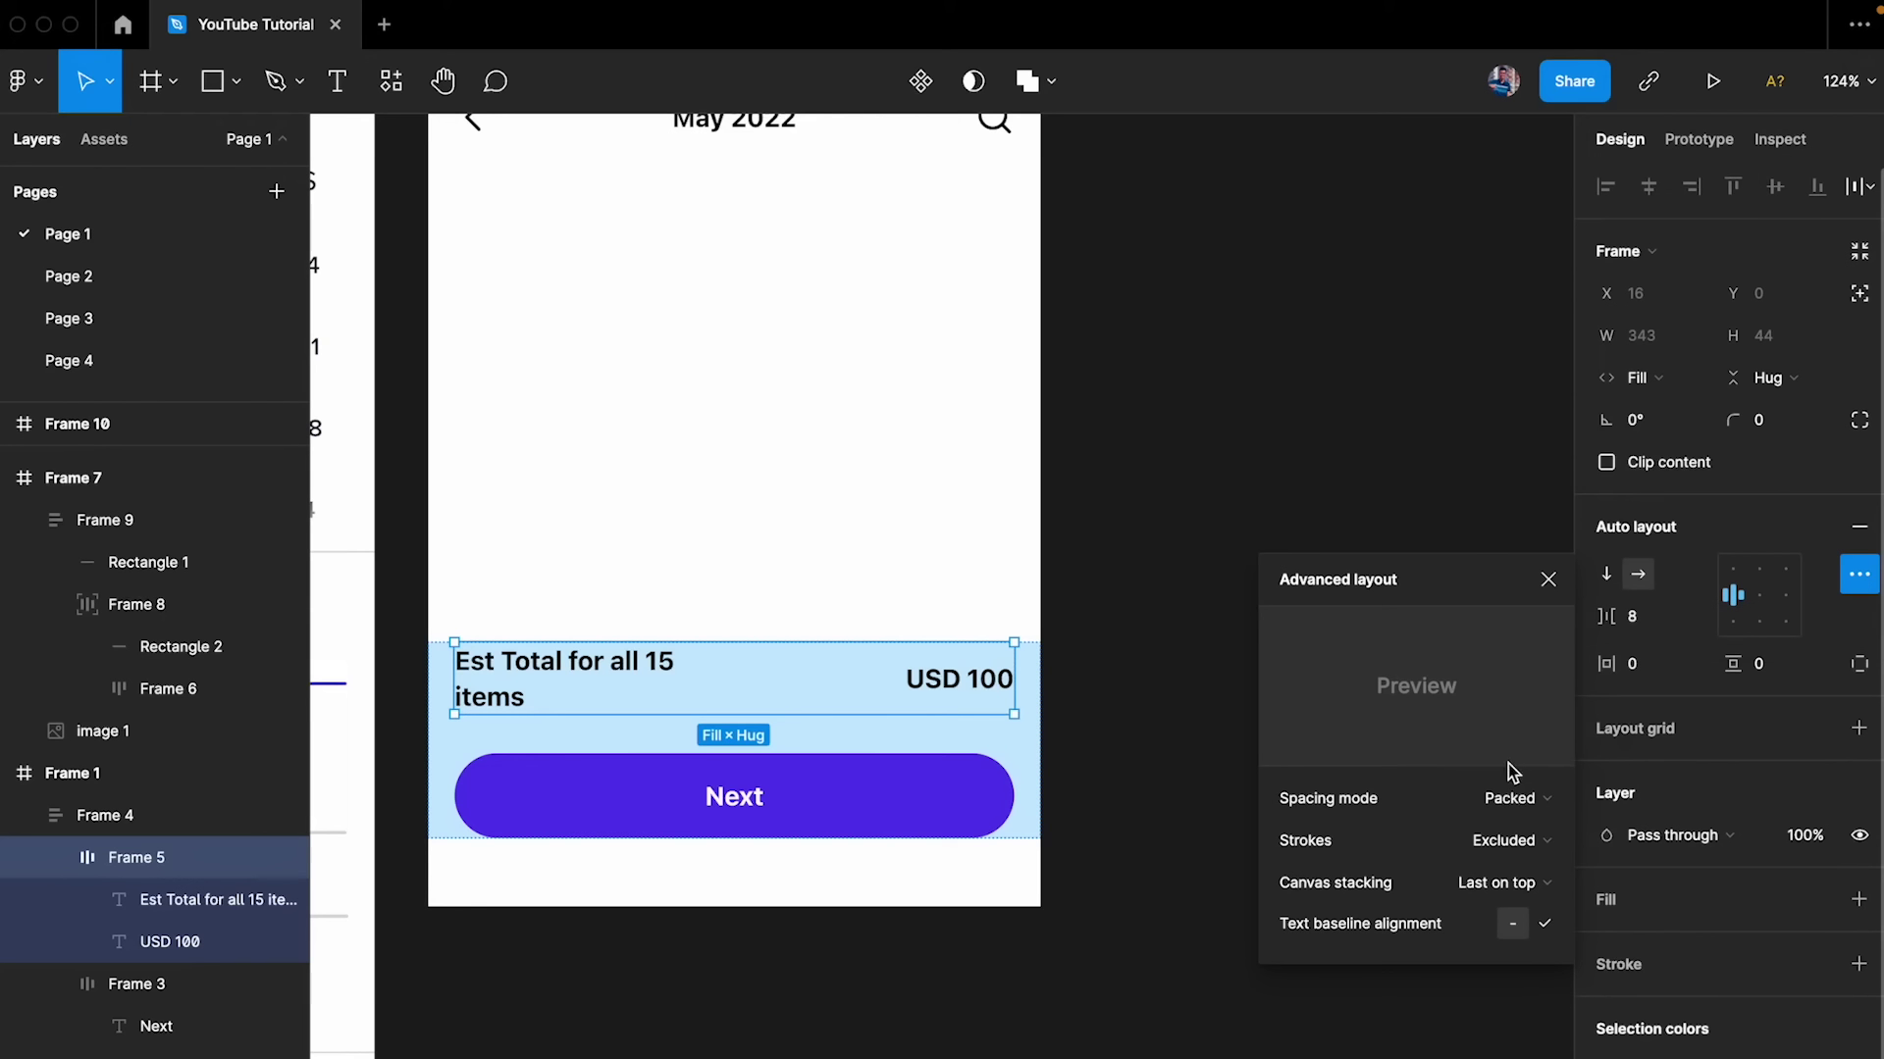
click(1548, 578)
click(571, 697)
click(571, 697)
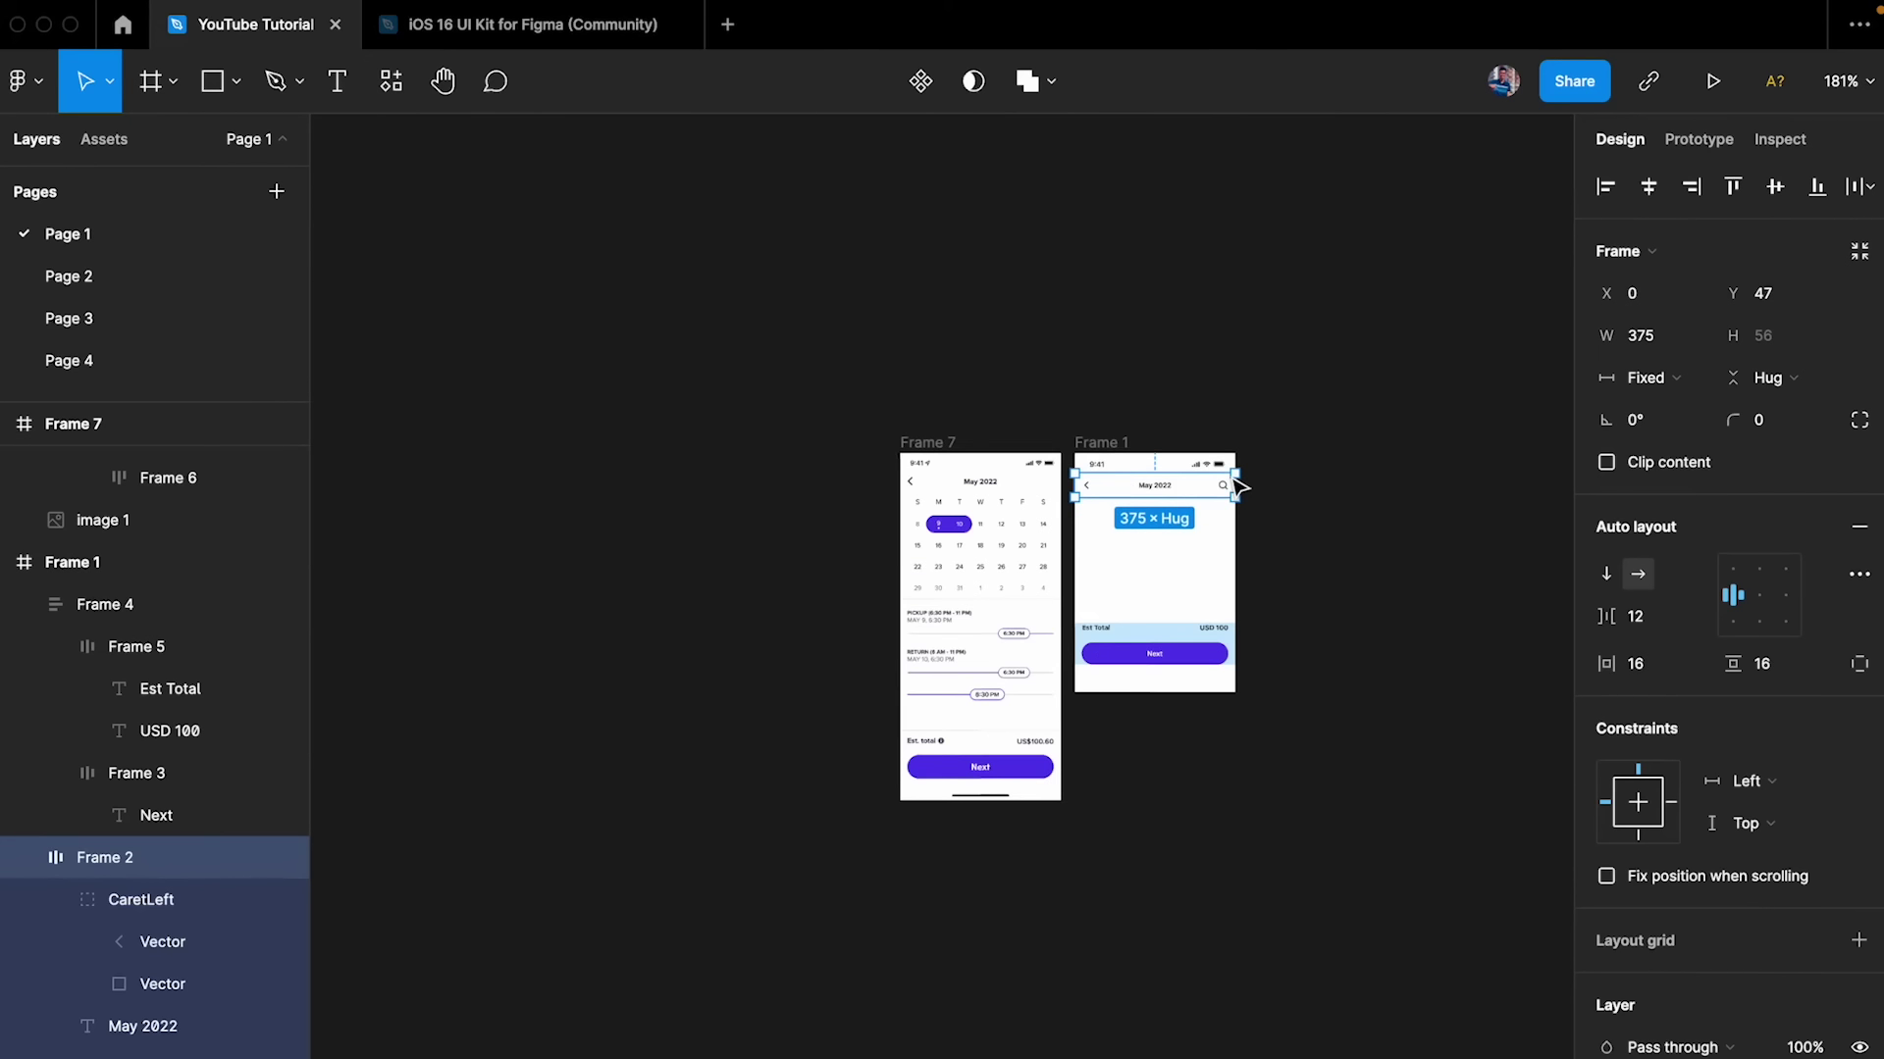
- Find the two account checklist examples on the canvas and select Frame 8 and Frame 9 together
scroll(1237, 487, right, 10)
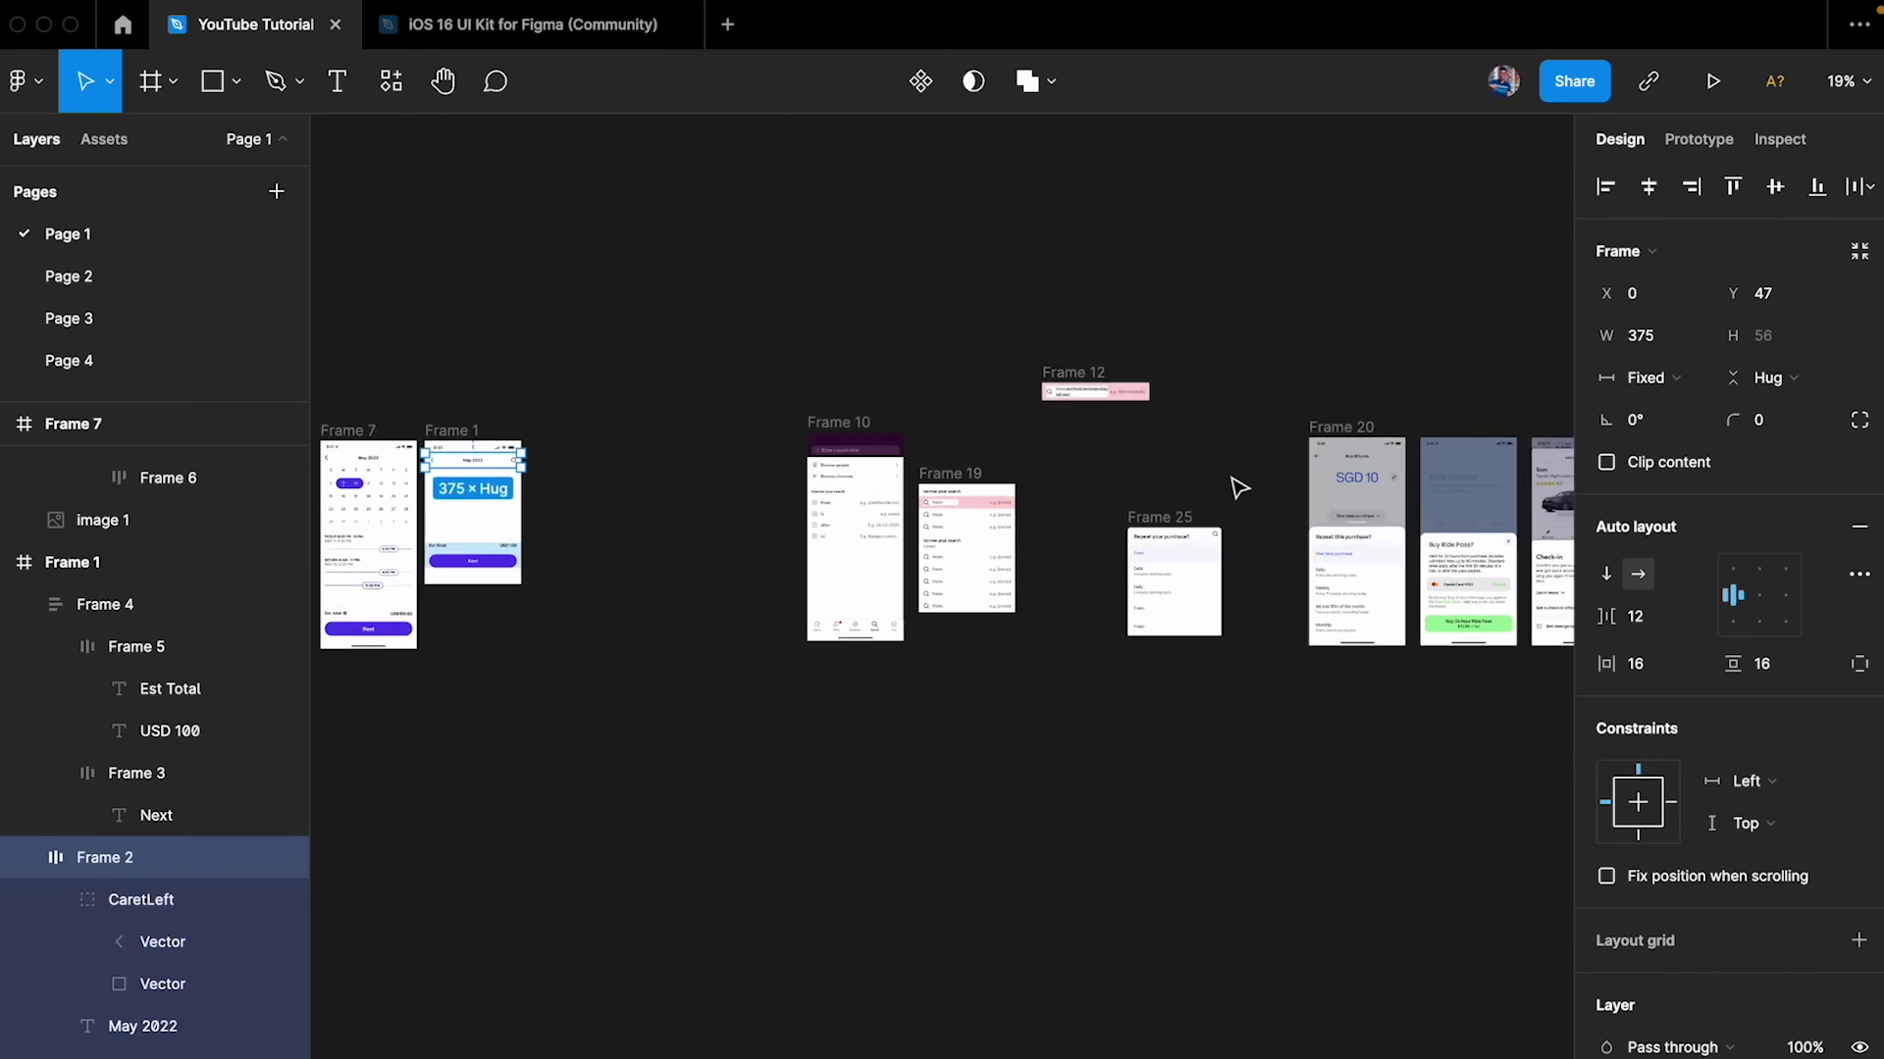
scroll(1144, 546, up, 10)
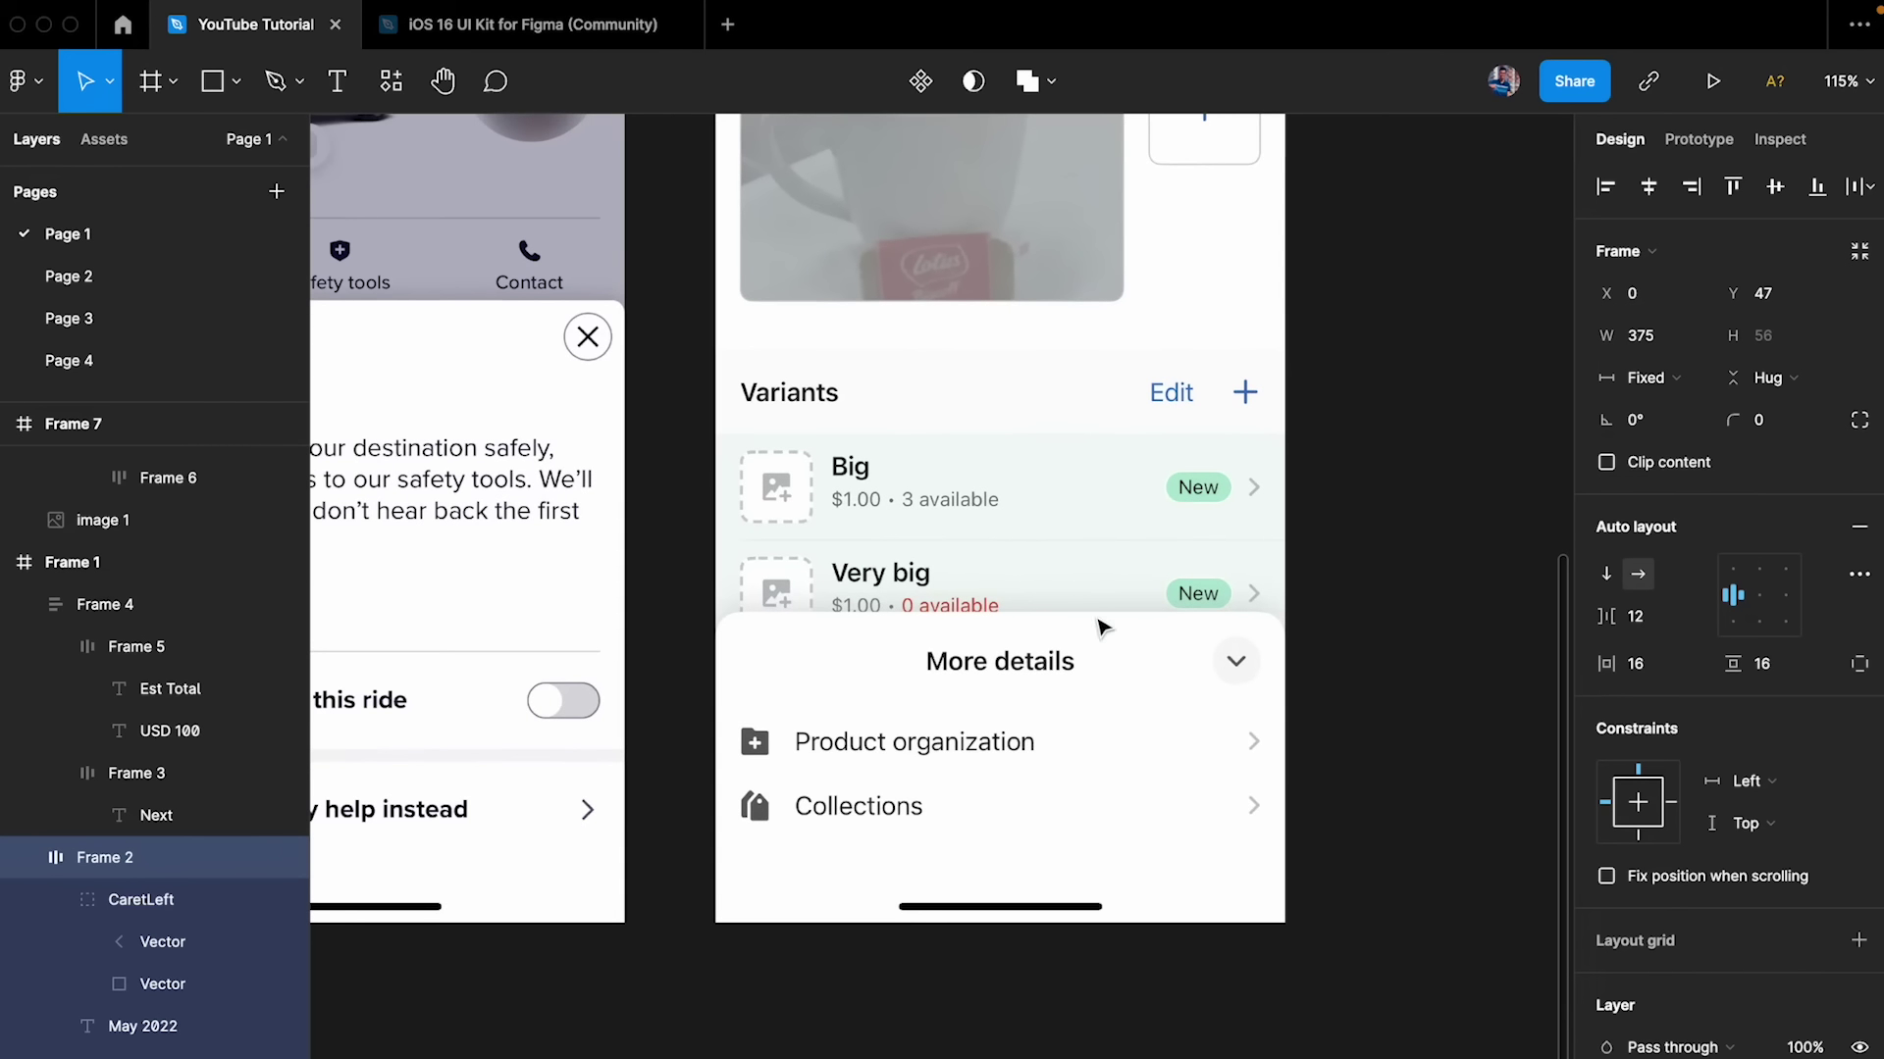
scroll(879, 747, up, 3)
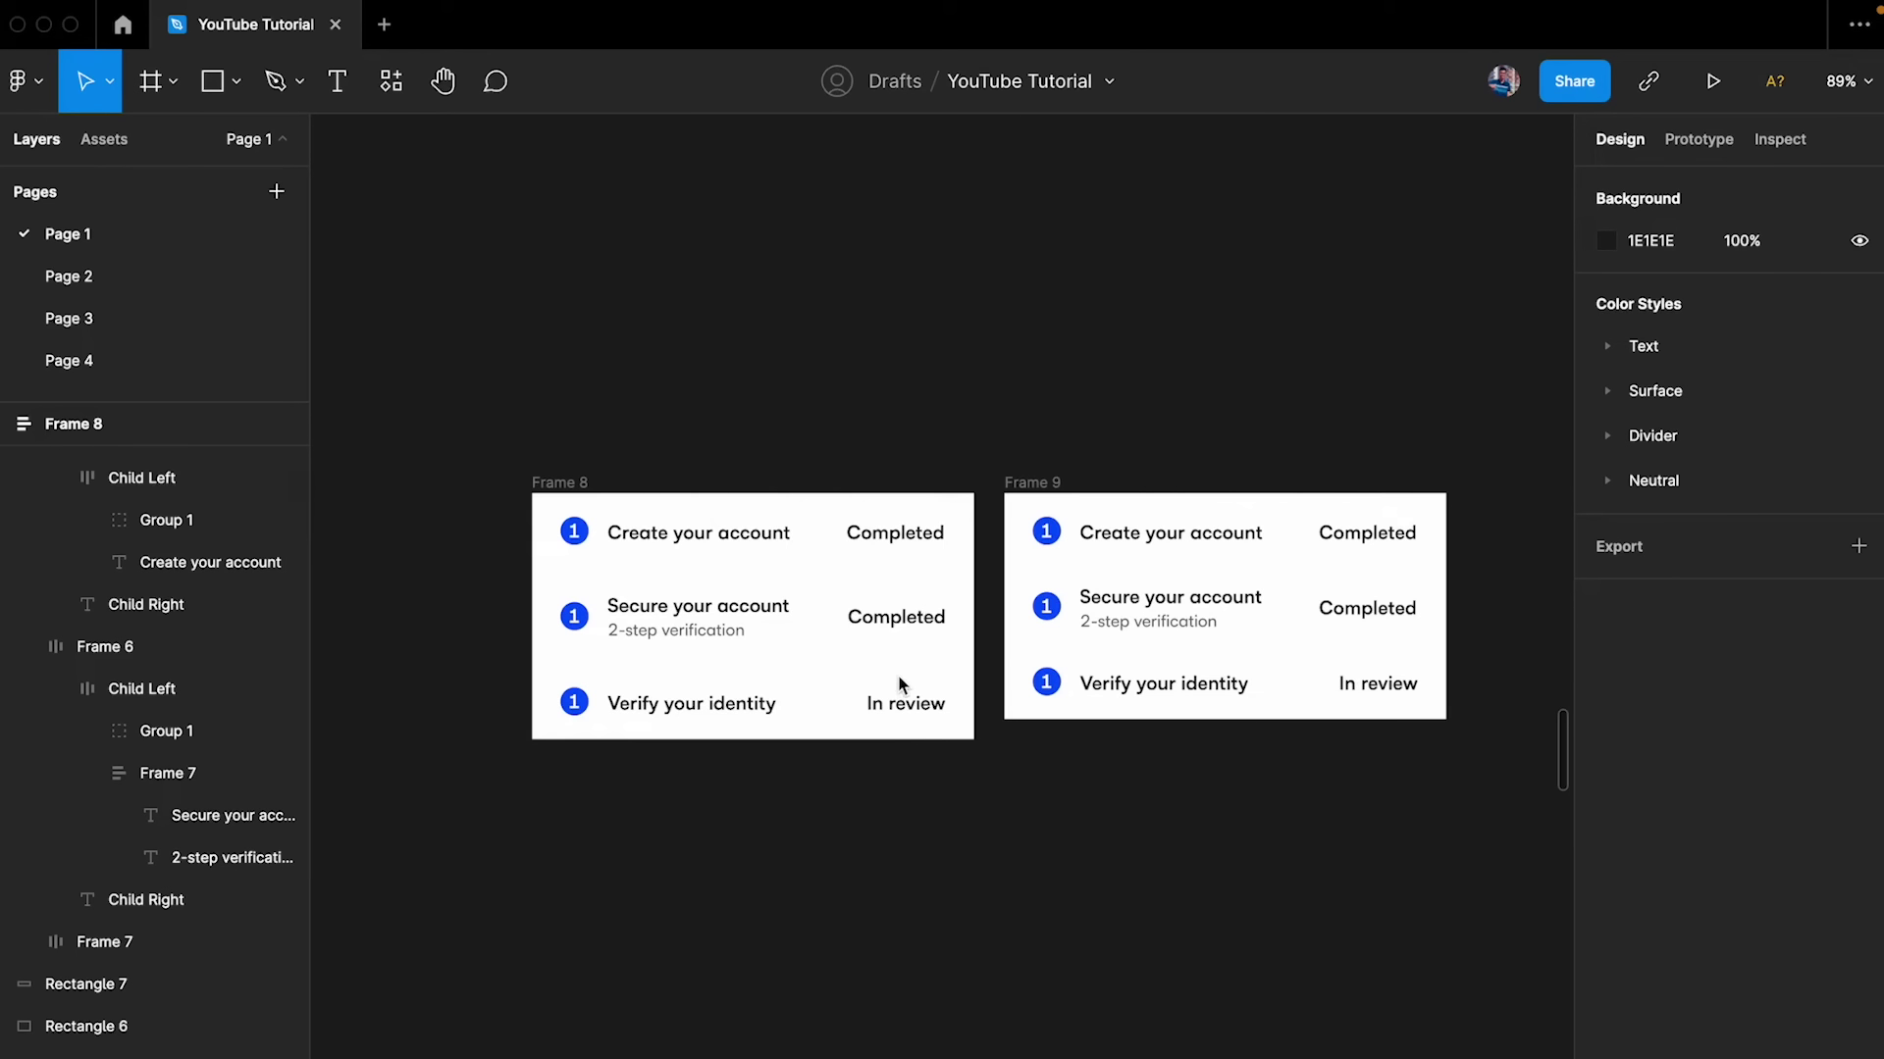
scroll(854, 412, down, 1)
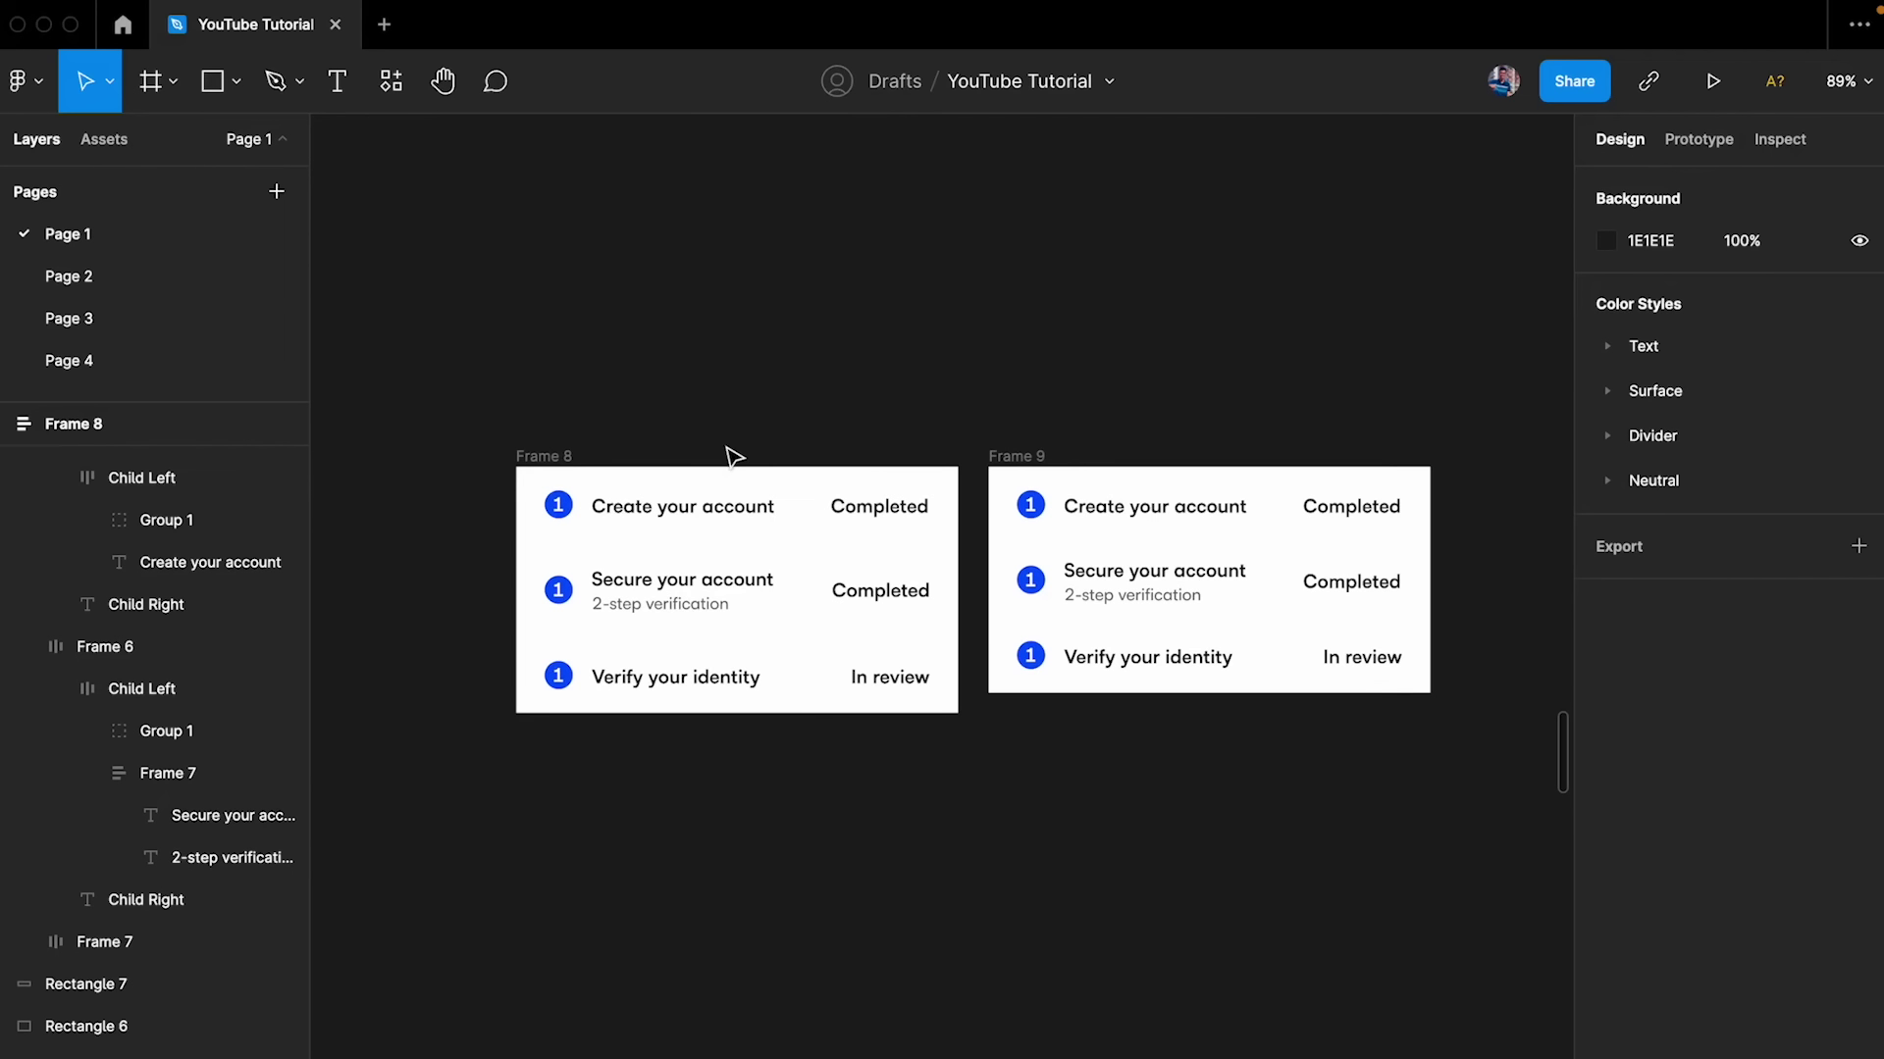
scroll(727, 454, up, 1)
click(547, 457)
shift+click(1047, 457)
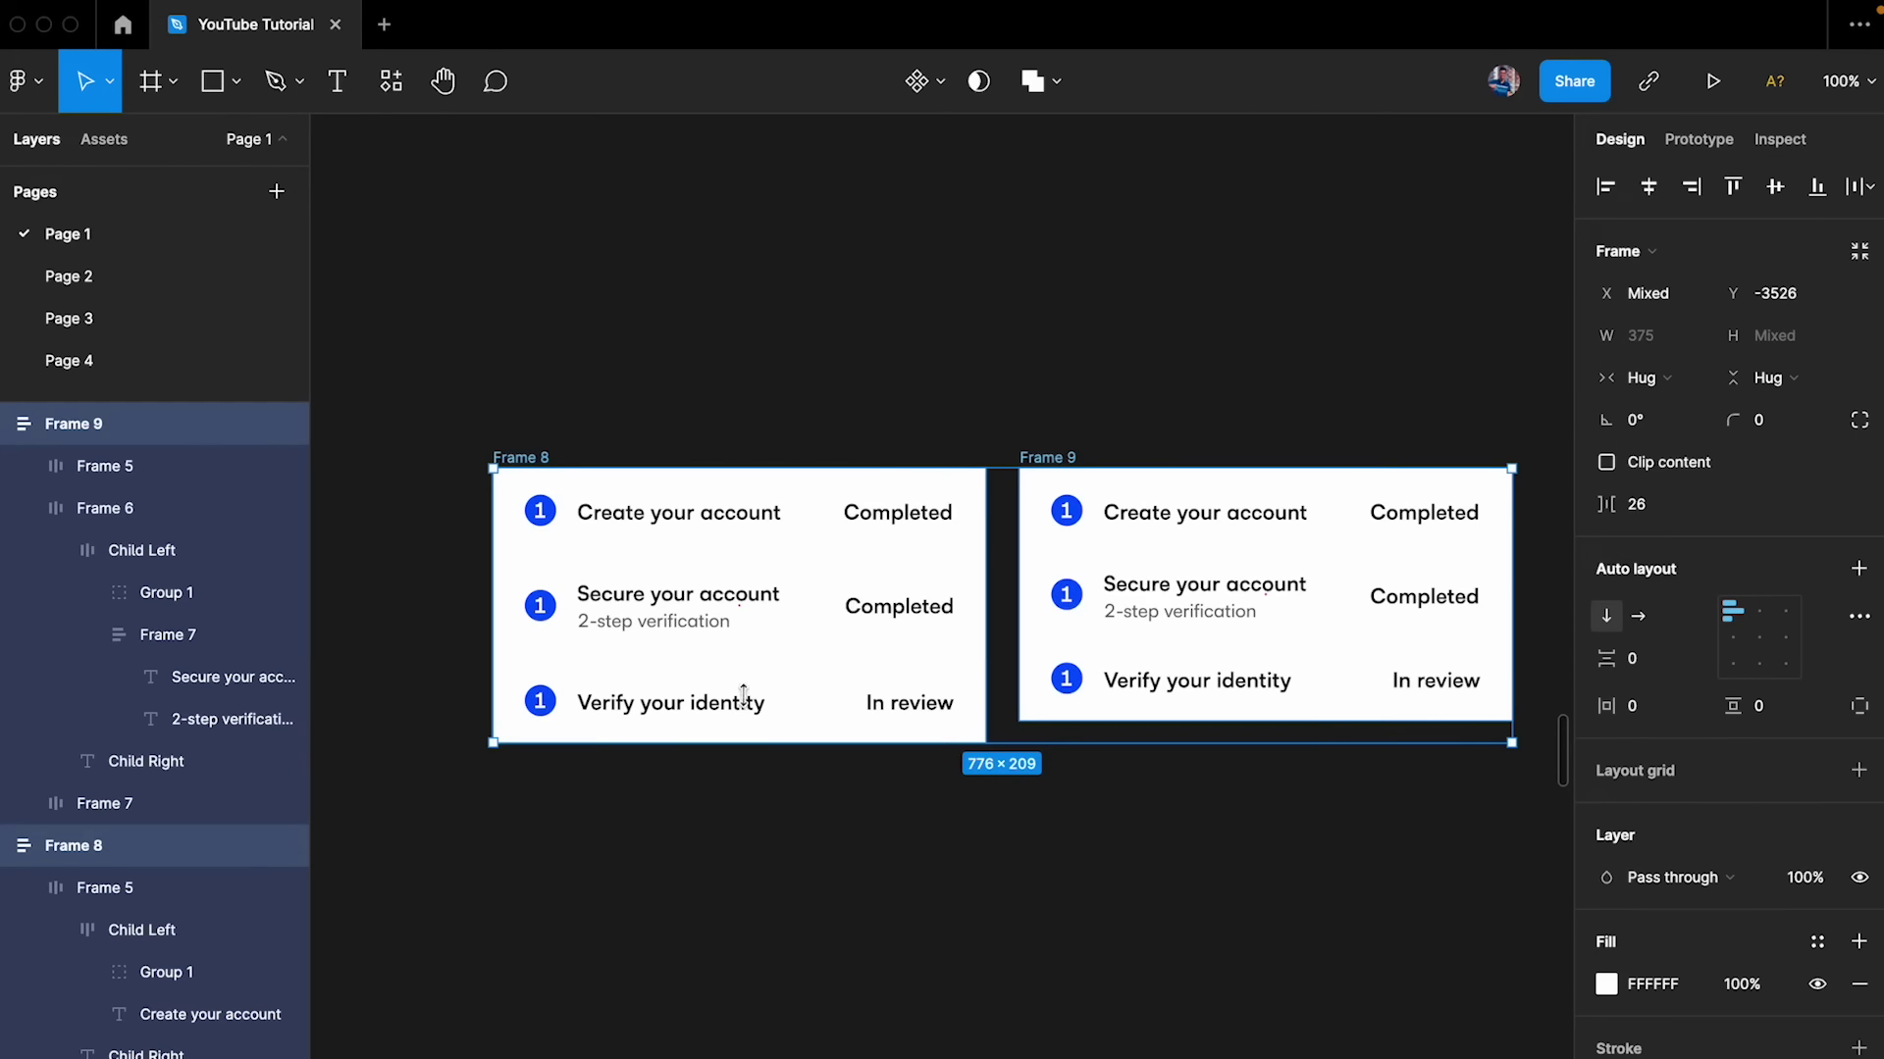
- Inspect the sizing and auto layout settings of the "Create your account" and "Secure your account" rows in Frame 8
scroll(723, 673, up, 5)
super+click(714, 610)
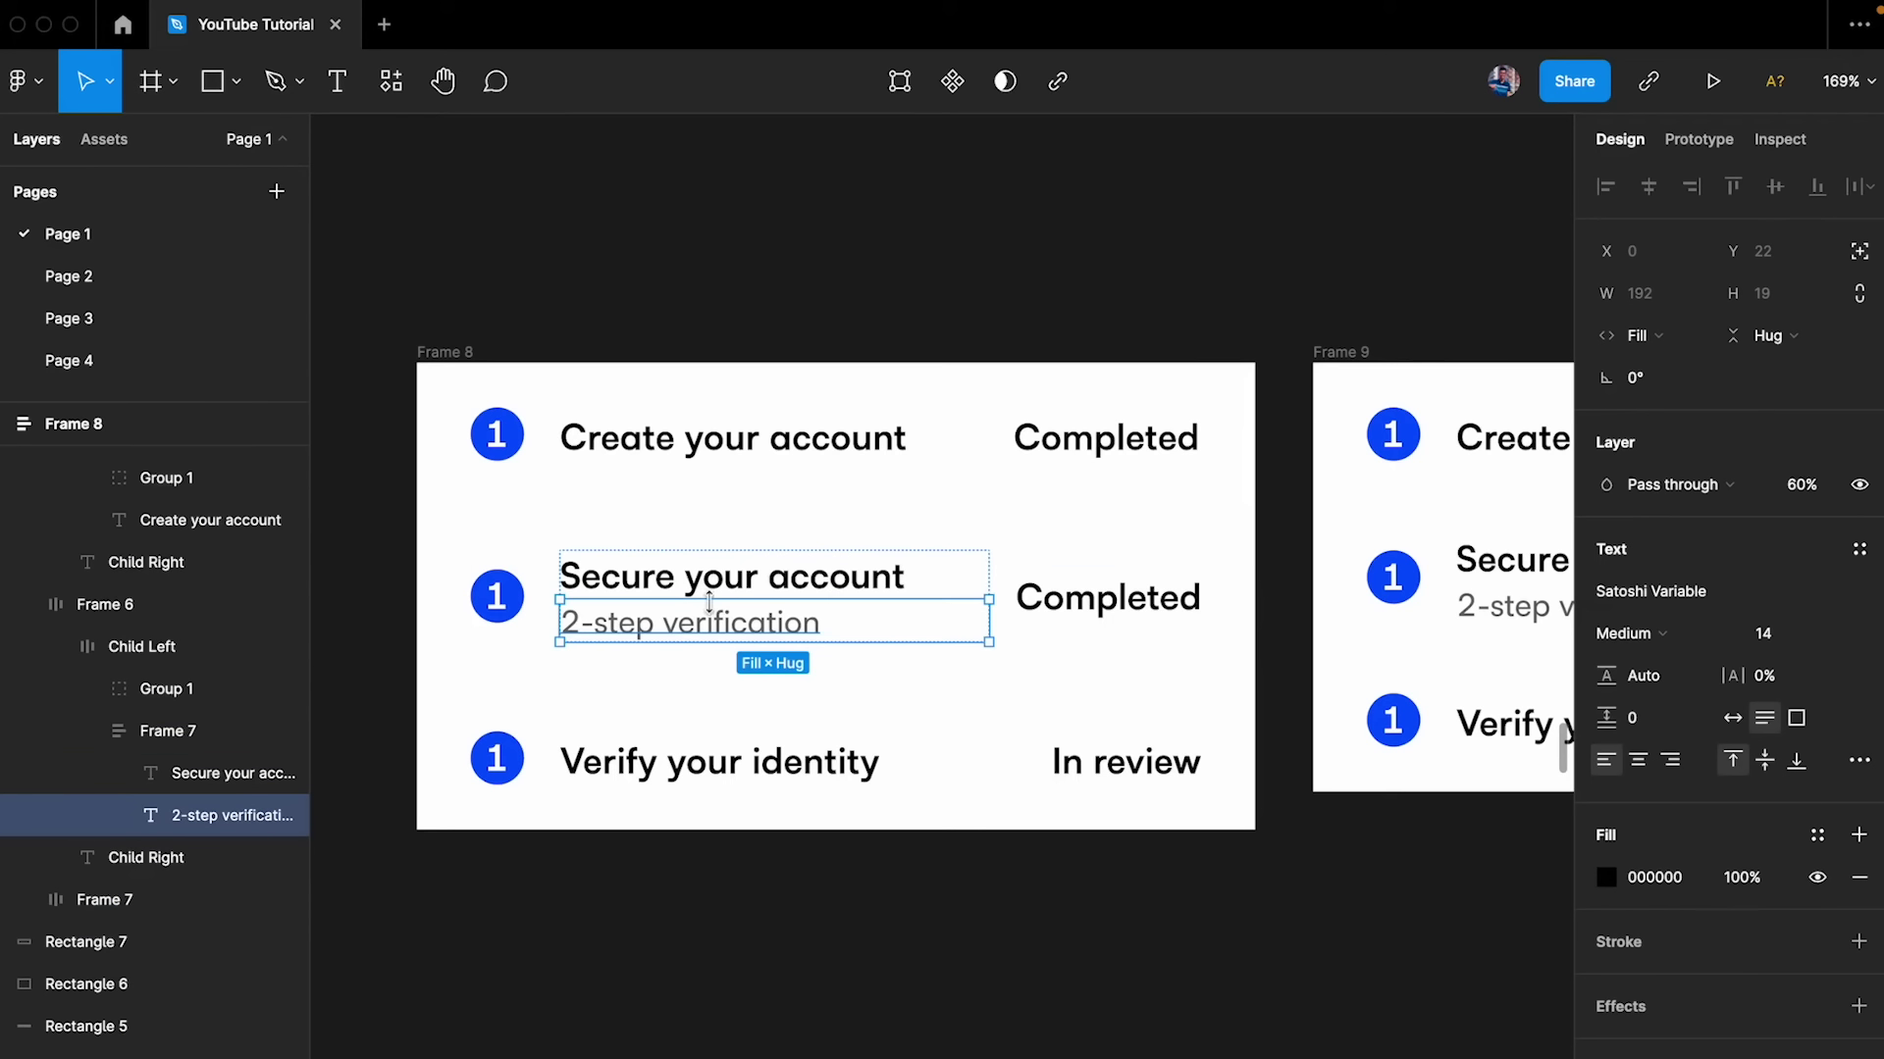
click(780, 444)
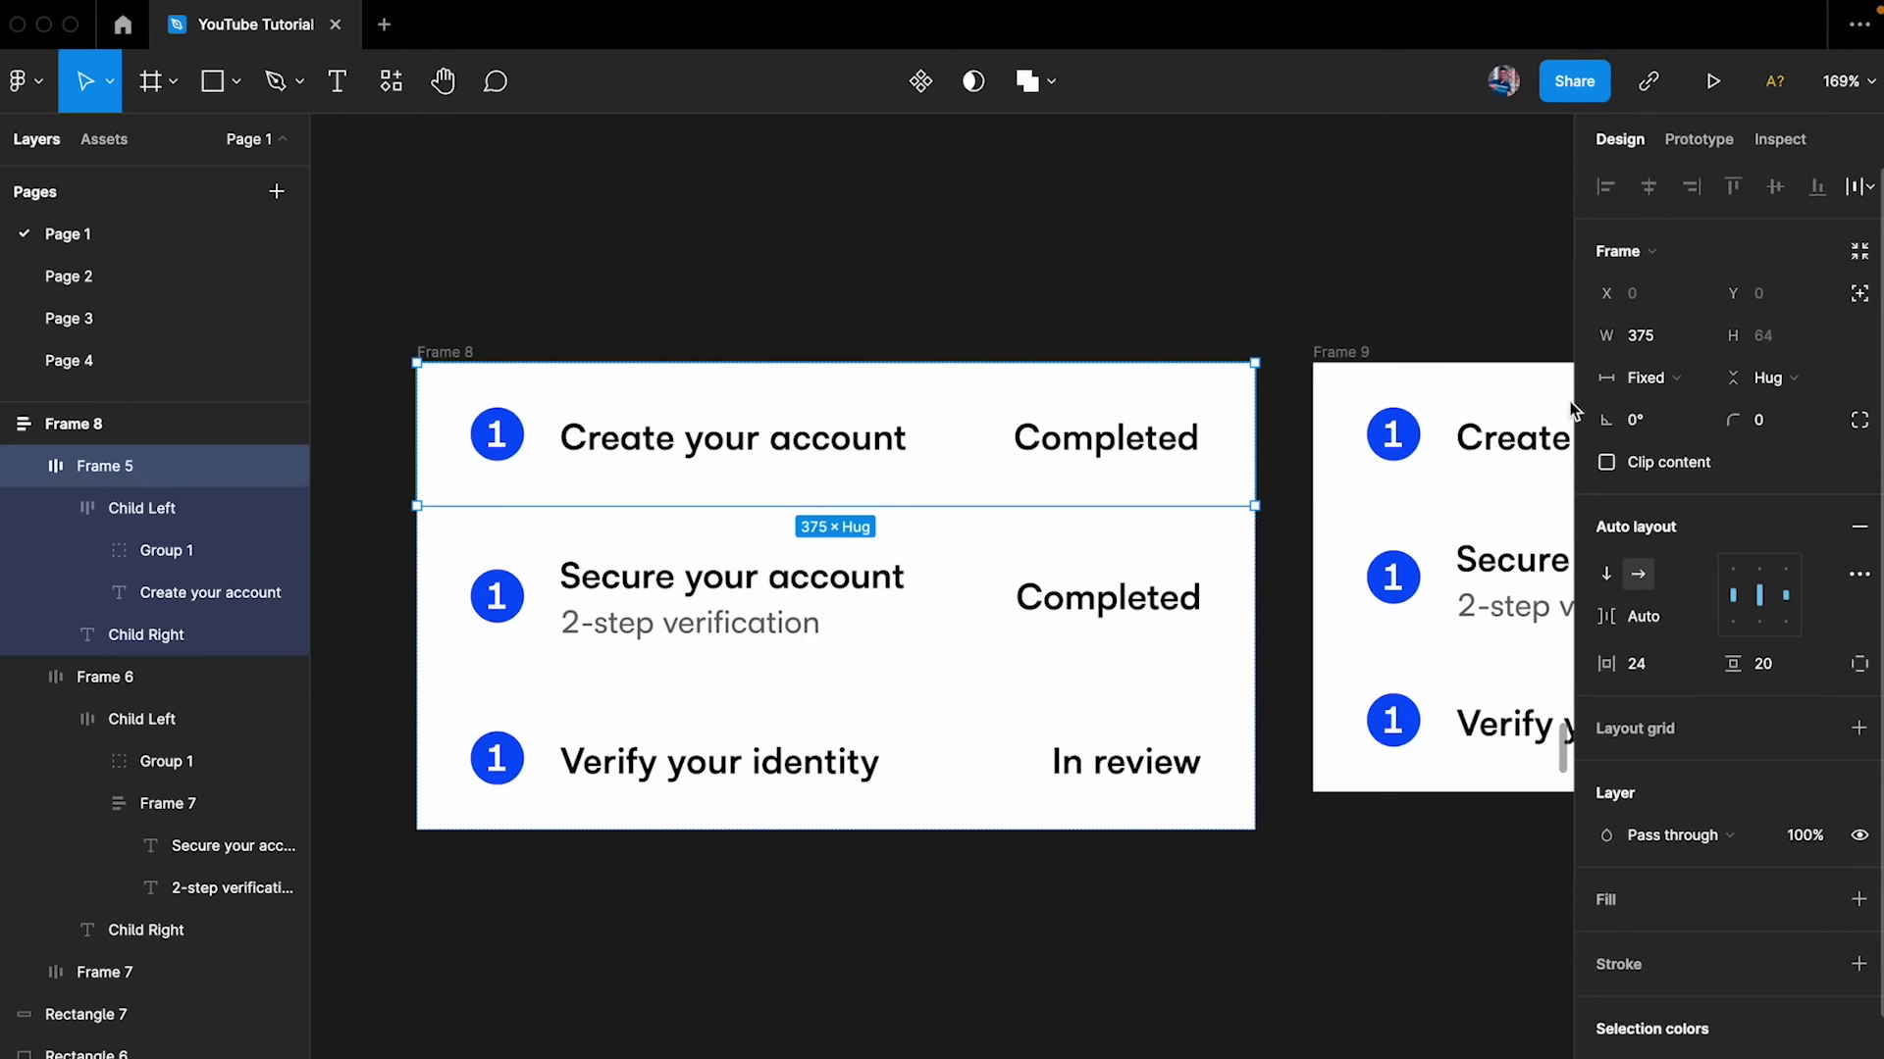
click(1226, 578)
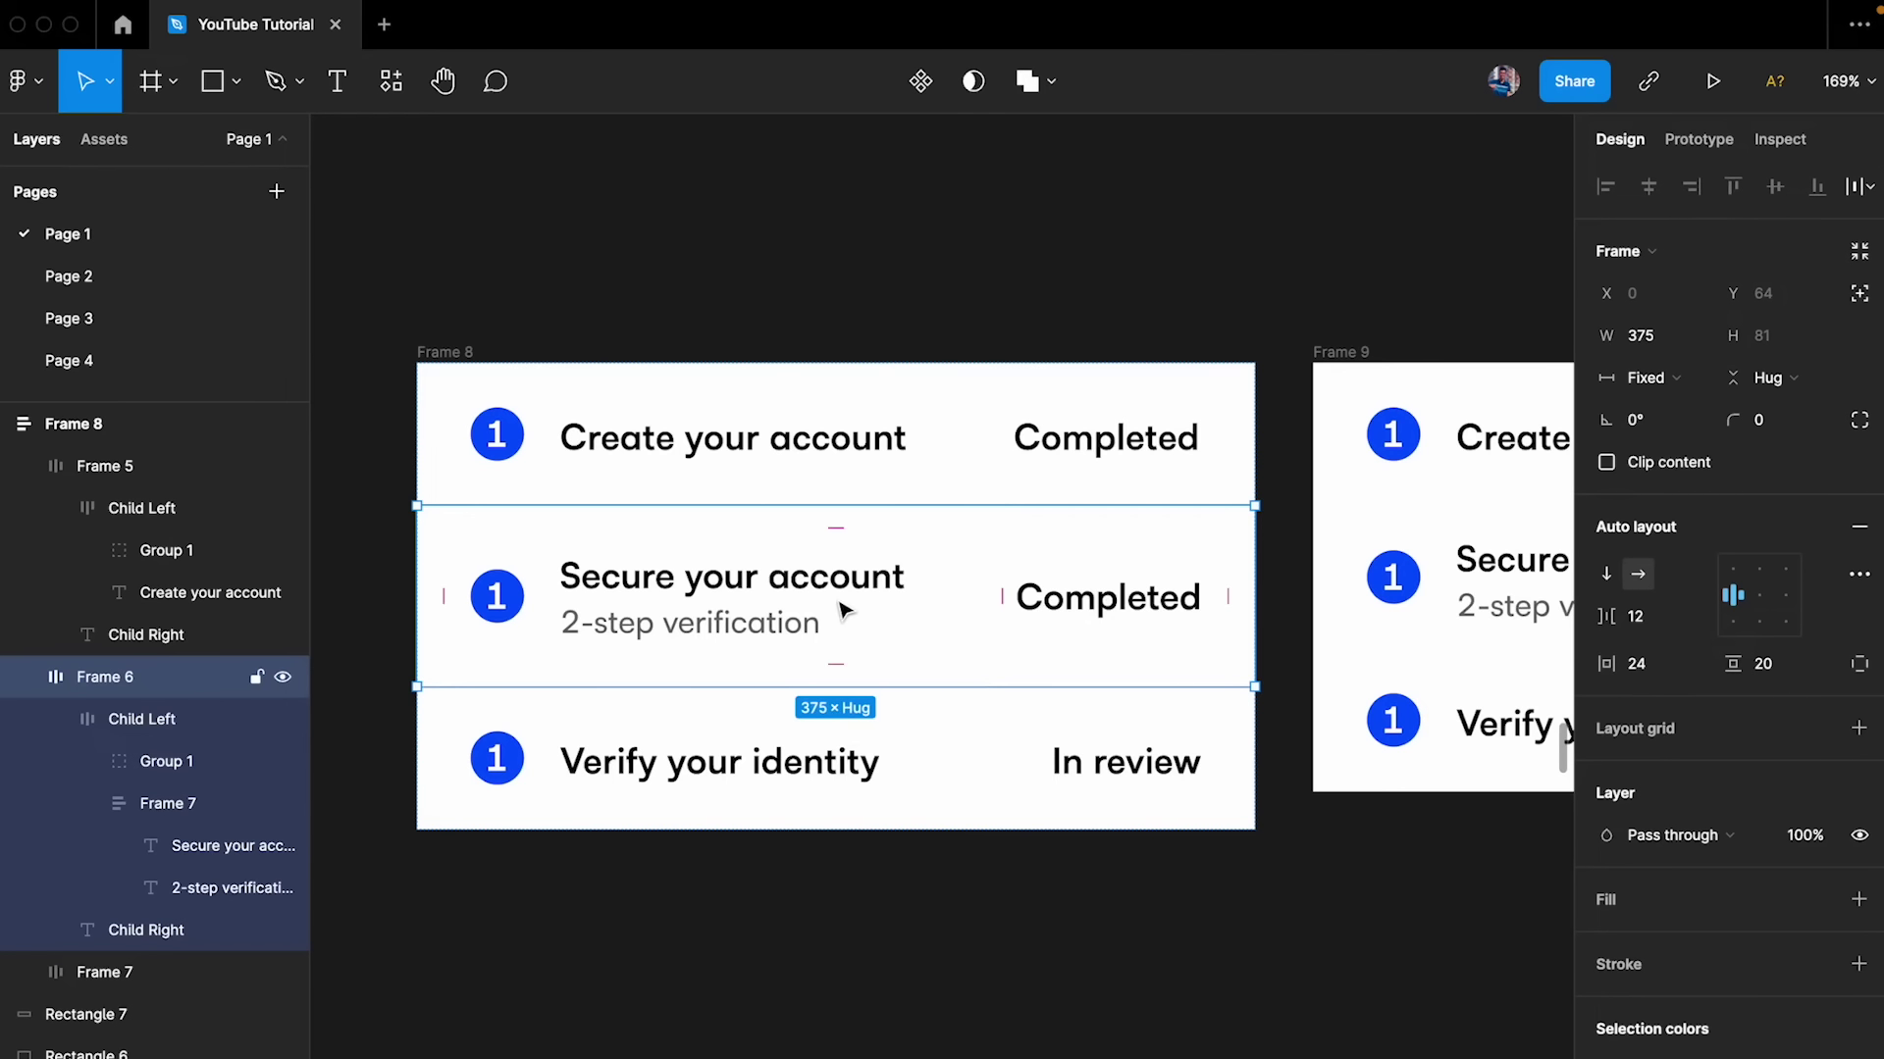
- Change the second row's title in Frame 8 to "Secure your account for privacy concerns"
double_click(770, 581)
click(904, 576)
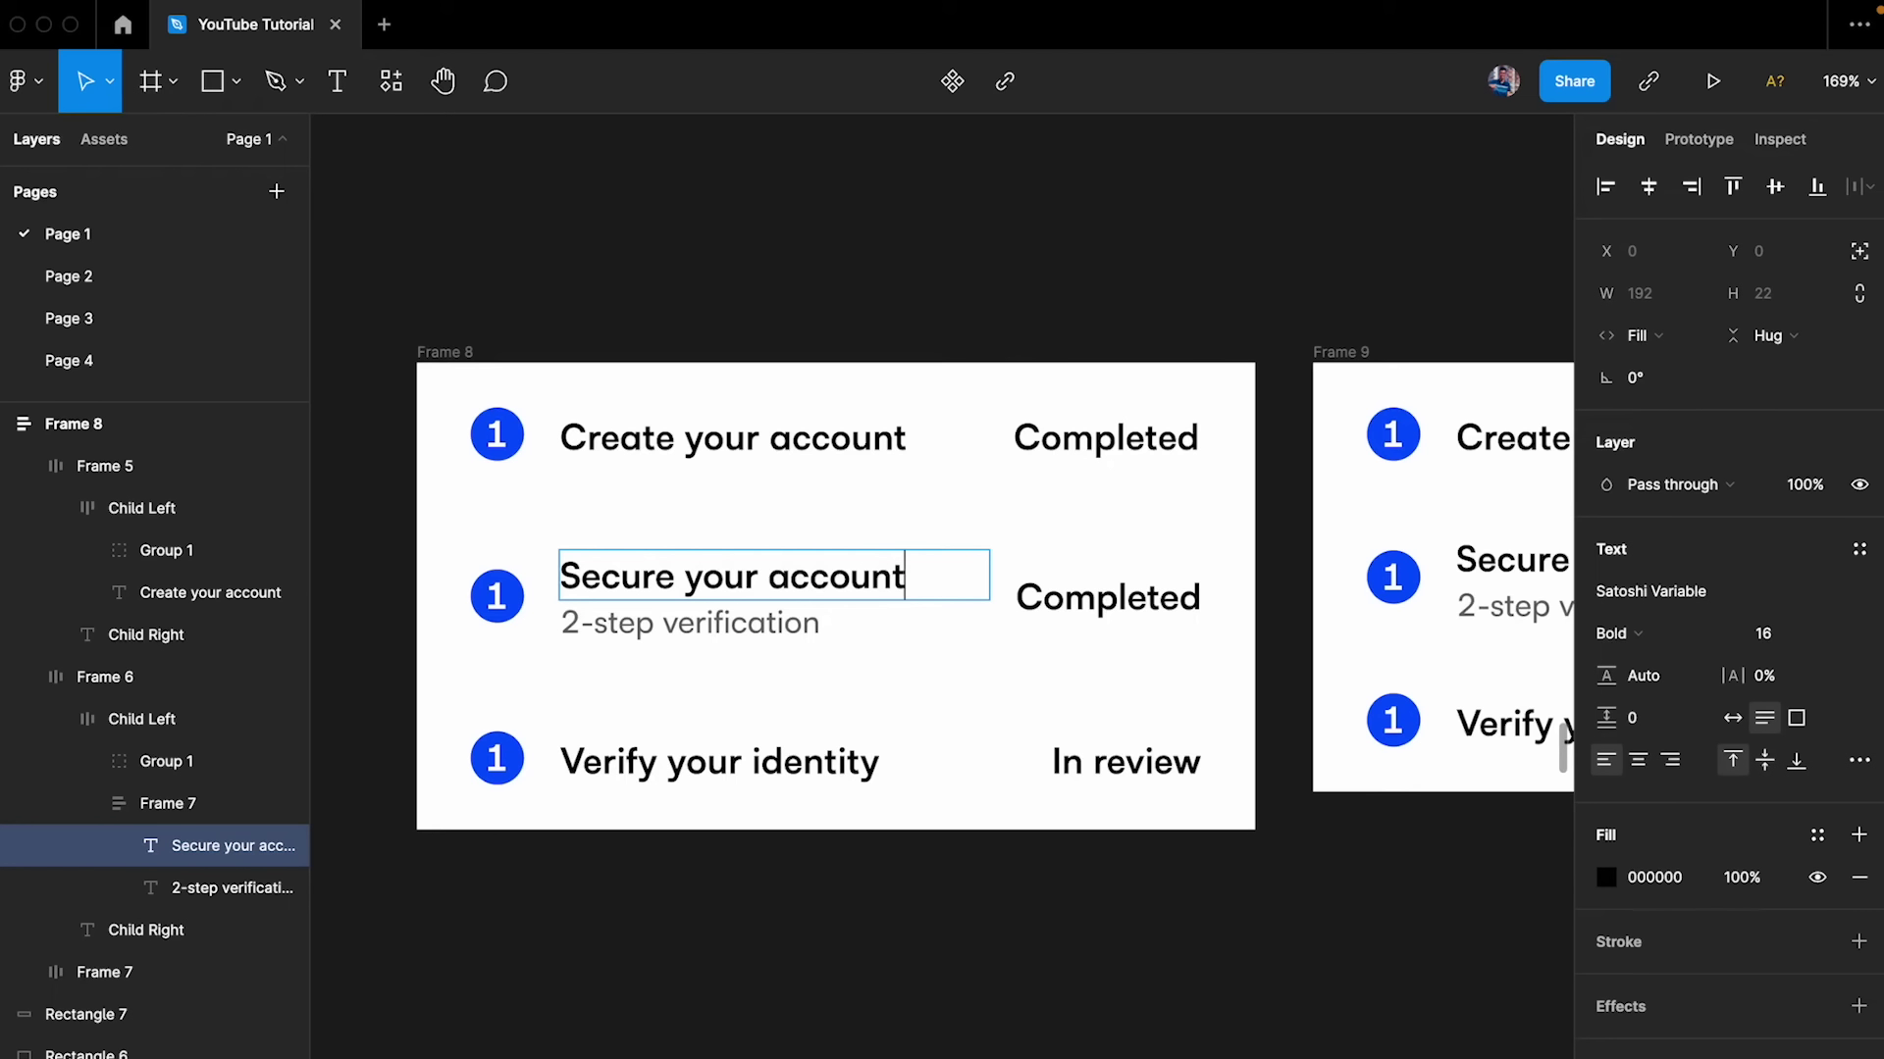
text(for pri)
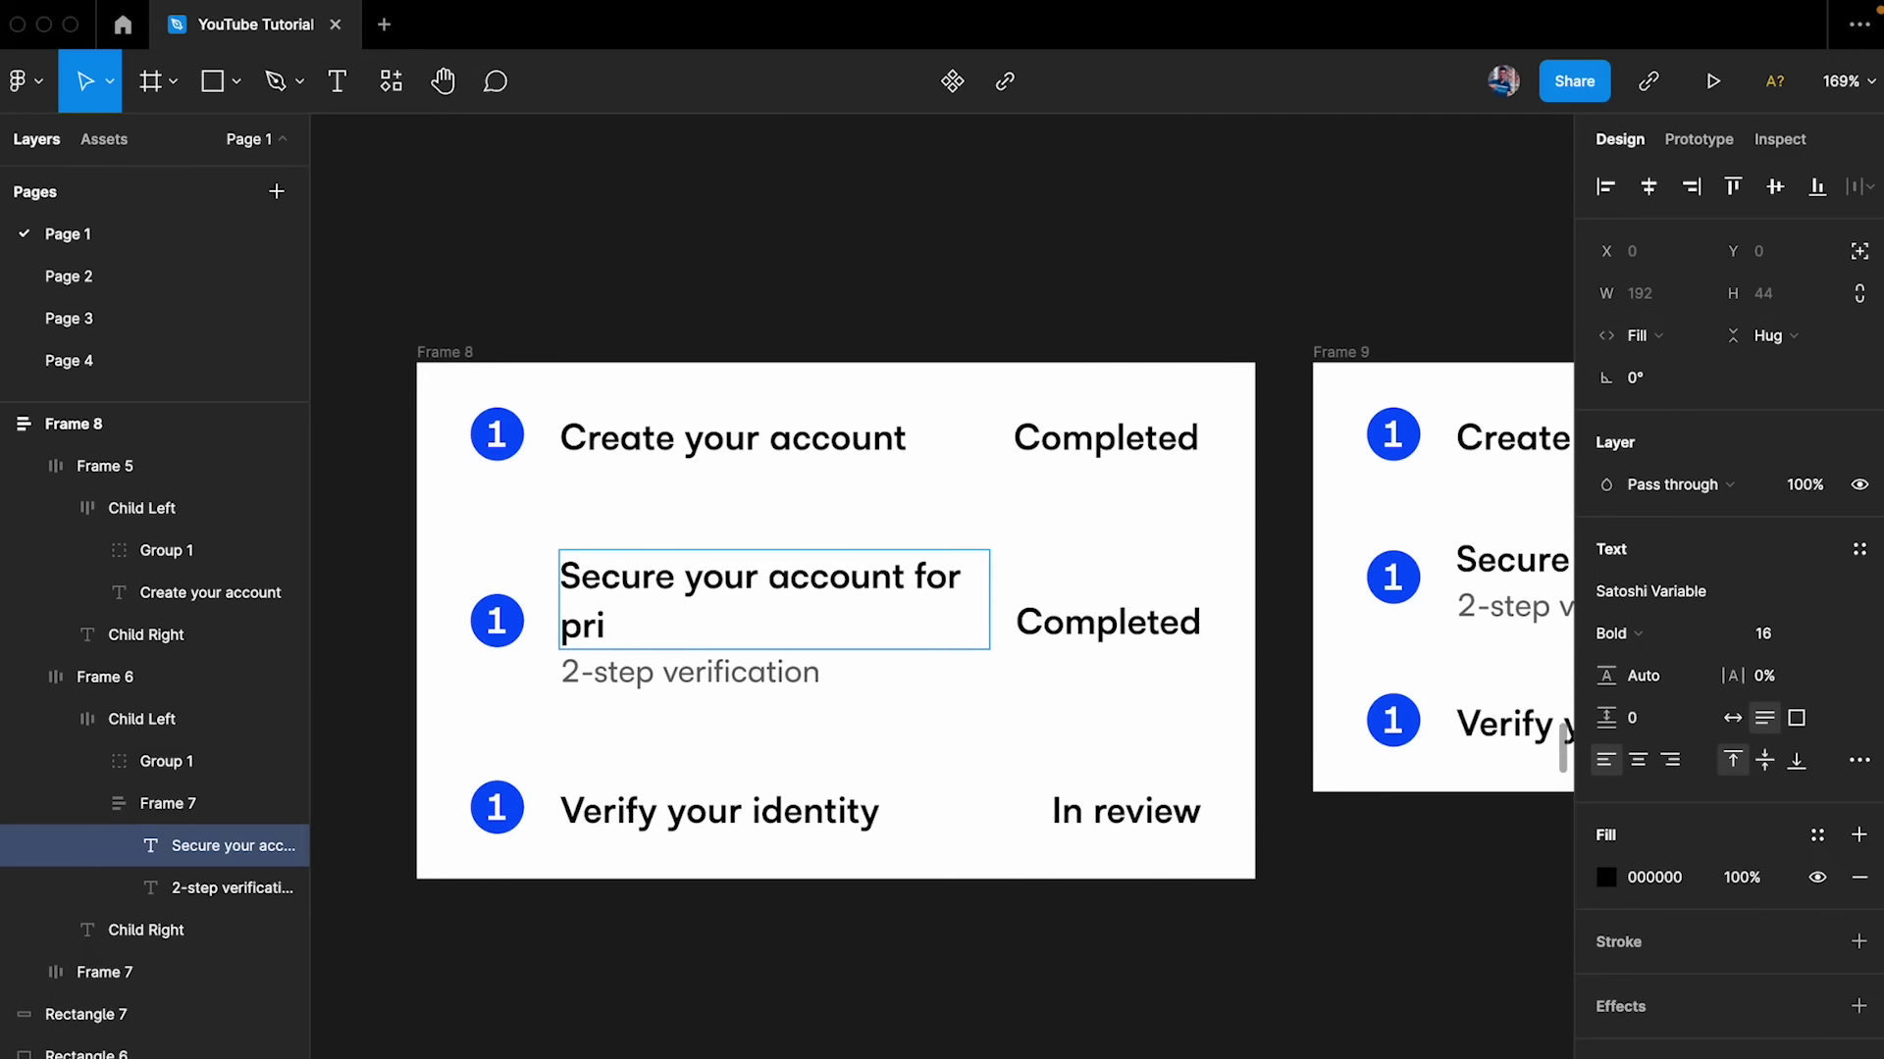
text(vacy conerns)
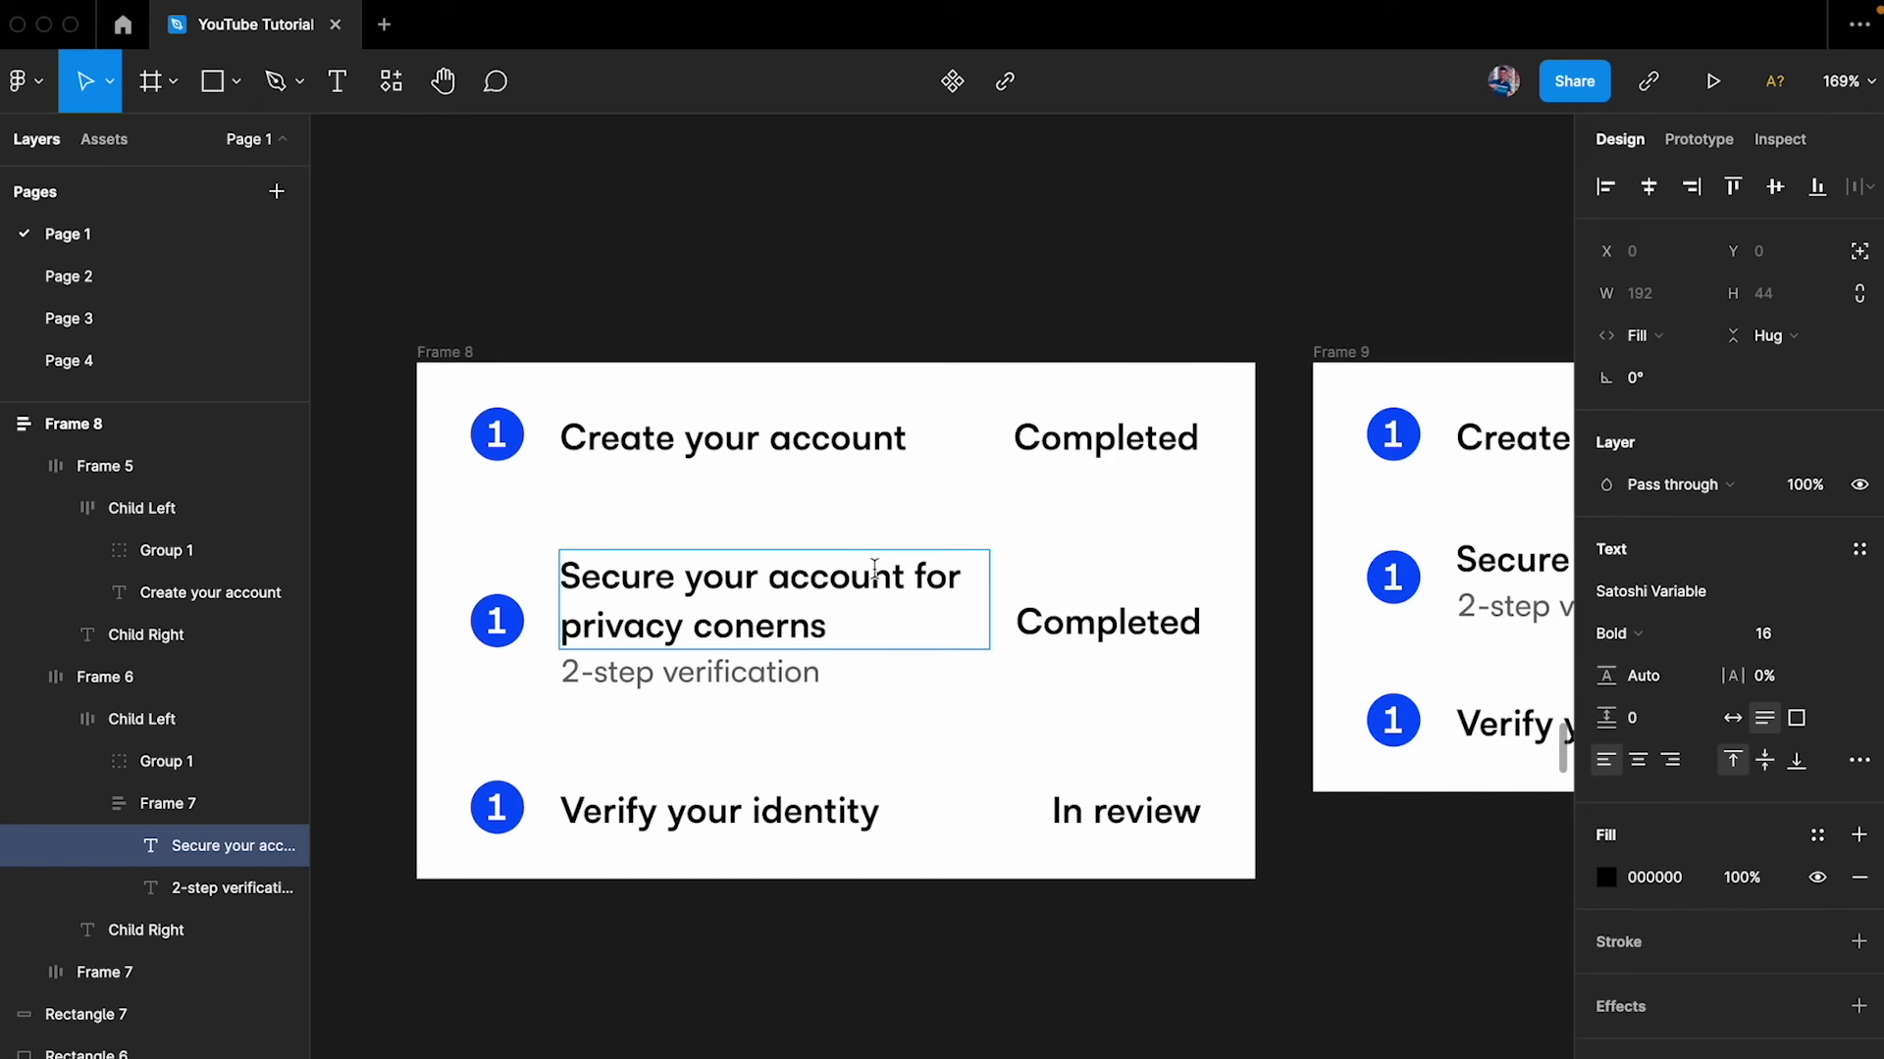
click(754, 624)
text(c)
key(Escape)
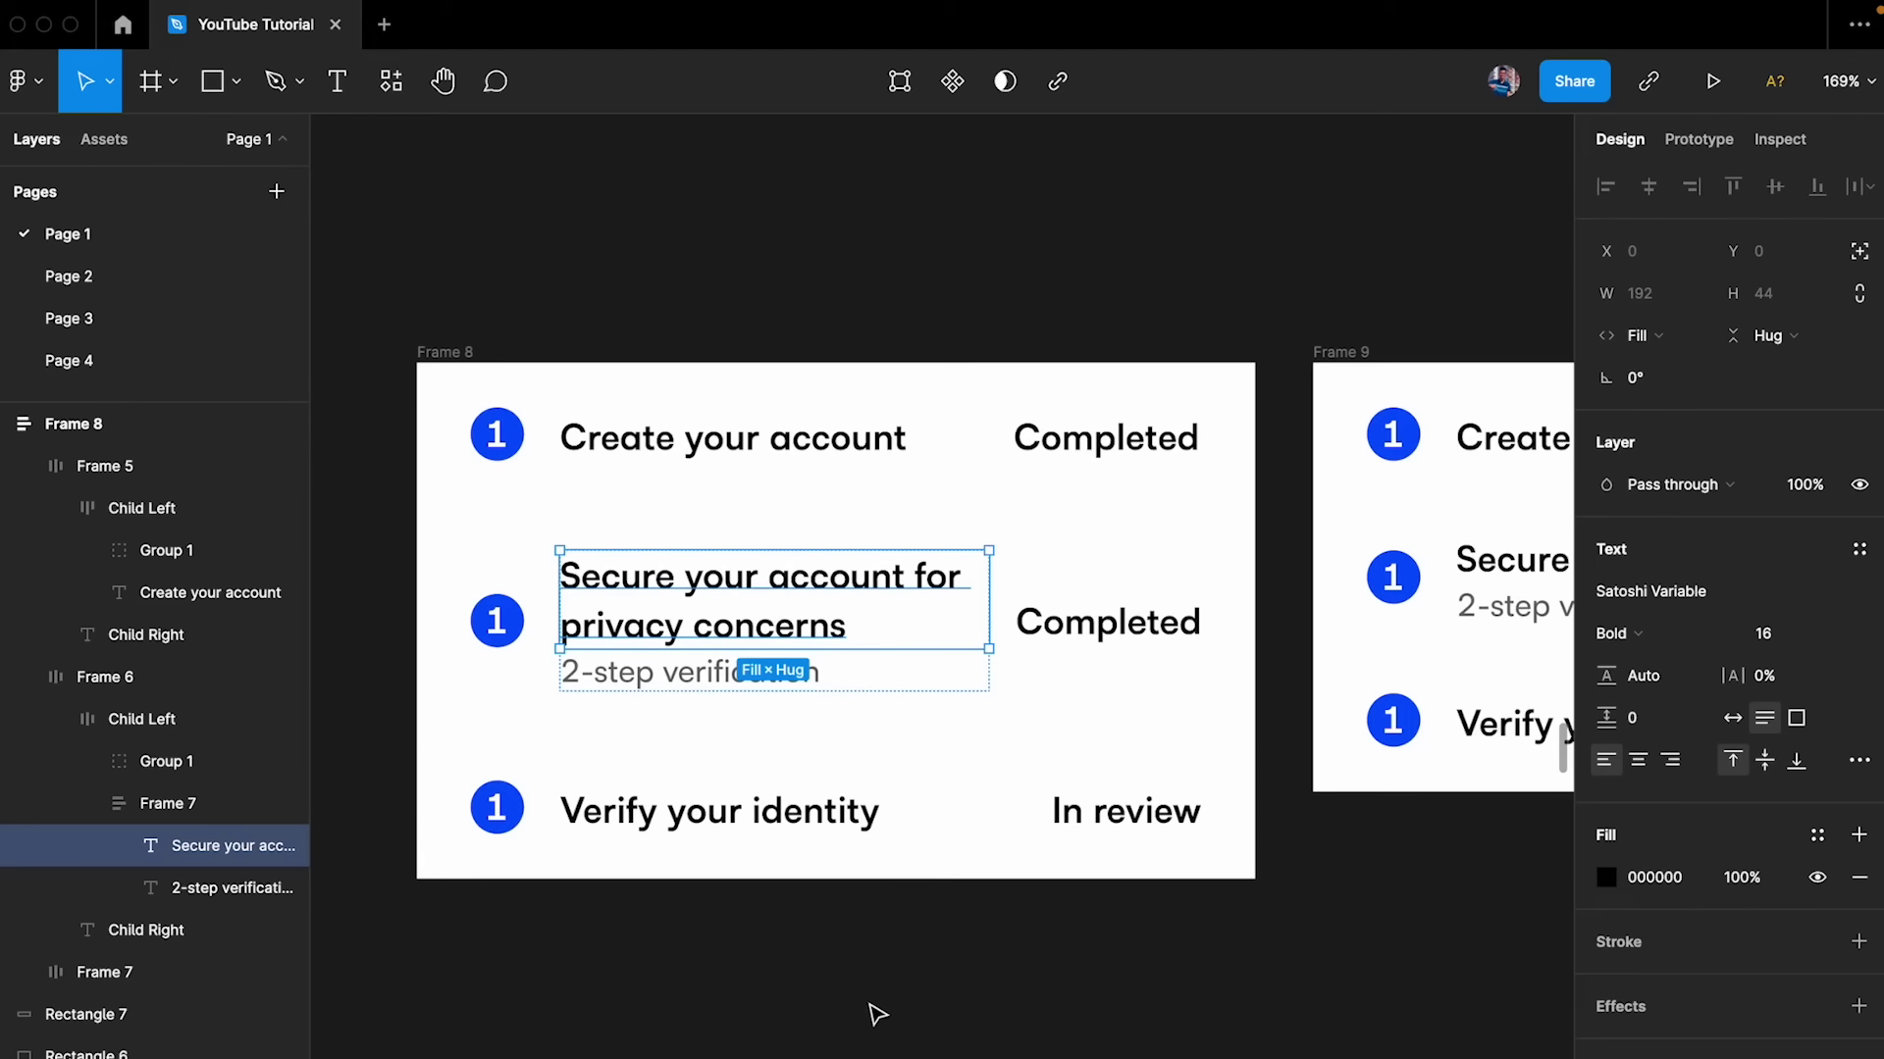
- Inspect how the lengthened second row in Frame 8 and its "2-step verification" subtitle are laid out
click(503, 620)
click(446, 547)
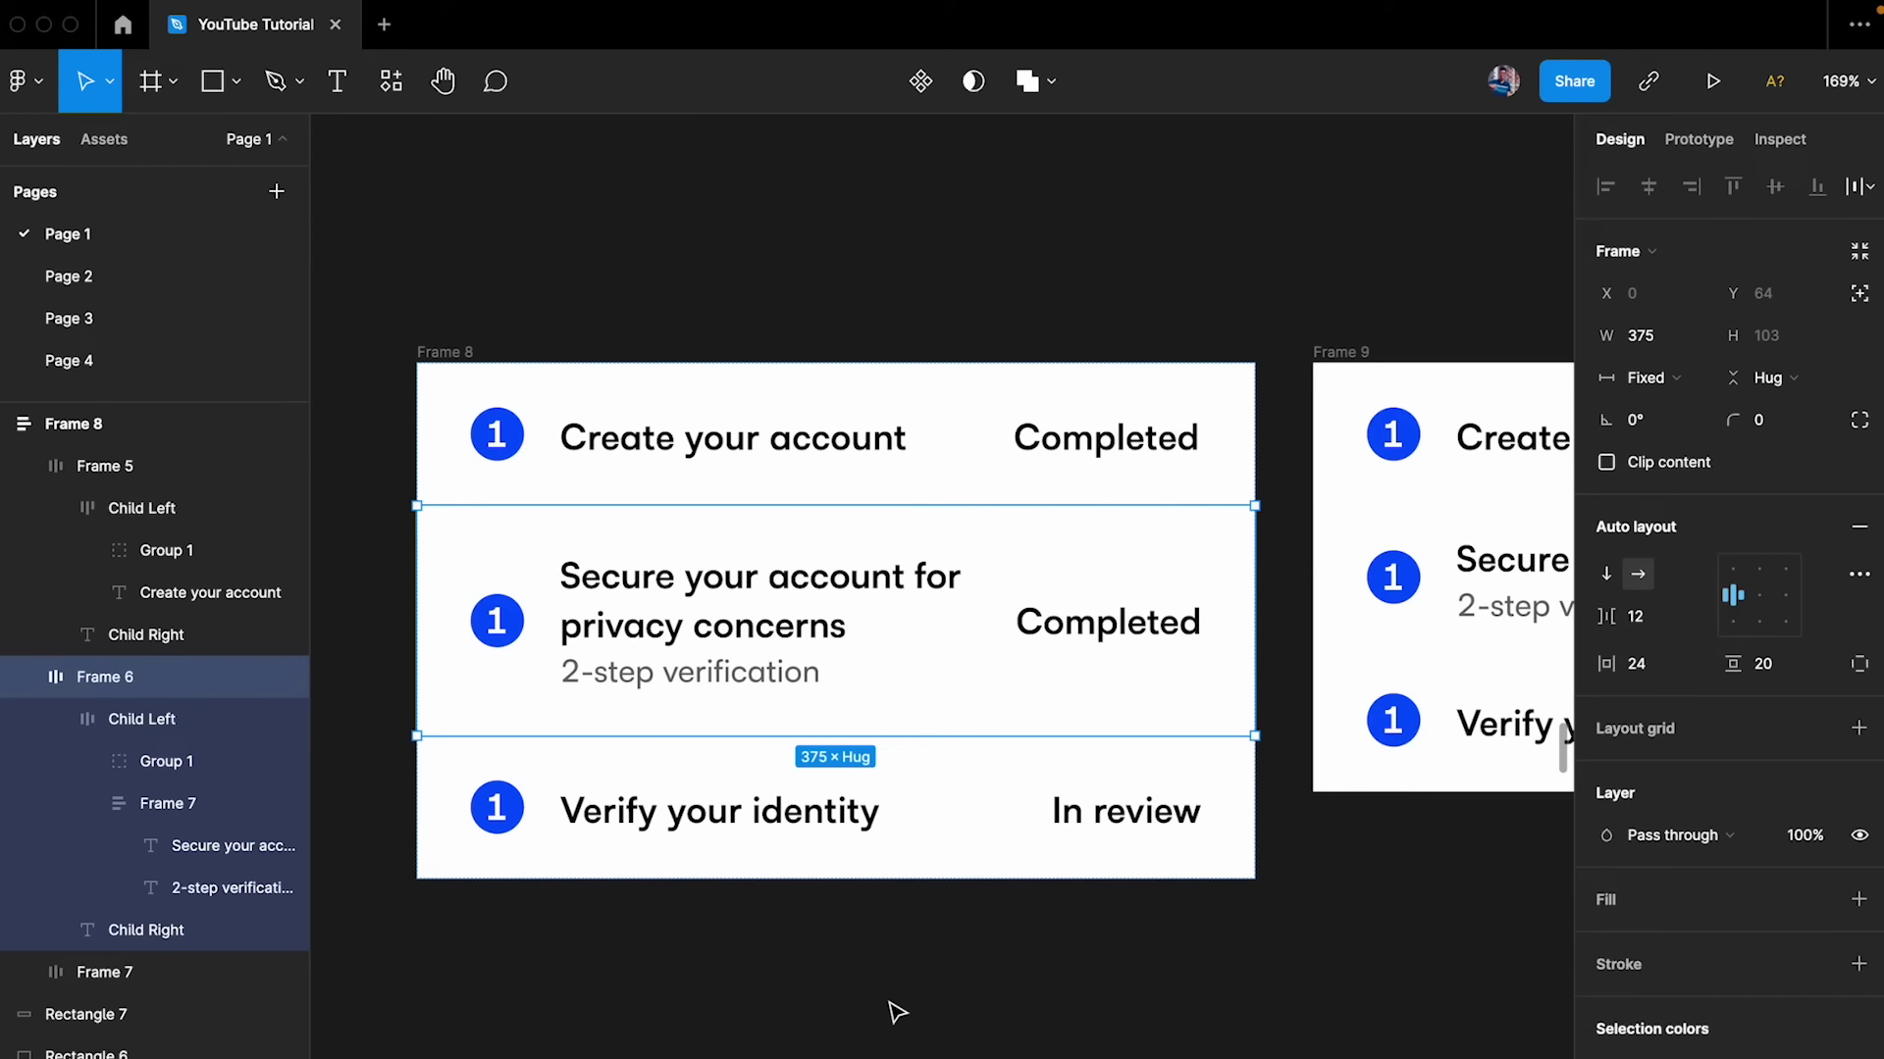
click(754, 682)
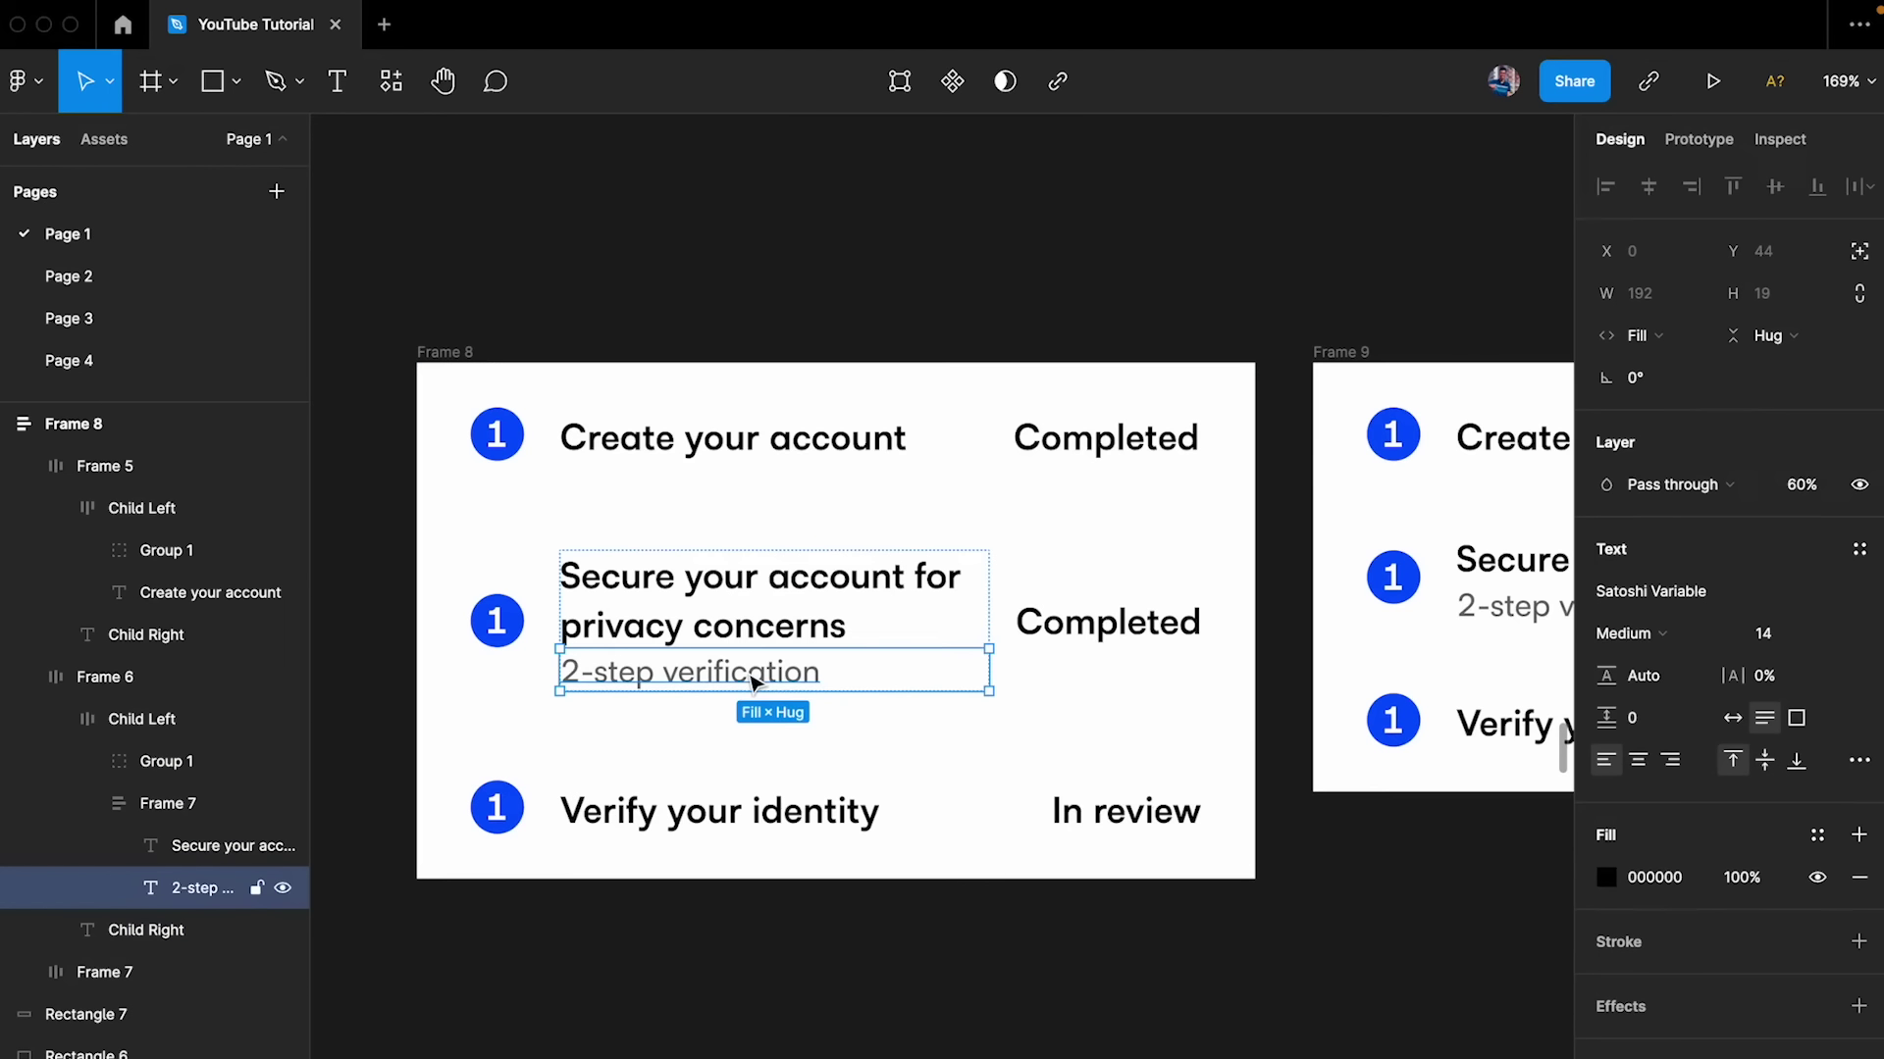
click(798, 957)
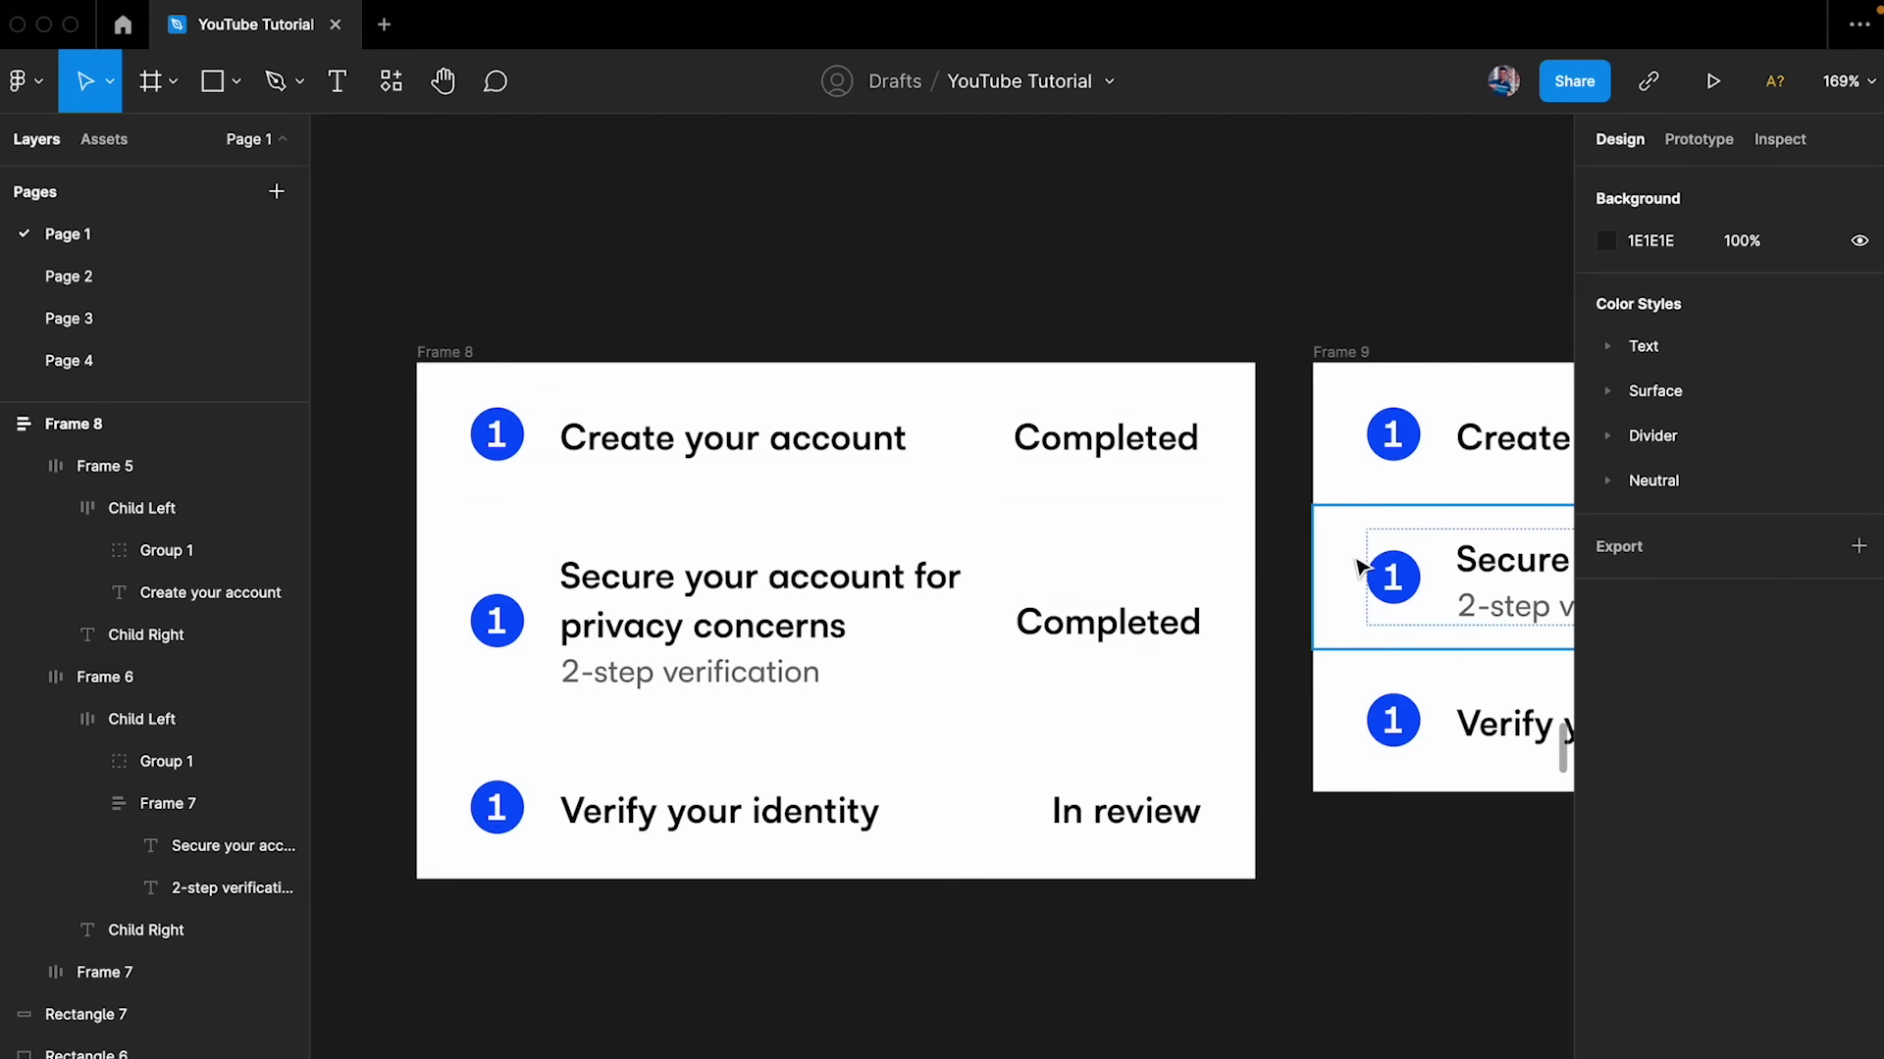
- Select all three rows of Frame 9 together to examine their shared height settings
scroll(1318, 471, right, 5)
click(1128, 447)
shift+click(1167, 589)
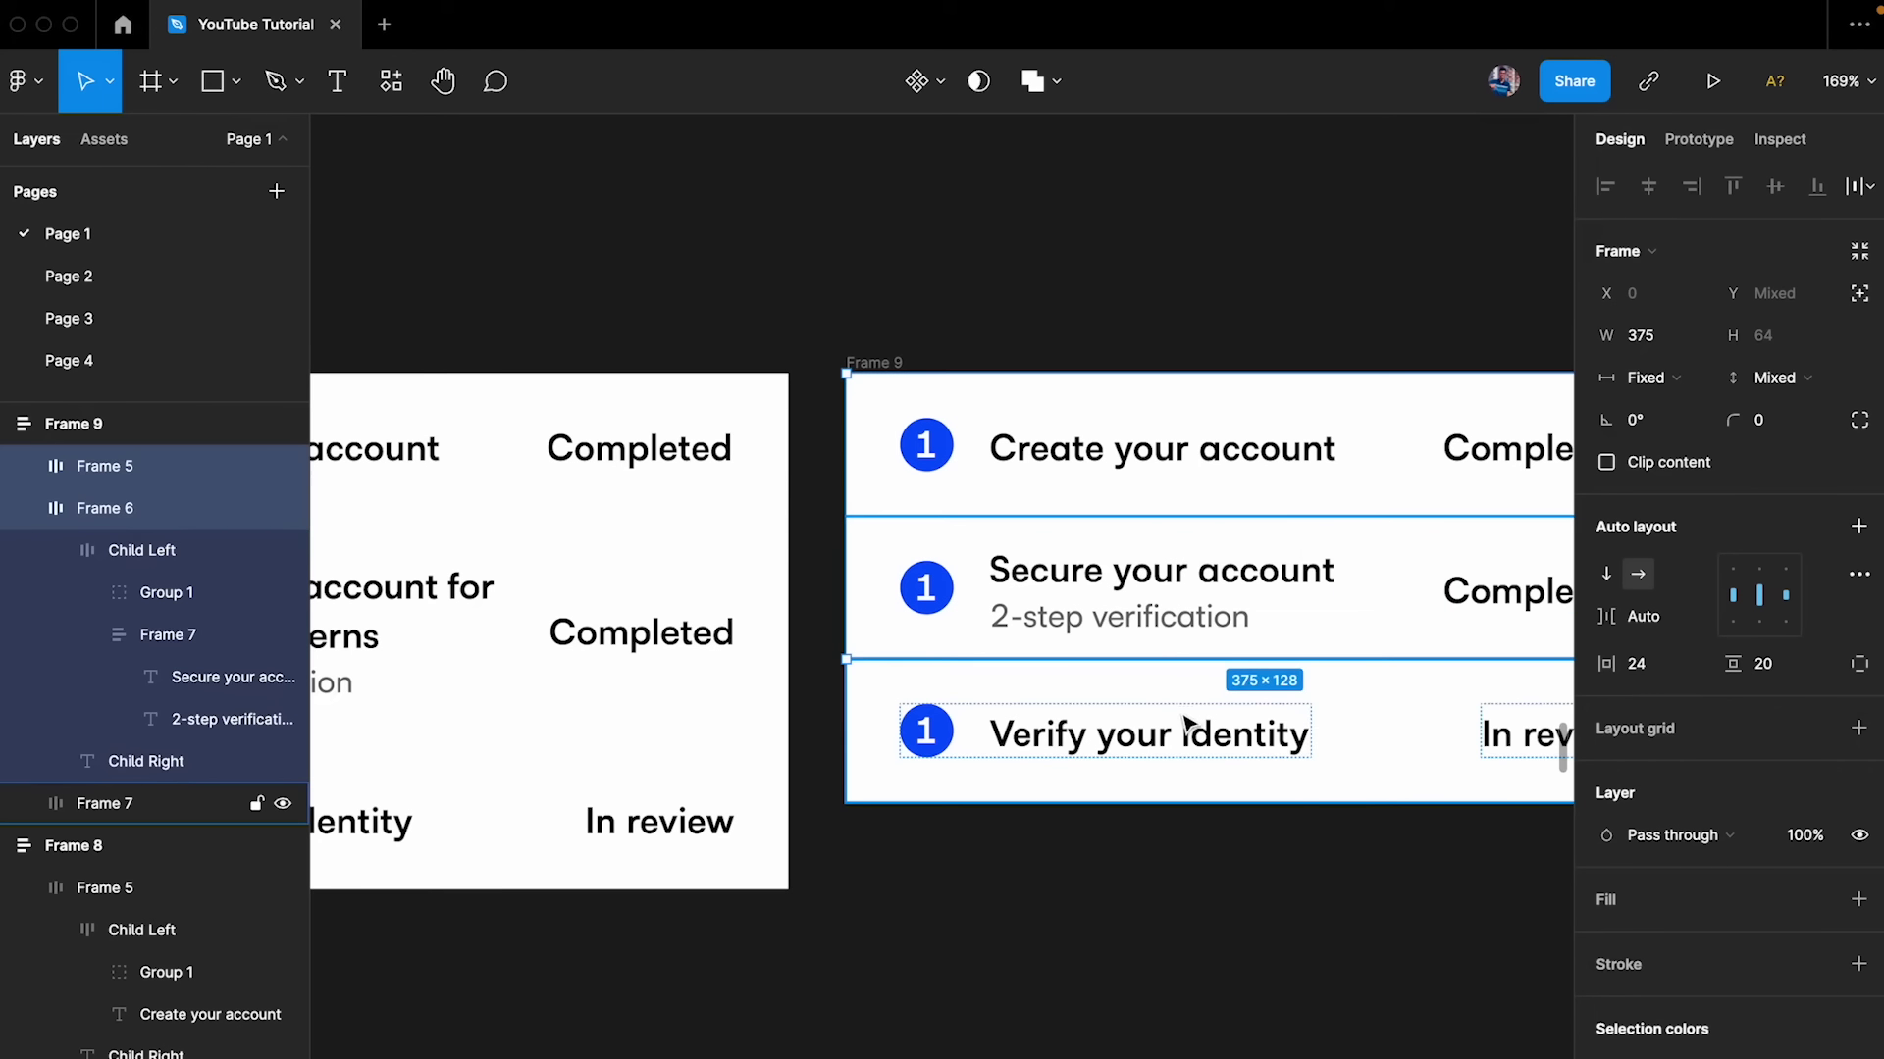
shift+click(1189, 726)
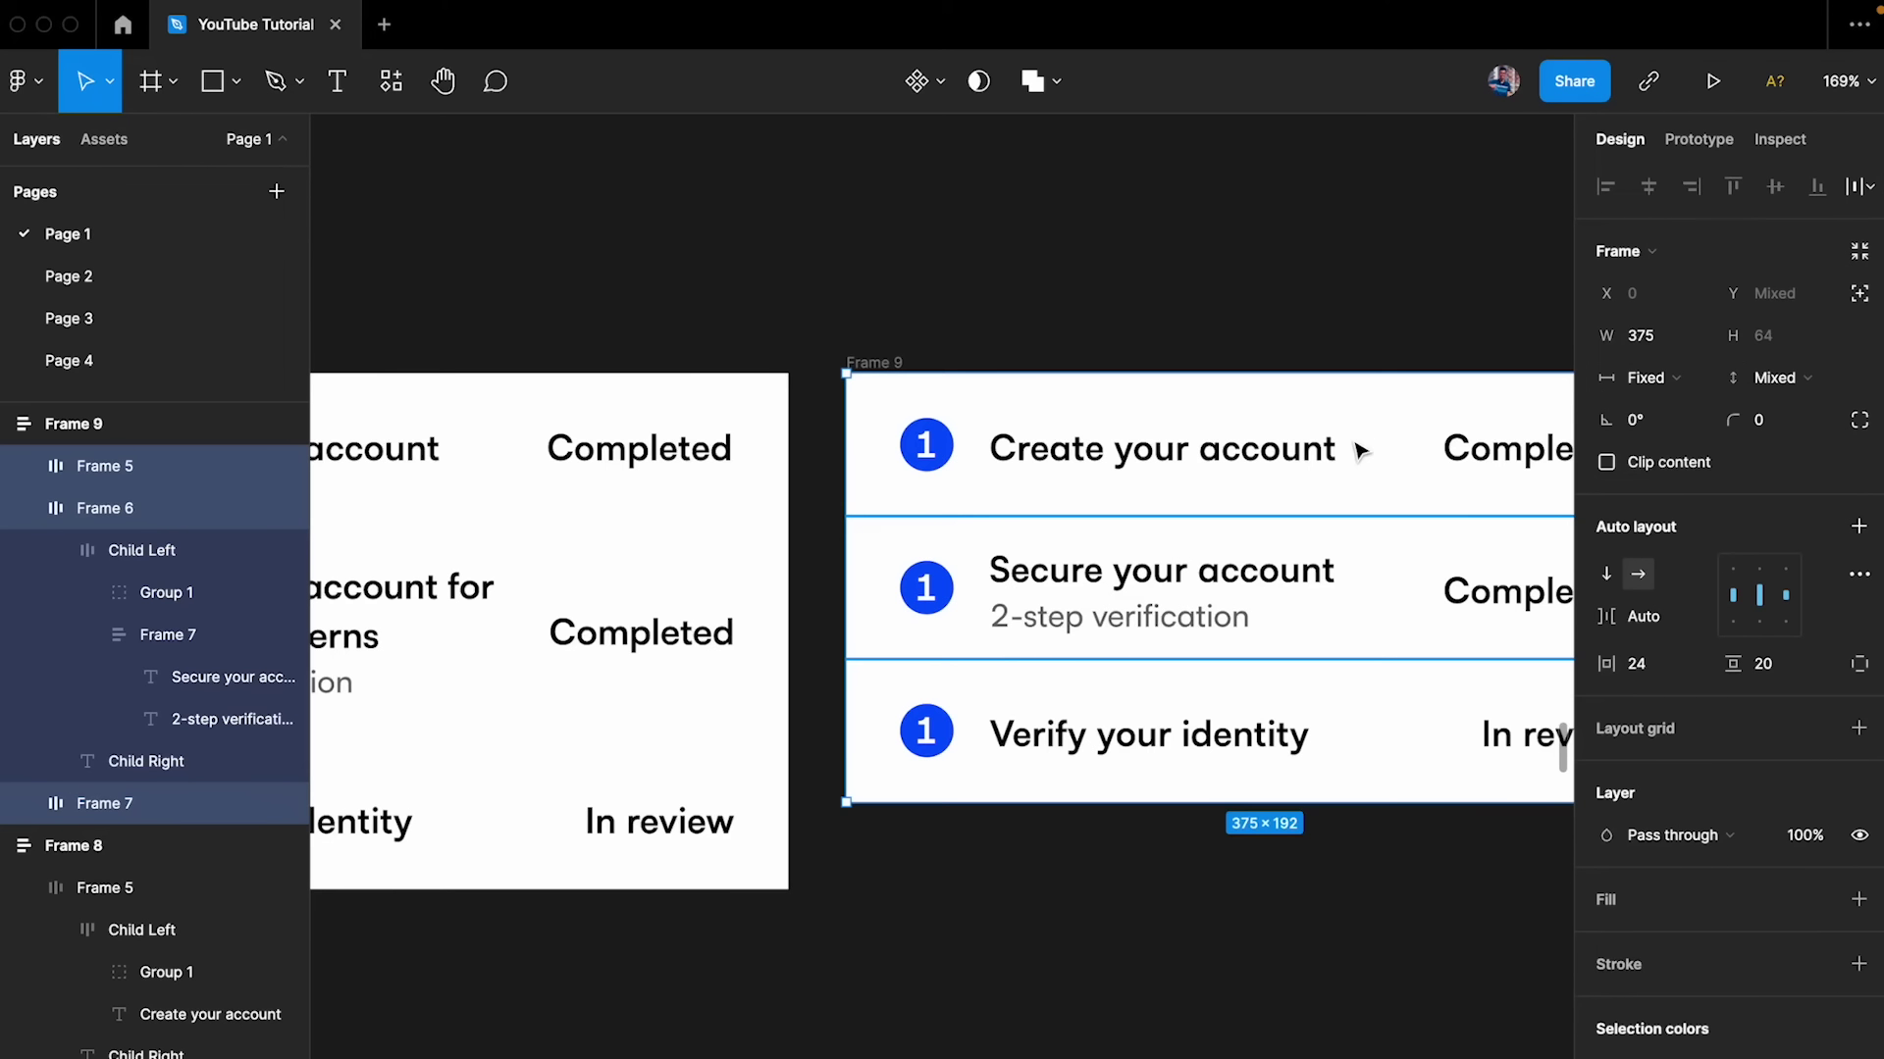
- Compare the vertical resizing of the "Secure your account" rows in Frame 8 and Frame 9 and of Frame 9's "Create your account" row
scroll(1359, 446, right, 2)
scroll(1358, 446, left, 5)
click(880, 530)
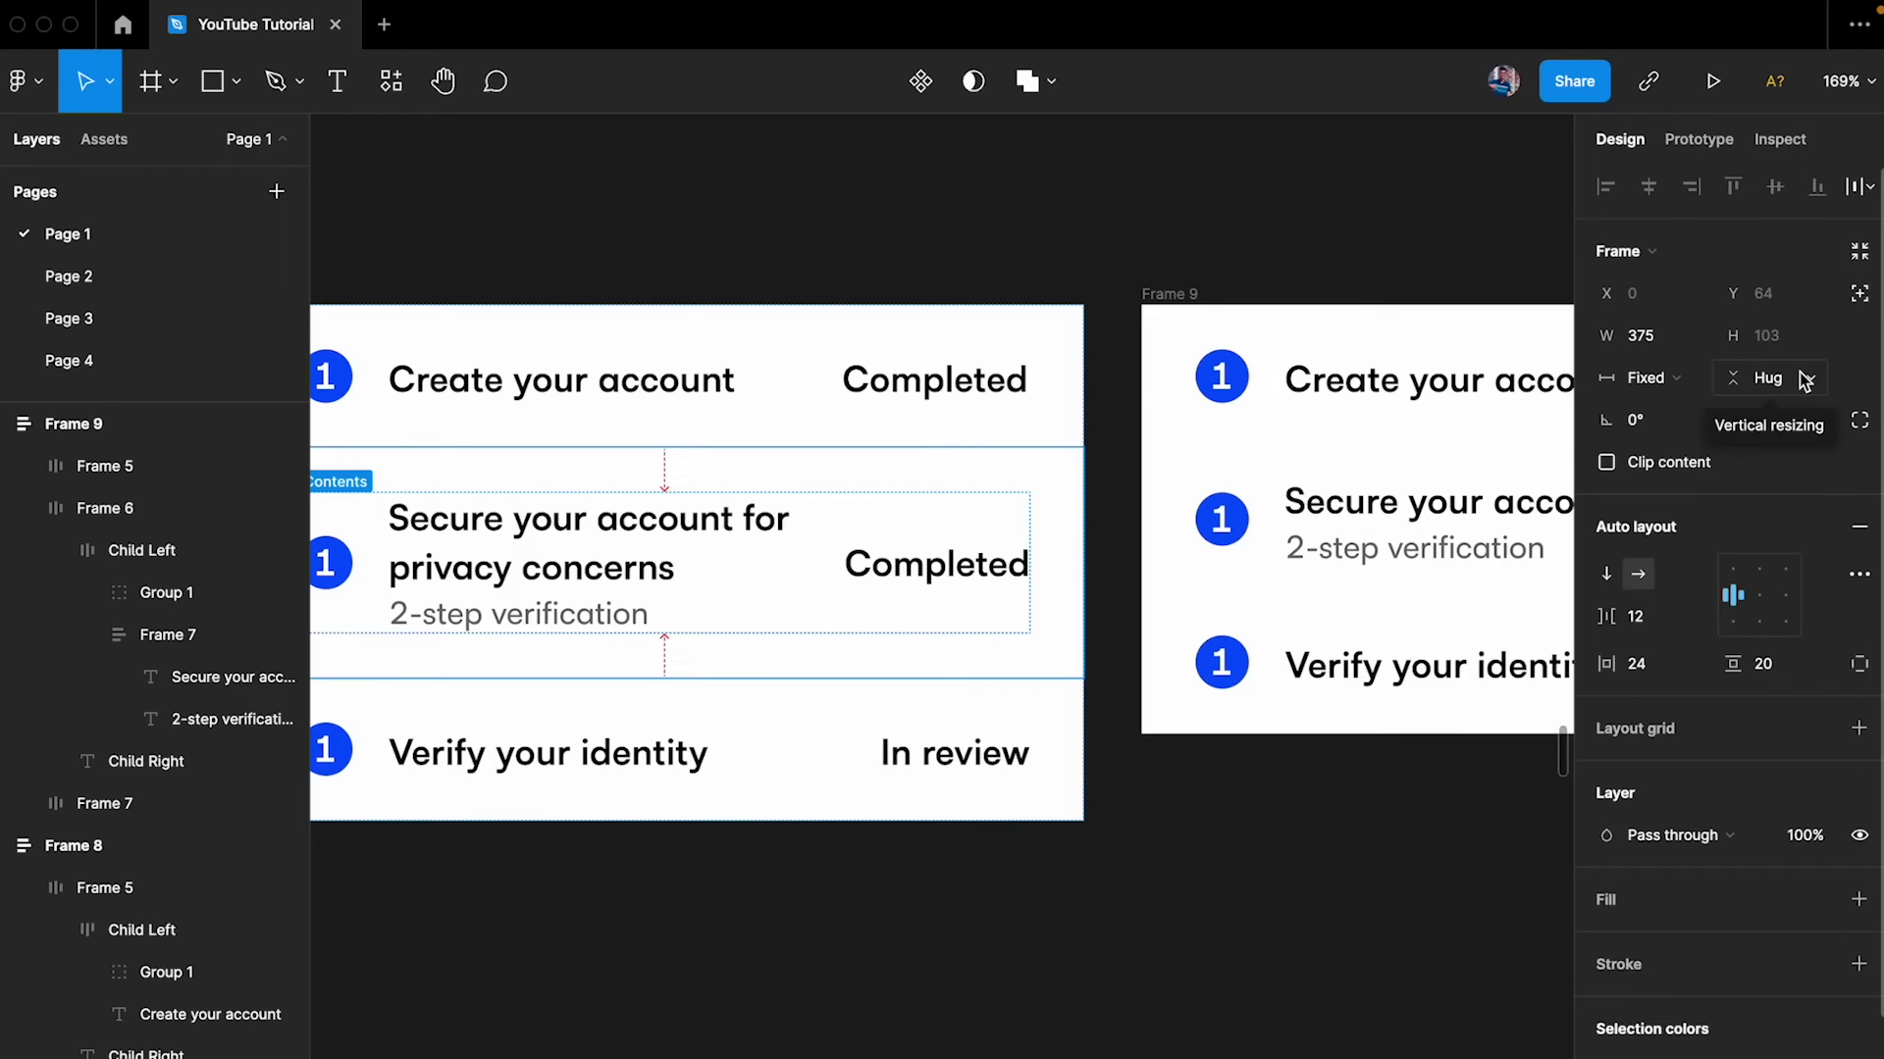
click(1416, 521)
scroll(1421, 521, right, 3)
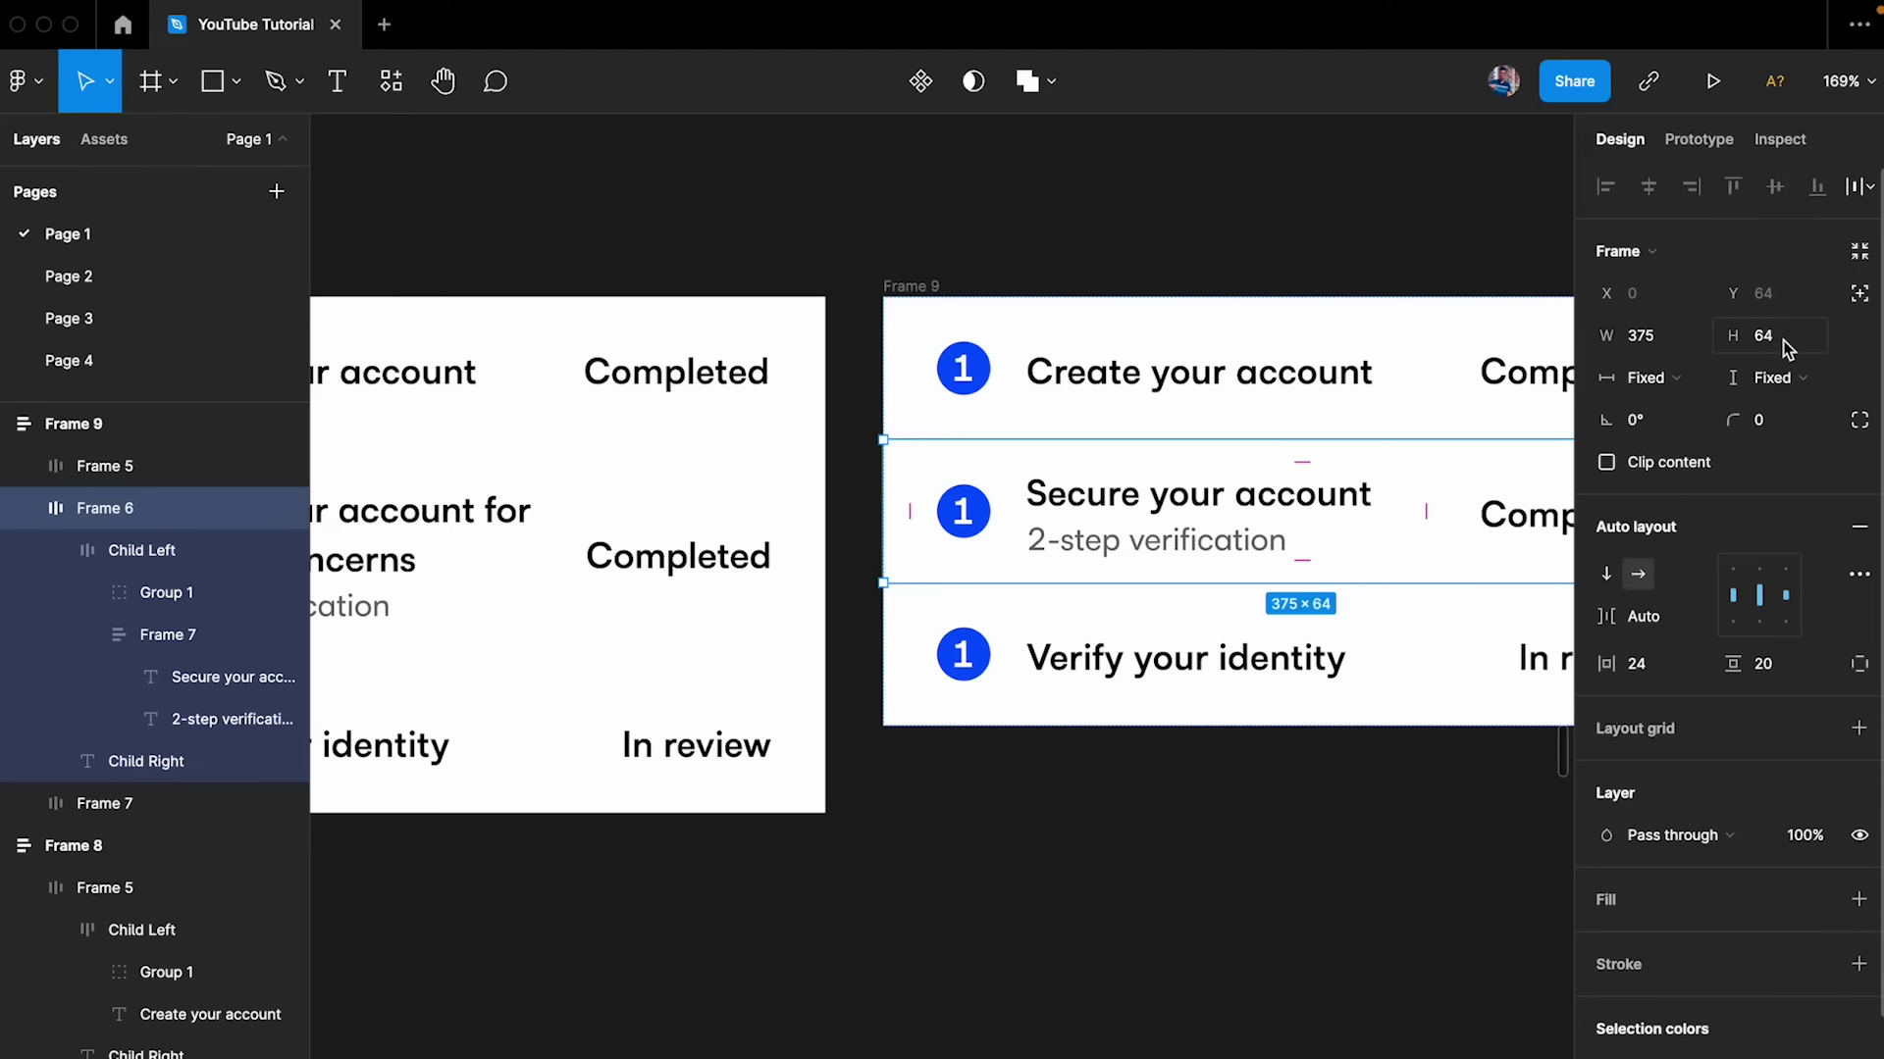
click(1305, 354)
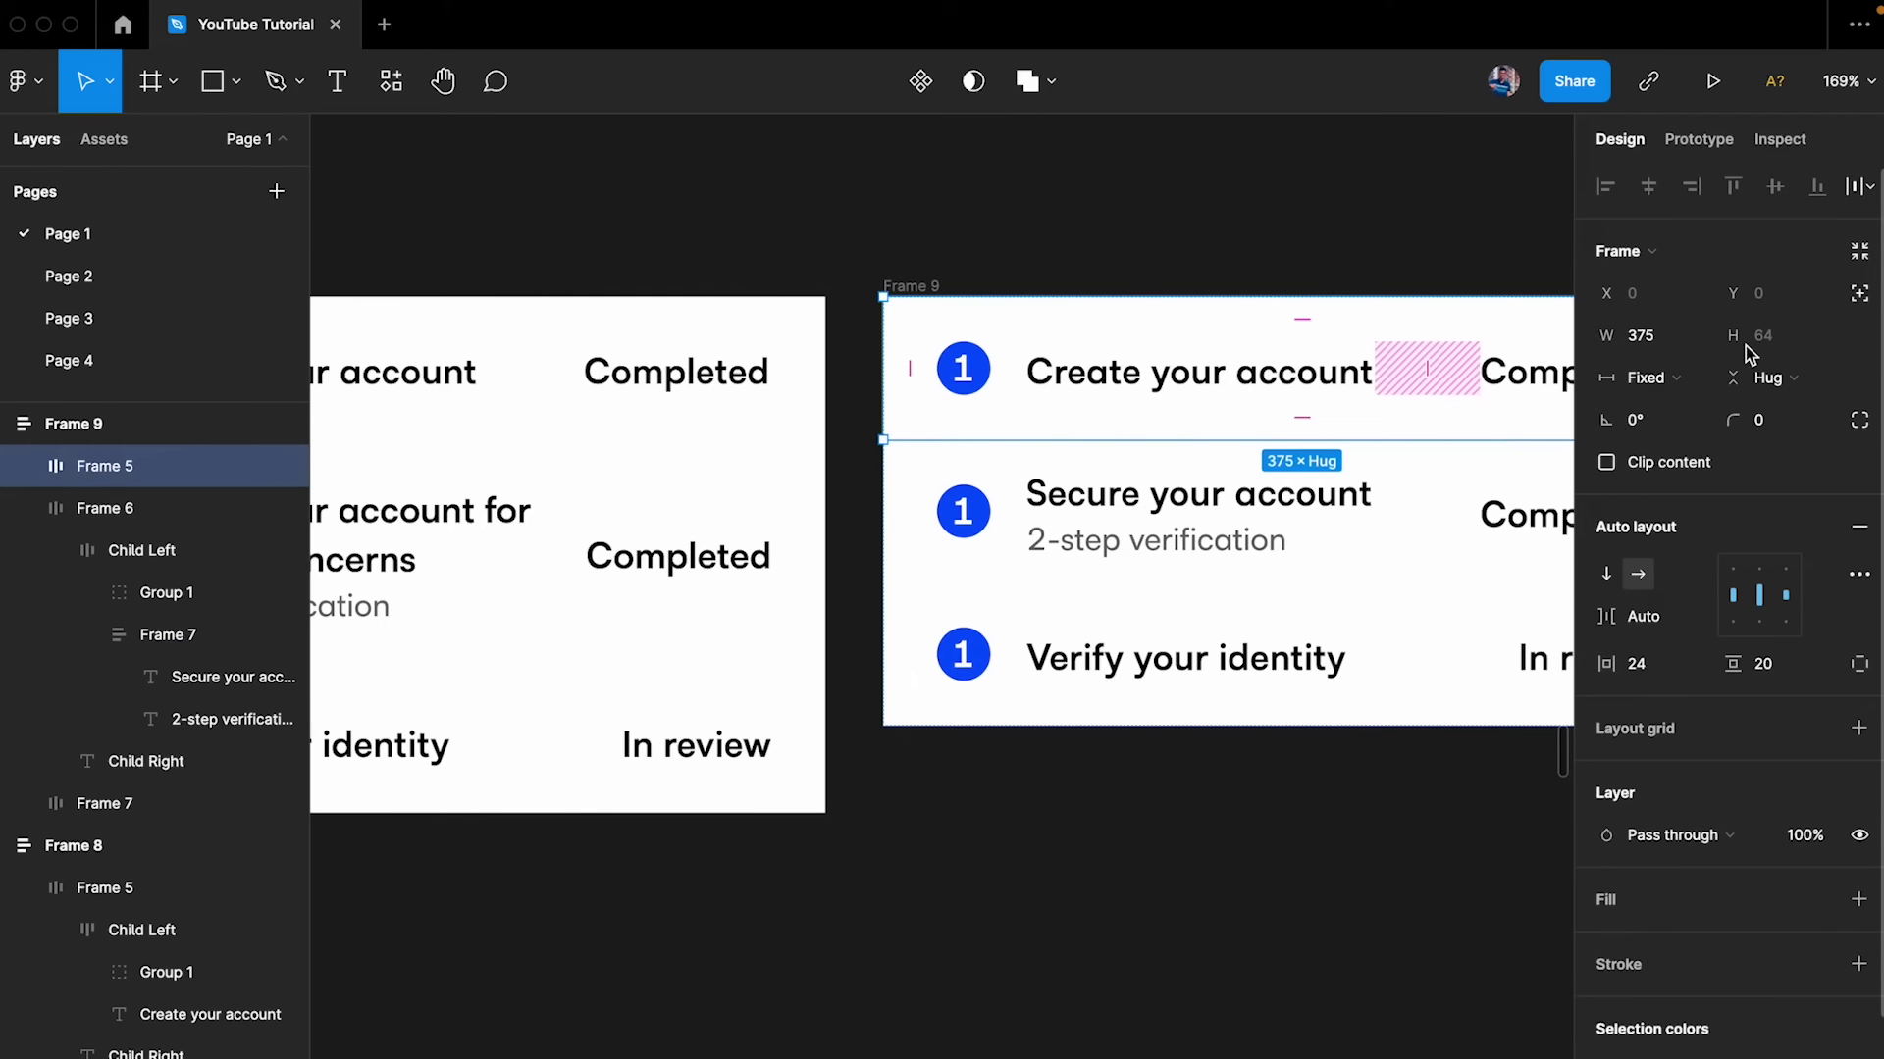
click(1451, 528)
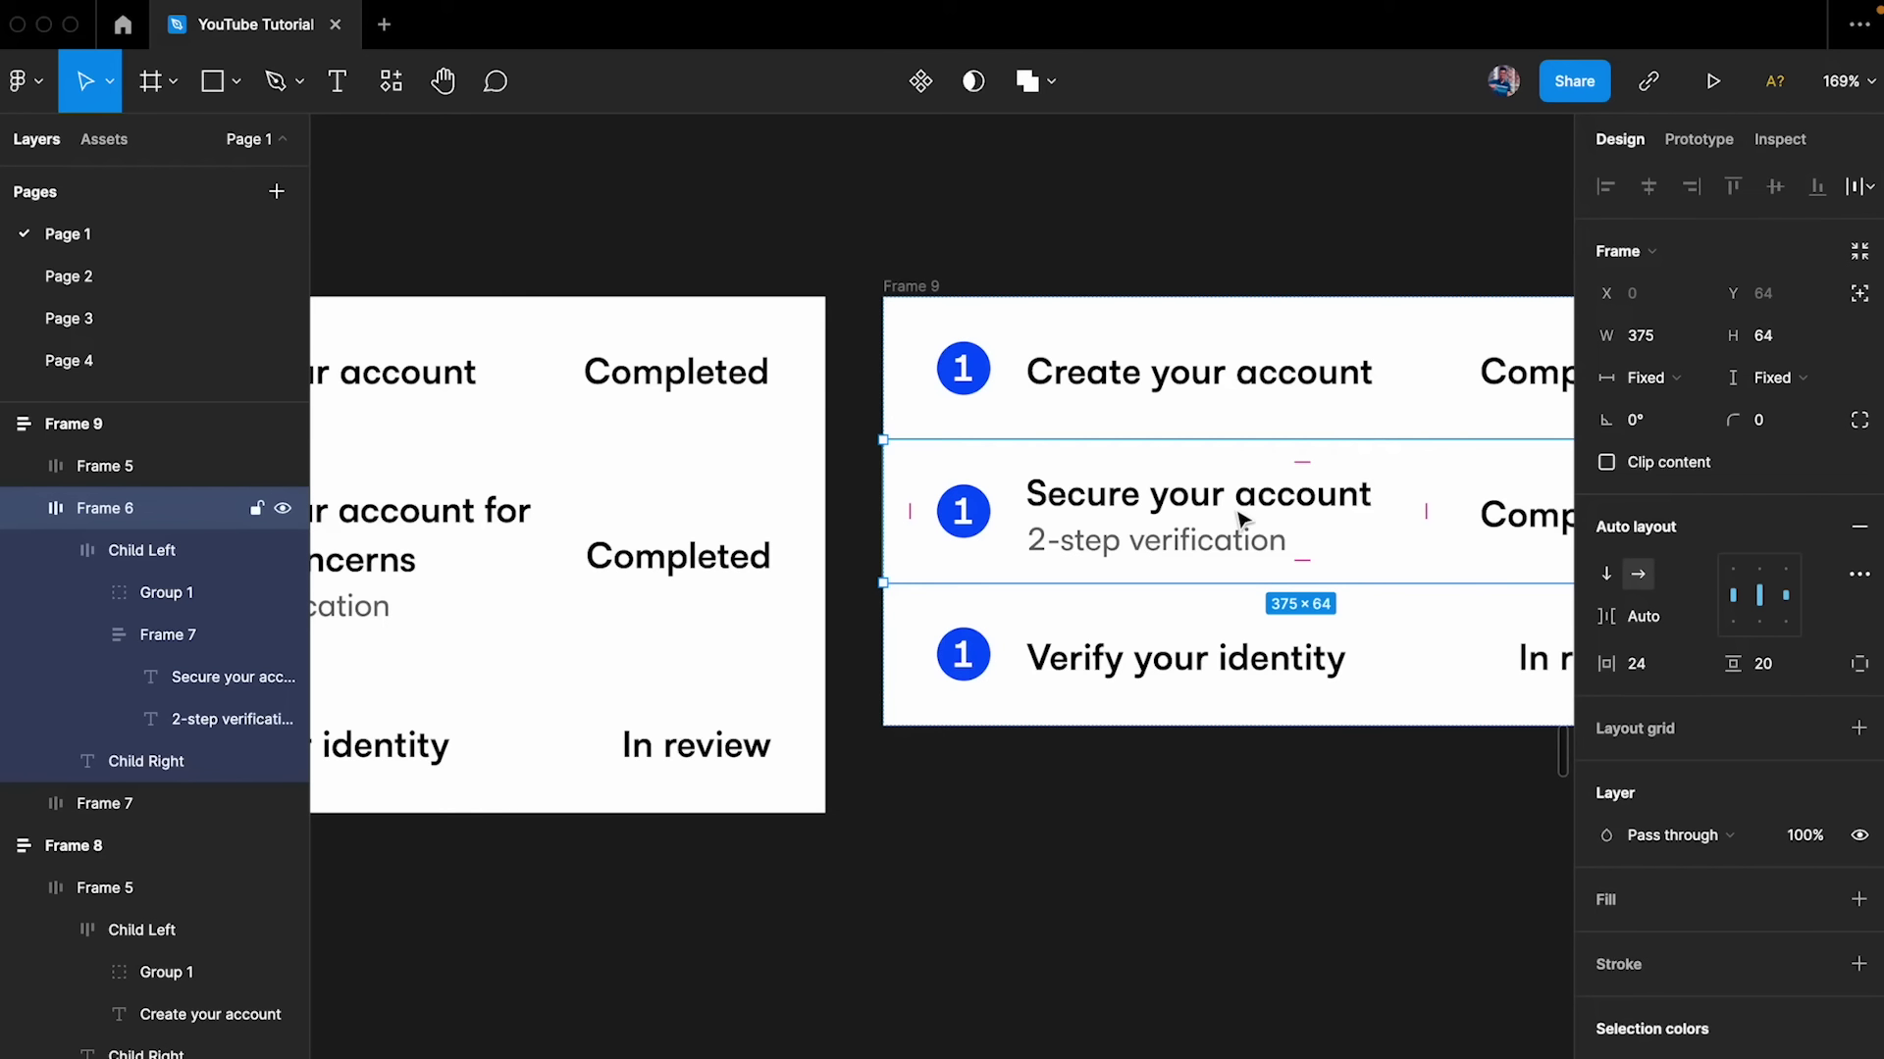
- Place a copy of Frame 9's "Create your account" row on the empty canvas above that frame
scroll(1222, 525, down, 5)
click(1139, 451)
scroll(1139, 456, up, 5)
drag(1138, 459, 1127, 248)
scroll(1127, 248, up, 3)
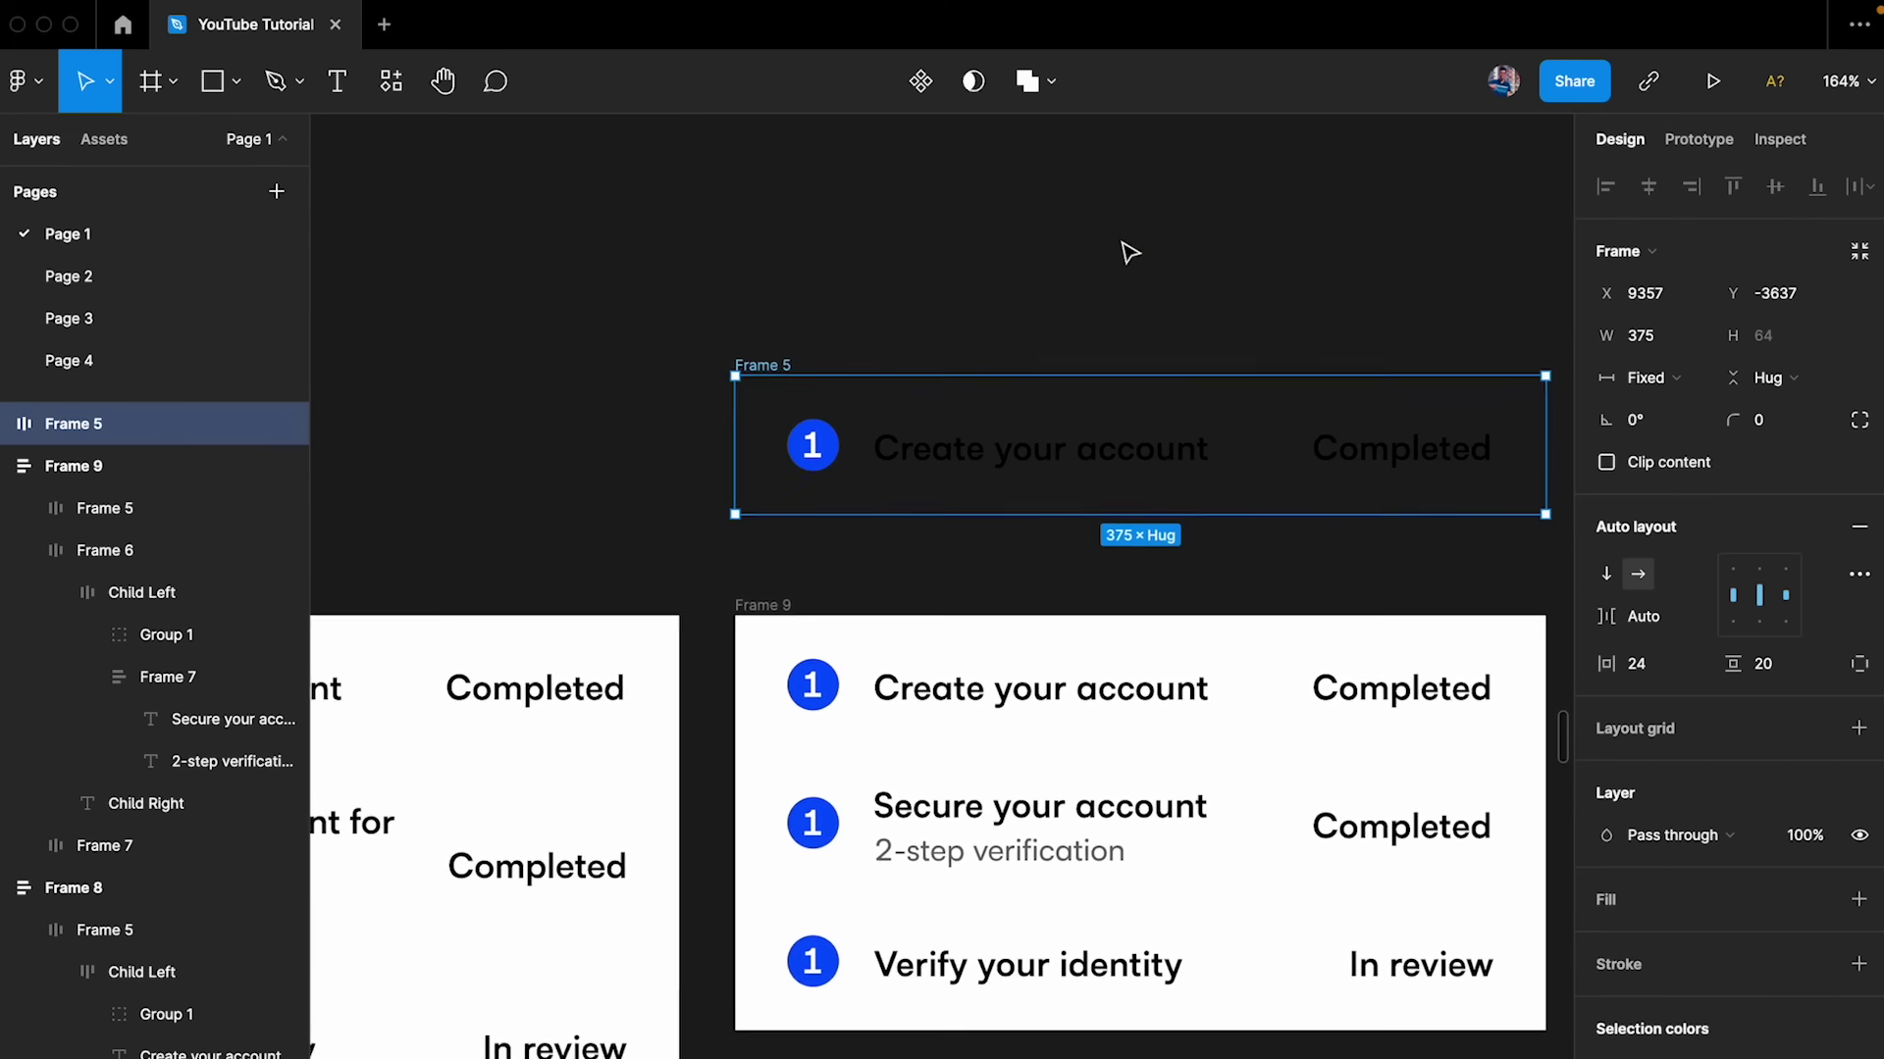
- Give the copied row a white fill, turn it into a component and move it farther above Frame 9
click(1859, 900)
click(921, 80)
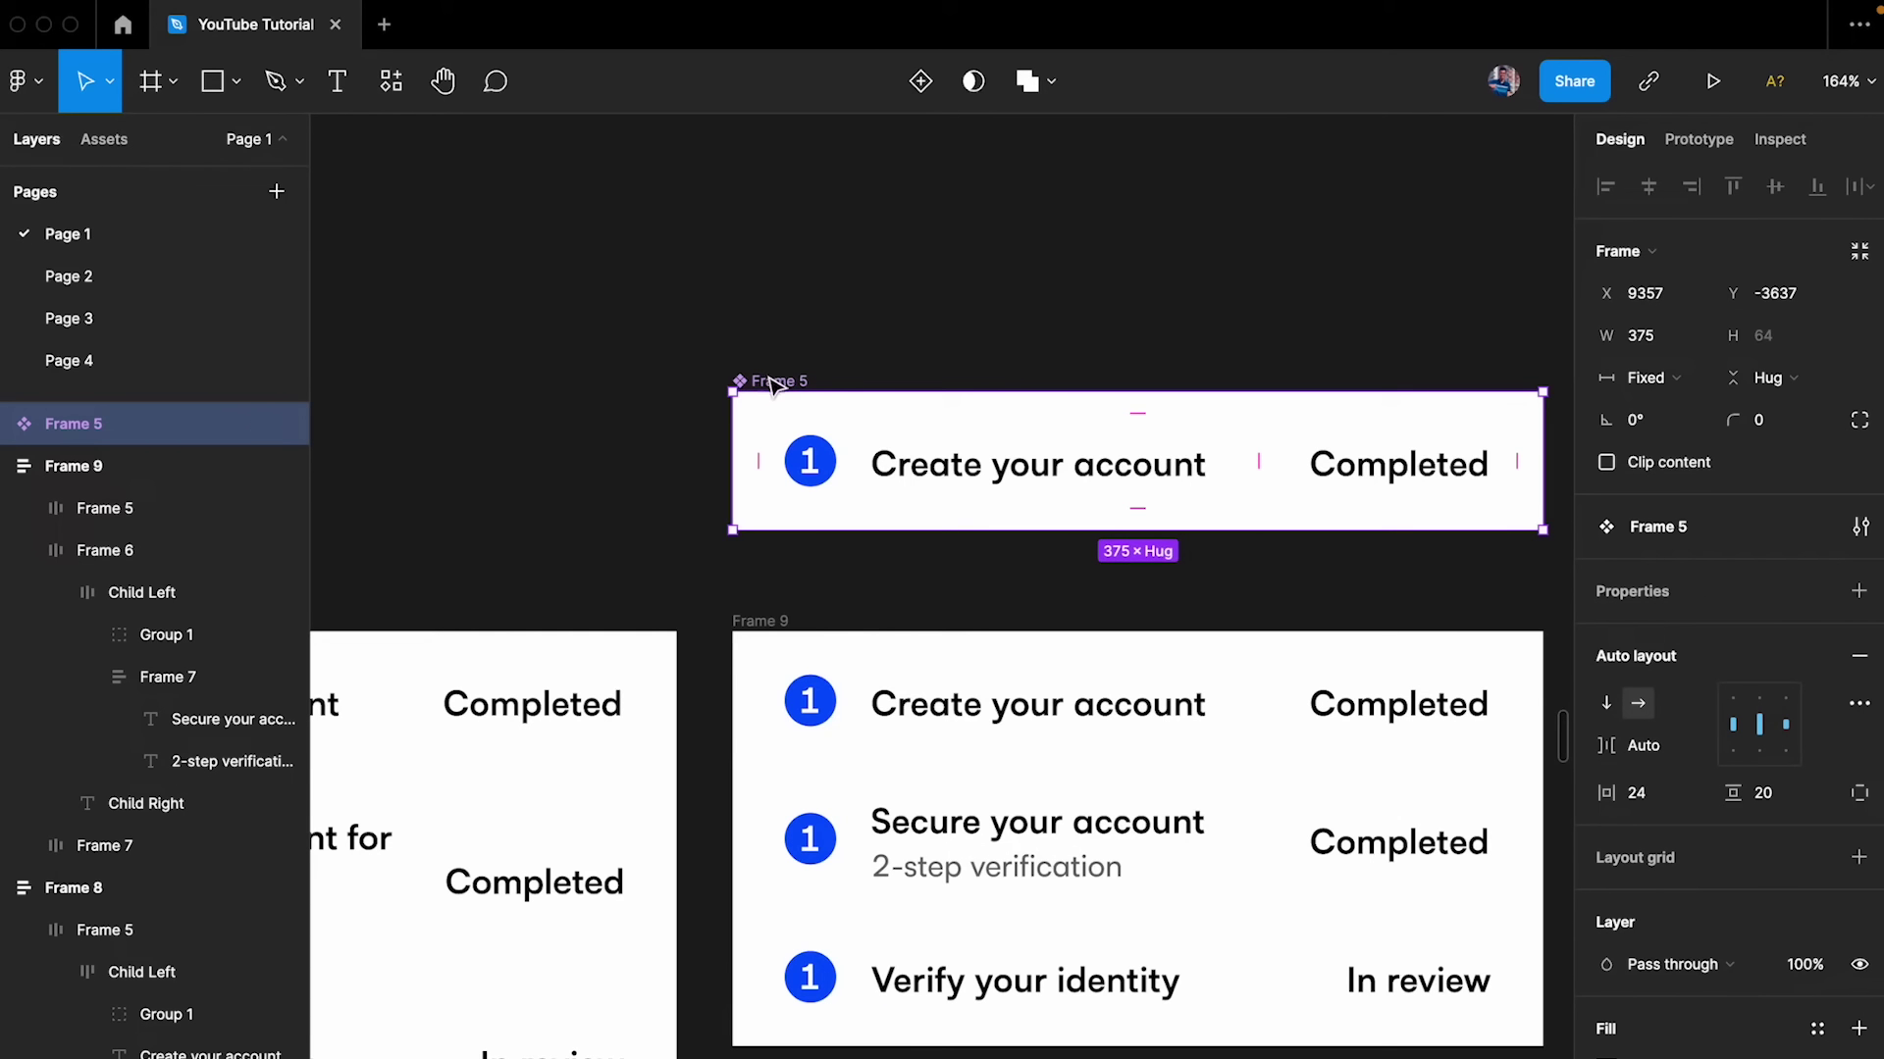
drag(772, 382, 734, 286)
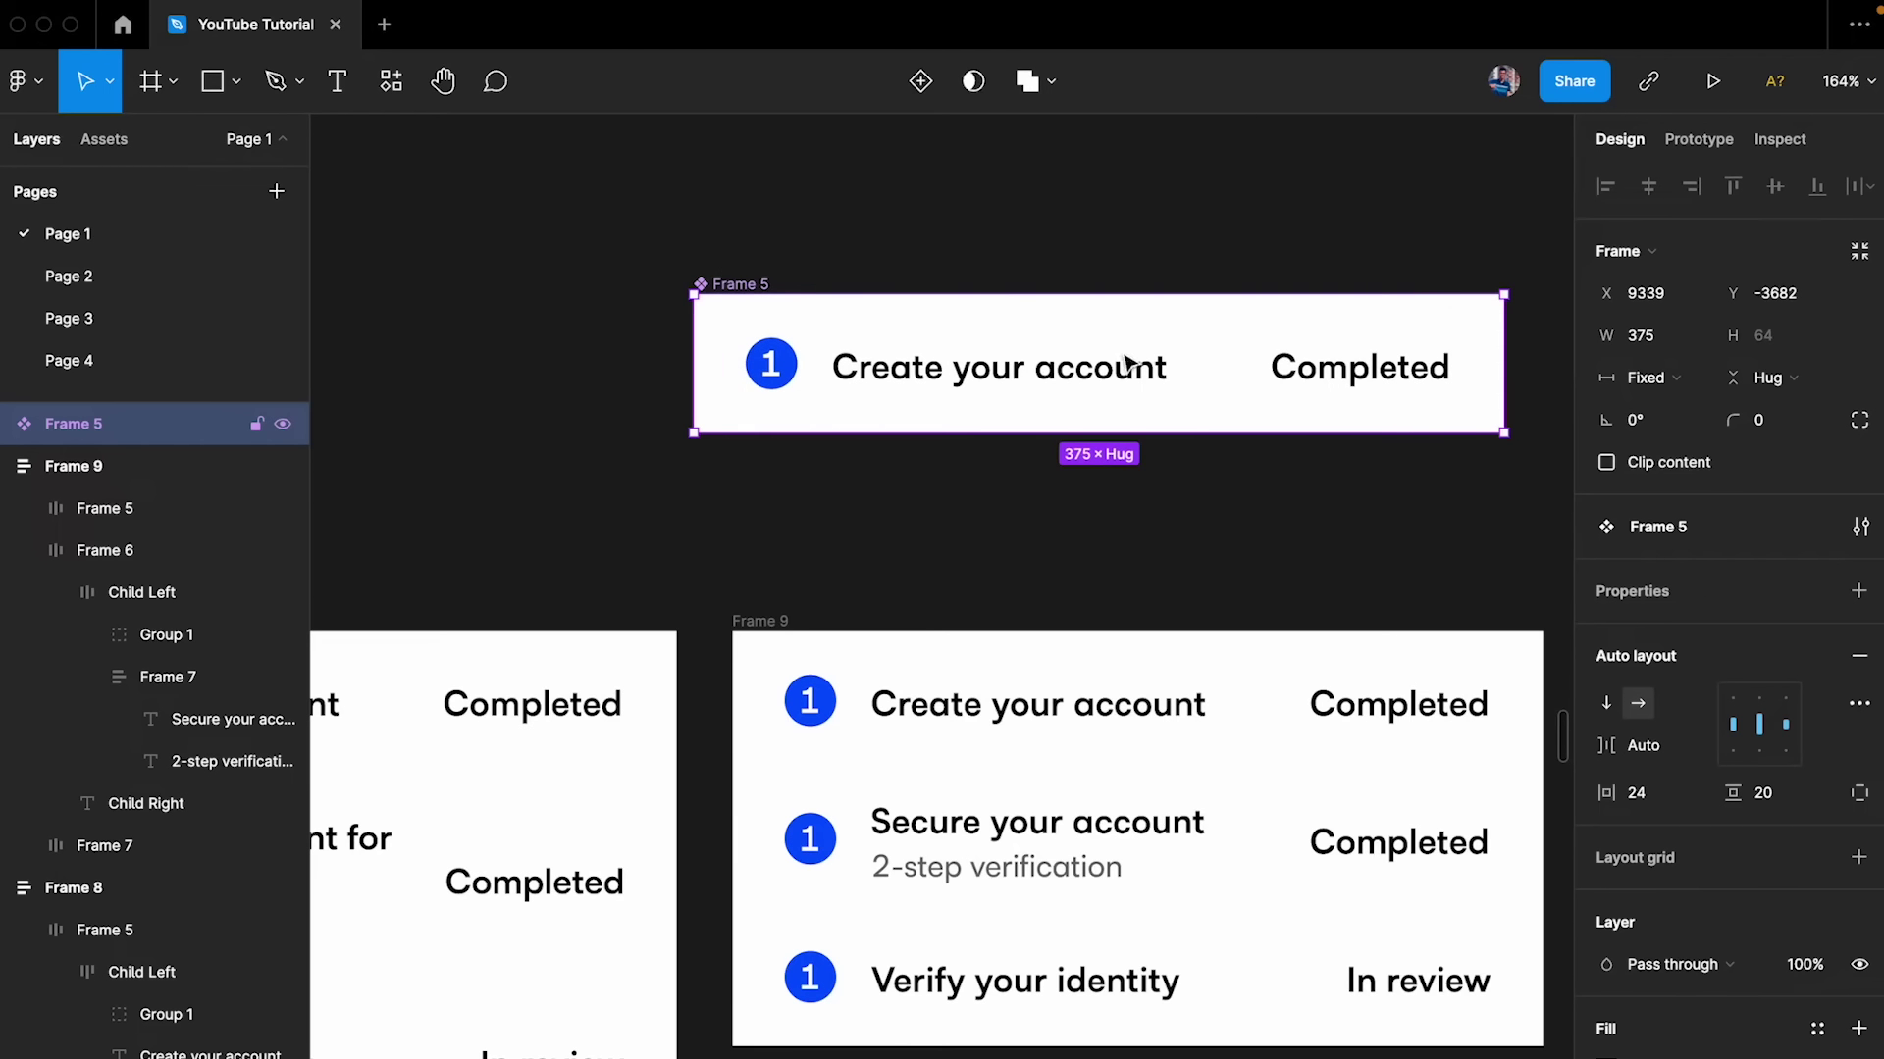
- Set the row component's vertical resizing to Fixed
click(1790, 390)
click(1776, 345)
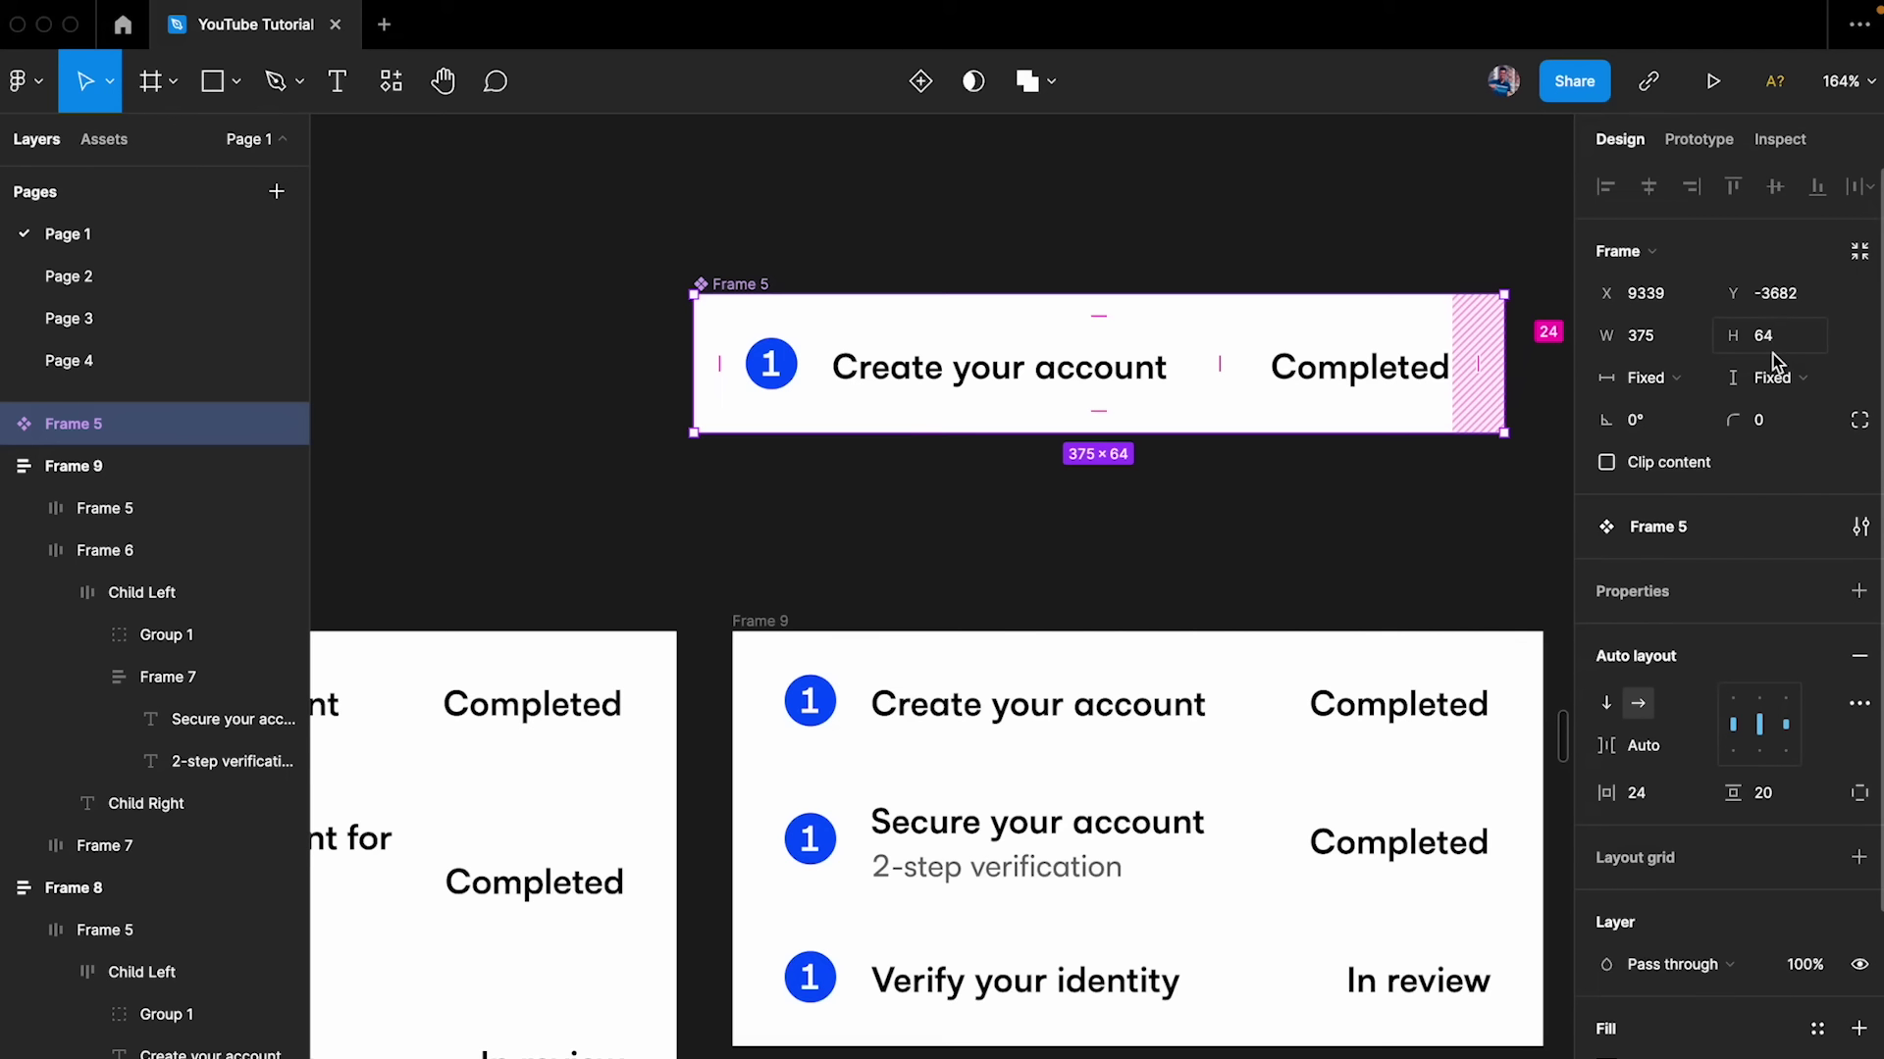
- Extend the row component's label to read "Create your account in 2 minutes"
scroll(883, 363, right, 2)
double_click(883, 363)
key(Right)
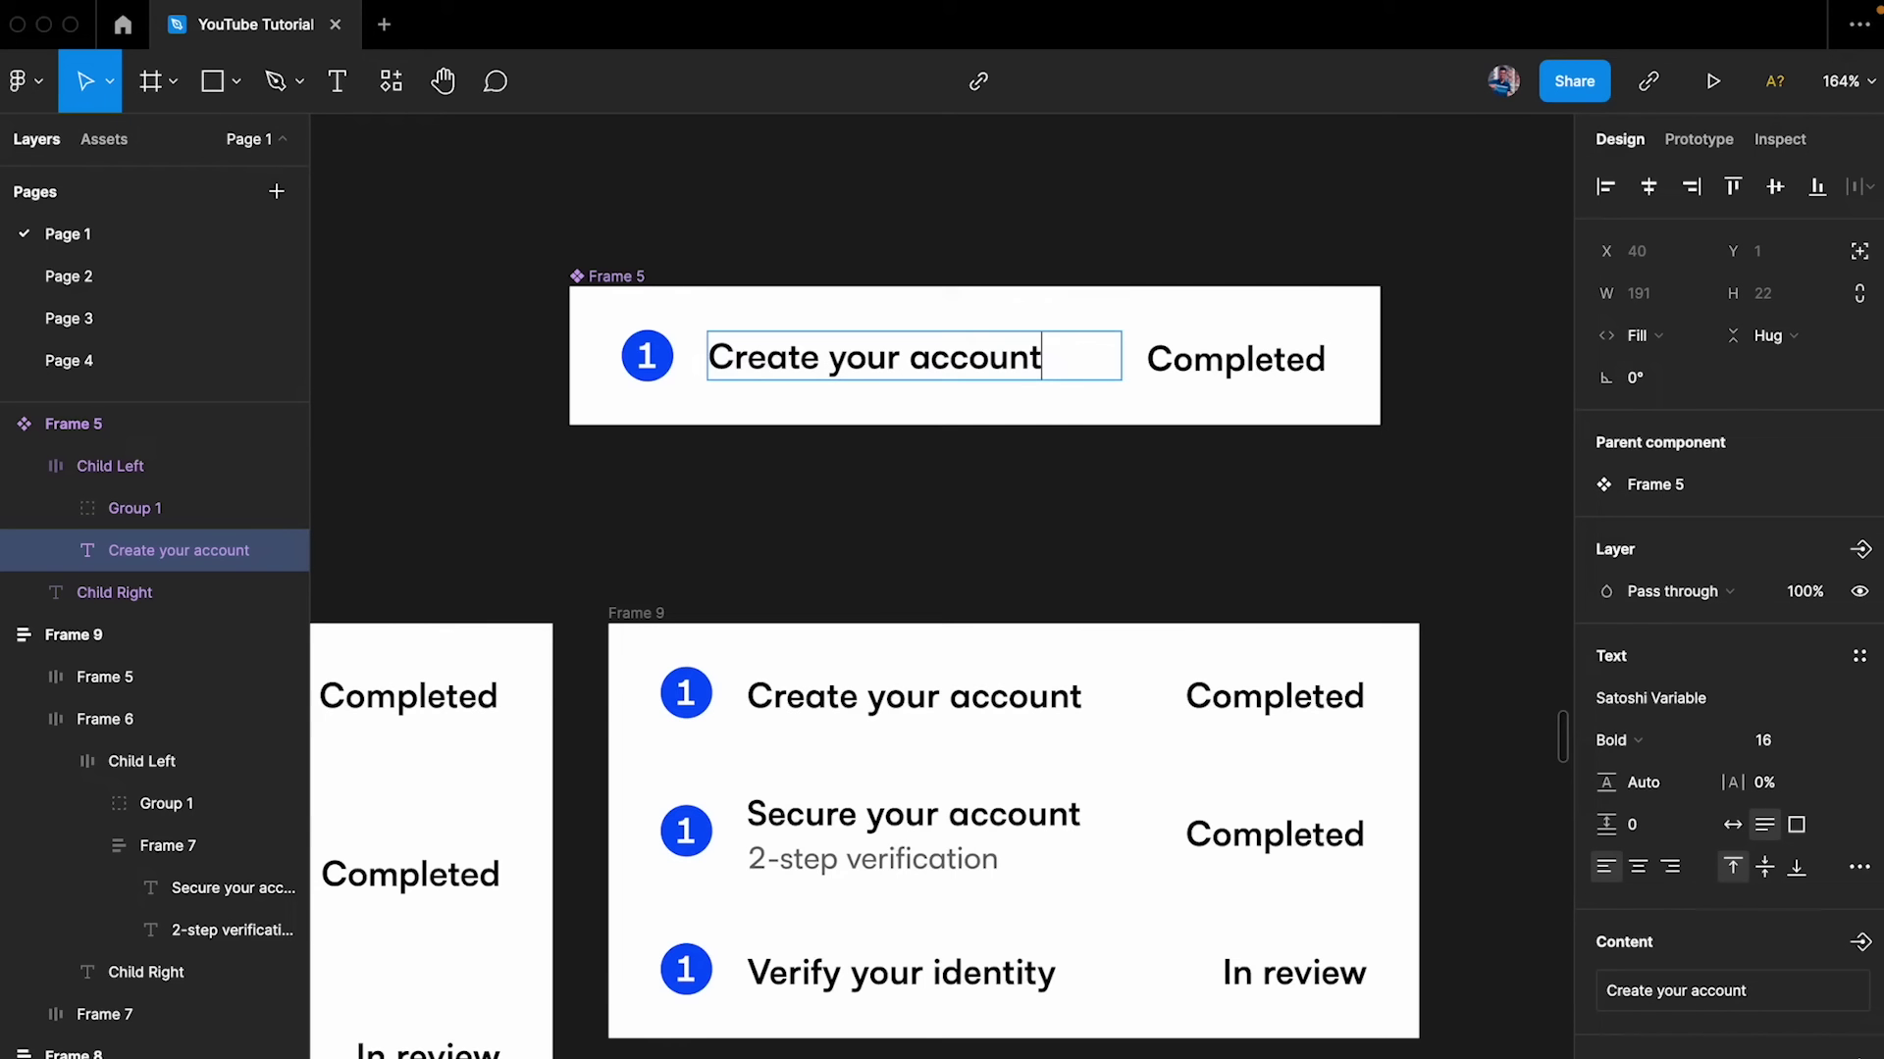
key(alt+shift+Left)
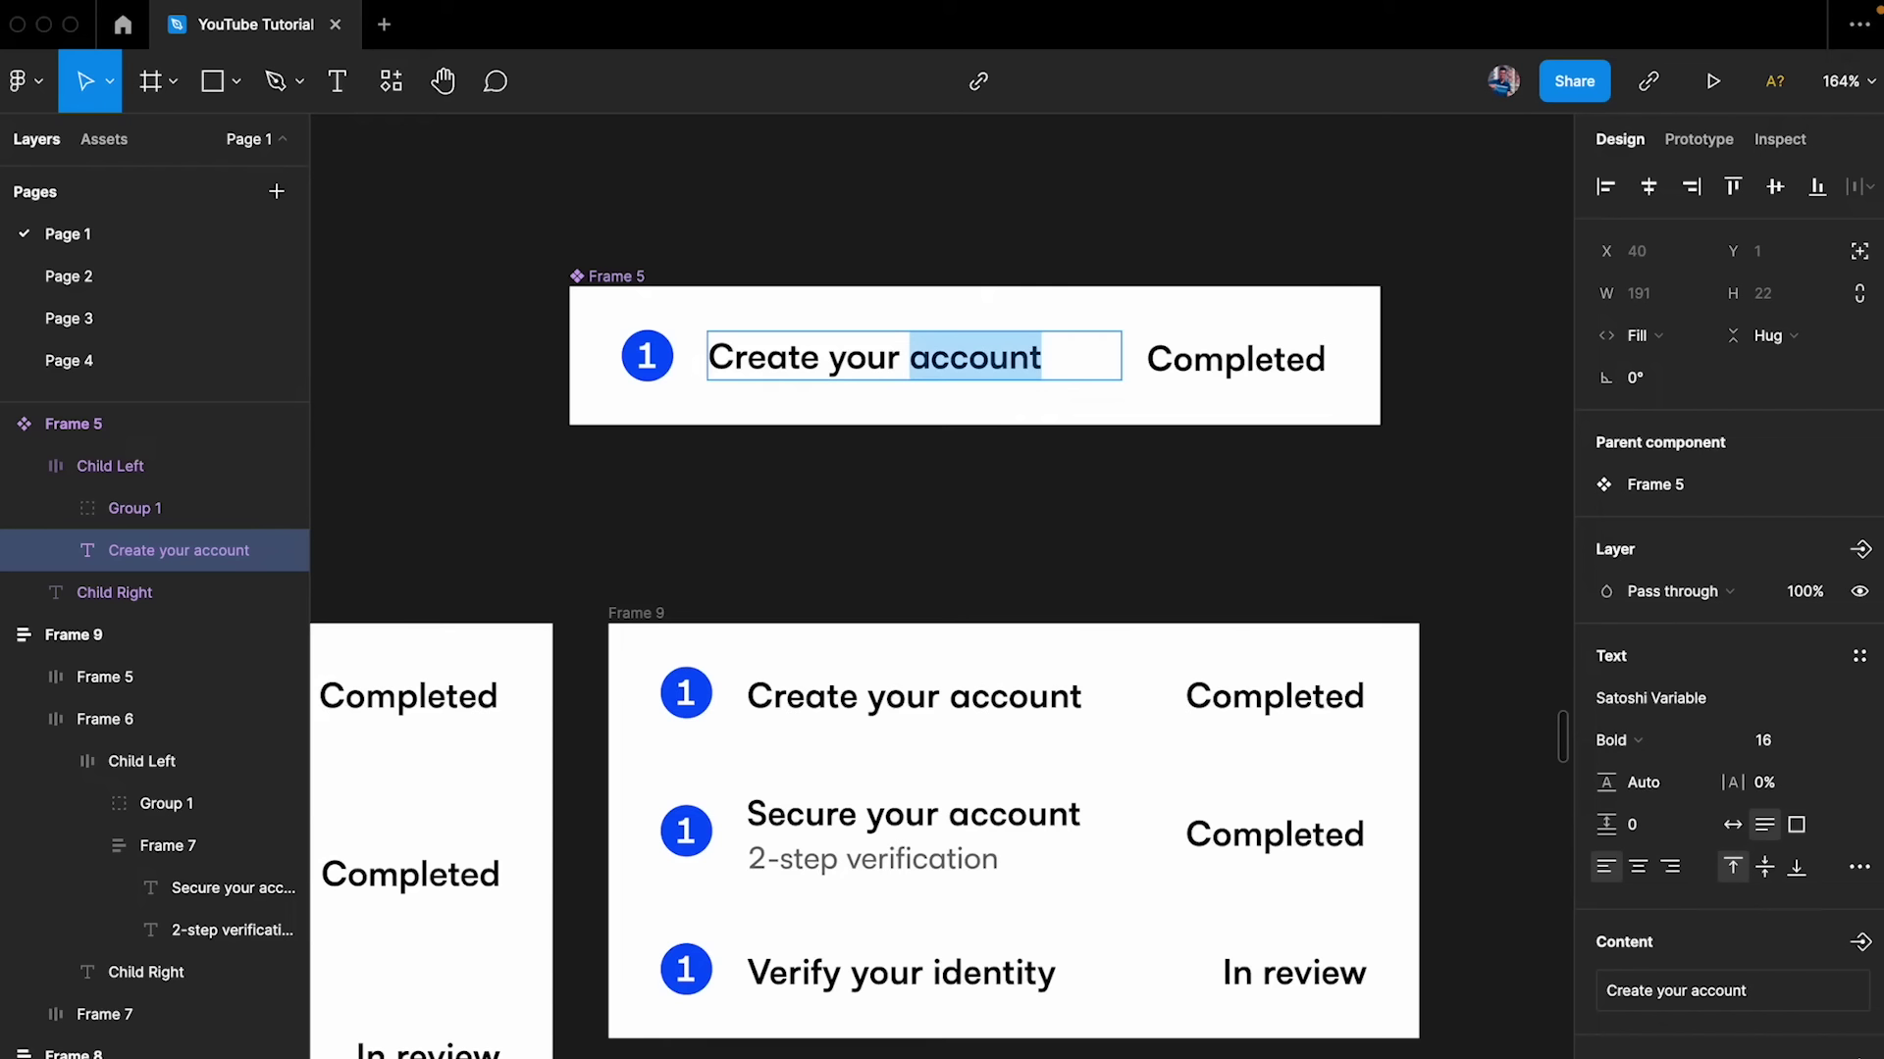
key(Right)
text(in)
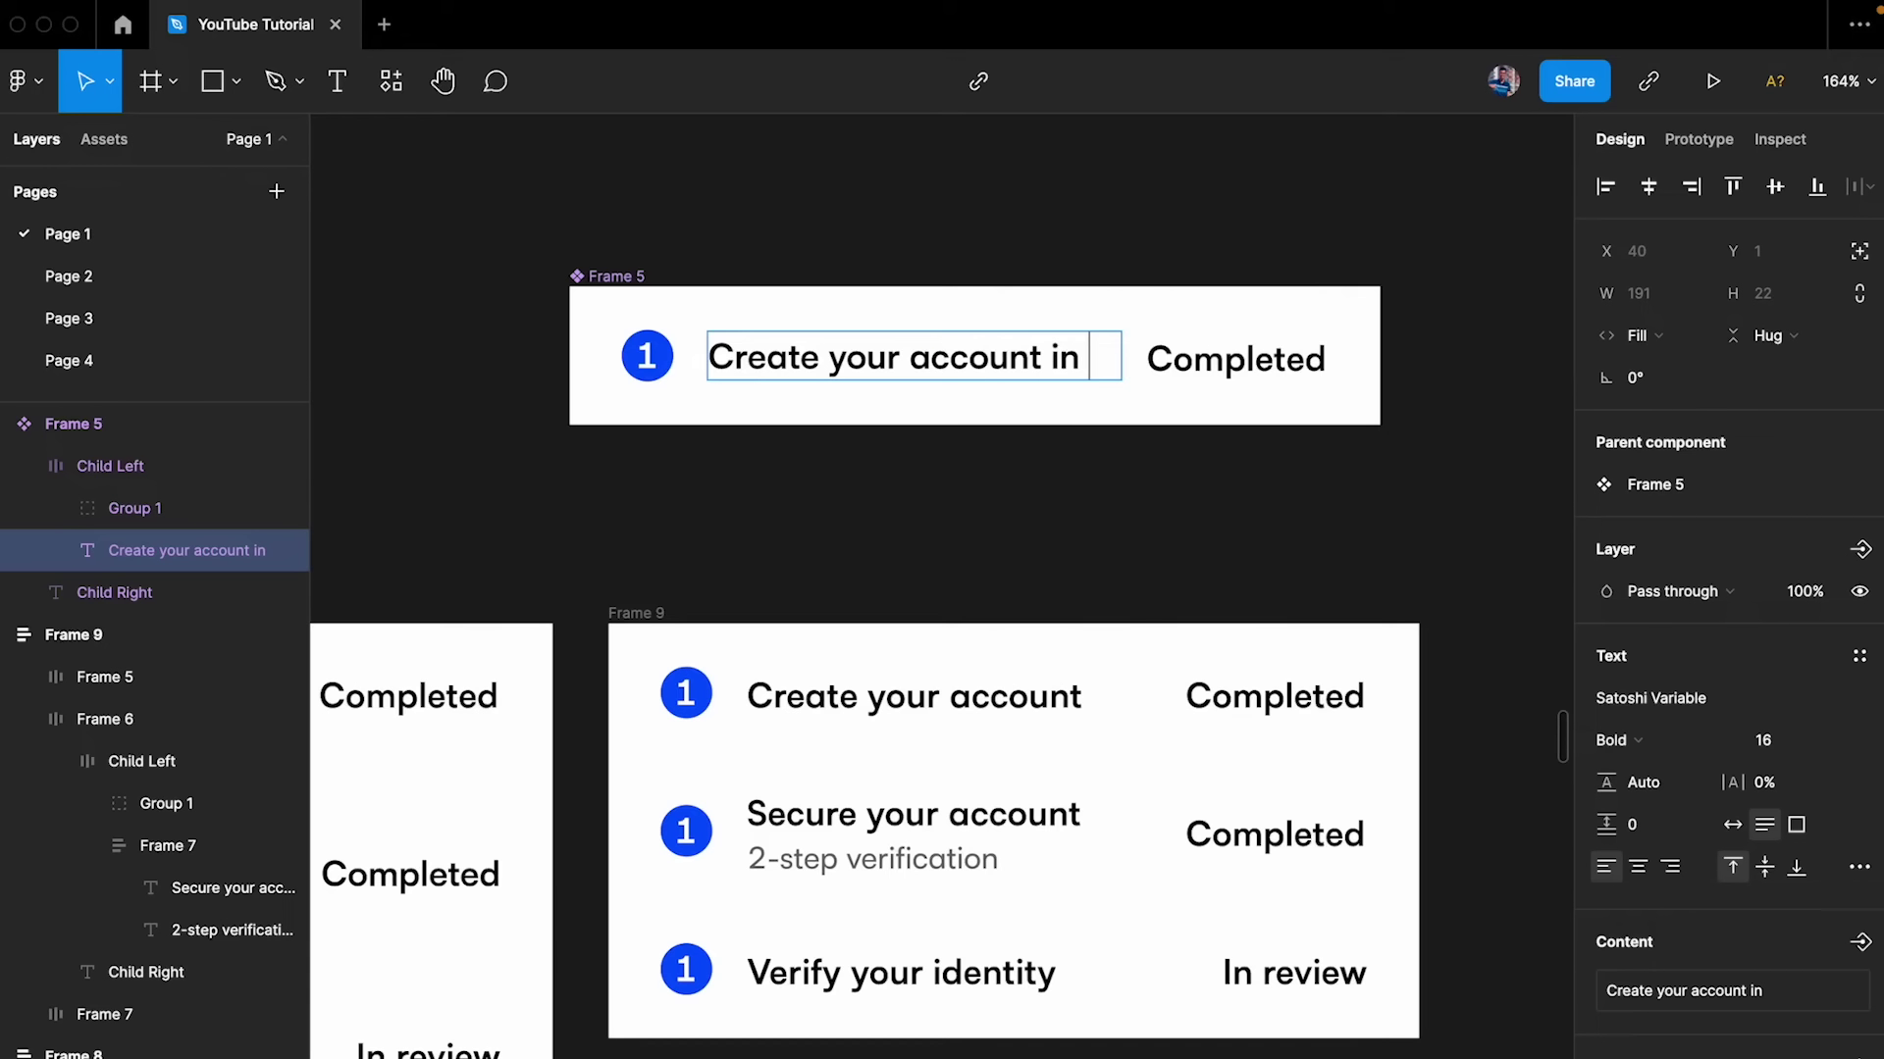
text( 2 minutes)
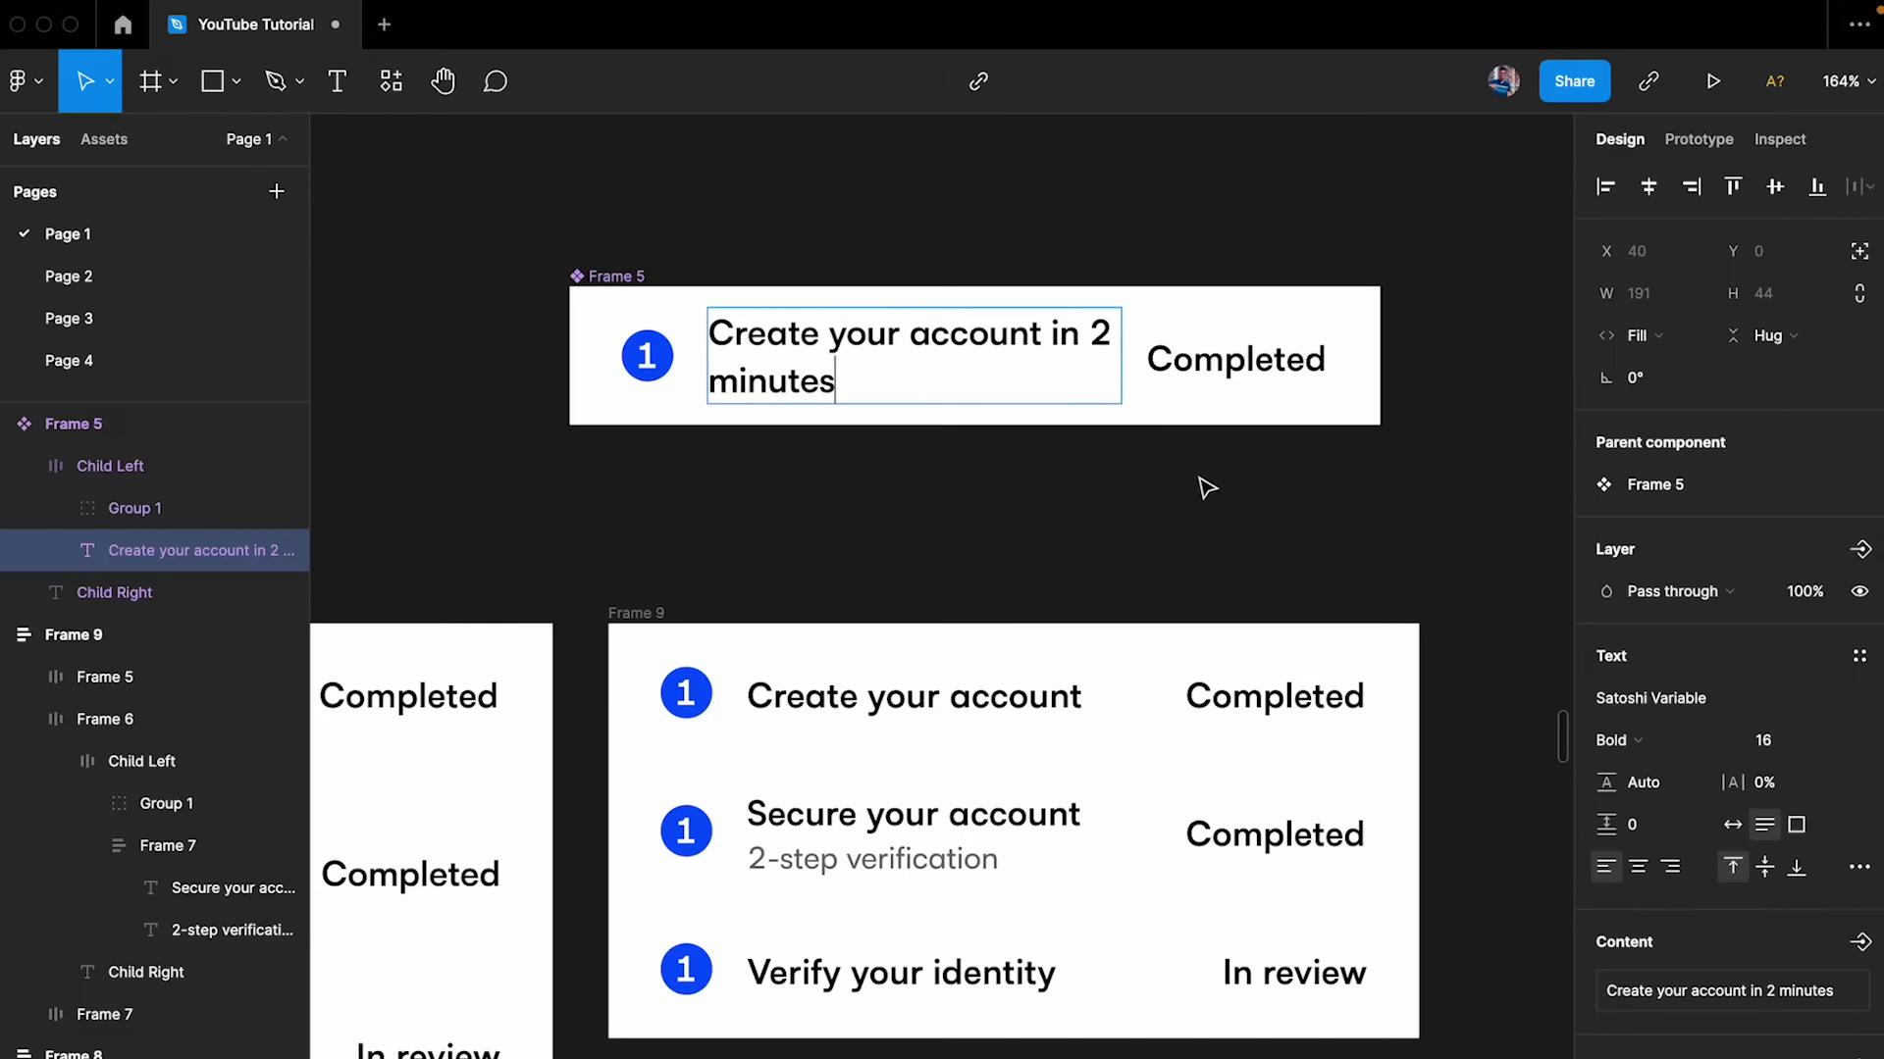
click(1210, 550)
- Compare the height and vertical resizing of the row component with Frame 8's "Secure your account" row
click(693, 269)
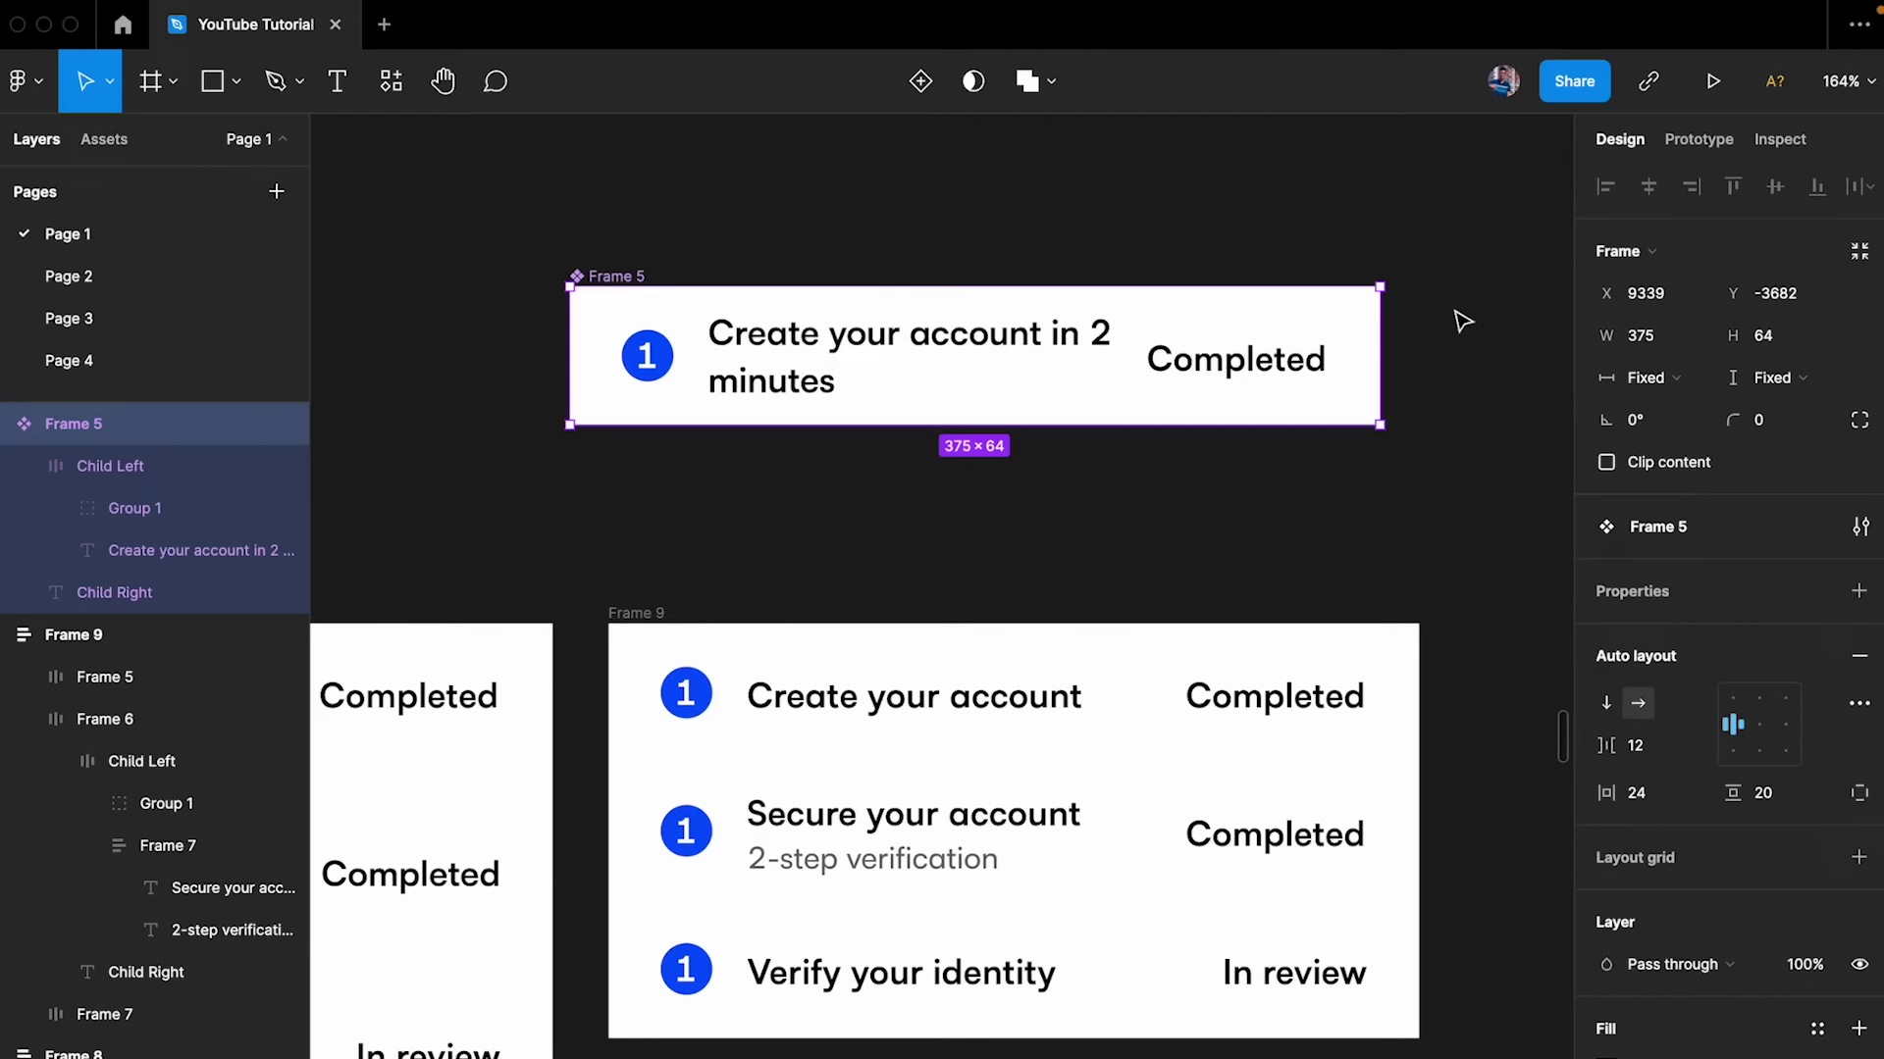
scroll(1459, 319, down, 5)
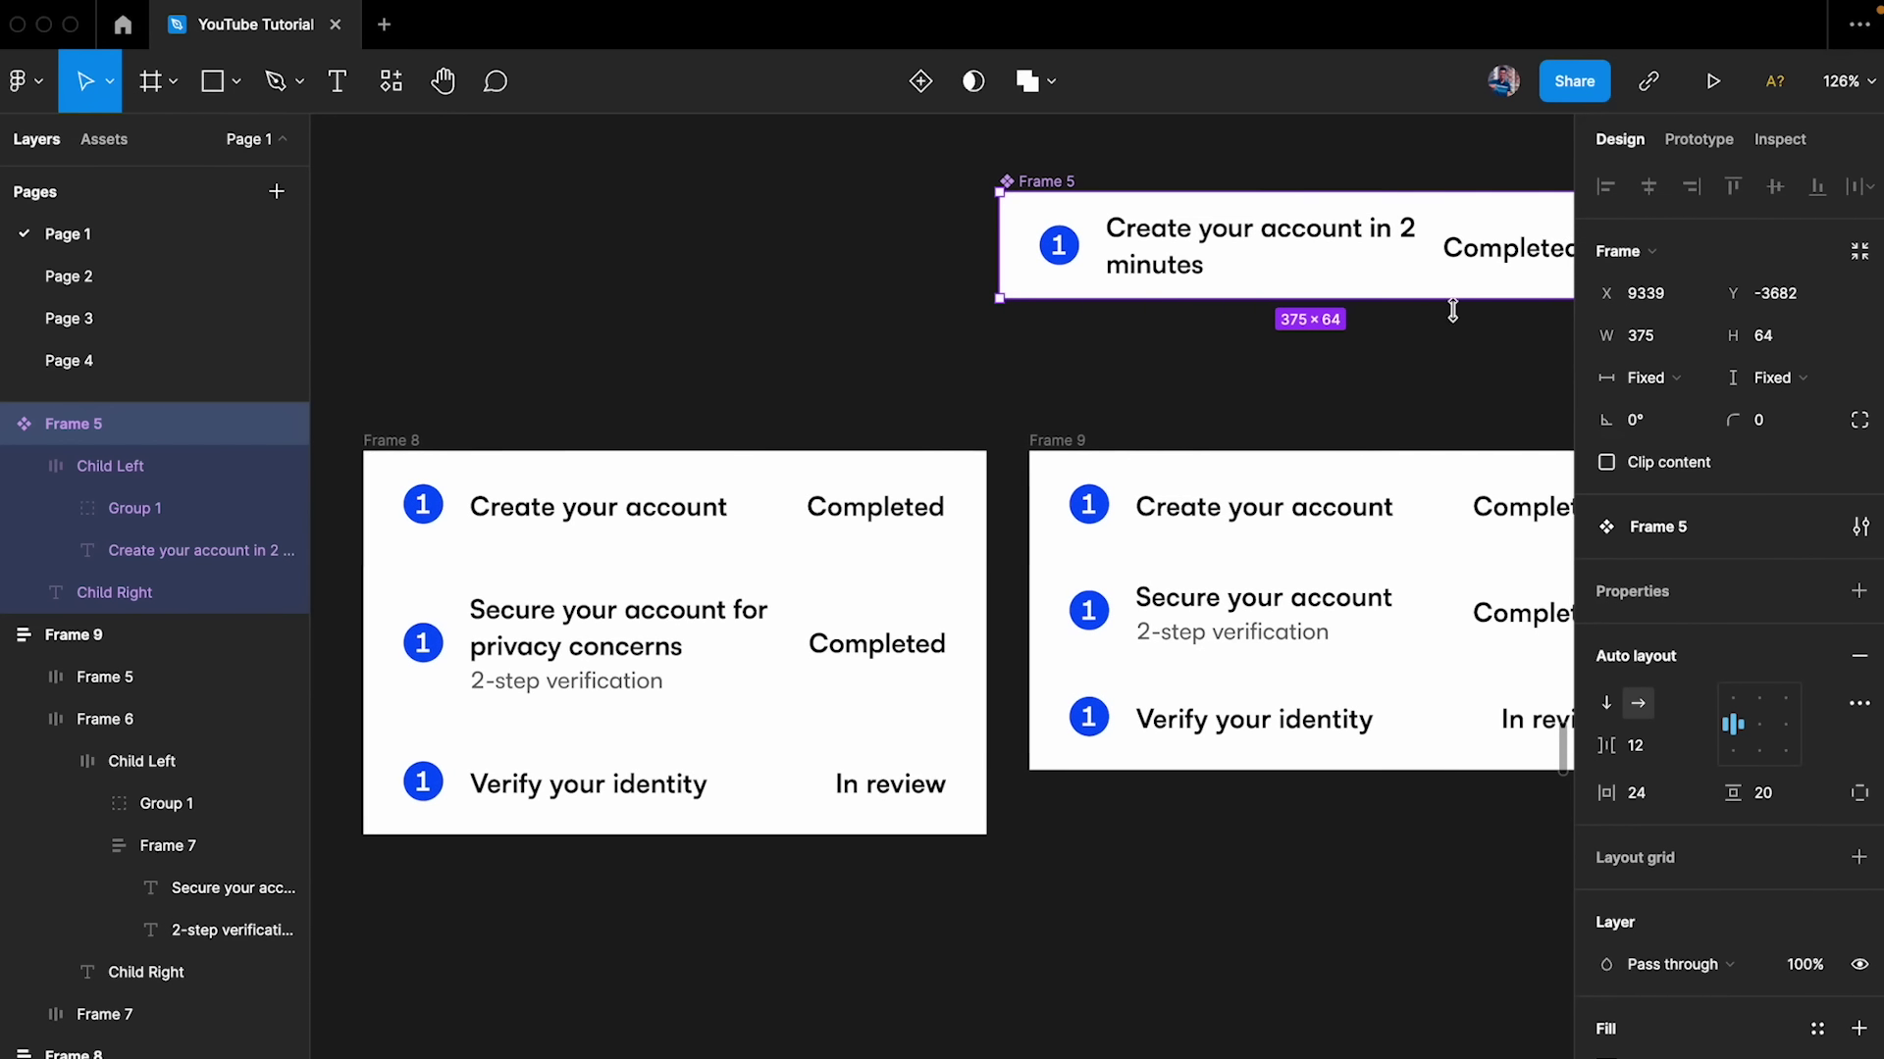
click(730, 613)
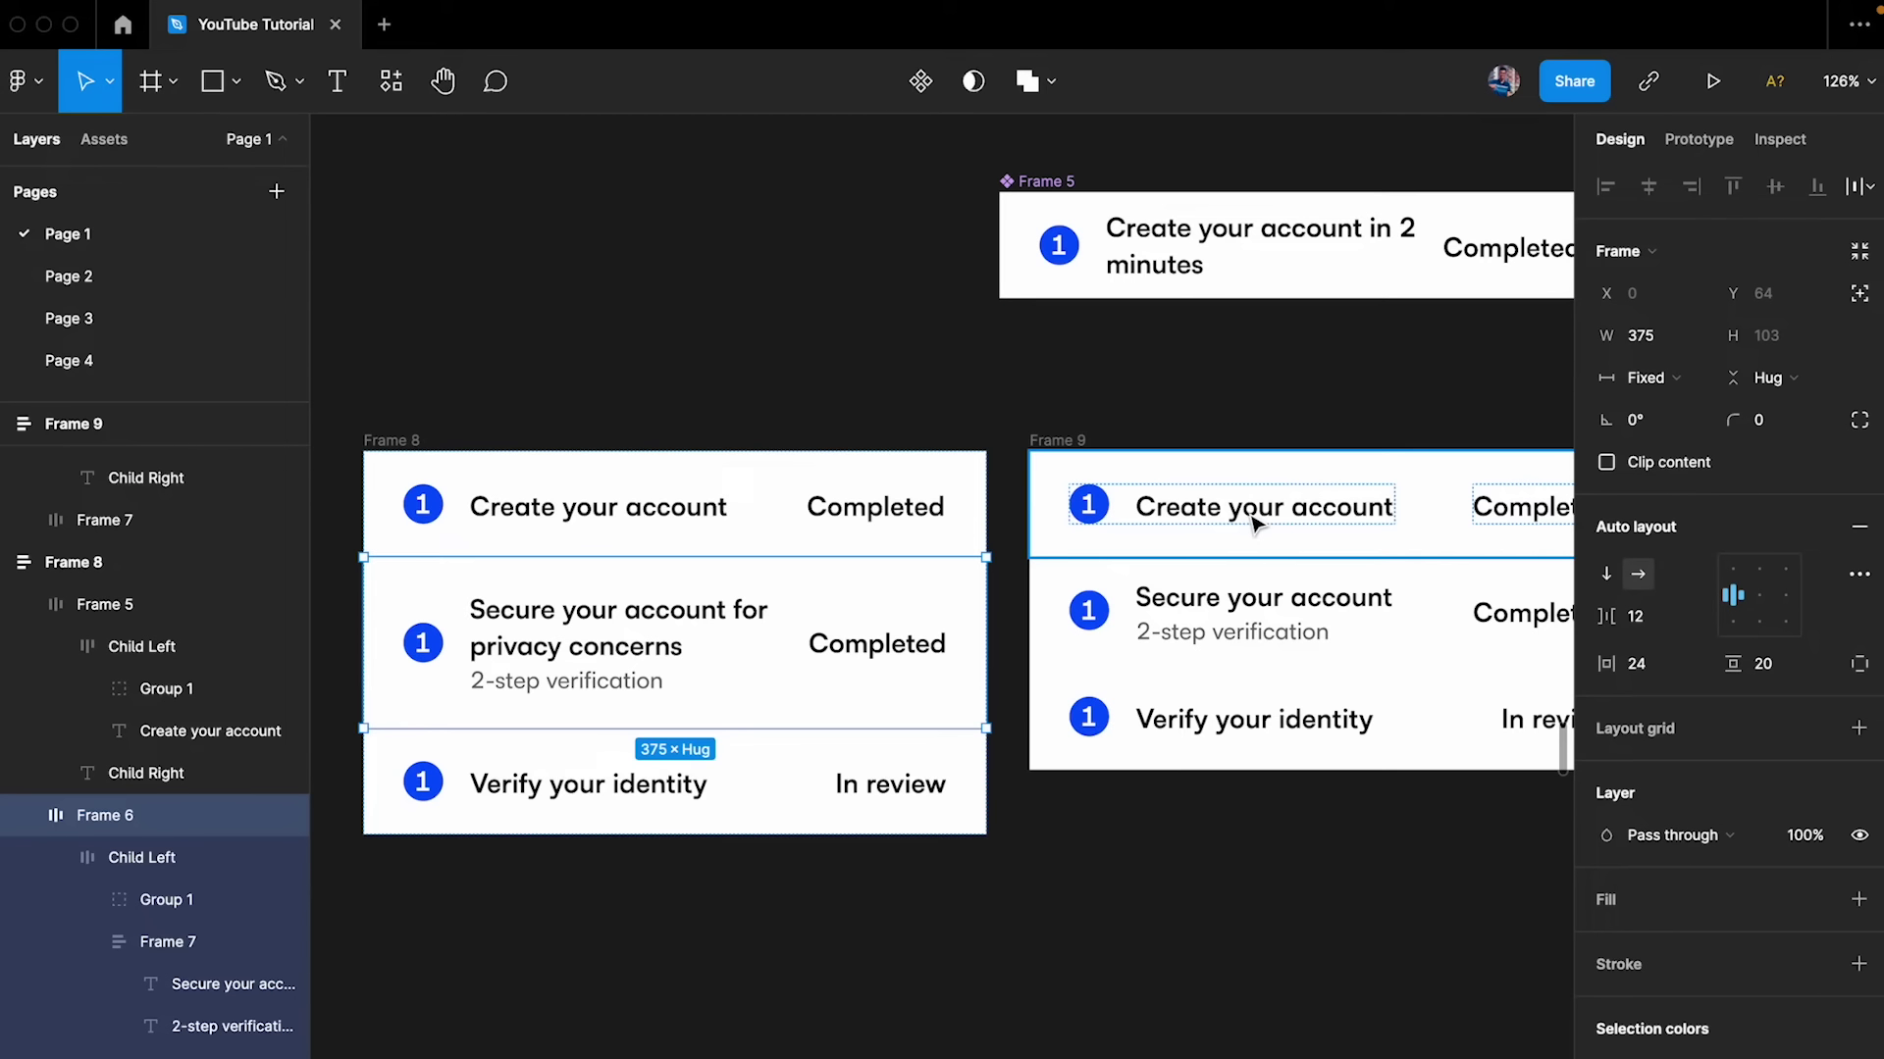
click(1152, 414)
scroll(1153, 414, right, 1)
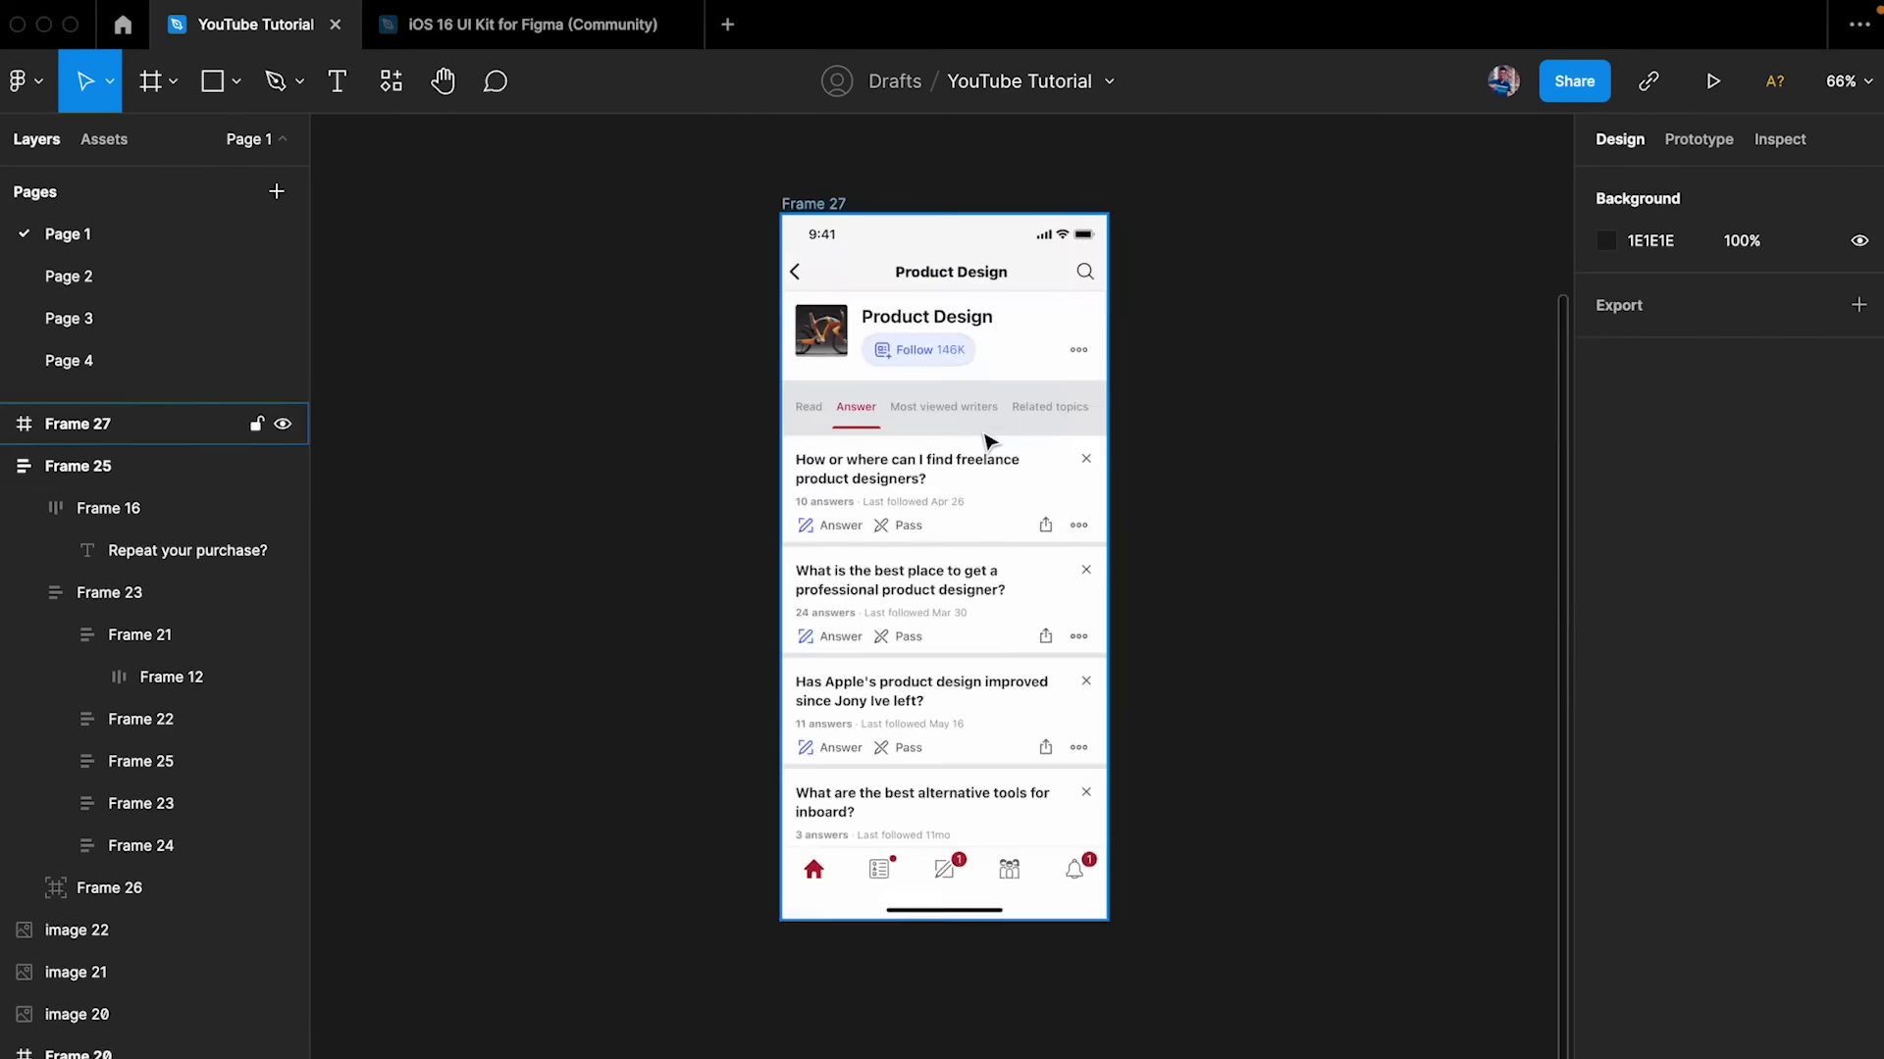
- Examine the Product Design screenshot in Frame 27 from its header and tabs down to the navigation bar
scroll(988, 433, up, 5)
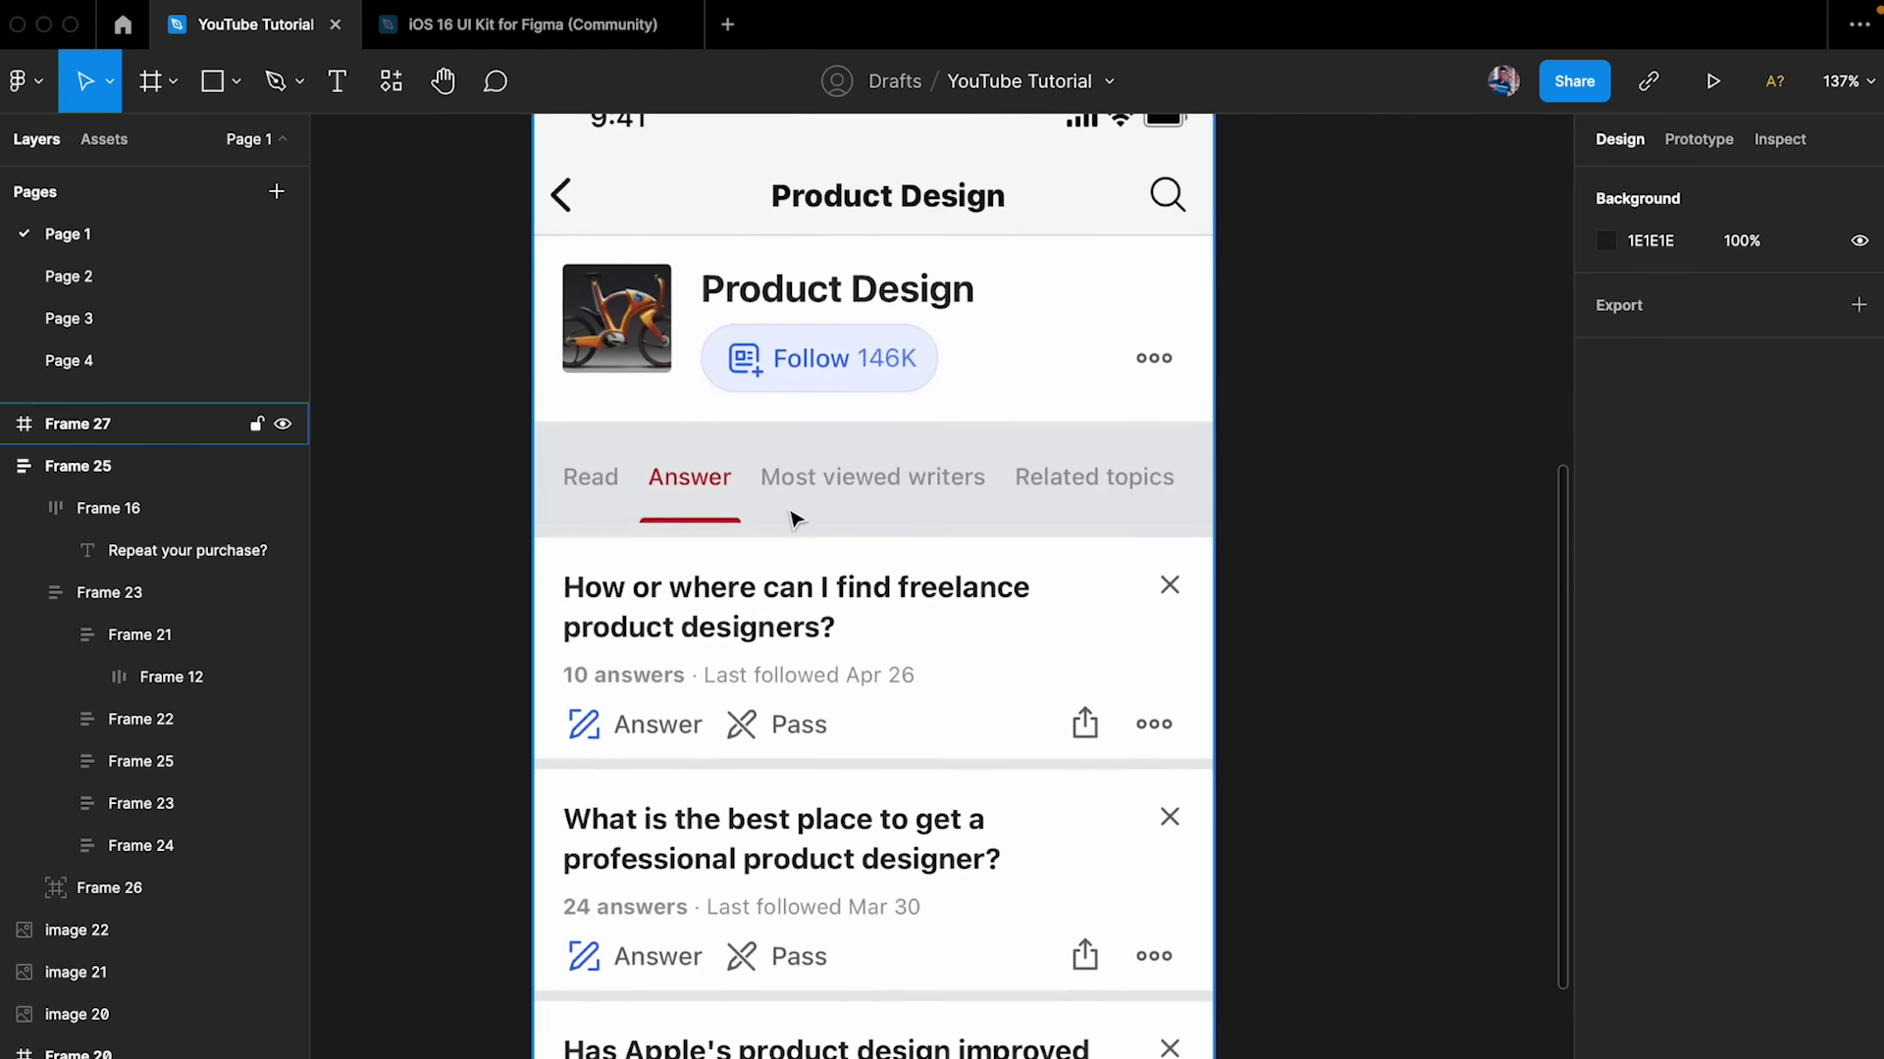
scroll(805, 534, down, 1)
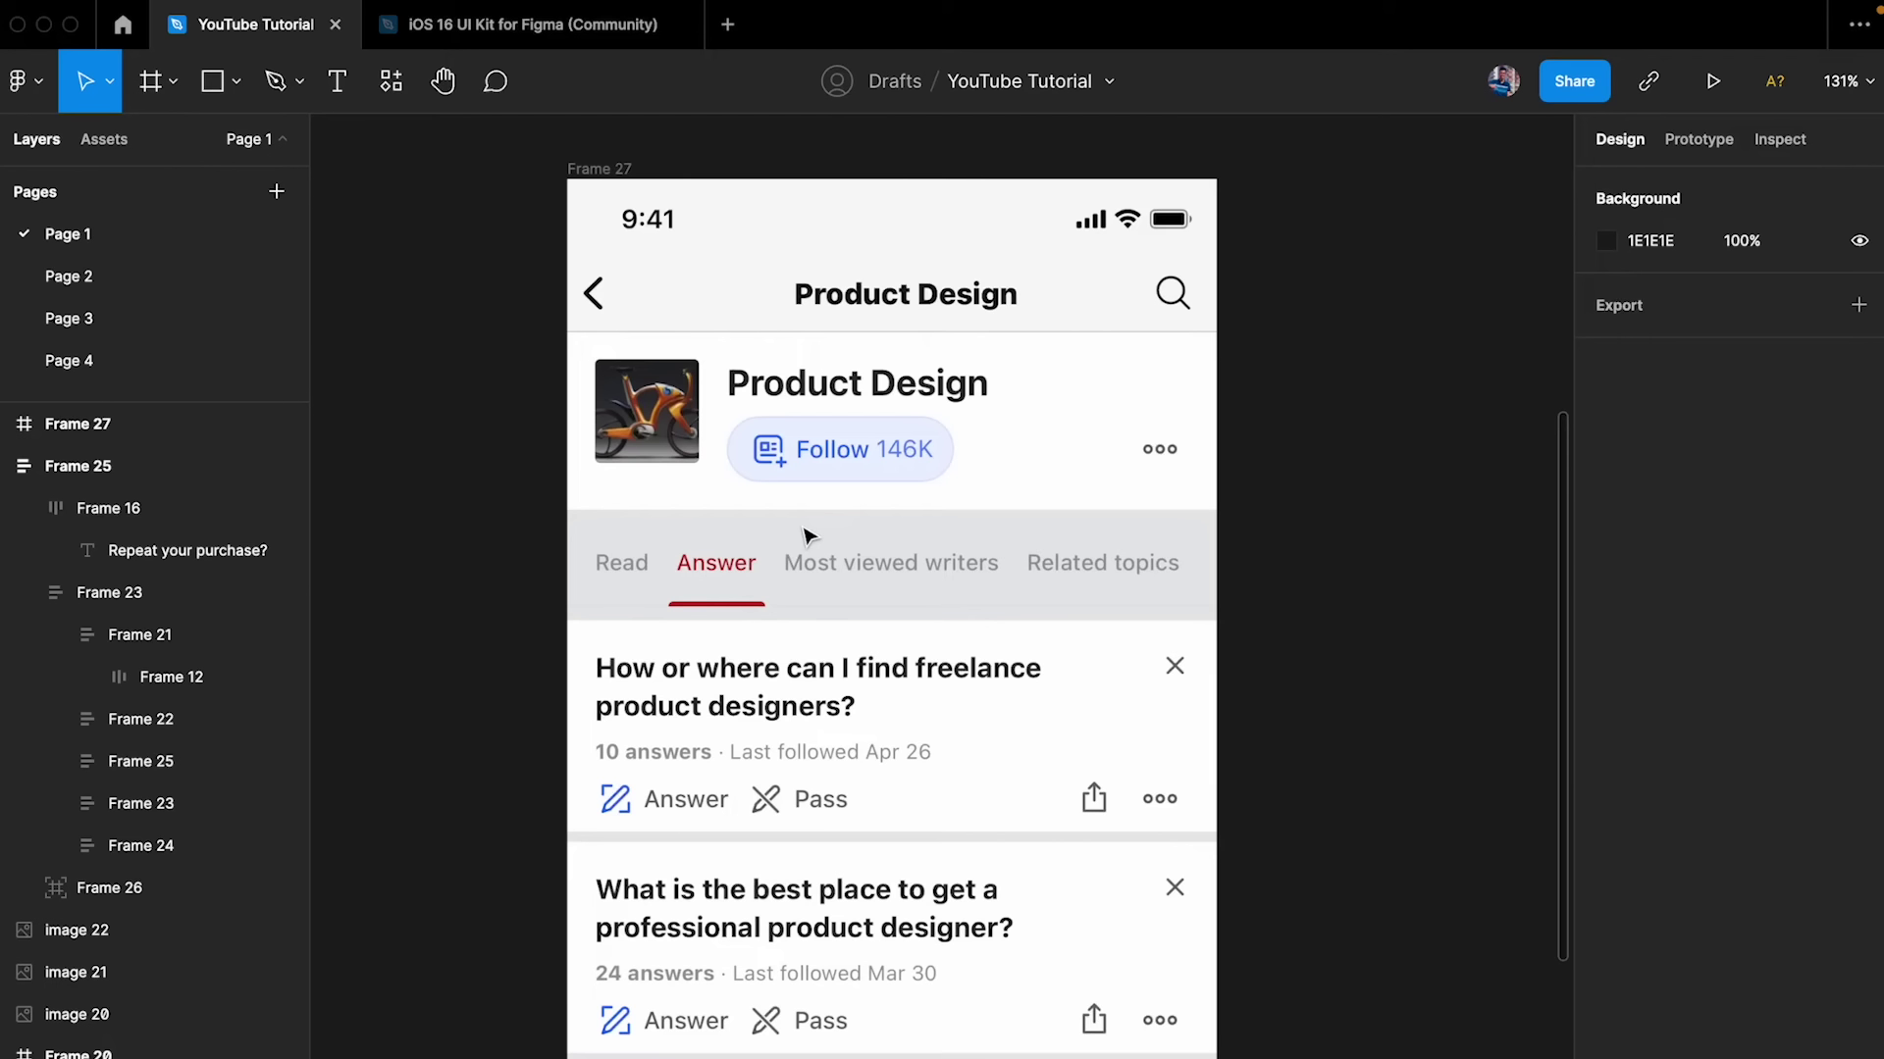
scroll(807, 535, down, 5)
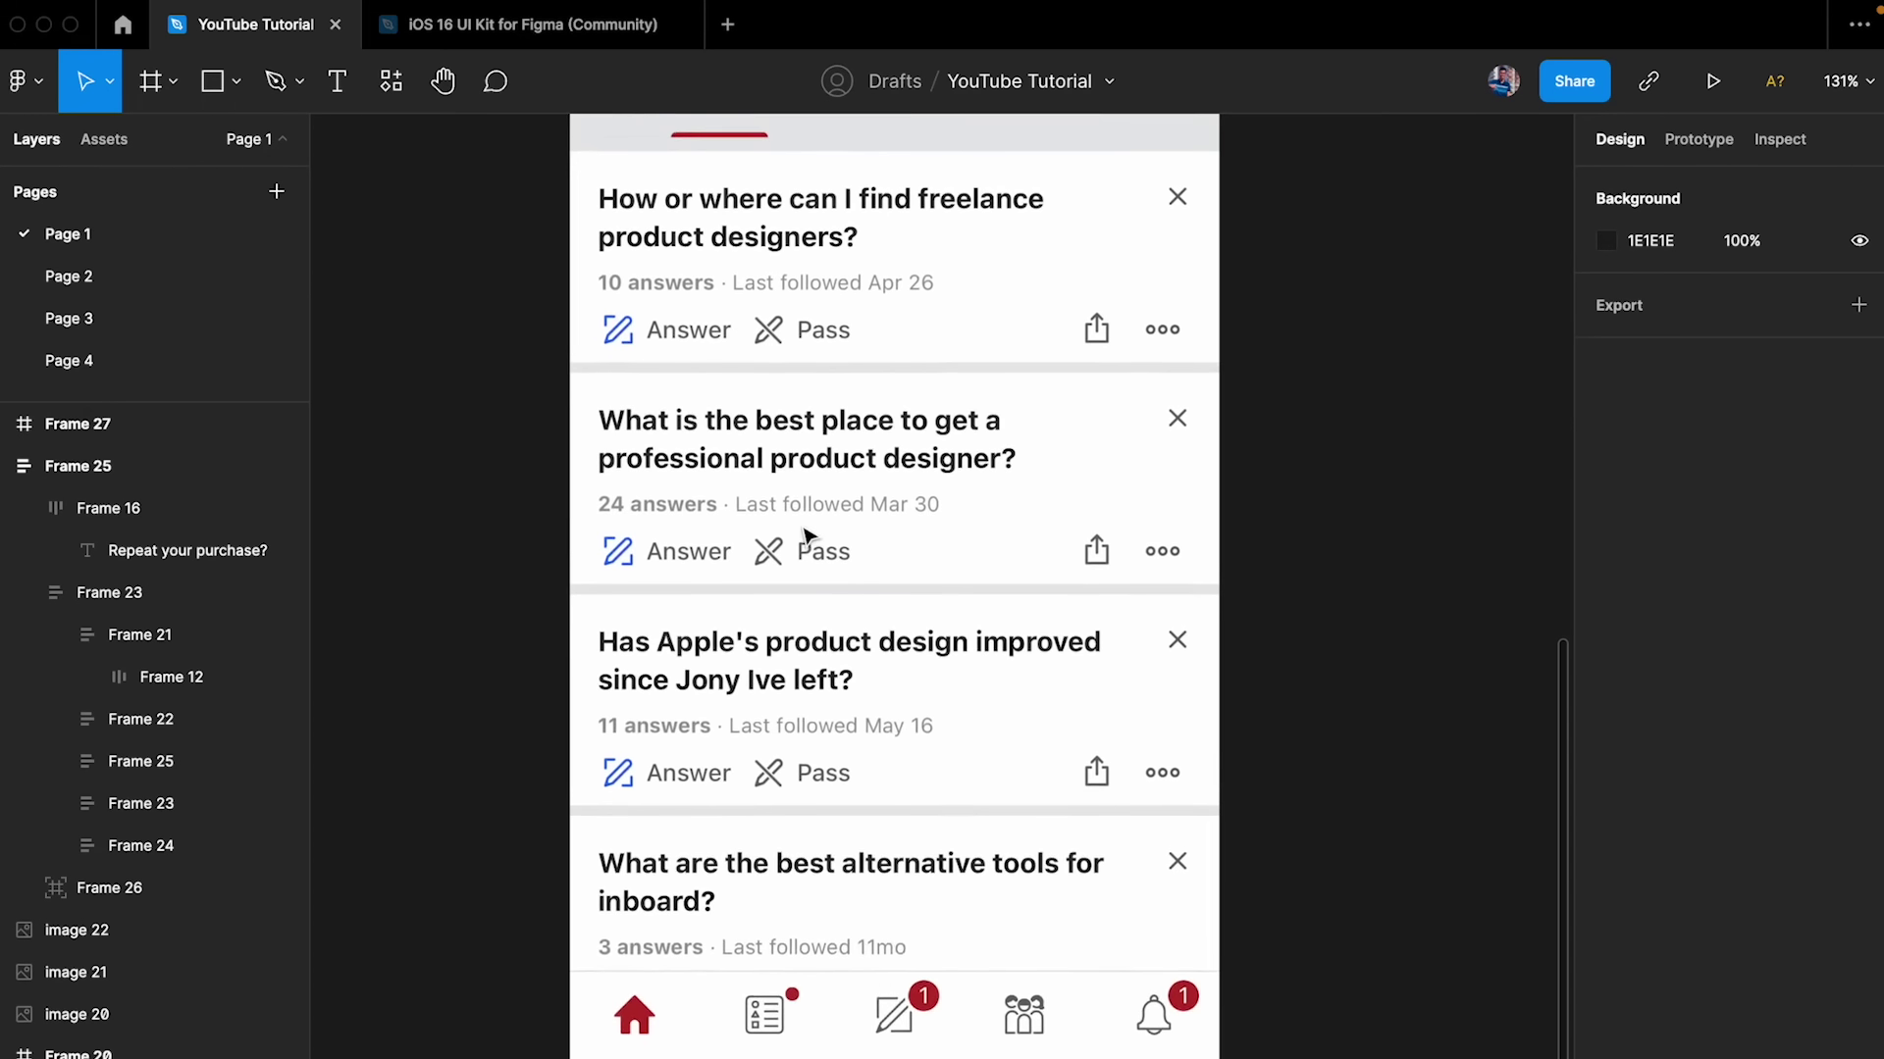
scroll(808, 535, up, 4)
scroll(807, 534, down, 4)
scroll(805, 527, up, 4)
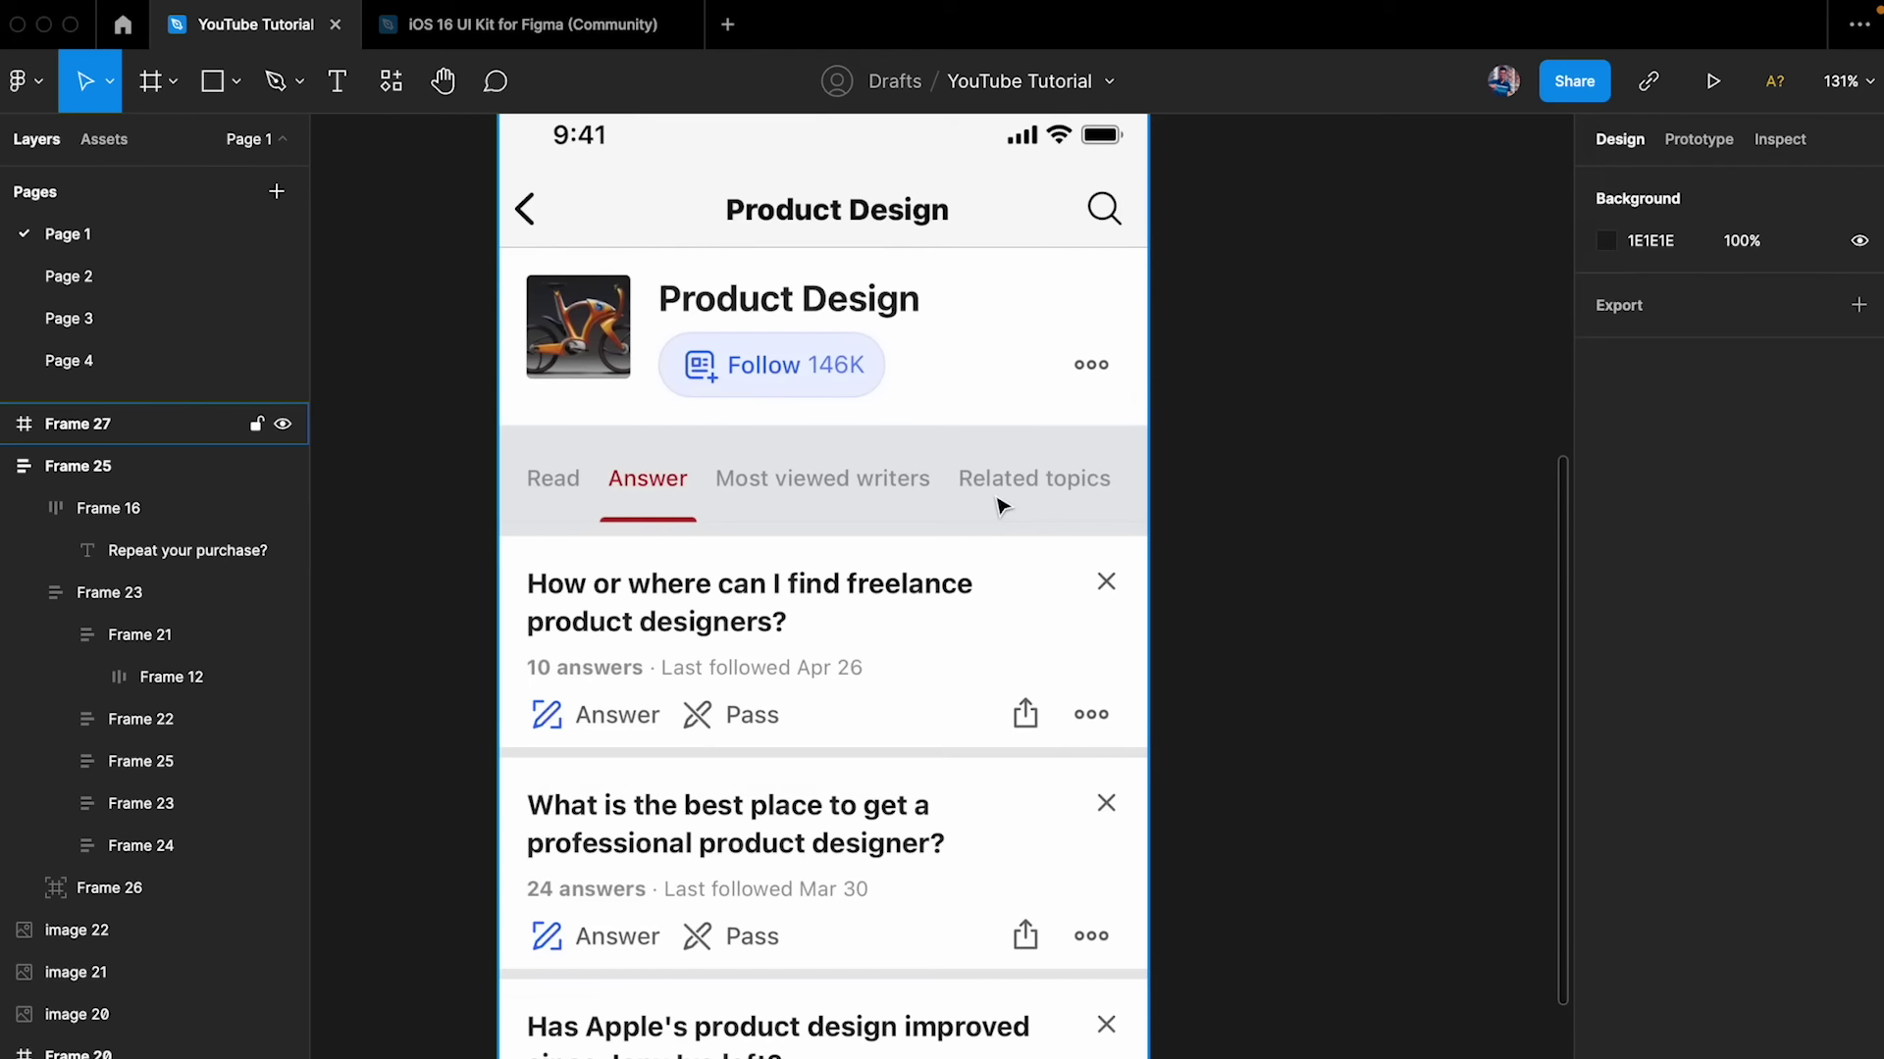
scroll(1000, 505, down, 10)
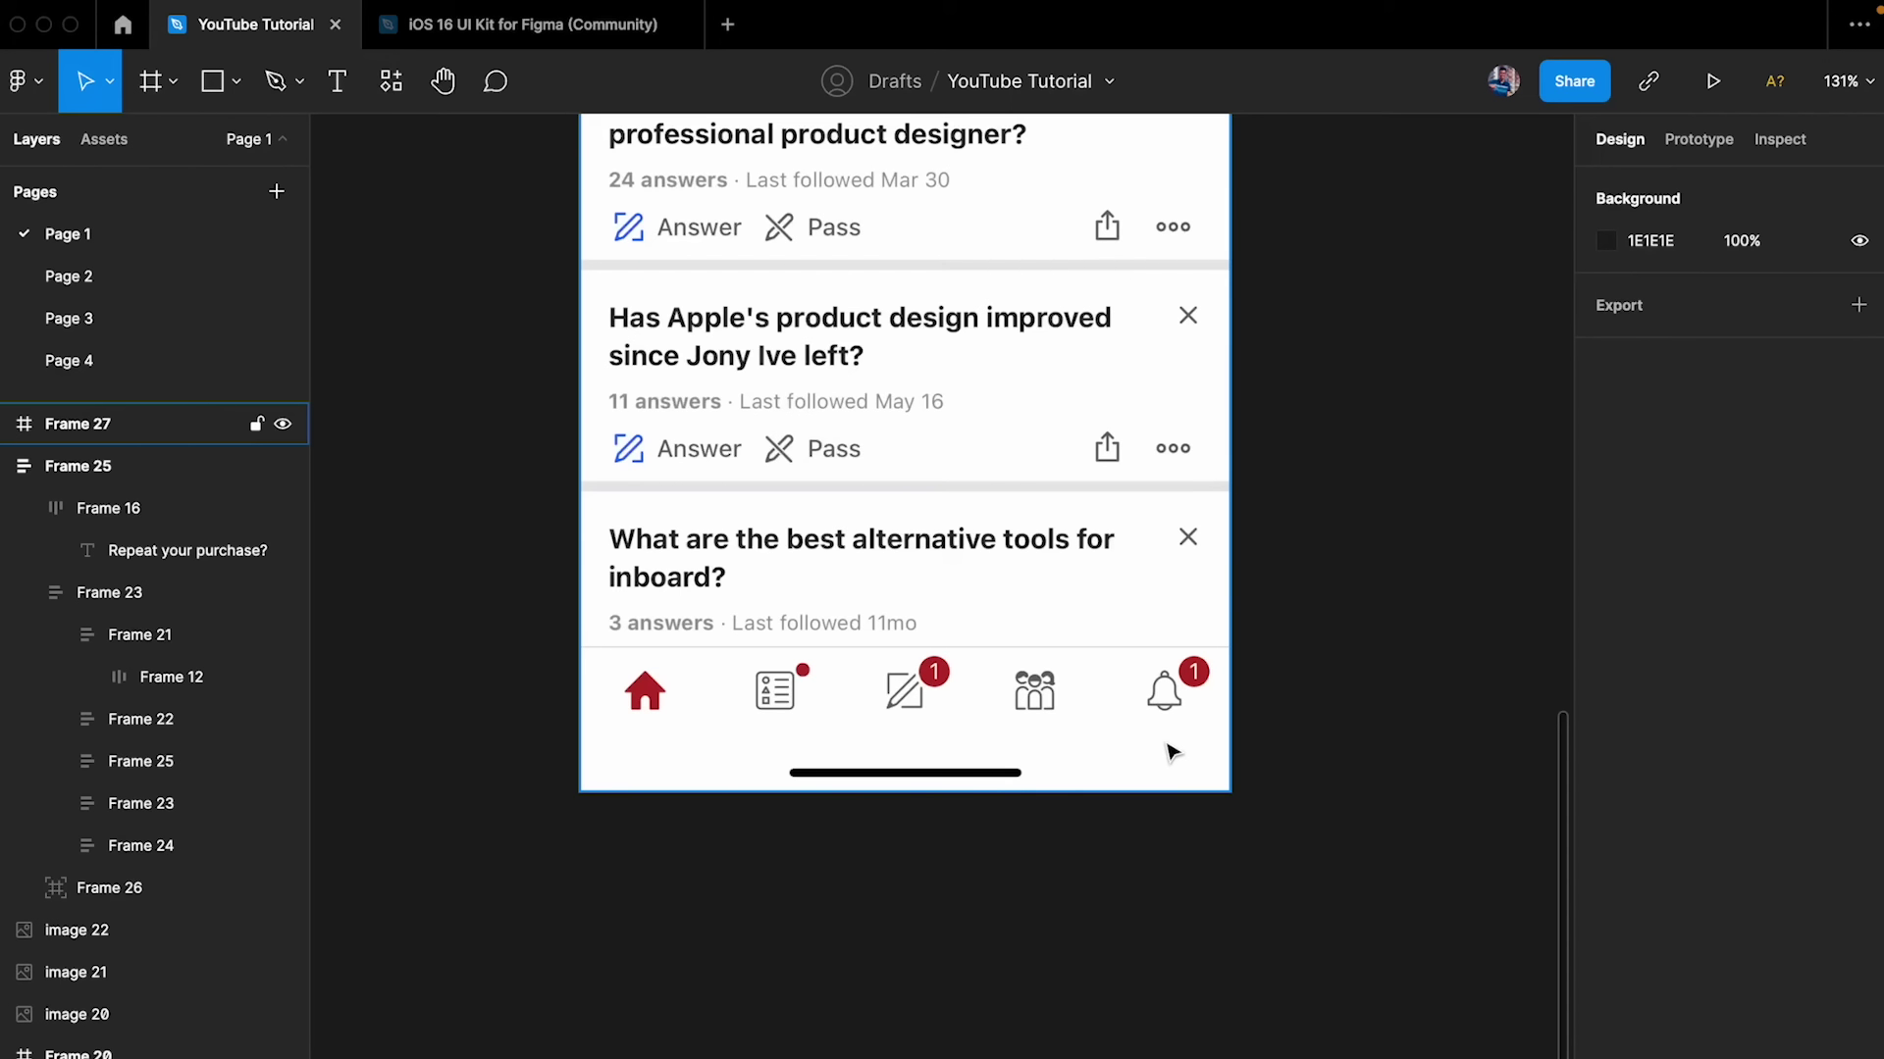
scroll(1170, 752, up, 14)
- Add a text layer reading "Read" on the empty canvas beside the tabs of the Product Design screenshot
scroll(920, 800, up, 5)
key(t)
click(546, 677)
text(Read)
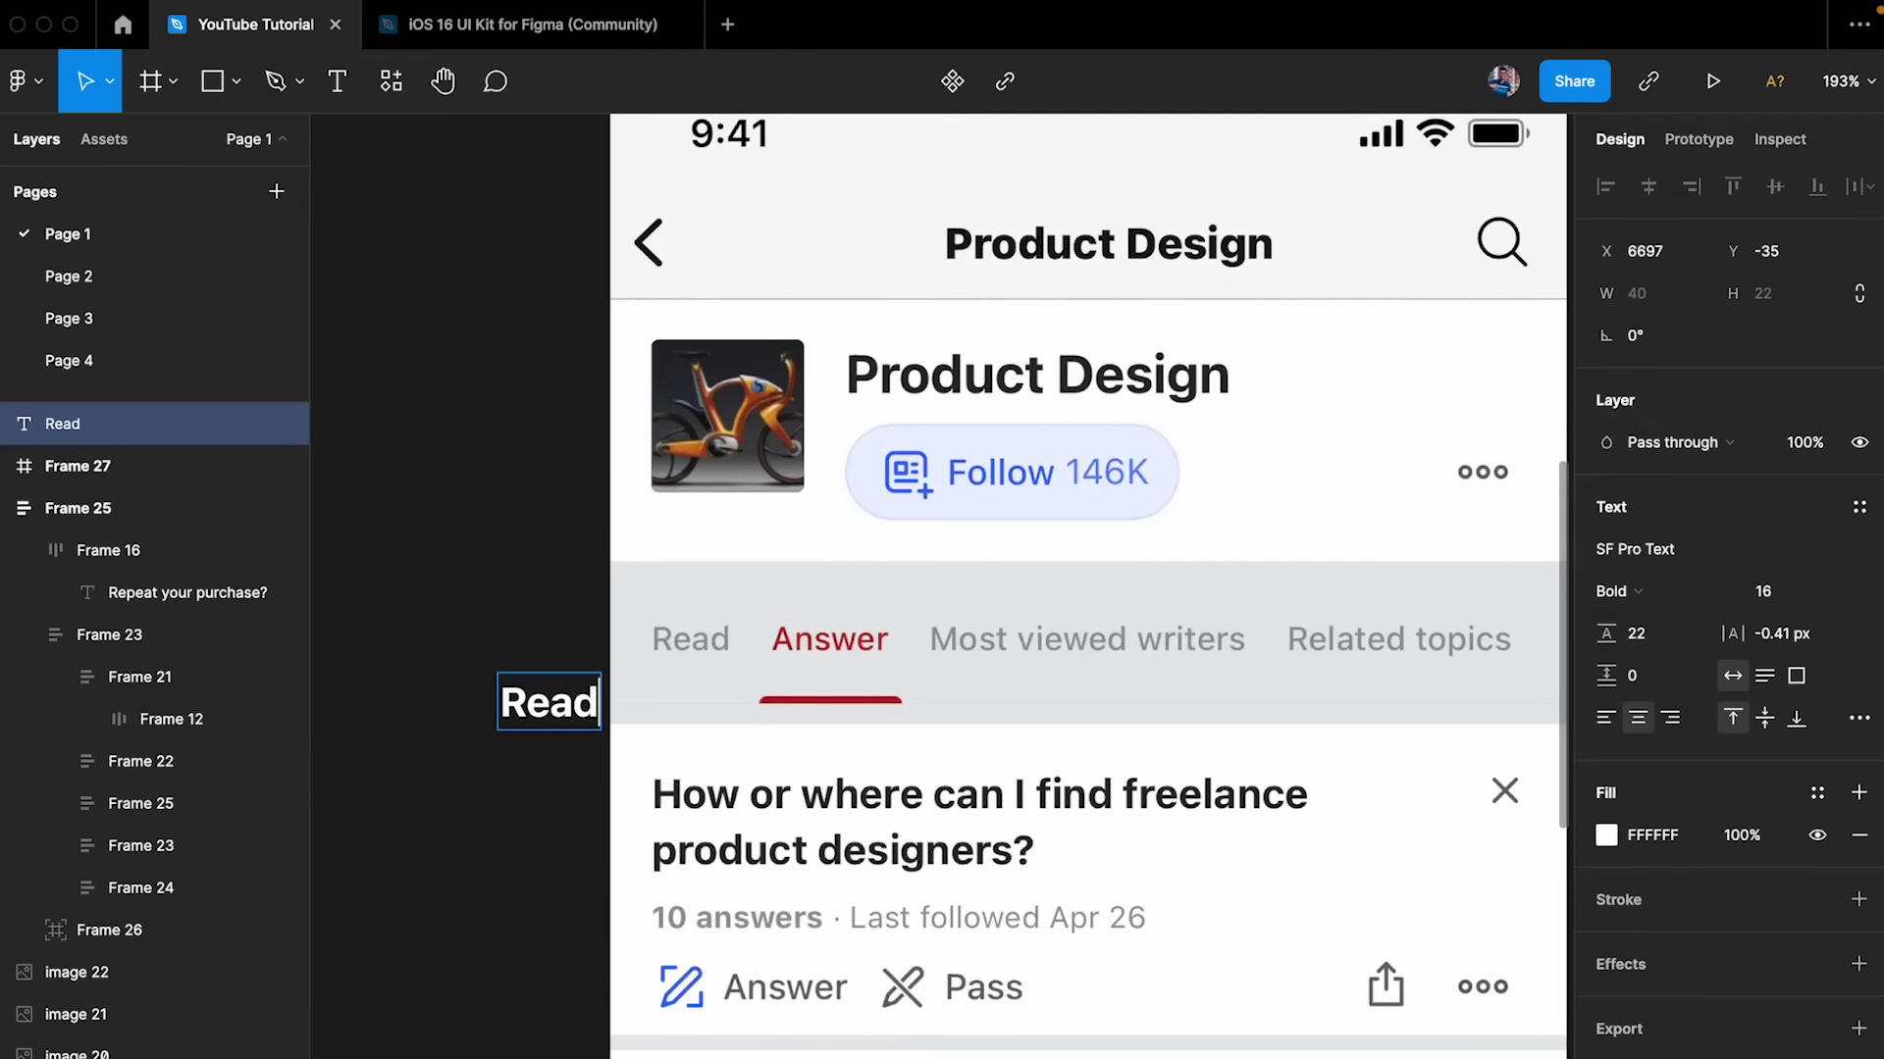
key(Escape)
- Set the new text layer's weight to Regular and its font size to 13
click(1620, 591)
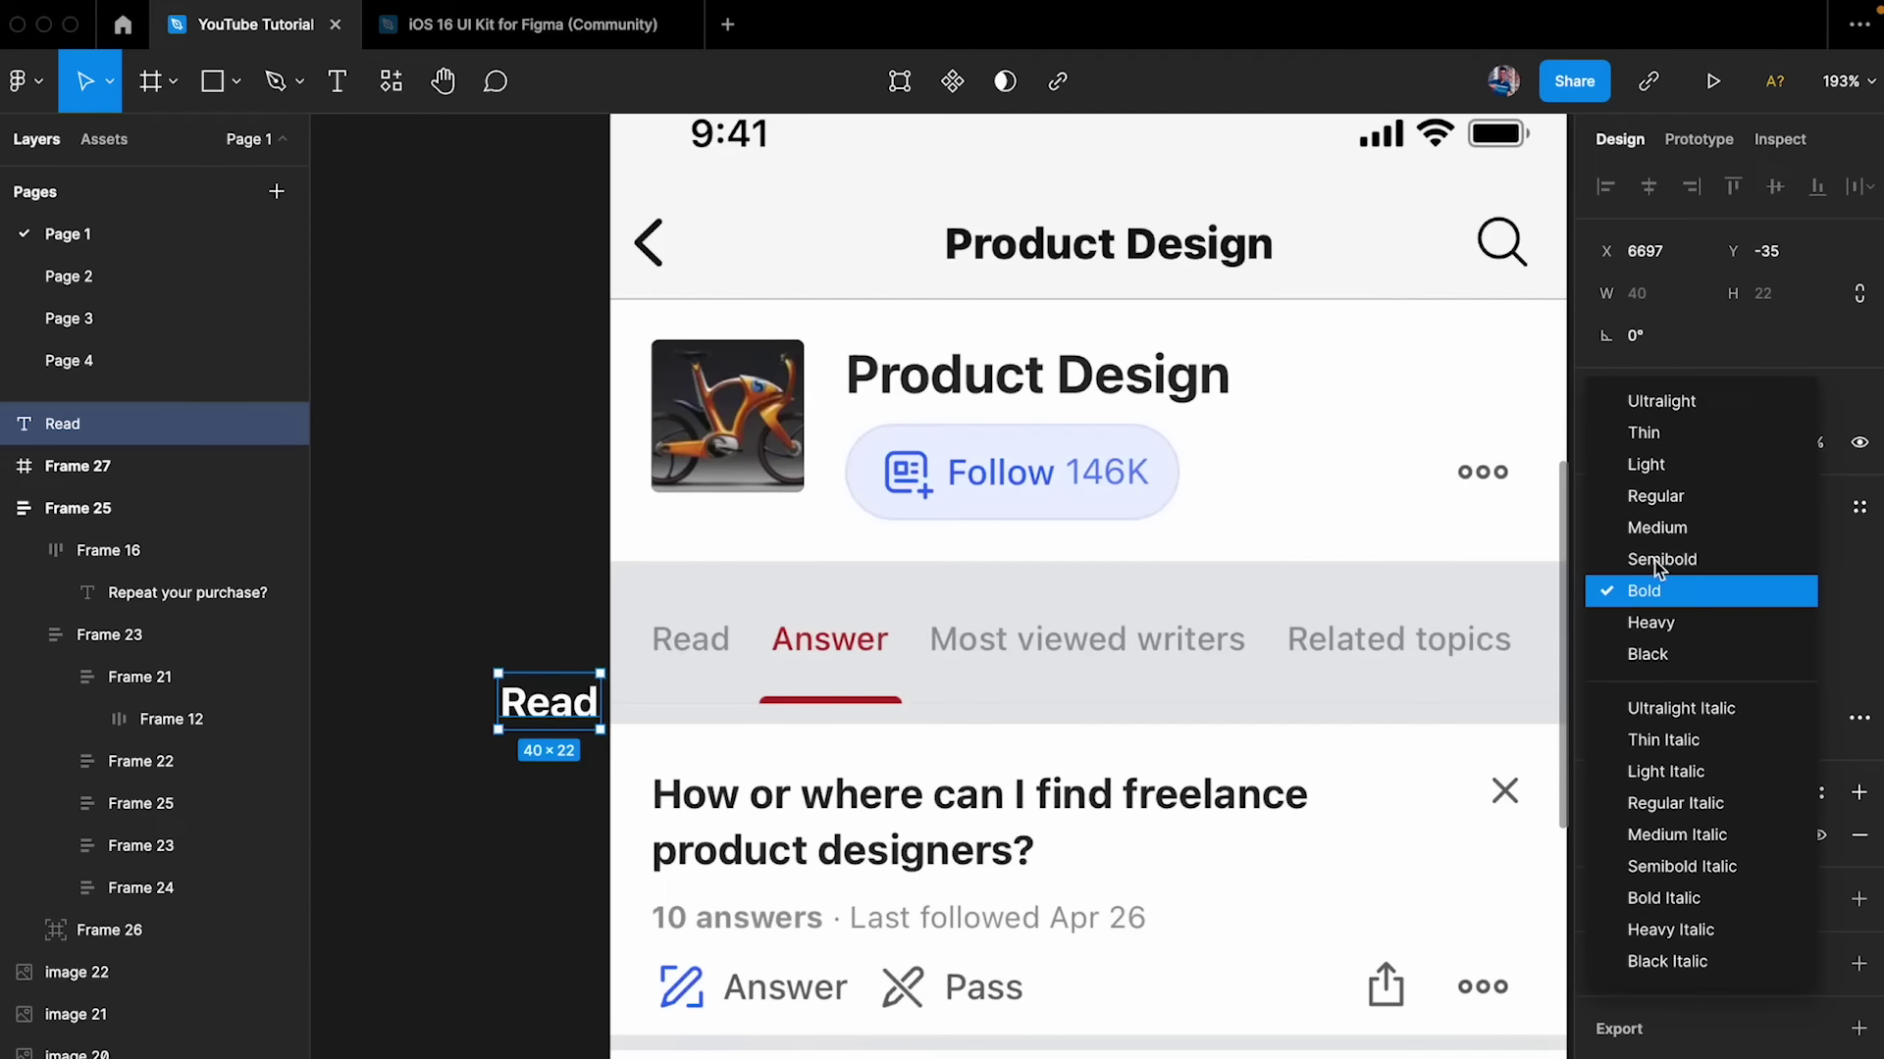
click(1675, 503)
click(1789, 599)
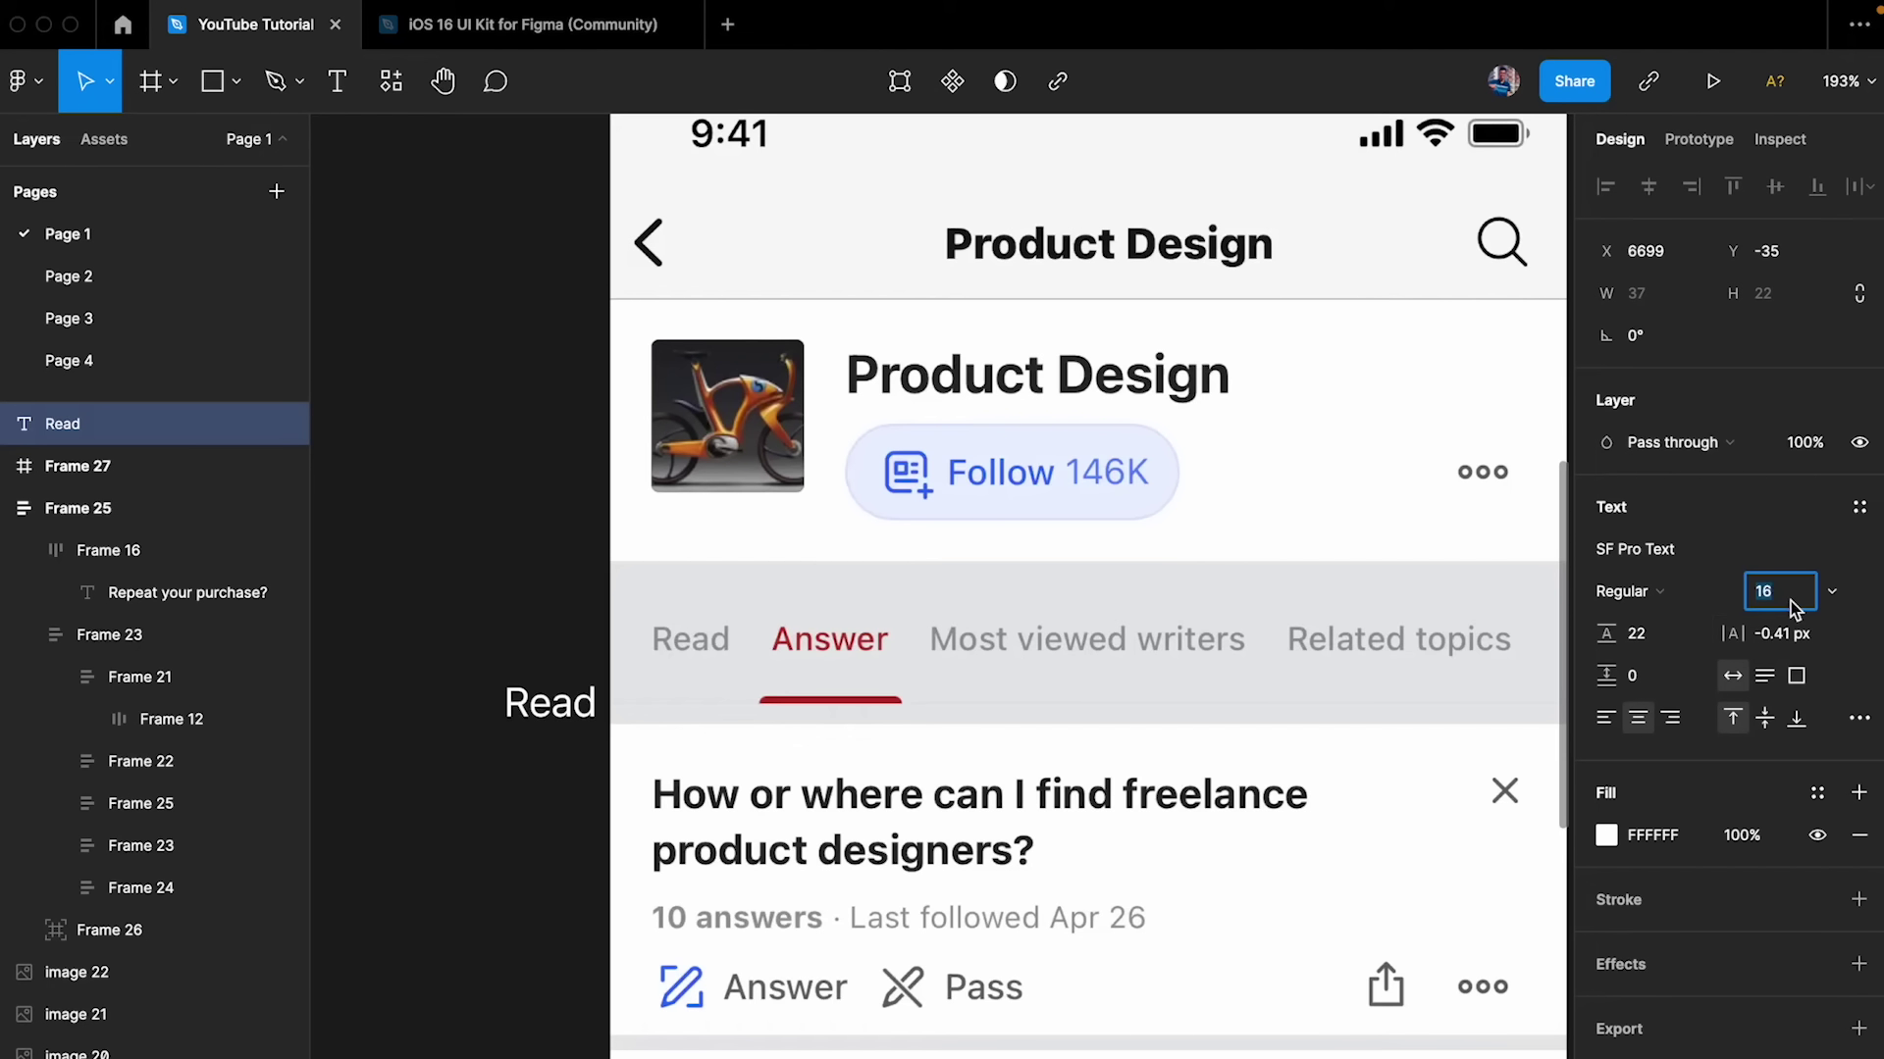
text(13)
key(Return)
scroll(518, 713, up, 3)
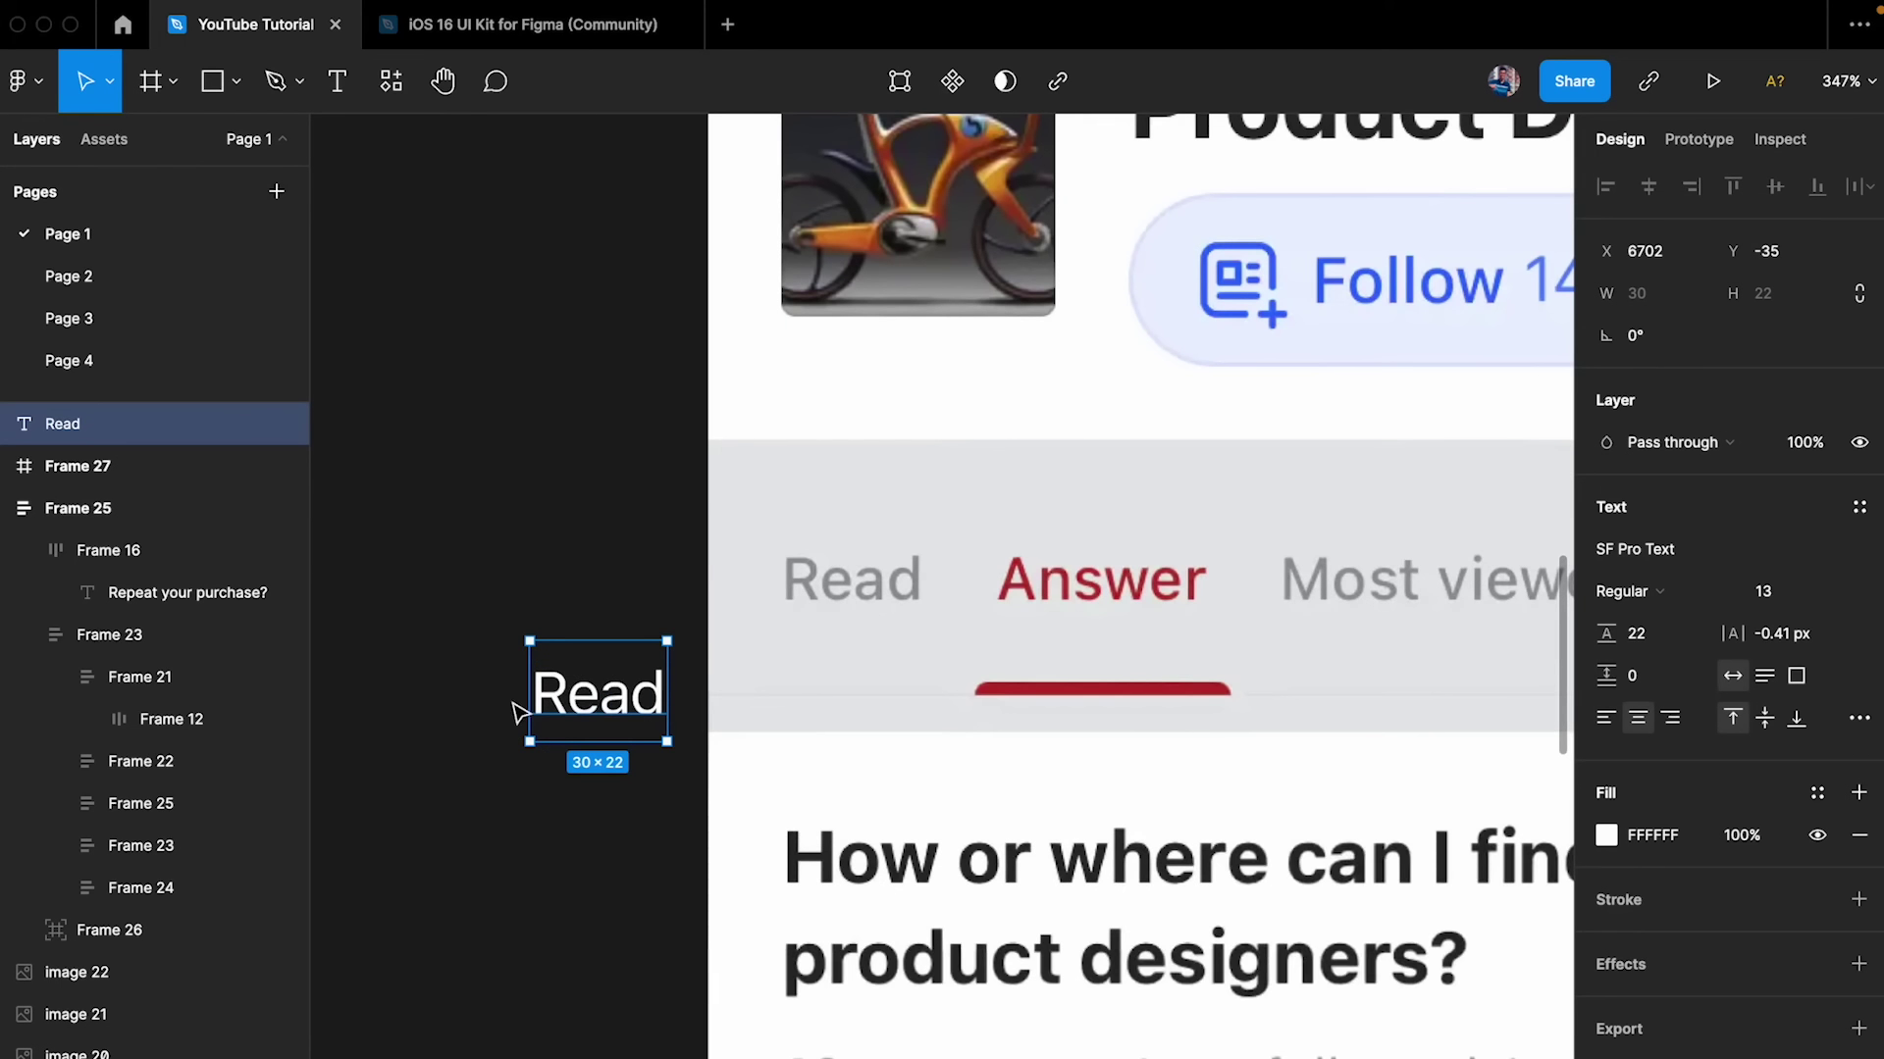
- Lay the text layer over the screenshot's Read tab label and set its letter spacing to 0
drag(581, 696, 832, 583)
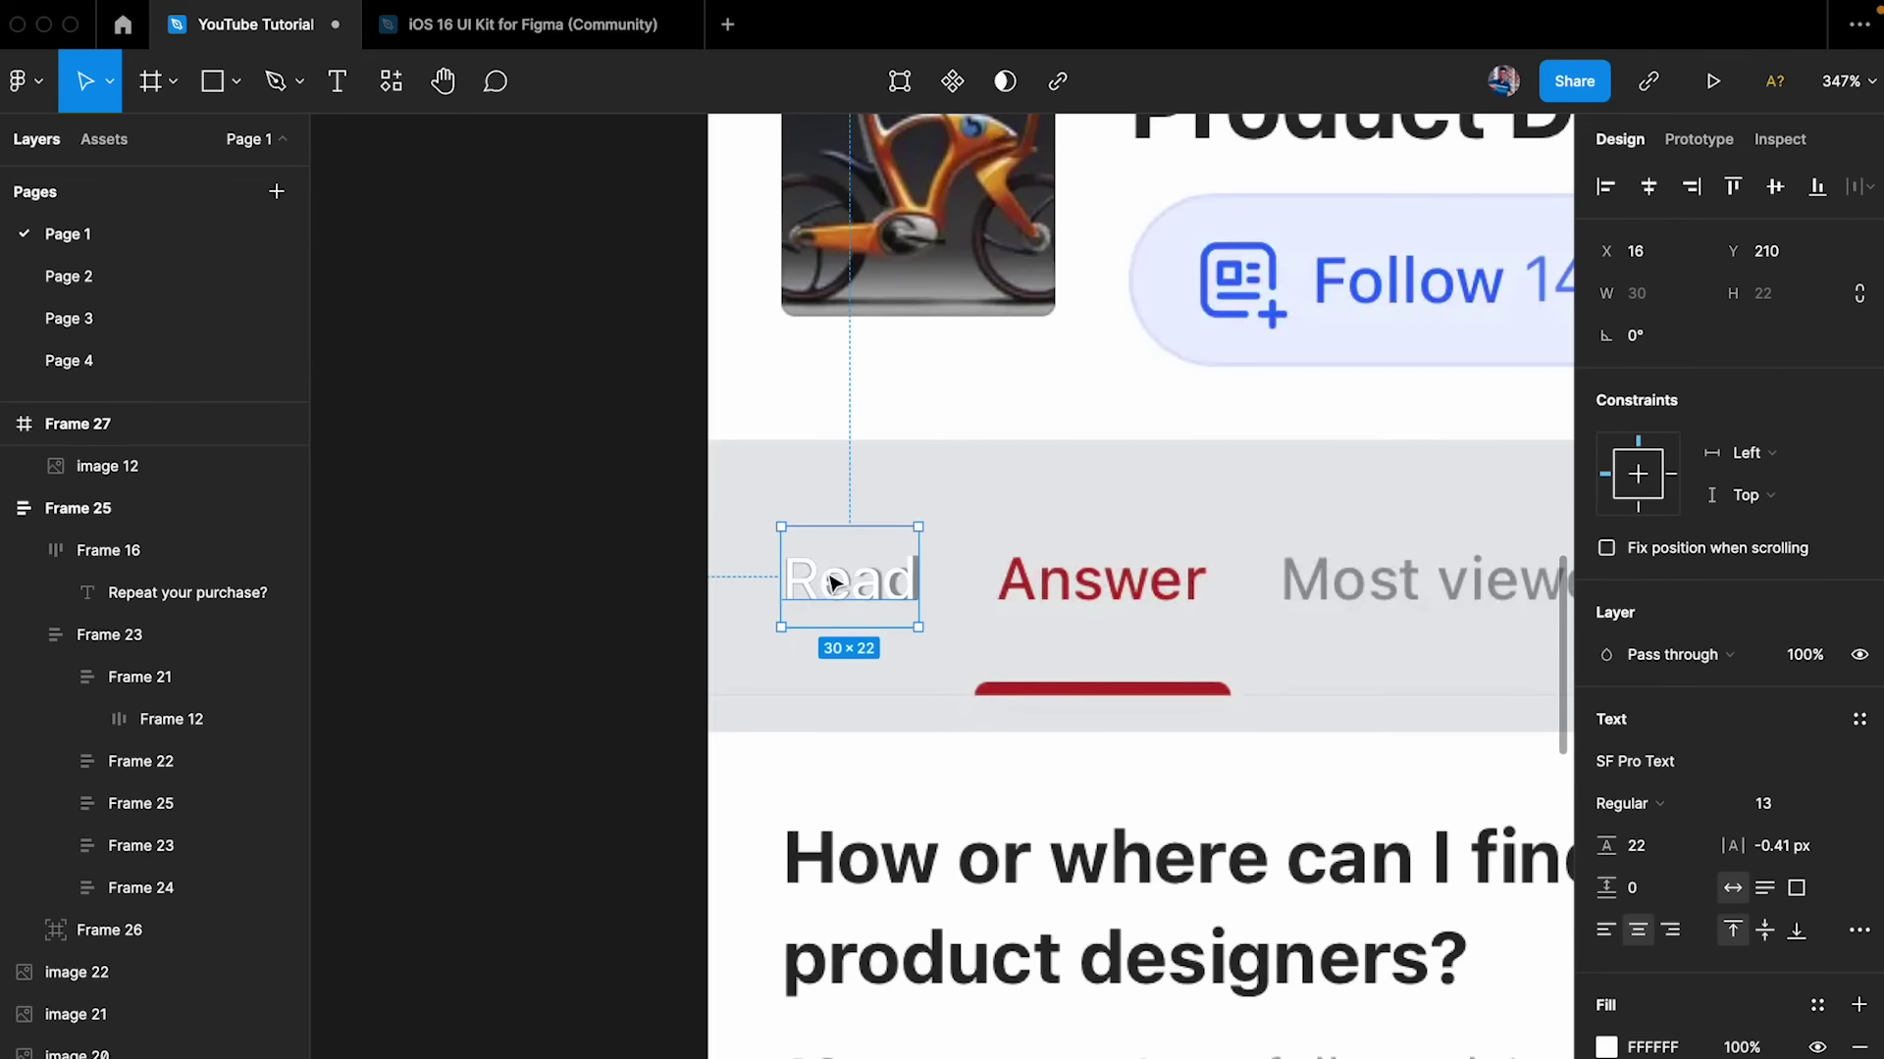
click(1785, 846)
text(0)
key(Return)
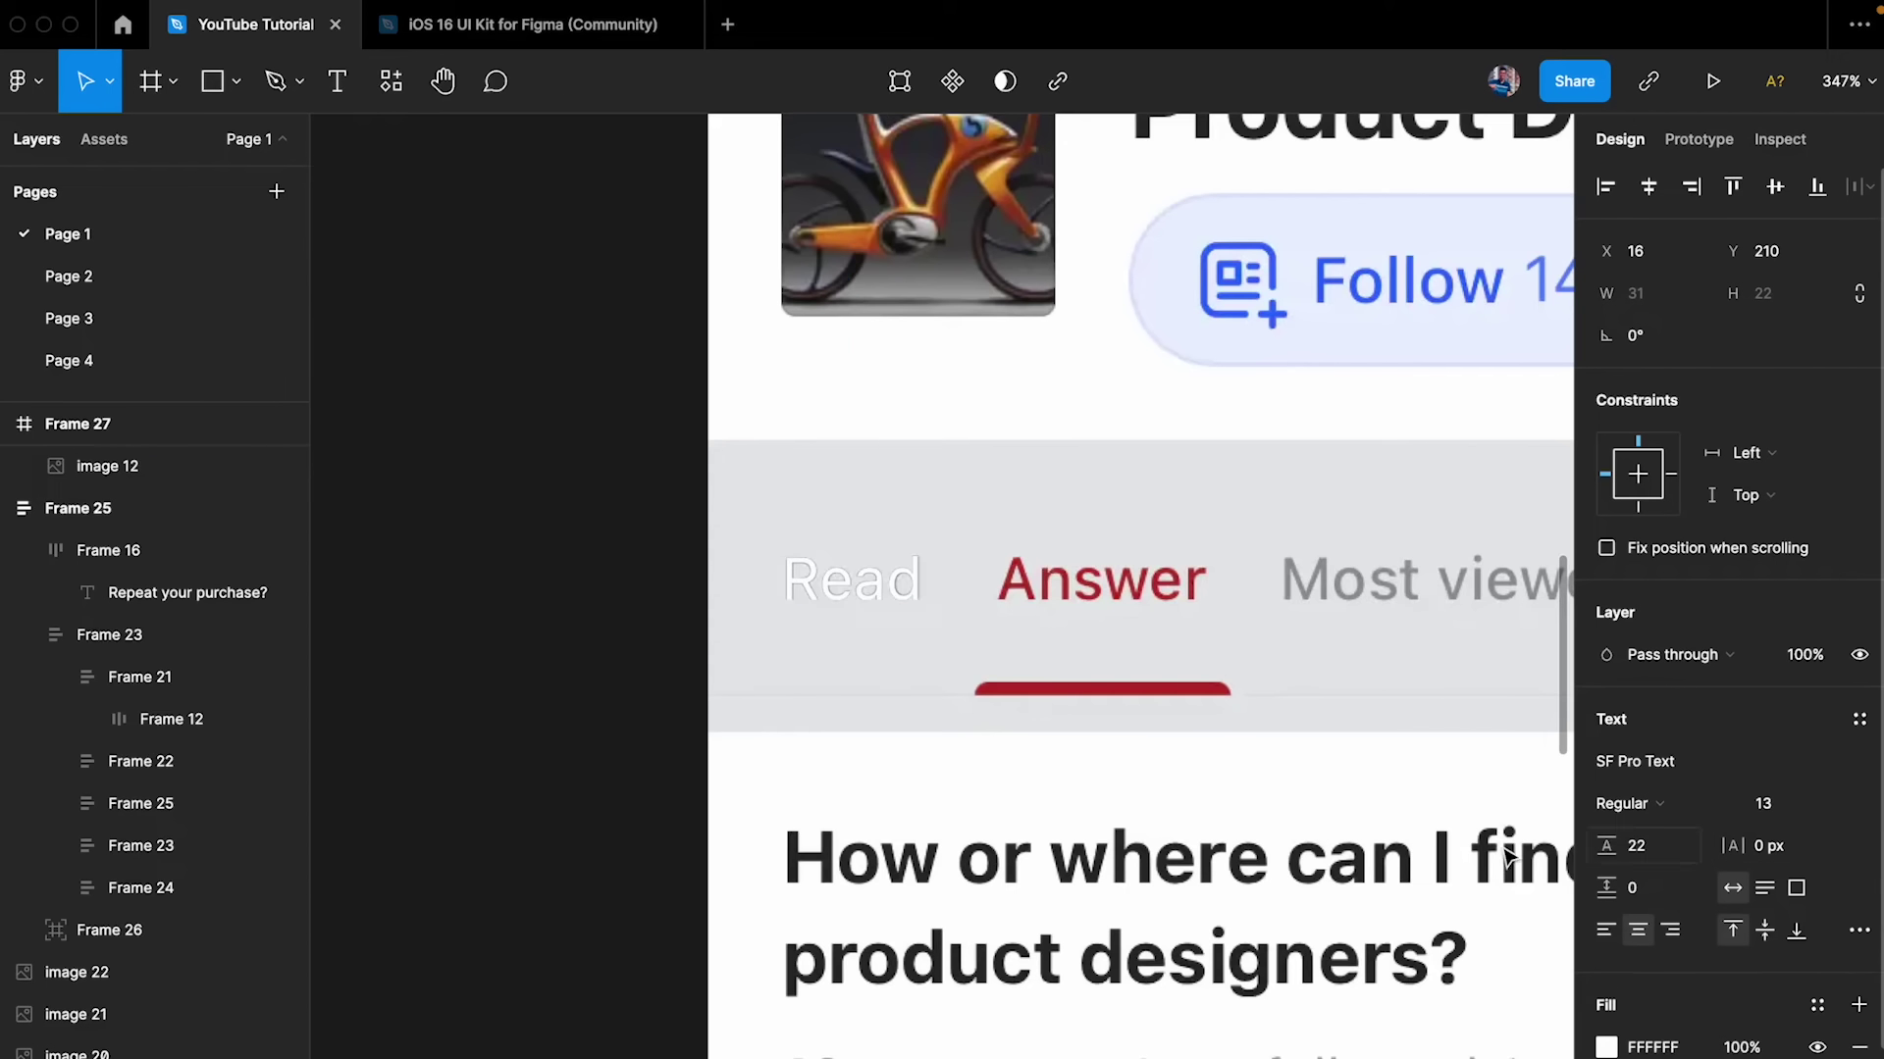
key(Escape)
- Set the line height of the overlaid "Read" text to Auto
click(851, 579)
click(1648, 845)
text(a)
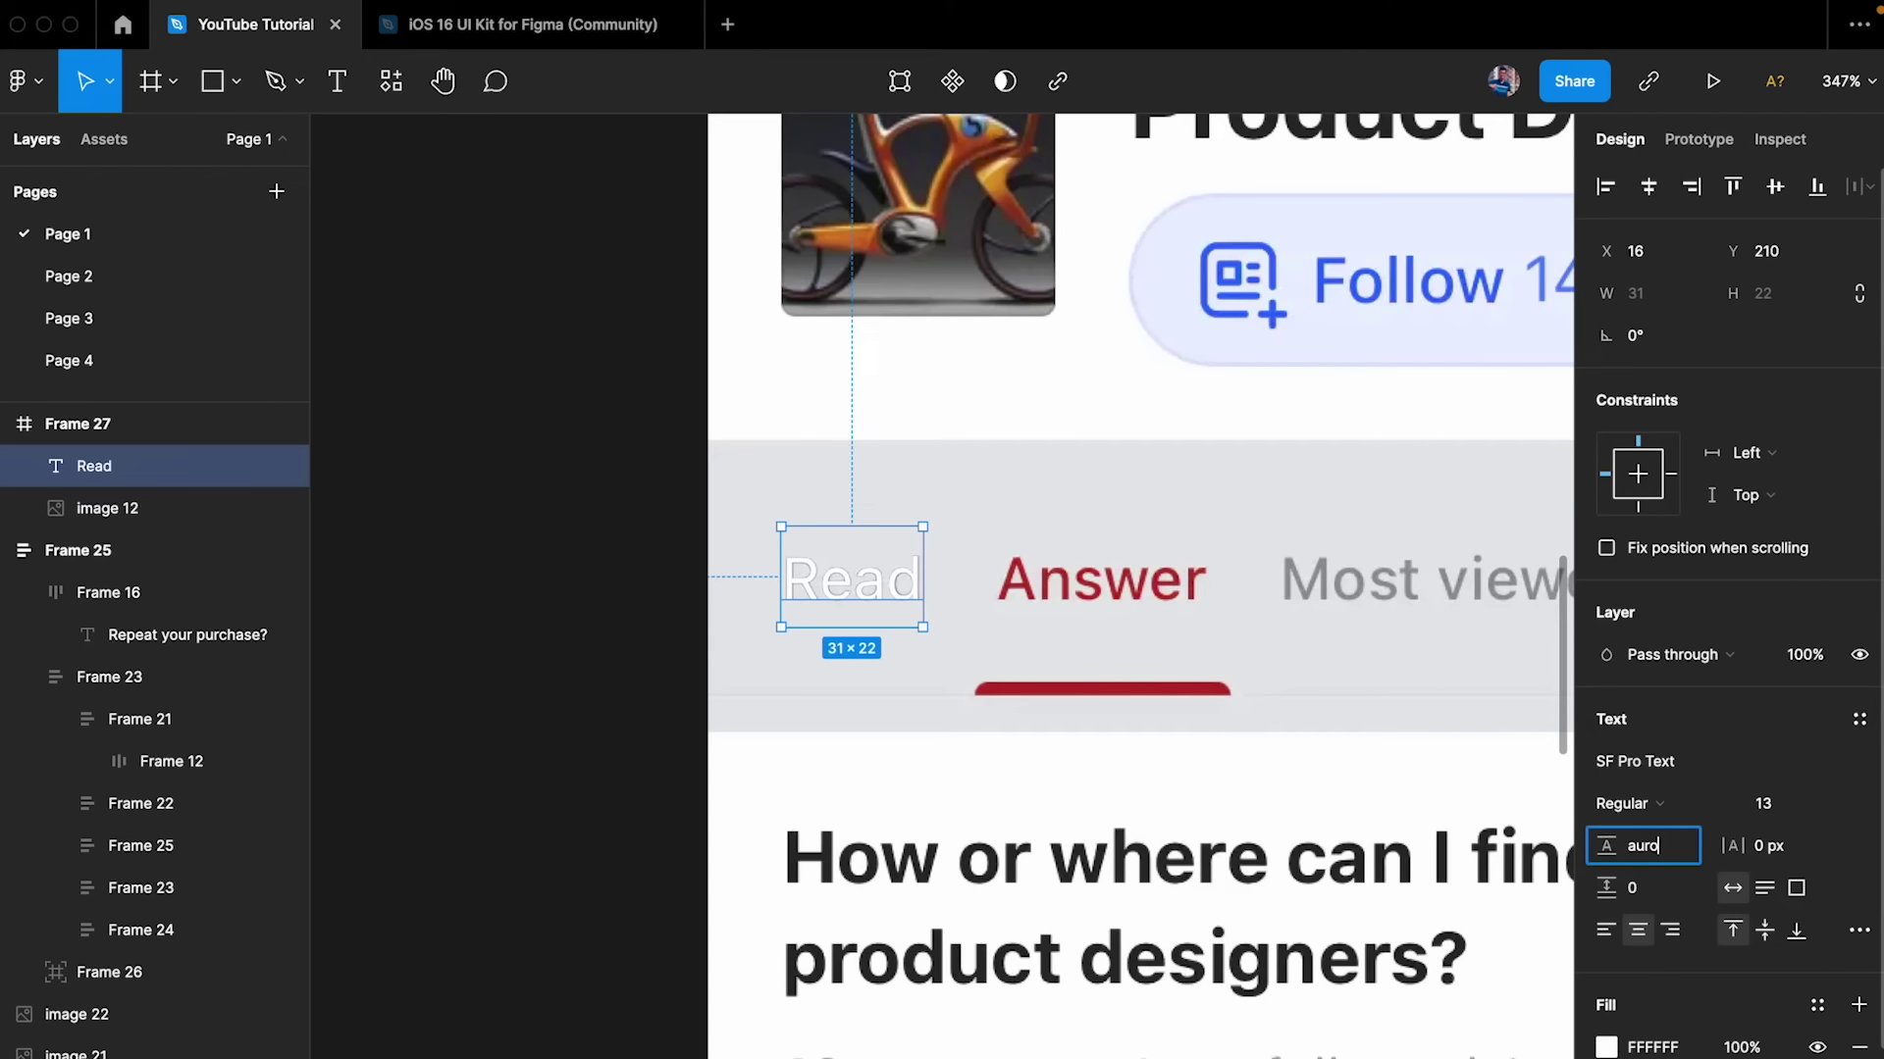
text(uto)
key(Return)
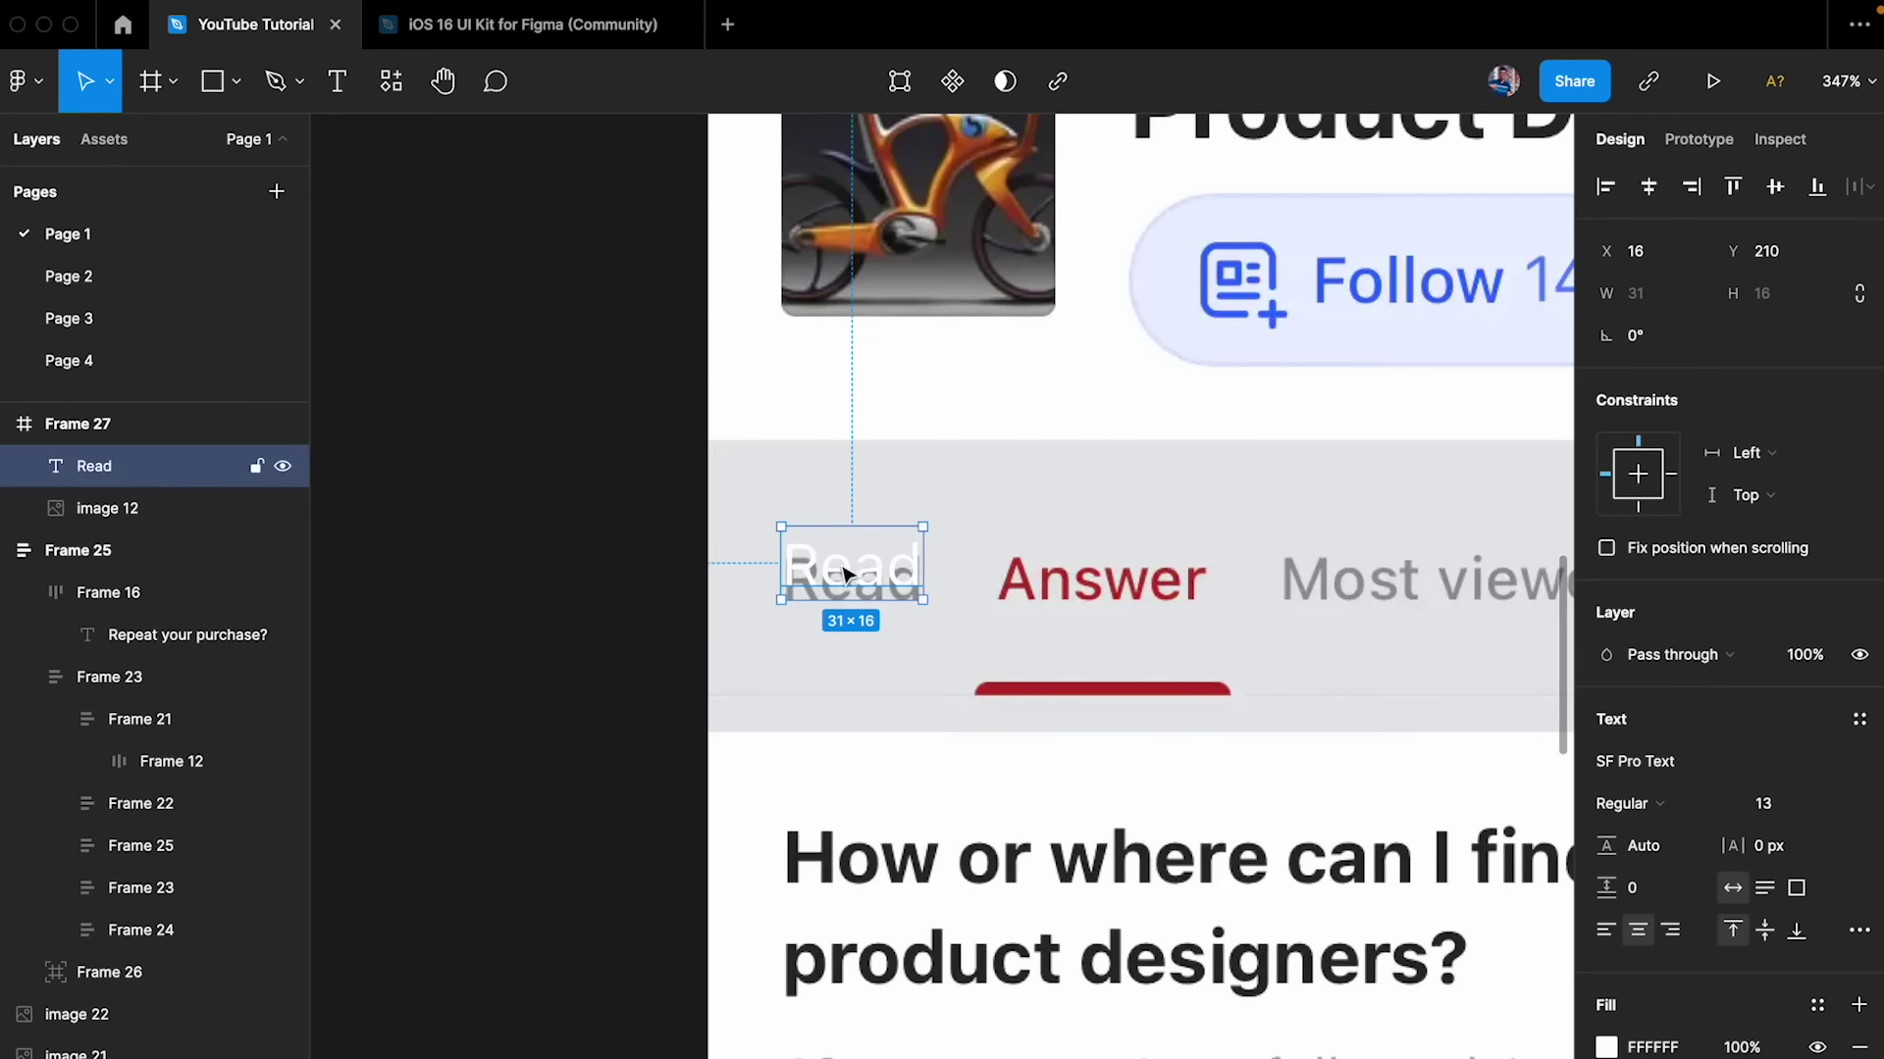
- Move the text layer onto the screenshot's Answer tab label and change its wording to "Answer"
drag(847, 583, 1125, 585)
double_click(1126, 584)
text(Answer)
key(Escape)
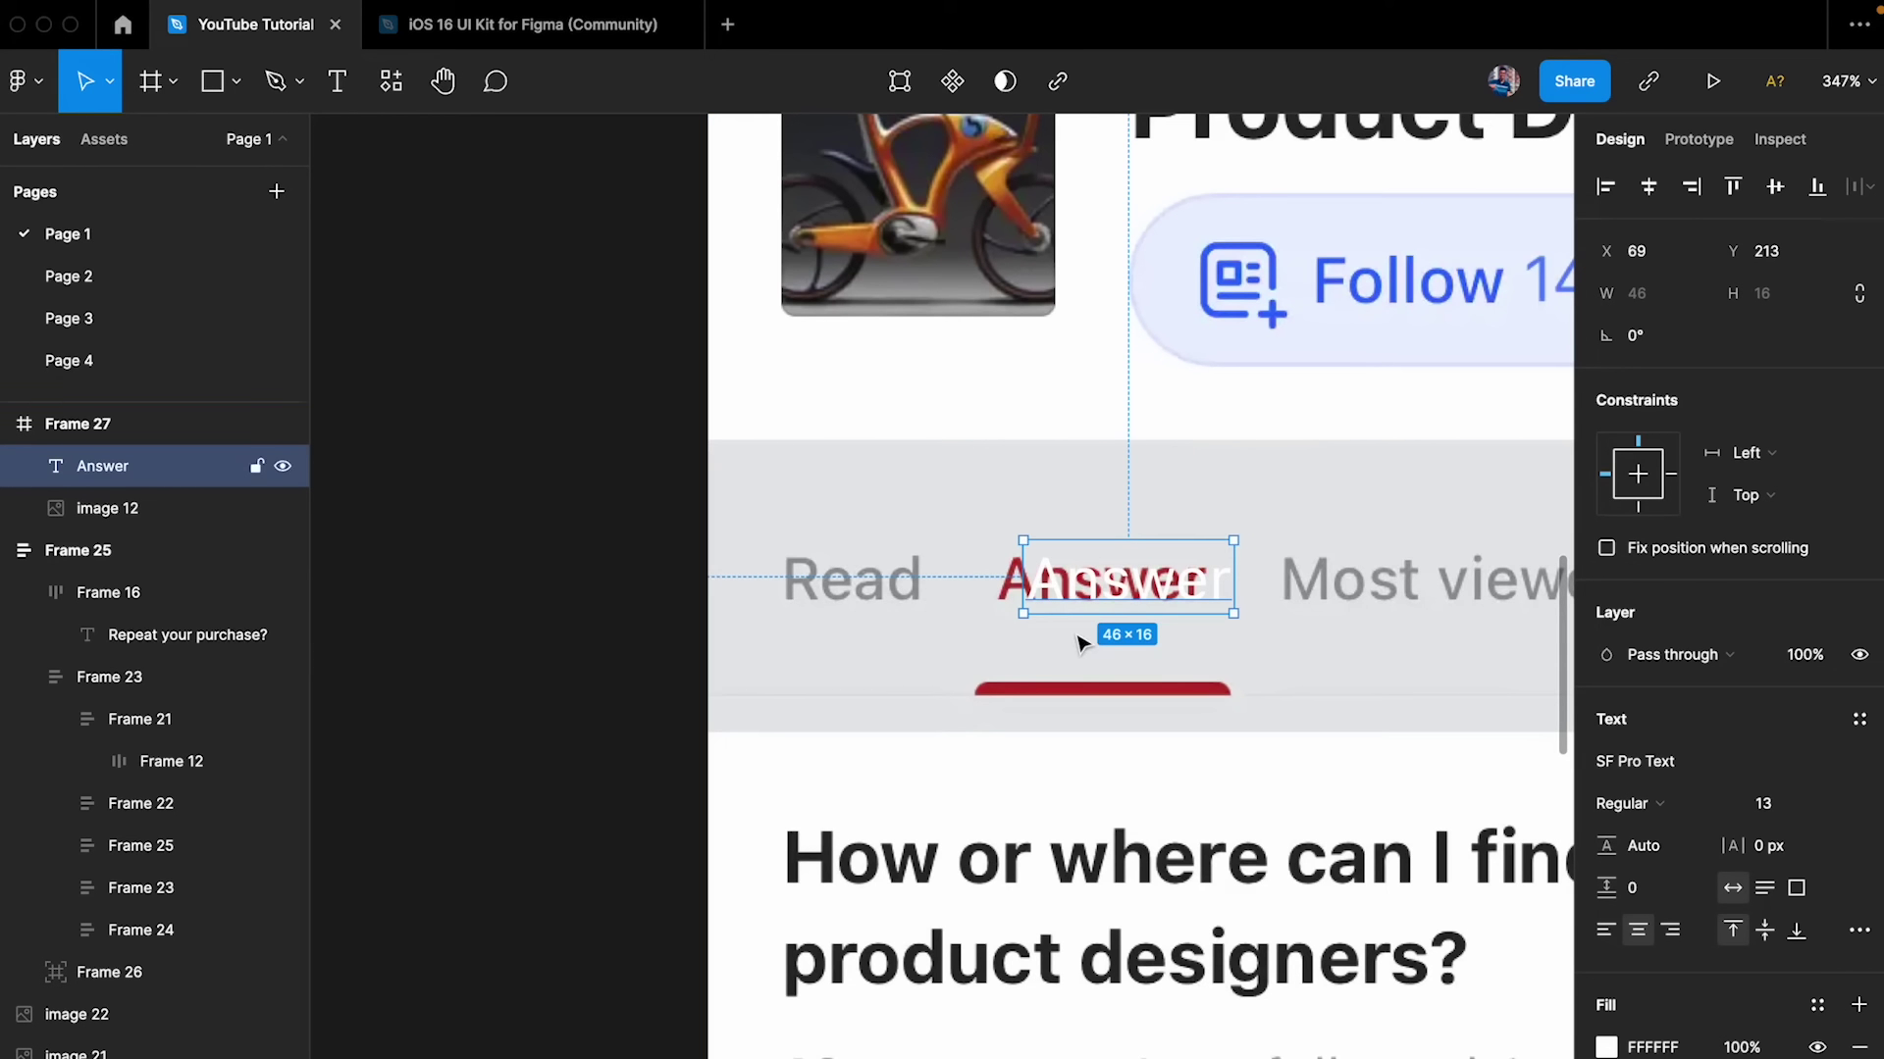
scroll(1098, 582, up, 5)
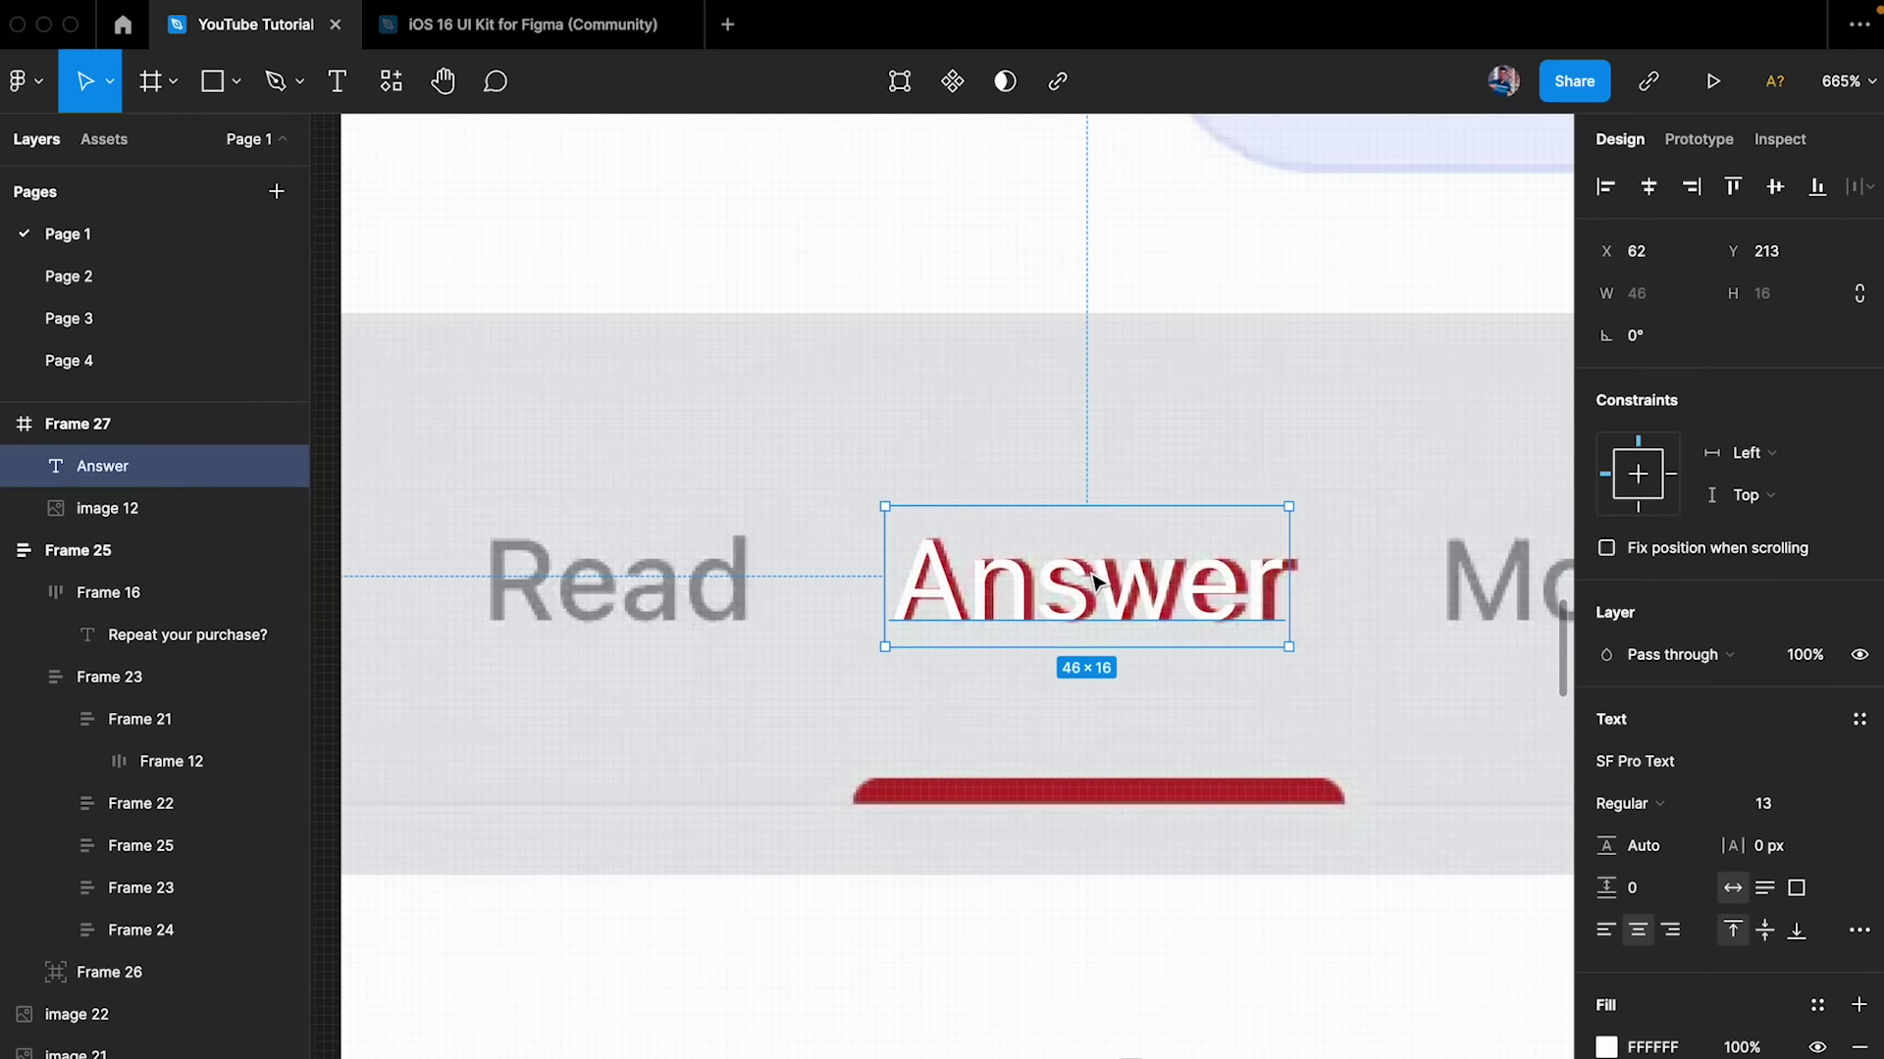
- Set the "Answer" text's weight to Medium
click(1671, 803)
click(1667, 834)
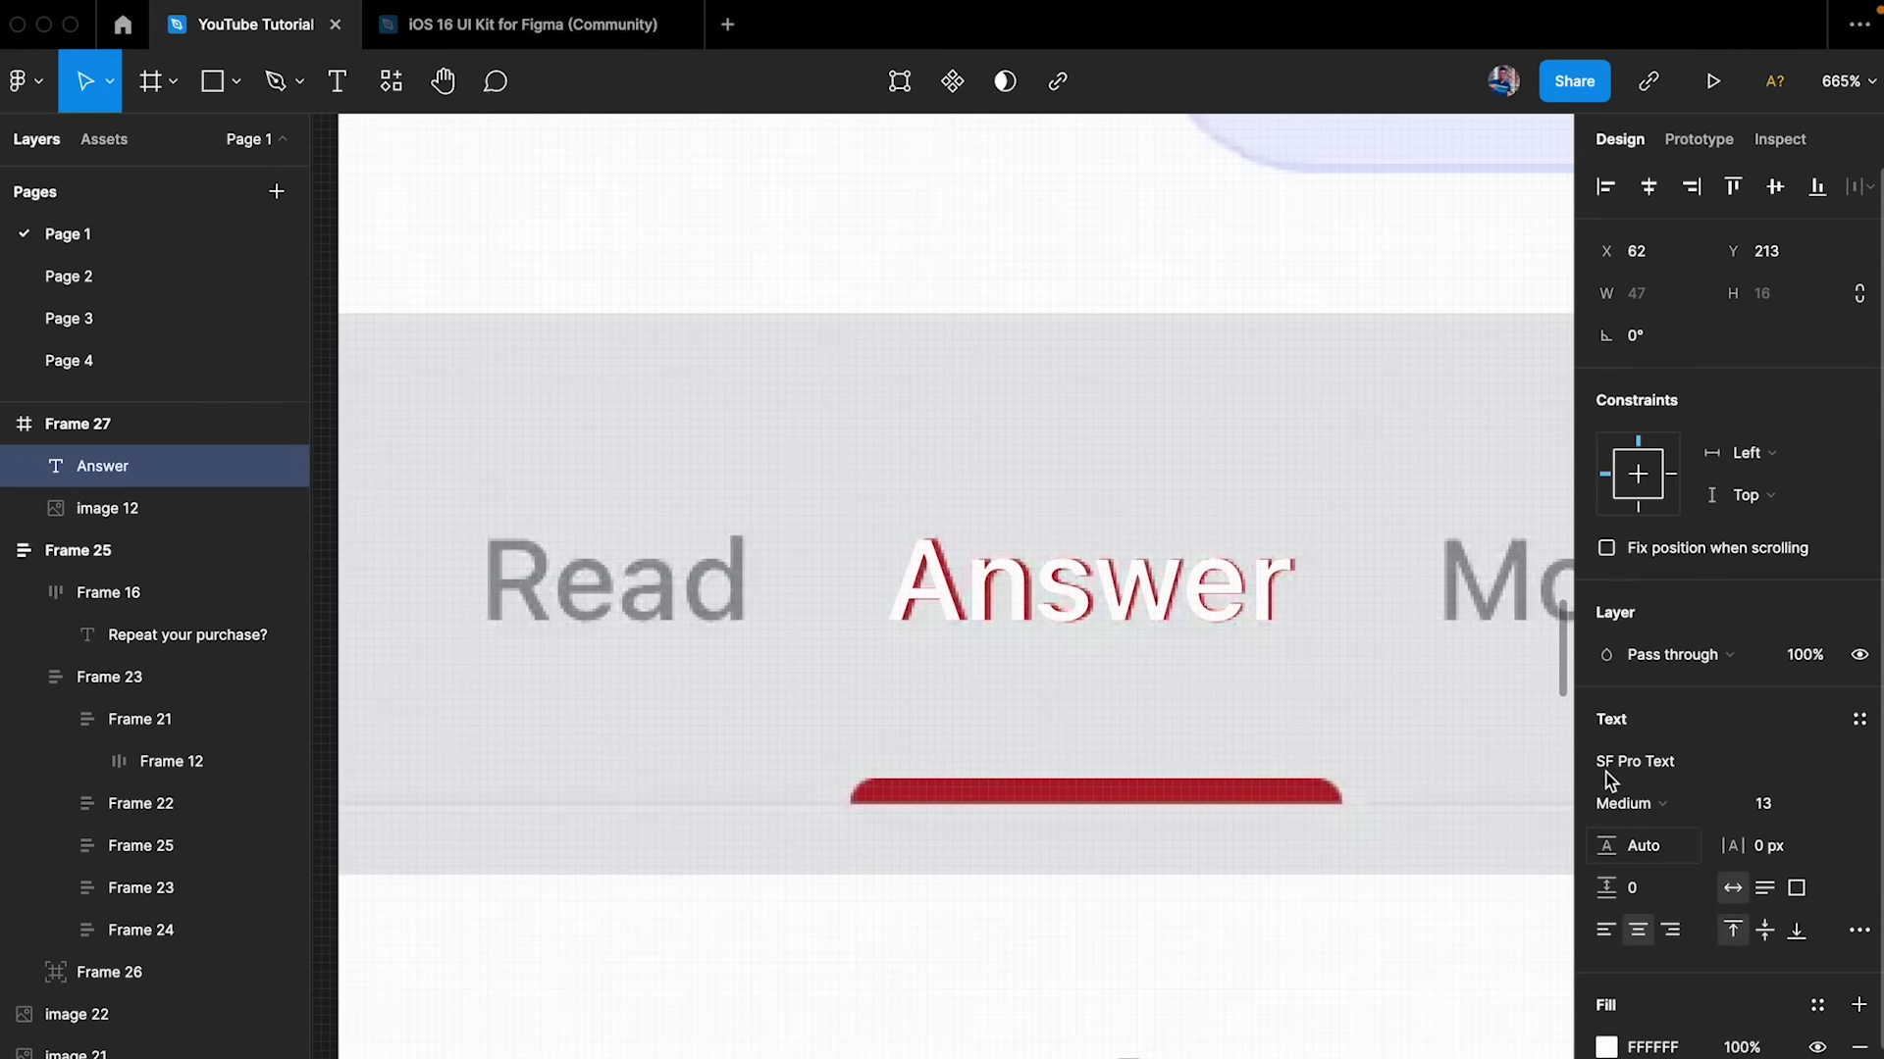
key(Escape)
click(1160, 611)
- Move the "Answer" text just above the screenshot's Answer label and fill it with the red sampled from that label
drag(1128, 610, 1127, 451)
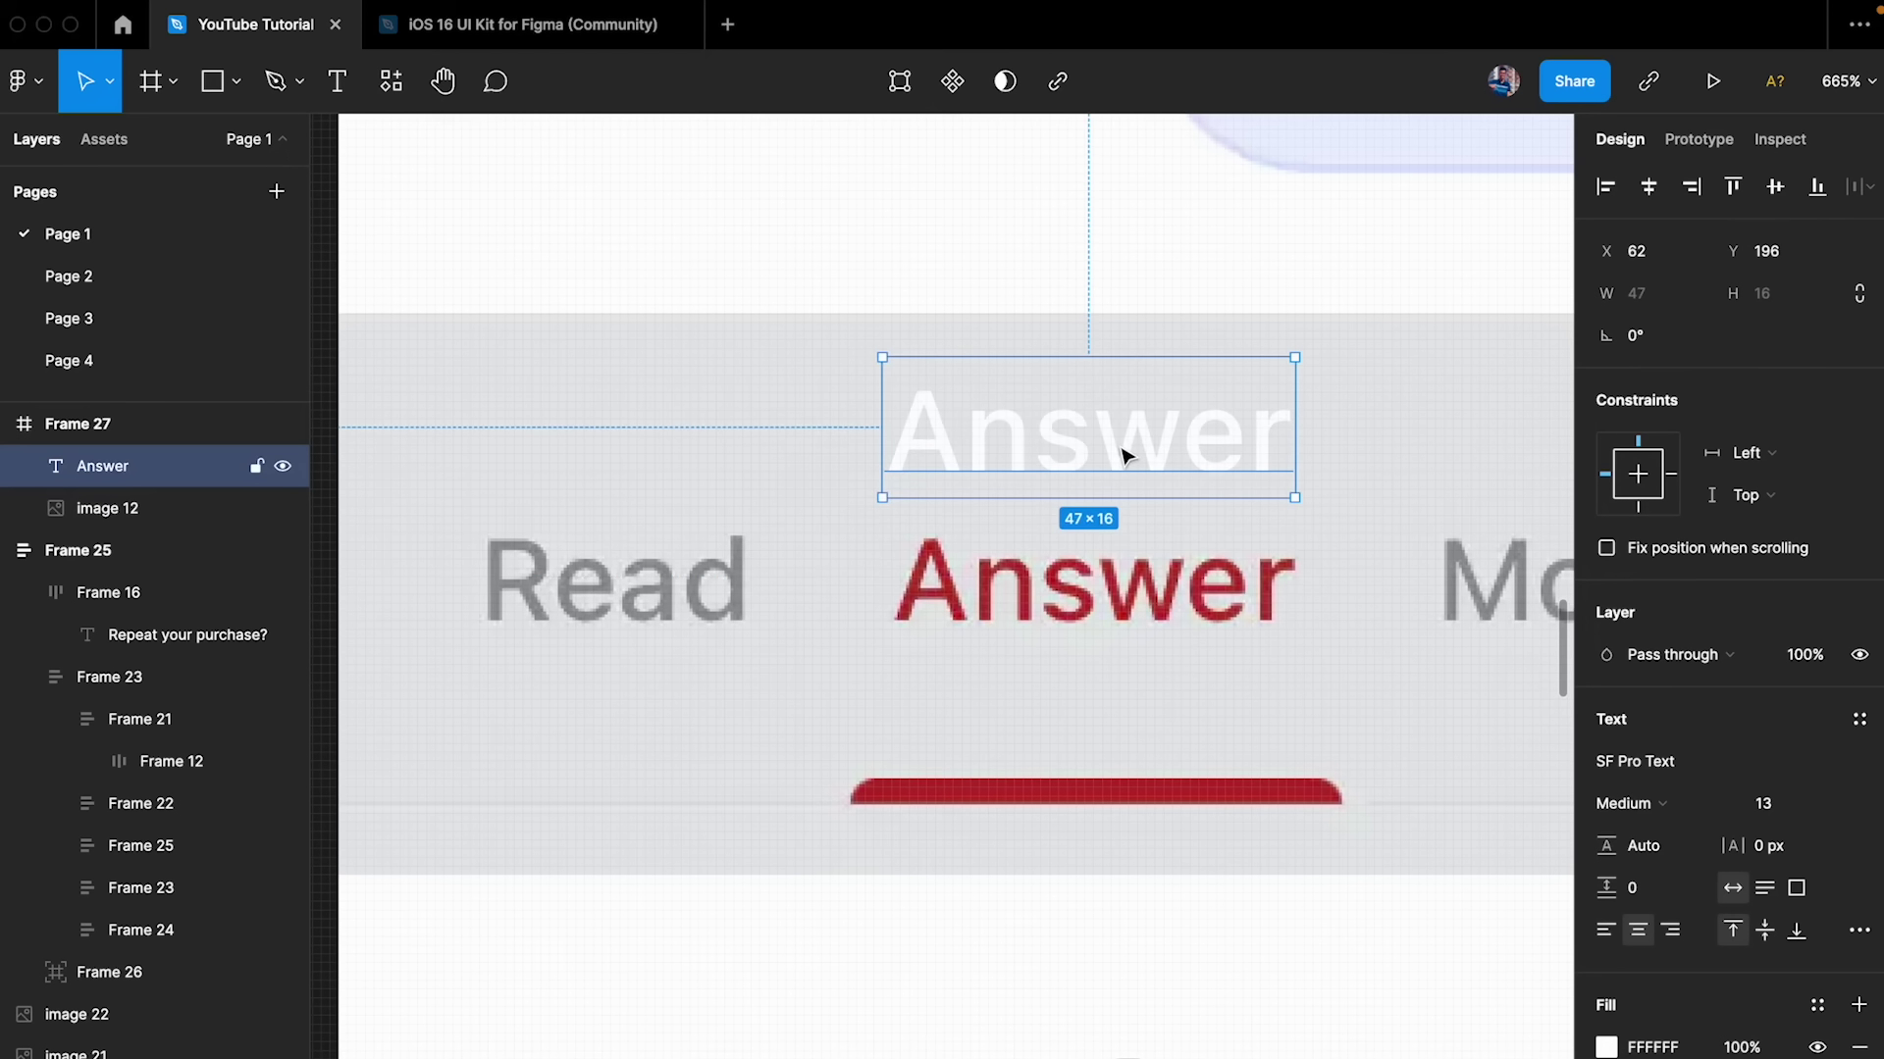
key(i)
click(1184, 587)
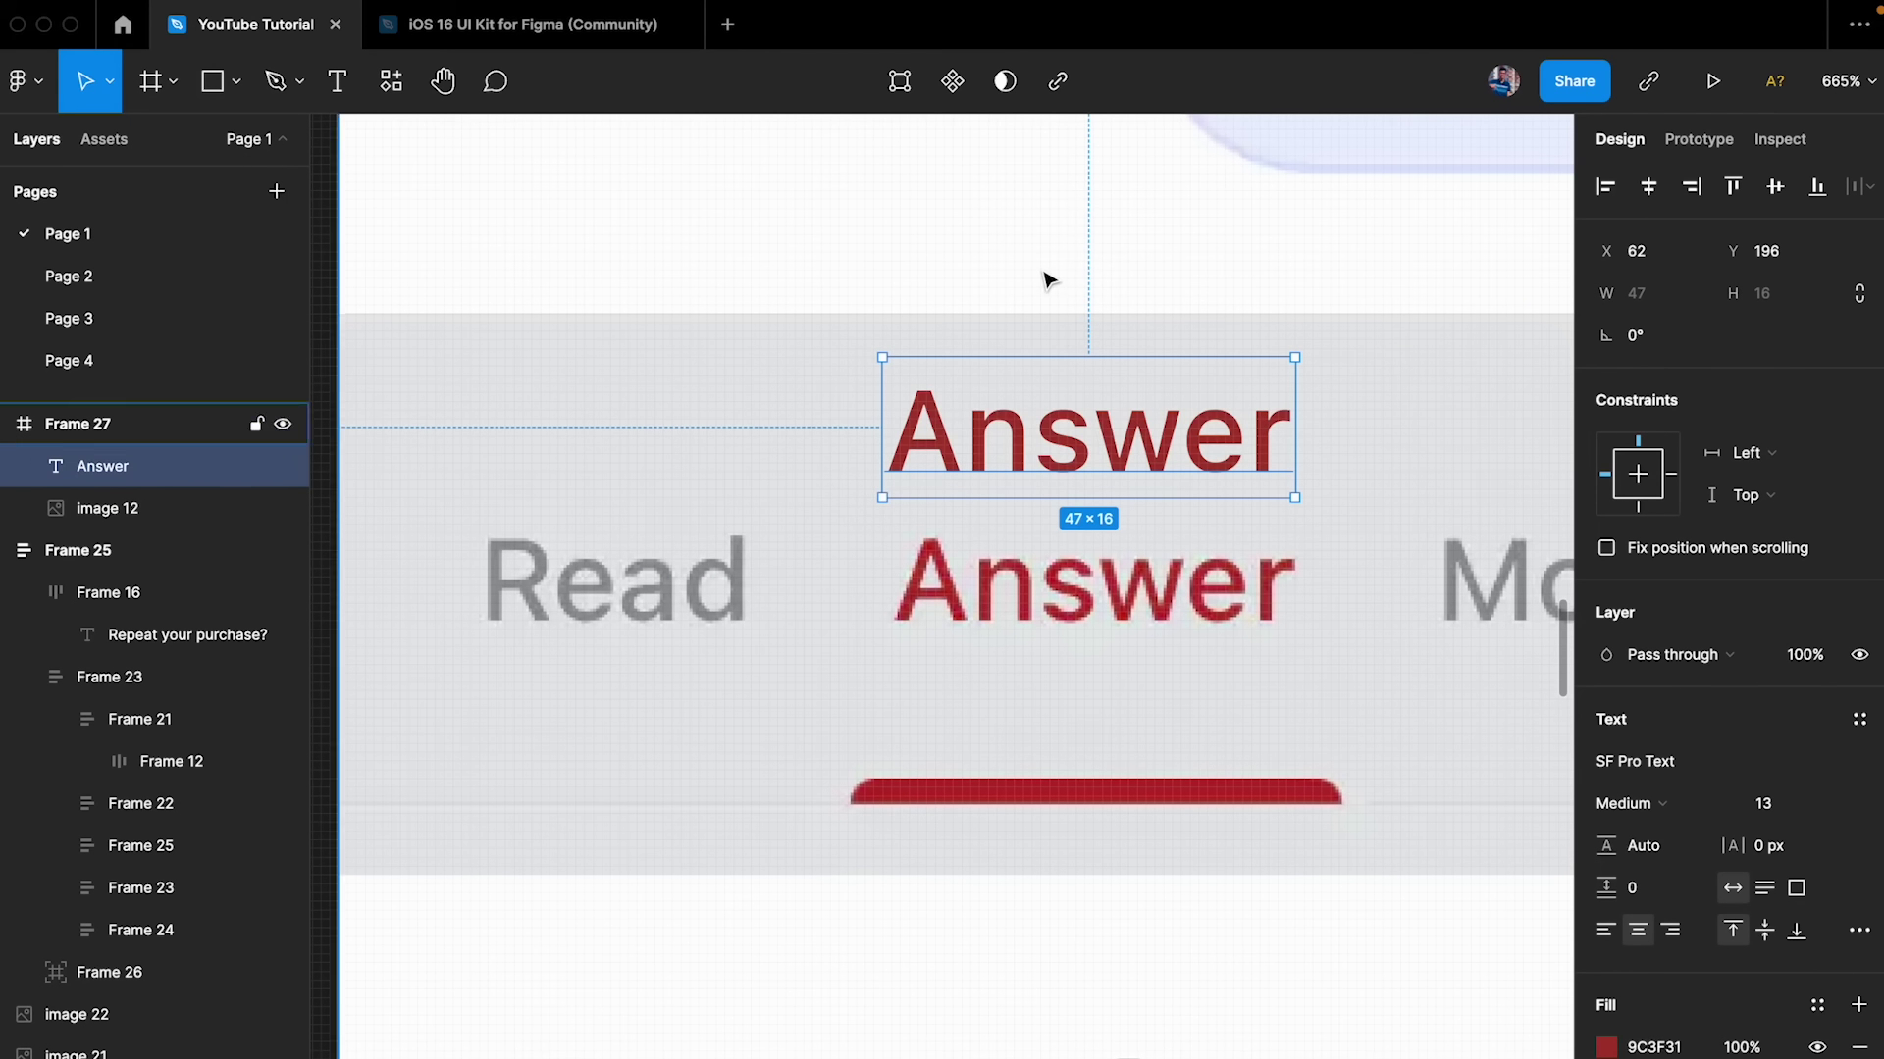
key(Escape)
- Compare the red "Answer" text with the screenshot's Answer label beneath it at different magnifications
scroll(1043, 282, down, 3)
click(1069, 358)
scroll(1069, 358, down, 2)
scroll(1079, 361, up, 5)
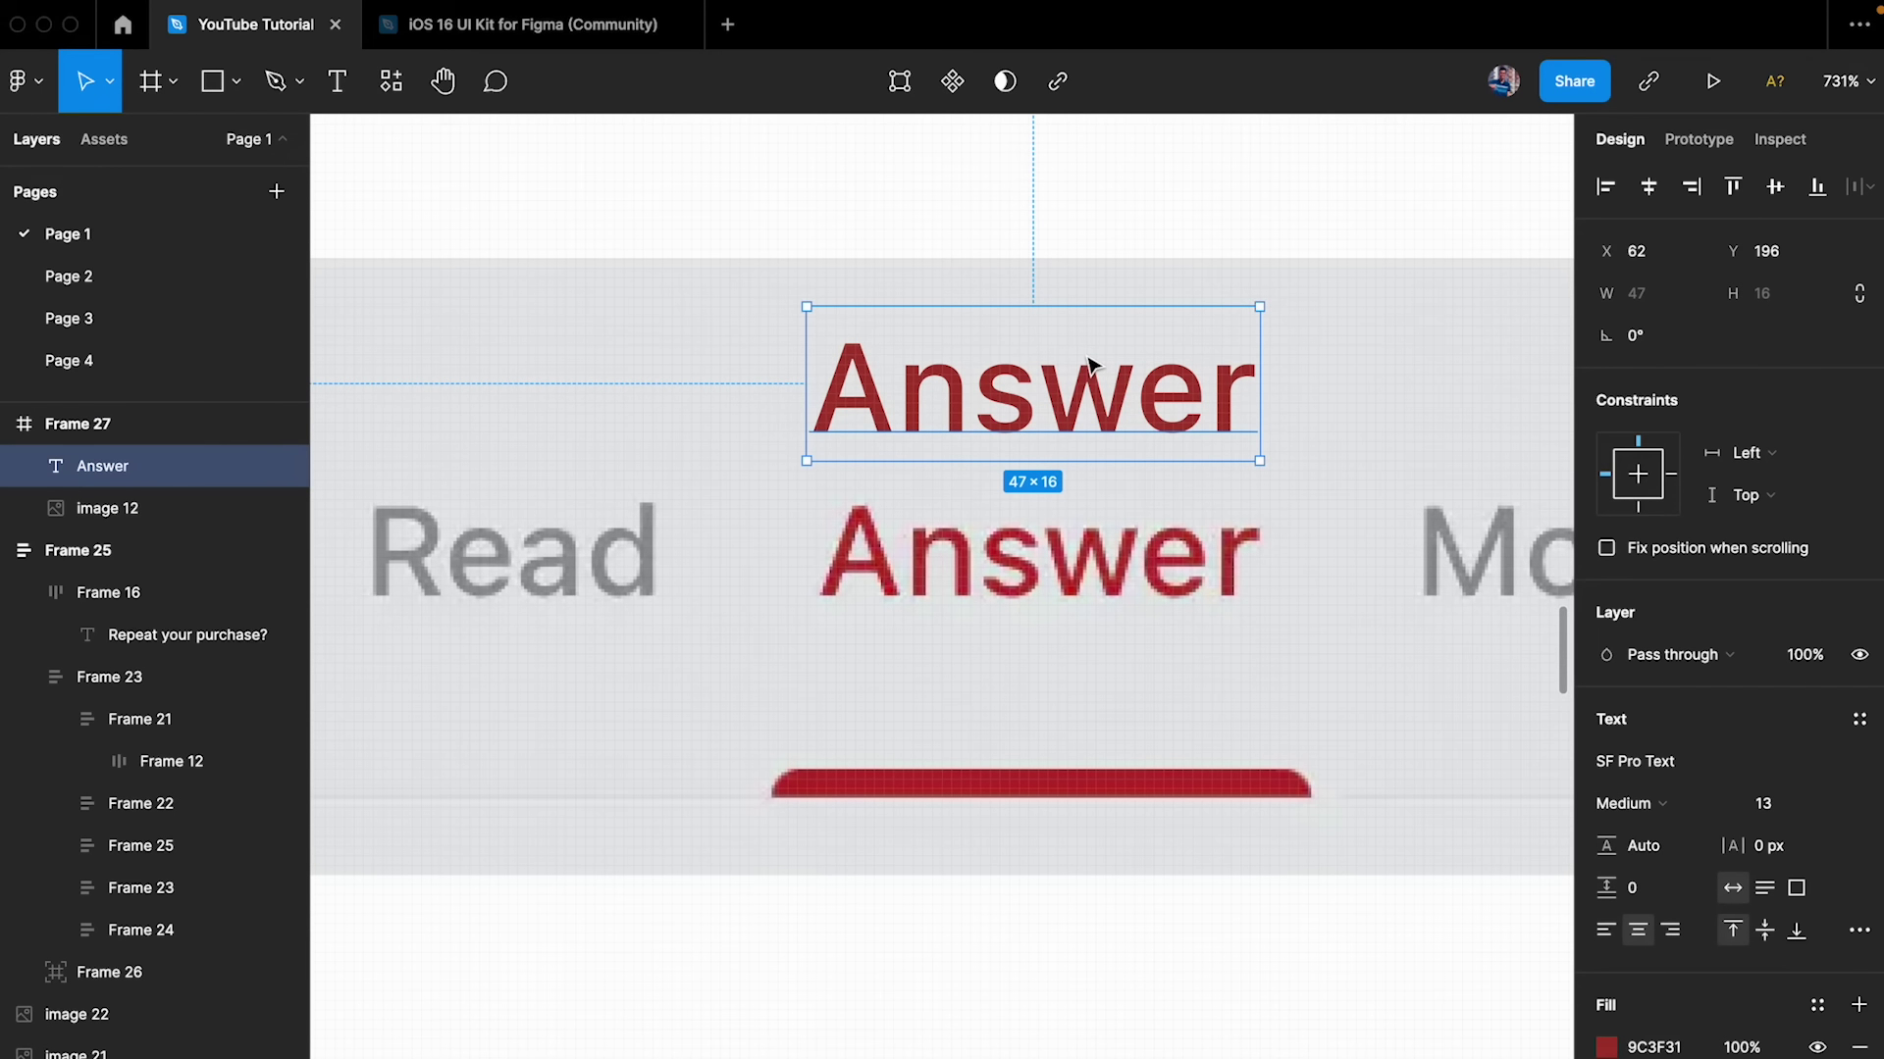
scroll(1091, 366, down, 3)
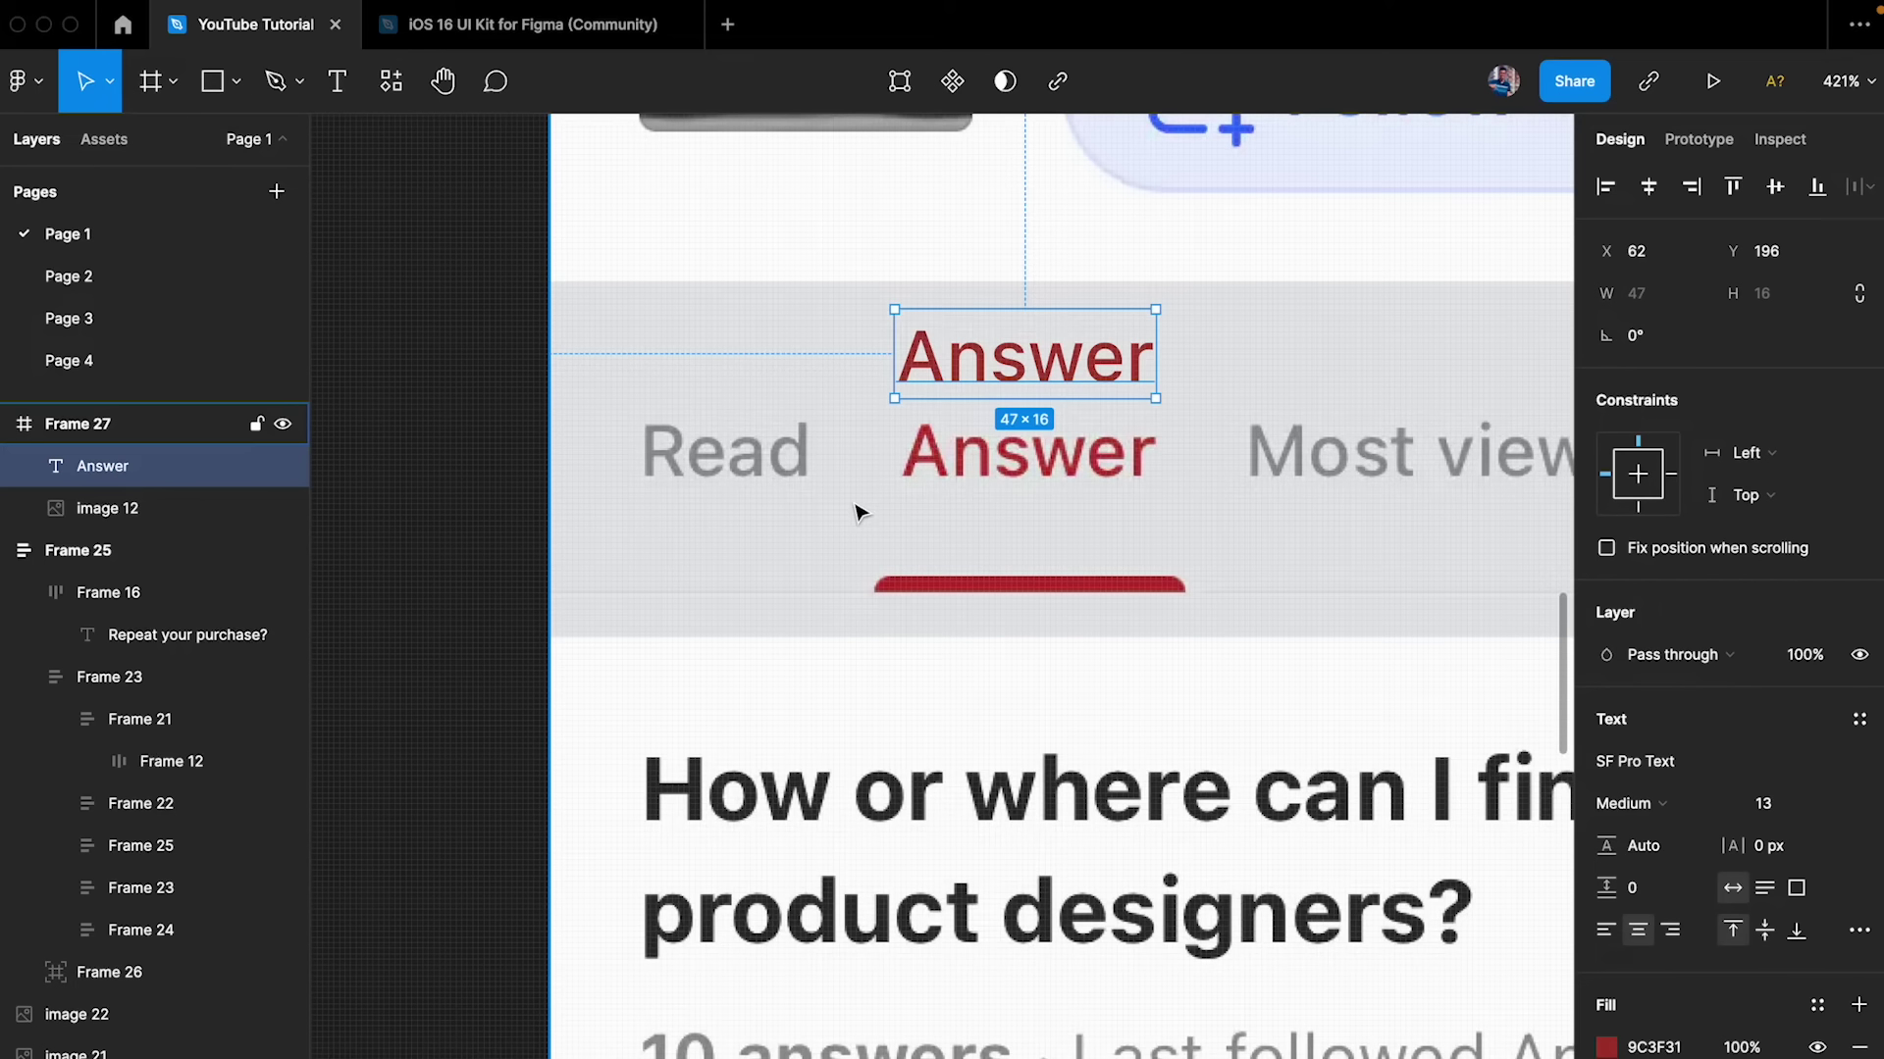
scroll(869, 426, up, 3)
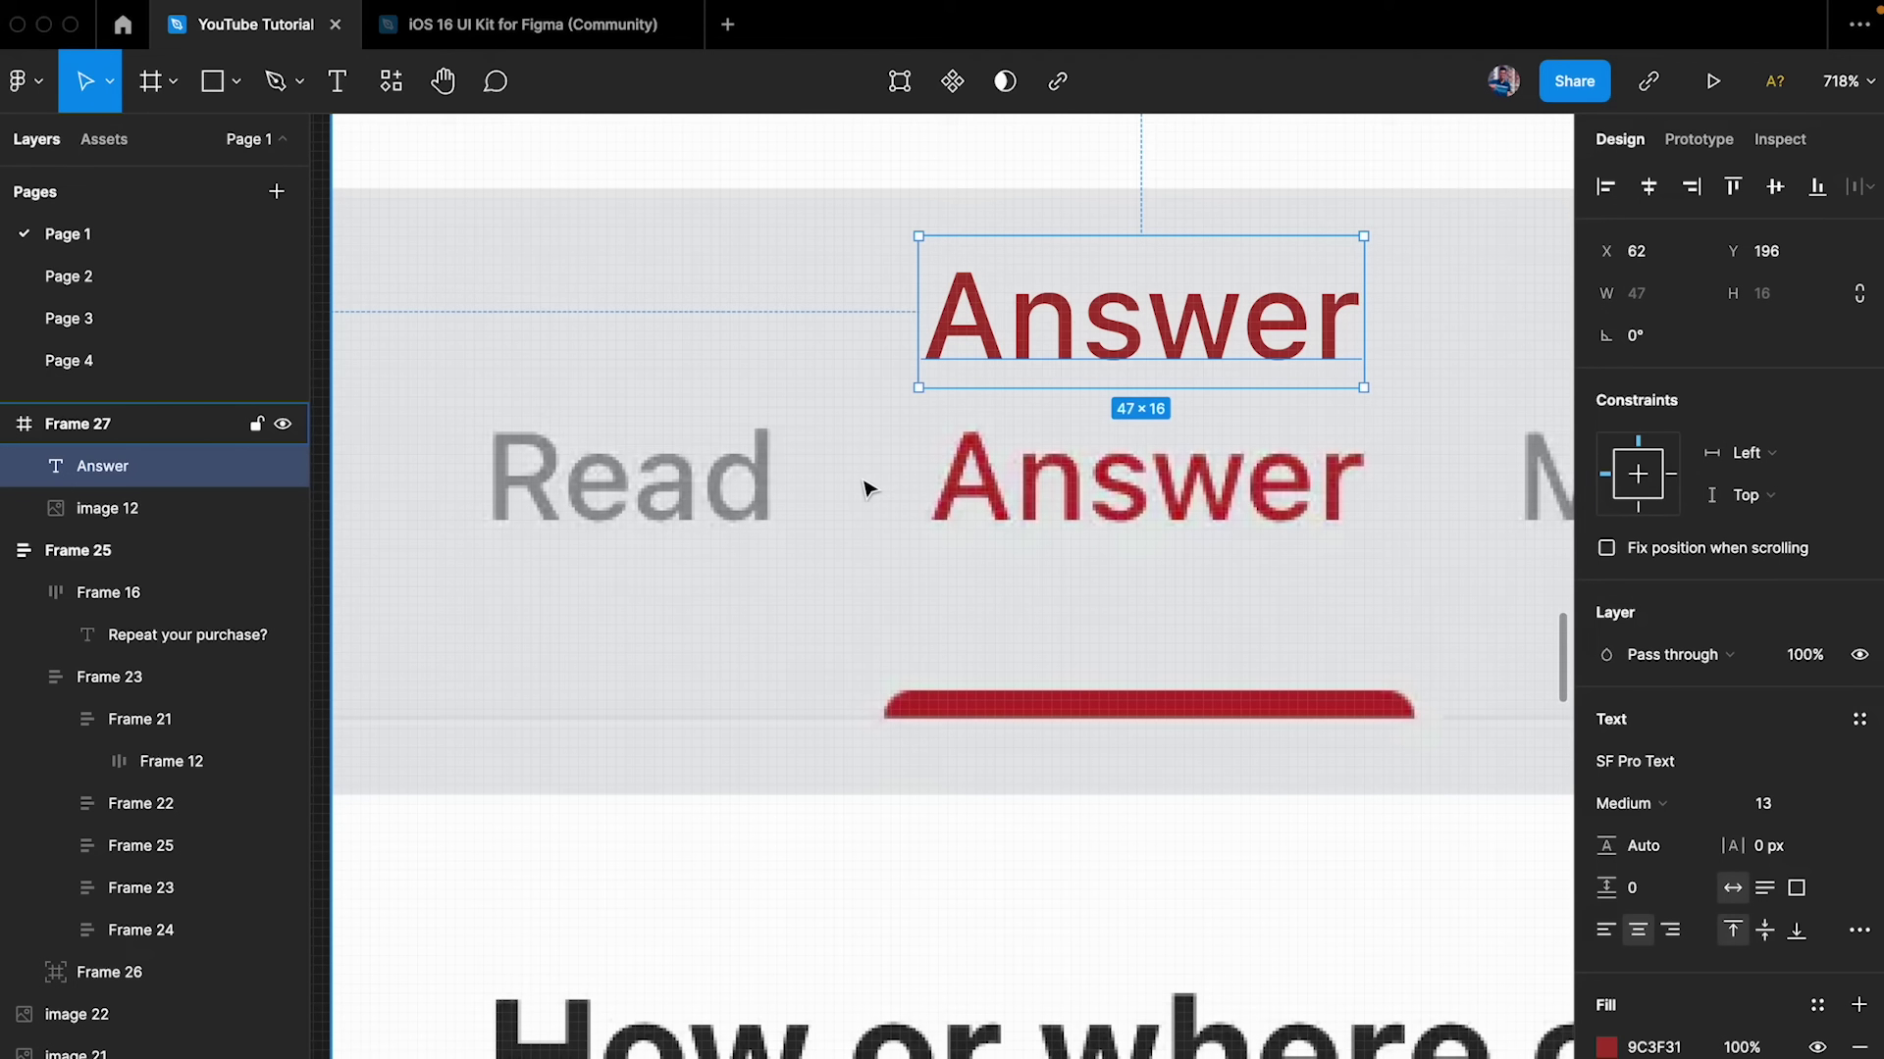
- Move the red "Answer" text back down so it covers the screenshot's Answer label
scroll(867, 488, down, 3)
scroll(979, 446, up, 3)
drag(979, 445, 981, 537)
scroll(1036, 524, left, 3)
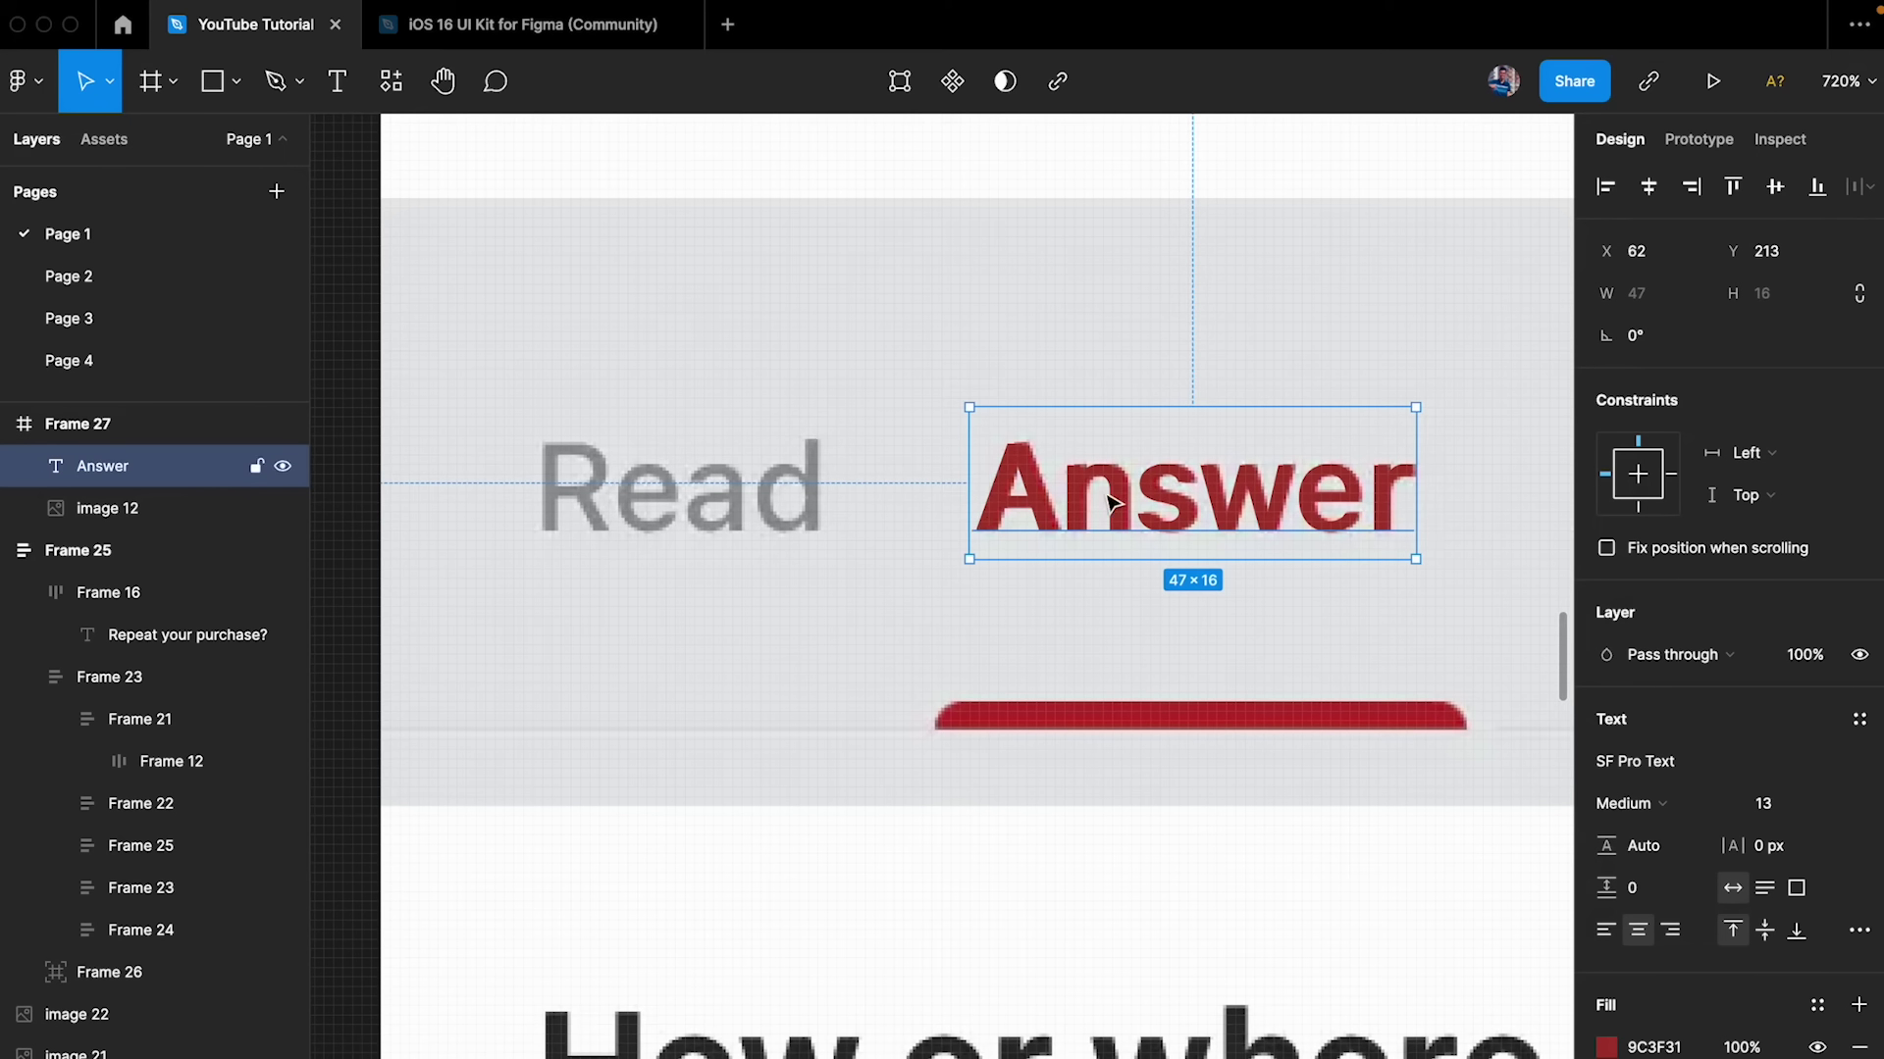
- Place a copy of the "Answer" text over the screenshot's Read tab label and change its wording to "Read"
drag(1195, 490, 684, 491)
double_click(684, 491)
text(Read)
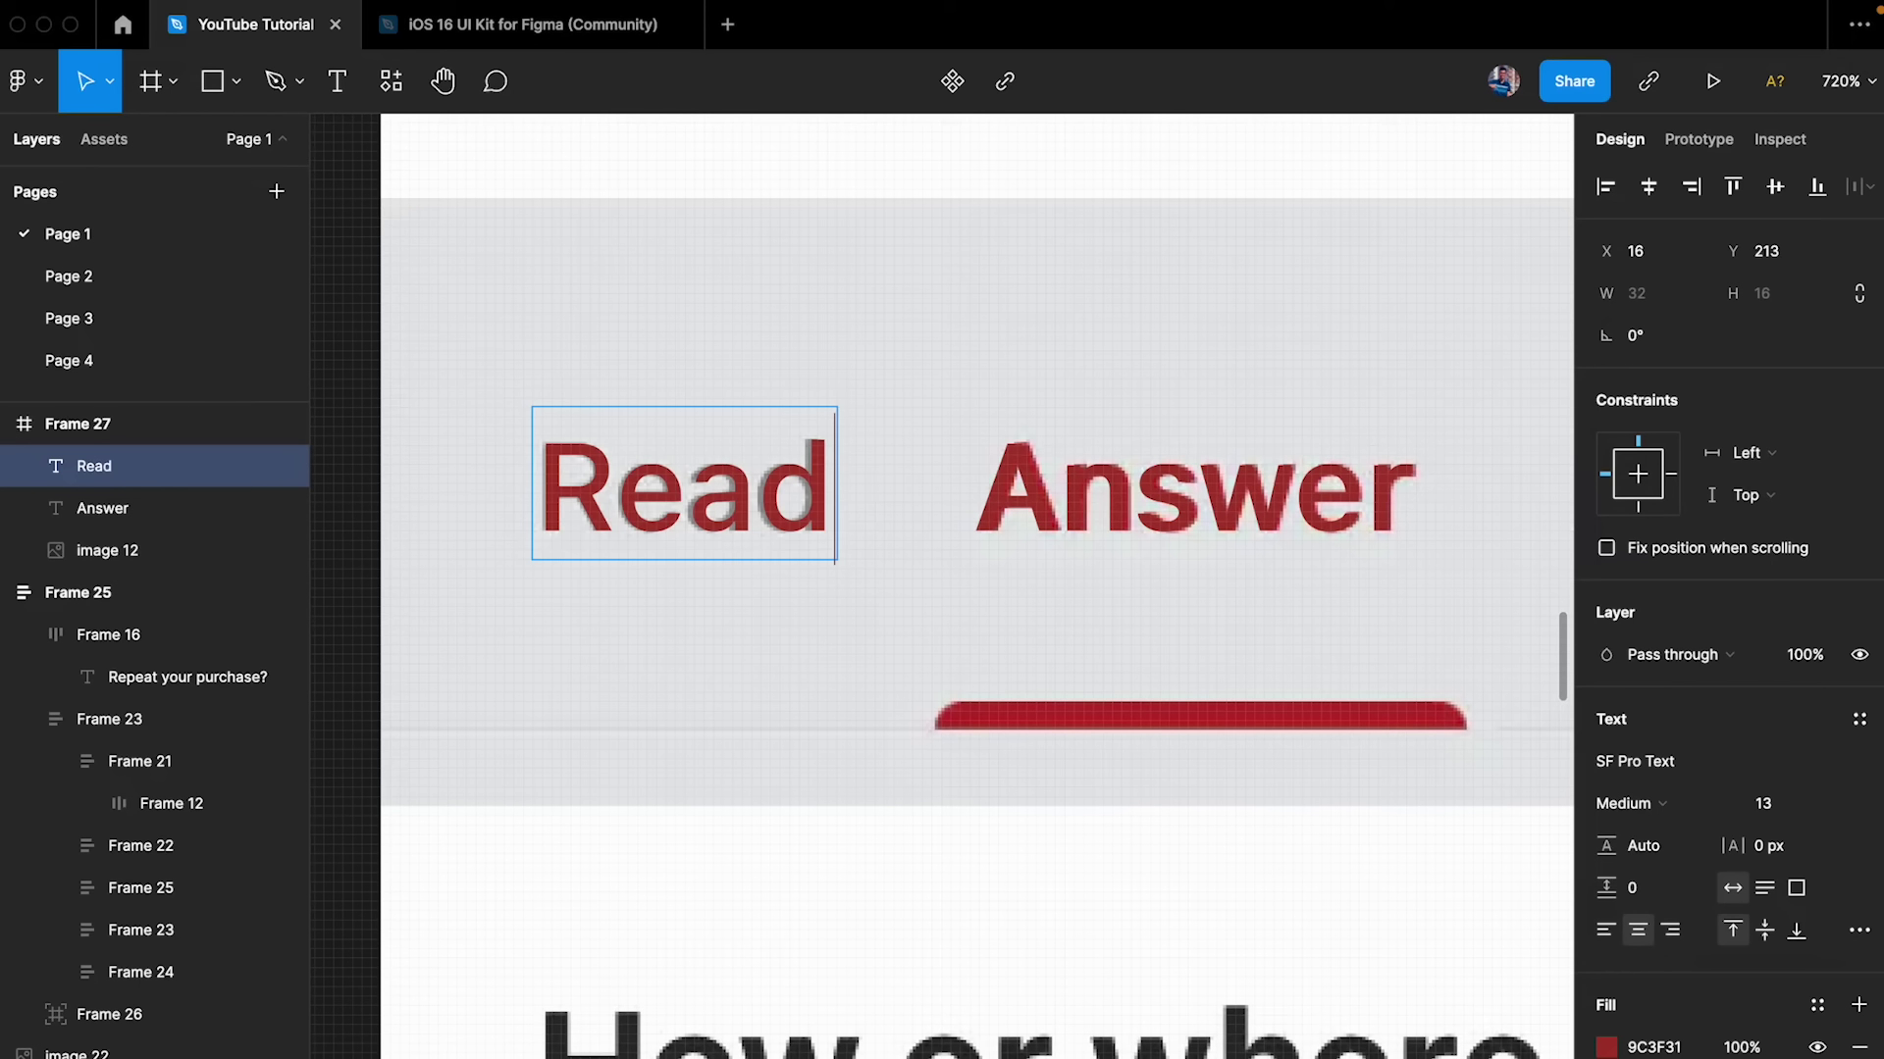
key(Escape)
- Fill the copied "Read" text with the grey sampled from the screenshot's Read label, keeping it aligned over that label
key(Down)
key(Down)
key(shift+Down)
key(shift+Down)
scroll(757, 559, down, 1)
scroll(896, 433, up, 4)
key(i)
click(849, 520)
key(shift+Up)
key(shift+Up)
key(Up)
key(Up)
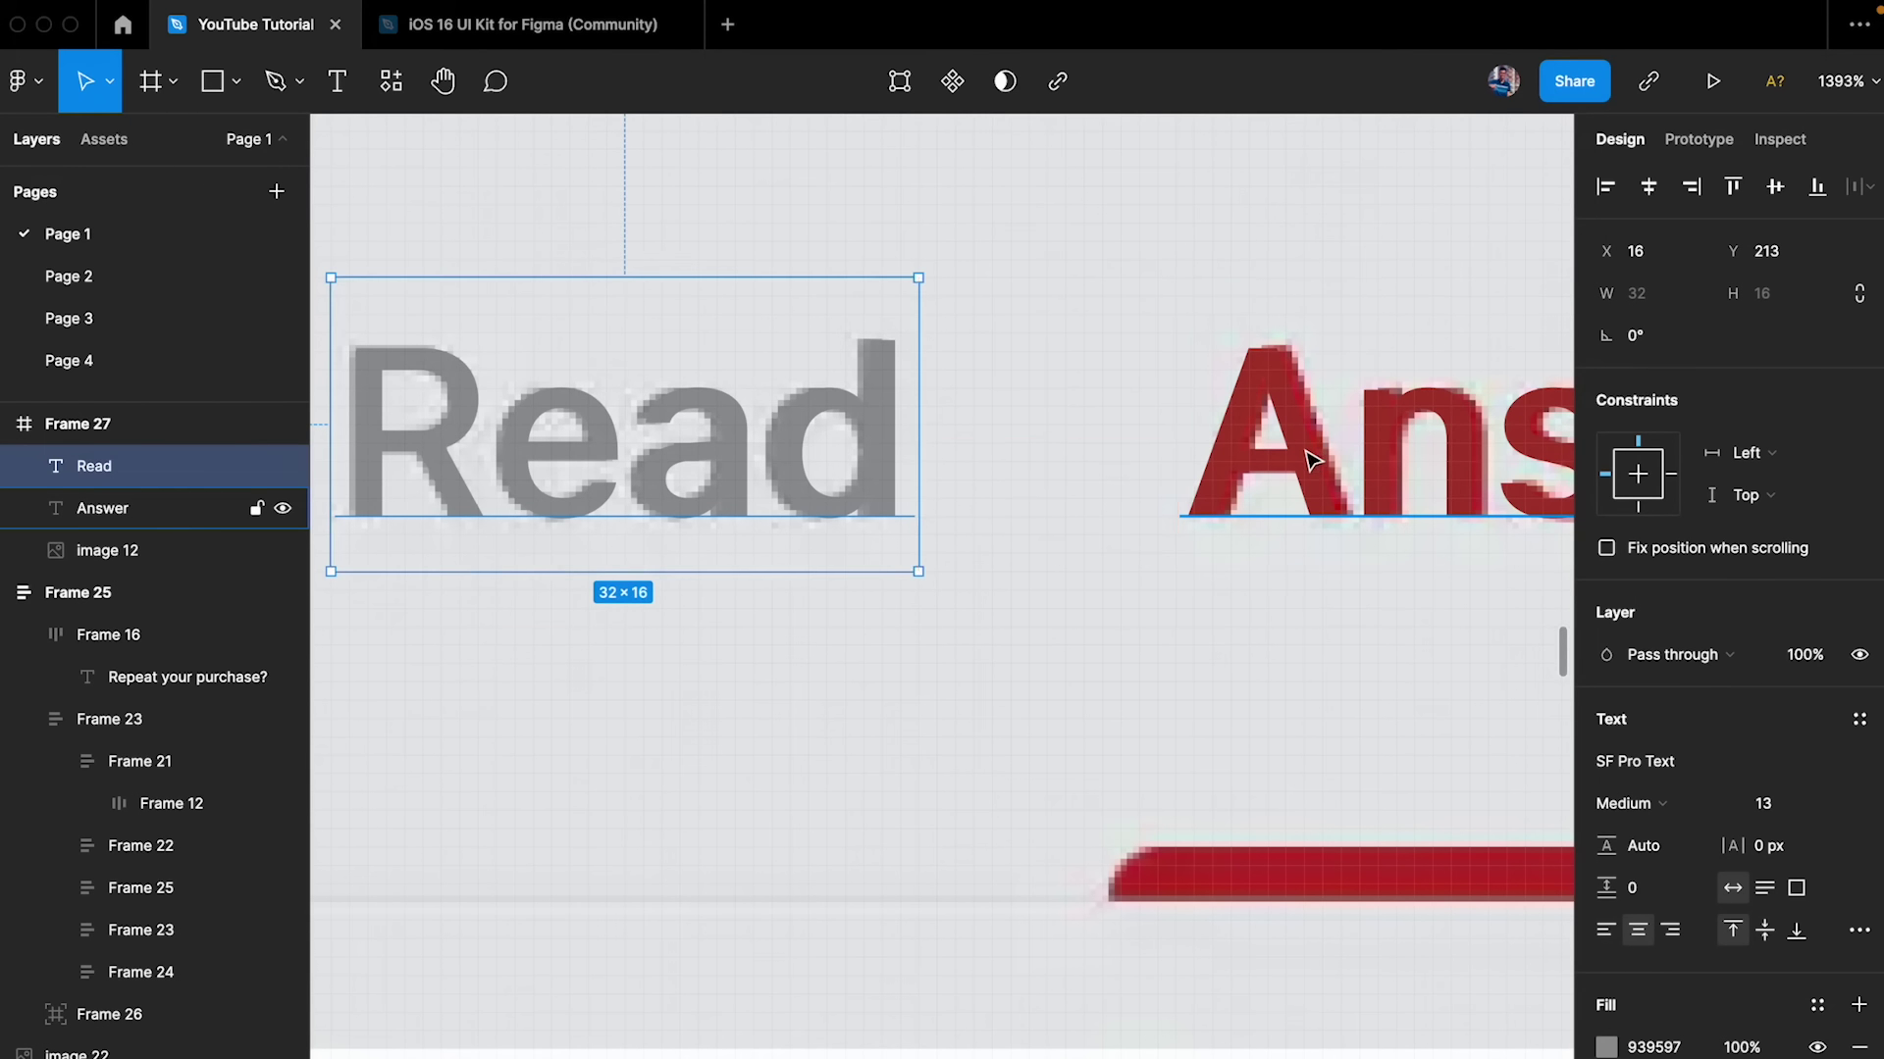
- Compare the "Read" and "Answer" overlays, delete the grey "Read" copy and select the "Answer" text
scroll(1314, 459, down, 2)
key(alt)
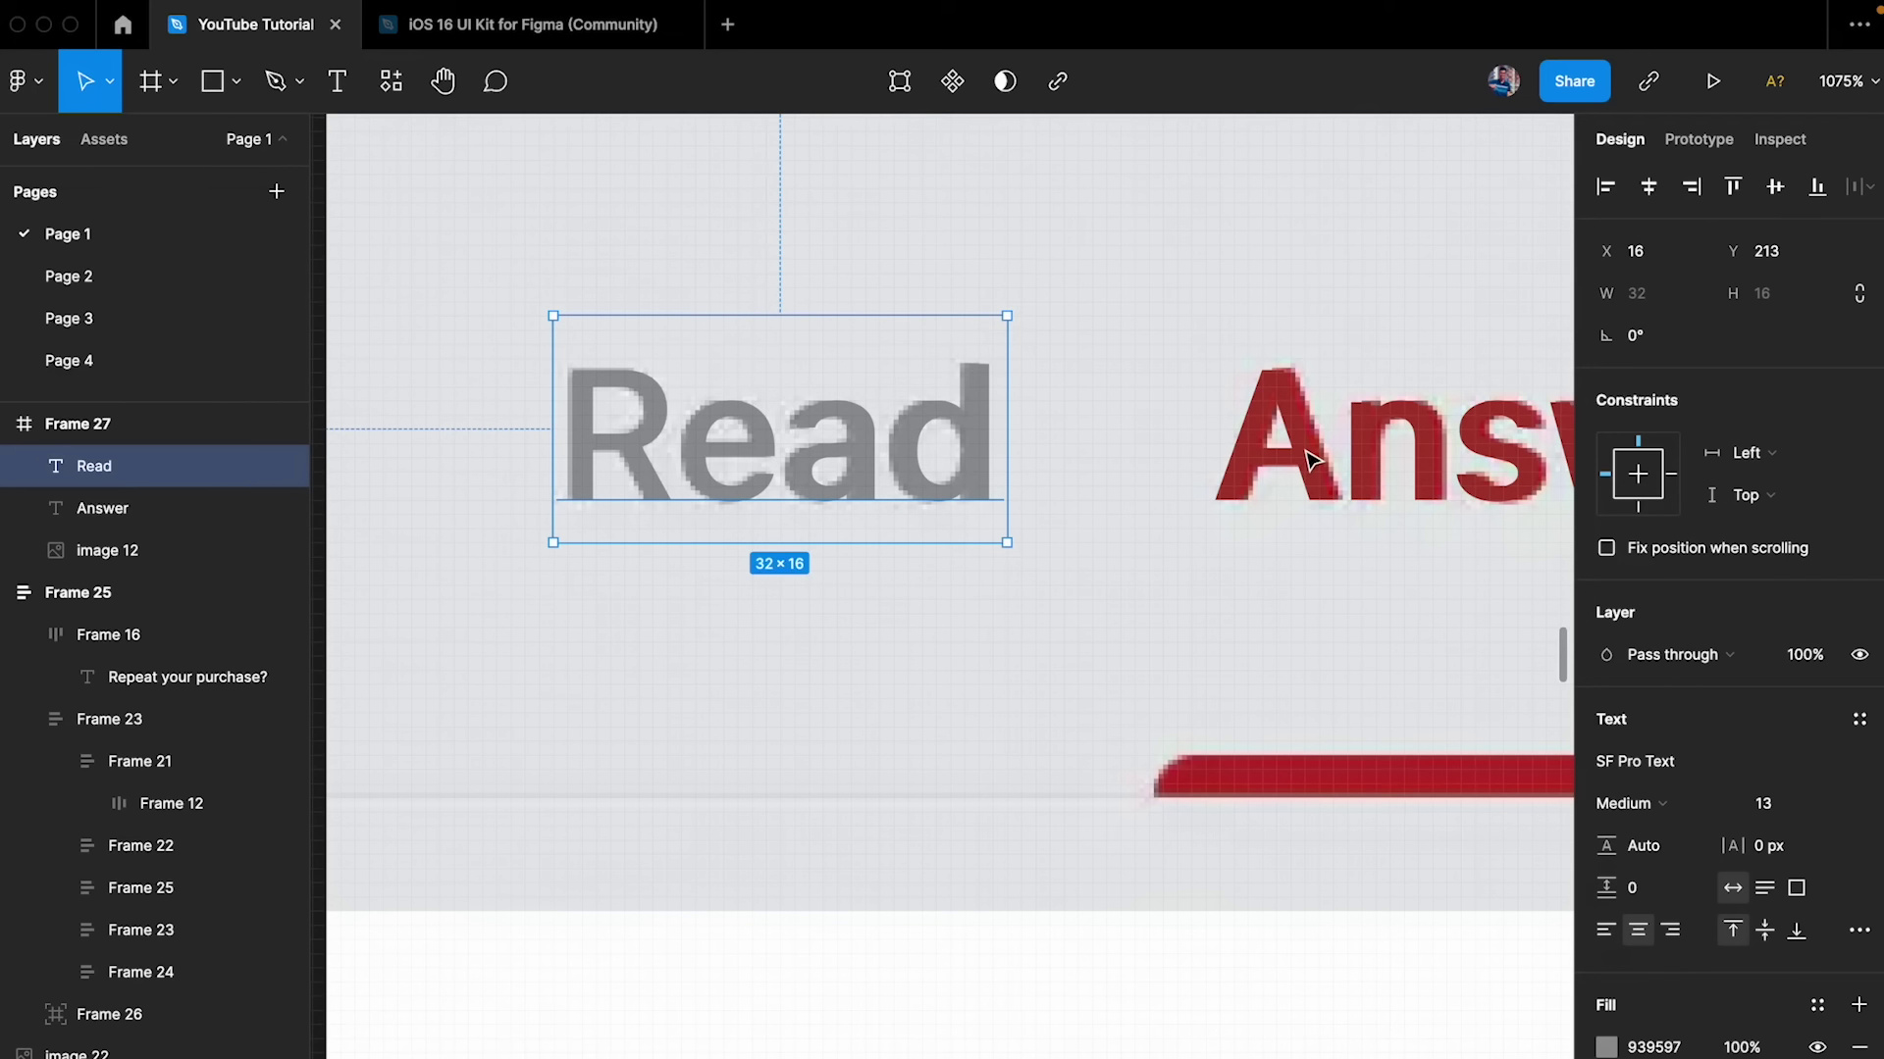
scroll(1311, 459, down, 3)
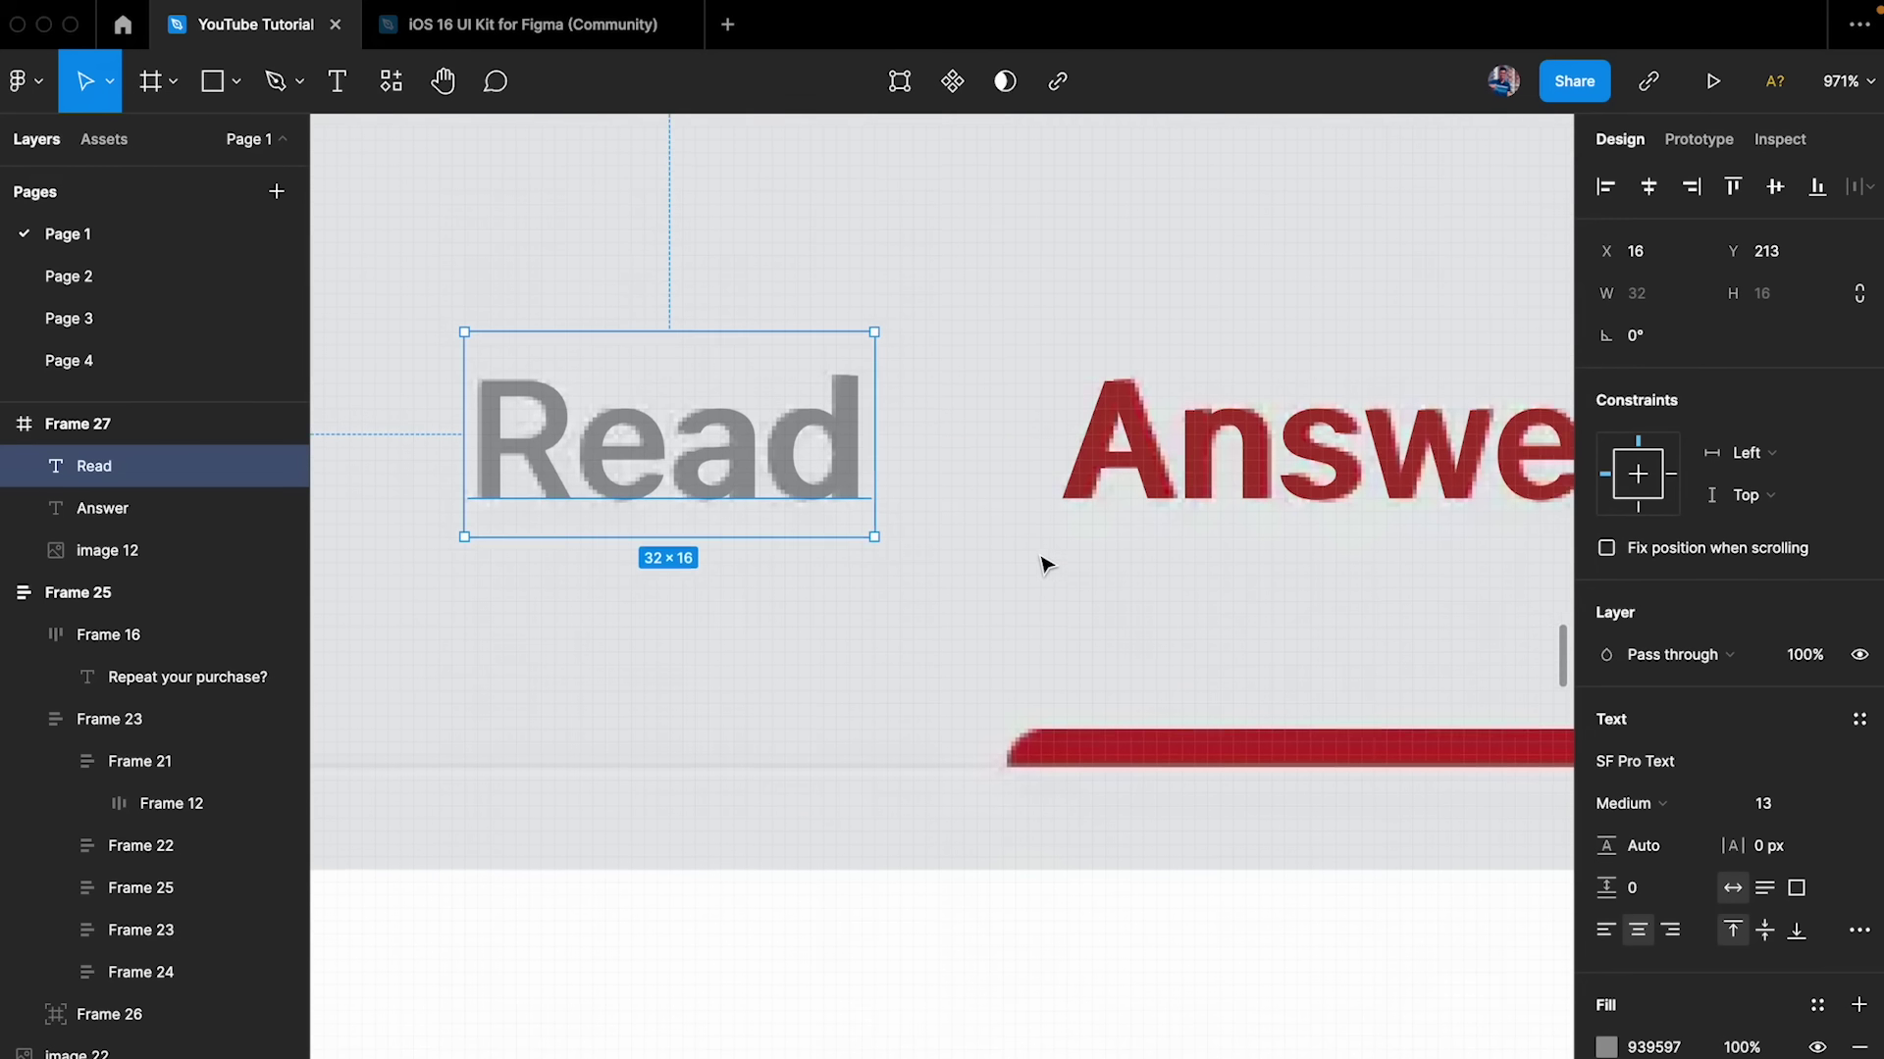
scroll(1045, 564, right, 5)
click(933, 441)
scroll(933, 436, down, 5)
click(589, 449)
key(Escape)
click(861, 467)
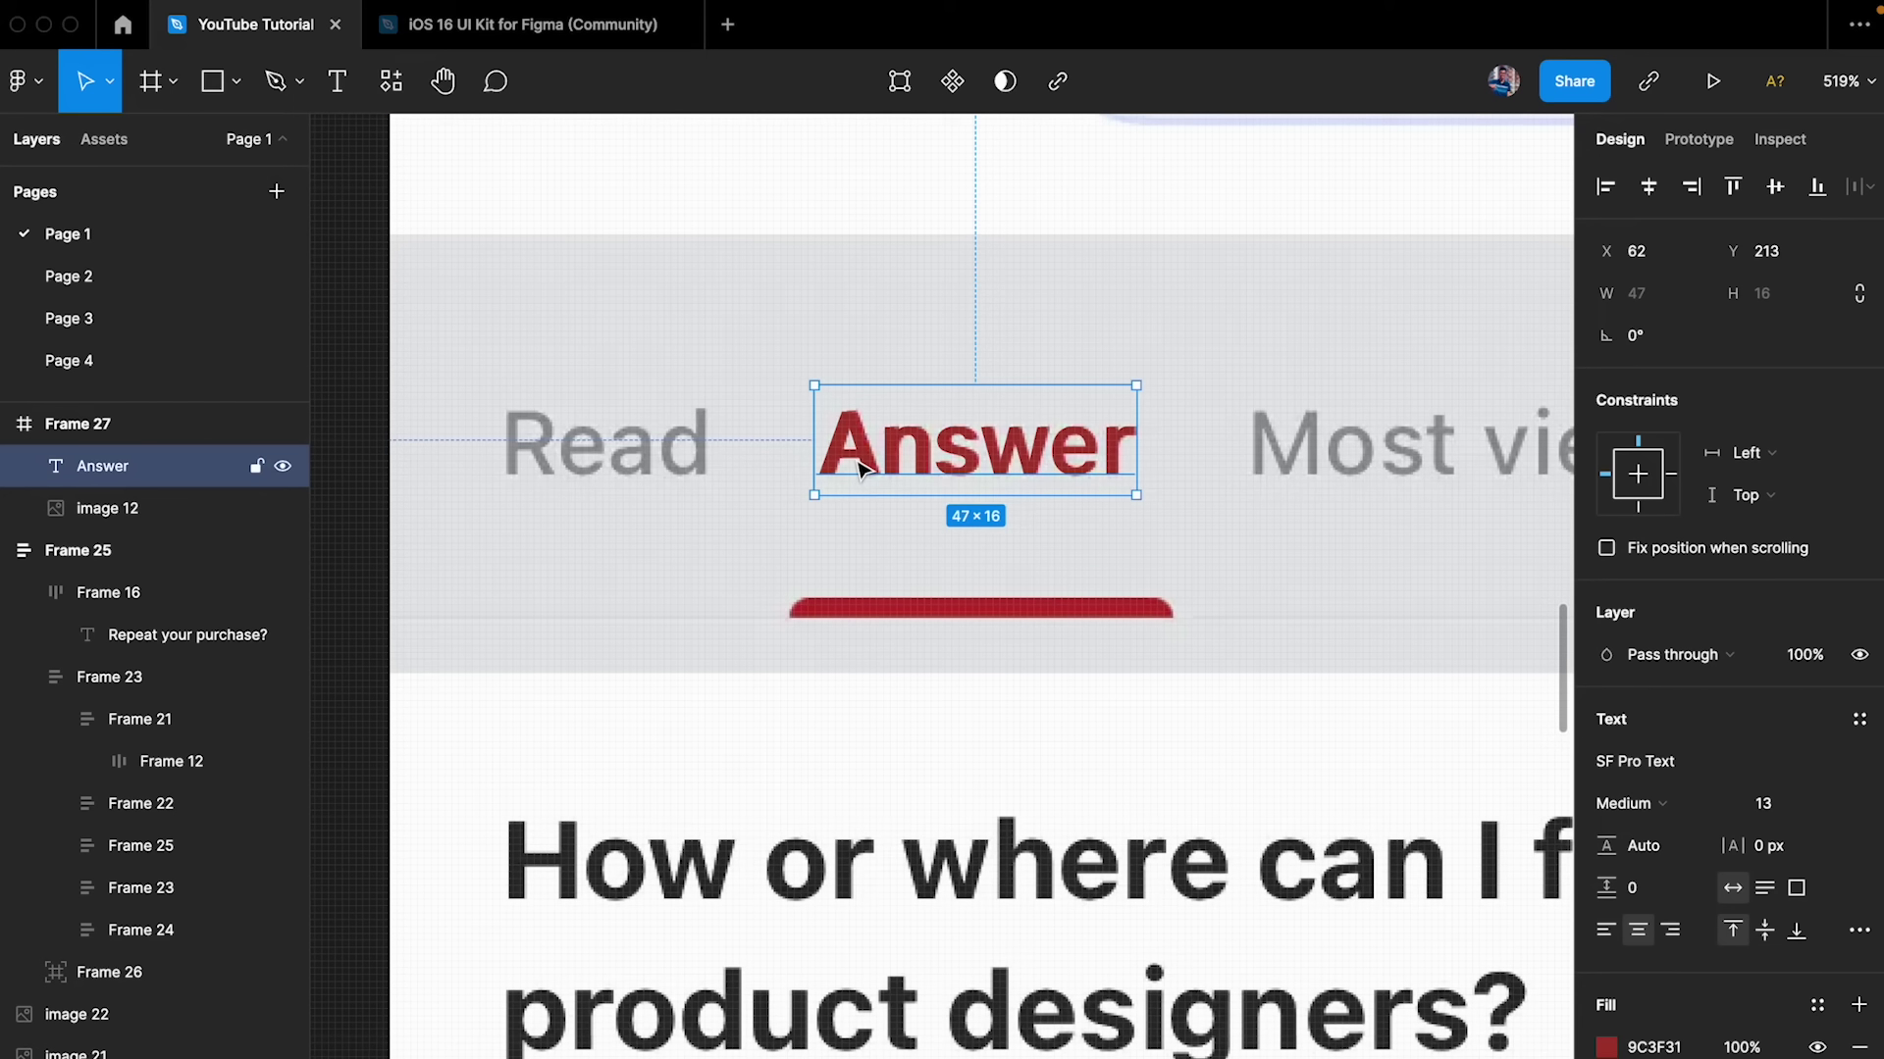
- Wrap the red "Answer" text in an auto layout frame and give the frame a white FFFFFF fill
key(shift+a)
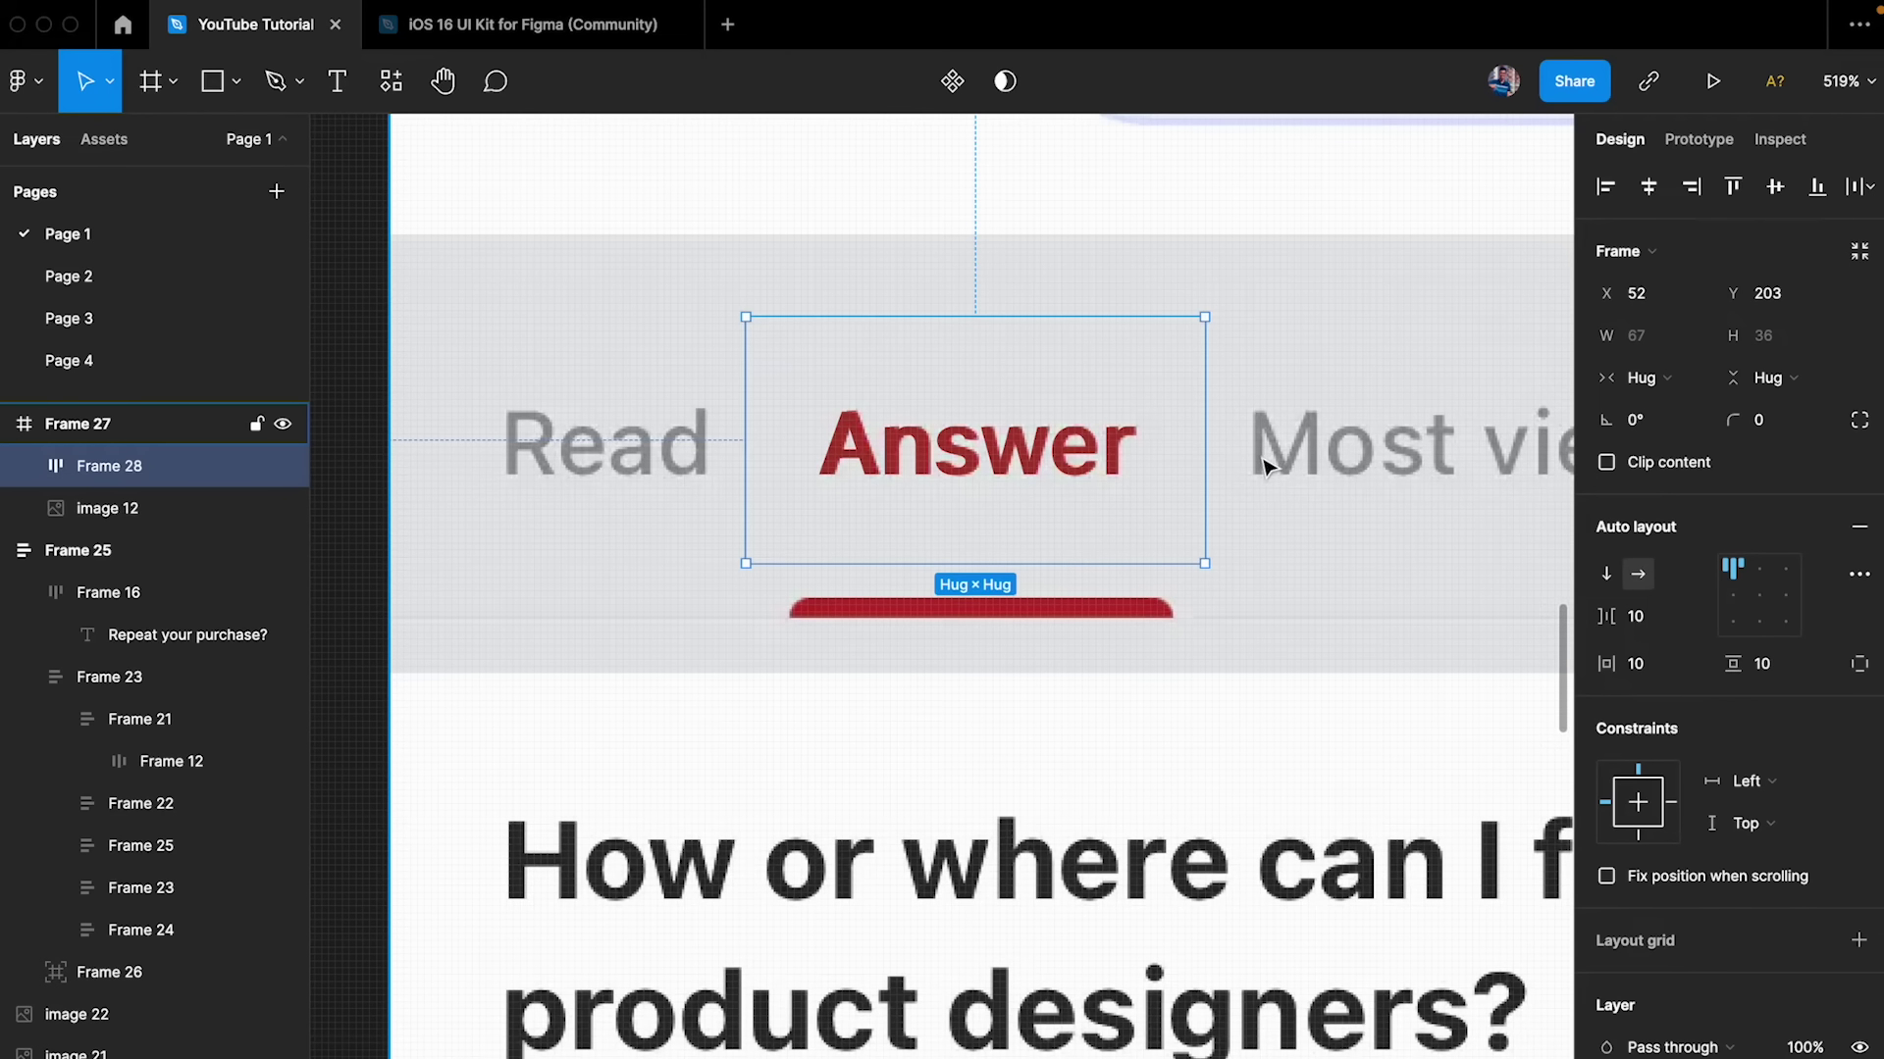
scroll(1864, 1021, down, 4)
click(1859, 939)
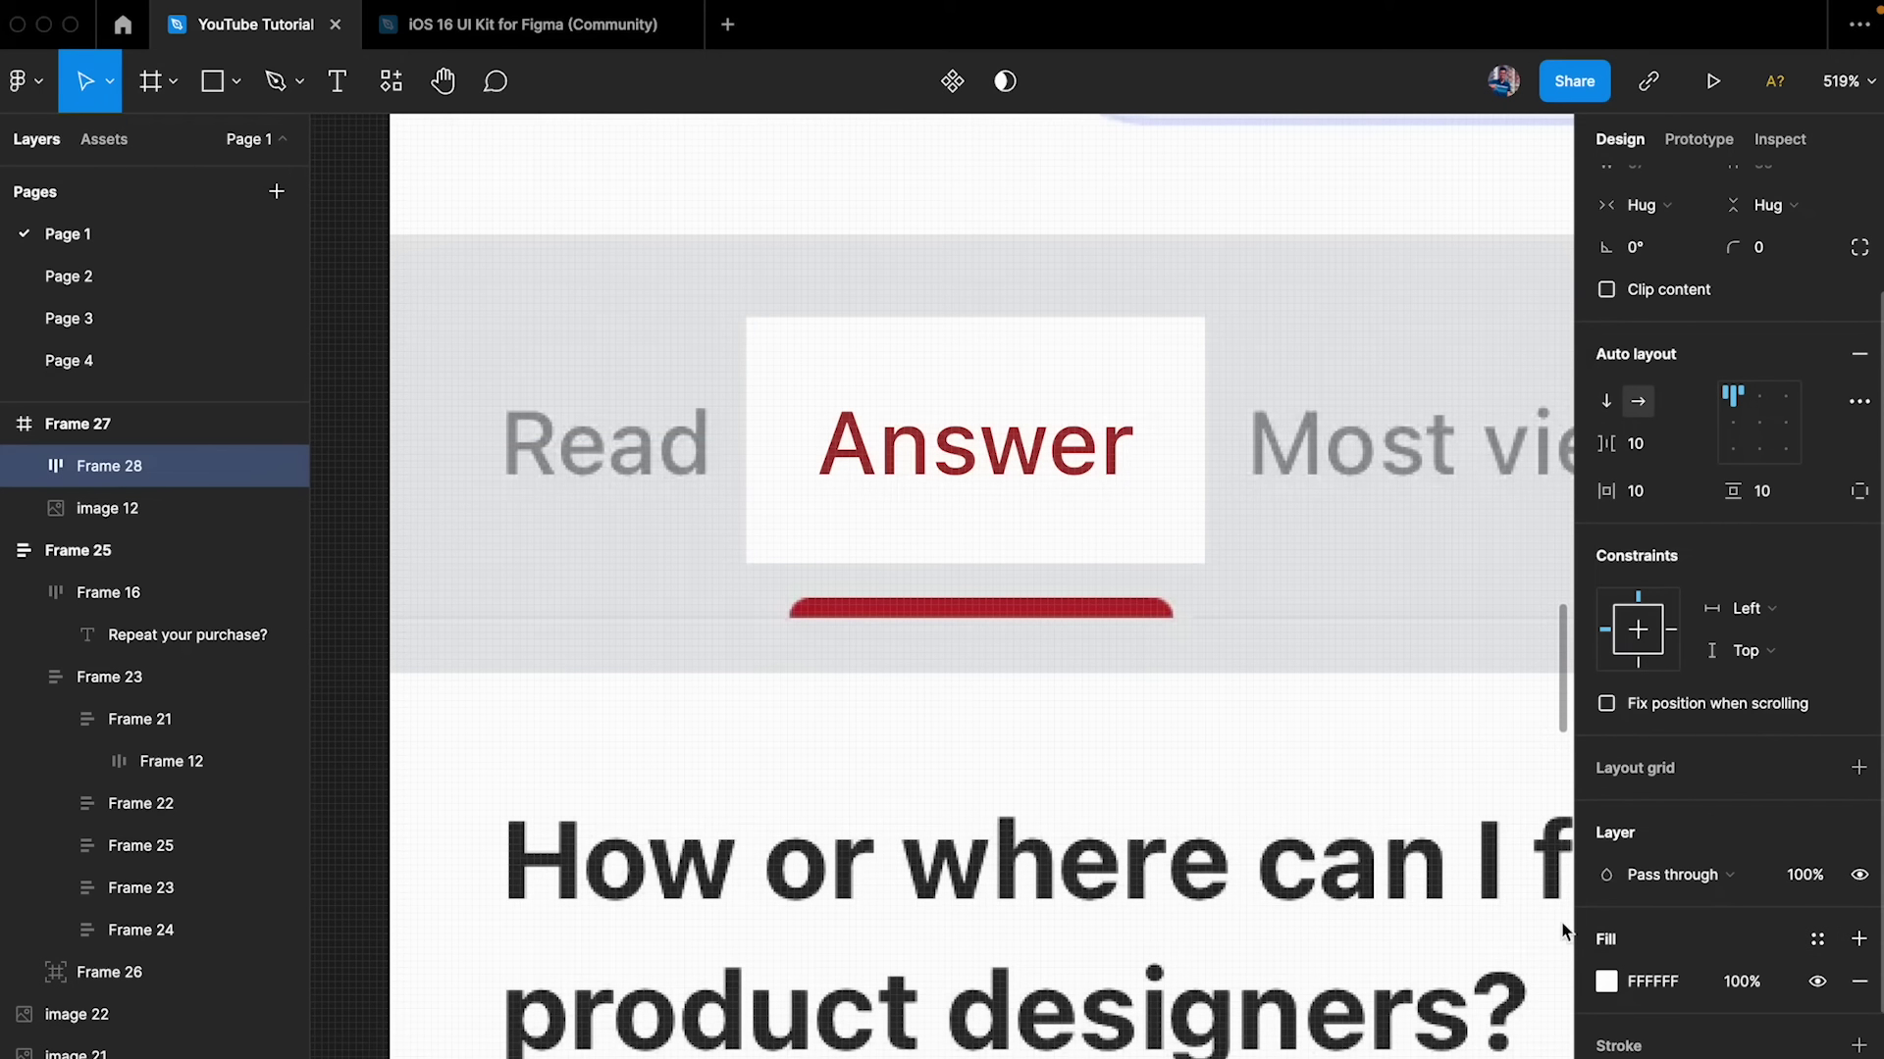
click(1122, 464)
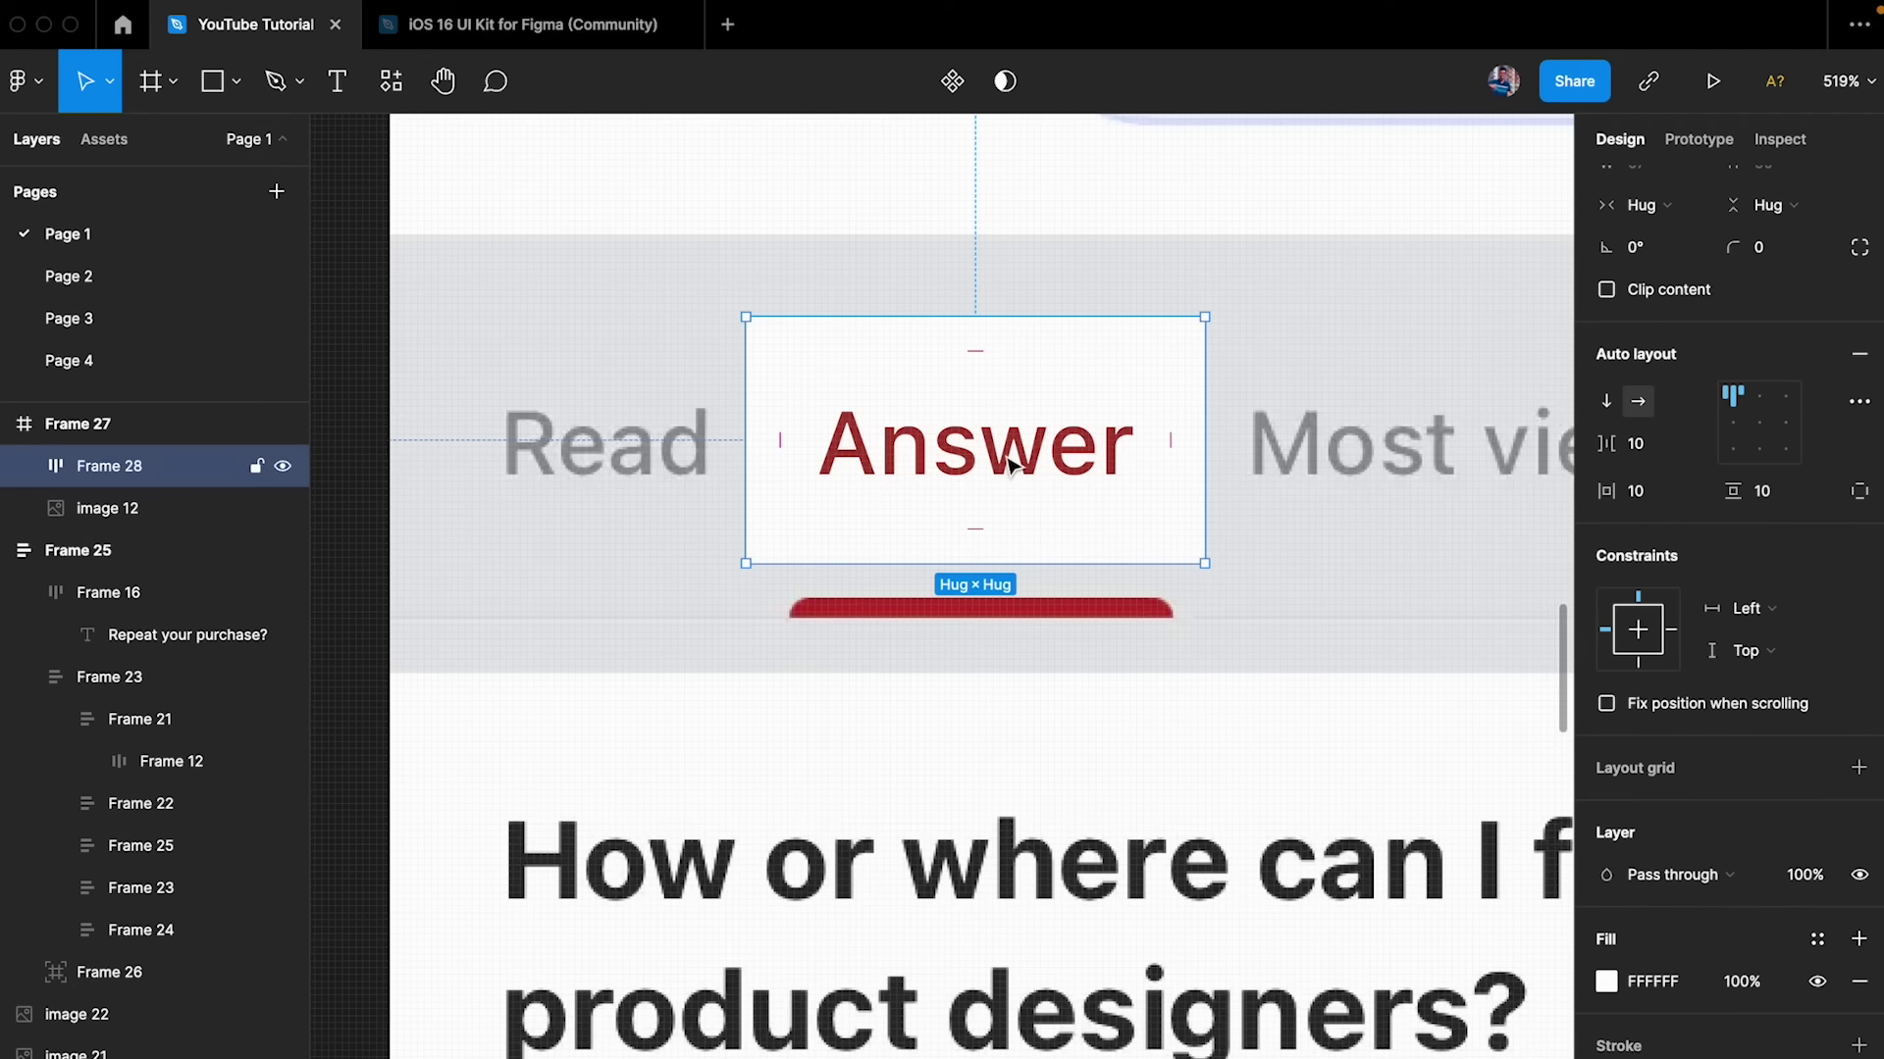
scroll(984, 303, left, 2)
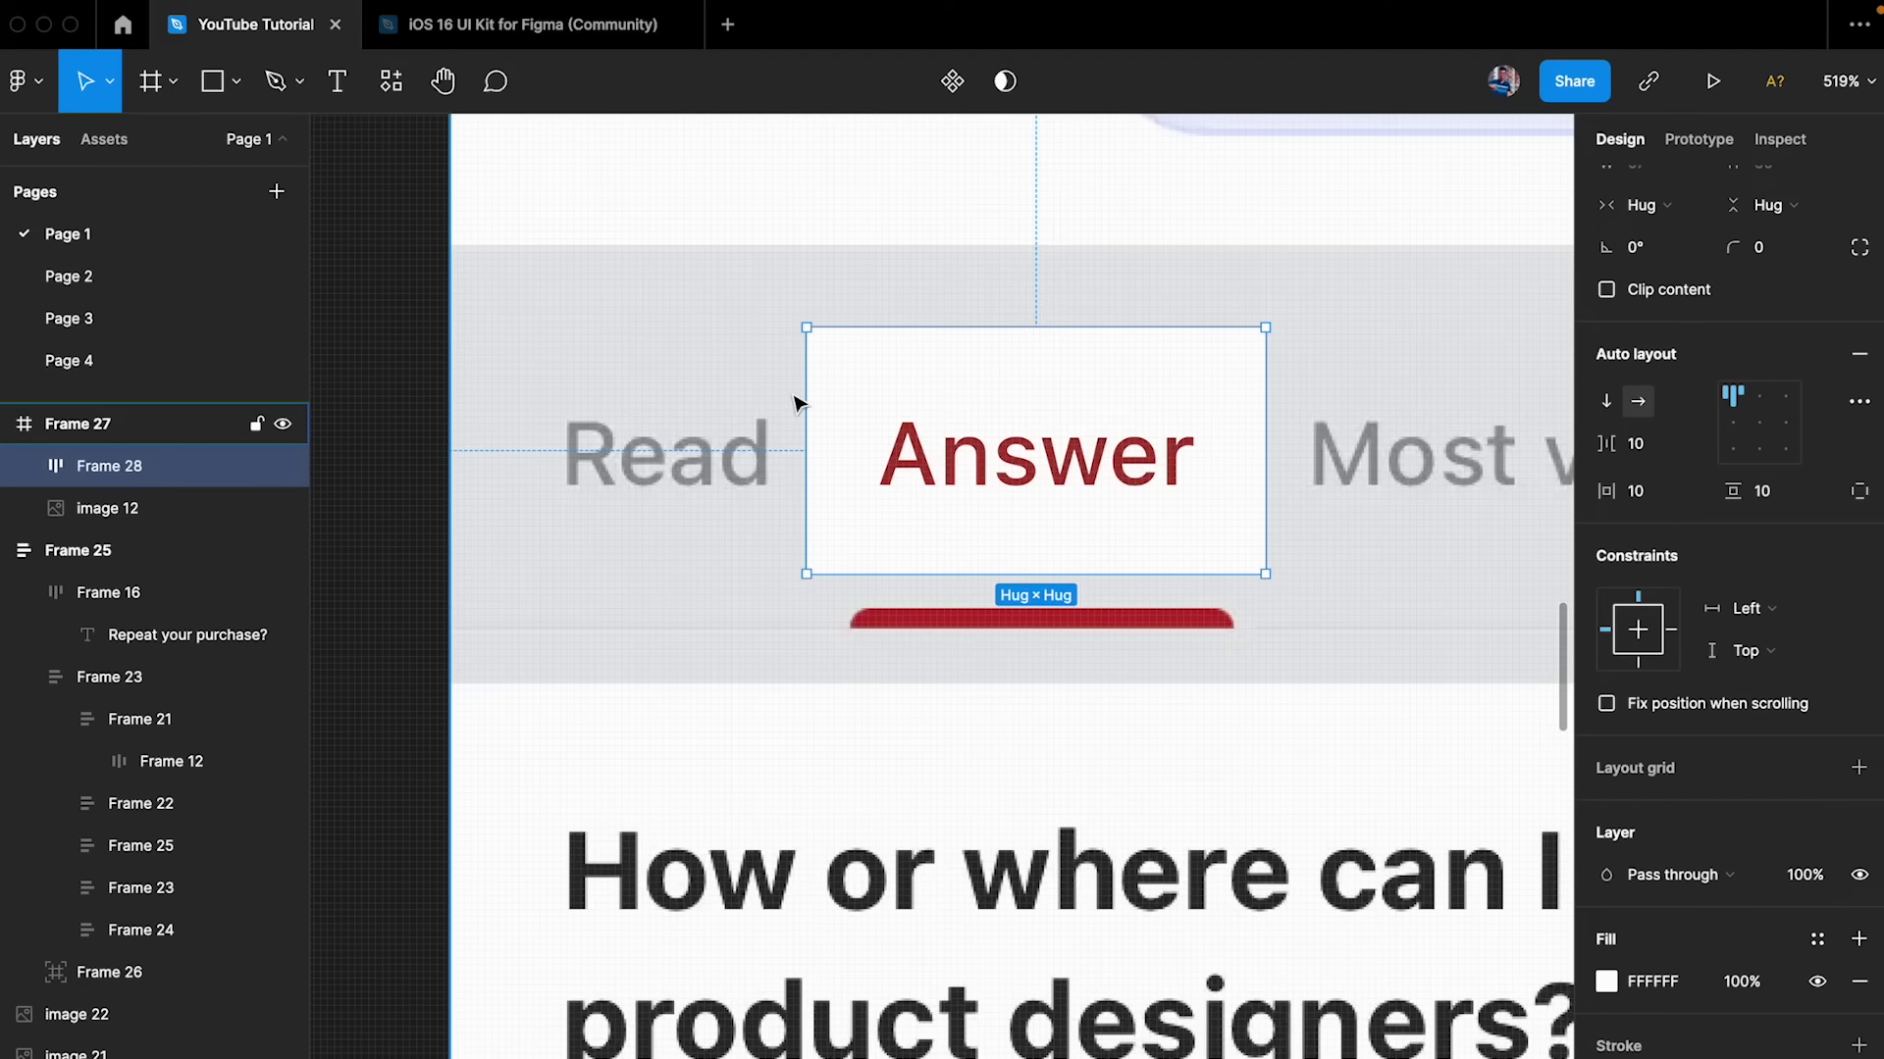
- Set the "Answer" frame's vertical padding to 20 and its horizontal padding to 8
drag(1240, 471, 1133, 380)
click(1774, 498)
key(Up)
key(Up)
key(Up)
key(Up)
key(Up)
key(Up)
key(Up)
key(Up)
key(Up)
key(Up)
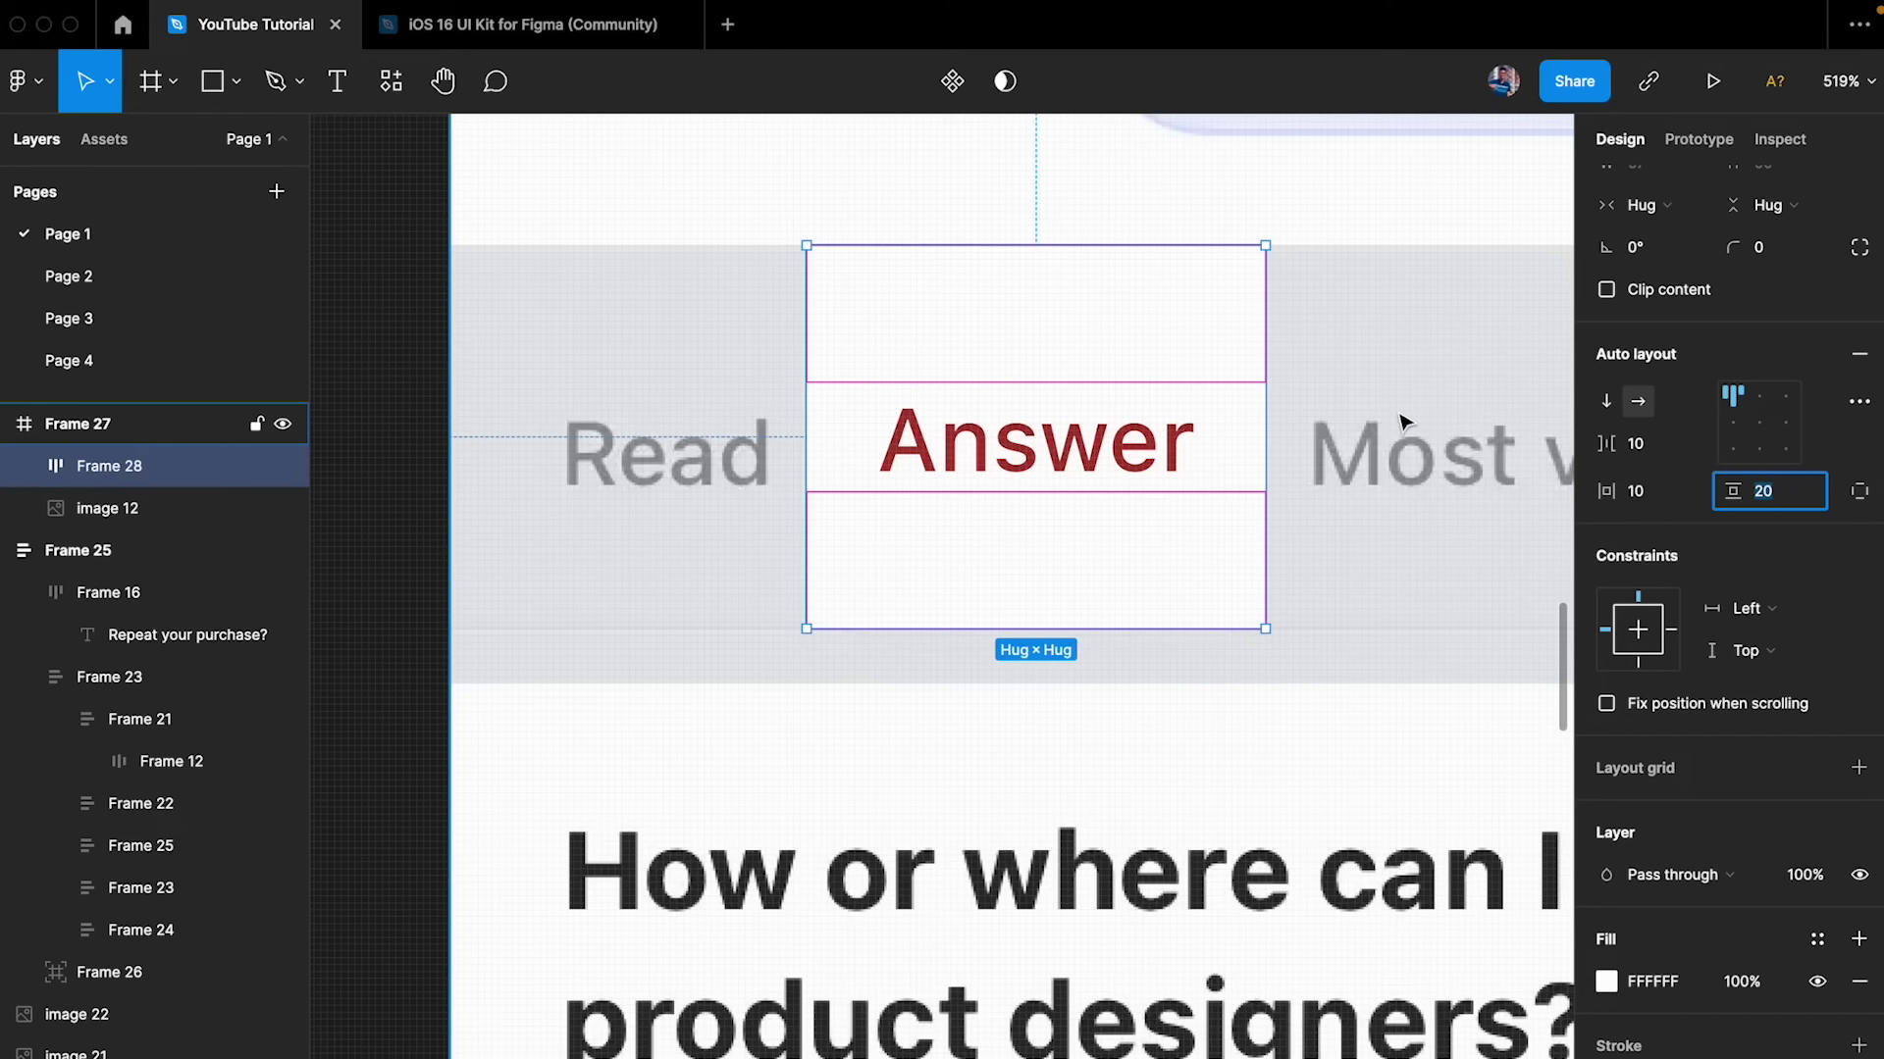
click(1048, 434)
key(Escape)
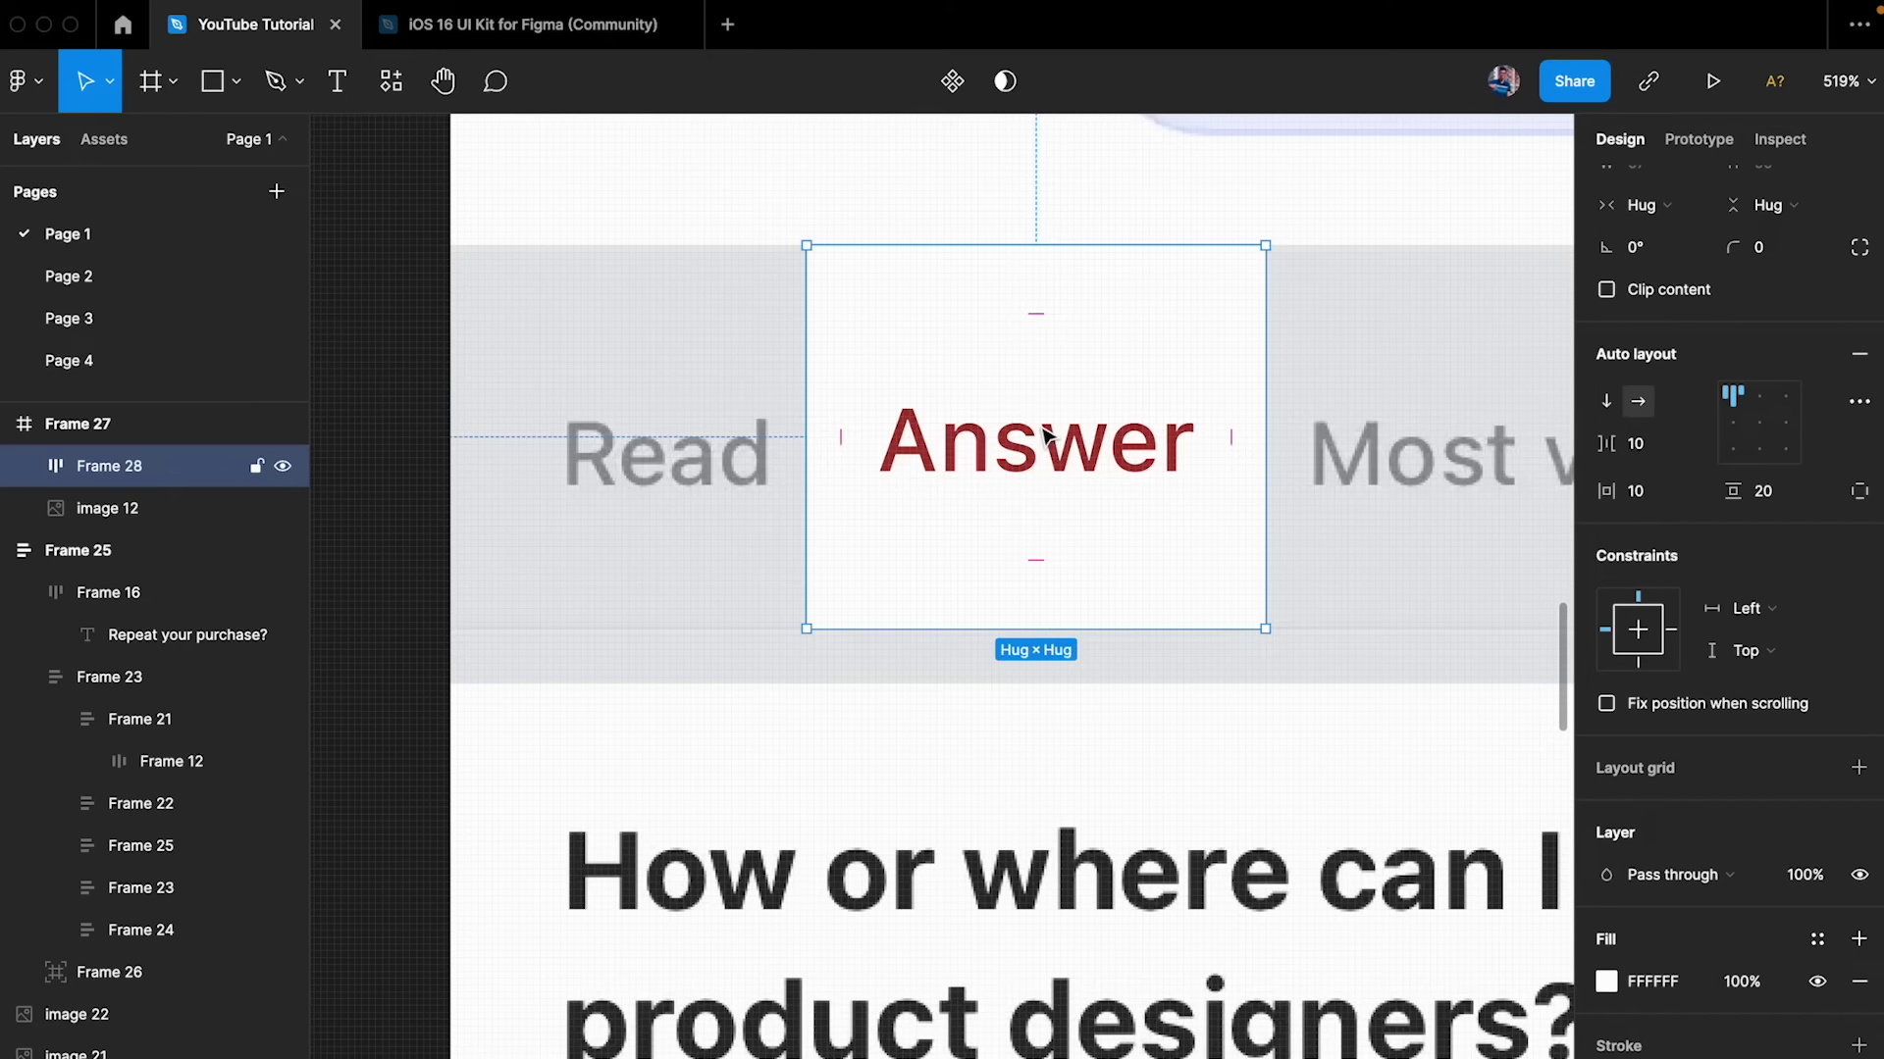
click(1666, 486)
text(8)
key(Return)
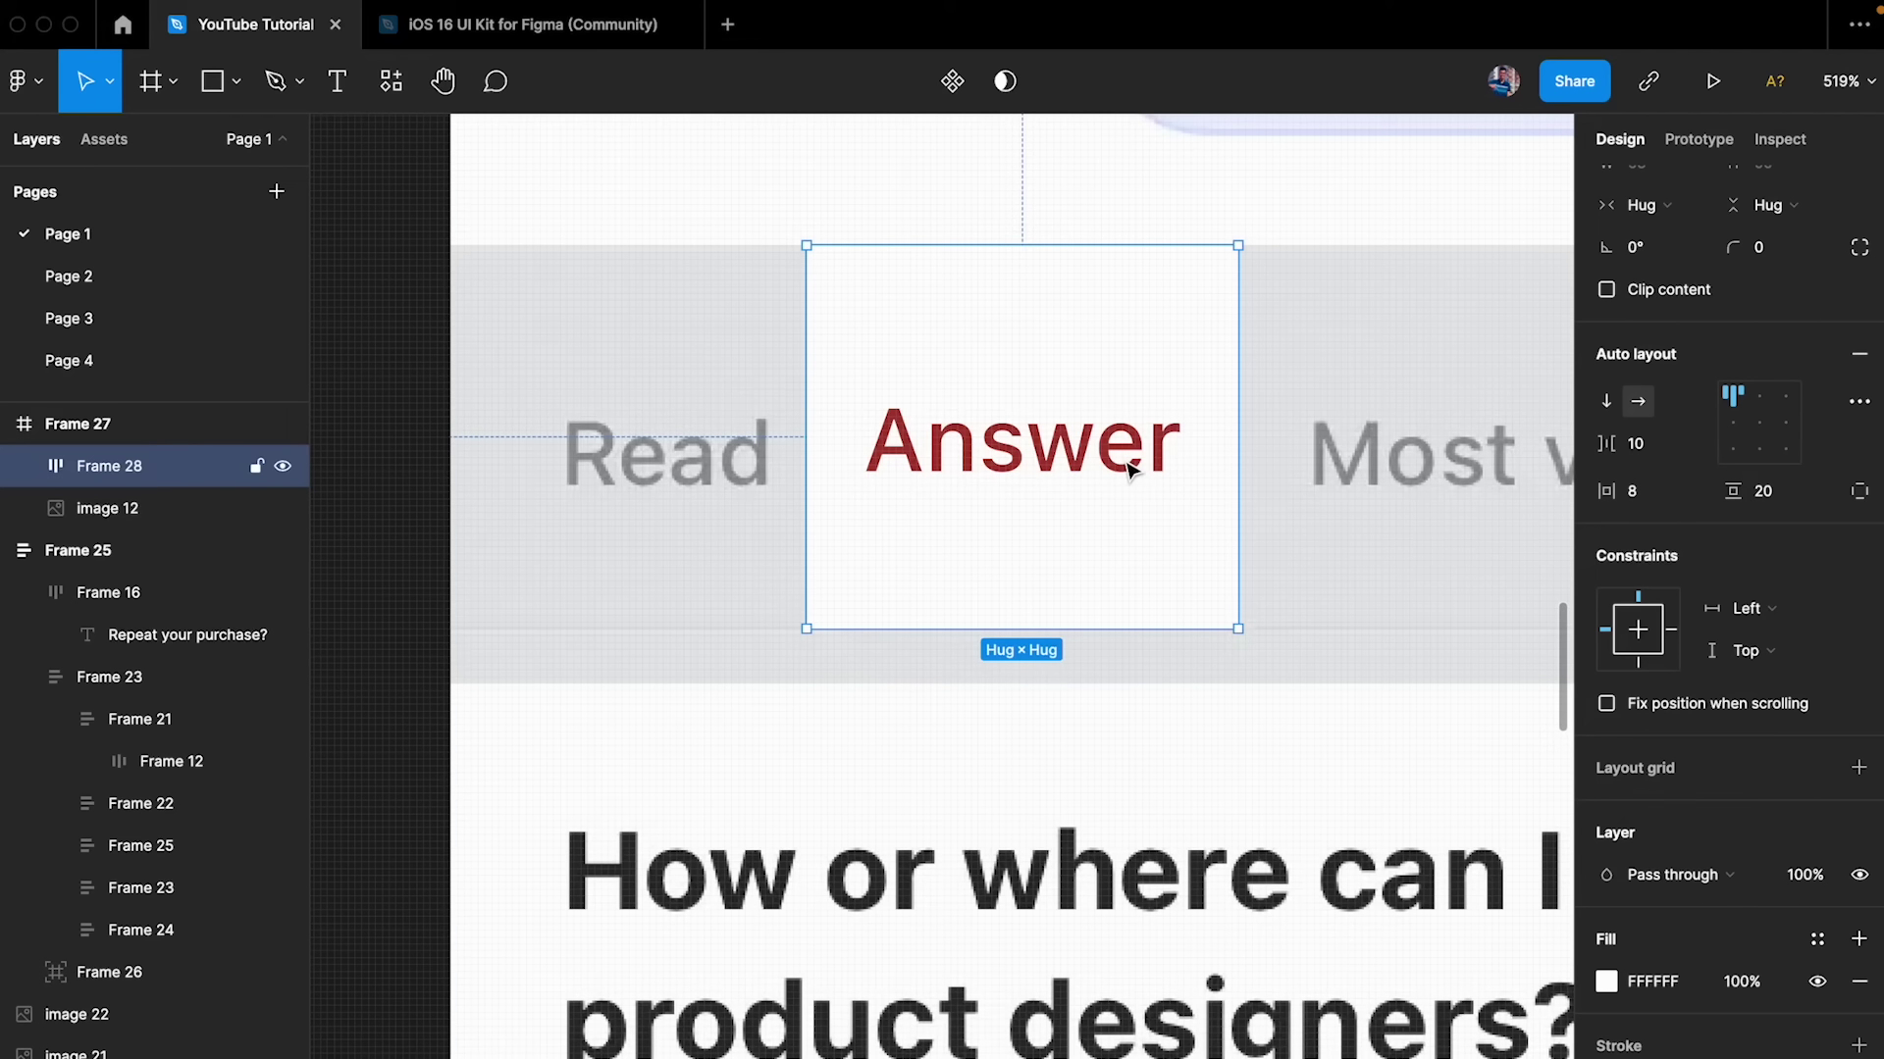
- Place a copy of the "Answer" frame before the original, wrap both in an auto layout row, and move it below the screenshot's tab labels
scroll(1115, 457, down, 3)
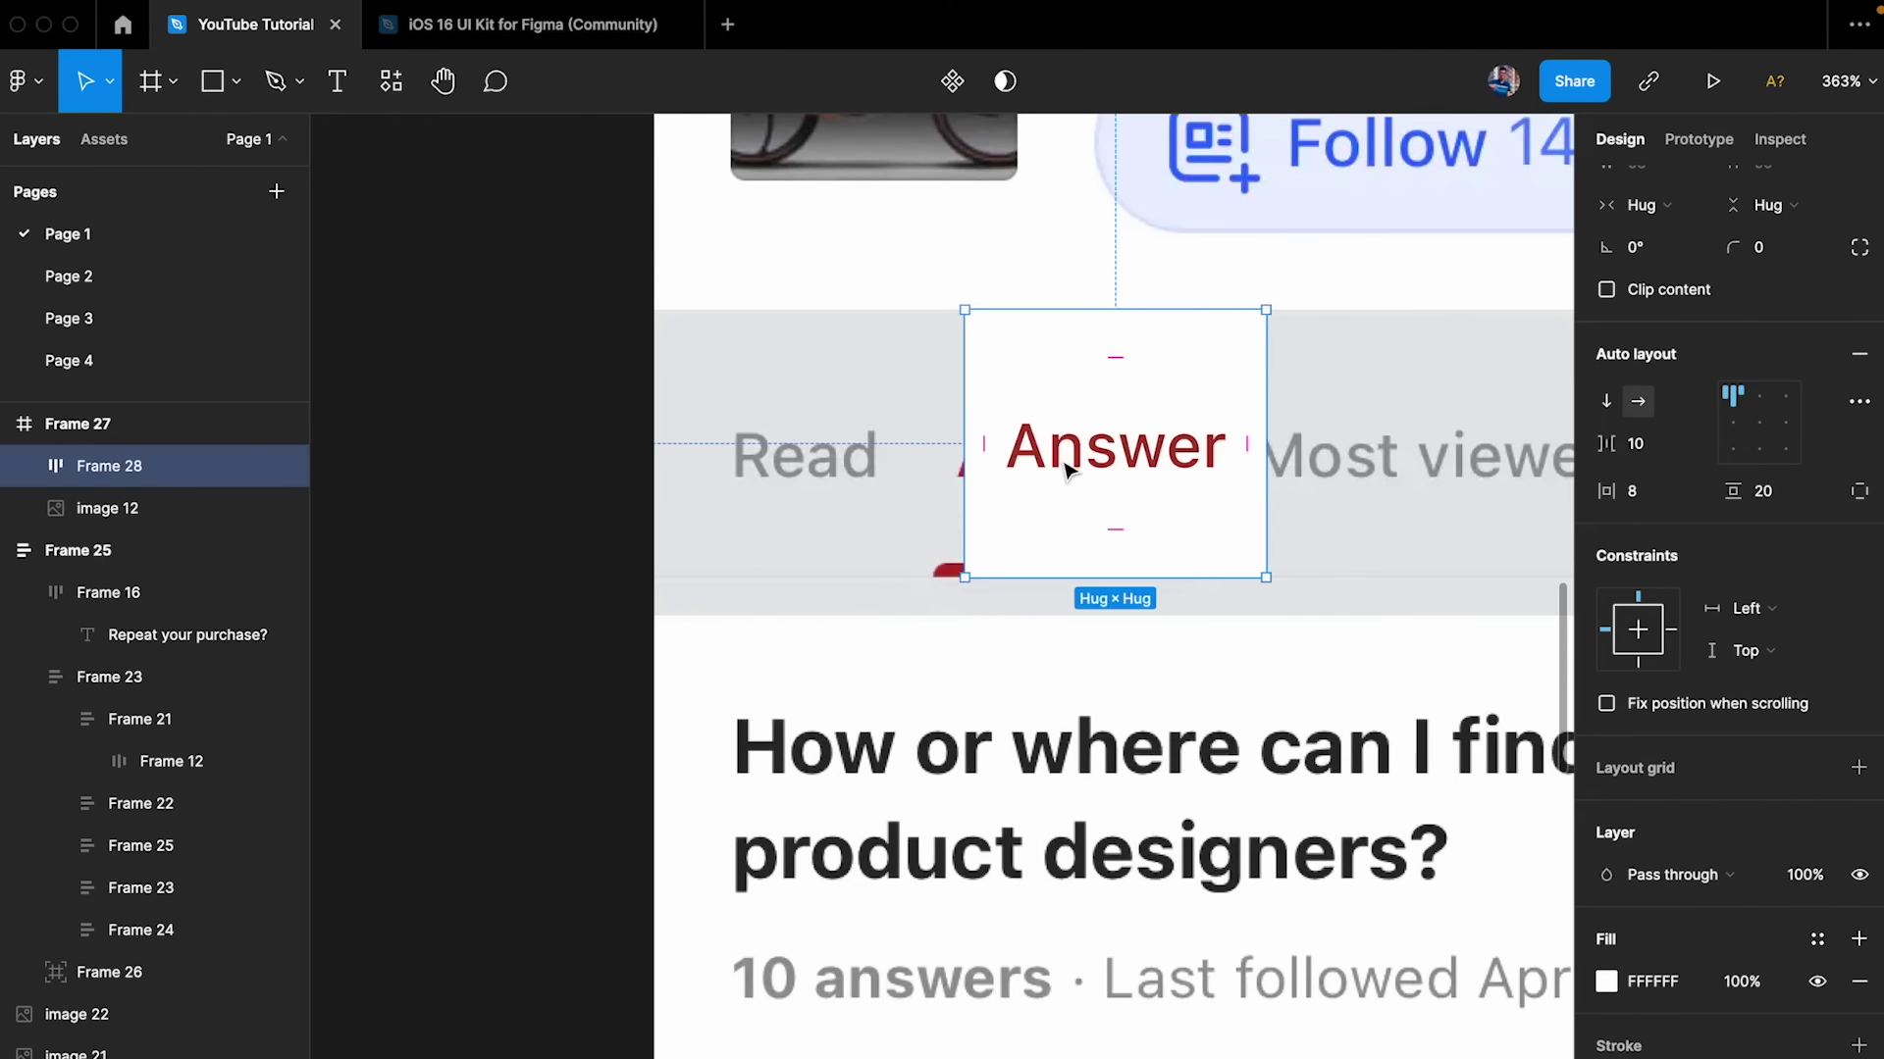
drag(1067, 469, 758, 465)
shift+click(1038, 410)
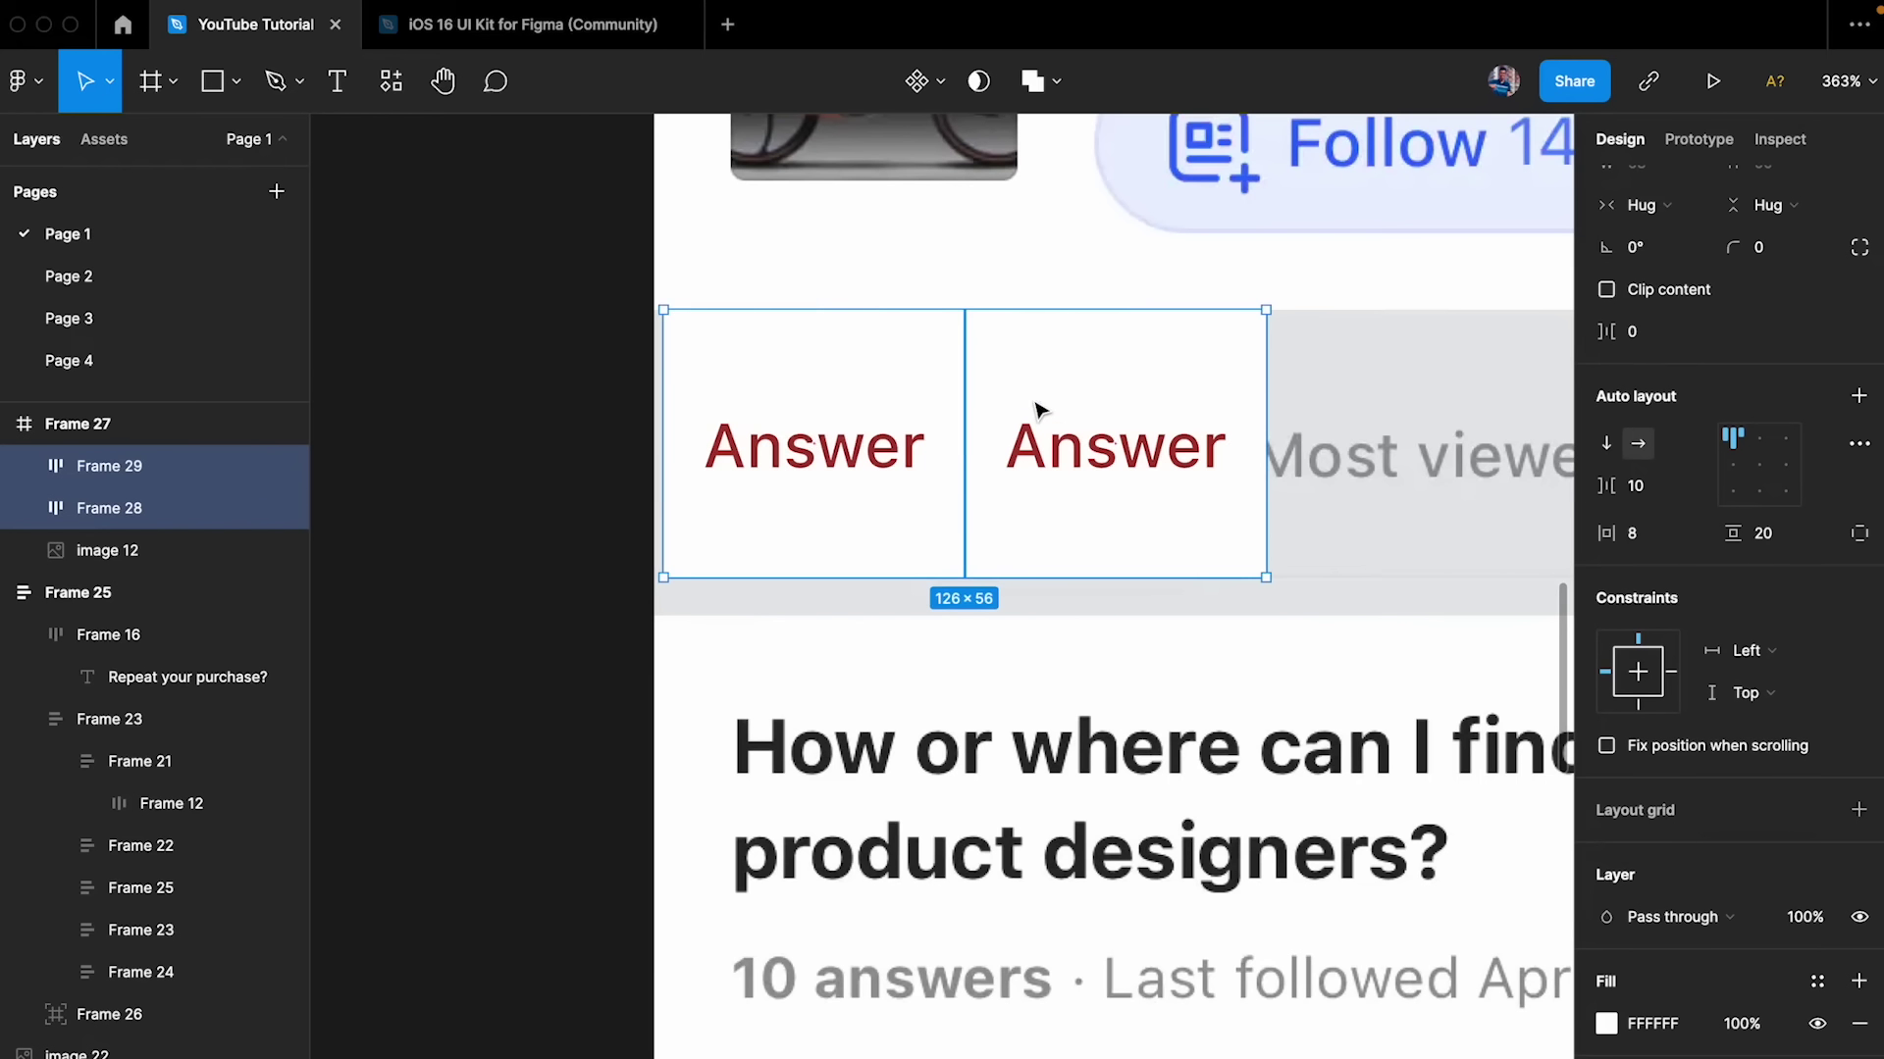
key(shift+a)
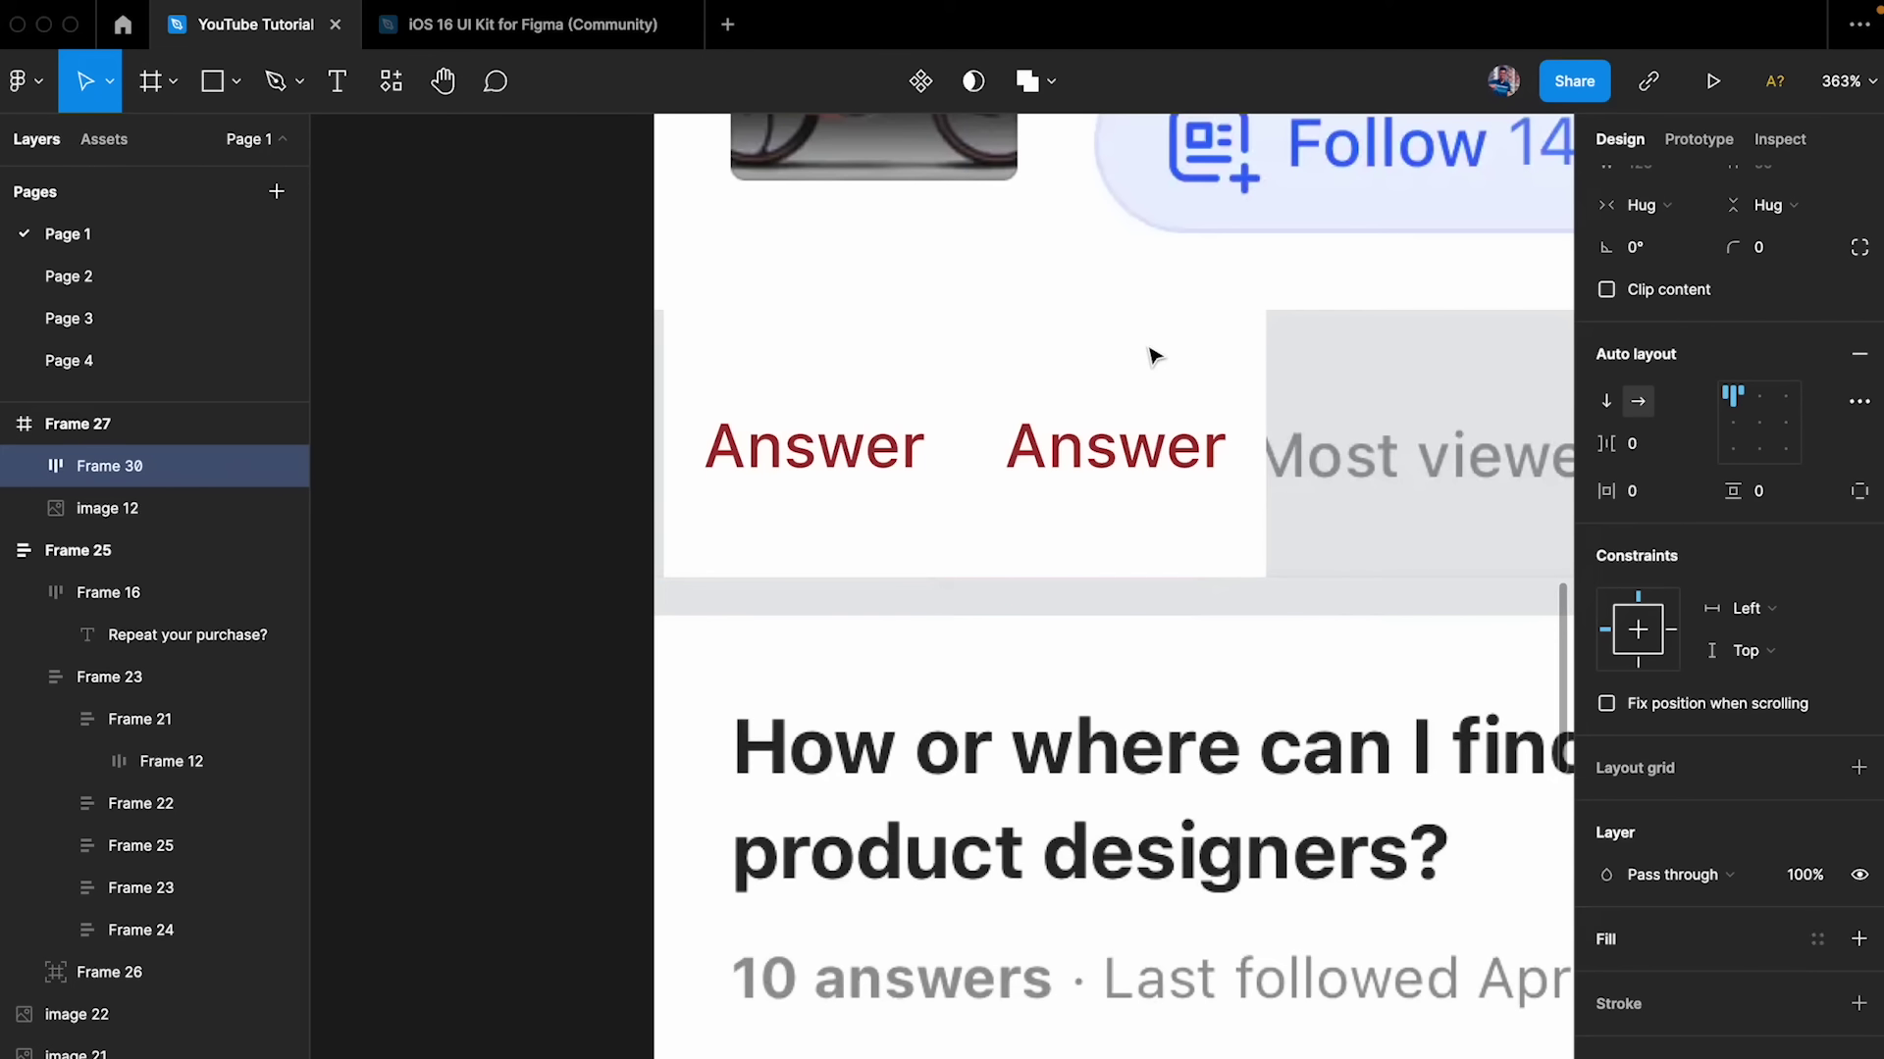
drag(1101, 387, 1213, 610)
- Change the first tab's text to "Read" and fill it with the grey sampled from the screenshot's Read label
double_click(995, 643)
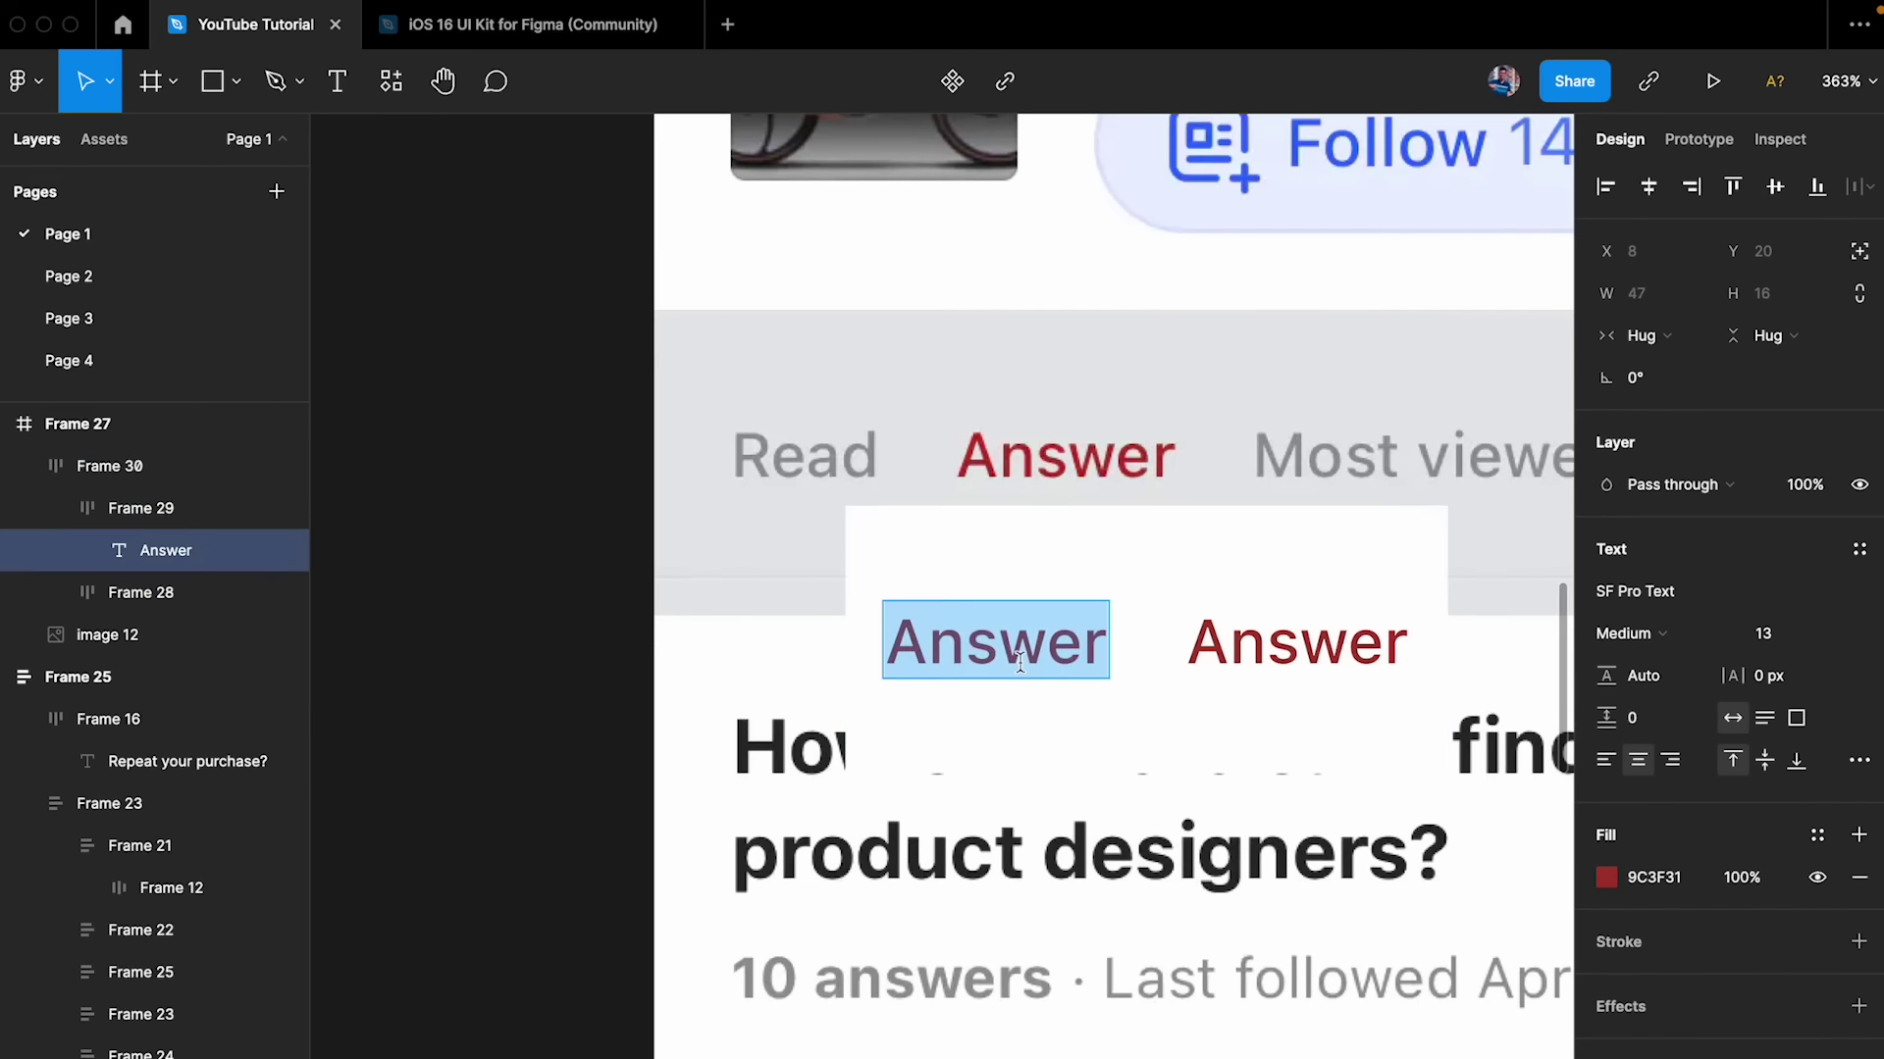
text(Read)
key(Escape)
scroll(1048, 380, right, 3)
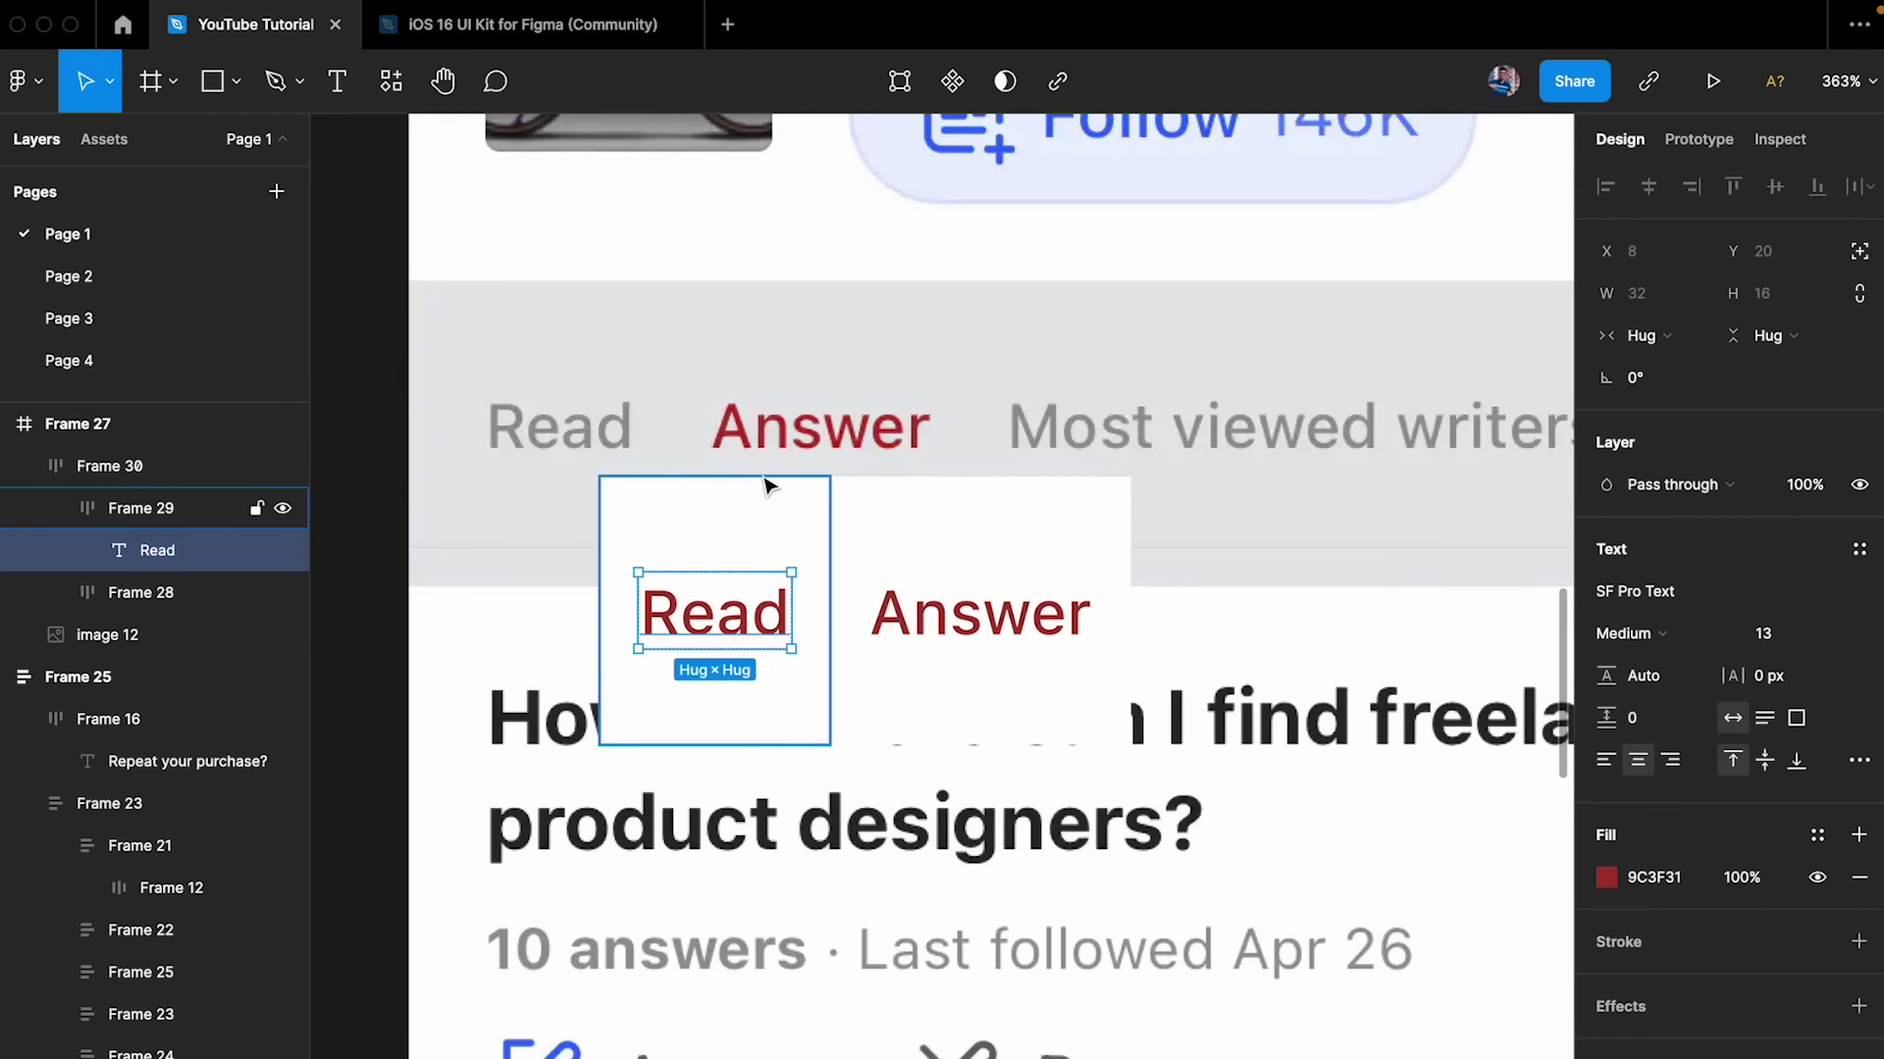
scroll(563, 433, up, 10)
key(i)
click(837, 406)
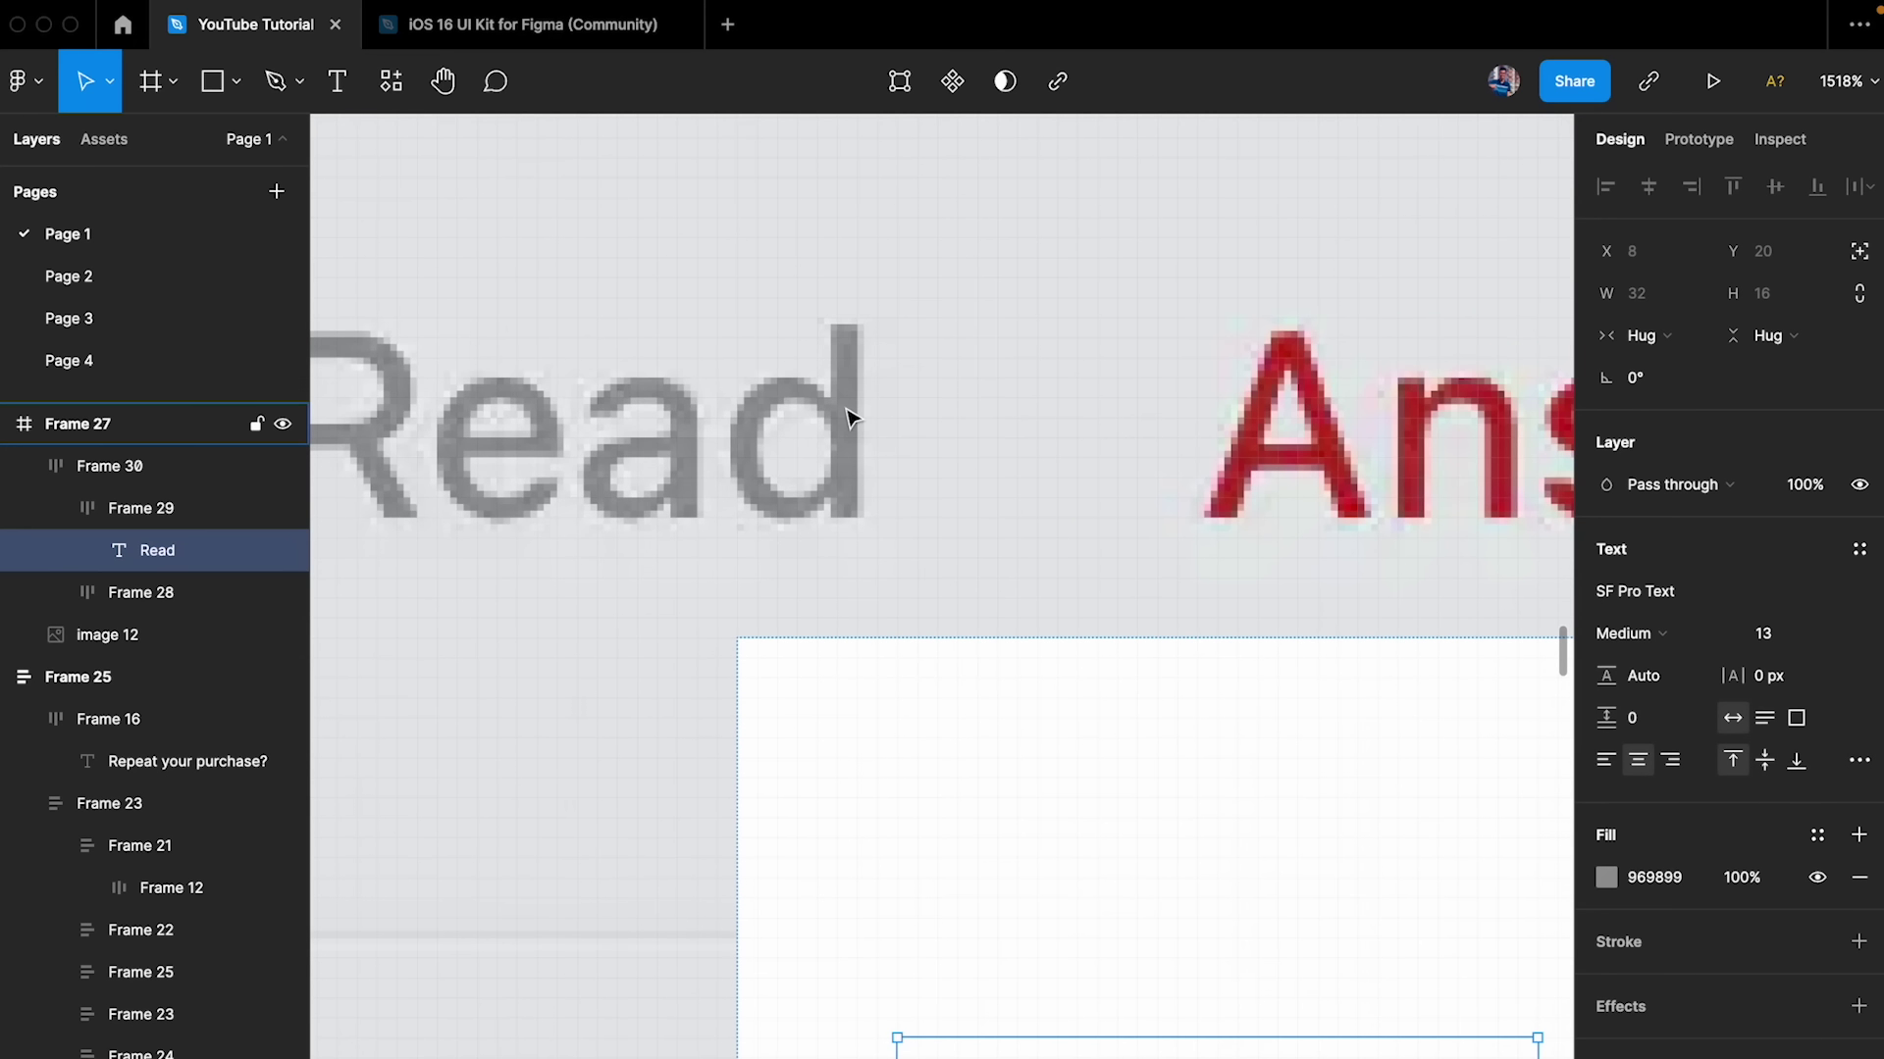
scroll(849, 412, down, 10)
click(786, 424)
scroll(786, 424, up, 5)
key(ctrl+d)
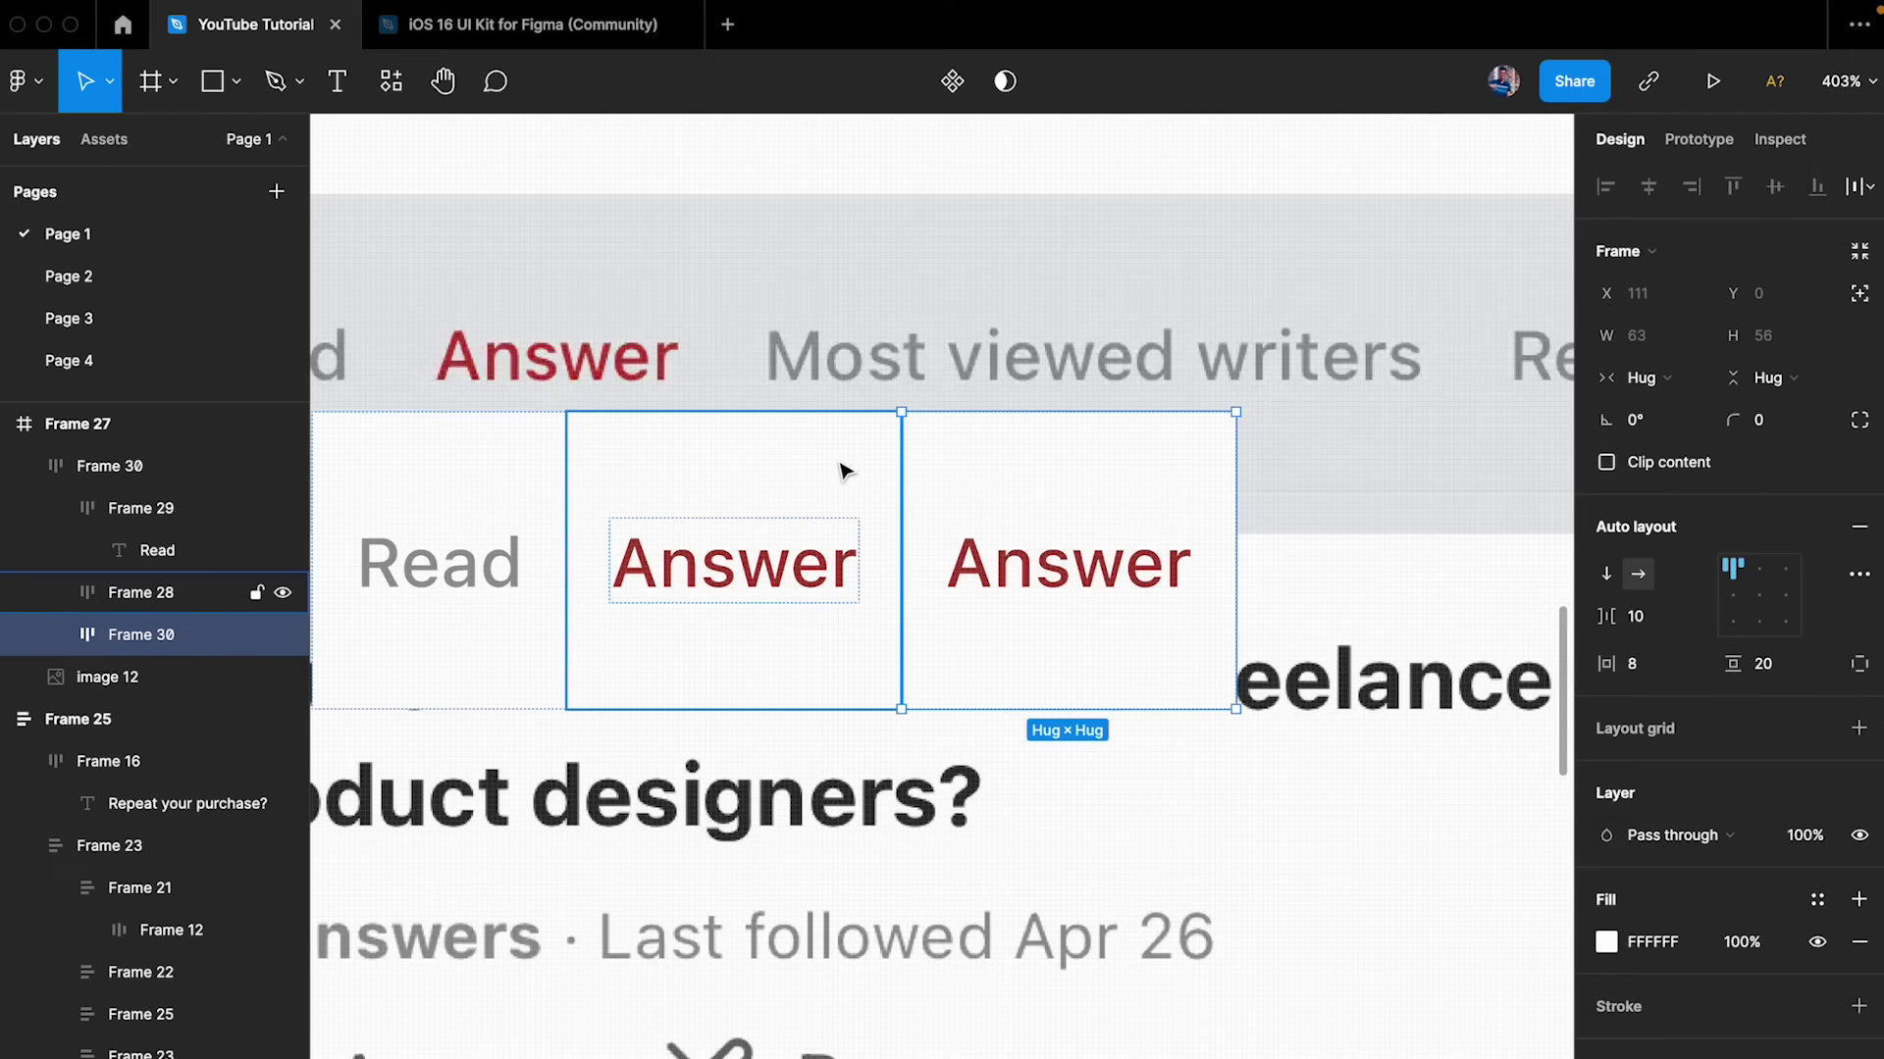
double_click(1067, 559)
text(Most view)
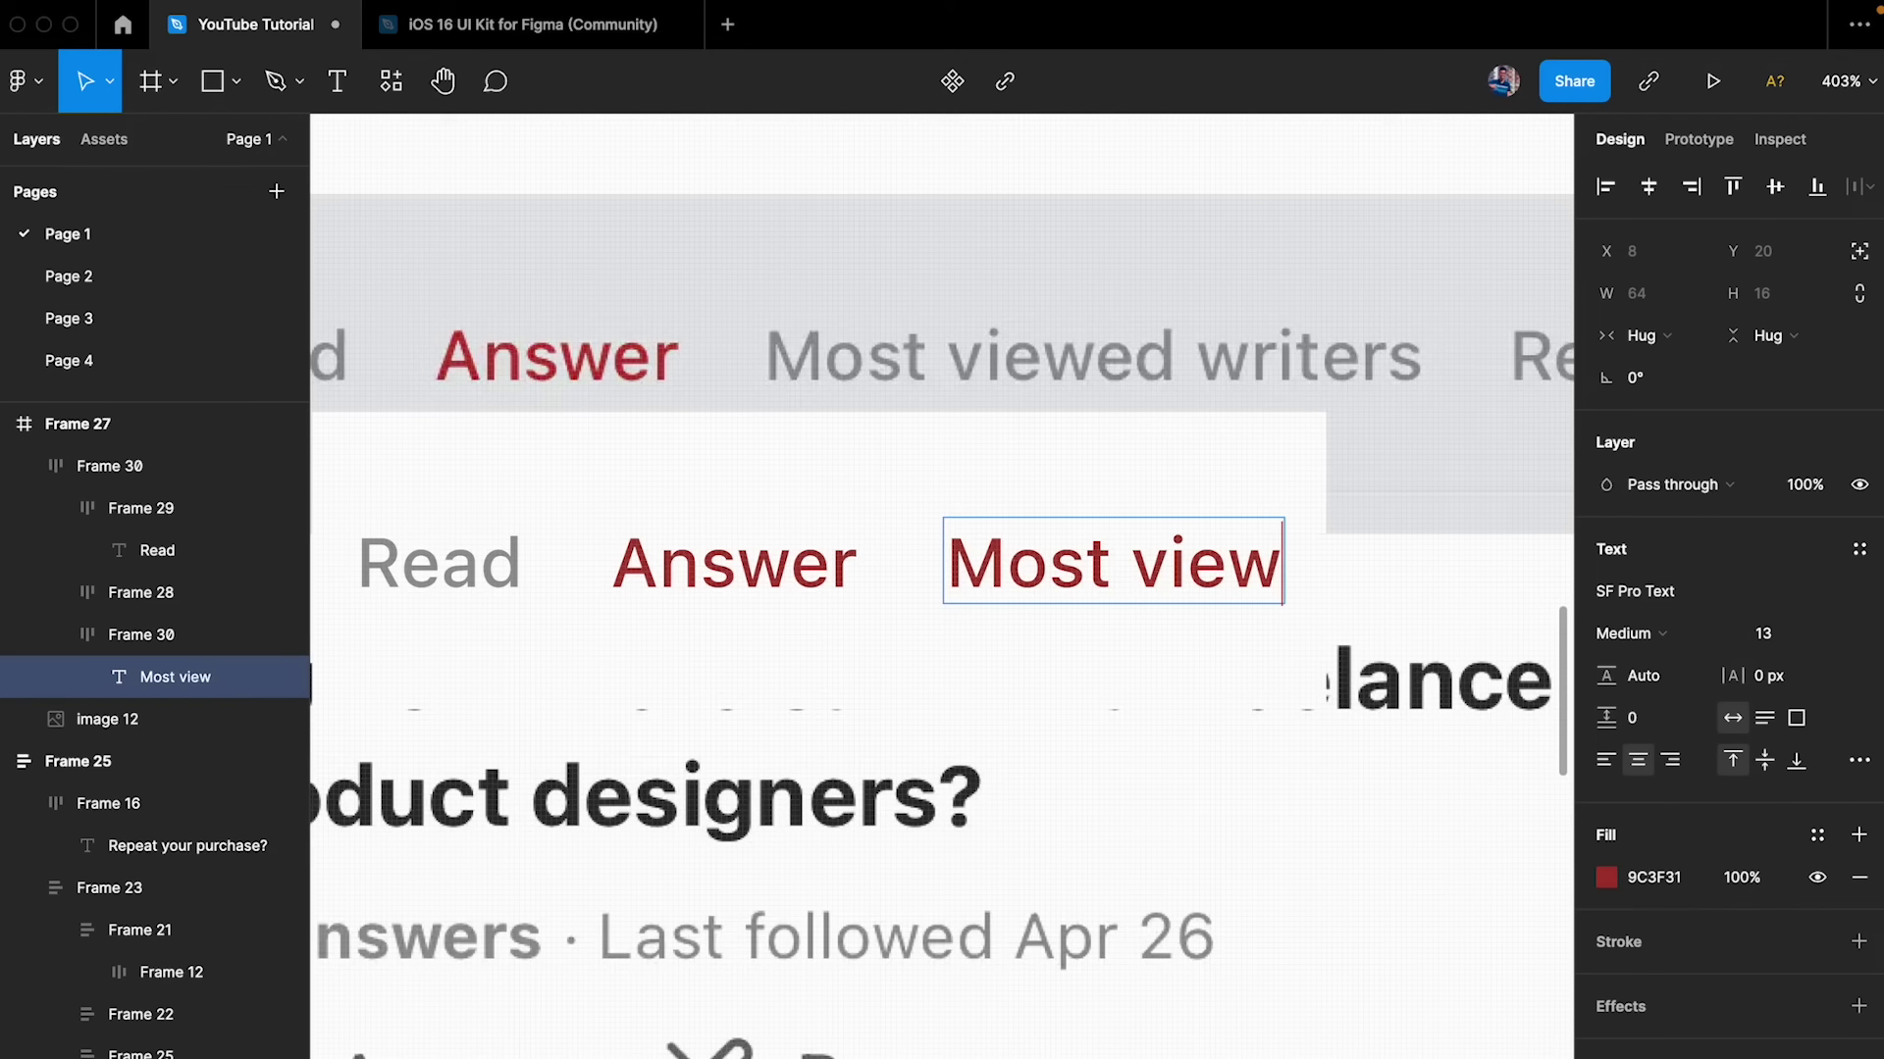
key(Escape)
click(815, 533)
click(1017, 526)
key(Delete)
- Duplicate the grey "Read" tab and place the copy after the "Answer" tab in the row
click(706, 564)
click(462, 588)
key(ctrl+d)
key(Right)
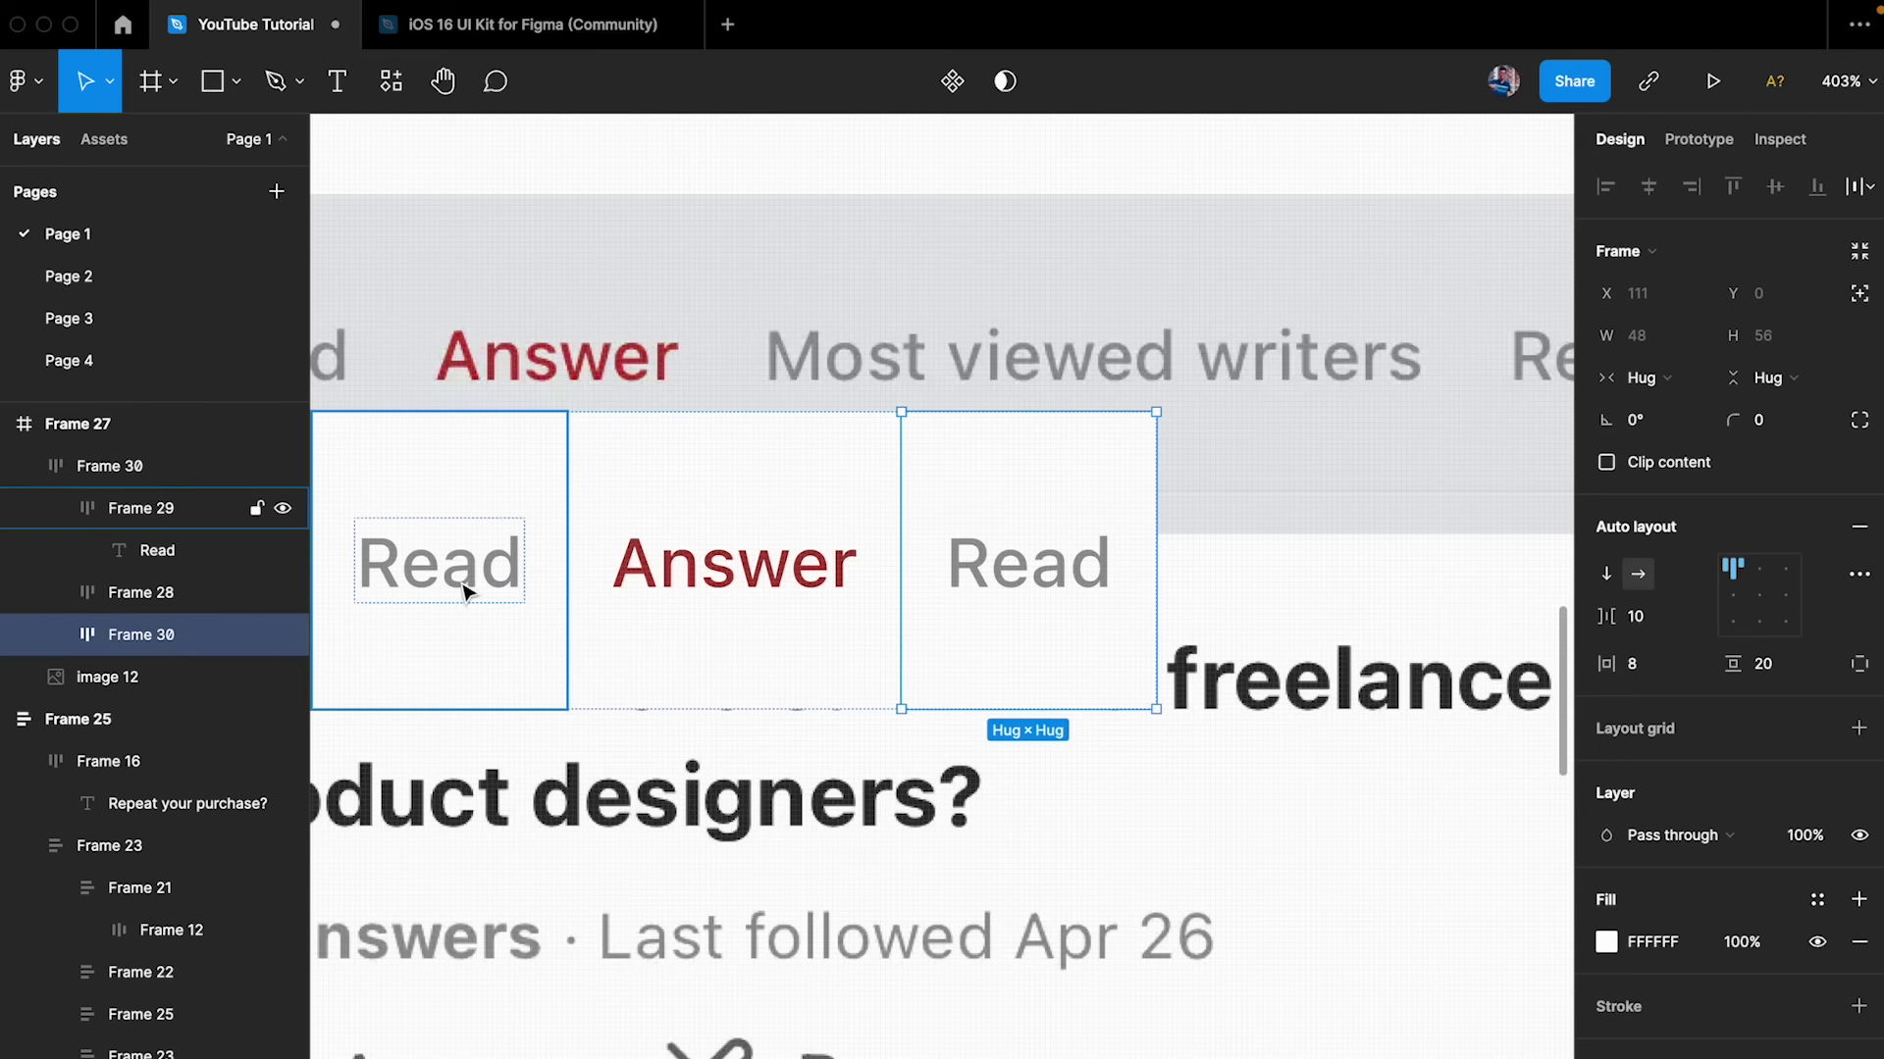
- Change the copied tab's text to "Most viewed writers"
key(Return)
key(Return)
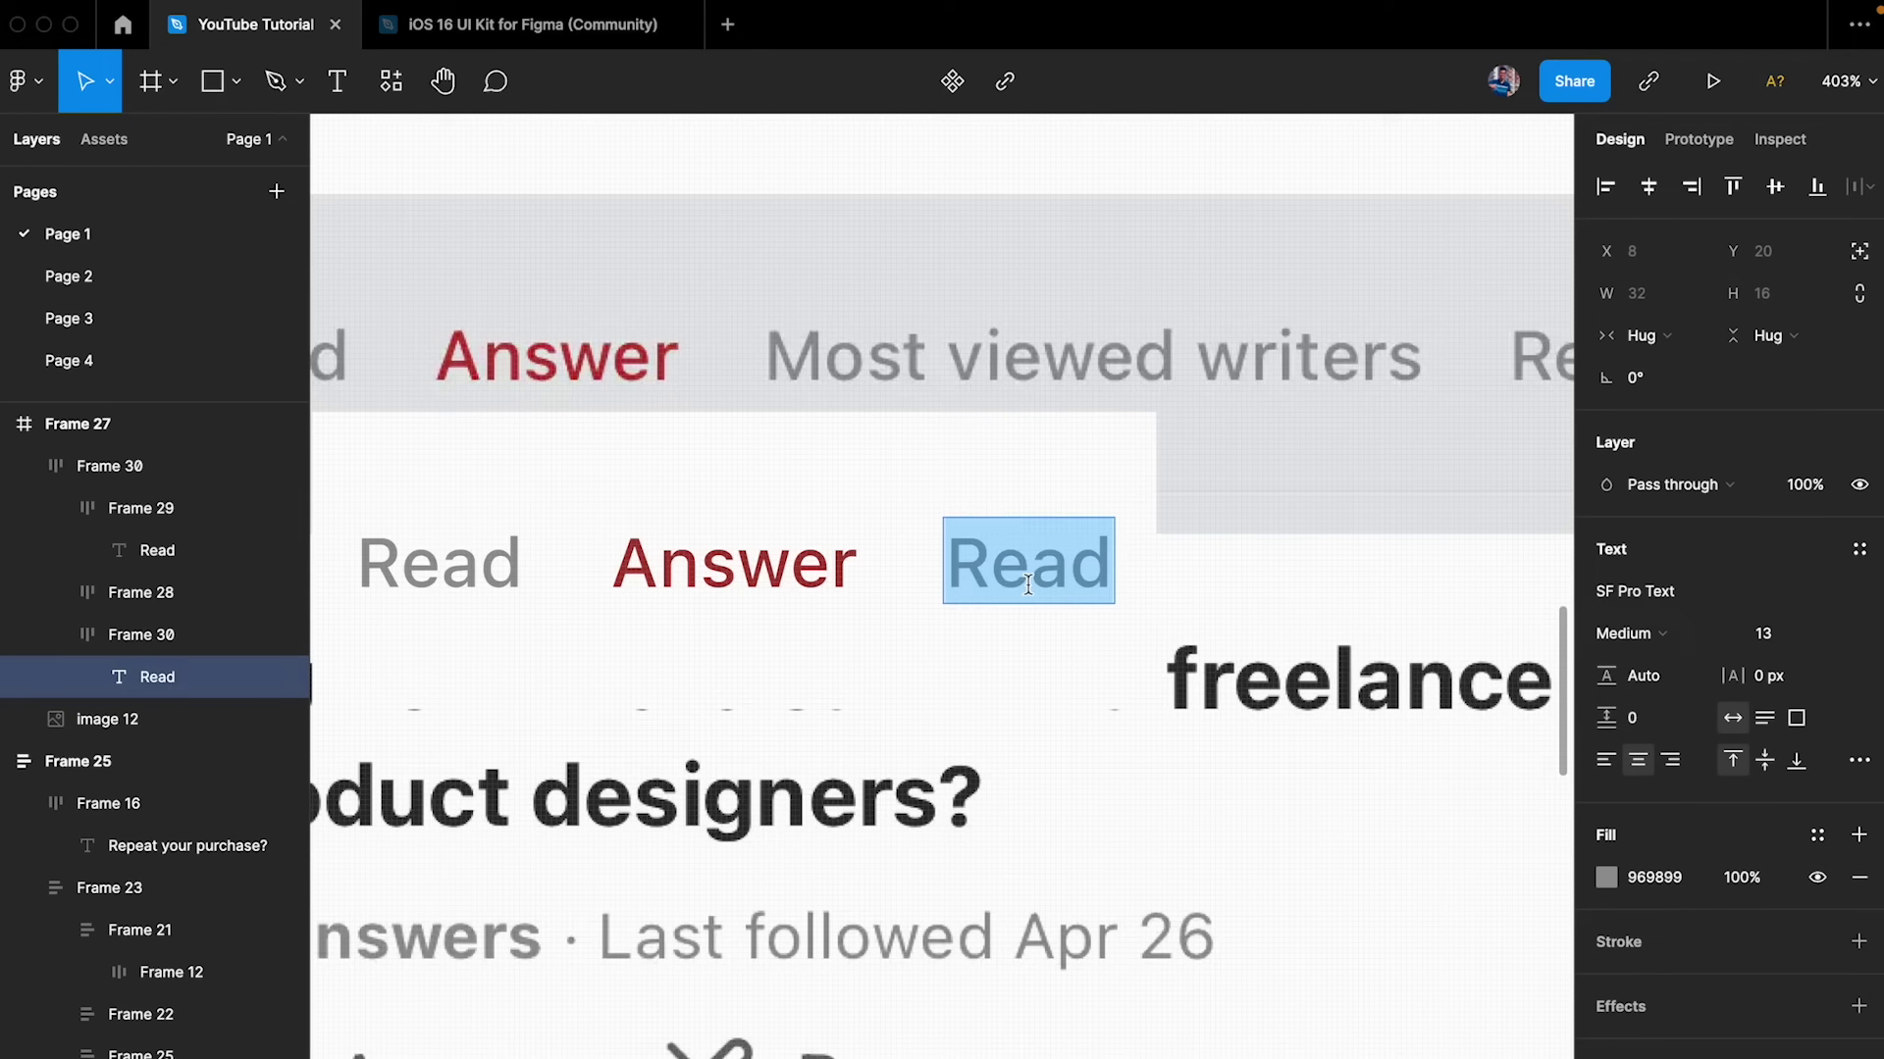
text(MOs)
key(ctrl+a)
key(Right)
text(t)
key(BackSpace)
key(BackSpace)
key(BackSpace)
text(ost viewed)
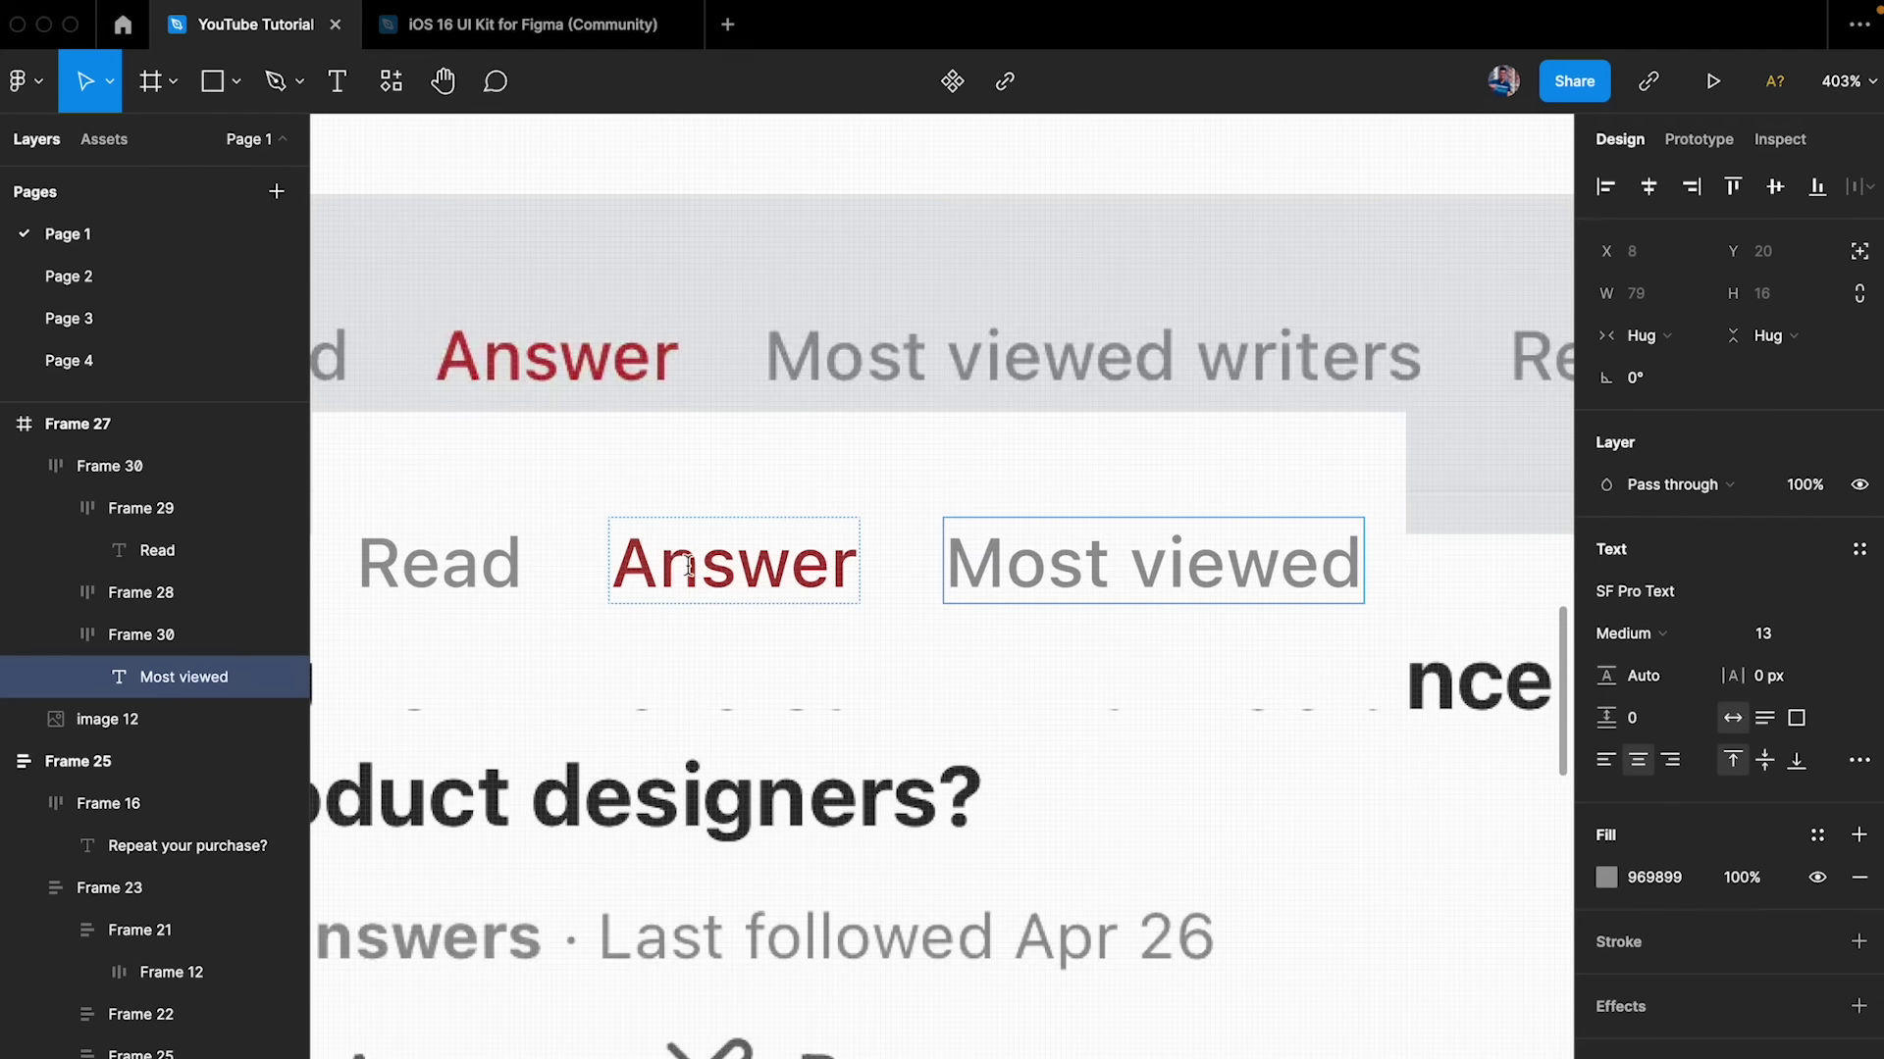
scroll(688, 566, down, 3)
text(wr)
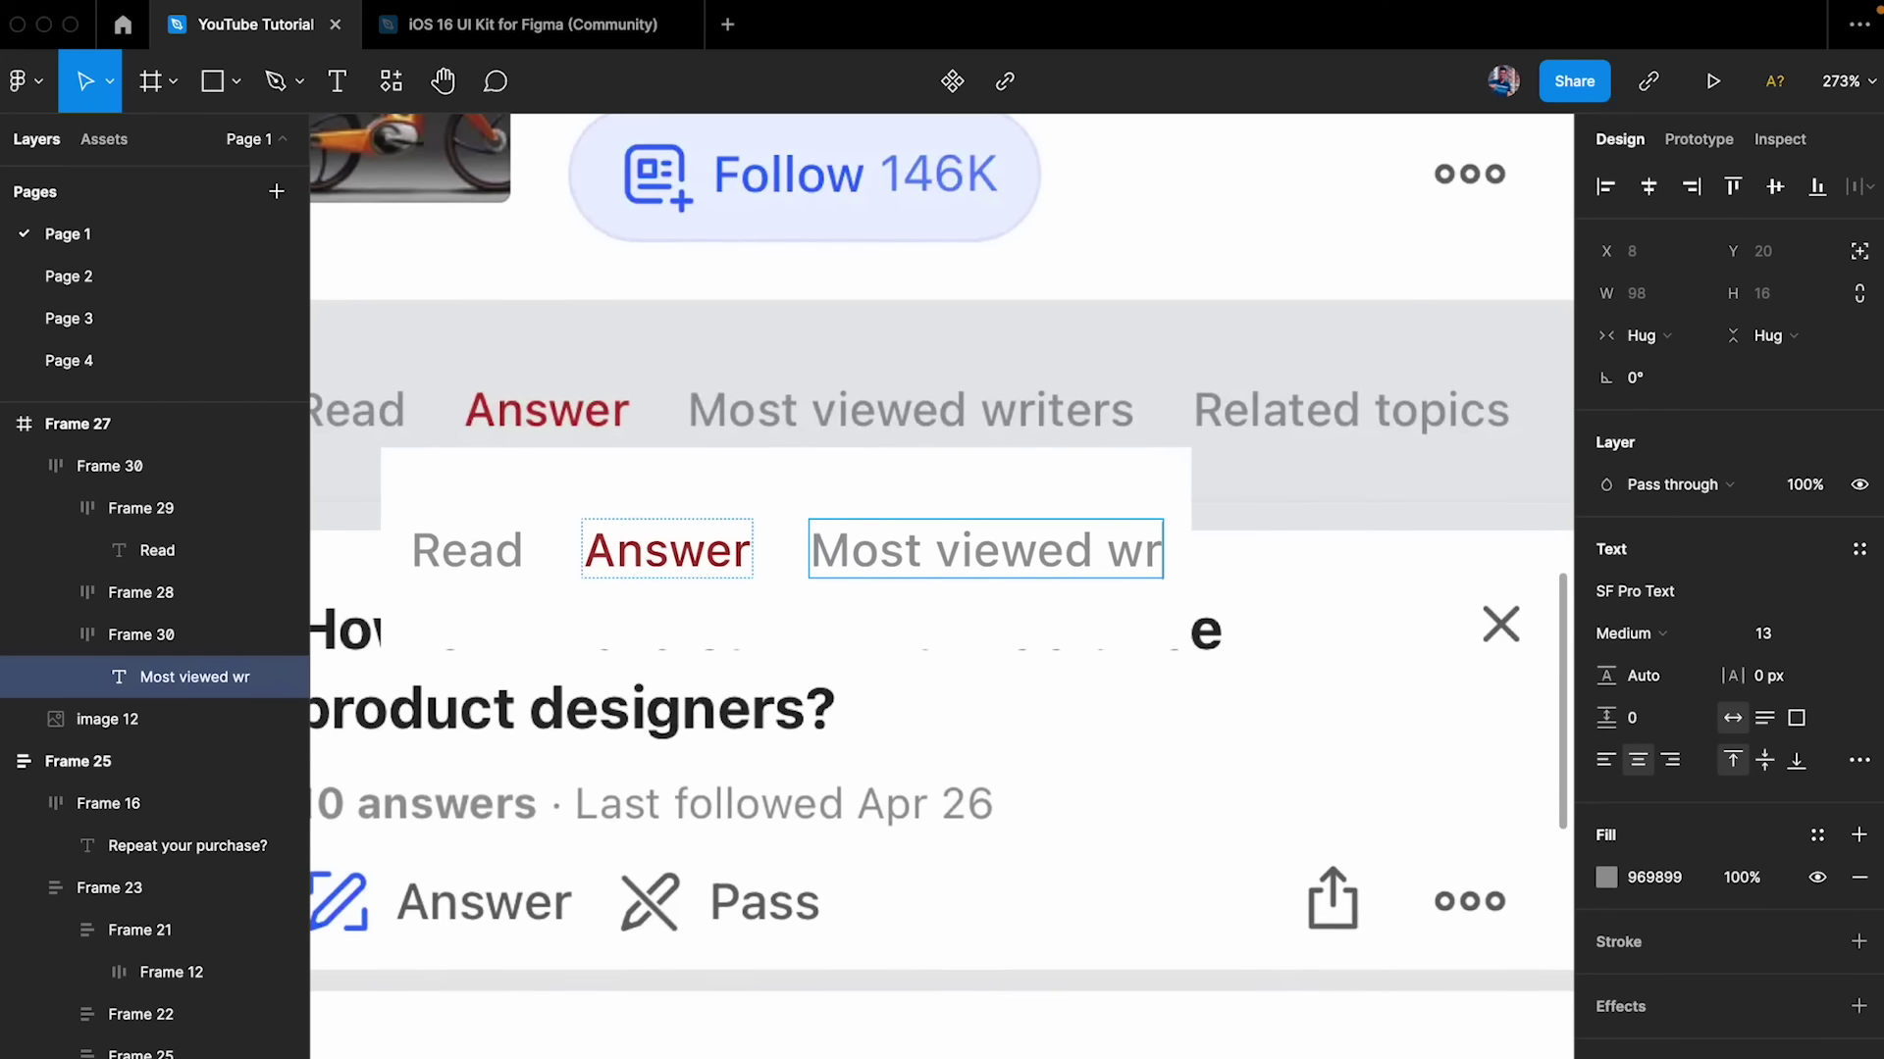
key(BackSpace)
text(riters)
key(Escape)
- Move the three-tab row out of the screenshot frame onto the empty canvas beside it
click(786, 357)
scroll(791, 364, left, 2)
click(841, 475)
scroll(840, 474, down, 4)
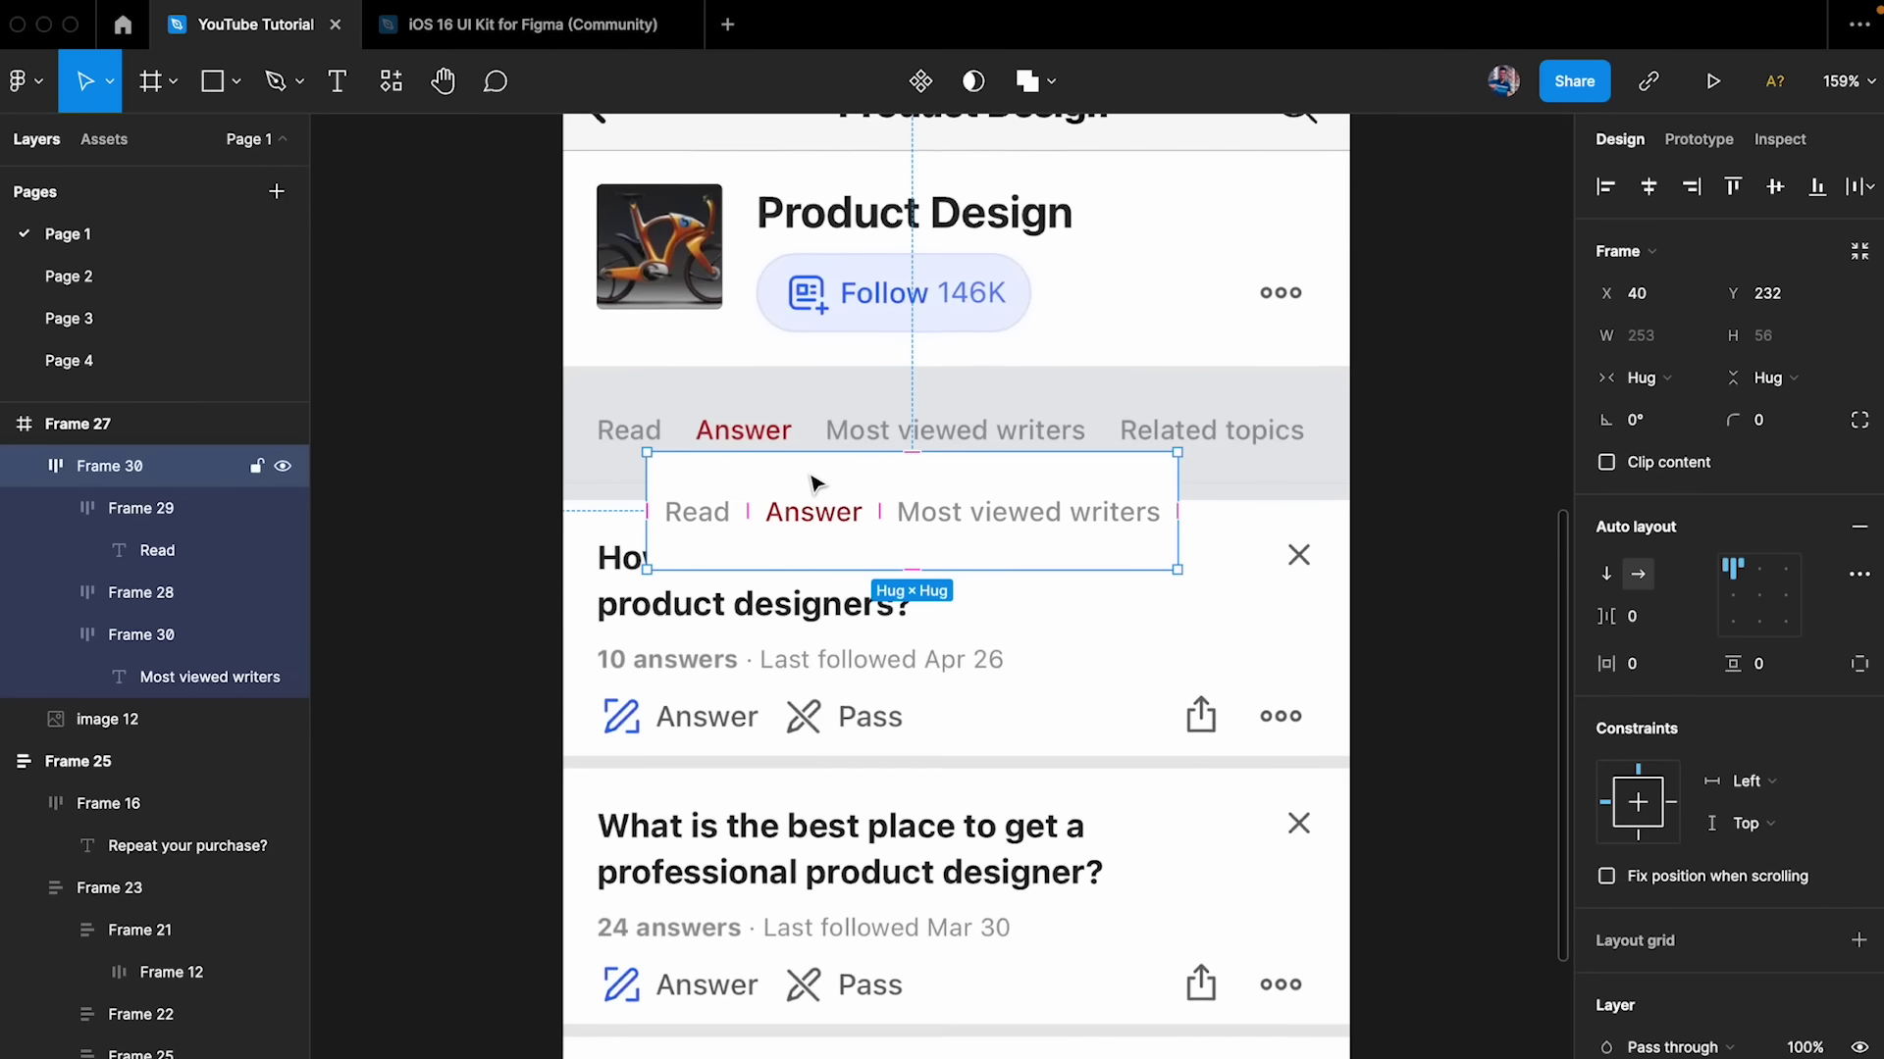
scroll(815, 483, down, 3)
drag(686, 431, 1094, 387)
- Draw a rectangle about 57 × 3 over the red underline beneath the screenshot's Answer label
scroll(943, 324, up, 5)
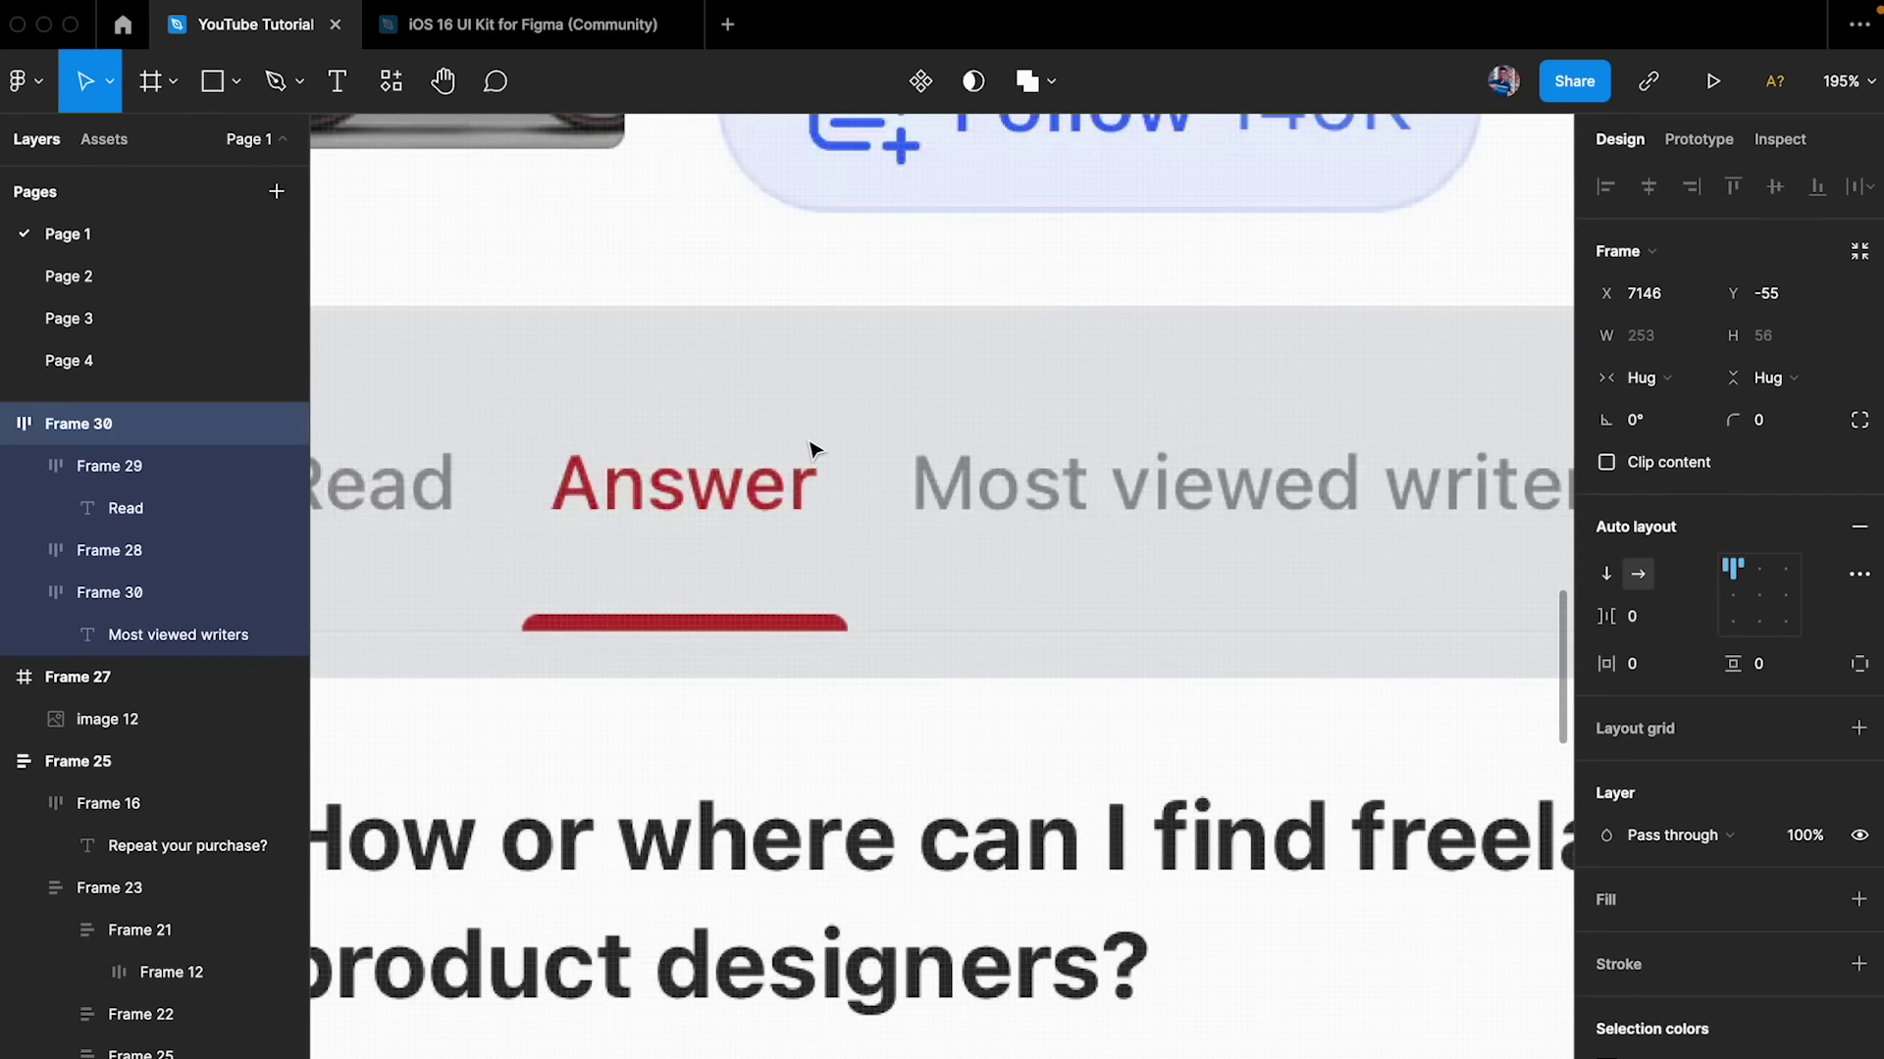
scroll(535, 642, up, 5)
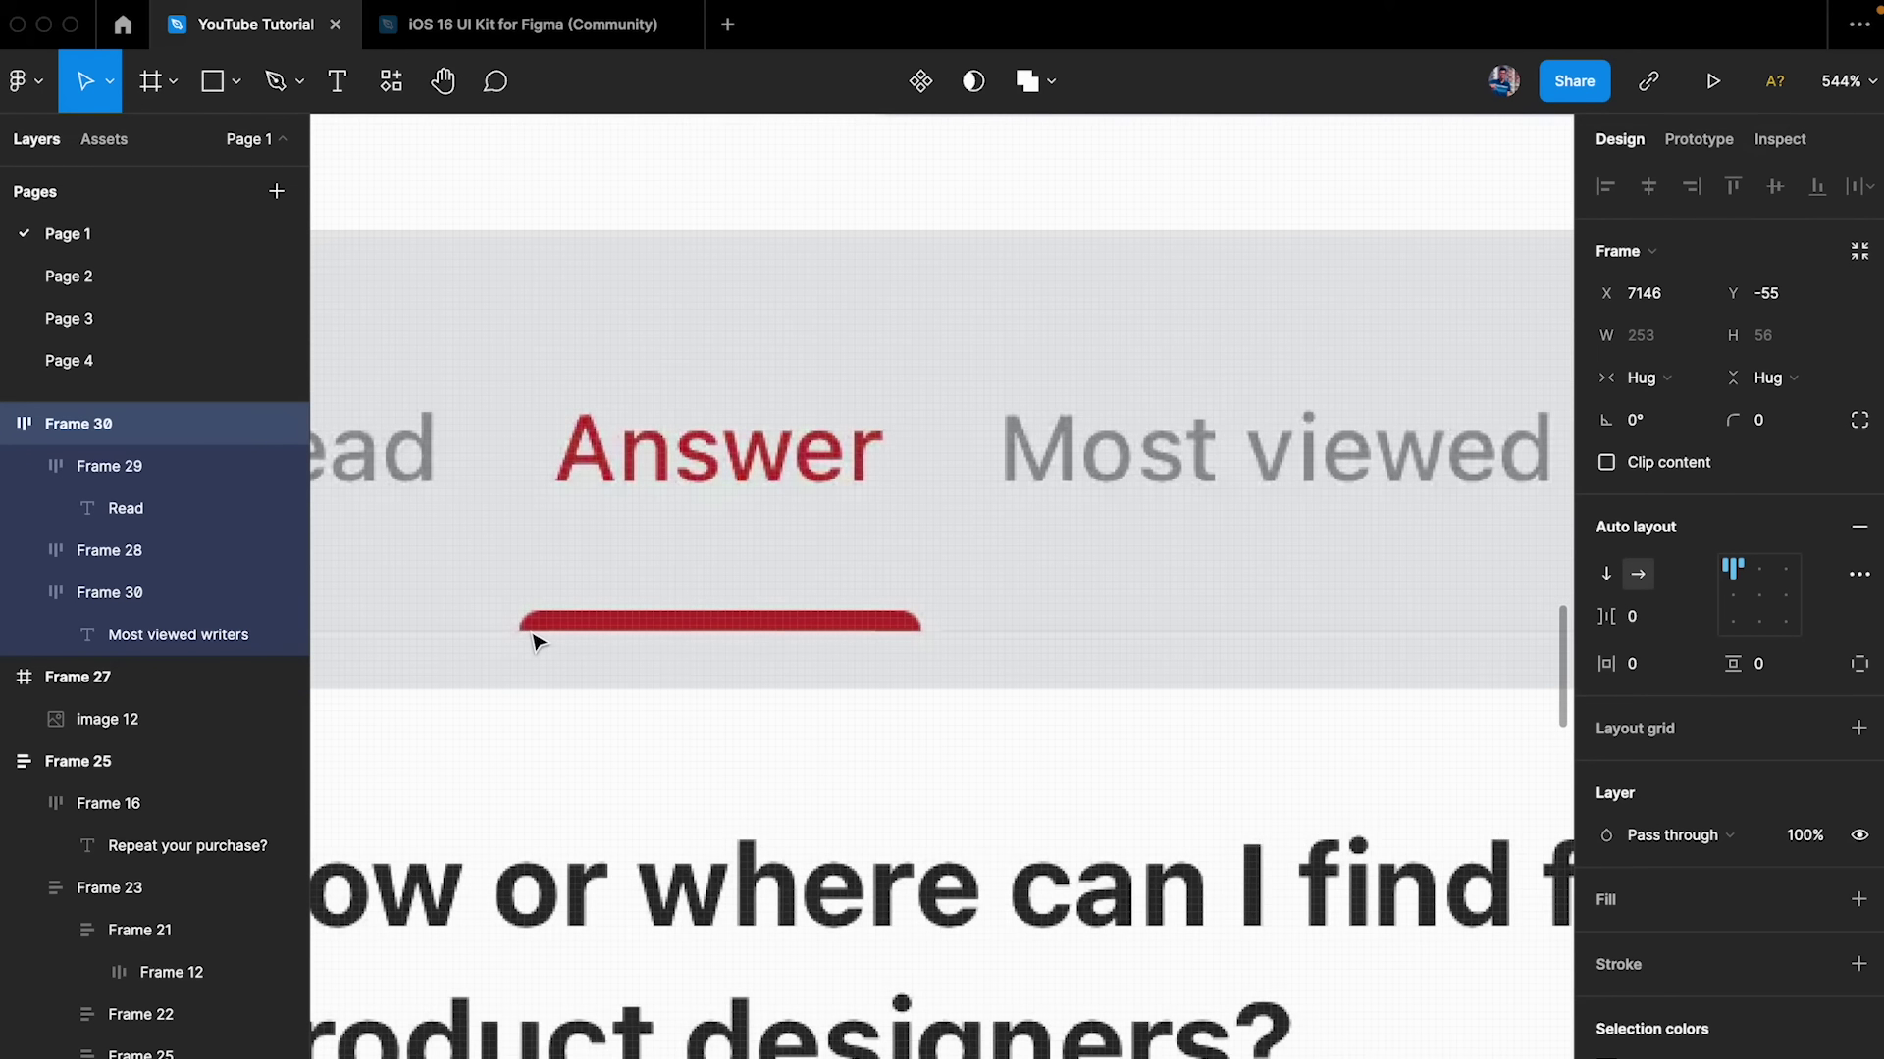
key(r)
scroll(517, 618, up, 5)
mouse_move(518, 607)
mouse_down()
mouse_move(667, 656)
mouse_move(1313, 623)
mouse_up()
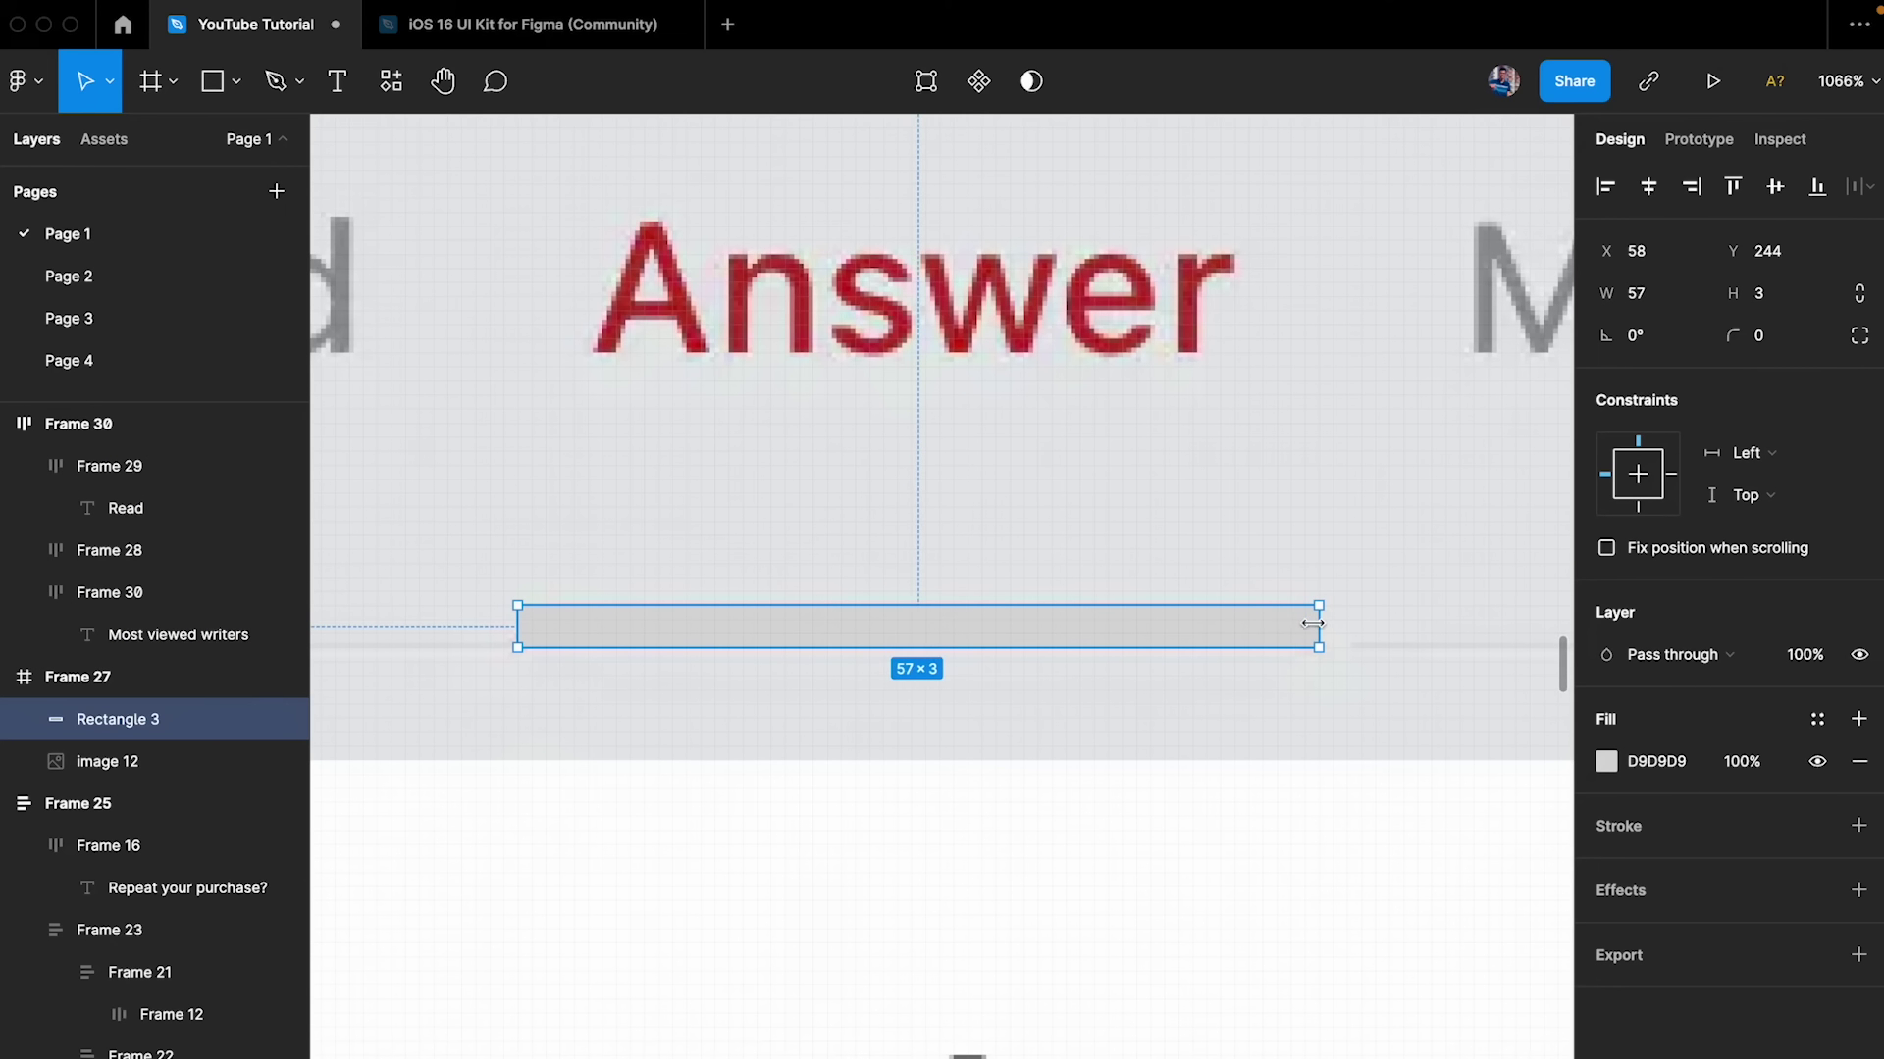
- Round only the rectangle's two upper corners with a radius of 100
click(1862, 340)
click(1633, 383)
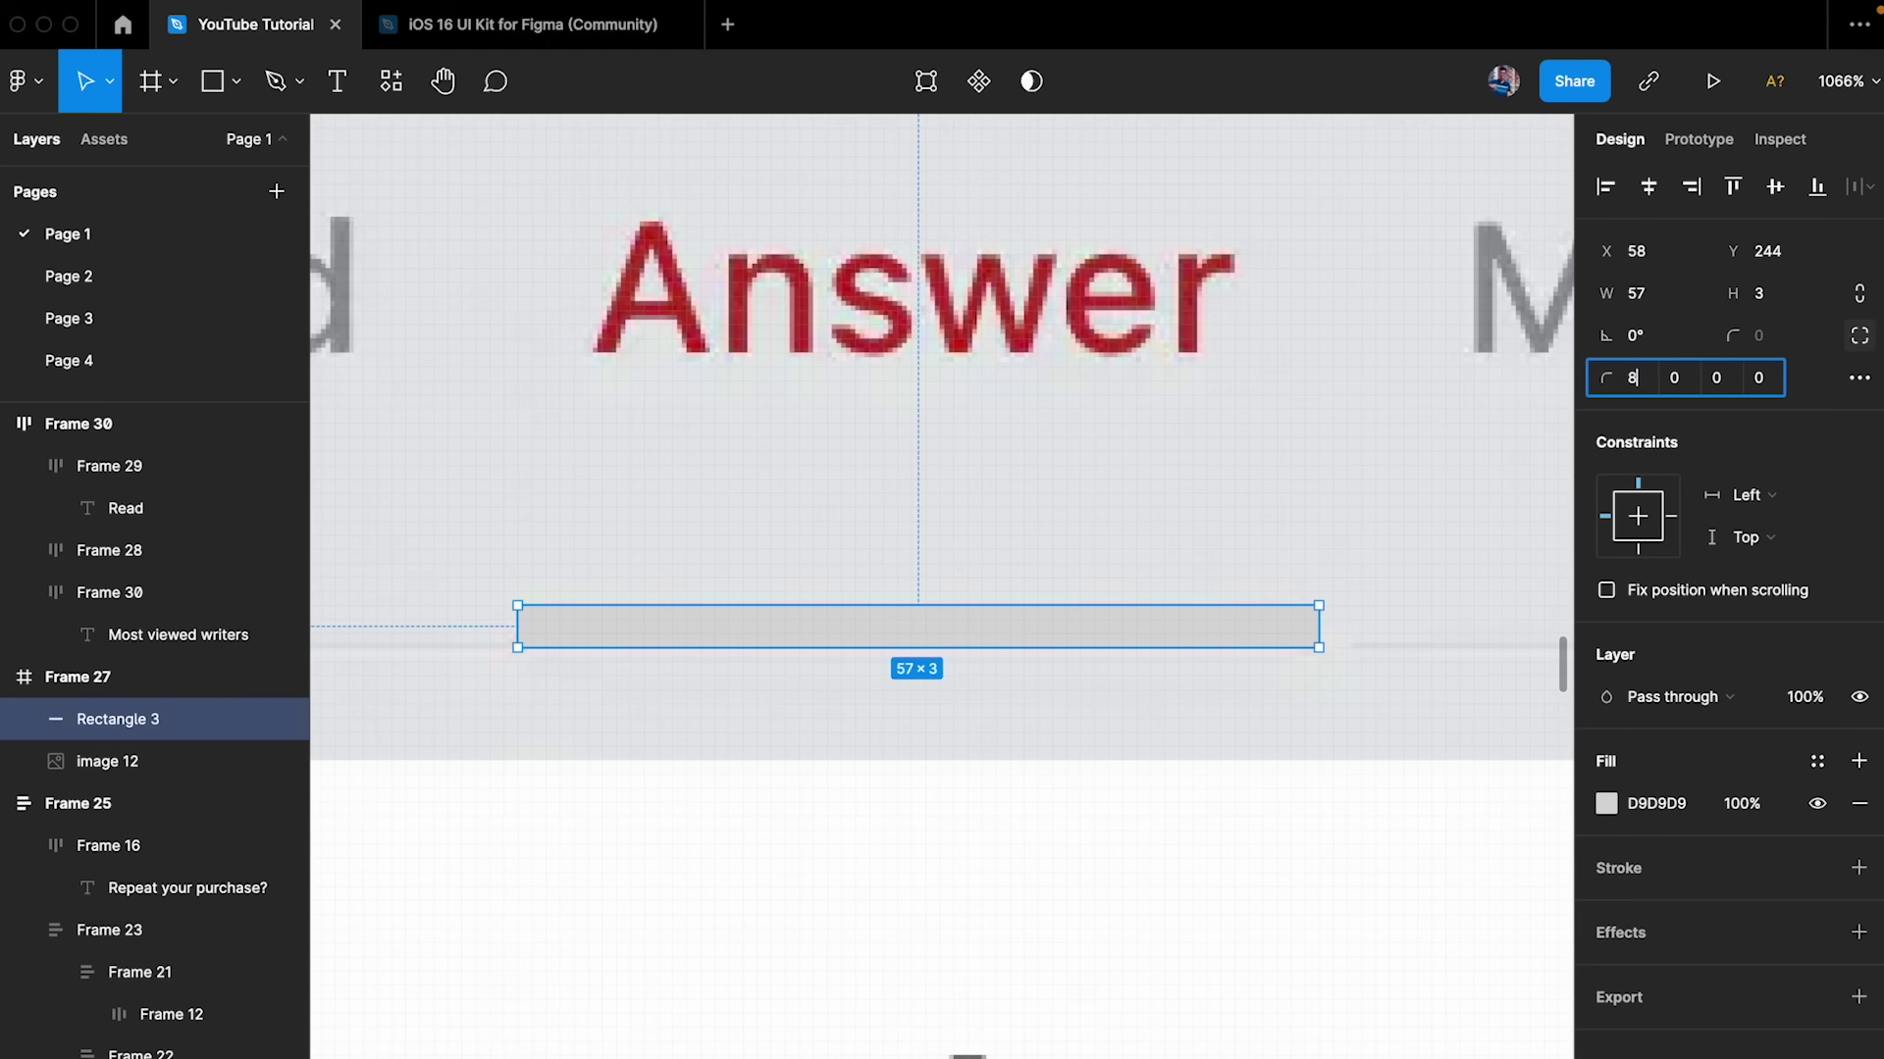
text(100)
key(Tab)
text(100)
key(Return)
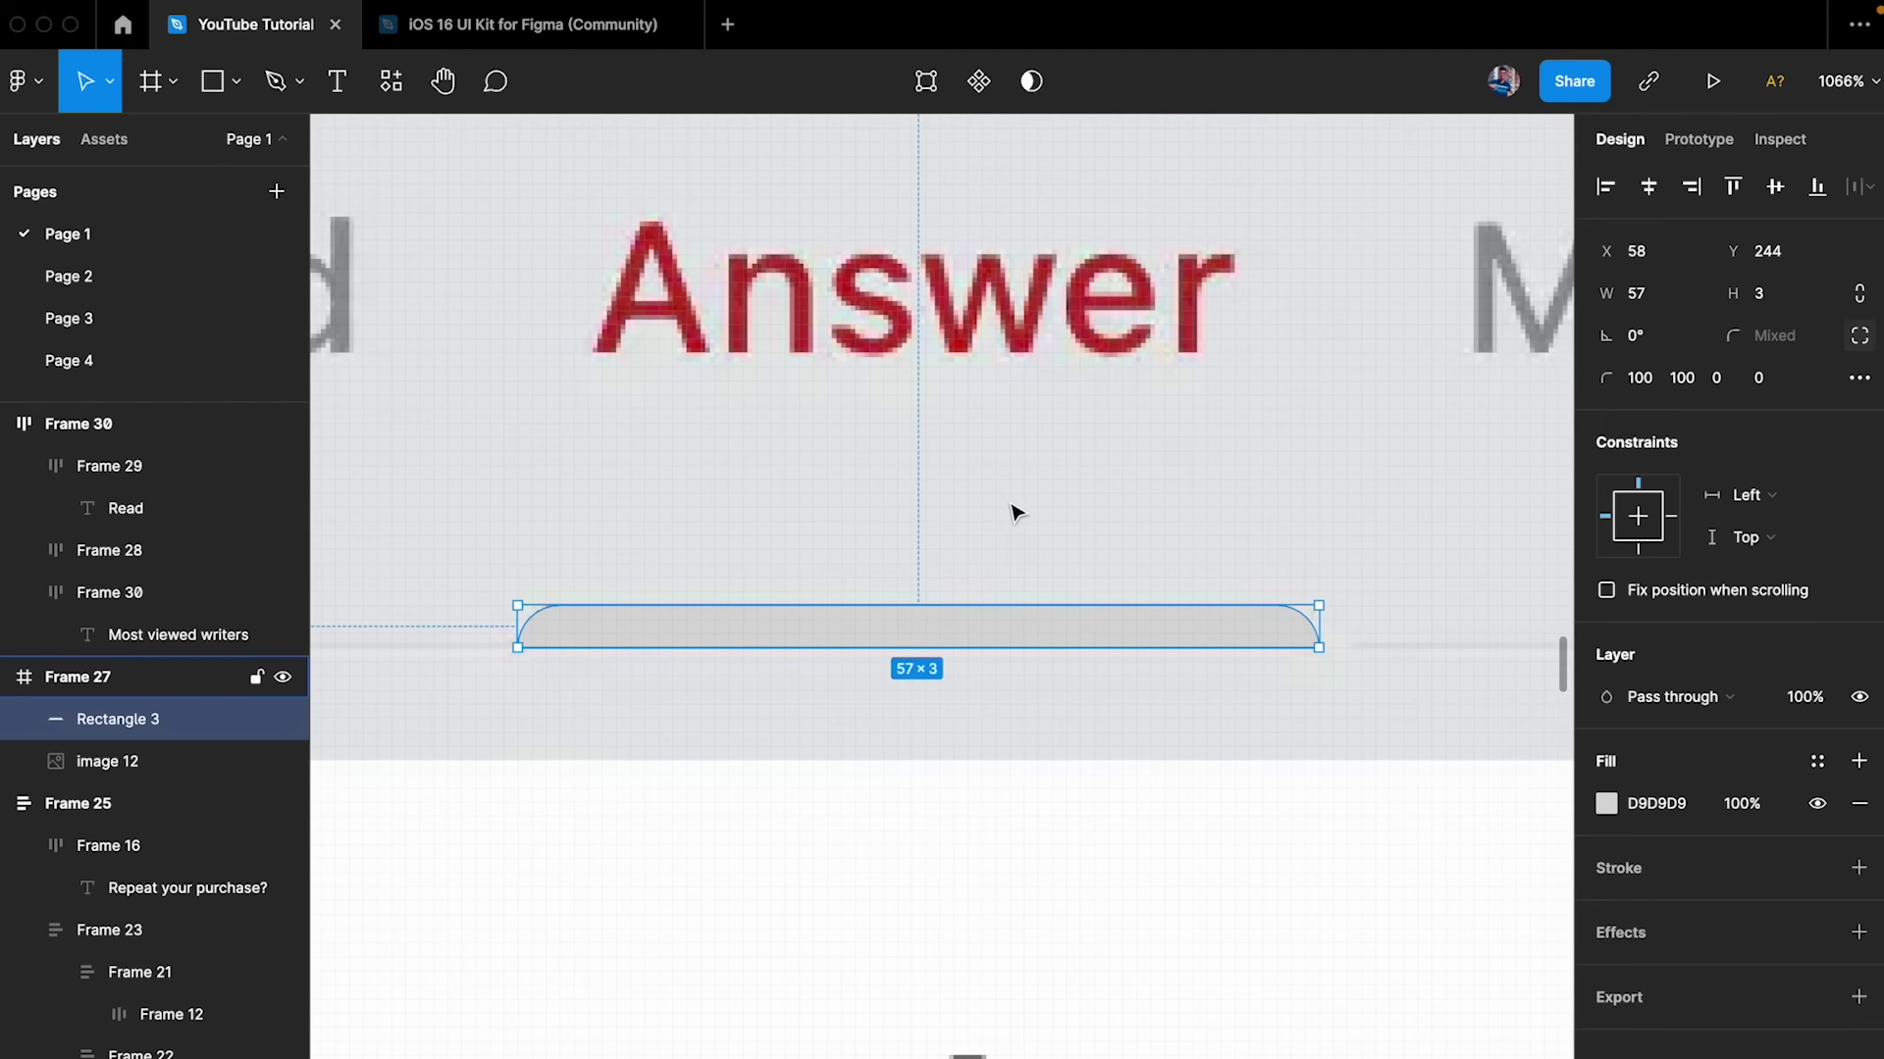
- Move the rectangle up off the screenshot's underline and fill it with the red sampled from that underline
click(1011, 508)
scroll(1002, 637, down, 1)
scroll(1006, 537, up, 2)
drag(989, 631, 1051, 476)
key(i)
click(1167, 653)
scroll(1136, 633, down, 5)
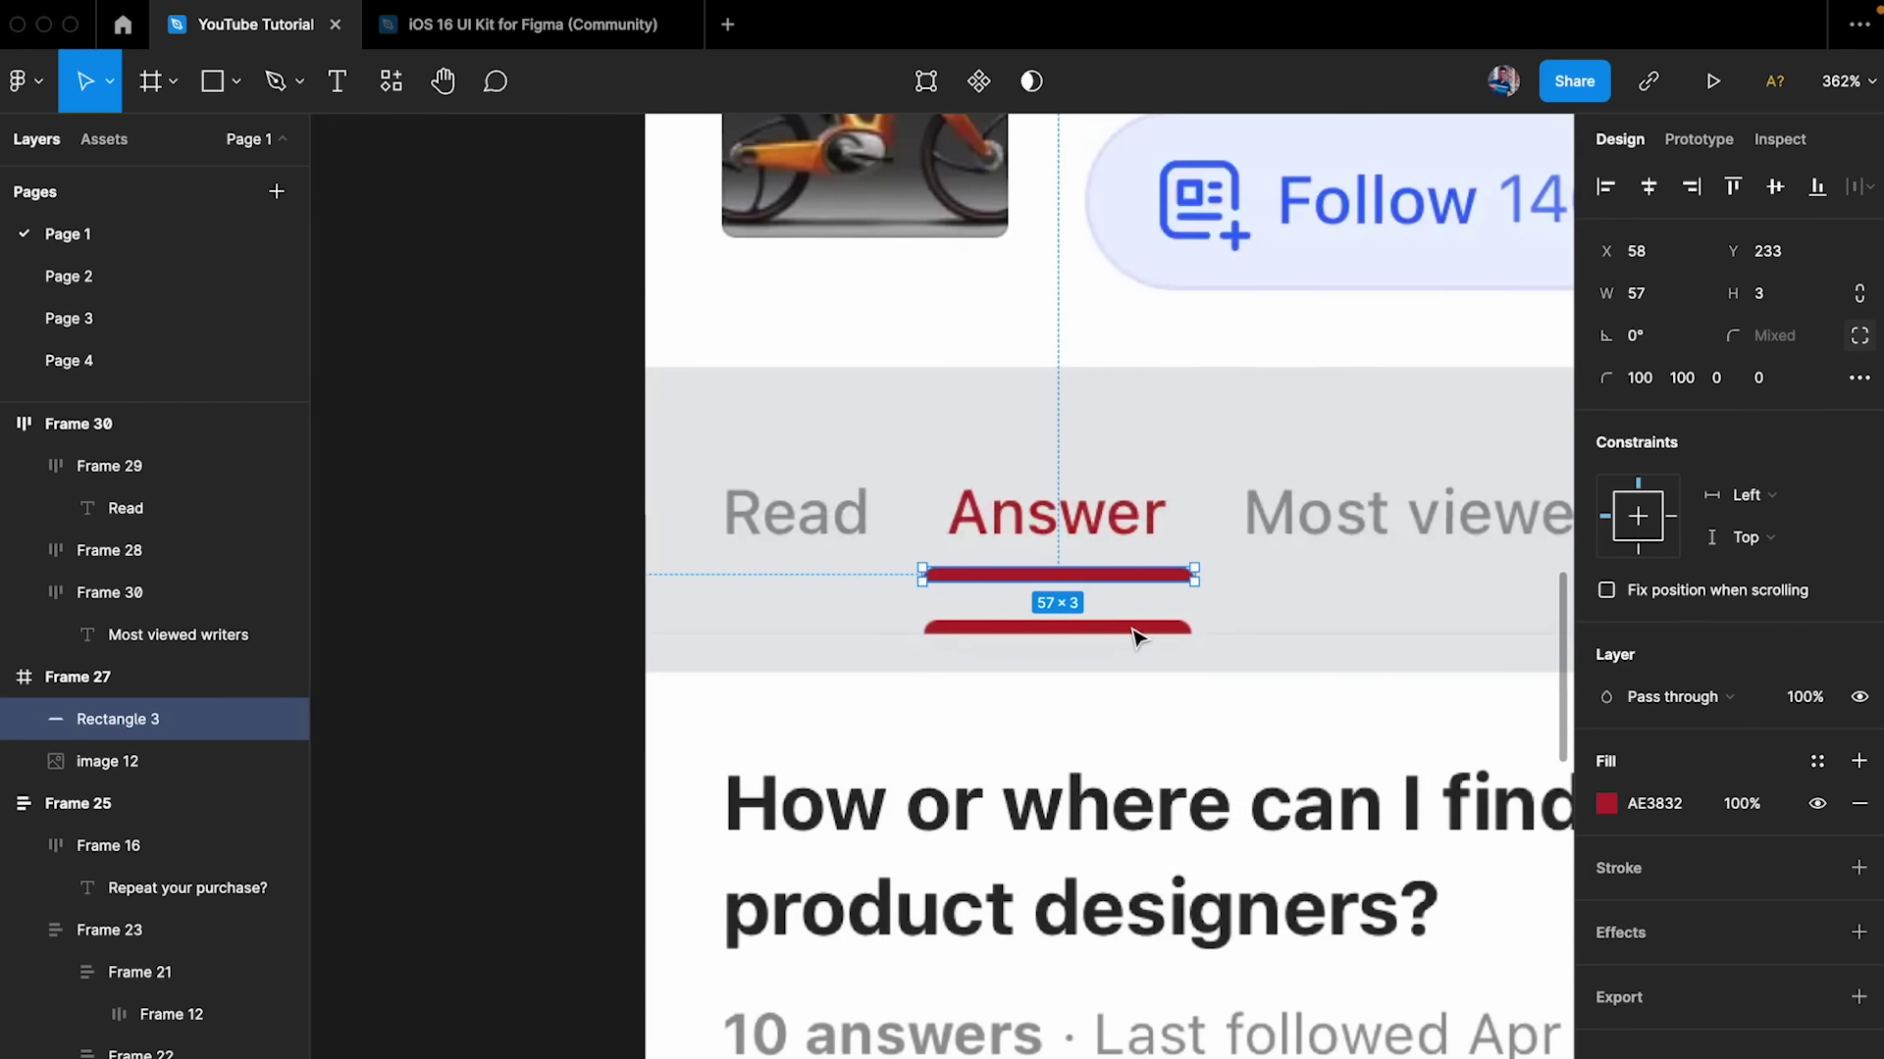
- Cut the red bar from the screenshot frame and paste it into the "Answer" tab of the recreated row
key(Delete)
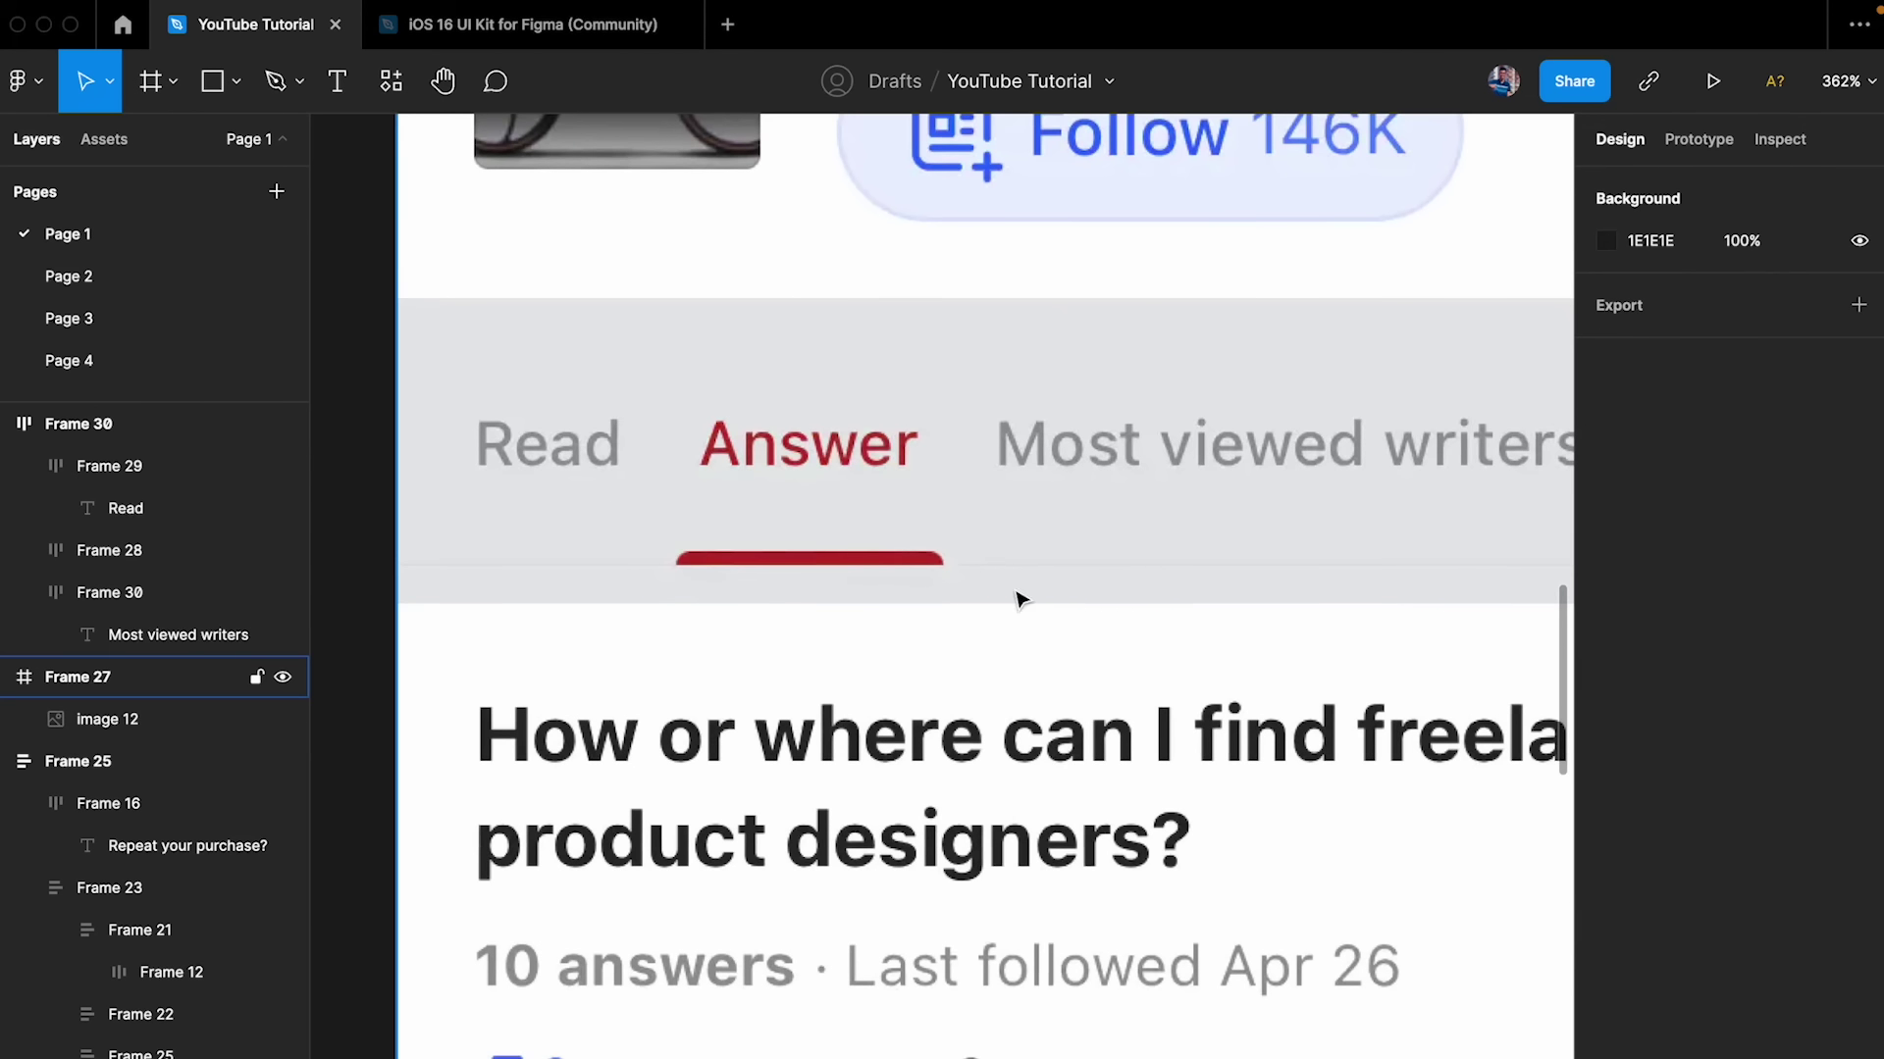
scroll(891, 551, down, 5)
scroll(997, 455, right, 3)
scroll(981, 452, up, 8)
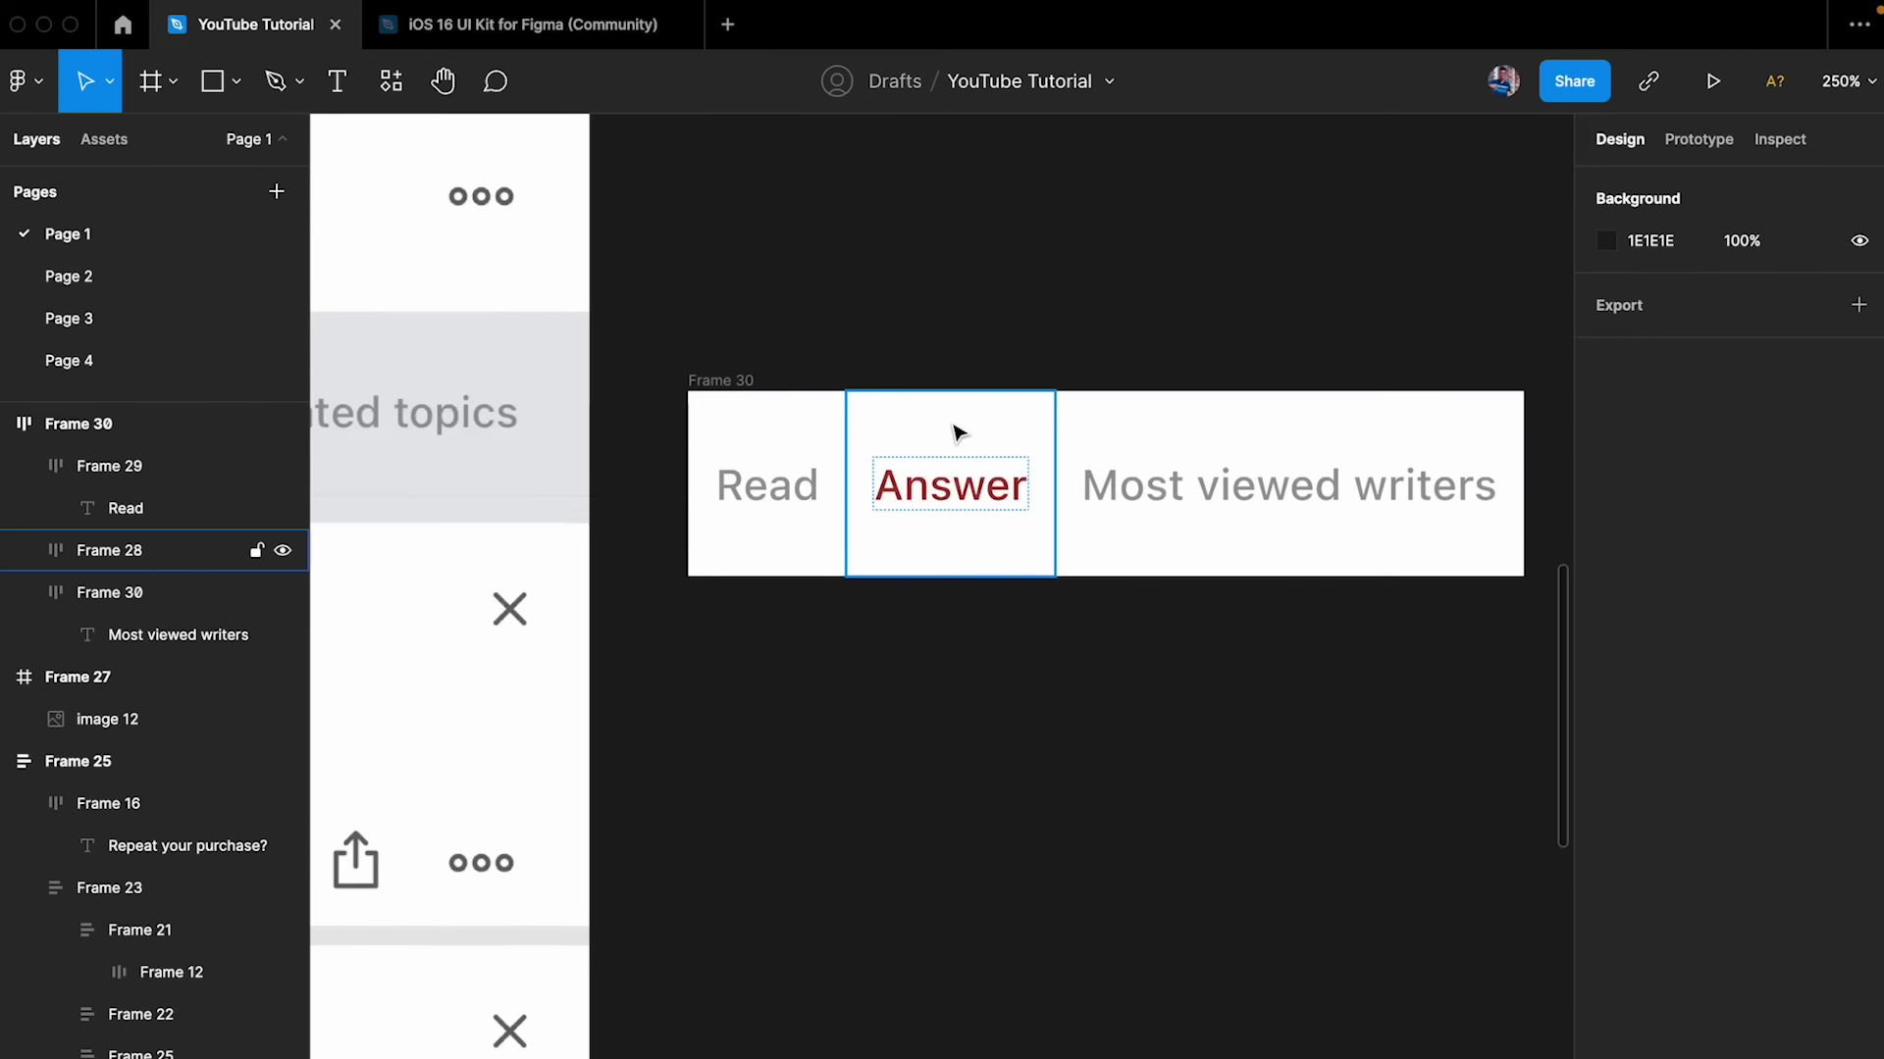
click(959, 432)
key(ctrl+v)
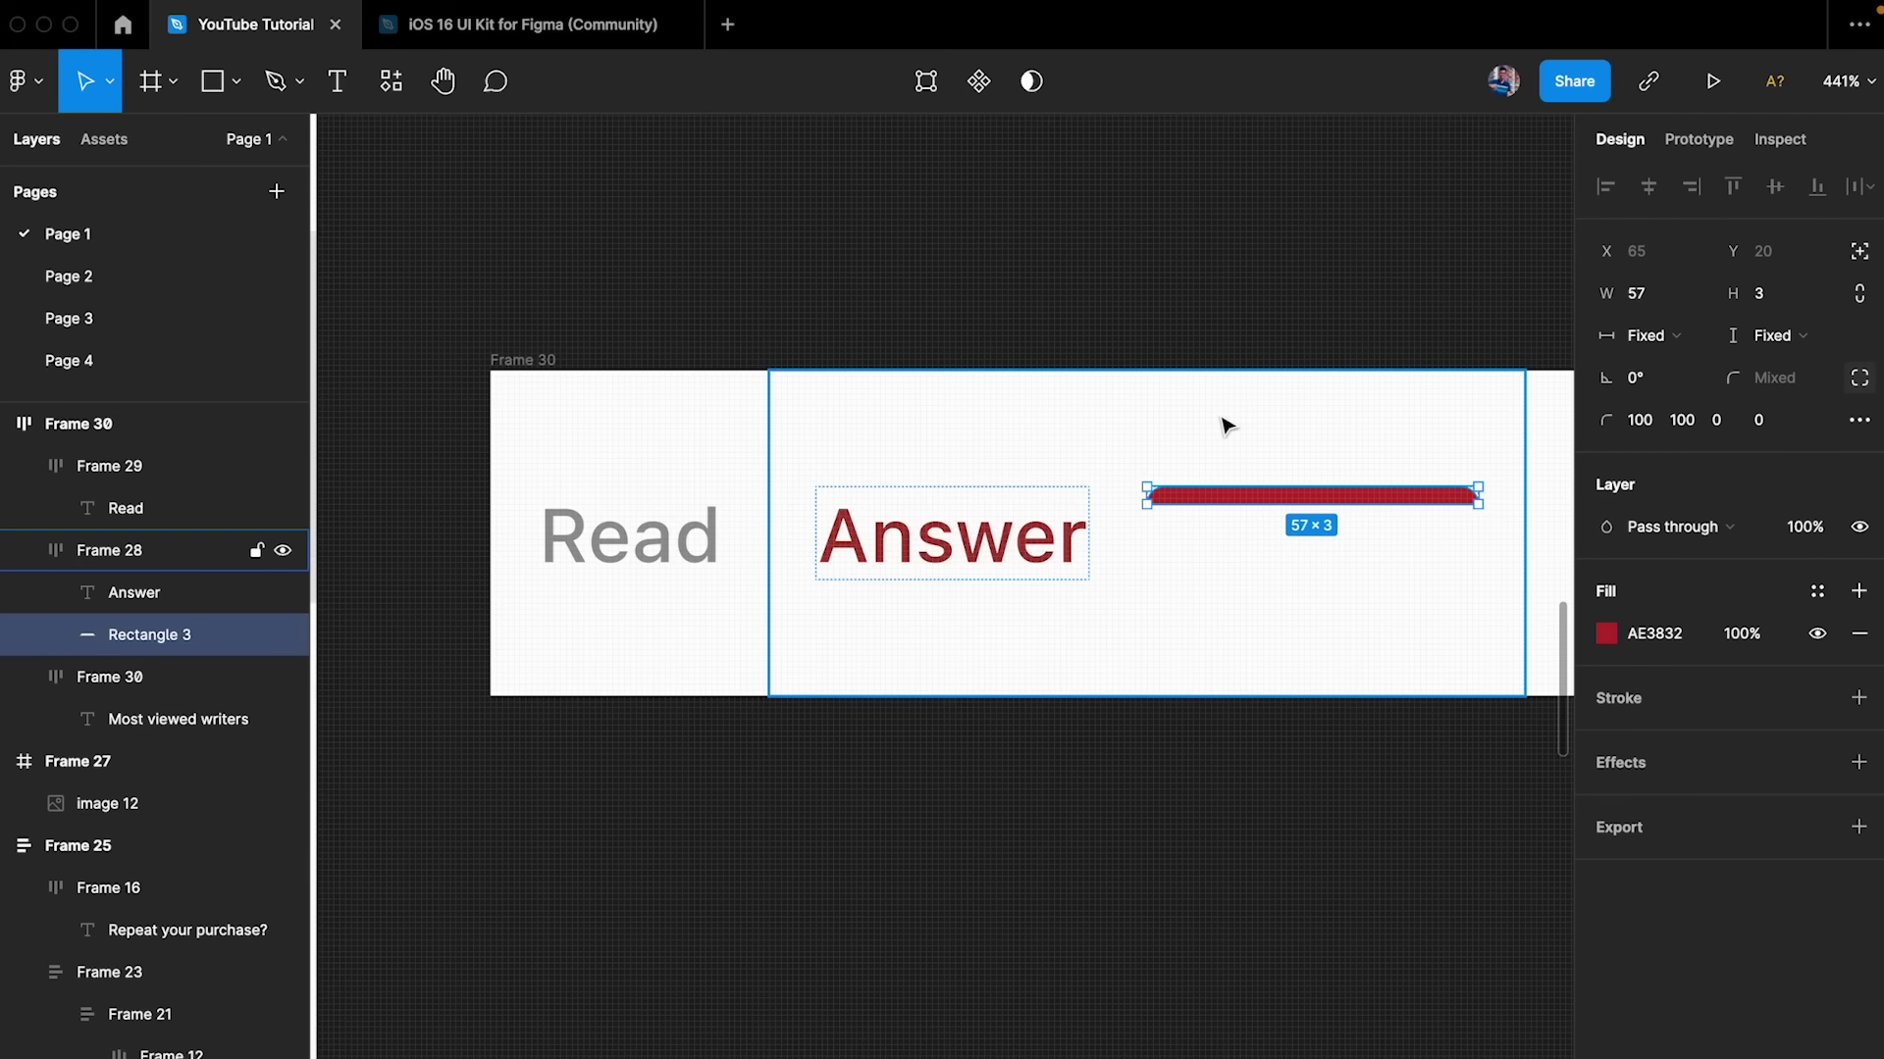
- Switch the "Answer" tab's auto layout direction to vertical so the red bar sits beneath the text
scroll(1270, 422, down, 2)
scroll(1270, 422, left, 5)
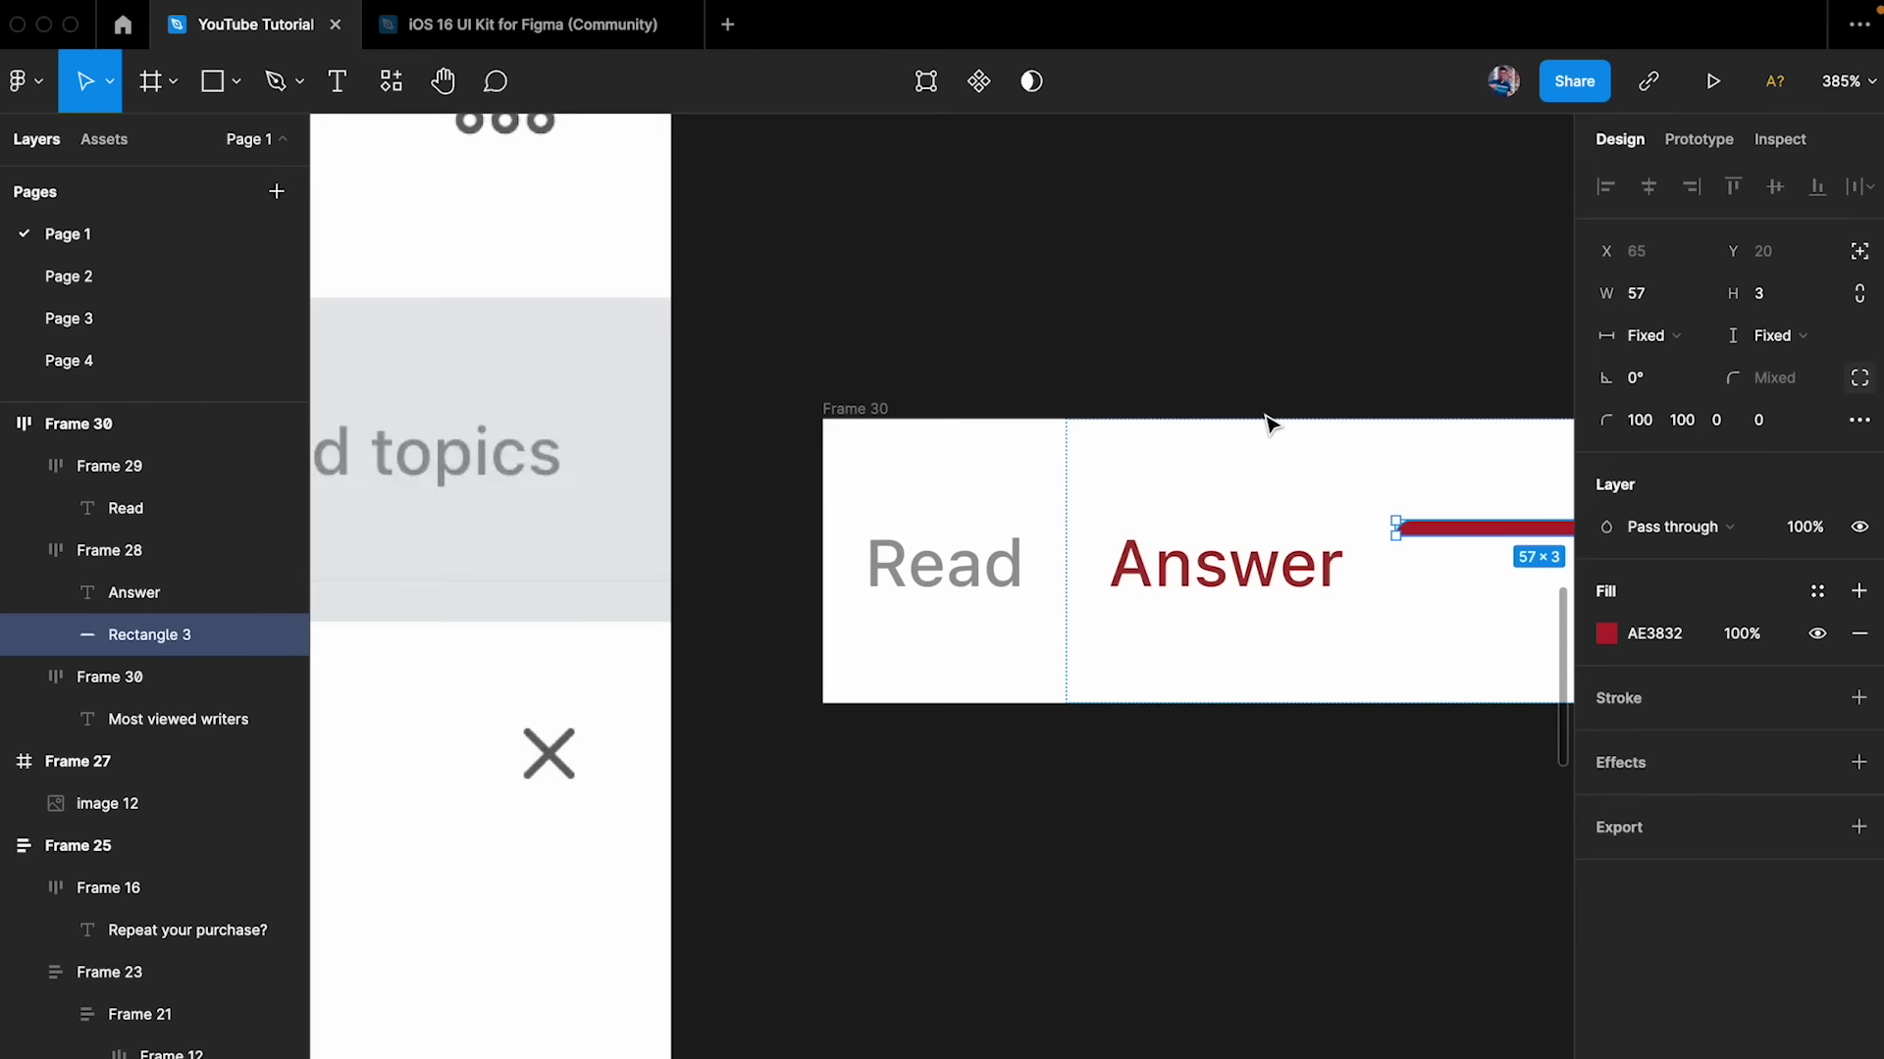
scroll(1270, 421, right, 5)
scroll(1270, 422, down, 2)
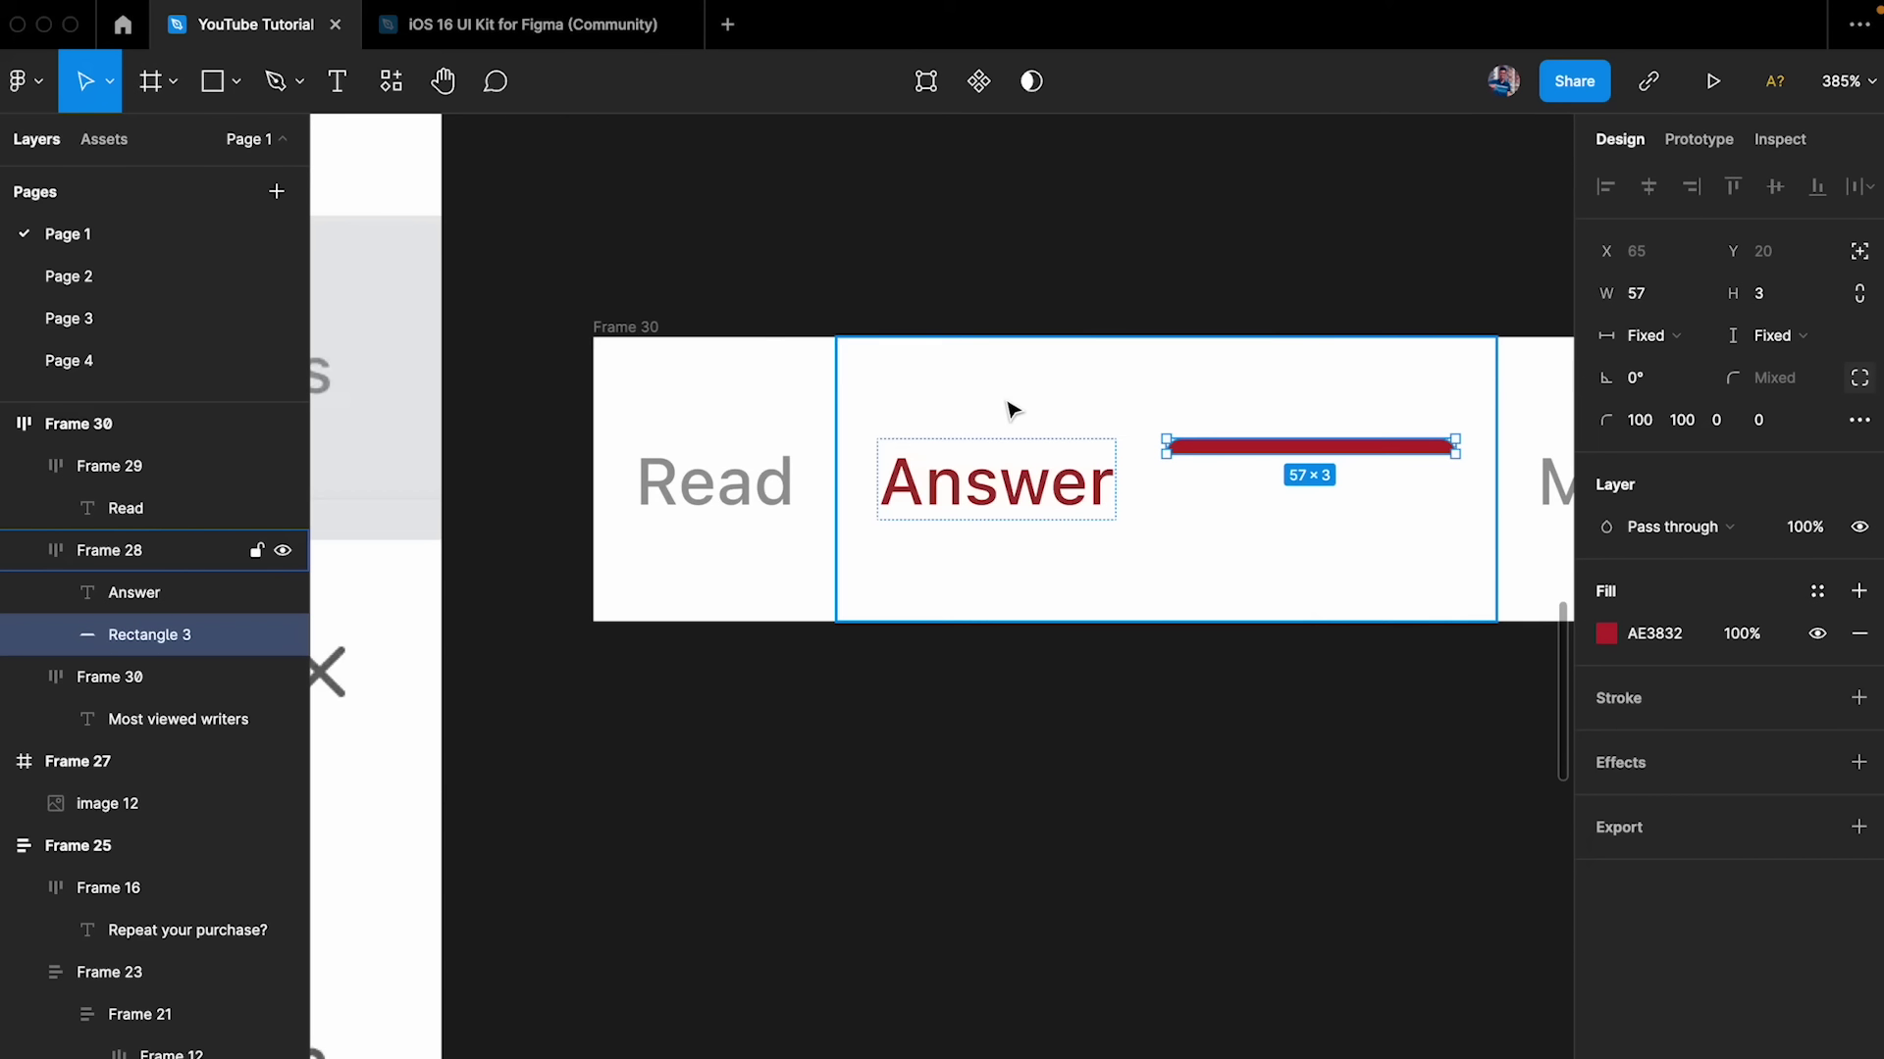
scroll(803, 353, down, 2)
scroll(799, 366, up, 2)
click(811, 315)
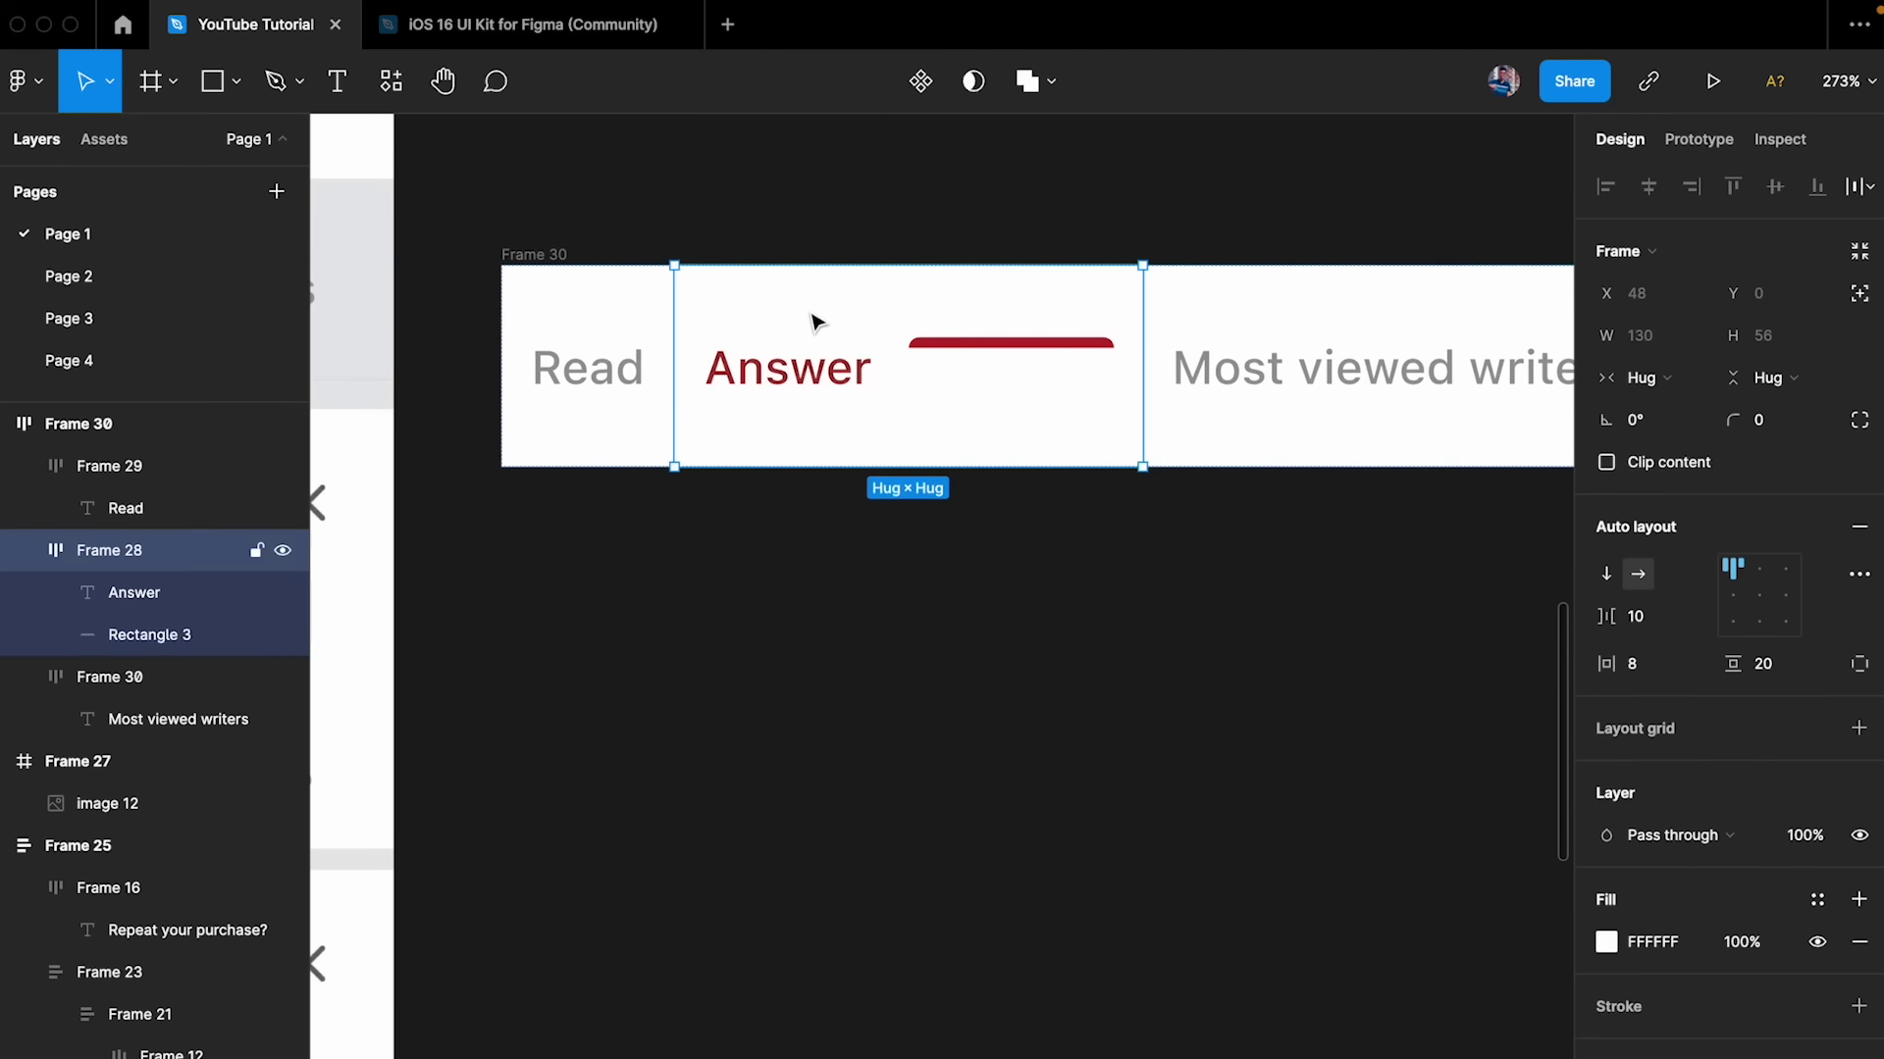
scroll(833, 327, up, 2)
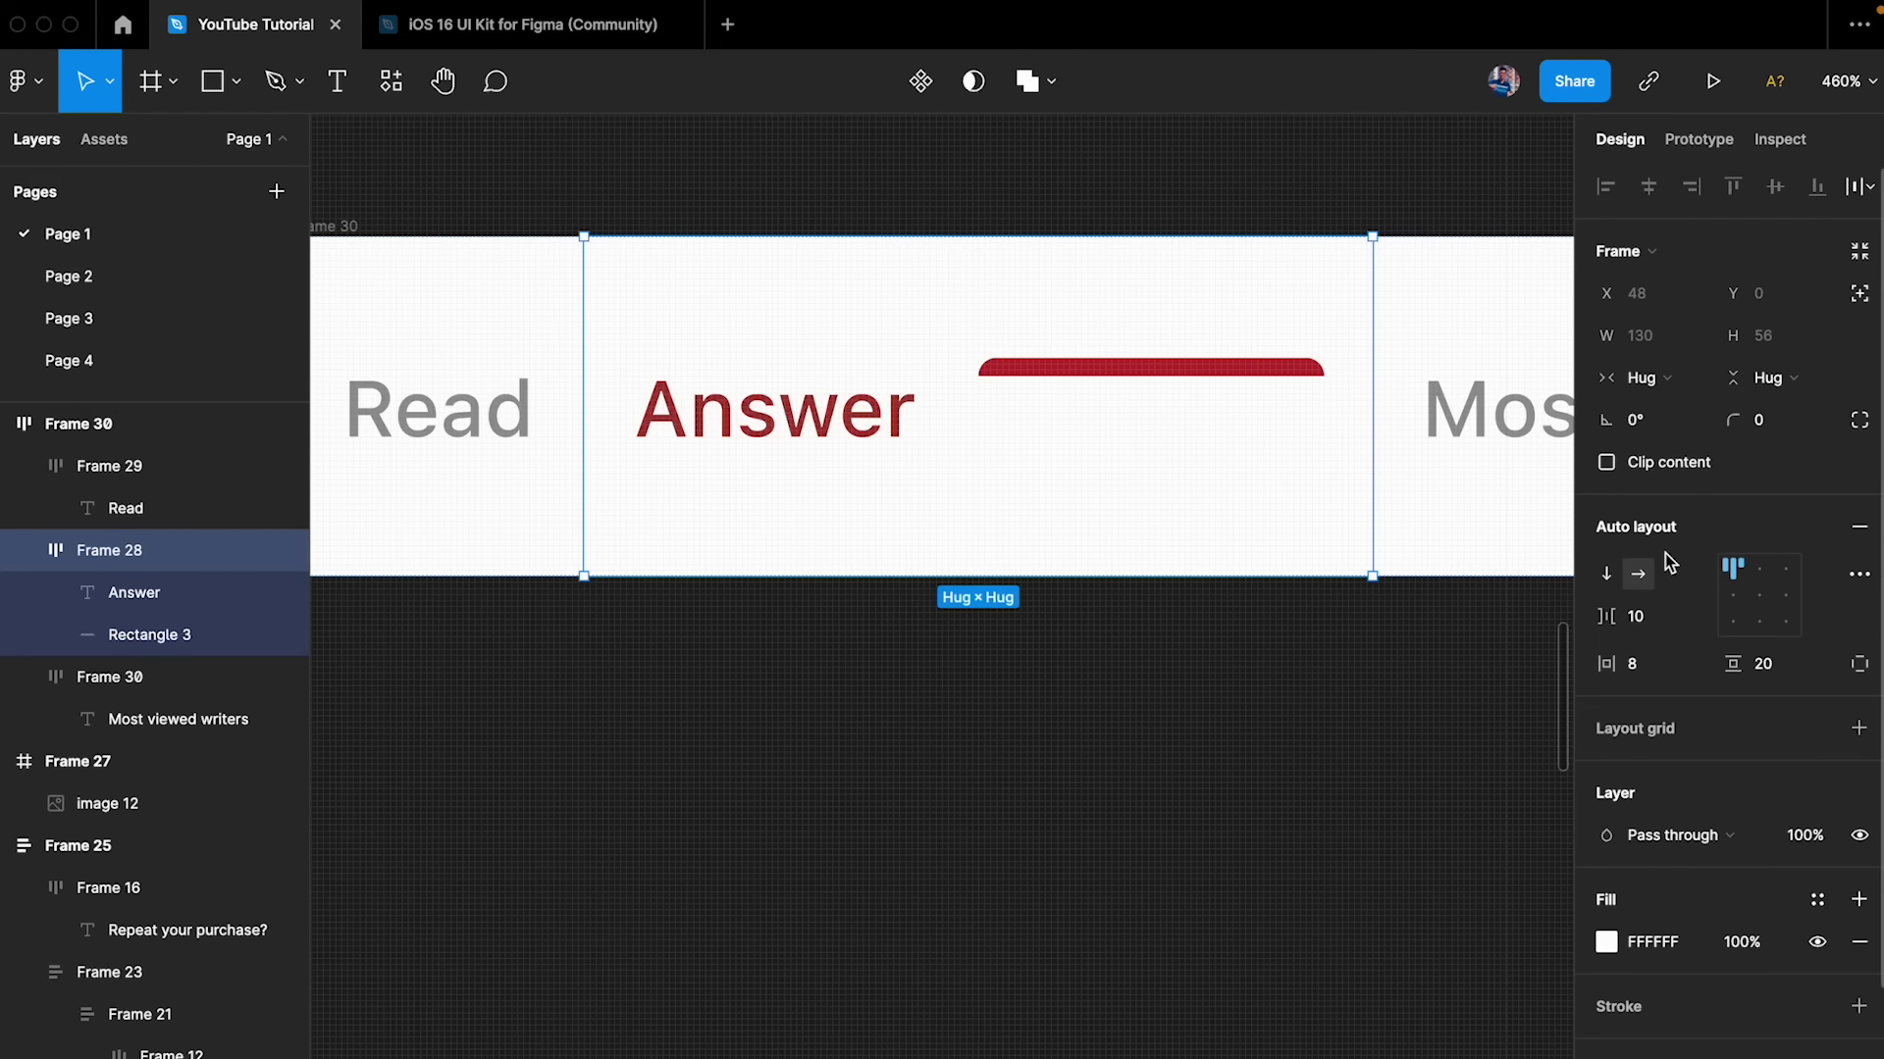
click(1609, 577)
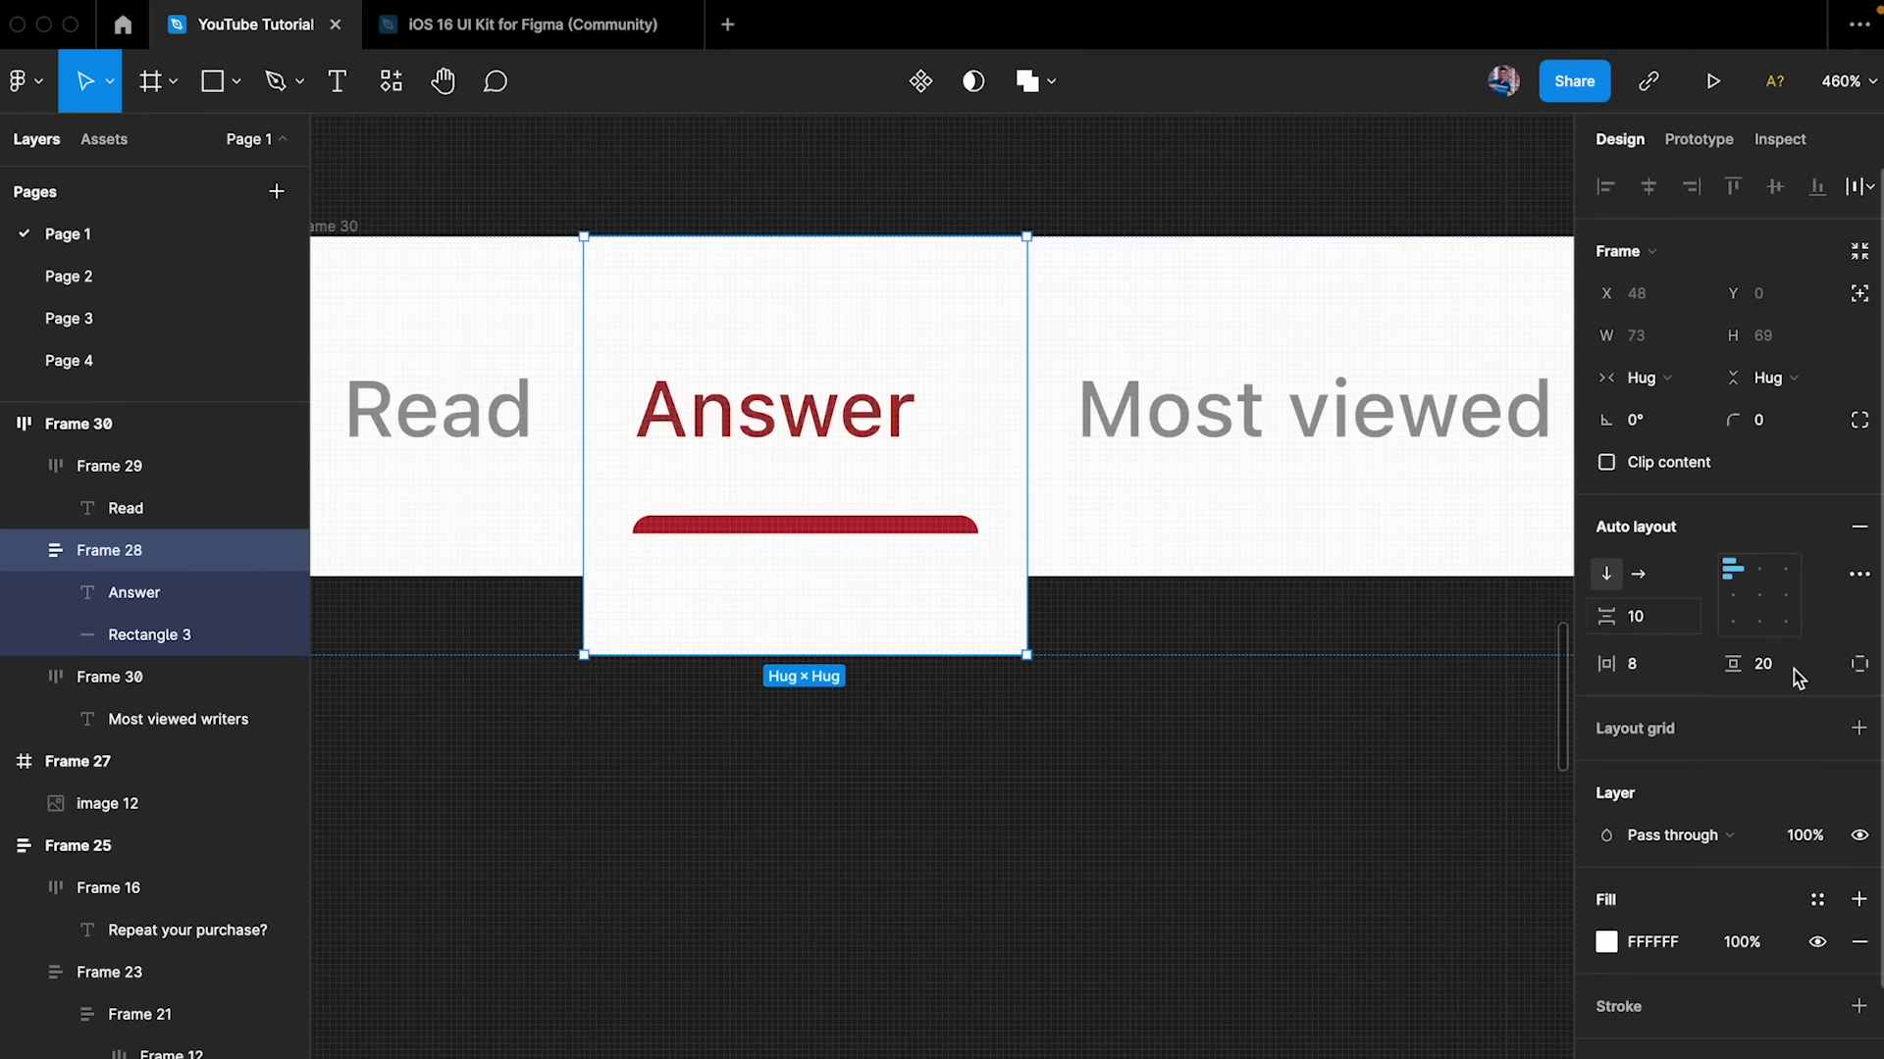
scroll(959, 576, up, 5)
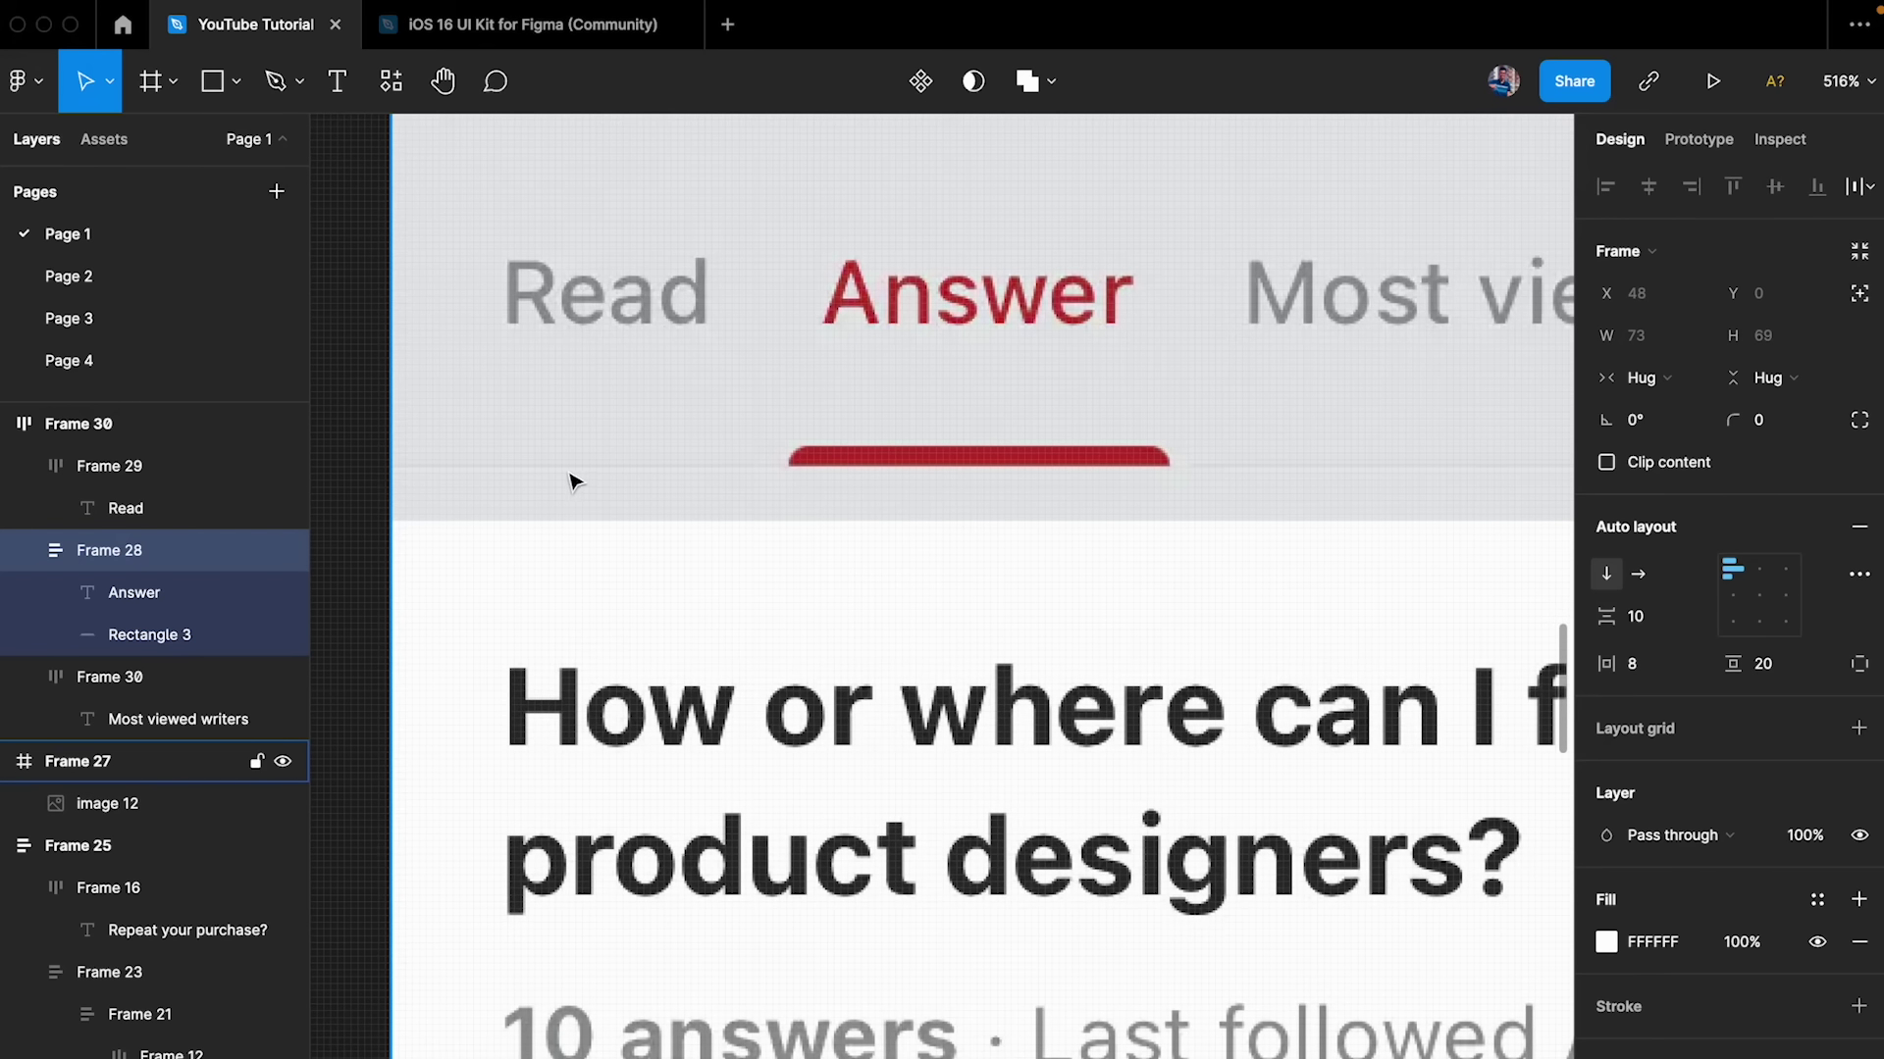
- Set the "Answer" tab's bottom padding to 0, leaving its other paddings as they are
scroll(704, 469, down, 5)
scroll(949, 474, right, 5)
scroll(950, 475, up, 5)
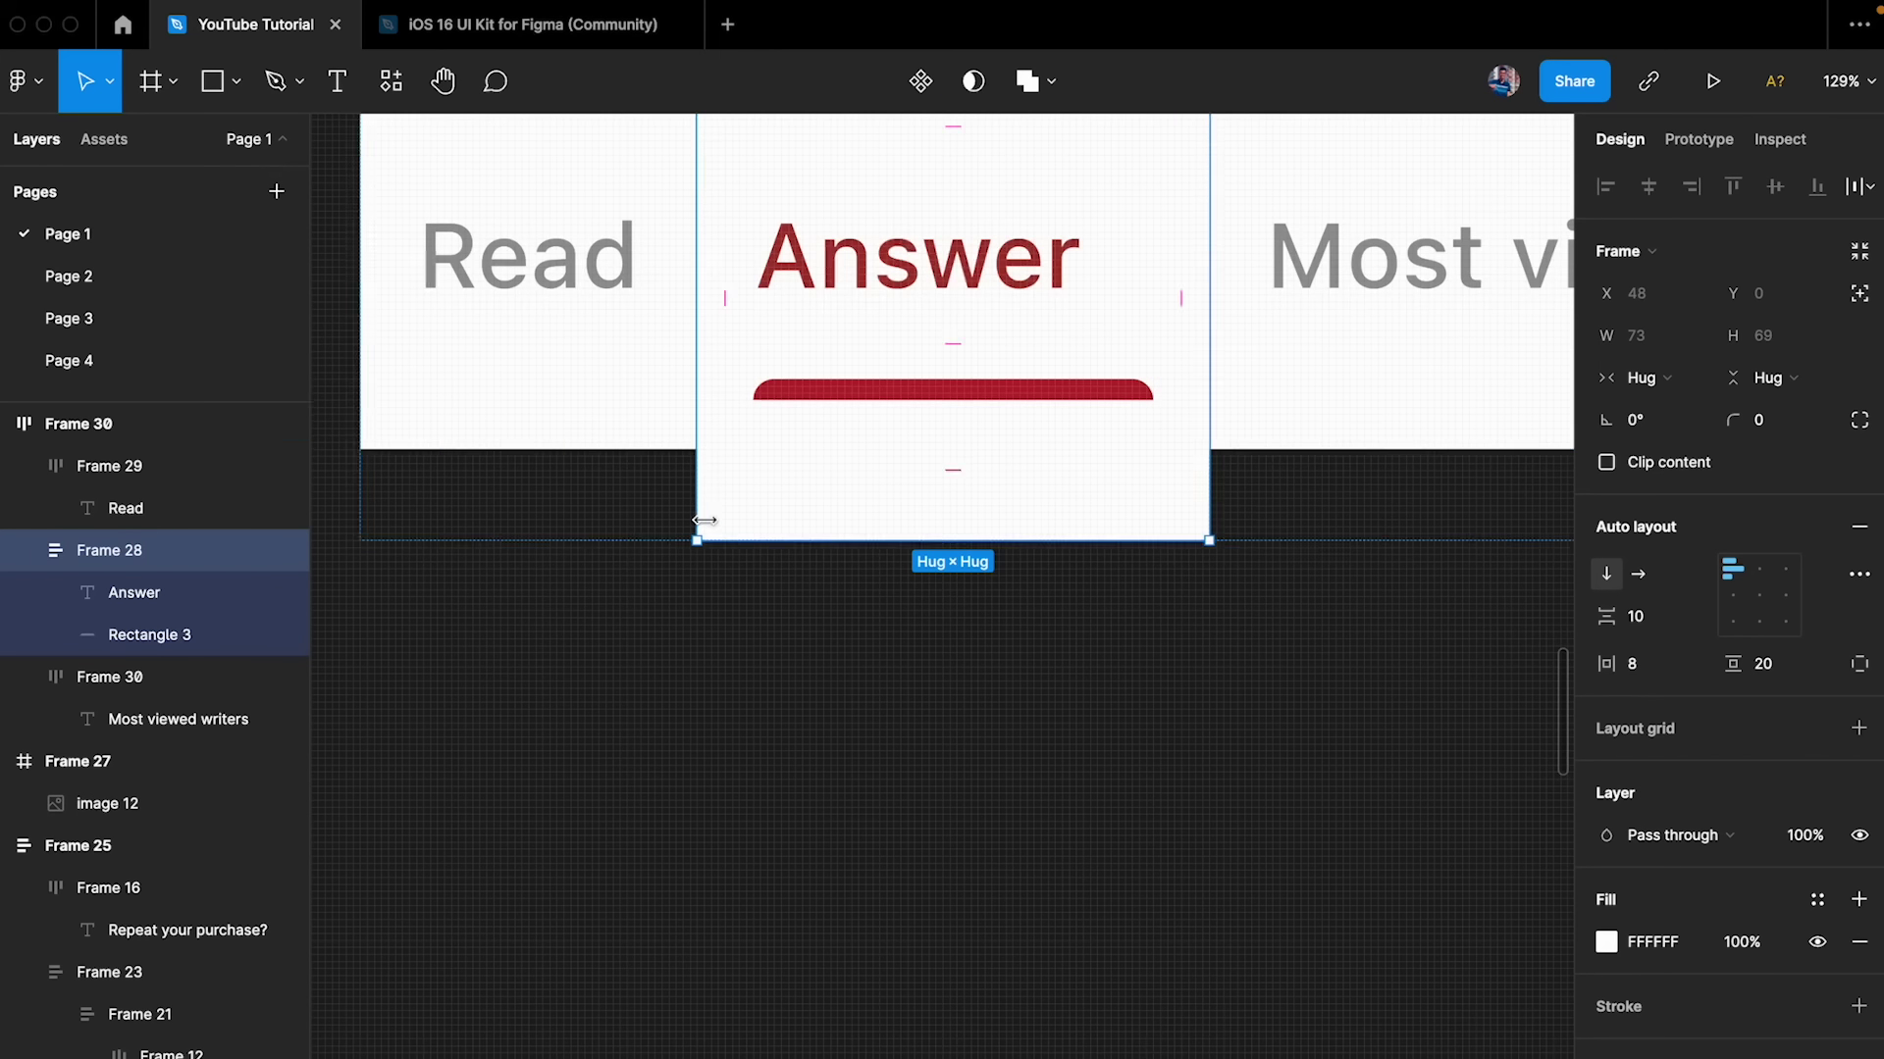
click(1859, 665)
click(1766, 709)
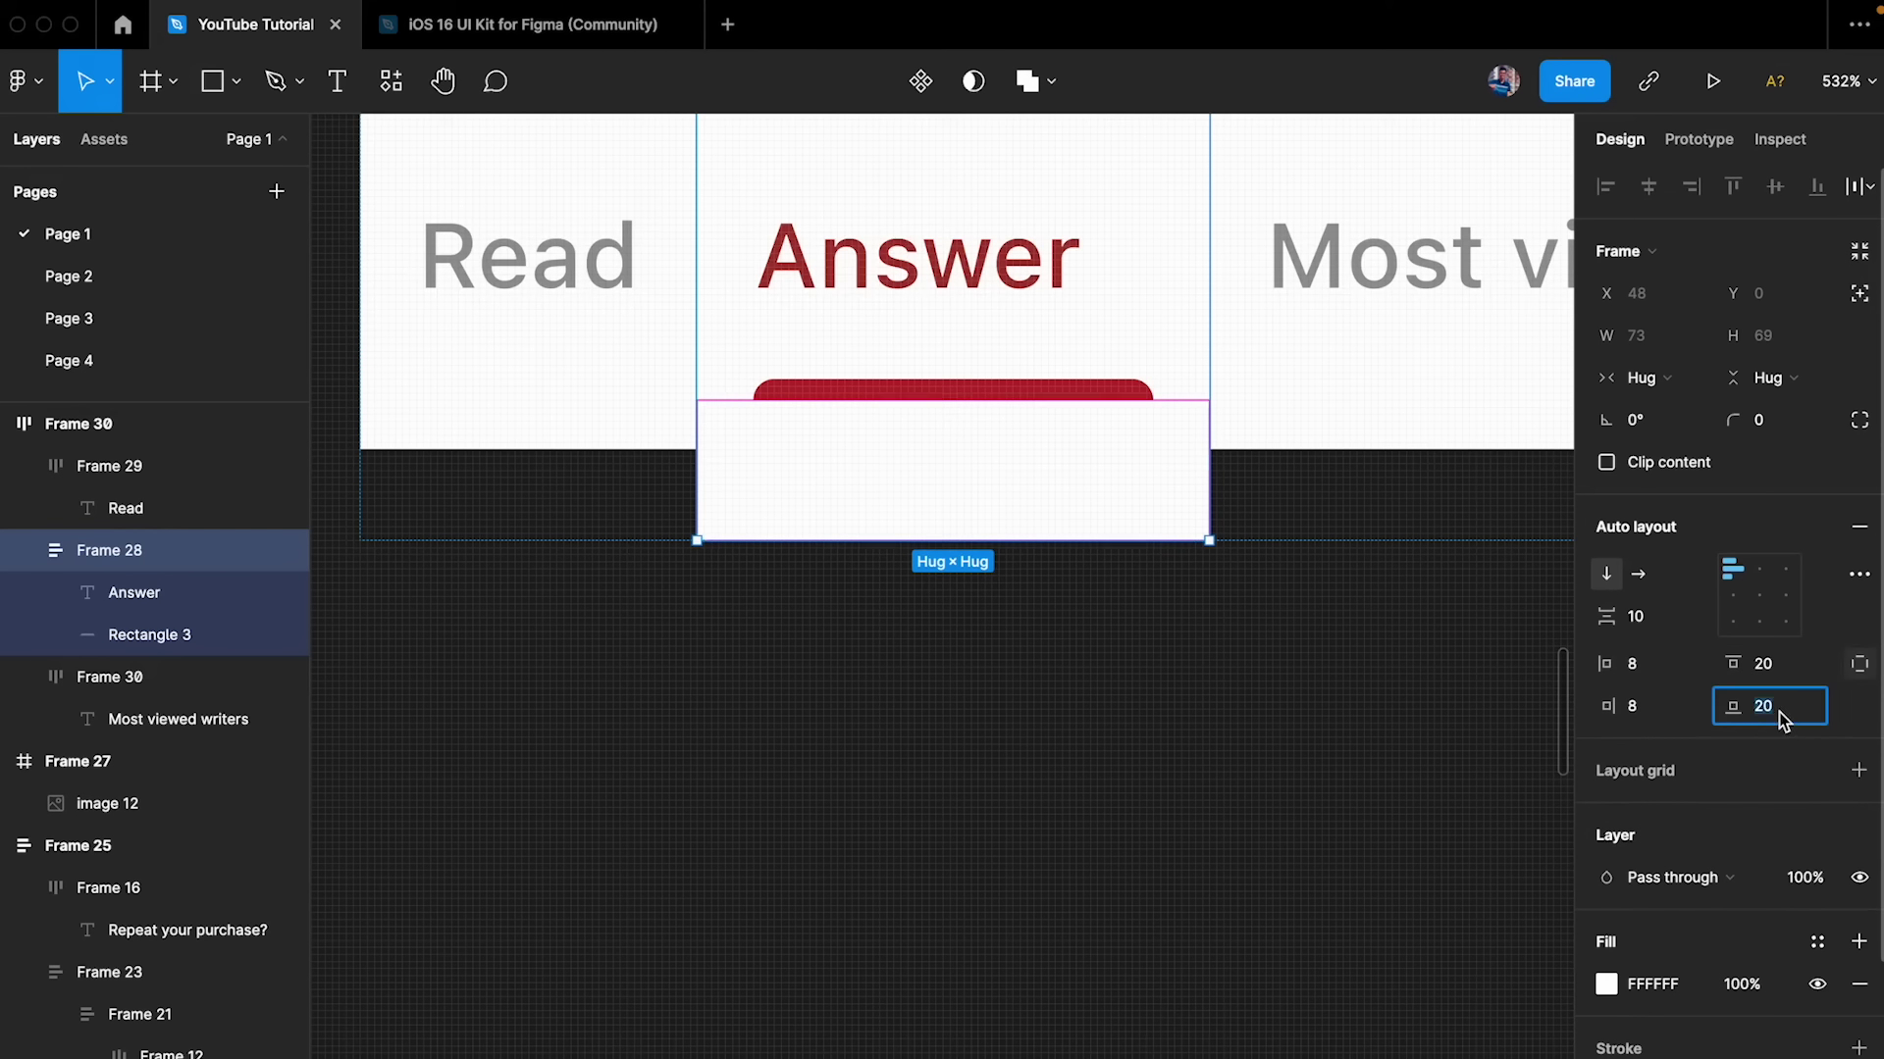
text(0)
key(Return)
- Set the "Answer" tab's vertical resizing to Fill container so it matches the row's height
scroll(1075, 622, up, 4)
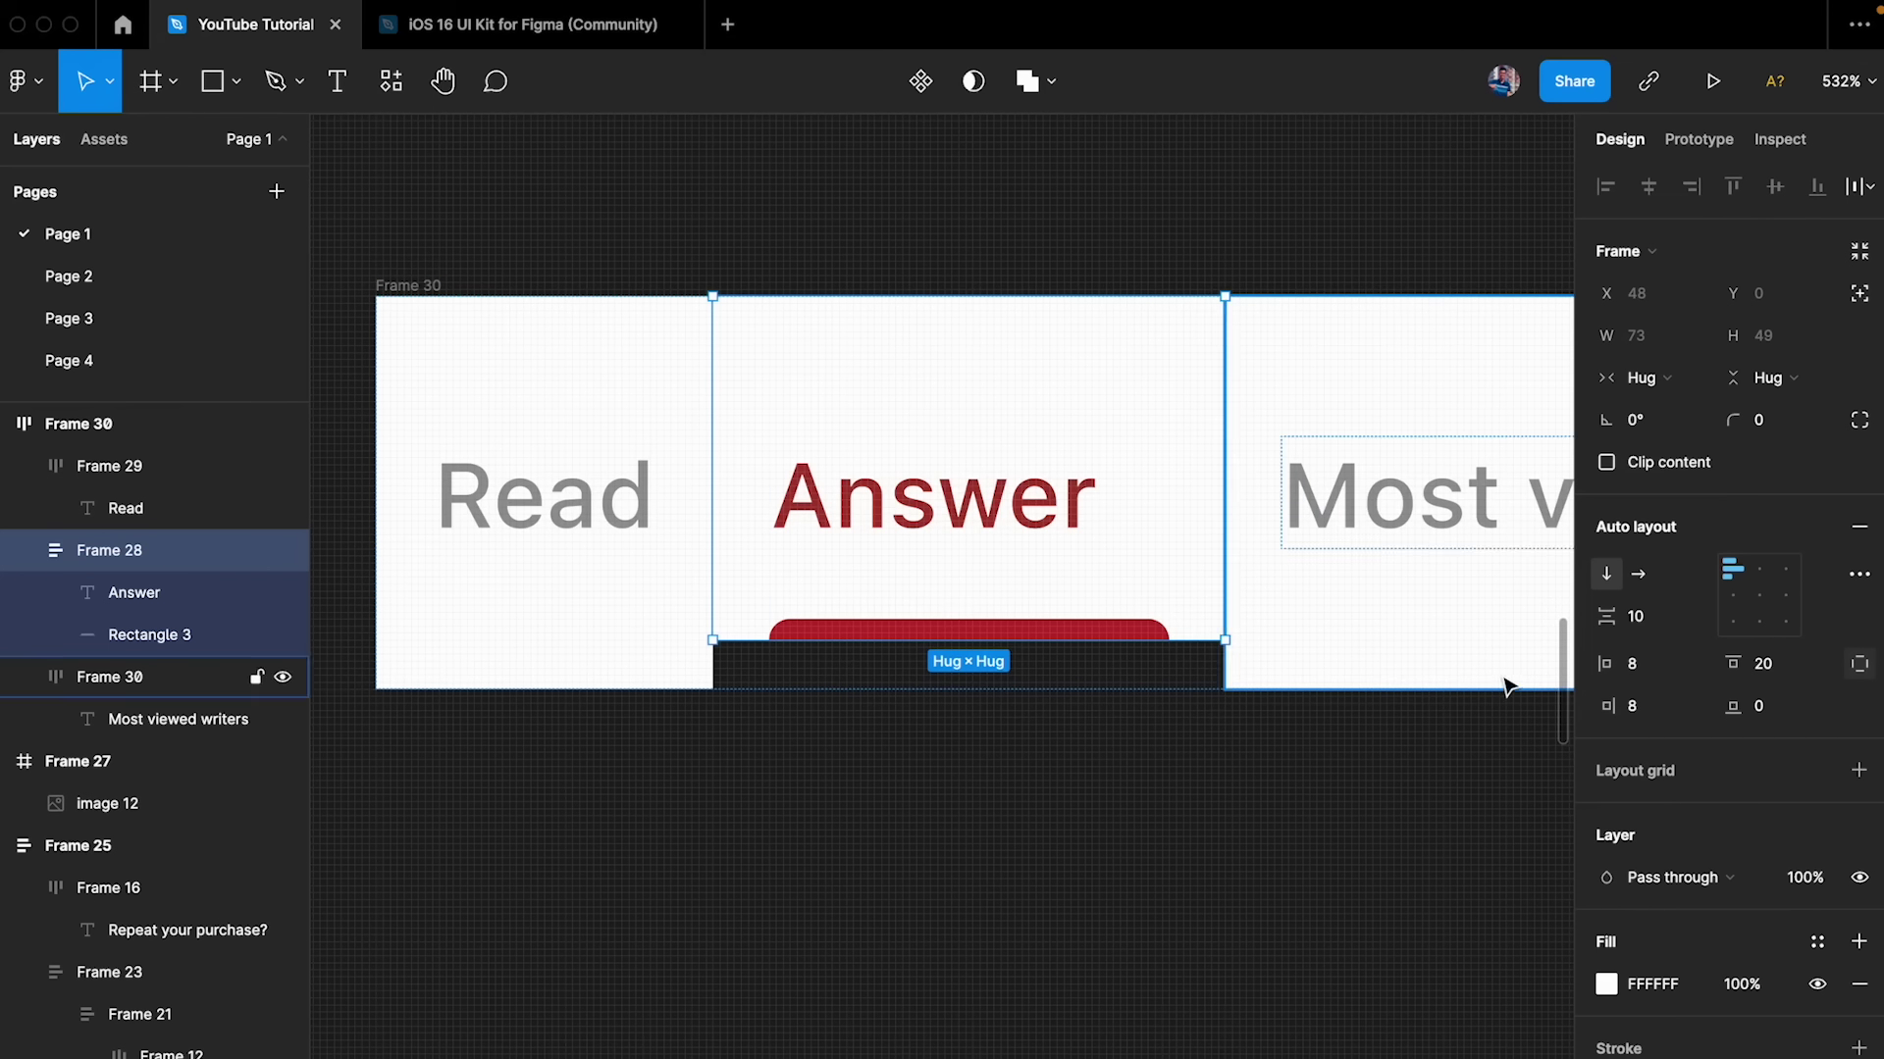
click(1791, 381)
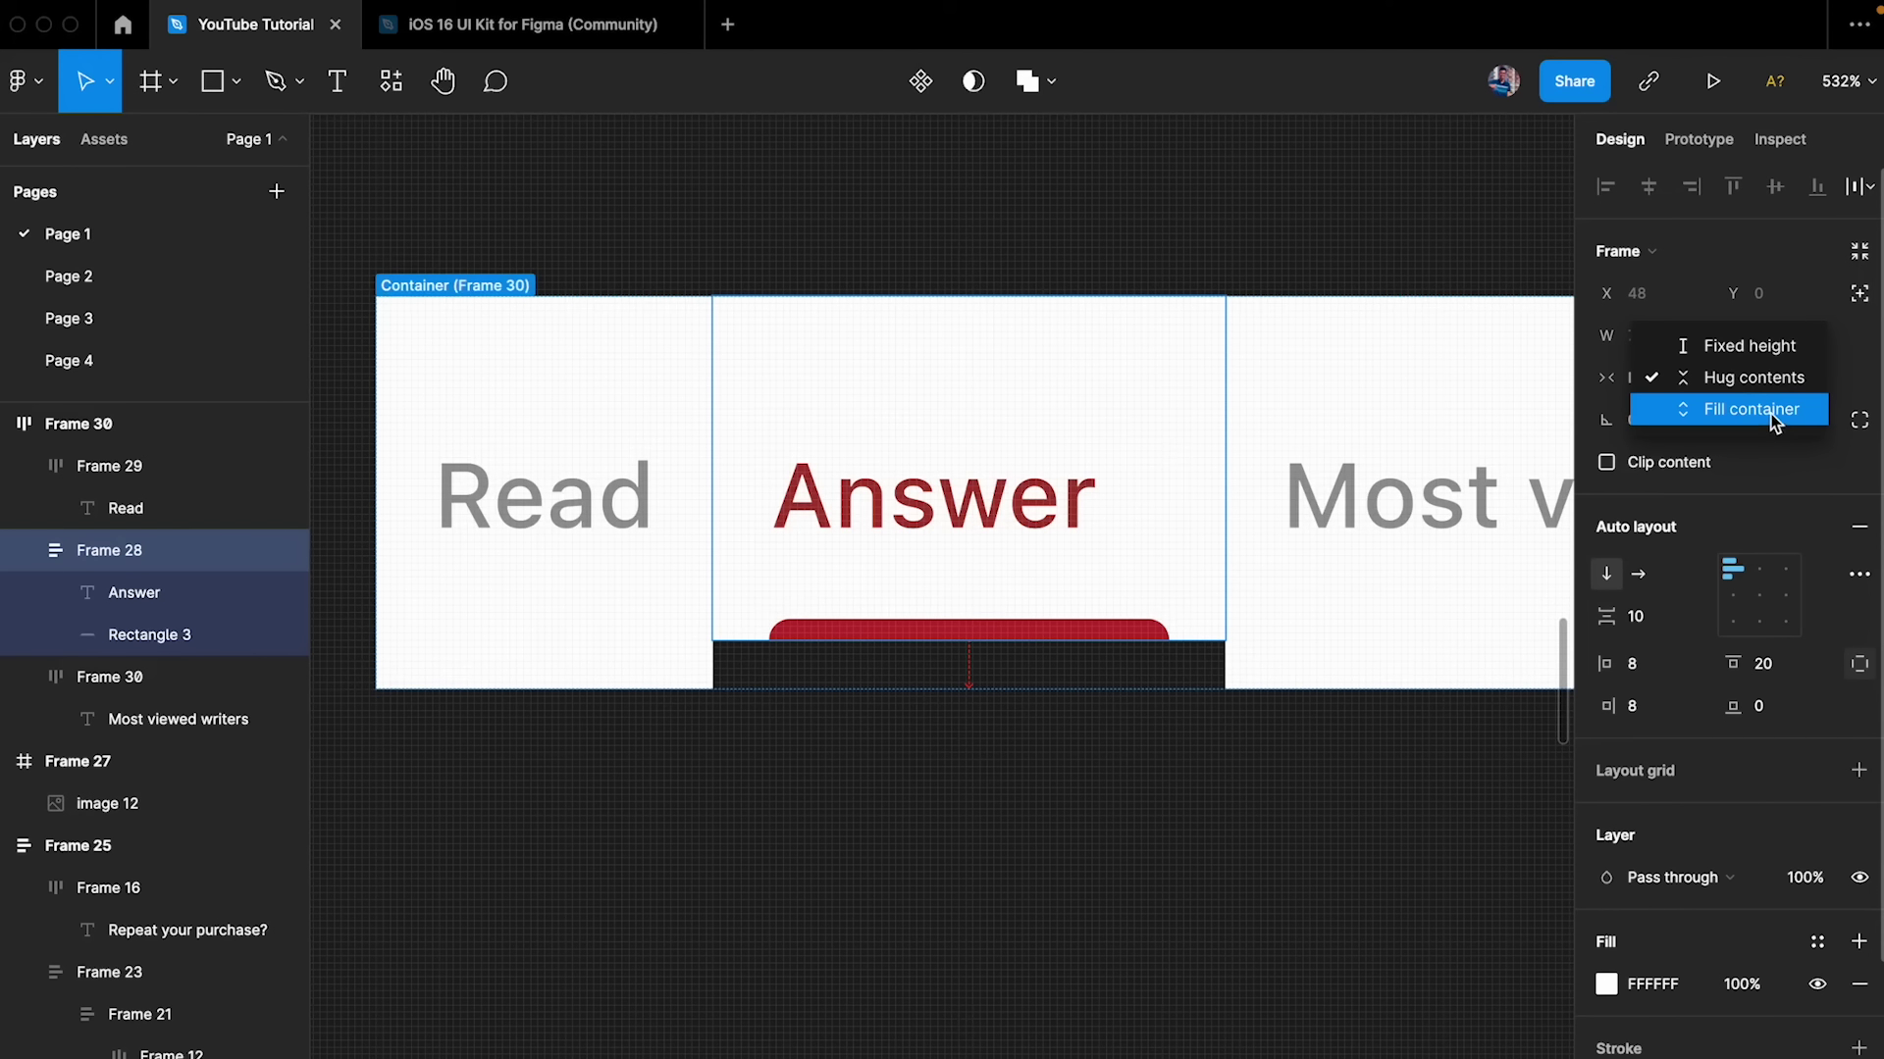
click(1775, 412)
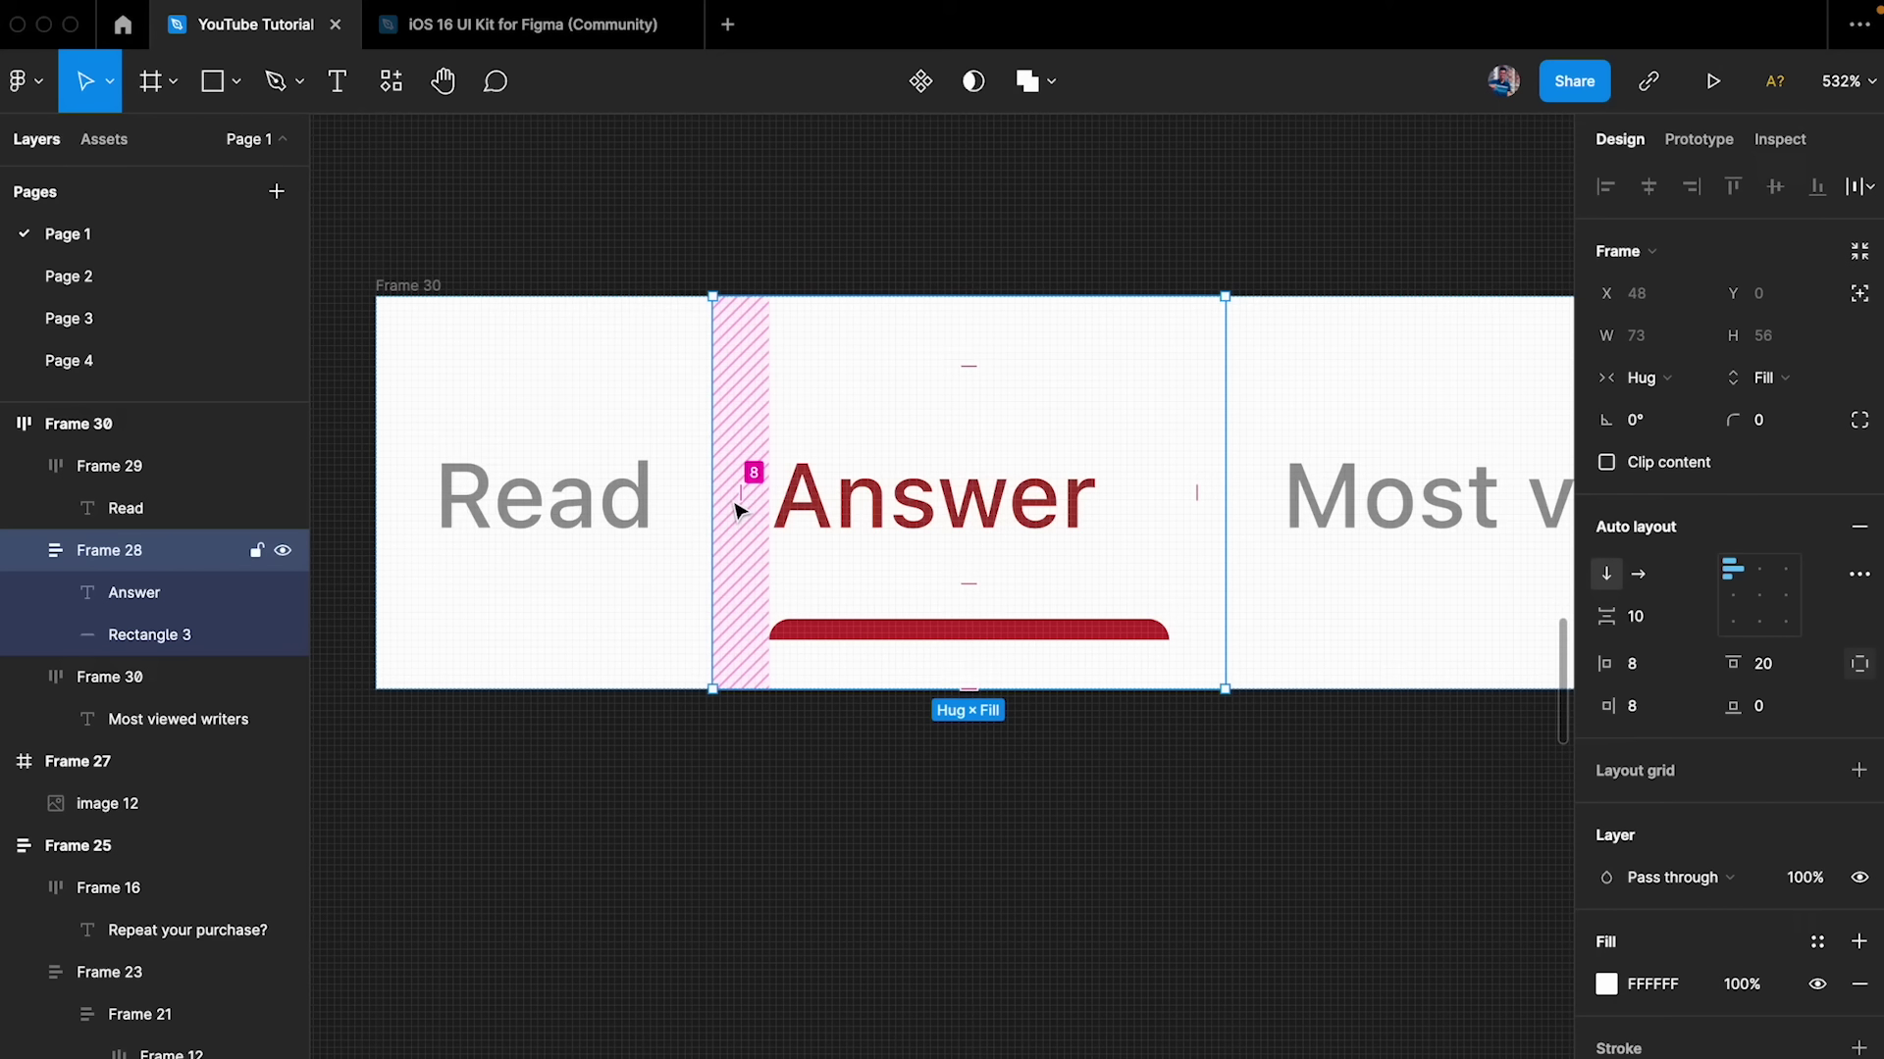
- Change the "Answer" tab's auto layout spacing mode to Space between so the red bar sits on its bottom edge
click(933, 636)
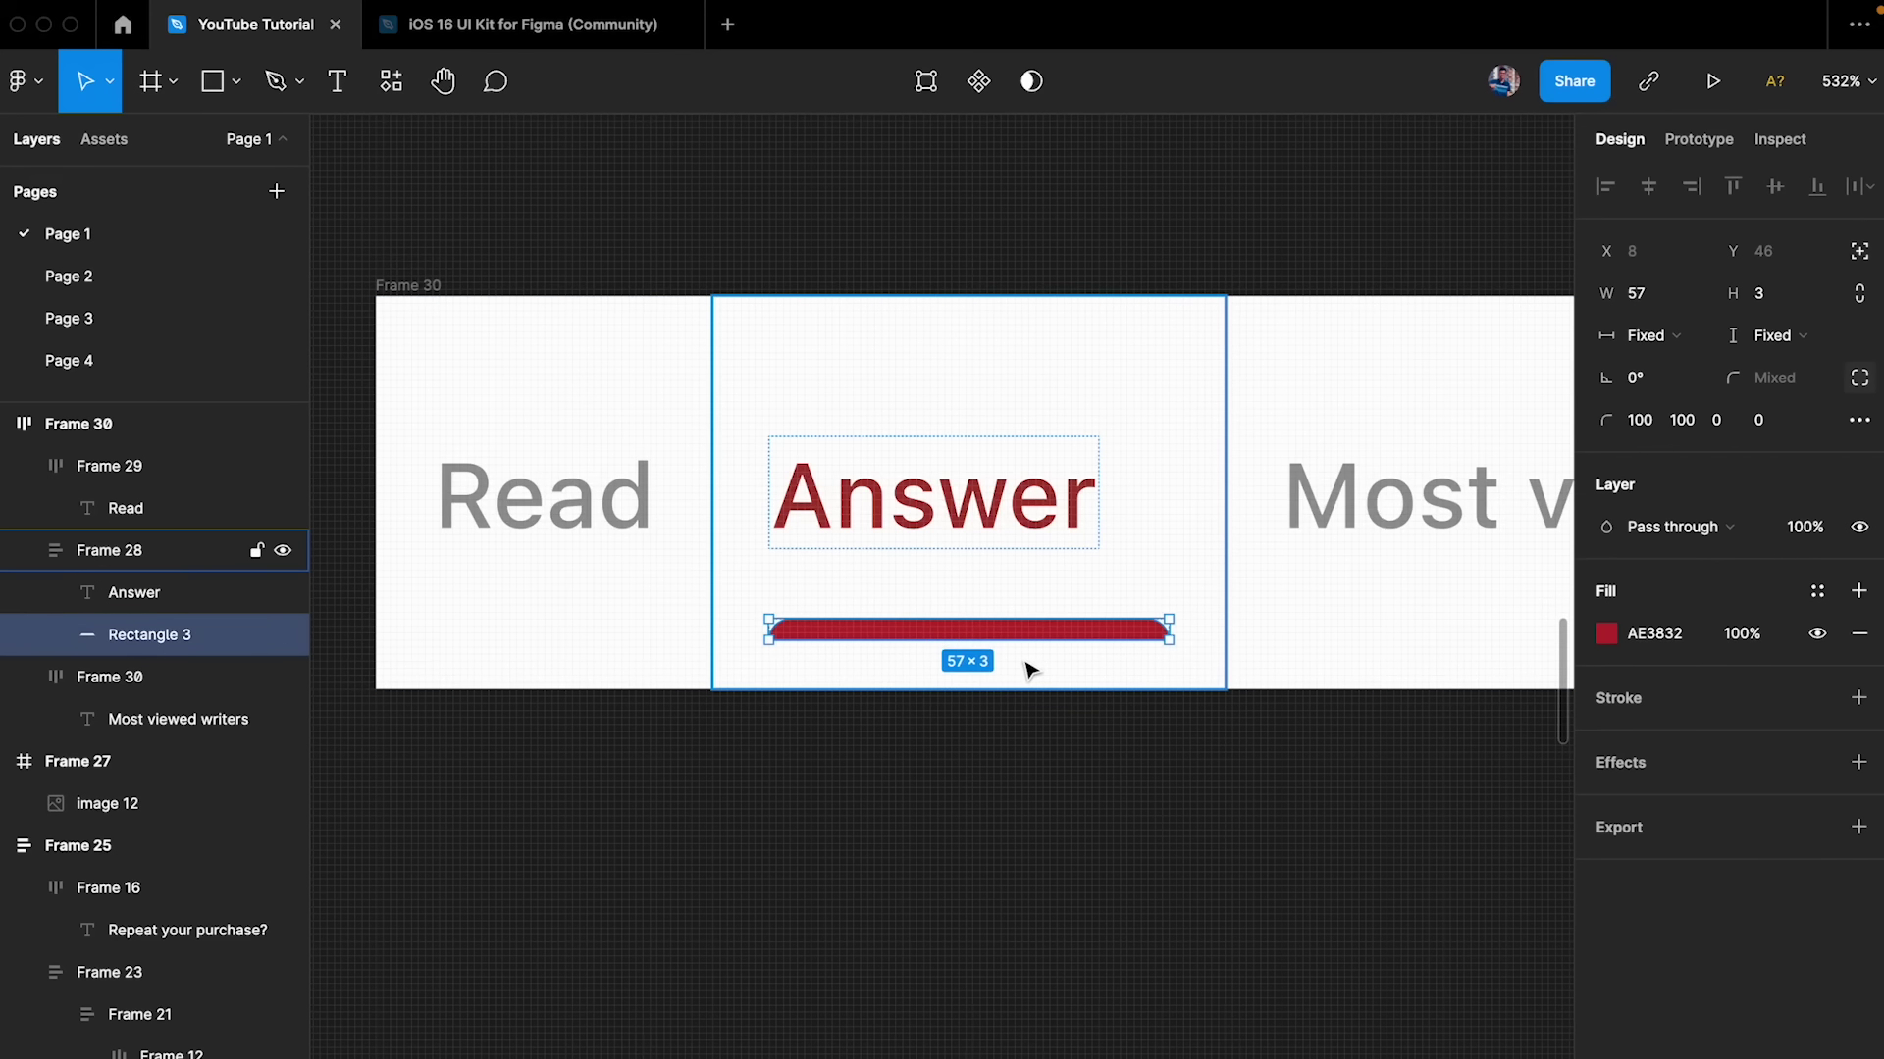
click(1010, 508)
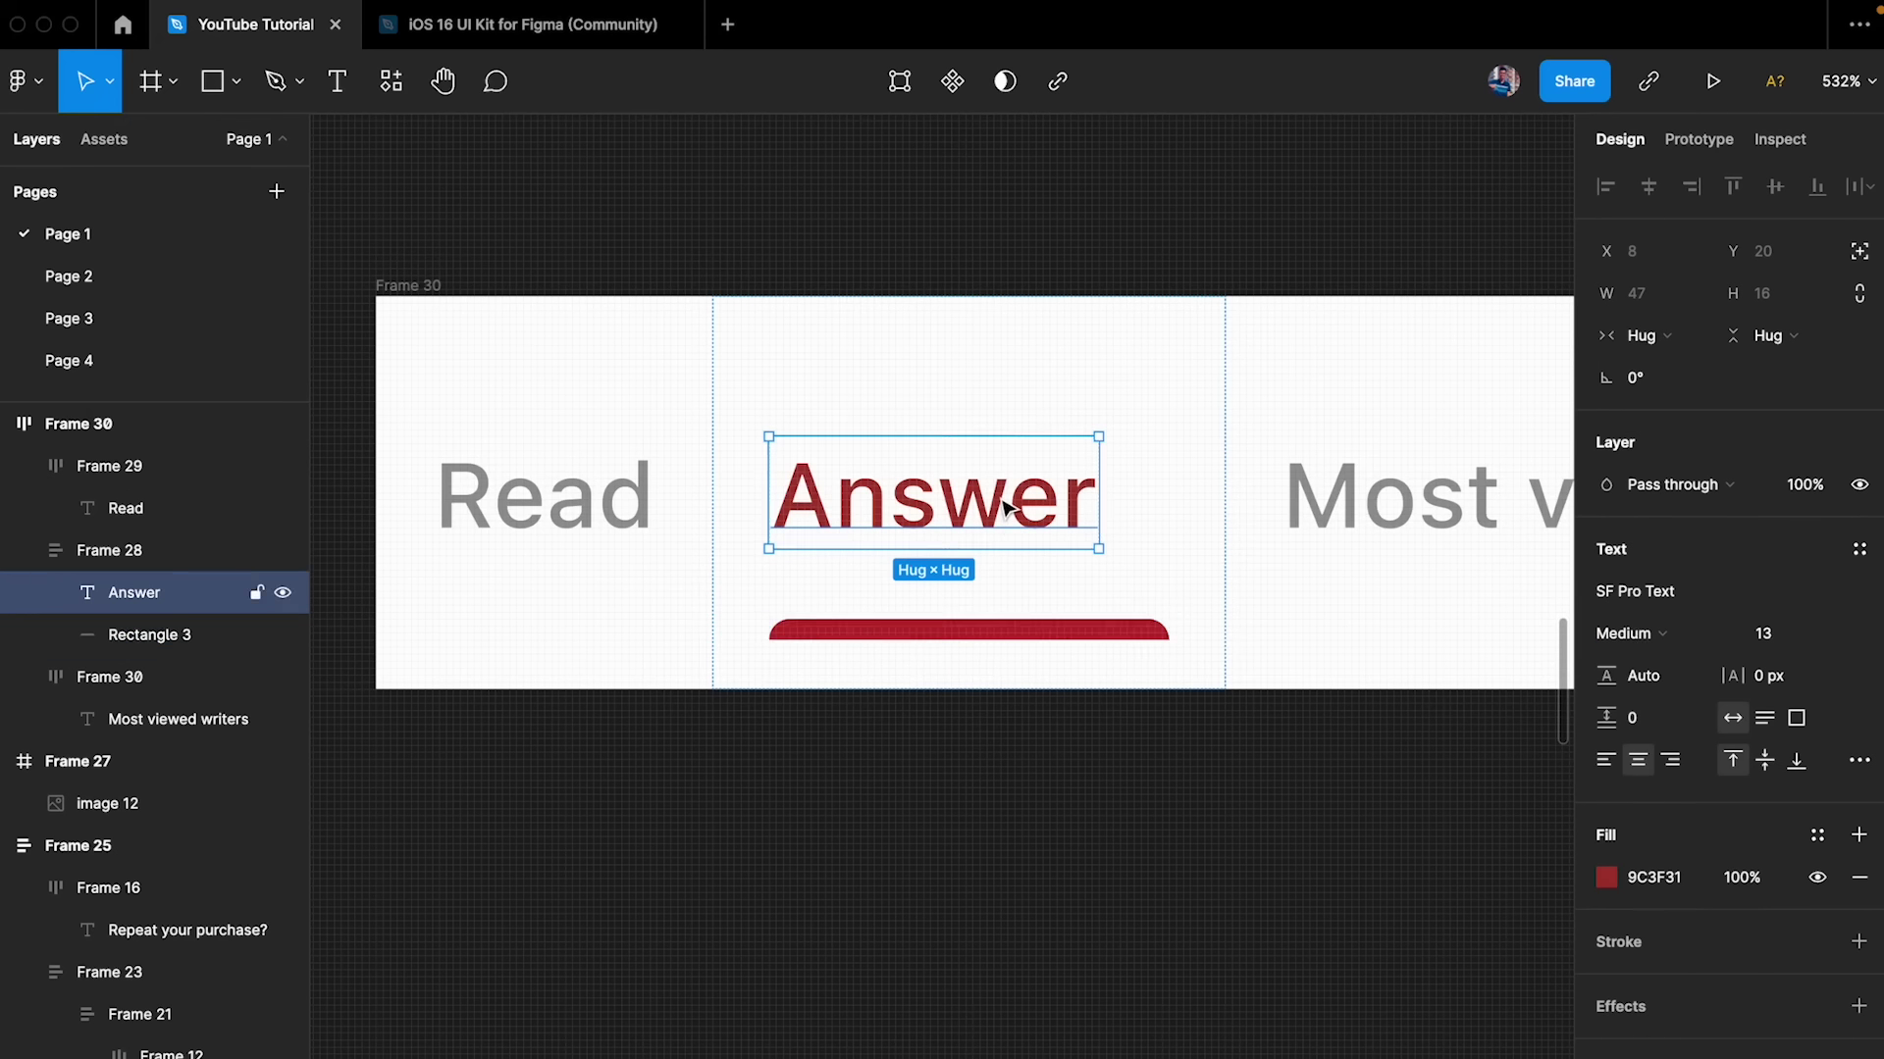
click(1161, 582)
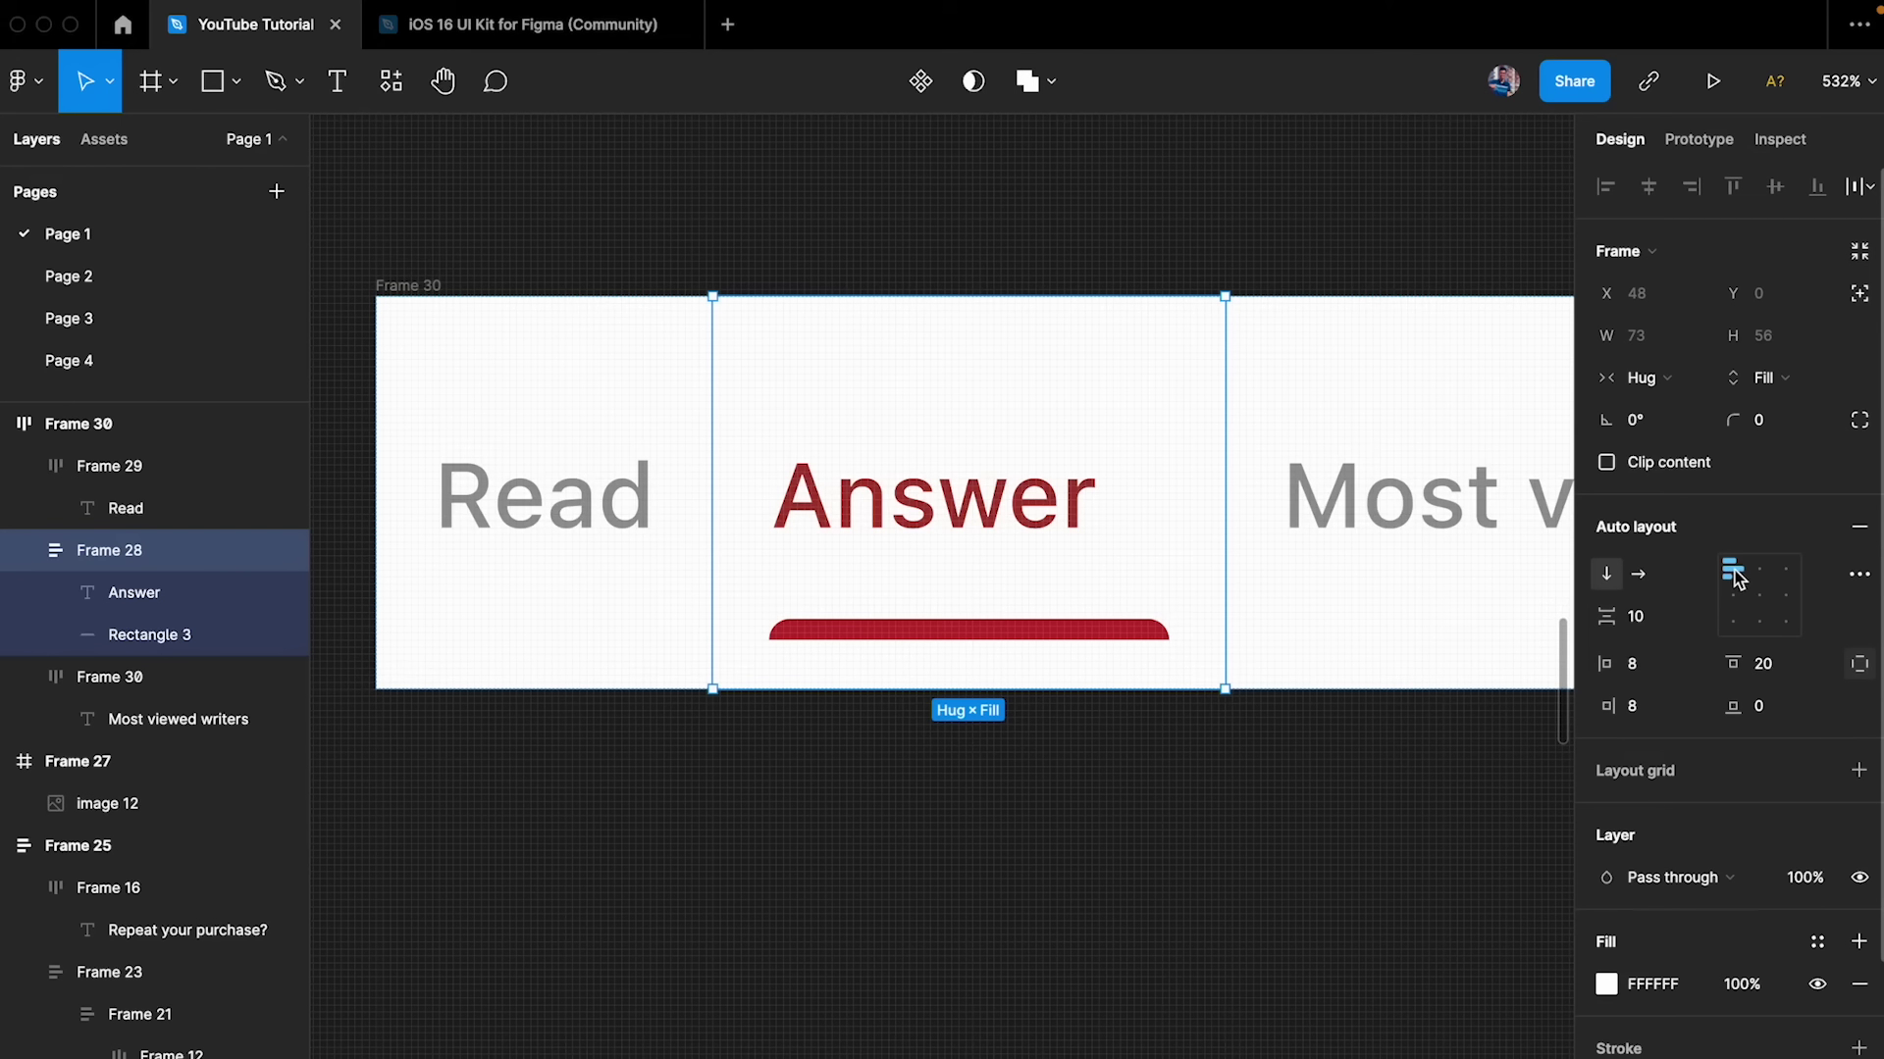
click(1858, 574)
click(1526, 815)
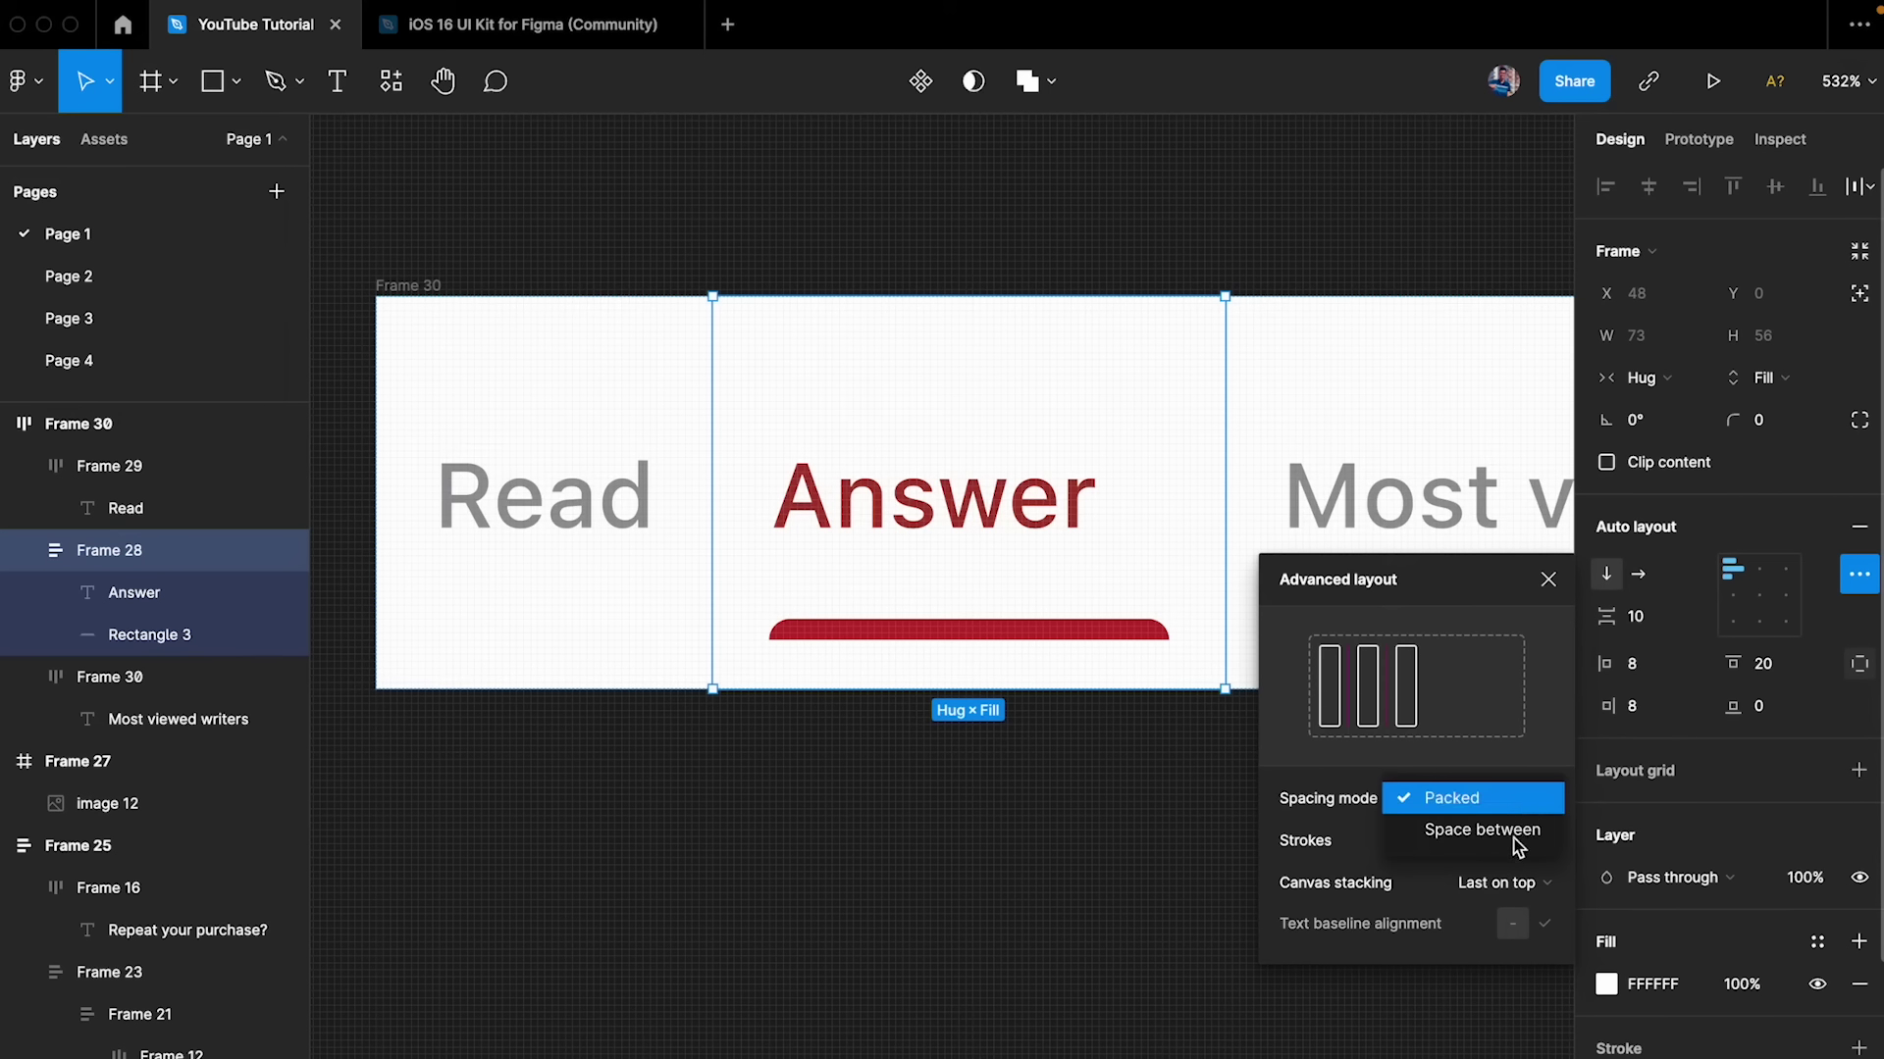
click(1509, 842)
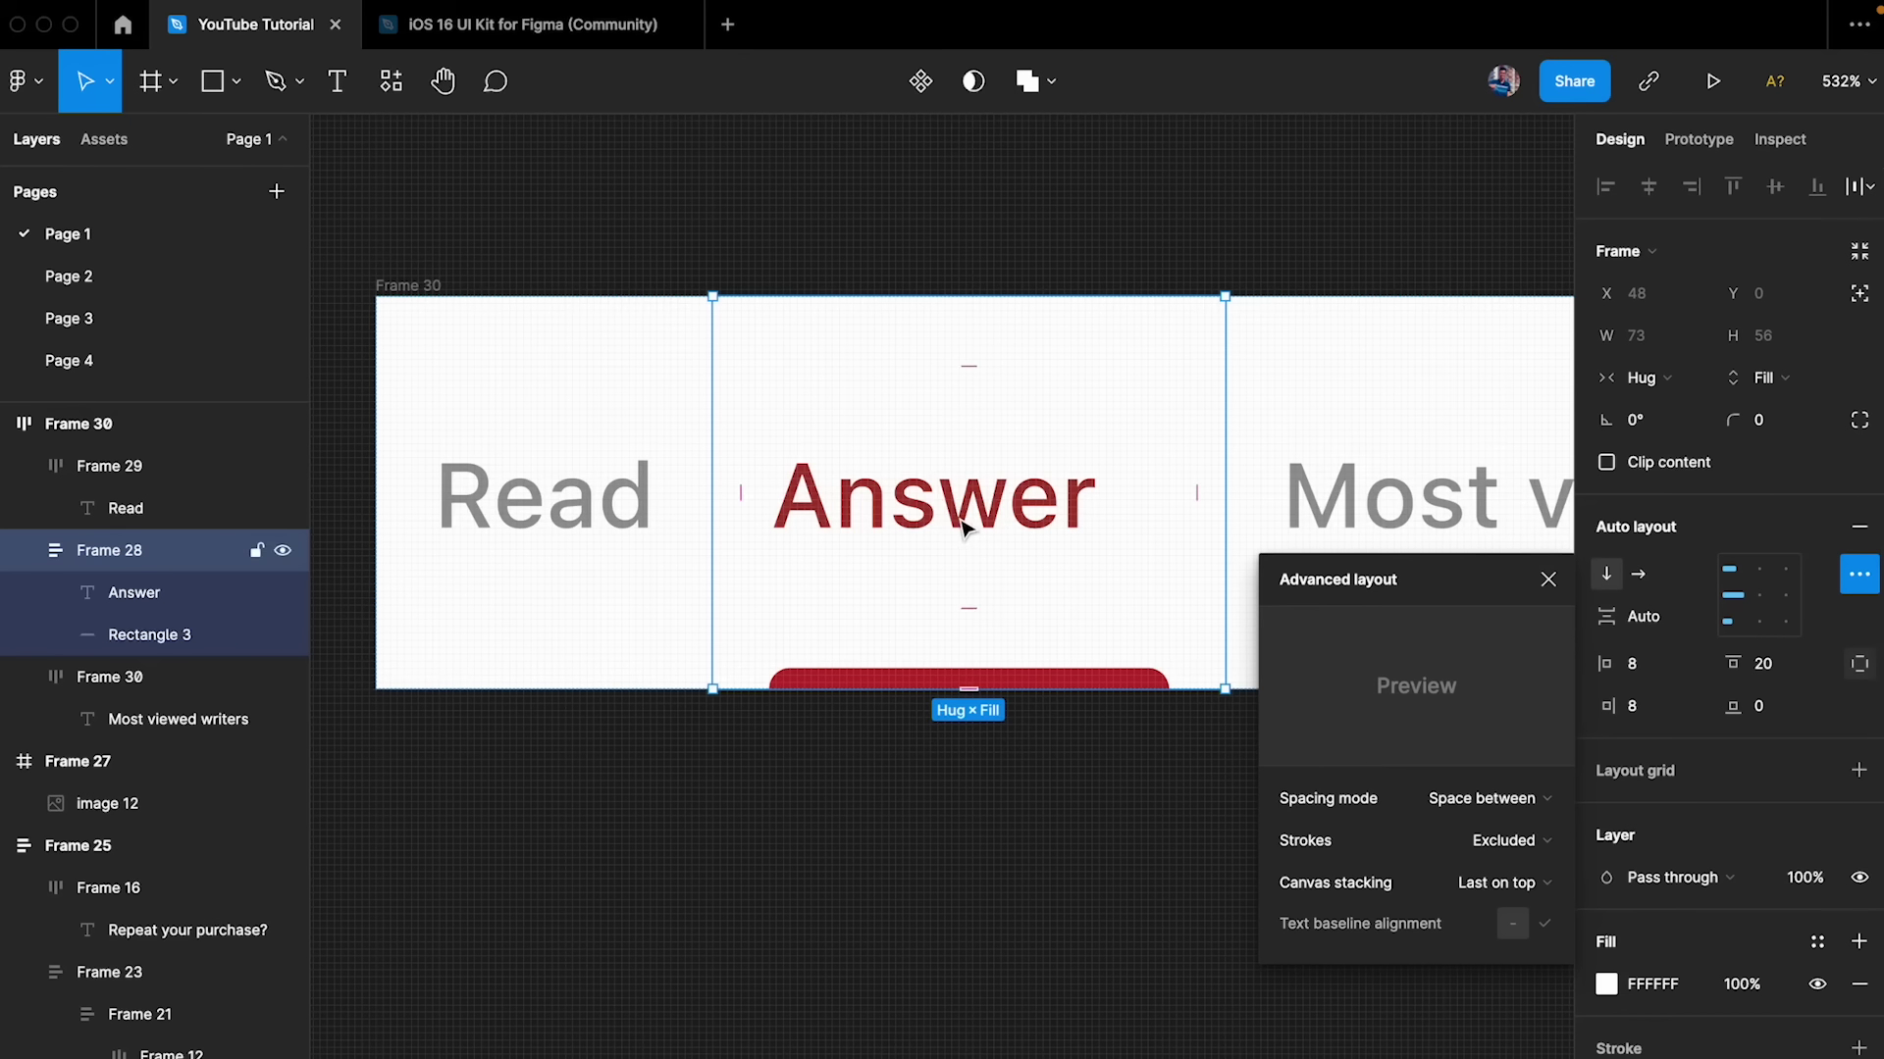
click(1548, 580)
- Align the "Answer" tab's contents to the horizontal centre
click(1105, 761)
click(1040, 564)
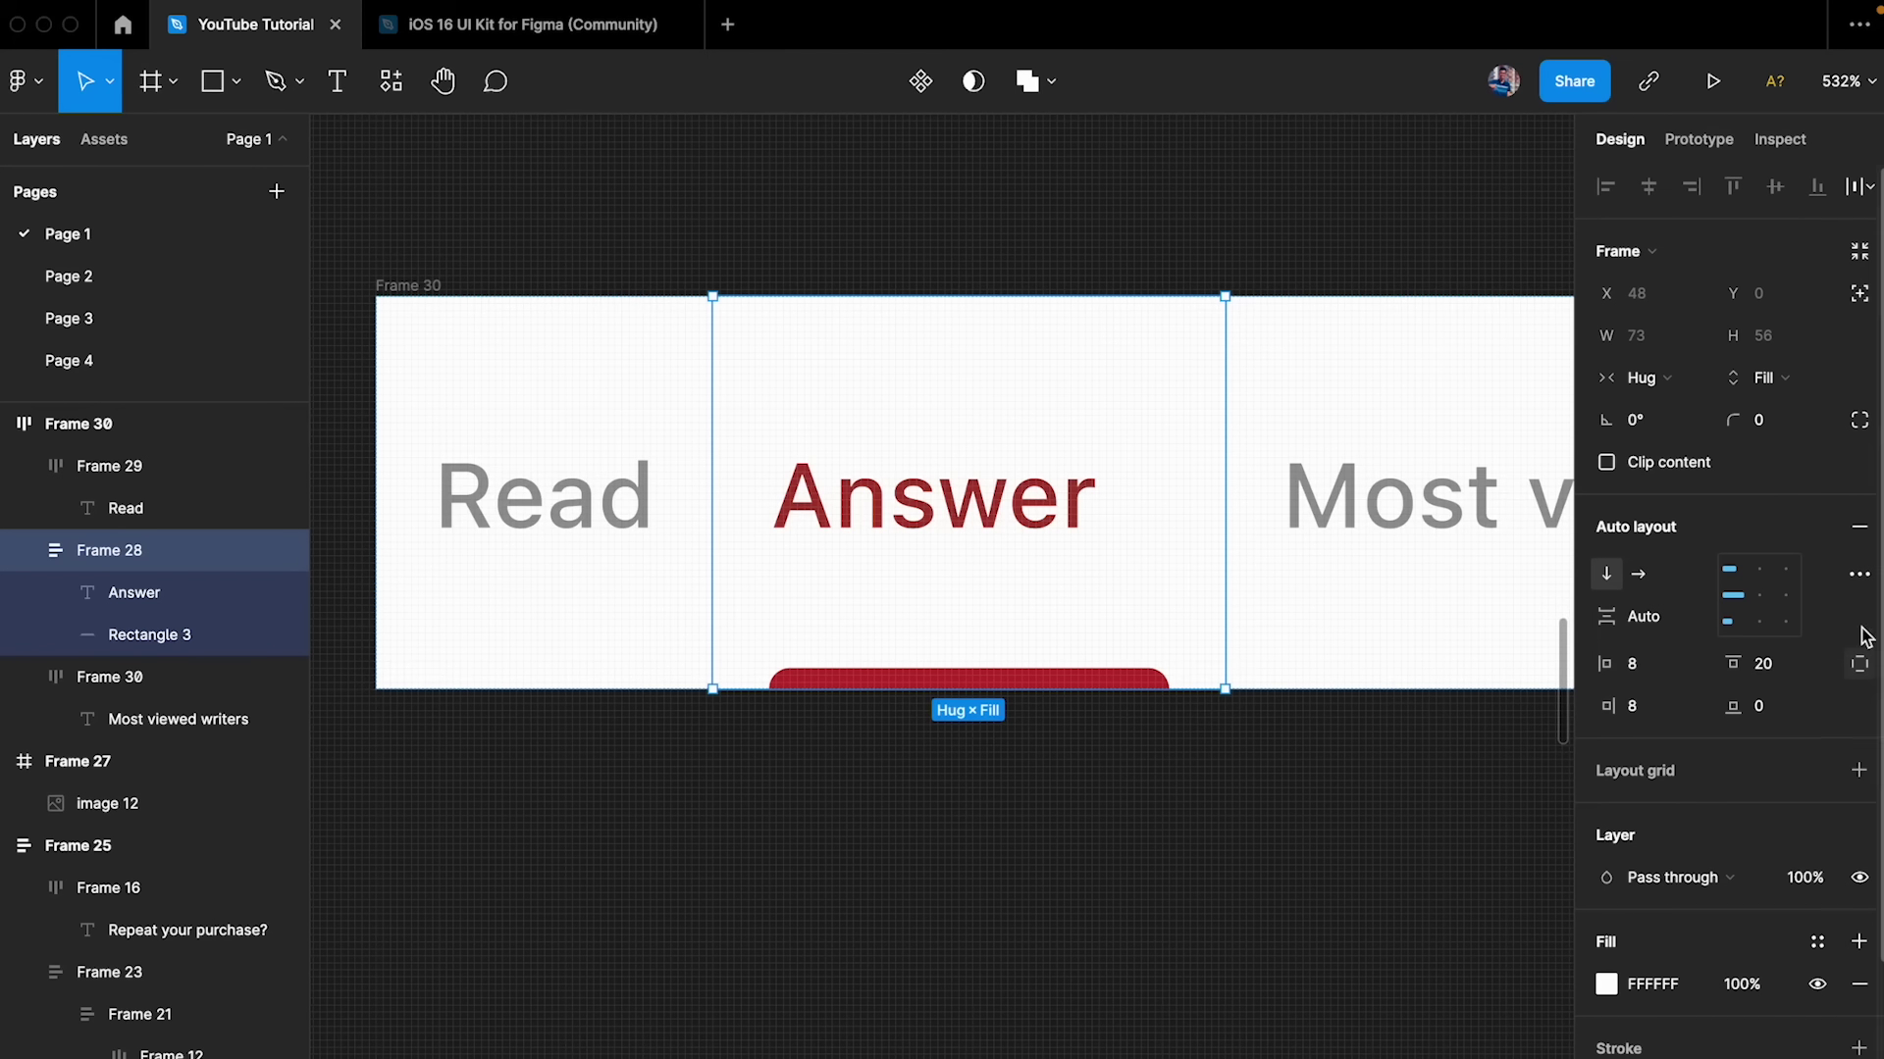
click(1766, 606)
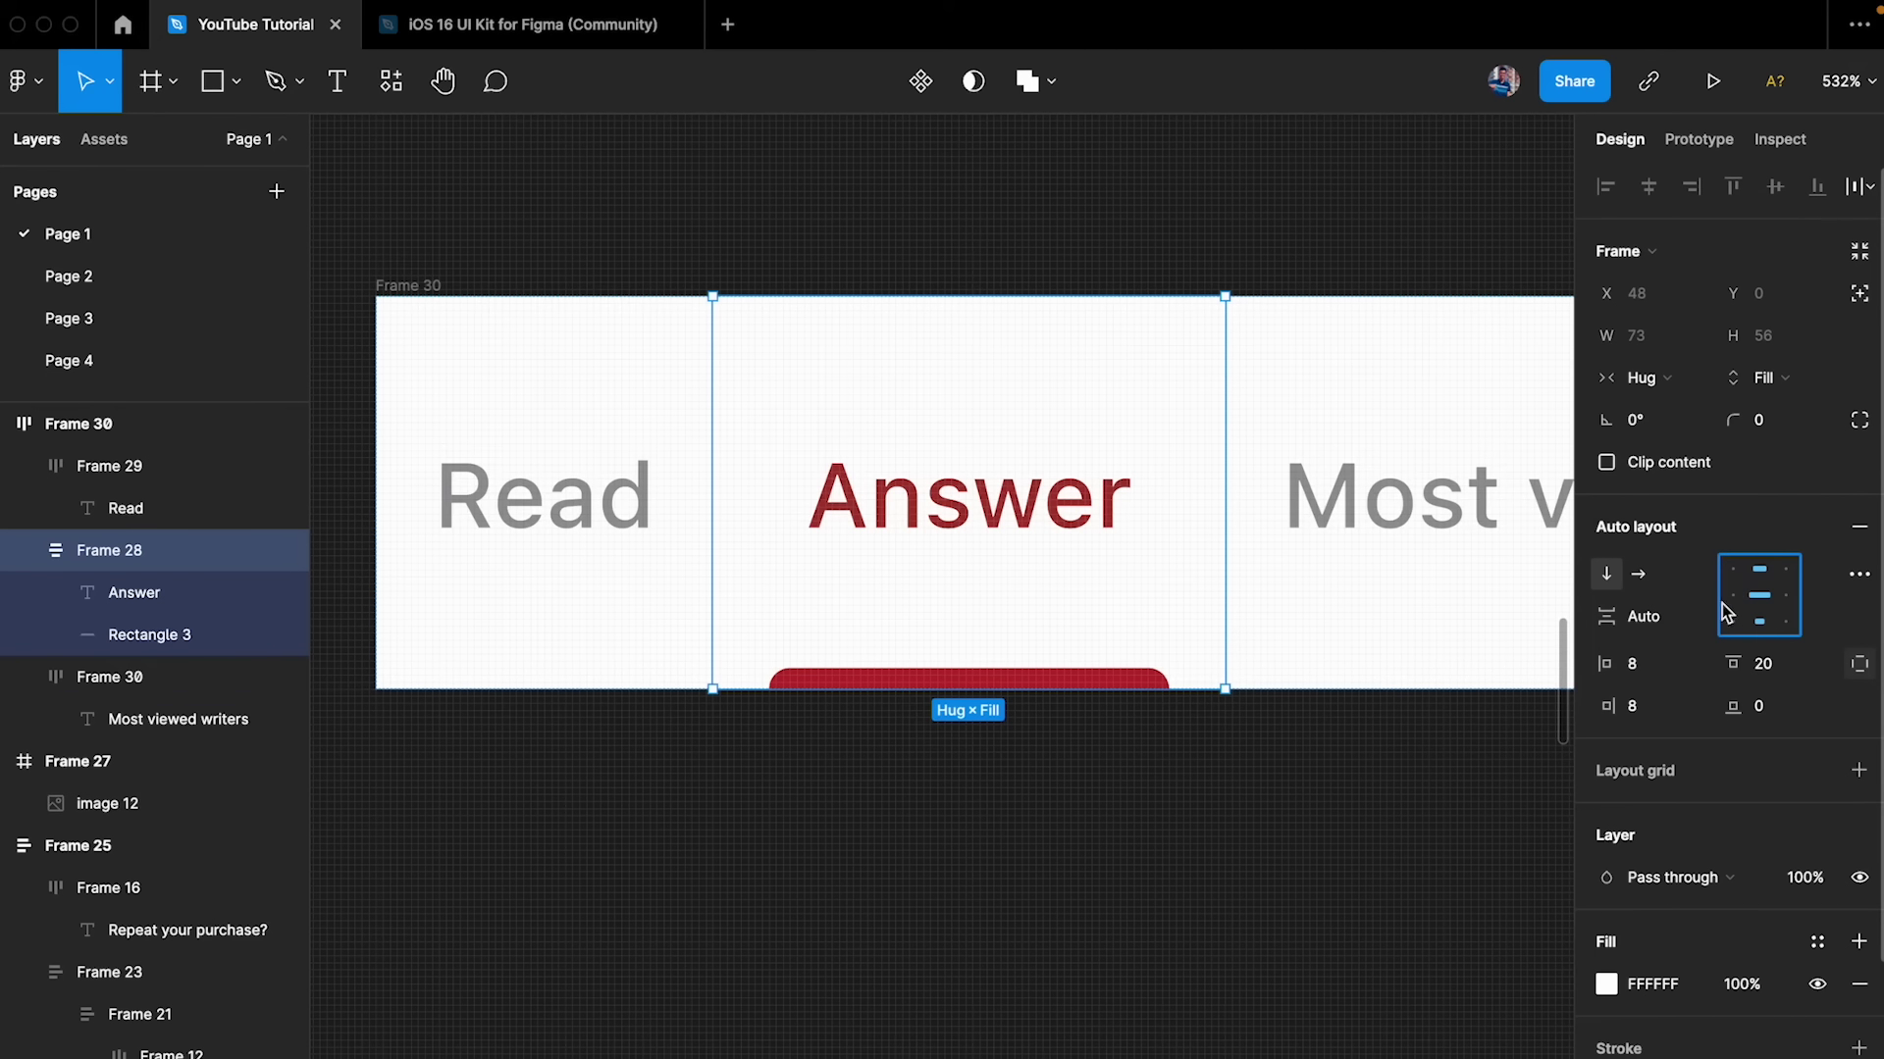
- Replace the "Answer" label with the longer test text "asdasdasdasdasd"
click(1094, 830)
double_click(1003, 533)
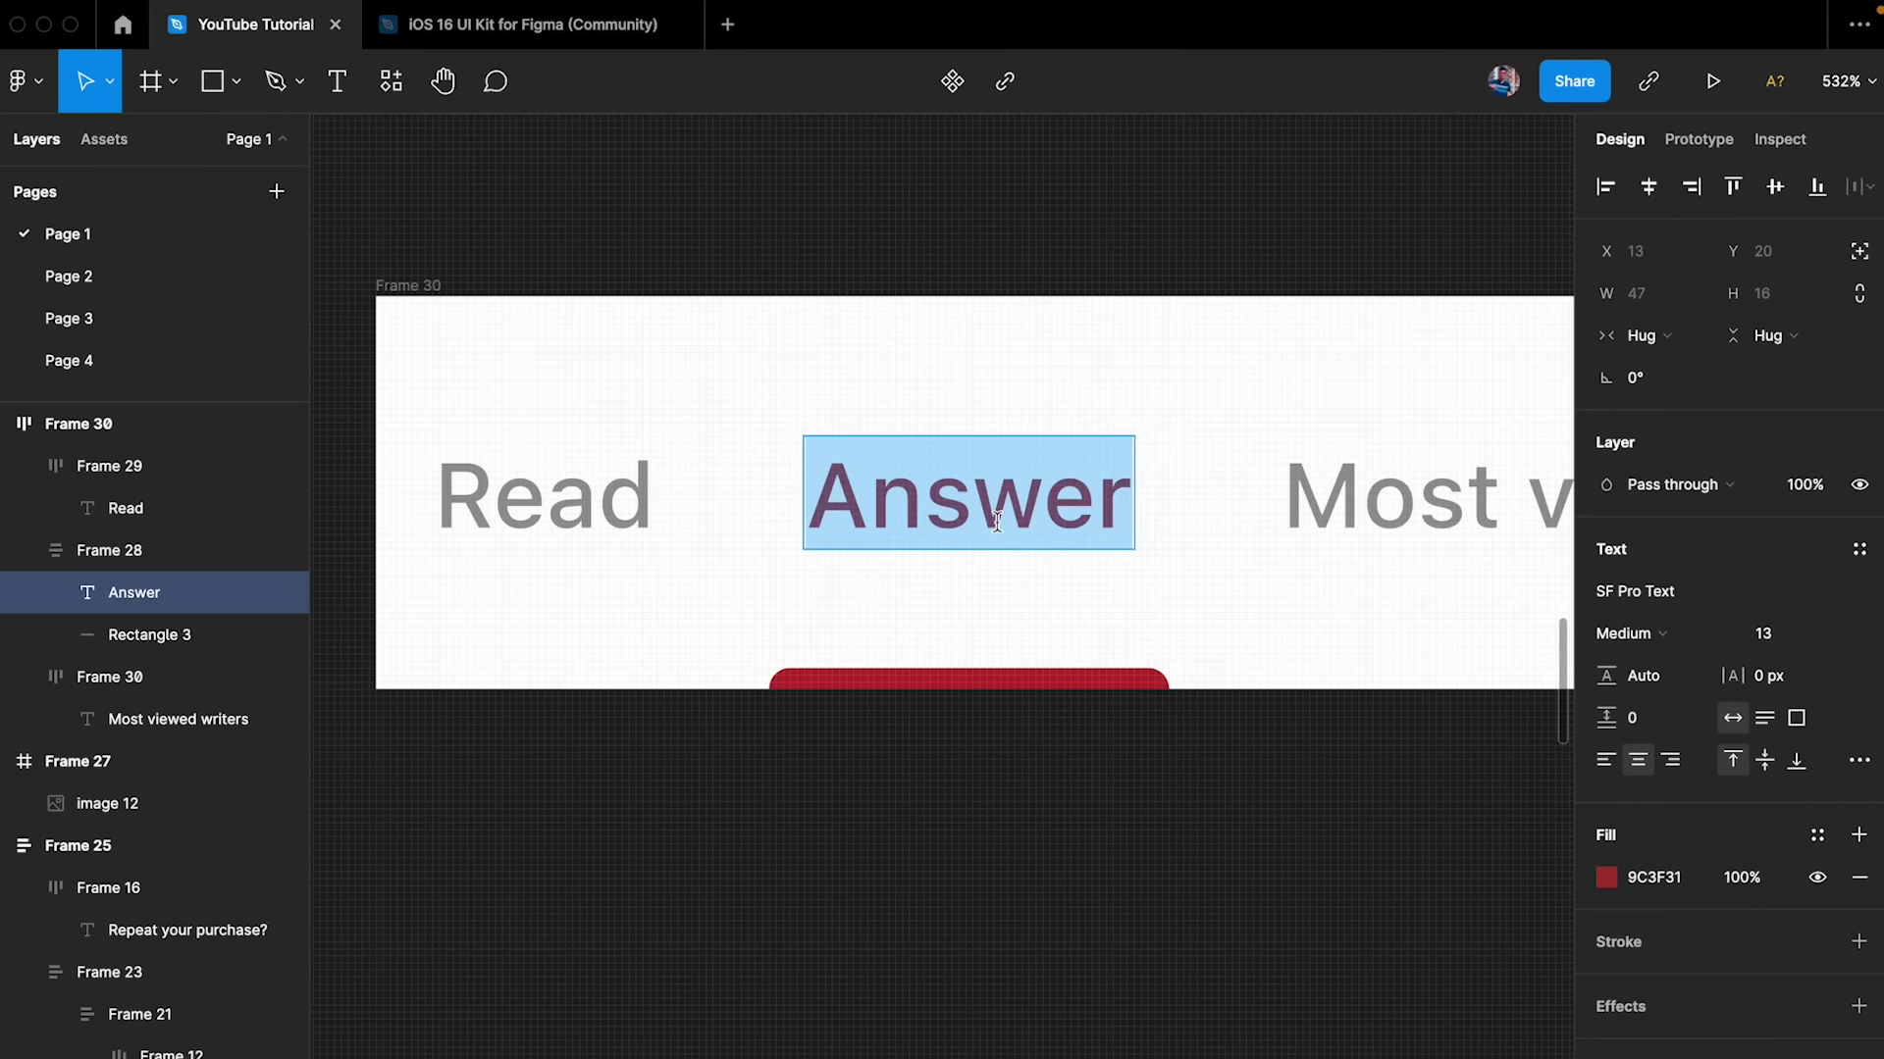
text(asdasdasdasdasd)
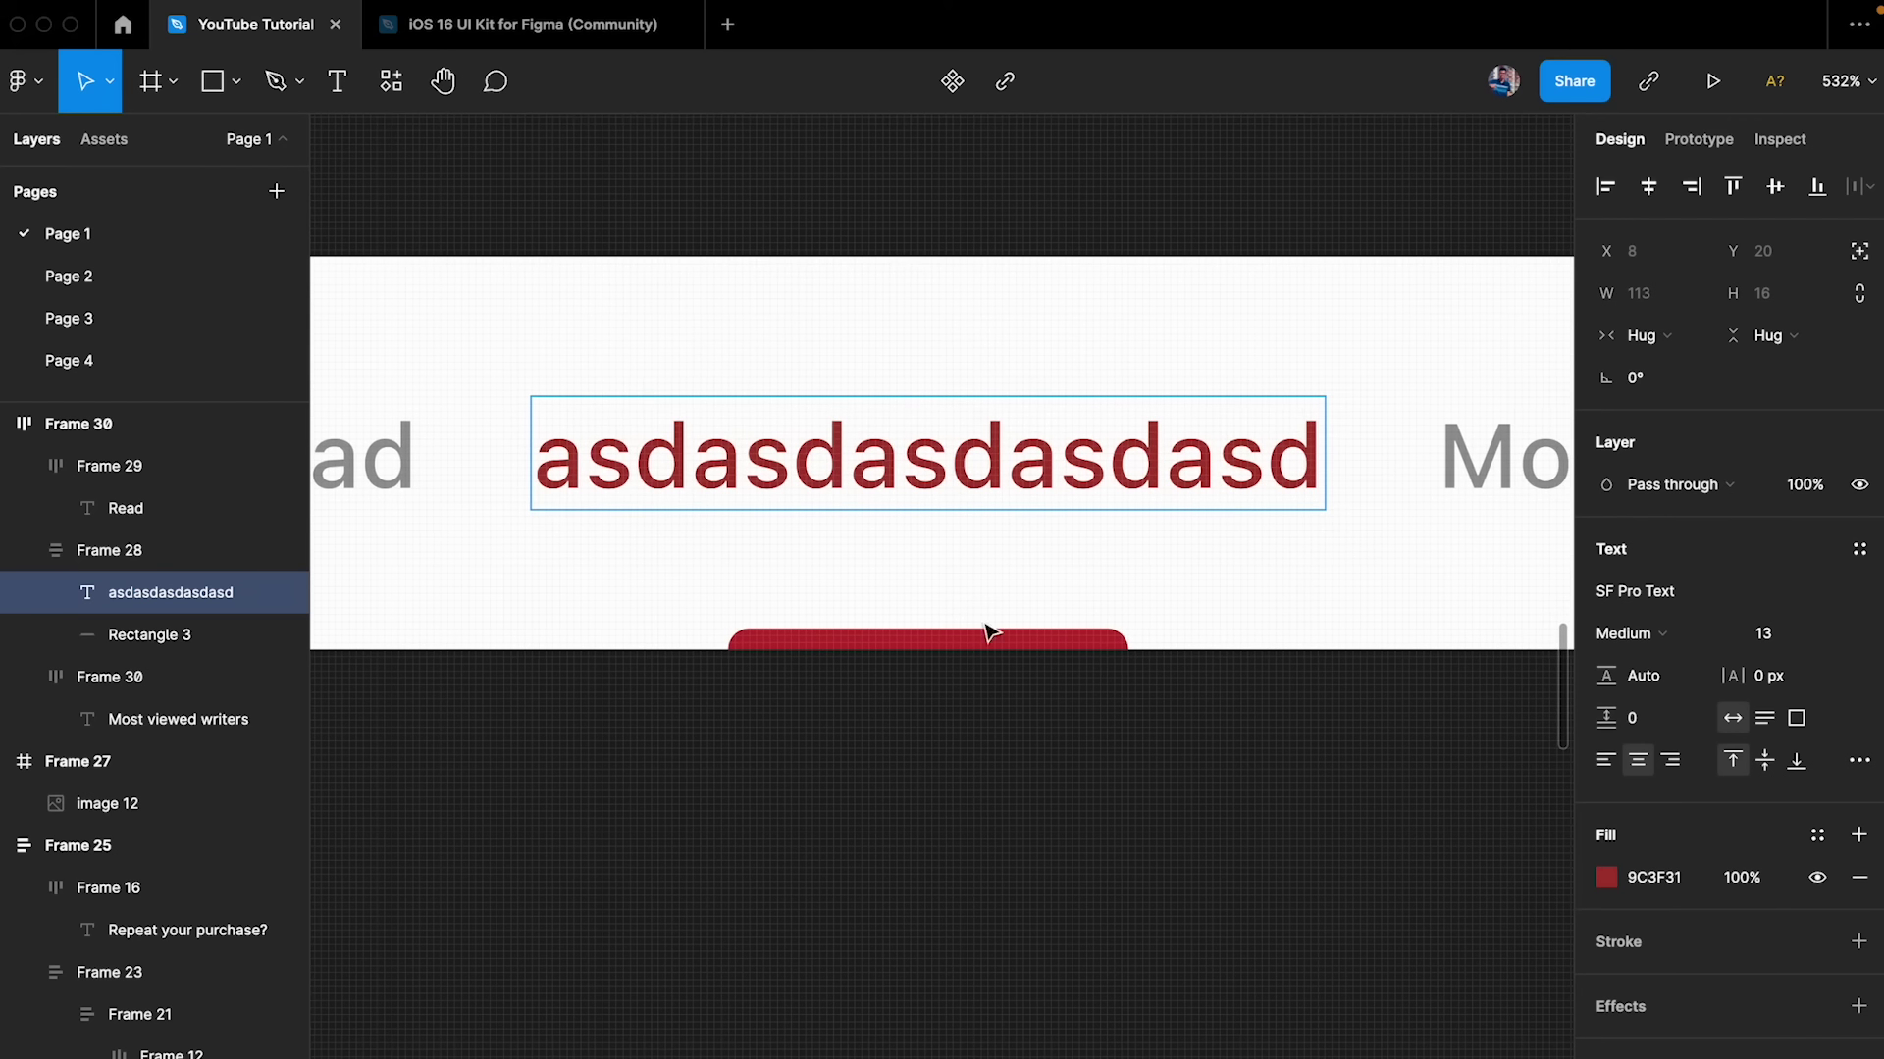
key(Escape)
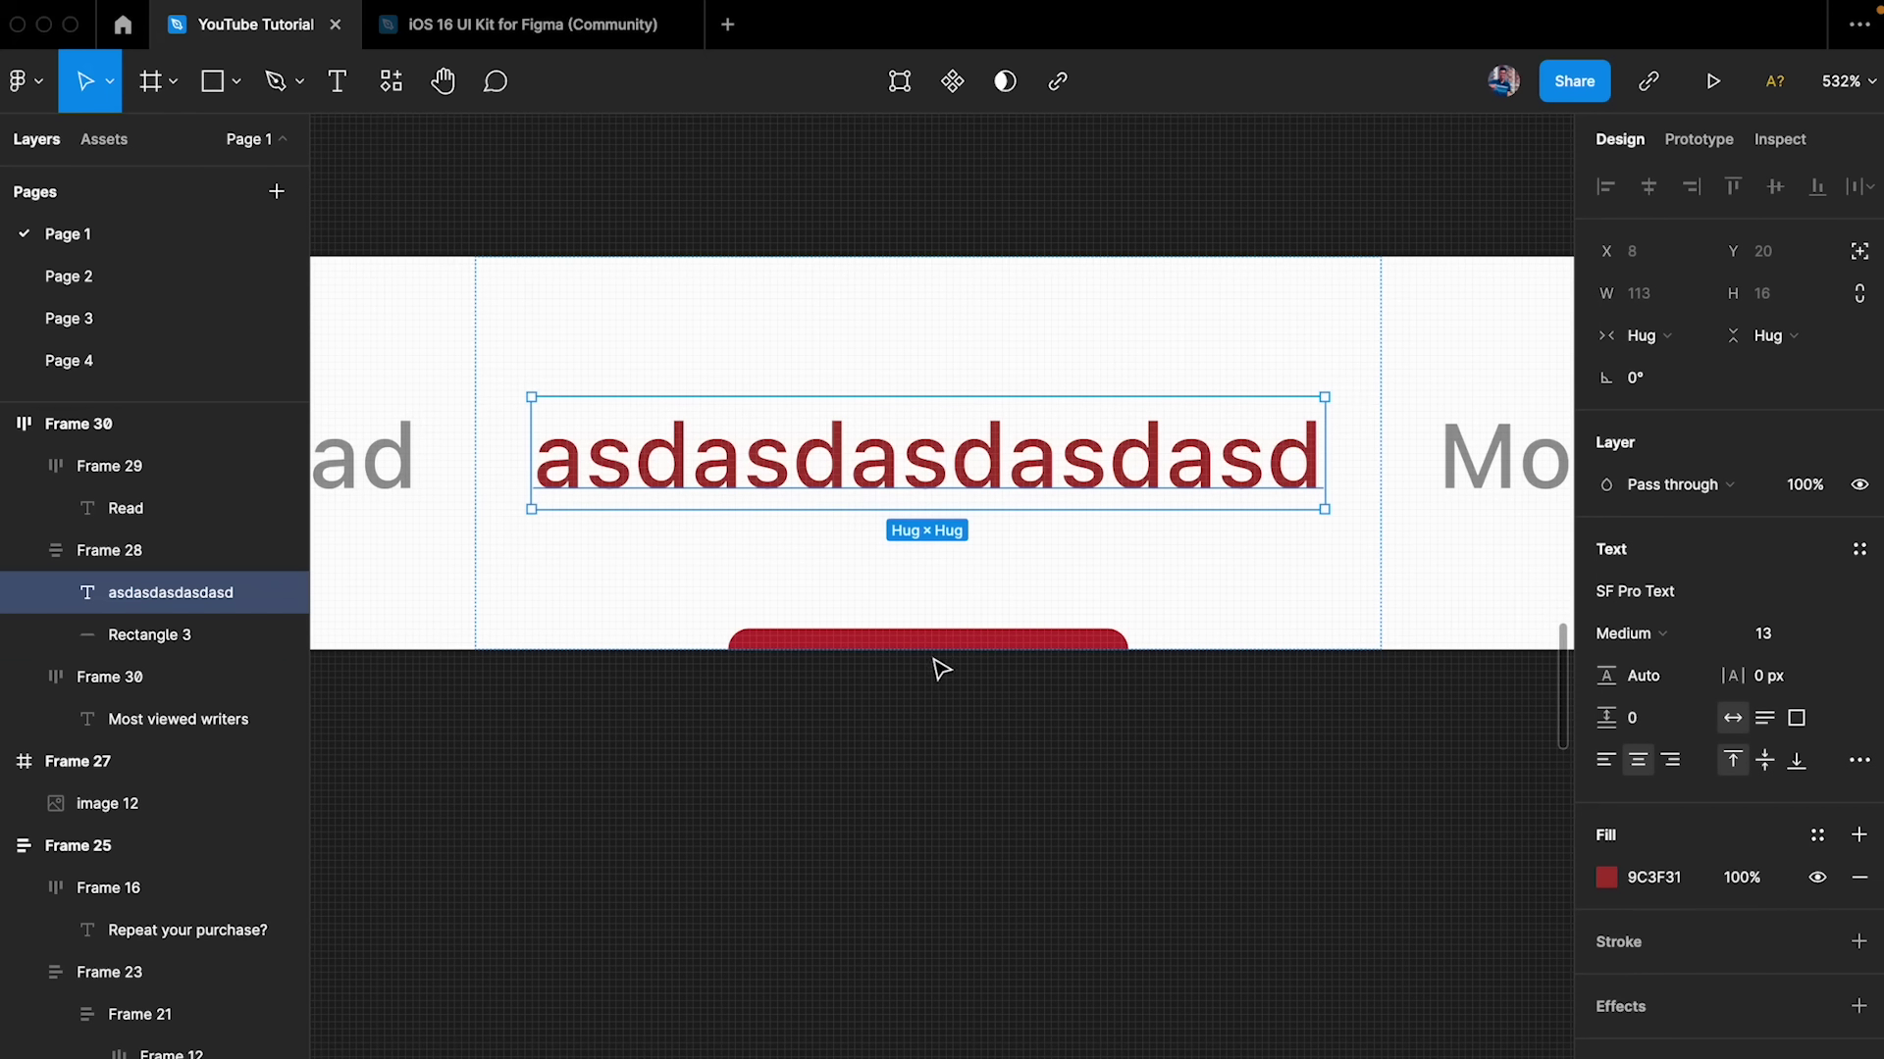
- Set the red bar's horizontal resizing to Fill container so it follows the label's width
click(927, 643)
click(1658, 336)
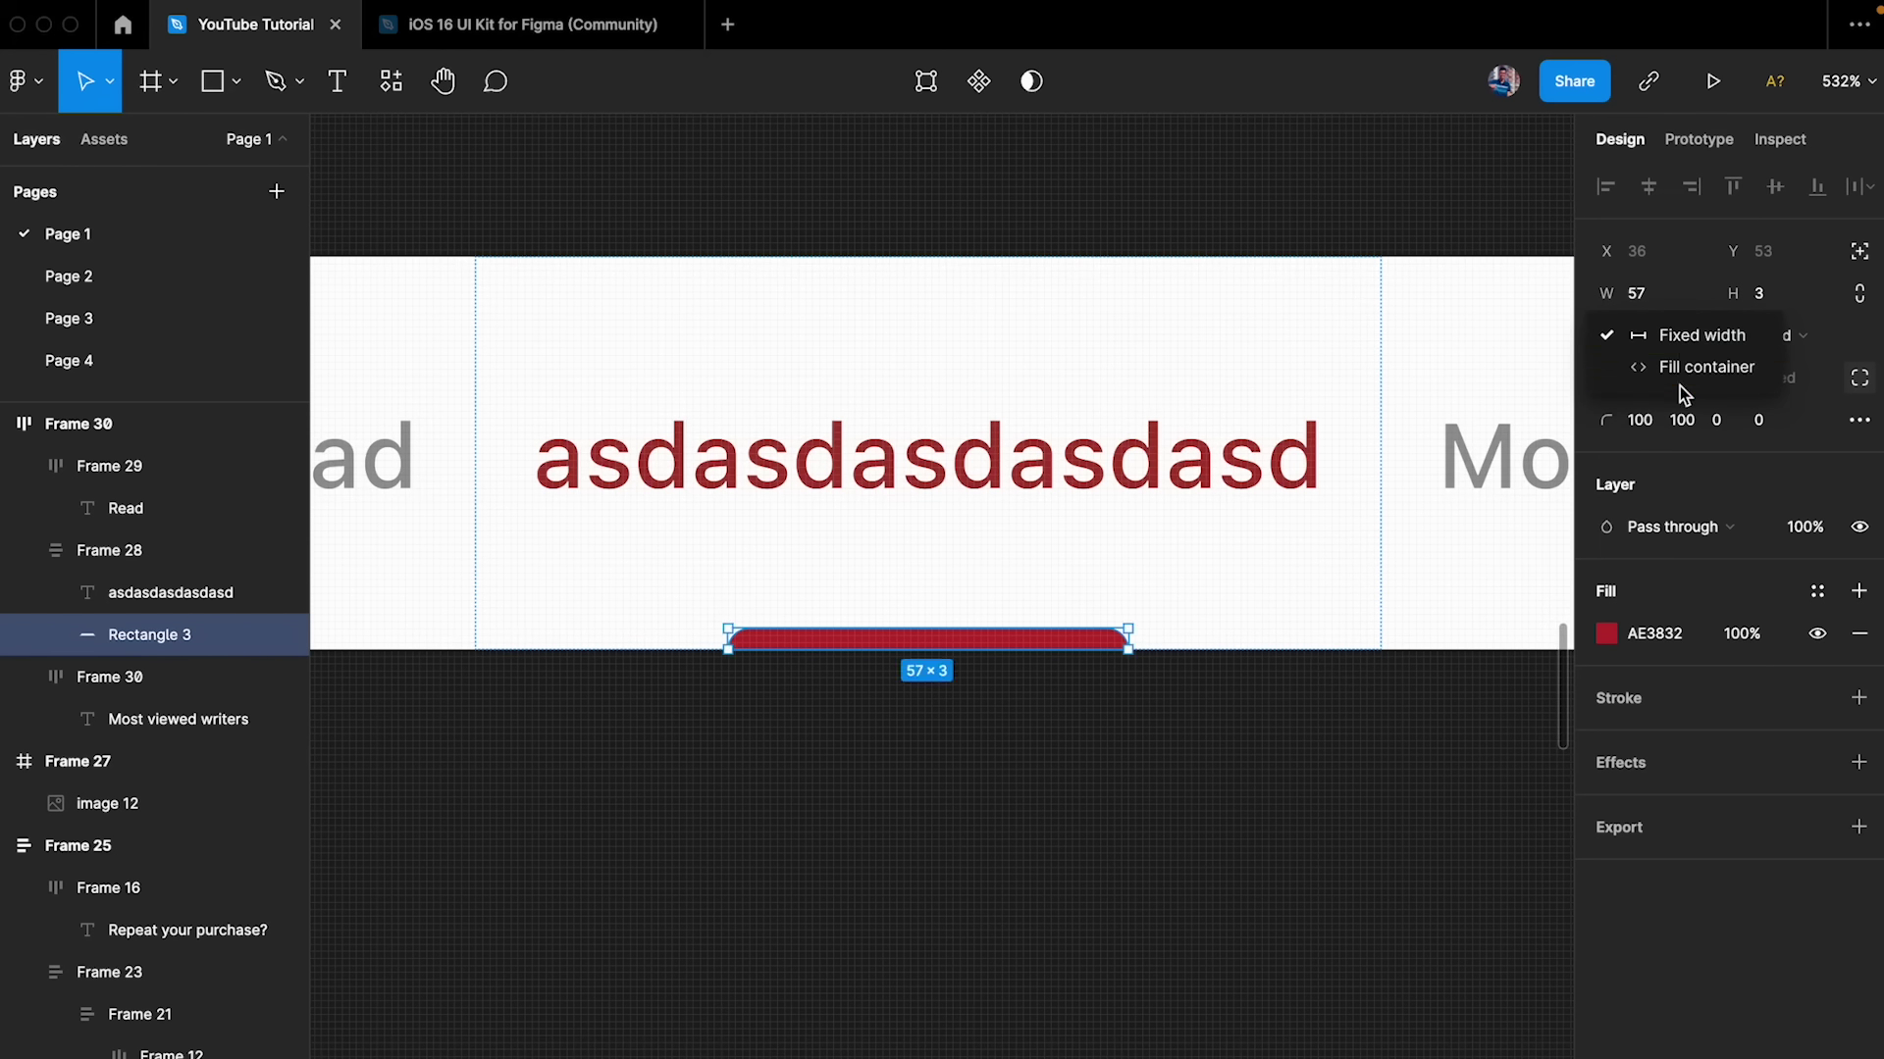
click(1680, 367)
click(1197, 526)
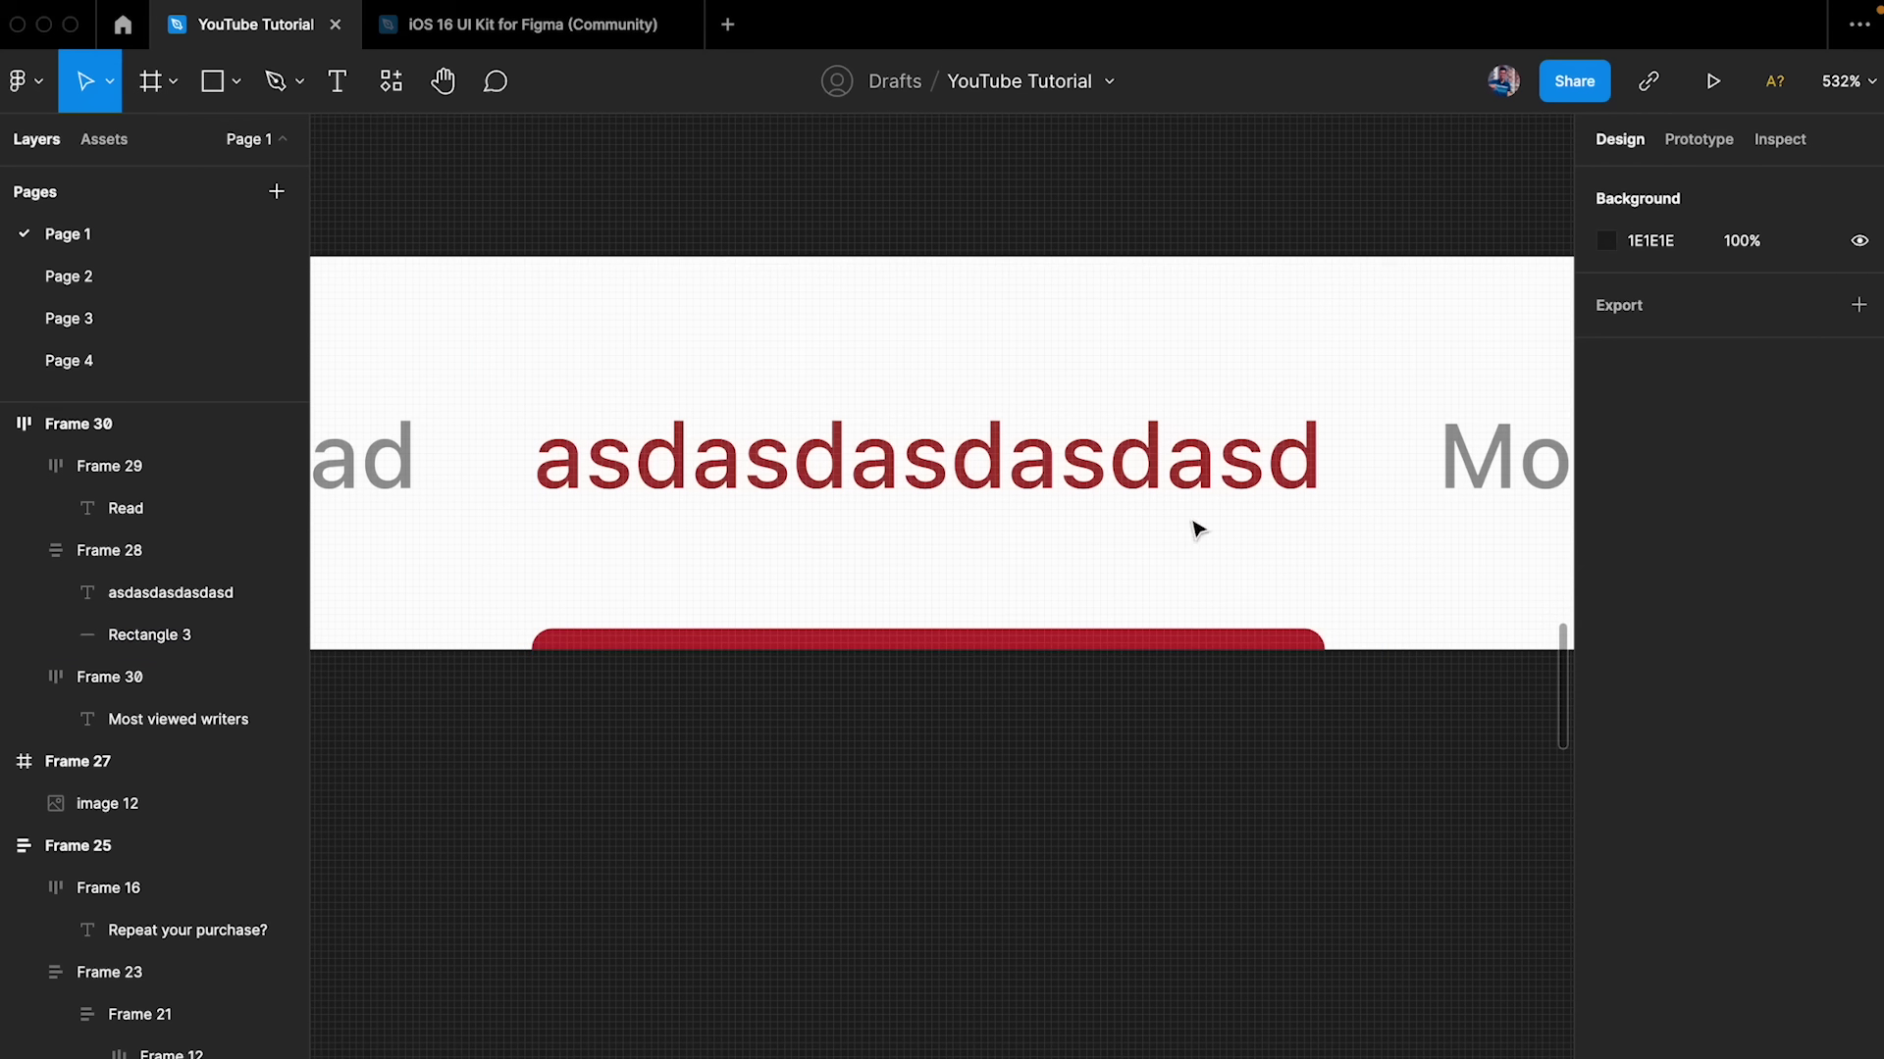
- Replace the long test label above the red bar with the short text "ABC"
double_click(1152, 458)
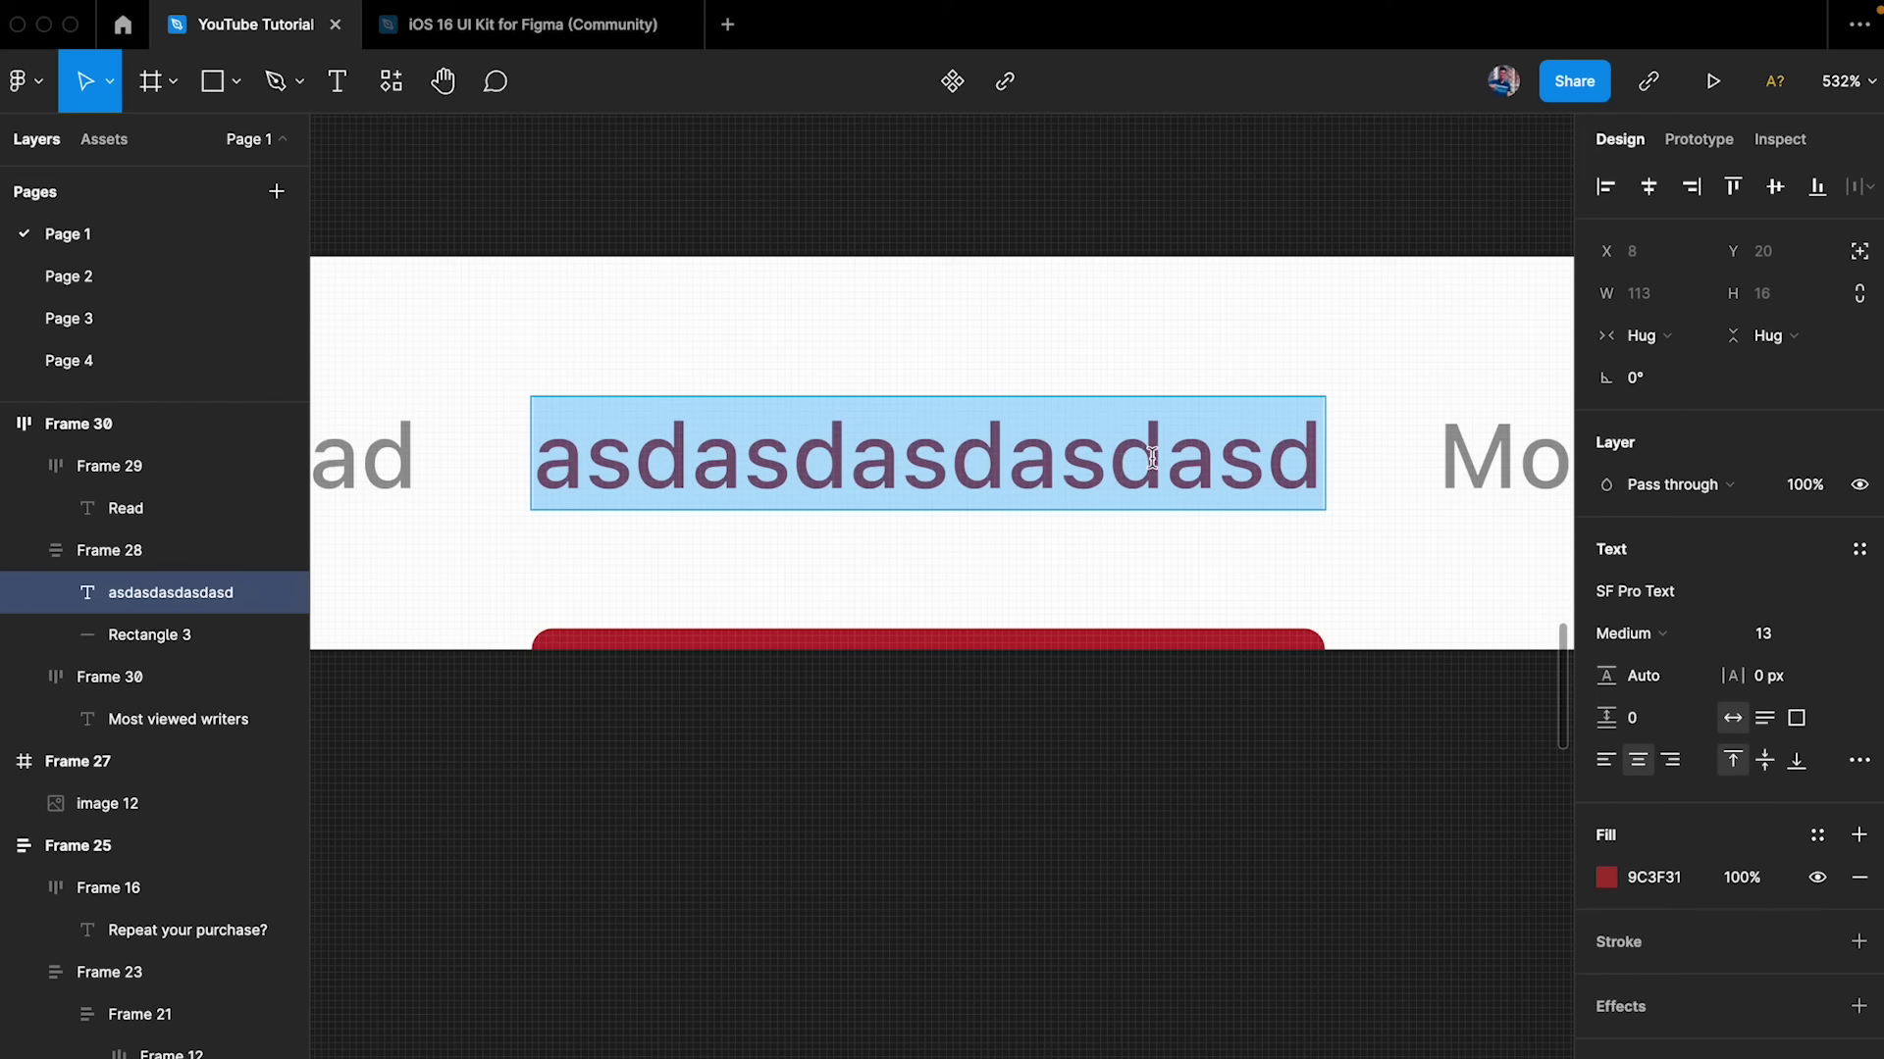
text(S)
key(BackSpace)
text(ABC)
key(Escape)
click(1272, 778)
- Change the "ABC" label back to "Answer"
scroll(1273, 777, down, 3)
double_click(827, 562)
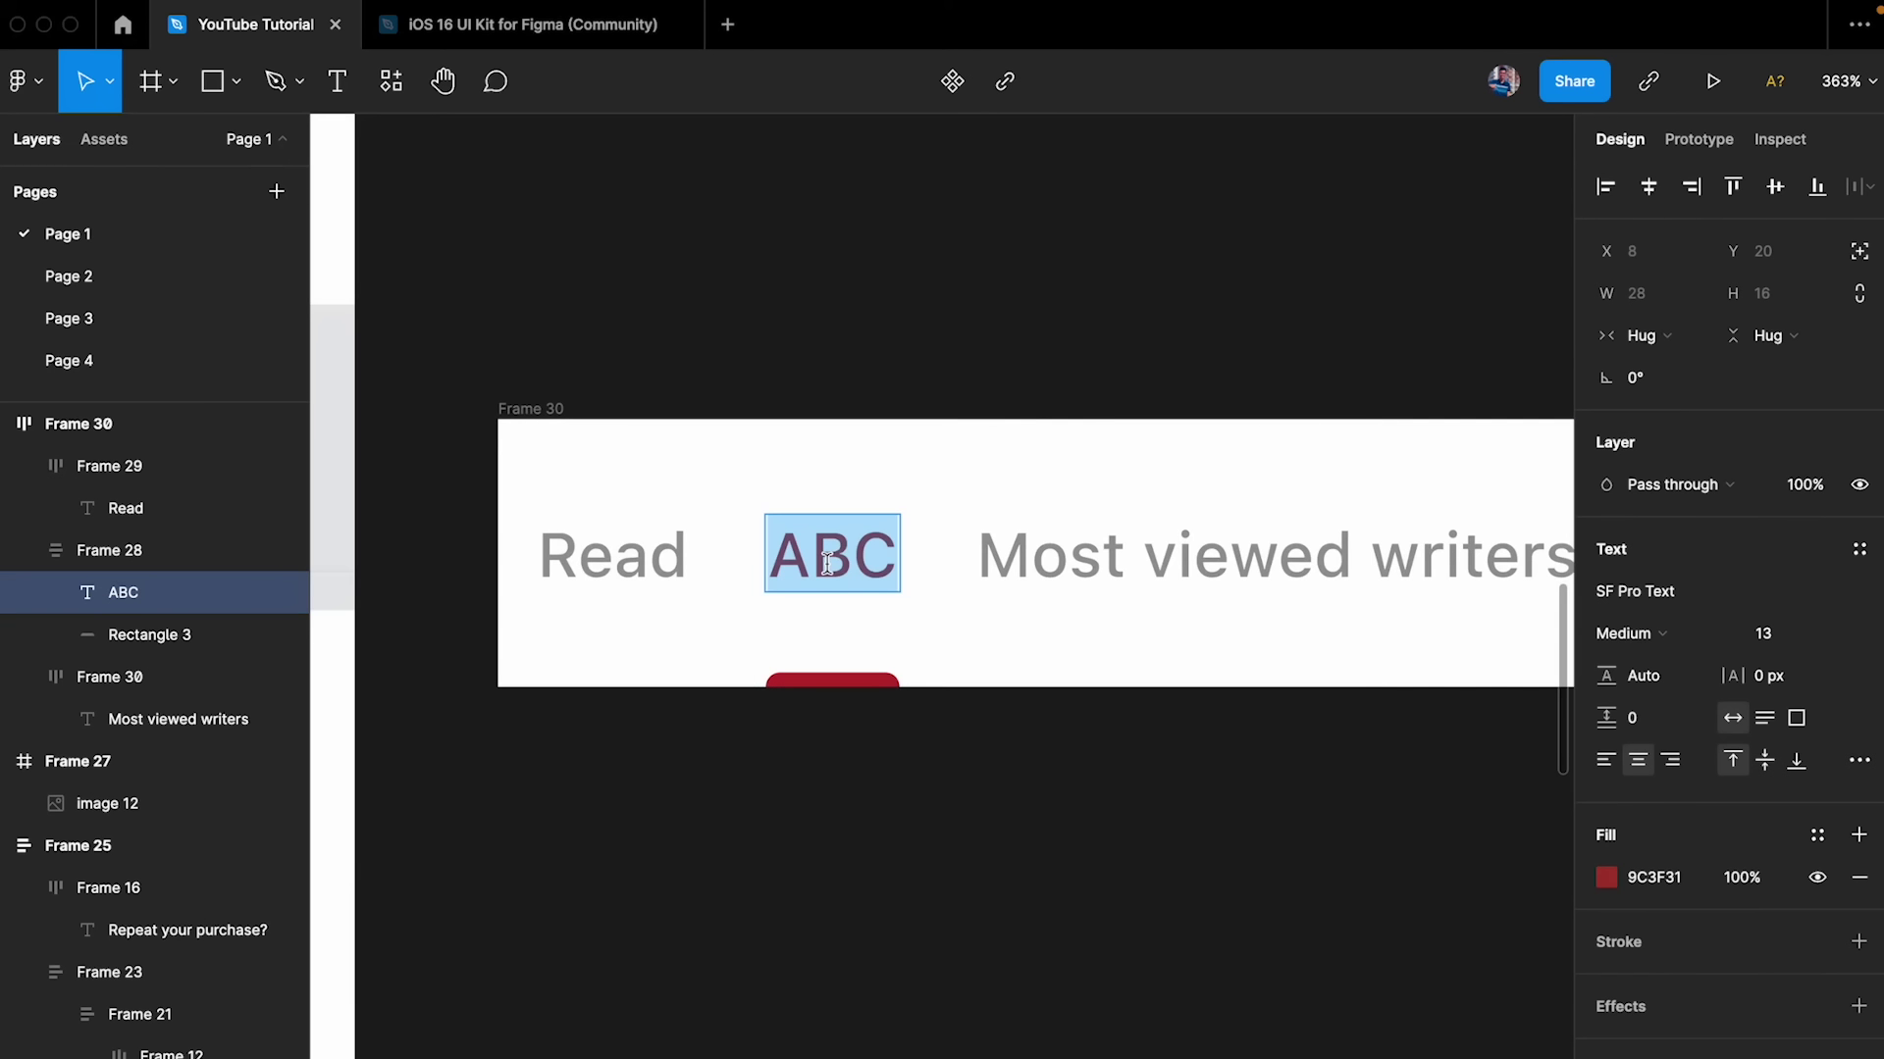
scroll(827, 564, down, 5)
scroll(827, 574, left, 5)
scroll(828, 559, up, 5)
text(Answer)
click(1241, 851)
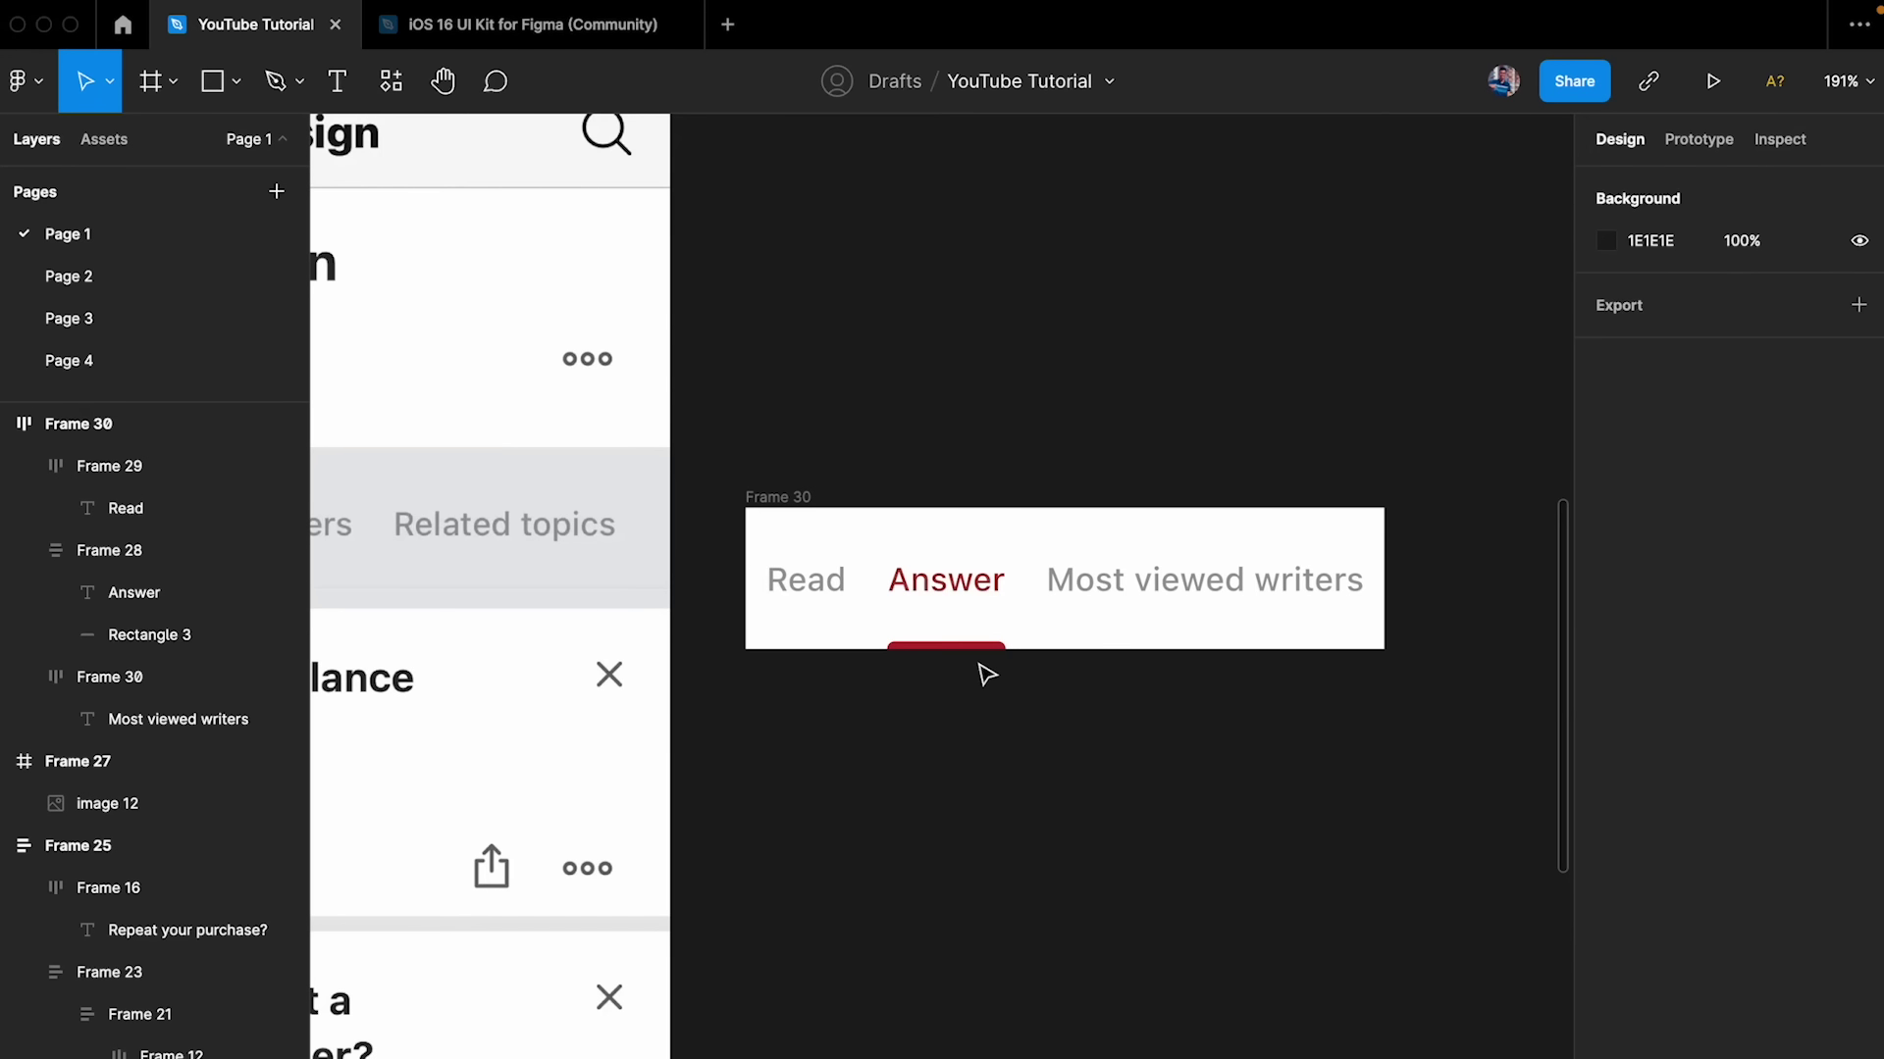
- Duplicate the finished tab row and place the copy directly below the original
scroll(986, 675, up, 3)
scroll(828, 535, down, 2)
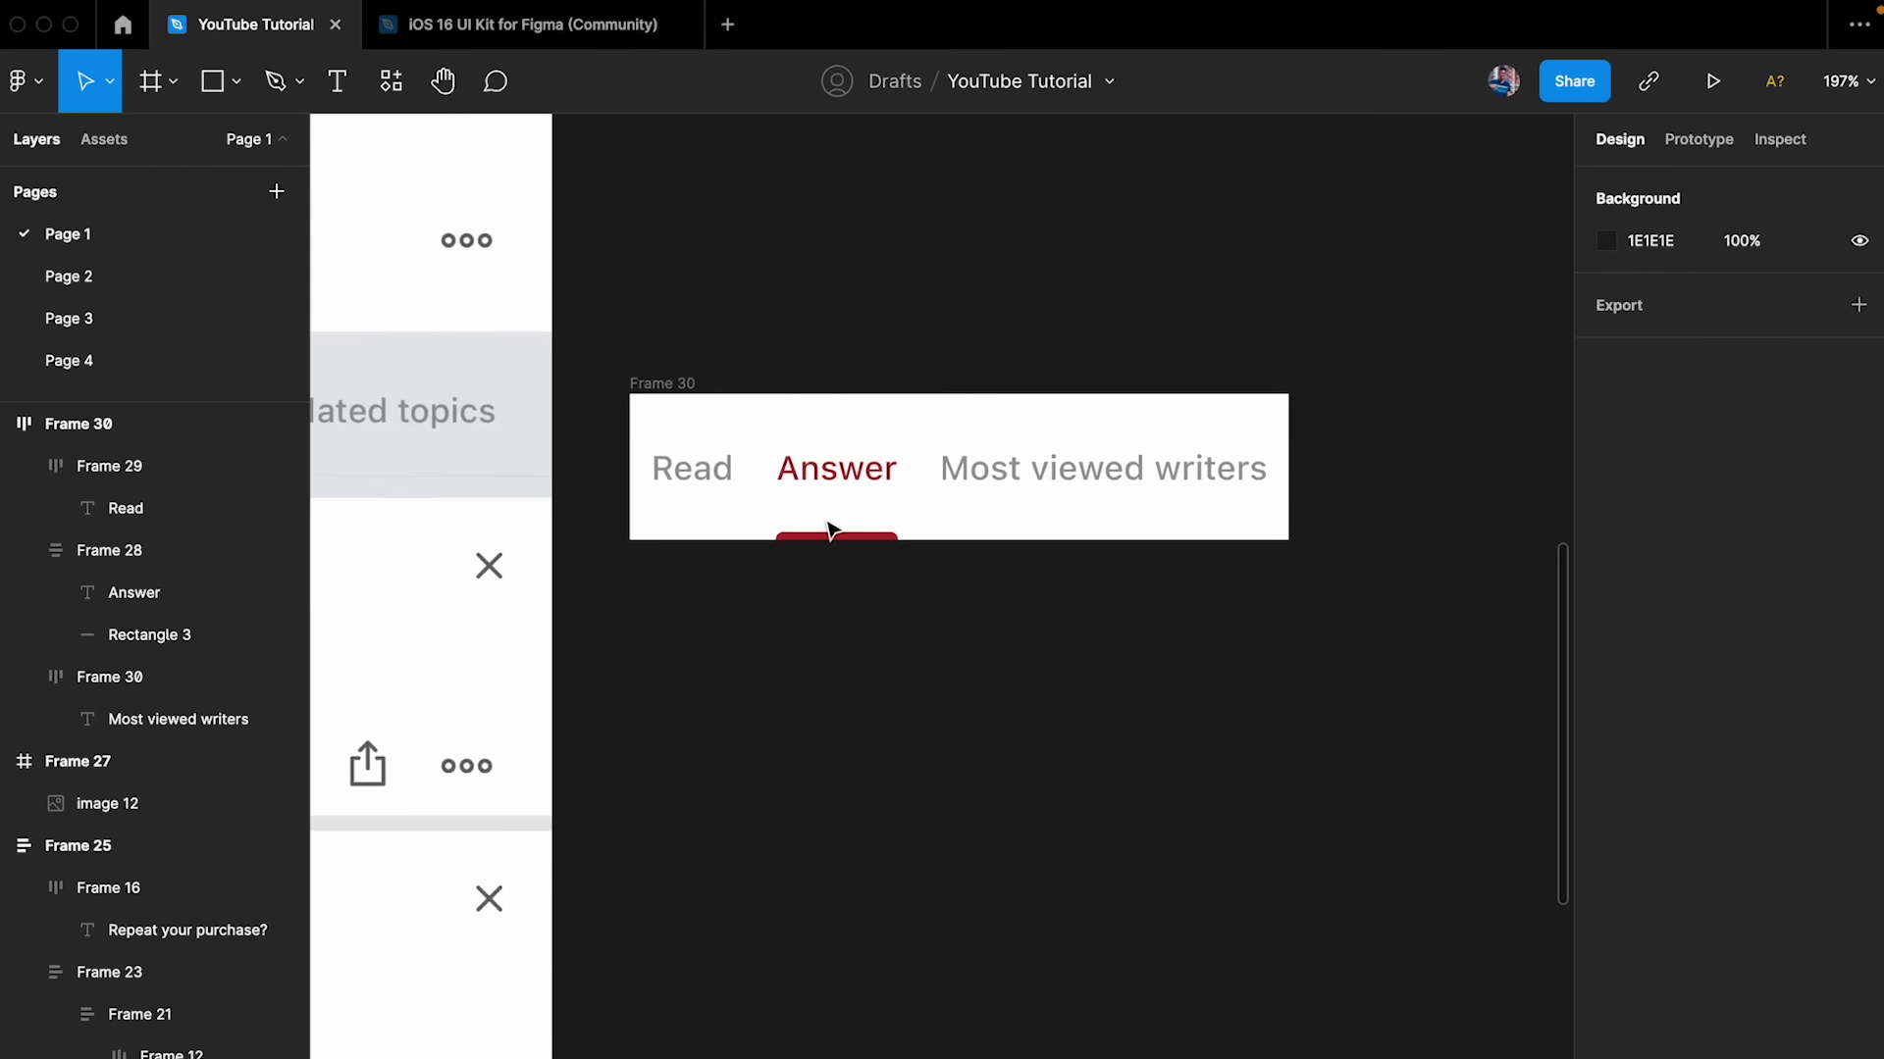
drag(690, 382, 702, 568)
scroll(698, 561, up, 2)
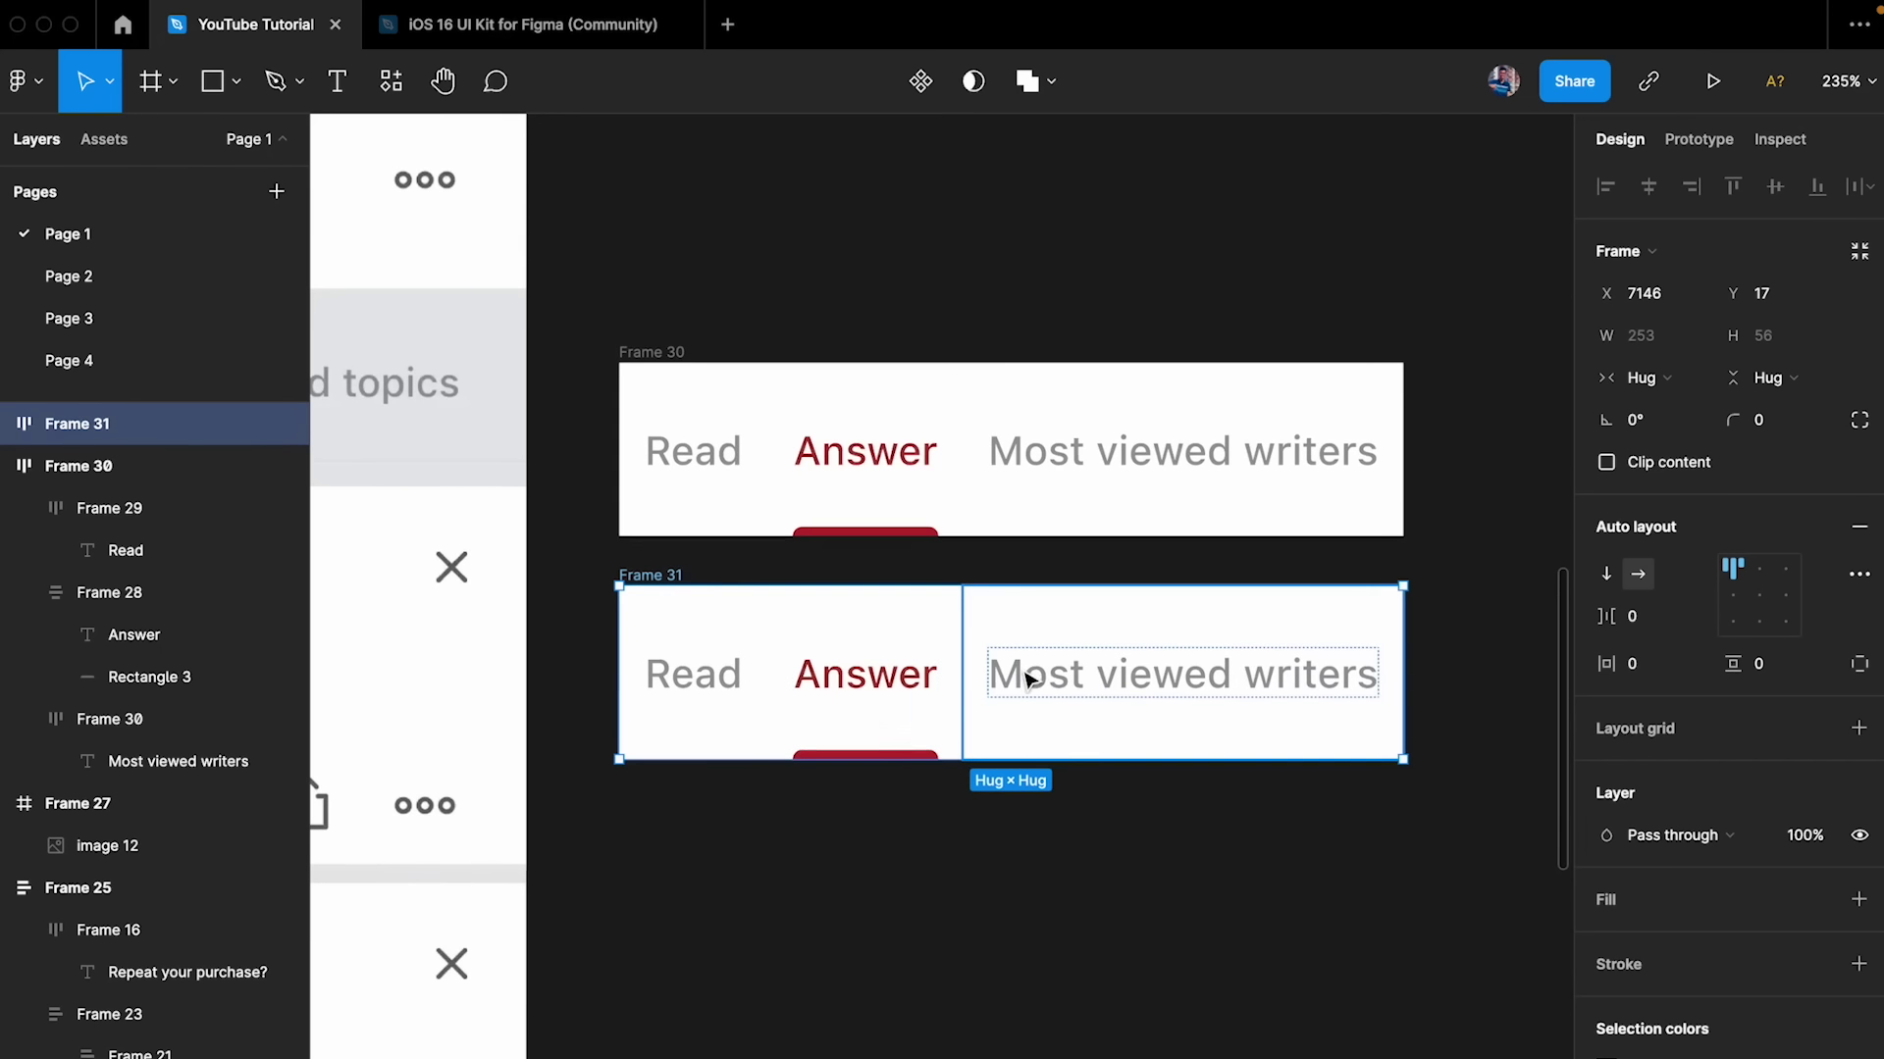
scroll(879, 675, up, 3)
click(874, 584)
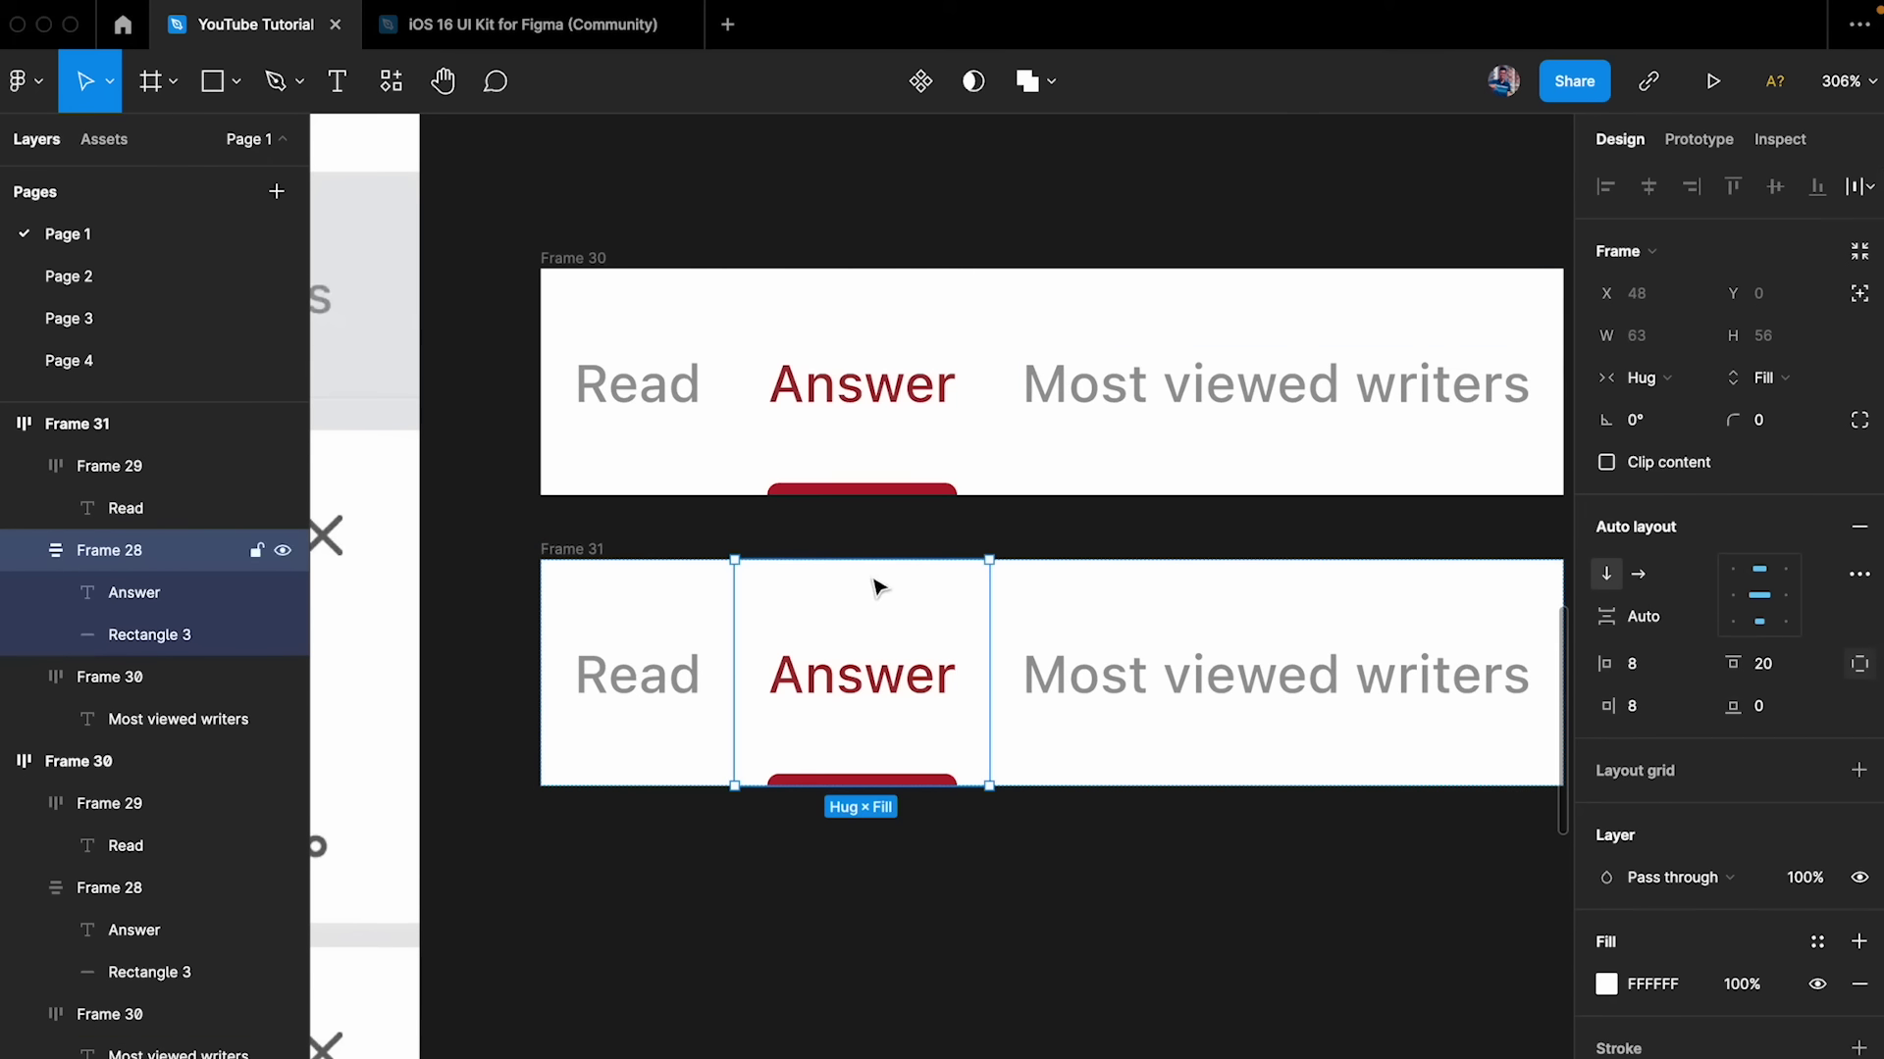
click(1859, 297)
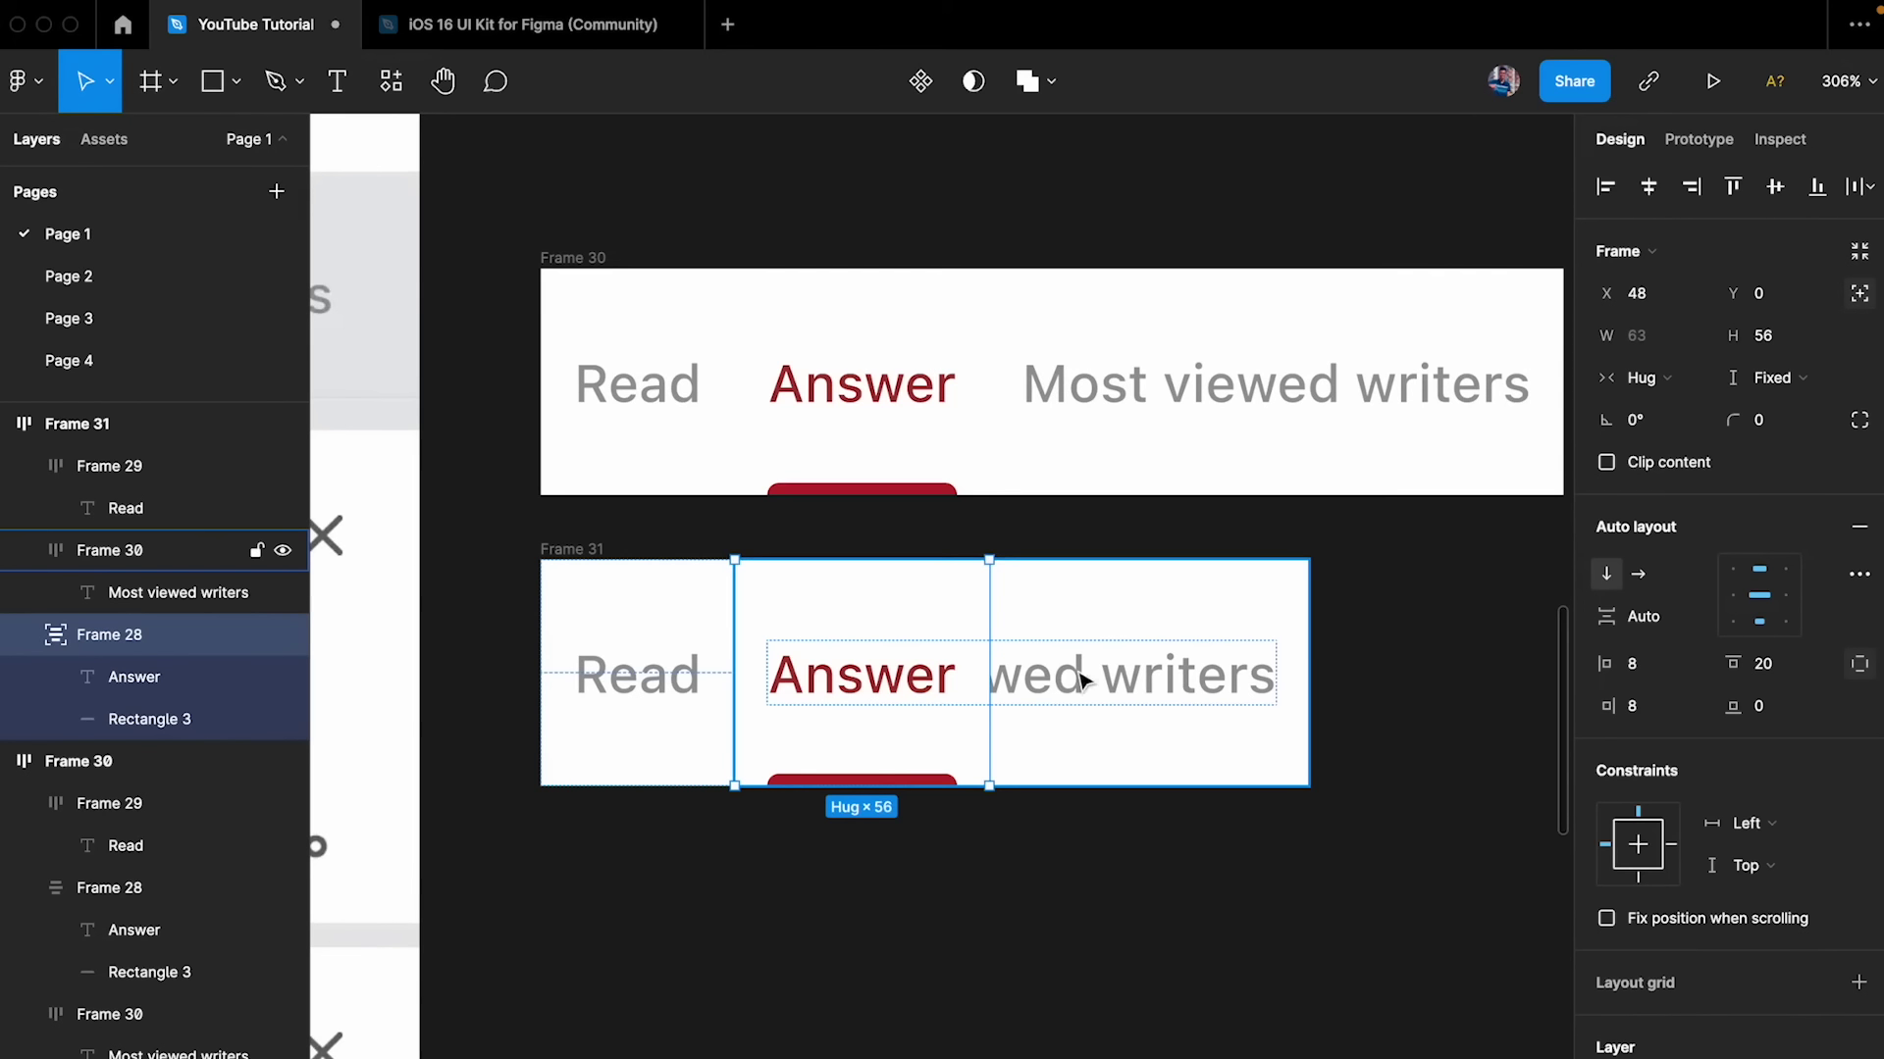
key(super+z)
- Give the red bar in the duplicated row absolute position and align it to the bottom of its "Answer" tab
click(886, 697)
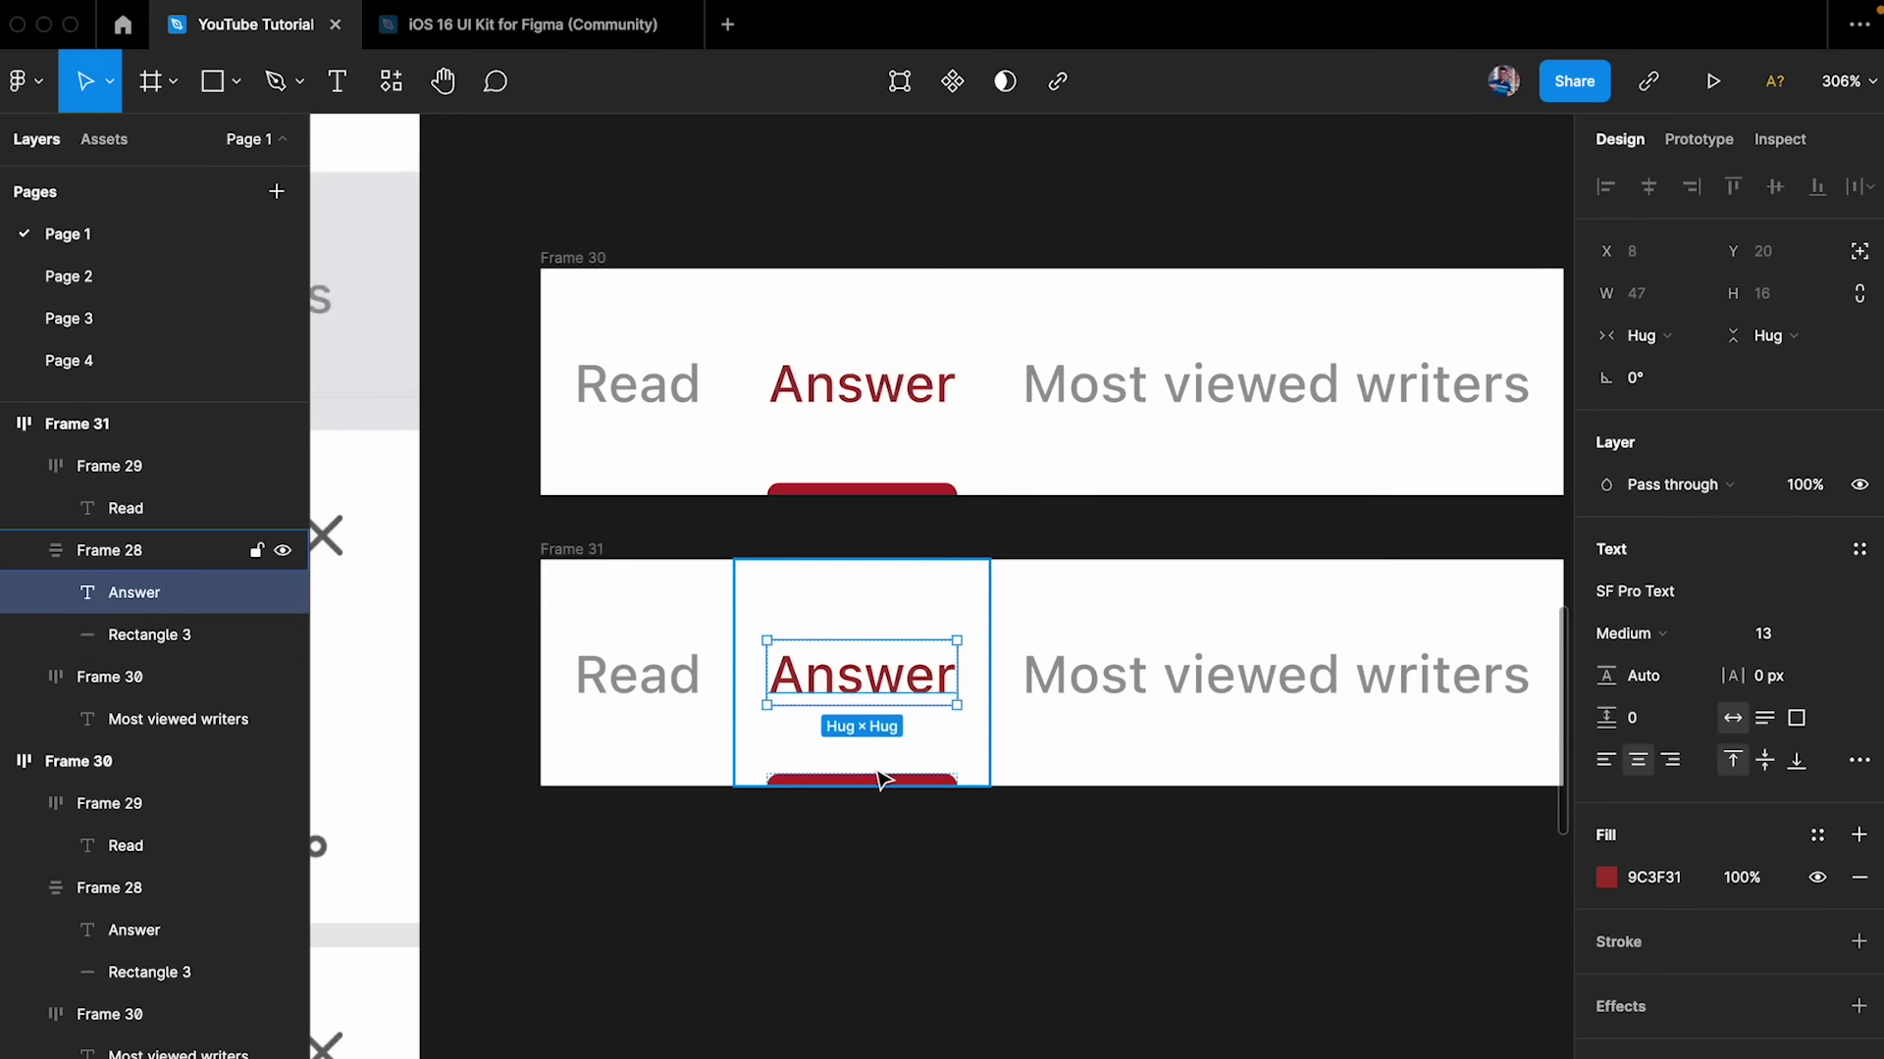
click(879, 781)
click(1867, 253)
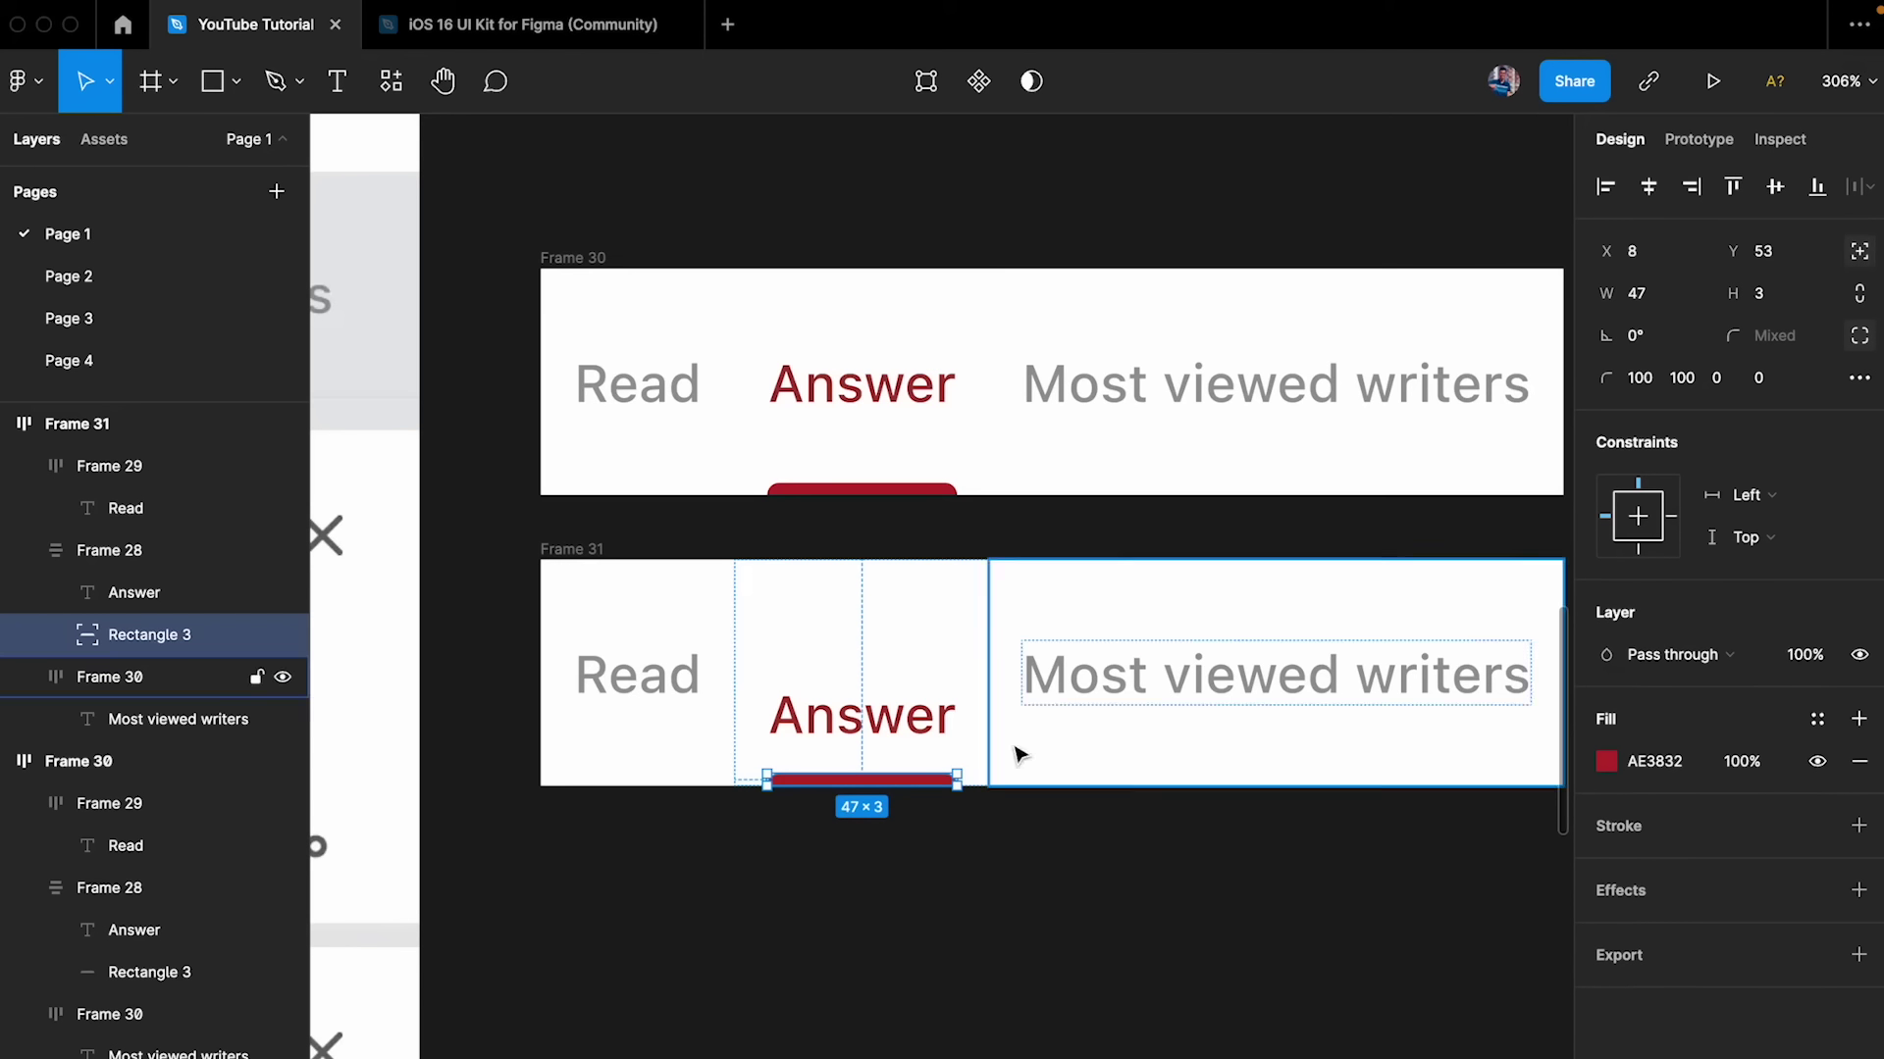
scroll(847, 774, up, 5)
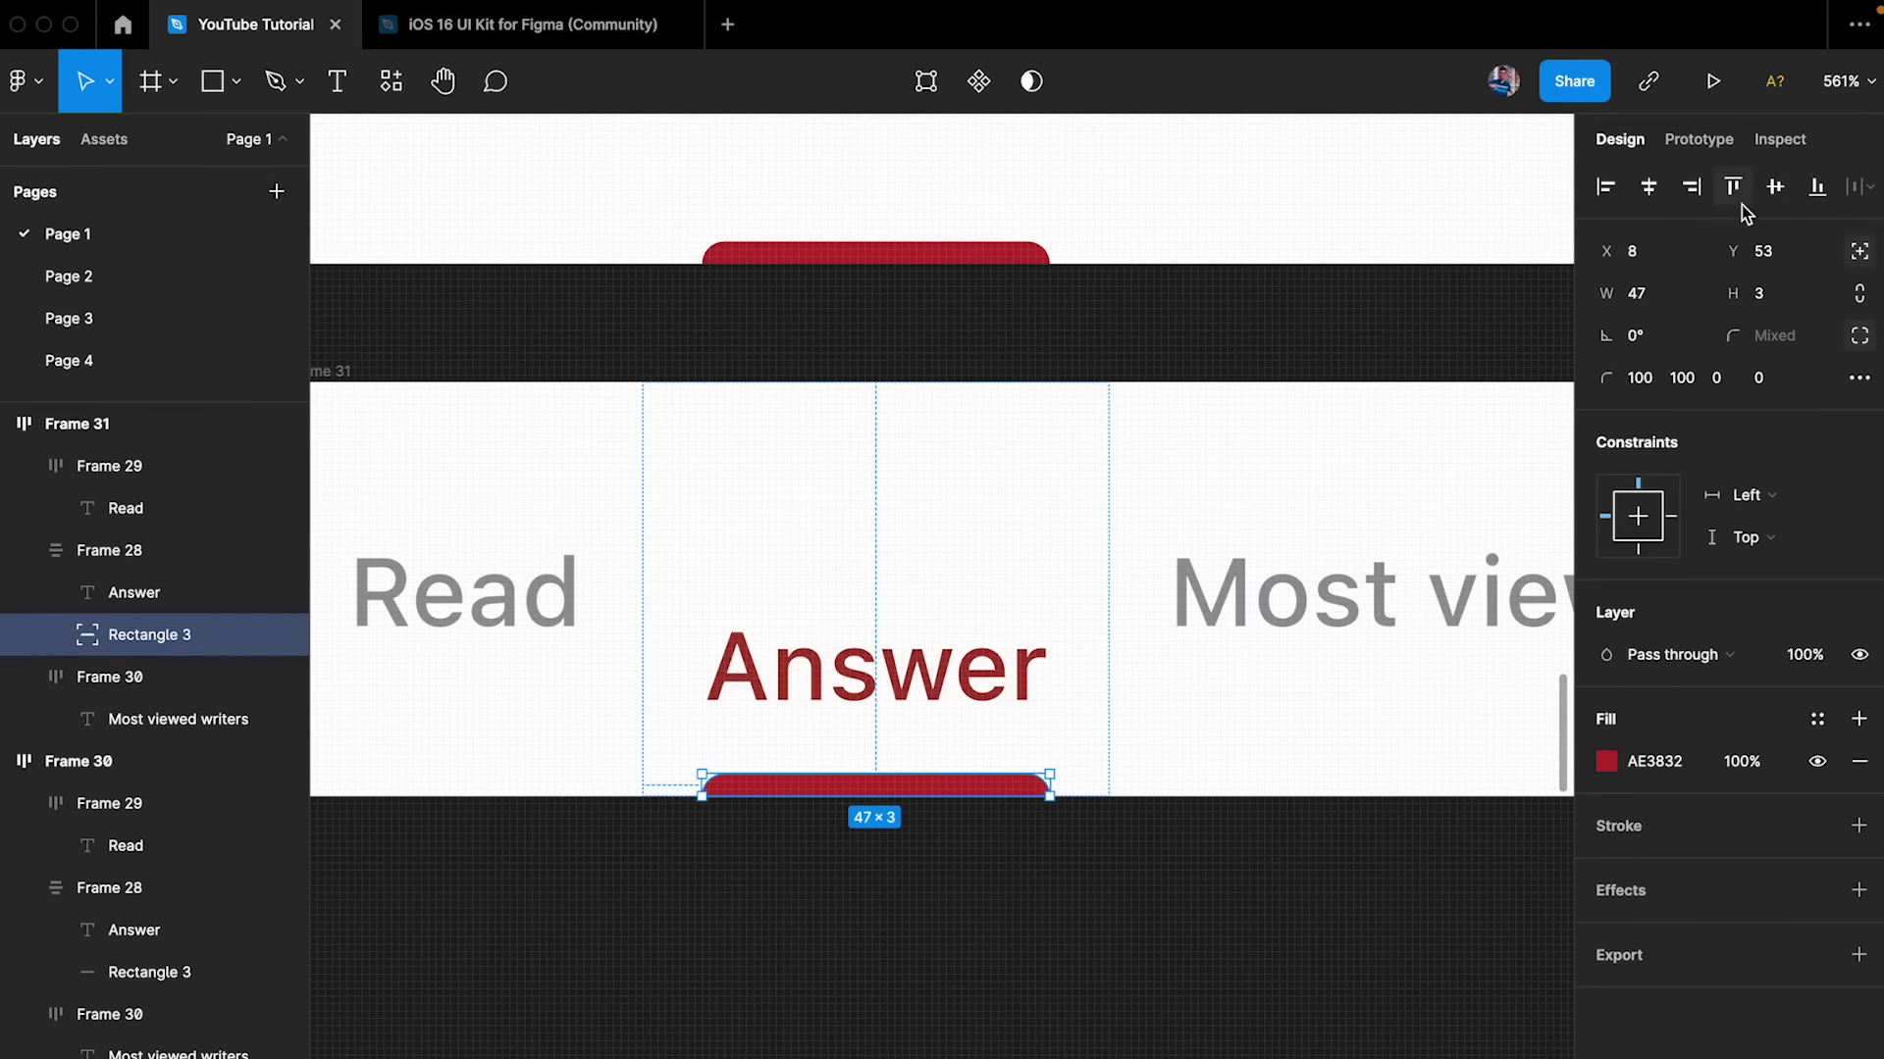
click(1814, 199)
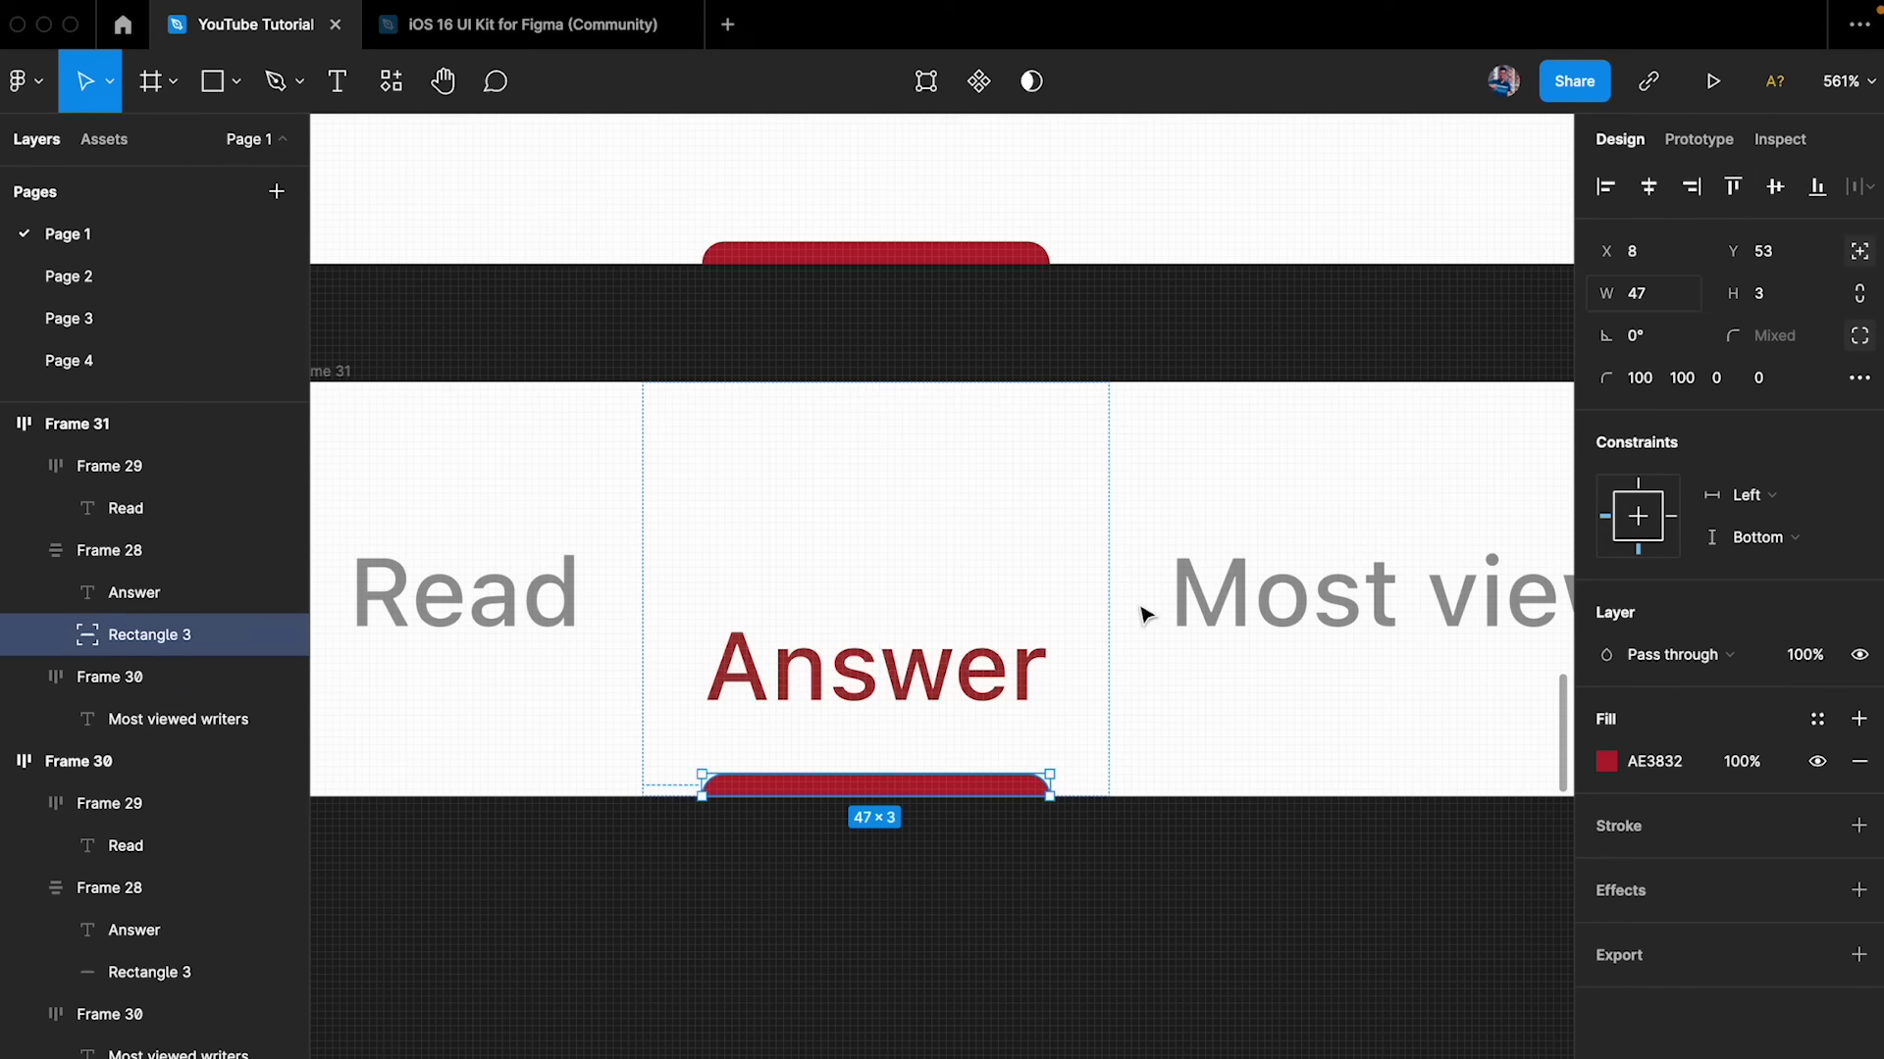
- Set the duplicated "Answer" tab's auto layout spacing mode to Packed
click(868, 684)
click(929, 521)
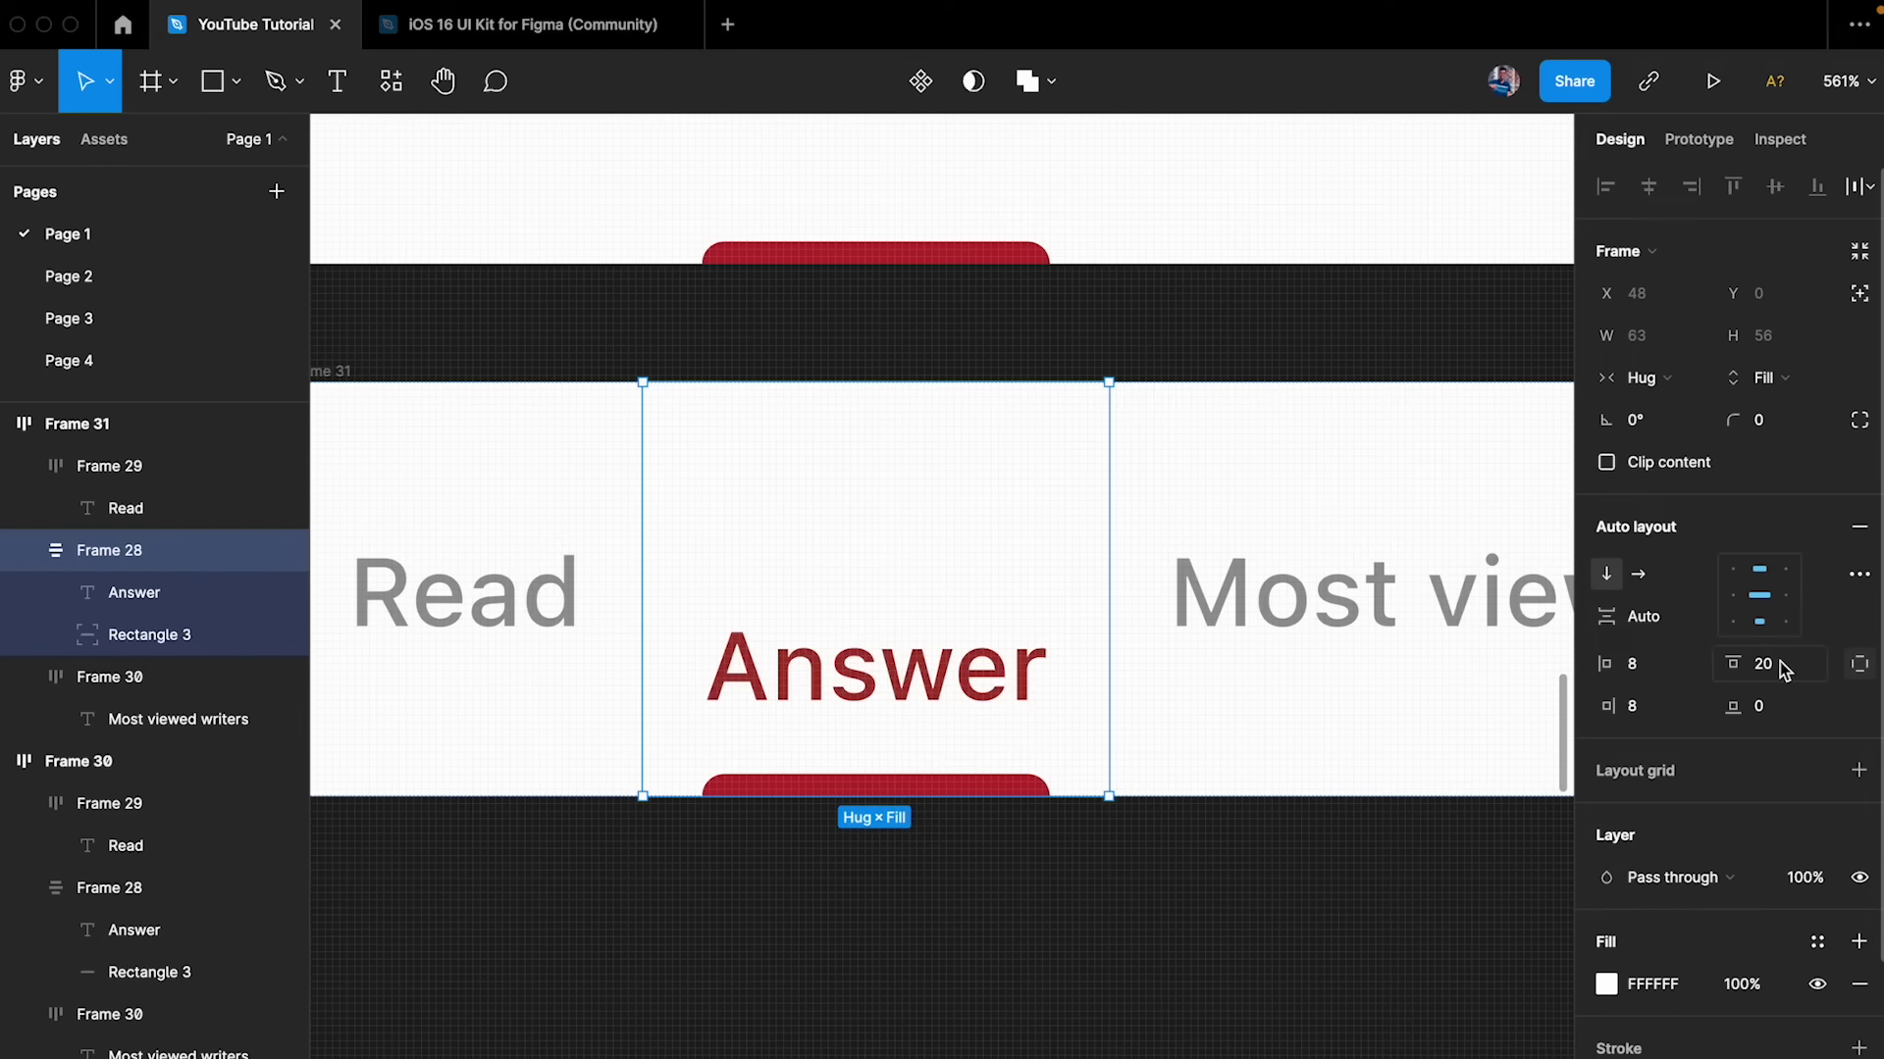
click(1859, 573)
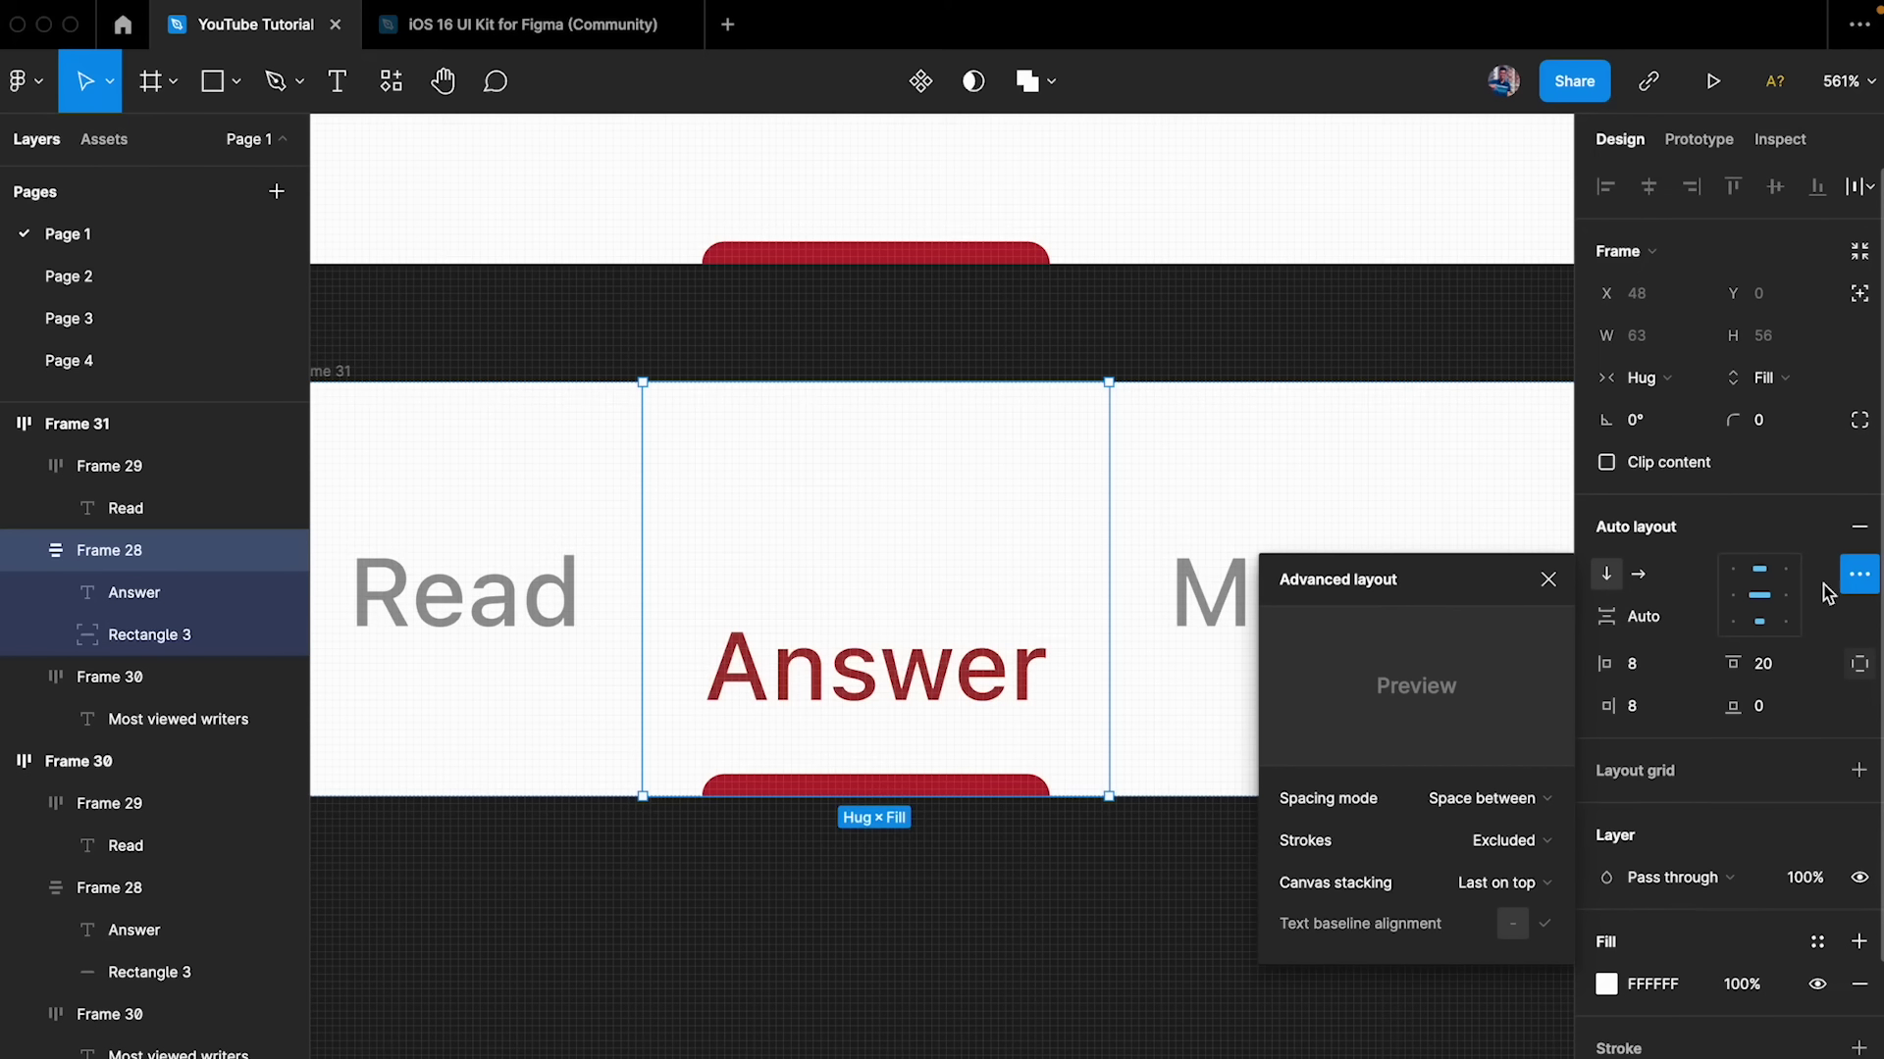
click(1506, 798)
click(1511, 769)
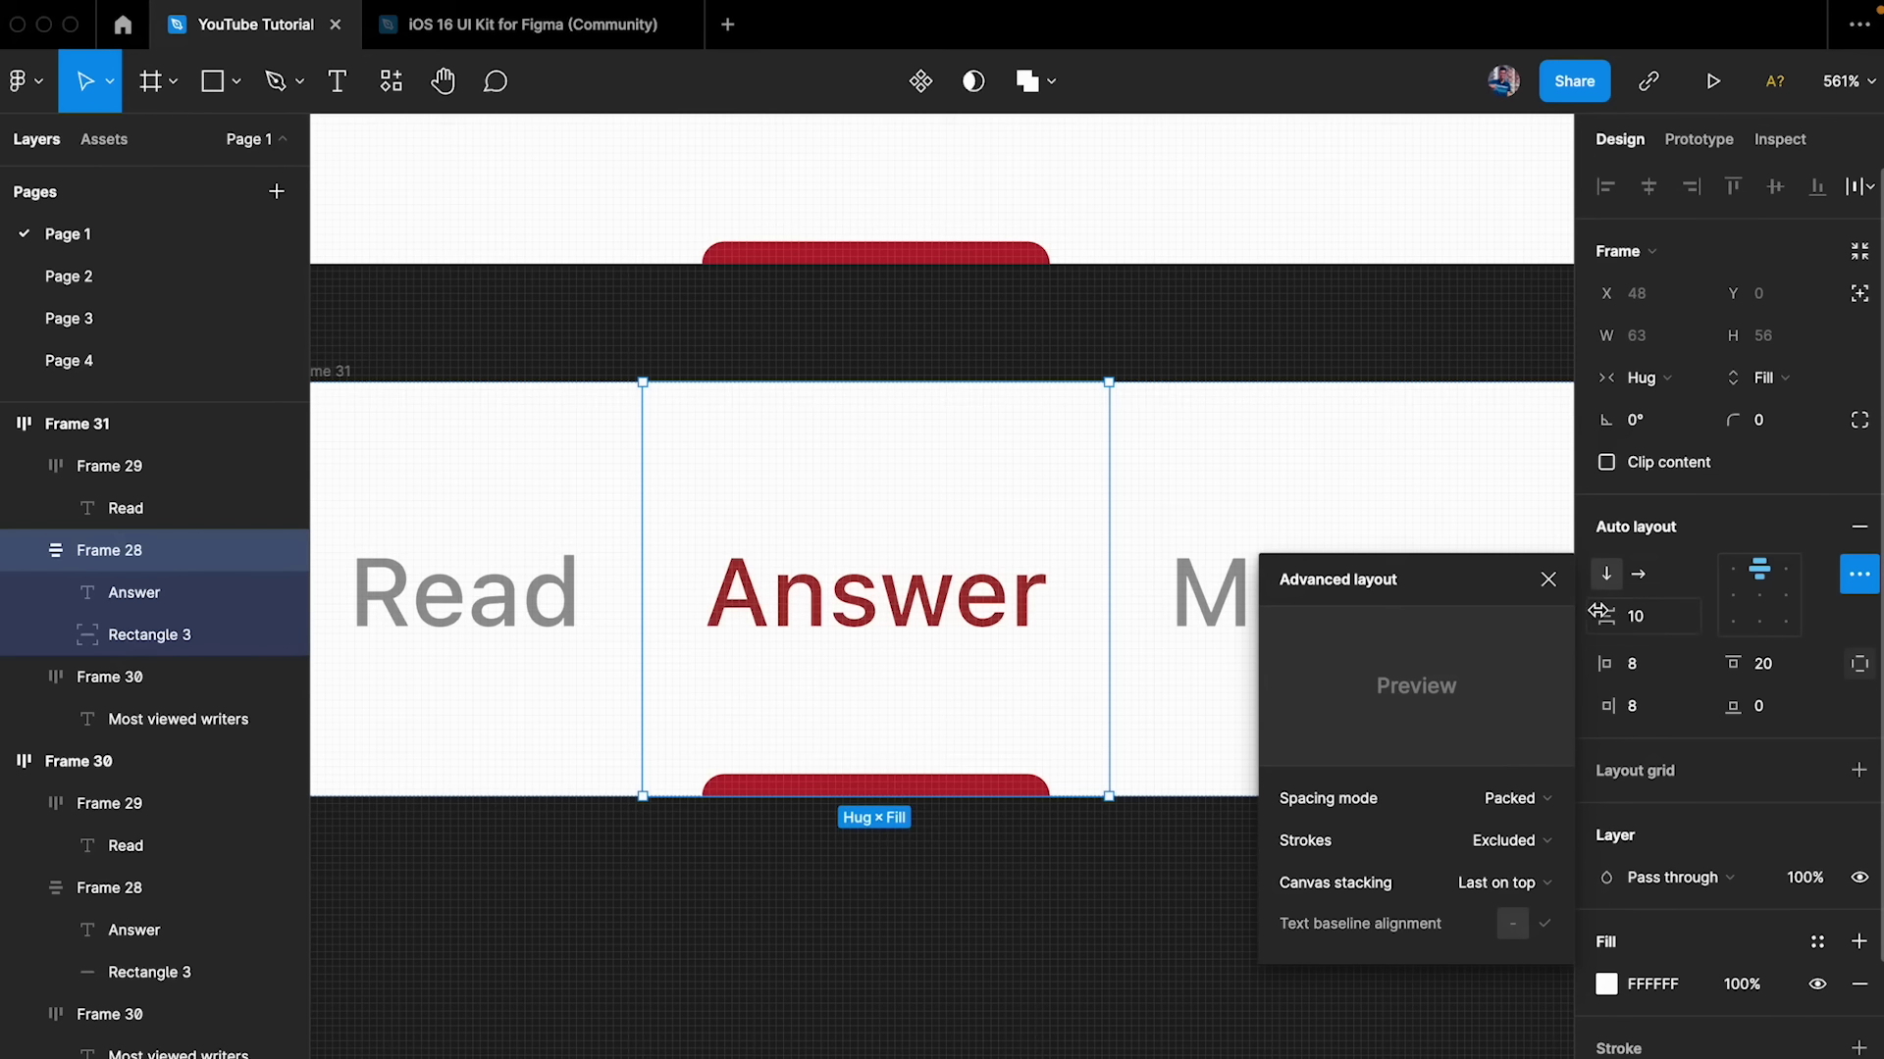
click(1548, 579)
- Centre the duplicated "Answer" tab's contents both ways and set its top padding to 0
click(1768, 604)
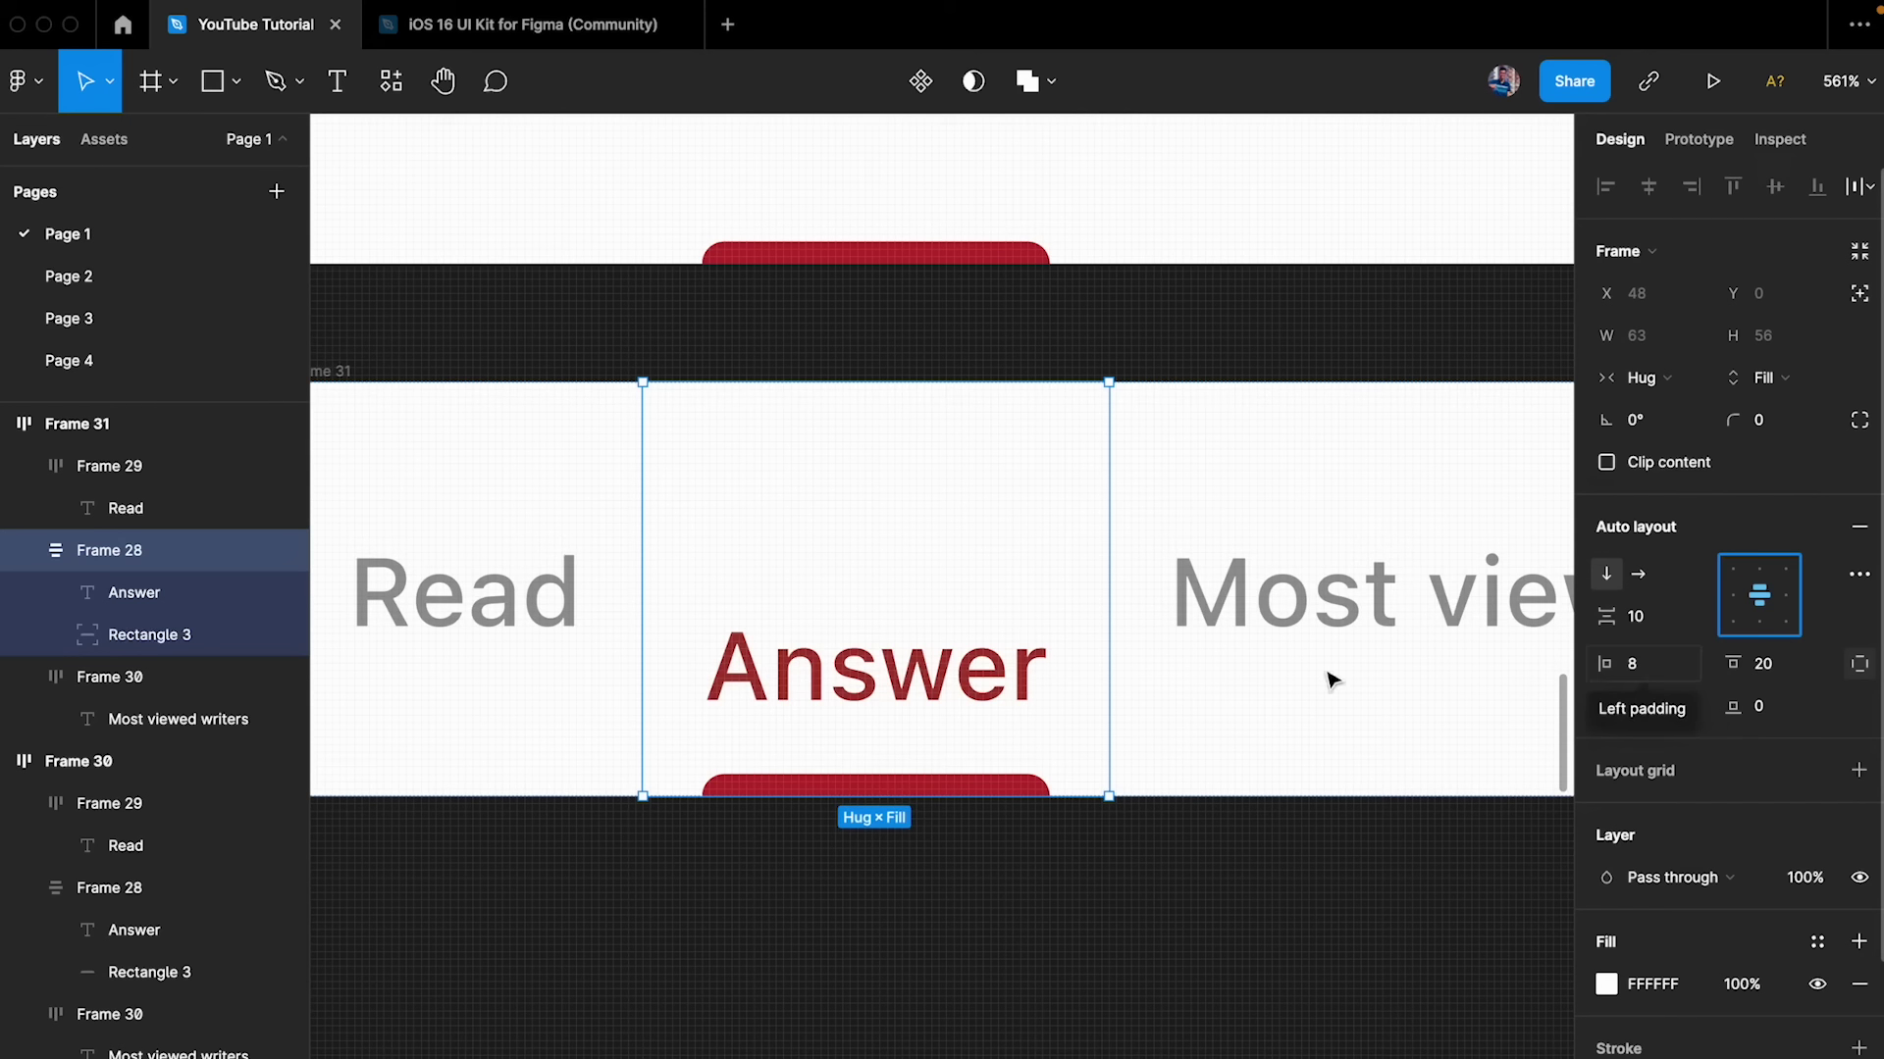
click(1782, 667)
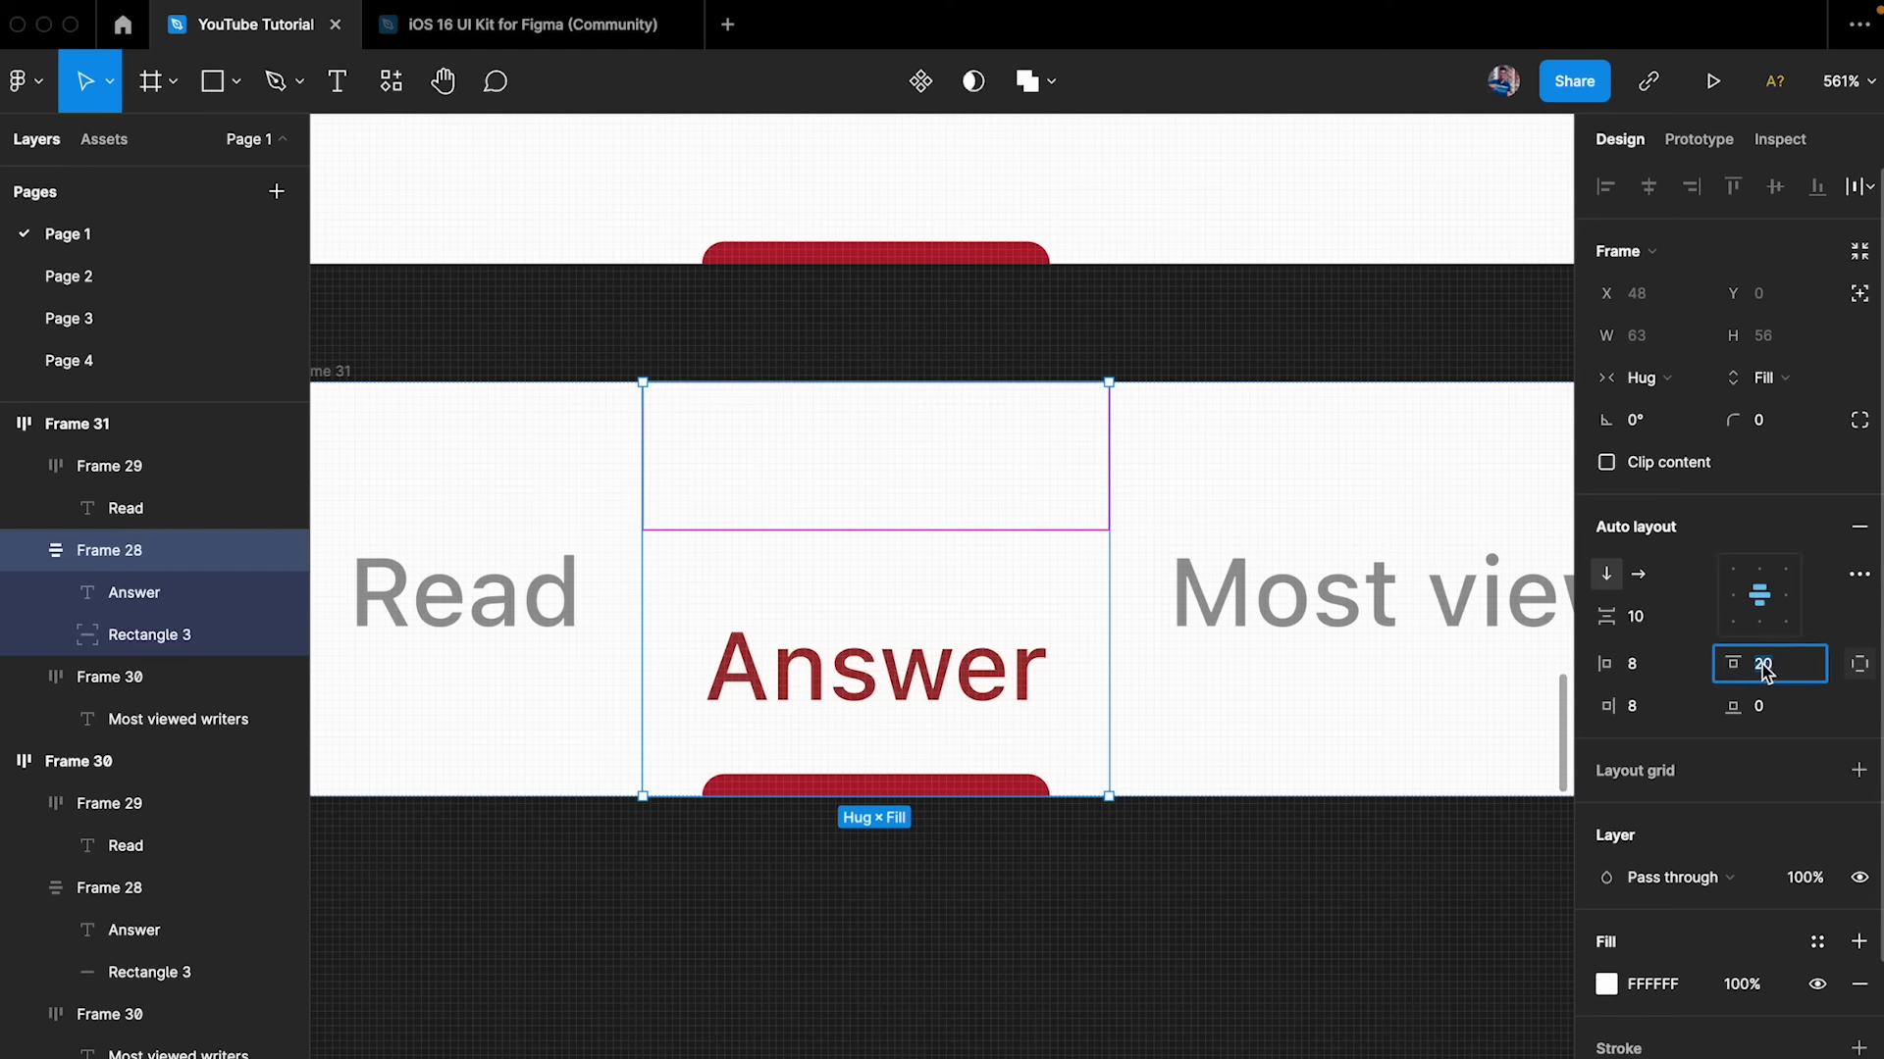
text(0)
key(Return)
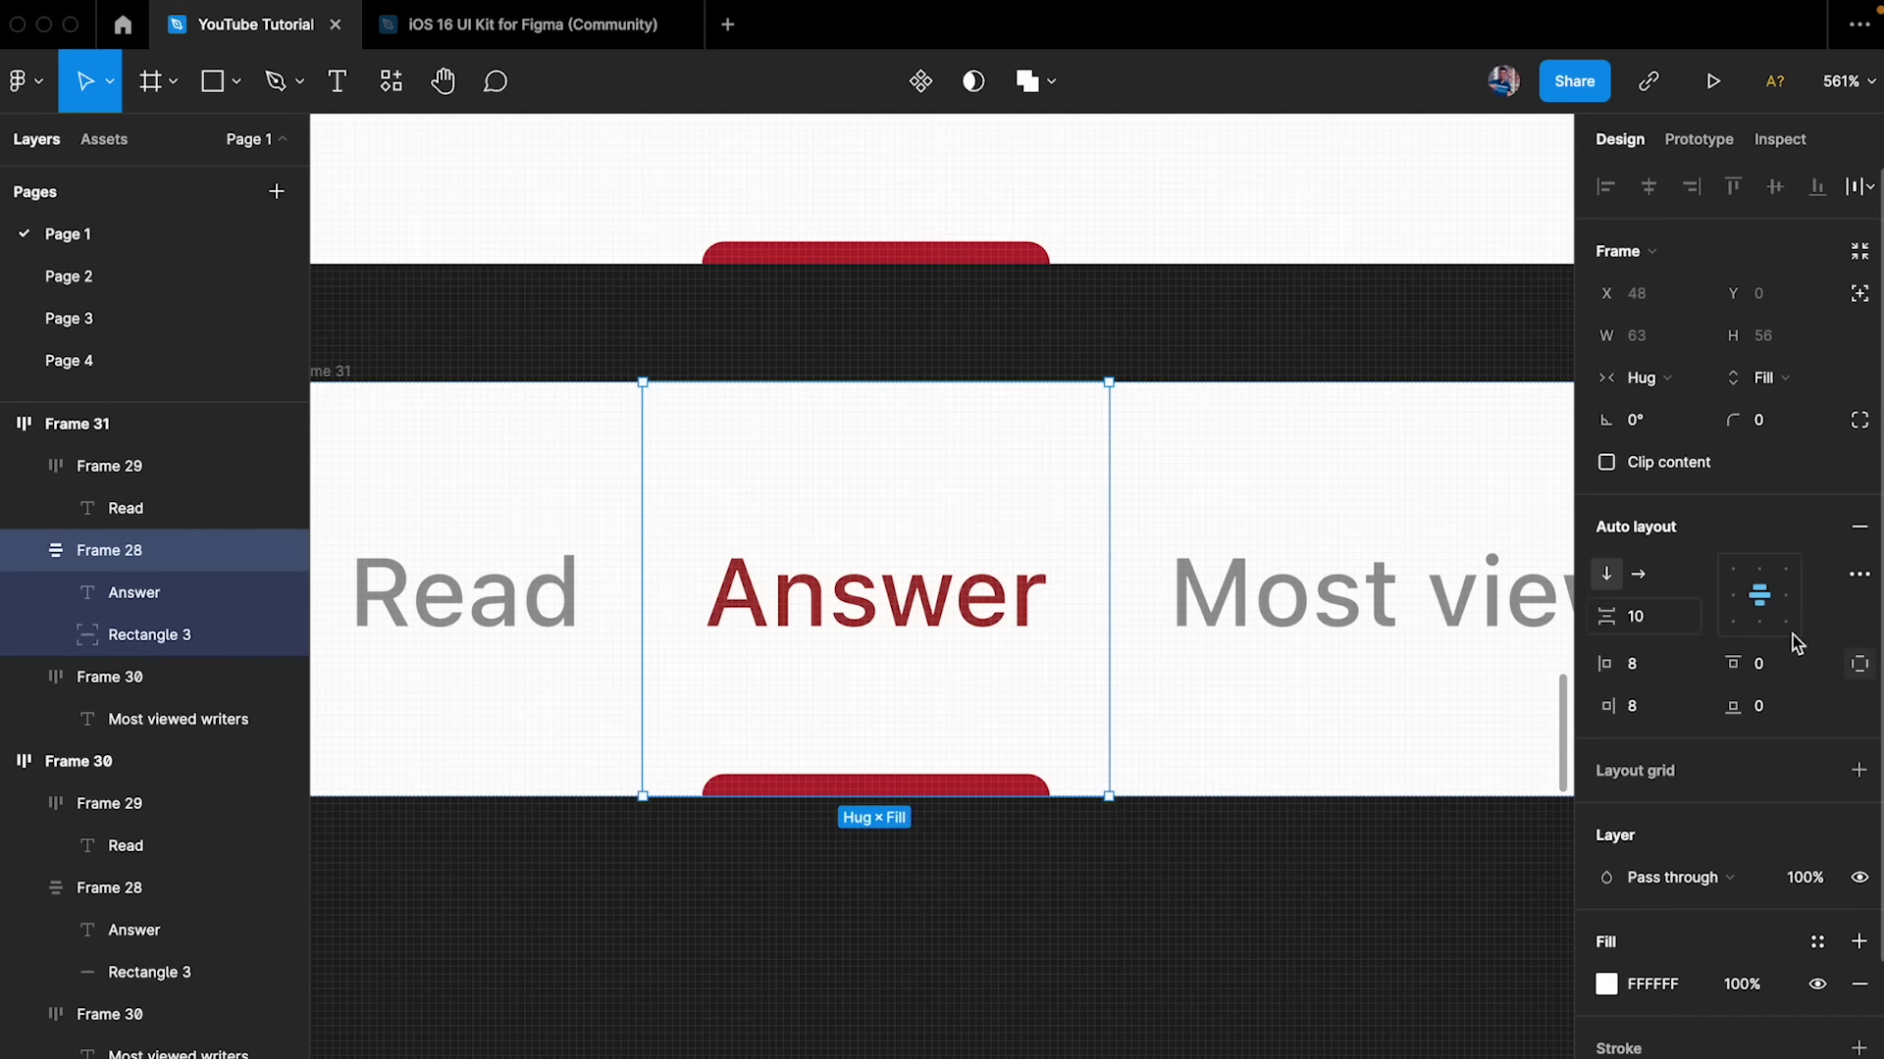
- Try replacing the duplicated tab's "Answer" label with "asdasdaasdsdsds" to test the red bar's width, and undo the text change
double_click(908, 605)
double_click(908, 606)
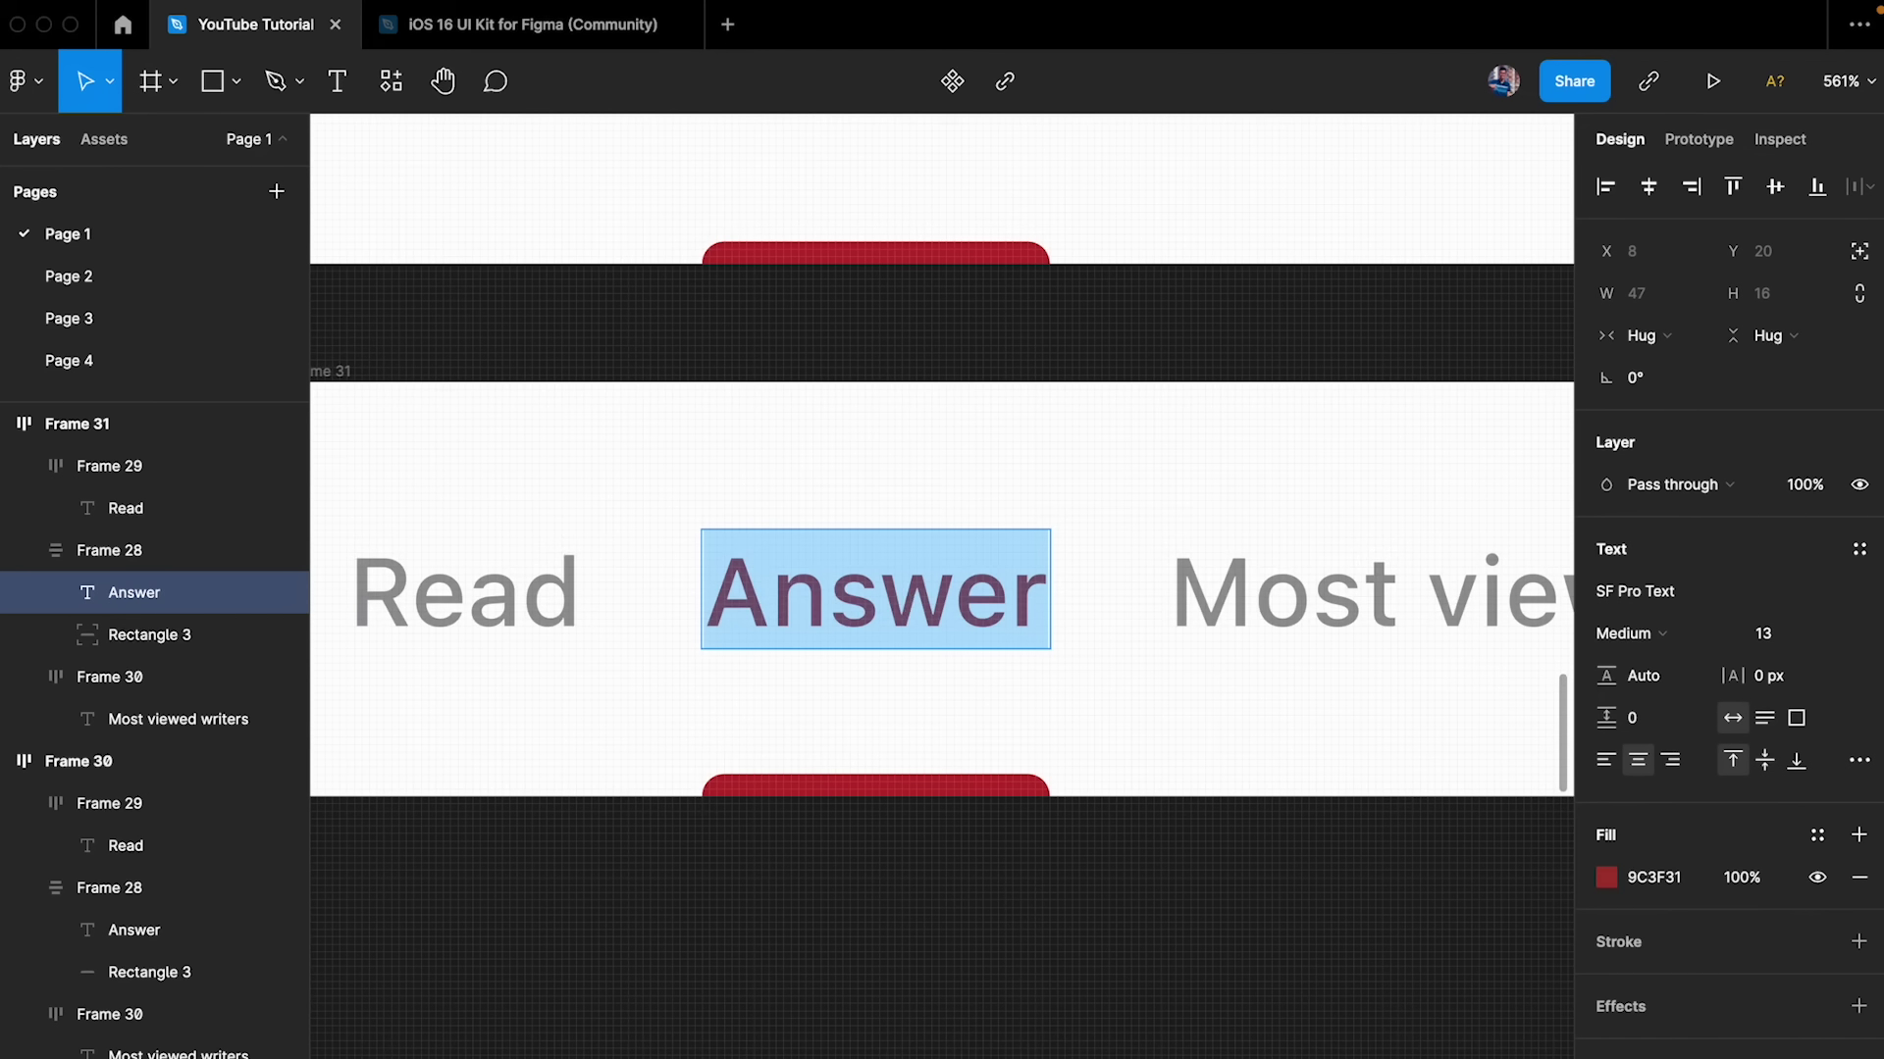
text(asdasdaasdsdsds)
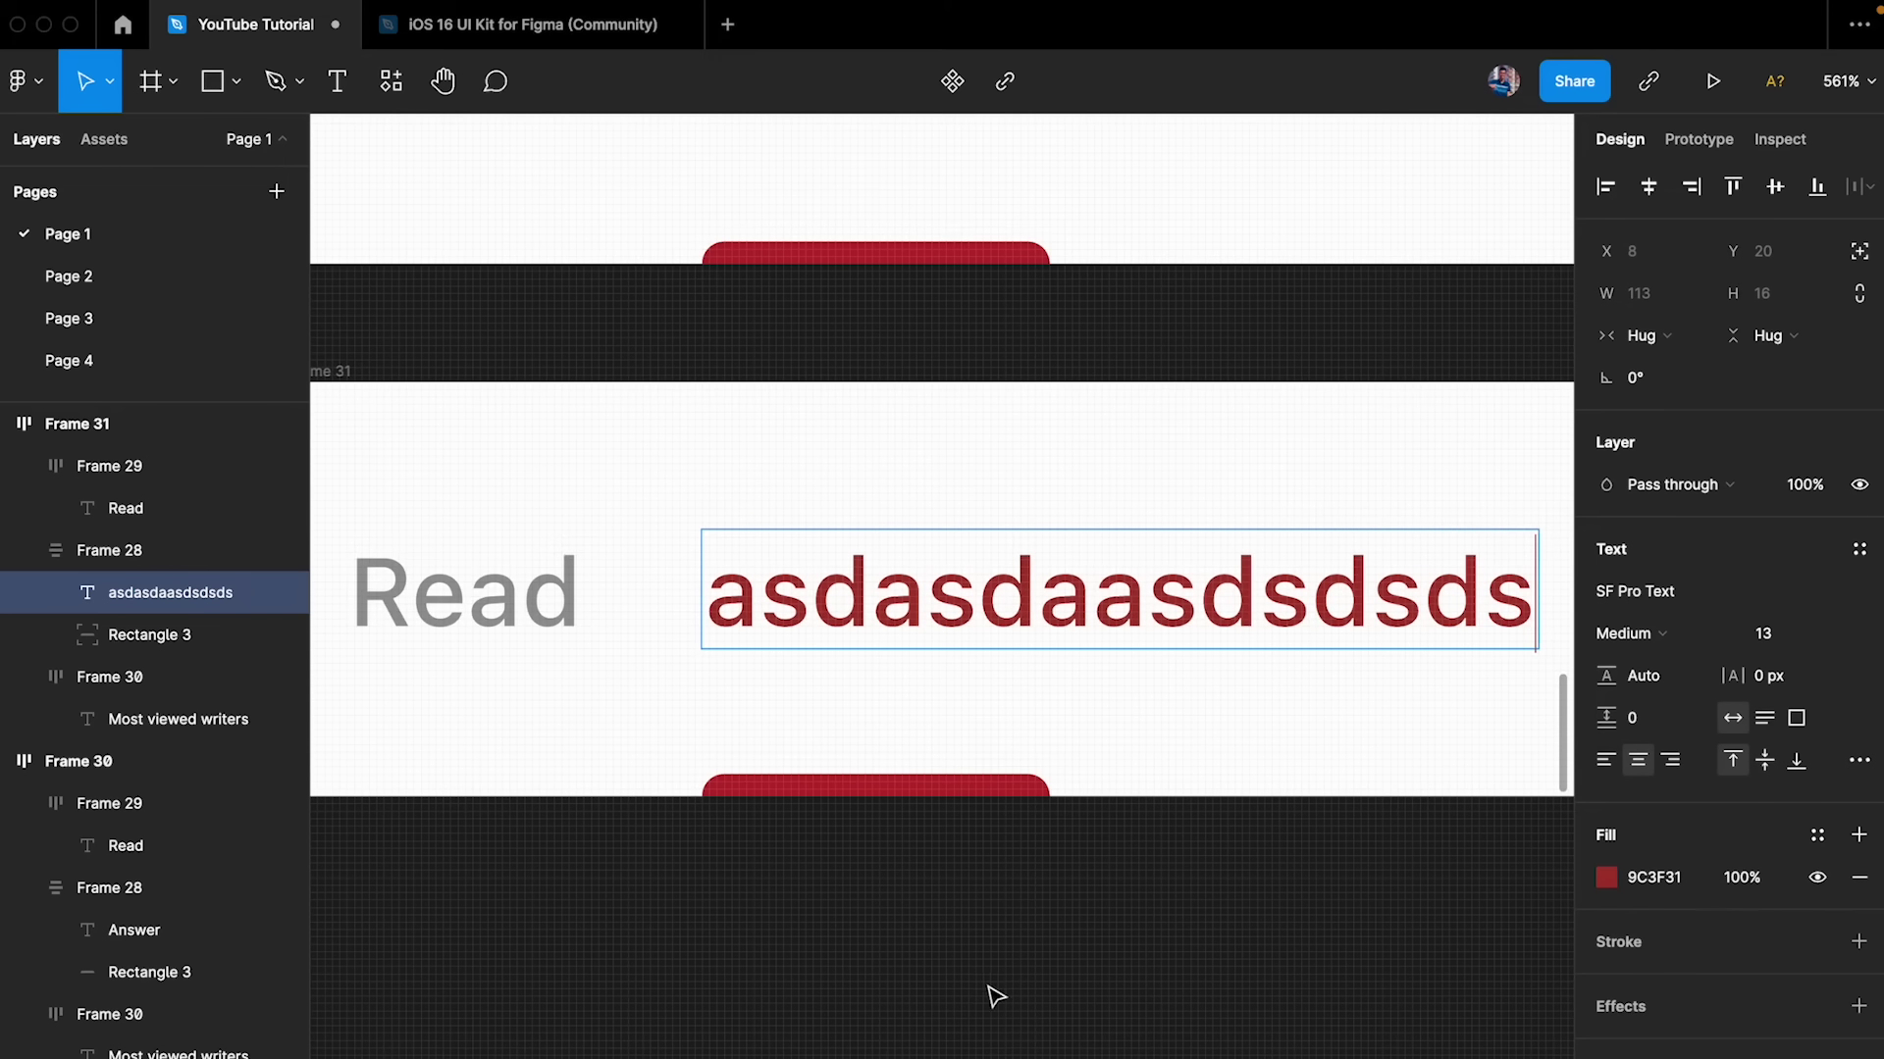
key(Escape)
scroll(992, 986, down, 3)
scroll(997, 990, right, 3)
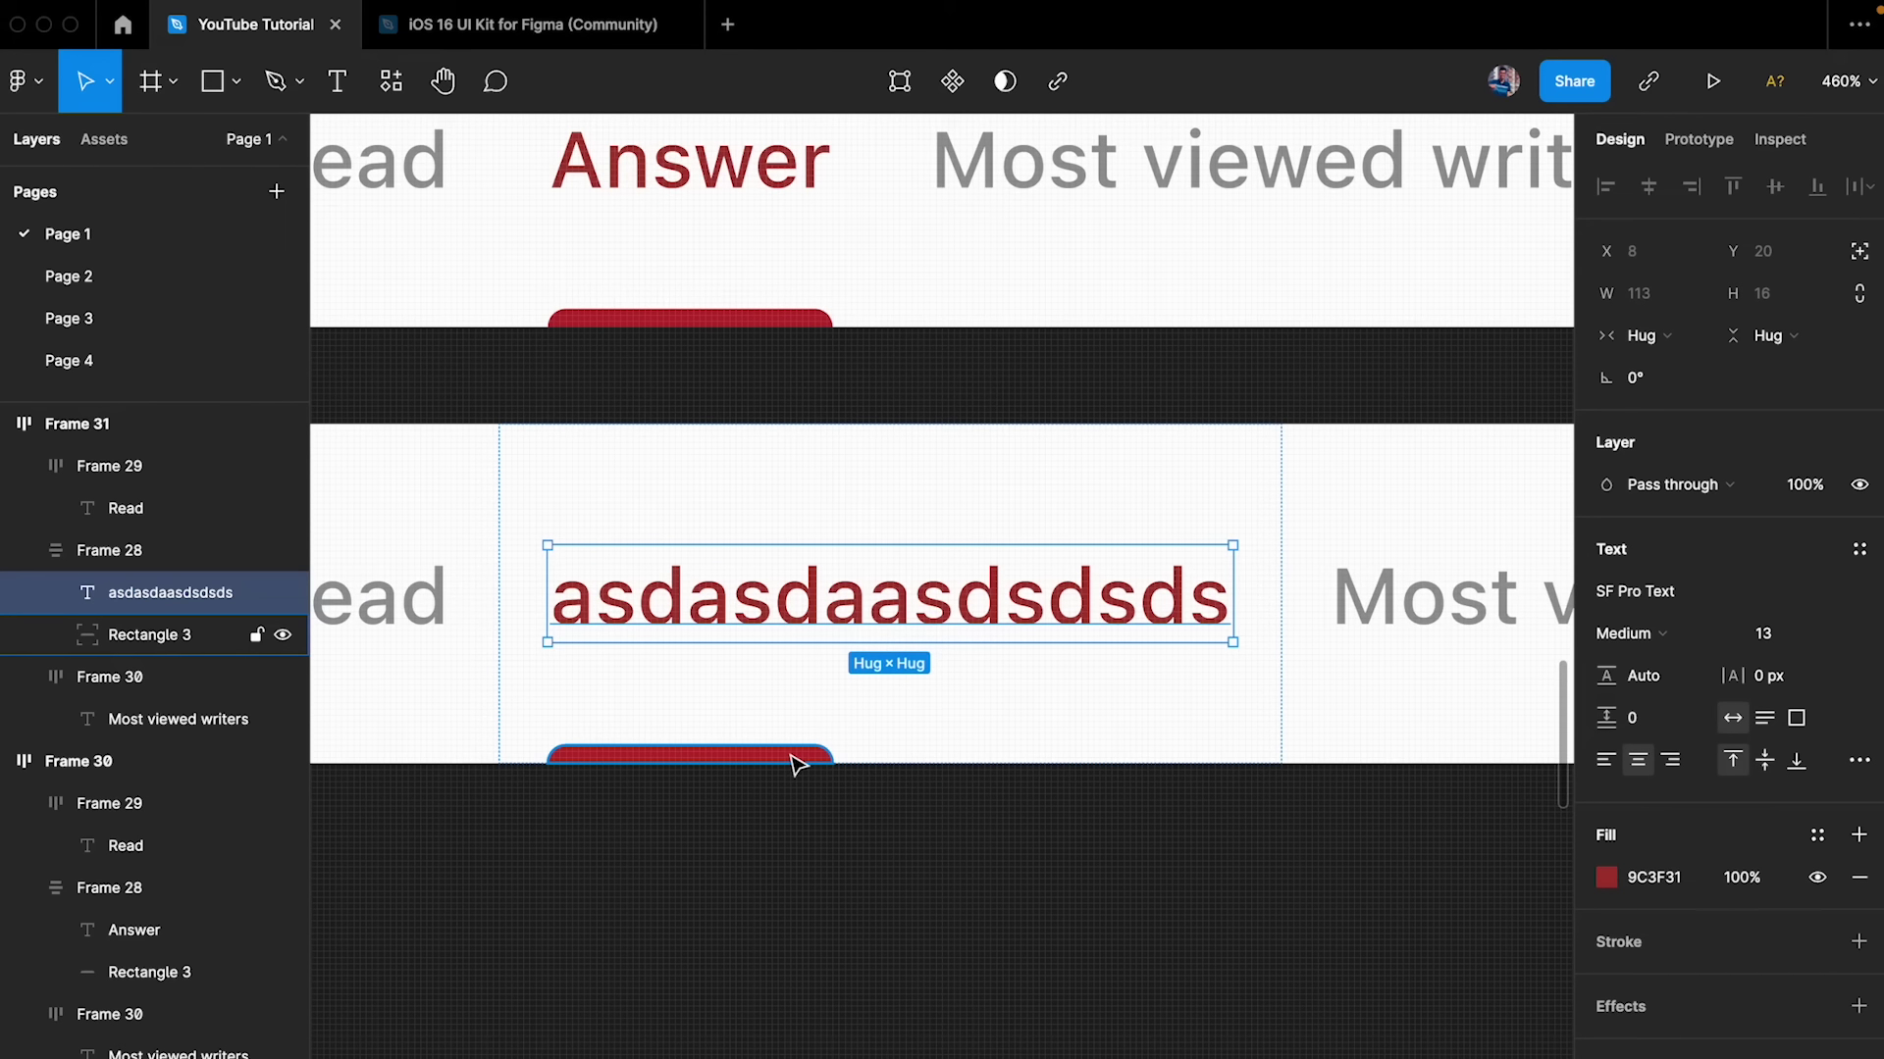
key(ctrl+z)
key(Escape)
- Set the horizontal constraint of the duplicated tab's red bar to Left and right
click(719, 759)
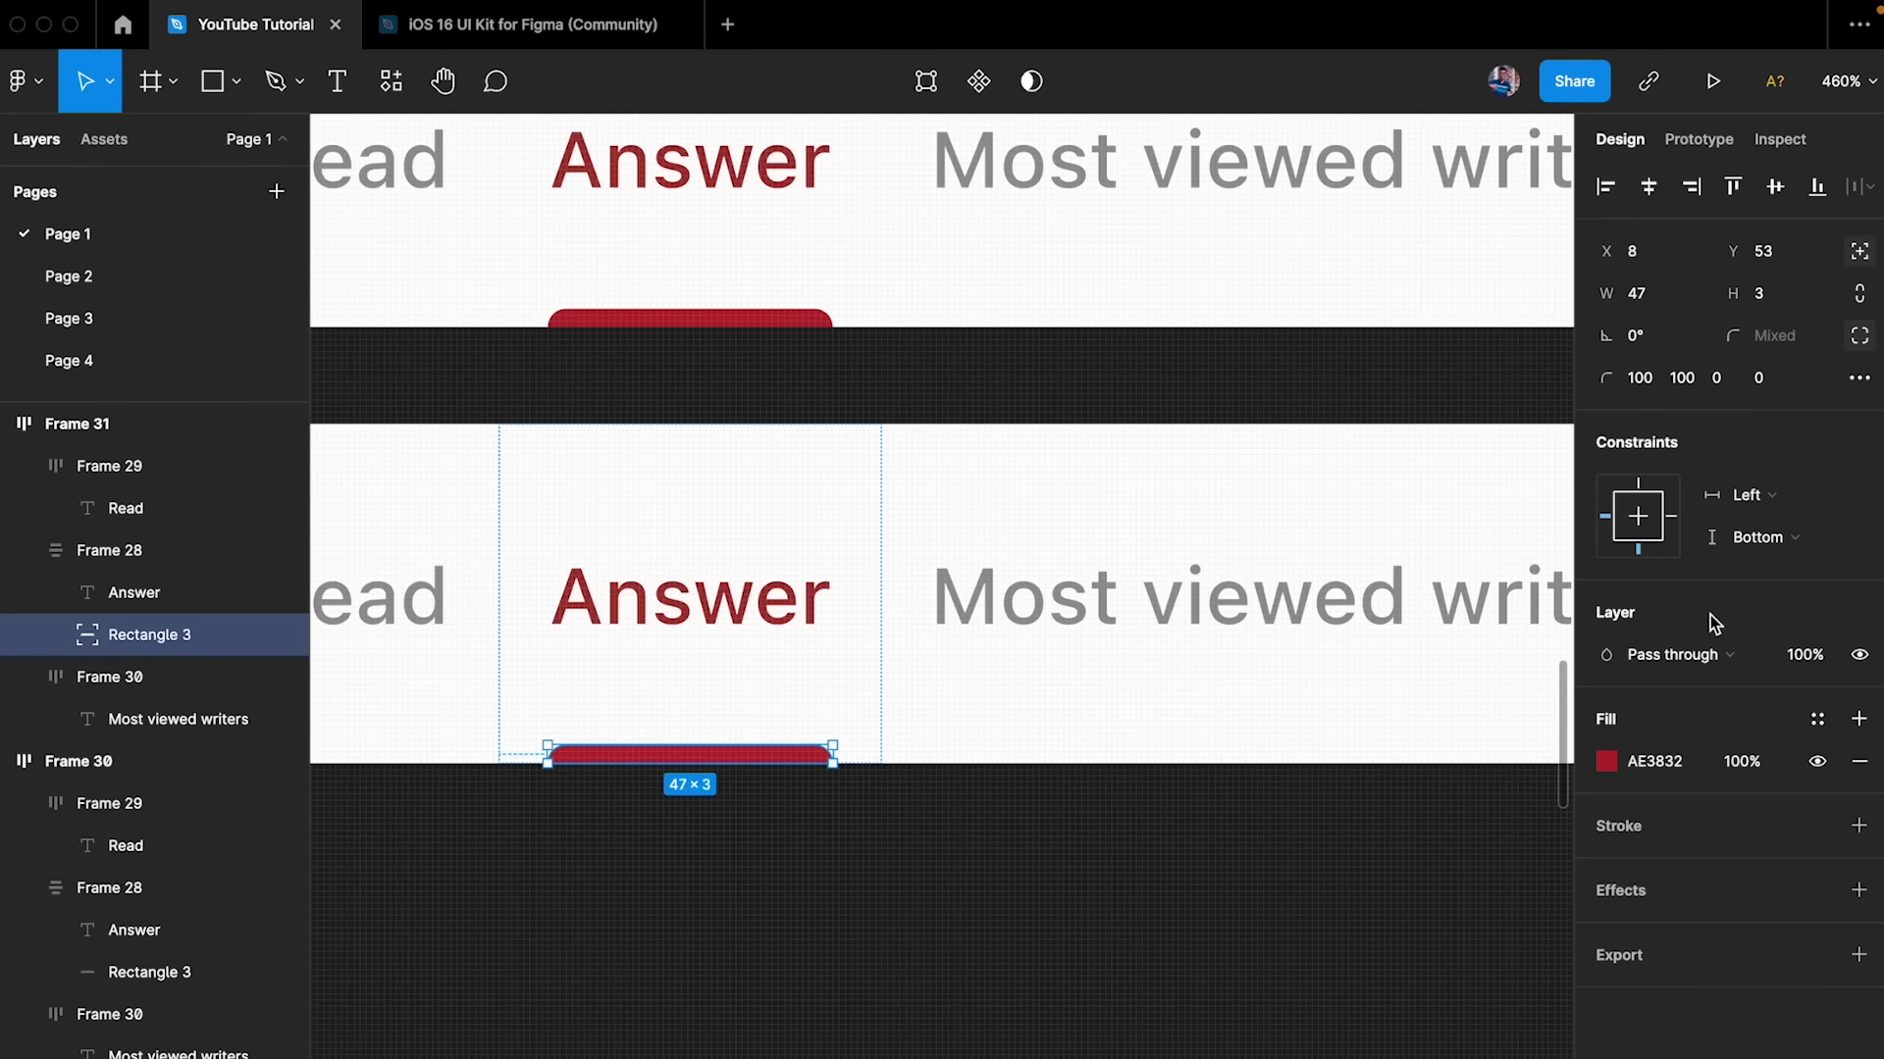
click(1764, 492)
click(1774, 558)
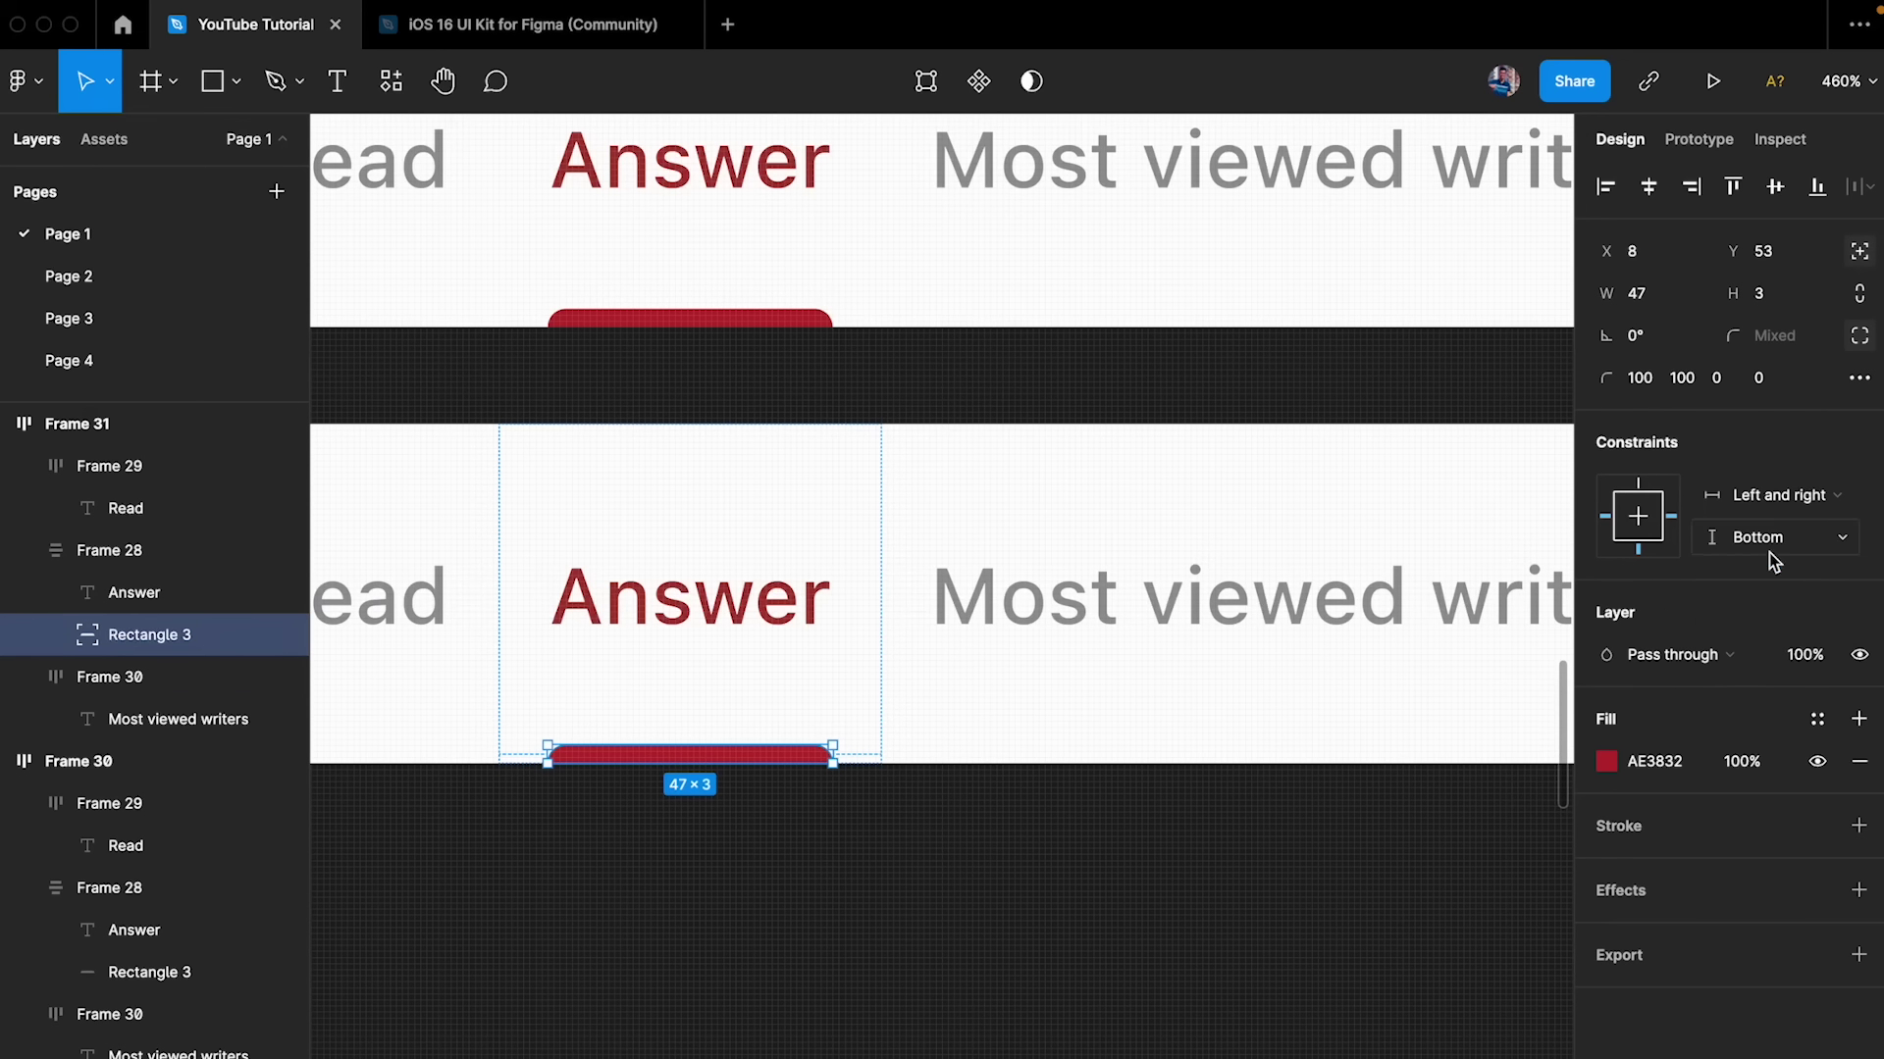
click(830, 805)
- Replace the duplicated tab's "Answer" label with "asdasdasdsadasd" and check how the red bar follows the text width
double_click(745, 636)
text(asdasdasd)
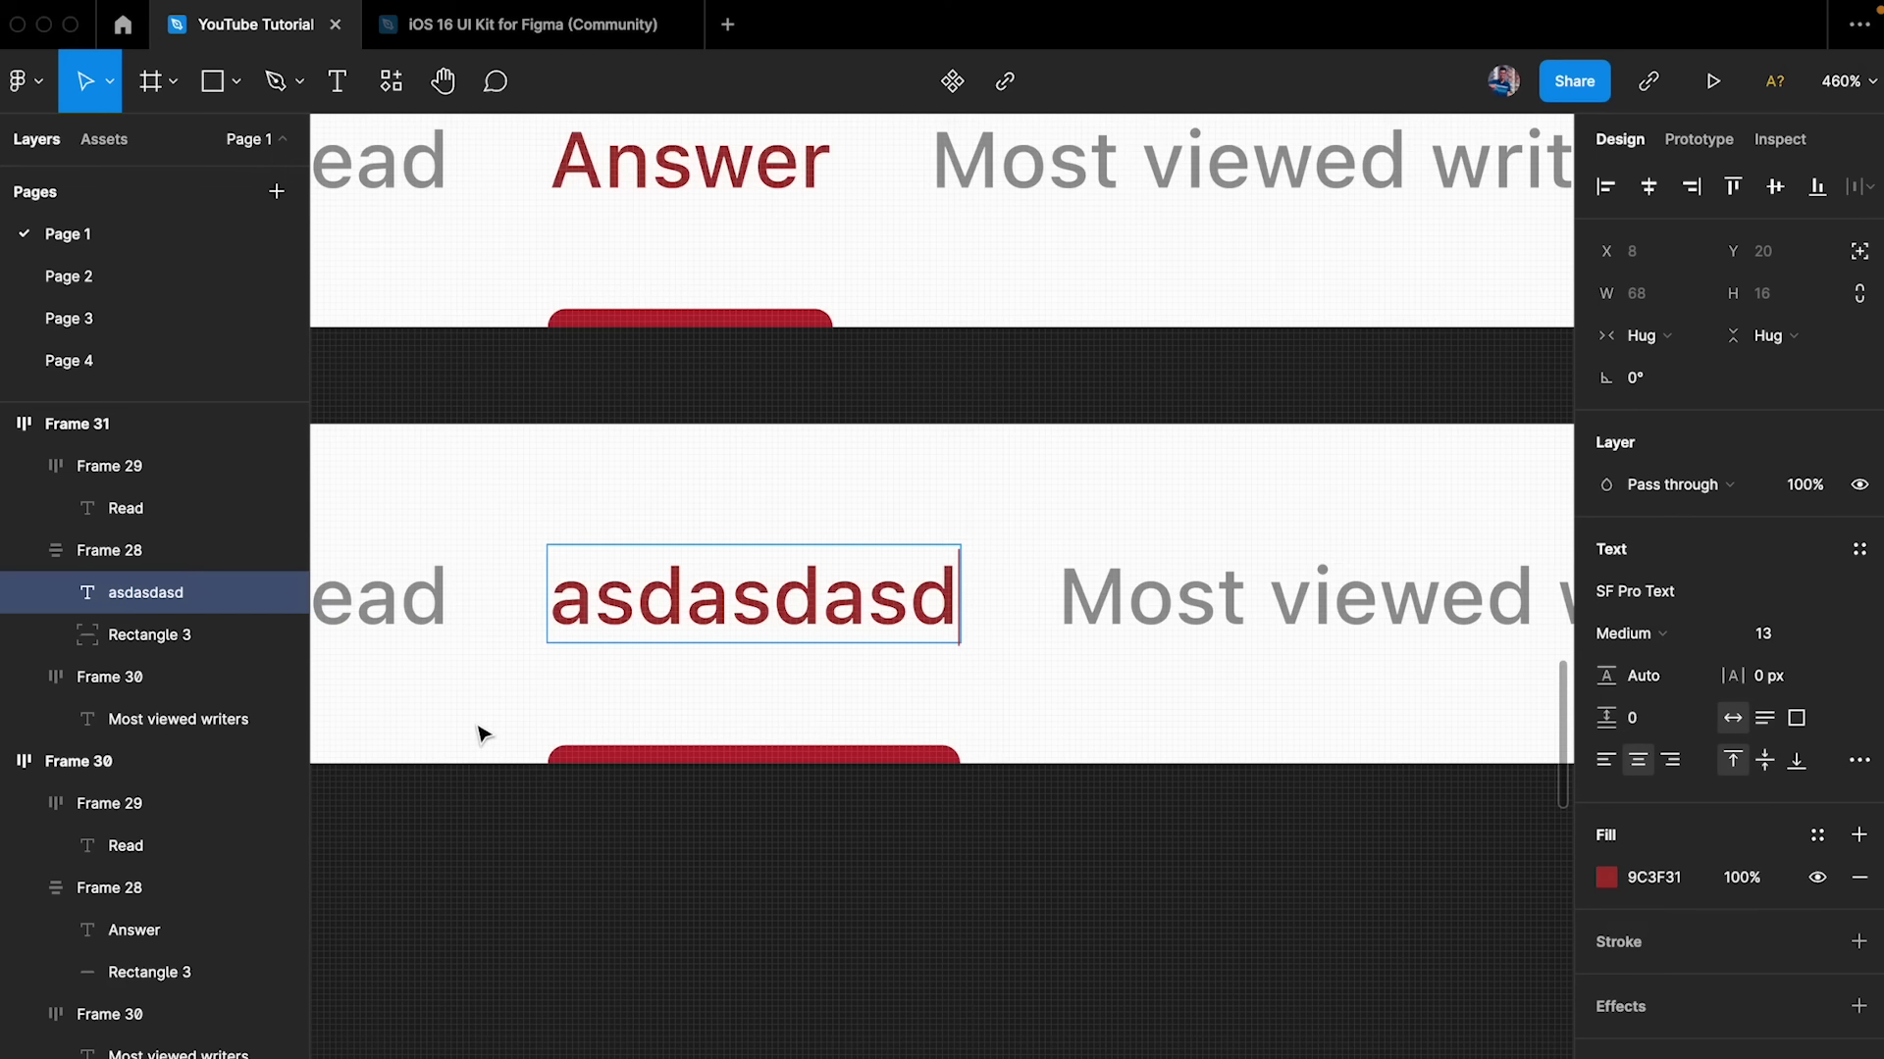
text(sadasd)
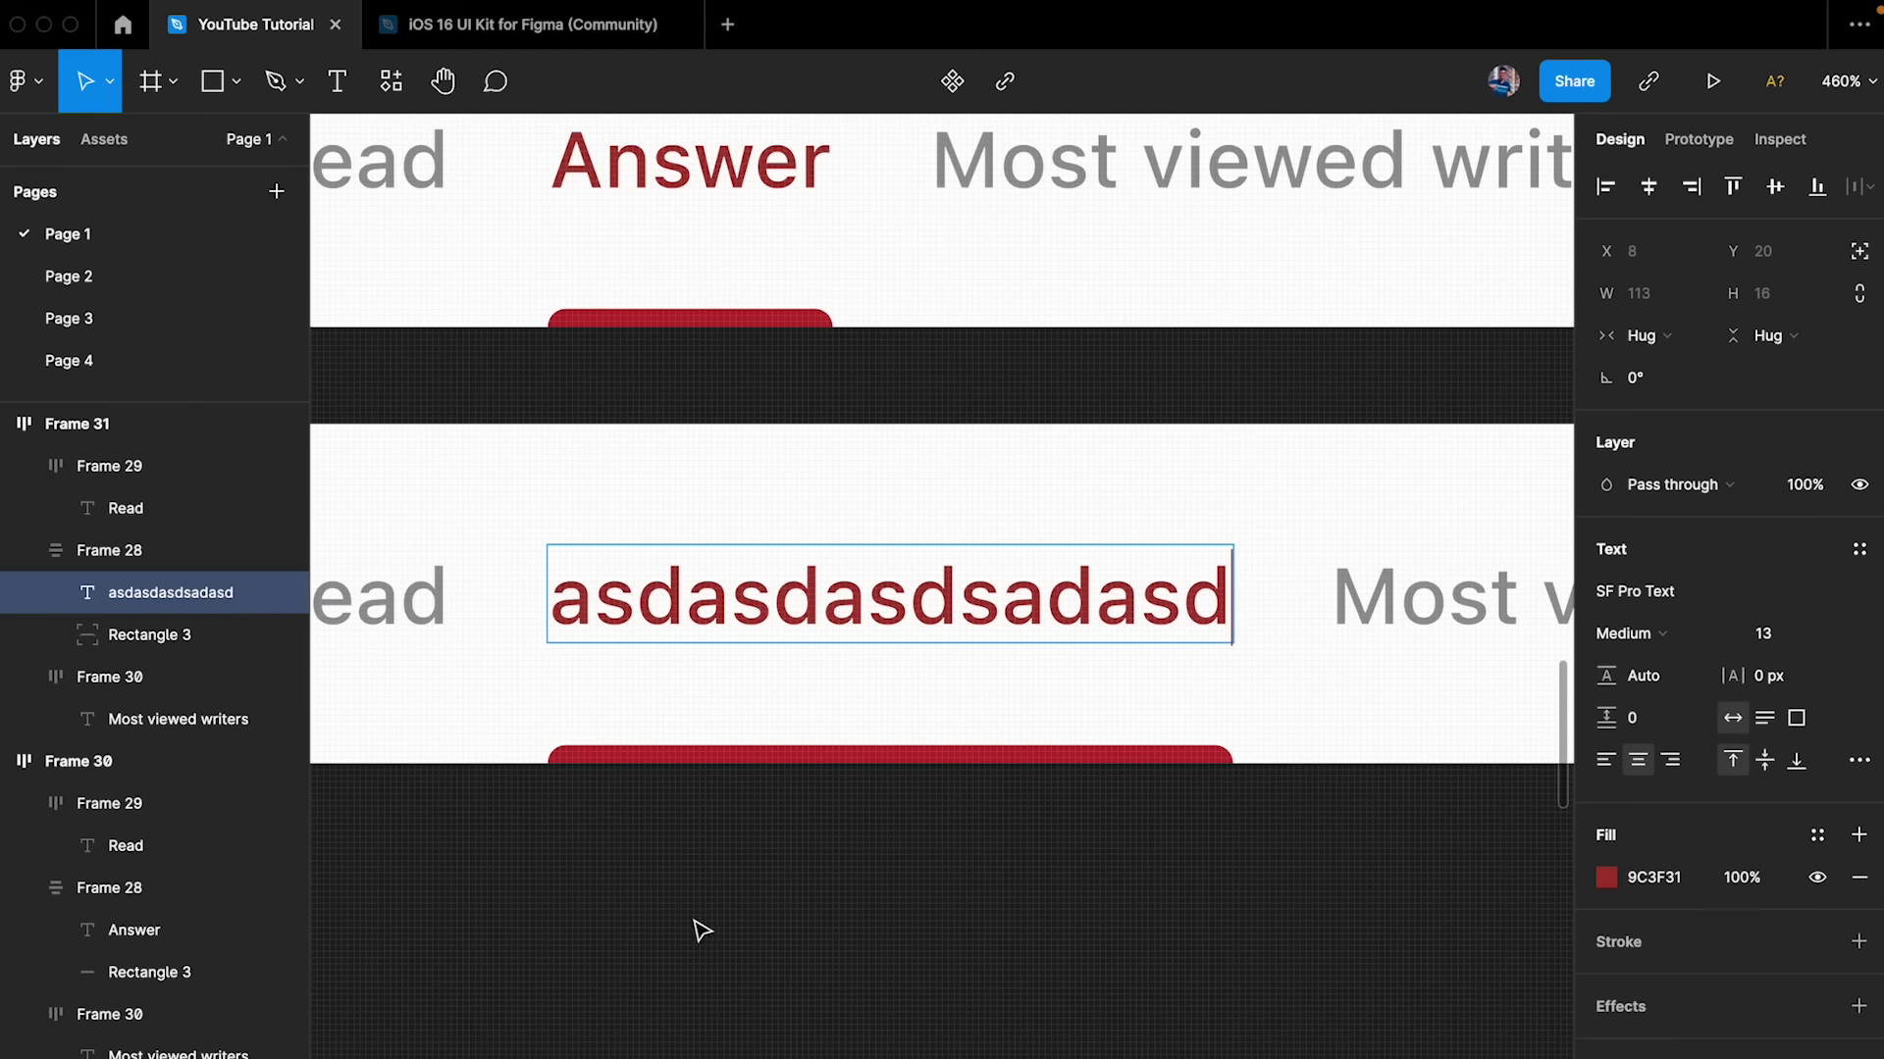
key(Escape)
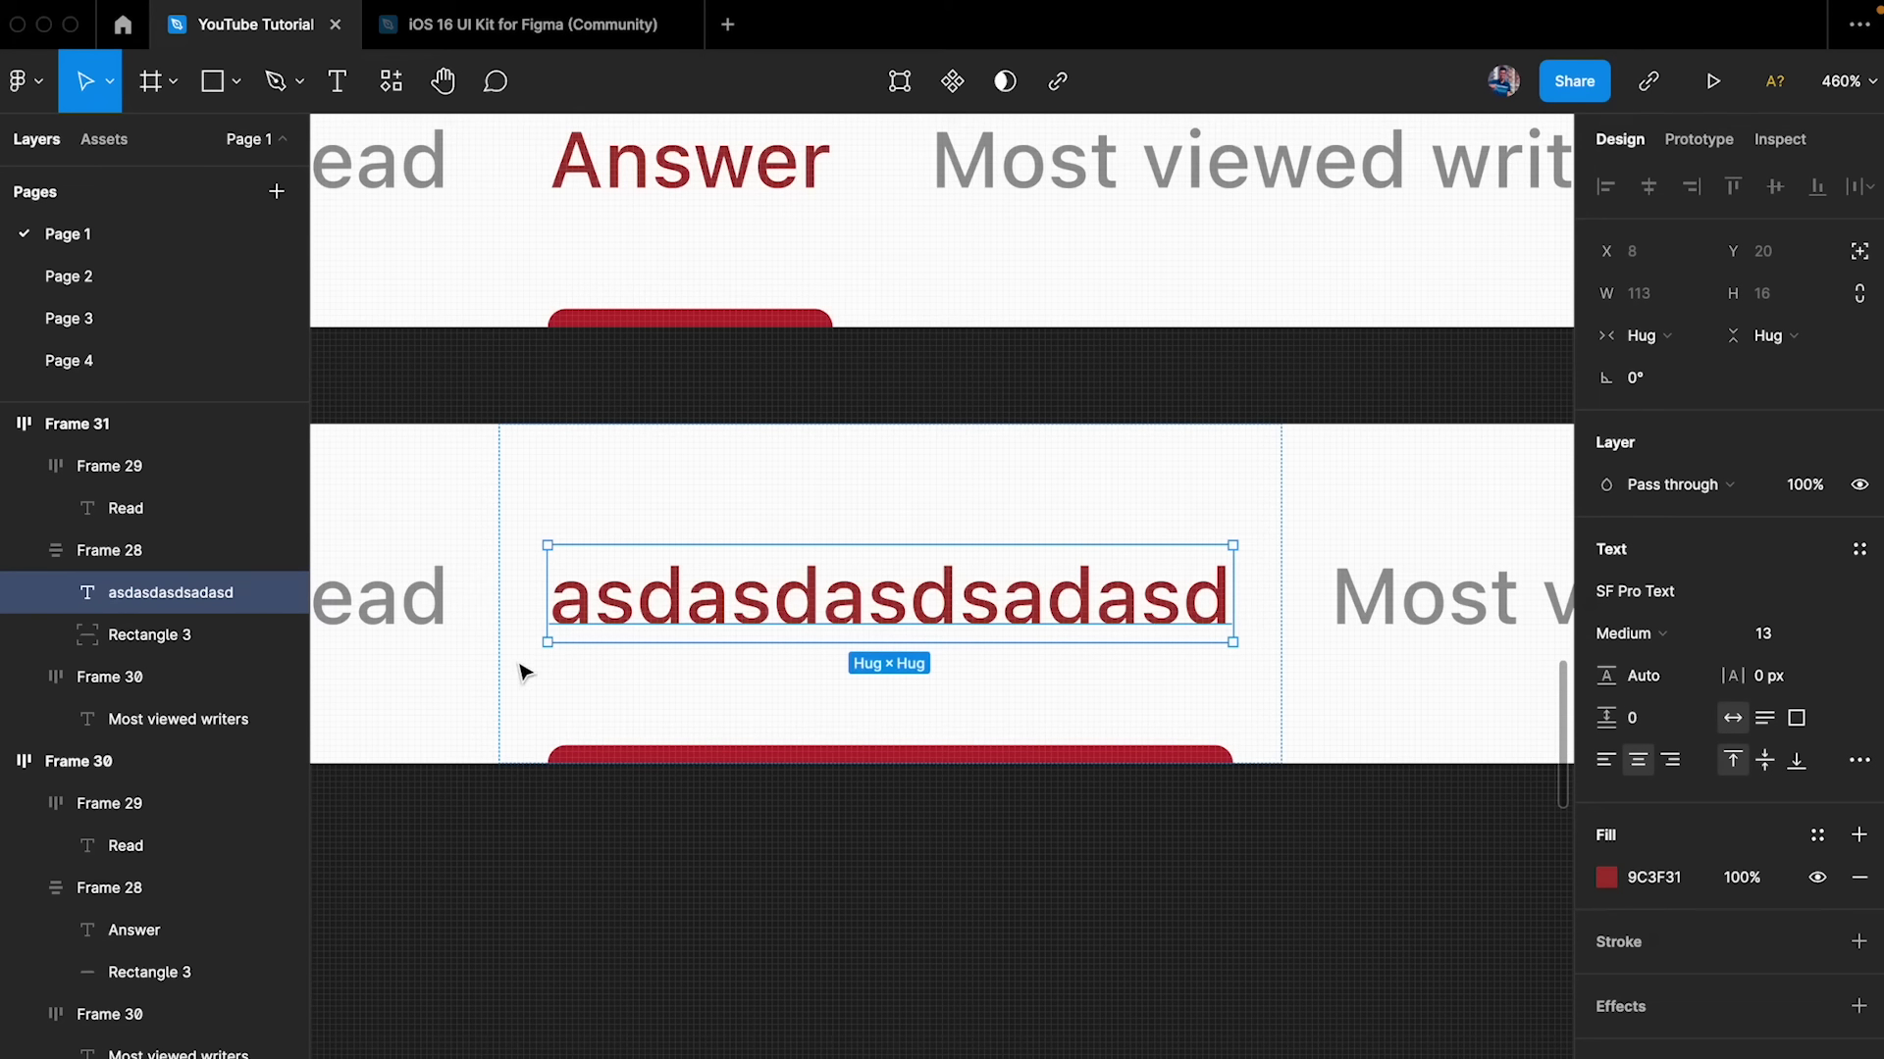
click(720, 757)
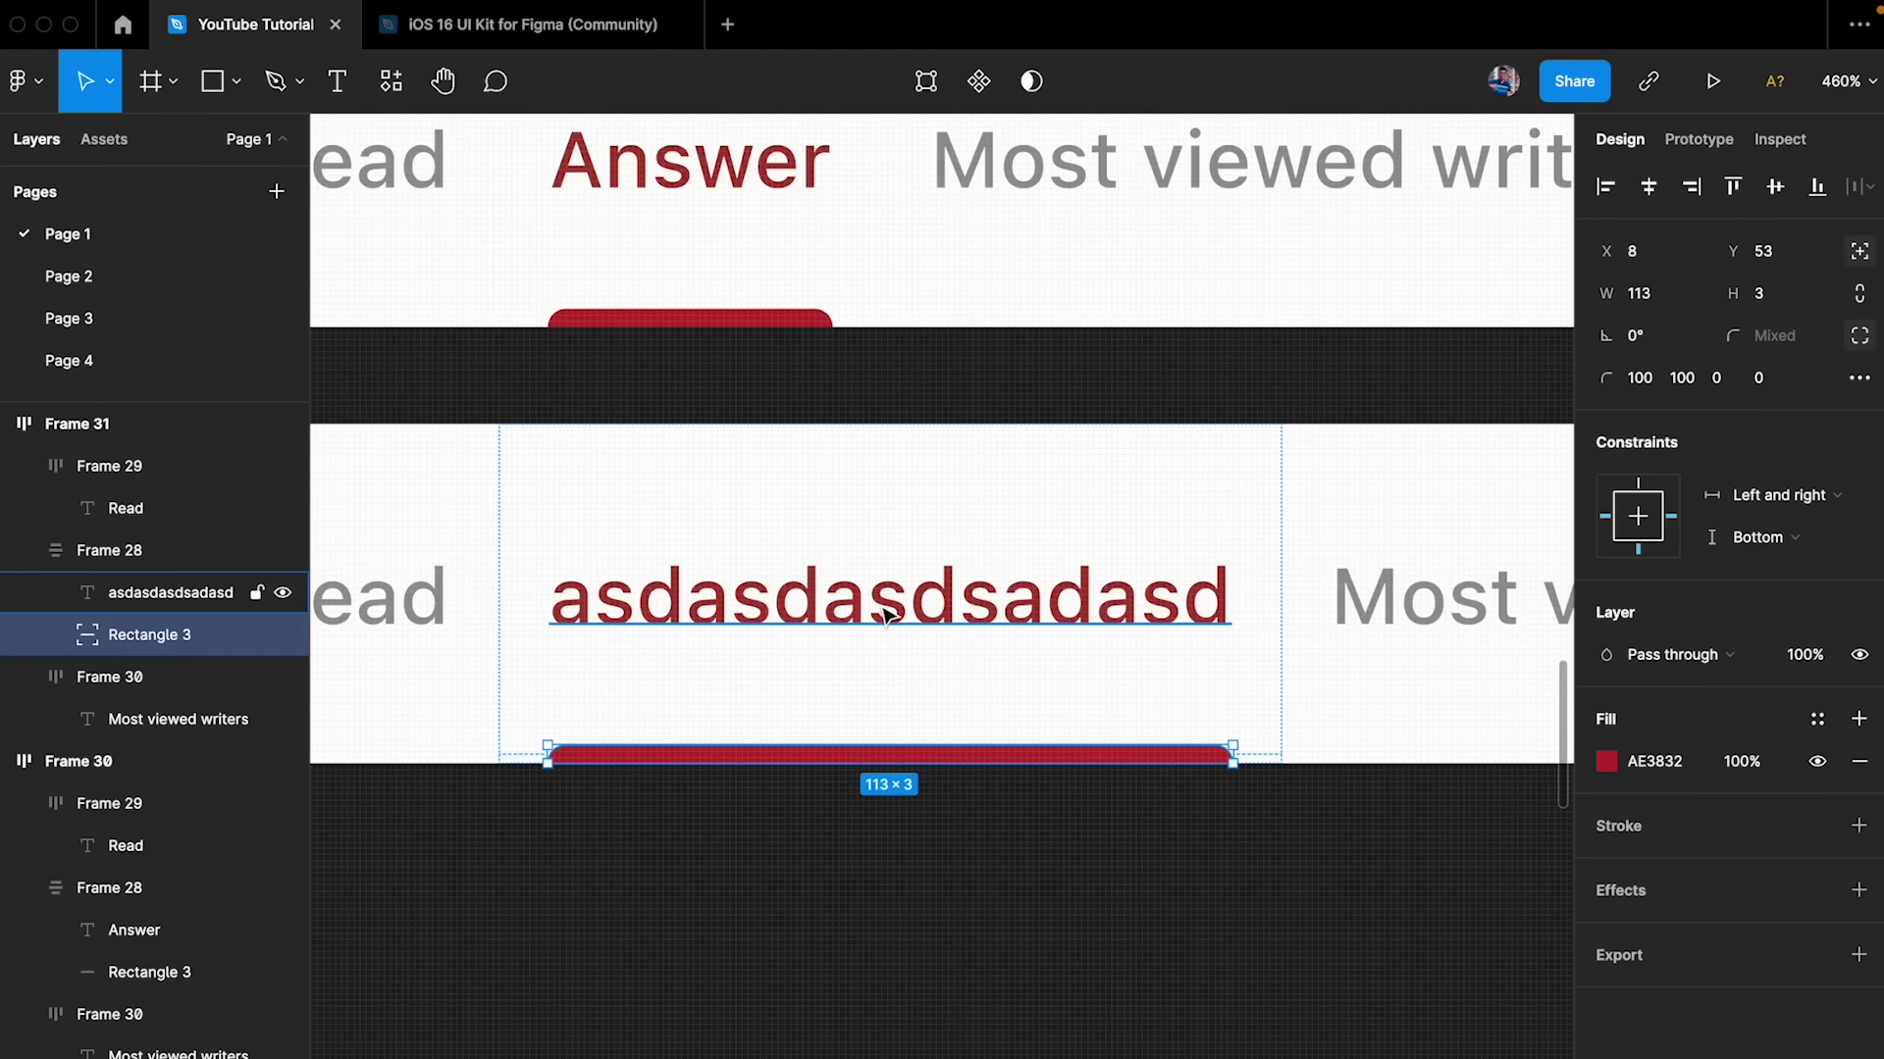
key(shift+Return)
scroll(854, 529, down, 5)
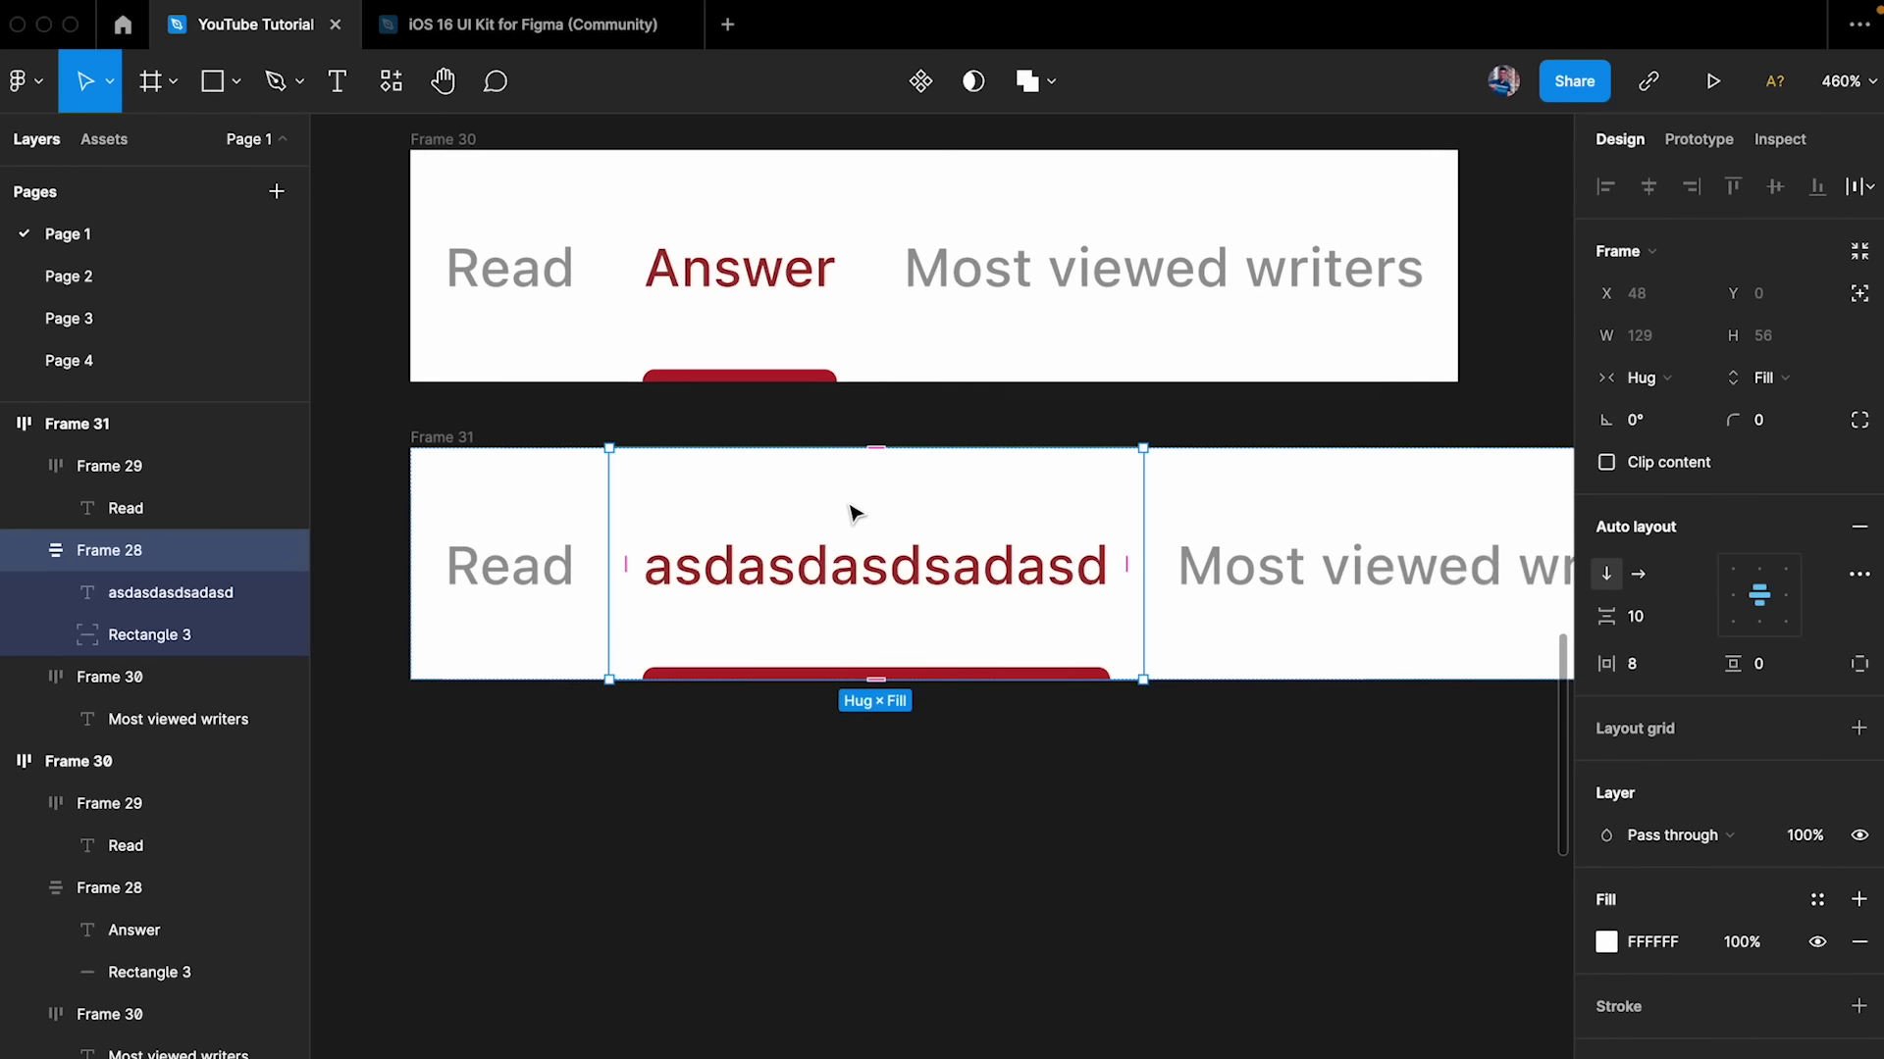
scroll(791, 362, up, 5)
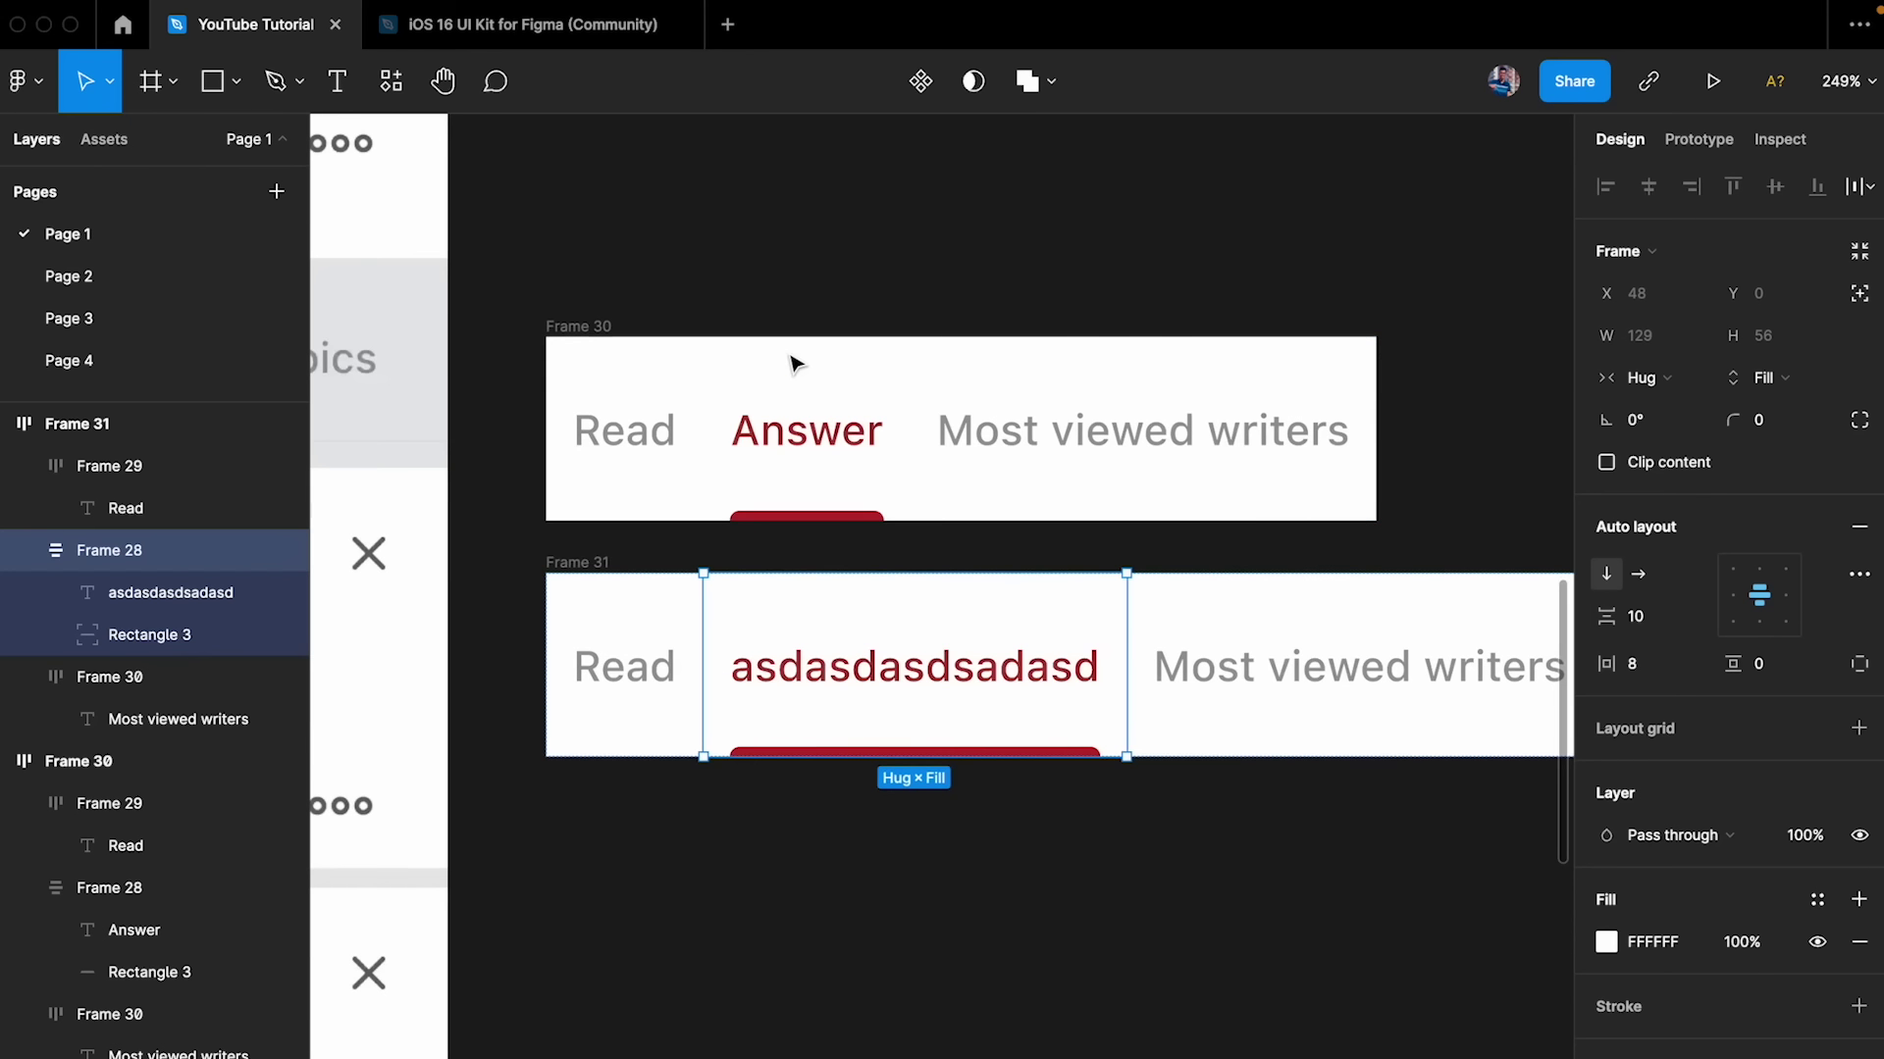
- Examine the five-icon navigation bar at the bottom of the mobile screenshot
scroll(791, 362, down, 3)
scroll(699, 589, left, 10)
scroll(699, 588, down, 8)
scroll(700, 589, down, 6)
scroll(700, 588, left, 5)
scroll(687, 628, right, 3)
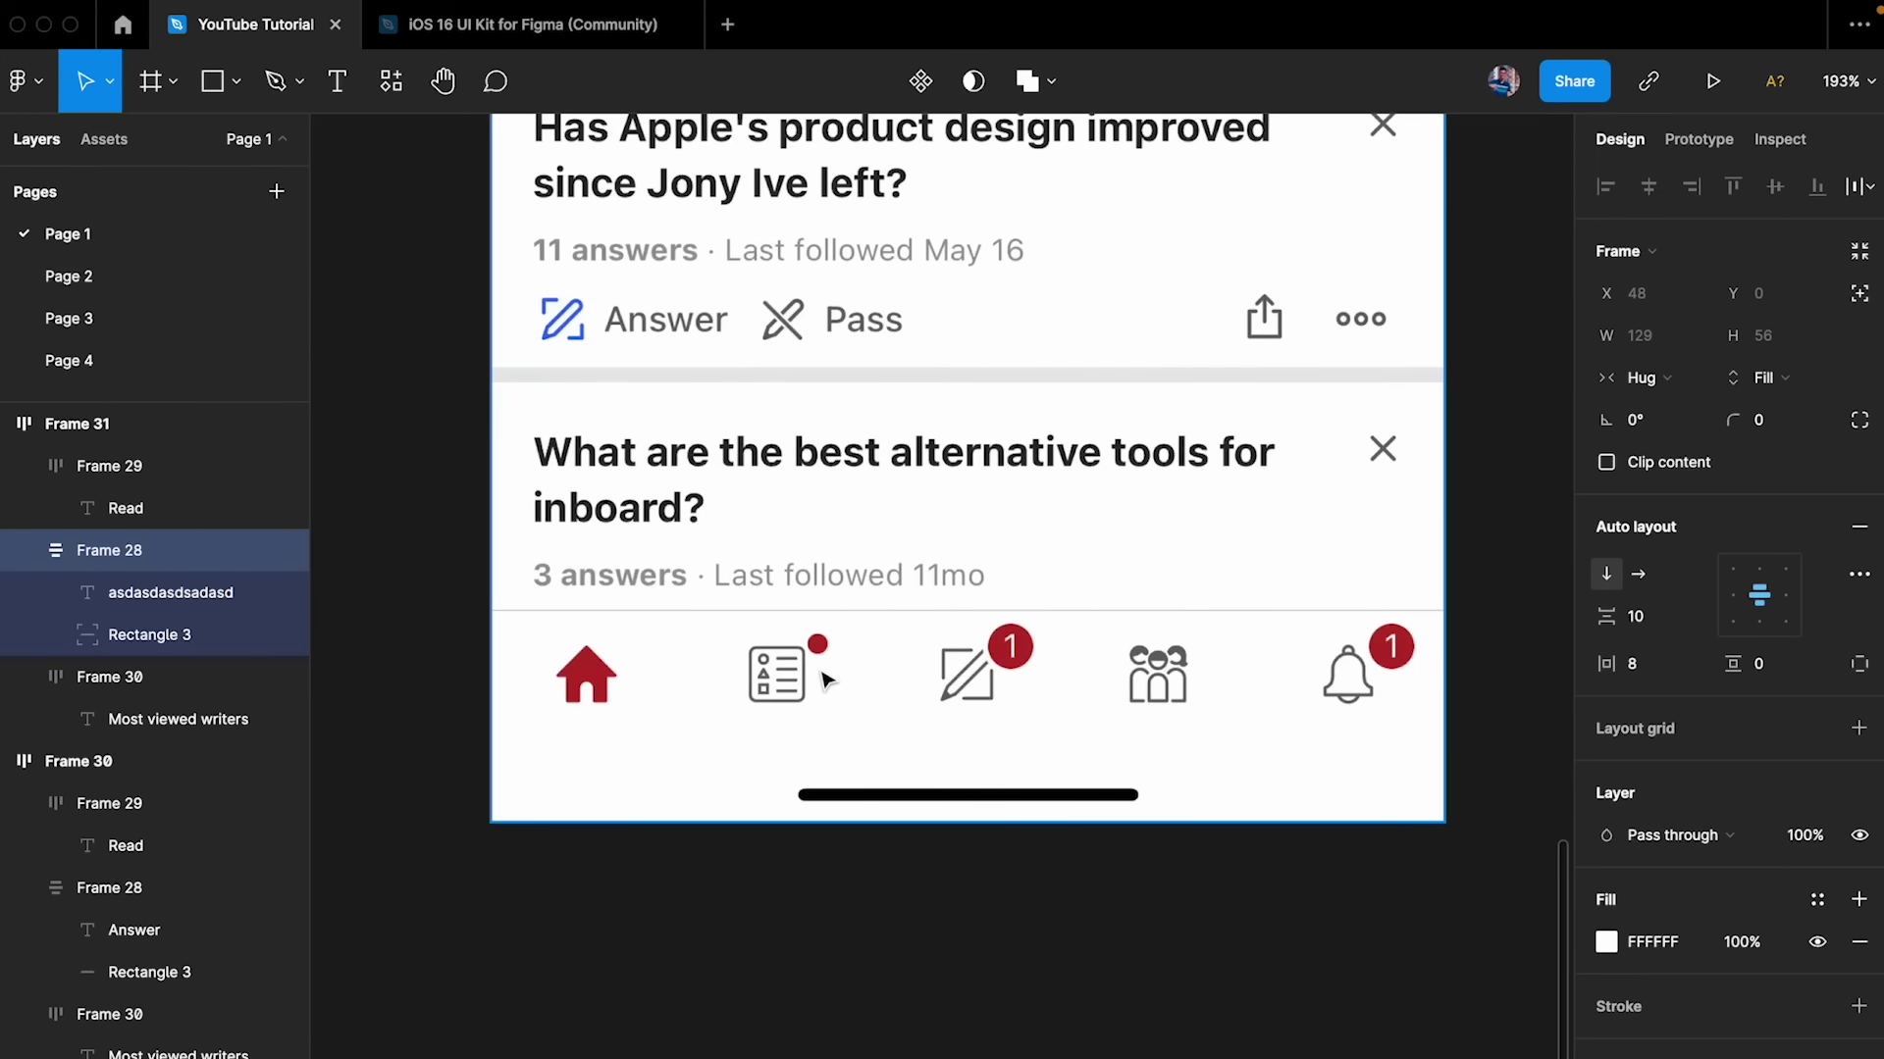
scroll(827, 680, down, 3)
scroll(723, 686, up, 2)
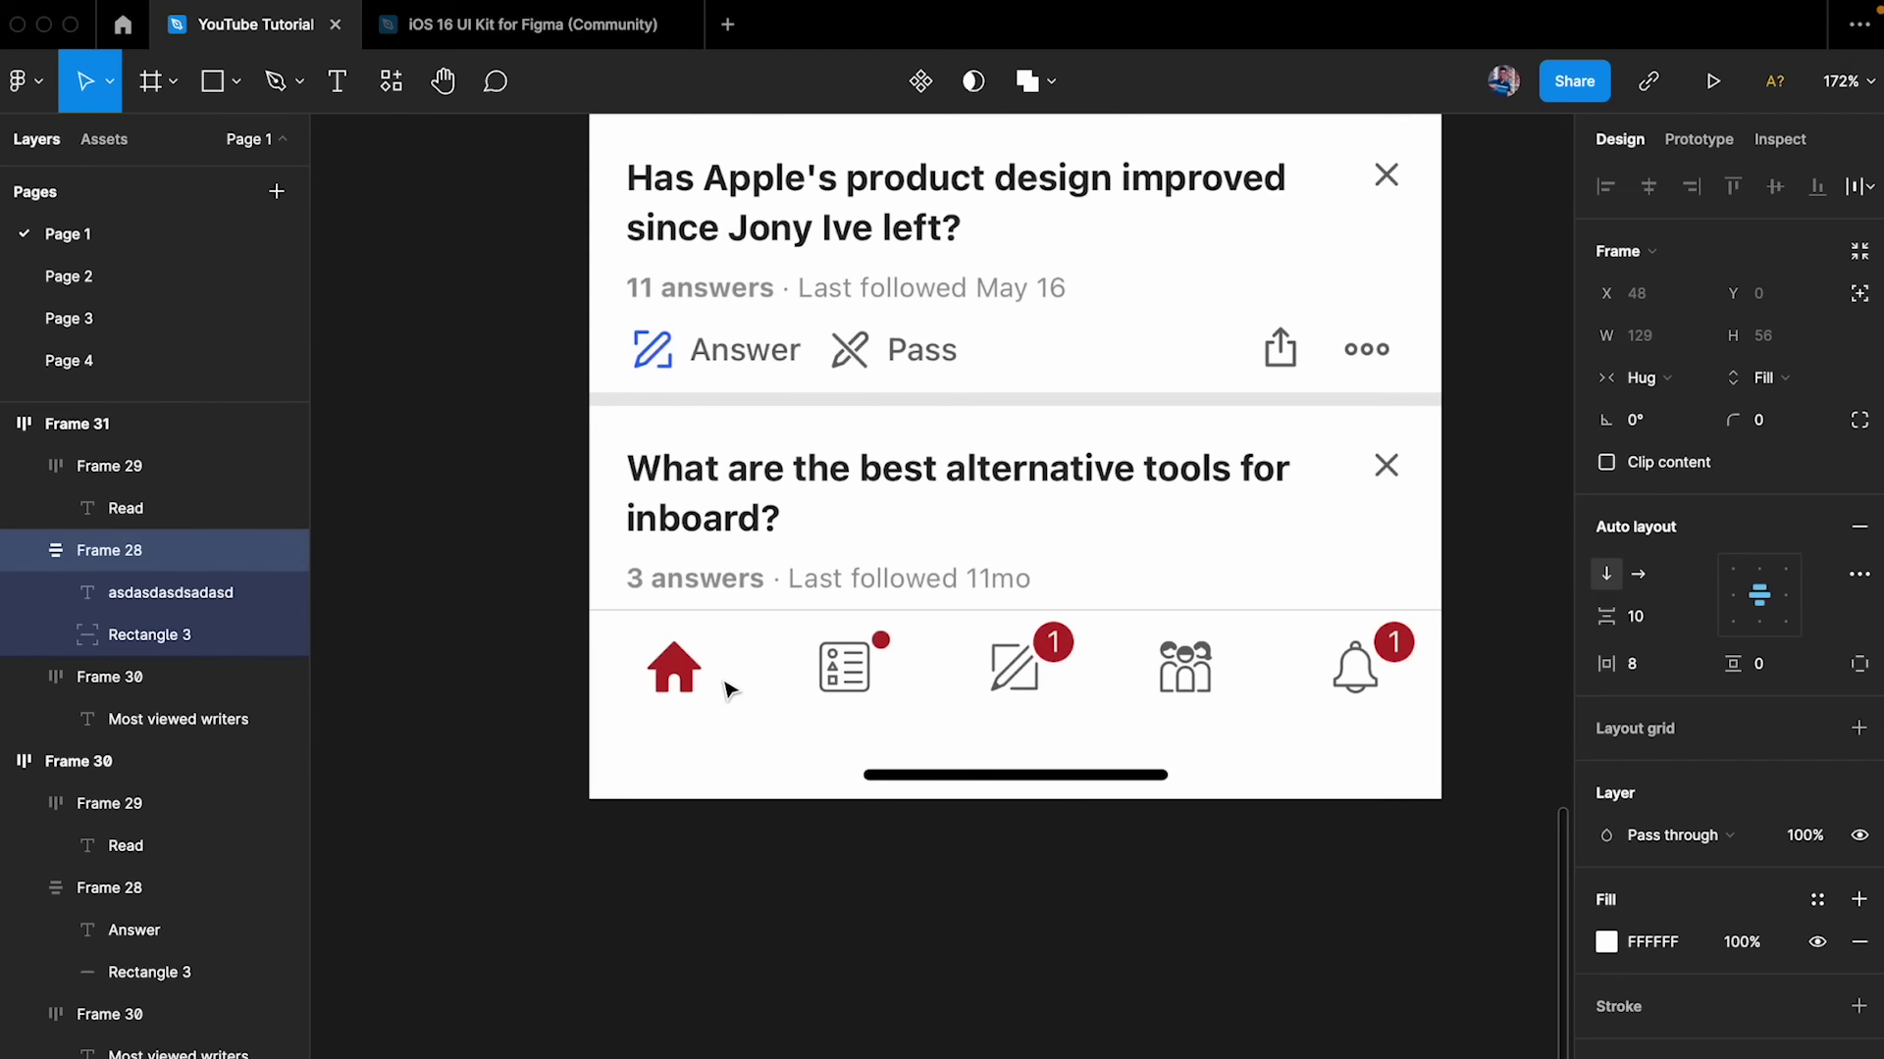
- Copy the search icon from the "Repeat your purchase?" frame and paste it below the mobile screenshot
scroll(725, 689, down, 3)
scroll(726, 689, down, 10)
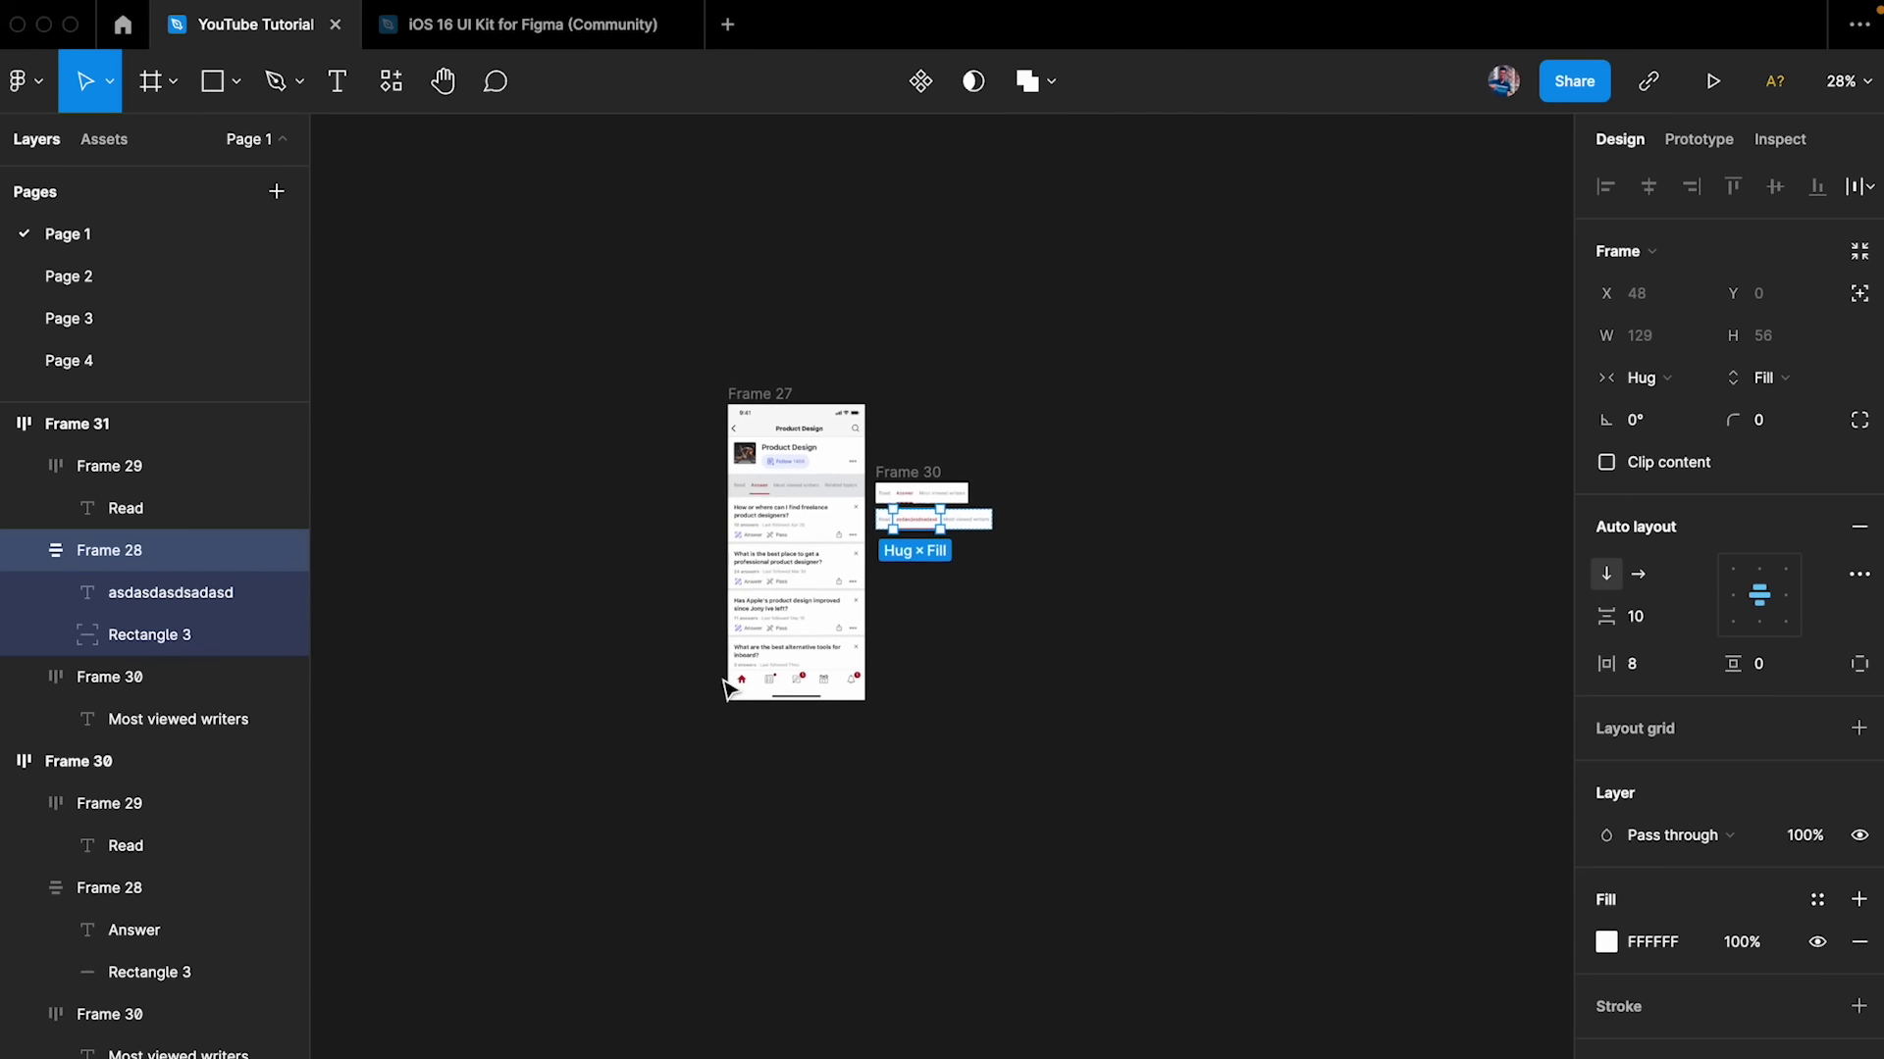
scroll(726, 689, right, 5)
scroll(778, 648, up, 3)
scroll(883, 539, down, 3)
scroll(883, 539, right, 4)
scroll(1000, 467, up, 4)
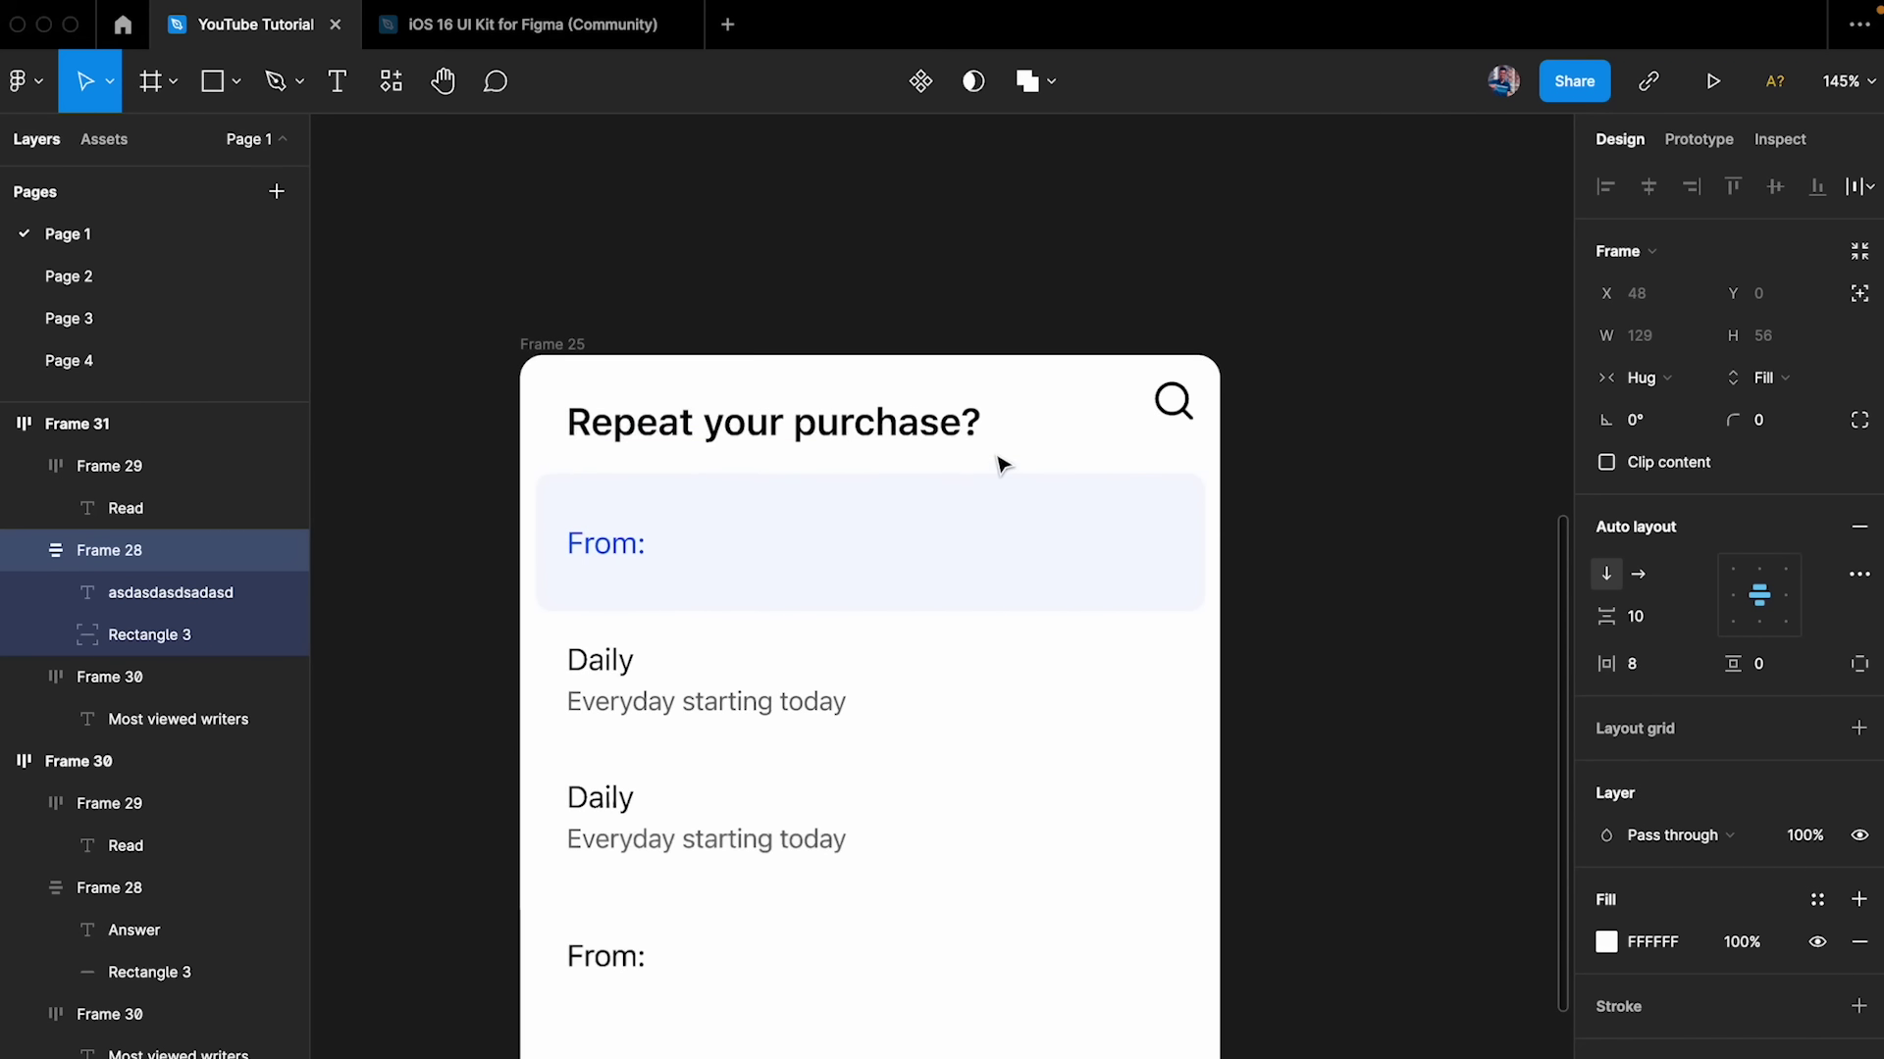
click(991, 431)
click(1177, 397)
scroll(1332, 437, down, 2)
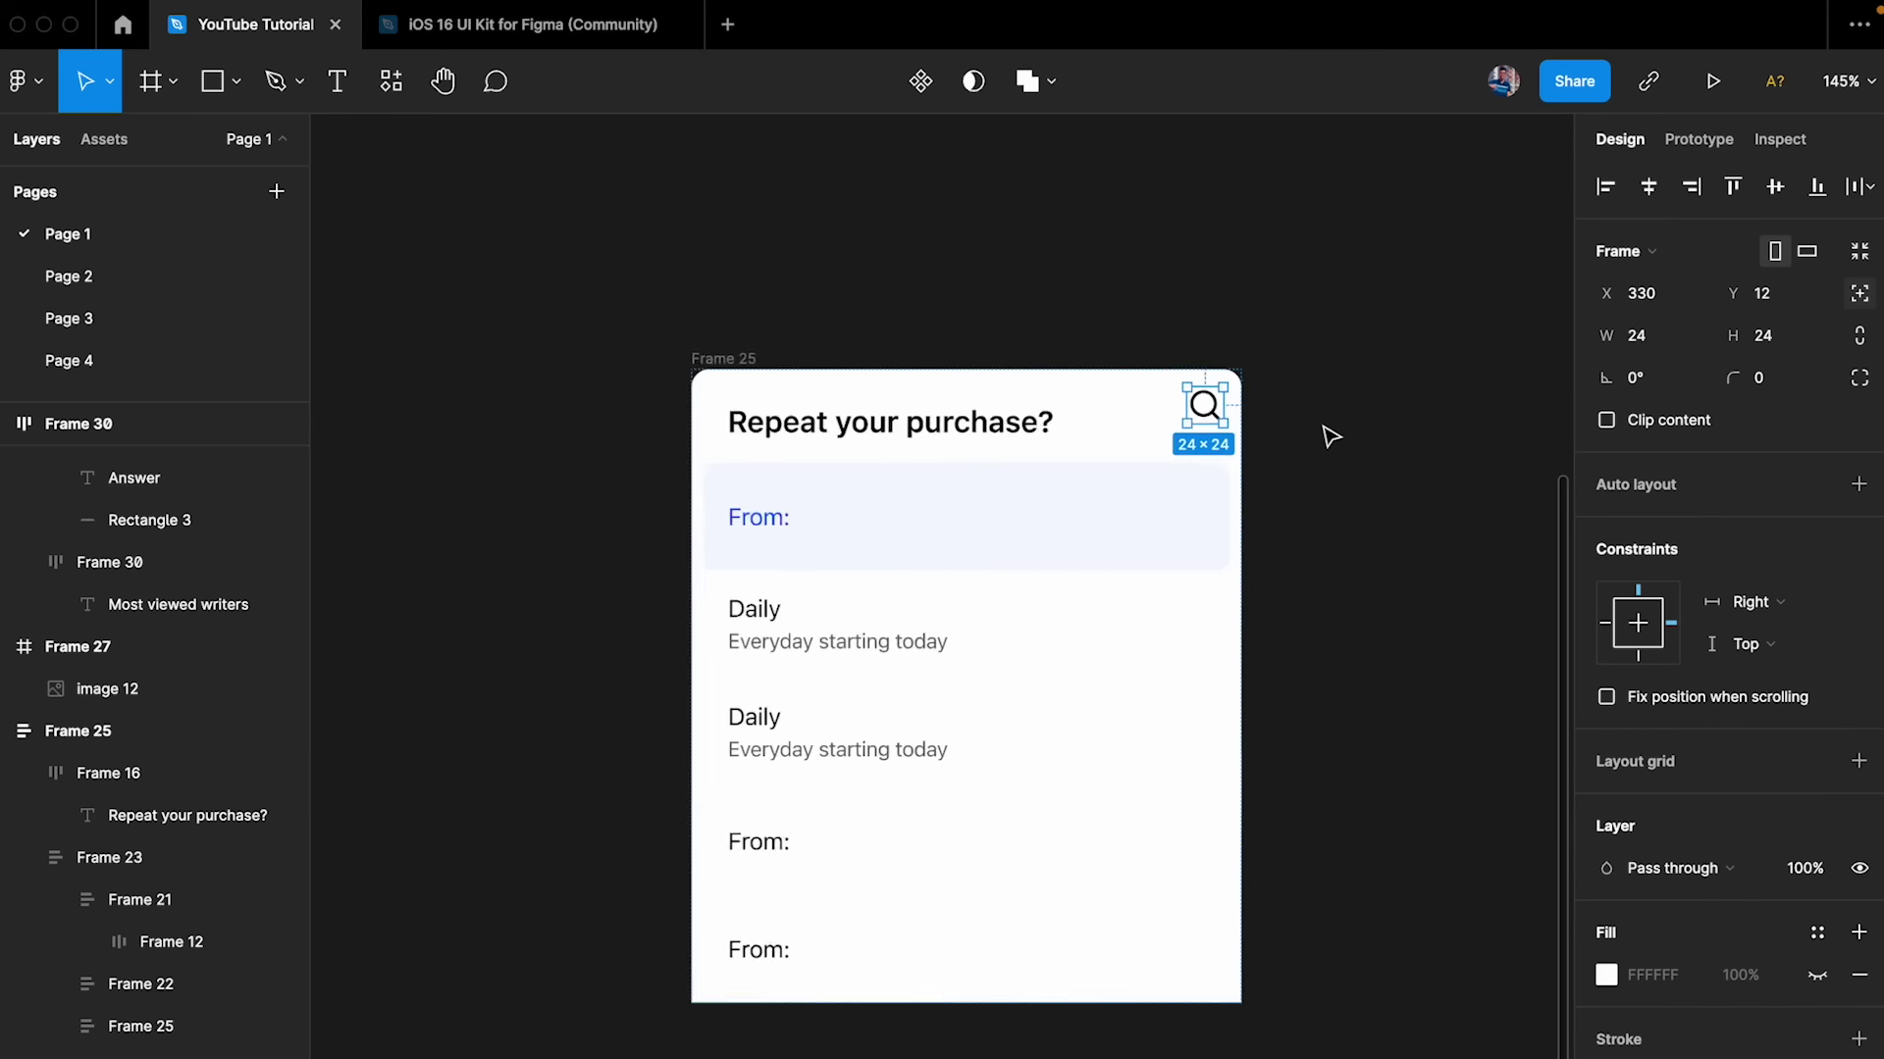
scroll(1331, 436, down, 5)
scroll(1328, 433, right, 10)
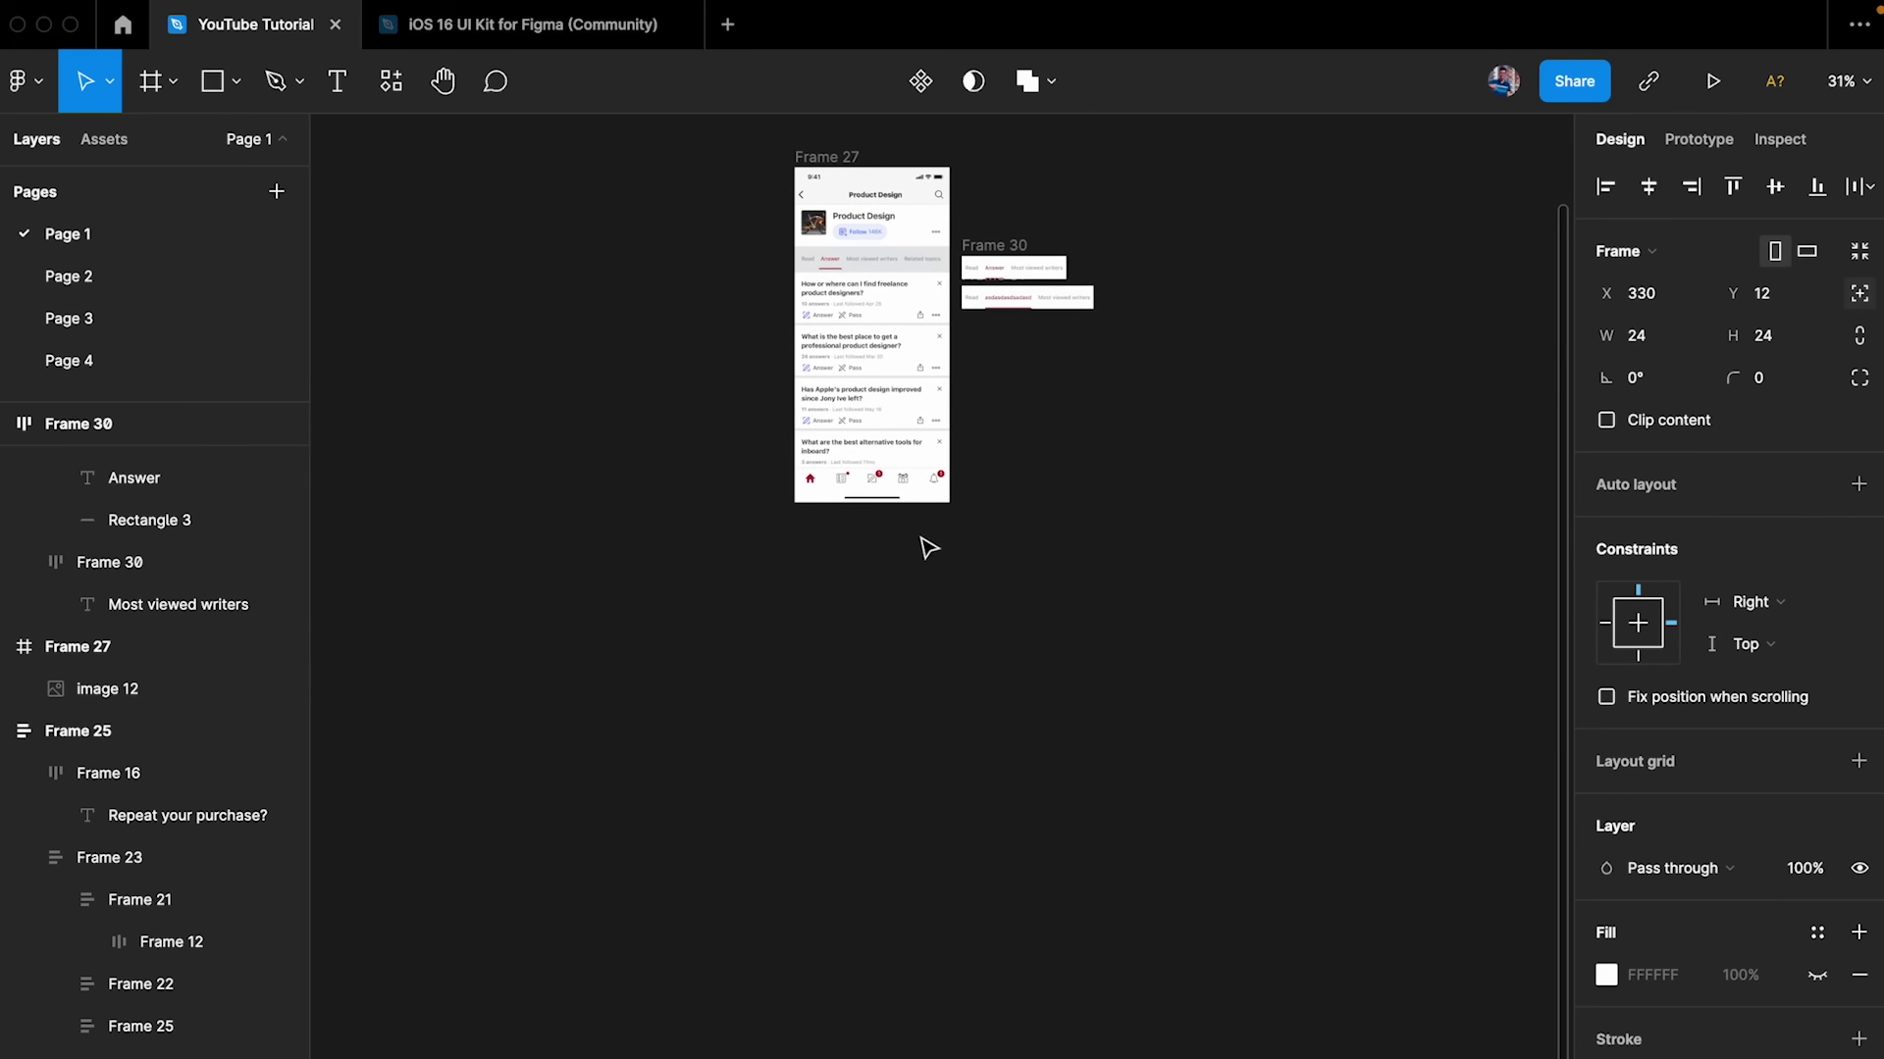
click(857, 550)
scroll(853, 546, up, 5)
scroll(854, 546, up, 3)
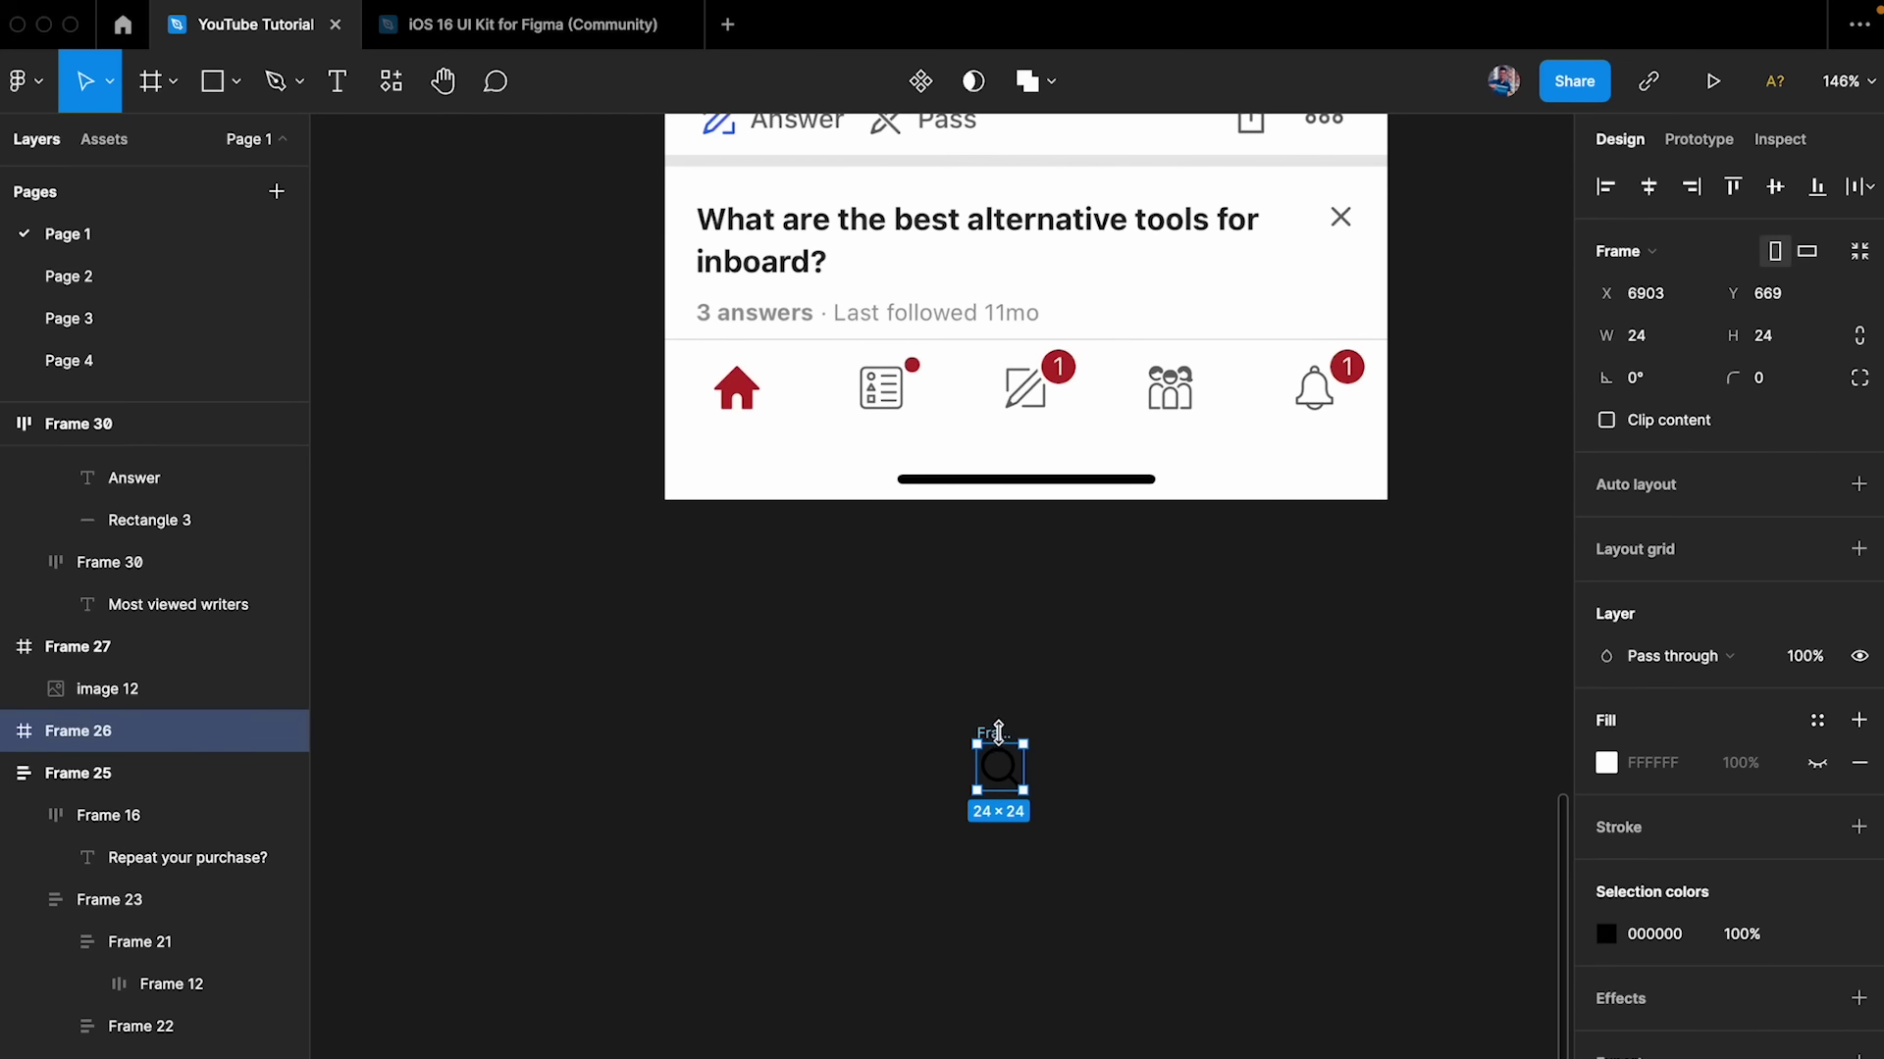
- Move the pasted search icon directly beneath the home icon of the mobile screenshot
drag(993, 734, 723, 560)
scroll(758, 585, up, 4)
scroll(723, 560, down, 2)
scroll(721, 560, up, 3)
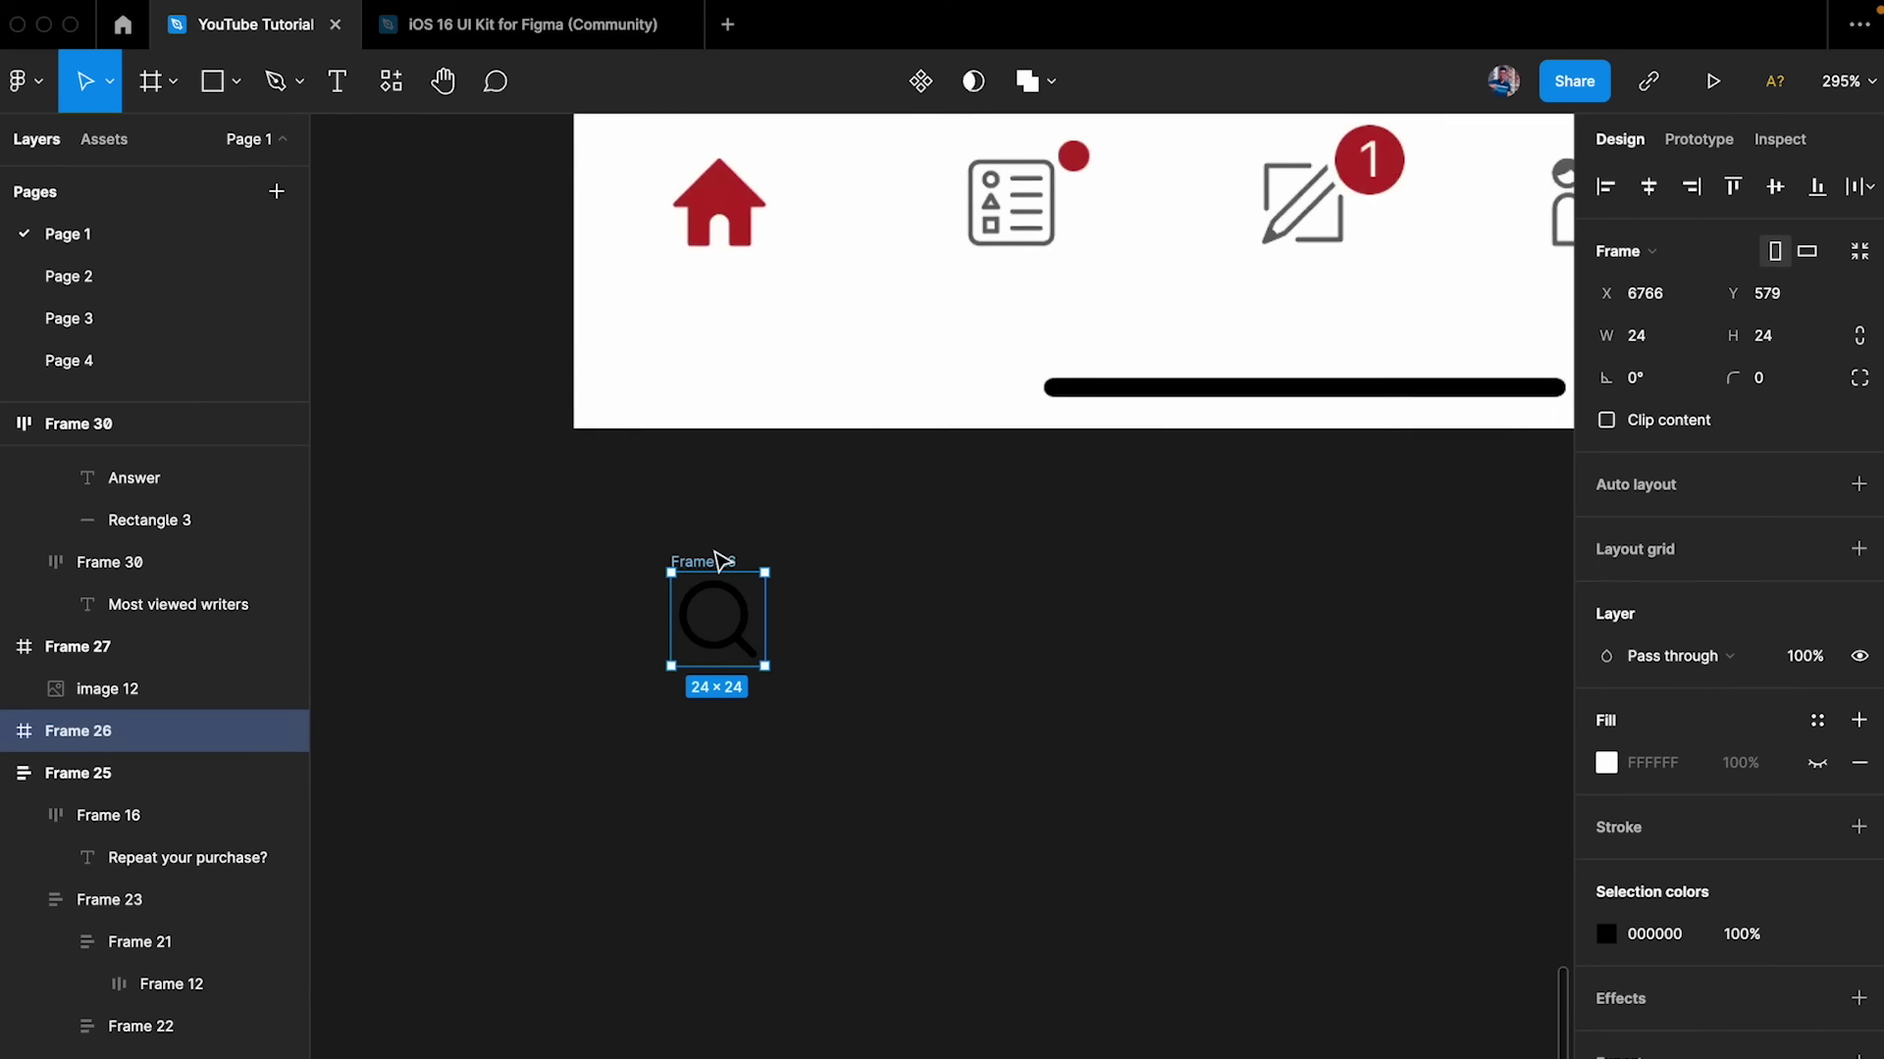
- Wrap the auto layout search icon in an outer auto layout frame with white FFFFFF fill and centred contents
key(shift+a)
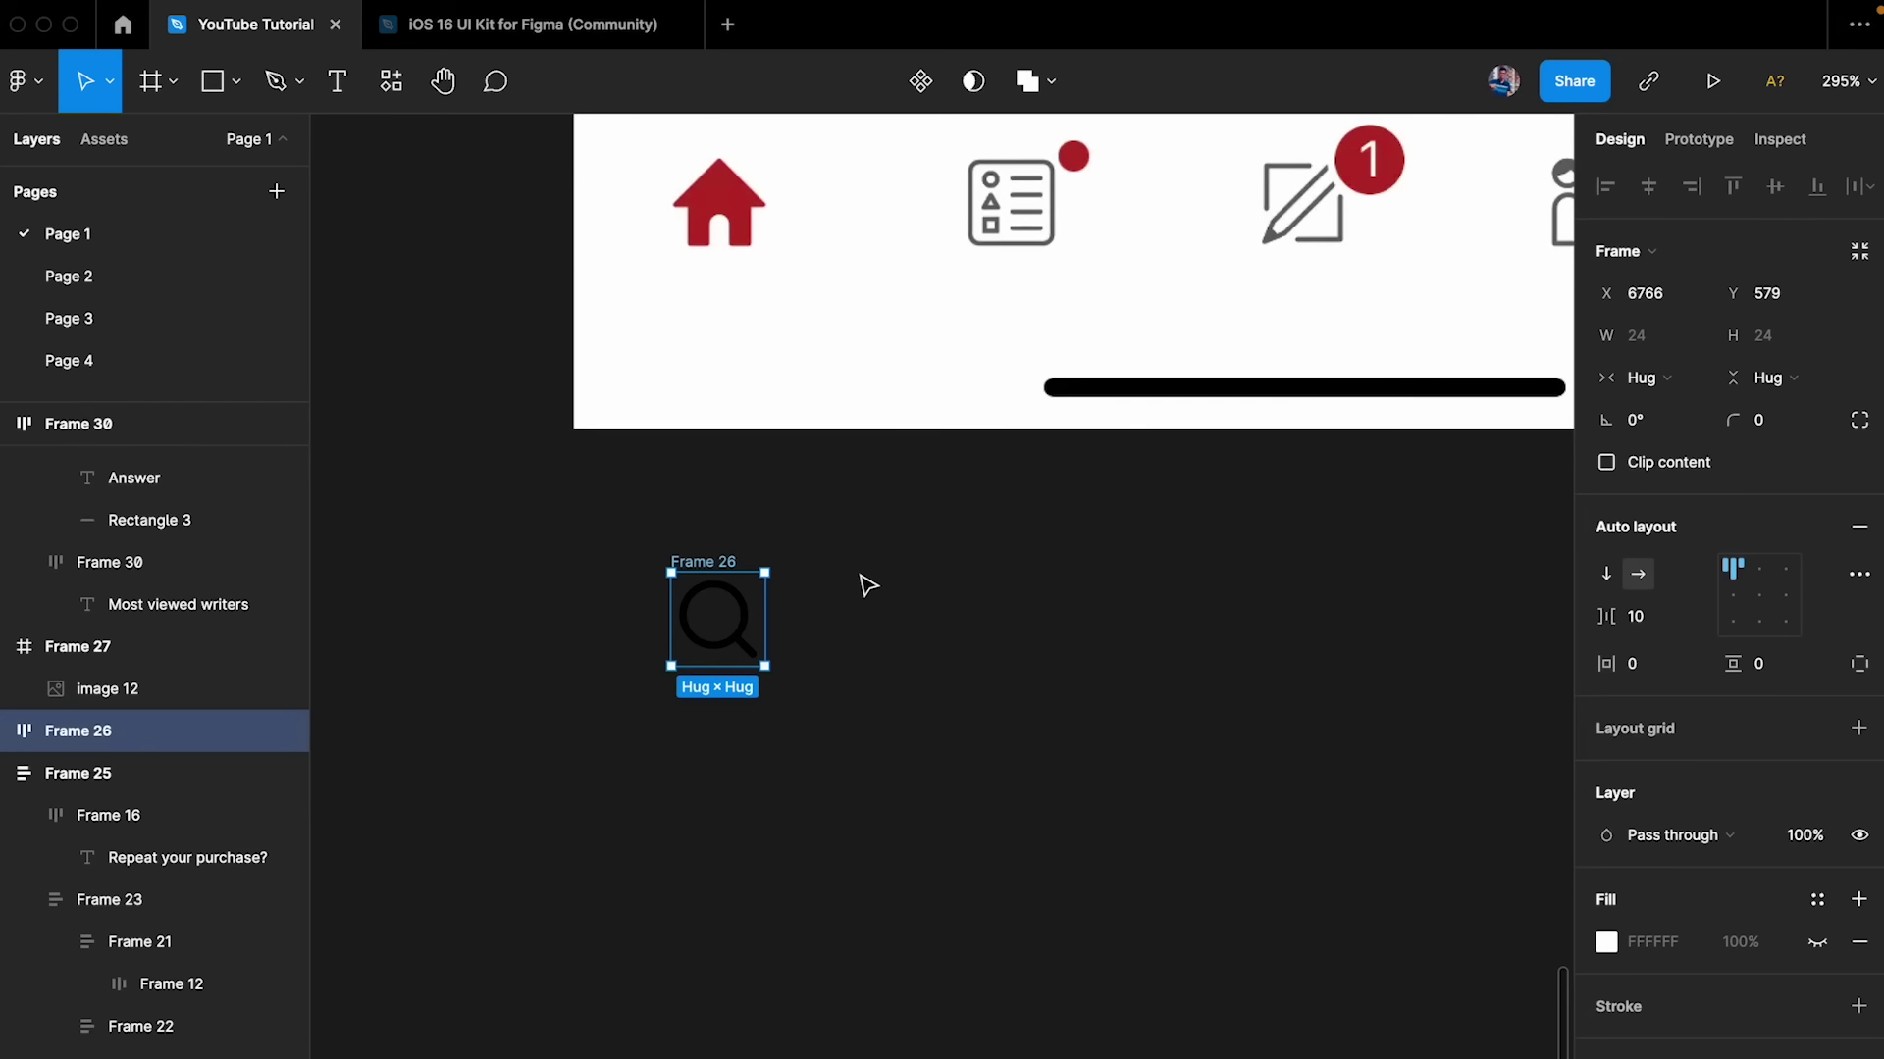
key(shift+a)
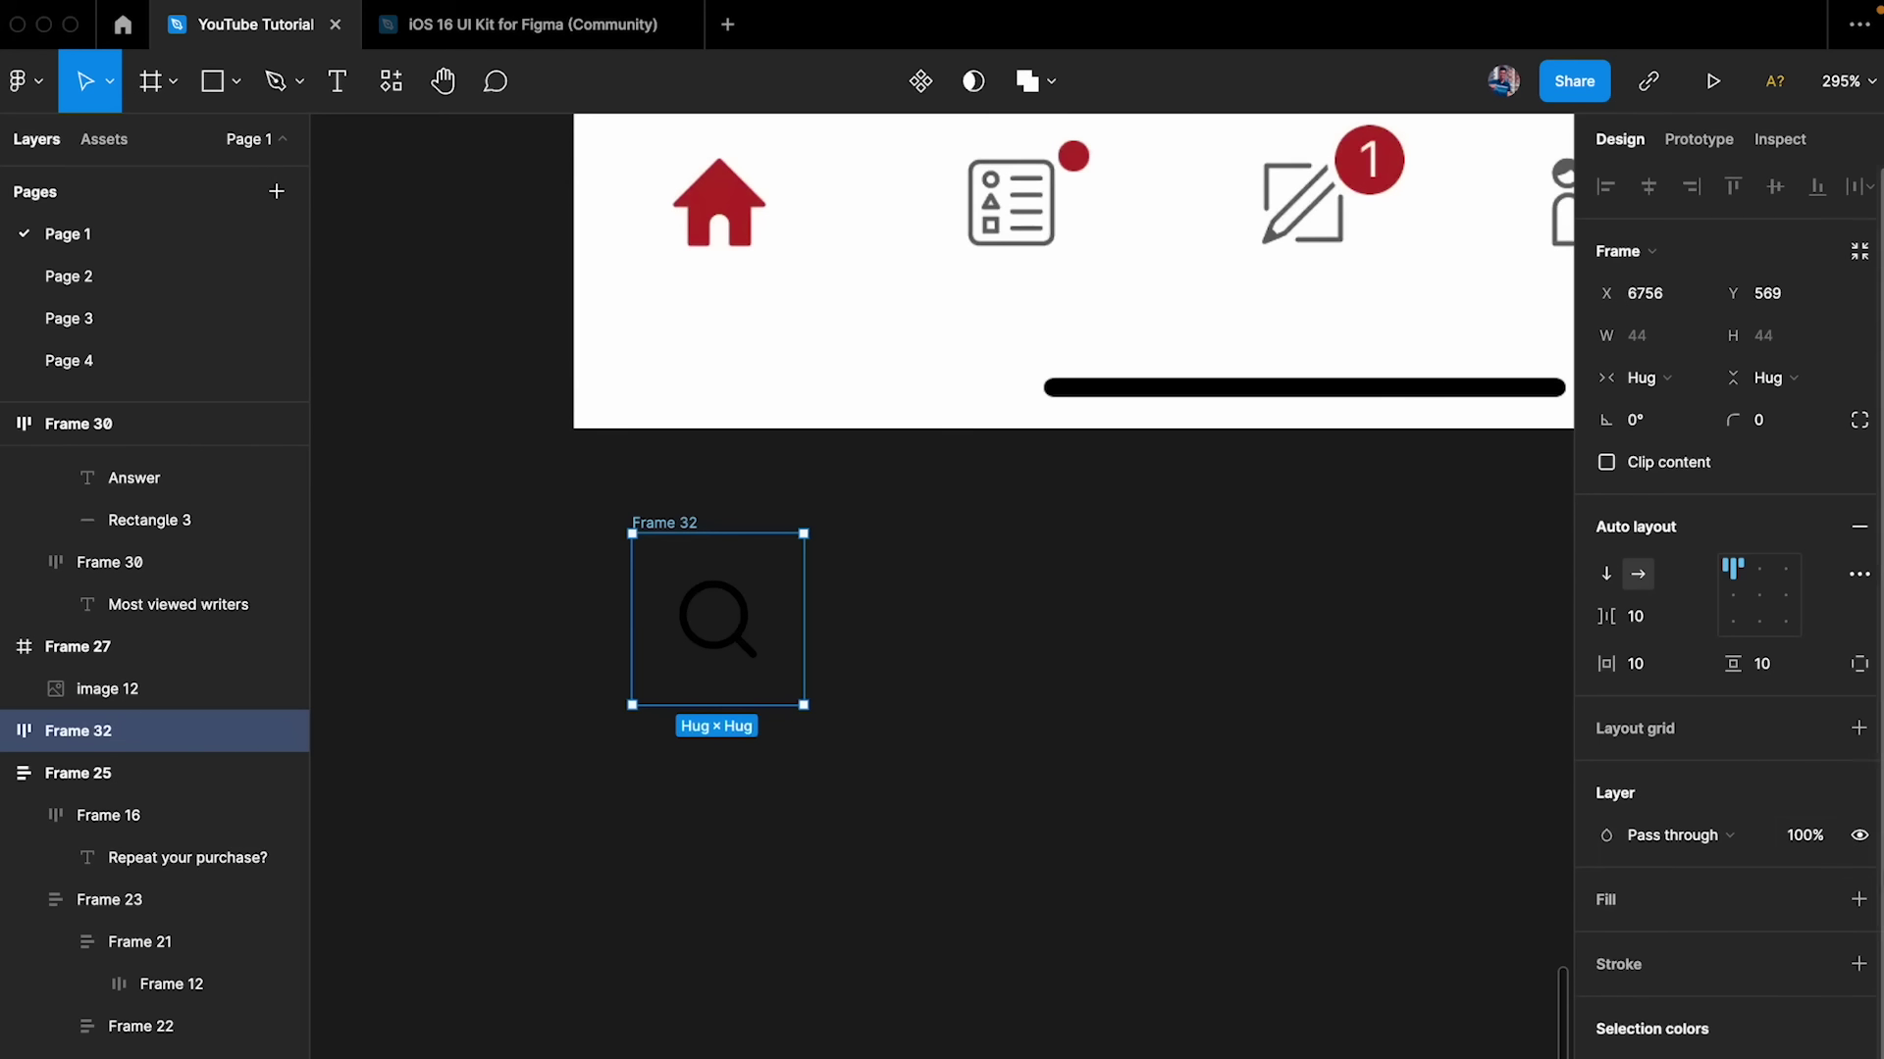
click(1859, 900)
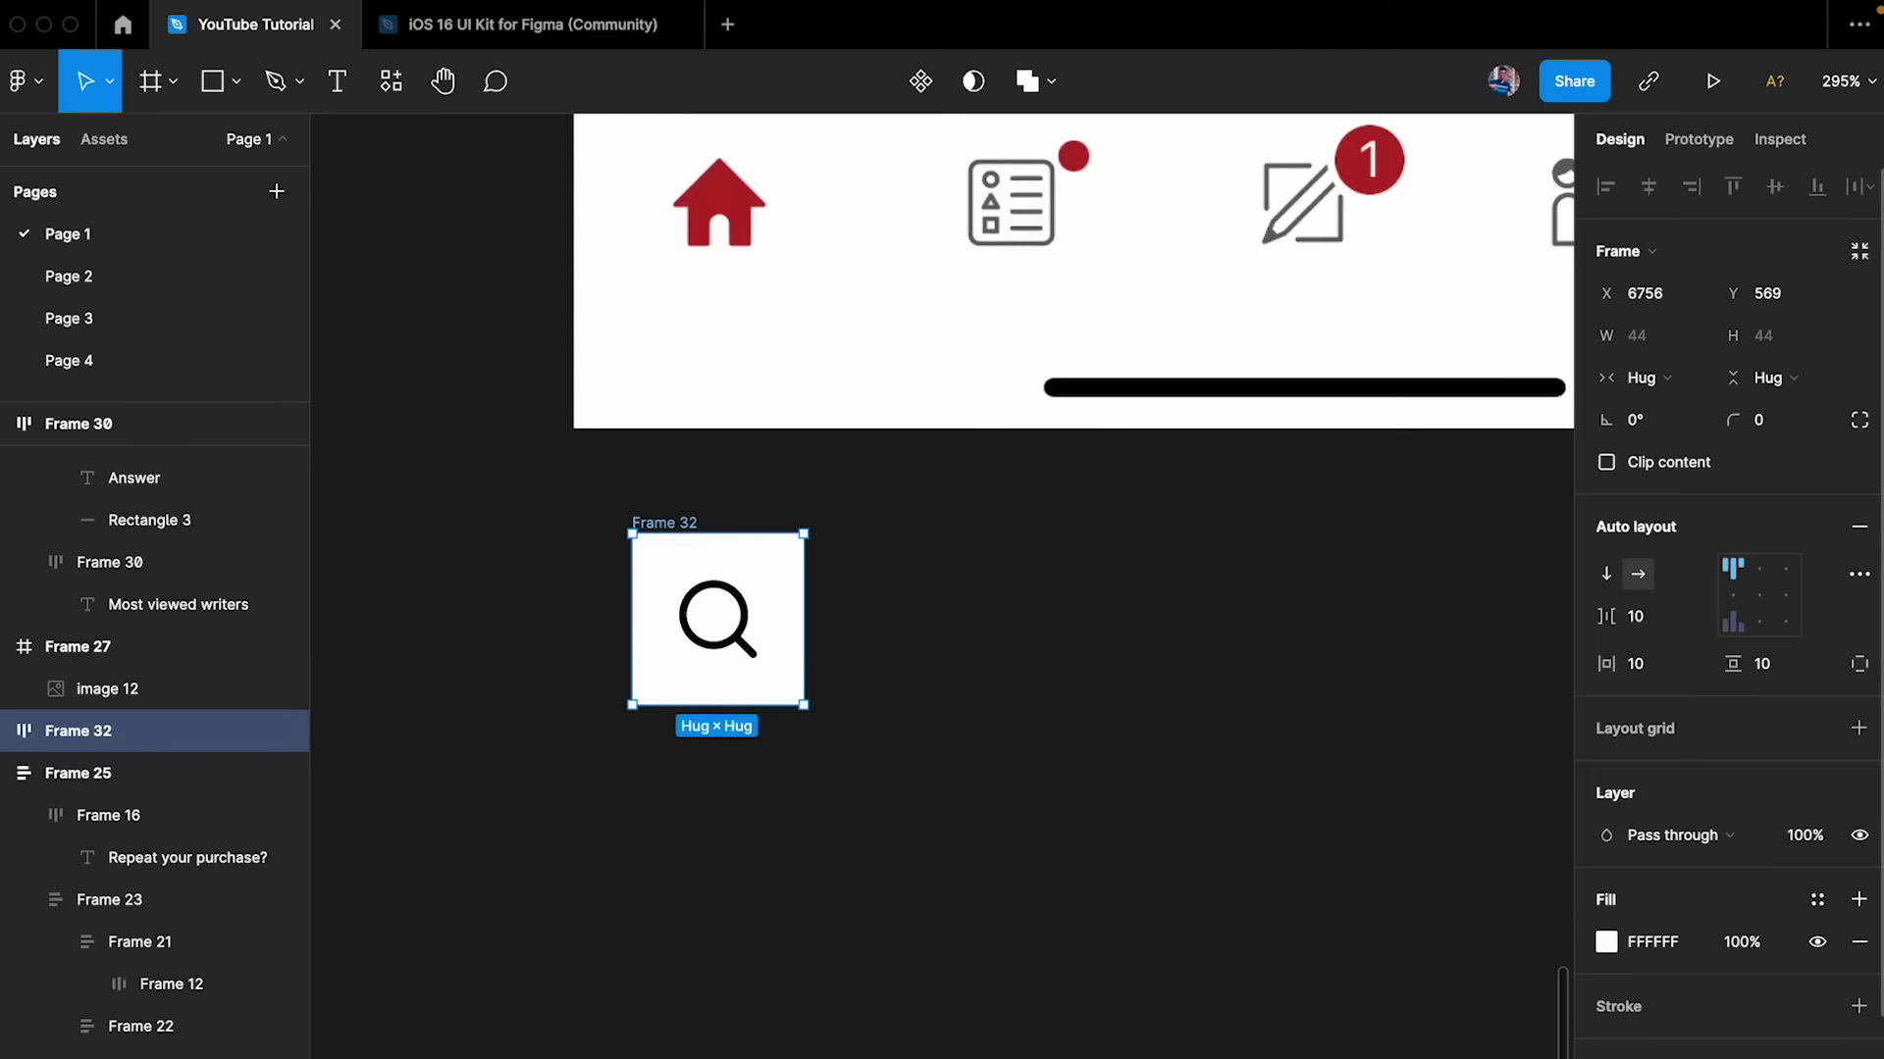
click(1768, 598)
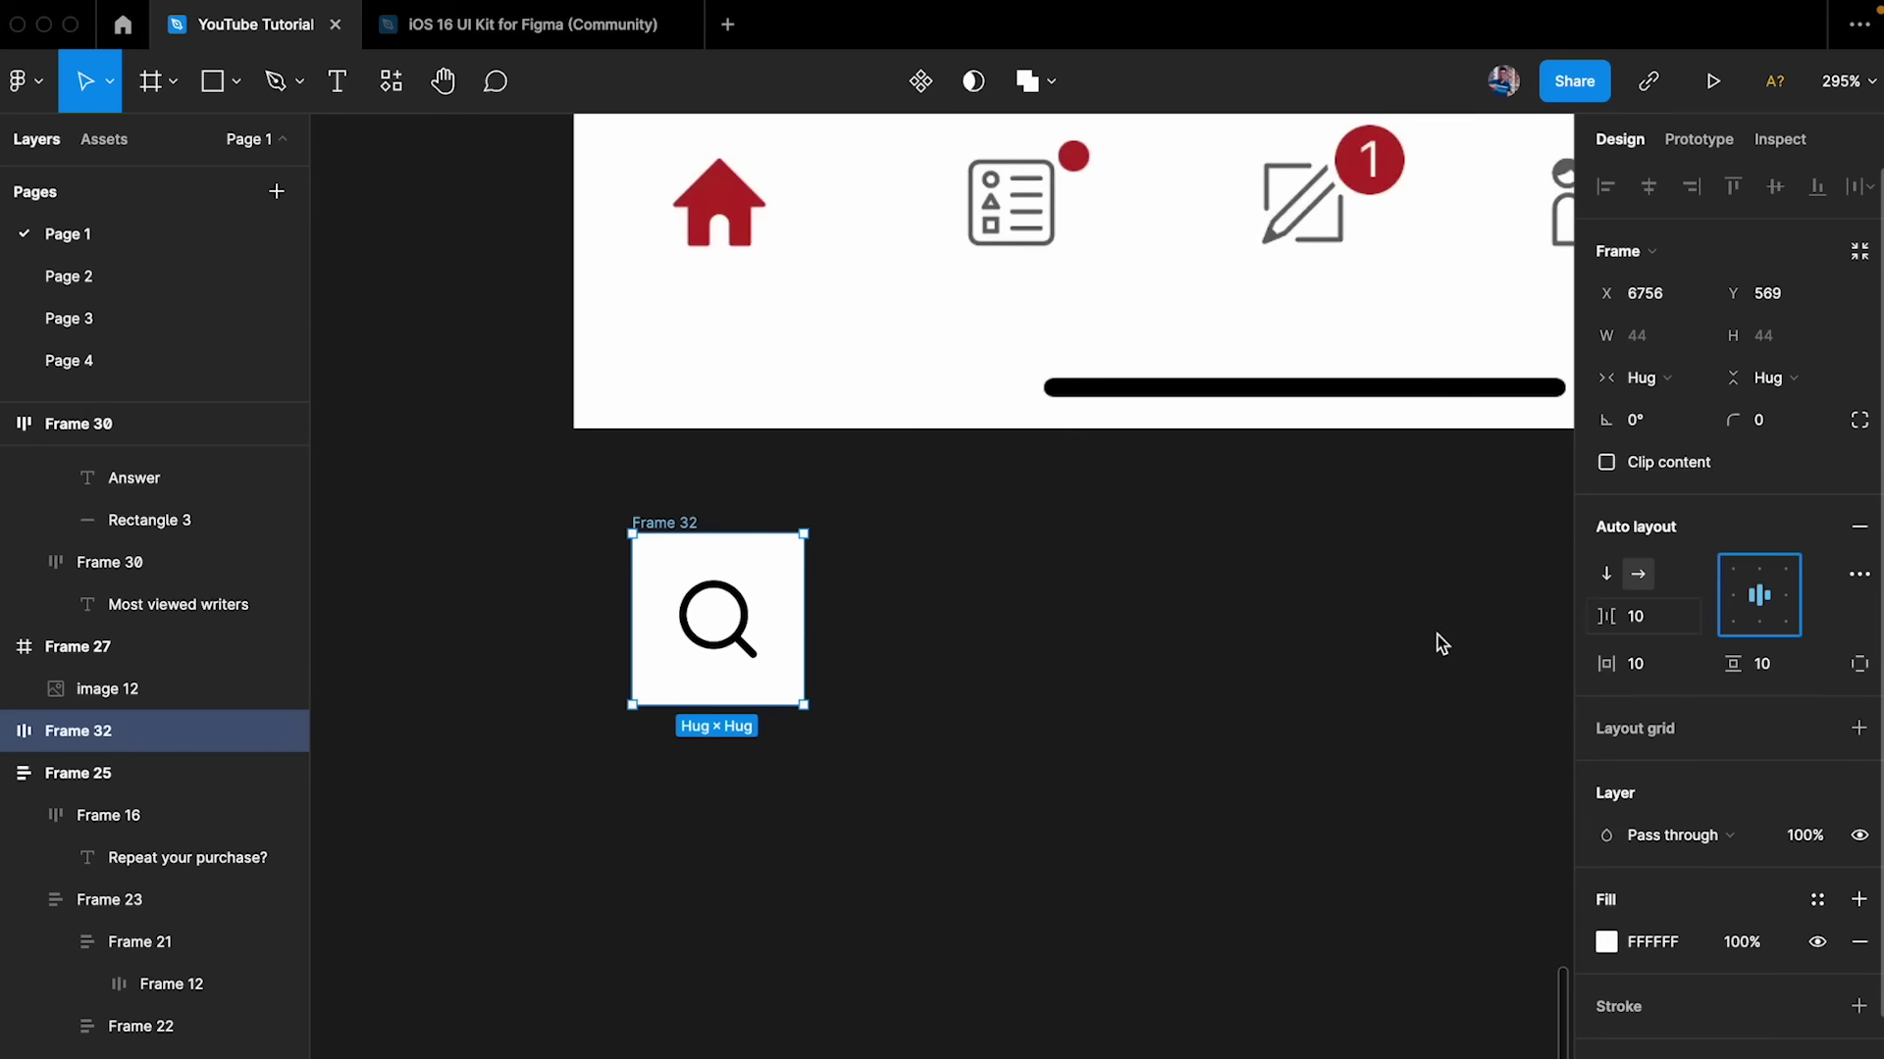
drag(815, 725, 692, 642)
- Duplicate the search icon tile flush beside the original and combine both tiles into a horizontal auto layout row
scroll(692, 643, up, 2)
scroll(691, 643, right, 2)
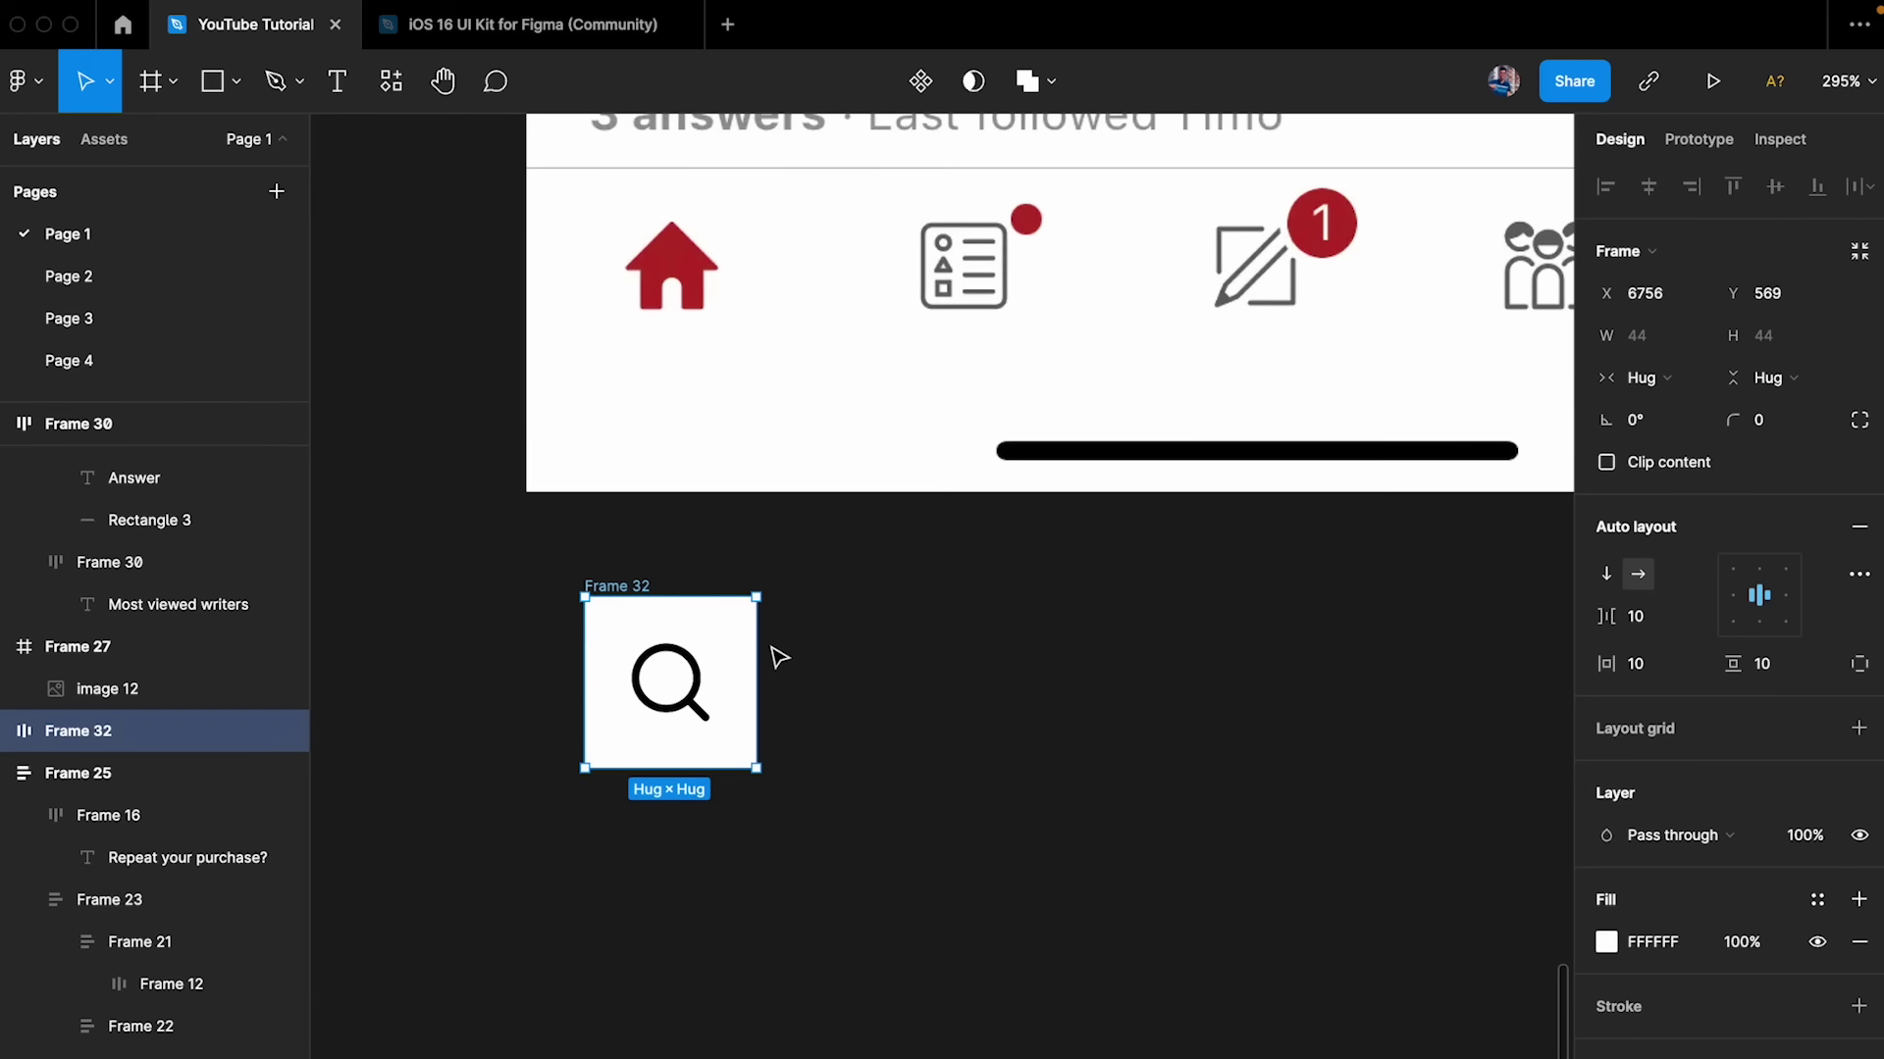
drag(608, 586, 791, 594)
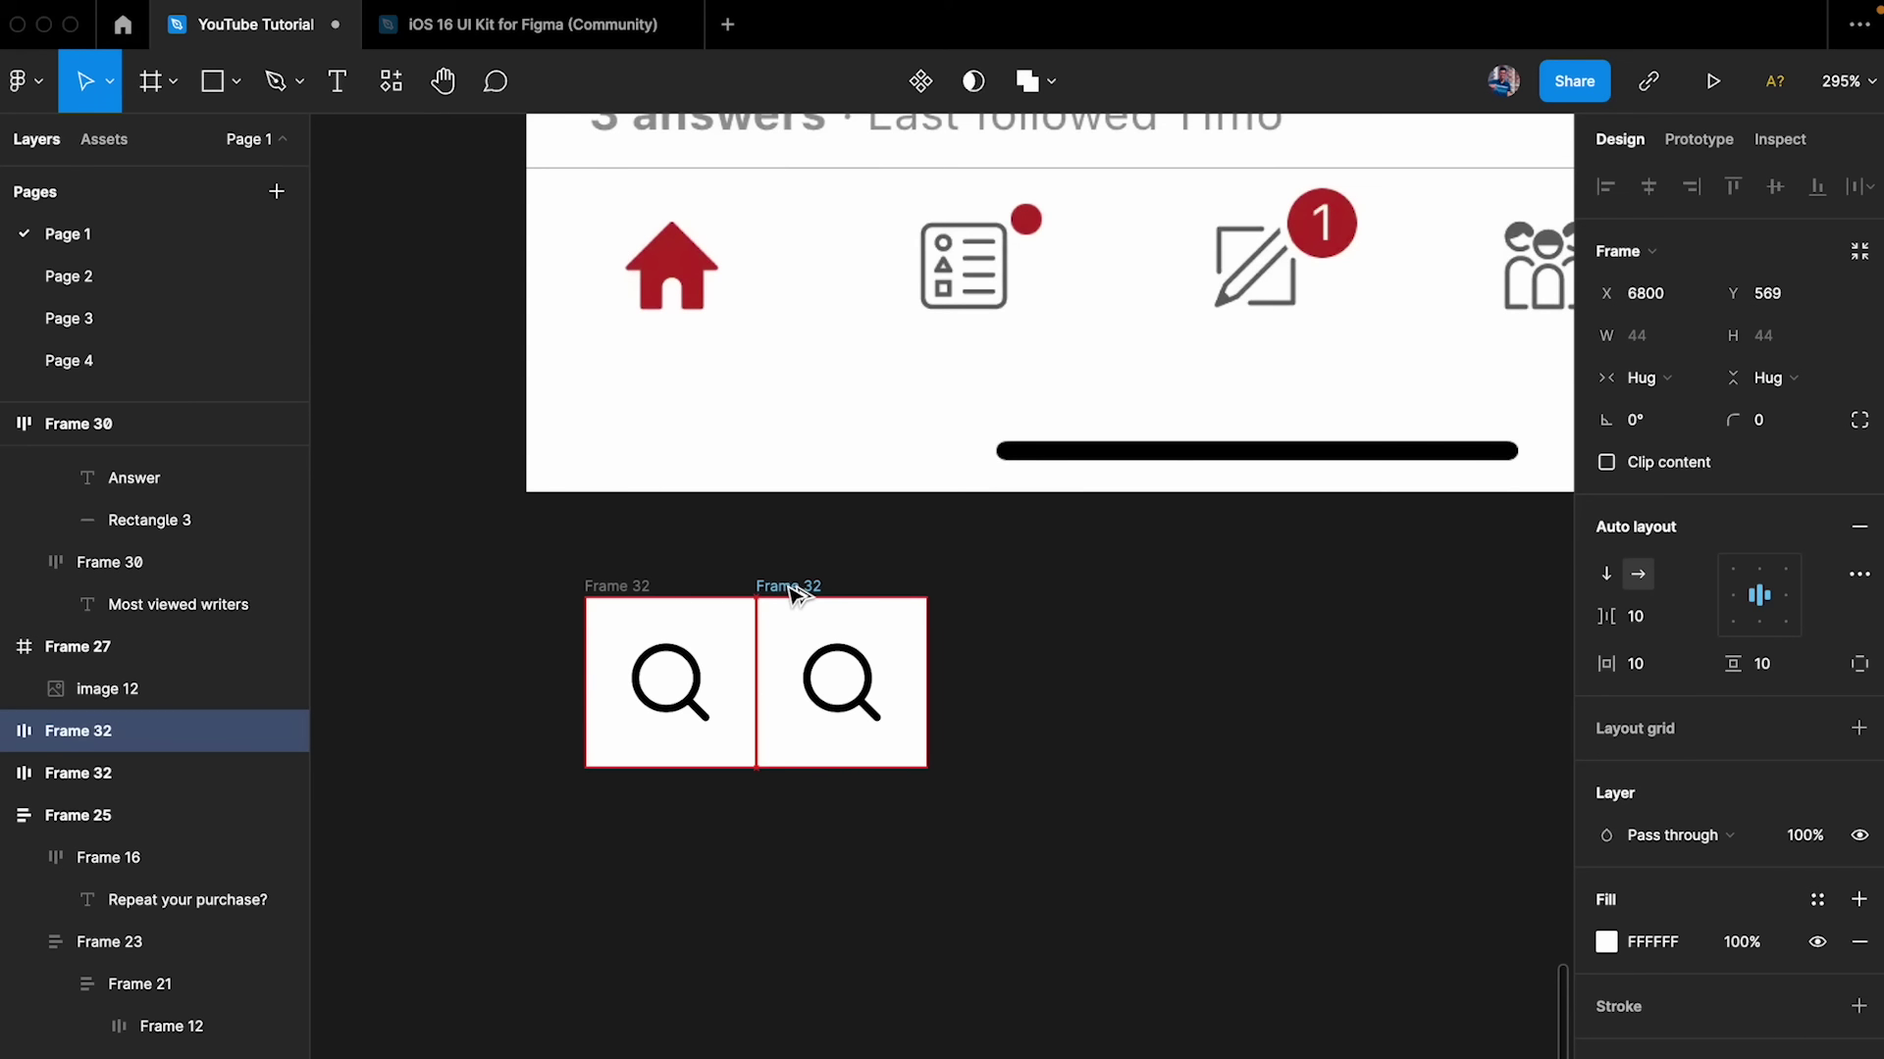
key(shift+a)
double_click(832, 681)
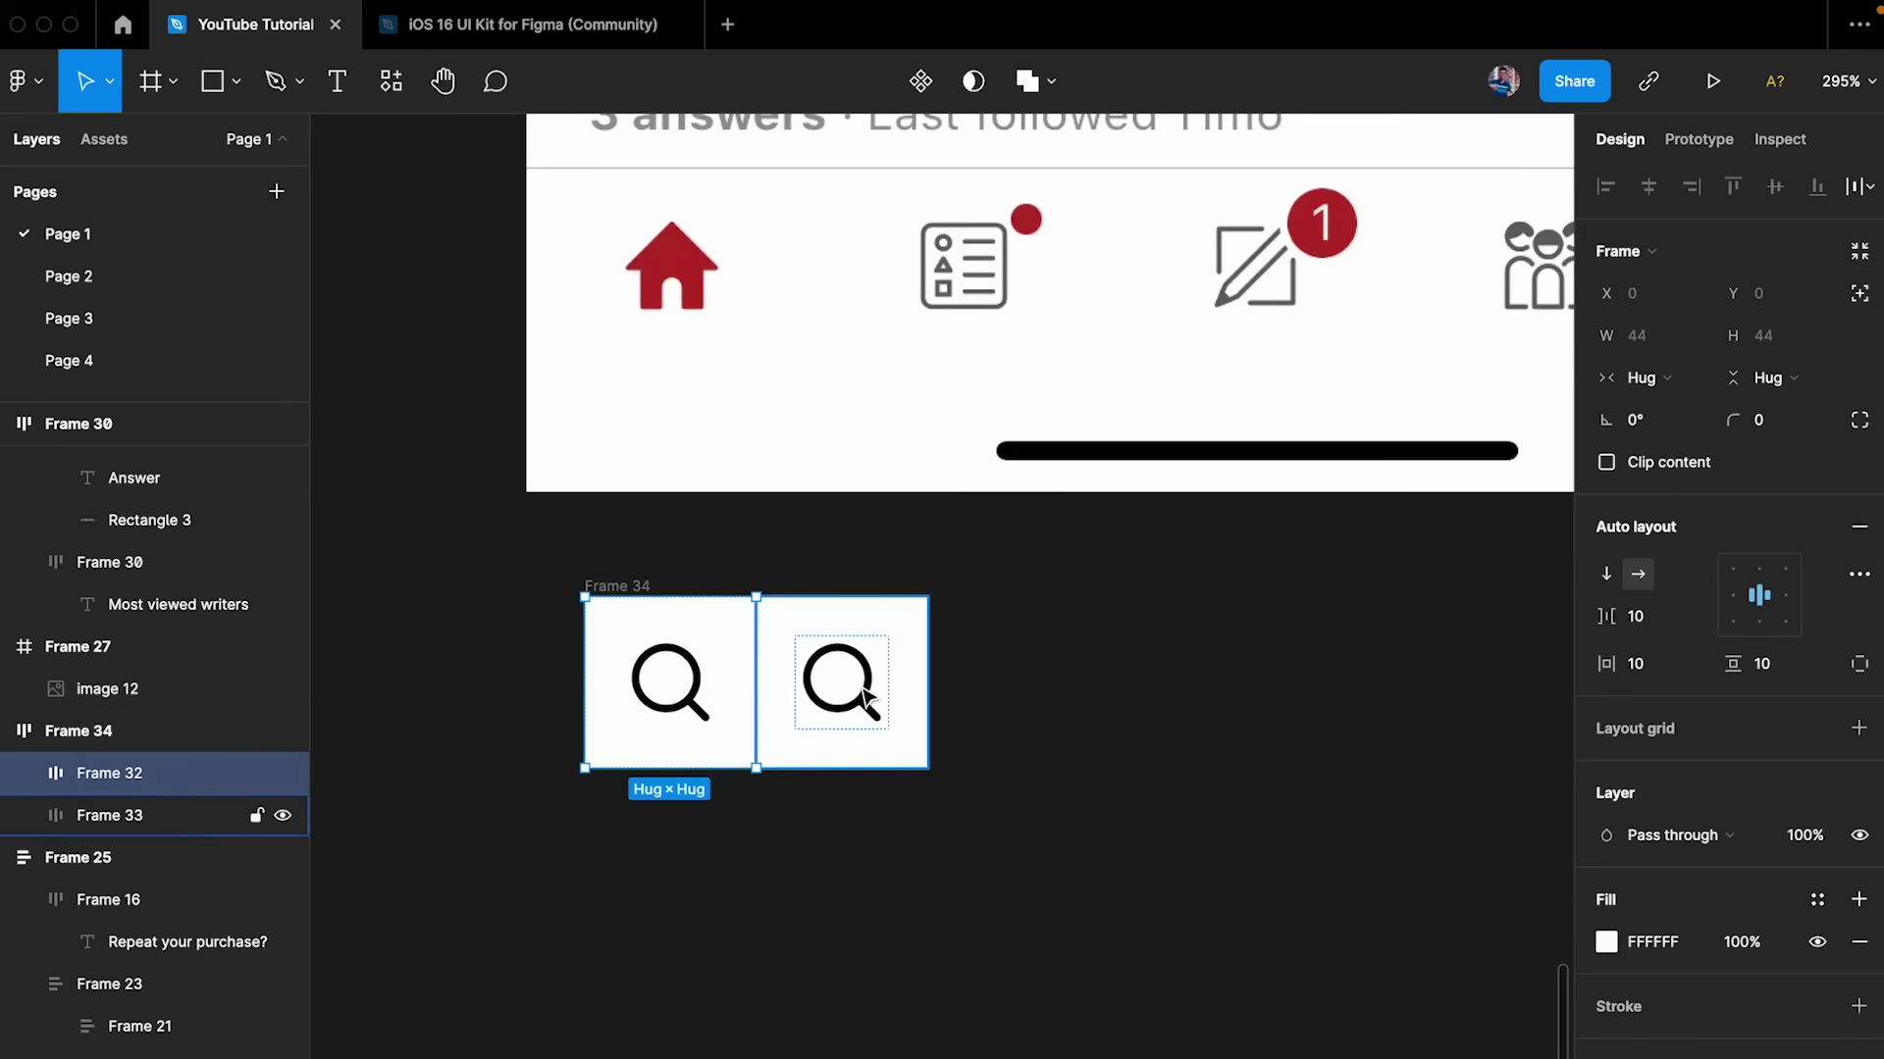
- Duplicate a search icon tile inside the row three times to make five tiles
key(ctrl+d)
key(ctrl+d)
key(ctrl+d)
scroll(863, 699, down, 3)
click(798, 950)
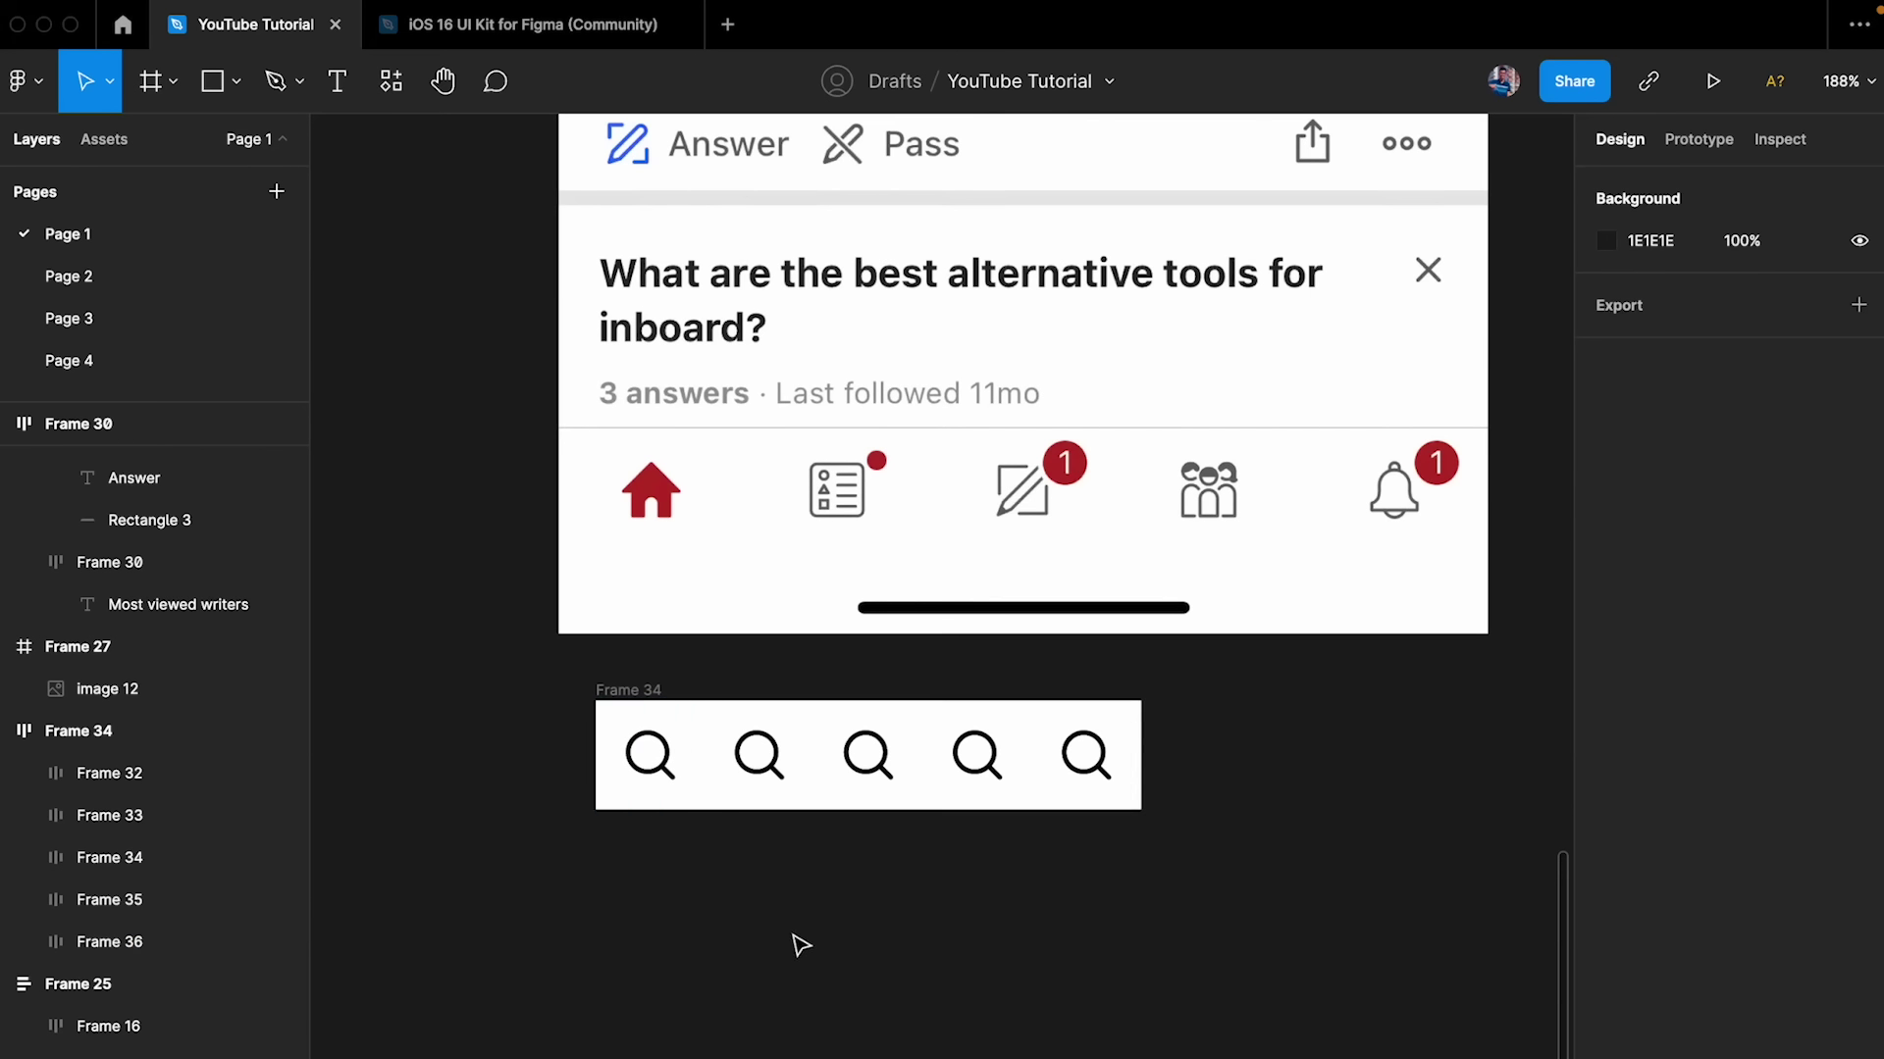
- Align the icon row with the mobile screenshot's left edge and widen it to 375
click(640, 698)
drag(622, 686, 584, 673)
drag(1110, 713, 1491, 695)
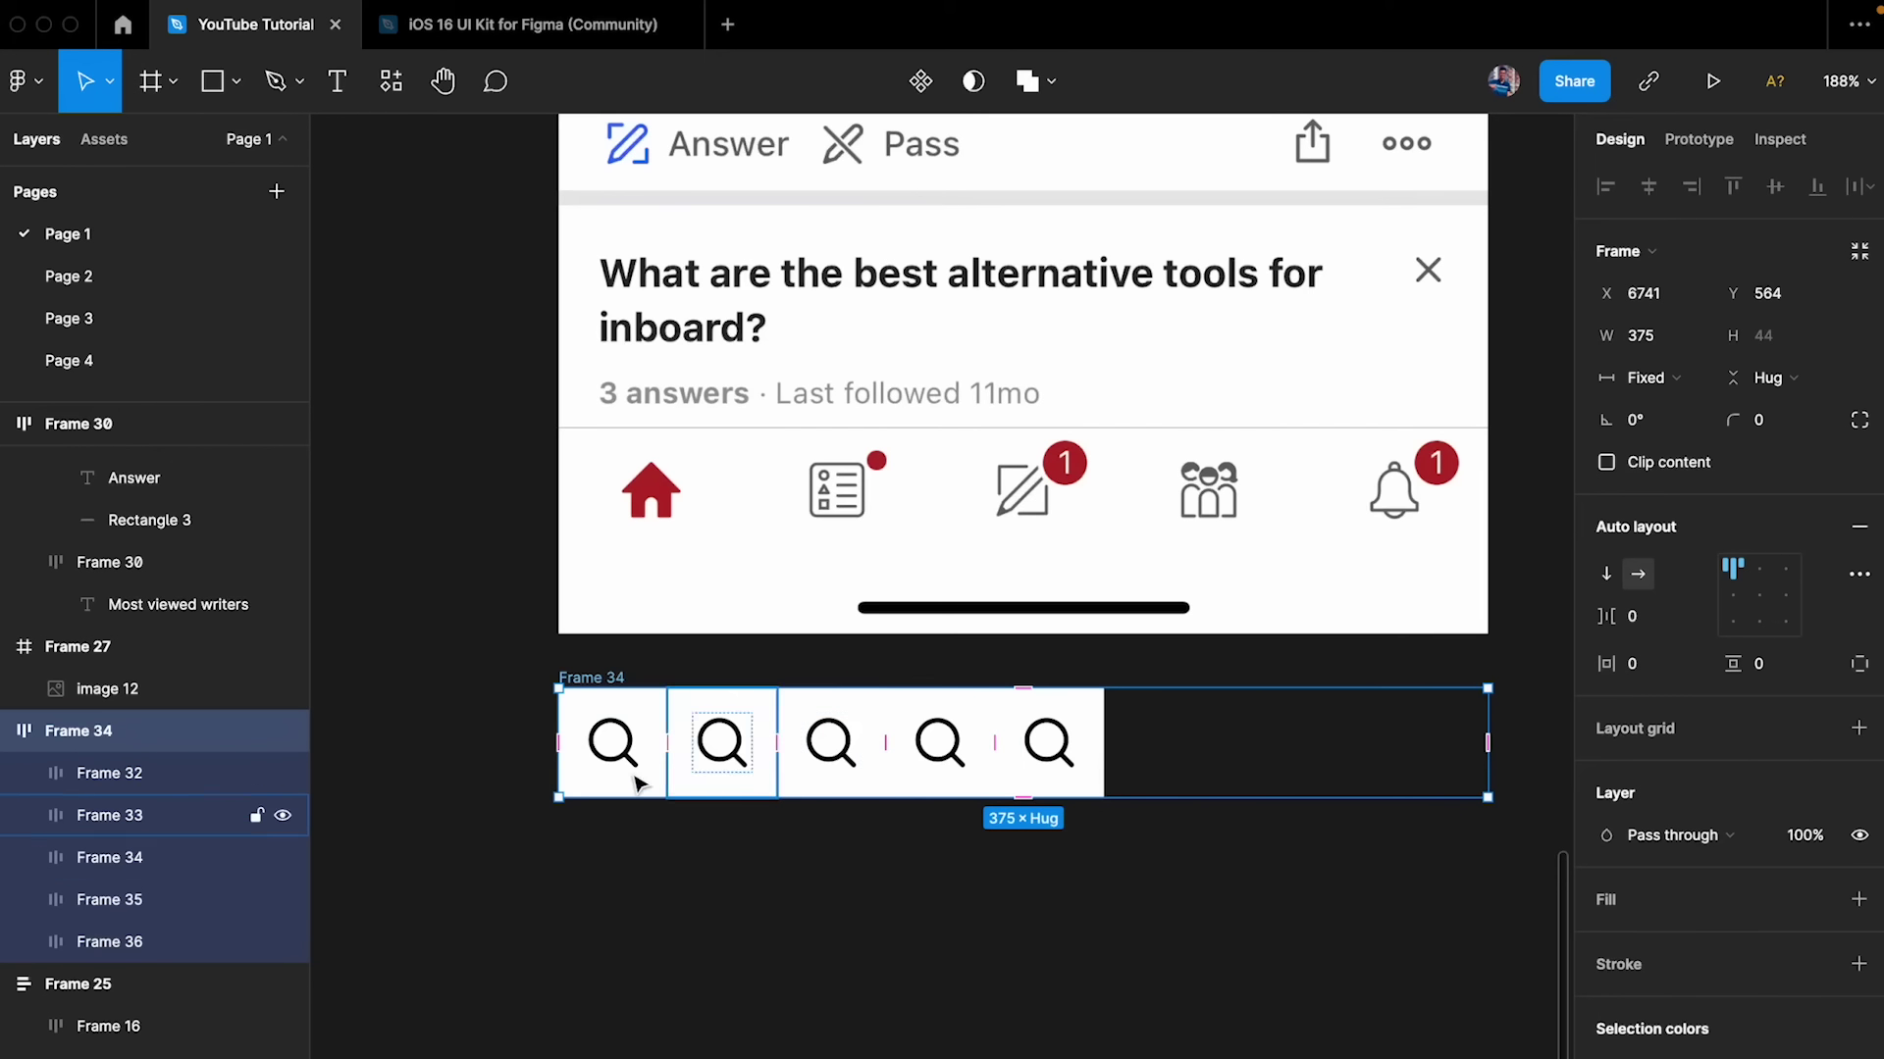
- Set the horizontal resizing of all five icon tiles in the row to Fill
key(Return)
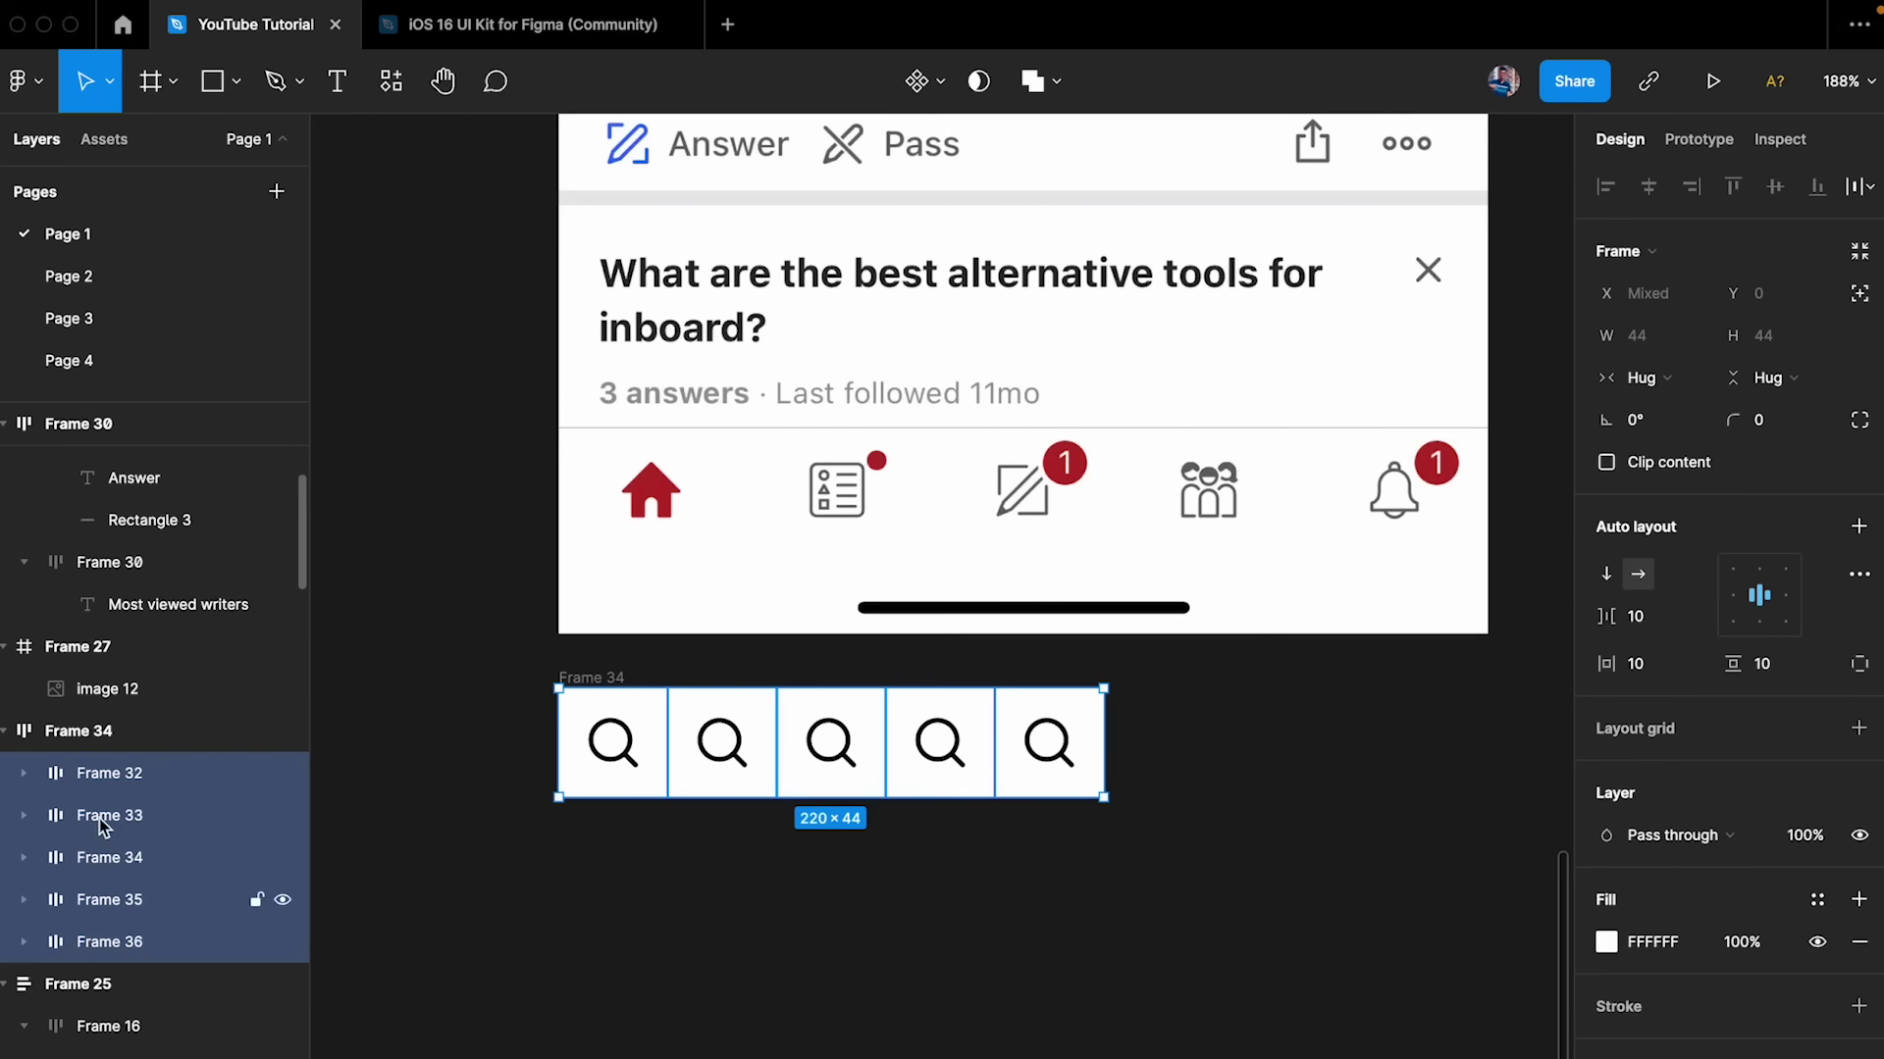
click(1688, 389)
click(1683, 410)
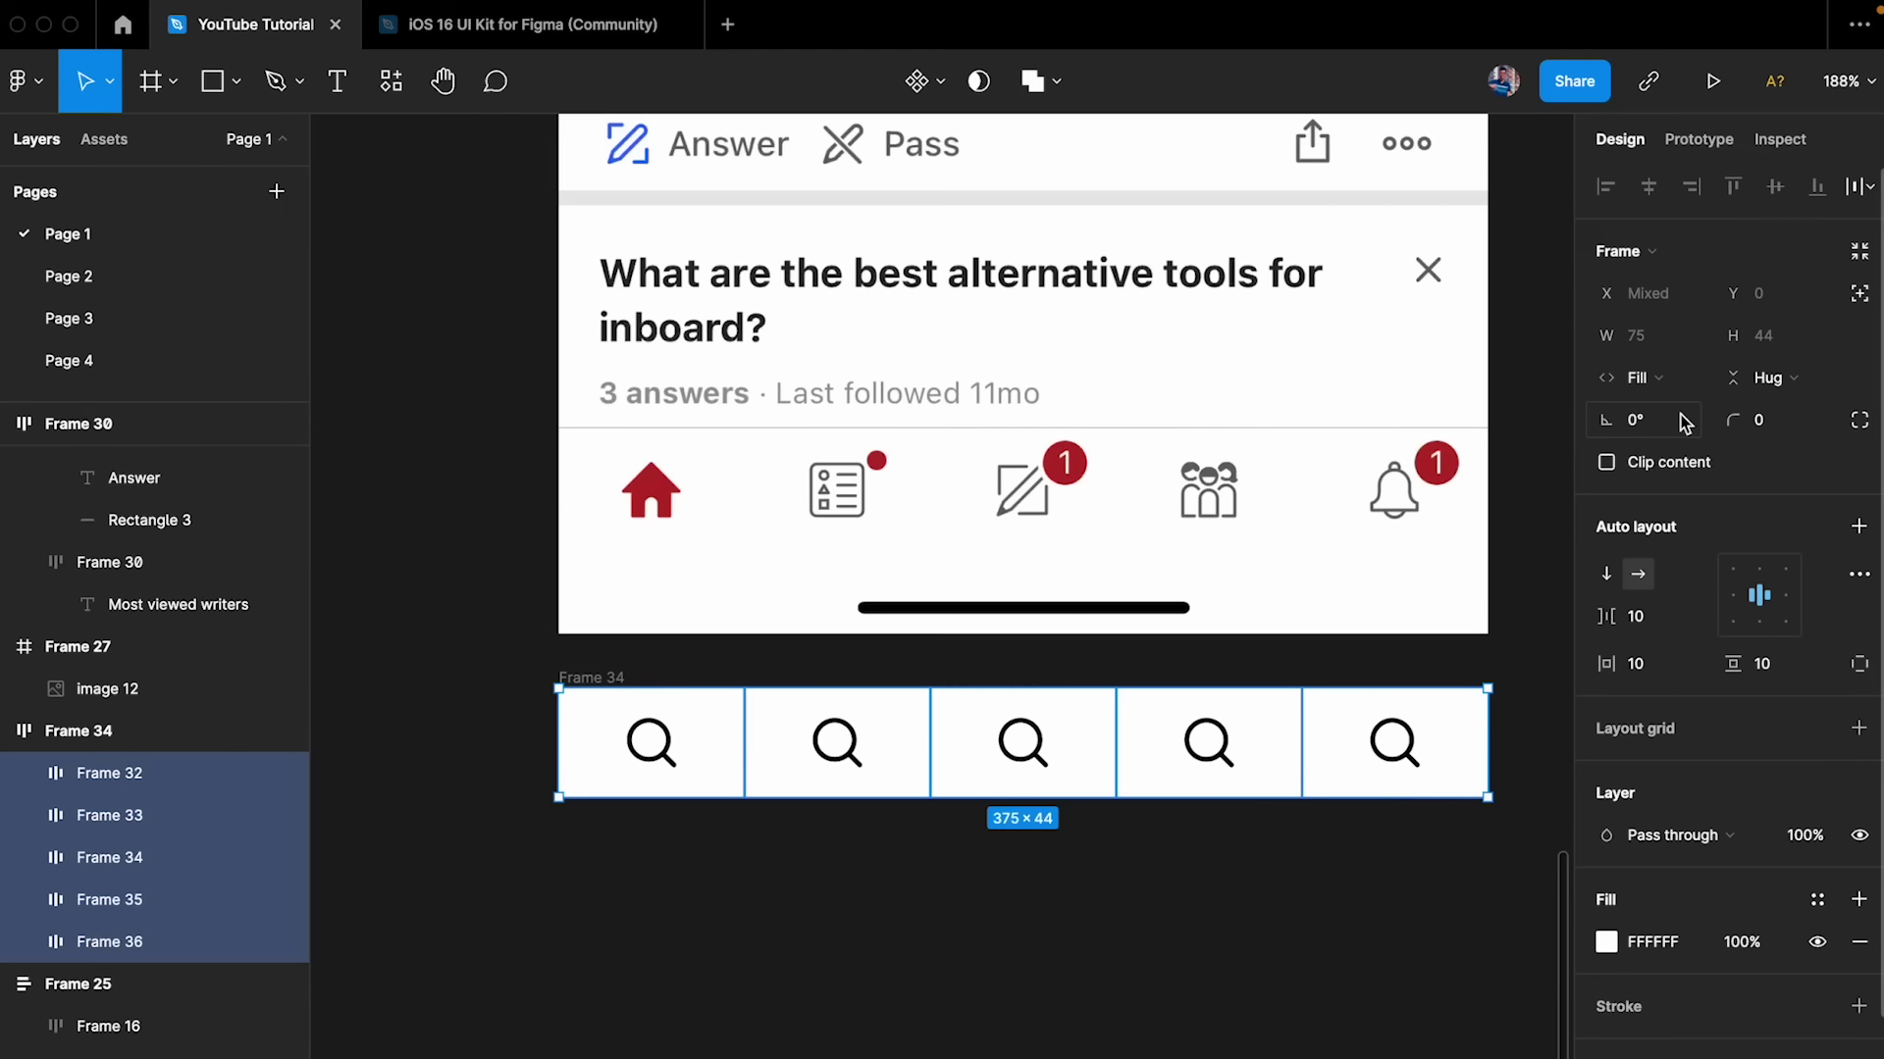
click(1122, 845)
- Set the vertical padding of all five icon tiles in the row to 16
click(584, 677)
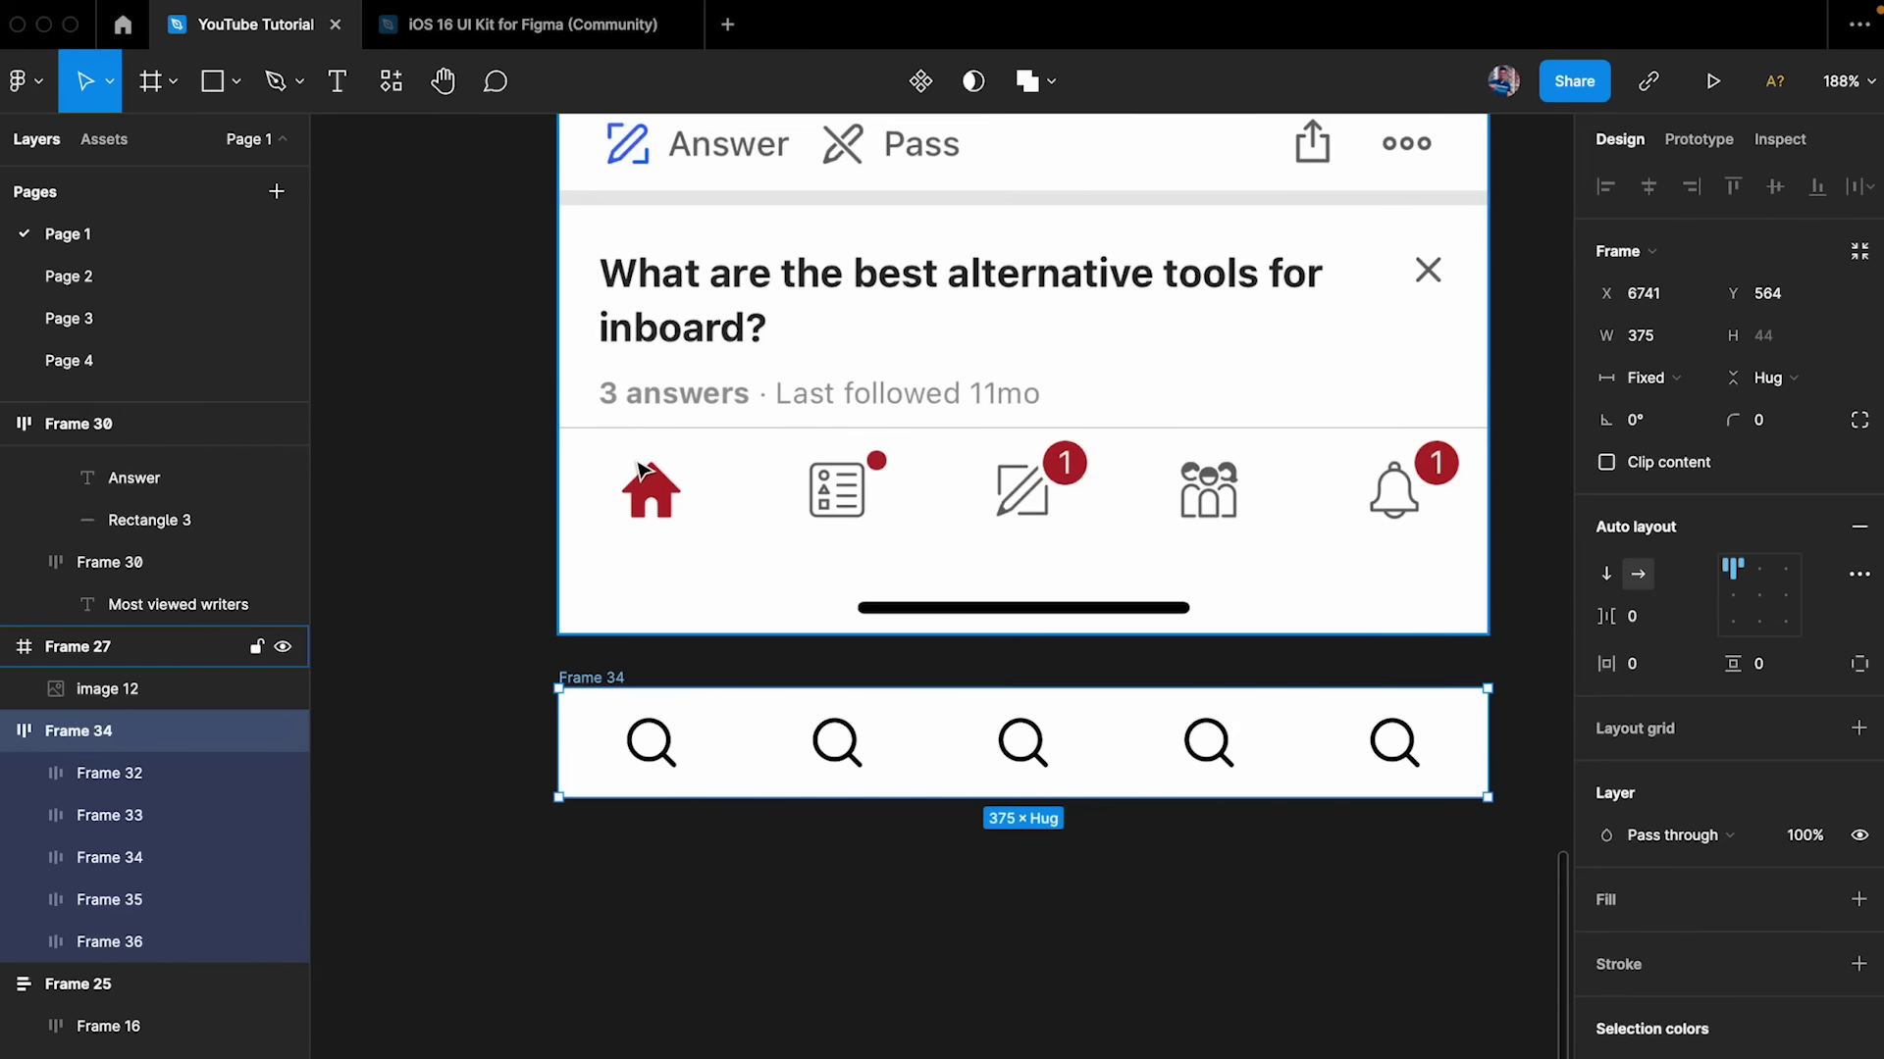
scroll(642, 471, up, 2)
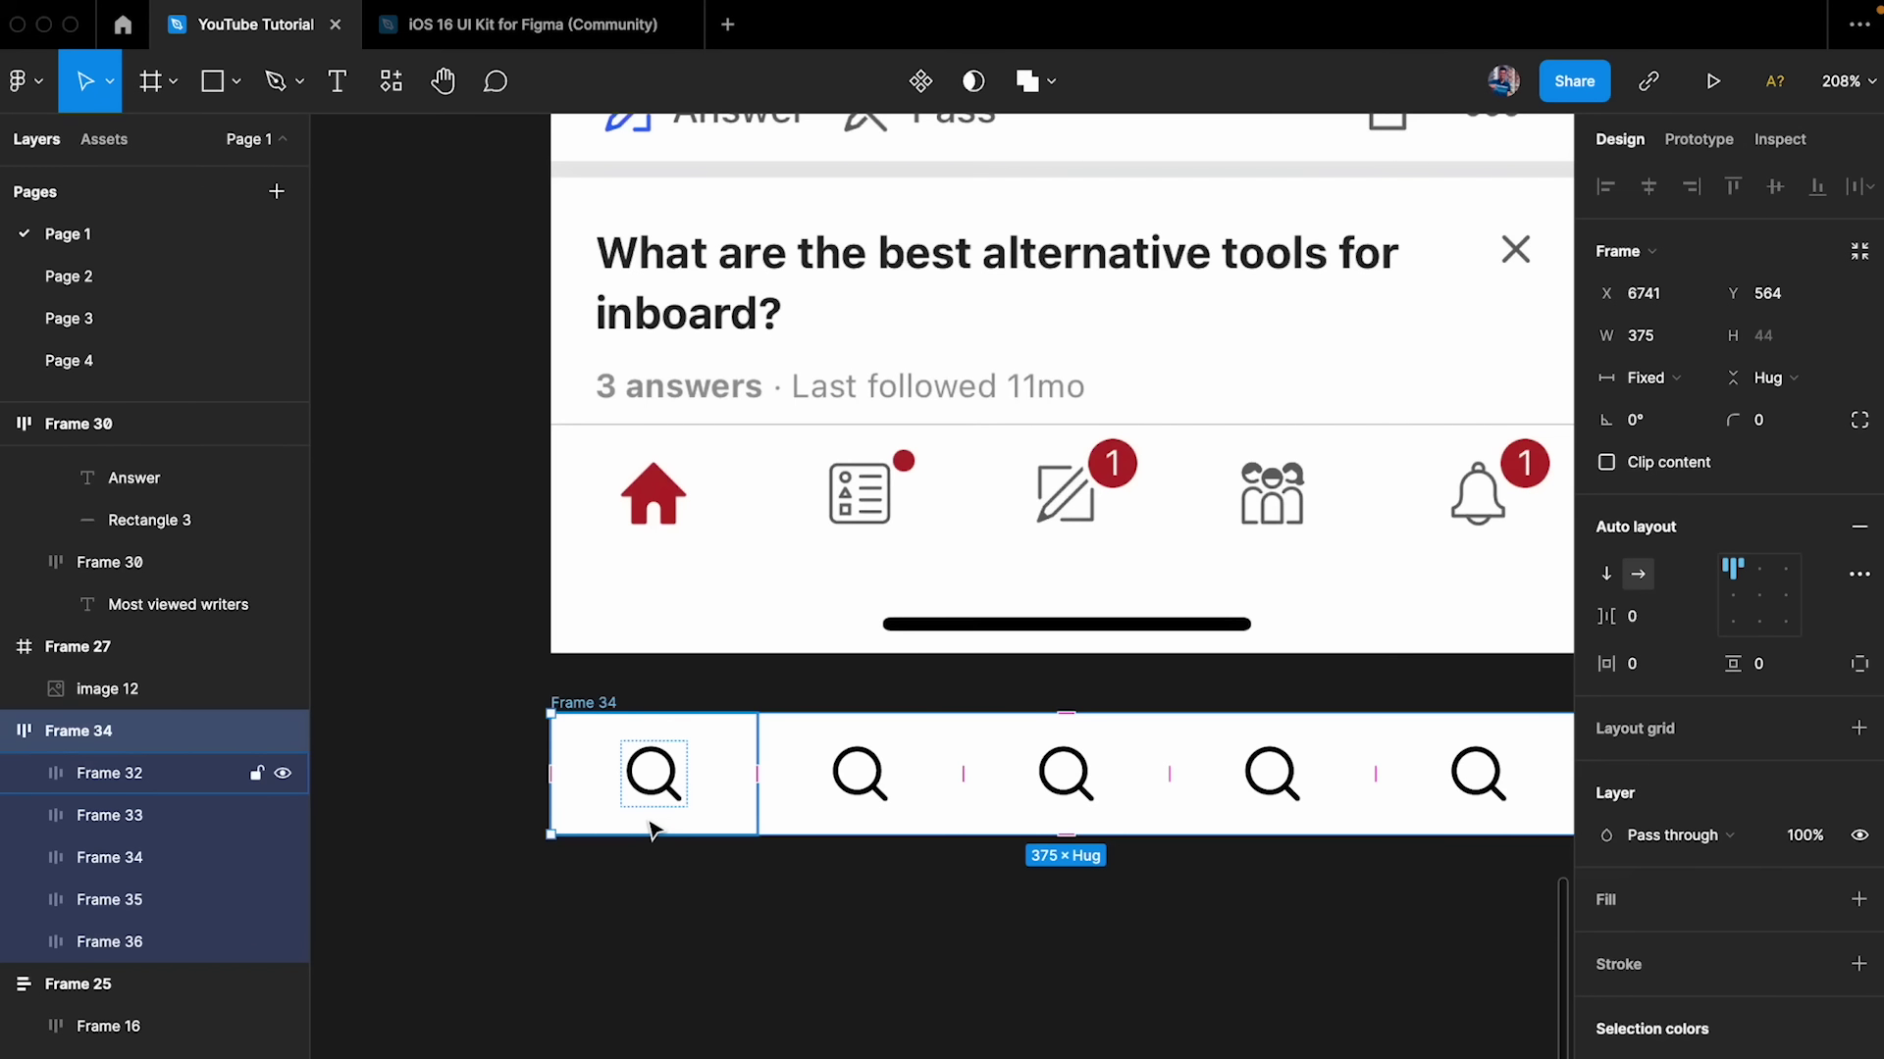
key(Return)
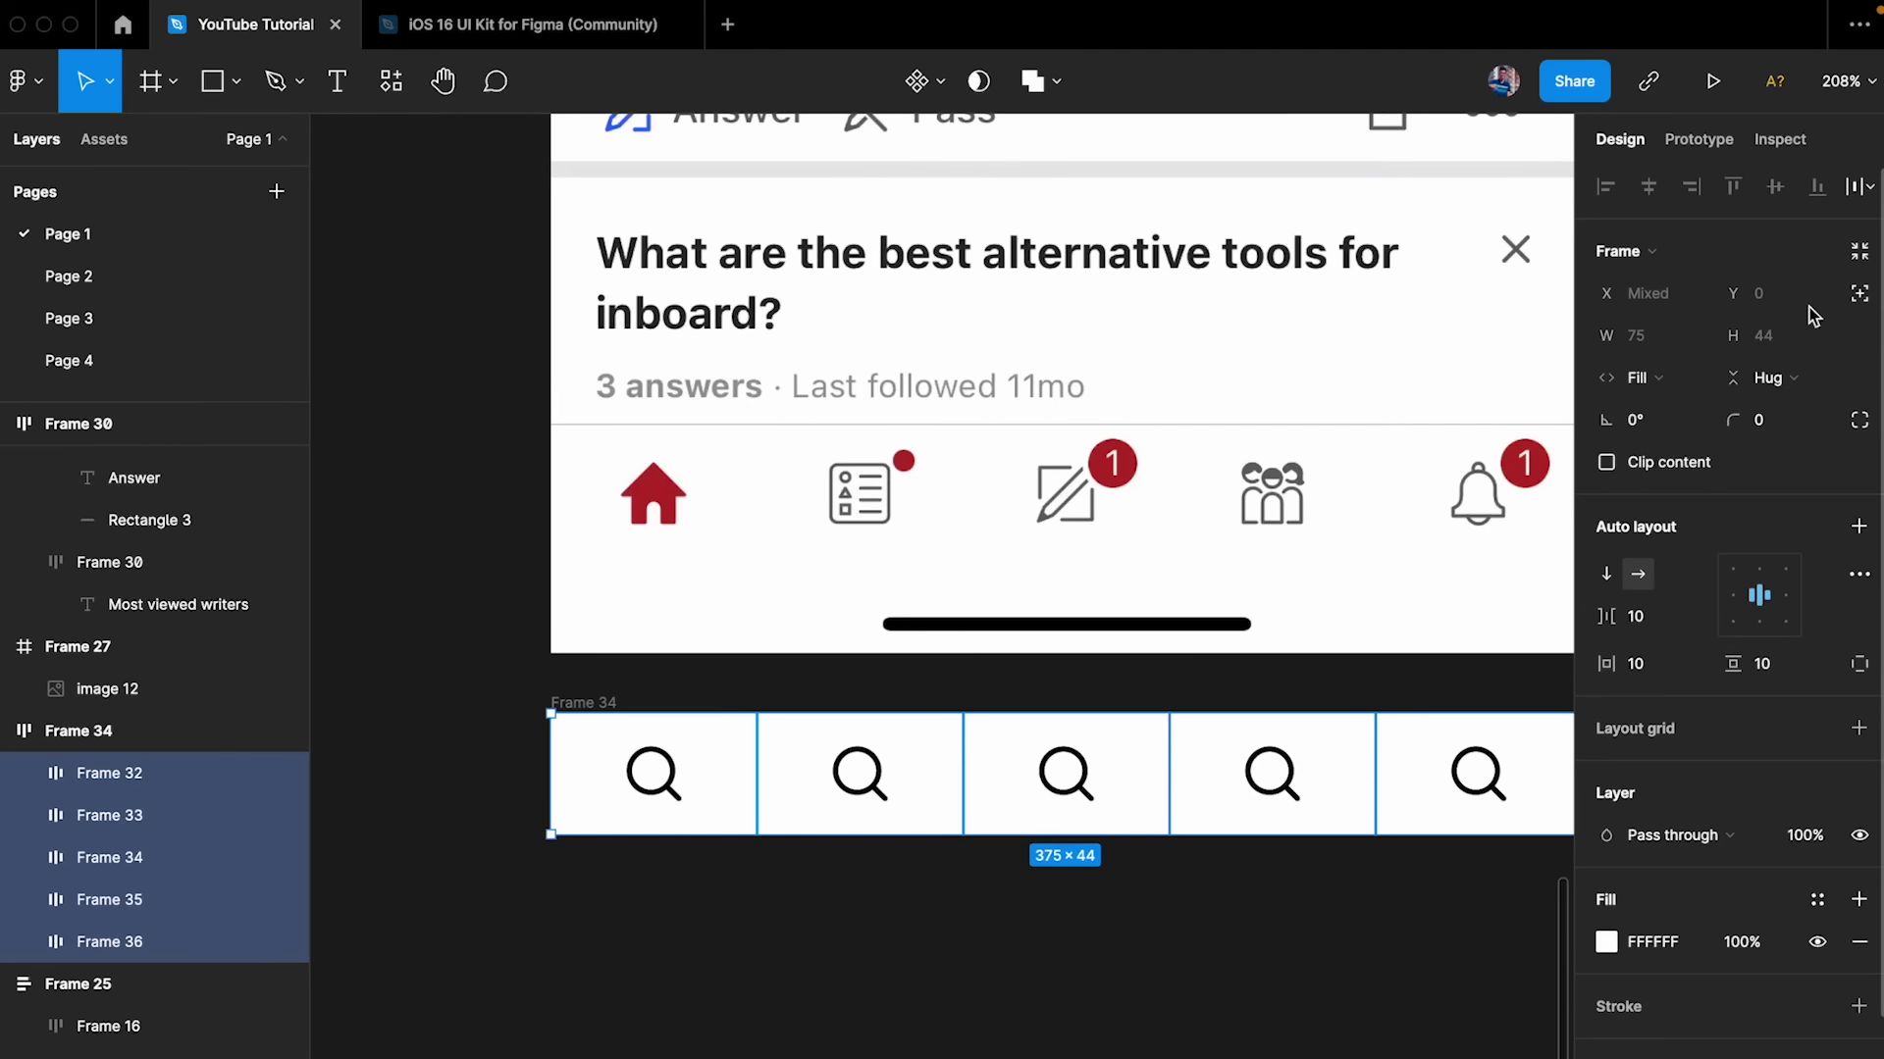
click(1782, 663)
text(16)
key(Return)
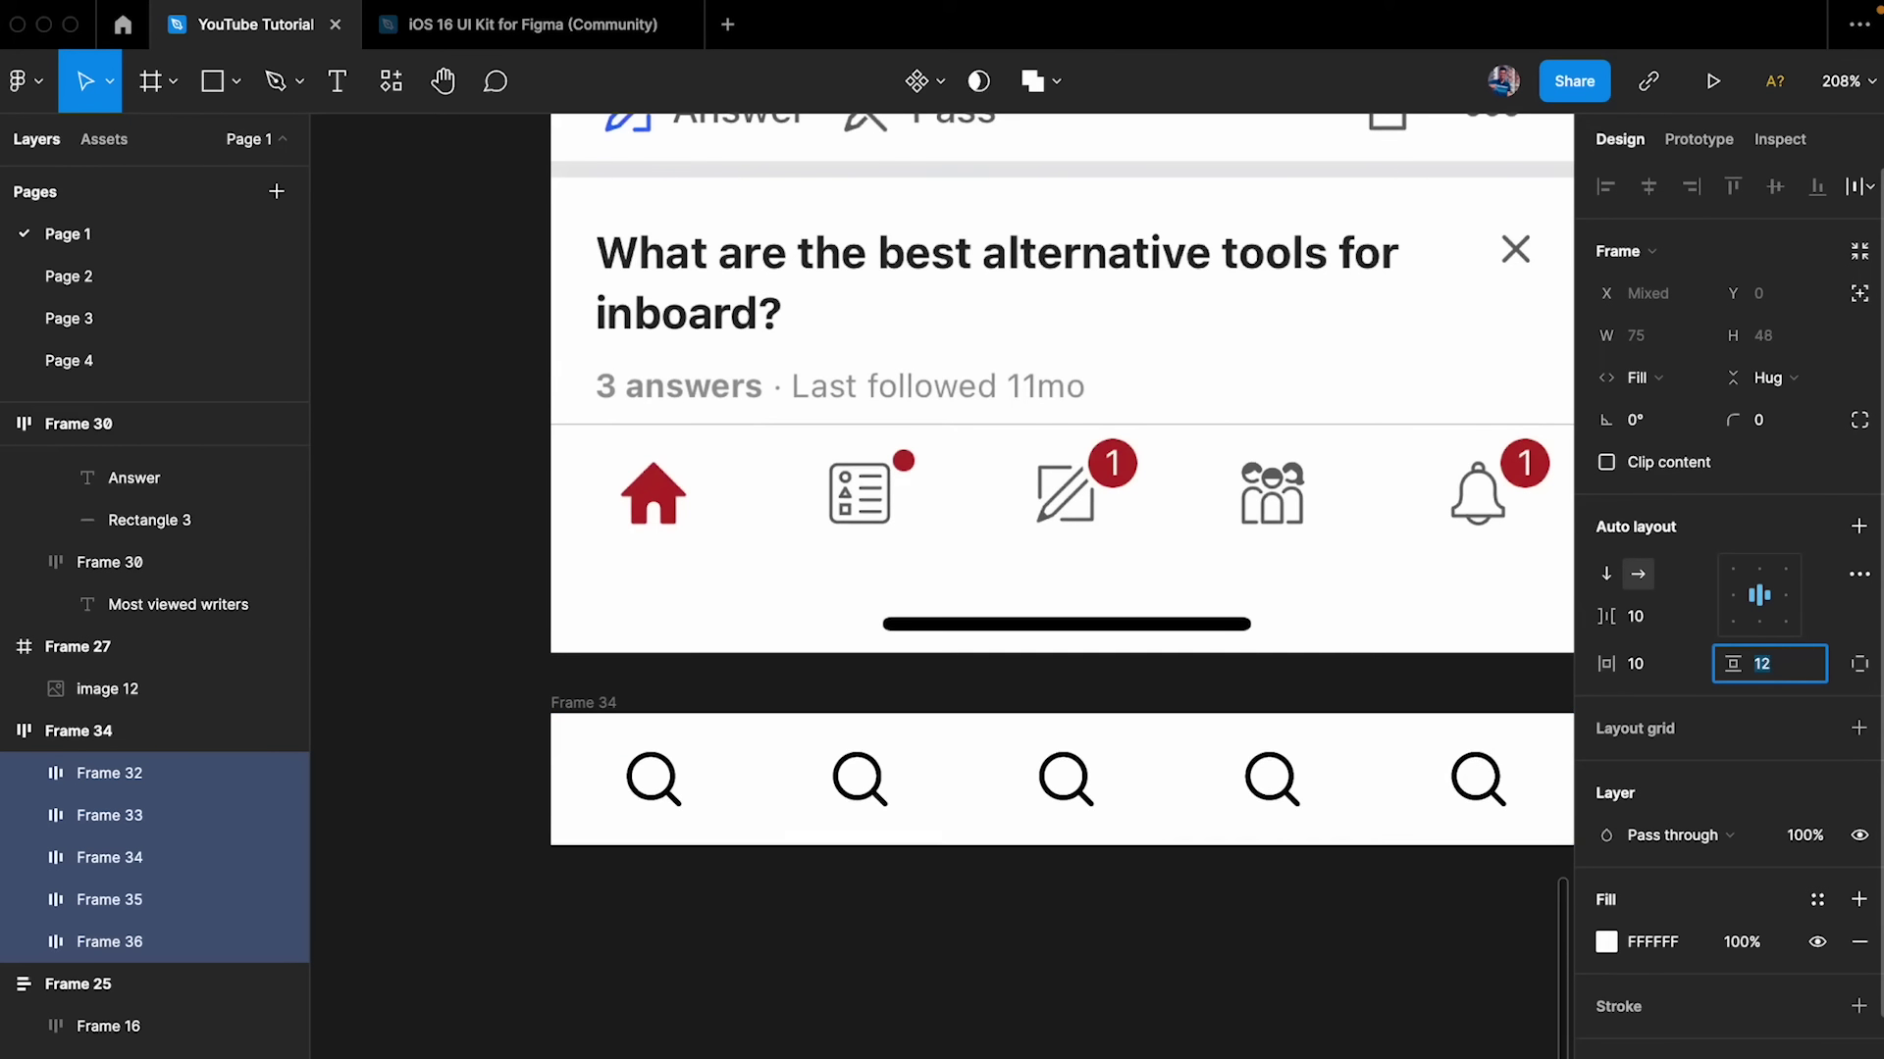
click(1098, 1005)
scroll(1097, 1008, down, 2)
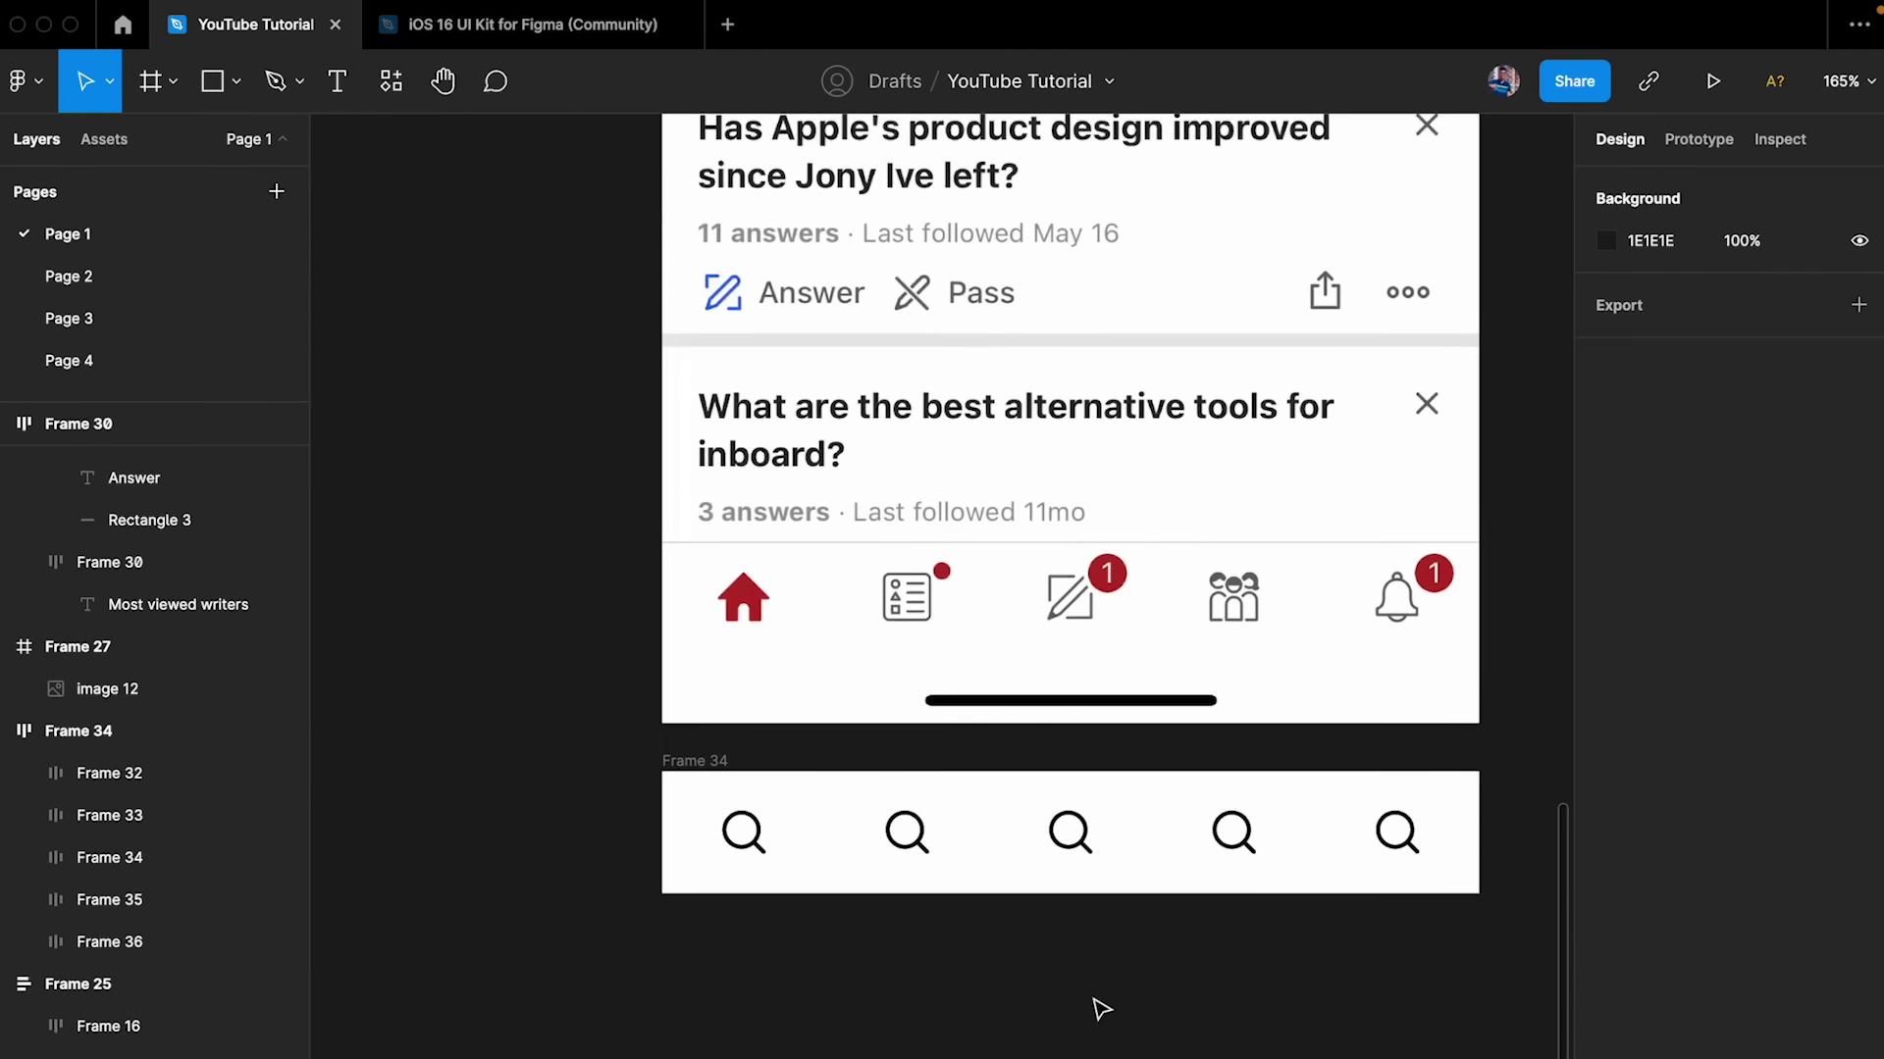
- Test how the five icon tiles stretch by resizing the row from its right edge and returning it to 375 wide
scroll(844, 815, right, 3)
scroll(844, 814, down, 2)
click(496, 671)
mouse_move(1246, 713)
mouse_down()
mouse_move(1101, 711)
mouse_move(1242, 713)
mouse_up()
click(483, 728)
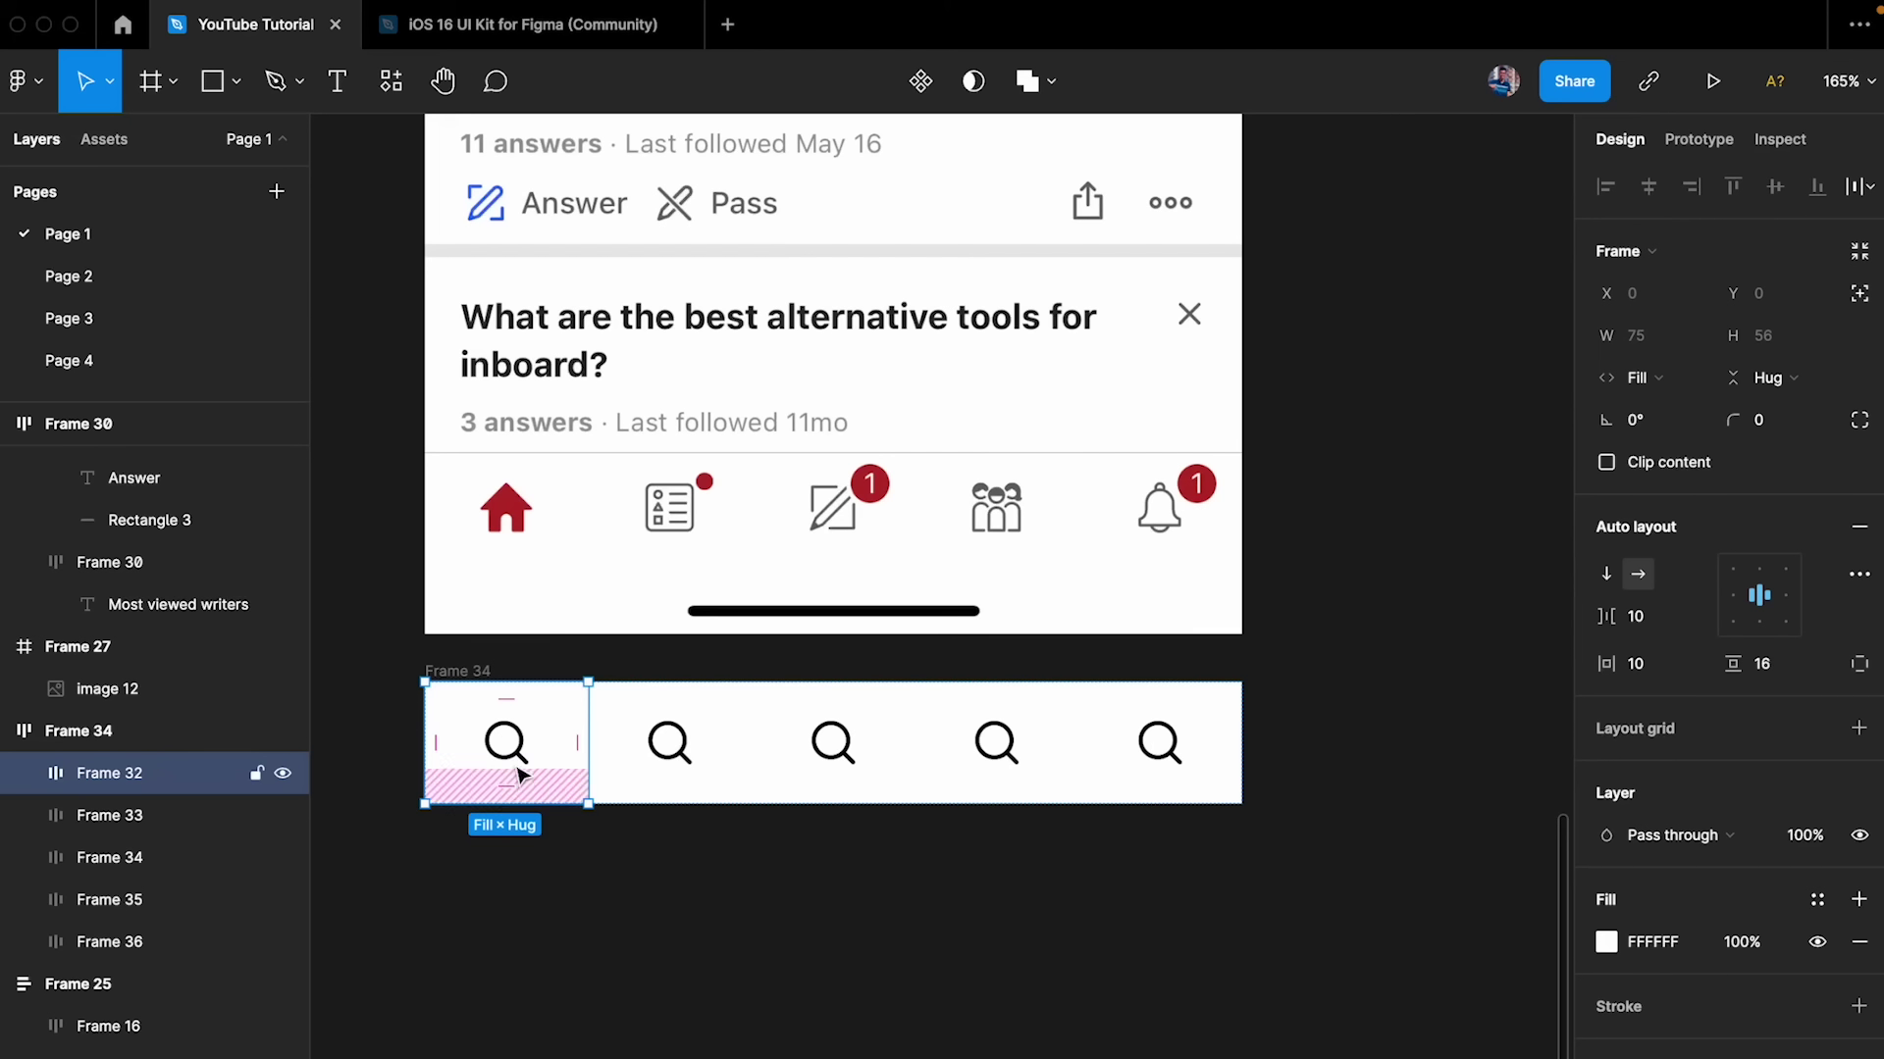
click(473, 671)
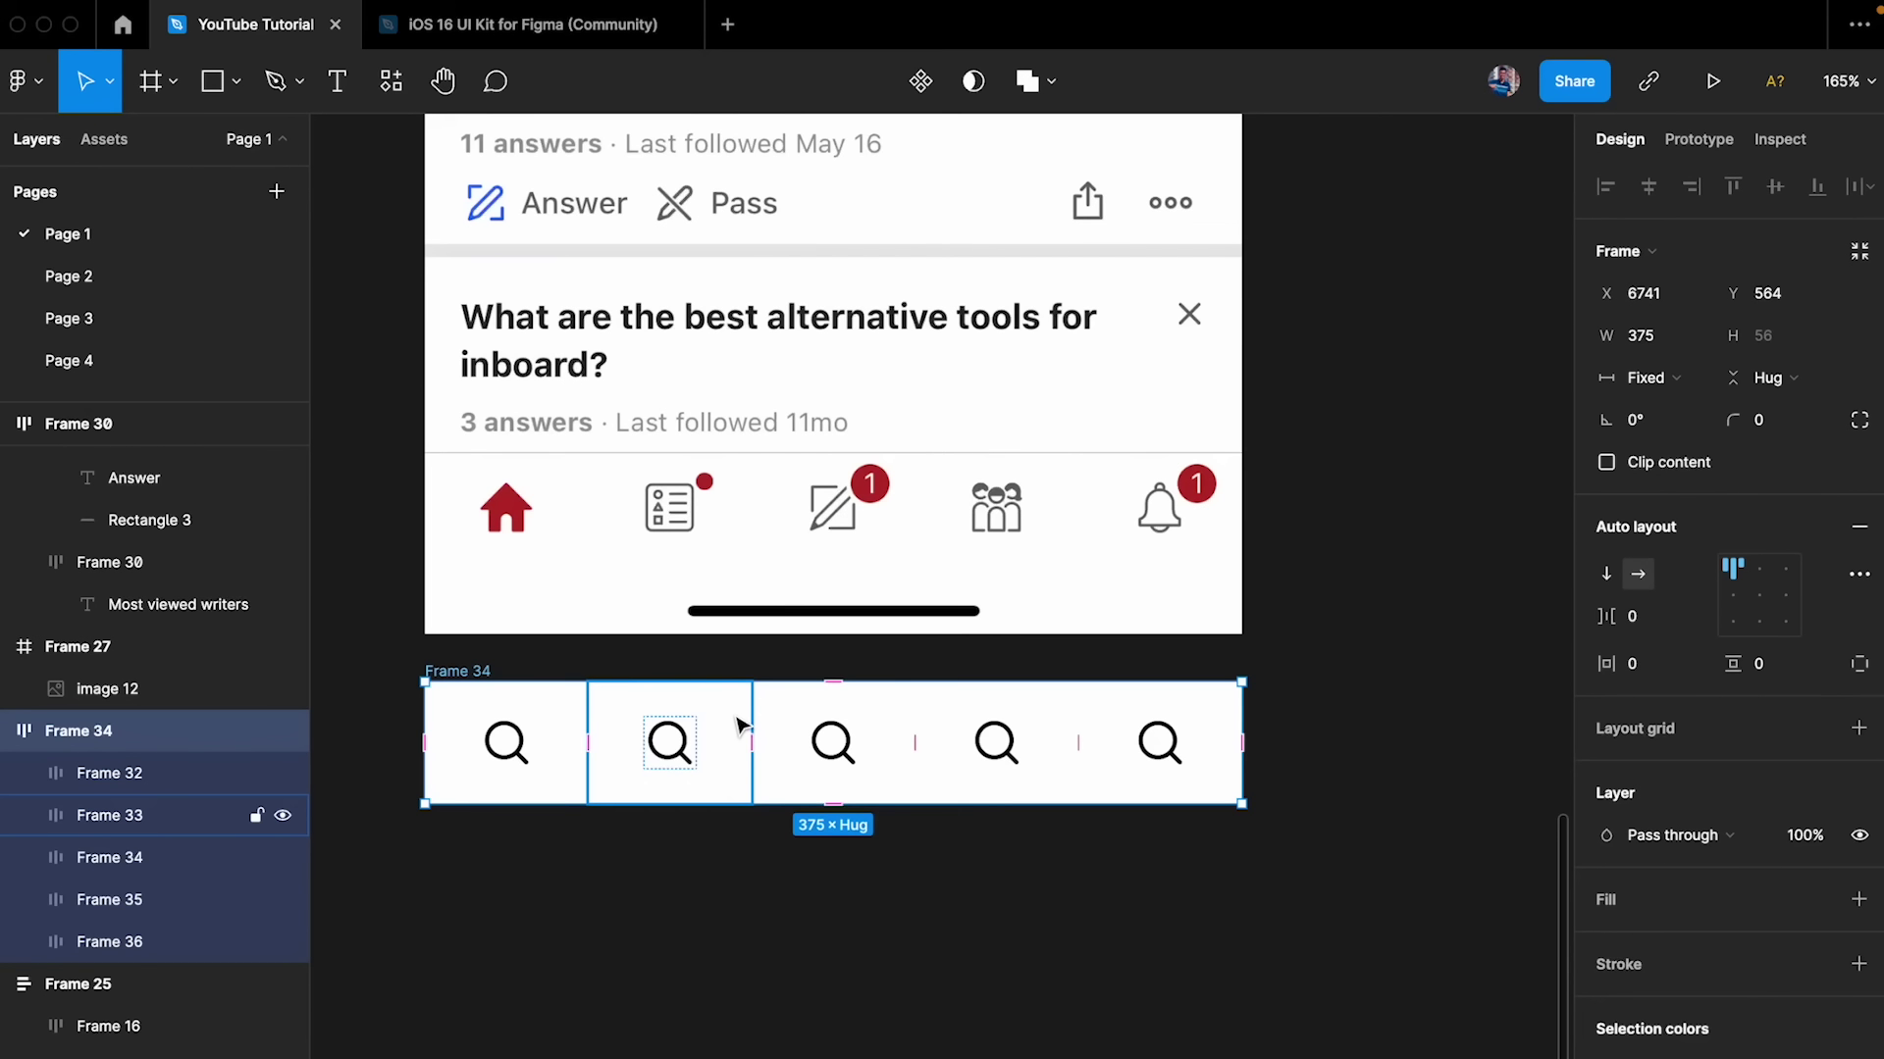
- Draw a 19 × 19 circle matching the "1" badge in the mobile screenshot and fill it with that badge's sampled red
scroll(816, 515, up, 5)
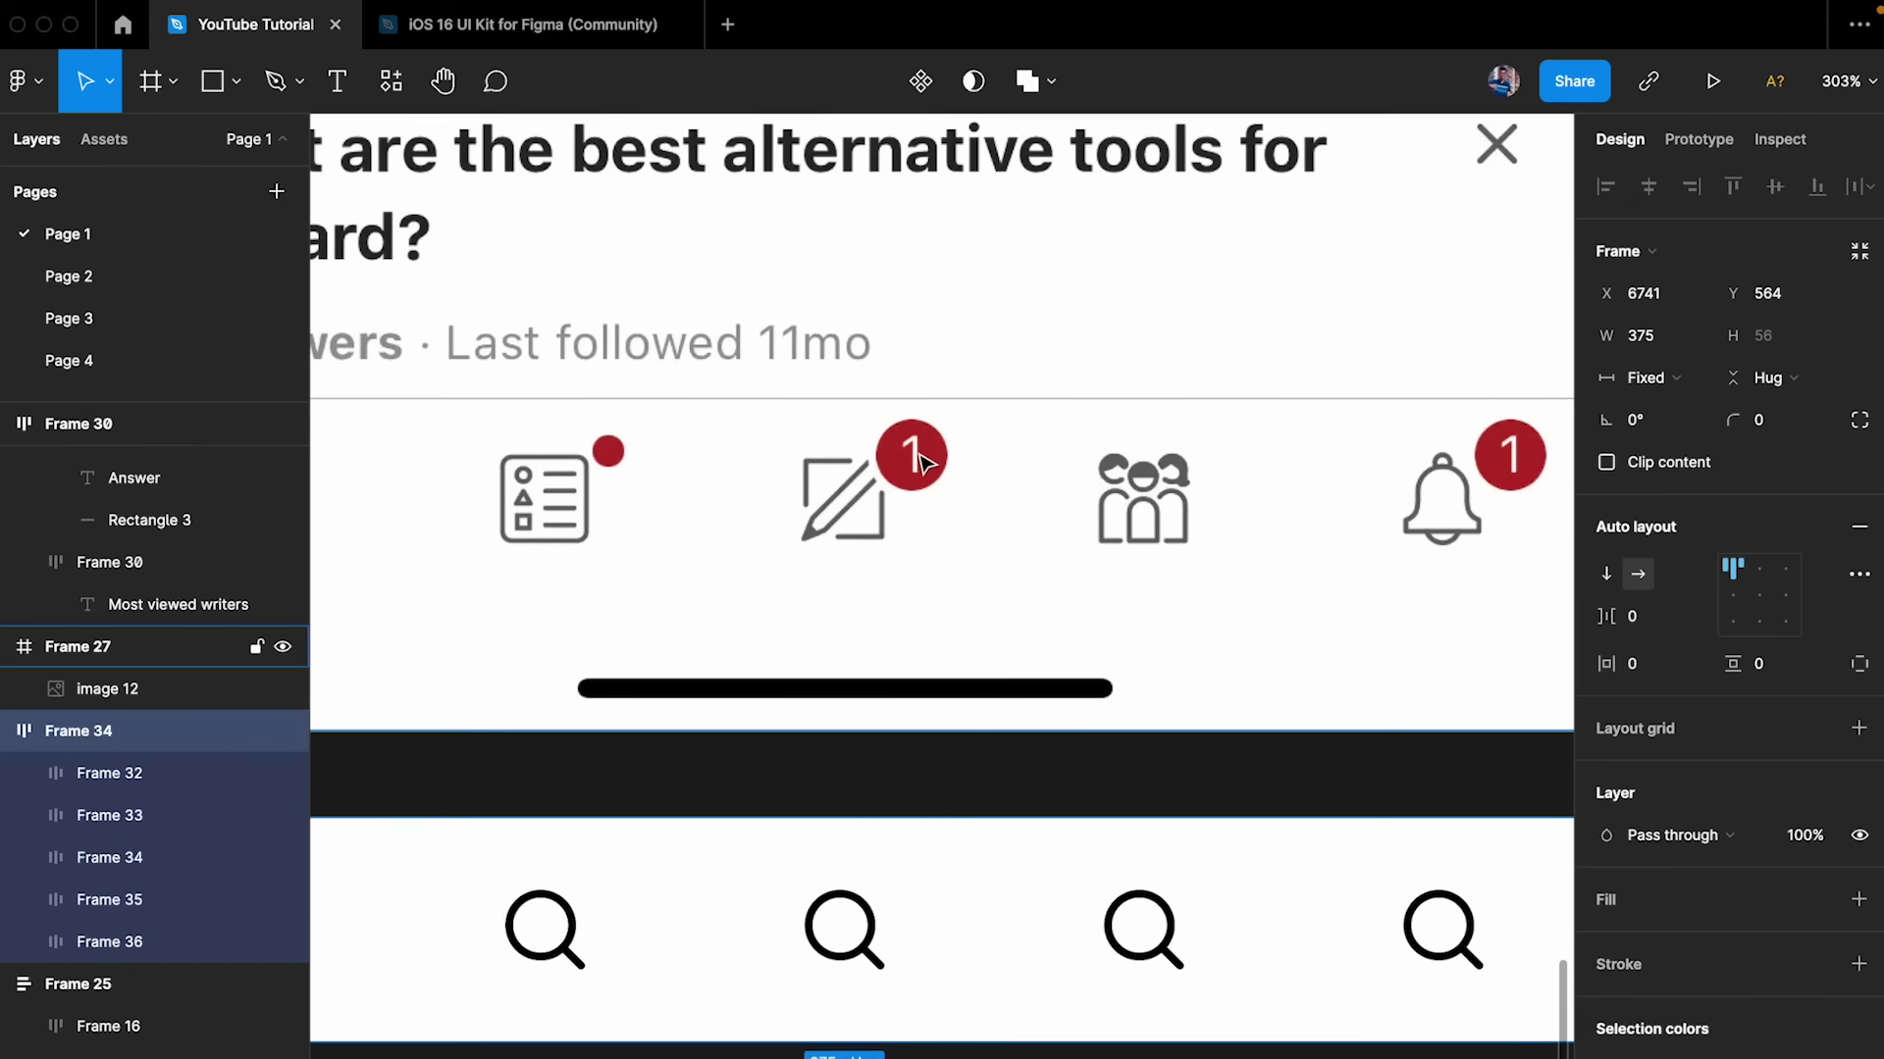
click(882, 844)
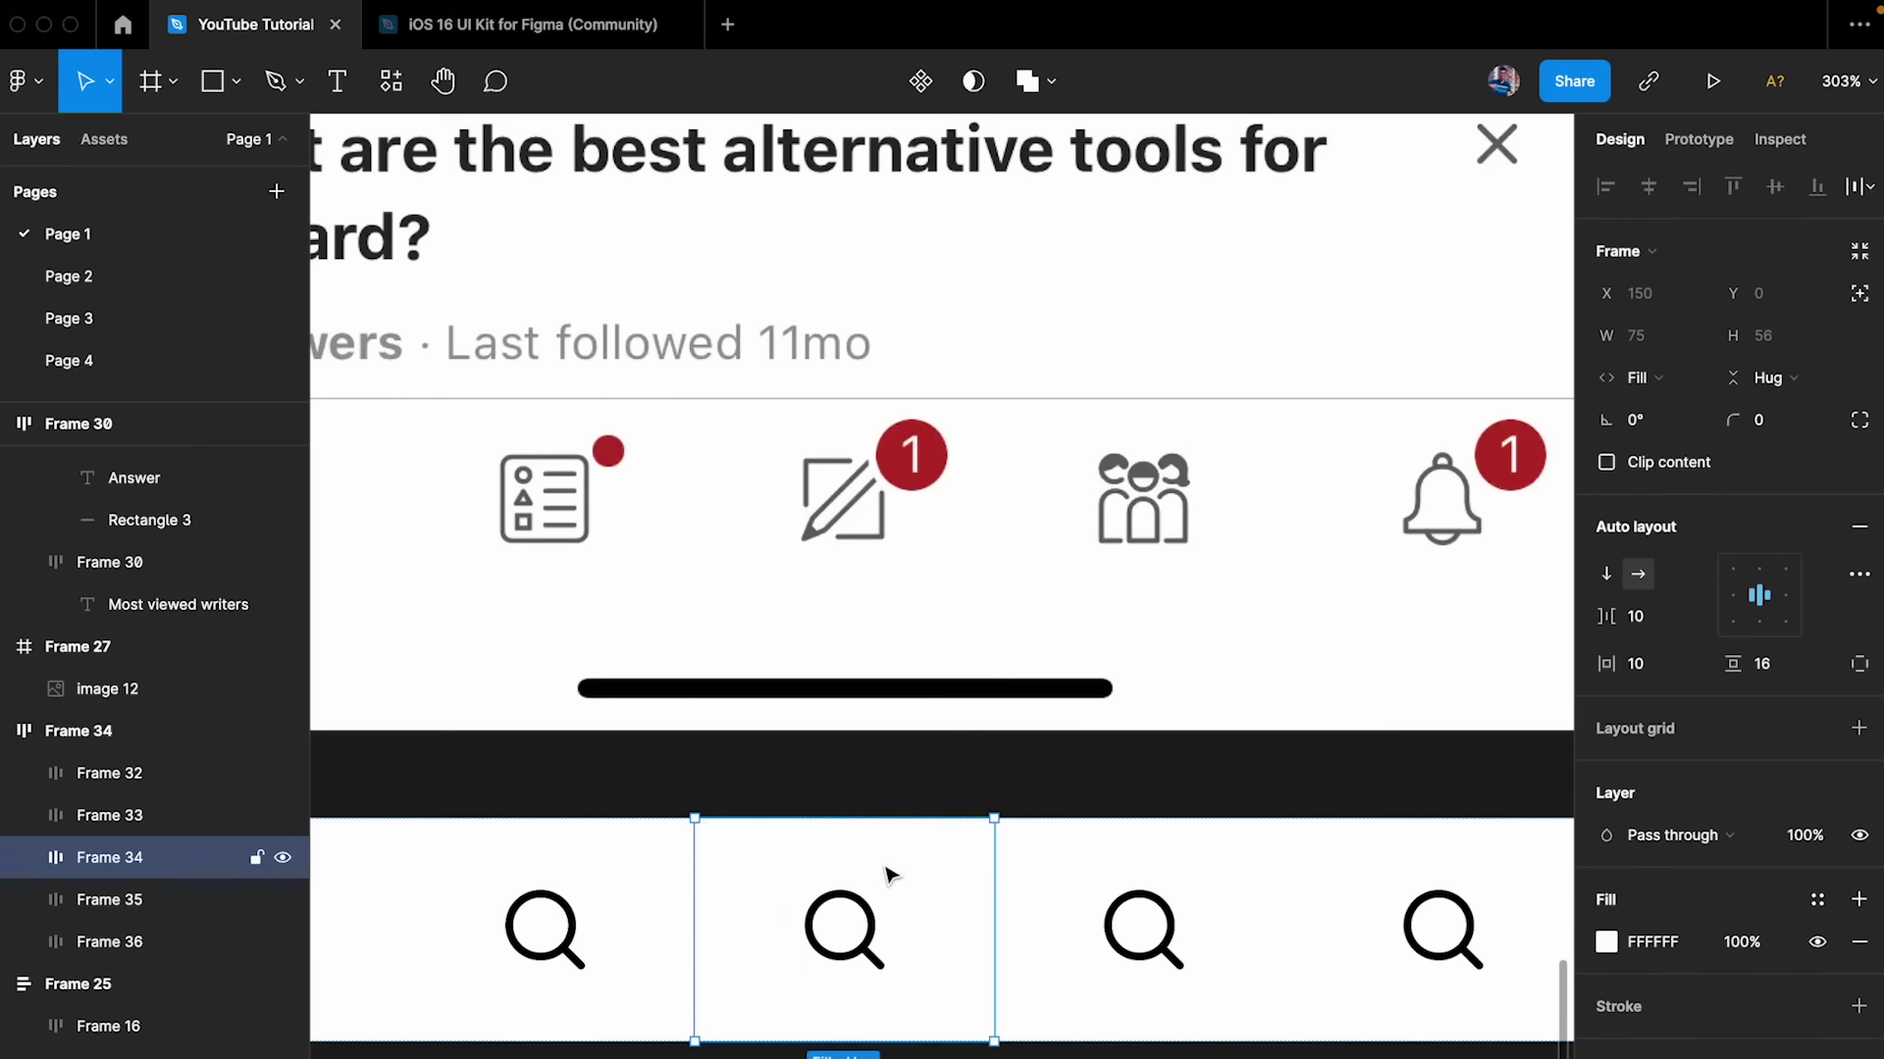
click(948, 808)
key(o)
scroll(873, 451, up, 6)
drag(879, 370, 1060, 525)
drag(969, 472, 1198, 475)
key(i)
click(1035, 457)
- Move the red circle into the third icon tile of the row by cutting and pasting it
scroll(1052, 469, down, 1)
key(ctrl+x)
scroll(1052, 469, down, 3)
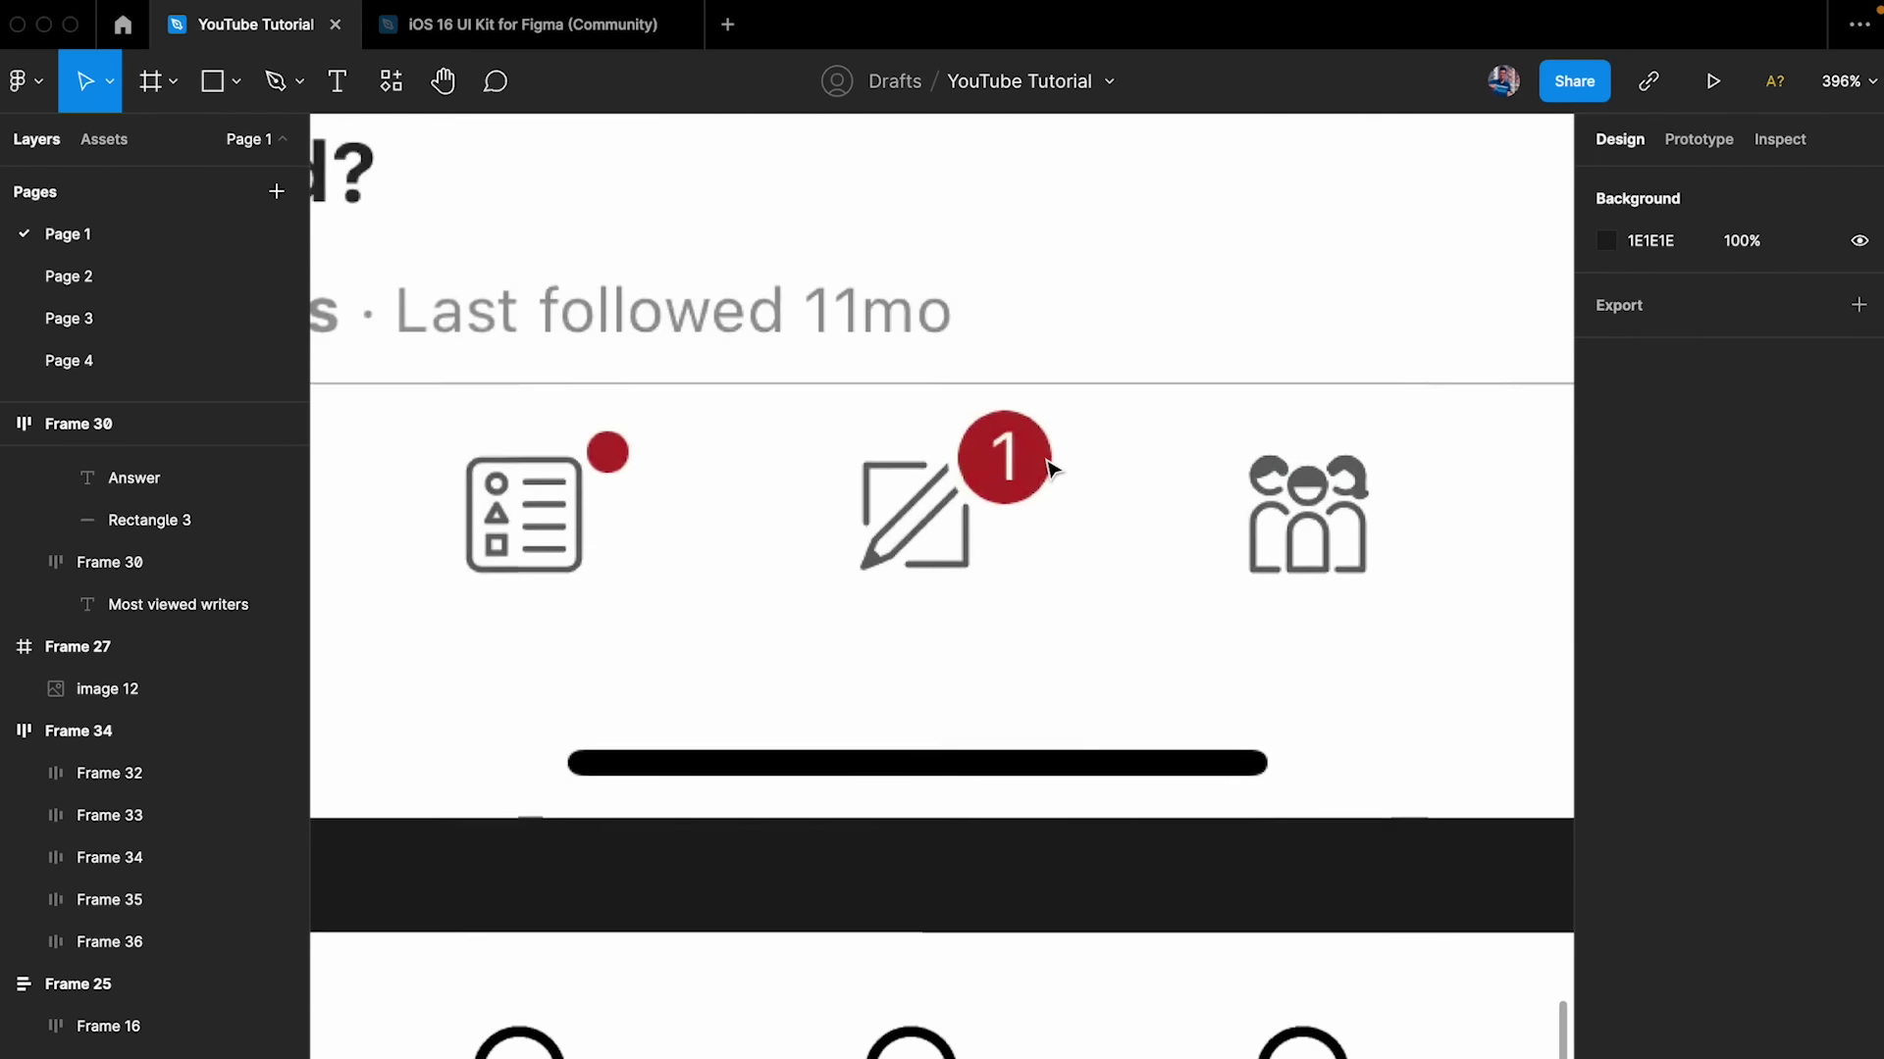
scroll(925, 791, down, 3)
click(925, 791)
key(ctrl+v)
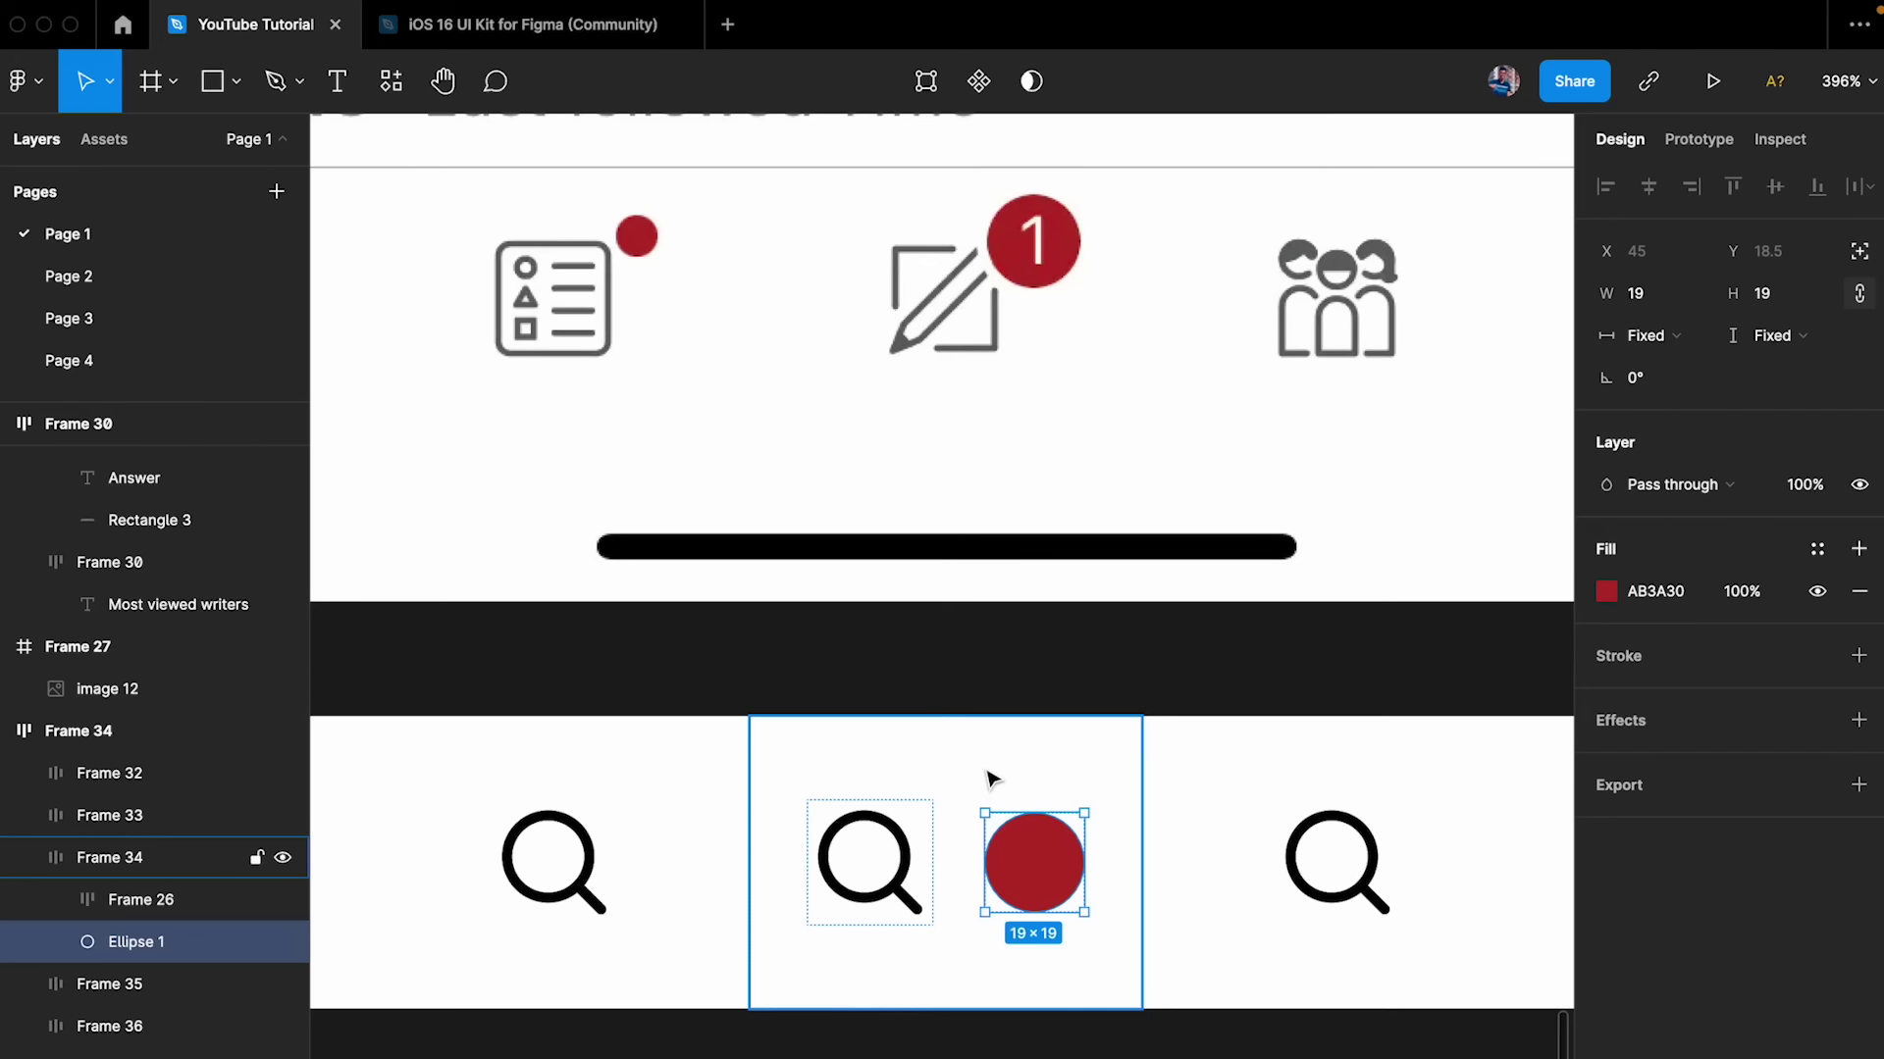
- Give the red circle absolute position and place it over the search icon's upper-right corner at about X 38, Y 9
click(1860, 255)
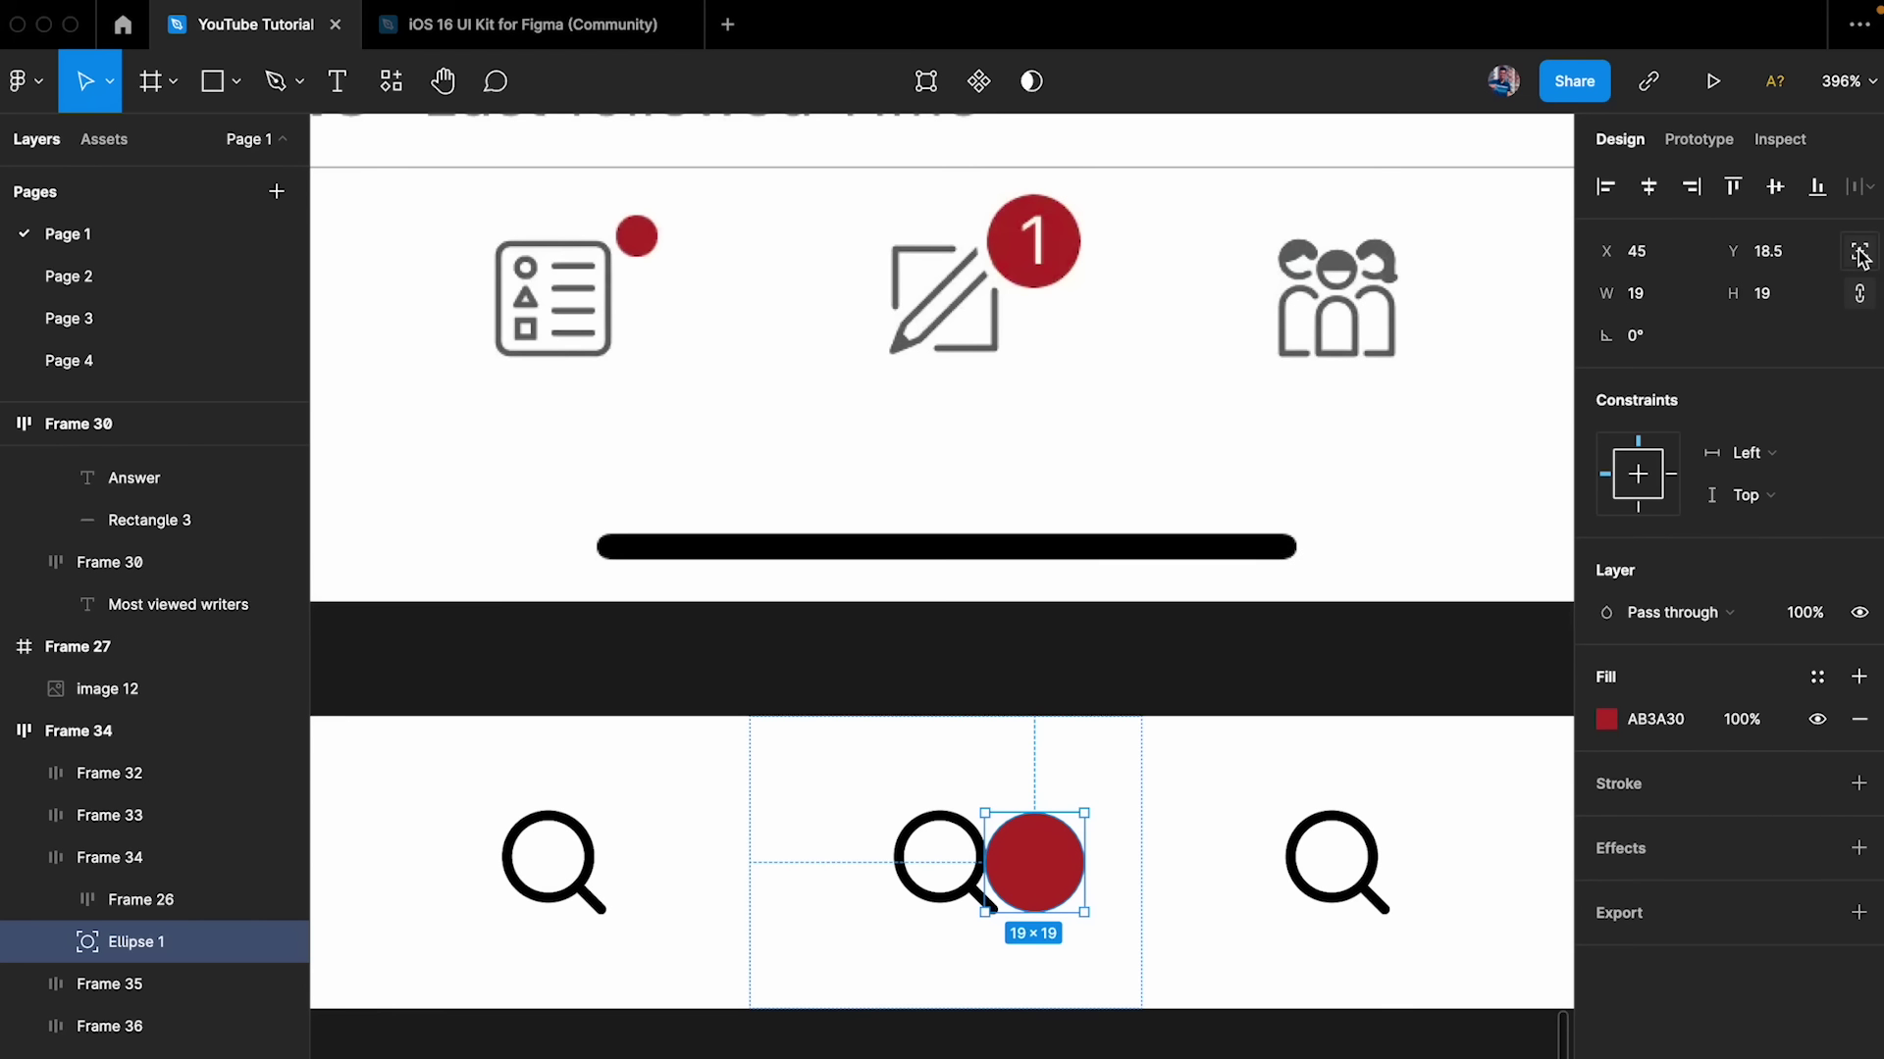
drag(1067, 863, 1020, 832)
click(1093, 664)
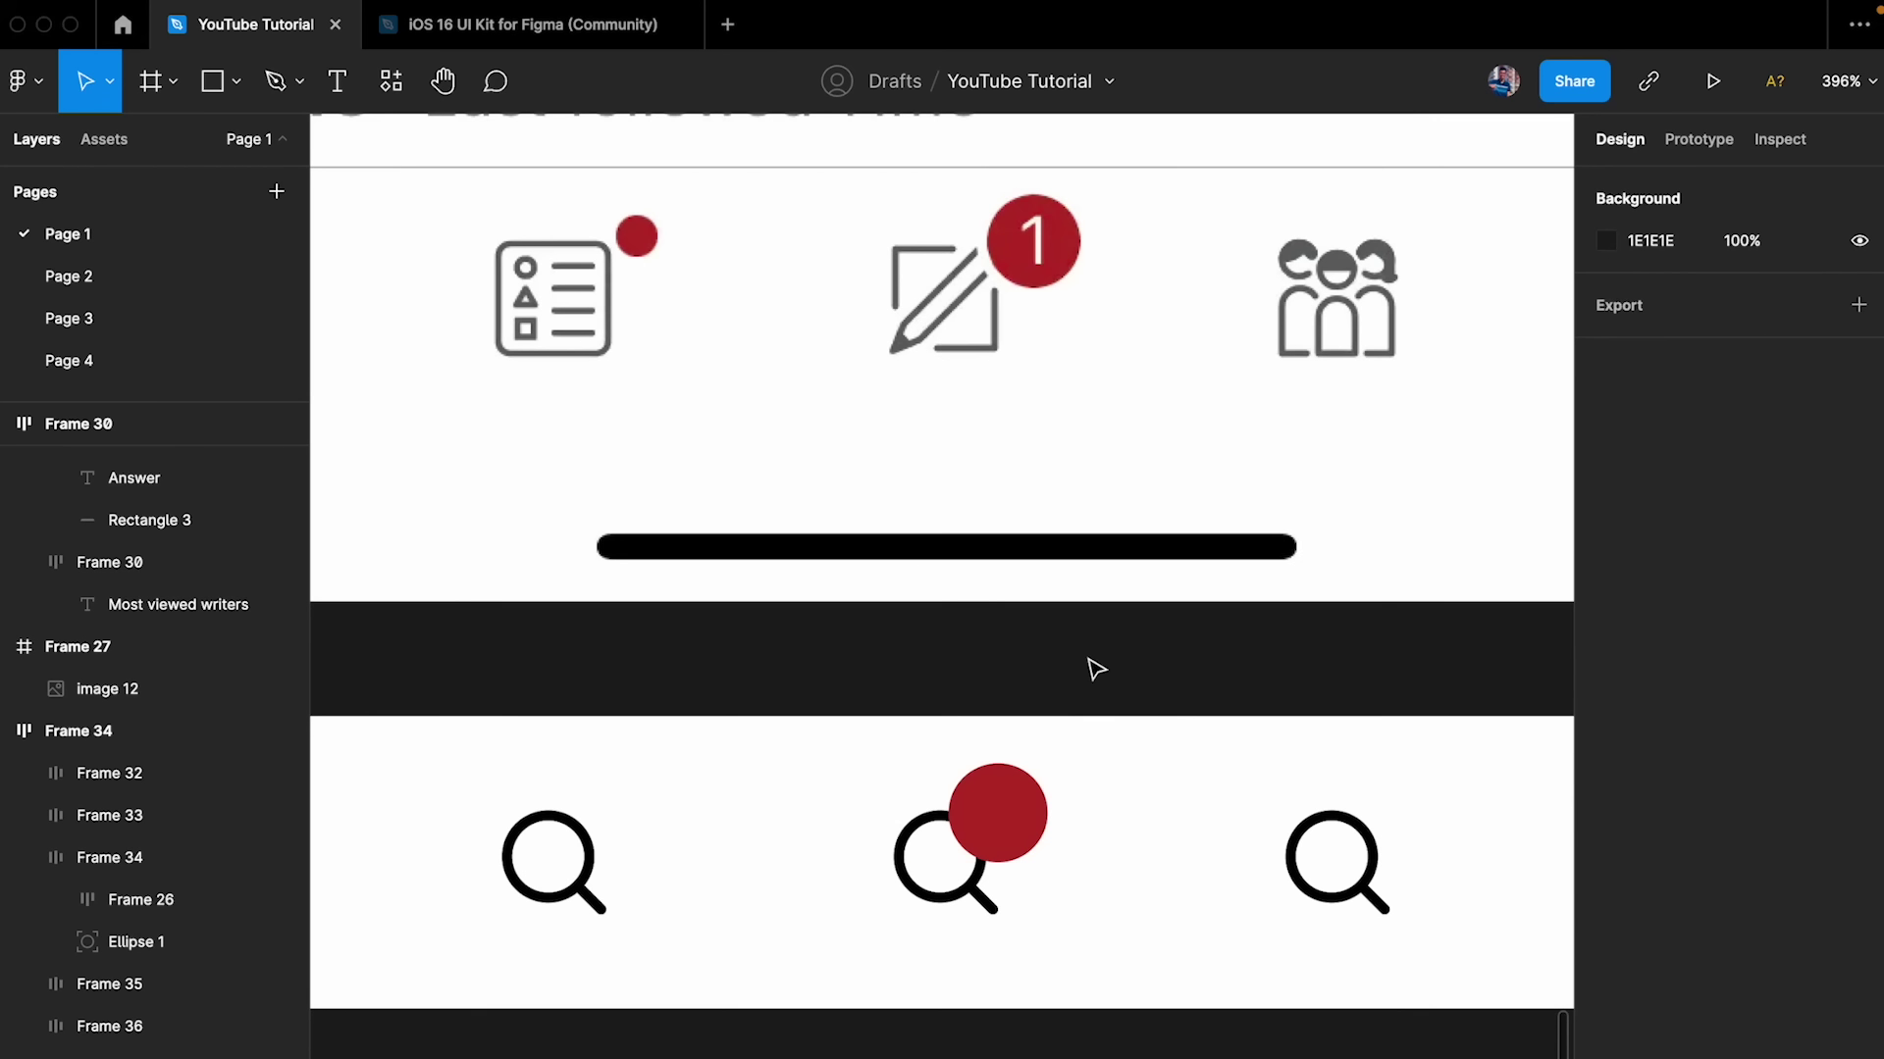
- Try resizing the third icon tile to test how its red badge is positioned, and undo the resize
scroll(1095, 667, down, 5)
scroll(1035, 730, up, 2)
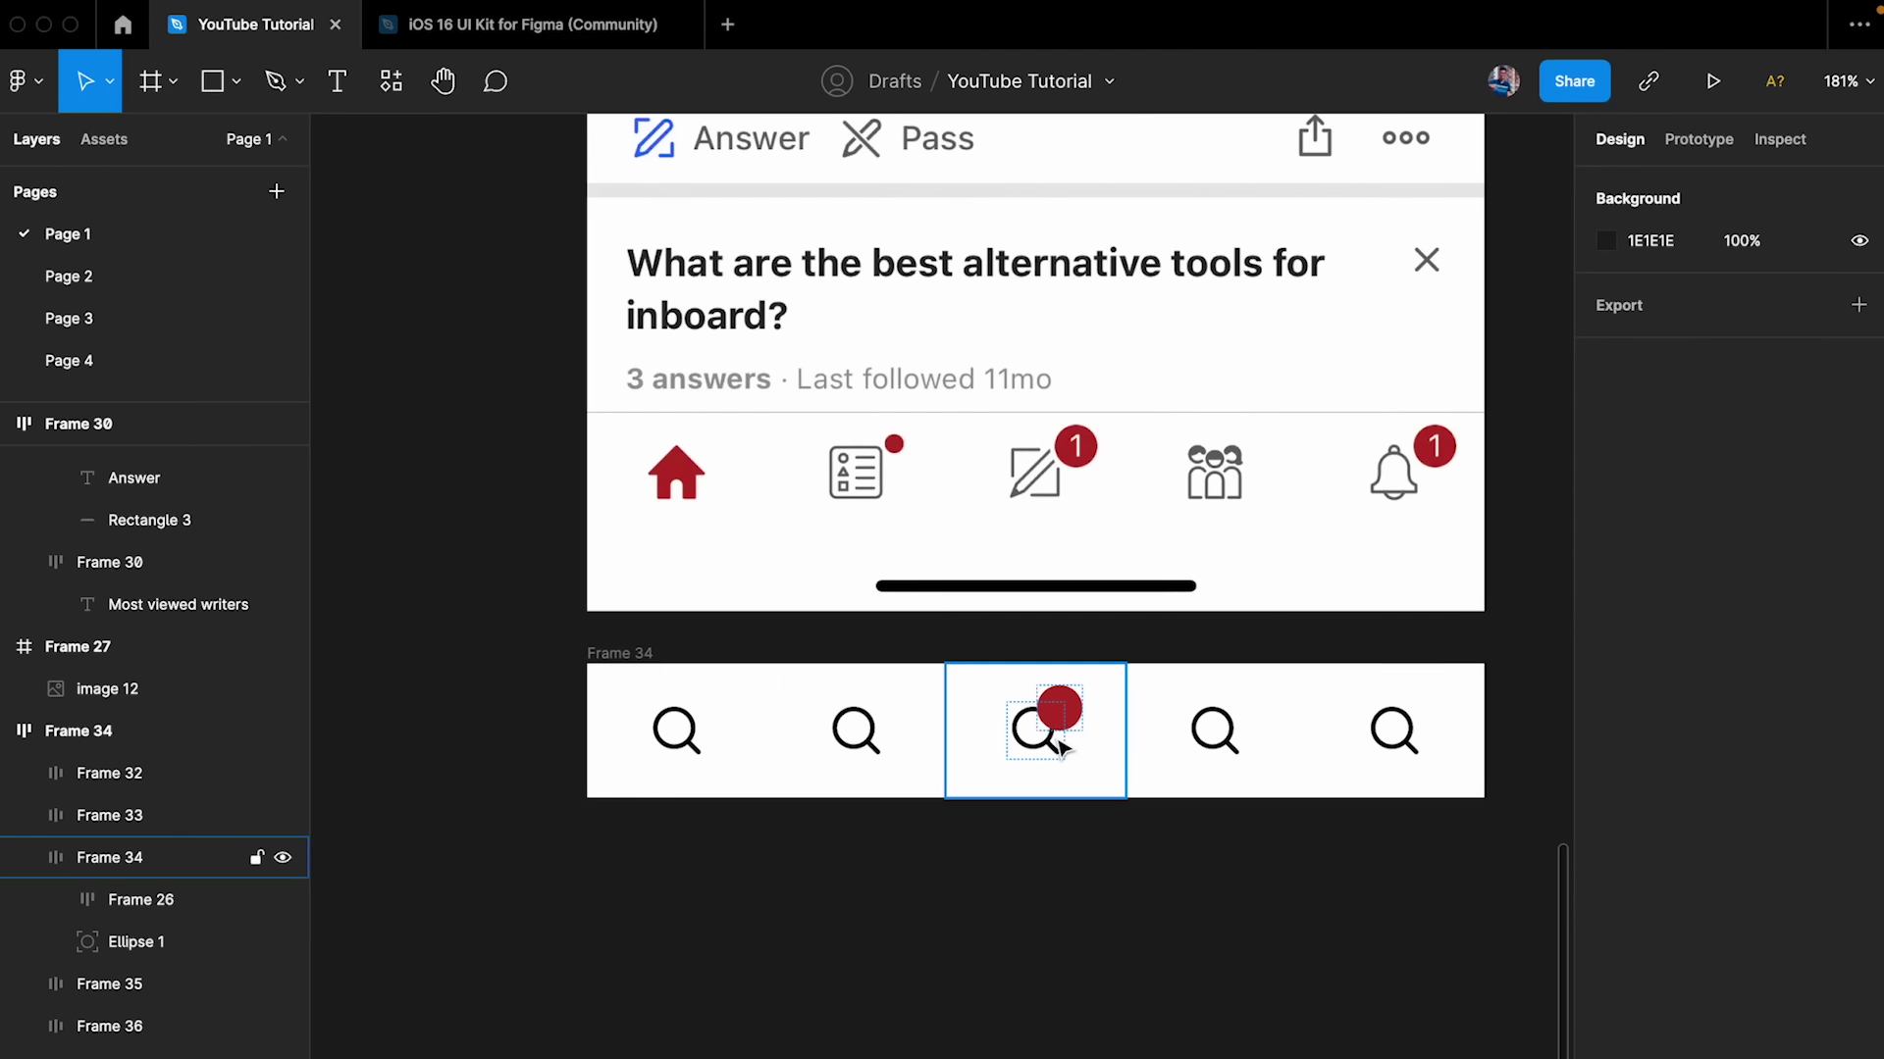
click(1063, 748)
mouse_move(1127, 686)
mouse_down()
mouse_move(1233, 686)
mouse_move(1109, 692)
mouse_up()
key(ctrl+z)
scroll(1035, 708, up, 3)
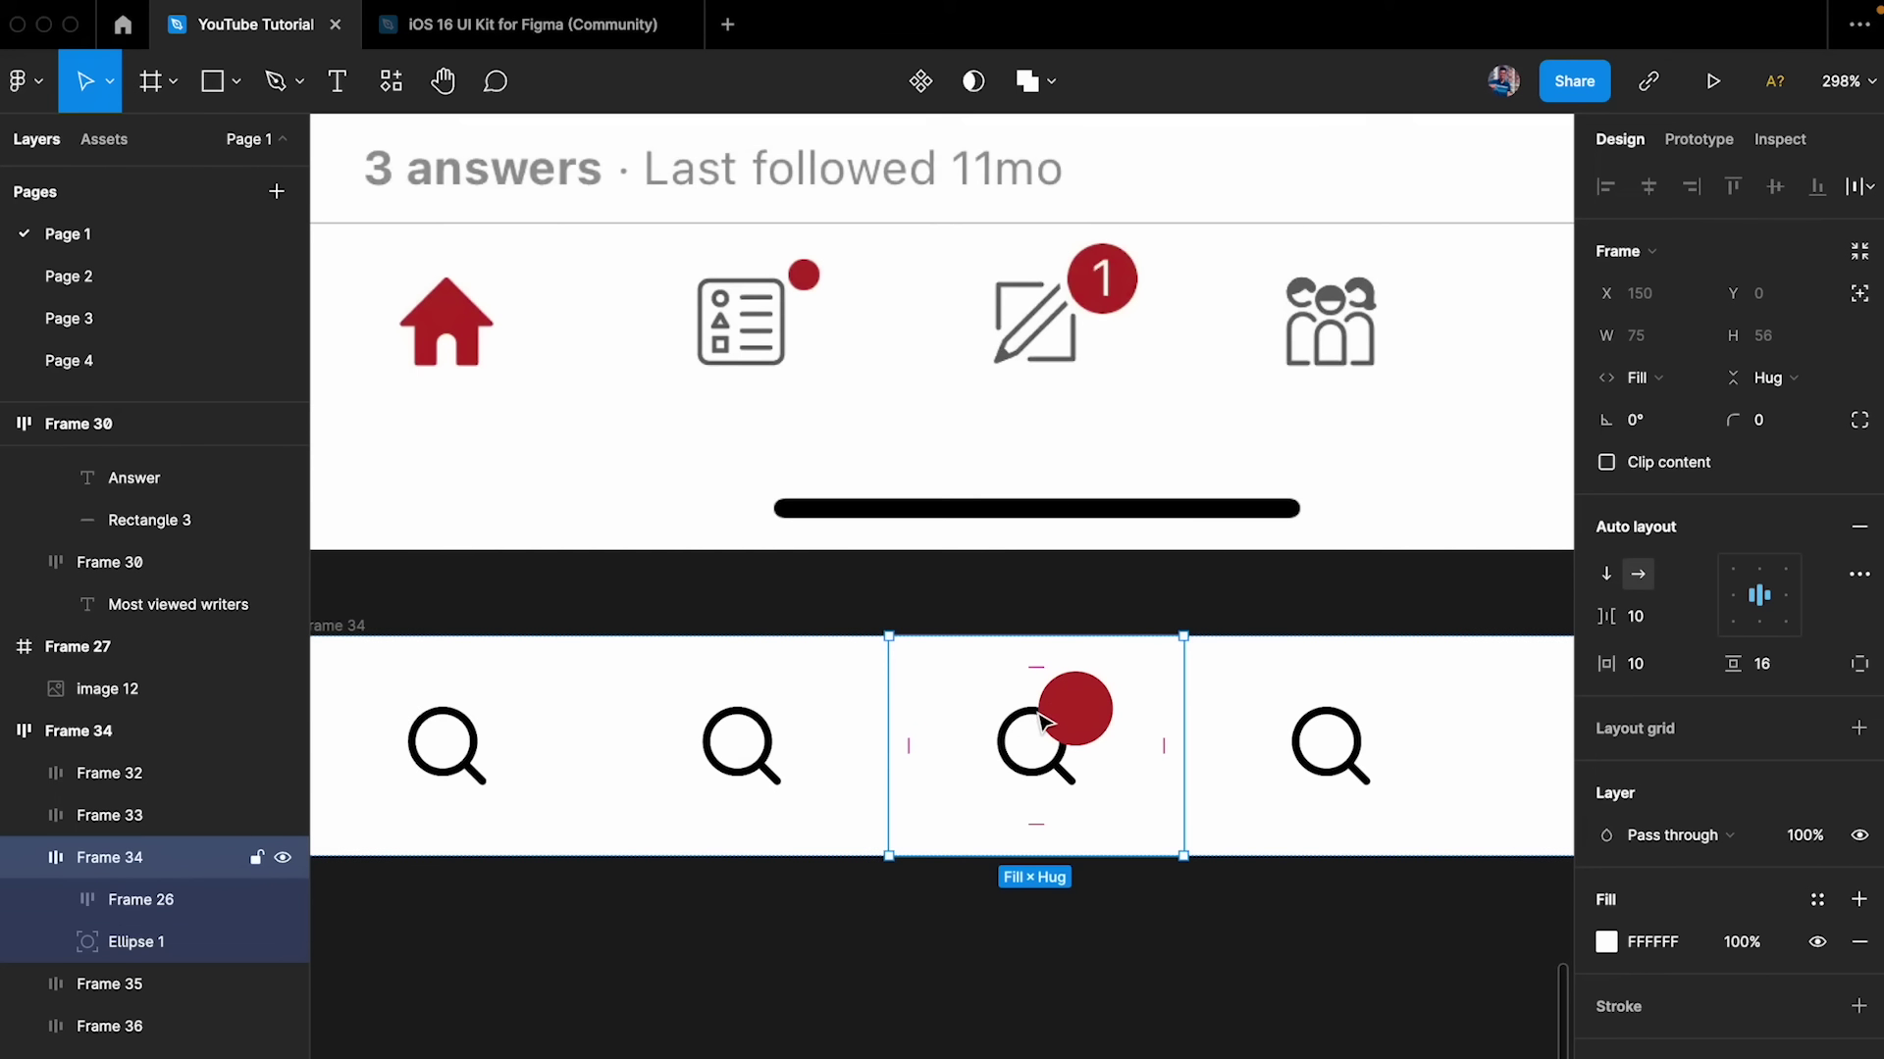
- Try the Left and right horizontal constraint on the red badge by widening its tile to 98, and undo the resize
click(1091, 712)
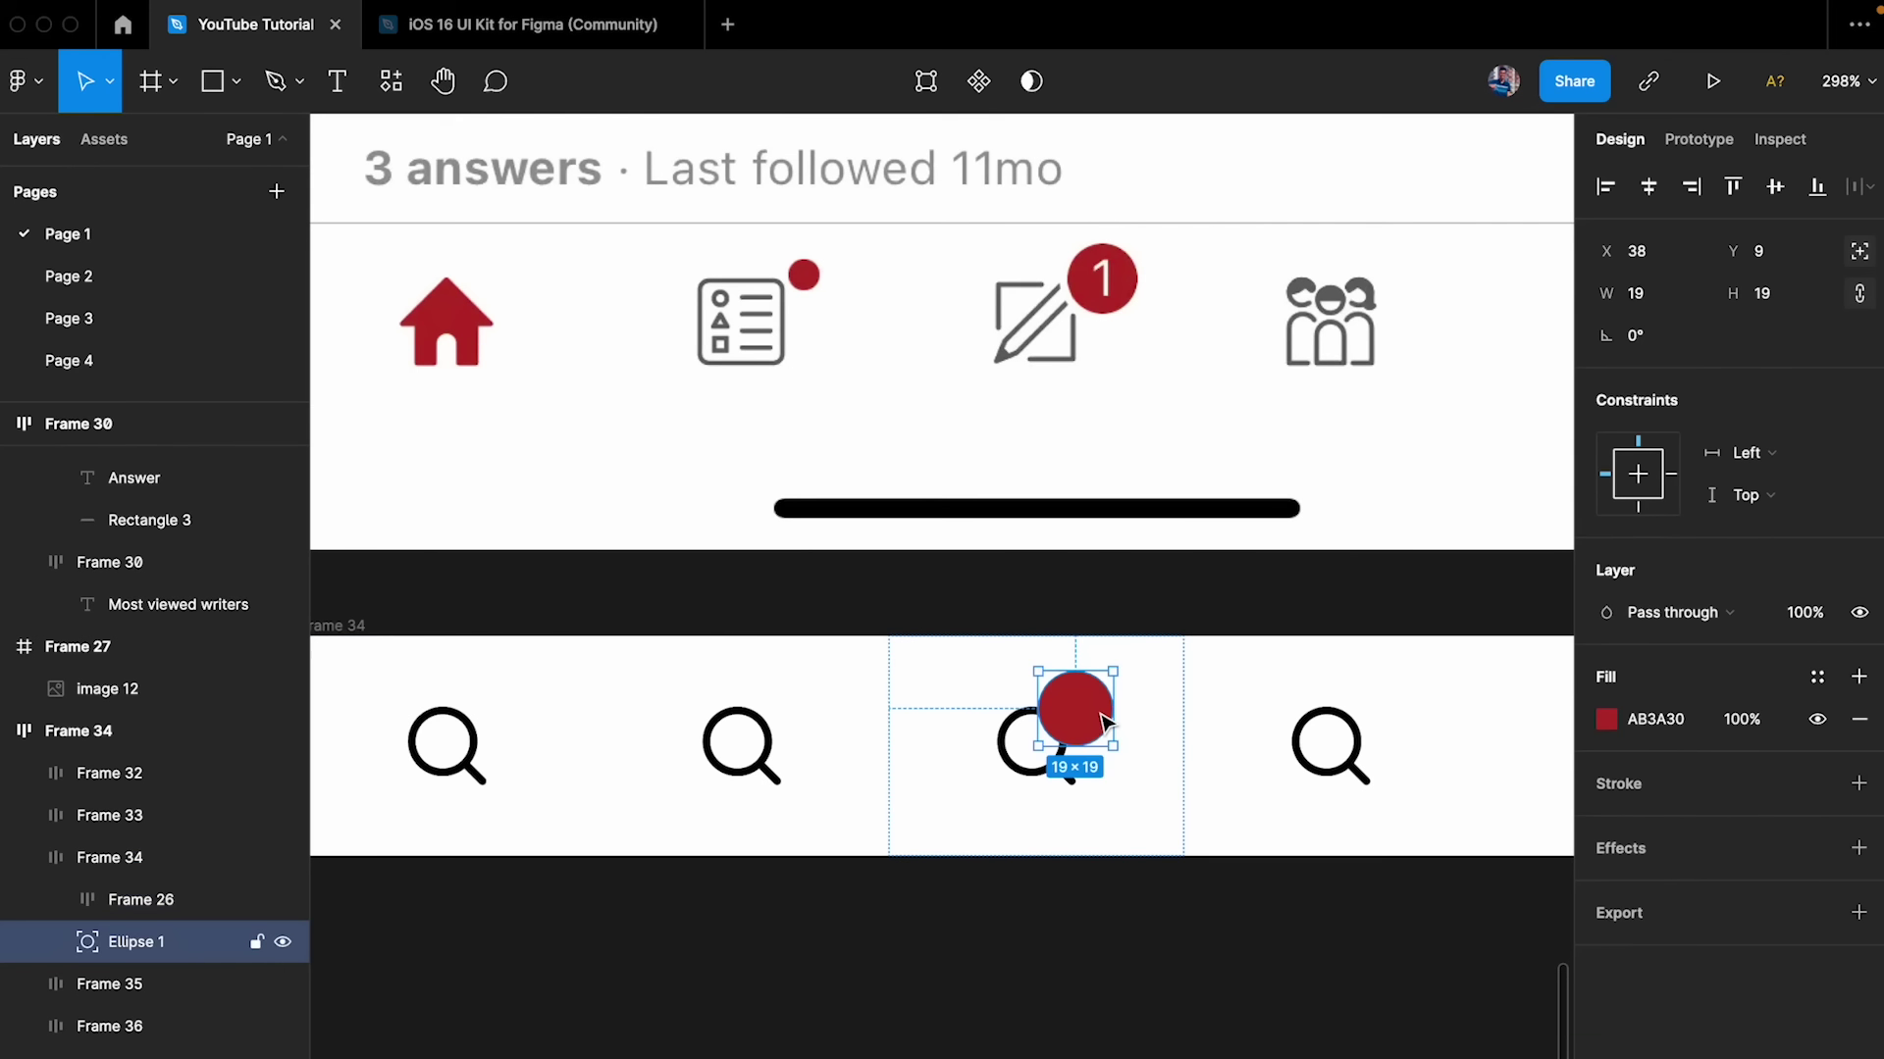
click(1746, 458)
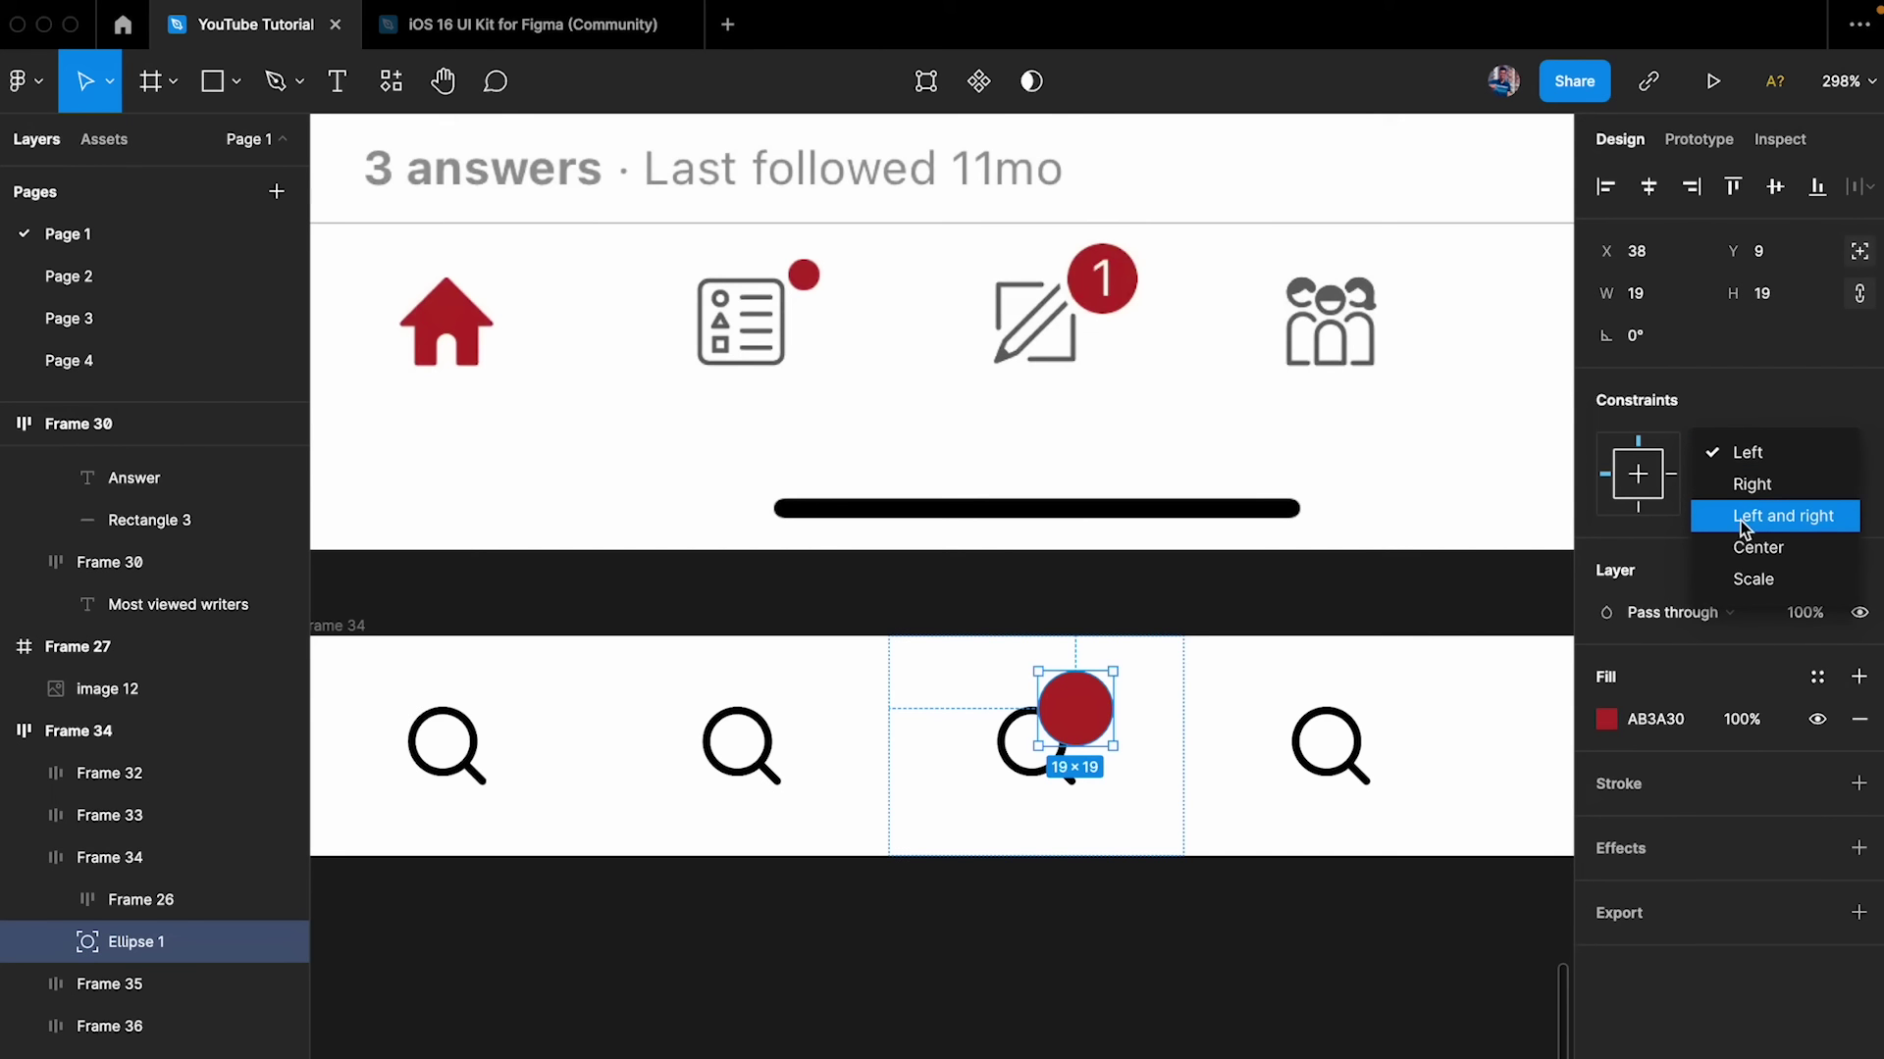
click(1768, 528)
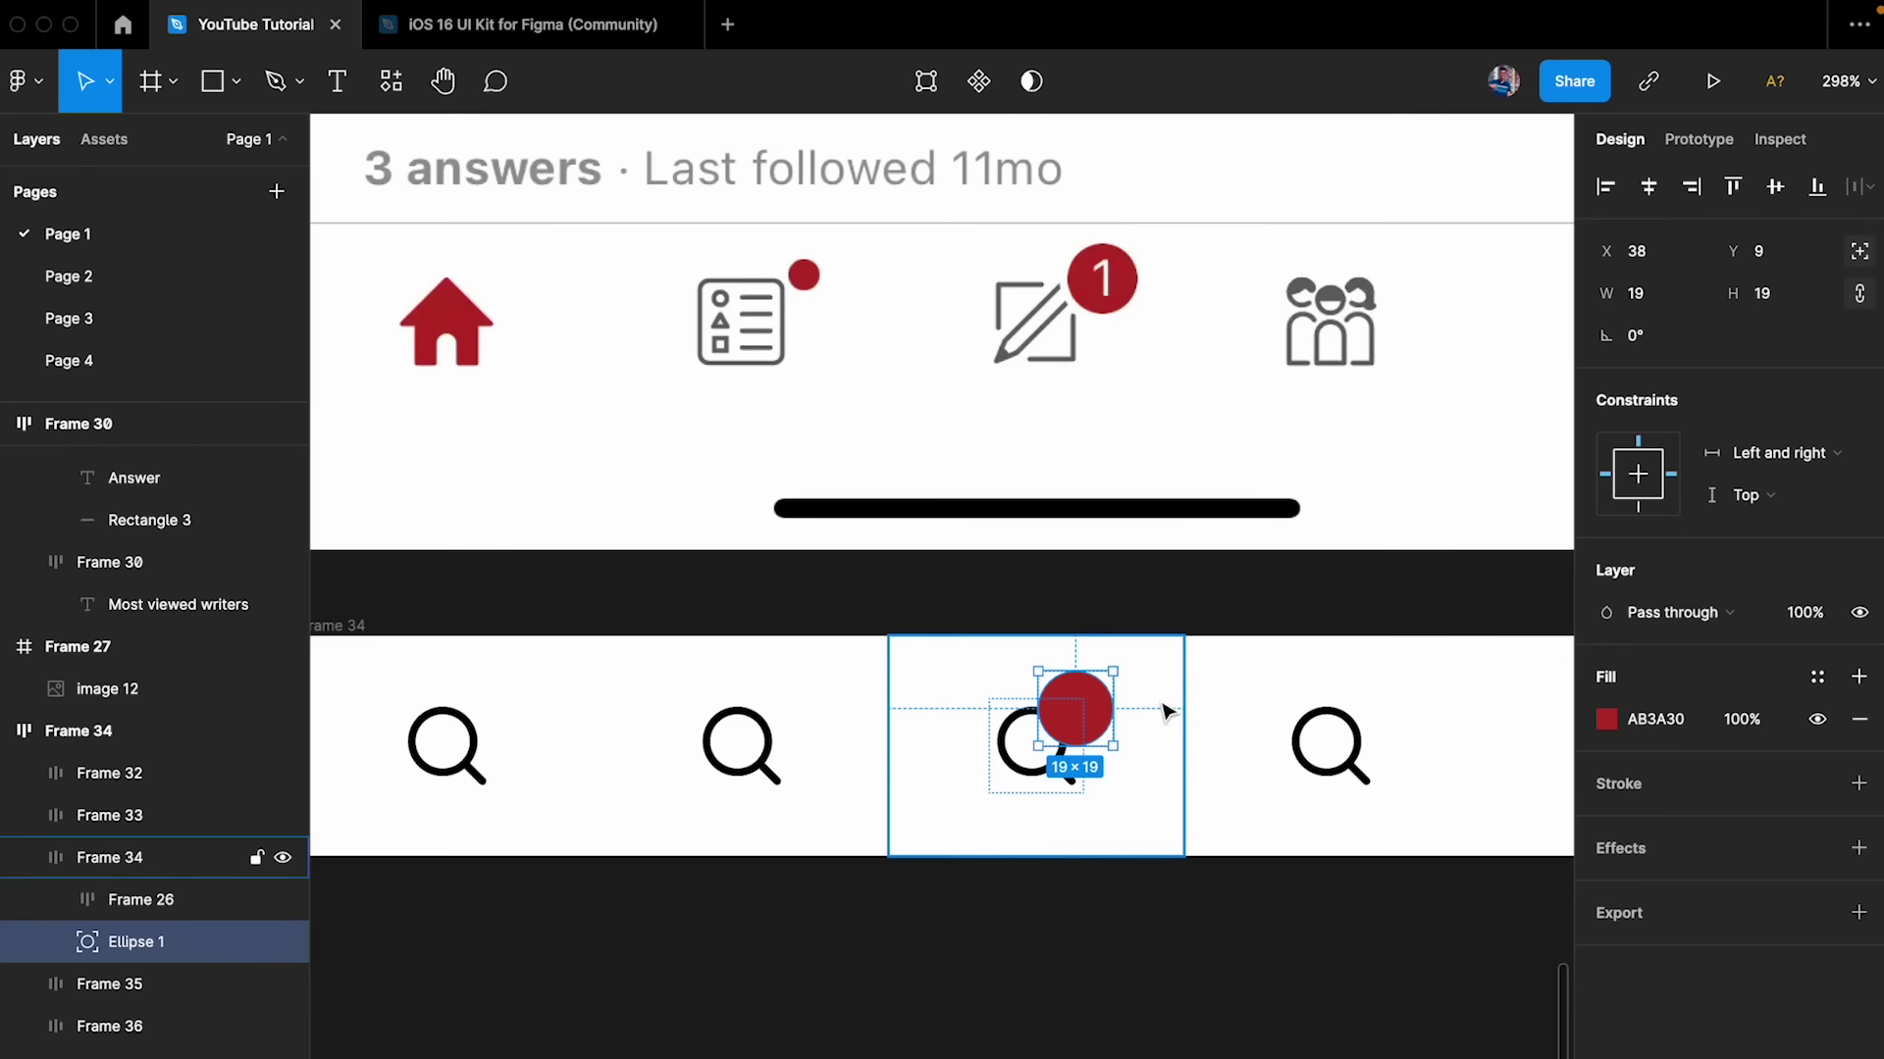
scroll(1165, 934, up, 5)
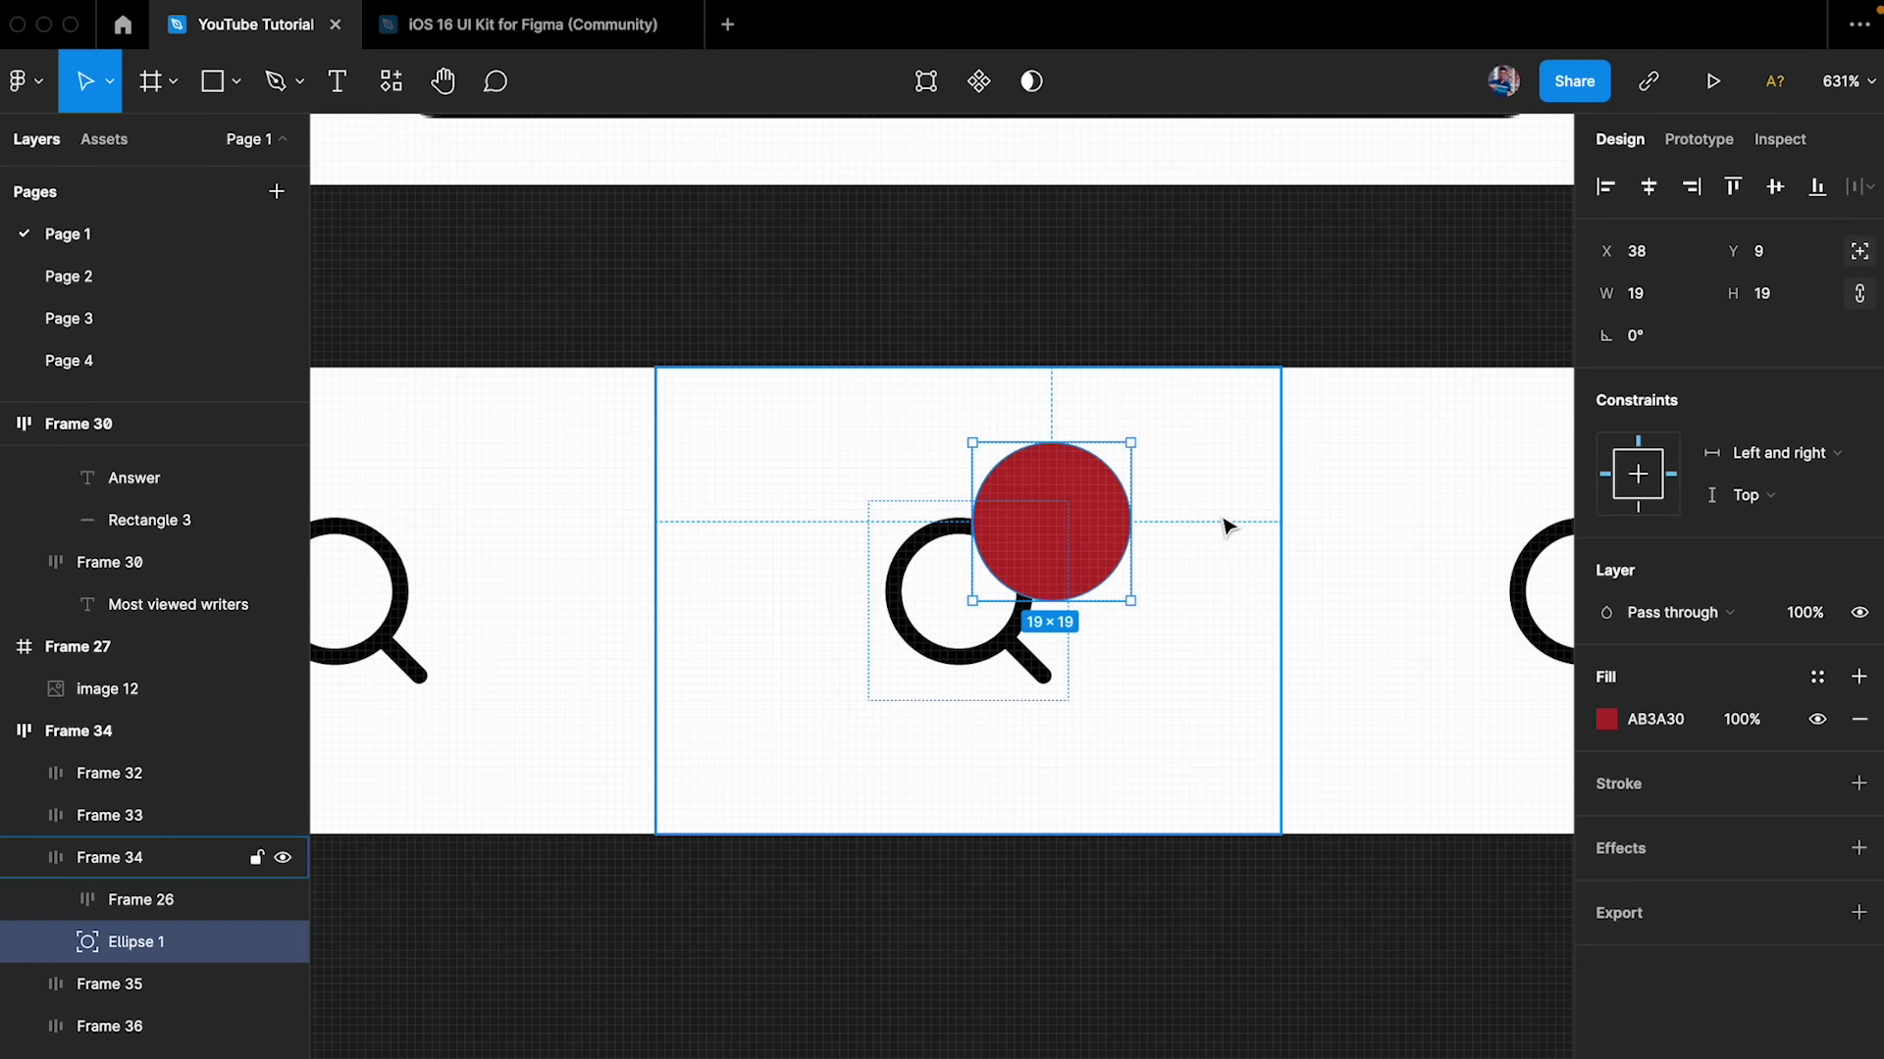
click(1216, 476)
drag(1281, 469, 1474, 454)
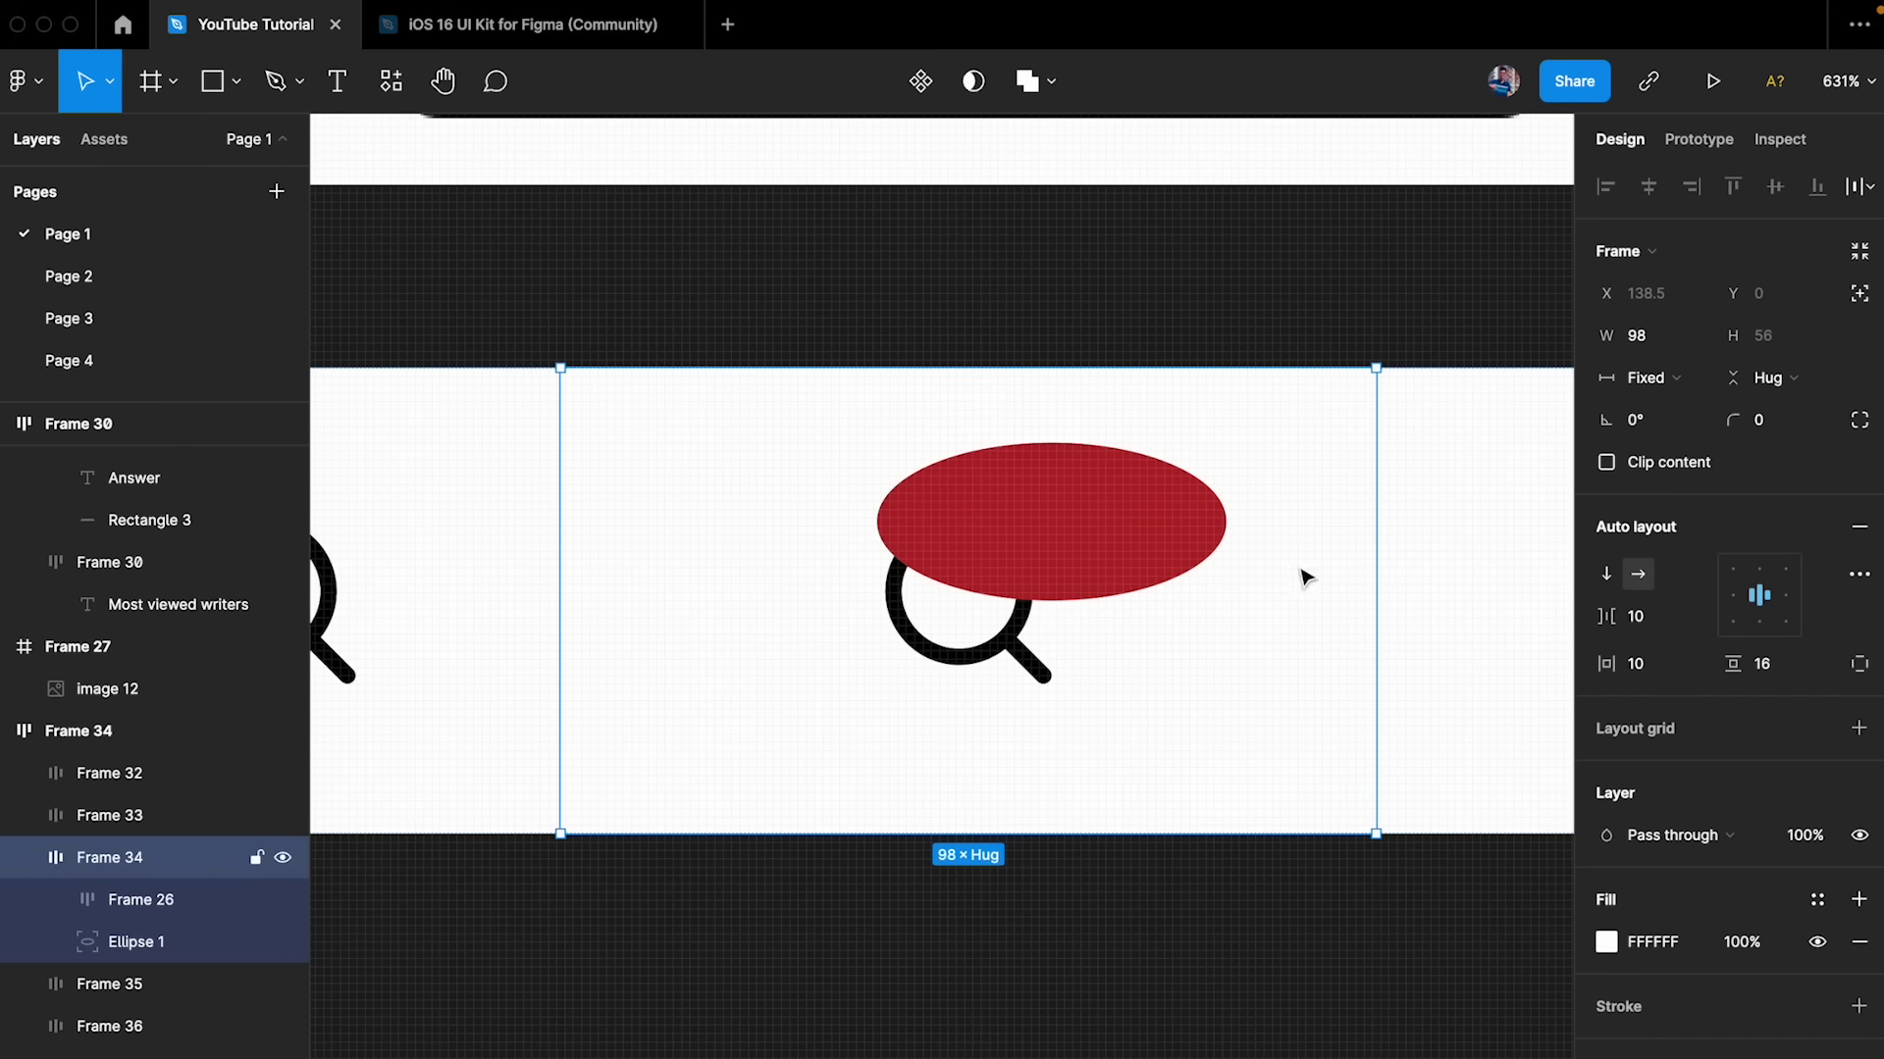
key(super+z)
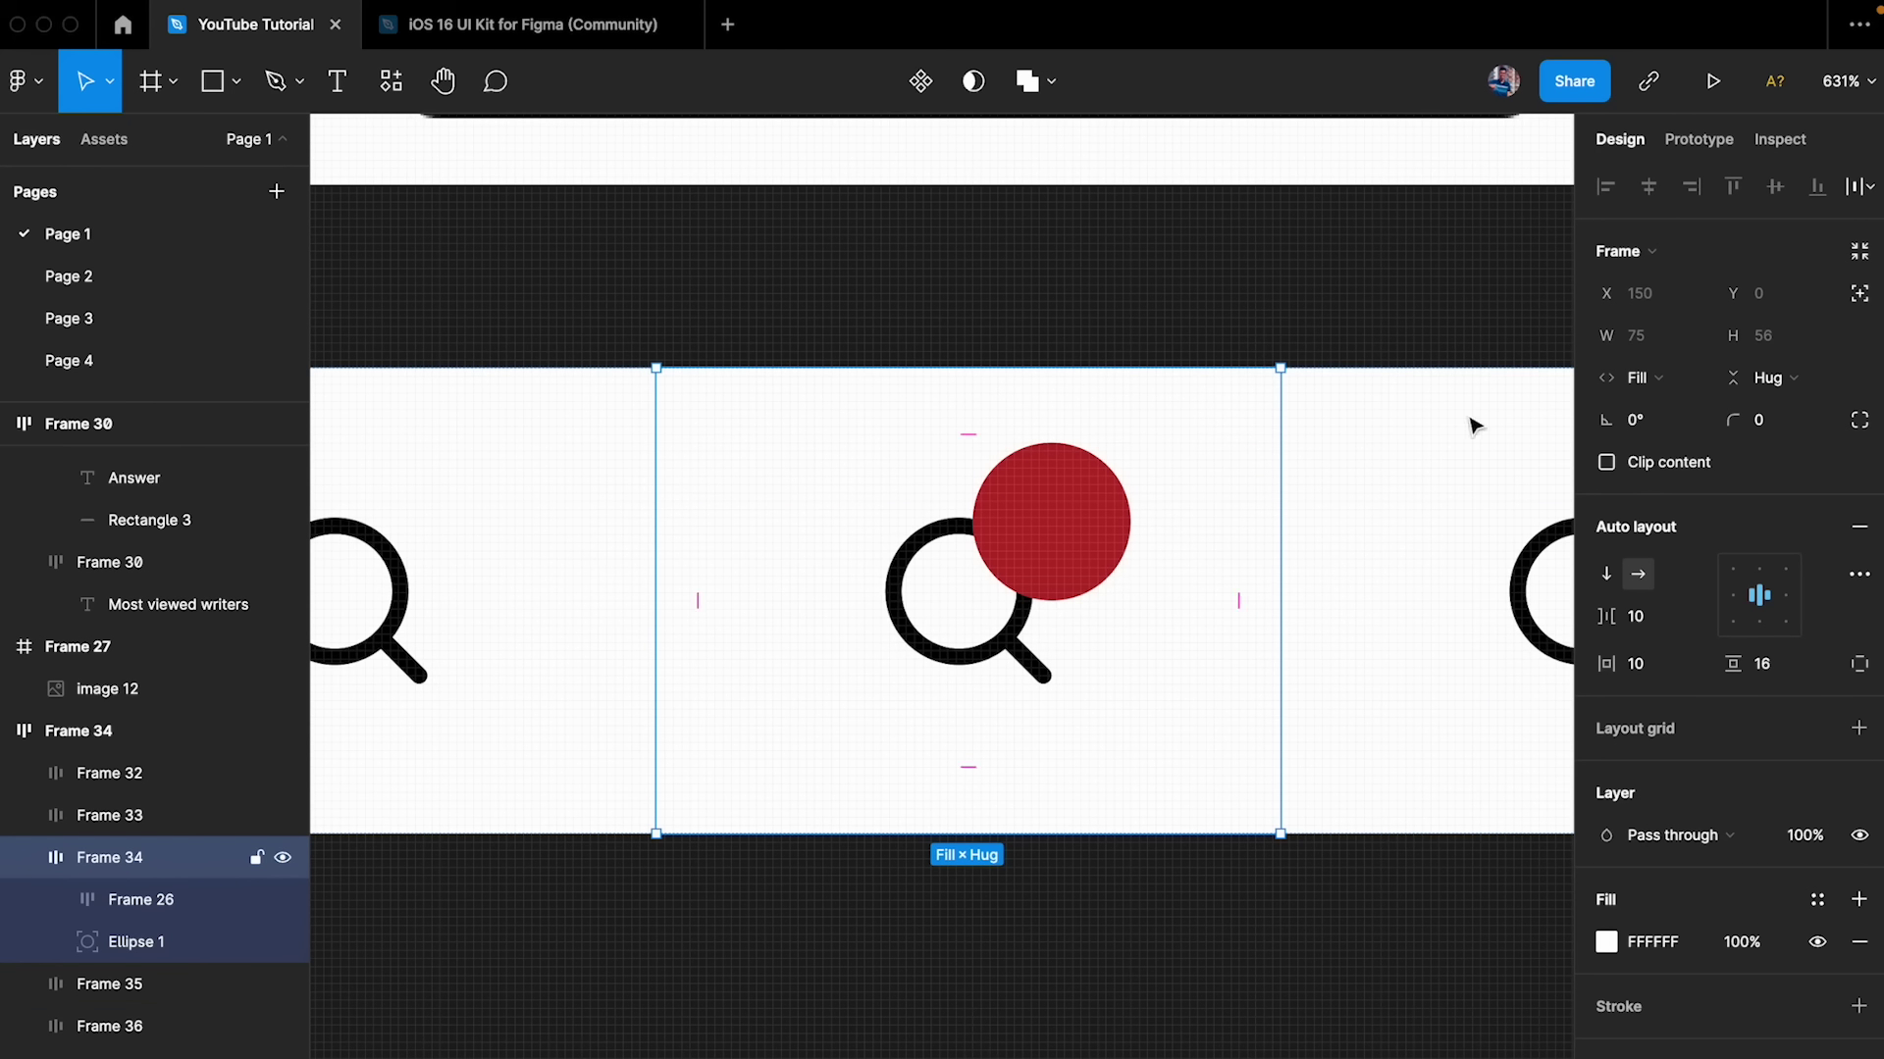
- Set the red badge's horizontal constraint to Center
click(1116, 520)
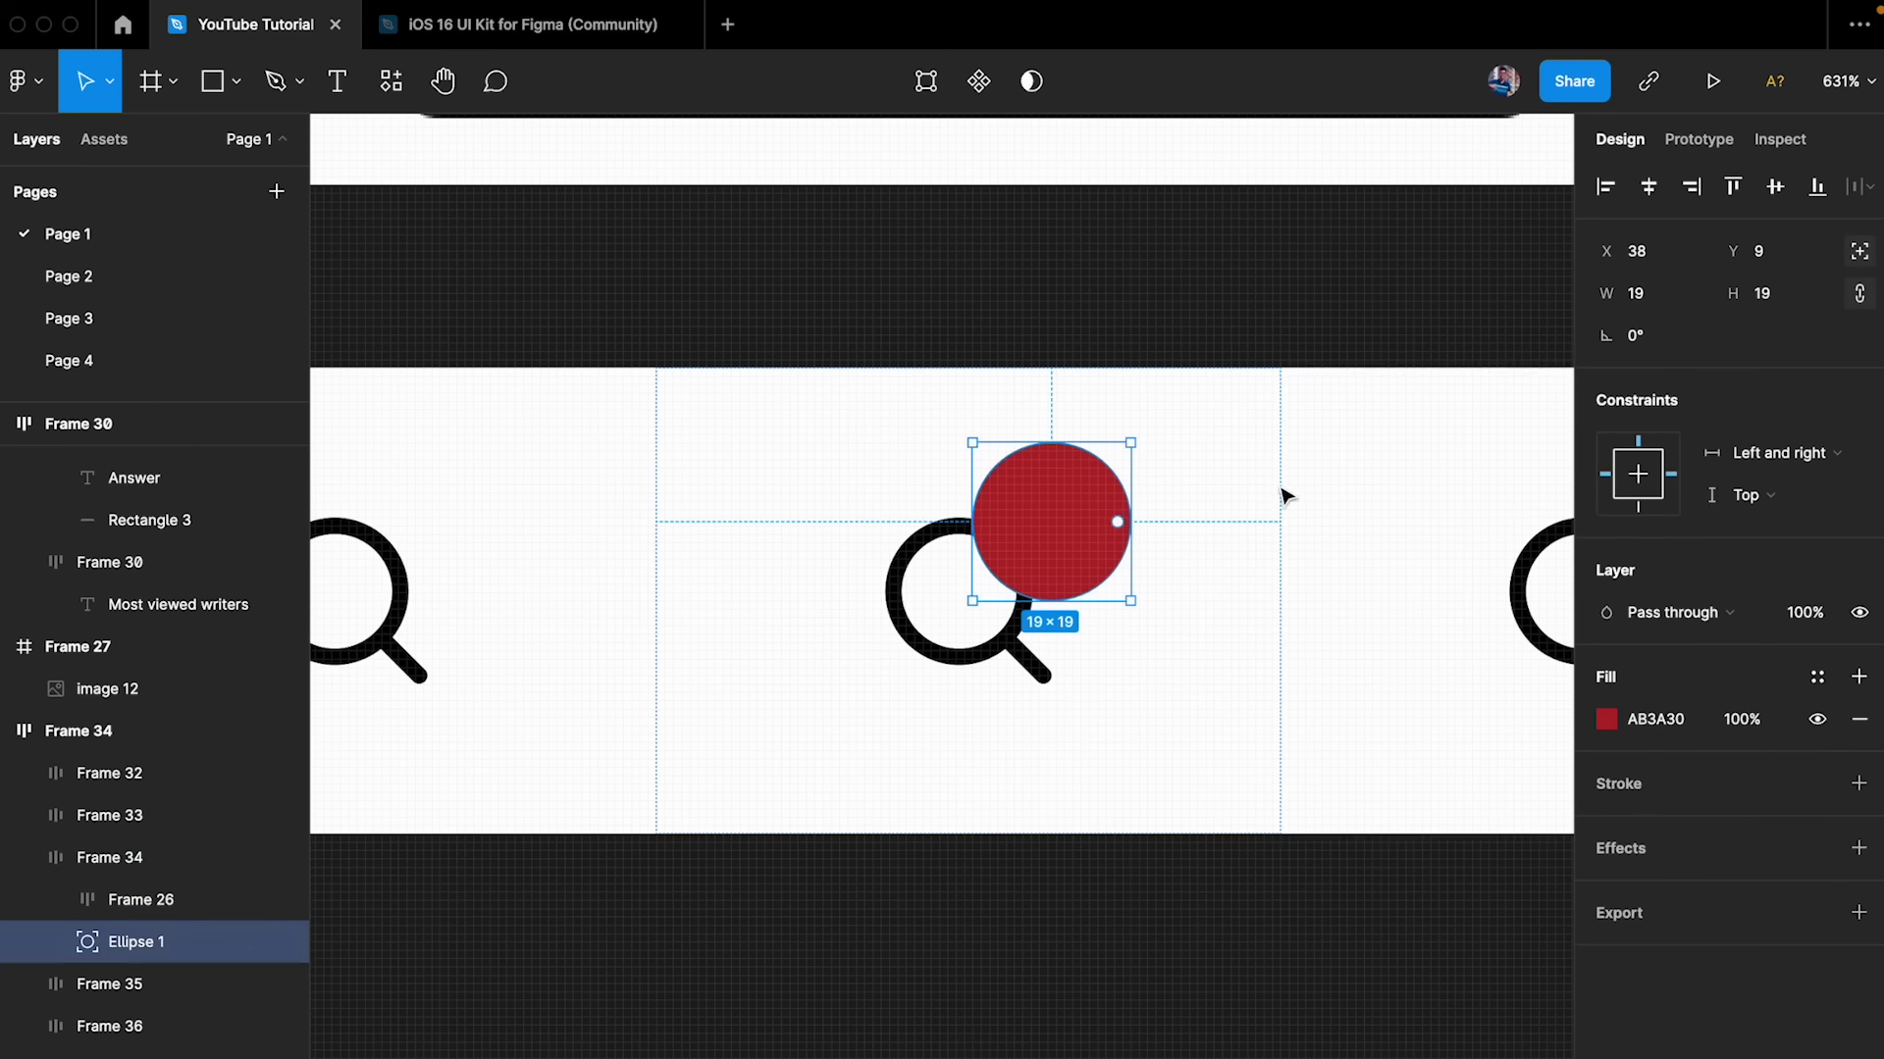
click(1778, 457)
click(1779, 492)
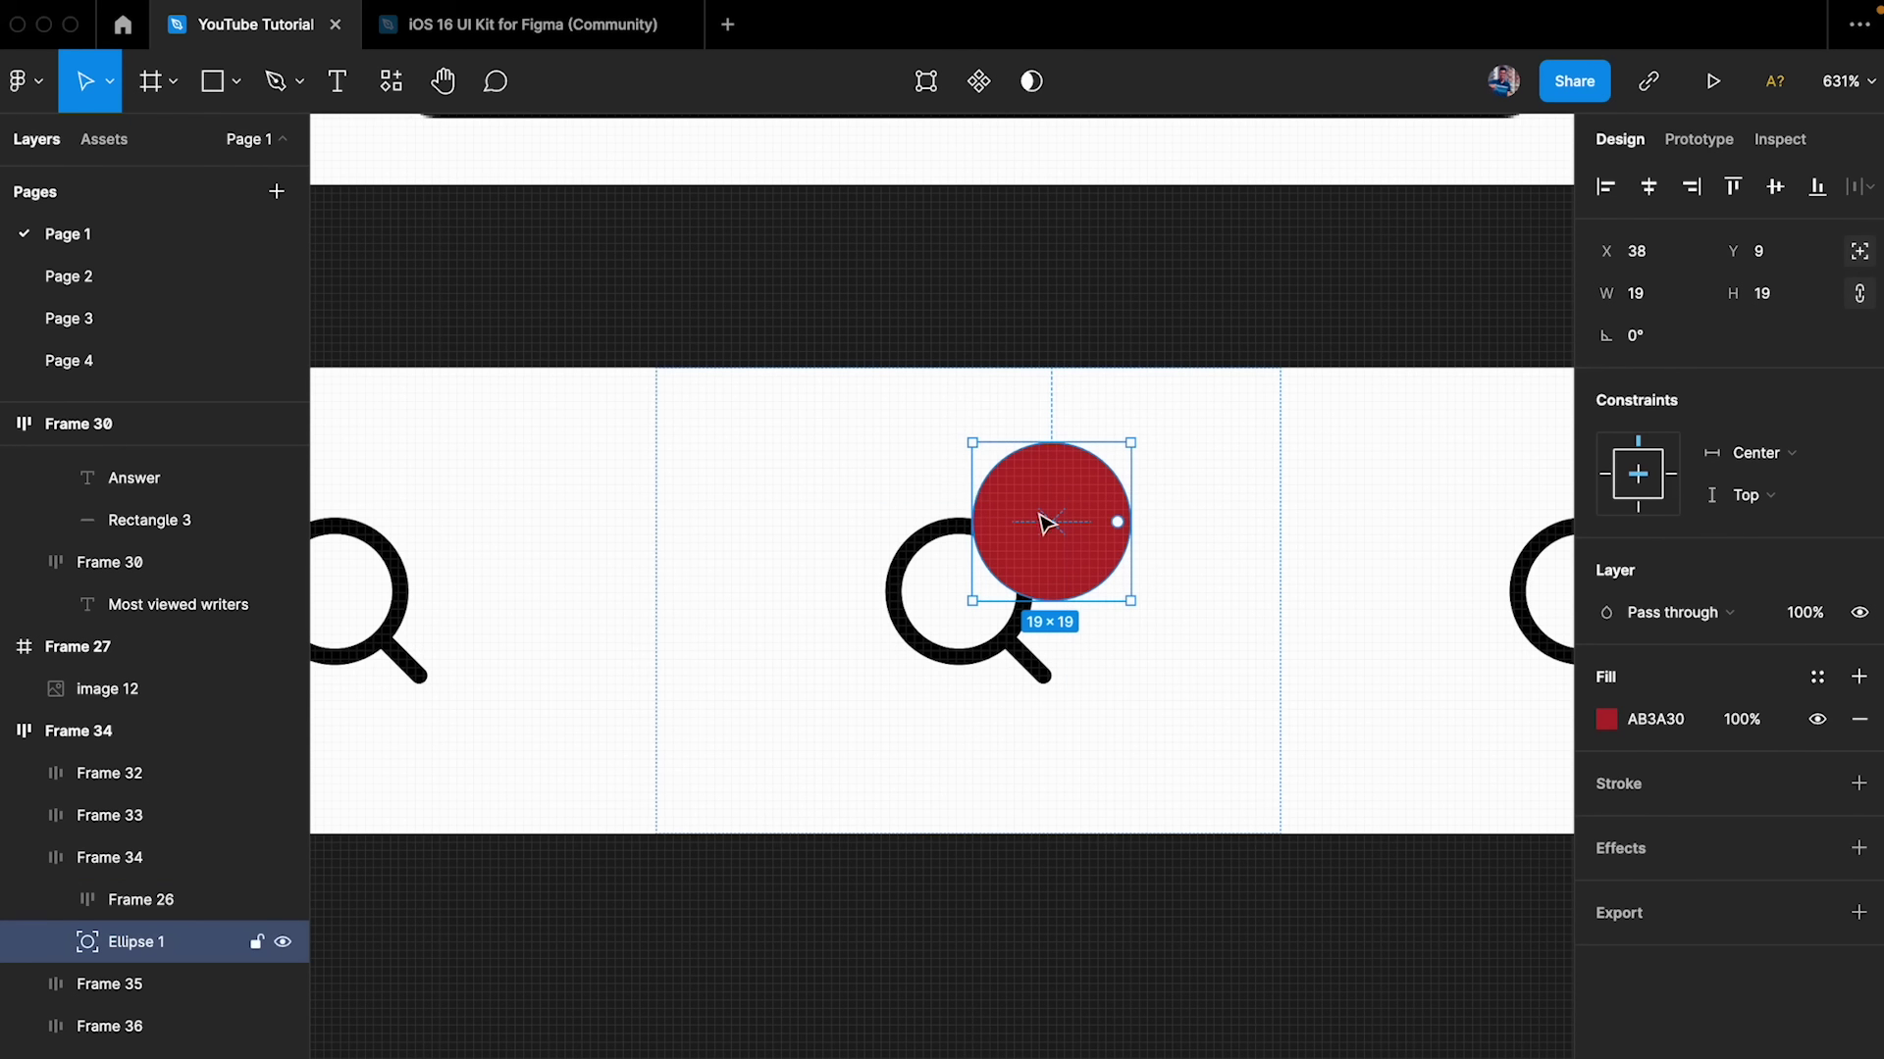
- Test the badge's centred constraint by resizing the third icon tile to about 137 wide, and undo the resize
click(939, 487)
drag(1282, 423, 1215, 432)
scroll(1185, 433, down, 10)
scroll(1085, 470, up, 5)
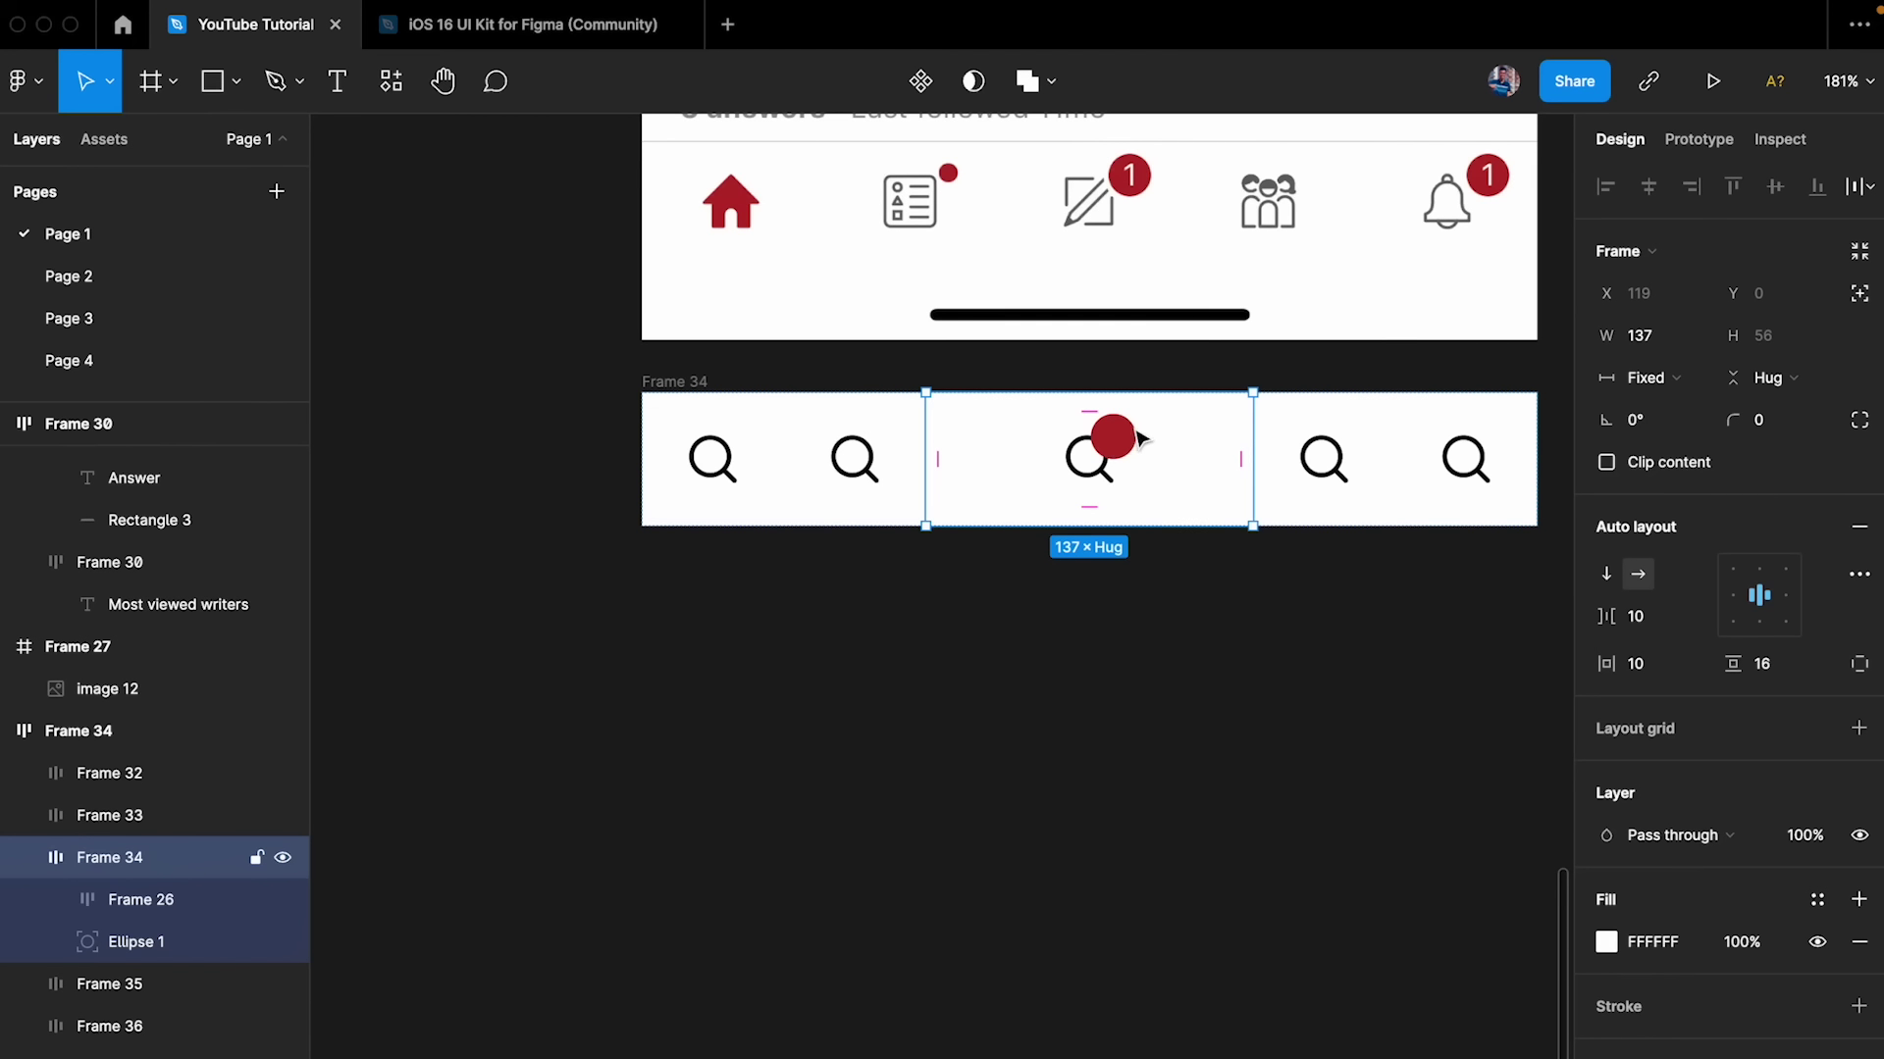
key(ctrl+z)
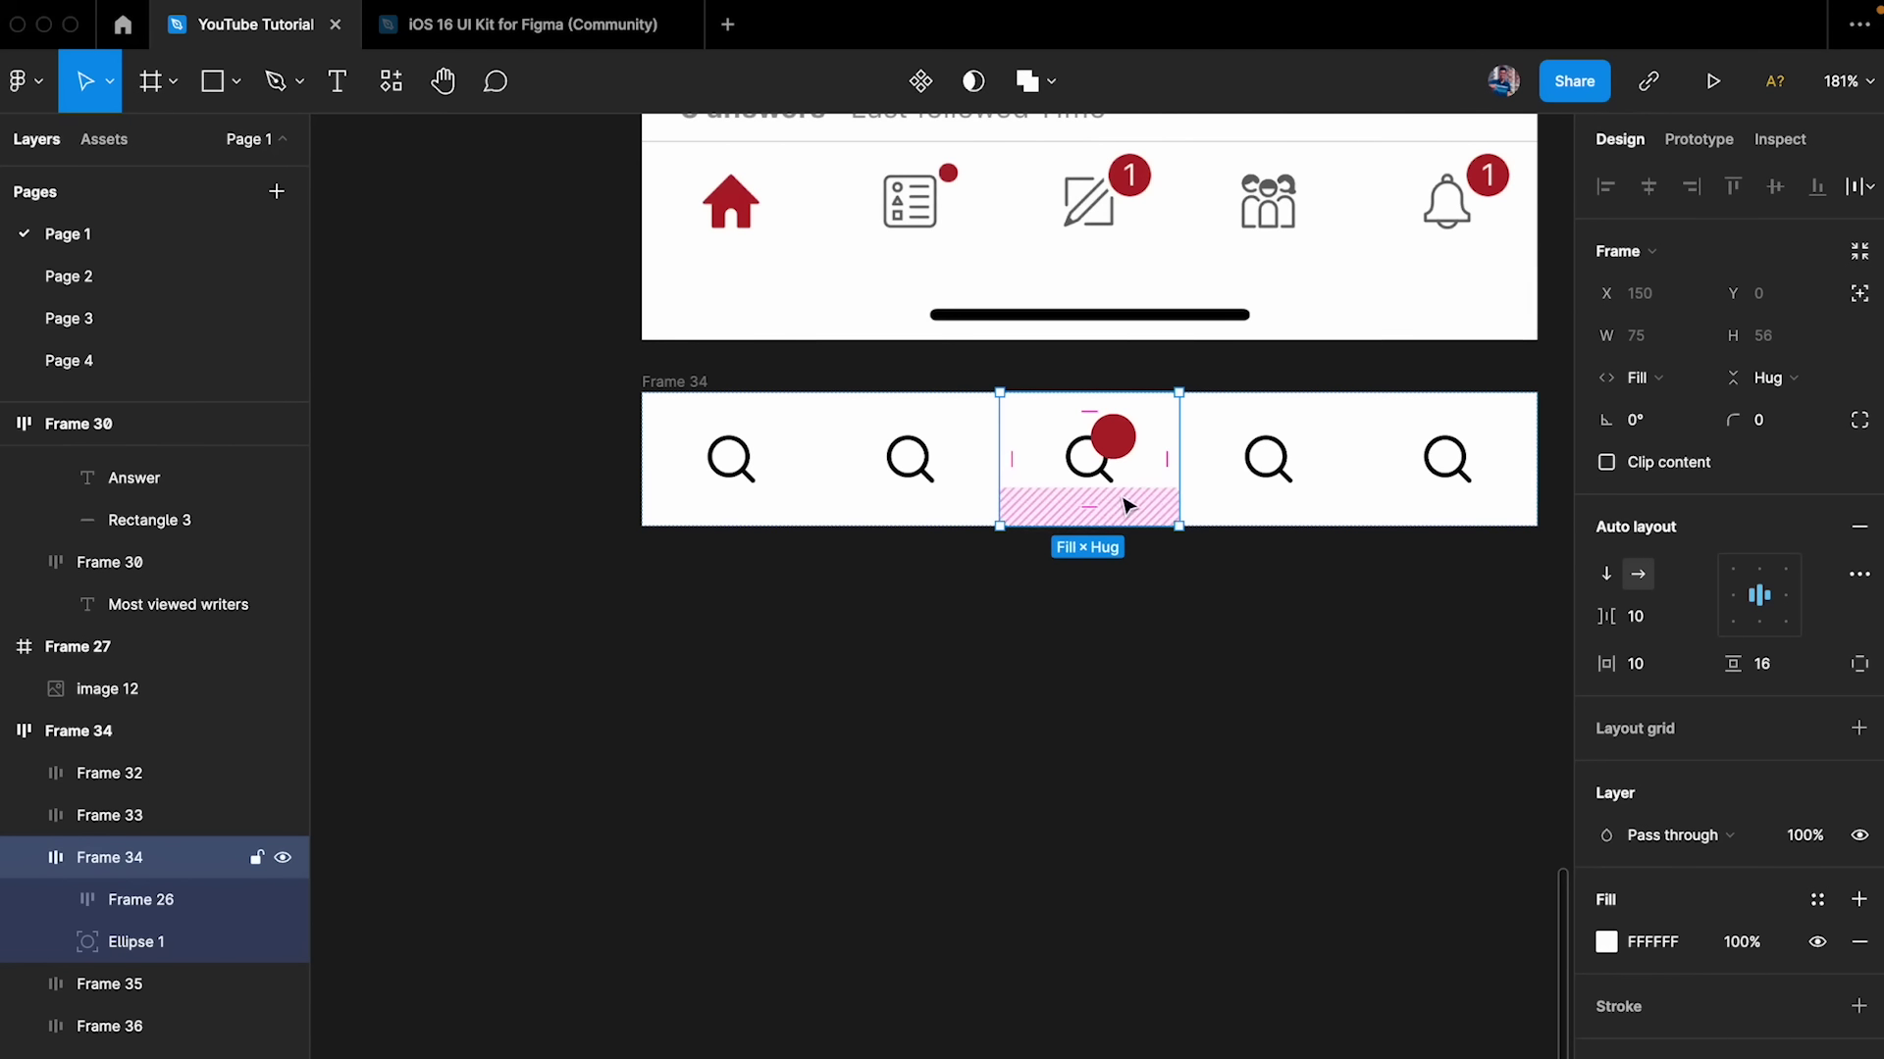
click(1134, 756)
- Move the frame with the two phone number rows to just below the 2-step verification screenshot's phone field, at about X 8086, Y 16
scroll(1130, 443, down, 3)
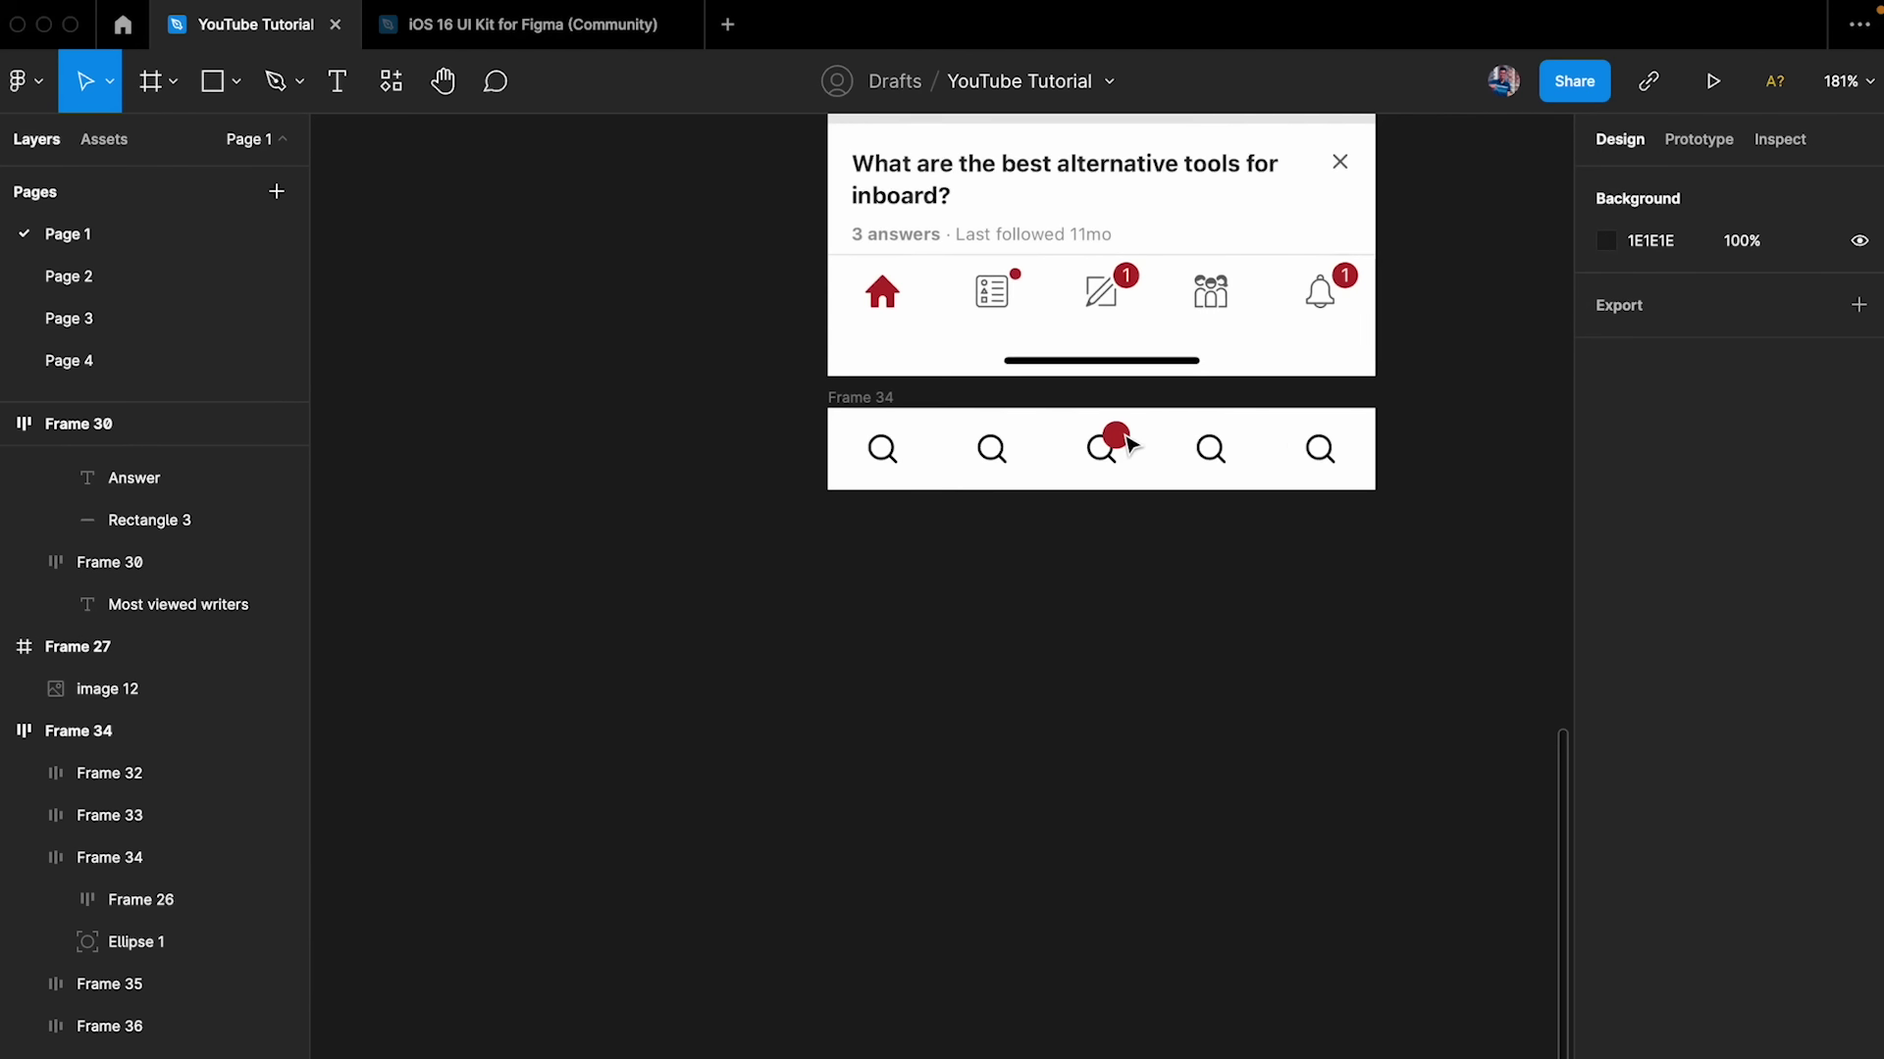
scroll(1114, 433, up, 5)
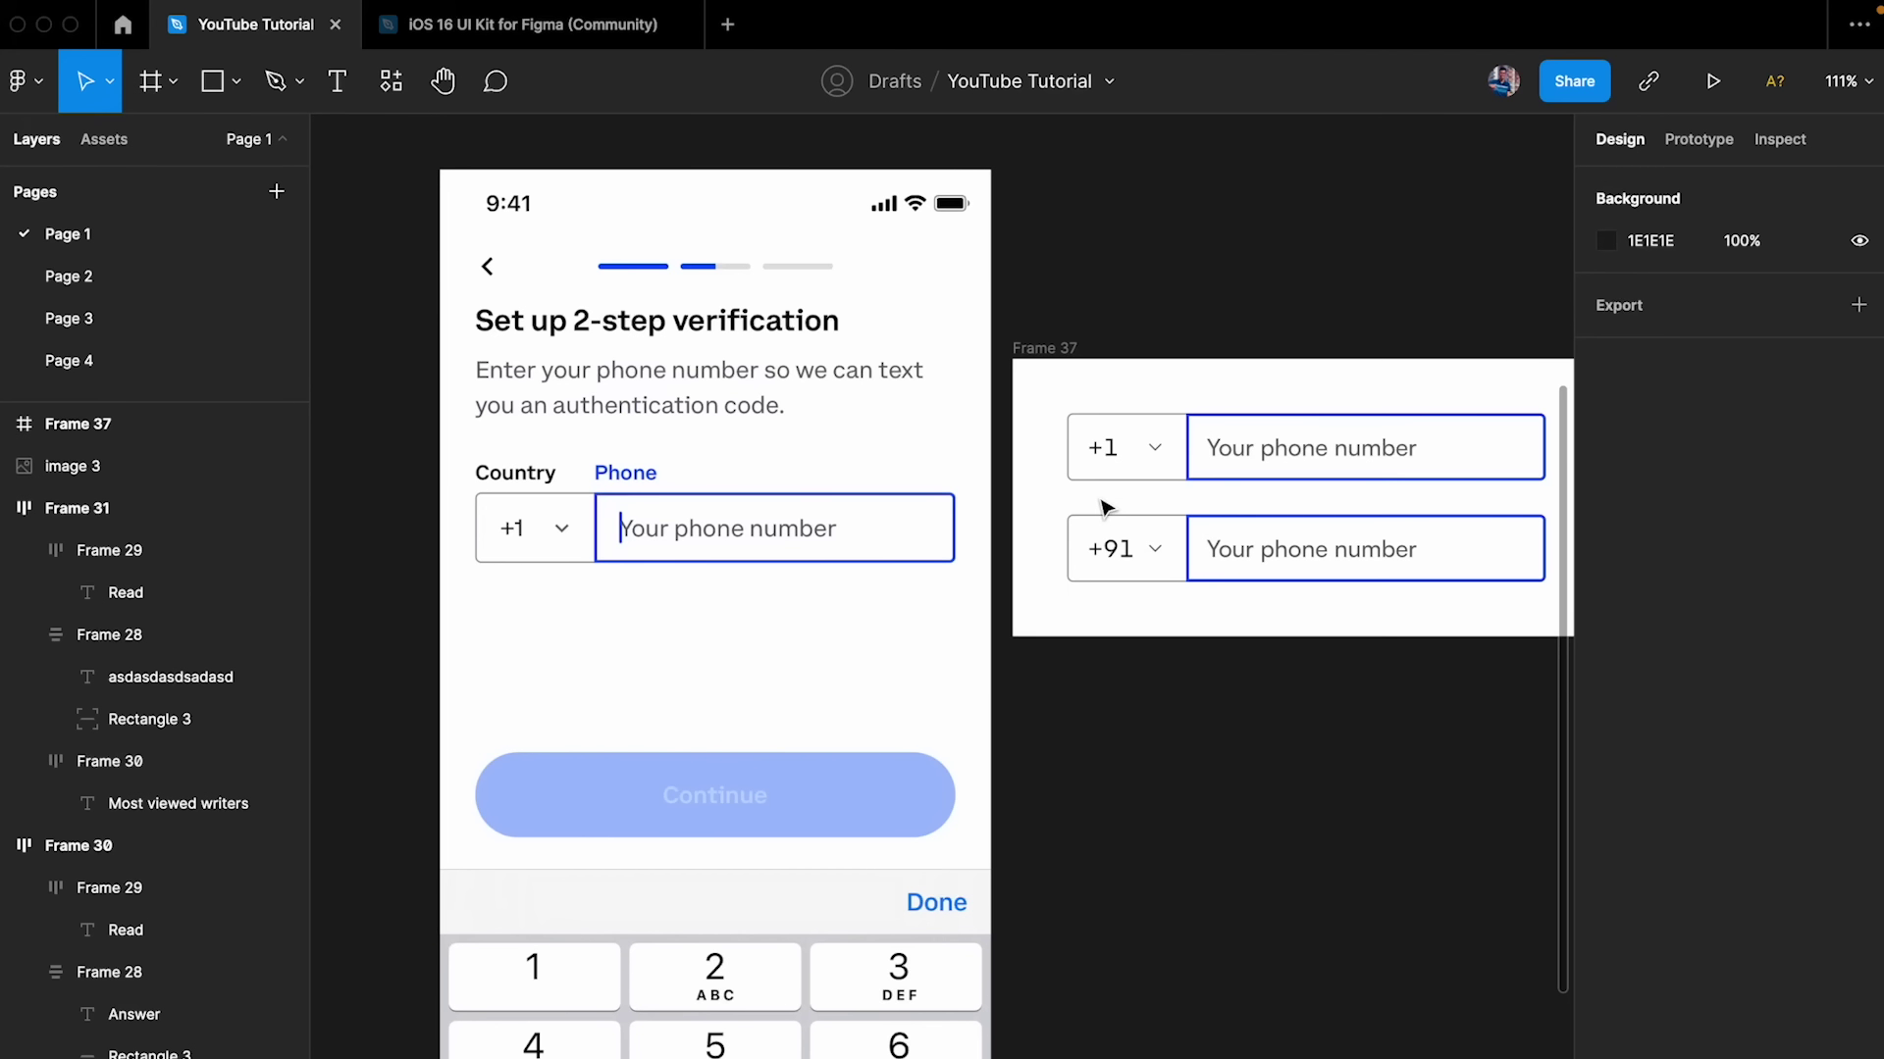
scroll(1107, 507, right, 2)
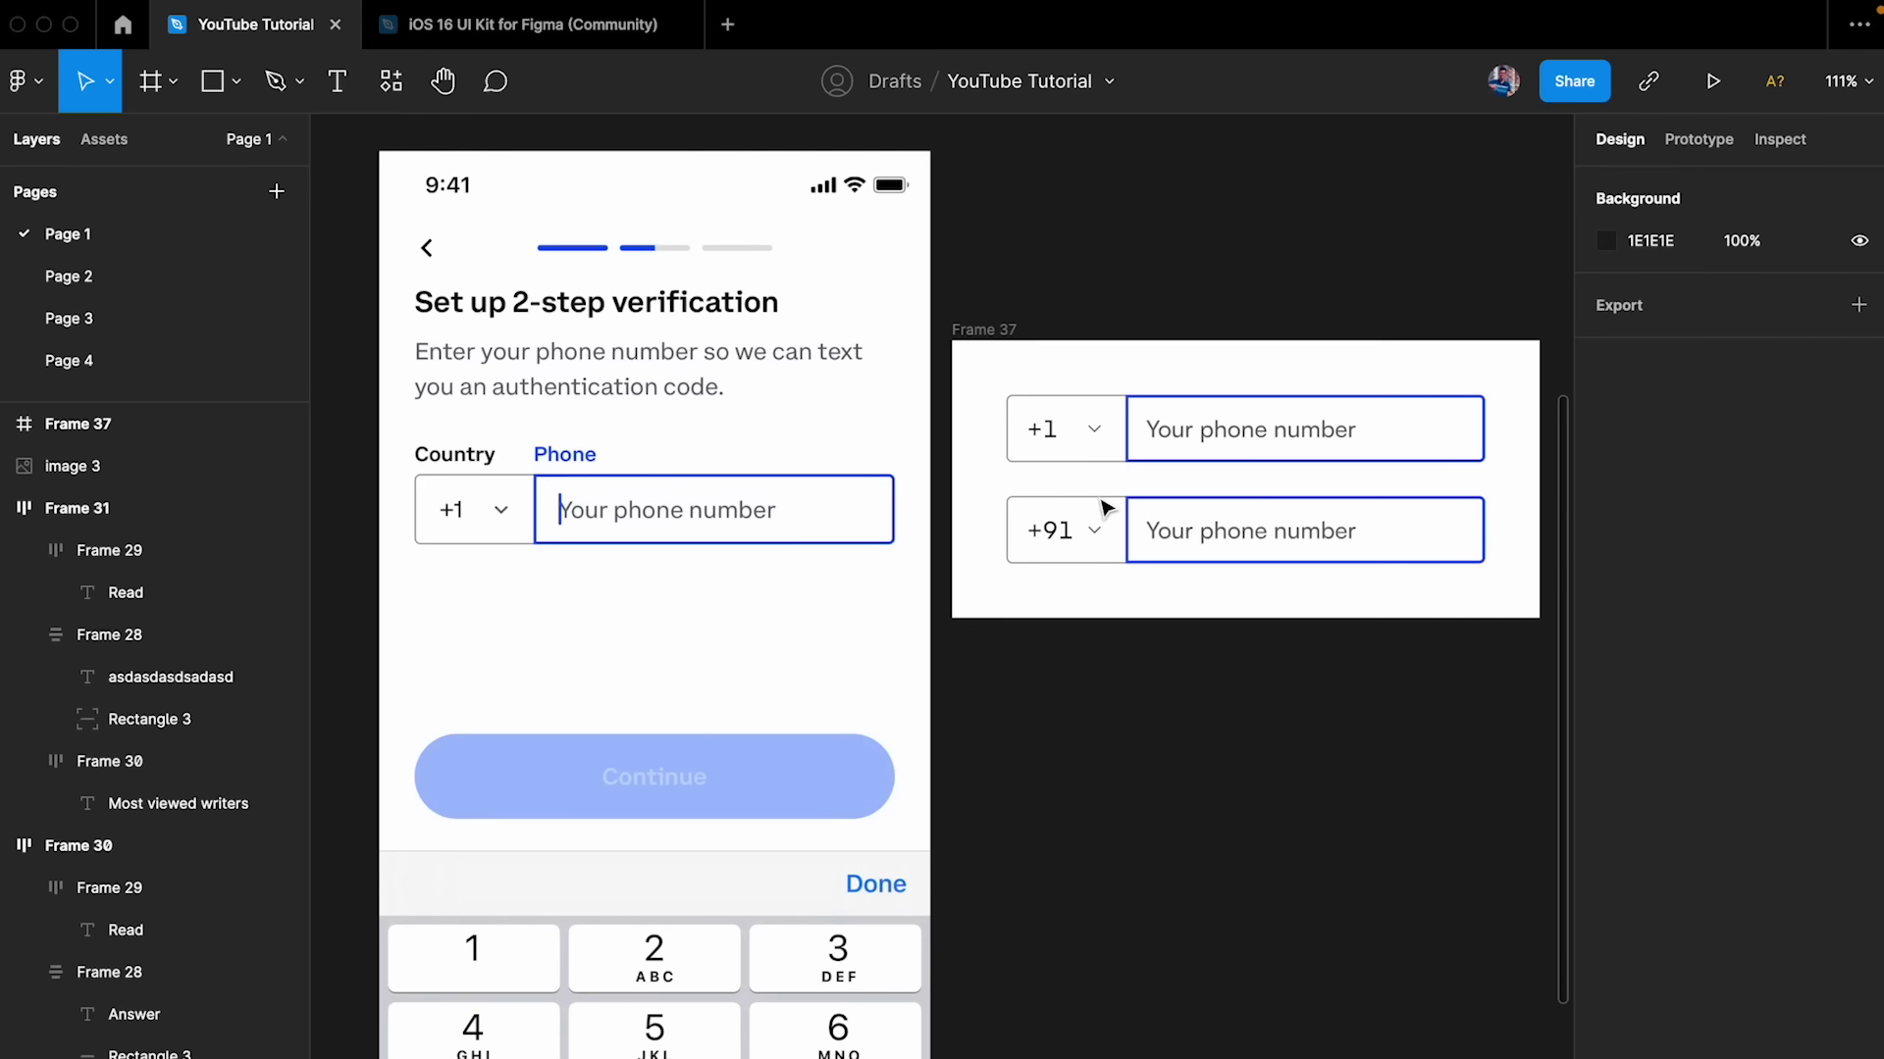
drag(1013, 342, 810, 589)
scroll(1026, 572, up, 2)
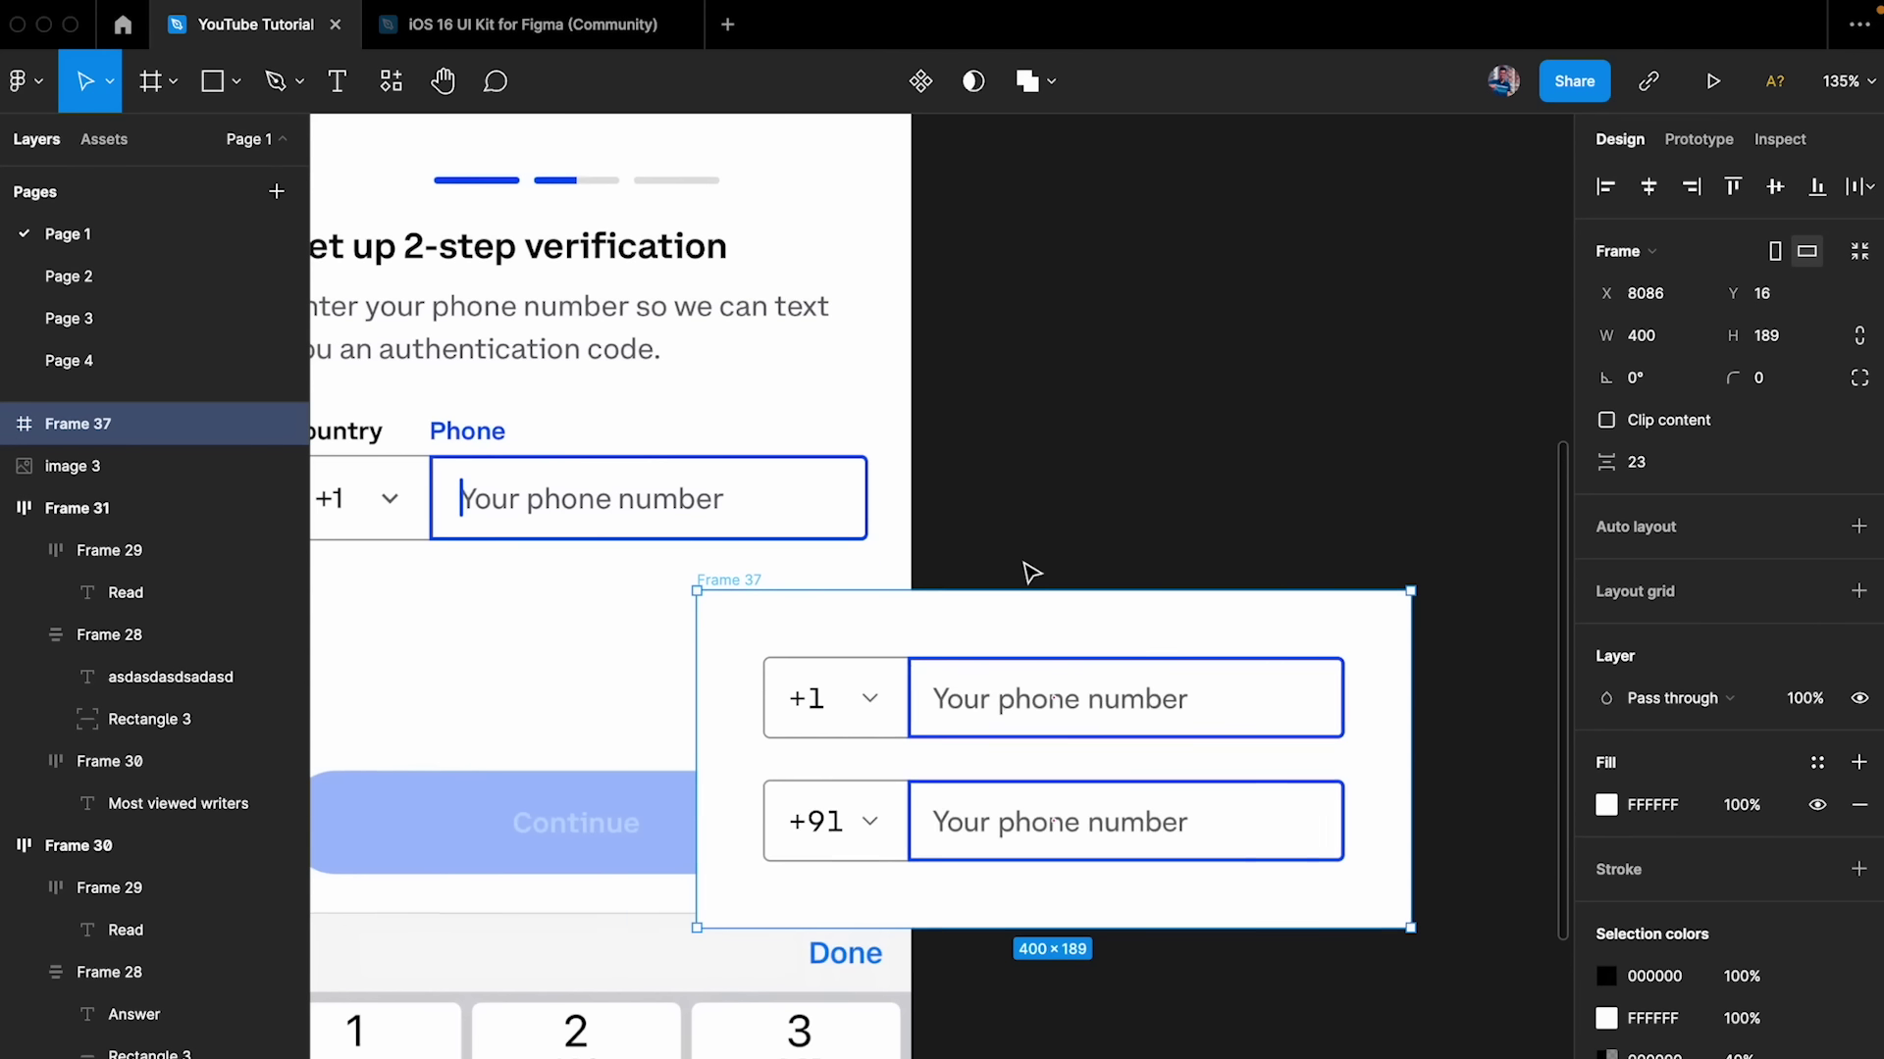
scroll(997, 552, left, 3)
scroll(996, 551, up, 3)
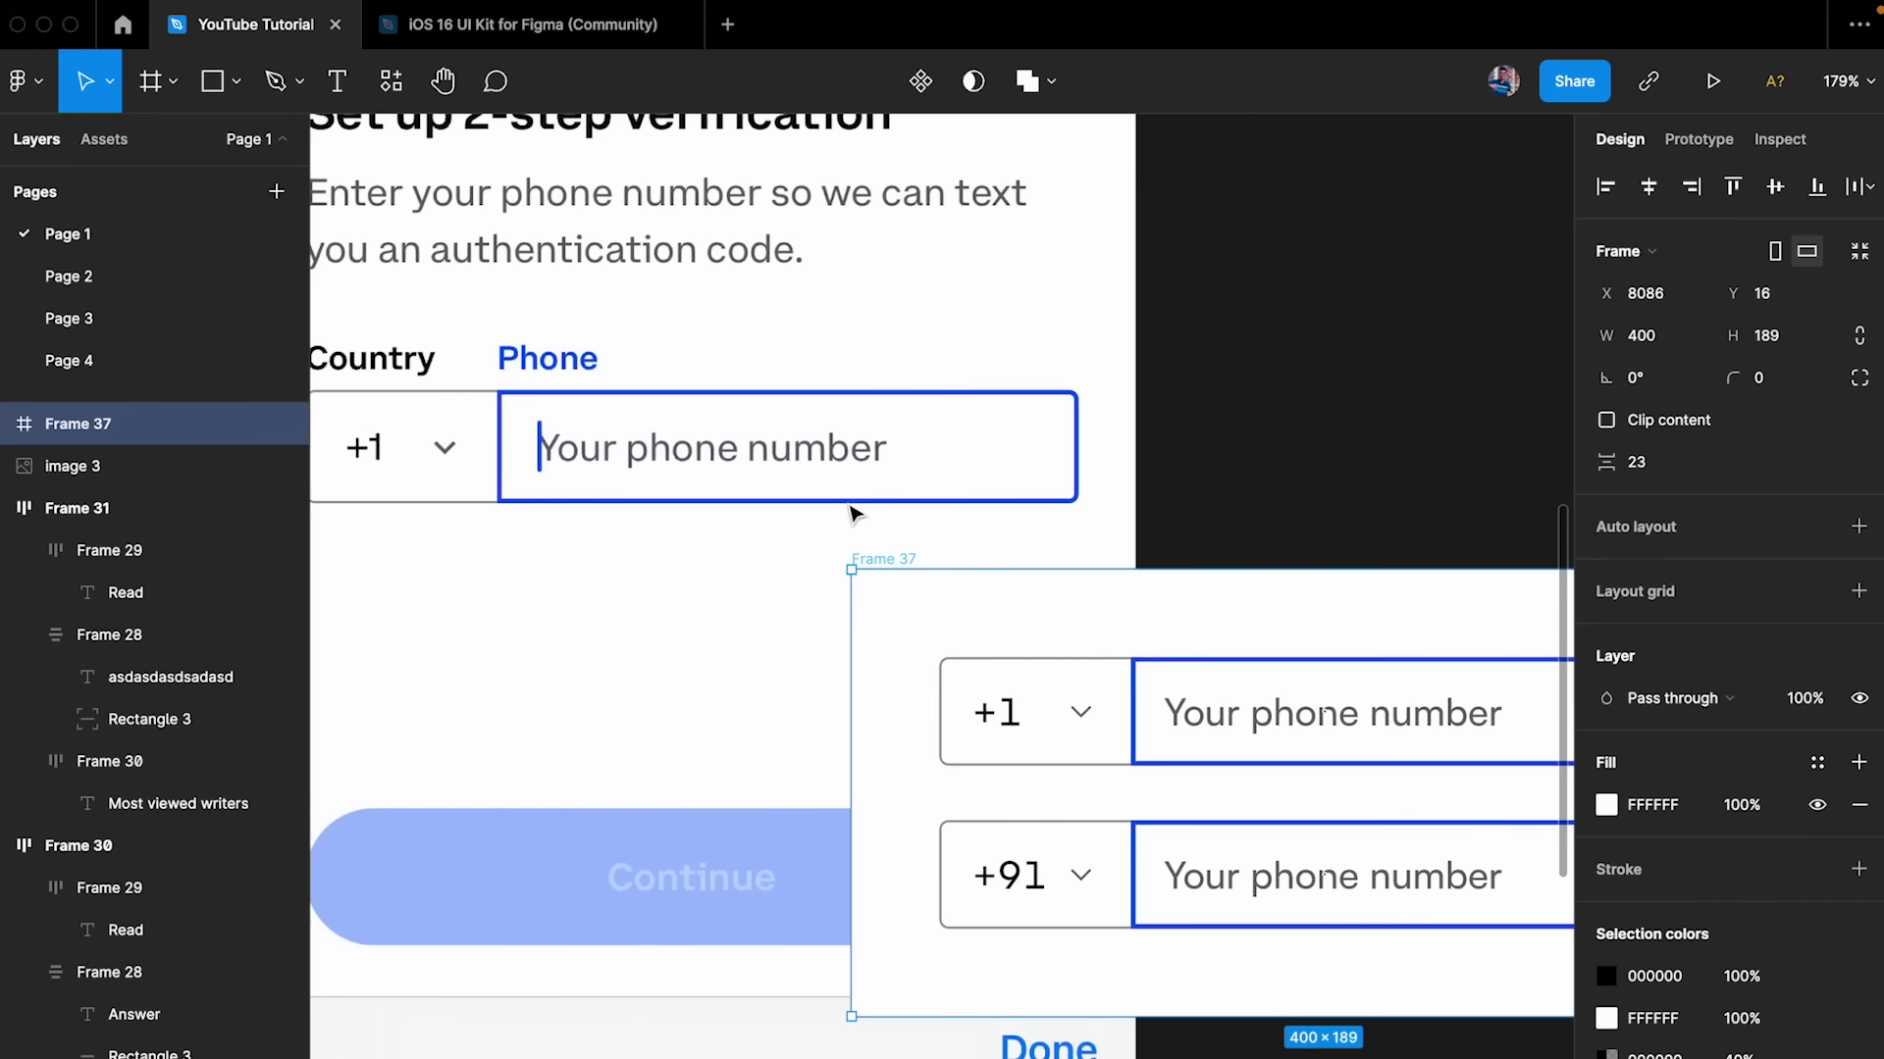
scroll(853, 512, down, 2)
scroll(853, 512, up, 3)
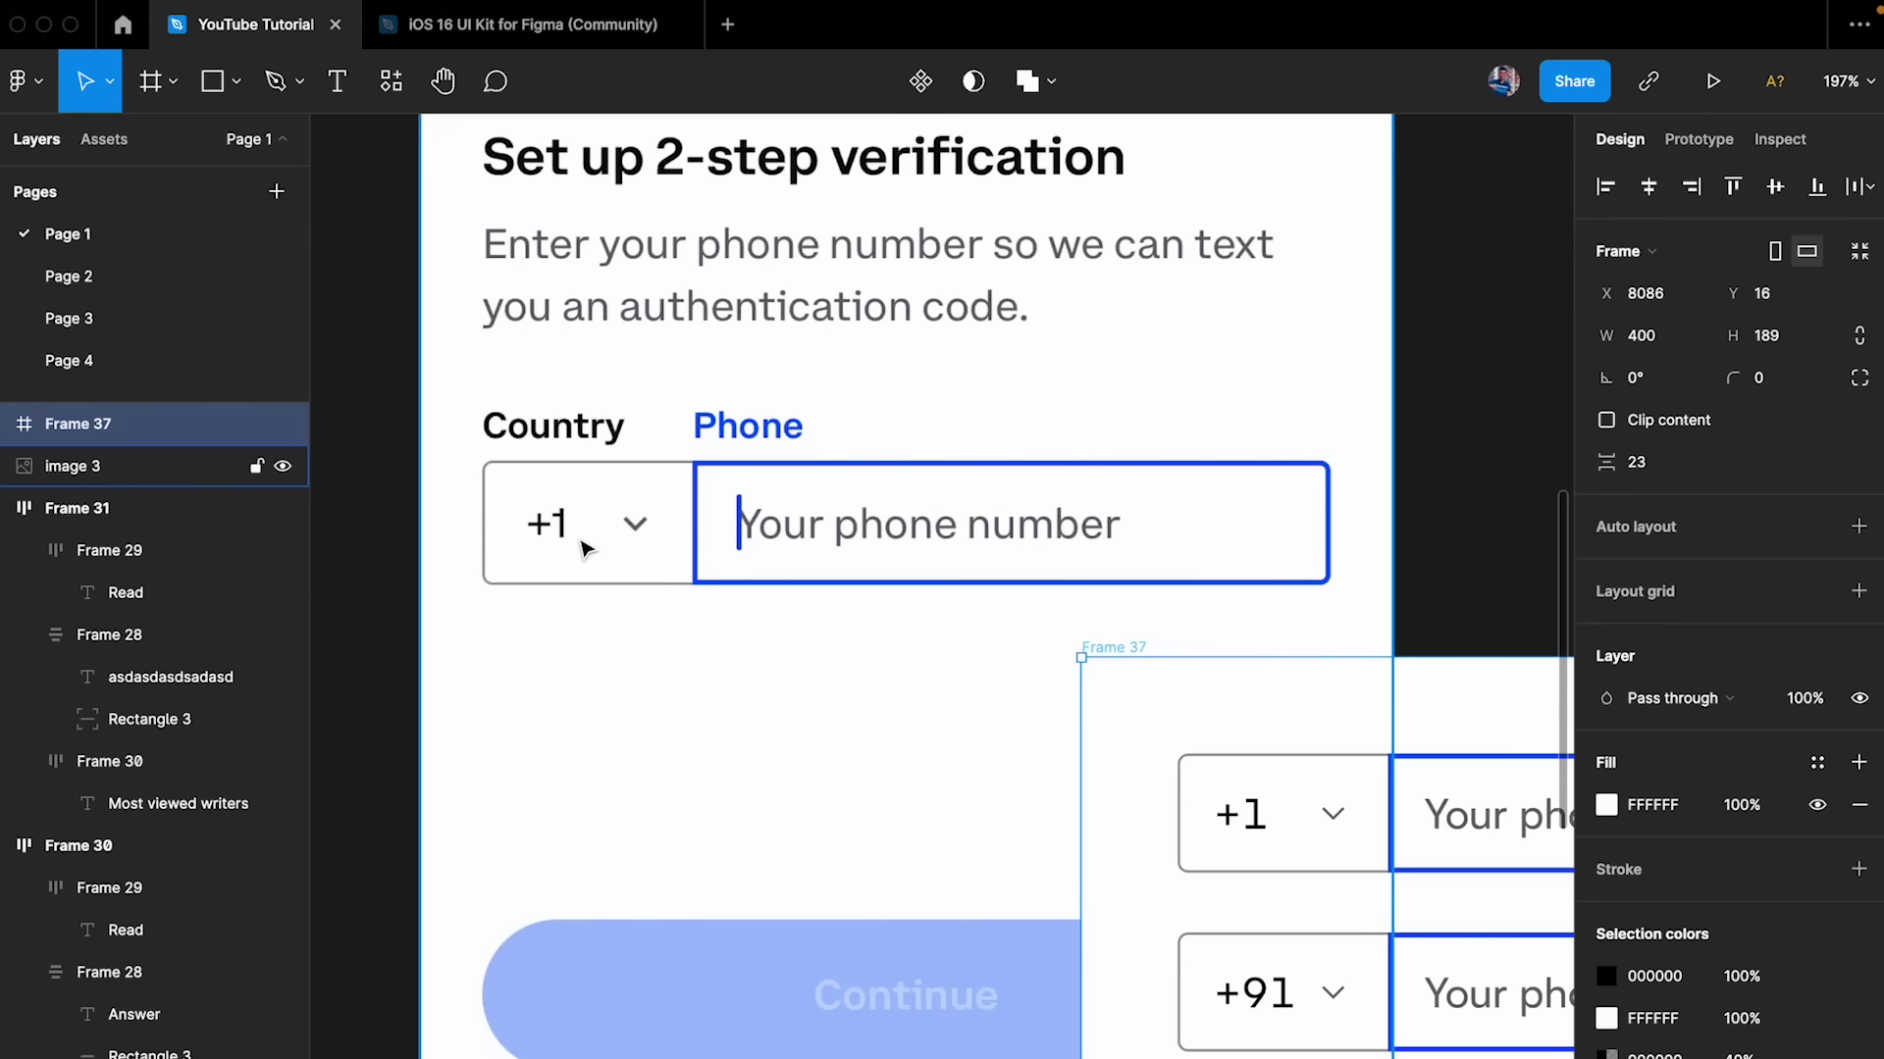
- Widen the frame holding the two phone number rows to about 672
scroll(1211, 517, down, 3)
scroll(1202, 521, right, 5)
scroll(1084, 591, down, 5)
scroll(1084, 593, right, 2)
drag(1197, 597, 1473, 598)
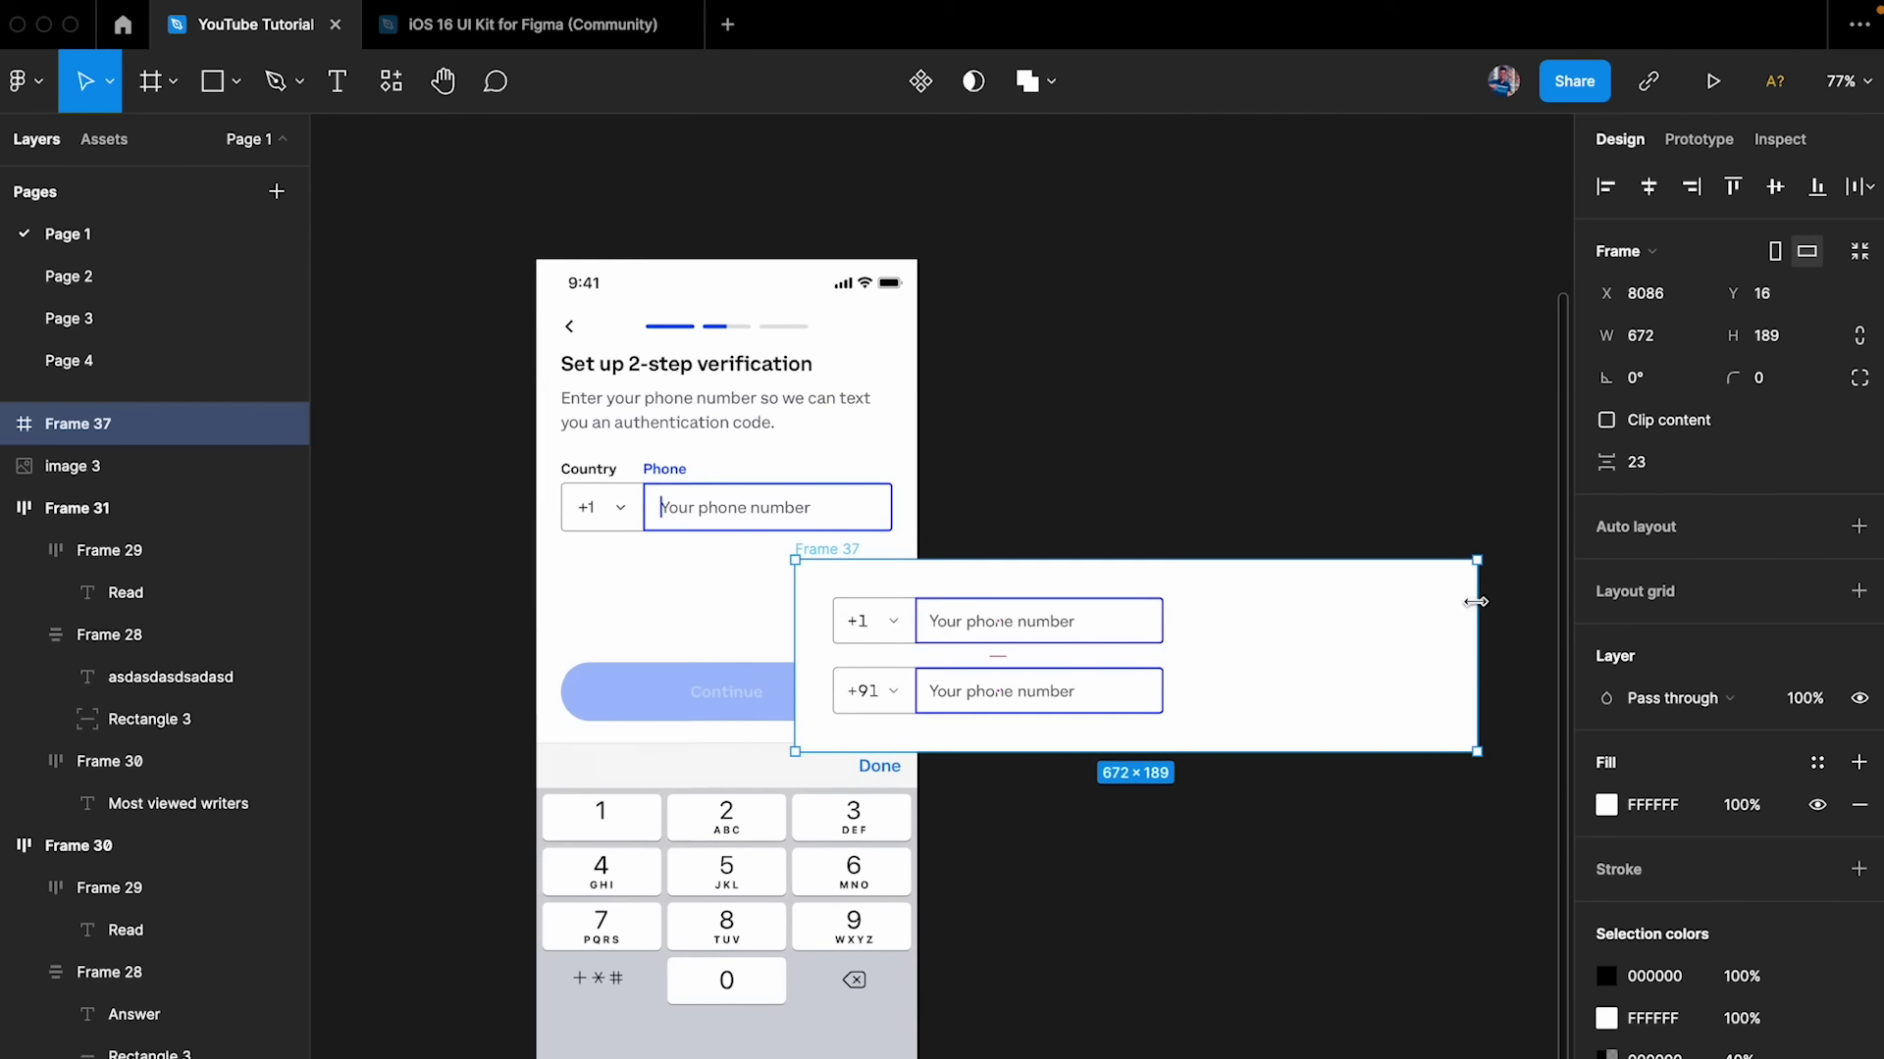
- Widen the +1 phone row so its phone number field becomes about 440 wide
click(1056, 626)
drag(1164, 621, 1361, 618)
click(1366, 511)
scroll(913, 610, up, 3)
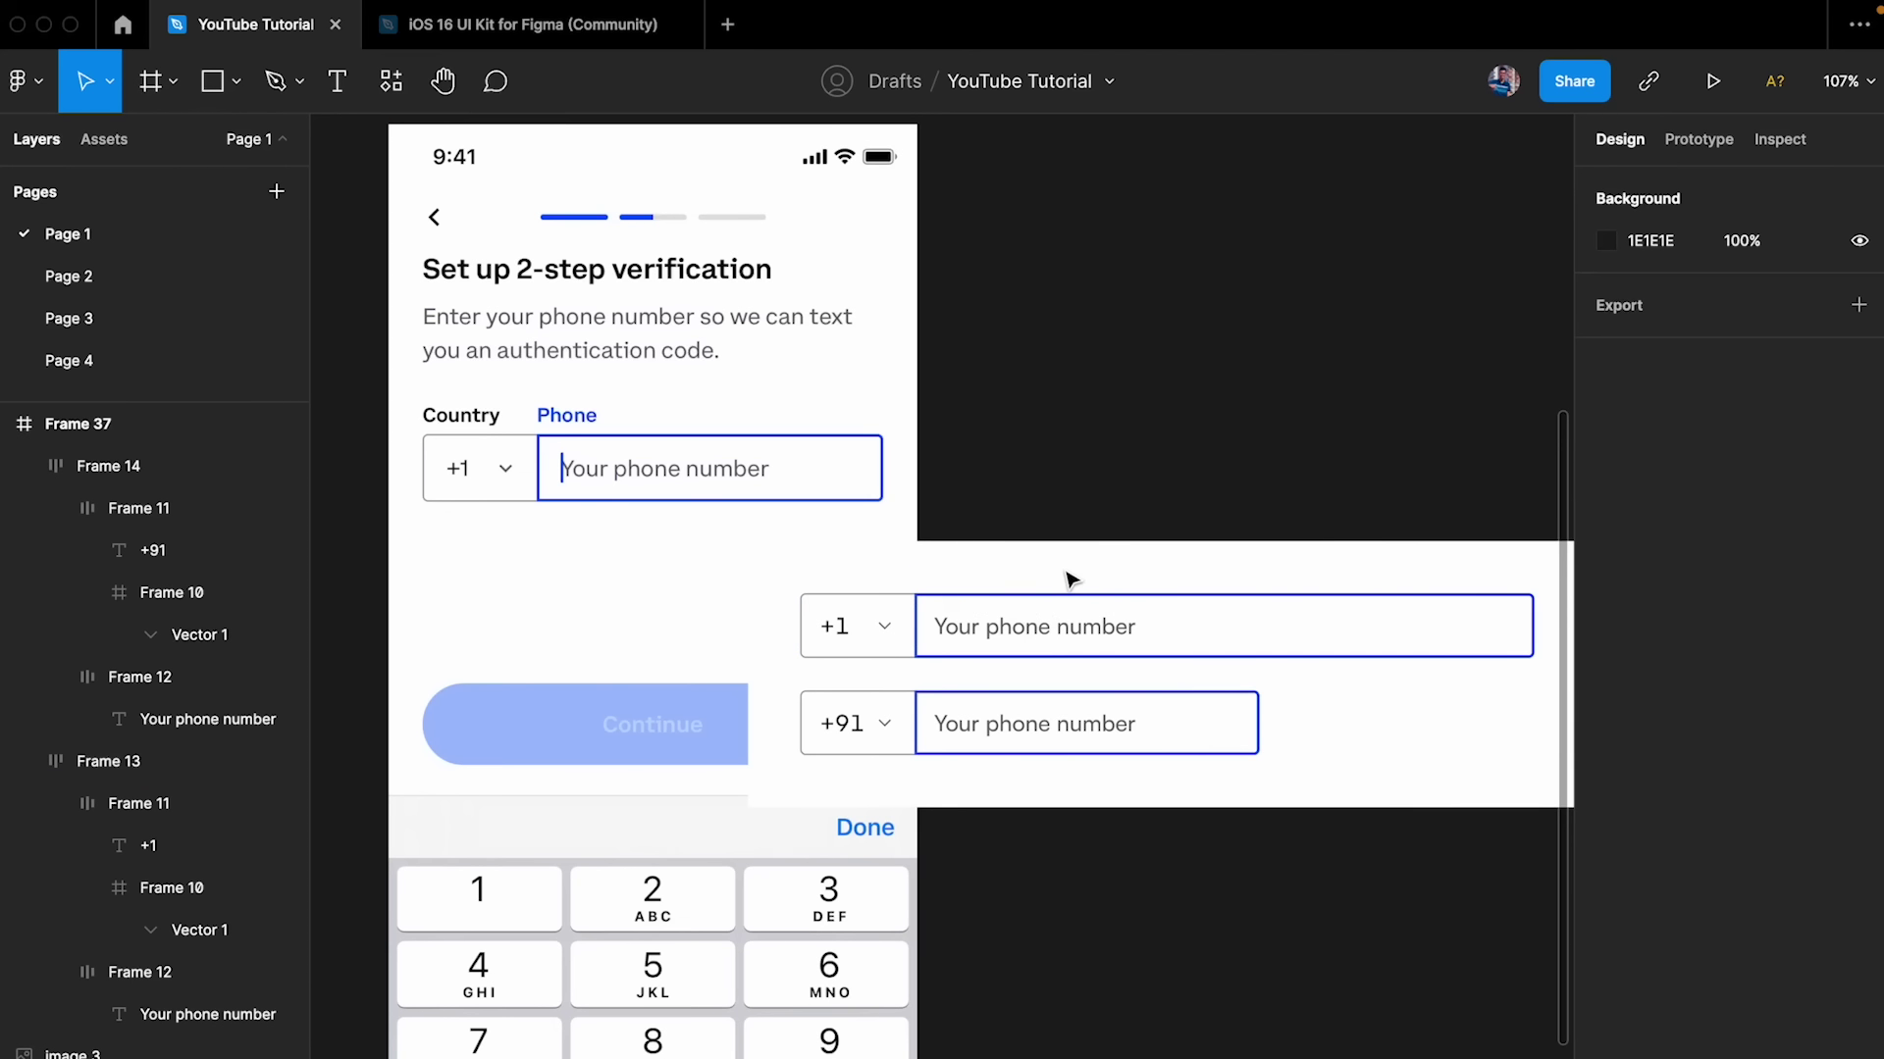
scroll(1042, 635, right, 2)
scroll(981, 637, up, 5)
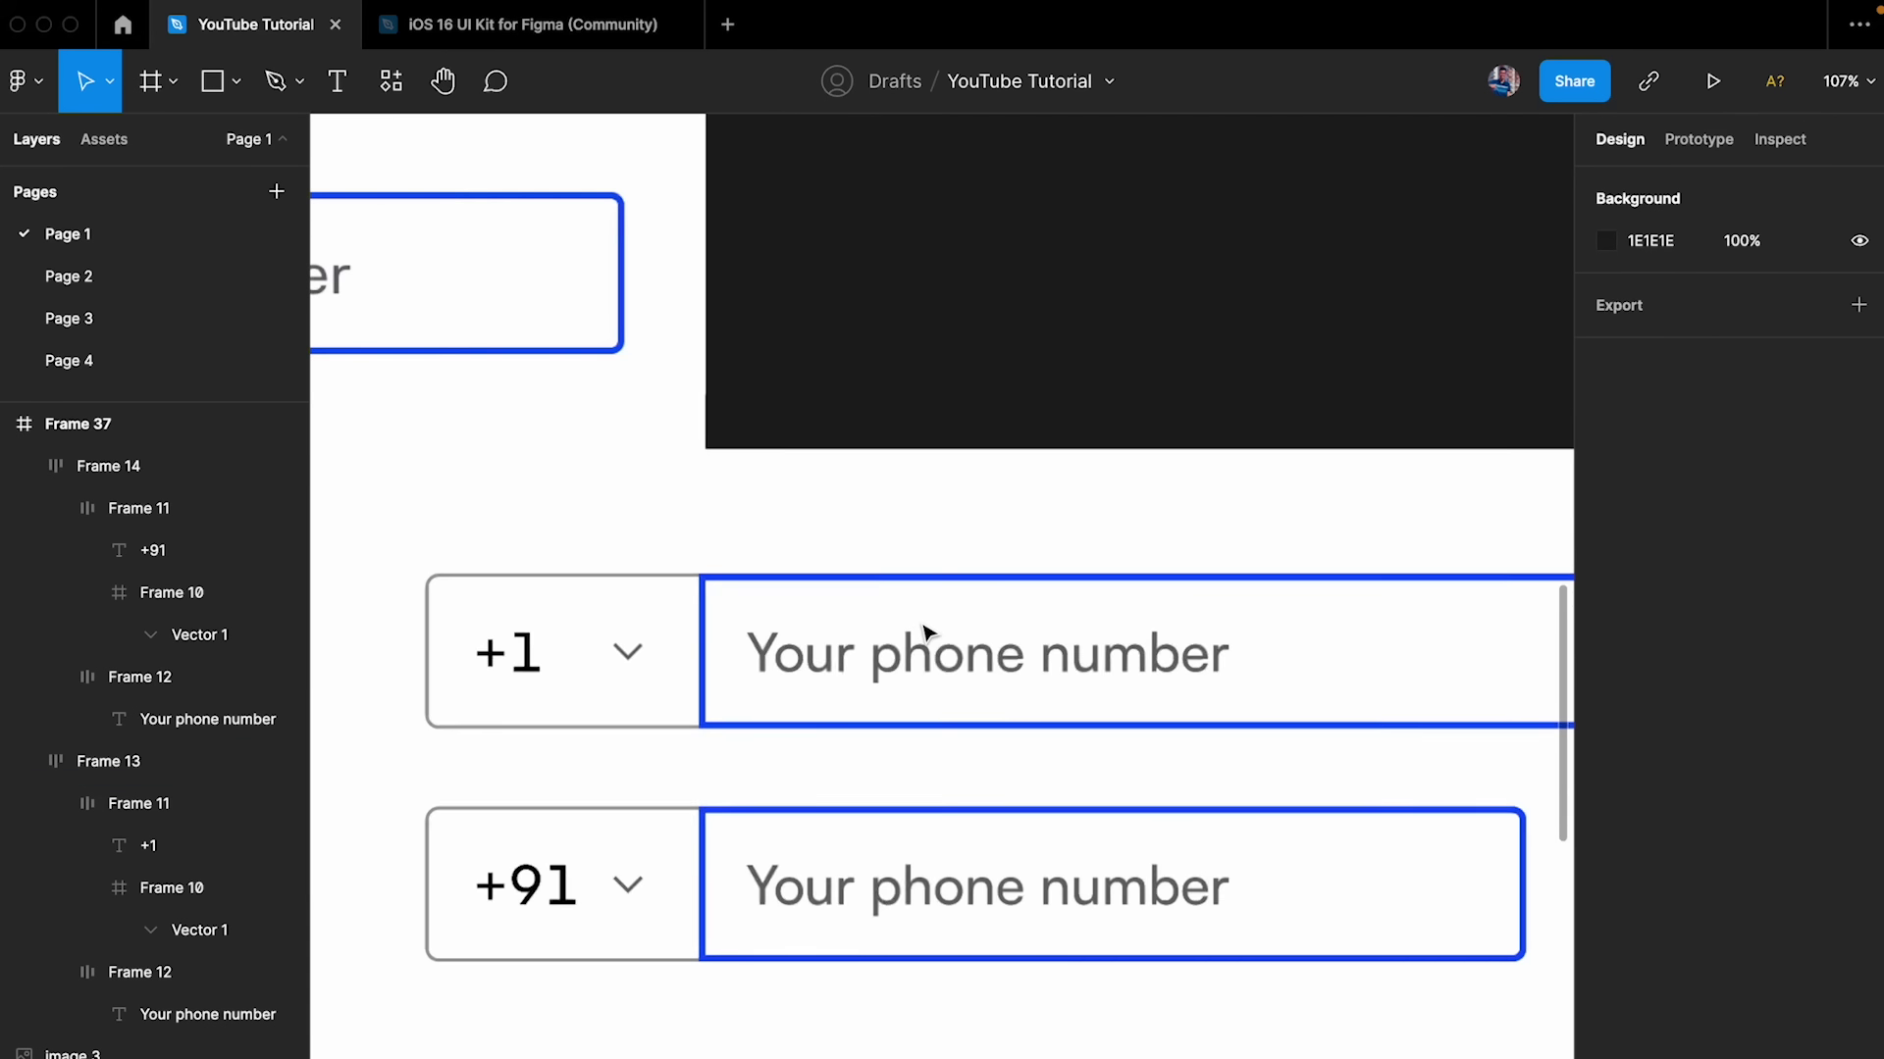
- Examine the horizontal resizing settings of the country code box and the phone number field in the +1 row
click(861, 650)
click(563, 647)
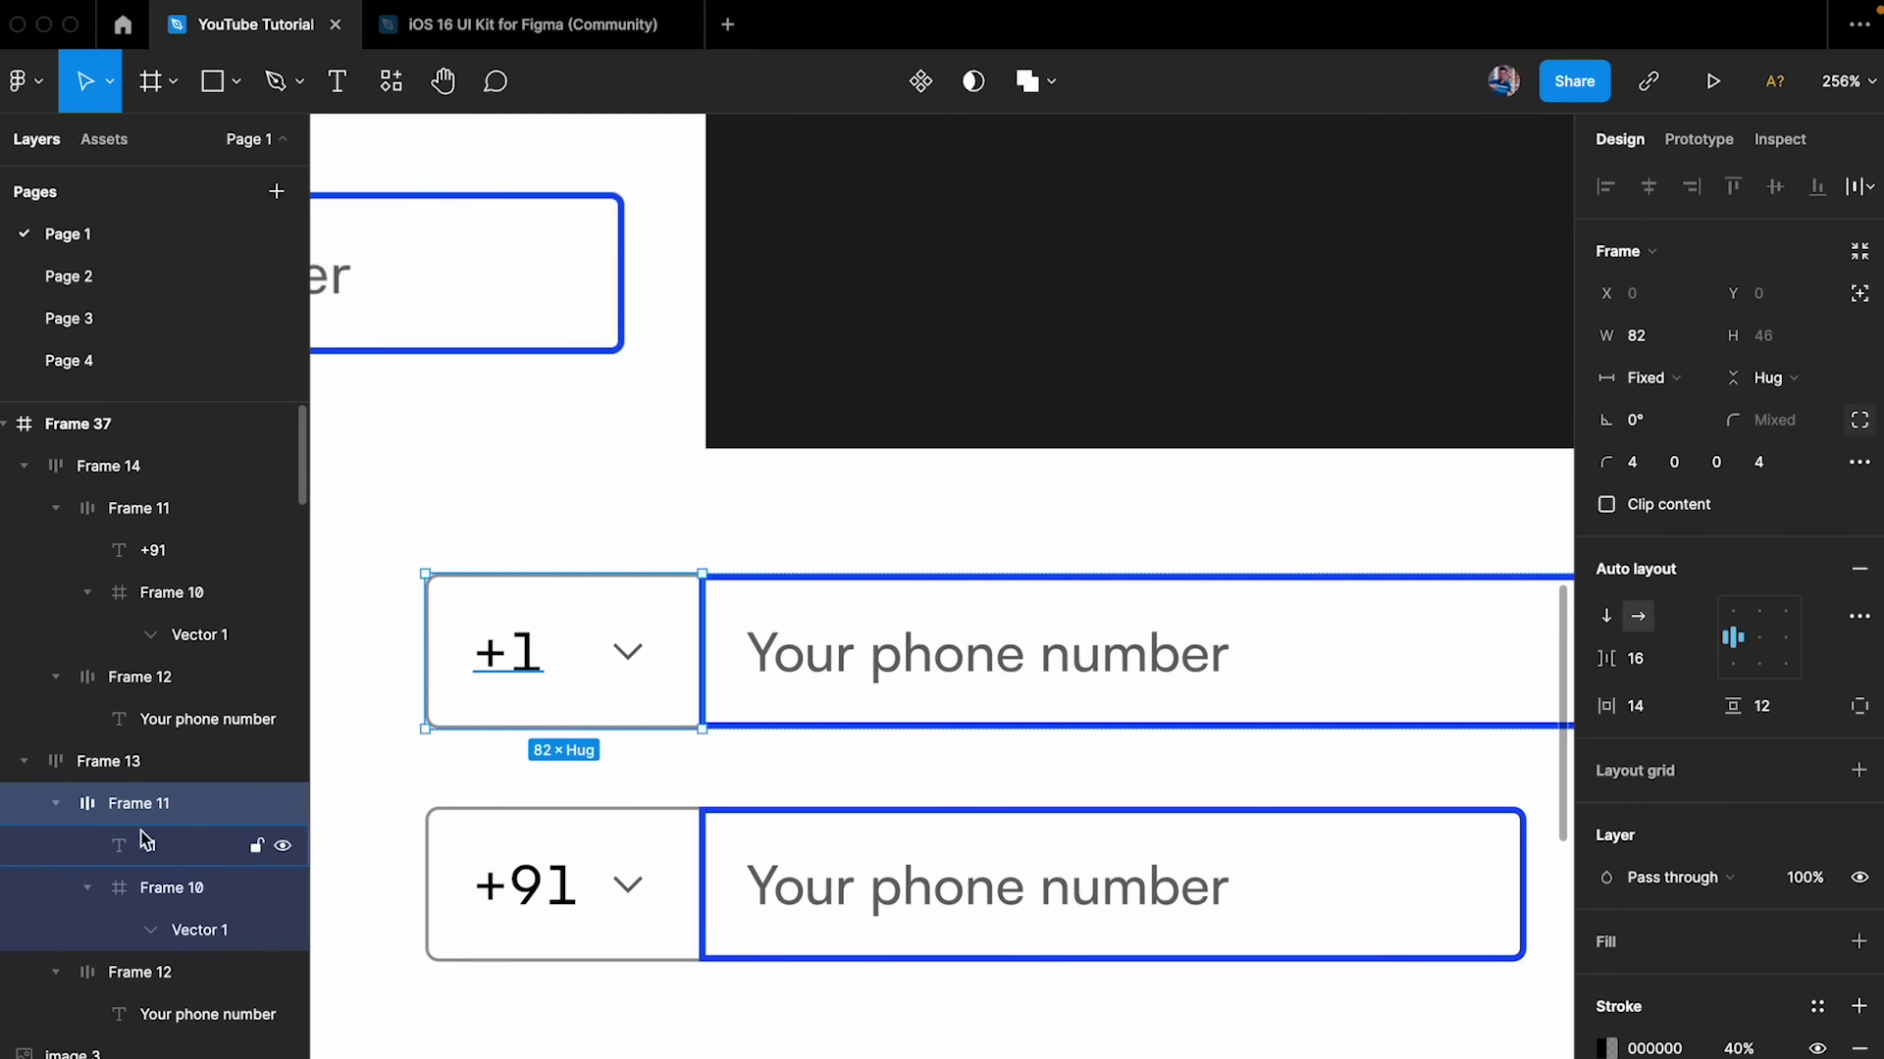
click(59, 804)
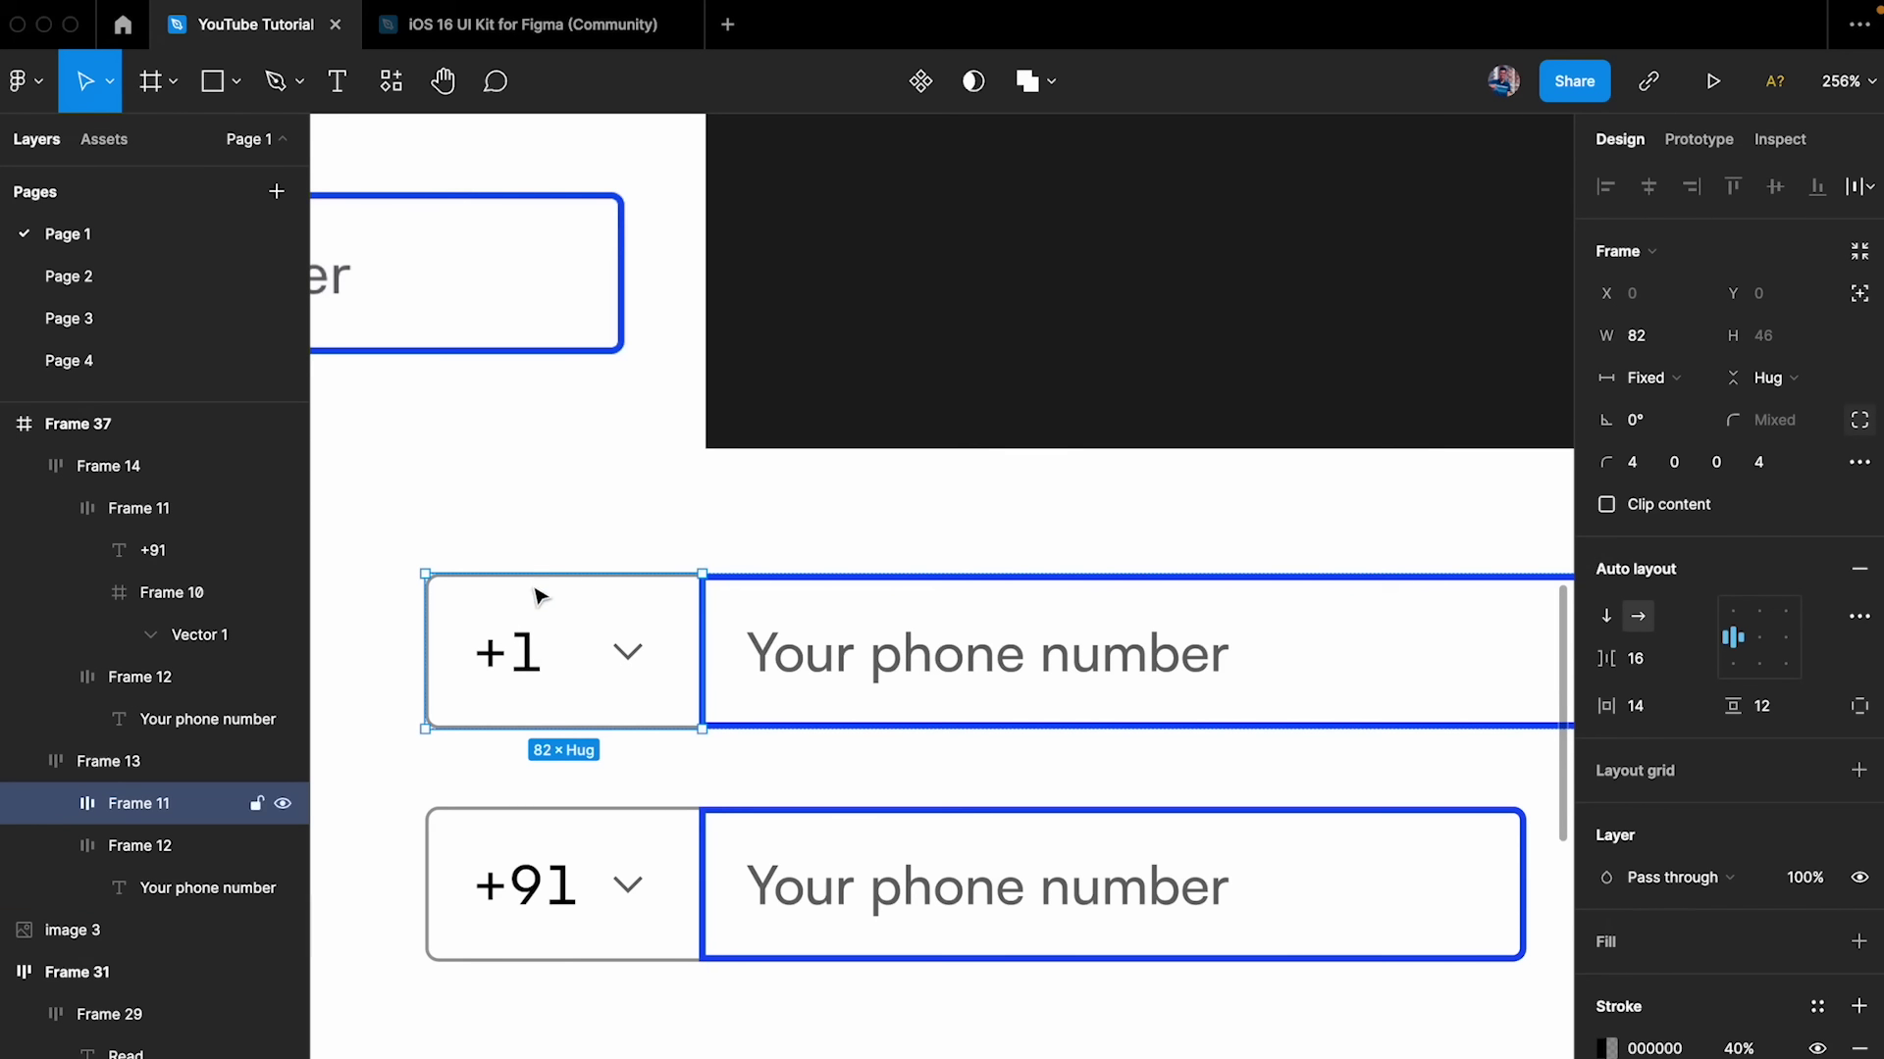
click(878, 677)
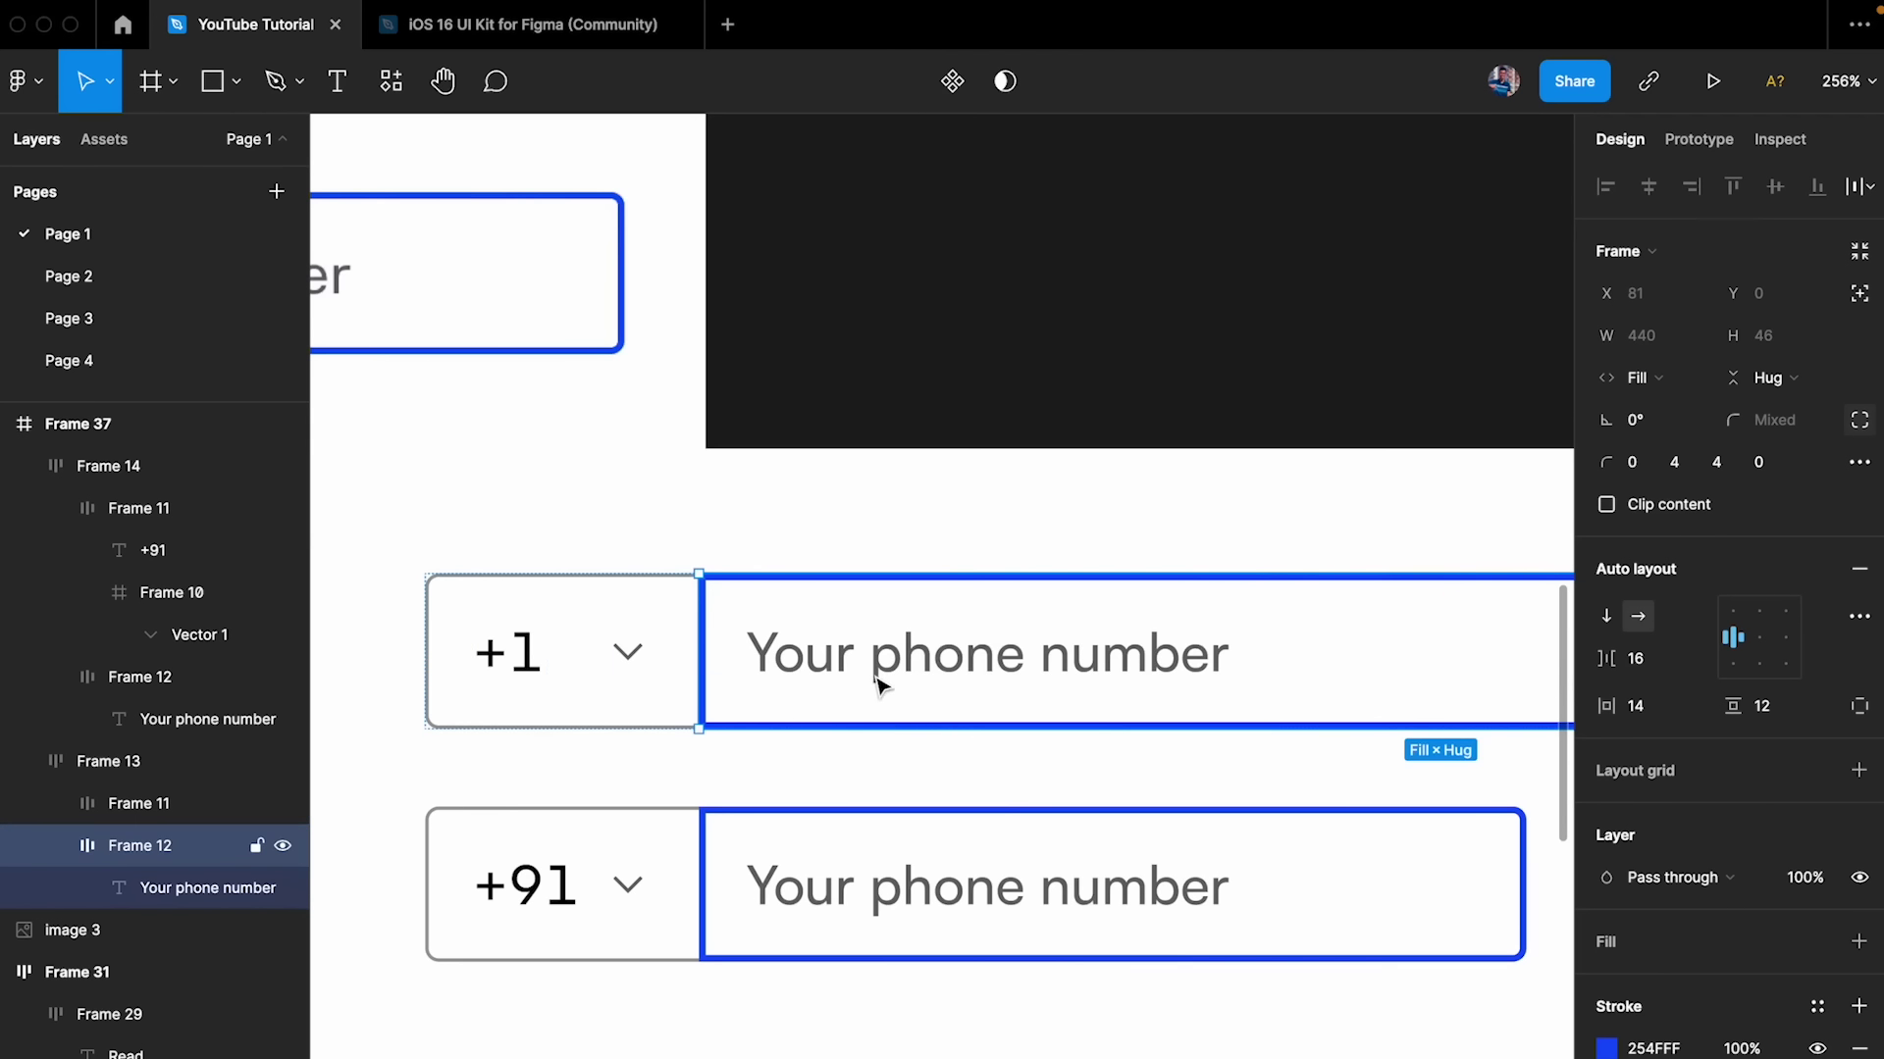
click(588, 620)
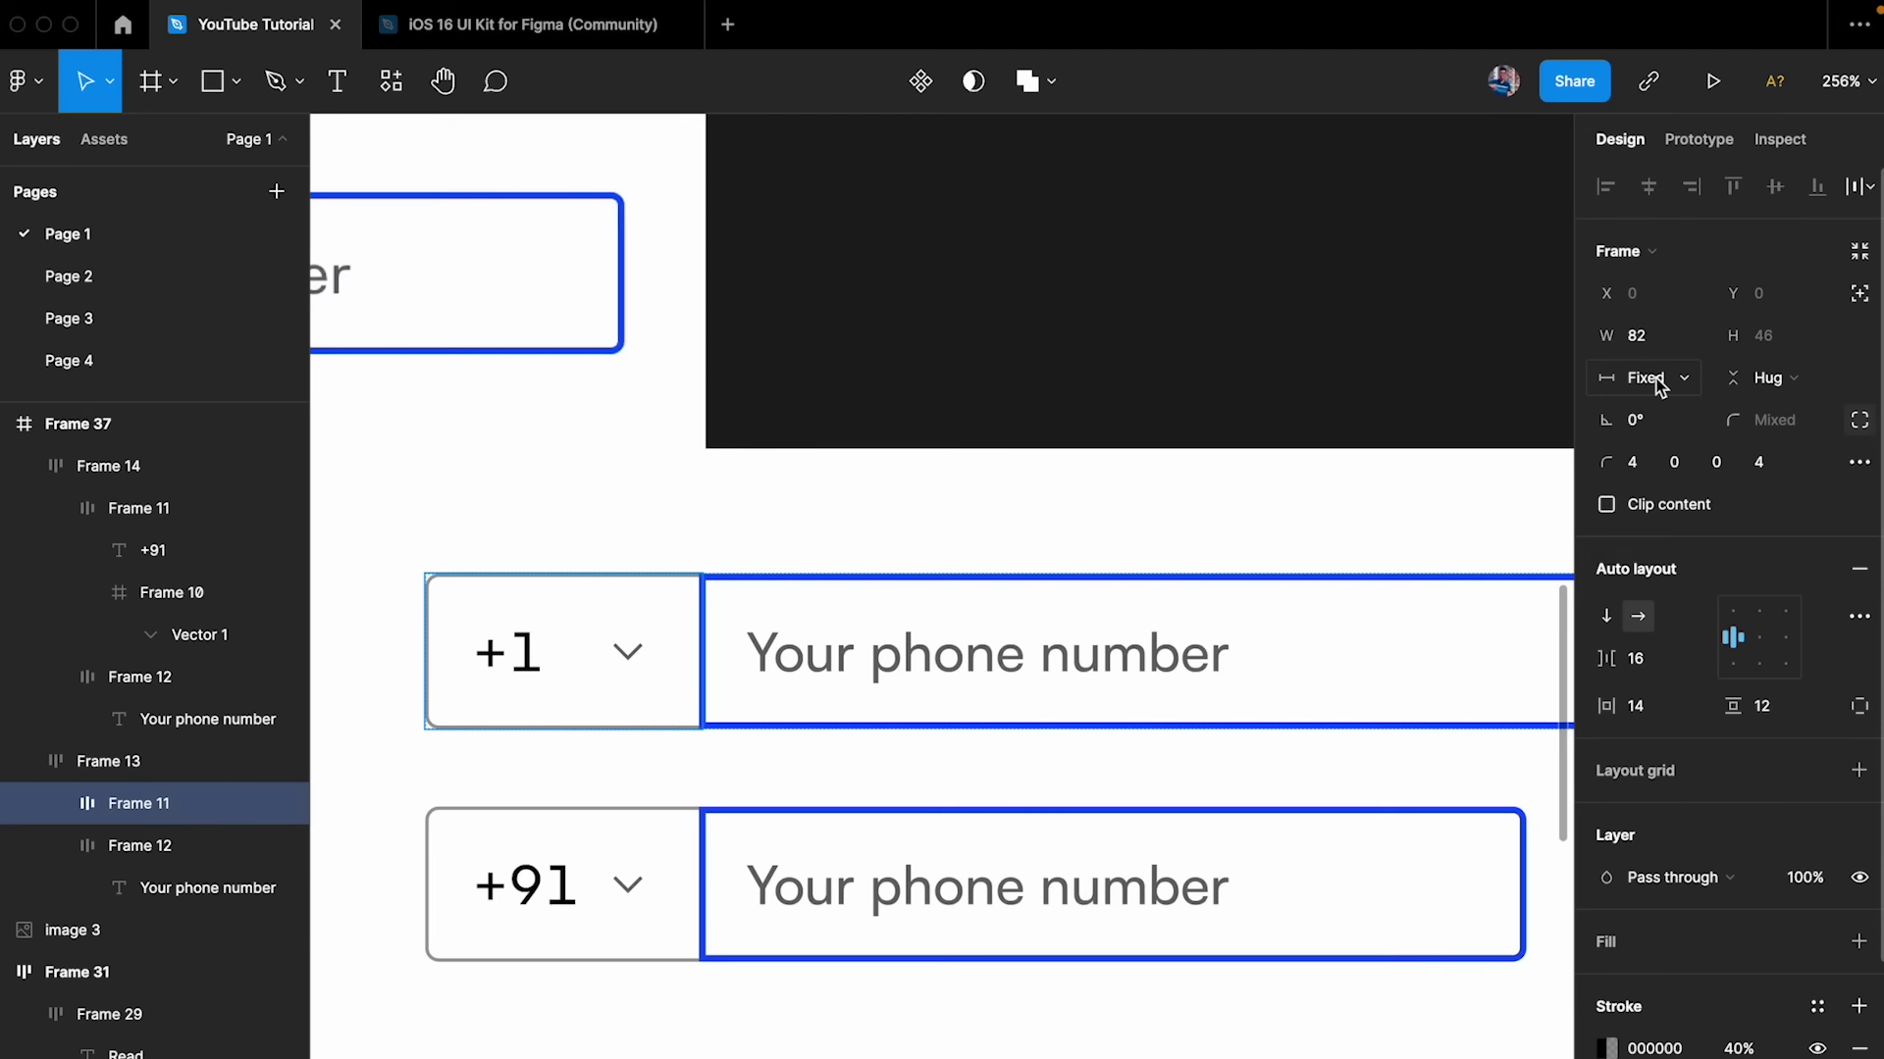
click(1417, 673)
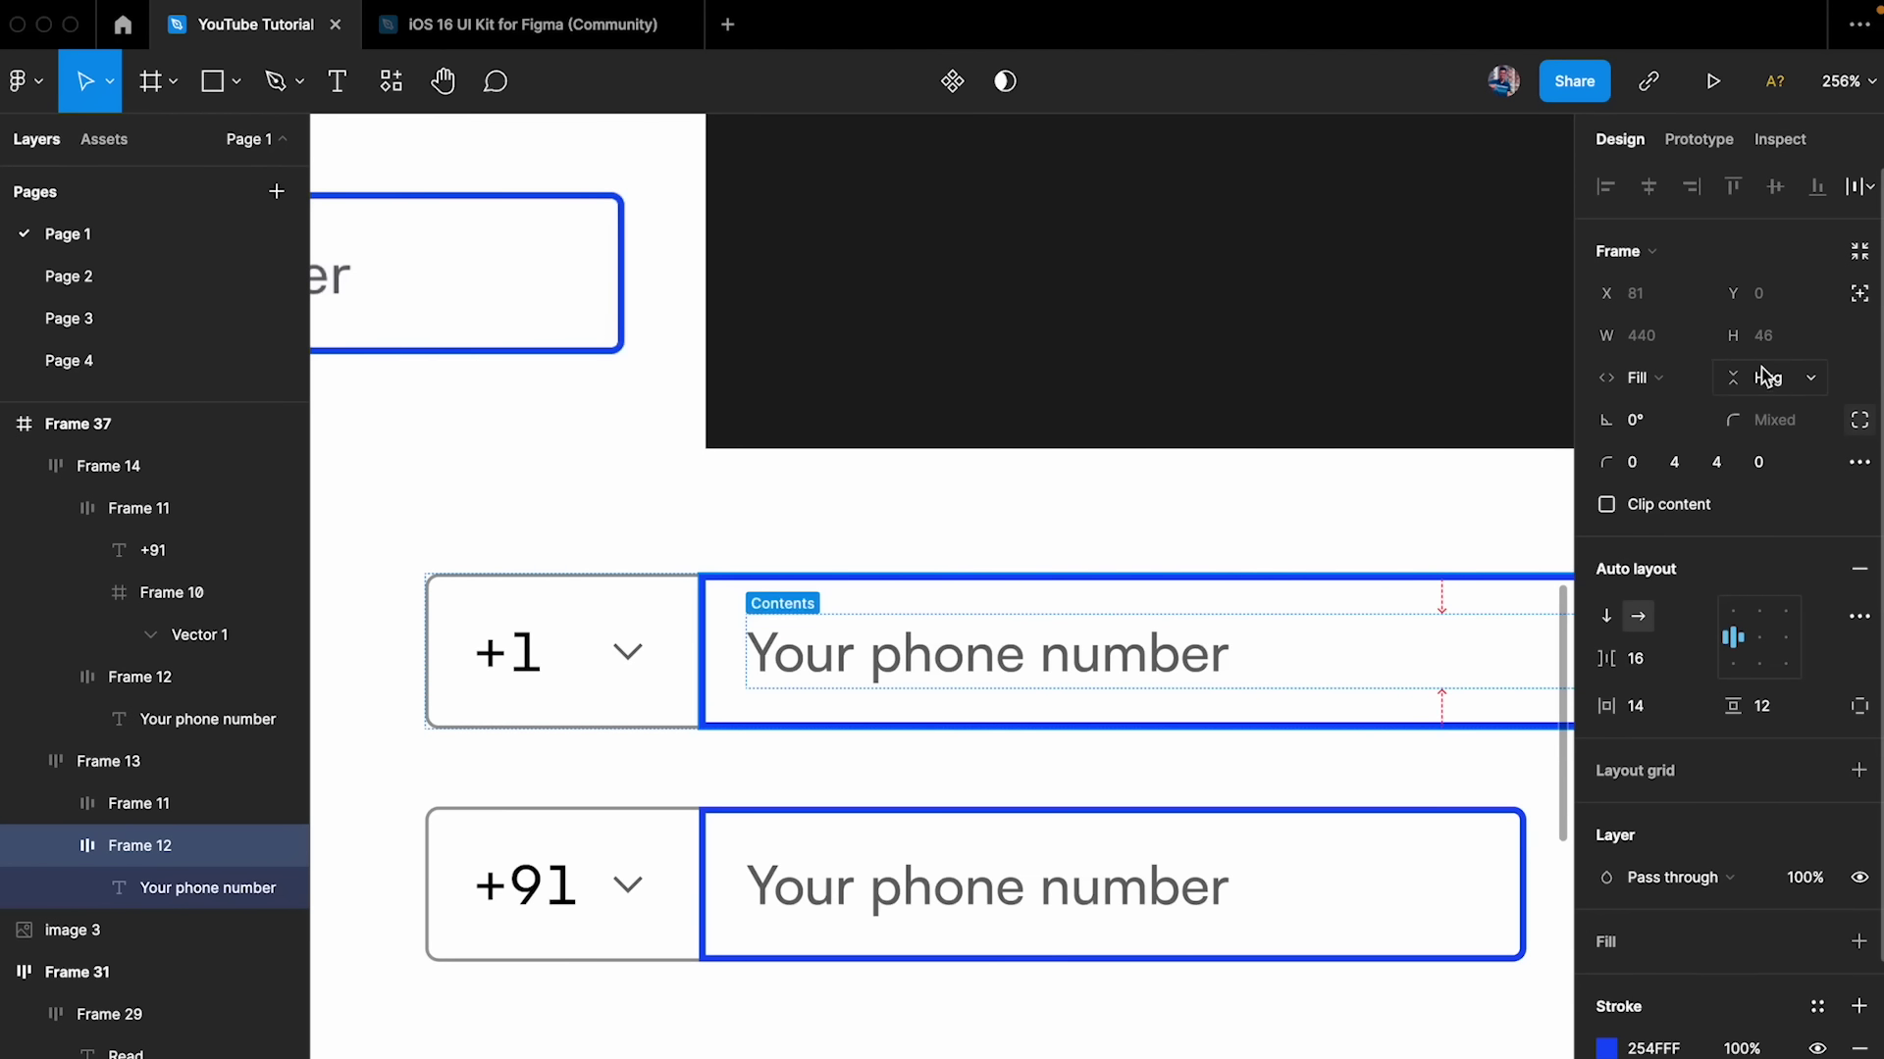
scroll(1249, 510, down, 5)
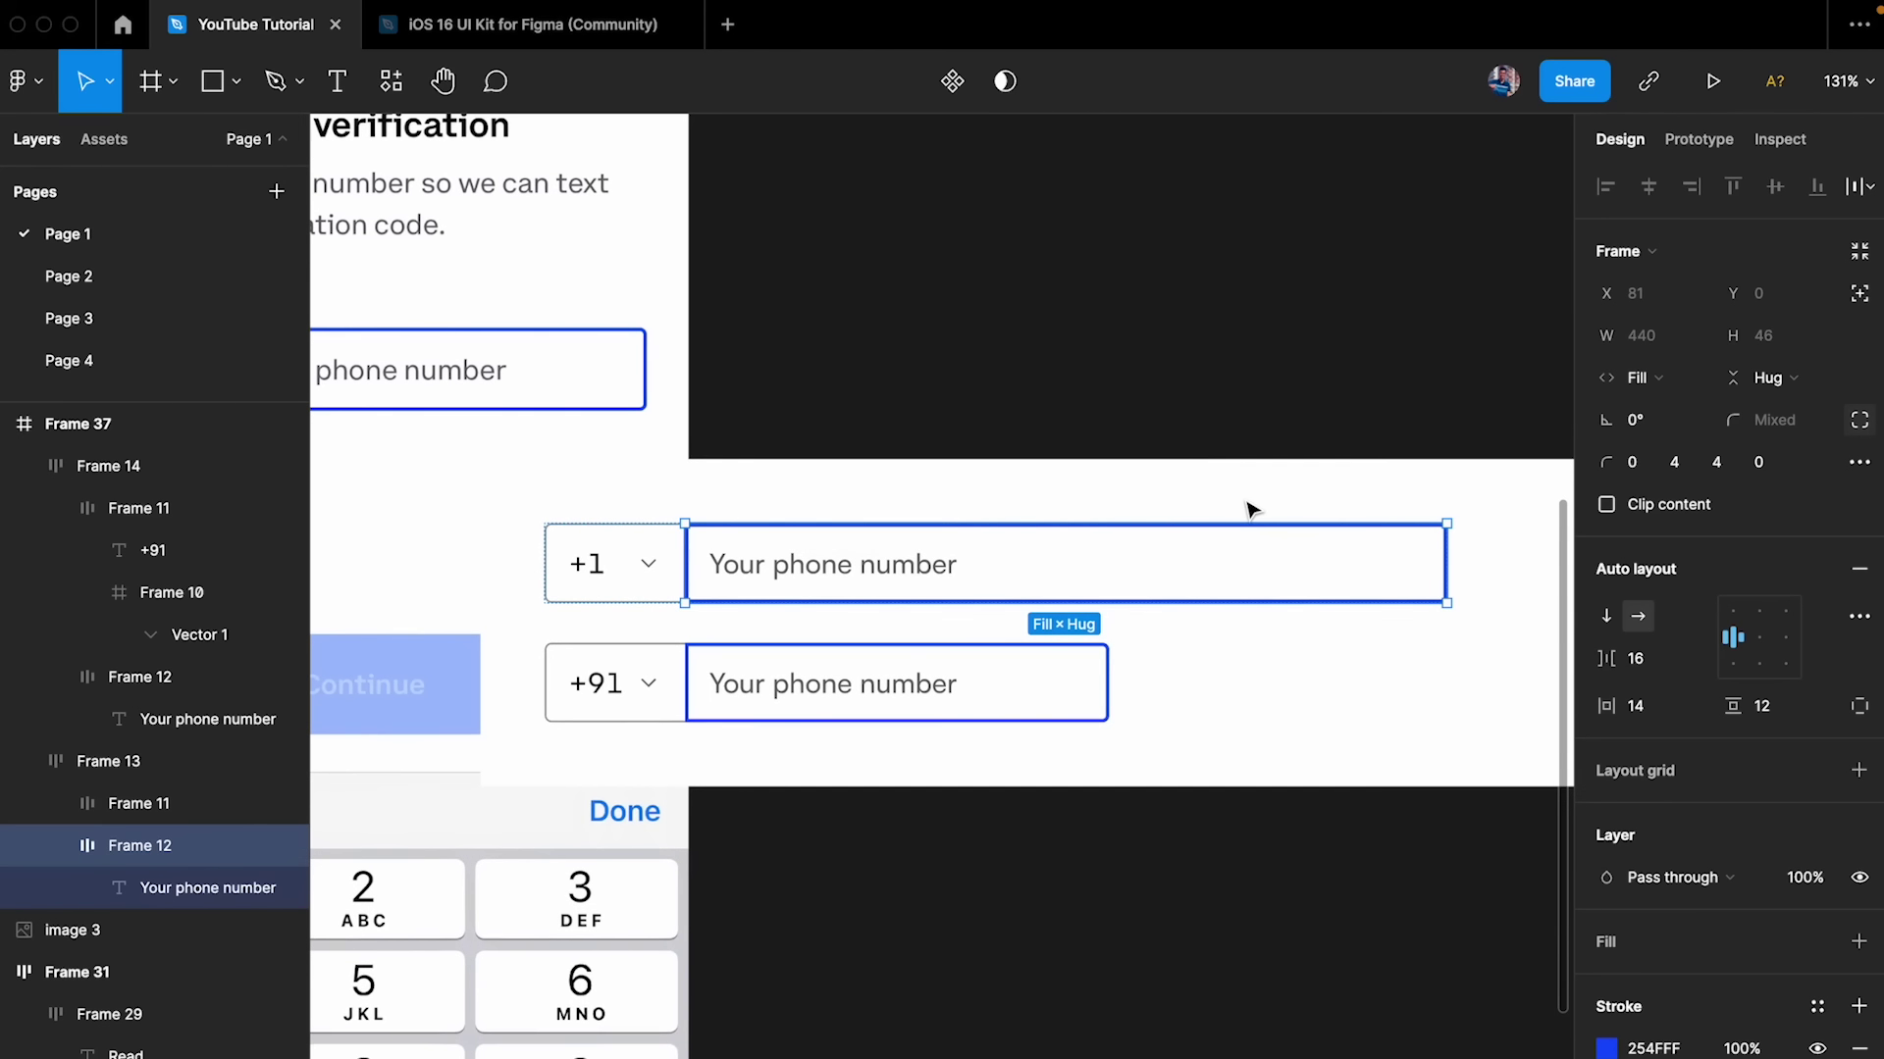
- Try narrowing only the phone number field in the +1 row to about 257 wide, and undo it
click(844, 569)
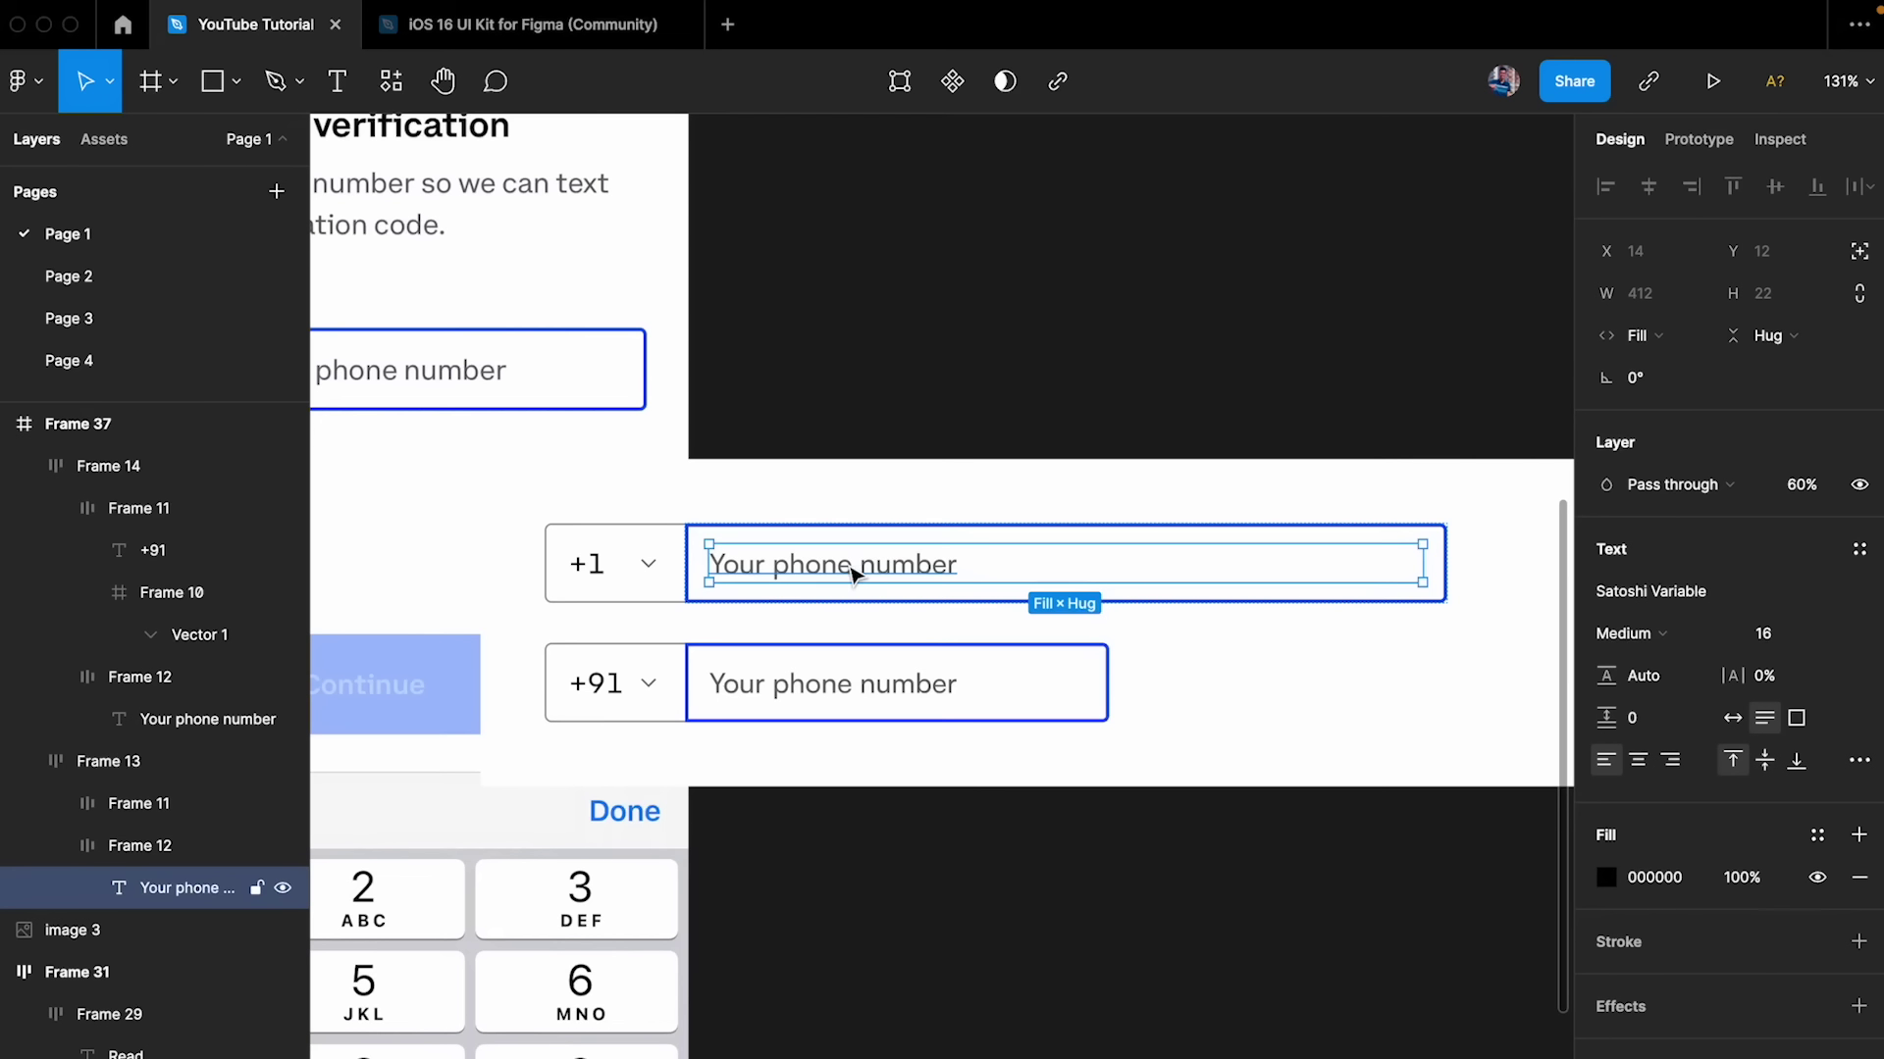
click(661, 558)
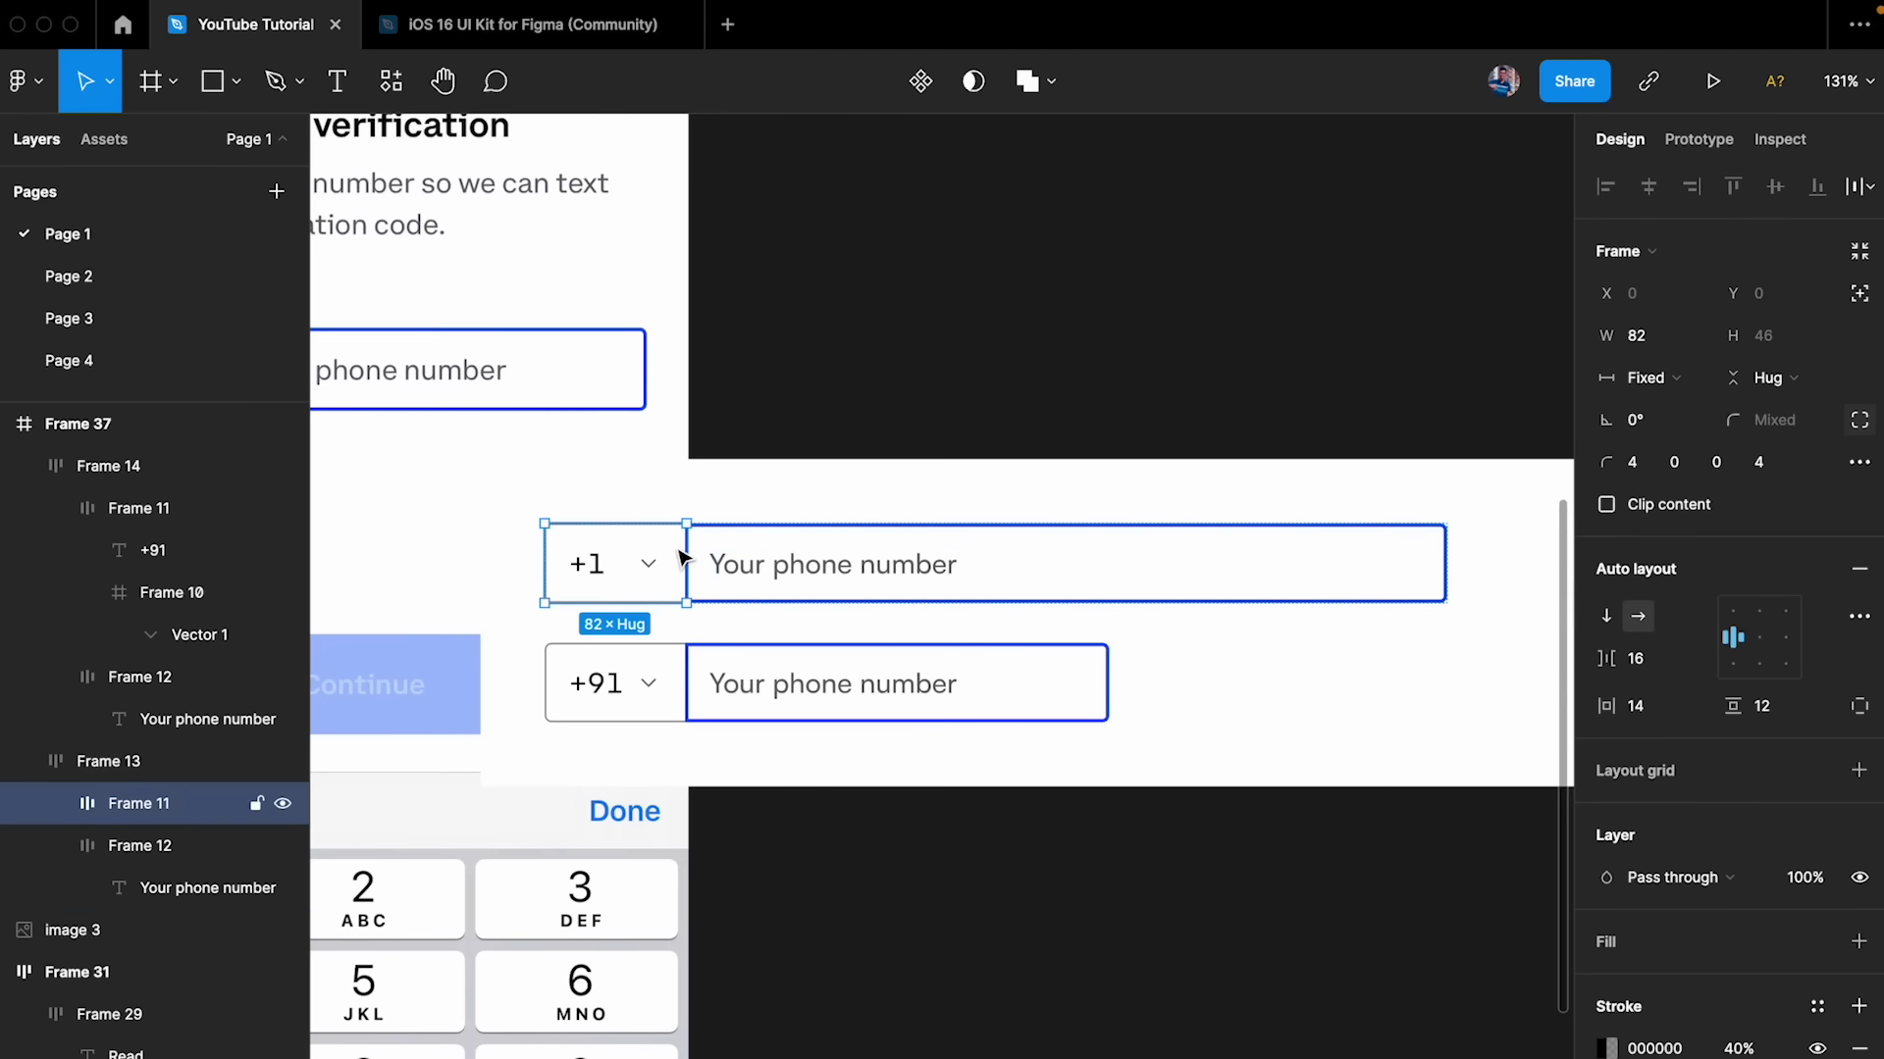
click(850, 566)
drag(1446, 555, 1128, 554)
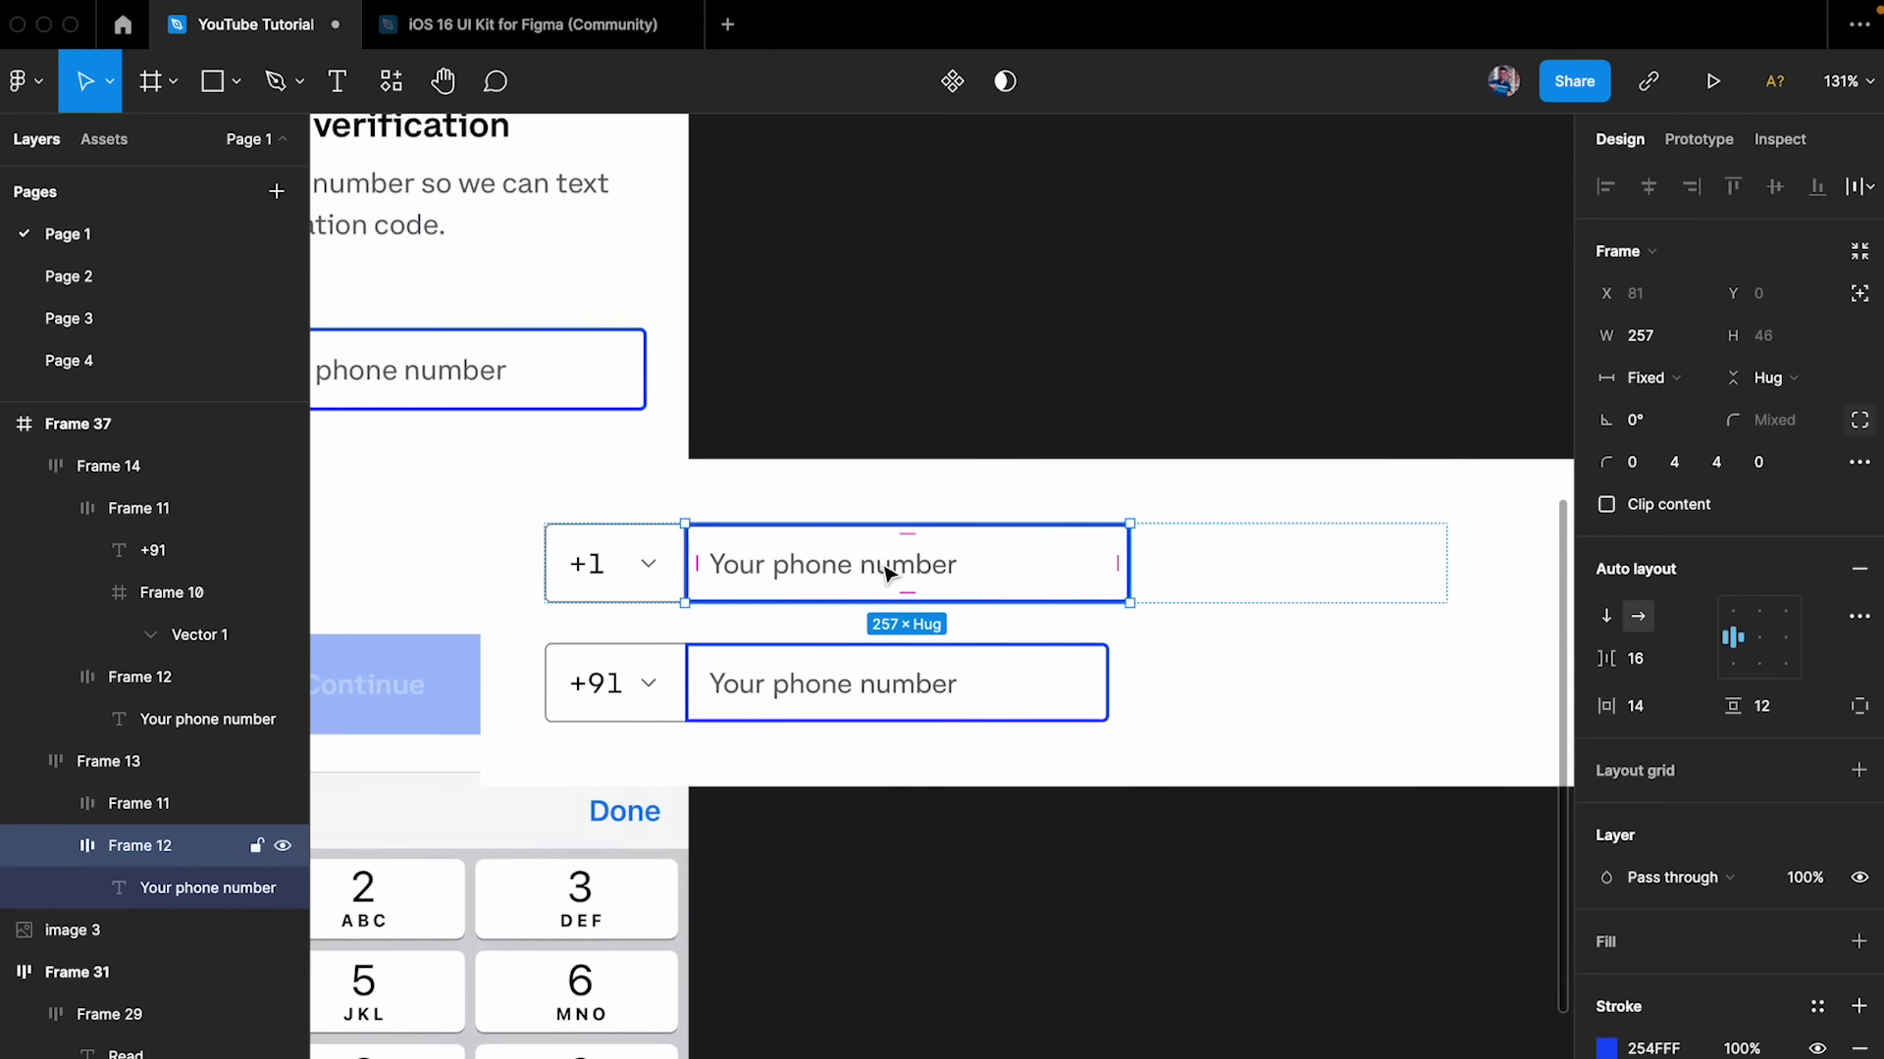
key(super+z)
- Narrow the whole +1 row so its phone number field becomes about 231 wide
click(712, 495)
click(631, 559)
drag(1446, 550, 1068, 549)
click(821, 575)
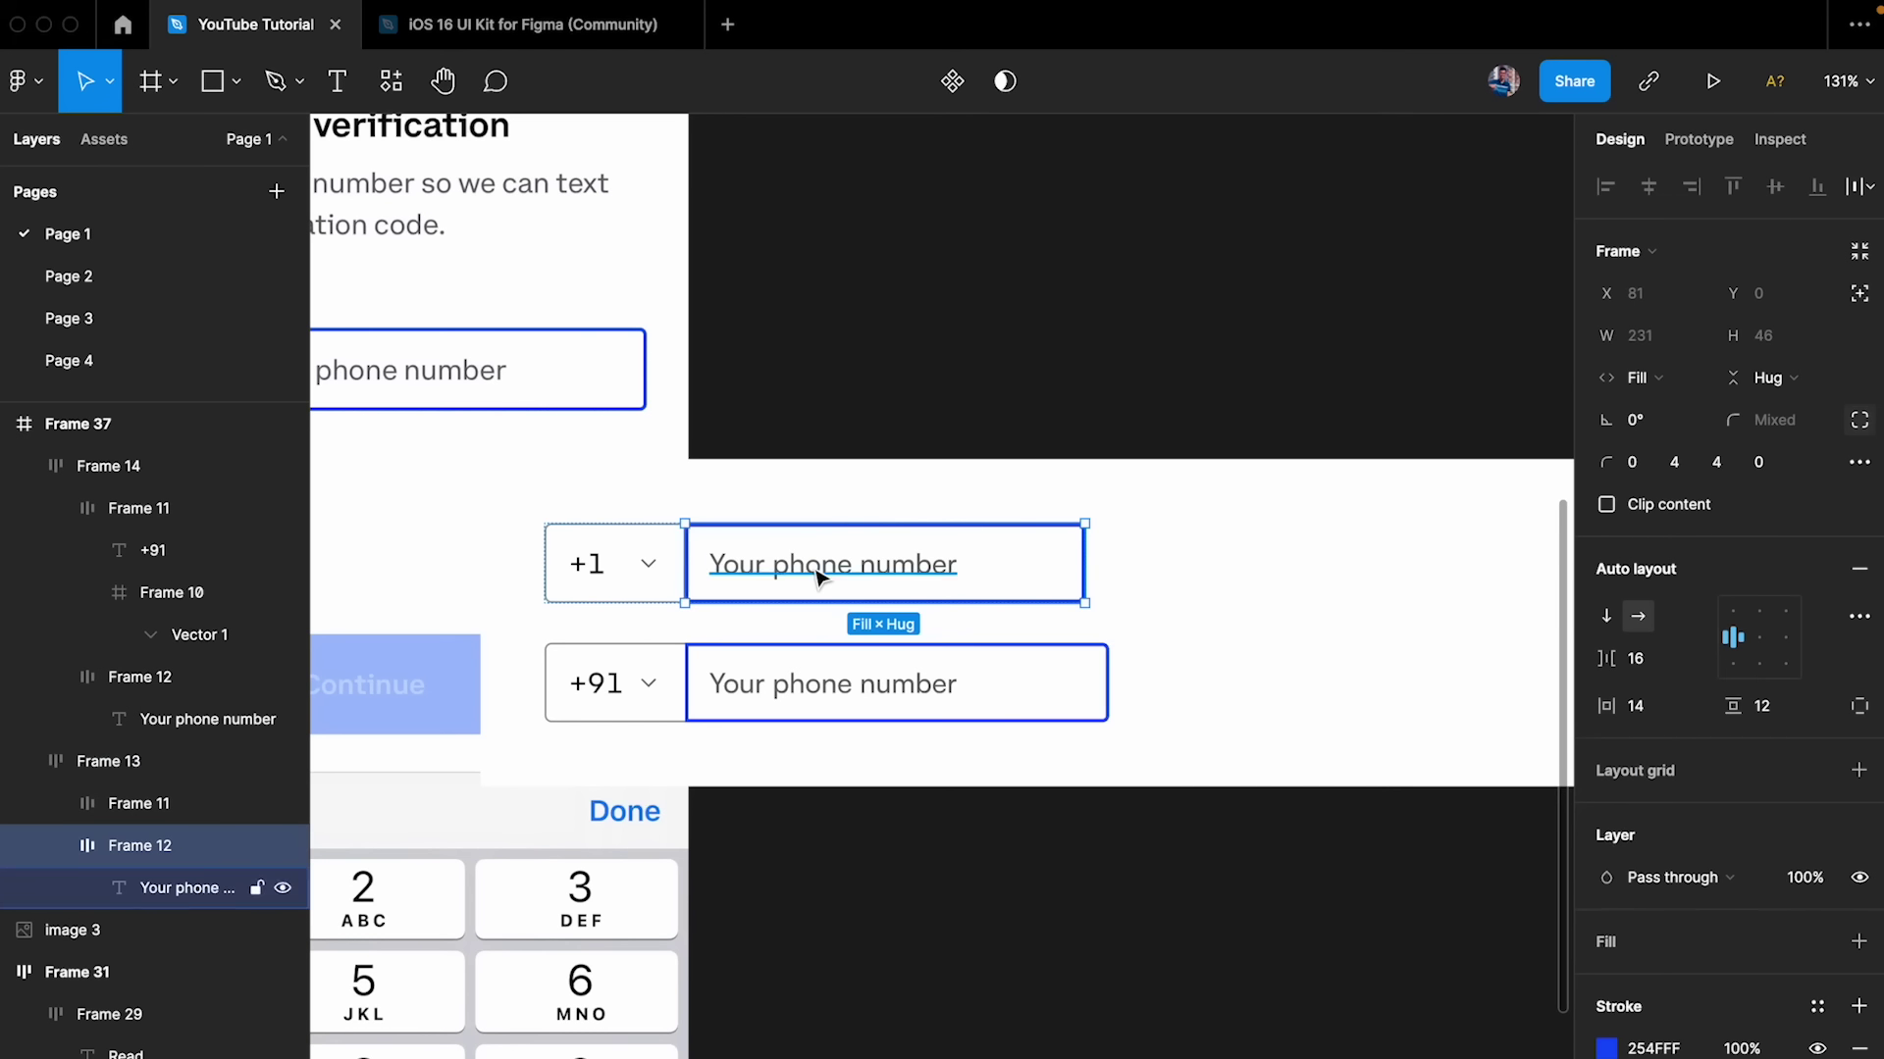
click(822, 577)
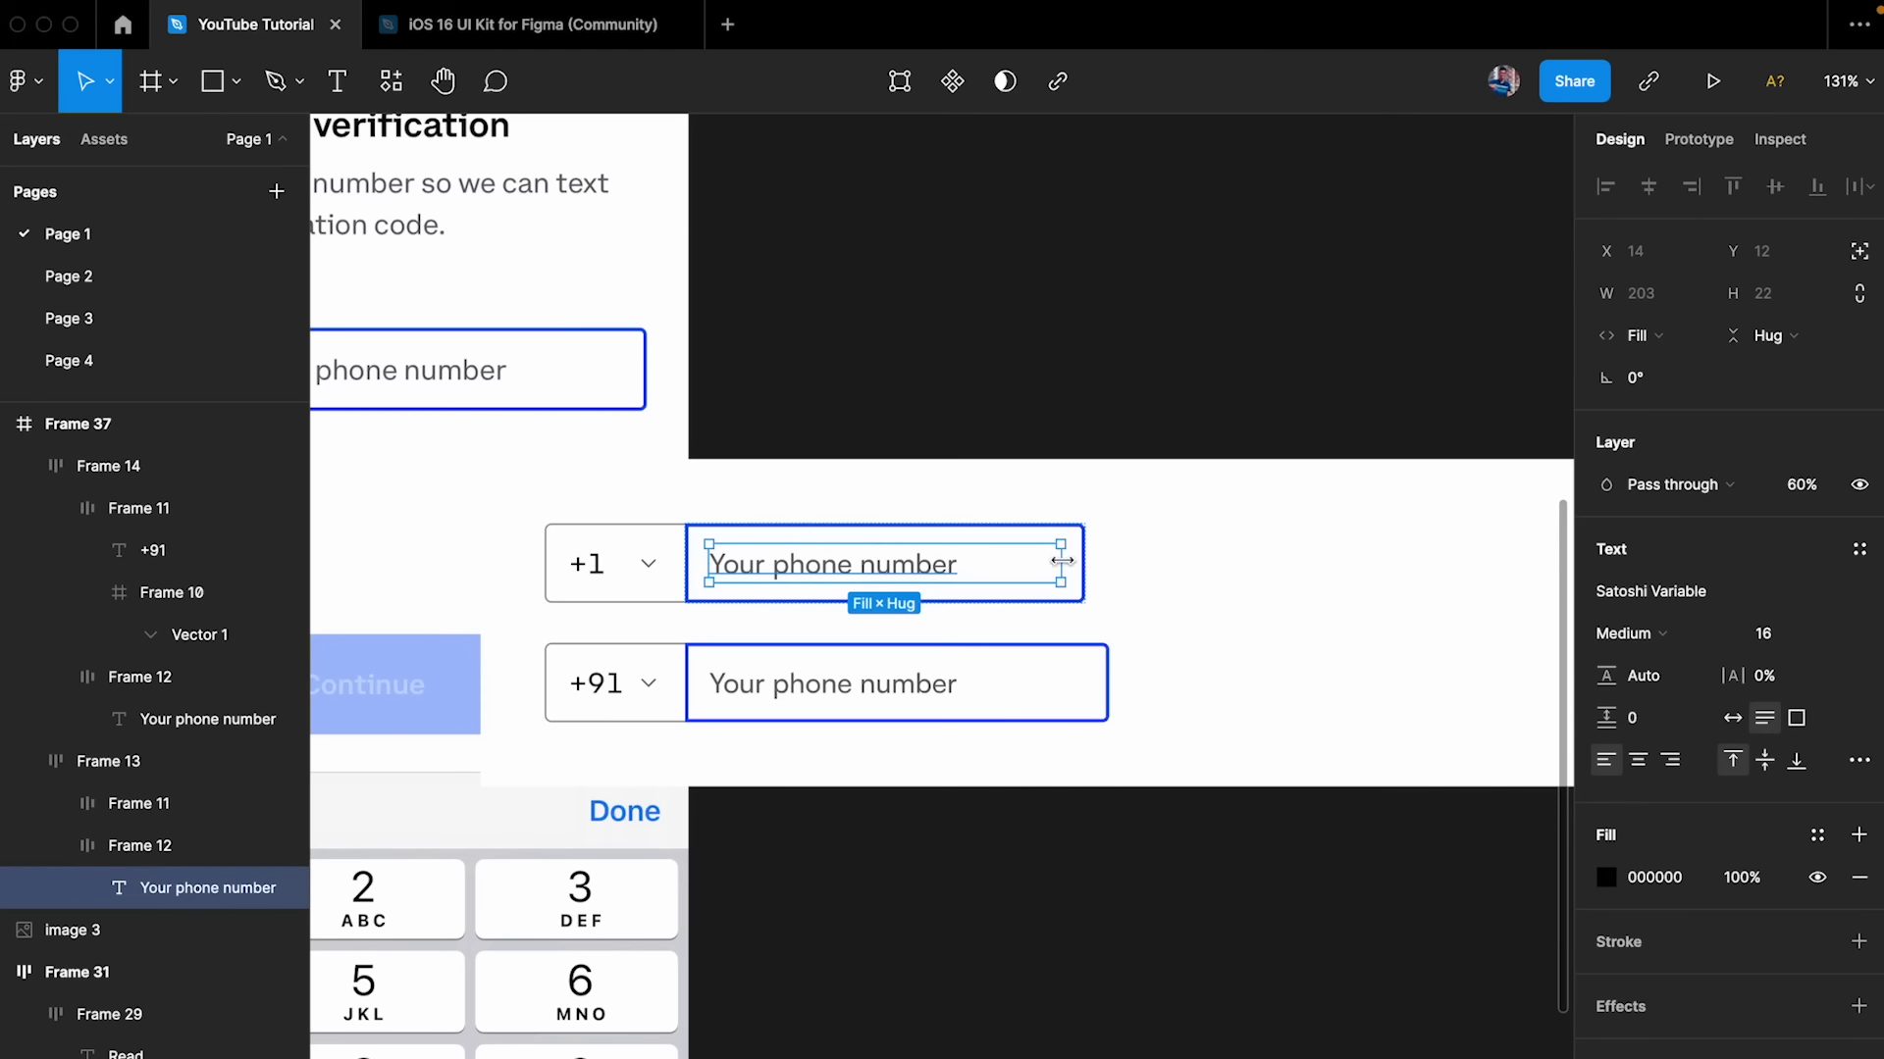
click(1021, 403)
- Try the country codes +912 and +18 in the upper row's code box
scroll(812, 585, up, 6)
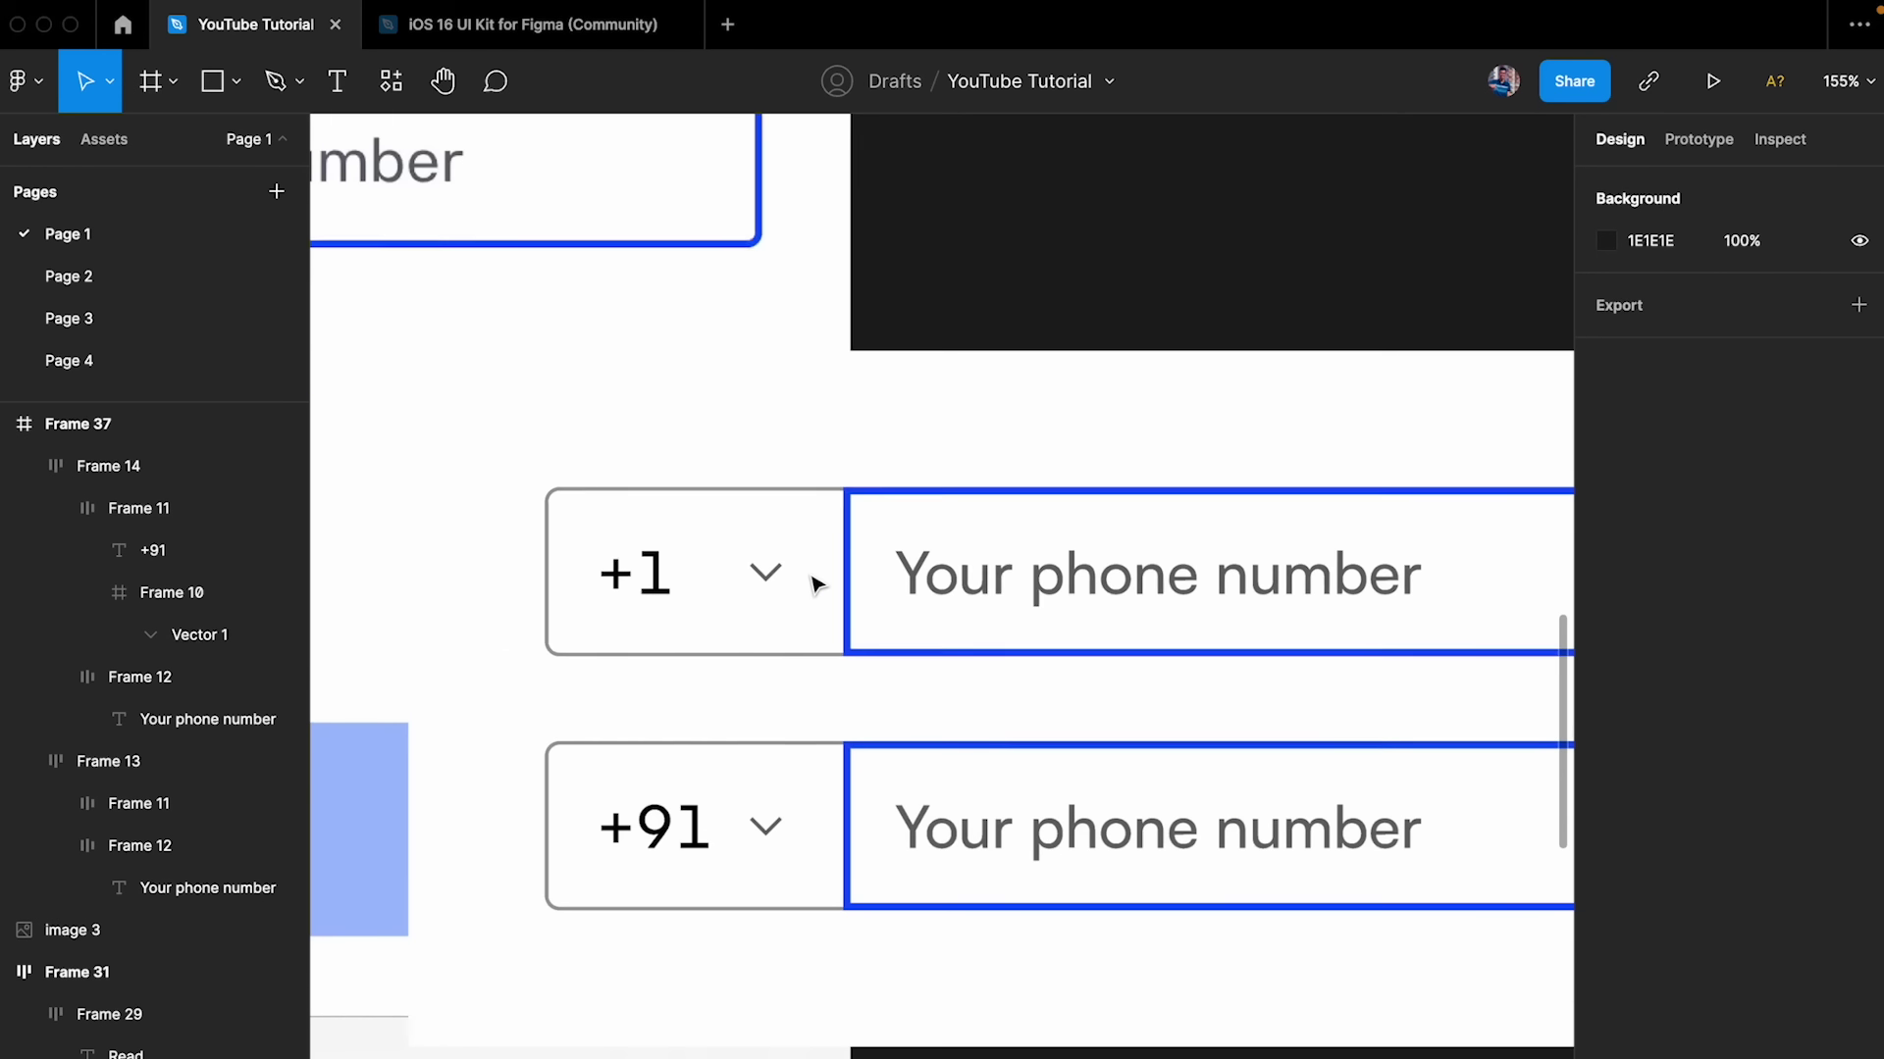
double_click(645, 590)
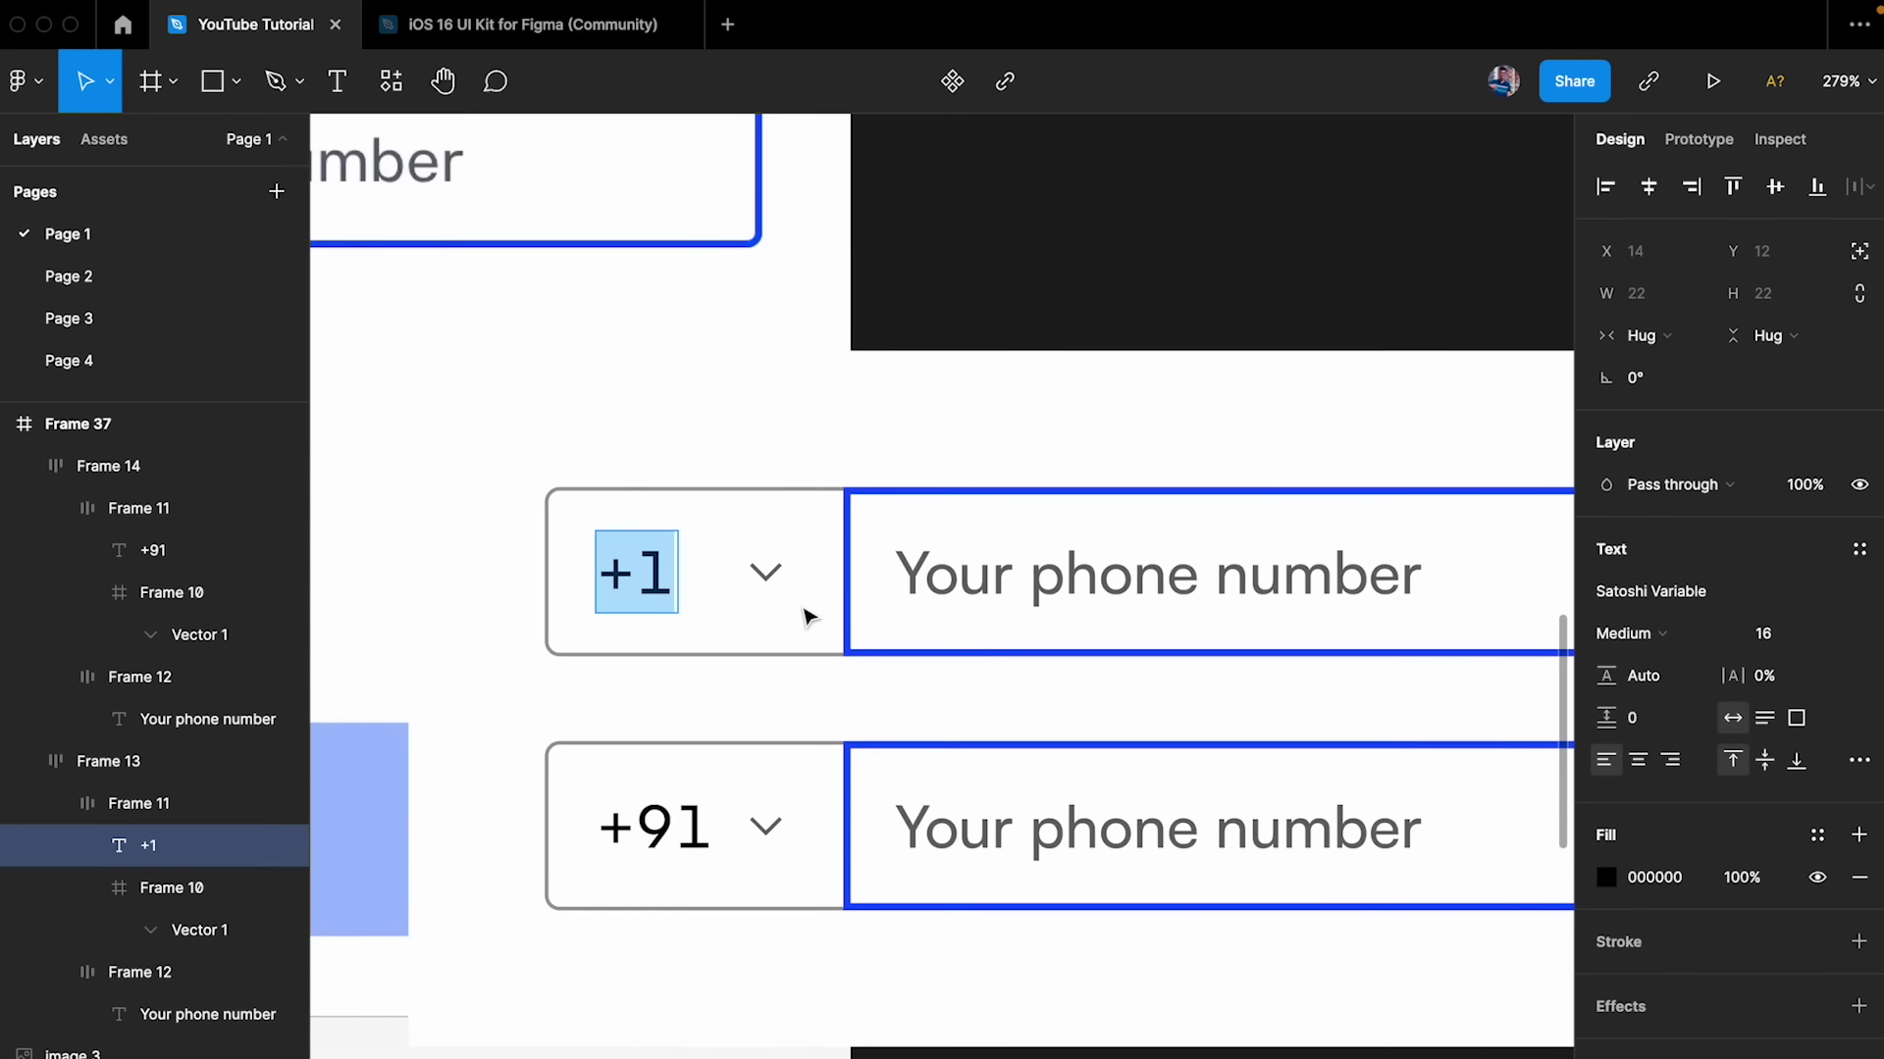
key(Escape)
key(Return)
key(BackSpace)
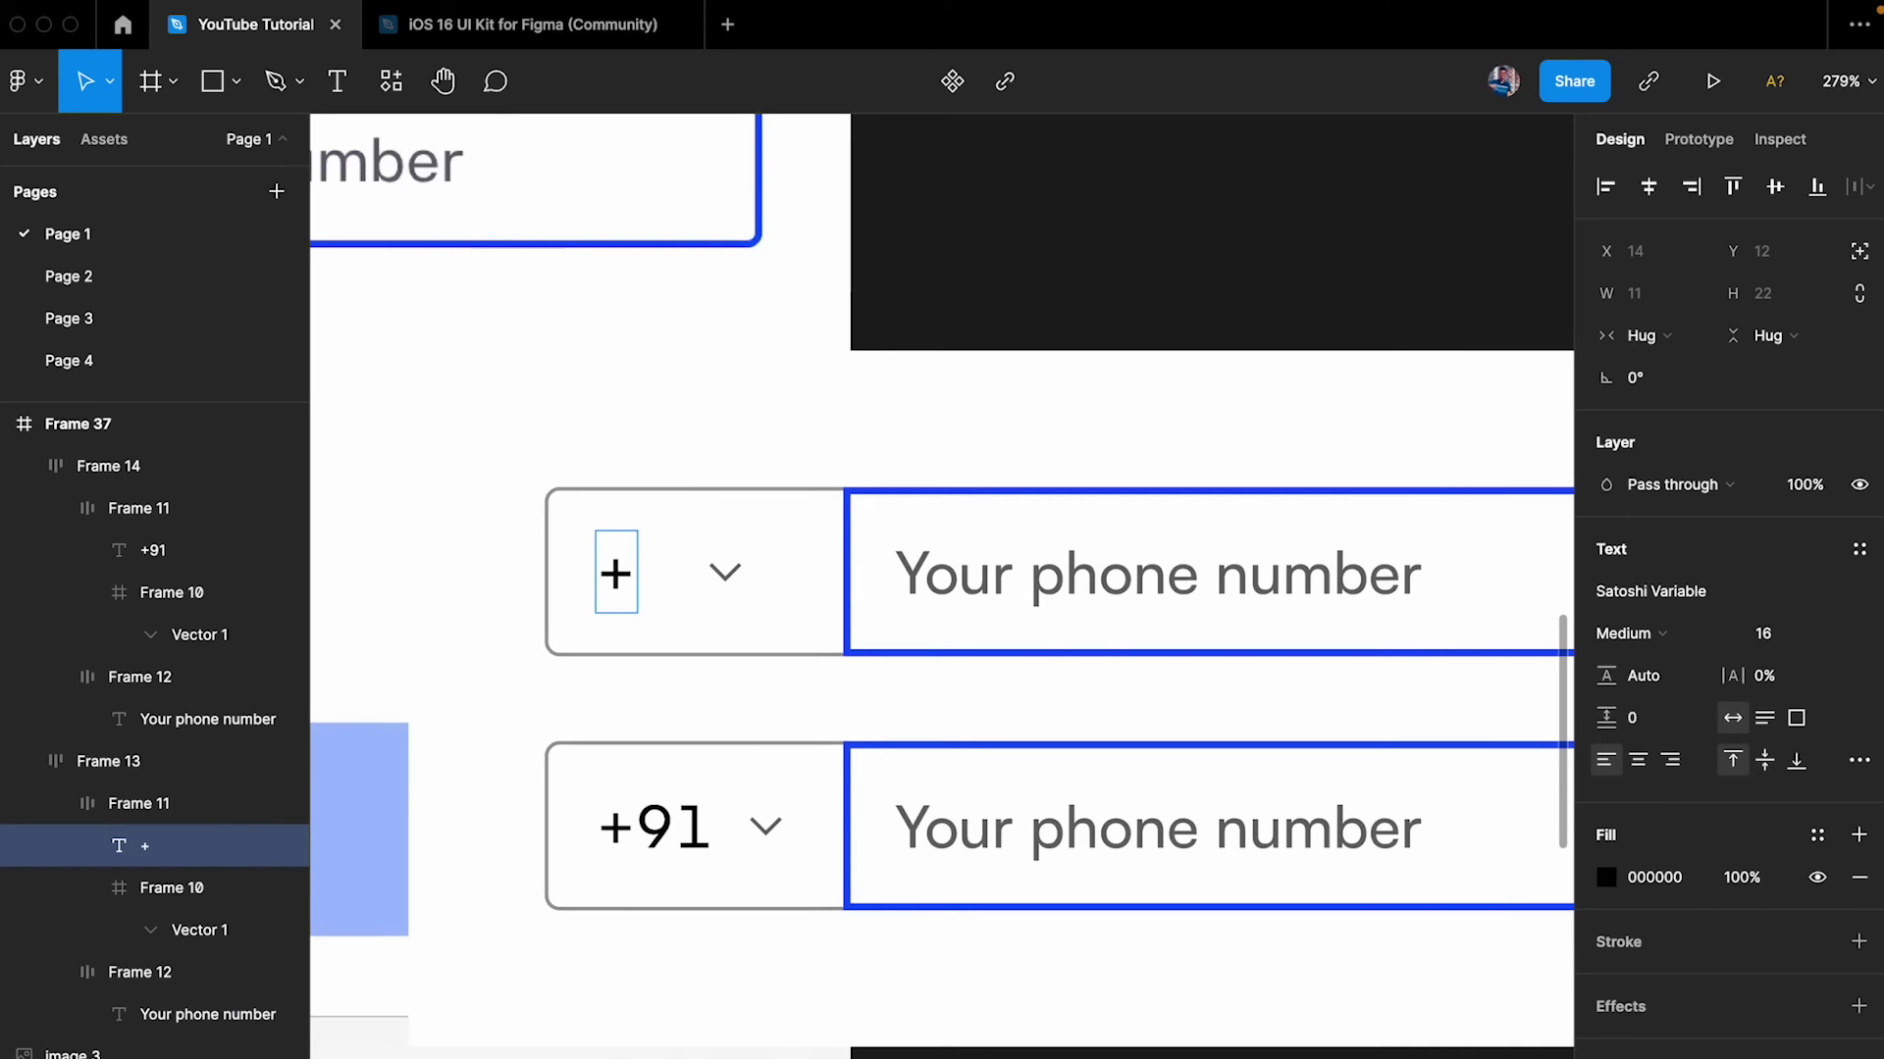
text(912)
key(BackSpace)
key(BackSpace)
key(BackSpace)
text(18)
- Set the upper row's country code to +91
key(BackSpace)
key(BackSpace)
key(BackSpace)
text(91)
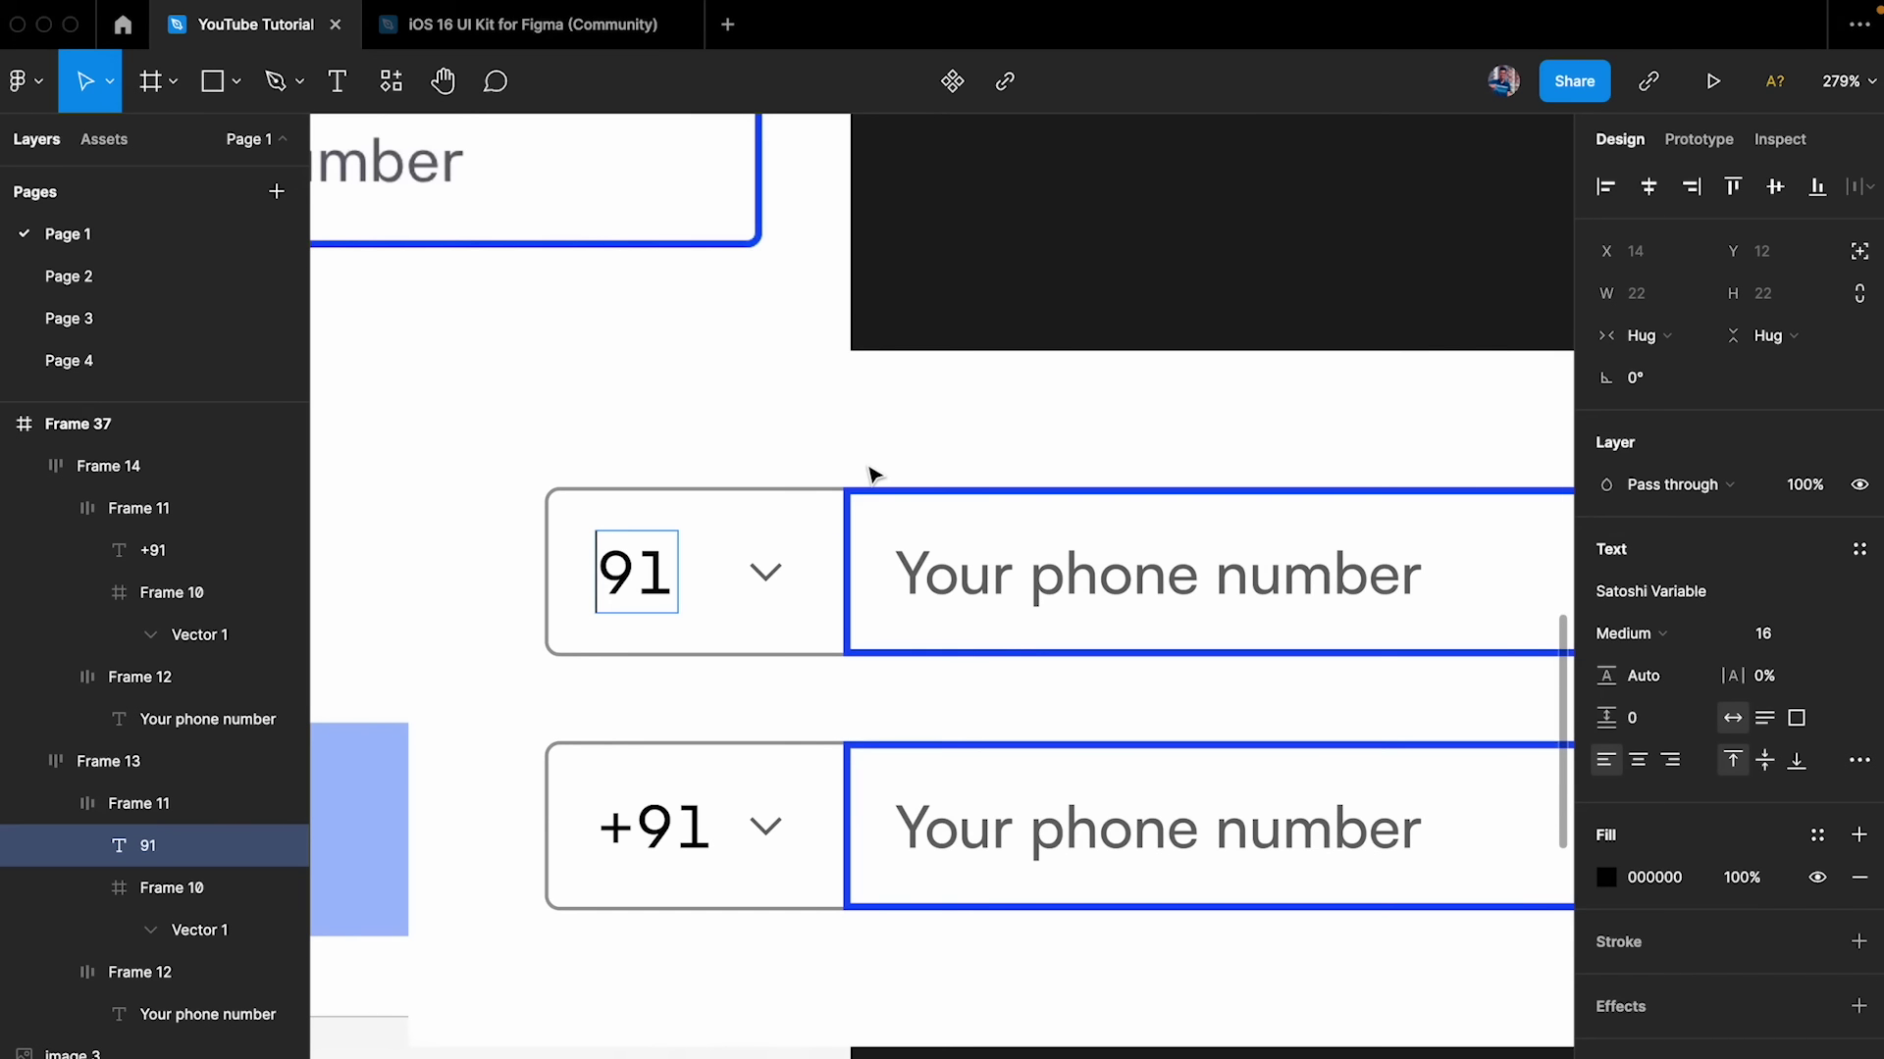
text(+)
- Examine the auto layout spacing mode and item gap of the upper row's country code box
click(802, 573)
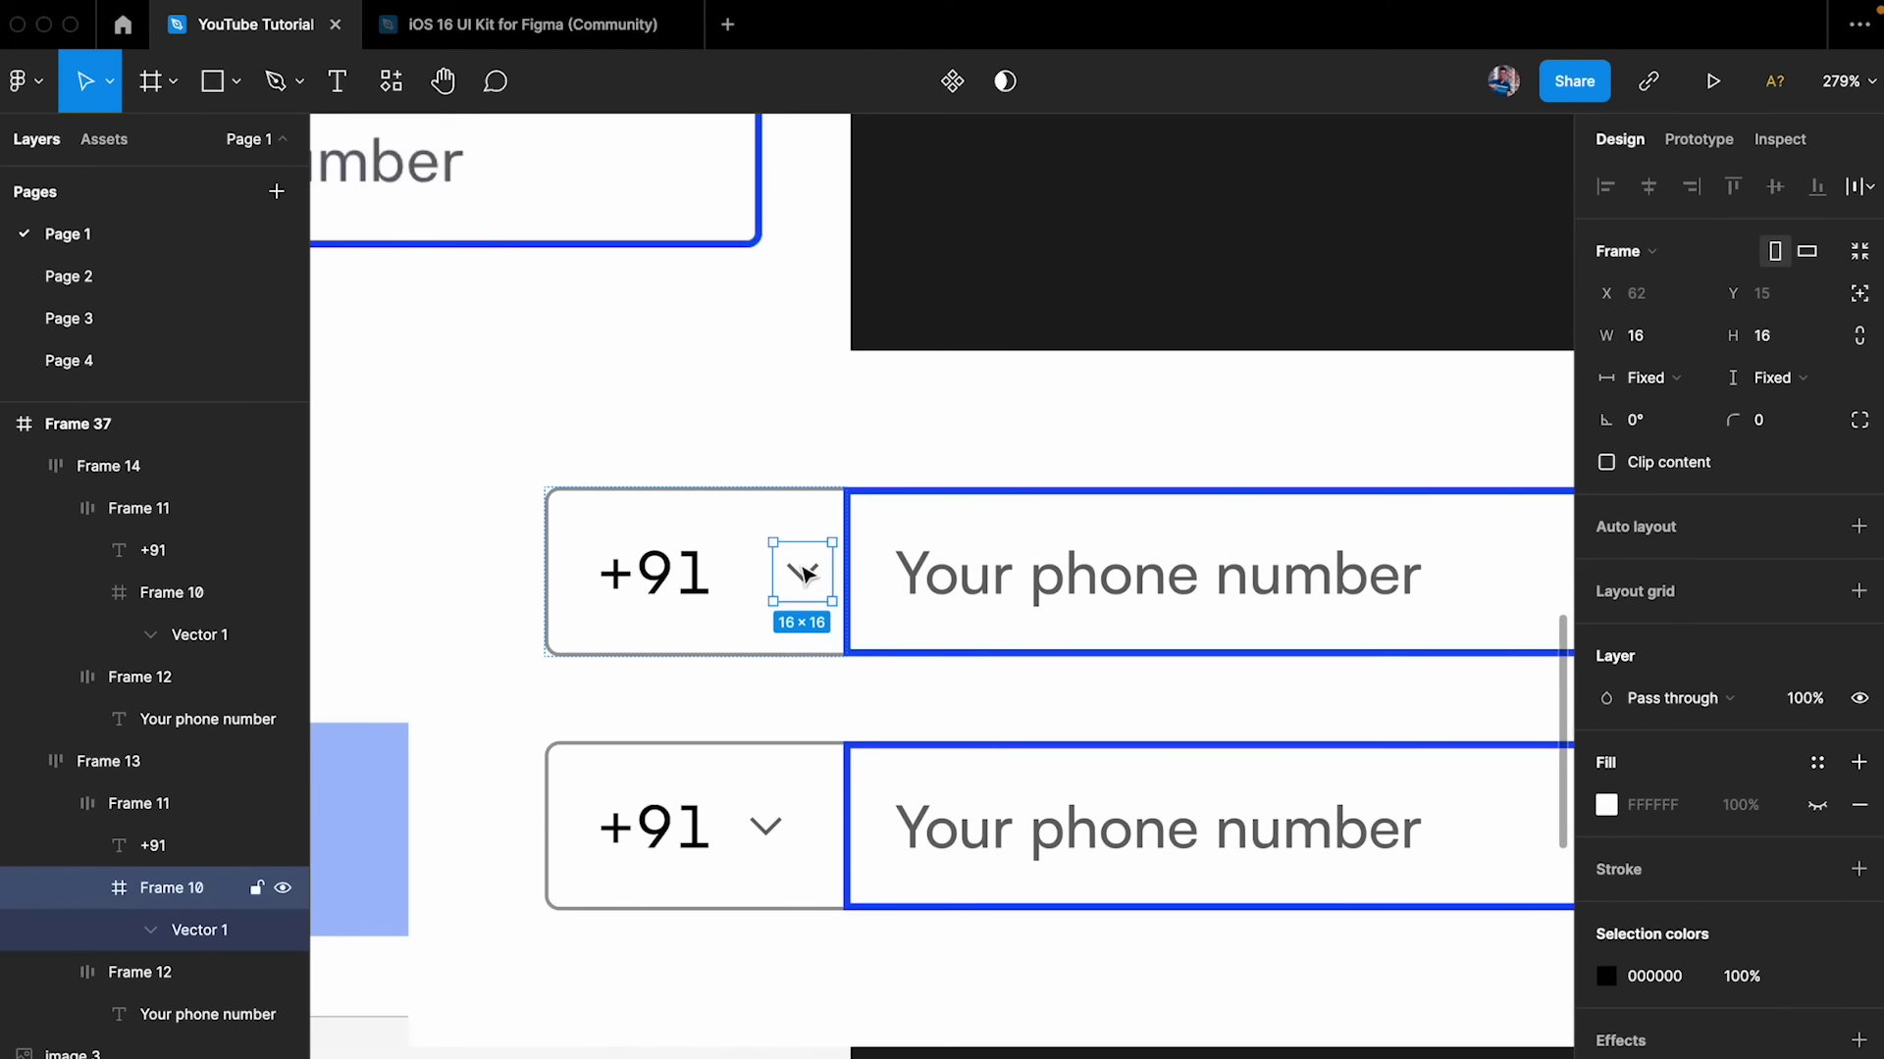
click(746, 530)
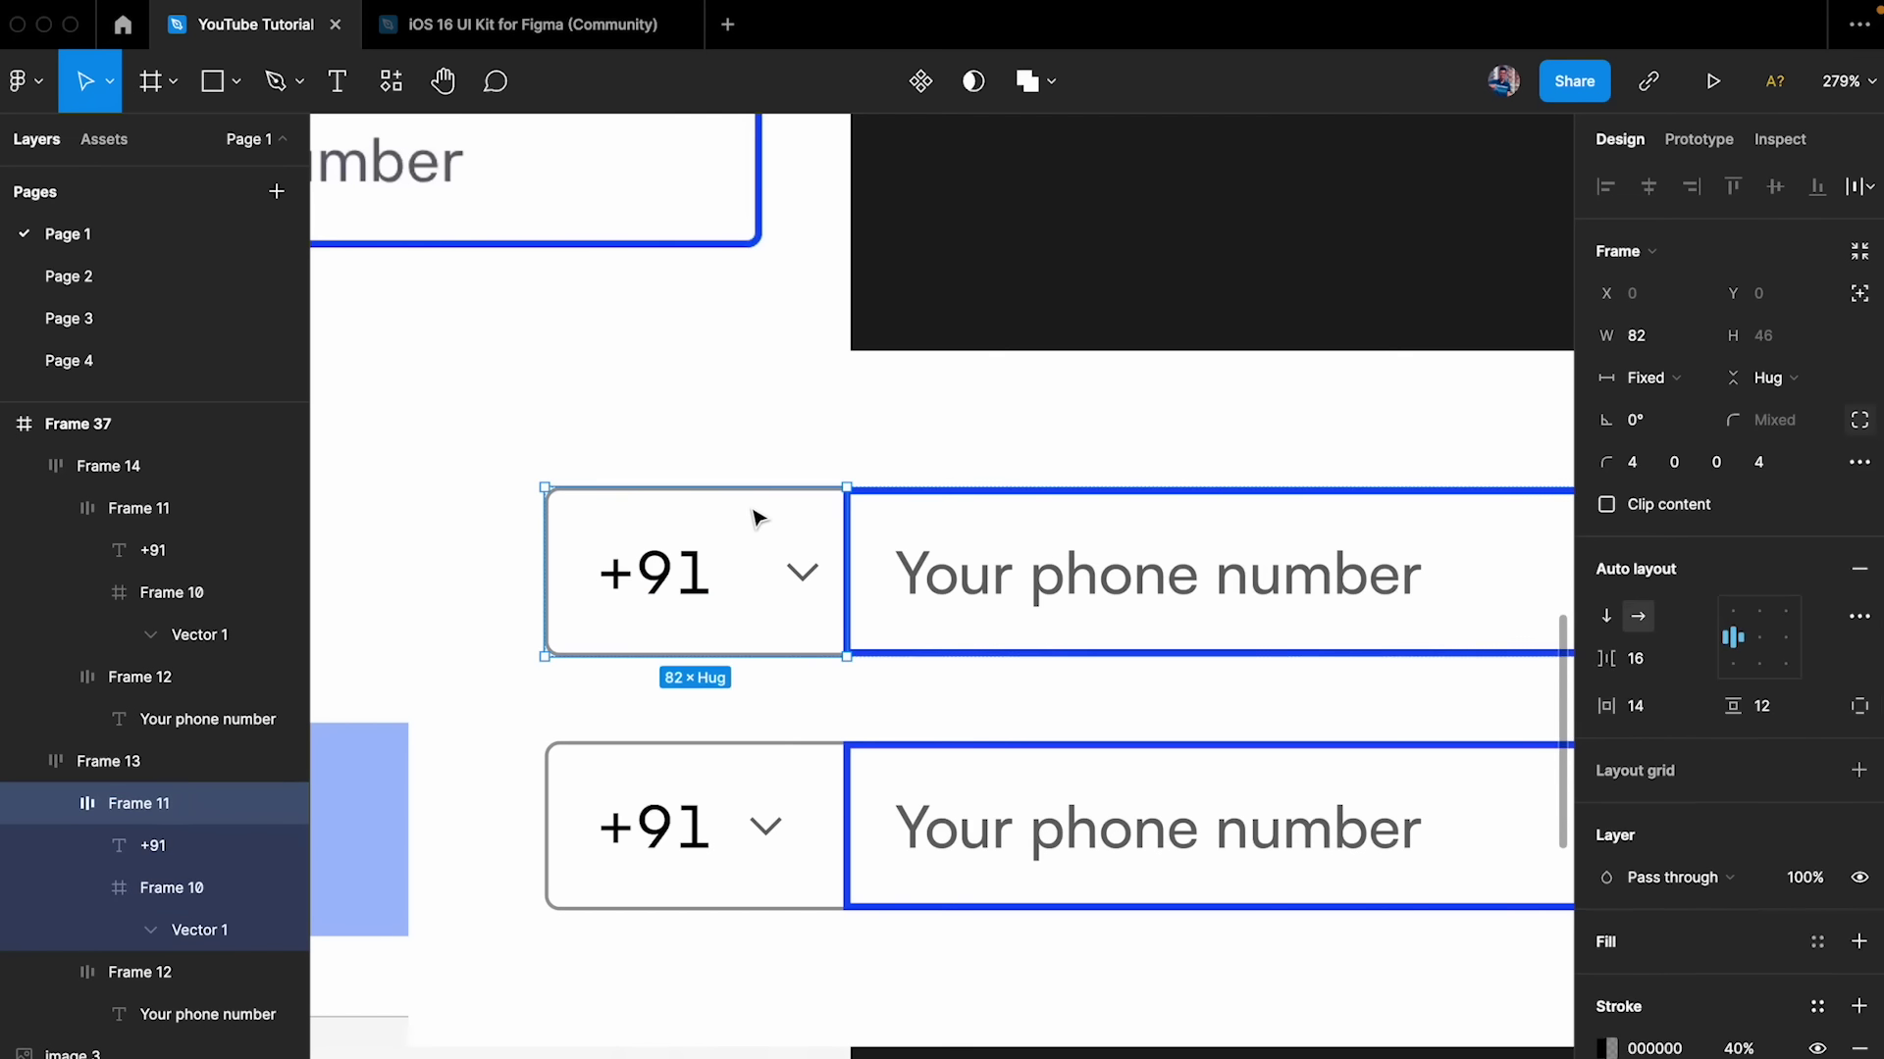
click(1859, 620)
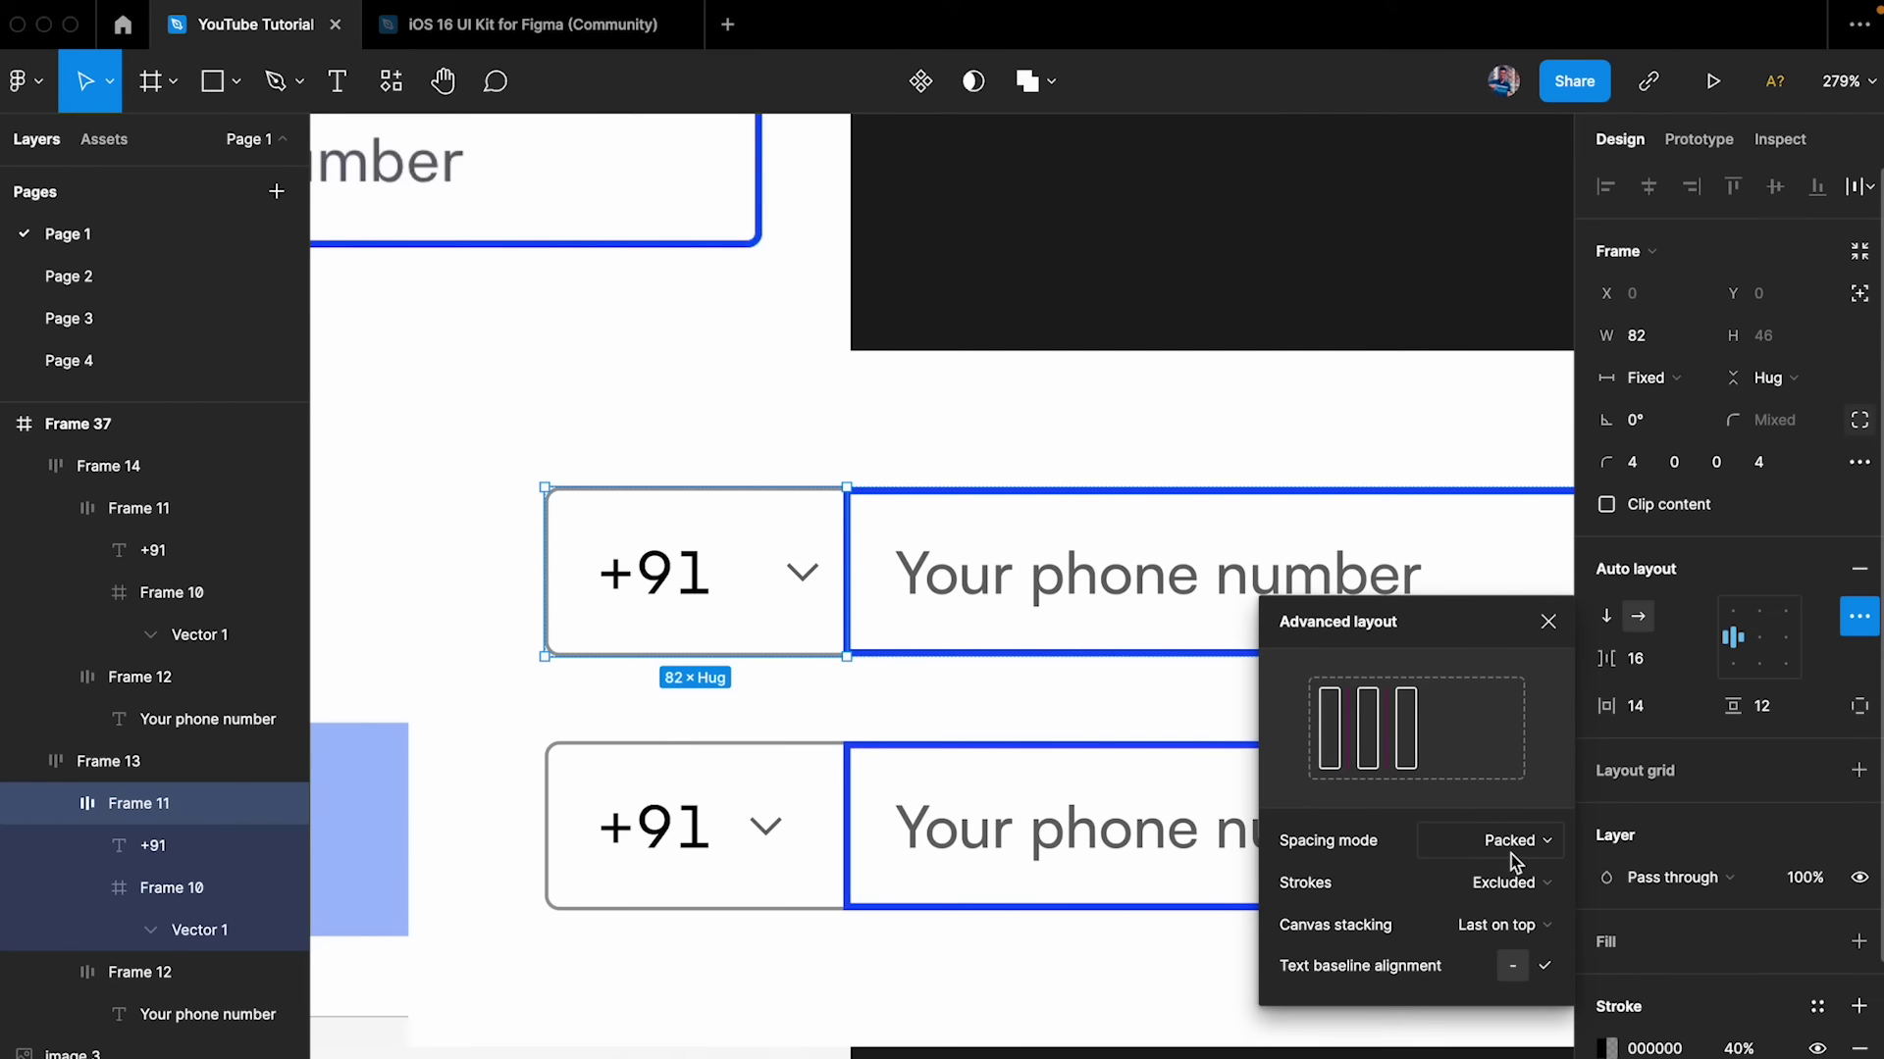
click(1069, 462)
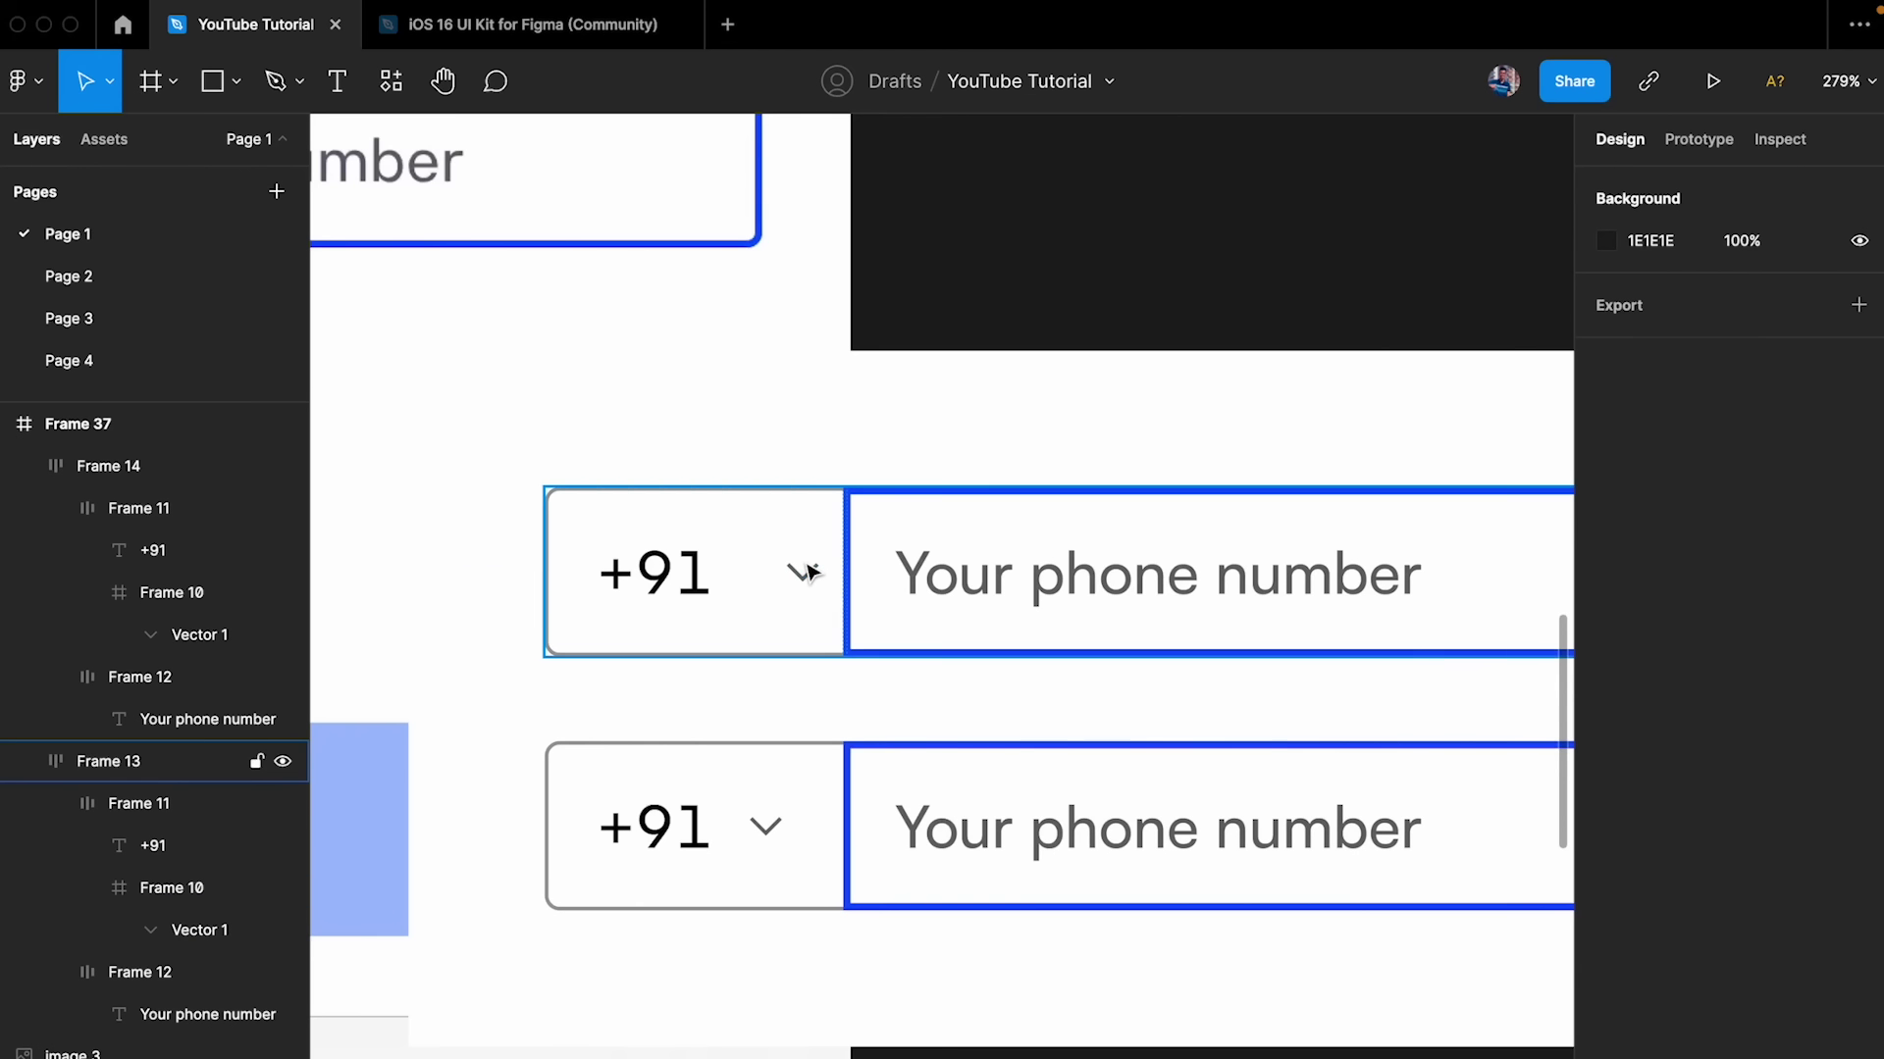
click(653, 589)
click(652, 589)
click(757, 593)
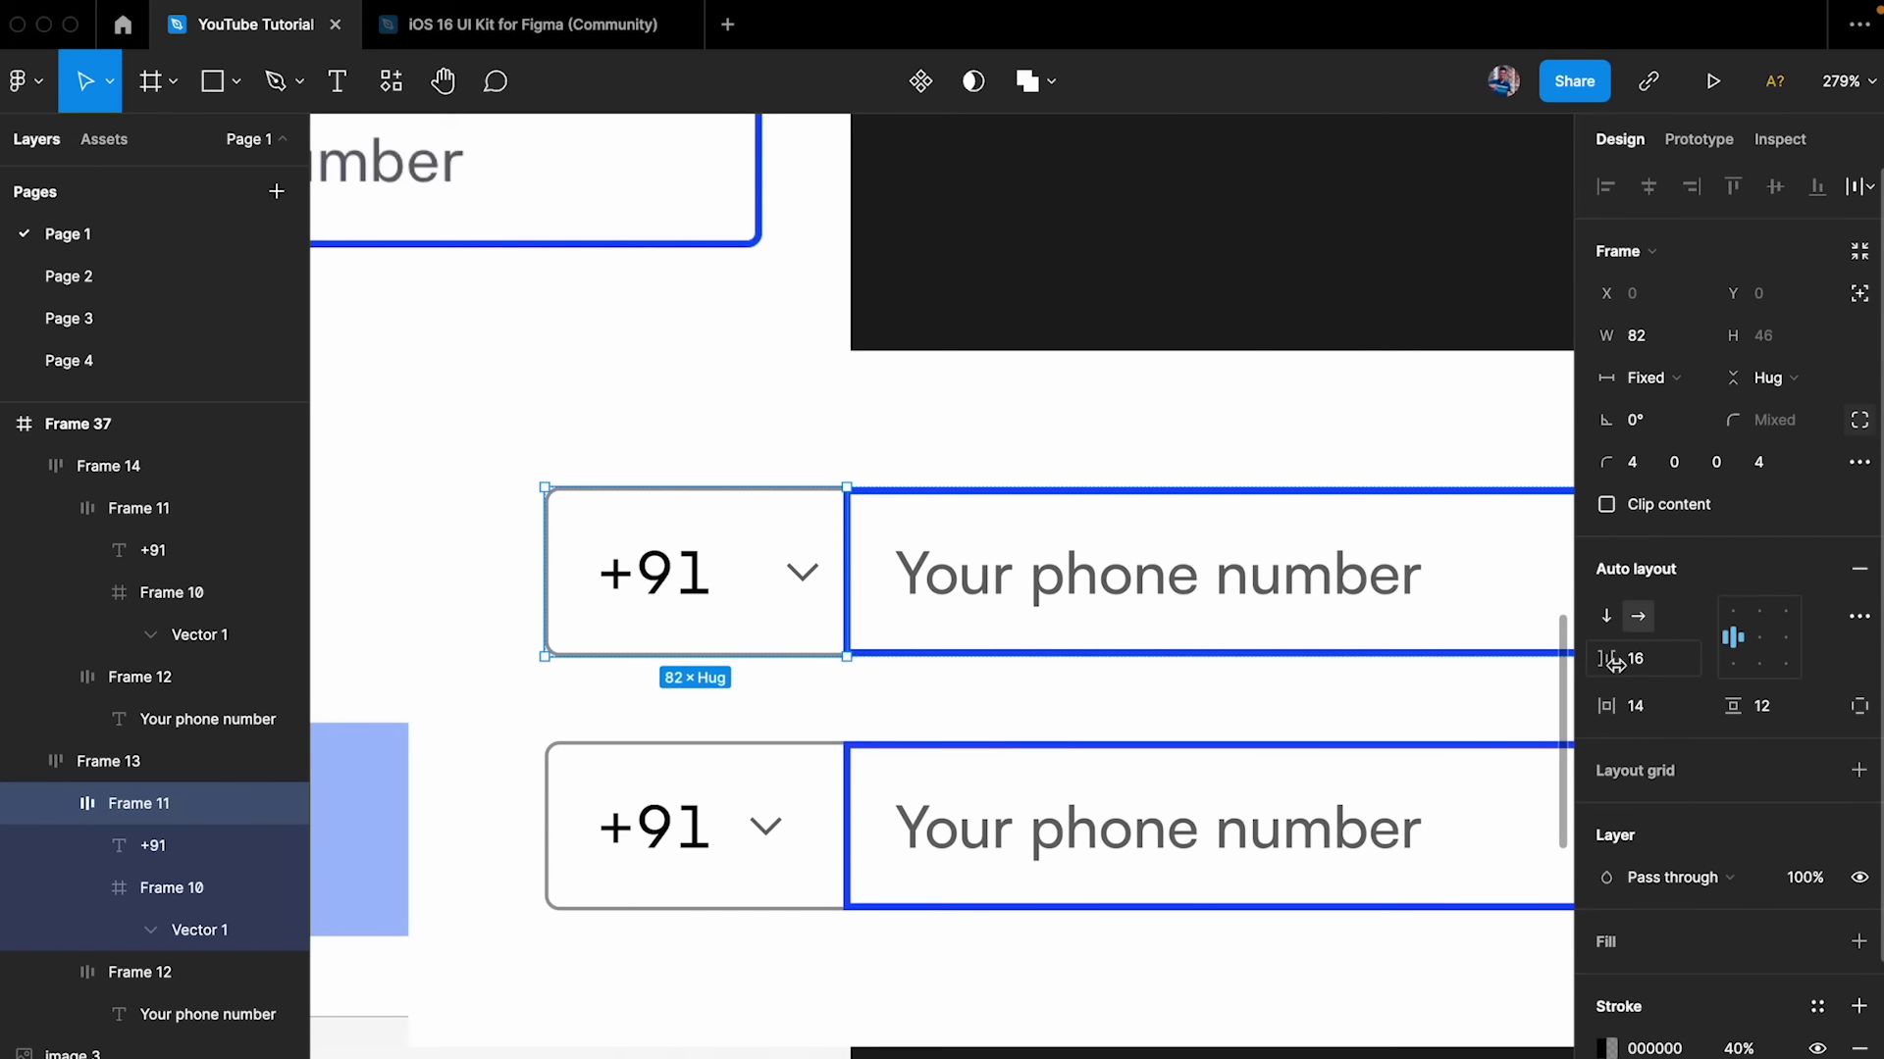
drag(1609, 662, 1620, 663)
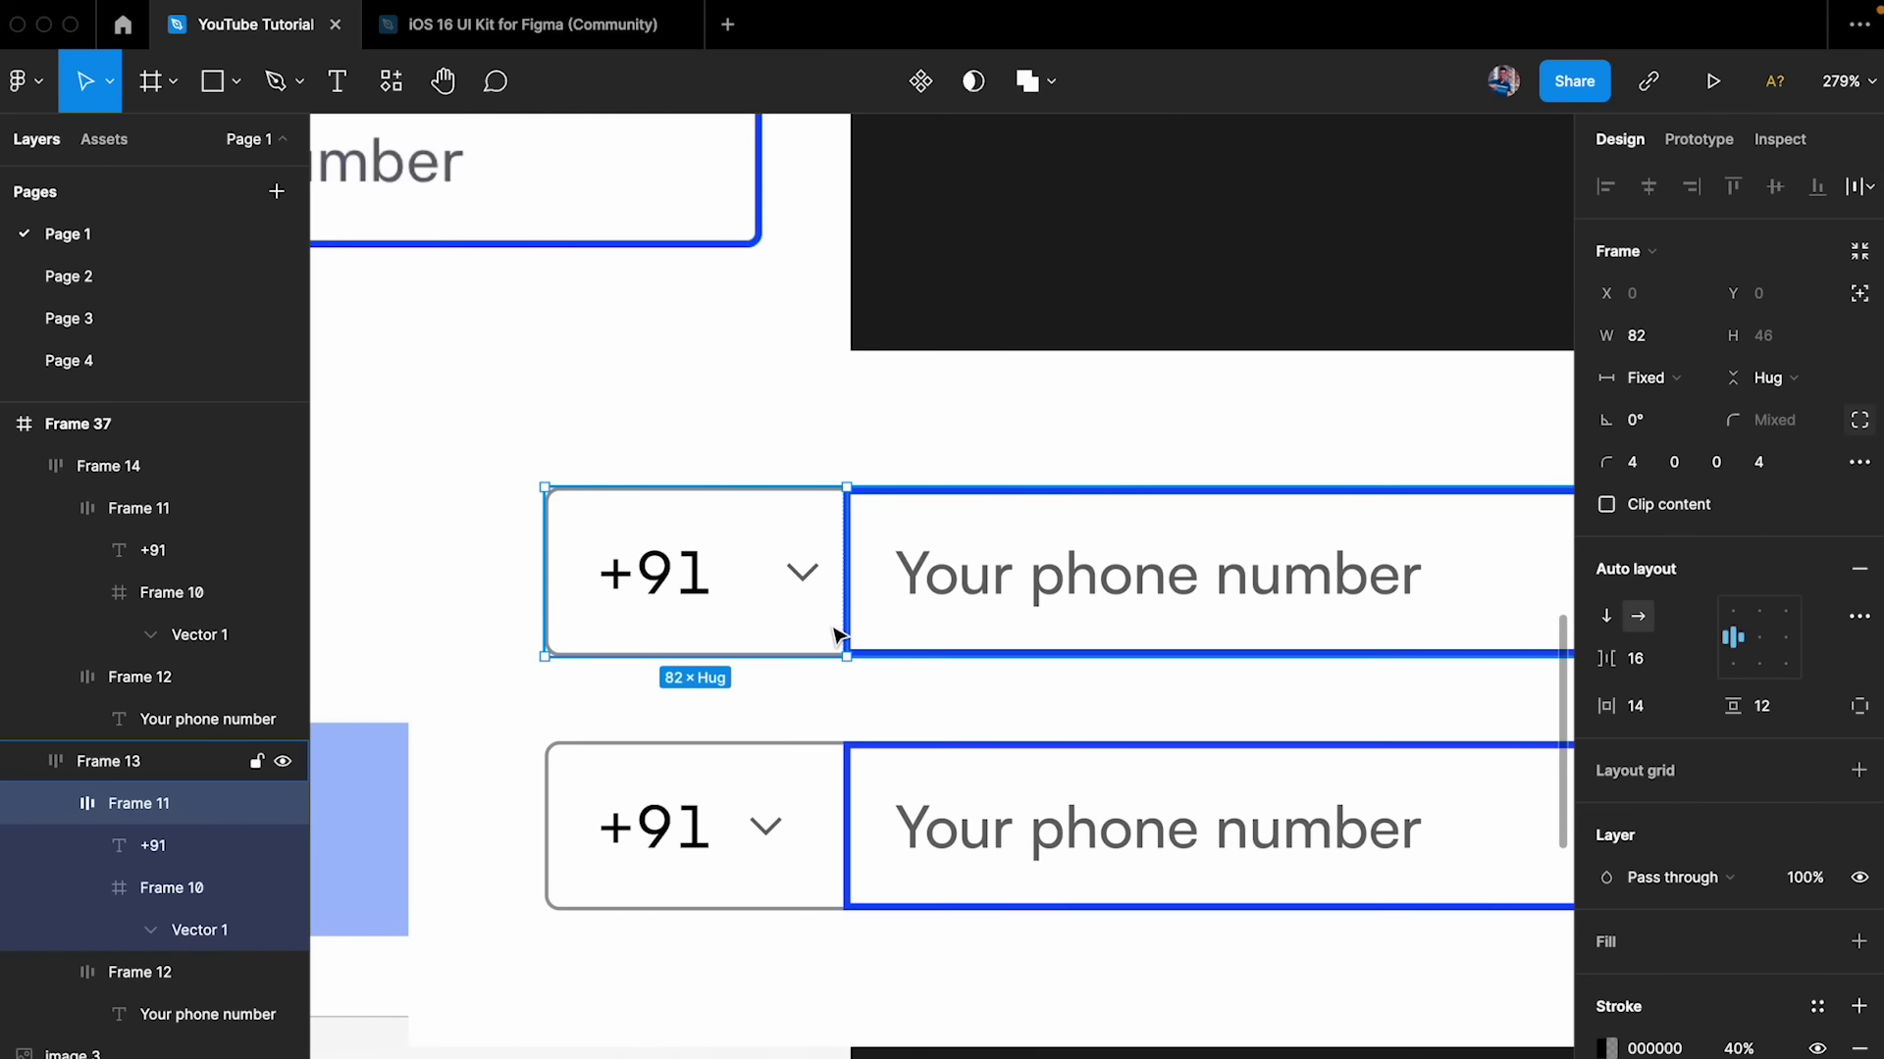
- Try the longer text +91asdas in the upper row's country code box, and undo it
double_click(655, 572)
key(Return)
key(Right)
text(asdas)
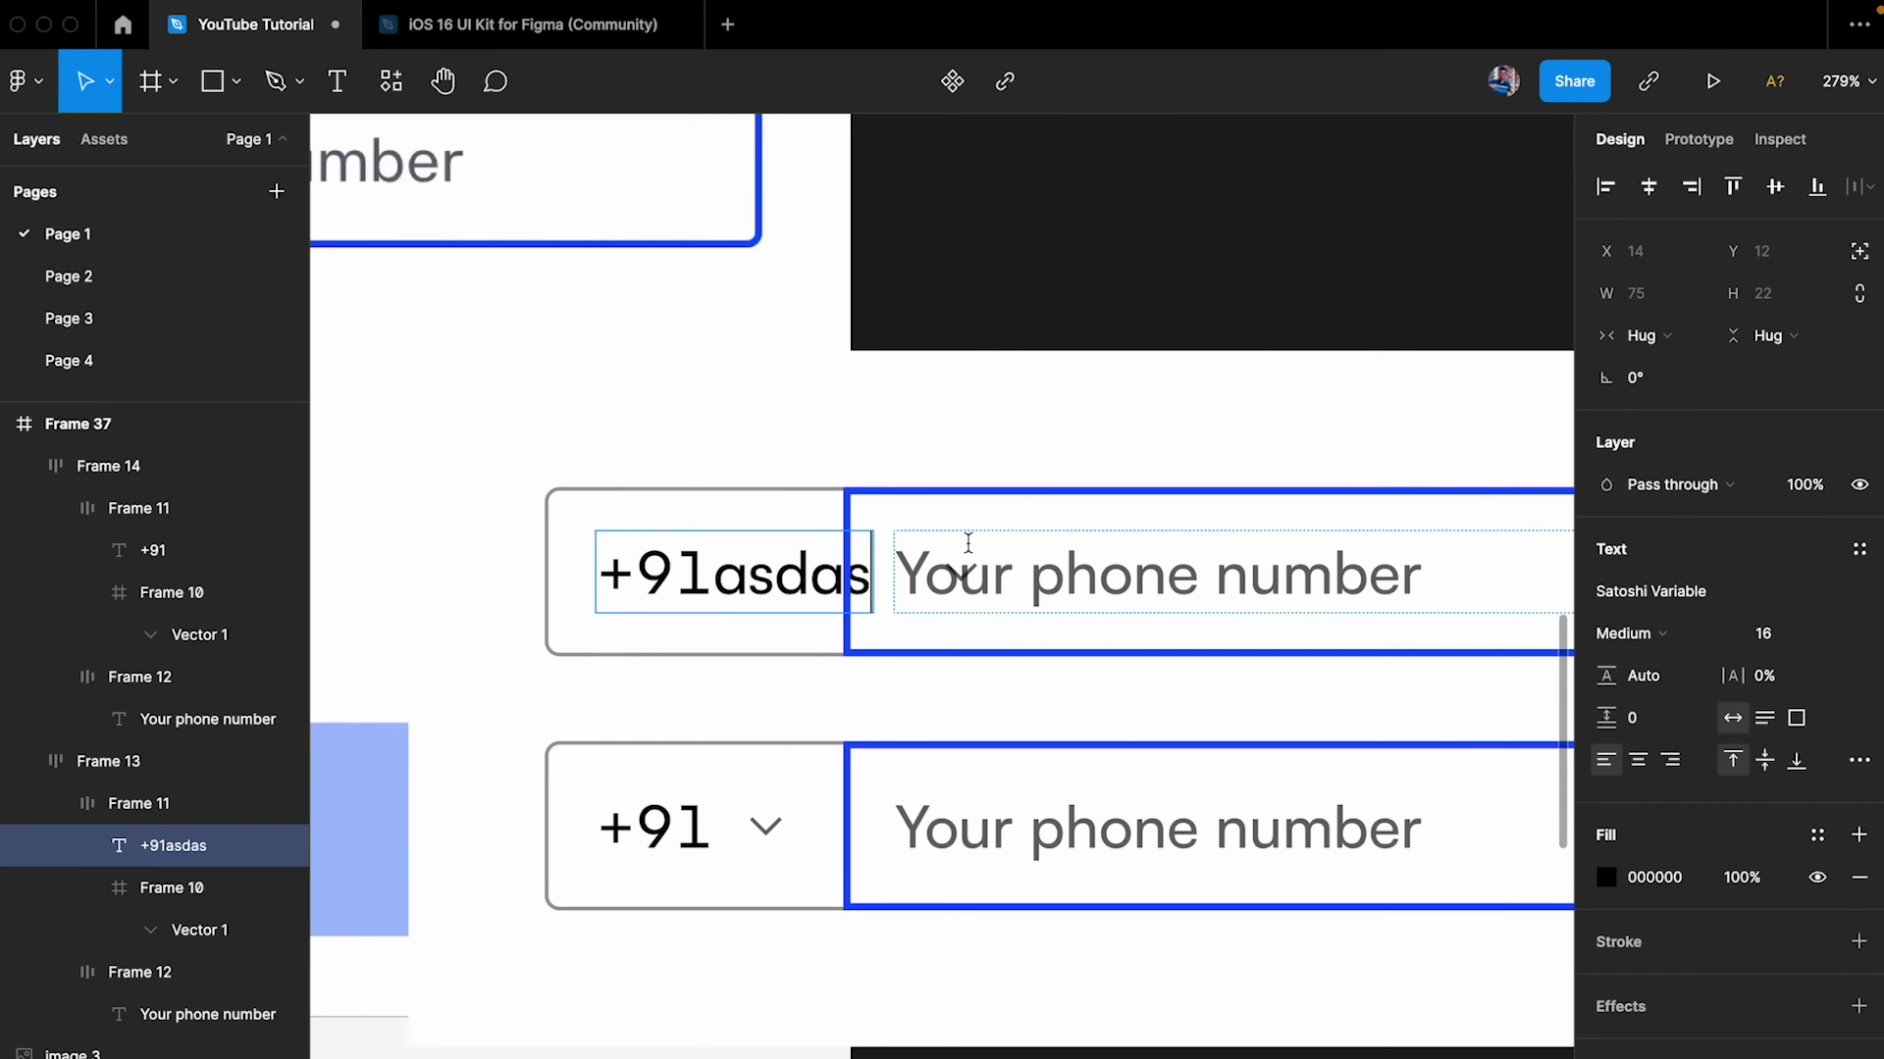
key(super+z)
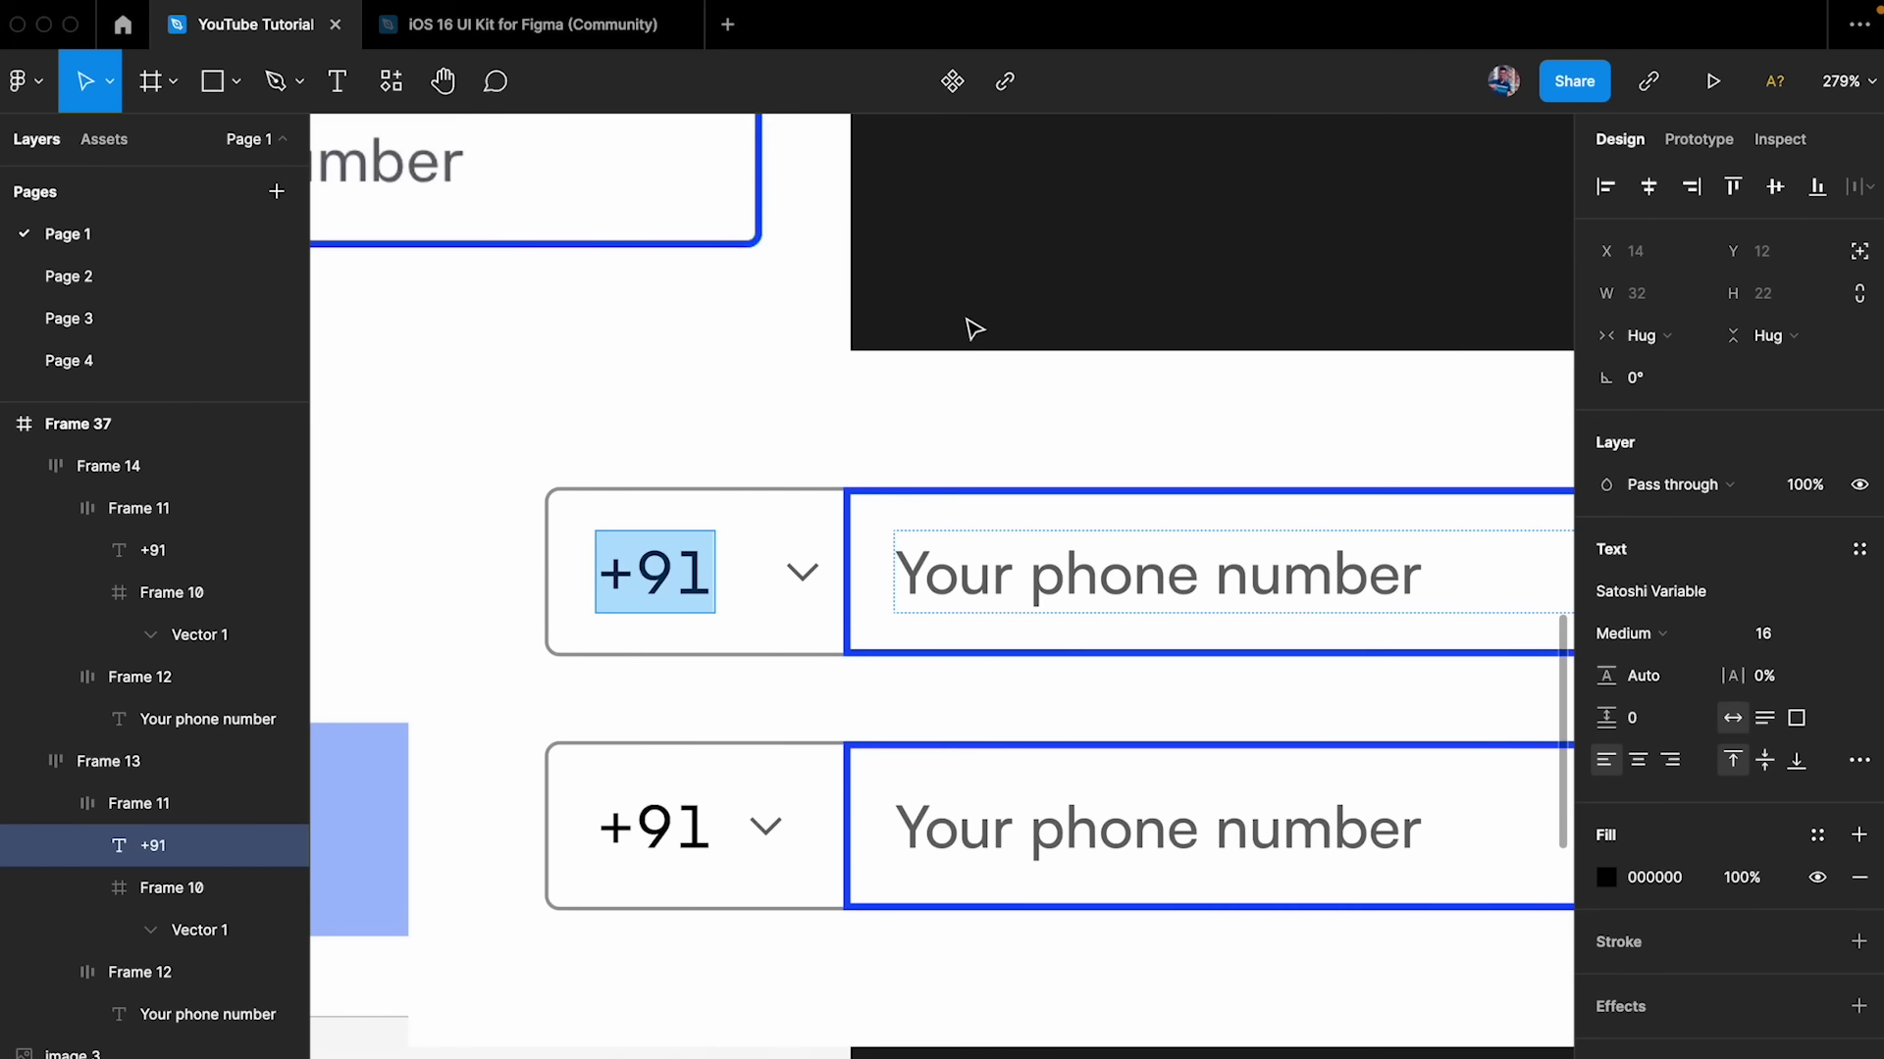
key(Escape)
- Examine the item spacing and padding of the lower row's country code box
click(686, 796)
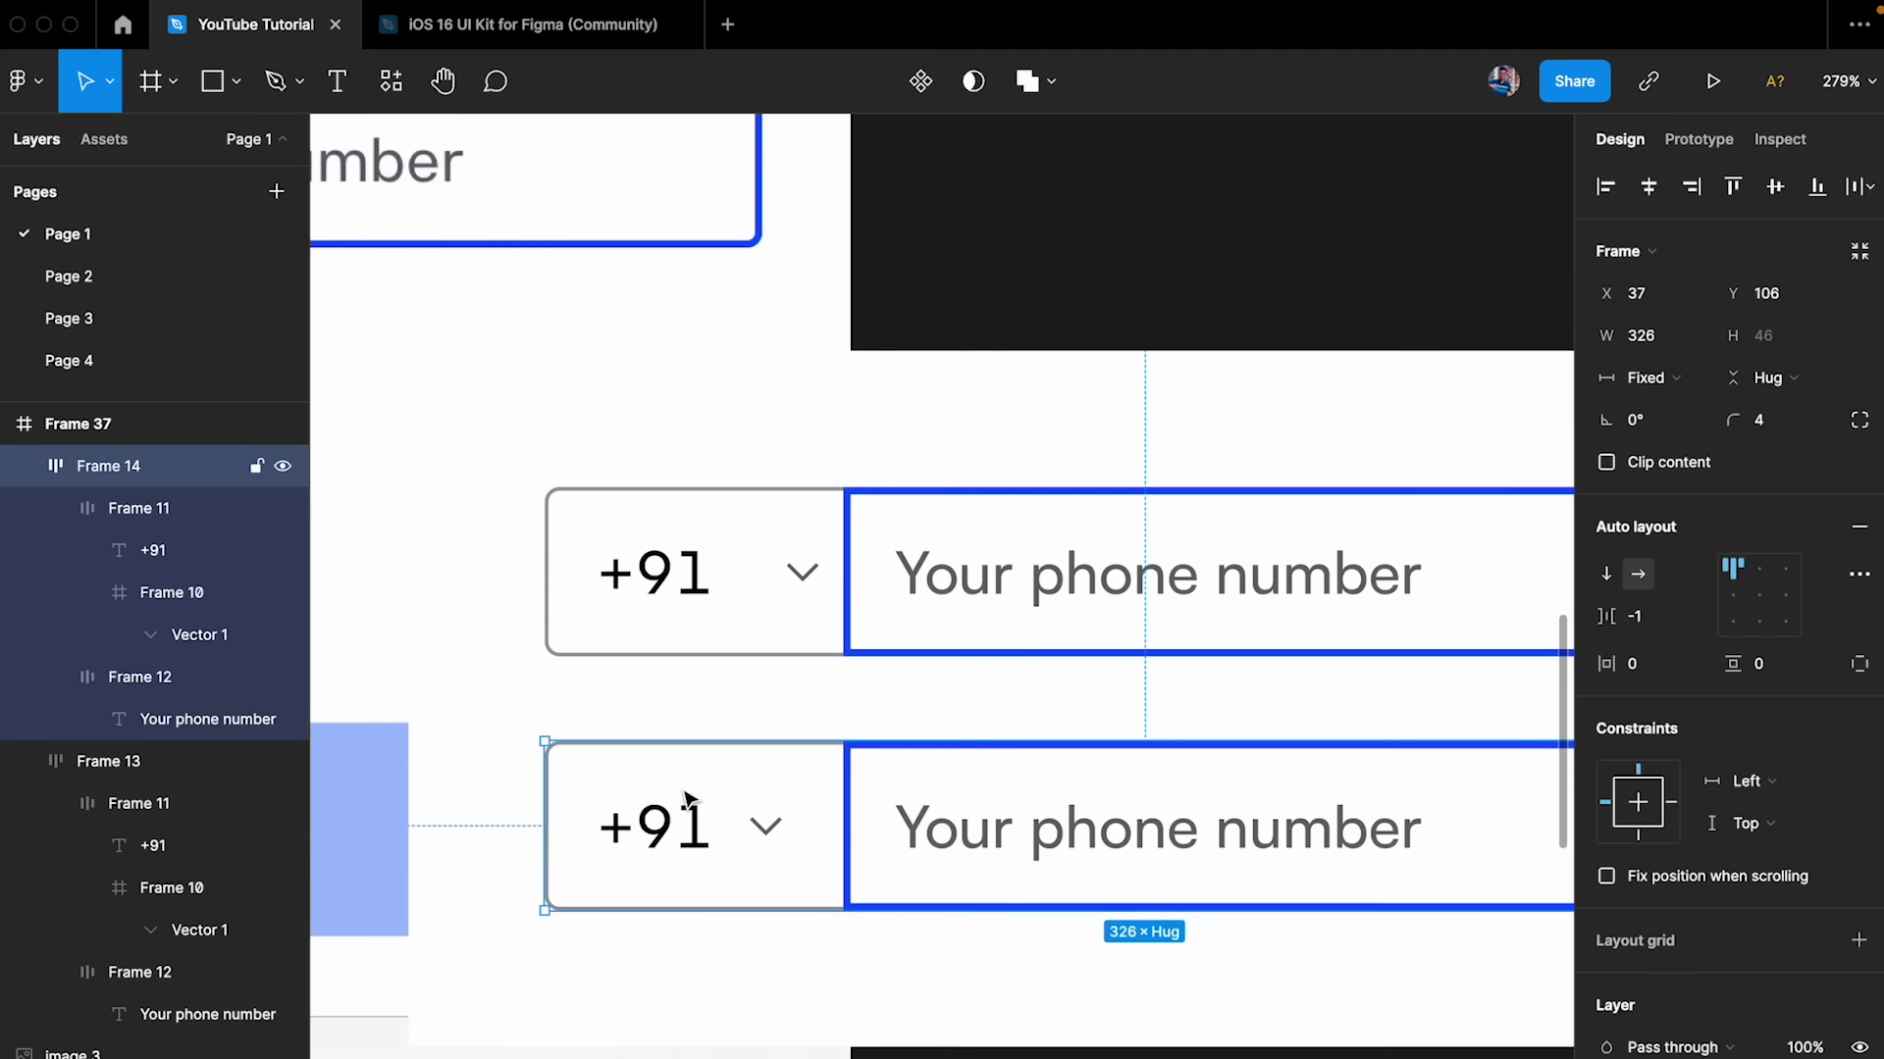
click(686, 797)
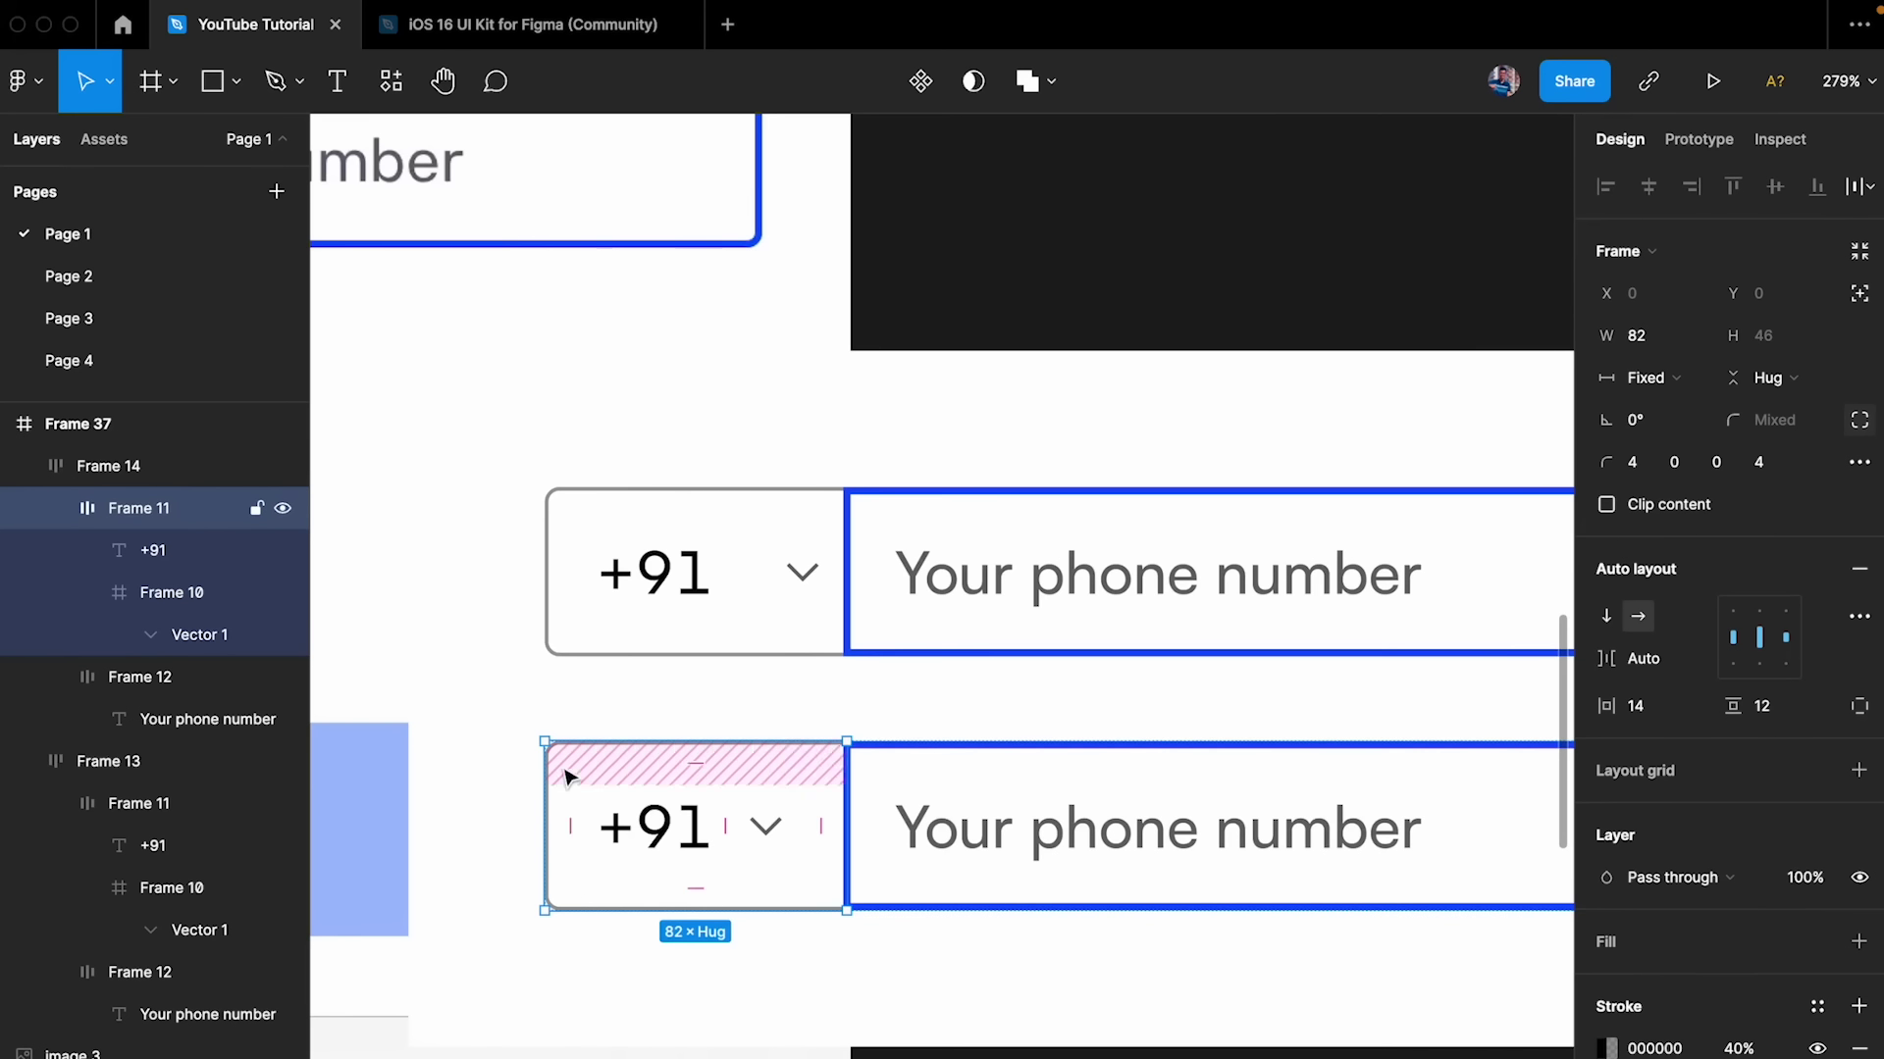
click(1609, 707)
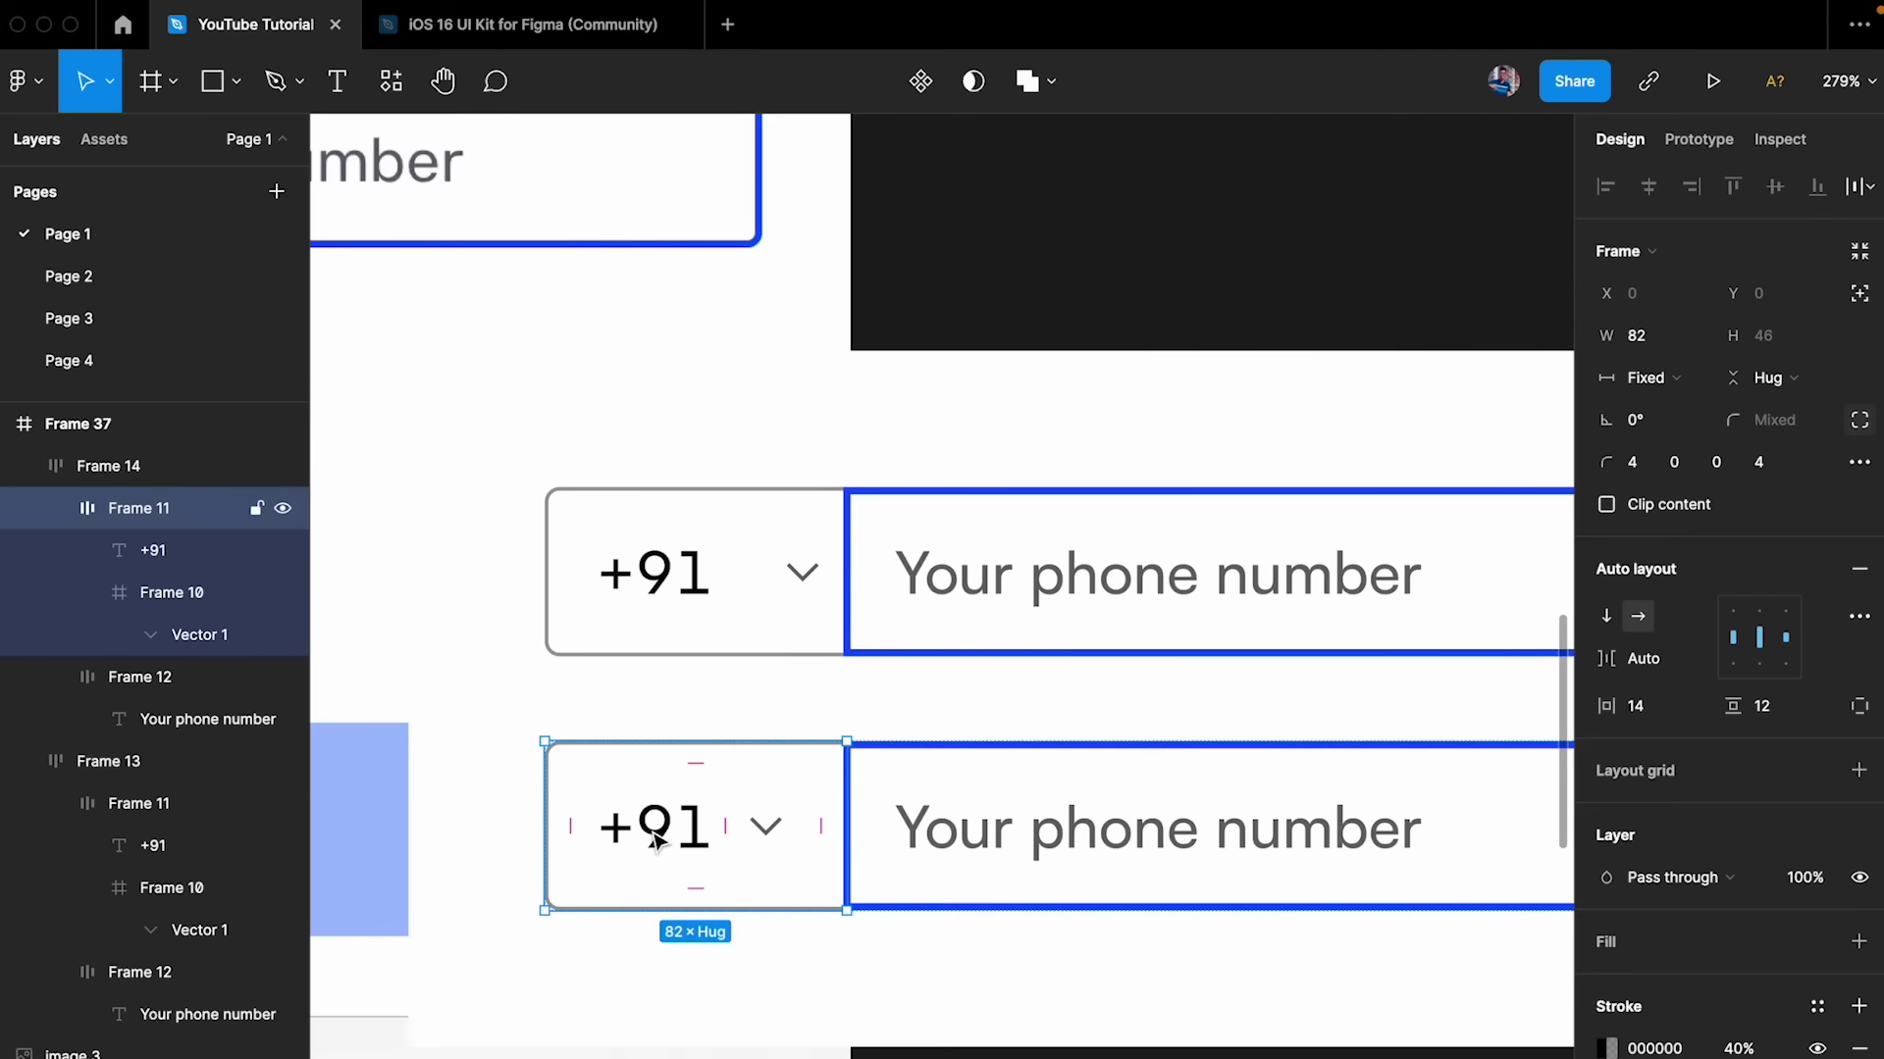
- Change the lower row's country code to +1
double_click(701, 832)
key(Escape)
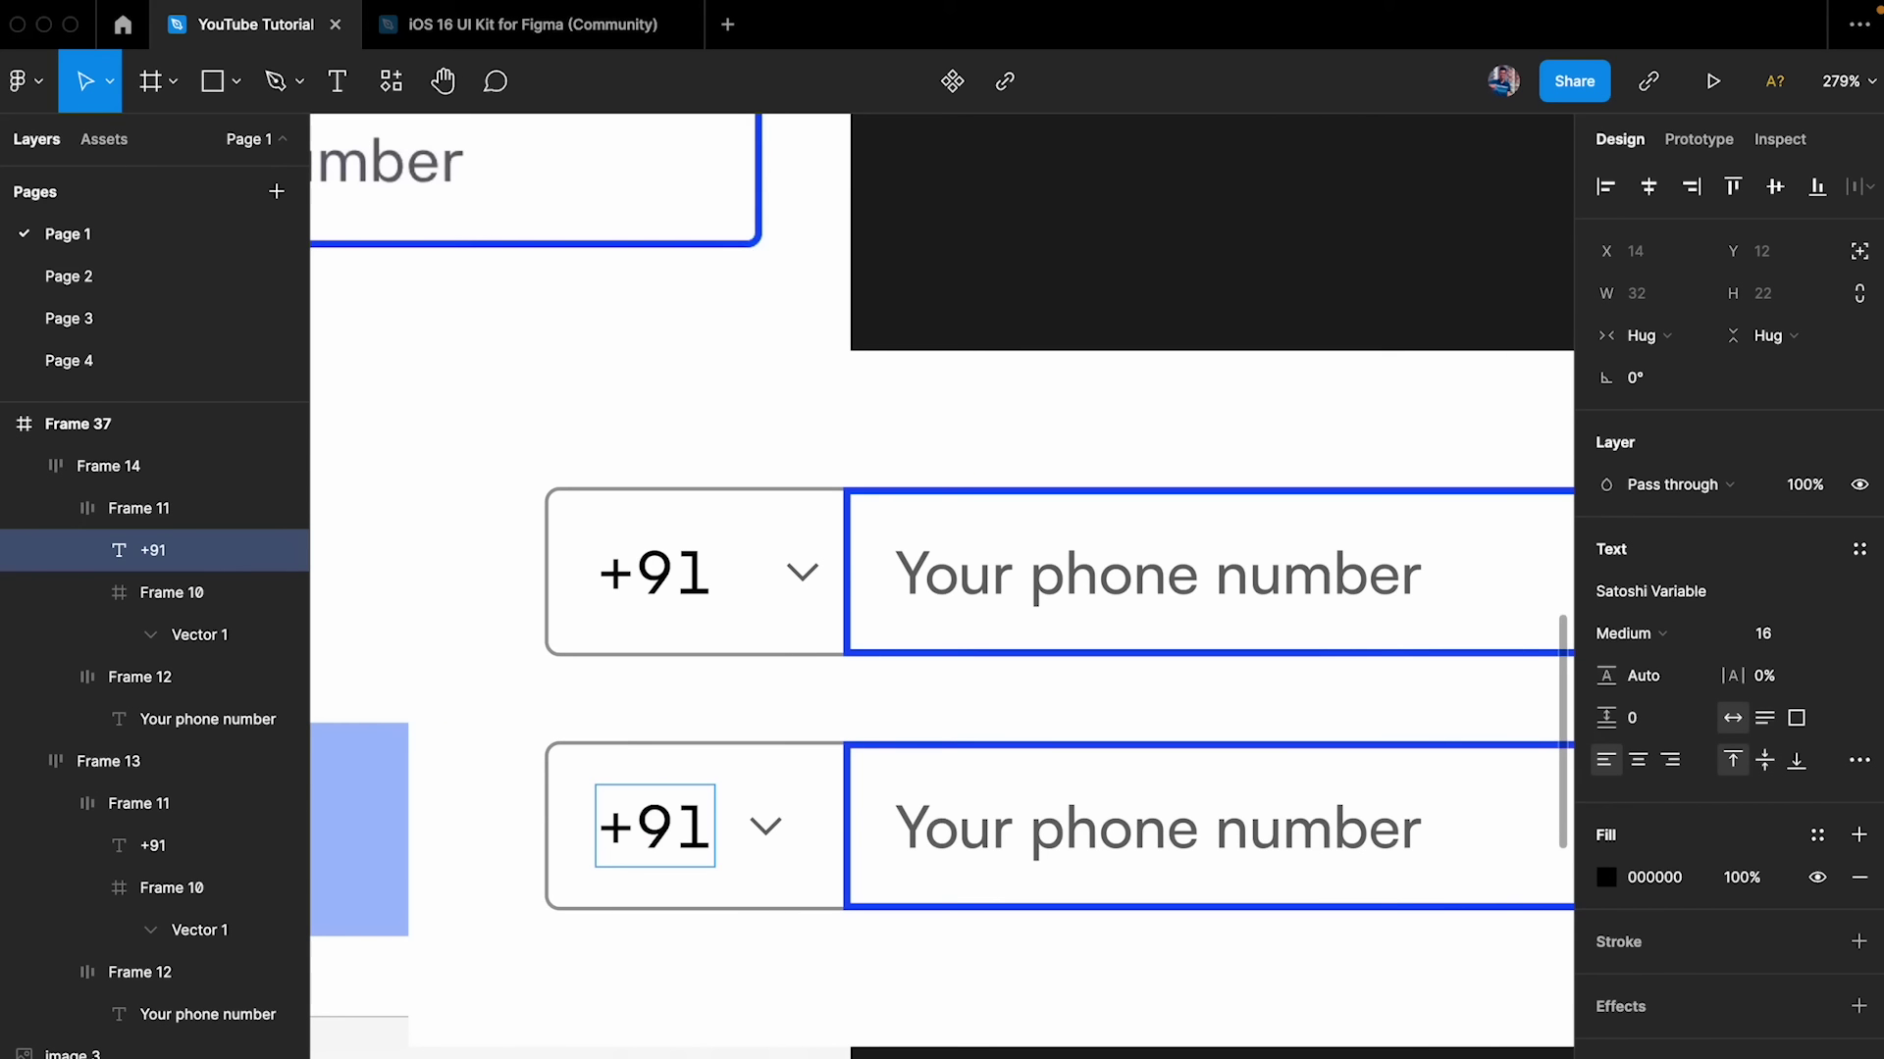
key(BackSpace)
key(BackSpace)
text(1)
key(Escape)
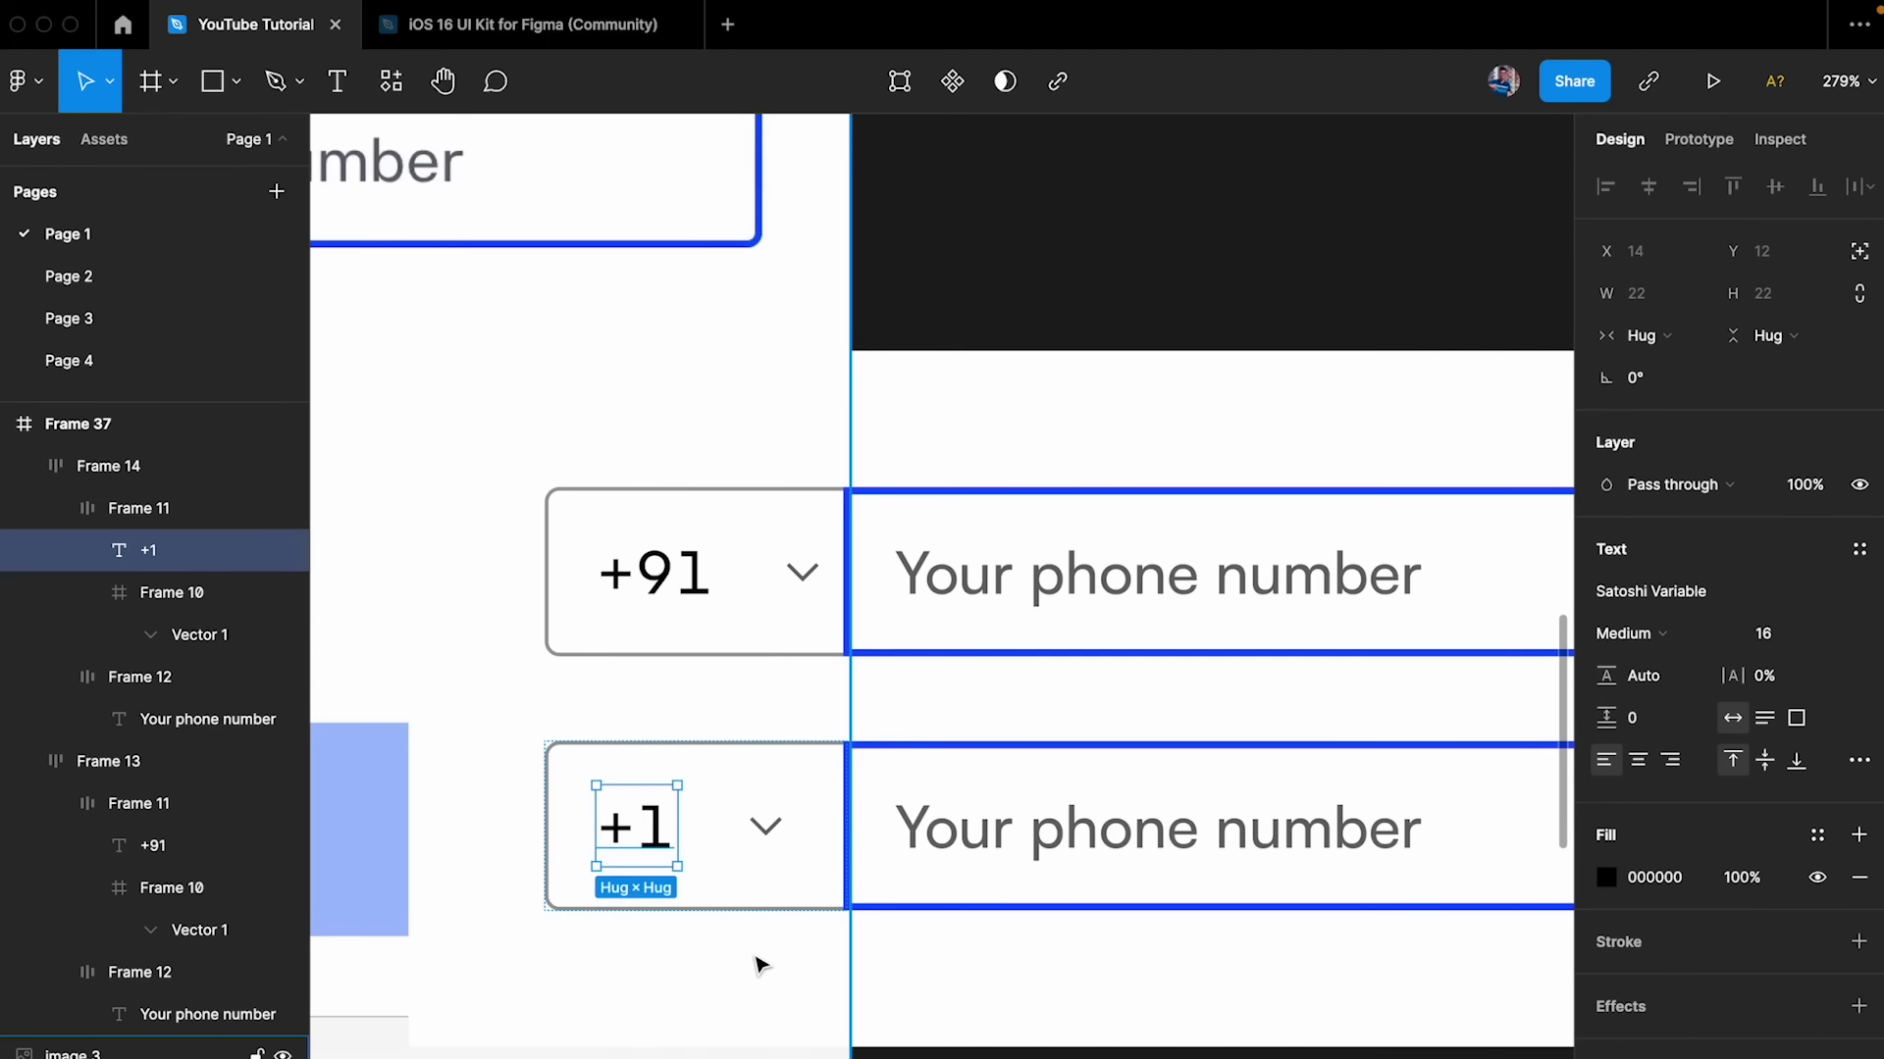
- Replace the lower row's country code with the three-digit code +111
double_click(645, 817)
key(Right)
key(BackSpace)
key(BackSpace)
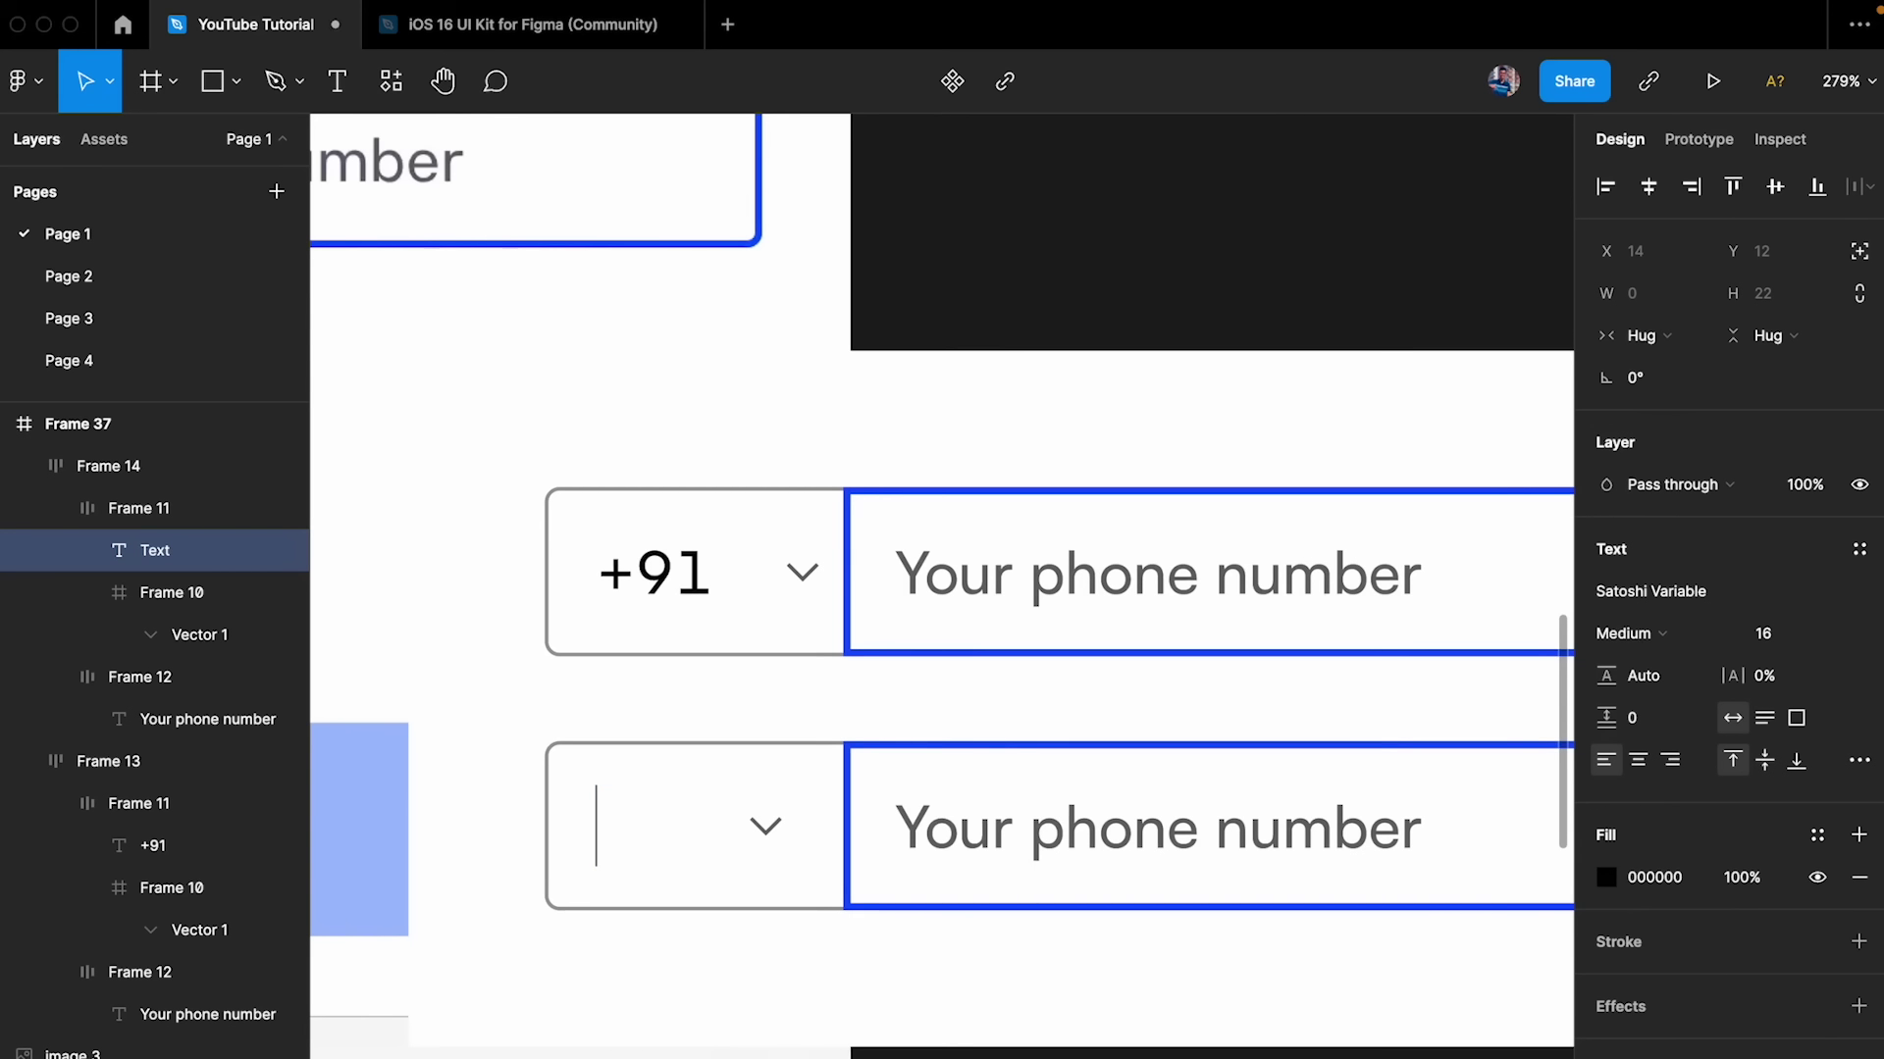
text(+111)
key(Escape)
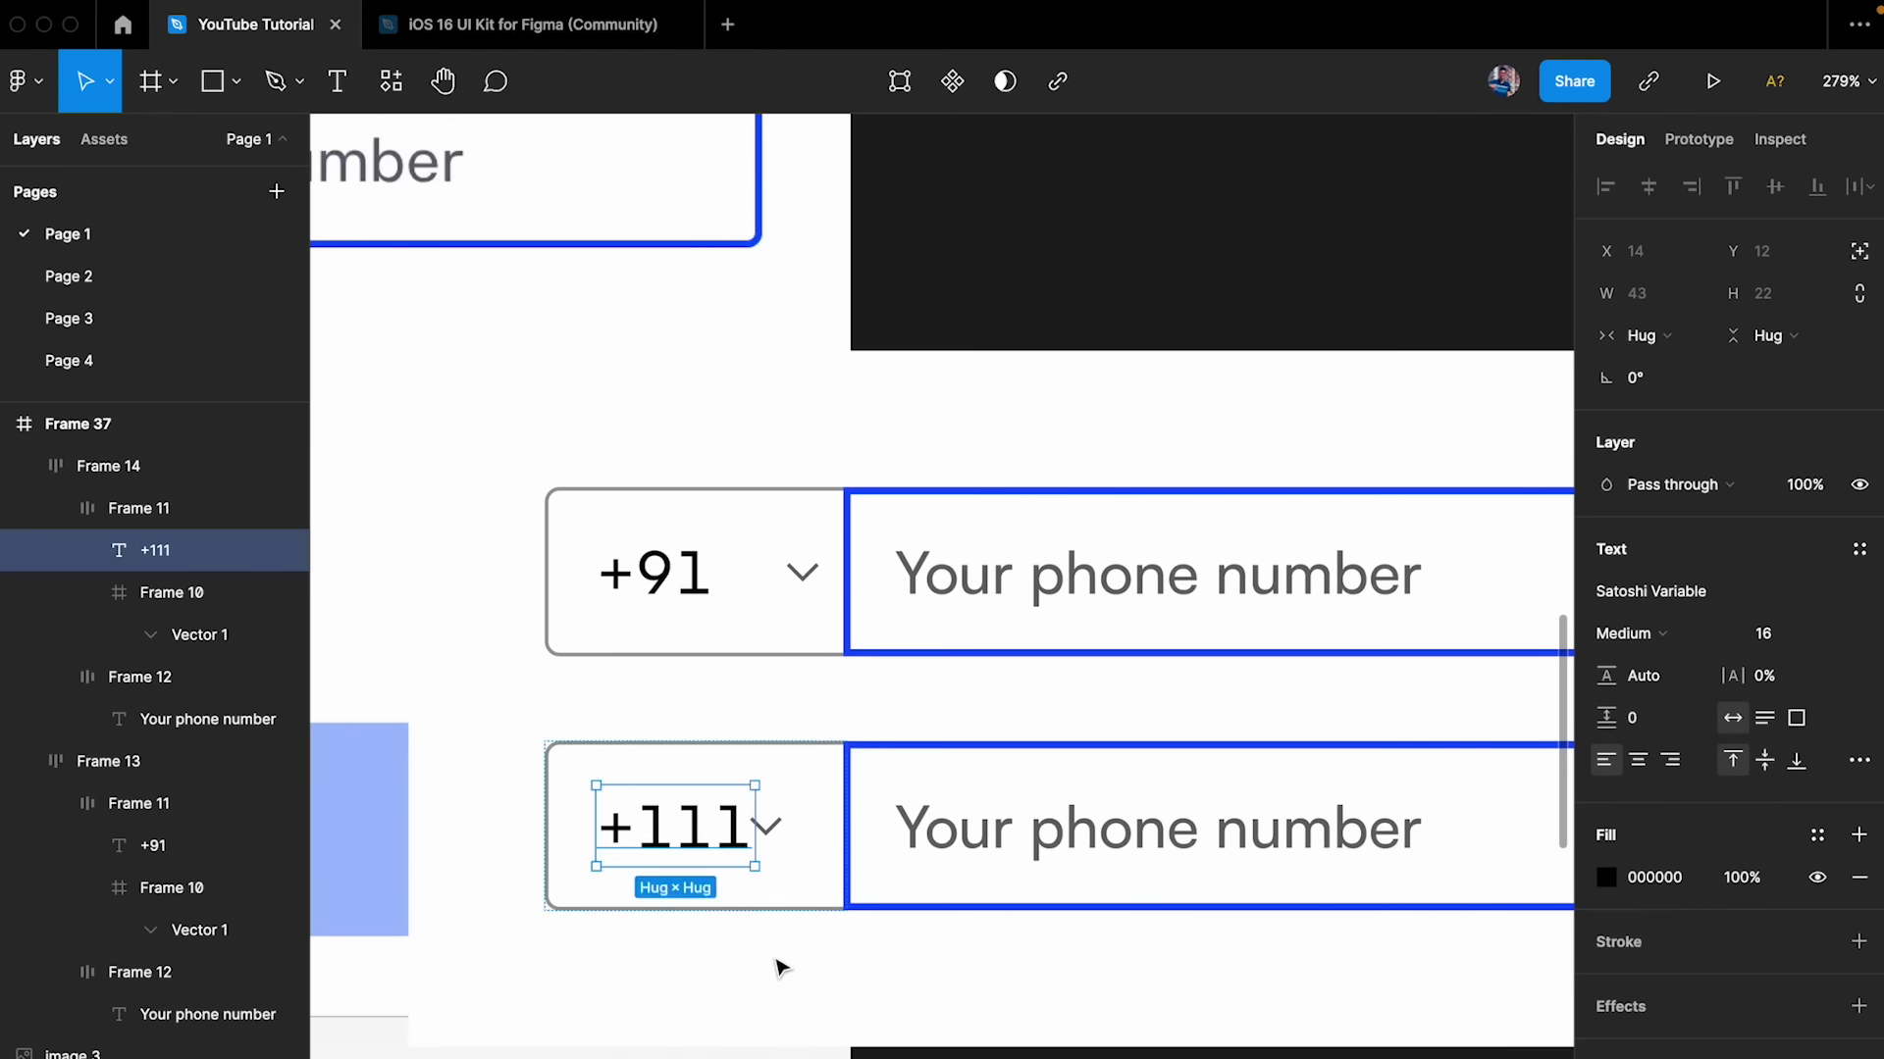
click(774, 967)
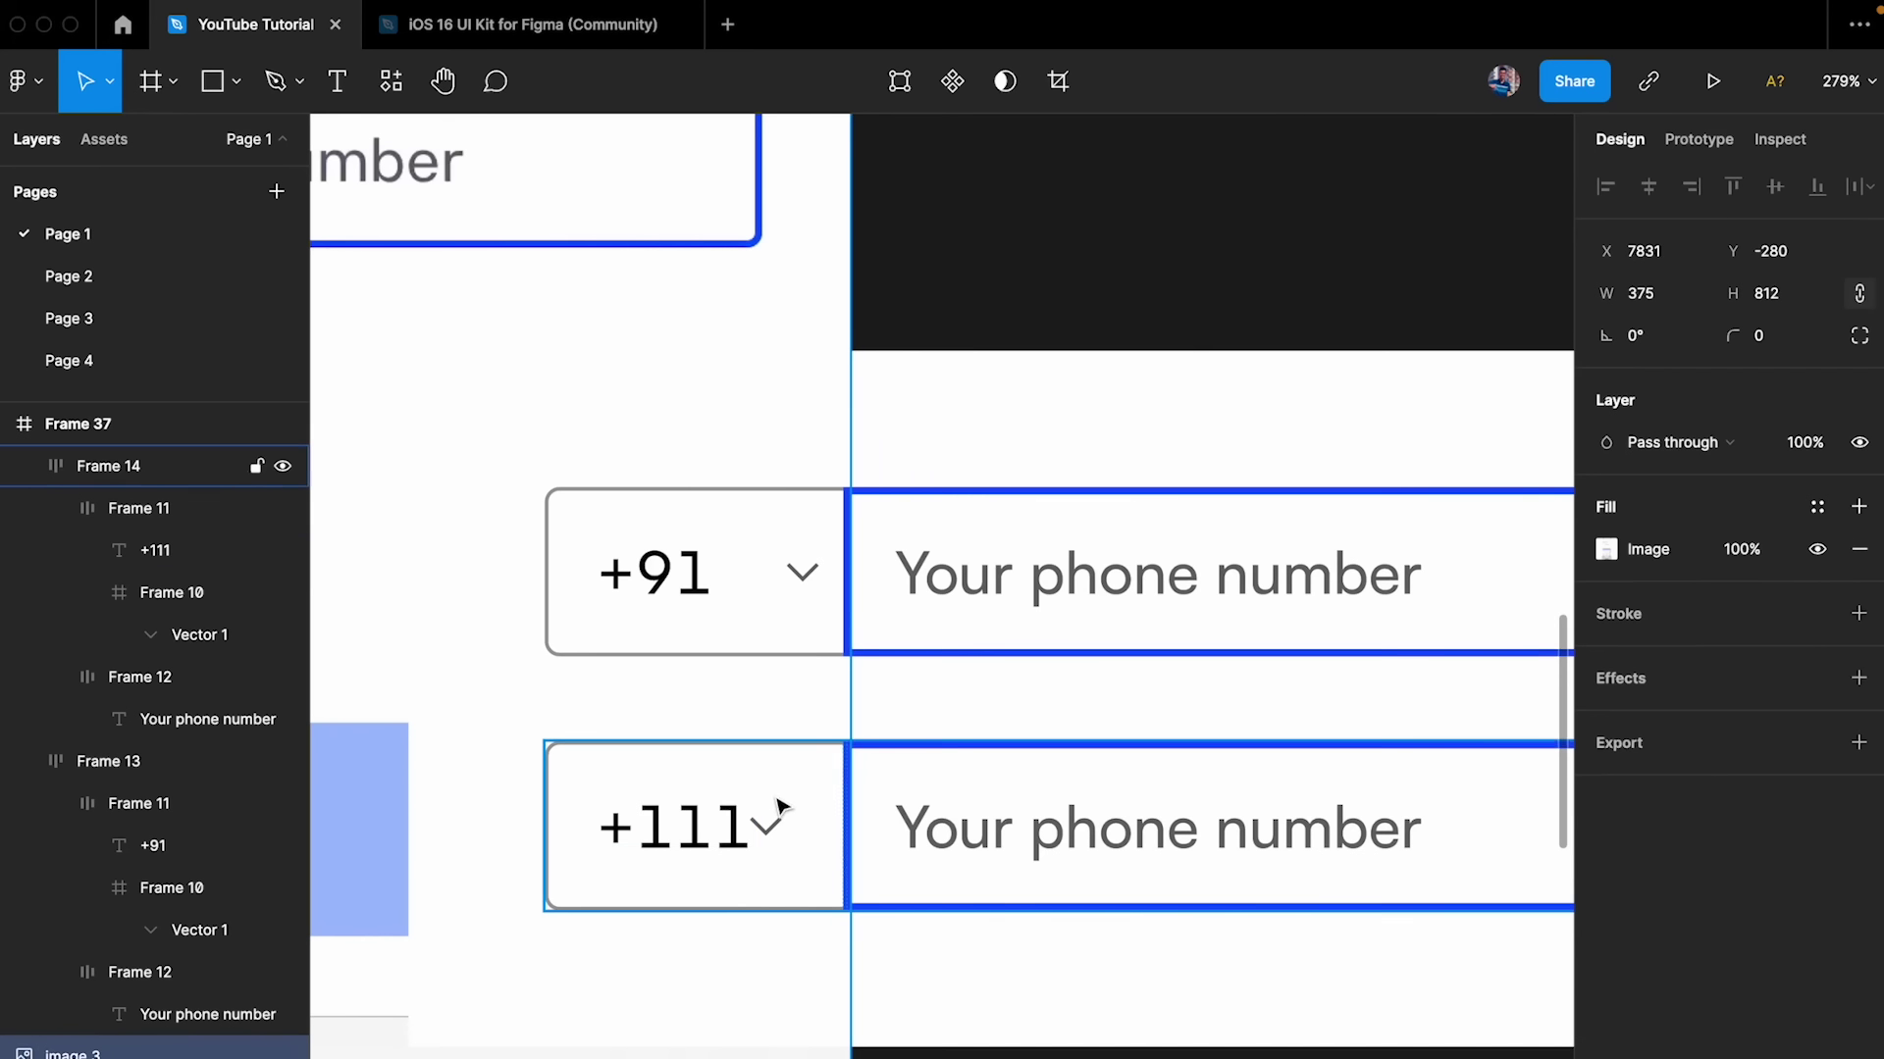
- Widen the lower row's country code box to about 95
click(972, 824)
click(722, 783)
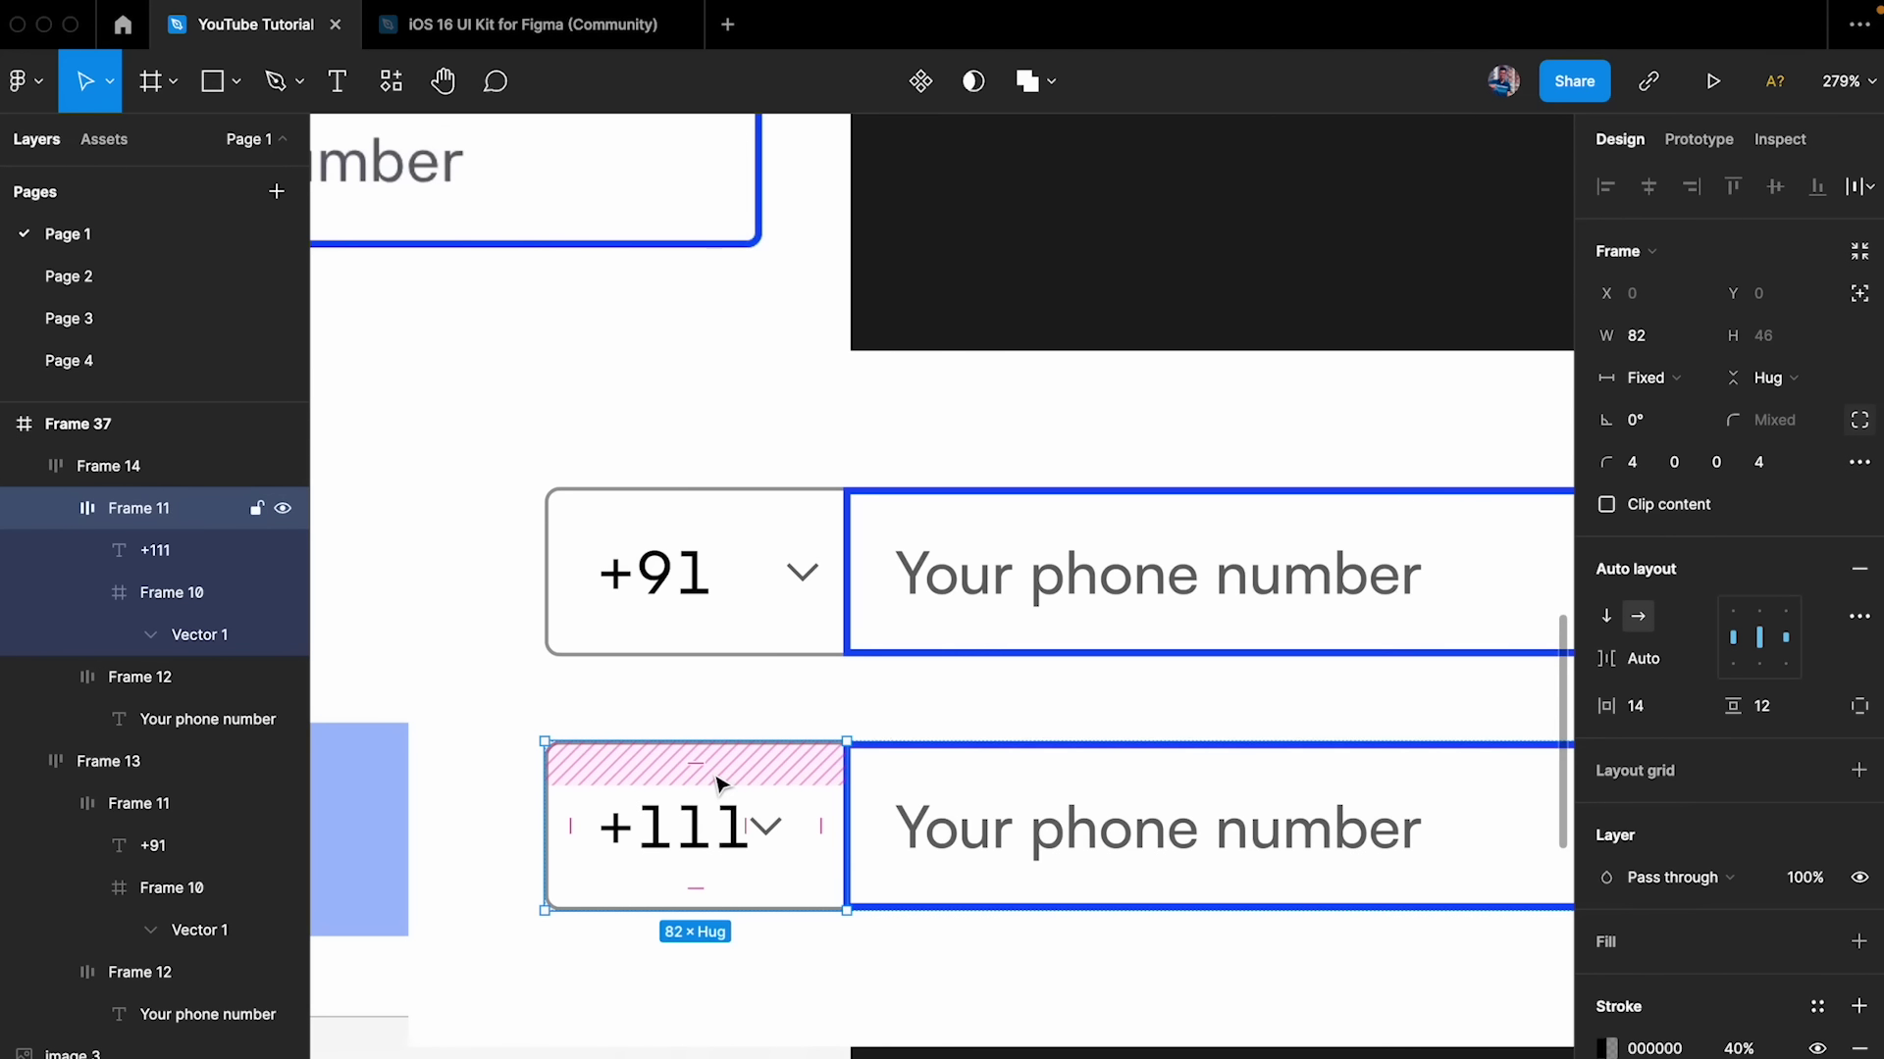
drag(844, 768, 895, 768)
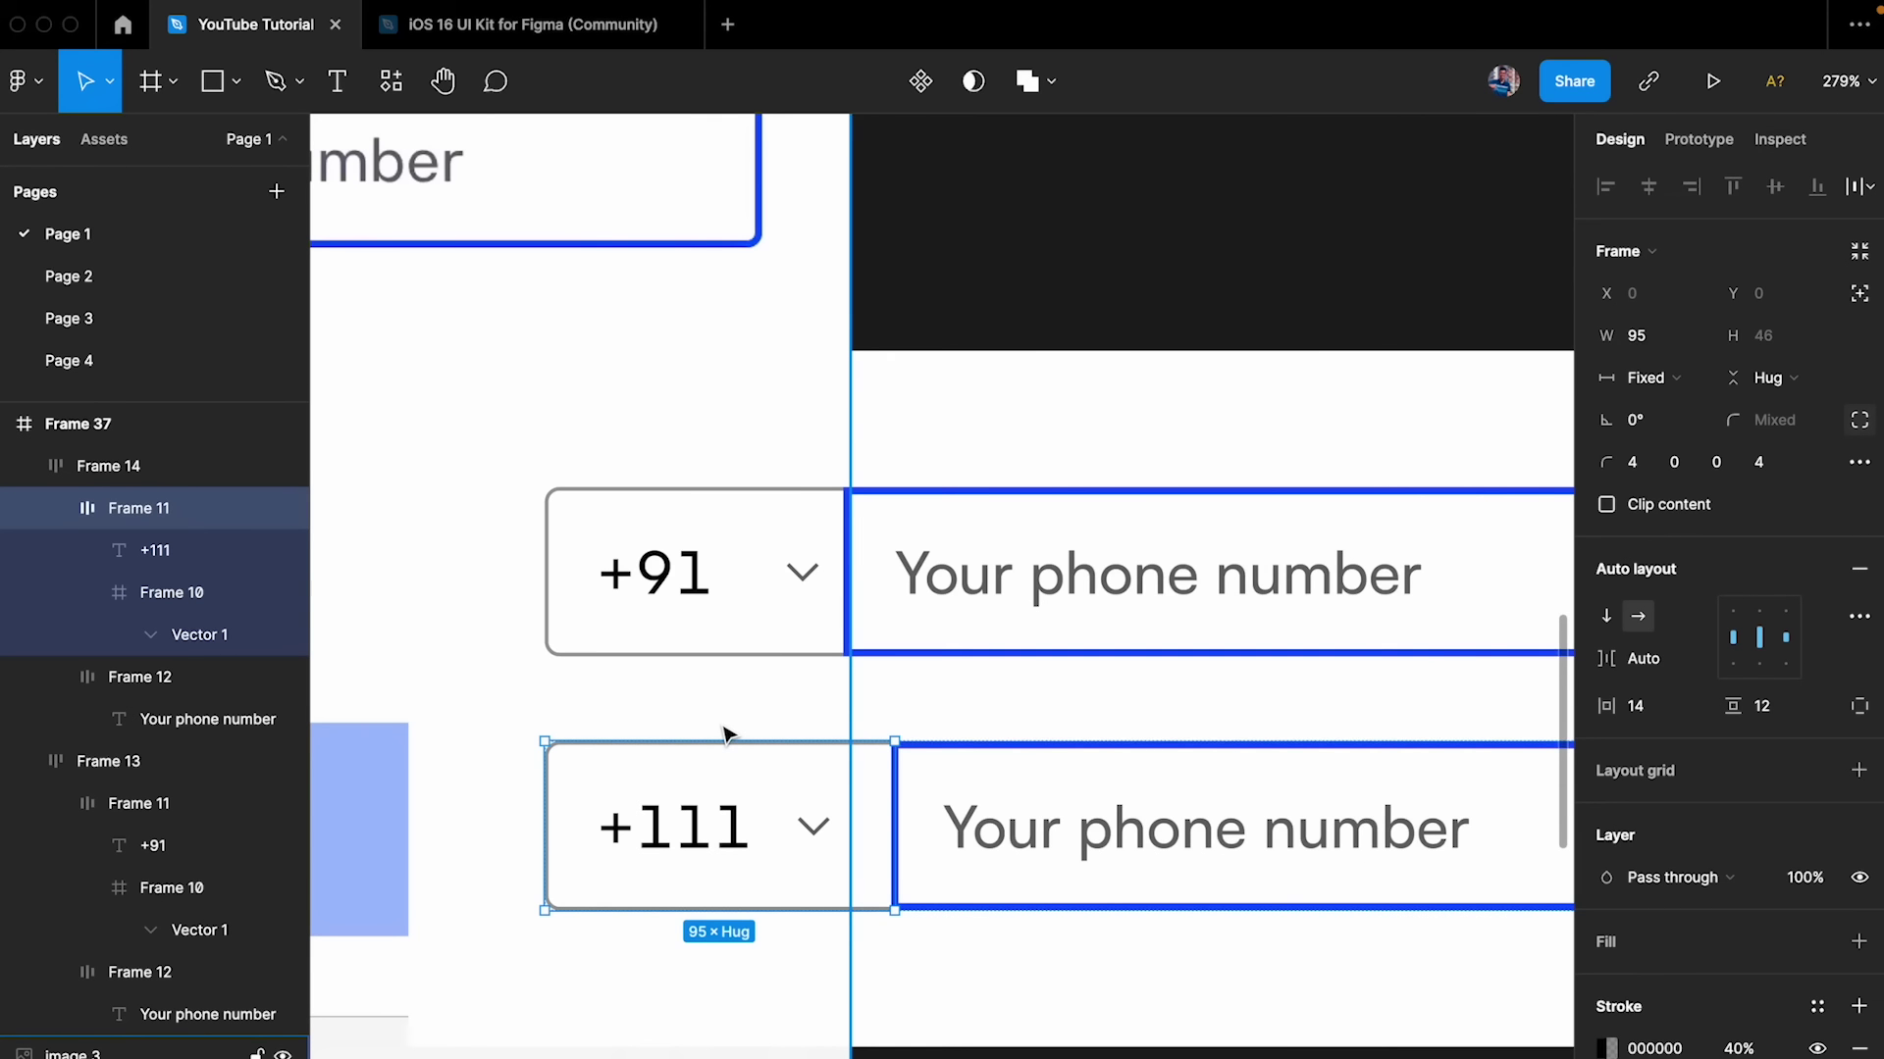
- Switch the lower row's country code to +1 and back to +111 to test the spacing in the widened box
double_click(696, 831)
double_click(644, 829)
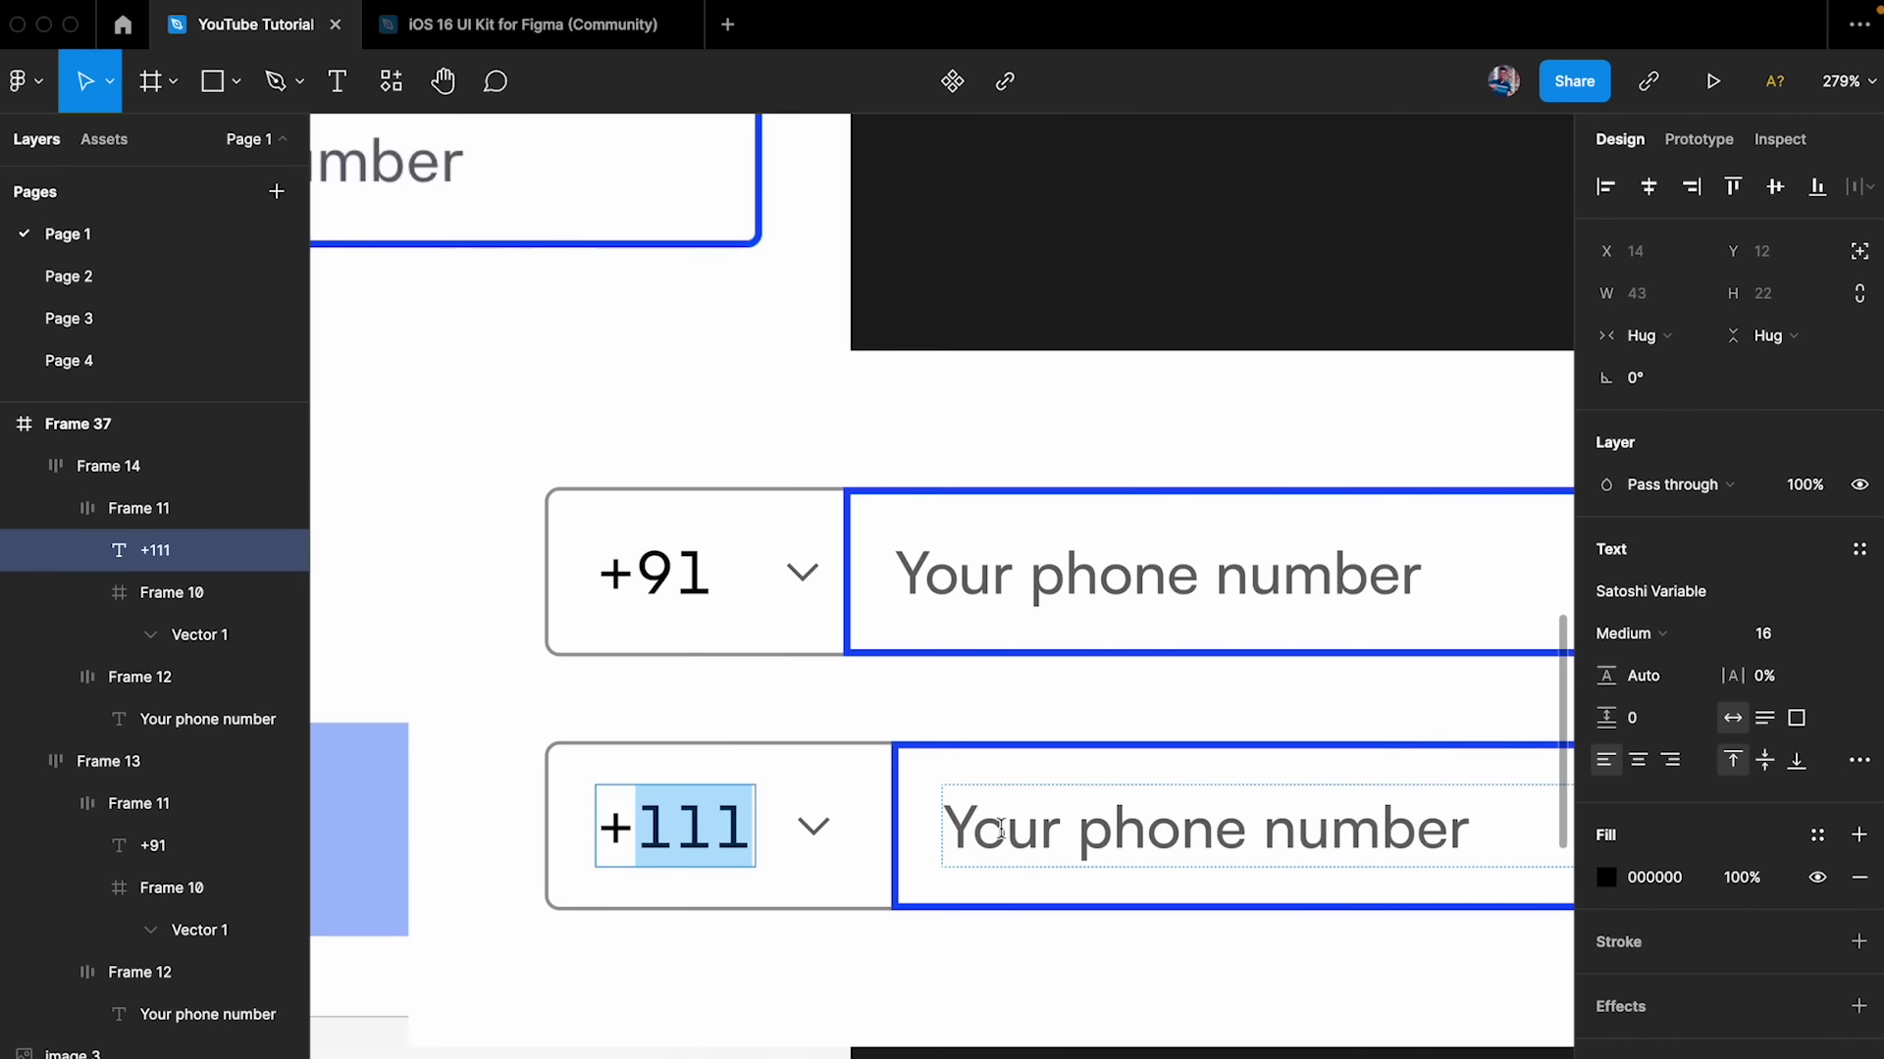
text(1)
key(Escape)
double_click(652, 851)
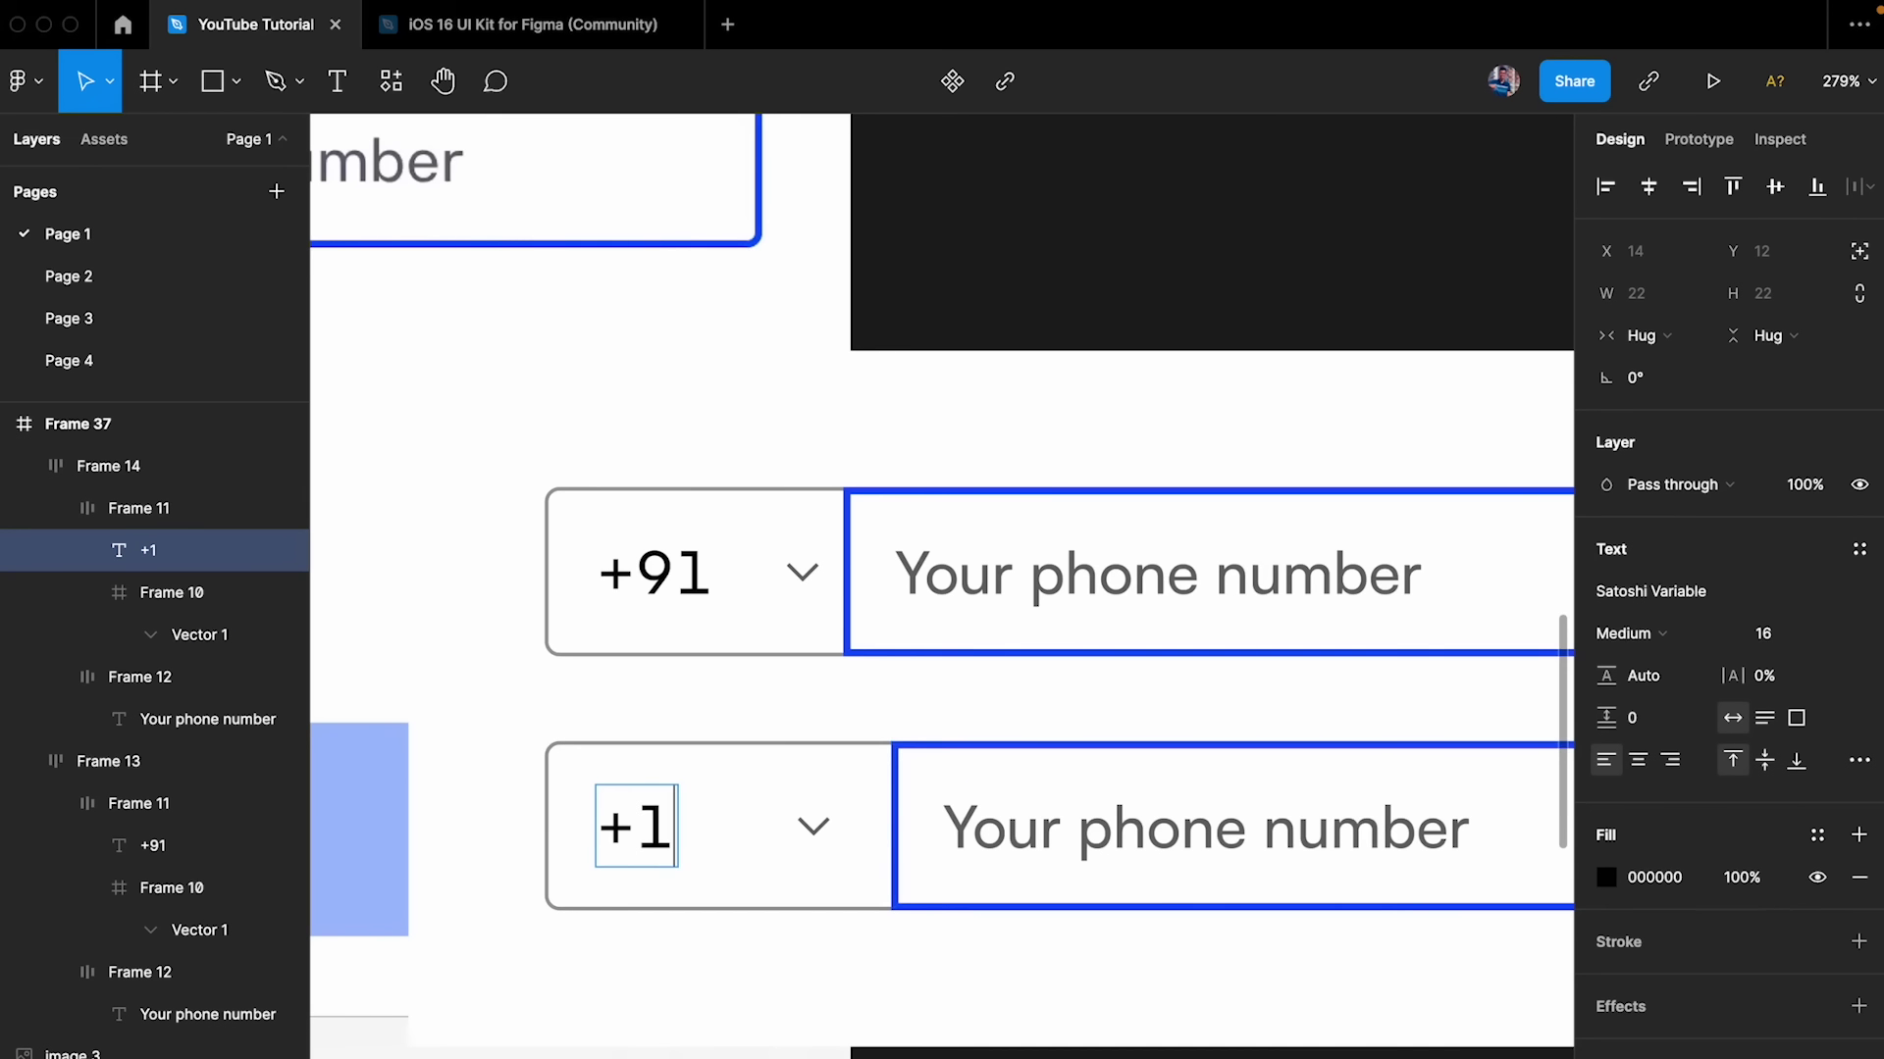
text(9)
key(Delete)
key(BackSpace)
text(111)
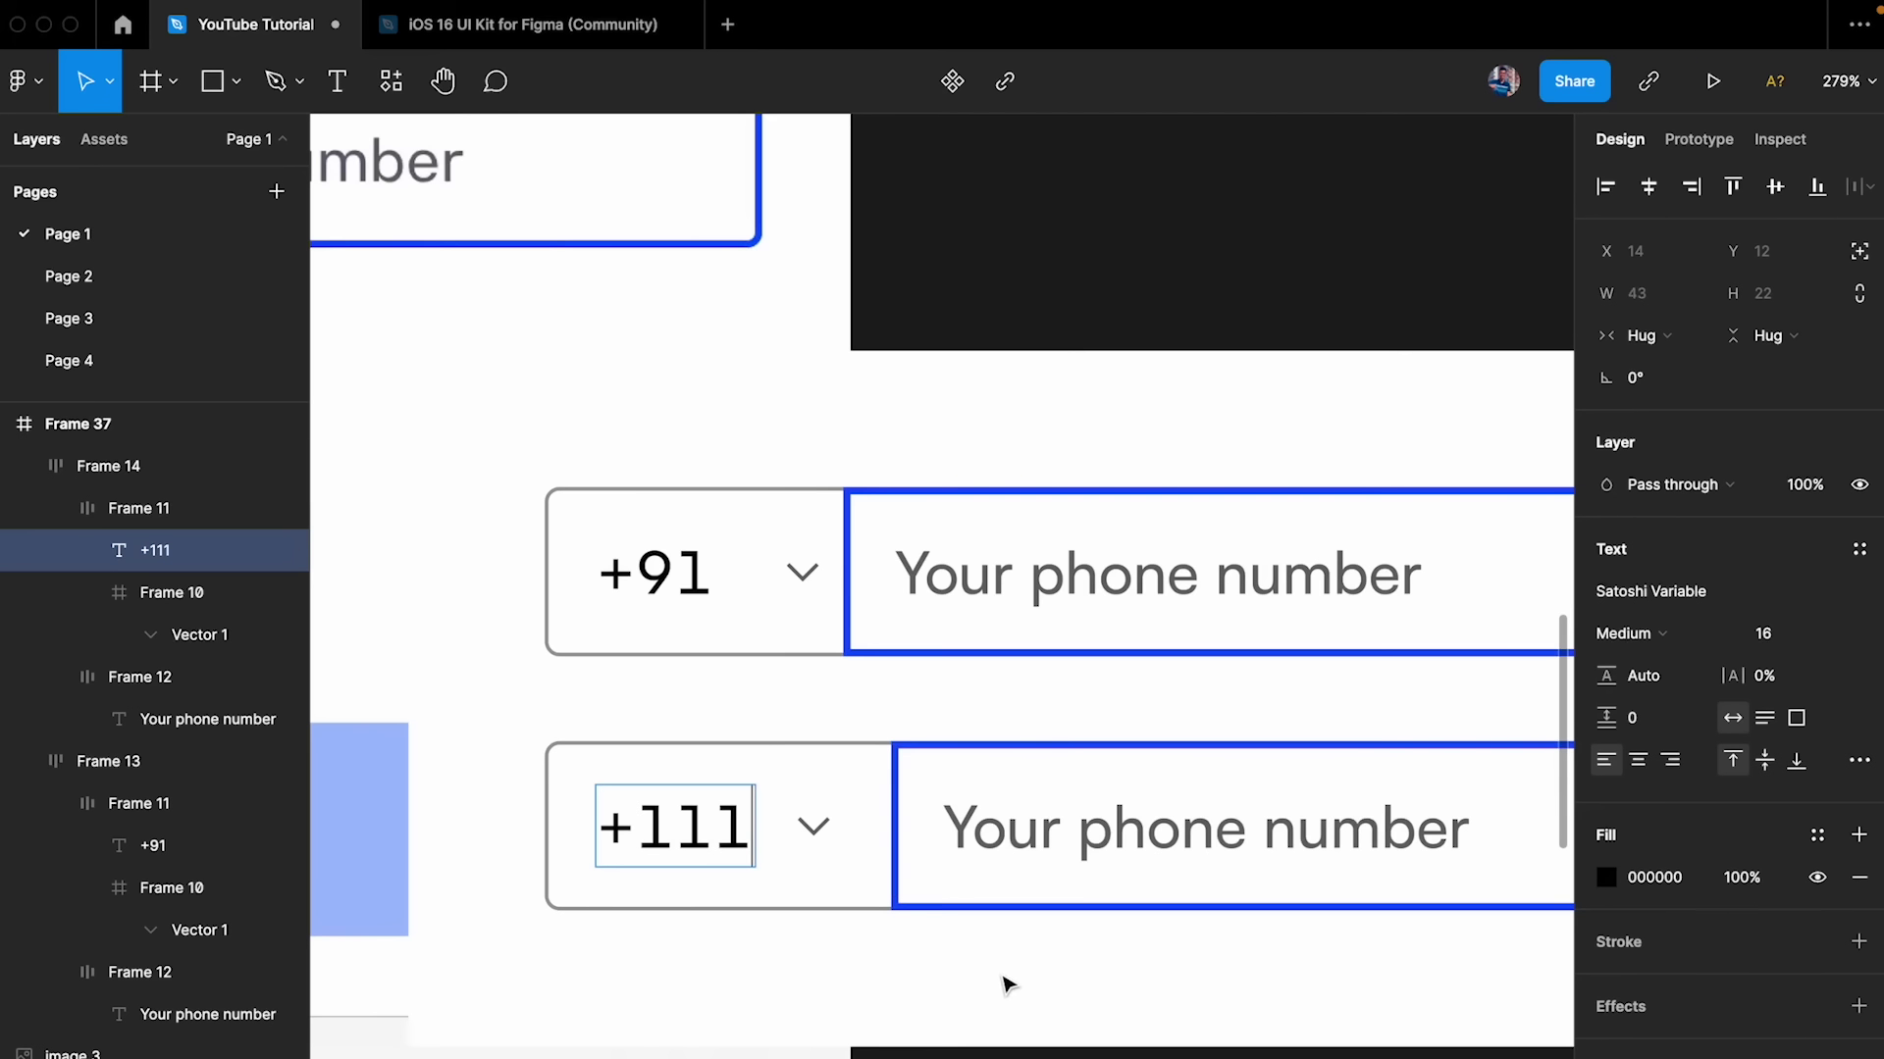
key(Escape)
click(1000, 988)
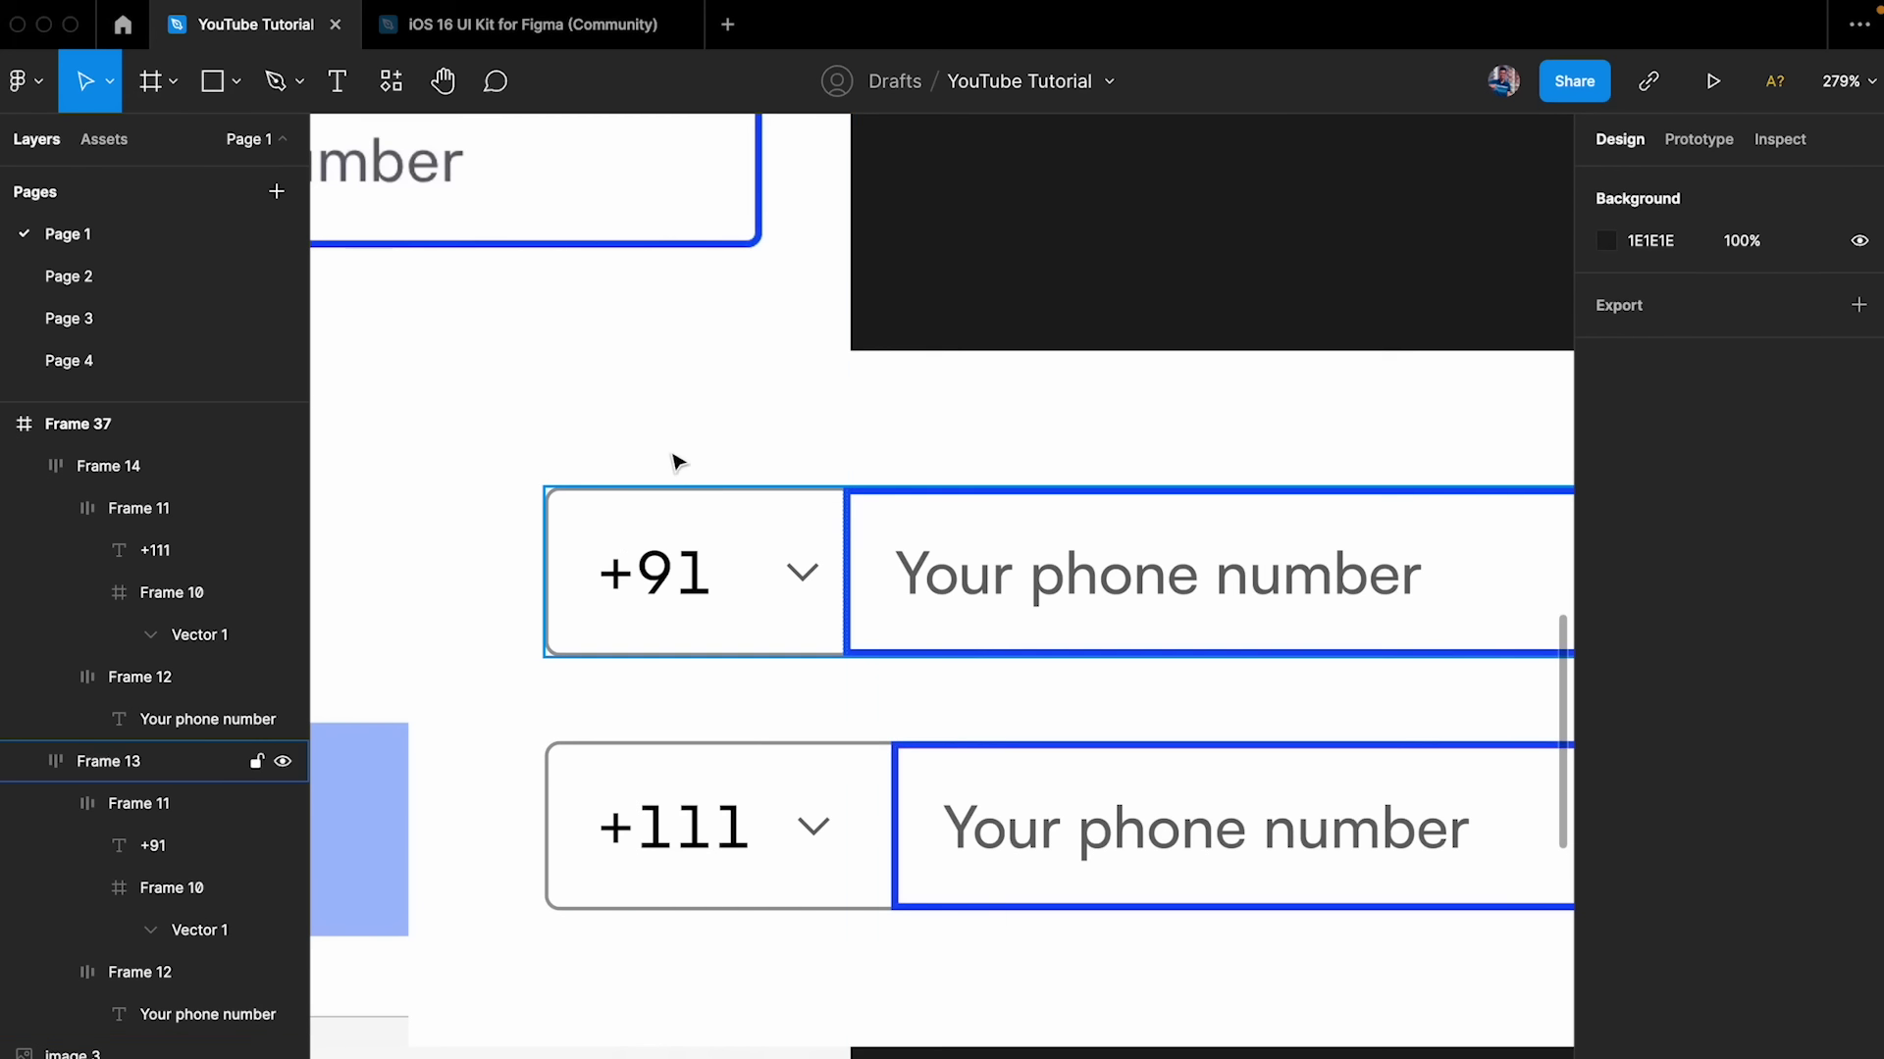
- Compare the two phone number rows with the Country and Phone field in the 2-step verification screenshot
click(703, 582)
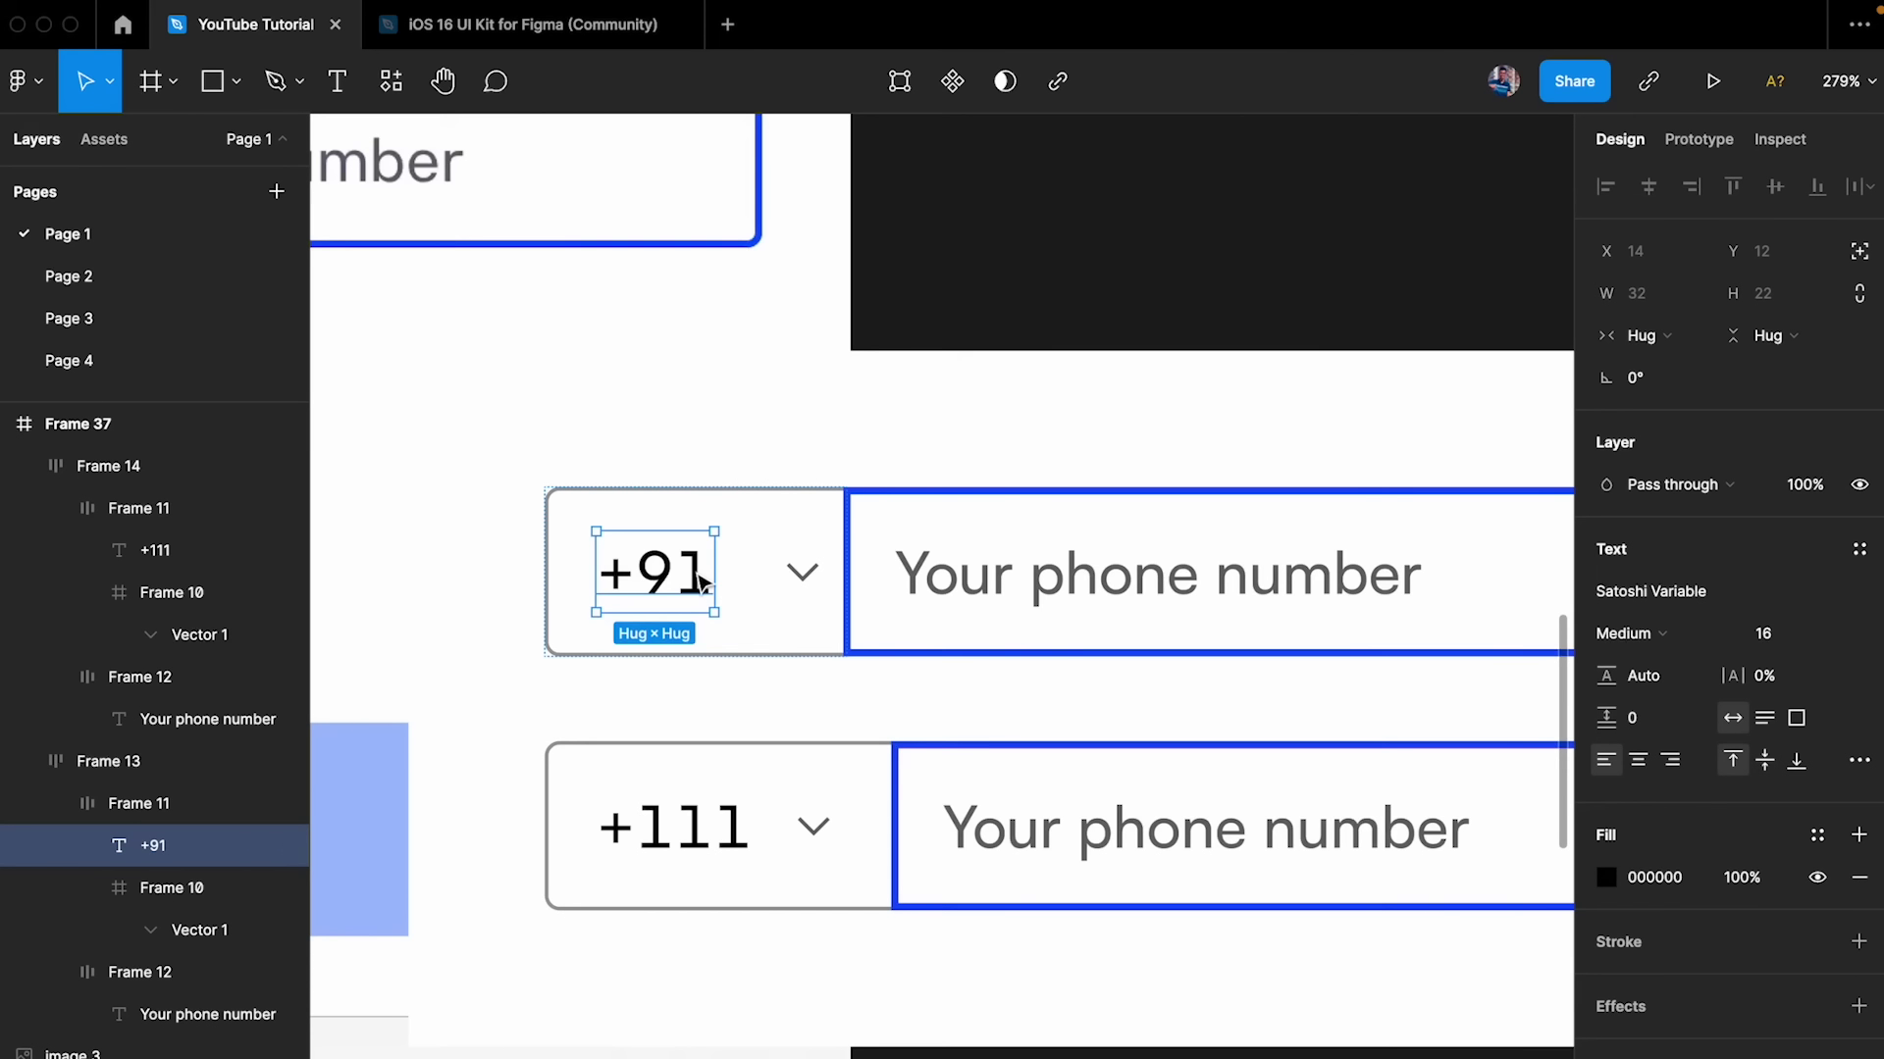
double_click(696, 570)
key(Escape)
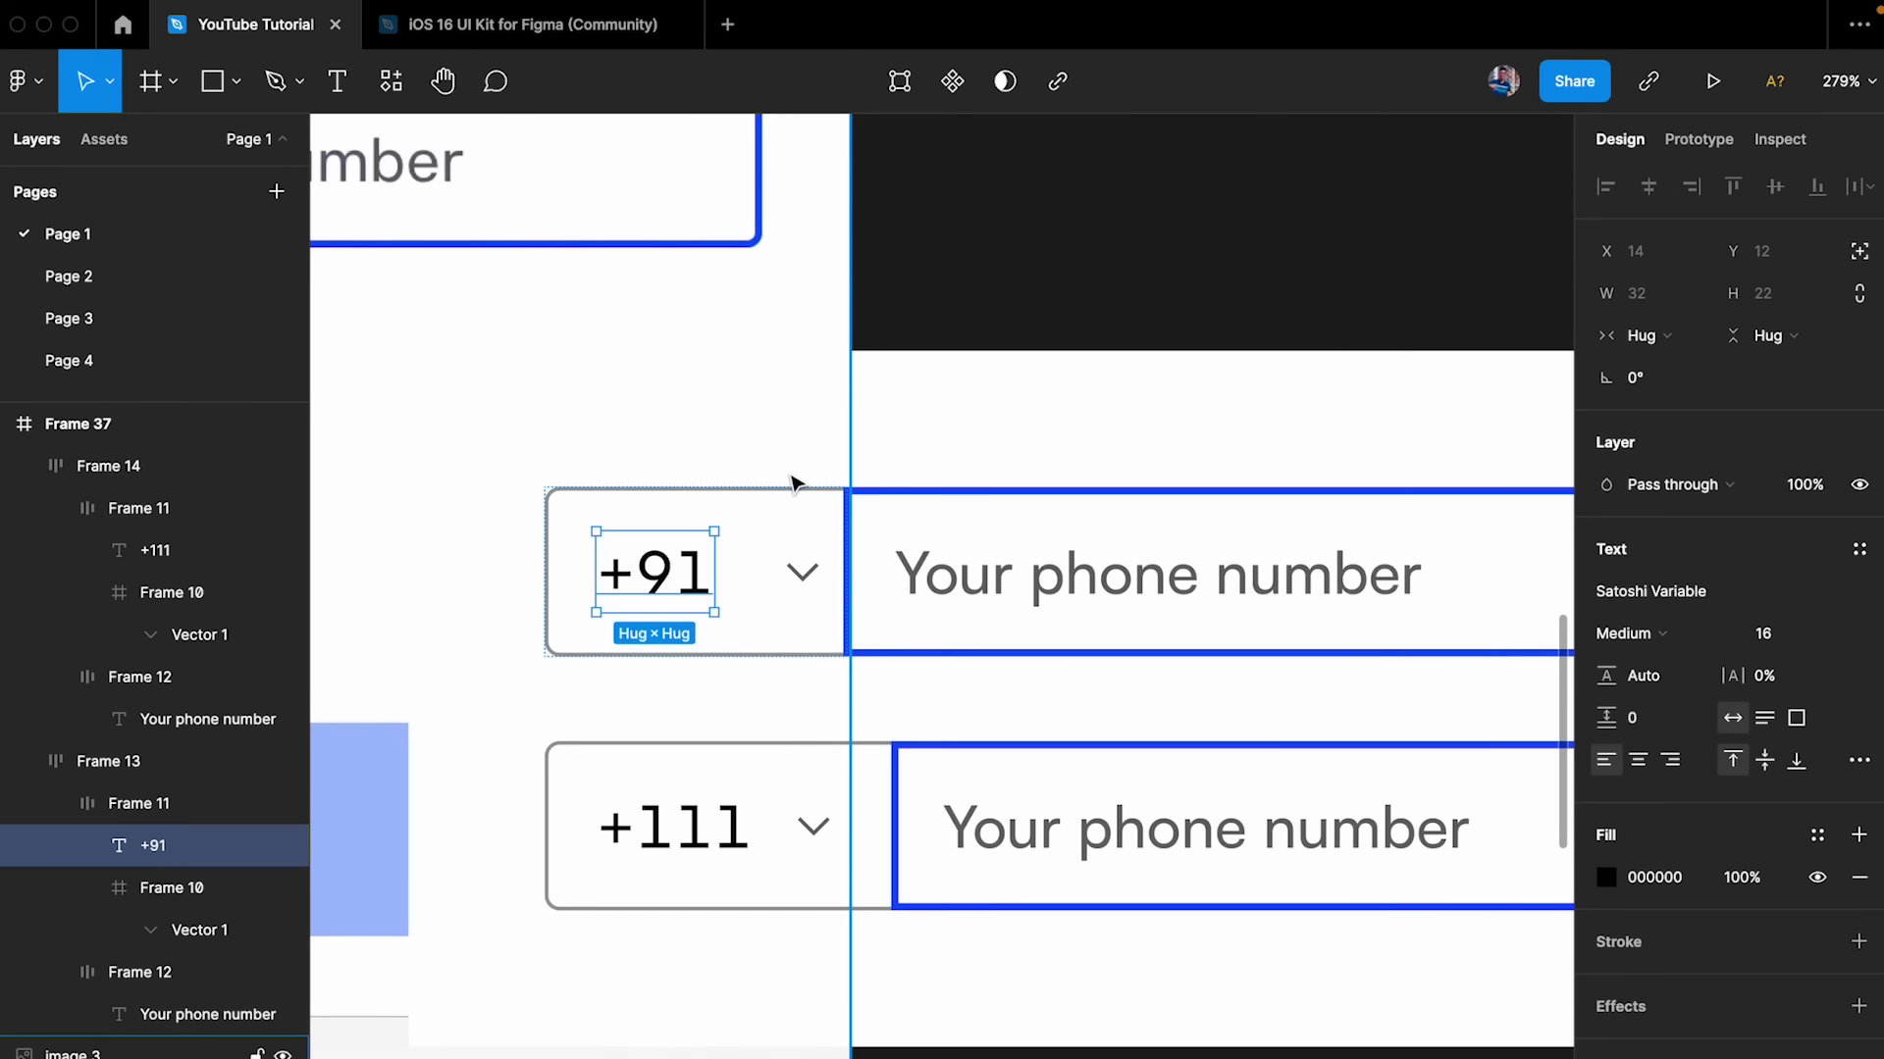
click(1106, 193)
scroll(1106, 193, down, 5)
scroll(1106, 193, up, 2)
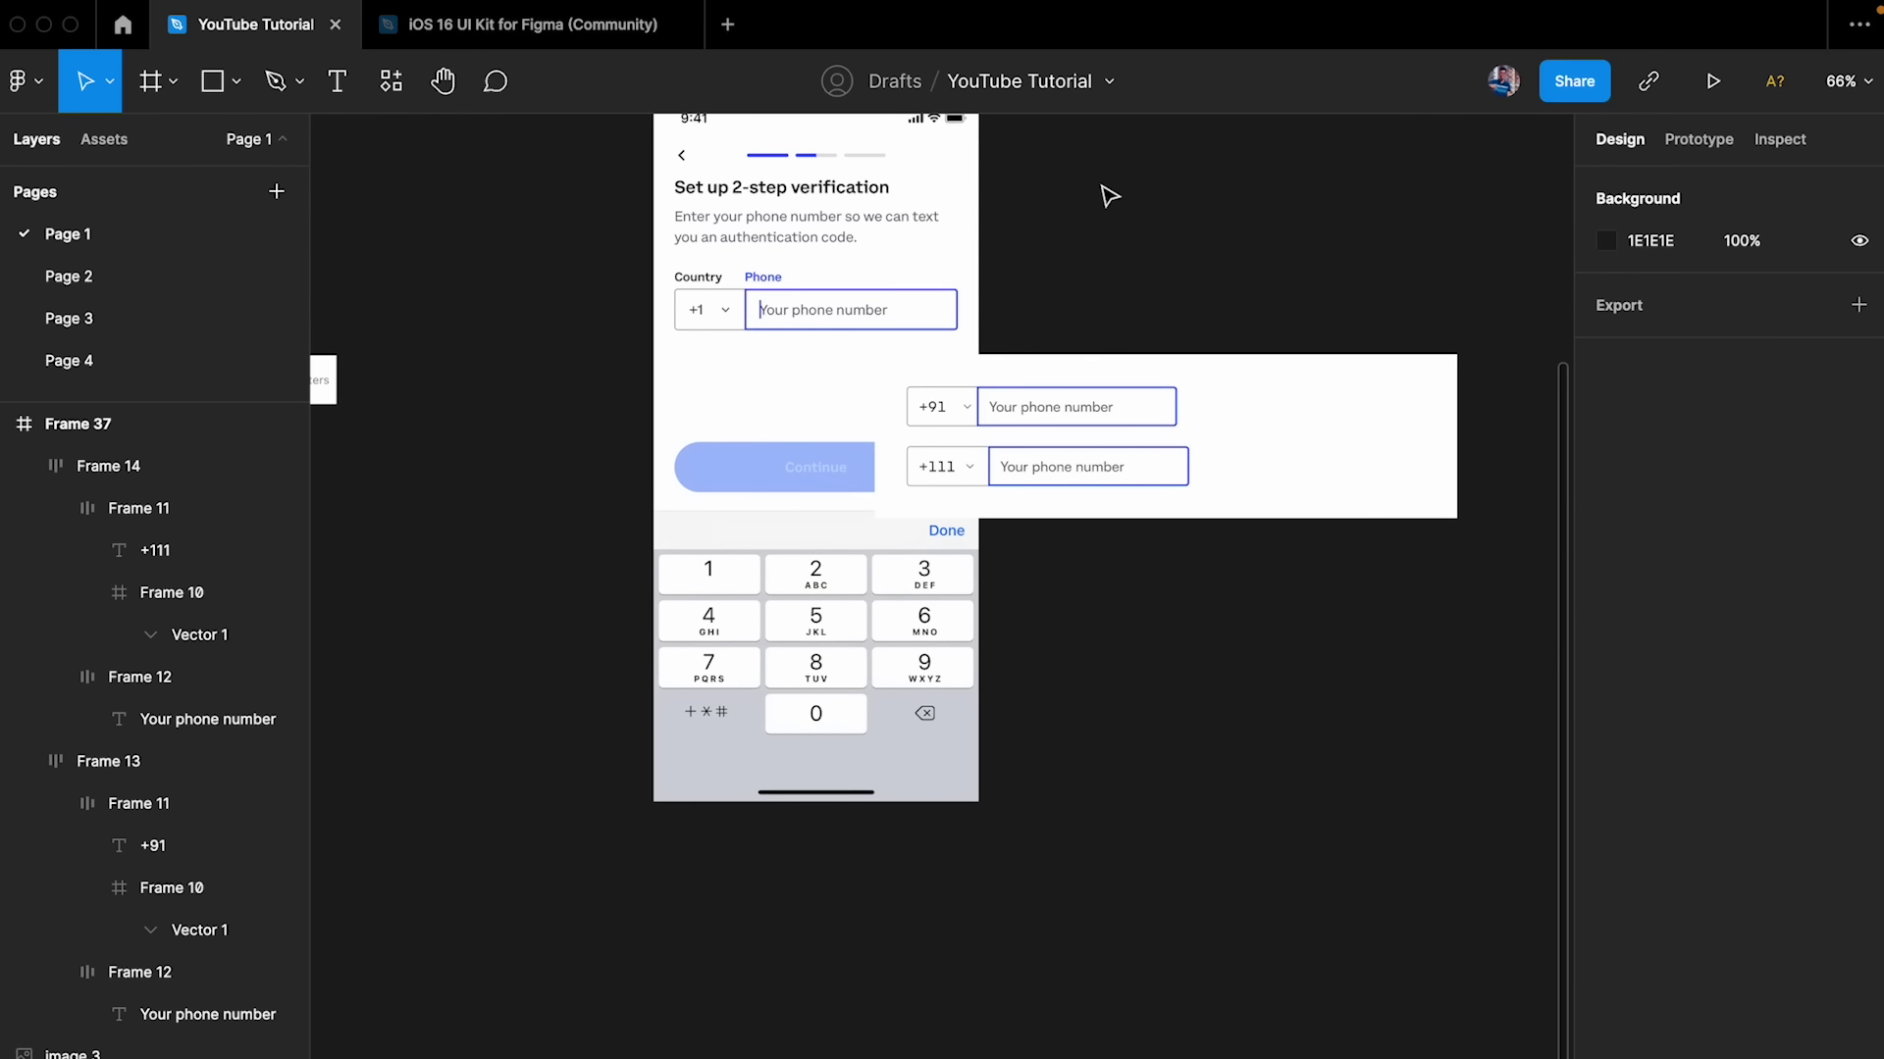
scroll(1010, 378, up, 8)
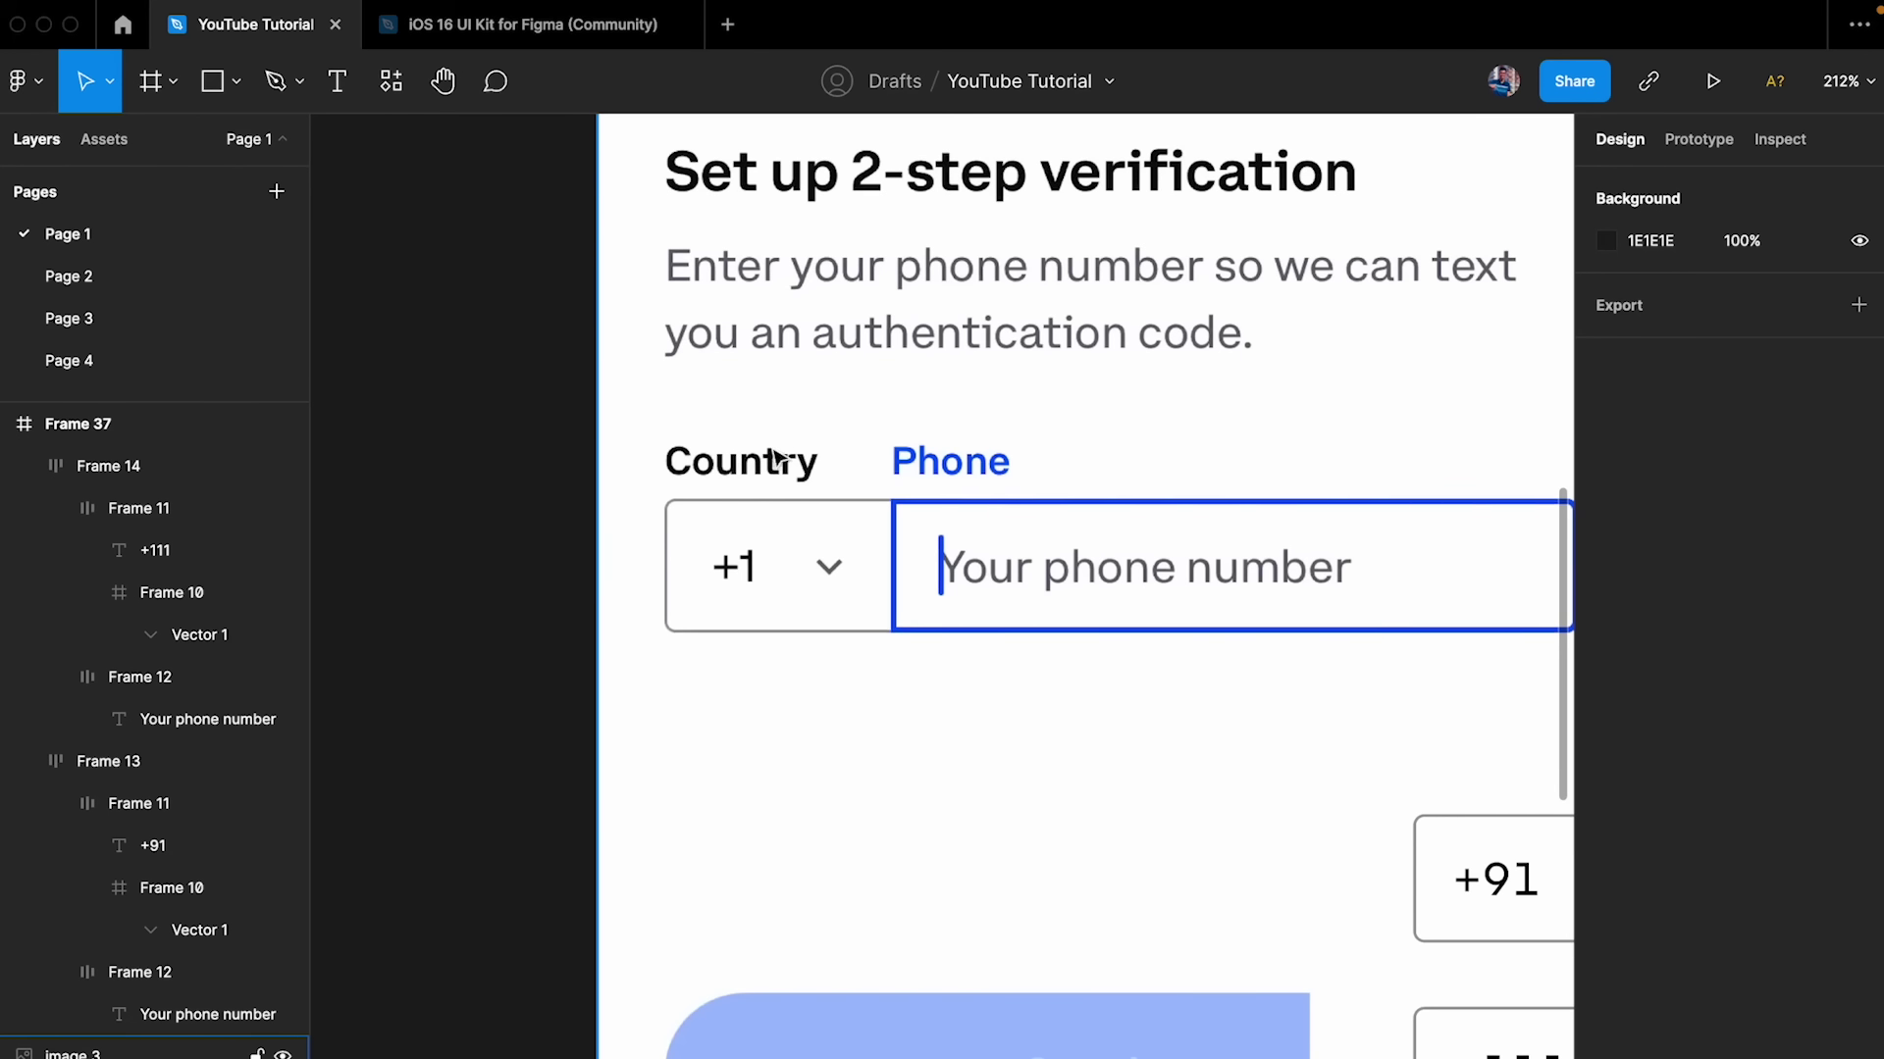
scroll(728, 475, down, 2)
scroll(728, 475, right, 10)
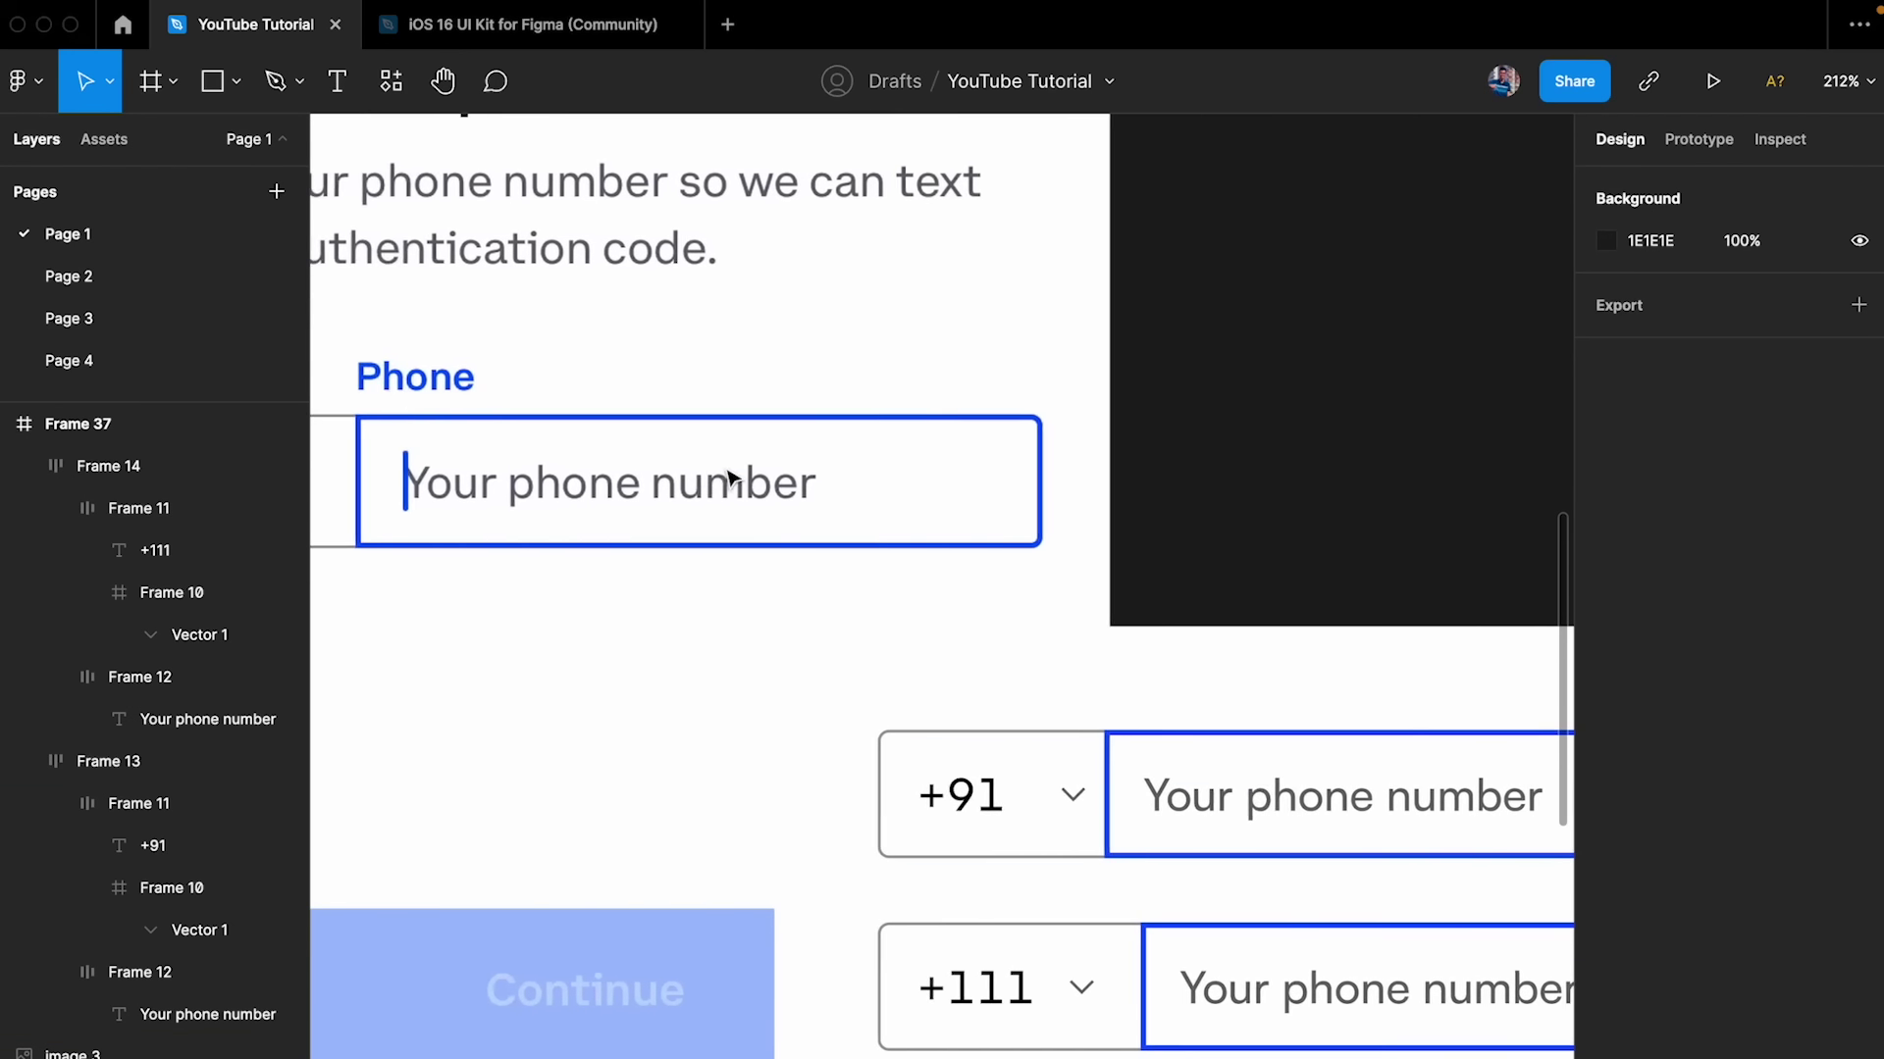
click(1117, 785)
click(867, 810)
scroll(863, 807, left, 10)
scroll(863, 808, up, 1)
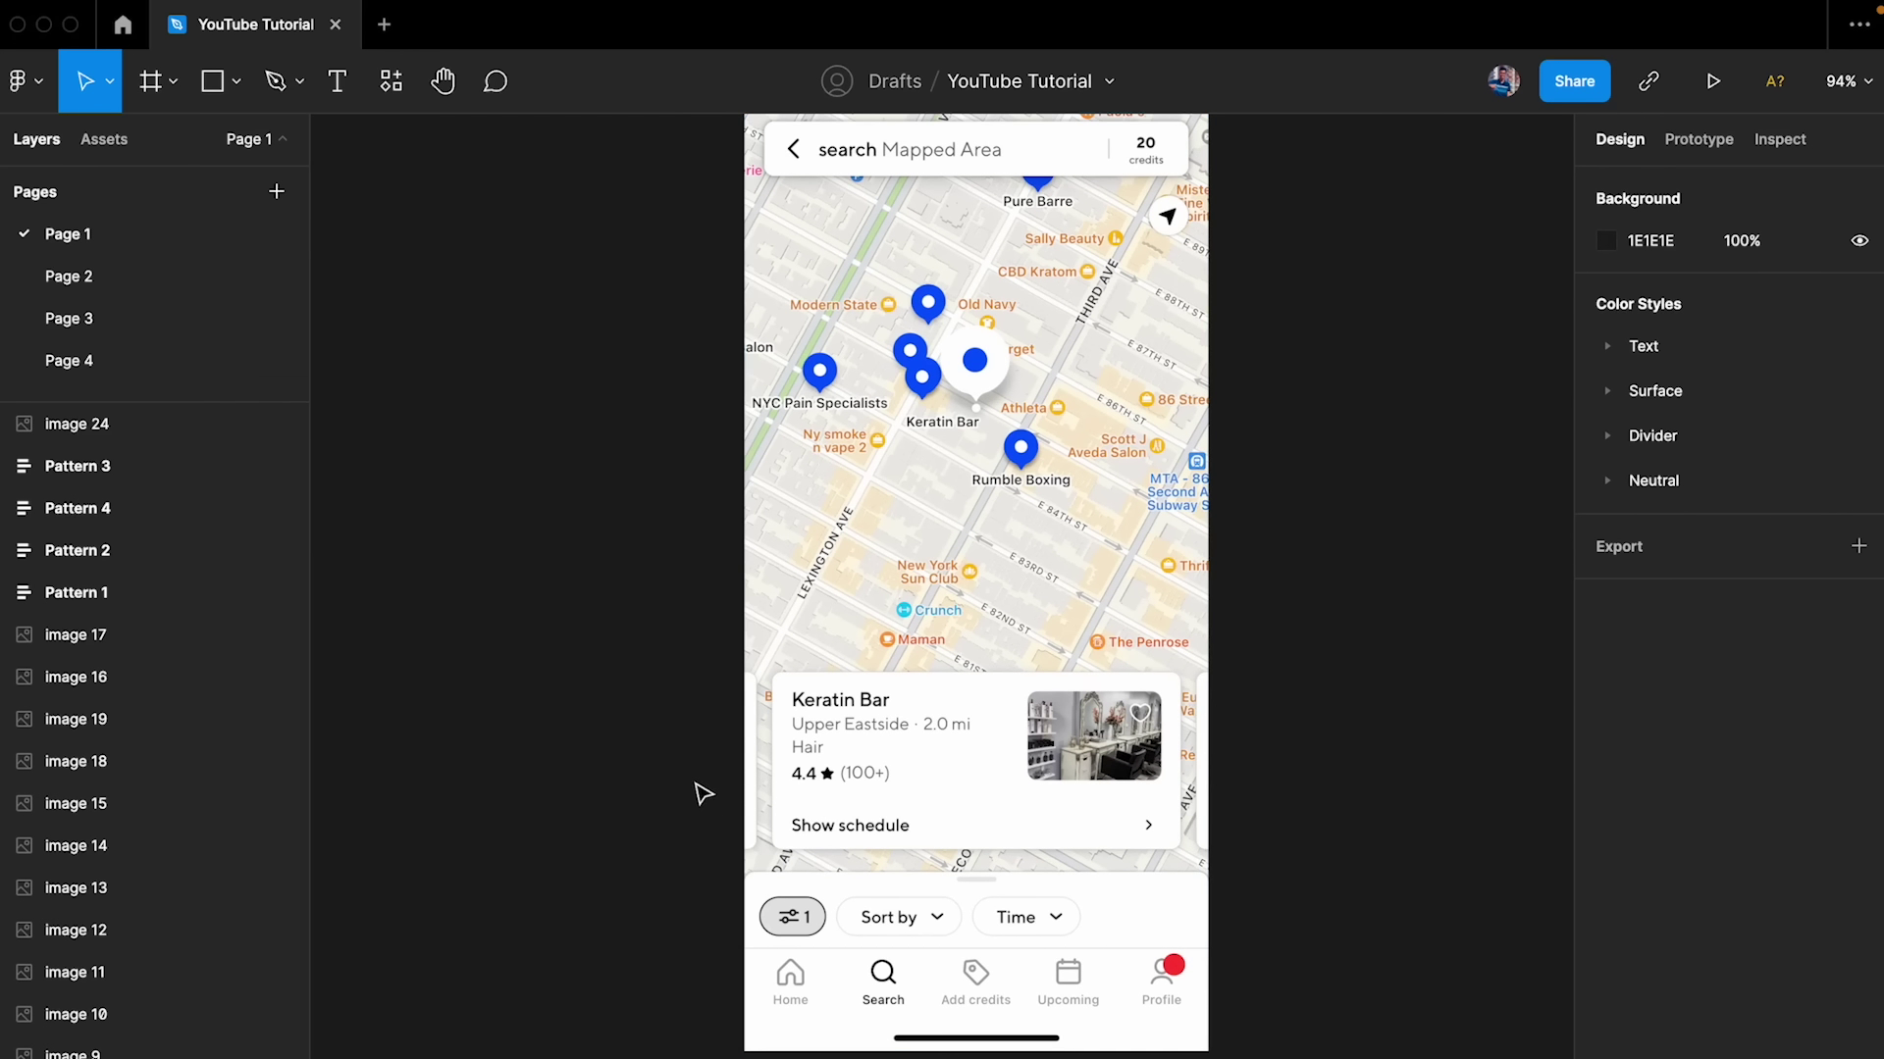
- Draw an unfilled, stroked rectangle of about 189 × 83 around the Keratin Bar text details on the map screenshot's card
scroll(832, 782, up, 5)
scroll(832, 782, down, 3)
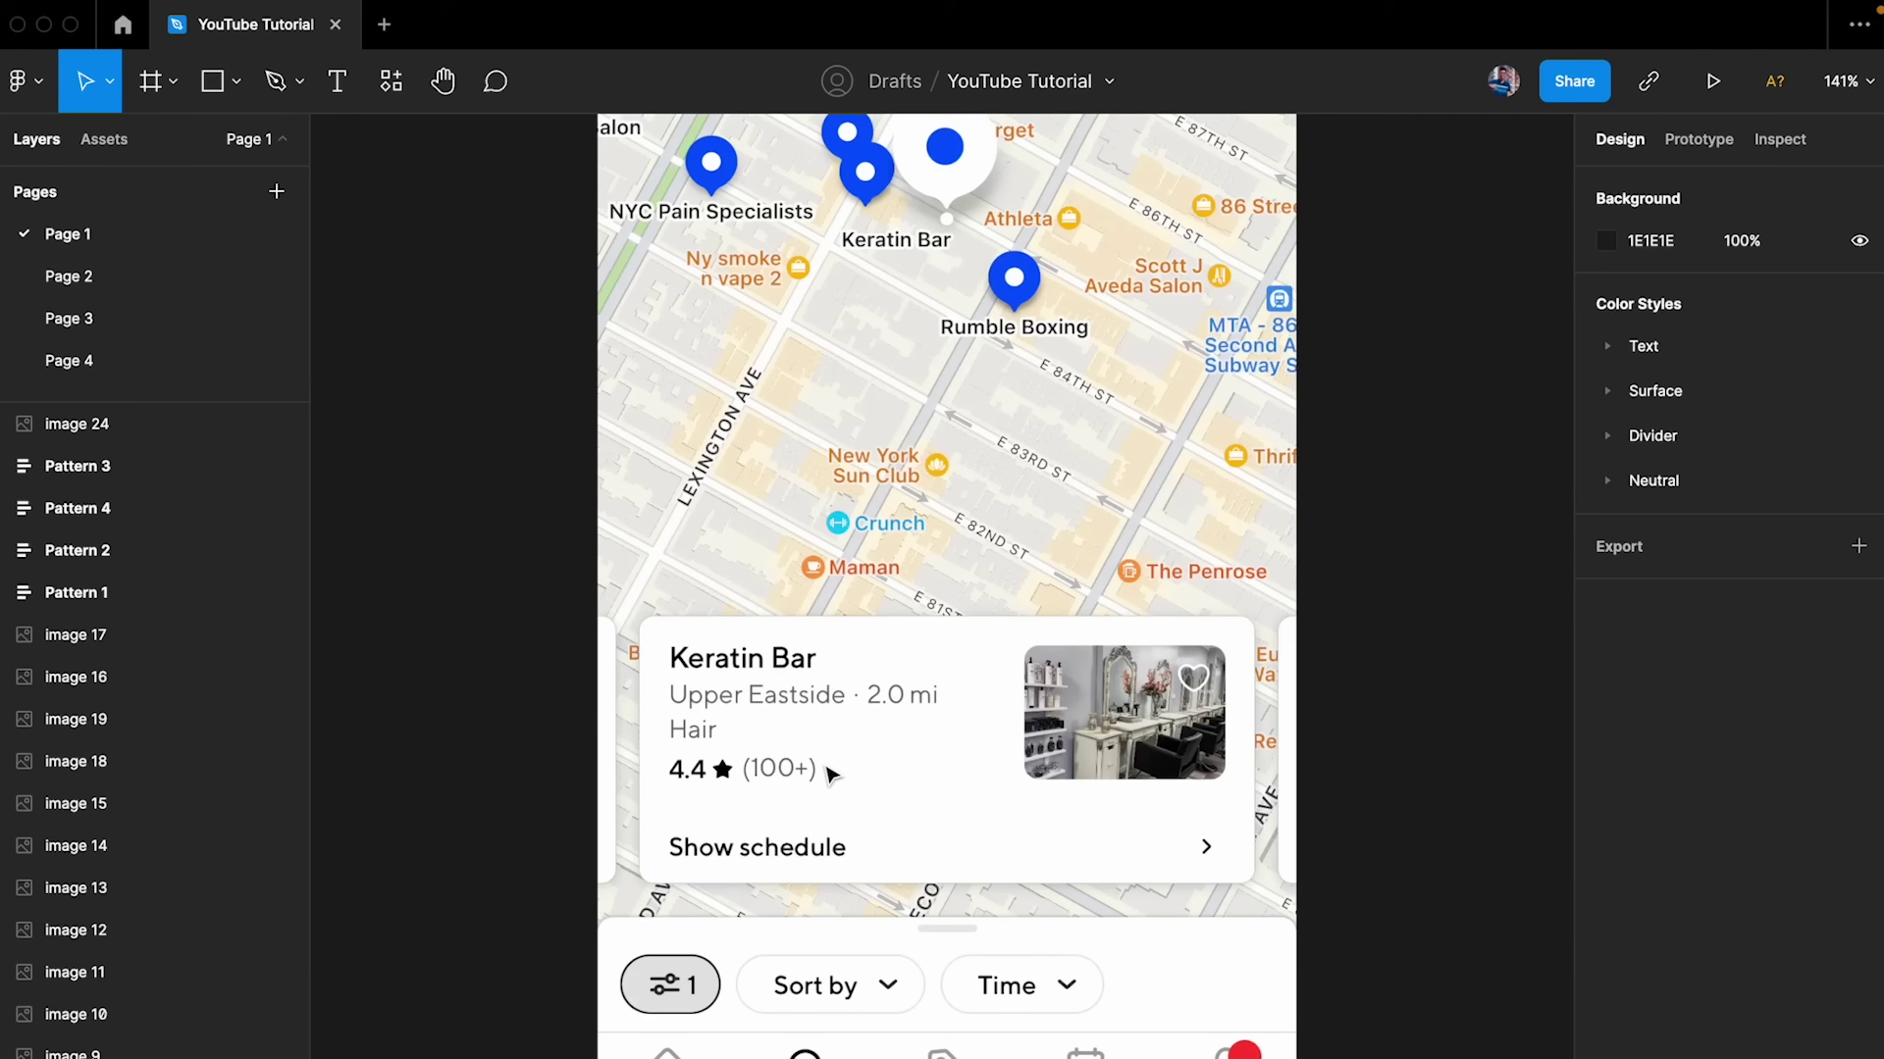
scroll(830, 772, right, 3)
scroll(830, 771, down, 1)
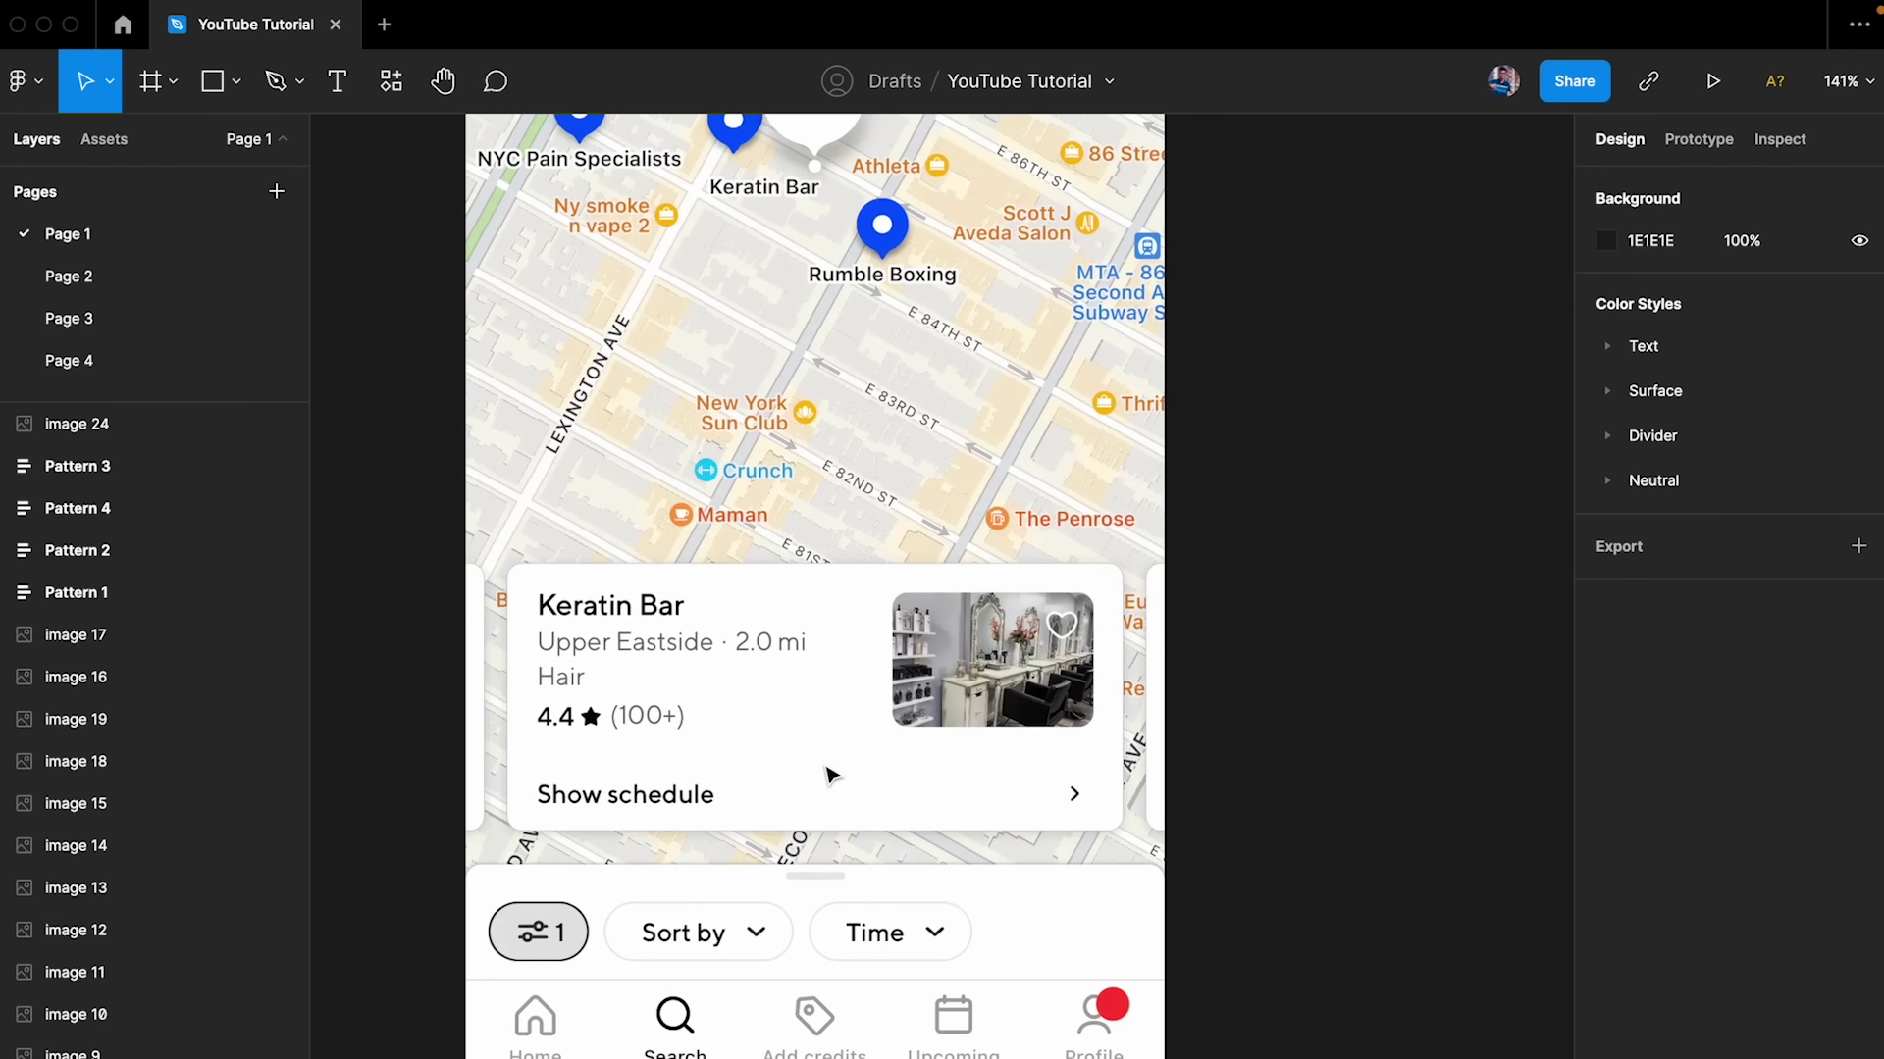
key(r)
drag(520, 579, 872, 734)
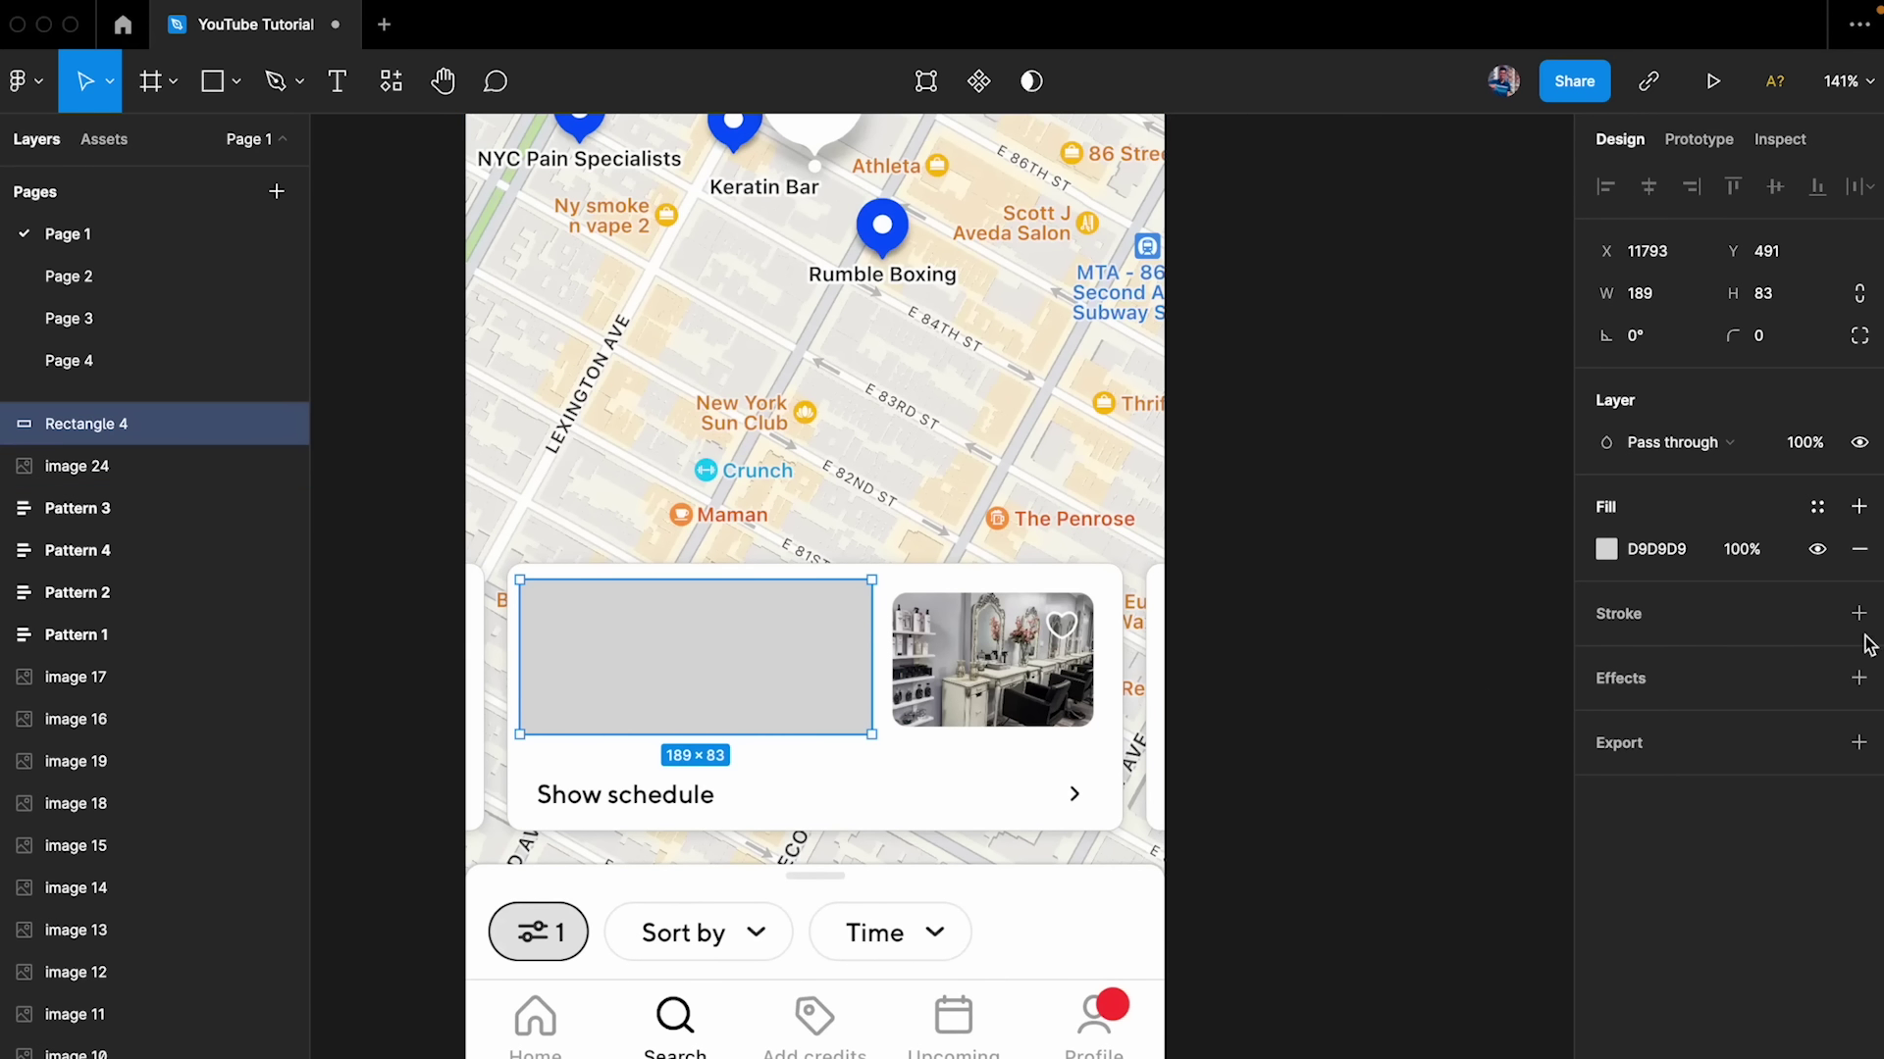
click(1870, 548)
click(1861, 572)
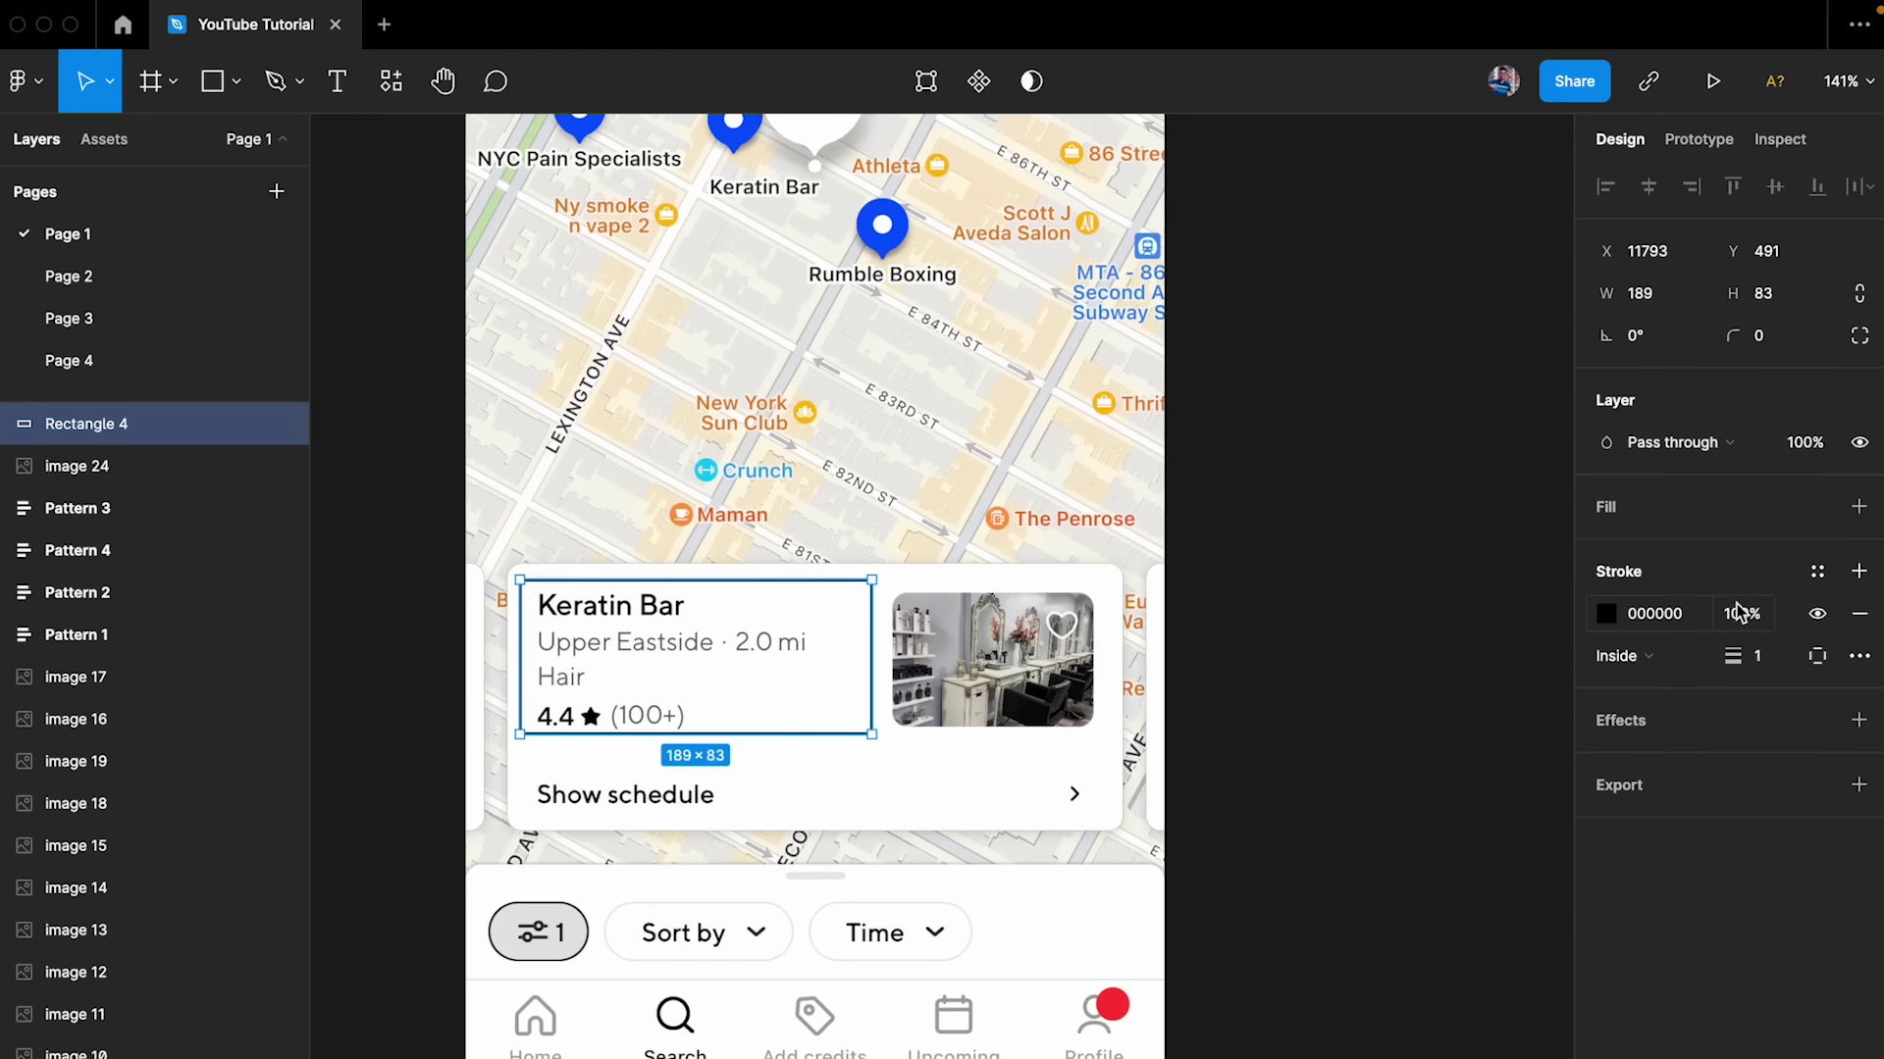
- Set the rectangle's stroke to magenta FC54FF and extend its height to about 87
click(1606, 614)
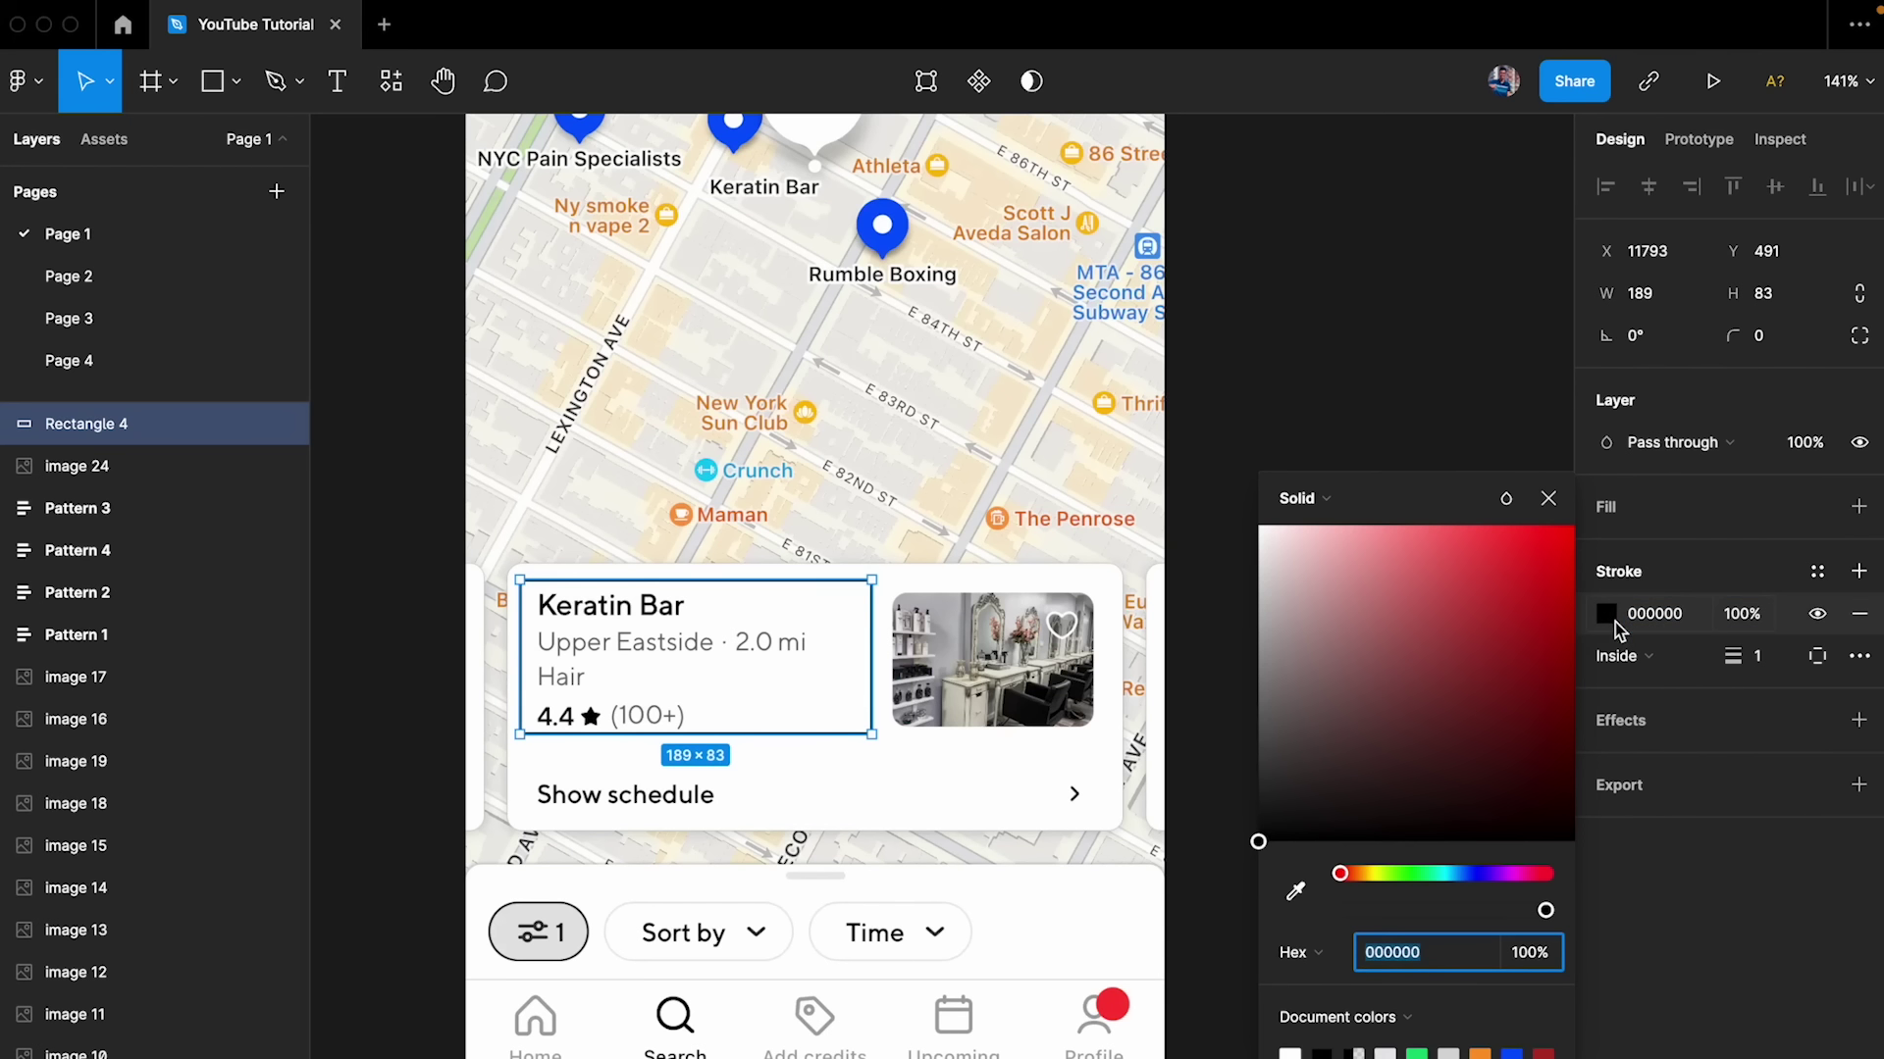
click(1471, 873)
drag(1476, 762, 1479, 416)
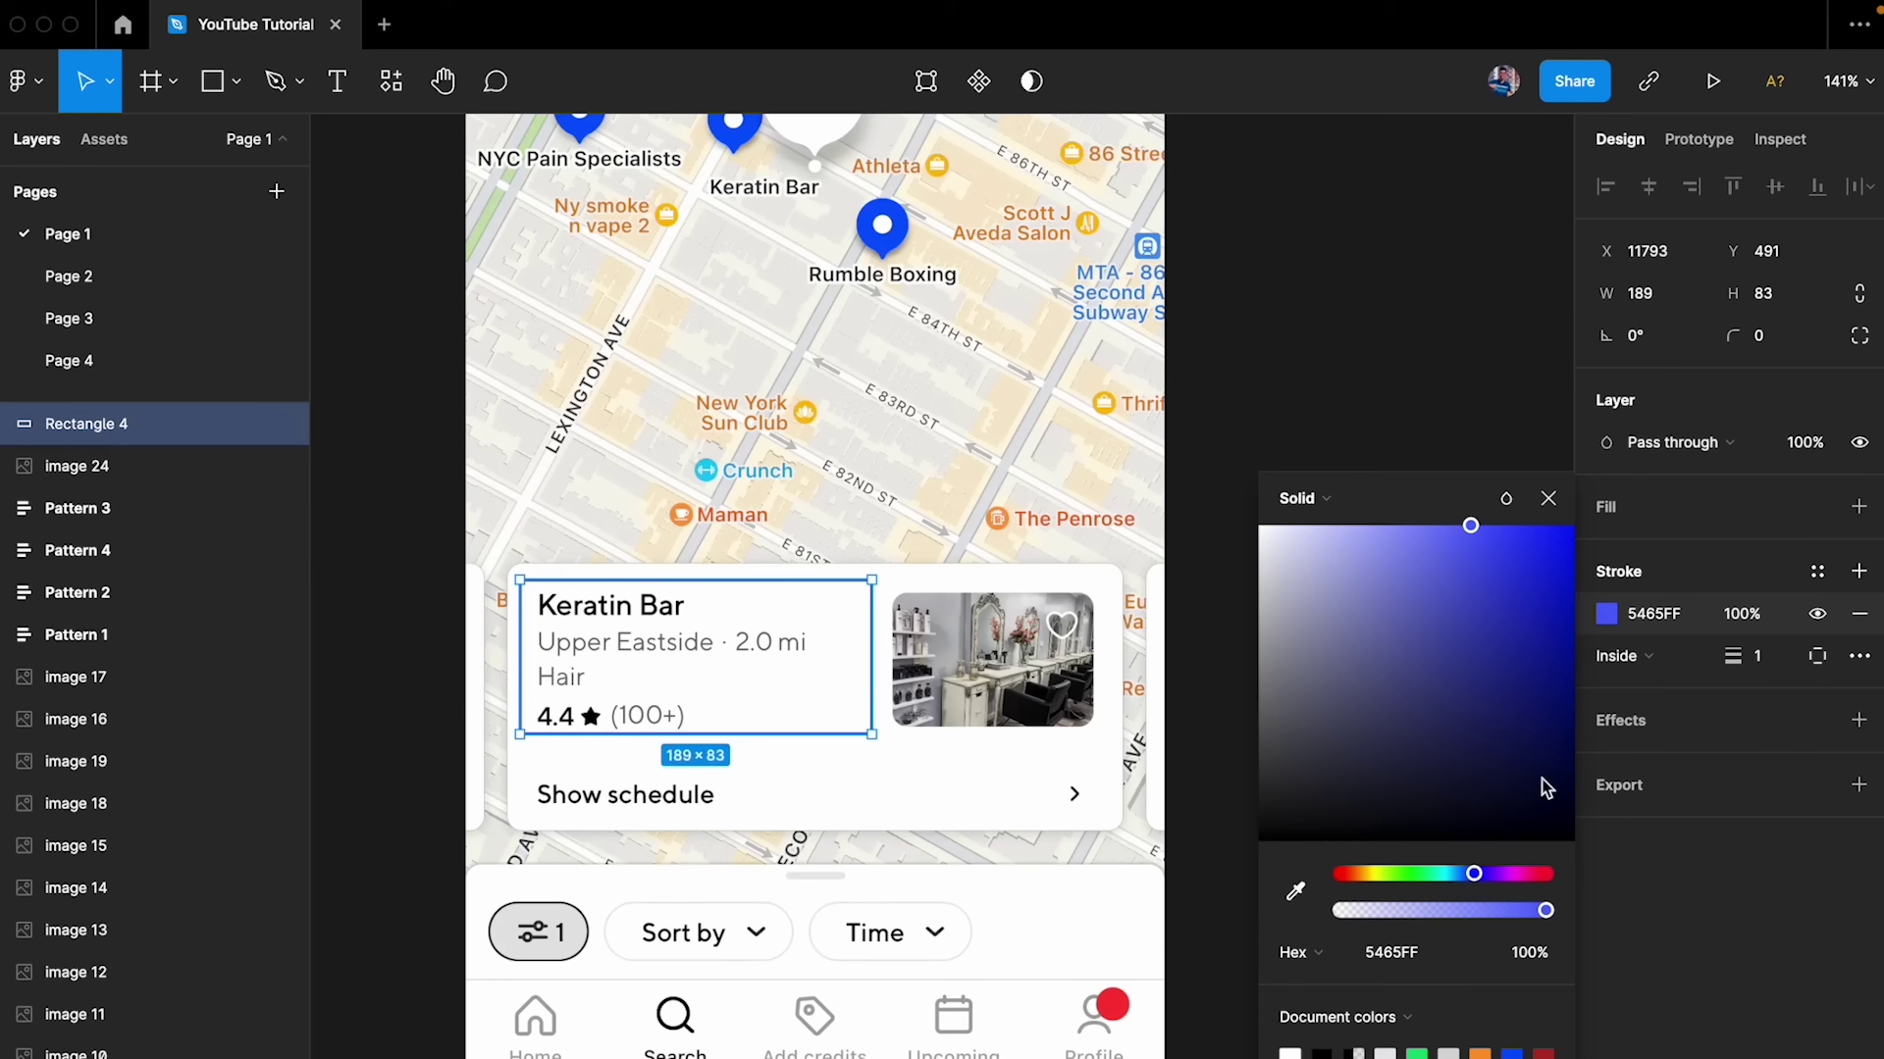
click(1511, 873)
click(1550, 499)
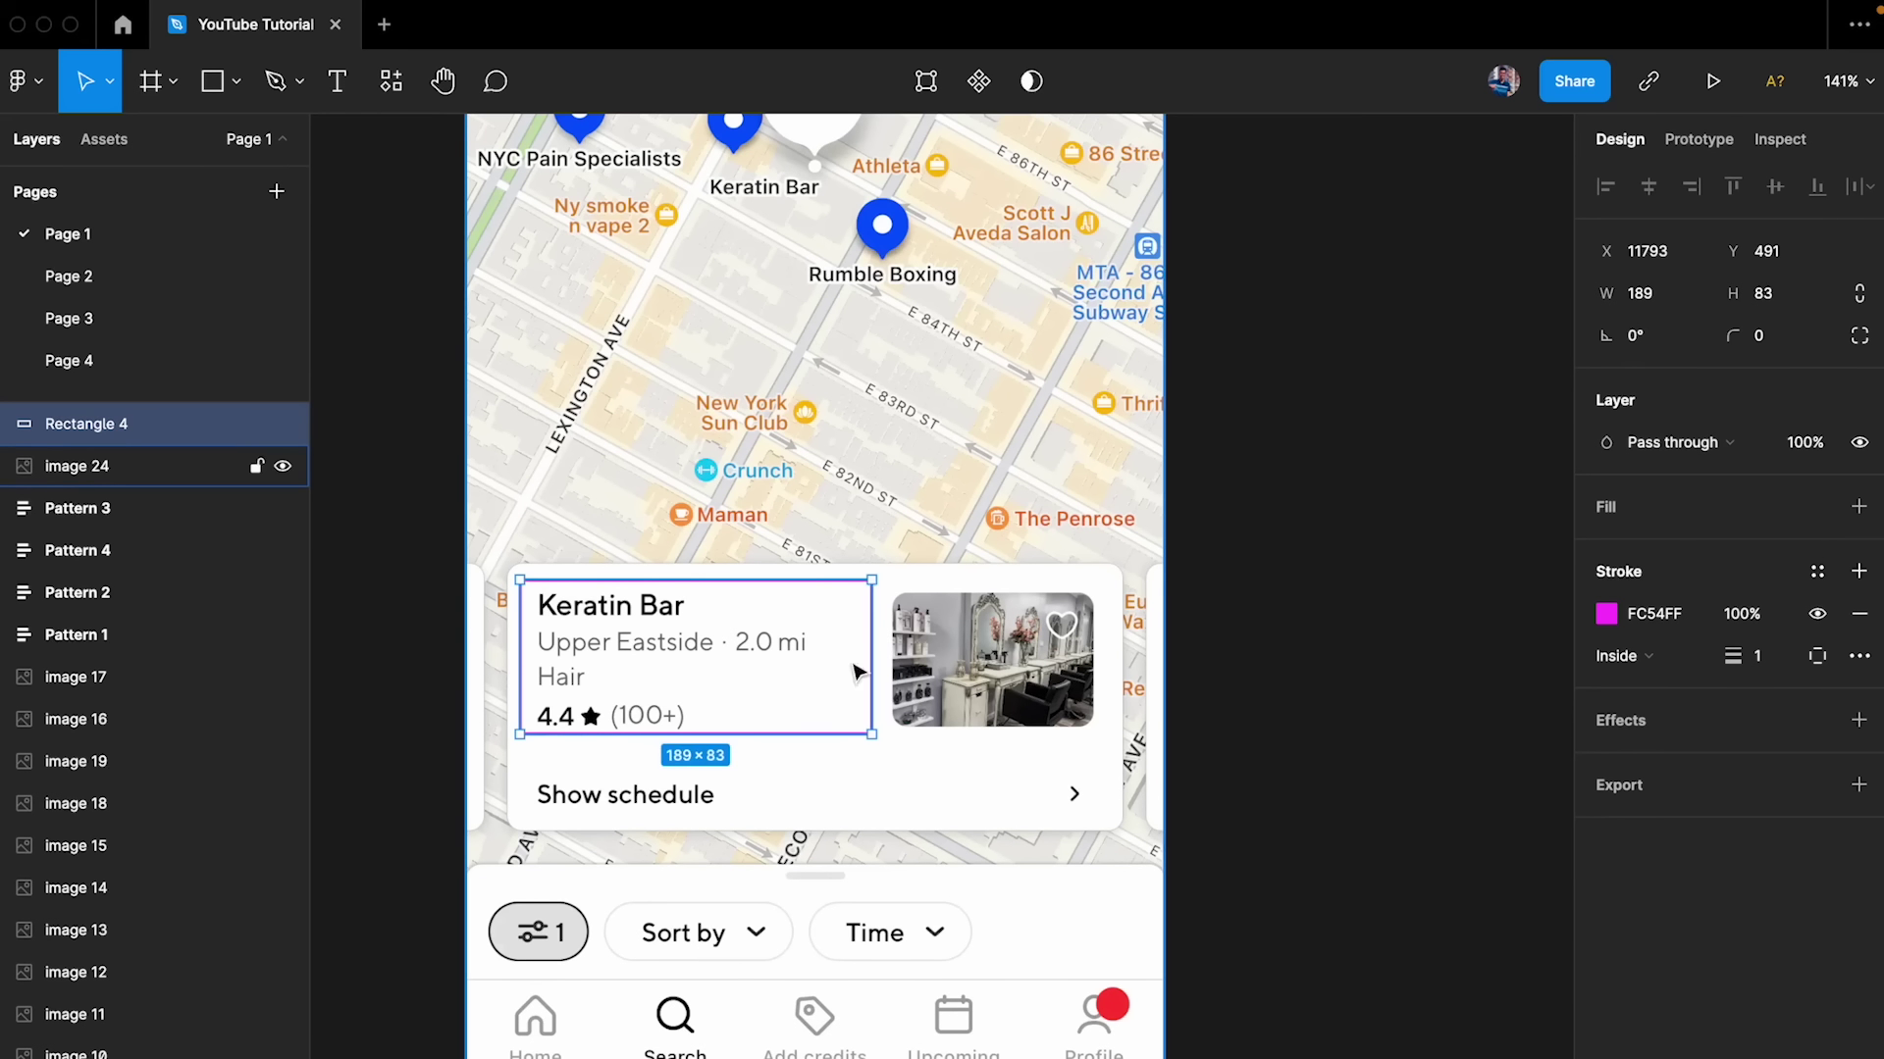
drag(721, 731, 721, 740)
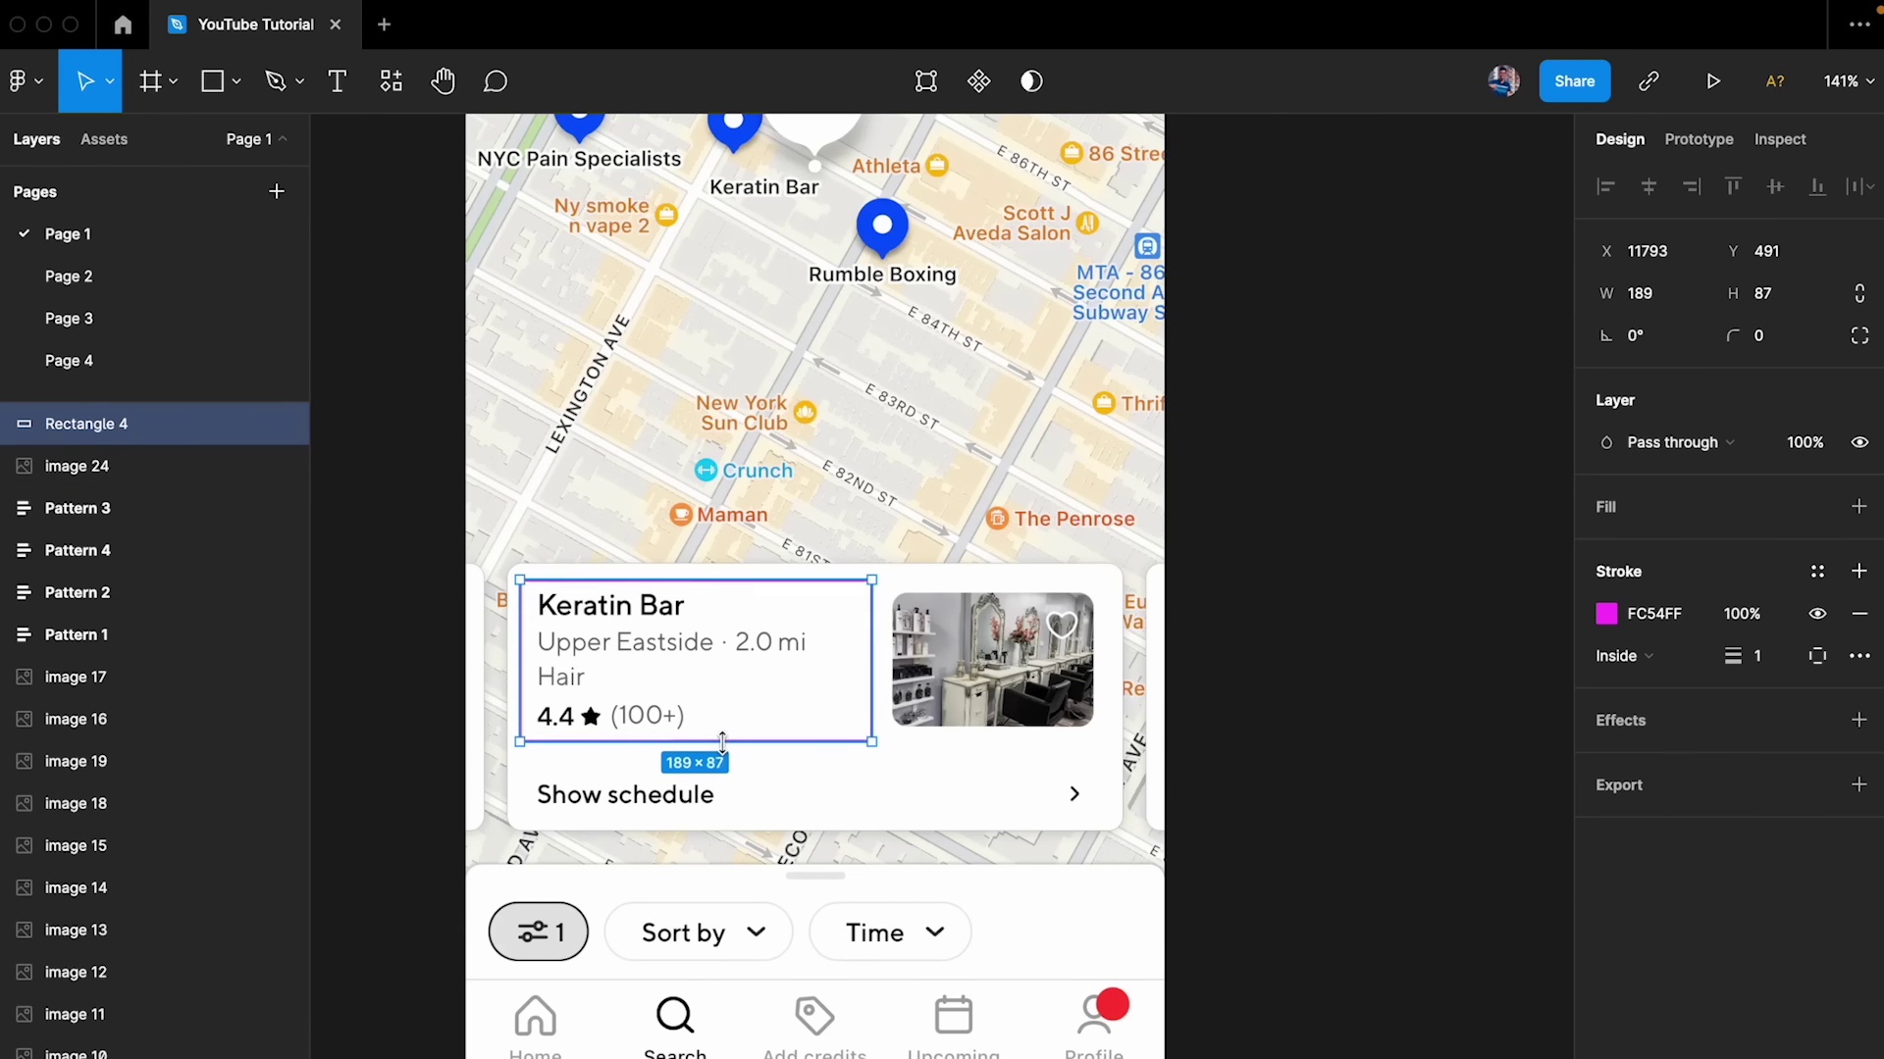
- Duplicate the magenta outline around the Show schedule row at about 310 × 31 and around the salon photo at about 114 × 88
alt+drag(715, 661, 714, 841)
drag(871, 925, 1097, 823)
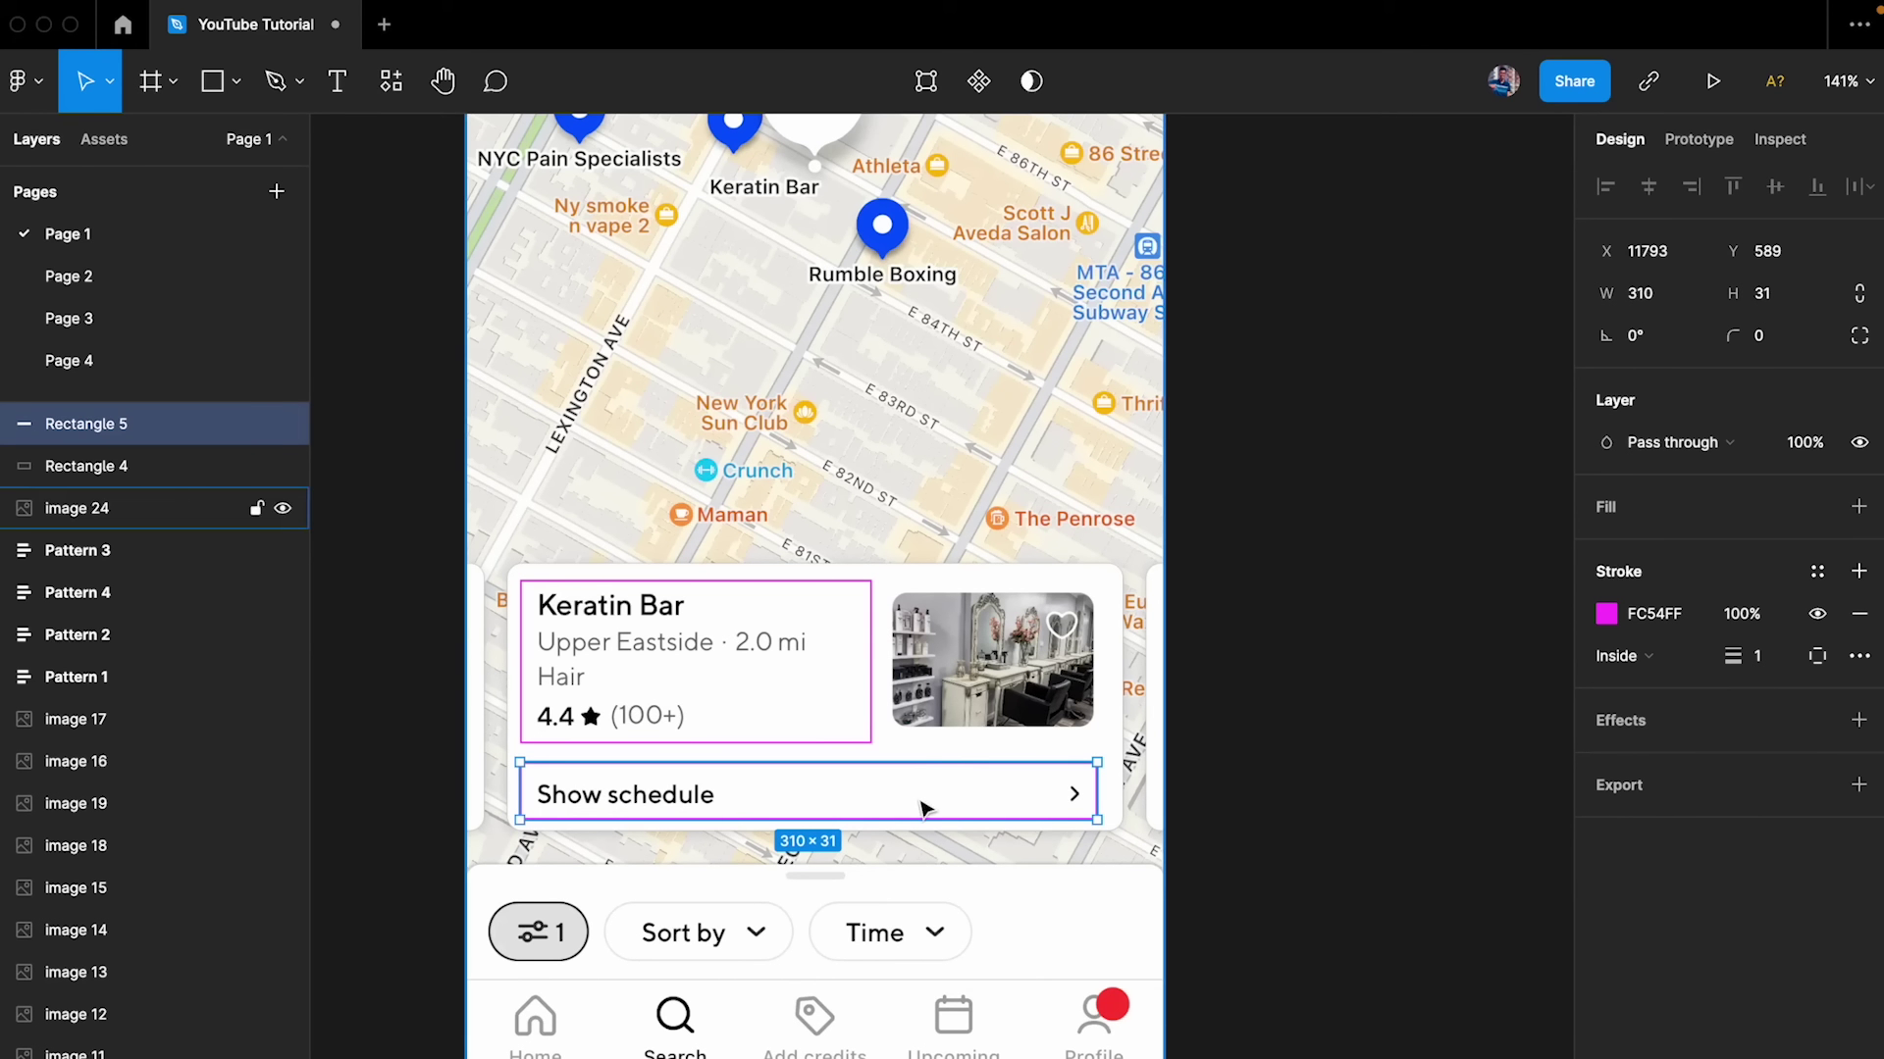
alt+drag(917, 811, 903, 622)
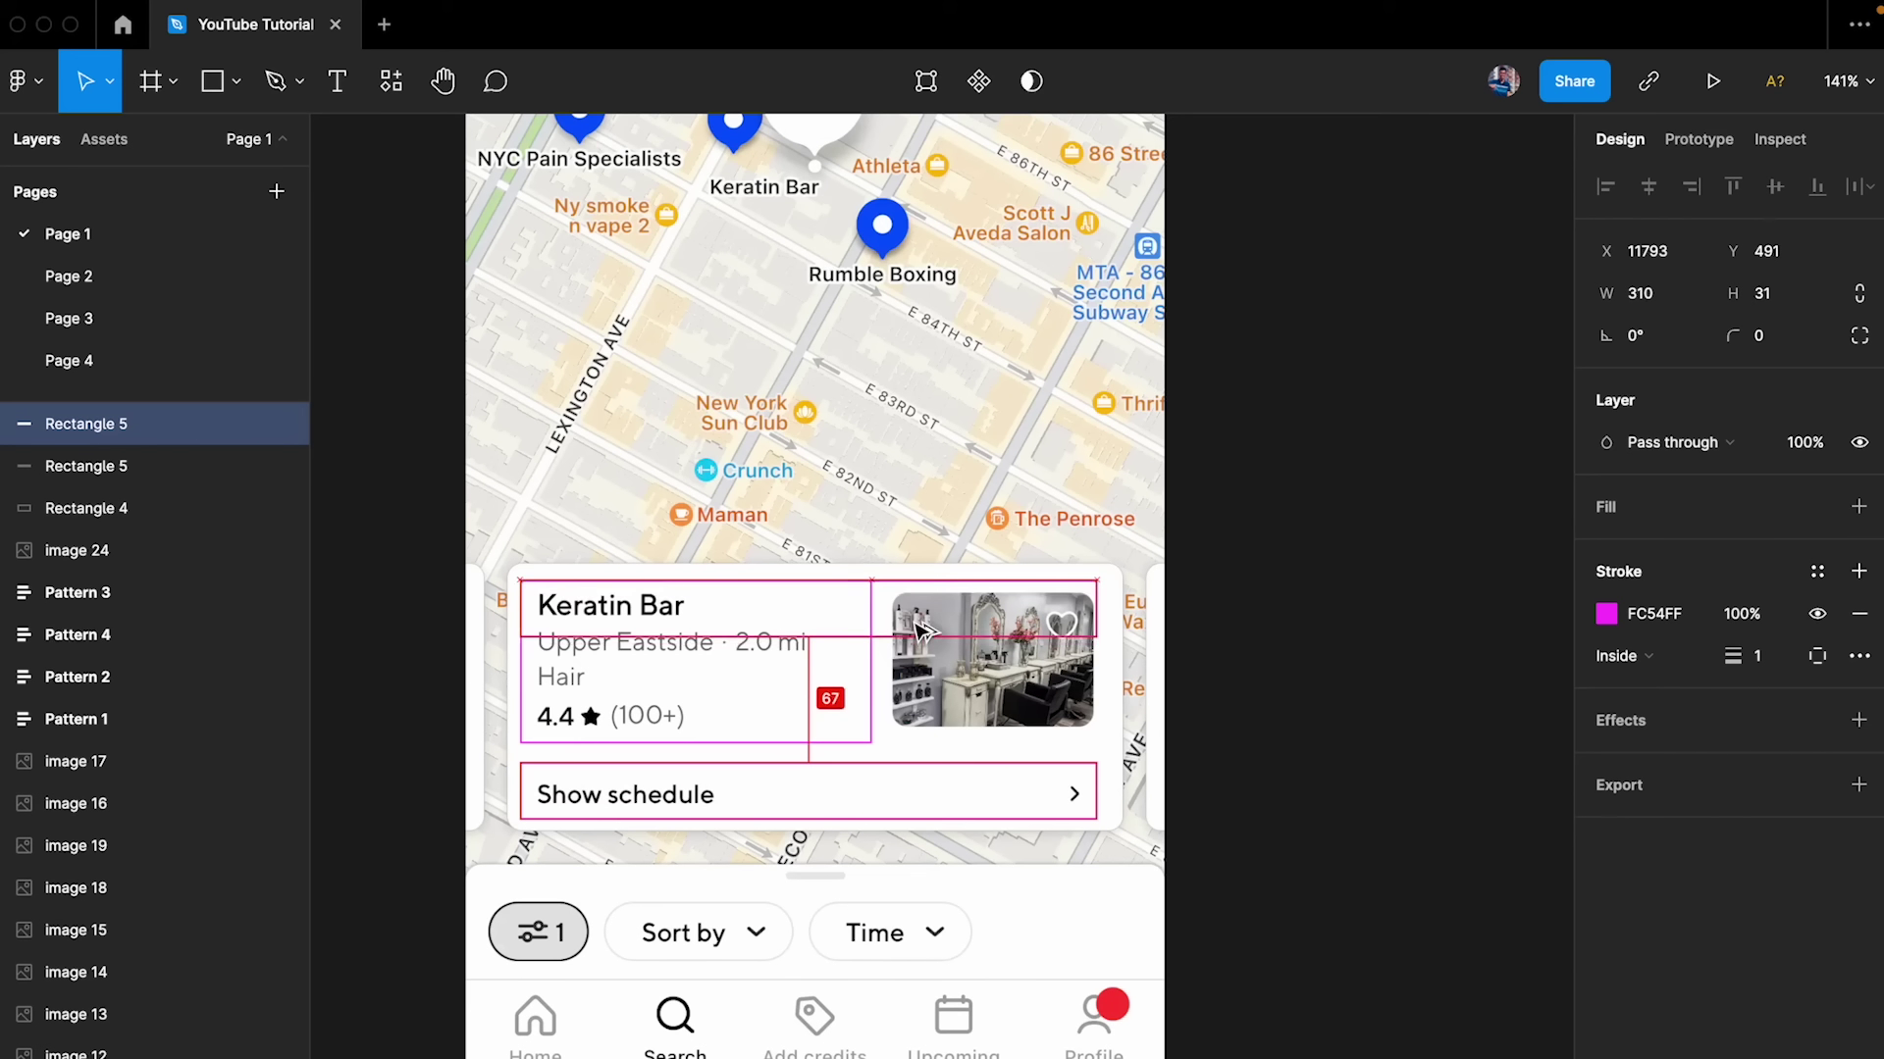
drag(527, 597, 947, 747)
click(1249, 632)
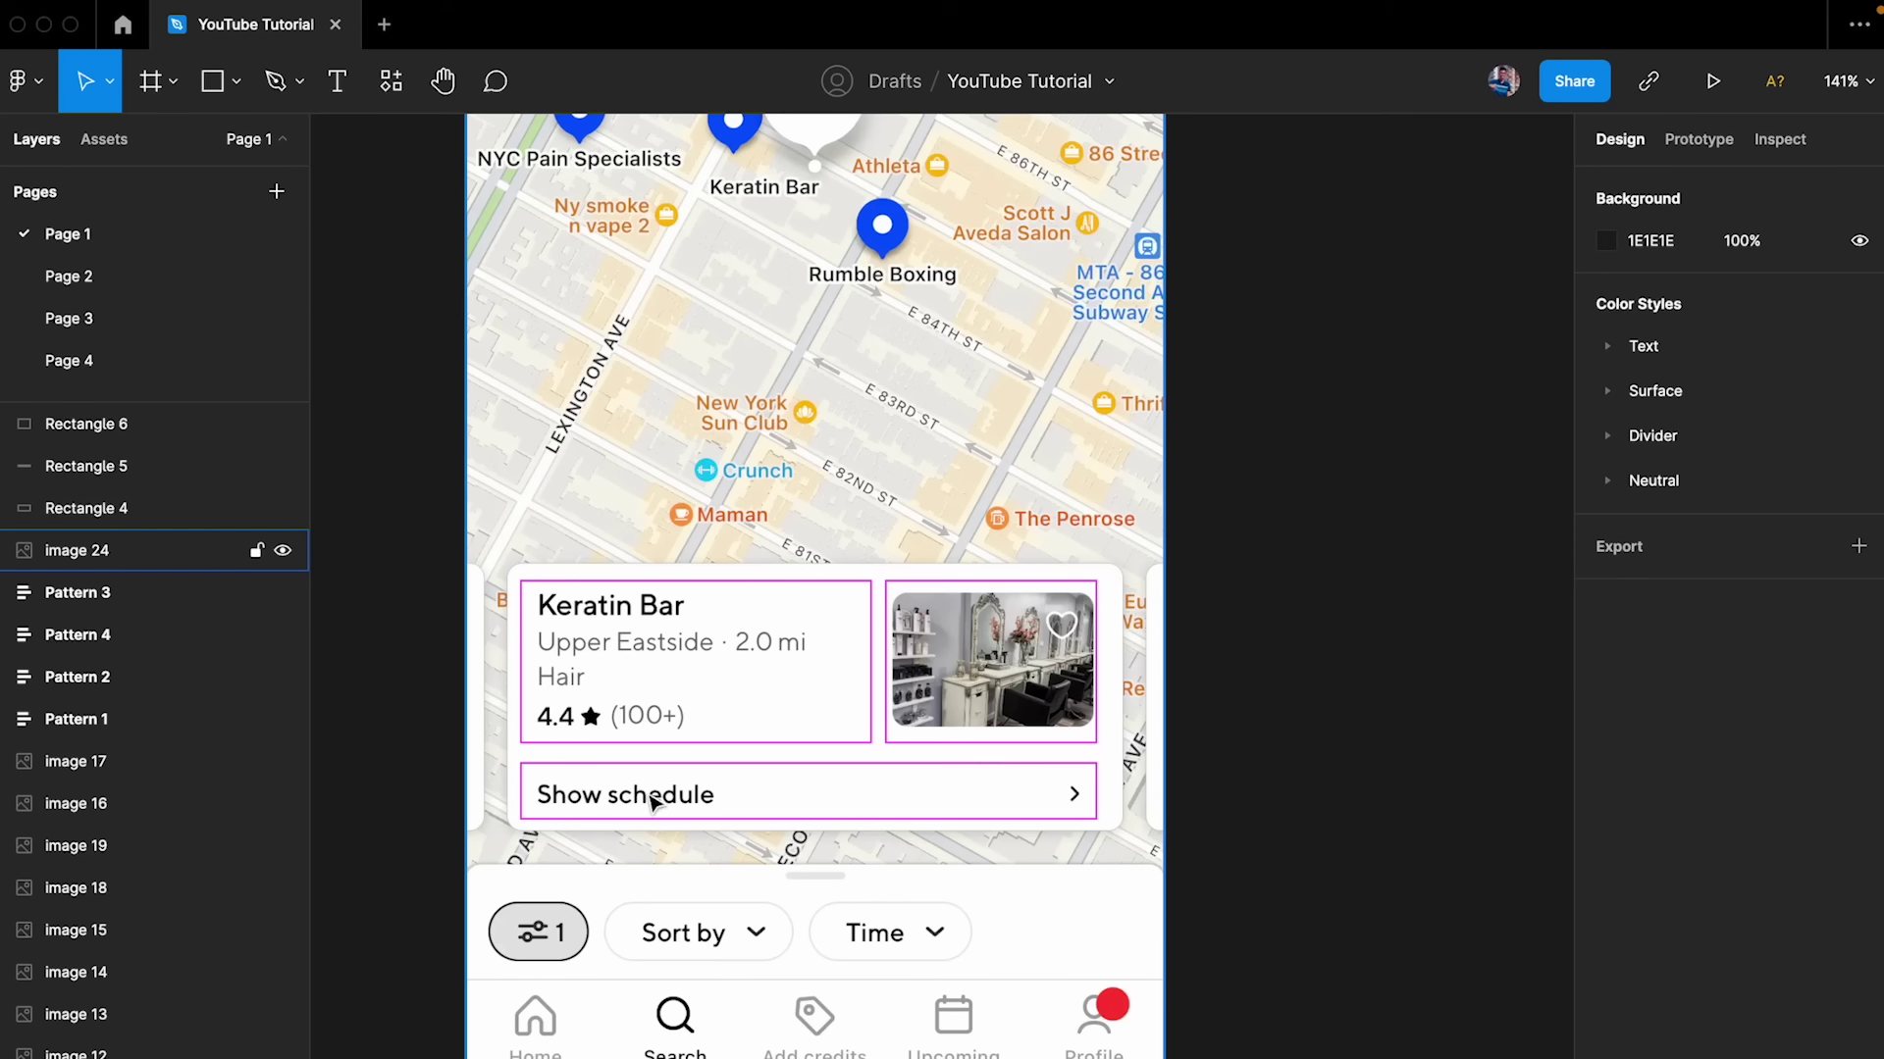
click(601, 805)
click(606, 818)
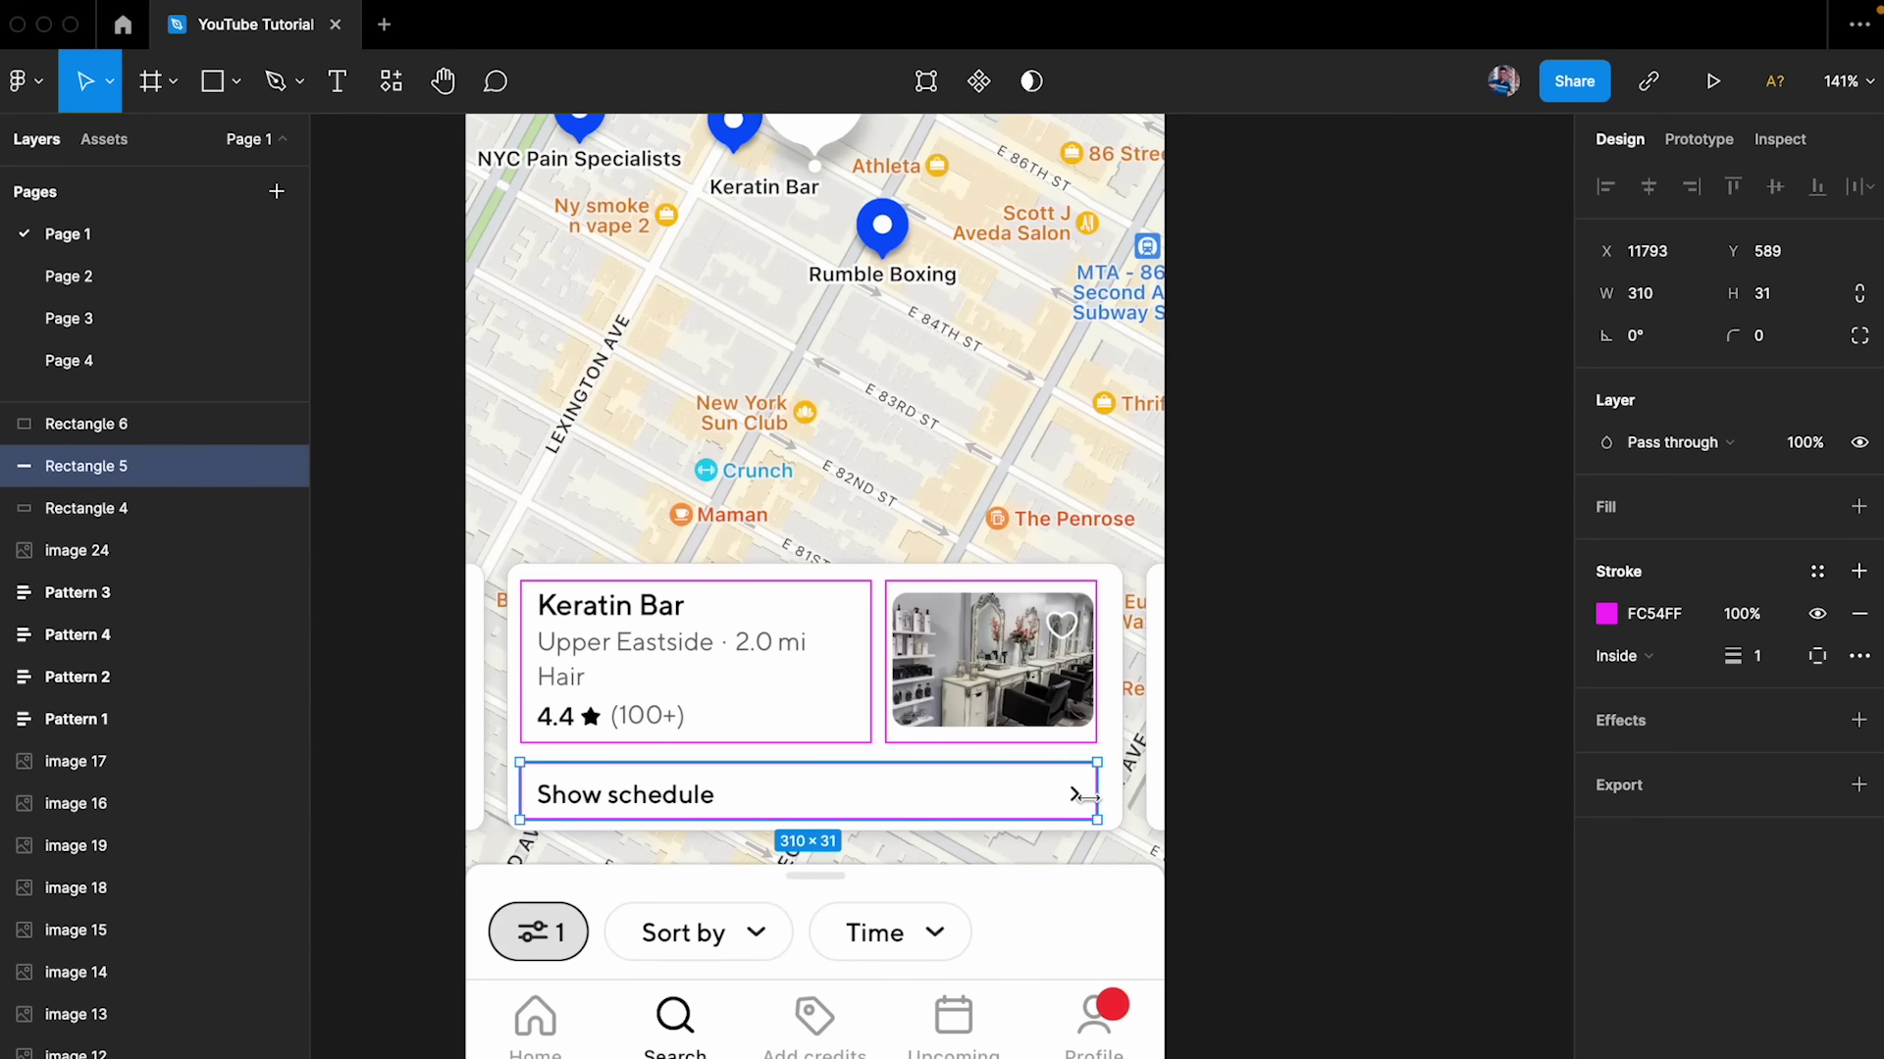
click(623, 662)
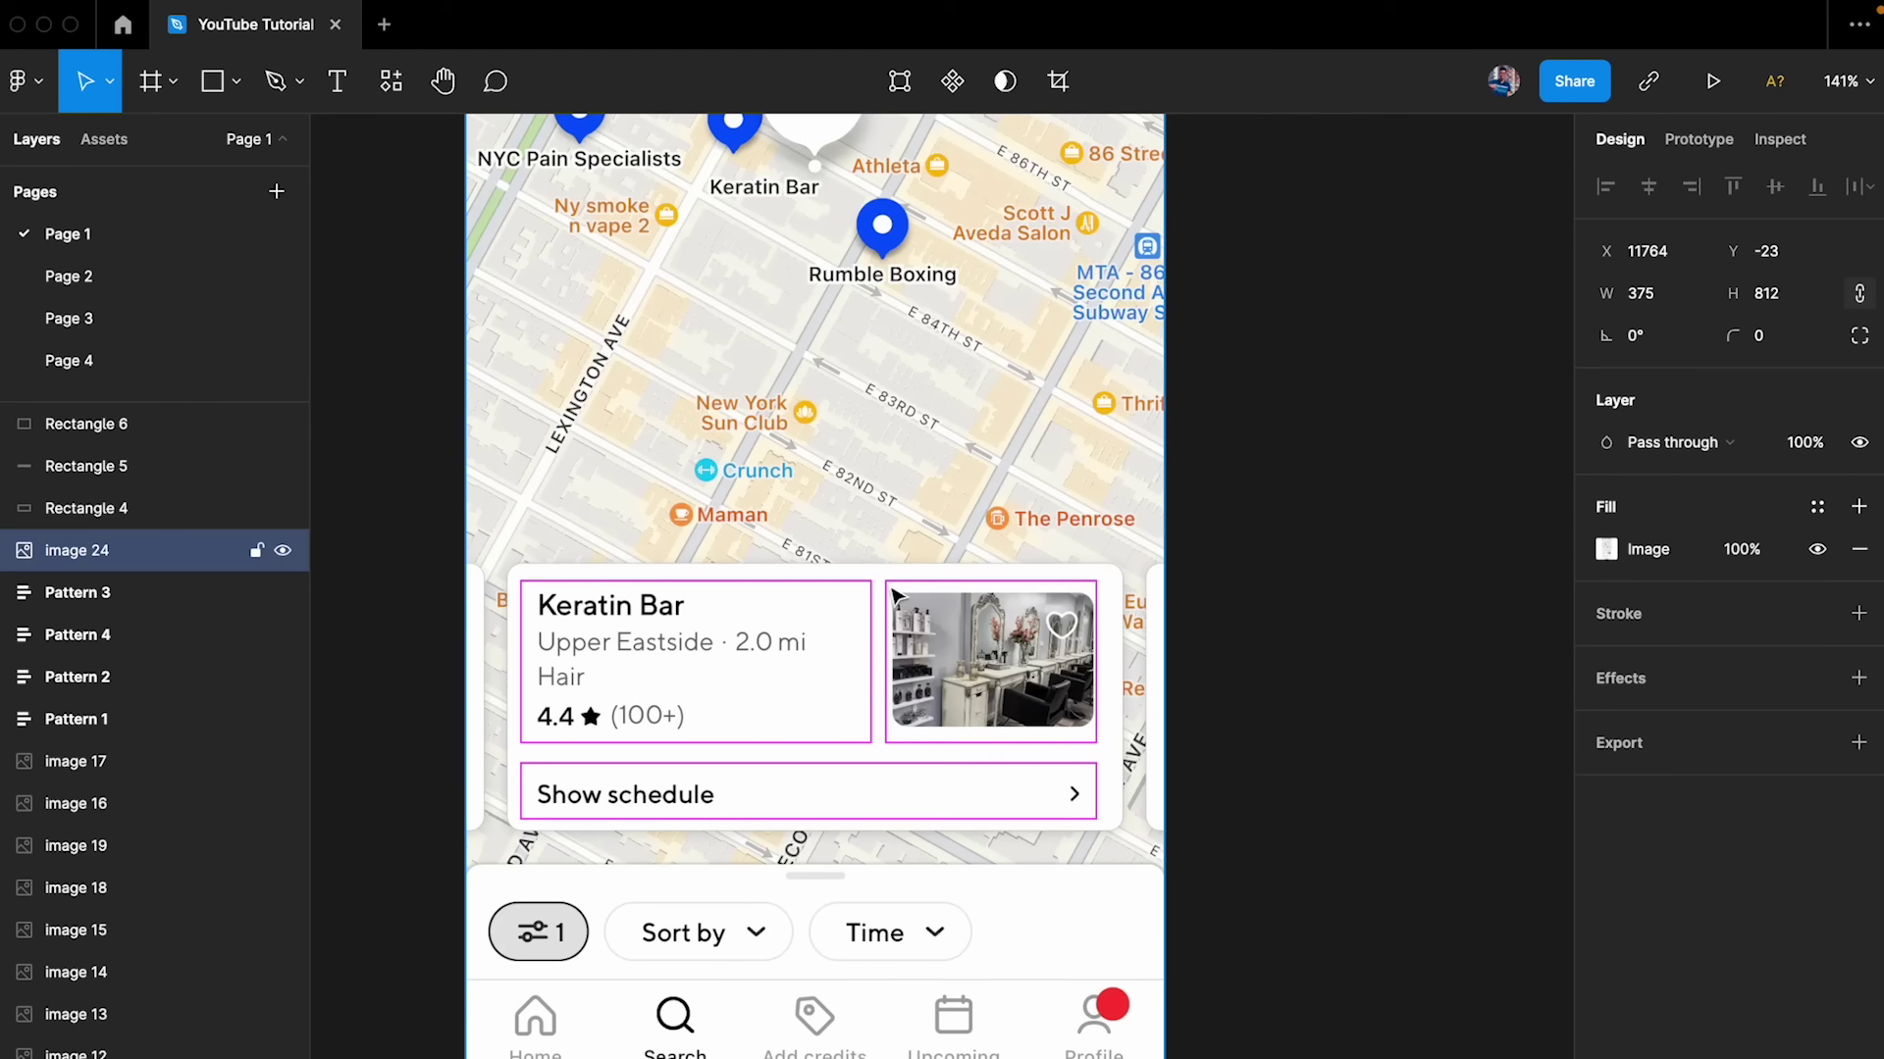
click(896, 591)
shift+click(872, 588)
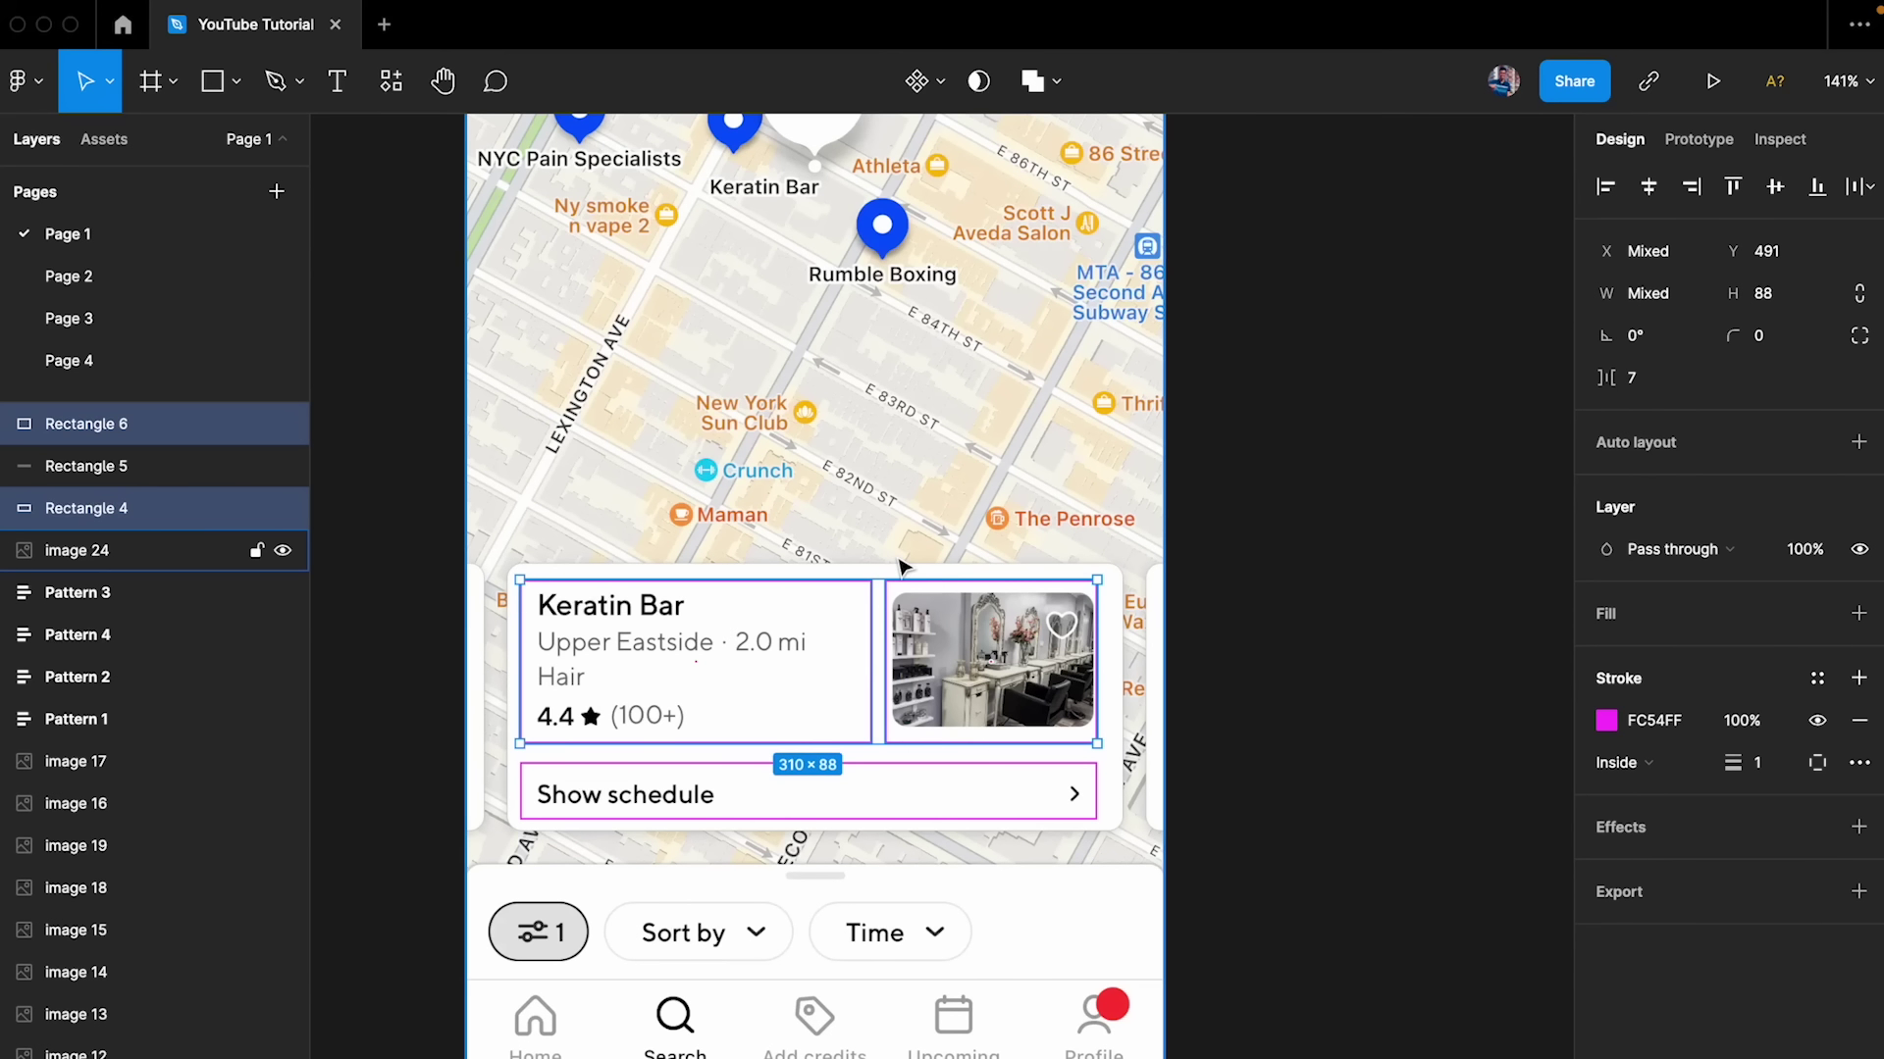
click(866, 538)
- Draw an unfilled, stroked rectangle of about 324 × 99 enclosing both the text outline and the photo outline
key(r)
drag(506, 569, 1108, 743)
click(1859, 549)
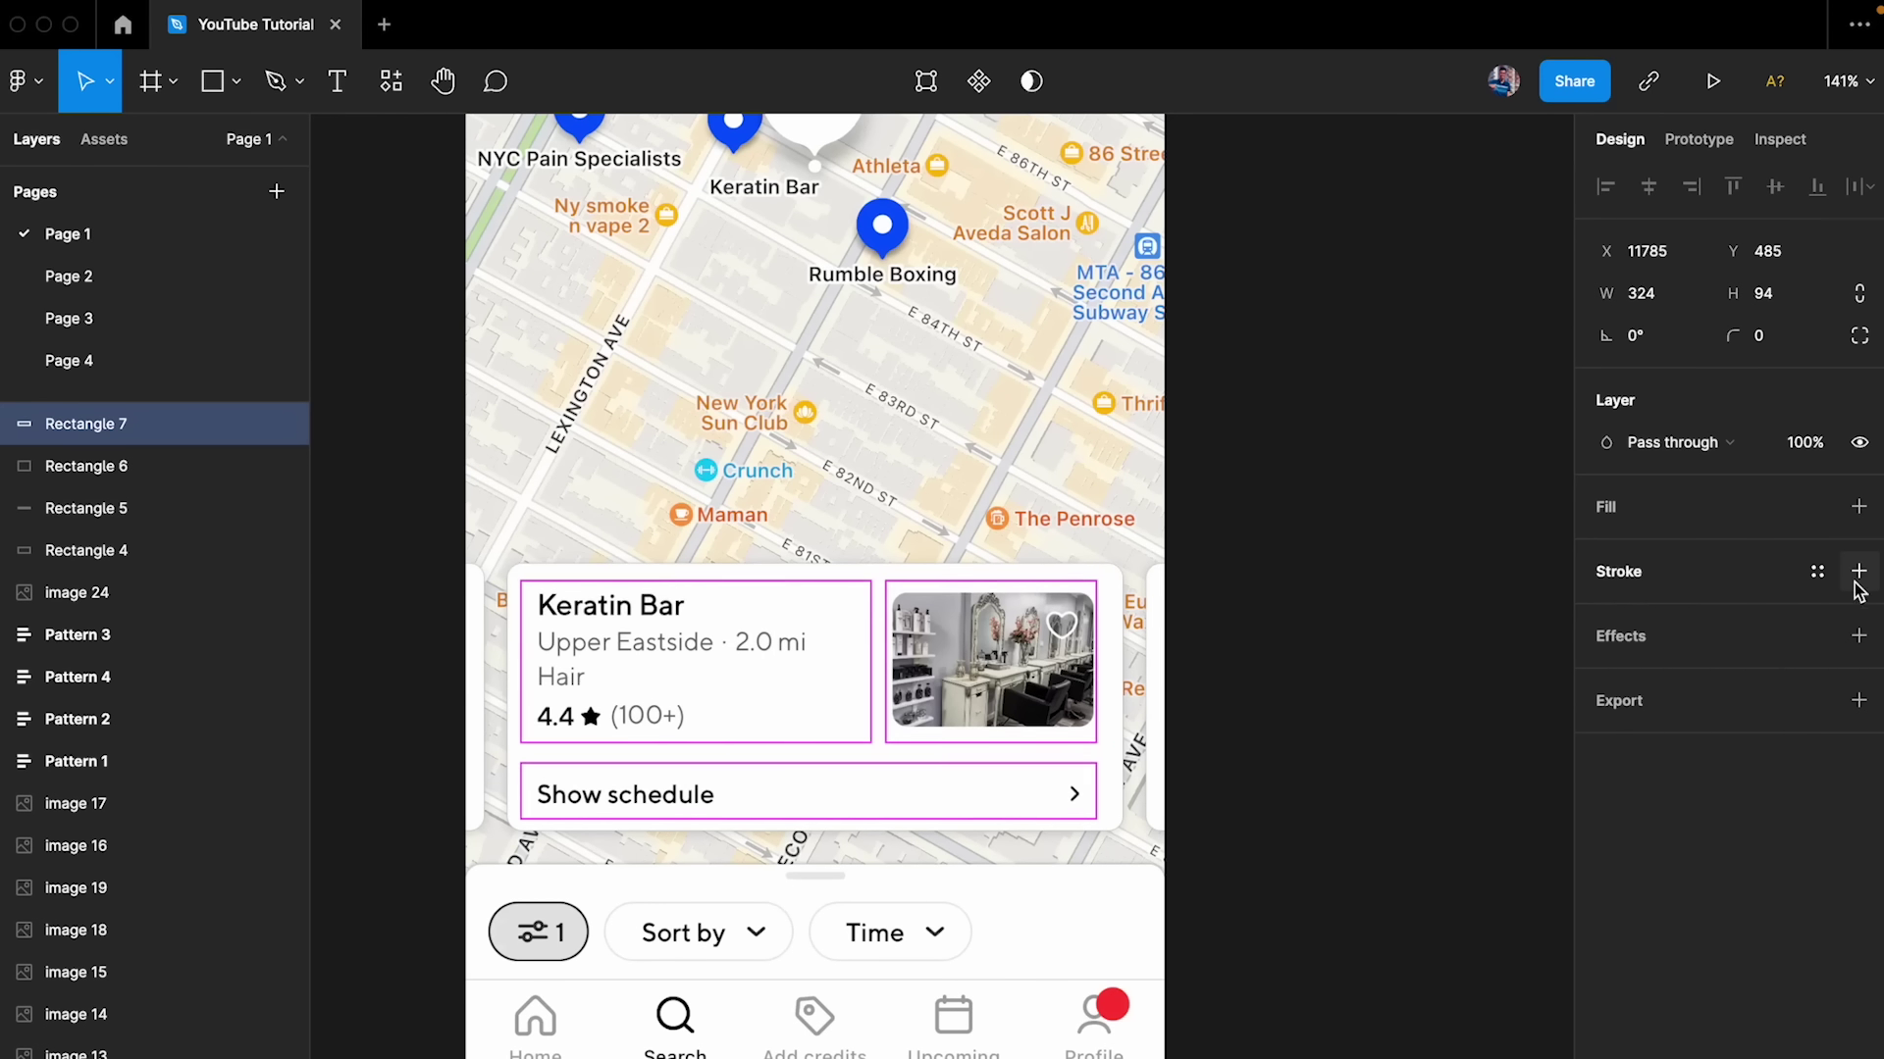
click(1859, 571)
drag(1074, 745, 1075, 752)
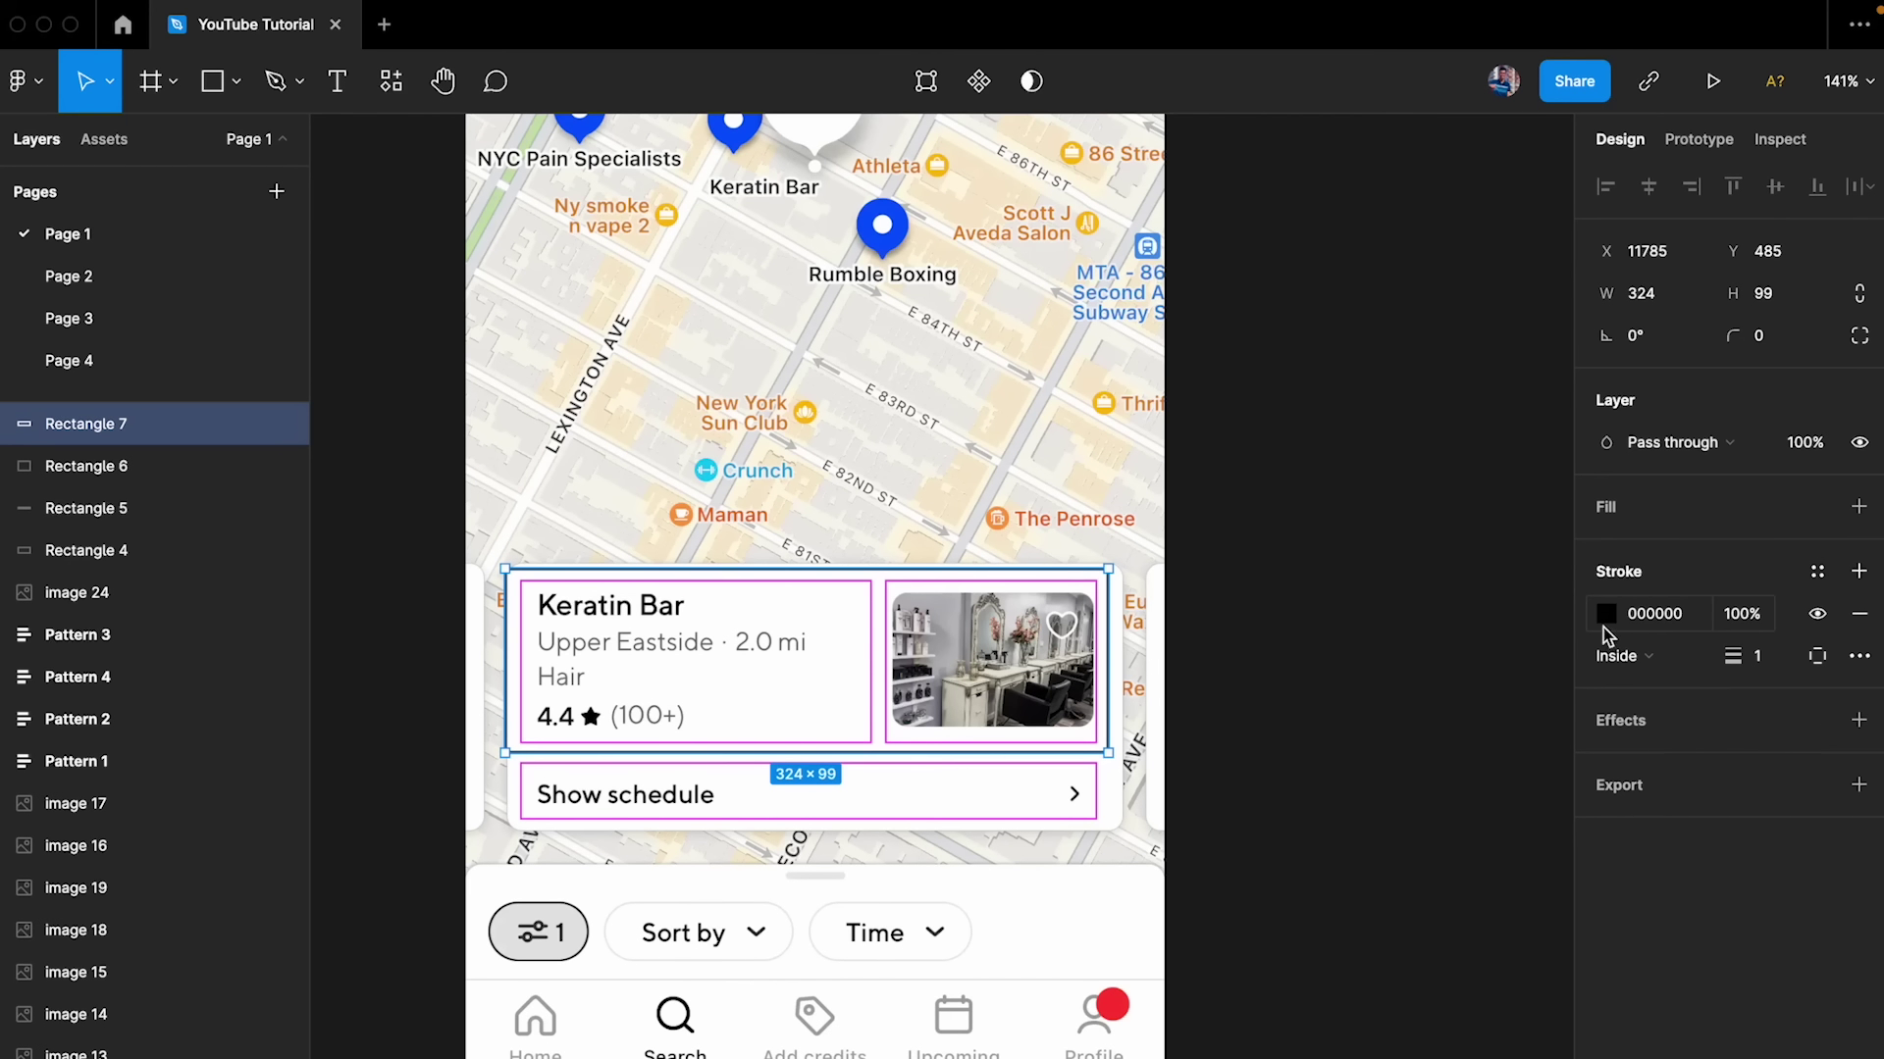
- Match the enclosing rectangle's stroke to the other outlines by sampling their magenta FC54FF
scroll(860, 700, up, 5)
key(i)
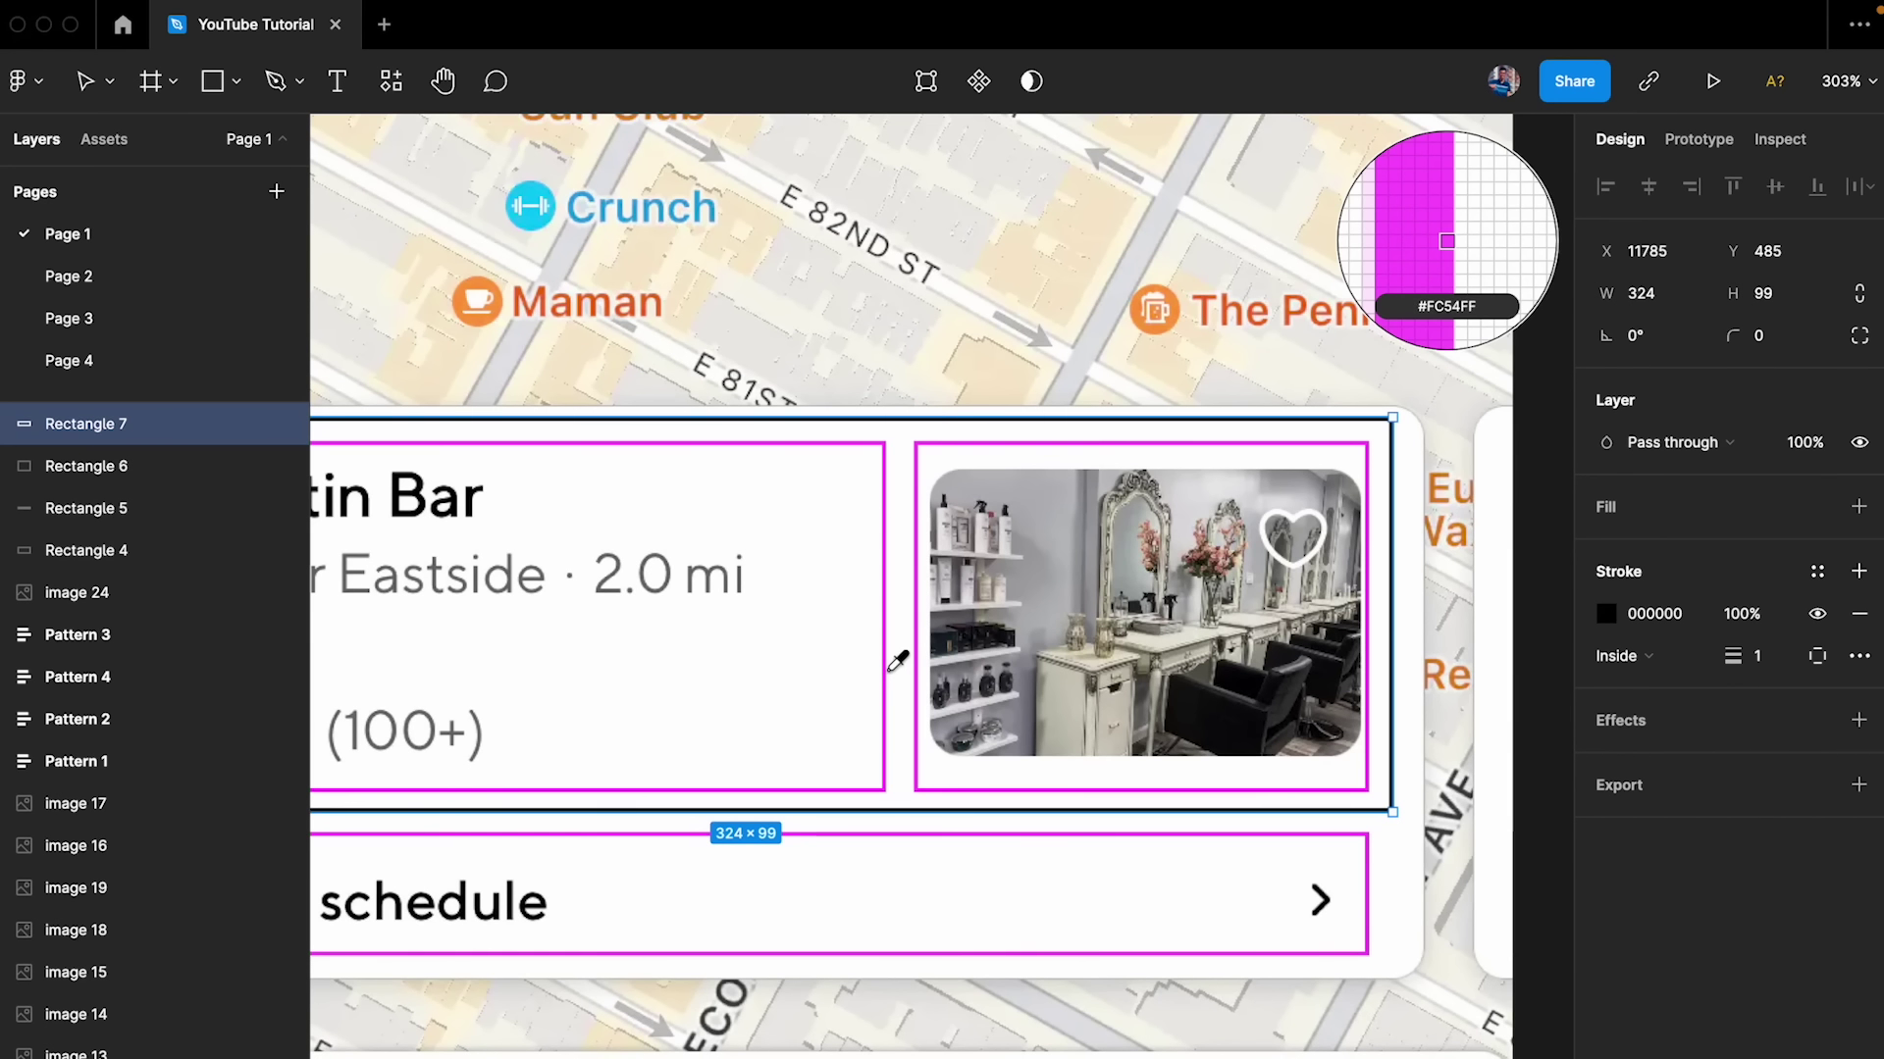
click(895, 660)
scroll(895, 660, down, 5)
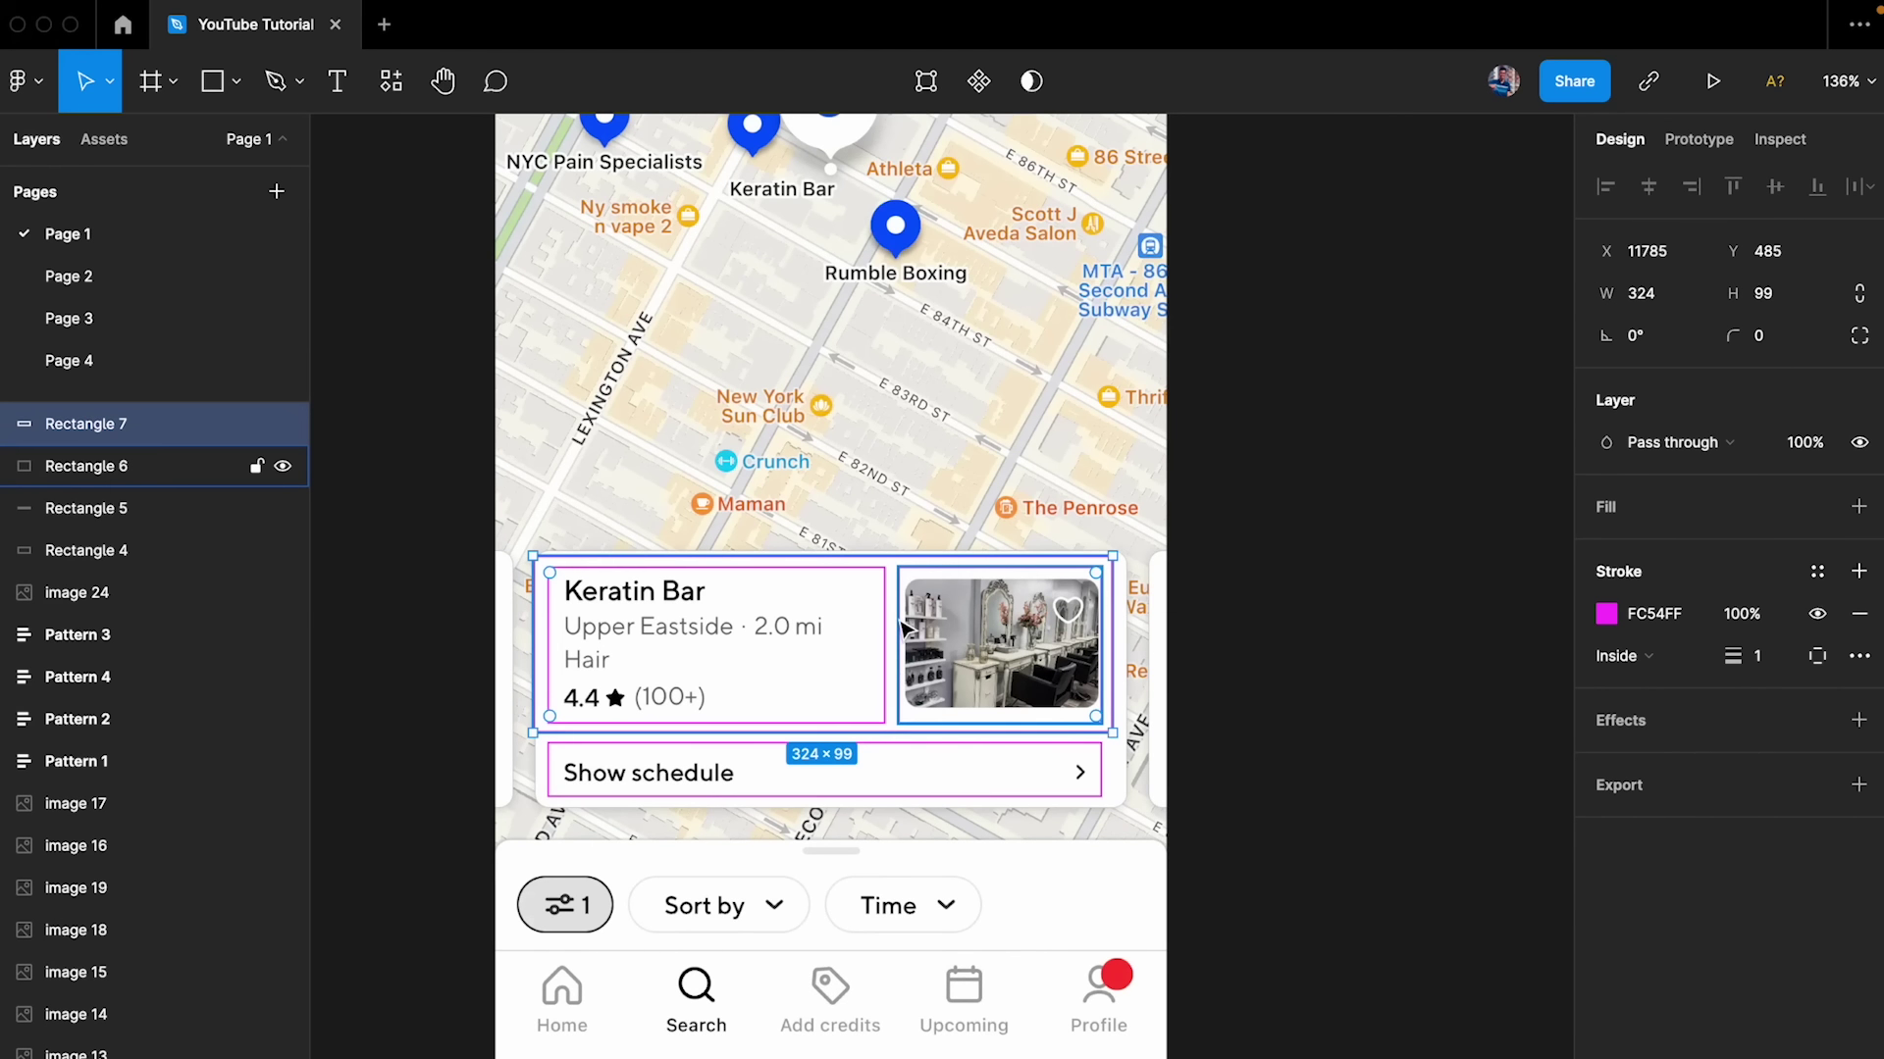
- Recolor the strokes of the inner text and photo outlines to blue-violet 5754FF
click(896, 617)
scroll(896, 618, up, 3)
shift+click(875, 618)
click(1606, 720)
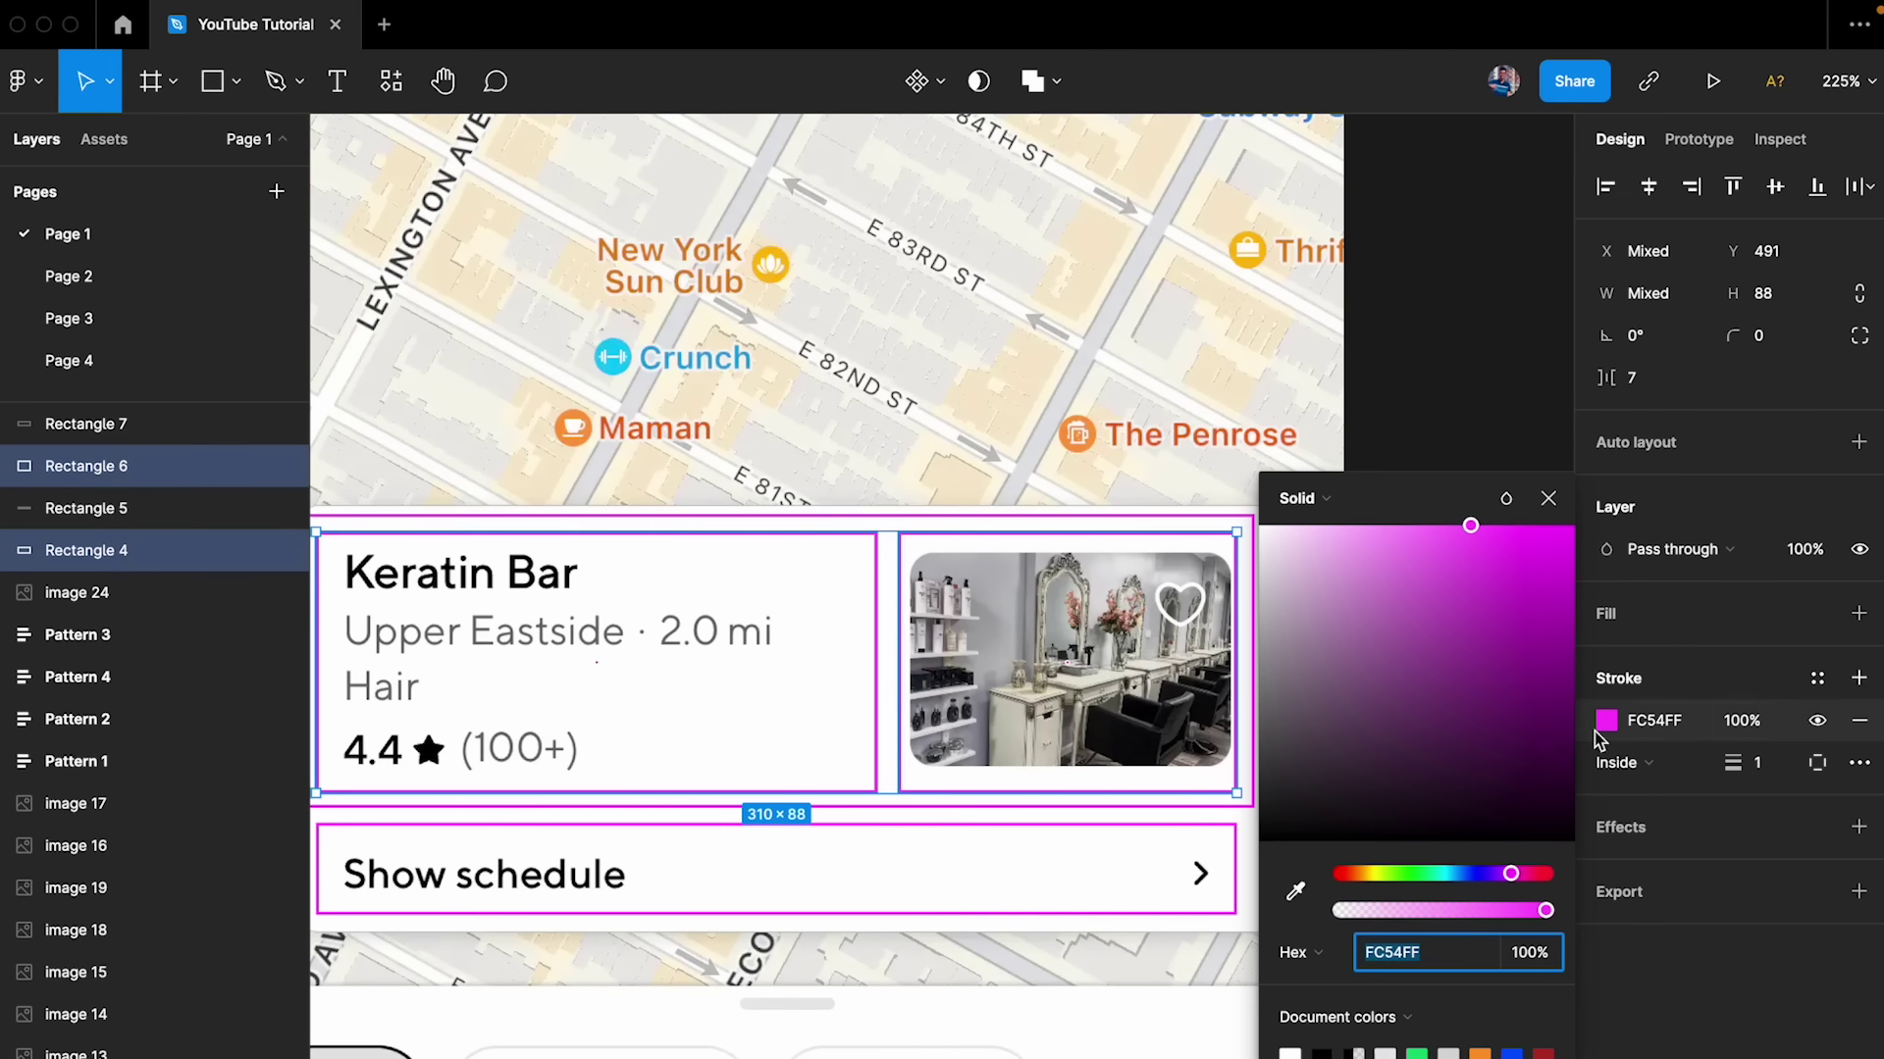
click(1487, 873)
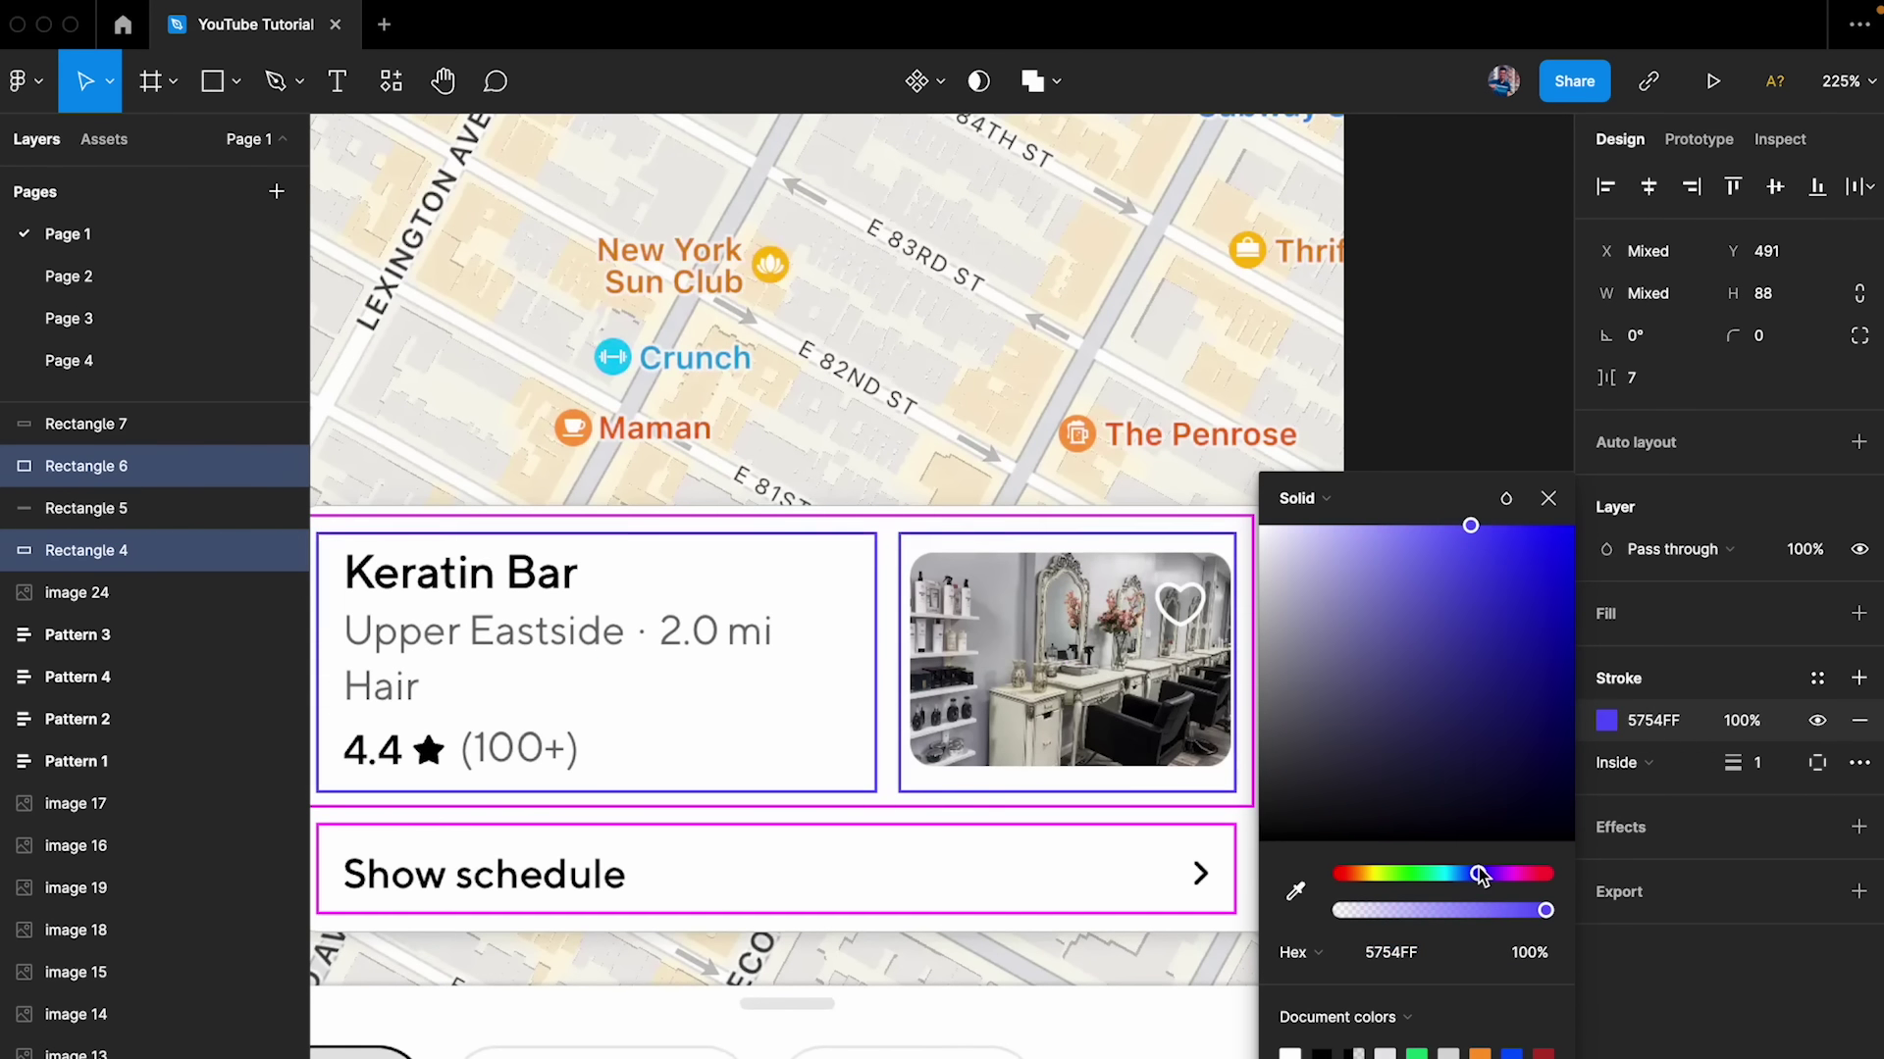
click(1548, 498)
click(1520, 517)
scroll(1393, 628, down, 5)
- Examine how the enclosing magenta outline groups the text and photo outlines above the Show schedule row
click(1332, 628)
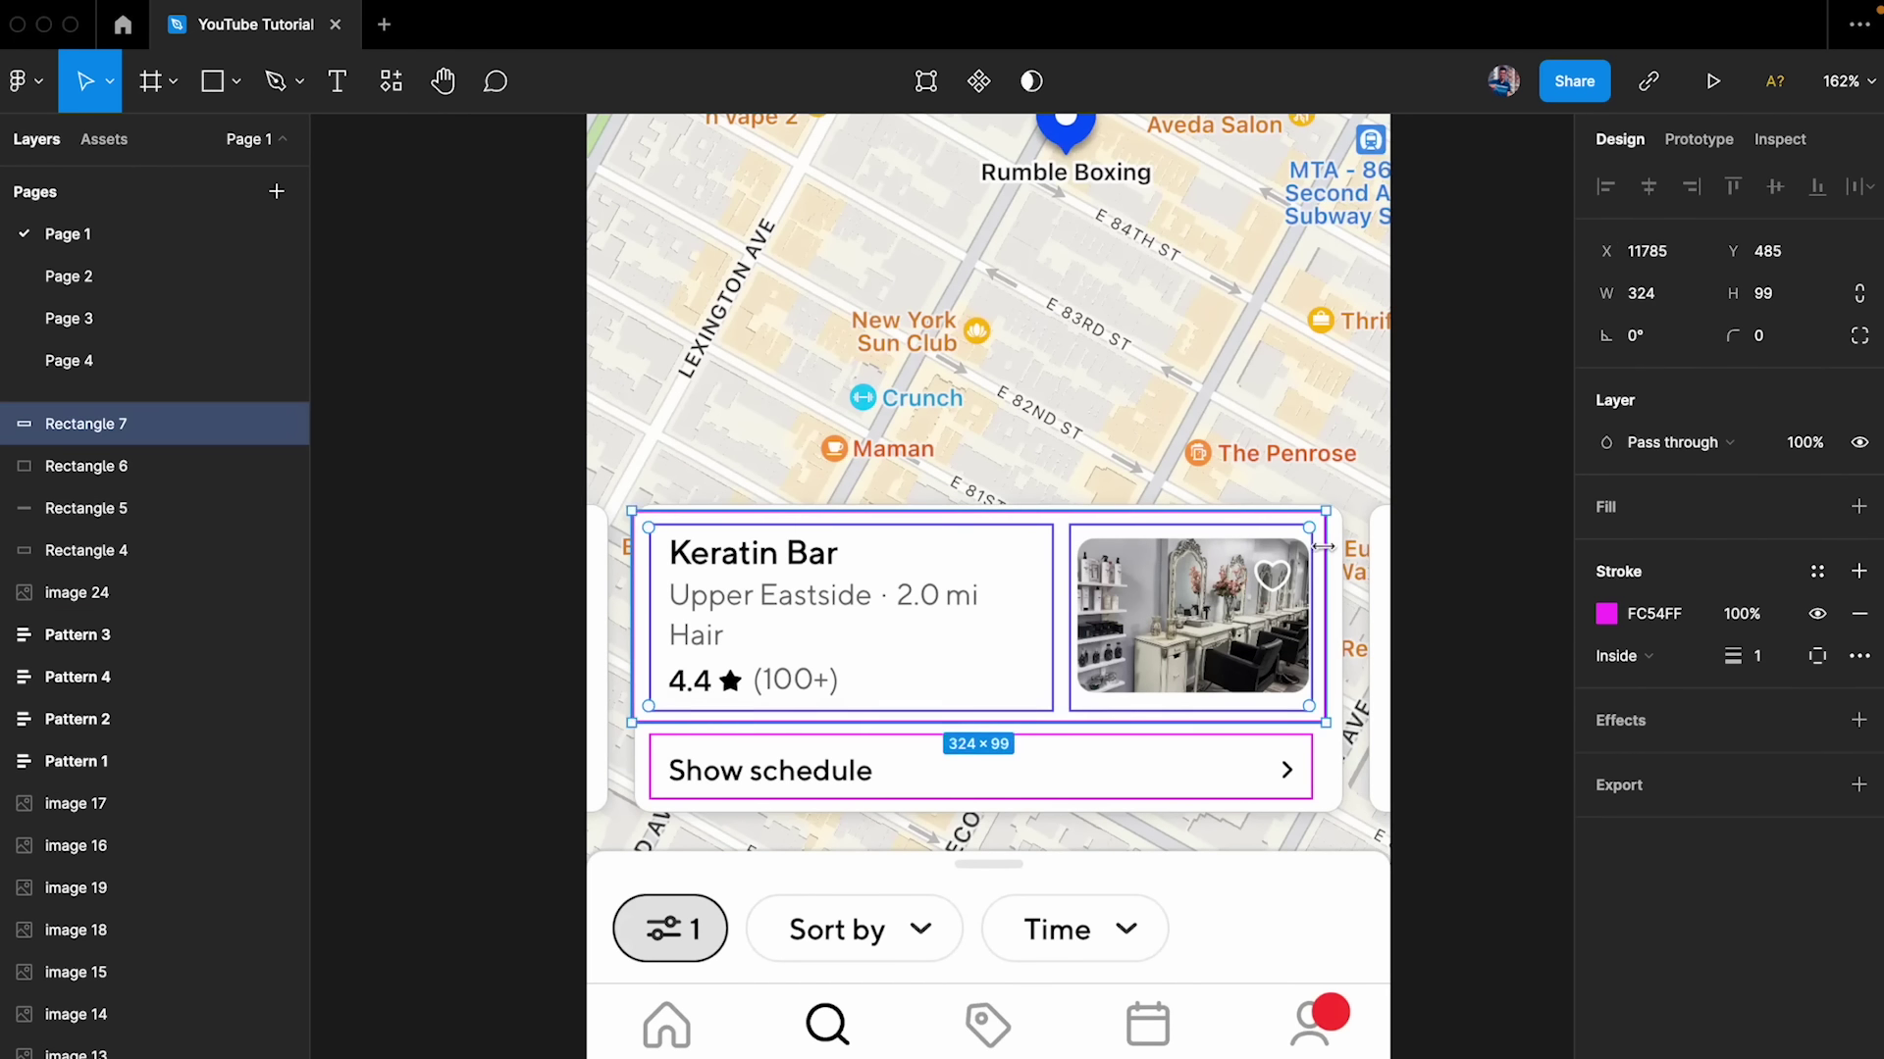
scroll(1337, 652, up, 5)
shift+click(1309, 844)
shift+click(1308, 745)
click(1308, 746)
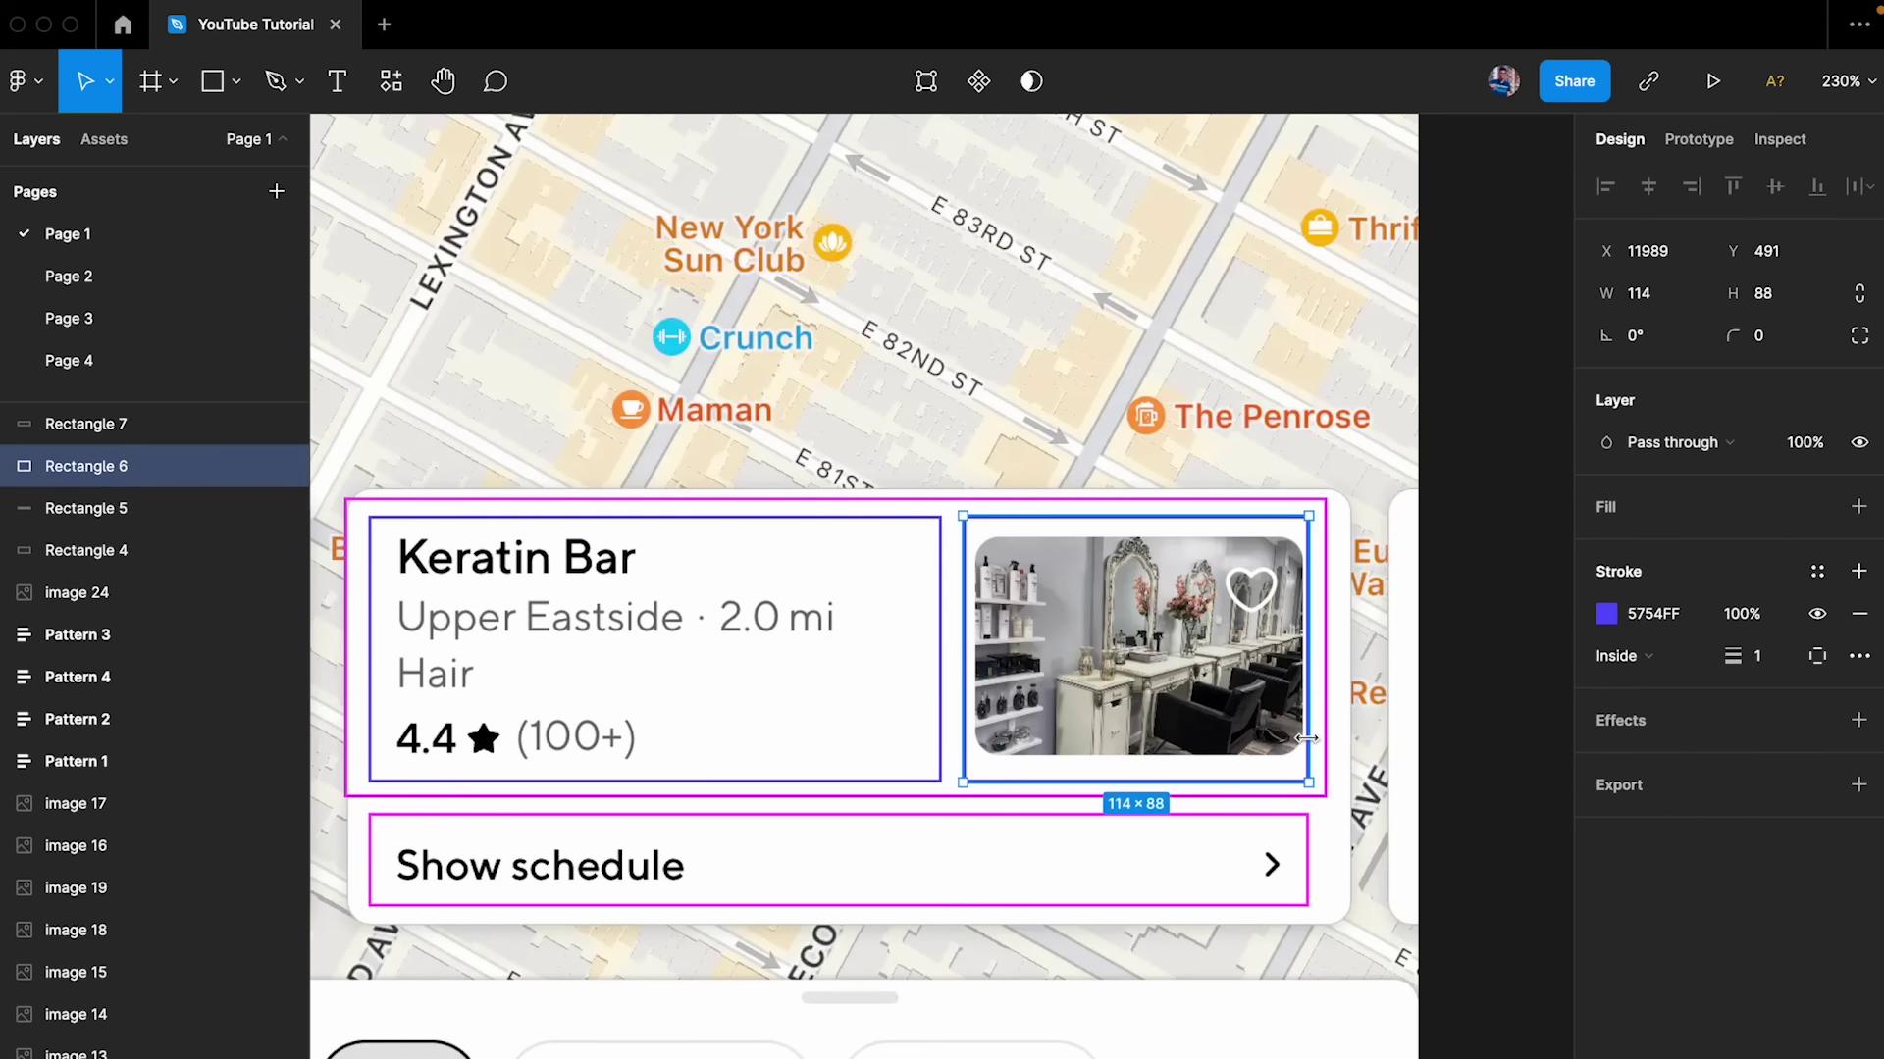
shift+click(942, 783)
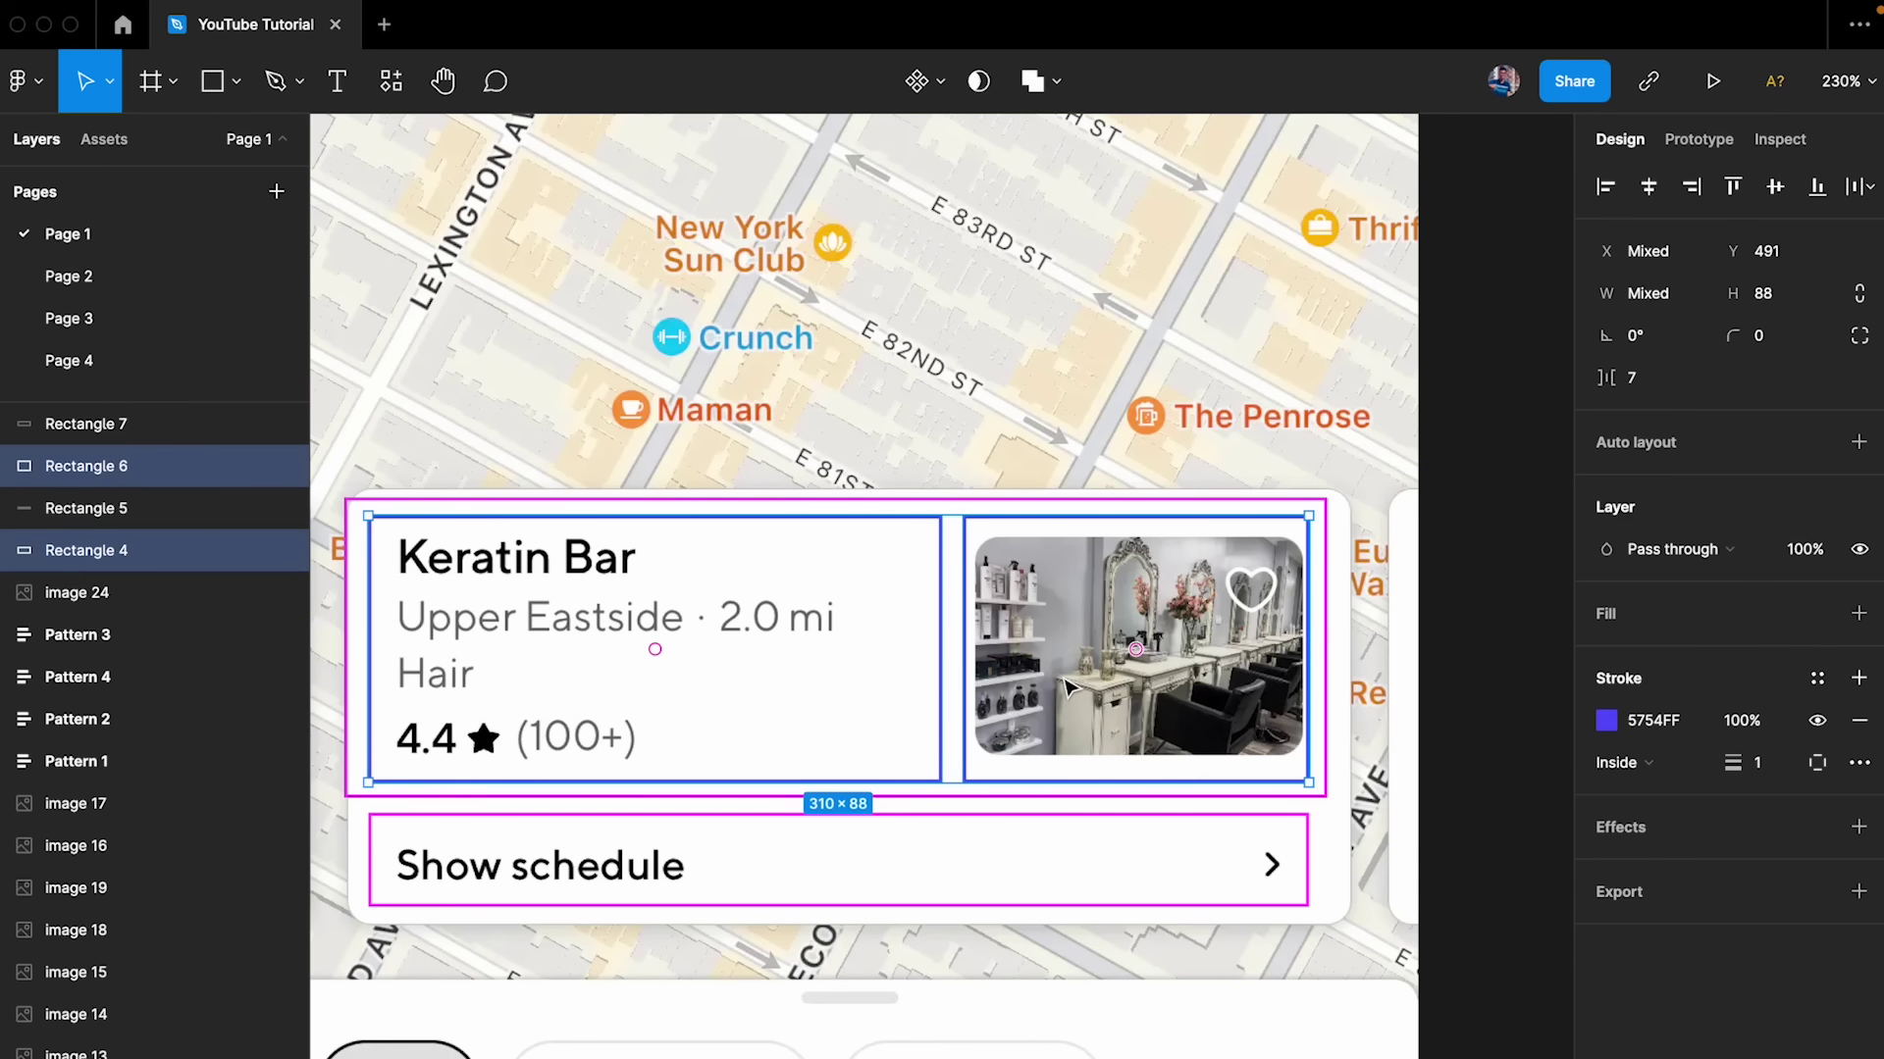
click(947, 569)
click(1113, 579)
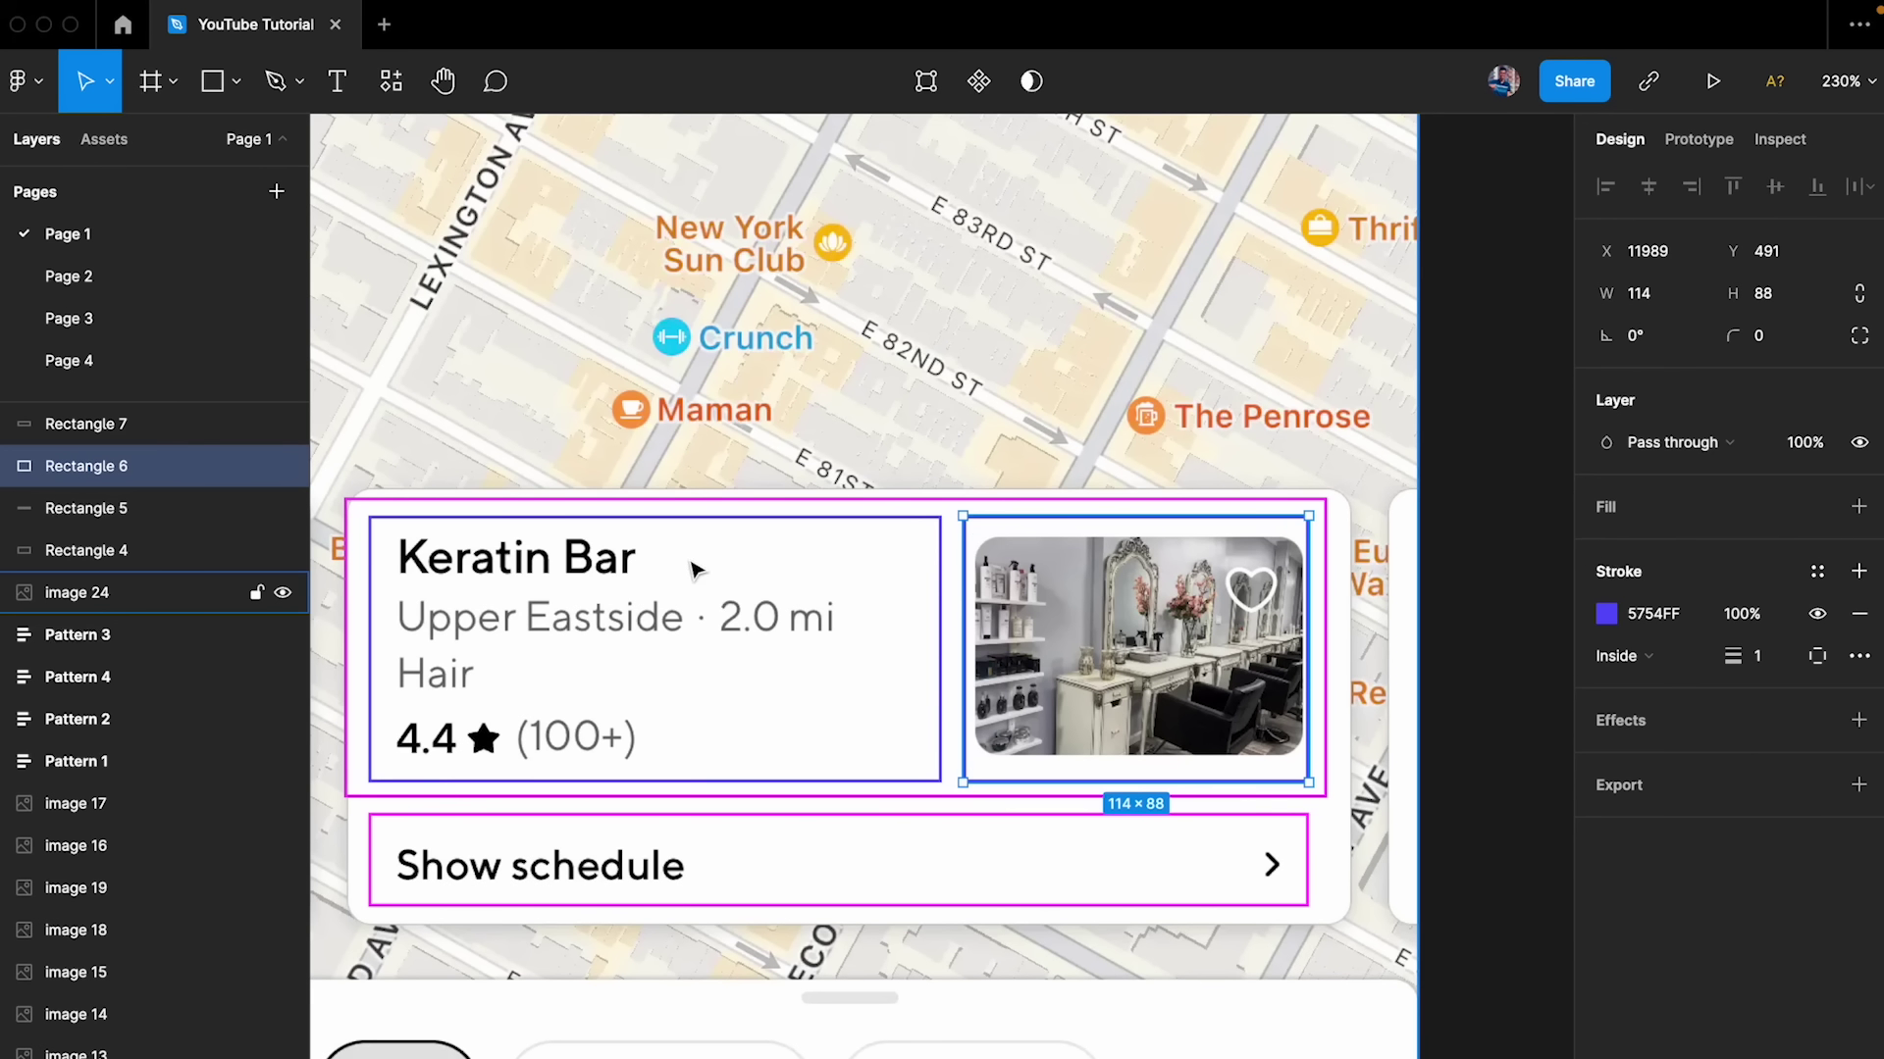
click(562, 520)
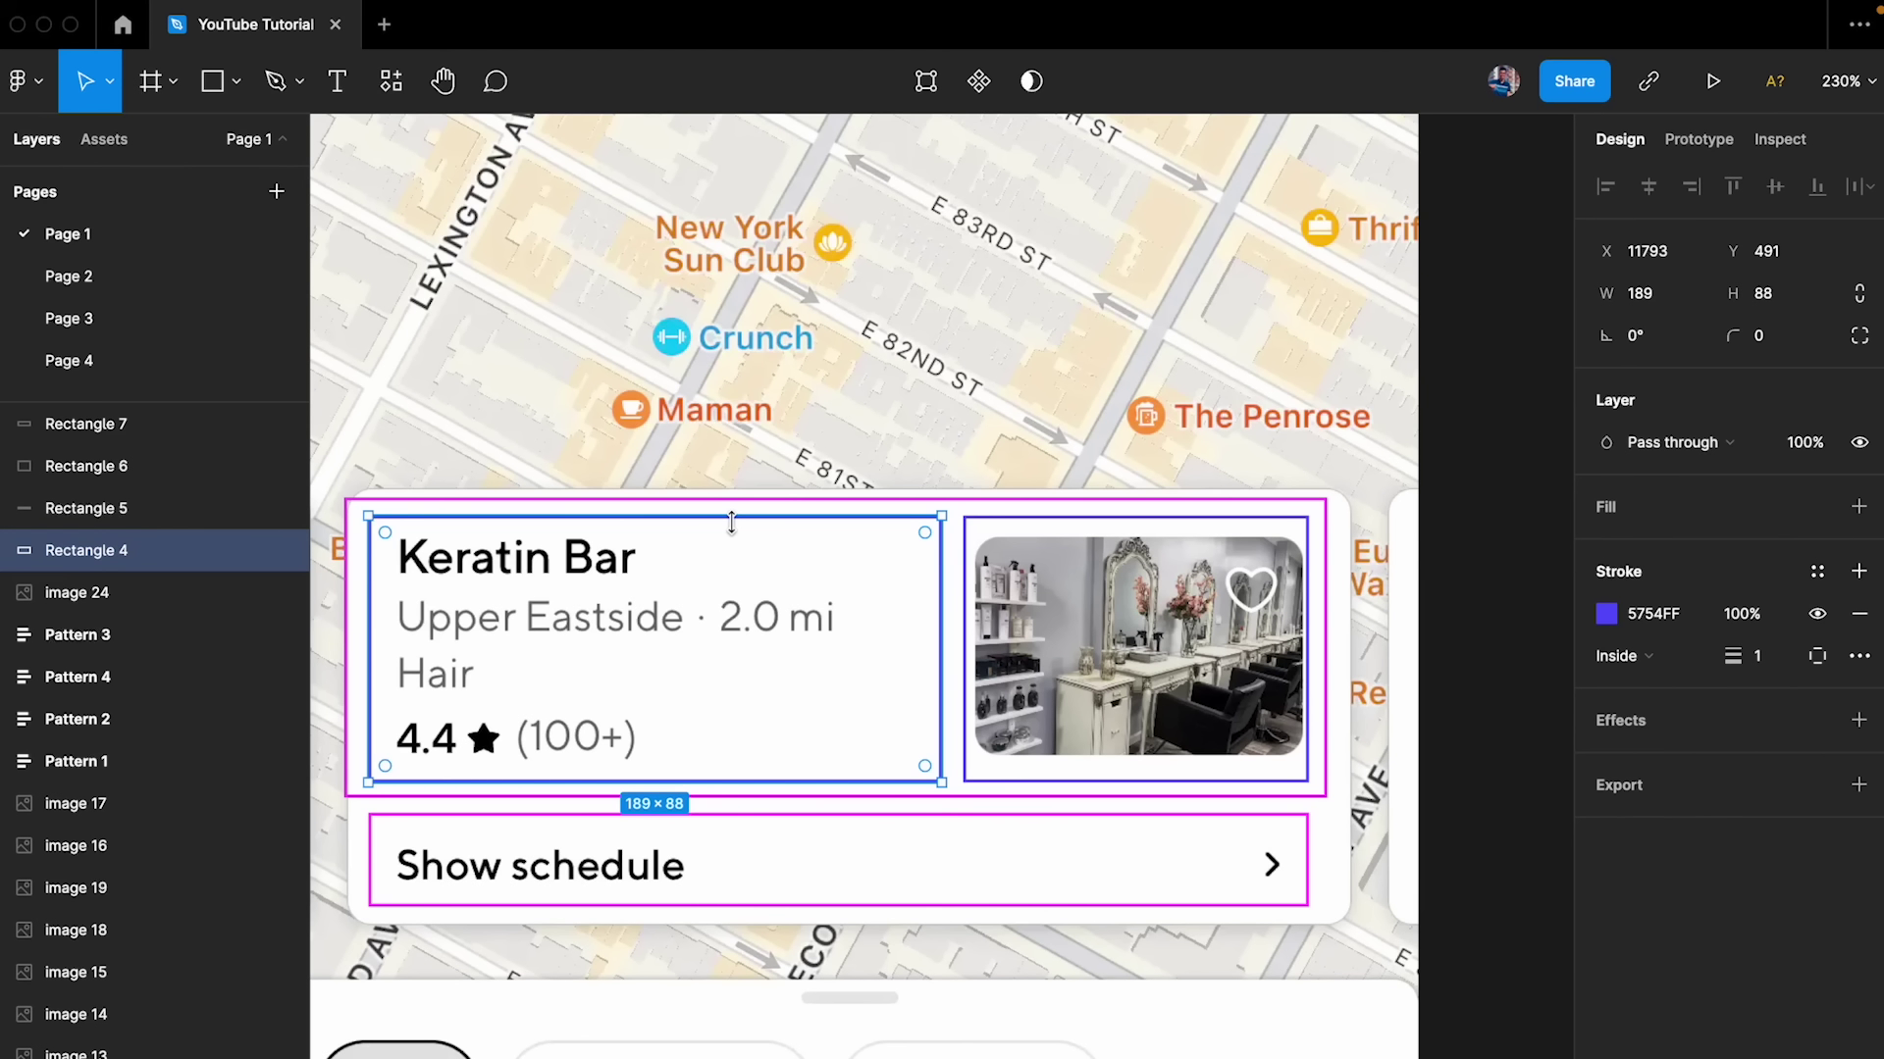
- Examine the photo outline and the placement of the heart icon over the salon photo within the card
scroll(845, 580, down, 5)
scroll(863, 560, up, 2)
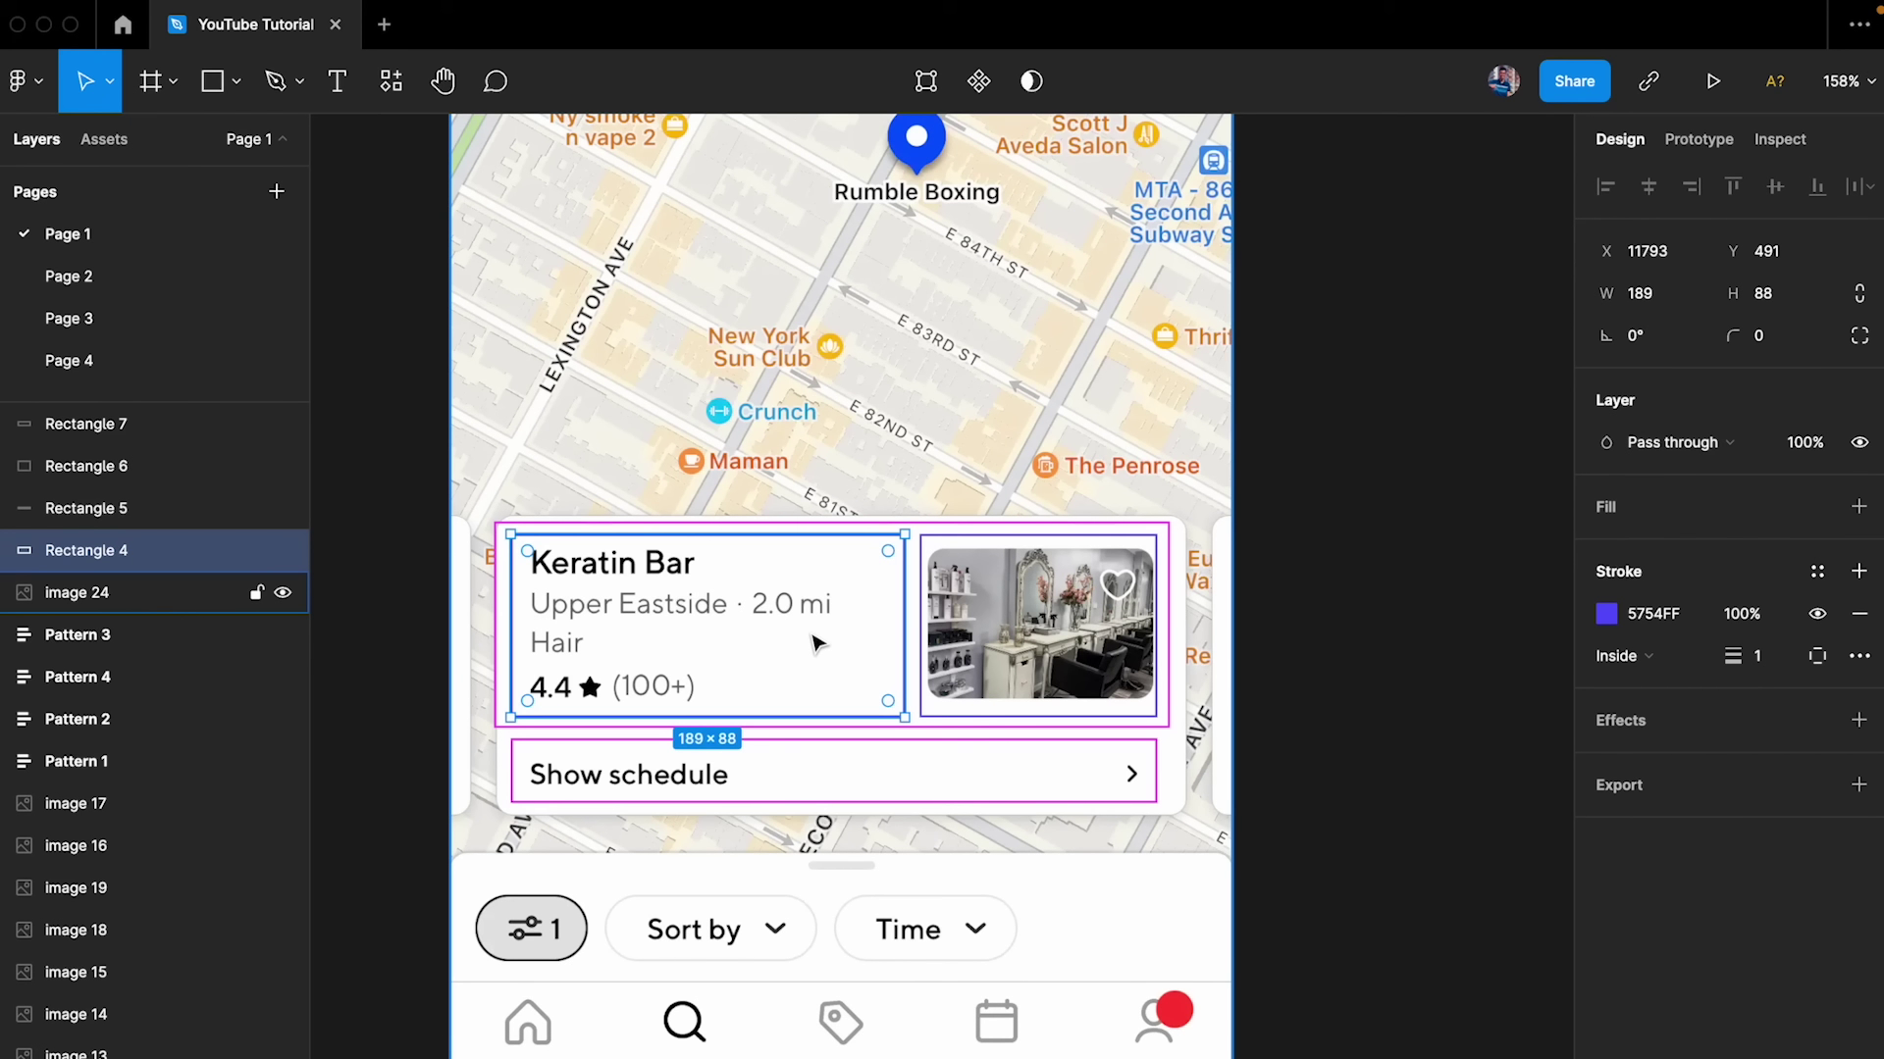
click(1010, 618)
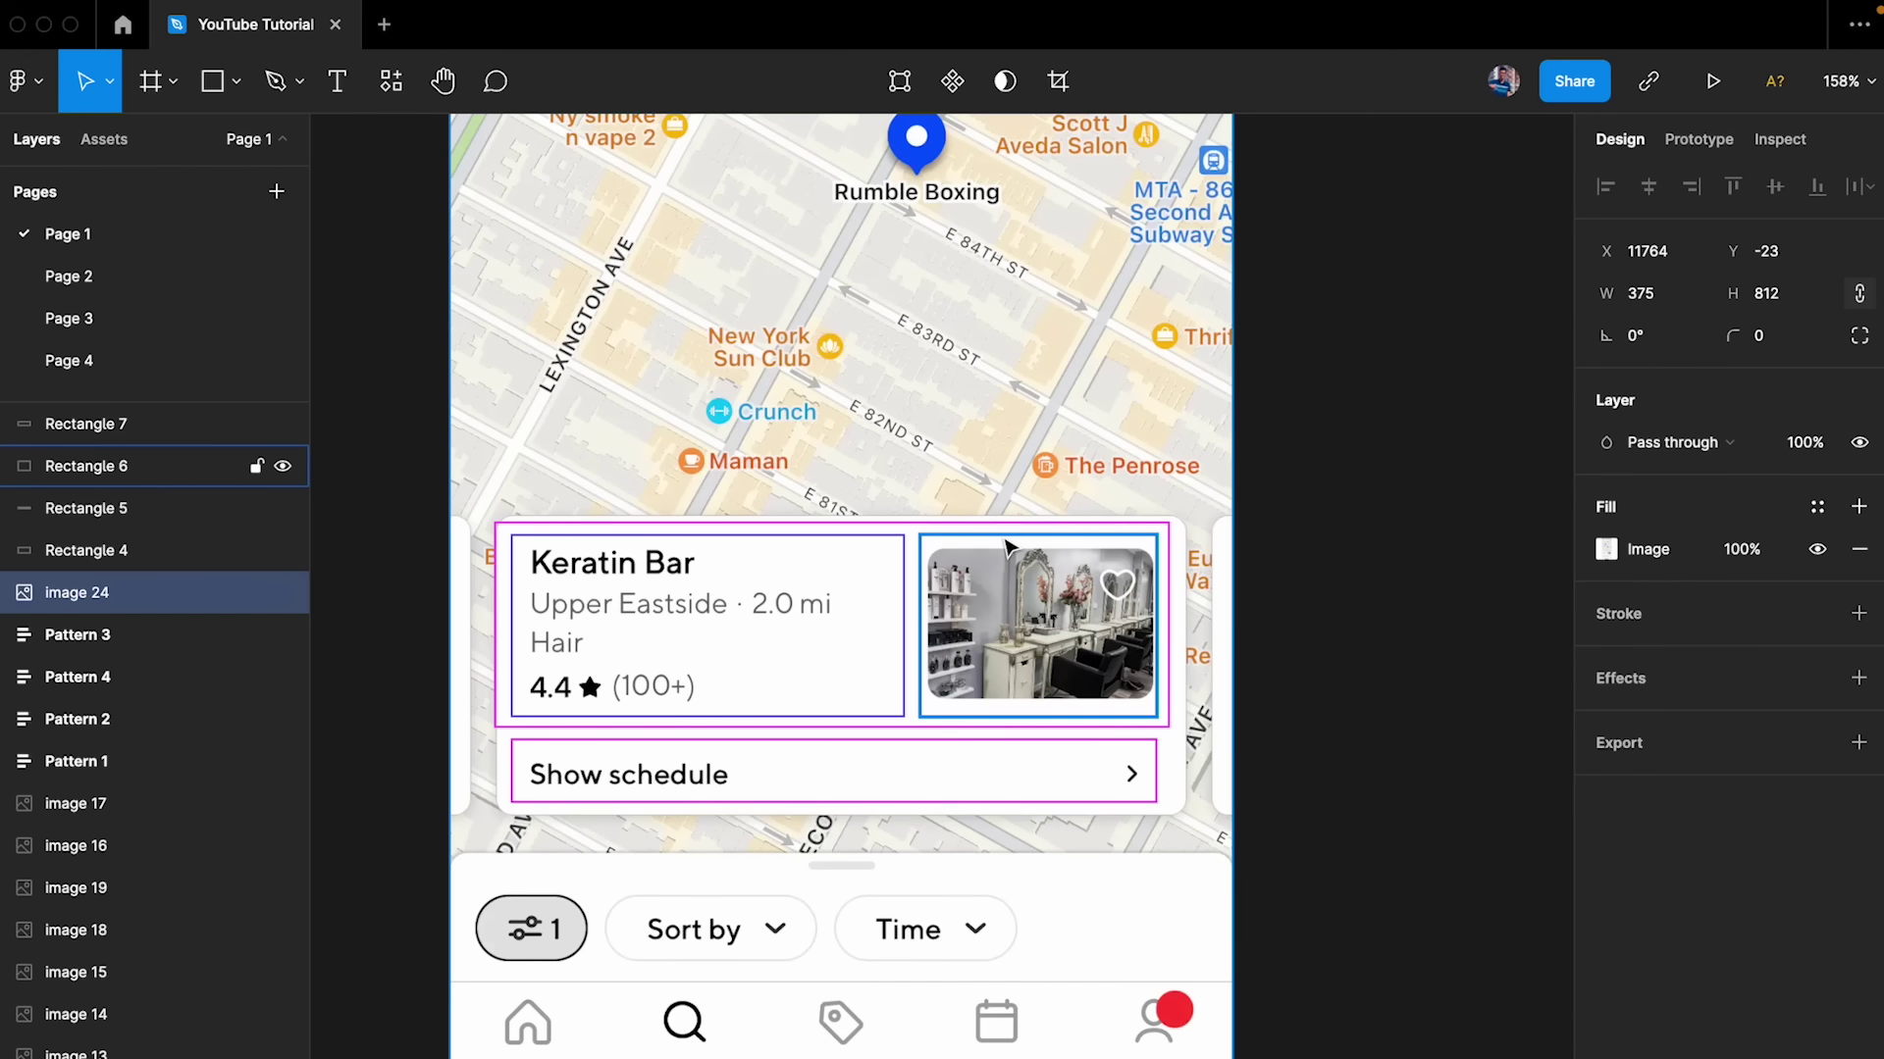
scroll(1069, 589, up, 2)
scroll(1141, 580, up, 2)
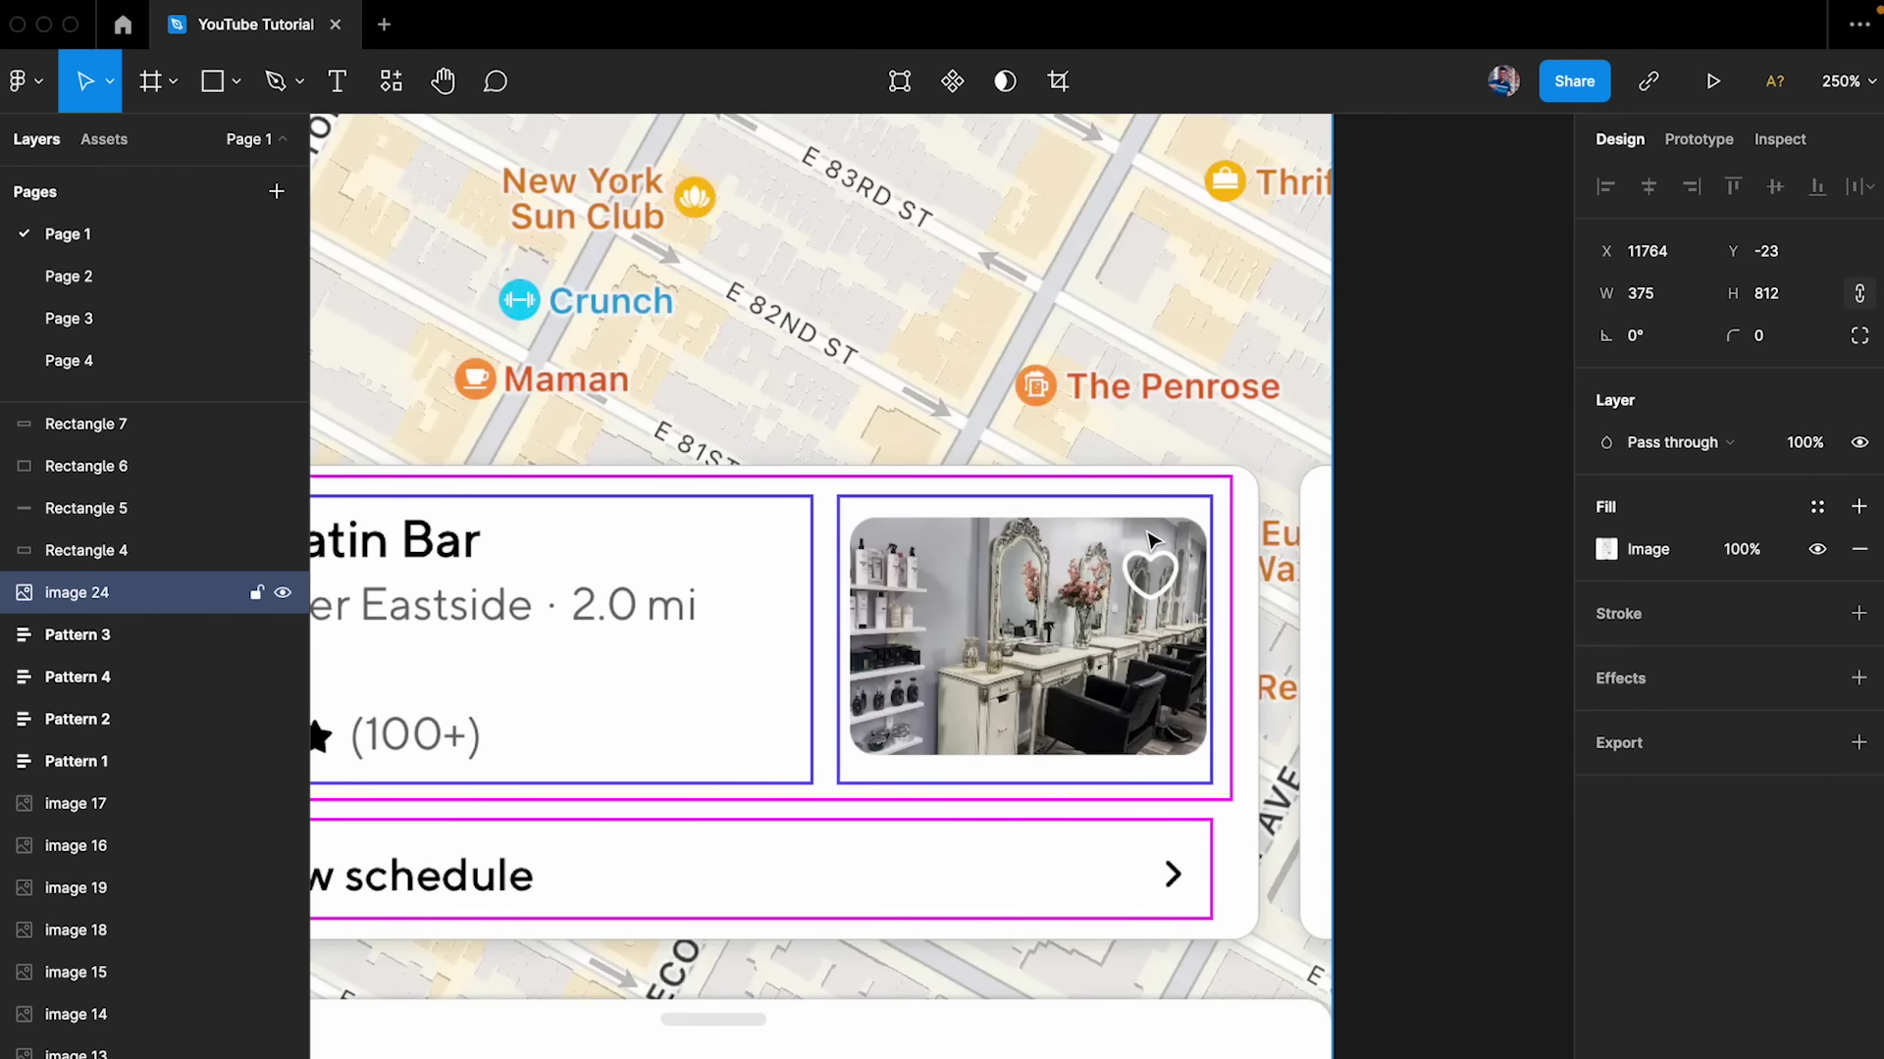
click(1020, 498)
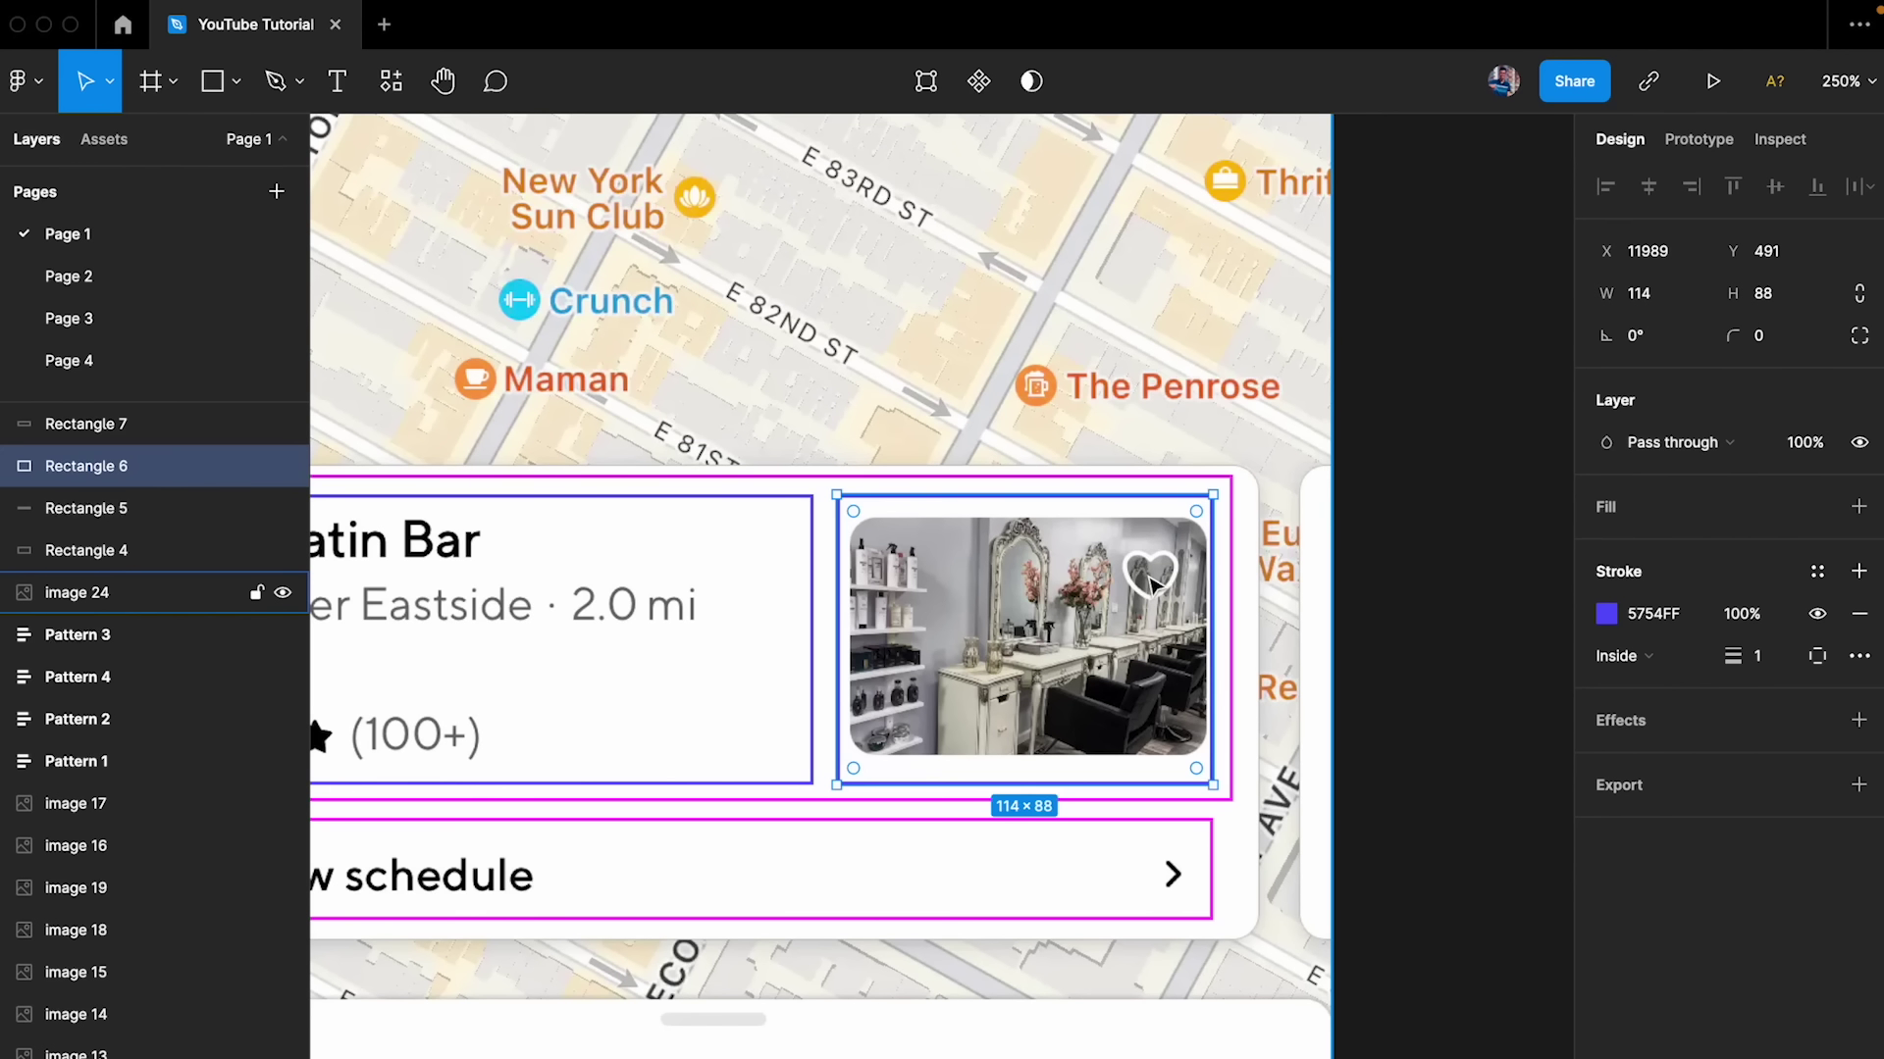
scroll(1152, 584, down, 3)
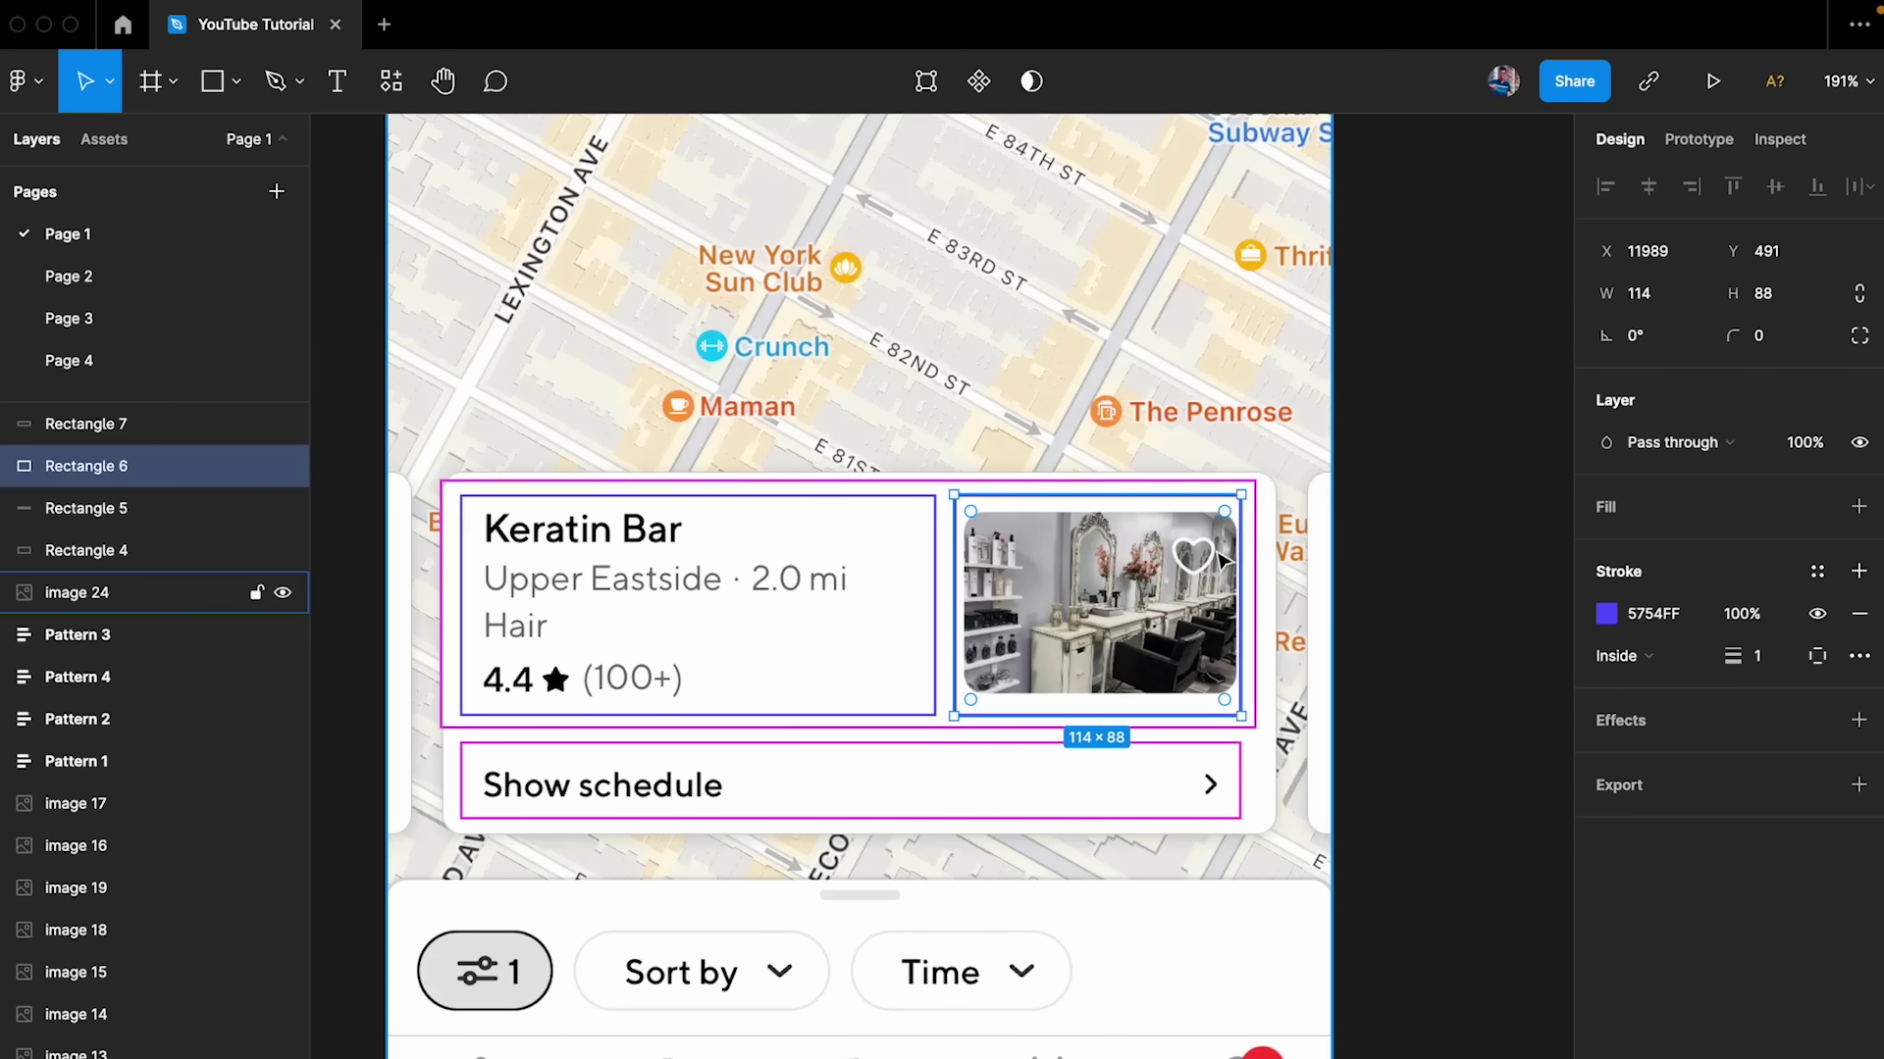
scroll(1160, 563, up, 3)
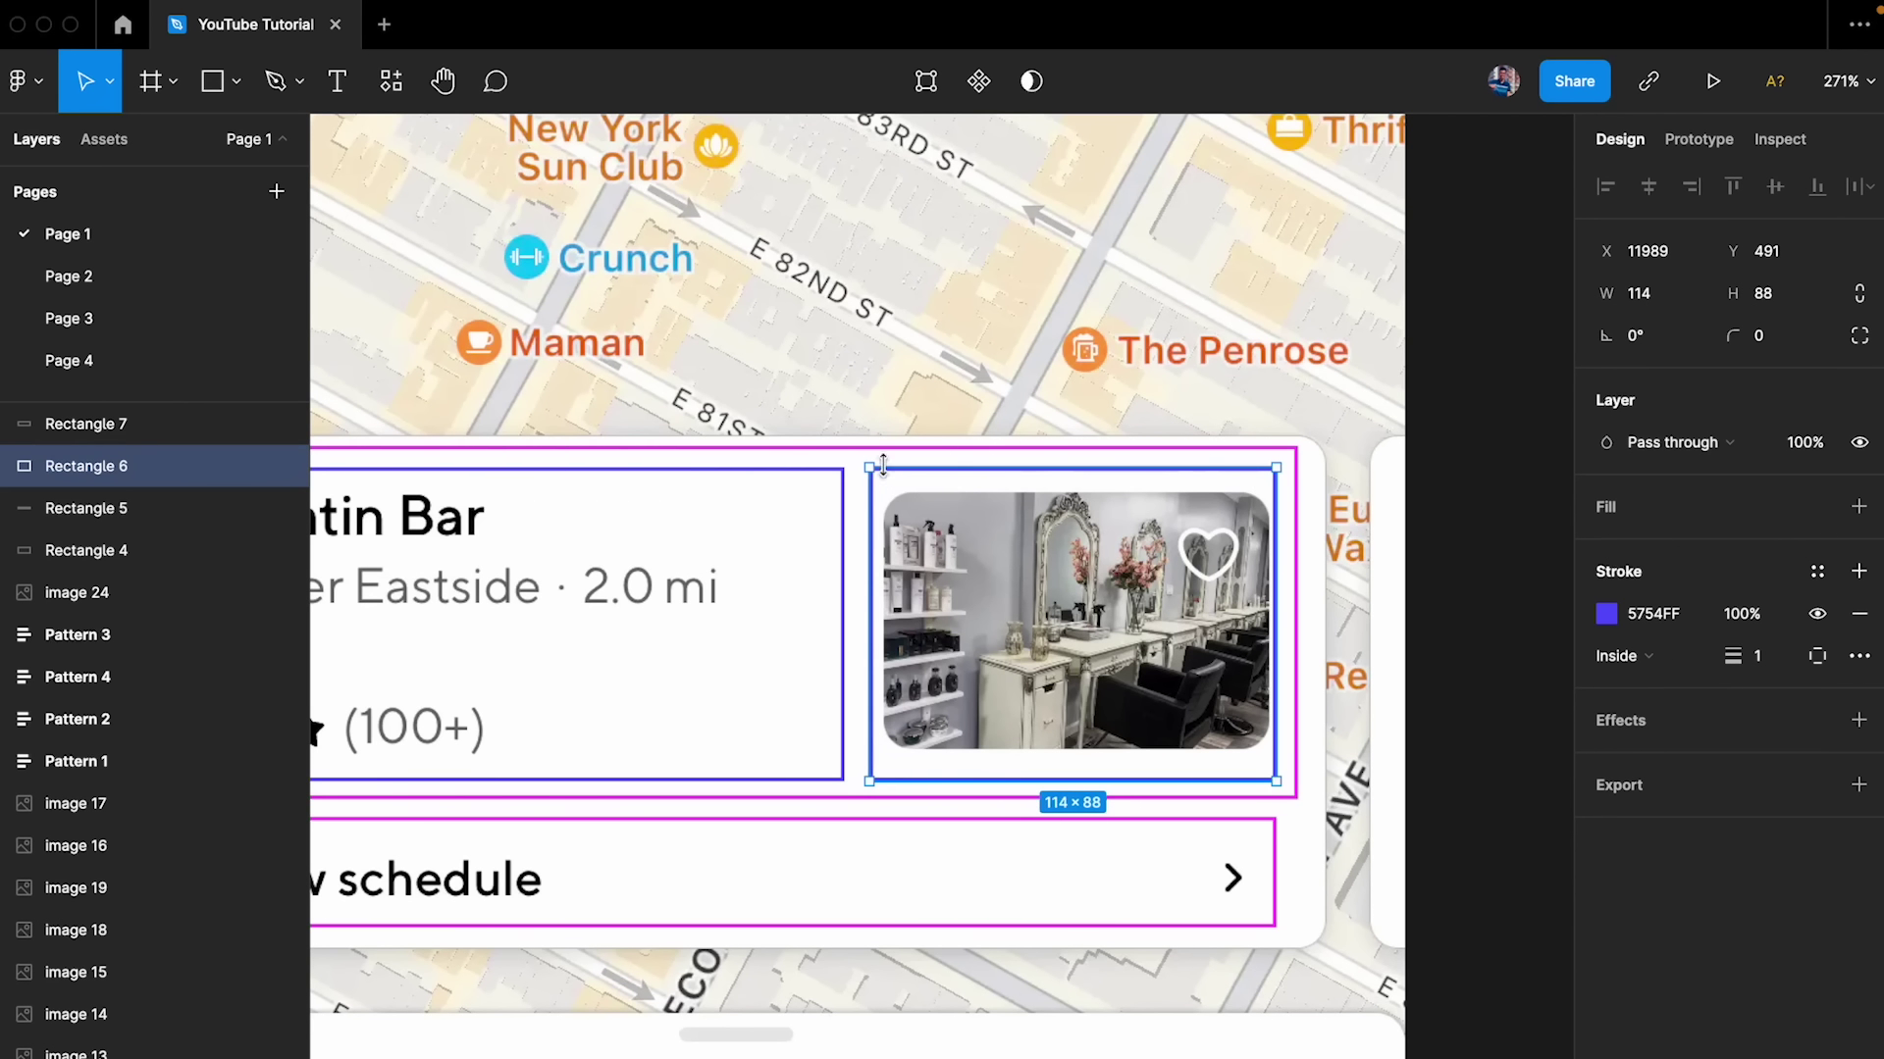
scroll(873, 675, down, 2)
scroll(876, 675, left, 3)
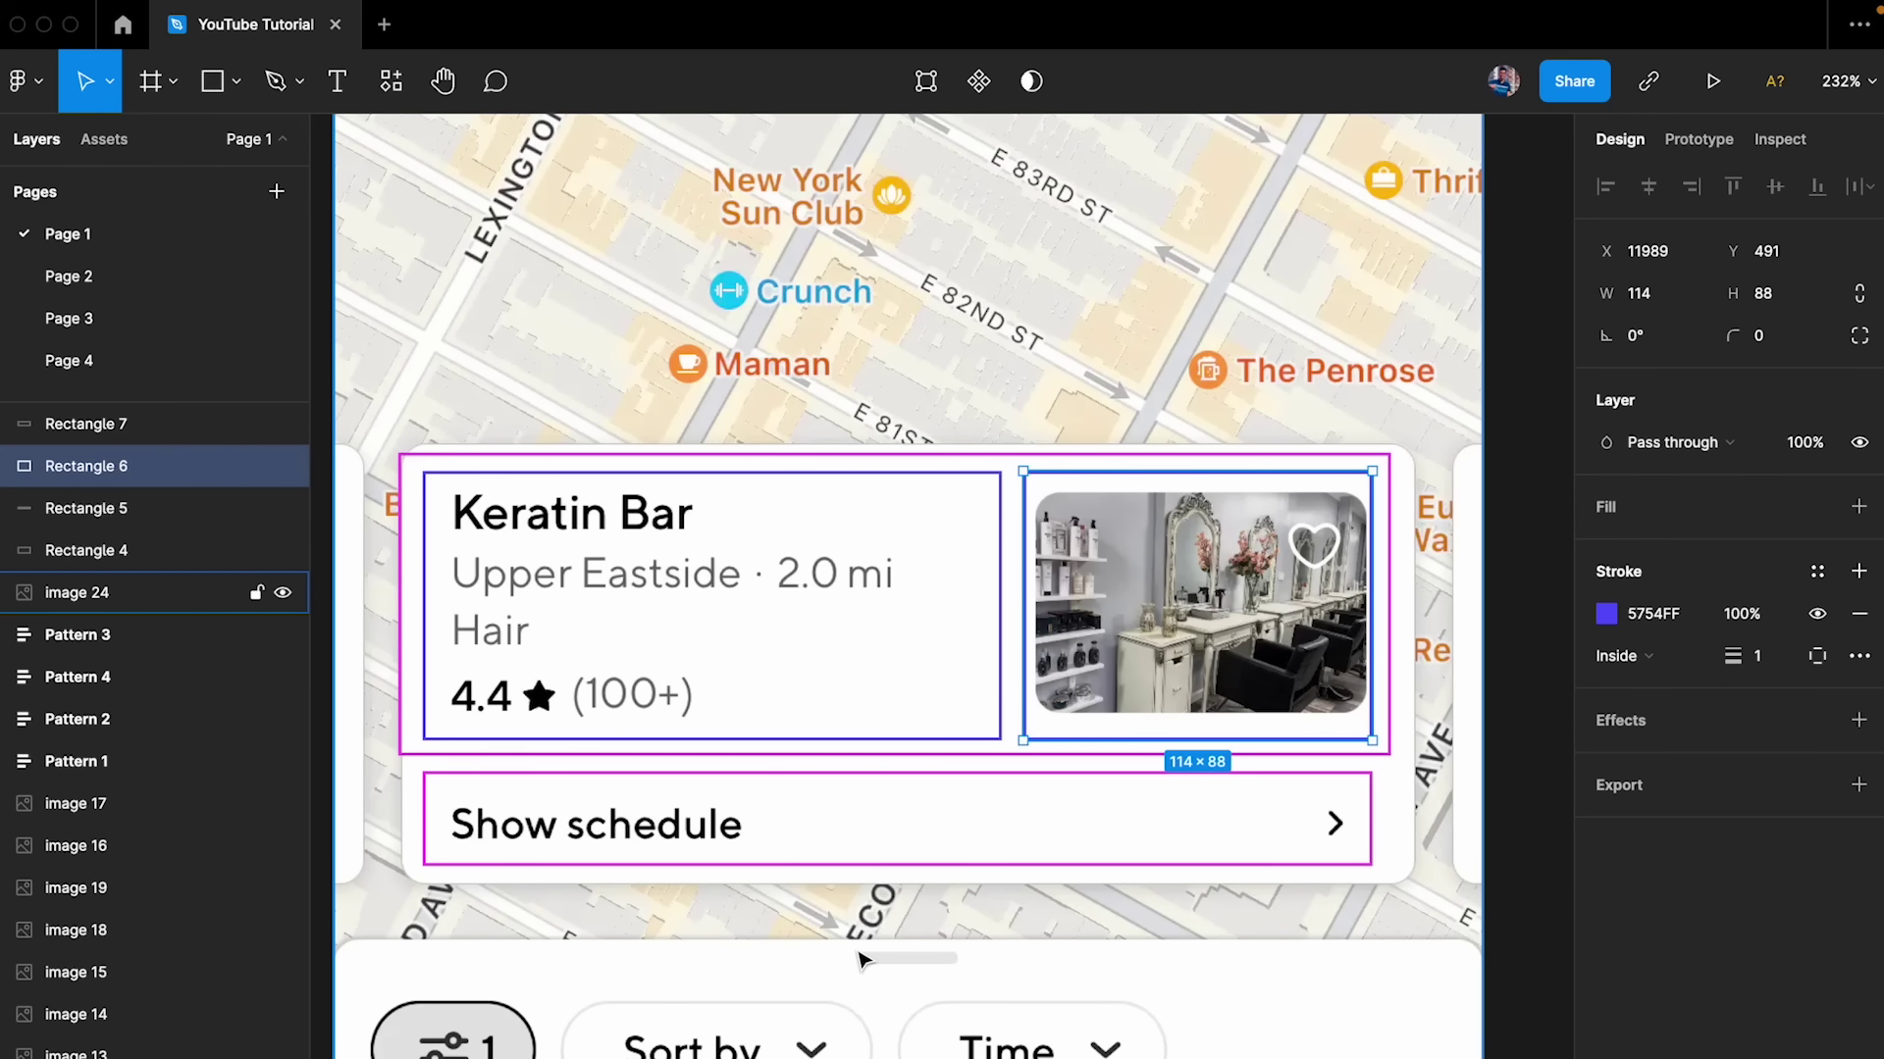
scroll(777, 698, down, 3)
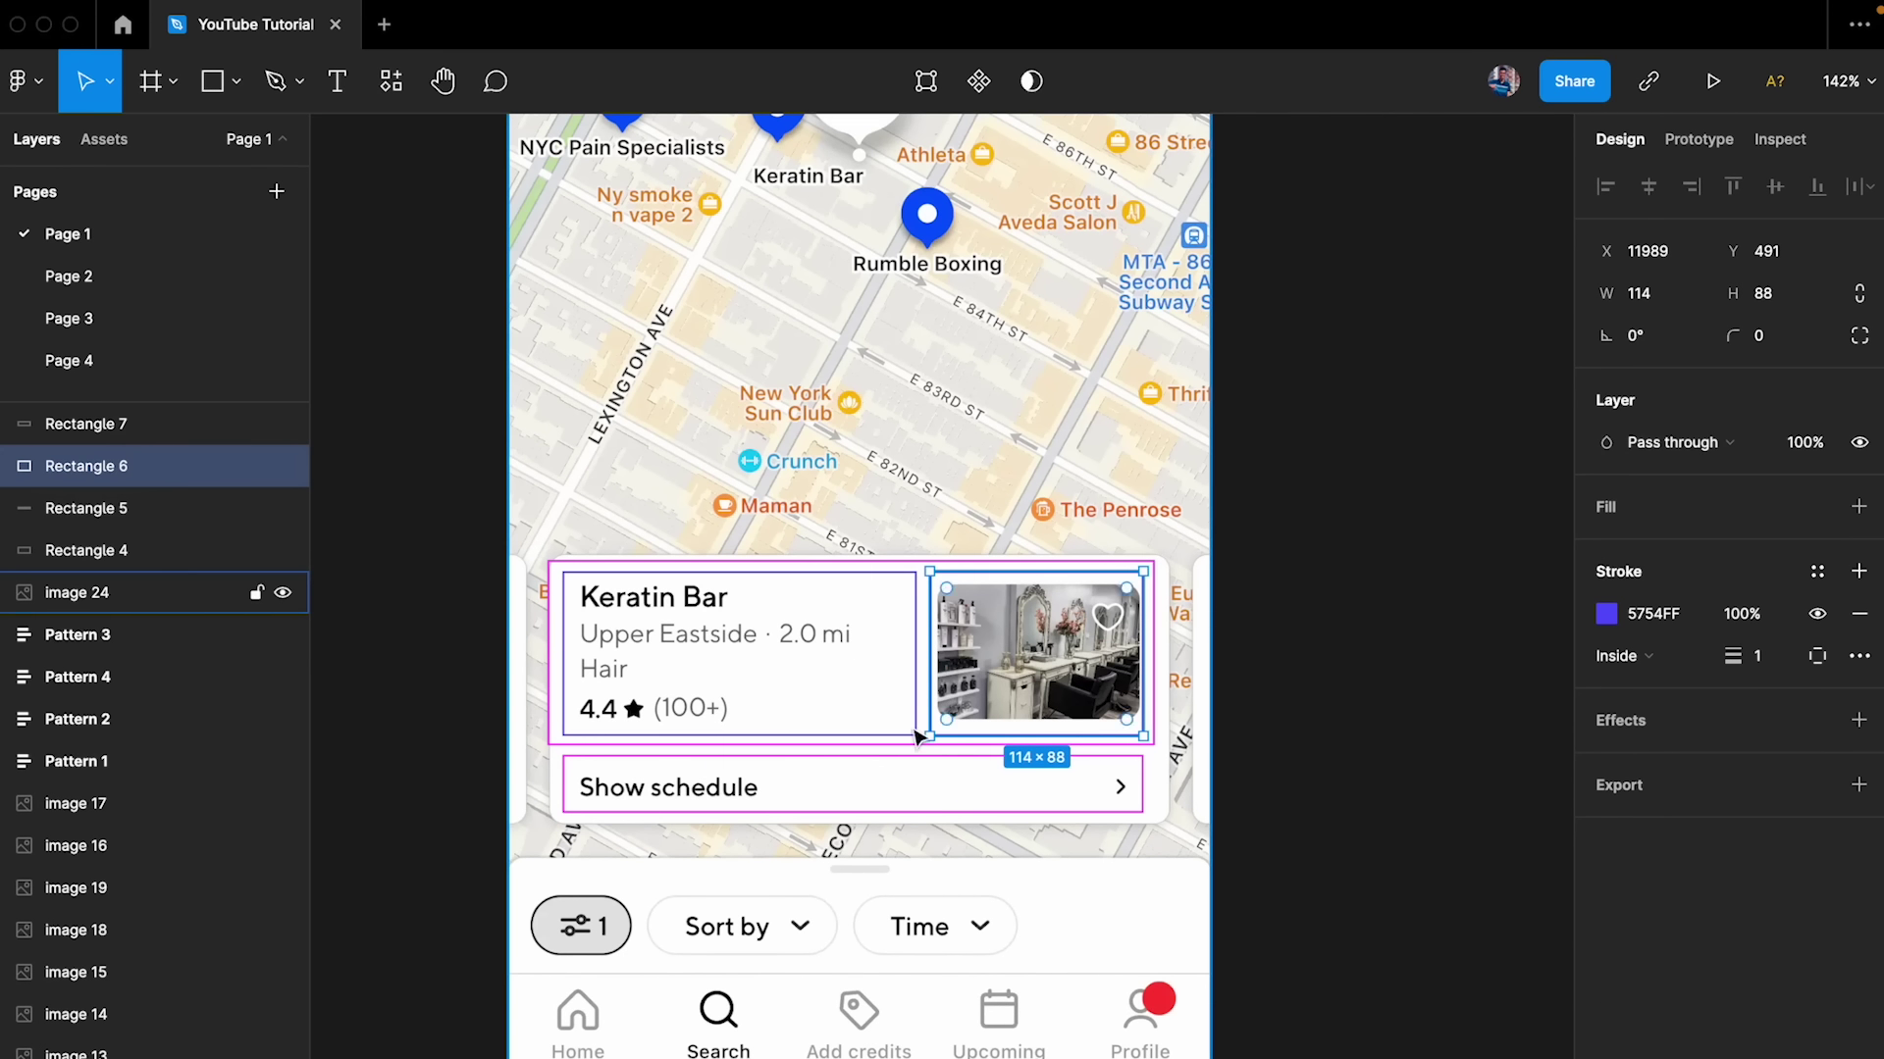
- Move the pink search row Frame 12 up to Y -740 and replace its fill with white FFFFFF
scroll(853, 675, up, 3)
scroll(853, 675, right, 2)
scroll(854, 679, left, 1)
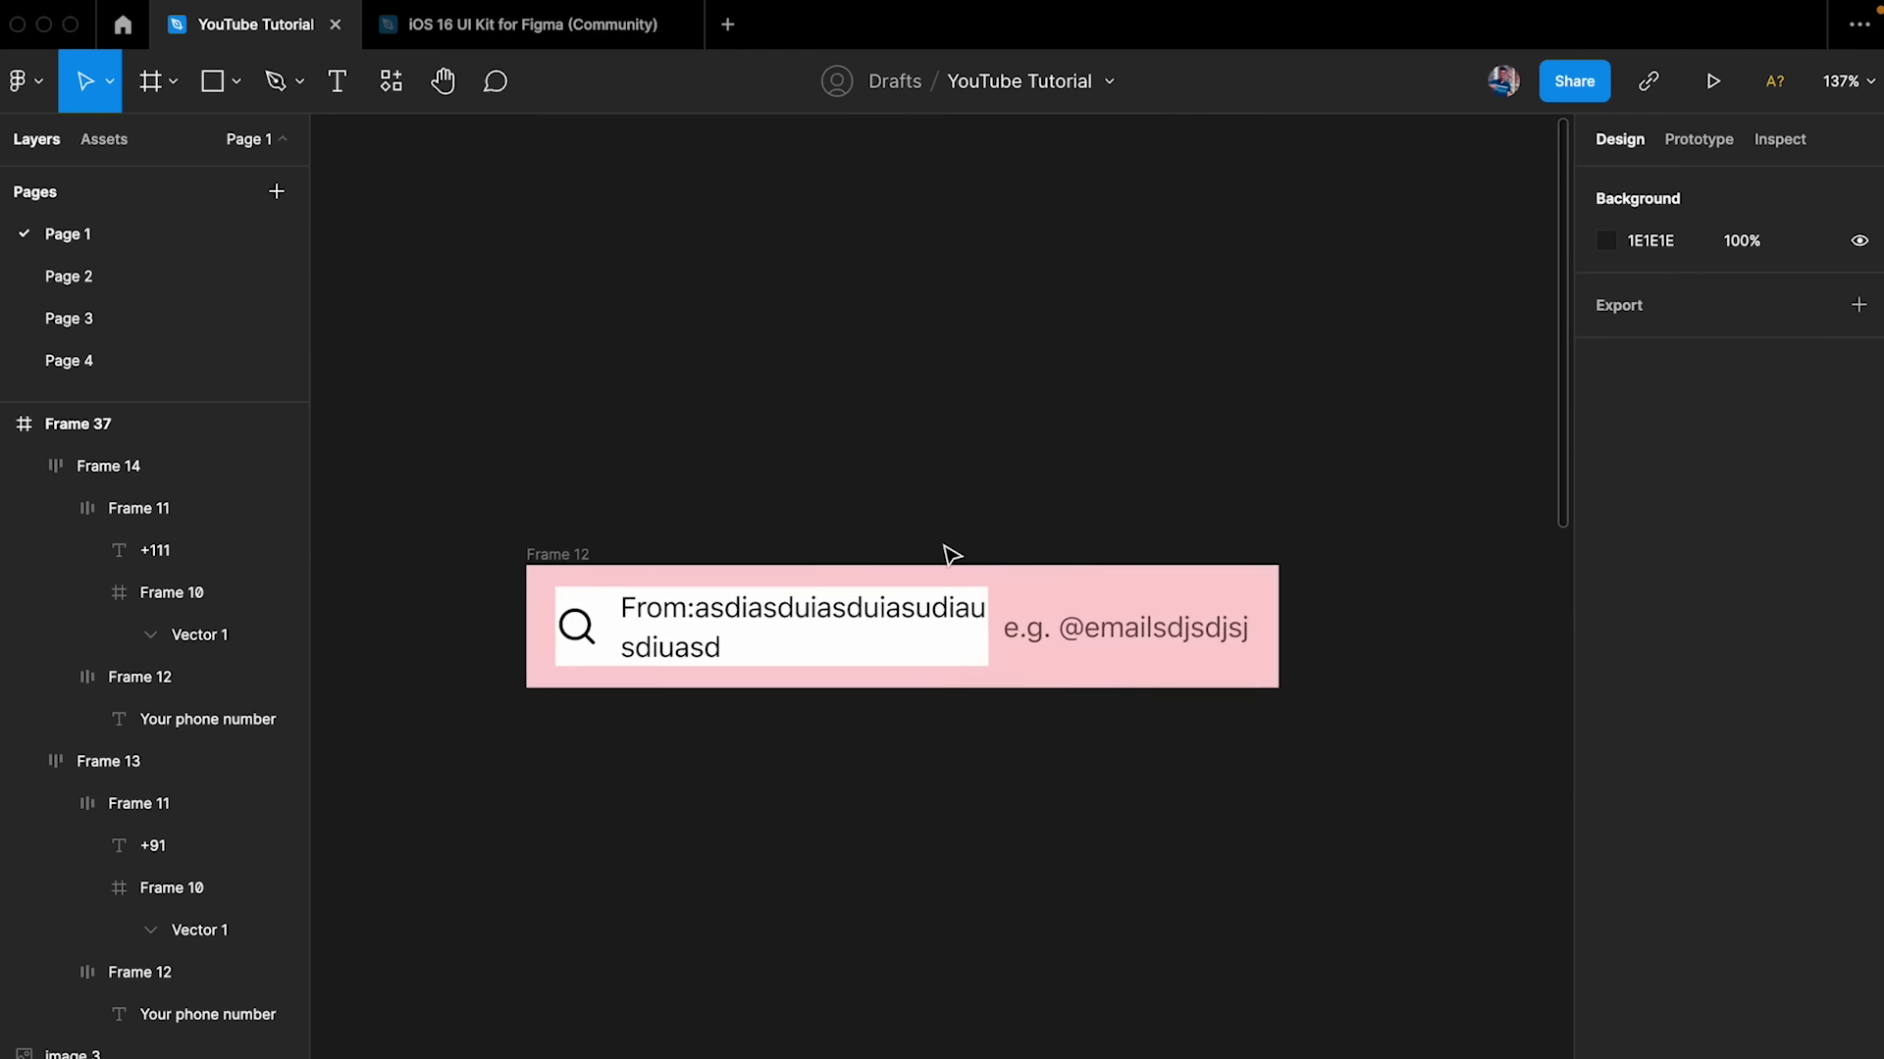
scroll(946, 550, down, 1)
scroll(945, 550, left, 1)
click(572, 541)
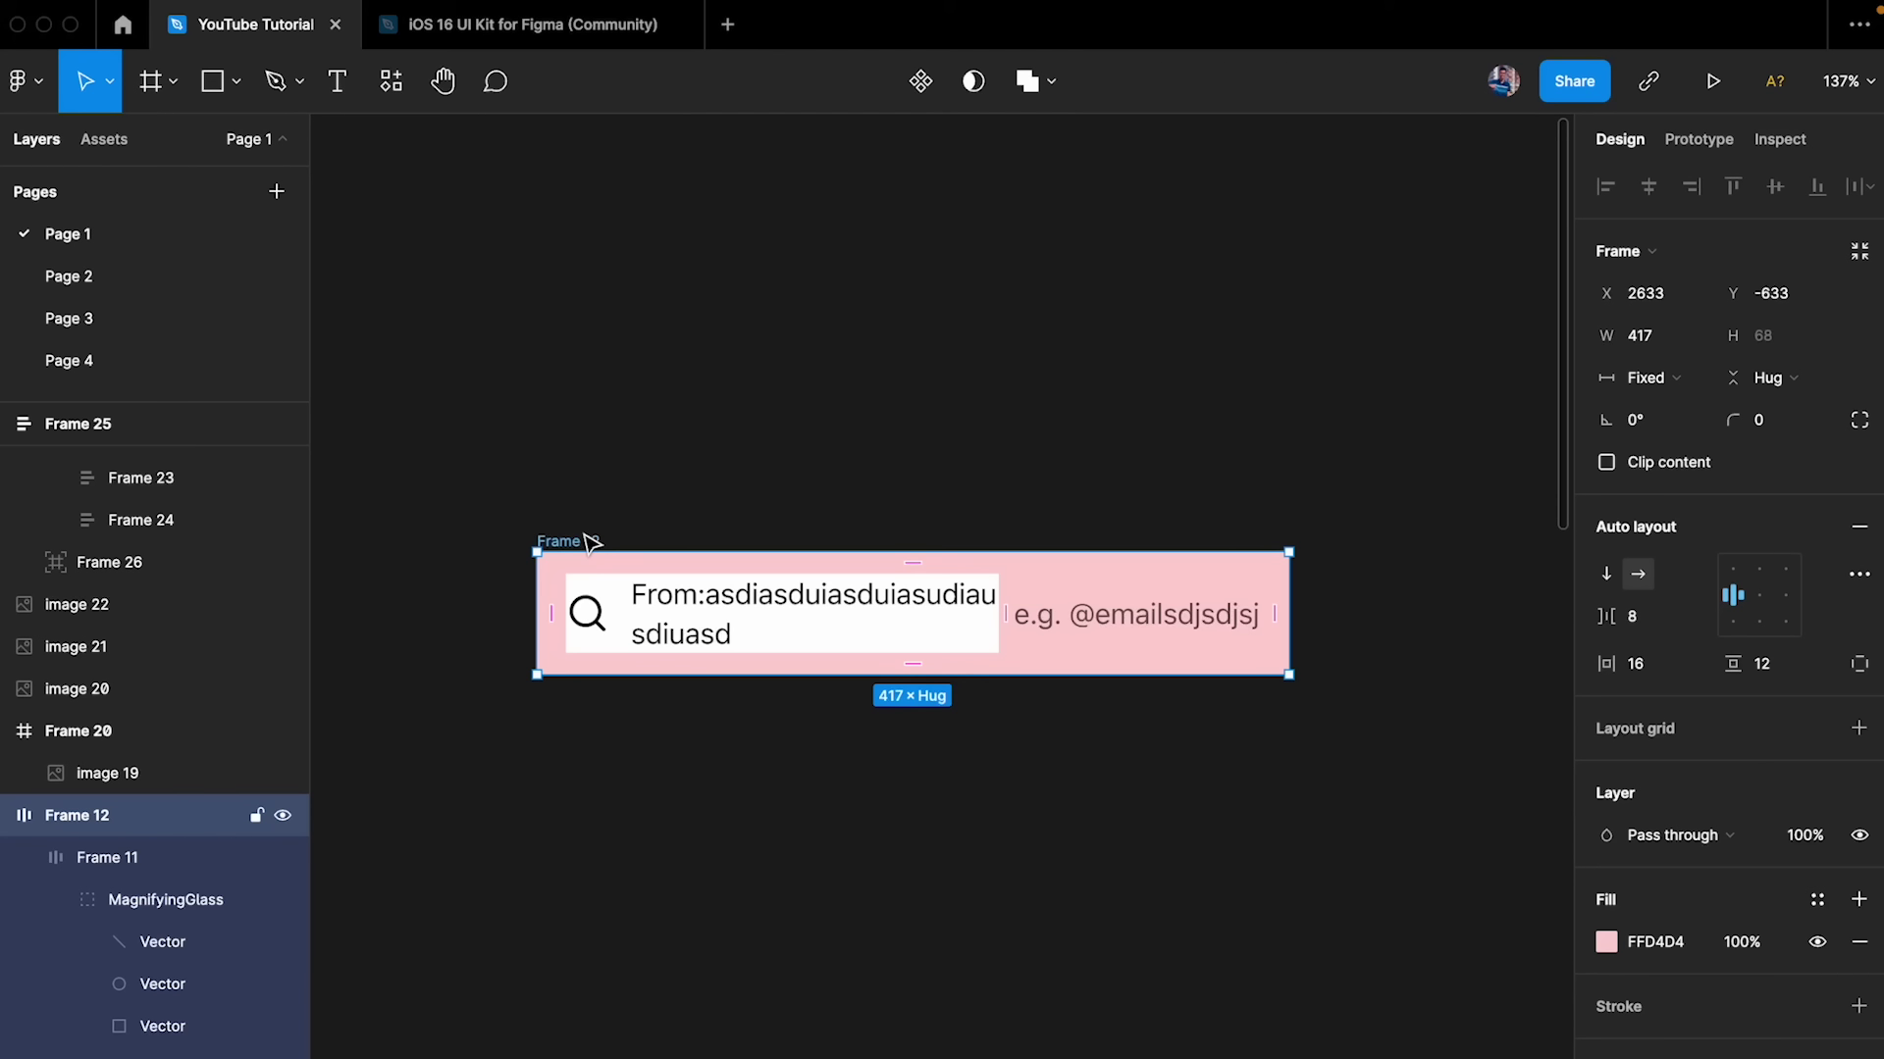
drag(591, 542, 589, 349)
click(1859, 942)
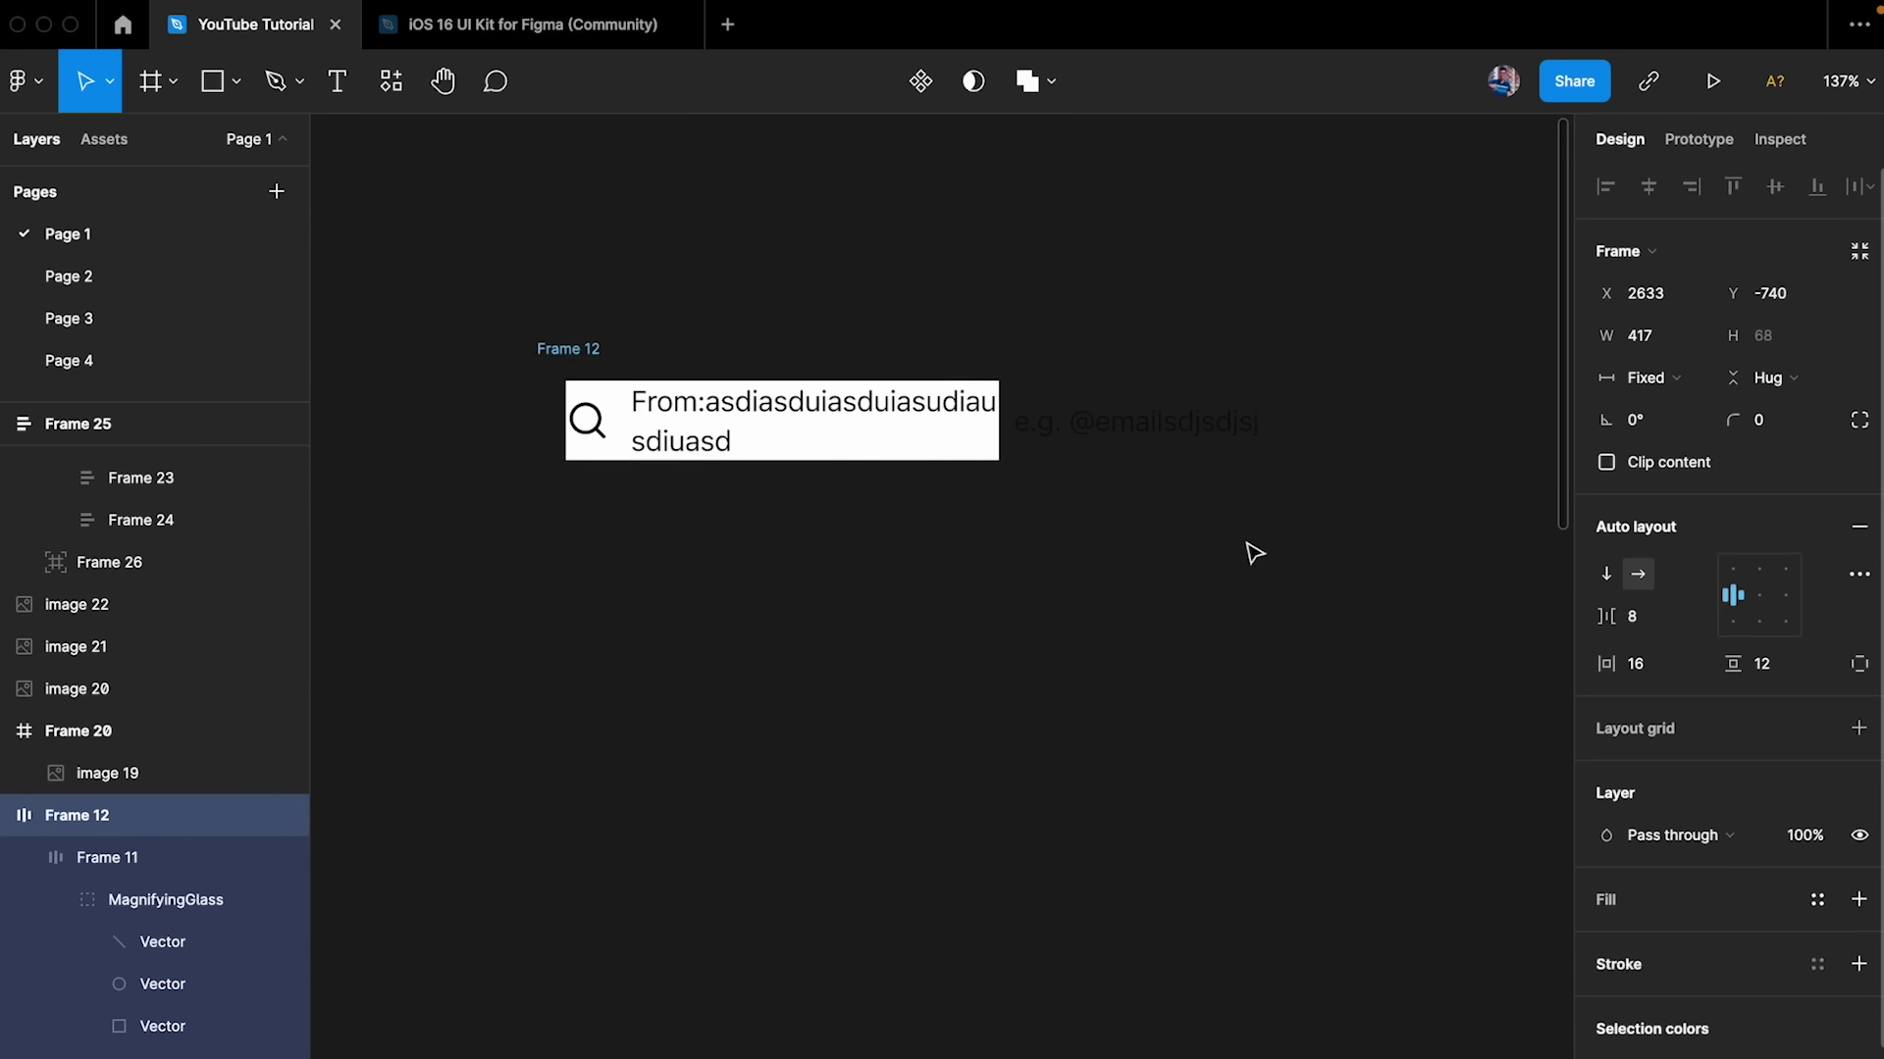
click(1859, 900)
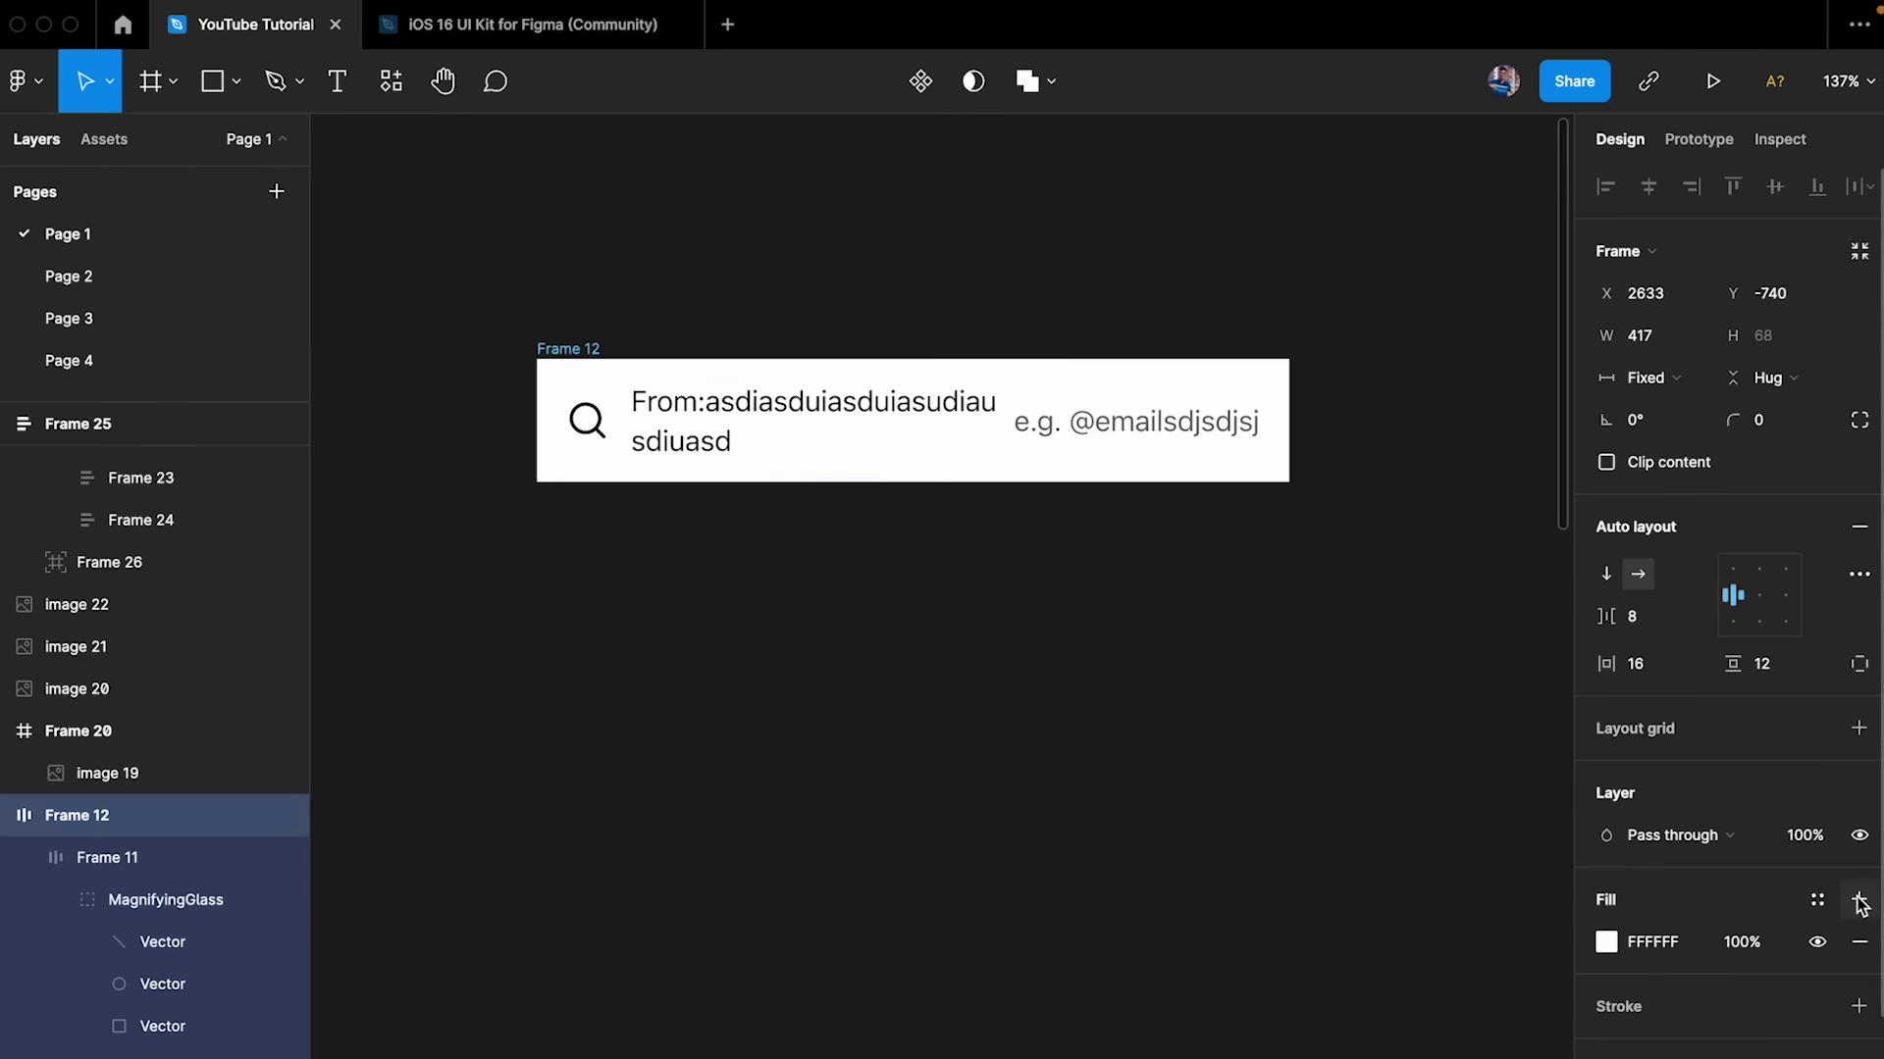
- Delete the e.g. placeholder text and the magnifying glass icon from Frame 12, leaving only the From text
double_click(827, 420)
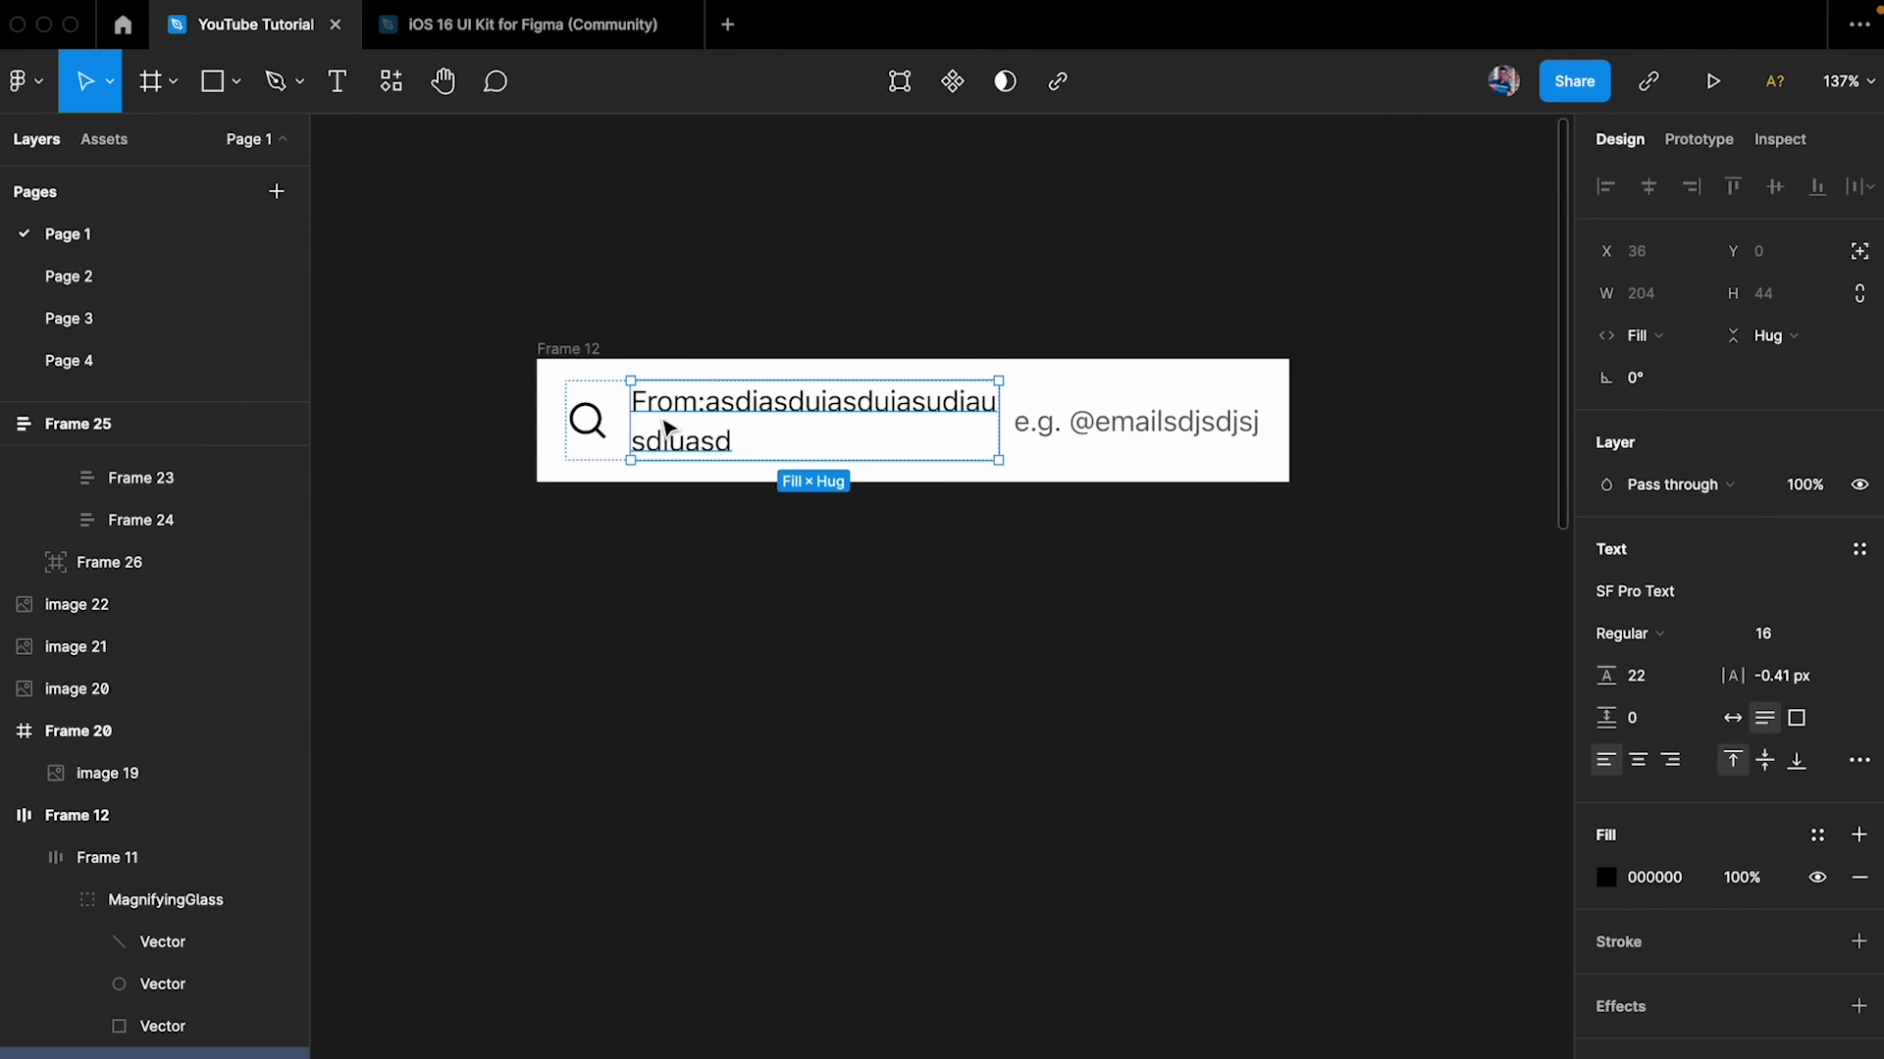
click(1097, 453)
key(Delete)
double_click(896, 403)
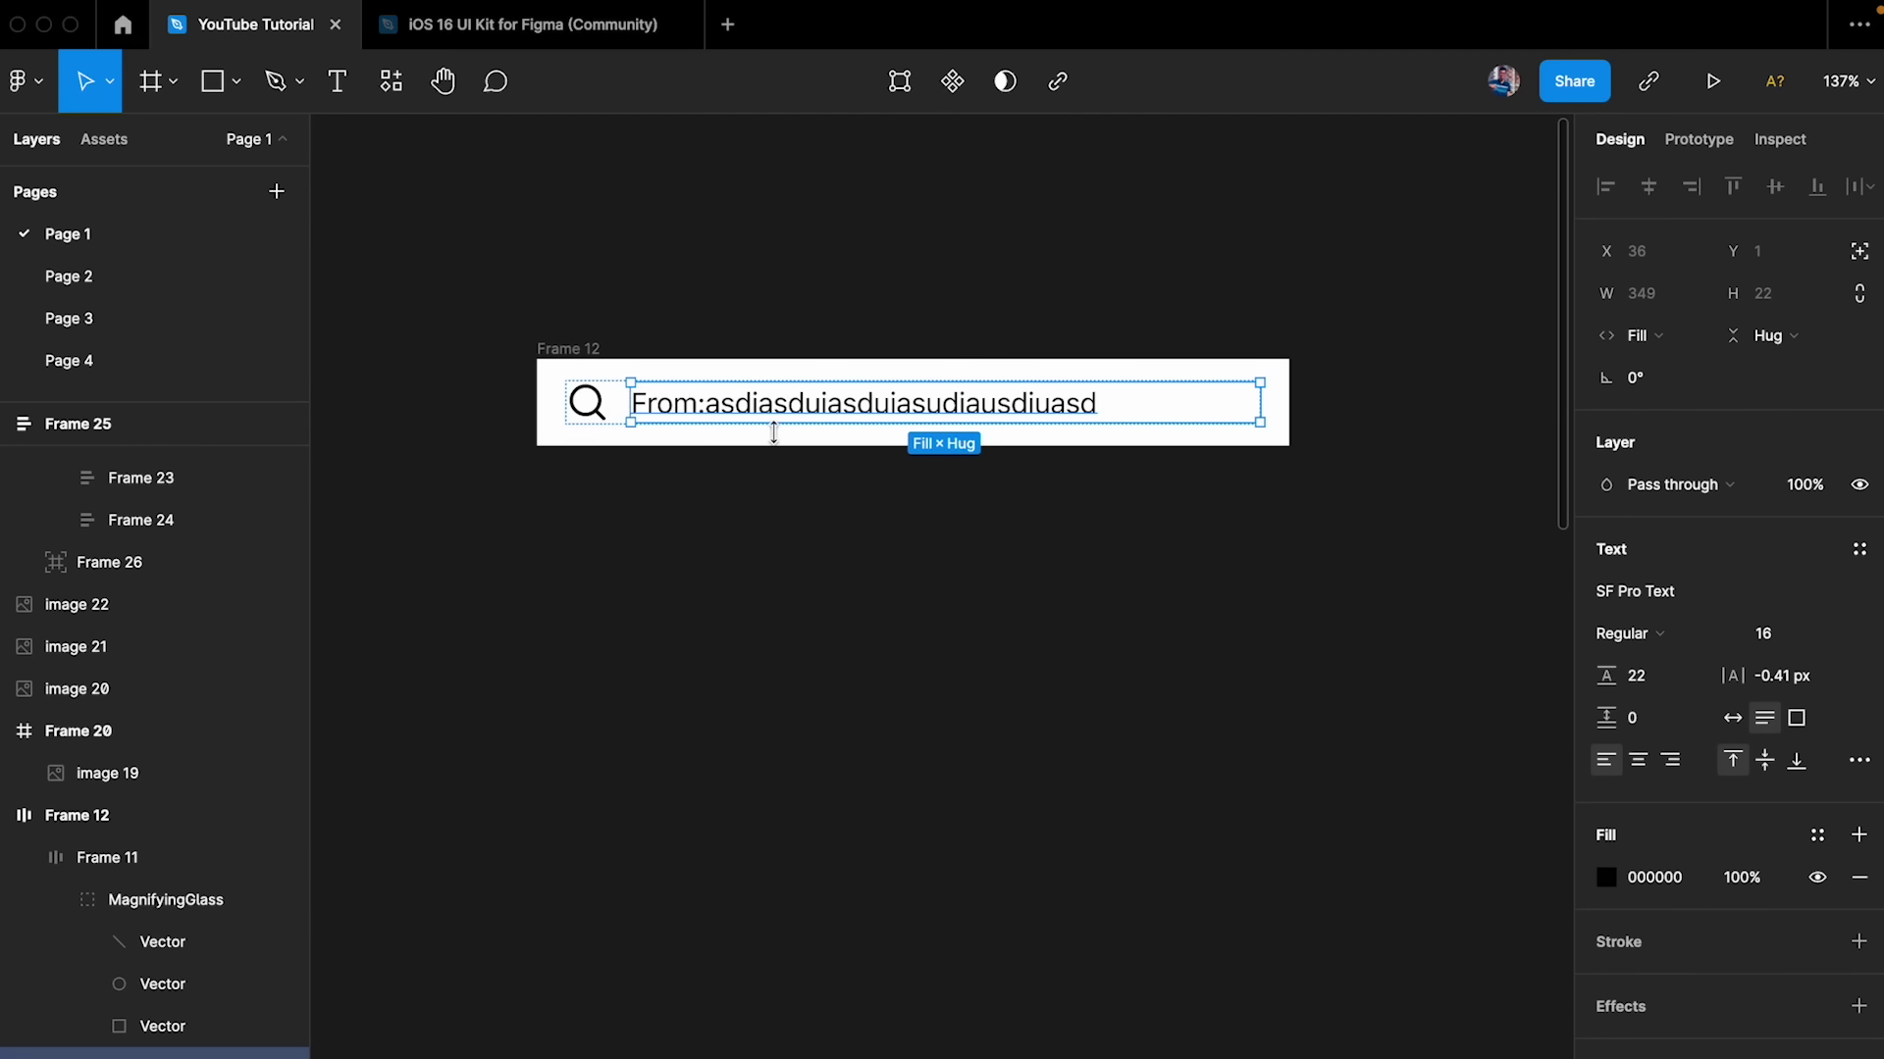
click(587, 412)
key(Delete)
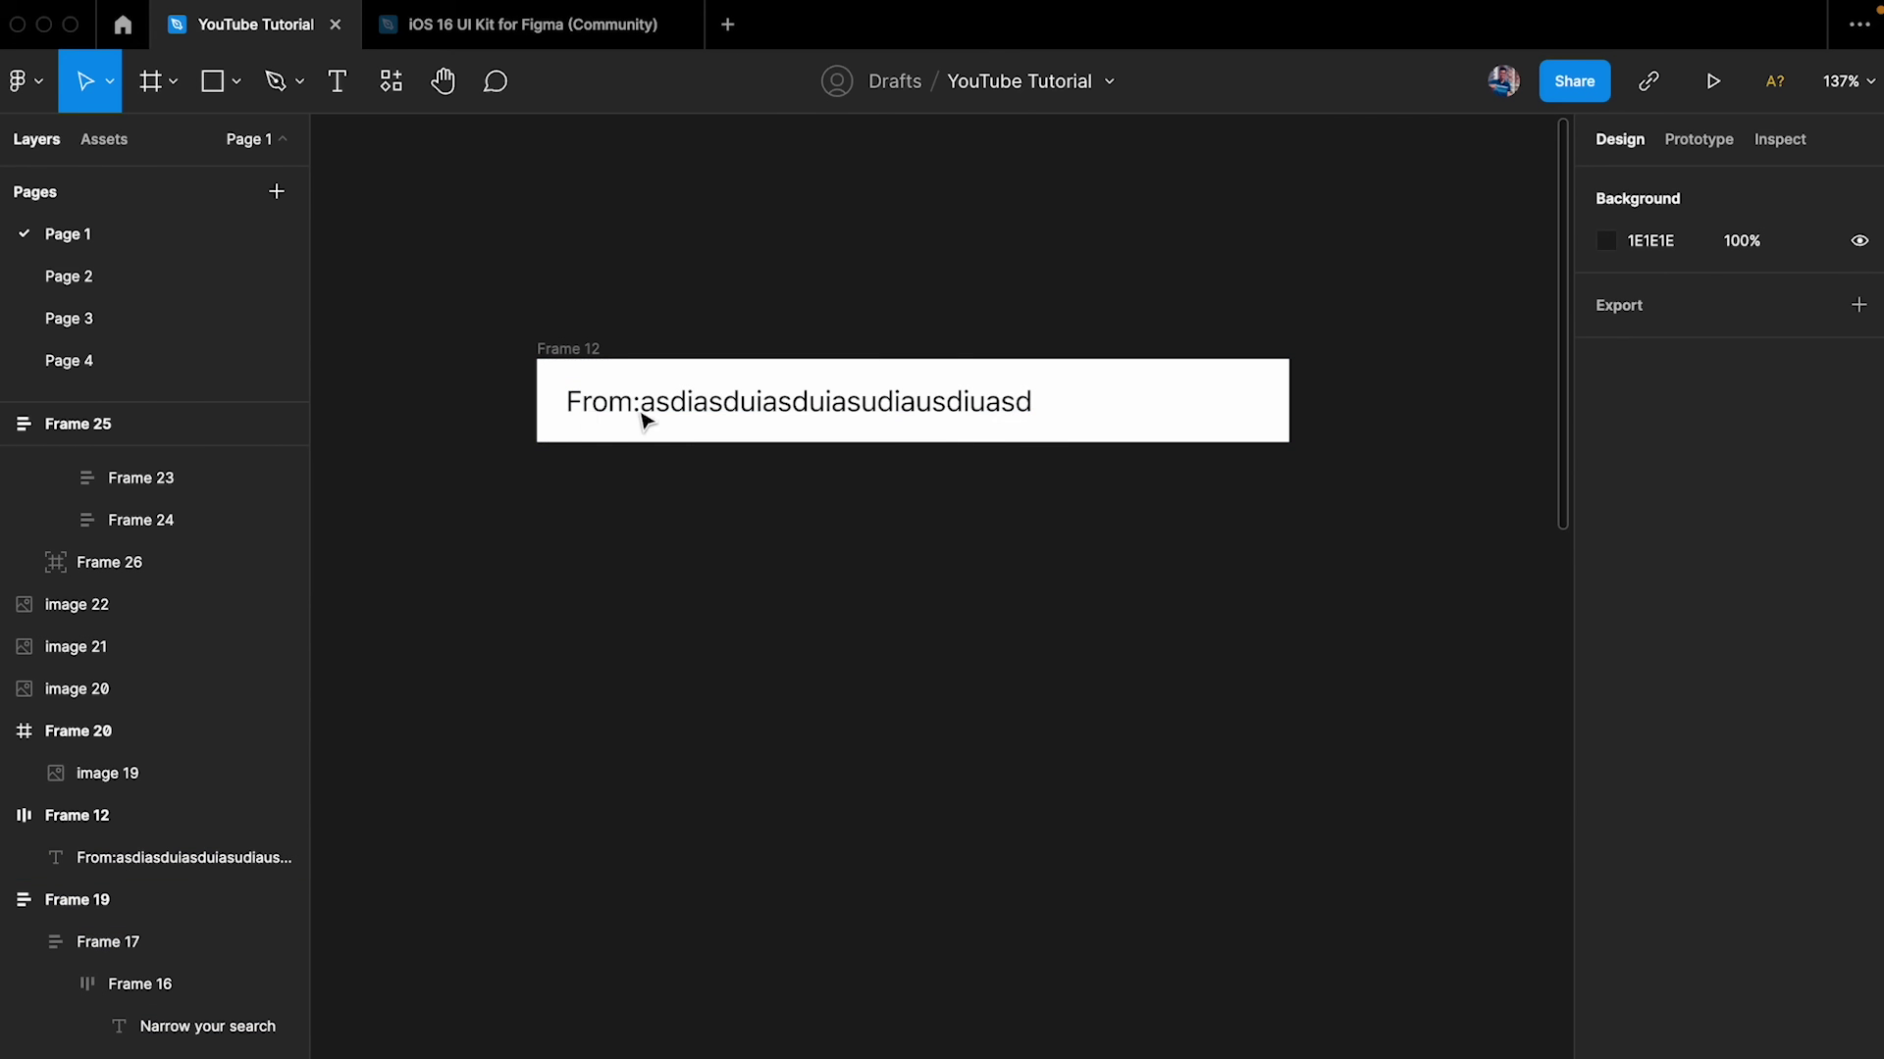
- Set the row's vertical padding to 13 and change its text to List Item
click(565, 350)
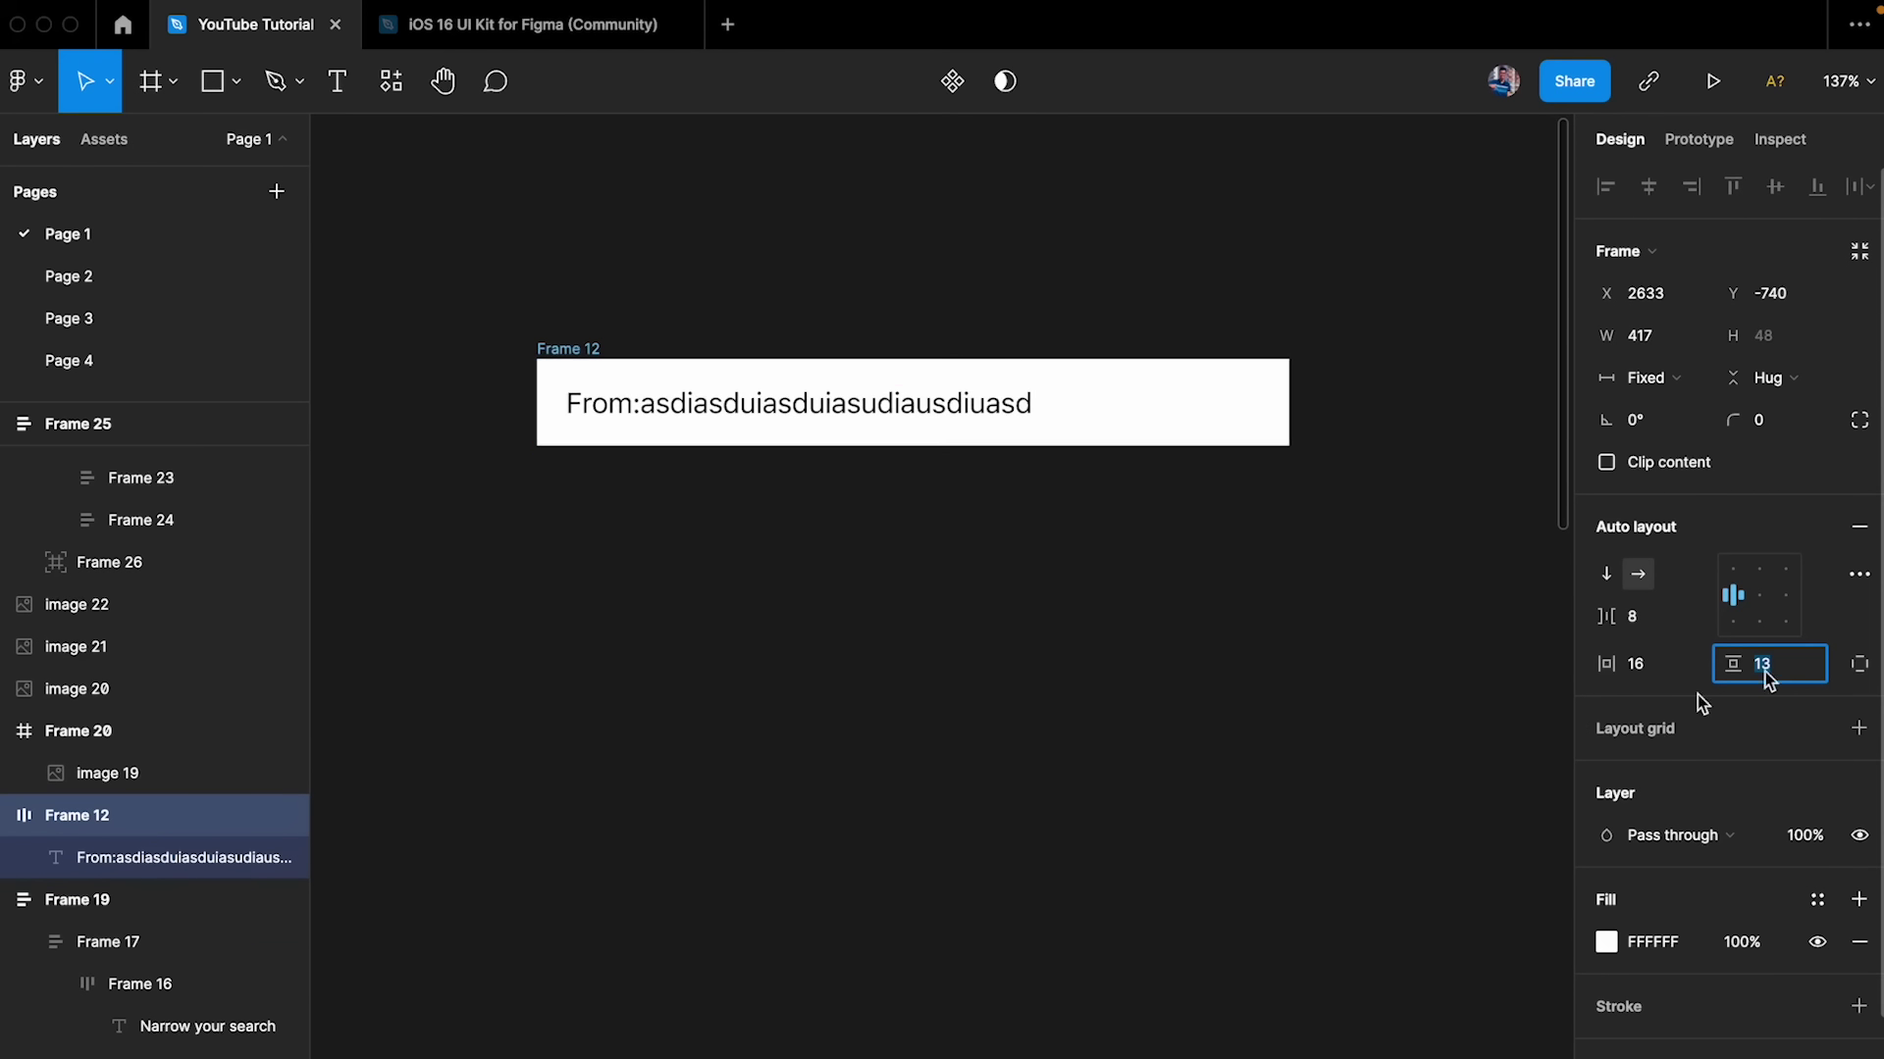
click(878, 655)
double_click(706, 410)
text(Lis)
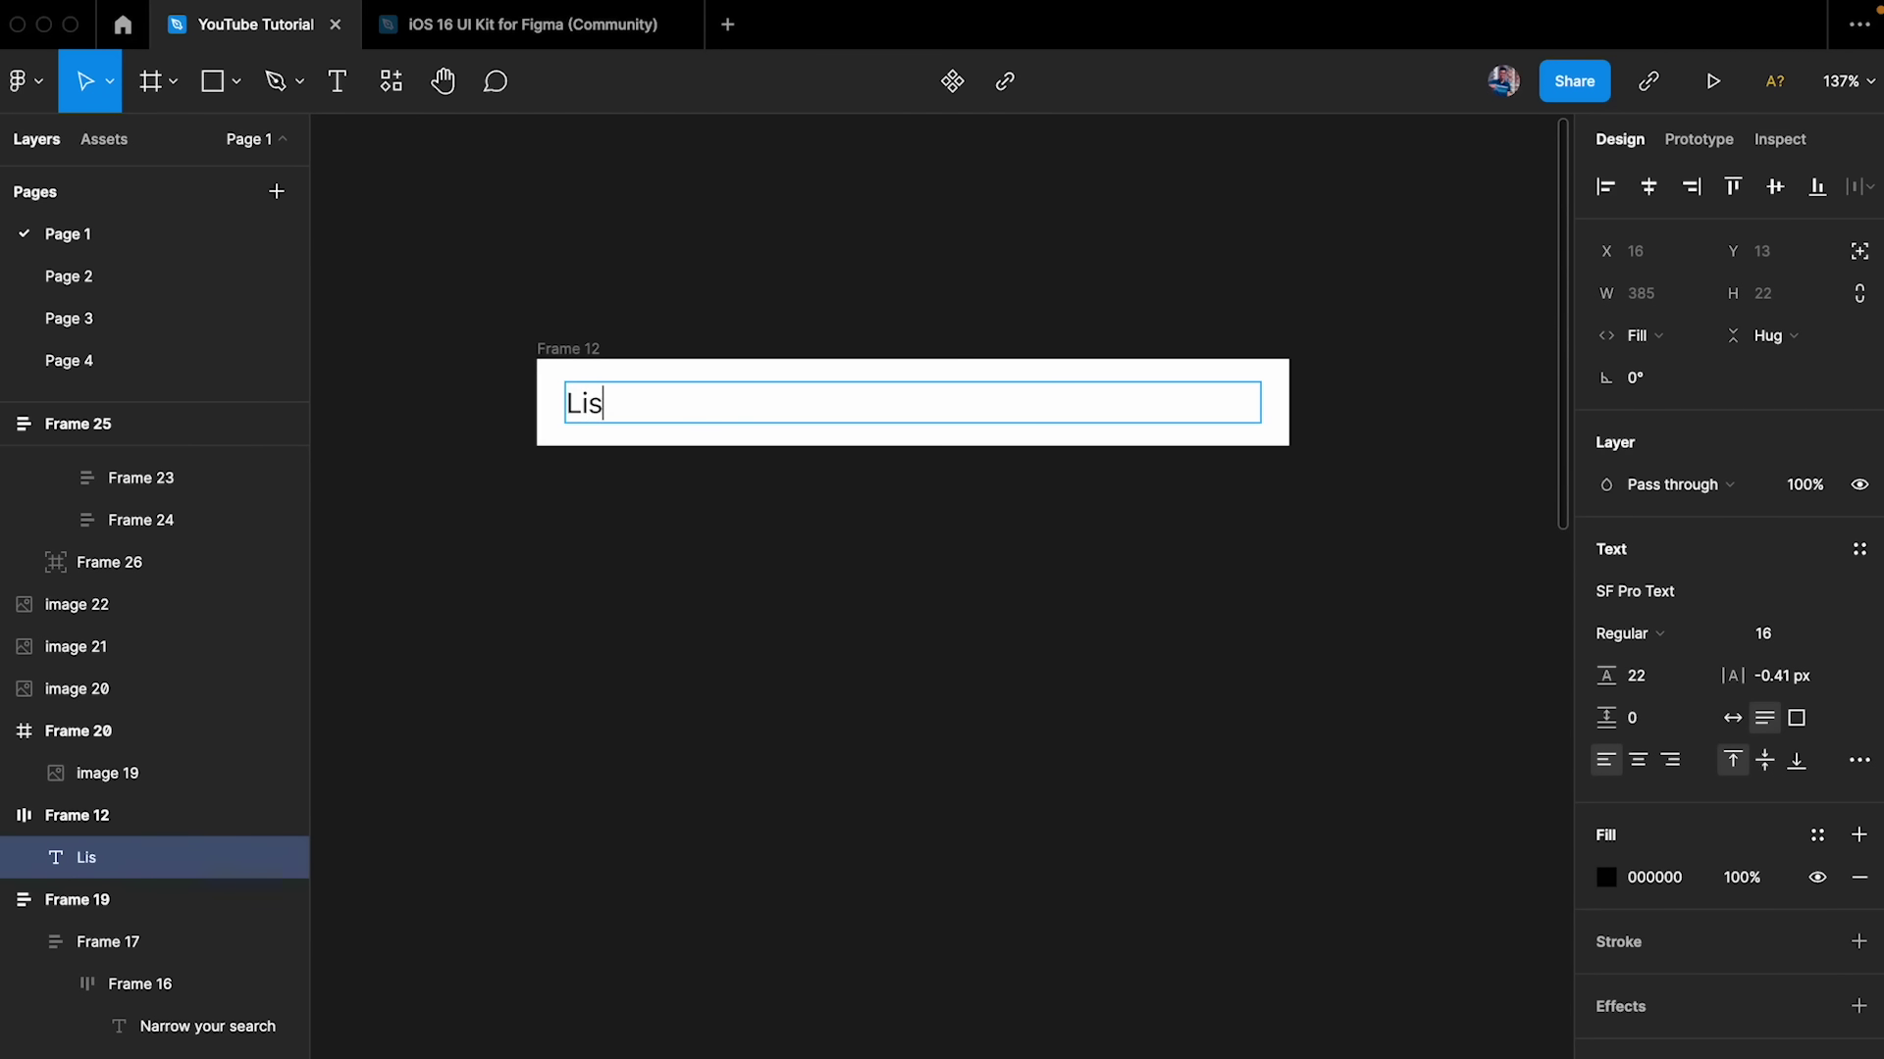
text(t Item No1)
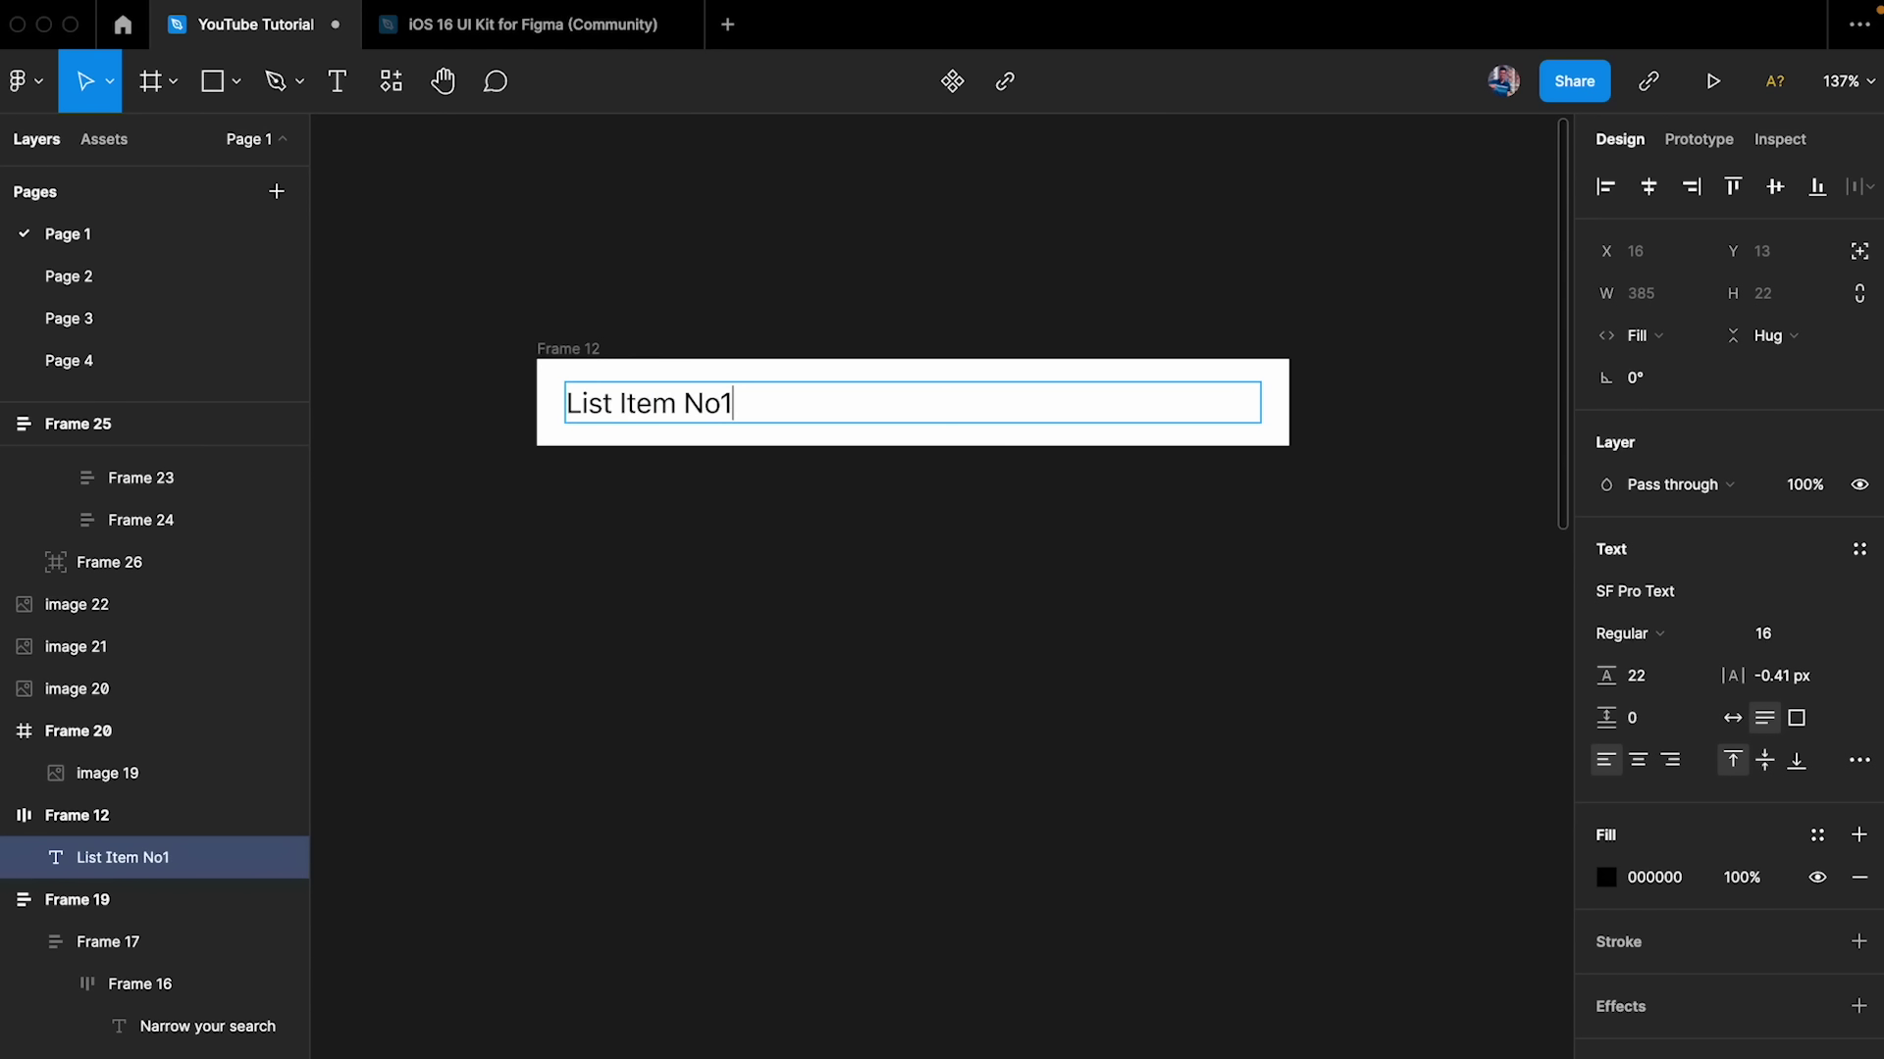
key(BackSpace)
key(BackSpace)
click(771, 622)
- Duplicate the List Item row directly beneath the original and wrap both rows in a vertical auto layout frame
drag(577, 350, 588, 440)
click(861, 593)
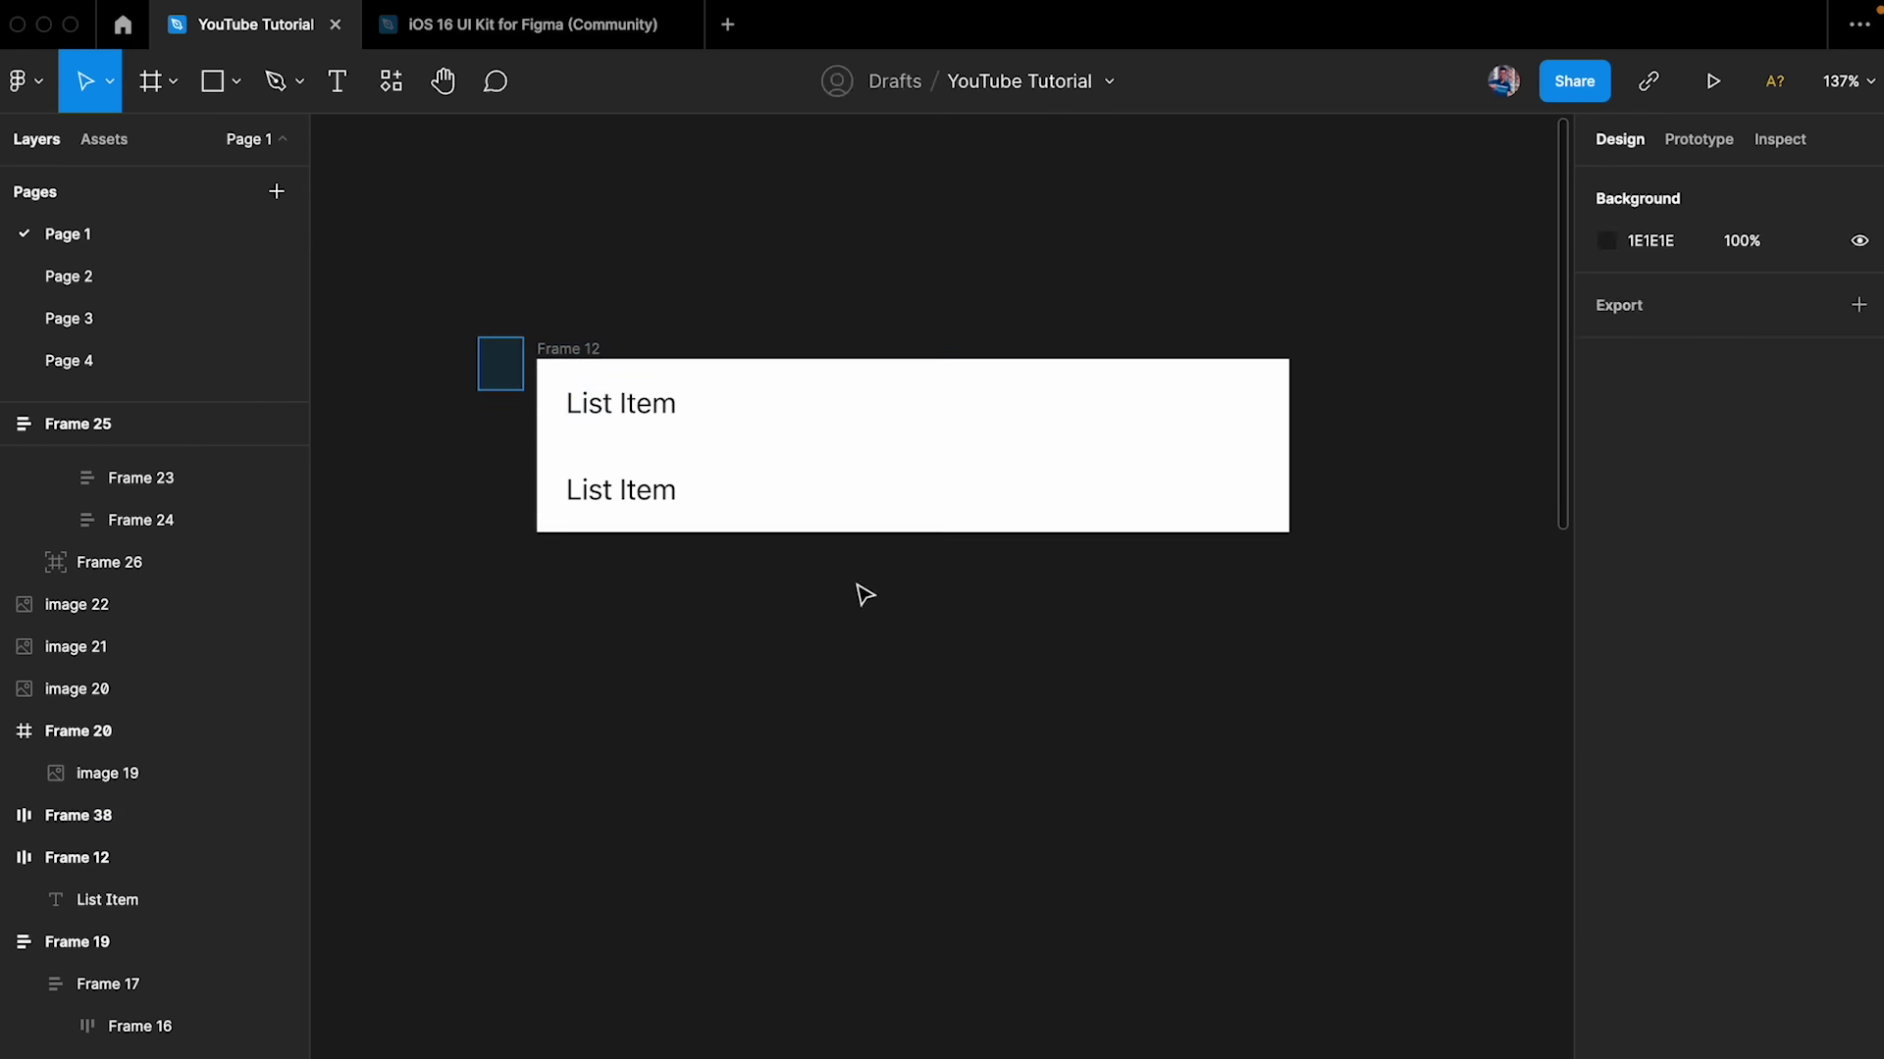
drag(476, 339, 1336, 703)
key(shift+a)
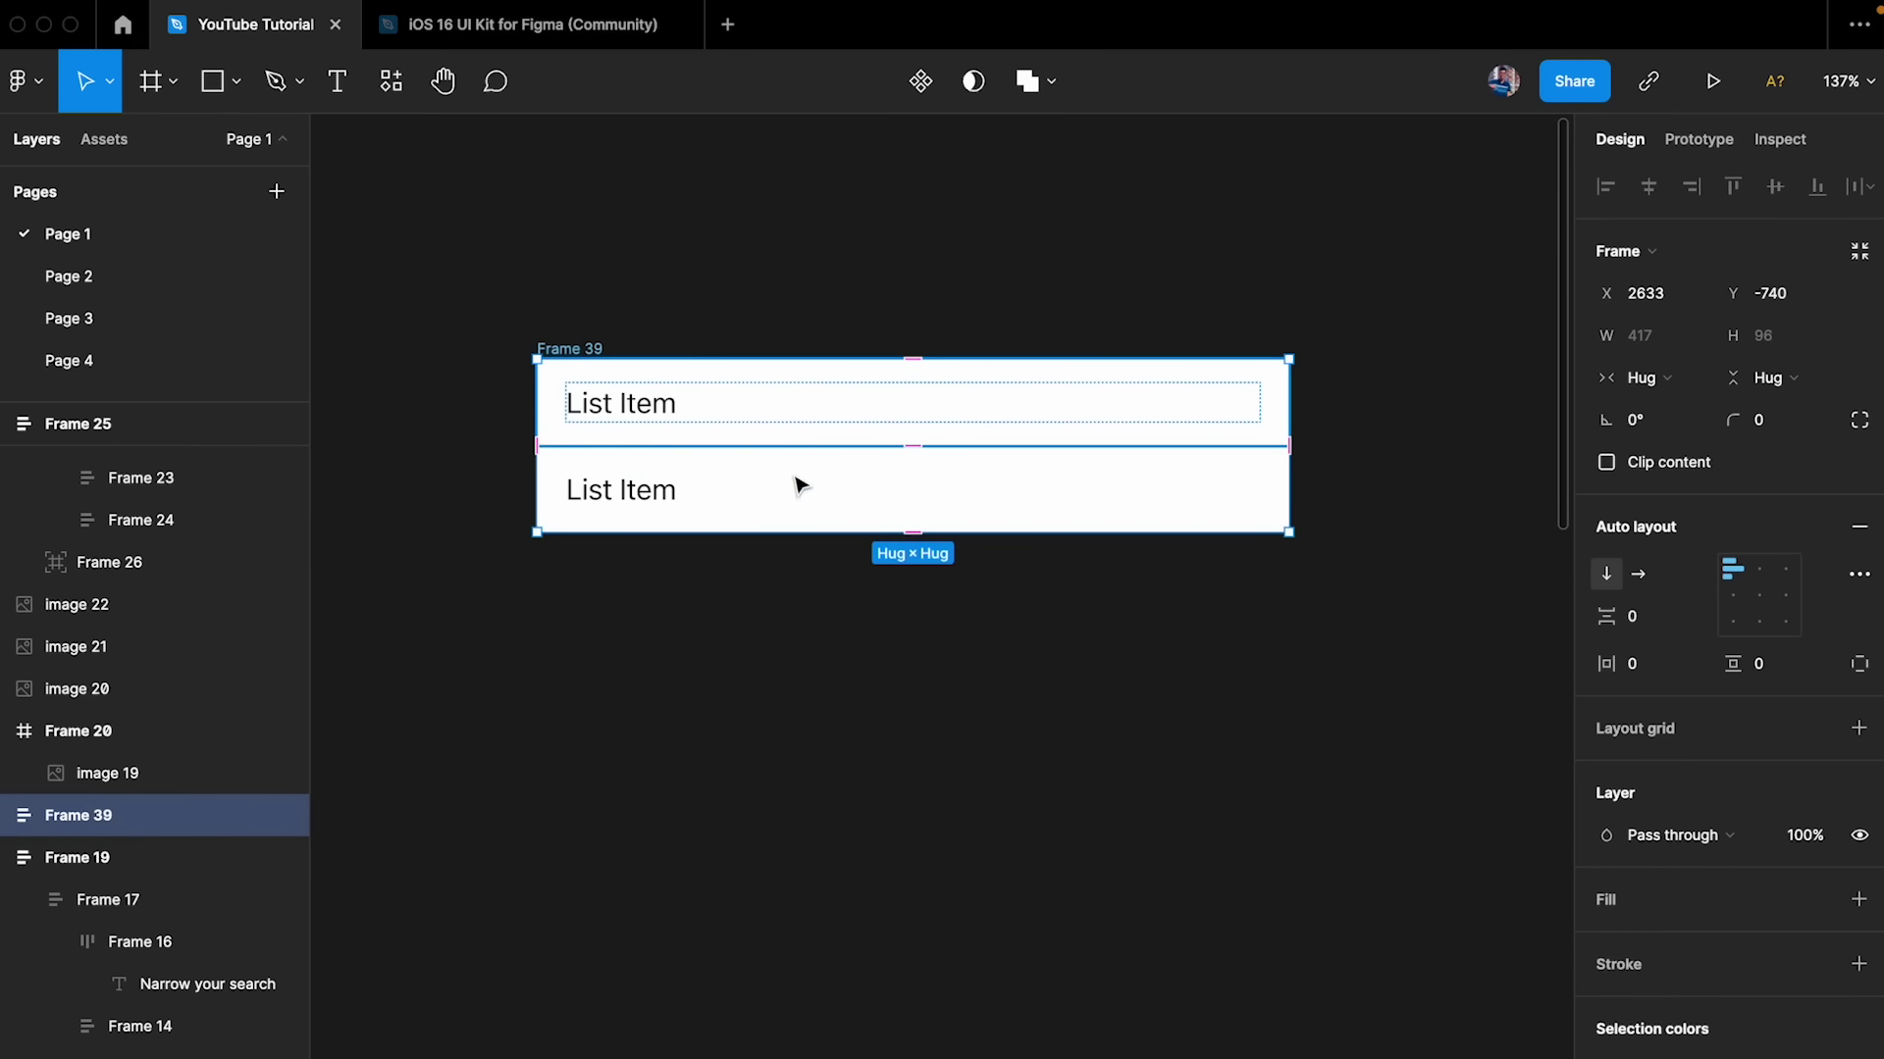
- Duplicate the lower List Item row four times inside the auto layout frame to make a six-row list
click(791, 508)
key(super+d)
key(super+d)
key(super+d)
key(super+d)
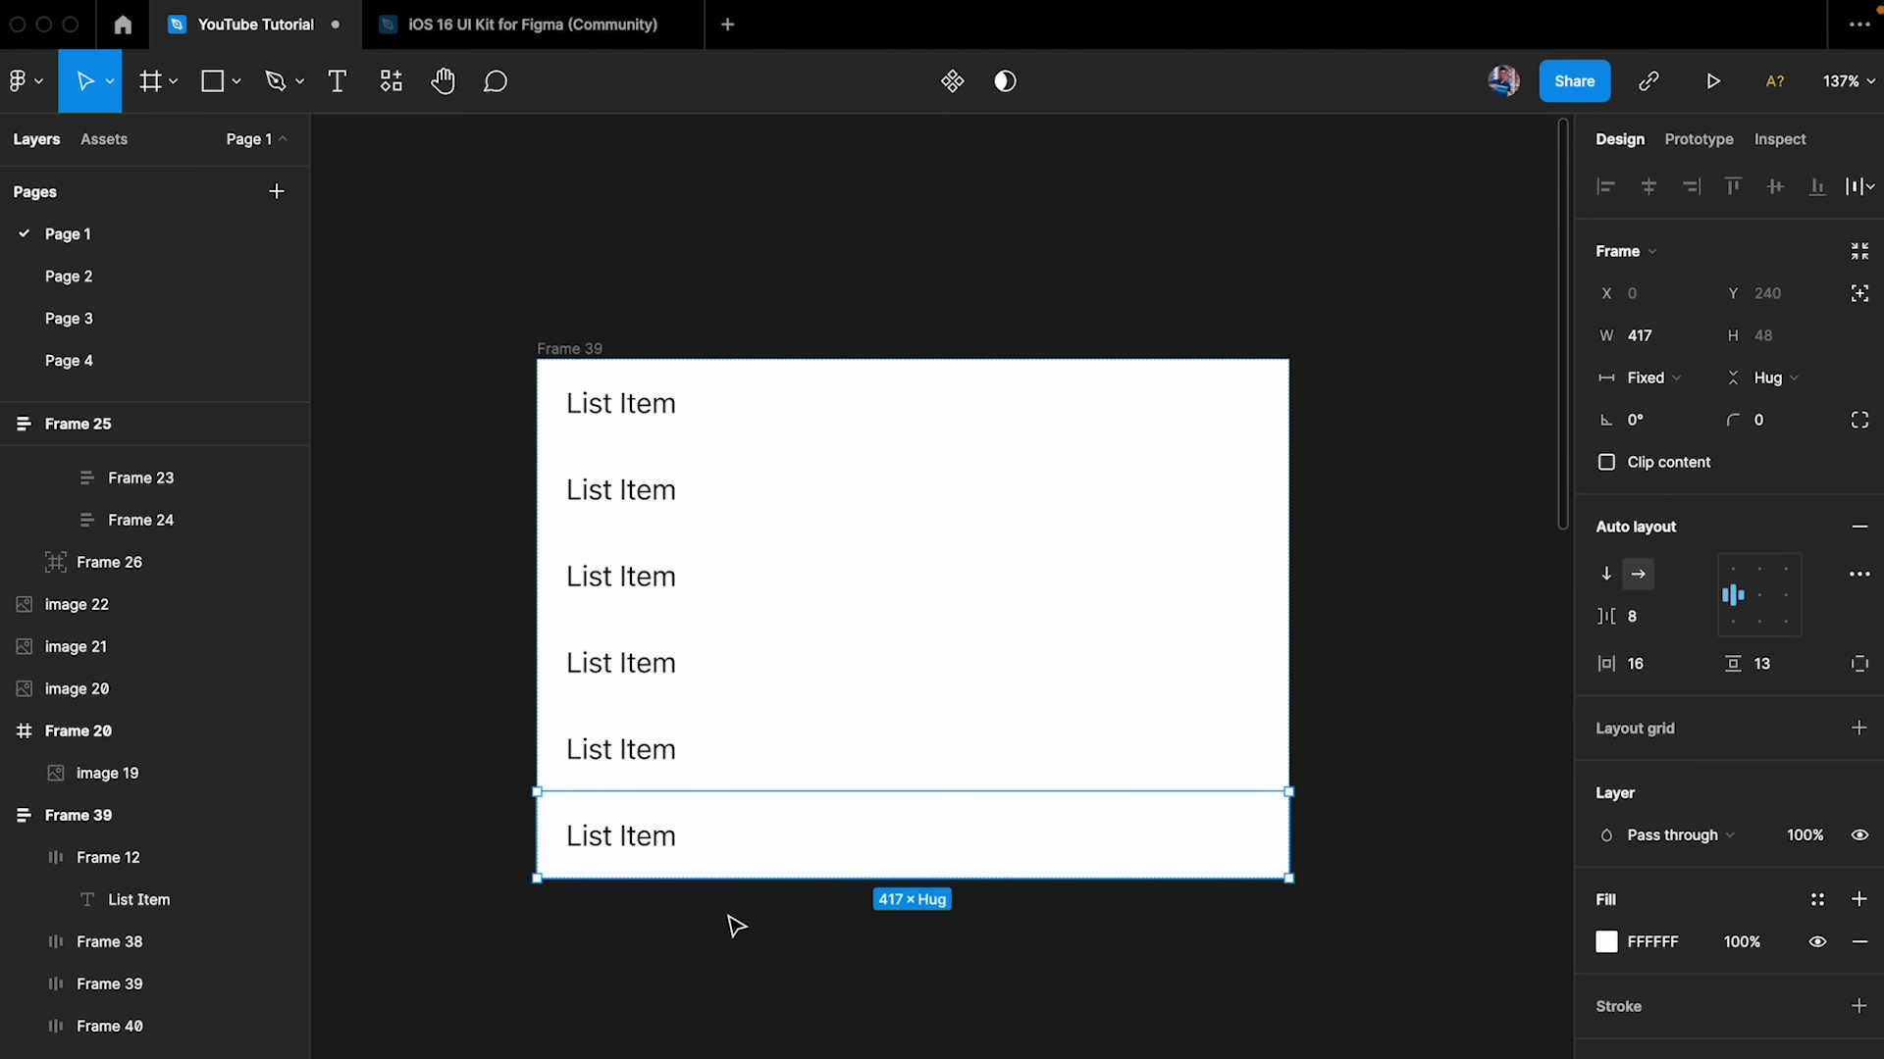
click(735, 925)
- Set the list frame's corner radius to 12 and turn on Clip content
click(587, 348)
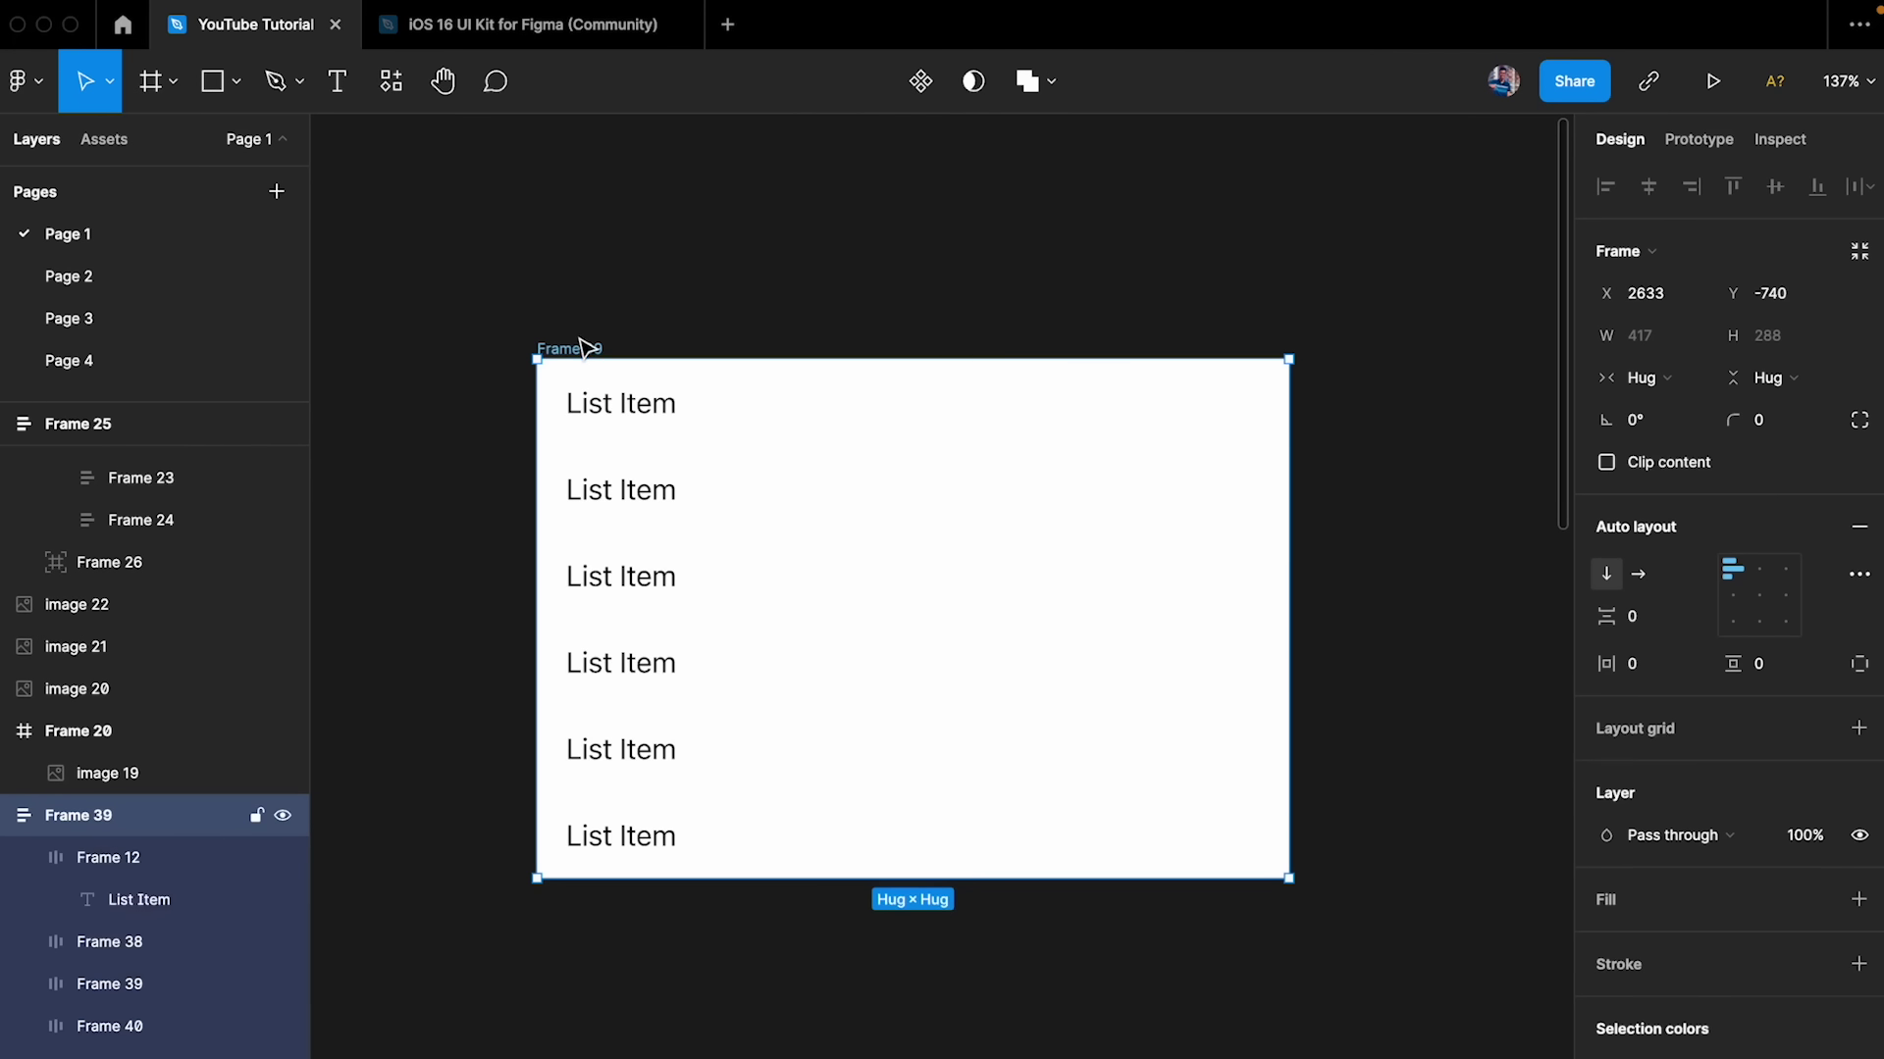
click(1786, 422)
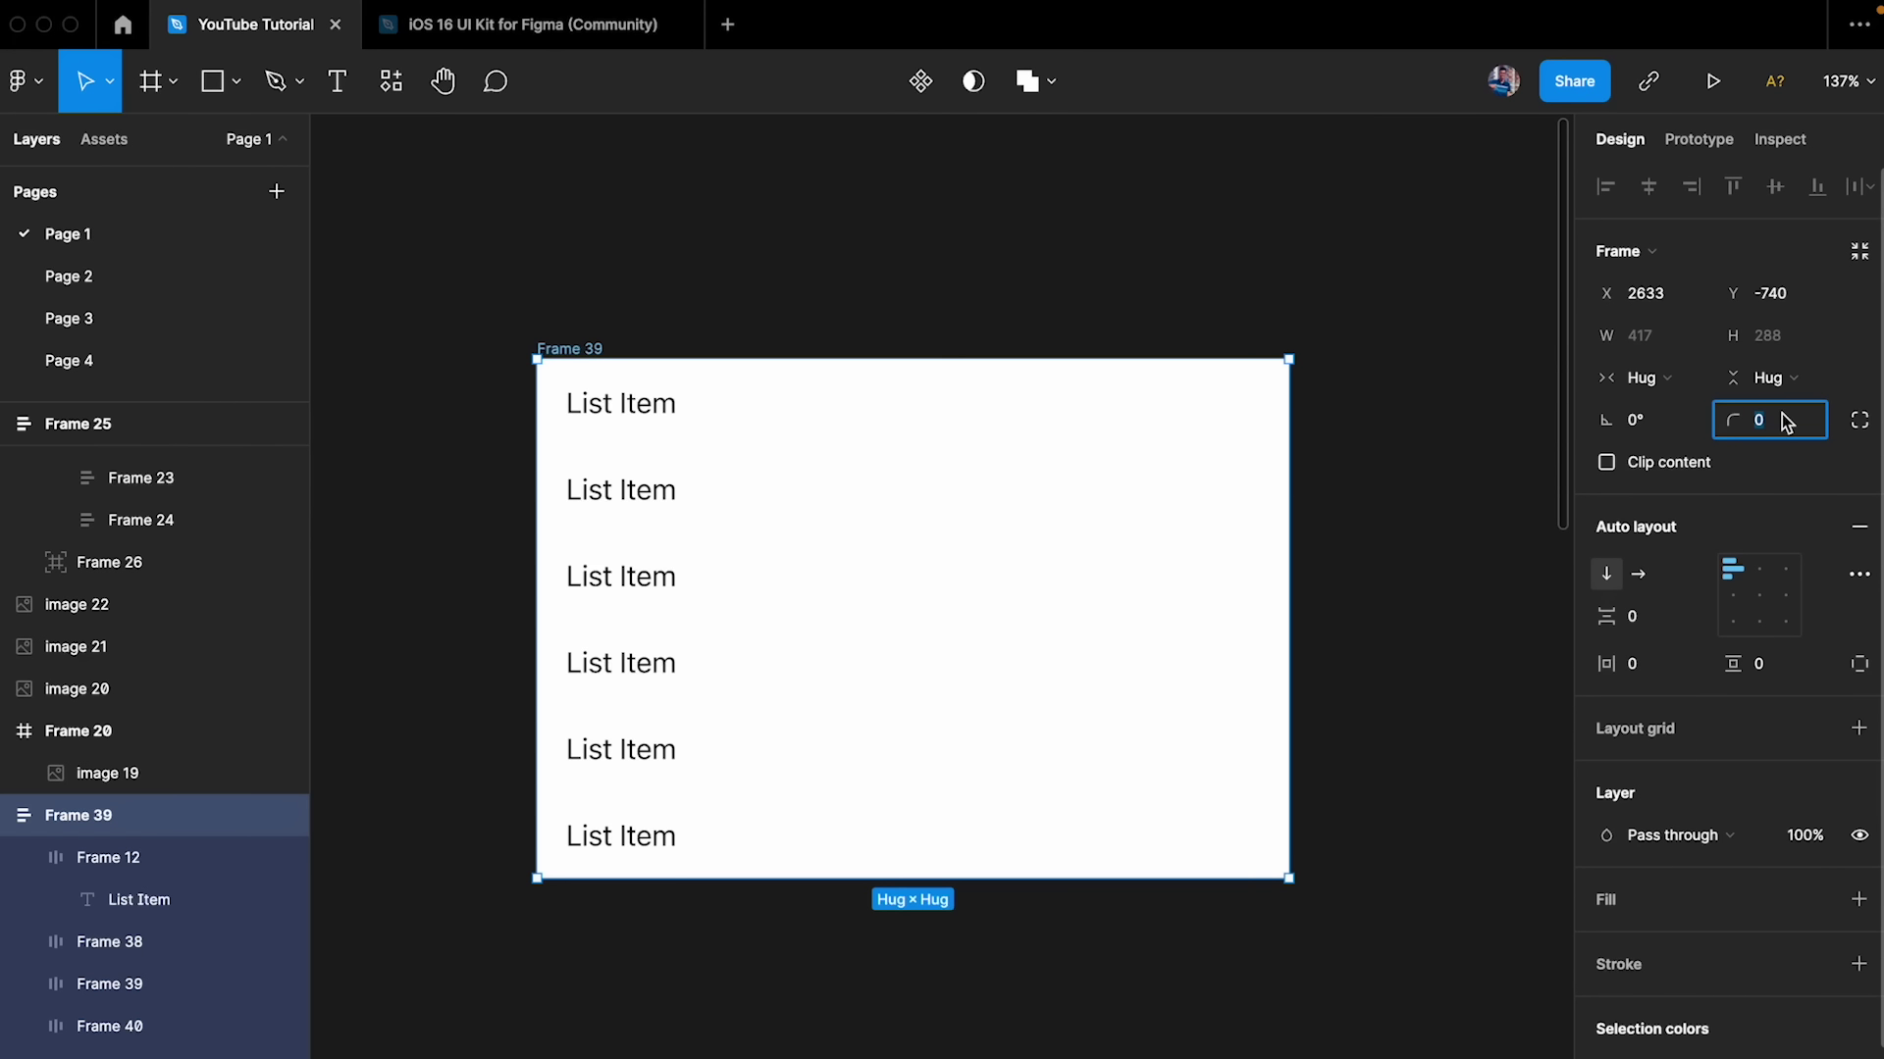
text(12)
key(Return)
click(1607, 463)
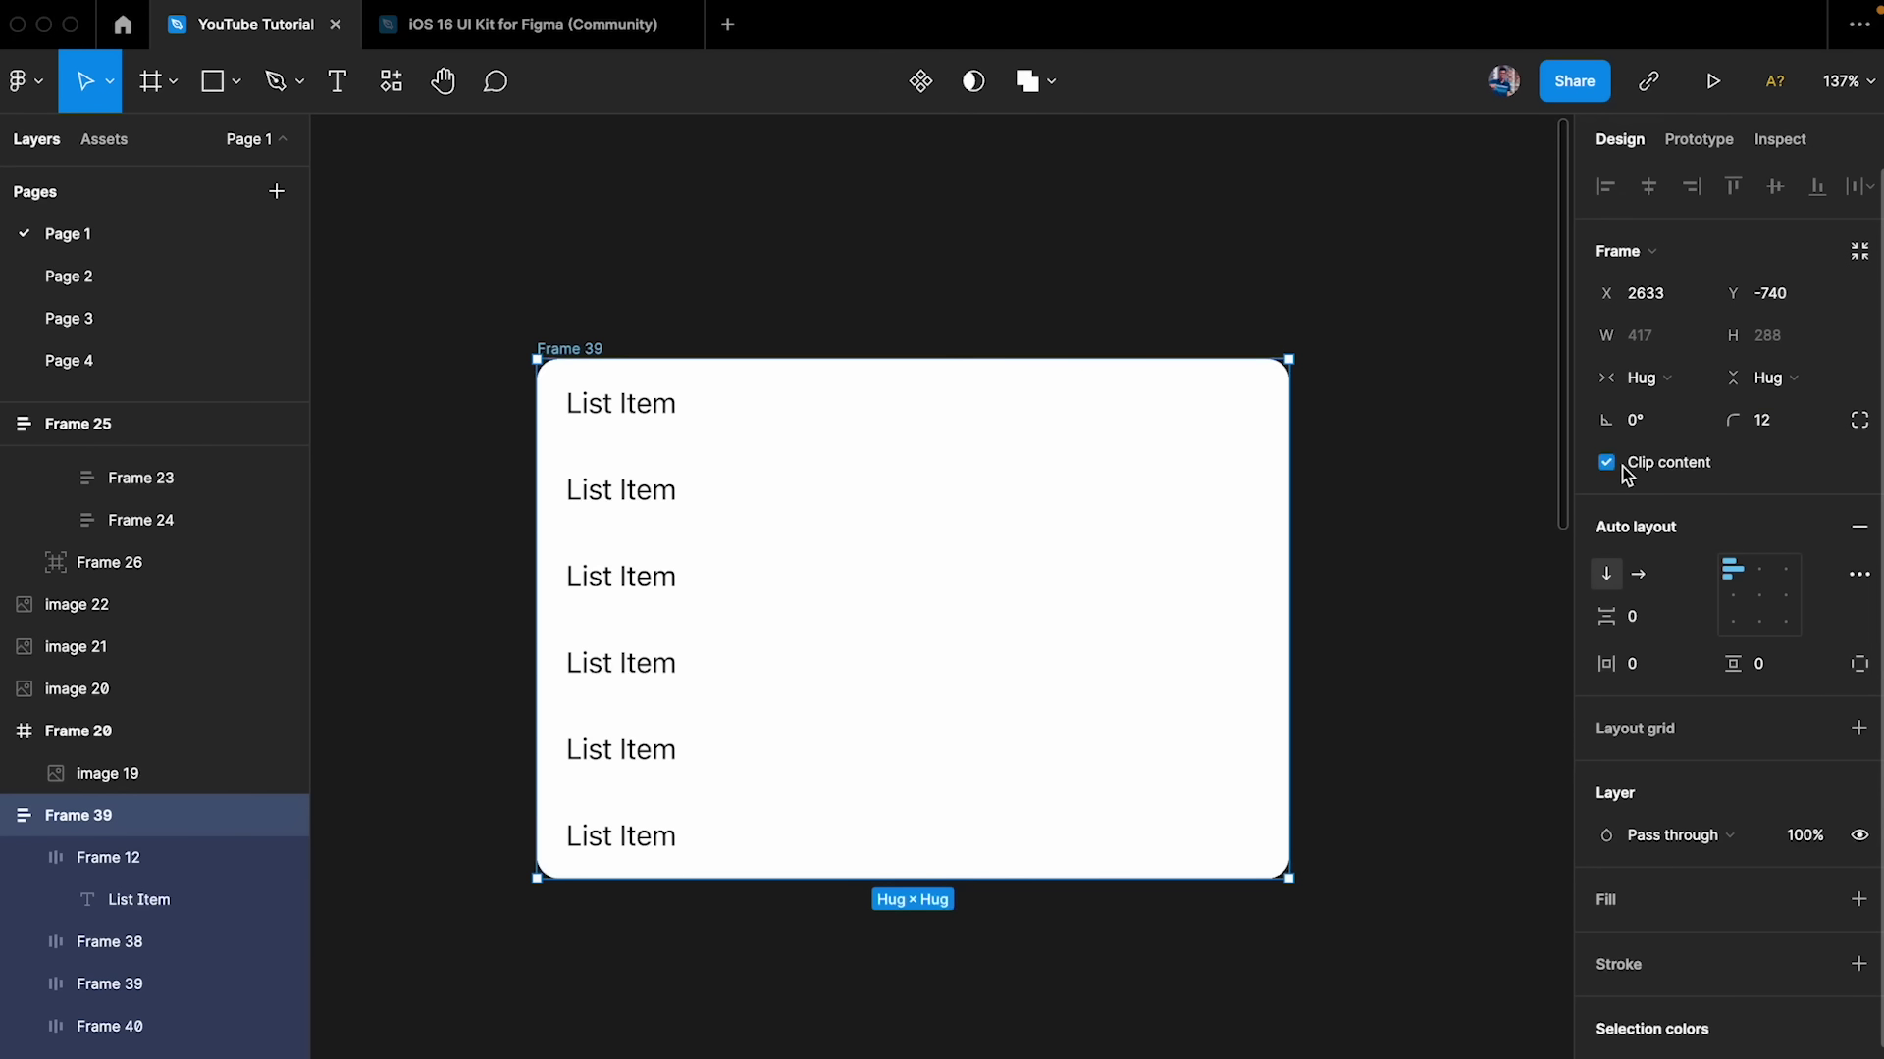
click(1426, 315)
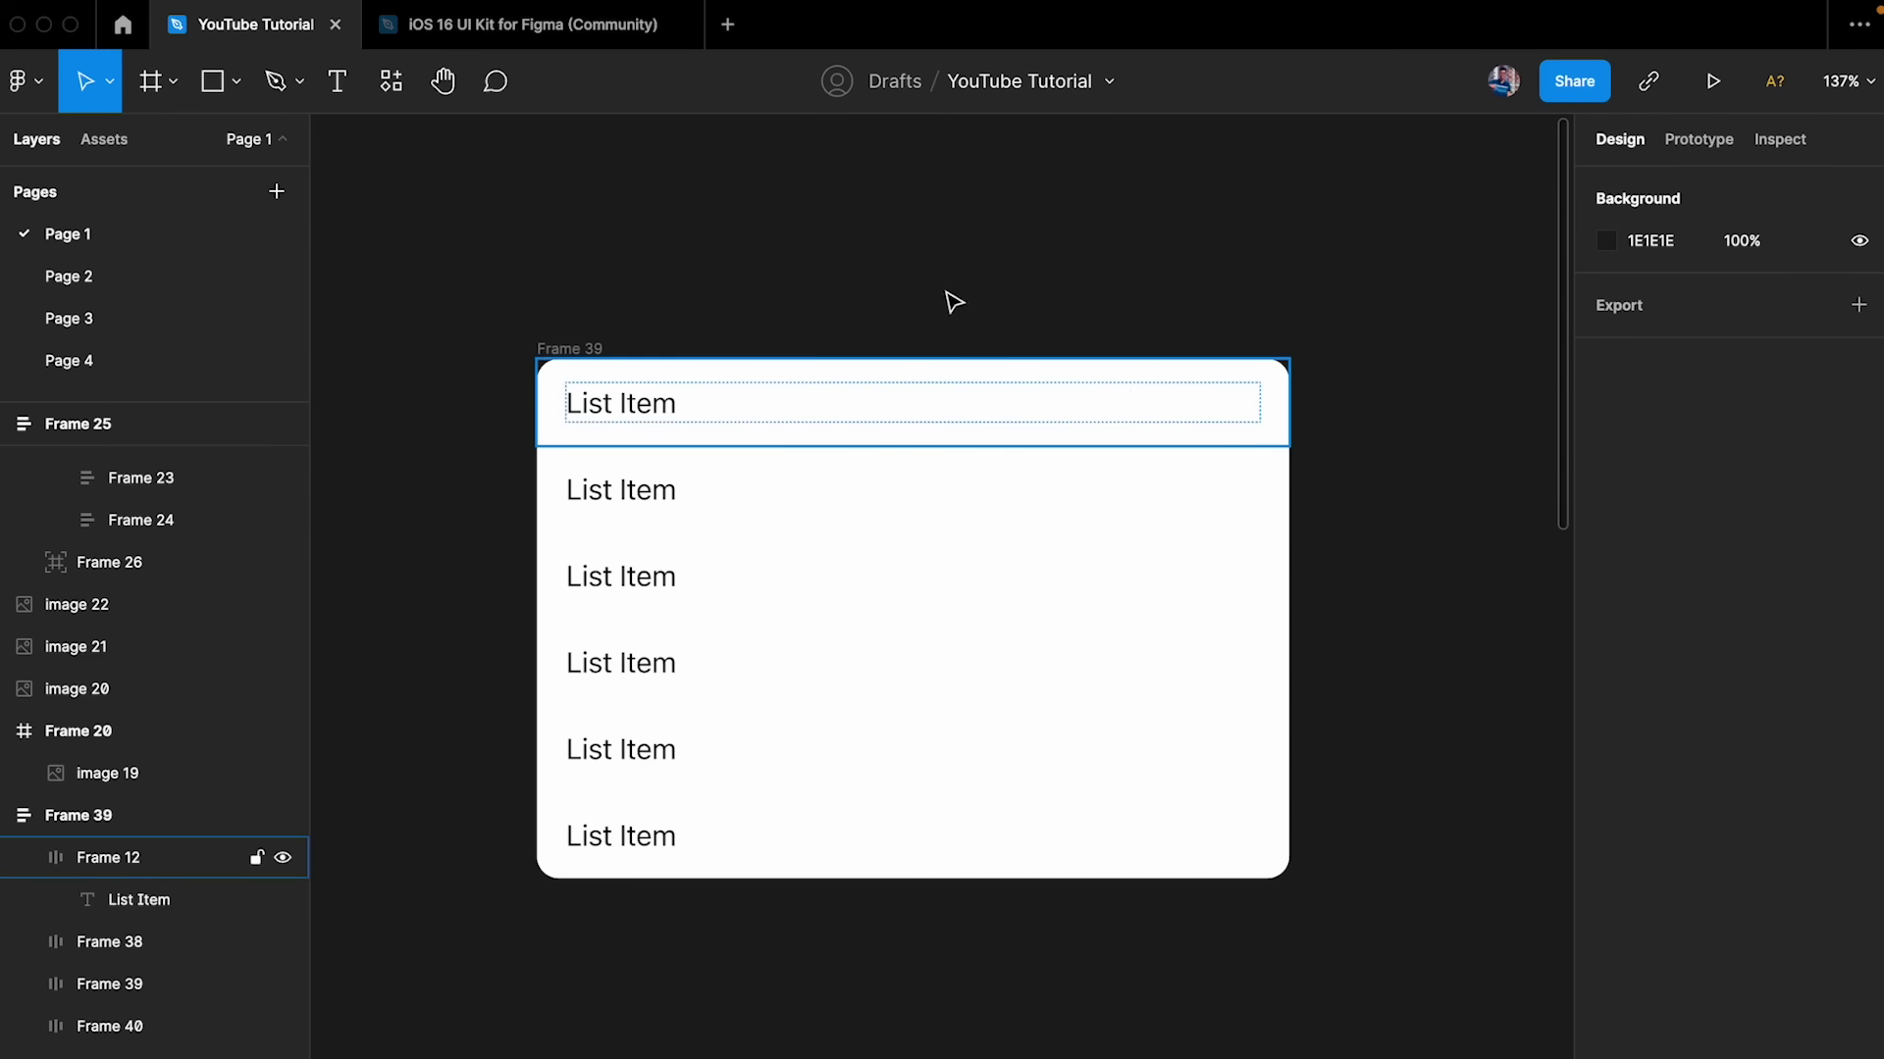
- Change the fill of the second list row to light gray F3F3F3
scroll(1112, 385, down, 3)
scroll(860, 315, up, 3)
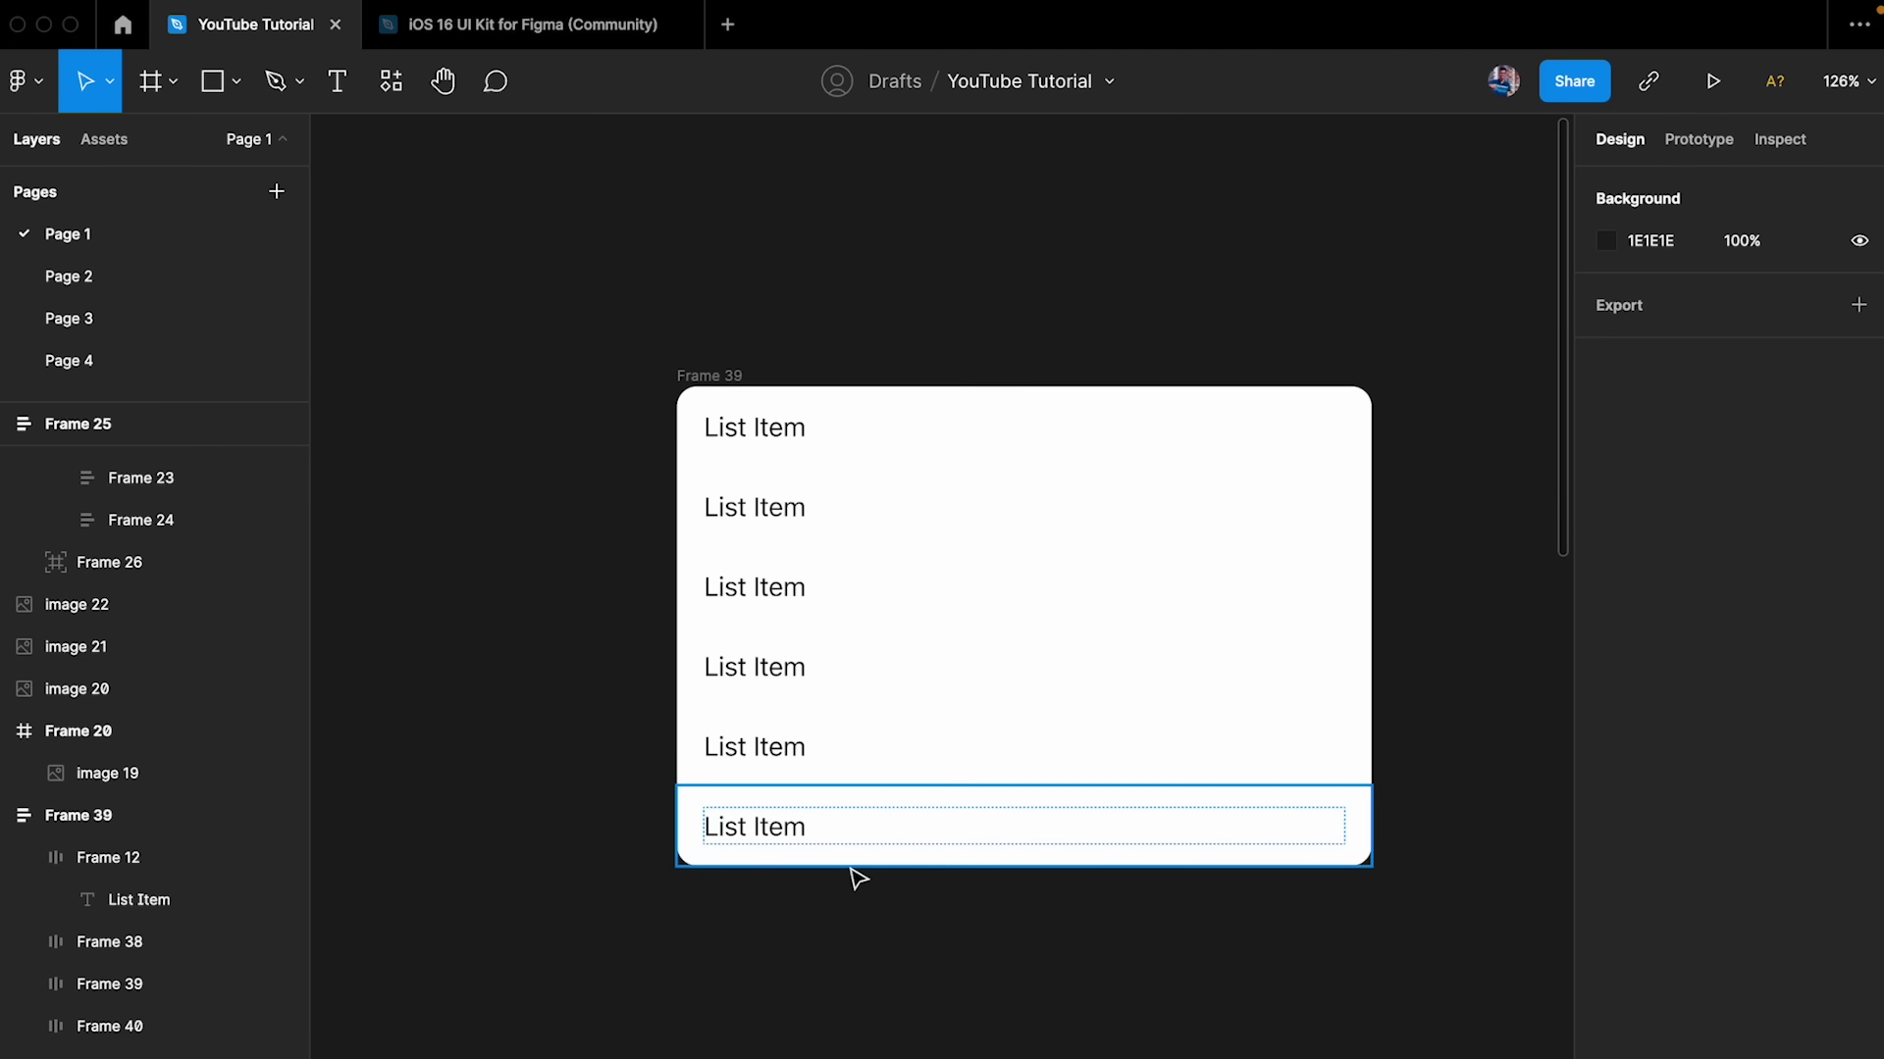
click(860, 532)
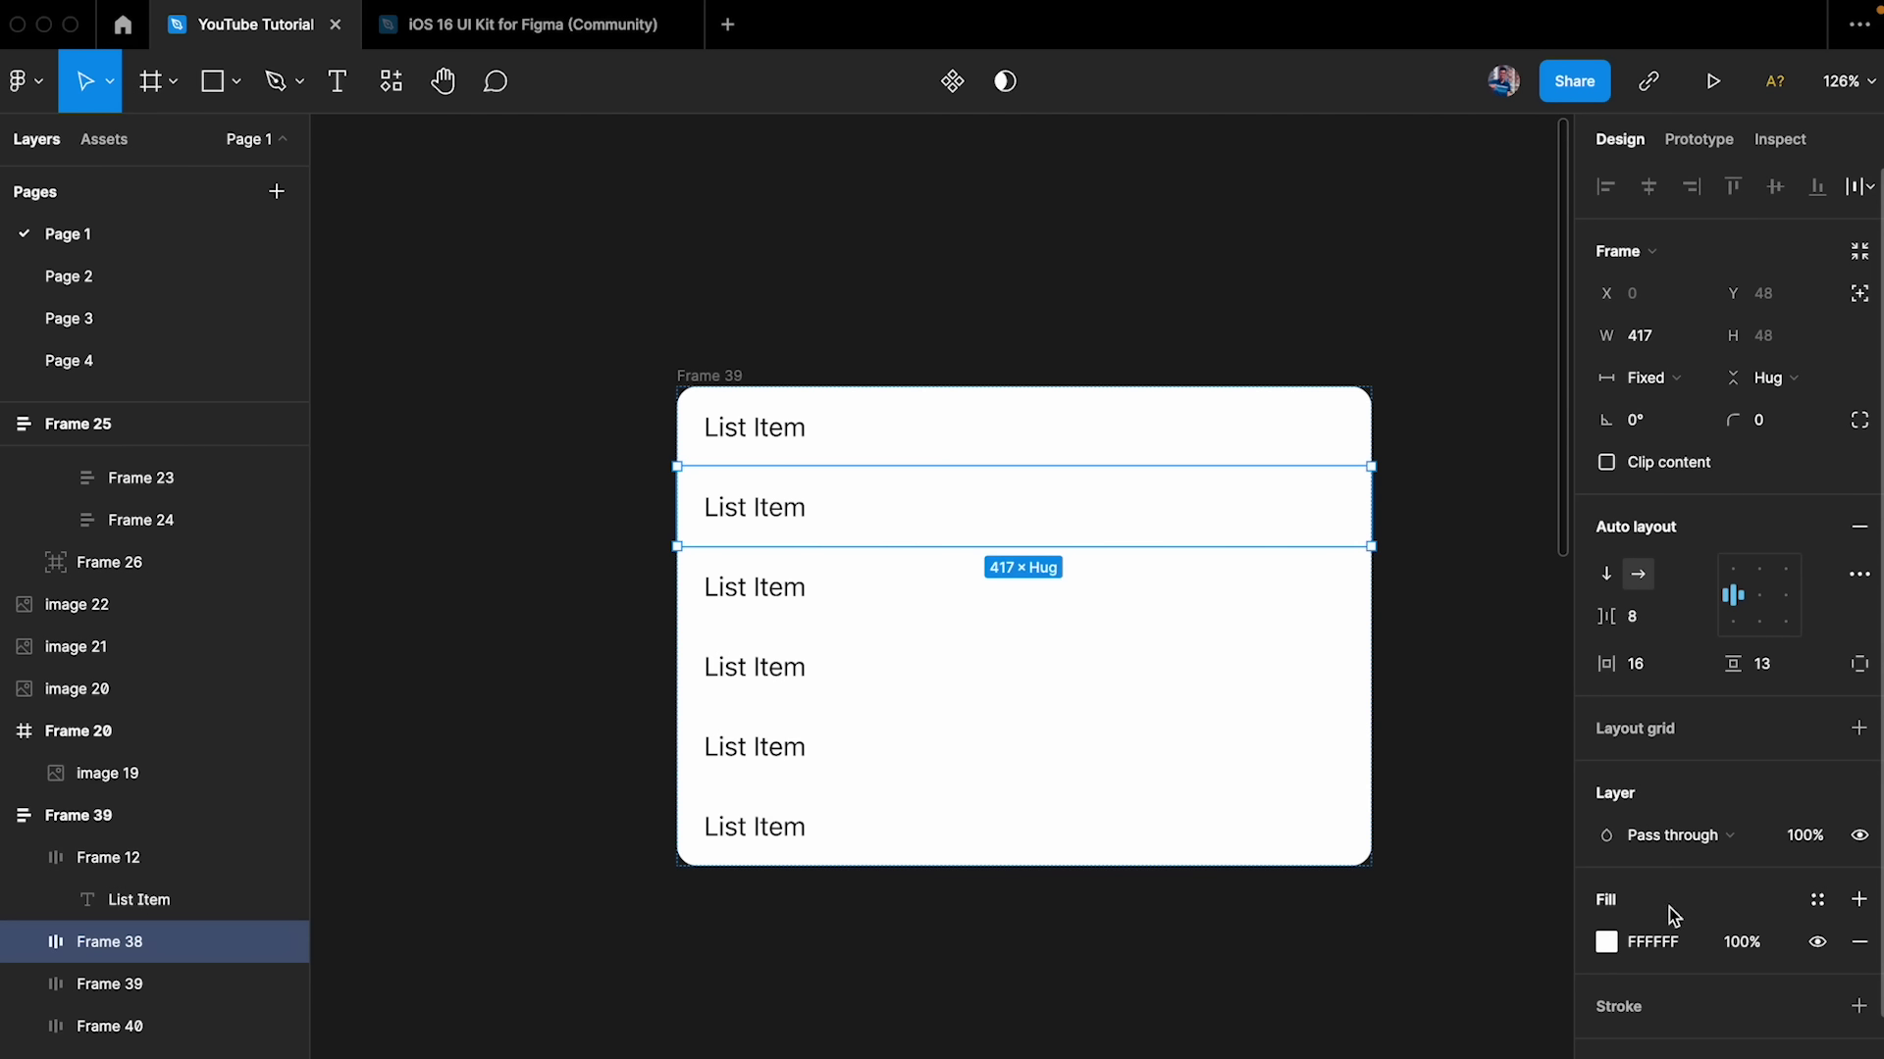
click(1607, 944)
click(1259, 538)
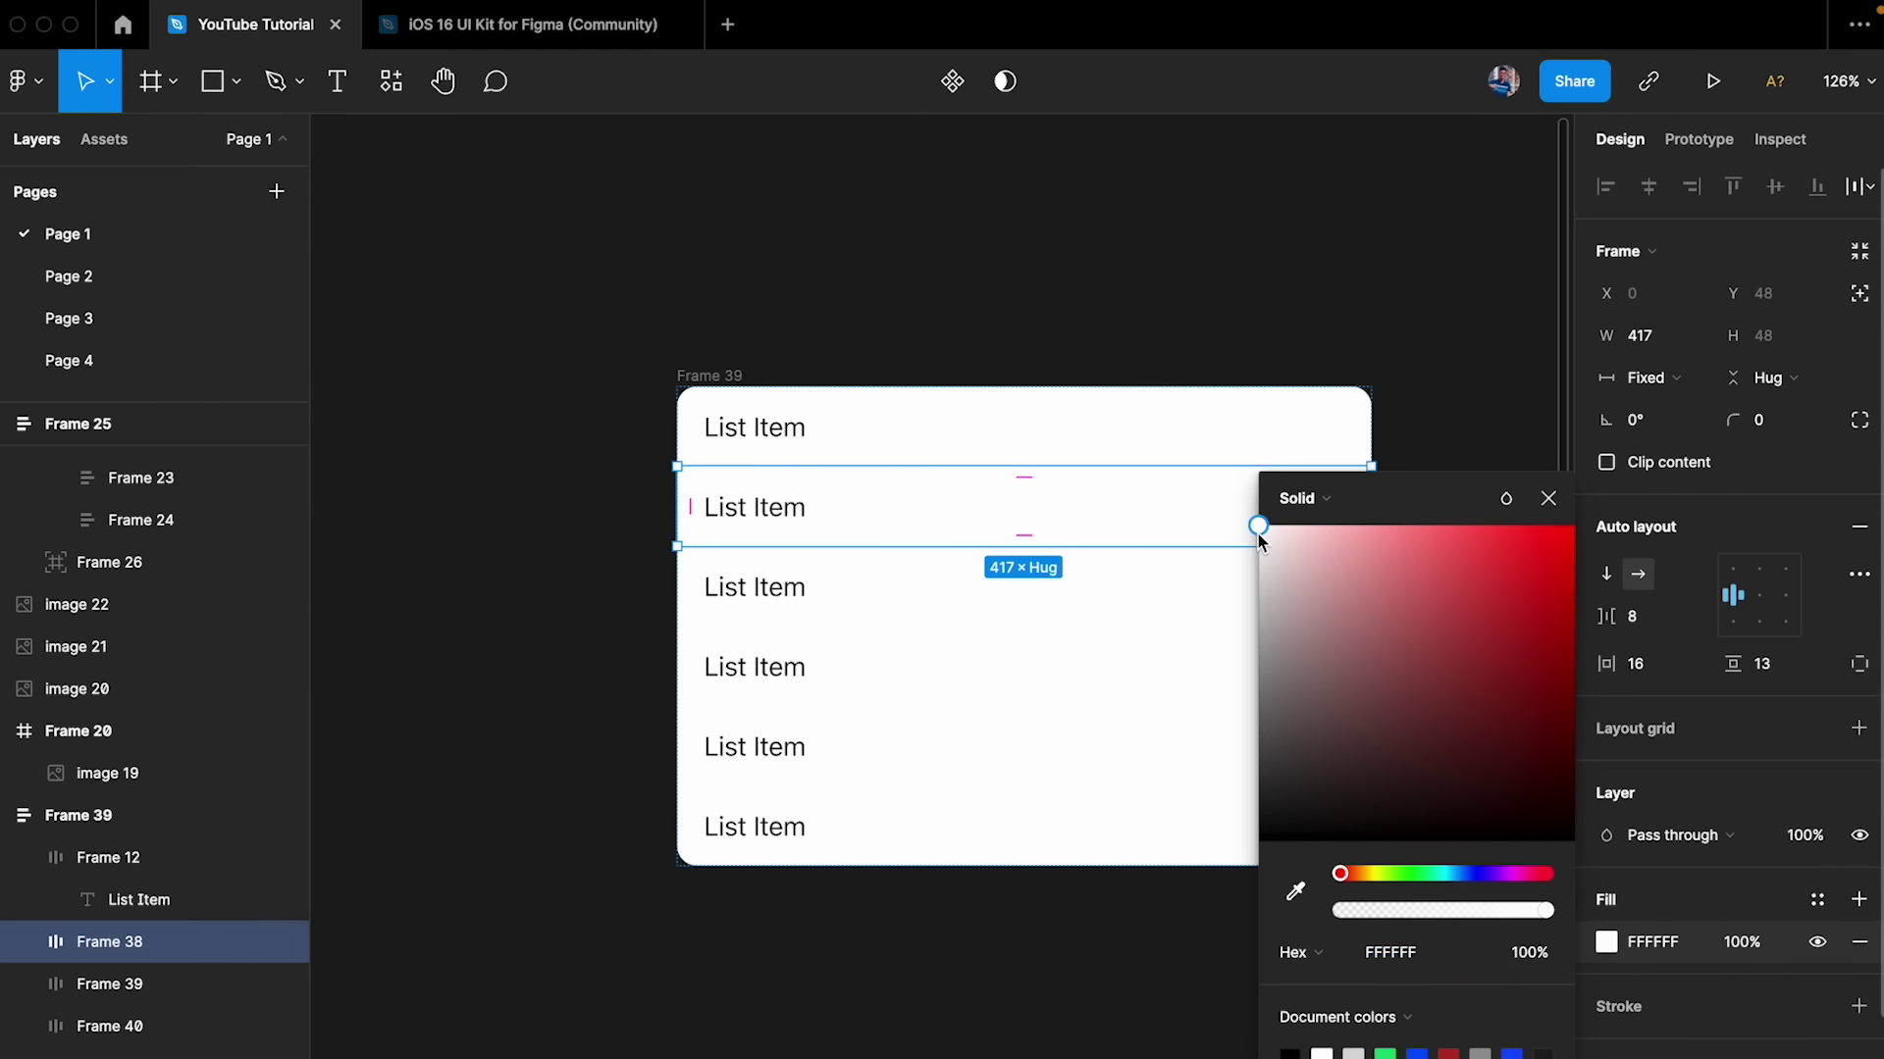
click(1548, 498)
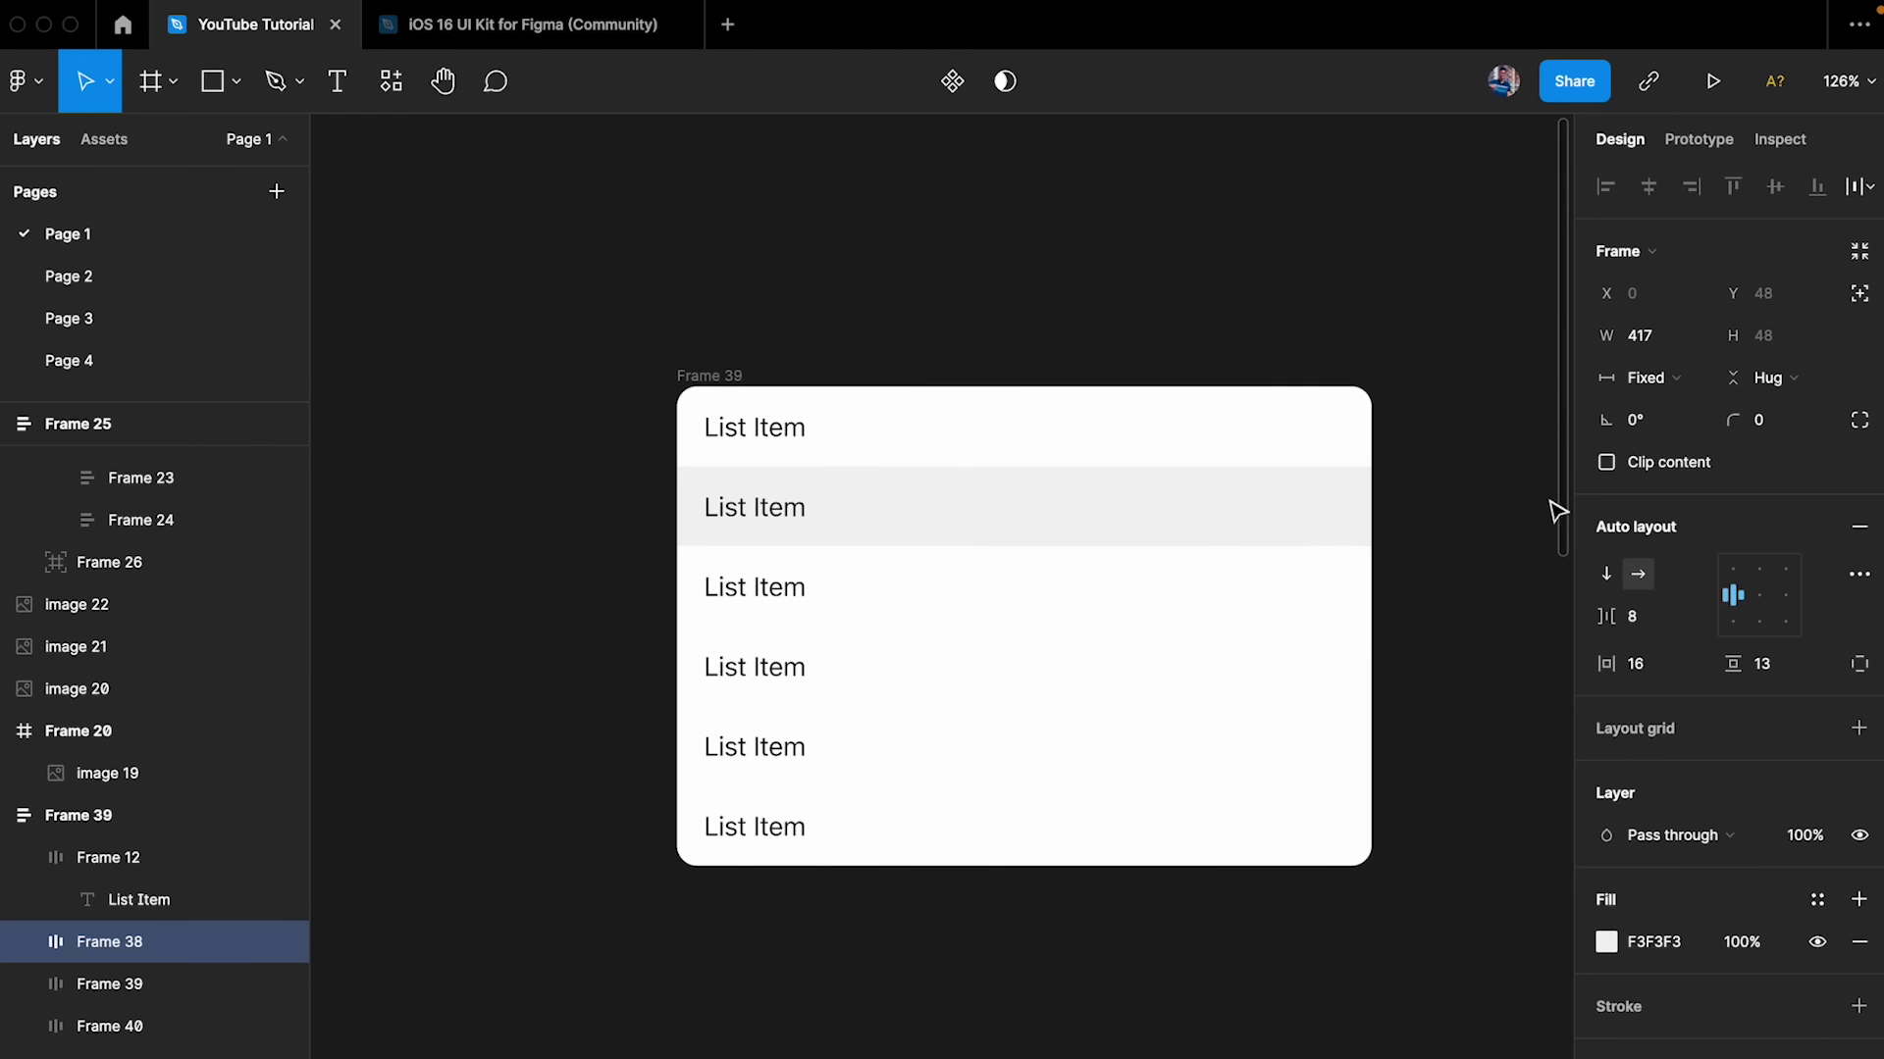
click(1370, 278)
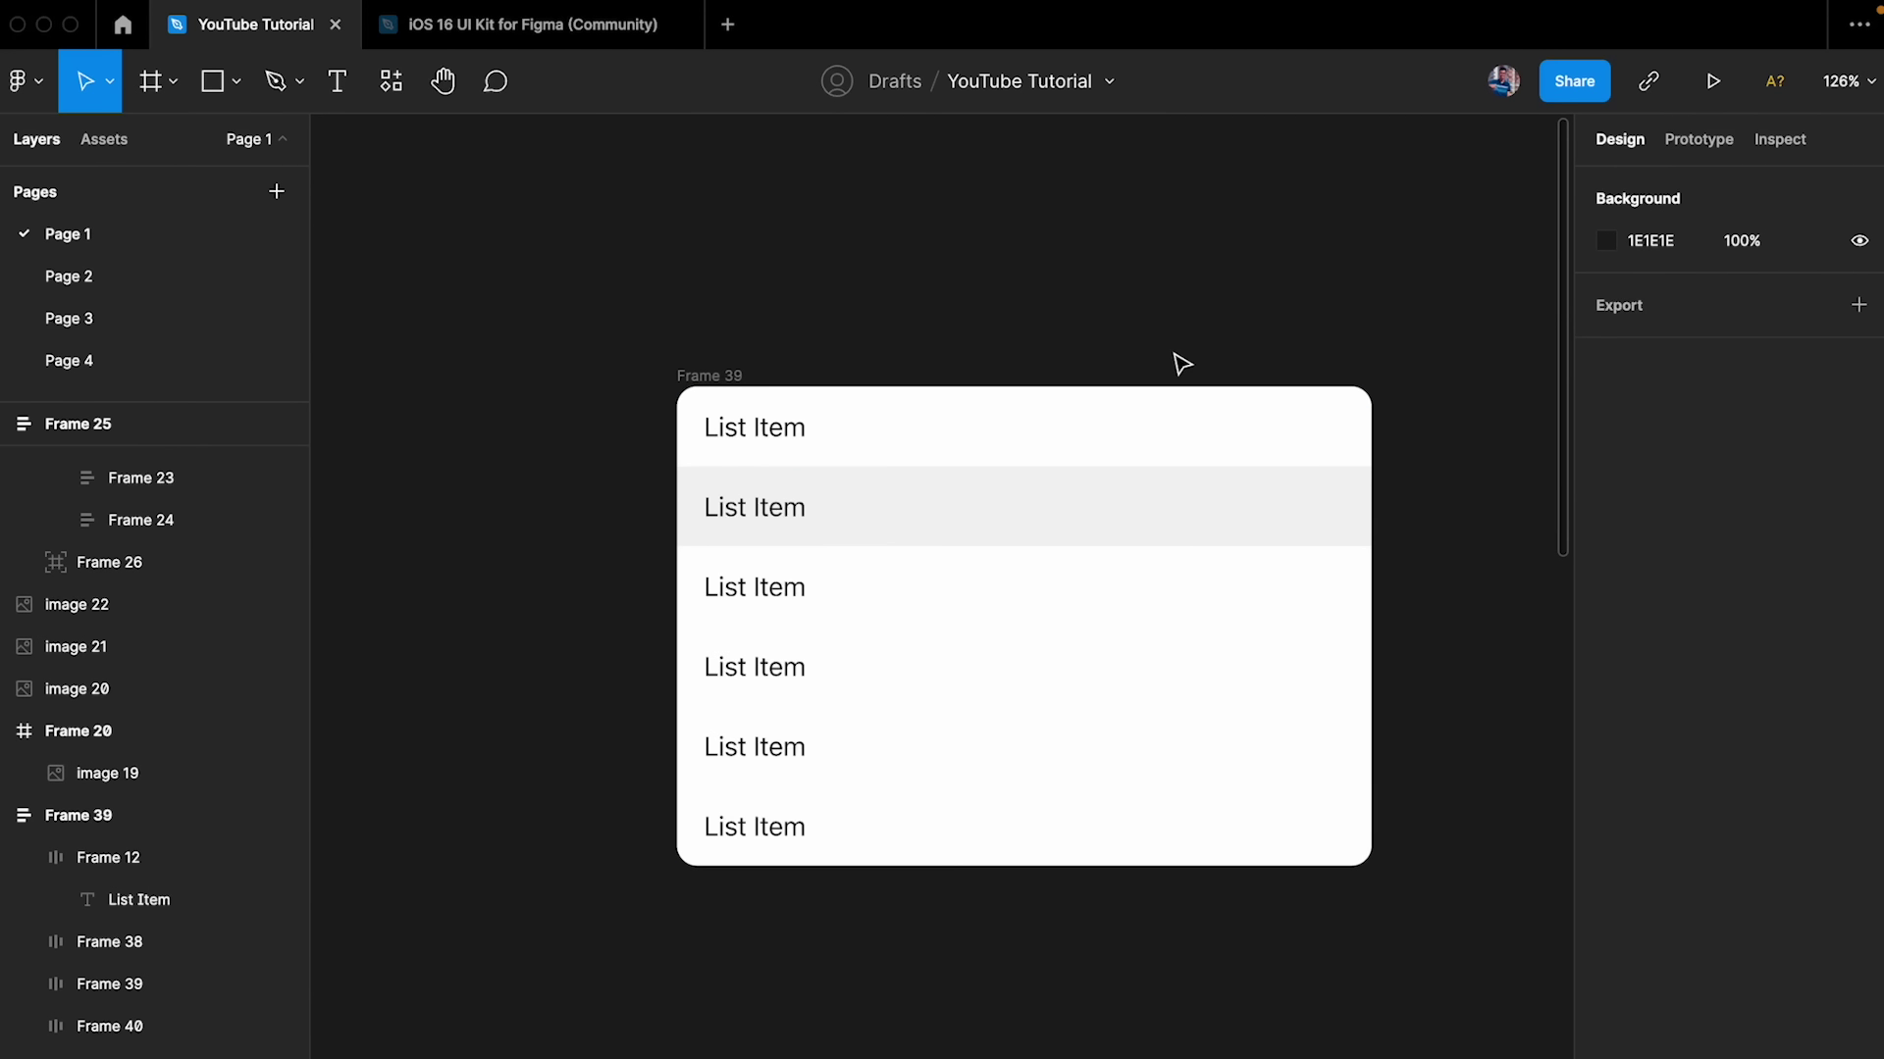
- Set the vertical padding of the enclosing list frame to 8
scroll(1181, 363, up, 2)
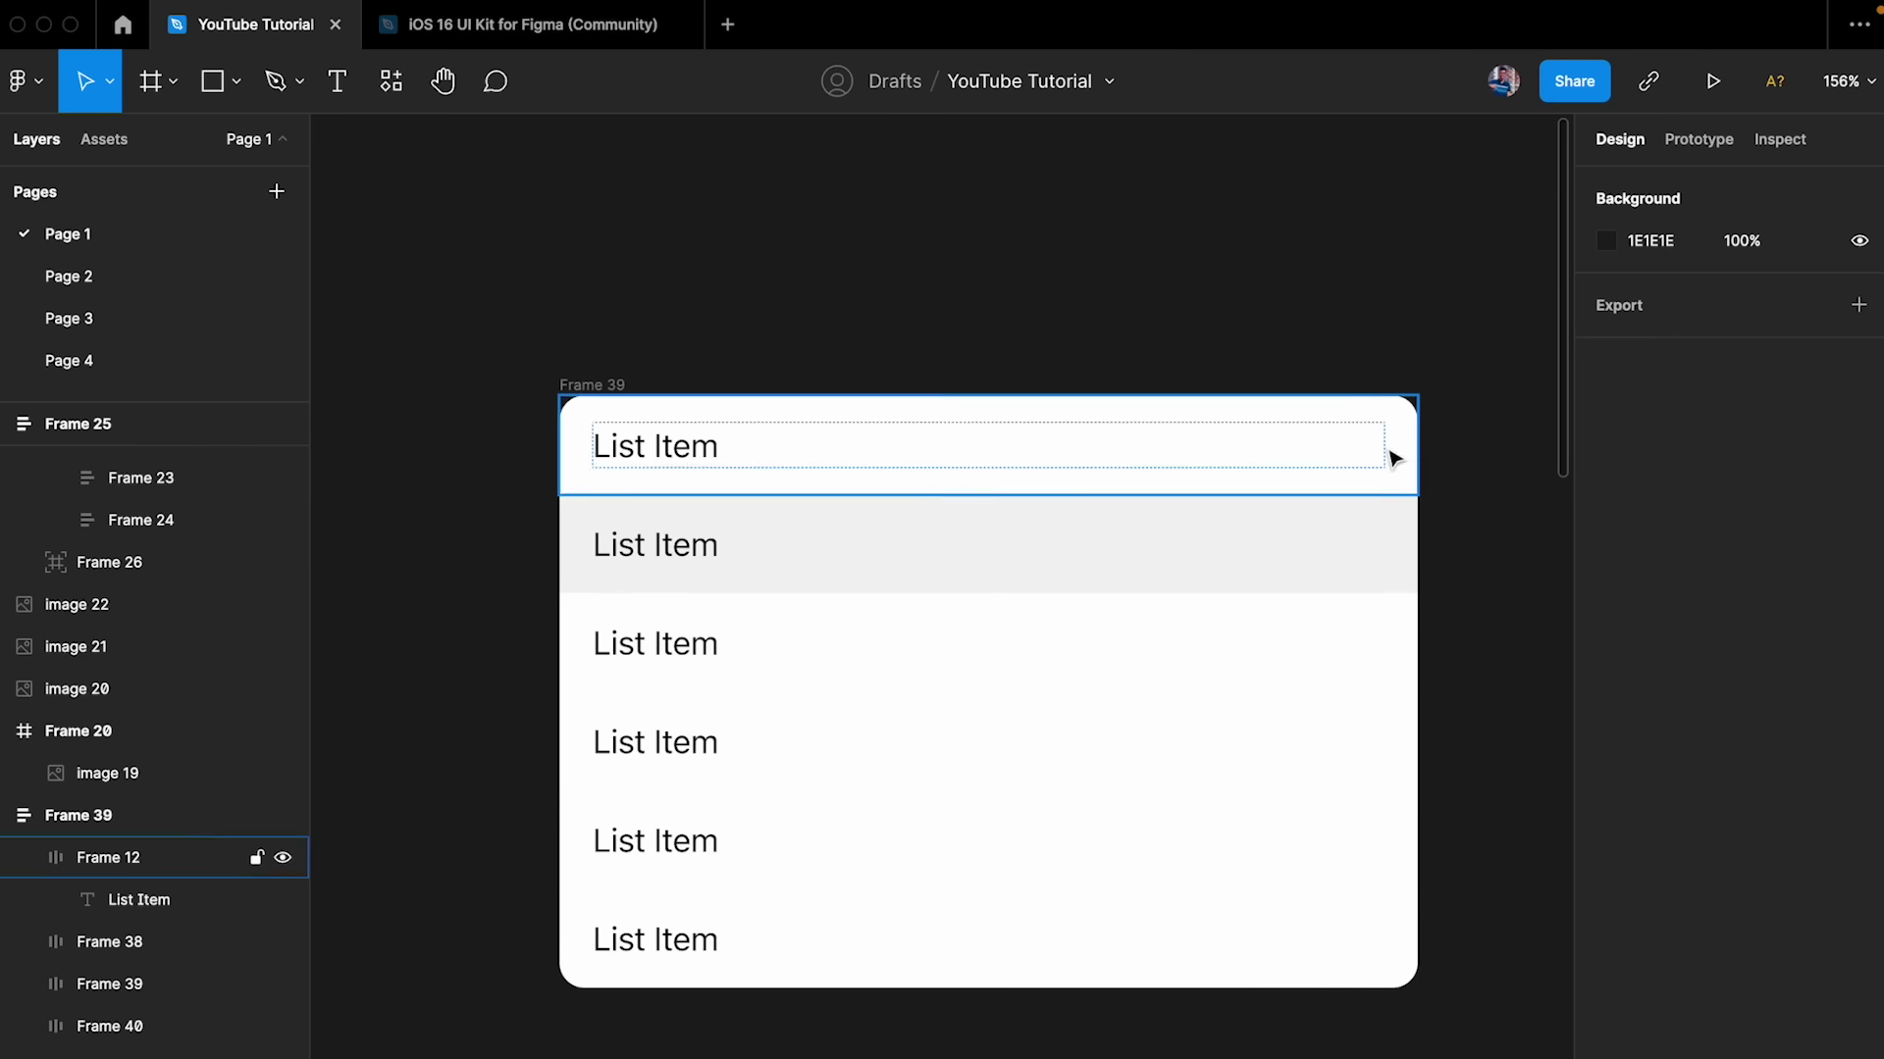
click(897, 444)
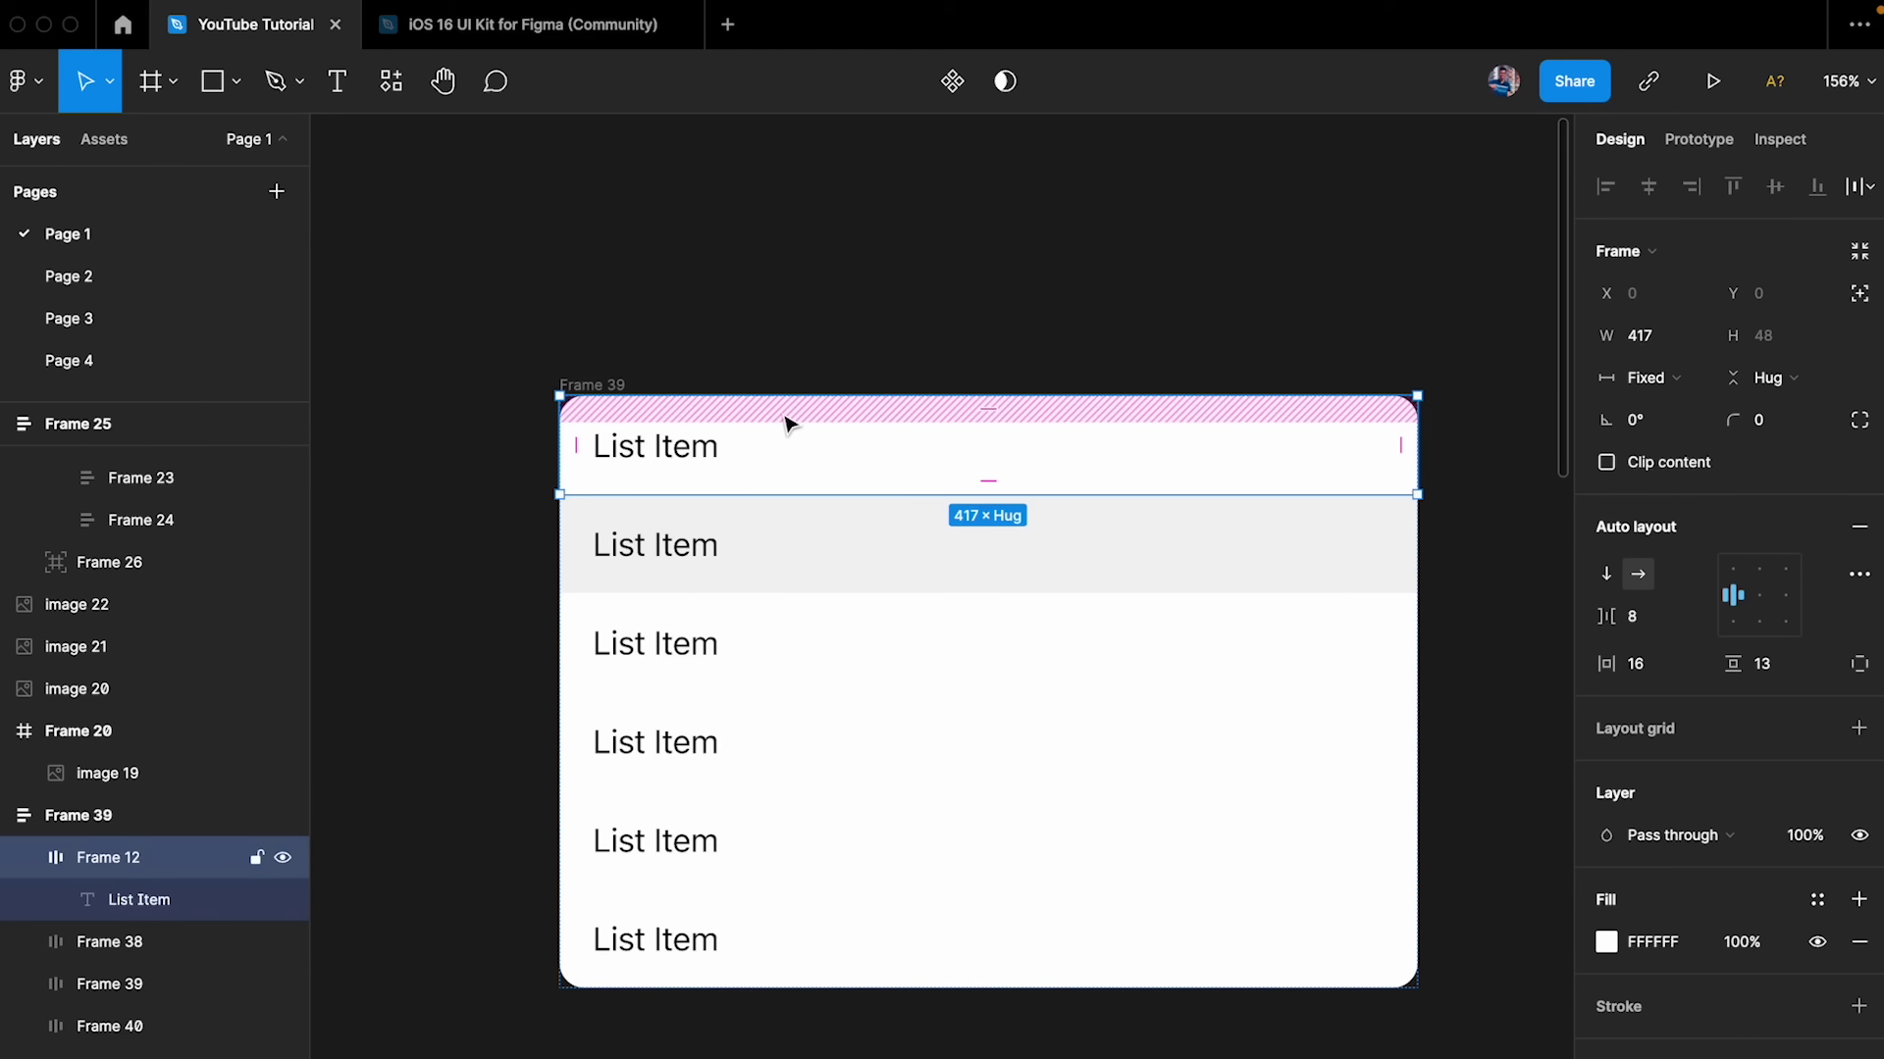
click(812, 353)
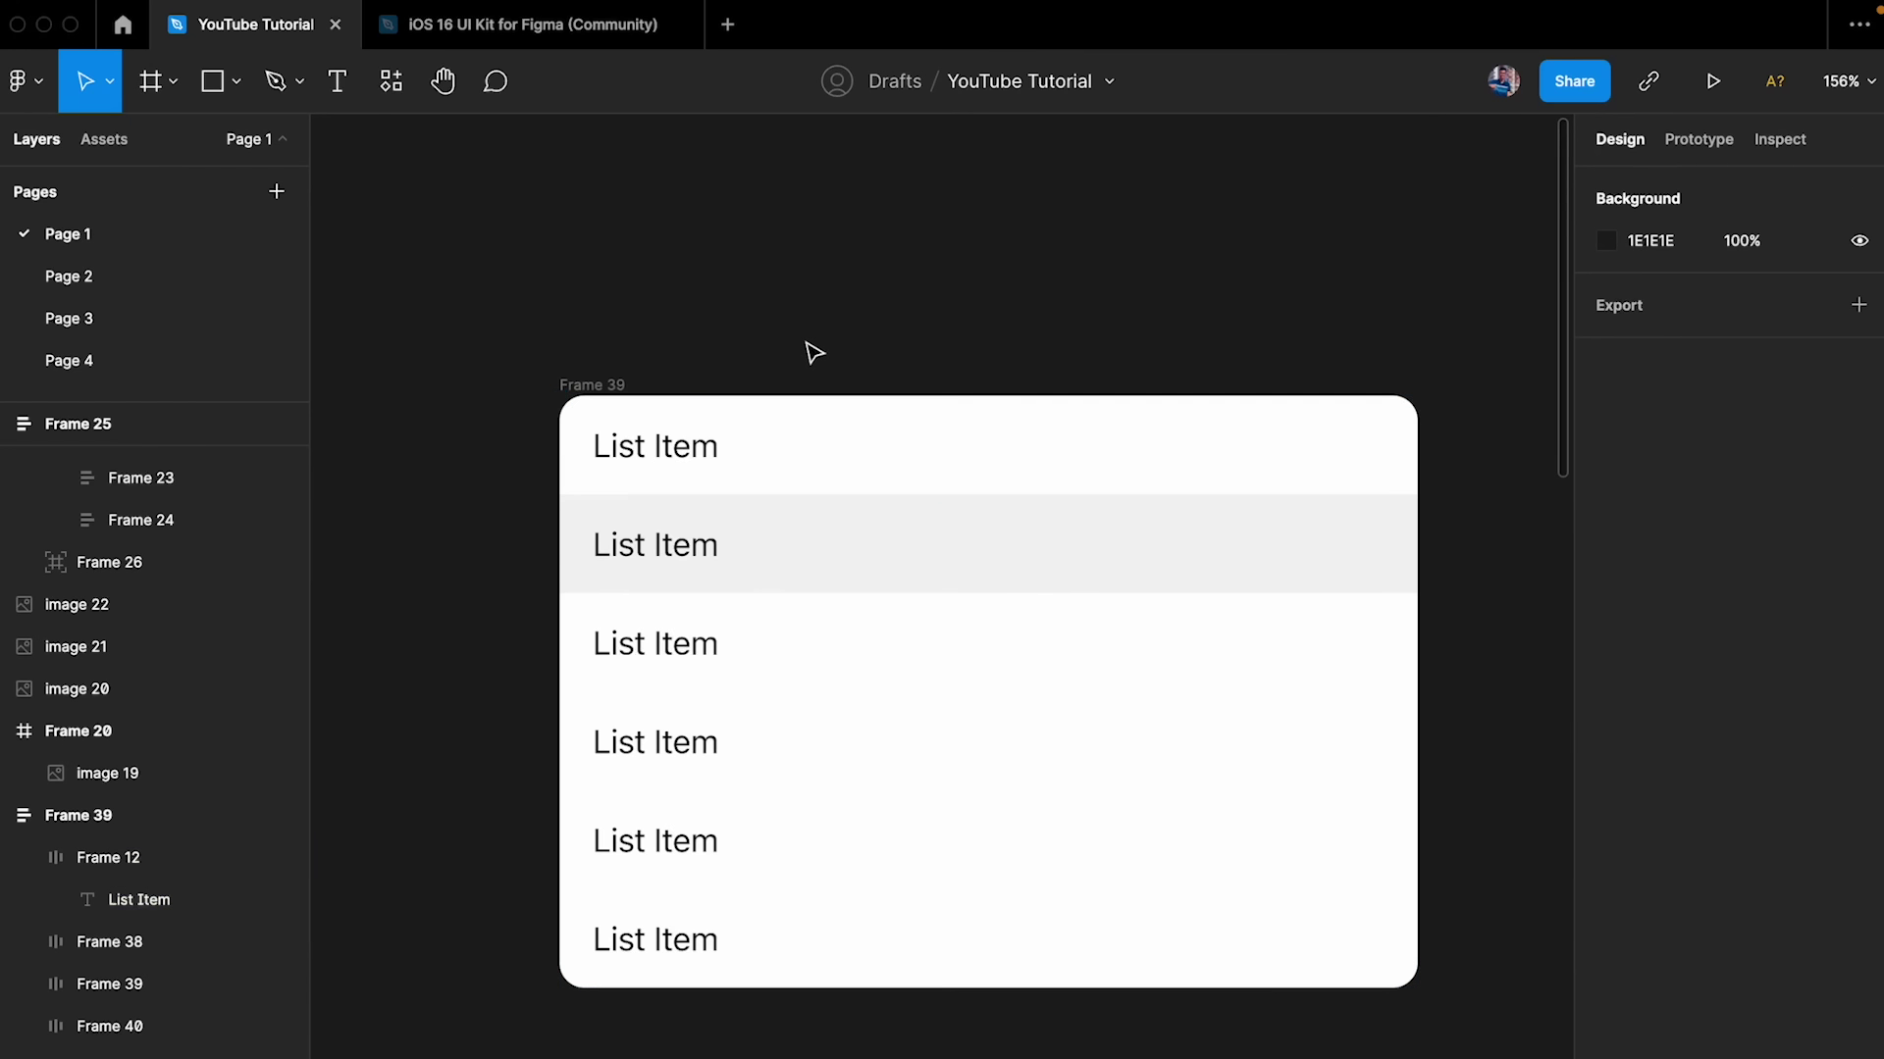
click(623, 387)
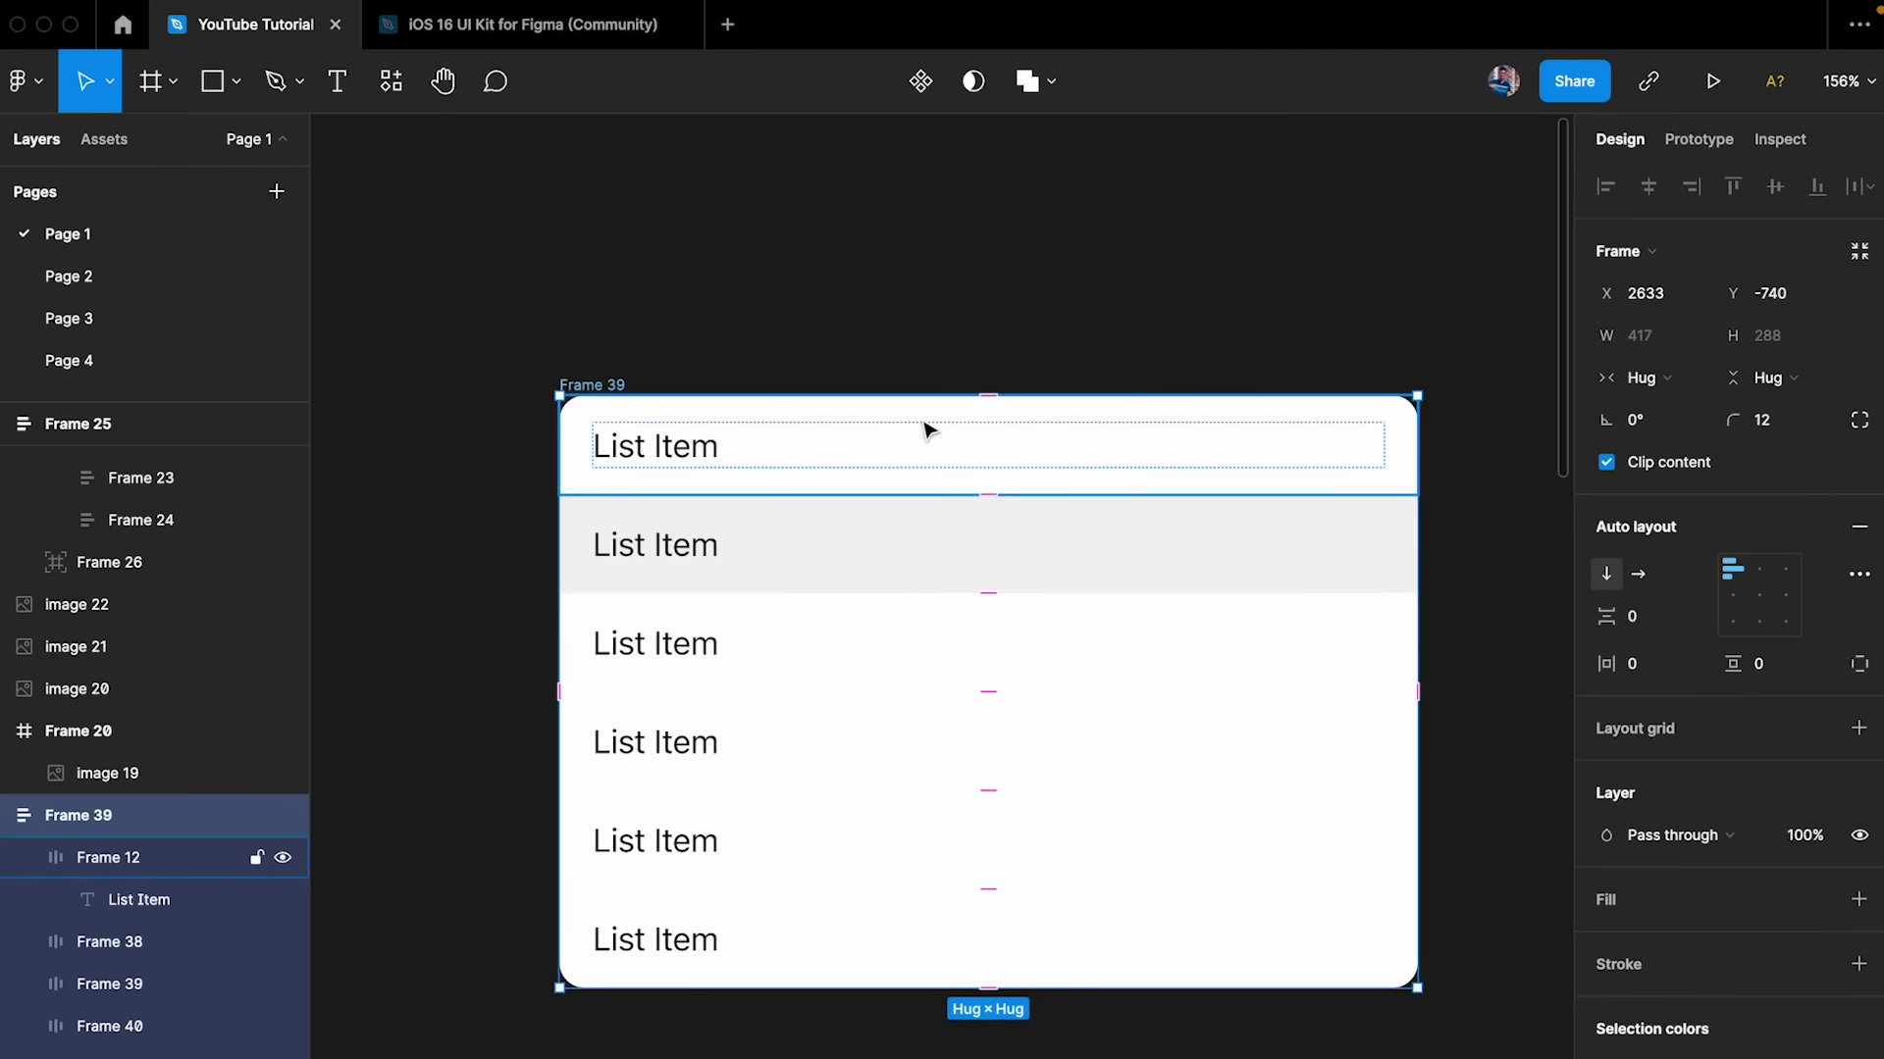
click(10, 815)
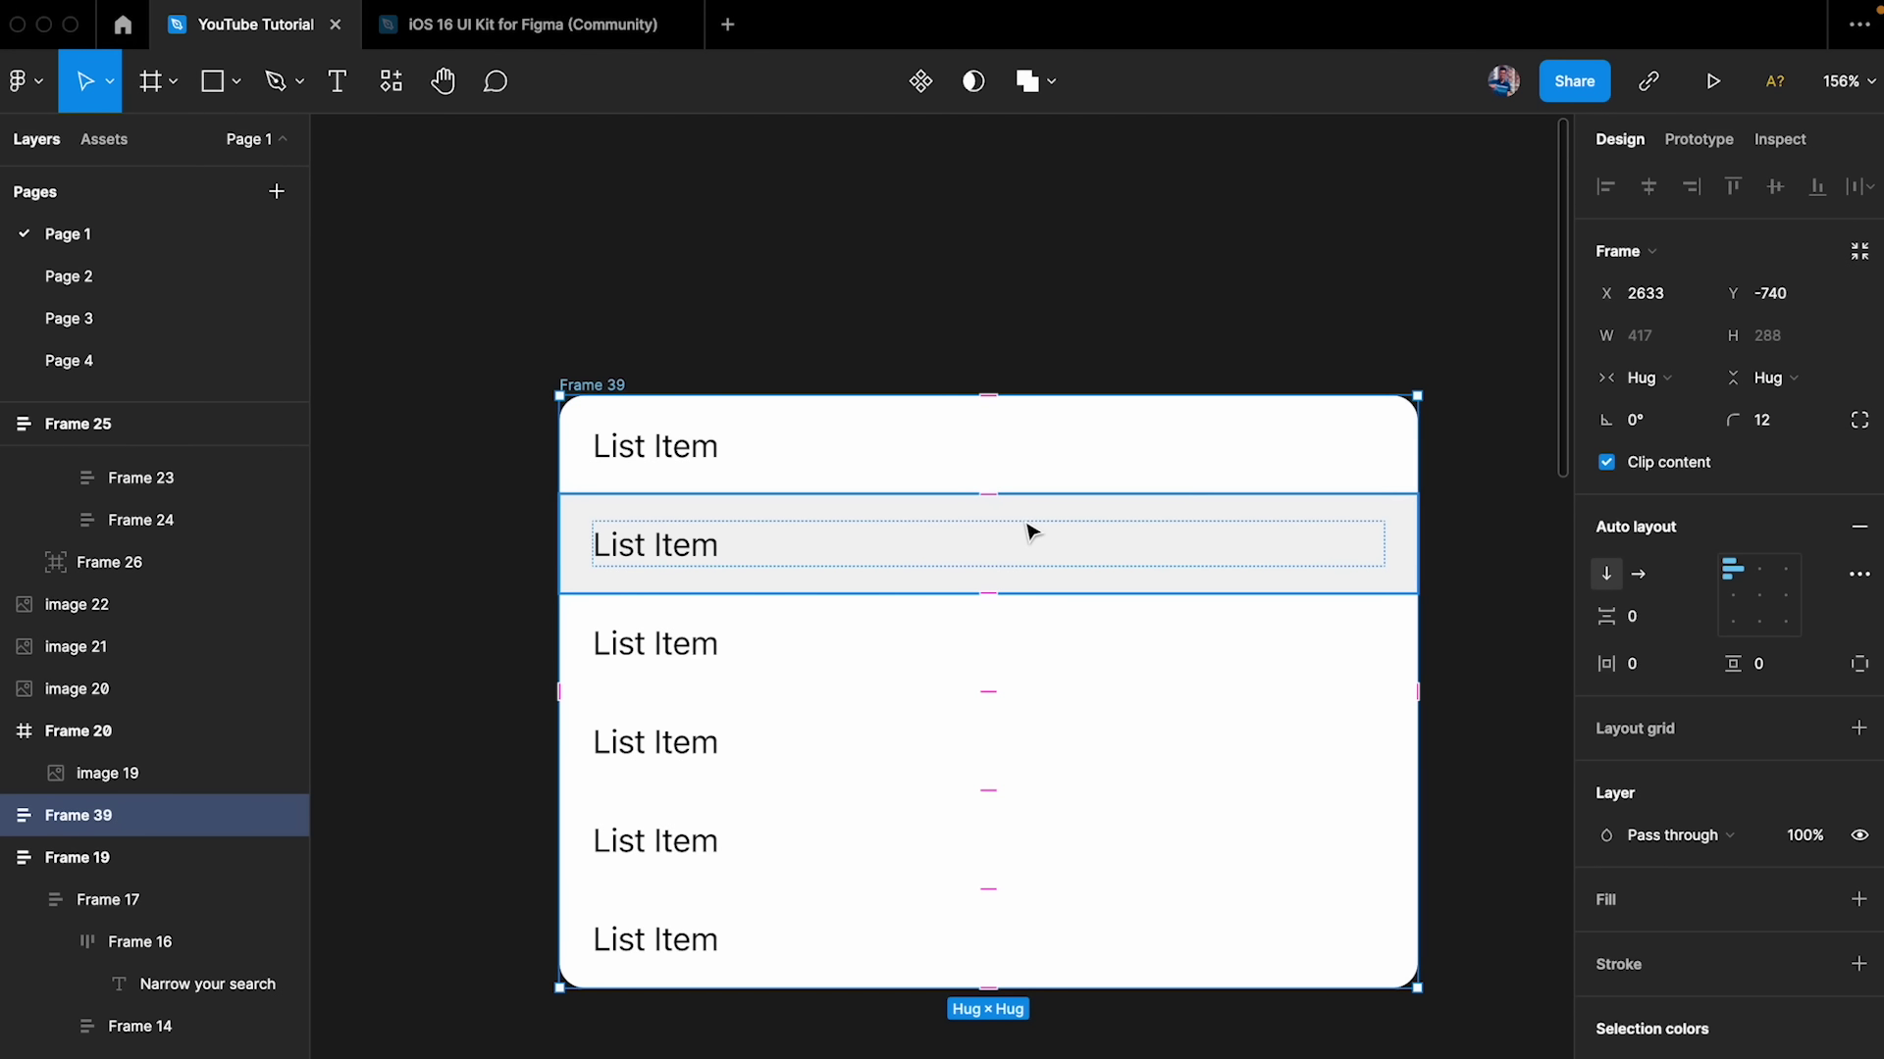
click(1780, 666)
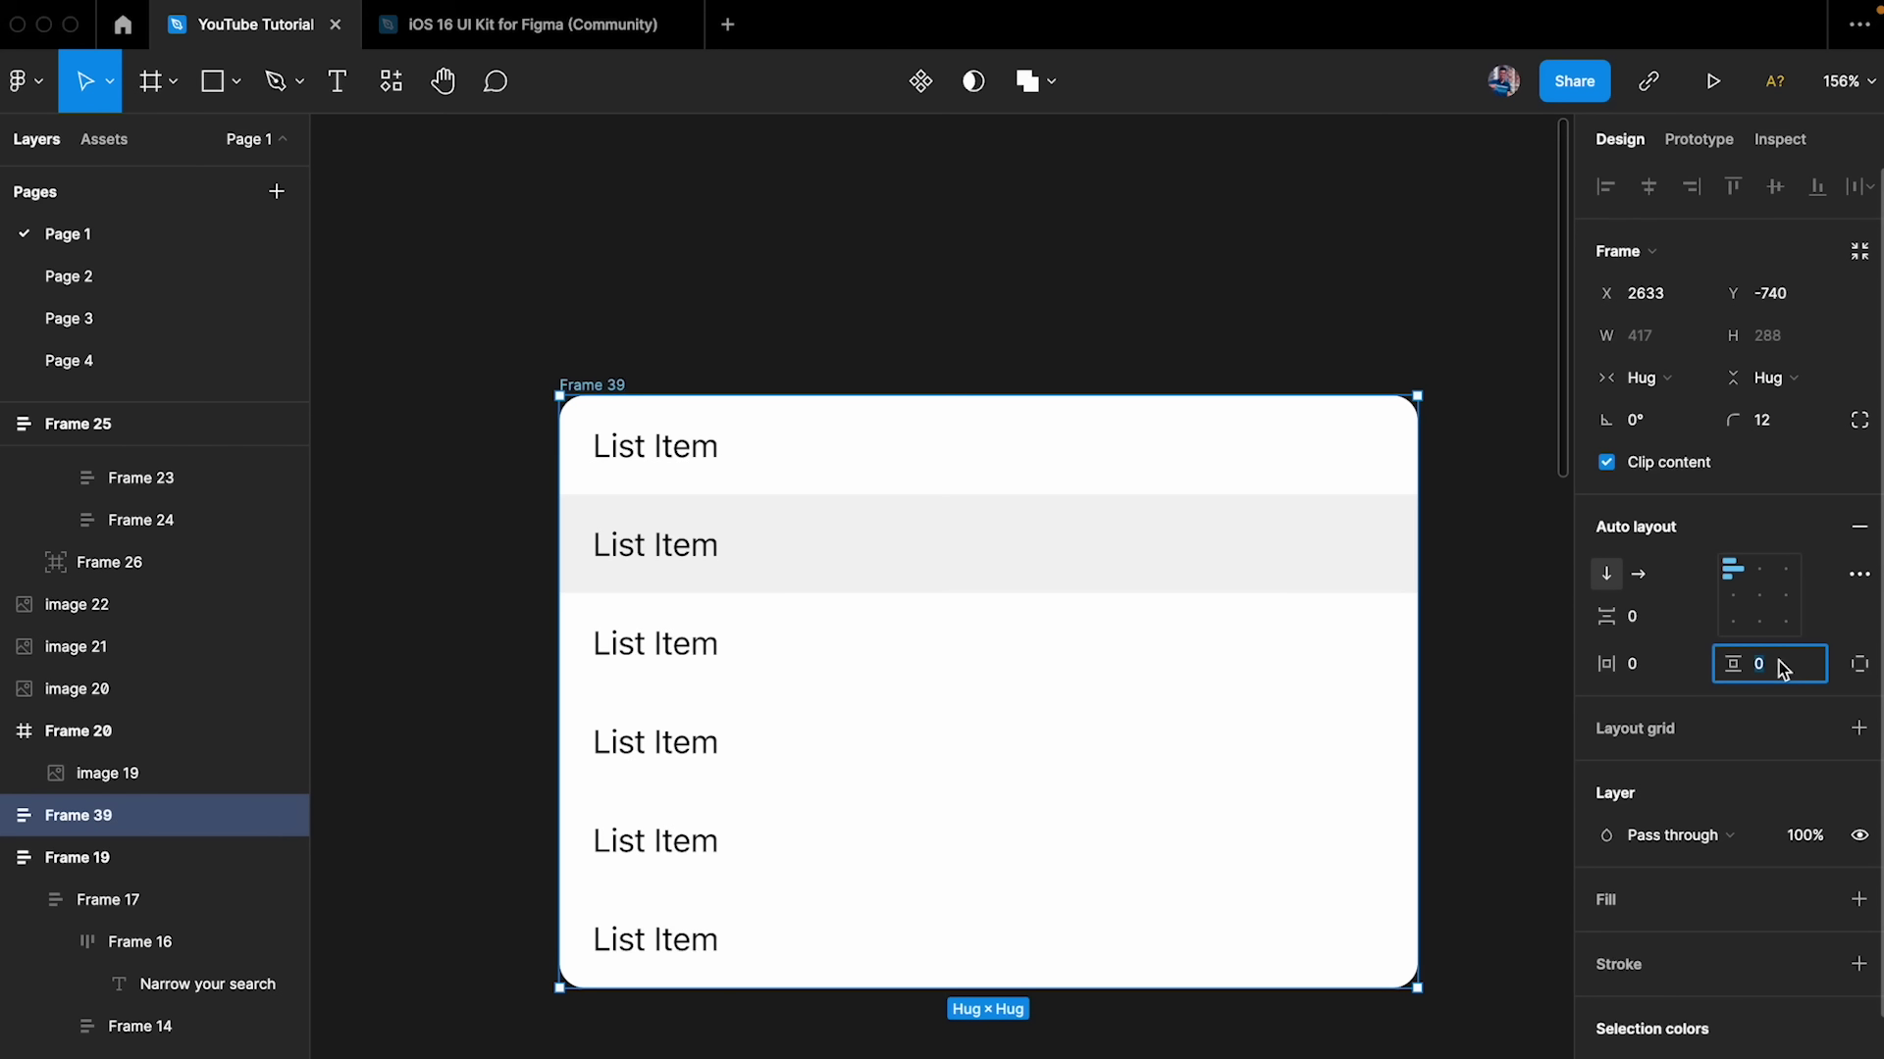
text(8)
key(Return)
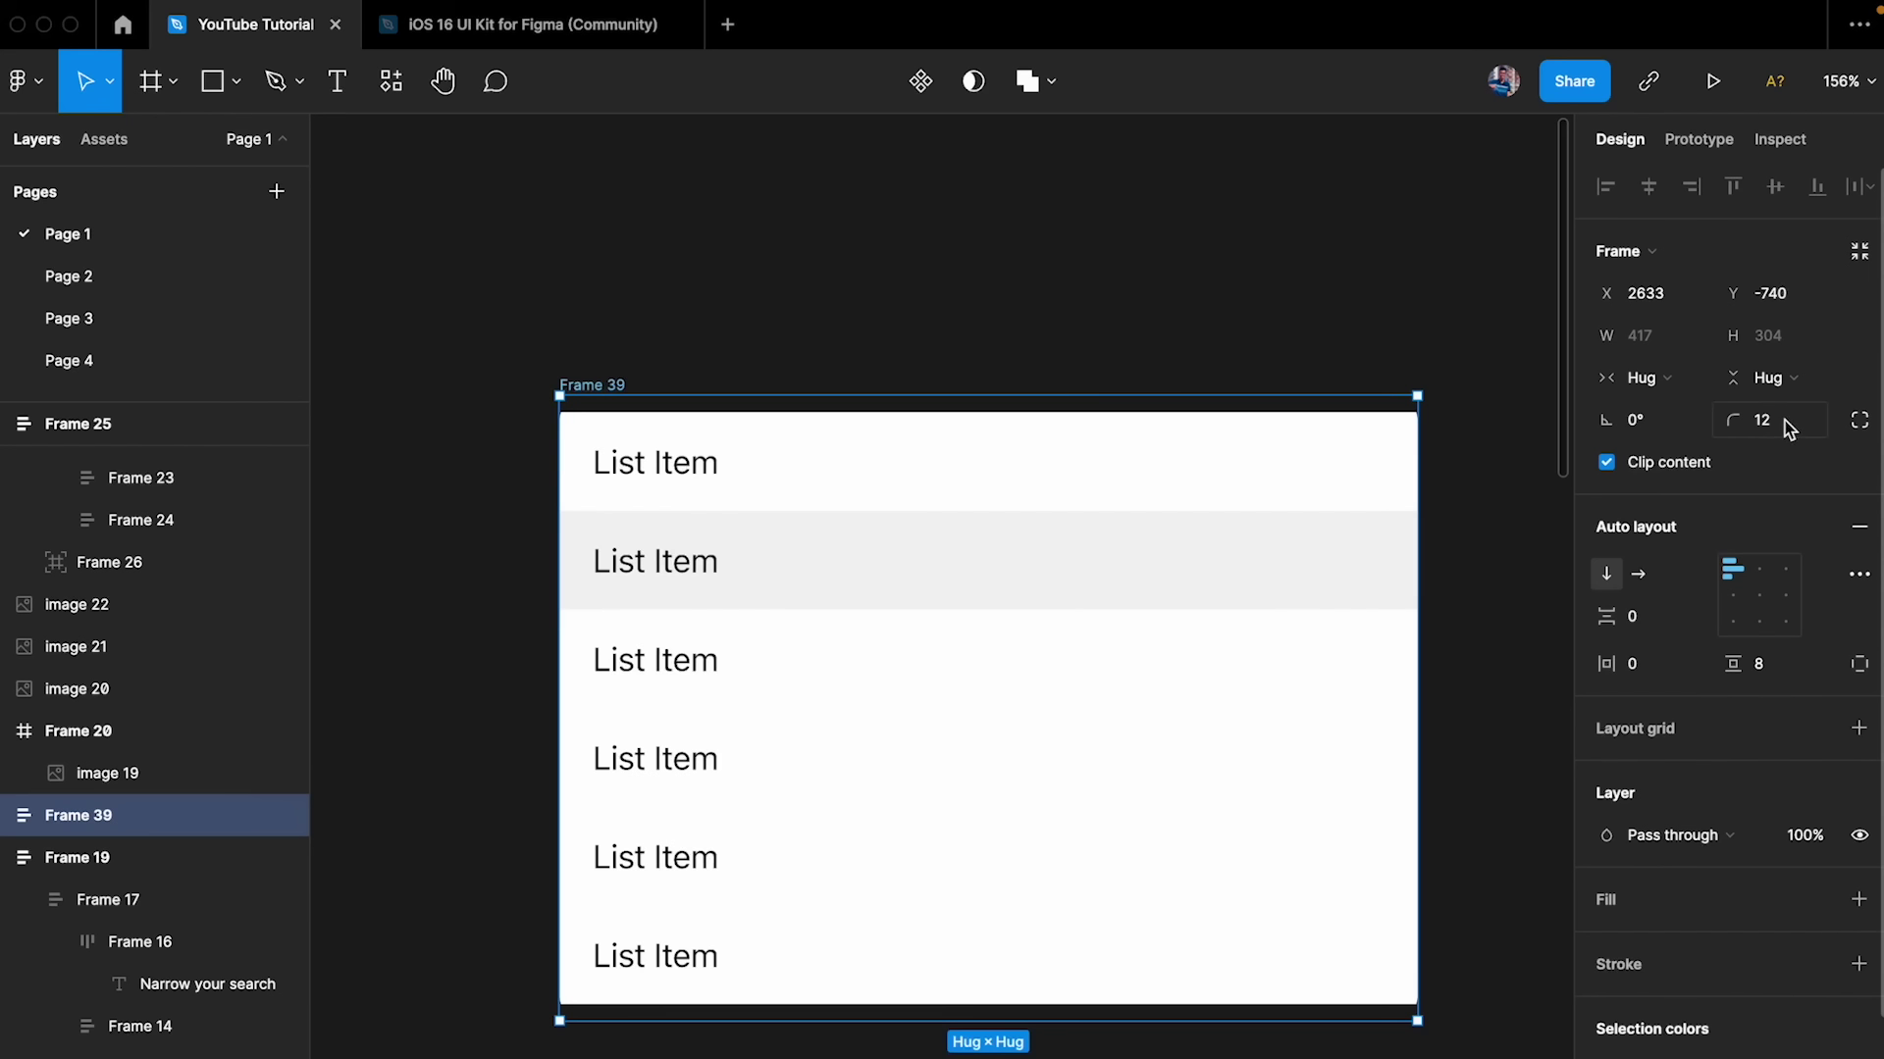
- Add a white FFFFFF fill to the enclosing list frame
scroll(1786, 620, down, 3)
click(1857, 701)
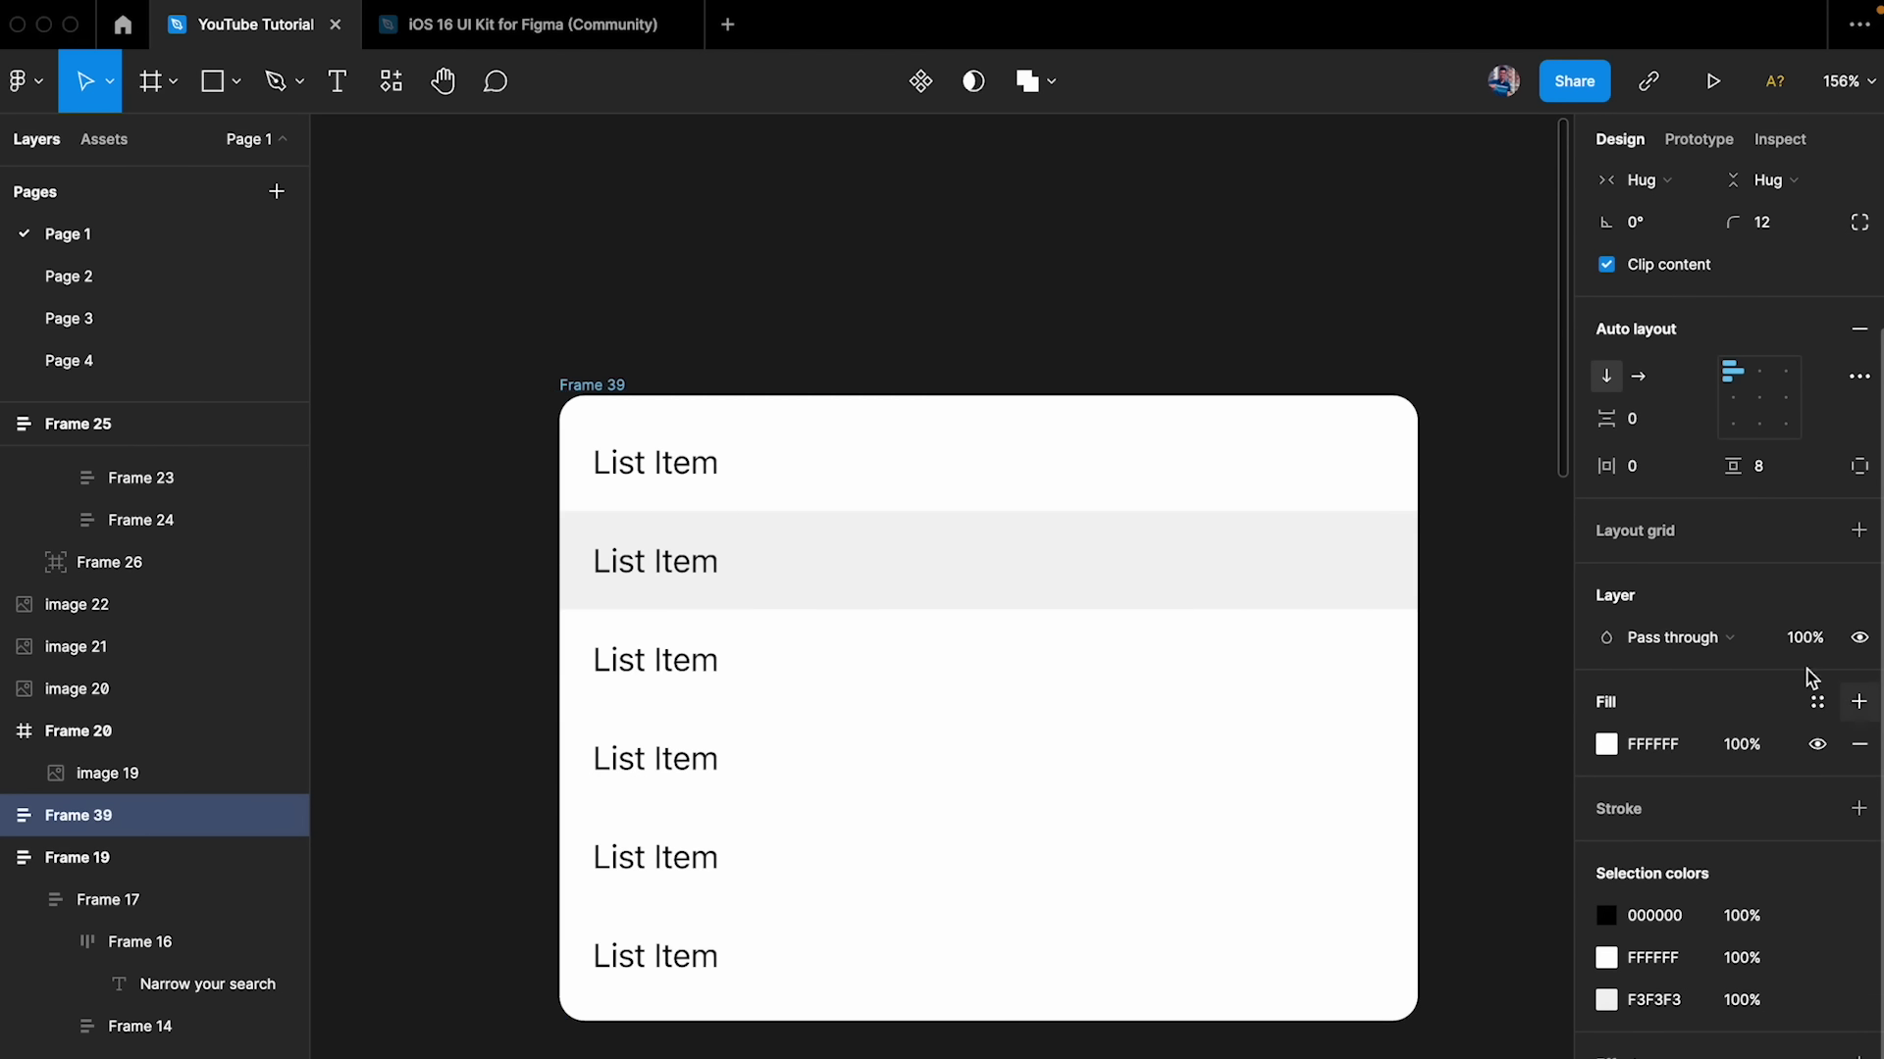
click(1404, 346)
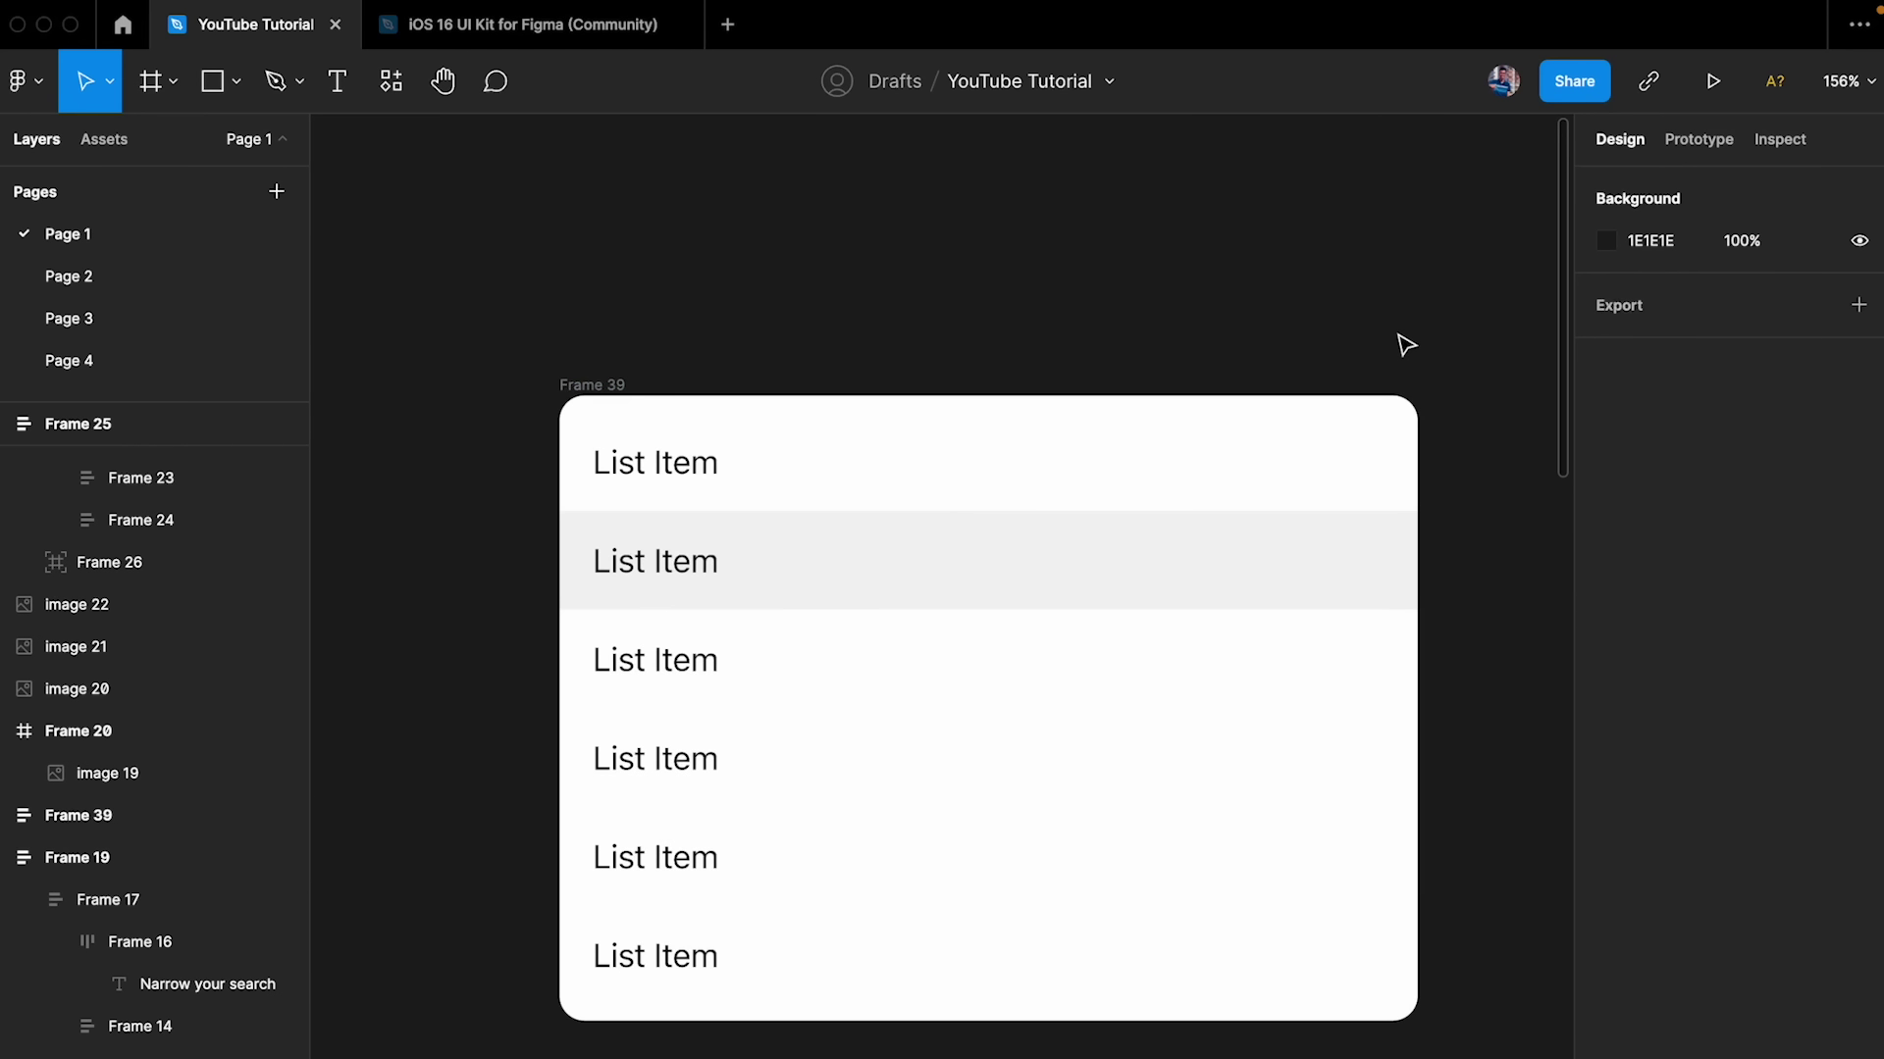
- Reduce the list frame's vertical padding to 4
click(622, 398)
click(1768, 673)
text(0)
key(Return)
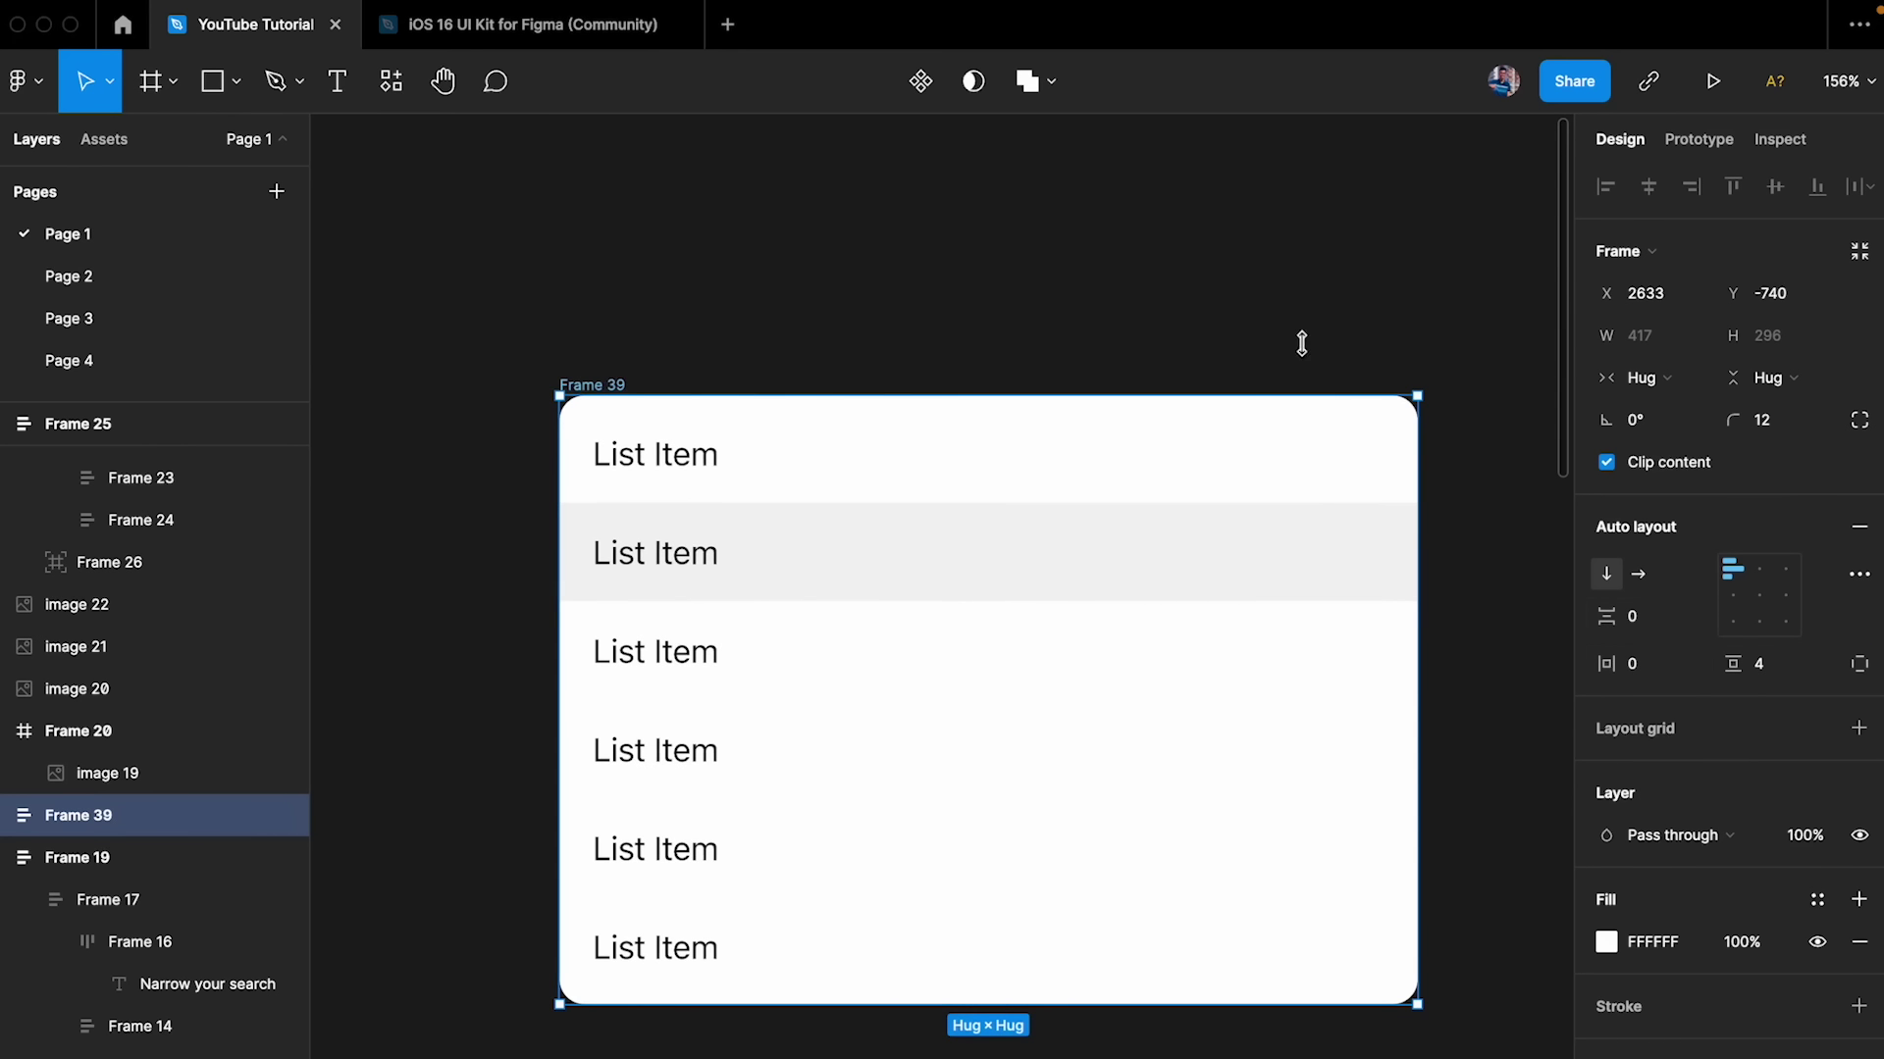
click(1291, 333)
- Reduce the list frame's vertical padding to 2 and select its first row
click(613, 391)
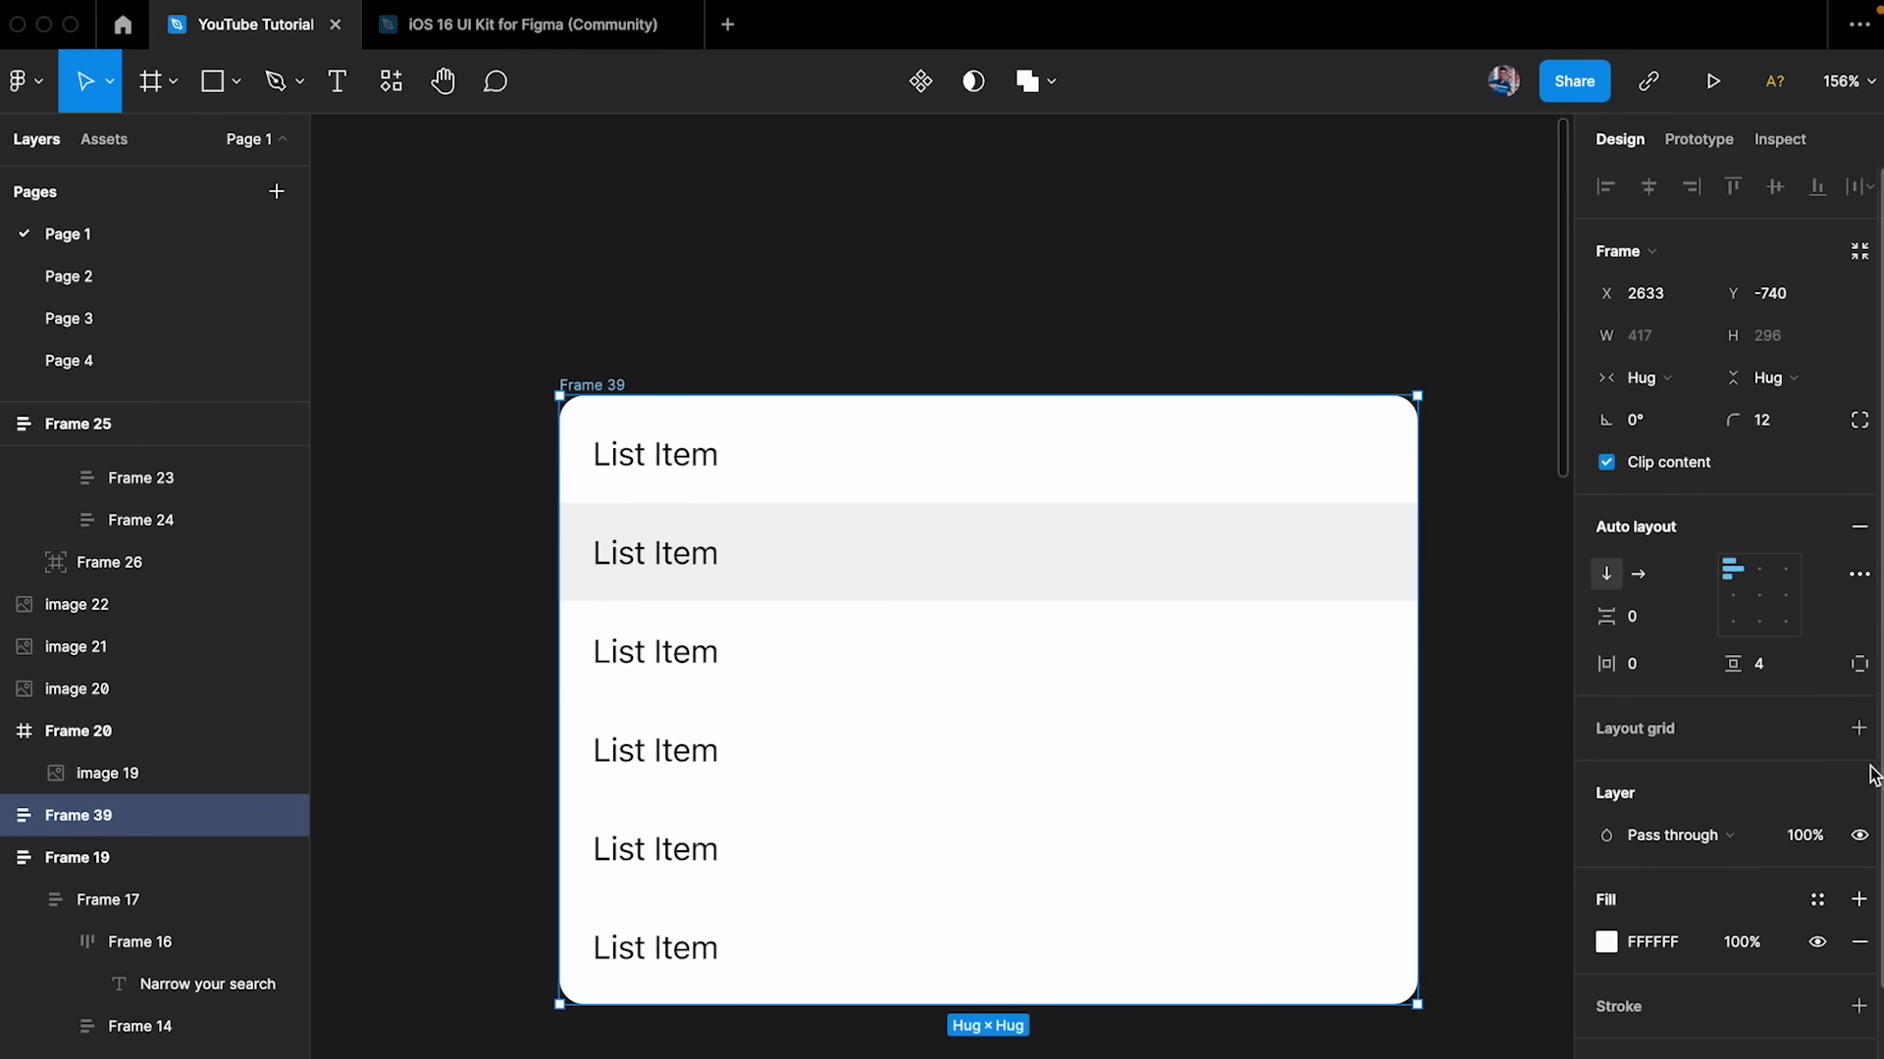
click(1766, 651)
click(1148, 368)
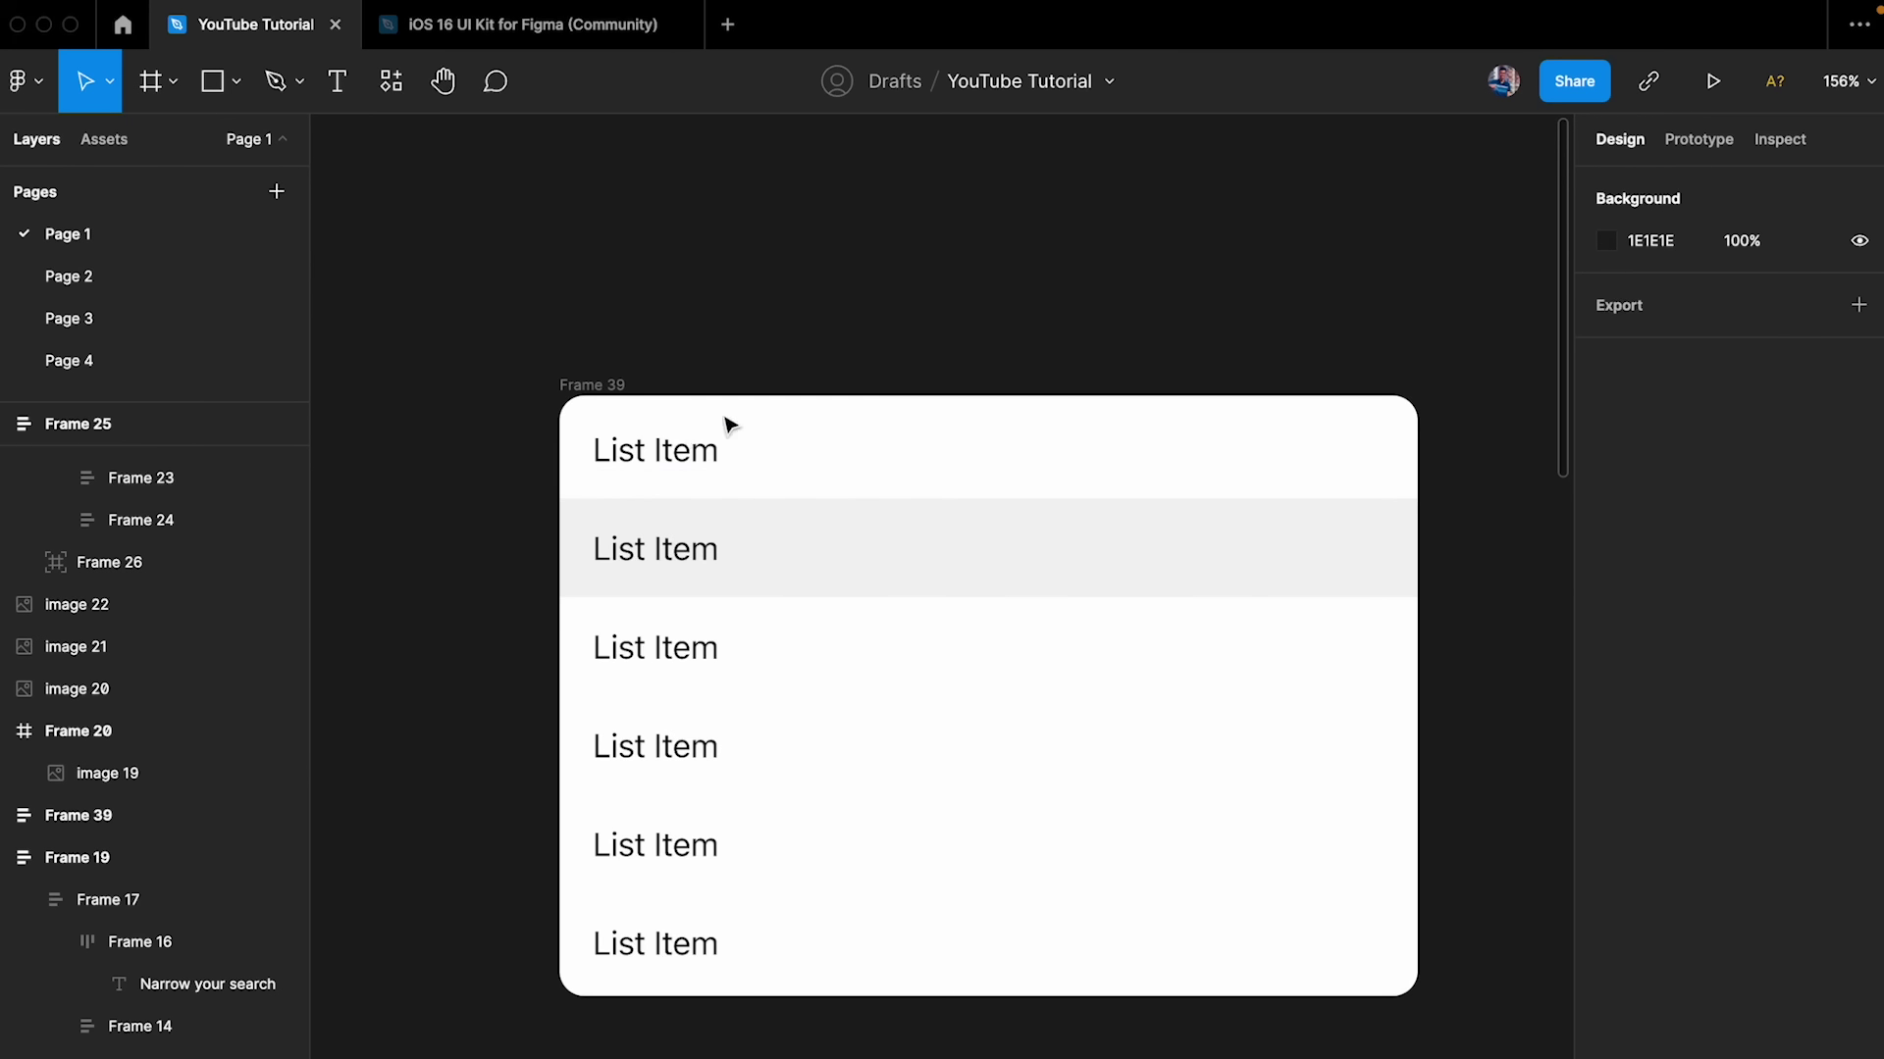
click(706, 446)
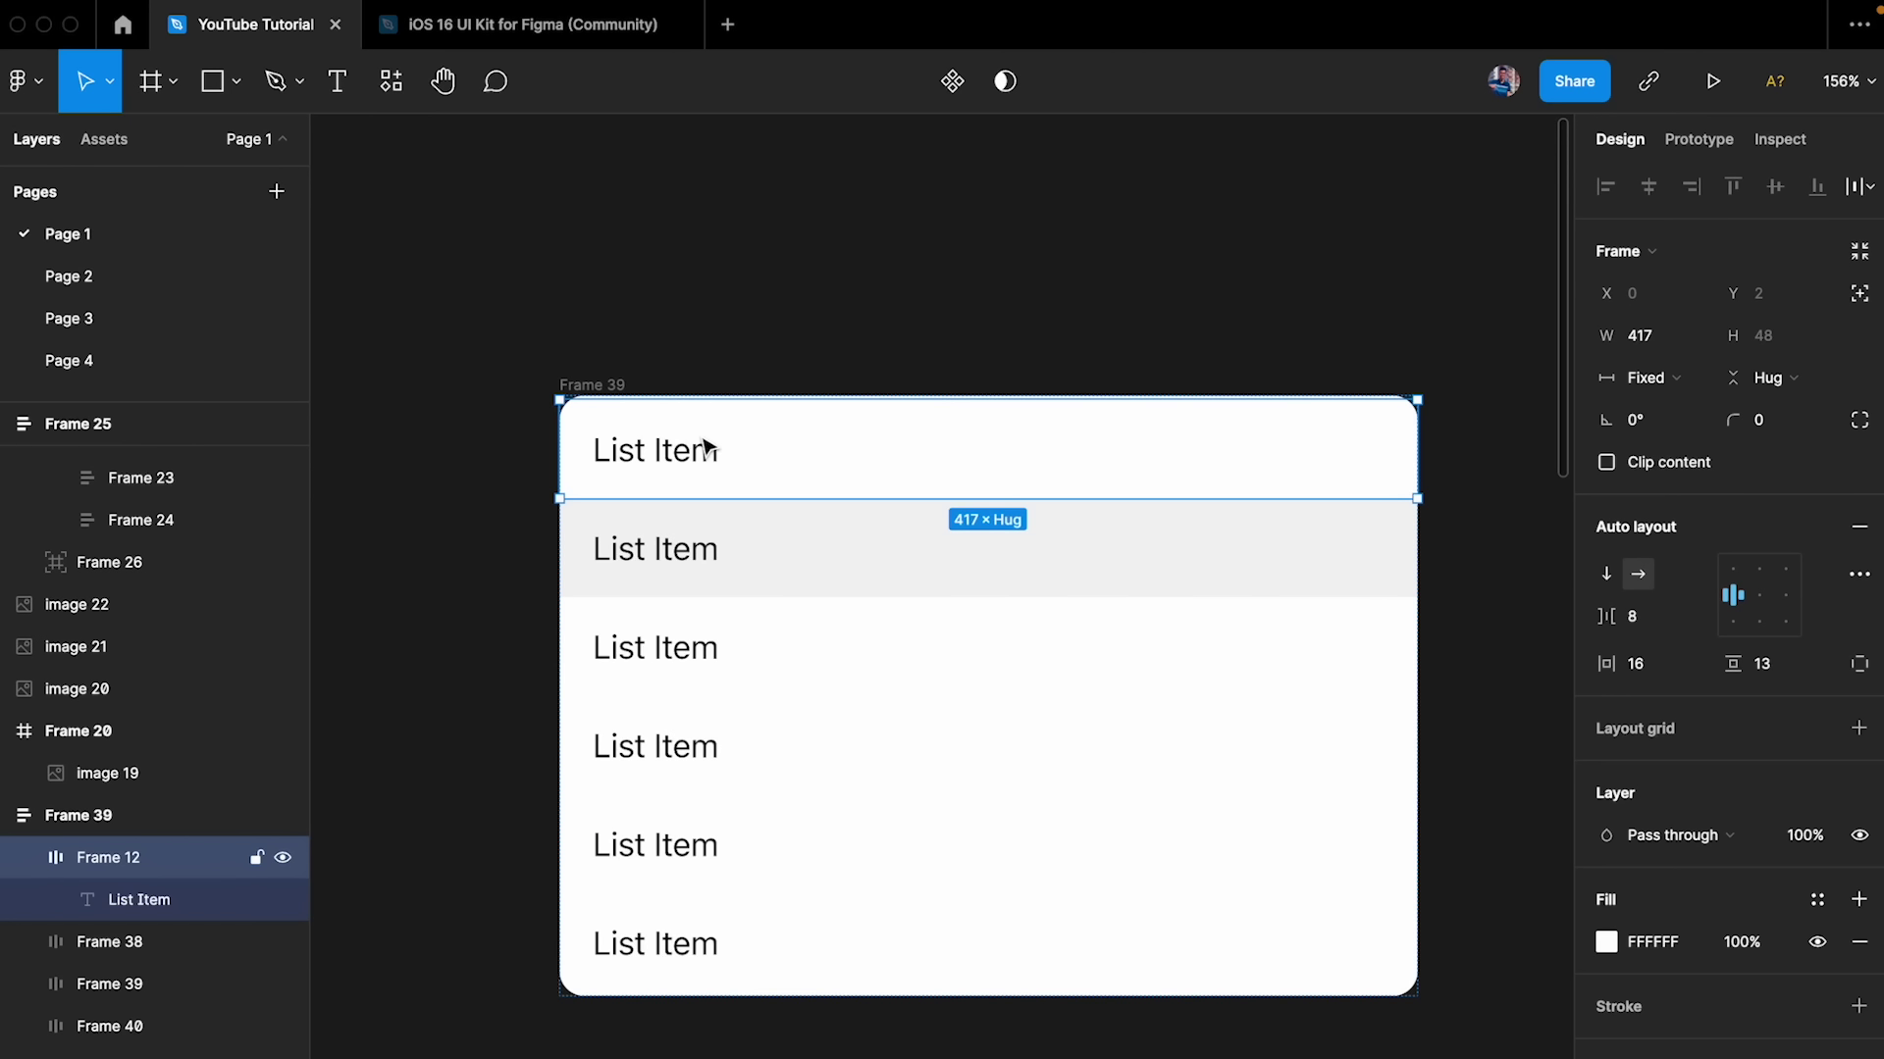
- Set the vertical padding of all six List Item rows to 11
shift+click(805, 548)
shift+click(775, 647)
shift+click(756, 731)
shift+click(757, 844)
shift+click(756, 942)
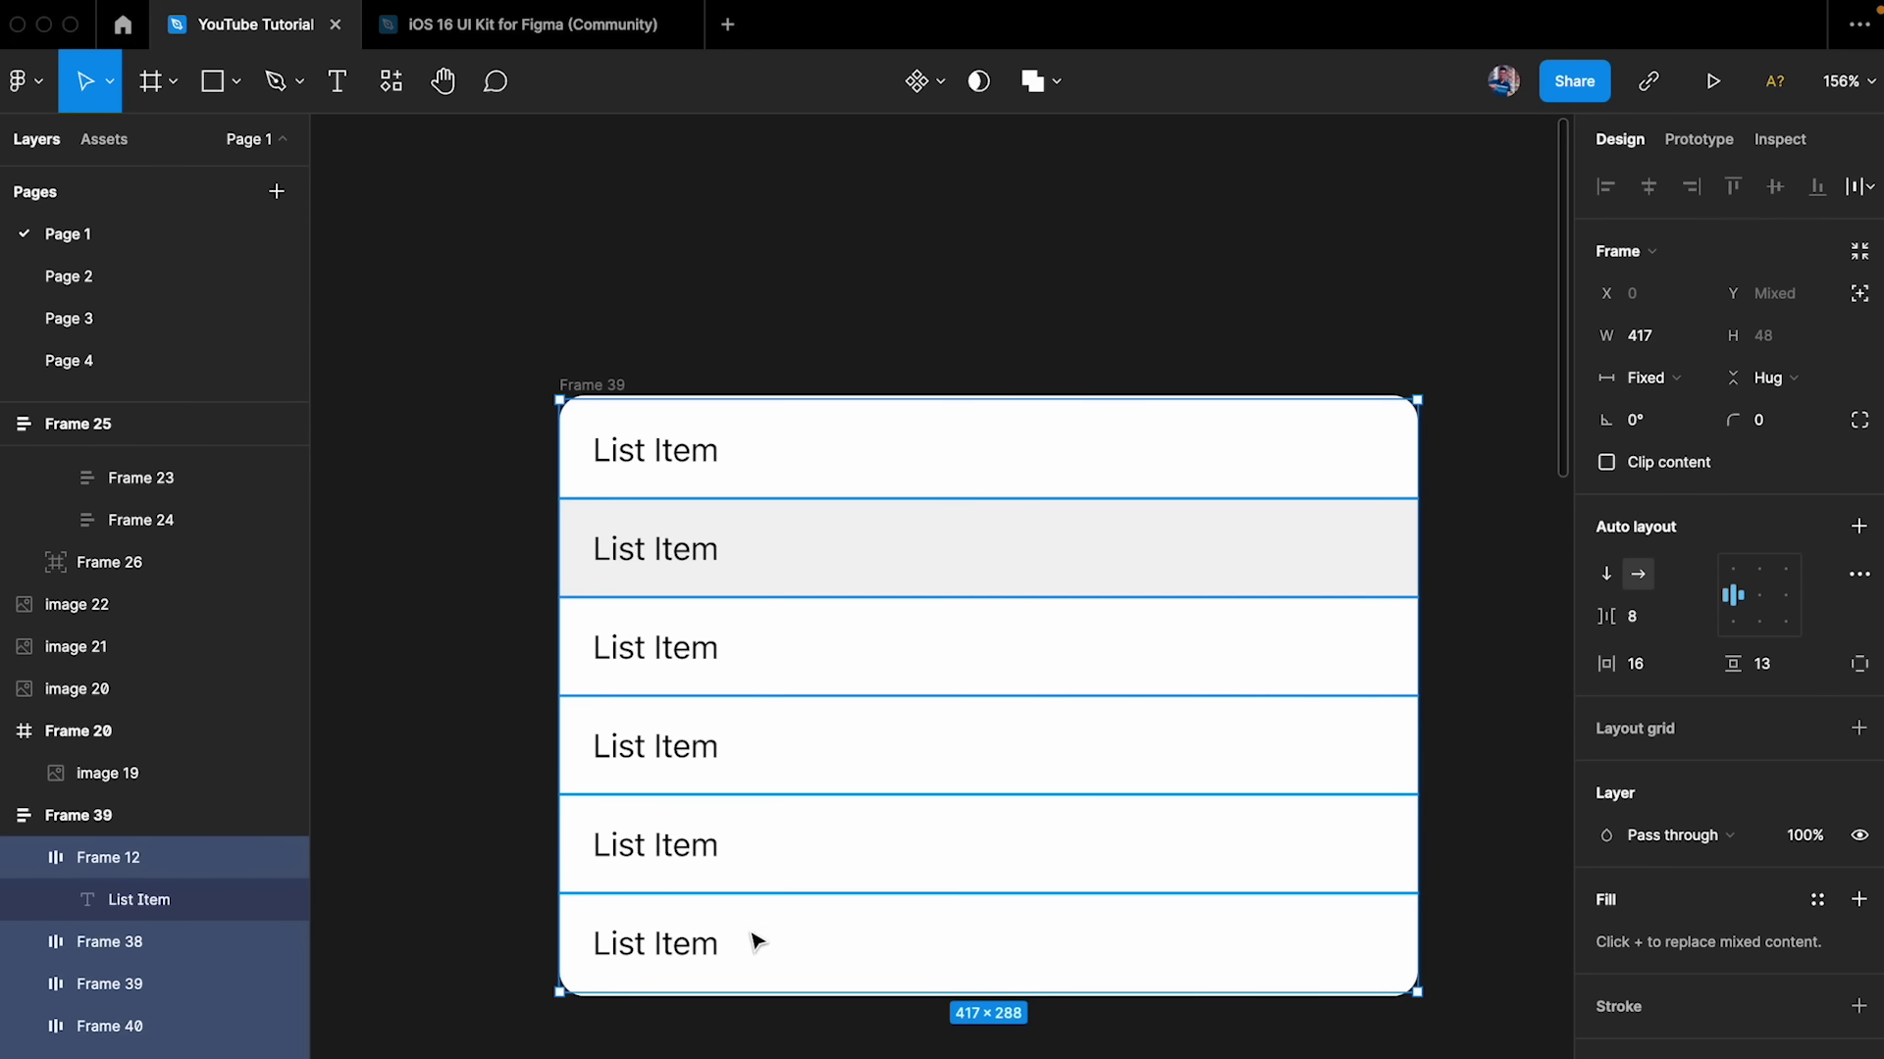
click(1778, 666)
text(11)
key(Return)
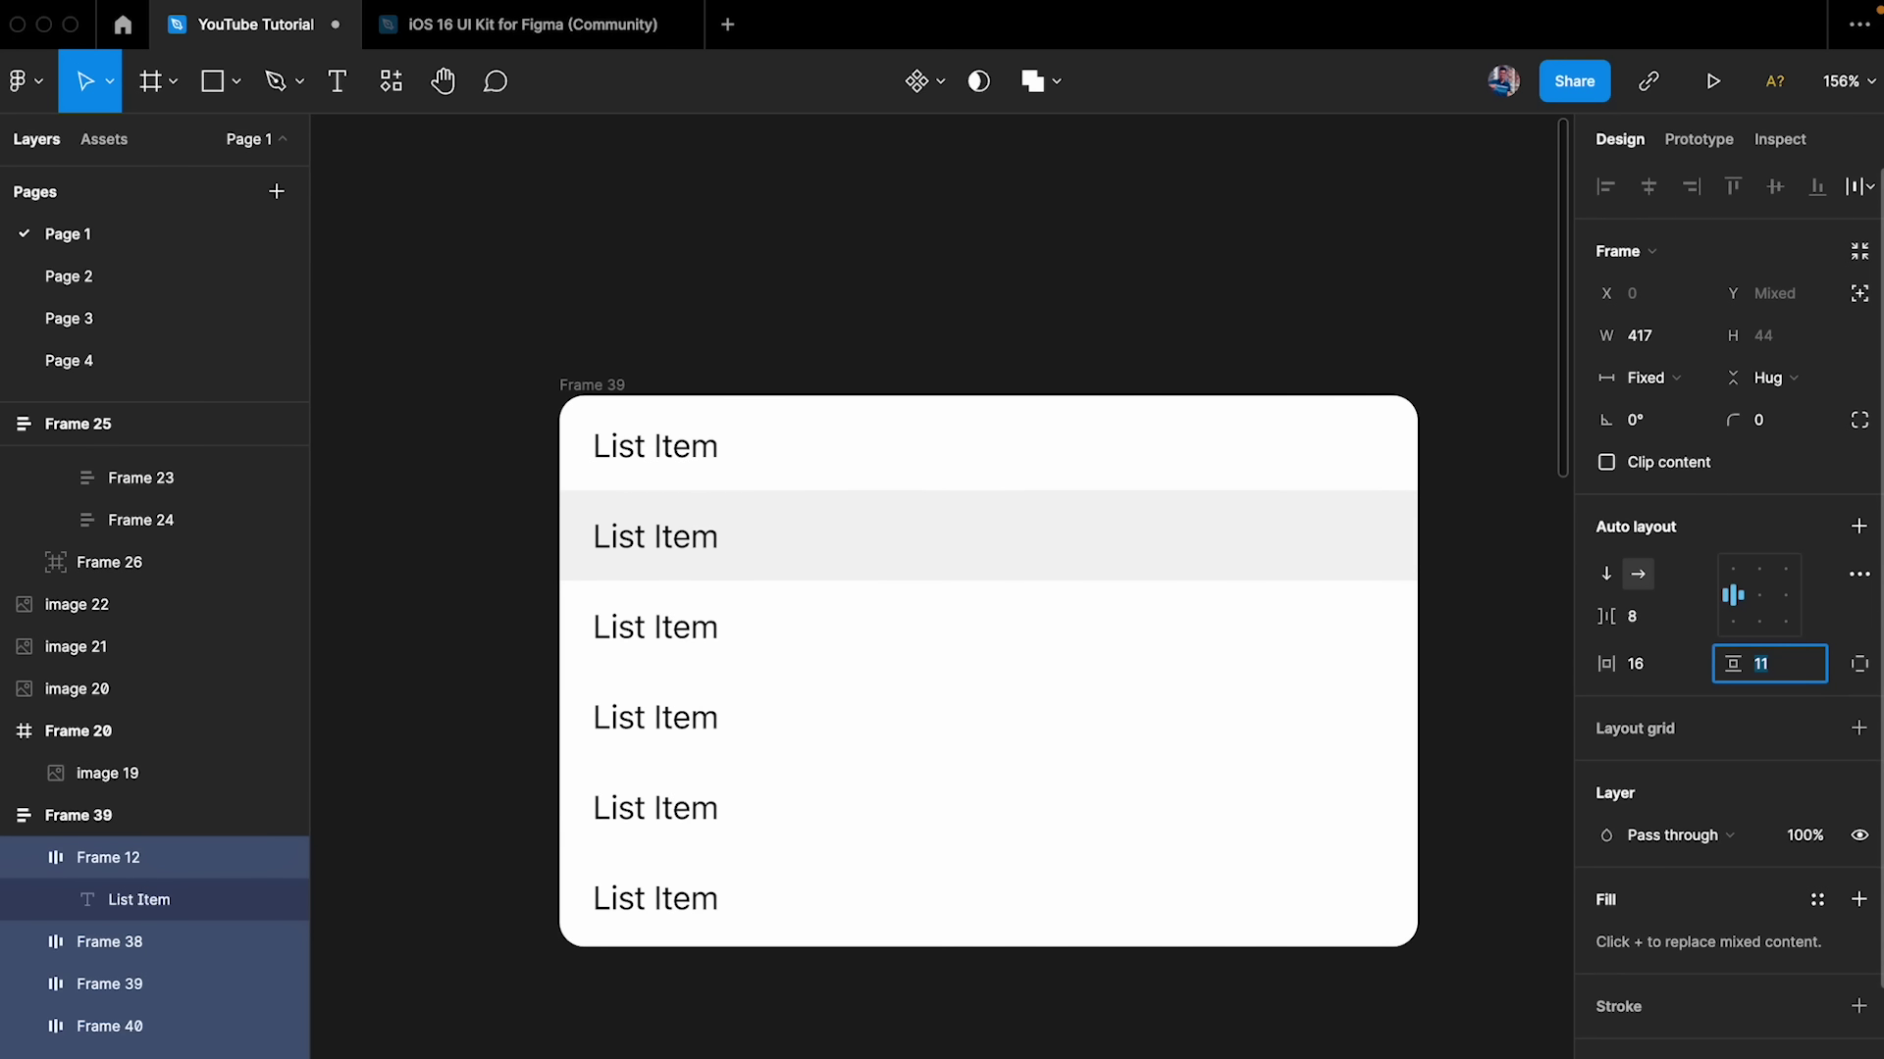
click(1452, 974)
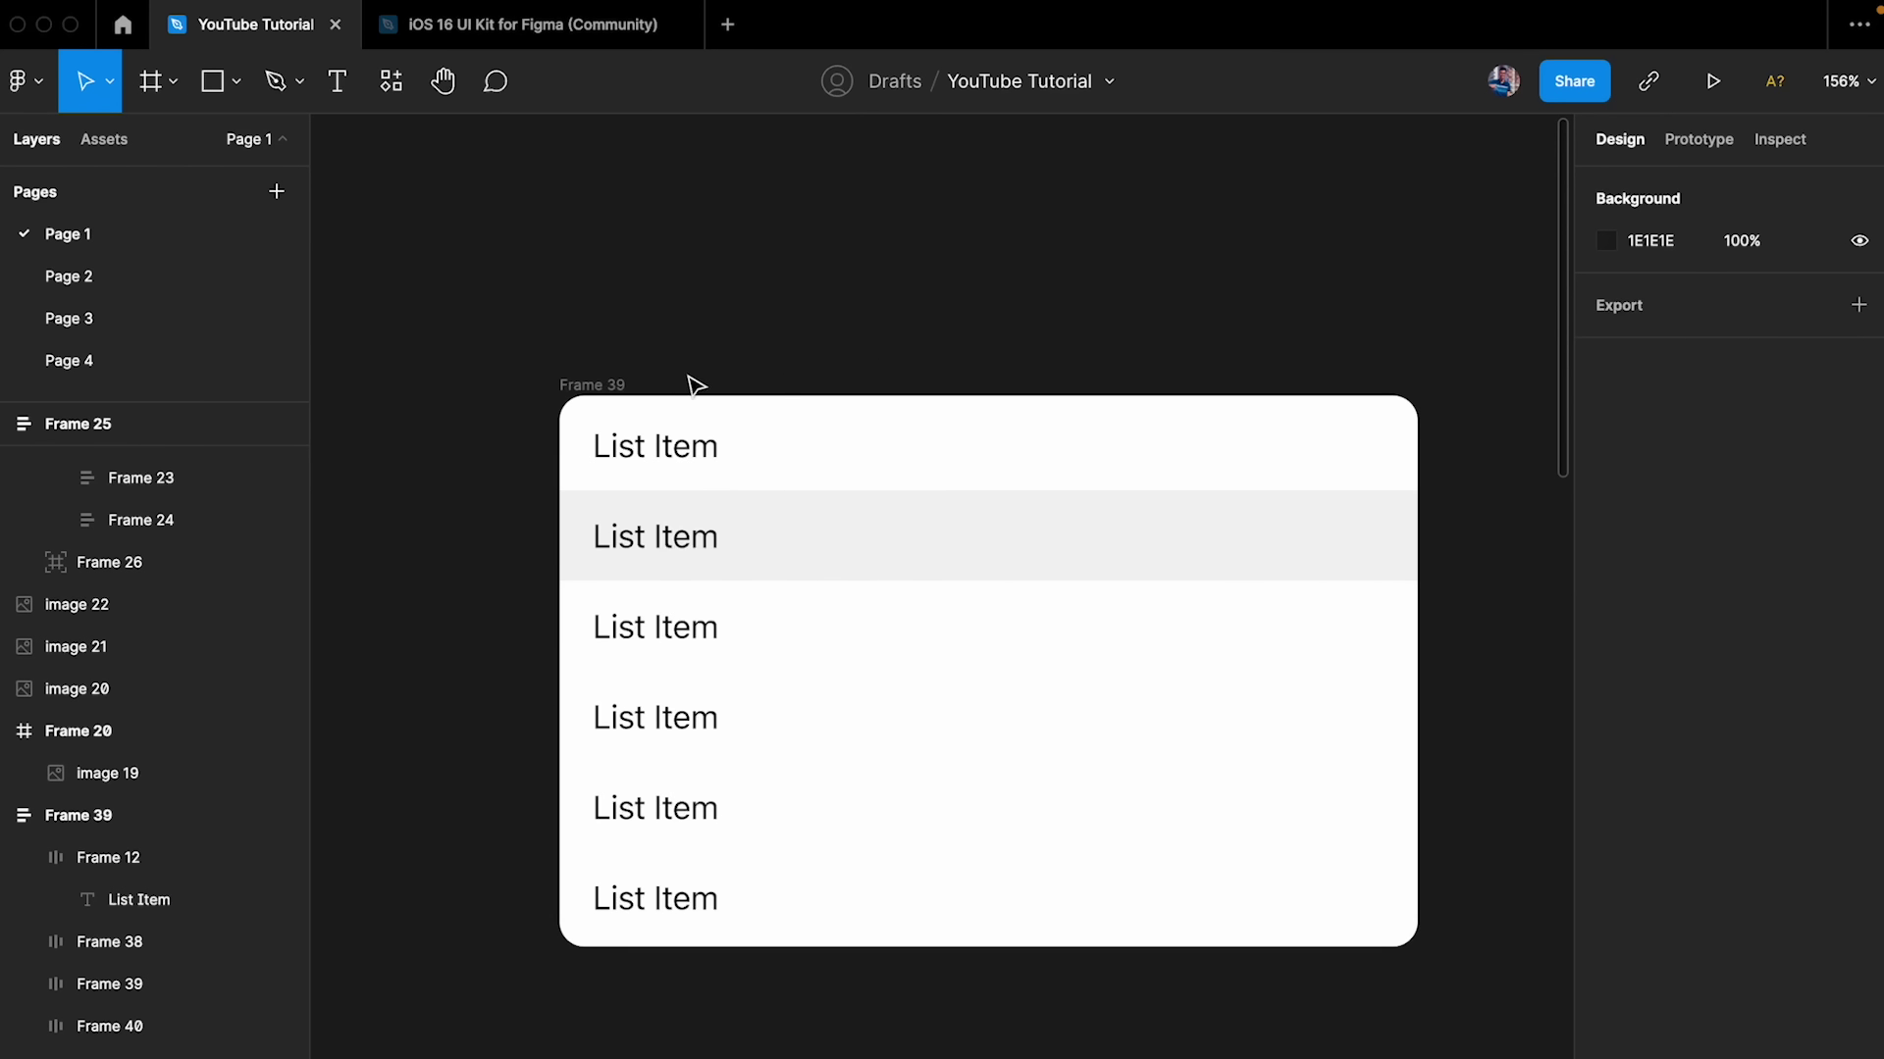
- Set the vertical padding of the enclosing list frame to 4
click(620, 387)
click(1778, 664)
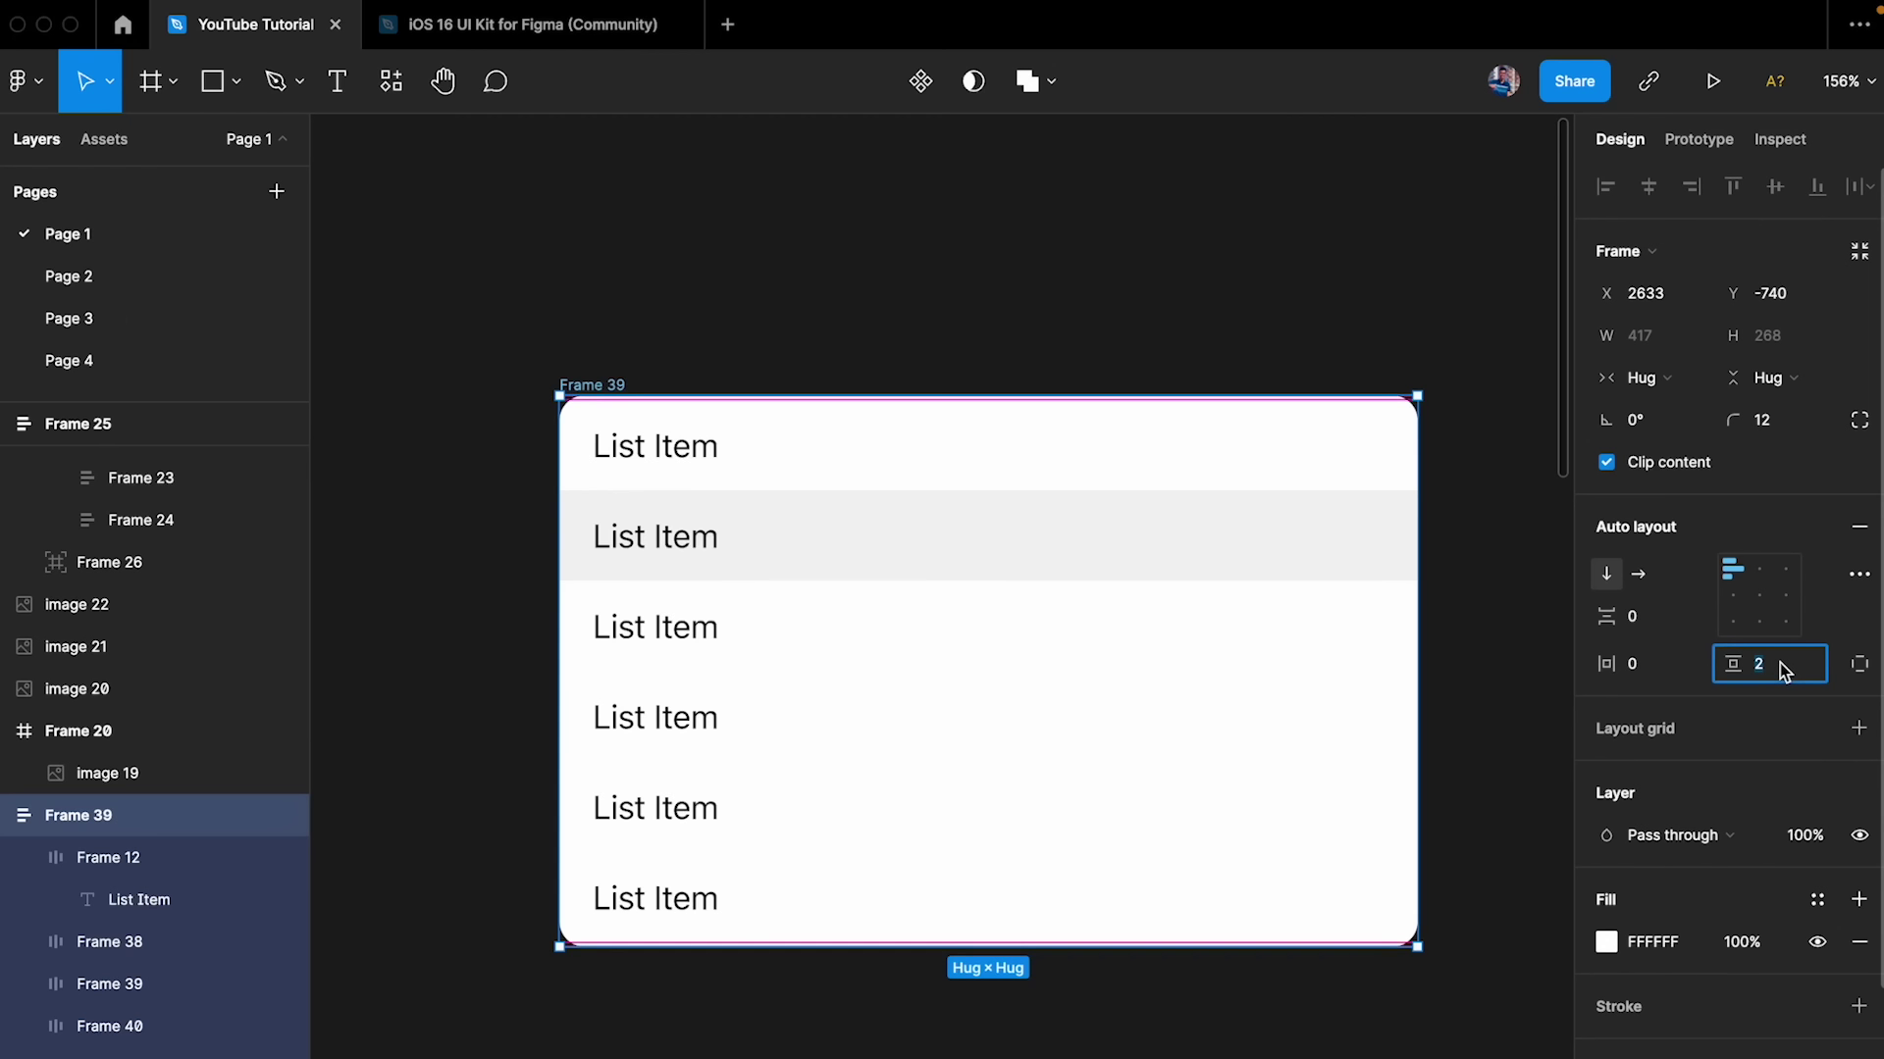
text(4)
key(Return)
click(1166, 332)
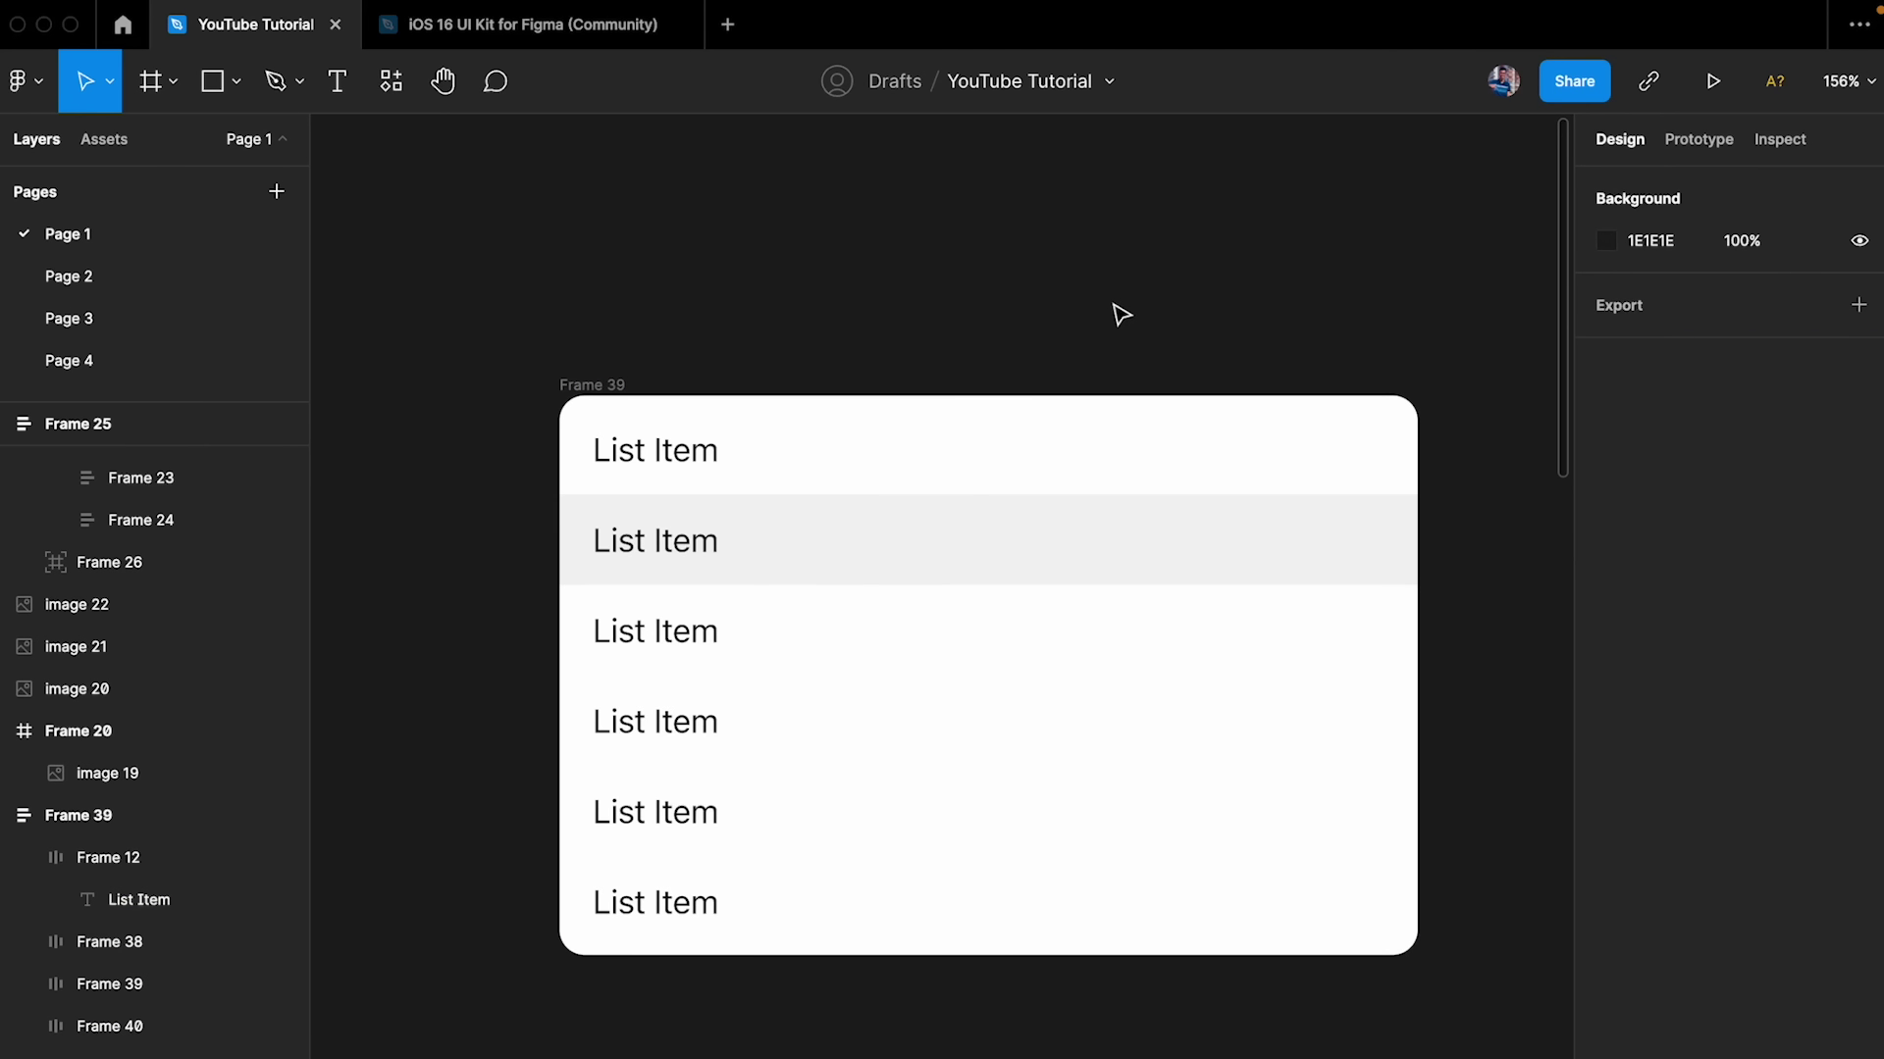
- Increase the enclosing list frame's vertical padding to 8
click(603, 385)
click(1801, 668)
text(8)
key(Return)
click(1215, 368)
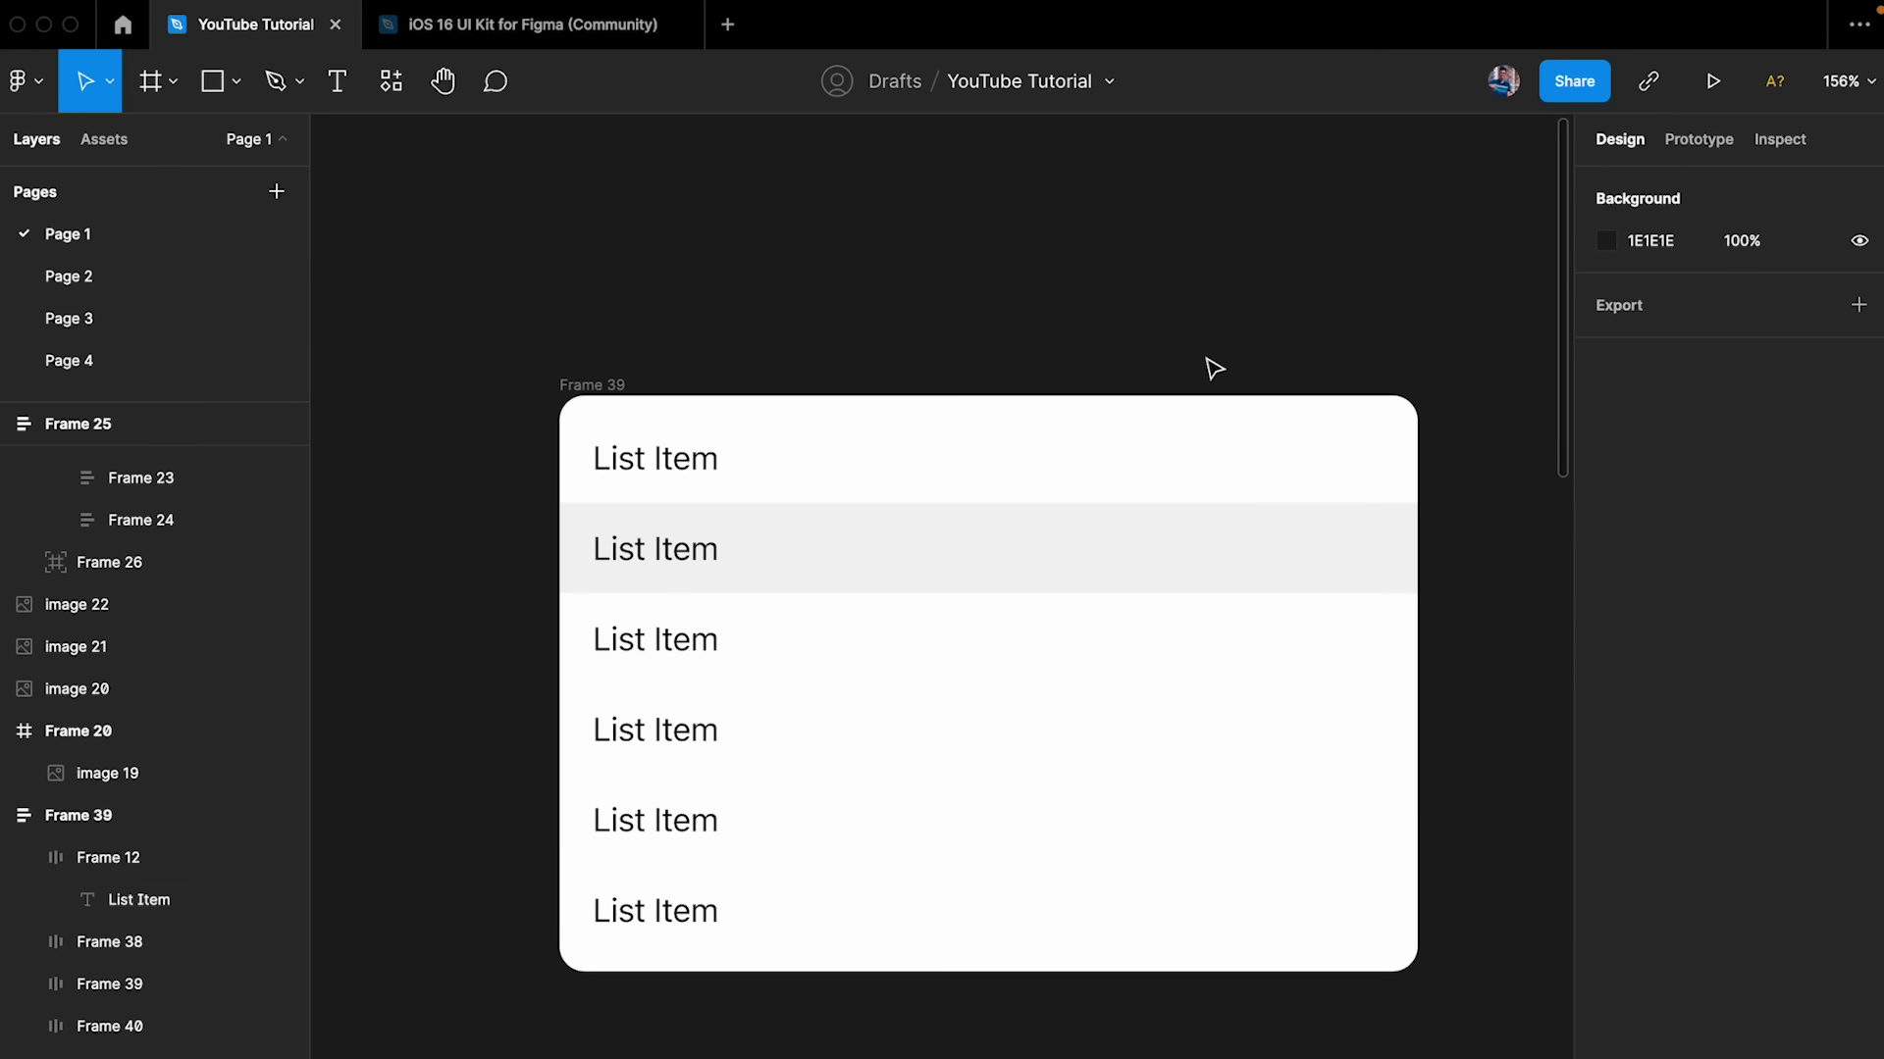
- Select all six List Item rows and raise their vertical padding to 15
click(784, 475)
shift+click(782, 567)
shift+click(778, 643)
shift+click(773, 731)
shift+click(769, 834)
shift+click(775, 910)
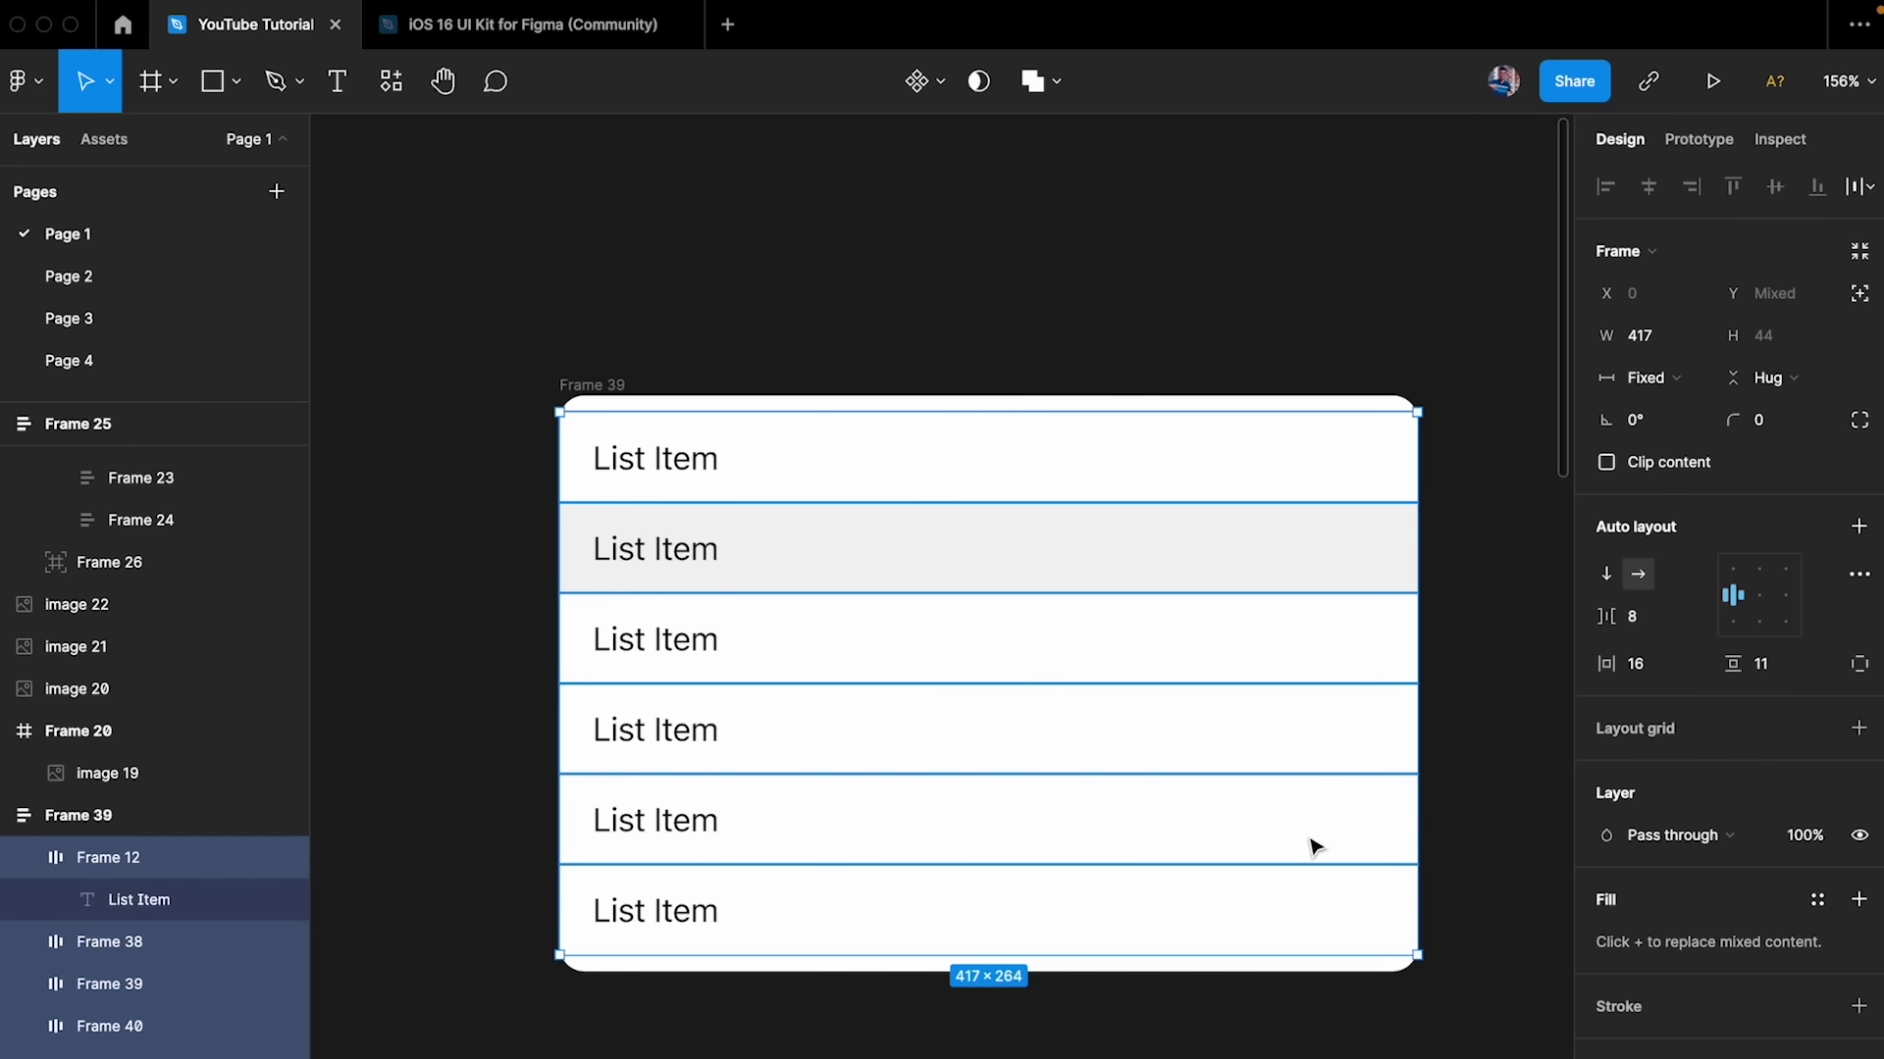
click(1786, 673)
text(13)
key(Return)
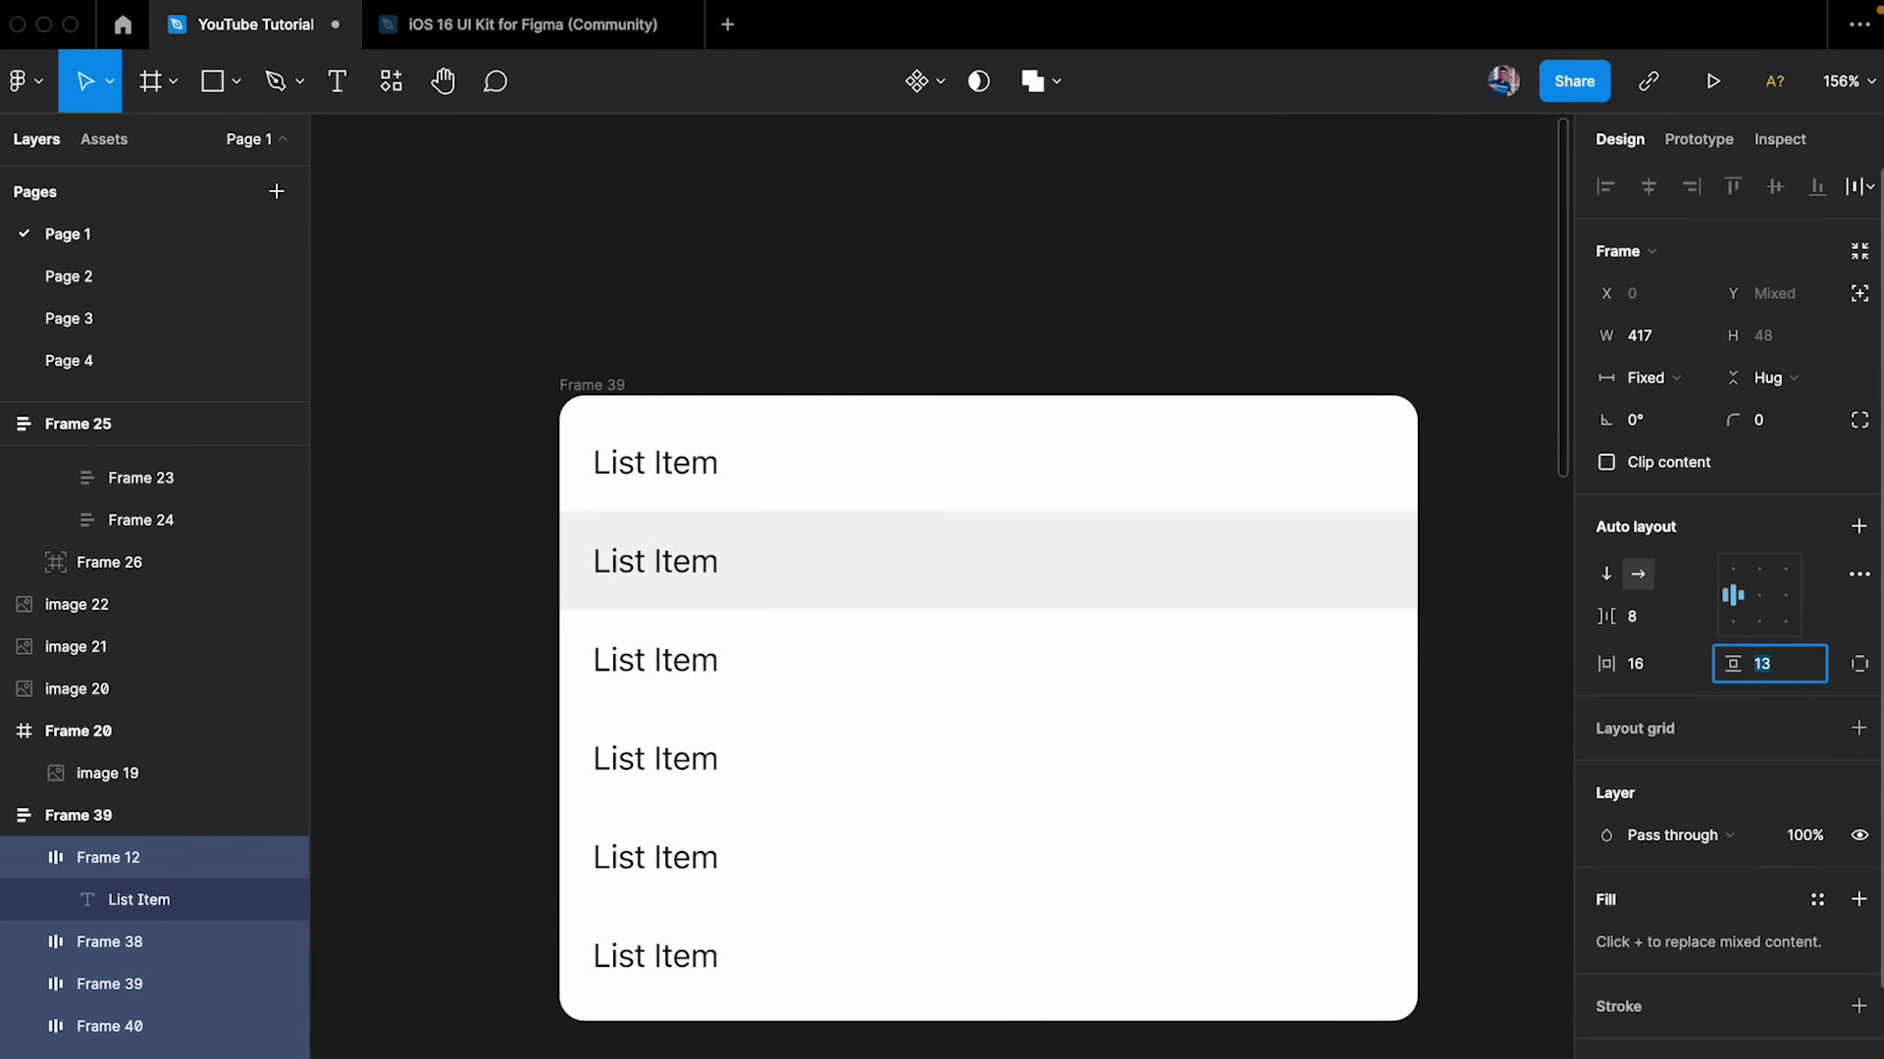
key(Up)
key(Up)
key(Up)
key(Up)
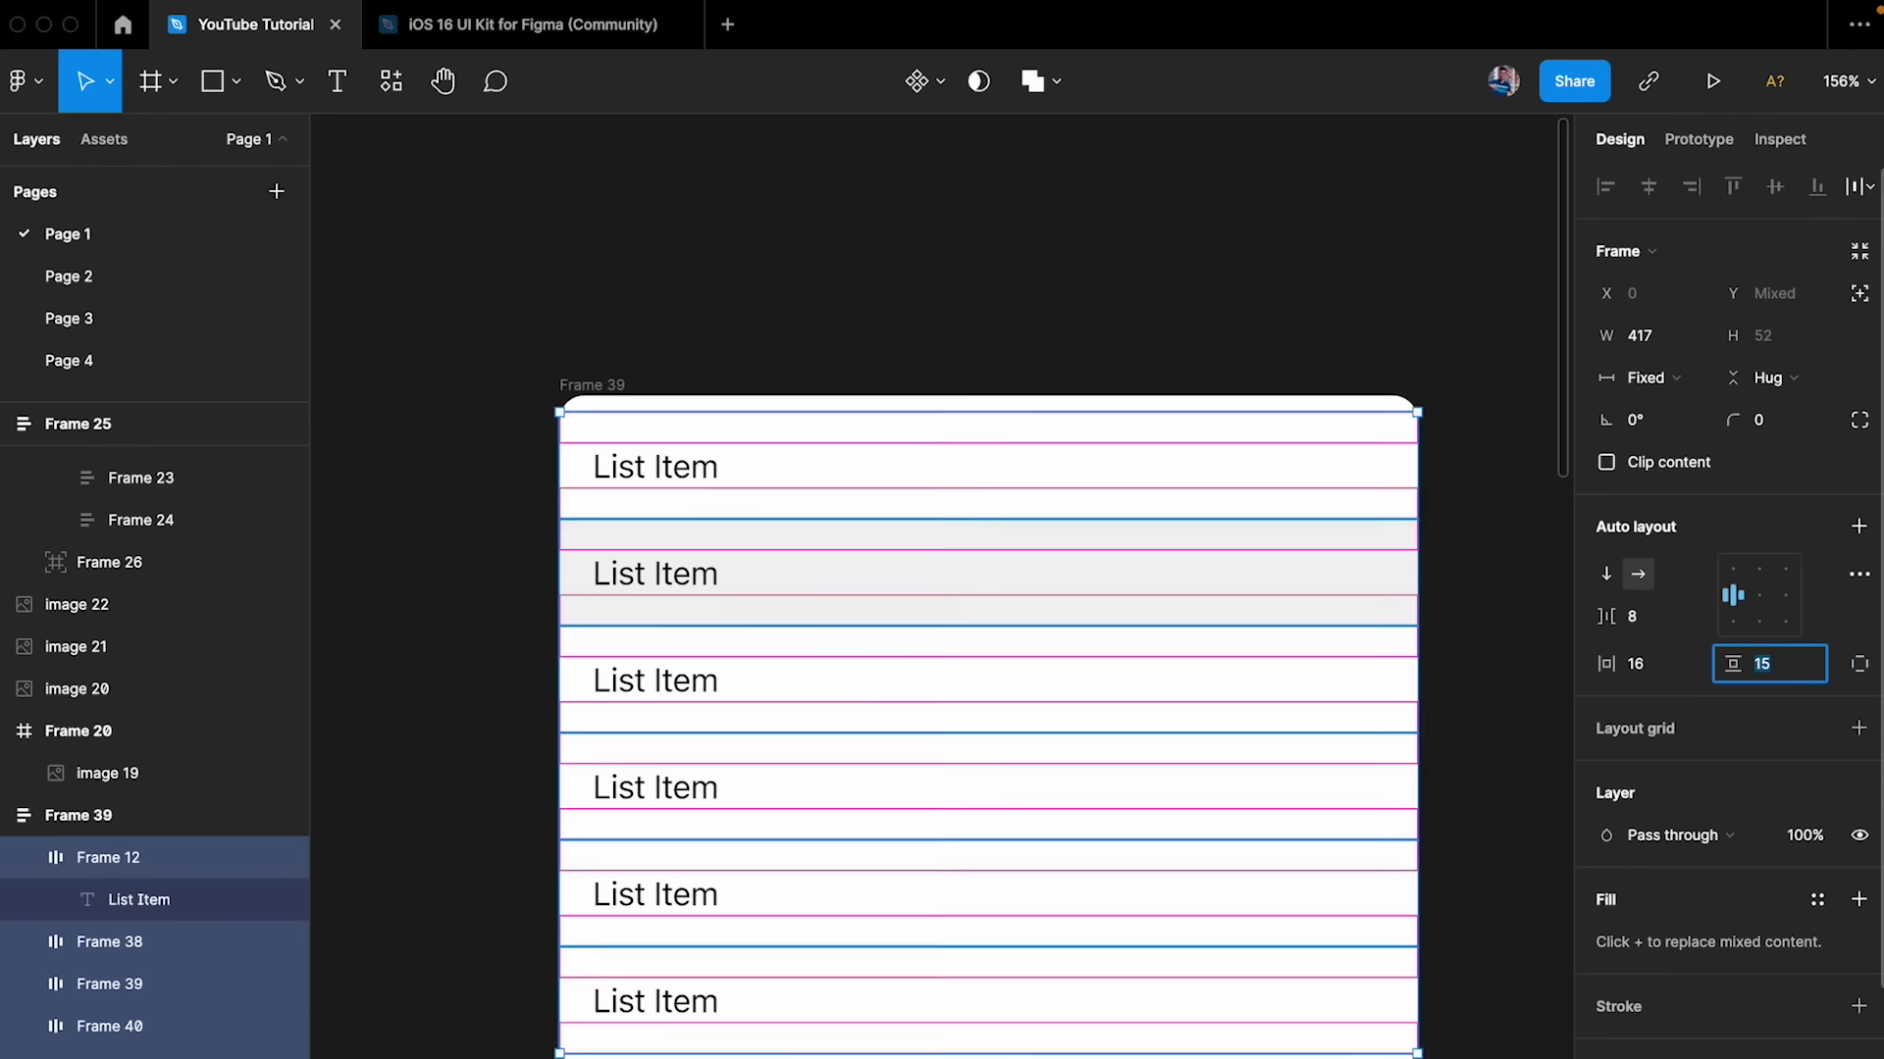
click(1286, 203)
- Lower the enclosing list frame's vertical padding to 4 and deselect it
scroll(1286, 203, down, 2)
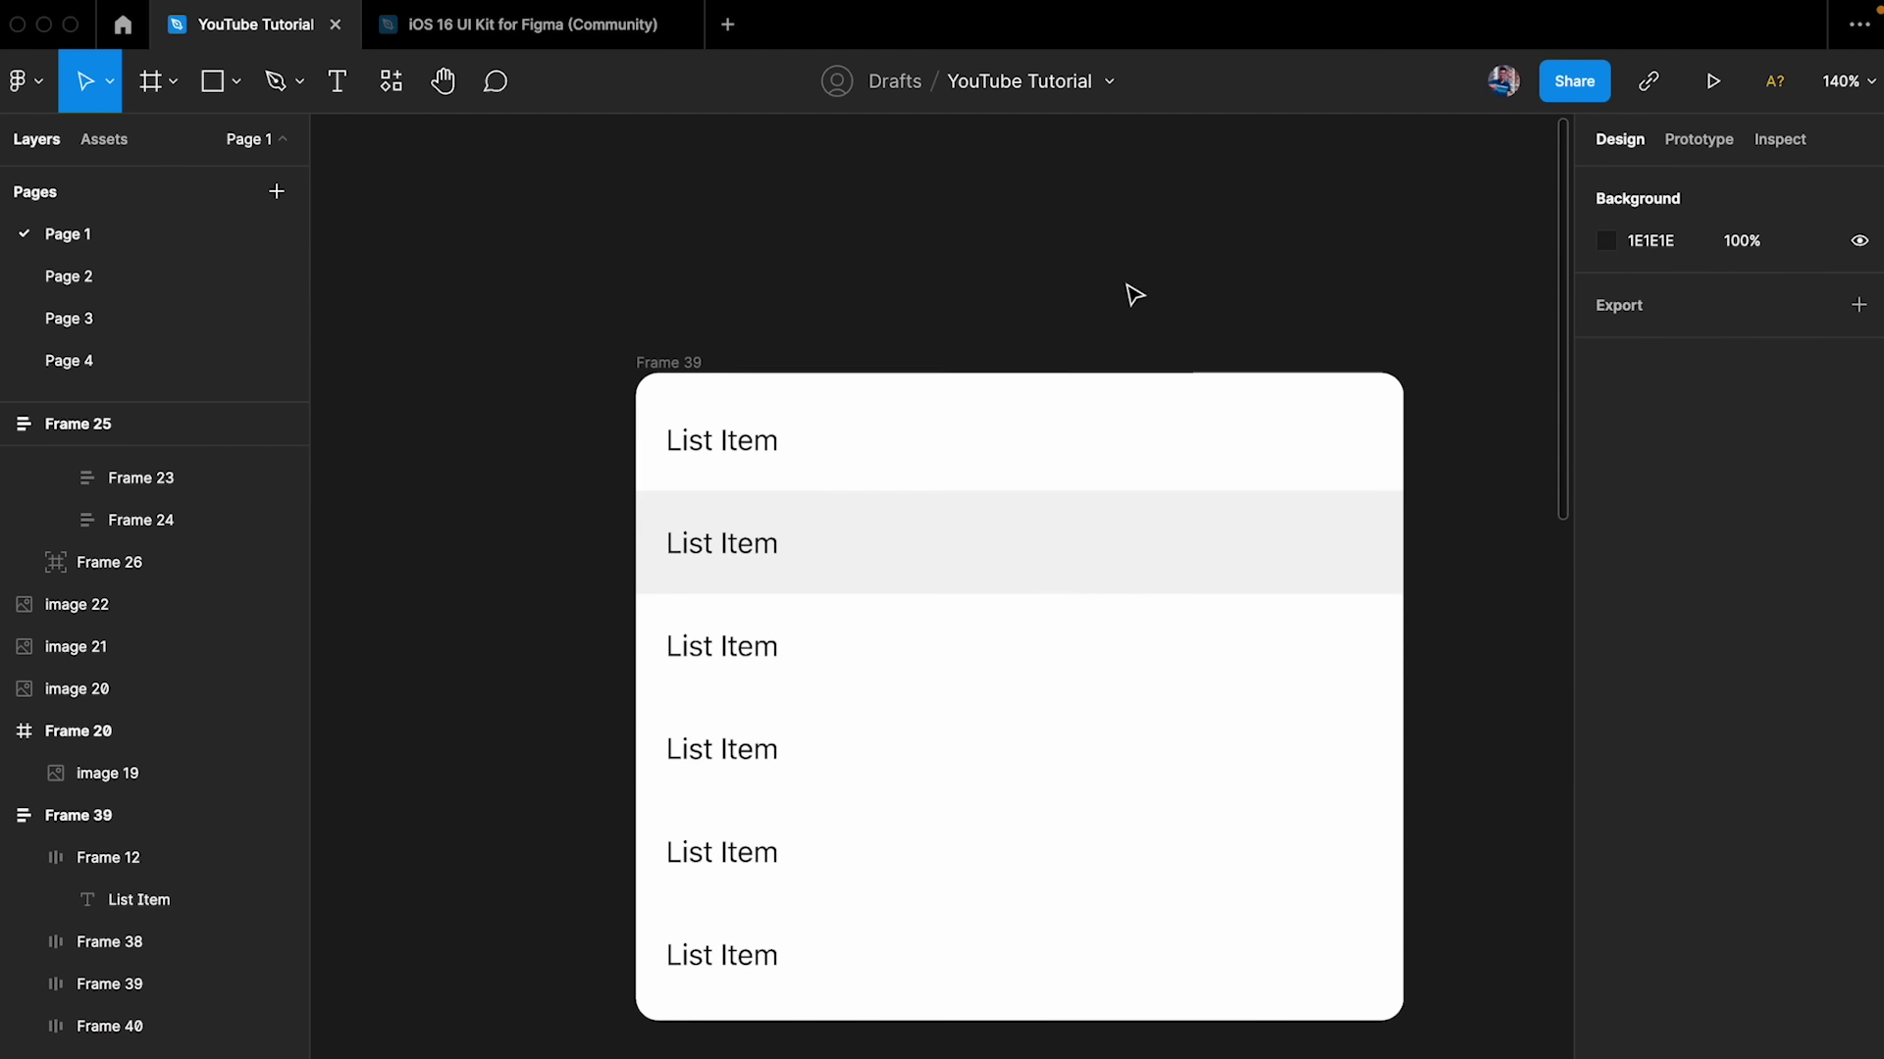
click(686, 369)
click(1776, 664)
key(Down)
key(Down)
key(Down)
key(Down)
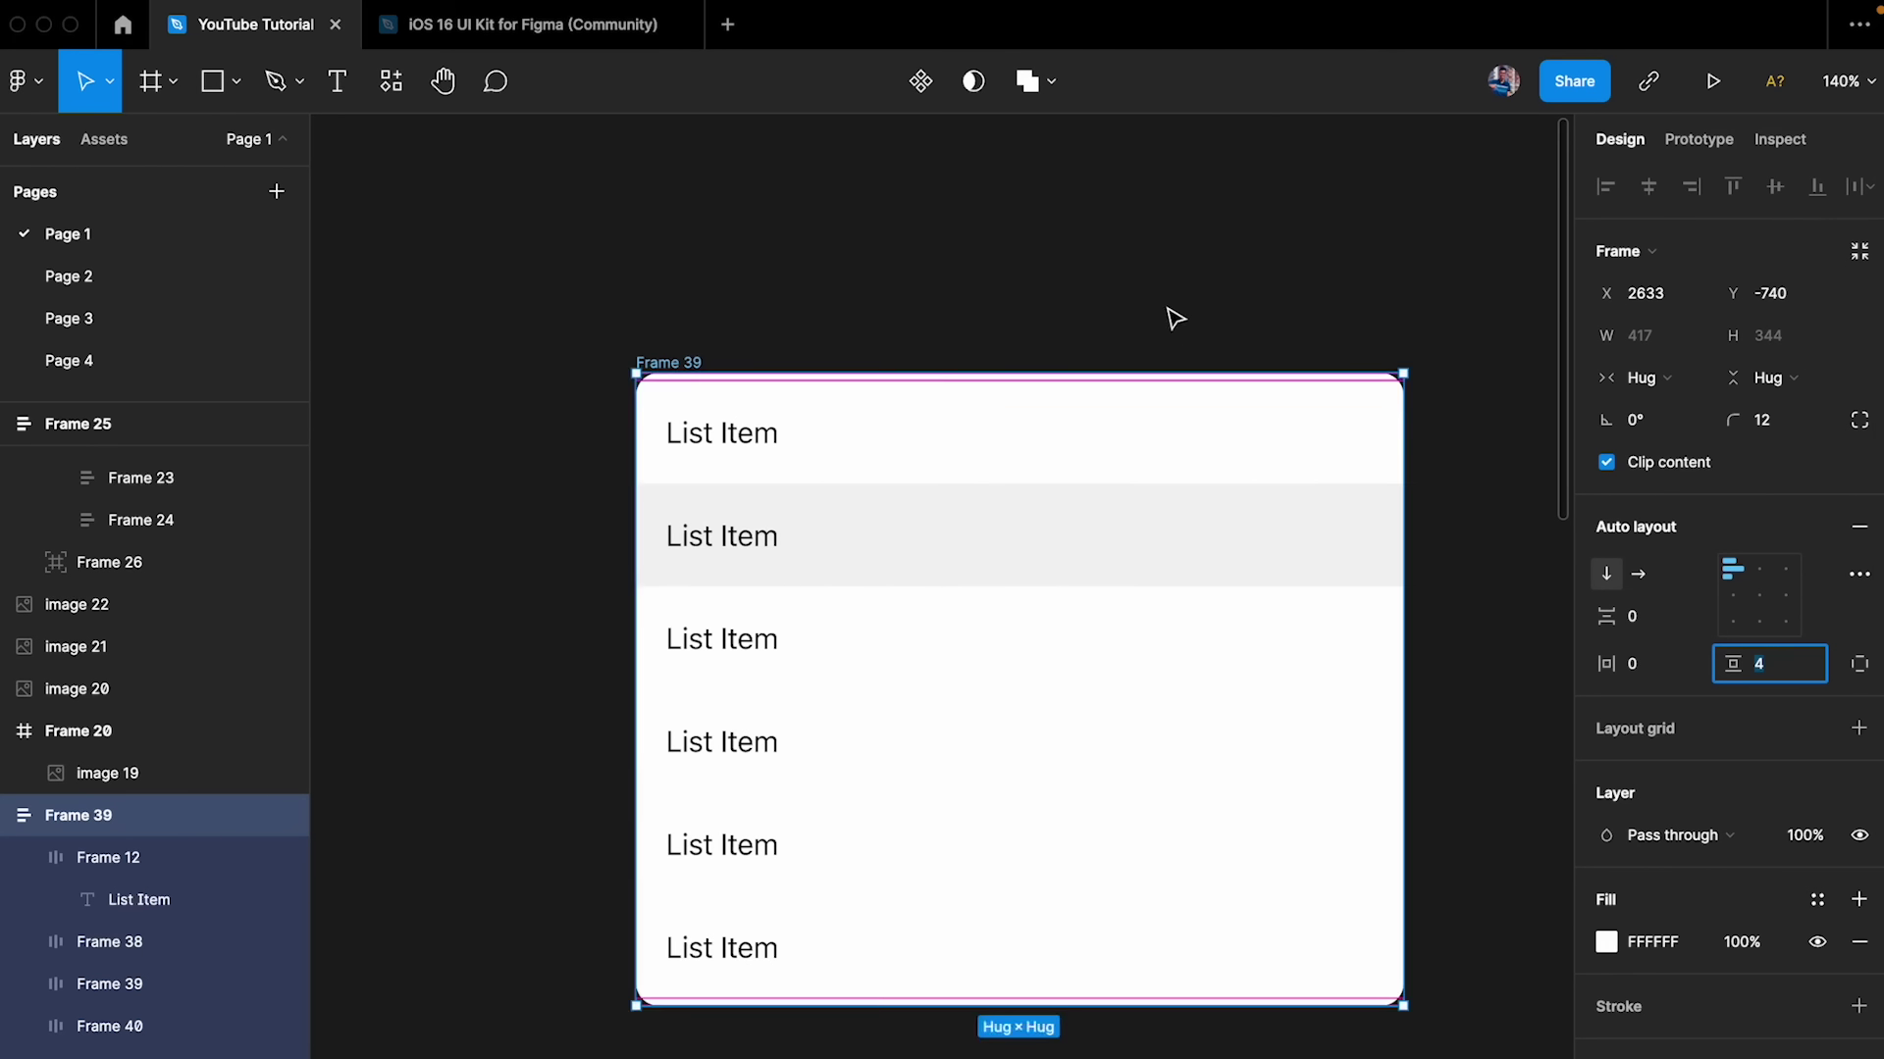
click(1171, 316)
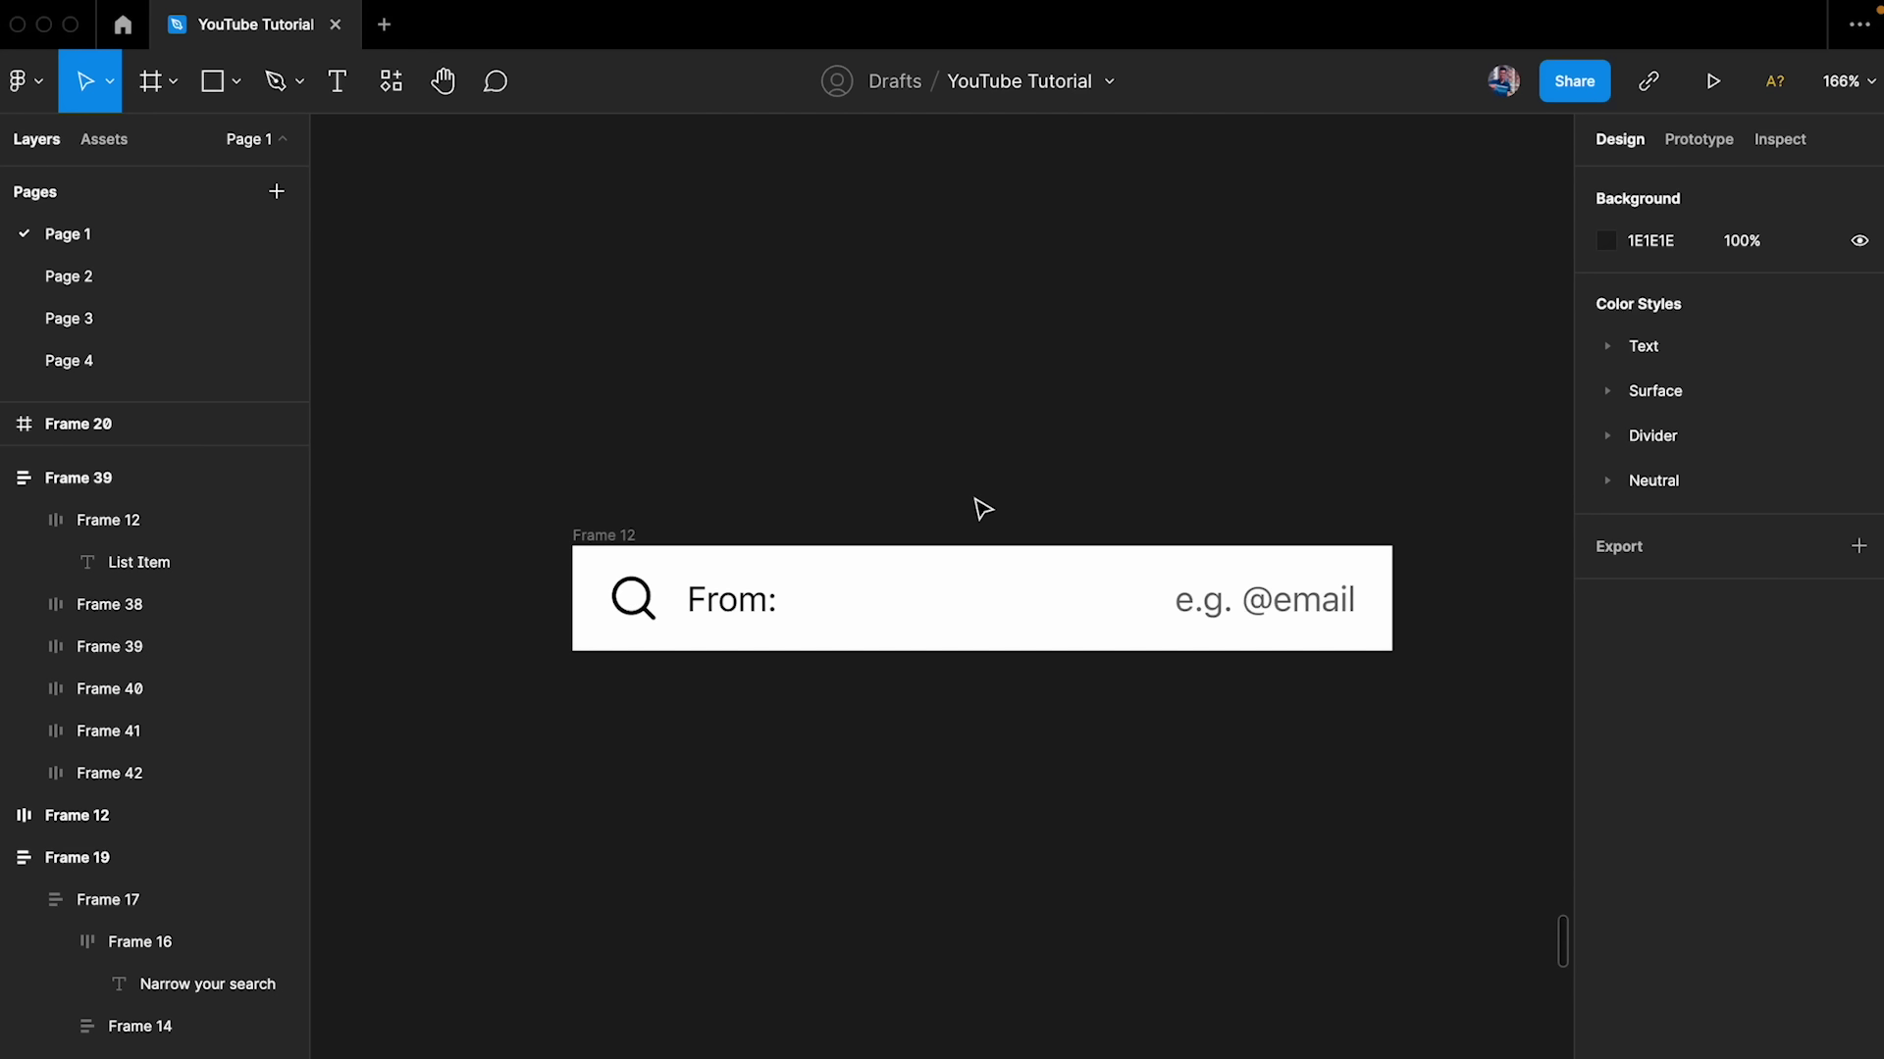
- Try a top-only padding of 18 on the From: field frame, stepping it down to 14
click(955, 590)
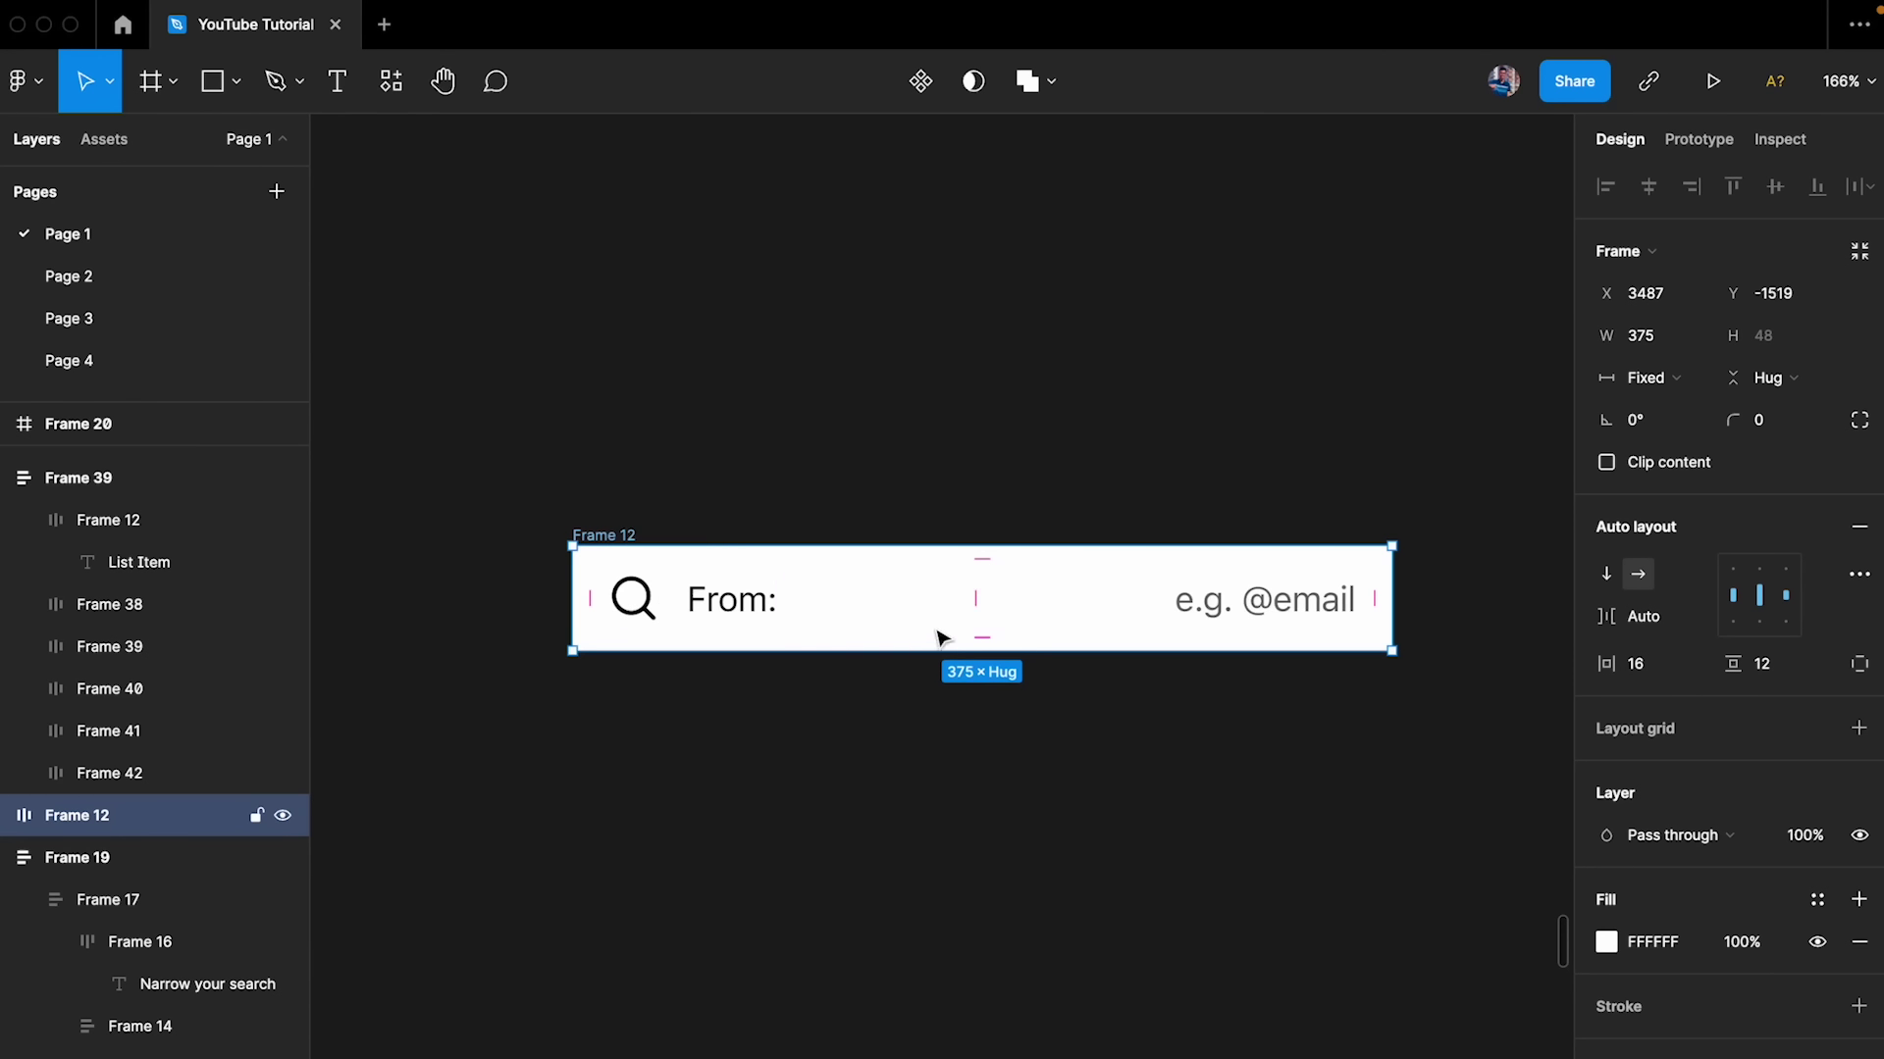
click(985, 558)
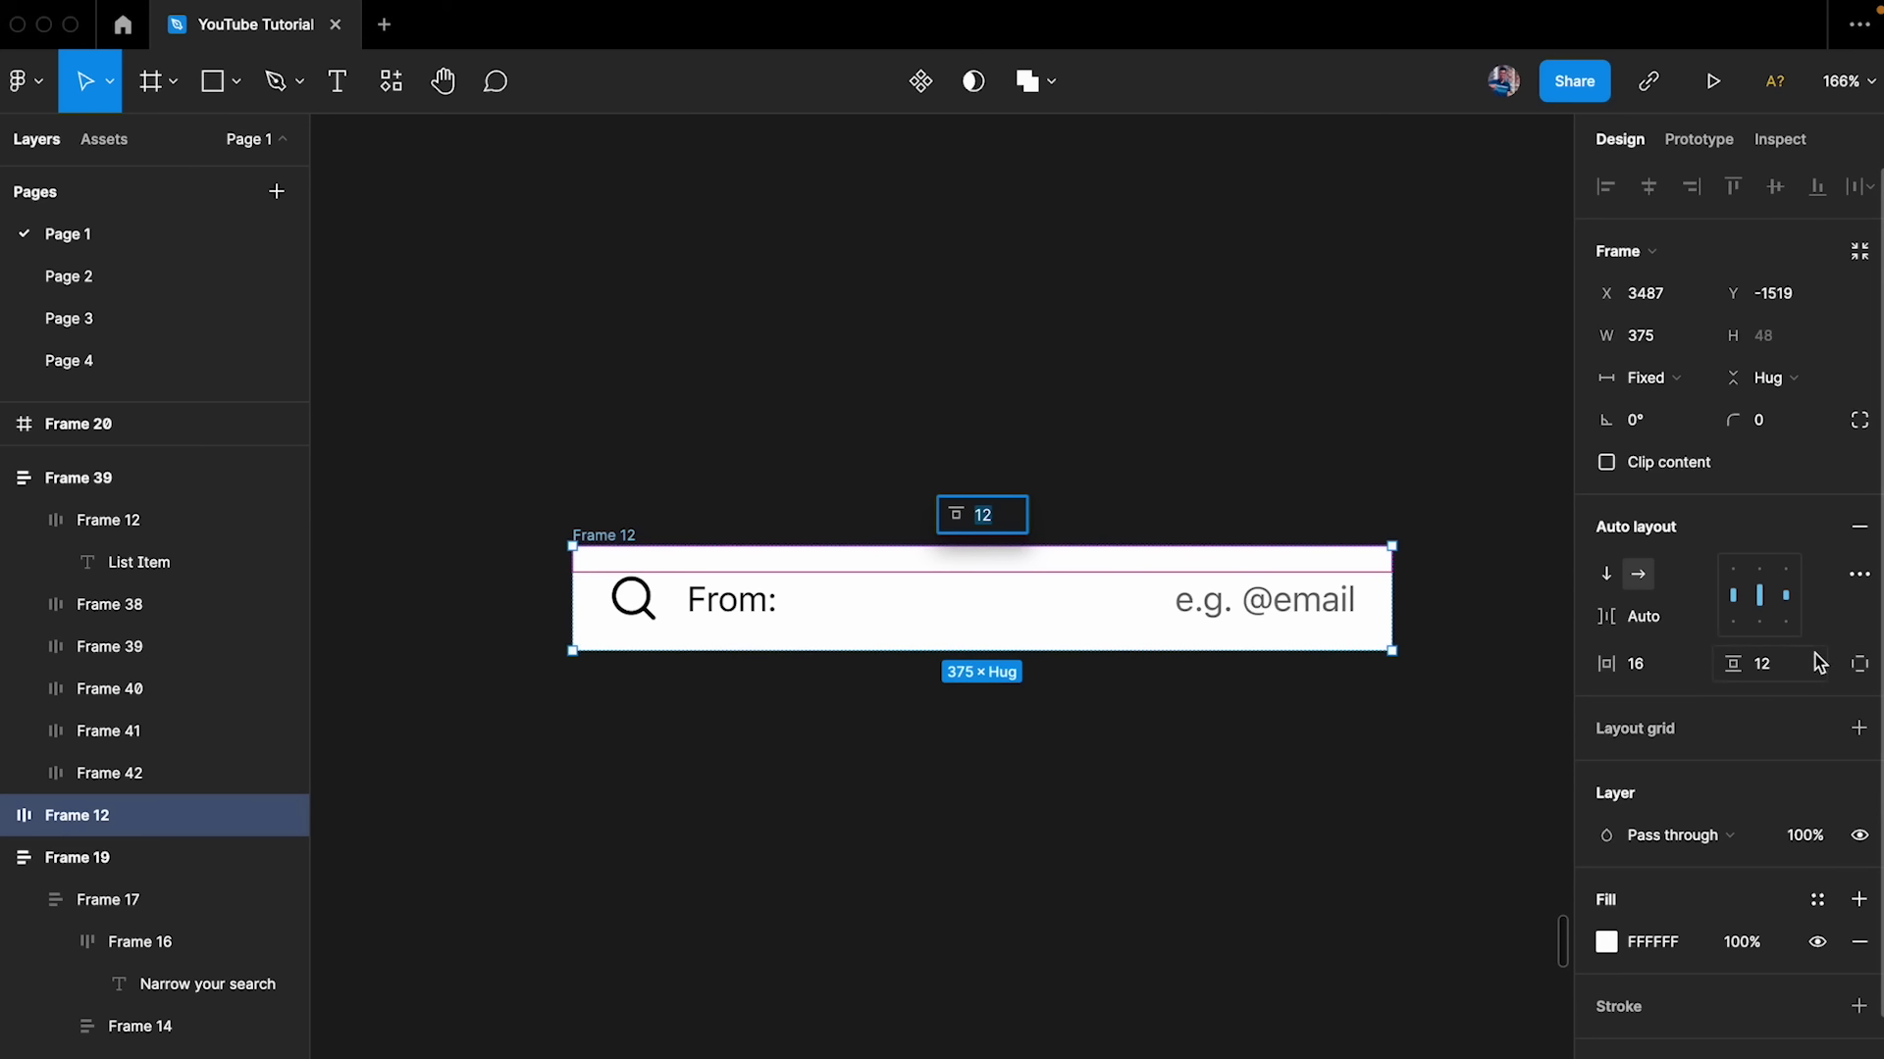
text(18)
key(Return)
key(Down)
key(Down)
key(Down)
key(Down)
key(Down)
key(Down)
key(Down)
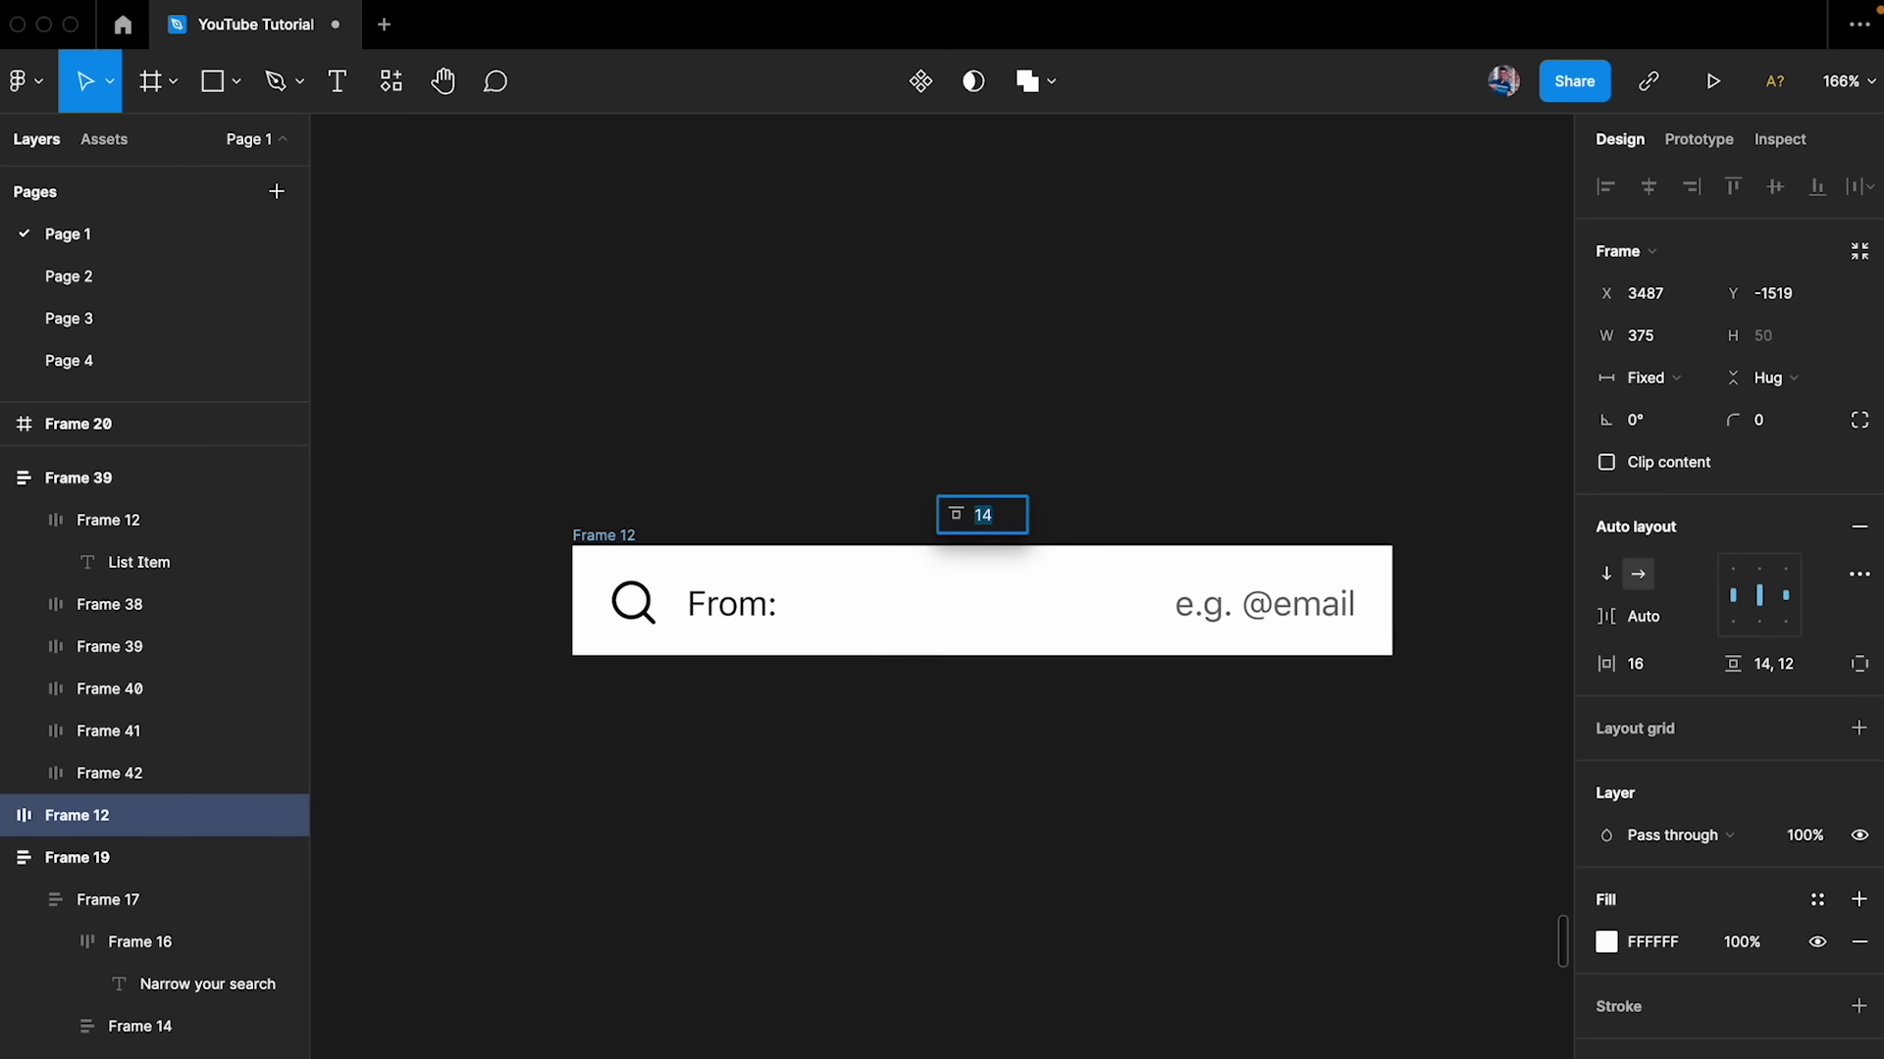
key(Up)
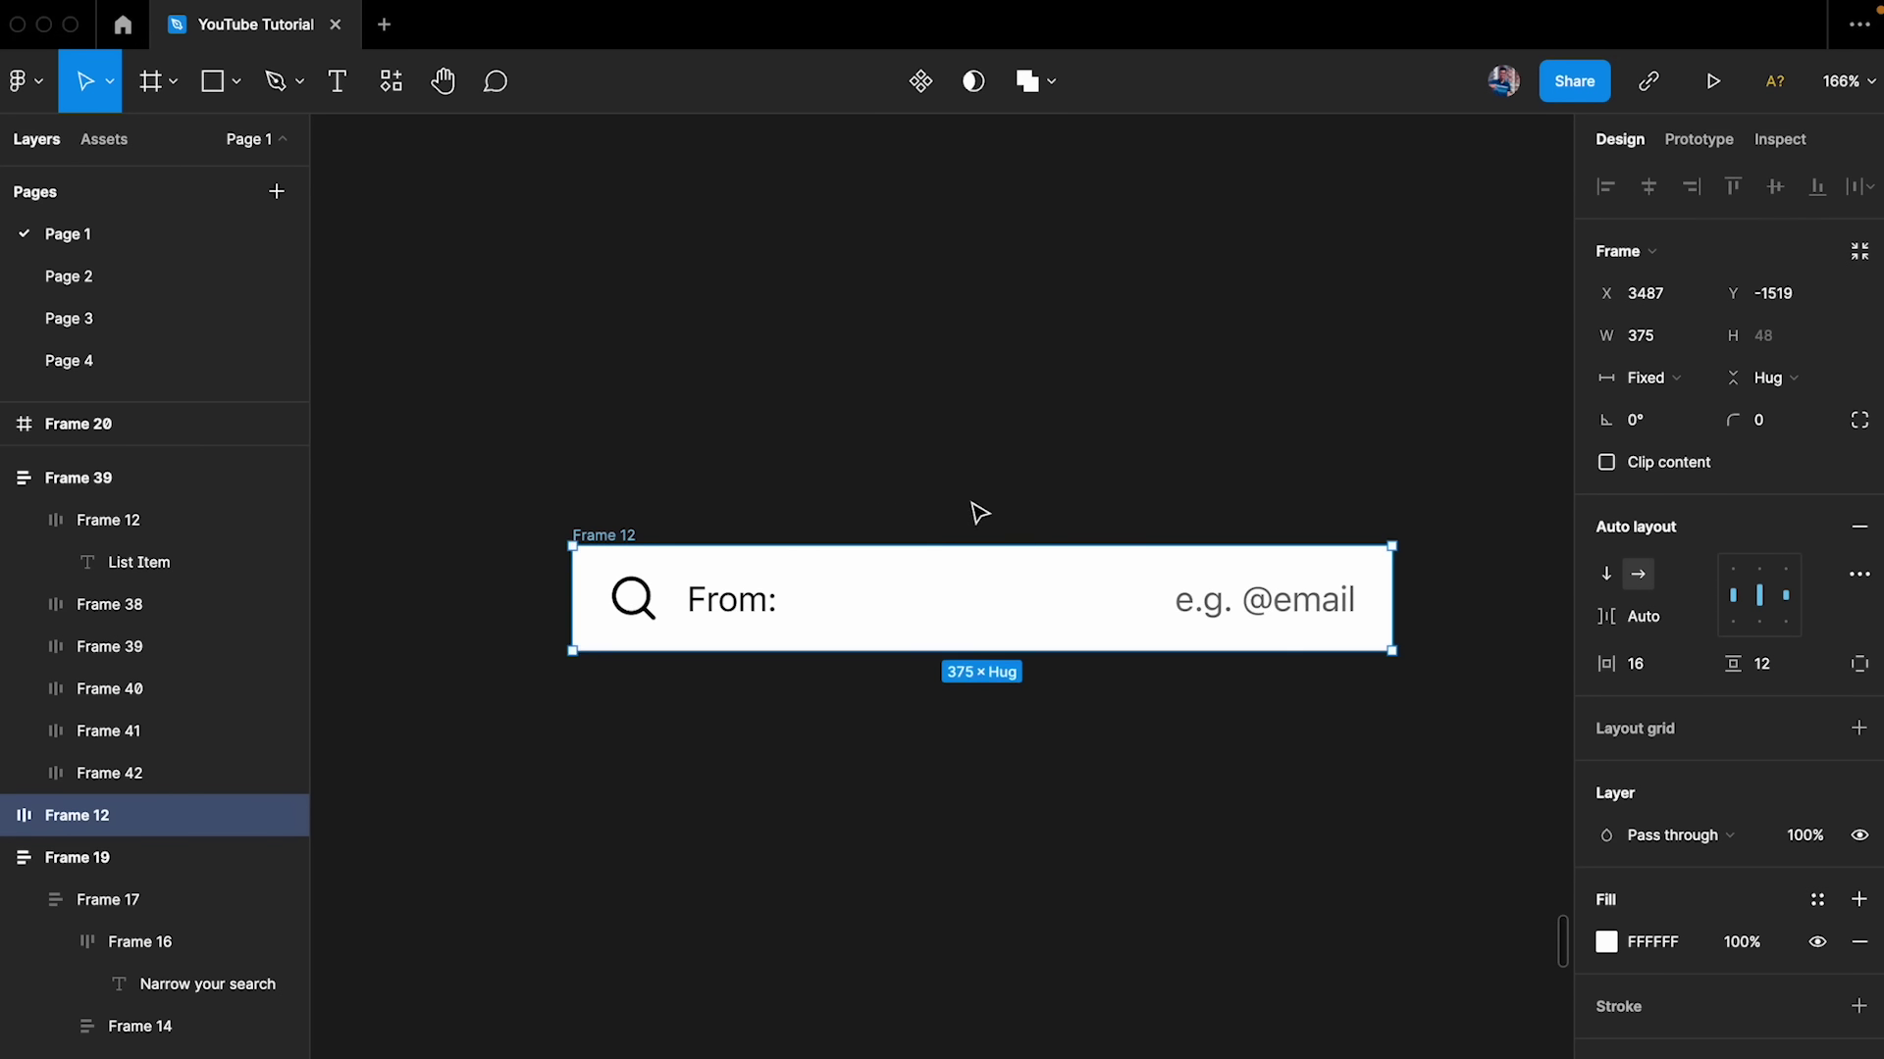
click(978, 595)
click(982, 565)
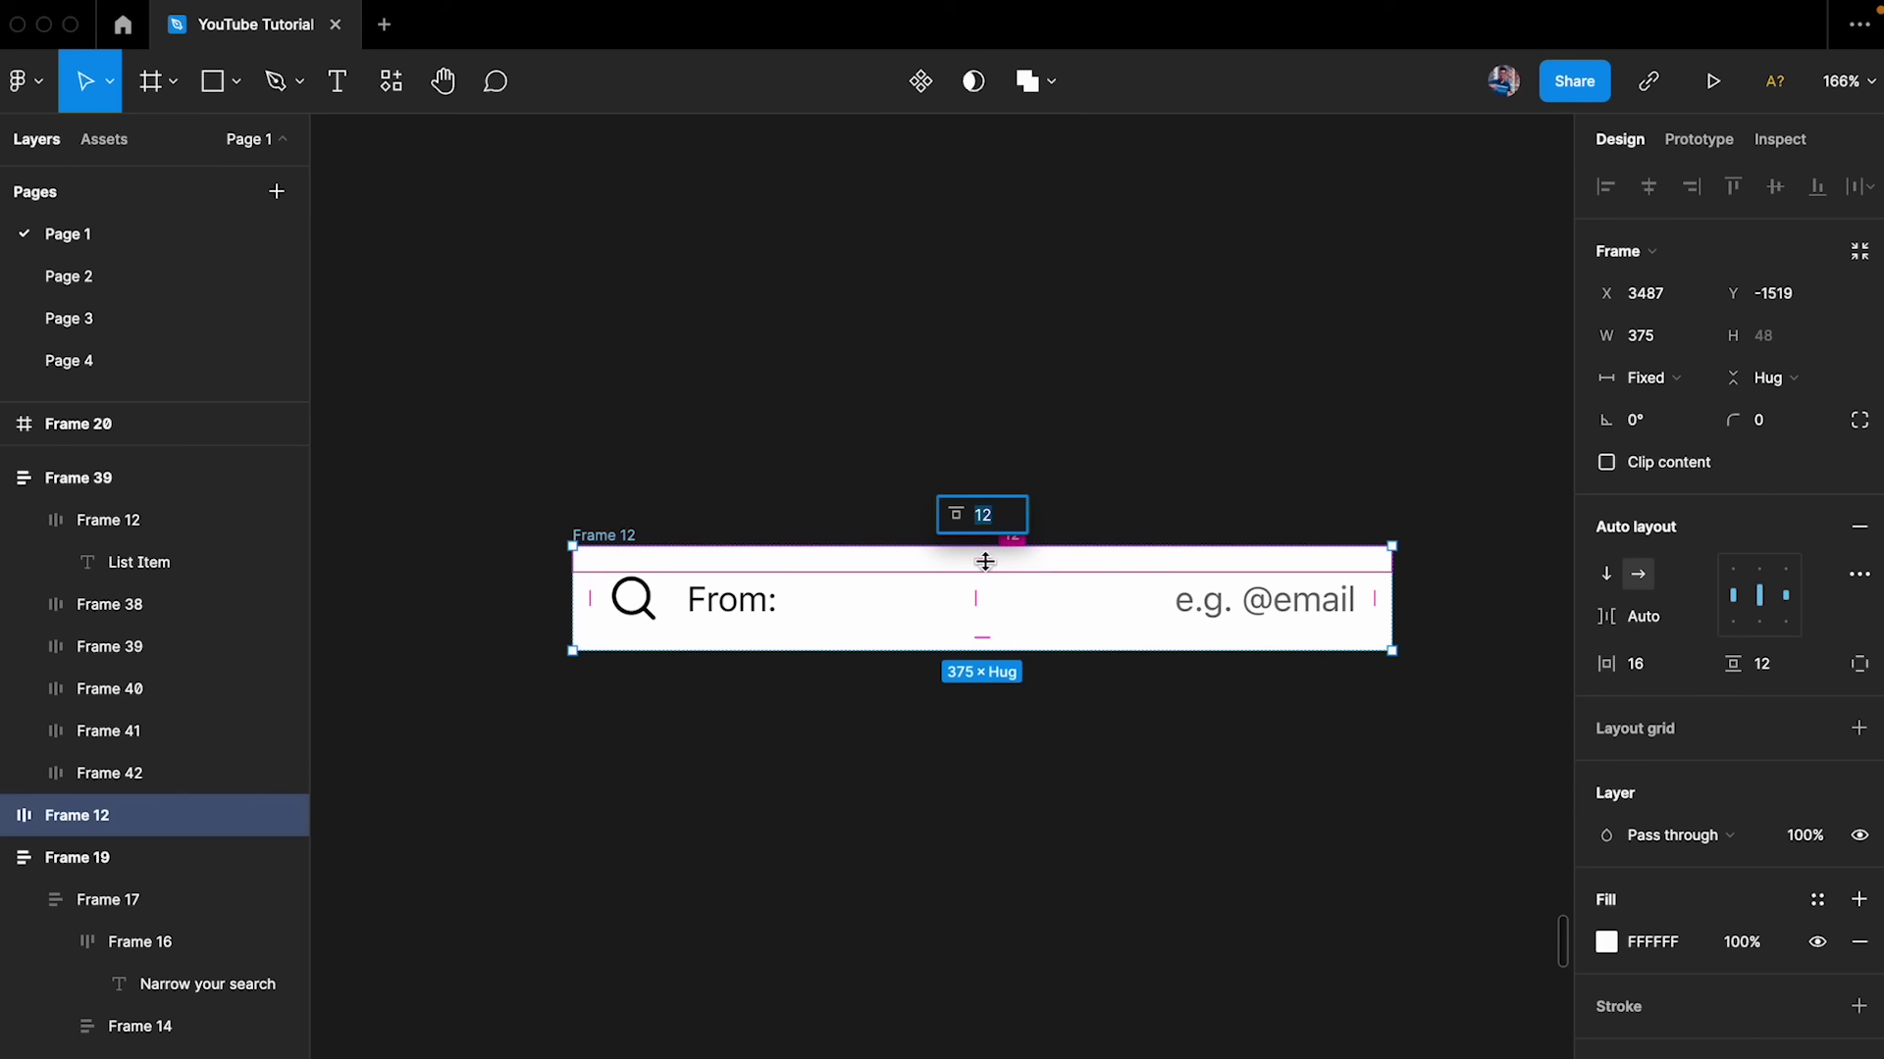
click(1067, 538)
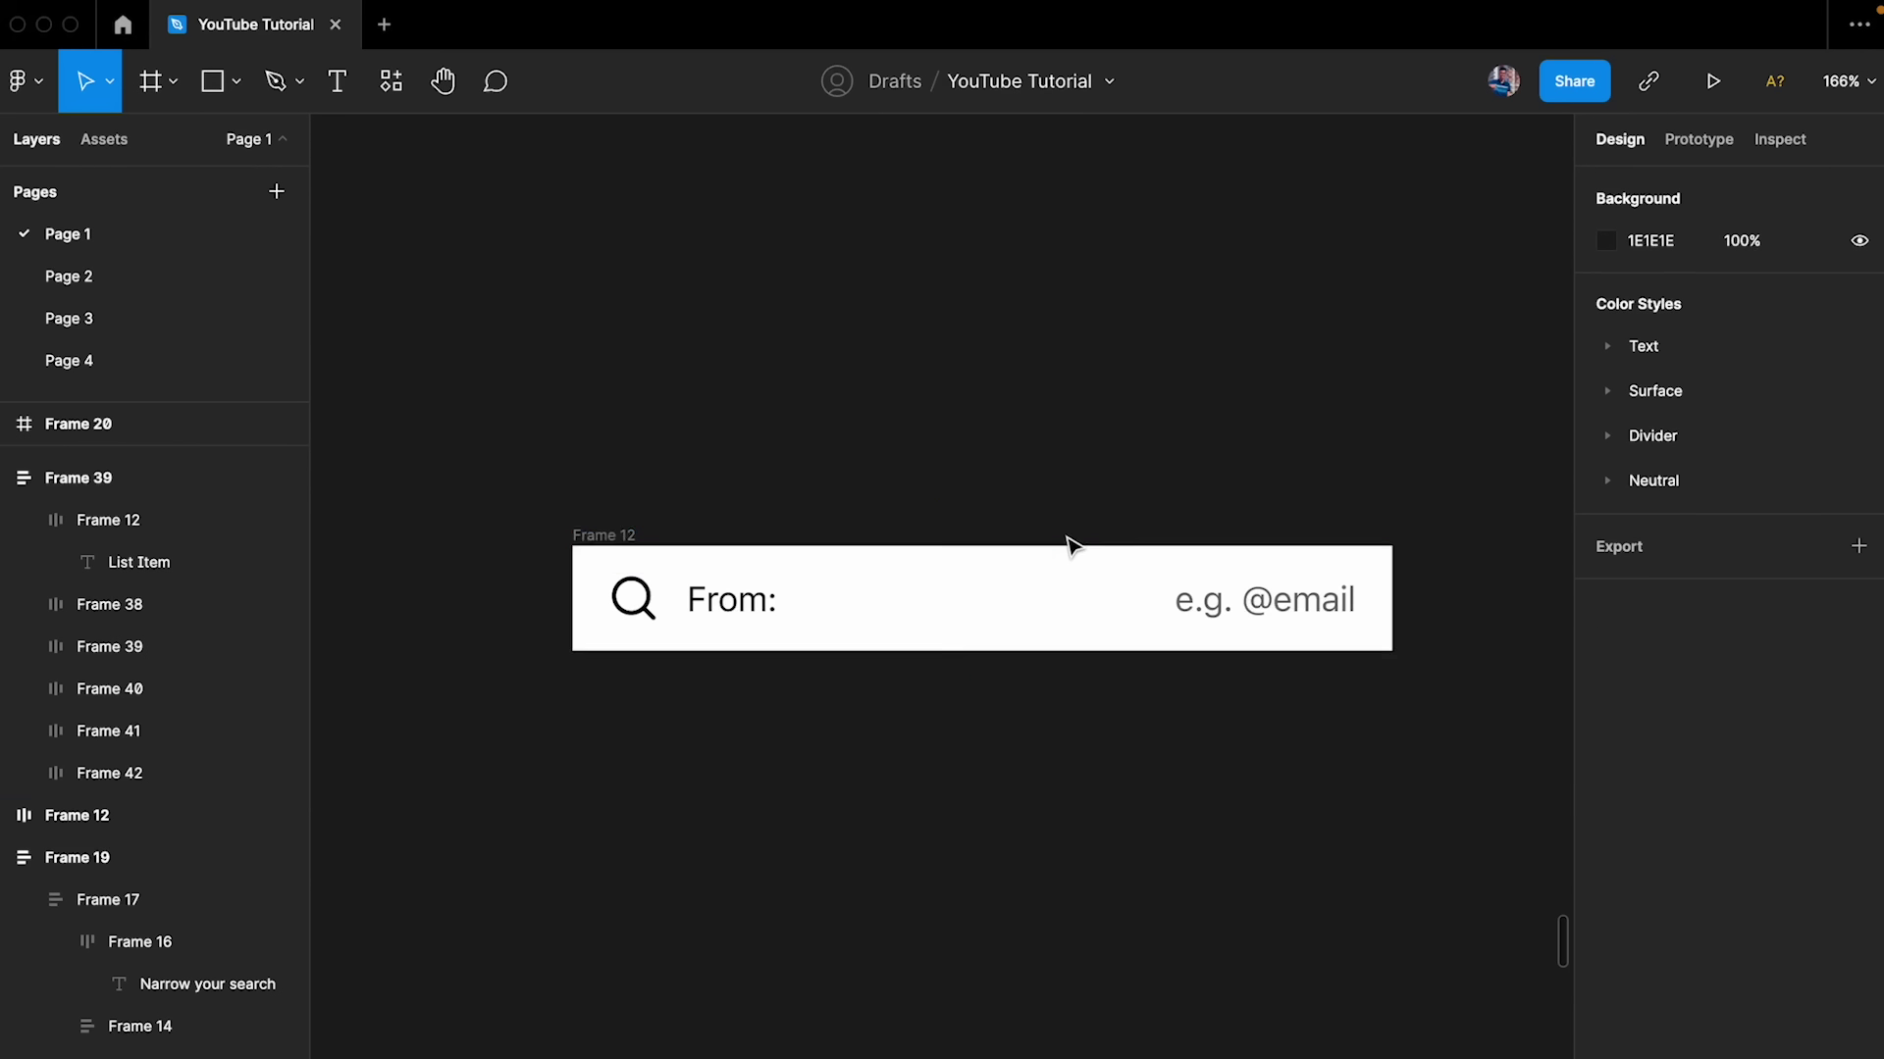
- Set the top and bottom padding of the From: field frame together to 20 and undo the change
click(960, 578)
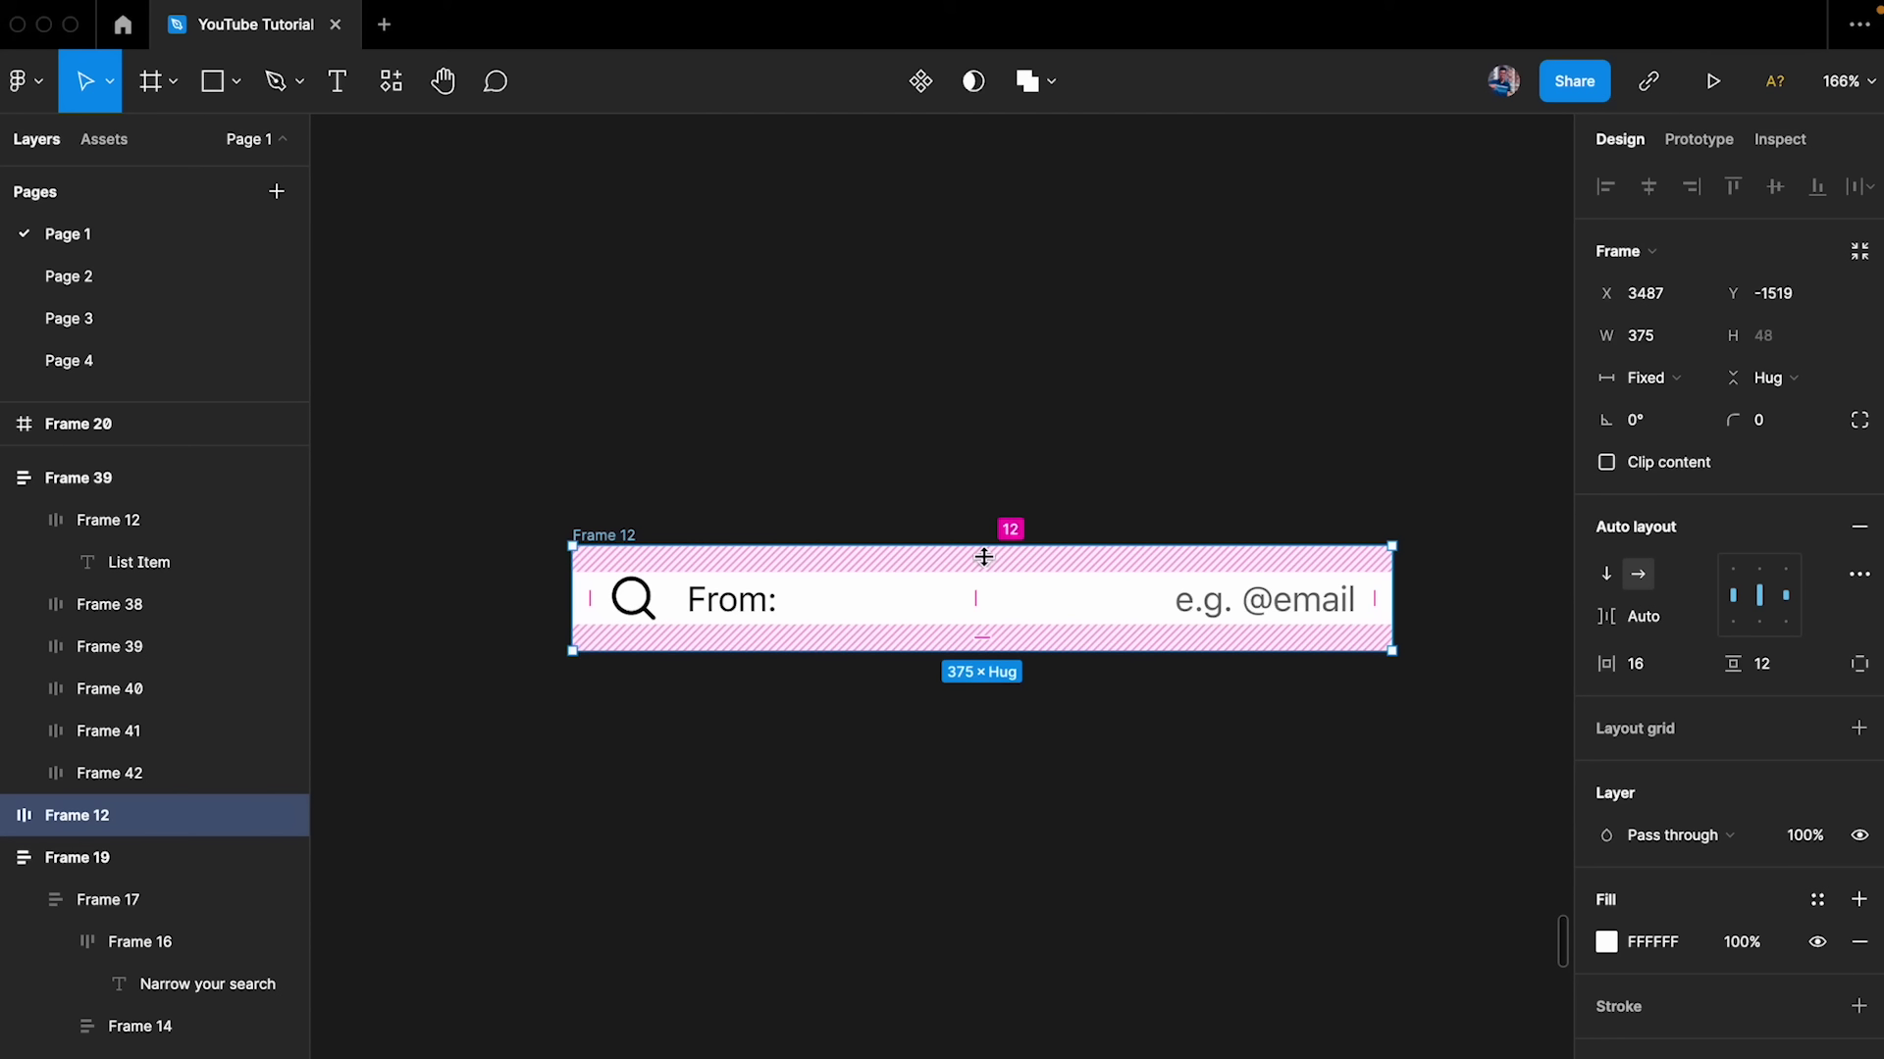
click(982, 558)
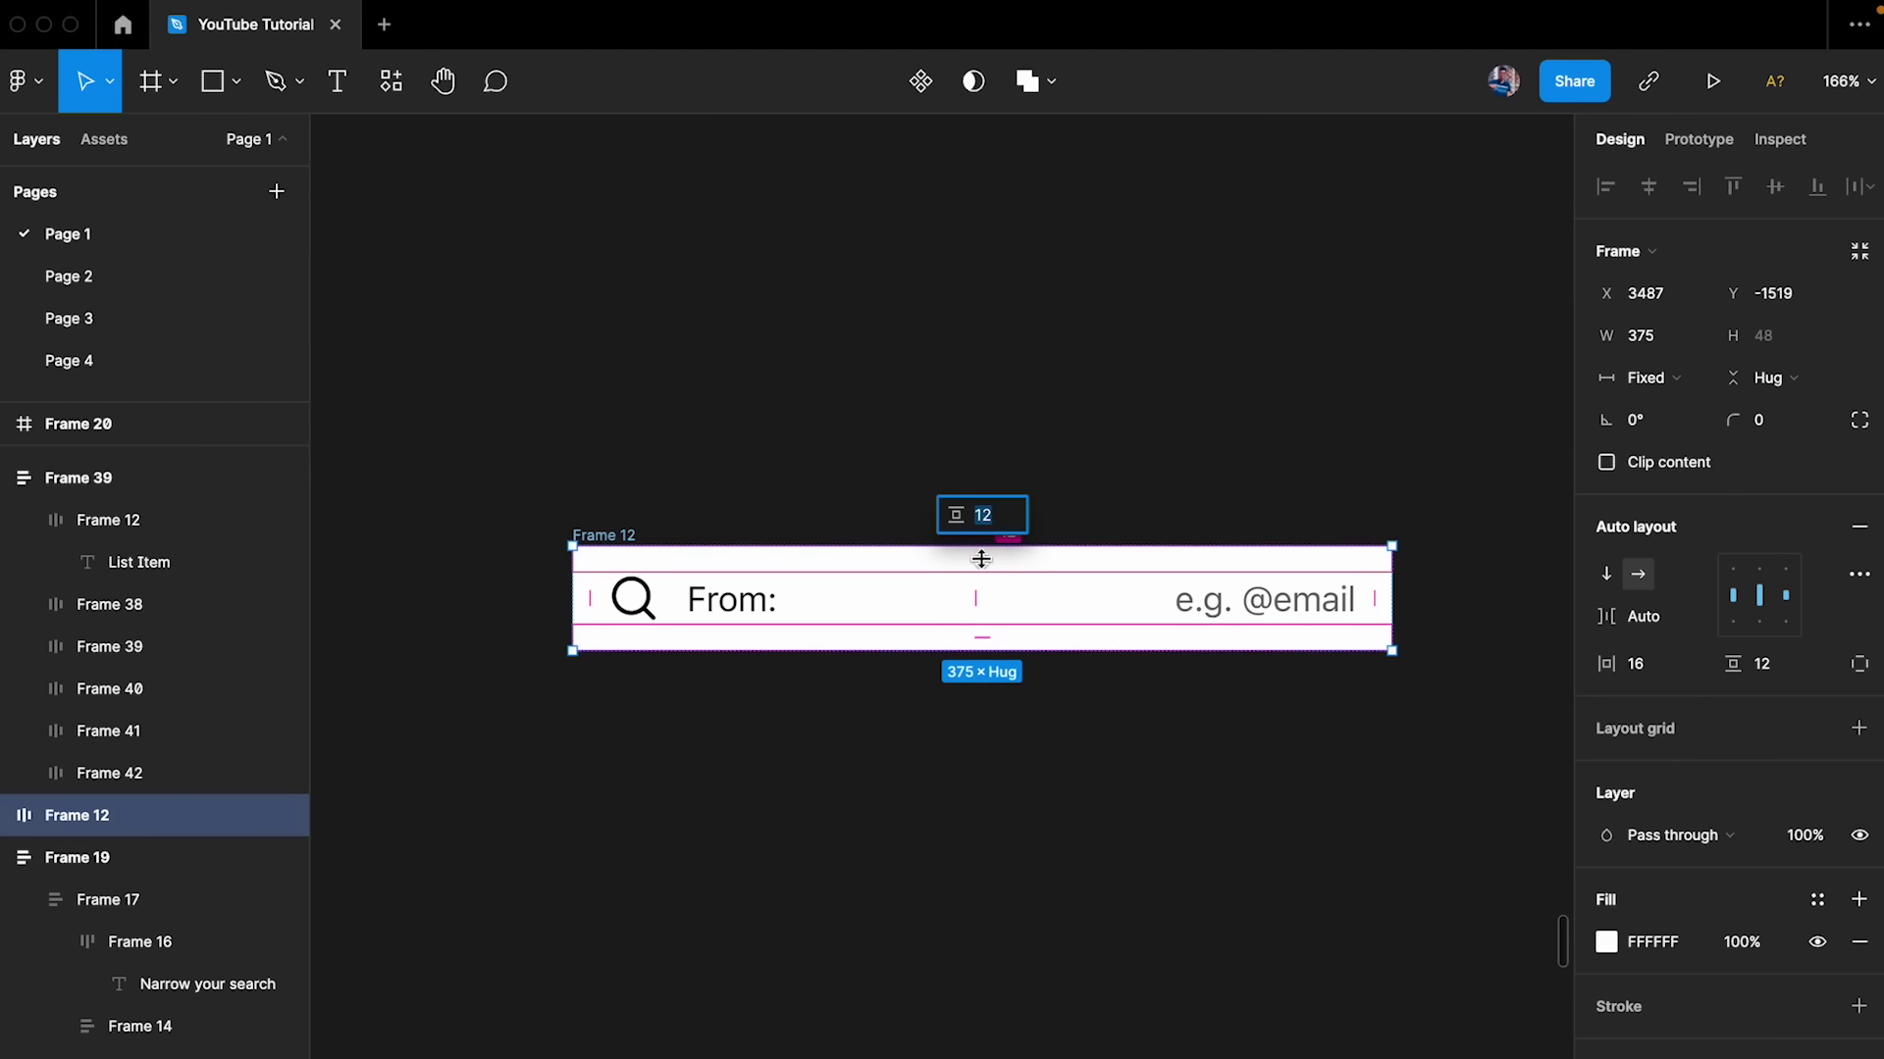
text(20)
key(Return)
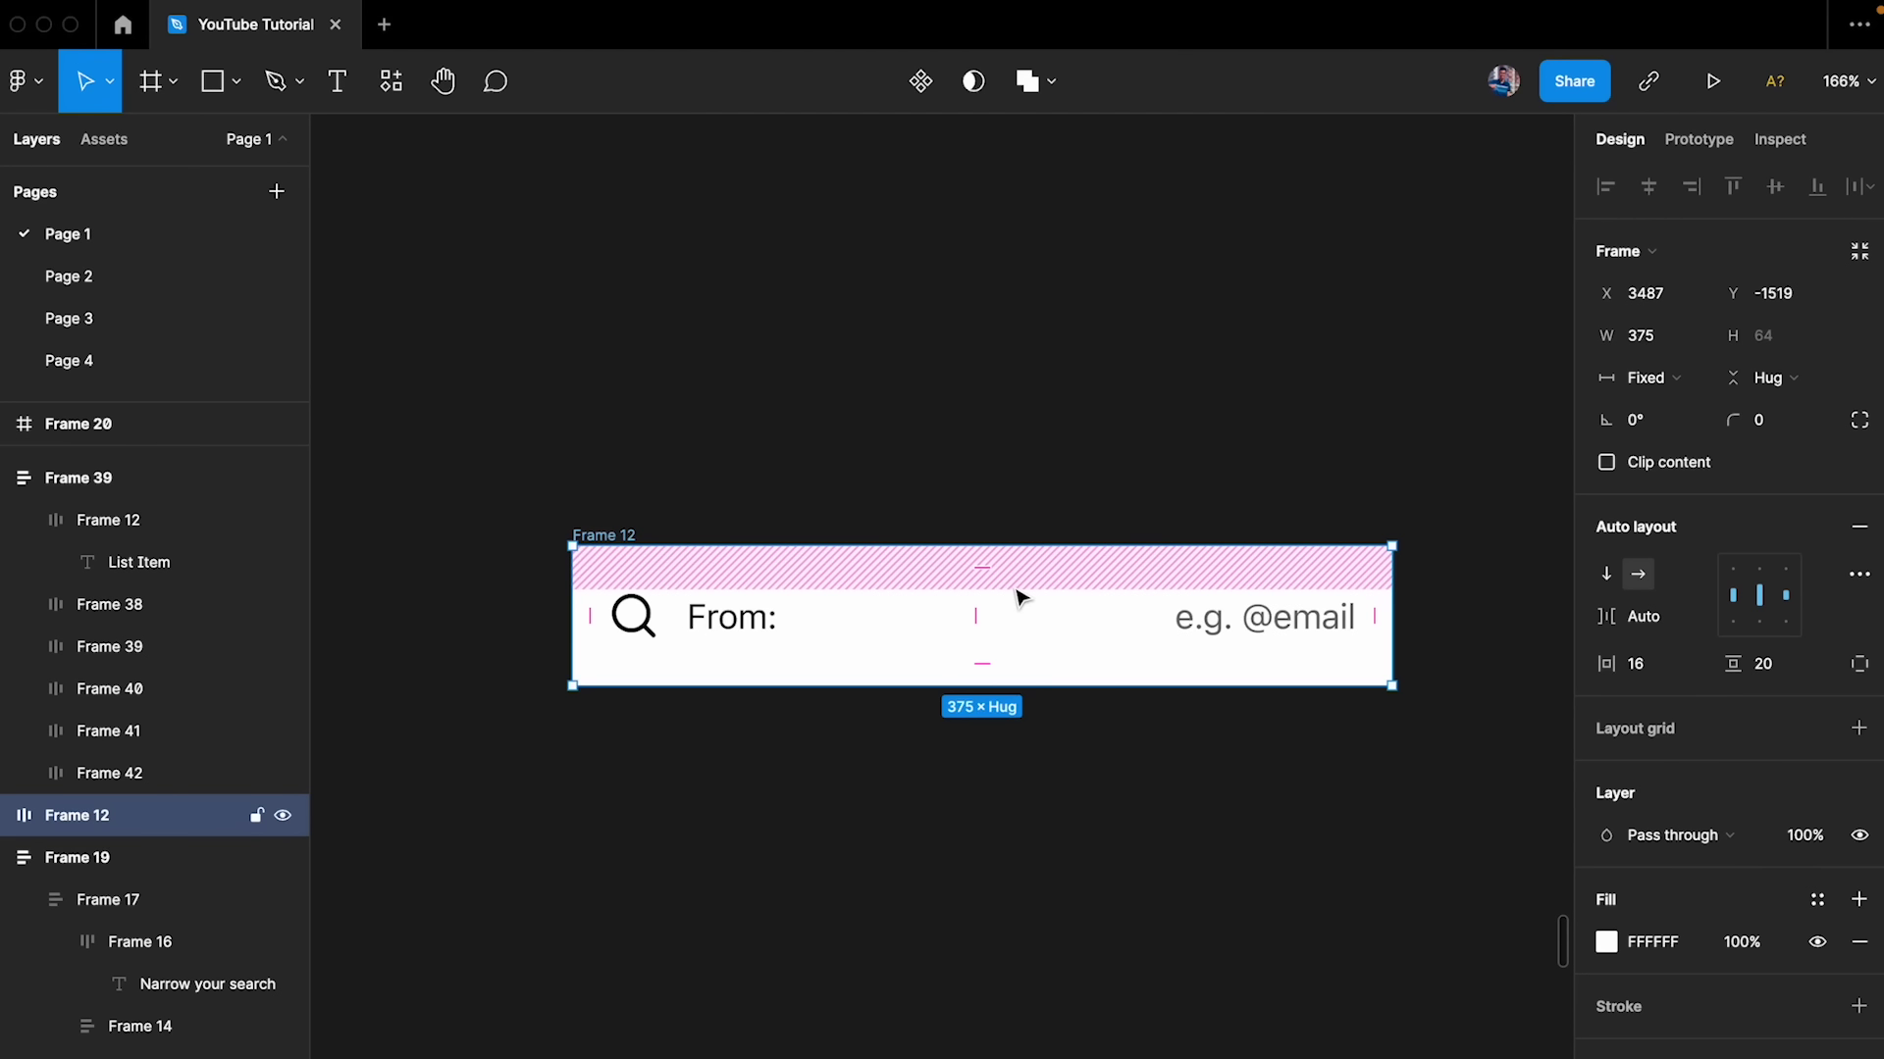
key(ctrl+z)
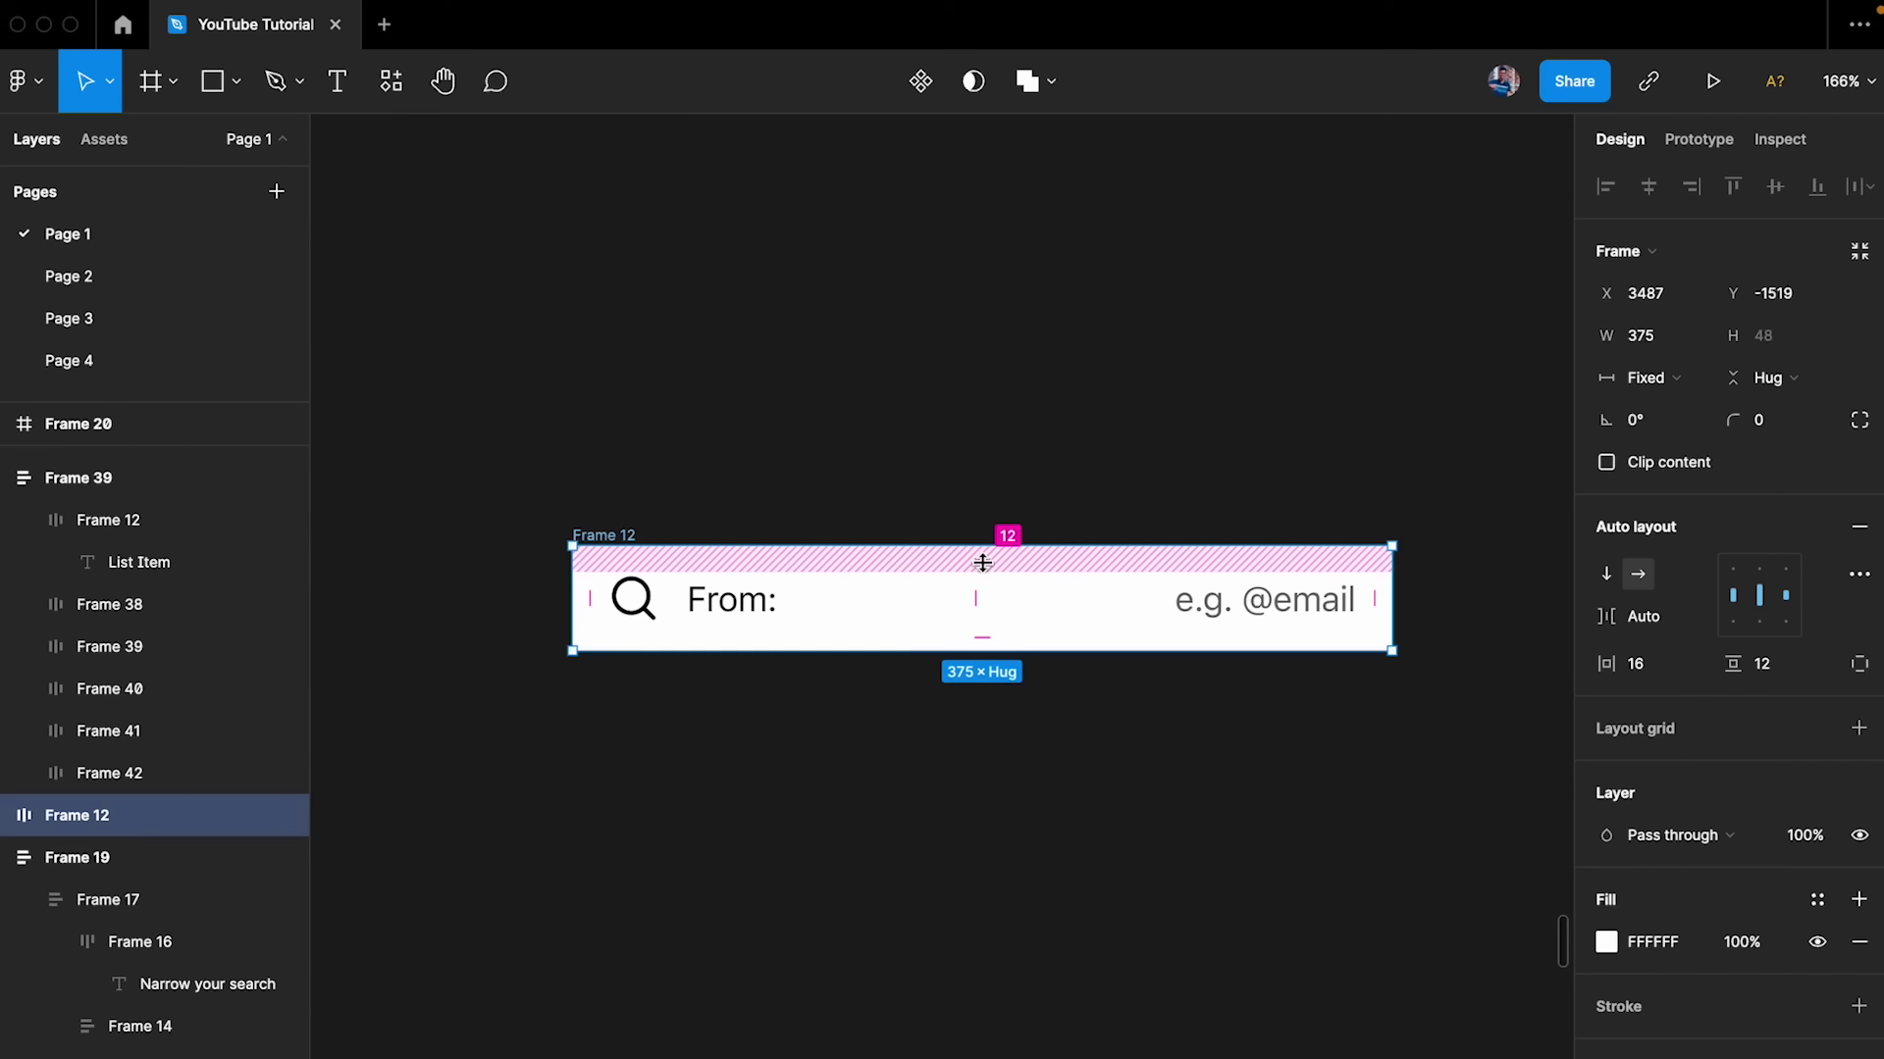
- Set all four paddings of the From: field frame to 16 at once through its on-canvas padding value
click(984, 565)
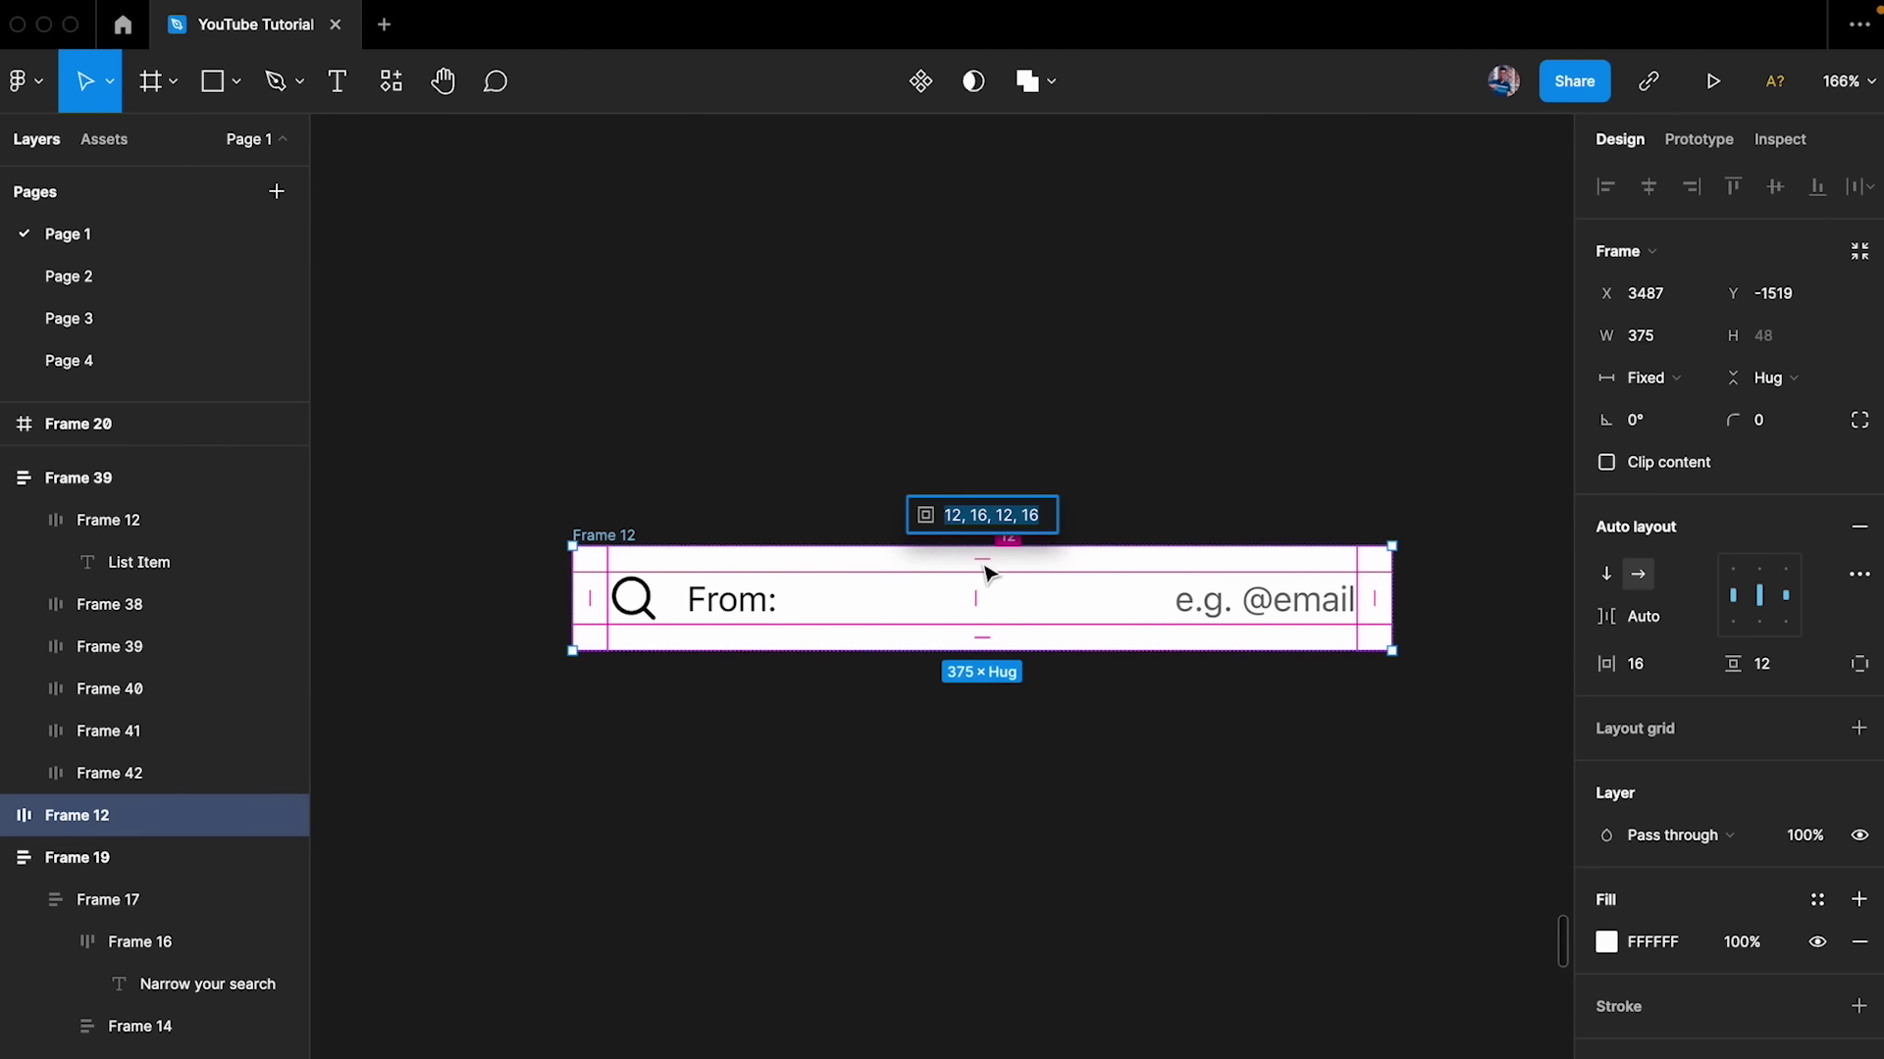
key(Right)
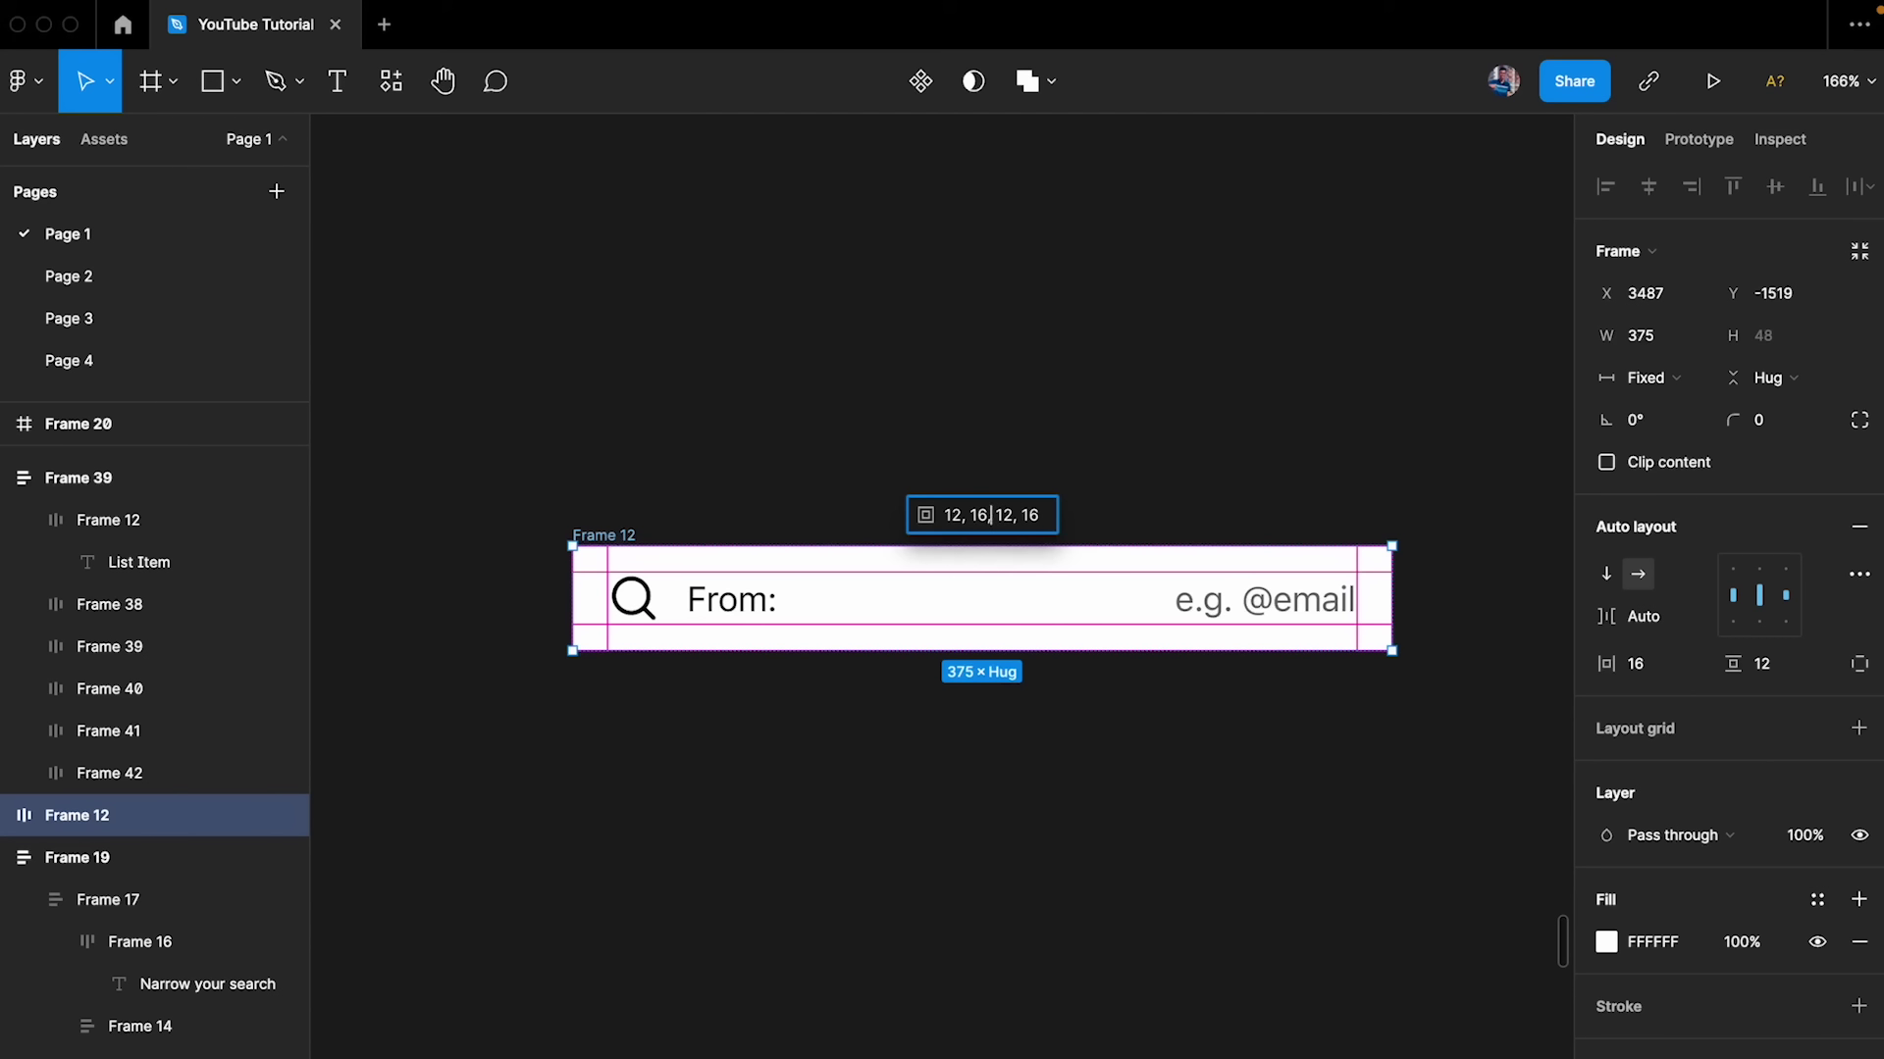
double_click(960, 515)
text(16)
text(6)
key(Return)
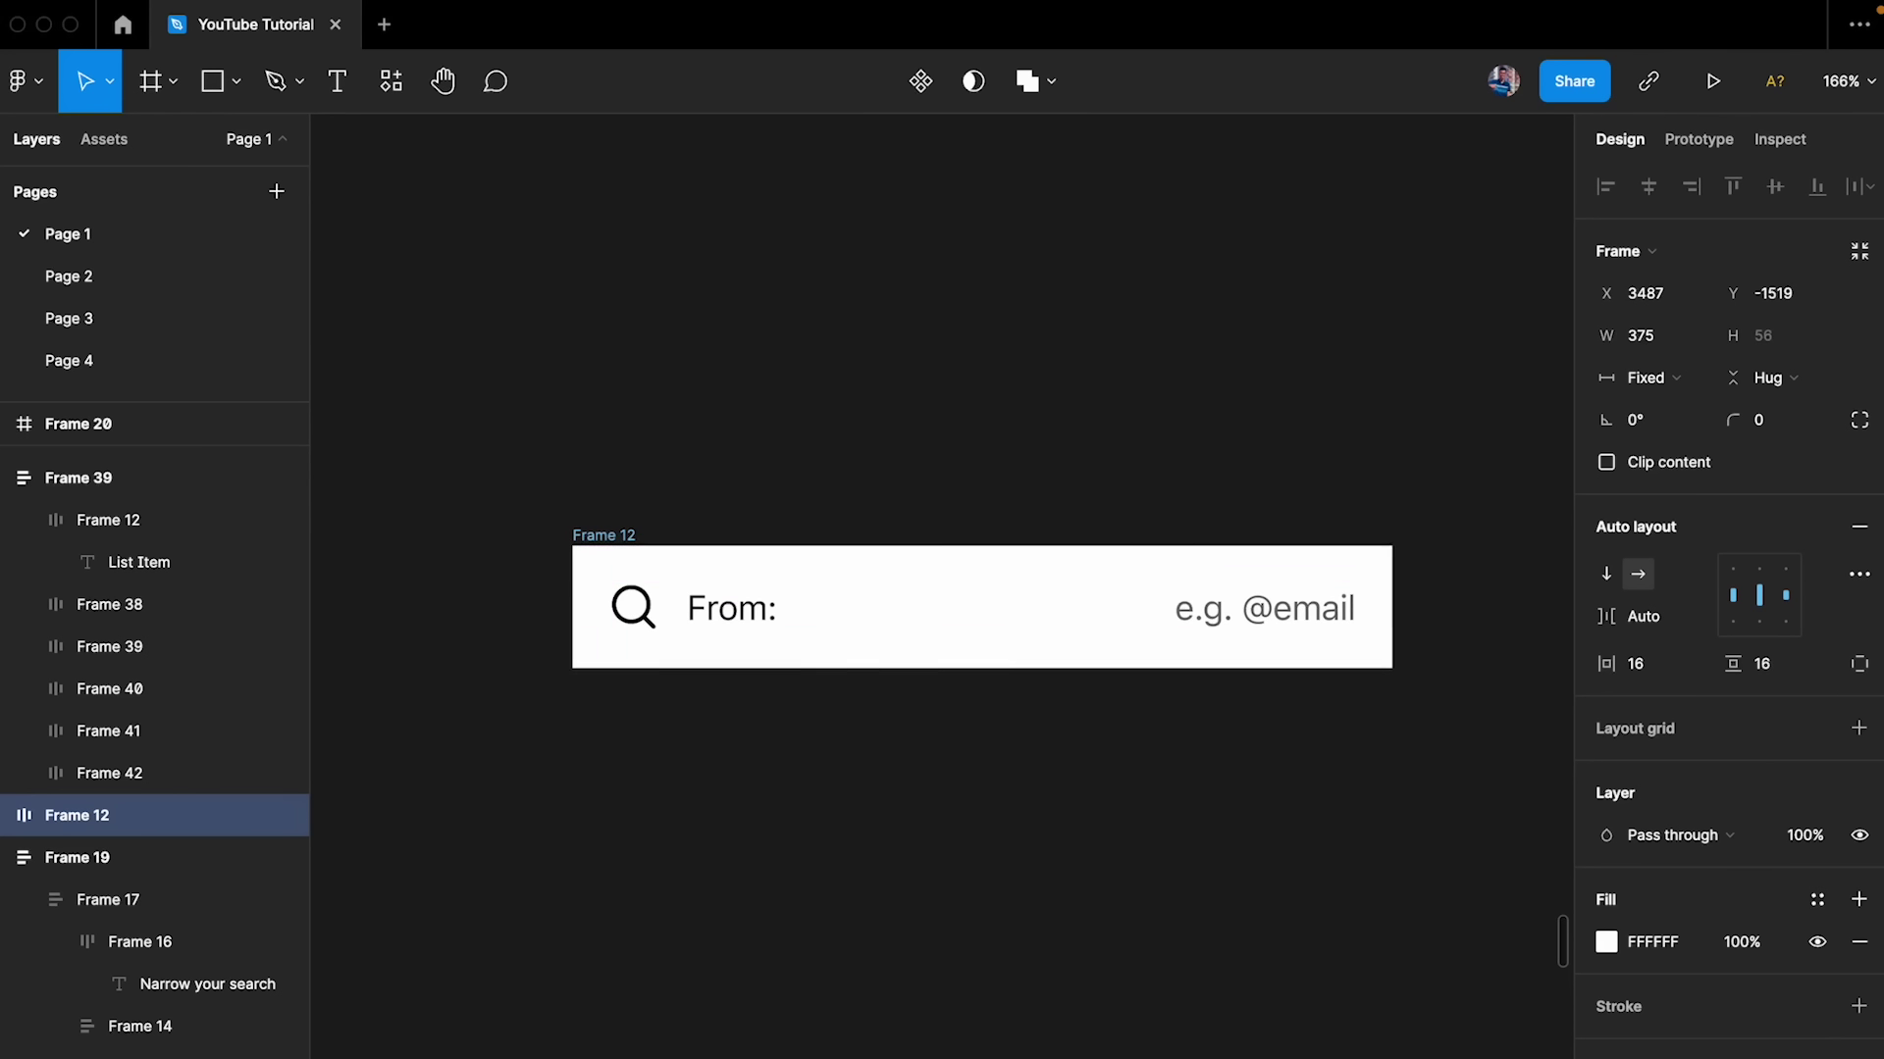
- Set the From: field frame's paddings to 16 vertical and 40 horizontal with the single combined value 16,40
click(987, 566)
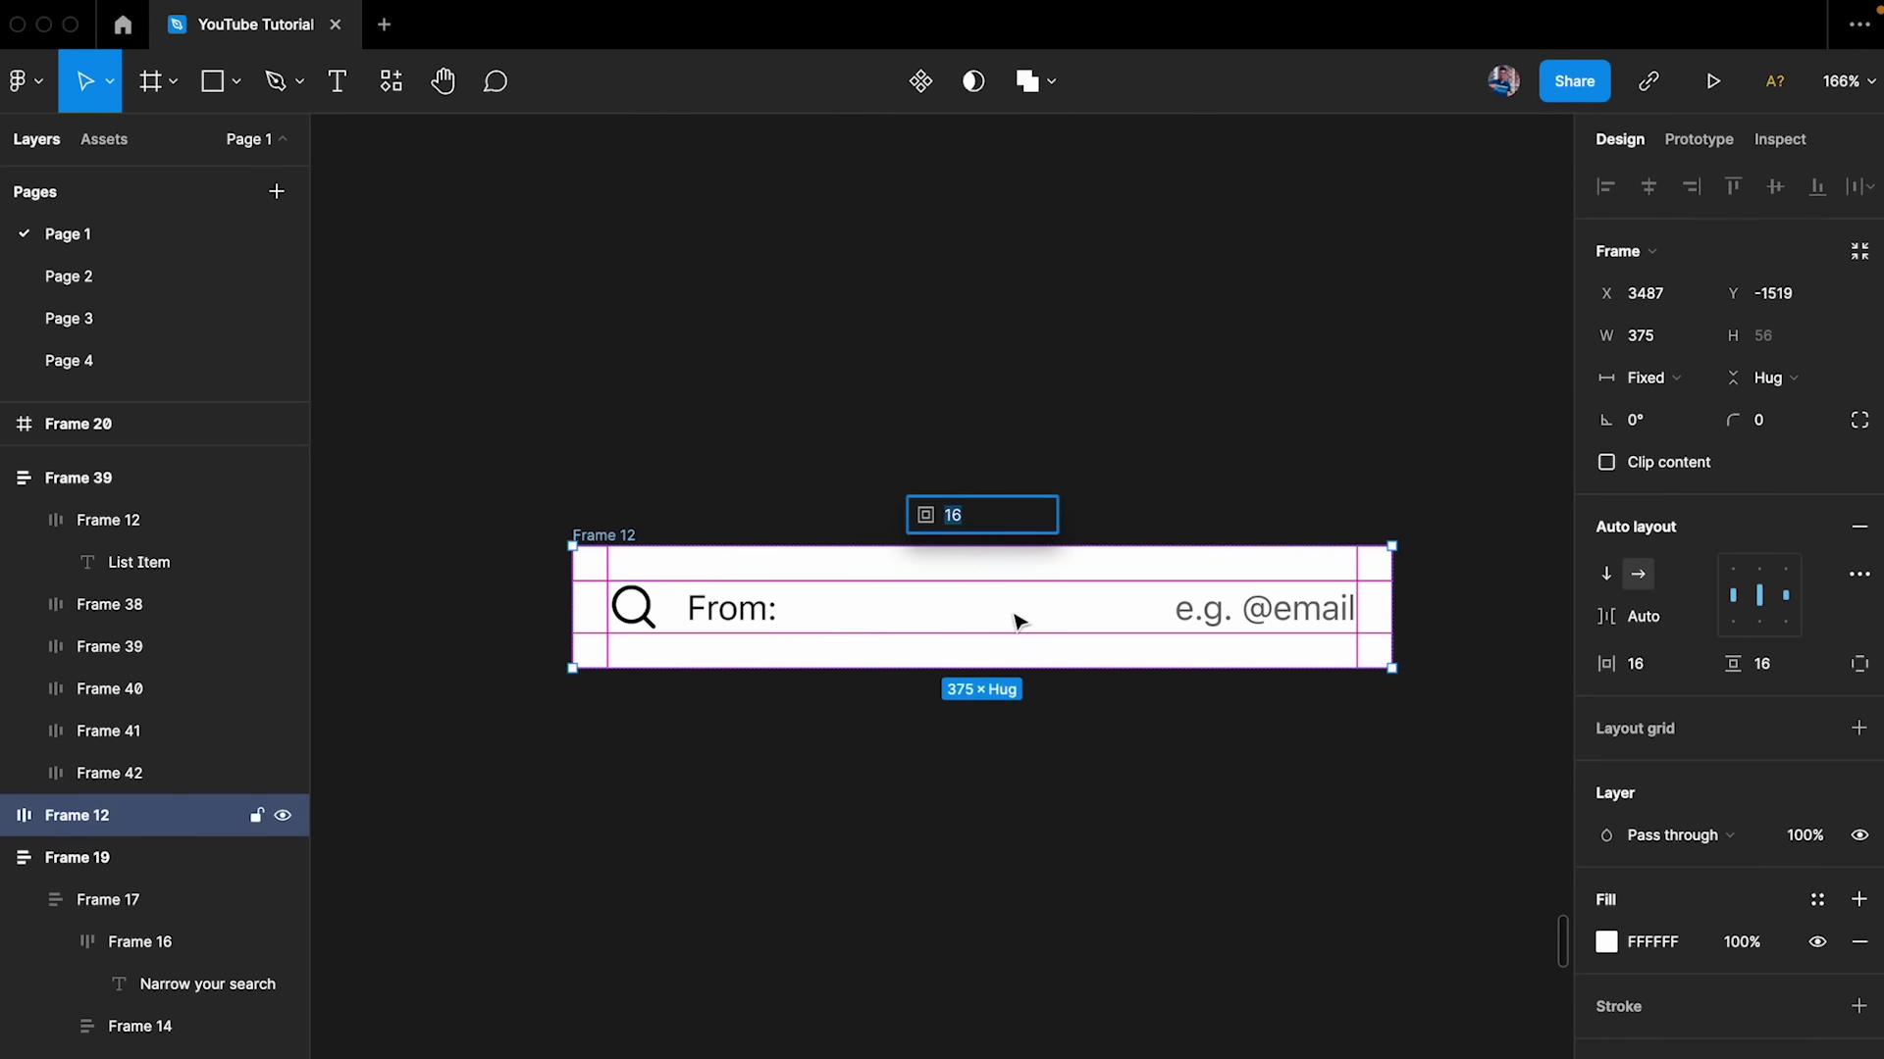
click(993, 521)
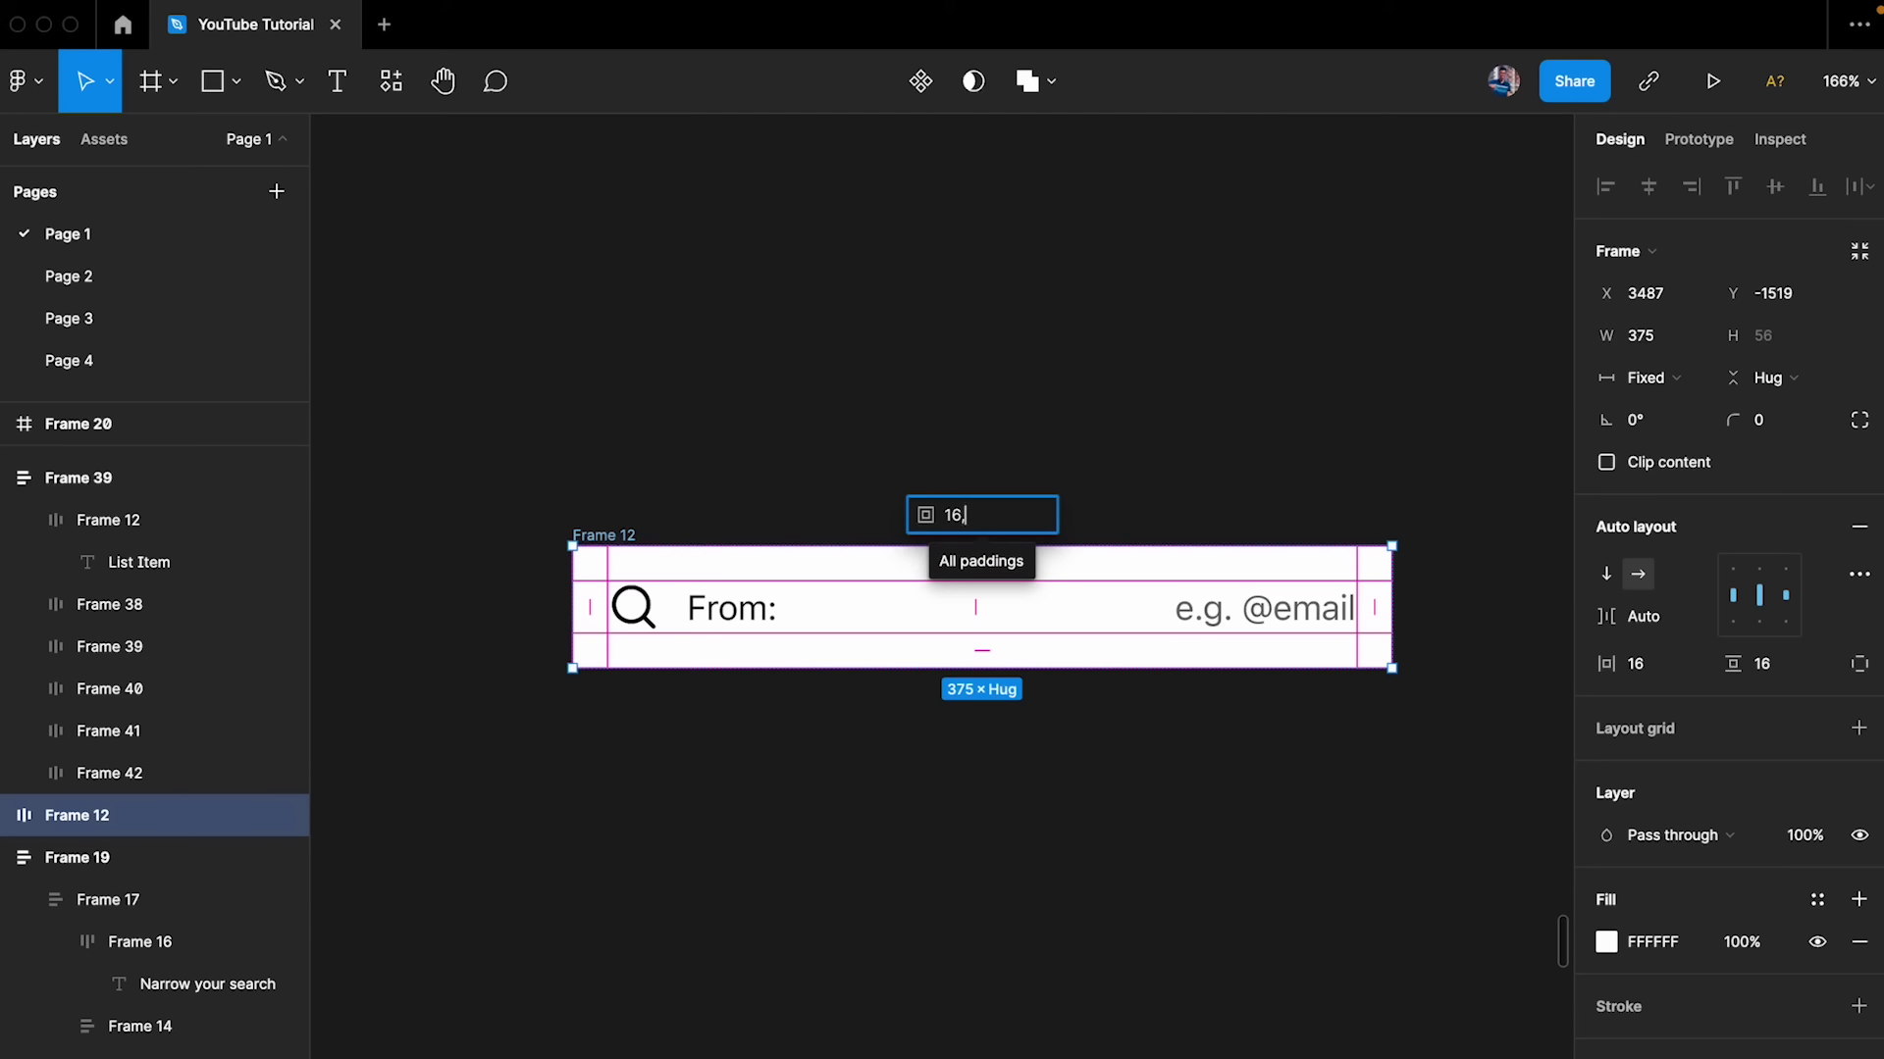
text(20)
key(BackSpace)
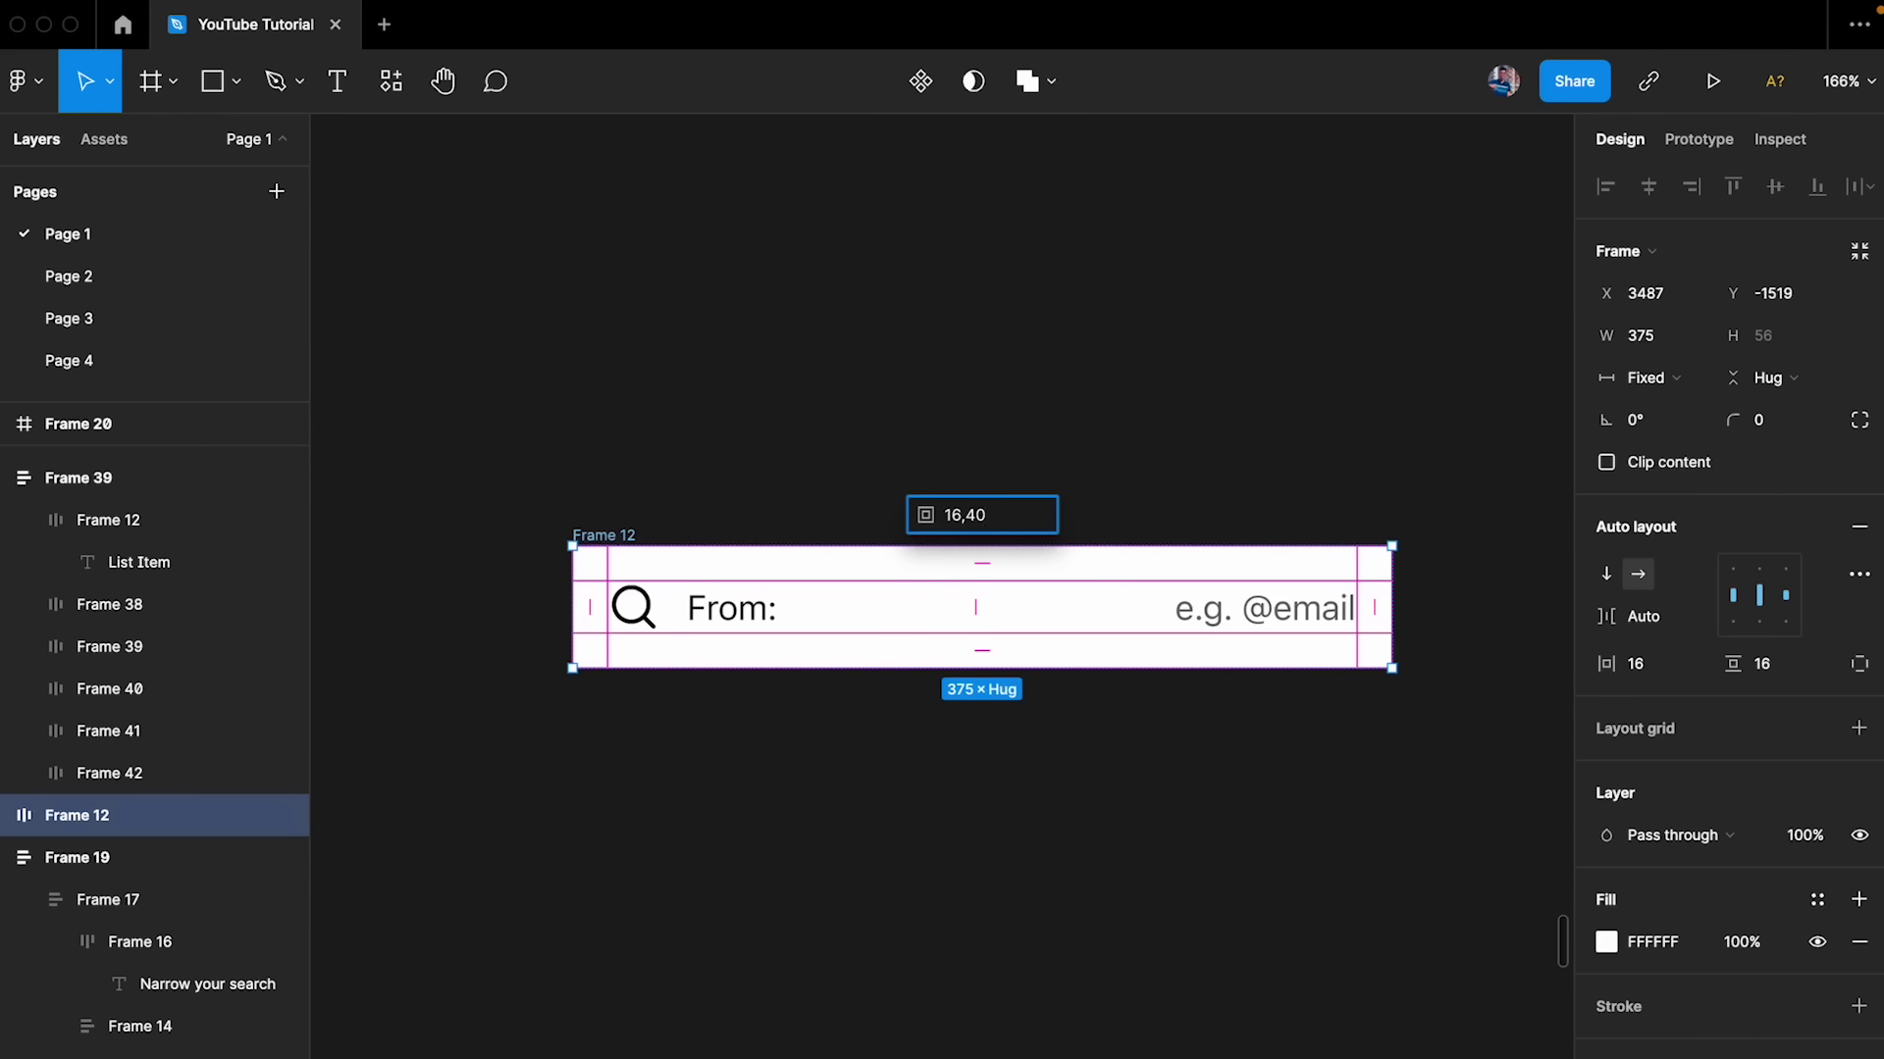
key(Return)
click(971, 561)
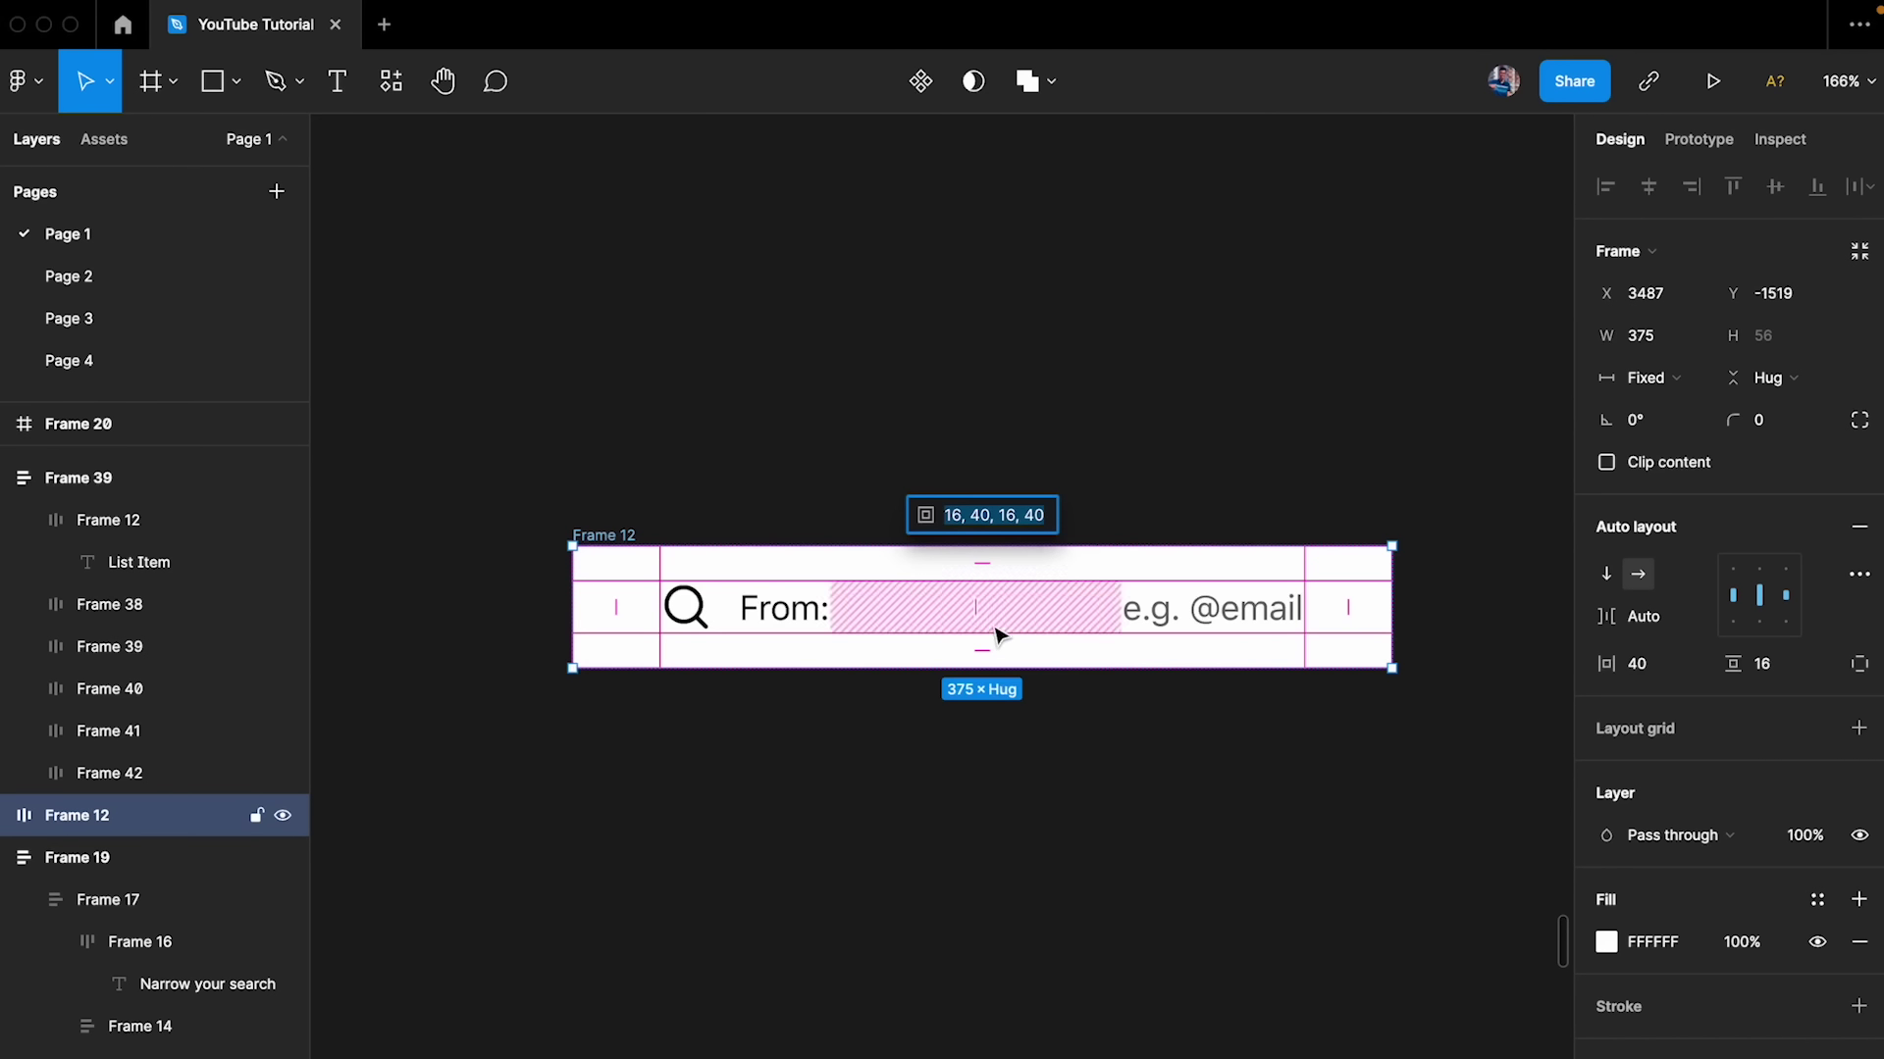
click(981, 760)
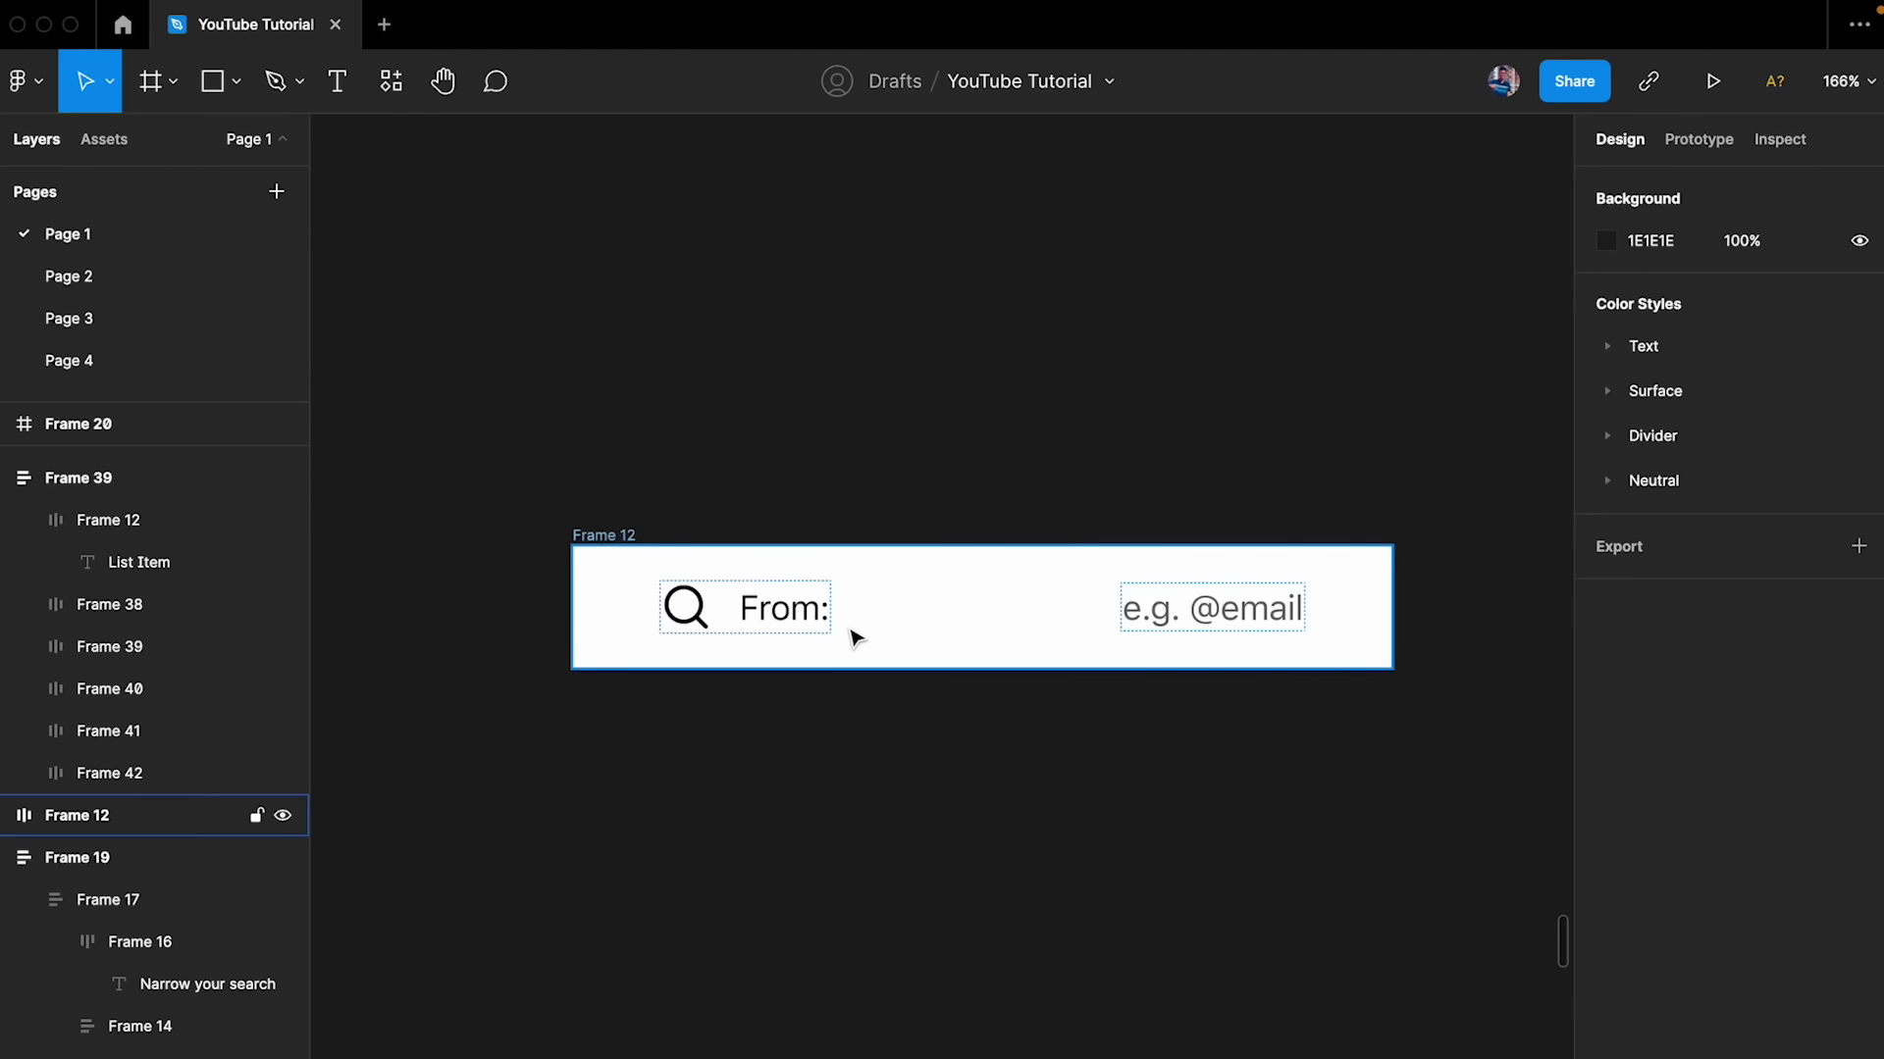
- Remove auto layout from the nested frame holding the magnifying glass and From: label, and restore it
click(758, 619)
click(738, 615)
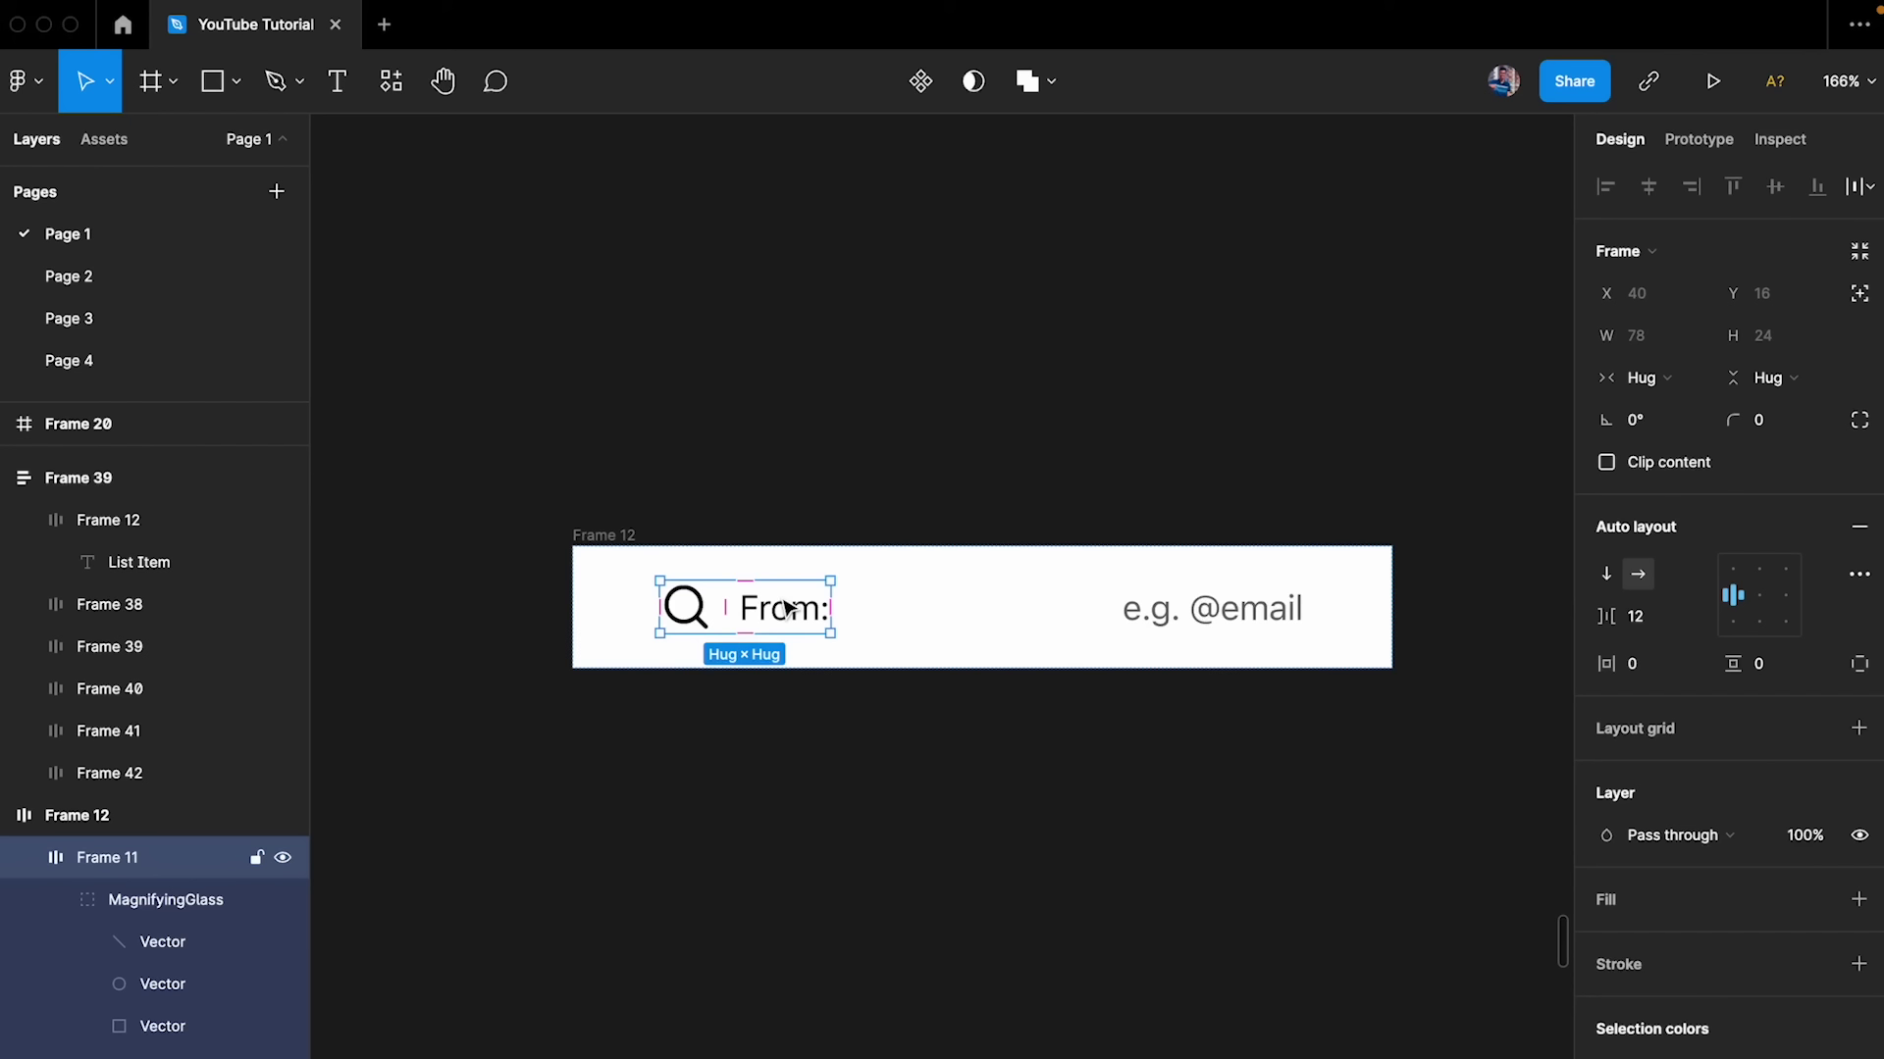
click(1859, 531)
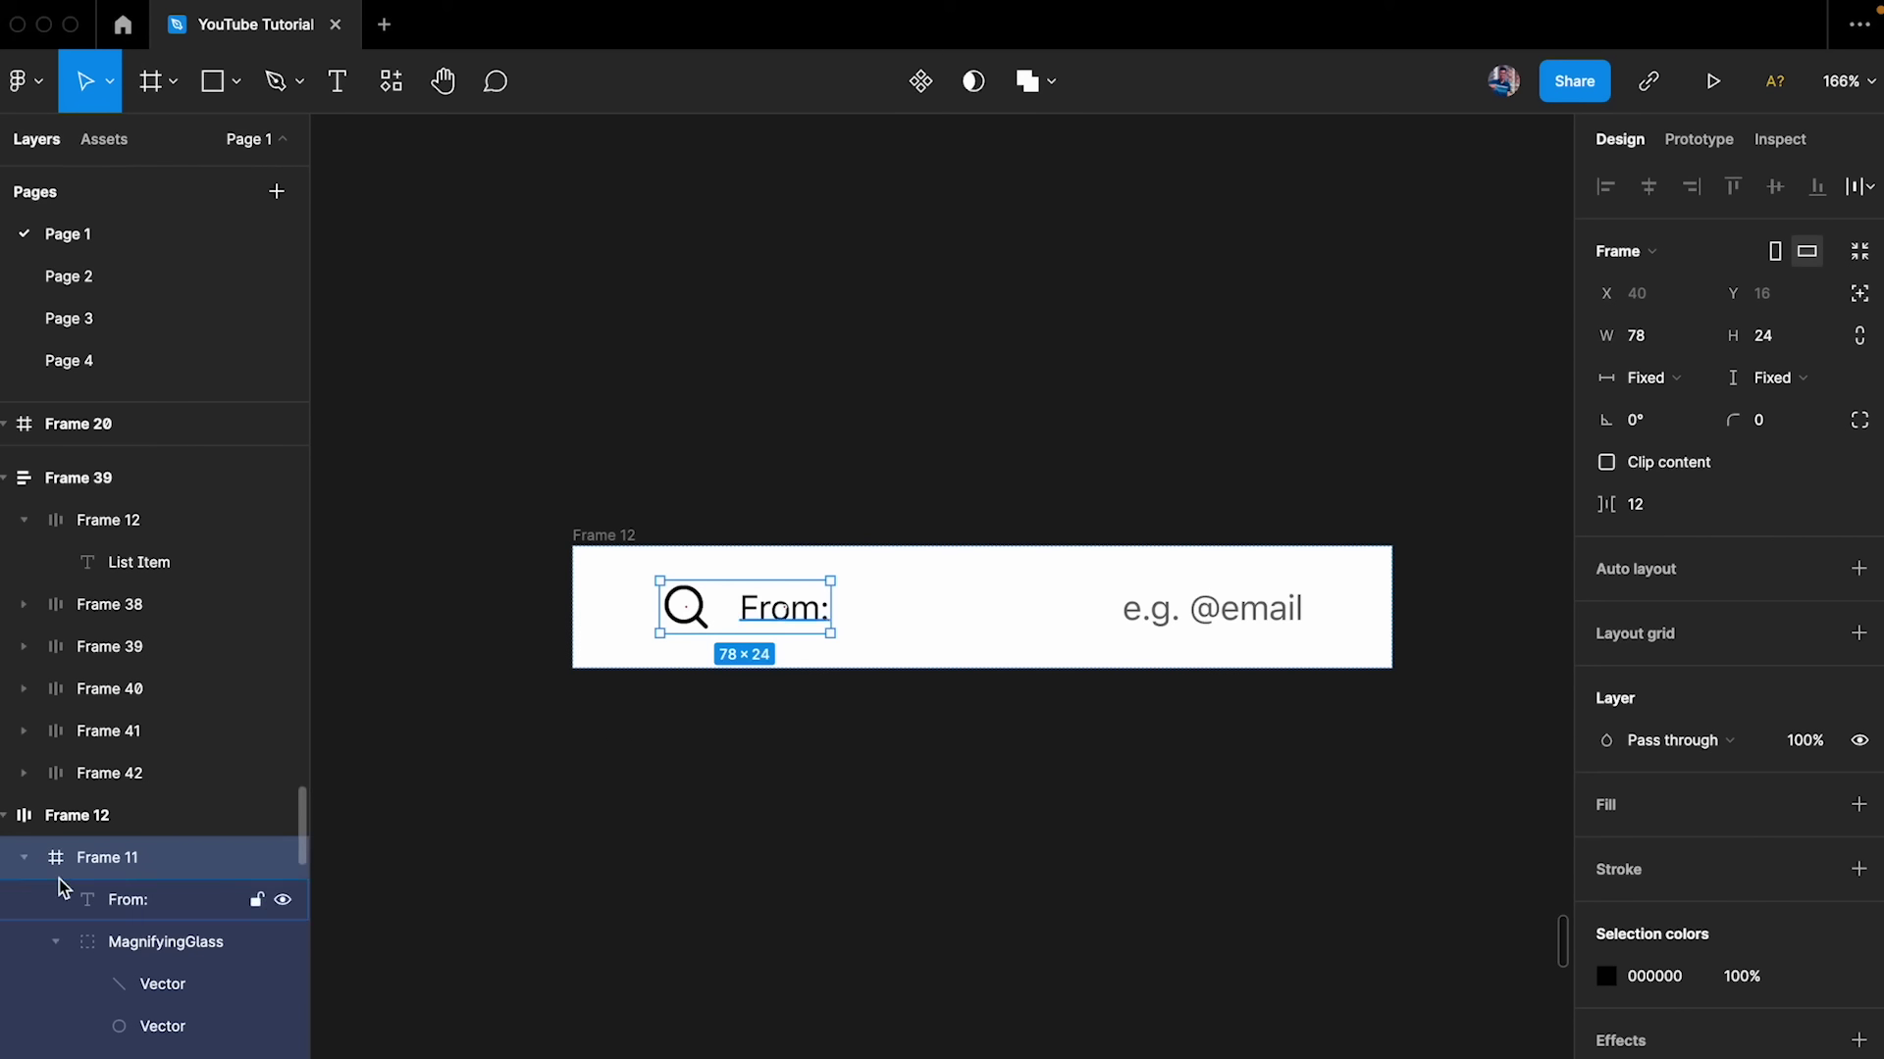
key(shift+a)
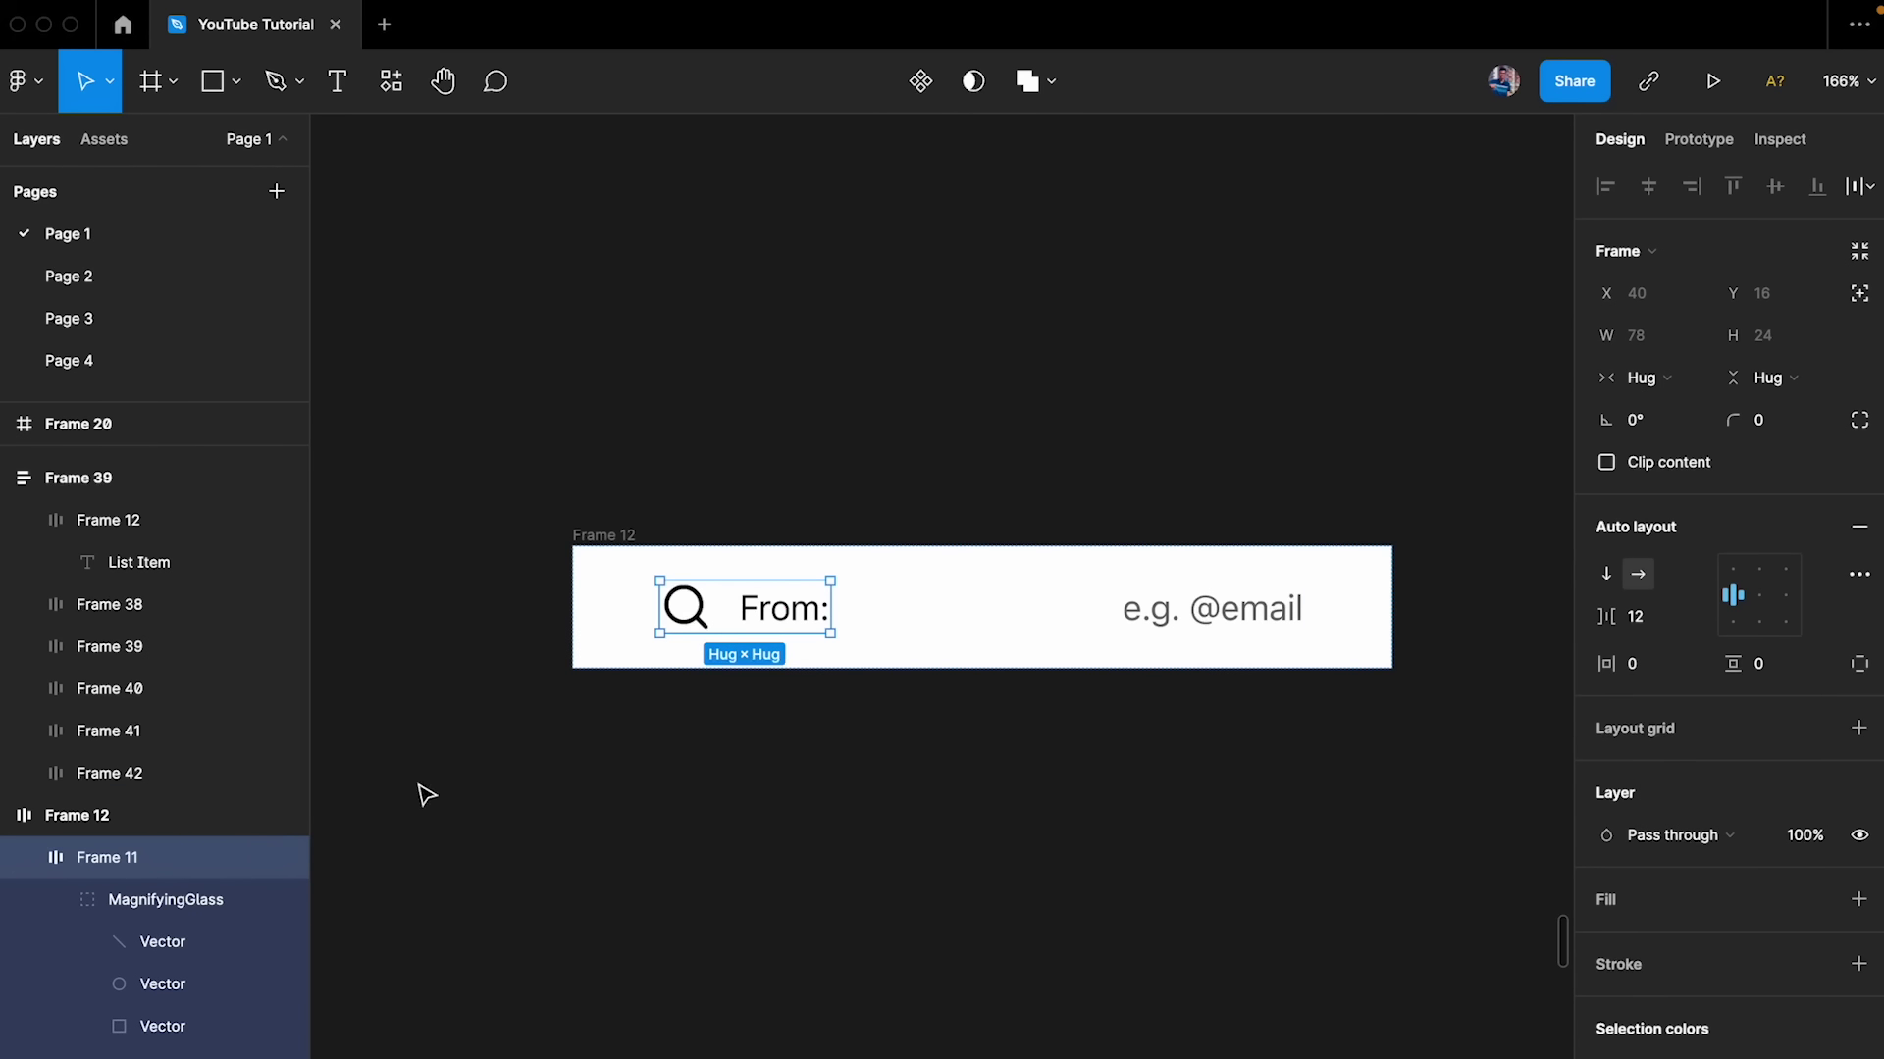
- Ungroup the nested frame so the magnifying glass and From: label sit directly in the field frame
right_click(790, 611)
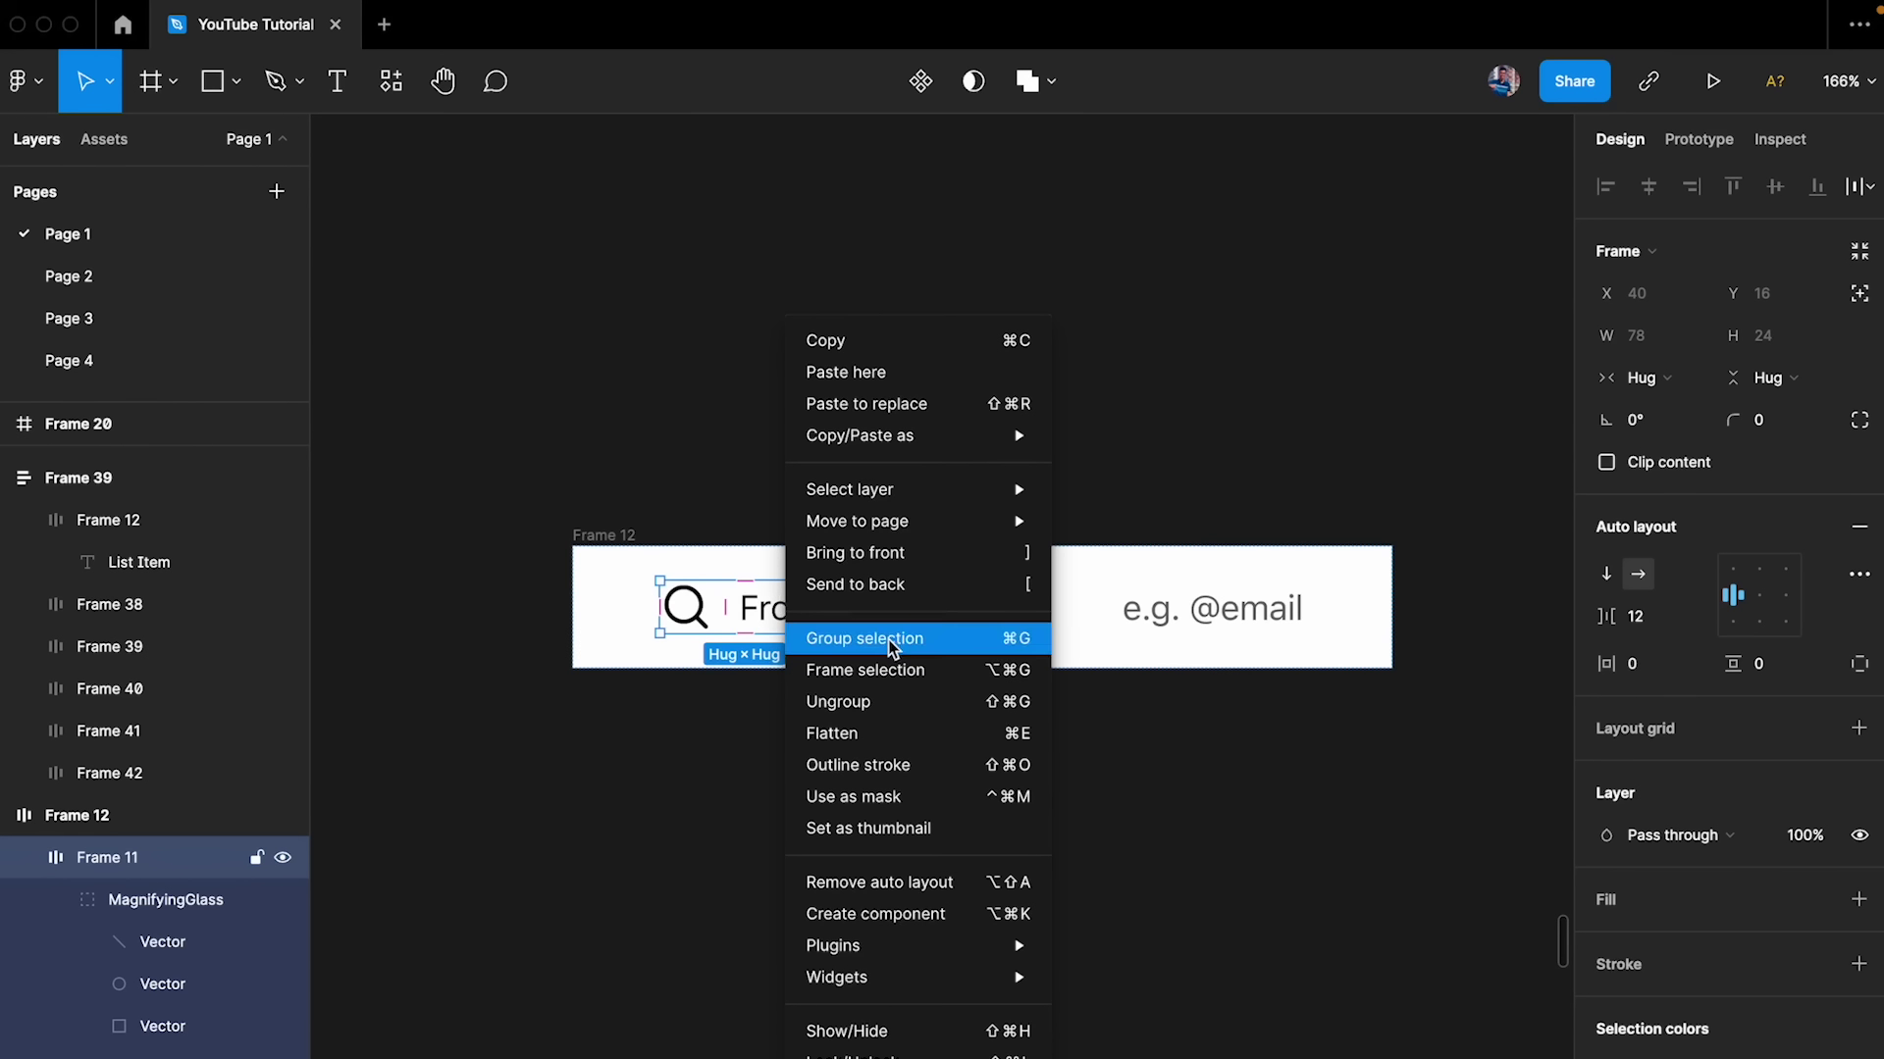
click(713, 621)
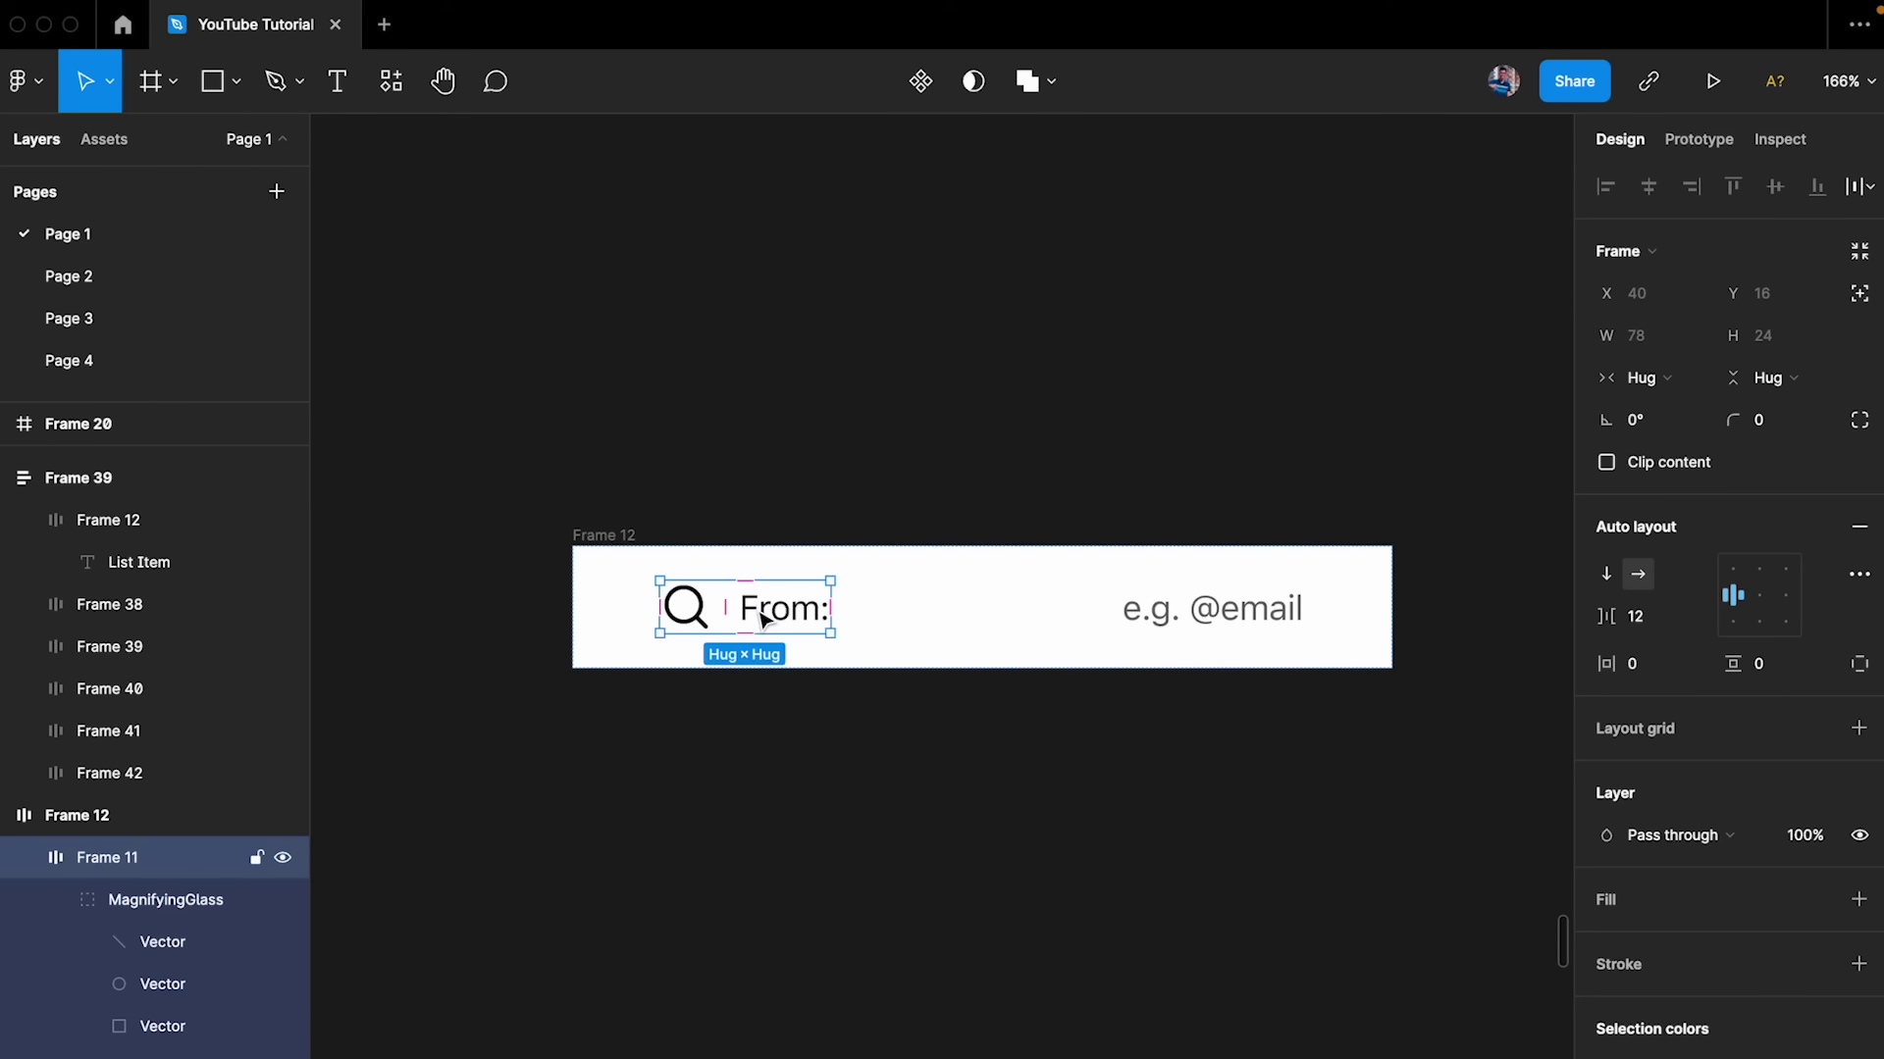
key(shift+super+g)
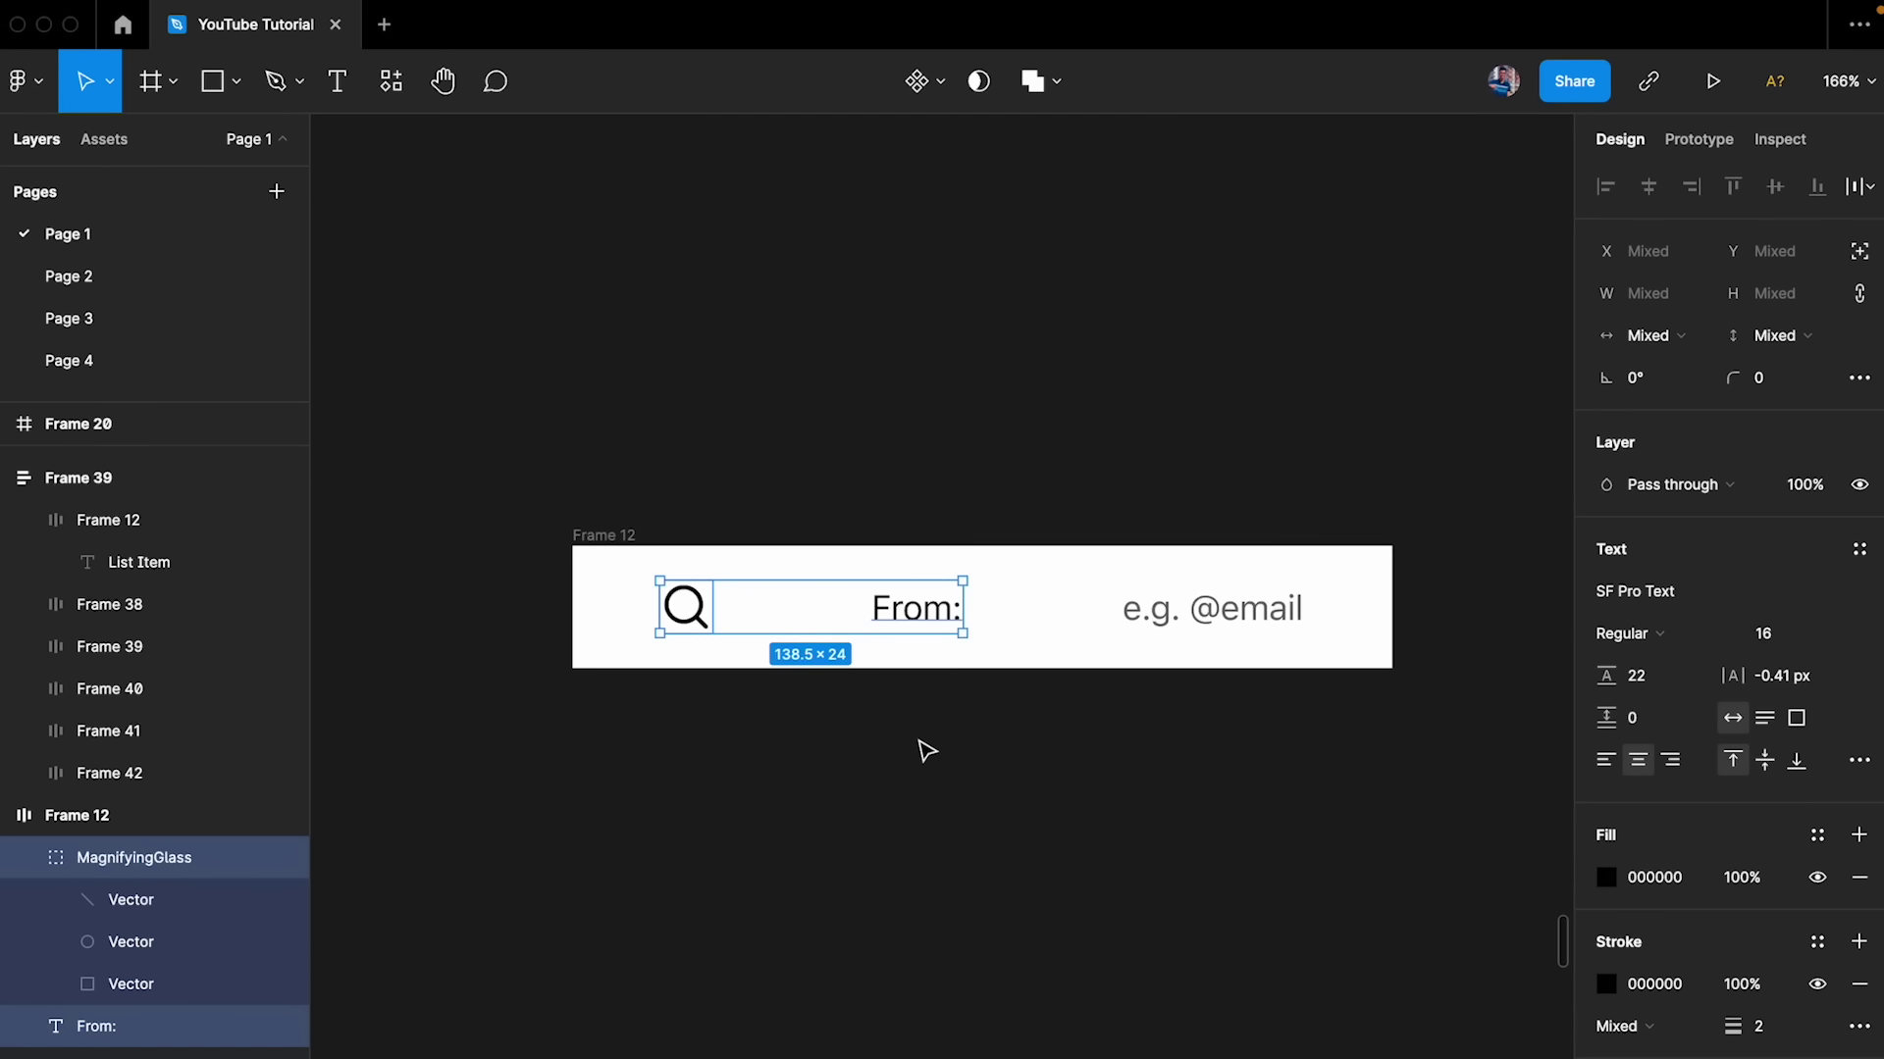
- Wrap the magnifying glass and From: label in a new auto layout frame and undo it
key(shift+a)
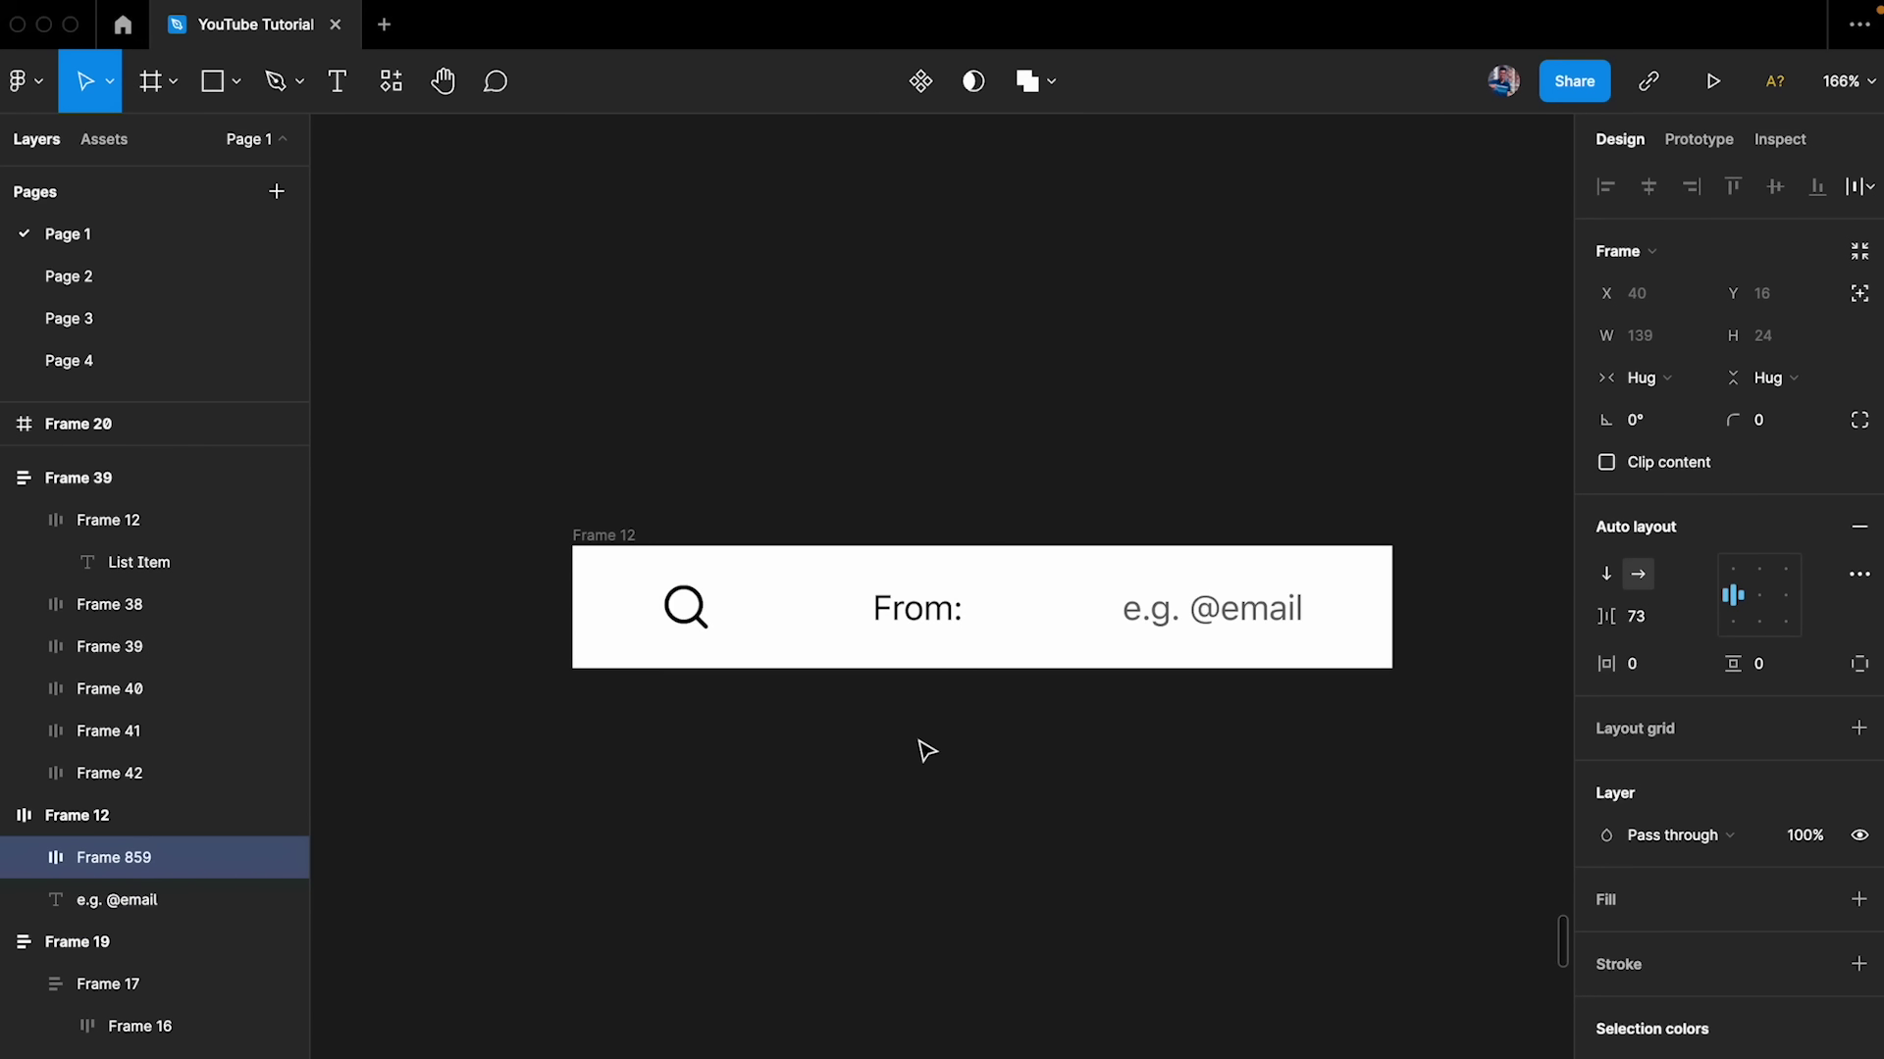
key(super+z)
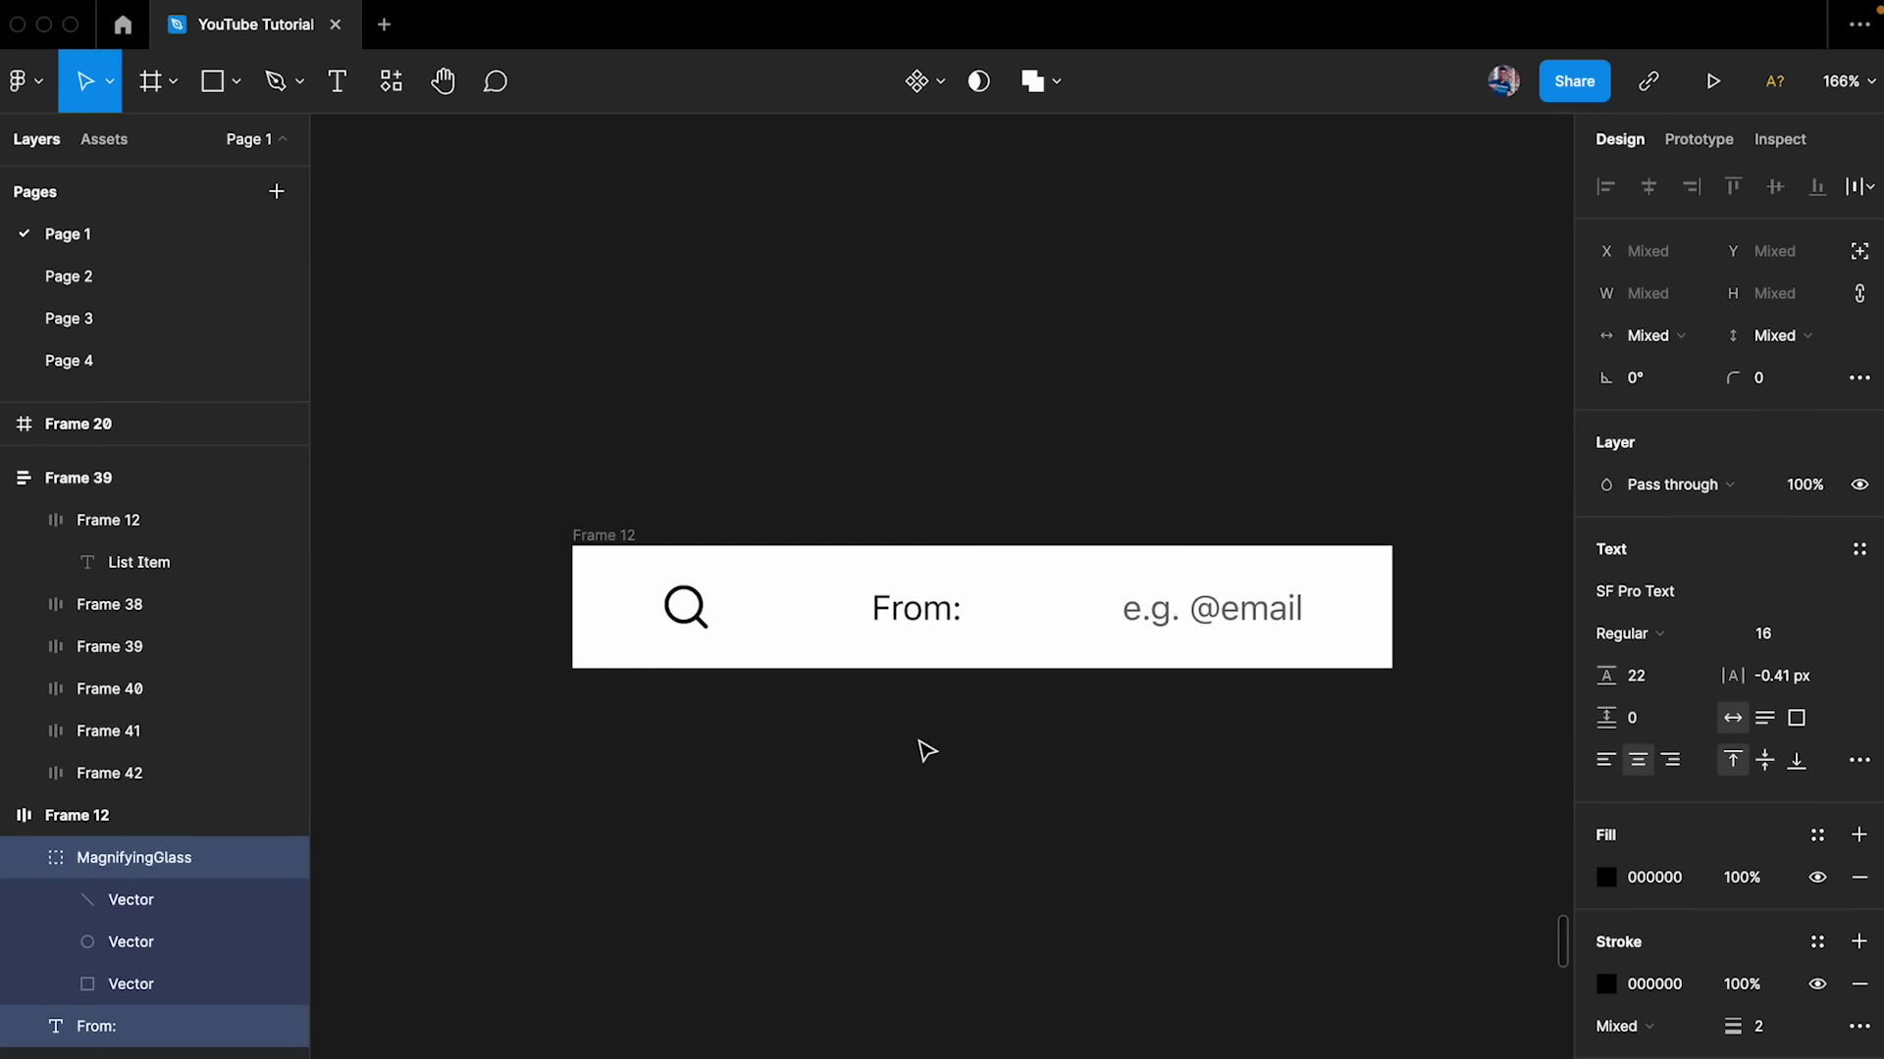